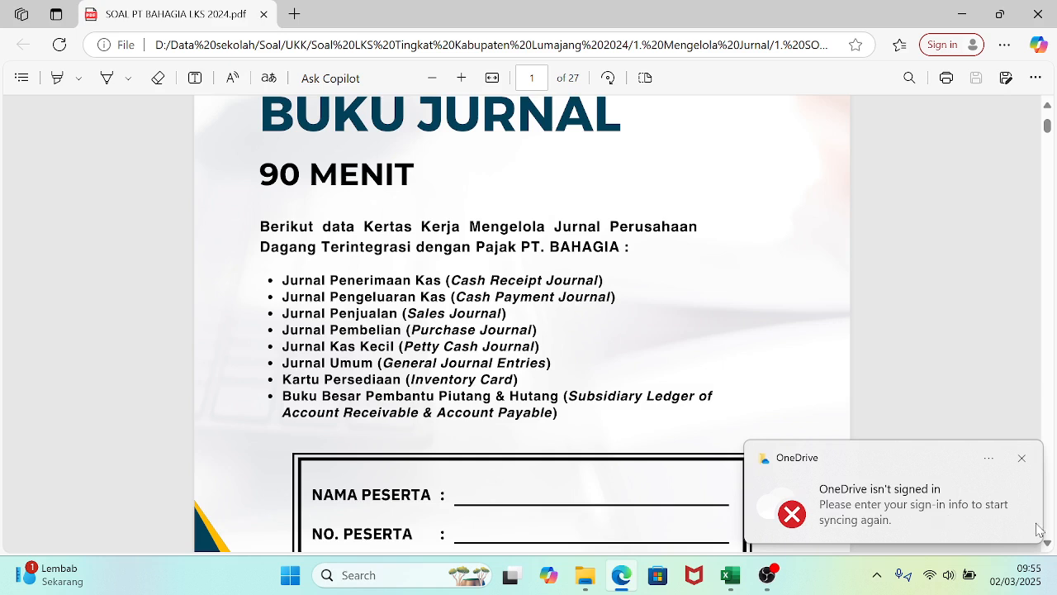
- Dismiss the OneDrive notification and look over the exam PDF's cover page and the start of its Instruksi Penyelesaian Kasus page
{"action": "left_click", "coordinate": [1020, 456]}
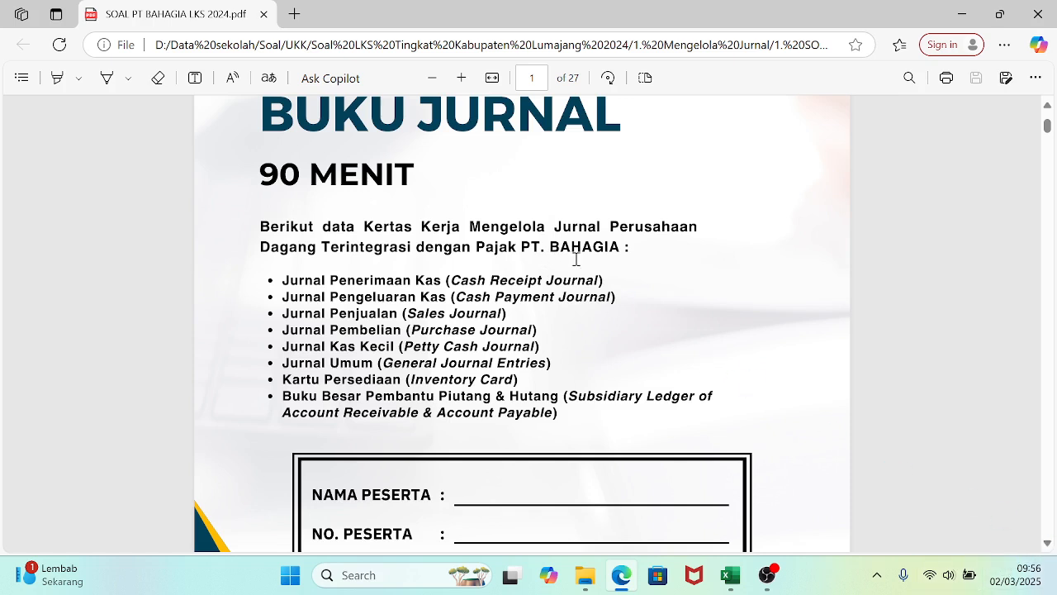
{"action": "left_click", "coordinate": [1048, 543]}
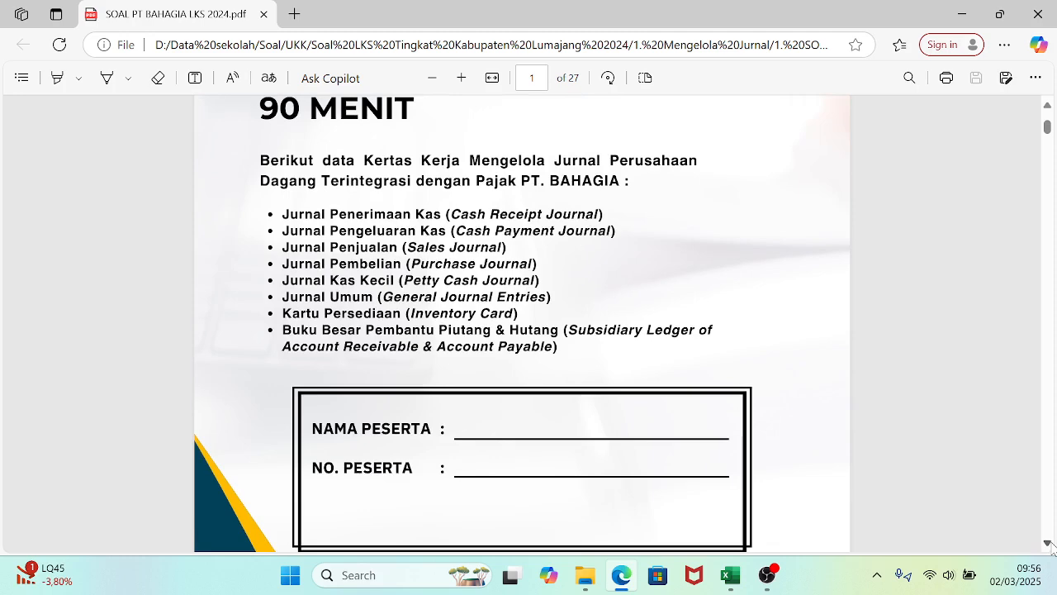
{"action": "scroll", "coordinate": [1050, 546], "scroll_direction": "down", "scroll_amount": 3}
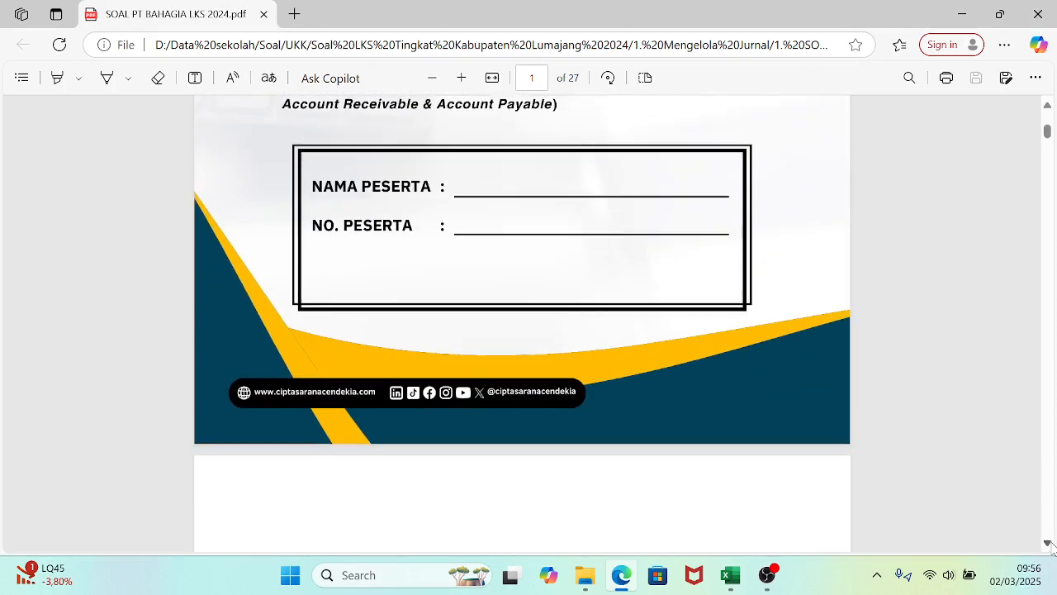
{"action": "scroll", "coordinate": [1050, 547], "scroll_direction": "down", "scroll_amount": 4}
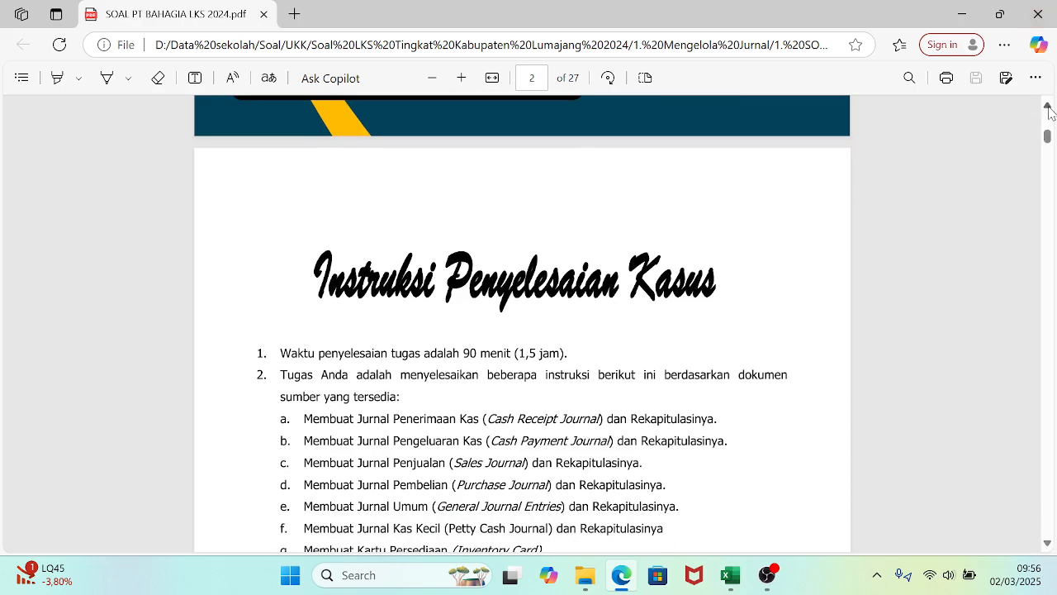
{"action": "scroll", "coordinate": [1050, 112], "scroll_direction": "up", "scroll_amount": 7}
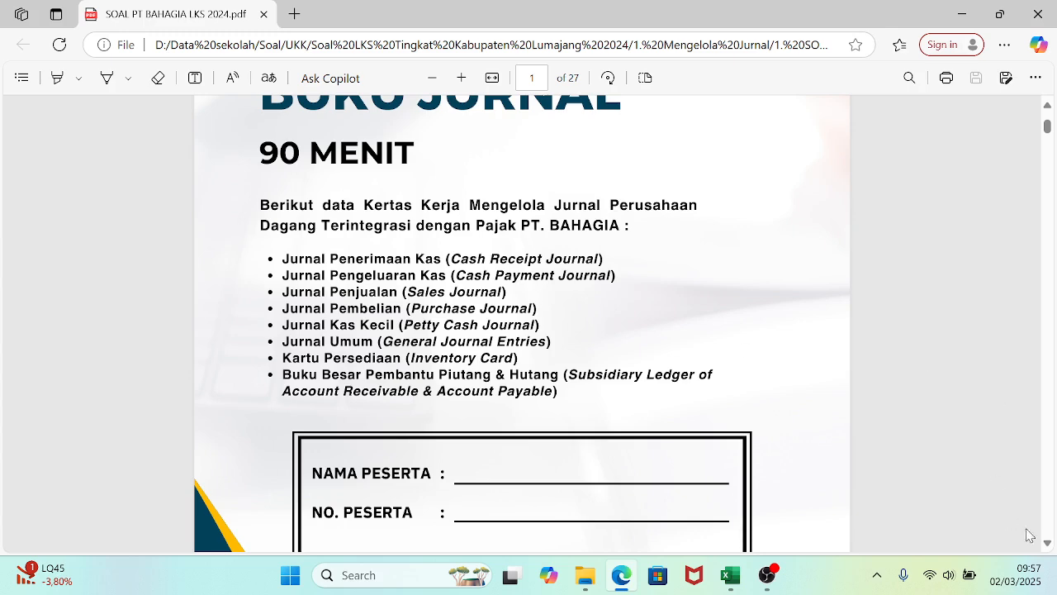
- Bring up the Bukti Transaksi 1 cash payment voucher on page 13 of the exam PDF at a smaller zoom
{"action": "left_click_drag", "start_coordinate": [1048, 545], "coordinate": [1047, 545]}
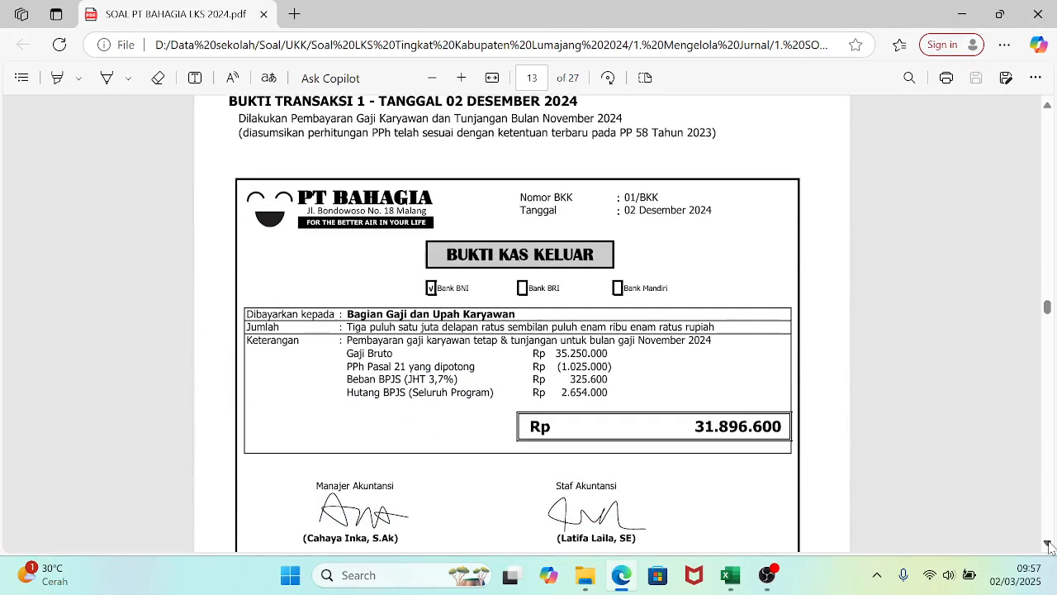
{"action": "left_click", "coordinate": [426, 83]}
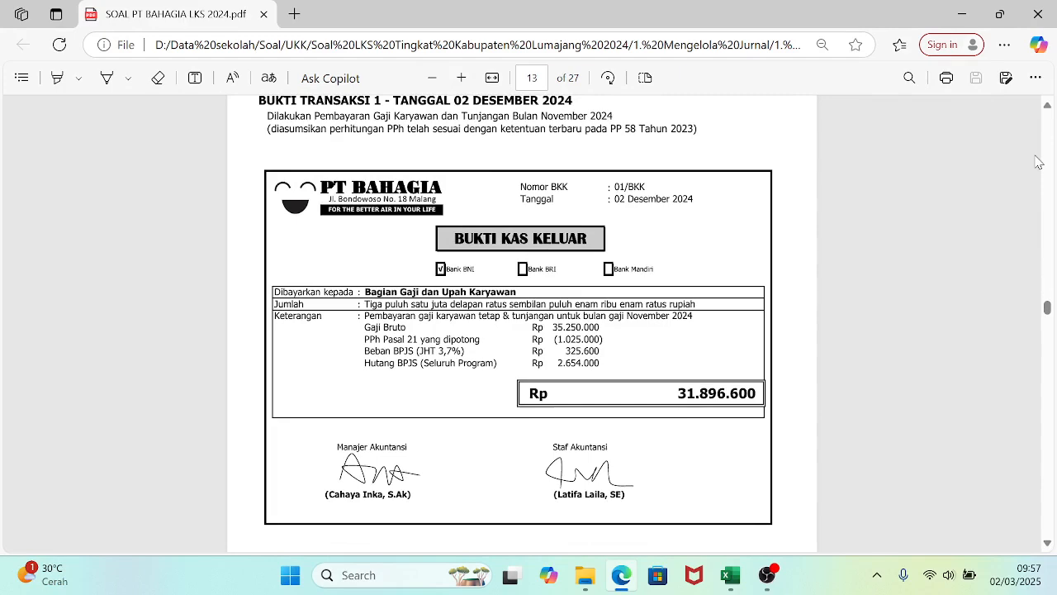
{"action": "left_click", "coordinate": [1045, 109]}
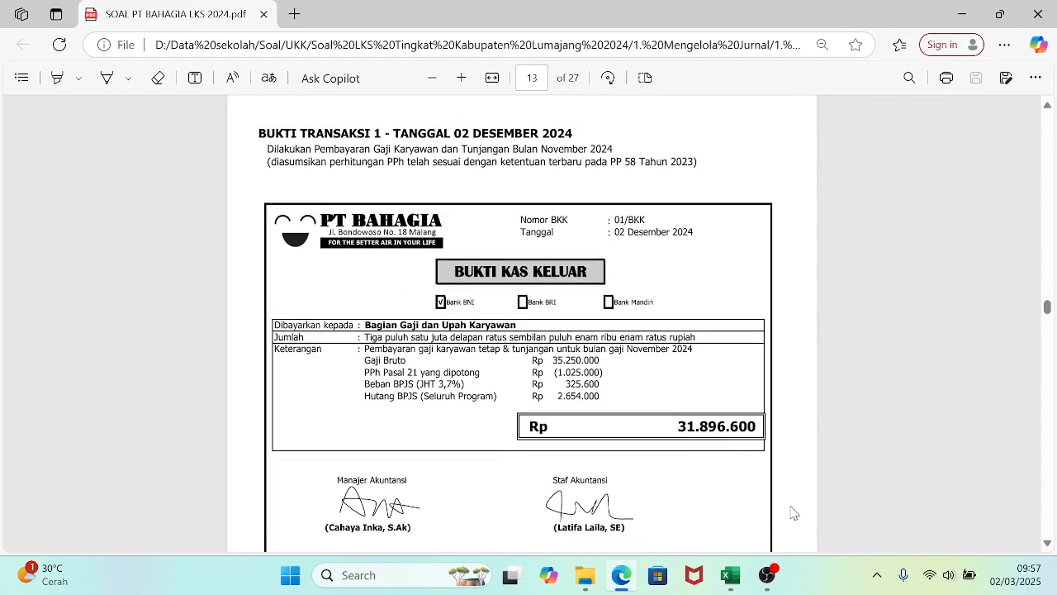
- Switch to the Jurnal Pembahasan LKS 2024 workbook in Excel and view the Jurnal Umum entries from the first transaction
{"action": "mouse_move", "coordinate": [730, 578]}
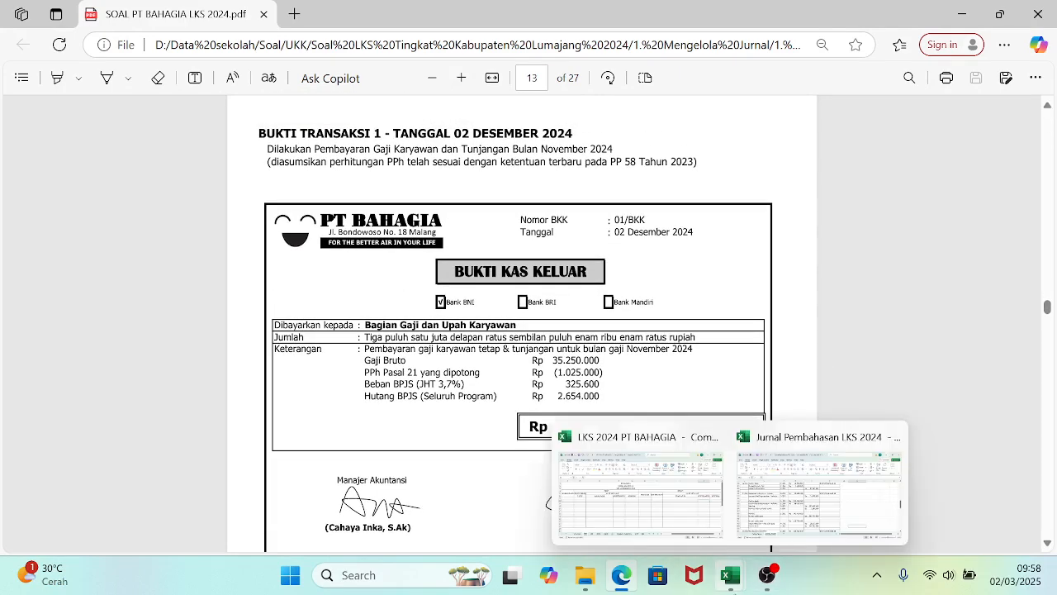
{"action": "left_click", "coordinate": [797, 495]}
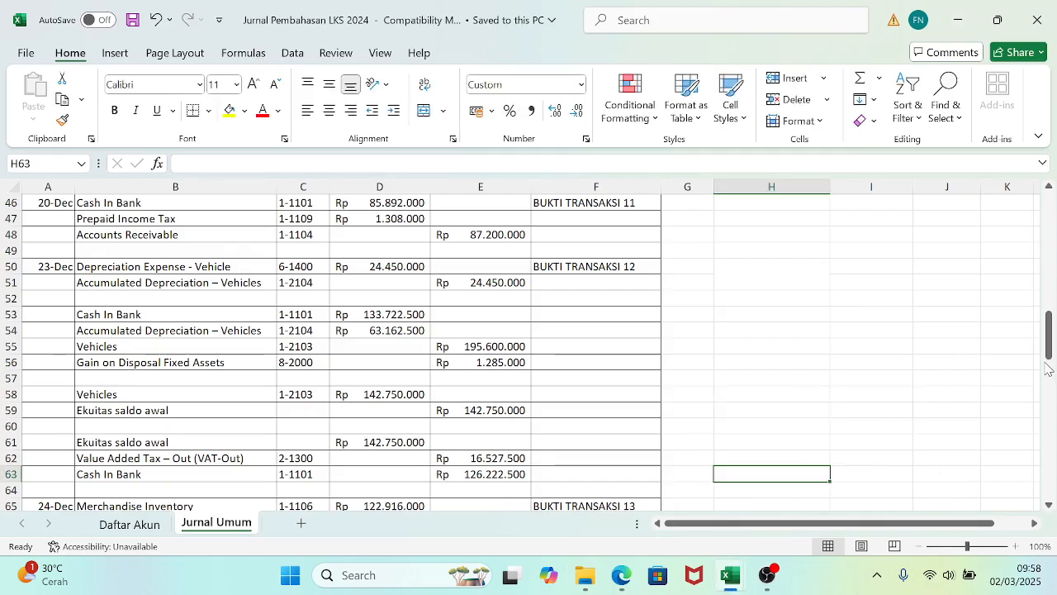
{"action": "left_click_drag", "start_coordinate": [1050, 355], "coordinate": [1052, 238]}
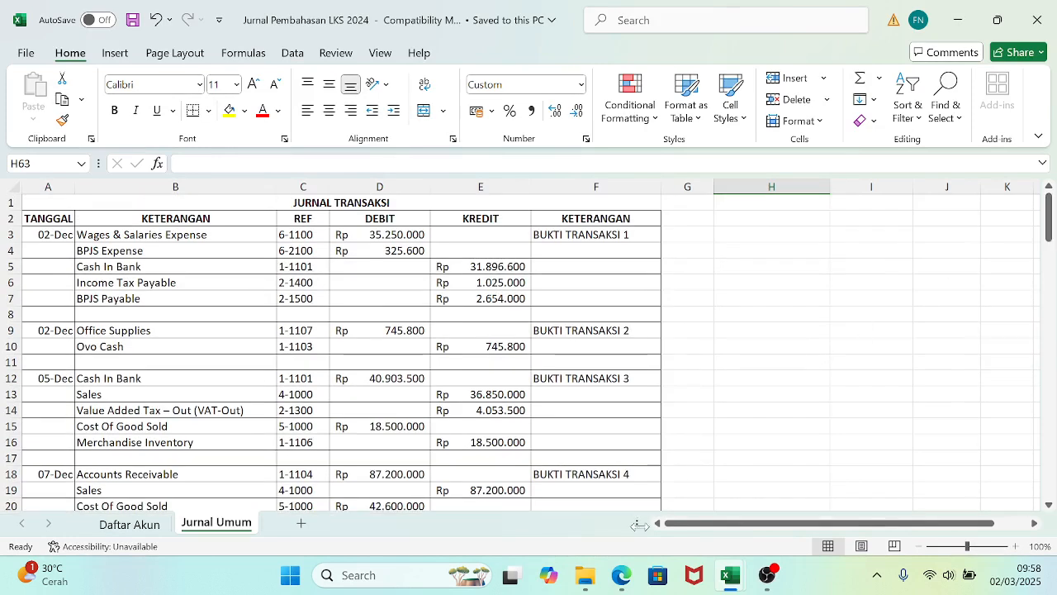
- Switch to the LKS 2024 PT BAHAGIA workbook and view the opening trial balance on the NS Awal sheet
{"action": "mouse_move", "coordinate": [633, 566]}
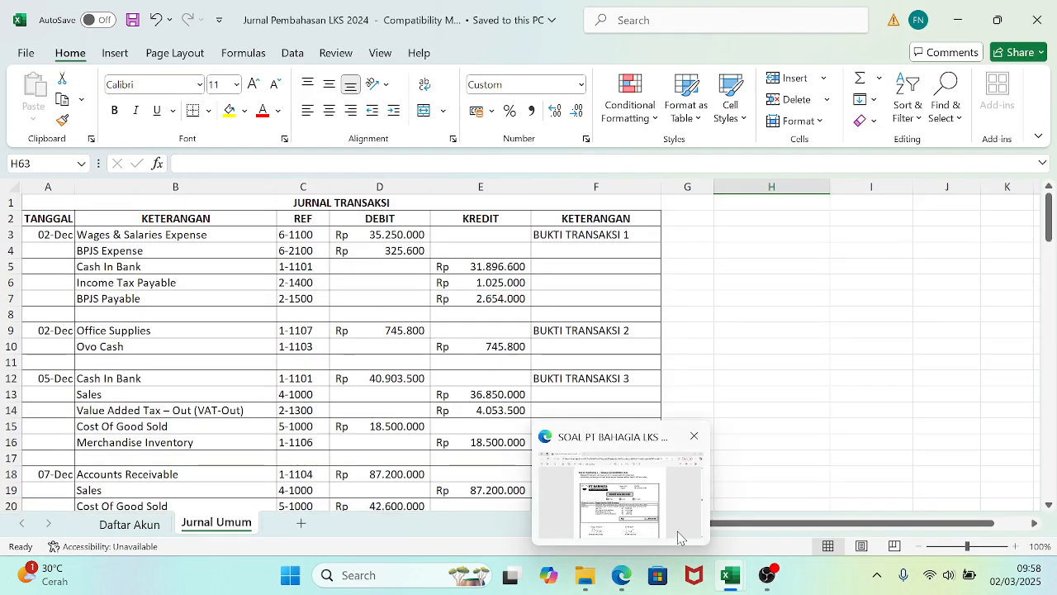
{"action": "mouse_move", "coordinate": [730, 575]}
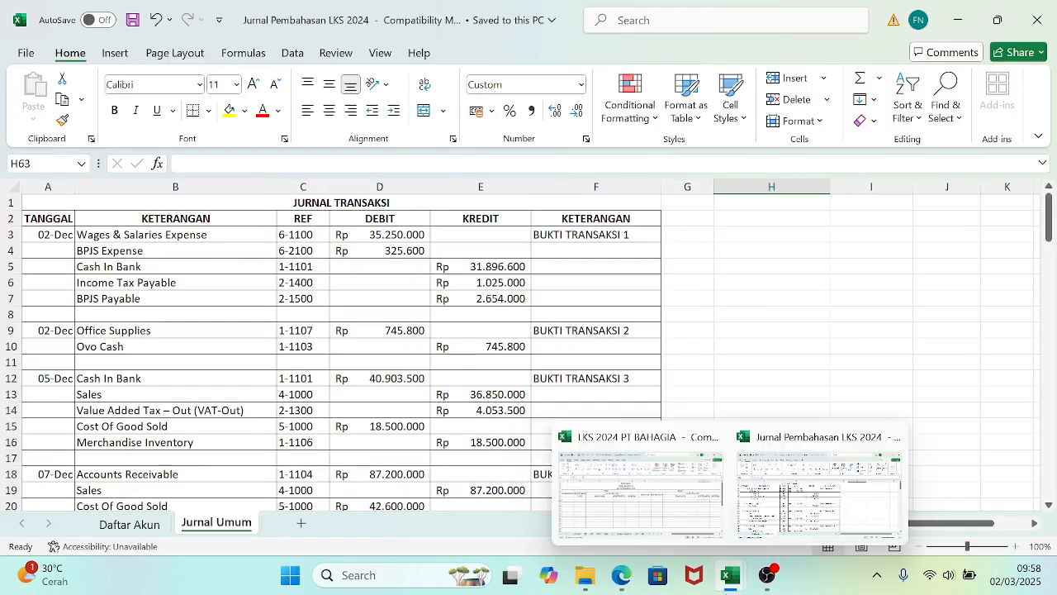
{"action": "left_click", "coordinate": [648, 514]}
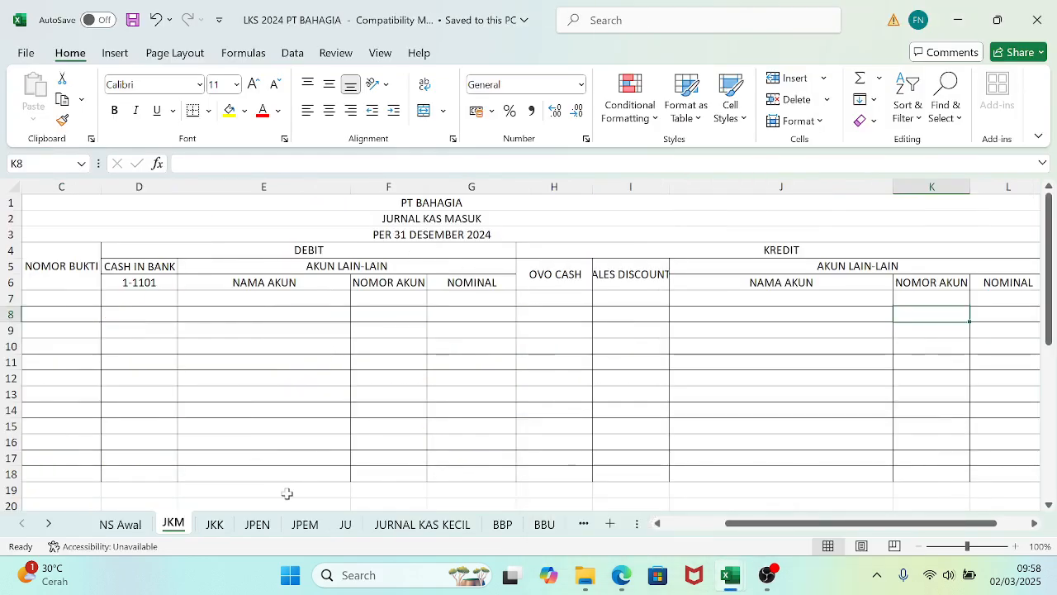
{"action": "left_click", "coordinate": [120, 523]}
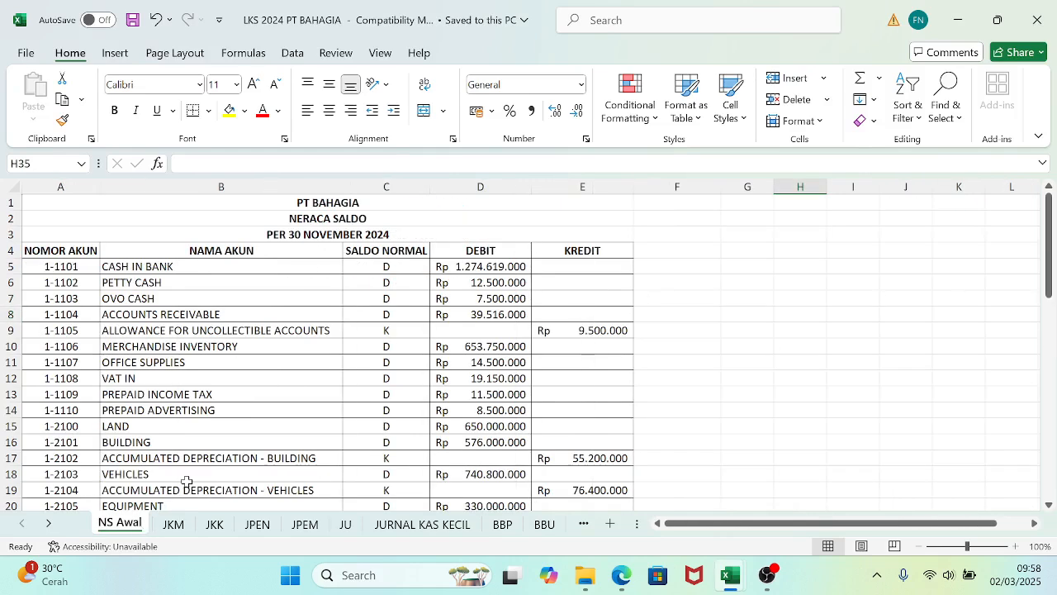
- Examine the JKM cash receipts sheet at 80% zoom, covering its credit columns and the recapitulation table beneath the journal
{"action": "left_click", "coordinate": [174, 525]}
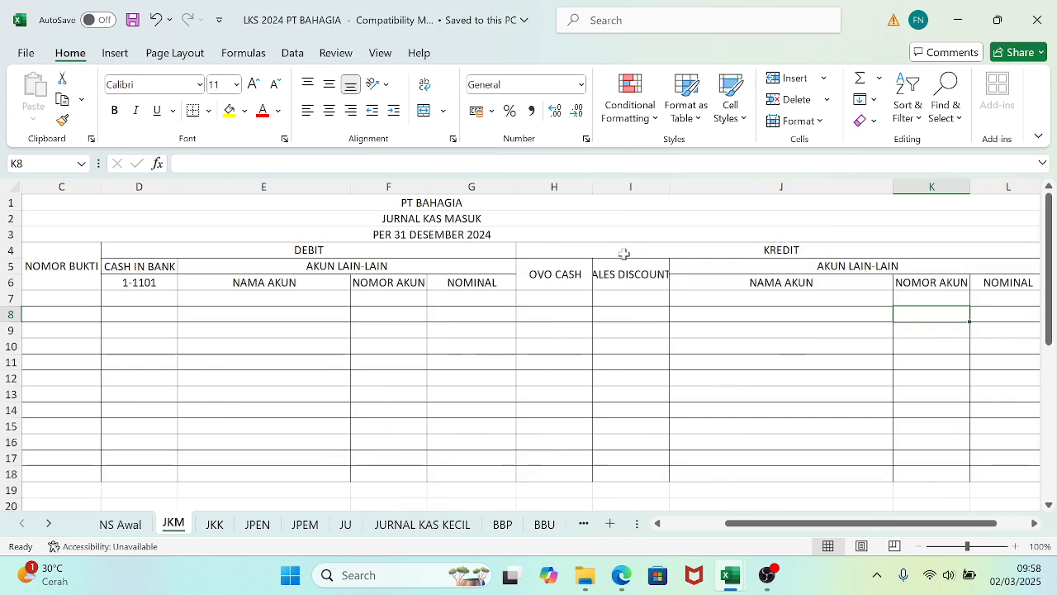
{"action": "left_click_drag", "start_coordinate": [623, 254], "coordinate": [620, 408]}
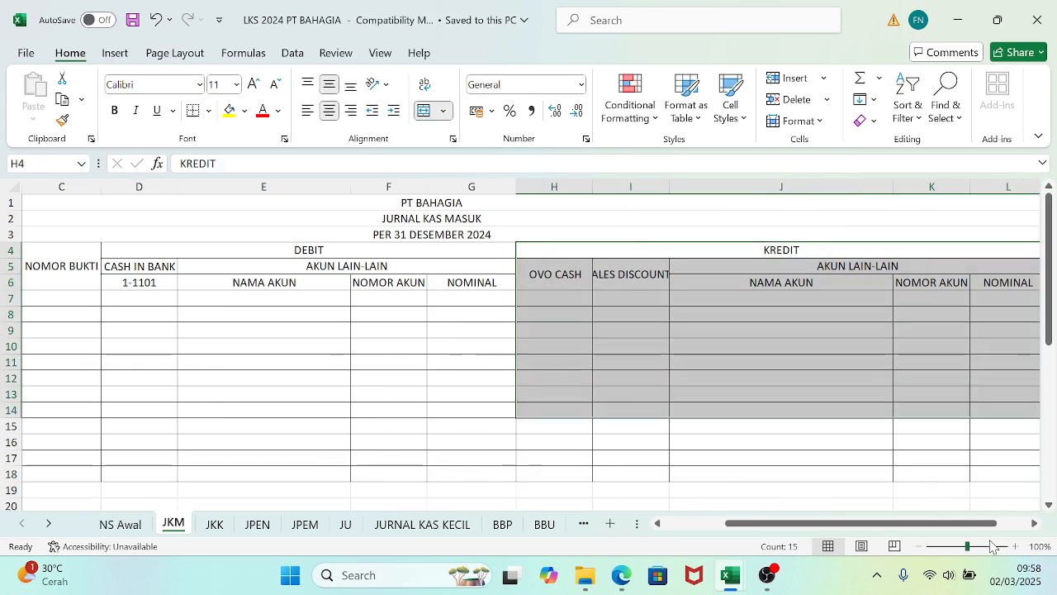
{"action": "left_click", "coordinate": [918, 546]}
{"action": "left_click", "coordinate": [918, 546]}
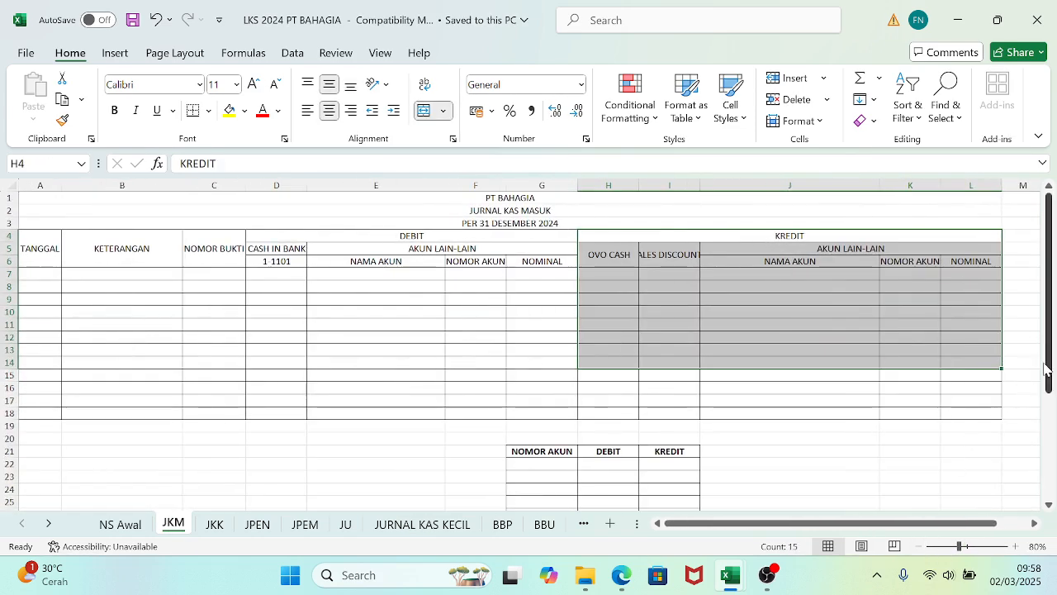
{"action": "left_click_drag", "start_coordinate": [533, 454], "coordinate": [648, 502]}
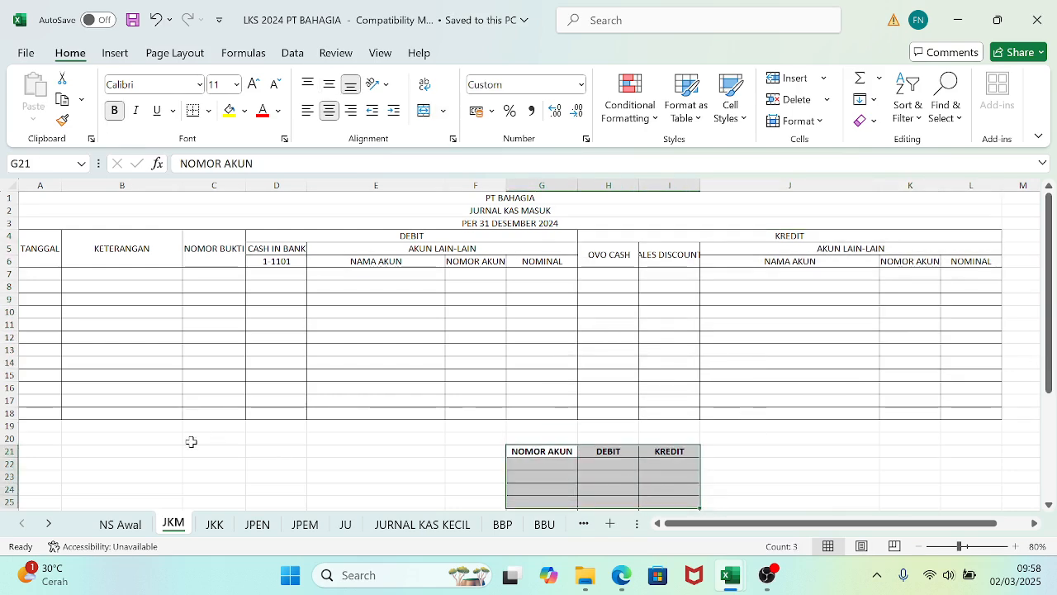
- Look through the remaining journal templates on the JKK, JPEN, JPEM, JU and JURNAL KAS KECIL sheets
{"action": "left_click", "coordinate": [214, 524]}
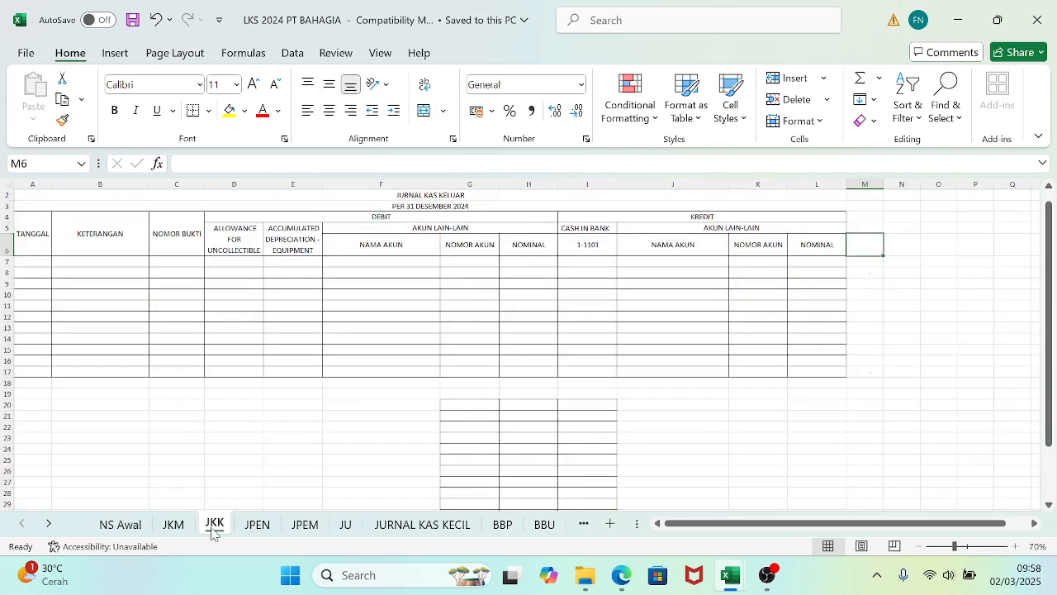
{"action": "left_click", "coordinate": [253, 528]}
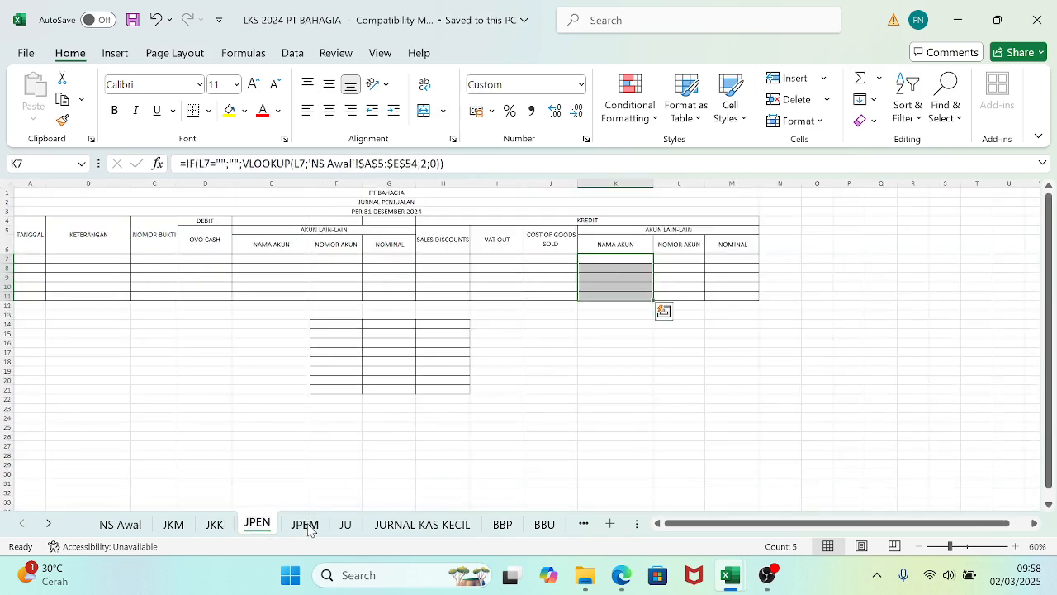
{"action": "left_click", "coordinate": [305, 526]}
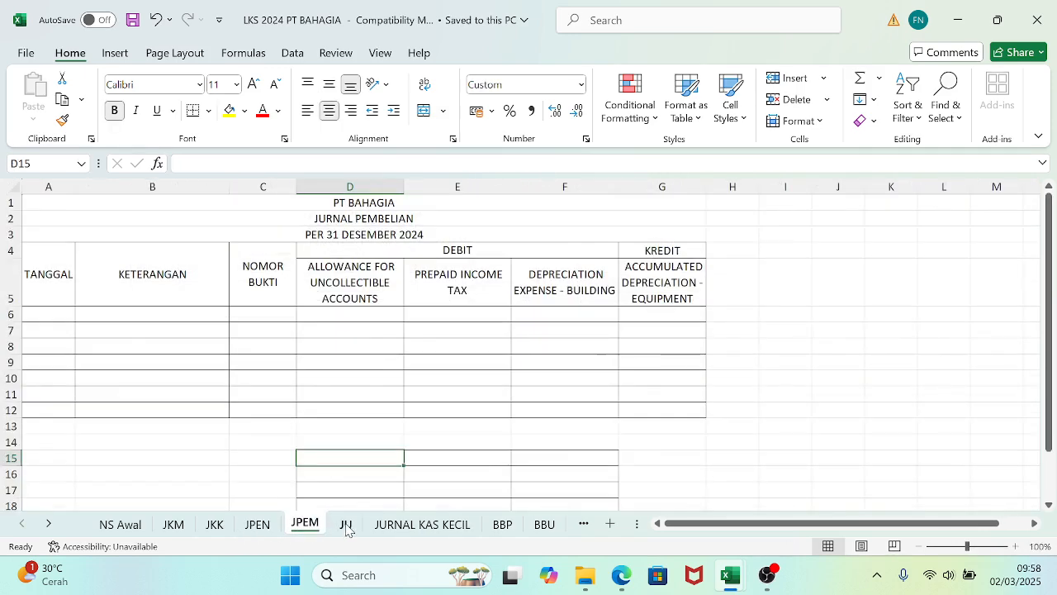
{"action": "left_click", "coordinate": [347, 527]}
{"action": "left_click", "coordinate": [406, 528]}
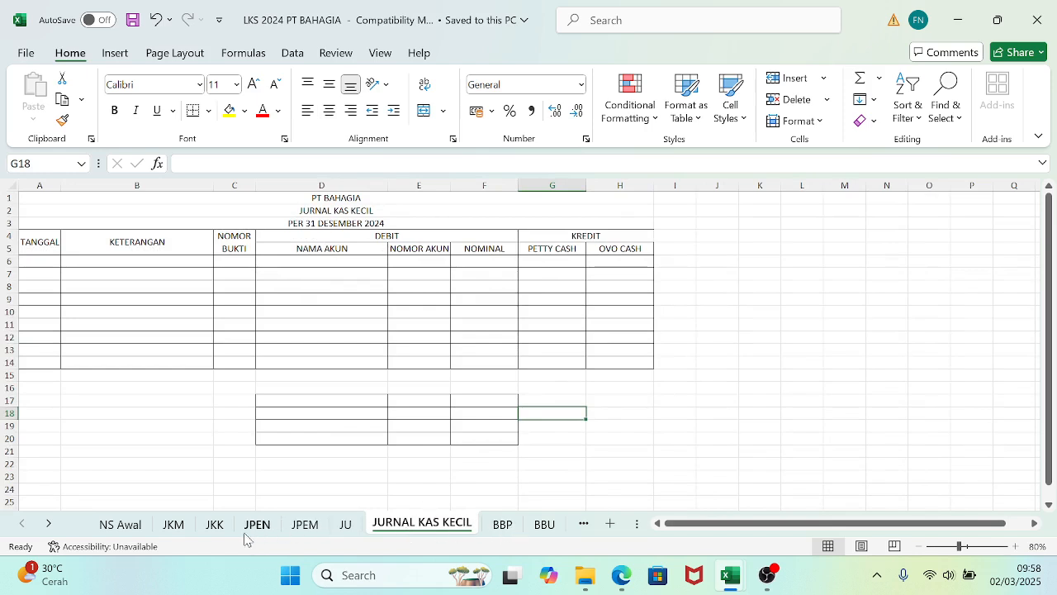
- Review the customer ledger on BBP, the supplier ledger on BBU and the inventory cards on KP
{"action": "left_click", "coordinate": [501, 525]}
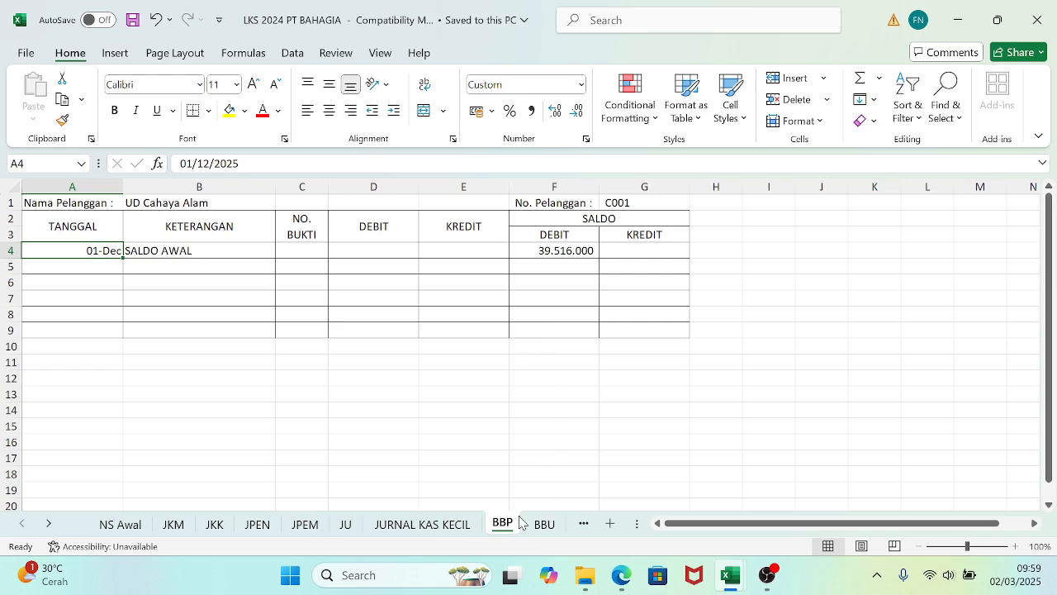
{"action": "left_click", "coordinate": [544, 525]}
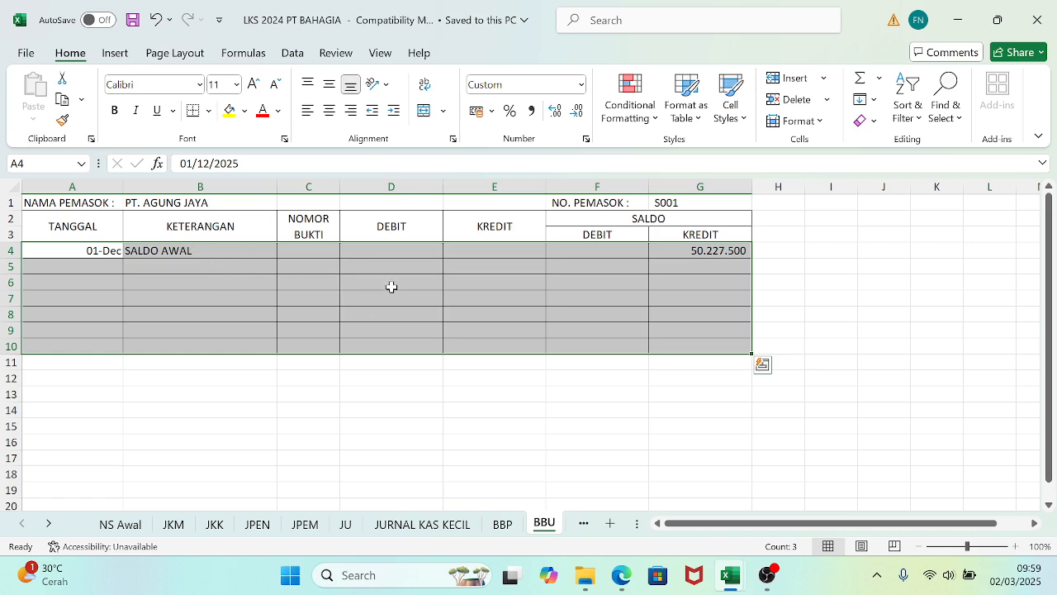
{"action": "left_click", "coordinate": [48, 523]}
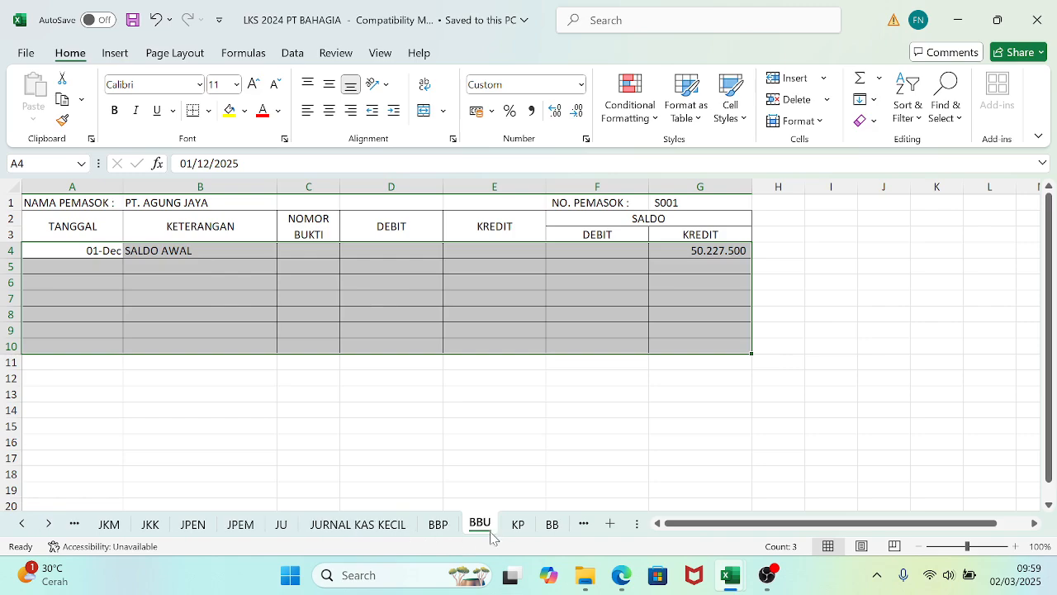
{"action": "left_click", "coordinate": [520, 525]}
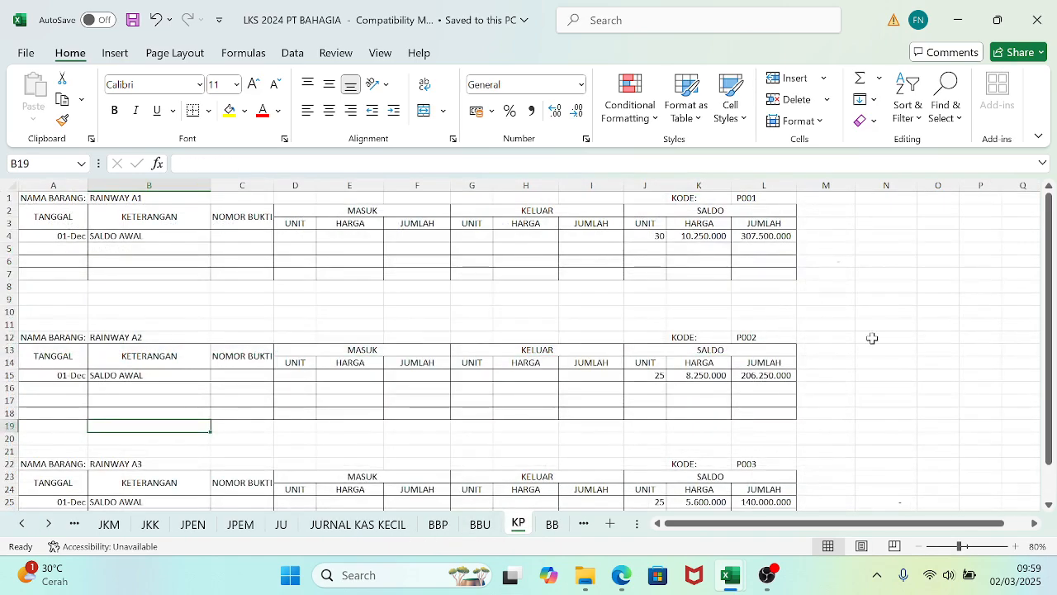
{"action": "left_click_drag", "start_coordinate": [1049, 271], "coordinate": [1035, 227]}
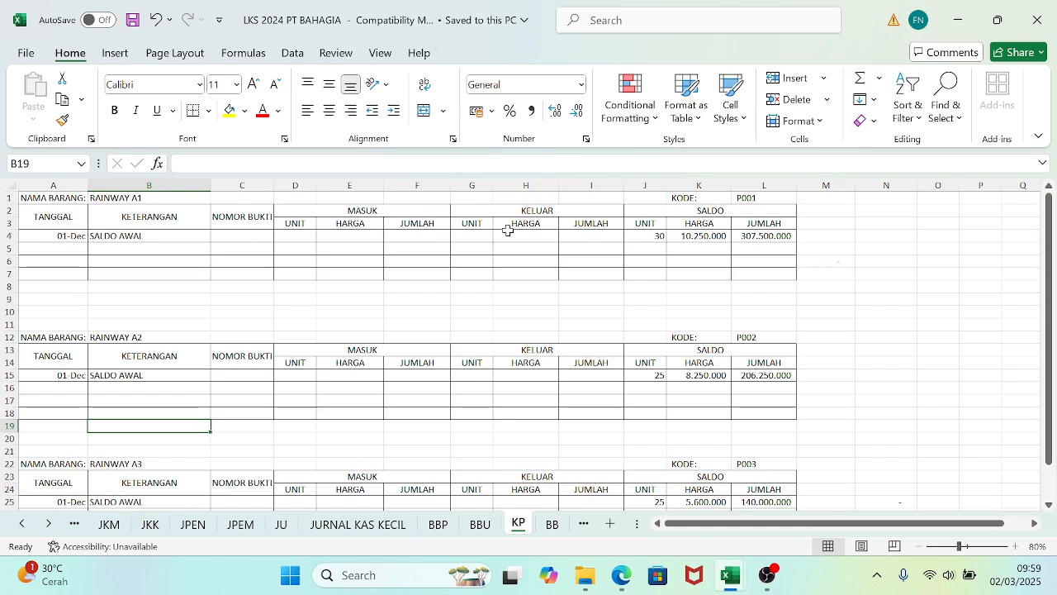
{"action": "left_click_drag", "start_coordinate": [1052, 224], "coordinate": [1052, 252]}
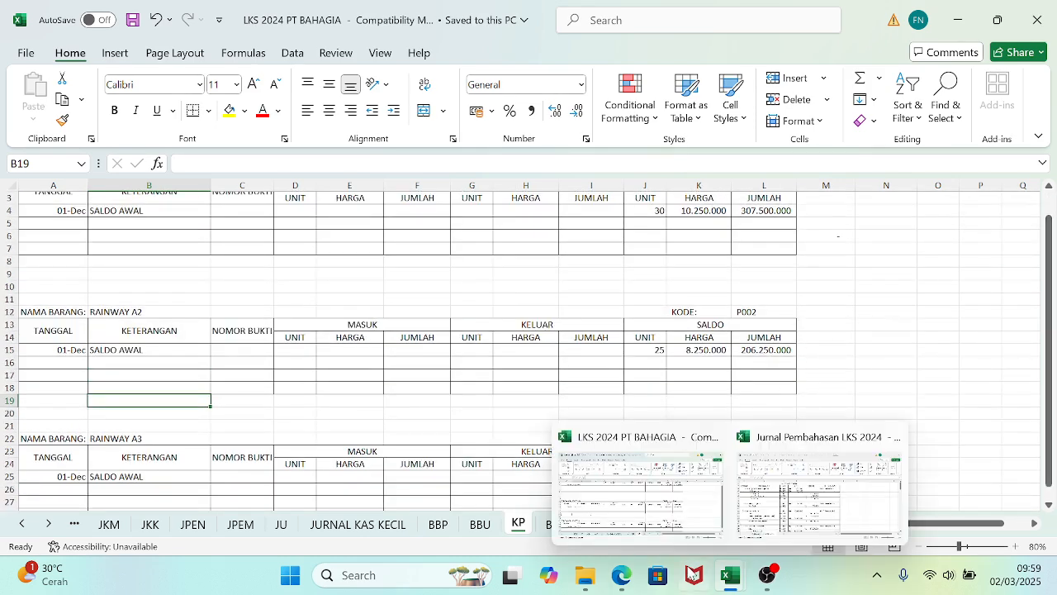
{"action": "left_click", "coordinate": [25, 529]}
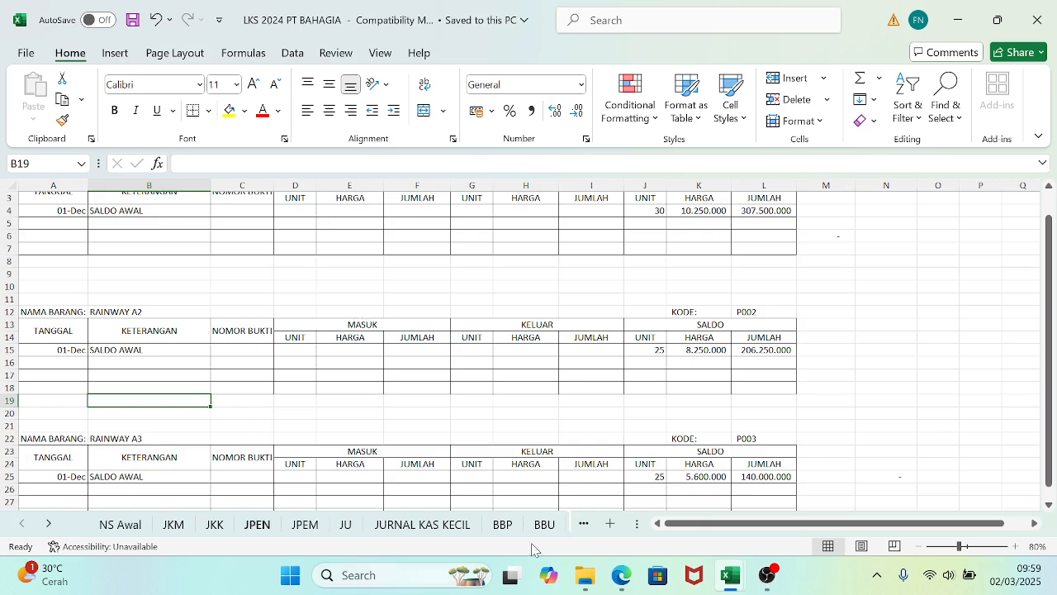
- Switch back to the exam PDF in Edge and read the whole Bukti Transaksi 1 voucher on page 13
{"action": "mouse_move", "coordinate": [731, 585]}
{"action": "mouse_move", "coordinate": [621, 578]}
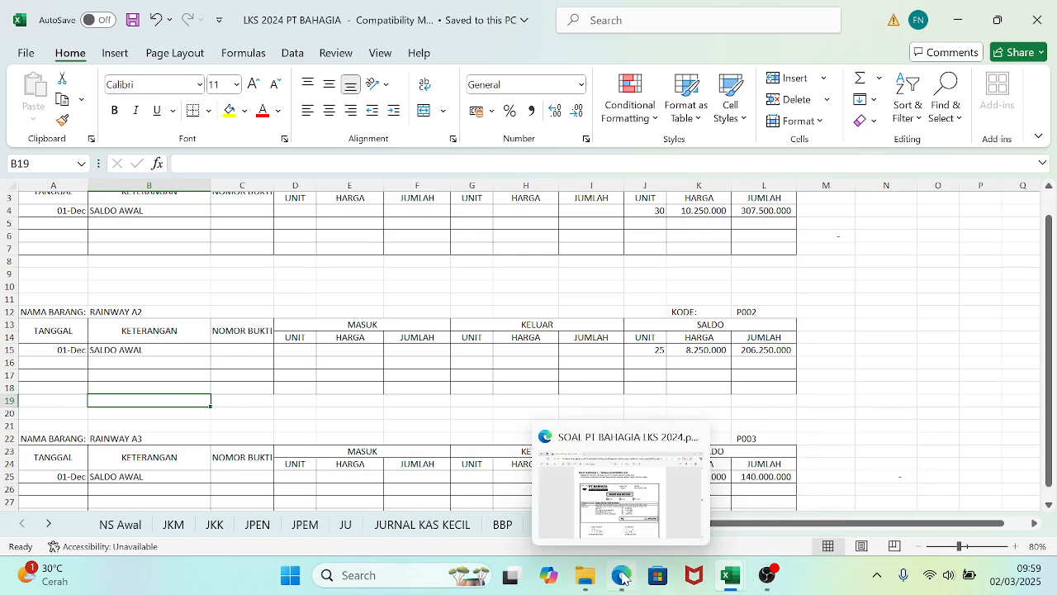
{"action": "left_click", "coordinate": [627, 509]}
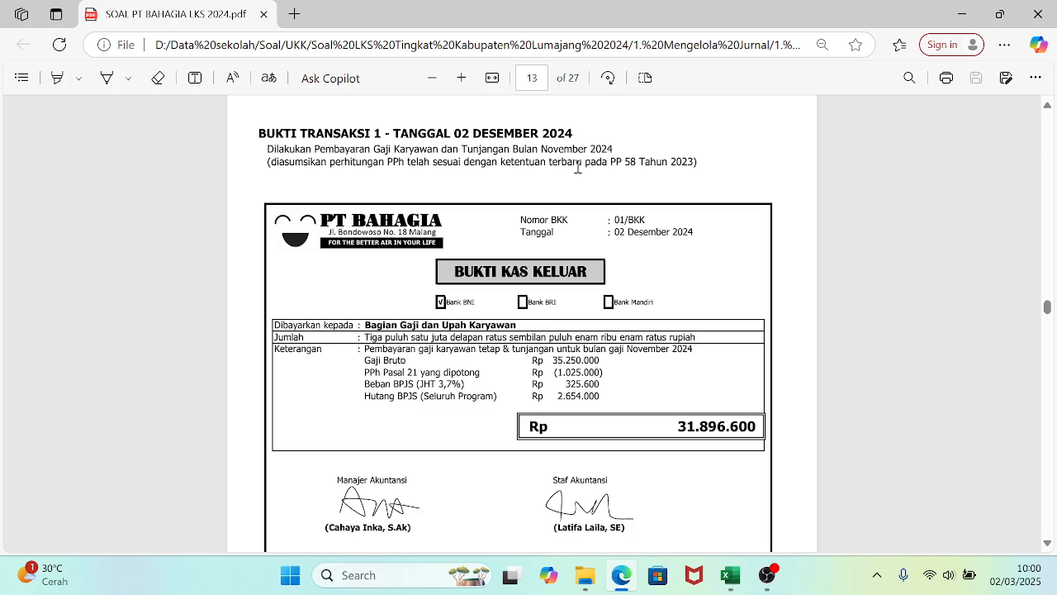
{"action": "left_click", "coordinate": [1048, 542]}
{"action": "left_click", "coordinate": [1048, 543]}
{"action": "left_click", "coordinate": [1048, 542]}
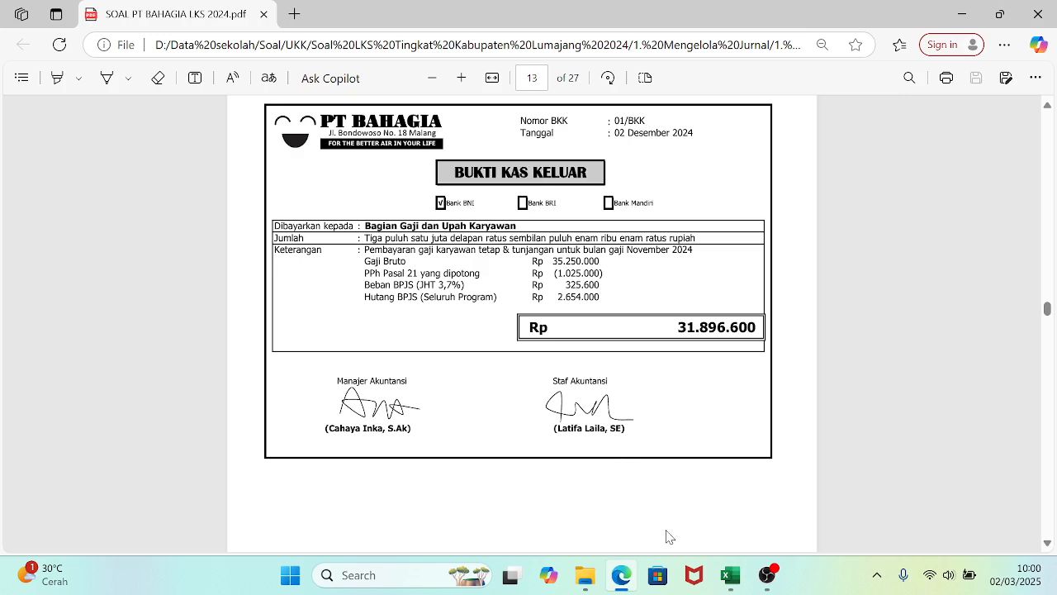
- Switch to the LKS 2024 PT BAHAGIA workbook in Excel and enter the date 2/12 in the first row of the JKK sheet
{"action": "mouse_move", "coordinate": [730, 575]}
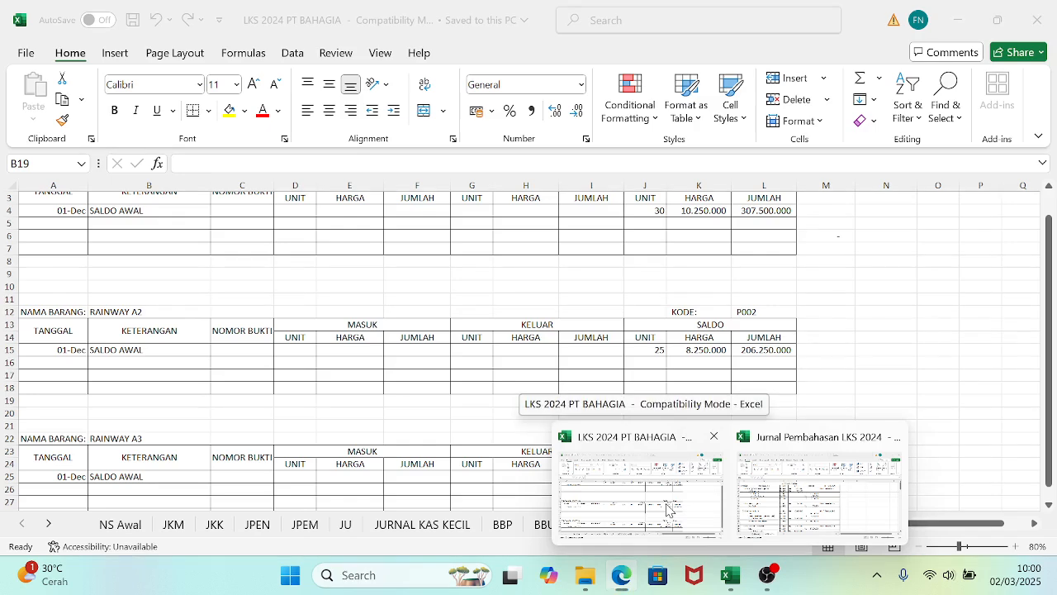
{"action": "left_click", "coordinate": [669, 507]}
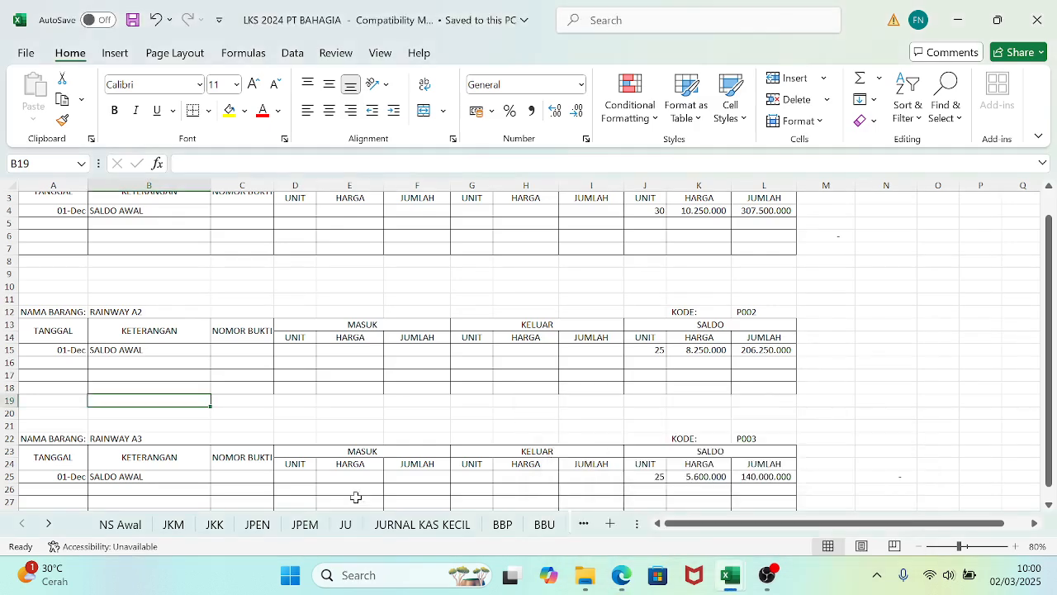
{"action": "left_click", "coordinate": [215, 525]}
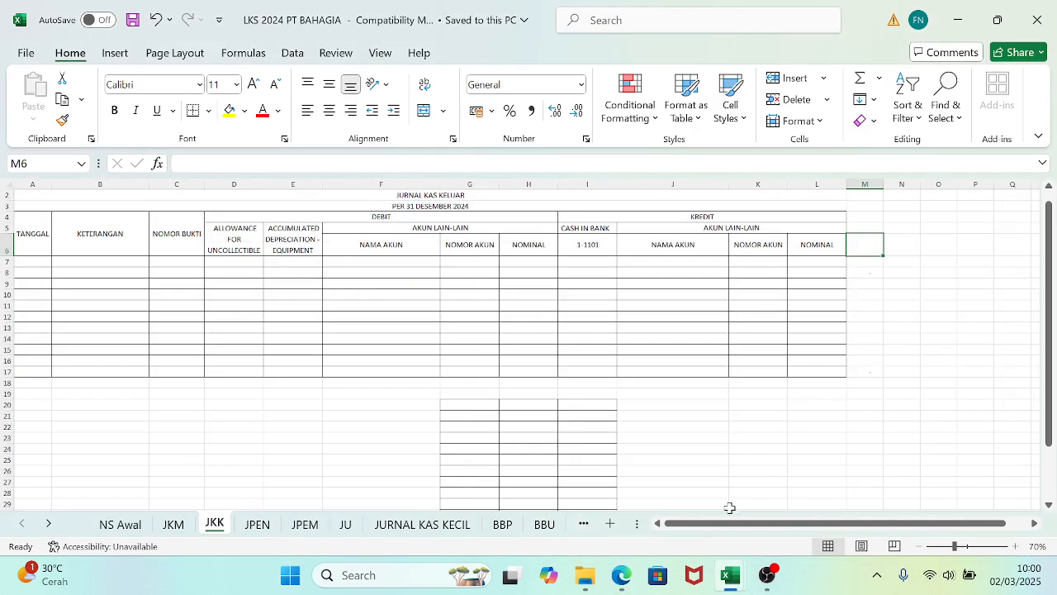
{"action": "mouse_move", "coordinate": [730, 575]}
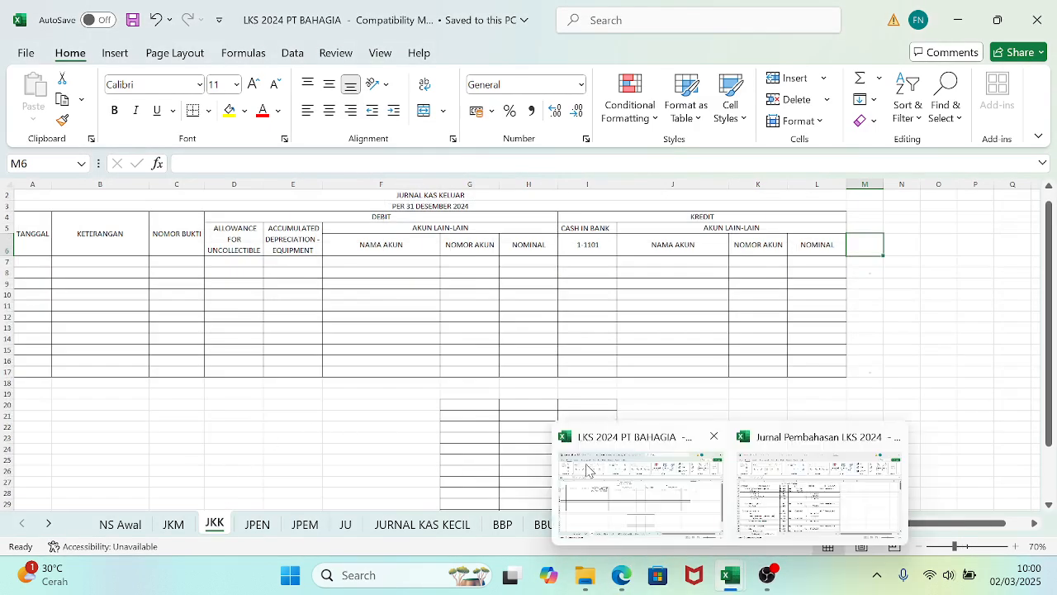
{"action": "left_click", "coordinate": [630, 583]}
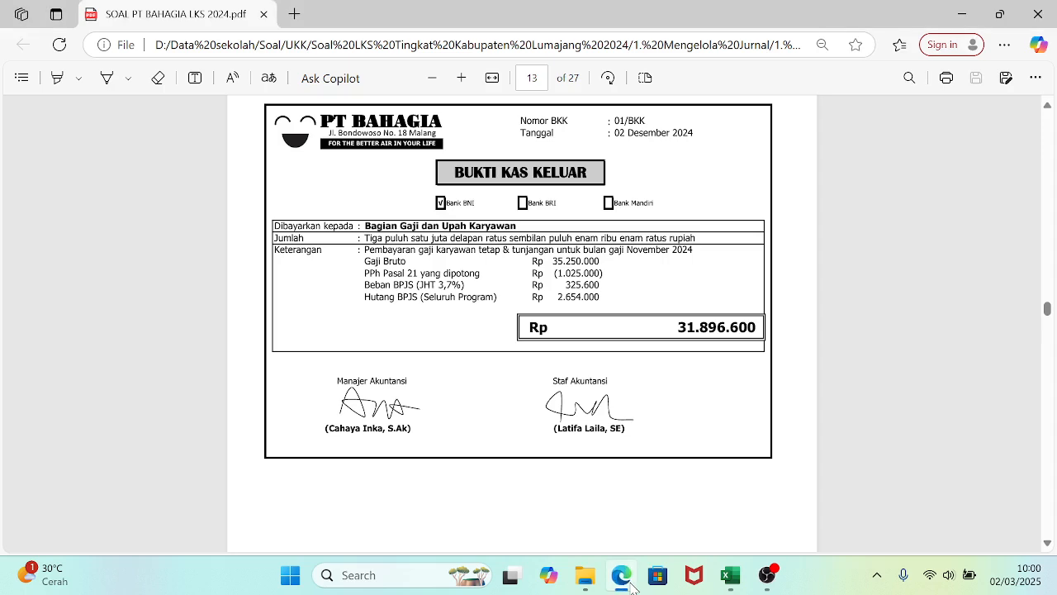
{"action": "left_click", "coordinate": [630, 583]}
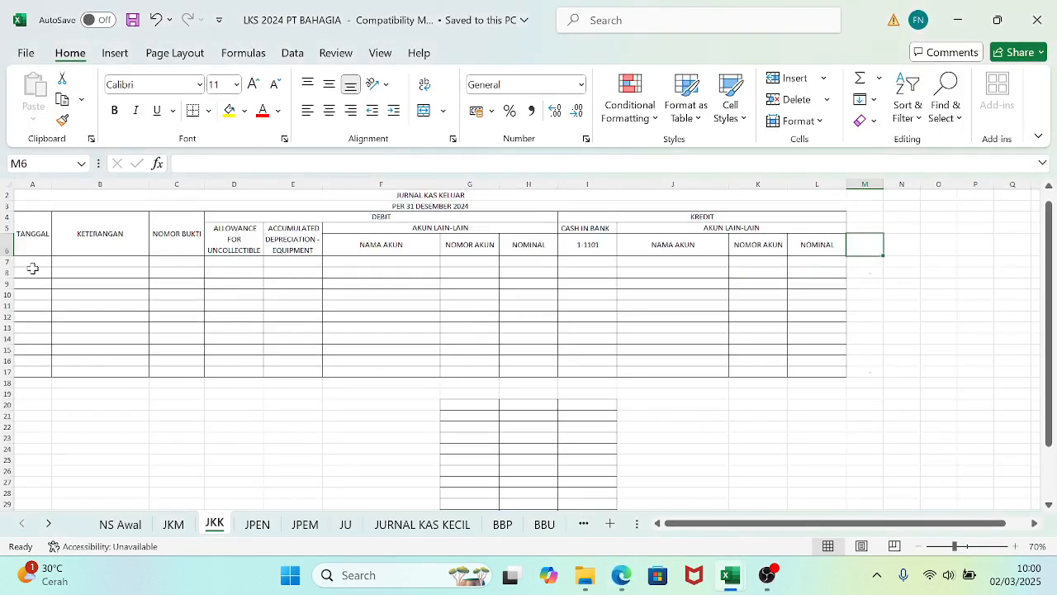
{"action": "left_click", "coordinate": [37, 263]}
{"action": "type", "text": "2"}
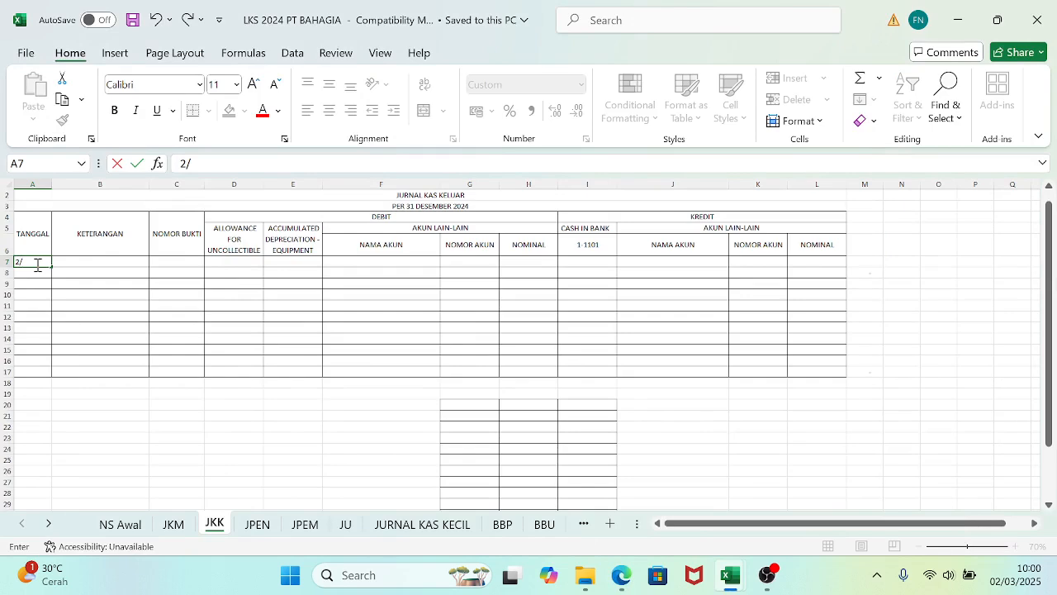
{"action": "type", "text": "/12"}
{"action": "key", "text": "Tab"}
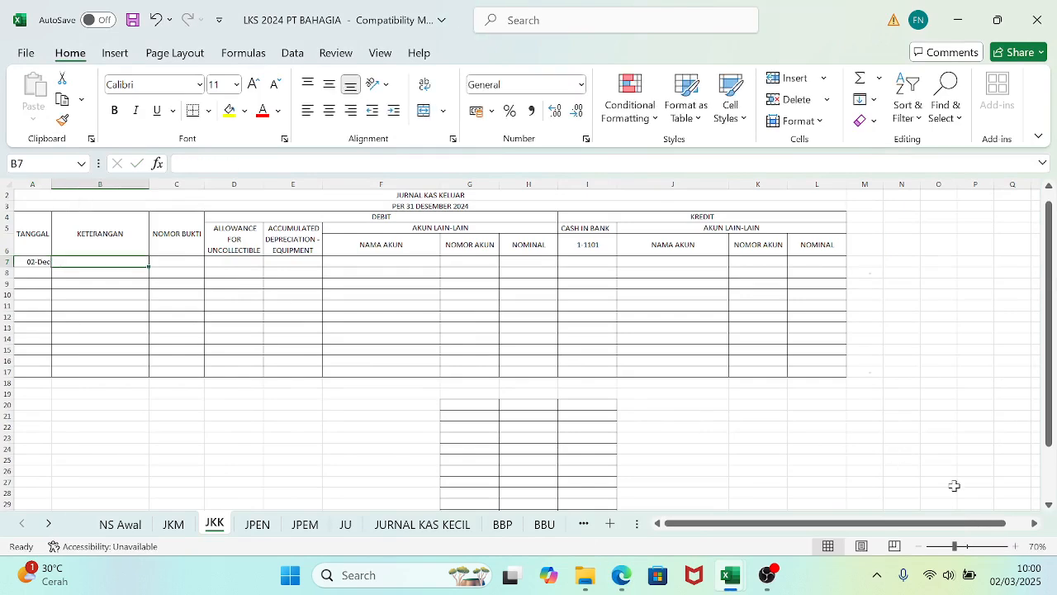
- Zoom the JKK sheet to 100% and enter BAGIAN GAJI DAN UPAH as the KETERANGAN in row 7
{"action": "left_click", "coordinate": [1016, 546]}
{"action": "left_click", "coordinate": [1016, 546]}
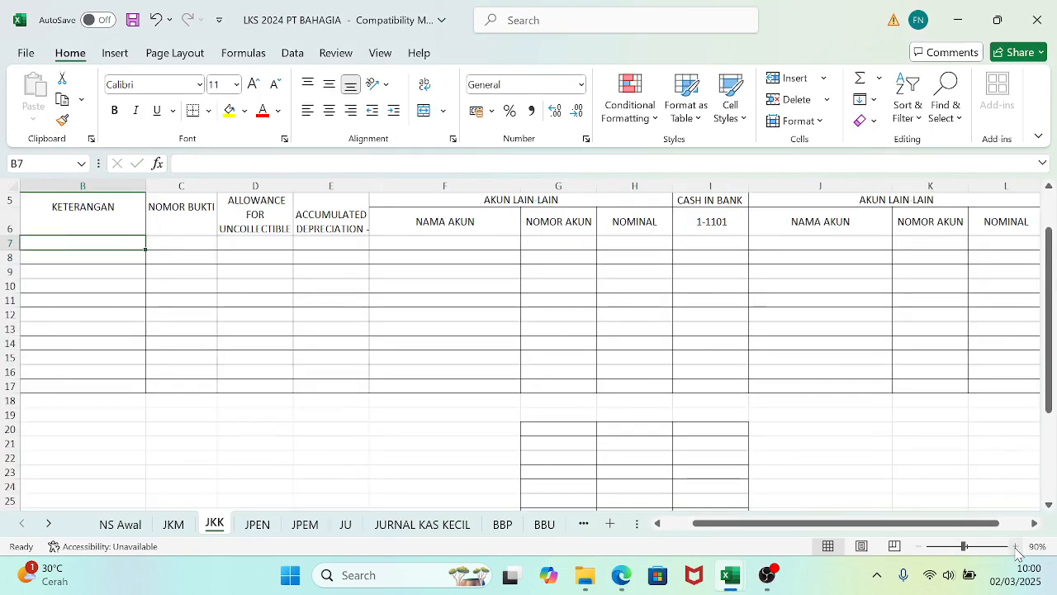
{"action": "left_click", "coordinate": [1016, 546]}
{"action": "left_click_drag", "start_coordinate": [905, 523], "coordinate": [880, 524]}
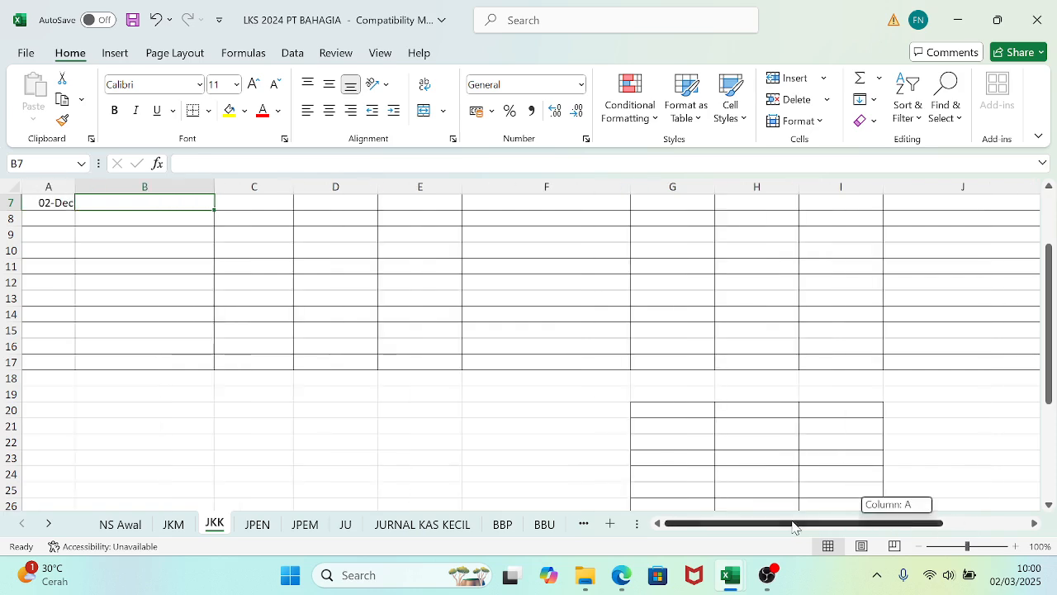
{"action": "left_click_drag", "start_coordinate": [1054, 347], "coordinate": [1049, 298]}
{"action": "type", "text": "ba"}
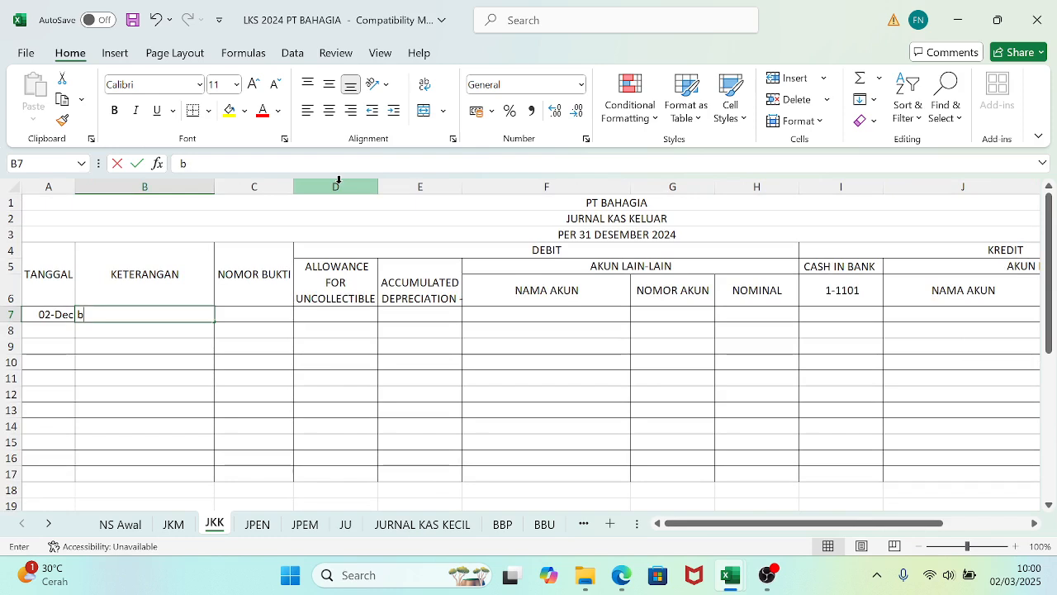
{"action": "key", "text": "BackSpace"}
{"action": "key", "text": "BackSpace"}
{"action": "key", "text": "Caps_Lock"}
{"action": "type", "text": "BAGIAN"}
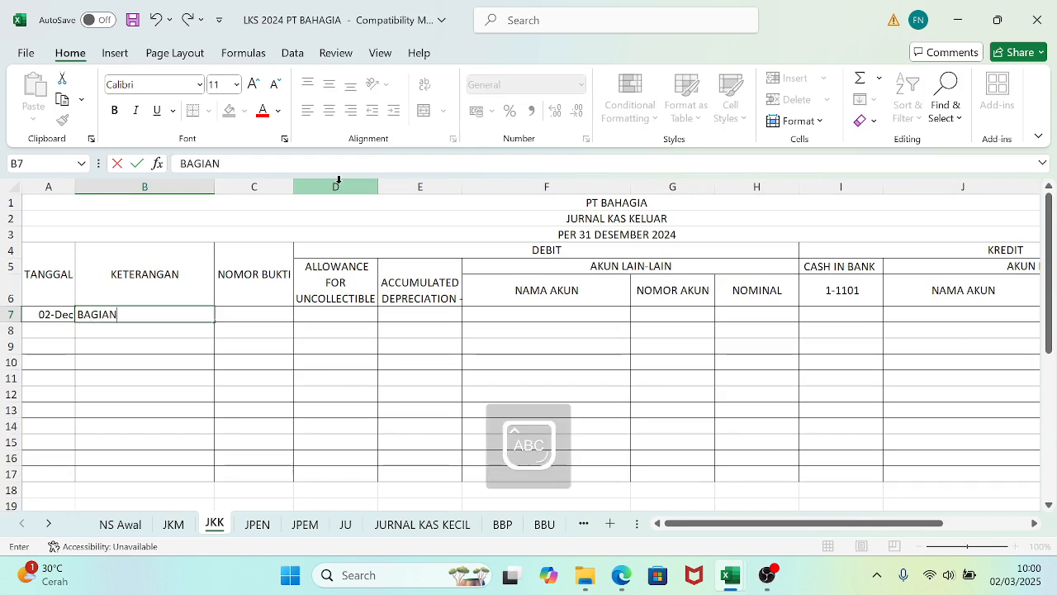
{"action": "type", "text": " GAJI DAN UP"}
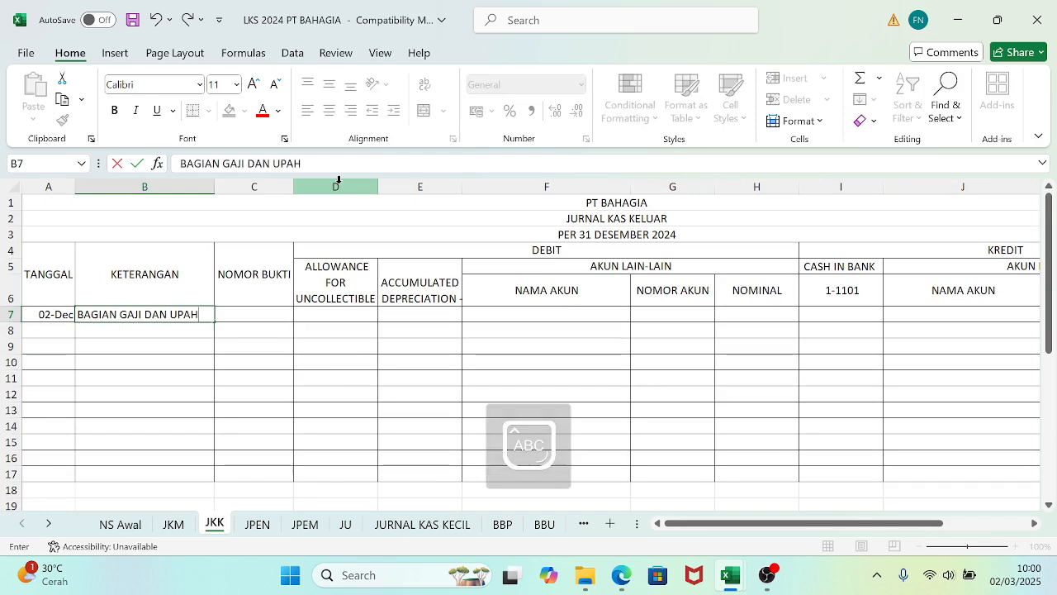
{"action": "type", "text": "AH"}
{"action": "key", "text": "Tab"}
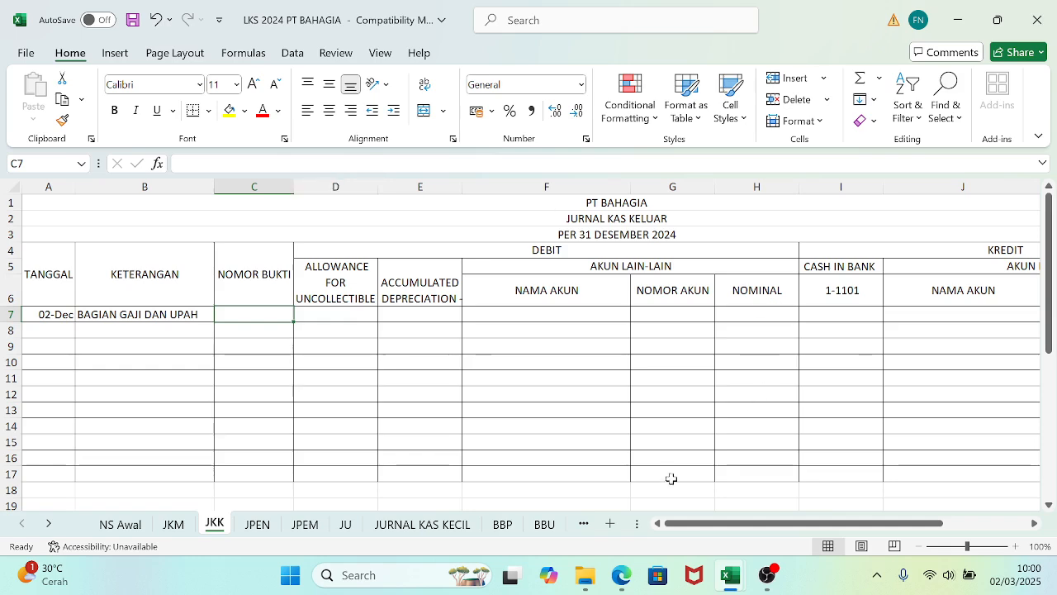
- Check the voucher number in the exam PDF and enter 01/BKK as the NOMOR BUKTI in row 7 of JKK
{"action": "left_click", "coordinate": [621, 575]}
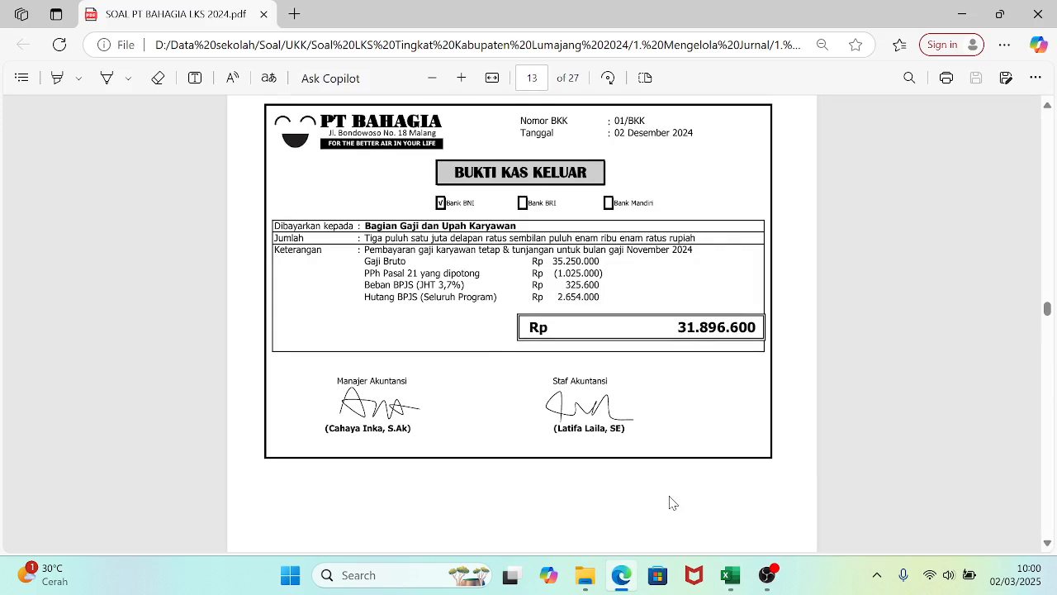
{"action": "mouse_move", "coordinate": [728, 584]}
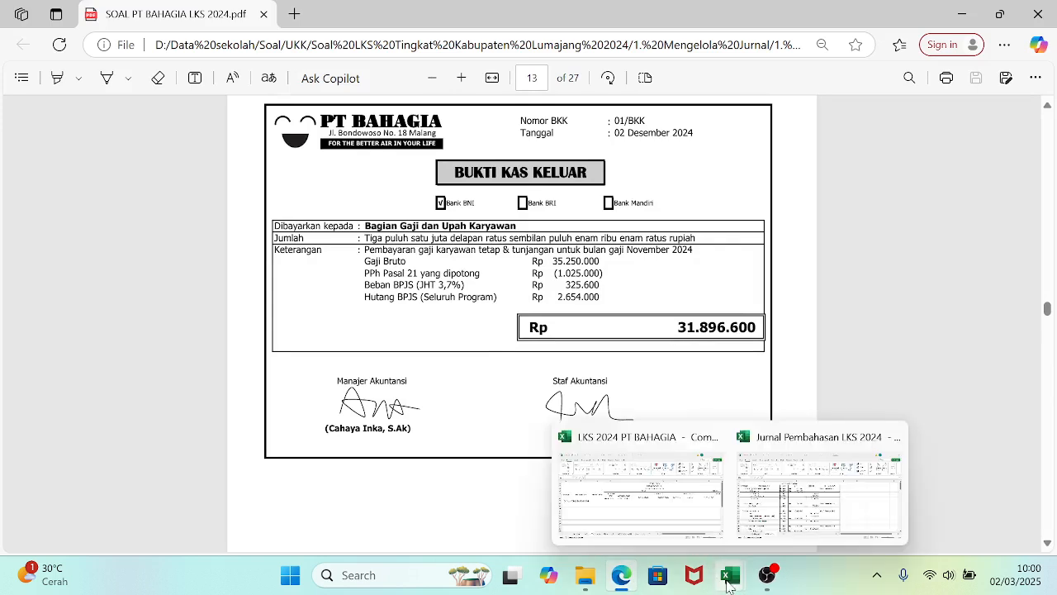
{"action": "left_click", "coordinate": [721, 538]}
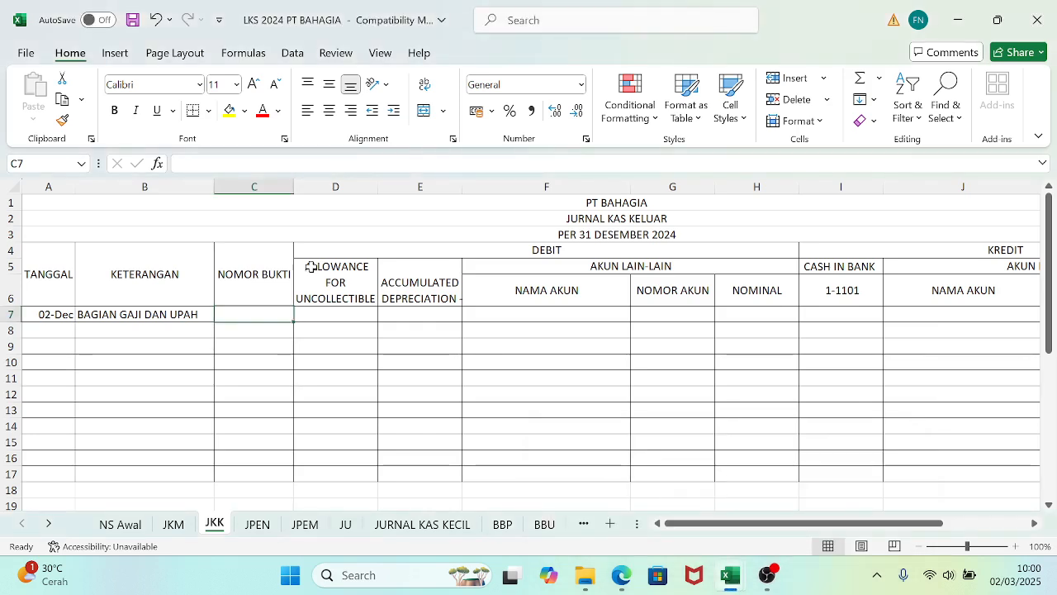
{"action": "type", "text": "01/B"}
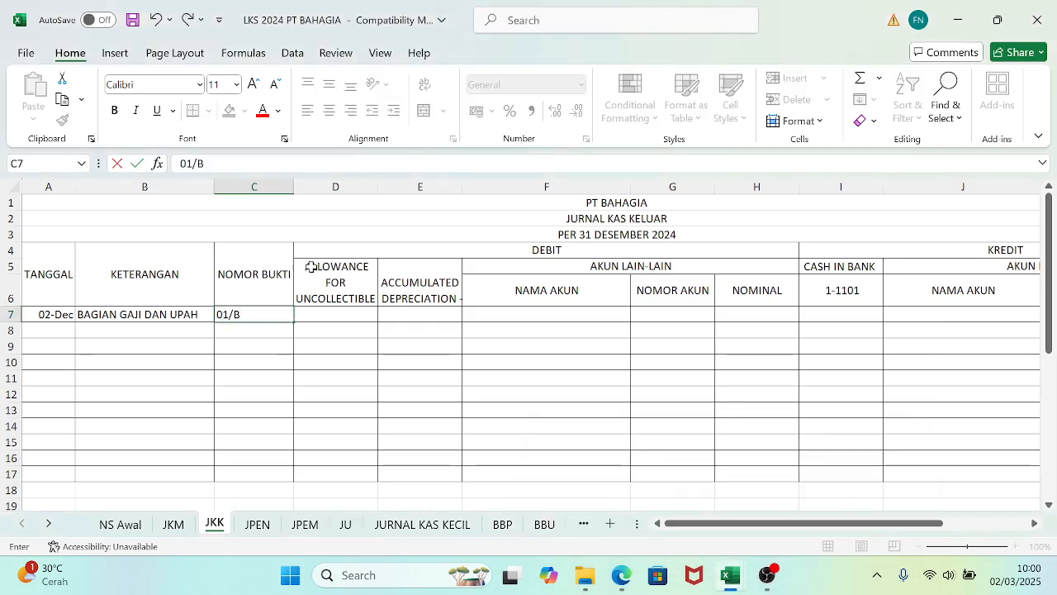
{"action": "type", "text": "KK"}
{"action": "key", "text": "Tab"}
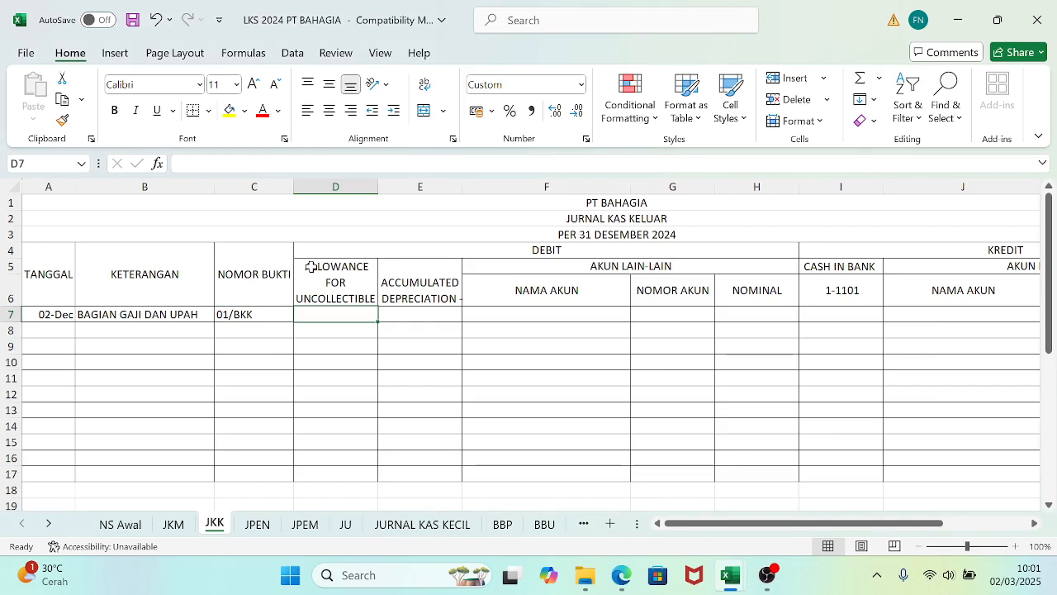
- Examine the debit and credit AKUN LAIN-LAIN columns and the existing formula in NAMA AKUN cell F7
{"action": "key", "text": "Tab"}
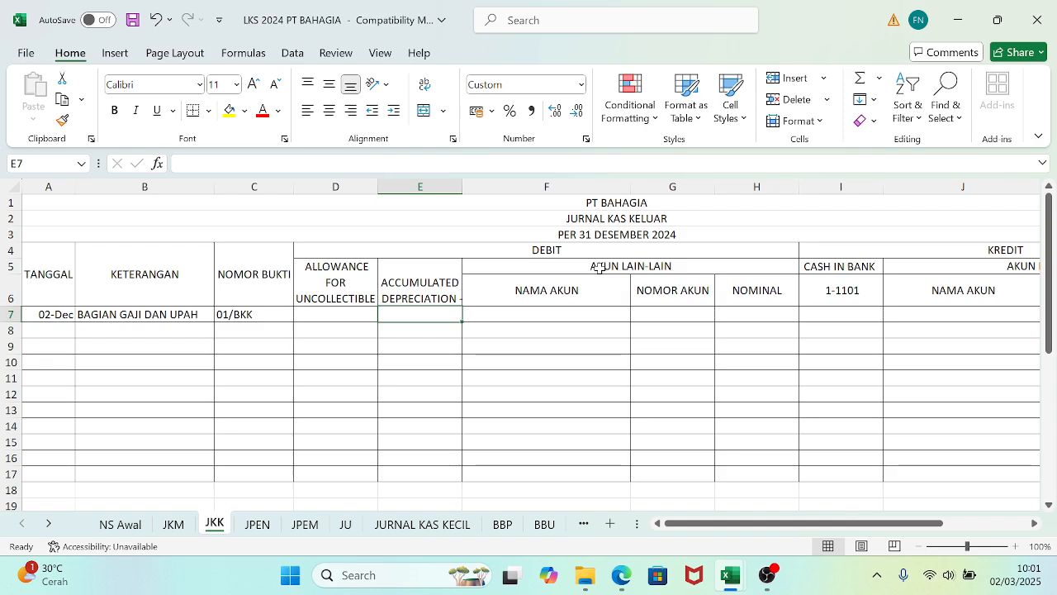
{"action": "left_click_drag", "start_coordinate": [598, 267], "coordinate": [606, 329]}
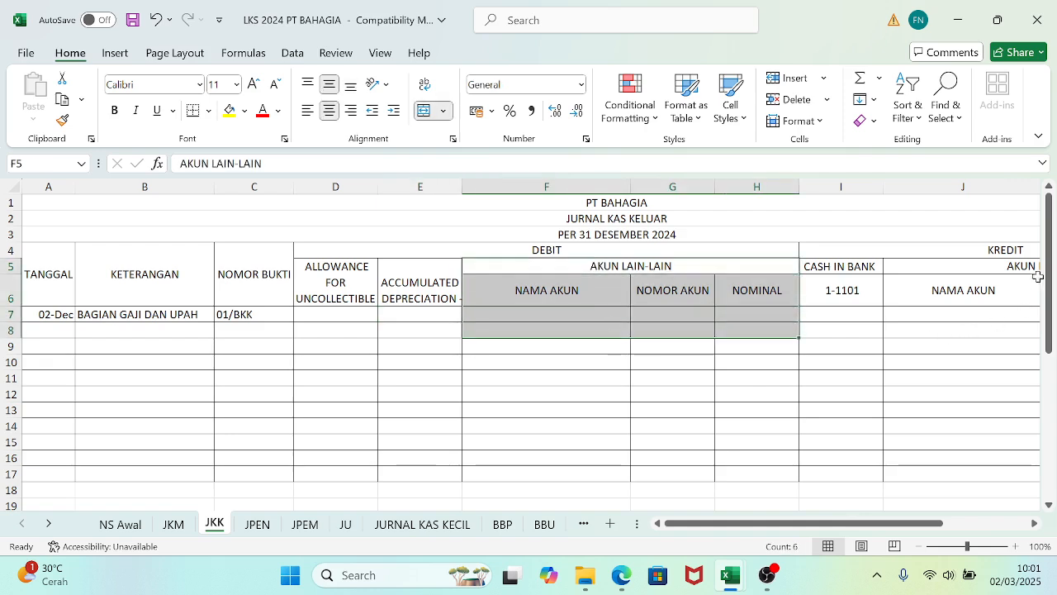
{"action": "left_click_drag", "start_coordinate": [1032, 275], "coordinate": [1023, 397]}
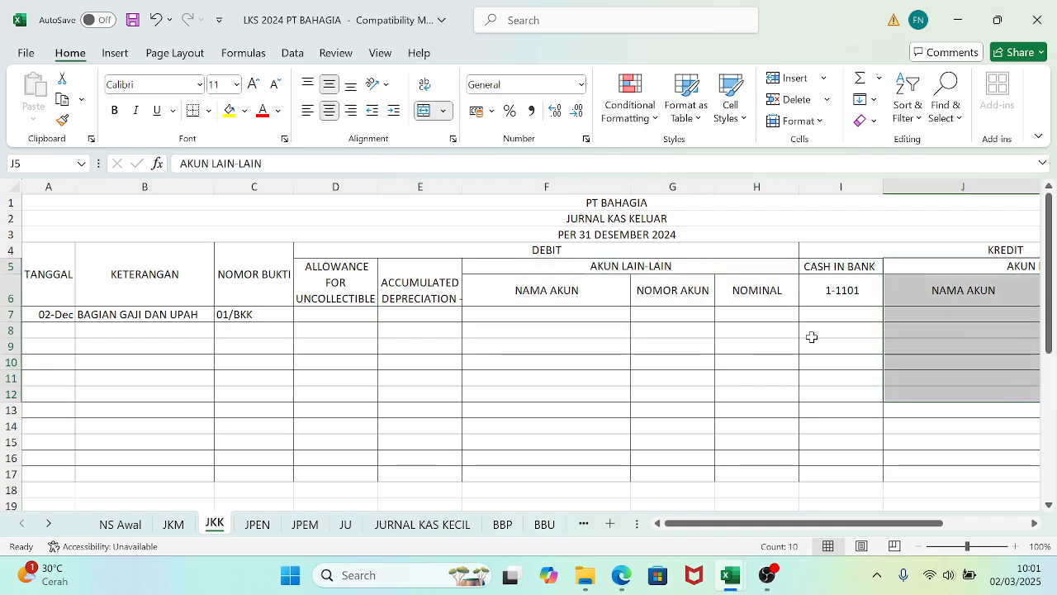
{"action": "left_click", "coordinate": [566, 315]}
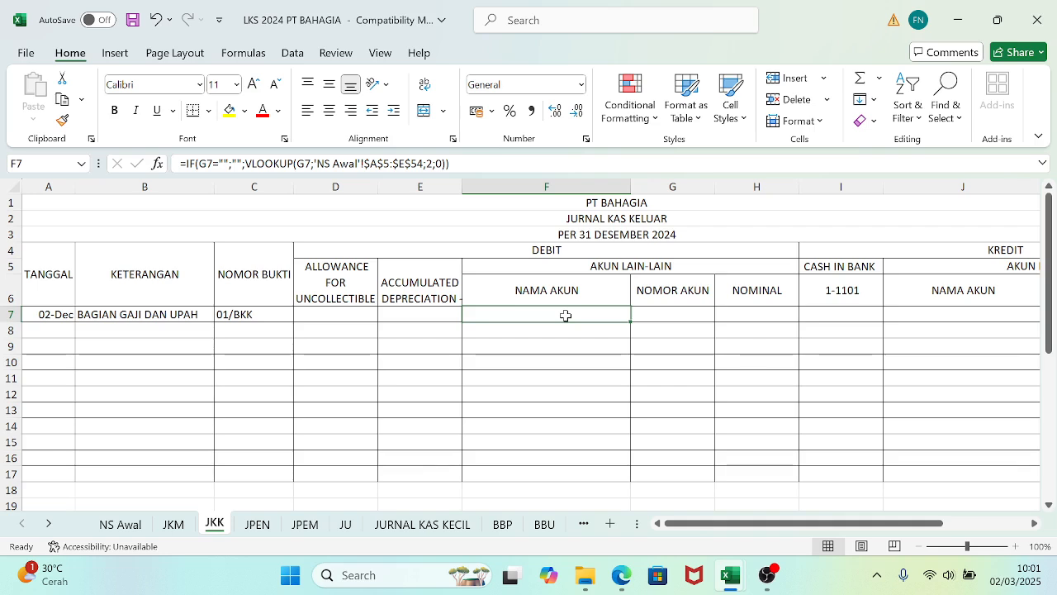
{"action": "type", "text": "="}
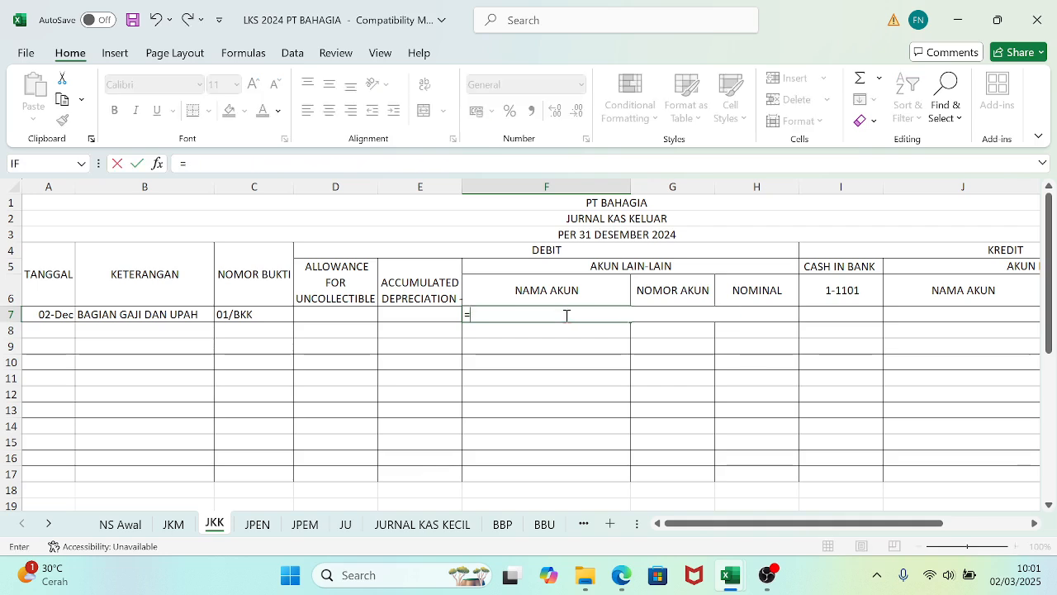
{"action": "type", "text": "IF("}
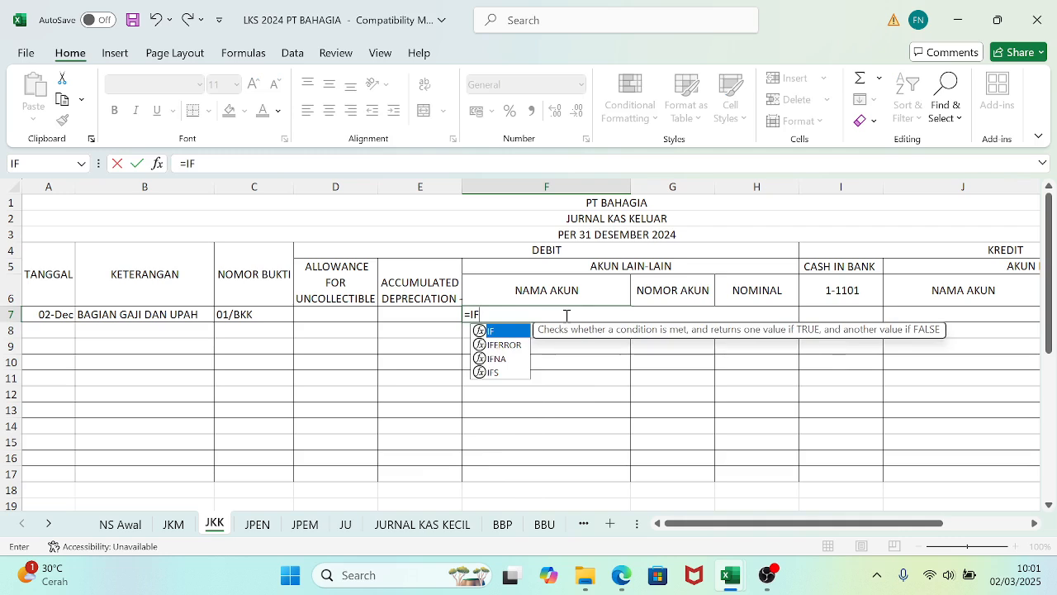
{"action": "key", "text": "BackSpace"}
{"action": "key", "text": "BackSpace"}
{"action": "key", "text": "BackSpace"}
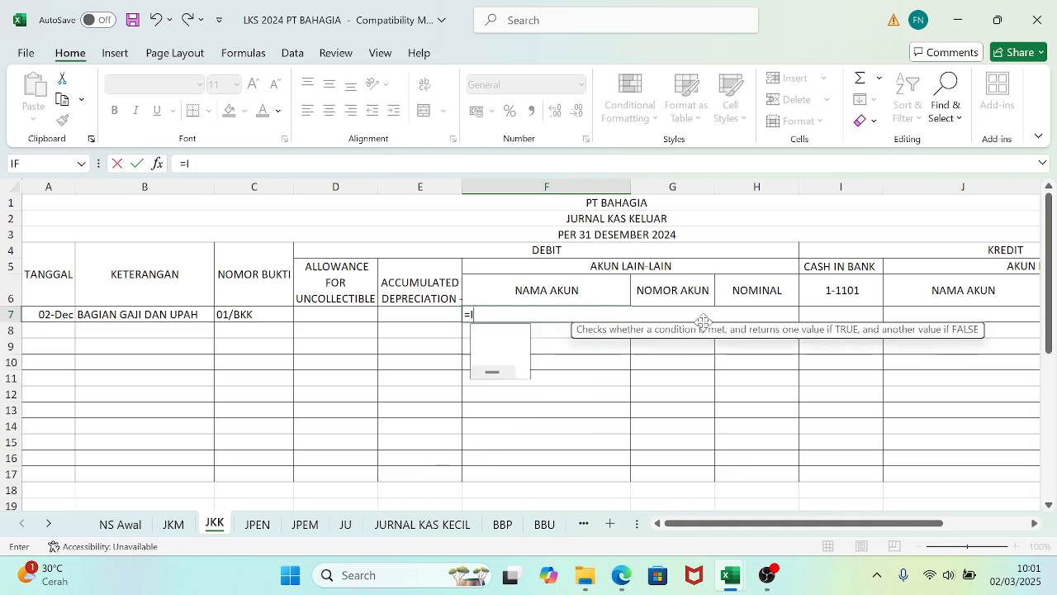
{"action": "key", "text": "Escape"}
{"action": "key", "text": "Down"}
{"action": "key", "text": "Up"}
{"action": "type", "text": "=IF("}
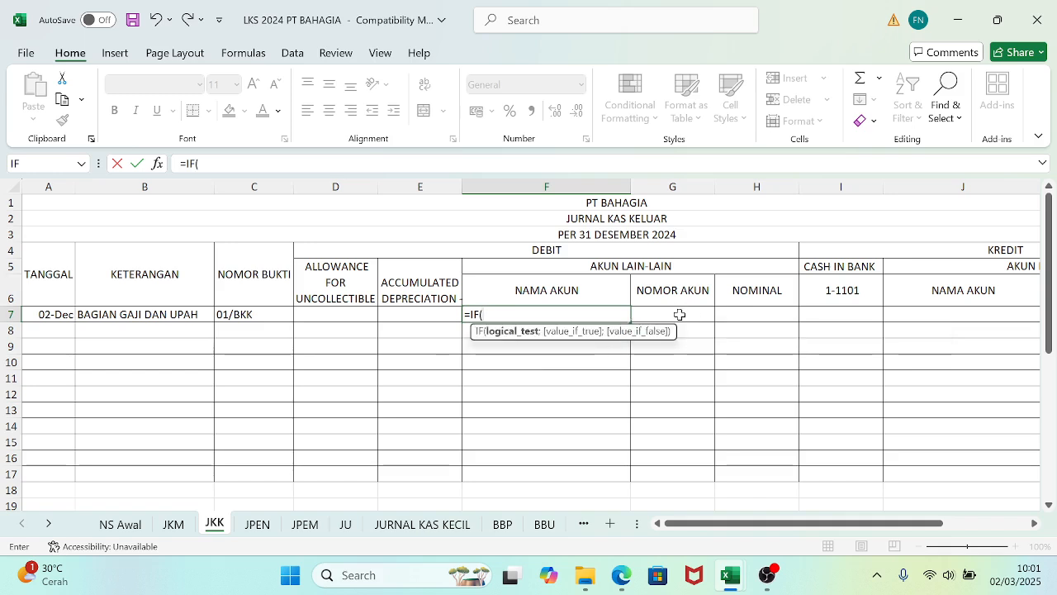
{"action": "left_click", "coordinate": [680, 315]}
{"action": "type", "text": "=\"\"::"}
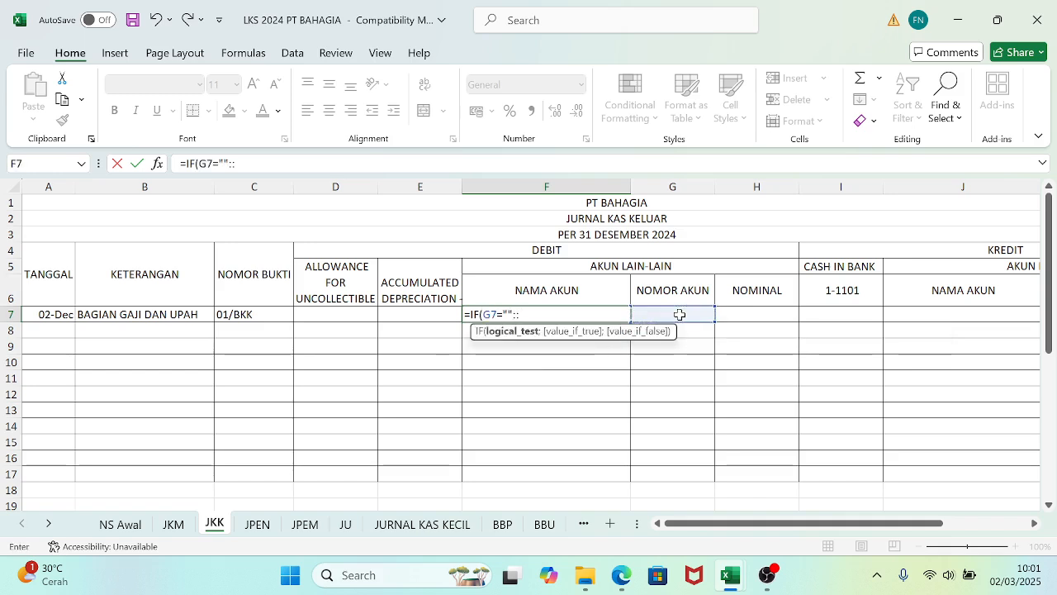
{"action": "key", "text": "BackSpace"}
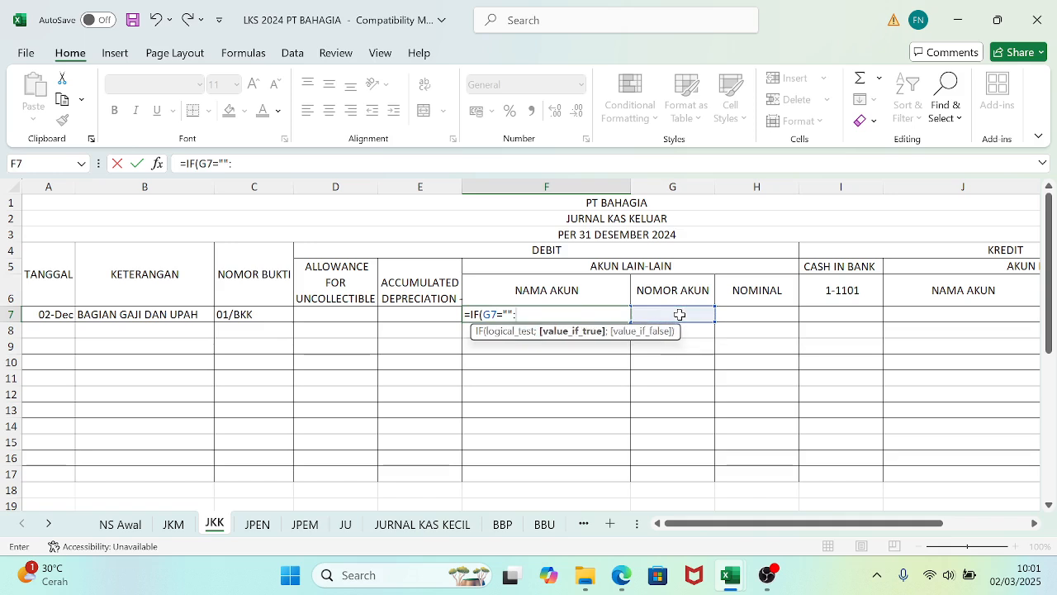
{"action": "key", "text": "BackSpace"}
{"action": "key", "text": "BackSpace"}
{"action": "key", "text": "BackSpace"}
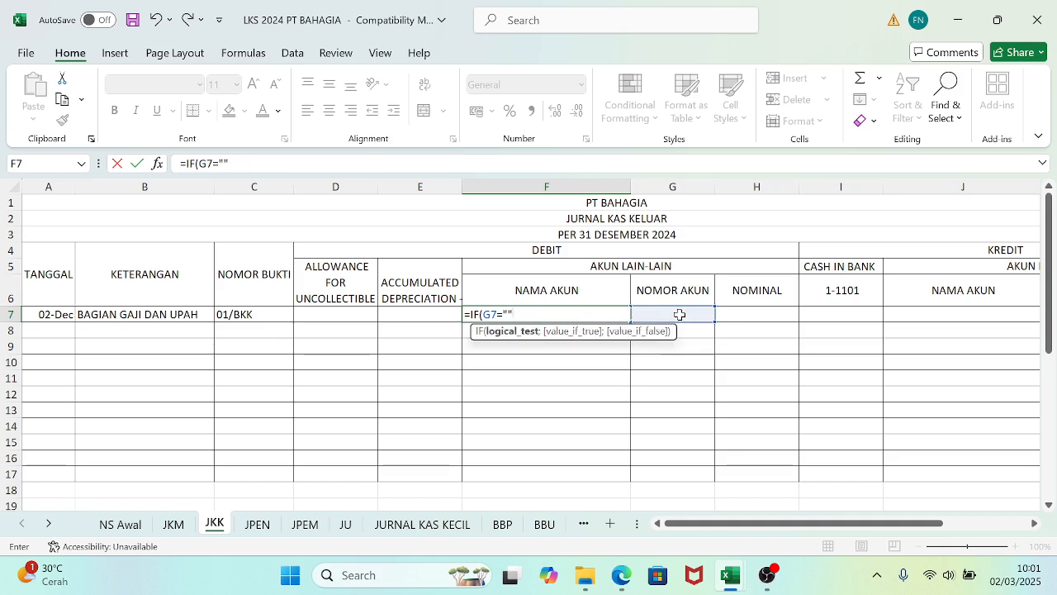
{"action": "type", "text": ";\"\";"}
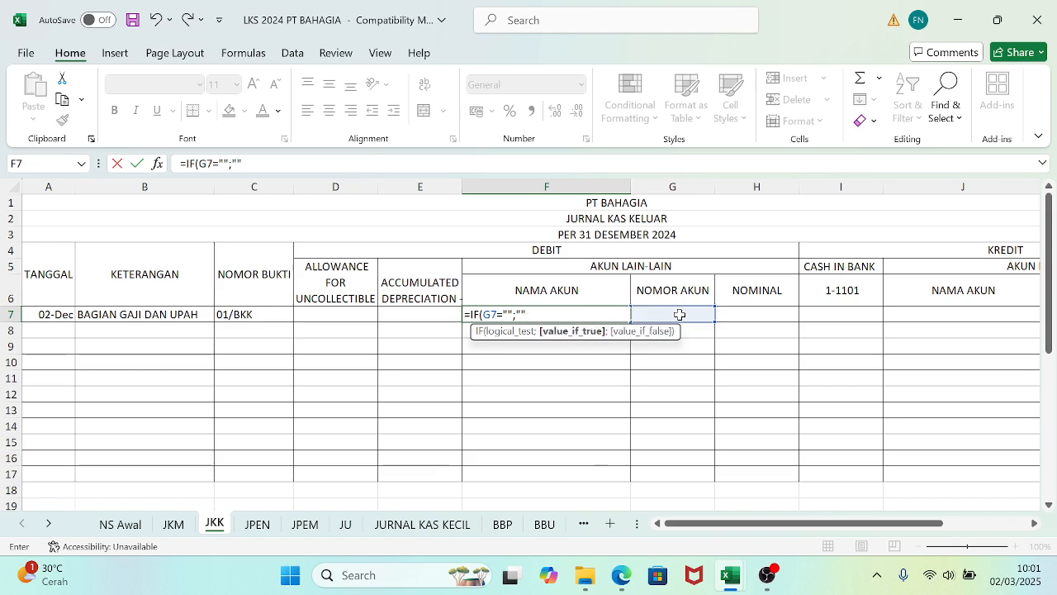
{"action": "key", "text": "BackSpace"}
{"action": "key", "text": "BackSpace"}
{"action": "key", "text": "BackSpace"}
{"action": "key", "text": "BackSpace"}
{"action": "key", "text": "BackSpace"}
{"action": "key", "text": "BackSpace"}
{"action": "key", "text": "BackSpace"}
{"action": "key", "text": "BackSpace"}
{"action": "key", "text": "BackSpace"}
{"action": "key", "text": "BackSpace"}
{"action": "key", "text": "BackSpace"}
{"action": "key", "text": "BackSpace"}
- Start the debit NAMA AKUN formula in F7 with =IF(G7="";"" to return blank when G7 is empty
{"action": "type", "text": "IF("}
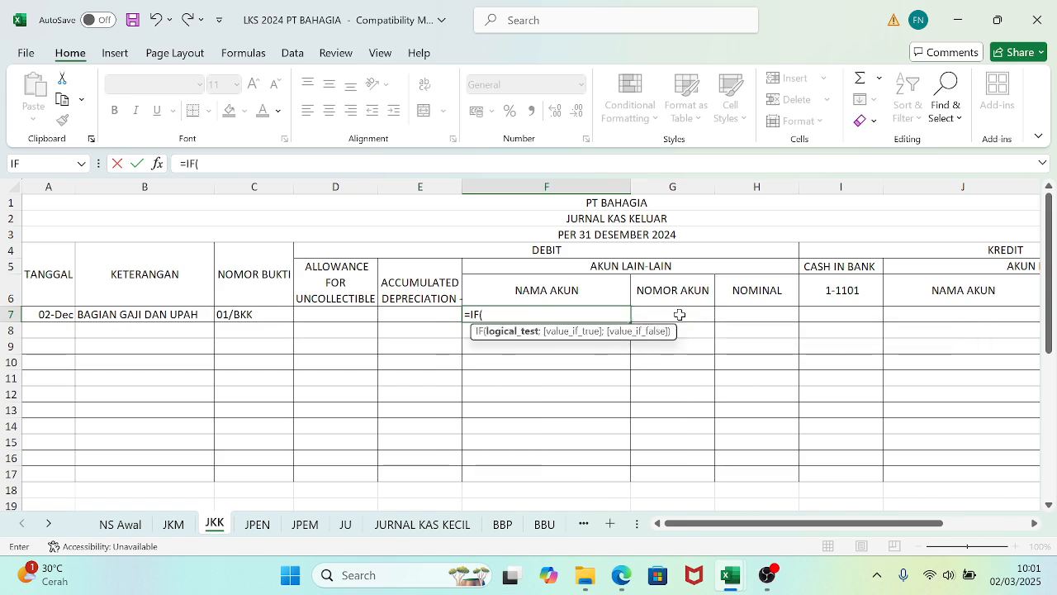
{"action": "left_click", "coordinate": [679, 314]}
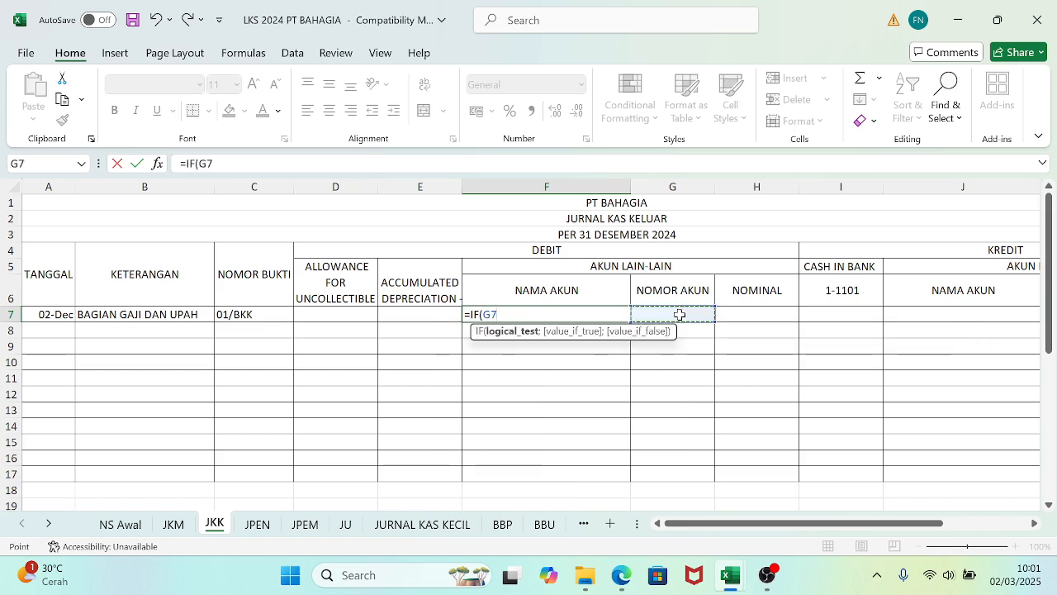
{"action": "type", "text": "=\""}
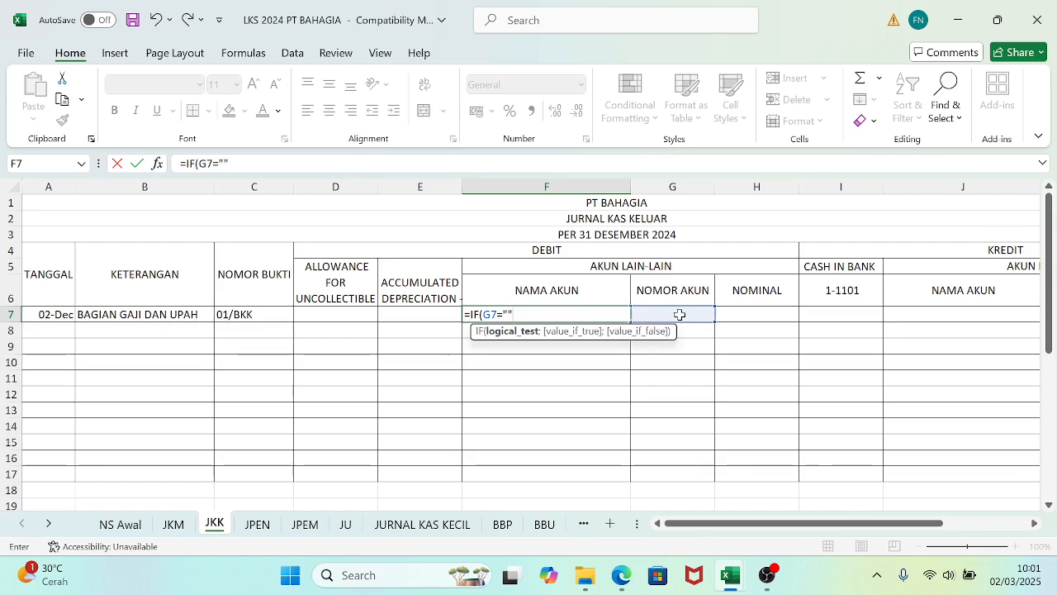
{"action": "type", "text": "\""}
{"action": "type", "text": ";"}
{"action": "type", "text": ";\"\""}
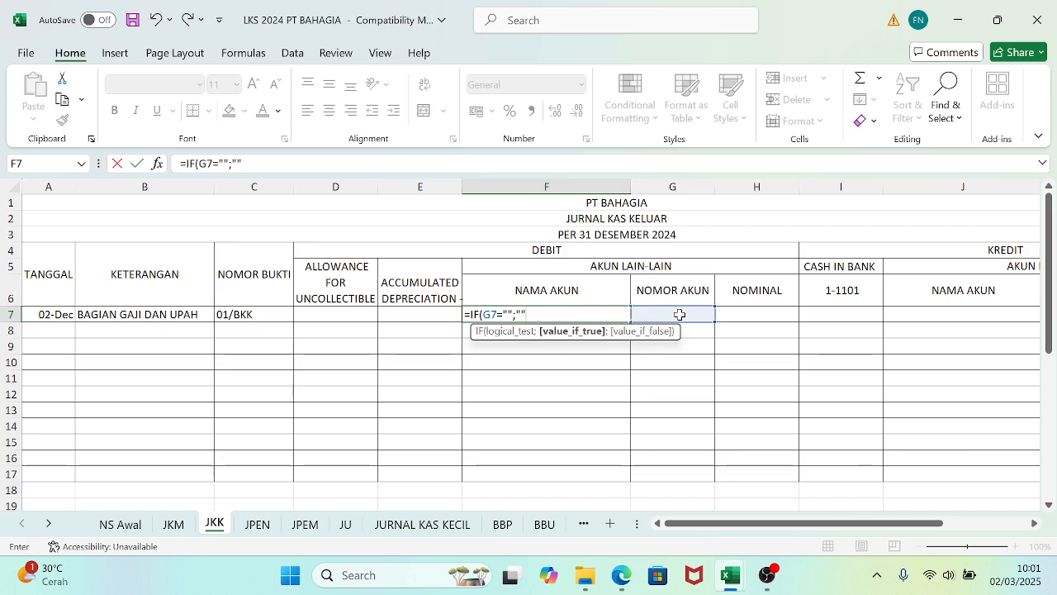
- Add VLOOKUP to the F7 formula as the value if false, with G7 as its lookup value
{"action": "type", "text": ";VL"}
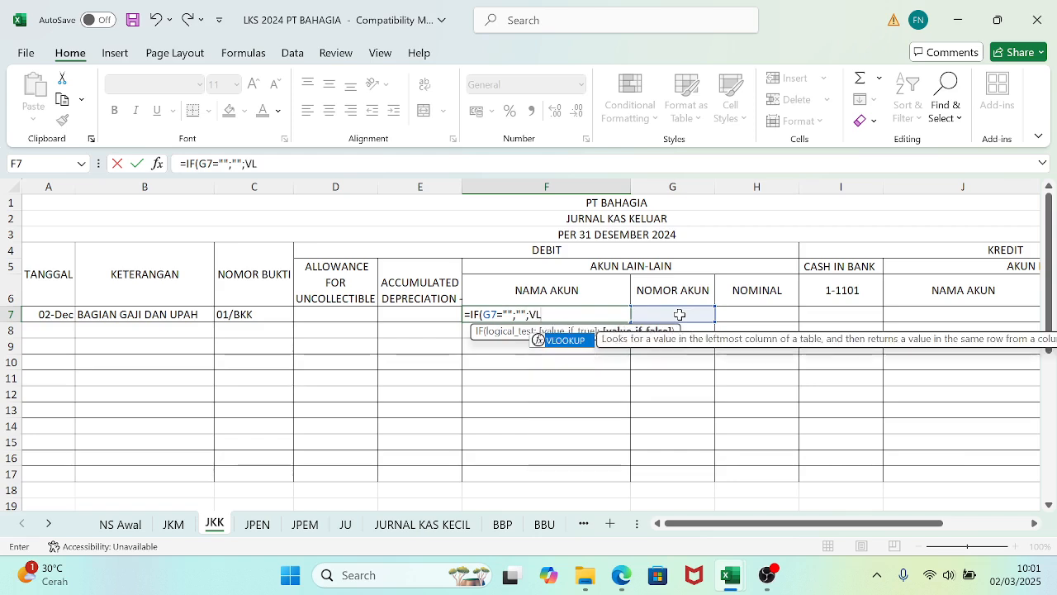
{"action": "type", "text": "OOKUP"}
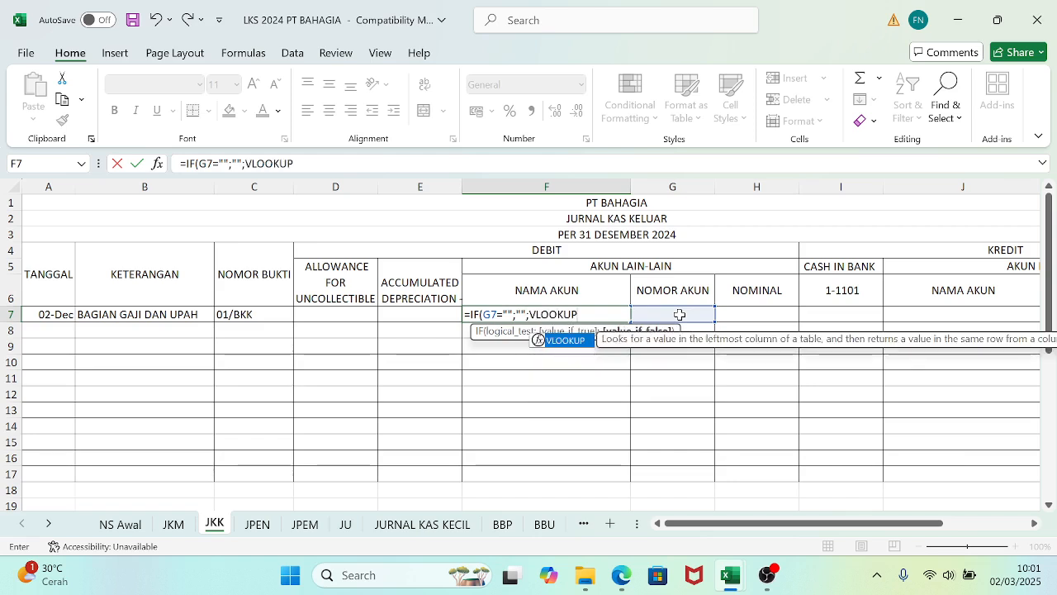
{"action": "type", "text": "("}
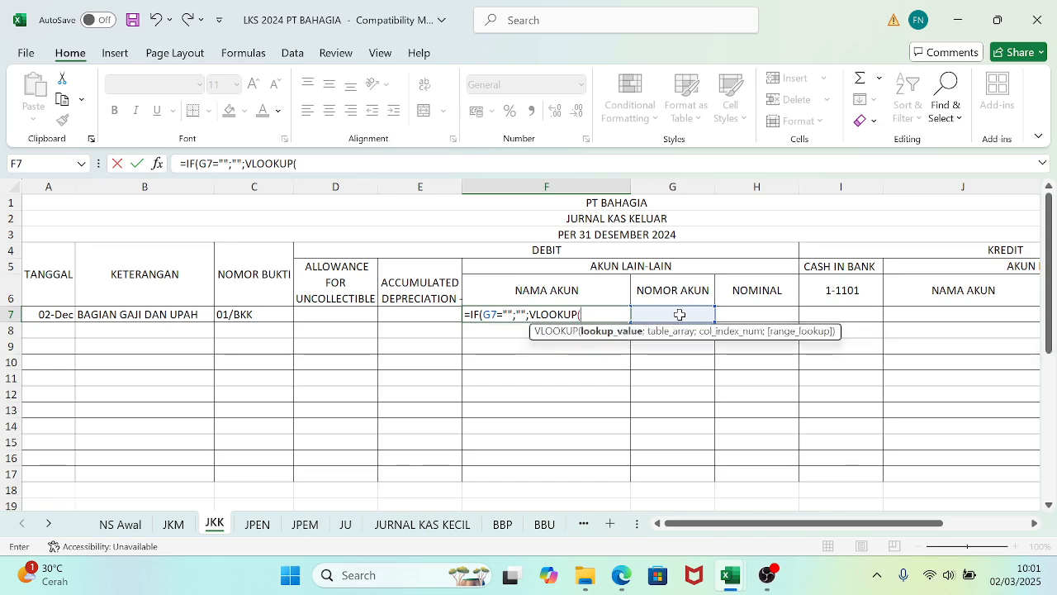
{"action": "left_click", "coordinate": [679, 315]}
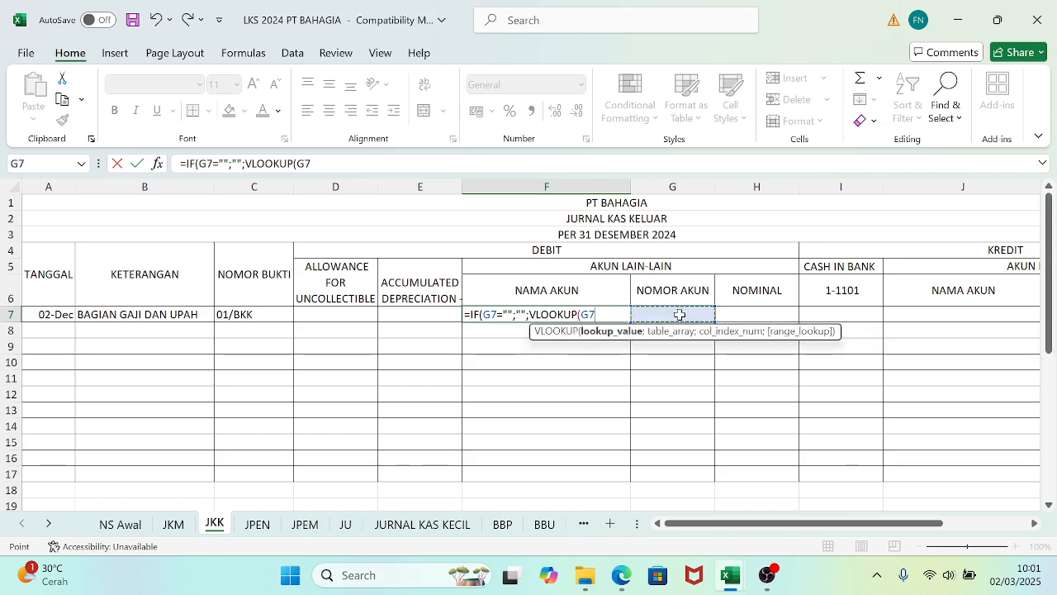
{"action": "type", "text": ";"}
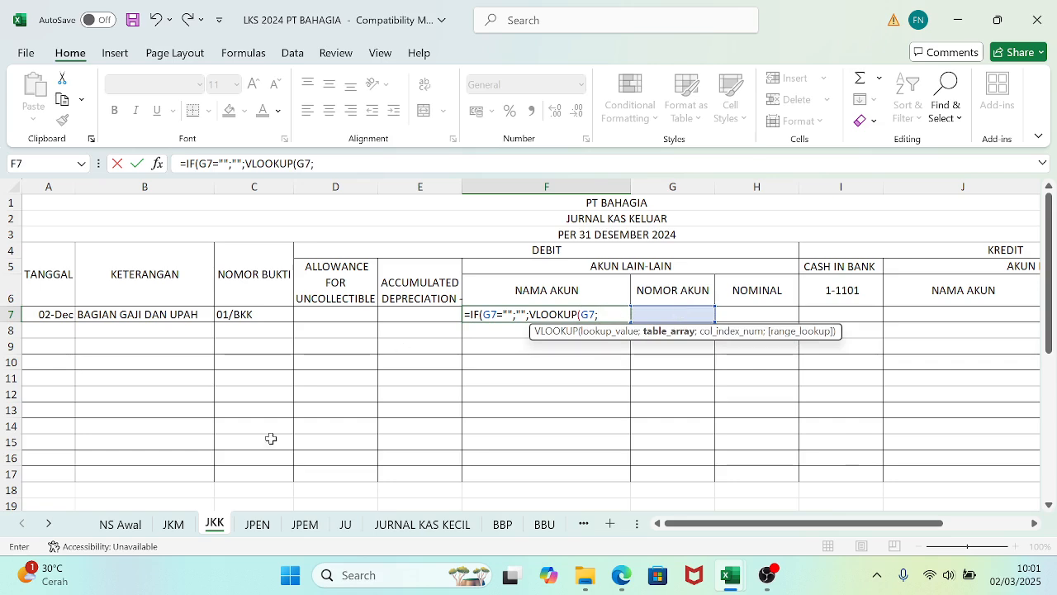
- Set the VLOOKUP table array to the absolute range $A$5:$E$54 on the NS Awal sheet
{"action": "left_click", "coordinate": [115, 526]}
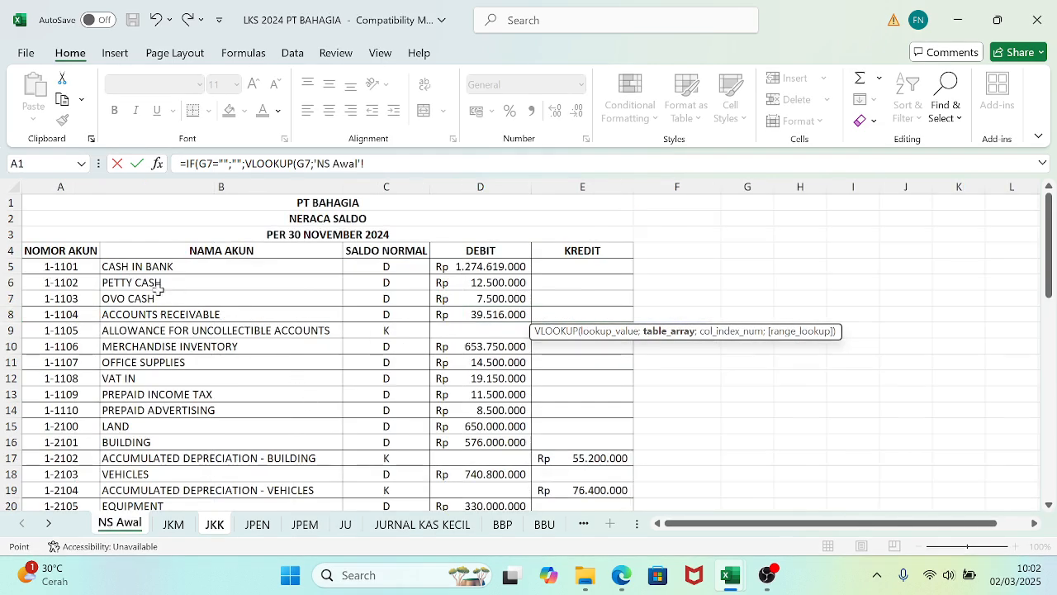
{"action": "left_click_drag", "start_coordinate": [37, 266], "coordinate": [590, 497]}
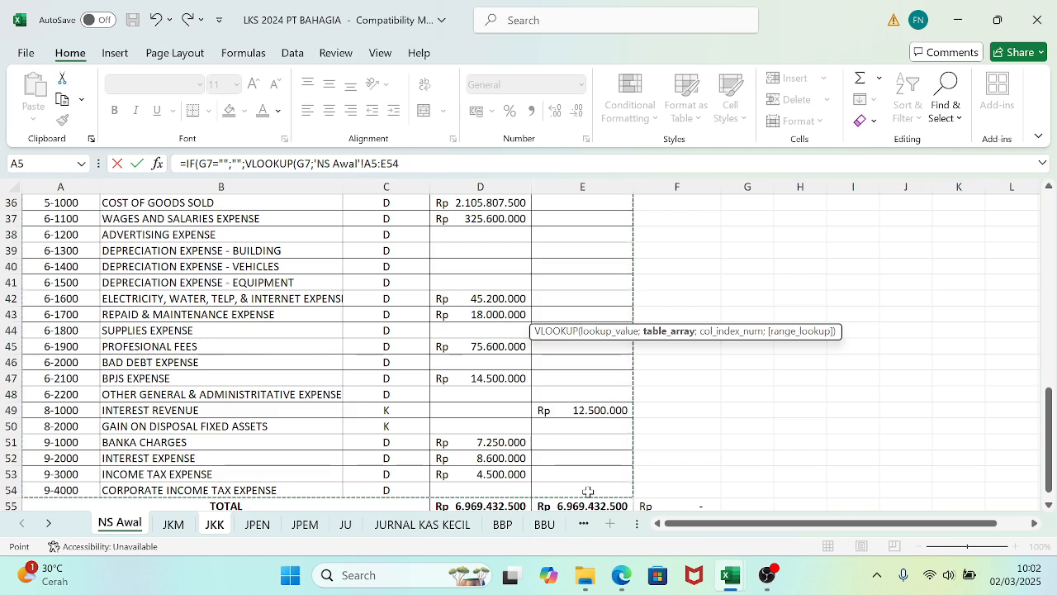
{"action": "key", "text": "F4"}
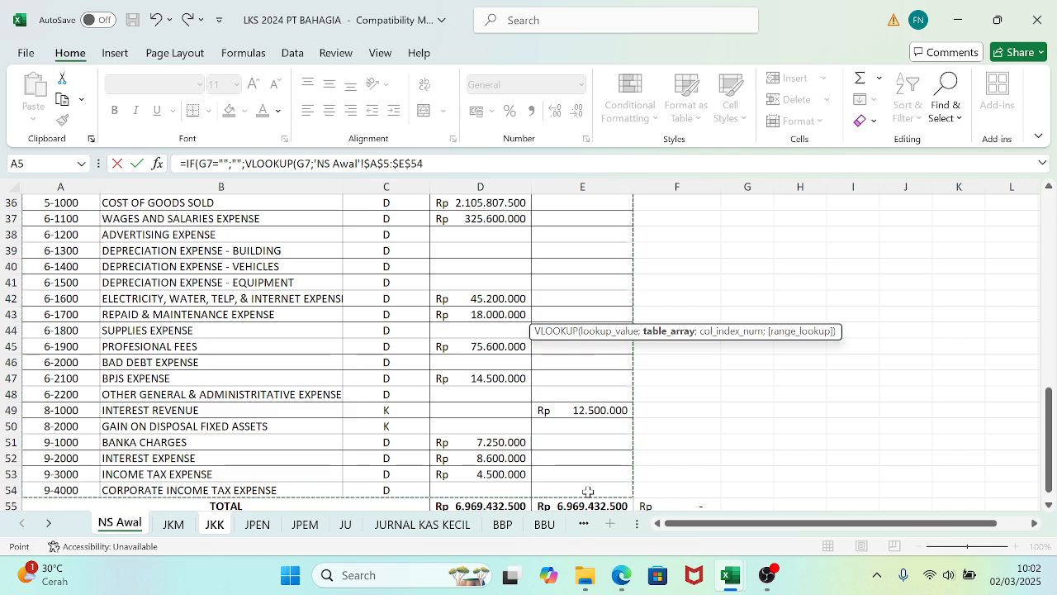
{"action": "type", "text": ";"}
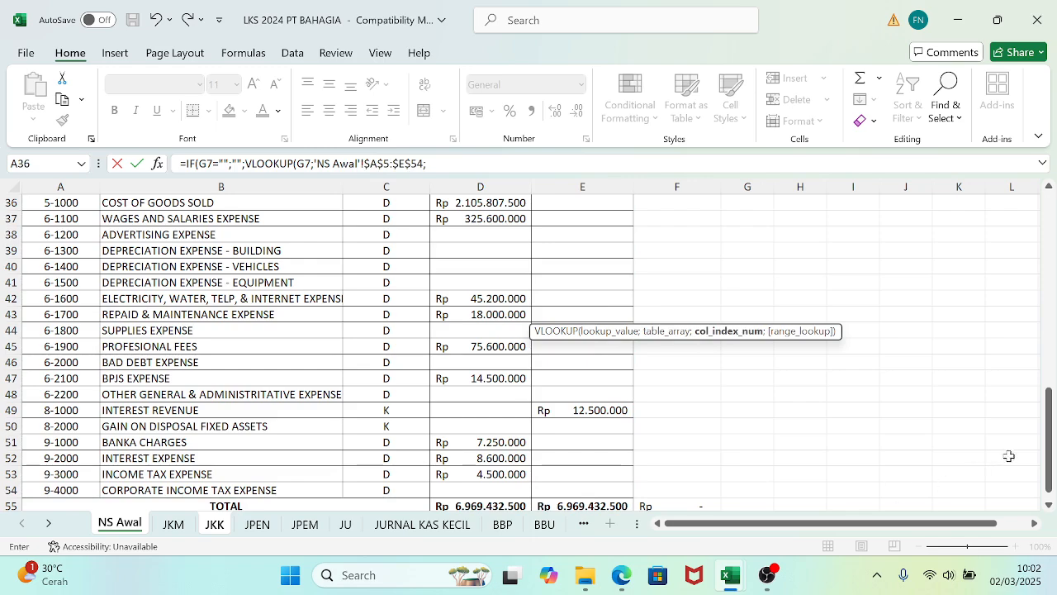
- Complete the F7 formula with column index 2 and range lookup 0, and enter it
{"action": "left_click_drag", "start_coordinate": [1055, 449], "coordinate": [1049, 202]}
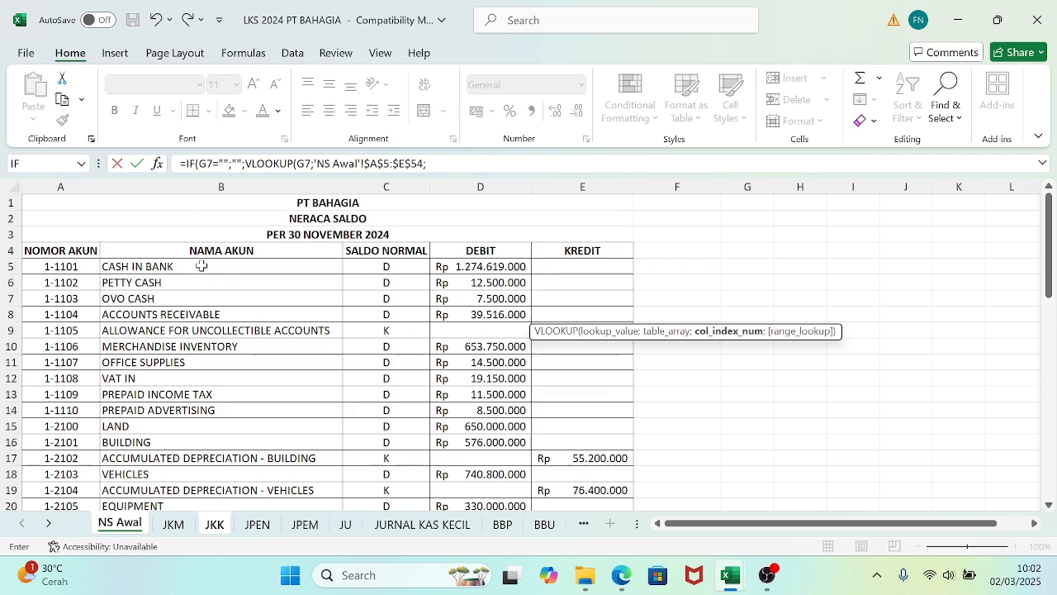
{"action": "left_click", "coordinate": [440, 164]}
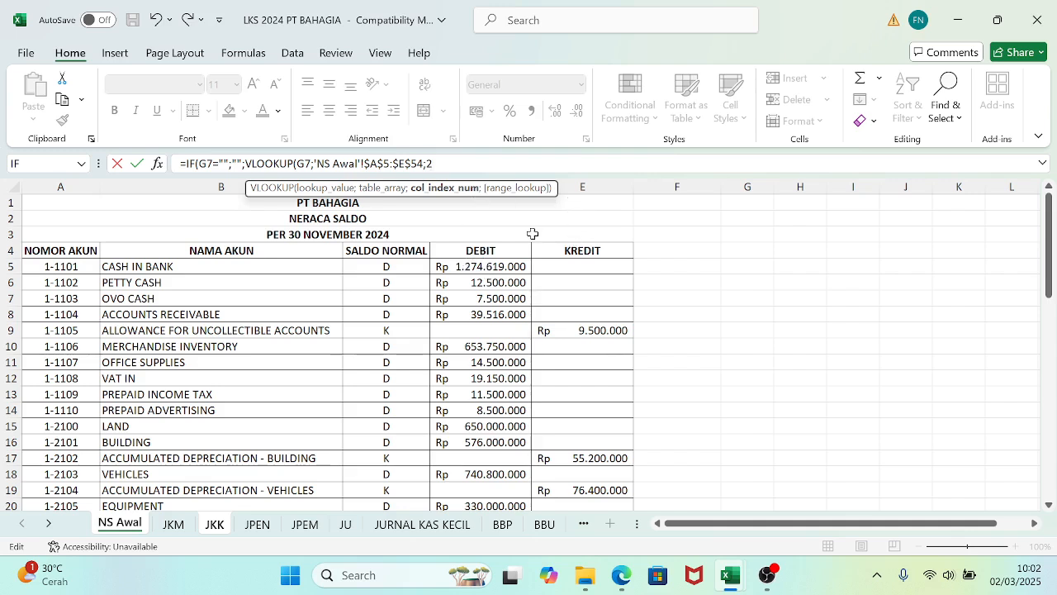
{"action": "type", "text": ";"}
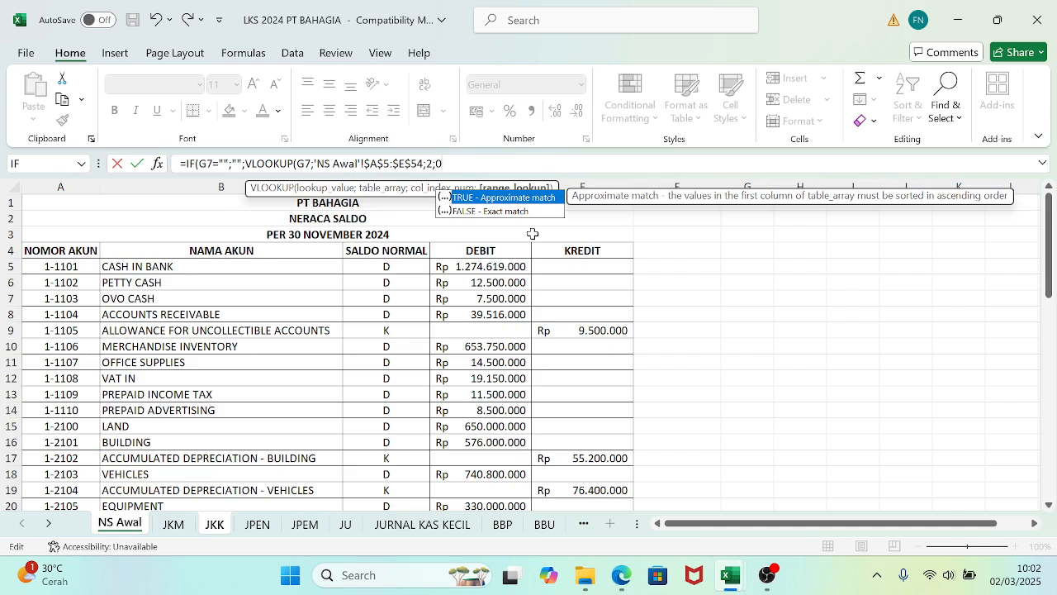
{"action": "type", "text": "0))"}
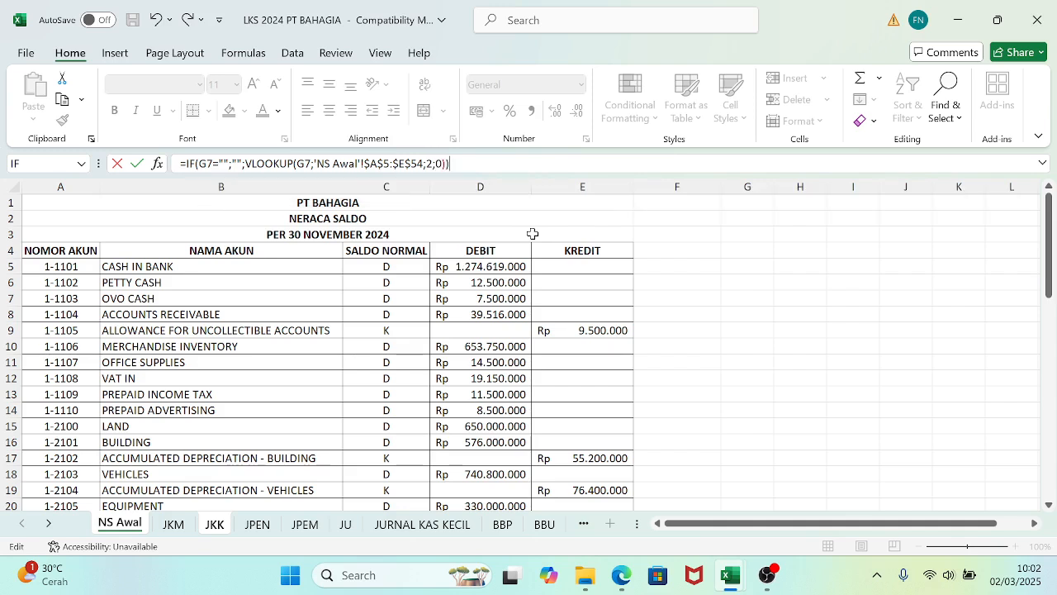
{"action": "key", "text": "Return"}
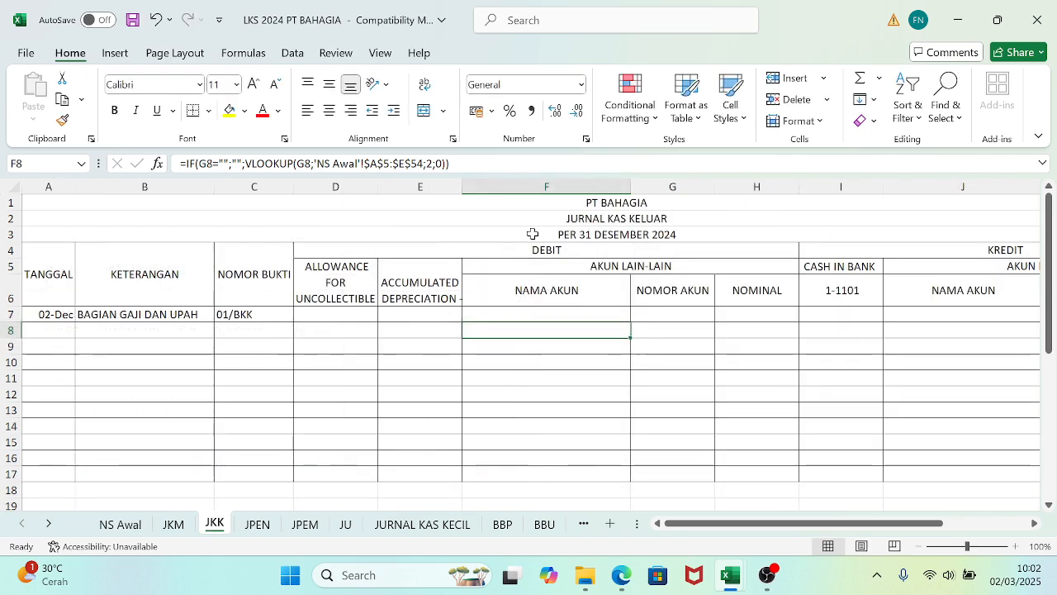
- Fill the F7 formula down through F17 and select the credit NAMA AKUN cell J7
{"action": "left_click", "coordinate": [520, 309]}
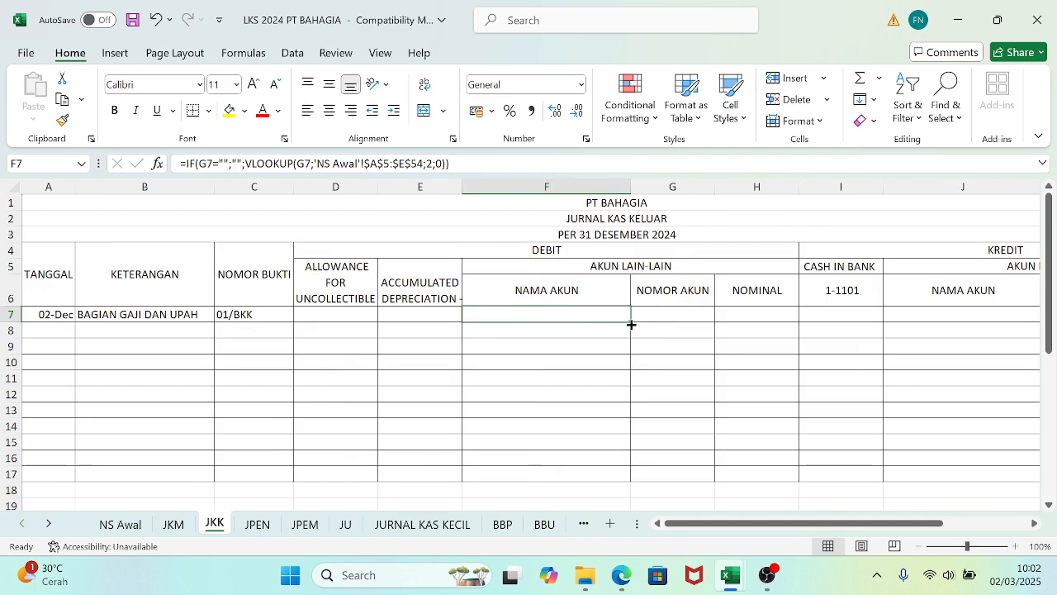
{"action": "left_click_drag", "start_coordinate": [629, 323], "coordinate": [615, 477]}
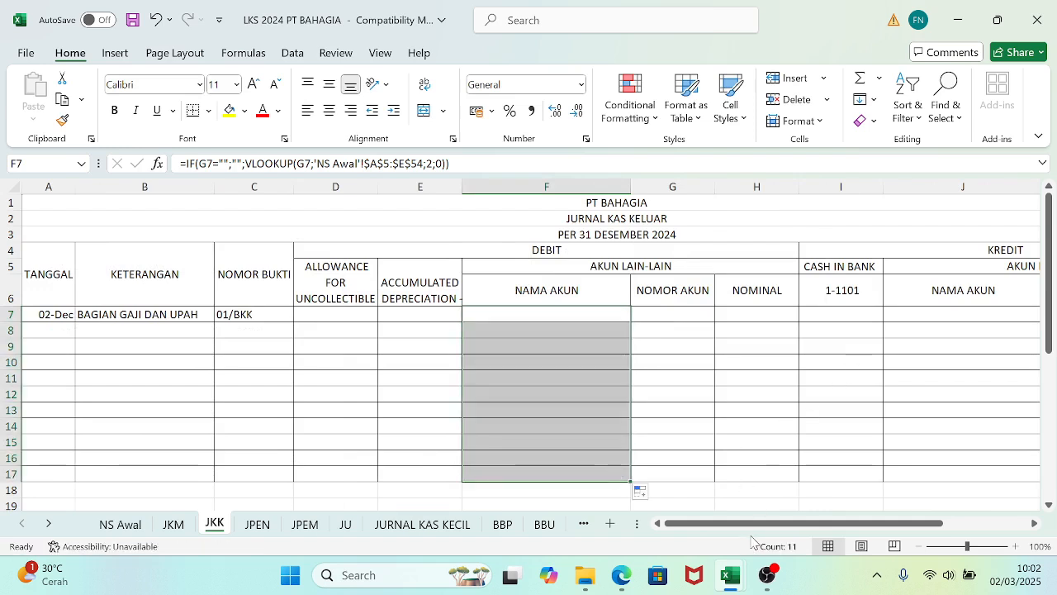
{"action": "left_click_drag", "start_coordinate": [751, 523], "coordinate": [780, 523]}
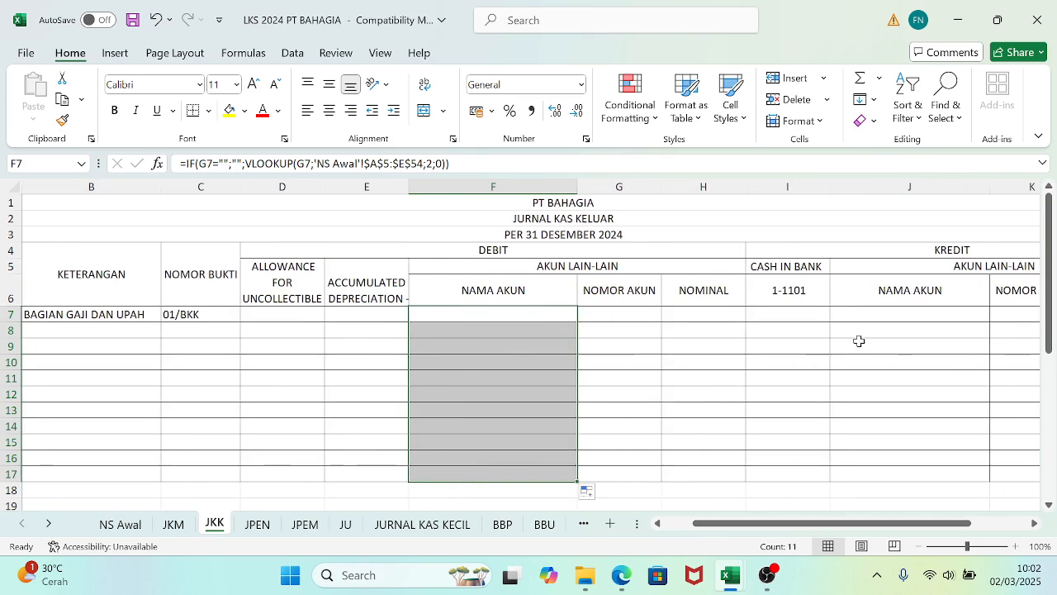
{"action": "left_click", "coordinate": [877, 317]}
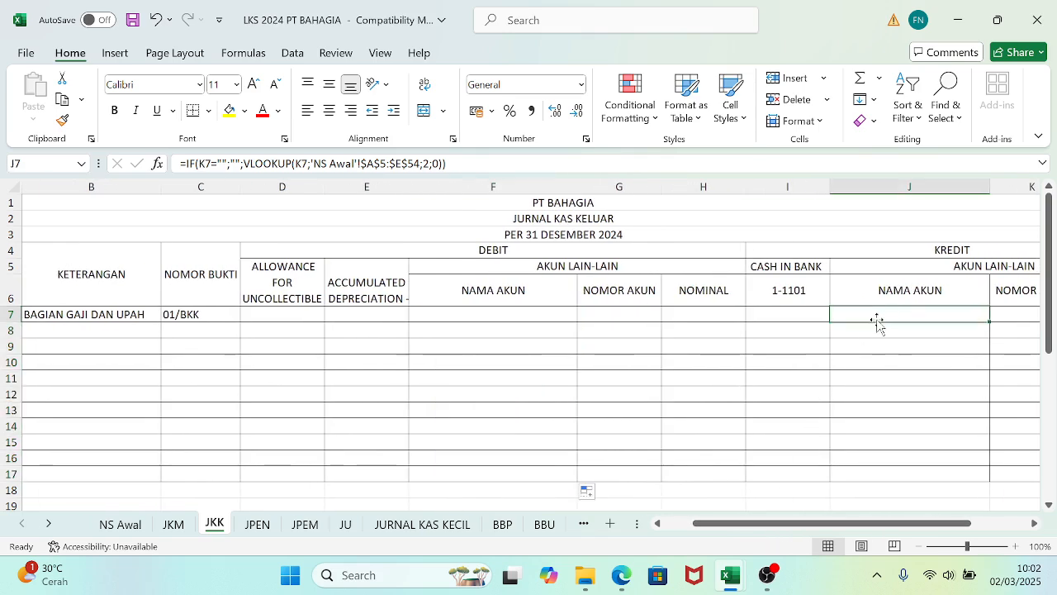
{"action": "type", "text": "=IF("}
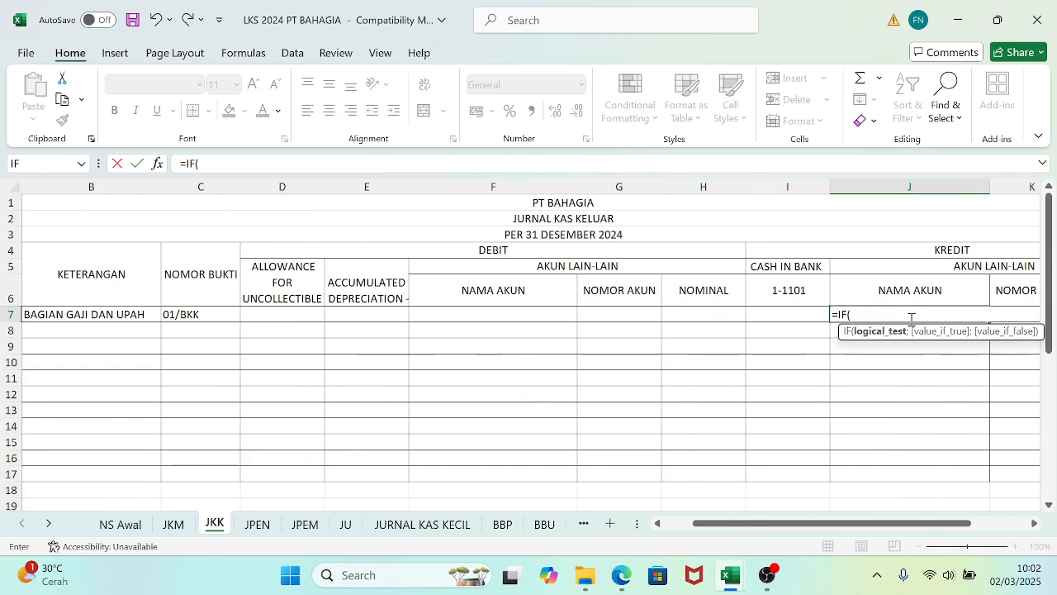
{"action": "key", "text": "BackSpace"}
{"action": "key", "text": "BackSpace"}
{"action": "key", "text": "BackSpace"}
{"action": "key", "text": "BackSpace"}
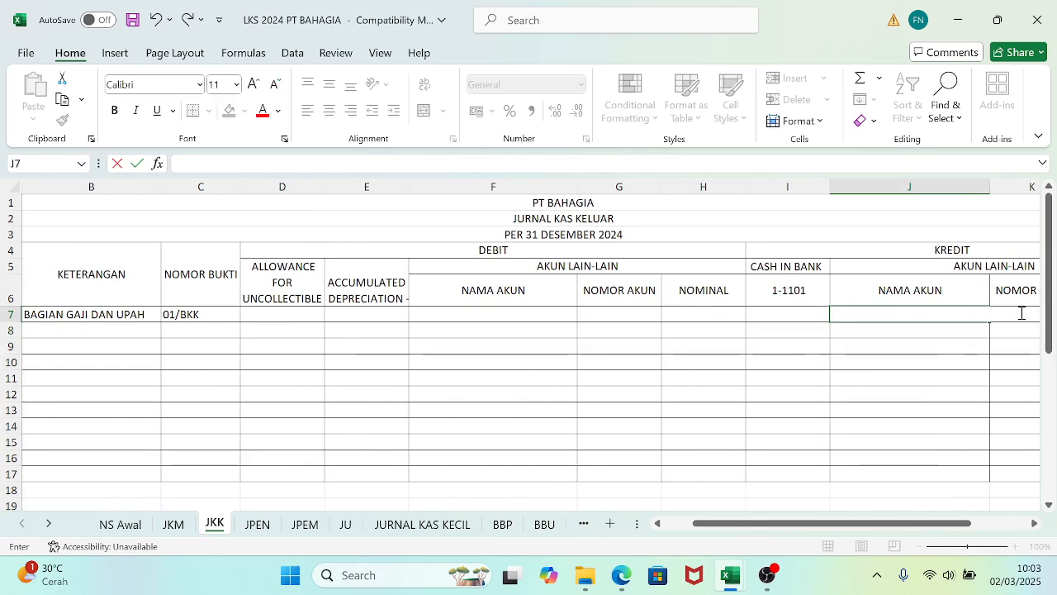
{"action": "key", "text": "Escape"}
- Begin the credit NAMA AKUN formula in J7 as =IF(K7="";"";VLOOKUP(
{"action": "type", "text": "=IF"}
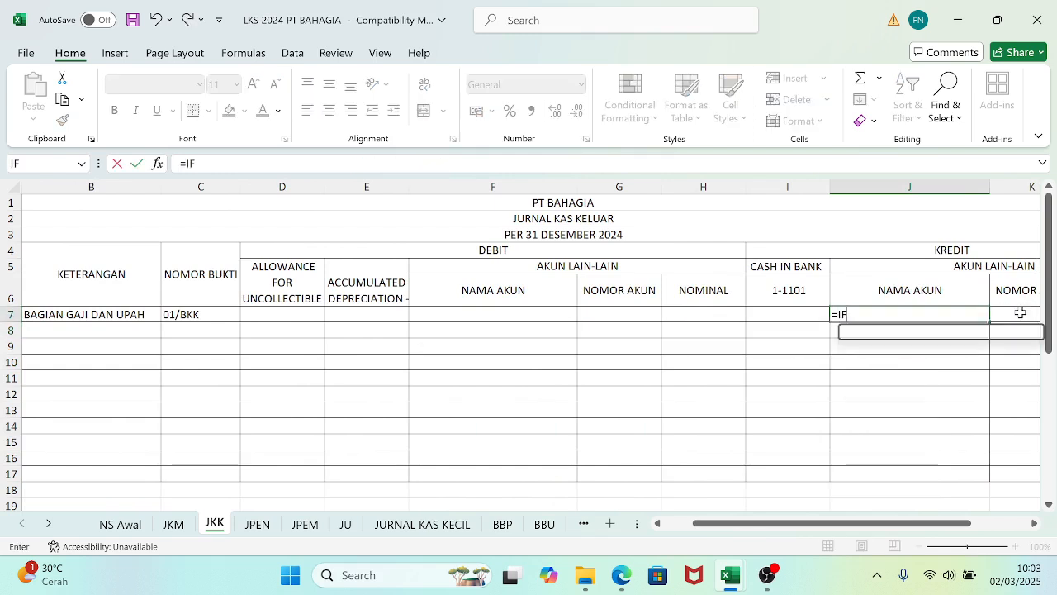
{"action": "type", "text": "("}
{"action": "left_click", "coordinate": [1021, 312]}
{"action": "type", "text": "="}
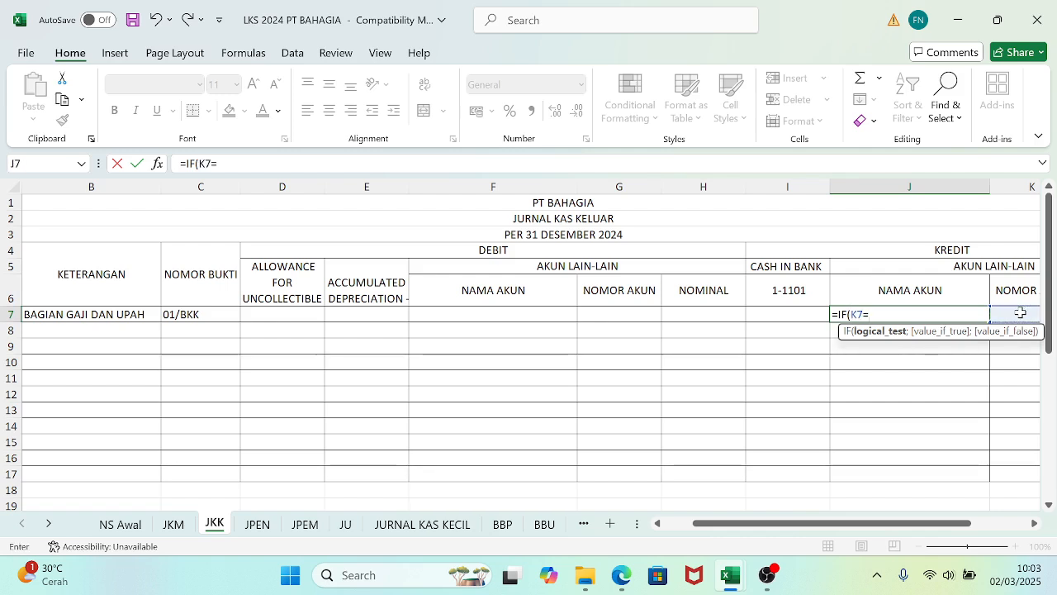
{"action": "type", "text": "\"\";\"\""}
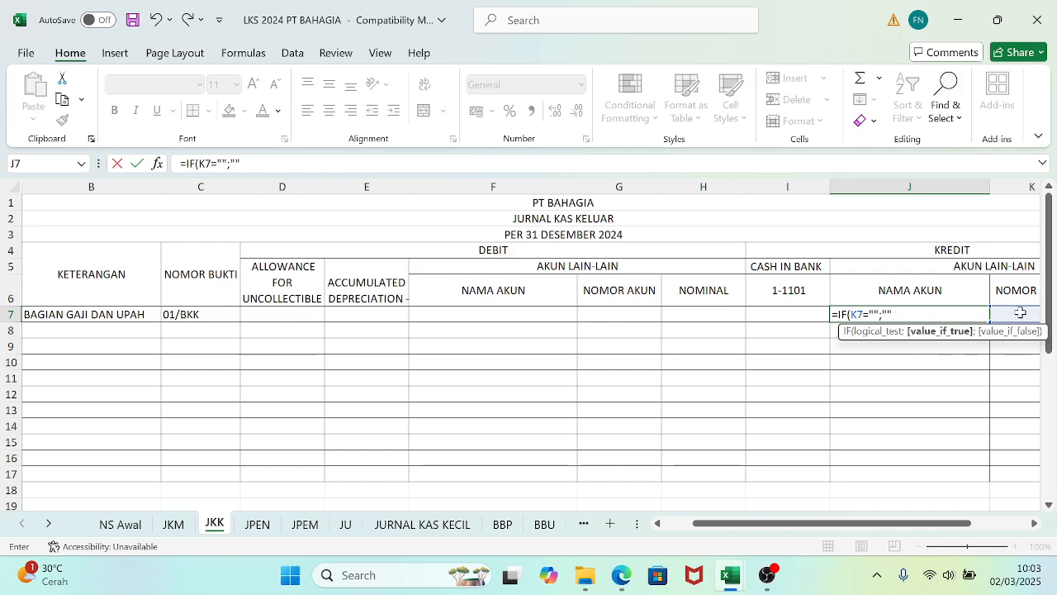
{"action": "type", "text": ";VLOO"}
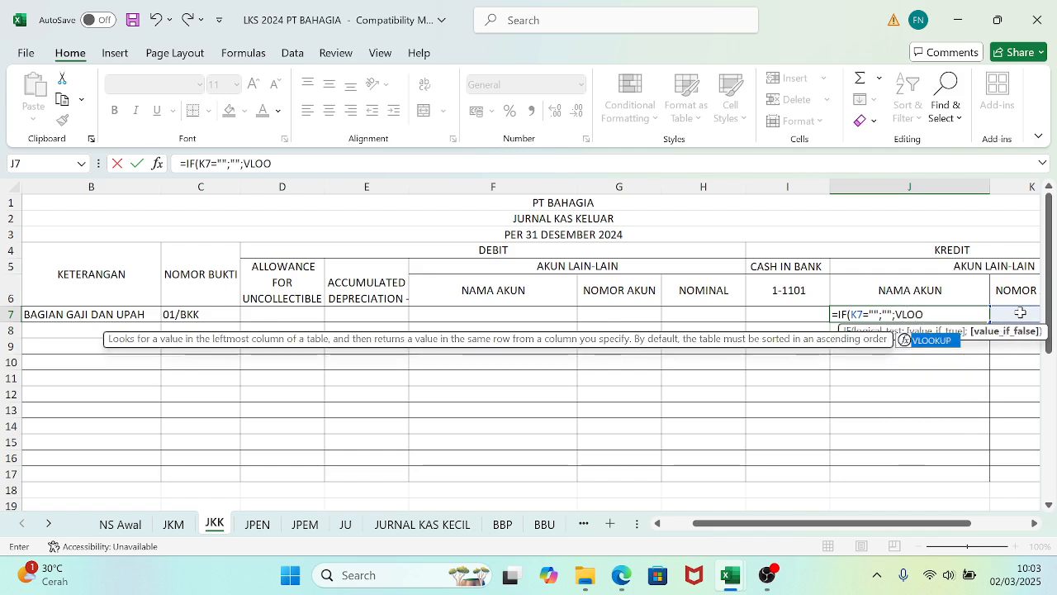
{"action": "type", "text": "KUP("}
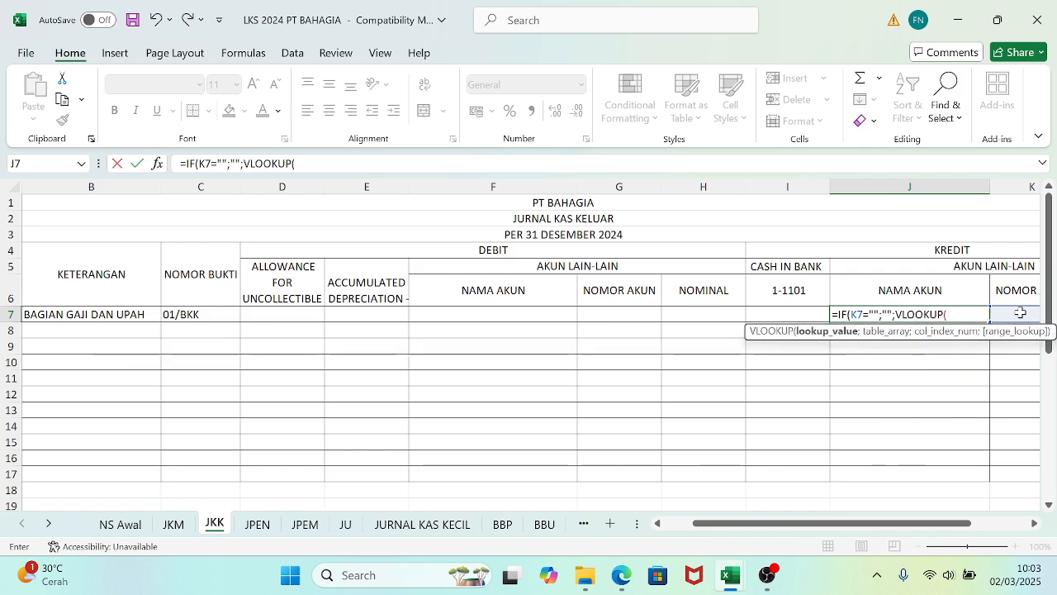
- Try to give the J7 VLOOKUP the lookup value K7 and the absolute NS Awal range A5:E54
{"action": "left_click", "coordinate": [1021, 312]}
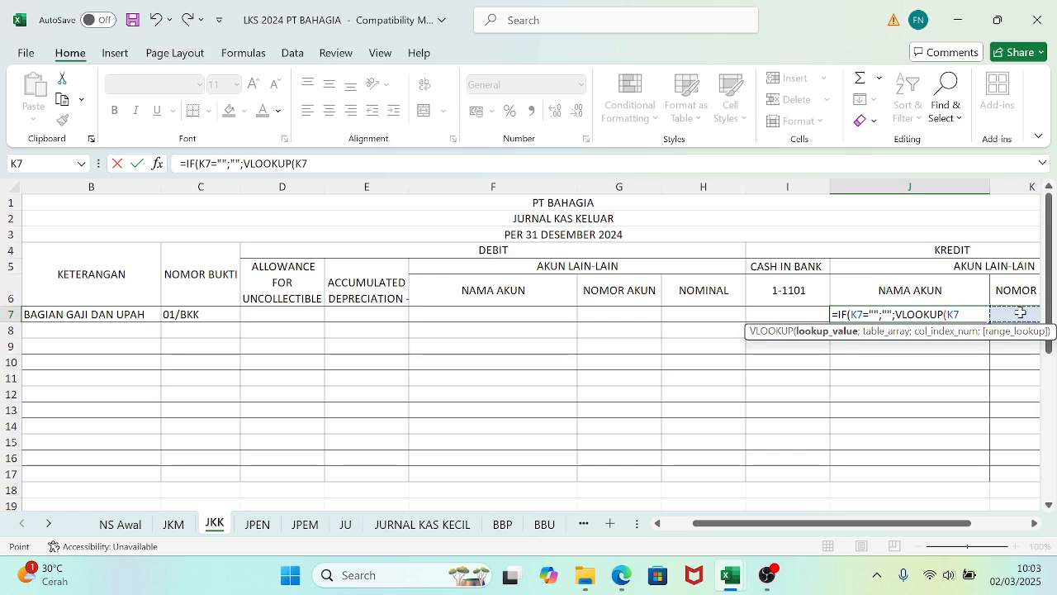
{"action": "type", "text": ";"}
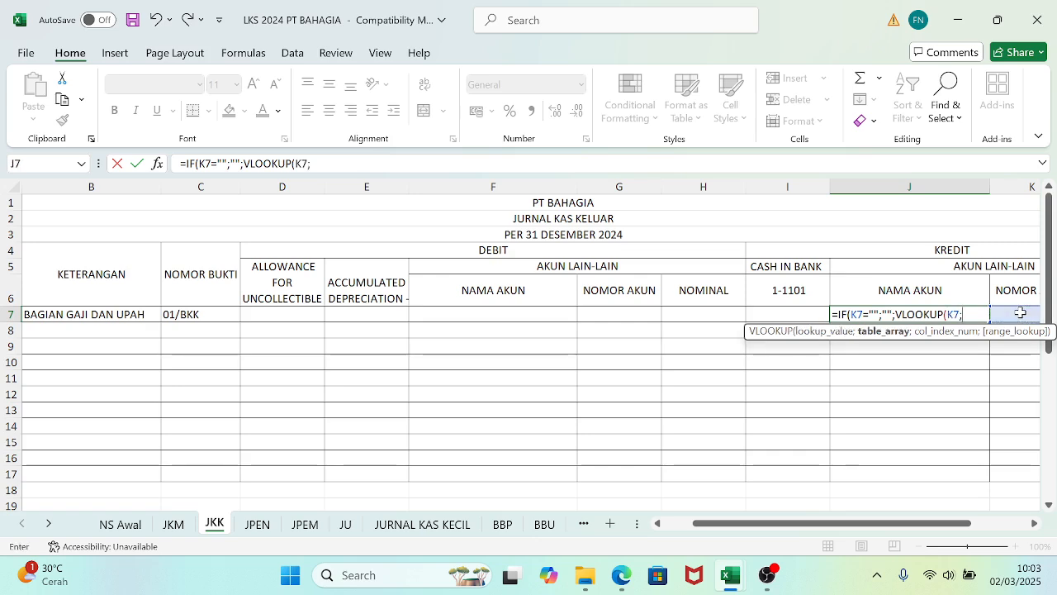
{"action": "left_click", "coordinate": [131, 525]}
{"action": "left_click_drag", "start_coordinate": [64, 264], "coordinate": [579, 468]}
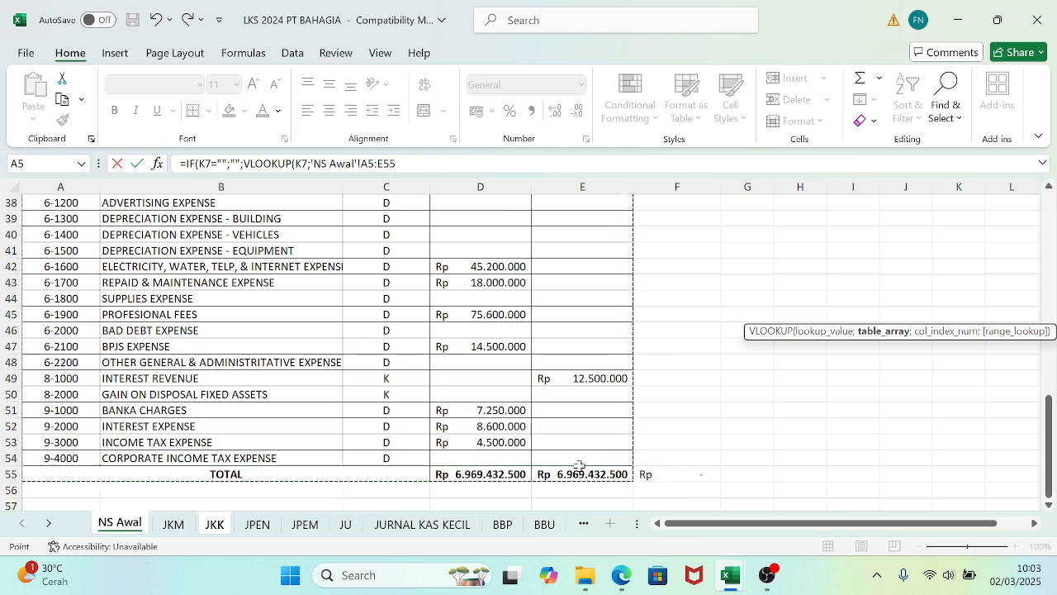
{"action": "left_click", "coordinate": [480, 171]}
{"action": "key", "text": "BackSpace"}
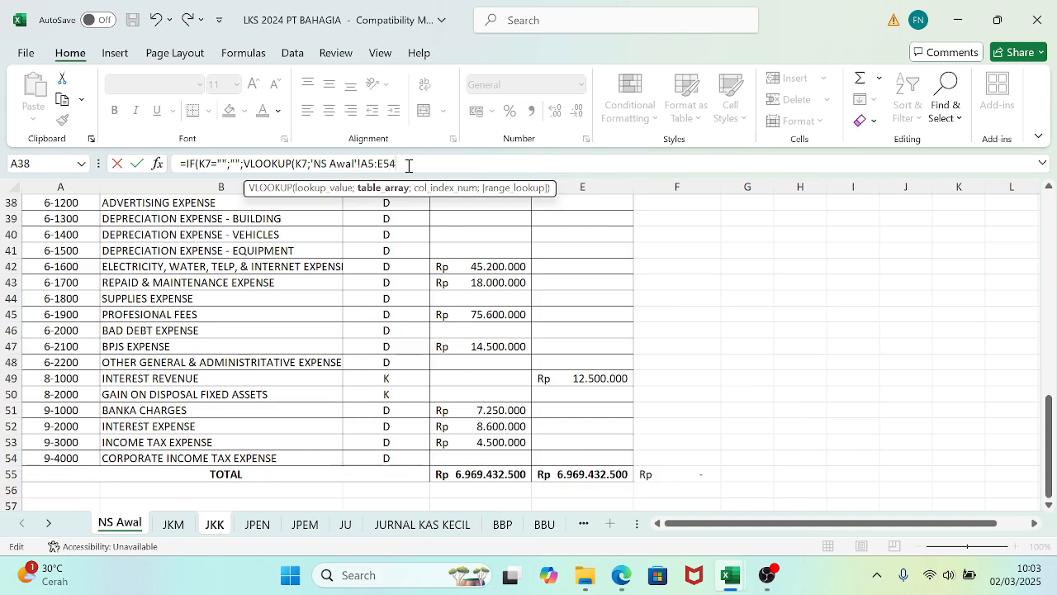
{"action": "key", "text": "F4"}
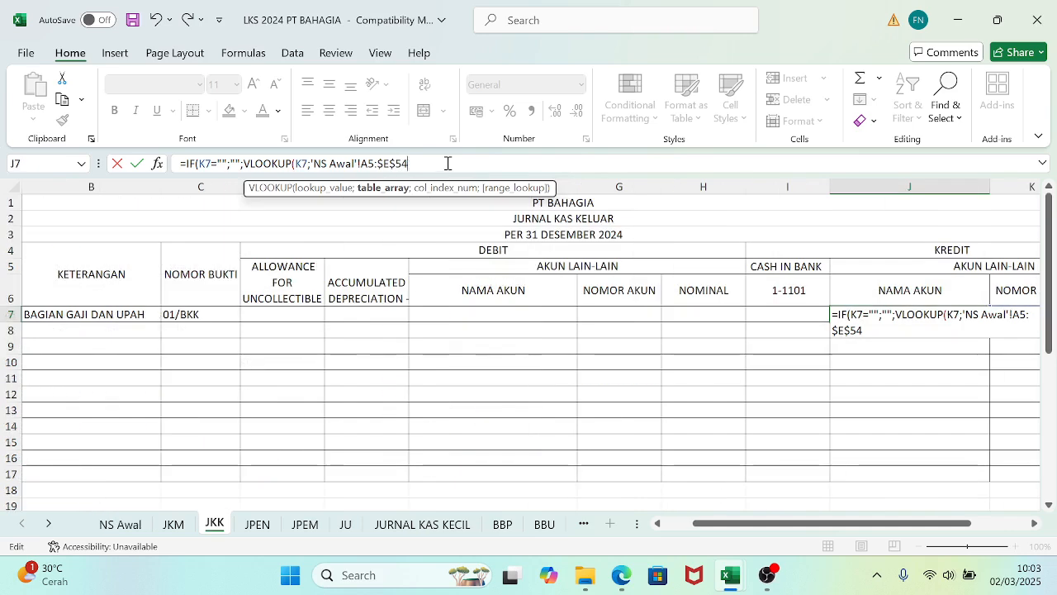
- Remove the lookup value and table range from the J7 formula, back to the opening VLOOKUP bracket
{"action": "key", "text": "BackSpace"}
{"action": "key", "text": "BackSpace"}
{"action": "key", "text": "BackSpace"}
{"action": "key", "text": "BackSpace"}
{"action": "key", "text": "BackSpace"}
{"action": "key", "text": "BackSpace"}
{"action": "key", "text": "BackSpace"}
{"action": "key", "text": "BackSpace"}
{"action": "key", "text": "BackSpace"}
{"action": "key", "text": "BackSpace"}
{"action": "key", "text": "BackSpace"}
{"action": "key", "text": "BackSpace"}
{"action": "key", "text": "BackSpace"}
{"action": "key", "text": "BackSpace"}
{"action": "key", "text": "BackSpace"}
{"action": "key", "text": "BackSpace"}
{"action": "key", "text": "BackSpace"}
{"action": "key", "text": "BackSpace"}
{"action": "key", "text": "BackSpace"}
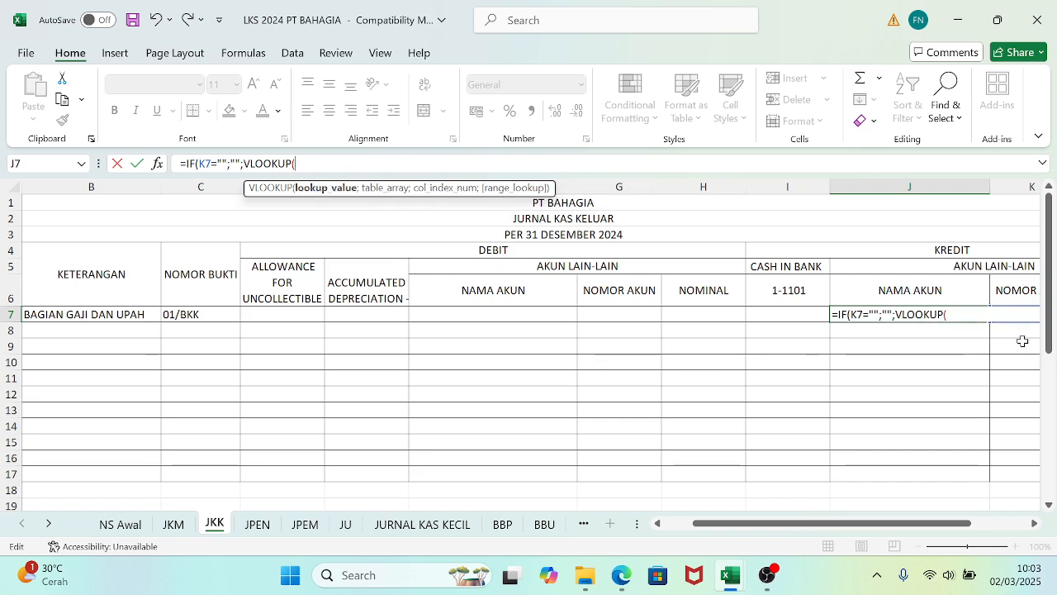
- Clear the unfinished formula from the credit NAMA AKUN cell J7 and keep that cell selected
{"action": "key", "text": "BackSpace"}
{"action": "key", "text": "BackSpace"}
{"action": "key", "text": "BackSpace"}
{"action": "key", "text": "BackSpace"}
{"action": "key", "text": "BackSpace"}
{"action": "key", "text": "BackSpace"}
{"action": "key", "text": "BackSpace"}
{"action": "key", "text": "BackSpace"}
{"action": "key", "text": "BackSpace"}
{"action": "key", "text": "BackSpace"}
{"action": "key", "text": "BackSpace"}
{"action": "key", "text": "BackSpace"}
{"action": "key", "text": "BackSpace"}
{"action": "key", "text": "BackSpace"}
{"action": "key", "text": "BackSpace"}
{"action": "key", "text": "BackSpace"}
{"action": "key", "text": "BackSpace"}
{"action": "key", "text": "BackSpace"}
{"action": "key", "text": "BackSpace"}
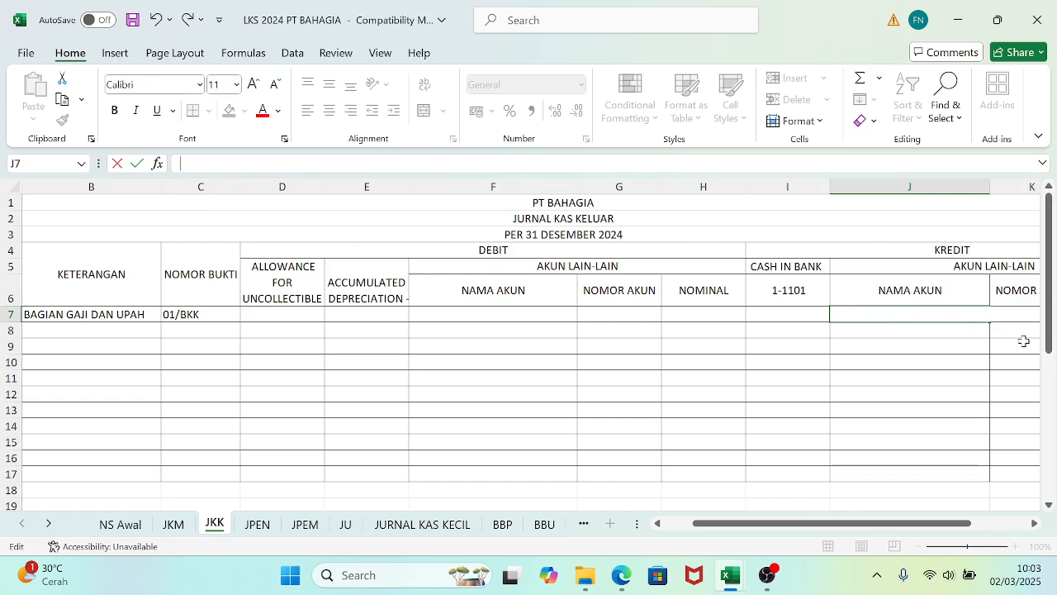
{"action": "key", "text": "Return"}
{"action": "key", "text": "Up"}
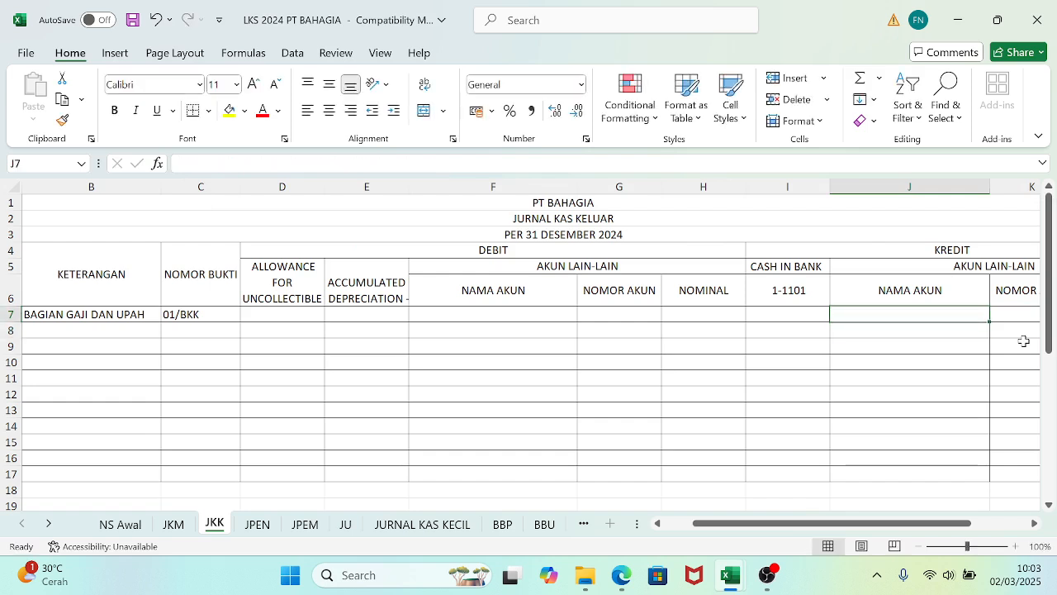
- Start the J7 formula again as =IF(K7="";"";VLOOKUP(K7; with K7 as the lookup value
{"action": "type", "text": "=if"}
{"action": "key", "text": "Tab"}
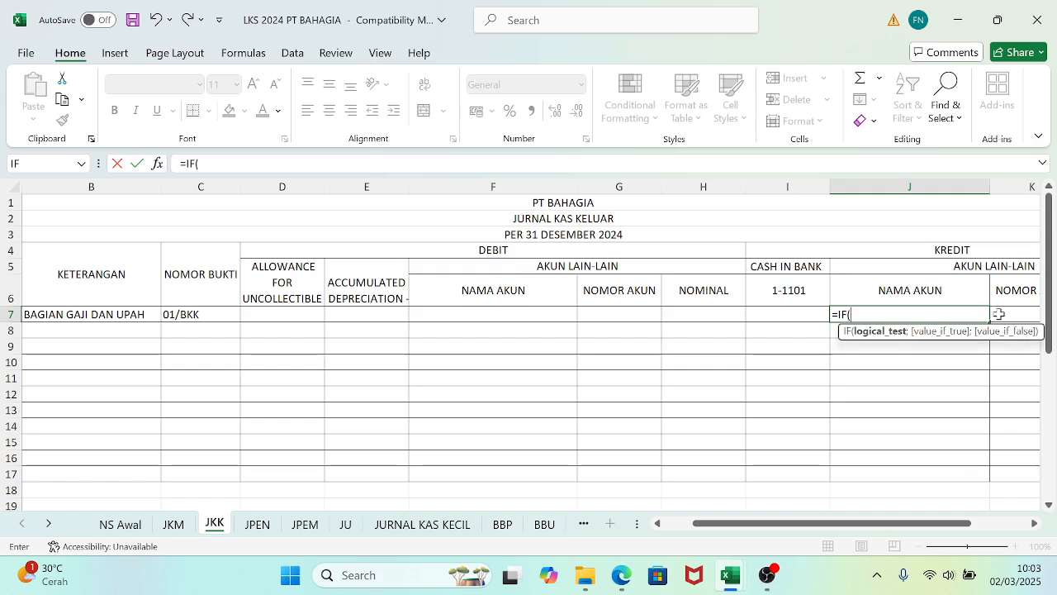
{"action": "left_click", "coordinate": [999, 314]}
{"action": "type", "text": "=\"\""}
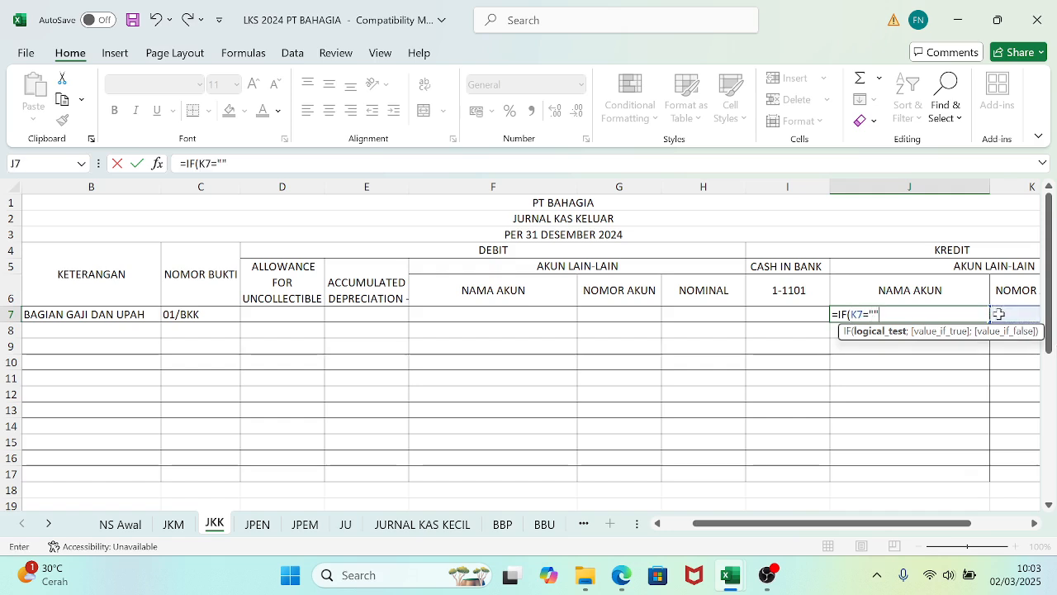
{"action": "type", "text": ";\"\";"}
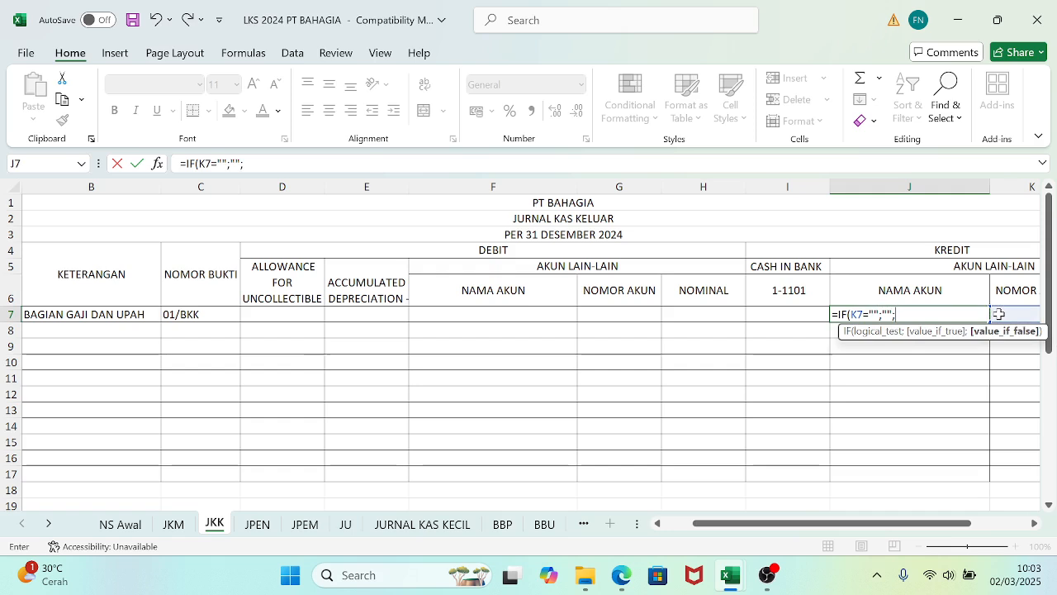
{"action": "type", "text": "VLOOKUP("}
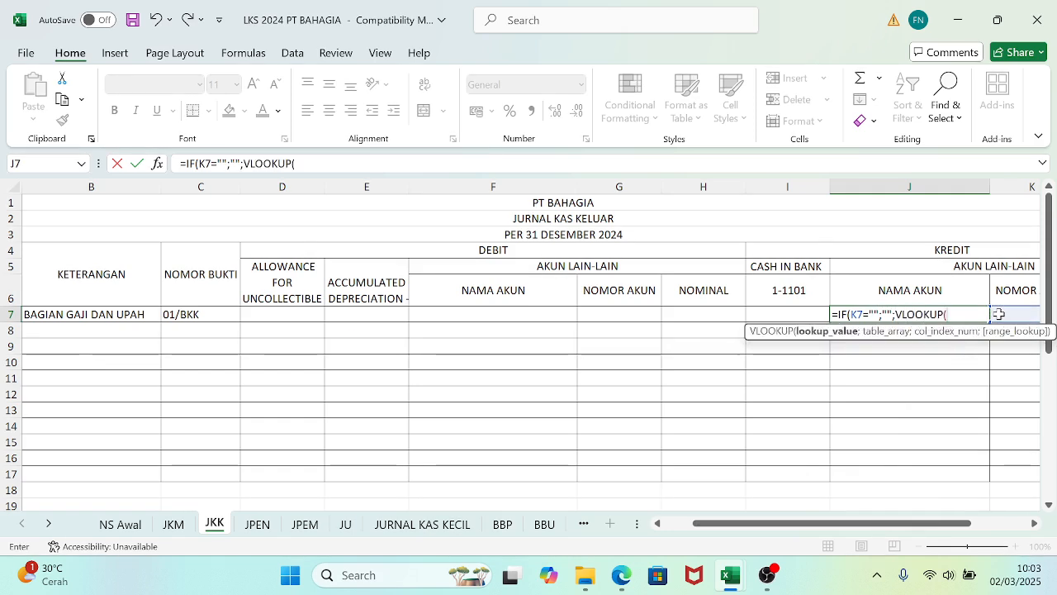
{"action": "left_click", "coordinate": [998, 313]}
{"action": "type", "text": ";"}
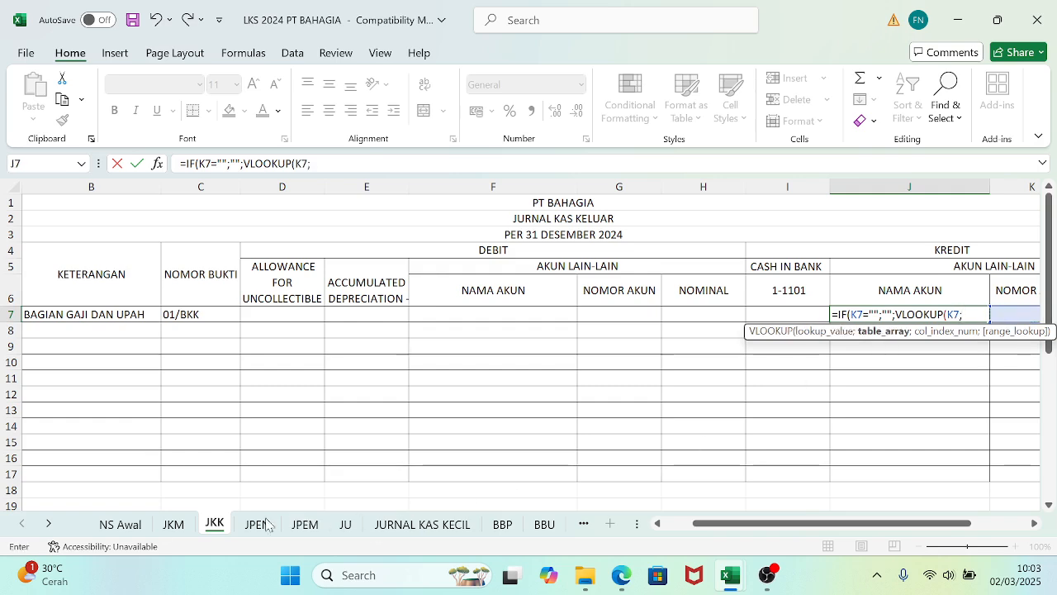
- Complete the J7 lookup with the absolute NS Awal range A5:E54, column 2 and match type 0, and fill it down through J17
{"action": "left_click", "coordinate": [137, 526]}
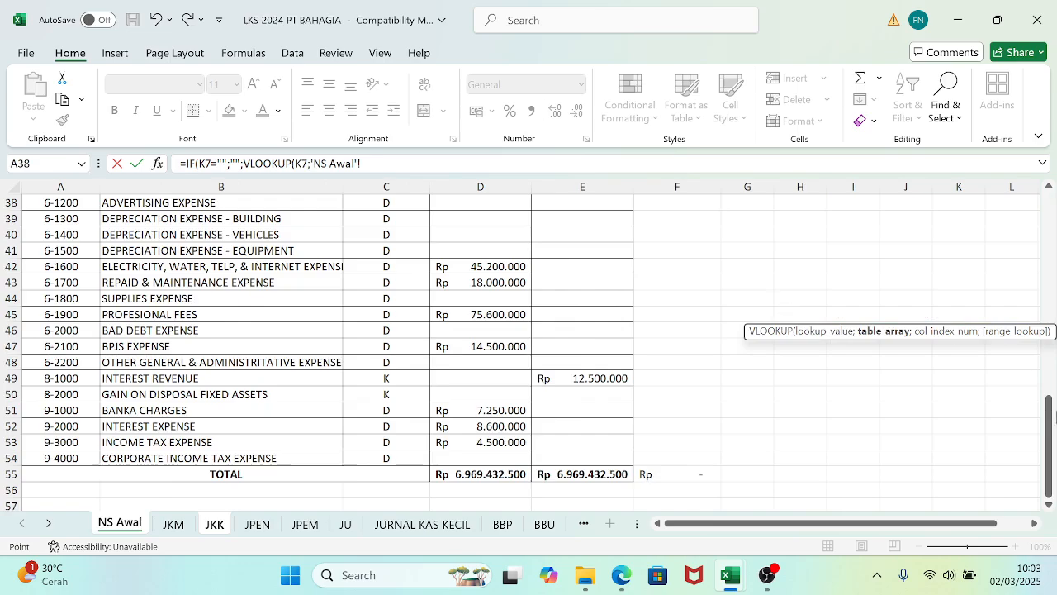
{"action": "left_click_drag", "start_coordinate": [1052, 423], "coordinate": [1050, 216]}
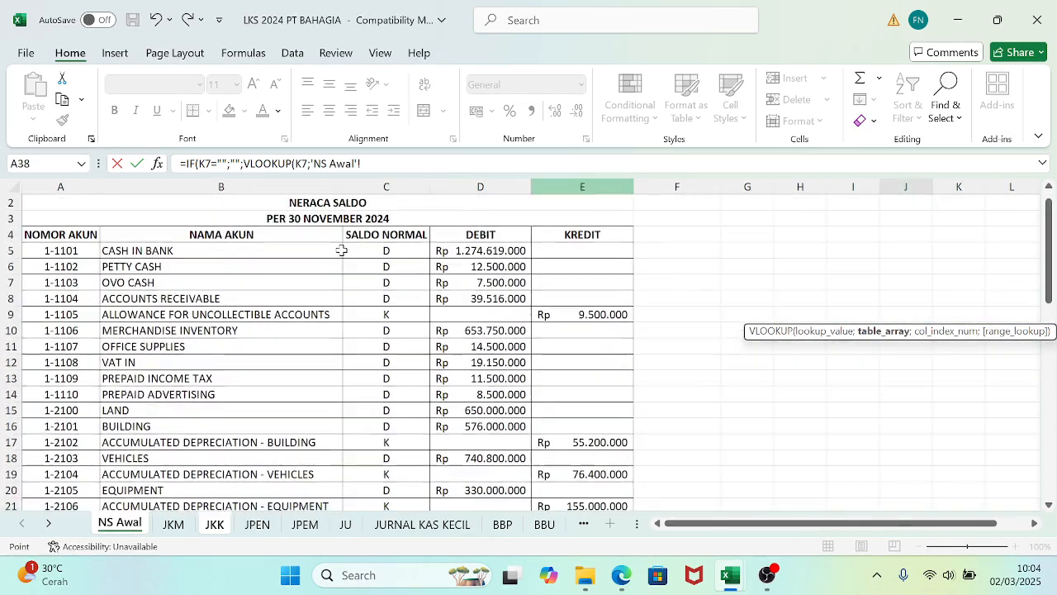
{"action": "left_click_drag", "start_coordinate": [29, 251], "coordinate": [612, 462]}
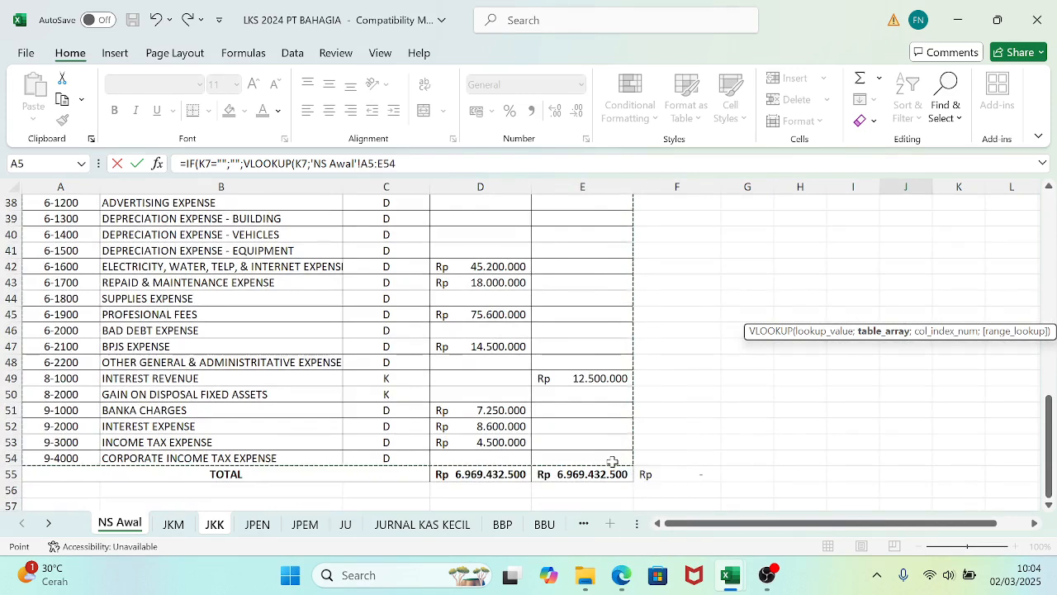
{"action": "key", "text": "F4"}
{"action": "type", "text": ";2;0"}
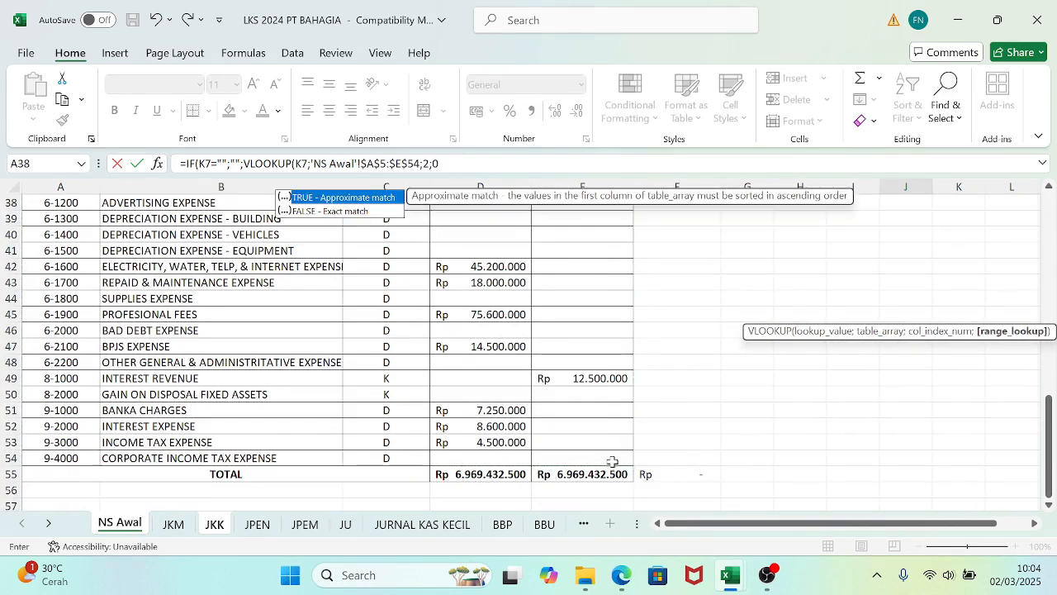
{"action": "type", "text": "))"}
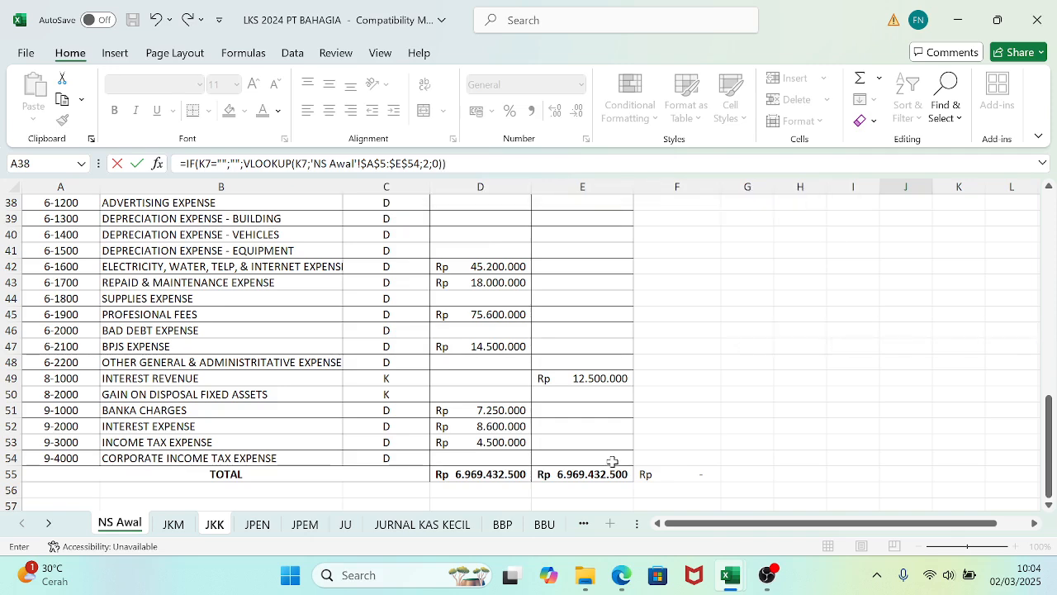
{"action": "key", "text": "Return"}
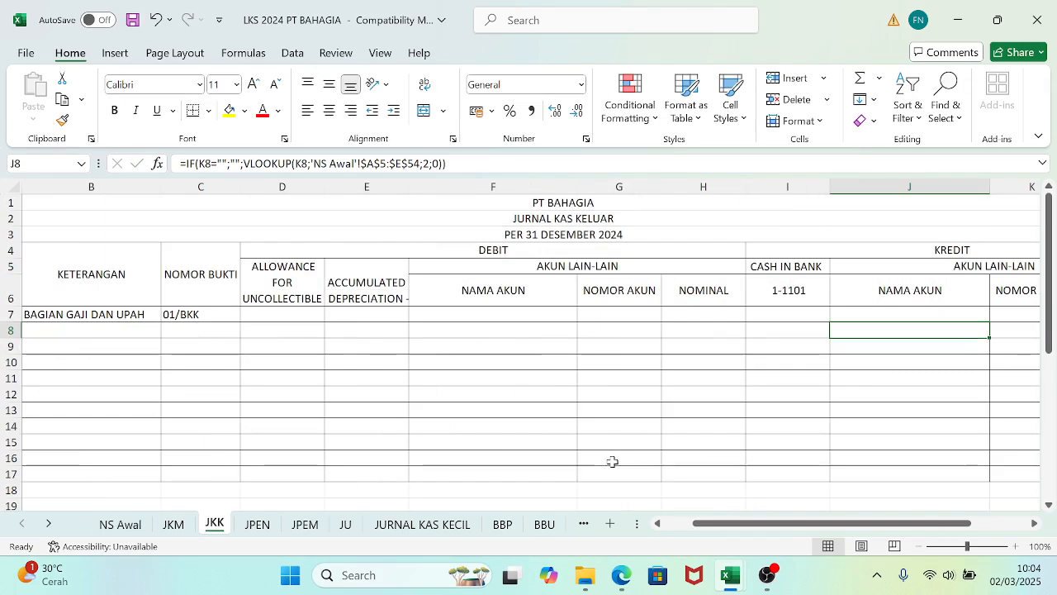
{"action": "left_click", "coordinate": [901, 315]}
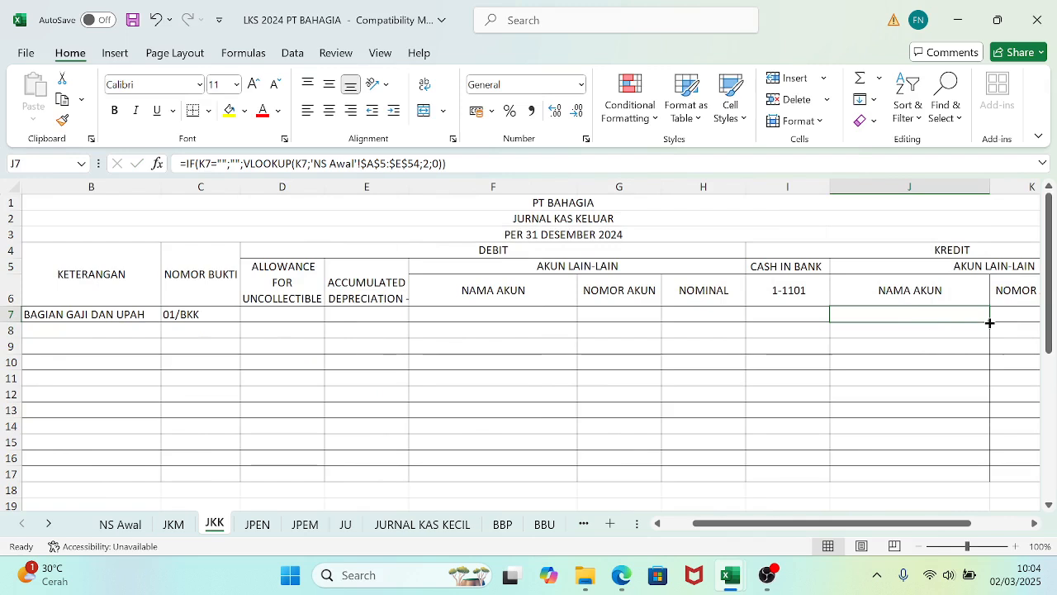
{"action": "left_click_drag", "start_coordinate": [989, 323], "coordinate": [972, 485]}
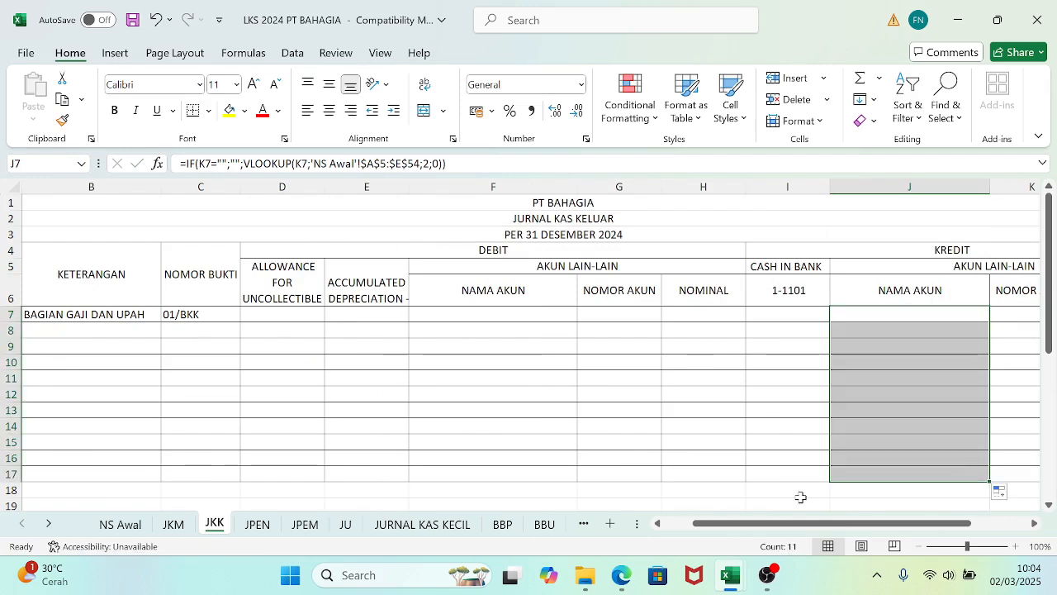
- Check the first transaction in the Jurnal Pembahasan LKS 2024 workbook and enter debit account number 6-1100 in G7 of the JKK sheet
{"action": "mouse_move", "coordinate": [732, 574]}
{"action": "left_click", "coordinate": [791, 522]}
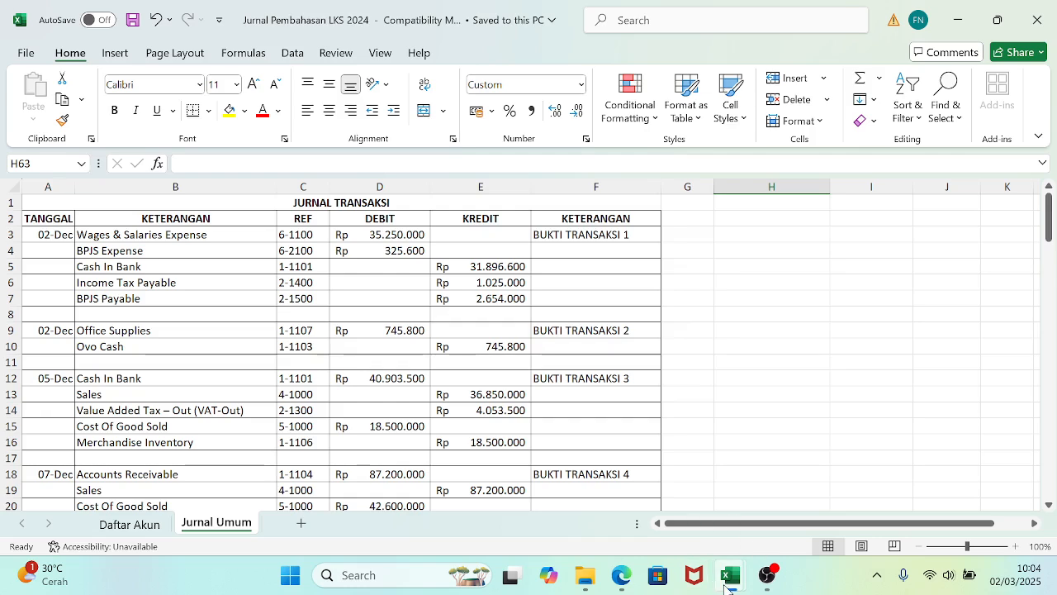
{"action": "mouse_move", "coordinate": [727, 582]}
{"action": "left_click", "coordinate": [621, 446]}
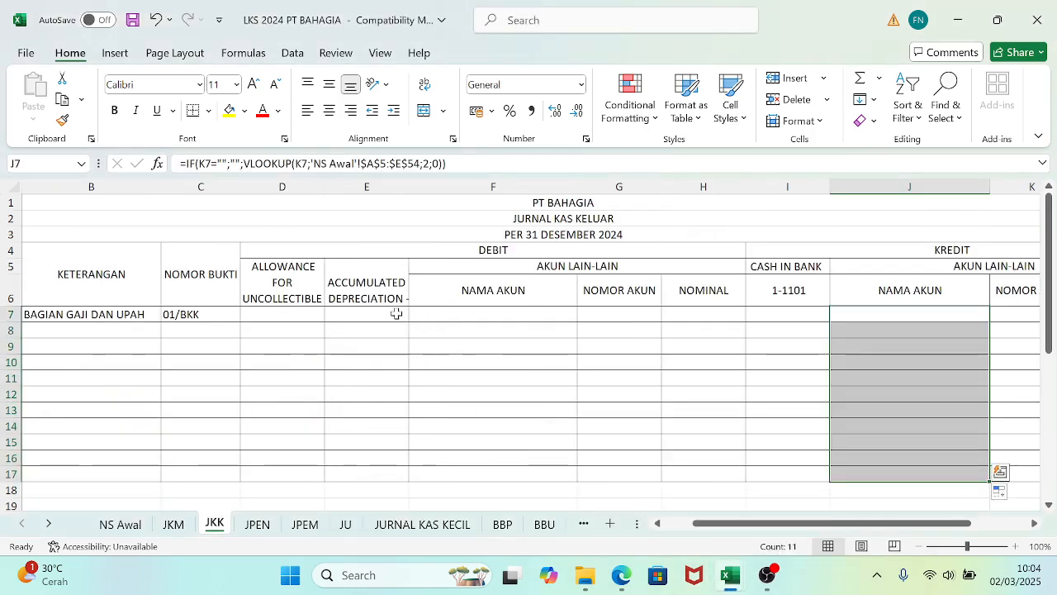
{"action": "left_click", "coordinate": [609, 313]}
{"action": "type", "text": "6-"}
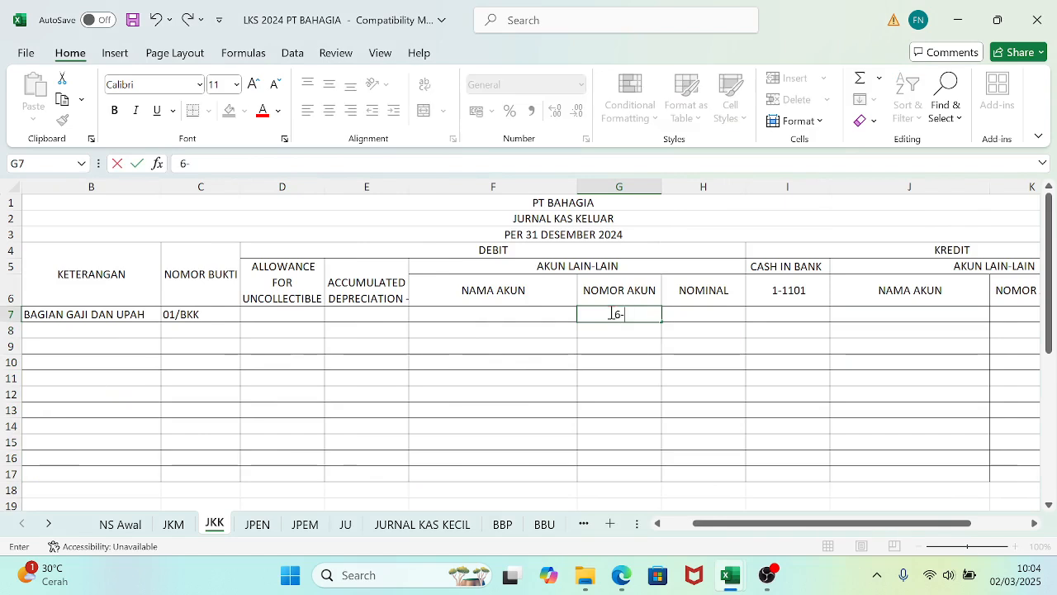
{"action": "type", "text": "1100"}
{"action": "key", "text": "Return"}
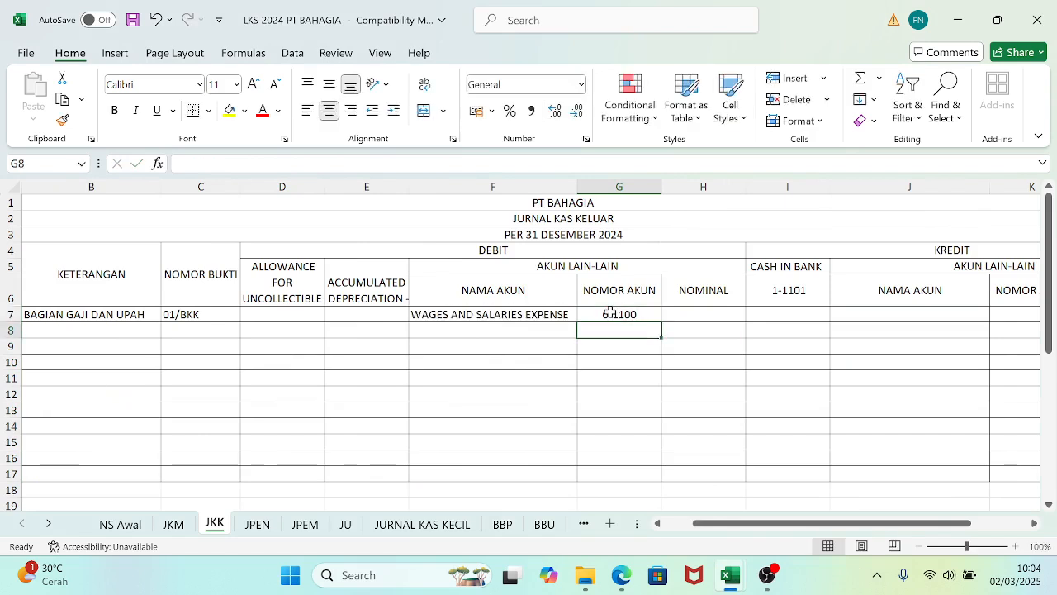
- Try to enter the second debit account number 6-2100 in G8 as a plain value
{"action": "type", "text": "6-2"}
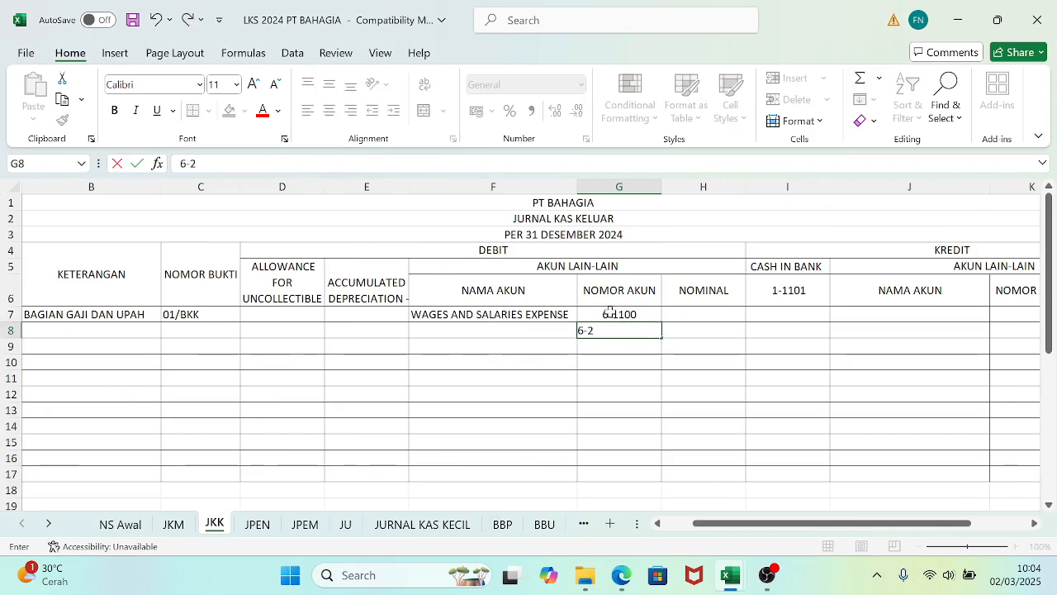
{"action": "type", "text": "100"}
{"action": "key", "text": "Return"}
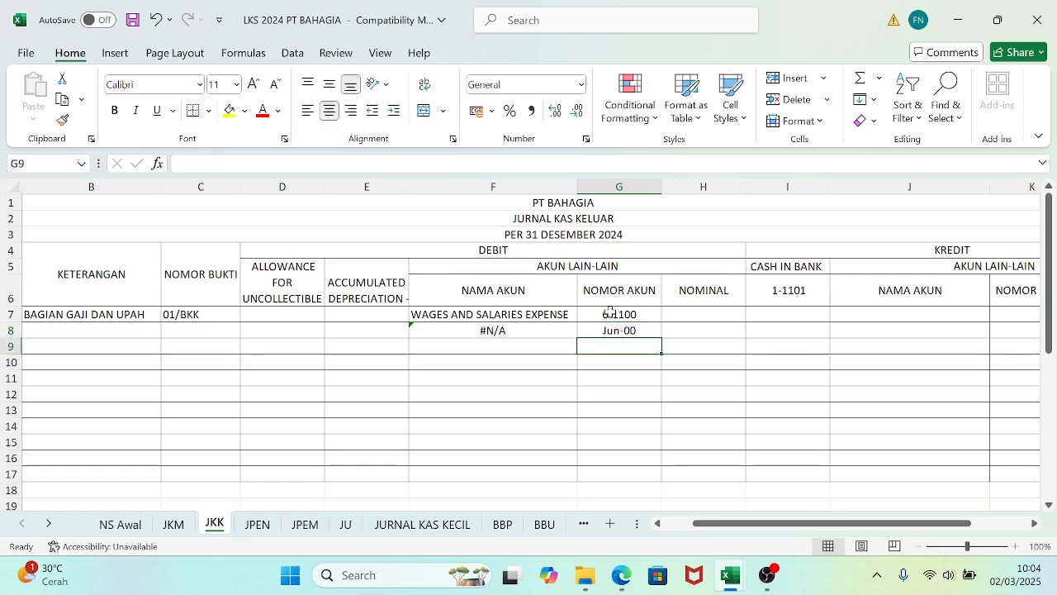
- Replace the G8 entry with the account number 6-2100 stored as text
{"action": "key", "text": "Up"}
{"action": "type", "text": "'6"}
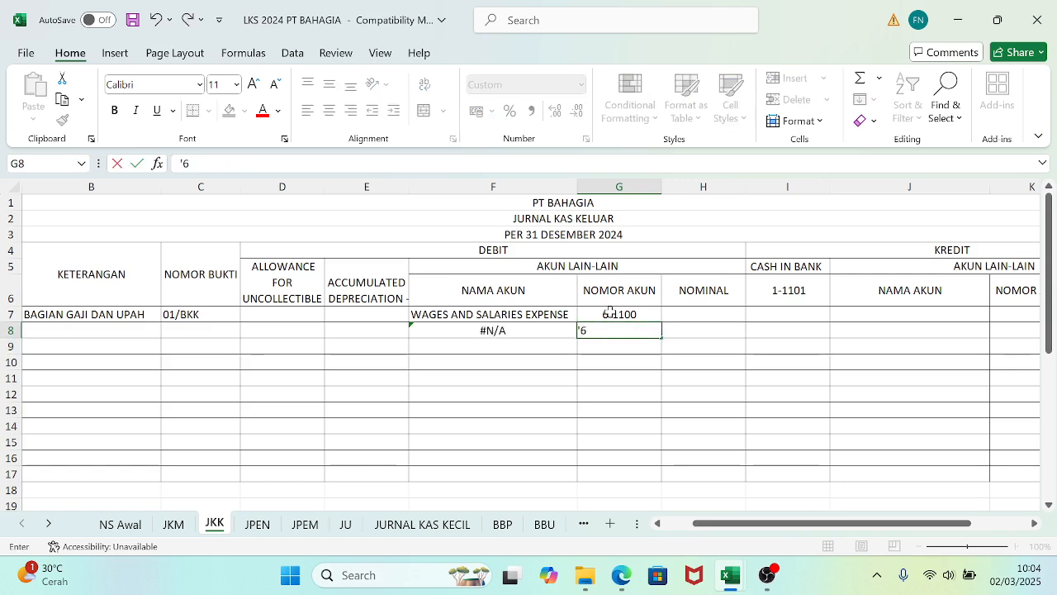
{"action": "type", "text": "-2100"}
{"action": "key", "text": "Return"}
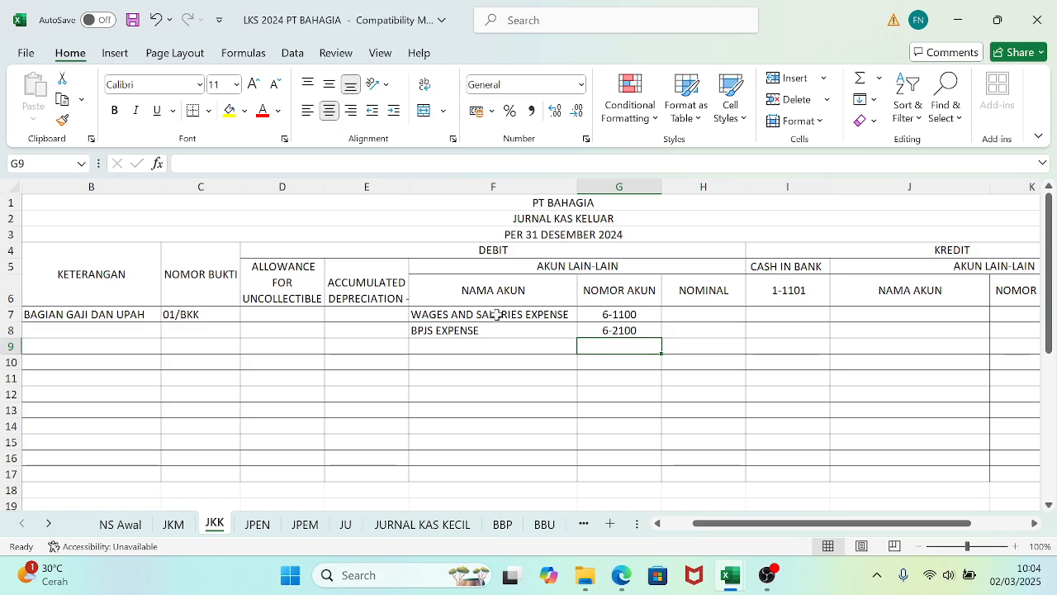
- Check voucher 01/BKK in the Edge PDF and enter the gross salary 35250000 as the debit NOMINAL in H7
{"action": "left_click", "coordinate": [677, 313]}
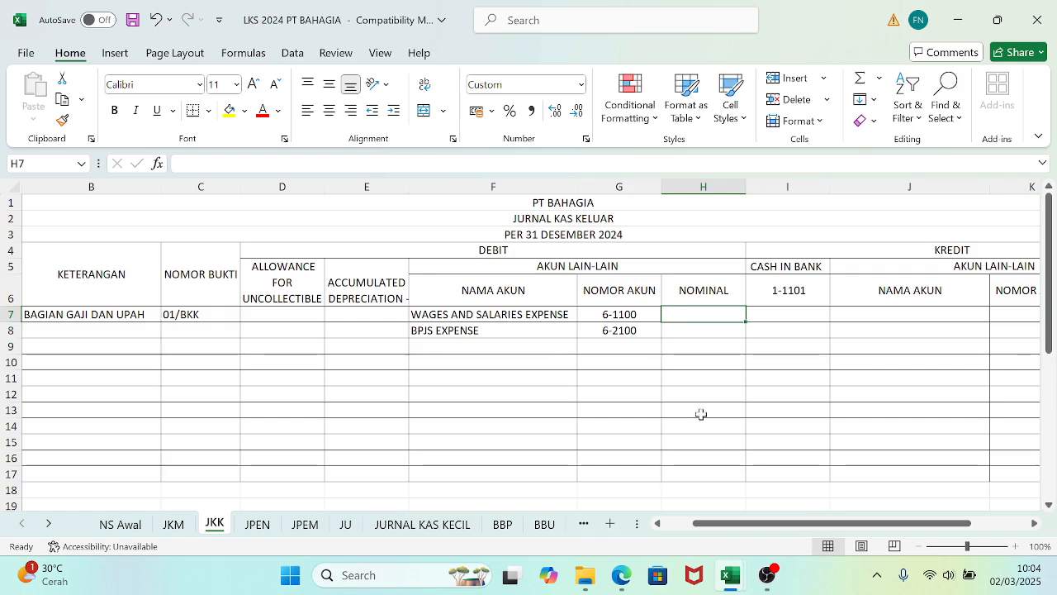
{"action": "left_click", "coordinate": [620, 578]}
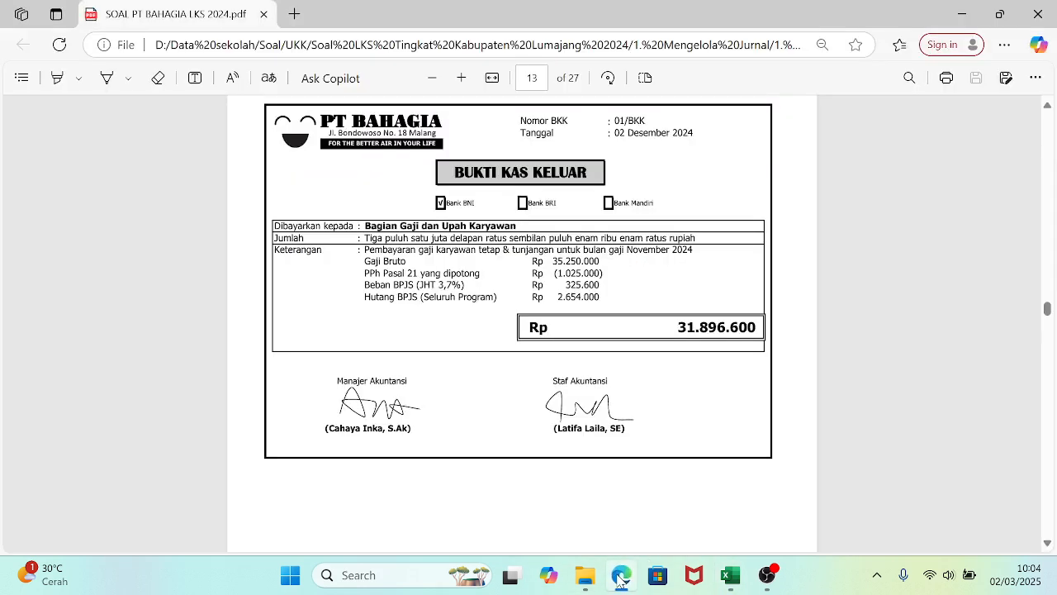
{"action": "left_click", "coordinate": [620, 579]}
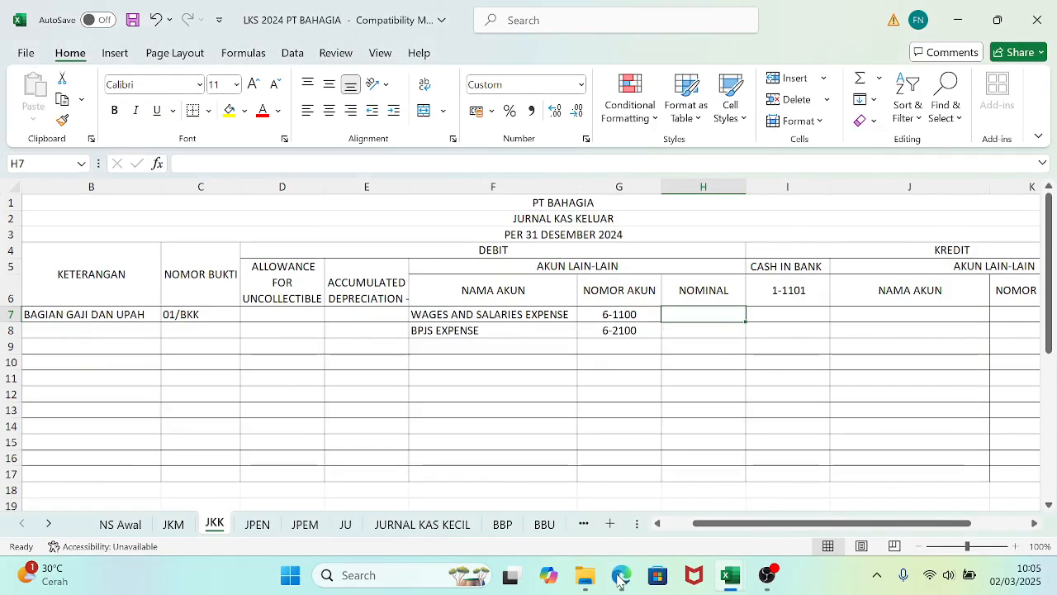
{"action": "type", "text": "35250000"}
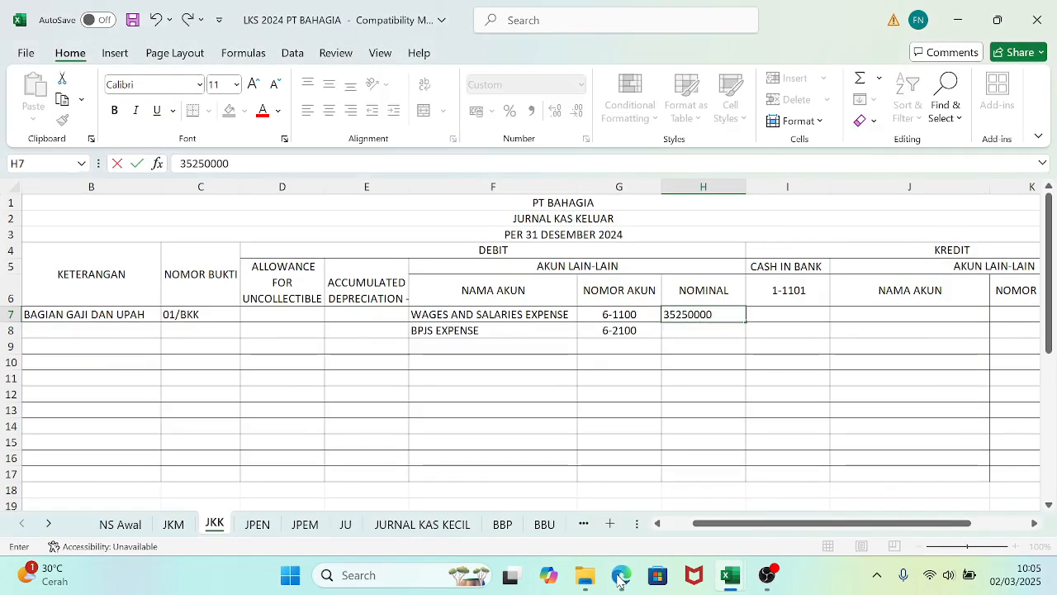
{"action": "key", "text": "Return"}
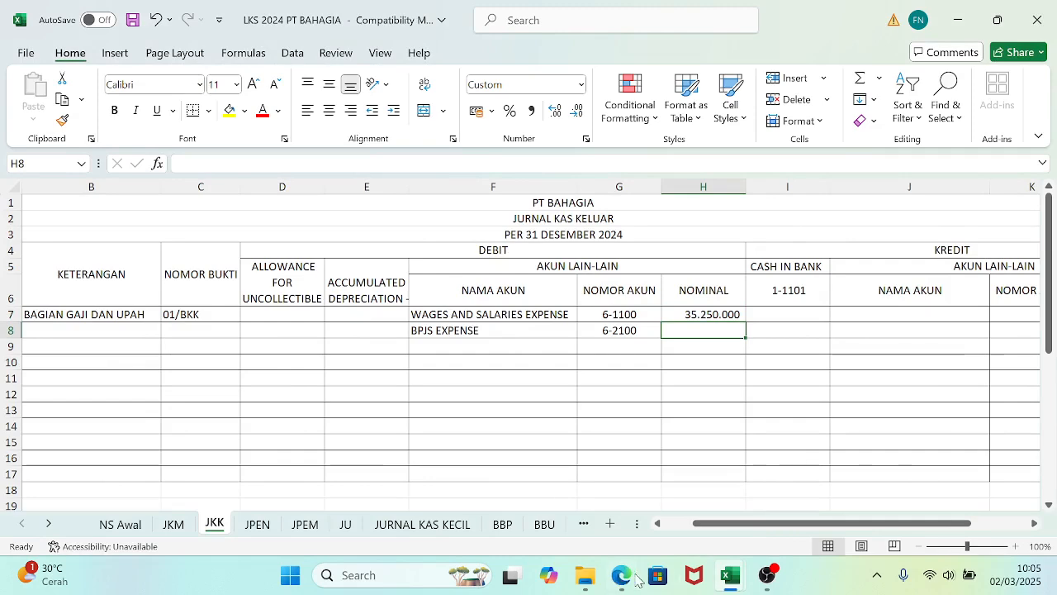
- Check the BPJS expense in the voucher PDF and the Jurnal Pembahasan workbook, and enter 325600 as the debit NOMINAL in H8
{"action": "left_click", "coordinate": [621, 578]}
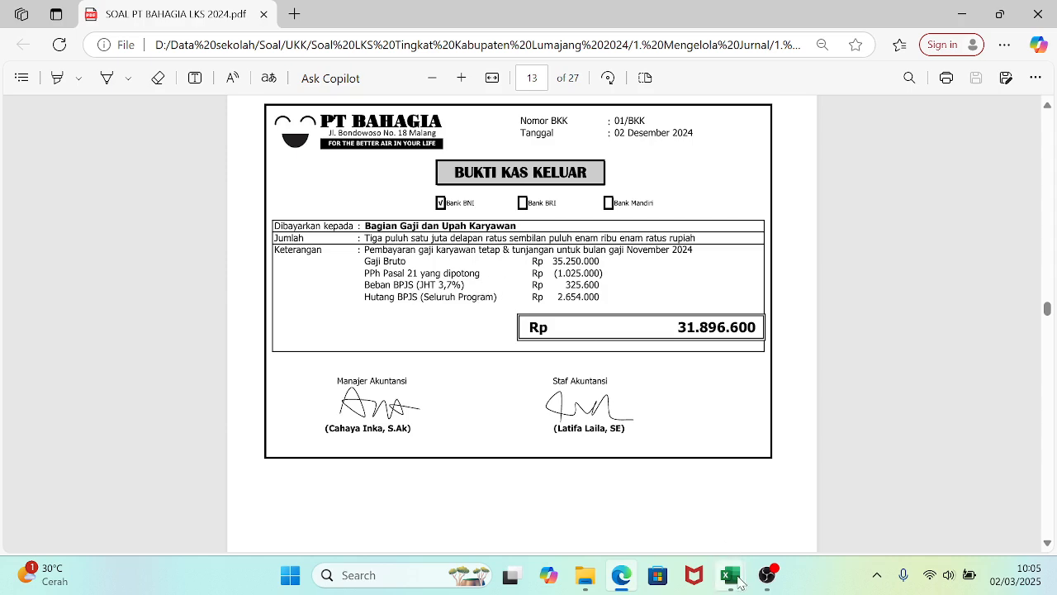
{"action": "mouse_move", "coordinate": [731, 578]}
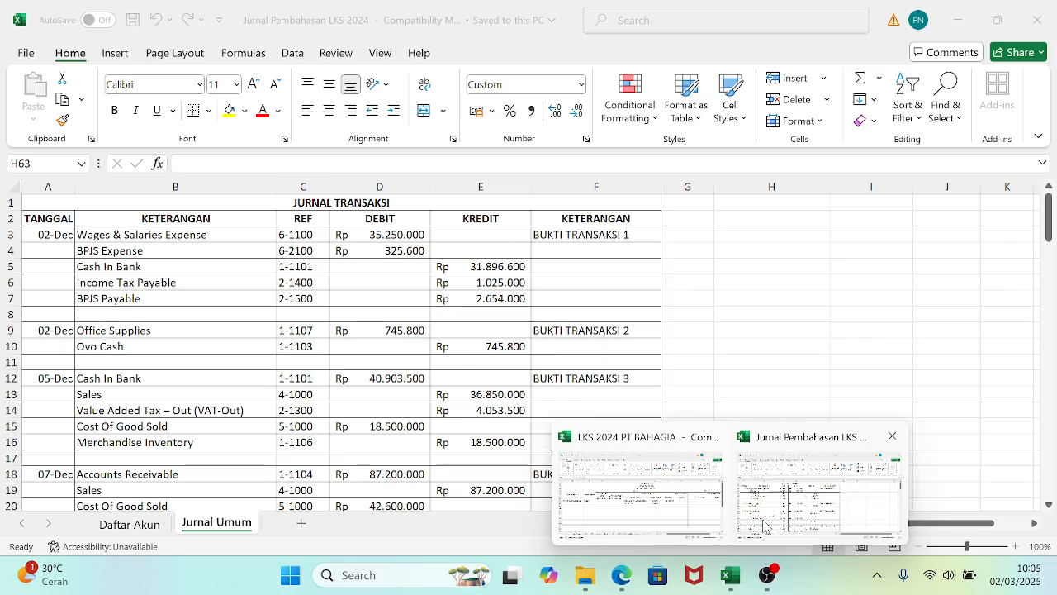
{"action": "left_click", "coordinate": [764, 526]}
{"action": "mouse_move", "coordinate": [732, 586]}
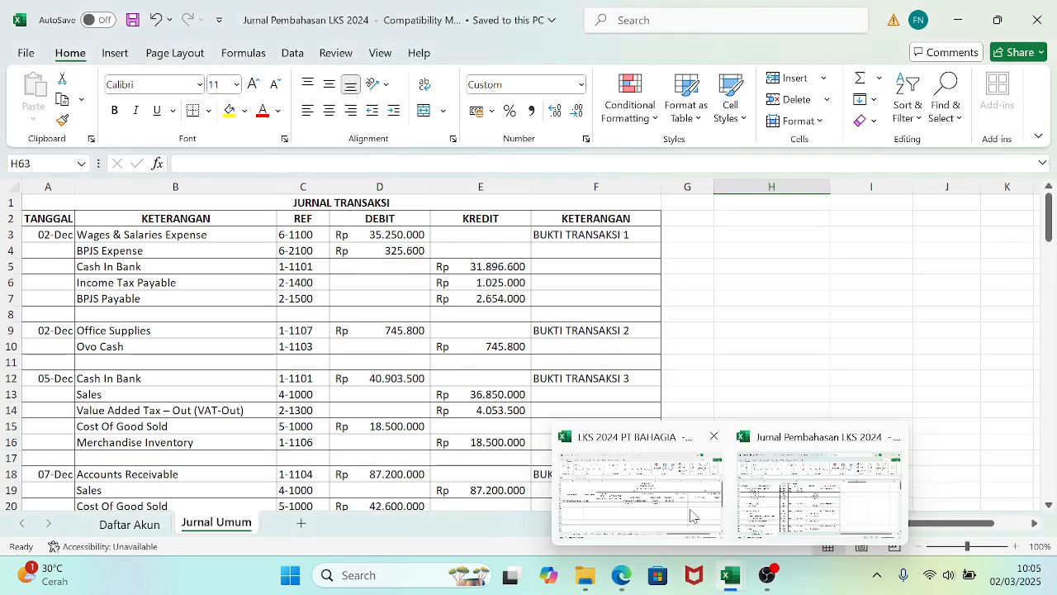
{"action": "left_click", "coordinate": [694, 495]}
{"action": "left_click", "coordinate": [693, 329]}
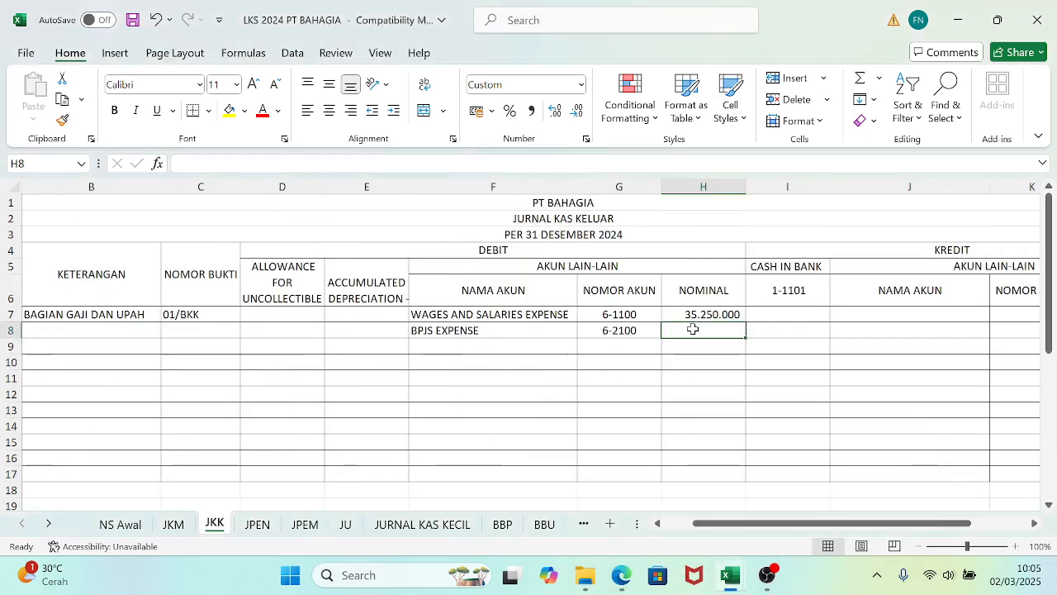
{"action": "type", "text": "4"}
{"action": "key", "text": "BackSpace"}
{"action": "type", "text": "3256"}
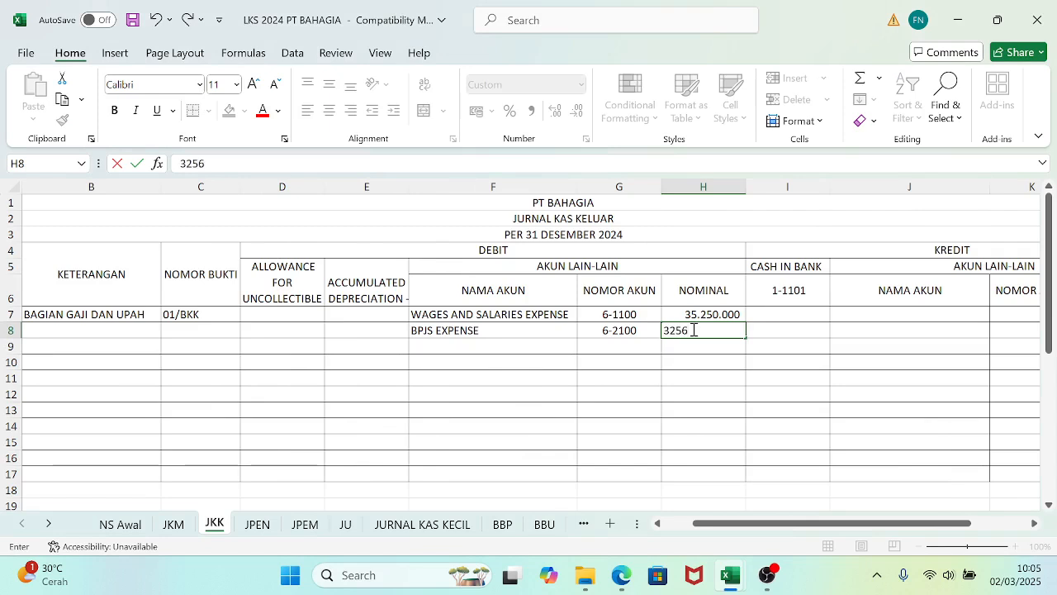
{"action": "key", "text": "Tab"}
- Check the Jurnal Pembahasan workbook and enter voucher 01/BKK's credit account numbers, 2-1400 in K7 and 2-1500 in K8
{"action": "key", "text": "Tab"}
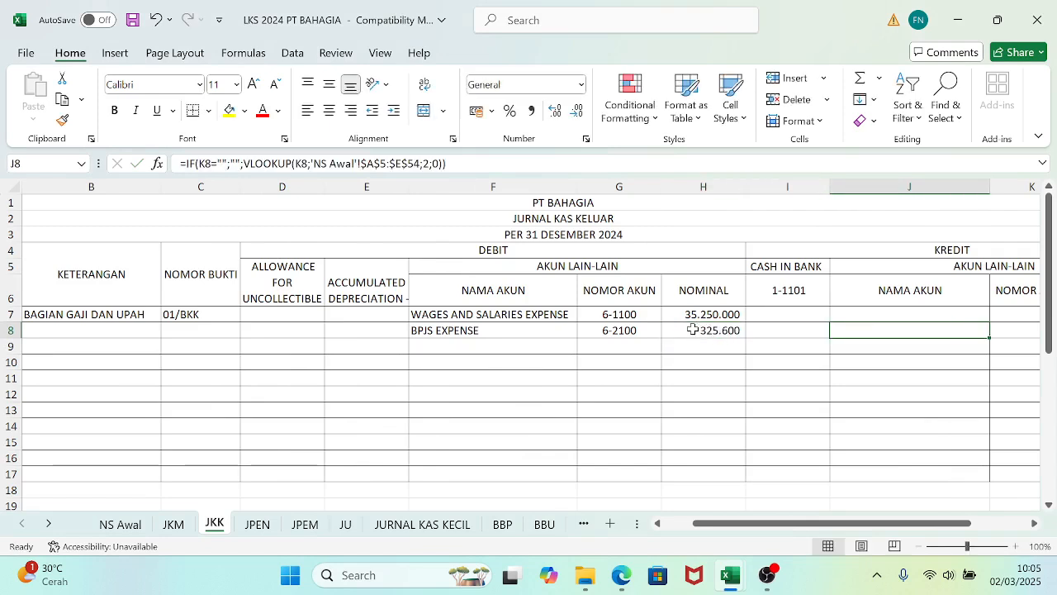
{"action": "key", "text": "Left"}
{"action": "key", "text": "Right"}
{"action": "key", "text": "Right"}
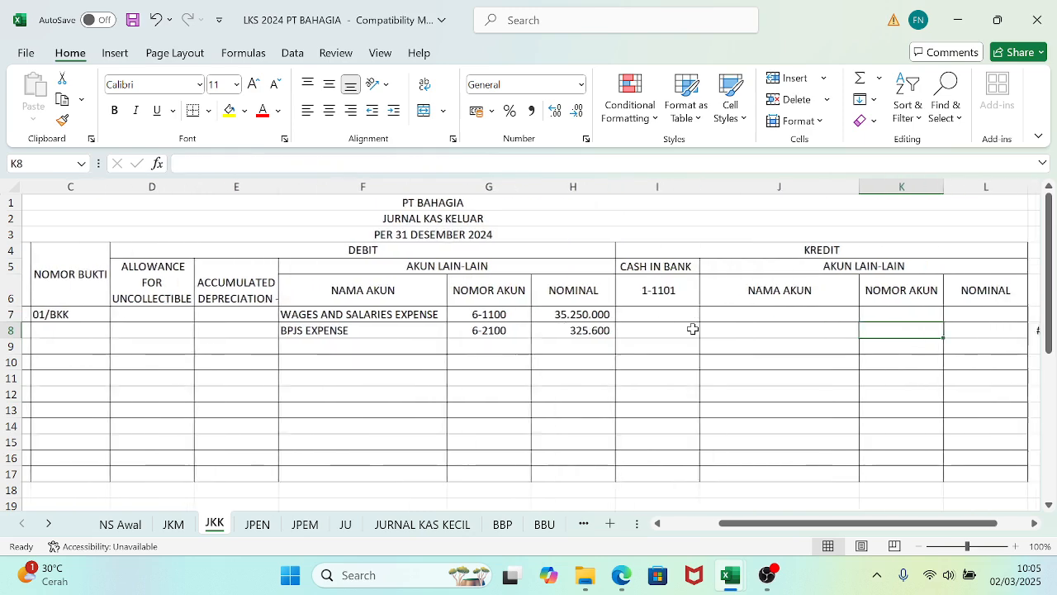
{"action": "key", "text": "Up"}
{"action": "mouse_move", "coordinate": [729, 575]}
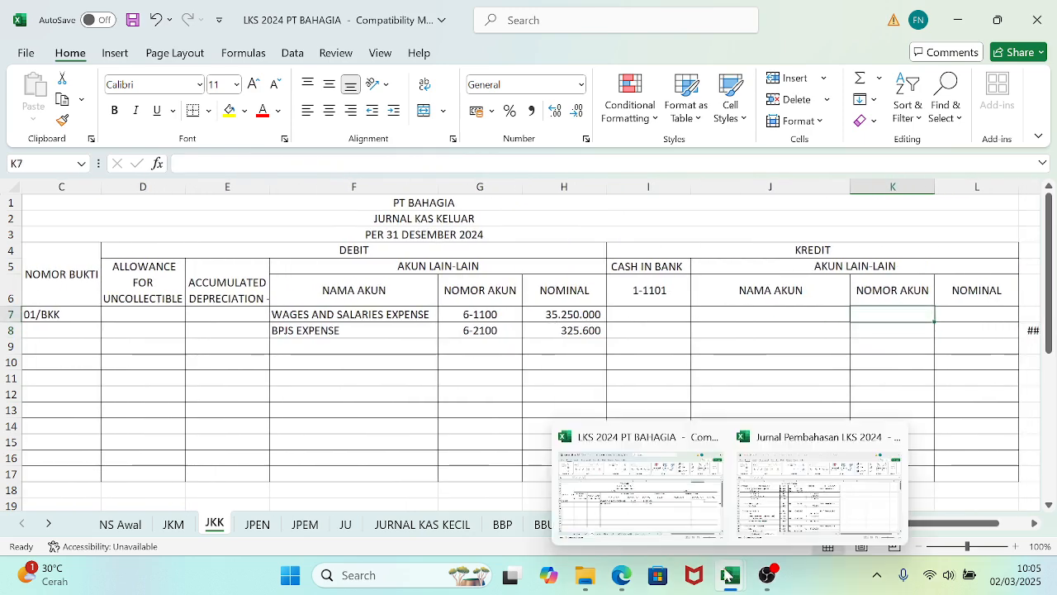
{"action": "mouse_move", "coordinate": [790, 518]}
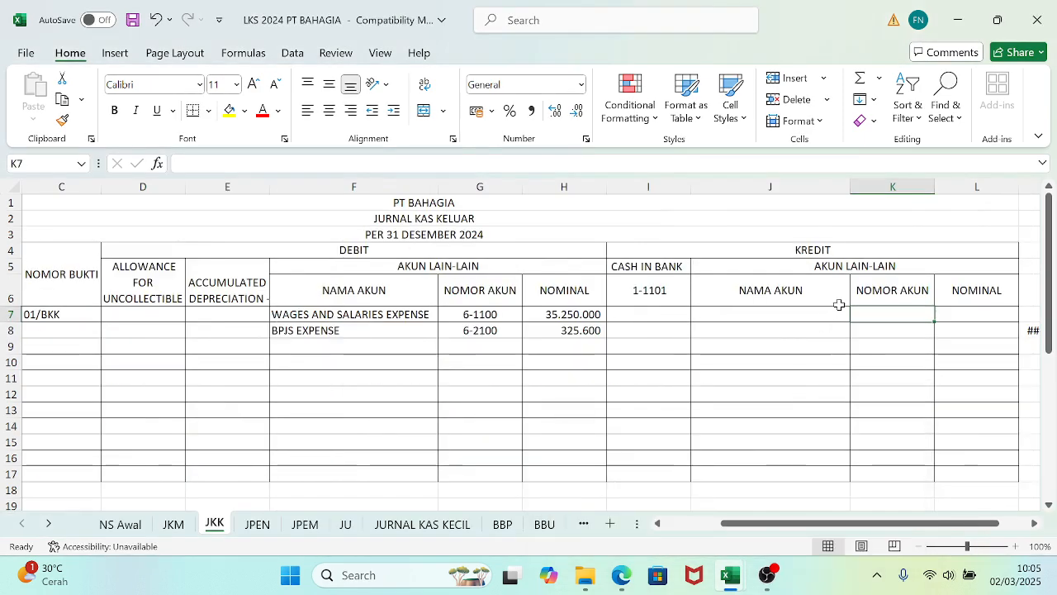
{"action": "type", "text": "2-1400"}
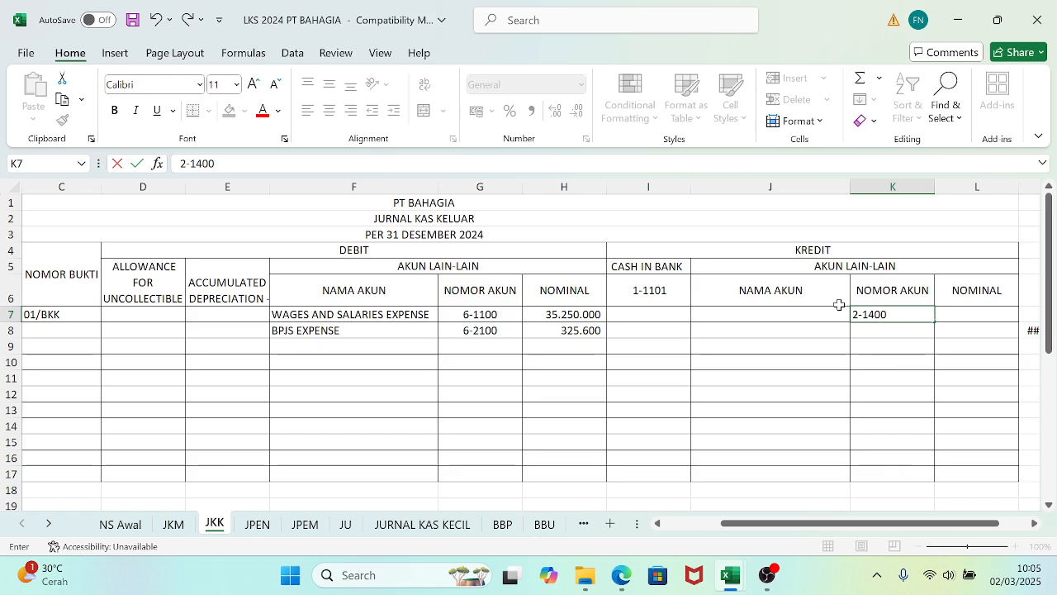
{"action": "key", "text": "Return"}
{"action": "type", "text": "2-1500"}
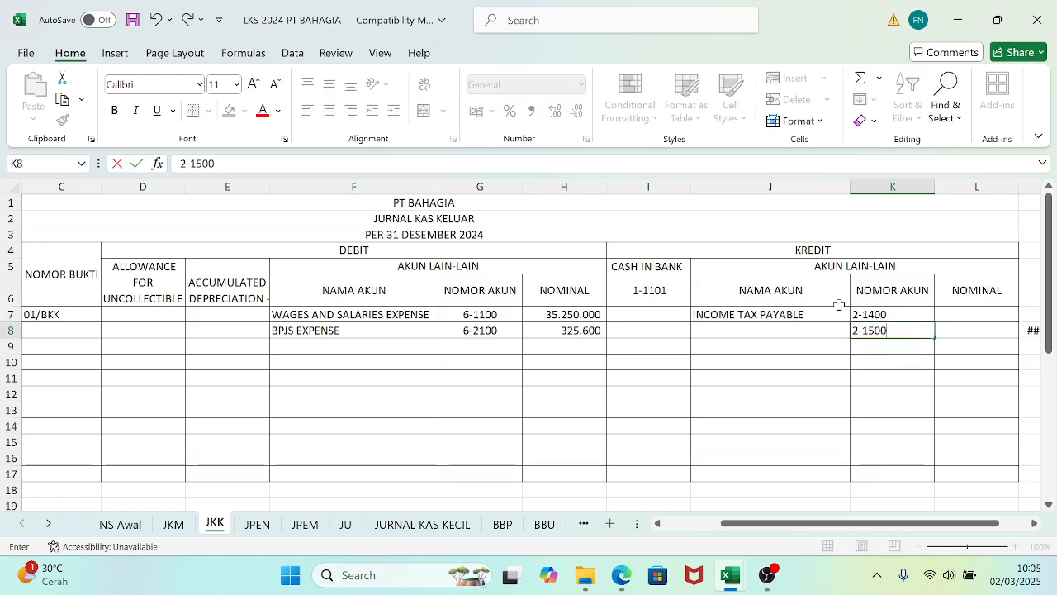
{"action": "key", "text": "Return"}
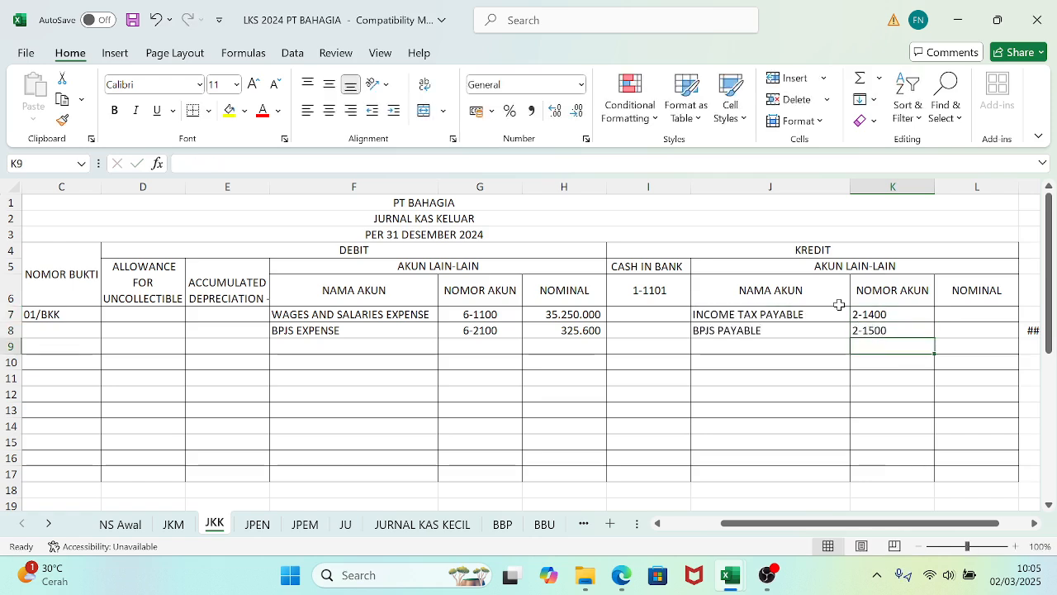
- Center the contents of the credit NOMOR AKUN column K
{"action": "left_click", "coordinate": [888, 185]}
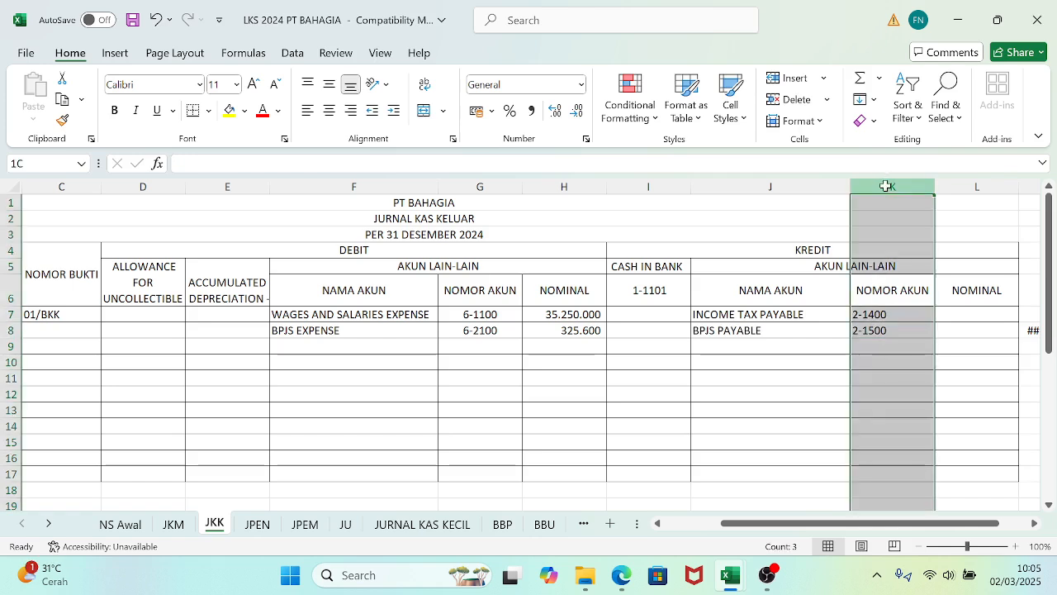
{"action": "left_click", "coordinate": [329, 115]}
{"action": "left_click", "coordinate": [328, 115]}
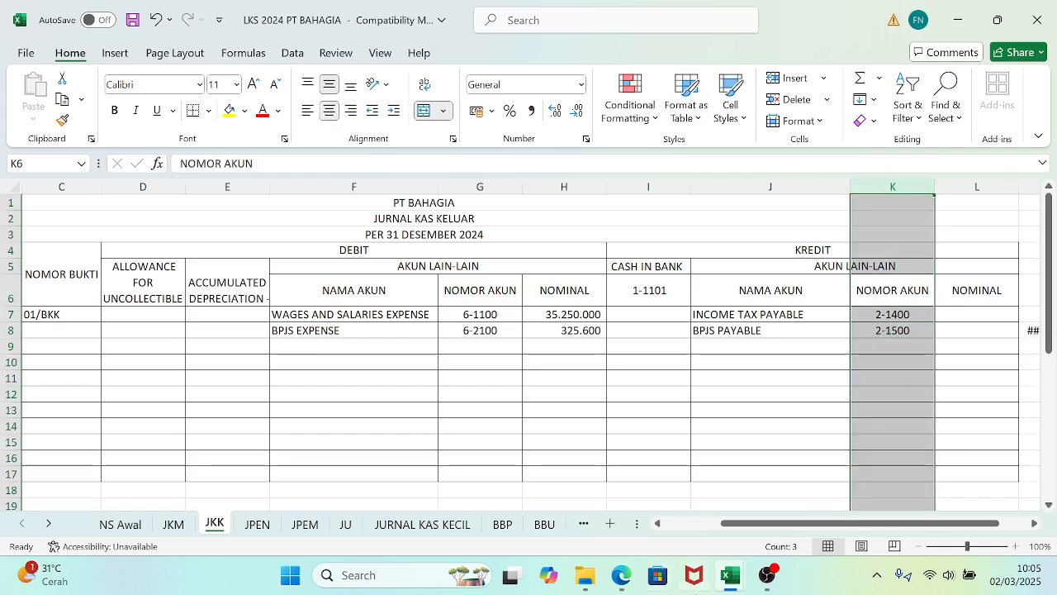
- Check the withheld PPh Pasal 21 in the Edge voucher PDF and enter 1025000 as the credit NOMINAL in L7
{"action": "left_click", "coordinate": [620, 578]}
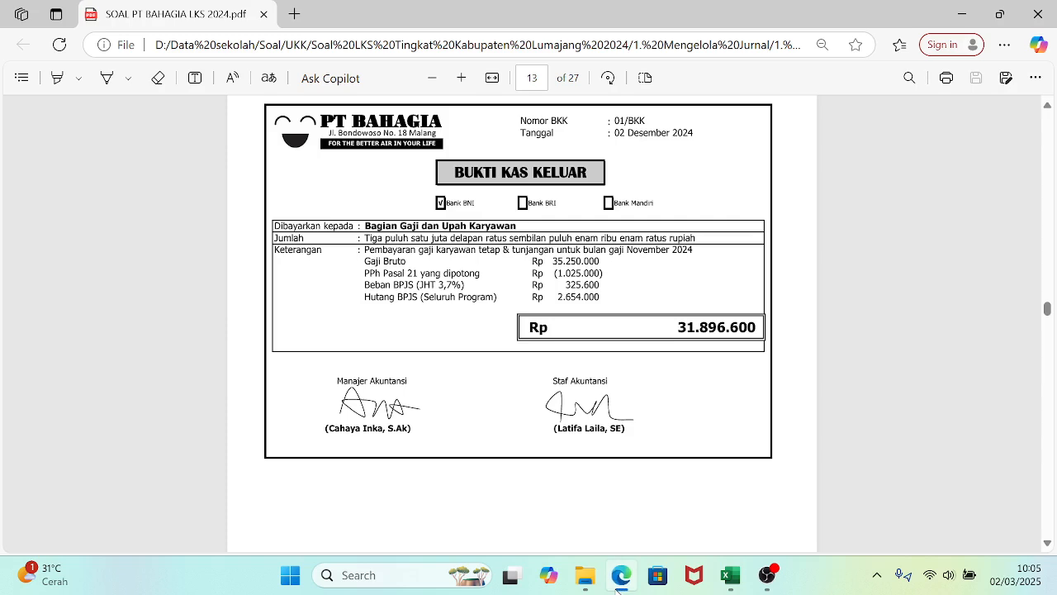
{"action": "left_click", "coordinate": [620, 578]}
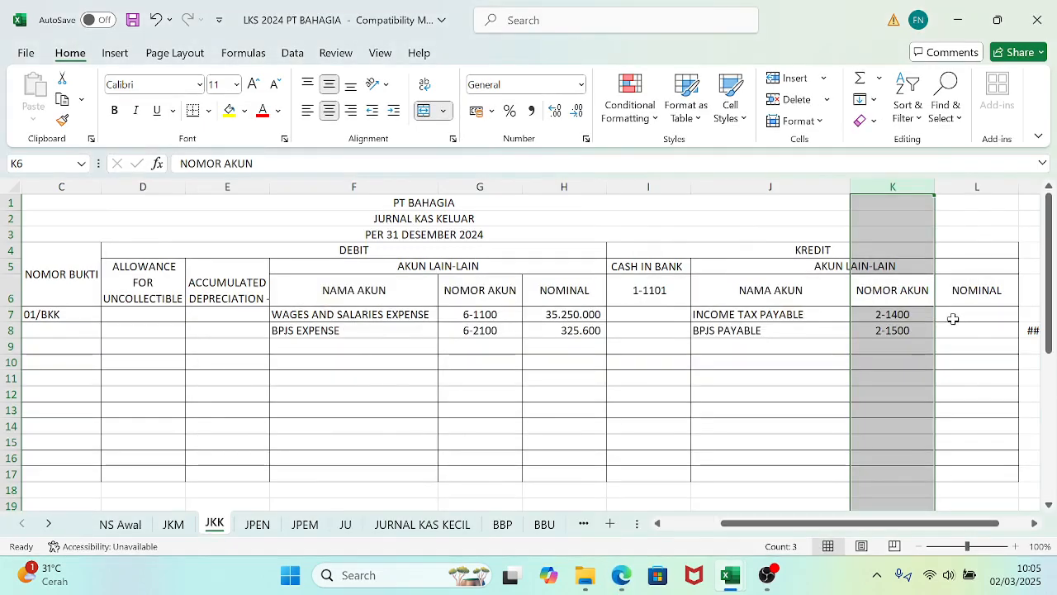
{"action": "left_click", "coordinate": [953, 318]}
{"action": "type", "text": "1."}
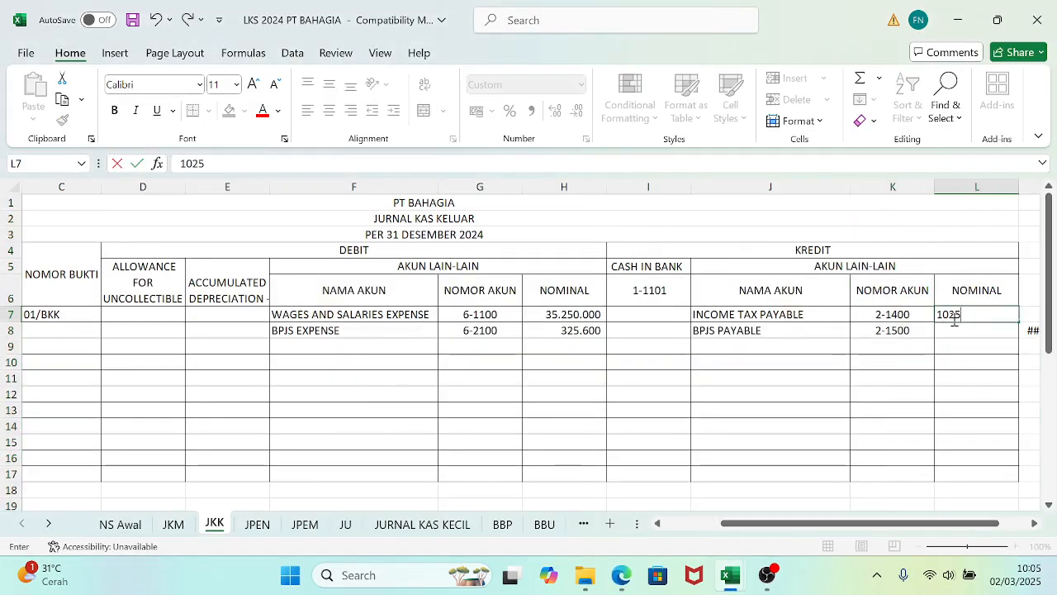
{"action": "type", "text": "025.000"}
{"action": "key", "text": "Return"}
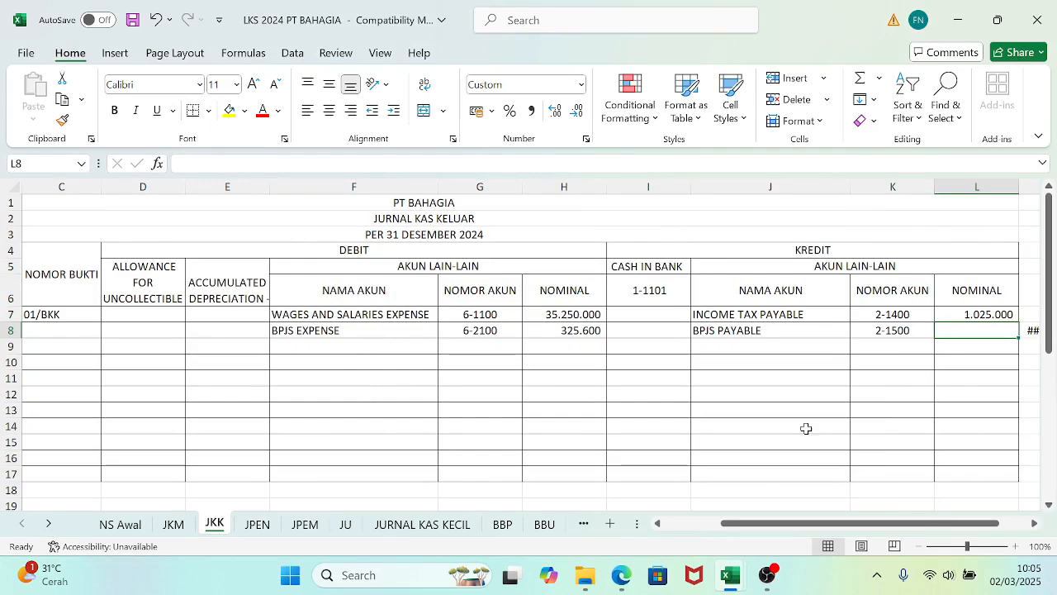
- Check the BPJS payable in the Edge voucher PDF and enter 2654000 as the credit NOMINAL in L8
{"action": "left_click", "coordinate": [621, 578]}
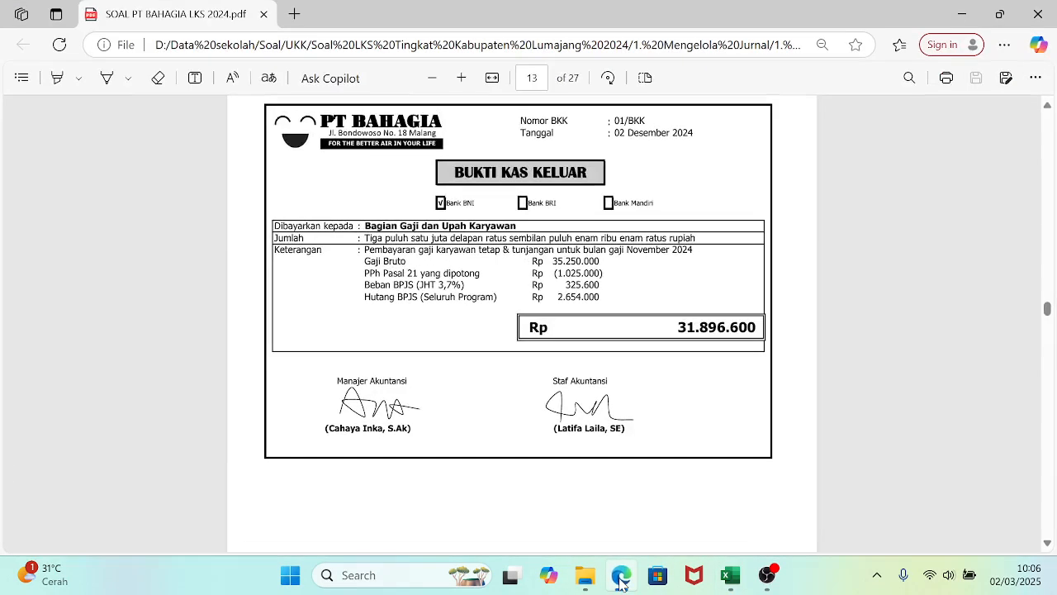
{"action": "left_click", "coordinate": [621, 578]}
{"action": "type", "text": "2654"}
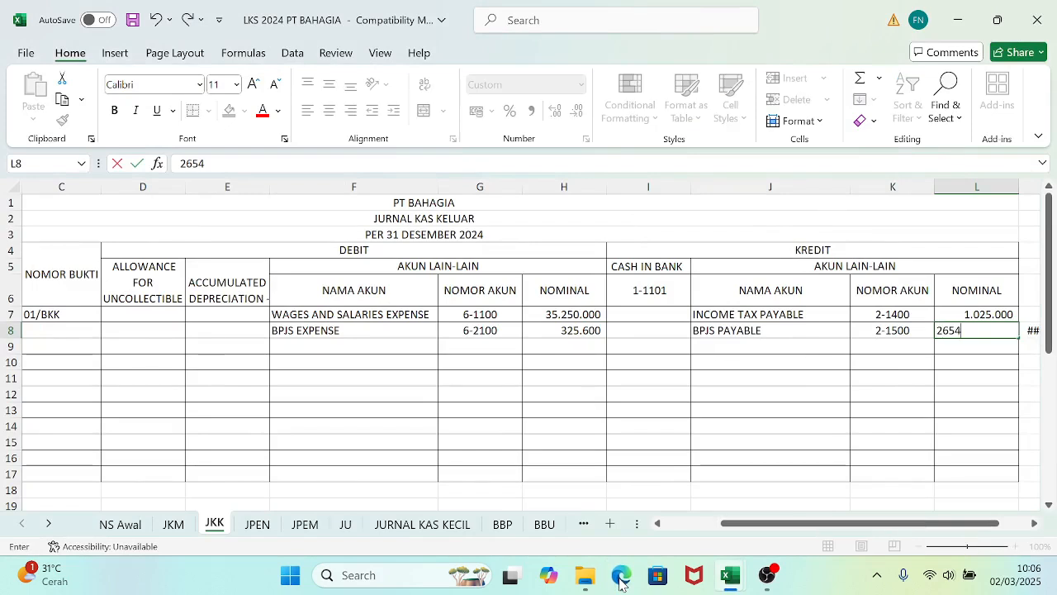
{"action": "type", "text": "000"}
{"action": "key", "text": "Return"}
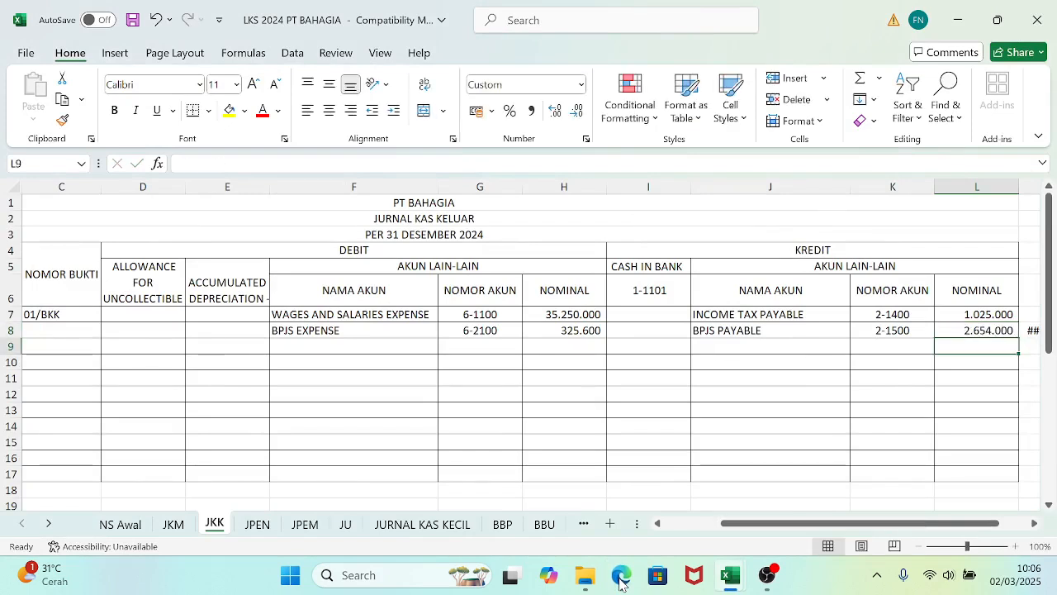
- Fit the width of column M to the balance check value in M8
{"action": "key", "text": "Up"}
{"action": "key", "text": "Right"}
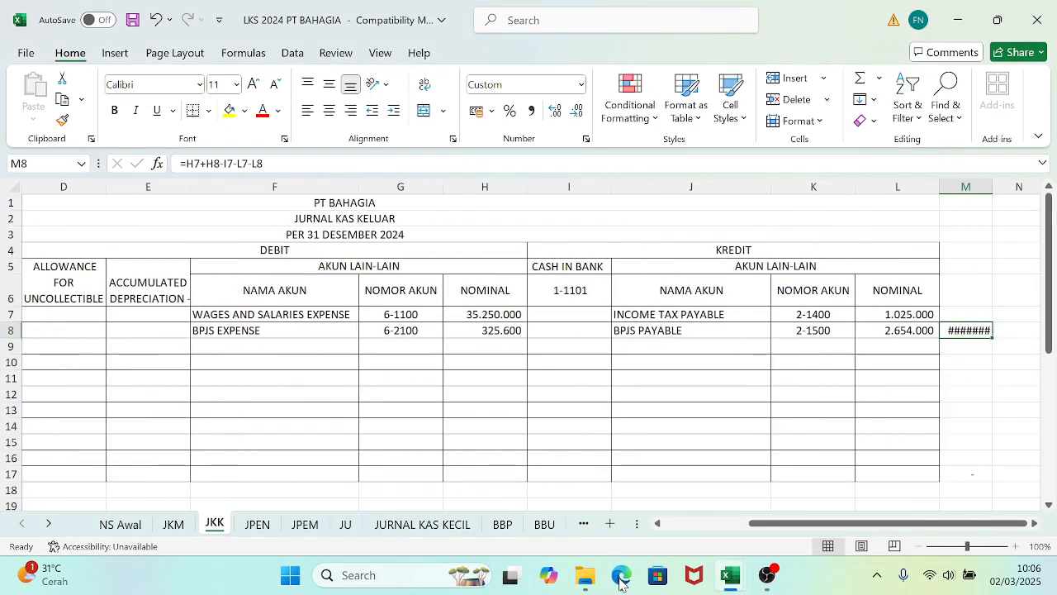
{"action": "double_click", "coordinate": [989, 189]}
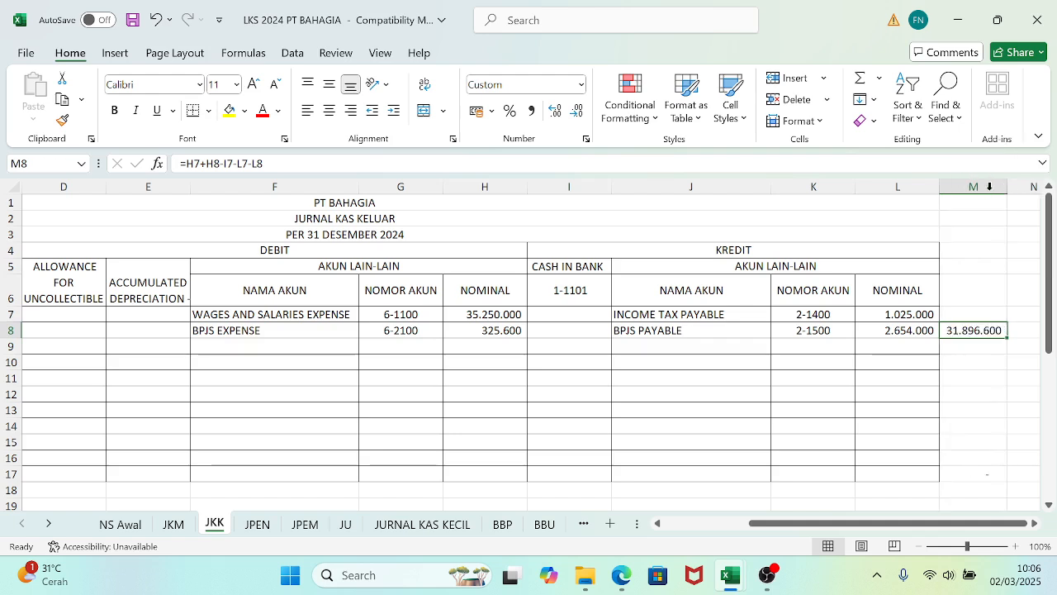
- Calculate the CASH IN BANK credit in I7 with the formula =H7+H8-L7-L8
{"action": "left_click", "coordinate": [567, 316]}
{"action": "type", "text": "="}
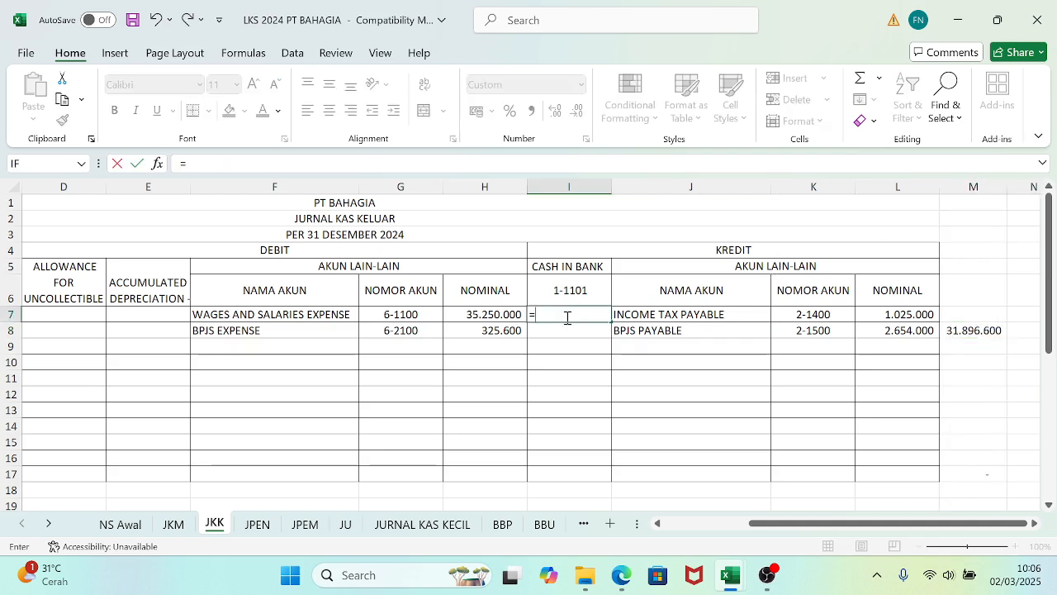
{"action": "left_click", "coordinate": [484, 317]}
{"action": "type", "text": "+"}
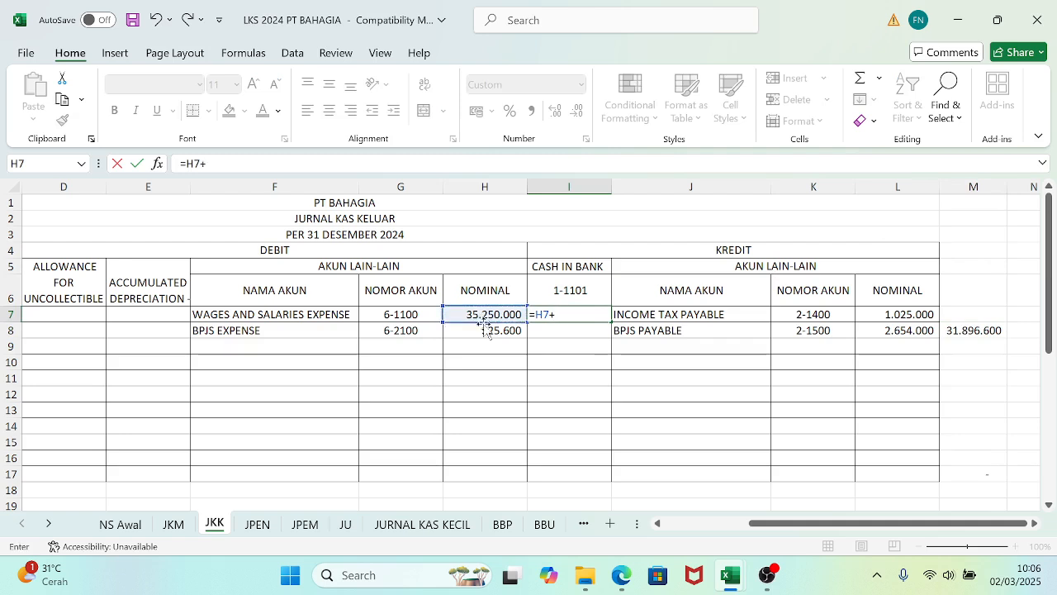
{"action": "left_click", "coordinate": [484, 331]}
{"action": "type", "text": "-"}
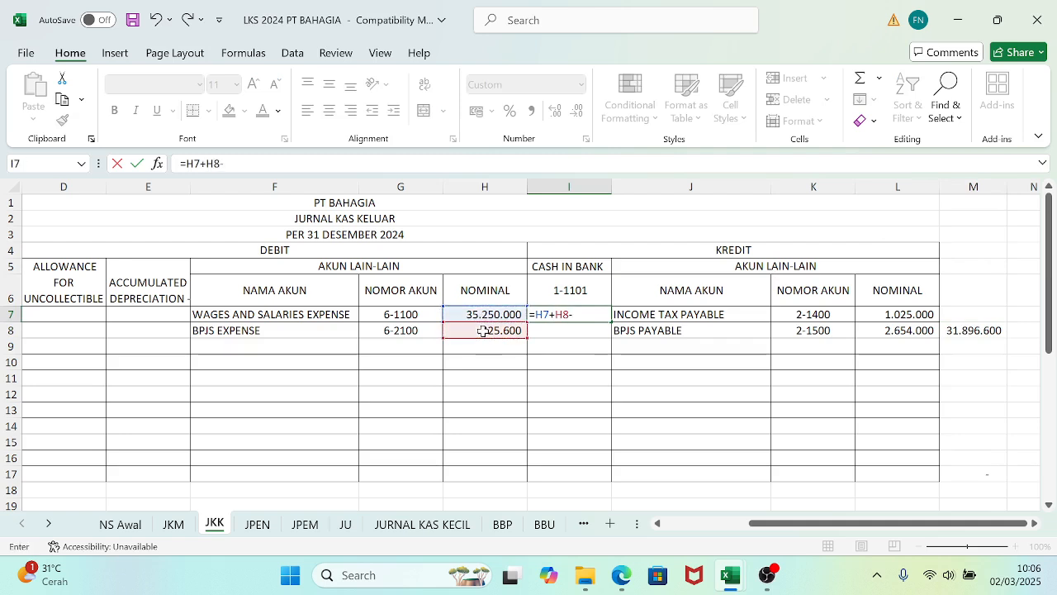
{"action": "left_click", "coordinate": [892, 317]}
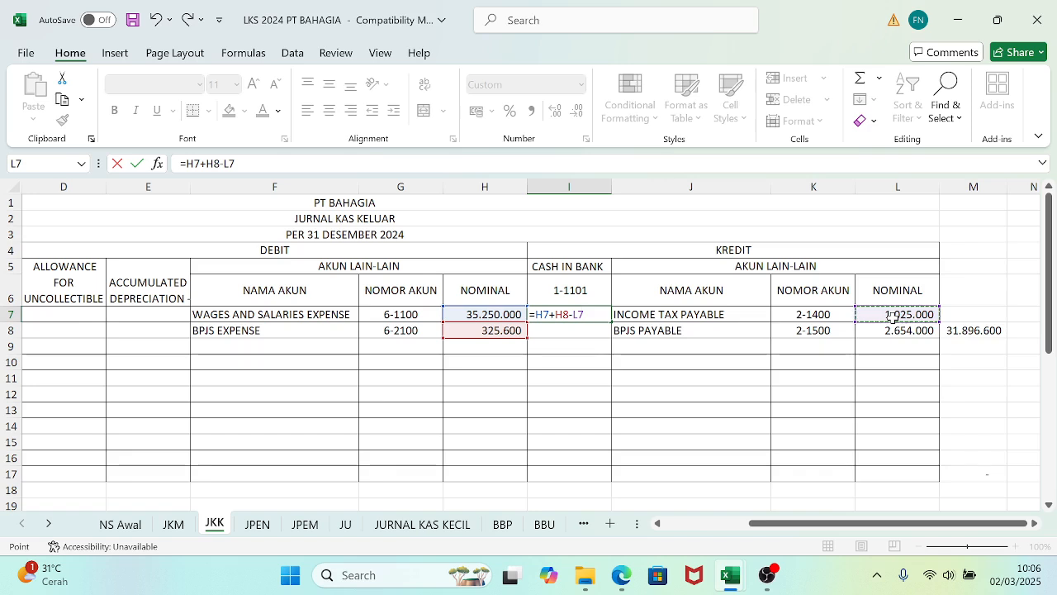
{"action": "type", "text": "-"}
{"action": "left_click", "coordinate": [892, 331]}
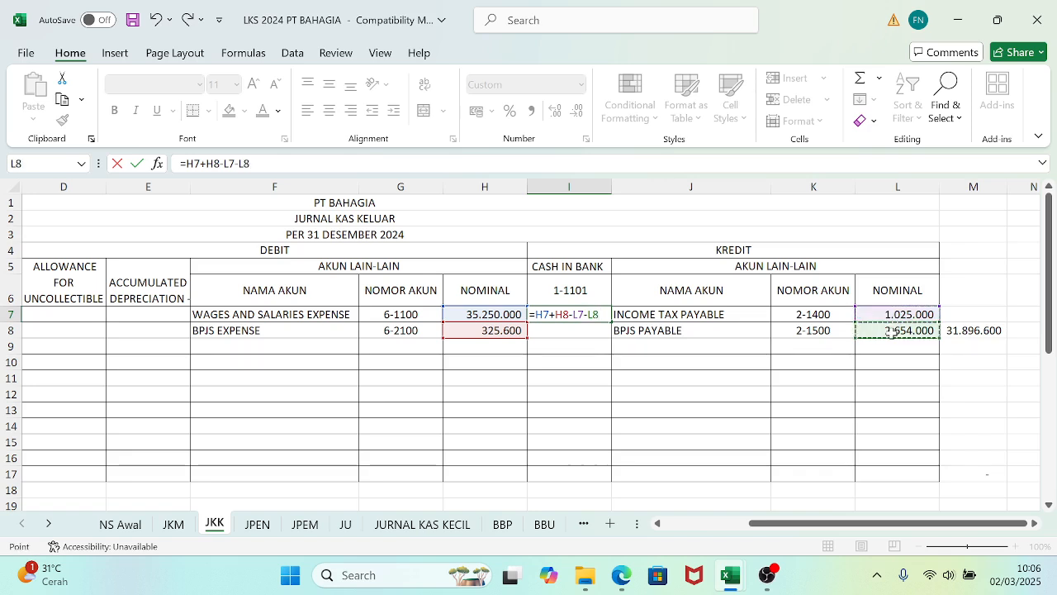
{"action": "key", "text": "Return"}
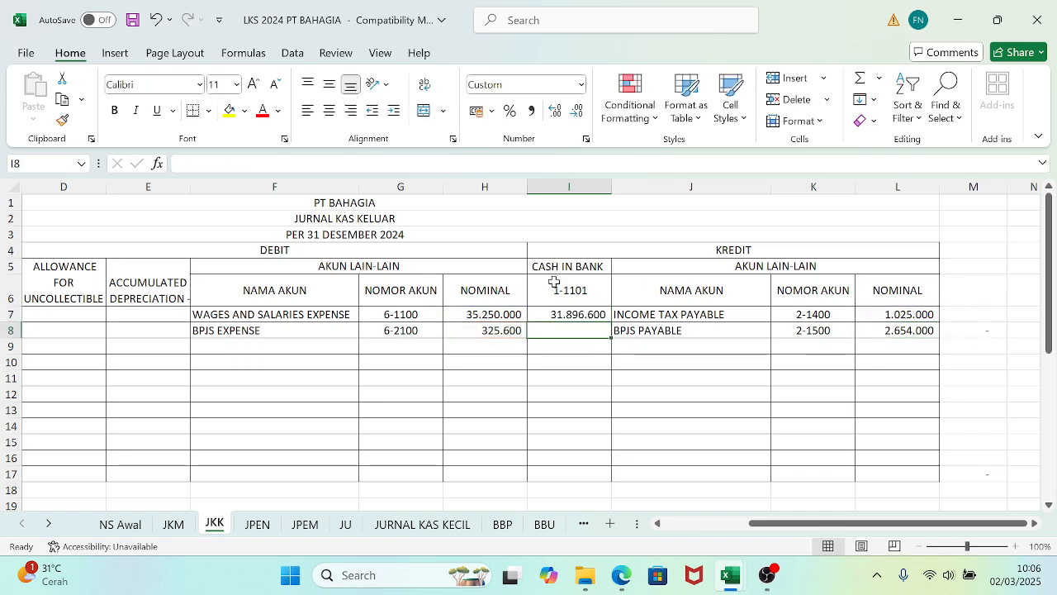
- Compare the CASH IN BANK amount in I7 with voucher 01/BKK's total in the Edge PDF and review the completed journal entry
{"action": "left_click_drag", "start_coordinate": [557, 315], "coordinate": [559, 331]}
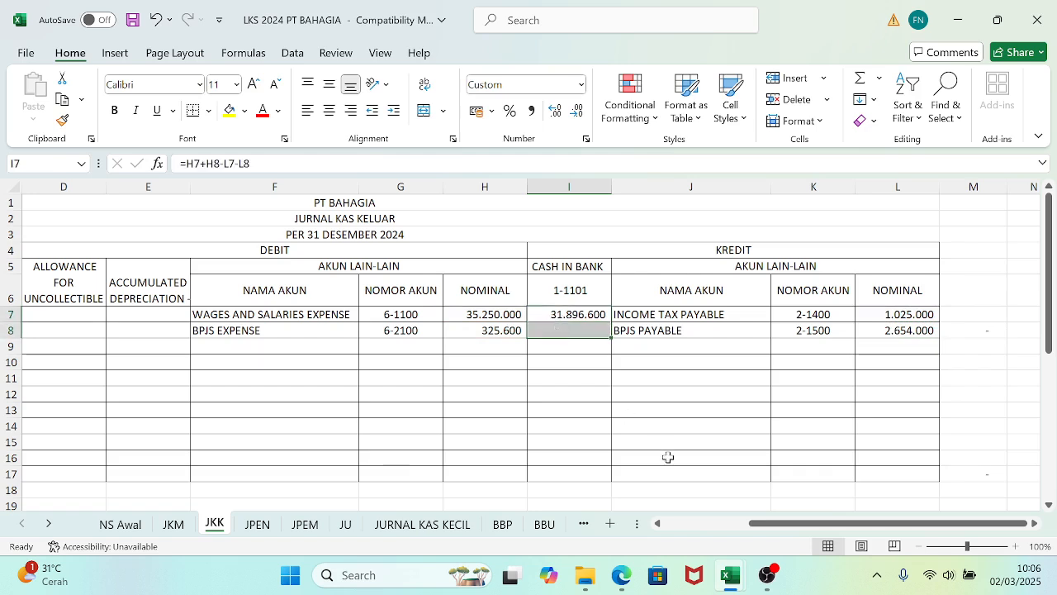
{"action": "mouse_move", "coordinate": [621, 576]}
{"action": "left_click", "coordinate": [648, 507]}
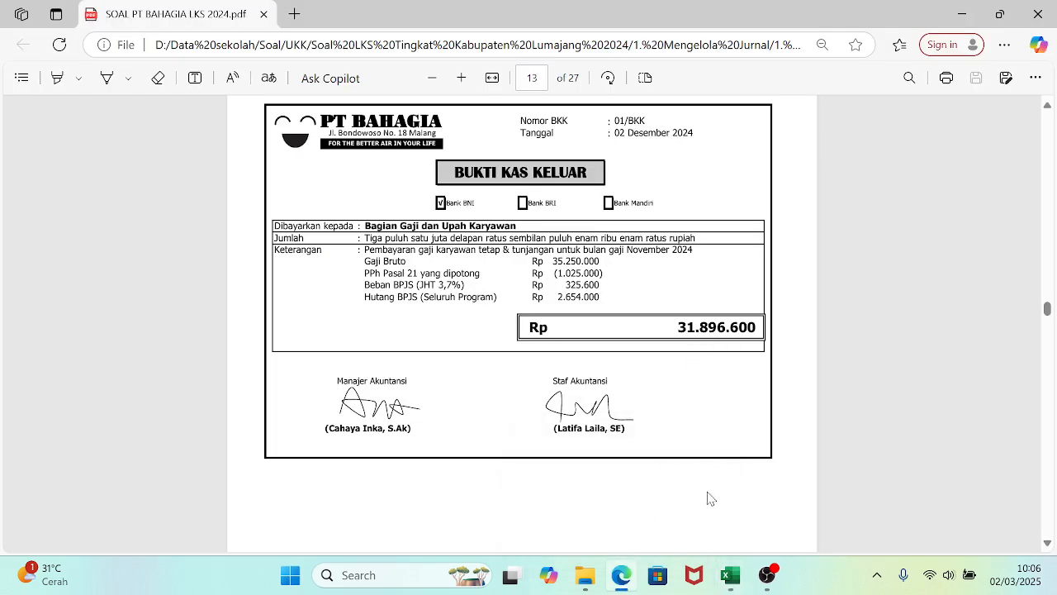
{"action": "mouse_move", "coordinate": [731, 580]}
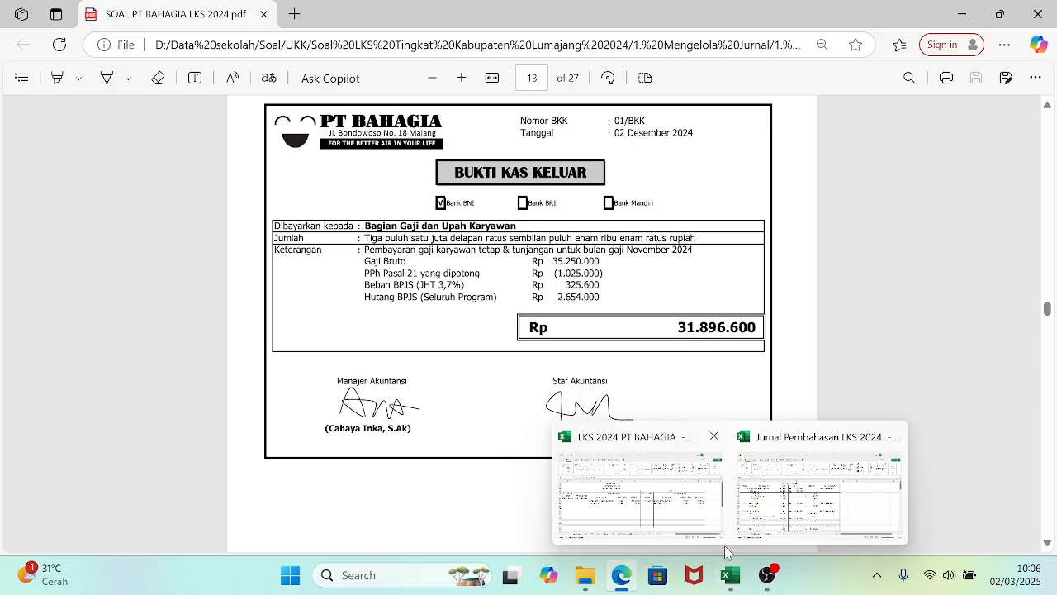
{"action": "left_click", "coordinate": [698, 507]}
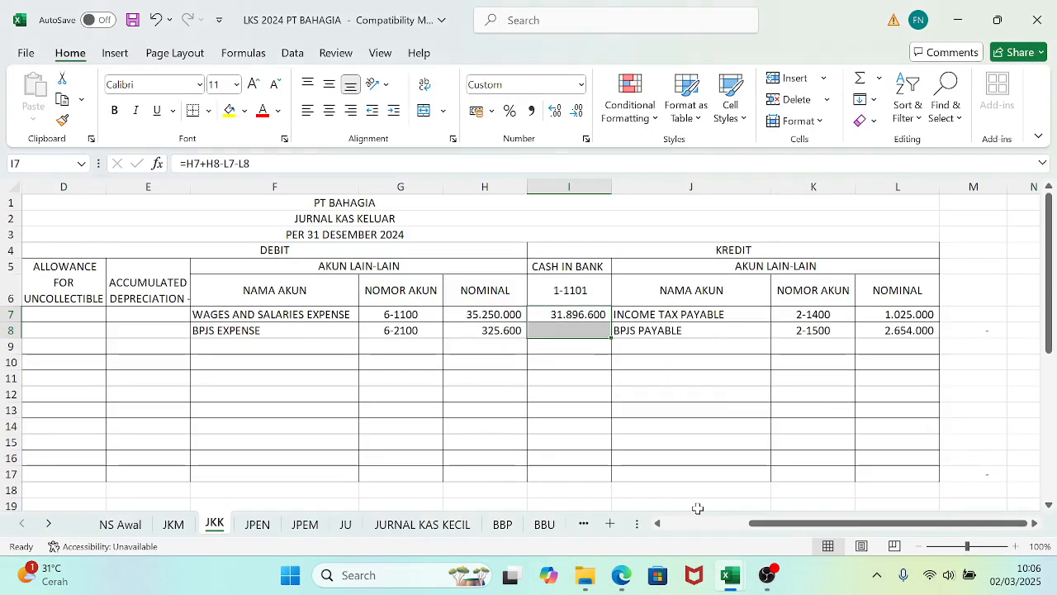
{"action": "left_click_drag", "start_coordinate": [822, 520], "coordinate": [682, 523]}
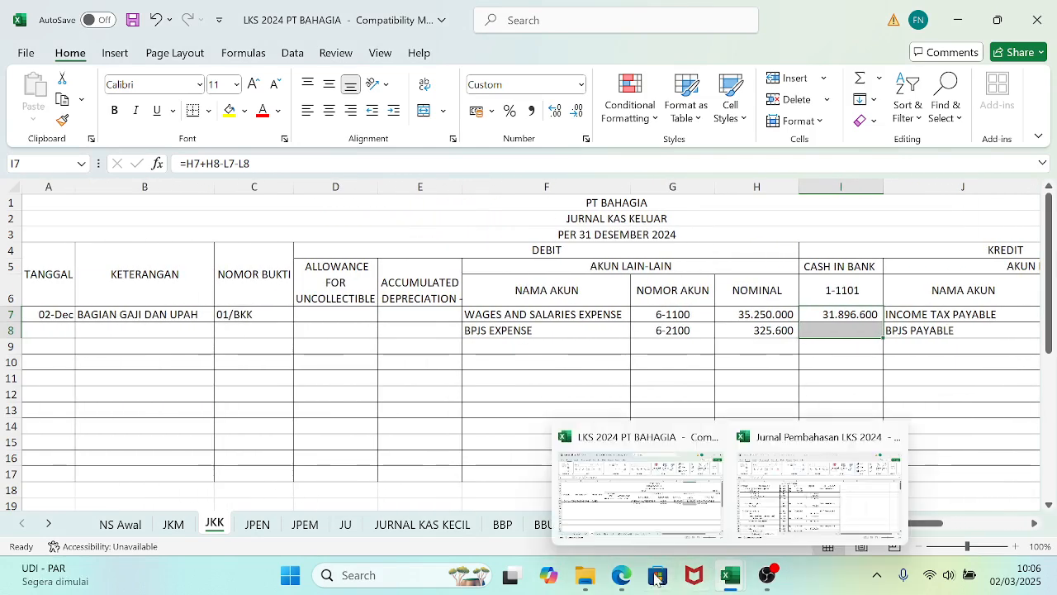
- Switch to the Edge PDF and read transaction 2 of 03 December 2024, including the OVO payment and the Royal ATK receipt
{"action": "left_click", "coordinate": [619, 578]}
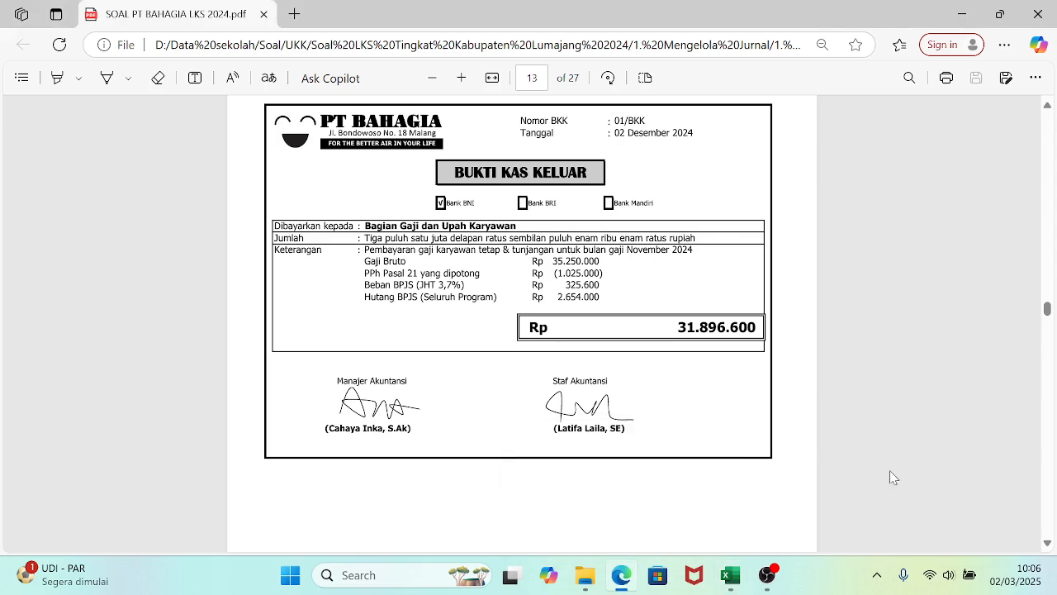
{"action": "left_click", "coordinate": [1046, 545]}
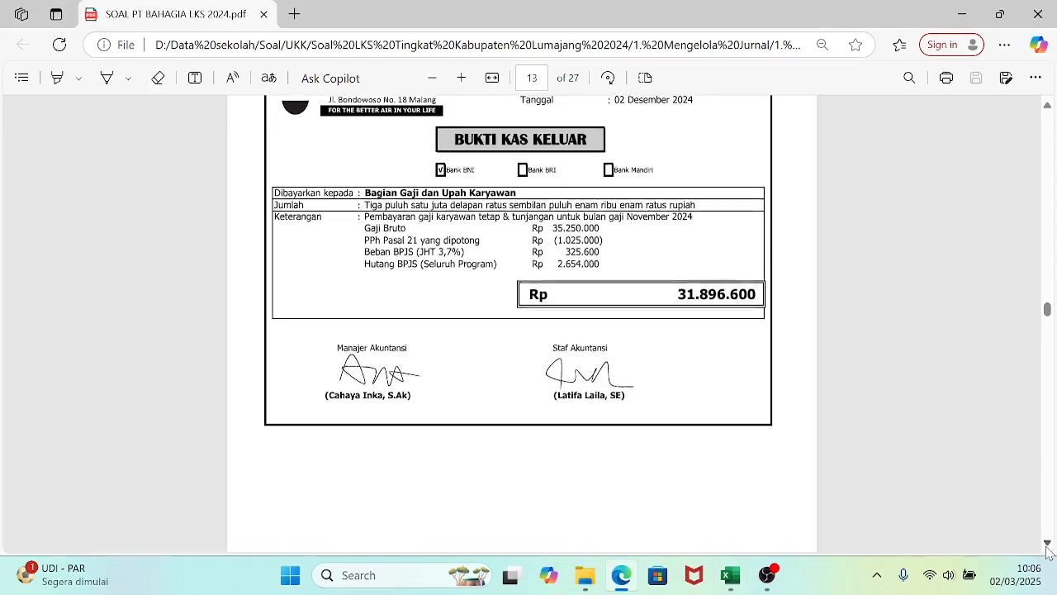
{"action": "left_click_drag", "start_coordinate": [1046, 545], "coordinate": [1046, 545]}
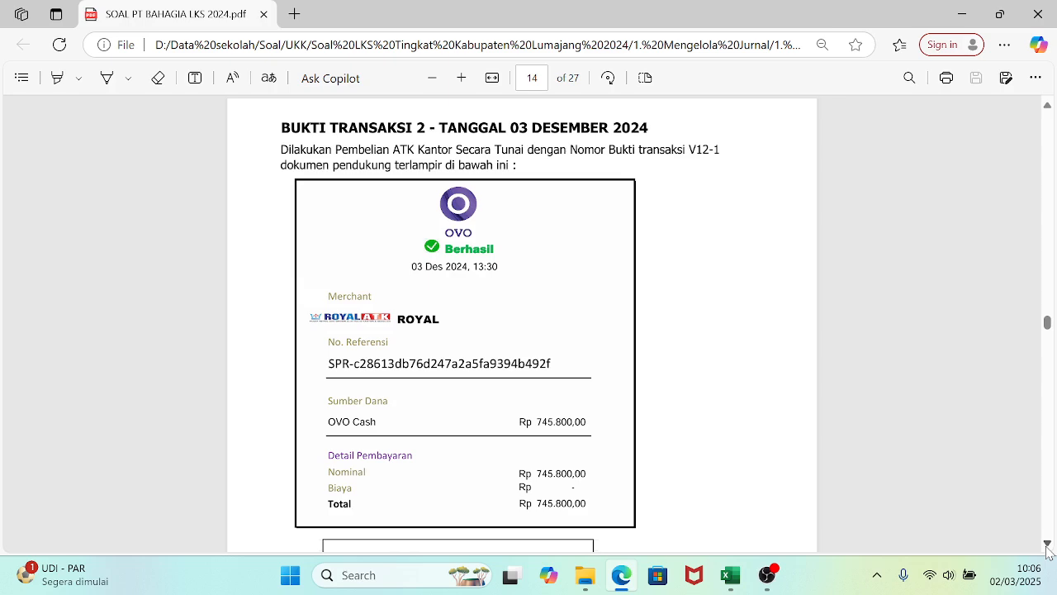
{"action": "left_click_drag", "start_coordinate": [1046, 544], "coordinate": [1047, 544]}
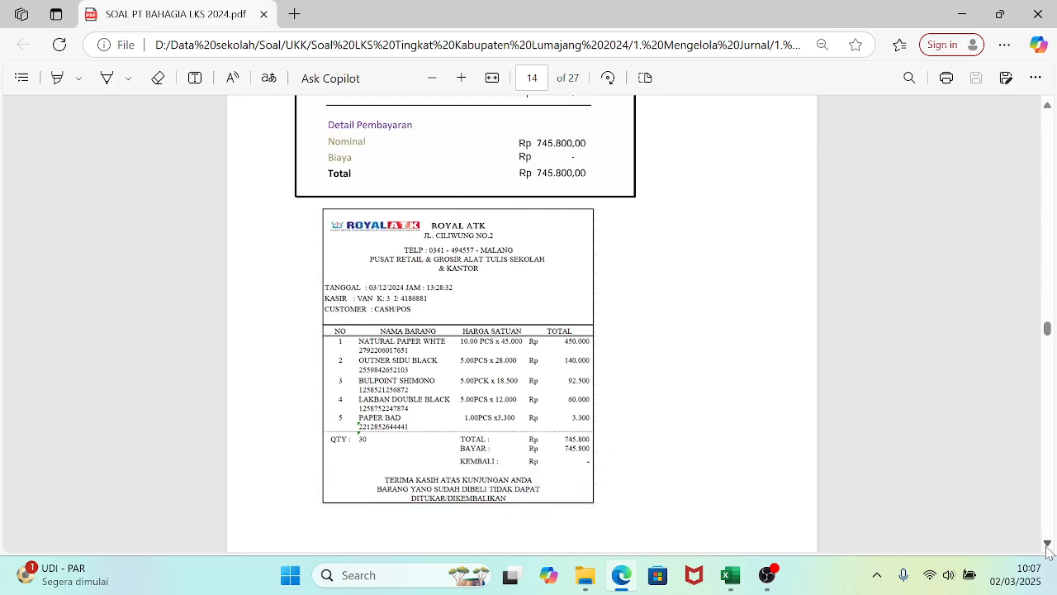
{"action": "left_click", "coordinate": [1046, 544]}
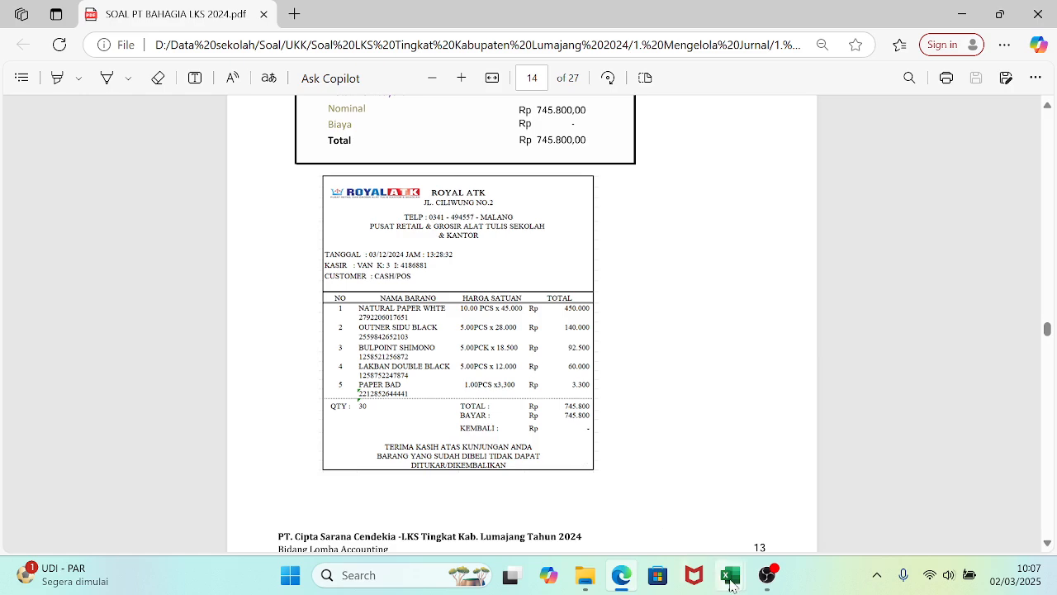
{"action": "mouse_move", "coordinate": [730, 574]}
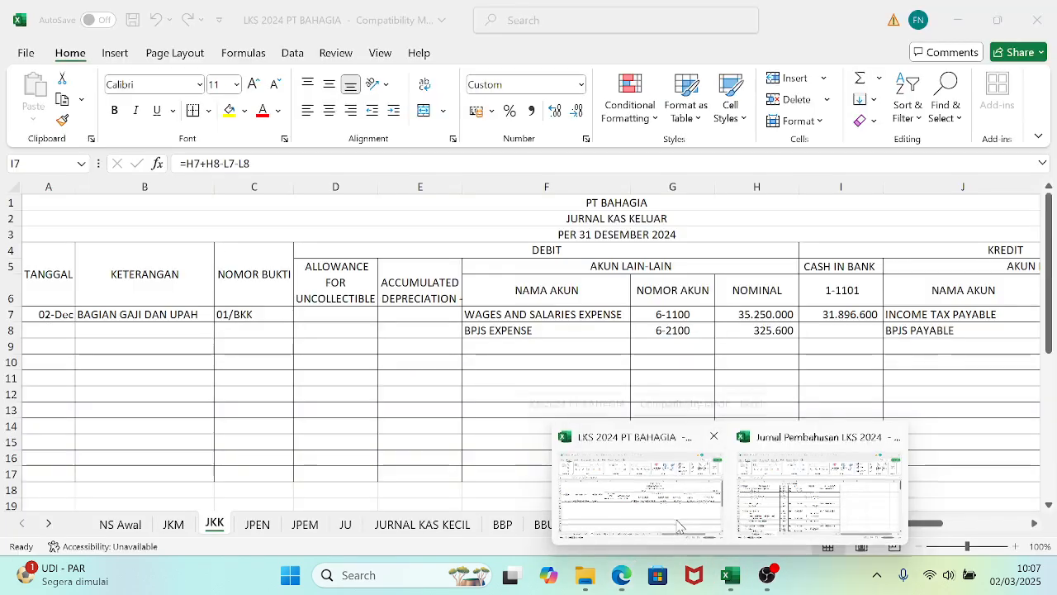
- Return to the LKS 2024 PT BAHAGIA workbook in Excel and enter the Royal ATK receipt date 3/12 in A6 of JURNAL KAS KECIL
{"action": "left_click", "coordinate": [679, 526]}
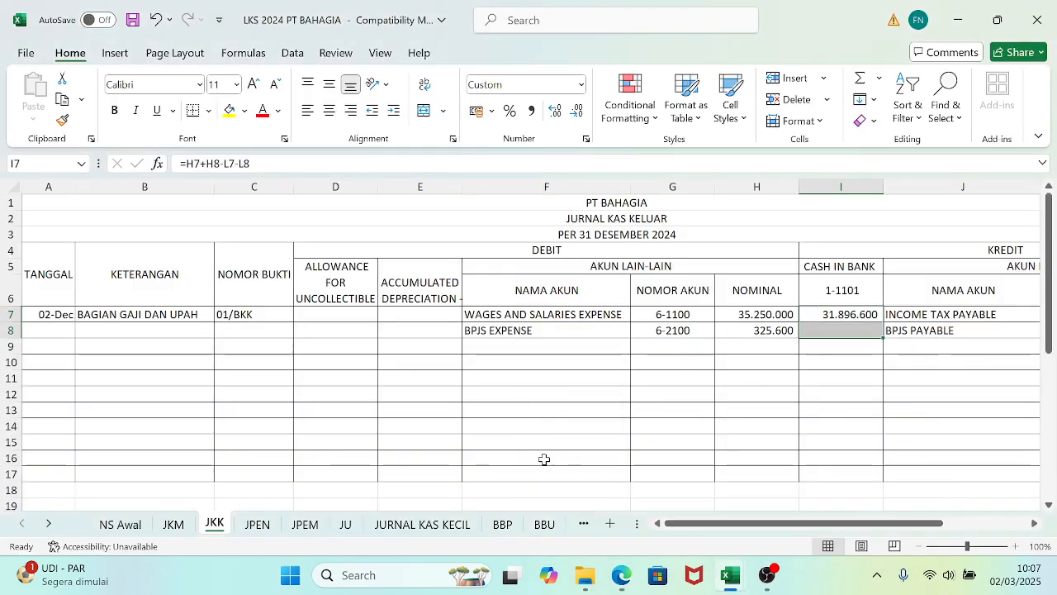
{"action": "left_click", "coordinate": [422, 524]}
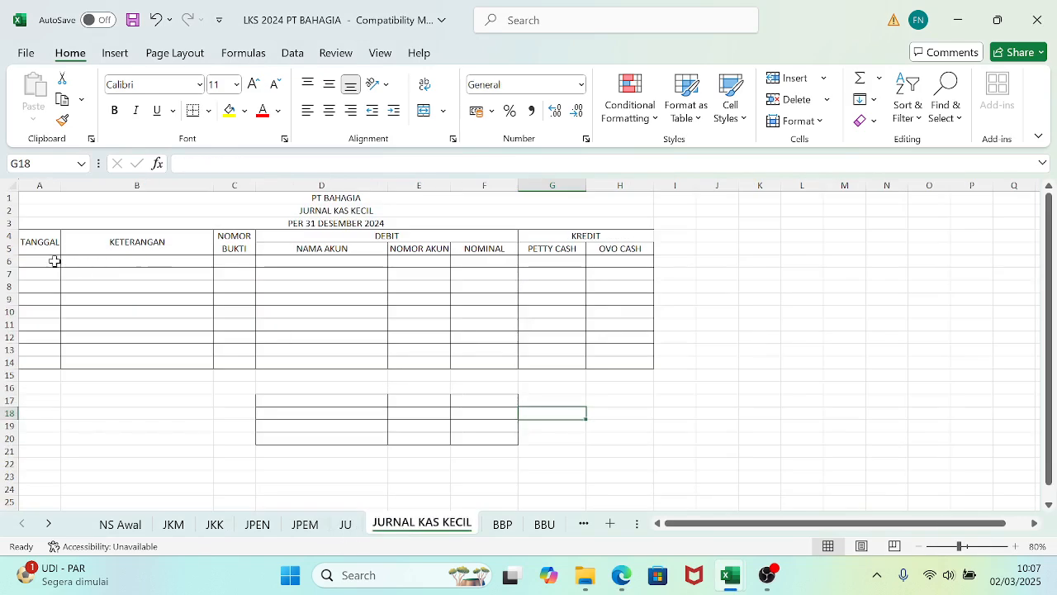
{"action": "left_click", "coordinate": [625, 583]}
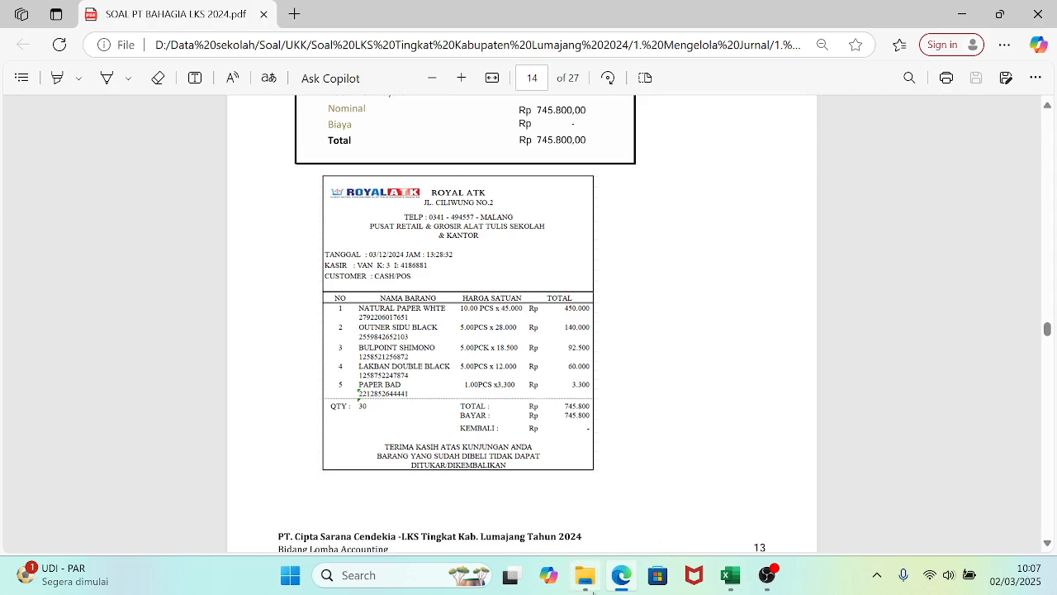
{"action": "left_click", "coordinate": [608, 586]}
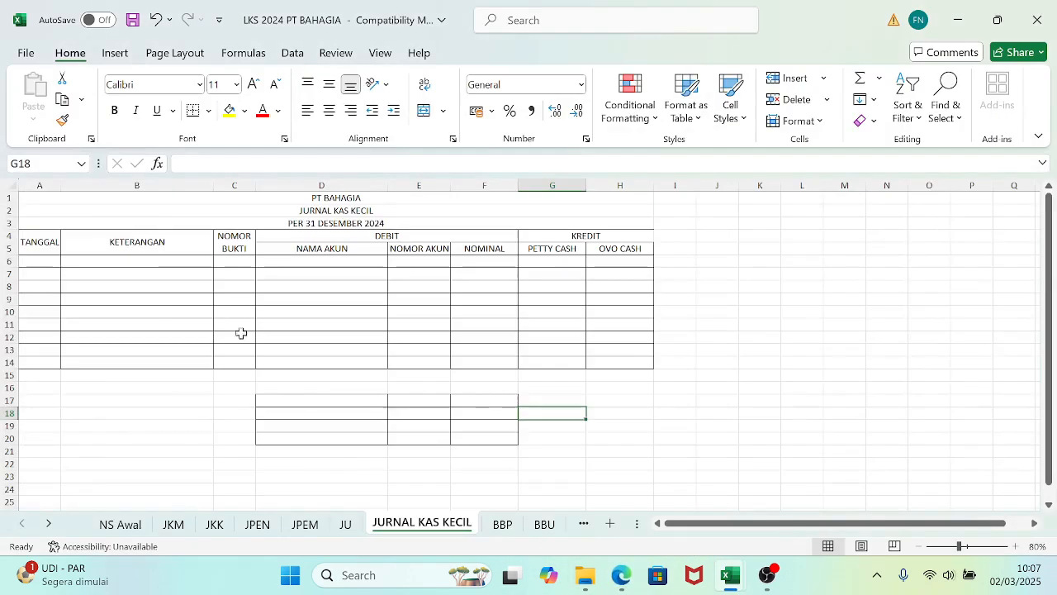
{"action": "left_click", "coordinate": [36, 261]}
{"action": "type", "text": "3/"}
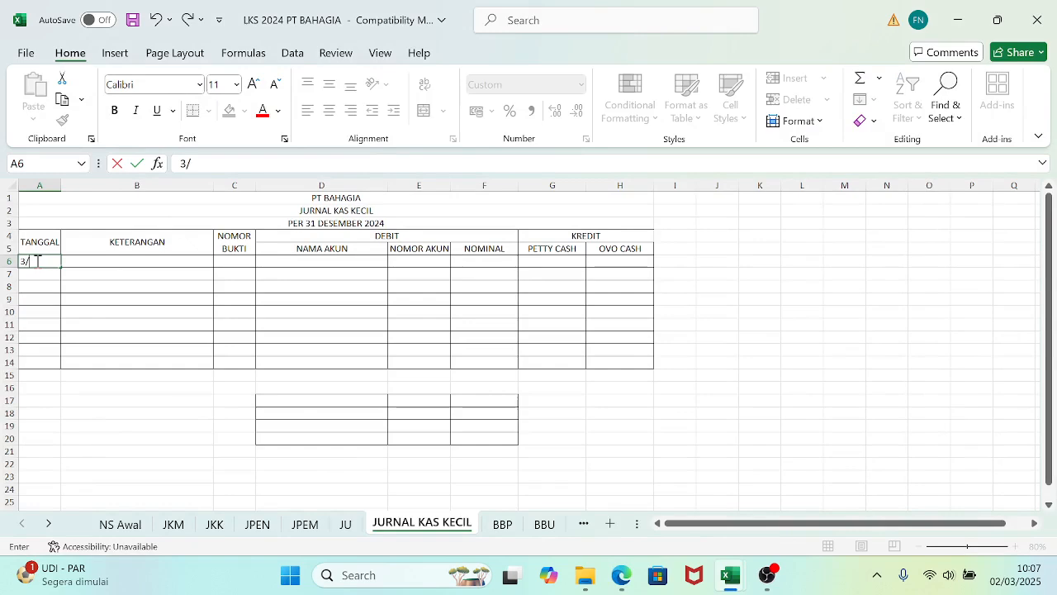
{"action": "type", "text": "12"}
{"action": "key", "text": "Return"}
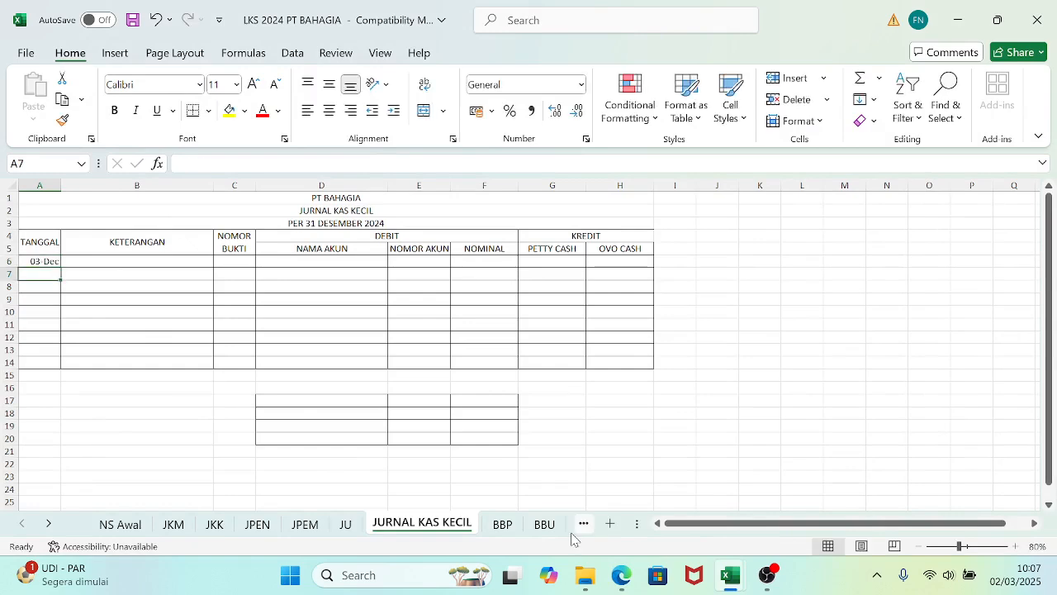
- Check the receipt in the Edge PDF, then enter ROYAL ATK as the description in B6 and V12-1 as the voucher number in C6
{"action": "left_click", "coordinate": [620, 582]}
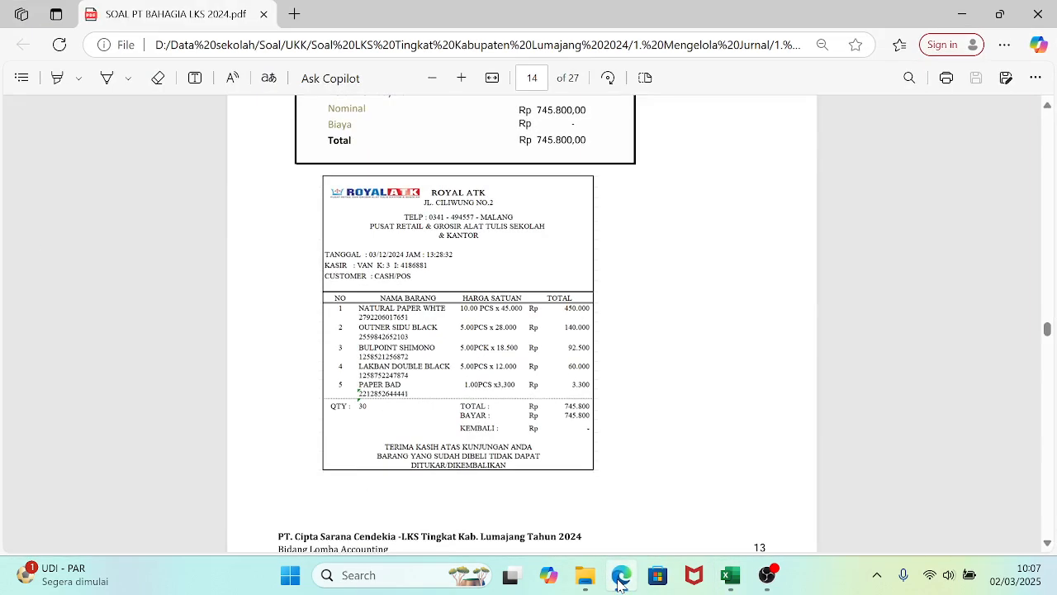
{"action": "left_click", "coordinate": [620, 581]}
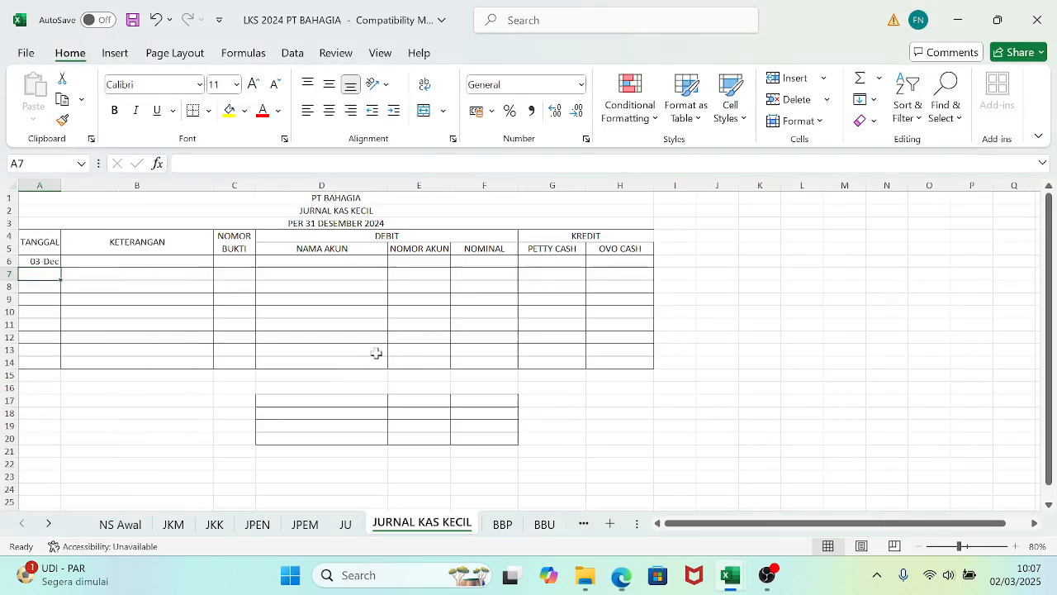
{"action": "left_click", "coordinate": [85, 258]}
{"action": "type", "text": "R"}
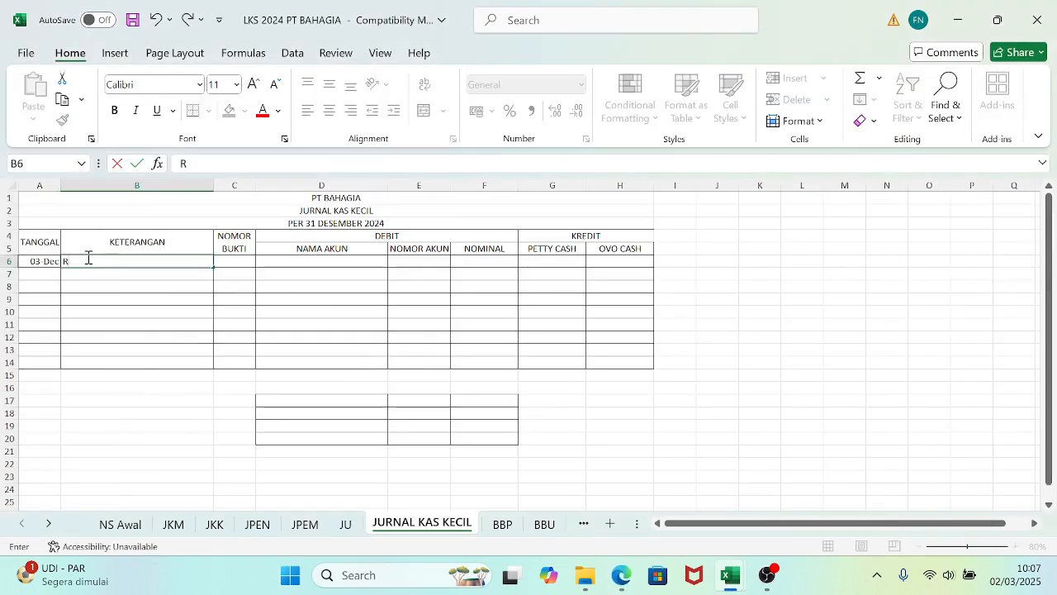
{"action": "type", "text": "OYAL ATK"}
{"action": "key", "text": "Tab"}
{"action": "type", "text": "V"}
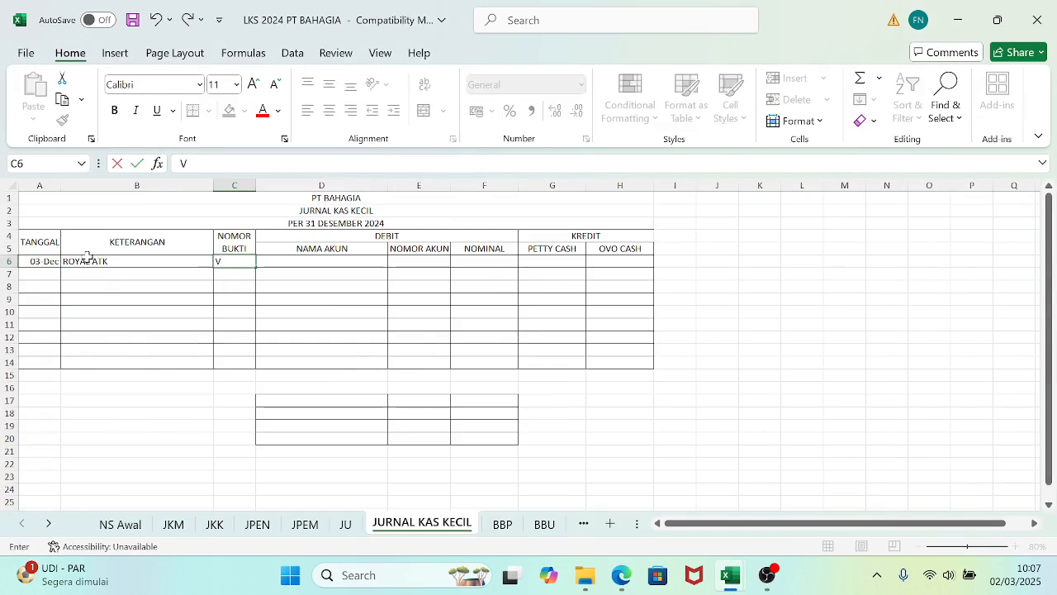
{"action": "type", "text": "12-1"}
{"action": "key", "text": "Tab"}
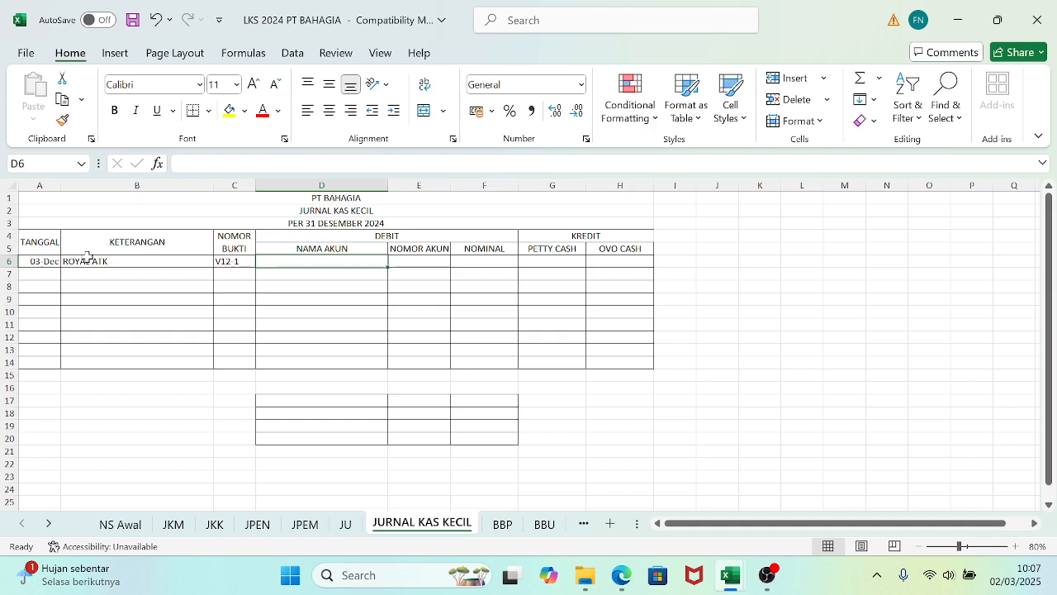
- Begin the account name formula in D6 with =IF(E6="";"";VLOOKUP(E6; so that an empty account number returns blank
{"action": "key", "text": "Tab"}
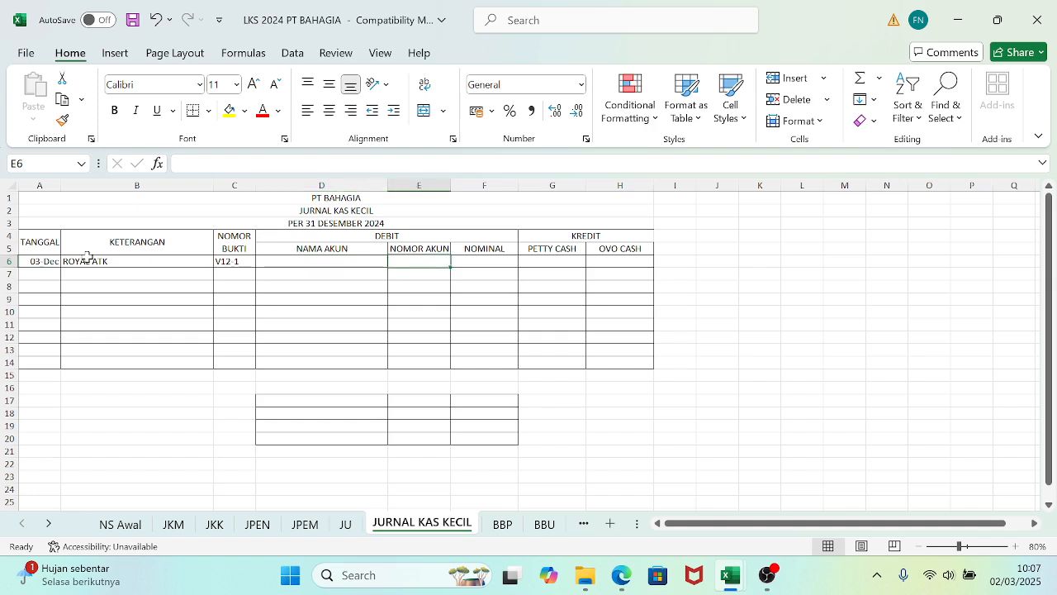
{"action": "left_click", "coordinate": [320, 250]}
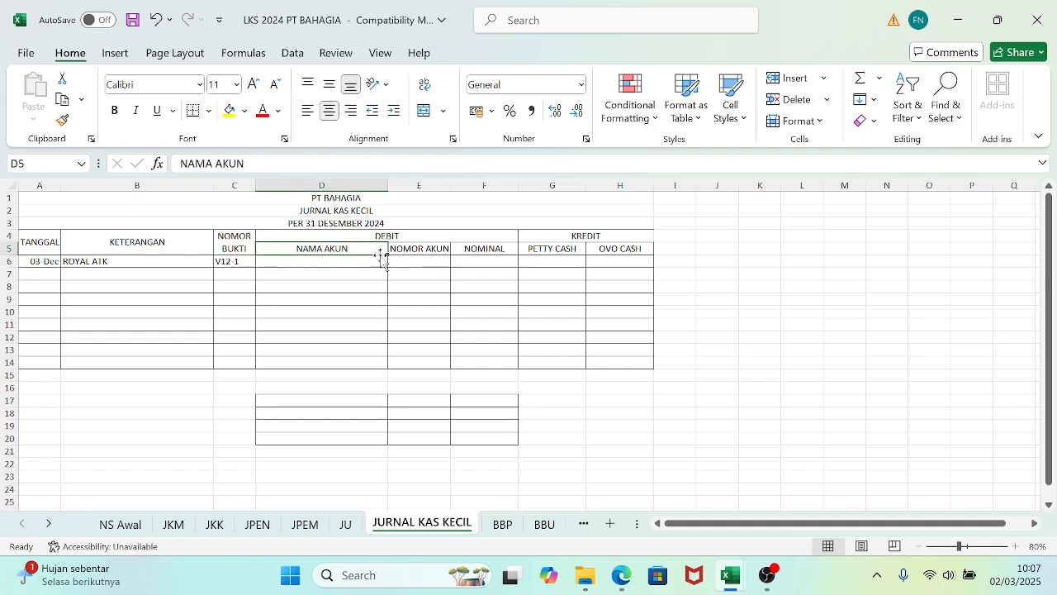
{"action": "left_click", "coordinate": [328, 262]}
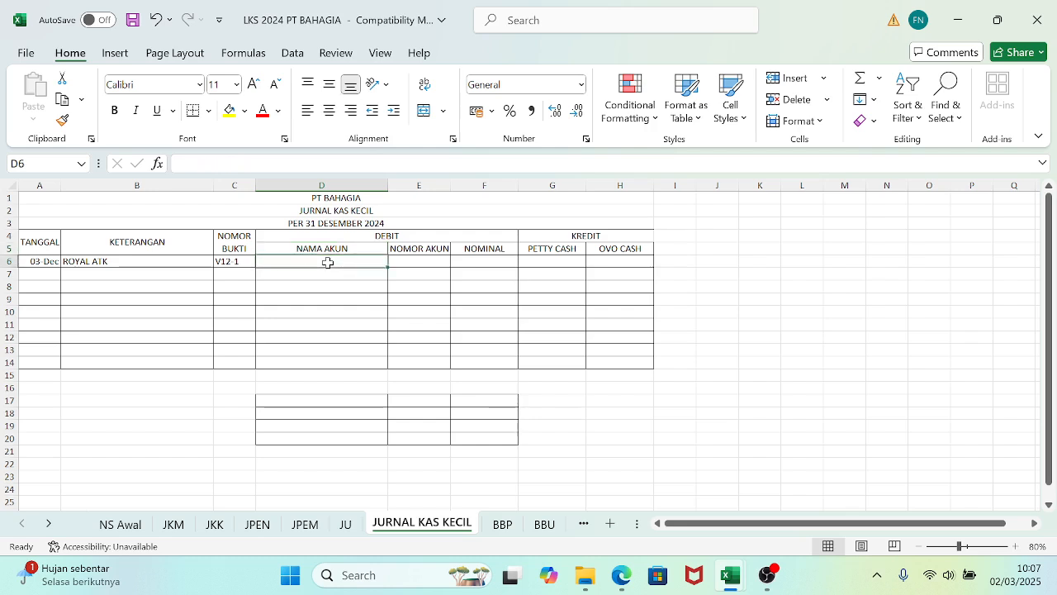
{"action": "type", "text": "="}
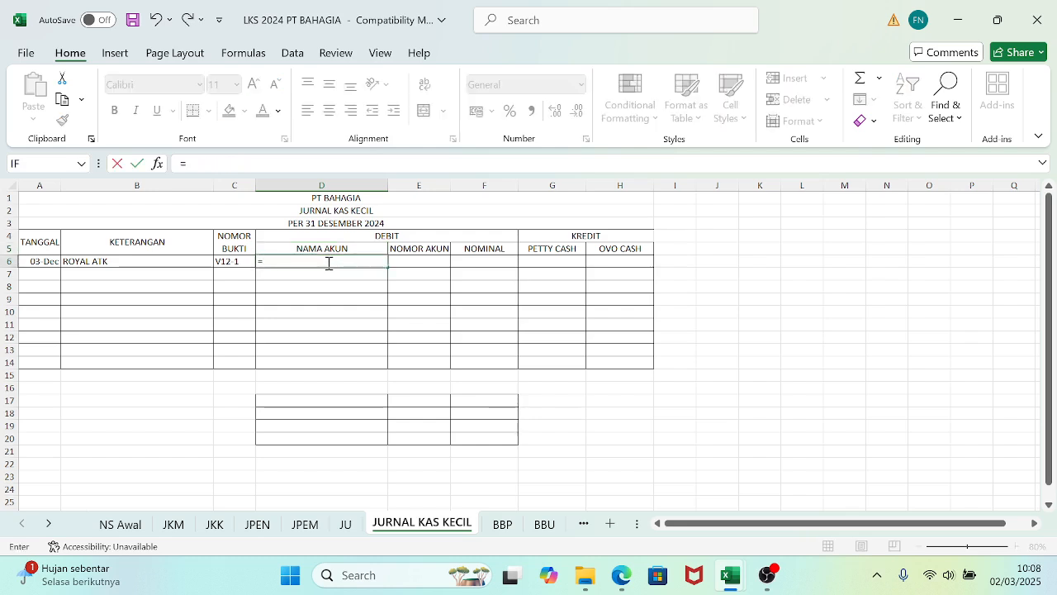
{"action": "type", "text": "IF("}
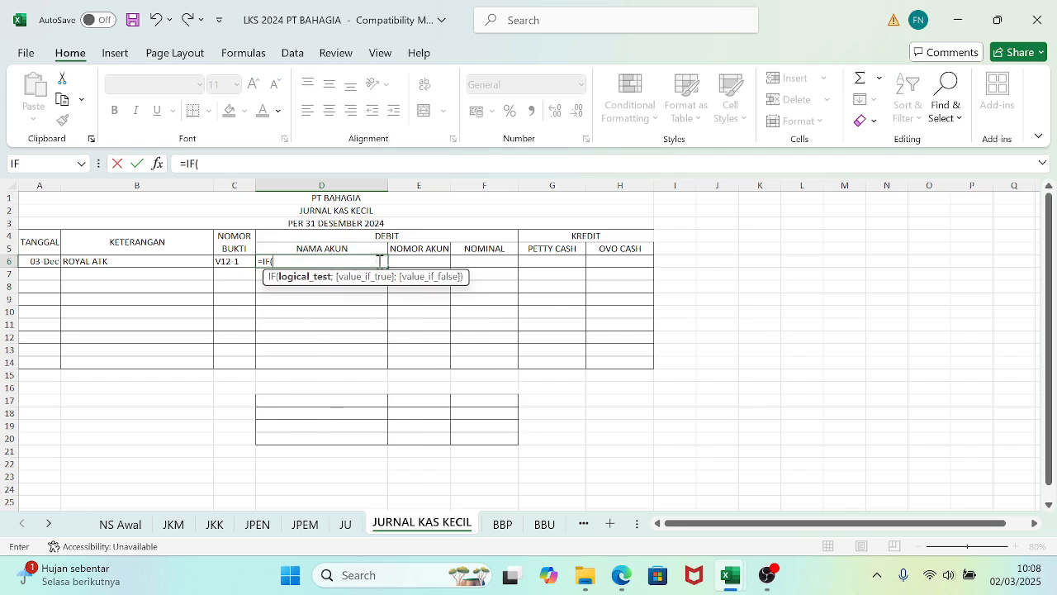
{"action": "left_click", "coordinate": [426, 263]}
{"action": "type", "text": "="}
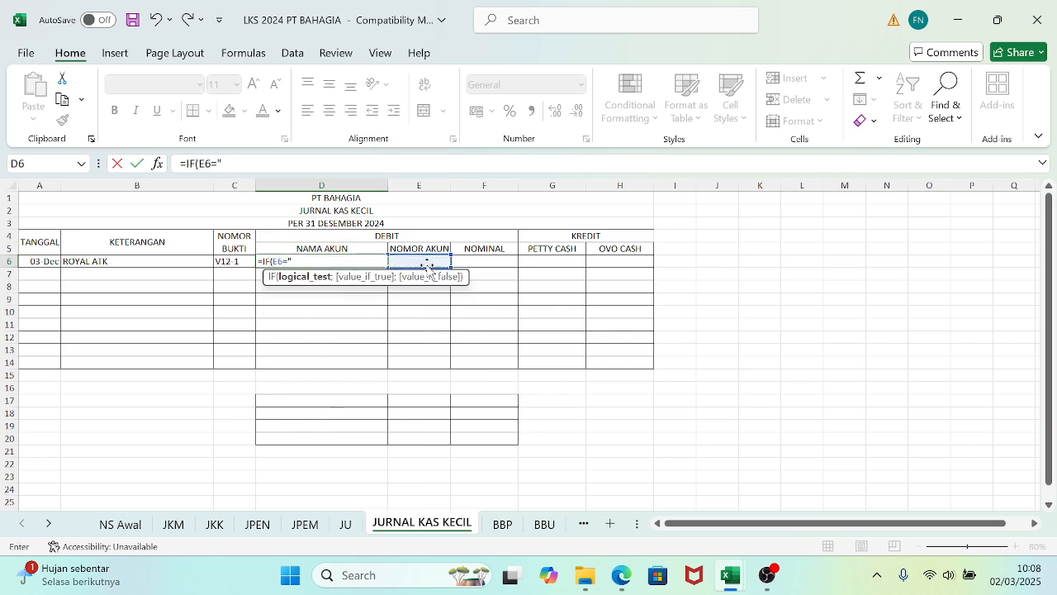
{"action": "type", "text": "\"\";"}
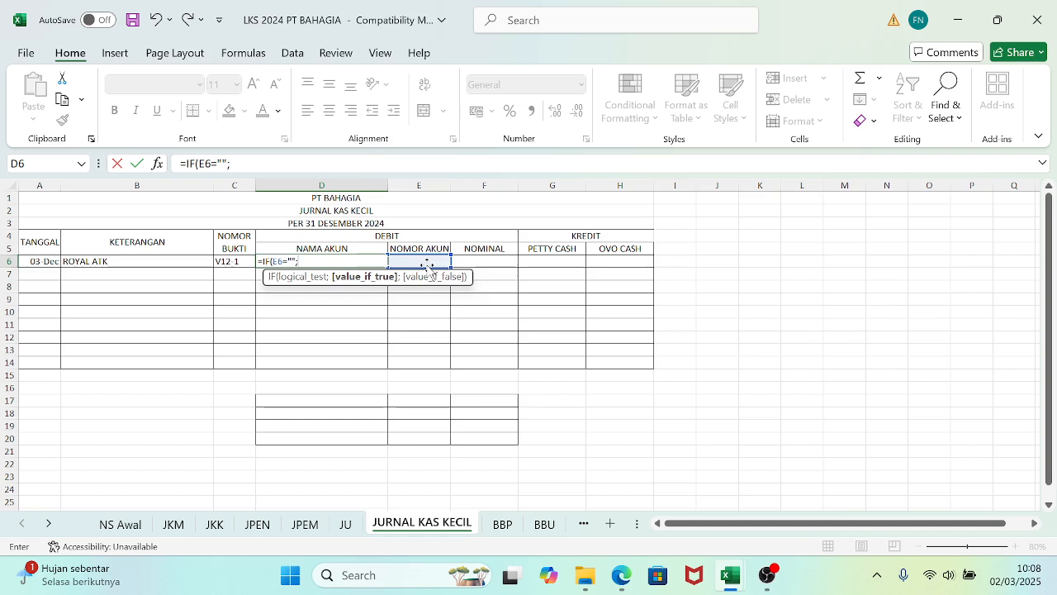
{"action": "type", "text": "\"\";VLOO"}
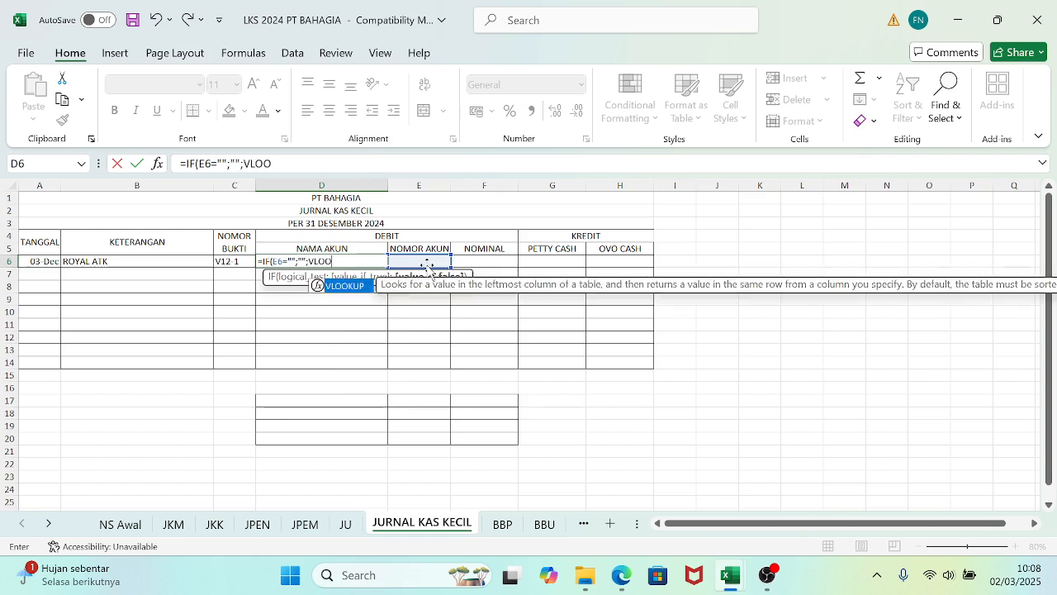
{"action": "type", "text": "KUP("}
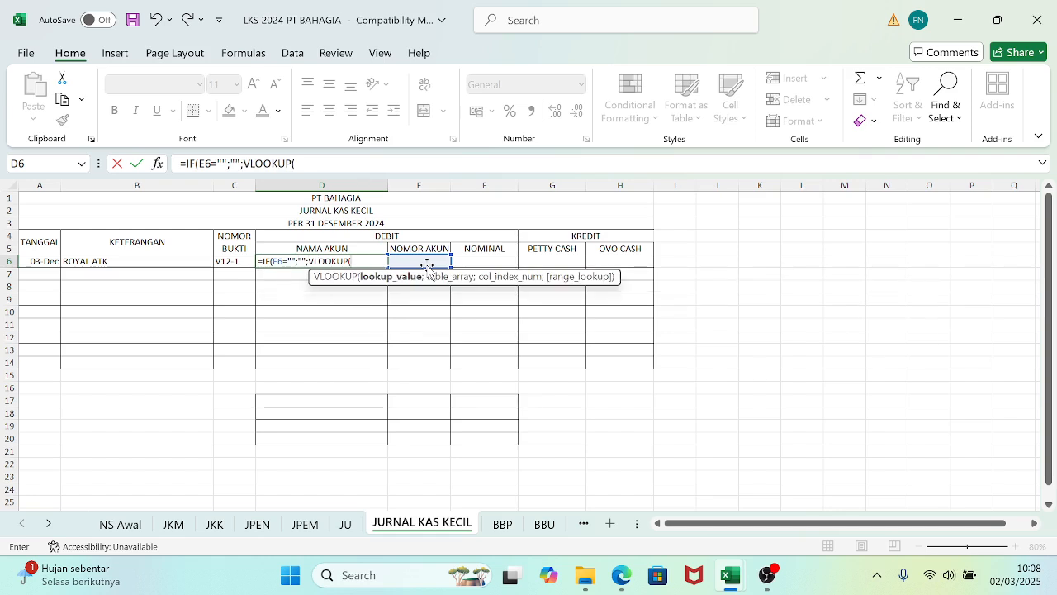
{"action": "left_click", "coordinate": [421, 262]}
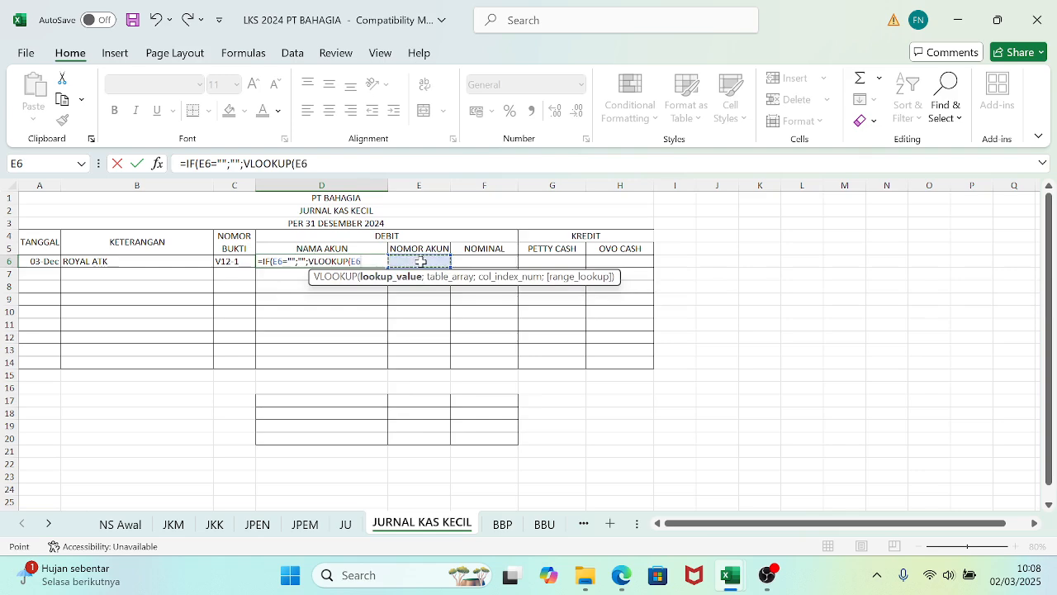
{"action": "type", "text": ";"}
- Complete the D6 lookup with the absolute range 'NS Awal'!$A$5:$E$54, column 2 and match 0, and fill the formula down to D14
{"action": "left_click", "coordinate": [119, 523]}
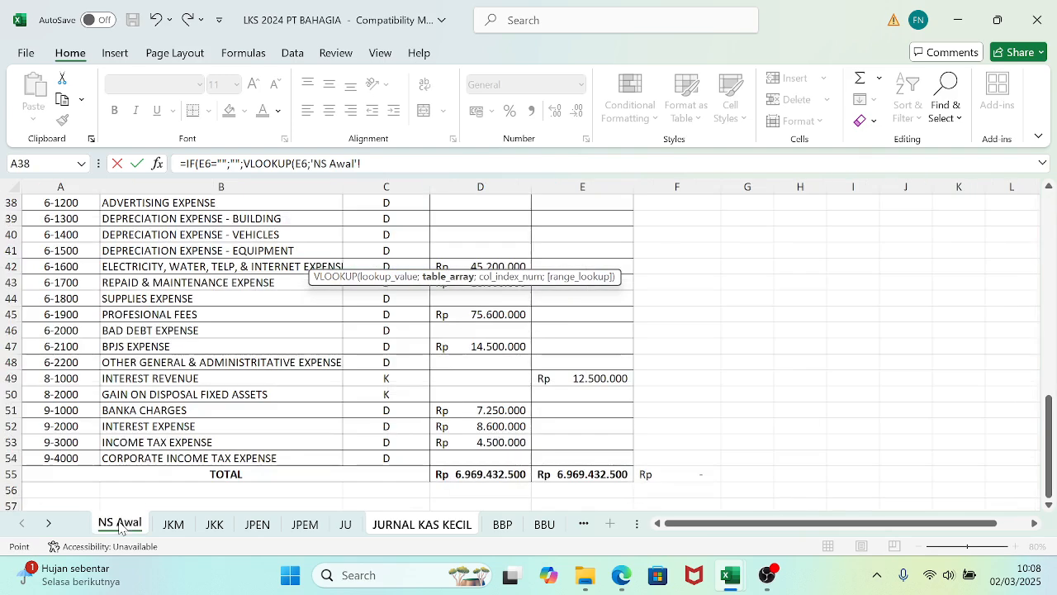
{"action": "left_click_drag", "start_coordinate": [1047, 417], "coordinate": [1045, 216]}
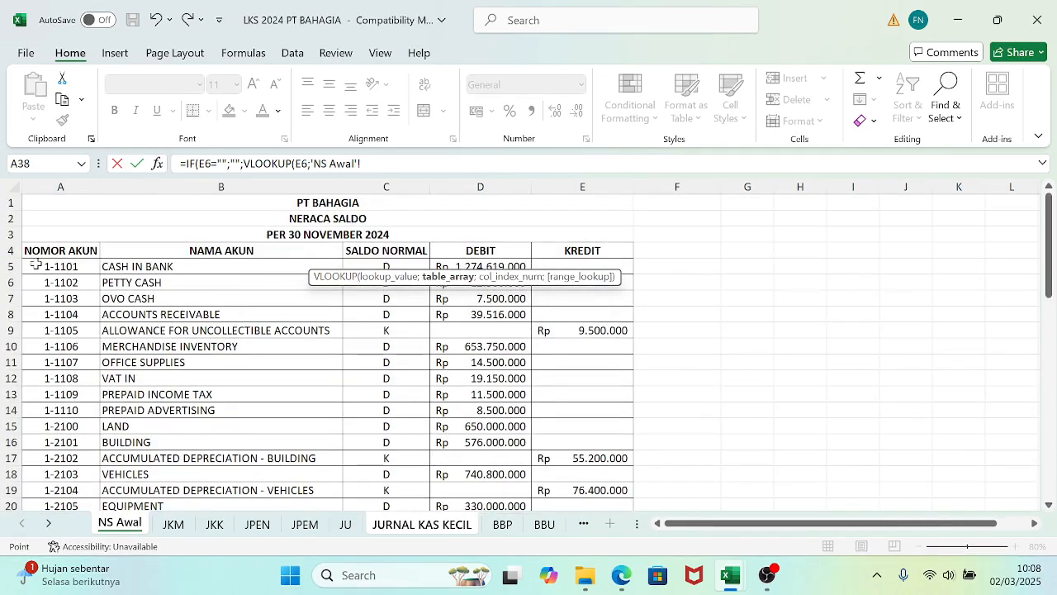
{"action": "left_click_drag", "start_coordinate": [36, 264], "coordinate": [559, 459]}
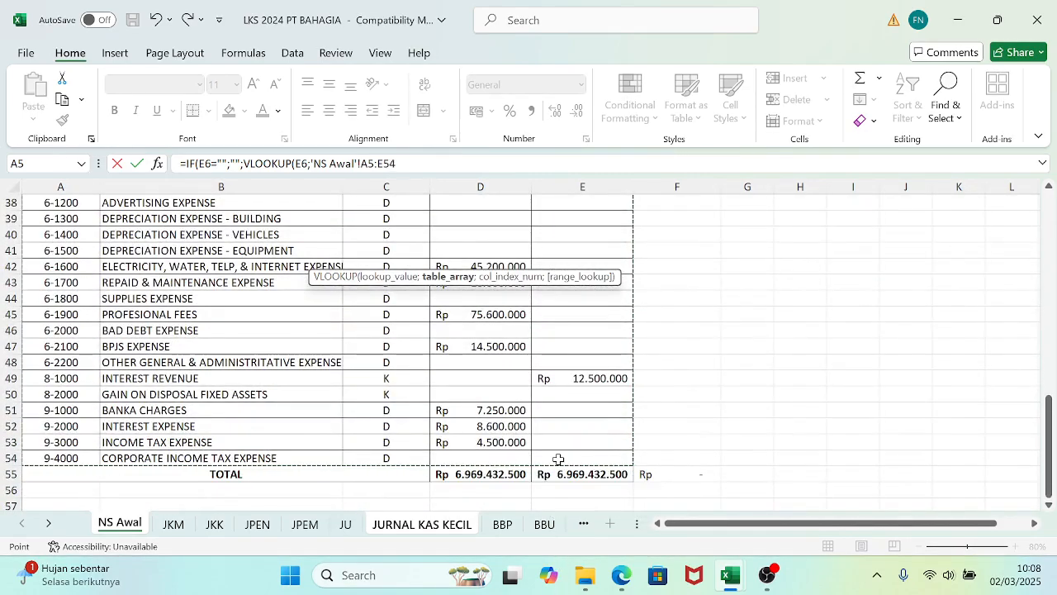
{"action": "key", "text": "F4"}
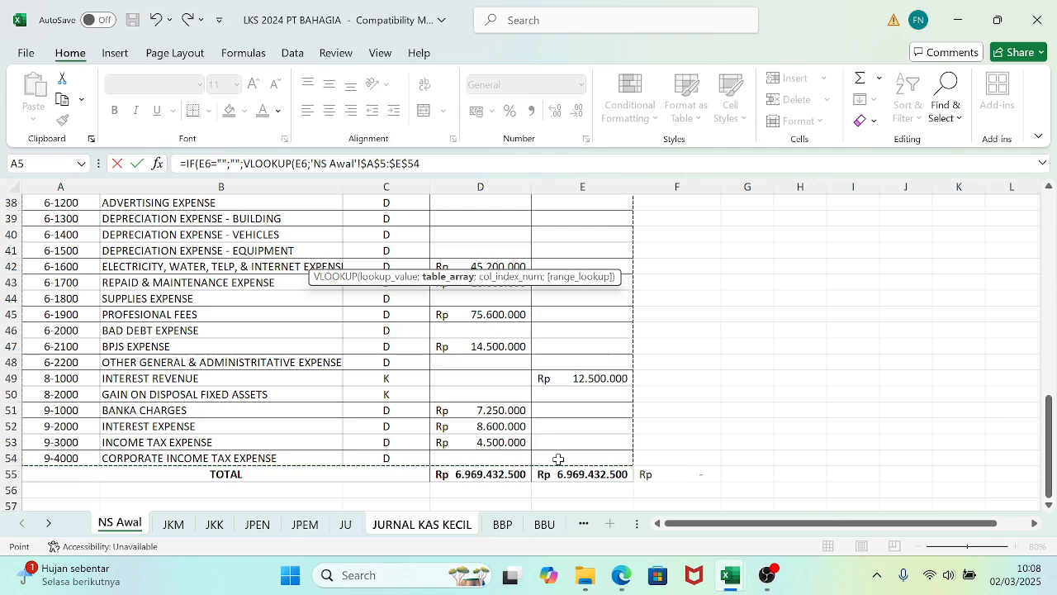
{"action": "type", "text": ";2;0"}
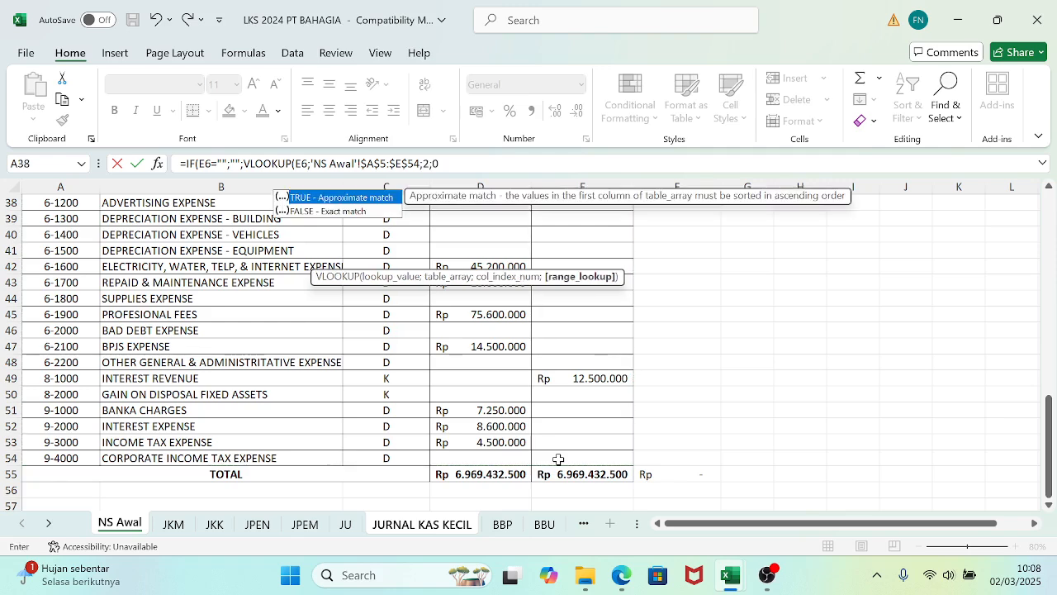
{"action": "type", "text": "))"}
{"action": "key", "text": "Return"}
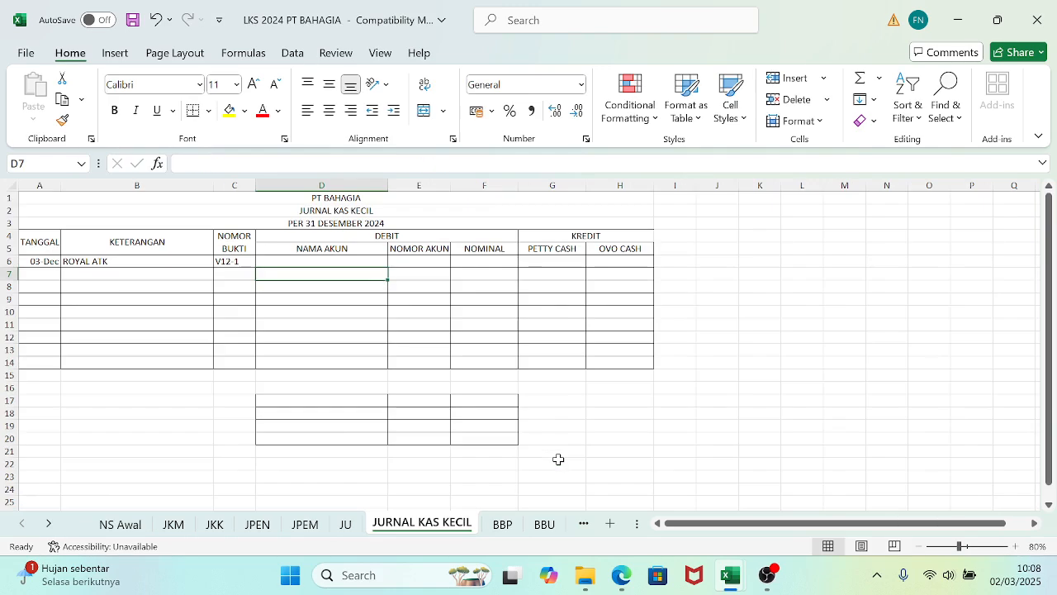
{"action": "left_click", "coordinate": [363, 260]}
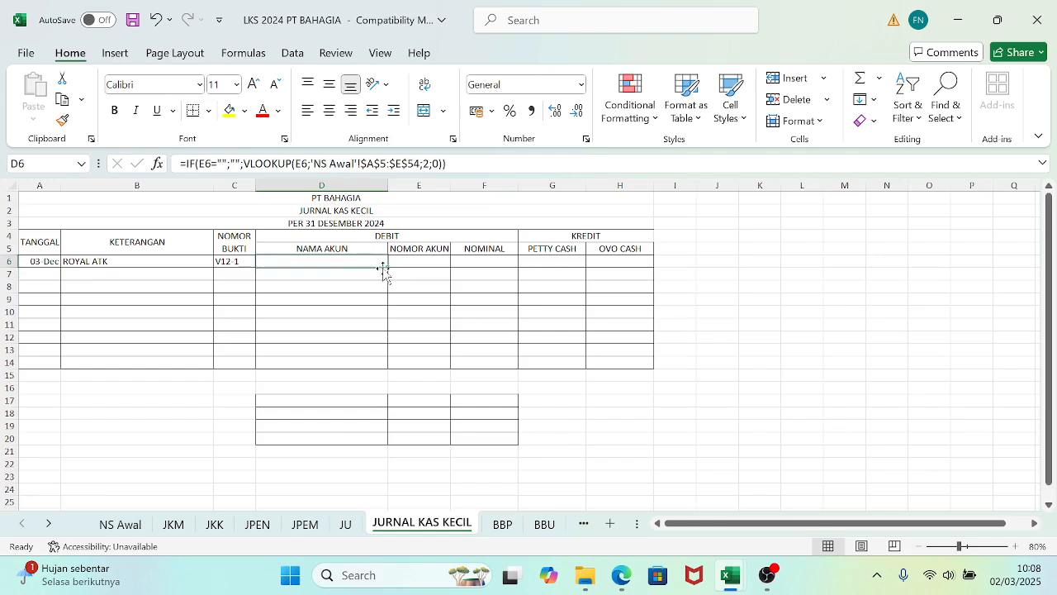
{"action": "left_click_drag", "start_coordinate": [388, 270], "coordinate": [374, 363]}
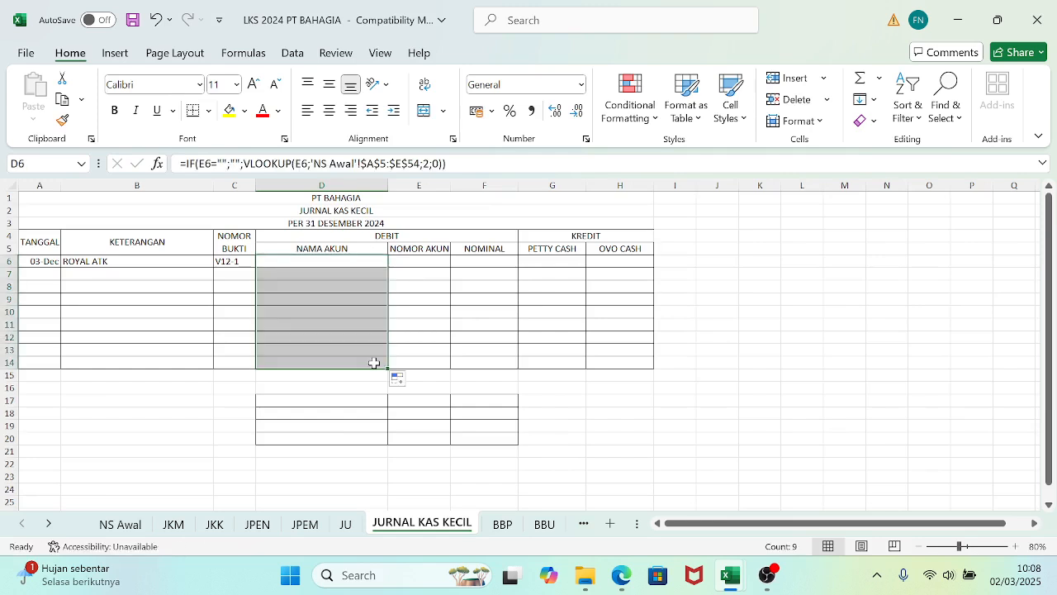
- Link the account number in E6 to the OFFICE SUPPLIES account number in A11 of the NS Awal sheet
{"action": "left_click", "coordinate": [414, 258]}
{"action": "type", "text": "="}
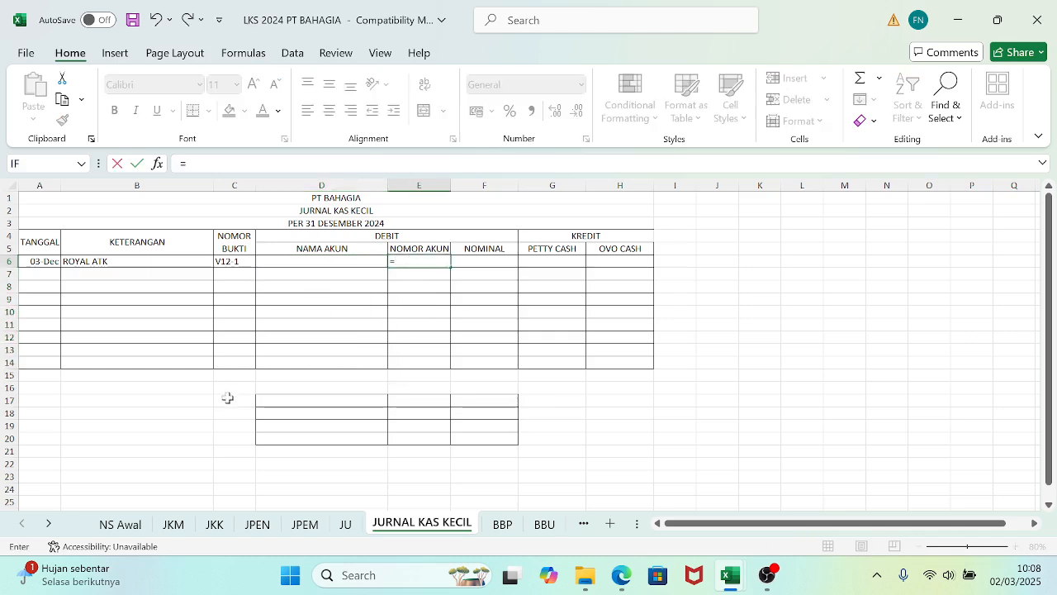
{"action": "left_click", "coordinate": [124, 524]}
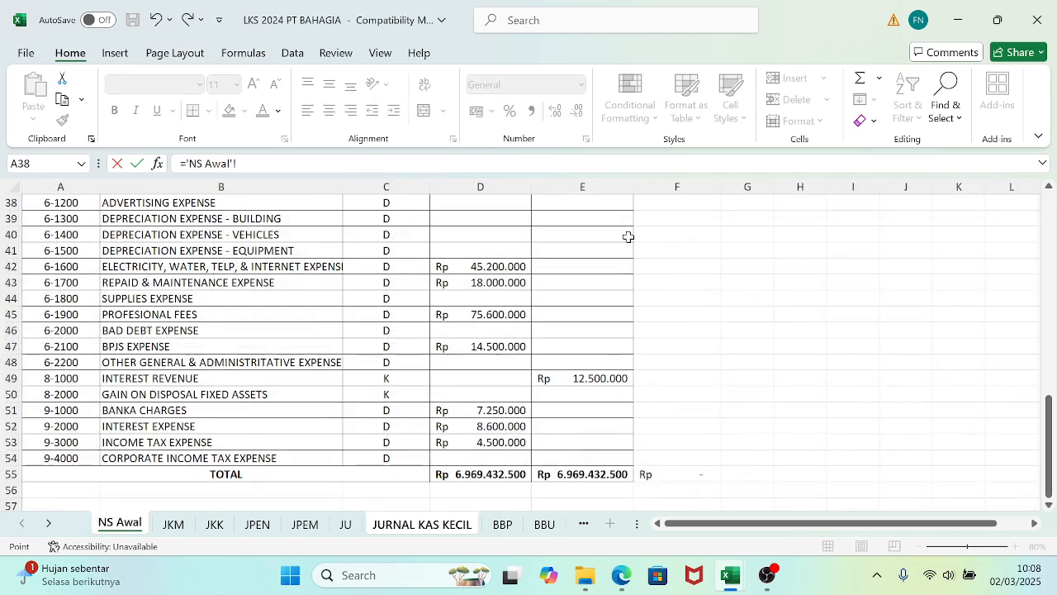
{"action": "left_click_drag", "start_coordinate": [1048, 405], "coordinate": [1049, 202]}
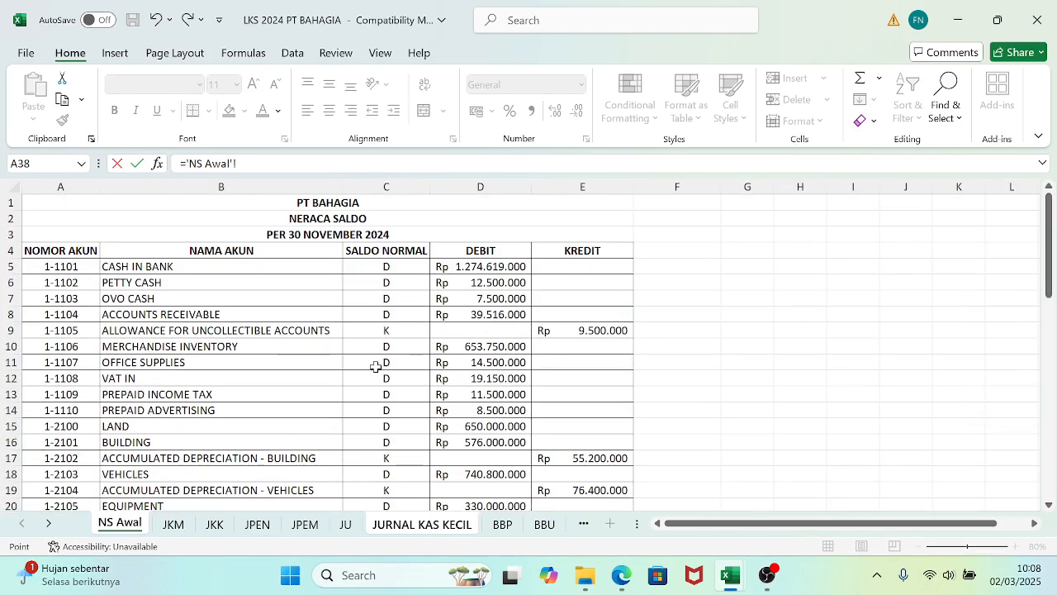
{"action": "left_click", "coordinate": [47, 363]}
{"action": "key", "text": "Return"}
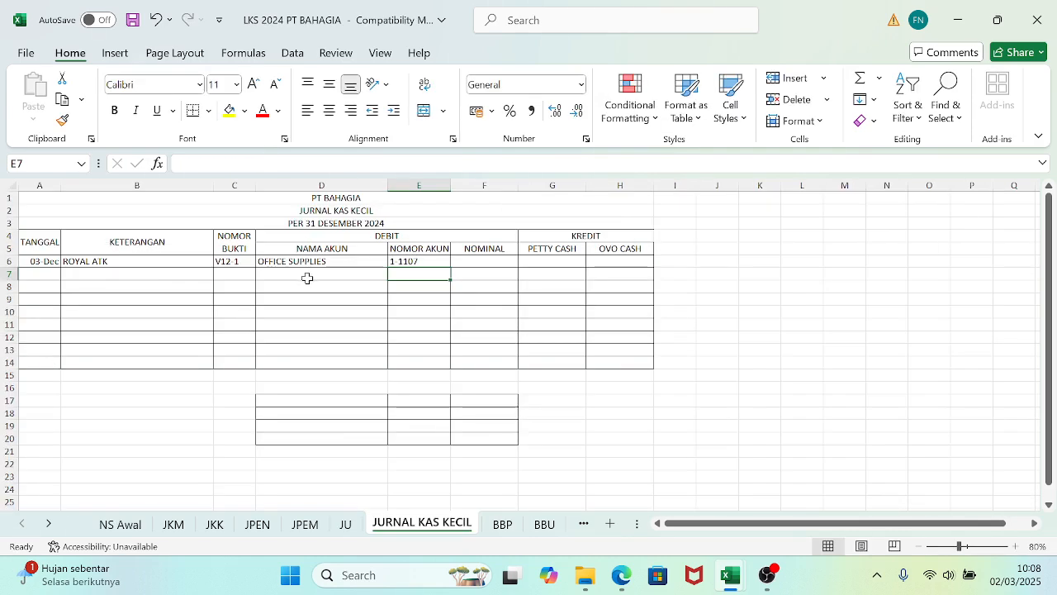
- Check the ROYAL ATK receipt total in the Edge PDF, then enter 745800 as the debit amount in F6
{"action": "left_click", "coordinate": [474, 261]}
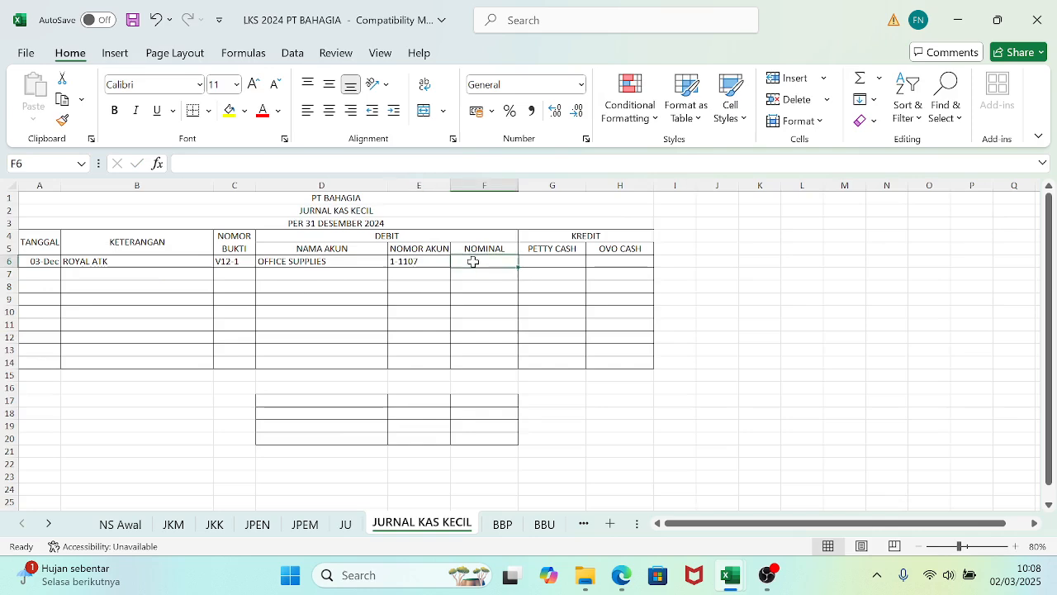
{"action": "left_click", "coordinate": [626, 583]}
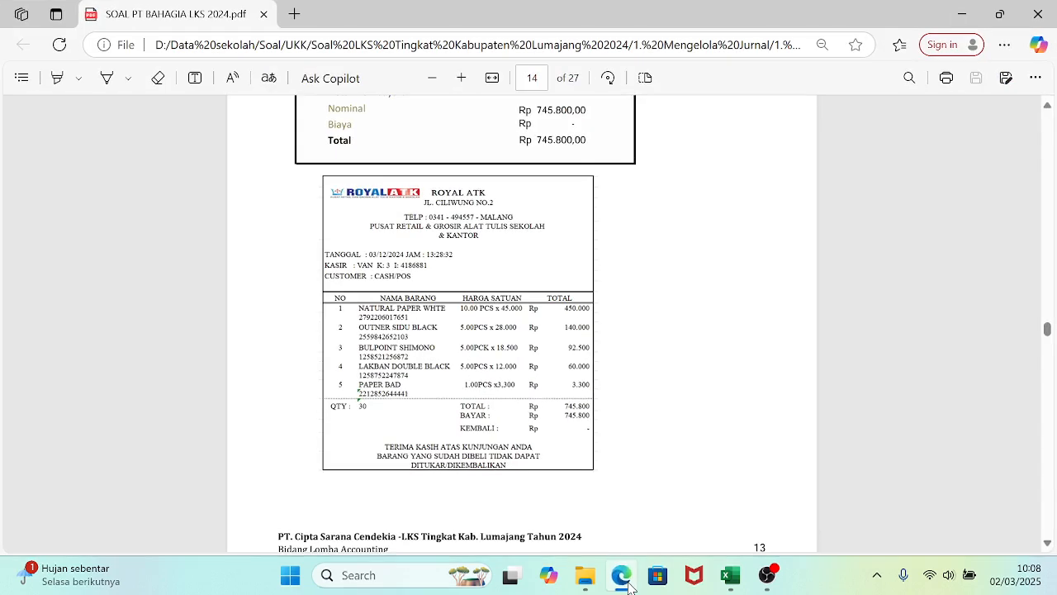
{"action": "left_click", "coordinate": [626, 582]}
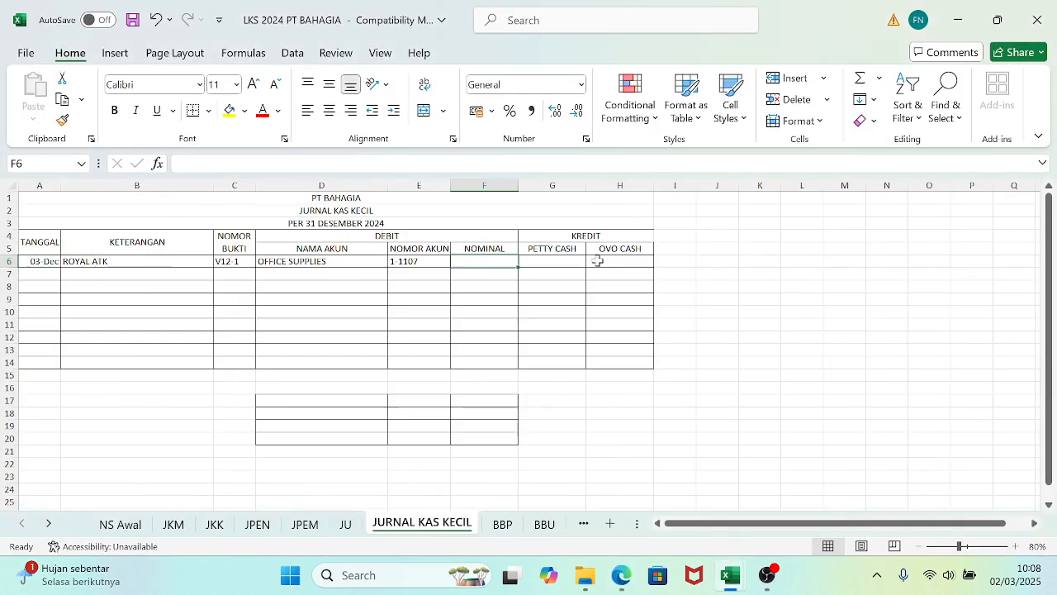
{"action": "type", "text": "745800"}
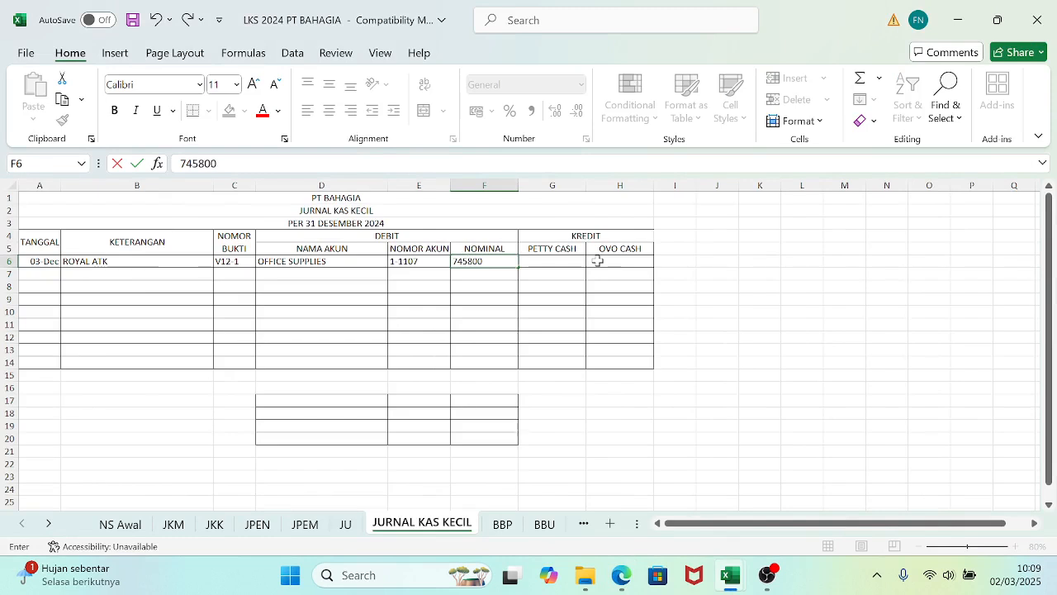
{"action": "key", "text": "Tab"}
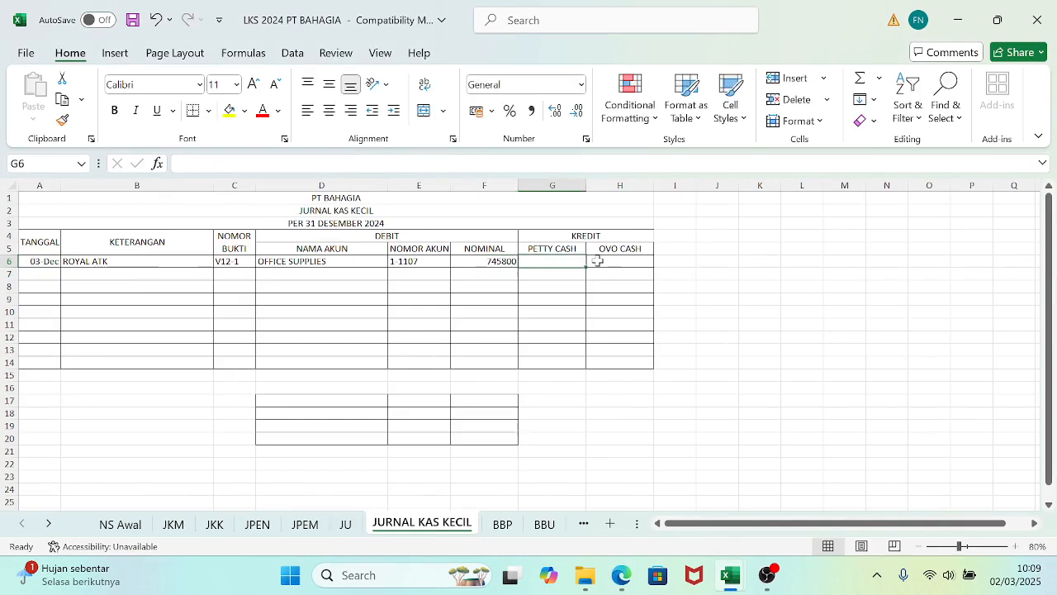
- Link the OVO CASH credit in H6 to the debit amount in F6 with a cell reference formula
{"action": "left_click", "coordinate": [598, 261]}
{"action": "type", "text": "="}
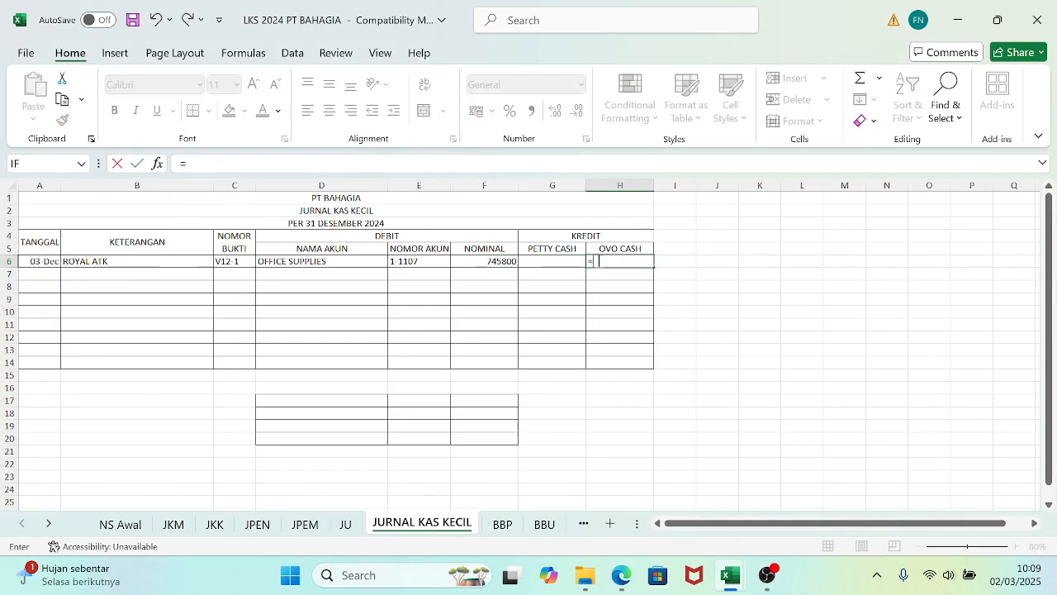
{"action": "left_click", "coordinate": [500, 261]}
{"action": "key", "text": "Return"}
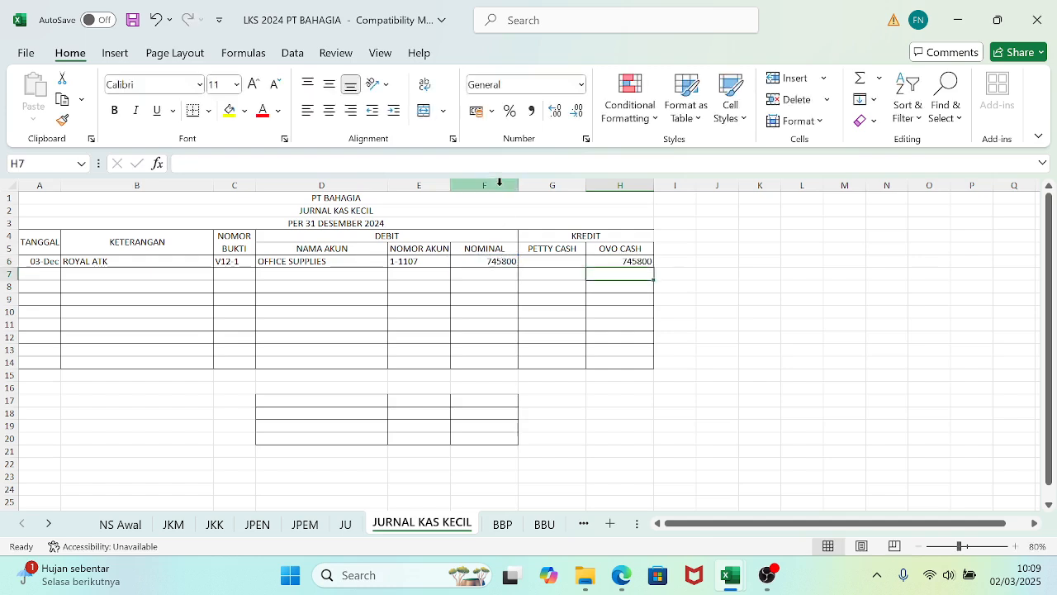
- Format columns F to H in comma style without decimals, and save the workbook
{"action": "left_click_drag", "start_coordinate": [495, 185], "coordinate": [615, 185]}
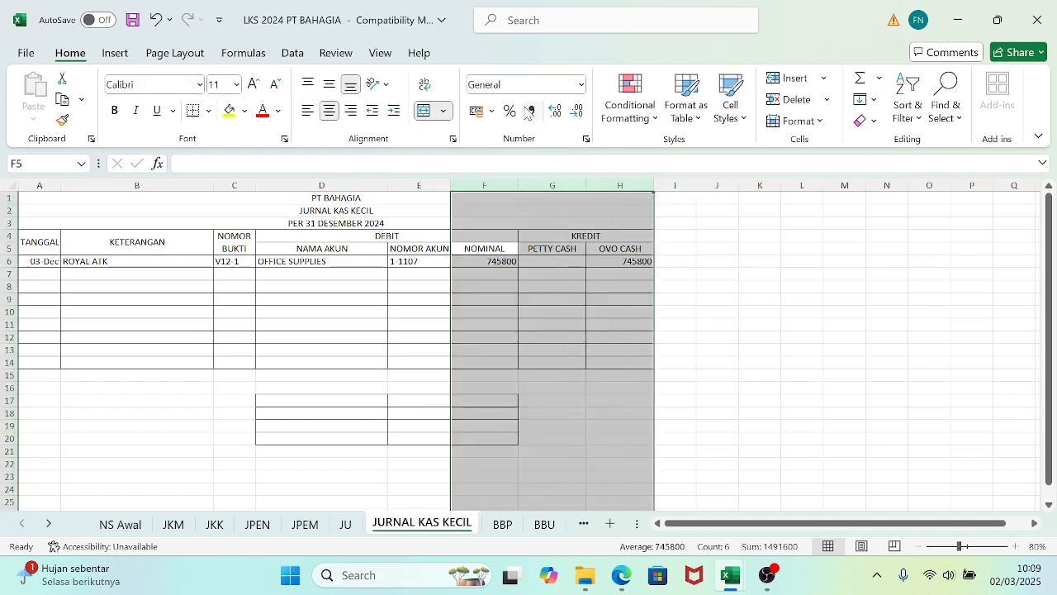
{"action": "left_click", "coordinate": [531, 109]}
{"action": "left_click", "coordinate": [578, 111]}
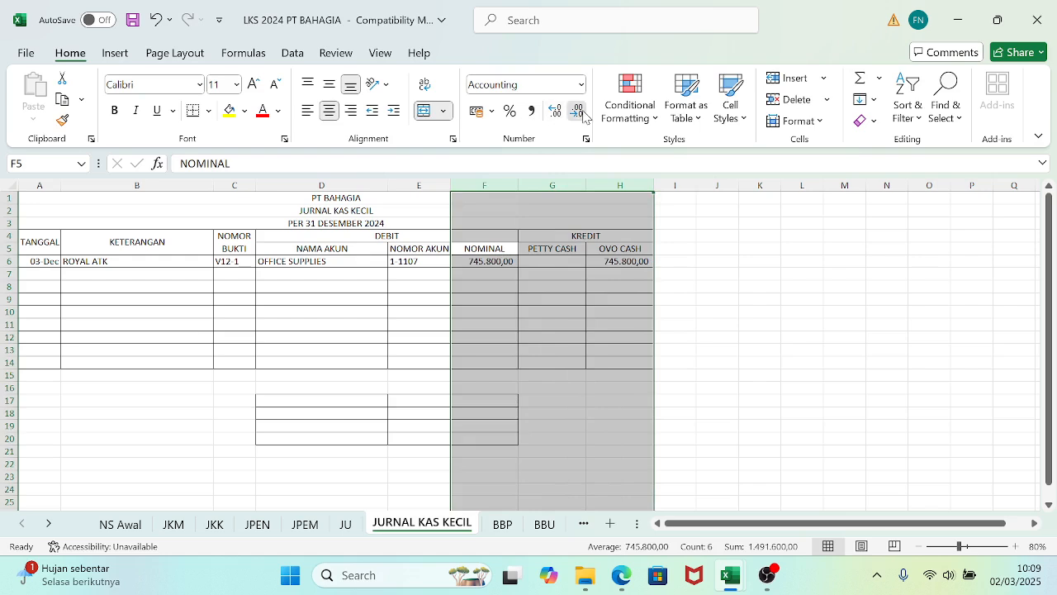
{"action": "left_click", "coordinate": [578, 110]}
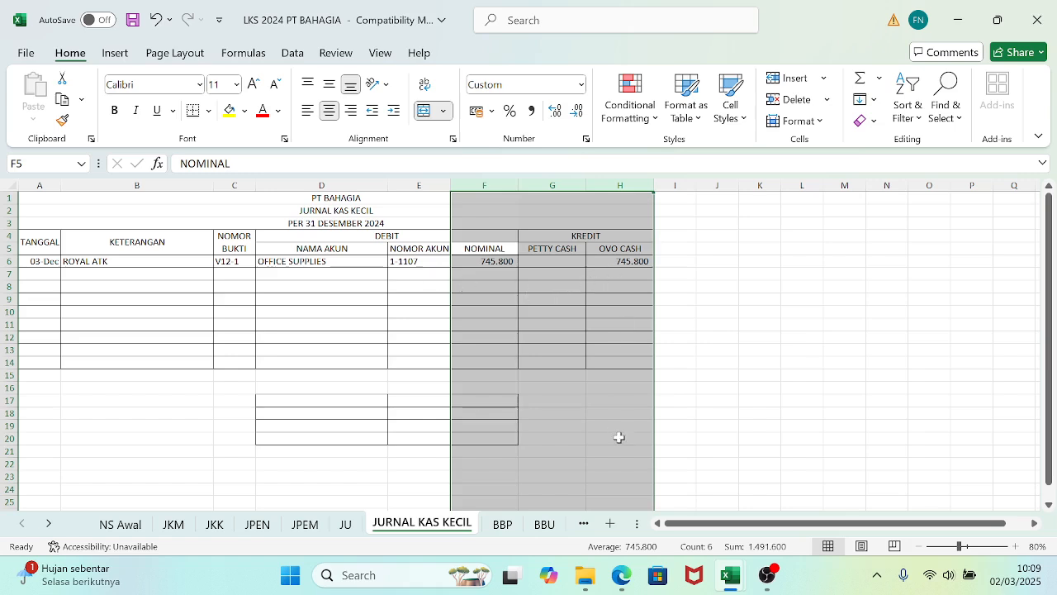
{"action": "mouse_move", "coordinate": [730, 587]}
{"action": "mouse_move", "coordinate": [776, 503]}
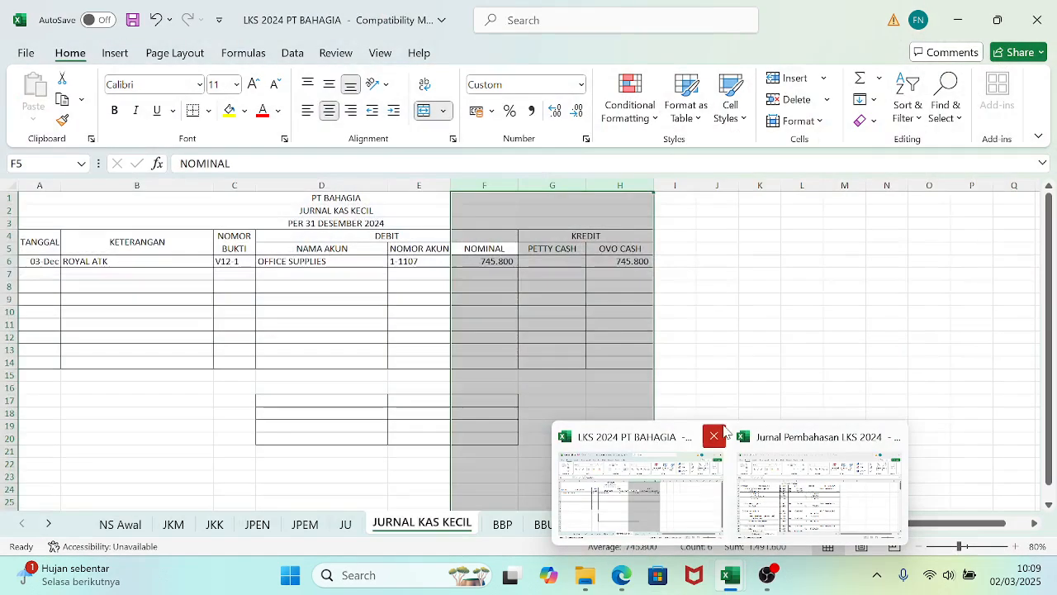
{"action": "left_click", "coordinate": [652, 491]}
{"action": "left_click", "coordinate": [725, 247]}
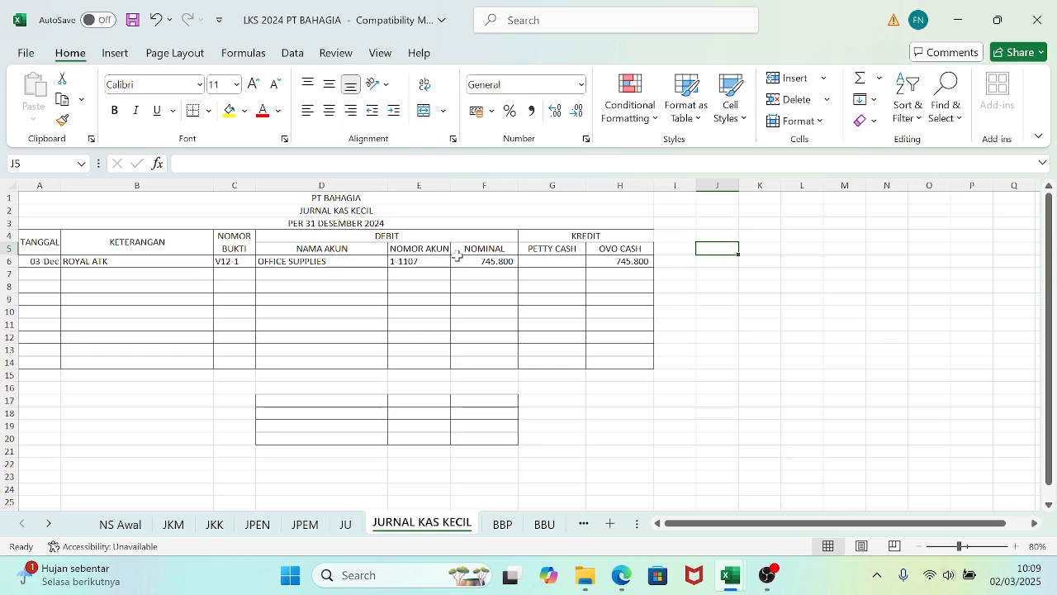
{"action": "key", "text": "ctrl+s"}
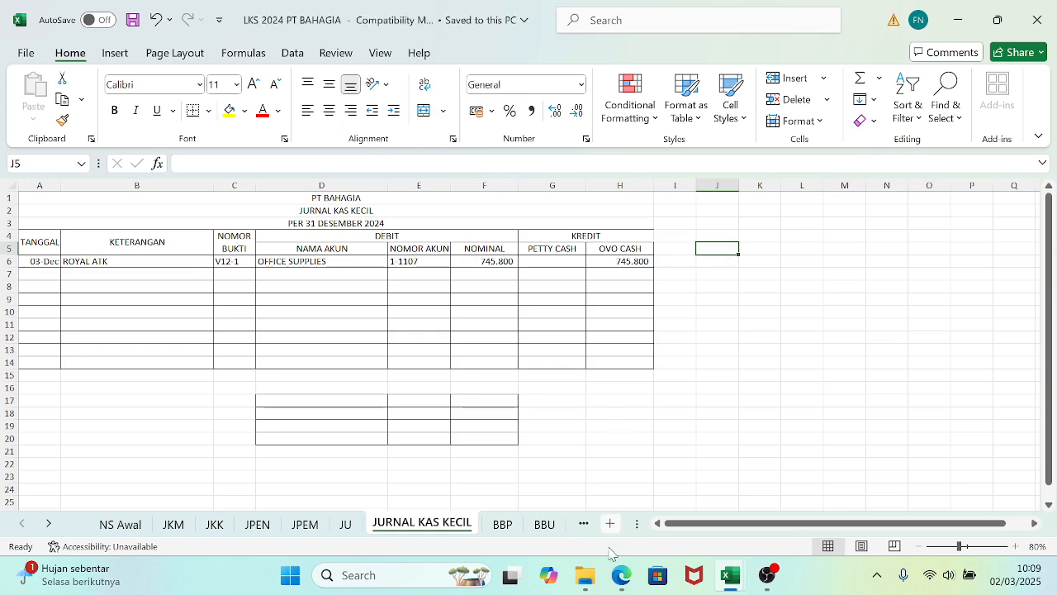
- Switch to the Edge PDF and examine the tax invoice of transaction 3, dated 5 December 2024, on page 15
{"action": "left_click", "coordinate": [623, 585]}
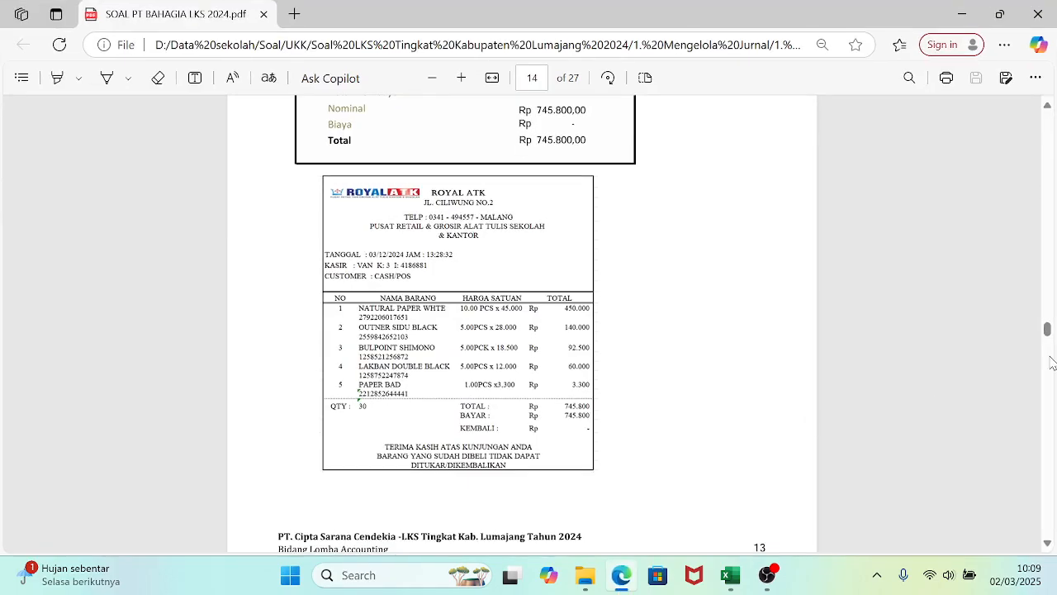
{"action": "scroll", "coordinate": [1047, 545], "scroll_direction": "down", "scroll_amount": 5}
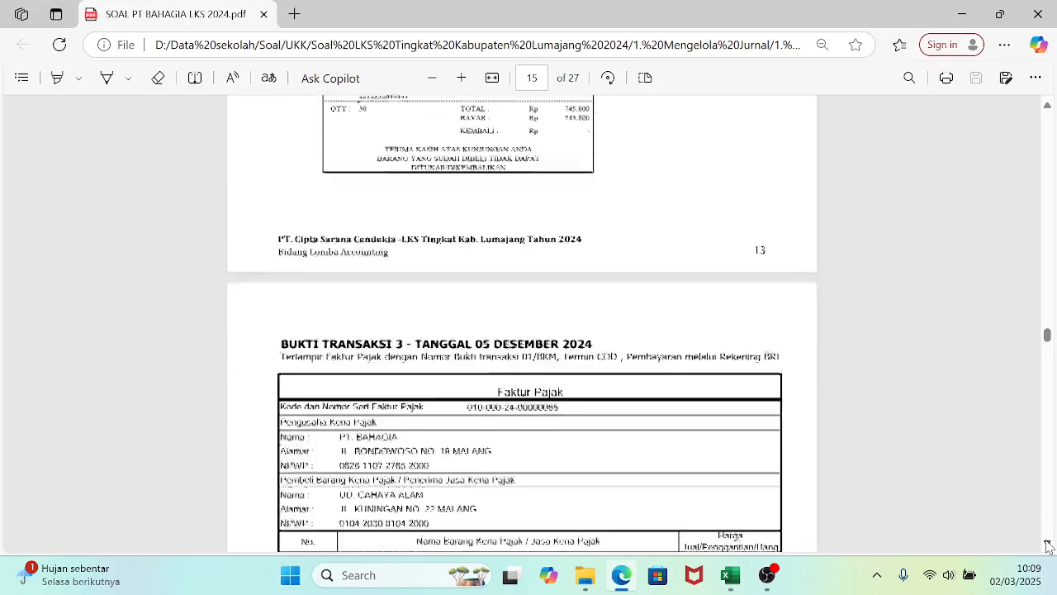
{"action": "left_click", "coordinate": [1047, 545]}
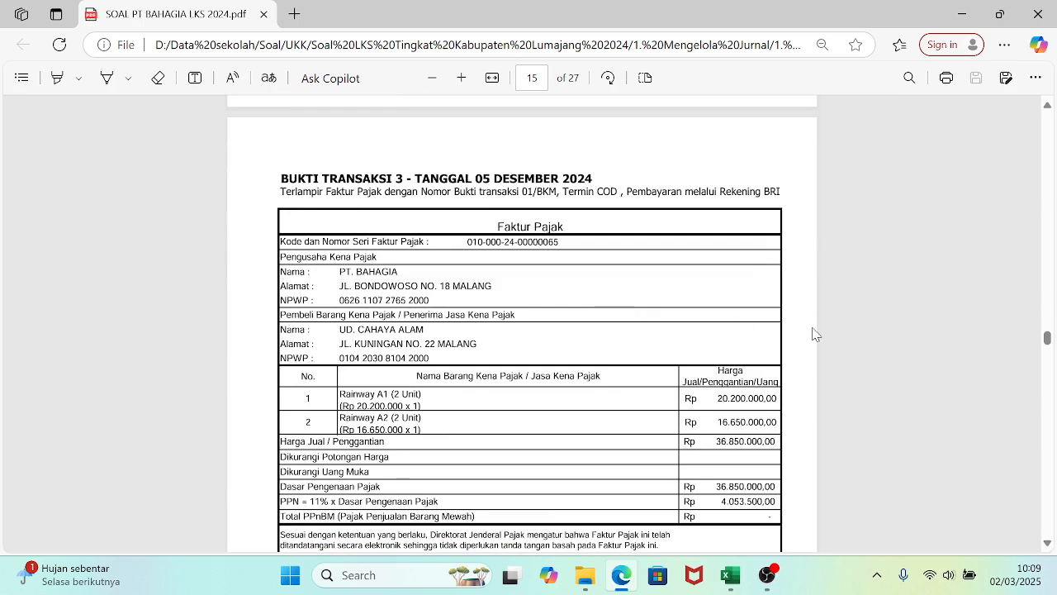
{"action": "left_click", "coordinate": [1047, 544]}
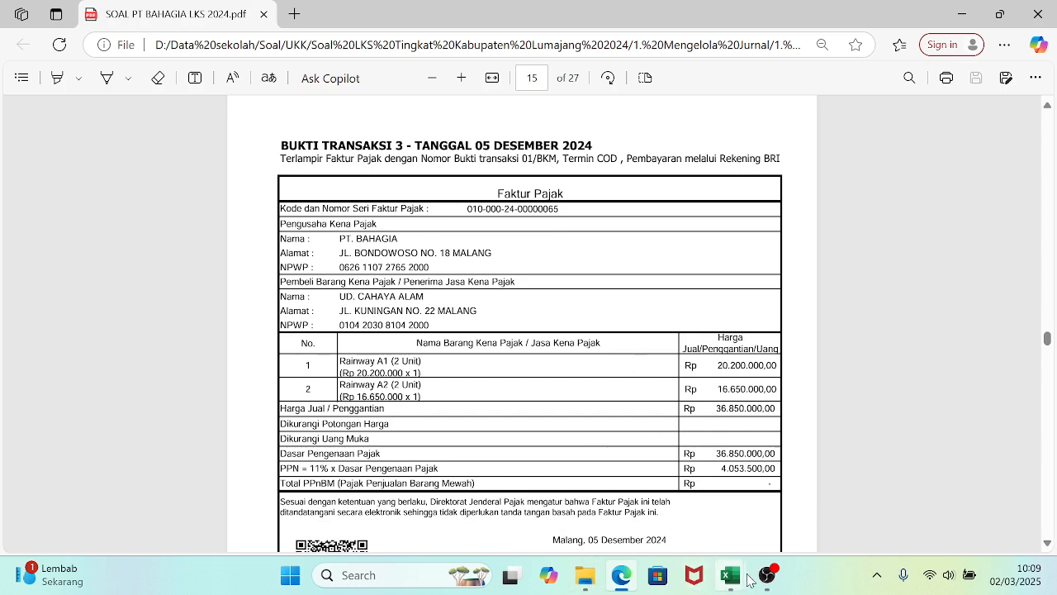
- Return to the LKS 2024 PT BAHAGIA workbook in Excel and enter 5/12 as the date in A7 of the JKM sheet
{"action": "mouse_move", "coordinate": [730, 579]}
{"action": "mouse_move", "coordinate": [691, 500]}
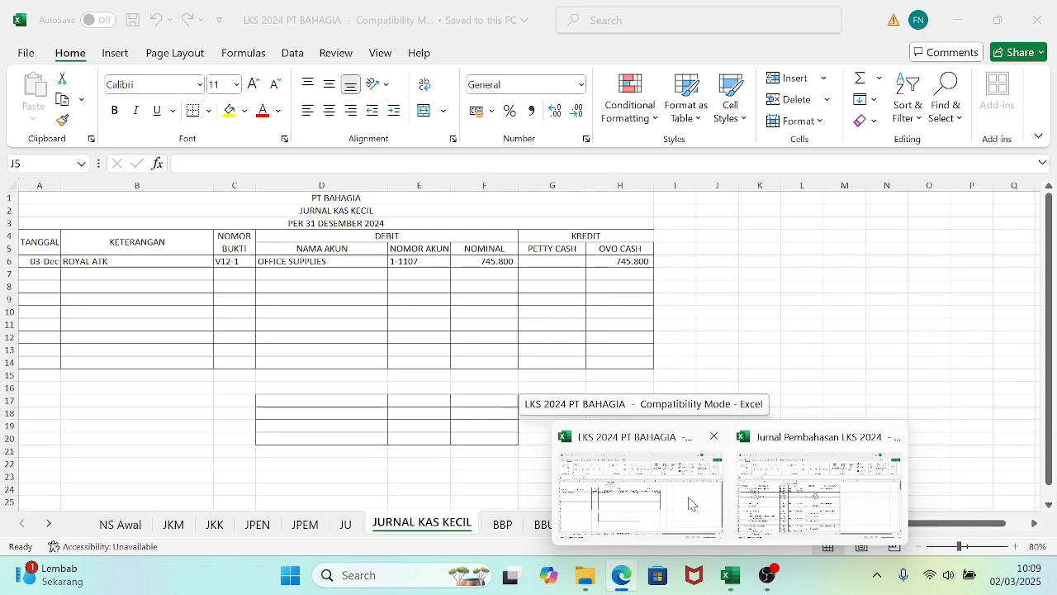
{"action": "left_click", "coordinate": [691, 502]}
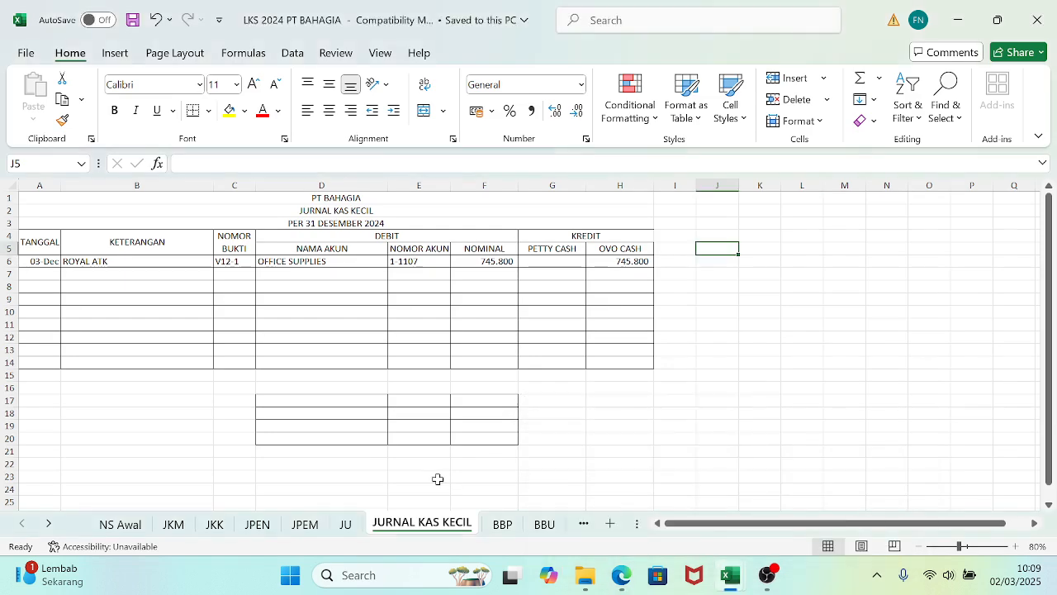
{"action": "left_click", "coordinate": [173, 524]}
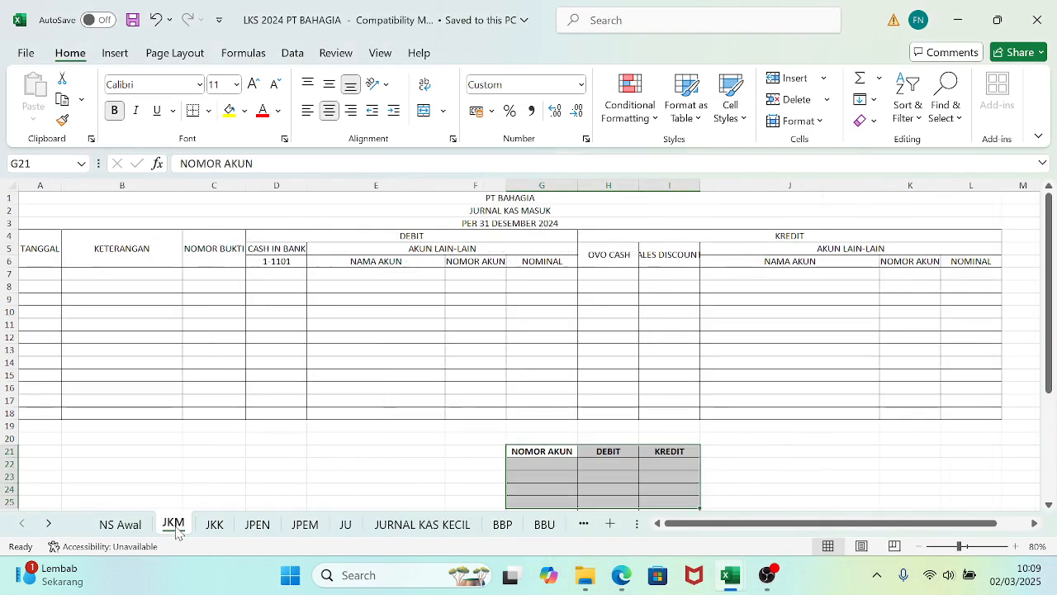
{"action": "left_click", "coordinate": [42, 274]}
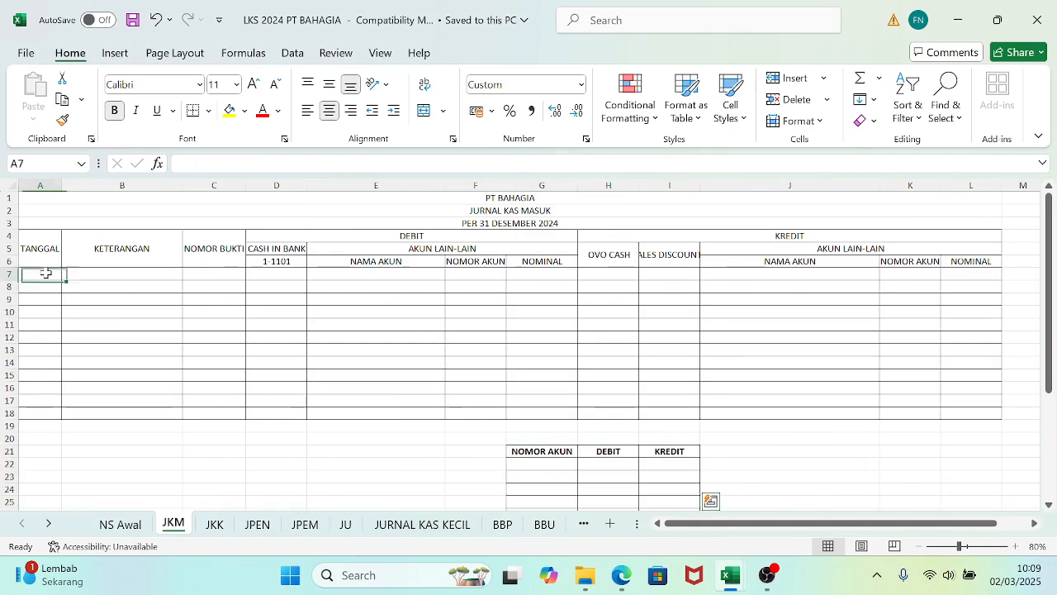
{"action": "left_click", "coordinate": [608, 587]}
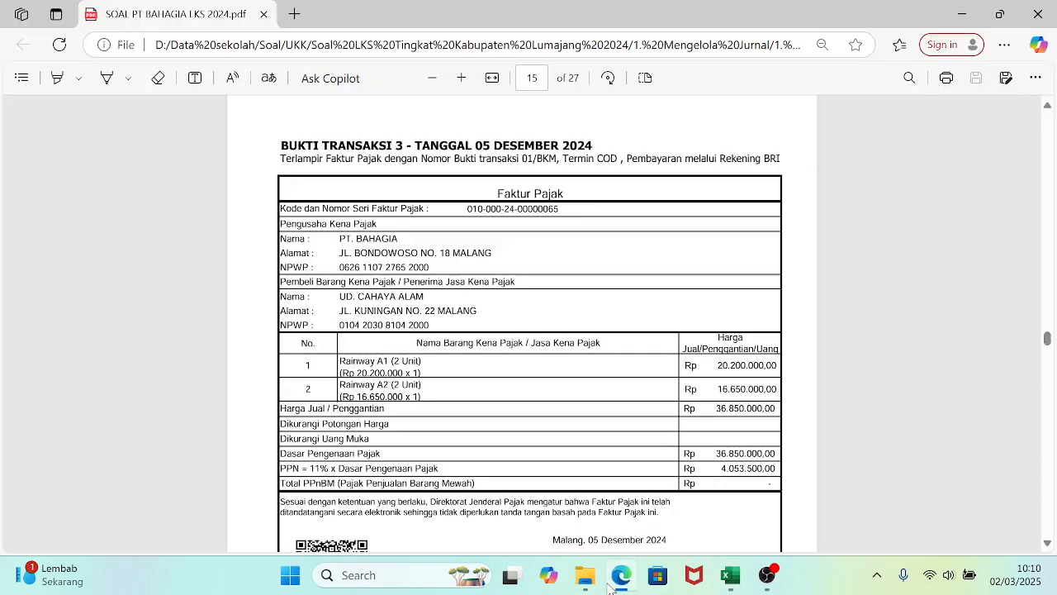
{"action": "left_click", "coordinate": [621, 576]}
{"action": "type", "text": "5/12"}
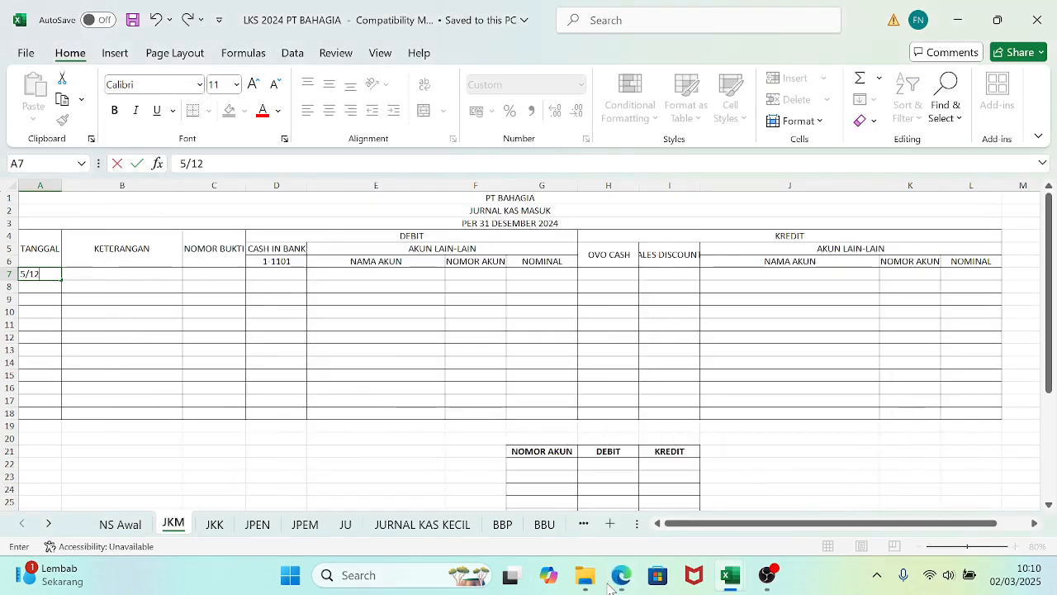
{"action": "key", "text": "Tab"}
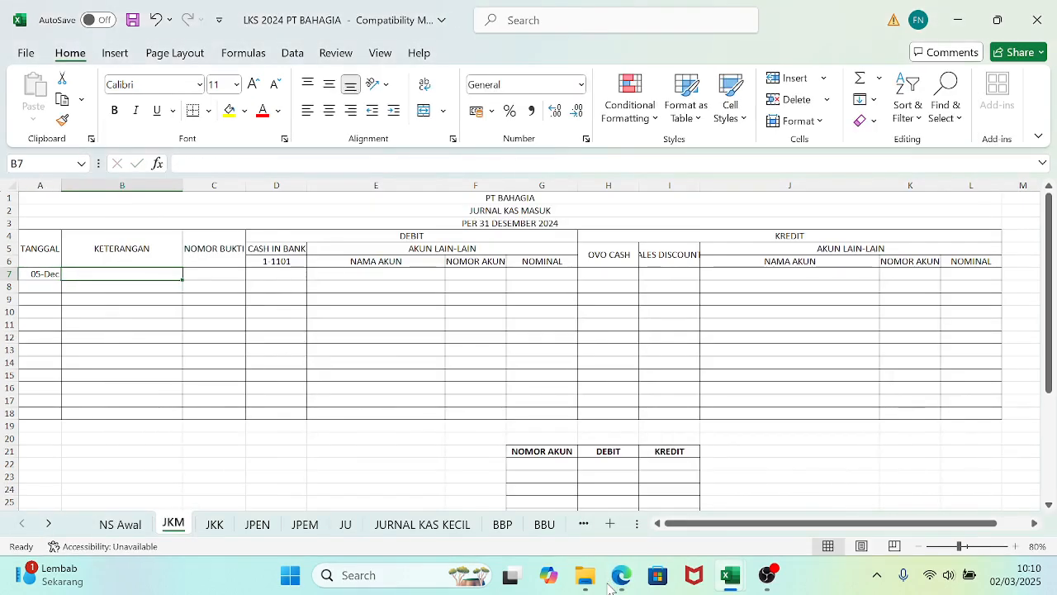
- Enter UD CAHAYA ALAM as the description in B7 and 0//BKM as the voucher number in C7, checking the invoice in the PDF
{"action": "type", "text": "UD CAHAYA ALAM"}
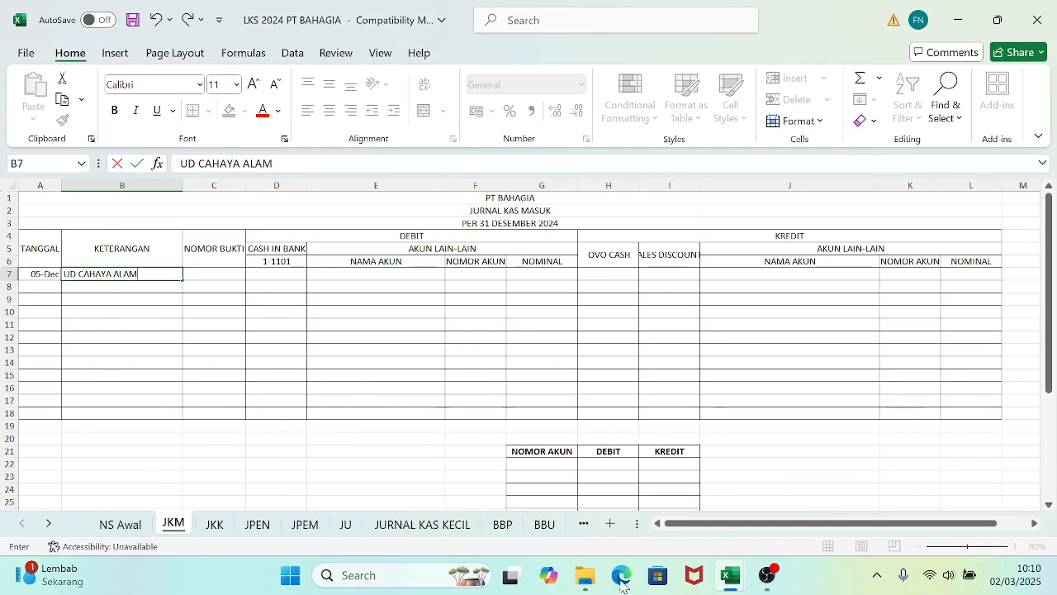
{"action": "left_click", "coordinate": [622, 575]}
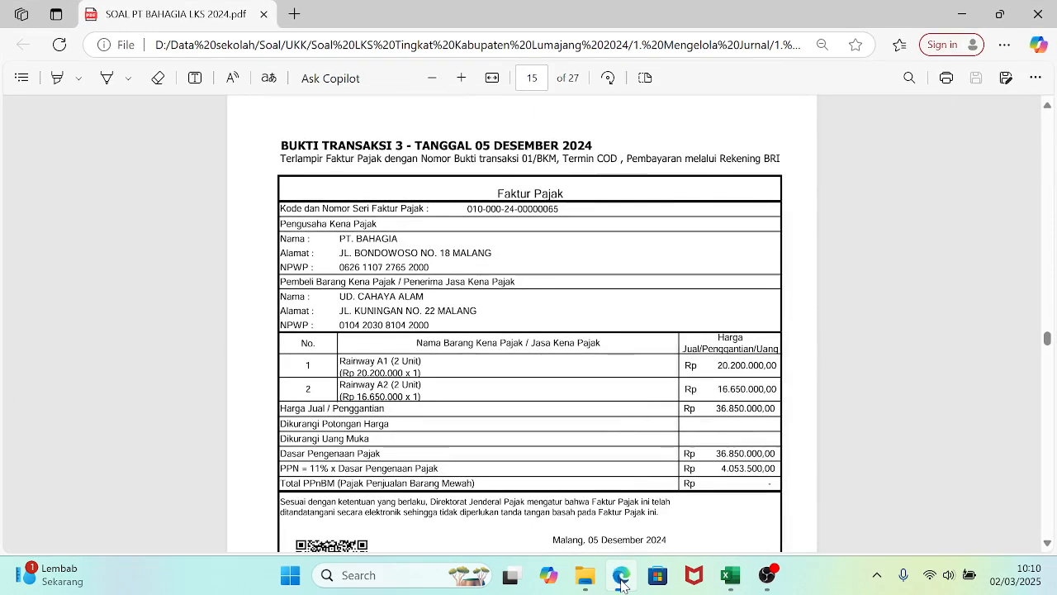
{"action": "left_click", "coordinate": [622, 576]}
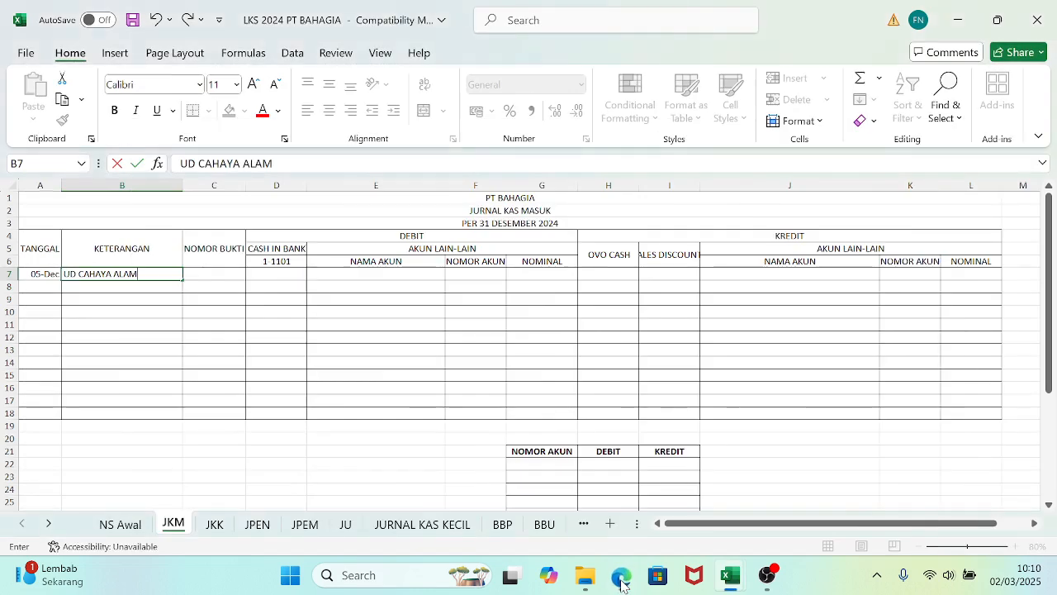
{"action": "left_click", "coordinate": [210, 276]}
{"action": "type", "text": "0"}
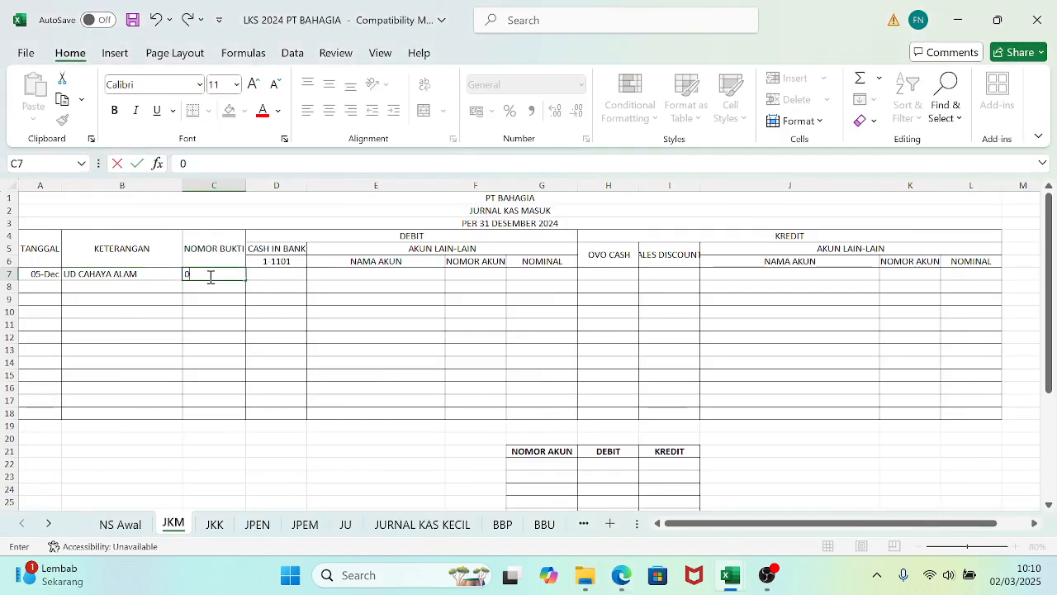
{"action": "type", "text": "//BKM"}
{"action": "key", "text": "Return"}
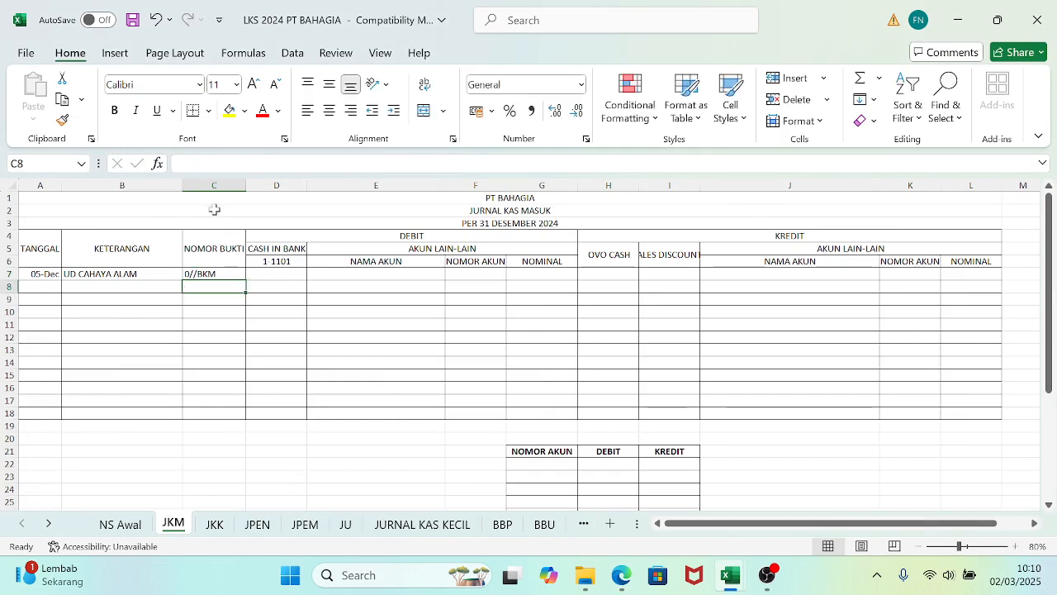
- Centre the voucher numbers in column C, then review the transaction 3 invoice in the Edge PDF and return to the JKM sheet
{"action": "left_click_drag", "start_coordinate": [214, 185], "coordinate": [239, 181]}
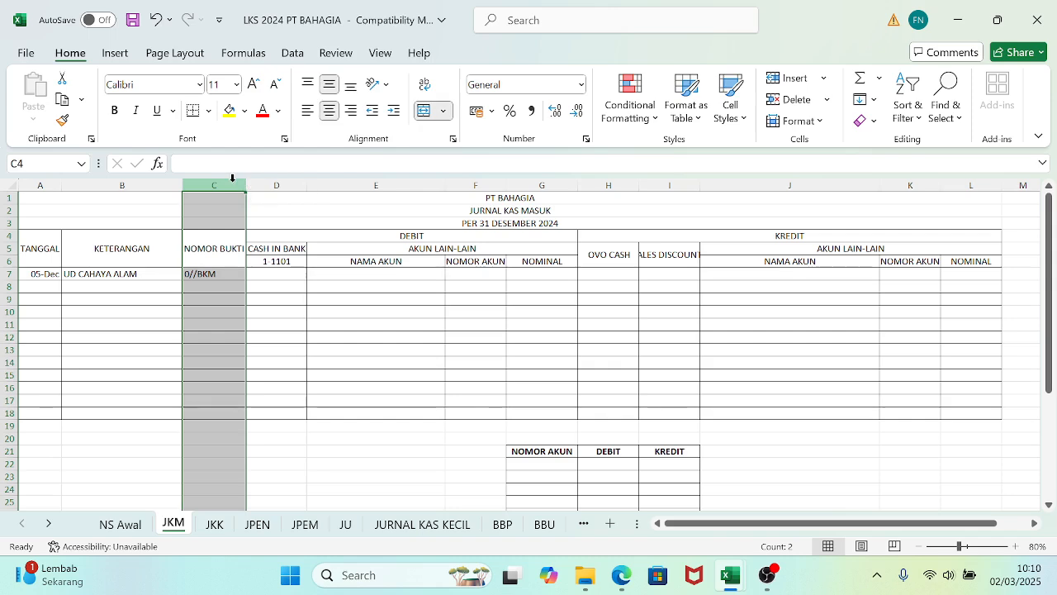
{"action": "left_click", "coordinate": [329, 110]}
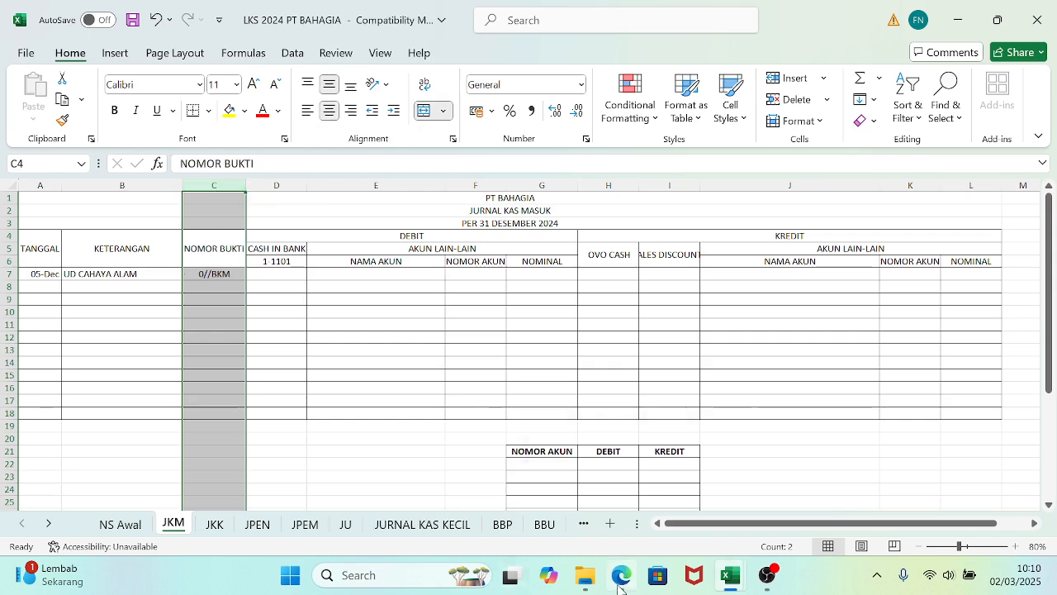
{"action": "left_click", "coordinate": [621, 578]}
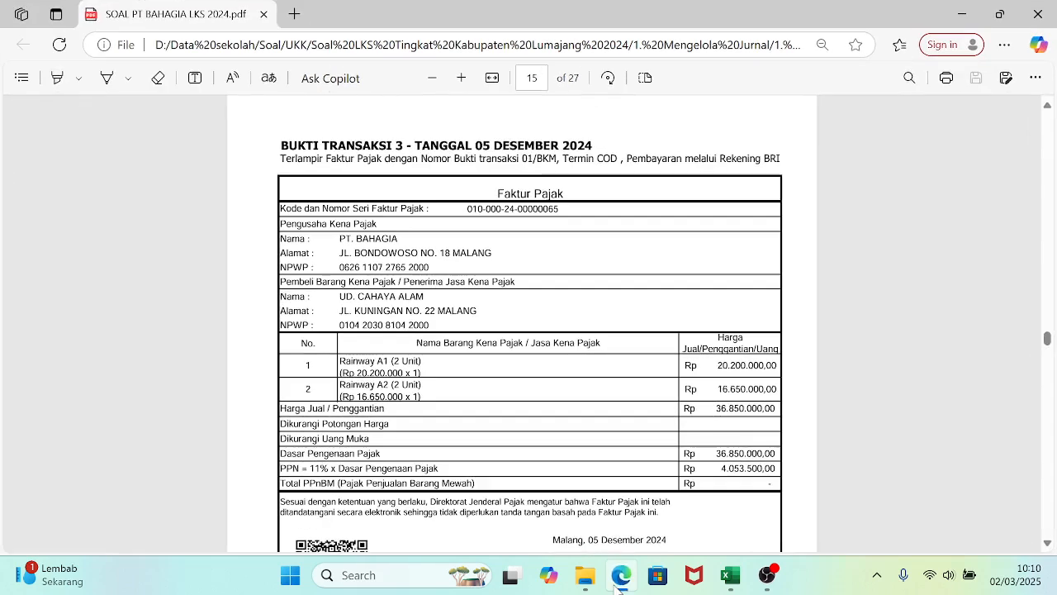
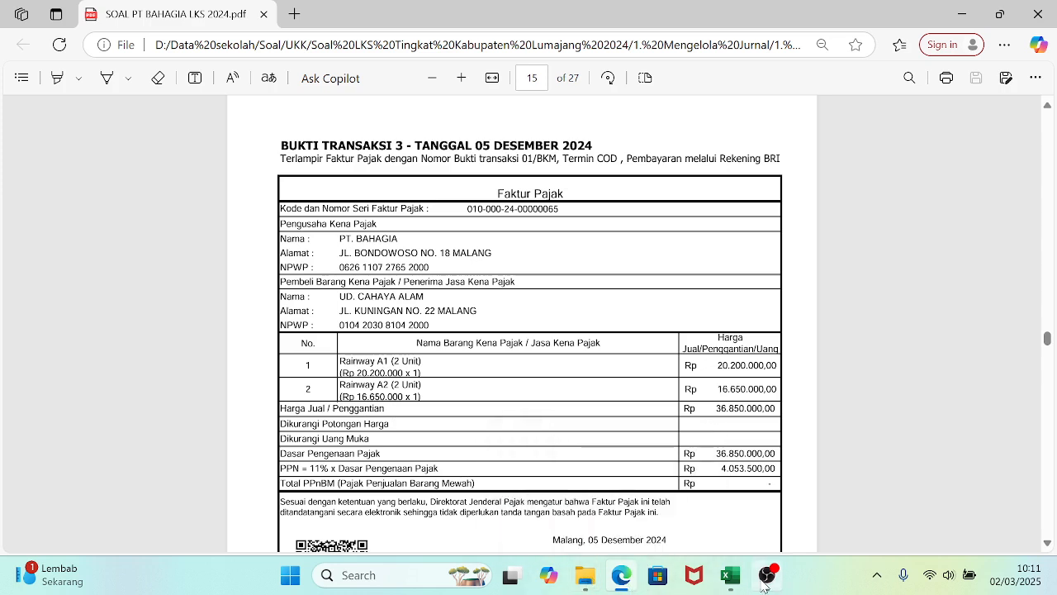
{"action": "mouse_move", "coordinate": [730, 575]}
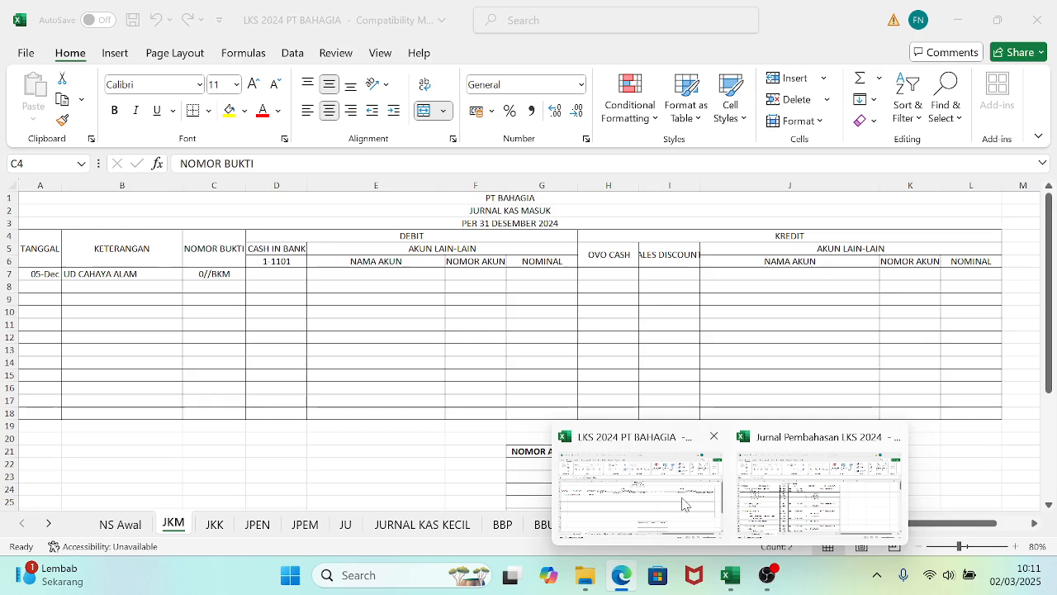
{"action": "left_click", "coordinate": [709, 506]}
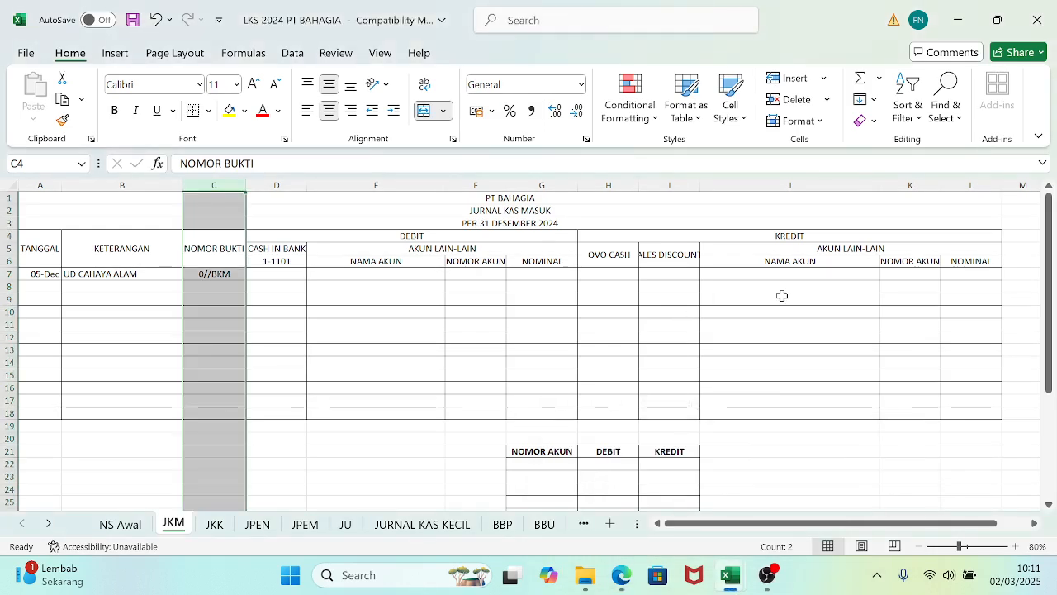
- Fit the width of column I to its header text in the JKM sheet
{"action": "double_click", "coordinate": [699, 186]}
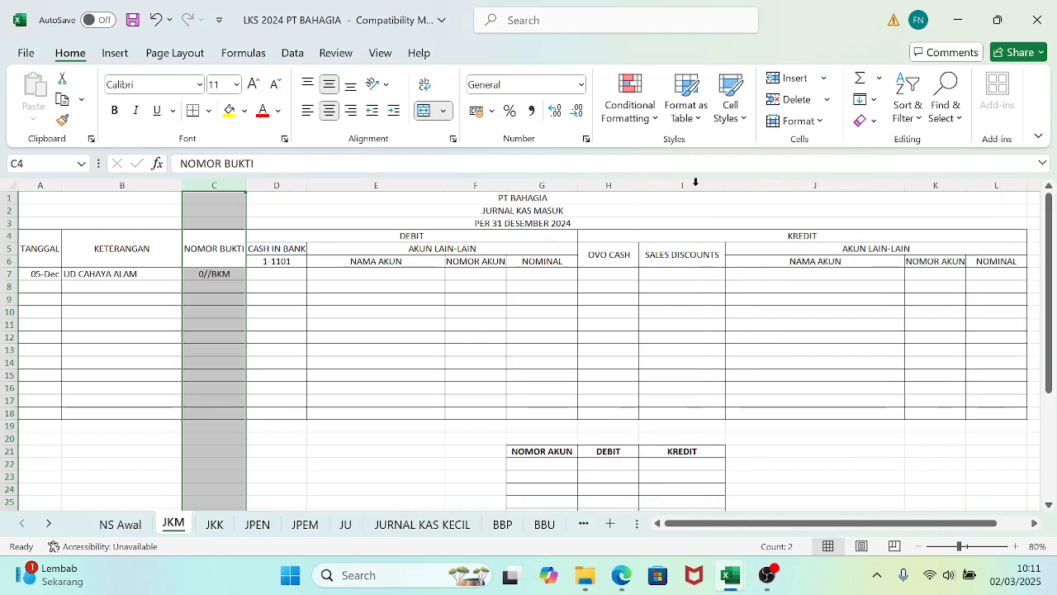
- Try to link the credit header in H5 to the accounts receivable account number in NS Awal A8
{"action": "left_click", "coordinate": [613, 255]}
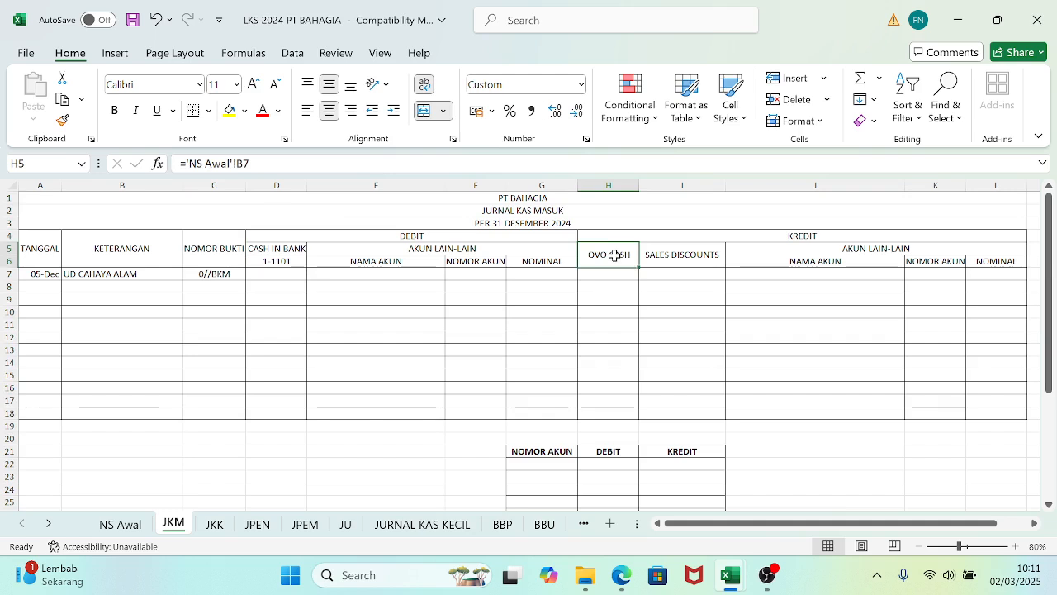
{"action": "type", "text": "="}
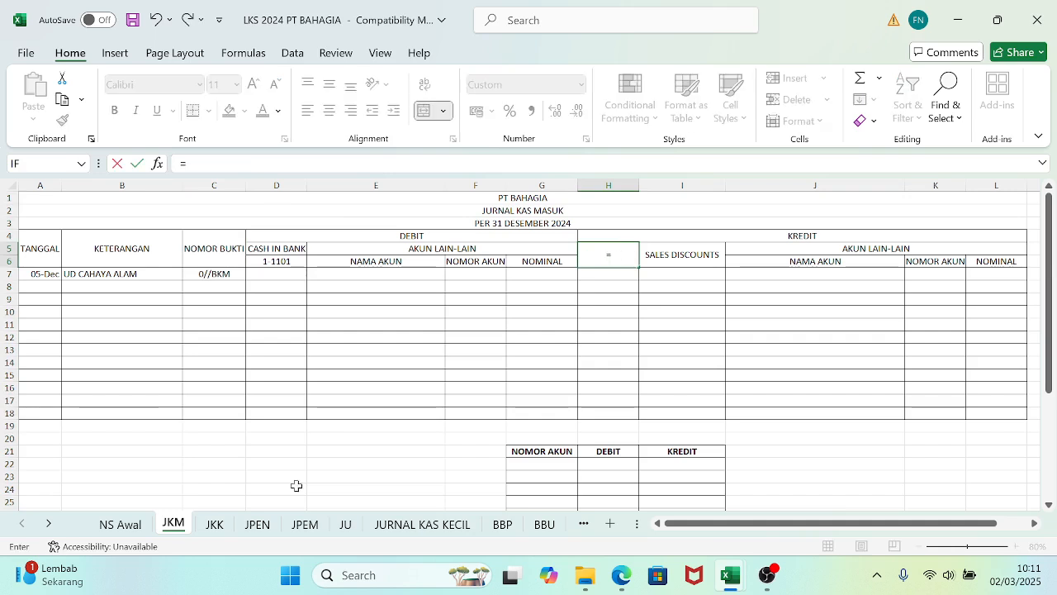
{"action": "left_click", "coordinate": [120, 523]}
{"action": "left_click", "coordinate": [73, 314]}
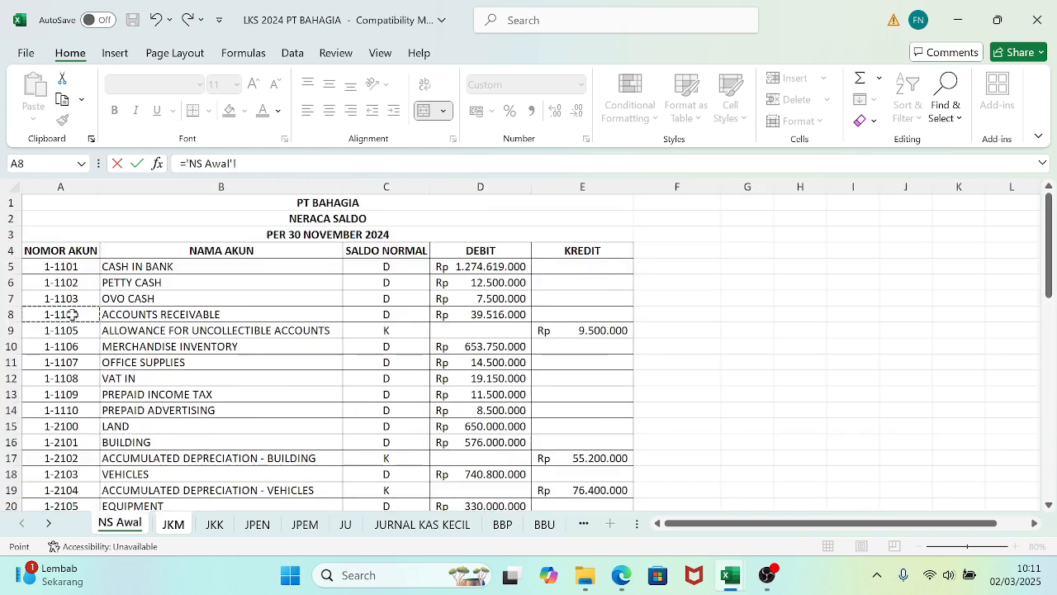
{"action": "key", "text": "Return"}
{"action": "key", "text": "Up"}
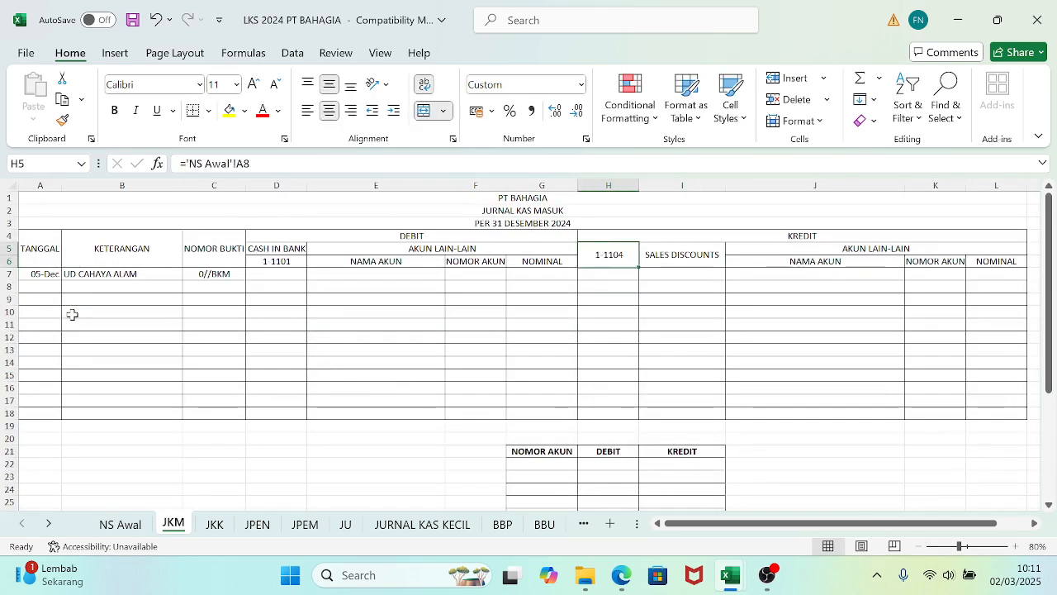
- Link the credit header in H5 to the ACCOUNTS RECEIVABLE account name in NS Awal B8
{"action": "type", "text": "="}
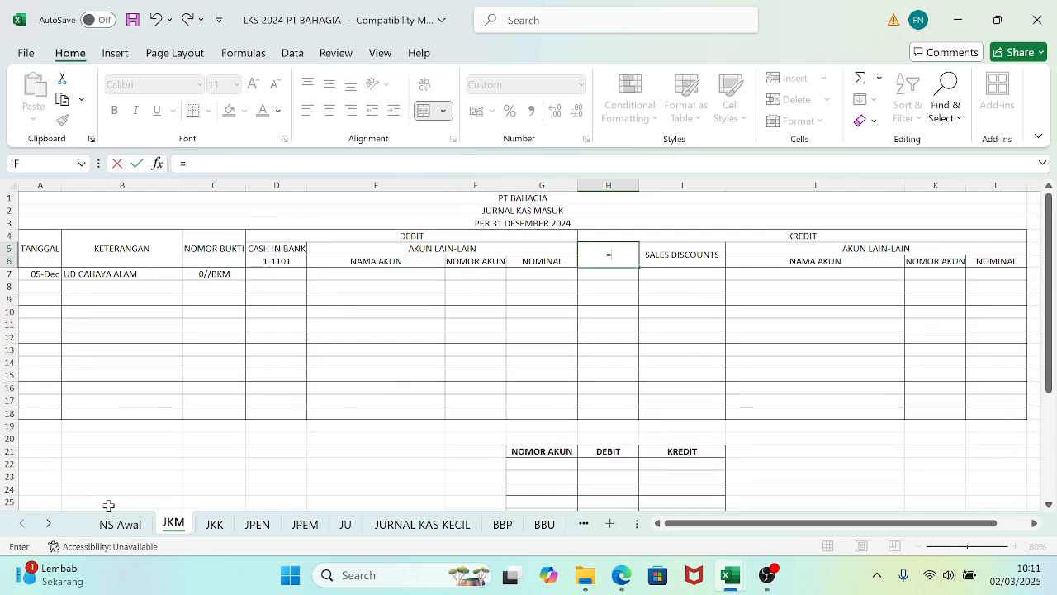
{"action": "left_click", "coordinate": [124, 527]}
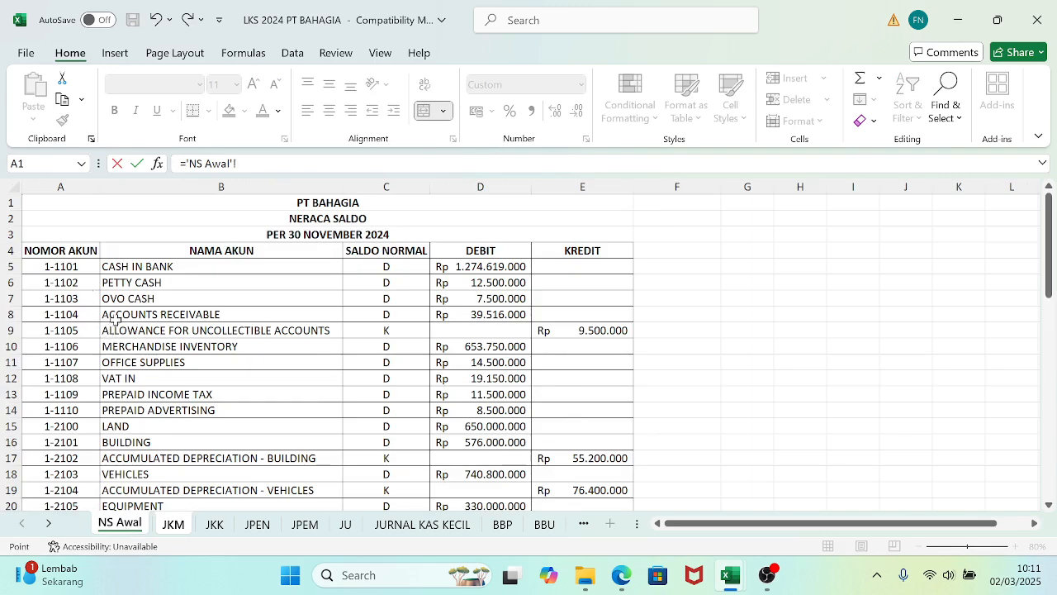
{"action": "left_click", "coordinate": [121, 317]}
{"action": "key", "text": "Return"}
{"action": "key", "text": "Up"}
{"action": "key", "text": "Right"}
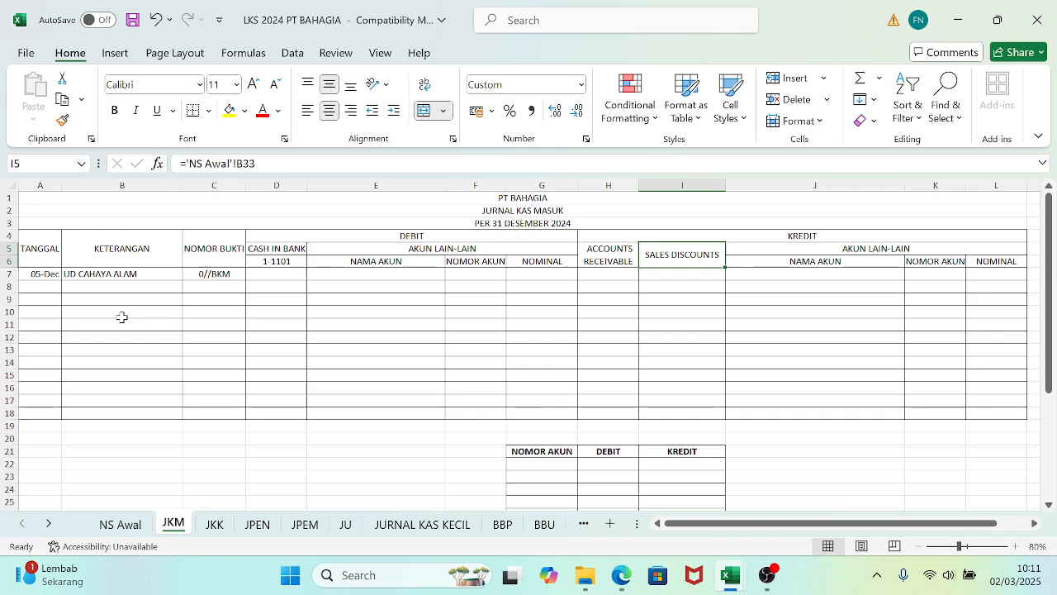
- Link the credit header in I5 to the SALES account name in column B of the NS Awal sheet
{"action": "type", "text": "="}
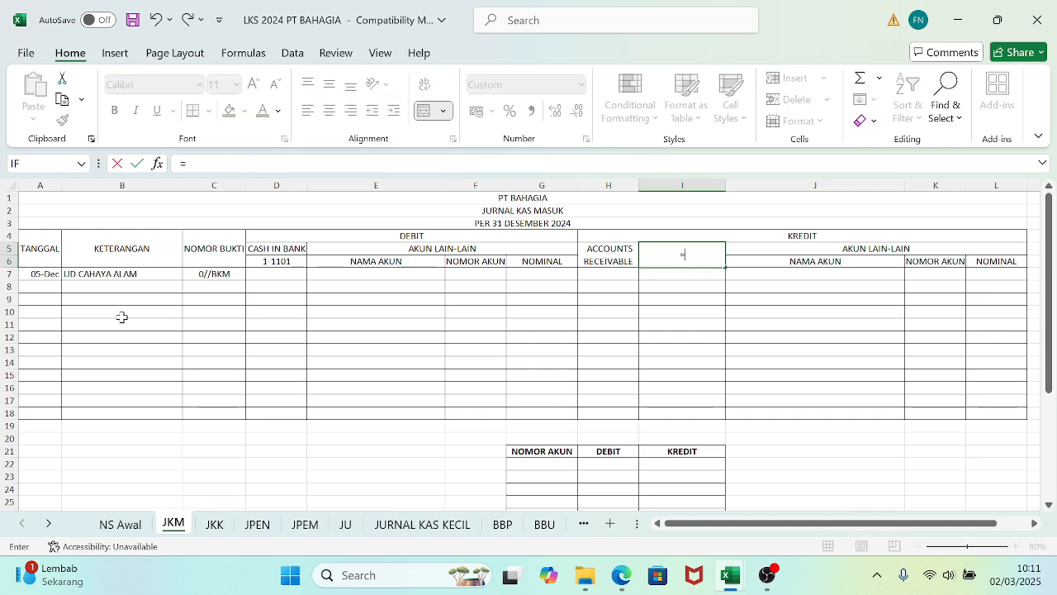
{"action": "left_click", "coordinate": [122, 525]}
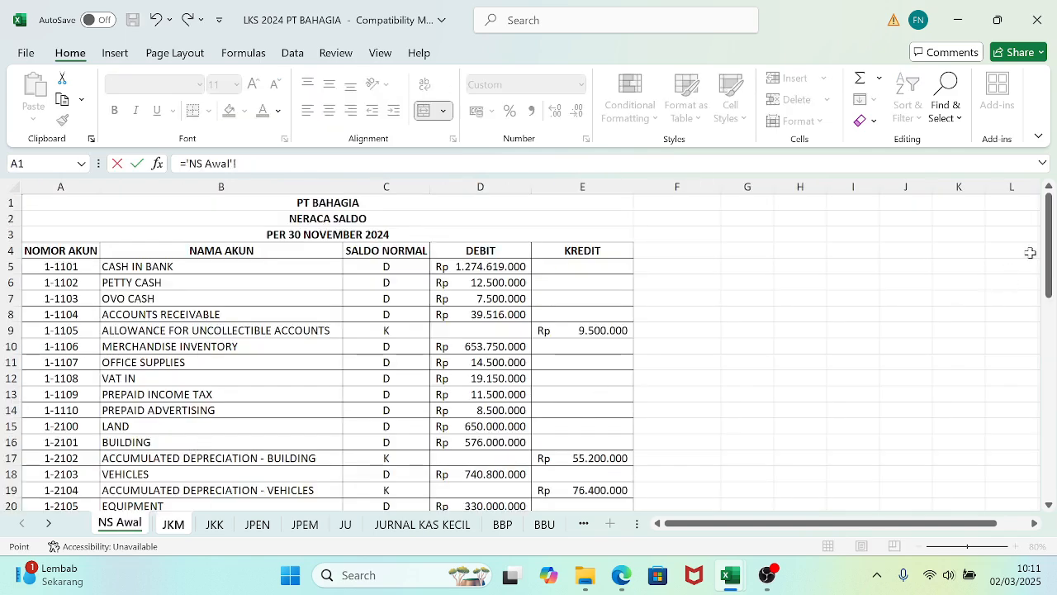
{"action": "left_click_drag", "start_coordinate": [1050, 248], "coordinate": [1050, 345]}
{"action": "left_click", "coordinate": [121, 409]}
{"action": "key", "text": "Return"}
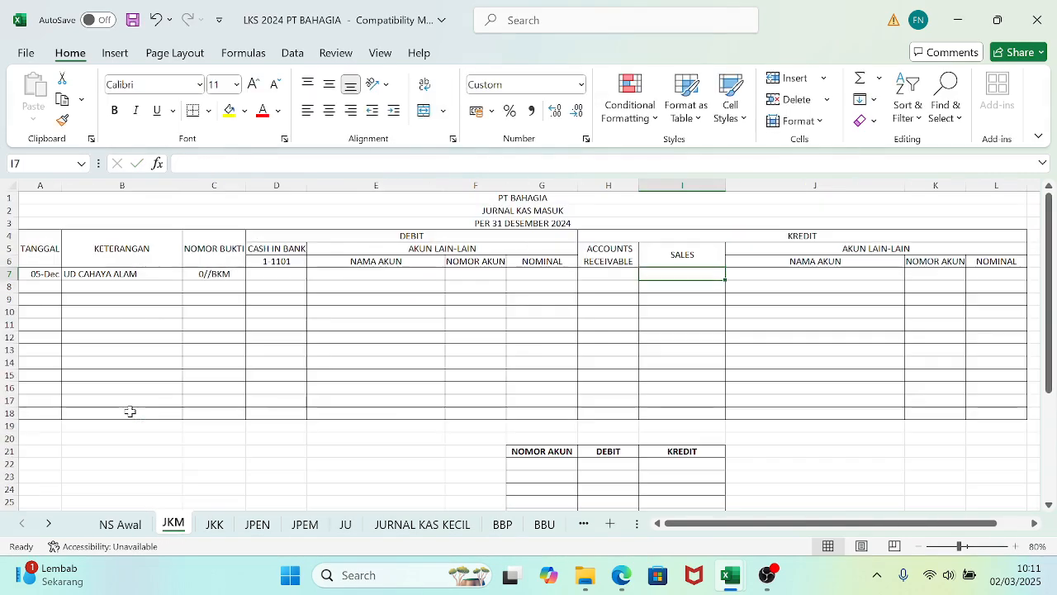
{"action": "key", "text": "Right"}
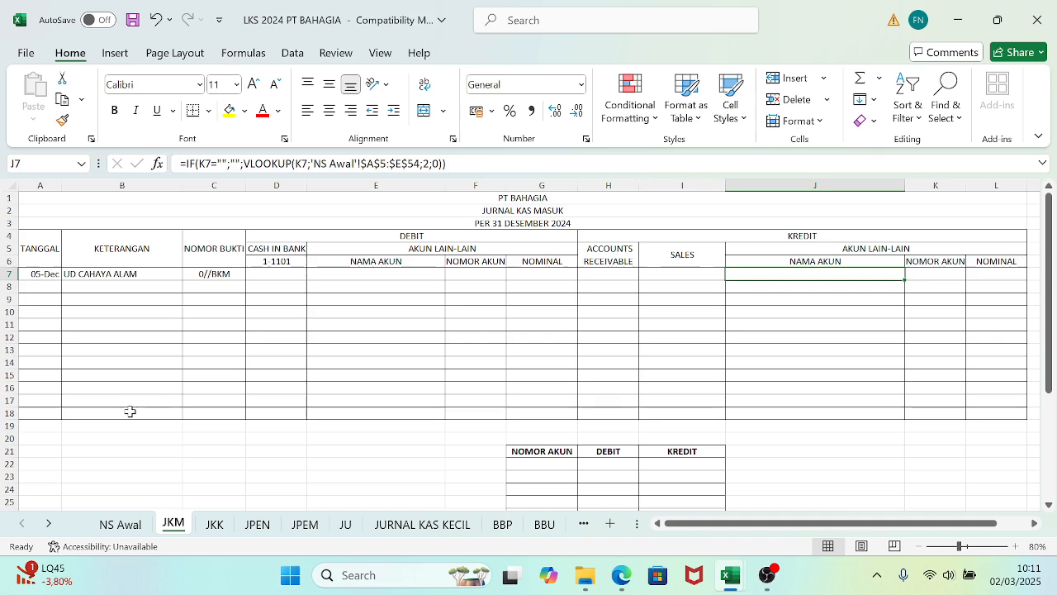
{"action": "key", "text": "Left"}
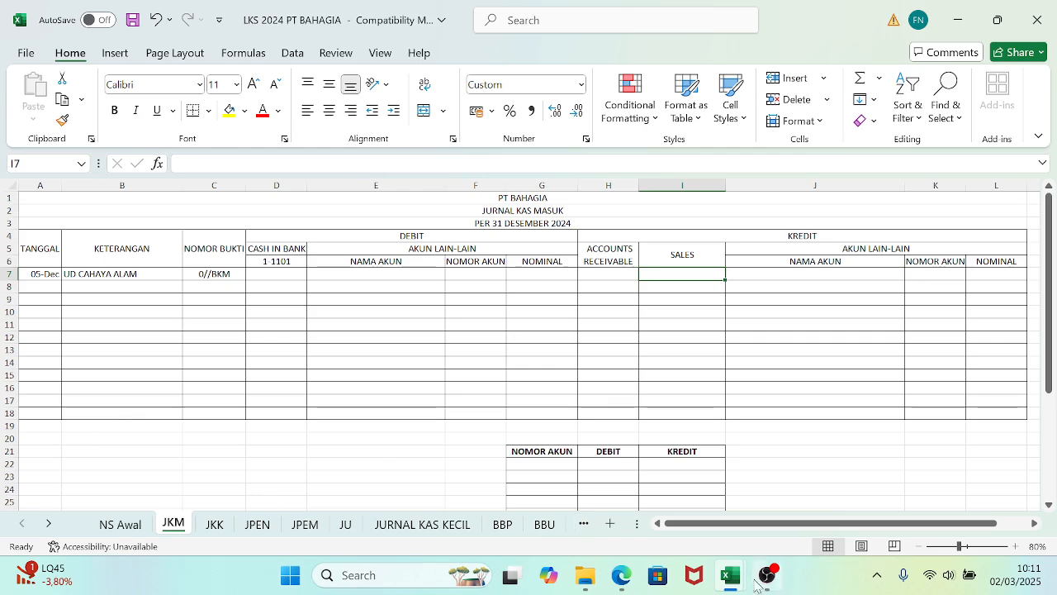
- Review the transaction 3 entry in the Jurnal Pembahasan LKS 2024 workbook and its tax invoice in the Edge PDF, and return to the JKM sheet
{"action": "mouse_move", "coordinate": [732, 576]}
{"action": "left_click", "coordinate": [778, 505]}
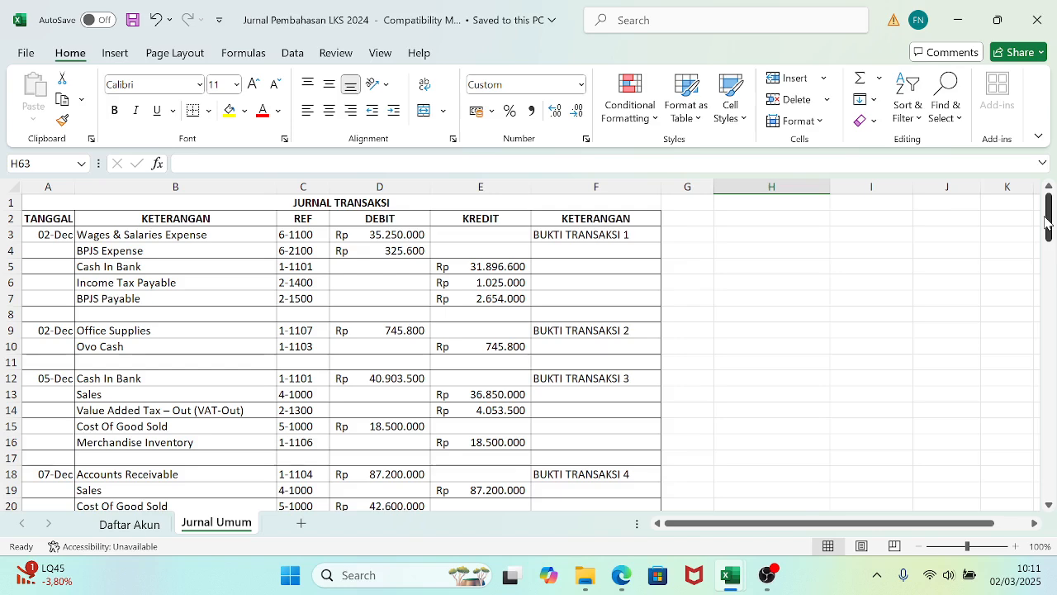
{"action": "left_click_drag", "start_coordinate": [1048, 222], "coordinate": [1048, 228]}
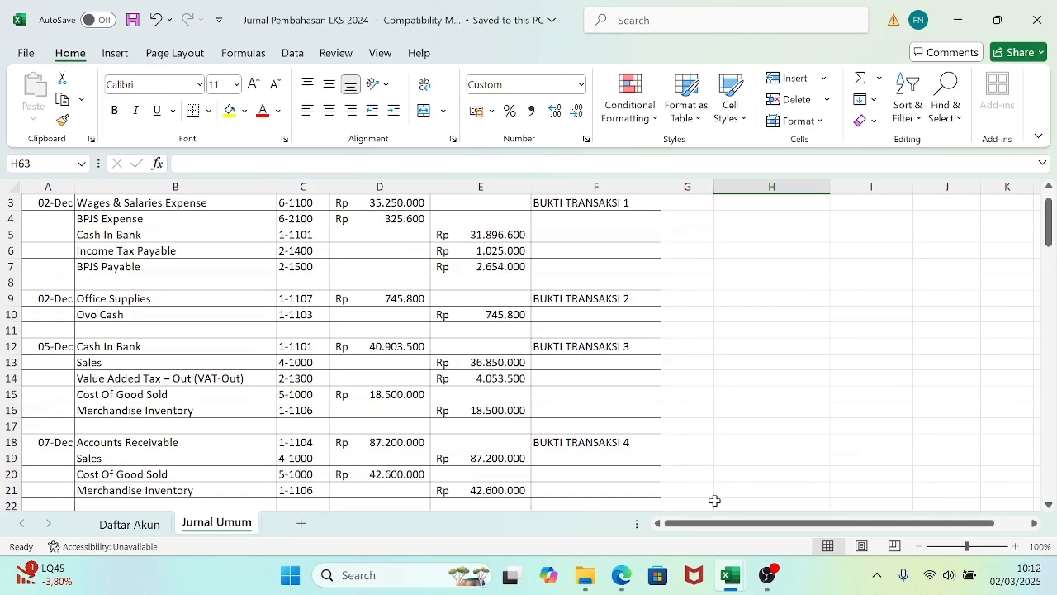
{"action": "left_click", "coordinate": [621, 578]}
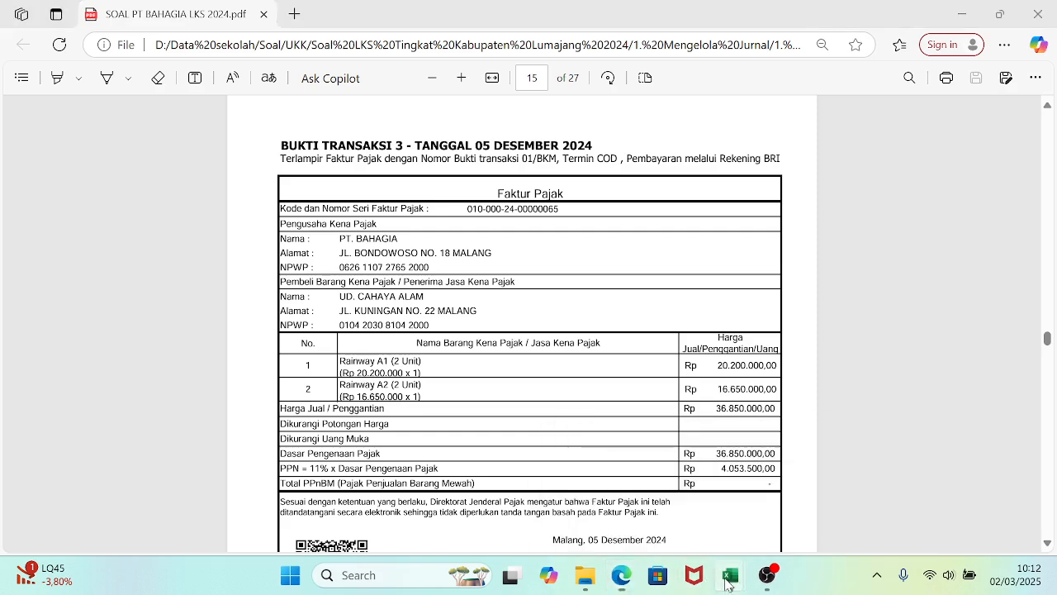
{"action": "mouse_move", "coordinate": [730, 578]}
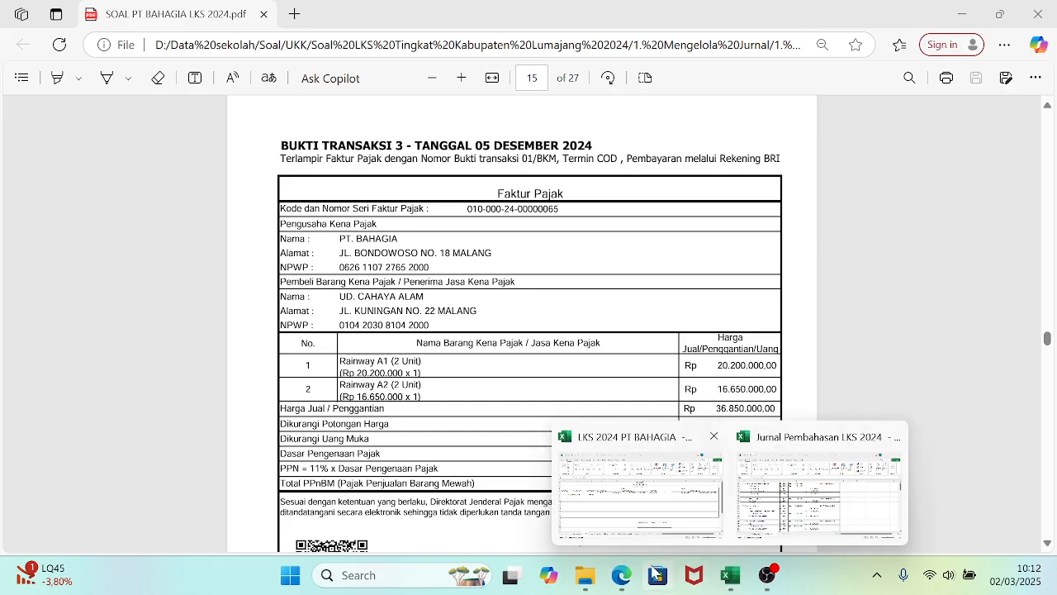
{"action": "left_click", "coordinate": [753, 509]}
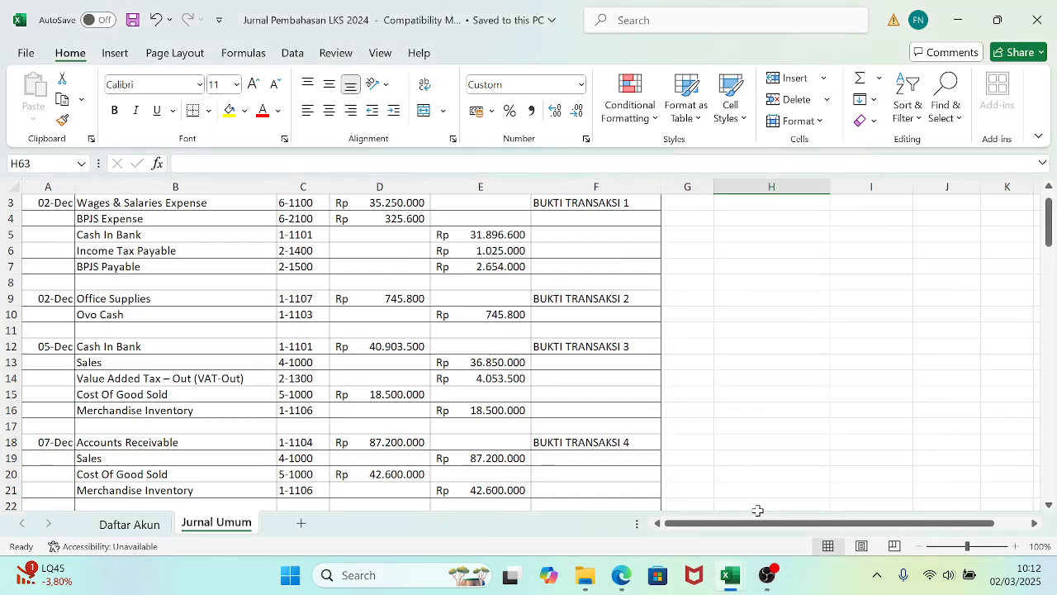
{"action": "mouse_move", "coordinate": [716, 578]}
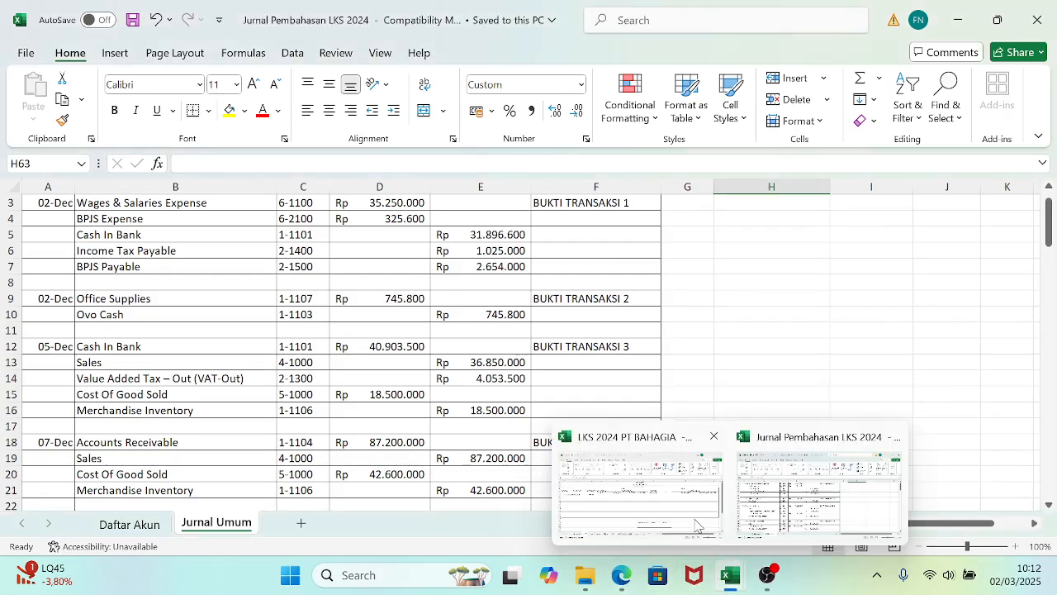
{"action": "left_click", "coordinate": [700, 526]}
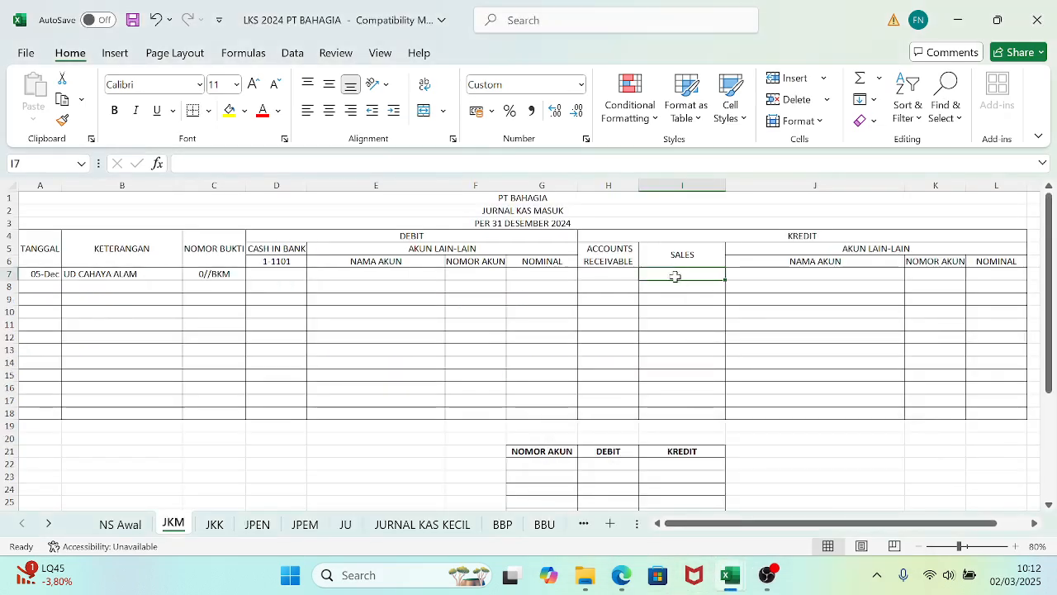
- Enter 36.850.000 as the sales credit for UD CAHAYA ALAM in I7
{"action": "type", "text": "3685"}
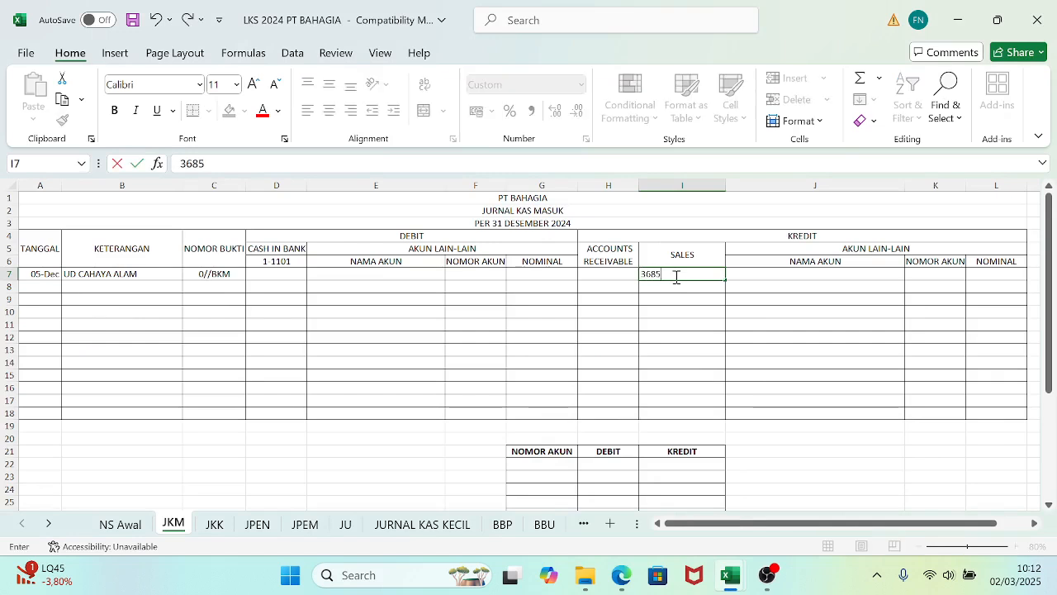
{"action": "type", "text": "6.850.000"}
{"action": "key", "text": "Return"}
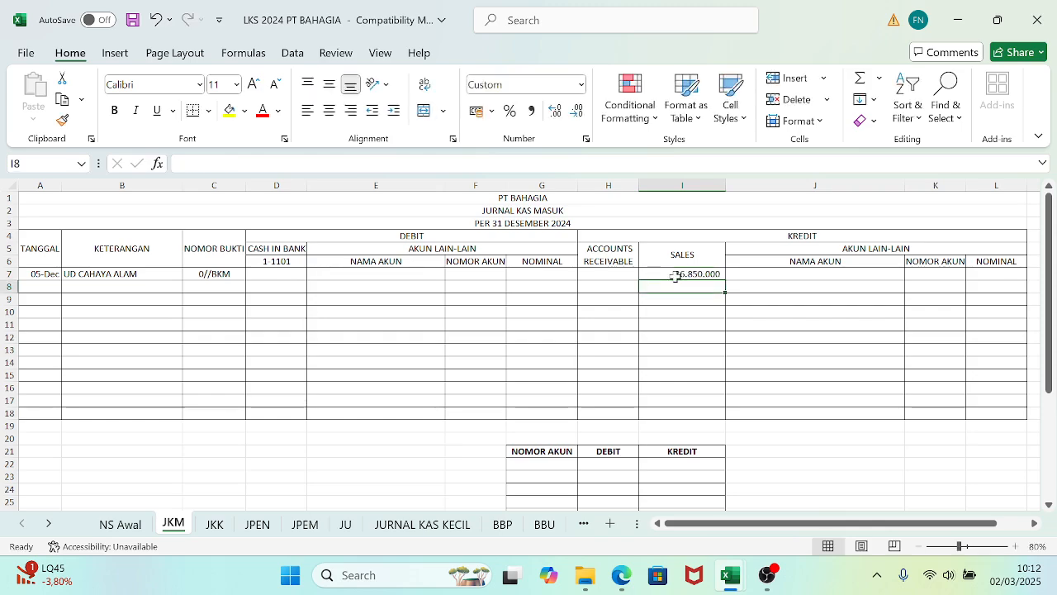
- Check the invoice in the Edge PDF and link the credit account number in K7 to VAT OUT in NS Awal A24
{"action": "left_click", "coordinate": [618, 587]}
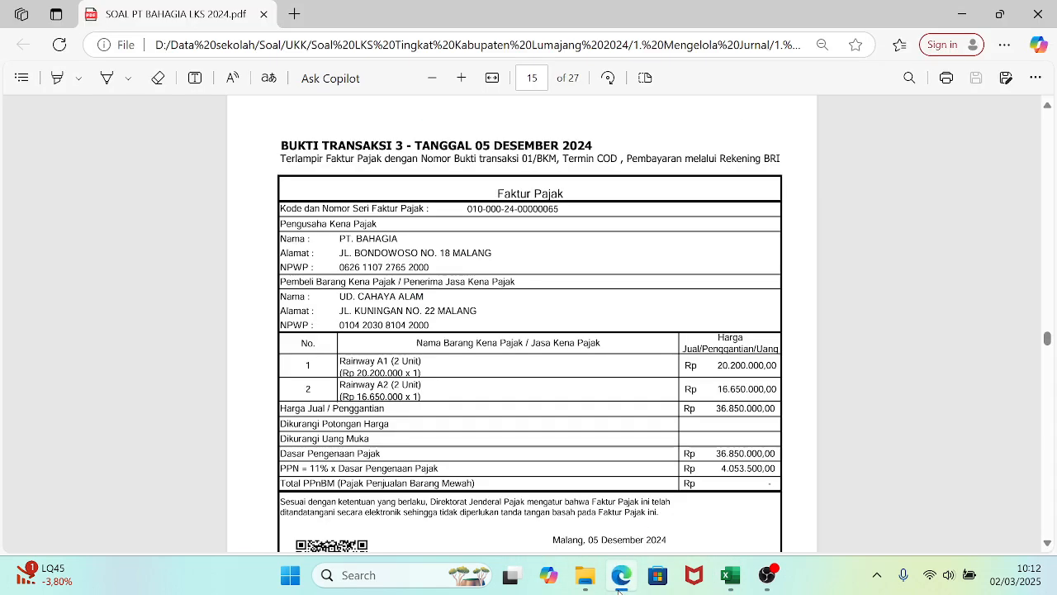
{"action": "left_click", "coordinate": [620, 586]}
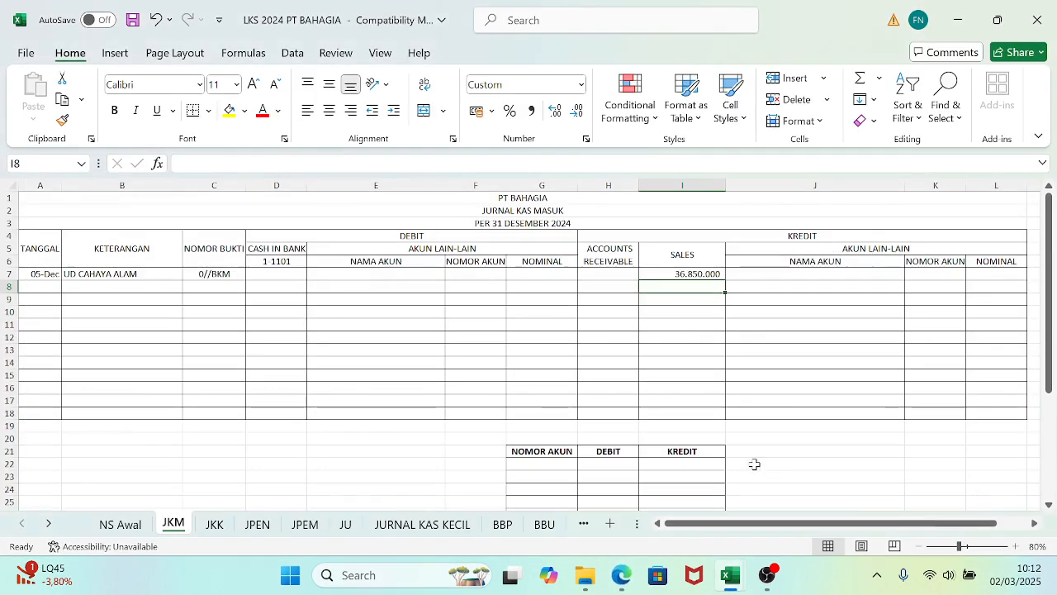
{"action": "left_click", "coordinate": [937, 272]}
{"action": "left_click", "coordinate": [831, 277]}
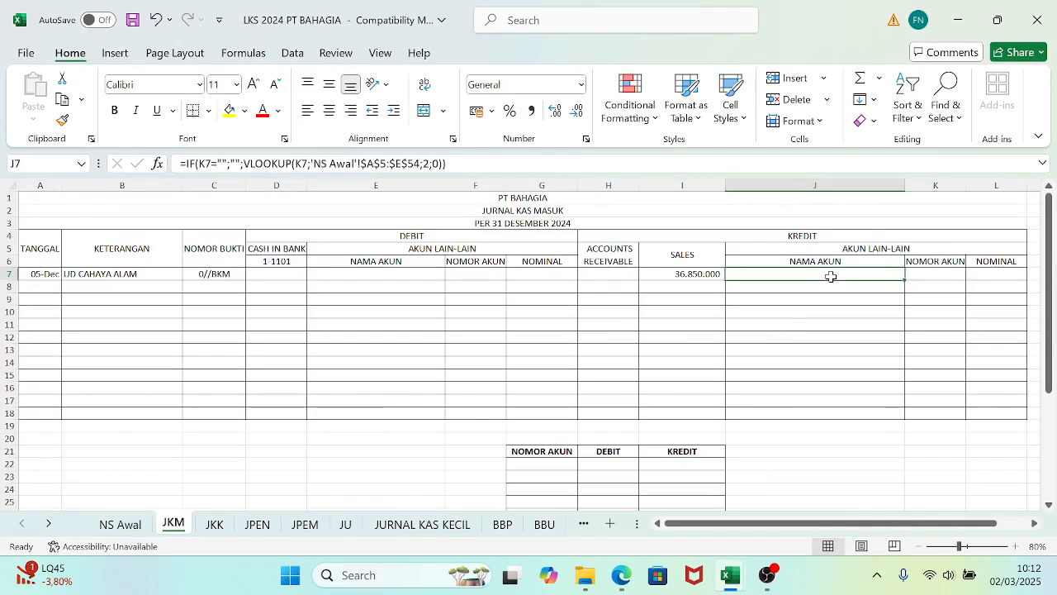
{"action": "left_click", "coordinate": [919, 277]}
{"action": "type", "text": "="}
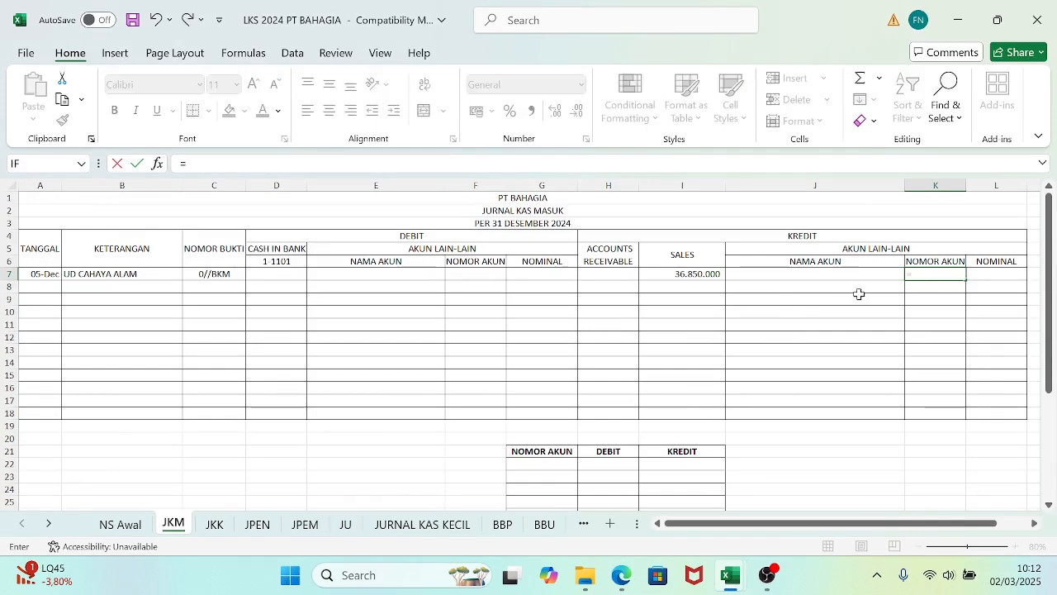
{"action": "left_click", "coordinate": [137, 524]}
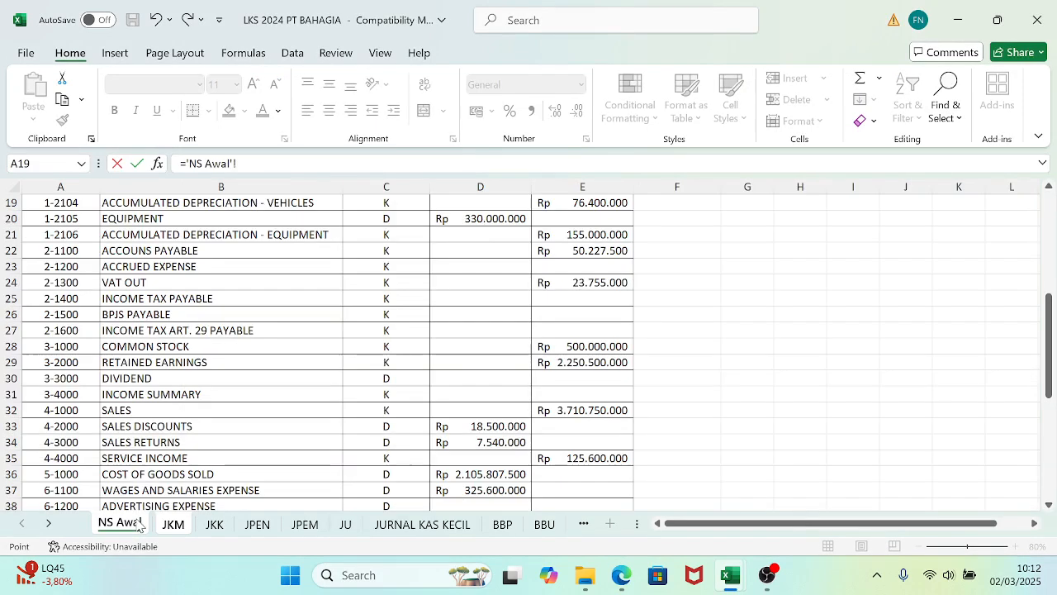
{"action": "left_click", "coordinate": [48, 282]}
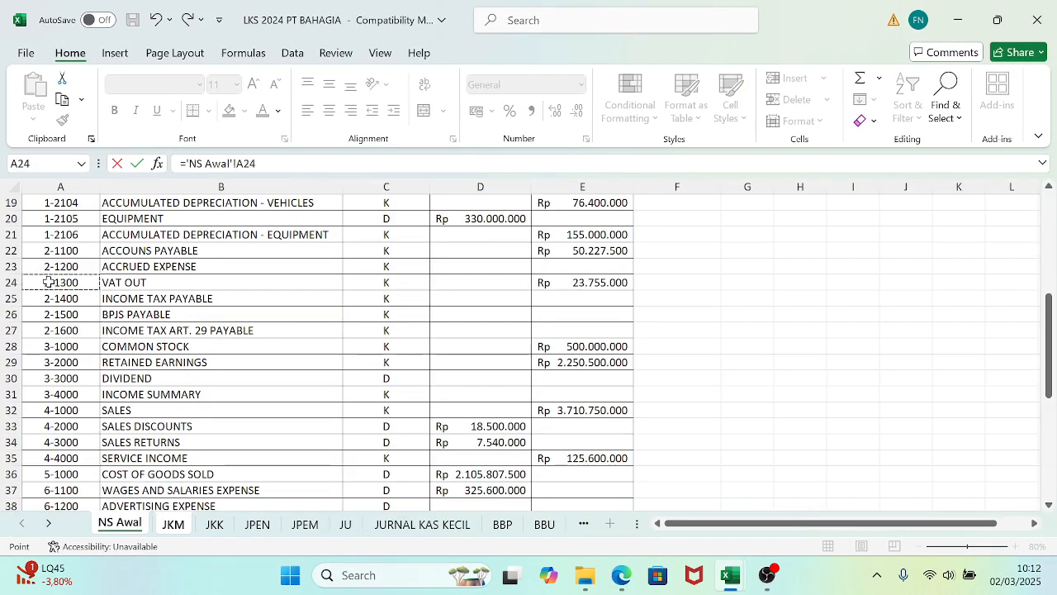
{"action": "key", "text": "Return"}
{"action": "key", "text": "Right"}
{"action": "key", "text": "Up"}
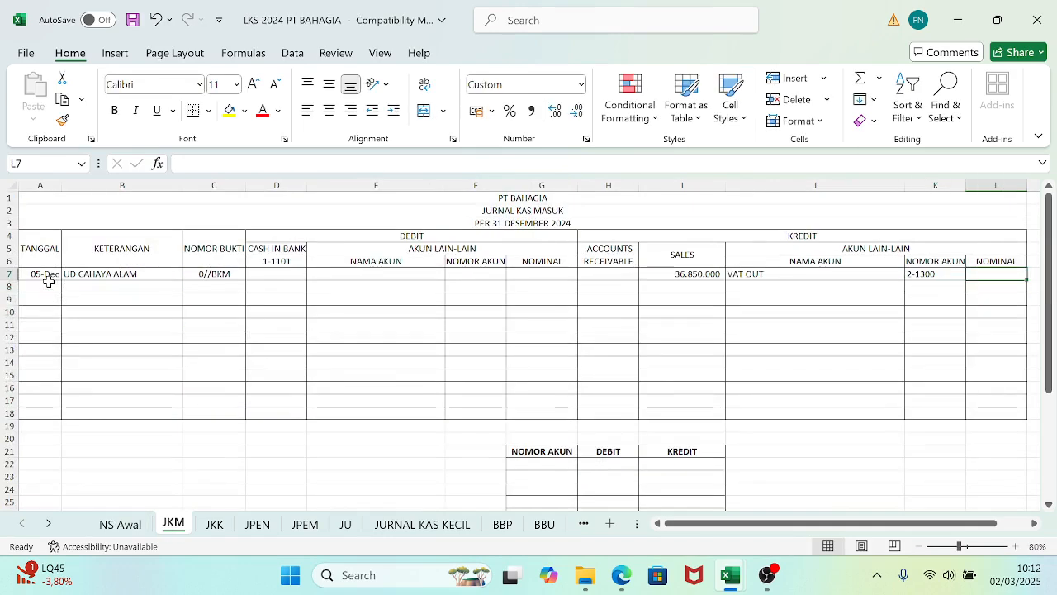
- Calculate the VAT OUT amount in L7 as 11% of the sales value in I7
{"action": "type", "text": "=11%*"}
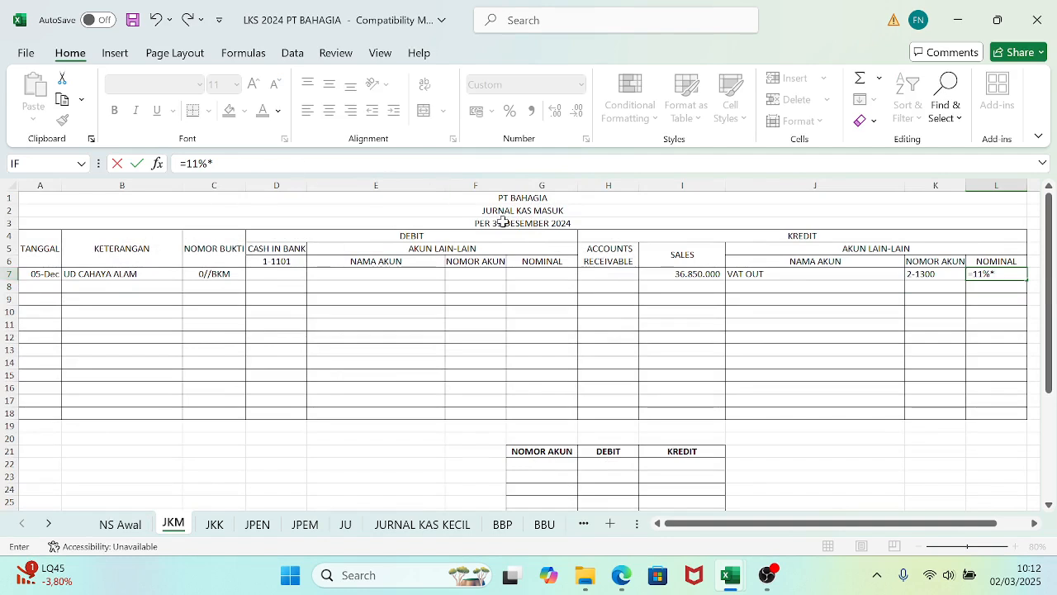
{"action": "left_click", "coordinate": [681, 273]}
{"action": "key", "text": "Return"}
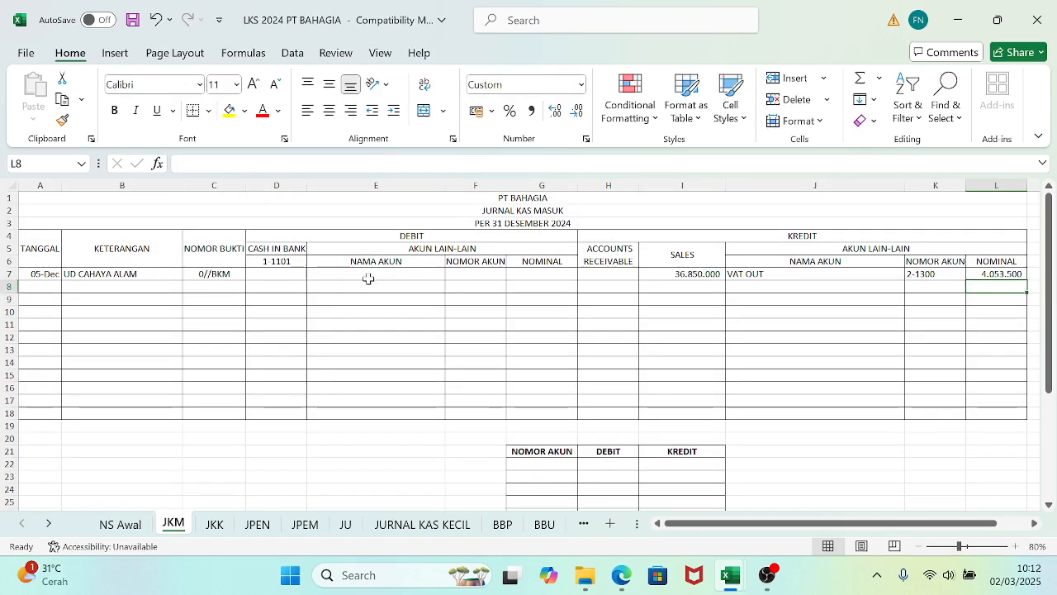
- Calculate the Cash in Bank debit for UD CAHAYA ALAM in D7 as the sales value in I7 plus the VAT OUT in L7
{"action": "left_click", "coordinate": [279, 275]}
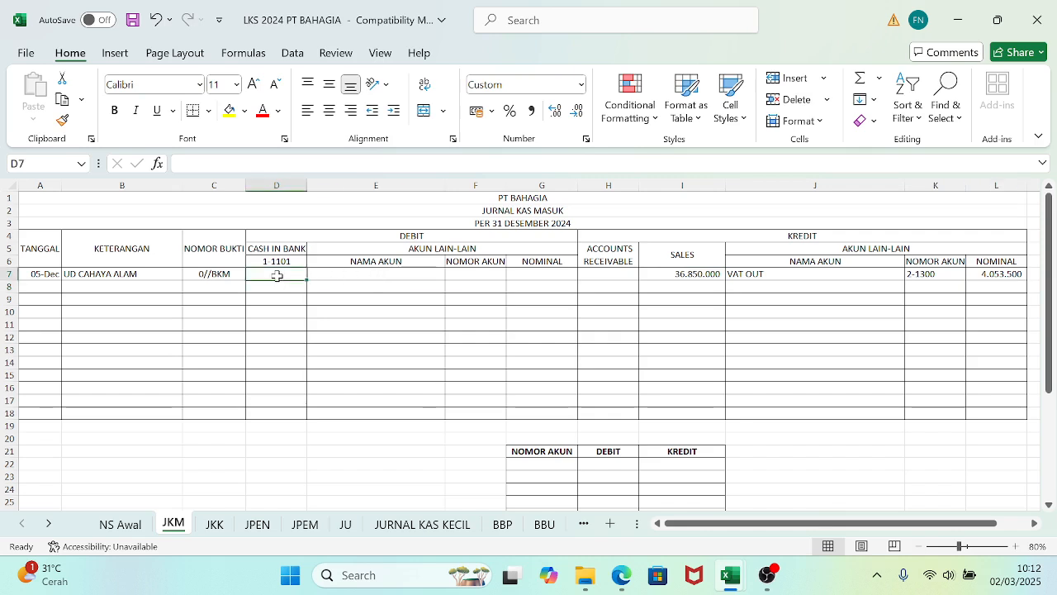
{"action": "type", "text": "="}
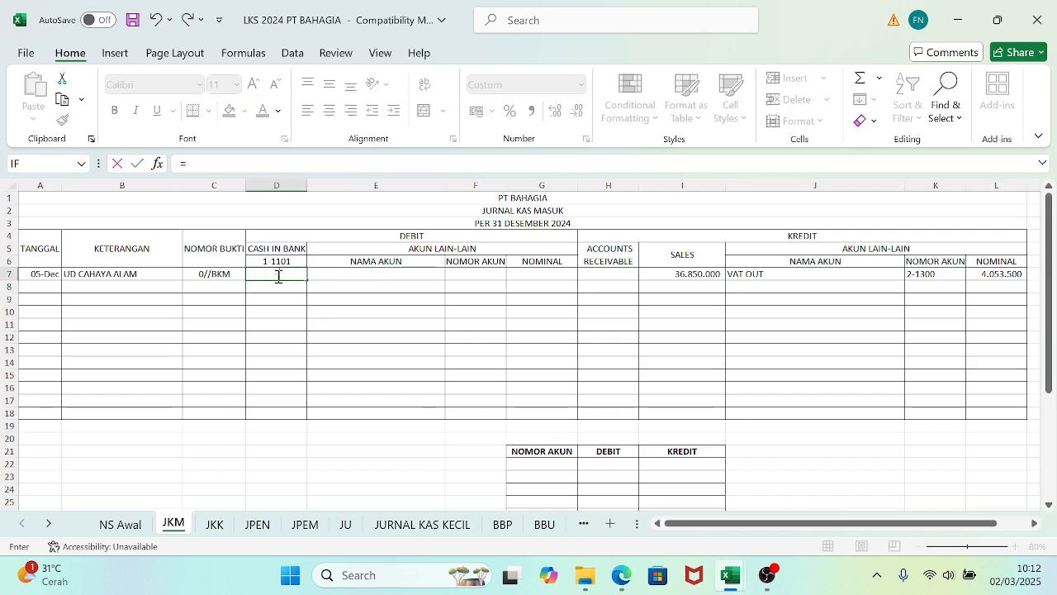
{"action": "left_click", "coordinate": [686, 275]}
{"action": "type", "text": "+"}
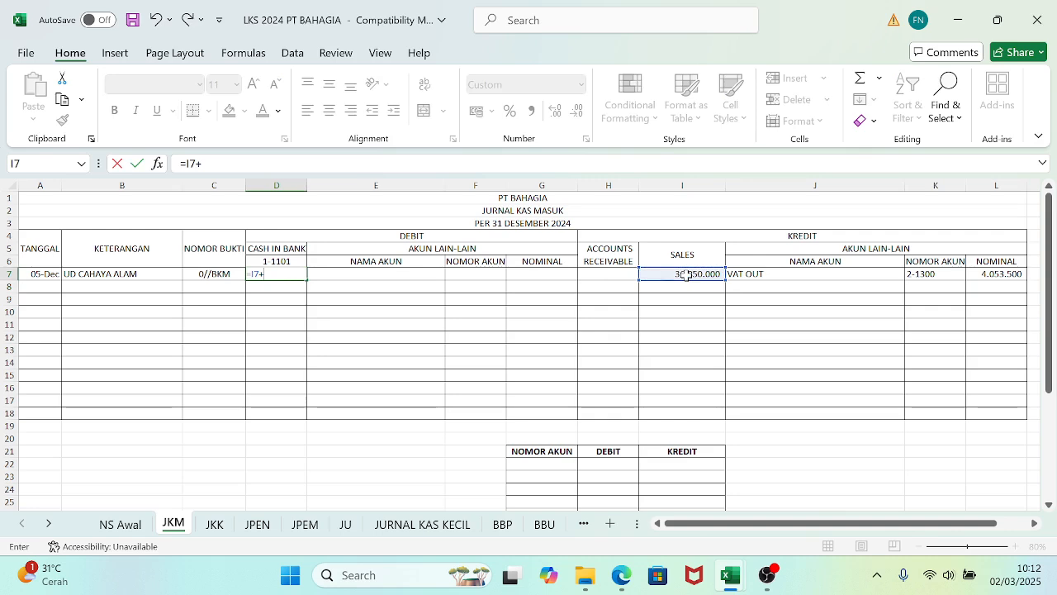
{"action": "left_click", "coordinate": [973, 278]}
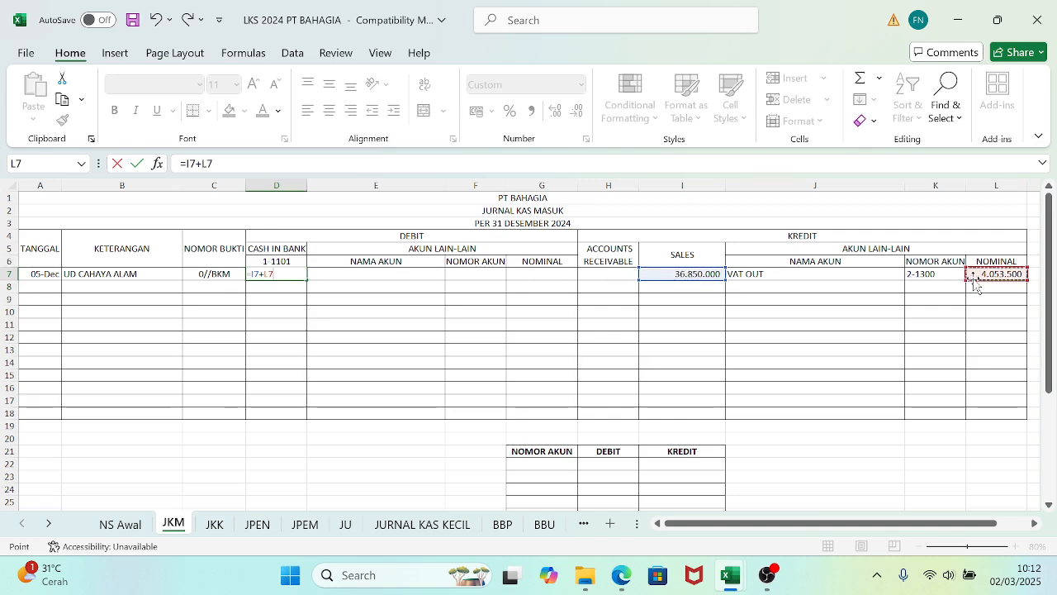
{"action": "key", "text": "Return"}
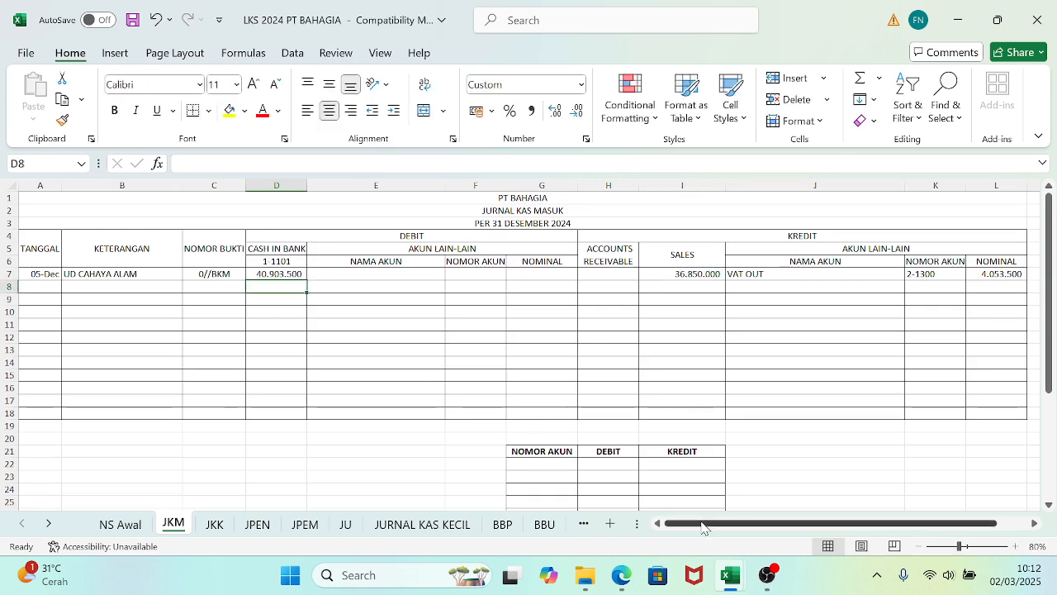
- Check the invoice in the Edge PDF and link the debit account number in F7 to COST OF GOODS SOLD in NS Awal A36
{"action": "left_click", "coordinate": [625, 585]}
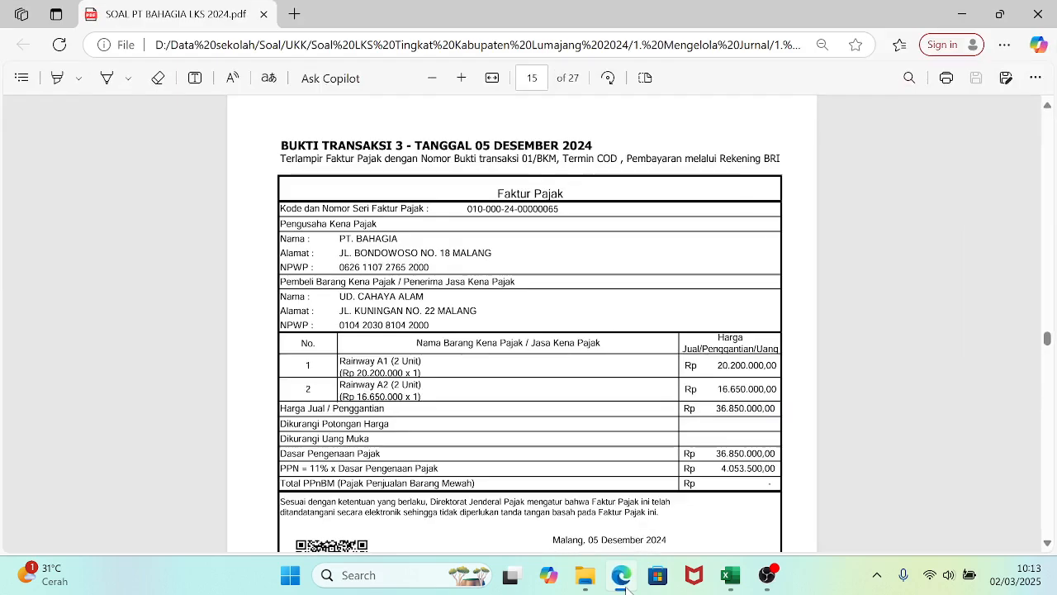
{"action": "left_click", "coordinate": [625, 578]}
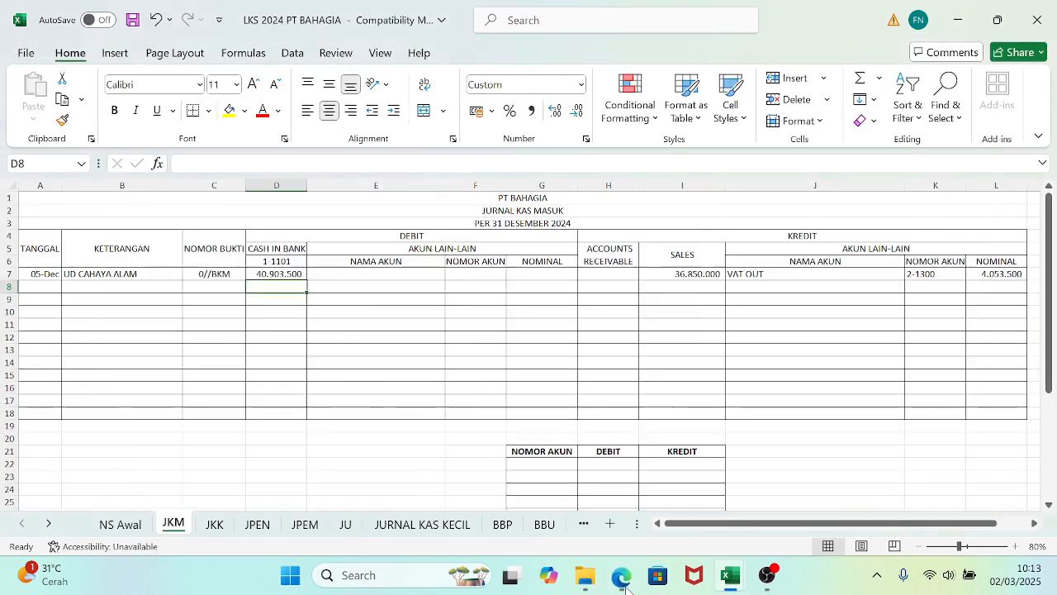
{"action": "left_click", "coordinate": [480, 274]}
{"action": "left_click", "coordinate": [409, 275]}
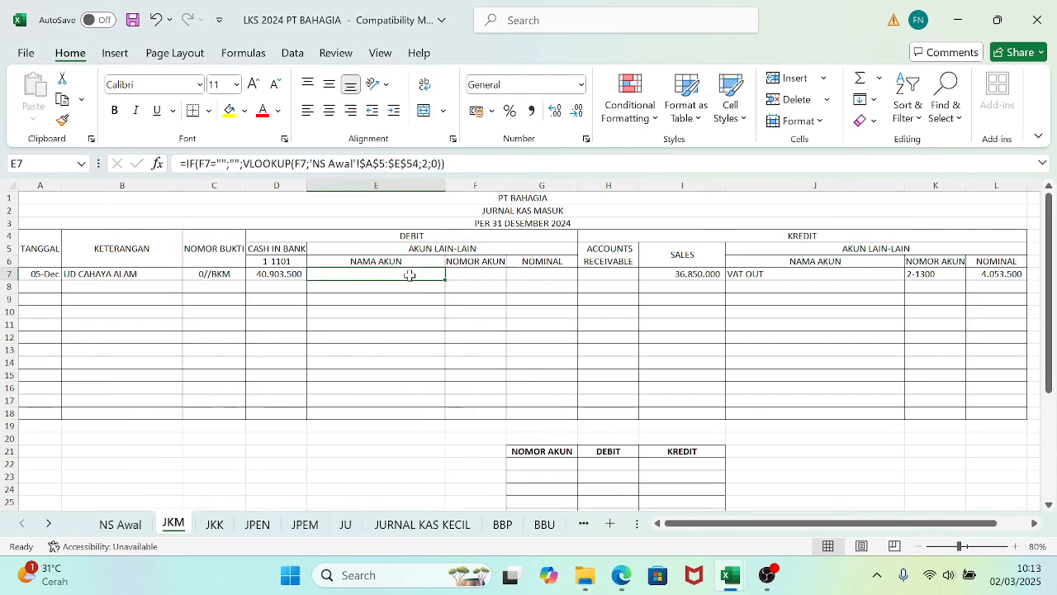
{"action": "left_click", "coordinate": [482, 274]}
{"action": "type", "text": "="}
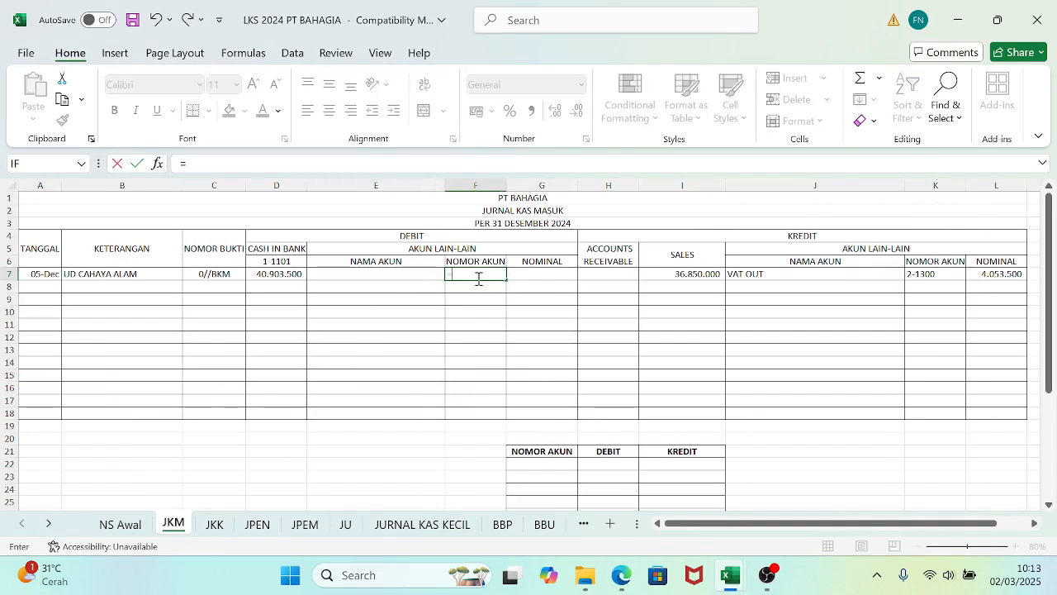
{"action": "left_click", "coordinate": [124, 526]}
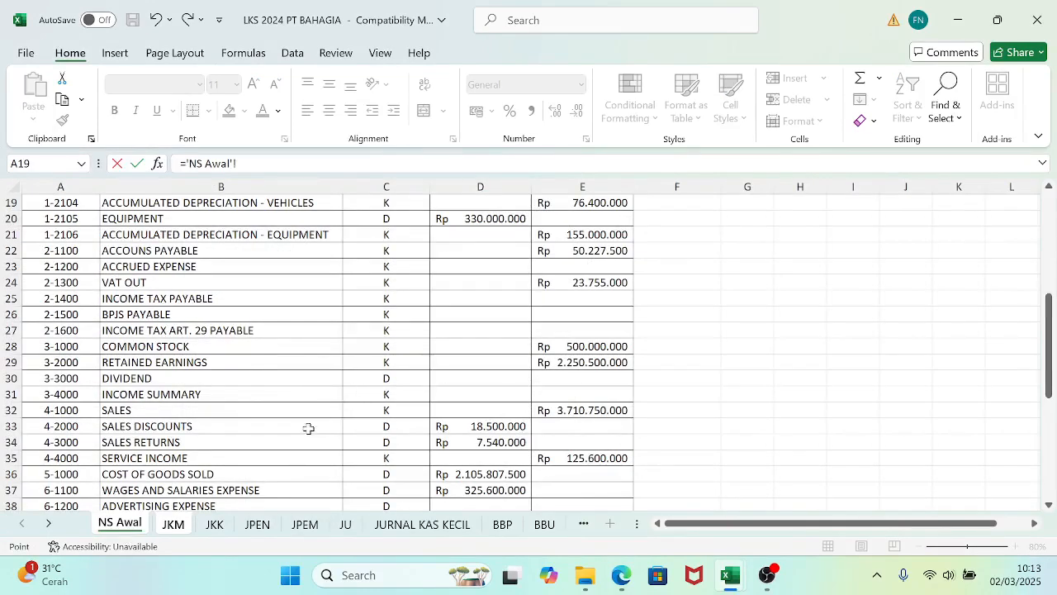
{"action": "left_click", "coordinate": [63, 472]}
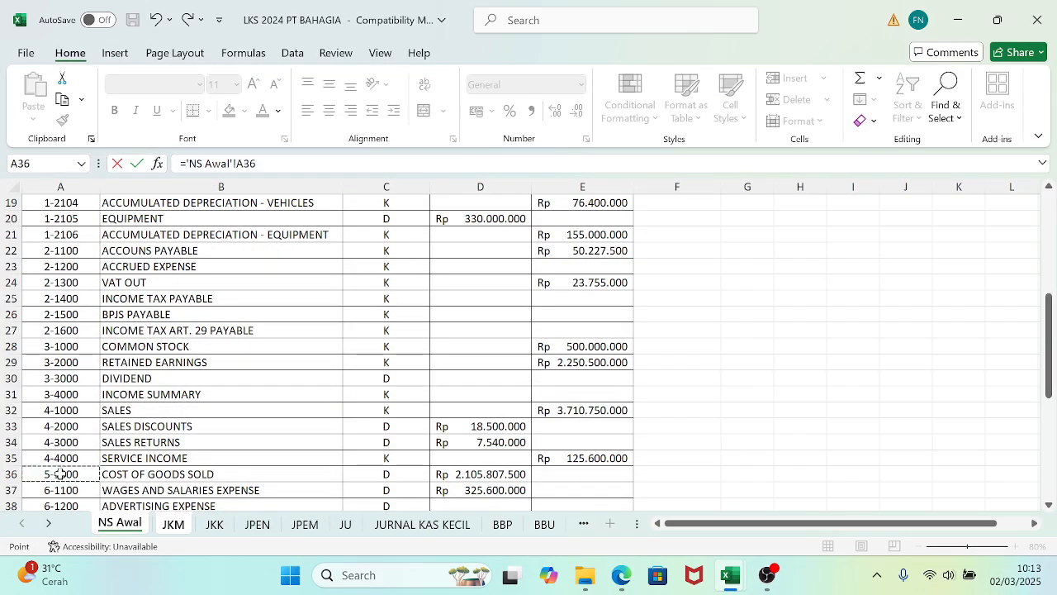
{"action": "key", "text": "Return"}
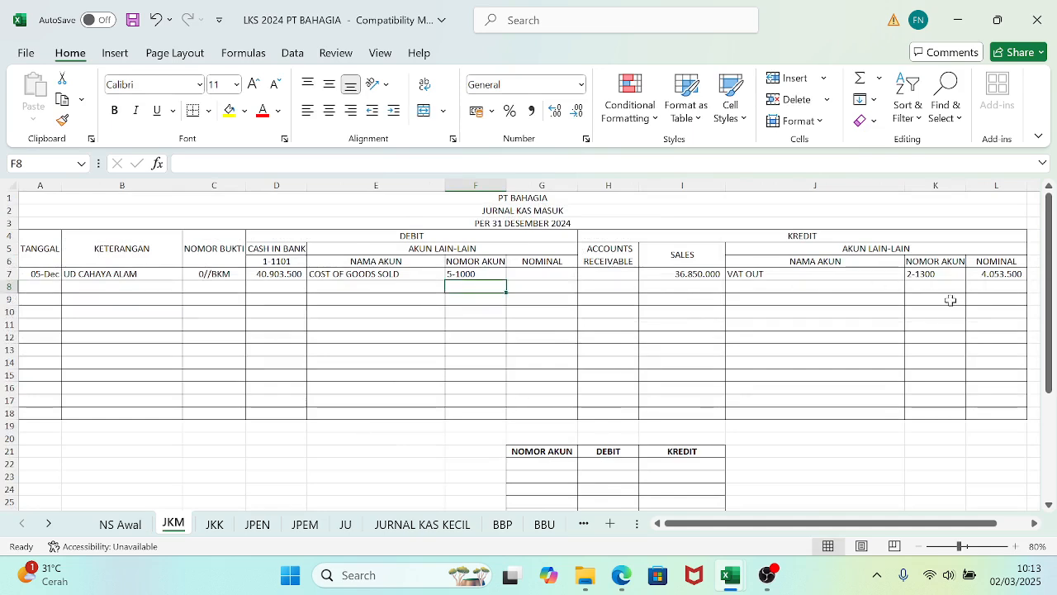
- Link the second credit account number in K8 to MERCHANDISE INVENTORY in NS Awal A10
{"action": "left_click", "coordinate": [923, 288]}
{"action": "type", "text": "="}
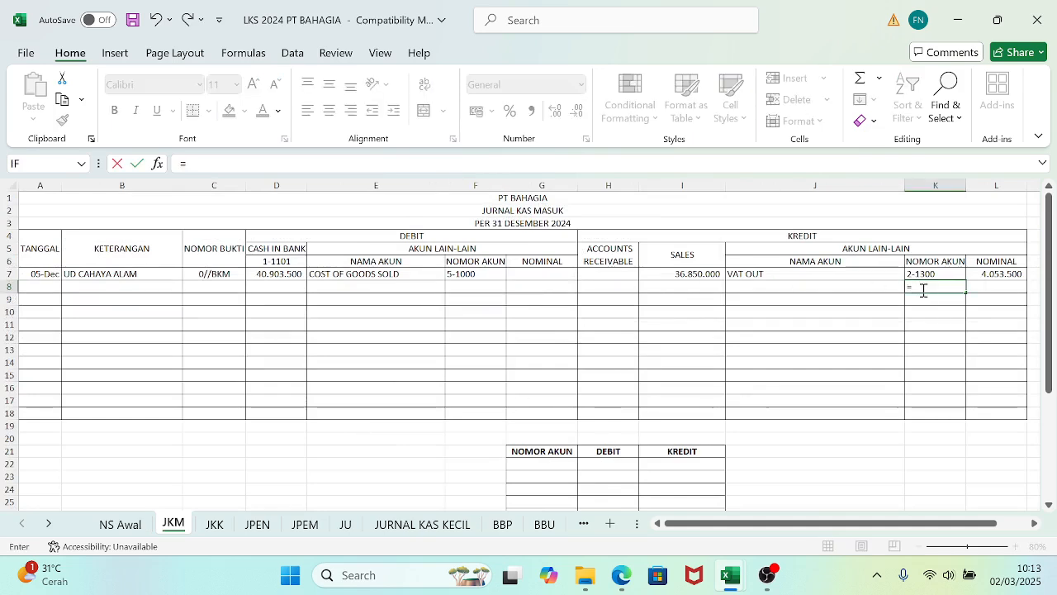
{"action": "left_click", "coordinate": [122, 525]}
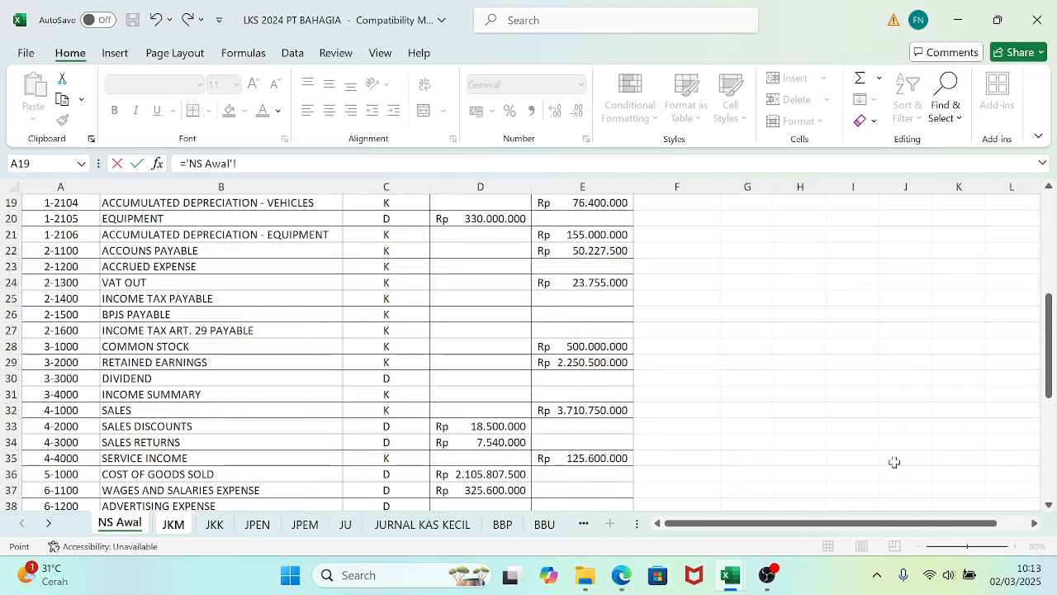
{"action": "left_click_drag", "start_coordinate": [1050, 378], "coordinate": [1050, 285]}
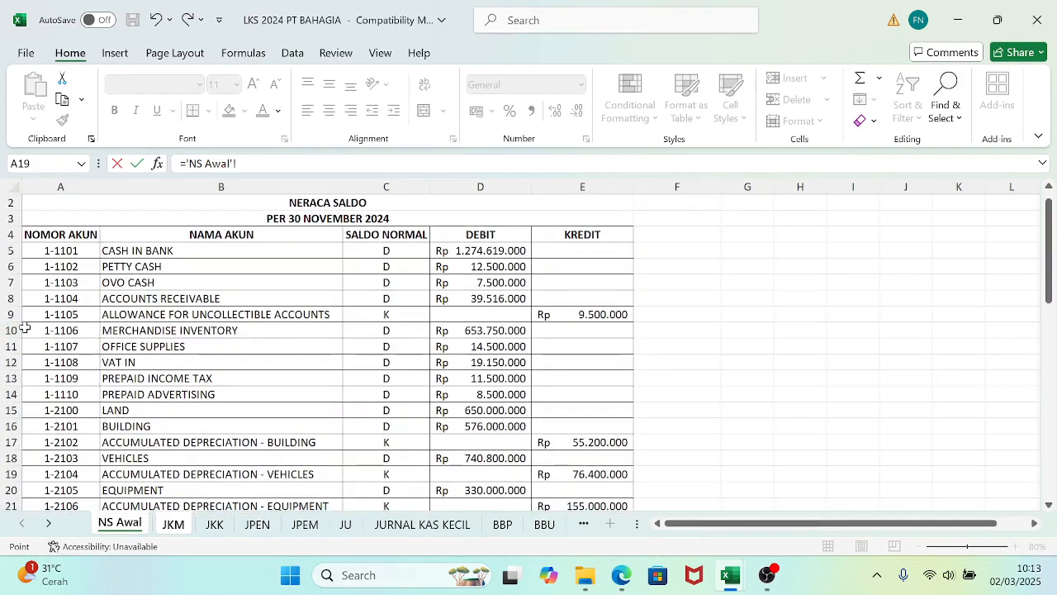
{"action": "left_click", "coordinate": [49, 330]}
{"action": "key", "text": "Return"}
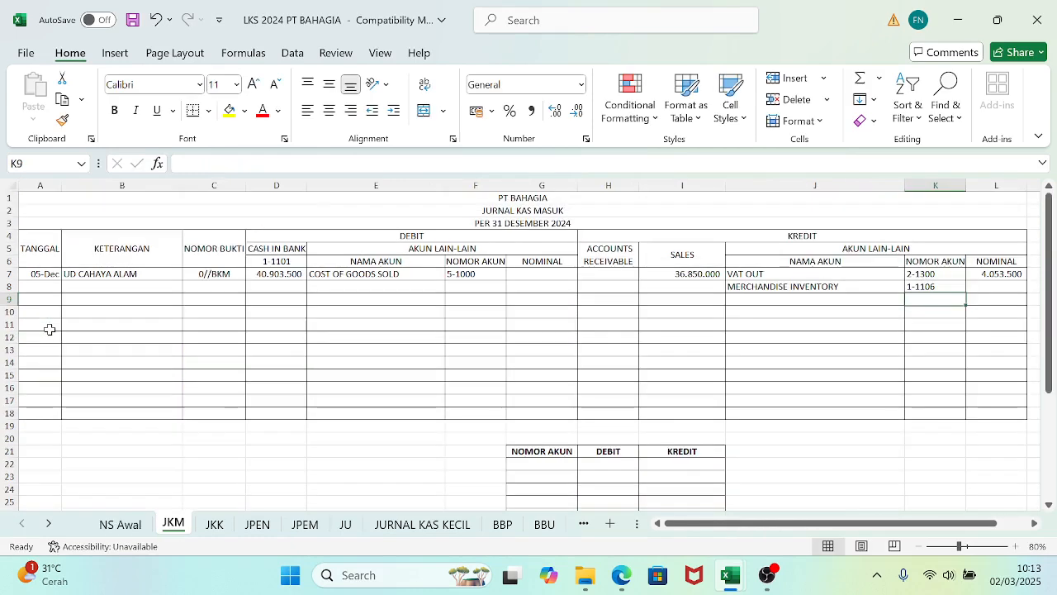
- Open the KP sheet and compare the Rainway A1 and A2 stock cards with the transaction 3 tax invoice in the Edge PDF
{"action": "left_click", "coordinate": [531, 273]}
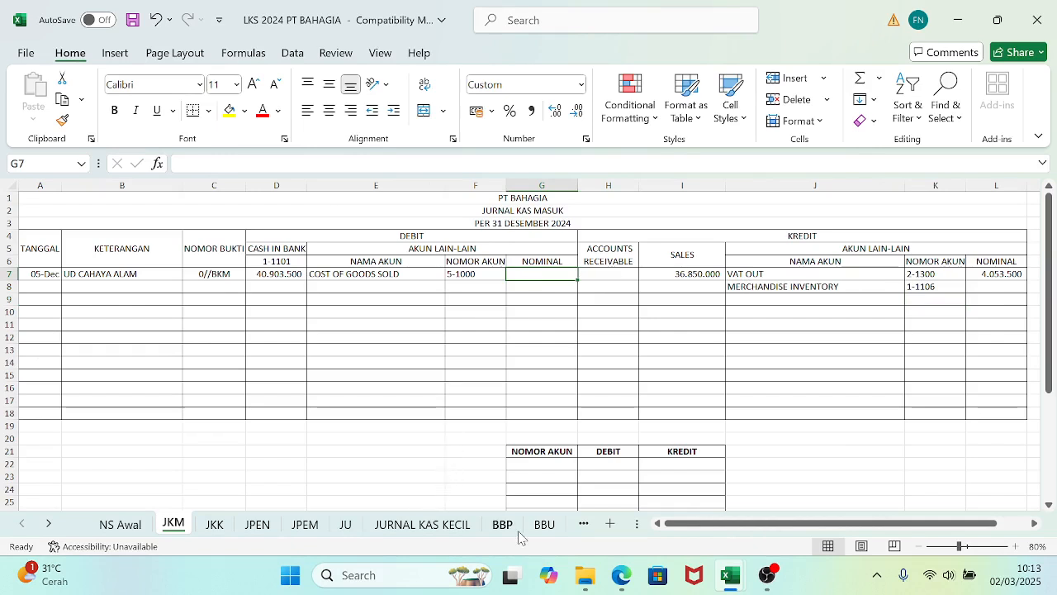
{"action": "left_click", "coordinate": [48, 524]}
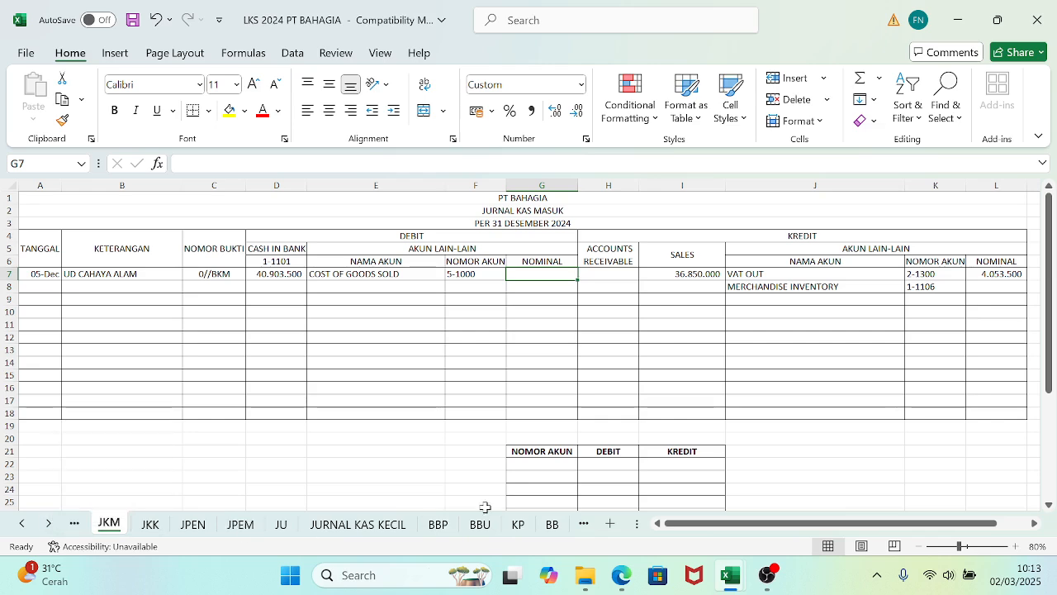
{"action": "left_click", "coordinate": [518, 526]}
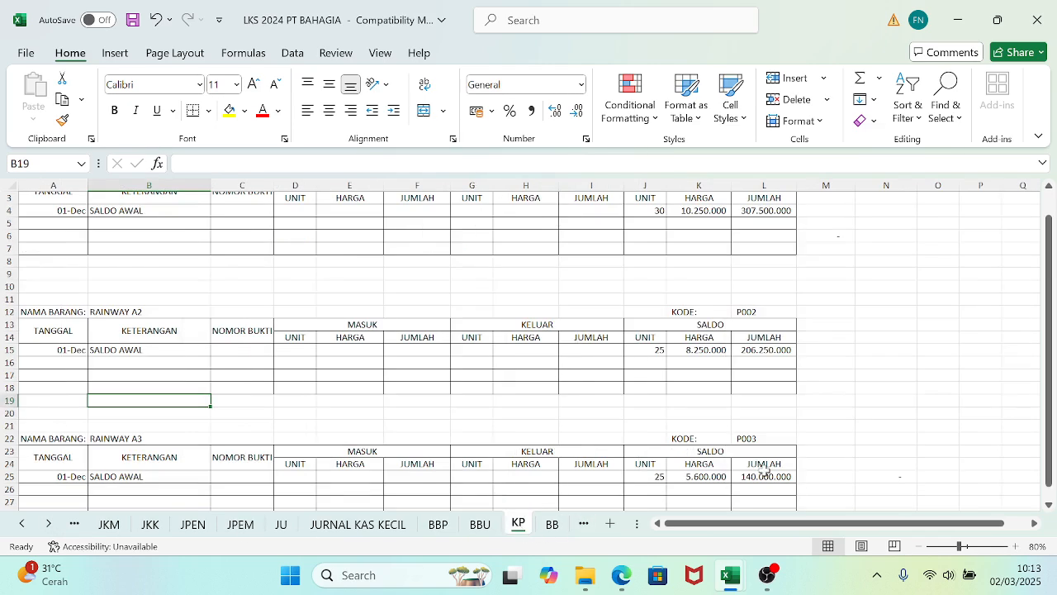
{"action": "left_click_drag", "start_coordinate": [1051, 361], "coordinate": [1052, 338]}
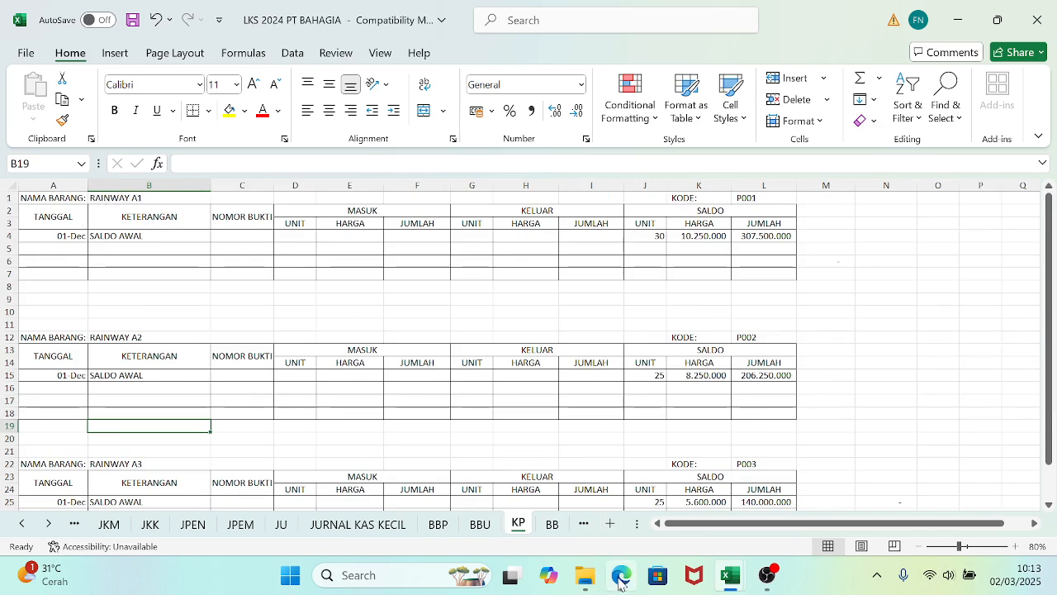
{"action": "left_click", "coordinate": [620, 578]}
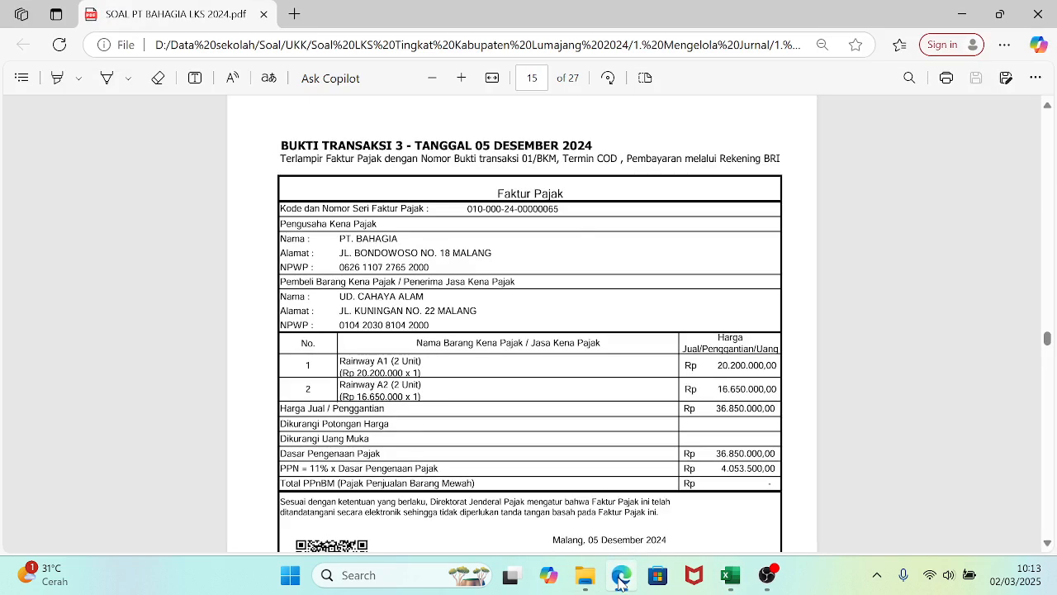
{"action": "left_click", "coordinate": [620, 578]}
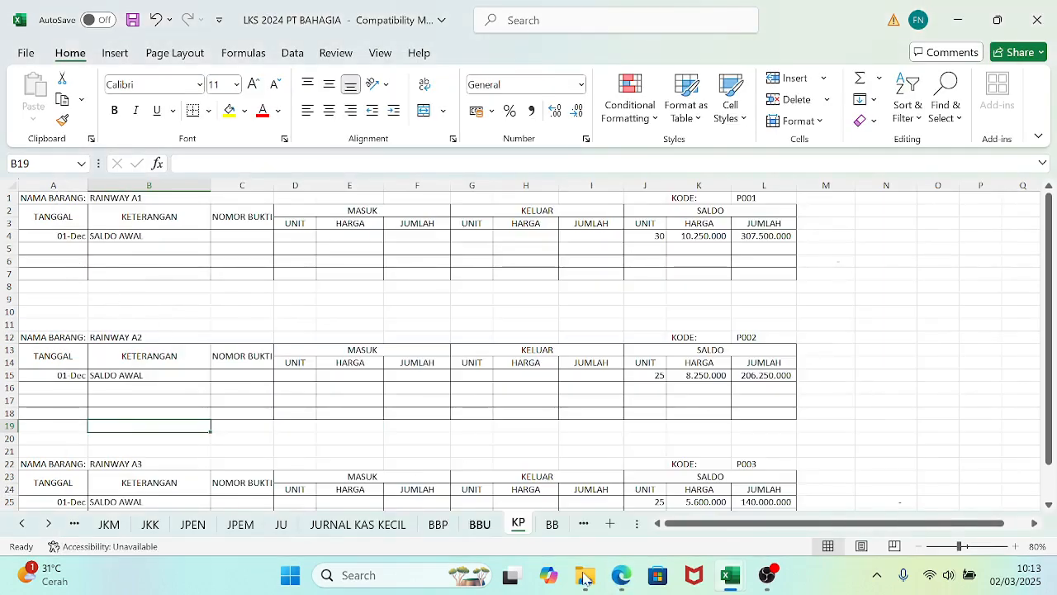
{"action": "left_click", "coordinate": [623, 578]}
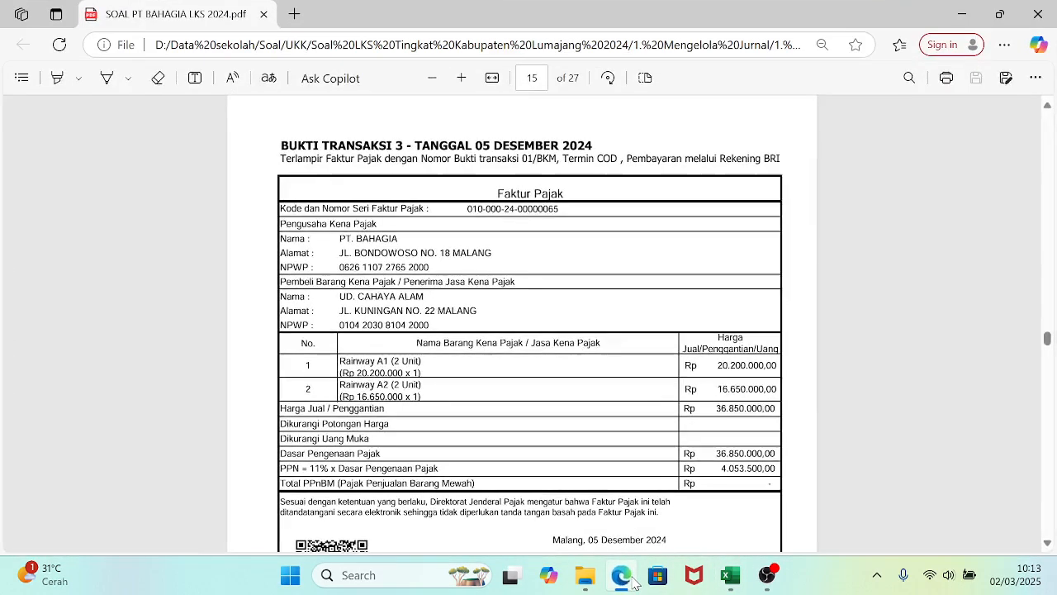
{"action": "left_click", "coordinate": [630, 581]}
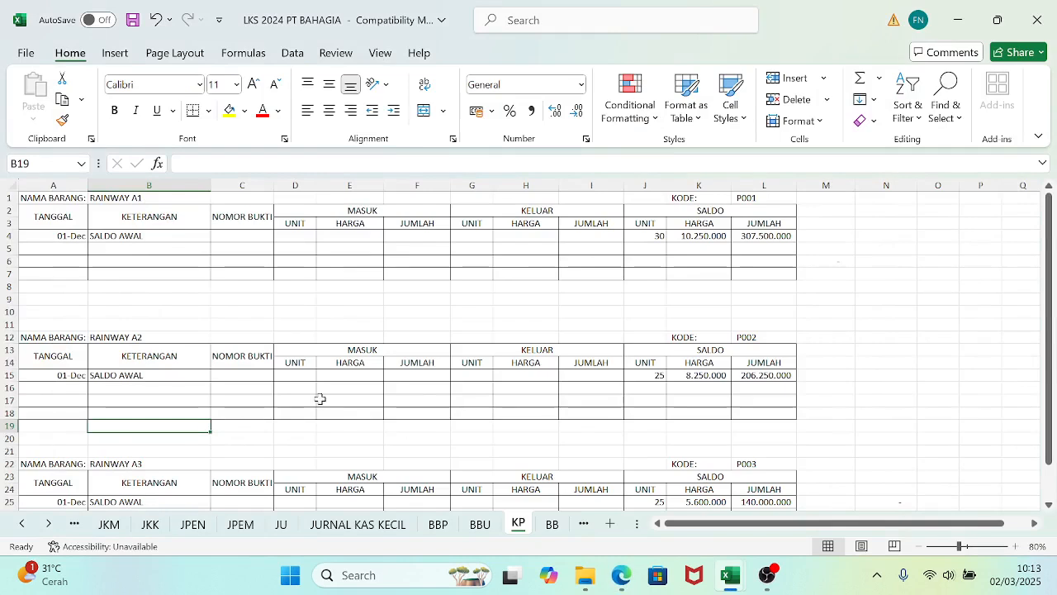
- Fill row 5 of the RAINWAY A1 stock card with the date 5/12, description UD CAHAYA ALAM and voucher number 01/BKM
{"action": "left_click", "coordinate": [61, 248]}
{"action": "type", "text": "5"}
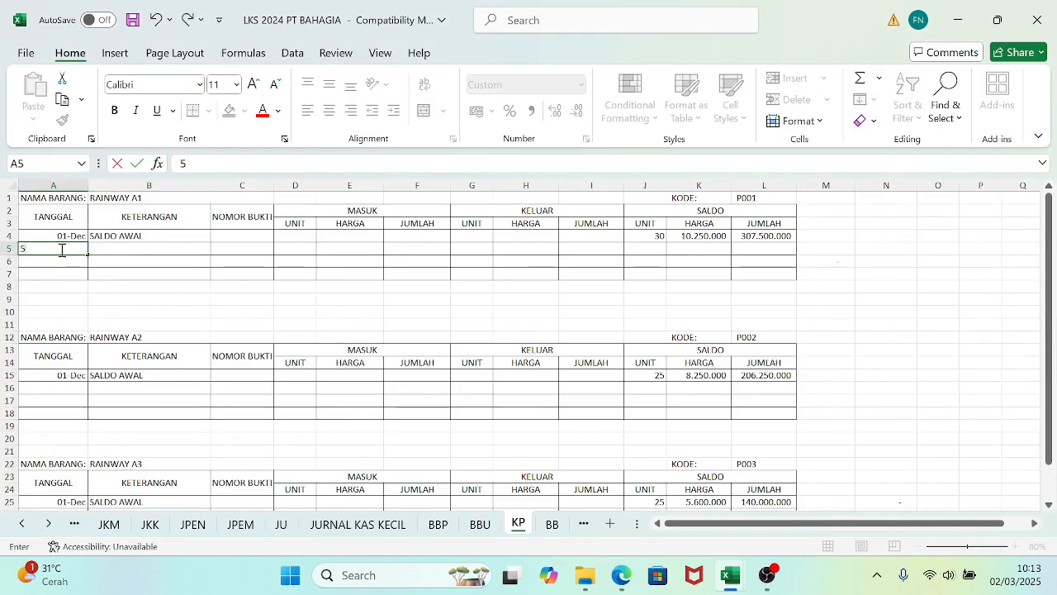
{"action": "type", "text": "/12"}
{"action": "key", "text": "Tab"}
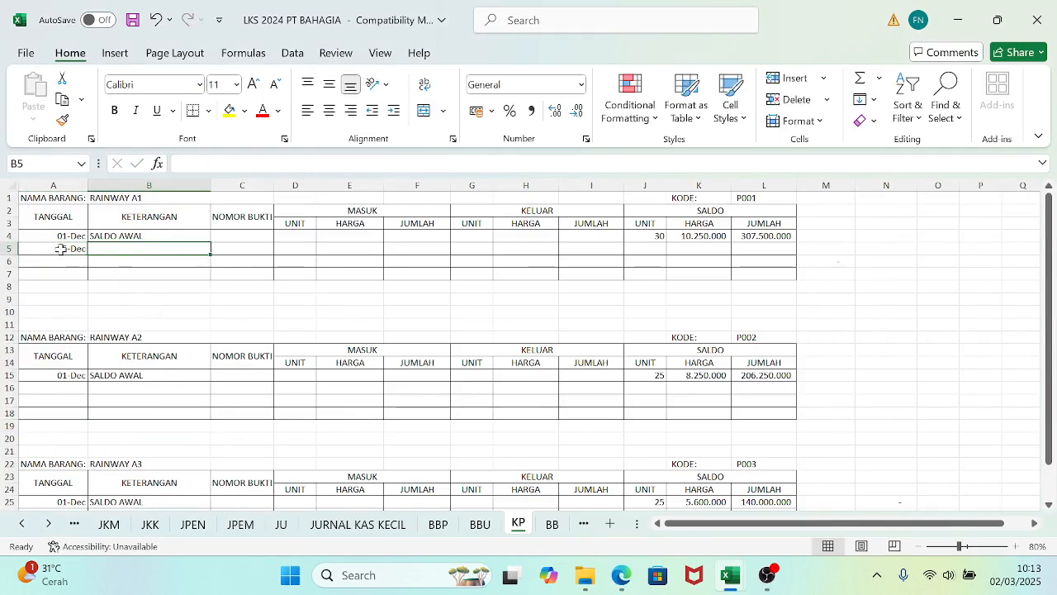
{"action": "type", "text": "UD CAHAYA"}
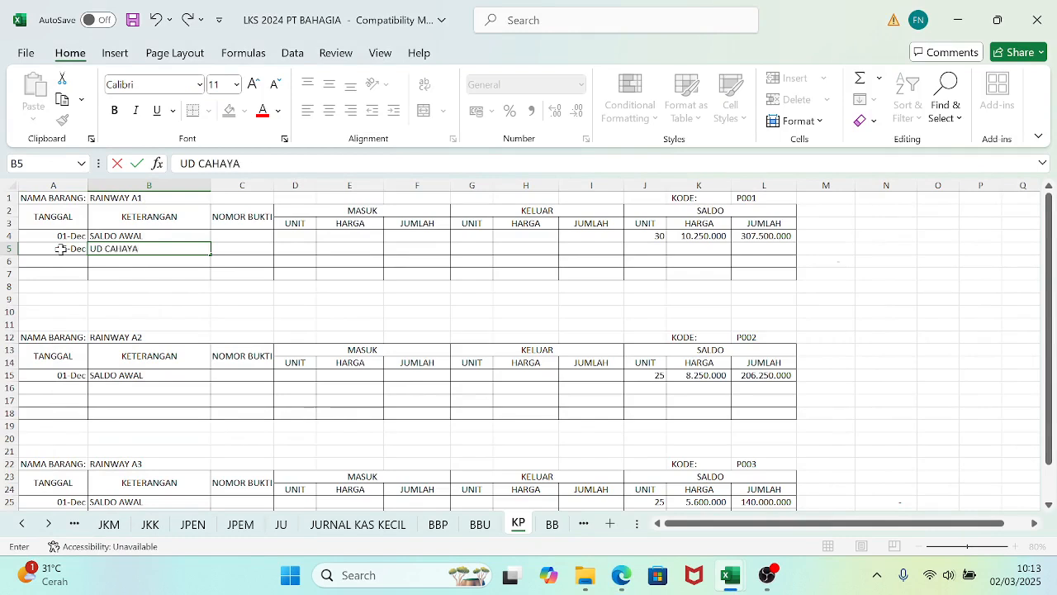
{"action": "type", "text": " ALAM"}
{"action": "key", "text": "Tab"}
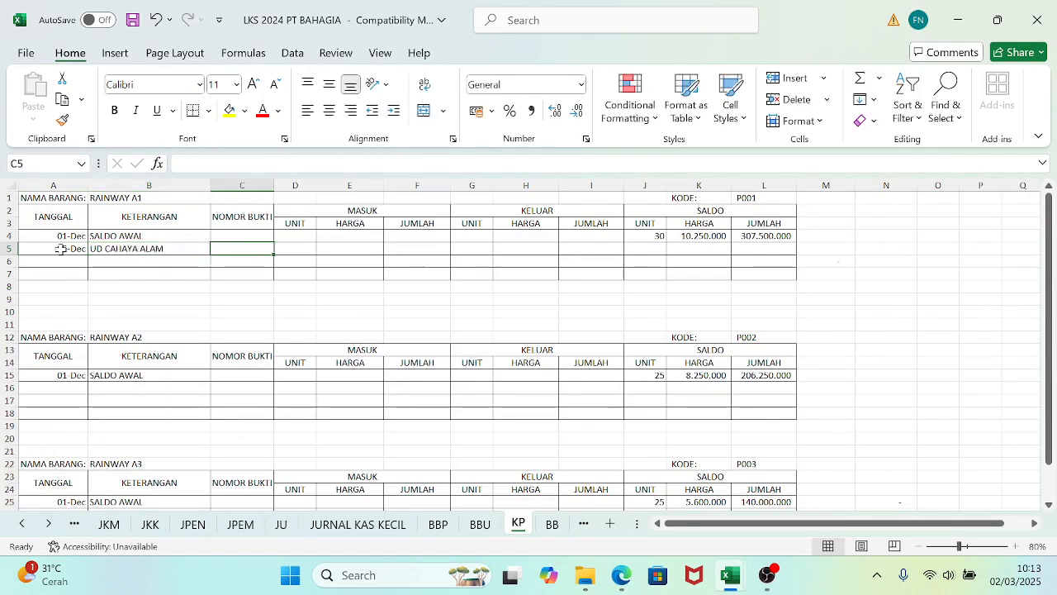
{"action": "type", "text": "01/BK"}
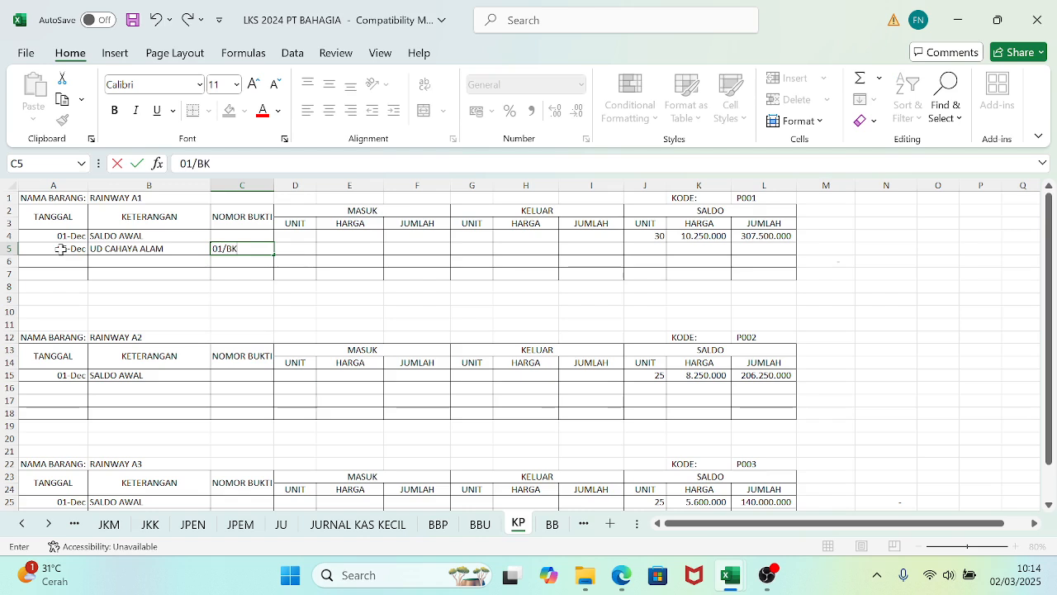
{"action": "type", "text": "M"}
{"action": "key", "text": "Tab"}
{"action": "key", "text": "Tab"}
{"action": "key", "text": "Tab"}
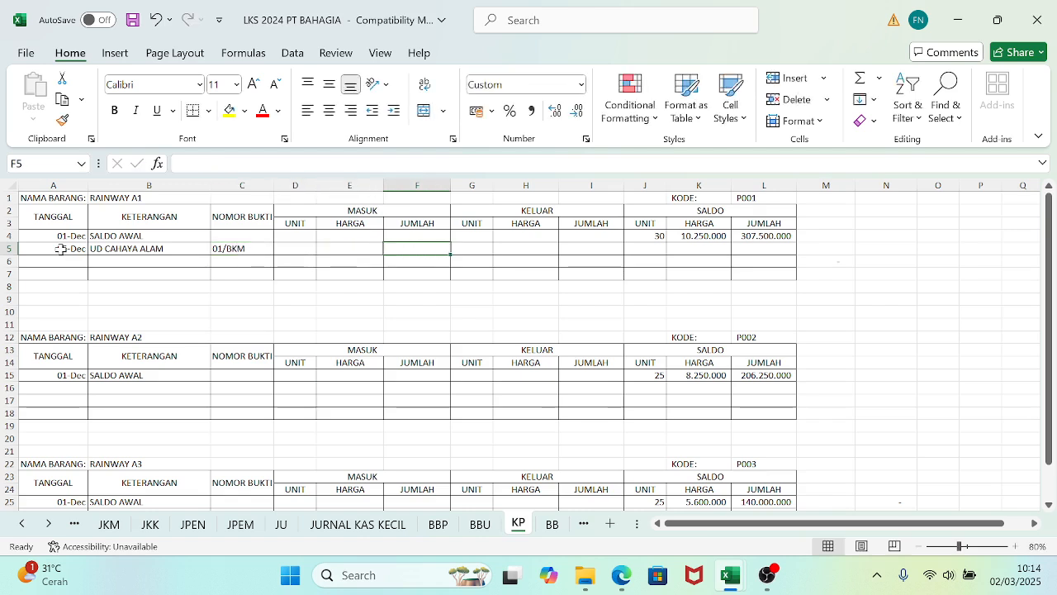
- Enter 1 unit under KELUAR in G5 of the RAINWAY A1 card and link its price in H5 to the opening balance price in K4
{"action": "key", "text": "Down"}
{"action": "key", "text": "Up"}
{"action": "left_click_drag", "start_coordinate": [290, 215], "coordinate": [380, 270]}
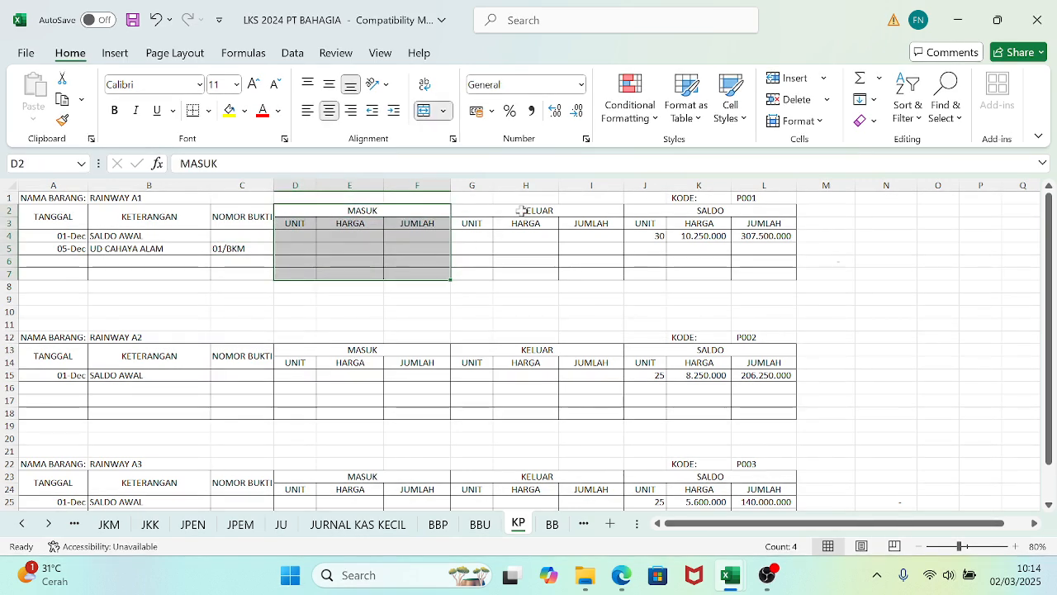
{"action": "left_click_drag", "start_coordinate": [522, 206], "coordinate": [524, 272]}
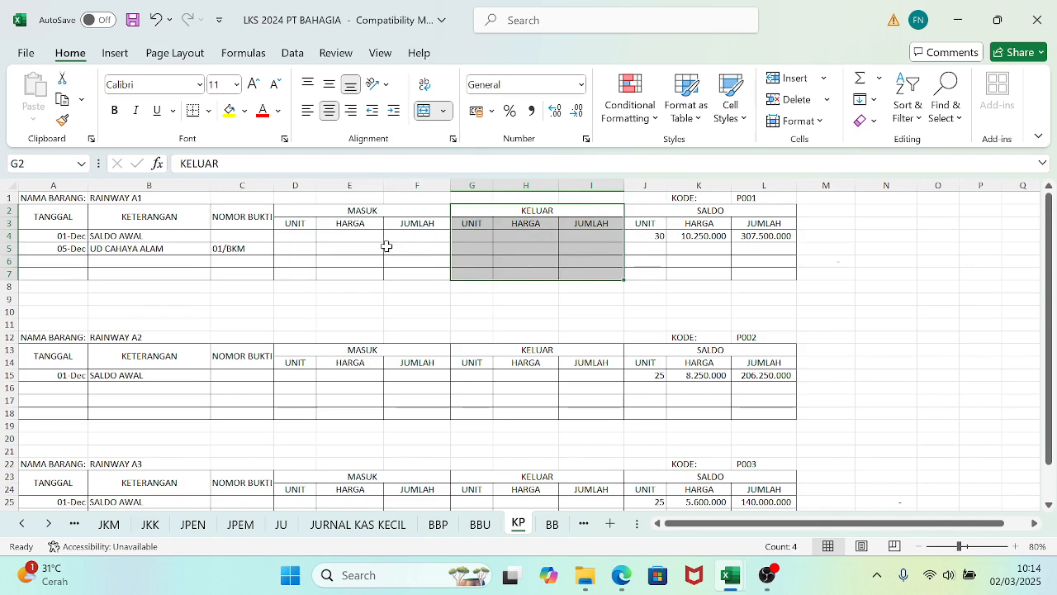
{"action": "left_click", "coordinate": [478, 248]}
{"action": "type", "text": "1"}
{"action": "key", "text": "Tab"}
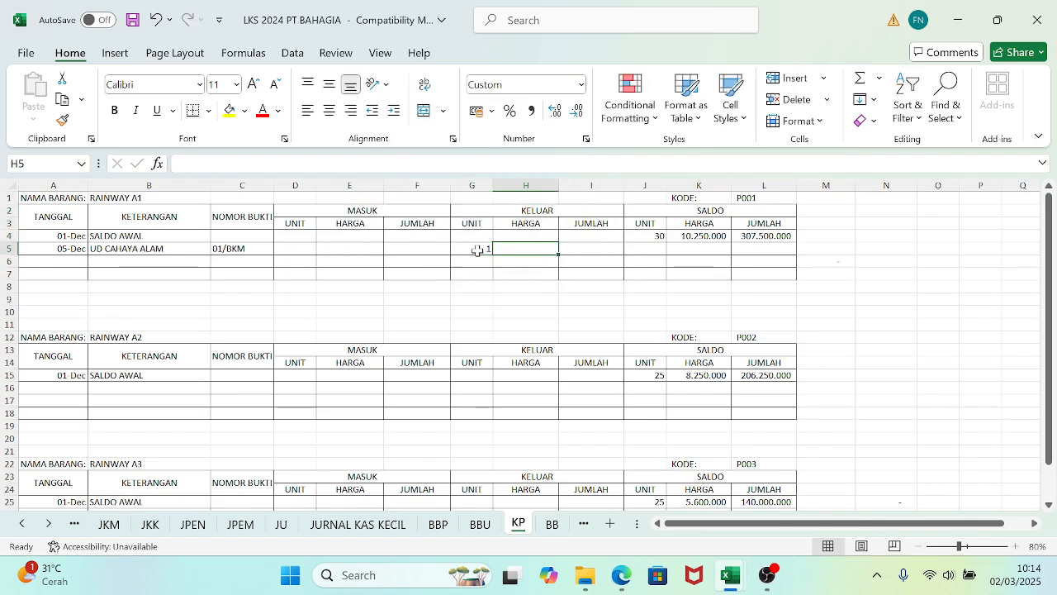
{"action": "type", "text": "="}
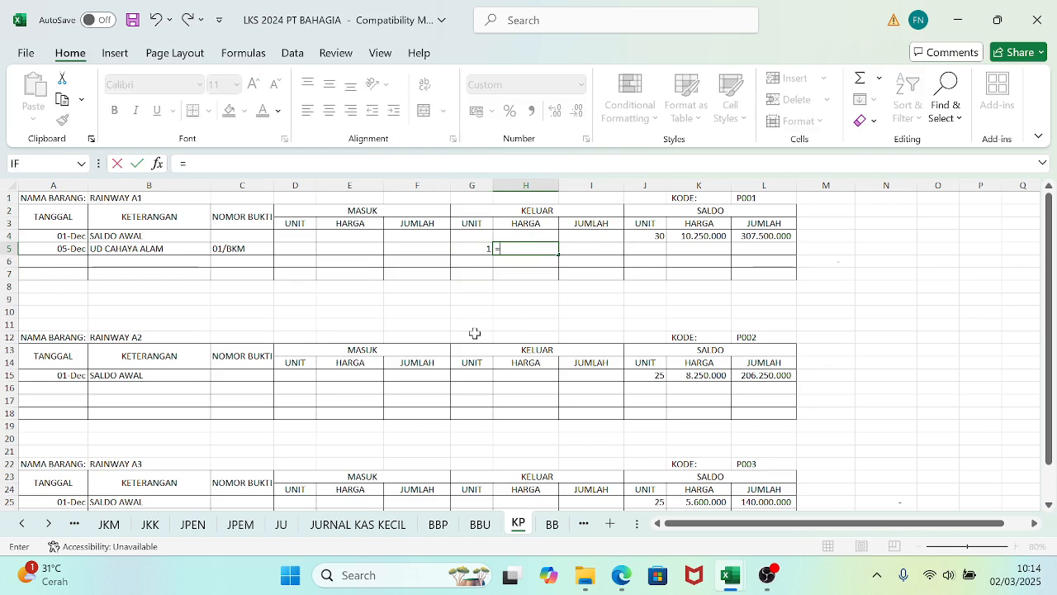
{"action": "left_click", "coordinate": [692, 235]}
{"action": "key", "text": "Tab"}
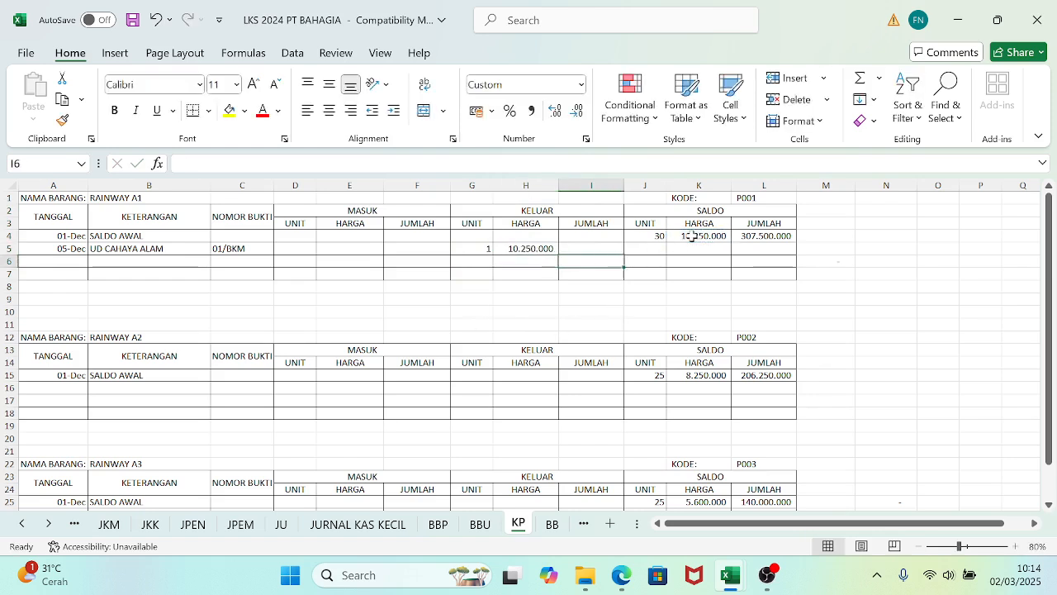
- Calculate the KELUAR total in I5 of the RAINWAY A1 card as units times price, =G5*H5
{"action": "type", "text": "="}
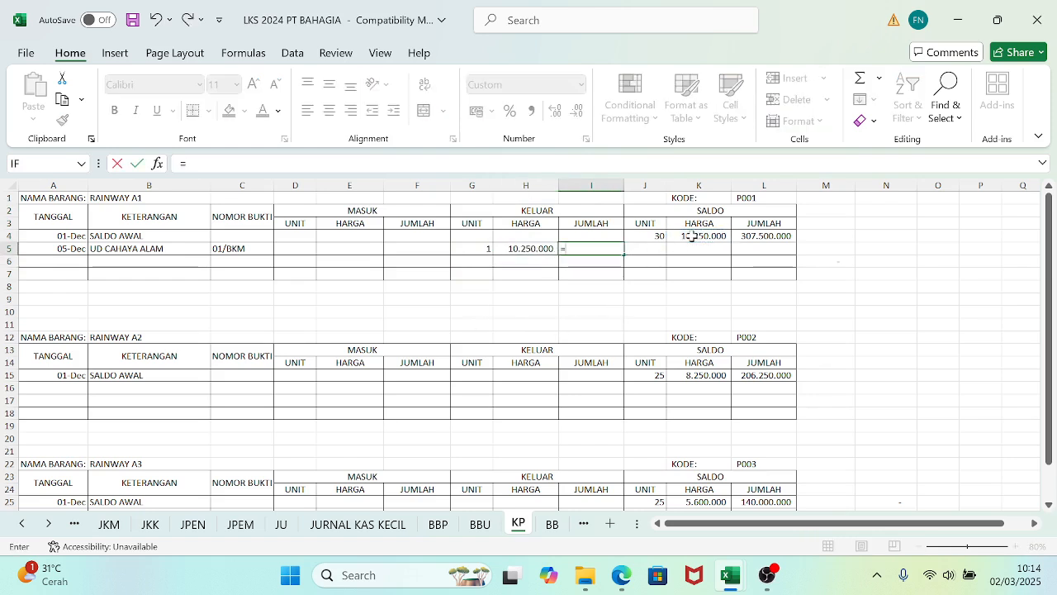
{"action": "left_click", "coordinate": [465, 250]}
{"action": "type", "text": "*"}
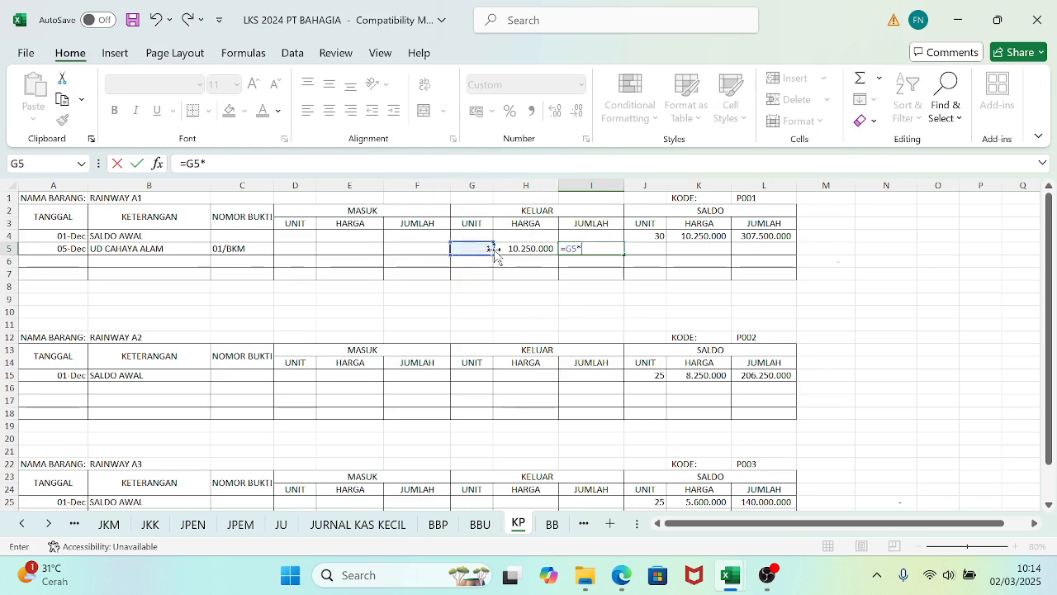
{"action": "left_click", "coordinate": [518, 248]}
{"action": "key", "text": "Return"}
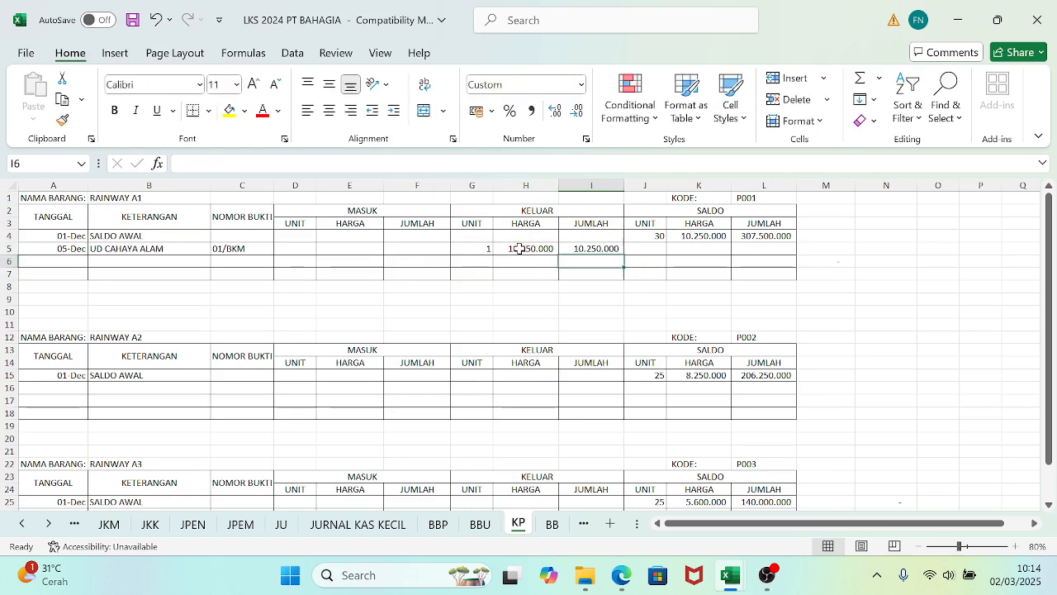
- Calculate the SALDO units in J5 of the RAINWAY A1 card with the formula =J4+D5-G5
{"action": "left_click", "coordinate": [654, 251]}
{"action": "type", "text": "="}
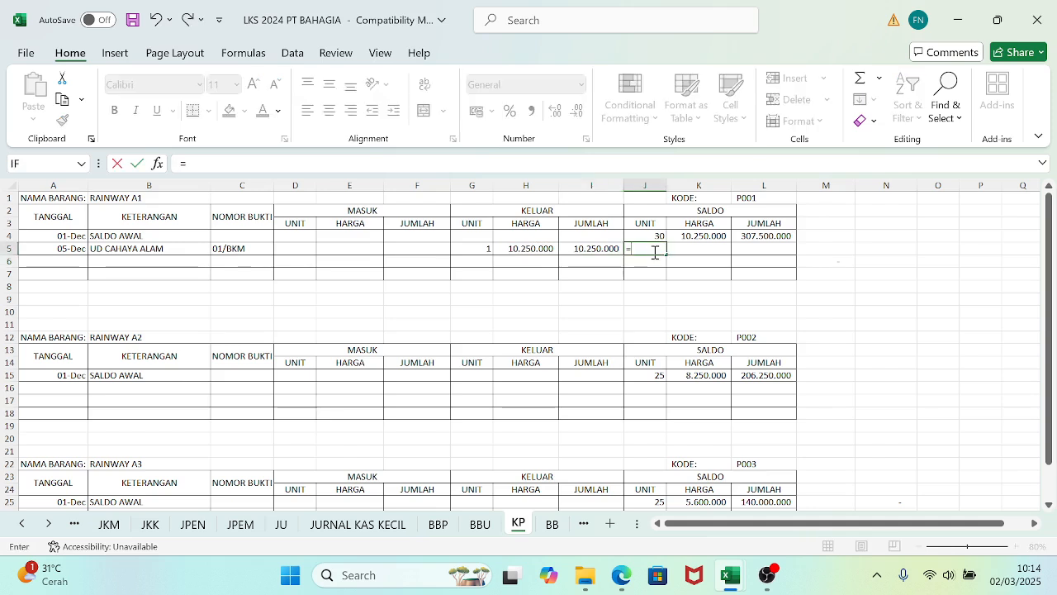
{"action": "left_click", "coordinate": [653, 236]}
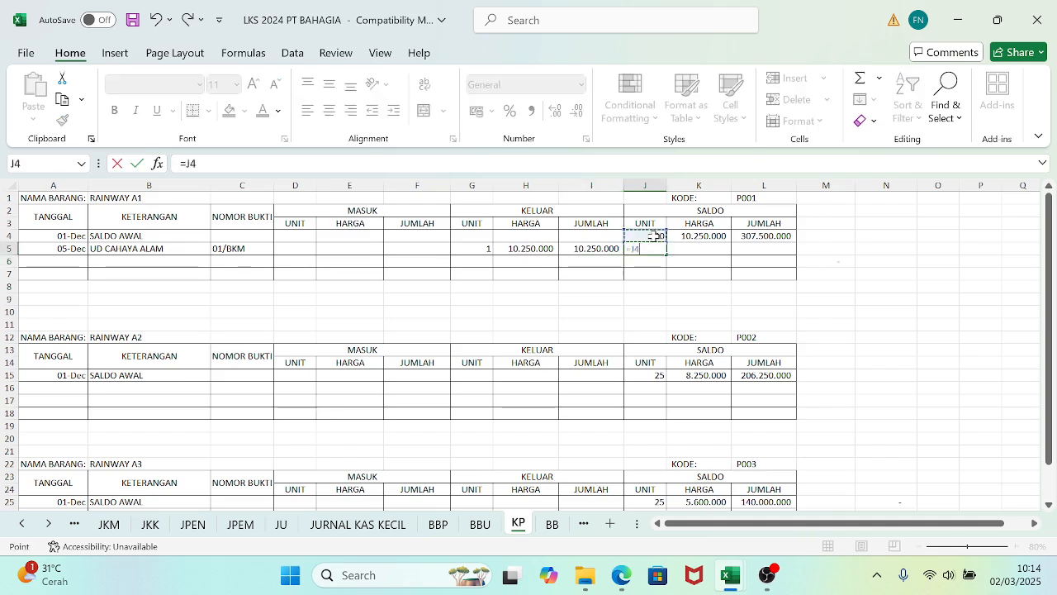
{"action": "type", "text": "+"}
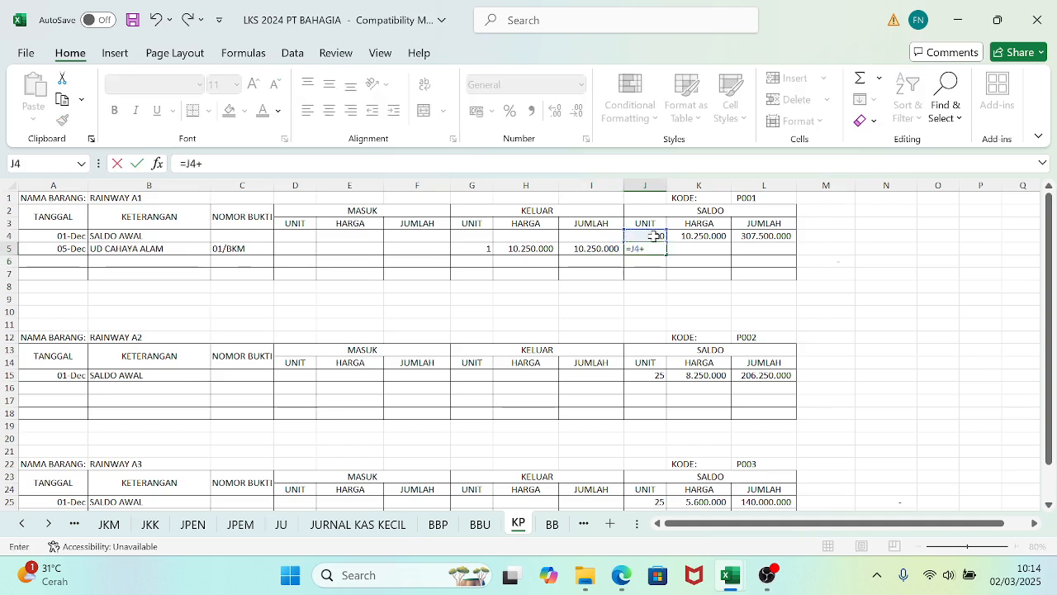
{"action": "left_click", "coordinate": [294, 250]}
{"action": "type", "text": "-"}
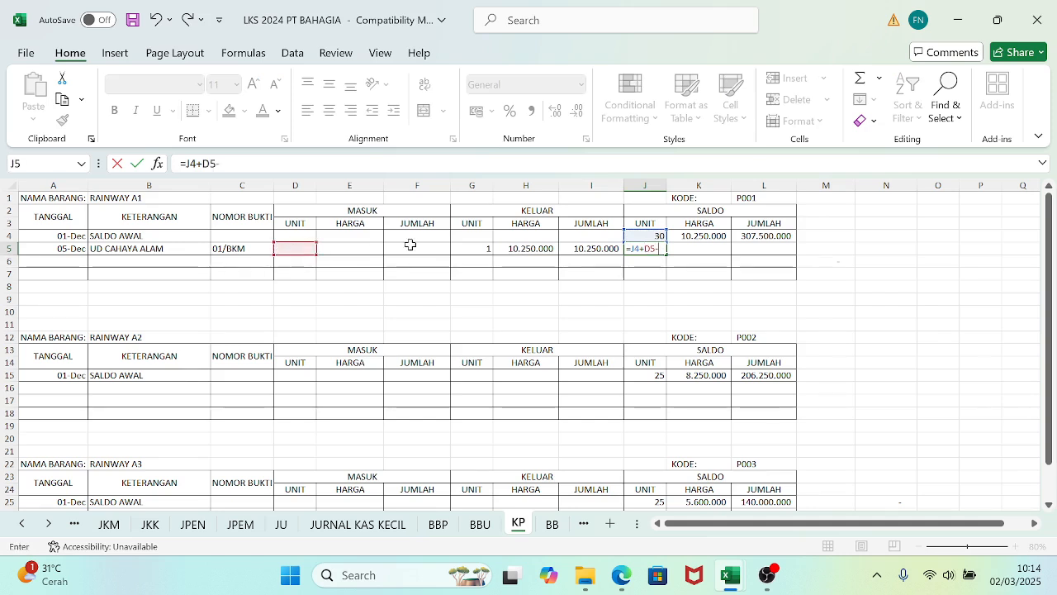
{"action": "left_click", "coordinate": [484, 247]}
{"action": "key", "text": "Return"}
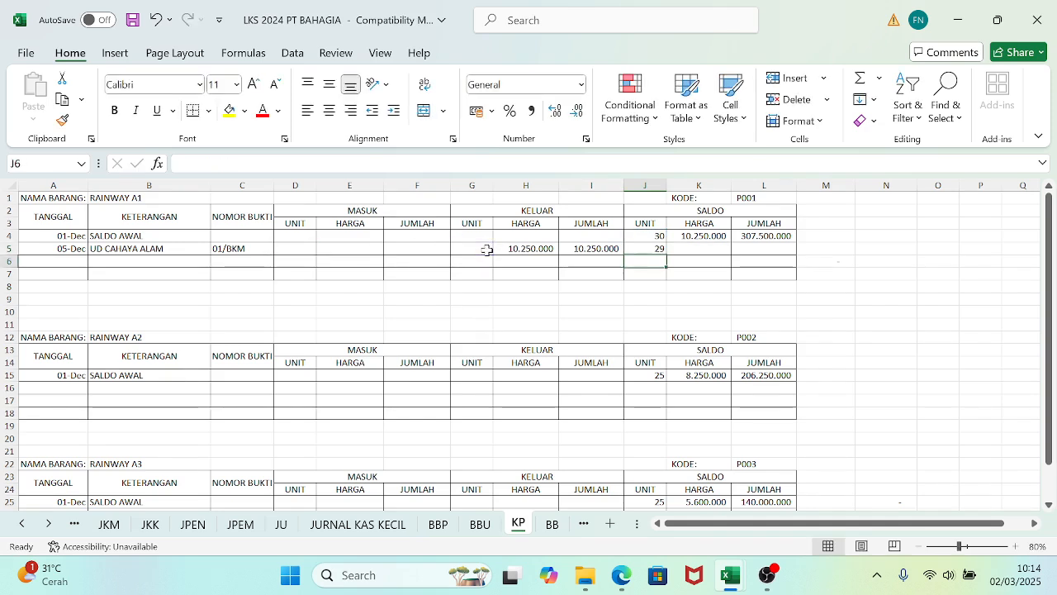
- Link the SALDO price in K5 of the RAINWAY A1 card to the opening balance price in K4
{"action": "left_click", "coordinate": [698, 249]}
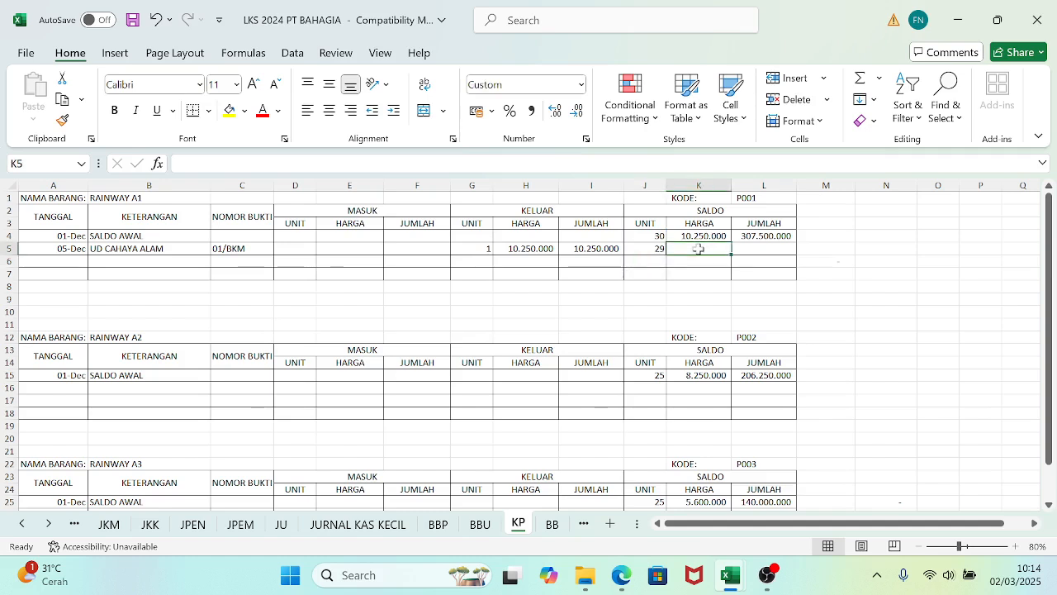
{"action": "type", "text": "="}
{"action": "left_click", "coordinate": [703, 236]}
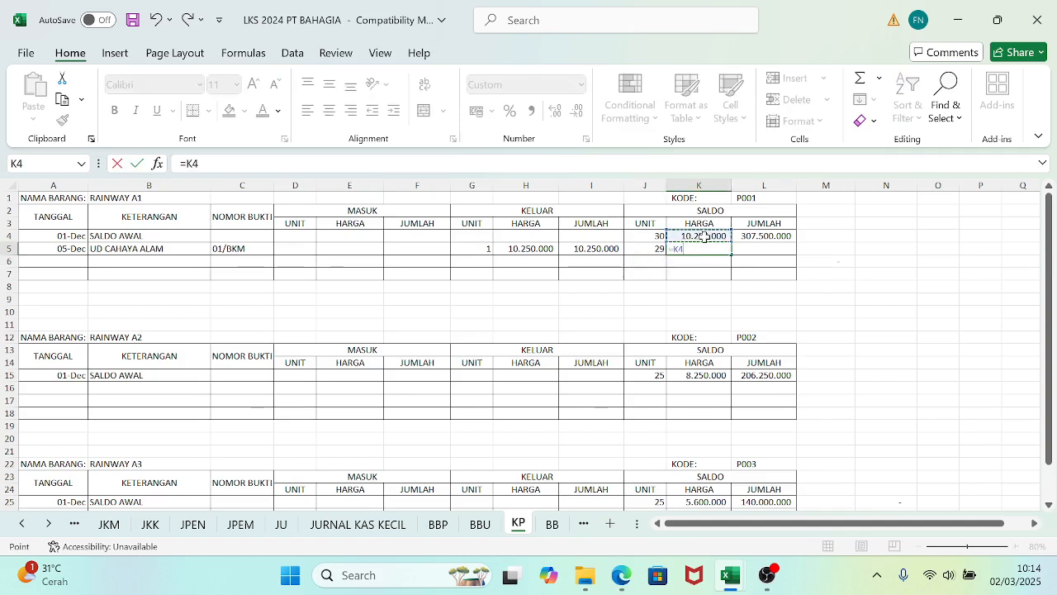
{"action": "key", "text": "Return"}
- Calculate the SALDO total in L5 of the RAINWAY A1 card with the formula =J5*K5
{"action": "key", "text": "Right"}
{"action": "key", "text": "Up"}
{"action": "type", "text": "="}
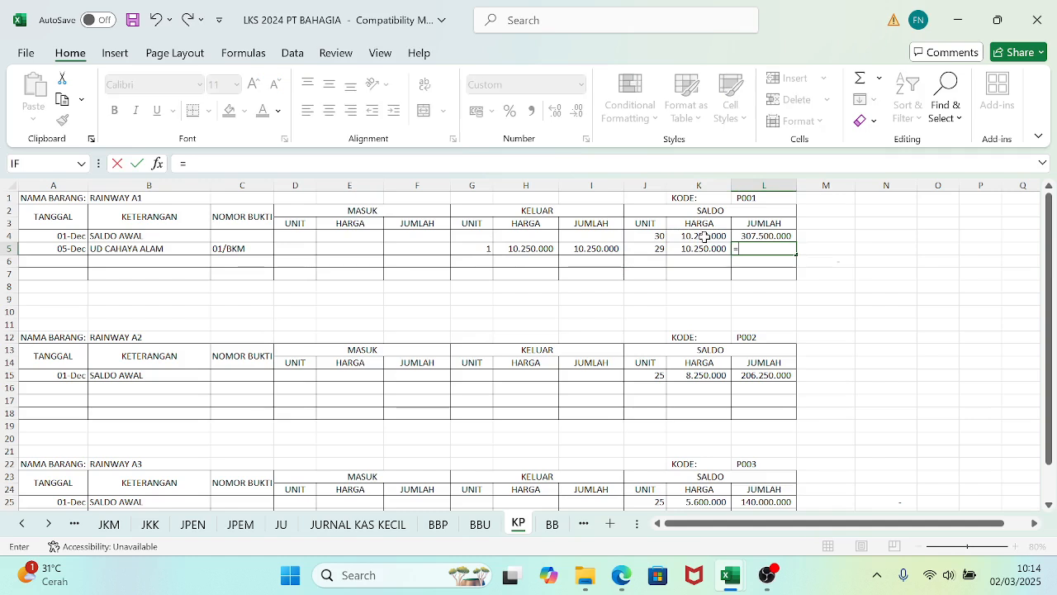
{"action": "left_click", "coordinate": [645, 248]}
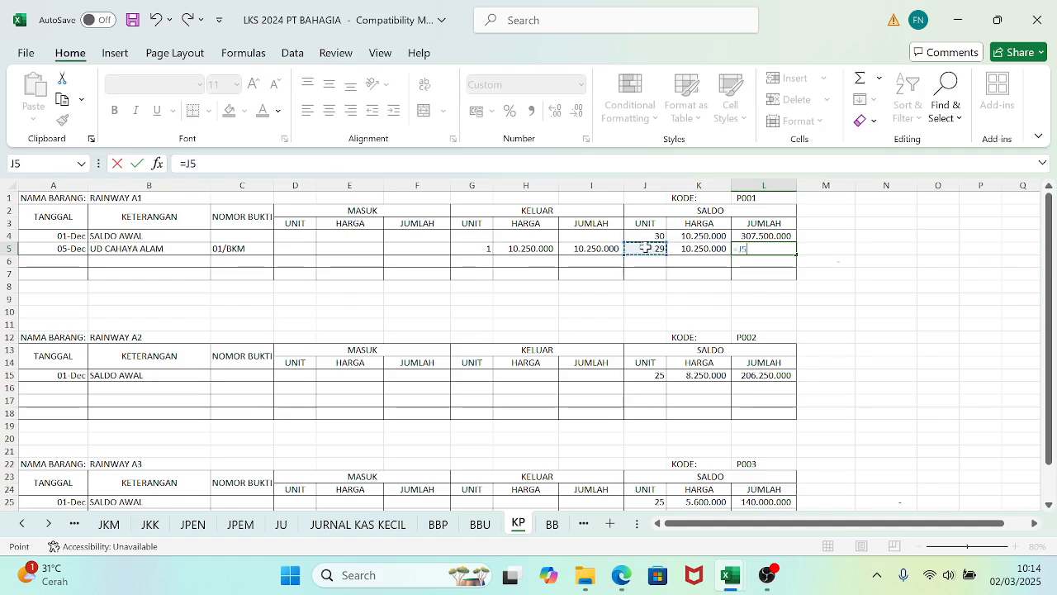
{"action": "type", "text": "*"}
{"action": "left_click", "coordinate": [715, 248]}
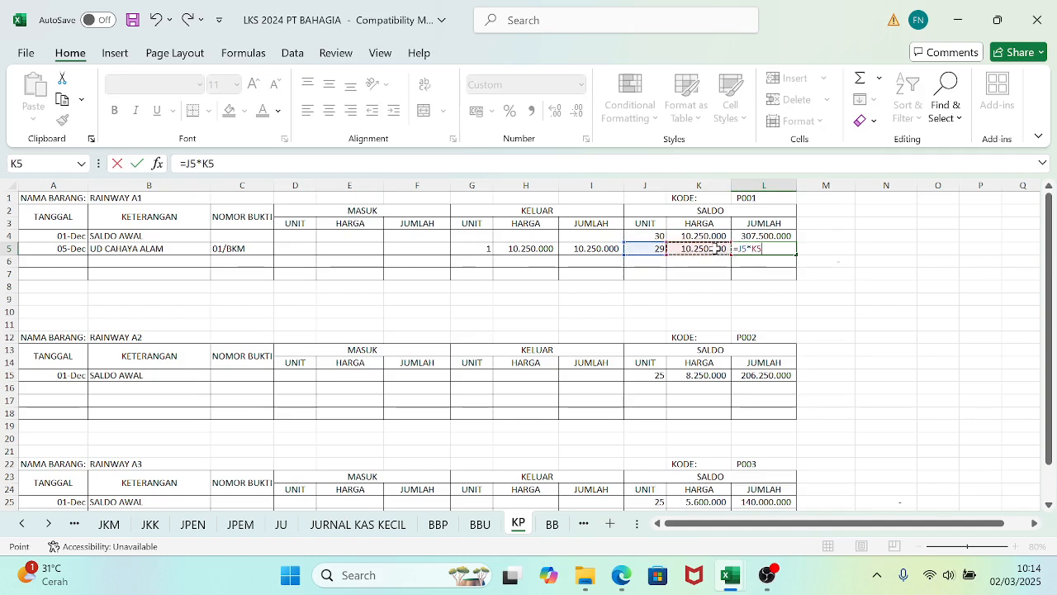
{"action": "key", "text": "Return"}
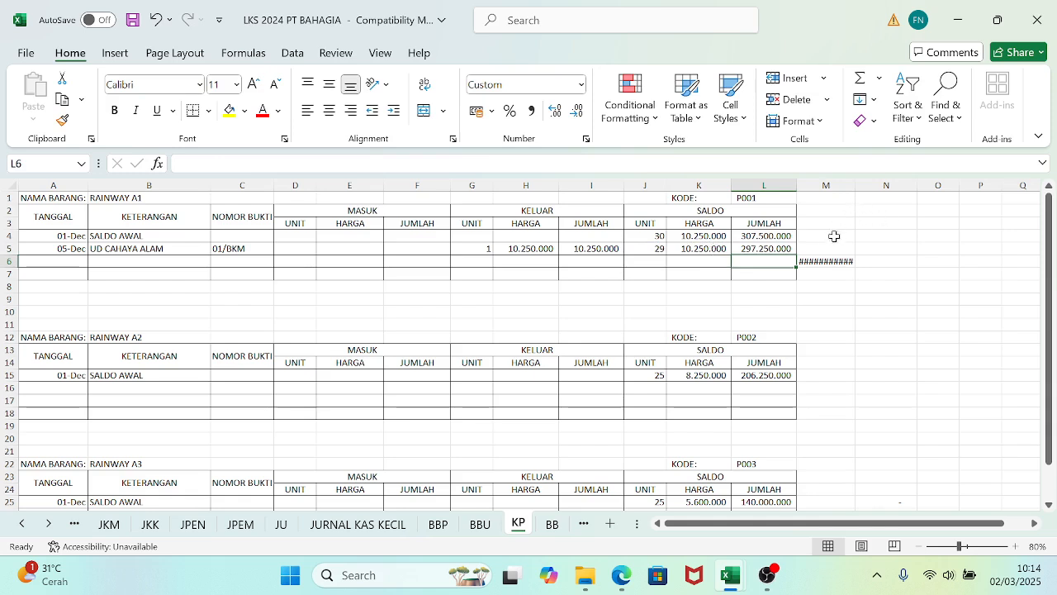
- Clear the stray entry in M6 beside the RAINWAY A1 stock card
{"action": "left_click", "coordinate": [823, 259]}
{"action": "key", "text": "Delete"}
{"action": "key", "text": "Right"}
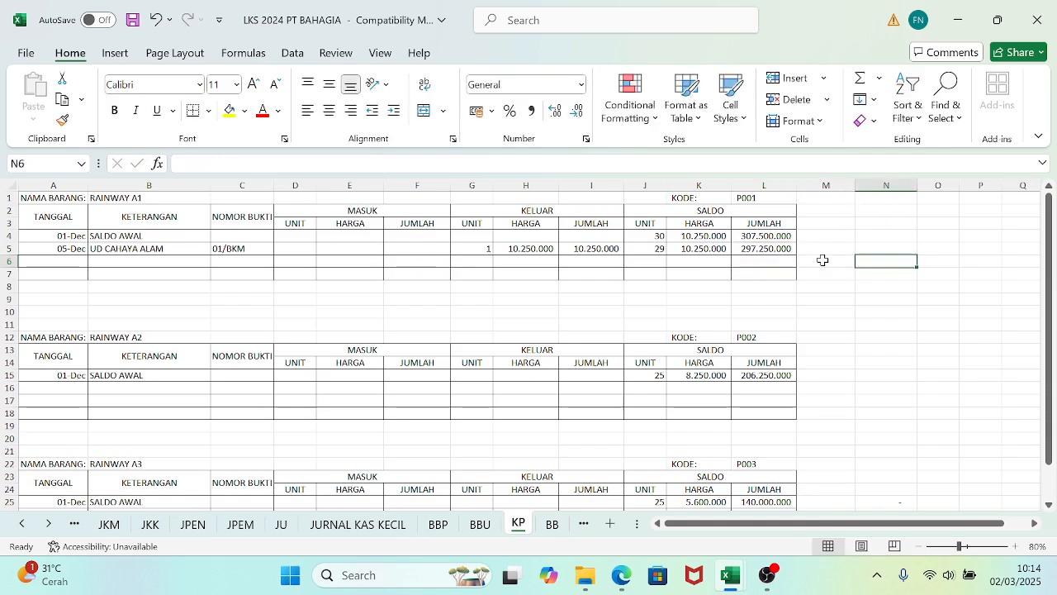
{"action": "key", "text": "Down"}
{"action": "key", "text": "Down"}
{"action": "key", "text": "Down"}
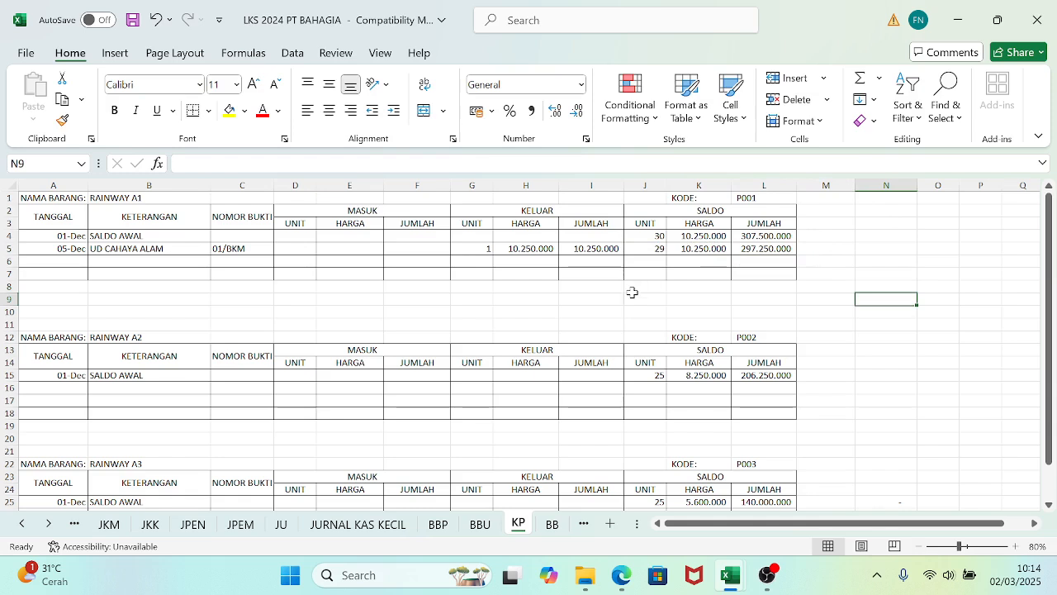
- Fill row 16 of the RAINWAY A2 stock card with the date 5/12, description UD CAHAYA ALAM and voucher number 01/BKM
{"action": "left_click", "coordinate": [72, 389]}
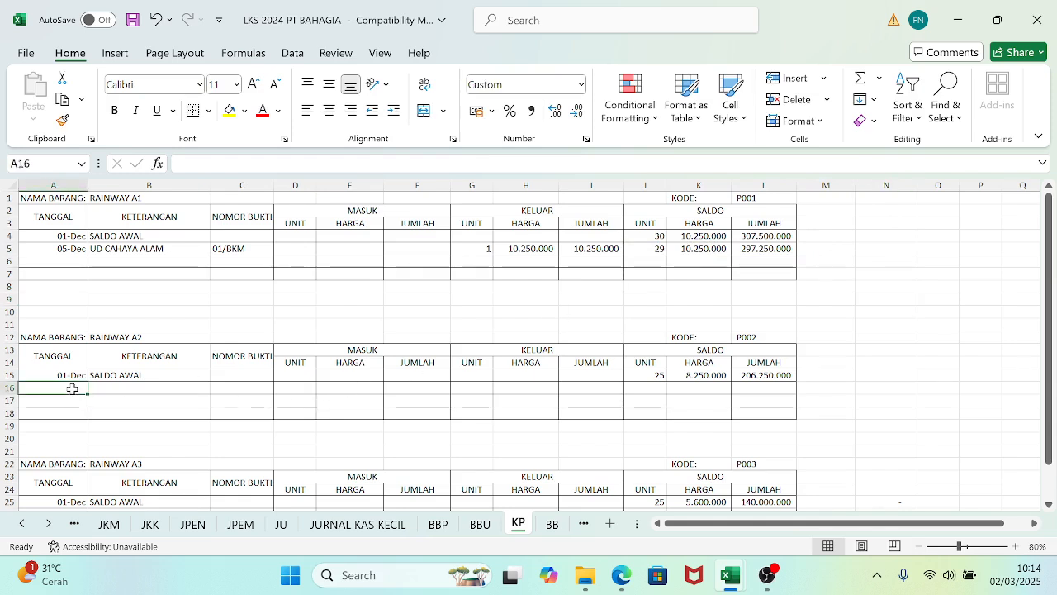
{"action": "type", "text": "5/12"}
{"action": "key", "text": "Tab"}
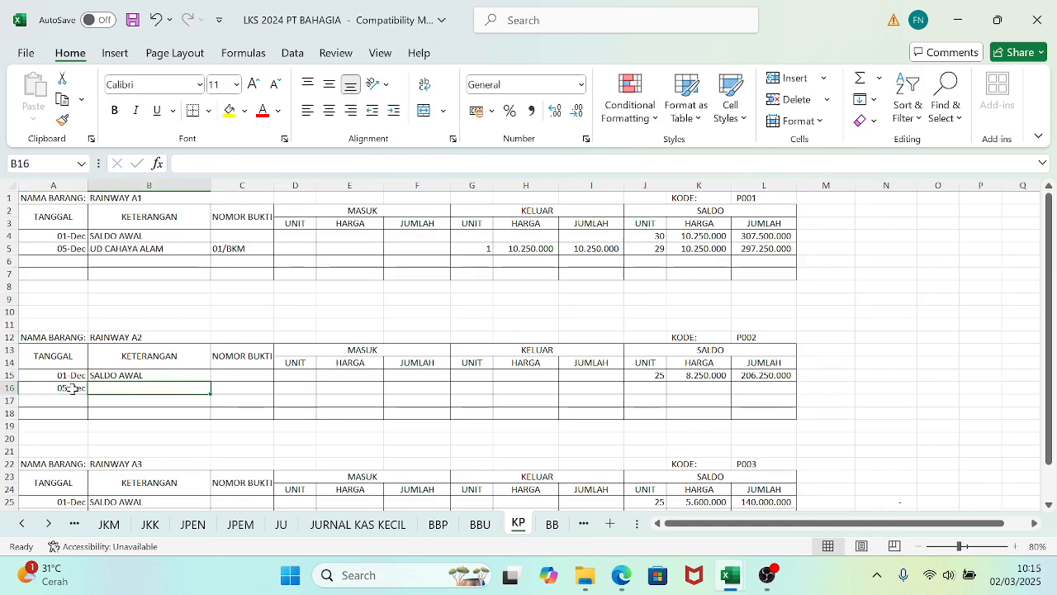
{"action": "type", "text": "UD CAHAYA ALAM"}
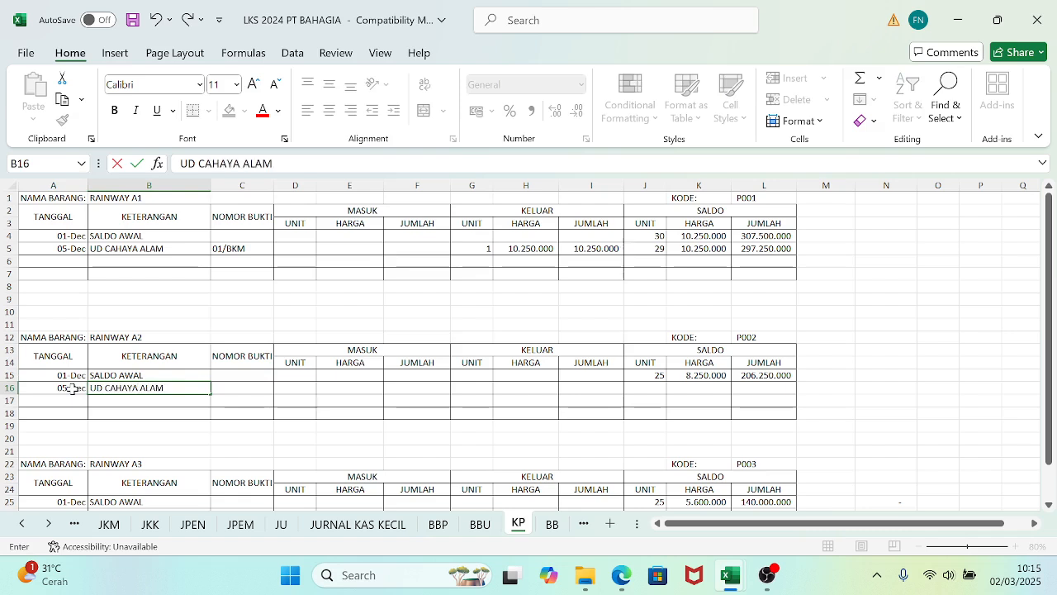
{"action": "key", "text": "Tab"}
{"action": "type", "text": "0"}
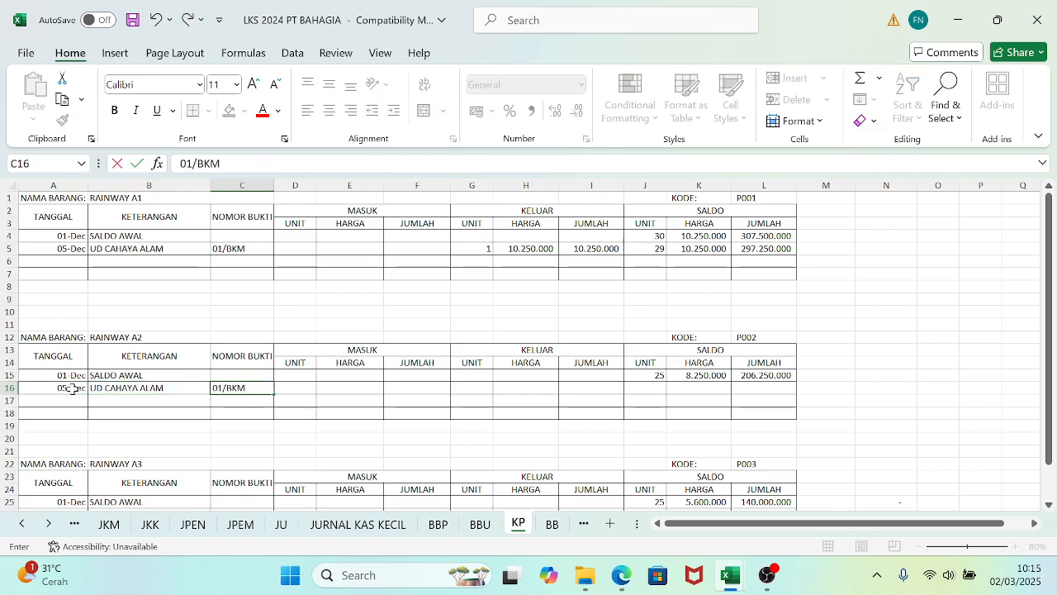
{"action": "type", "text": "1/BKM"}
- Enter 1 unit under KELUAR in G16 of the RAINWAY A2 card and link its price in H16 to K15
{"action": "key", "text": "Tab"}
{"action": "key", "text": "Tab"}
{"action": "key", "text": "Tab"}
{"action": "key", "text": "Tab"}
{"action": "key", "text": "Tab"}
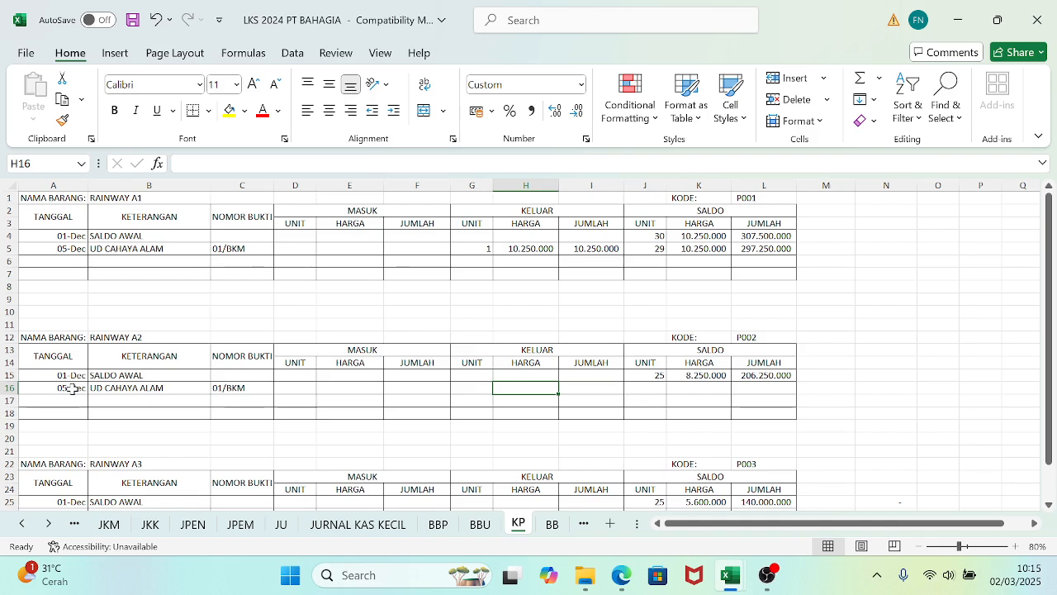
{"action": "key", "text": "shift+Tab"}
{"action": "type", "text": "1"}
{"action": "key", "text": "Tab"}
{"action": "type", "text": "="}
{"action": "left_click", "coordinate": [694, 376]}
{"action": "key", "text": "Return"}
- Calculate the KELUAR total in I16 of the RAINWAY A2 card with the formula =G16*H16
{"action": "key", "text": "Tab"}
{"action": "key", "text": "Up"}
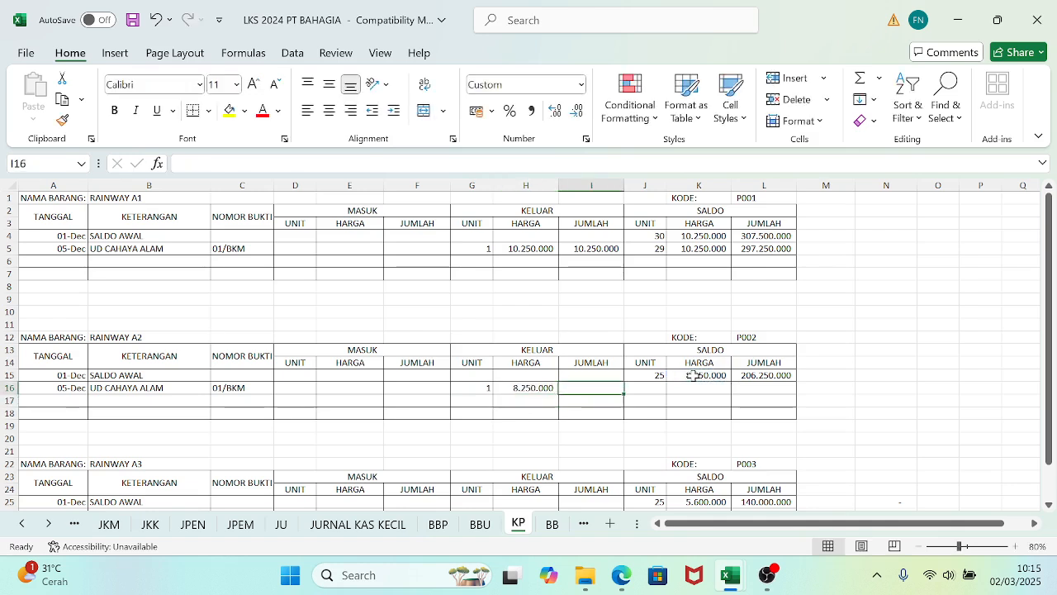
{"action": "type", "text": "="}
{"action": "left_click", "coordinate": [471, 389]}
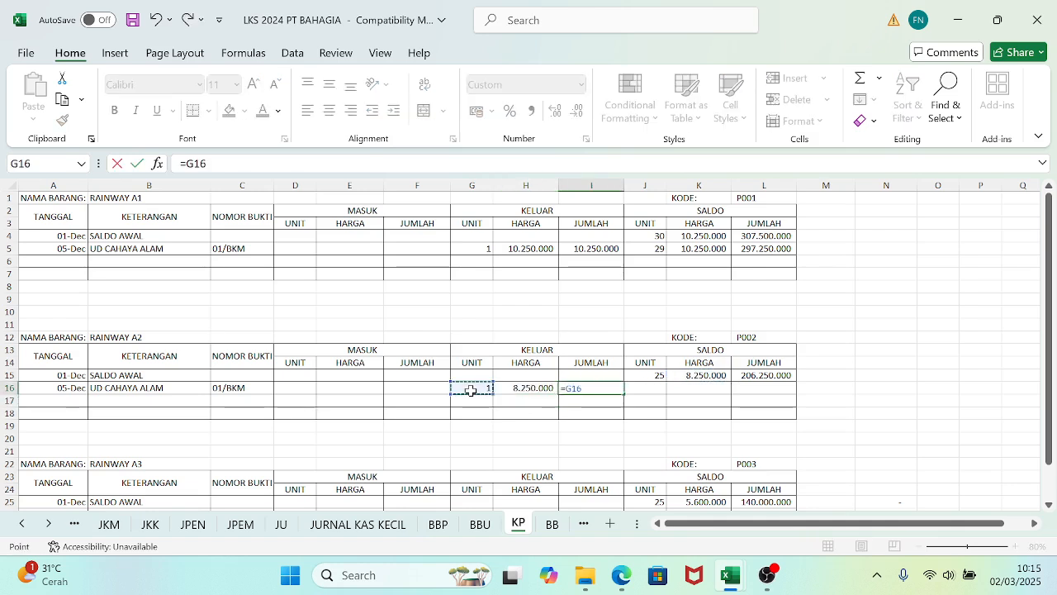
{"action": "type", "text": "*"}
{"action": "left_click", "coordinate": [524, 388]}
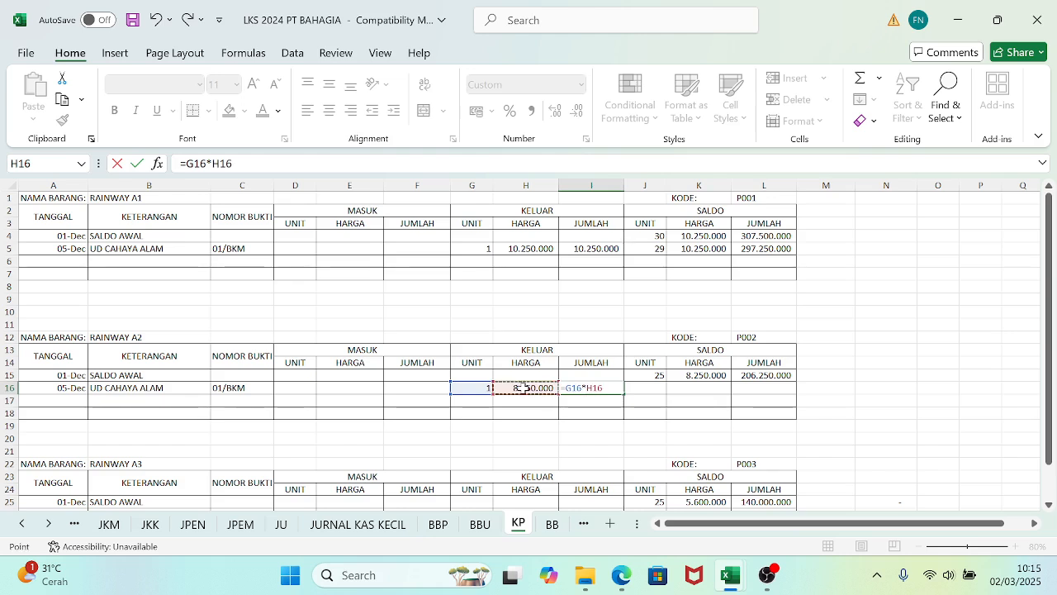
{"action": "key", "text": "Return"}
- Calculate the SALDO units in J16 of the RAINWAY A2 card with the formula =J15+D16-G16
{"action": "key", "text": "Tab"}
{"action": "key", "text": "Up"}
{"action": "type", "text": "="}
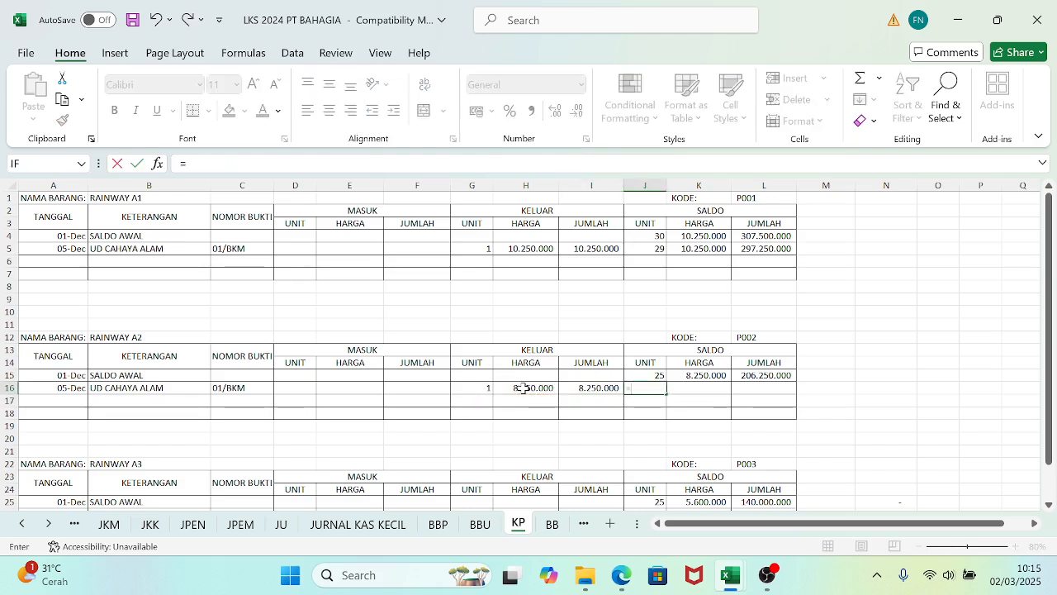
{"action": "left_click", "coordinate": [655, 374]}
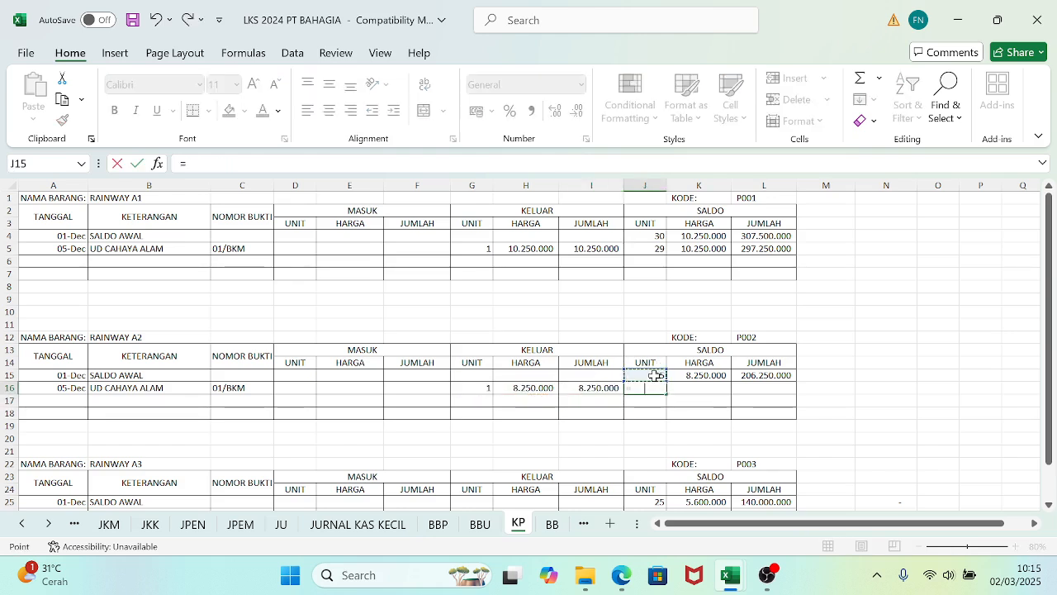
{"action": "type", "text": "+"}
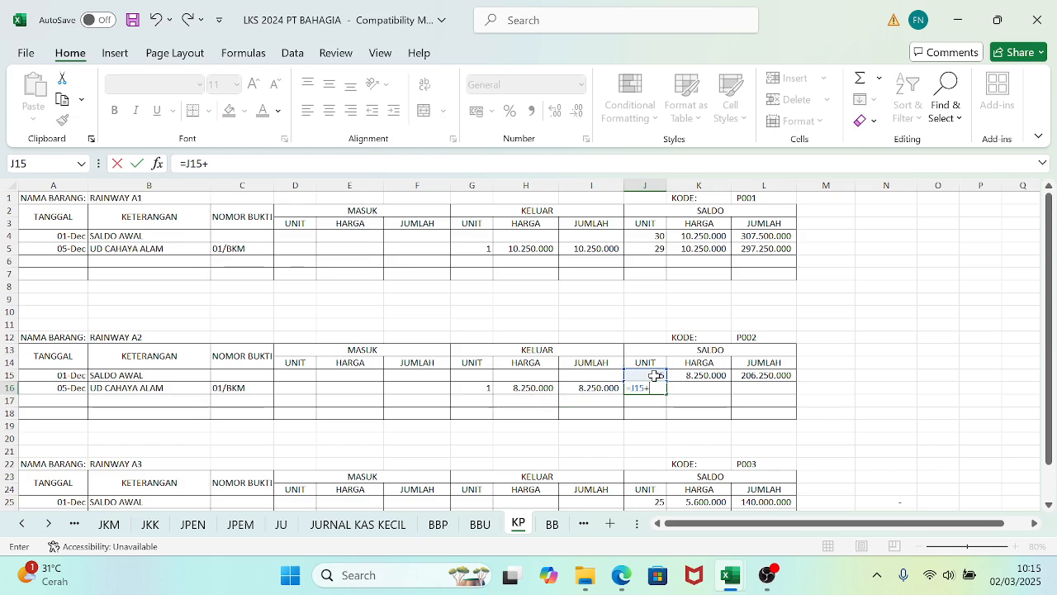
{"action": "left_click", "coordinate": [298, 389]}
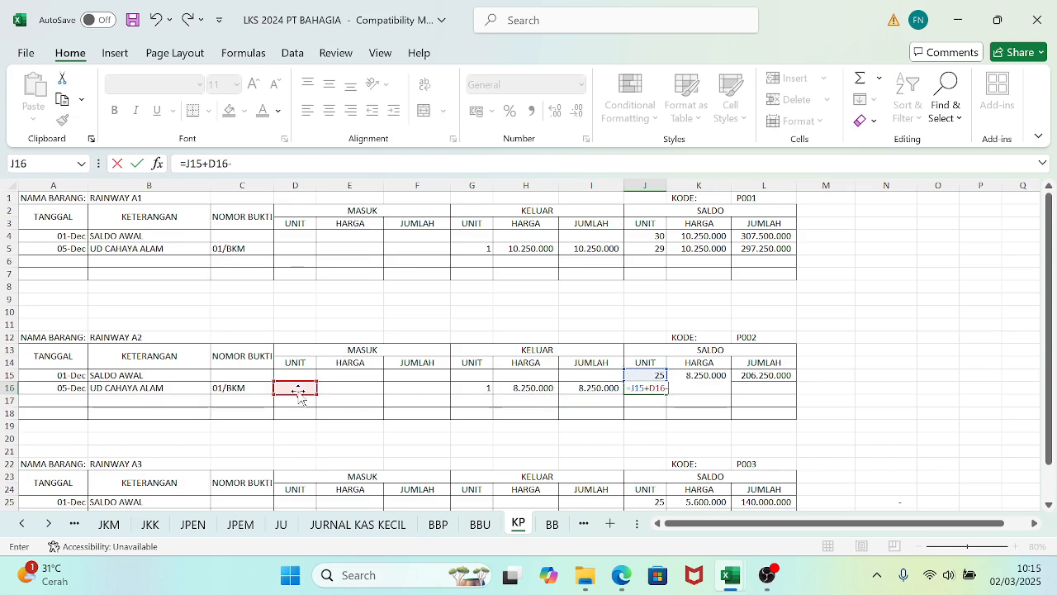
{"action": "type", "text": "-"}
{"action": "left_click", "coordinate": [476, 388]}
{"action": "key", "text": "Return"}
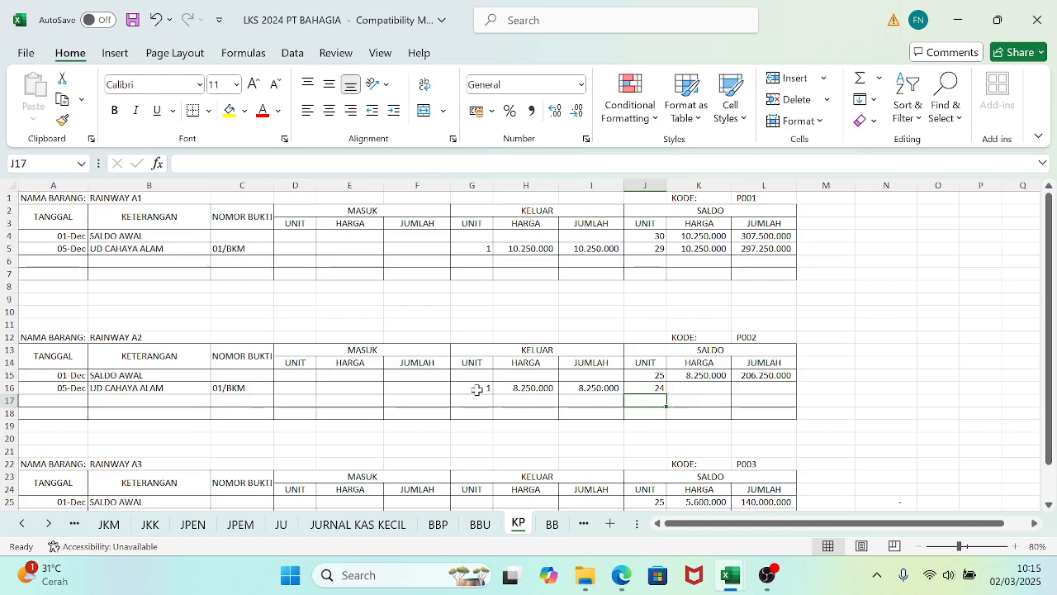
- Link the SALDO price in K16 of the RAINWAY A2 card to the opening balance price in K15
{"action": "left_click", "coordinate": [697, 386]}
{"action": "type", "text": "="}
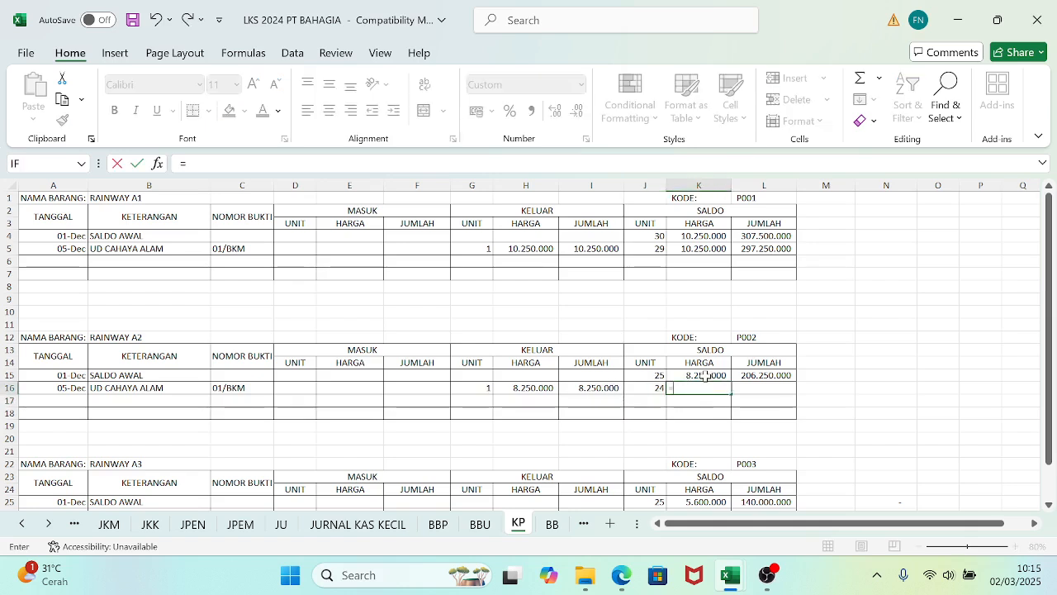
{"action": "left_click", "coordinate": [703, 377]}
{"action": "key", "text": "Return"}
- Calculate the SALDO total in L16 of the RAINWAY A2 card as =J16*K16 and save the workbook
{"action": "key", "text": "Up"}
{"action": "key", "text": "Right"}
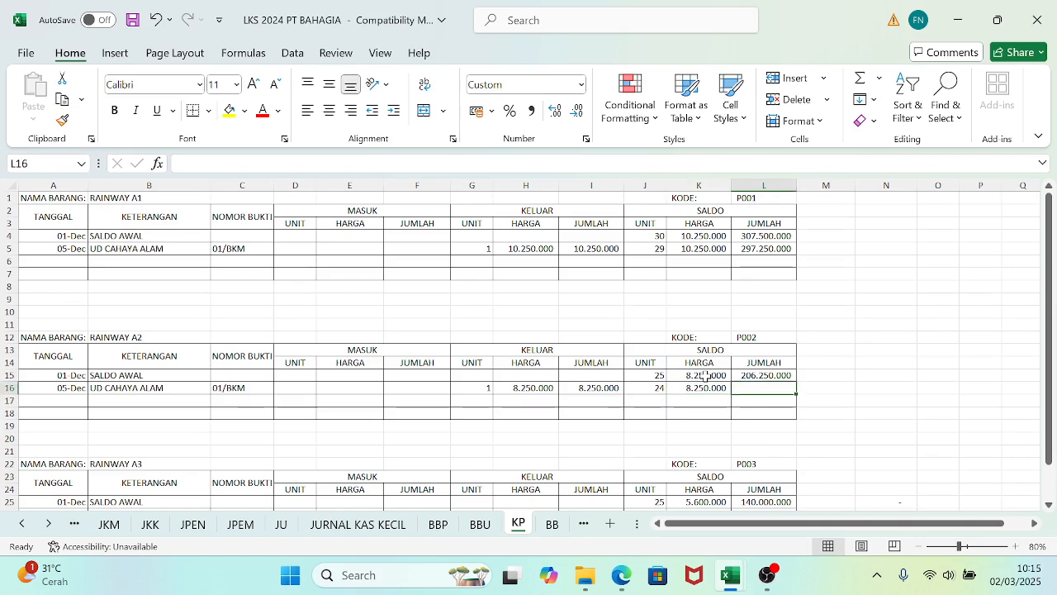
{"action": "type", "text": "="}
{"action": "left_click", "coordinate": [643, 386]}
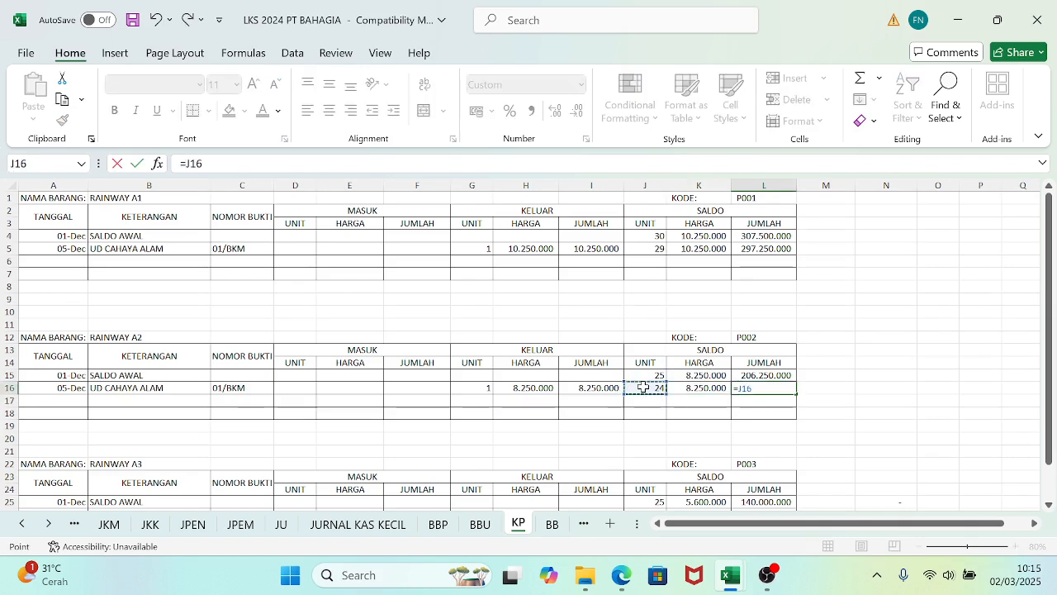
{"action": "type", "text": "*"}
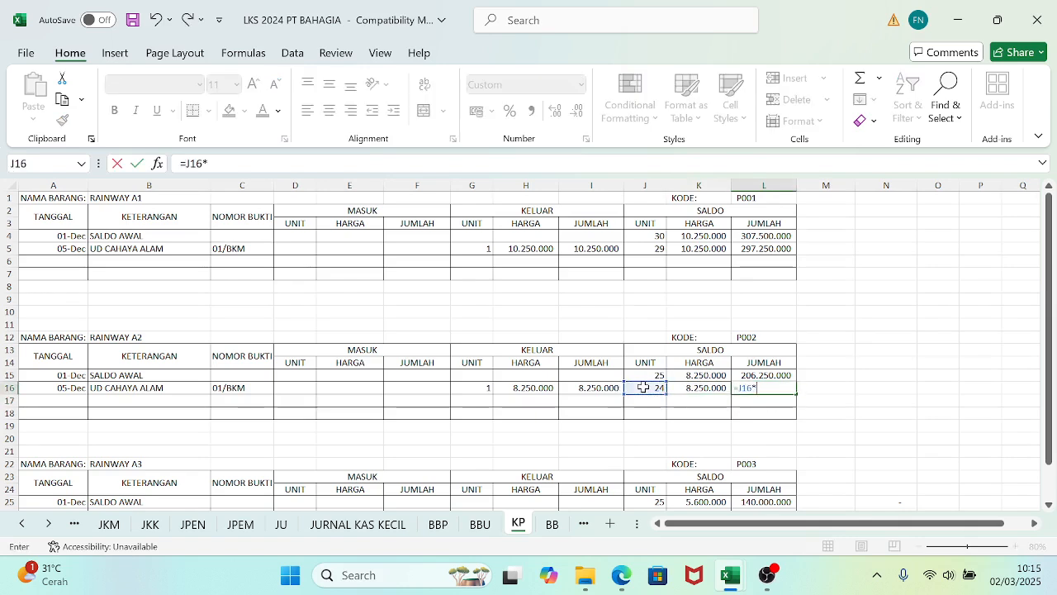
{"action": "left_click", "coordinate": [701, 385]}
{"action": "key", "text": "Return"}
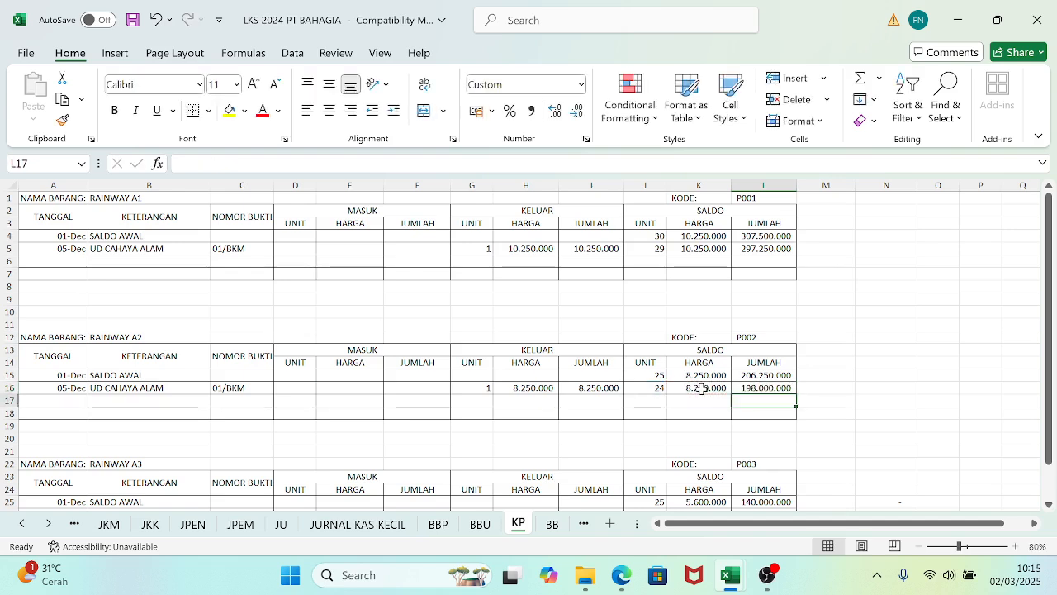
{"action": "key", "text": "ctrl+s"}
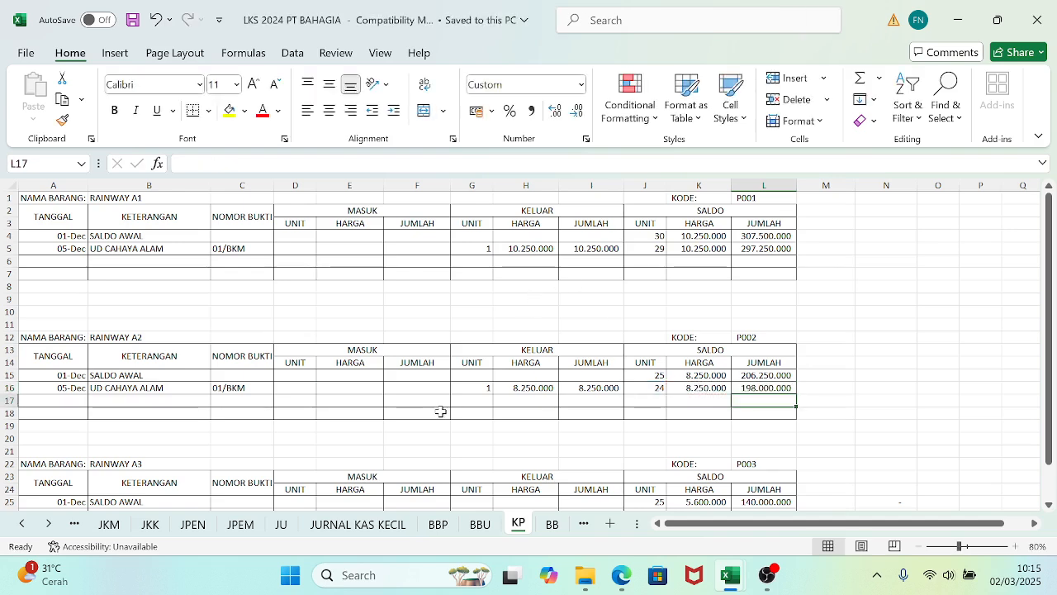
- Calculate the COST OF GOODS SOLD nominal in G7 of the JKM sheet as =KP!I5+KP!I16, using the two stock cards' KELUAR totals
{"action": "left_click", "coordinate": [109, 524]}
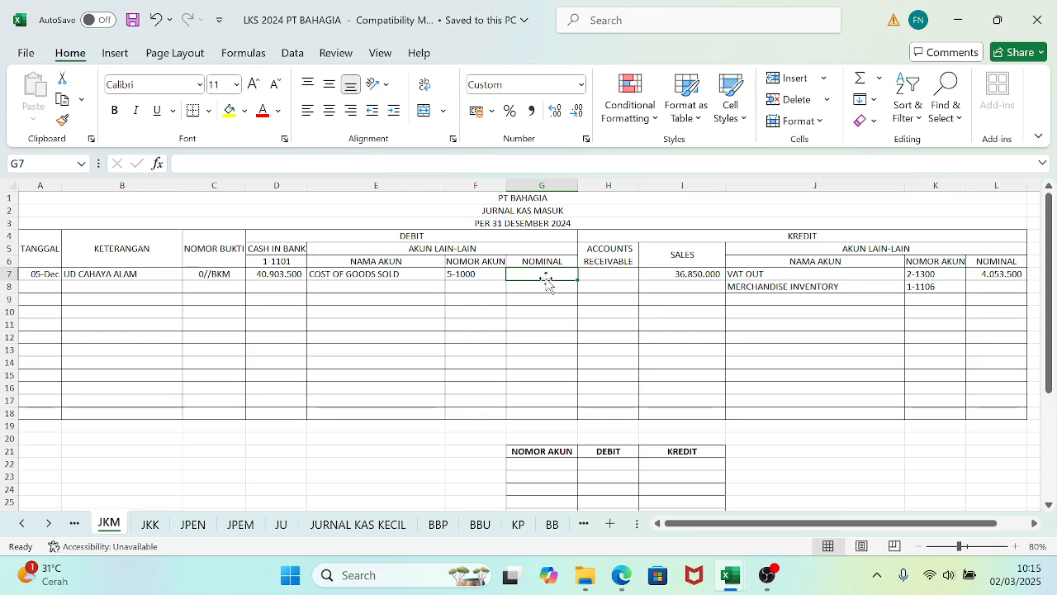
{"action": "left_click", "coordinate": [618, 588]}
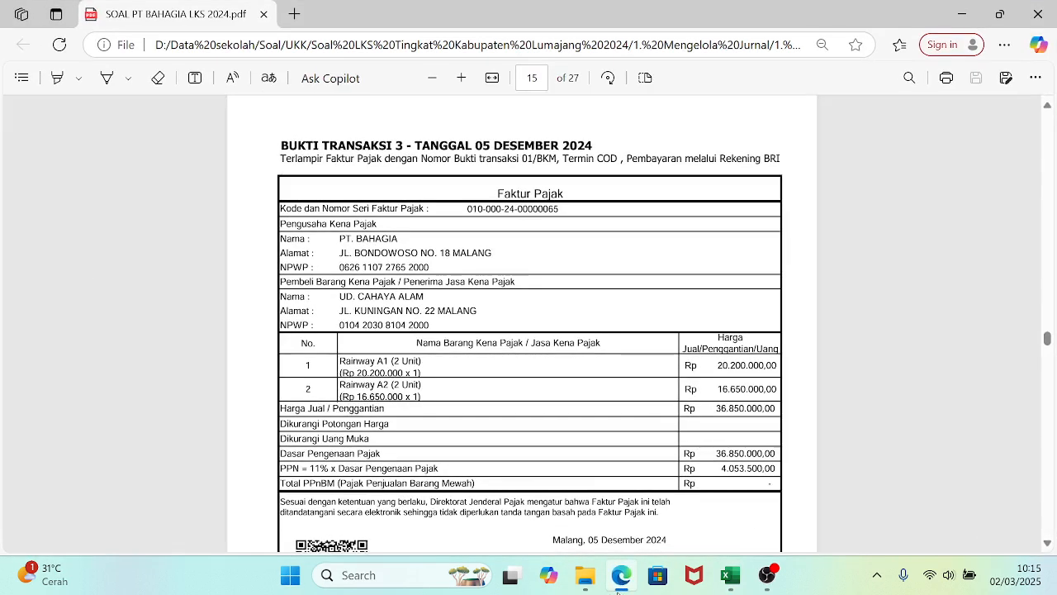
{"action": "left_click", "coordinate": [618, 588]}
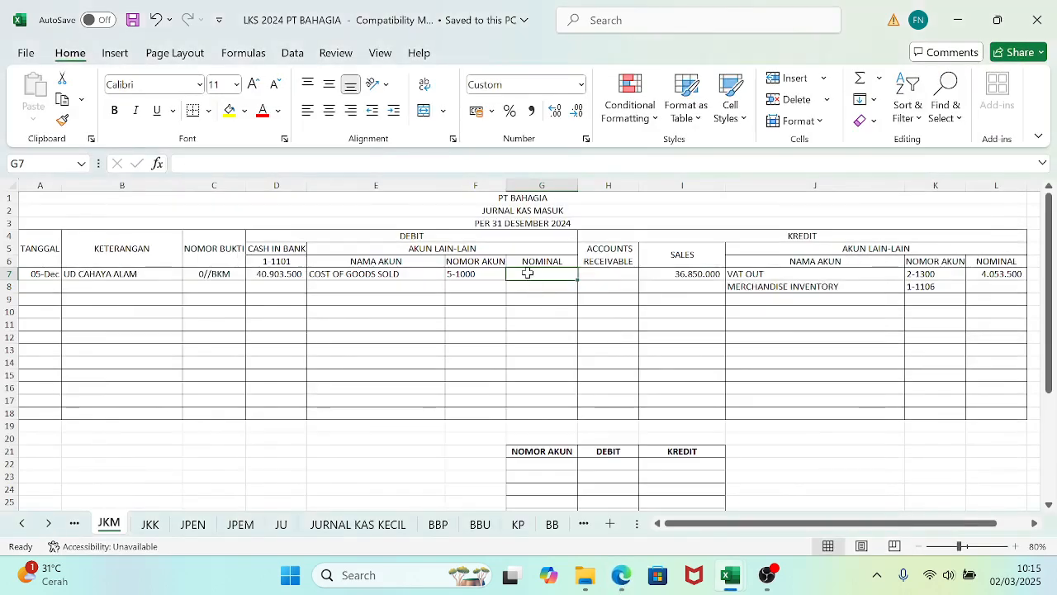
{"action": "type", "text": "="}
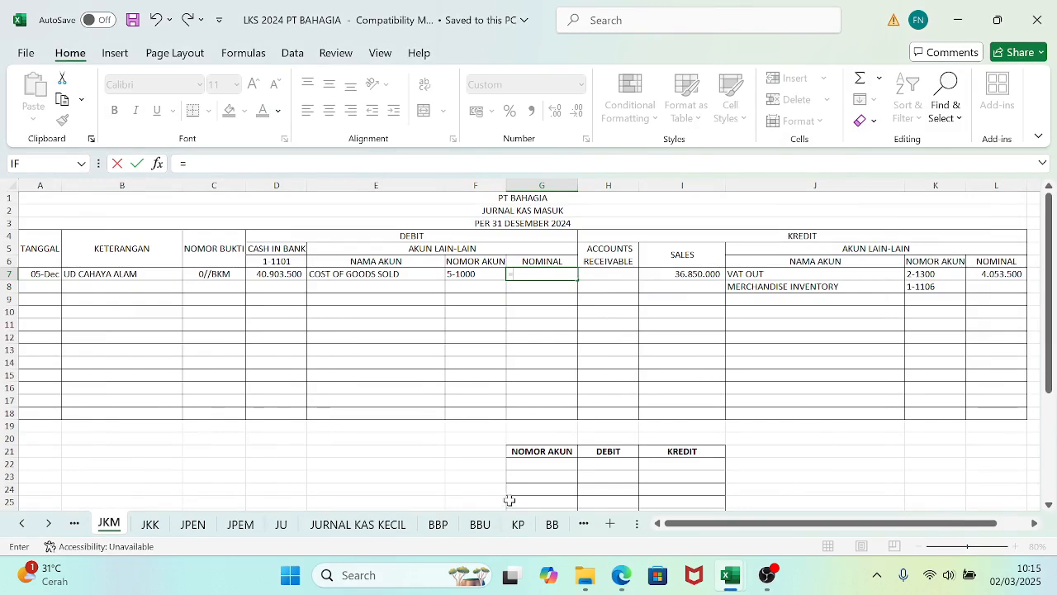
{"action": "left_click", "coordinate": [518, 526]}
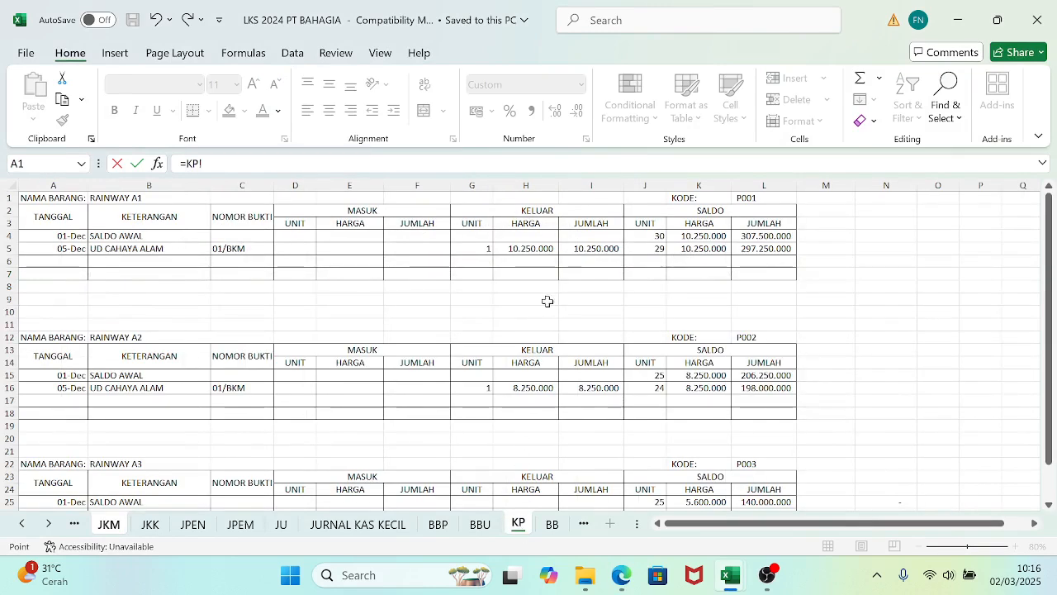
{"action": "left_click", "coordinate": [583, 250]}
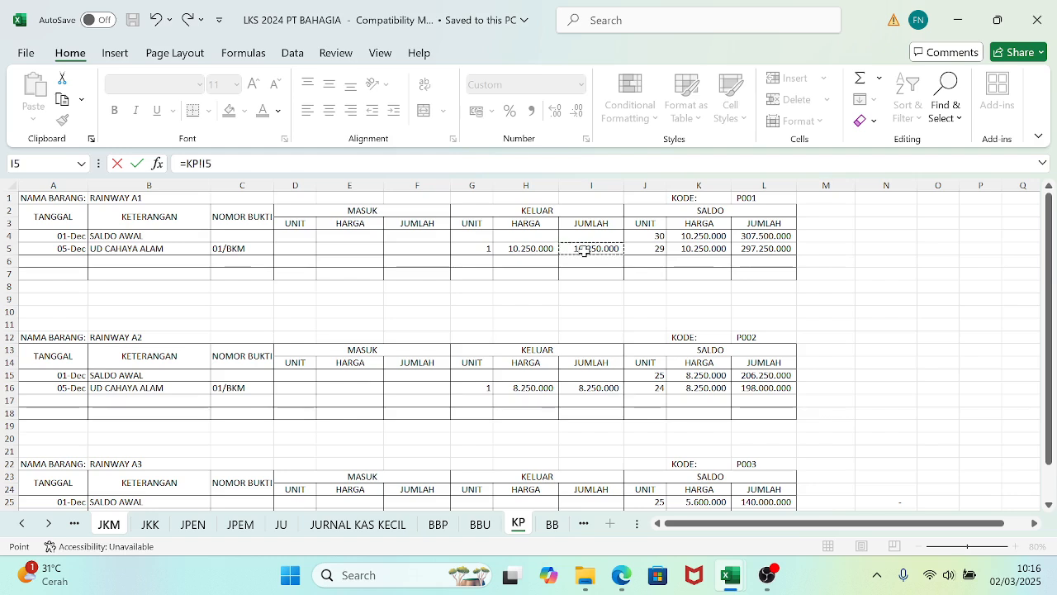
{"action": "type", "text": "+"}
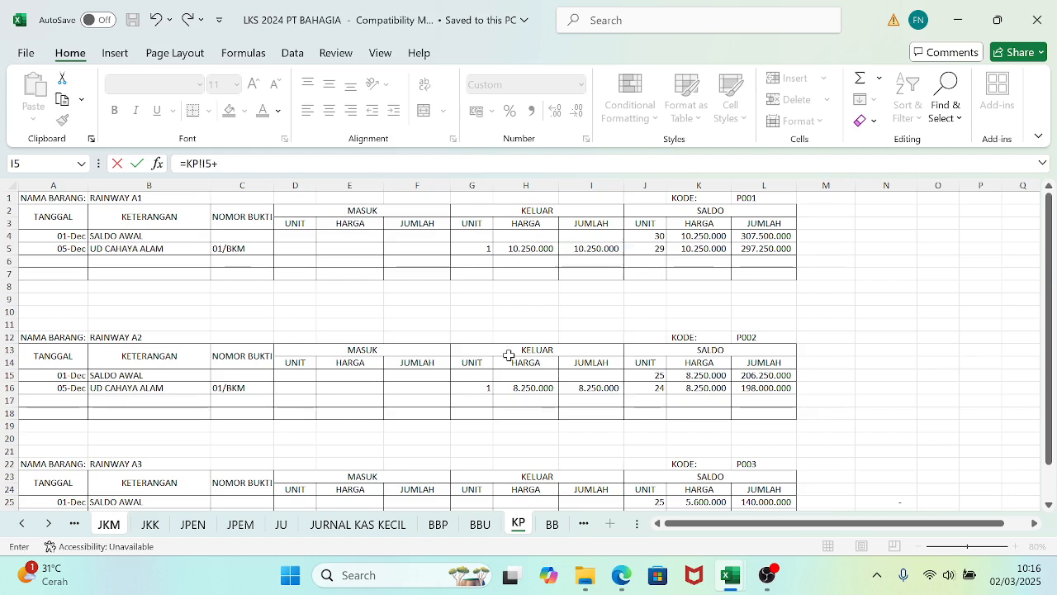
{"action": "left_click", "coordinate": [586, 388]}
{"action": "key", "text": "Return"}
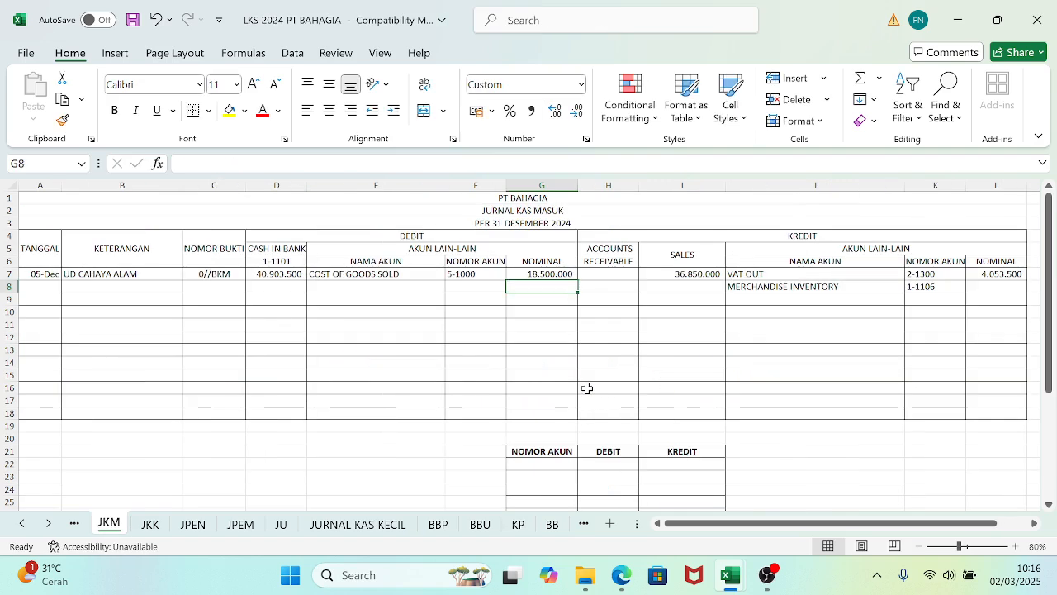
- Link the MERCHANDISE INVENTORY nominal in L8 of the JKM sheet to the cost of goods sold amount with =G7
{"action": "key", "text": "Right"}
{"action": "key", "text": "Right"}
{"action": "key", "text": "Right"}
{"action": "key", "text": "Right"}
{"action": "key", "text": "Right"}
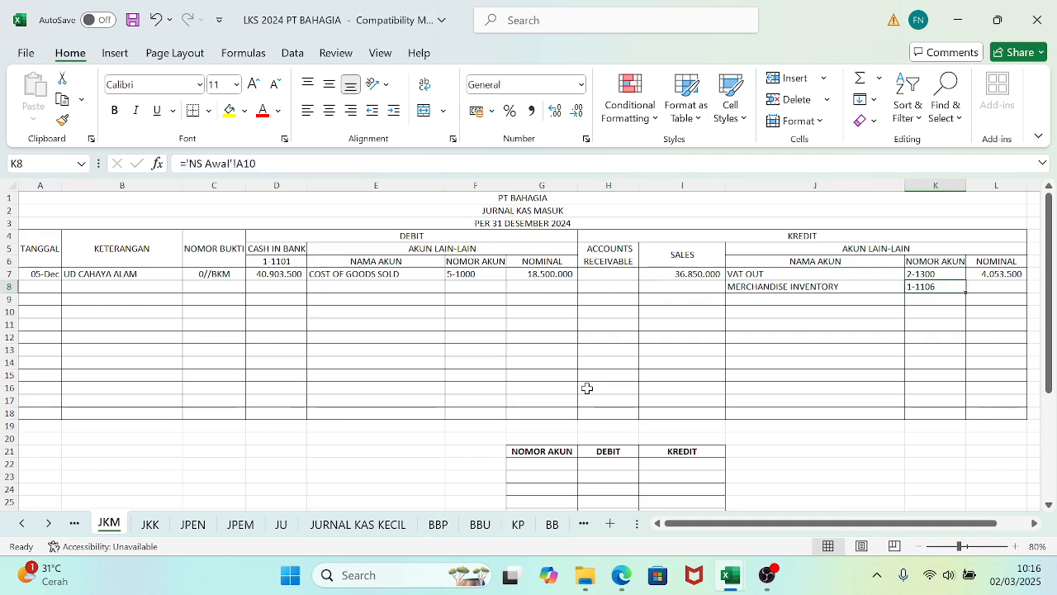
{"action": "type", "text": "="}
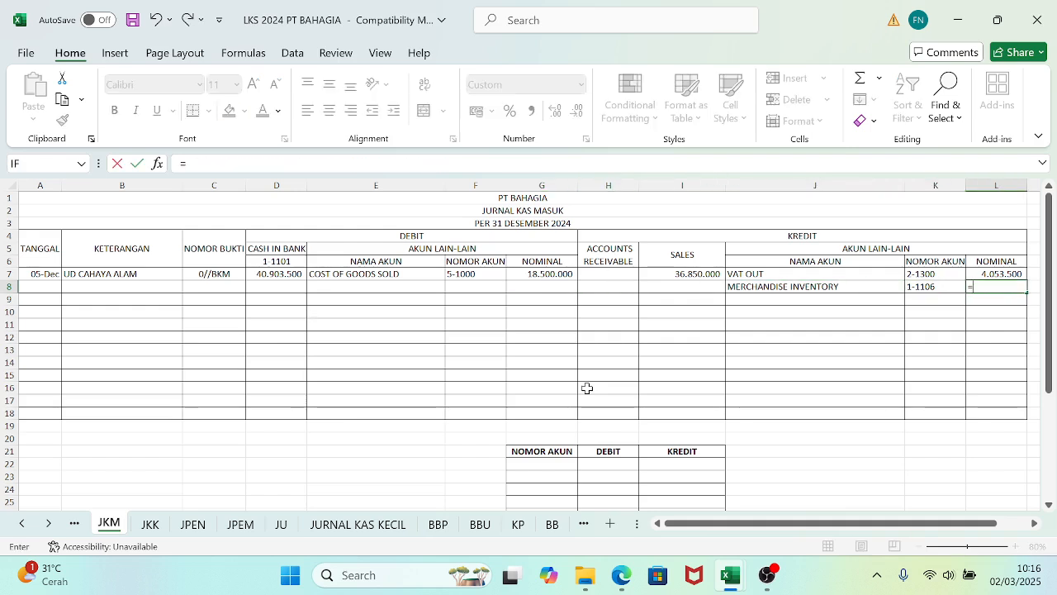
{"action": "left_click", "coordinate": [548, 273]}
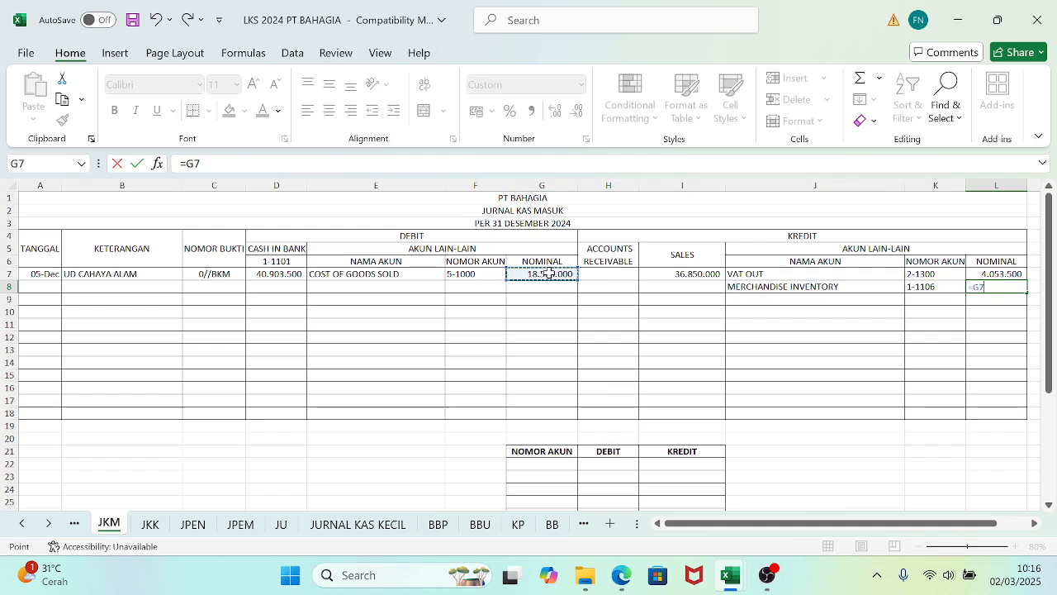
{"action": "key", "text": "Return"}
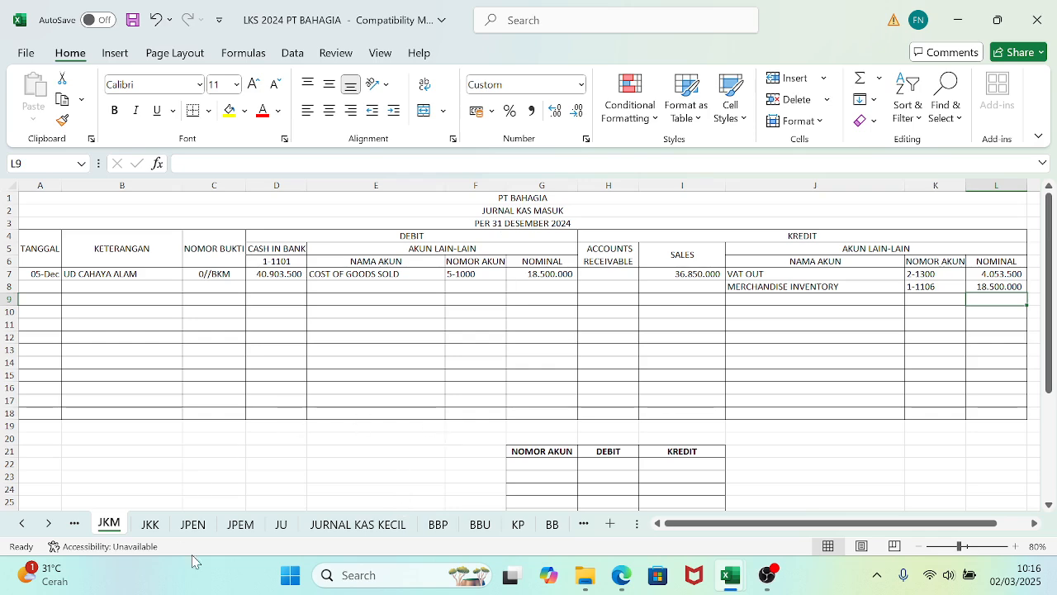
- Check the JPEN and BBP sheets, and review the BUKTI TRANSAKSI 3 entry in the Jurnal Pembahasan LKS 2024 workbook's Jurnal Umum sheet
{"action": "left_click", "coordinate": [193, 525]}
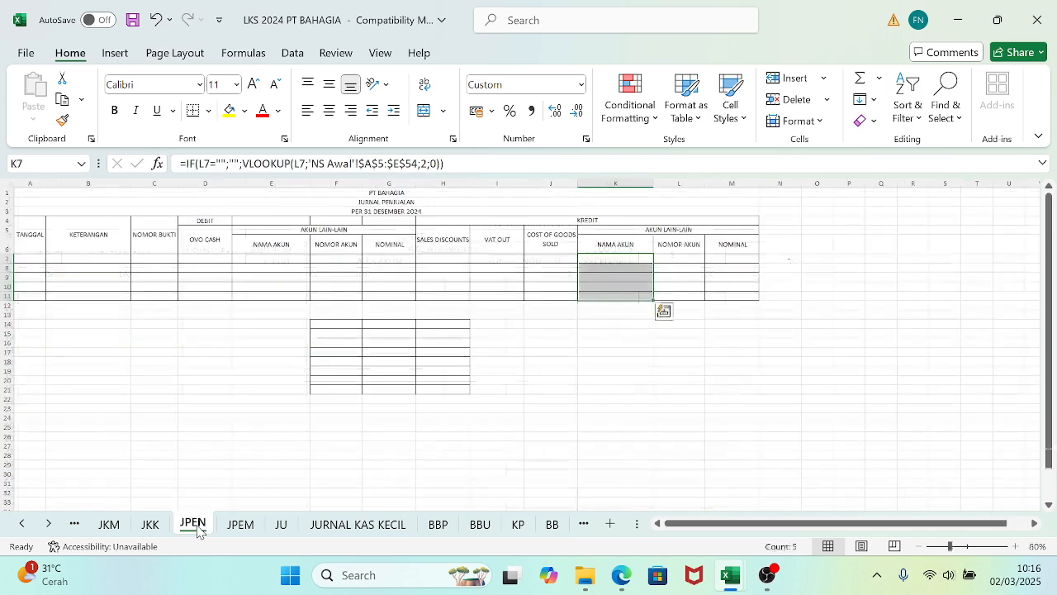
{"action": "left_click", "coordinate": [437, 525]}
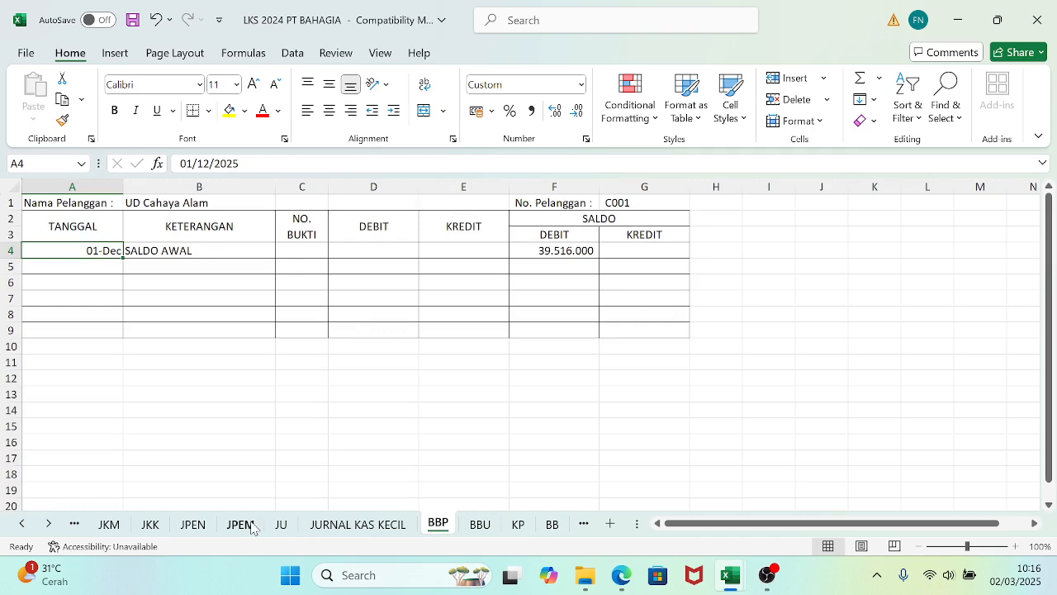
{"action": "left_click", "coordinate": [111, 524]}
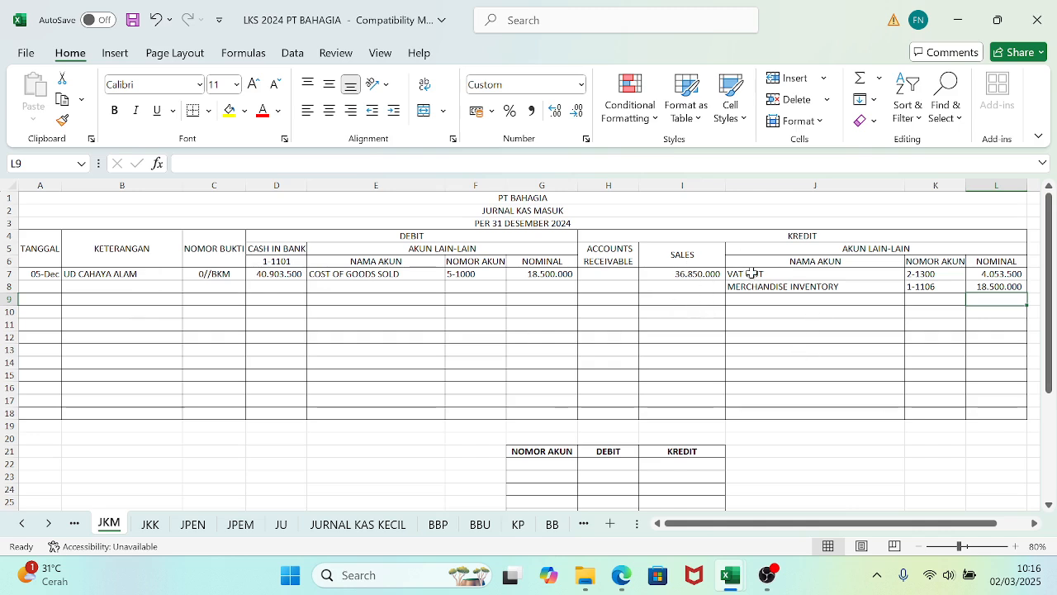
{"action": "mouse_move", "coordinate": [730, 575]}
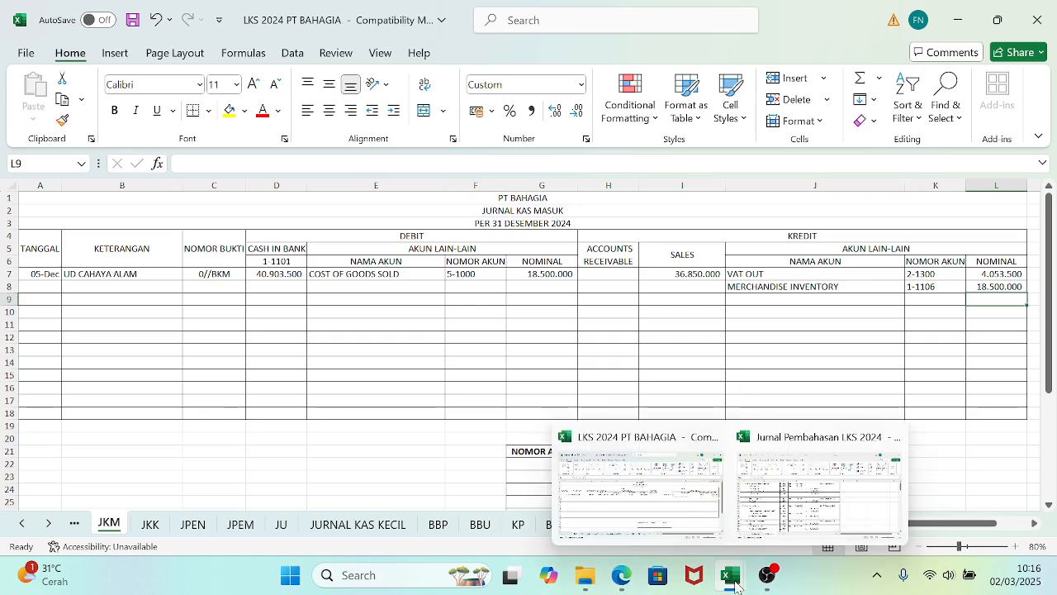
{"action": "left_click", "coordinate": [766, 508]}
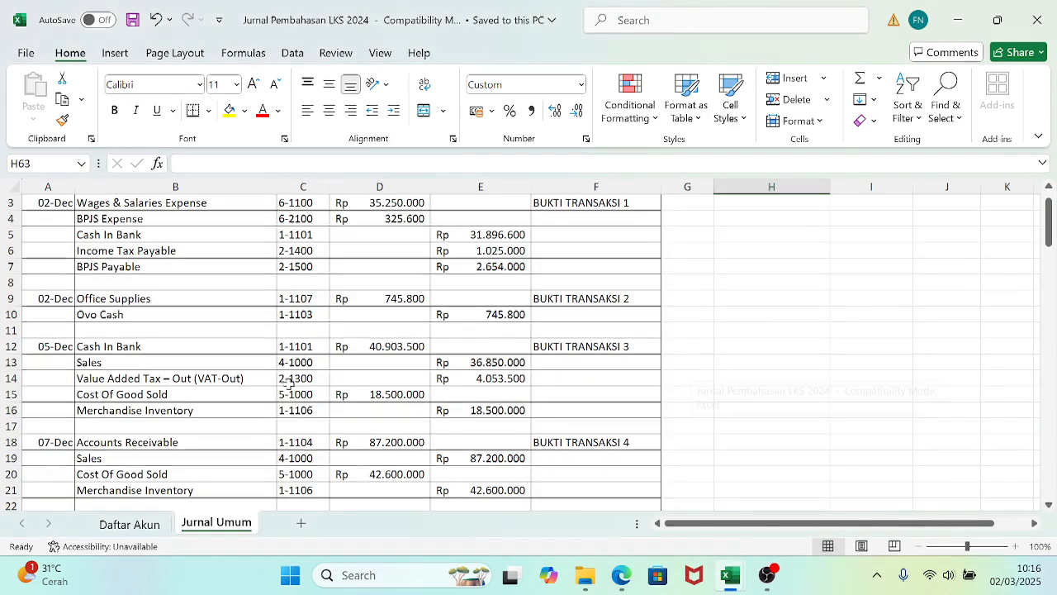
{"action": "left_click", "coordinate": [99, 347]}
{"action": "mouse_move", "coordinate": [99, 347]}
{"action": "left_mouse_down"}
{"action": "mouse_move", "coordinate": [424, 344]}
{"action": "mouse_move", "coordinate": [547, 377]}
{"action": "mouse_move", "coordinate": [559, 391]}
{"action": "left_mouse_up"}
{"action": "left_click", "coordinate": [812, 362]}
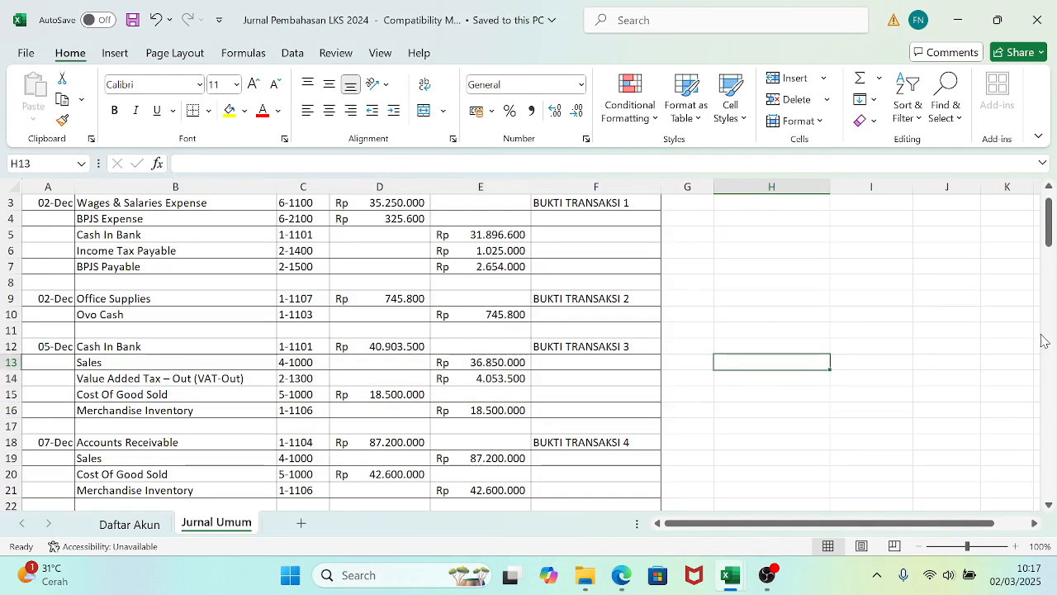
{"action": "left_click_drag", "start_coordinate": [1049, 237], "coordinate": [1049, 243]}
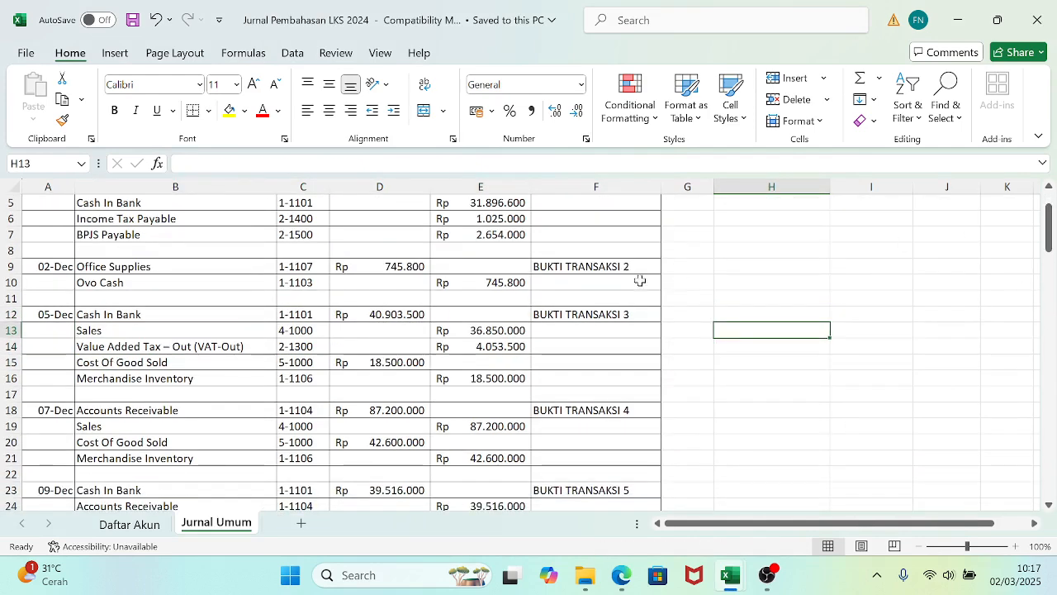
{"action": "left_click", "coordinate": [717, 350]}
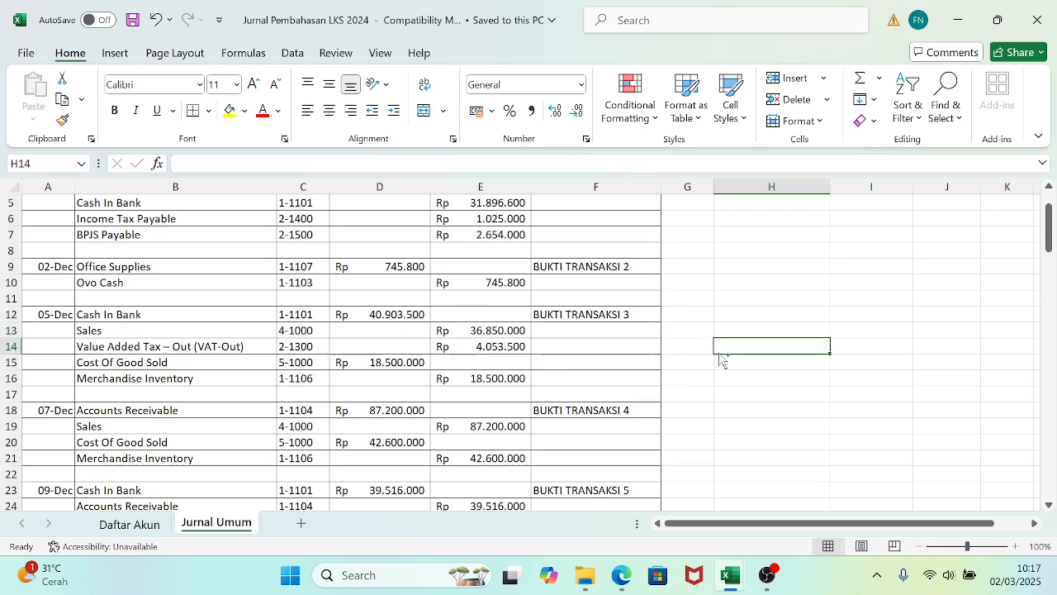
- Switch to the SOAL PT BAHAGIA LKS 2024 PDF and read the tax invoice for Bukti Transaksi 4
{"action": "mouse_move", "coordinate": [623, 568]}
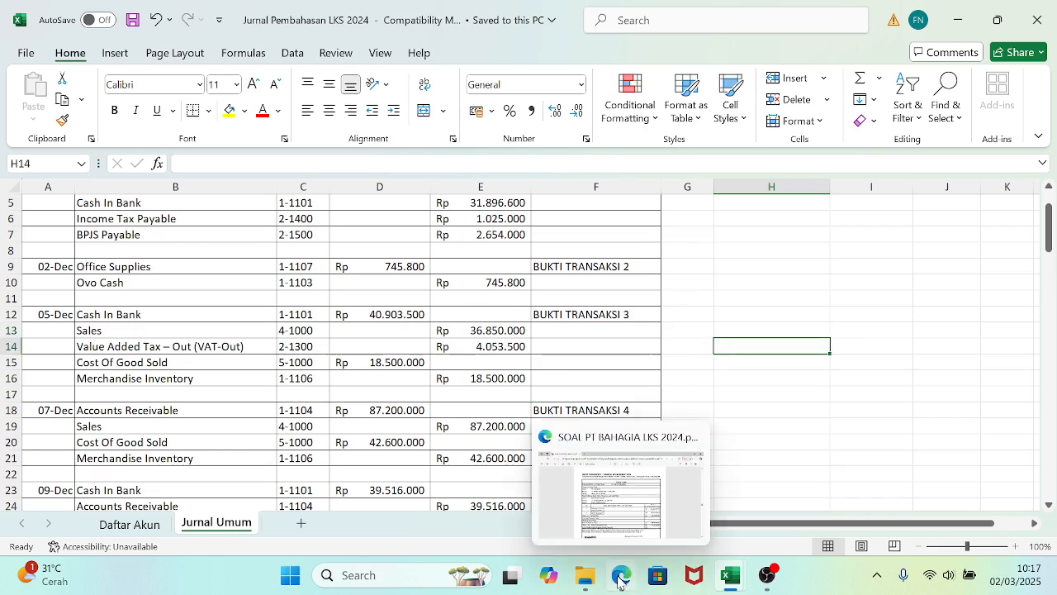
{"action": "left_click", "coordinate": [619, 501]}
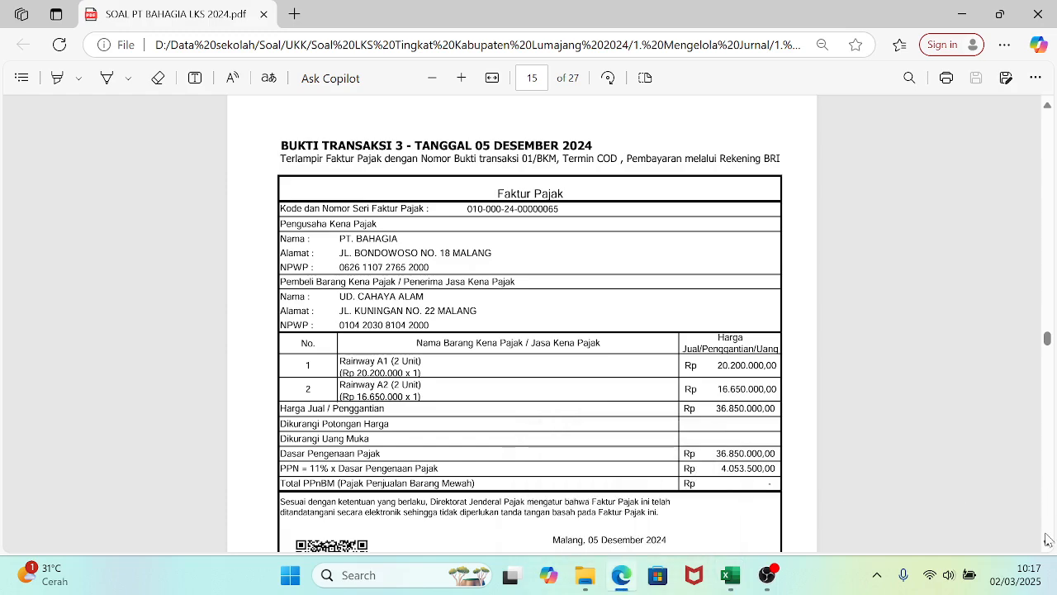
{"action": "scroll", "coordinate": [1049, 547], "scroll_direction": "down", "scroll_amount": 10}
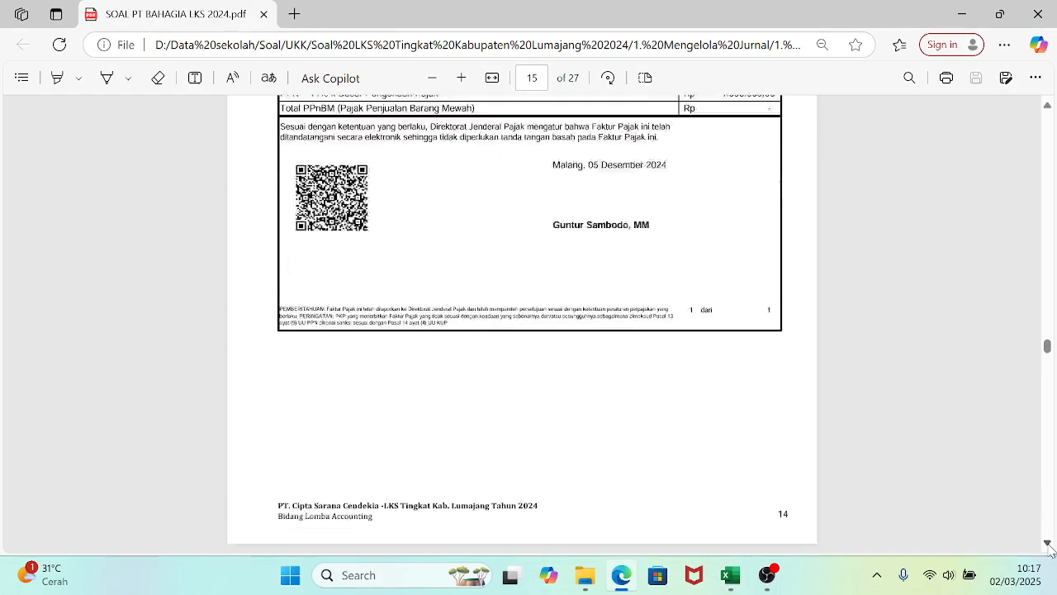
{"action": "scroll", "coordinate": [1050, 550], "scroll_direction": "down", "scroll_amount": 4}
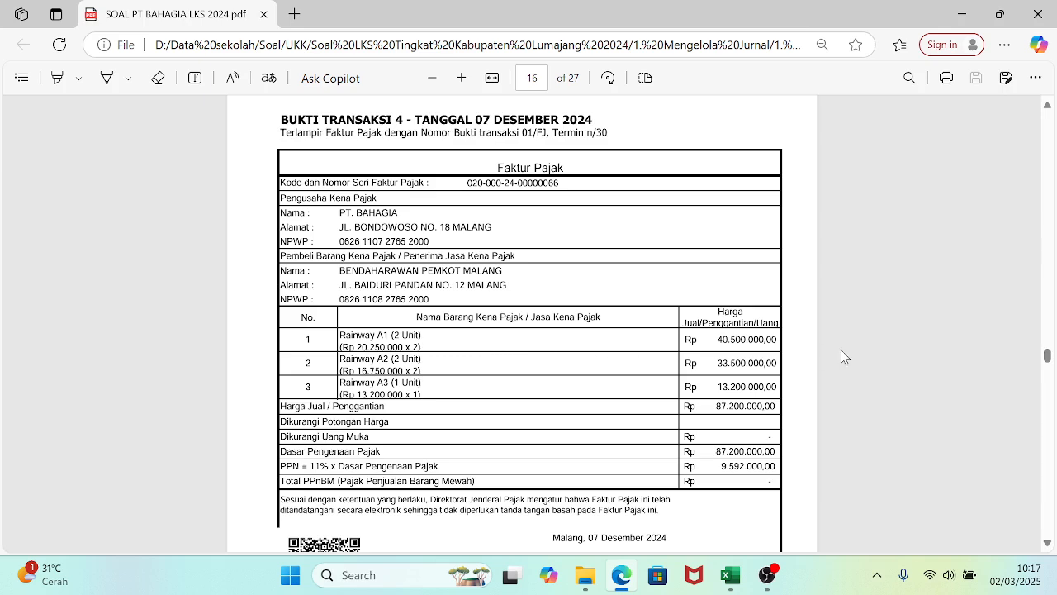
{"action": "left_click", "coordinate": [1048, 544]}
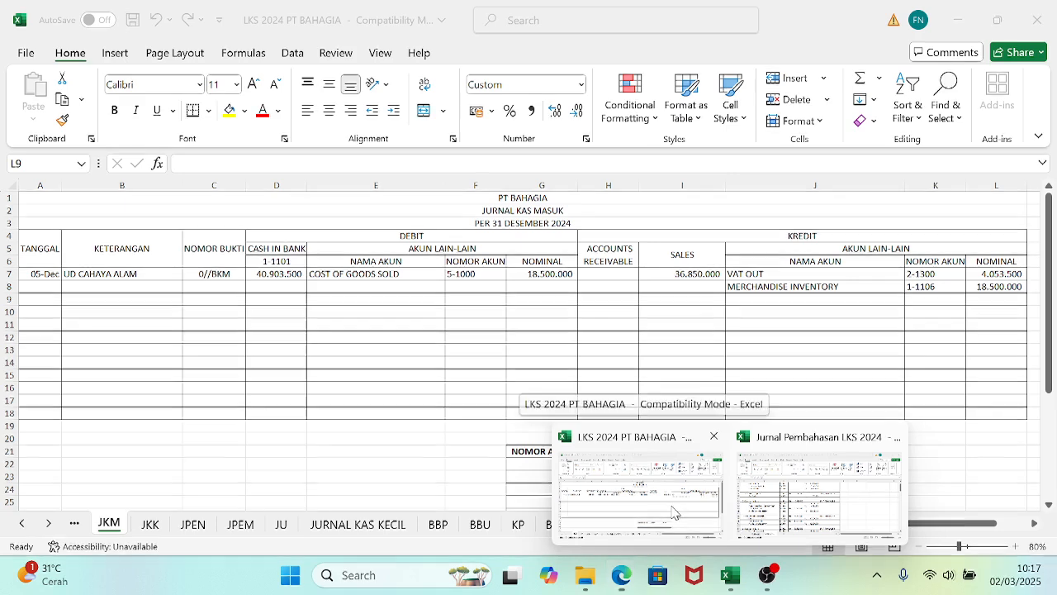
- Switch to the LKS 2024 PT BAHAGIA workbook and open the JPEN sales journal, comparing it with the JKM sheet and the invoice
{"action": "left_click", "coordinate": [620, 496]}
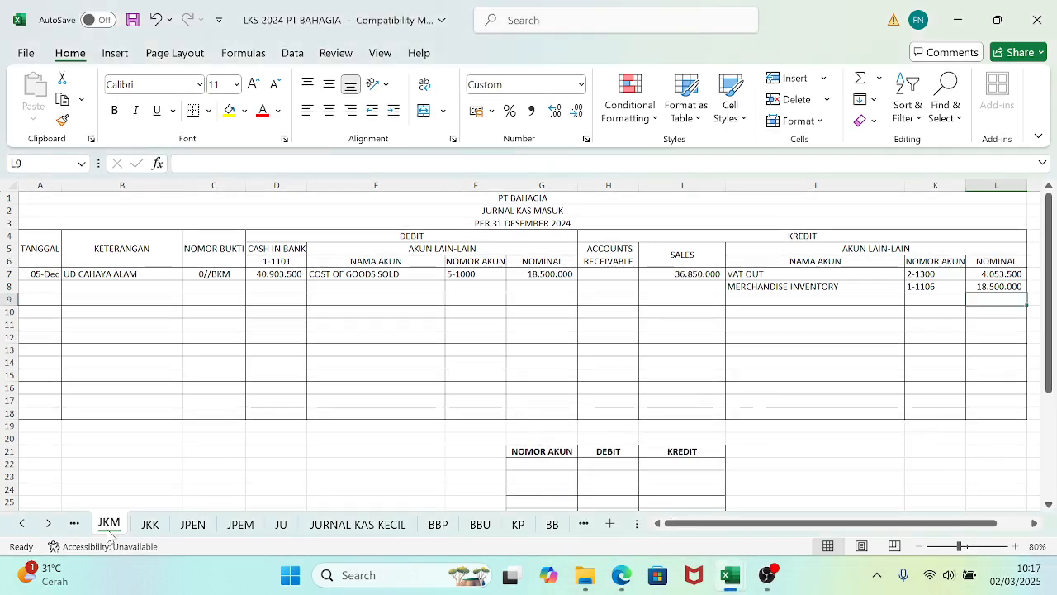
{"action": "left_click", "coordinate": [195, 531]}
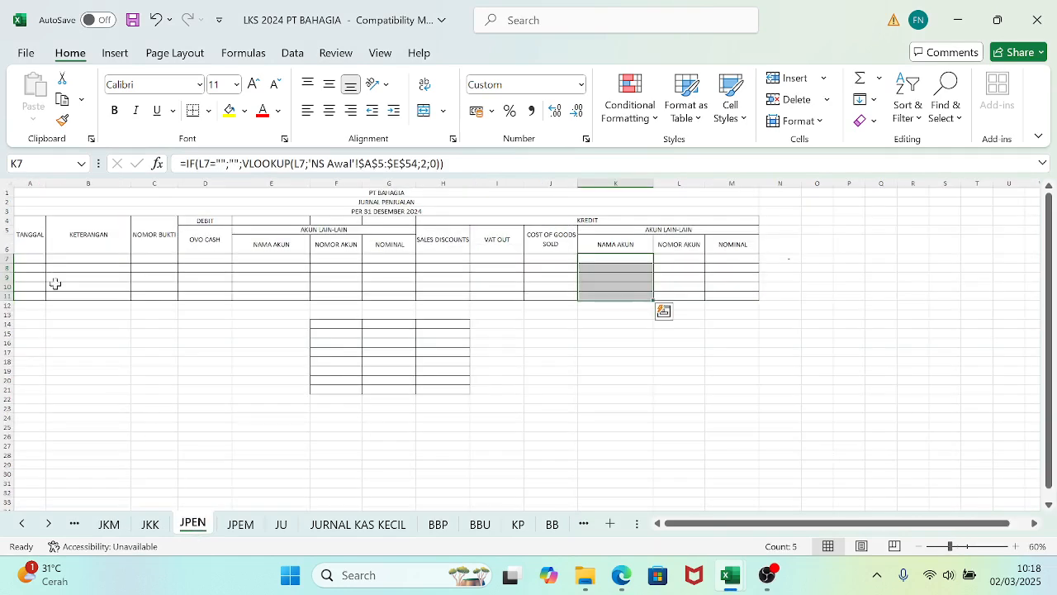
{"action": "left_click", "coordinate": [33, 261]}
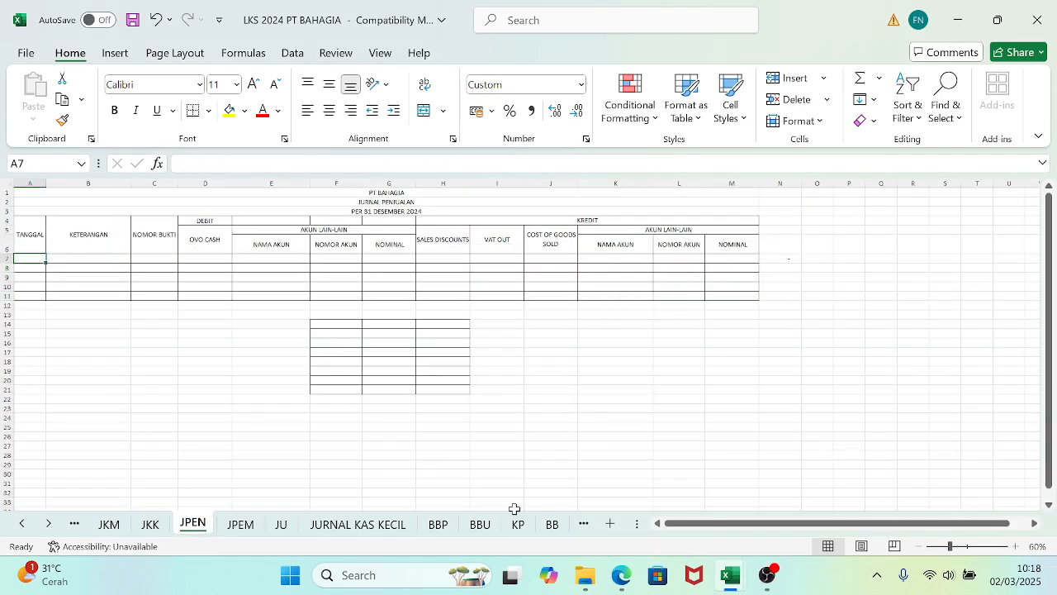
{"action": "left_click", "coordinate": [107, 526]}
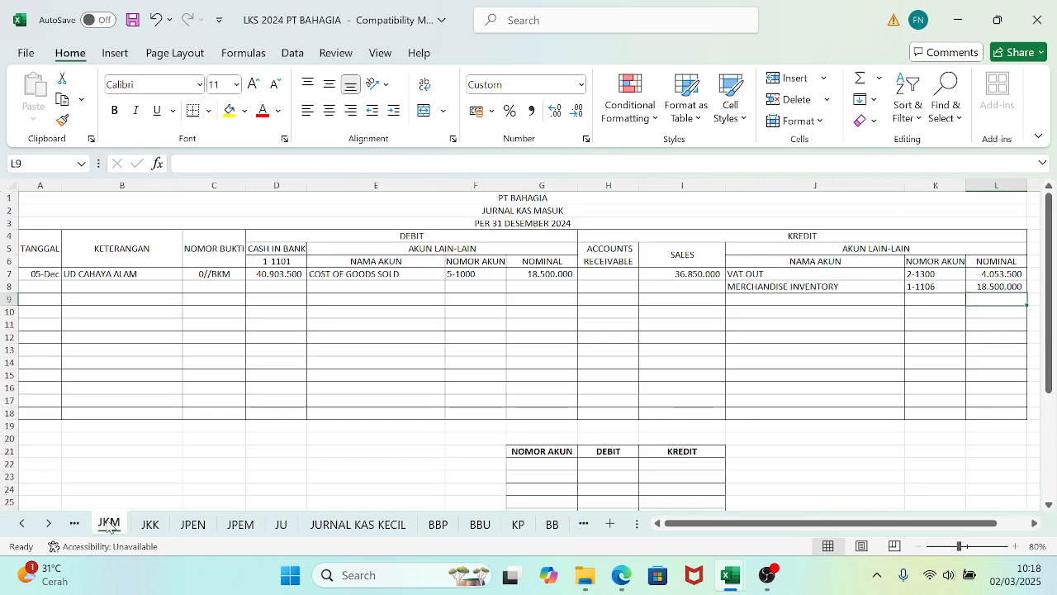
{"action": "left_click", "coordinate": [191, 526]}
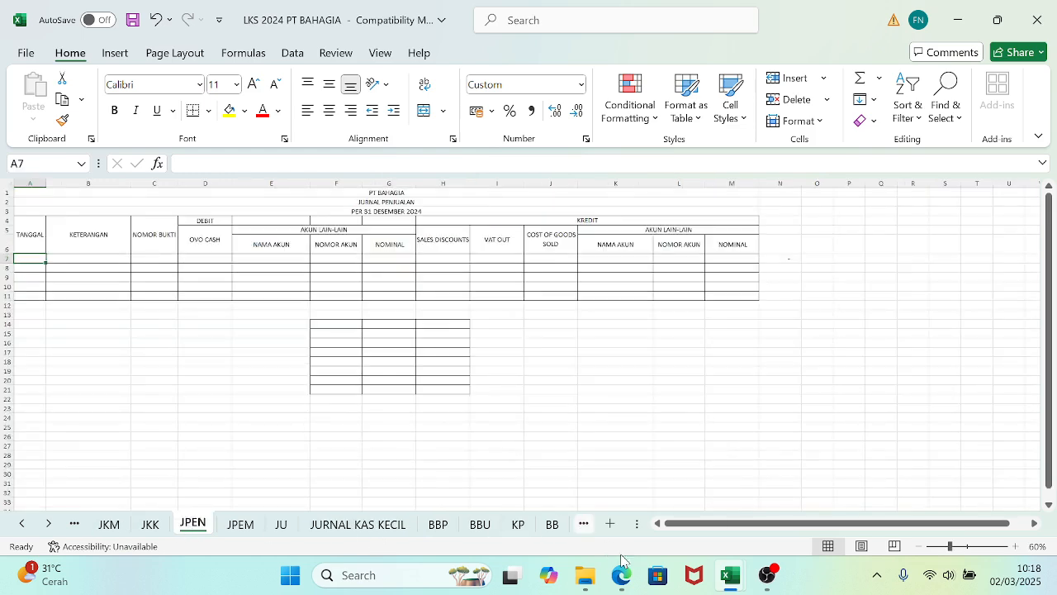
{"action": "left_click", "coordinate": [621, 575]}
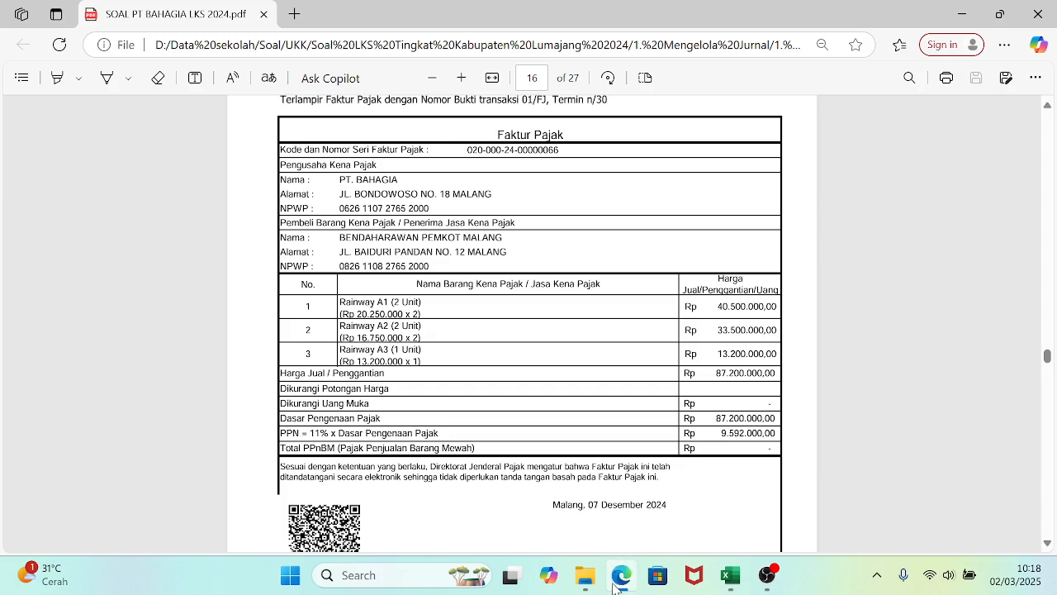
{"action": "left_click", "coordinate": [616, 582]}
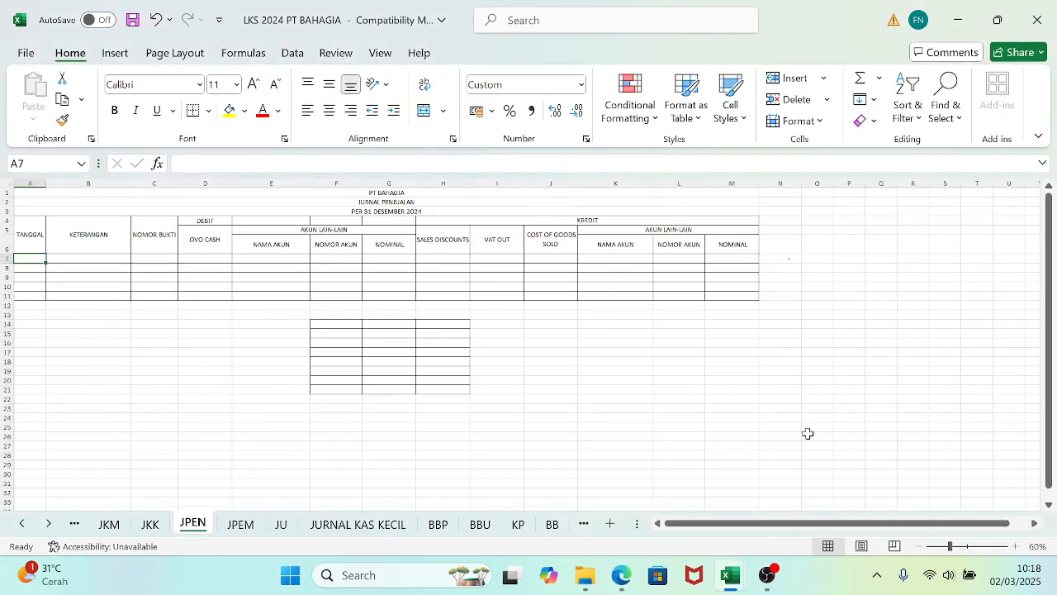
- Enter the date 7/12 in the first TANGGAL row of the sales journal, cell A7
{"action": "left_click", "coordinate": [1016, 547]}
{"action": "left_click", "coordinate": [1016, 547]}
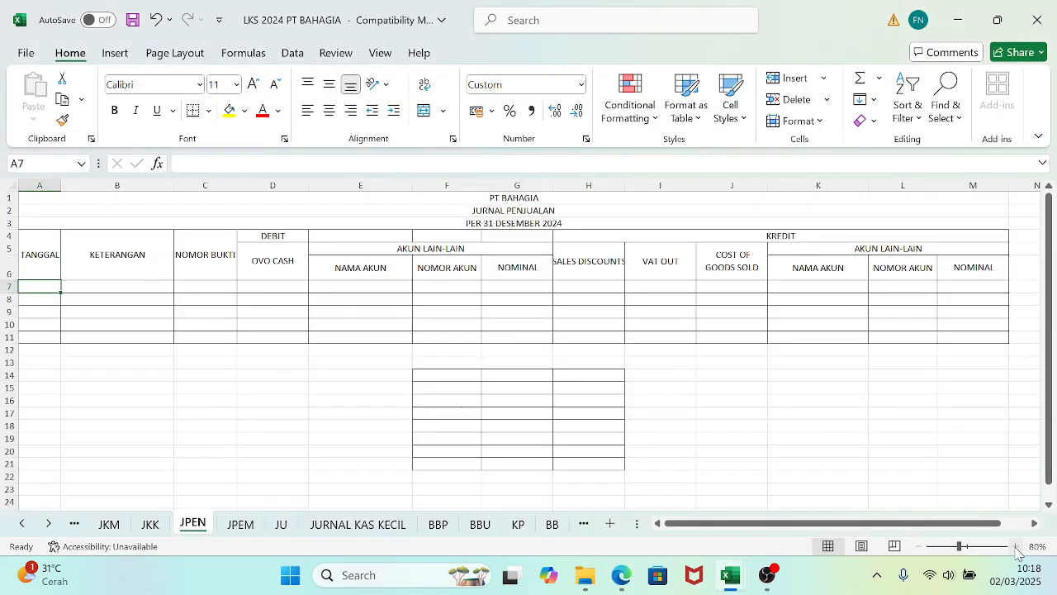
{"action": "left_click", "coordinate": [1016, 547]}
{"action": "left_click", "coordinate": [868, 524]}
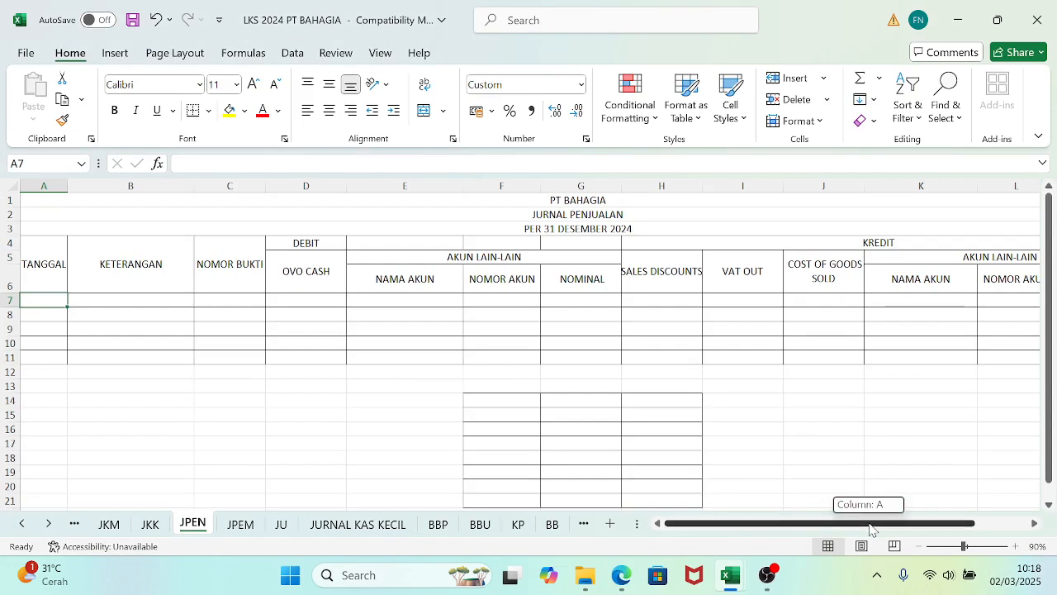
{"action": "type", "text": "7/1"}
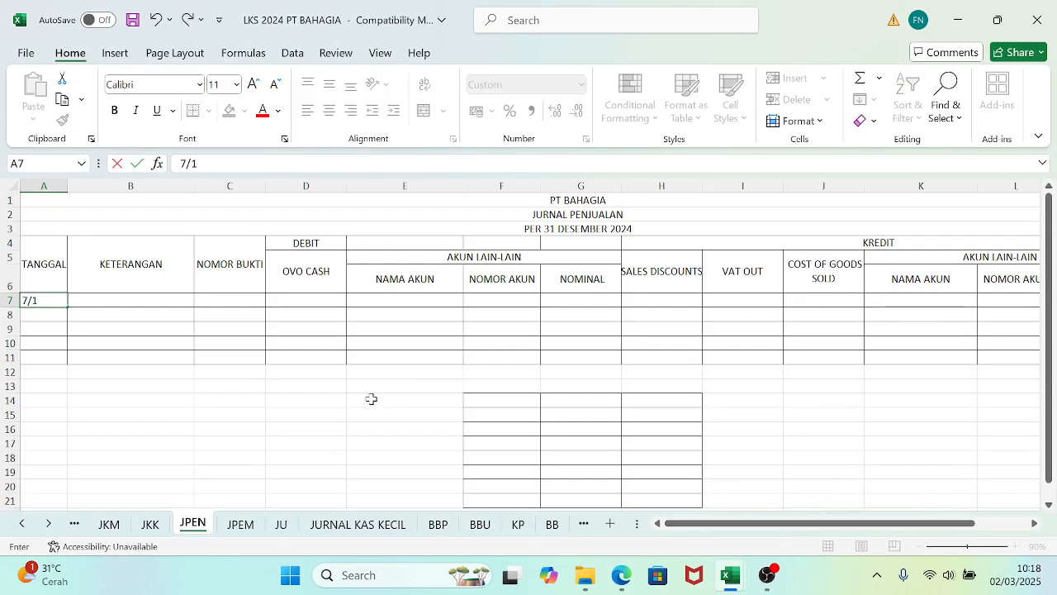
{"action": "type", "text": "2"}
{"action": "key", "text": "Tab"}
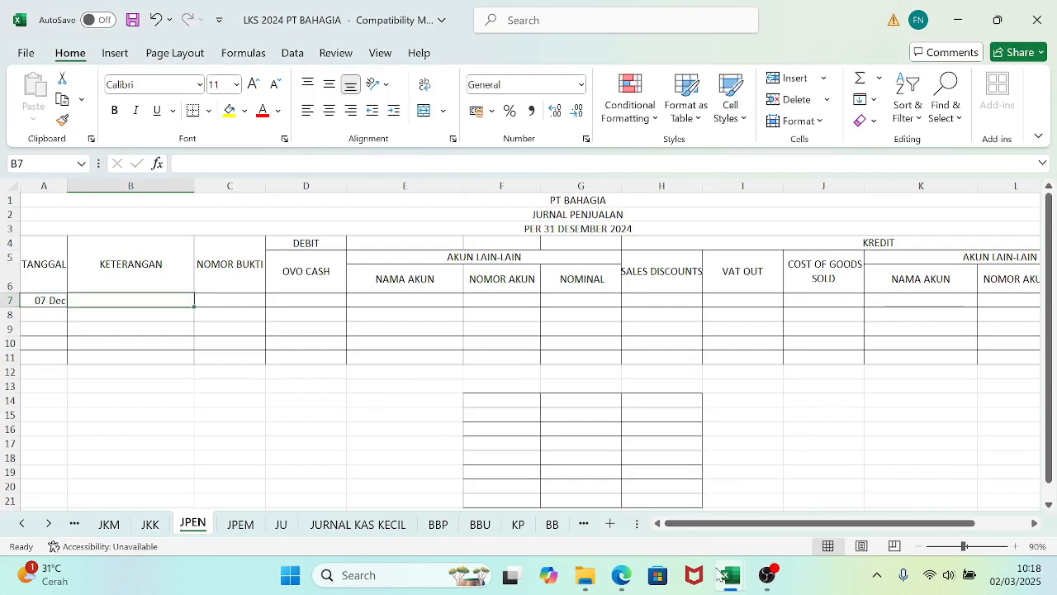
- Enter BENDAHARAWAN PEMKOT MALANG from the invoice as the description in B7 and fit column B to the text
{"action": "left_click", "coordinate": [620, 583]}
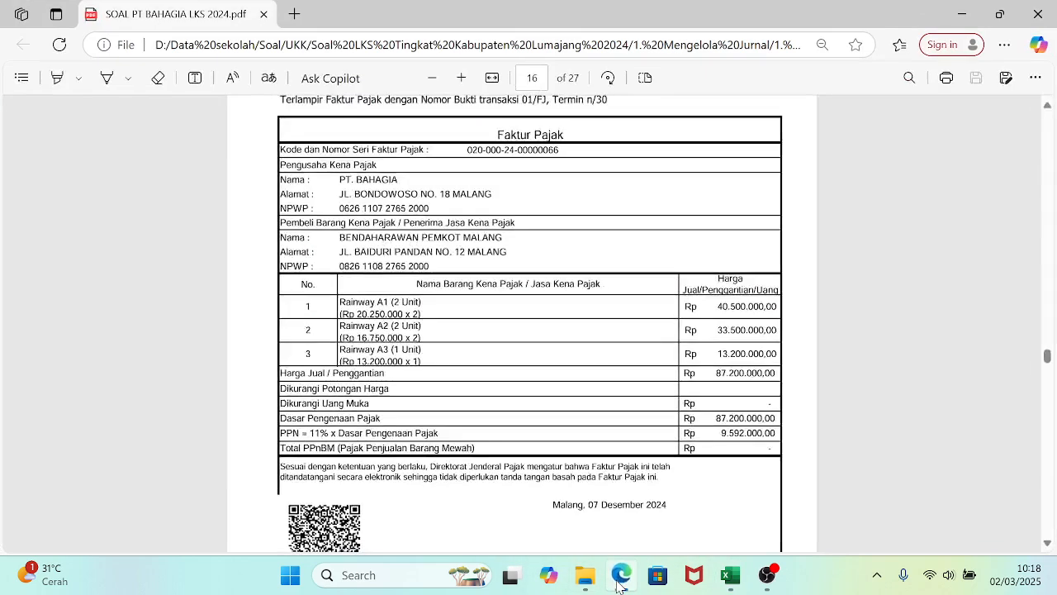
{"action": "left_click", "coordinate": [620, 583]}
{"action": "type", "text": "BENDAHA"}
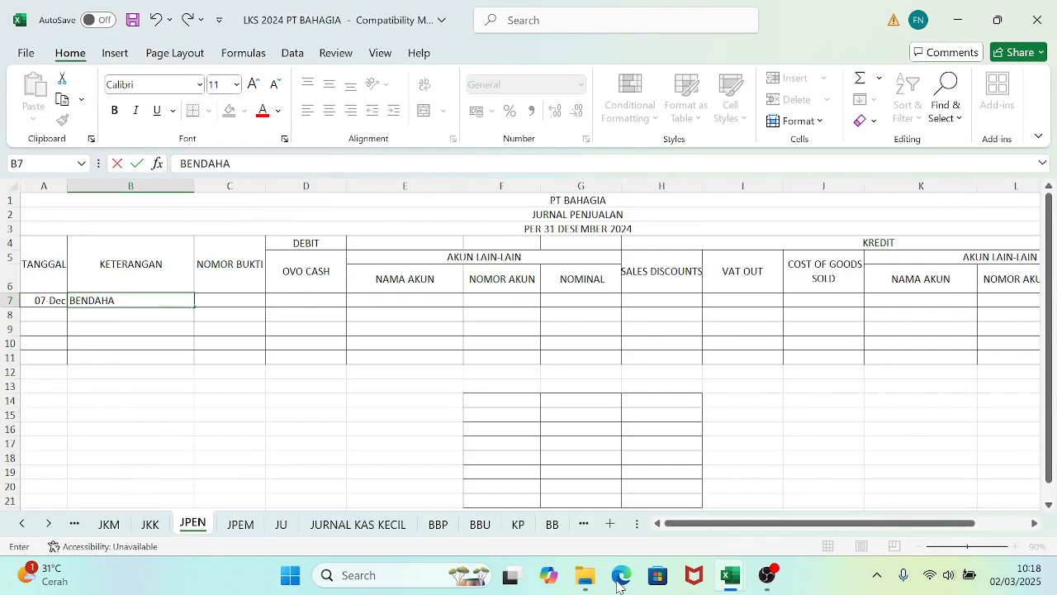
{"action": "type", "text": "RAWAN PEMKO"}
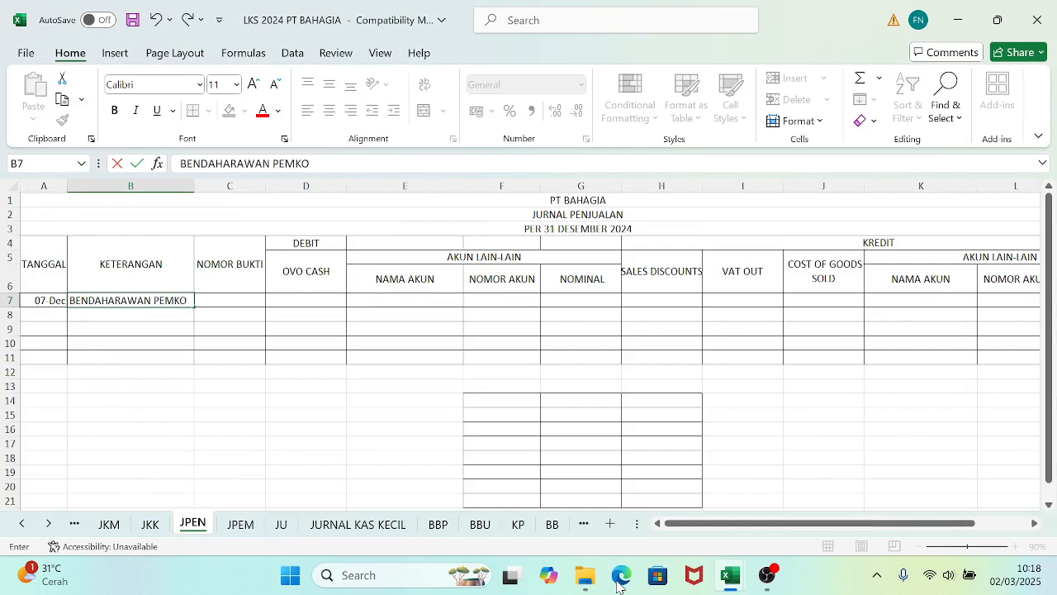
{"action": "type", "text": "TA"}
{"action": "type", "text": " MALANG"}
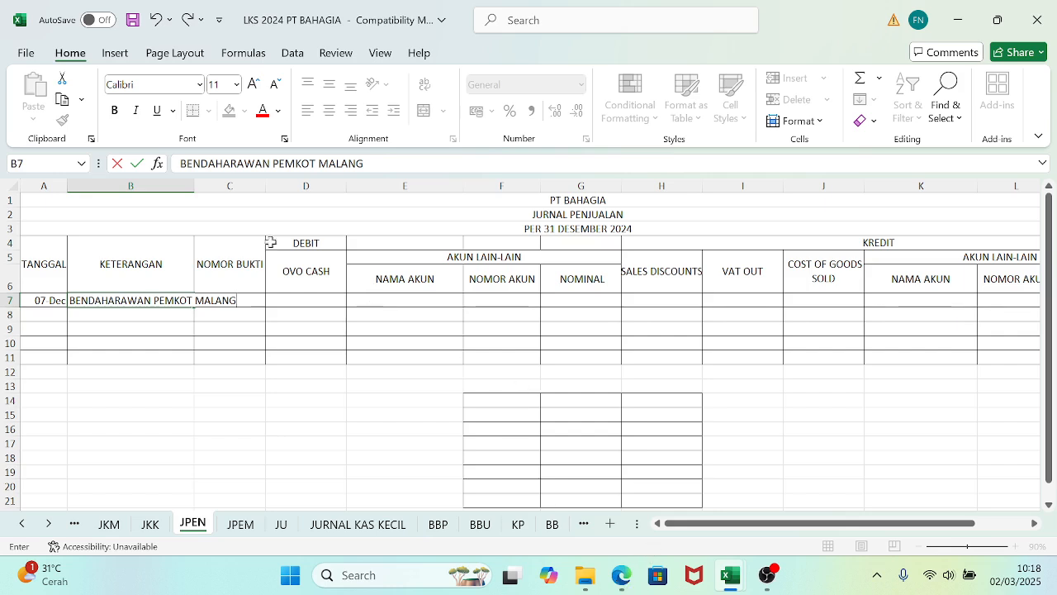
{"action": "double_click", "coordinate": [194, 185]}
{"action": "left_click", "coordinate": [194, 185]}
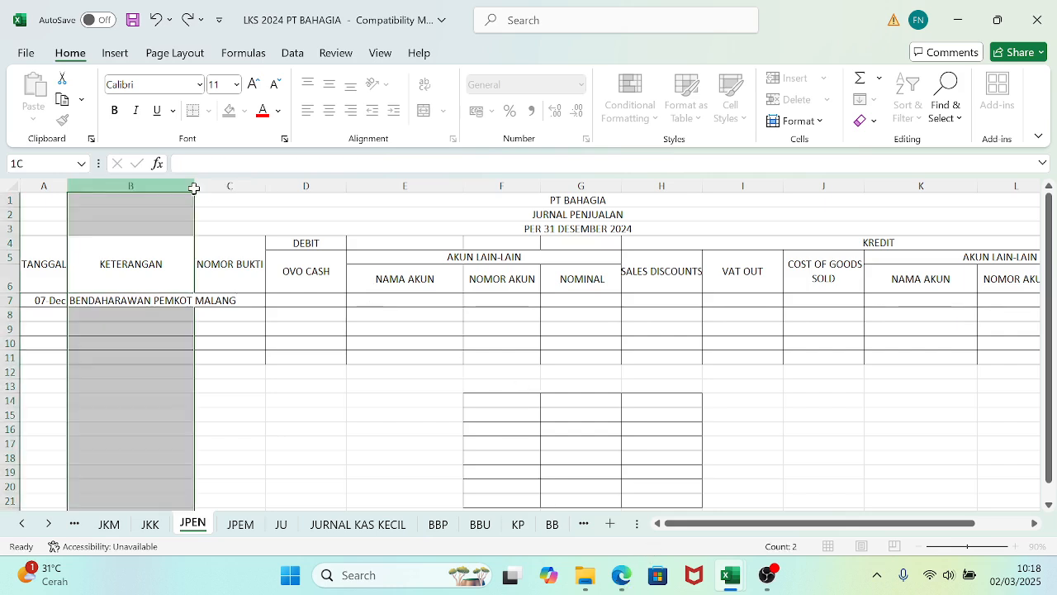
- Look up the transaction's proof number in the PDF and enter 01/FJ under NOMOR BUKTI in C7
{"action": "left_click", "coordinate": [252, 304]}
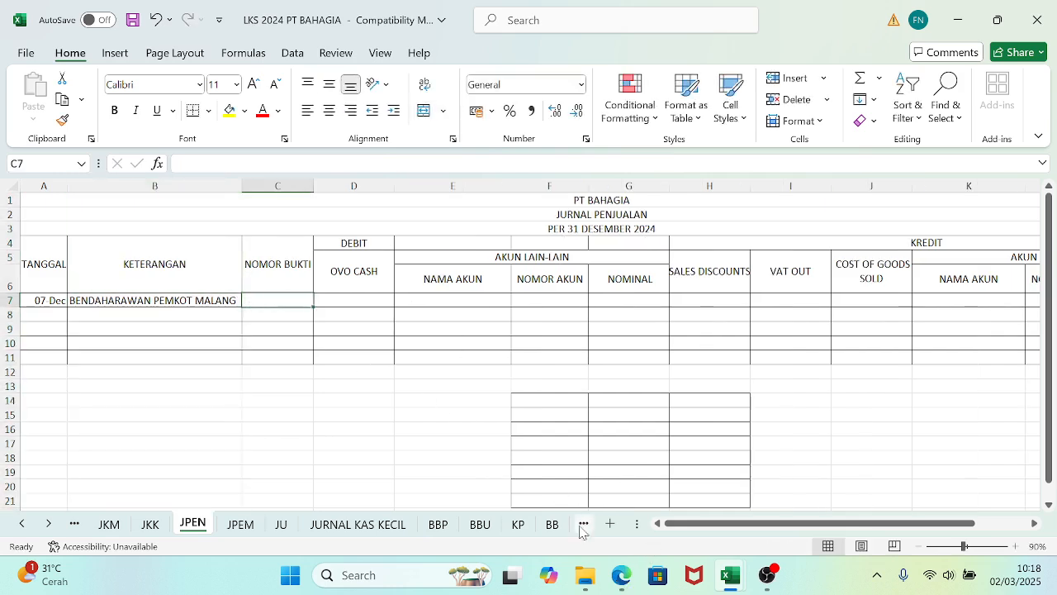
{"action": "left_click", "coordinate": [622, 578]}
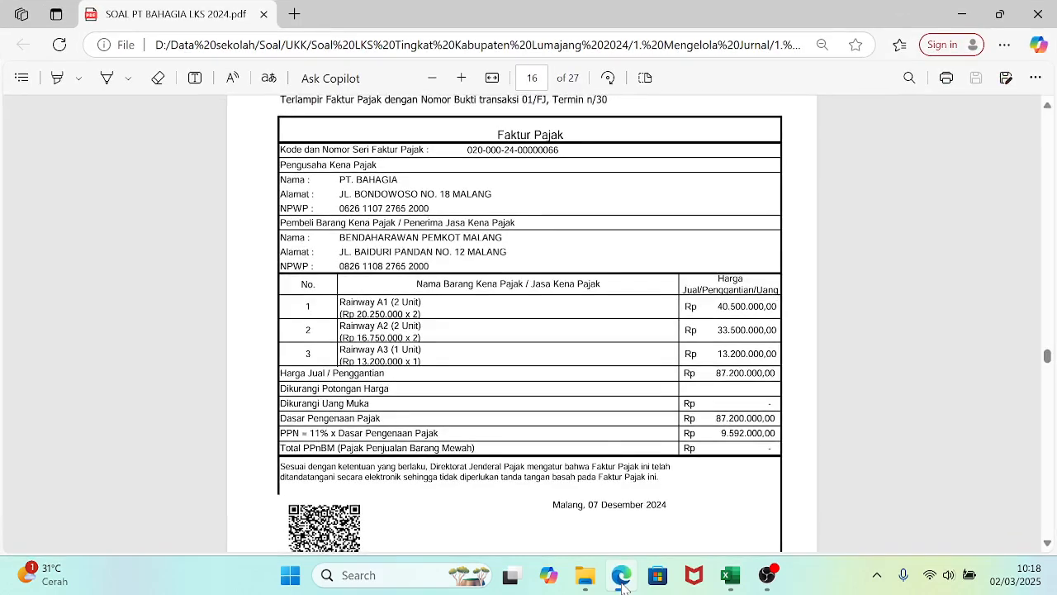
{"action": "left_click", "coordinate": [1047, 106]}
{"action": "left_click", "coordinate": [1047, 106]}
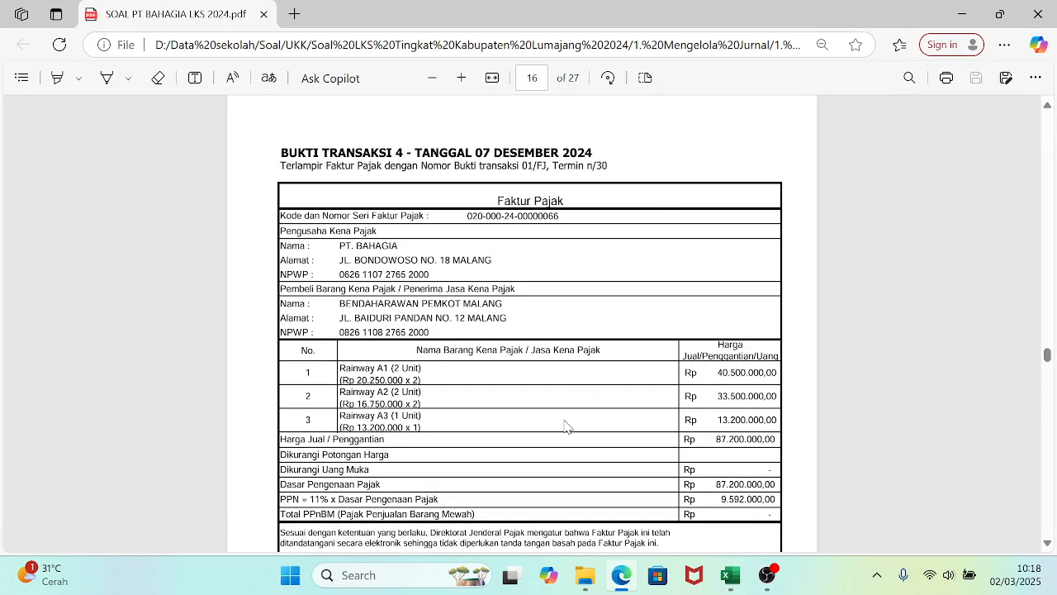
{"action": "left_click", "coordinate": [623, 586]}
{"action": "type", "text": "01/"}
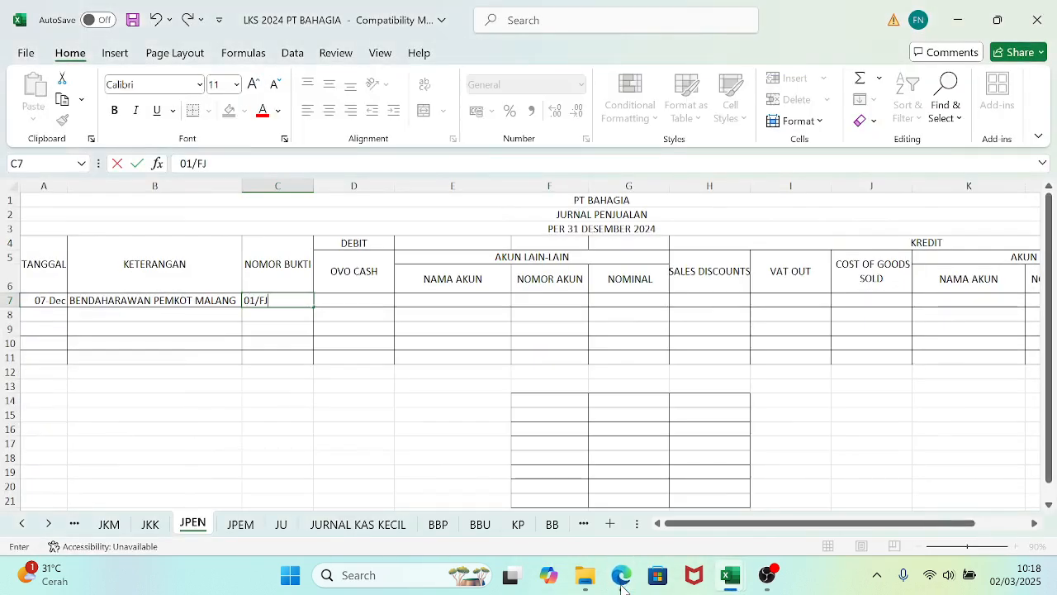
{"action": "type", "text": "FJ"}
{"action": "key", "text": "Tab"}
- Replace the OVO CASH debit header with a reference to the ACCOUNTS RECEIVABLE name on the NS Awal sheet
{"action": "key", "text": "Right"}
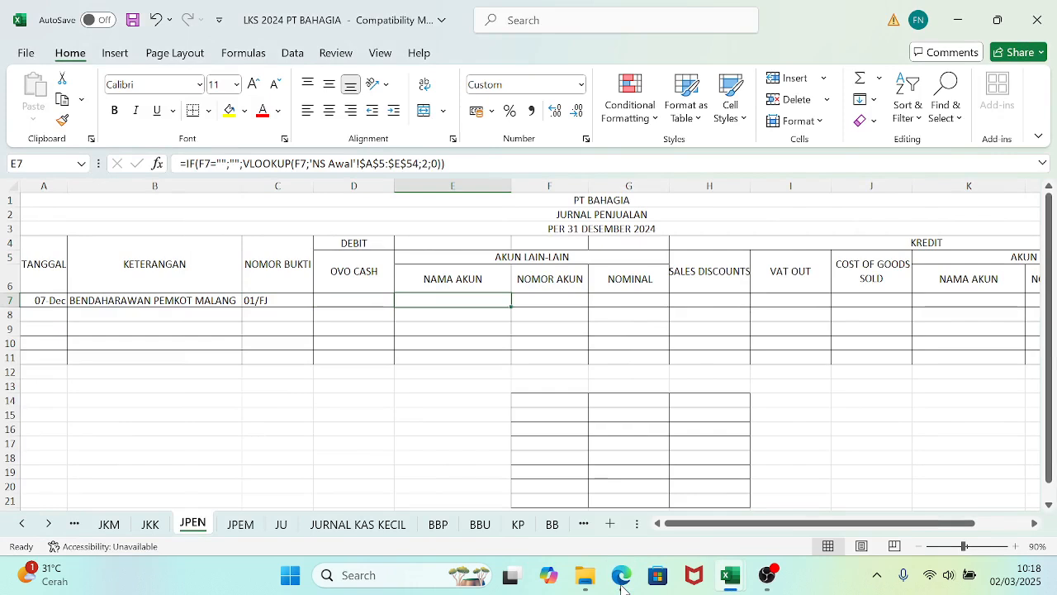
{"action": "key", "text": "Left"}
{"action": "key", "text": "Up"}
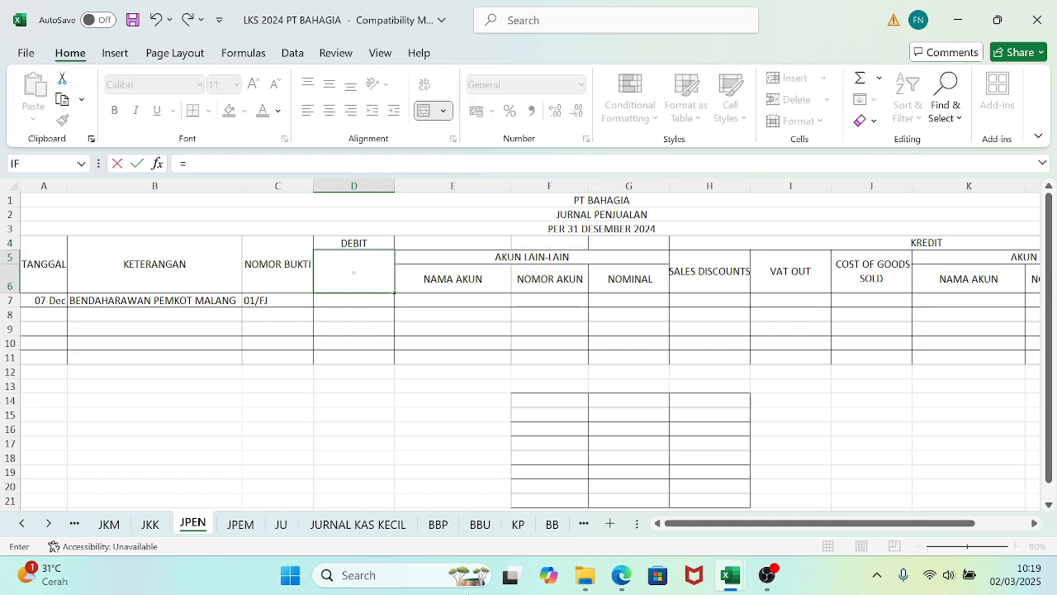
{"action": "left_click", "coordinate": [22, 523]}
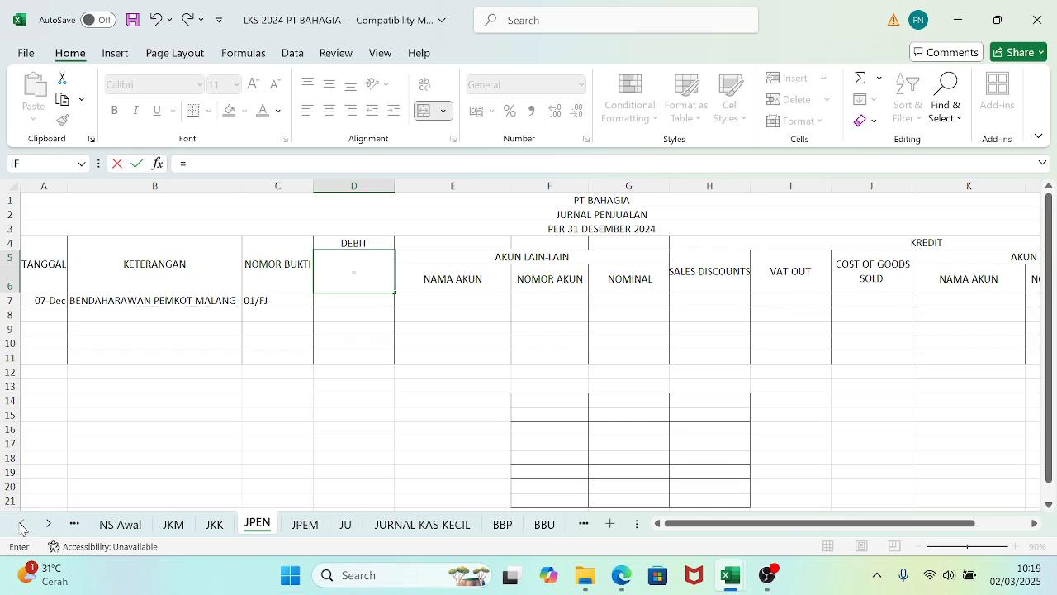
{"action": "left_click", "coordinate": [120, 524]}
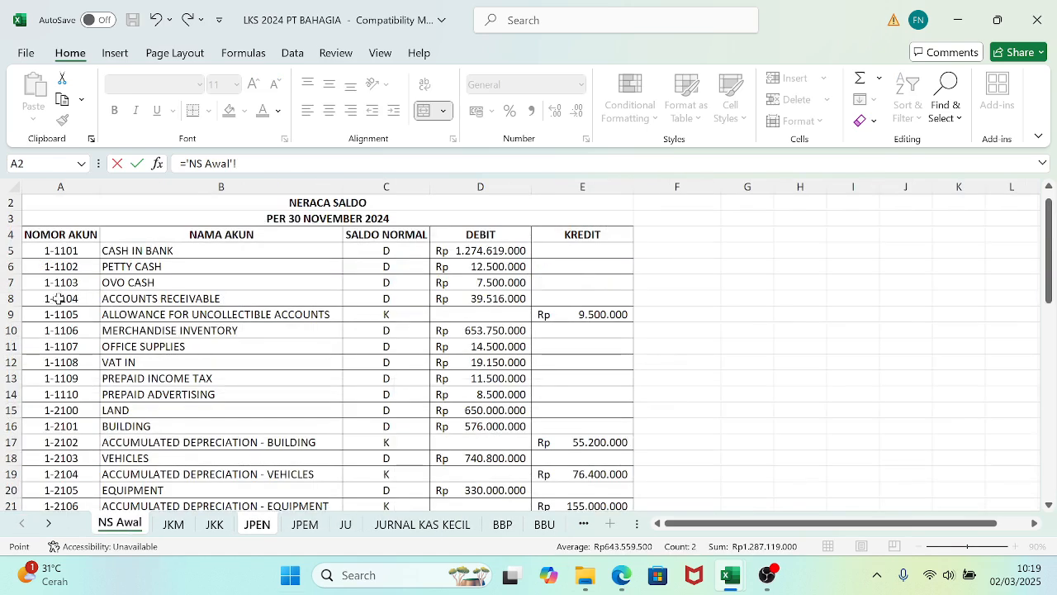
{"action": "left_click", "coordinate": [142, 299]}
{"action": "key", "text": "Return"}
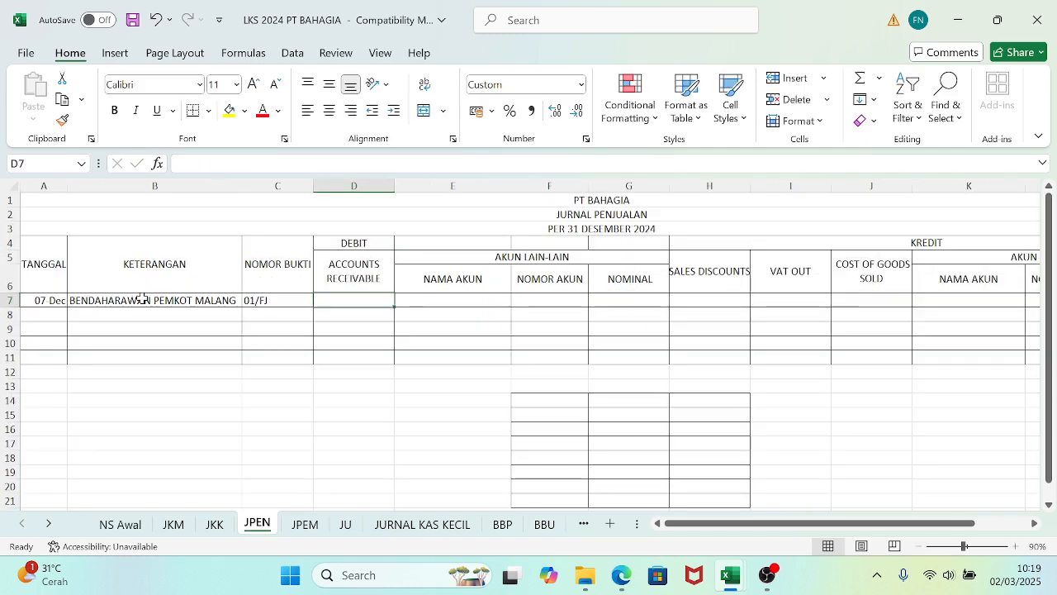
- Replace the SALES DISCOUNTS credit header with a reference to SALES in cell B32 of the NS Awal sheet
{"action": "left_click", "coordinate": [704, 275]}
{"action": "type", "text": "="}
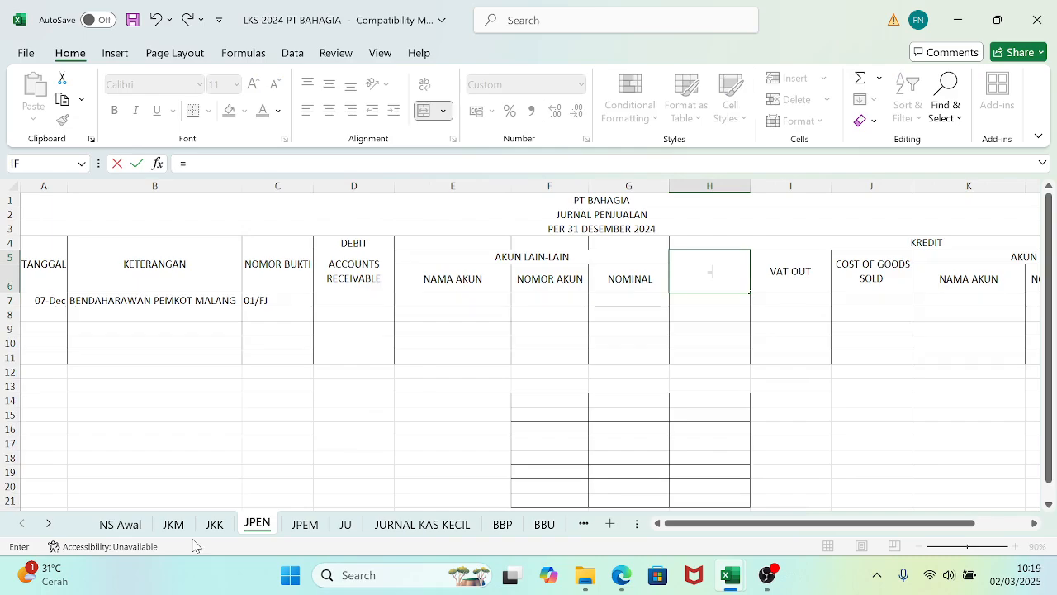
{"action": "left_click", "coordinate": [119, 524]}
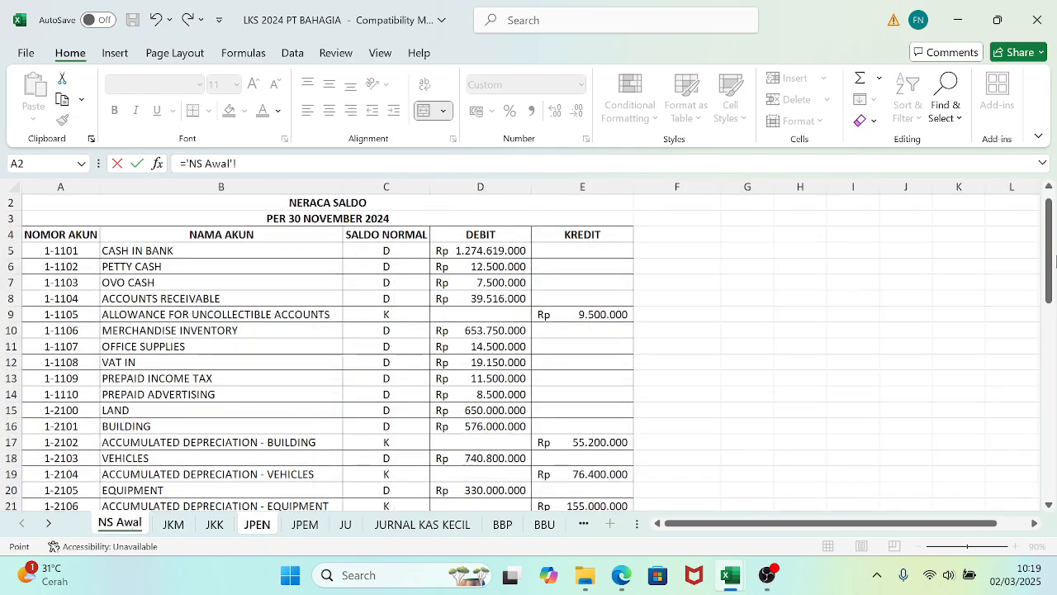
{"action": "left_click_drag", "start_coordinate": [1056, 261], "coordinate": [1051, 337]}
{"action": "left_click", "coordinate": [118, 443]}
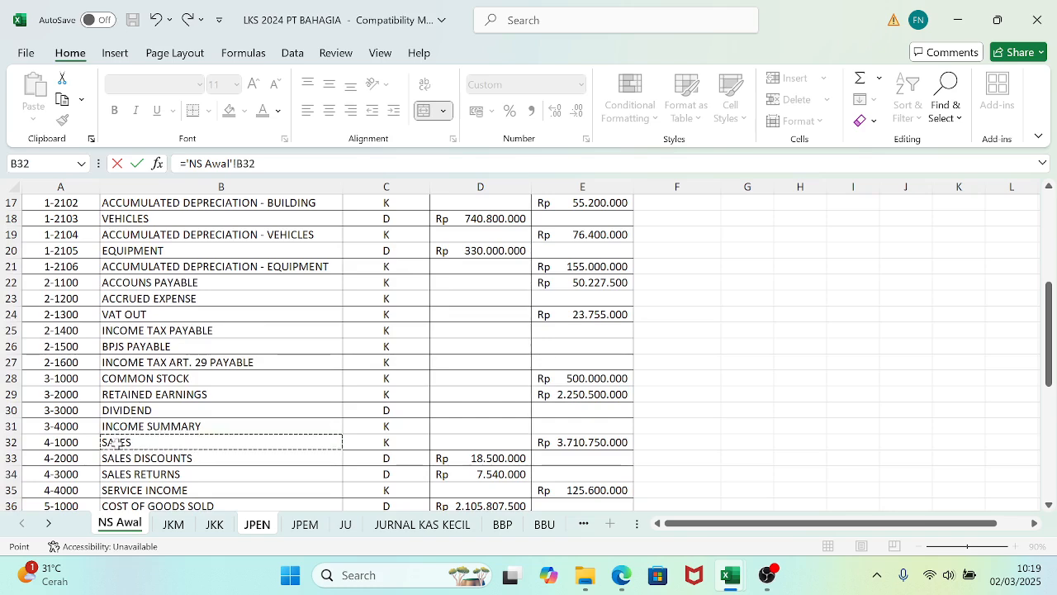
{"action": "key", "text": "Escape"}
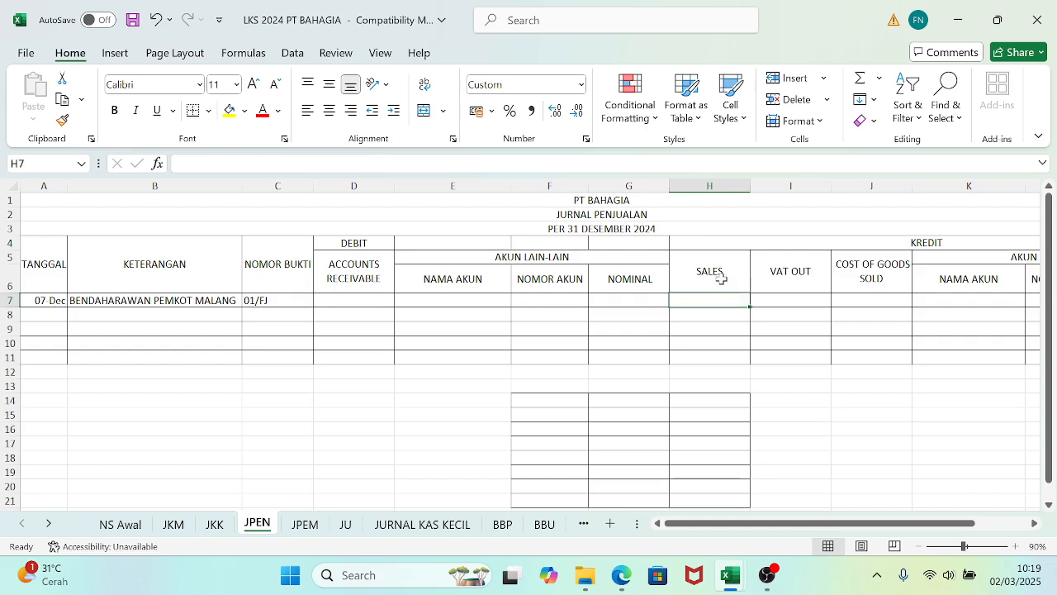
{"action": "left_click", "coordinate": [814, 277]}
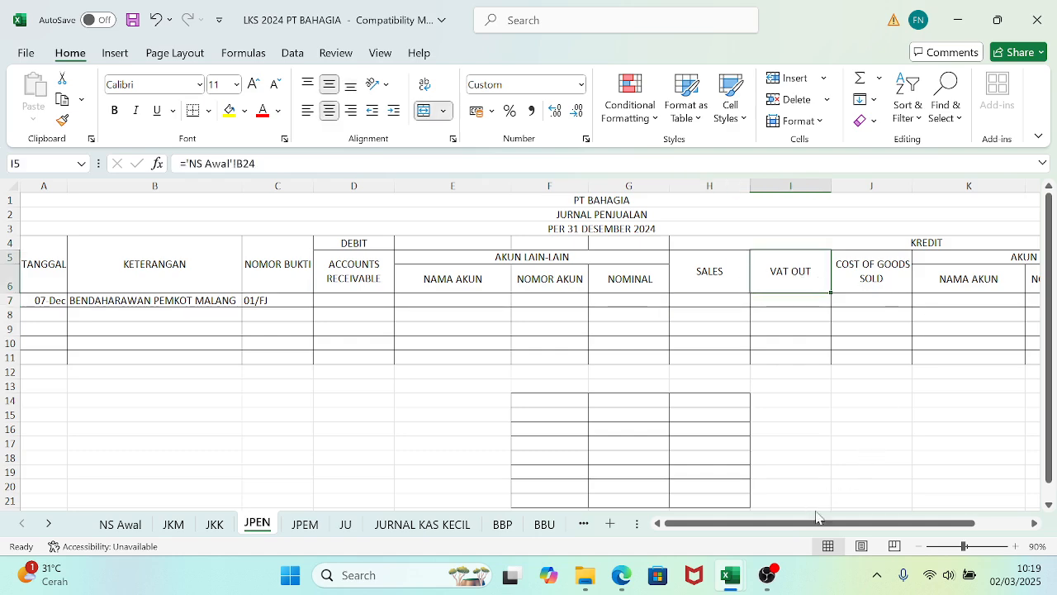
- Check the credit-side accounts against the invoice PDF and delete the COST OF GOODS SOLD column from the JPEN sheet
{"action": "left_click_drag", "start_coordinate": [809, 523], "coordinate": [835, 524]}
{"action": "mouse_move", "coordinate": [627, 582]}
{"action": "left_click", "coordinate": [623, 522]}
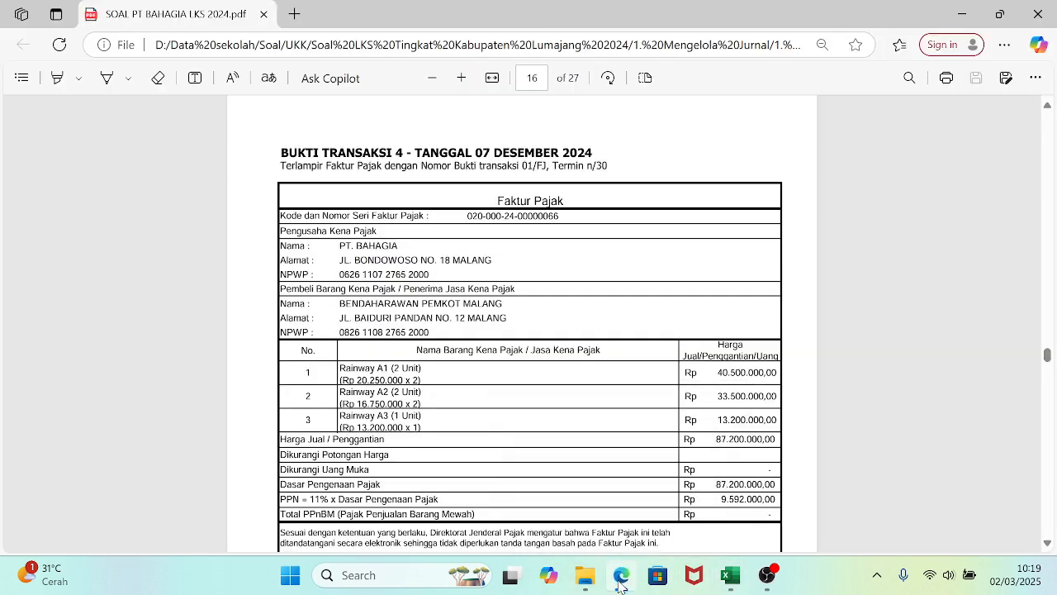
{"action": "left_click", "coordinate": [730, 574]}
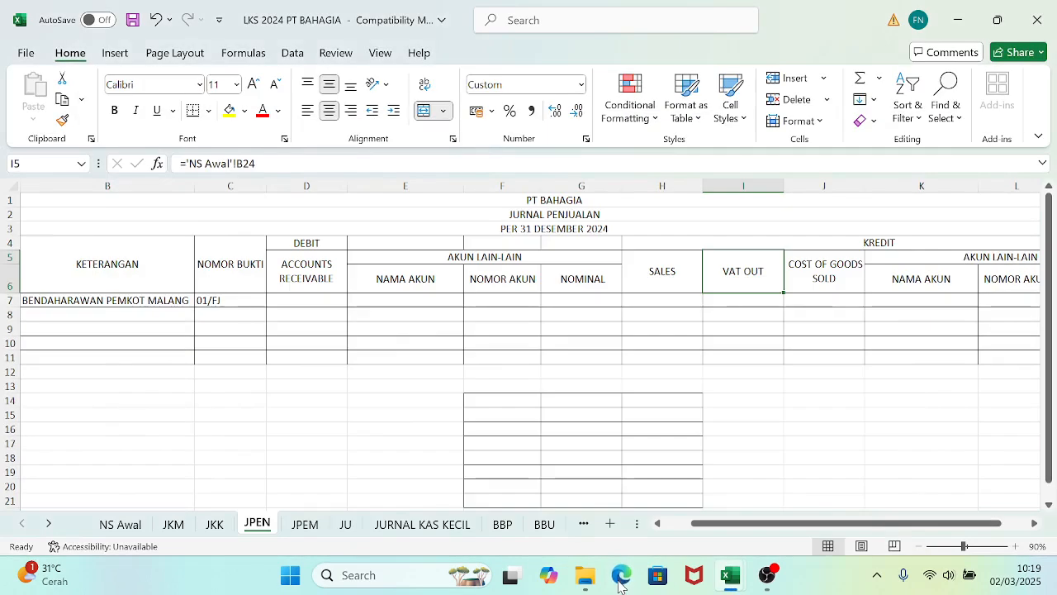
{"action": "left_click", "coordinate": [826, 185]}
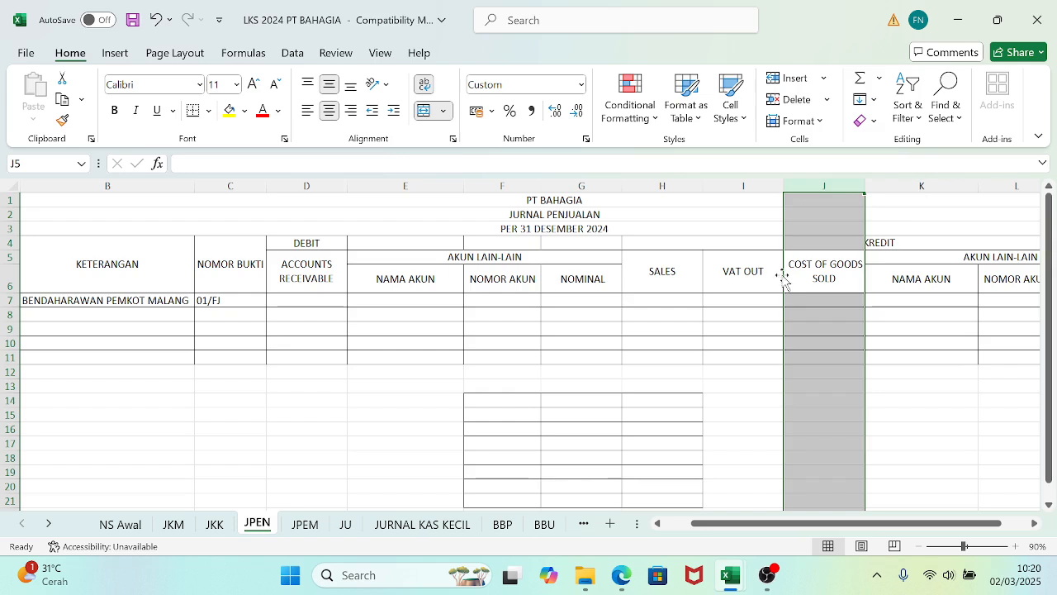
{"action": "left_click", "coordinate": [796, 100]}
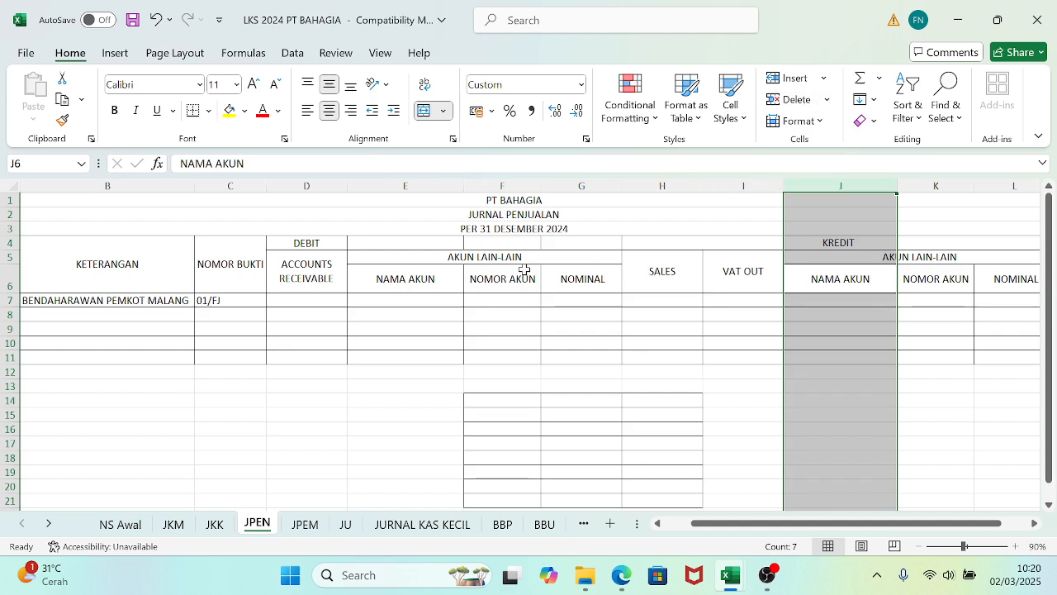
- Look up the selling price on the invoice in the PDF and enter 87200000 under SALES in H7
{"action": "left_click", "coordinate": [404, 300]}
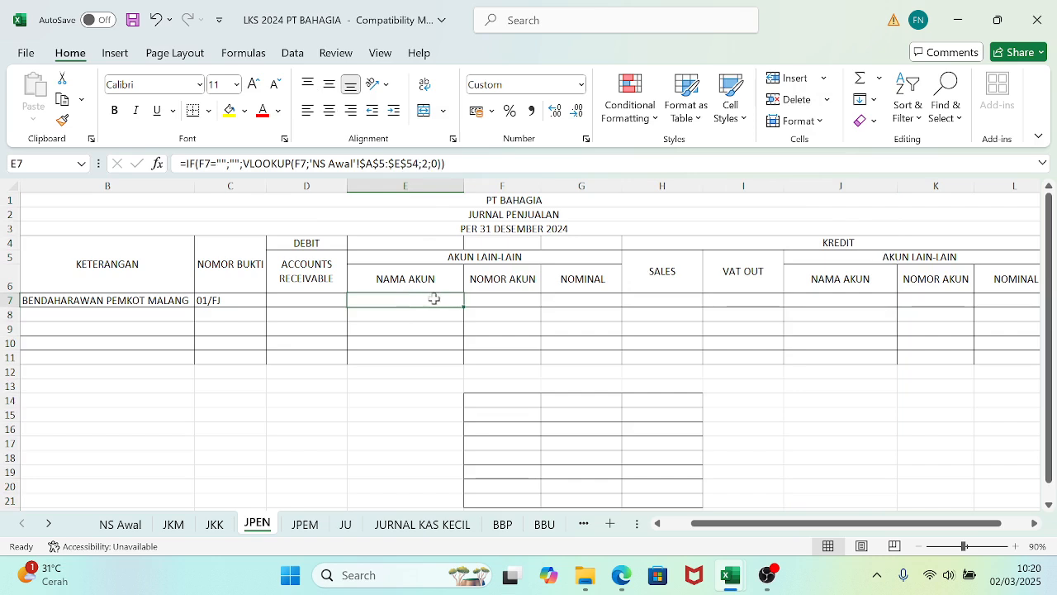
{"action": "left_click", "coordinate": [807, 300]}
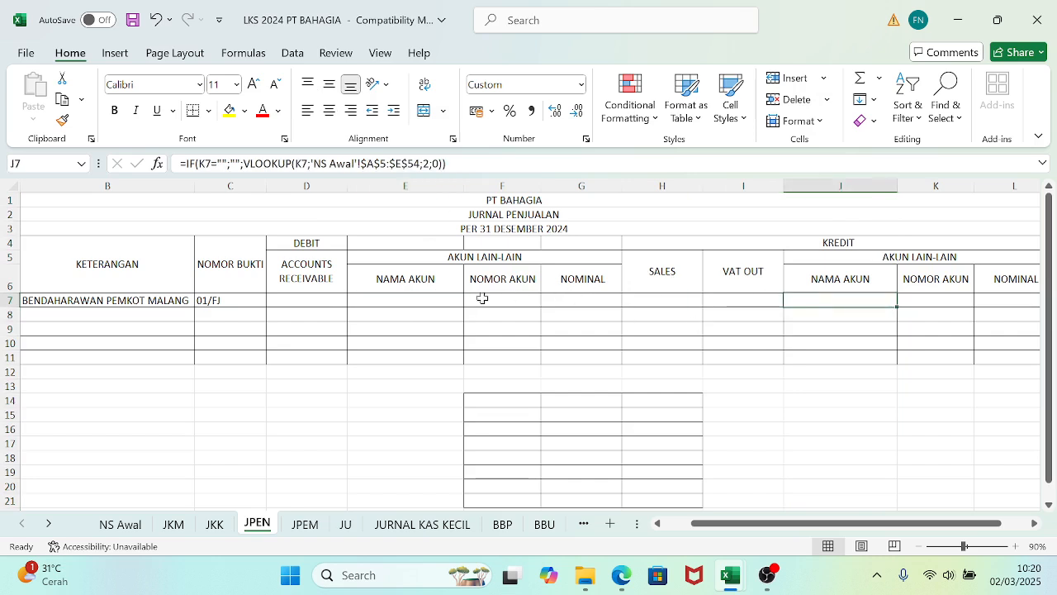
{"action": "left_click", "coordinate": [316, 301]}
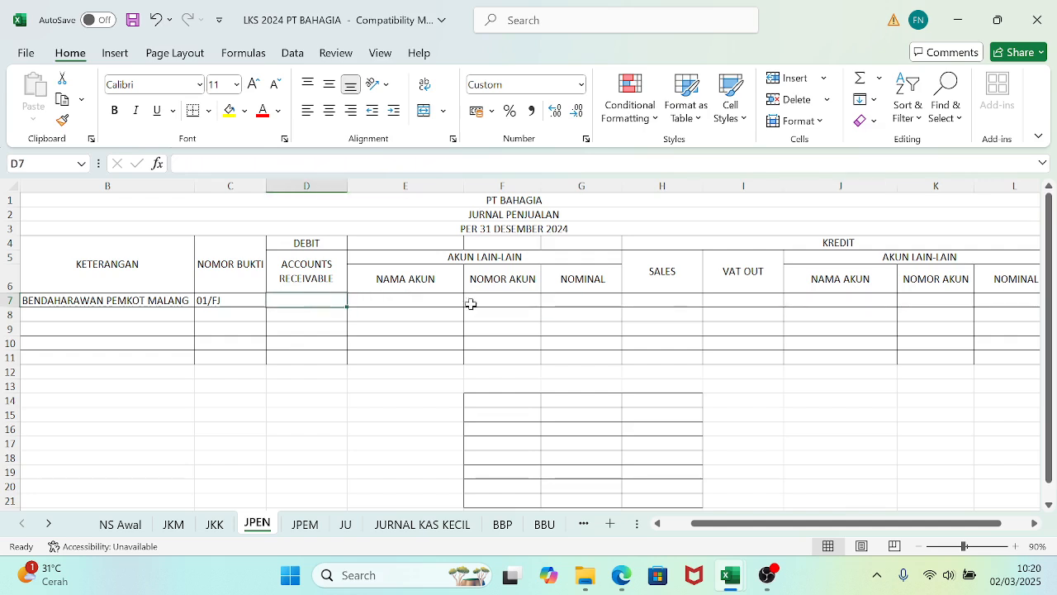
{"action": "left_click", "coordinate": [670, 305]}
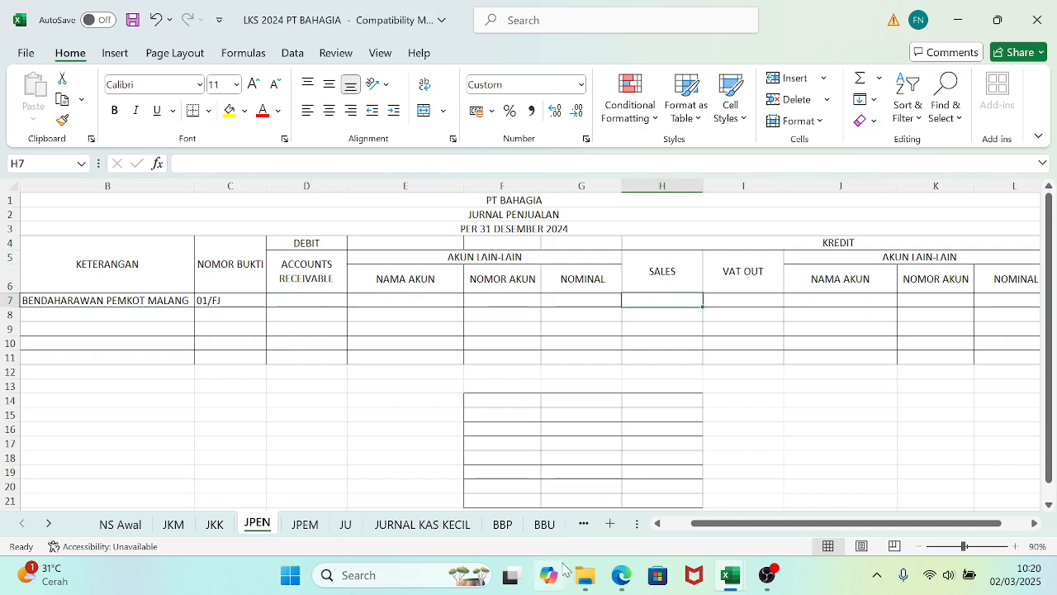
{"action": "mouse_move", "coordinate": [584, 575]}
{"action": "left_click", "coordinate": [622, 575]}
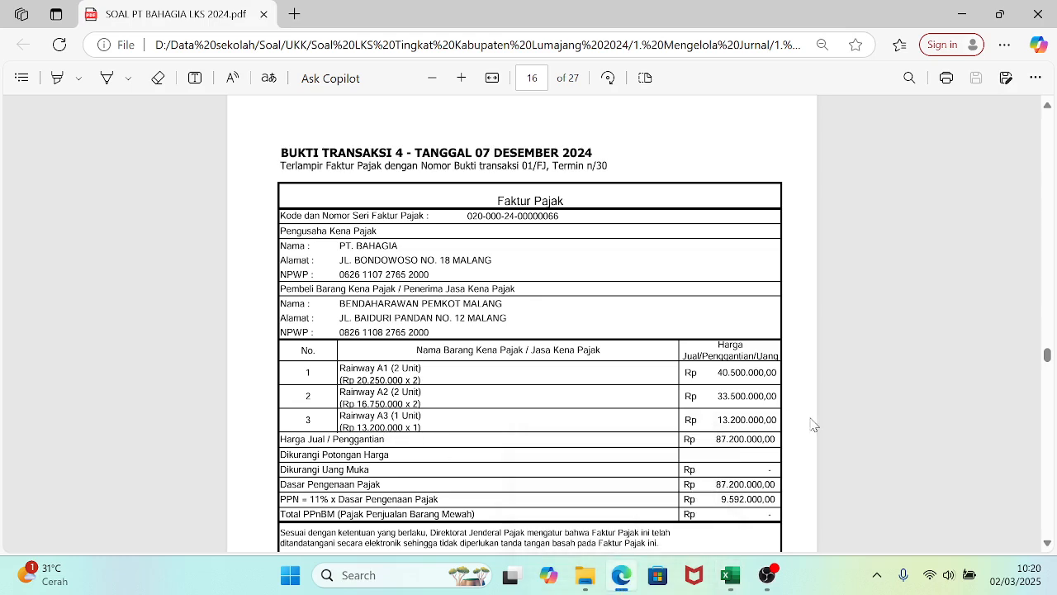
{"action": "left_click", "coordinate": [1047, 543]}
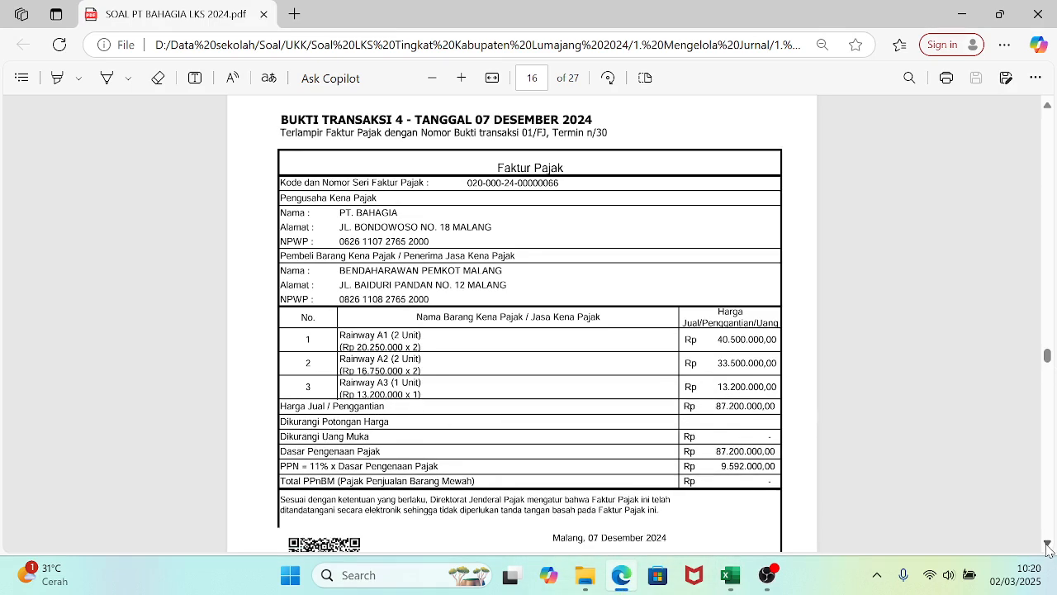
{"action": "left_click", "coordinate": [1047, 543]}
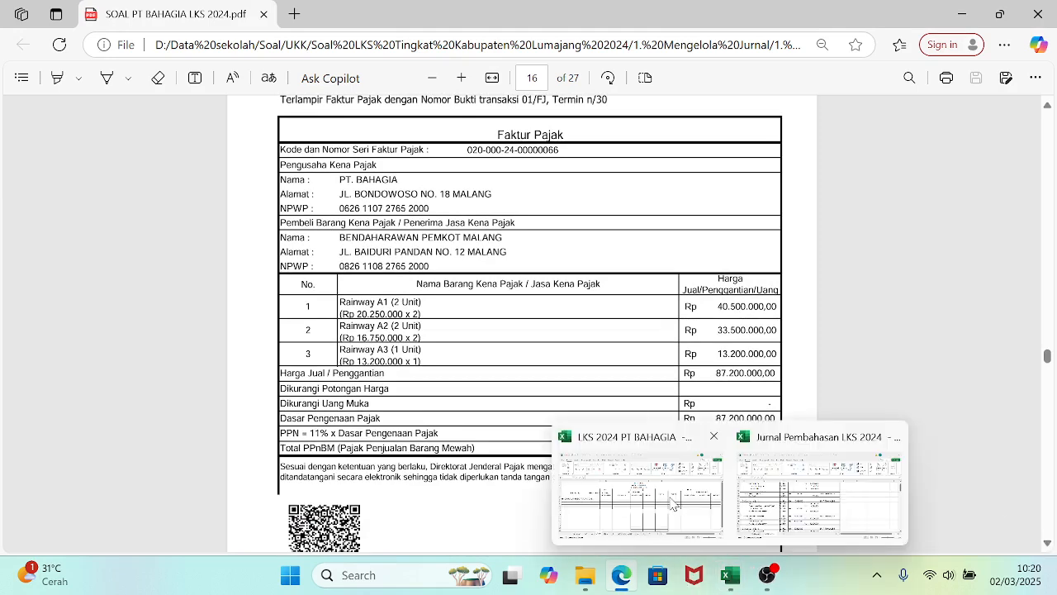
{"action": "left_click", "coordinate": [640, 484]}
{"action": "type", "text": "87200000"}
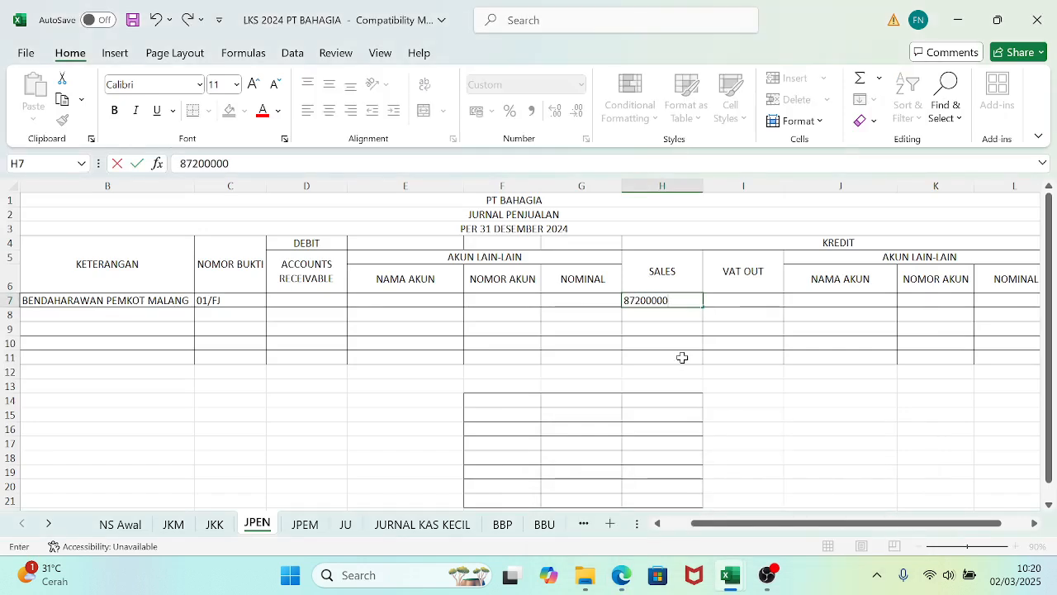
- Calculate the VAT OUT amount in I7 as 11% of the sales amount with the formula =11%*H7
{"action": "key", "text": "Tab"}
{"action": "type", "text": "="}
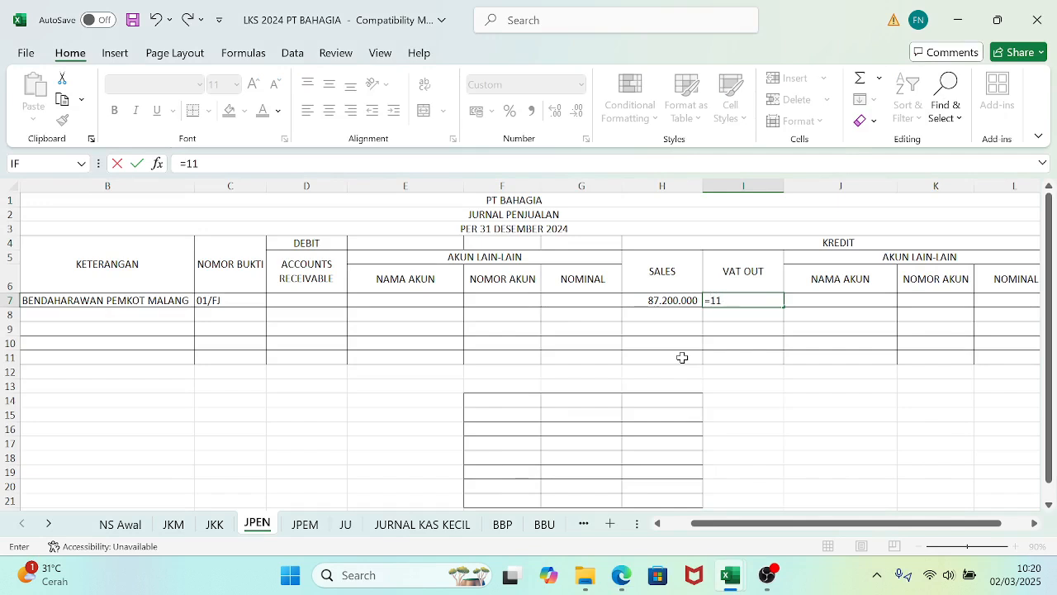
{"action": "type", "text": "11%*"}
{"action": "left_click", "coordinate": [686, 300]}
{"action": "key", "text": "Return"}
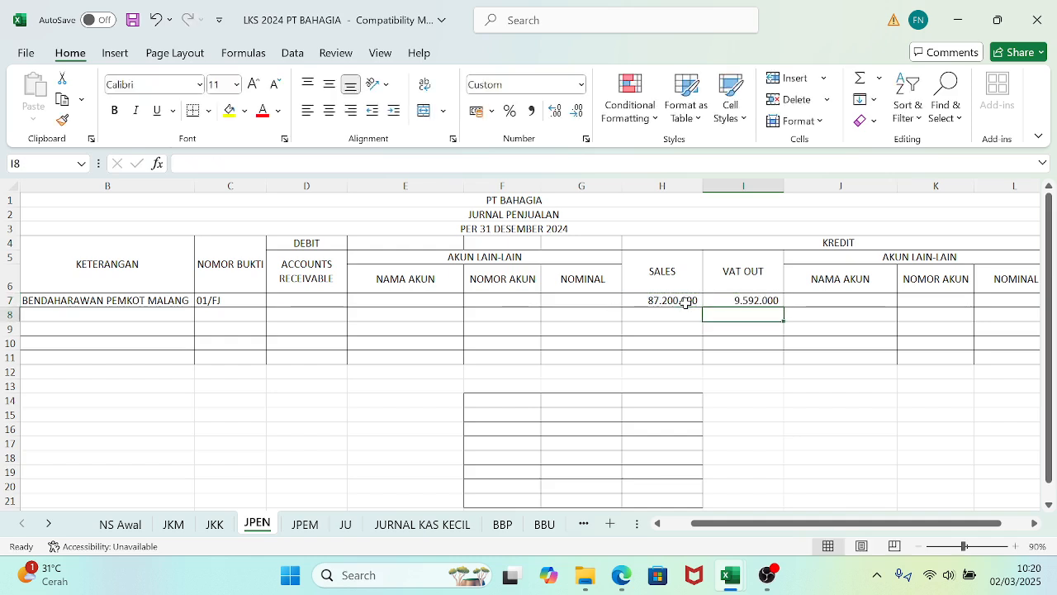
- Check the PPN on the invoice and calculate ACCOUNTS RECEIVABLE in D7 with the formula =H7+I7
{"action": "mouse_move", "coordinate": [730, 580]}
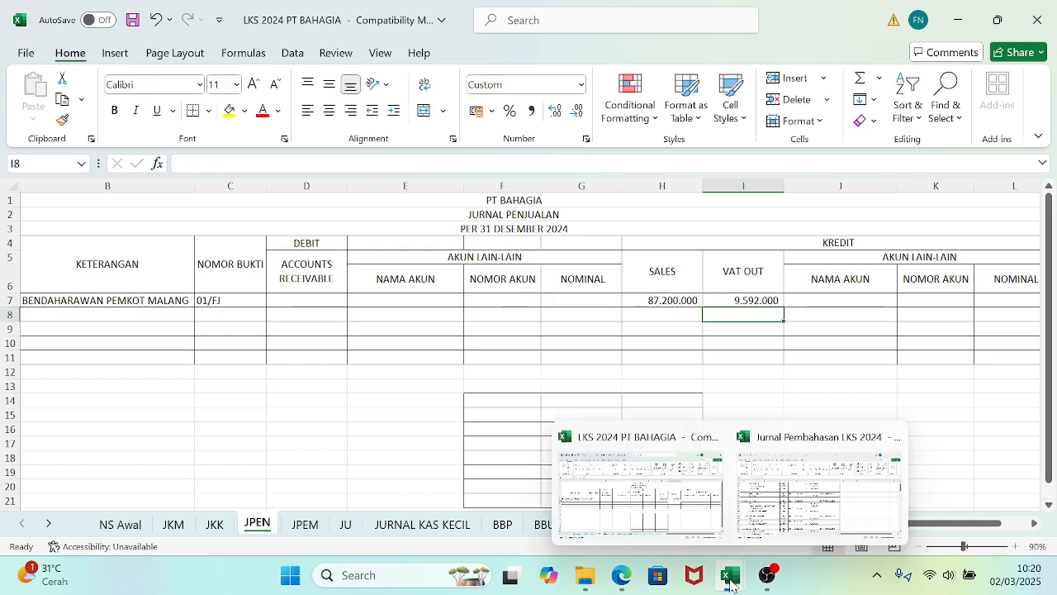
{"action": "left_click", "coordinate": [619, 576]}
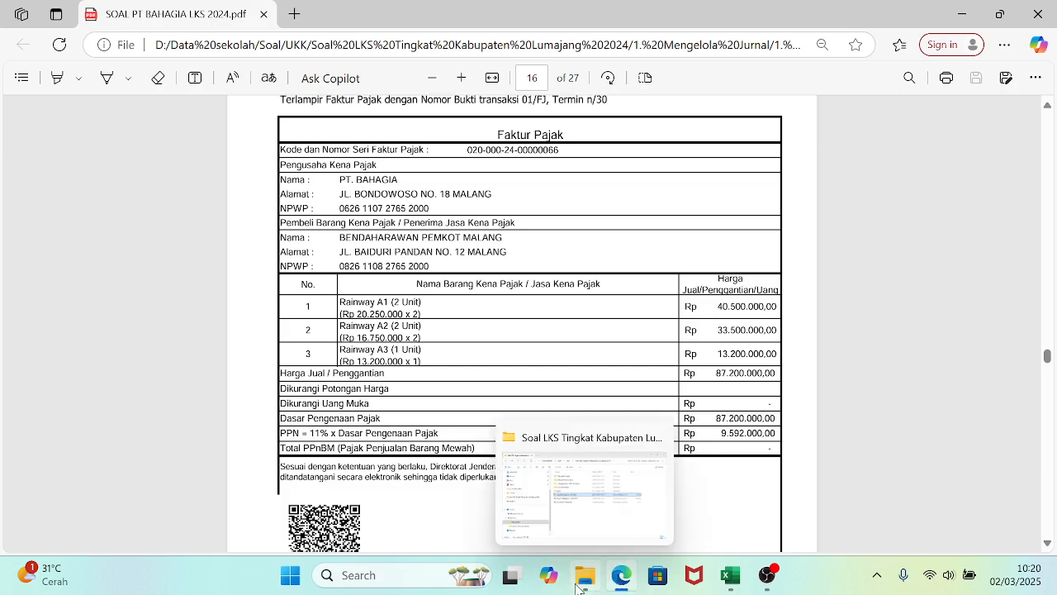
{"action": "left_click", "coordinate": [581, 585]}
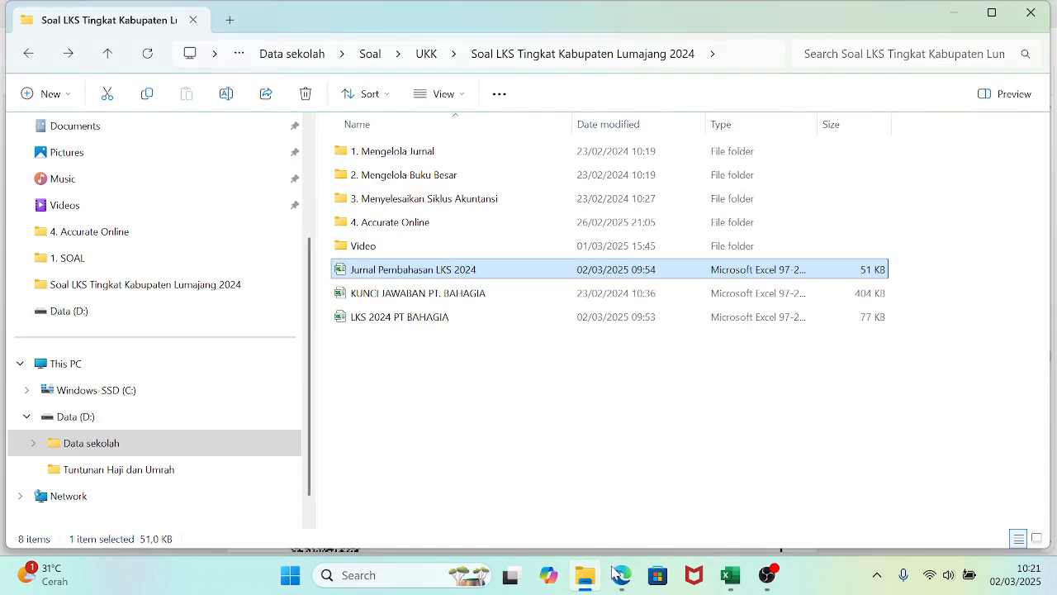
{"action": "mouse_move", "coordinate": [725, 585]}
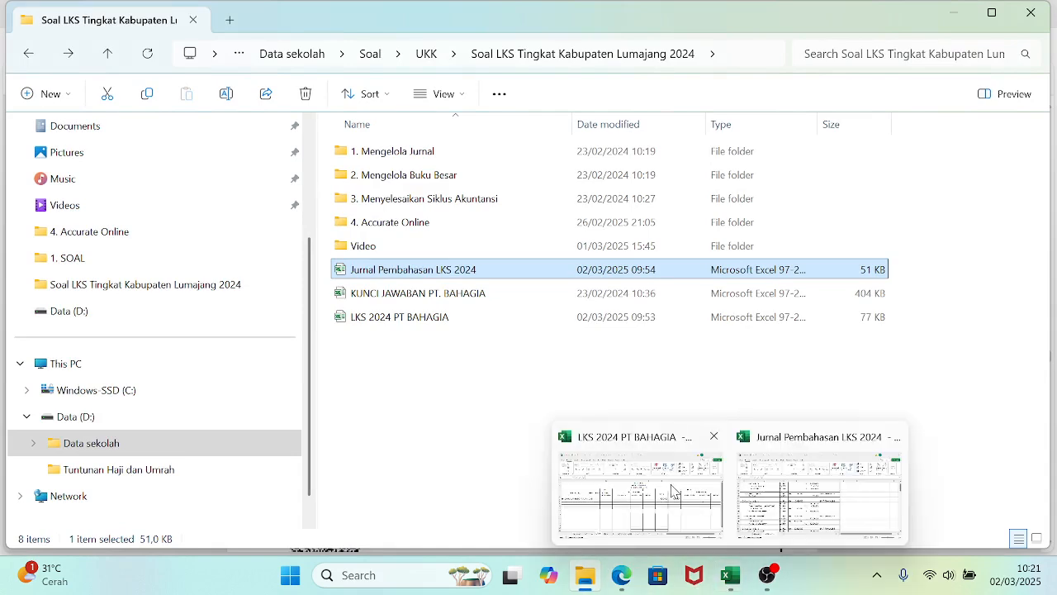
{"action": "left_click", "coordinate": [711, 518]}
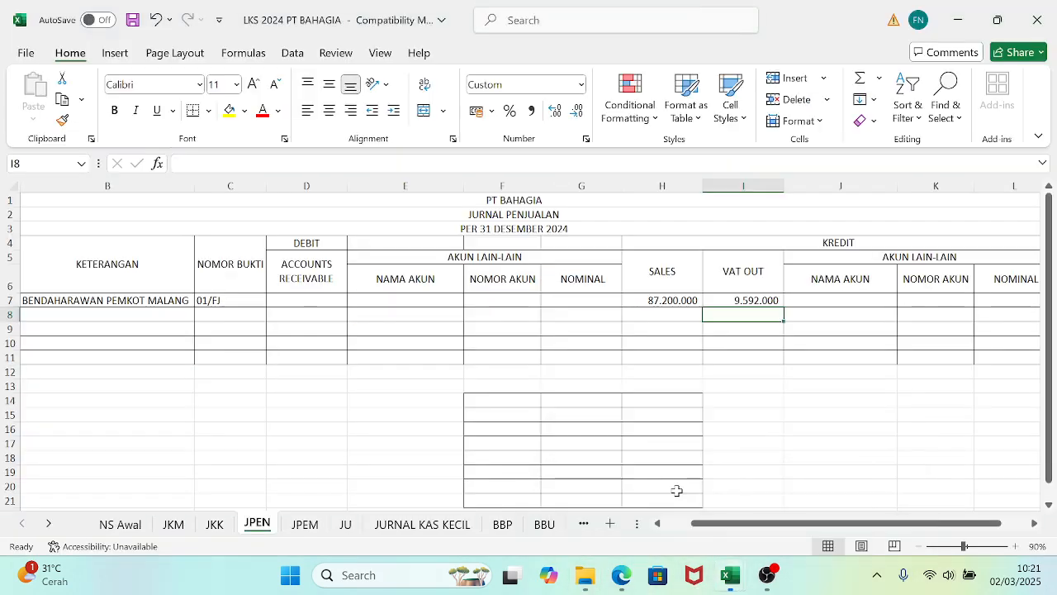
{"action": "left_click", "coordinate": [308, 300]}
{"action": "type", "text": "="}
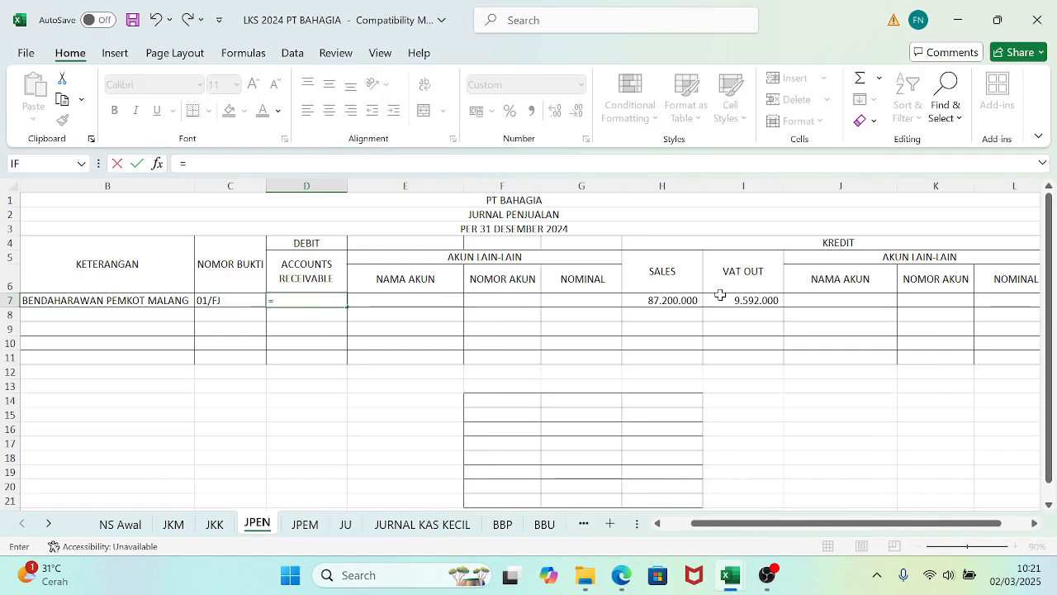
{"action": "left_click", "coordinate": [658, 300]}
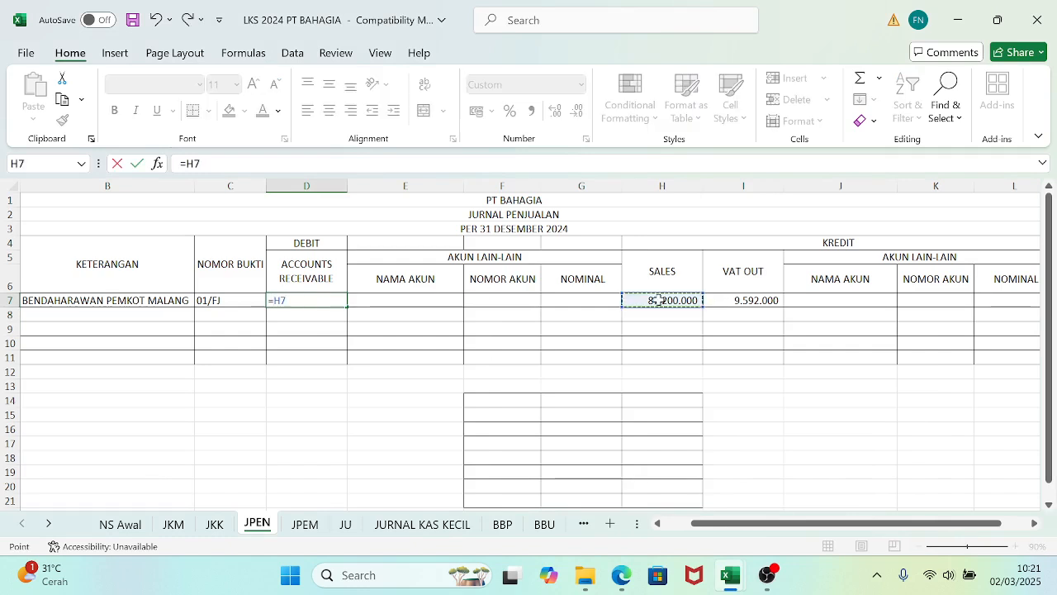
{"action": "type", "text": "+"}
{"action": "left_click", "coordinate": [756, 300]}
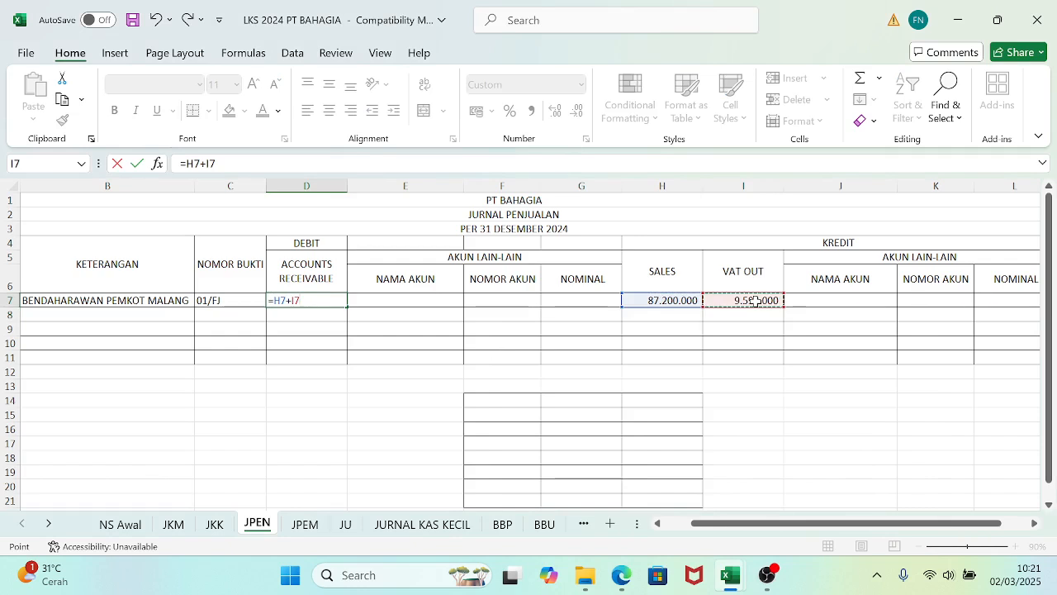
{"action": "key", "text": "Return"}
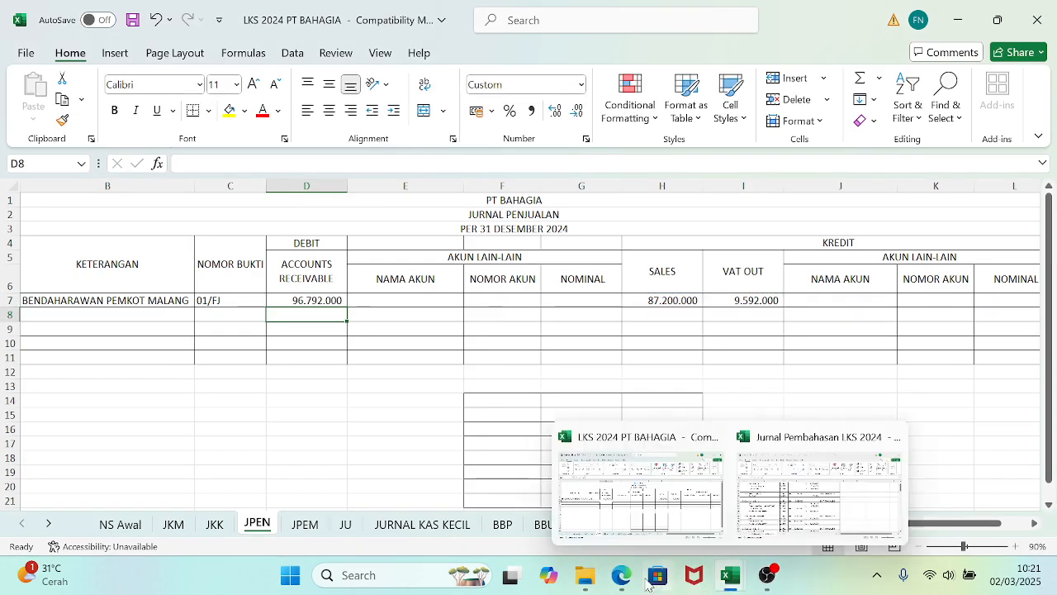
- Review the invoice, the BBP receivables card and the completed JPEN entry before posting the sale
{"action": "left_click", "coordinate": [620, 578]}
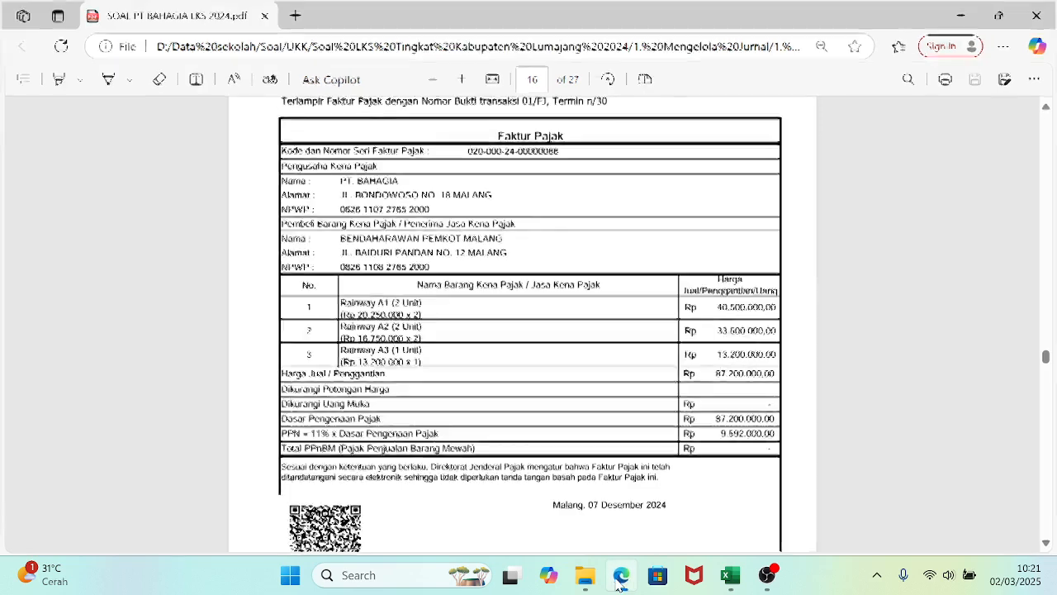
{"action": "left_click", "coordinate": [620, 578]}
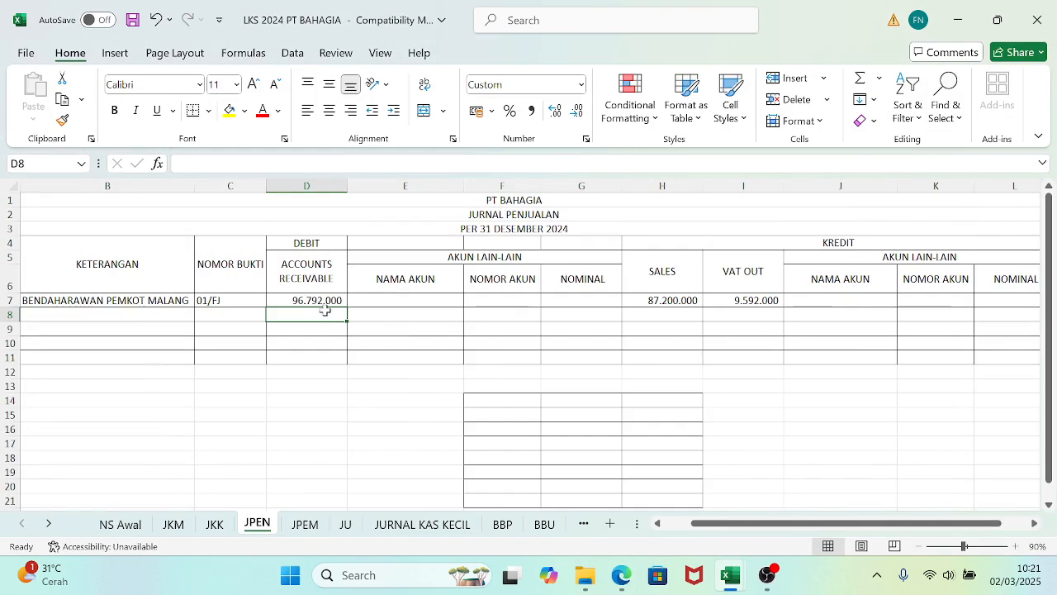
{"action": "left_click", "coordinate": [503, 524]}
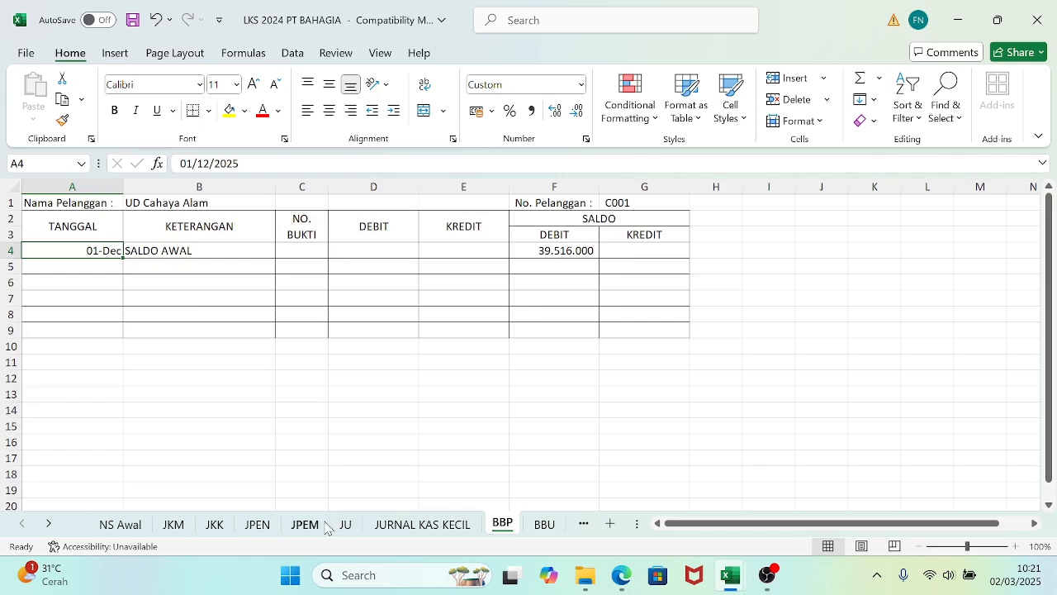
{"action": "left_click", "coordinate": [262, 526]}
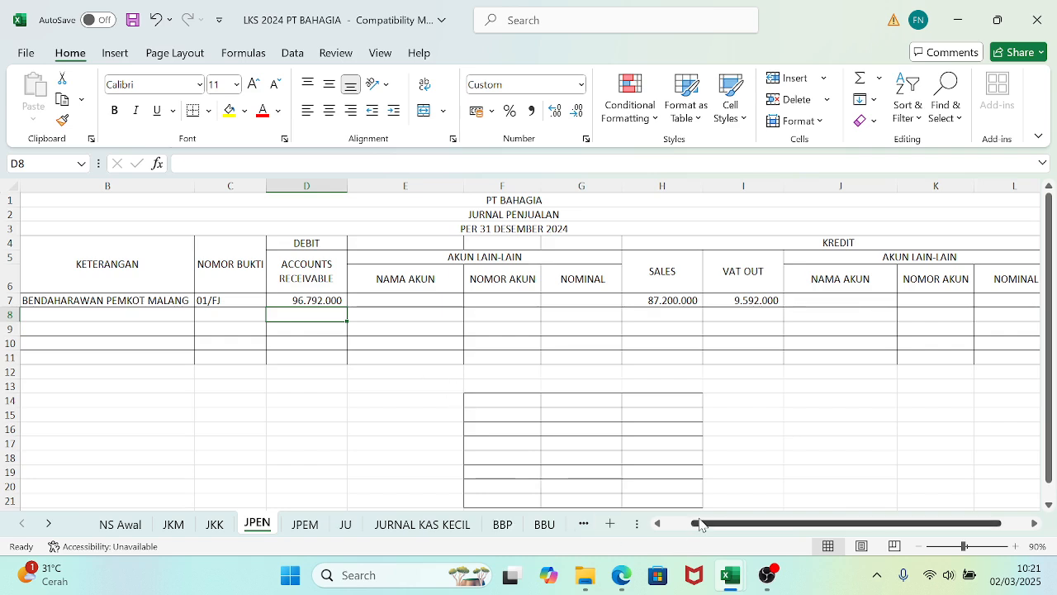
{"action": "left_click_drag", "start_coordinate": [699, 523], "coordinate": [666, 525]}
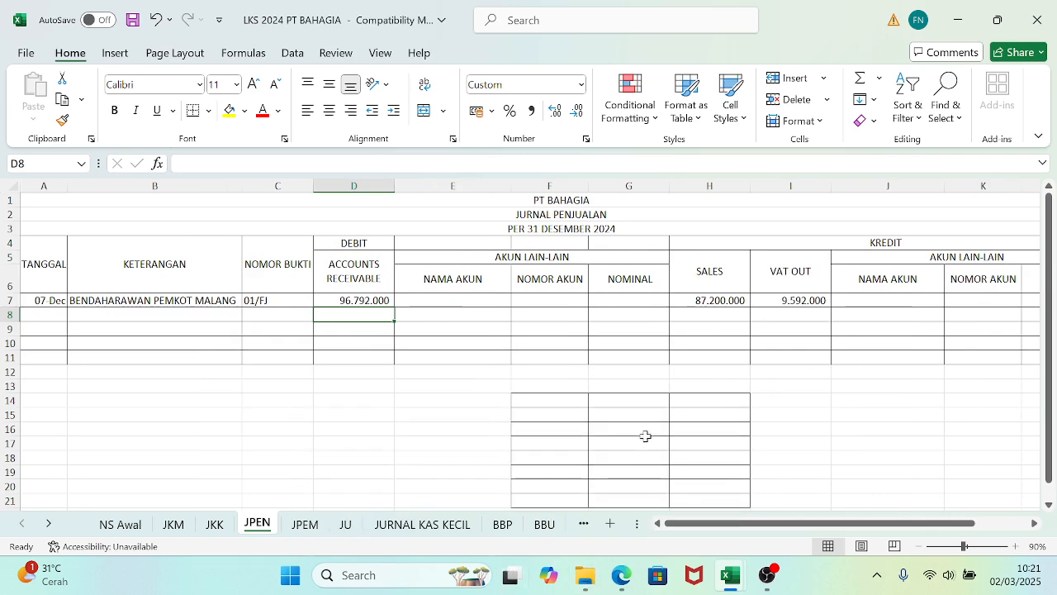
- In row 5 of the UD Cahaya Alam card on the BBP sheet, enter date 7/12, description PENJUALAN KREDIT and proof number 01/FJ
{"action": "left_click", "coordinate": [503, 525]}
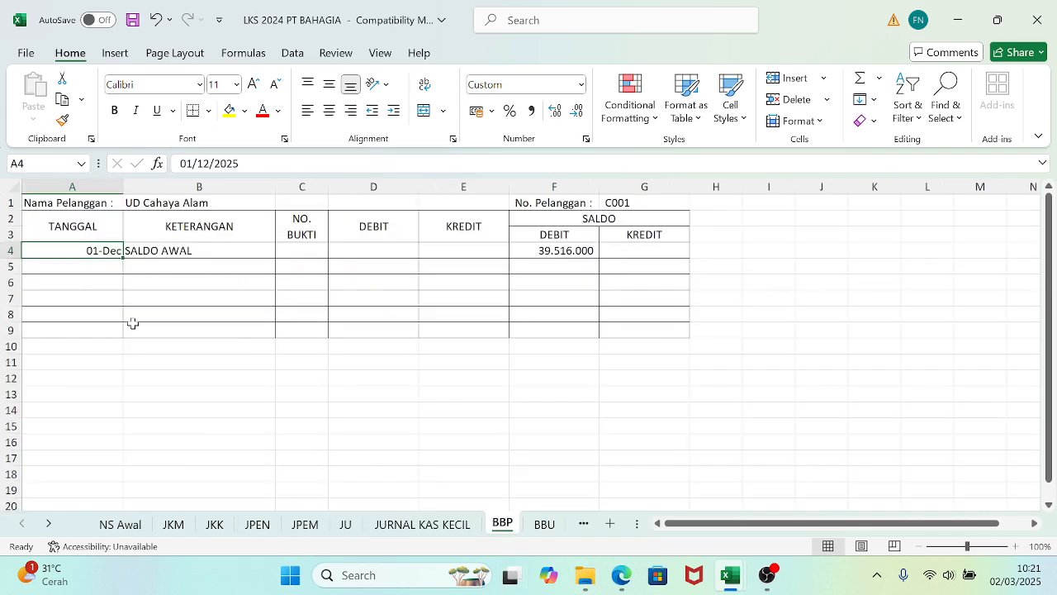
{"action": "left_click", "coordinate": [89, 263]}
{"action": "type", "text": "7"}
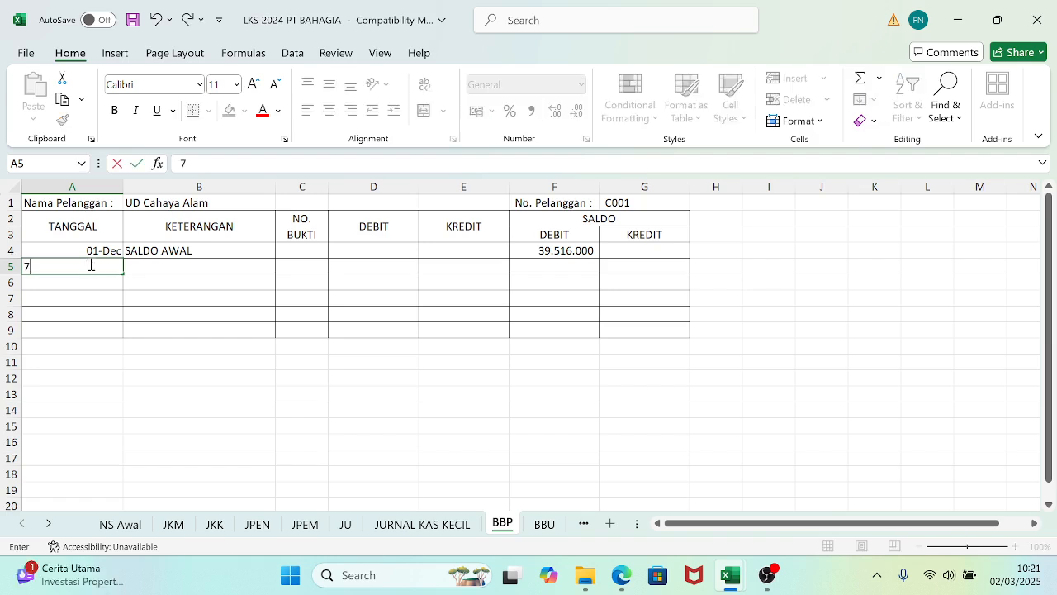
{"action": "type", "text": "/12"}
{"action": "key", "text": "Tab"}
{"action": "type", "text": "P"}
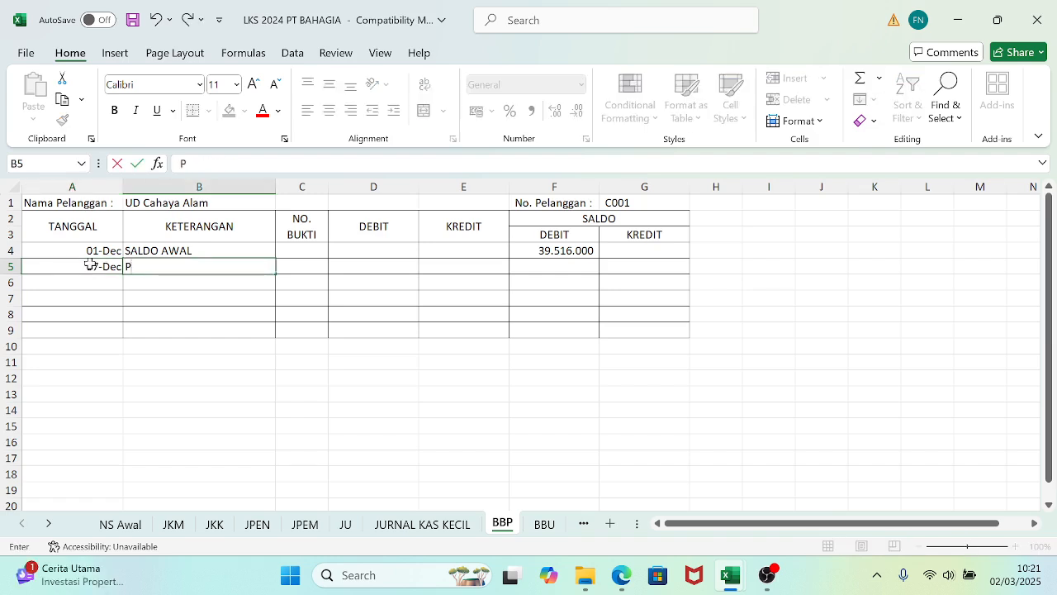
{"action": "type", "text": "ENJUALAN K"}
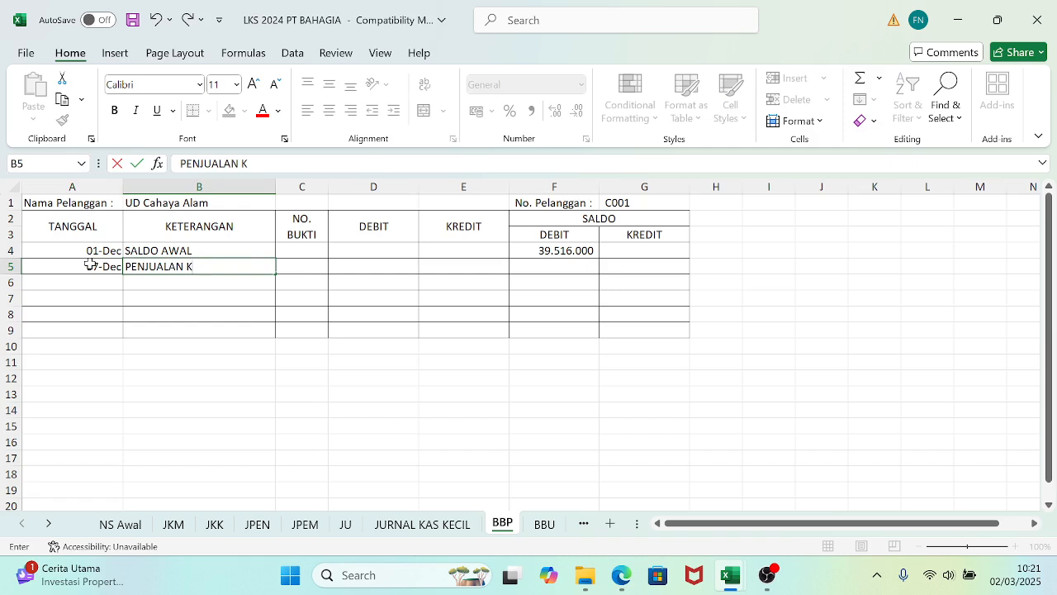
{"action": "type", "text": "REDIT"}
{"action": "key", "text": "Tab"}
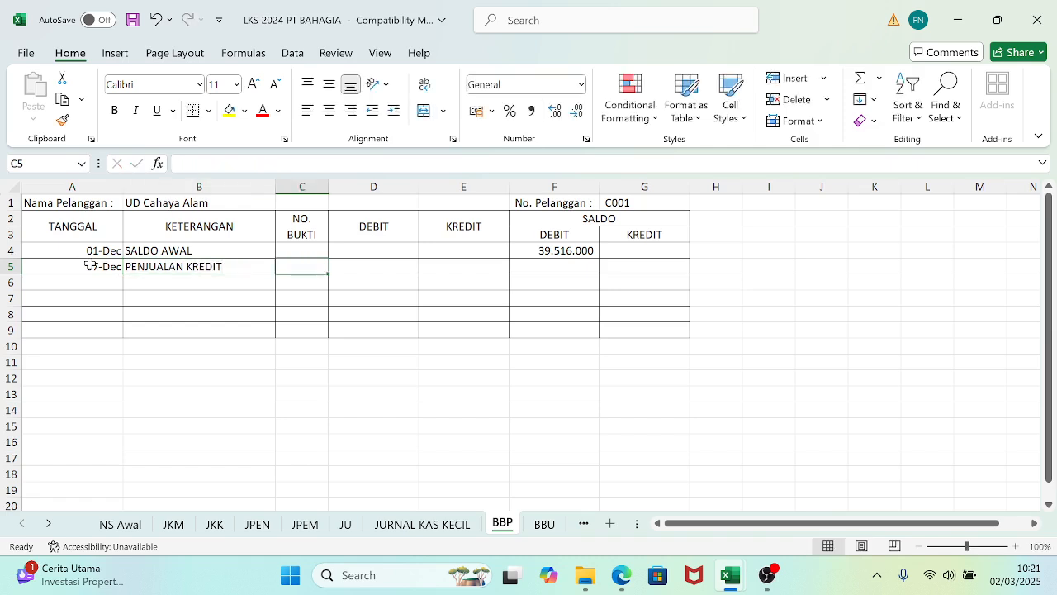
{"action": "type", "text": "01/FJ"}
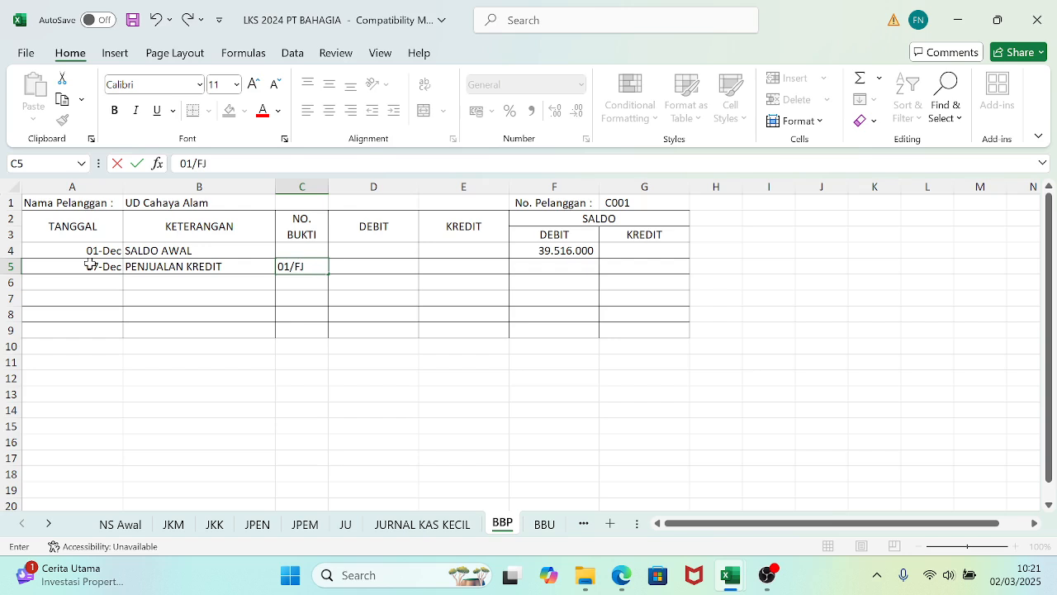
{"action": "key", "text": "Tab"}
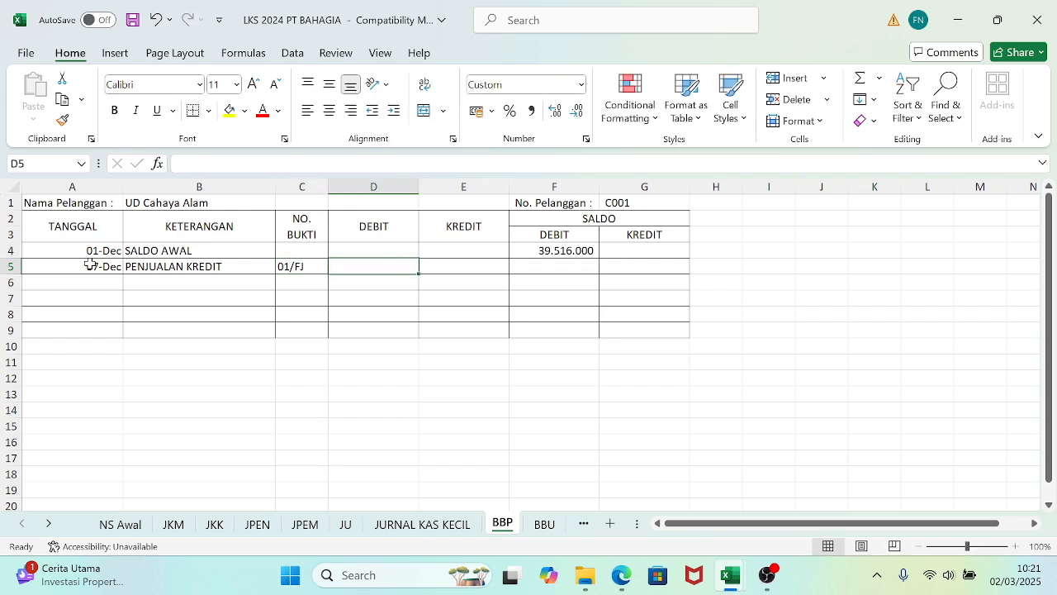
- Link the DEBIT amount in D5 of the BBP card to the journal's accounts receivable with the formula =JPEN!D7
{"action": "type", "text": "="}
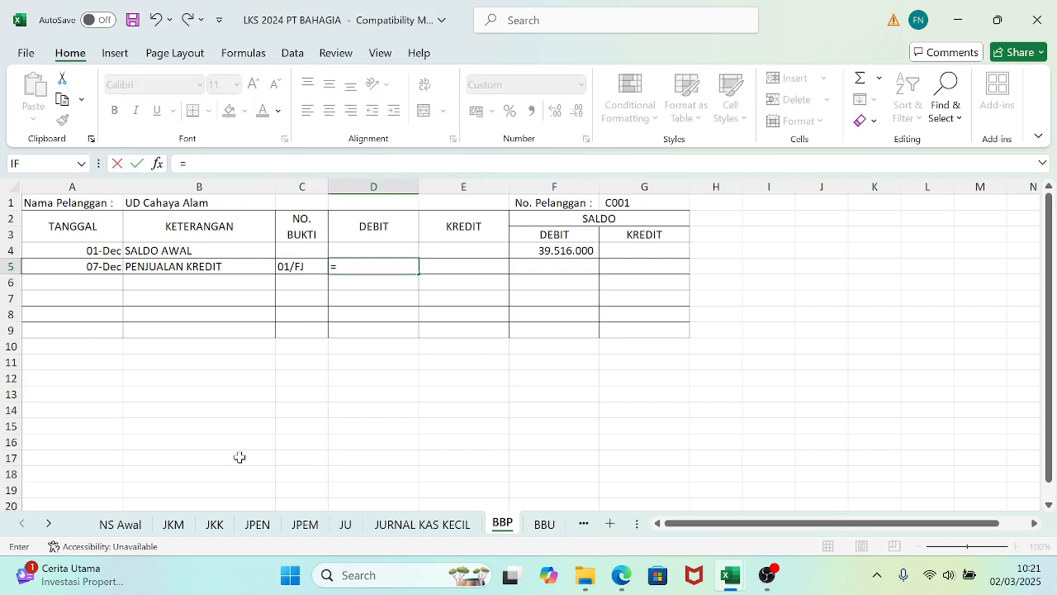
{"action": "left_click", "coordinate": [257, 525]}
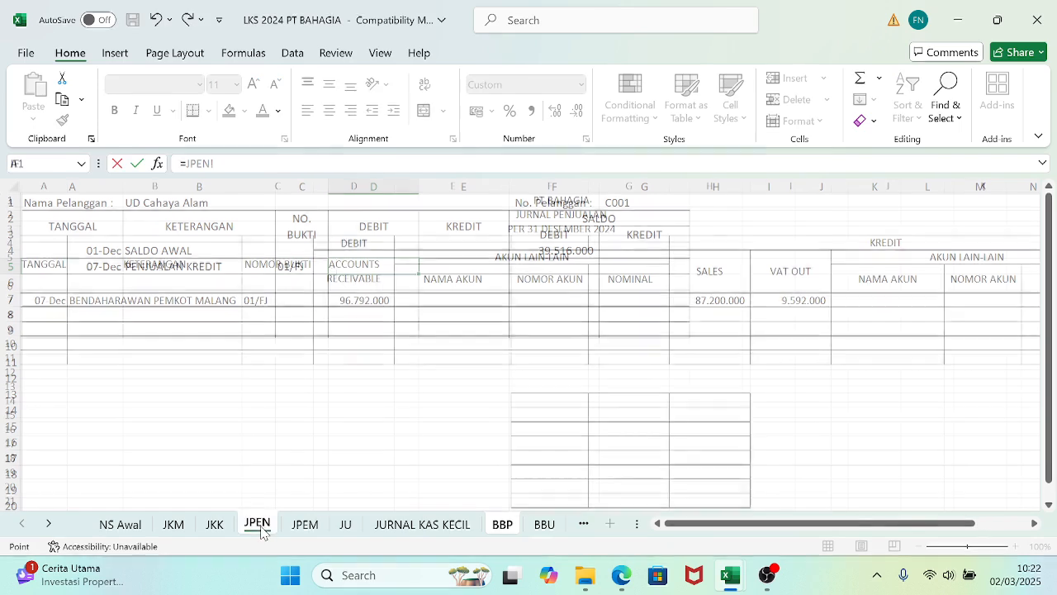
{"action": "left_click", "coordinate": [358, 302]}
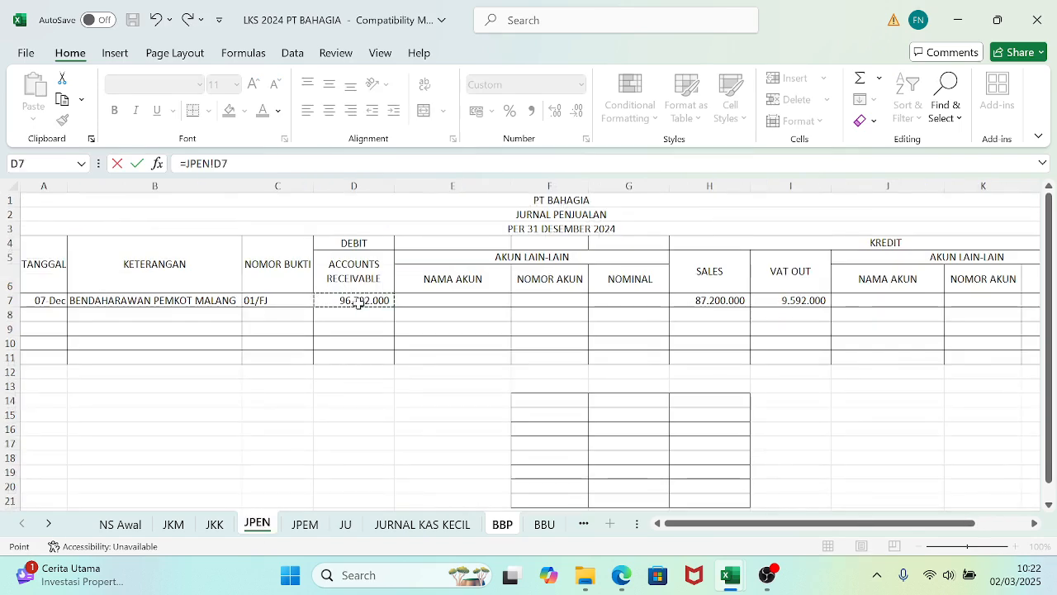
{"action": "key", "text": "Return"}
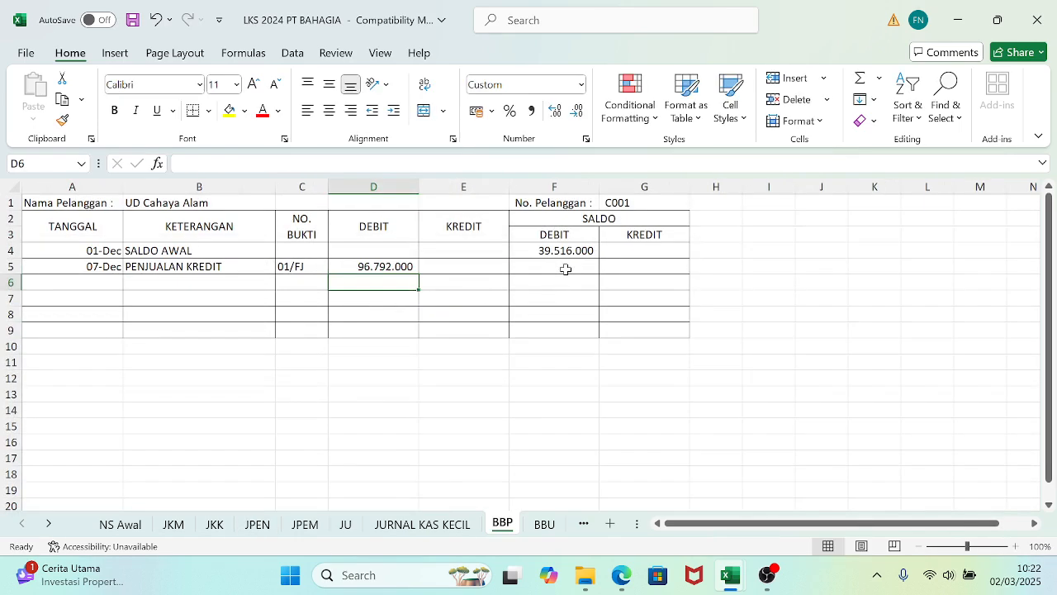
- Calculate the debit SALDO in F5 with the formula =F4+D5-E5 and save the workbook
{"action": "left_click", "coordinate": [566, 268]}
{"action": "type", "text": "="}
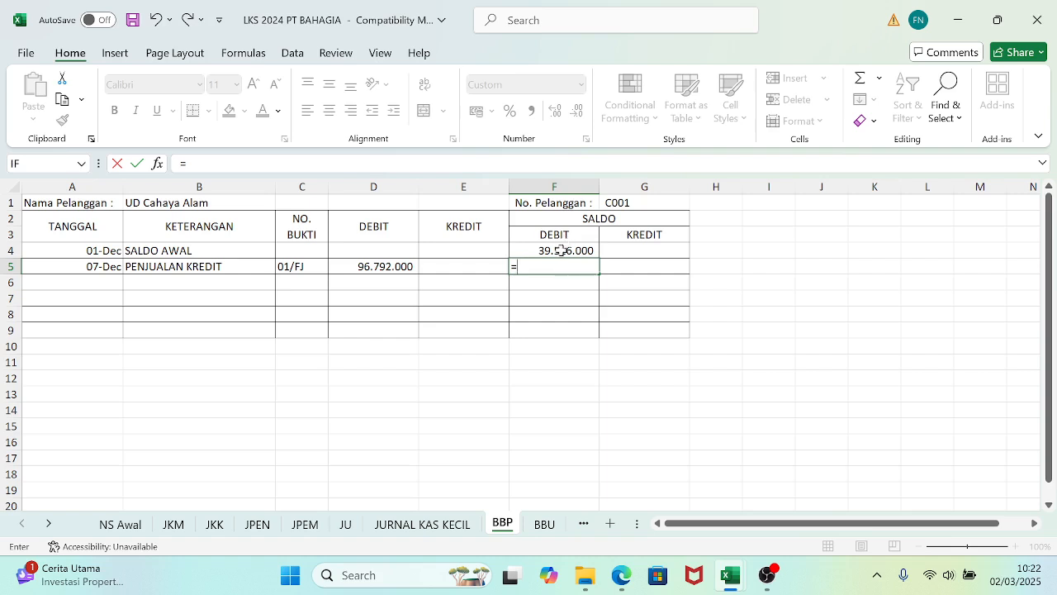
{"action": "left_click", "coordinate": [562, 251]}
{"action": "type", "text": "+"}
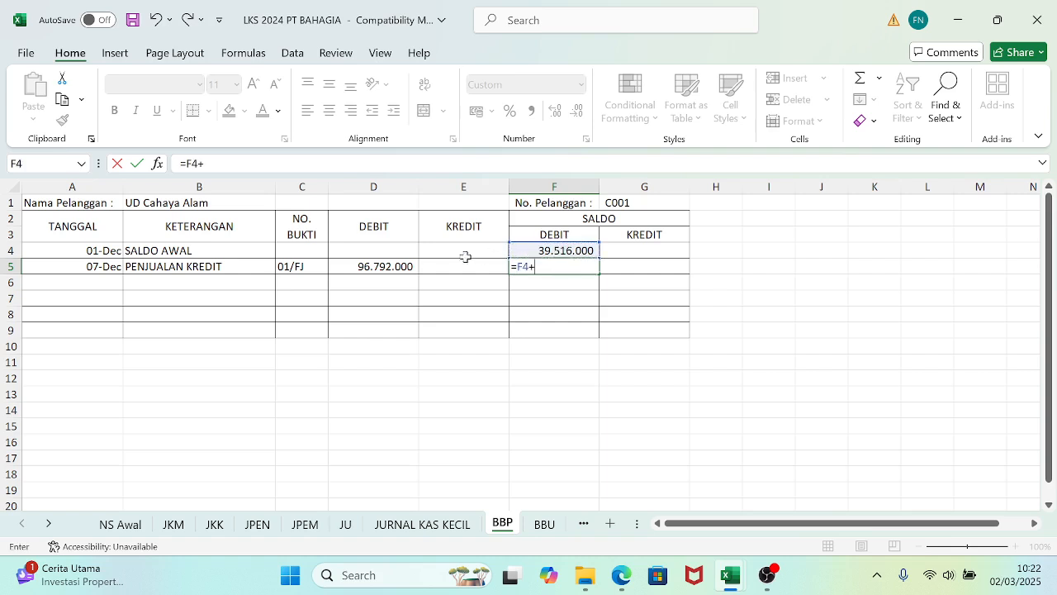
{"action": "left_click", "coordinate": [385, 268]}
{"action": "type", "text": "-"}
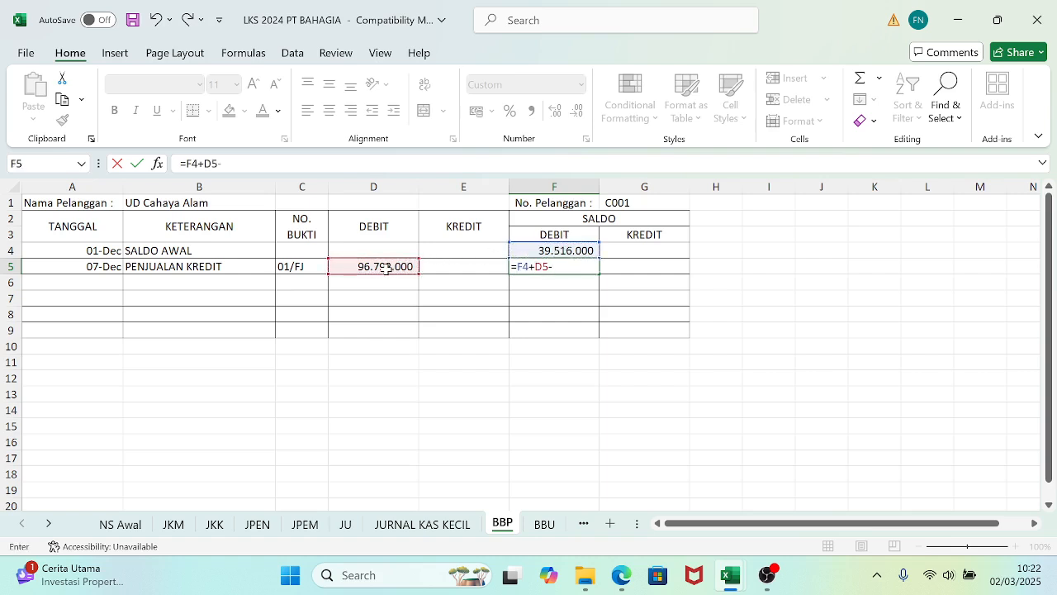
{"action": "left_click", "coordinate": [464, 266]}
{"action": "key", "text": "Return"}
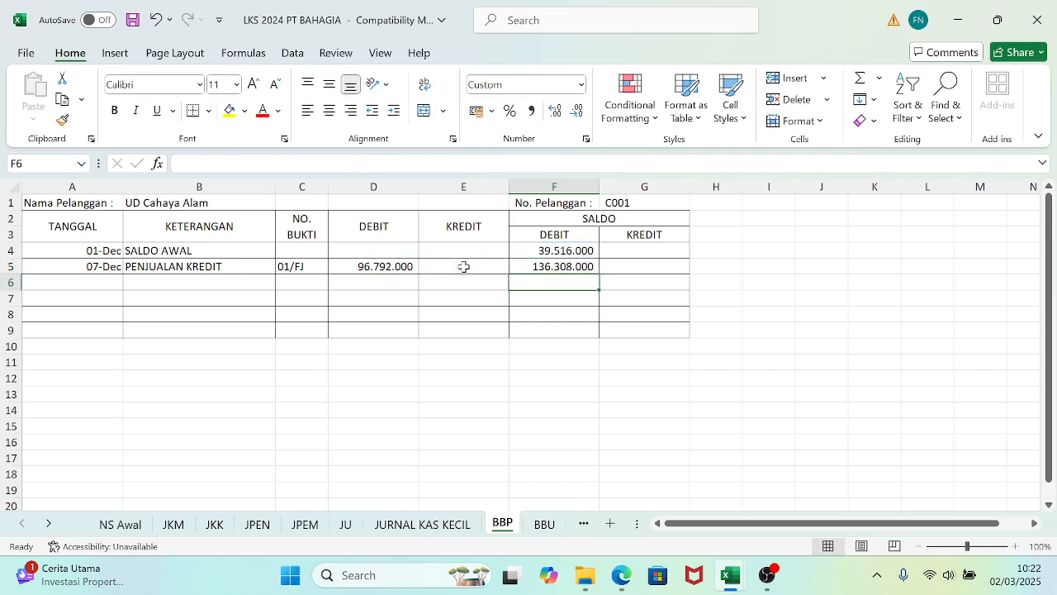
{"action": "key", "text": "ctrl+s"}
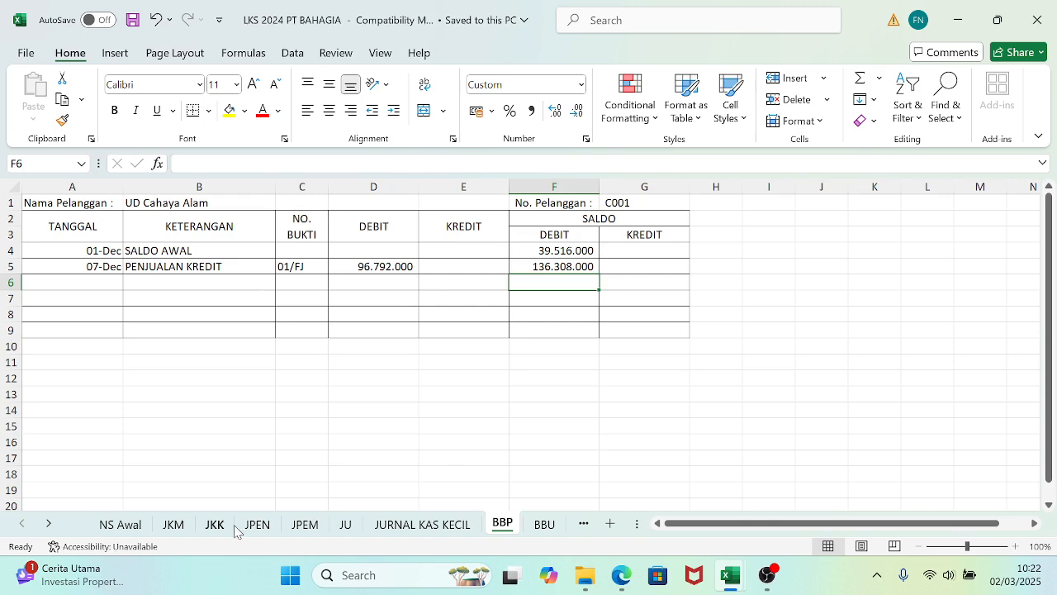
- On the JPEN sheet, test the NAMA AKUN lookup in E7 with account number 5-1100 in F7, and clear that number
{"action": "left_click", "coordinate": [259, 534]}
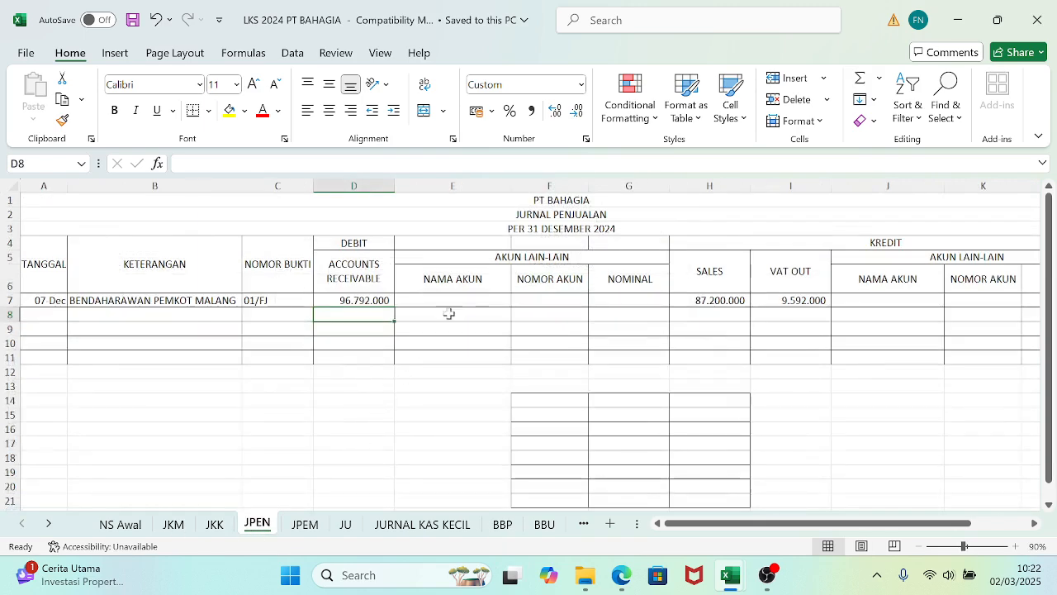
{"action": "left_click", "coordinate": [546, 299]}
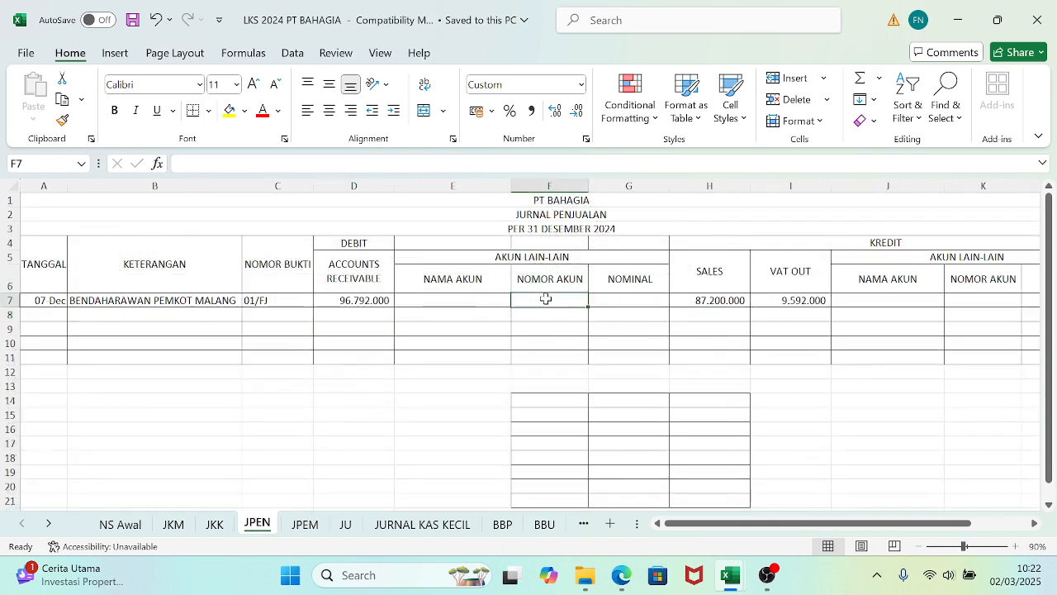
{"action": "type", "text": "5-1100"}
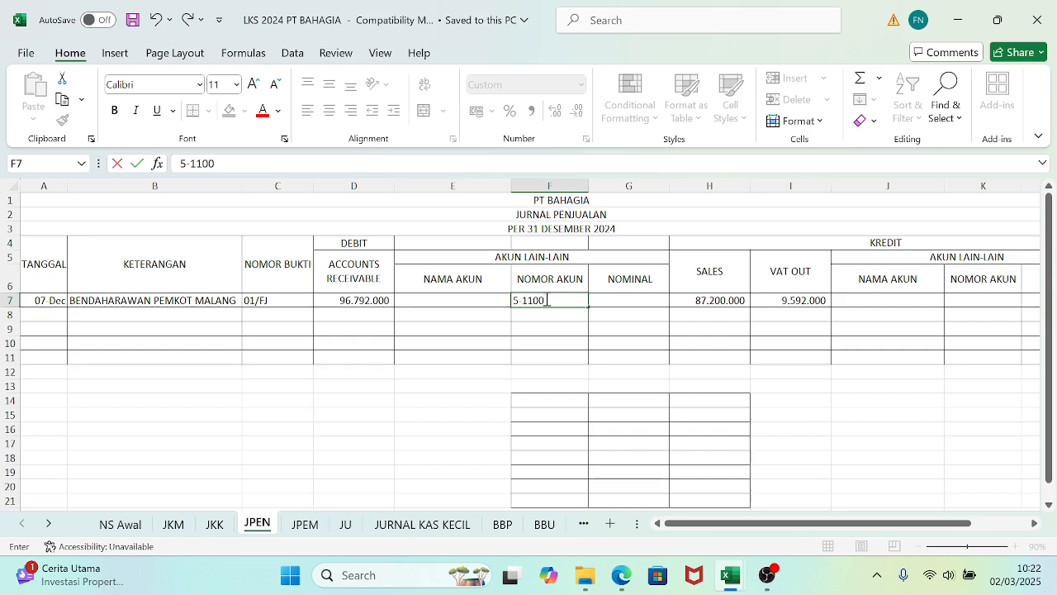
{"action": "key", "text": "Tab"}
{"action": "left_click", "coordinate": [546, 300]}
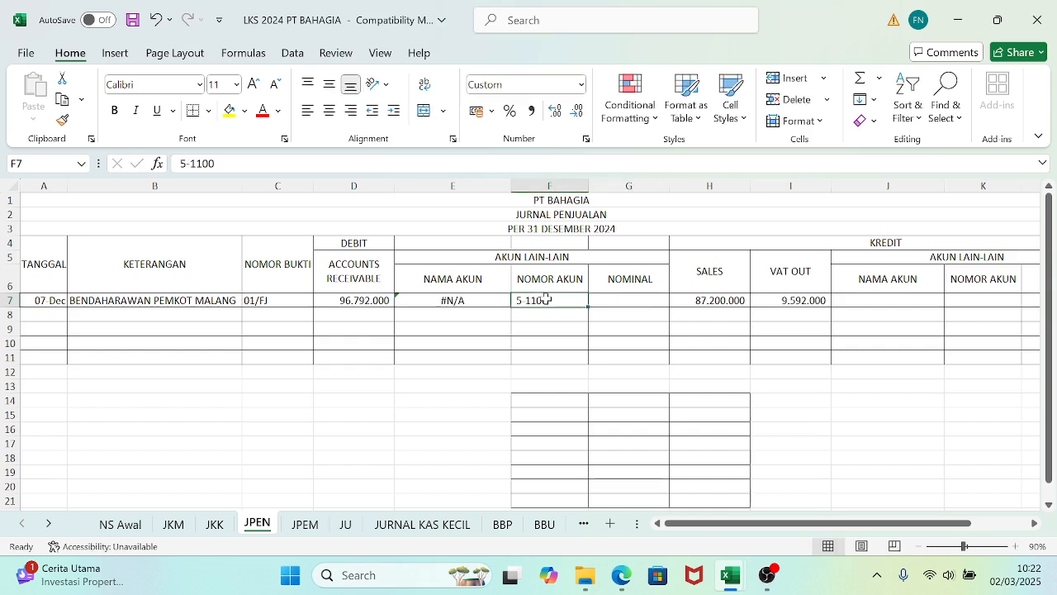
{"action": "key", "text": "Left"}
{"action": "key", "text": "Right"}
{"action": "key", "text": "Left"}
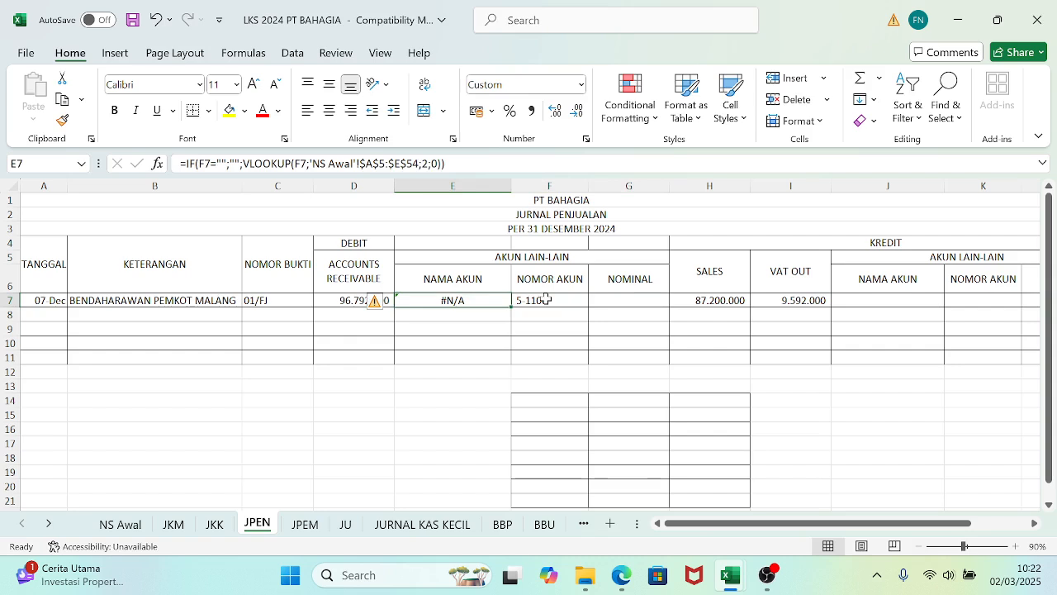
{"action": "left_click", "coordinate": [546, 300]}
{"action": "key", "text": "Delete"}
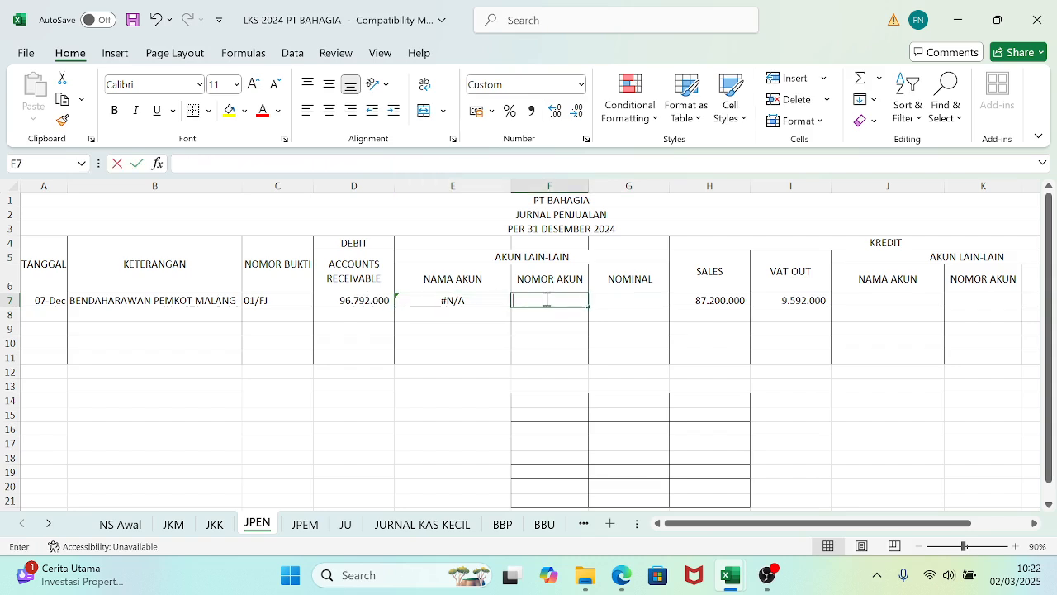
{"action": "key", "text": "Left"}
{"action": "type", "text": "=IF("}
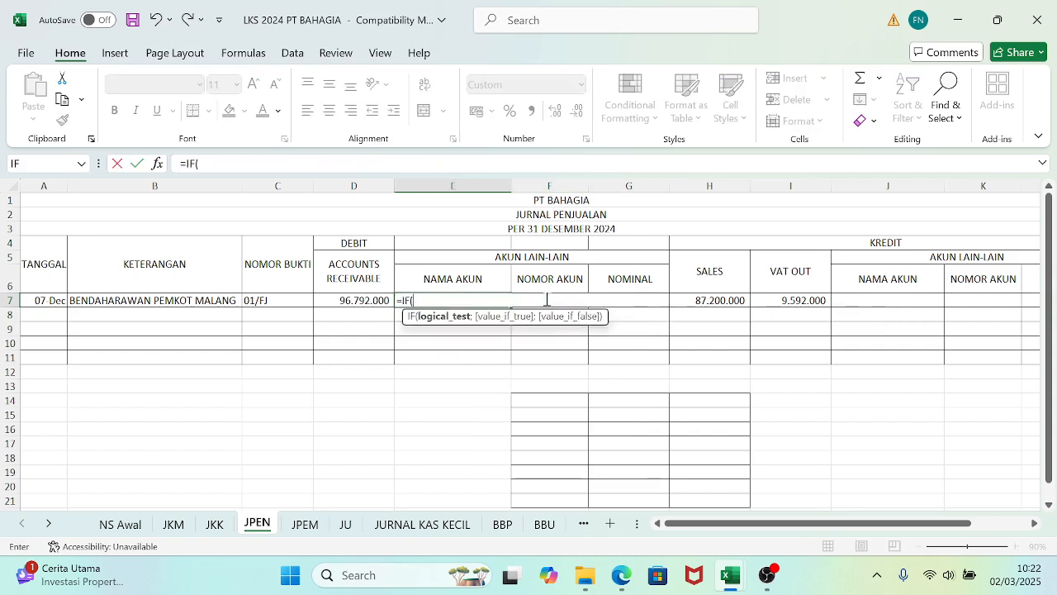
{"action": "key", "text": "BackSpace"}
{"action": "key", "text": "Escape"}
{"action": "key", "text": "Up"}
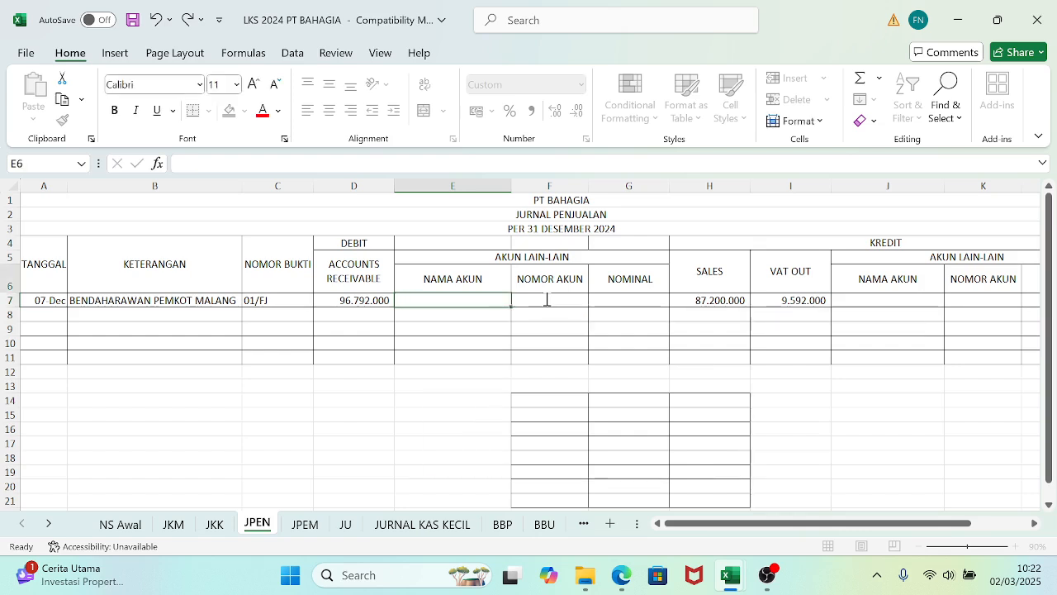
- Begin the NAMA AKUN formula in E7 as =IF(F7="";"";VLOOKUP(F7; so that an empty account number returns a blank
{"action": "key", "text": "Down"}
{"action": "type", "text": "="}
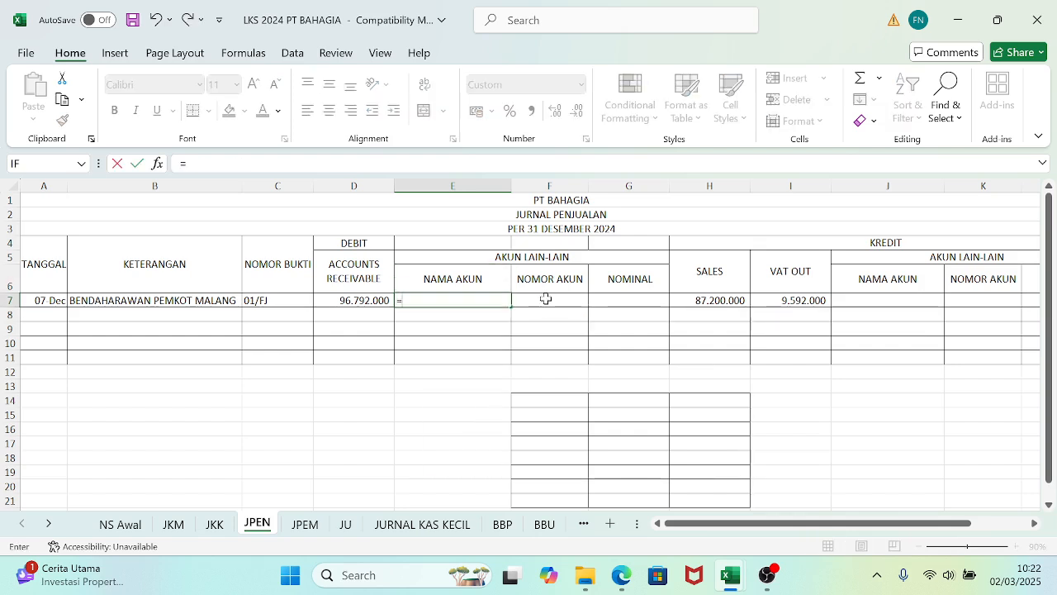
{"action": "type", "text": "IF("}
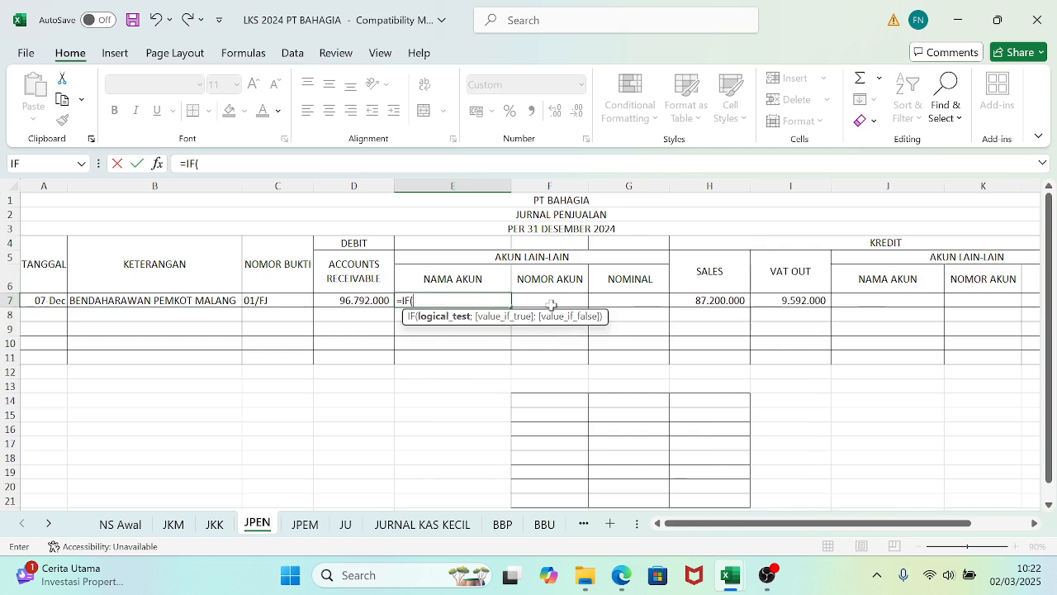
{"action": "left_click", "coordinate": [546, 301]}
{"action": "type", "text": "="}
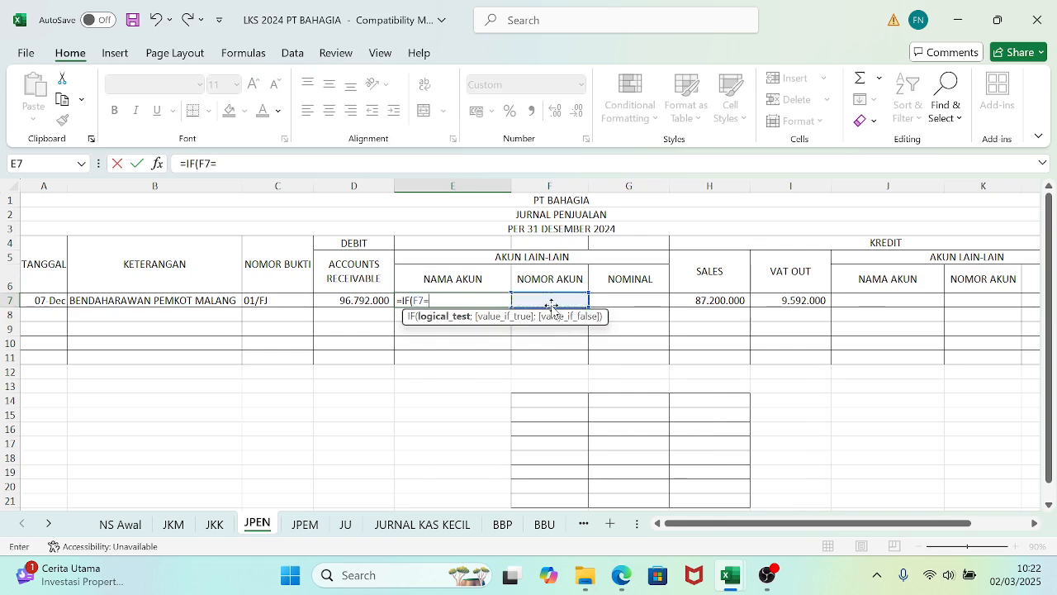
{"action": "type", "text": "\"\";"}
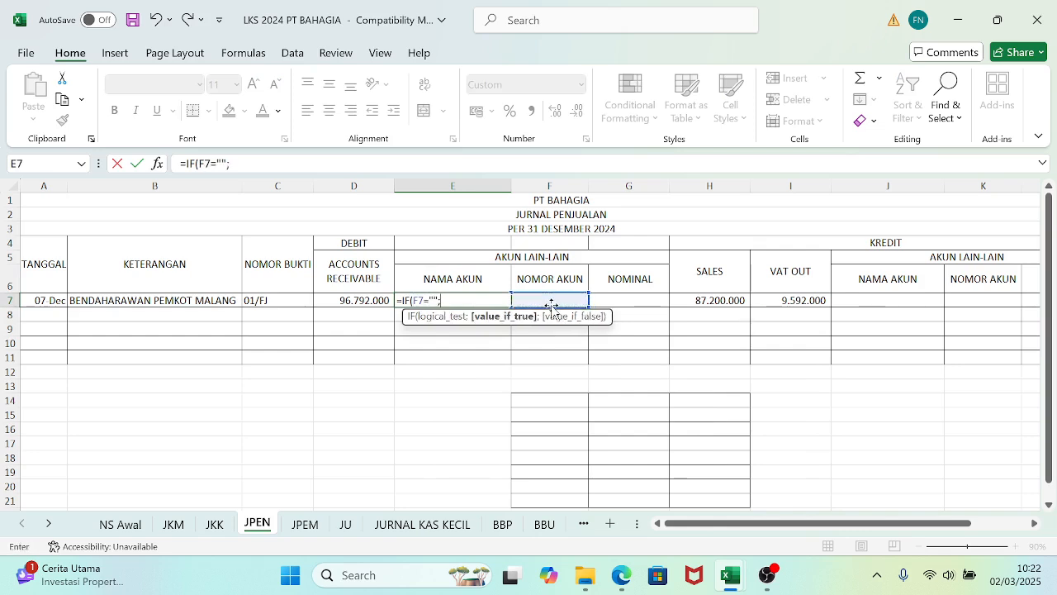
{"action": "type", "text": "\"\";"}
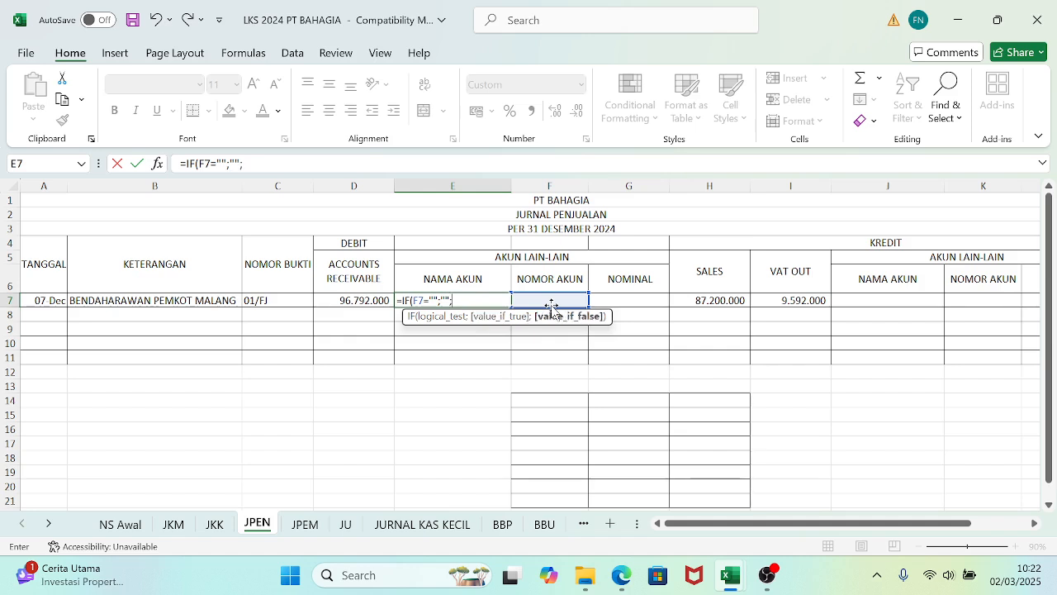
{"action": "type", "text": "VLOOKUP("}
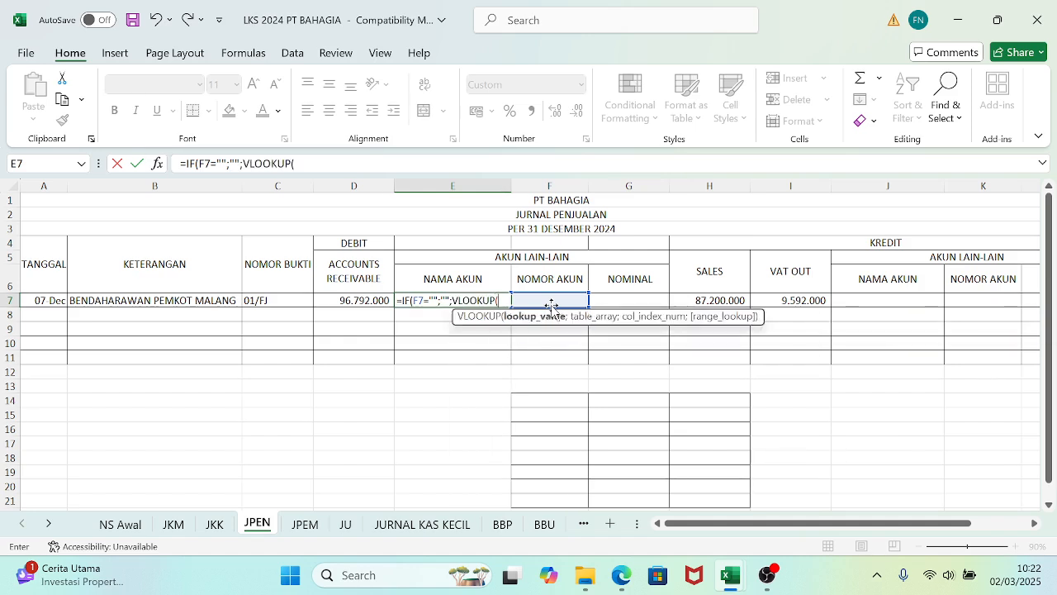
{"action": "left_click", "coordinate": [554, 302]}
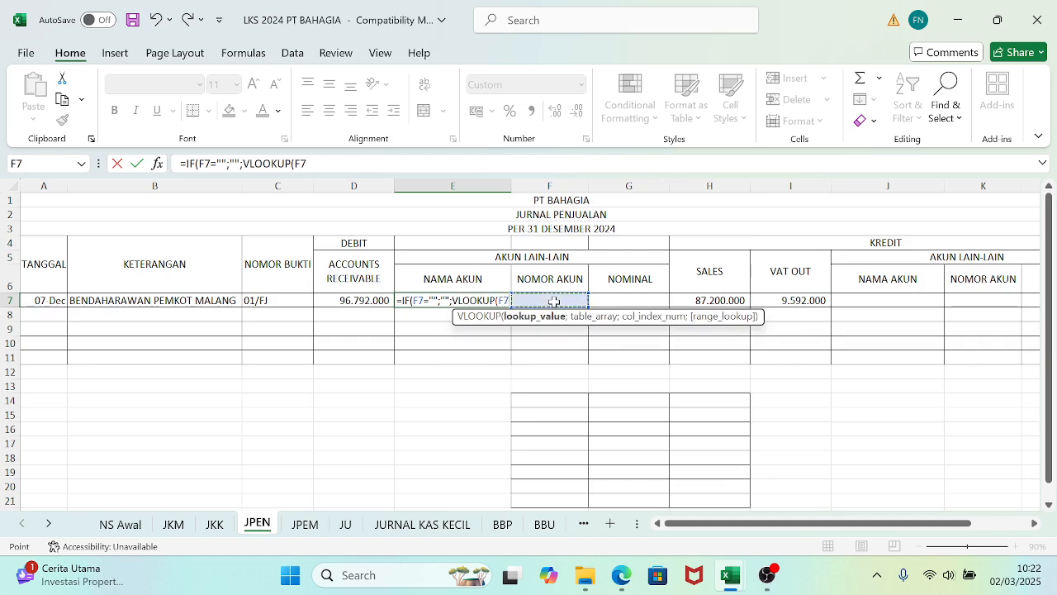
{"action": "type", "text": ";"}
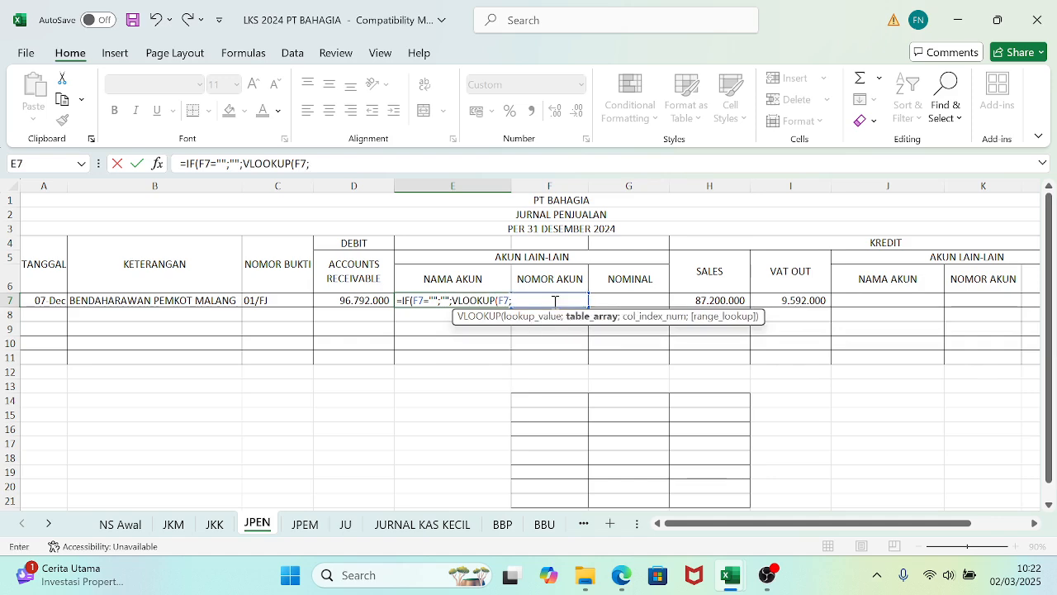
- Complete the E7 lookup with range 'NS Awal'!$A$5:$E$54, column 2 and match type 0, and fill it down to E11
{"action": "left_click", "coordinate": [119, 524]}
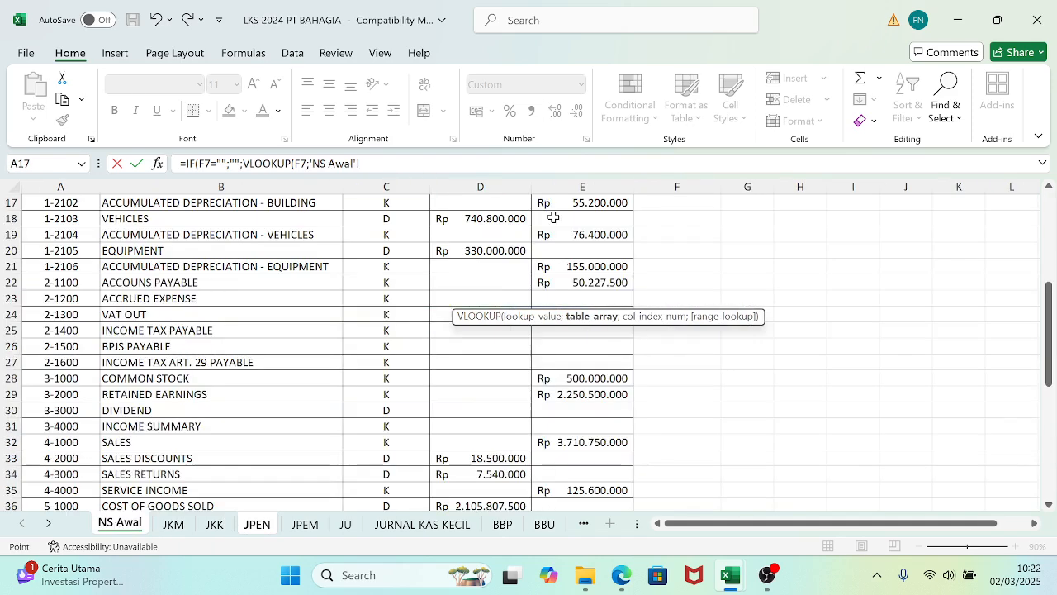
{"action": "left_click_drag", "start_coordinate": [1048, 306], "coordinate": [1048, 244]}
{"action": "left_click", "coordinate": [60, 207]}
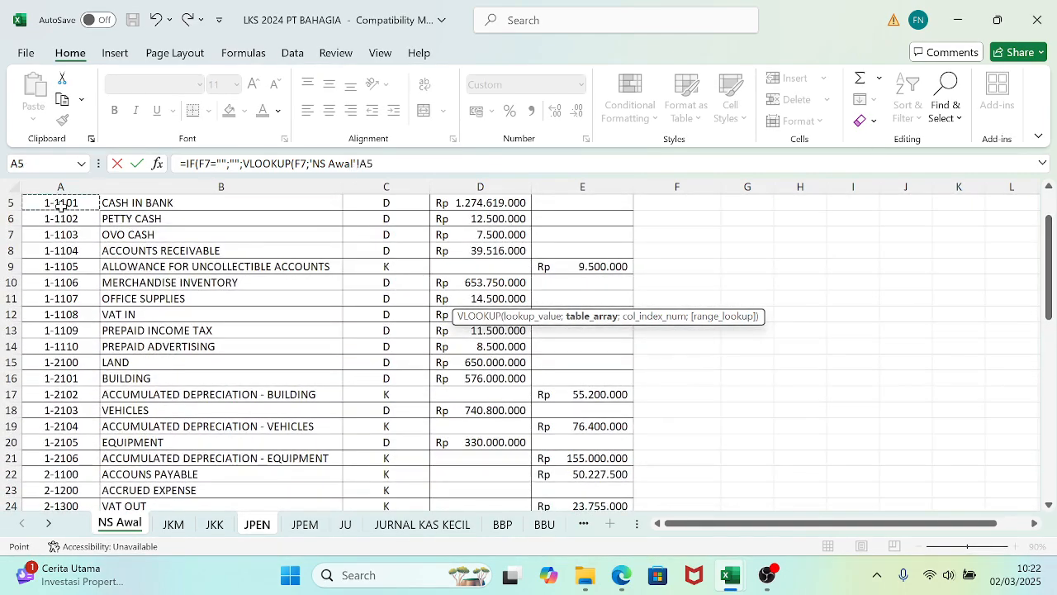
{"action": "left_click_drag", "start_coordinate": [61, 207], "coordinate": [587, 458]}
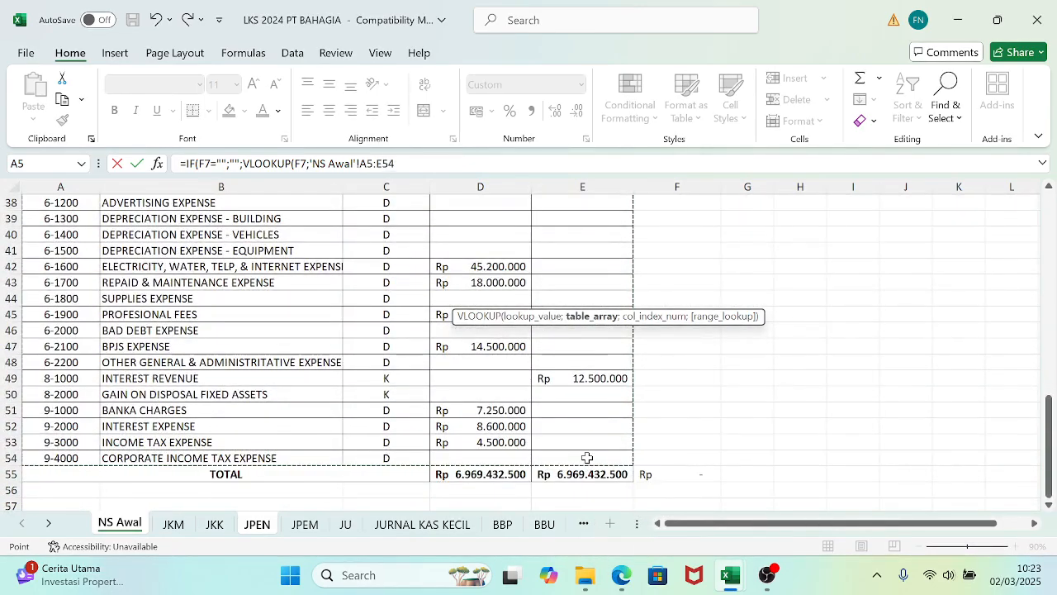
{"action": "key", "text": "F4"}
{"action": "type", "text": ";2;0"}
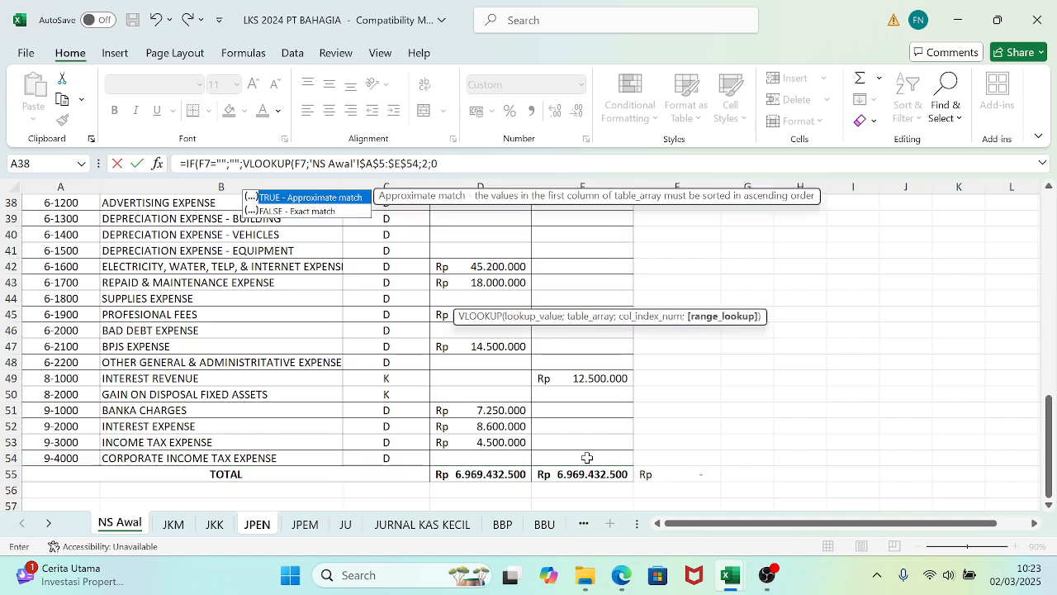
{"action": "type", "text": "))"}
{"action": "key", "text": "Return"}
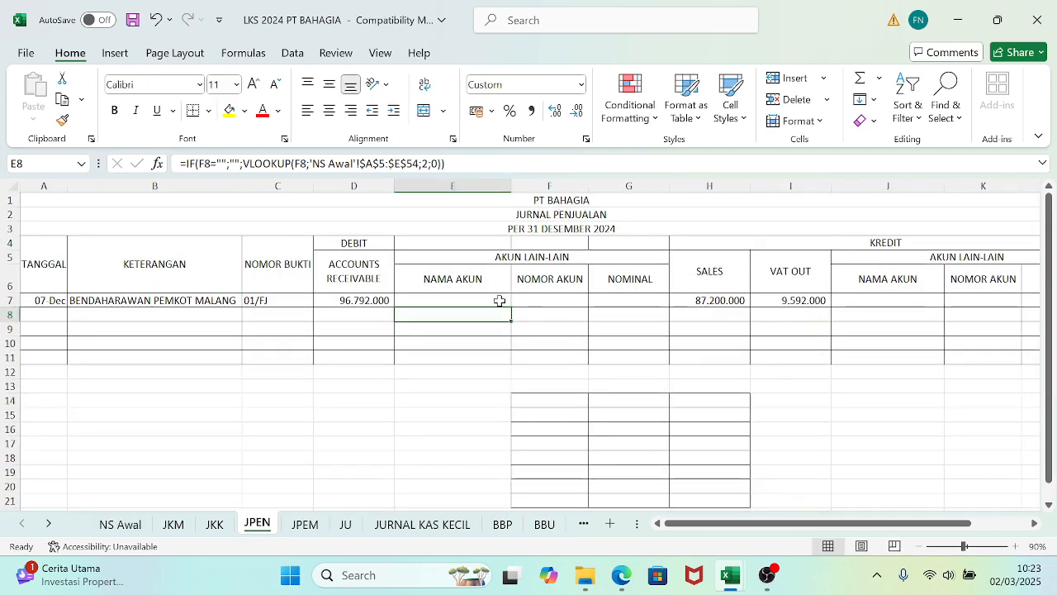
{"action": "left_click", "coordinate": [500, 301]}
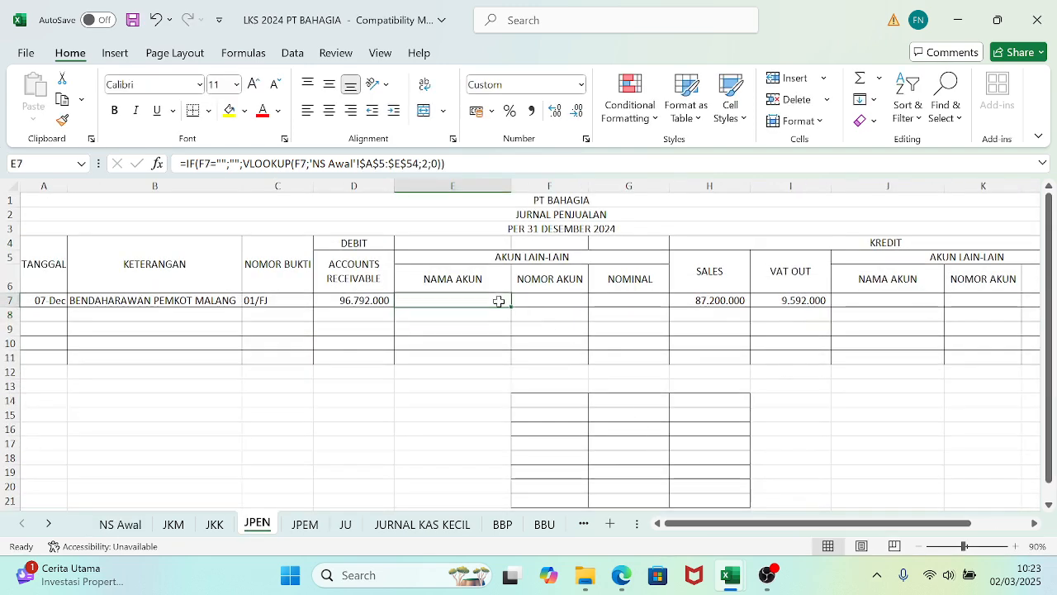
{"action": "left_click_drag", "start_coordinate": [511, 307], "coordinate": [501, 360]}
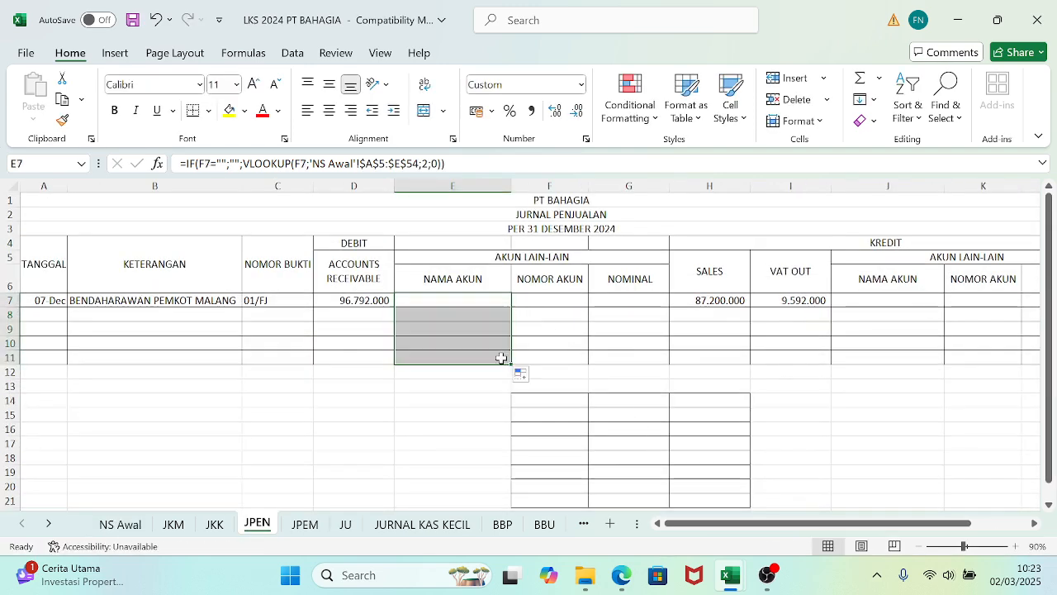
- Begin the credit-side NAMA AKUN formula in J7 as =IF(K7="";"";VLOOKUP(K7; so that an empty account number returns a blank
{"action": "left_click", "coordinate": [861, 301]}
{"action": "double_click", "coordinate": [862, 300]}
{"action": "key", "text": "Return"}
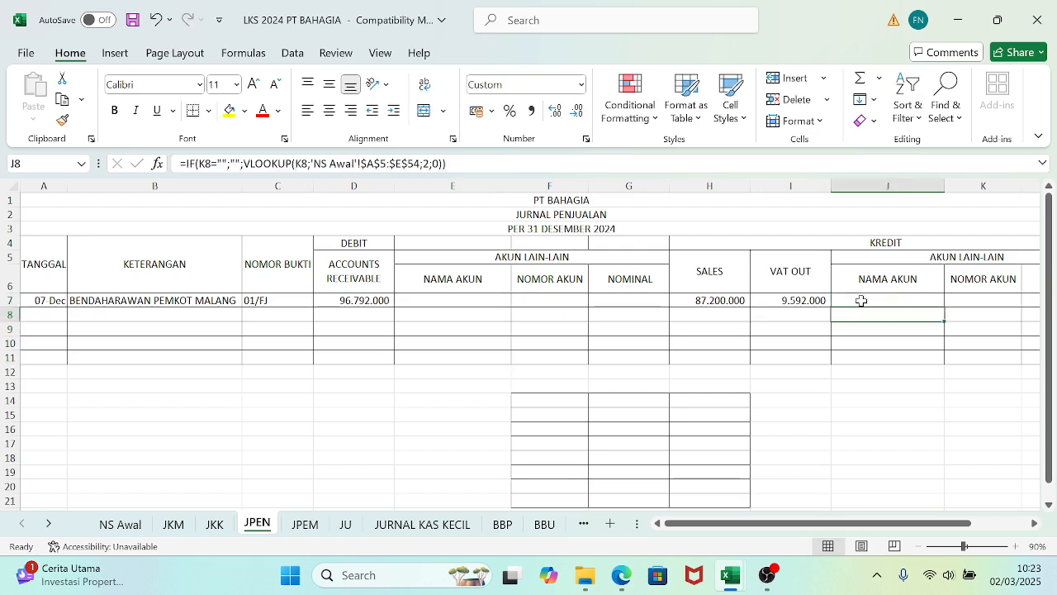
{"action": "left_click", "coordinate": [861, 301]}
{"action": "type", "text": "=IF("}
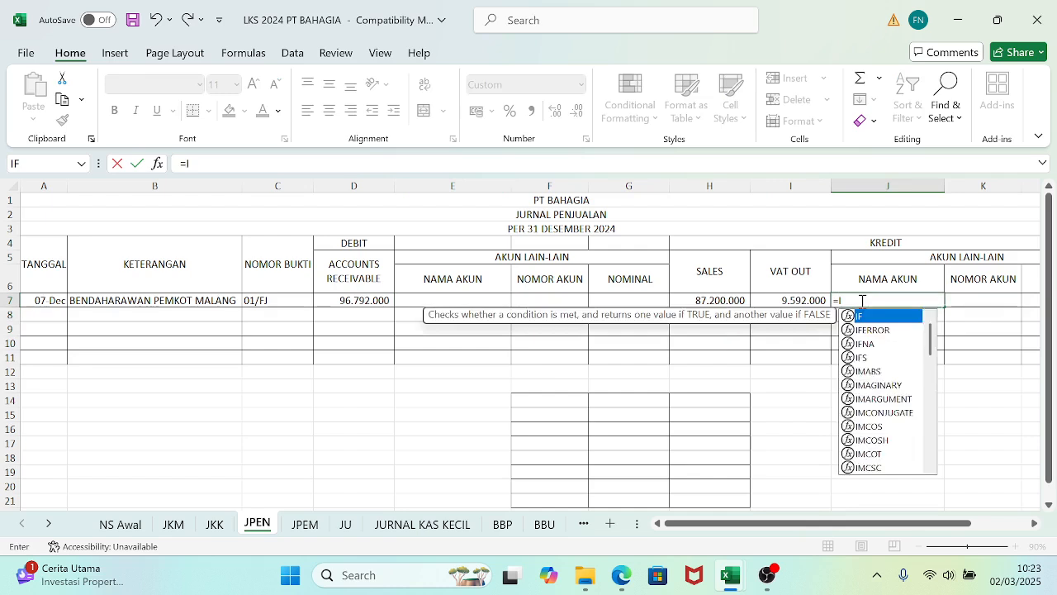
{"action": "left_click", "coordinate": [979, 299]}
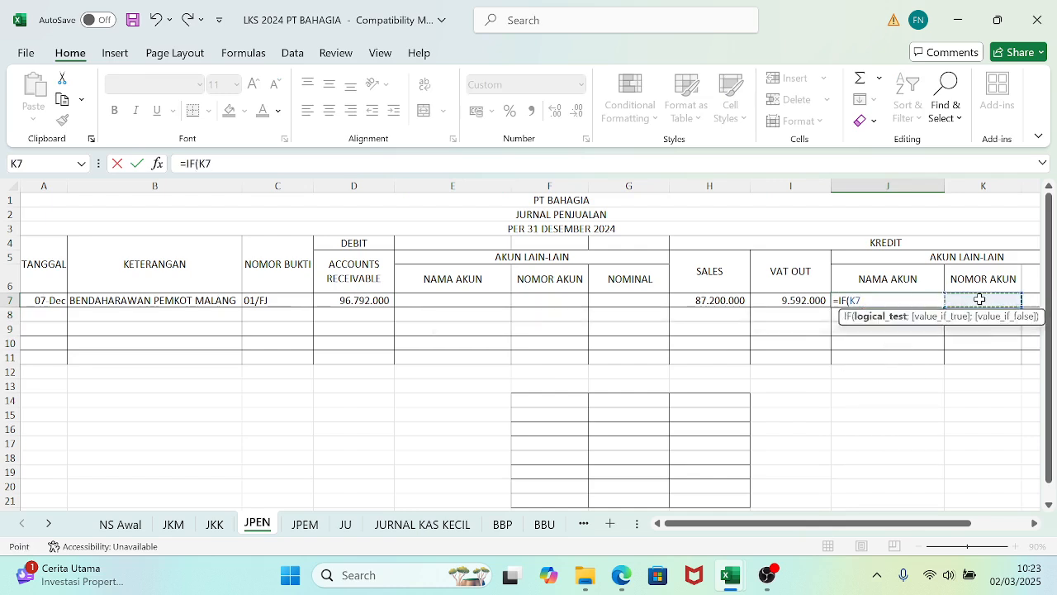
{"action": "type", "text": "=\"\";"}
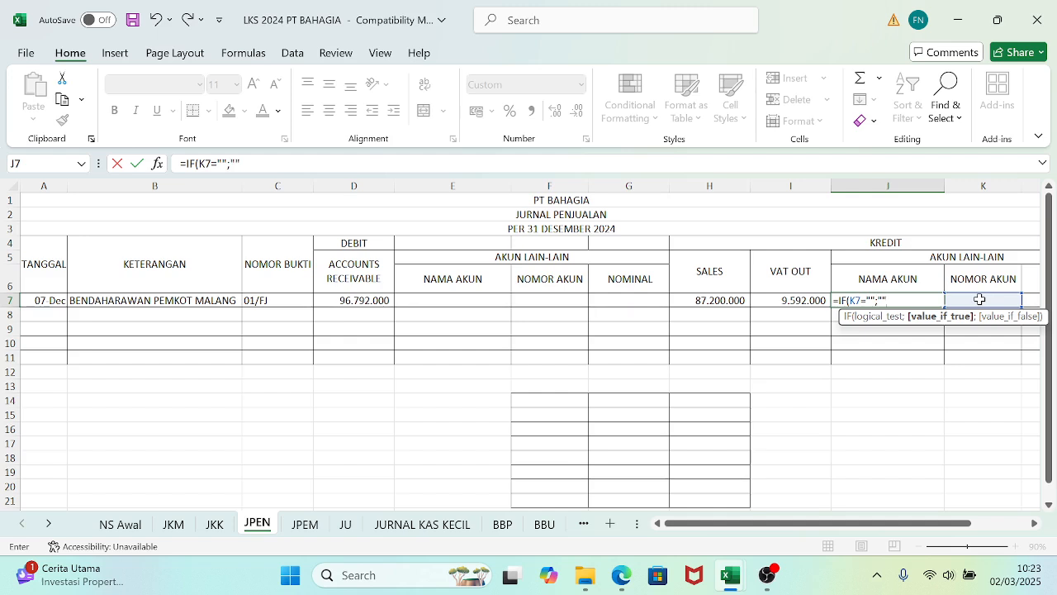
{"action": "type", "text": "\"\";VLOOOK"}
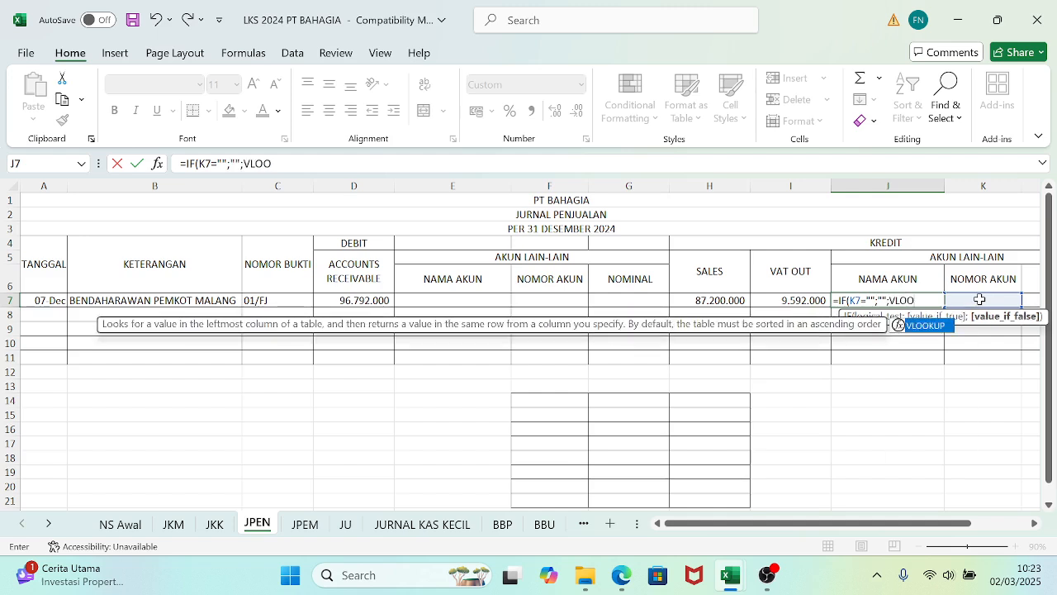
{"action": "key", "text": "BackSpace"}
{"action": "key", "text": "BackSpace"}
{"action": "type", "text": "KUP("}
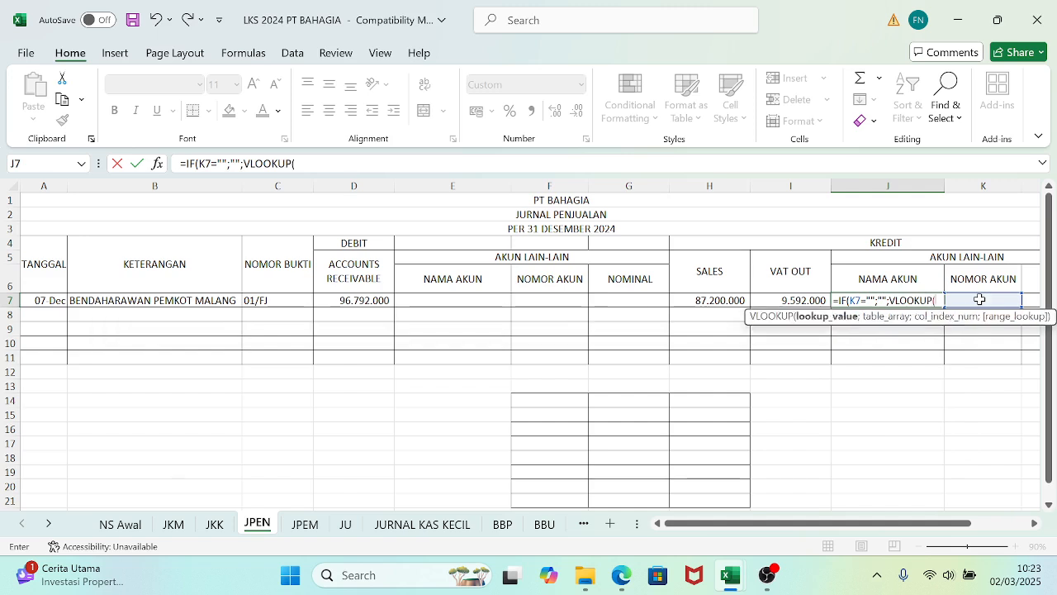
{"action": "left_click", "coordinate": [980, 299]}
{"action": "type", "text": ";"}
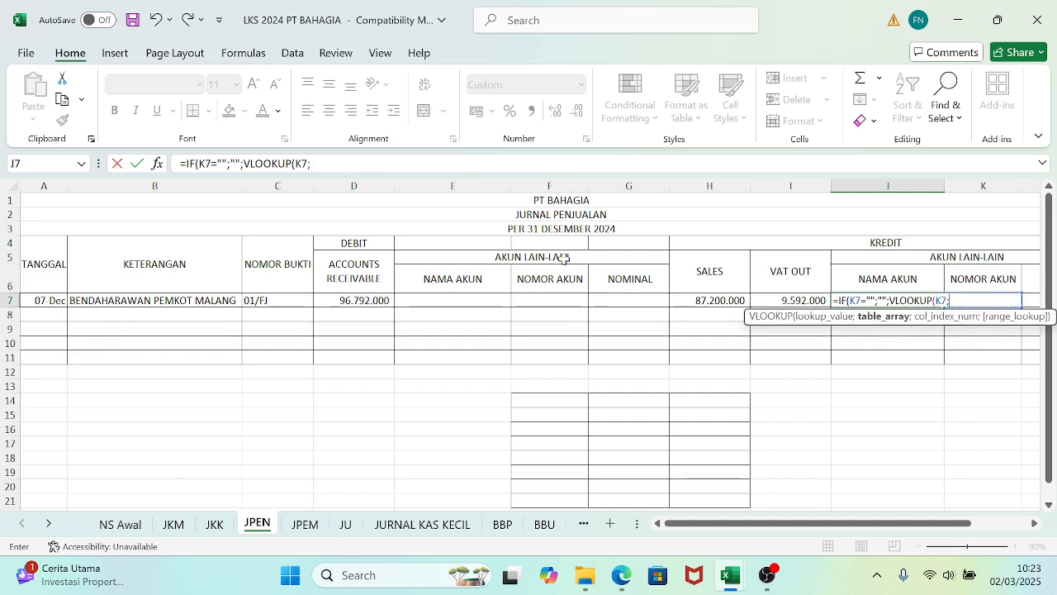
- Complete the J7 lookup with range 'NS Awal'!$A$5:$E$54, column 2 and match type 0, and fill it down to J11
{"action": "left_click", "coordinate": [119, 524]}
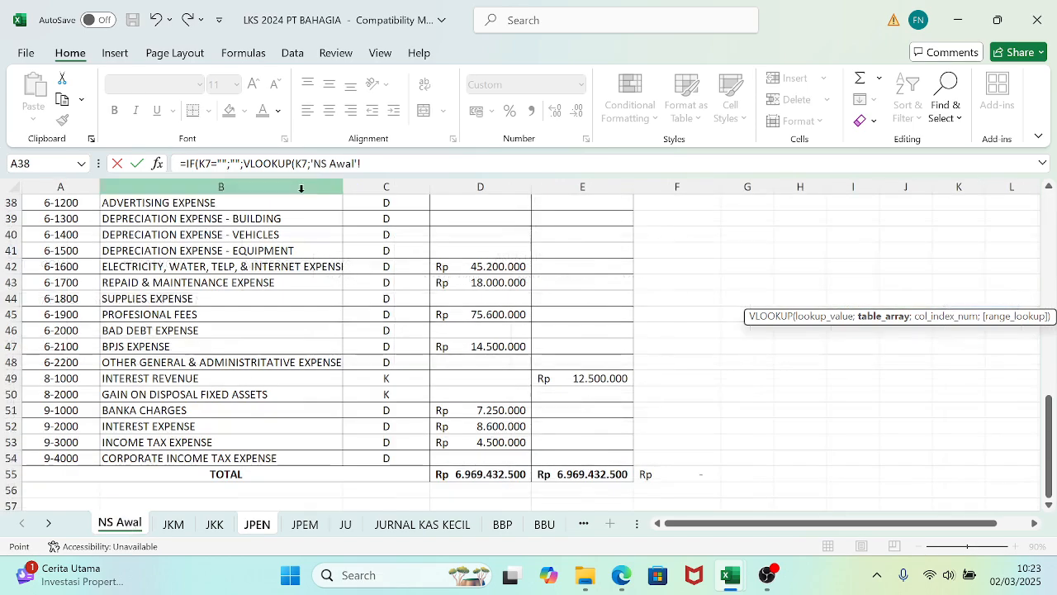
{"action": "left_click_drag", "start_coordinate": [1047, 460], "coordinate": [1050, 239]}
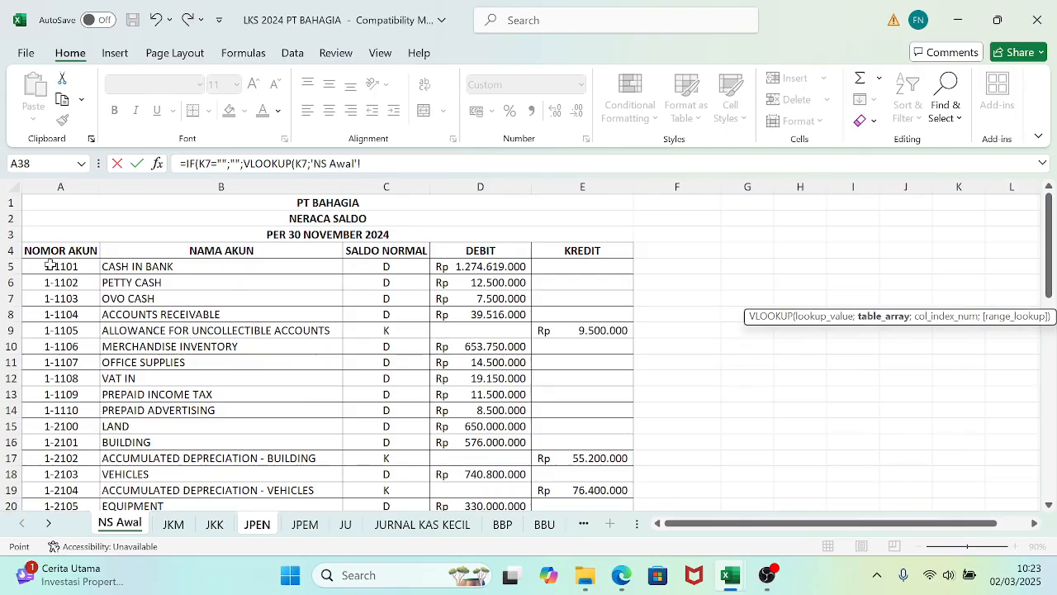
{"action": "left_click_drag", "start_coordinate": [49, 264], "coordinate": [597, 455]}
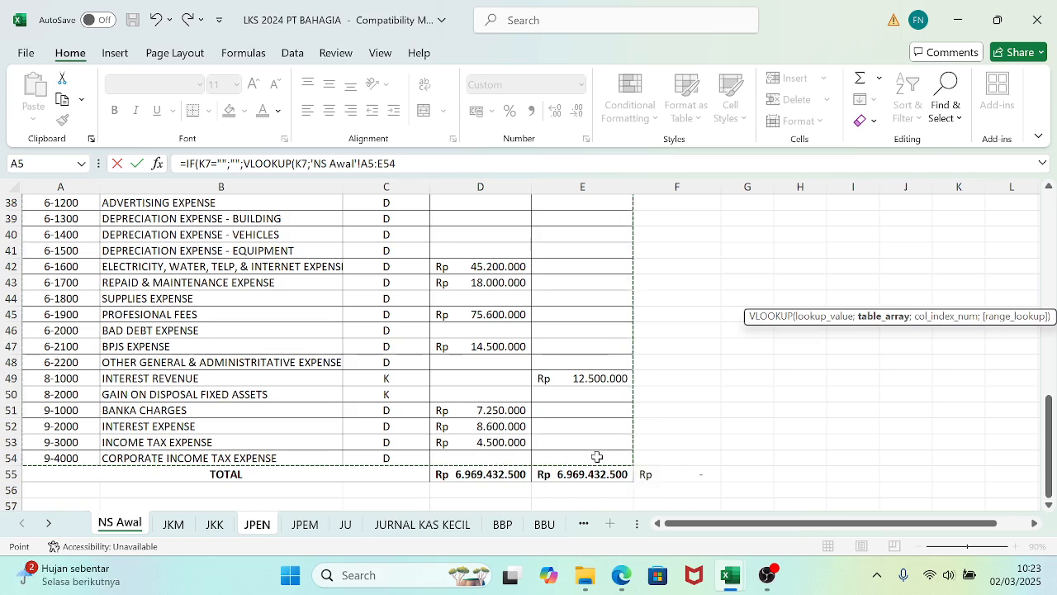
{"action": "key", "text": "F4"}
{"action": "type", "text": ";2;0"}
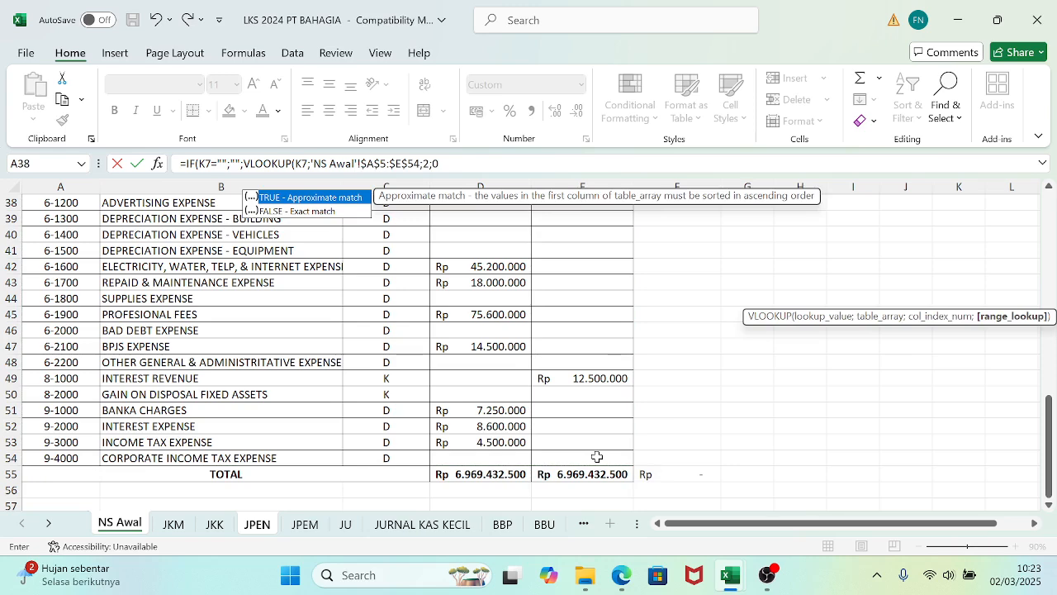
{"action": "type", "text": "))"}
{"action": "key", "text": "Return"}
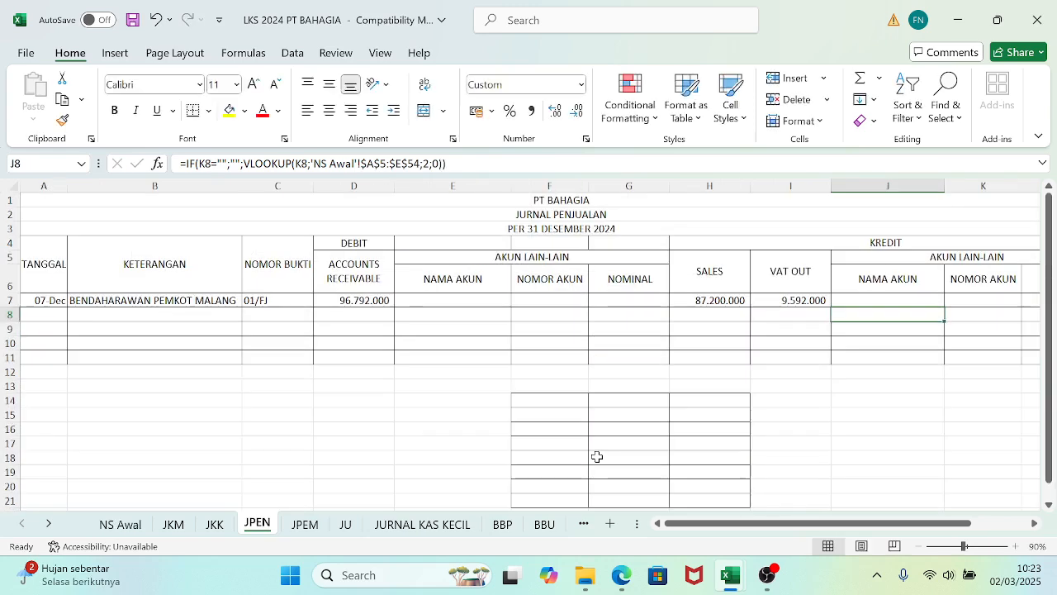
{"action": "left_click", "coordinate": [868, 303]}
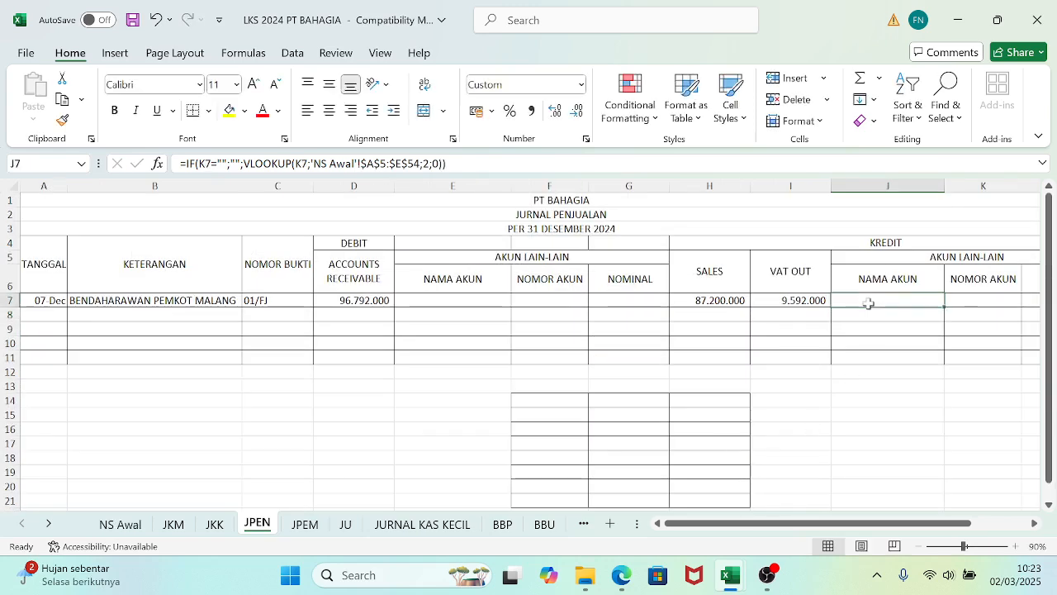
{"action": "left_click_drag", "start_coordinate": [944, 307], "coordinate": [936, 365]}
- Link the debit NOMOR AKUN in F7 to the Cost of Goods Sold account number, 'NS Awal'!A36
{"action": "left_click", "coordinate": [539, 300]}
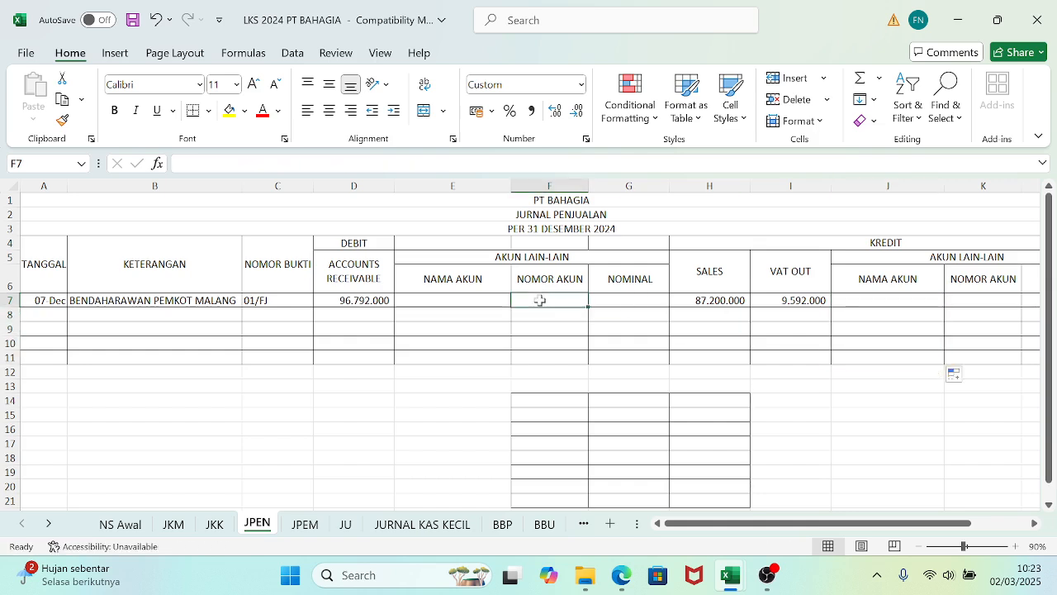
{"action": "type", "text": "="}
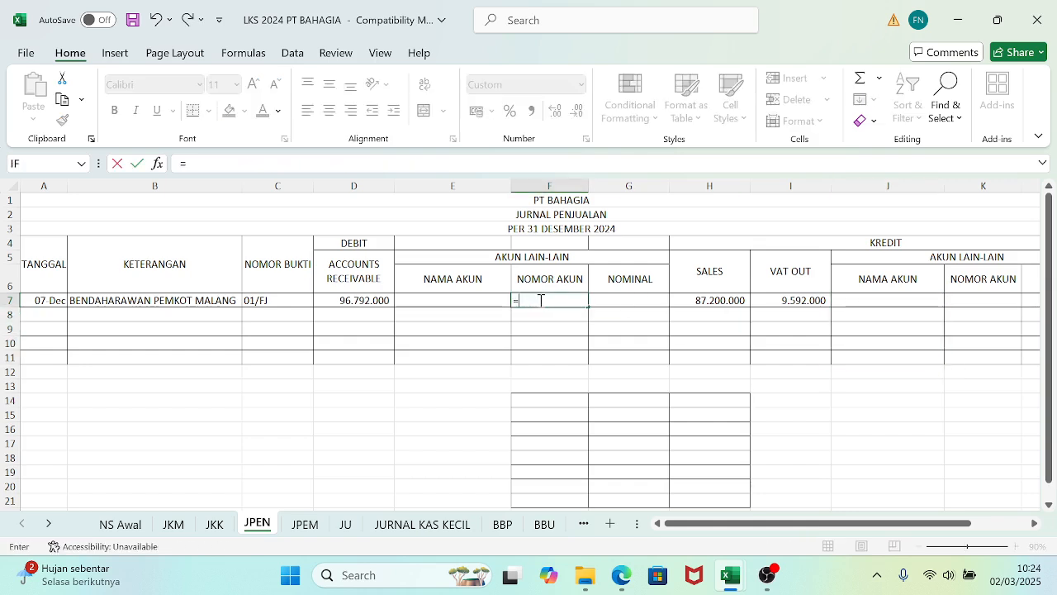
{"action": "left_click", "coordinate": [130, 523]}
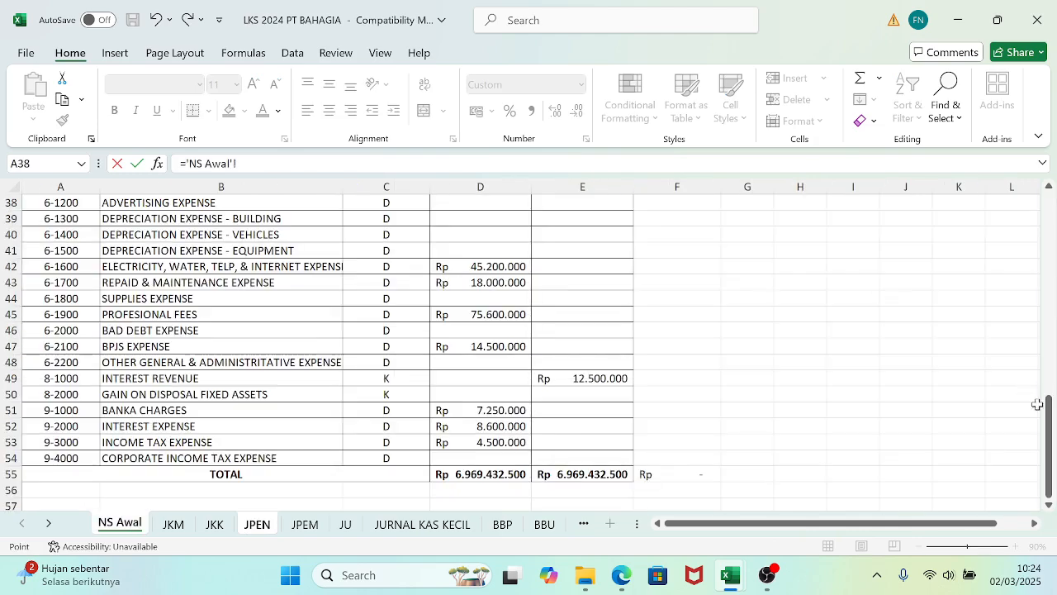
{"action": "left_click_drag", "start_coordinate": [1049, 406], "coordinate": [1051, 384]}
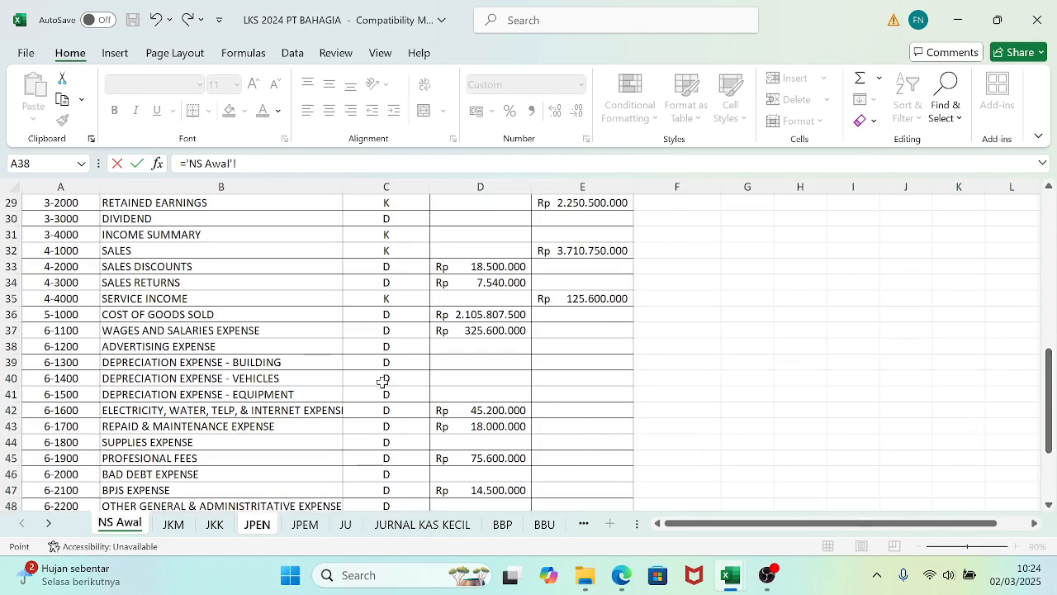
{"action": "left_click", "coordinate": [72, 314]}
{"action": "key", "text": "Return"}
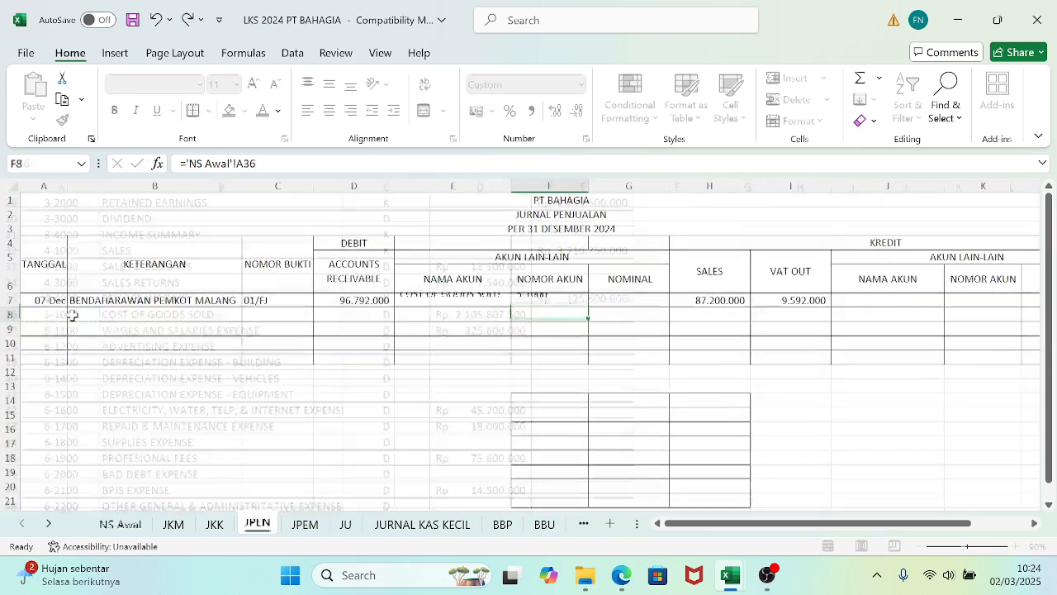
- Link the credit NOMOR AKUN in K7 to the Merchandise Inventory account number, 'NS Awal'!A10
{"action": "key", "text": "Up"}
{"action": "key", "text": "Right"}
{"action": "key", "text": "Right"}
{"action": "key", "text": "Right"}
{"action": "key", "text": "Right"}
{"action": "key", "text": "Right"}
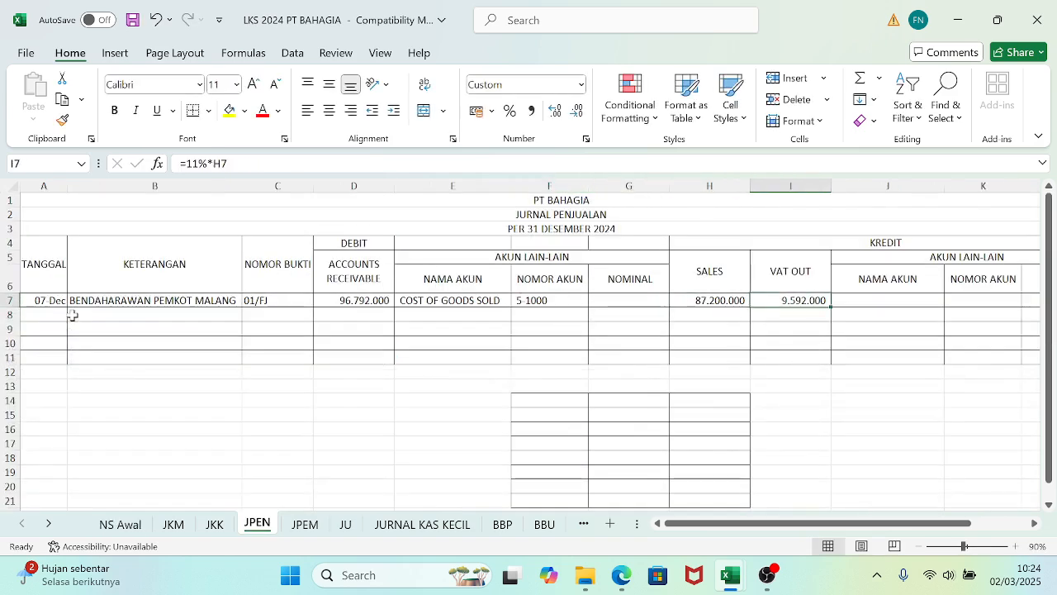
{"action": "type", "text": "="}
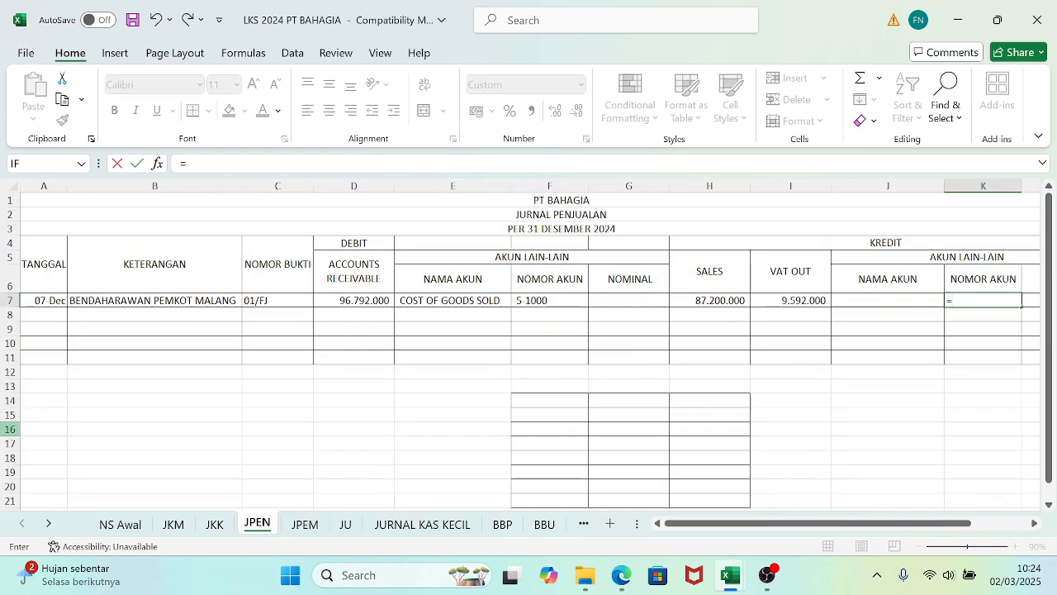
{"action": "left_click", "coordinate": [102, 525]}
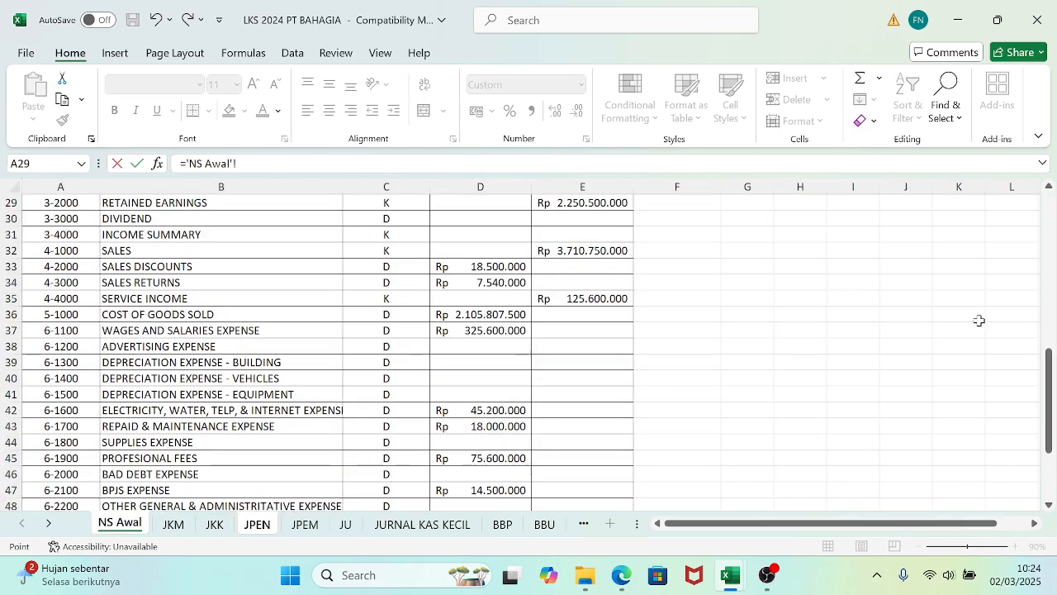
{"action": "left_click_drag", "start_coordinate": [1050, 351], "coordinate": [1051, 215]}
{"action": "left_click", "coordinate": [62, 298]}
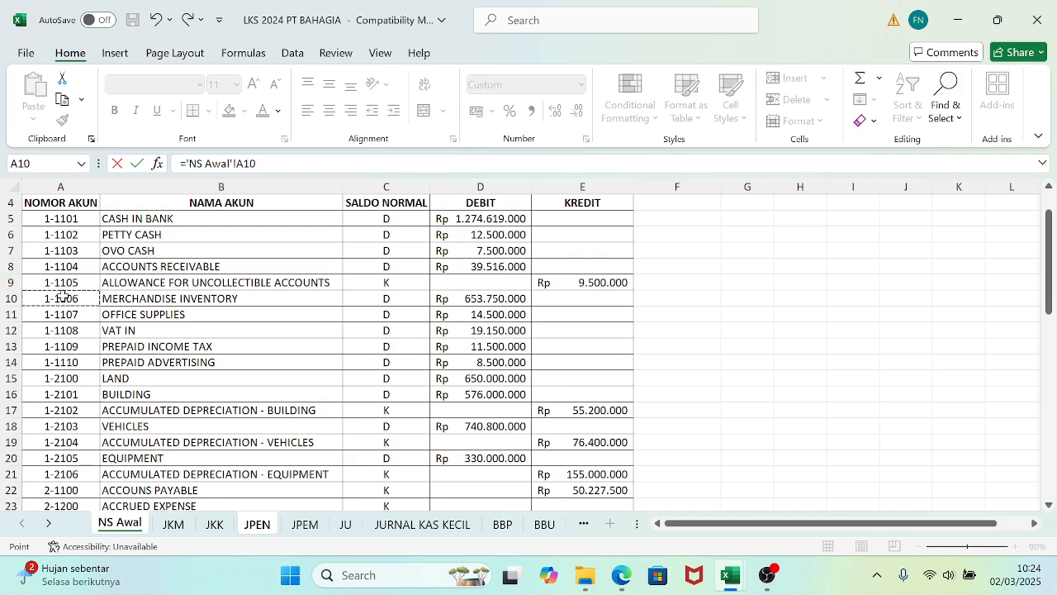
{"action": "key", "text": "Return"}
- Delete the broken balance-check formula from M7, beside the credit NOMINAL column
{"action": "key", "text": "Right"}
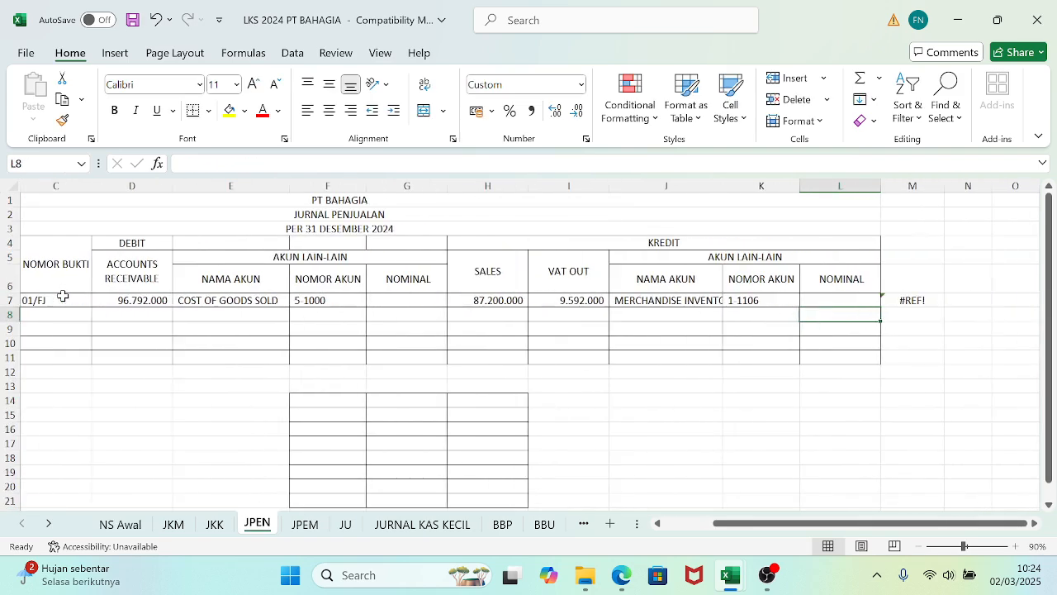
{"action": "key", "text": "Left"}
{"action": "key", "text": "Right"}
{"action": "key", "text": "Right"}
{"action": "key", "text": "Up"}
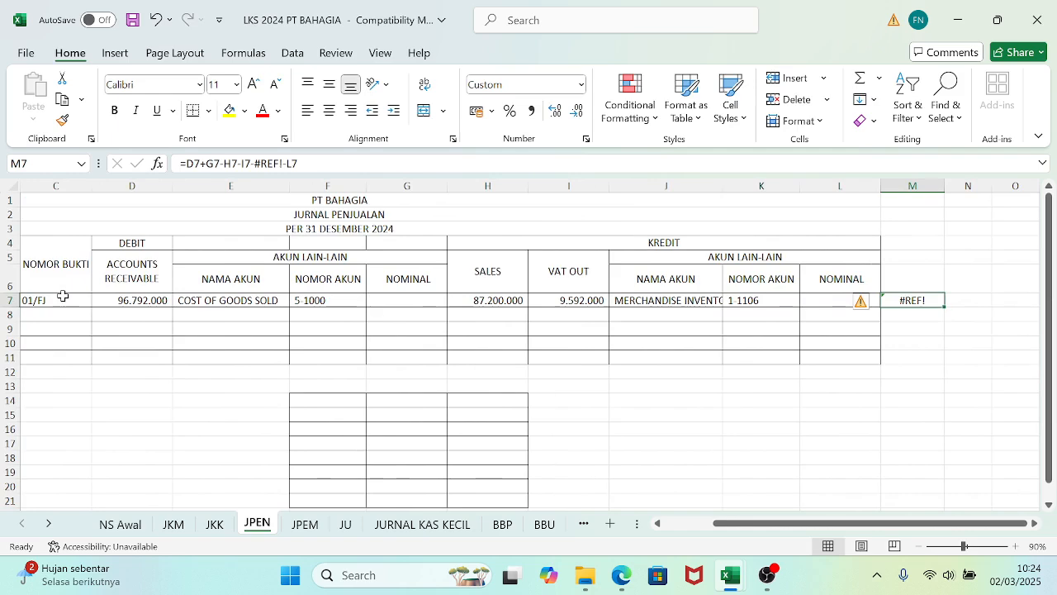
{"action": "key", "text": "Delete"}
{"action": "key", "text": "Down"}
{"action": "key", "text": "Up"}
{"action": "key", "text": "Left"}
{"action": "key", "text": "Left"}
{"action": "key", "text": "Left"}
{"action": "key", "text": "Left"}
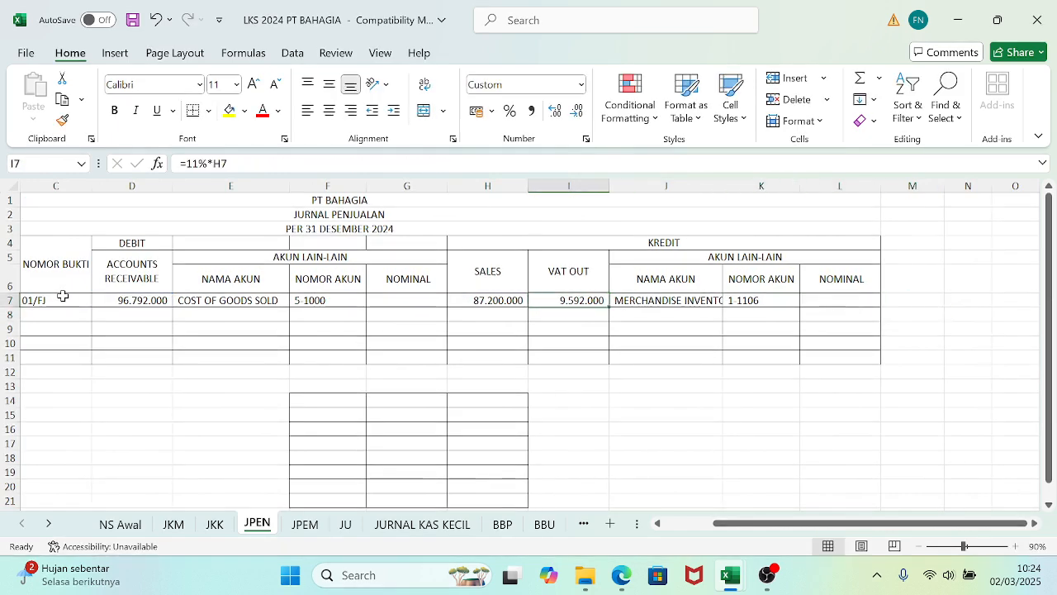
{"action": "key", "text": "Left"}
{"action": "key", "text": "Left"}
{"action": "key", "text": "Left"}
{"action": "key", "text": "Left"}
{"action": "key", "text": "Left"}
{"action": "key", "text": "Left"}
{"action": "key", "text": "Left"}
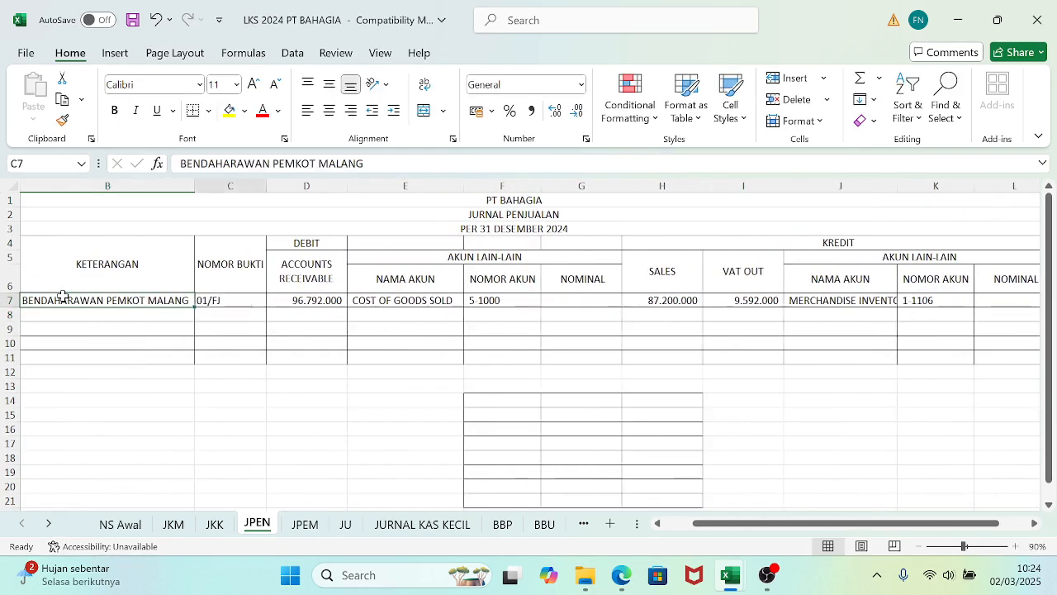
{"action": "key", "text": "Right"}
{"action": "key", "text": "Right"}
{"action": "key", "text": "Right"}
{"action": "key", "text": "Right"}
{"action": "key", "text": "Right"}
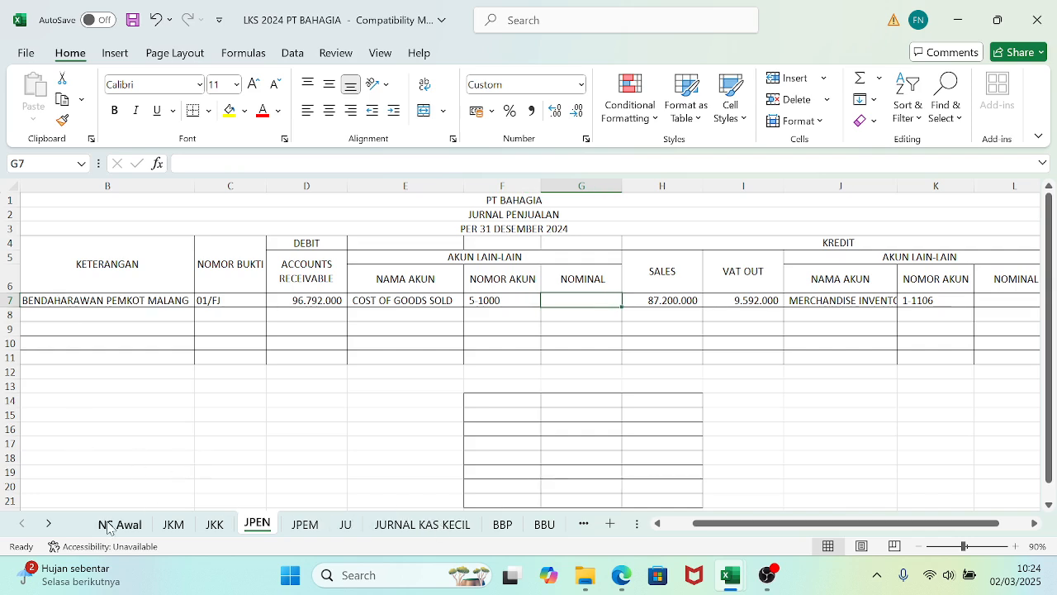
- On the KP sheet, check the tax invoice PDF and enter the date 7/12 in A6 of the Rainway A1 card
{"action": "left_click", "coordinate": [50, 524]}
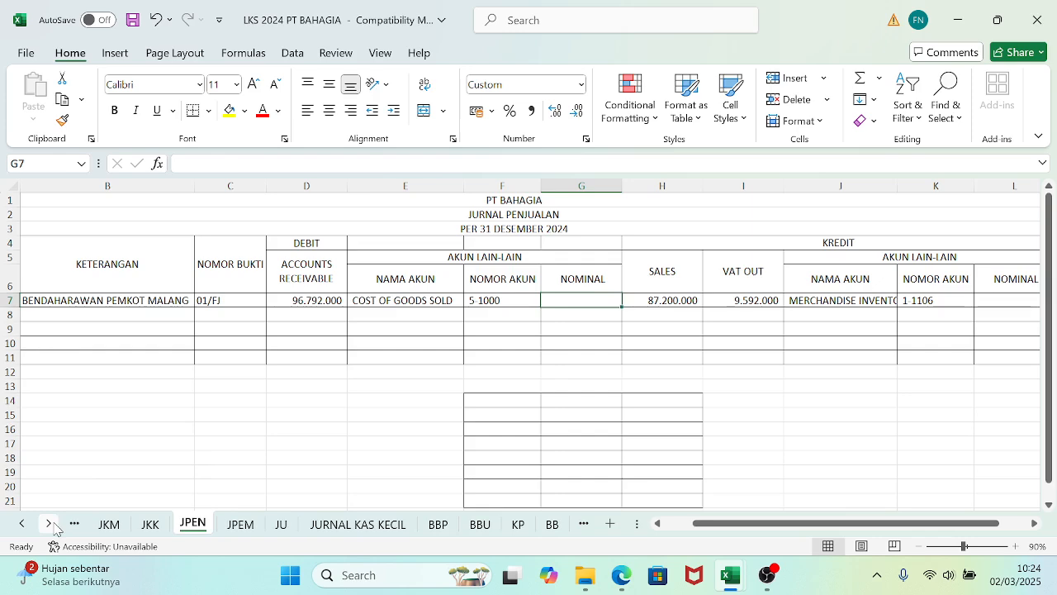
{"action": "left_click", "coordinate": [519, 524]}
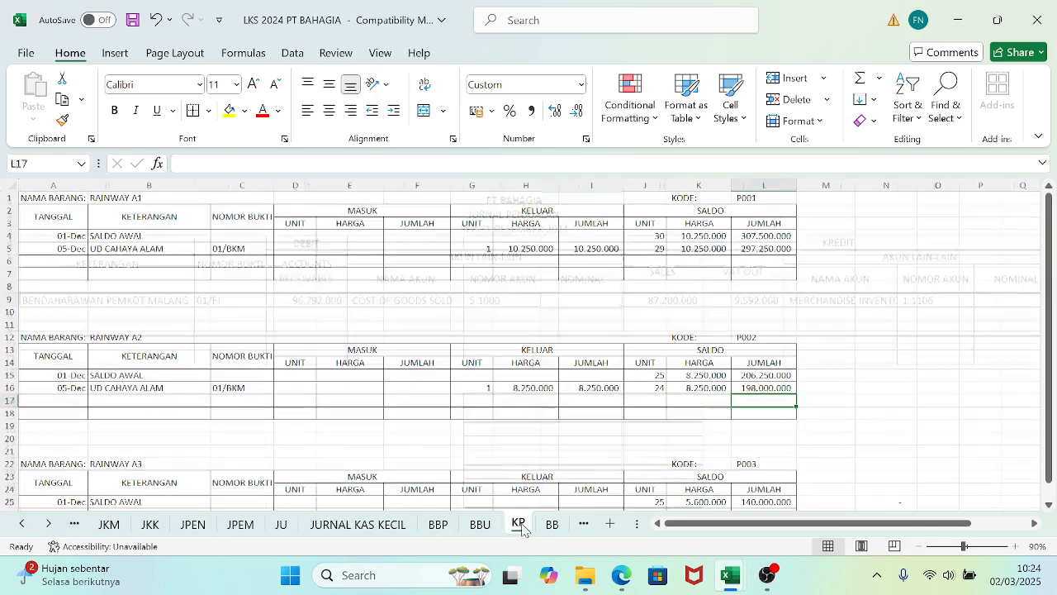
{"action": "left_click", "coordinate": [67, 260]}
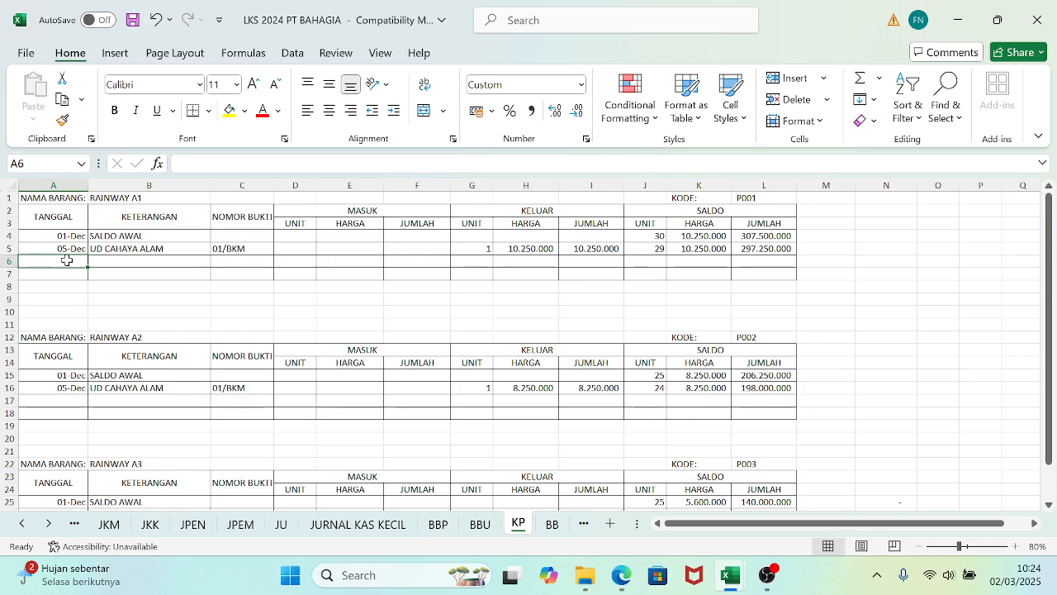
{"action": "left_click", "coordinate": [621, 587]}
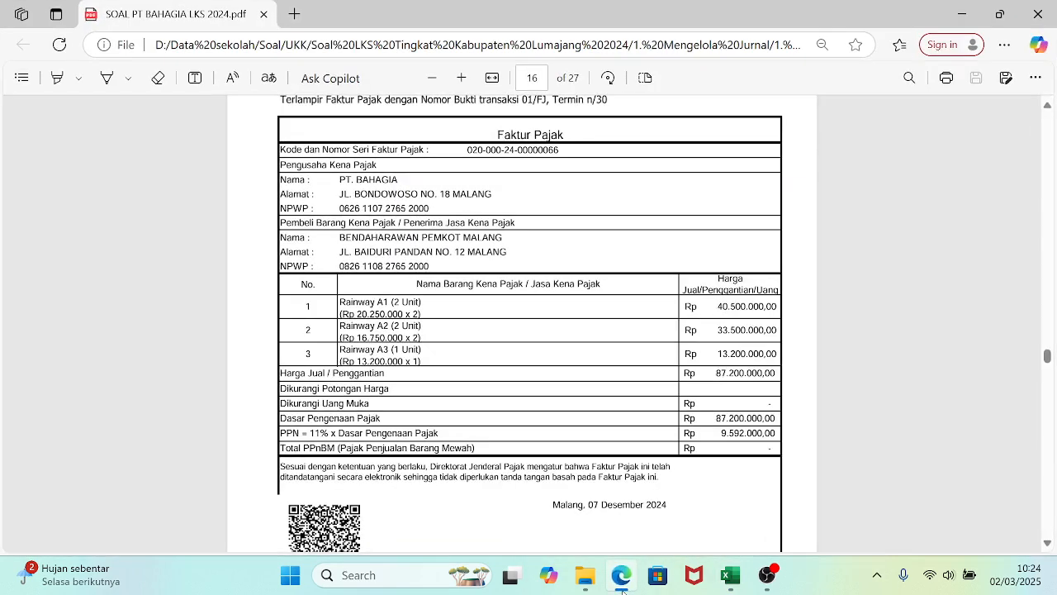
{"action": "left_click", "coordinate": [622, 586]}
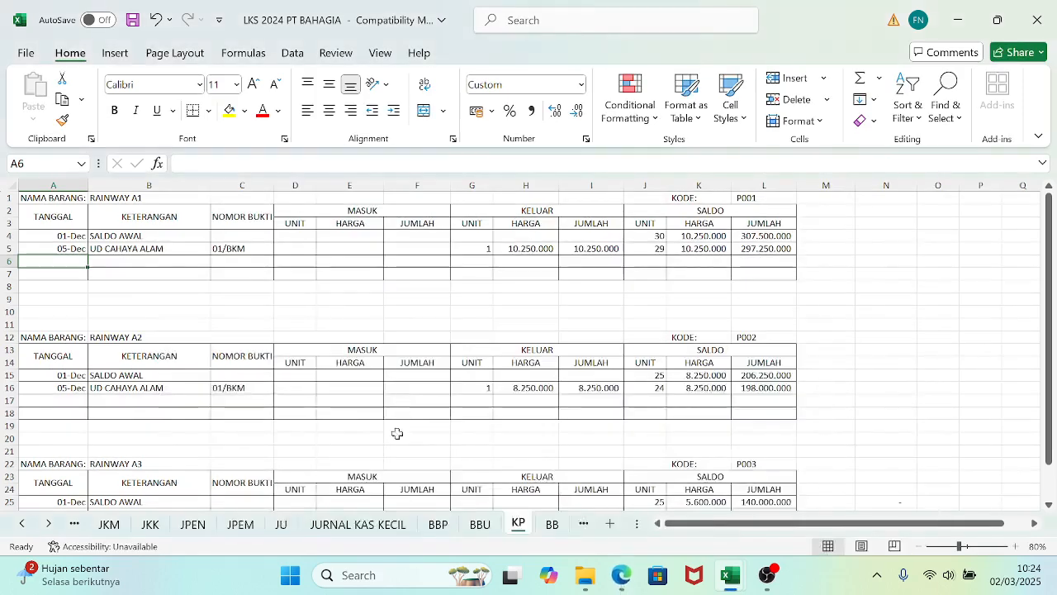
{"action": "type", "text": "7"}
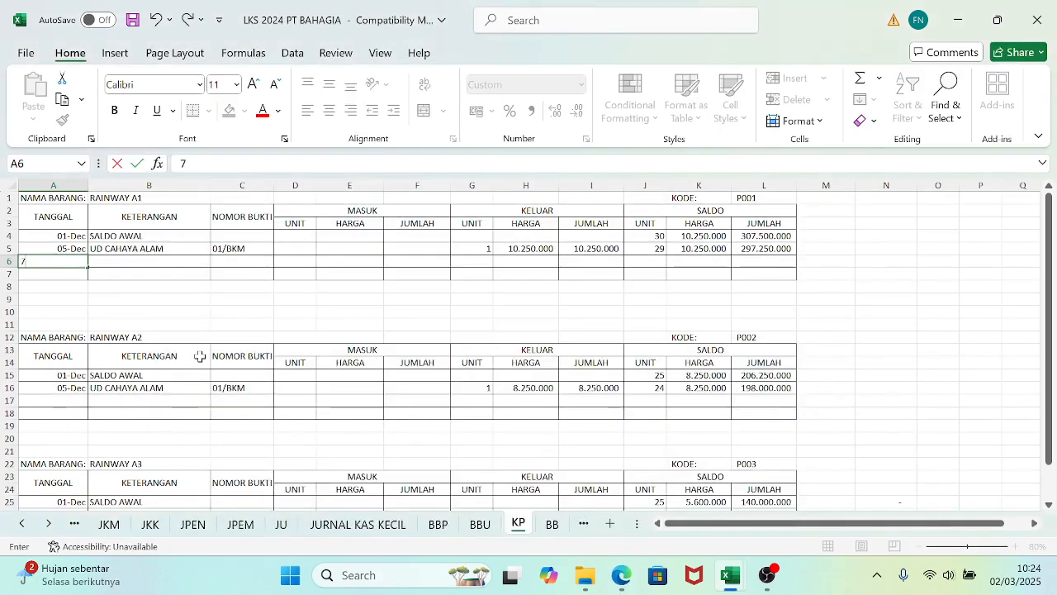
{"action": "type", "text": "/12"}
{"action": "key", "text": "Tab"}
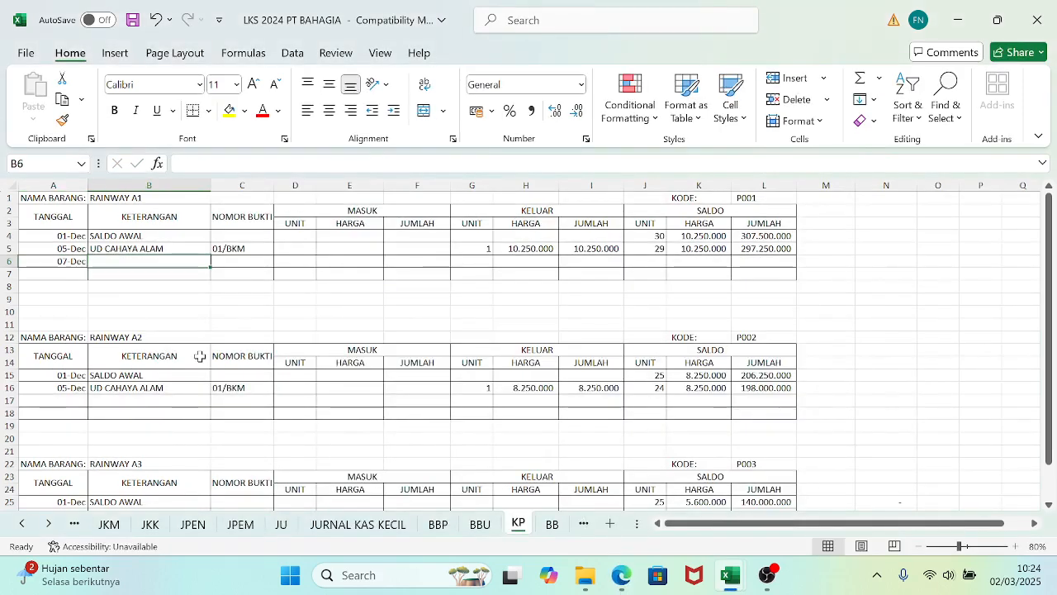
- Enter BENDAHARAWAN PEMKOT MALANG as the KETERANGAN in B6 of the Rainway A1 card and widen column B to fit it
{"action": "type", "text": "P"}
{"action": "key", "text": "BackSpace"}
{"action": "type", "text": "BEHDAWA"}
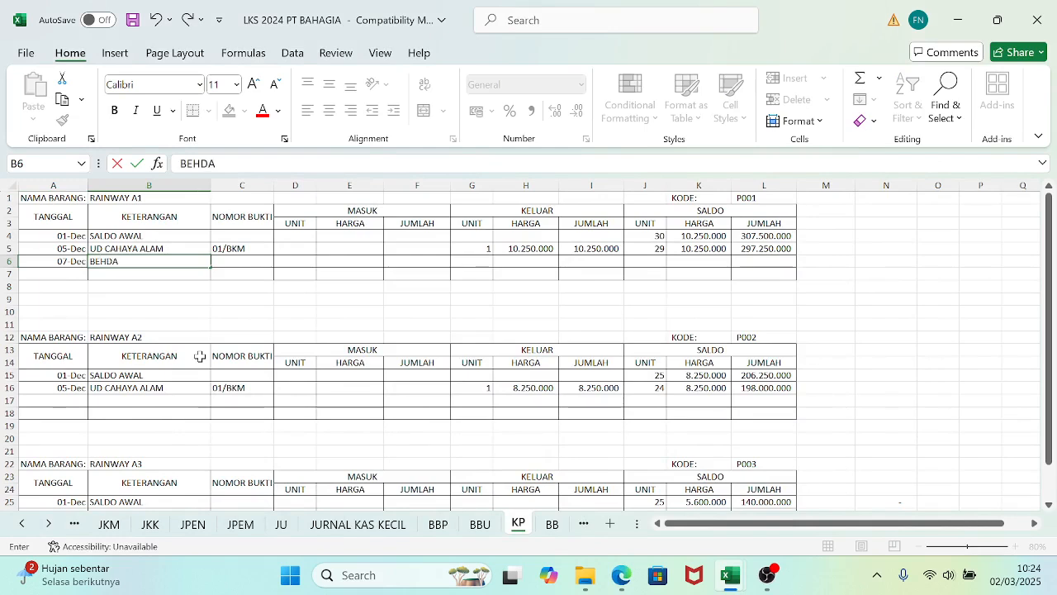
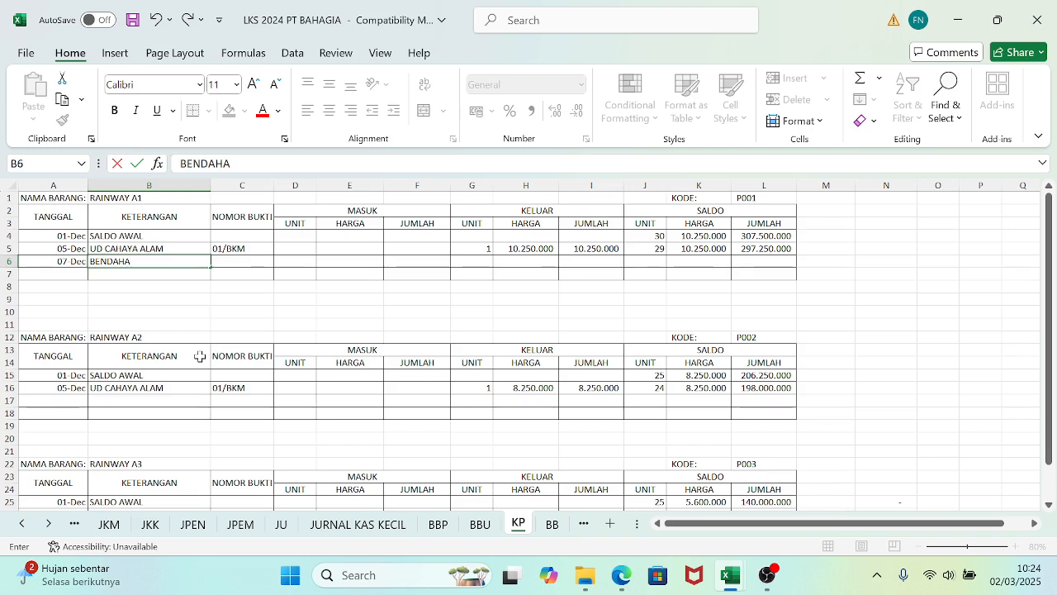
{"action": "key", "text": "BackSpace"}
{"action": "type", "text": "RAWAN PEM"}
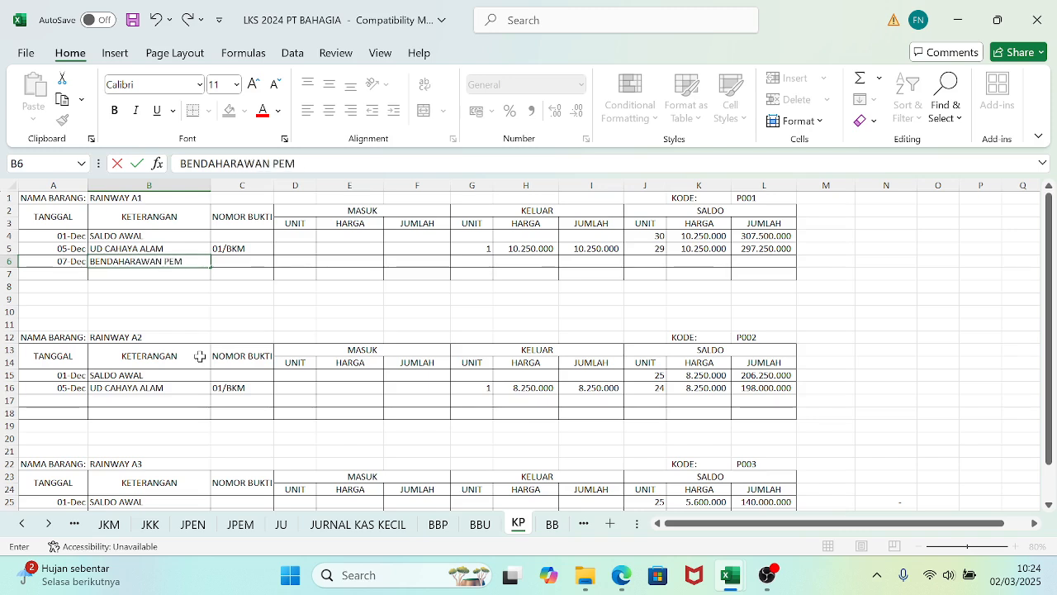
{"action": "type", "text": "KOT MALANG"}
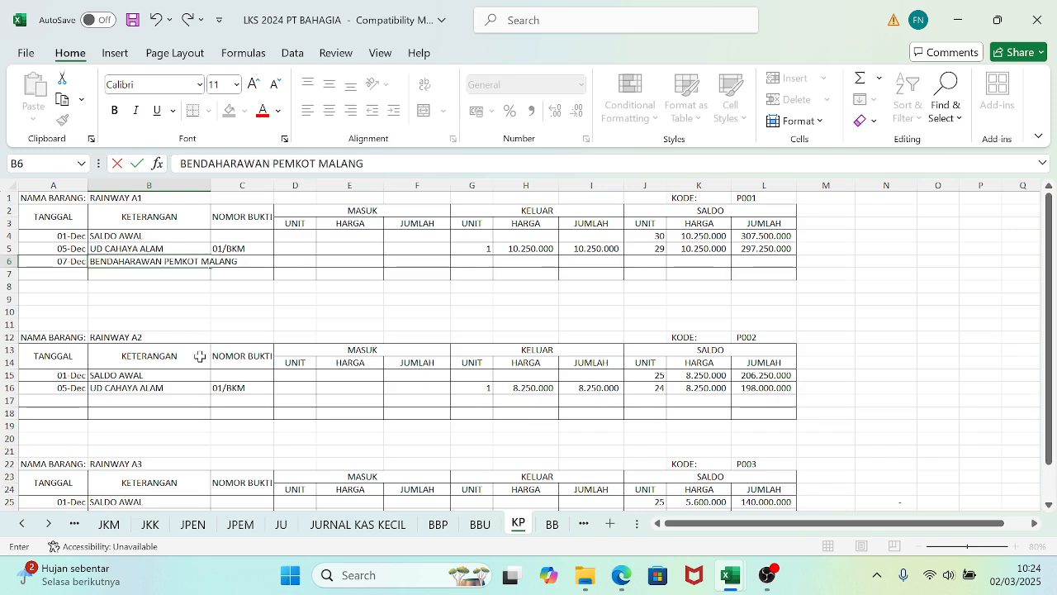
{"action": "key", "text": "Return"}
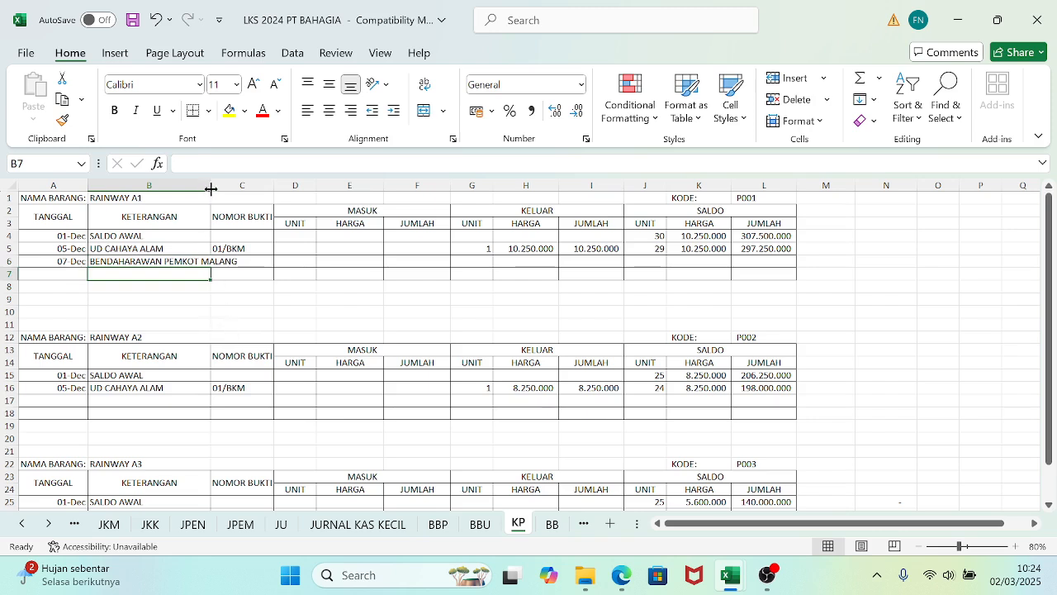
{"action": "left_click_drag", "start_coordinate": [210, 189], "coordinate": [243, 189]}
- Enter the NOMOR BUKTI 01/FJ in C6 of the Rainway A1 card
{"action": "left_click", "coordinate": [261, 264]}
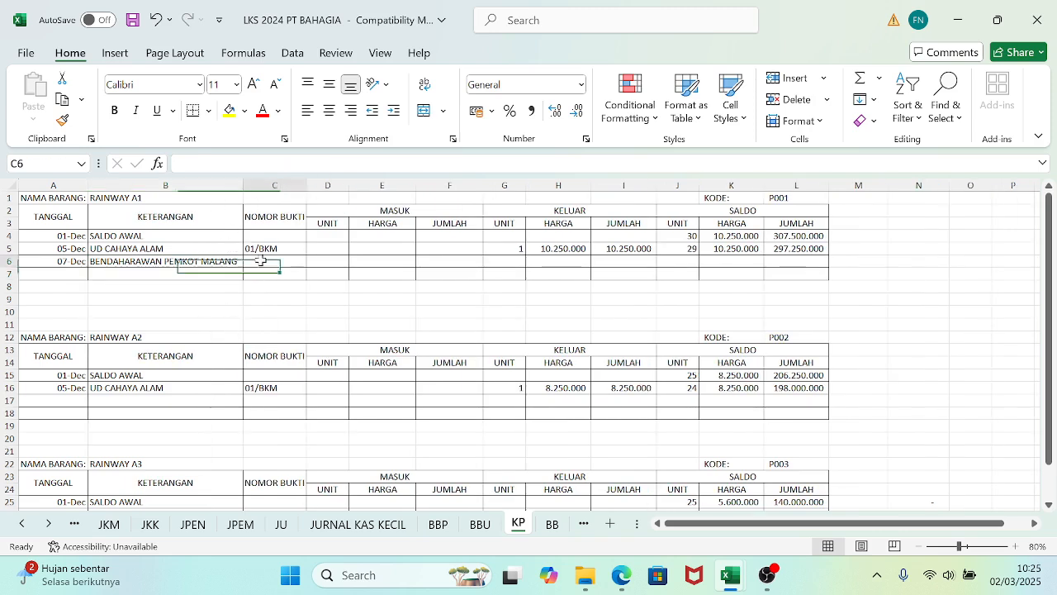
{"action": "type", "text": "01/FJ"}
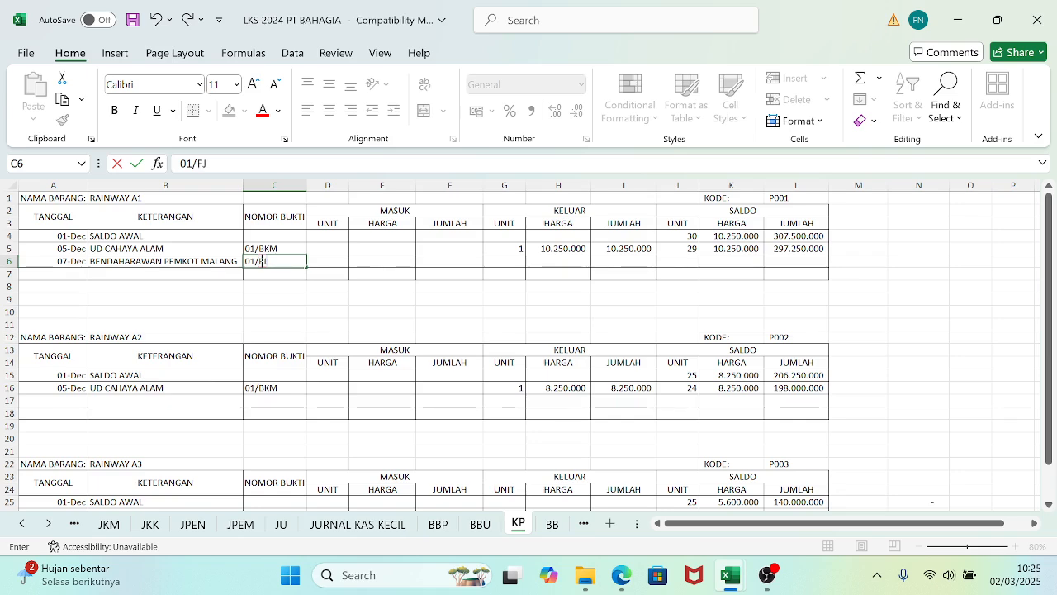
{"action": "key", "text": "Return"}
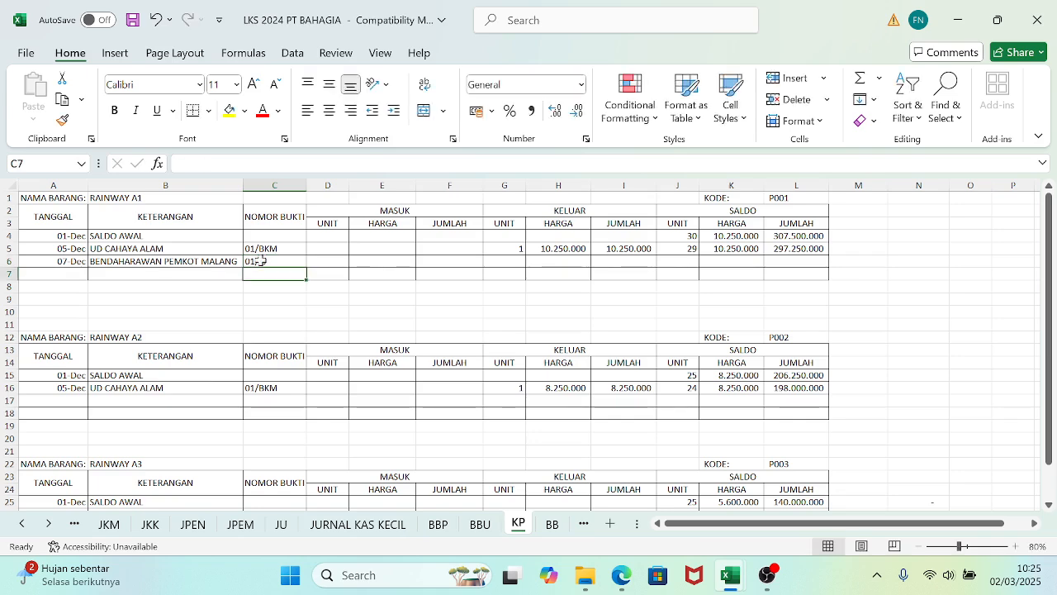
- Check the sold quantity of Rainway A1 on the tax invoice PDF for the KELUAR UNIT entry in G6
{"action": "key", "text": "Right"}
{"action": "key", "text": "Right"}
{"action": "key", "text": "Right"}
{"action": "key", "text": "Up"}
{"action": "key", "text": "Right"}
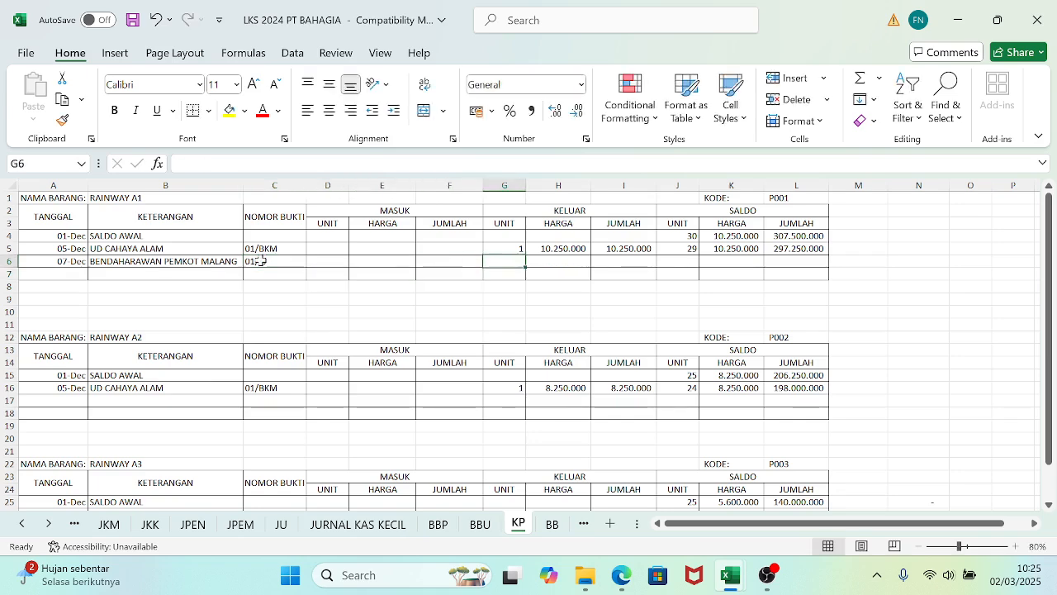
{"action": "left_click", "coordinate": [621, 576]}
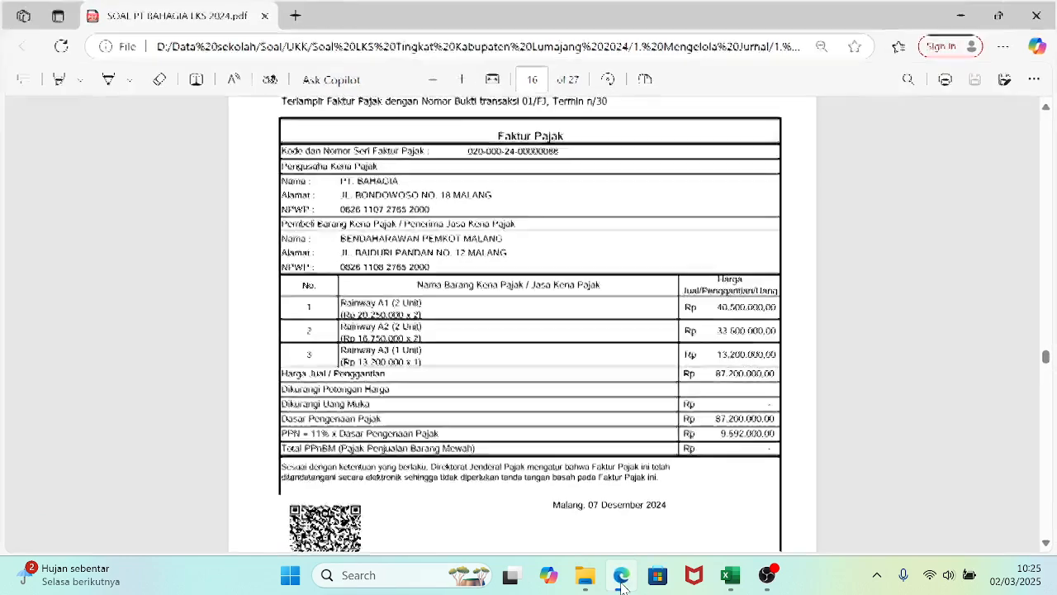
{"action": "left_click", "coordinate": [621, 583]}
{"action": "type", "text": "2"}
{"action": "key", "text": "Tab"}
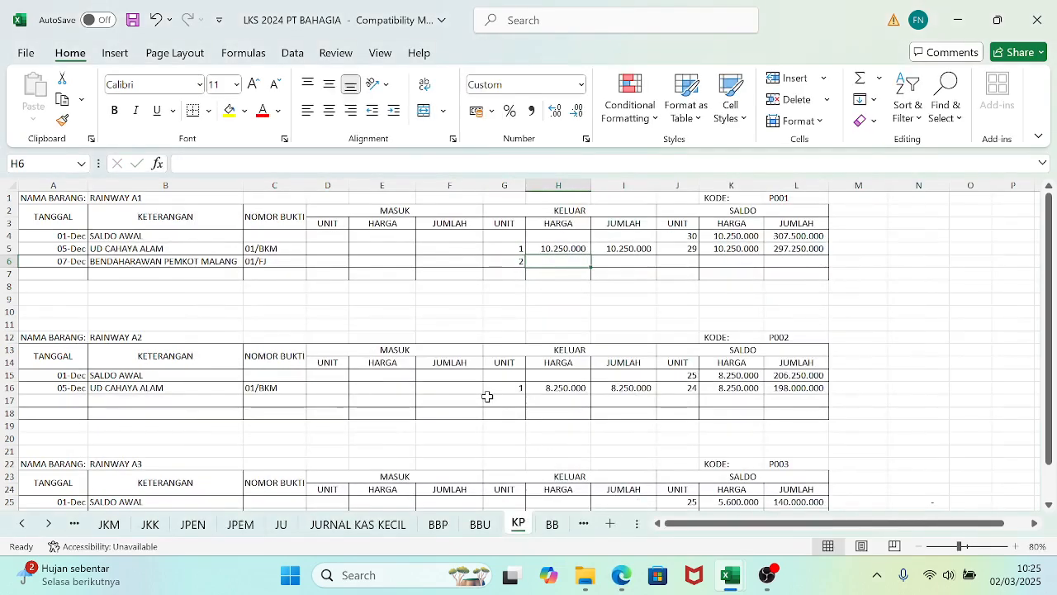
{"action": "key", "text": "Left"}
{"action": "key", "text": "BackSpace"}
{"action": "key", "text": "Up"}
{"action": "key", "text": "Up"}
{"action": "key", "text": "Up"}
{"action": "key", "text": "Up"}
{"action": "key", "text": "Up"}
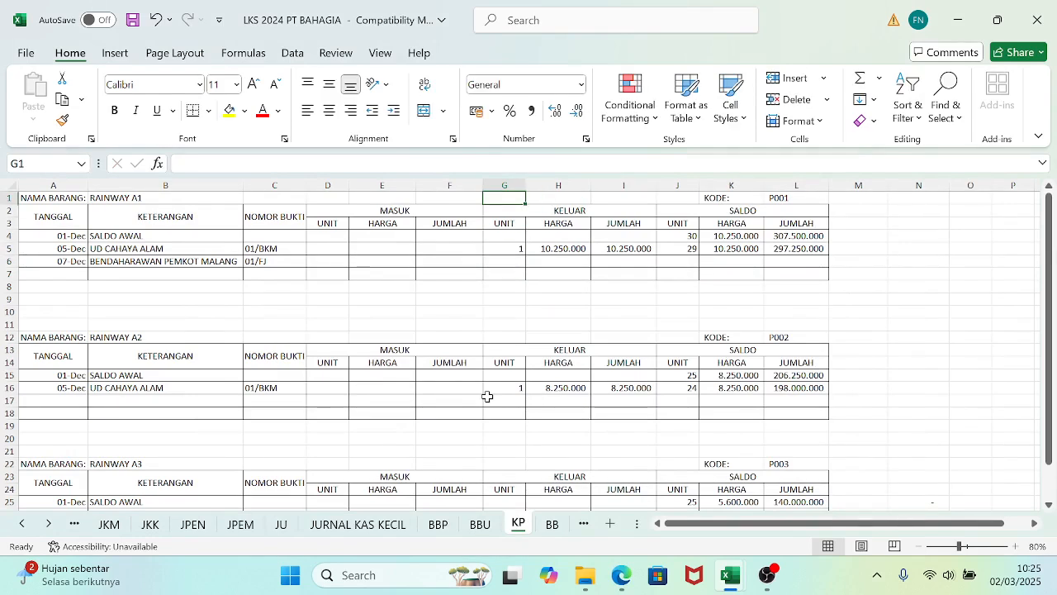
{"action": "key", "text": "Down"}
{"action": "key", "text": "Down"}
{"action": "key", "text": "Down"}
{"action": "key", "text": "Down"}
{"action": "key", "text": "Down"}
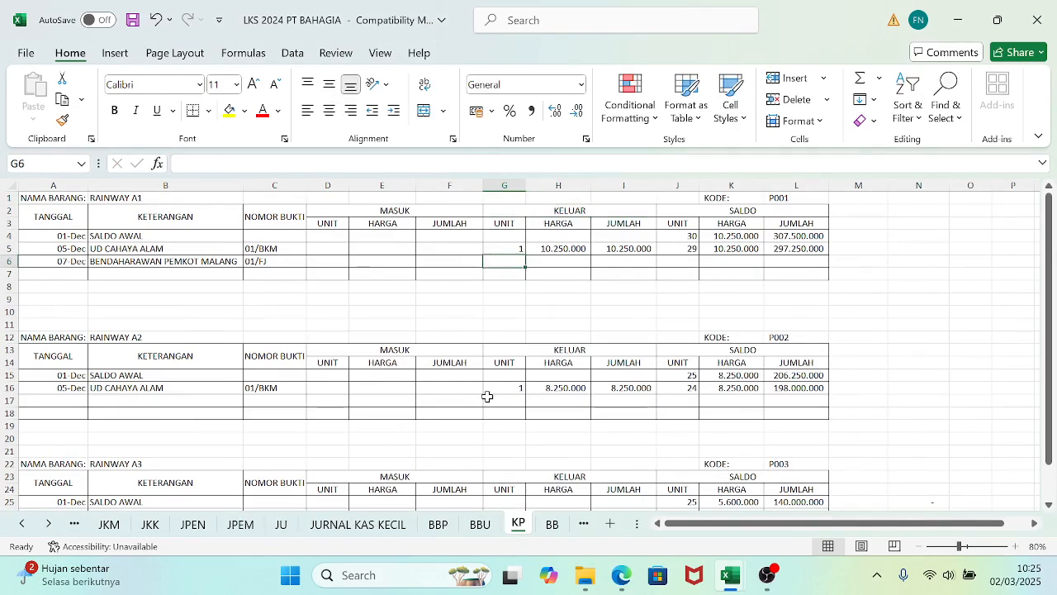
- In the KELUAR section of the Rainway A1 card, enter 2 units in G6 and link HARGA in H6 to H5
{"action": "type", "text": "2"}
{"action": "key", "text": "Tab"}
{"action": "type", "text": "="}
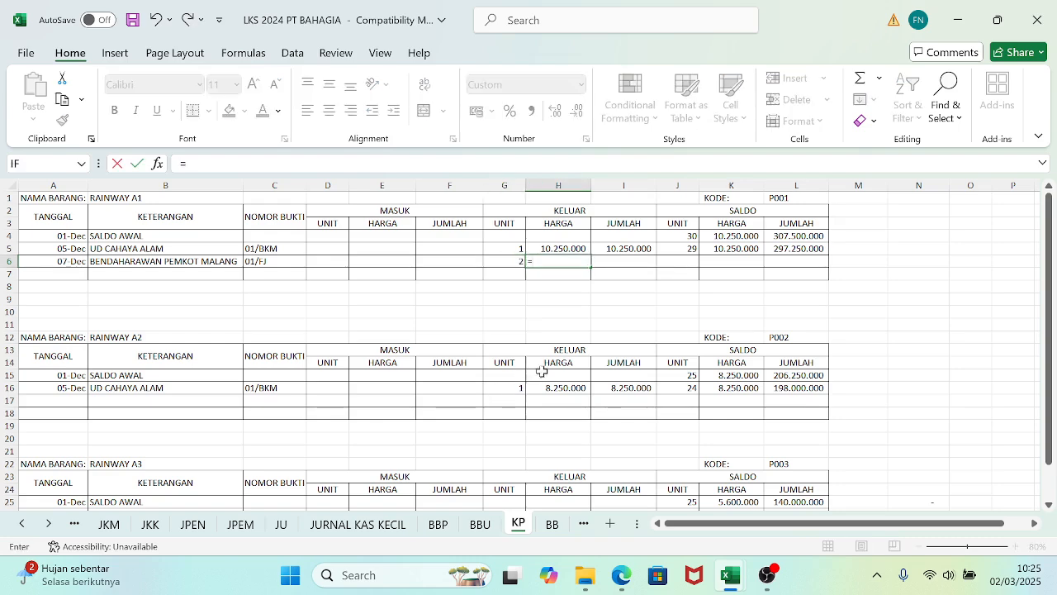
{"action": "left_click", "coordinate": [561, 249]}
{"action": "key", "text": "Return"}
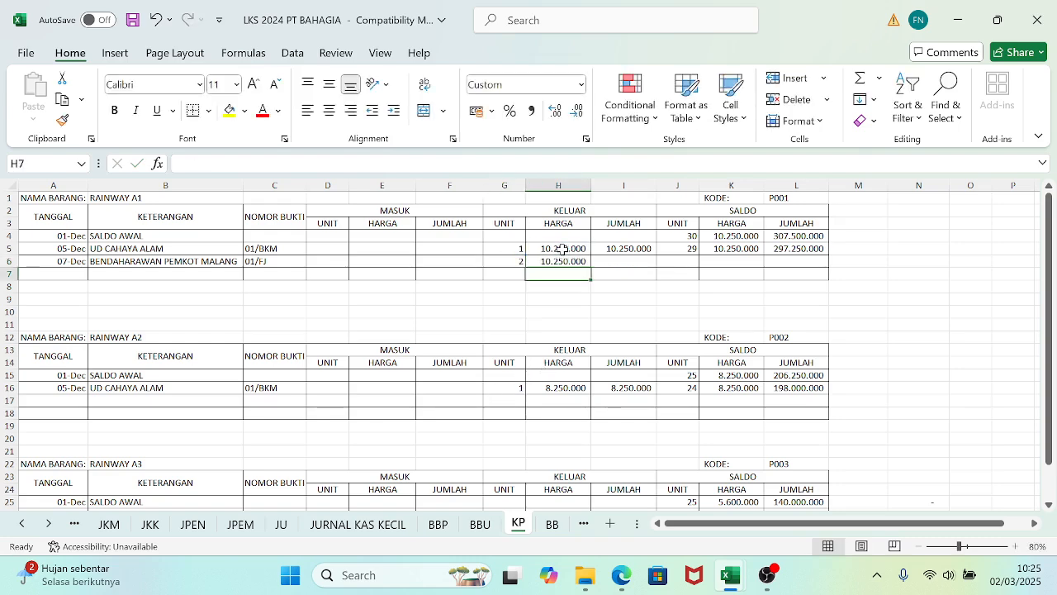
- Fill the Rainway A1 card's KELUAR JUMLAH formula in I5 and SALDO formulas in J5:L5 down to row 6
{"action": "left_click", "coordinate": [621, 249]}
{"action": "left_click_drag", "start_coordinate": [657, 254], "coordinate": [830, 262]}
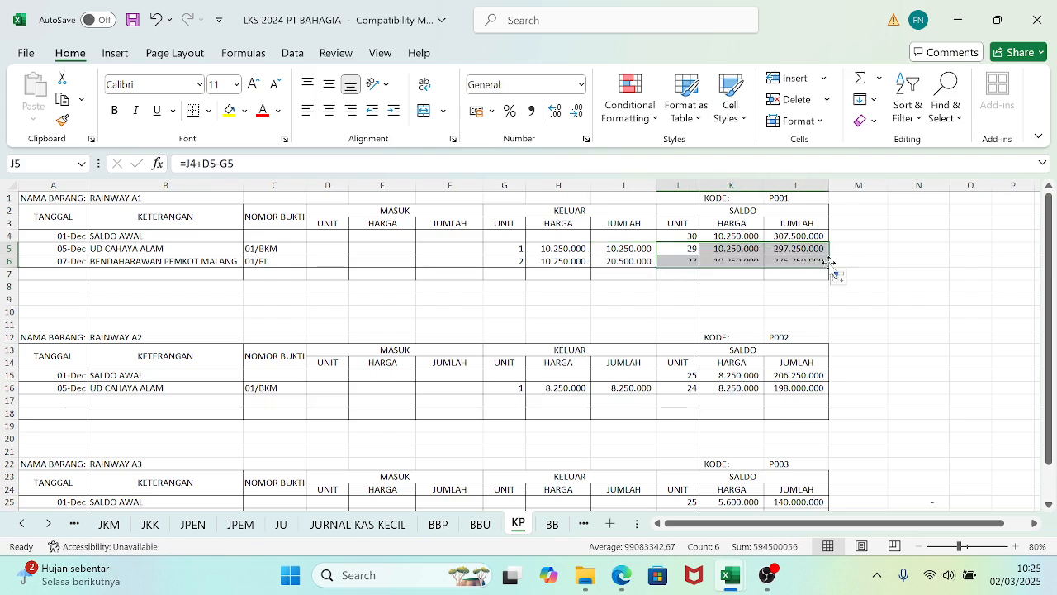
{"action": "left_click", "coordinate": [903, 259]}
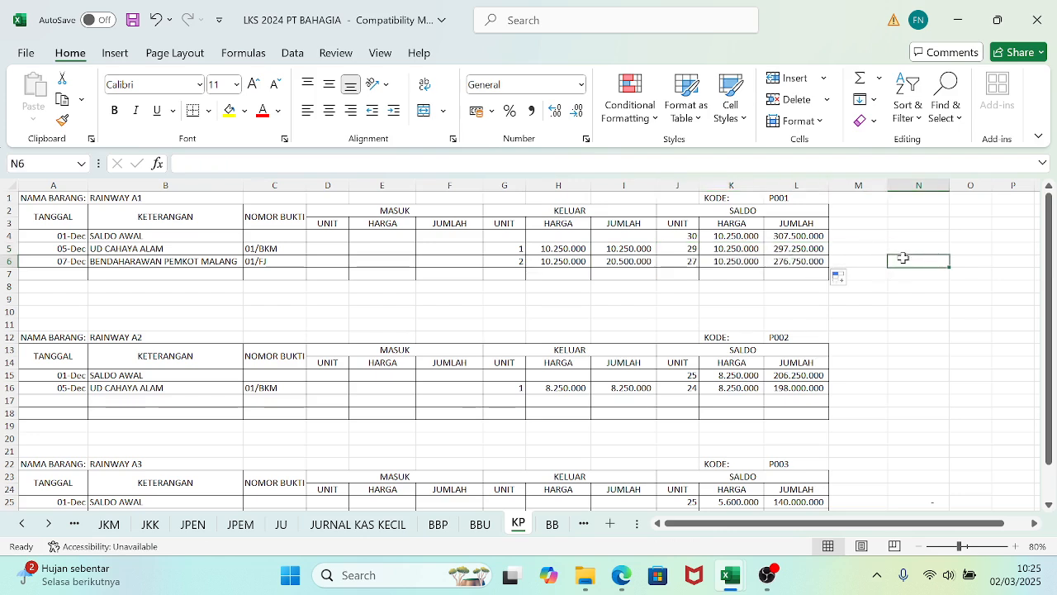
- Enter the date 7/12 in A17 of the Rainway A2 card and copy the description and voucher number from B6:C6 into B17:C17
{"action": "left_click", "coordinate": [79, 400]}
{"action": "type", "text": "7/12"}
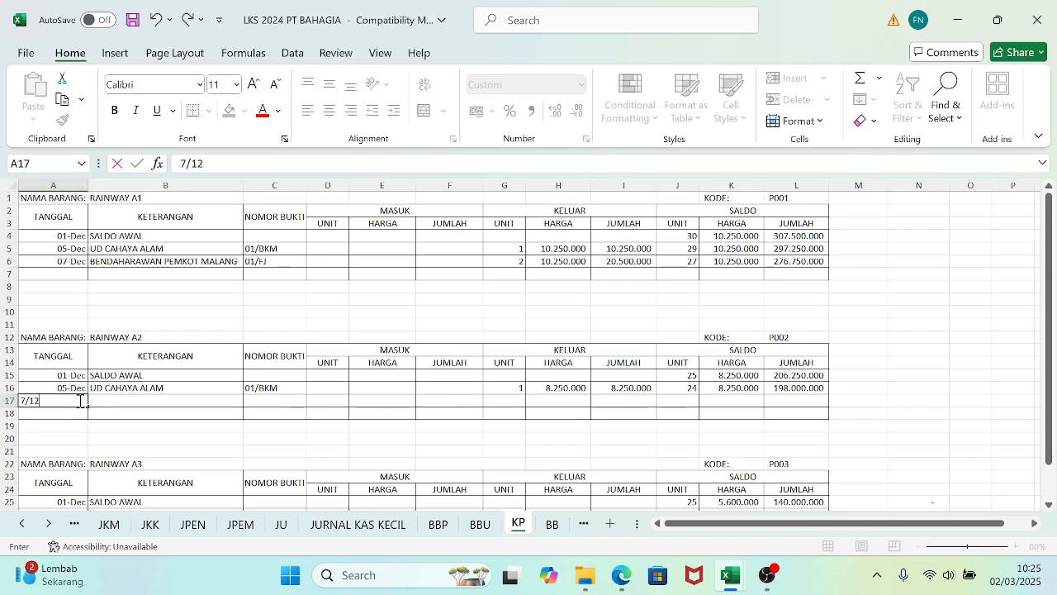
{"action": "key", "text": "Tab"}
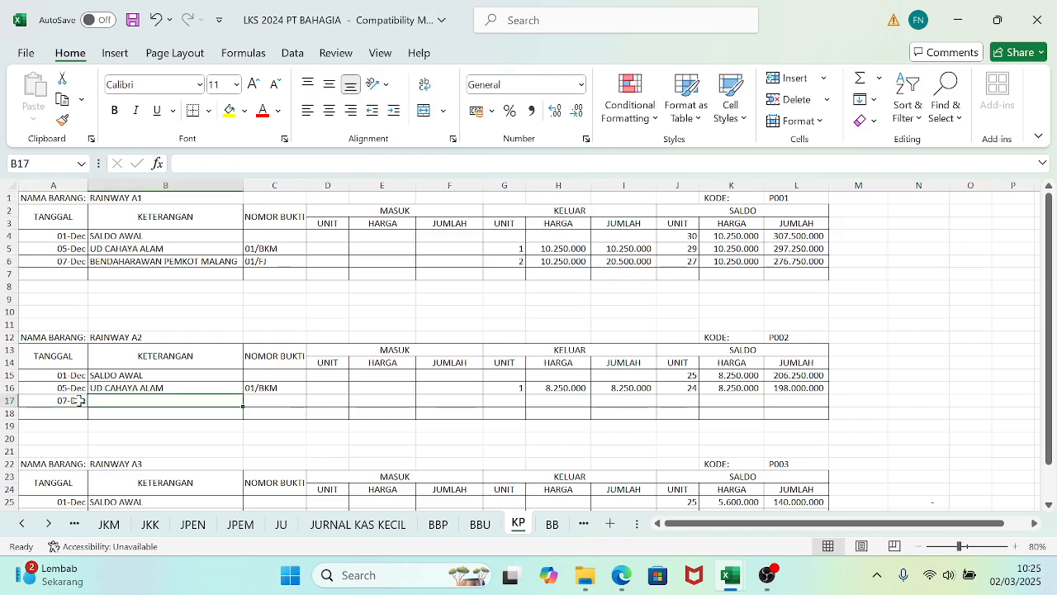
{"action": "left_click", "coordinate": [99, 260]}
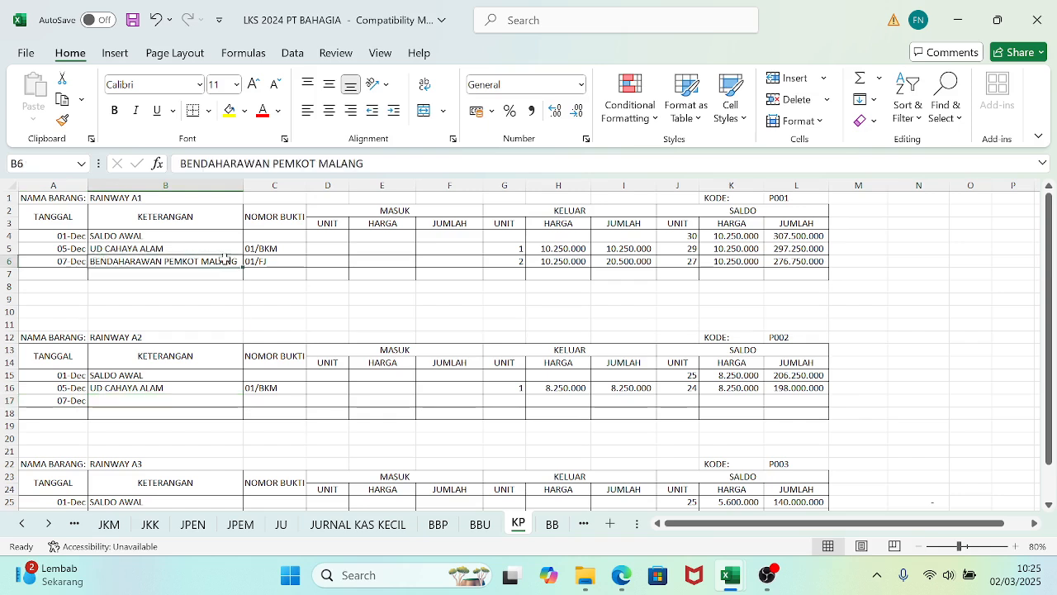
{"action": "left_click_drag", "start_coordinate": [223, 260], "coordinate": [252, 261]}
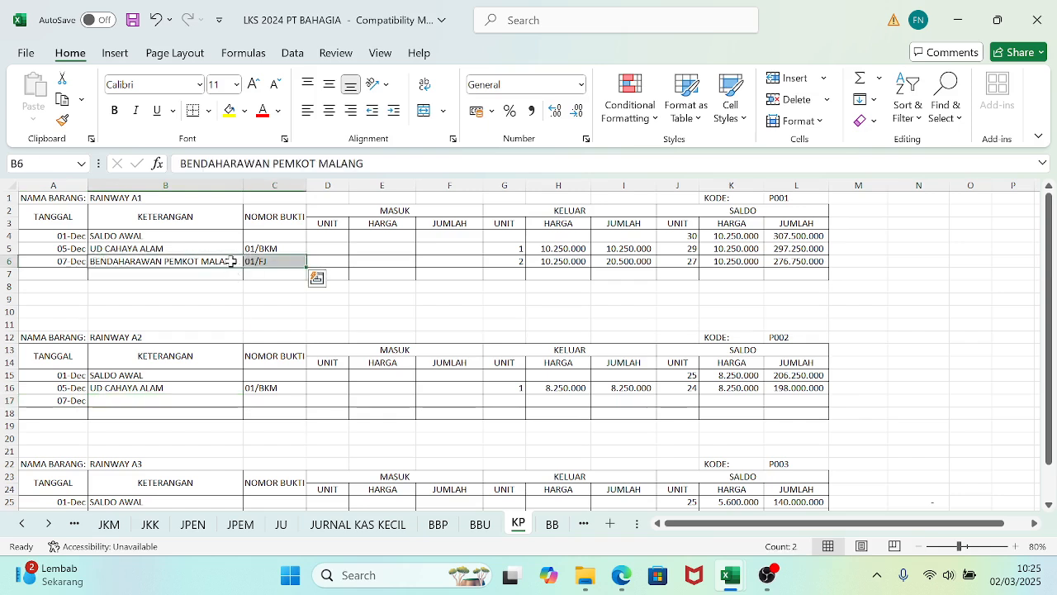
{"action": "key", "text": "ctrl+c"}
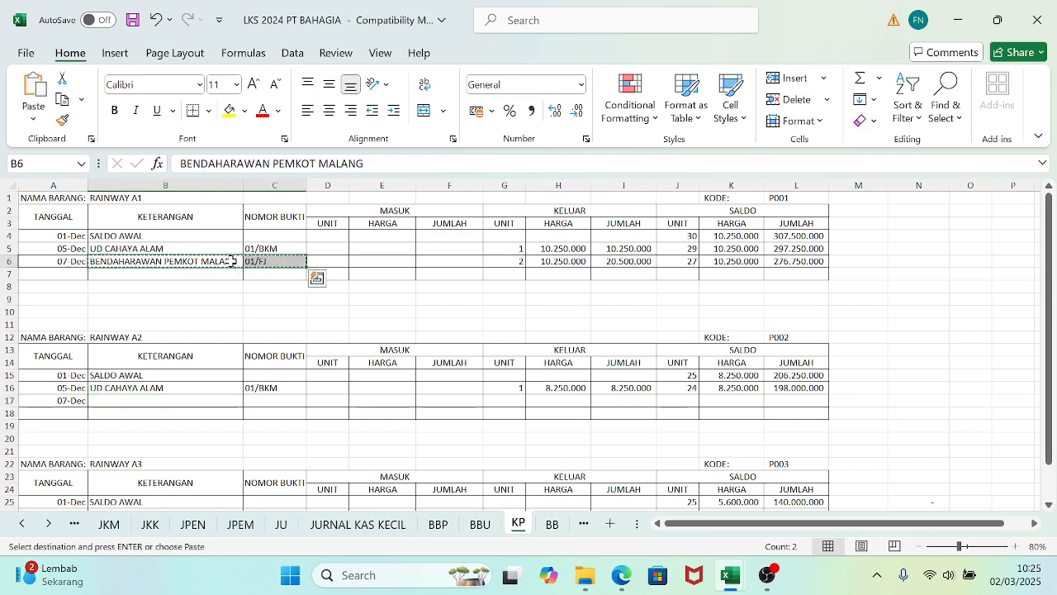
{"action": "left_click", "coordinate": [107, 396]}
{"action": "key", "text": "ctrl+v"}
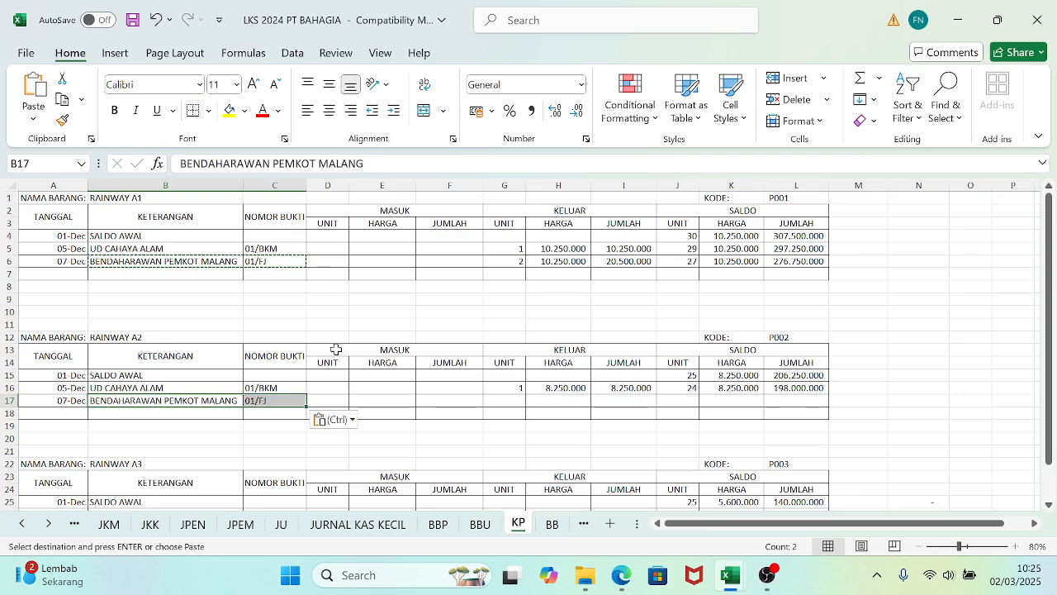
- In the KELUAR section of the Rainway A2 card, enter 2 units in G17 and link HARGA in H17 to H16
{"action": "left_click", "coordinate": [505, 400]}
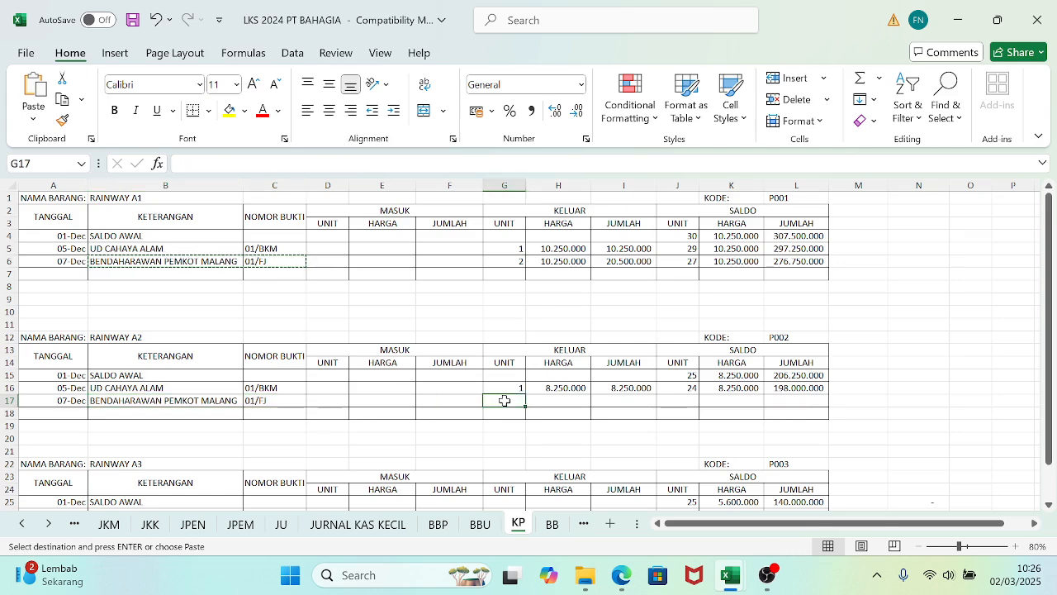
{"action": "type", "text": "2"}
{"action": "key", "text": "Tab"}
{"action": "type", "text": "="}
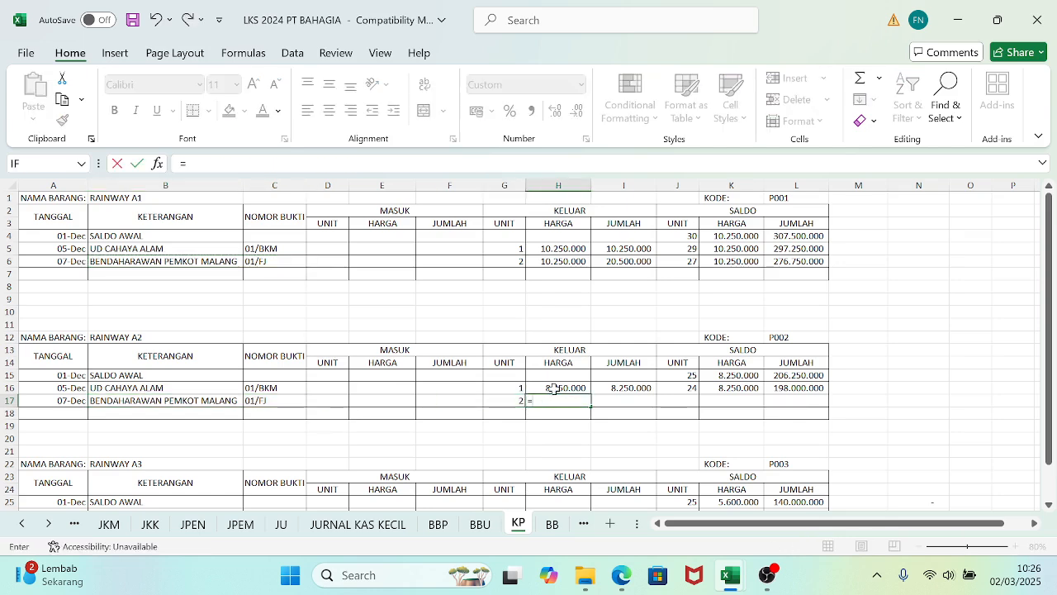
{"action": "left_click", "coordinate": [555, 388]}
{"action": "key", "text": "Return"}
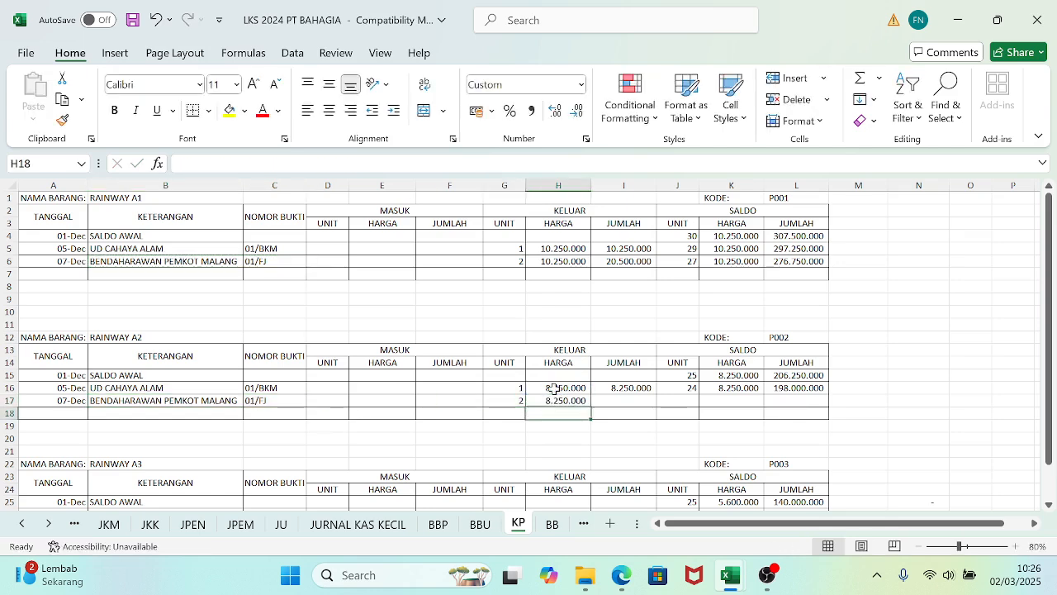
- Fill the Rainway A2 card's KELUAR JUMLAH formula in I16 and SALDO formulas in J16:L16 down to row 17
{"action": "left_click", "coordinate": [628, 386]}
{"action": "left_click_drag", "start_coordinate": [657, 394], "coordinate": [833, 411]}
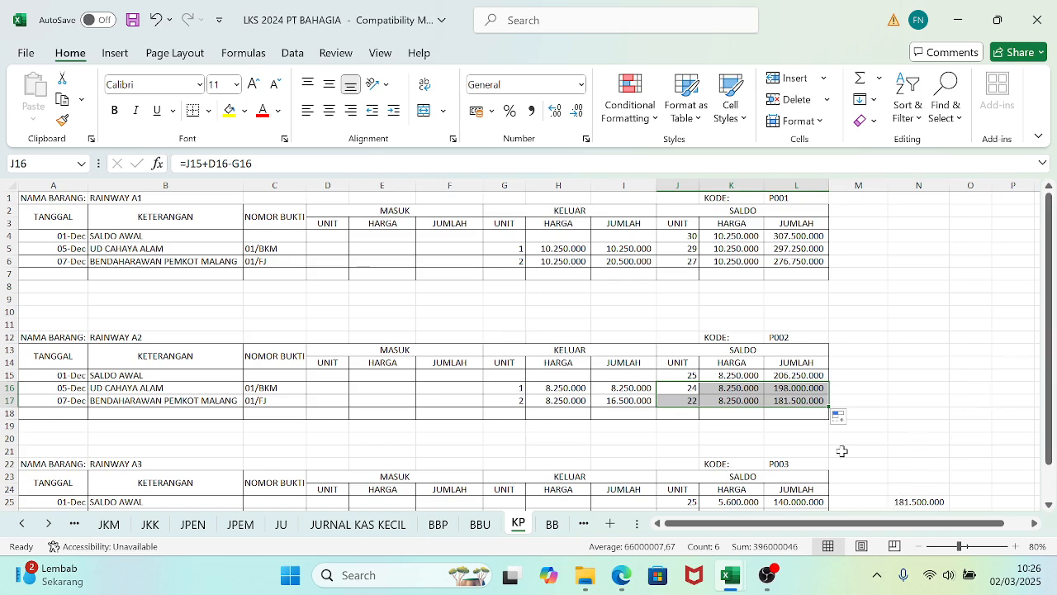
- Check the Rainway A3 line on the tax invoice PDF and copy A17:C17 into A26:C26 of the Rainway A3 card
{"action": "left_click", "coordinate": [623, 574]}
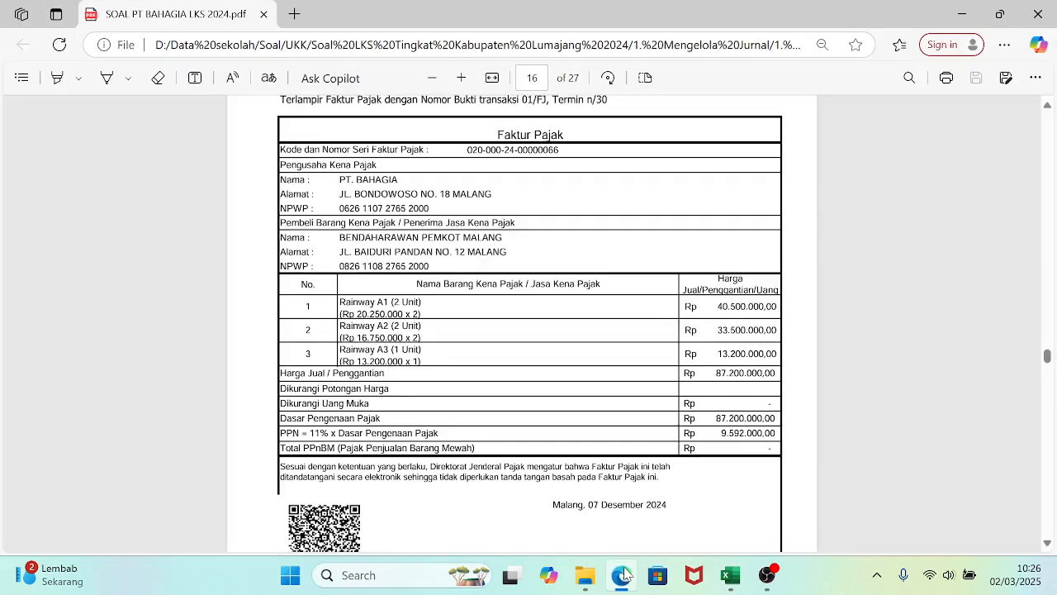
{"action": "left_click", "coordinate": [624, 574]}
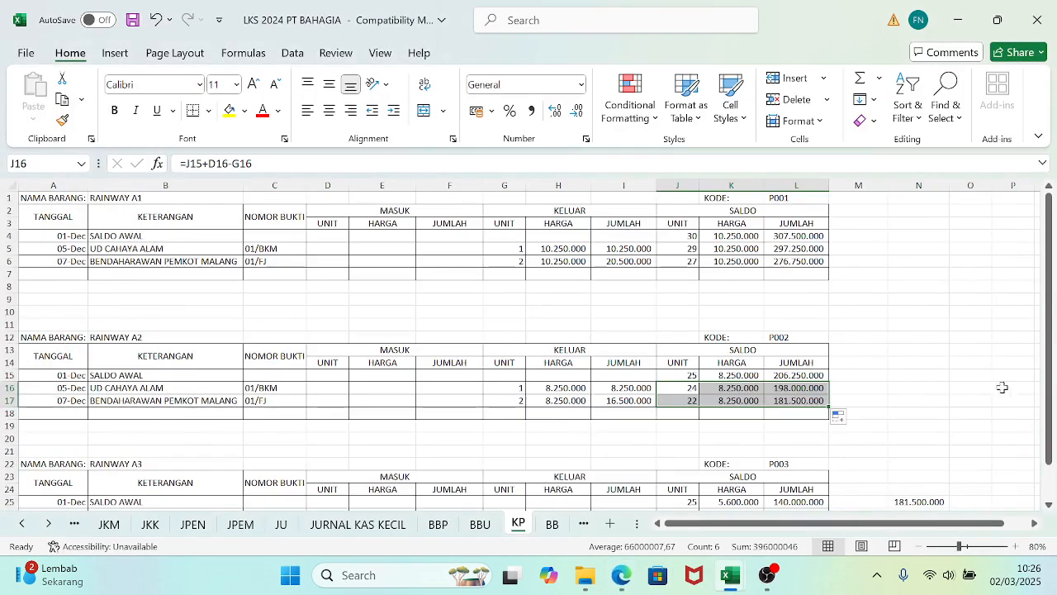
{"action": "left_click_drag", "start_coordinate": [1051, 357], "coordinate": [1051, 395]}
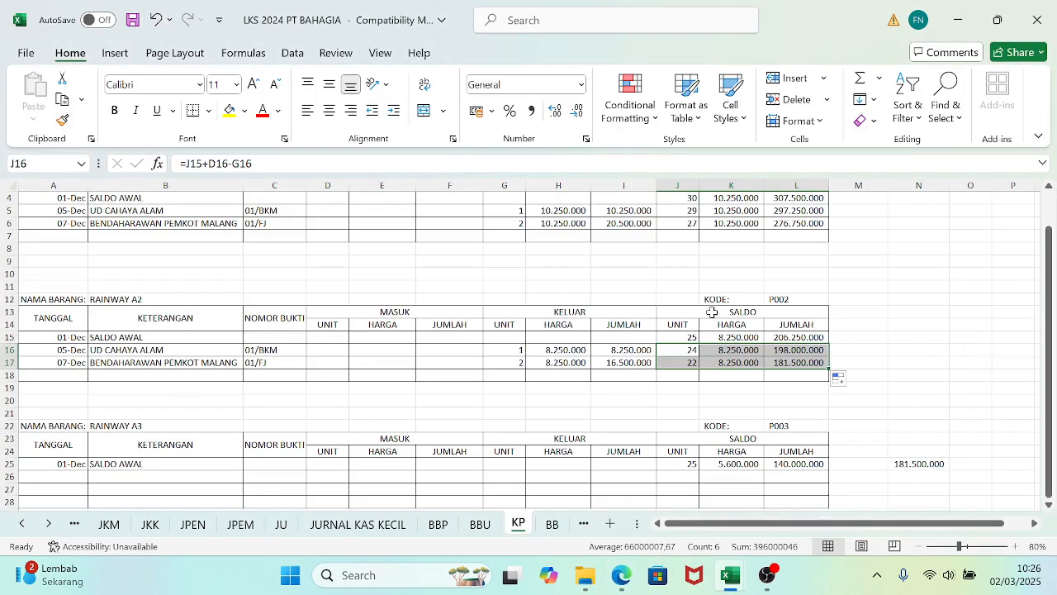
{"action": "left_click_drag", "start_coordinate": [39, 364], "coordinate": [248, 364]}
{"action": "key", "text": "ctrl+c"}
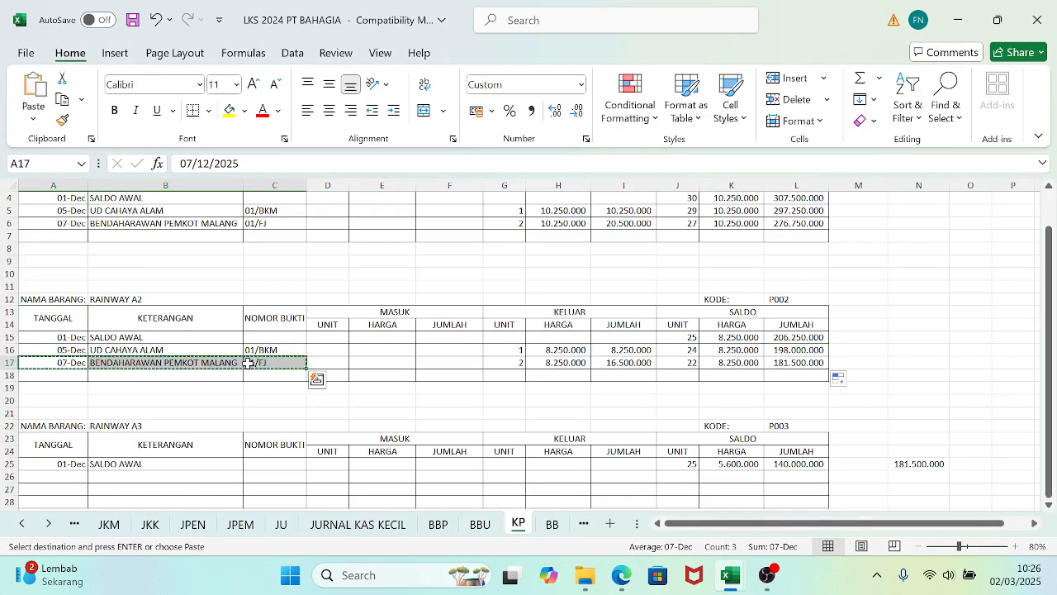
{"action": "left_click", "coordinate": [64, 479]}
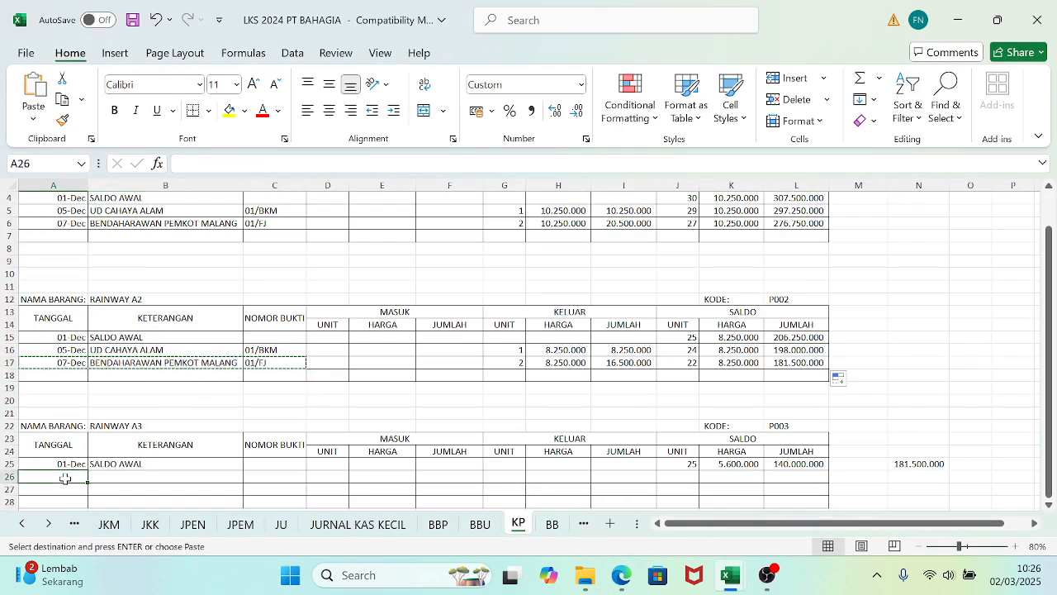
{"action": "key", "text": "ctrl+v"}
- In the KELUAR section of the Rainway A3 card, enter 1 unit in G26 and link HARGA in H26 to the opening price in K25
{"action": "left_click", "coordinate": [514, 478]}
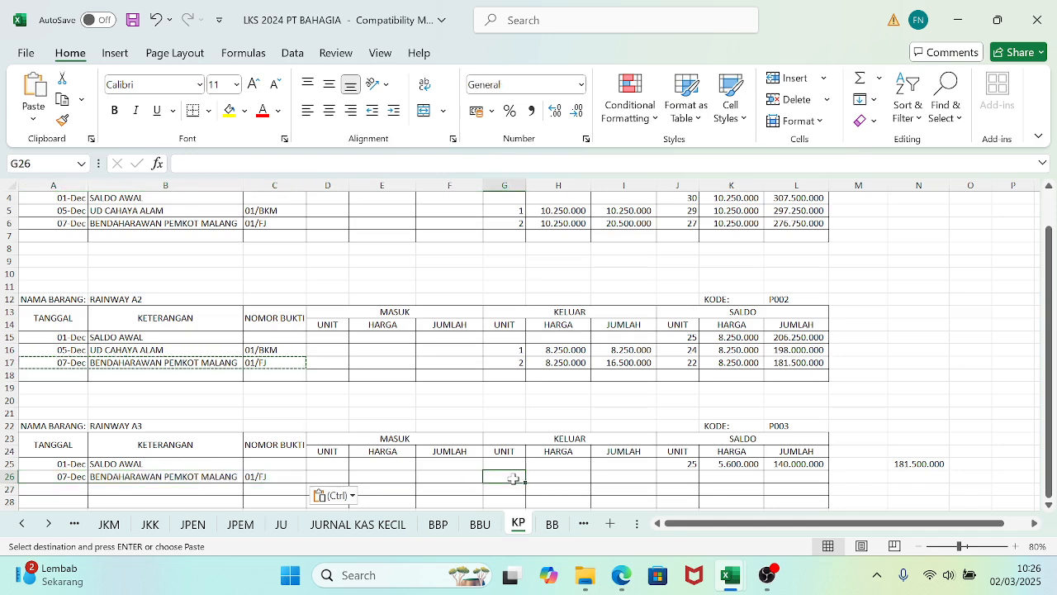
{"action": "type", "text": "1"}
{"action": "key", "text": "Right"}
{"action": "type", "text": "="}
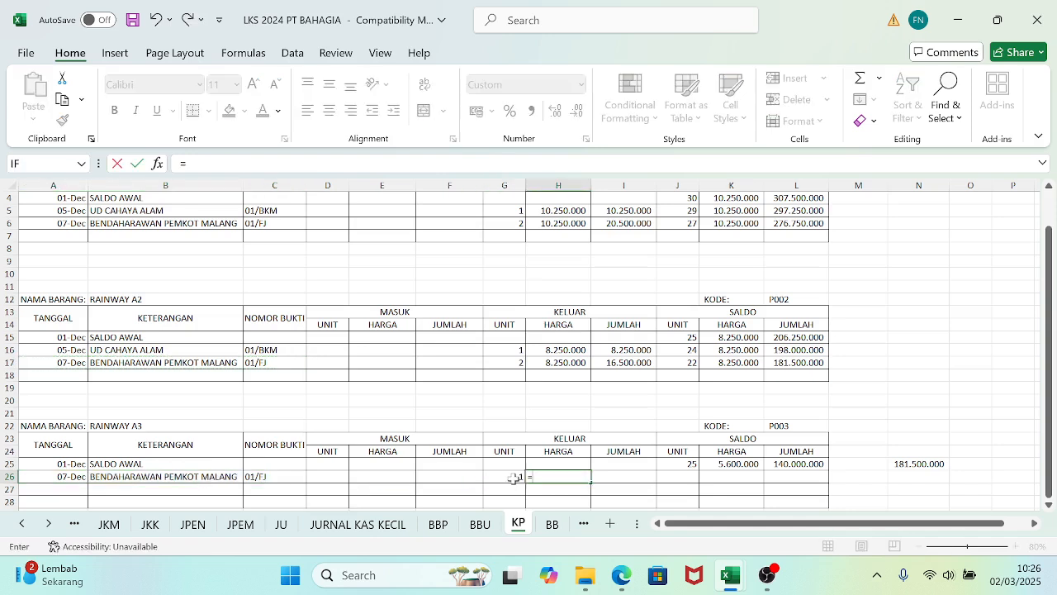
{"action": "left_click", "coordinate": [739, 463]}
{"action": "key", "text": "Return"}
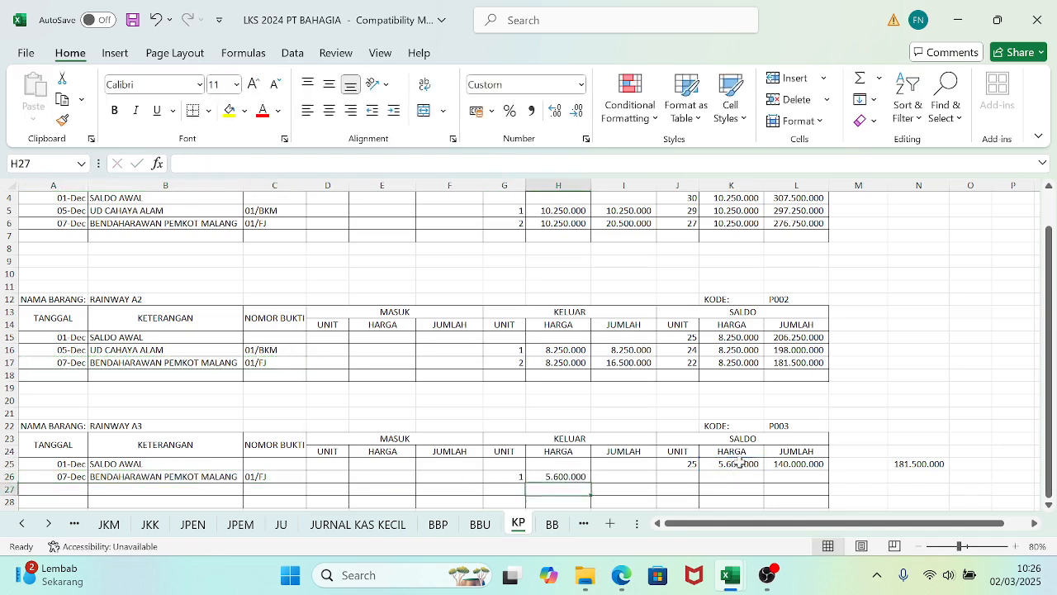
- Calculate the KELUAR JUMLAH of the Rainway A3 card's 07-Dec row in I26 as =G26*H26
{"action": "key", "text": "Right"}
{"action": "key", "text": "Up"}
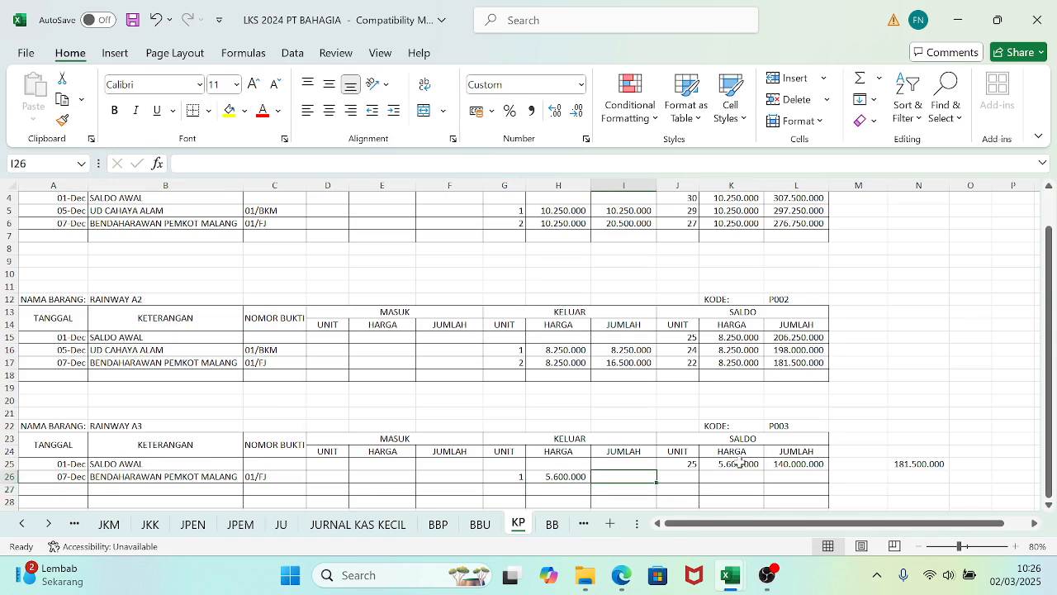
{"action": "type", "text": "="}
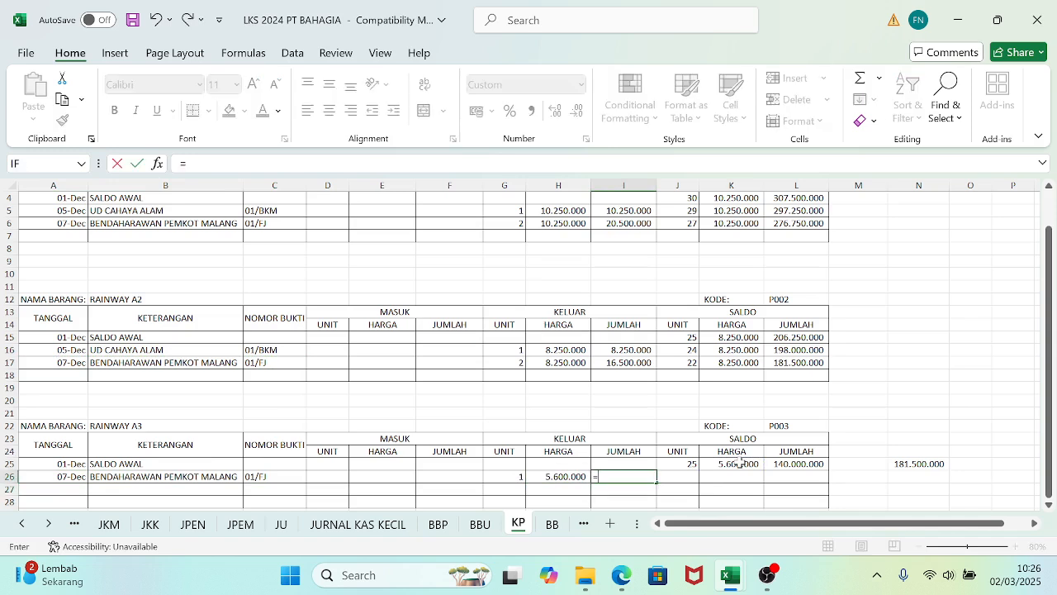
{"action": "left_click", "coordinate": [504, 477]}
{"action": "type", "text": "*"}
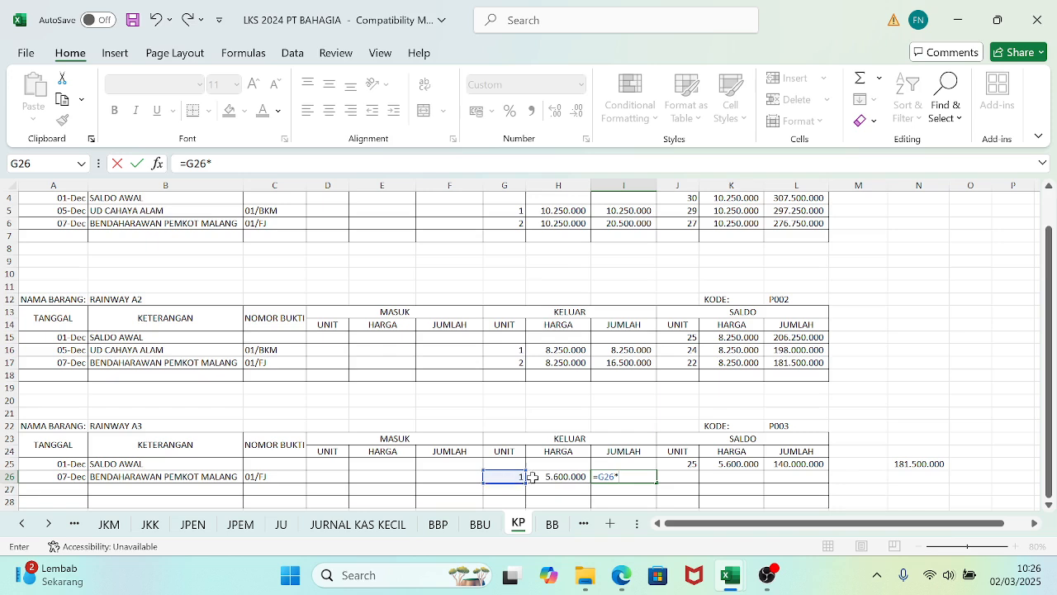
{"action": "left_click", "coordinate": [574, 477]}
{"action": "key", "text": "Return"}
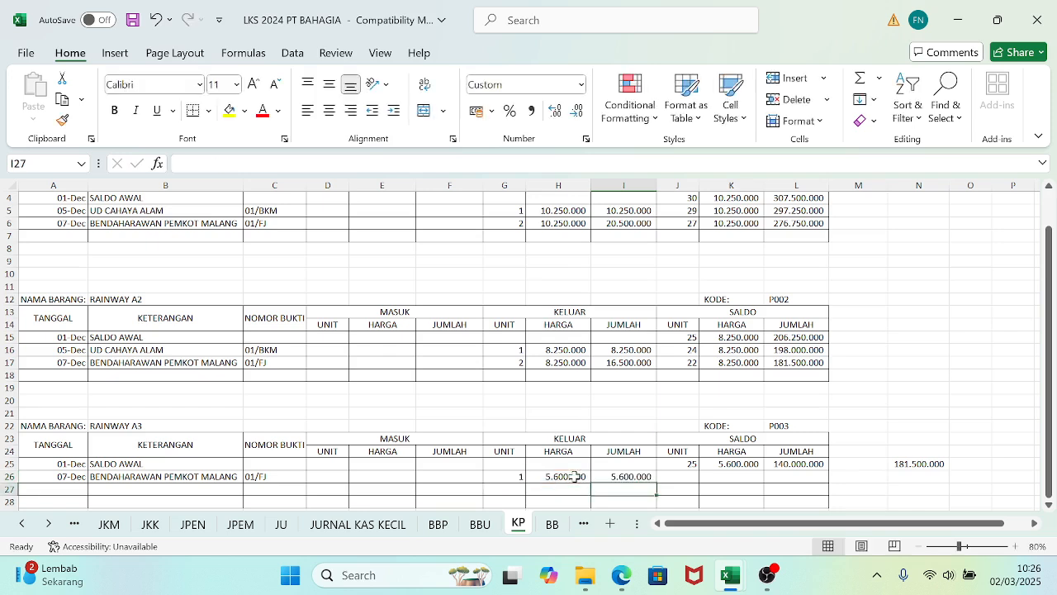
- Calculate the SALDO UNIT of the Rainway A3 card in J26 as =J25+D26-G26
{"action": "left_click", "coordinate": [667, 477]}
{"action": "type", "text": "="}
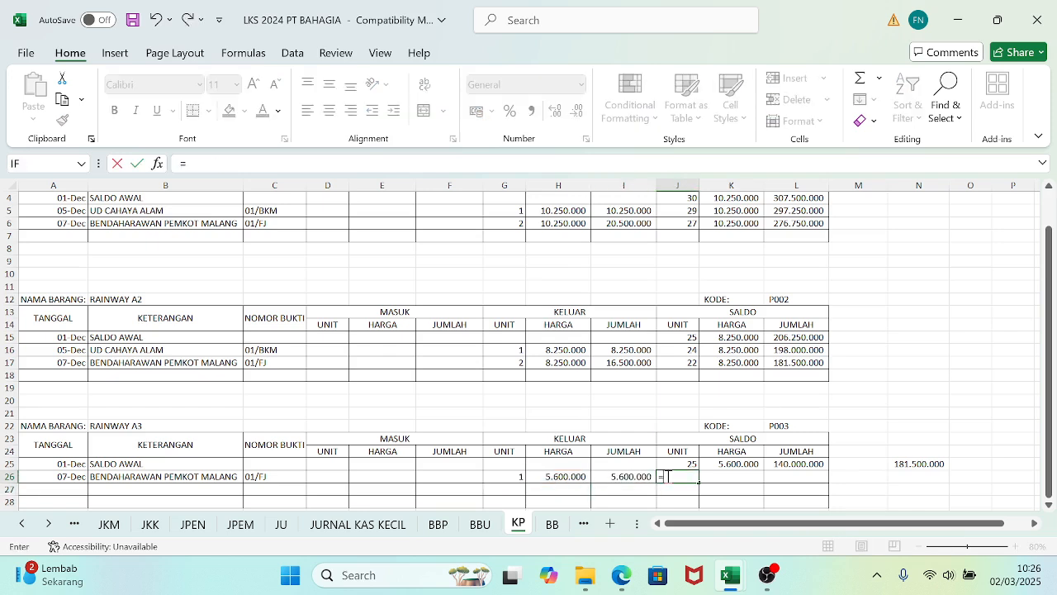
{"action": "left_click", "coordinate": [685, 465]}
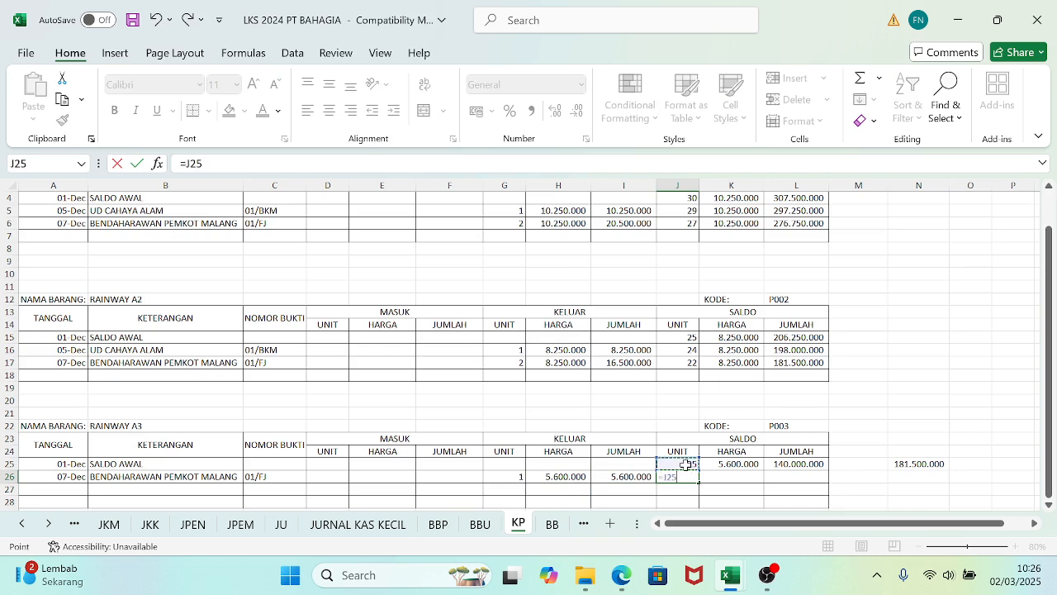
{"action": "type", "text": "+"}
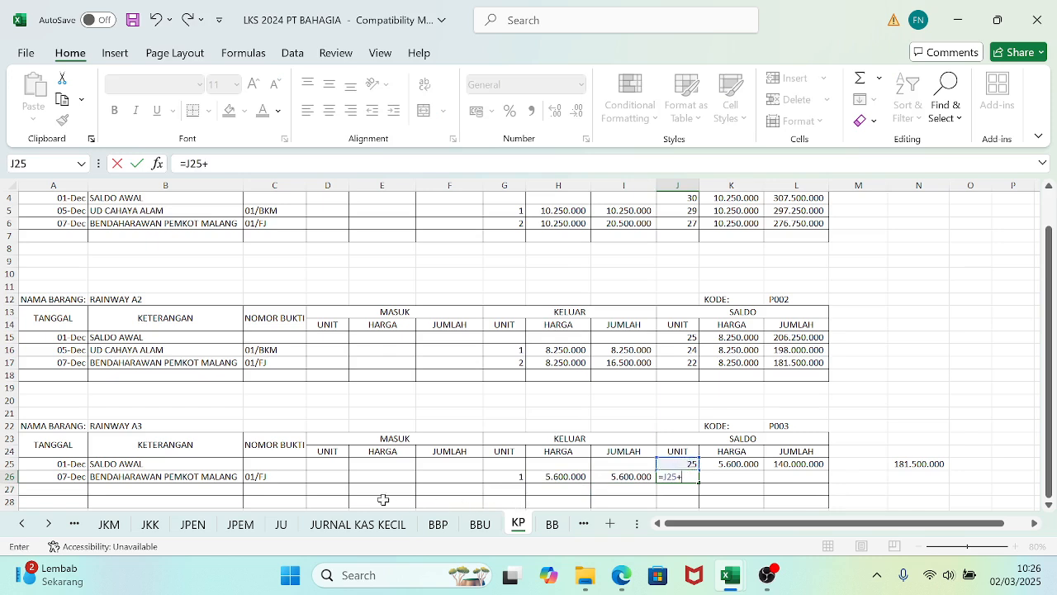
{"action": "left_click", "coordinate": [330, 478]}
{"action": "type", "text": "-"}
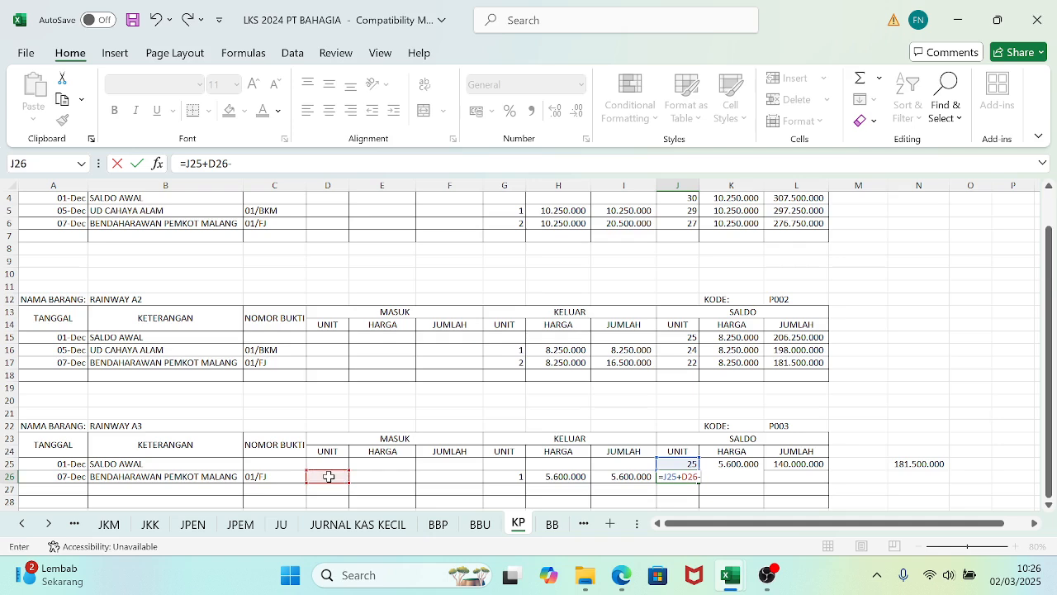
{"action": "left_click", "coordinate": [512, 477]}
{"action": "key", "text": "Return"}
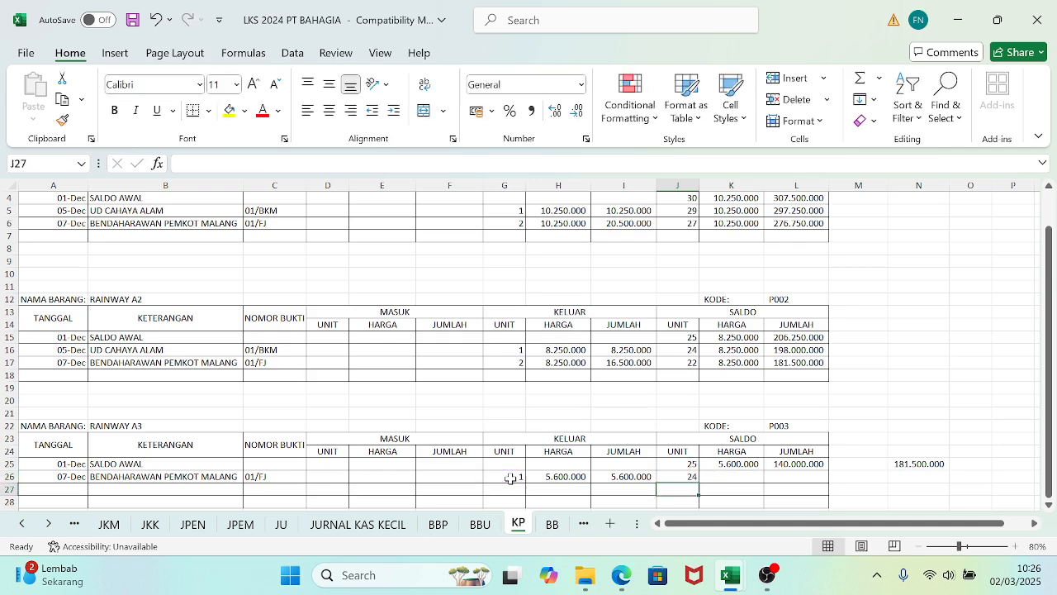
- In the SALDO section of the Rainway A3 card, link HARGA in K26 to K25 and calculate JUMLAH in L26 as =J26*K26
{"action": "key", "text": "Right"}
{"action": "key", "text": "Up"}
{"action": "type", "text": "="}
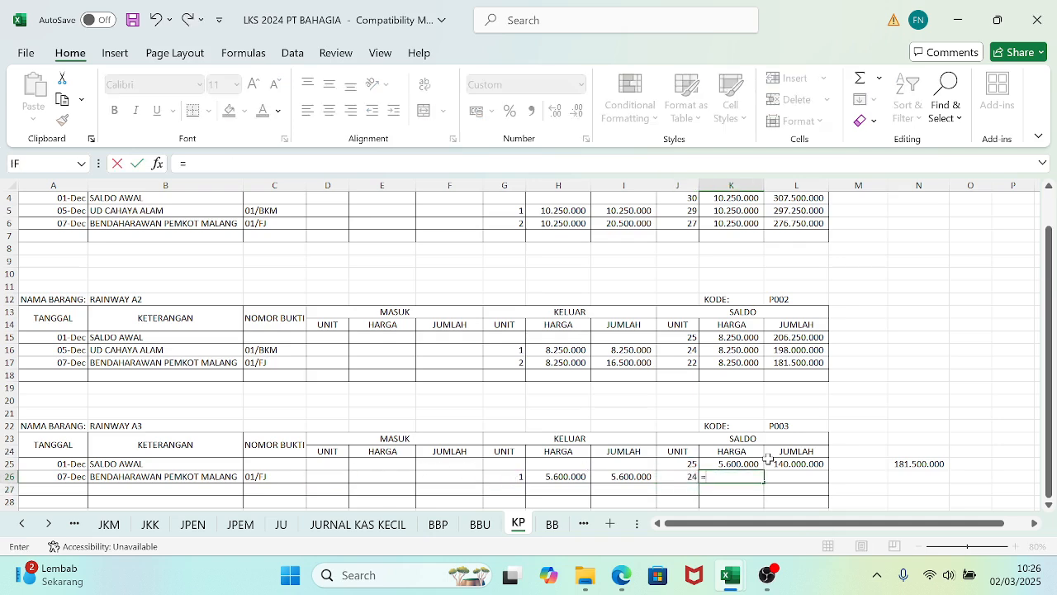
{"action": "left_click", "coordinate": [727, 465]}
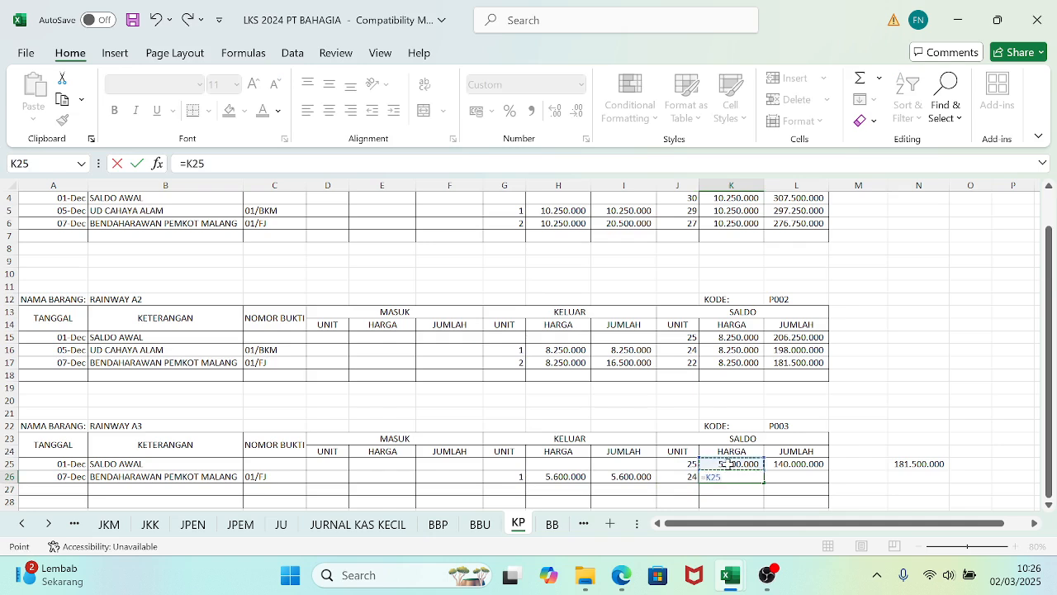
{"action": "key", "text": "Return"}
{"action": "key", "text": "Right"}
{"action": "key", "text": "Up"}
{"action": "type", "text": "="}
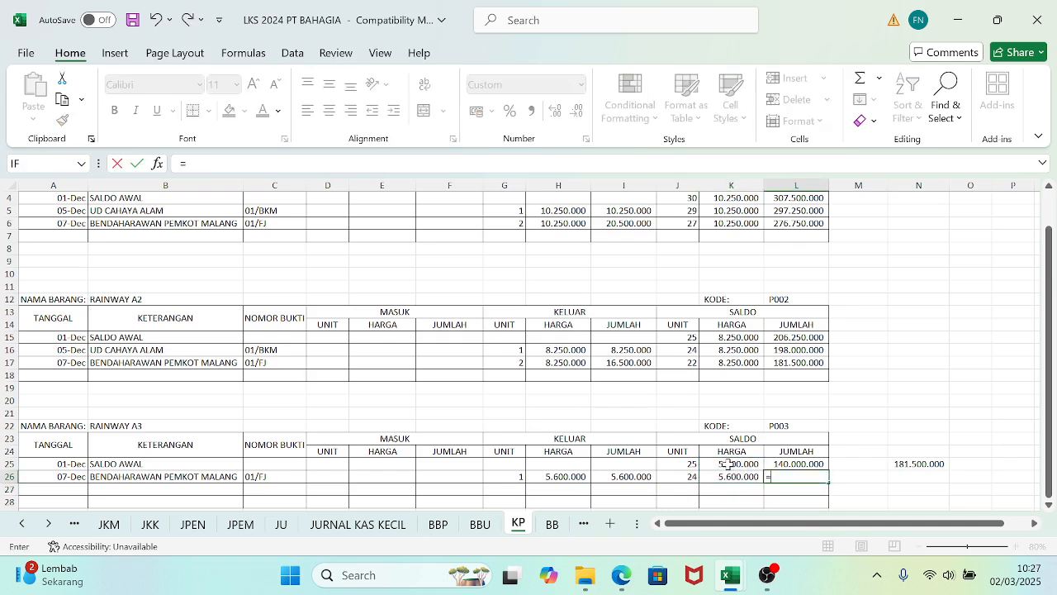
{"action": "left_click", "coordinate": [687, 477]}
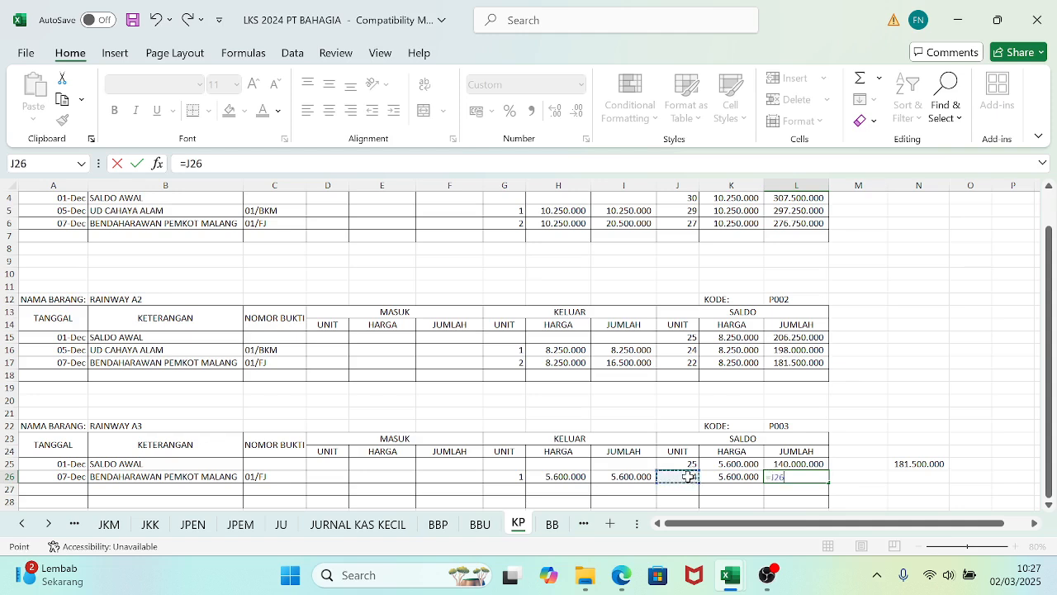
{"action": "type", "text": "*"}
{"action": "left_click", "coordinate": [735, 476]}
{"action": "key", "text": "Return"}
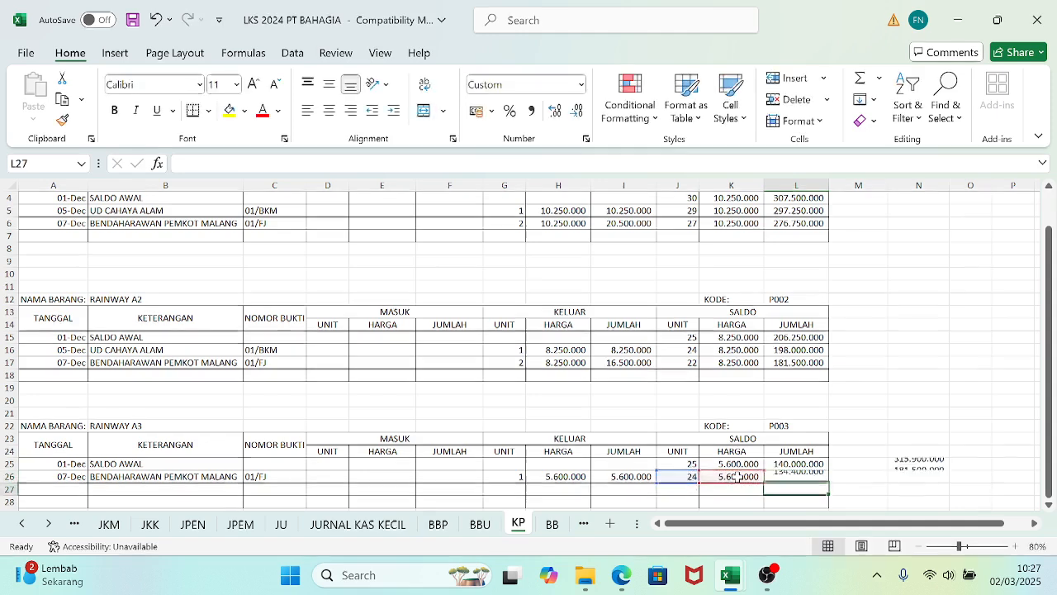
- Save the workbook and clear the helper total in N25 beside the Rainway A3 card
{"action": "key", "text": "ctrl+s"}
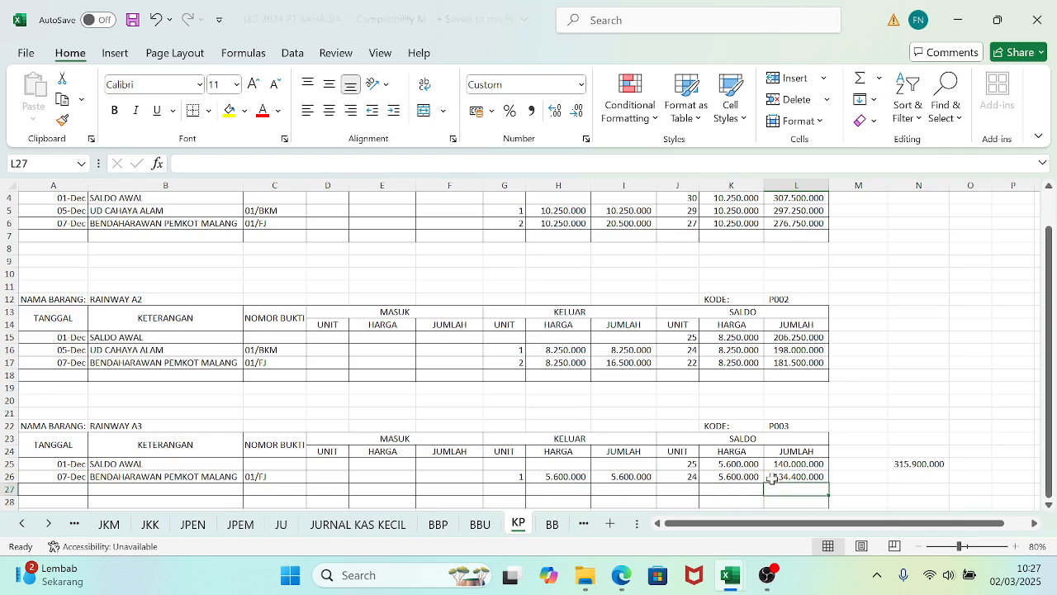
{"action": "left_click", "coordinate": [912, 464]}
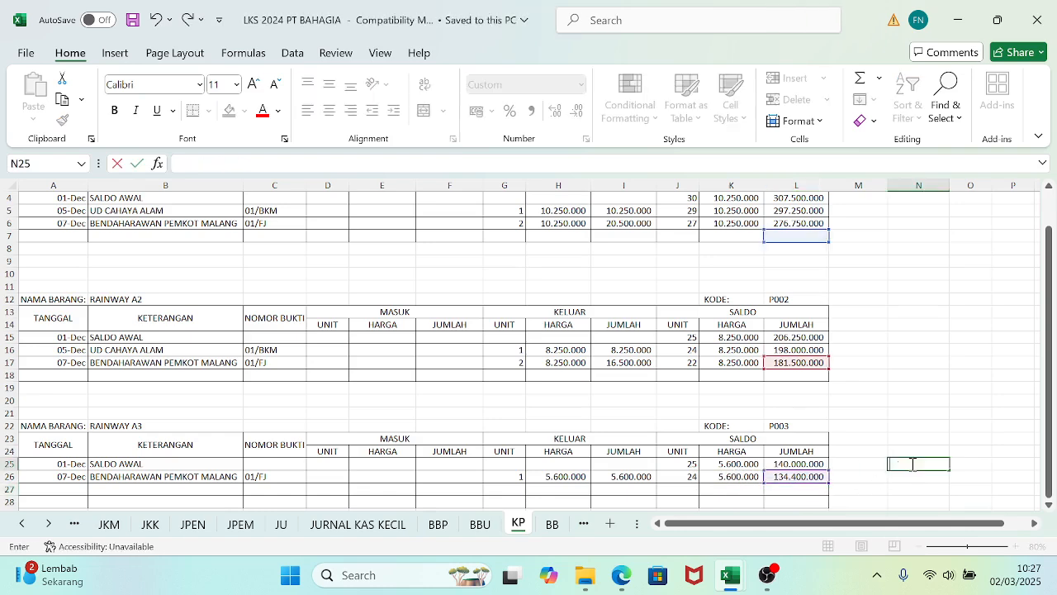
{"action": "key", "text": "Delete"}
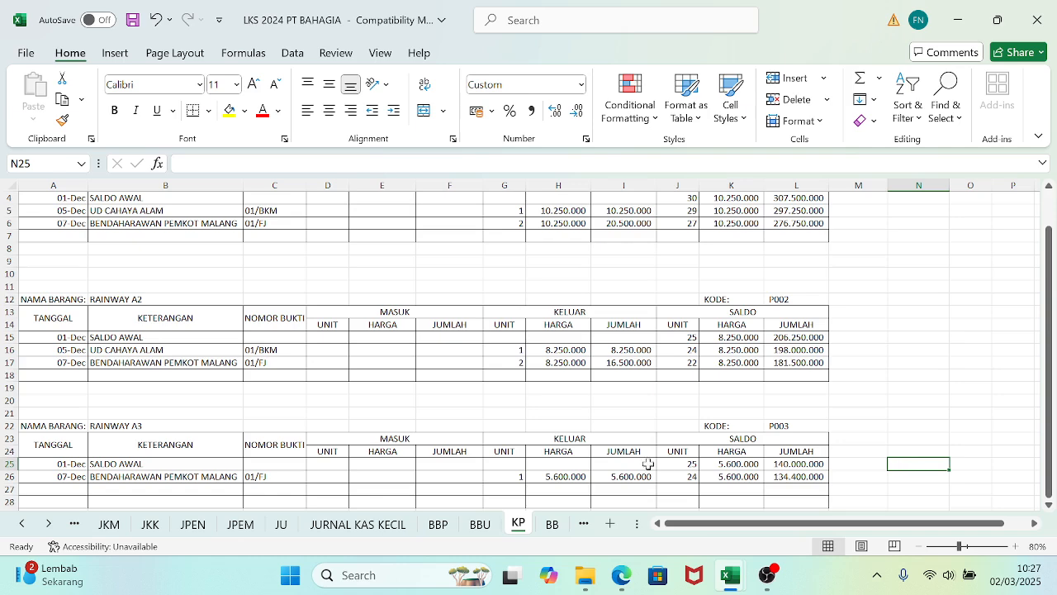
- On the JPEN sheet, set the COST OF GOODS SOLD NOMINAL in G7 to the sum of the stock cards' KELUAR amounts, =KP!I6+KP!I17+KP!I26
{"action": "left_click", "coordinate": [193, 524]}
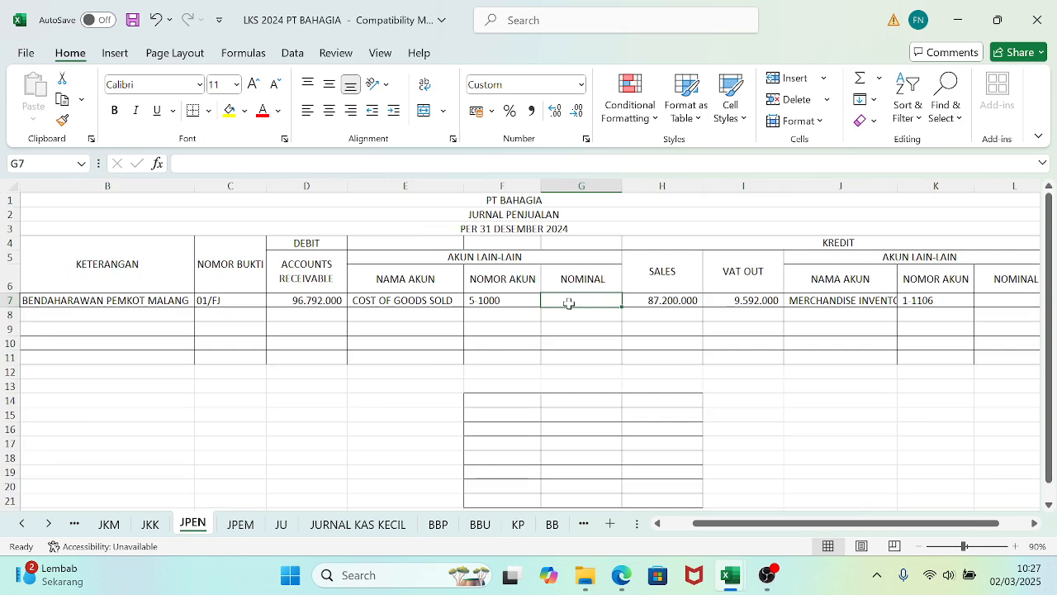
{"action": "type", "text": "="}
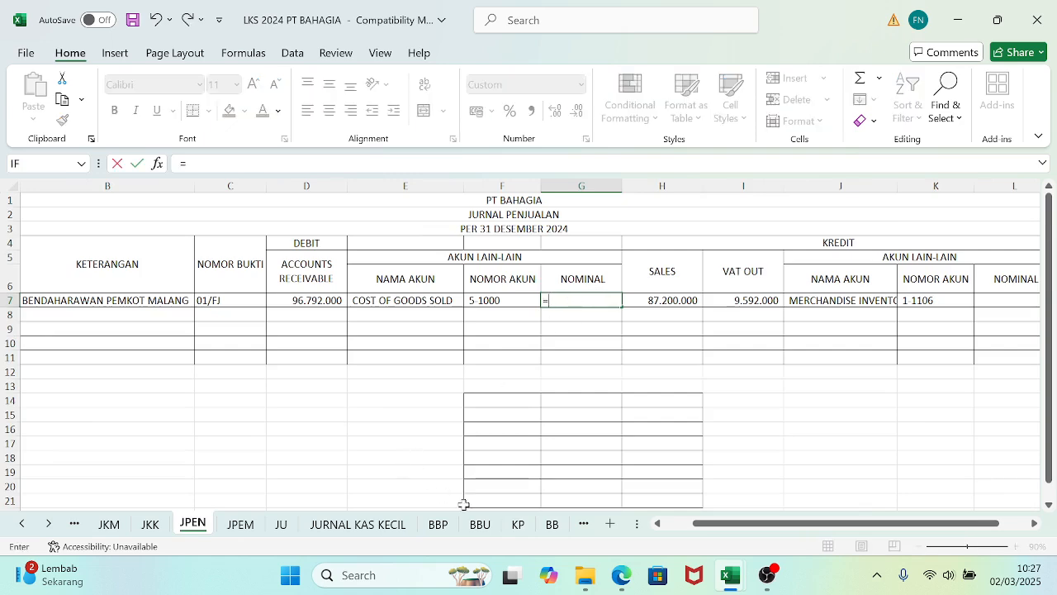
{"action": "left_click", "coordinate": [519, 524]}
{"action": "left_click_drag", "start_coordinate": [1052, 353], "coordinate": [1048, 322]}
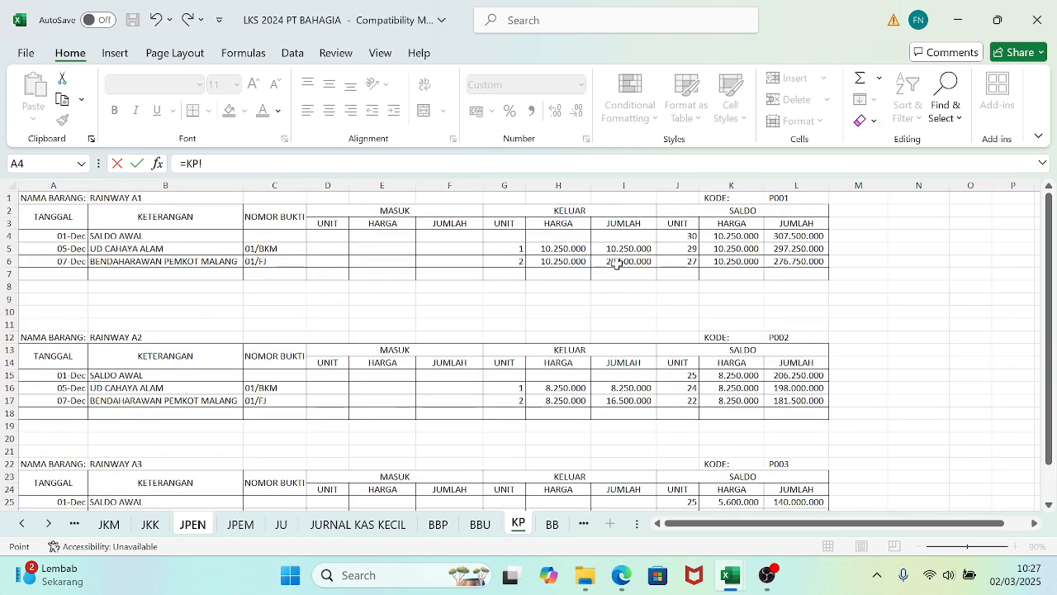
{"action": "left_click", "coordinate": [616, 262]}
{"action": "type", "text": "+"}
{"action": "left_click", "coordinate": [598, 401]}
{"action": "type", "text": "+"}
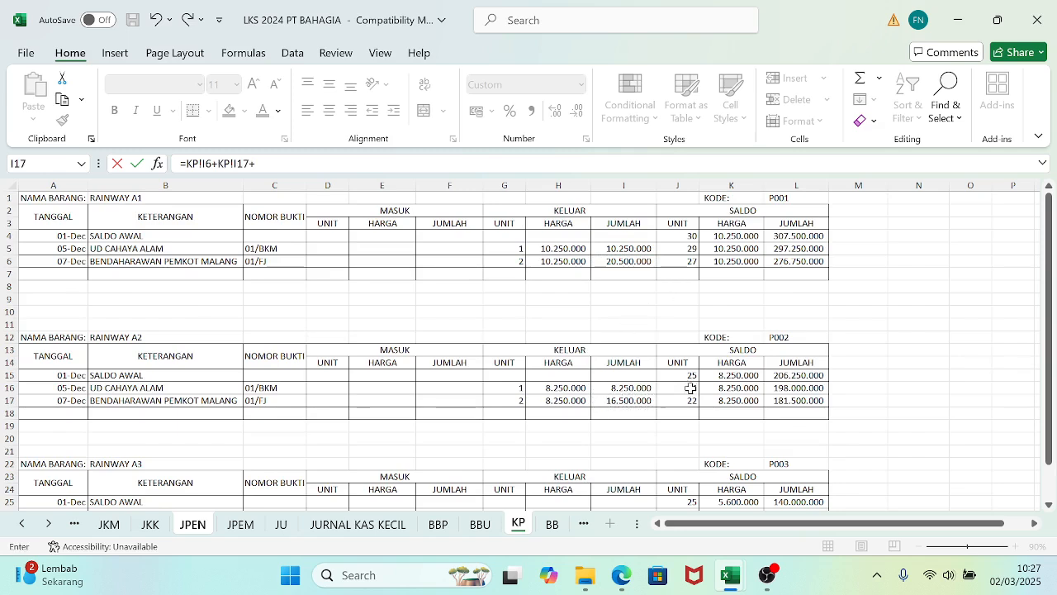
{"action": "left_click_drag", "start_coordinate": [1046, 327], "coordinate": [1047, 360]}
{"action": "left_click", "coordinate": [612, 476]}
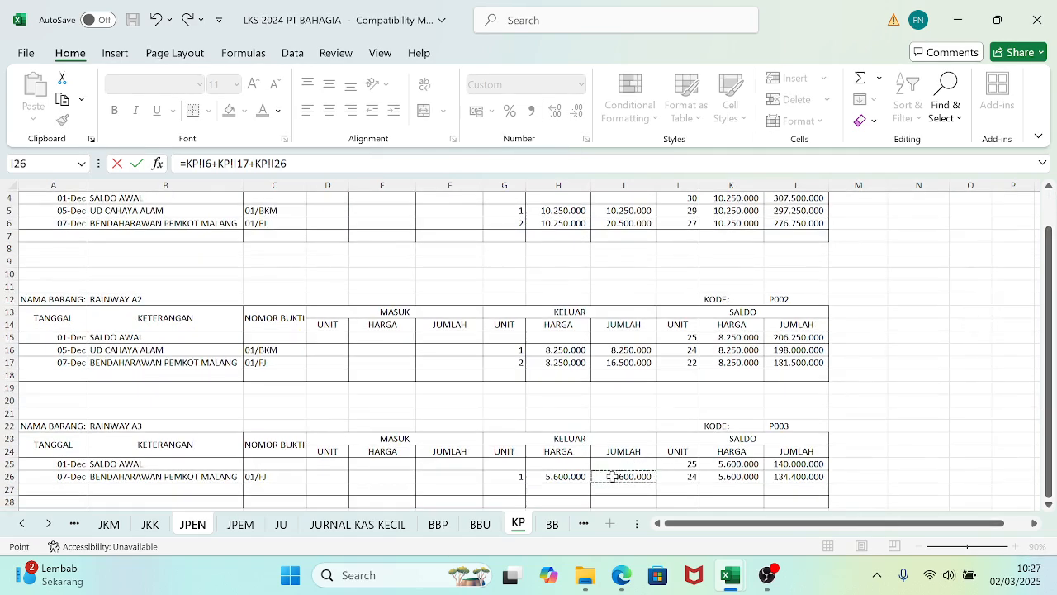
{"action": "key", "text": "Return"}
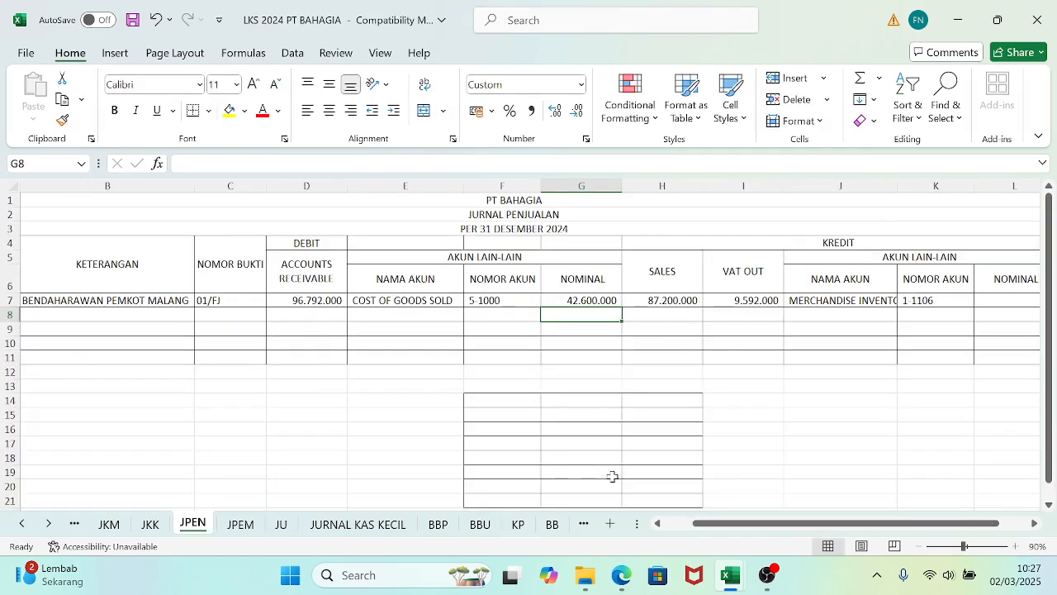
- Link the MERCHANDISE INVENTORY NOMINAL in L7 of the JPEN sheet to the COST OF GOODS SOLD amount in G7
{"action": "key", "text": "Right"}
{"action": "key", "text": "Right"}
{"action": "key", "text": "Right"}
{"action": "key", "text": "Right"}
{"action": "key", "text": "Right"}
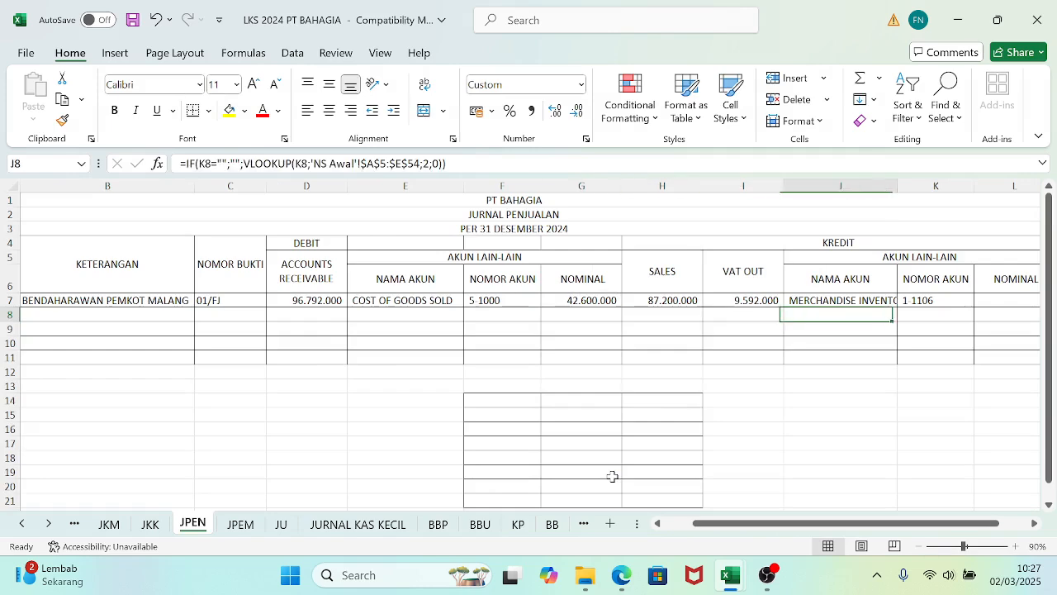
{"action": "key", "text": "Up"}
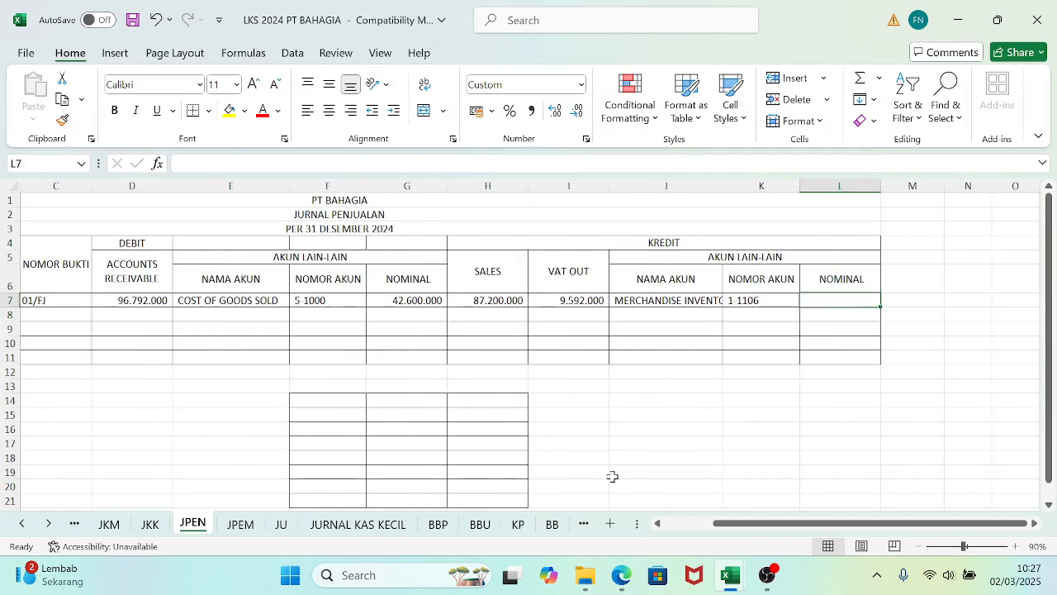
{"action": "type", "text": "="}
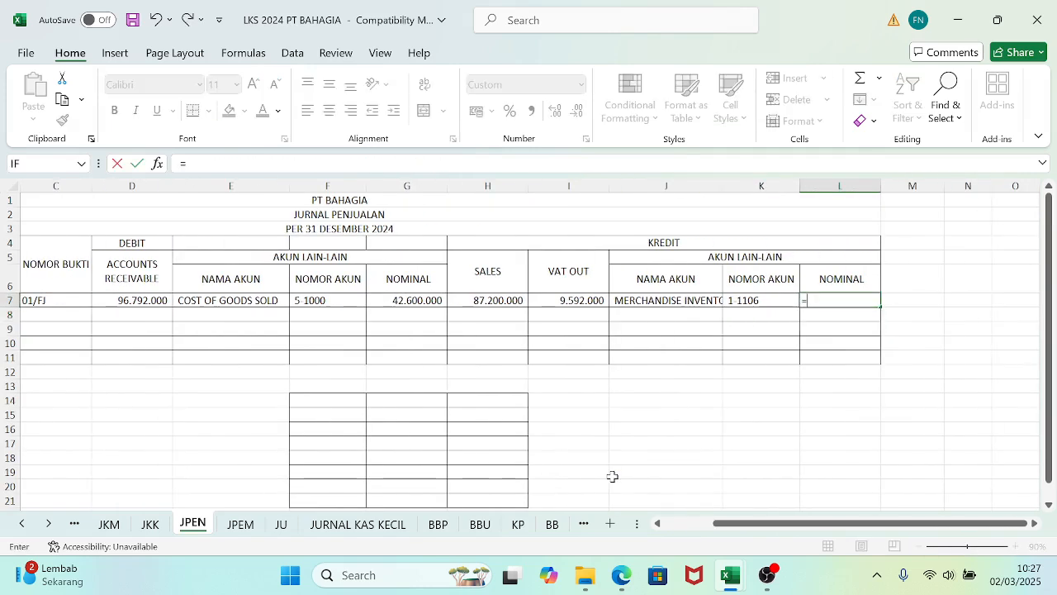
{"action": "left_click", "coordinate": [395, 300]}
{"action": "key", "text": "Return"}
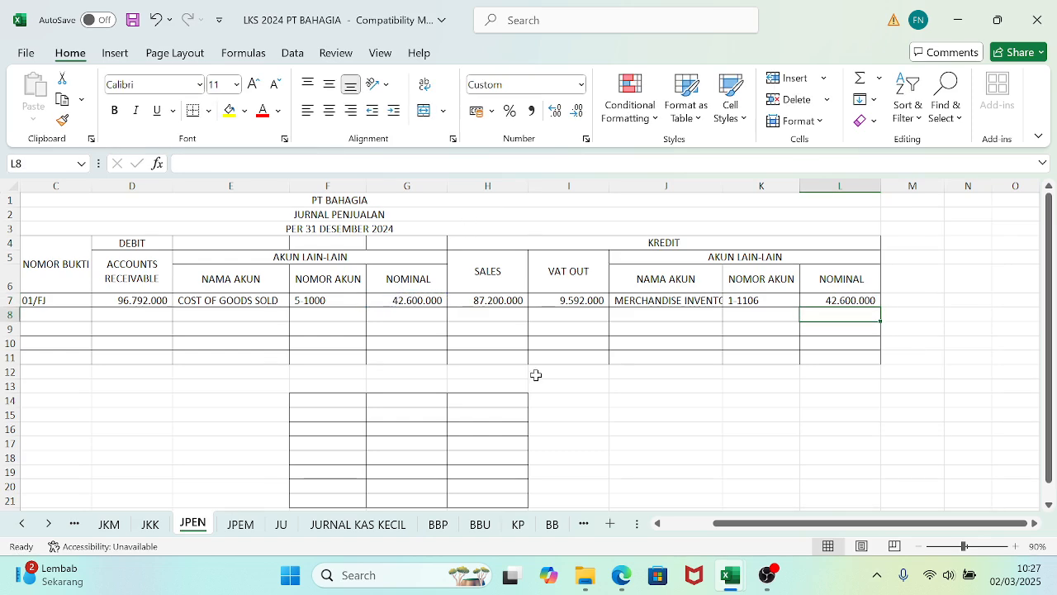
- Compare the entry with the 07-Dec transaction, B18:E21, in the Jurnal Pembahasan LKS 2024 workbook, and return to LKS 2024 PT BAHAGIA
{"action": "mouse_move", "coordinate": [735, 578]}
{"action": "mouse_move", "coordinate": [789, 512]}
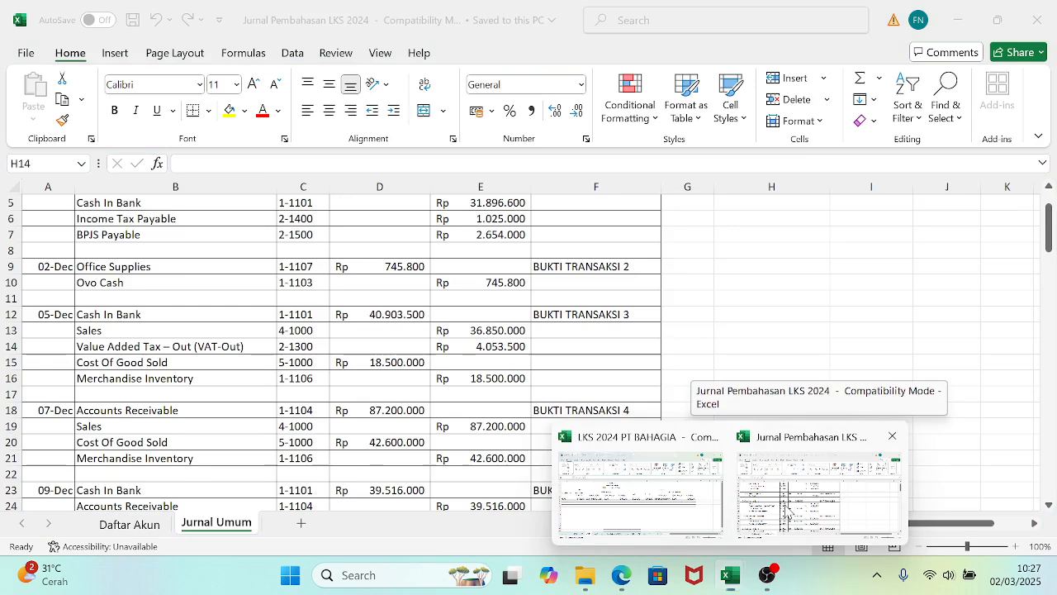
{"action": "left_click", "coordinate": [789, 514]}
{"action": "left_click_drag", "start_coordinate": [89, 413], "coordinate": [466, 460]}
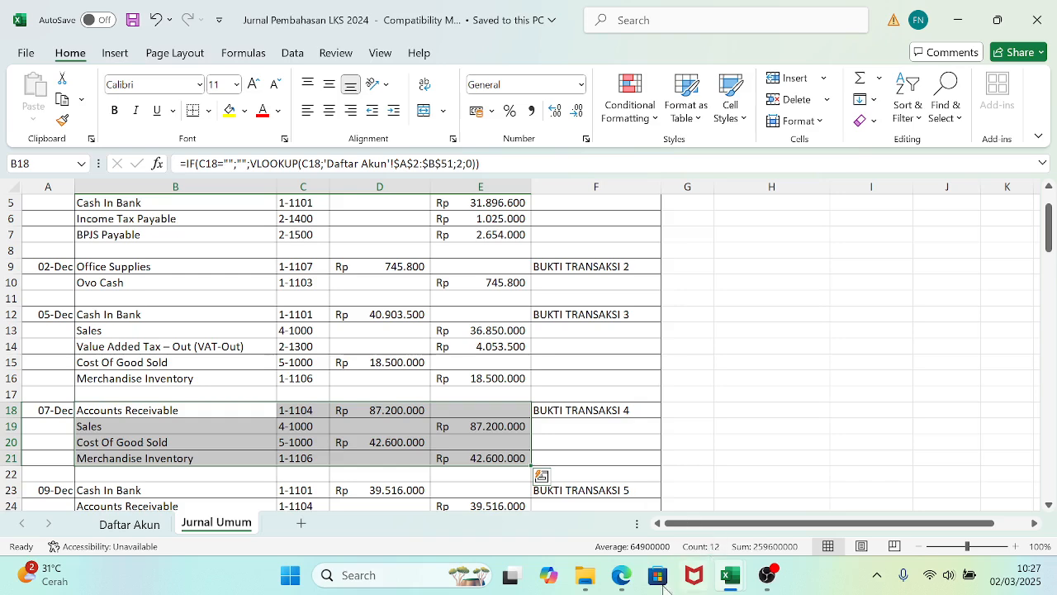
{"action": "mouse_move", "coordinate": [730, 575]}
{"action": "mouse_move", "coordinate": [654, 481]}
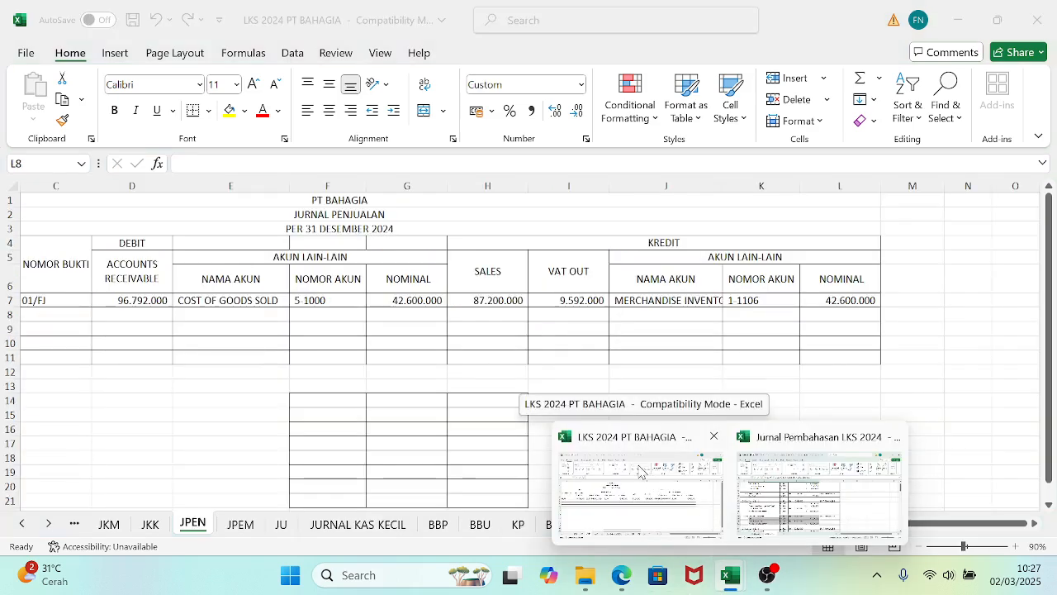
{"action": "left_click", "coordinate": [641, 471]}
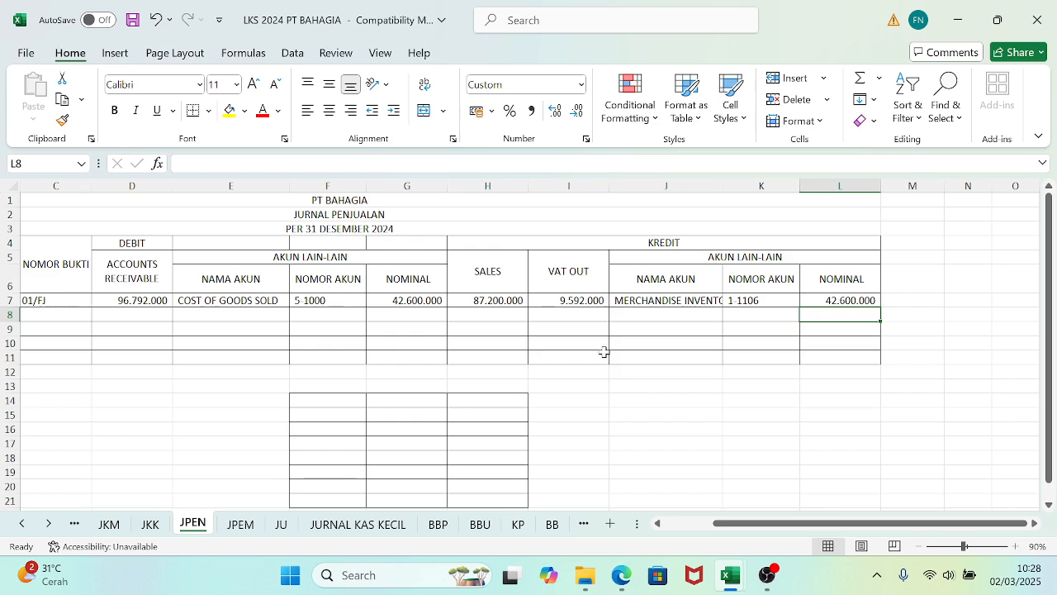
- Clear the VAT OUT formula in I7 of the JPEN sheet and switch to the 01/FJ tax invoice PDF in the browser
{"action": "left_click", "coordinate": [571, 303]}
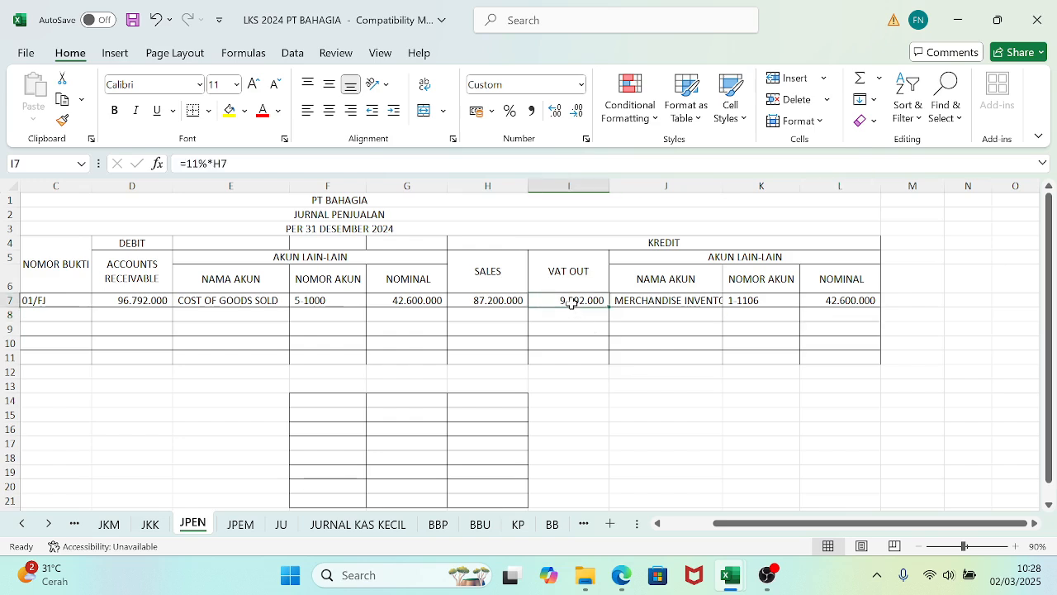
{"action": "key", "text": "BackSpace"}
{"action": "key", "text": "Return"}
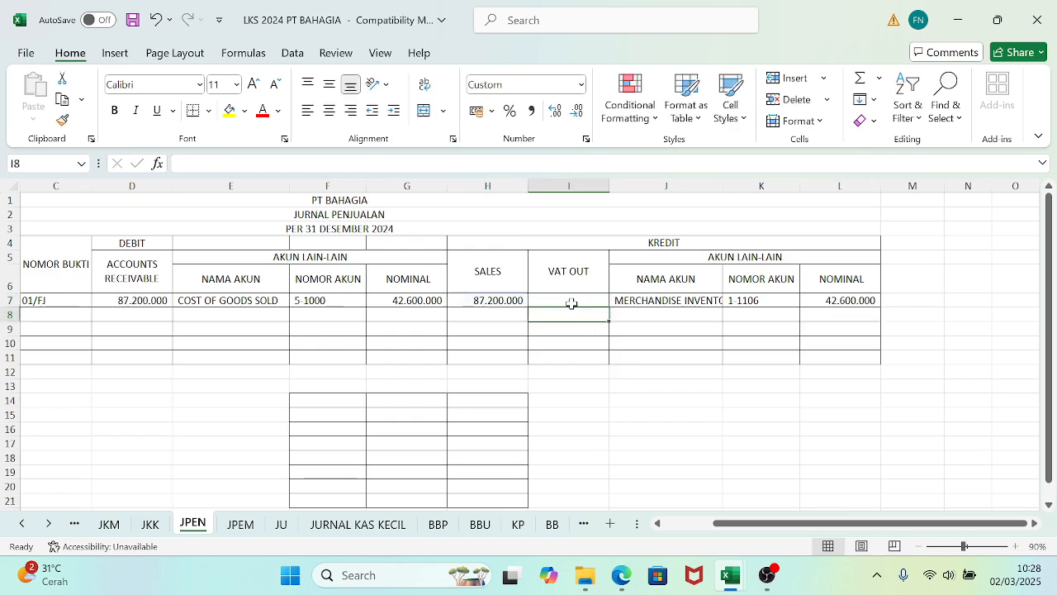
{"action": "key", "text": "Up"}
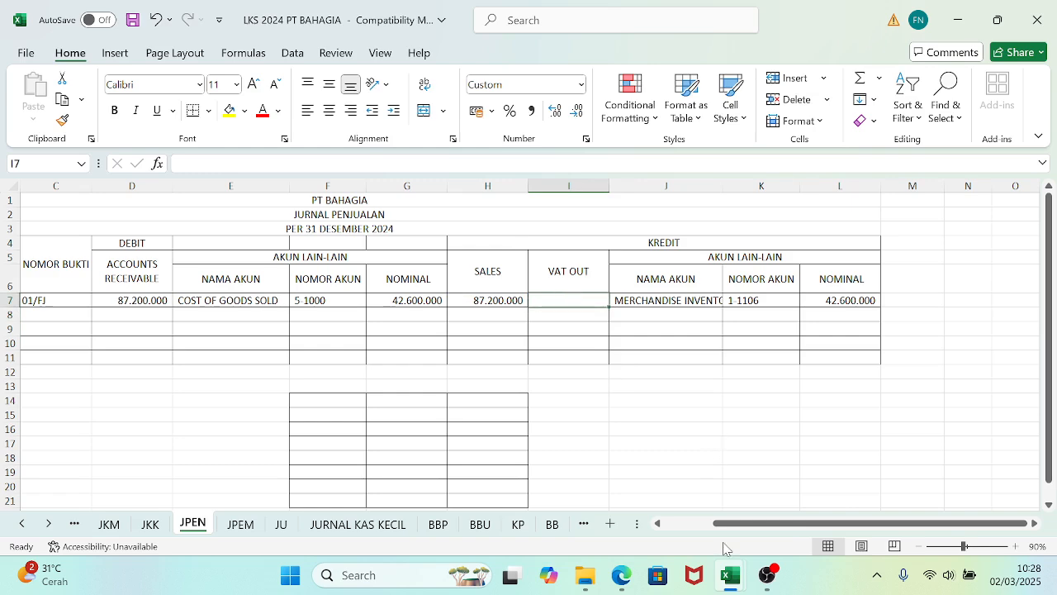
{"action": "left_click", "coordinate": [617, 580]}
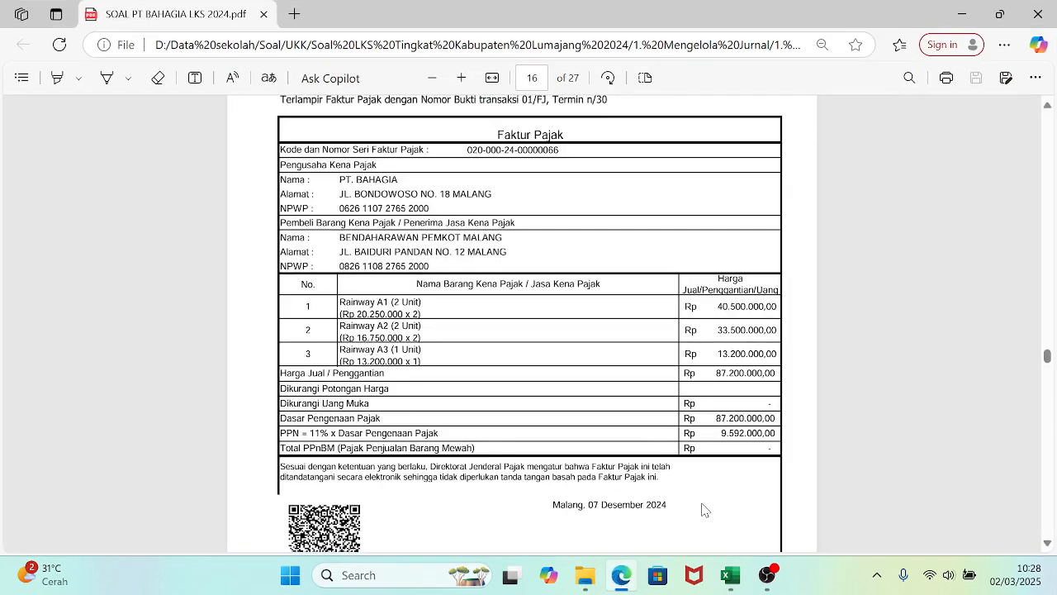
- Return to the JPEN sheet of the LKS 2024 PT BAHAGIA workbook and save the workbook
{"action": "mouse_move", "coordinate": [733, 582]}
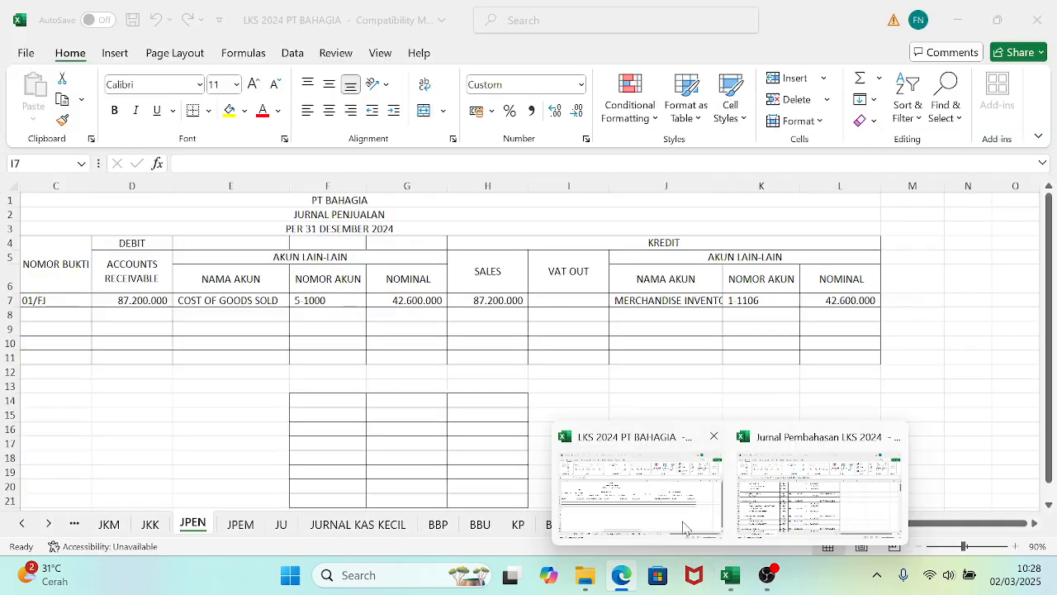
{"action": "left_click", "coordinate": [683, 527]}
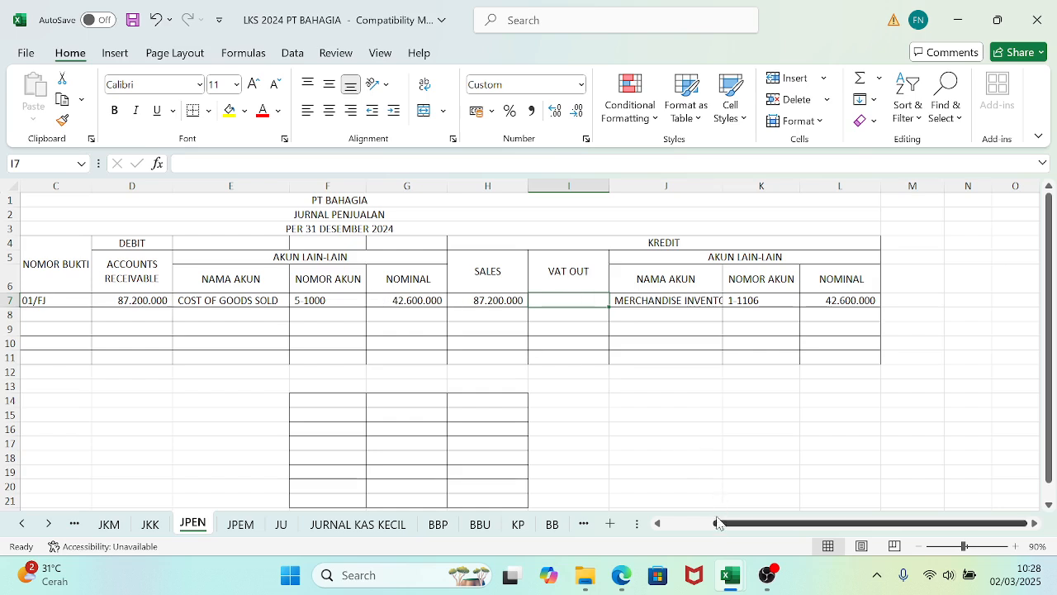
{"action": "left_click_drag", "start_coordinate": [717, 528], "coordinate": [621, 530]}
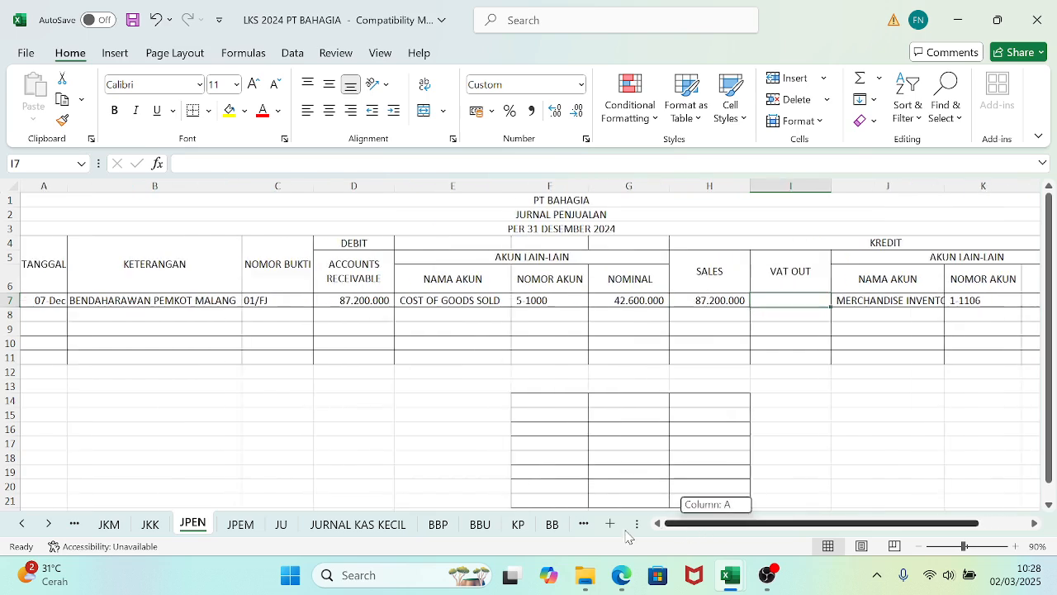
{"action": "left_click", "coordinate": [421, 355]}
{"action": "key", "text": "ctrl+s"}
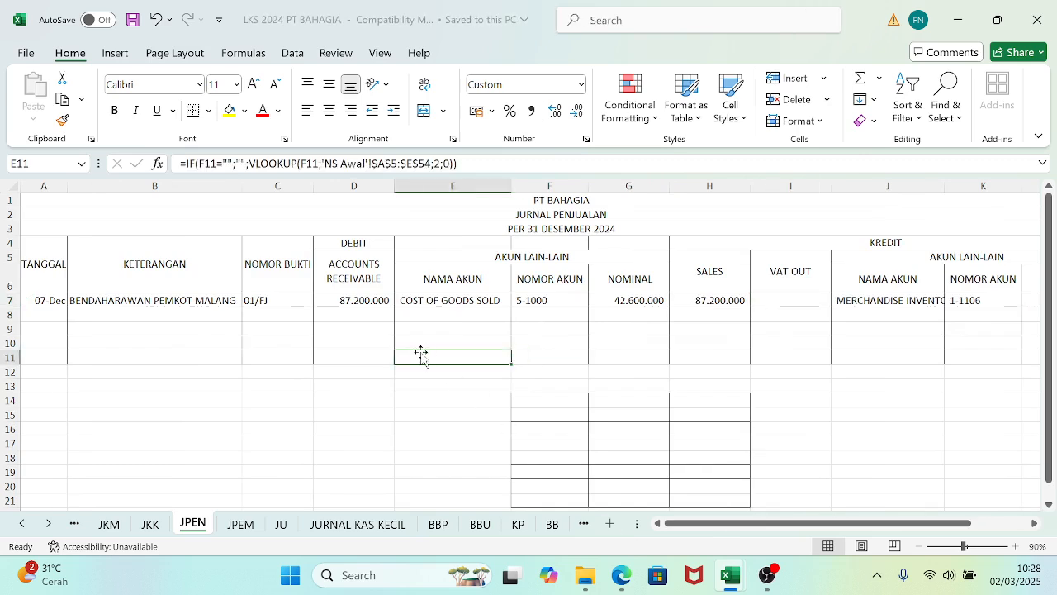
- In the SOAL PT BAHAGIA LKS 2024 PDF, read Bukti Transaksi 5 of 09 Desember 2024, the 02/BKM bank transfer slip
{"action": "mouse_move", "coordinate": [615, 578]}
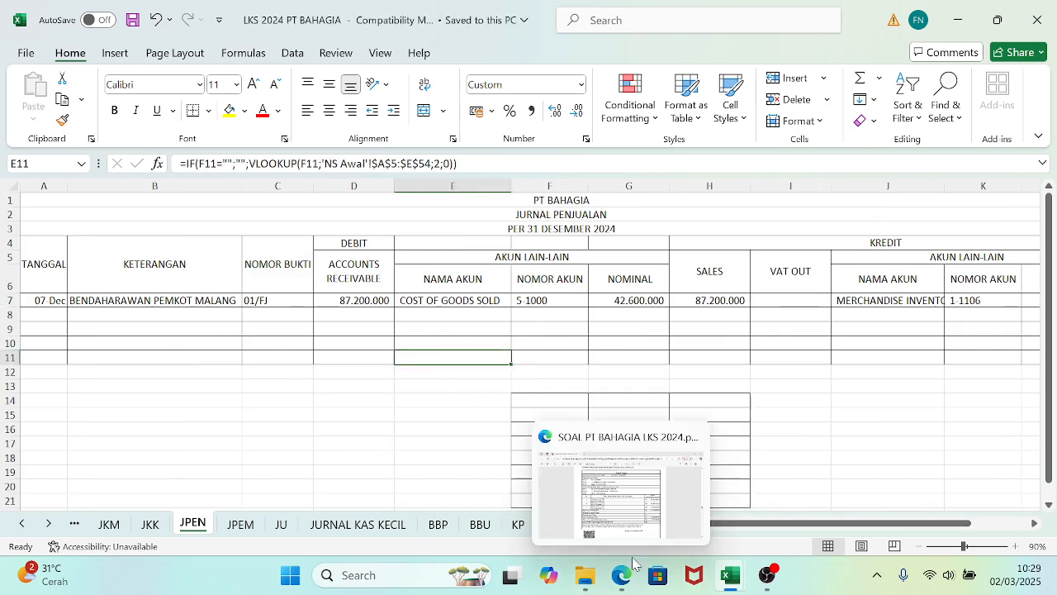
{"action": "left_click", "coordinate": [636, 508]}
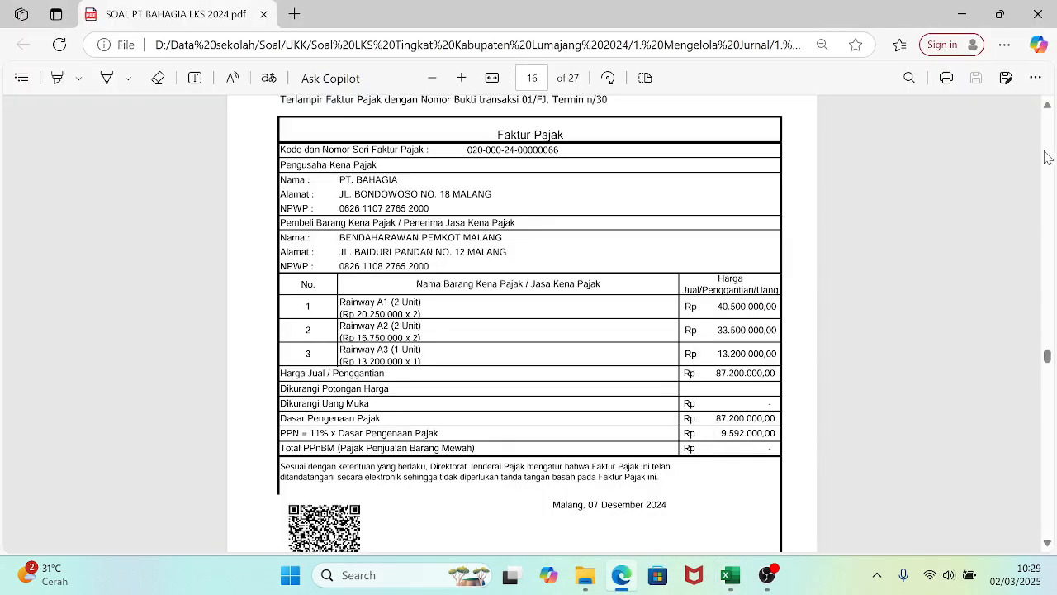
{"action": "left_click", "coordinate": [1048, 543]}
{"action": "scroll", "coordinate": [1047, 545], "scroll_direction": "down", "scroll_amount": 3}
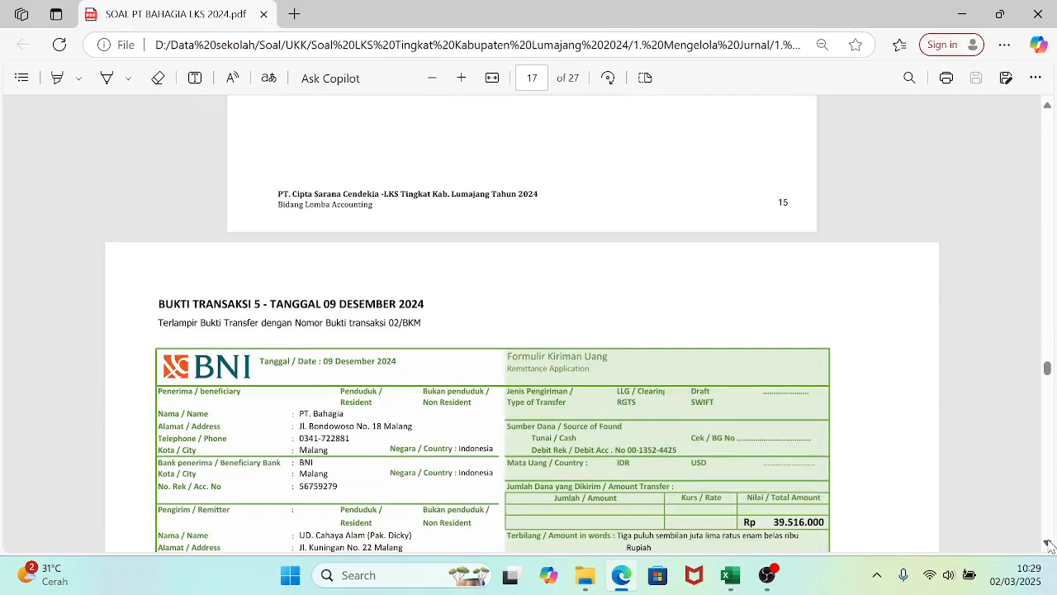
{"action": "left_click", "coordinate": [1047, 545]}
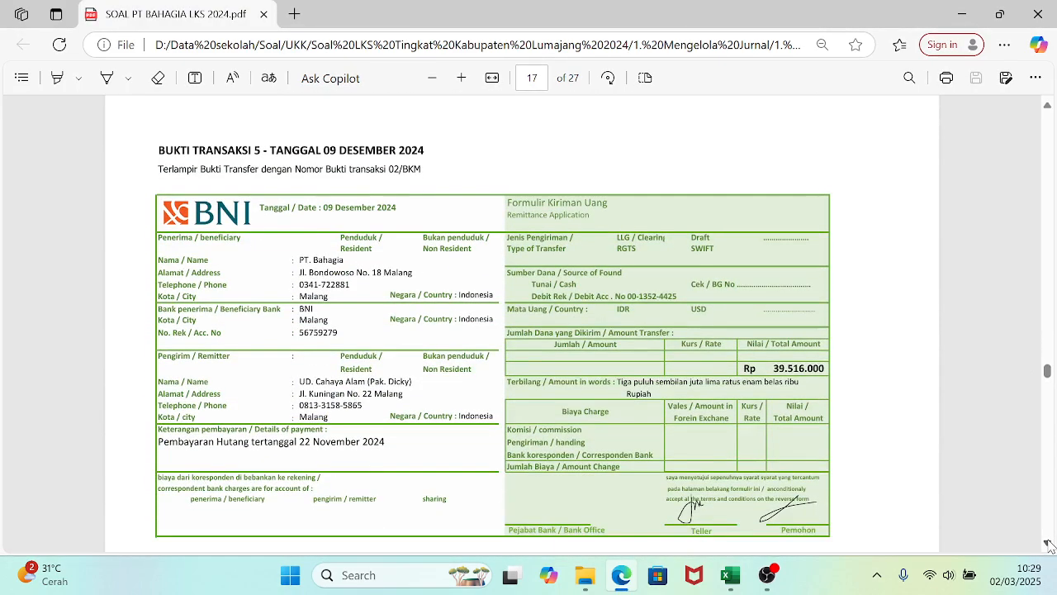
{"action": "left_click", "coordinate": [1047, 545]}
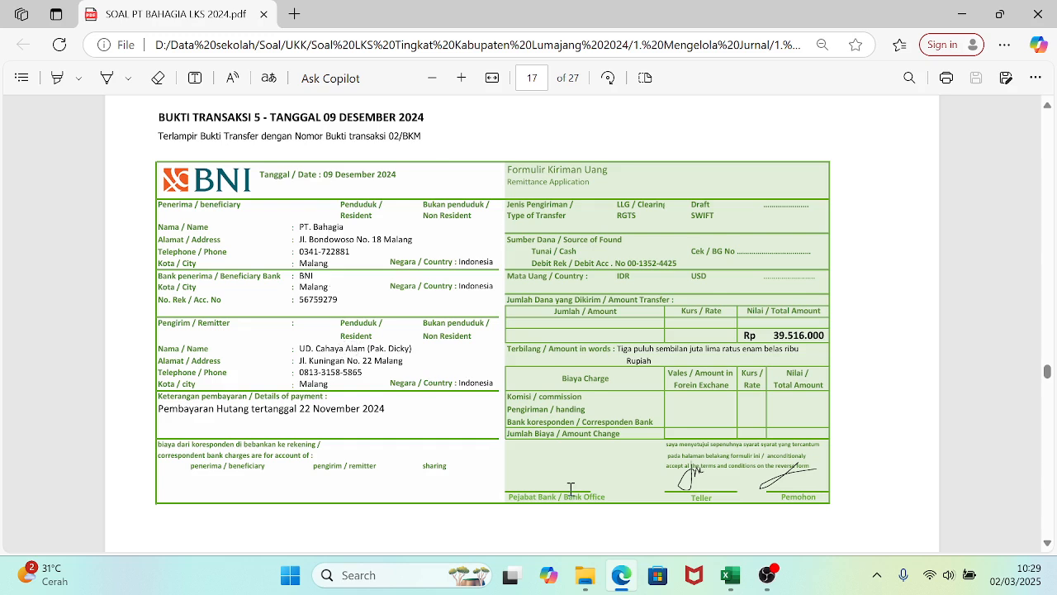
- Open the JKM sheet in the LKS 2024 PT BAHAGIA workbook and recheck the 02/BKM transfer slip in the PDF
{"action": "mouse_move", "coordinate": [585, 575]}
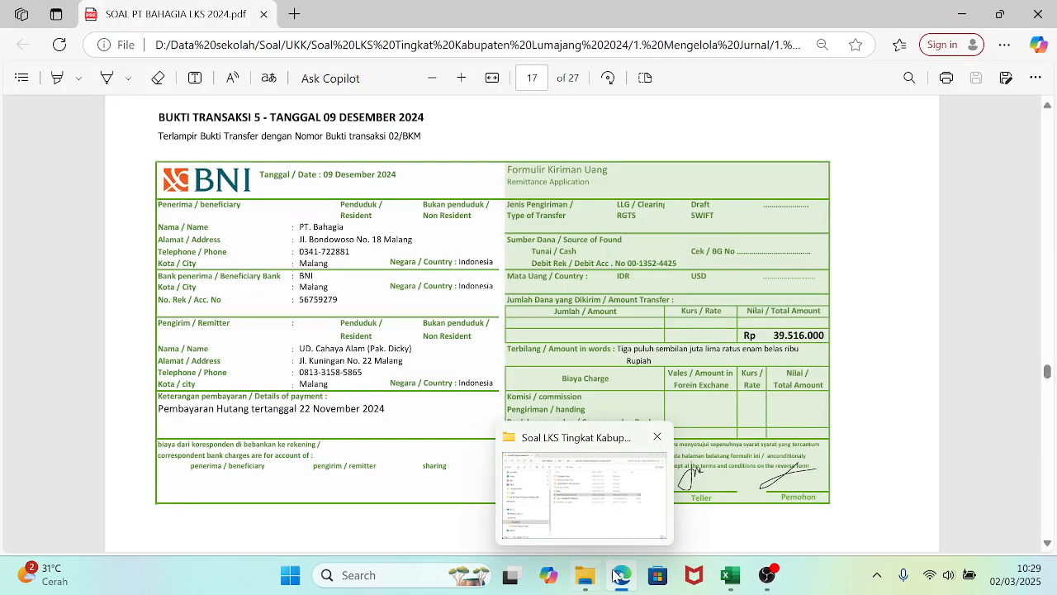
{"action": "mouse_move", "coordinate": [730, 575]}
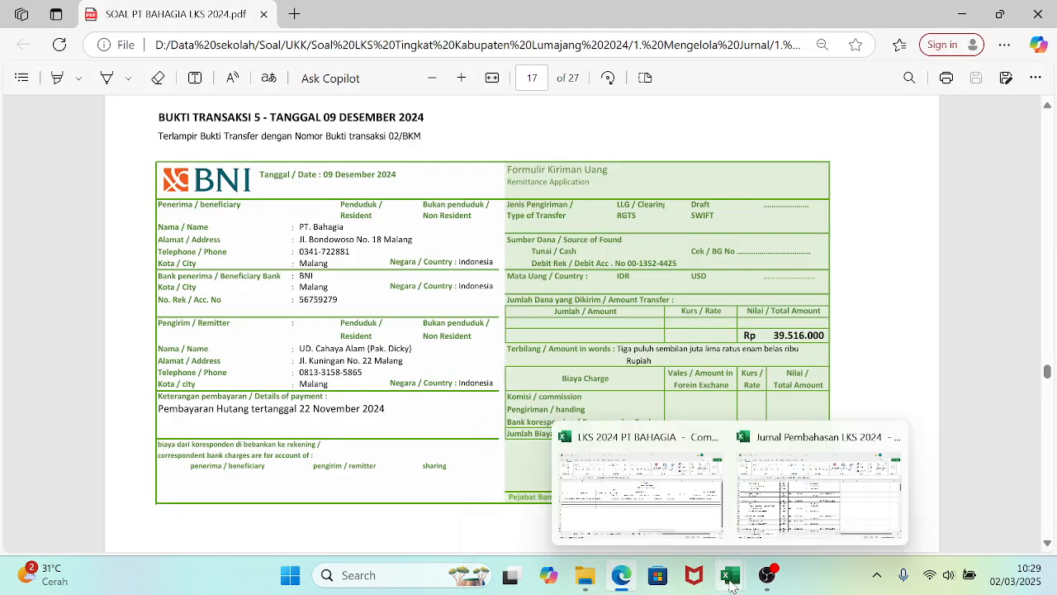
{"action": "left_click", "coordinate": [652, 506]}
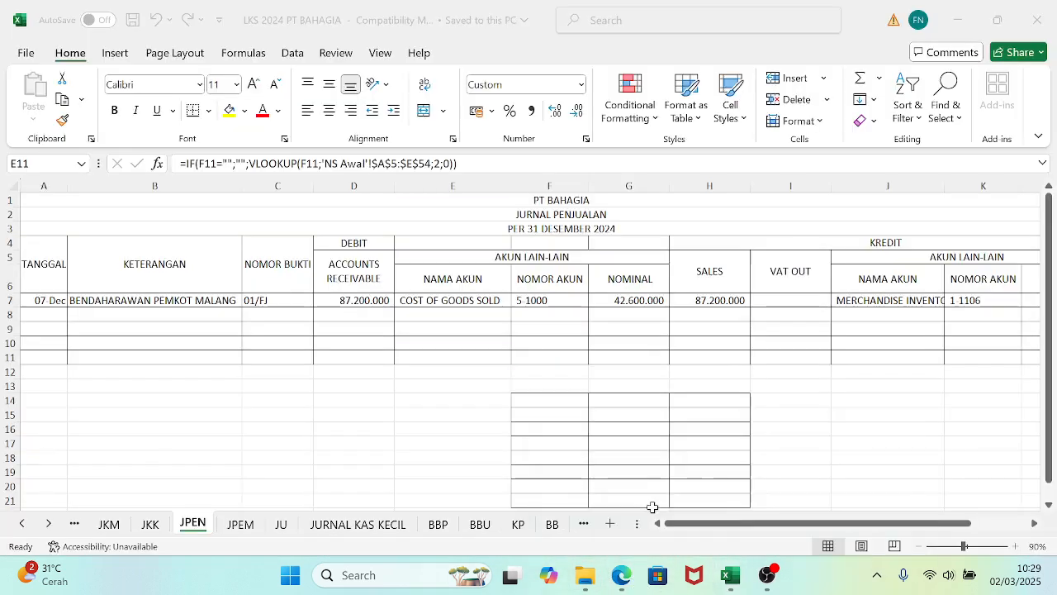
{"action": "left_click", "coordinate": [109, 525]}
{"action": "left_click", "coordinate": [37, 284]}
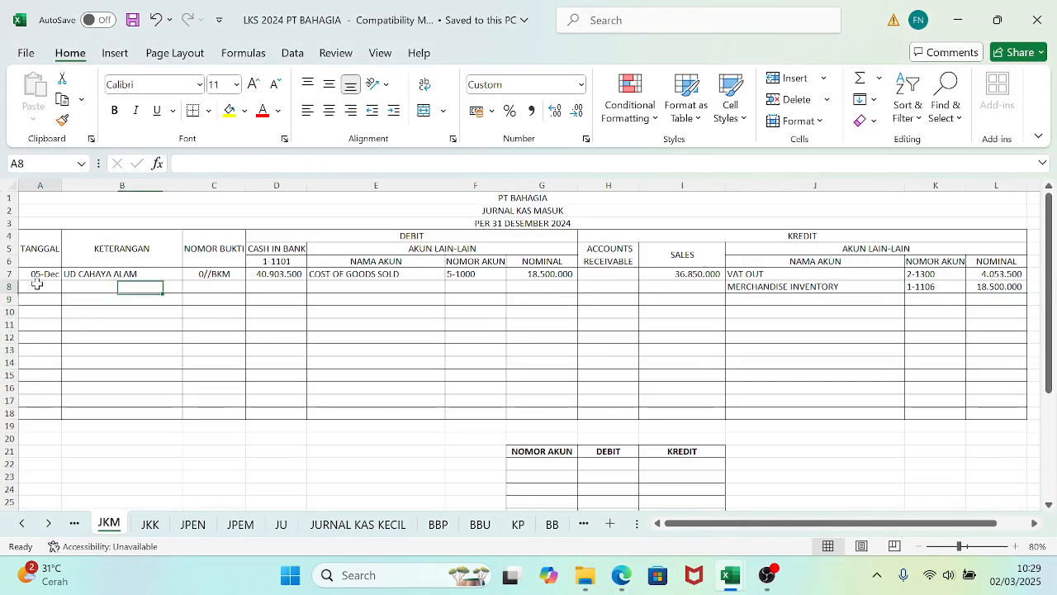
{"action": "left_click", "coordinate": [621, 575]}
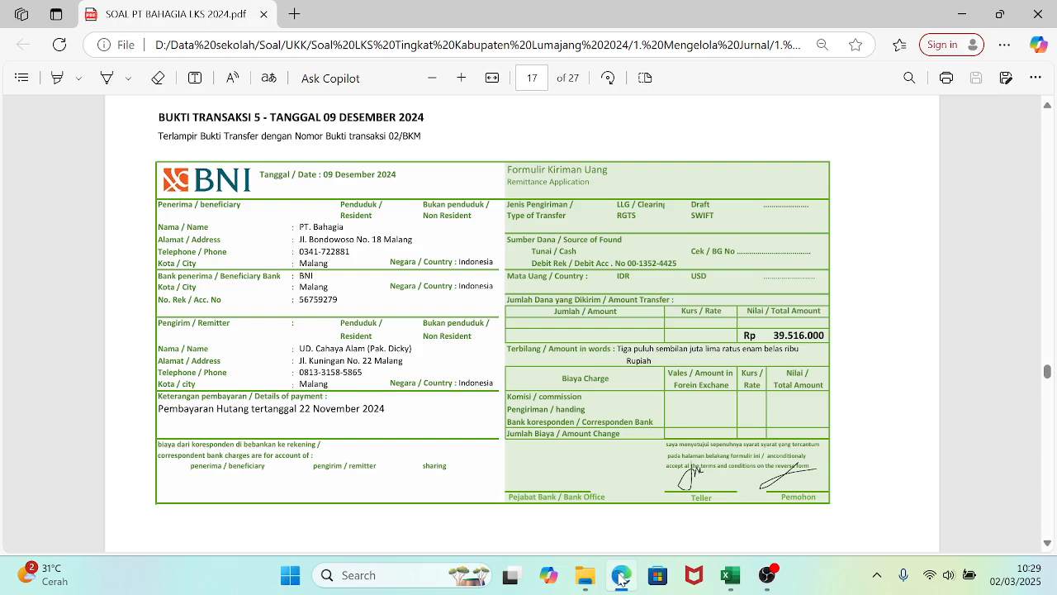
{"action": "left_click", "coordinate": [621, 575]}
- Enter the date 9/12 and the KETERANGAN UD CAHAYA ALAM in row 8 of the JKM sheet
{"action": "type", "text": "9"}
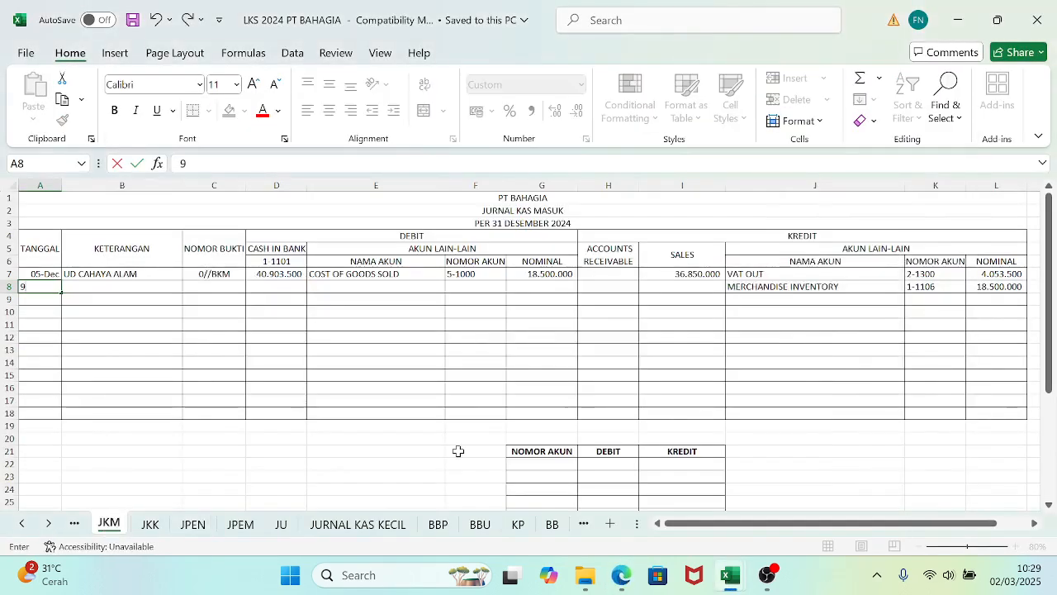
{"action": "type", "text": "/12"}
{"action": "key", "text": "Tab"}
{"action": "type", "text": "UD "}
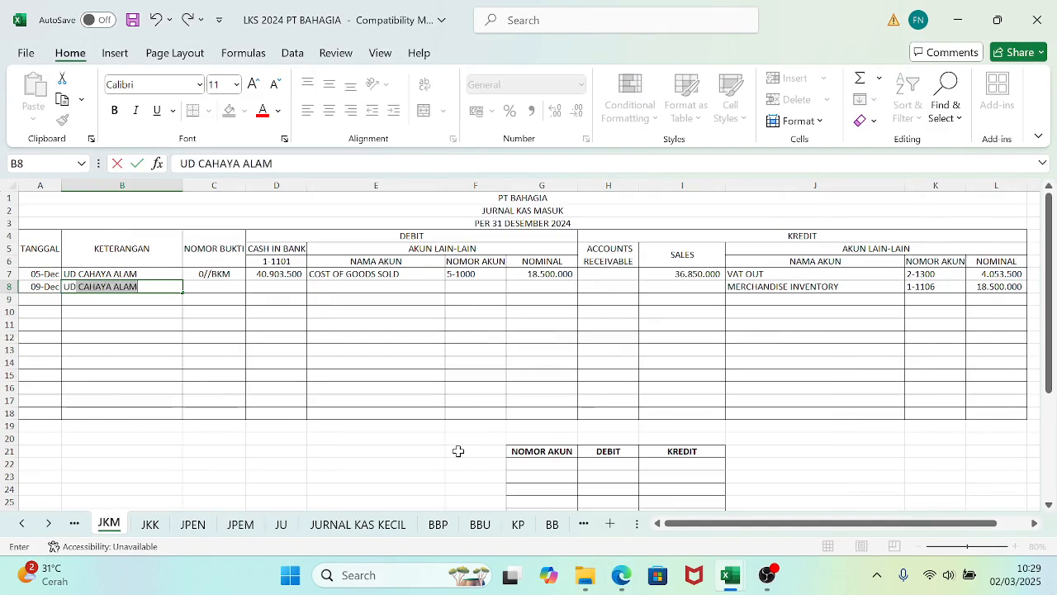
{"action": "type", "text": "CAHAYA ALAM"}
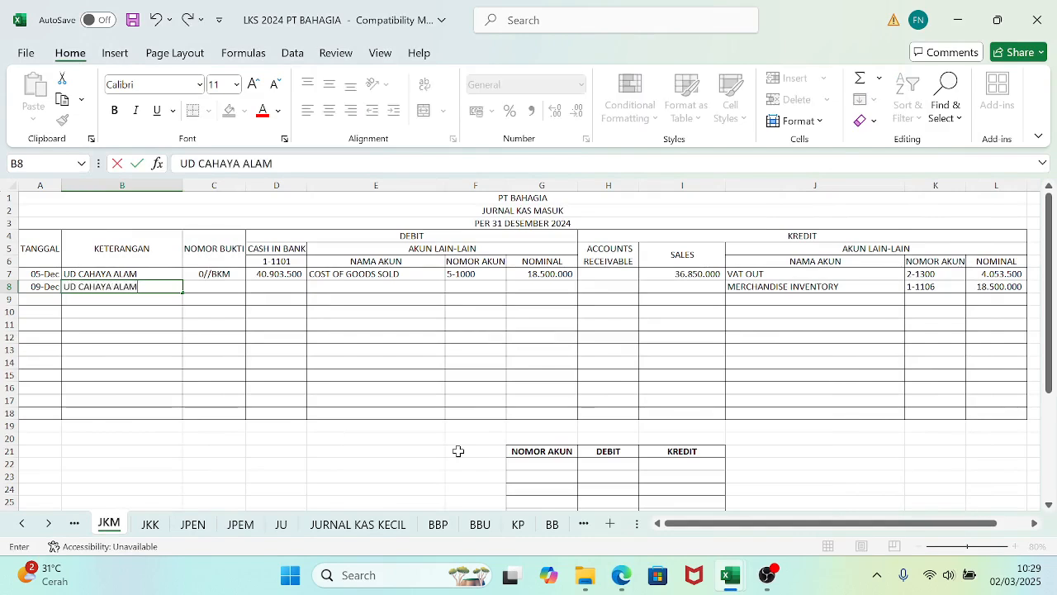
{"action": "key", "text": "Tab"}
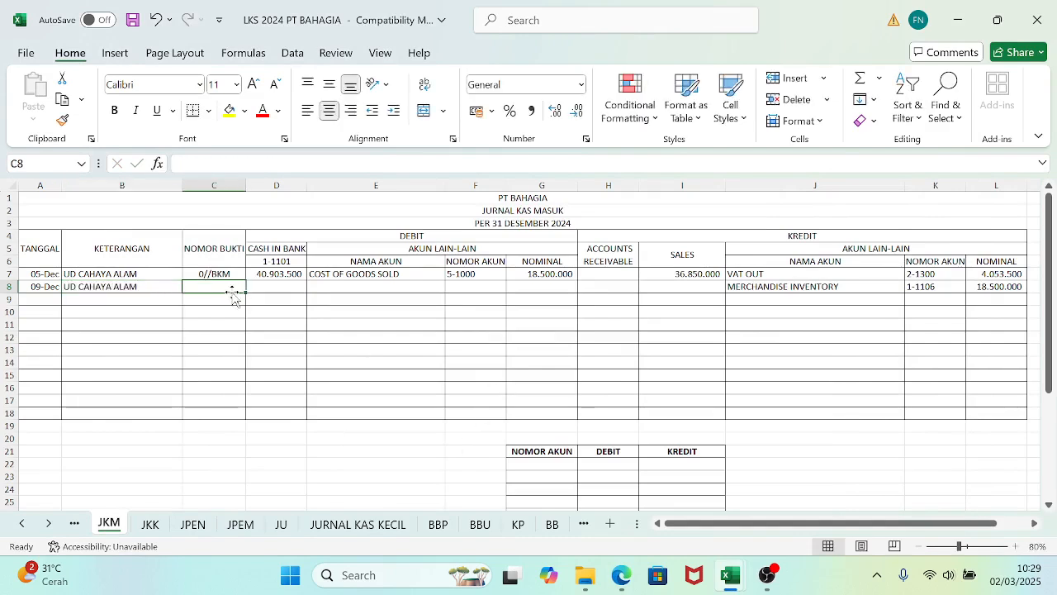
- Correct the NOMOR BUKTI of the 05-Dec receipt in C7 of the JKM sheet to 01/BKM
{"action": "left_click", "coordinate": [210, 273]}
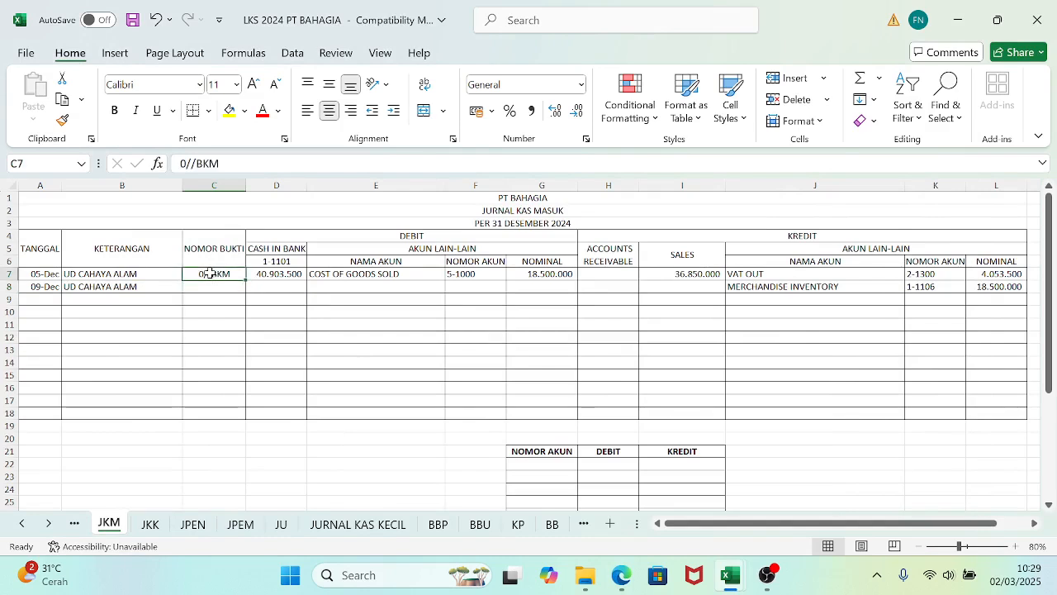
{"action": "left_click", "coordinate": [190, 163]}
{"action": "key", "text": "BackSpace"}
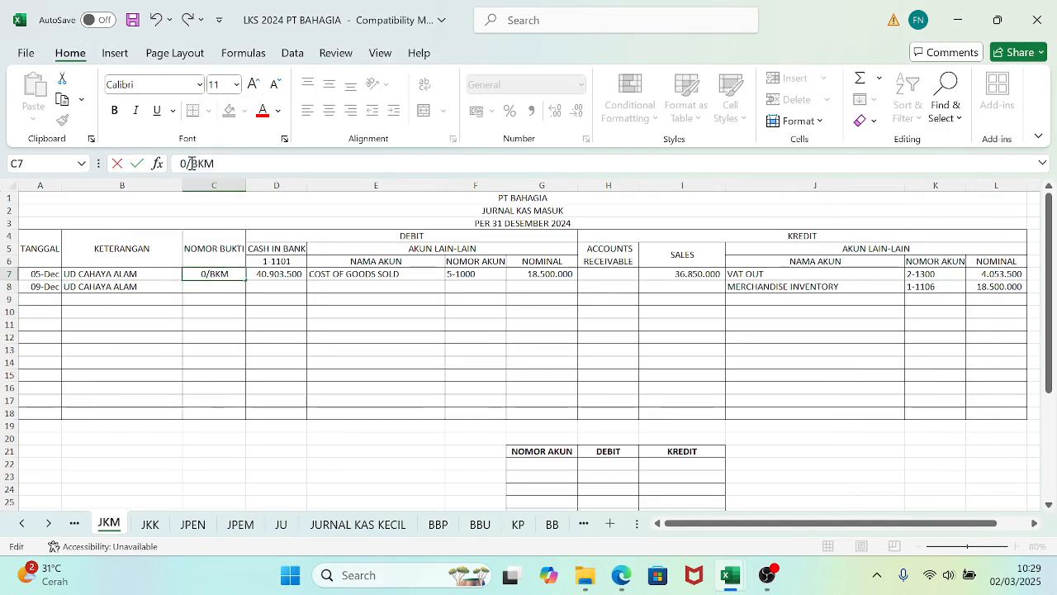
{"action": "type", "text": "1"}
{"action": "key", "text": "Return"}
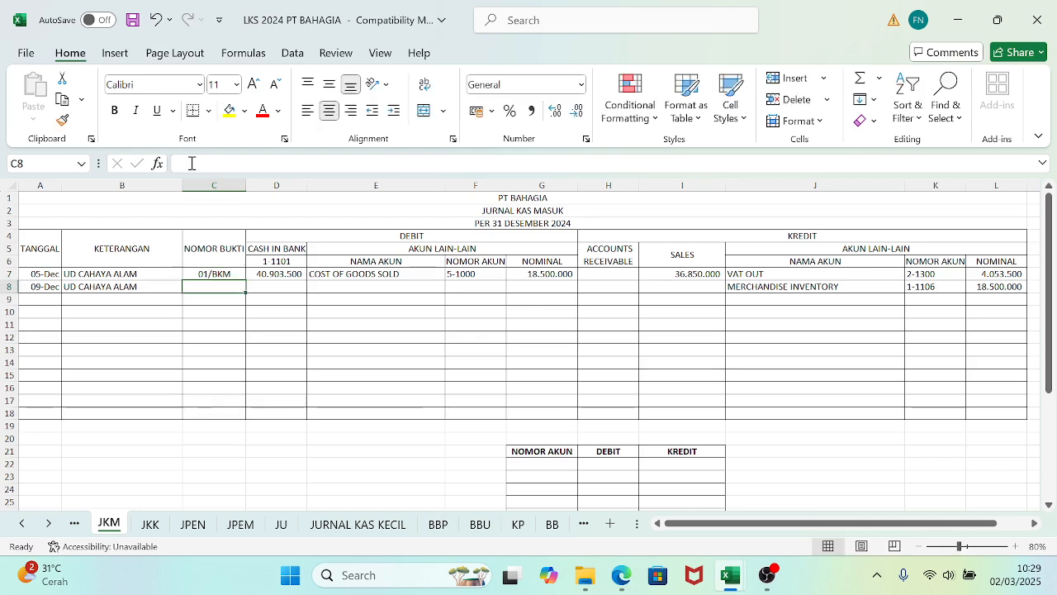
- Enter NOMOR BUKTI 02/BKM in C8 and try starting an ACCOUNTS RECEIVABLE formula in H8 of the JKM sheet
{"action": "type", "text": "02/BKM"}
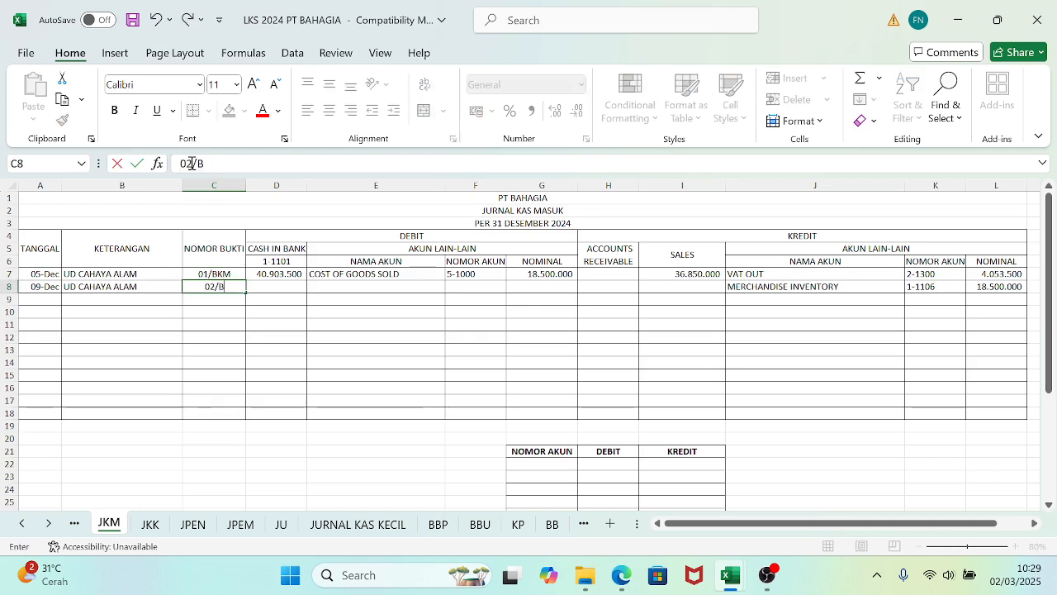
{"action": "key", "text": "Tab"}
{"action": "key", "text": "Tab"}
{"action": "key", "text": "Tab"}
{"action": "key", "text": "Tab"}
{"action": "key", "text": "Tab"}
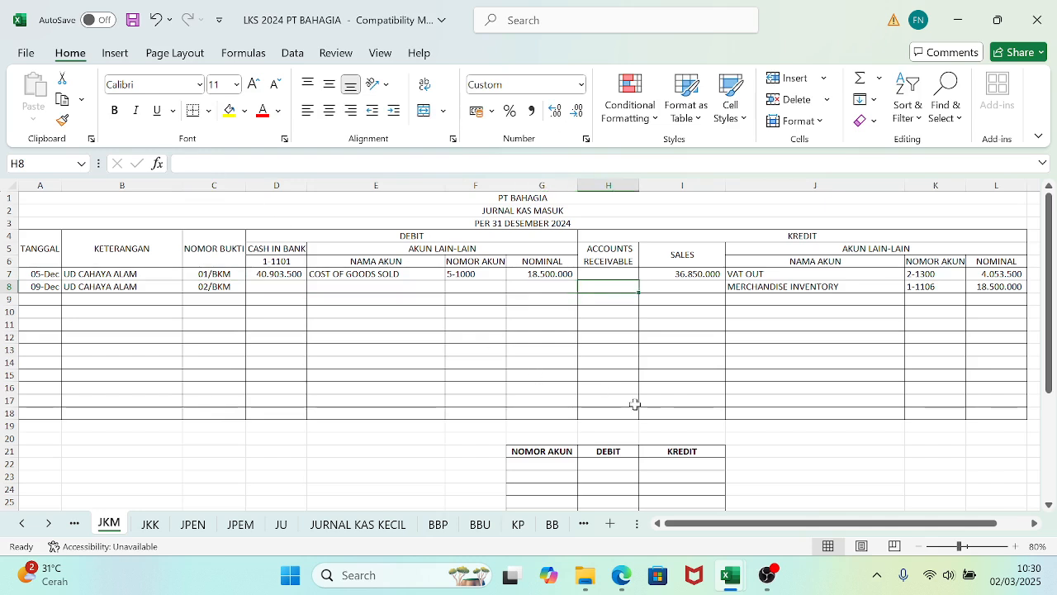
{"action": "type", "text": "="}
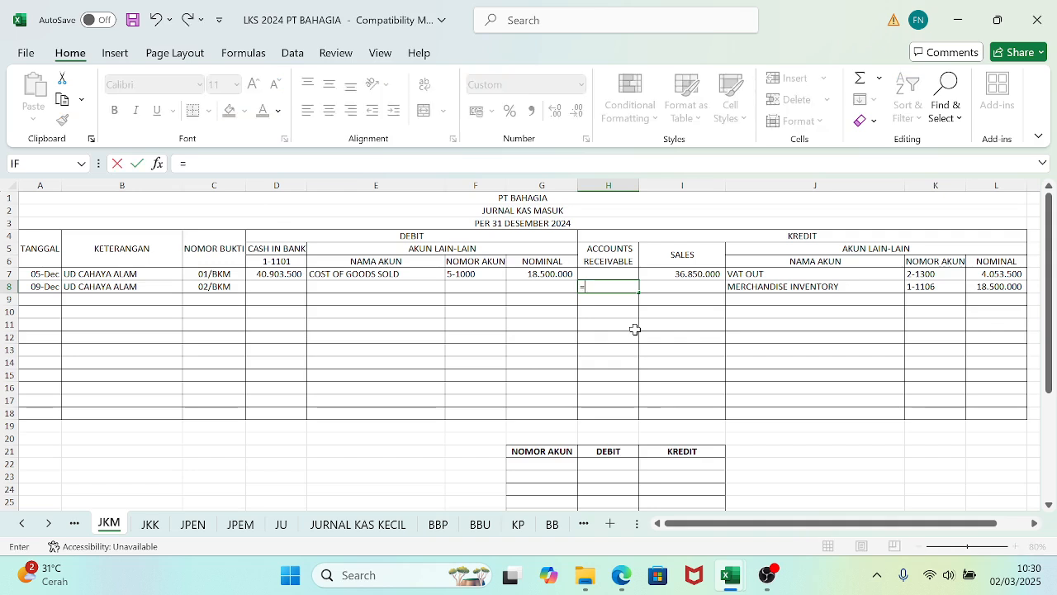
{"action": "key", "text": "Escape"}
- Clear the NOMOR BUKTI, KETERANGAN and TANGGAL entries from row 8 of the JKM sheet
{"action": "key", "text": "Left"}
{"action": "key", "text": "Left"}
{"action": "key", "text": "Left"}
{"action": "key", "text": "Left"}
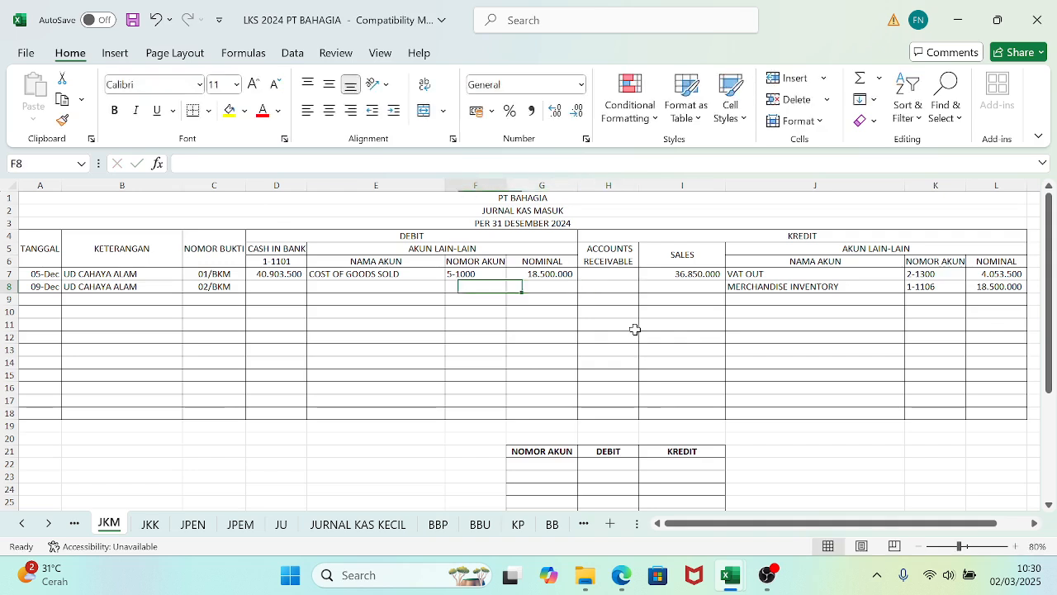
{"action": "key", "text": "Left"}
{"action": "key", "text": "BackSpace"}
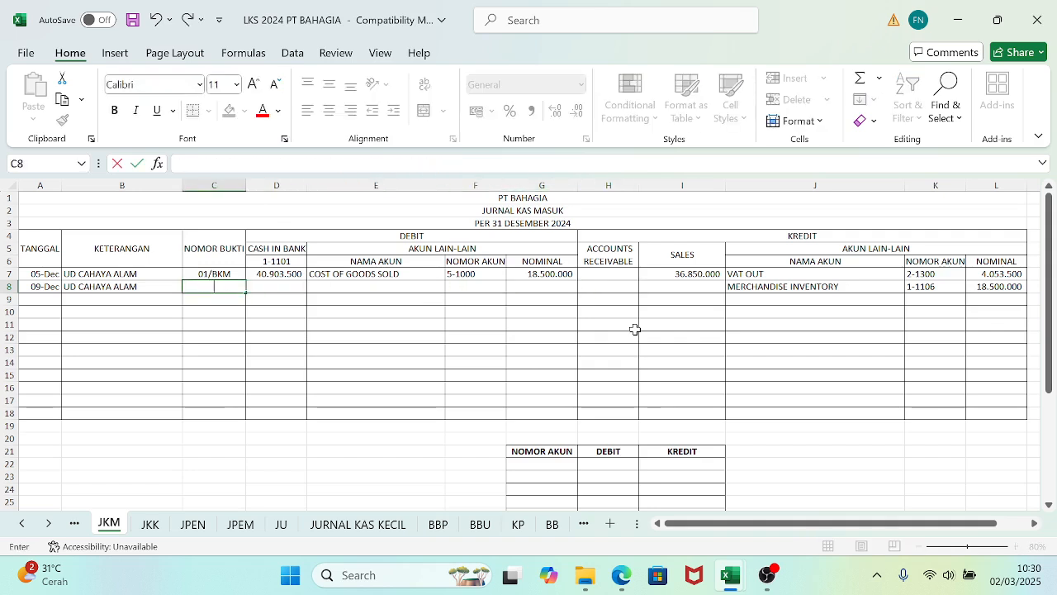
{"action": "key", "text": "Left"}
{"action": "key", "text": "BackSpace"}
{"action": "key", "text": "Left"}
{"action": "key", "text": "BackSpace"}
{"action": "key", "text": "Down"}
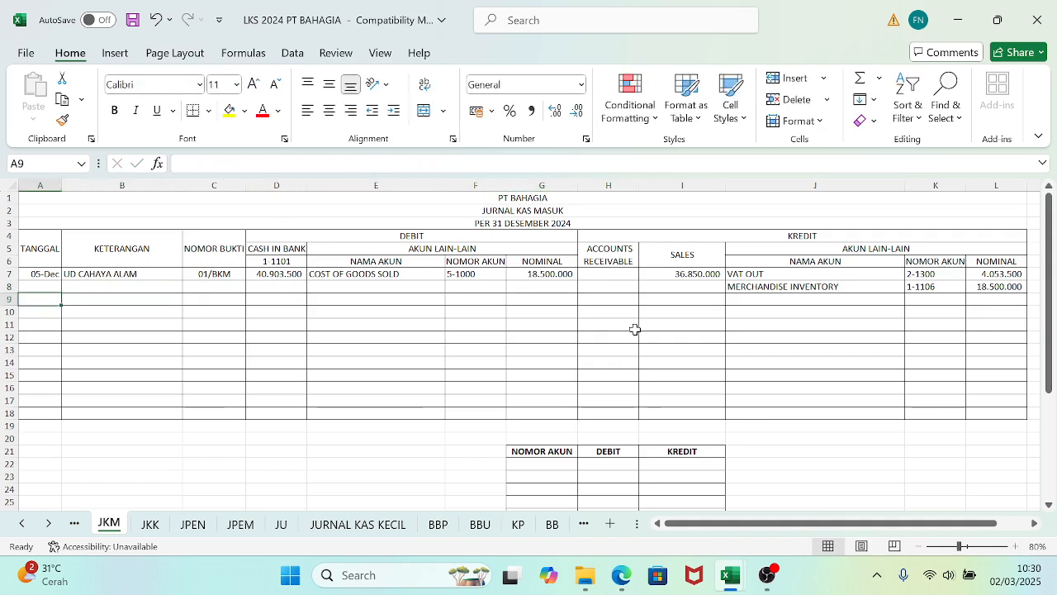
- In row 9 of the JKM sheet, enter the date 9/12, KETERANGAN UD CAHAYA ALAM and NOMOR BUKTI 02/BKM
{"action": "type", "text": "8"}
{"action": "key", "text": "BackSpace"}
{"action": "type", "text": "9/1"}
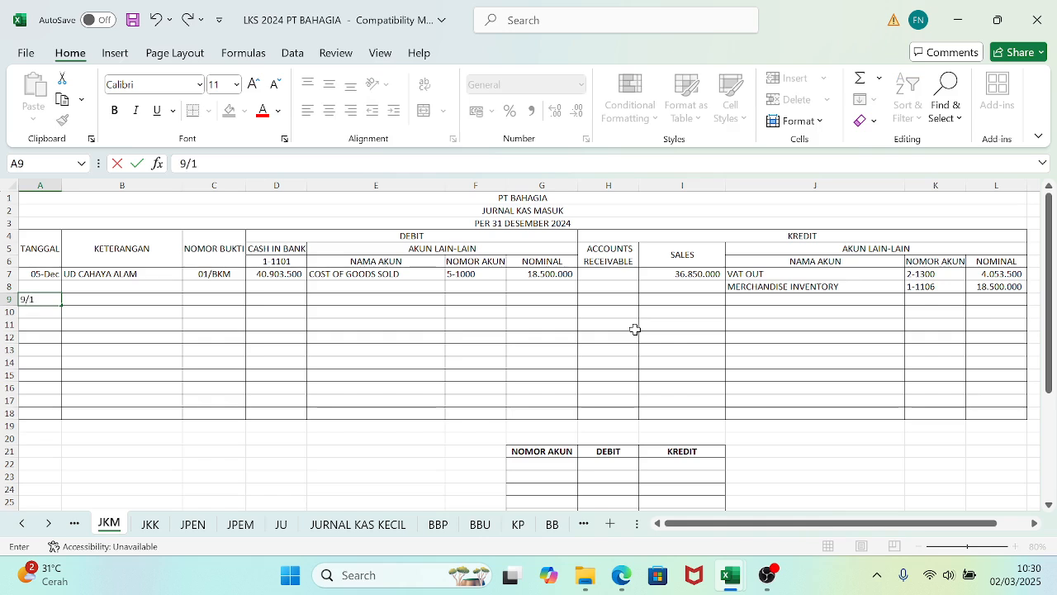
{"action": "type", "text": "2"}
{"action": "key", "text": "Tab"}
{"action": "type", "text": "UC"}
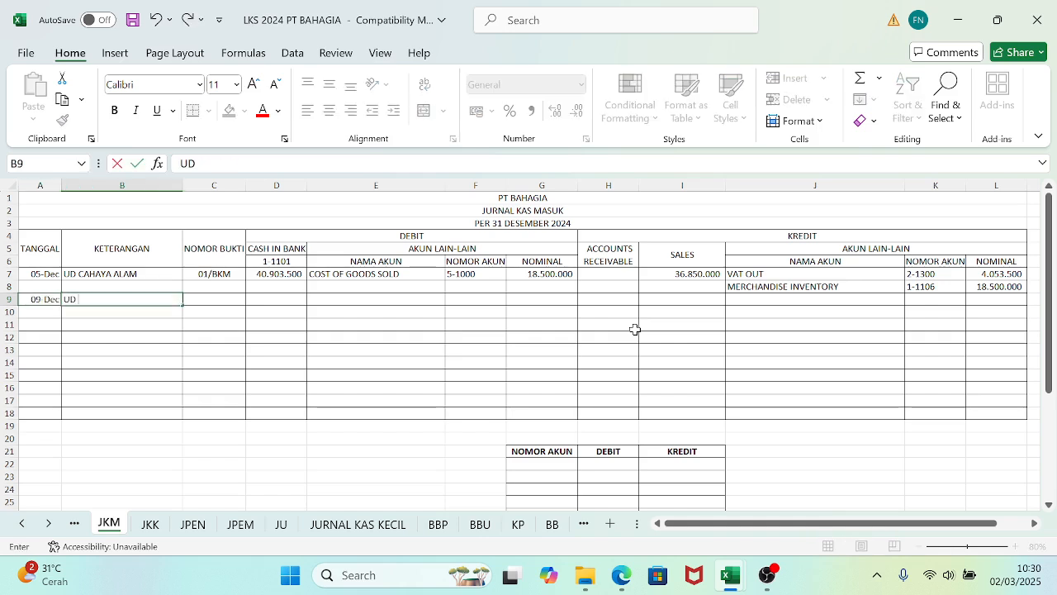
{"action": "type", "text": " CAHAYA ALAM"}
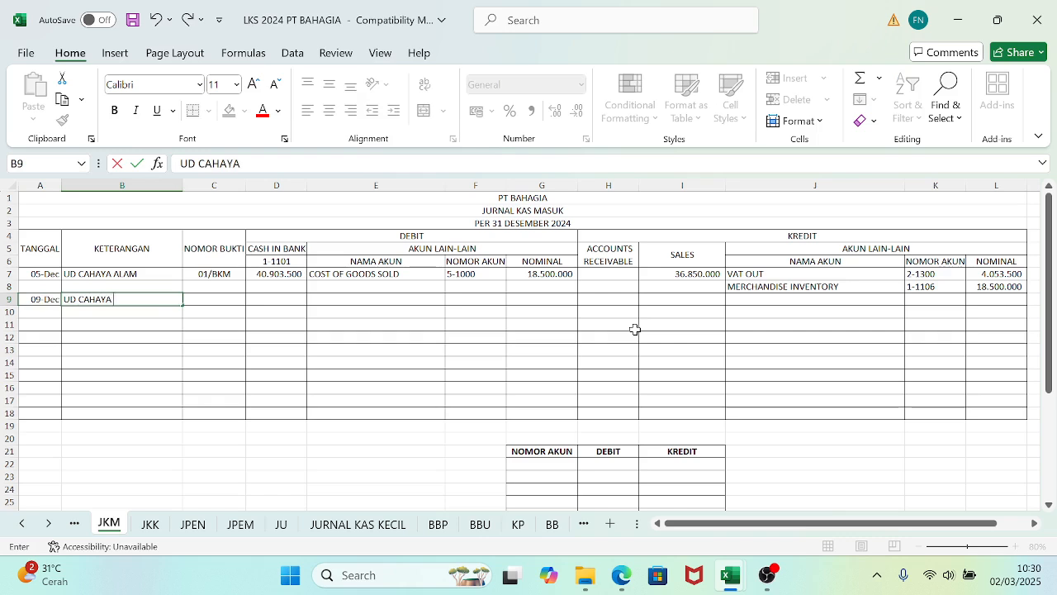
{"action": "key", "text": "Tab"}
{"action": "type", "text": "0"}
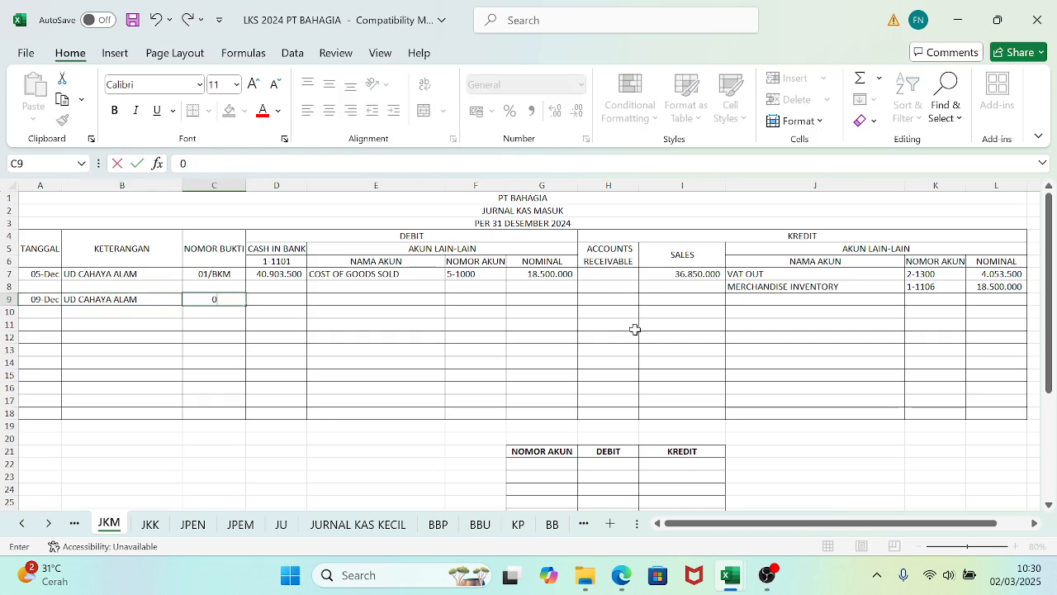
{"action": "type", "text": "2/BKM"}
- Link the ACCOUNTS RECEIVABLE credit in H9 of the JKM sheet to UD Cahaya Alam's SALDO AWAL debit balance, BBP!F4
{"action": "key", "text": "Tab"}
{"action": "key", "text": "Tab"}
{"action": "key", "text": "Tab"}
{"action": "key", "text": "Tab"}
{"action": "key", "text": "Tab"}
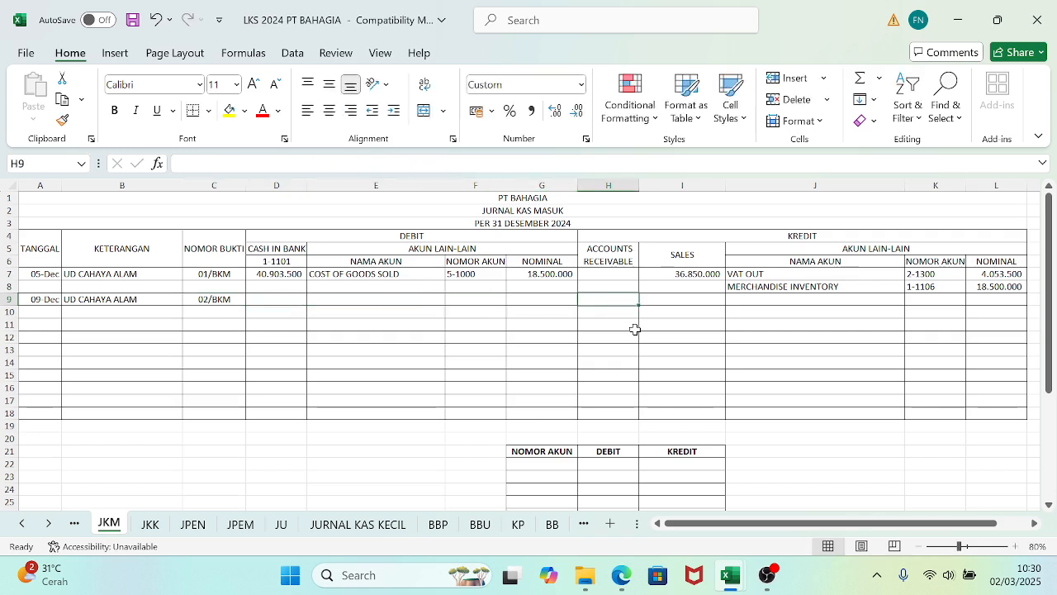
{"action": "type", "text": "="}
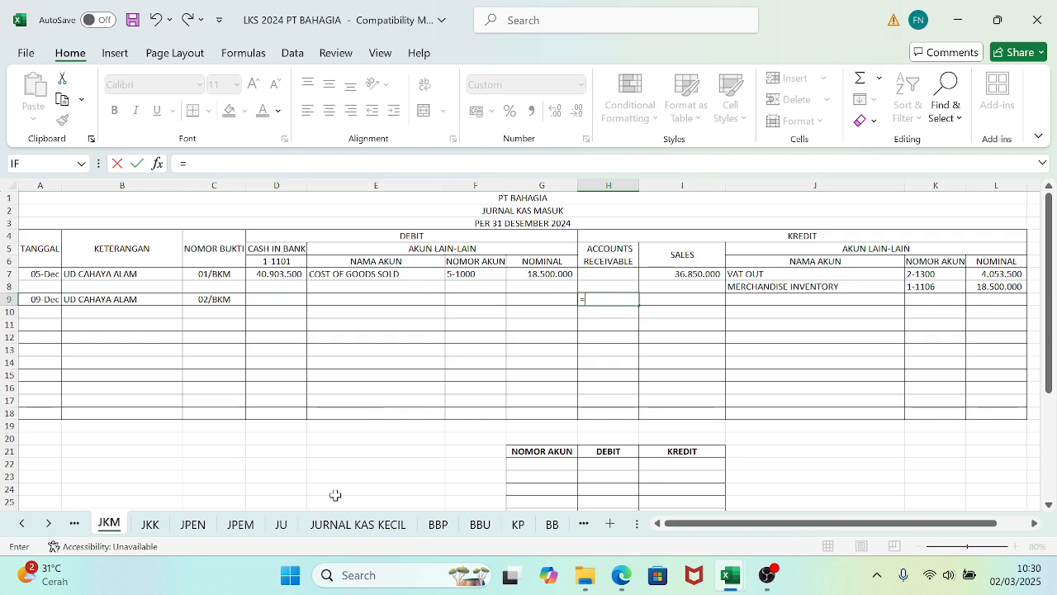
{"action": "left_click", "coordinate": [439, 525]}
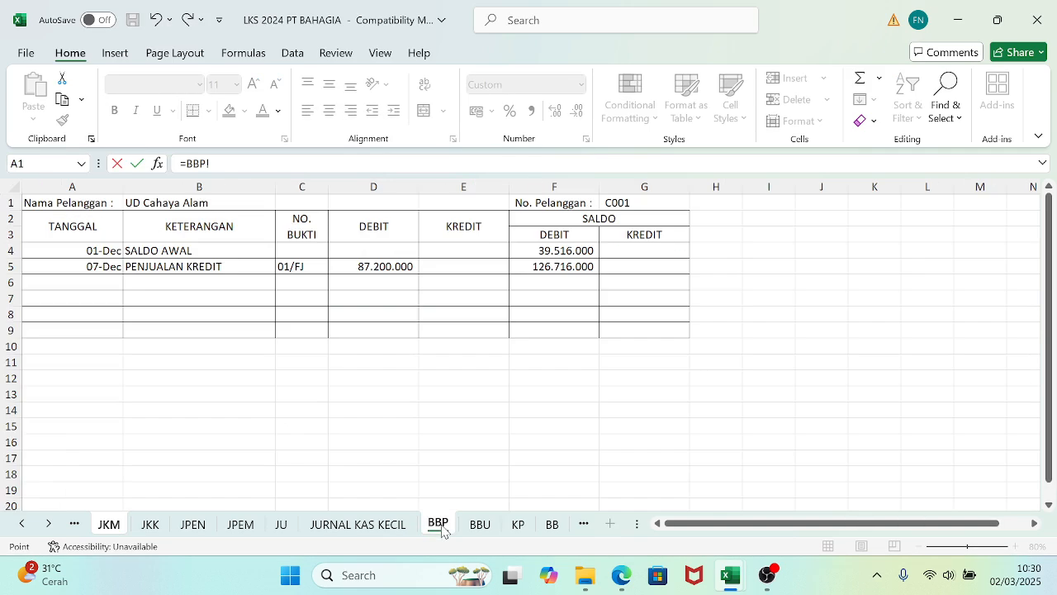
{"action": "left_click", "coordinate": [559, 252]}
{"action": "key", "text": "Return"}
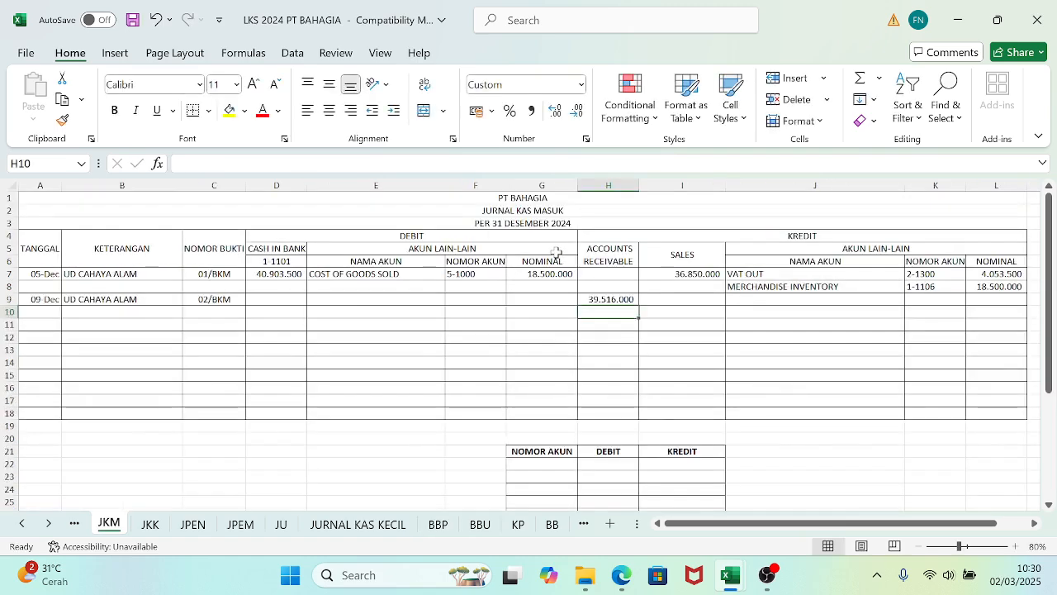
- Link the CASH IN BANK debit in D9 of the JKM sheet to the ACCOUNTS RECEIVABLE credit in H9, and save the workbook
{"action": "key", "text": "Left"}
{"action": "key", "text": "Left"}
{"action": "key", "text": "Left"}
{"action": "key", "text": "Left"}
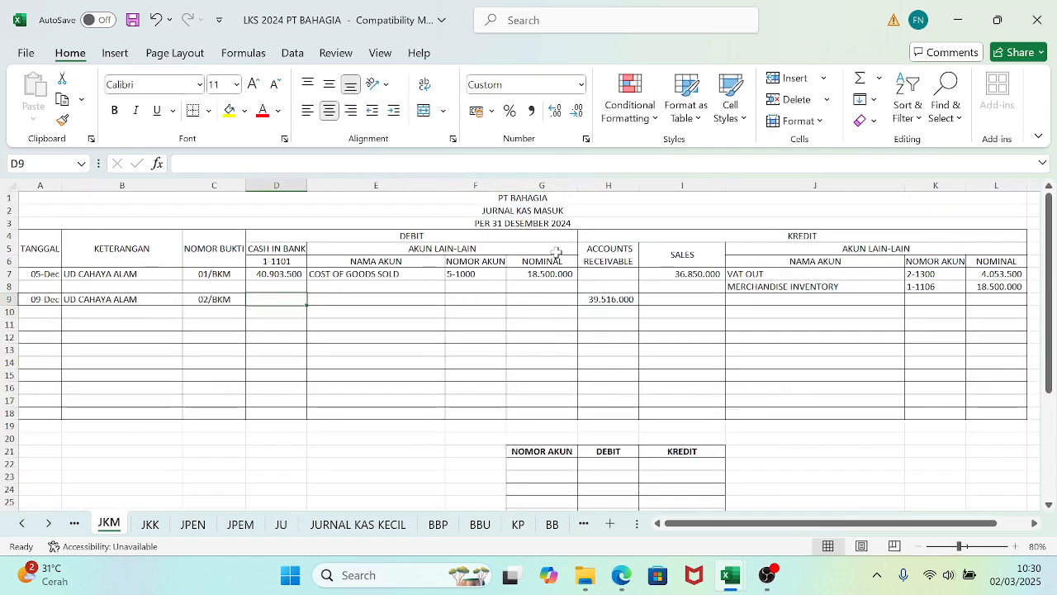
{"action": "type", "text": "="}
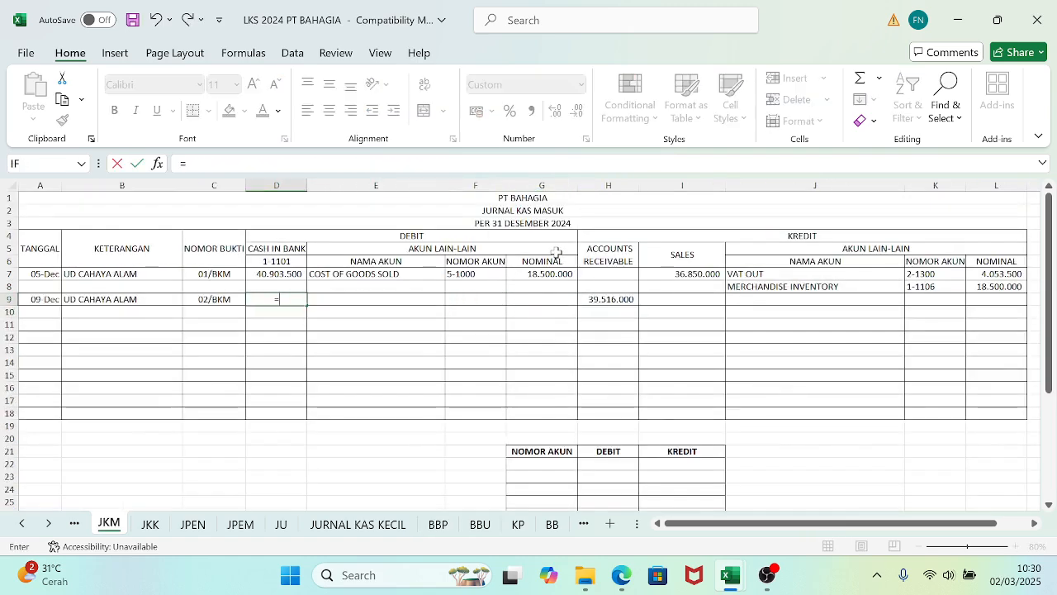
{"action": "left_click", "coordinate": [601, 302]}
{"action": "key", "text": "Return"}
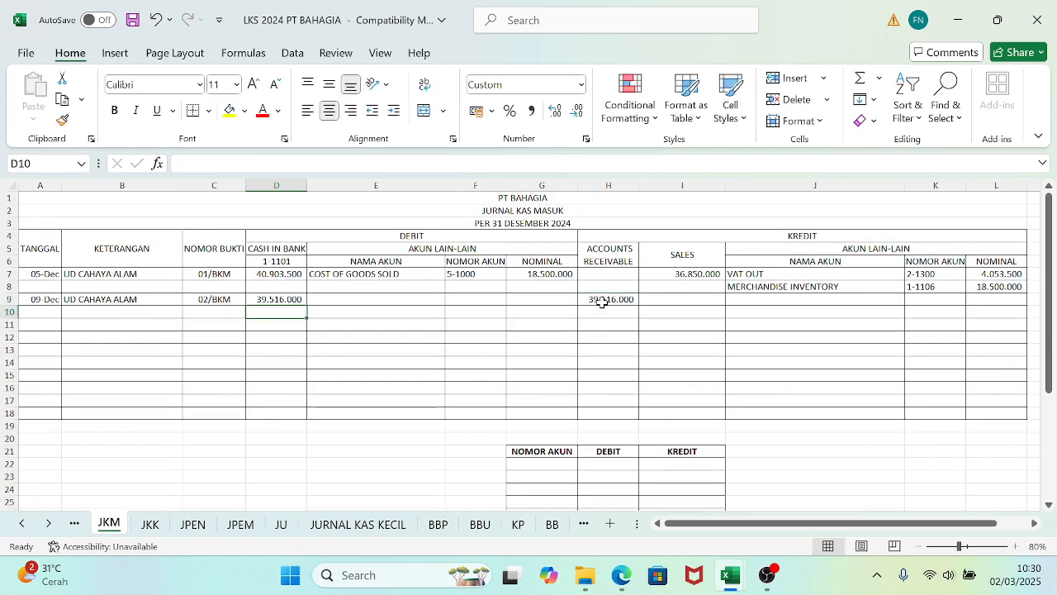
{"action": "key", "text": "ctrl+s"}
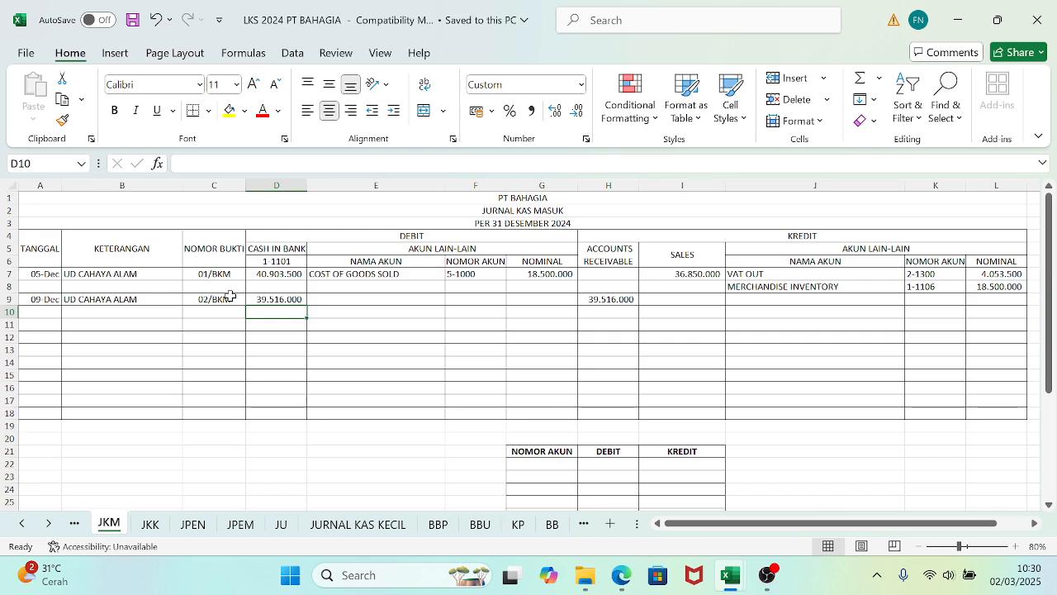
- In row 6 of UD Cahaya Alam's BBP card, enter the date 9/12, KETERANGAN PELUNASAN FAKTUR and NO. BUKTI 02/BKM
{"action": "left_click", "coordinate": [437, 529]}
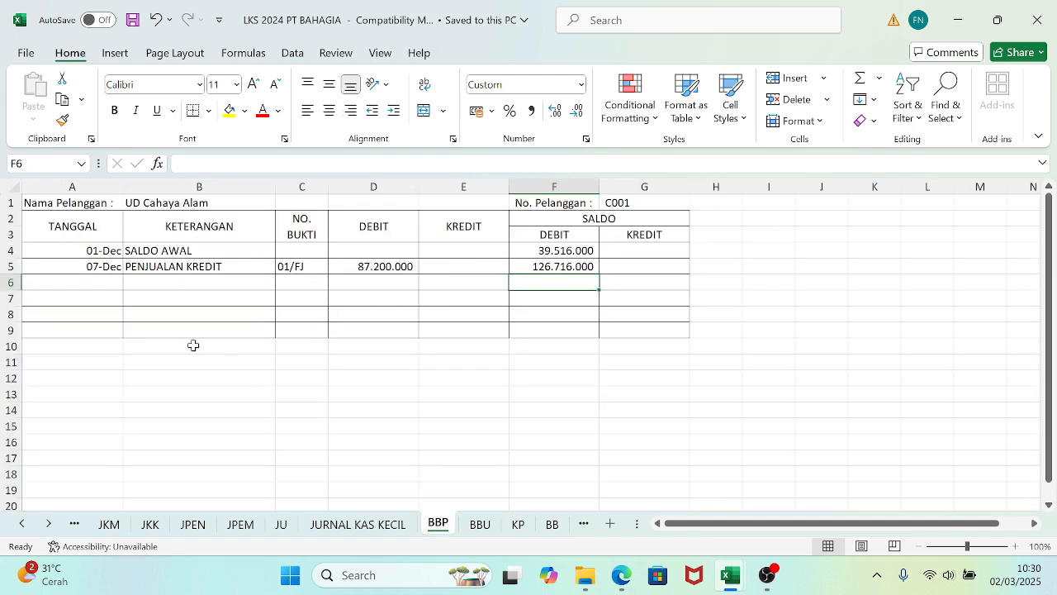
{"action": "left_click", "coordinate": [108, 526]}
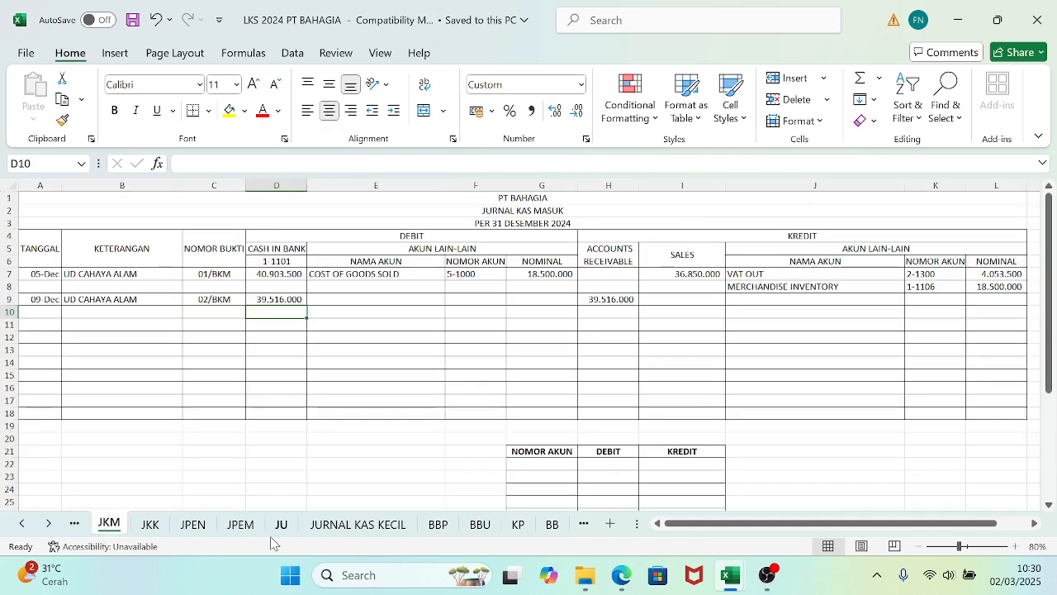
{"action": "left_click", "coordinate": [436, 528]}
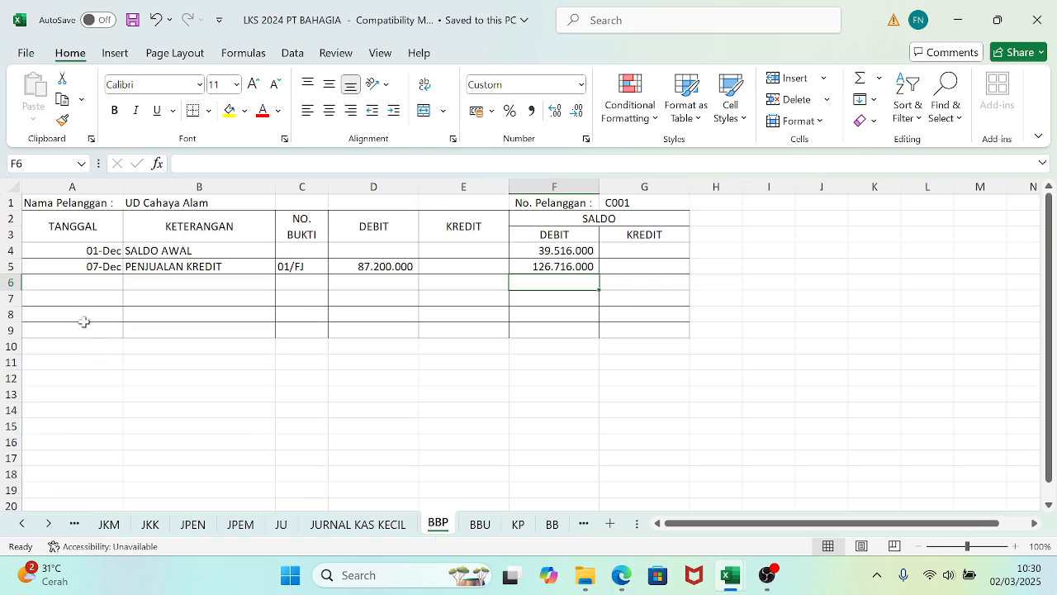
{"action": "left_click", "coordinate": [87, 280]}
{"action": "type", "text": "9"}
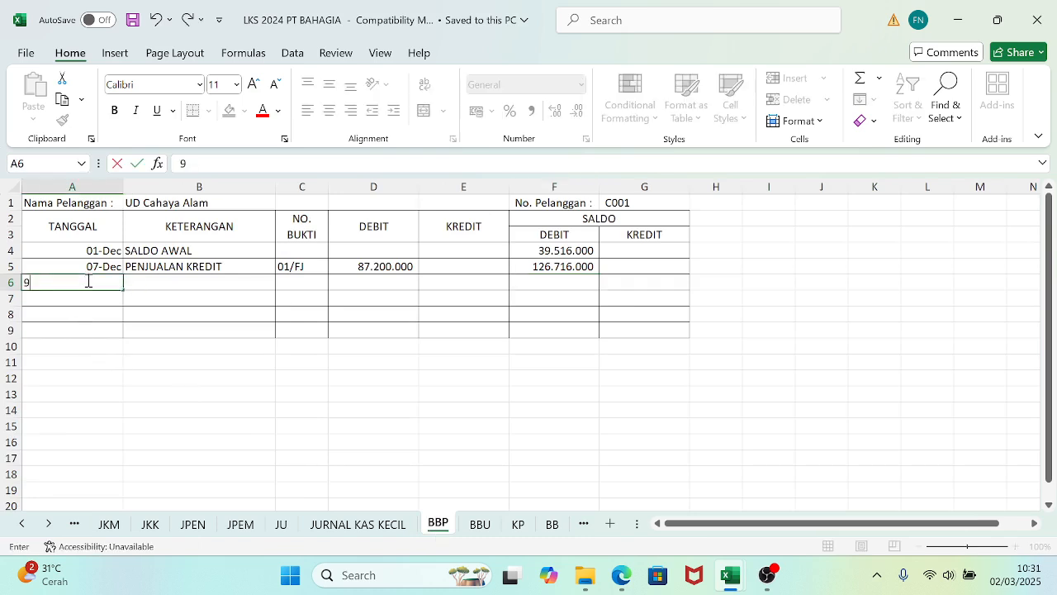
{"action": "type", "text": "/12"}
{"action": "key", "text": "Tab"}
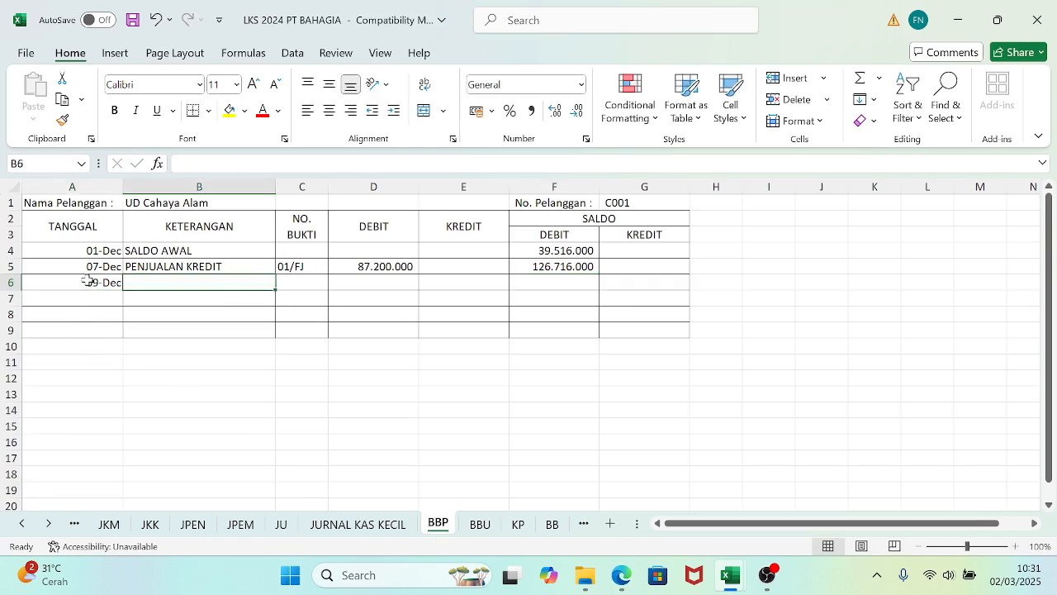
{"action": "type", "text": "PELUNASAN "}
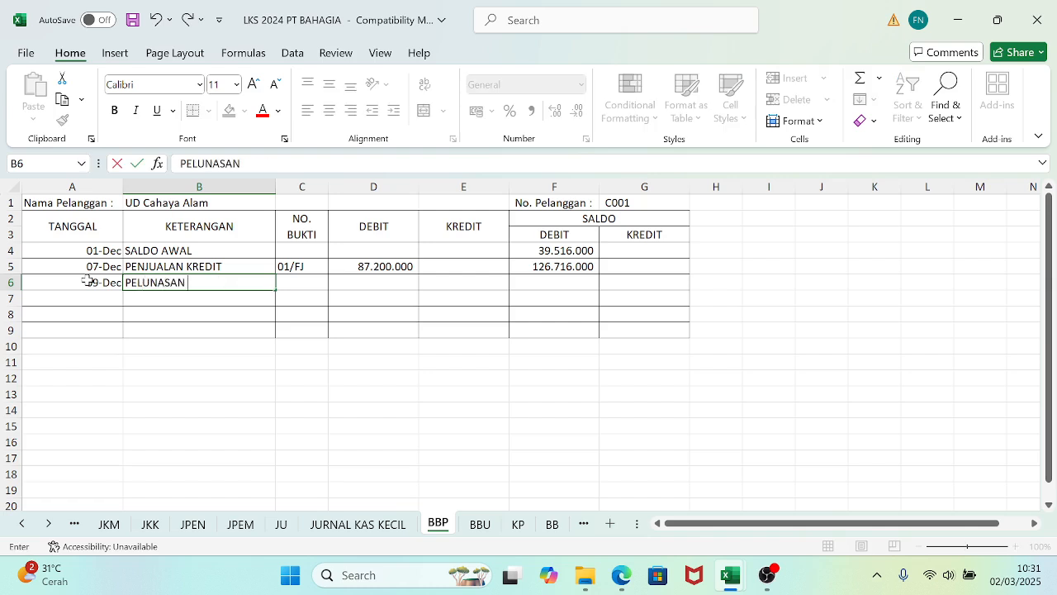
{"action": "type", "text": "FAKTUR"}
{"action": "key", "text": "Tab"}
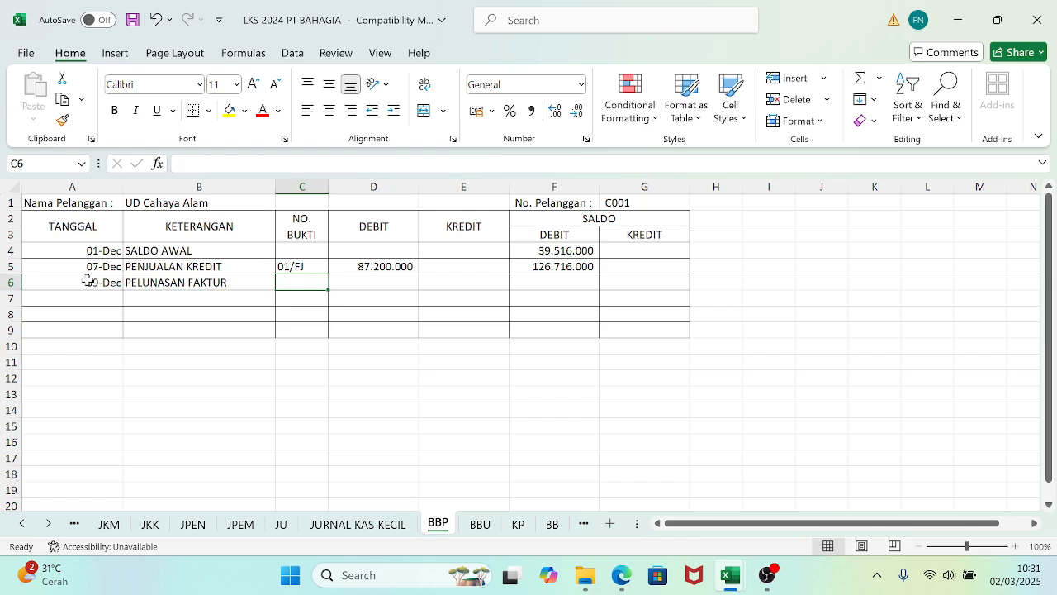
{"action": "type", "text": "02/BKM"}
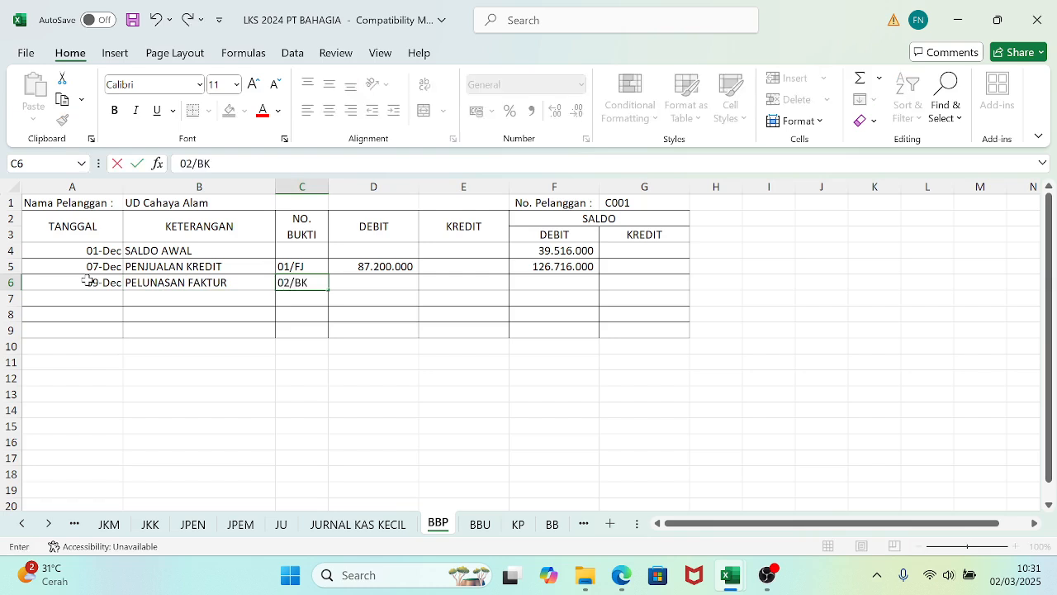
{"action": "key", "text": "Tab"}
- Link the KREDIT amount in E6 of the BBP sheet to the SALDO AWAL debit balance in F4
{"action": "key", "text": "Tab"}
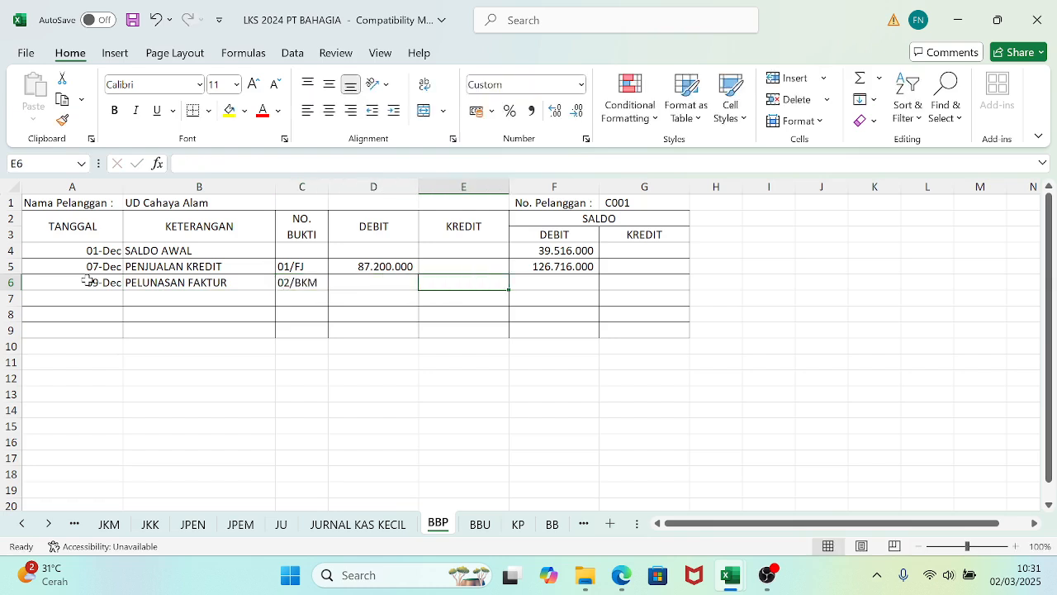
{"action": "type", "text": "="}
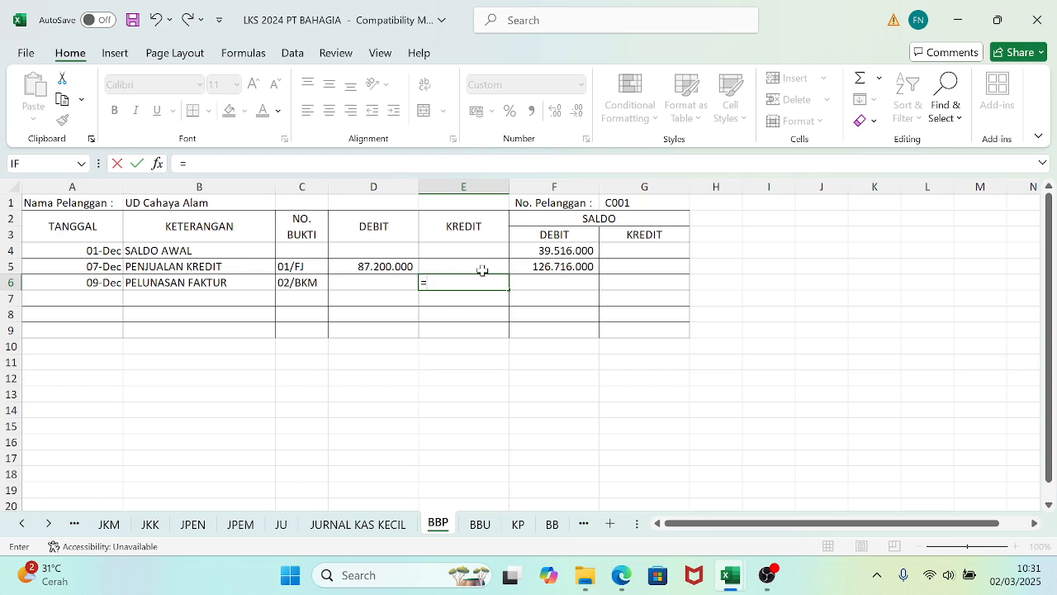
{"action": "left_click", "coordinate": [547, 252]}
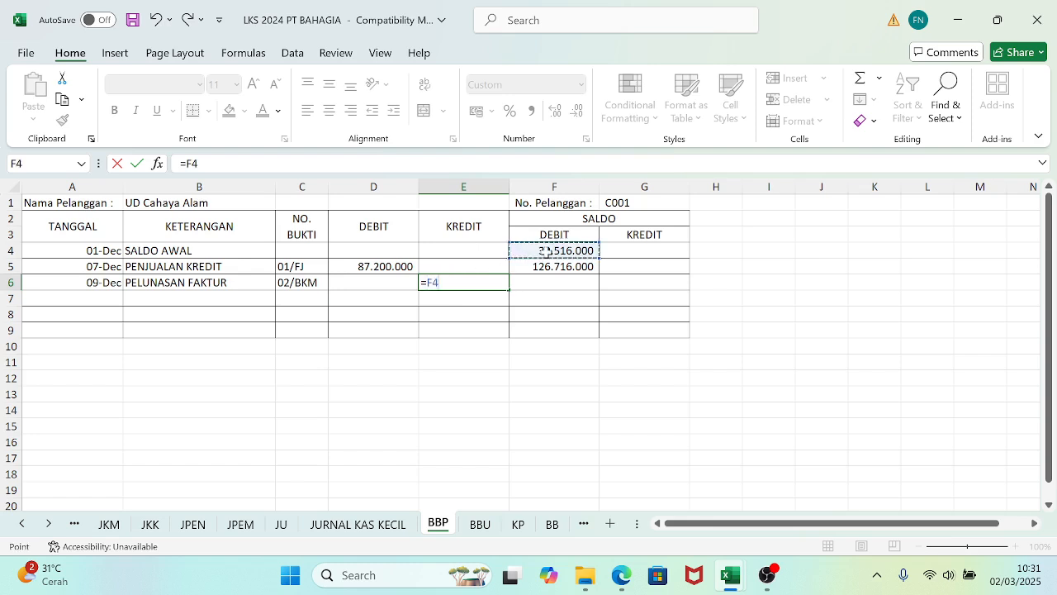
{"action": "key", "text": "Return"}
- Copy the running balance formula from F5 down to F6 in the BBP sheet and save the workbook
{"action": "left_click", "coordinate": [550, 268]}
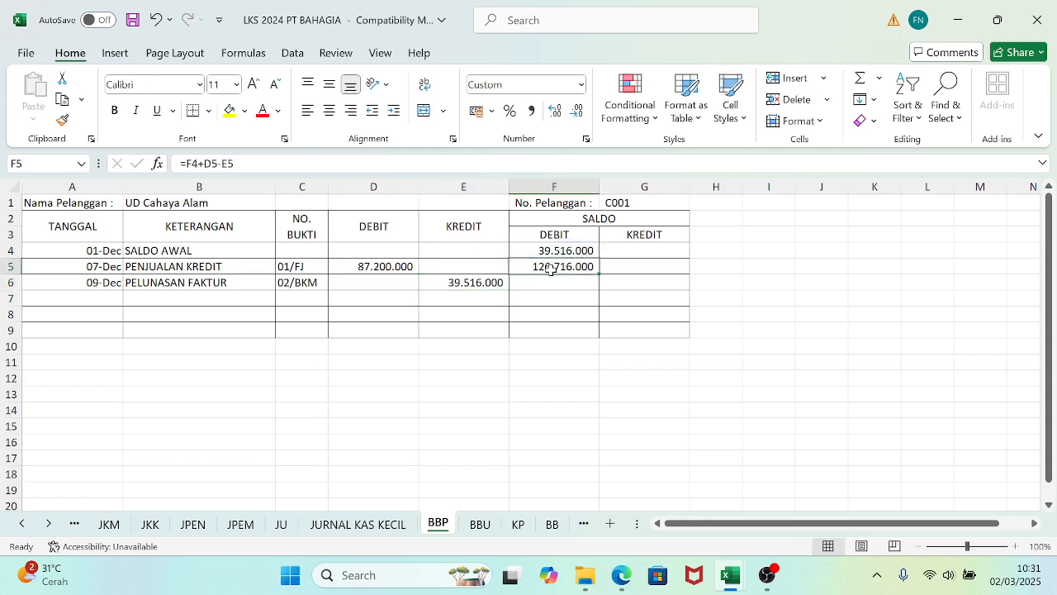
{"action": "left_click_drag", "start_coordinate": [599, 271], "coordinate": [601, 285]}
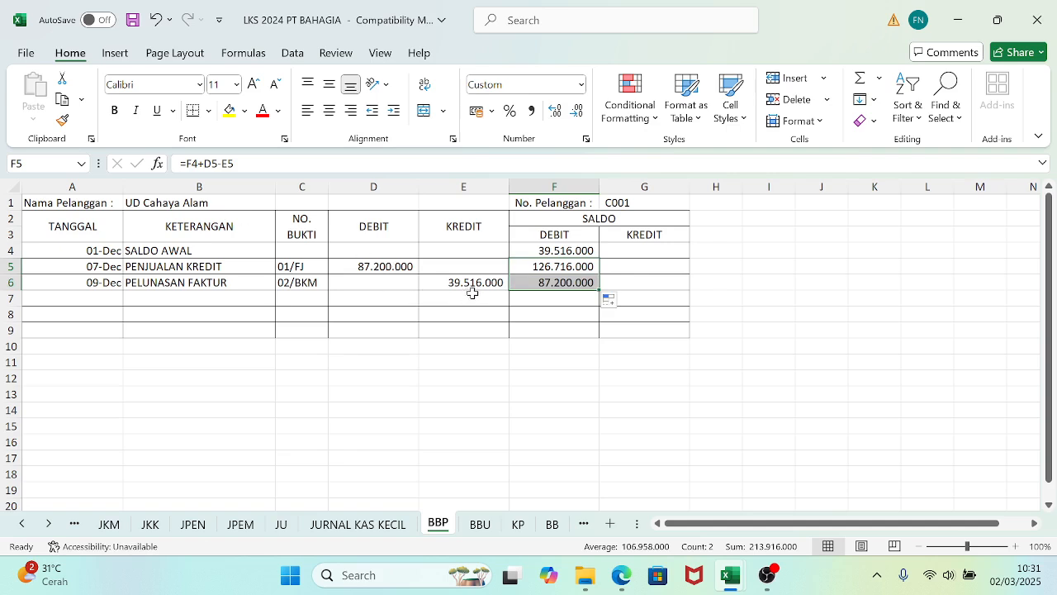
{"action": "left_click", "coordinate": [459, 439]}
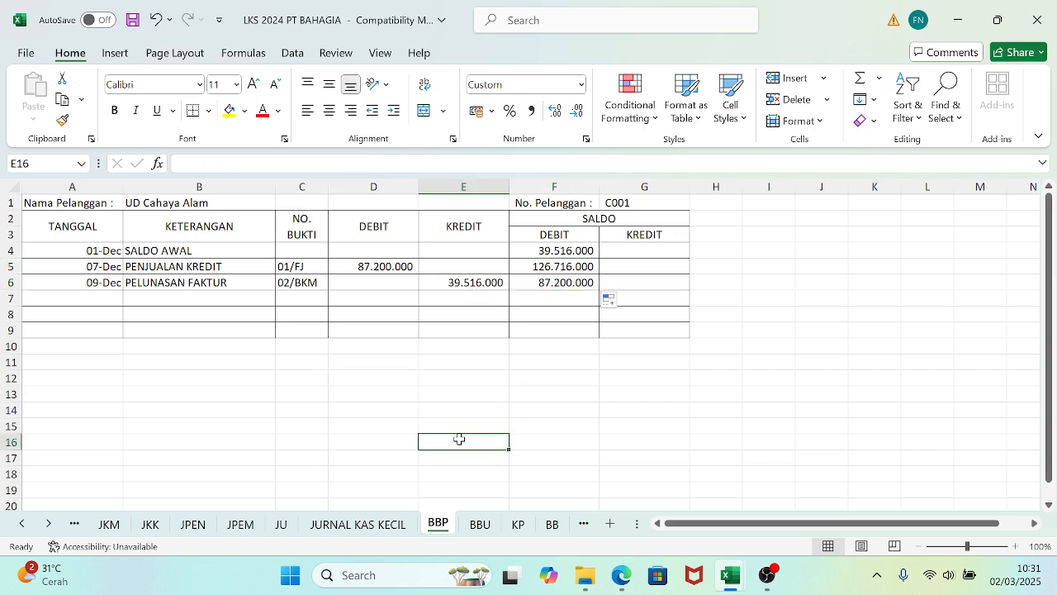
{"action": "key", "text": "ctrl+s"}
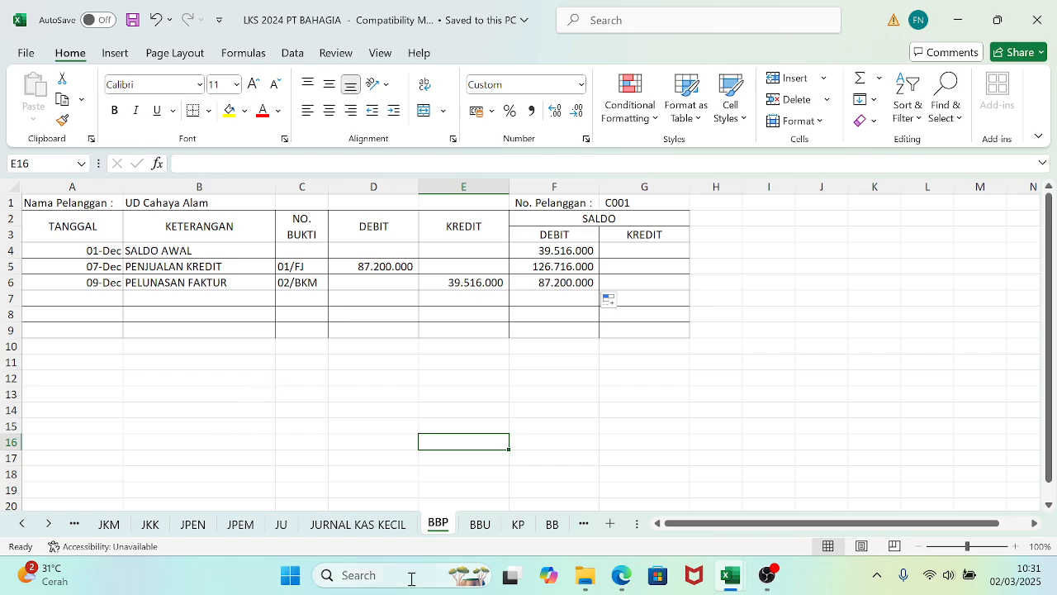
- Review the existing records in the JPEN, BBP and KP sheets
{"action": "left_click", "coordinate": [192, 525]}
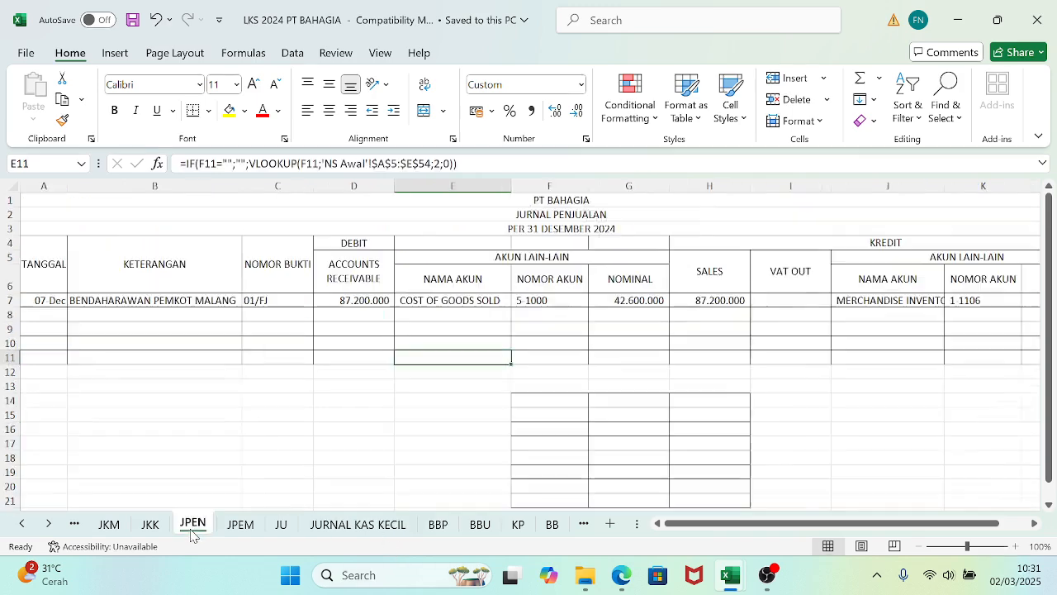
{"action": "left_click", "coordinate": [436, 526]}
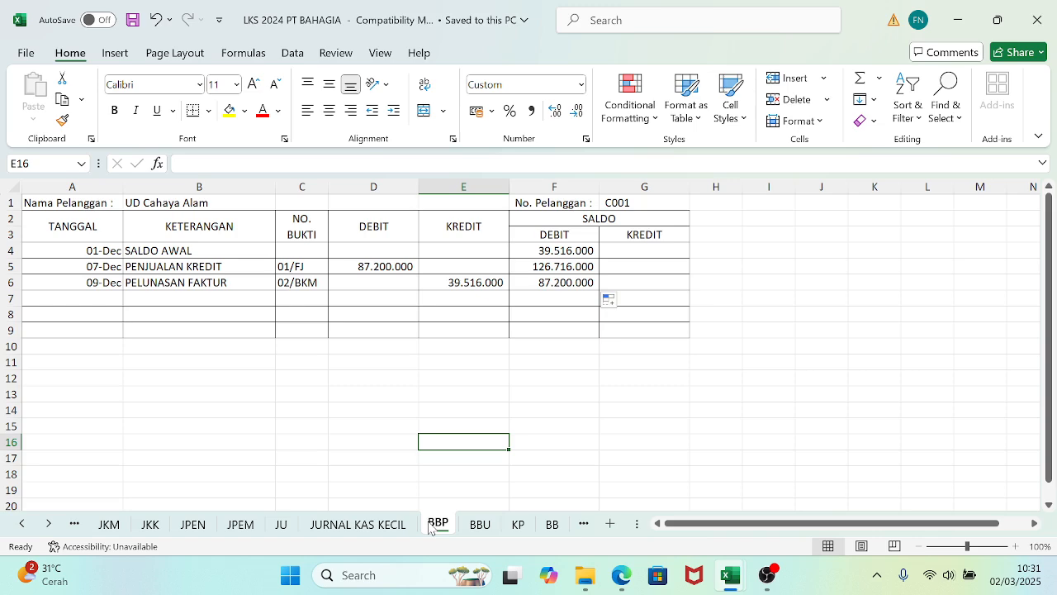
{"action": "left_click", "coordinate": [516, 527]}
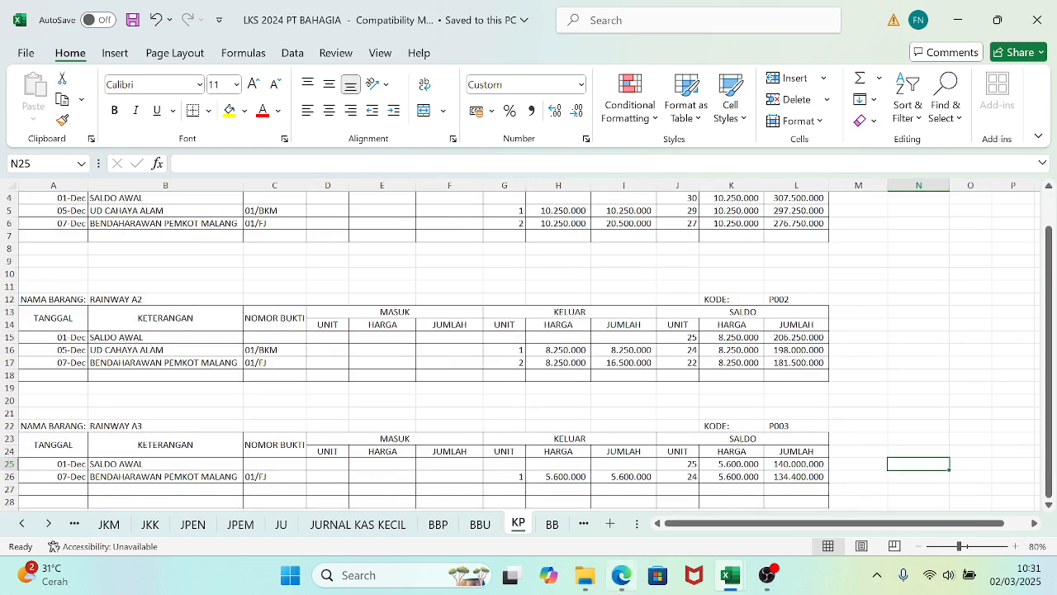
- Switch to the SOAL PT BAHAGIA LKS 2024 PDF in Edge and read BUKTI TRANSAKSI 6, the 10 December tax billing proof
{"action": "left_click", "coordinate": [611, 591]}
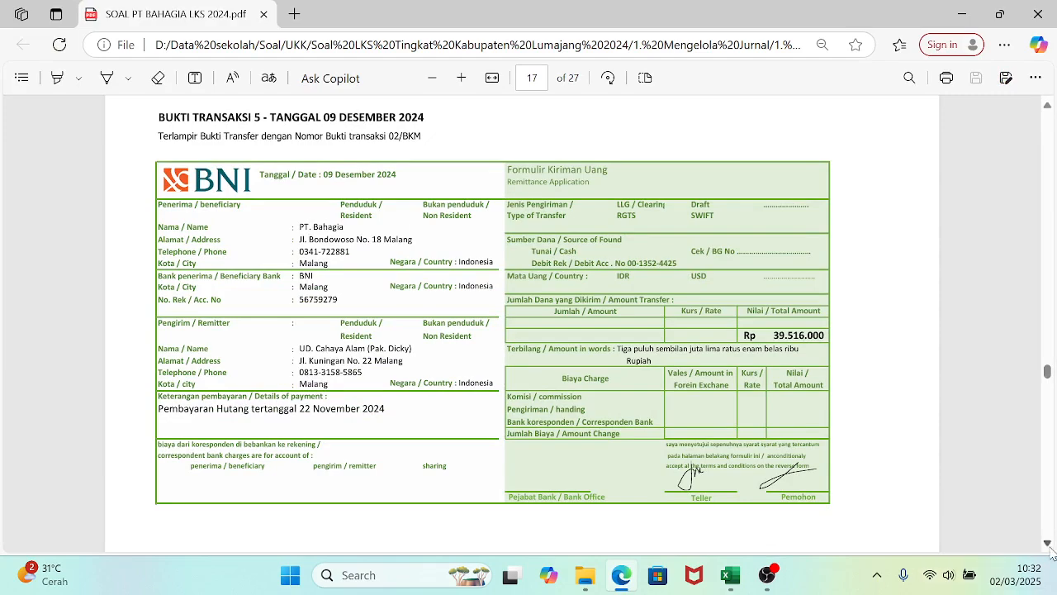
{"action": "scroll", "coordinate": [1047, 543], "scroll_direction": "down", "scroll_amount": 4}
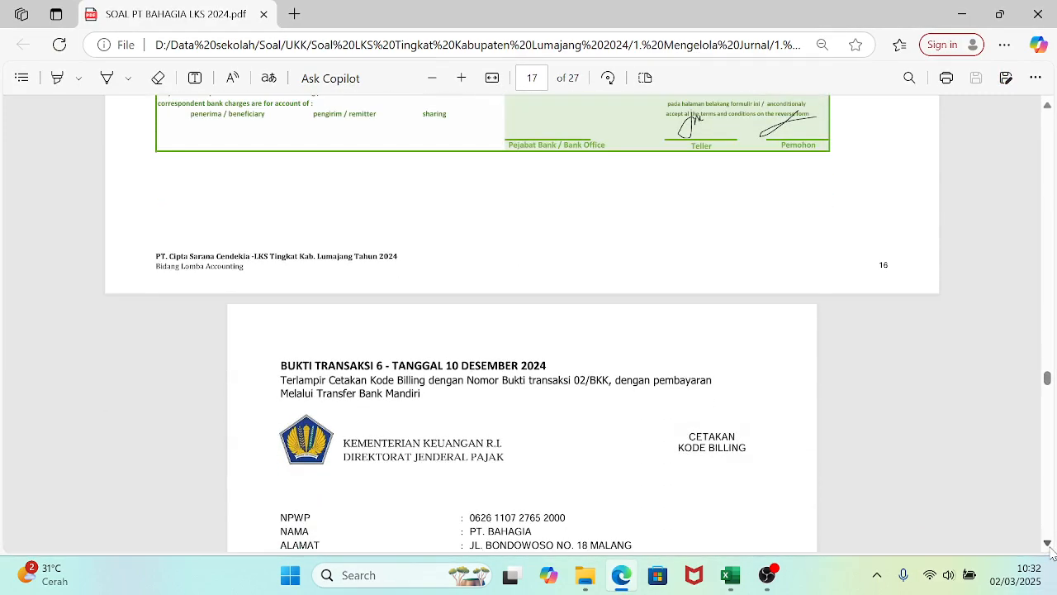
{"action": "scroll", "coordinate": [1052, 552], "scroll_direction": "down", "scroll_amount": 3}
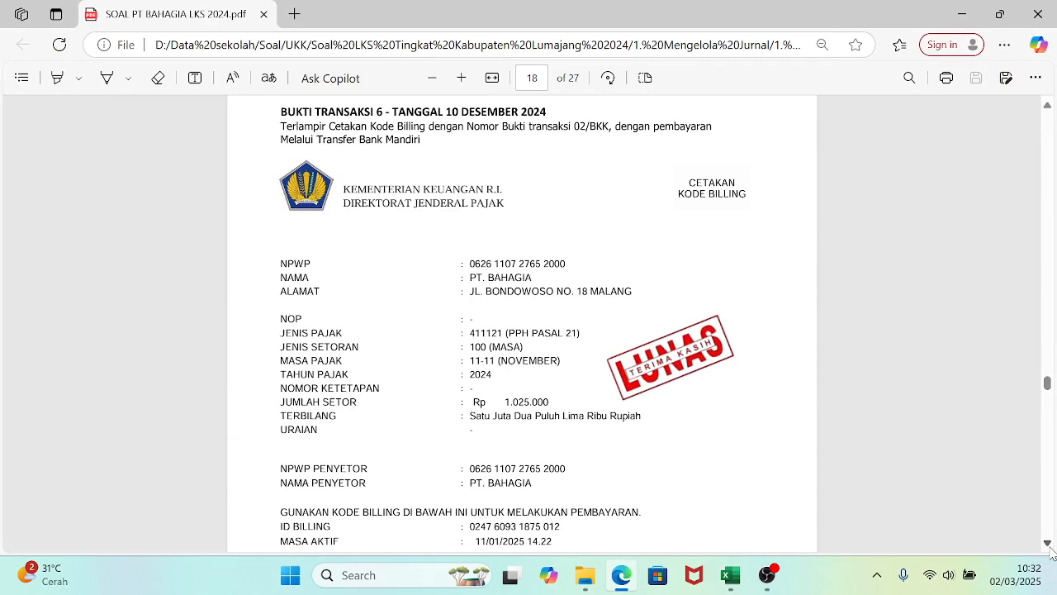
{"action": "scroll", "coordinate": [1051, 552], "scroll_direction": "down", "scroll_amount": 1}
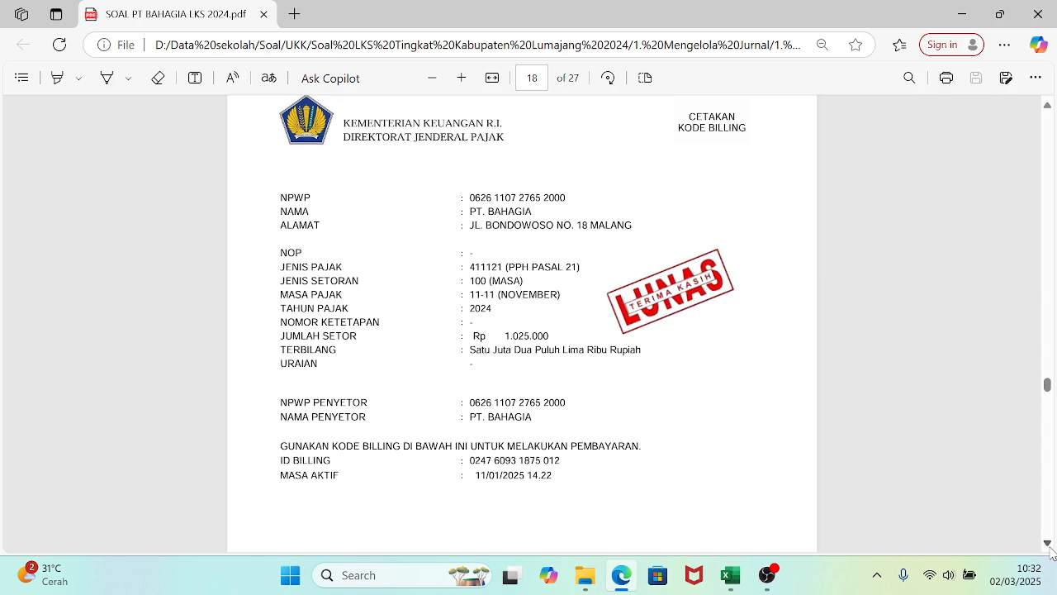
{"action": "scroll", "coordinate": [1052, 553], "scroll_direction": "down", "scroll_amount": 8}
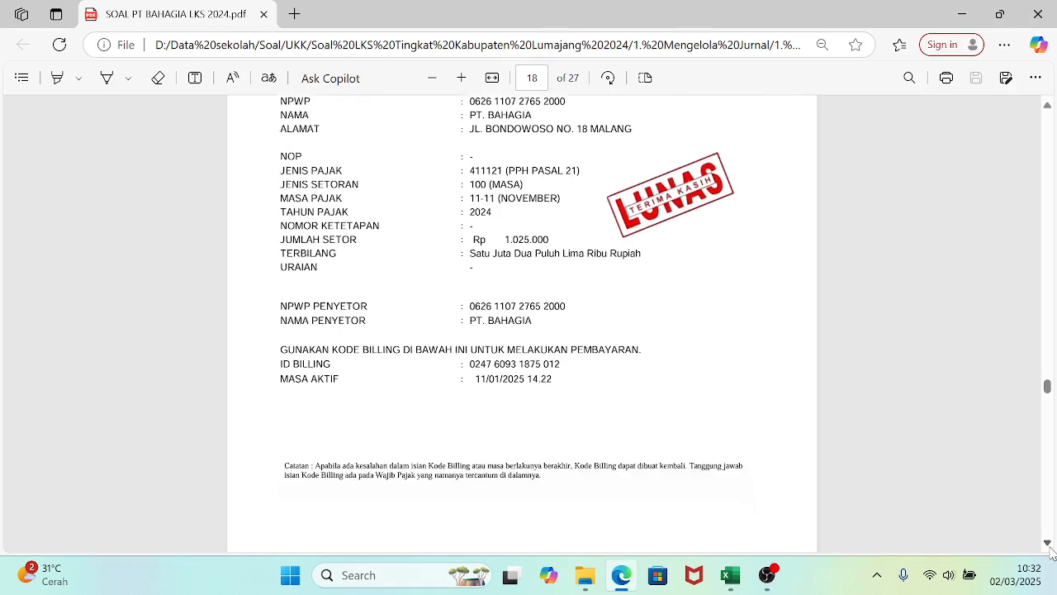
{"action": "scroll", "coordinate": [1051, 553], "scroll_direction": "down", "scroll_amount": 2}
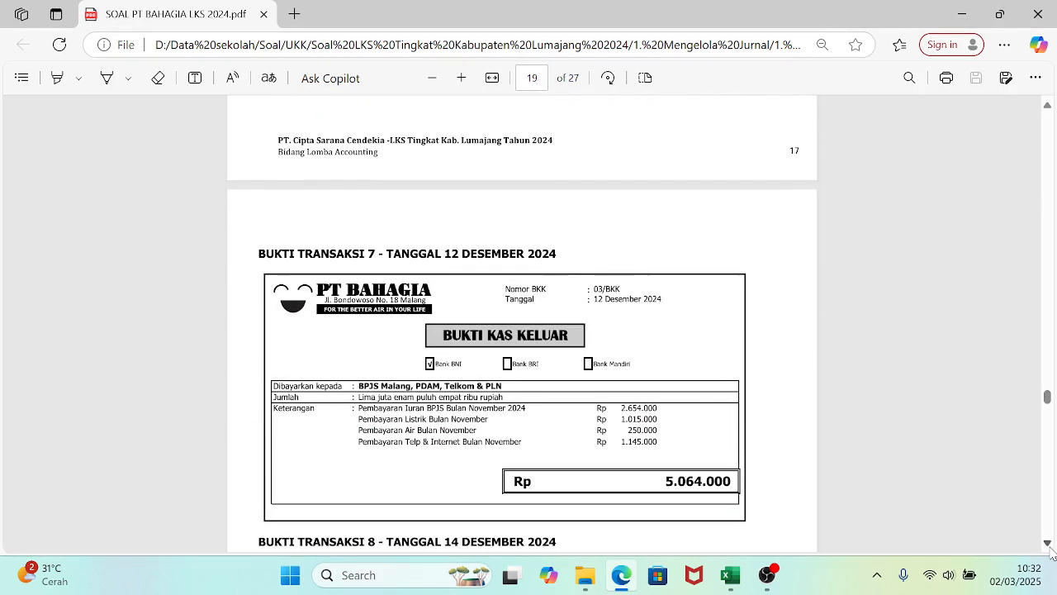
{"action": "left_click", "coordinate": [1047, 107]}
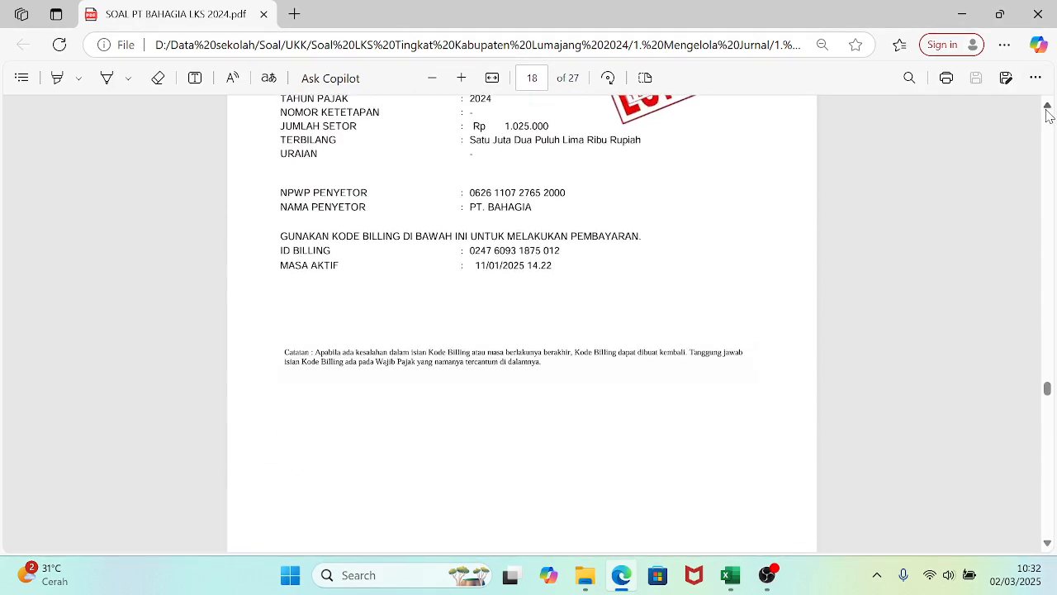
{"action": "left_click", "coordinate": [1047, 108]}
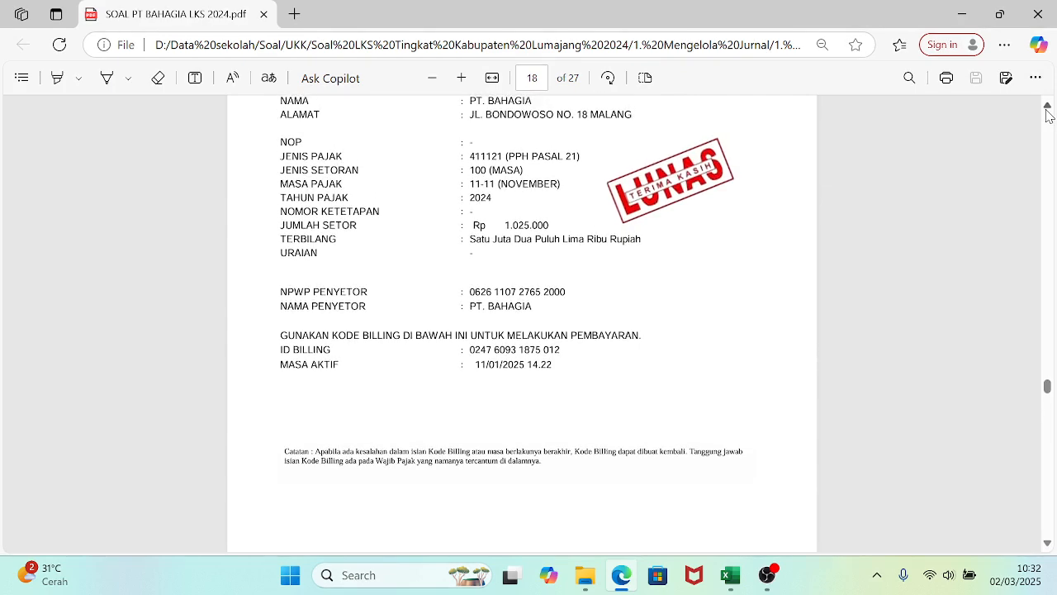
{"action": "left_click", "coordinate": [1047, 108]}
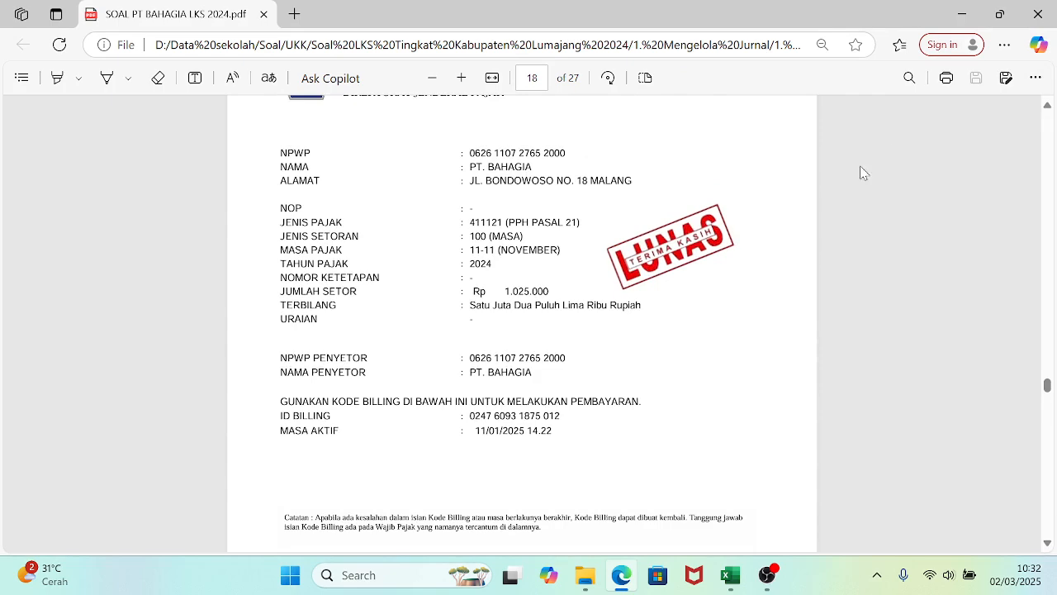
{"action": "left_click", "coordinate": [1046, 107]}
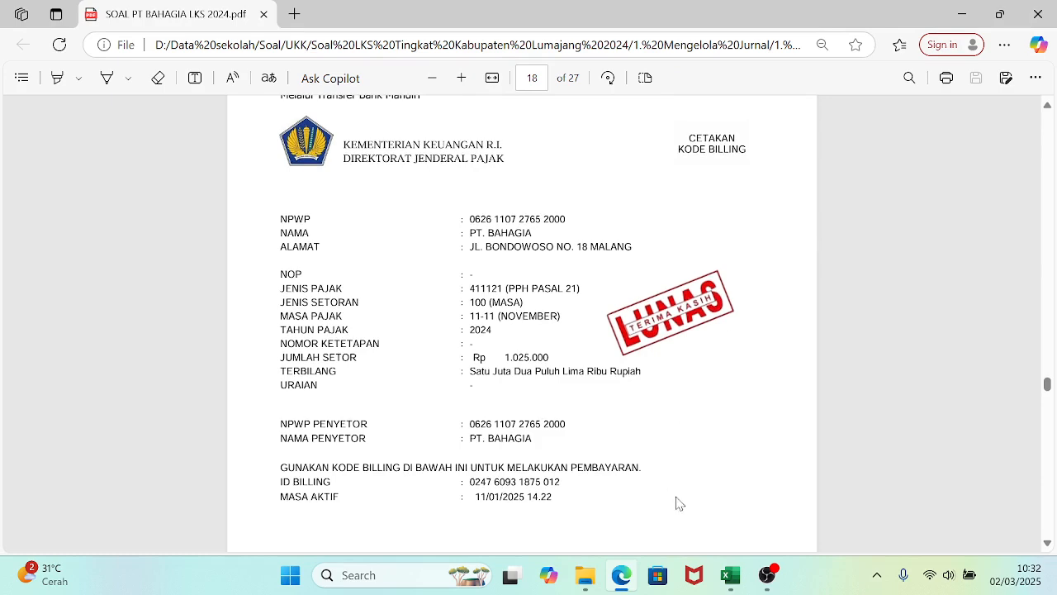
- Switch to the LKS 2024 PT BAHAGIA workbook in Excel and open the JKK sheet at cell A8
{"action": "mouse_move", "coordinate": [731, 578]}
{"action": "left_click", "coordinate": [647, 492]}
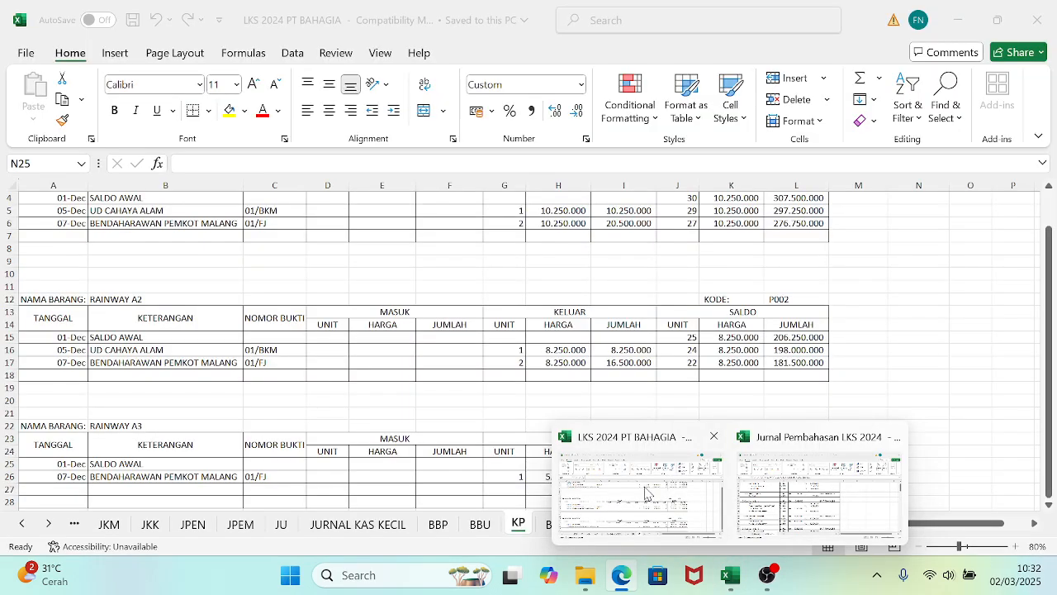
{"action": "left_click", "coordinate": [145, 531]}
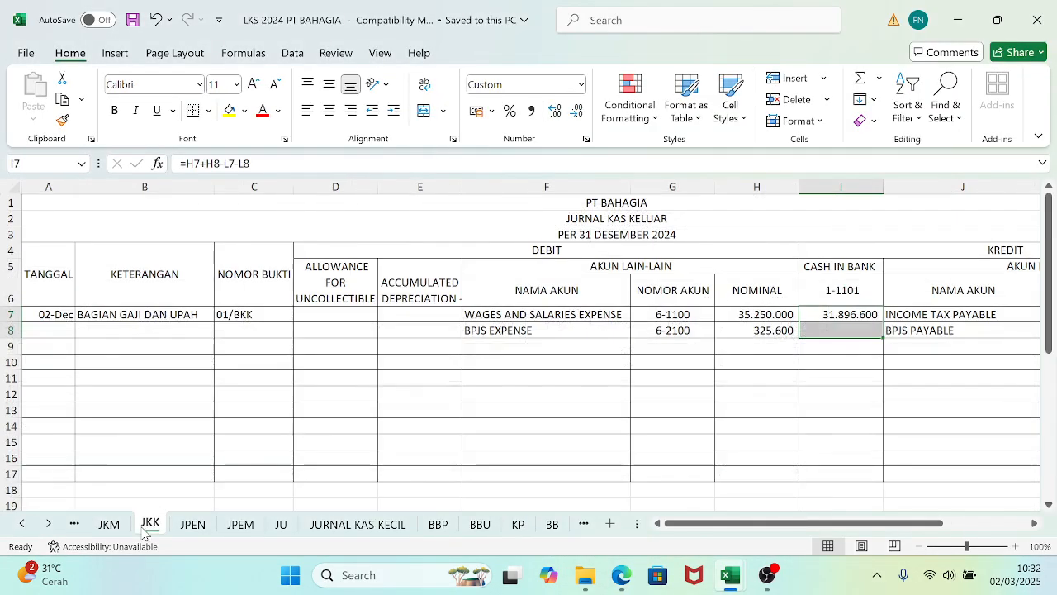
{"action": "left_click", "coordinate": [53, 330]}
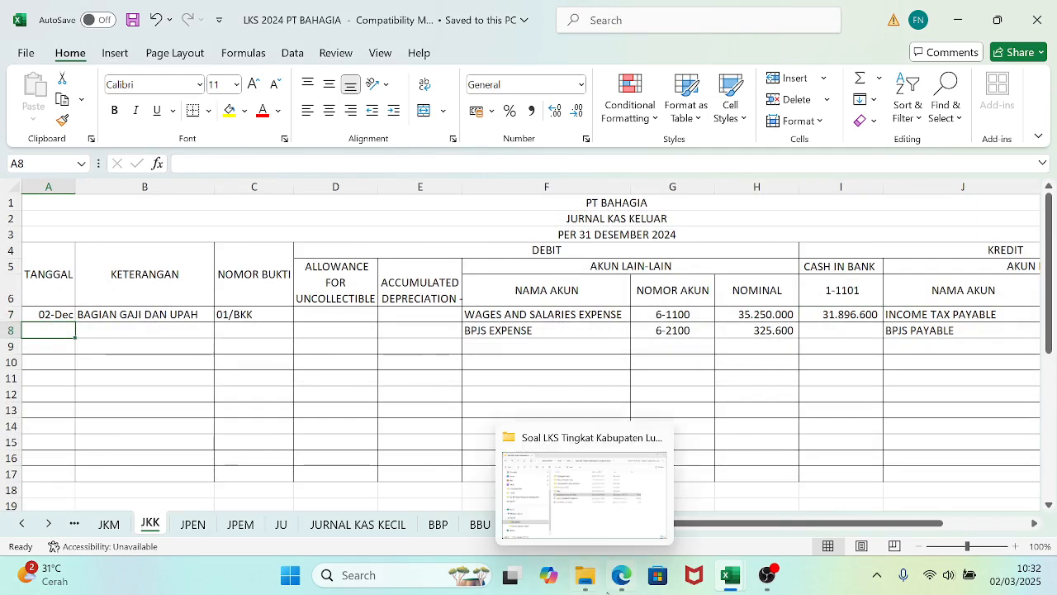
- Recheck the date and proof number of BUKTI TRANSAKSI 6 in the Edge PDF, and return to the JKK sheet in Excel
{"action": "left_click", "coordinate": [622, 578]}
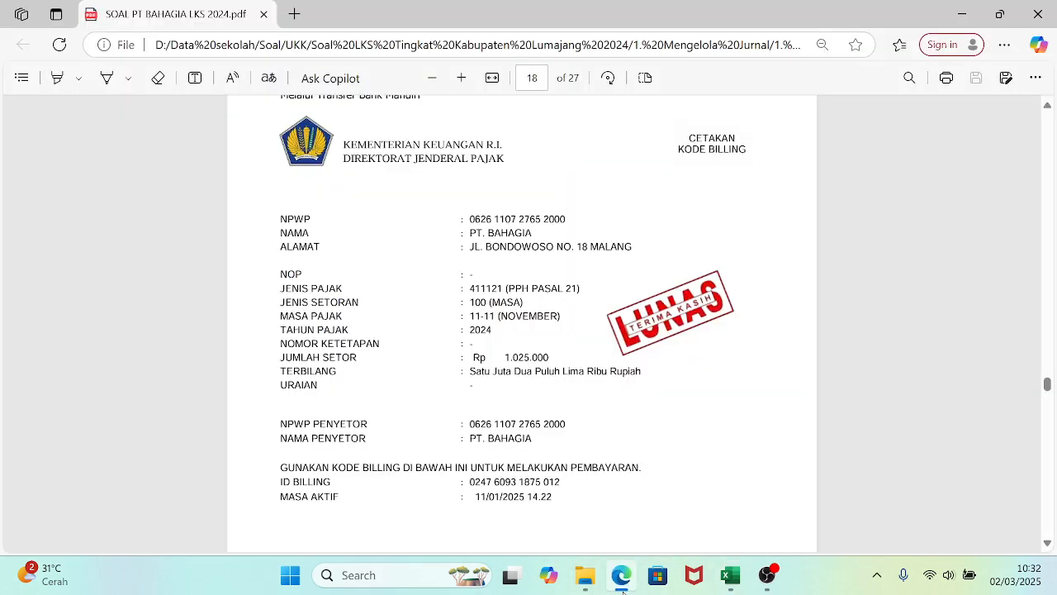
{"action": "left_click", "coordinate": [1047, 107]}
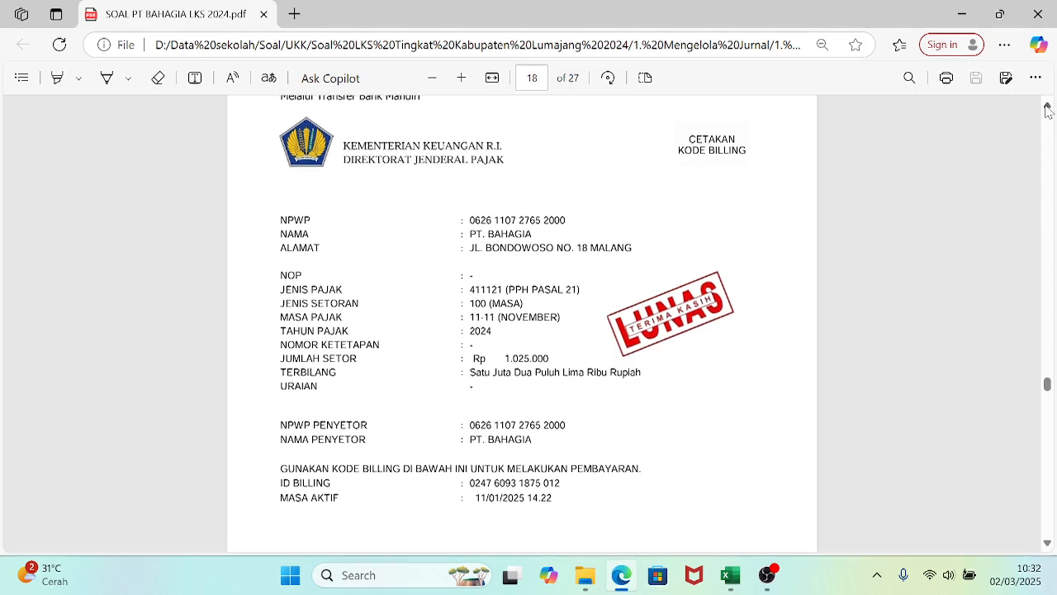
{"action": "left_click", "coordinate": [1046, 109]}
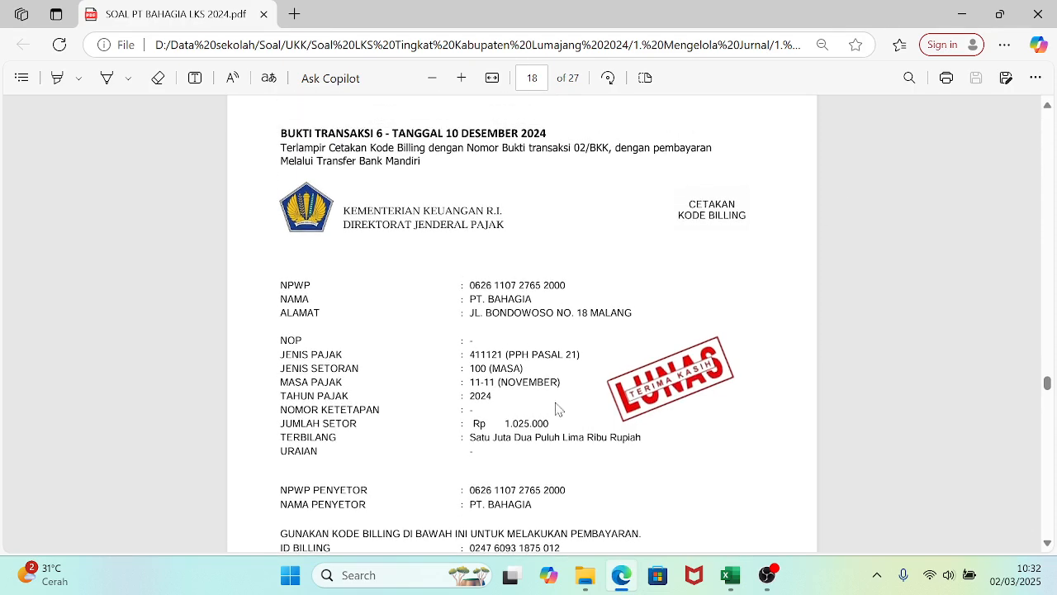
{"action": "left_click", "coordinate": [628, 585]}
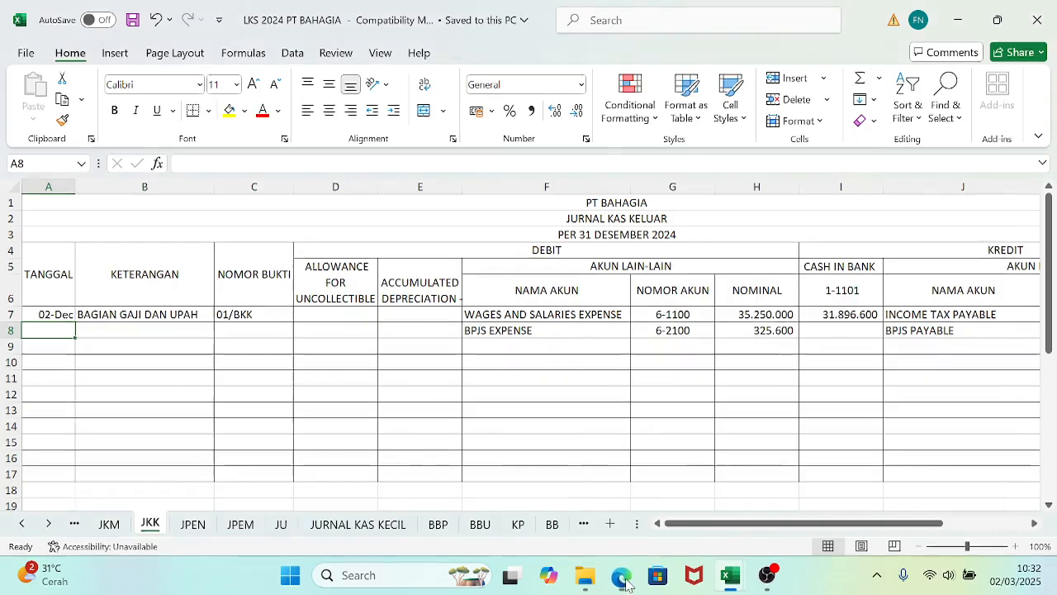
{"action": "type", "text": "10"}
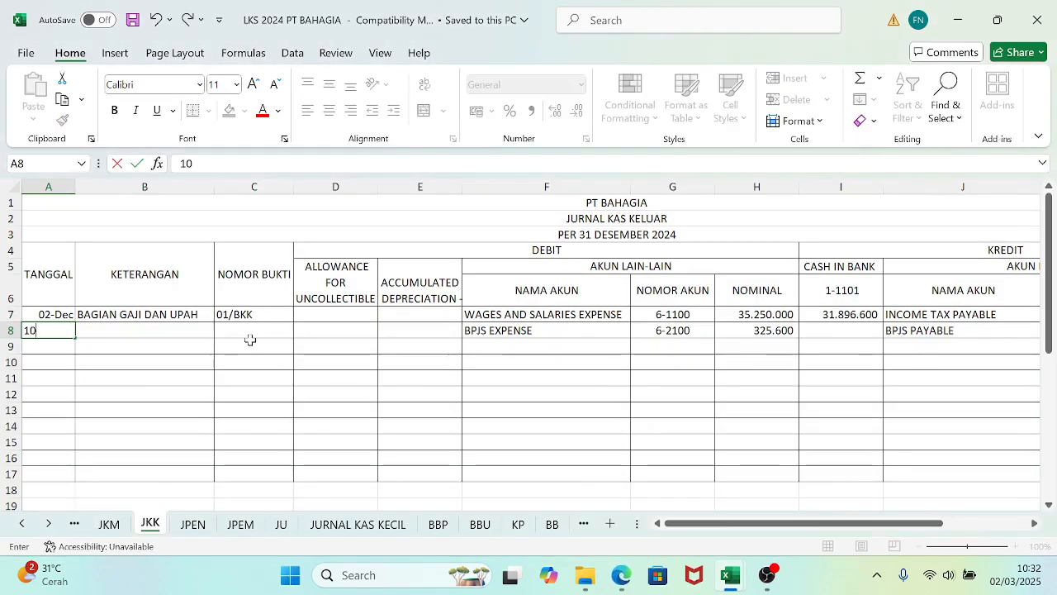
{"action": "type", "text": "/12"}
{"action": "key", "text": "Tab"}
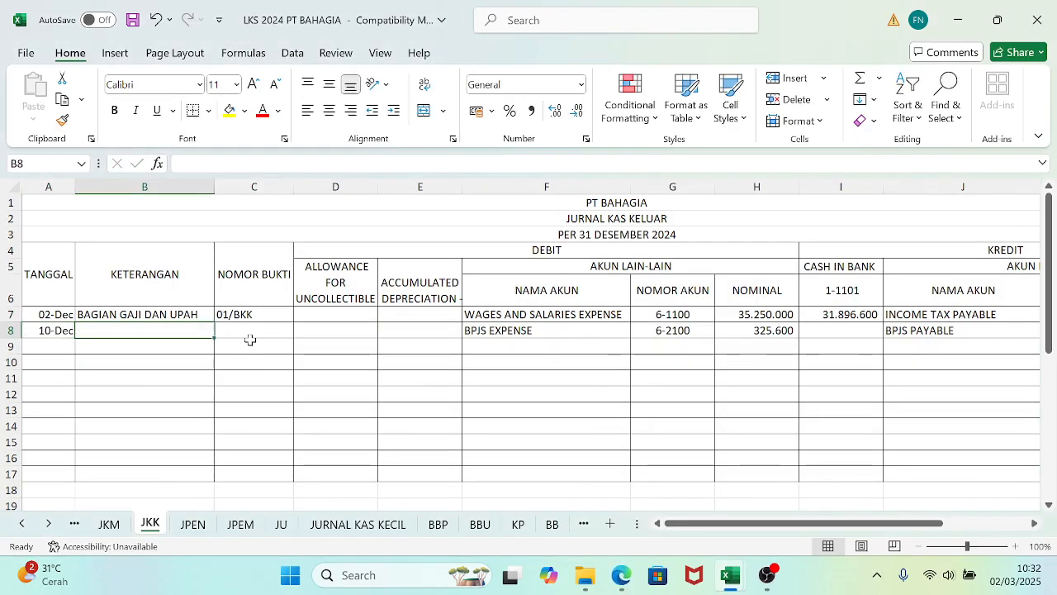
{"action": "type", "text": "KAS NEGARA"}
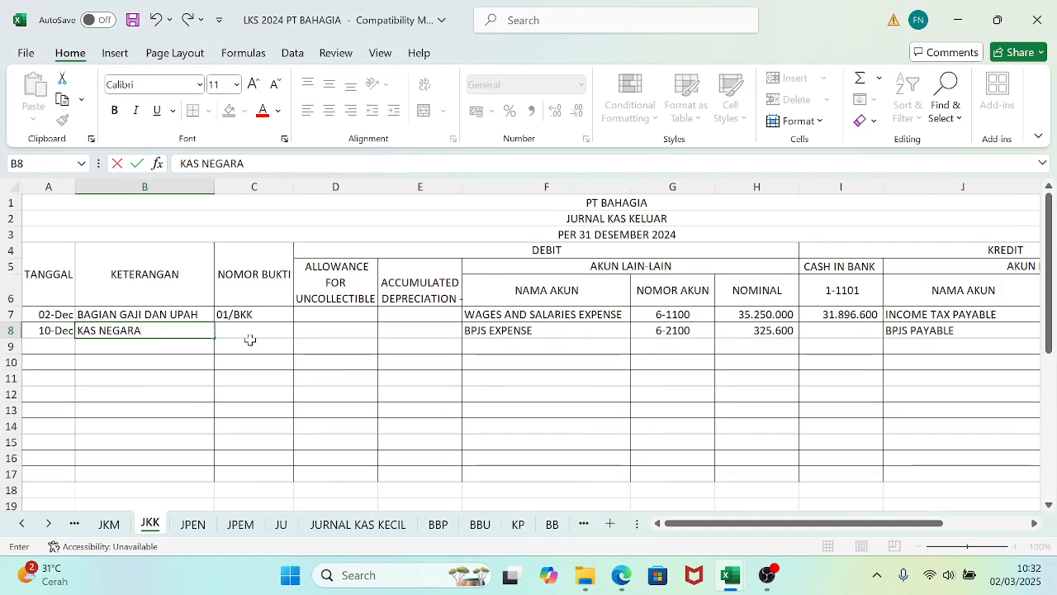
{"action": "key", "text": "Tab"}
{"action": "type", "text": "02"}
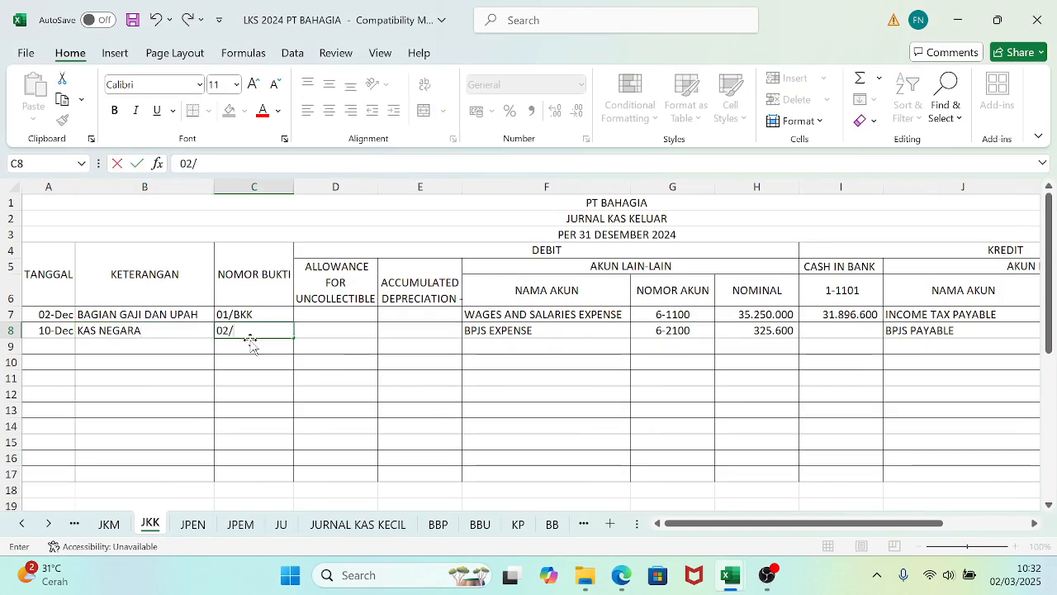
{"action": "type", "text": "/BKK"}
{"action": "key", "text": "Right"}
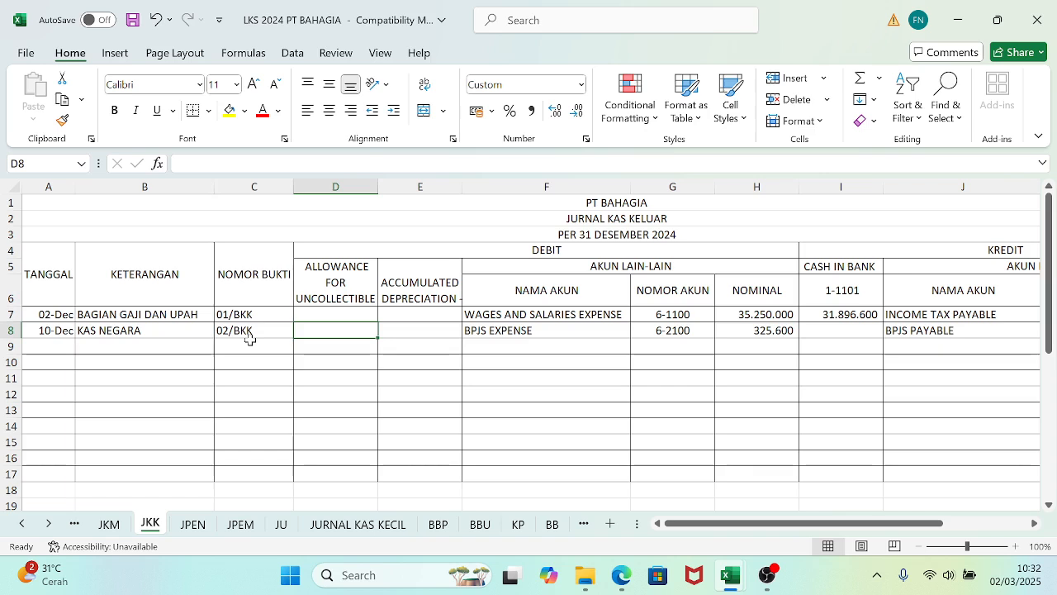
{"action": "key", "text": "Left"}
{"action": "key", "text": "BackSpace"}
{"action": "key", "text": "Left"}
{"action": "key", "text": "BackSpace"}
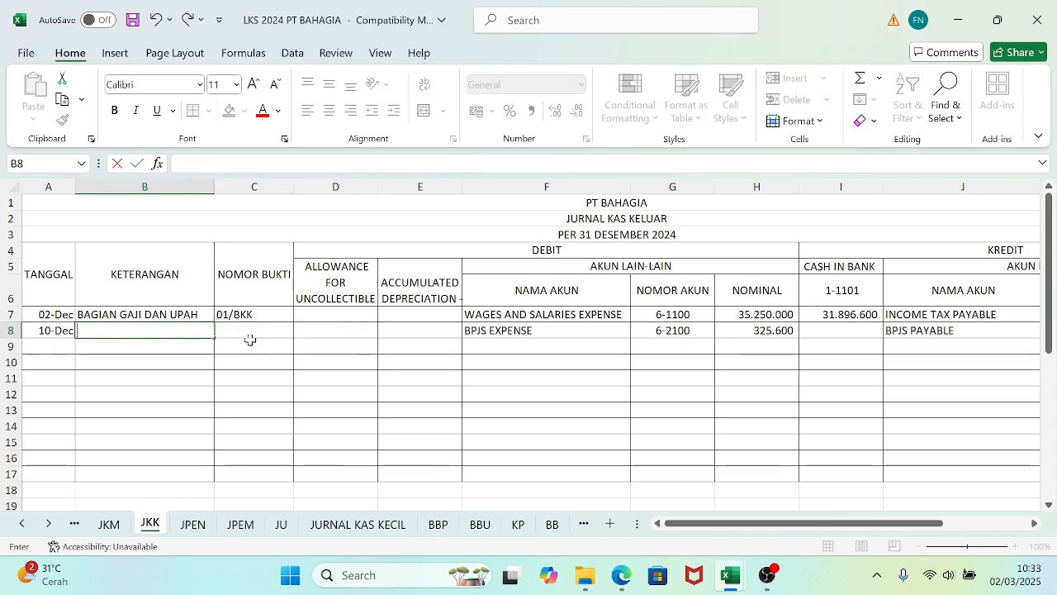
{"action": "key", "text": "Left"}
{"action": "key", "text": "BackSpace"}
{"action": "key", "text": "Return"}
- Fill row 9 of the JKK sheet with date 10/12, KETERANGAN KAS NEGARA and NOMOR BUKTI 02/BKK
{"action": "type", "text": "10/12"}
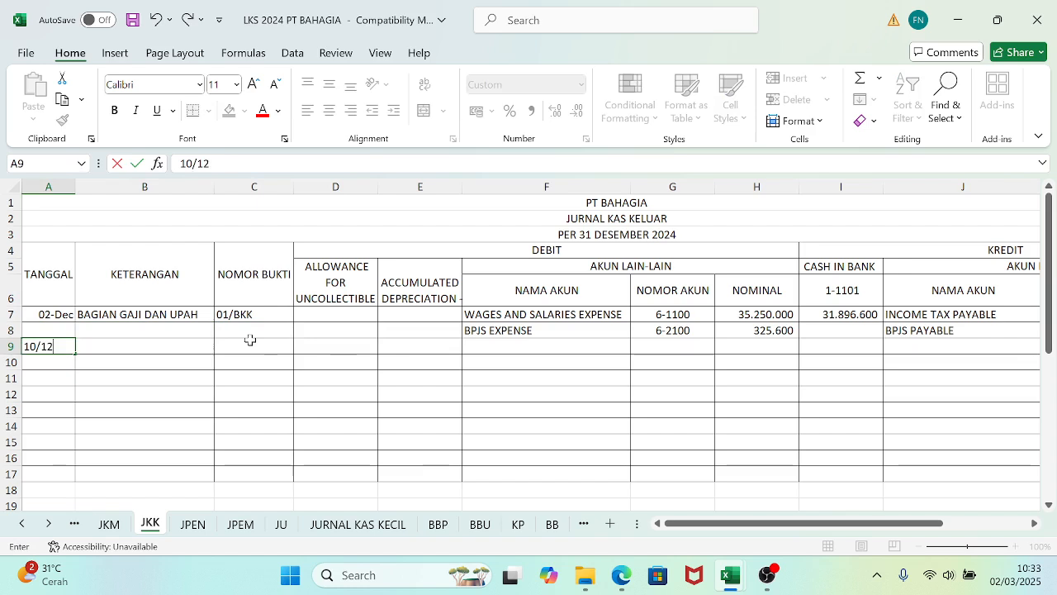
{"action": "key", "text": "Tab"}
{"action": "type", "text": "KA"}
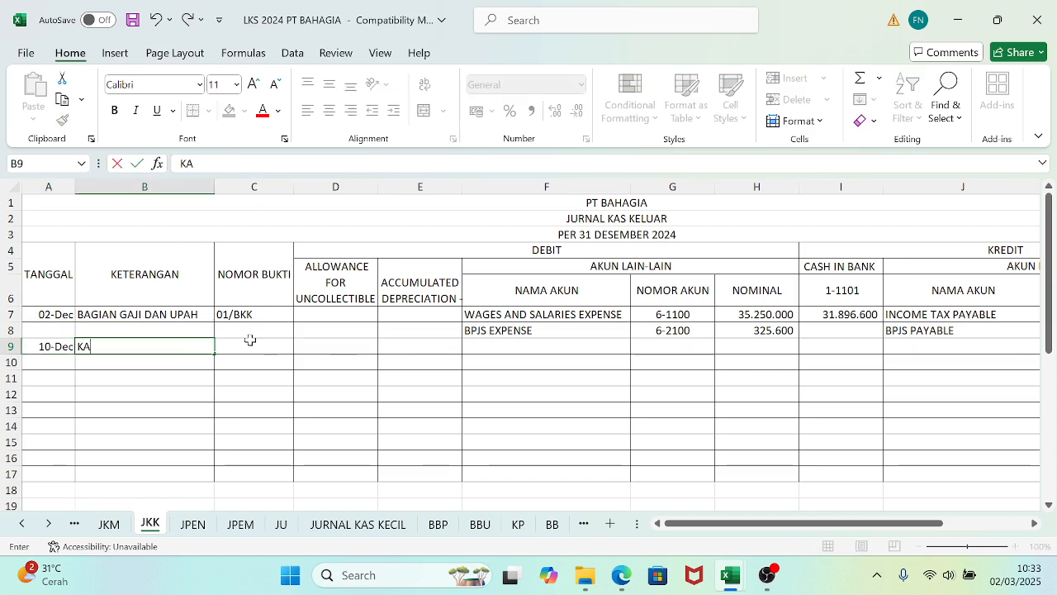
{"action": "type", "text": "S NEGARA"}
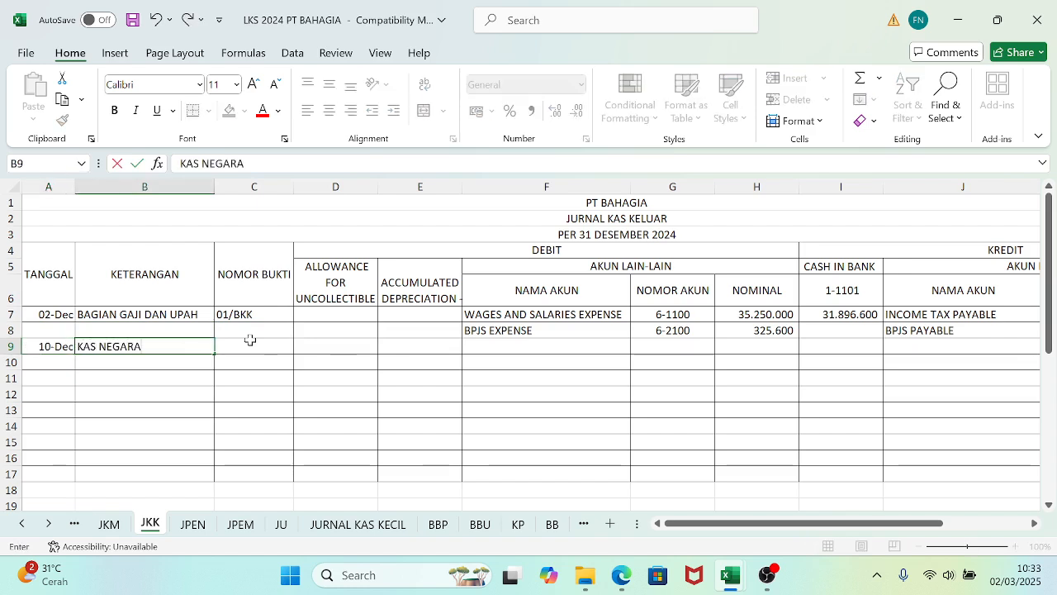
{"action": "key", "text": "Tab"}
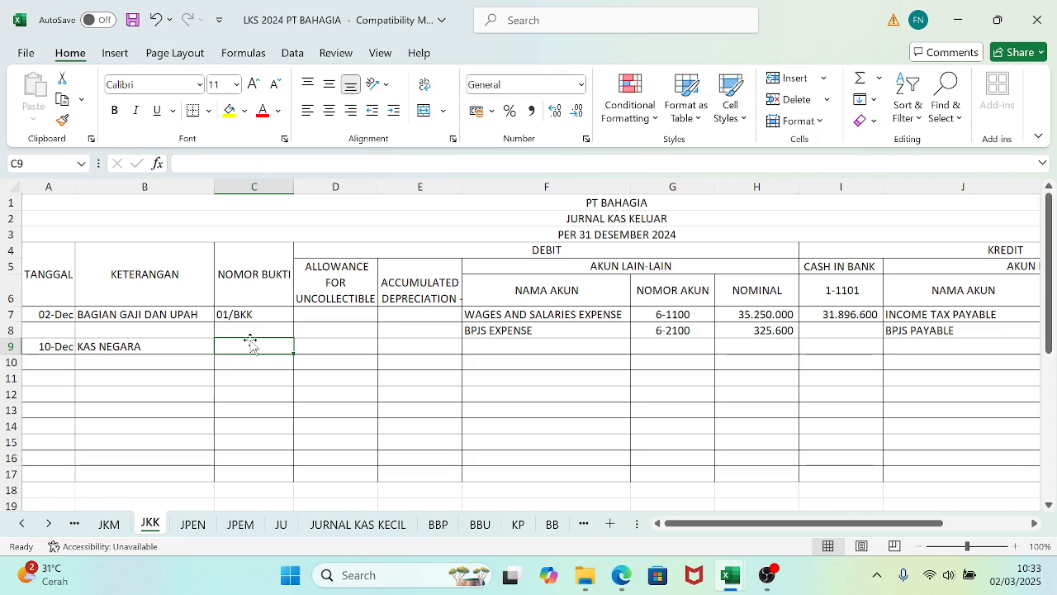
{"action": "type", "text": "02/BKK"}
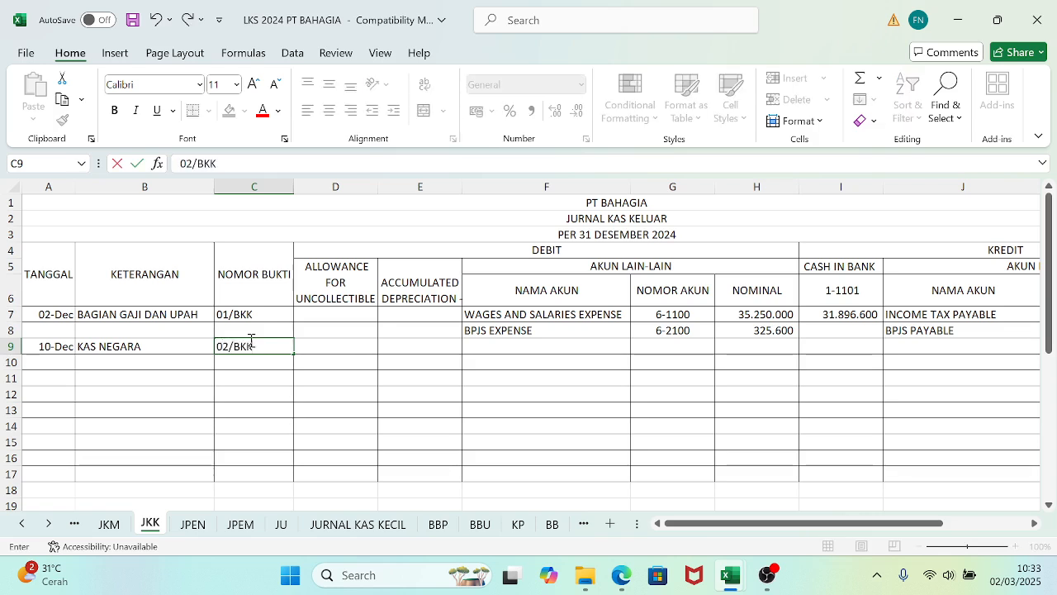
{"action": "key", "text": "Tab"}
- Link the debit NOMOR AKUN in G9 of JKK to the INCOME TAX PAYABLE account number, 2-1400, in the NS Awal sheet
{"action": "key", "text": "Tab"}
{"action": "key", "text": "Tab"}
{"action": "key", "text": "Tab"}
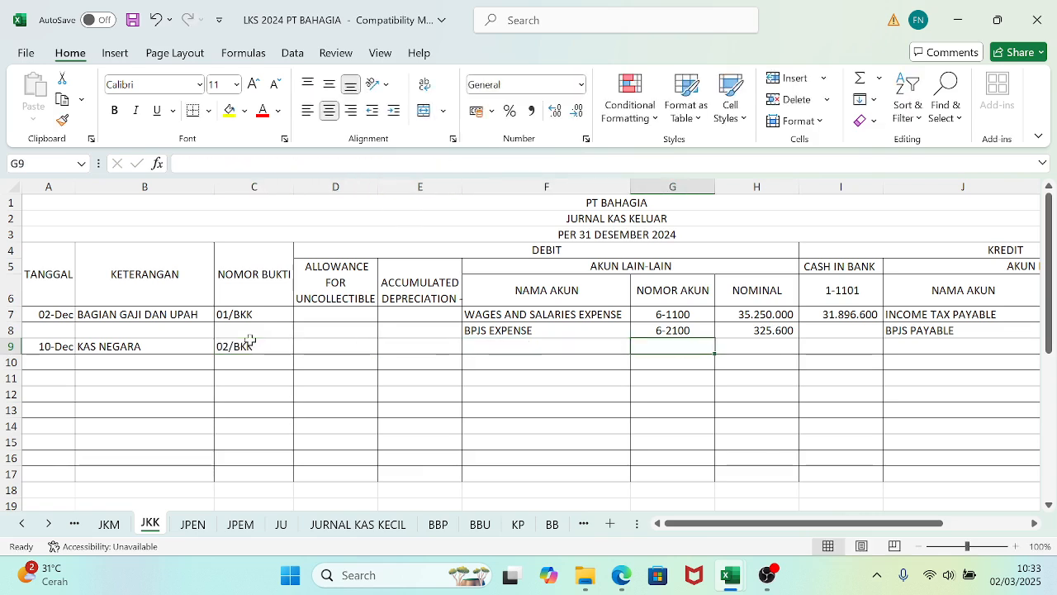
{"action": "type", "text": "="}
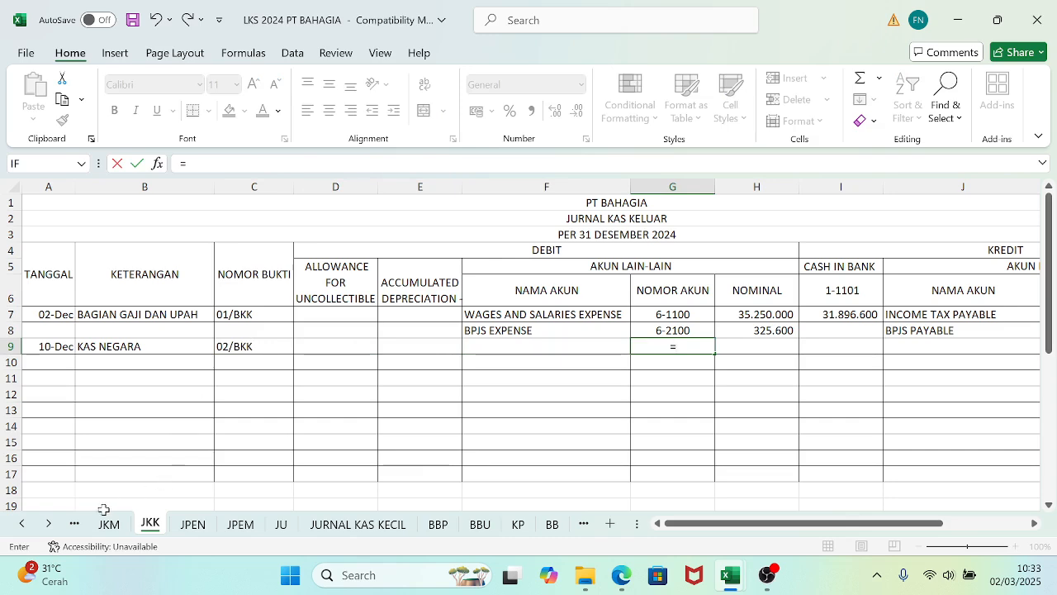
{"action": "left_click", "coordinate": [31, 529]}
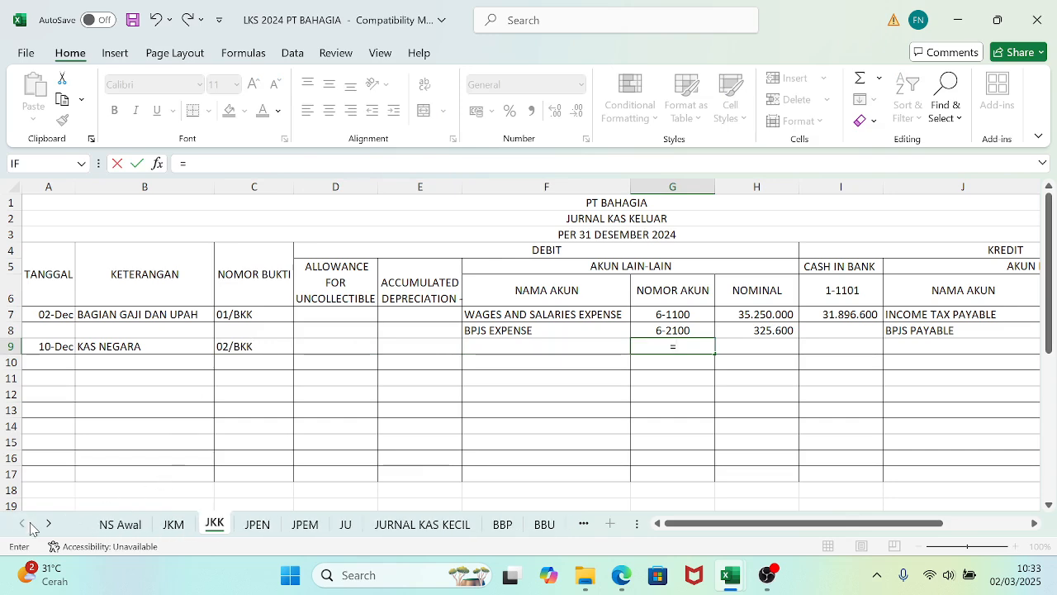
{"action": "left_click", "coordinate": [120, 522]}
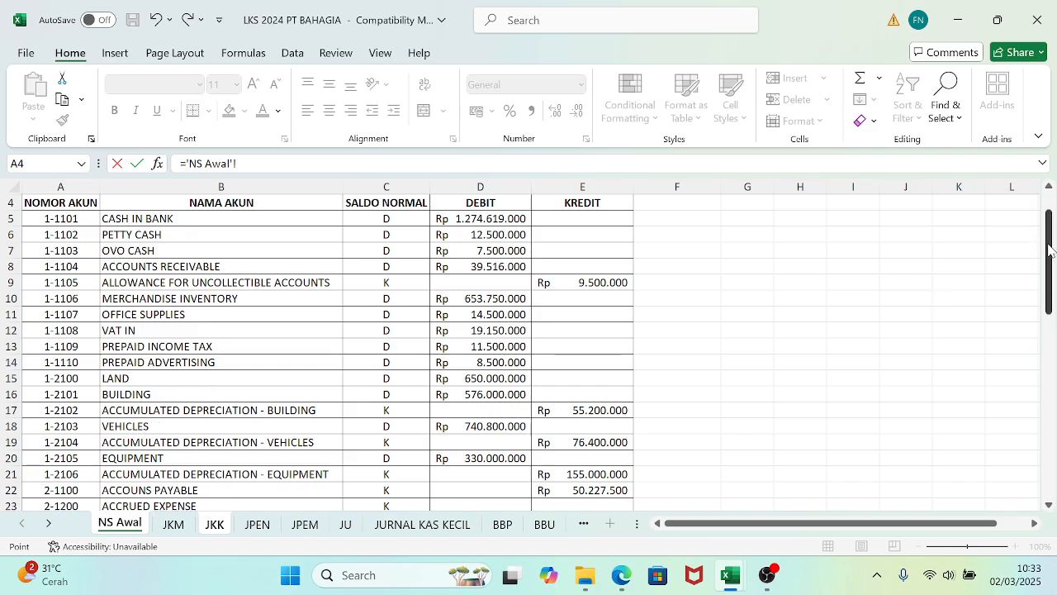
{"action": "left_click_drag", "start_coordinate": [1049, 246], "coordinate": [1048, 285]}
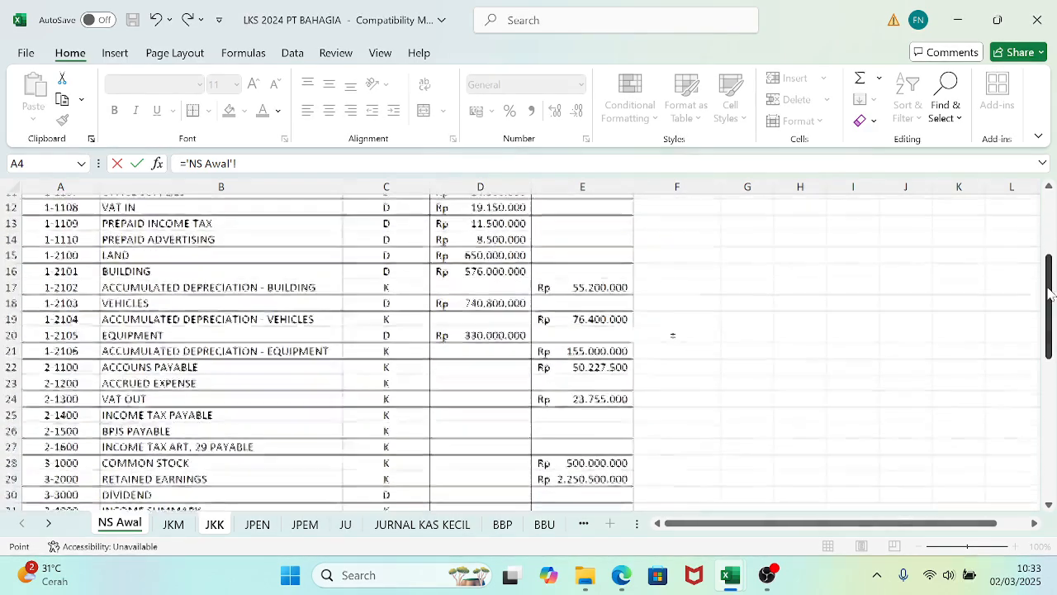
{"action": "left_click", "coordinate": [60, 413]}
{"action": "key", "text": "Return"}
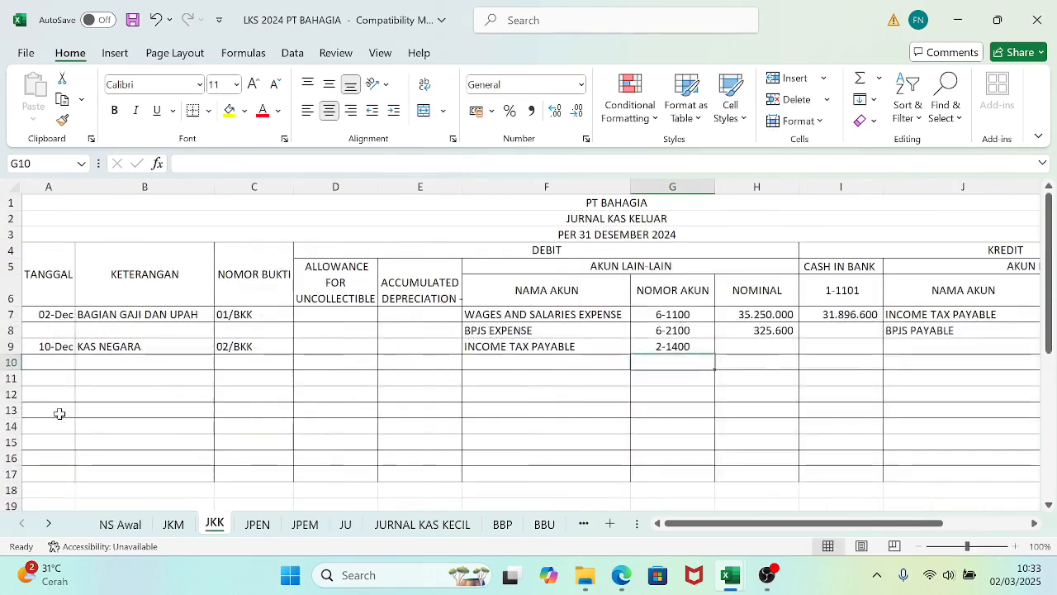
- Enter 1.025.000 as both the debit NOMINAL in H9 and the CASH IN BANK credit in I9 of the JKK sheet
{"action": "key", "text": "Right"}
{"action": "key", "text": "Up"}
{"action": "key", "text": "Right"}
{"action": "key", "text": "Right"}
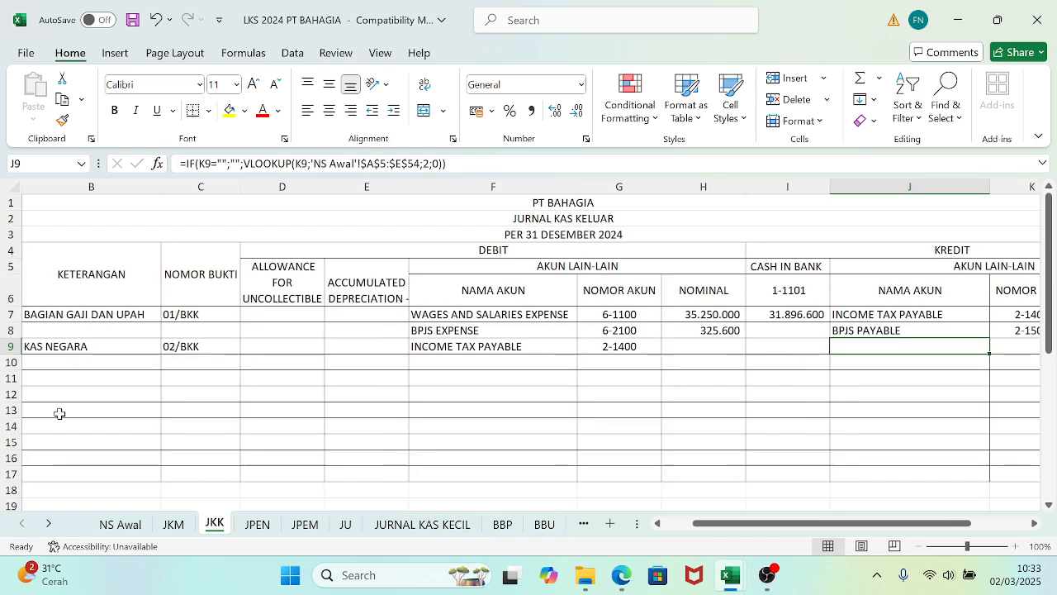
{"action": "key", "text": "Left"}
{"action": "key", "text": "Left"}
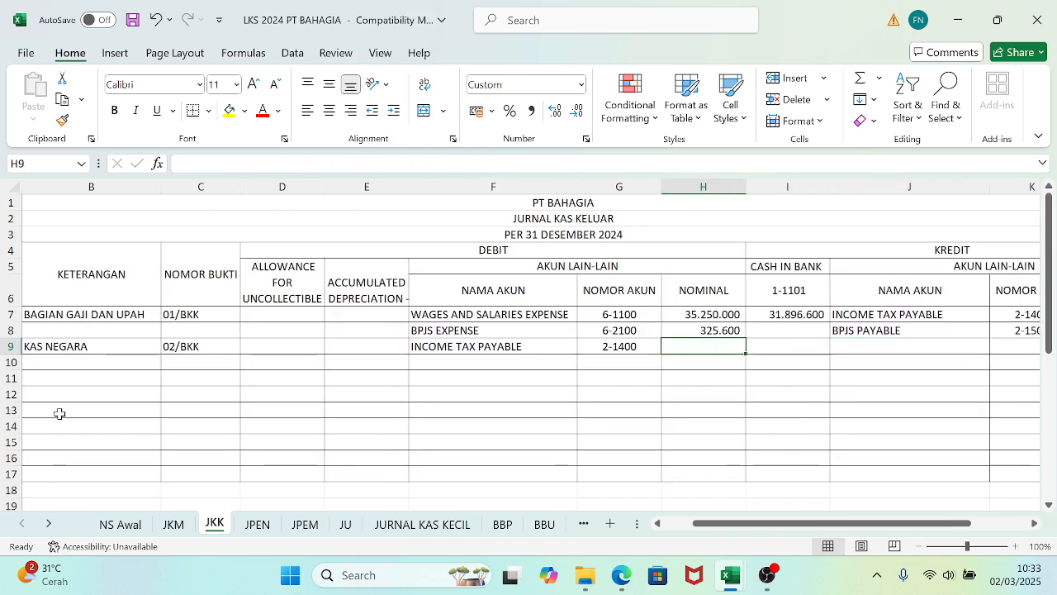
{"action": "type", "text": "1"}
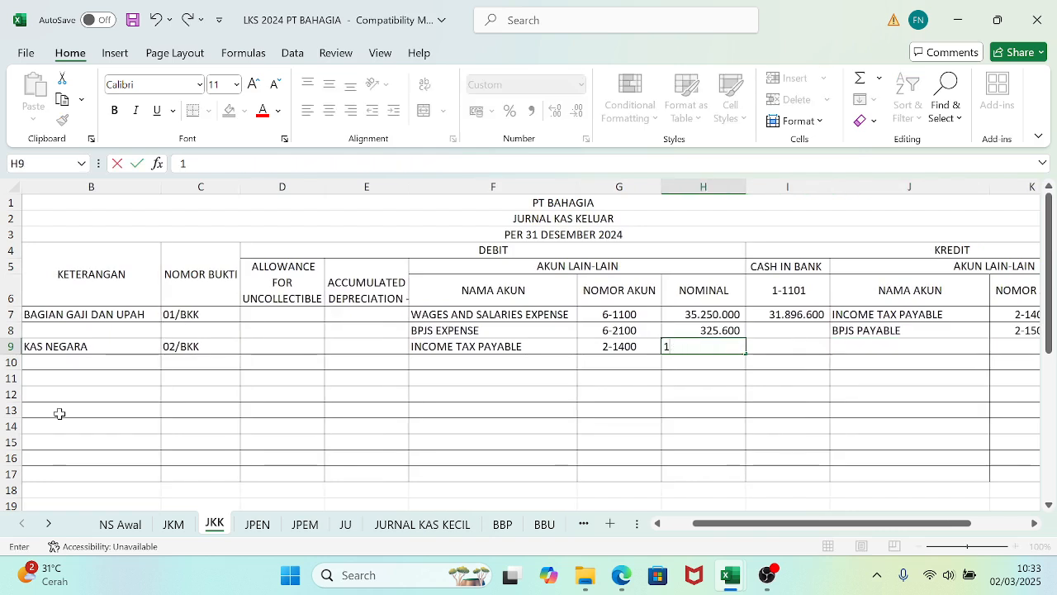
{"action": "type", "text": "025000"}
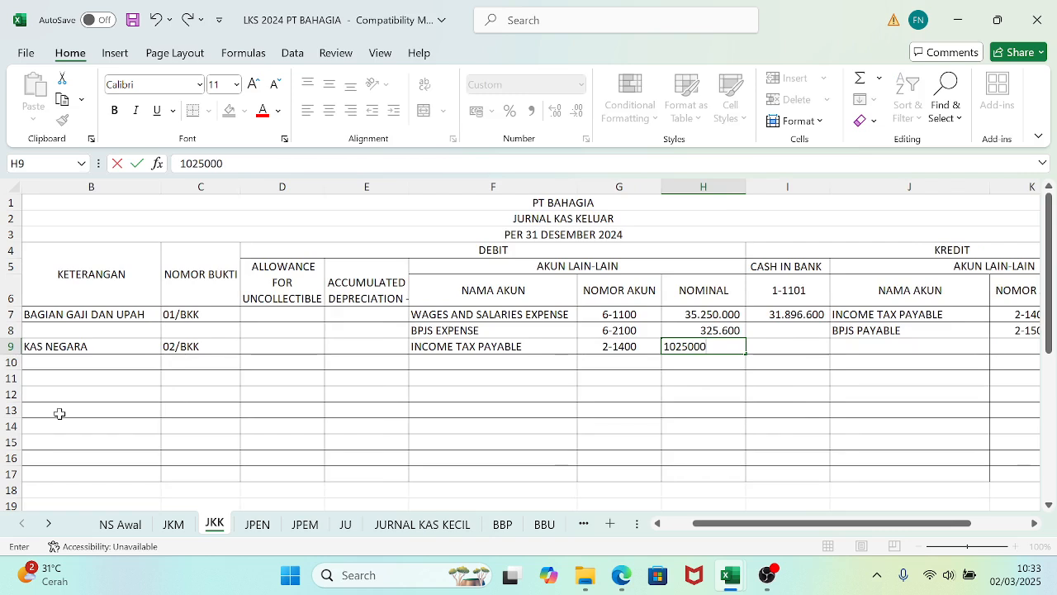
{"action": "key", "text": "Tab"}
{"action": "type", "text": "1."}
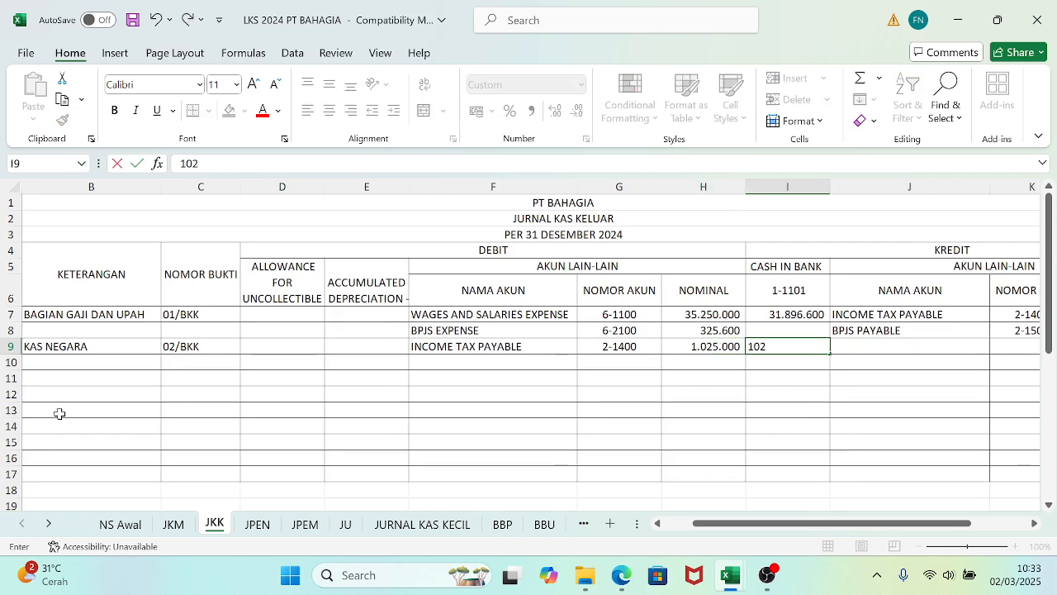
{"action": "type", "text": "025.000"}
{"action": "key", "text": "Tab"}
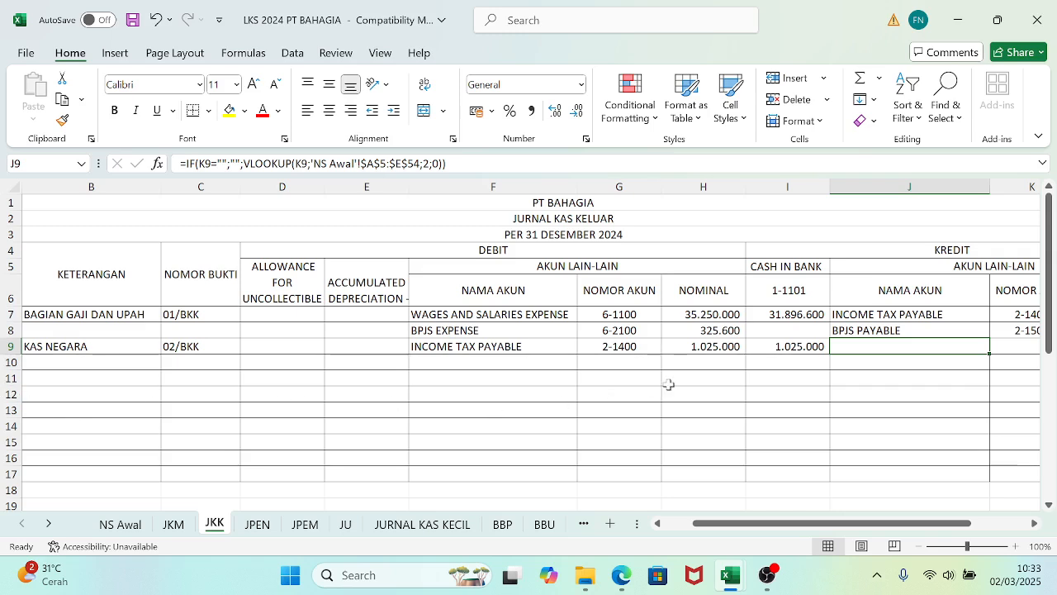
- Switch to the Jurnal Pembahasan LKS 2024 workbook and examine the BUKTI TRANSAKSI 6 entry and those following it in Jurnal Umum
{"action": "mouse_move", "coordinate": [730, 578]}
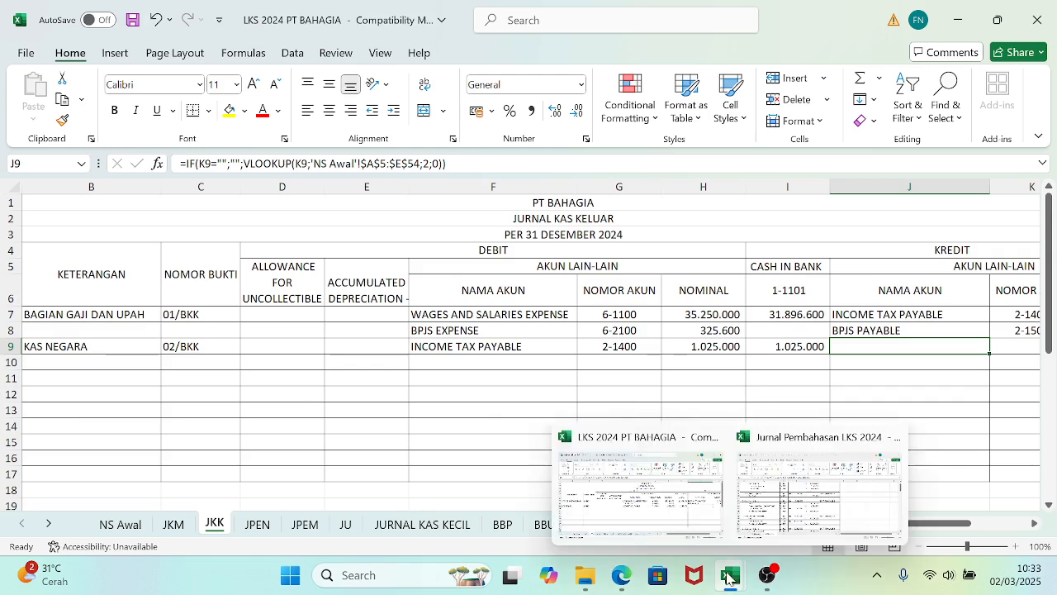
{"action": "left_click", "coordinate": [818, 493]}
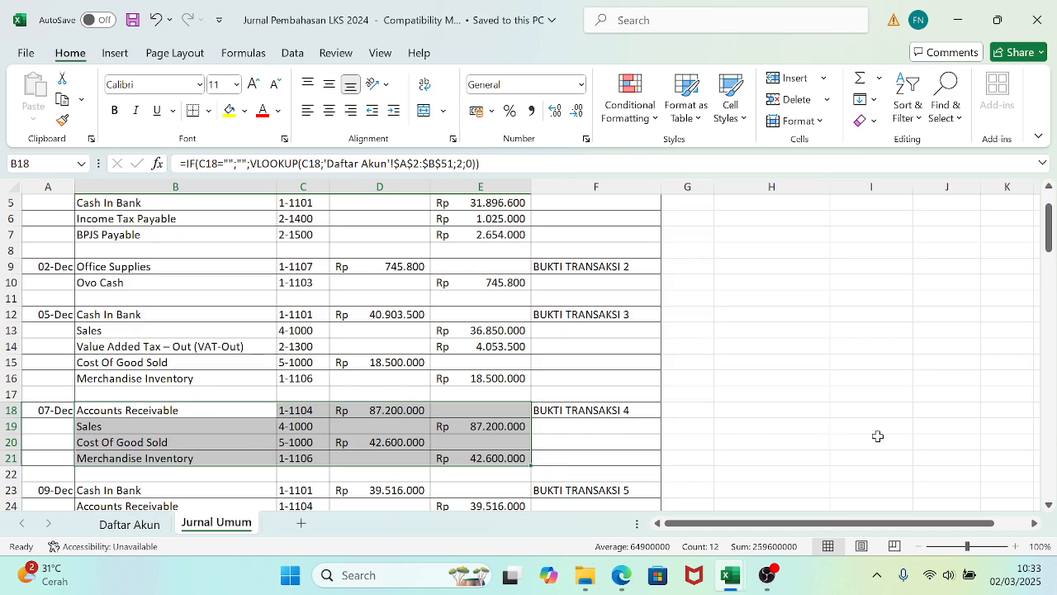
{"action": "left_click", "coordinate": [1049, 504]}
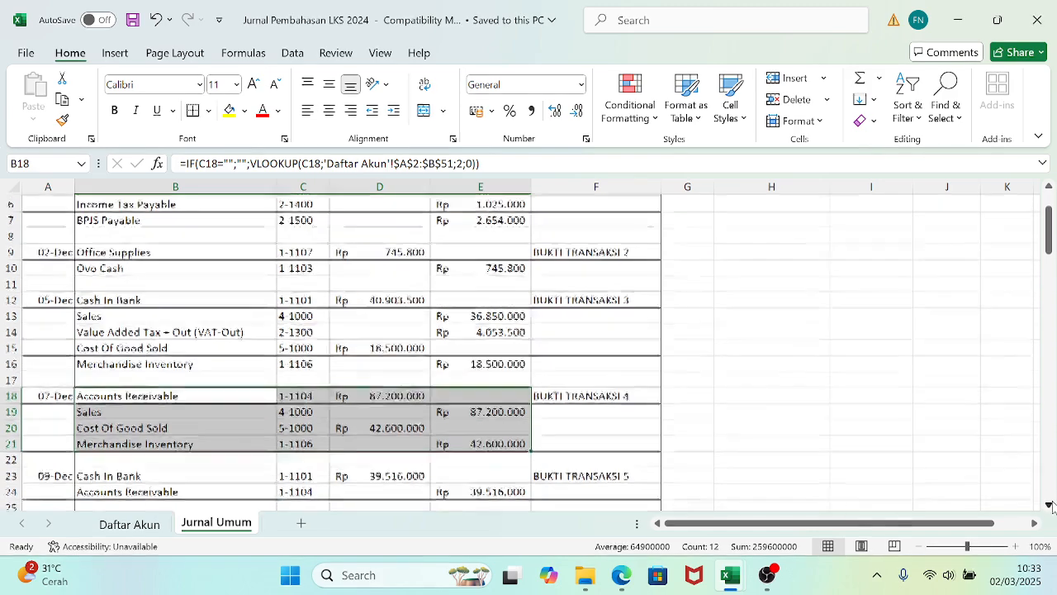
{"action": "left_click", "coordinate": [1049, 505]}
{"action": "left_click", "coordinate": [1049, 504]}
{"action": "scroll", "coordinate": [1049, 505], "scroll_direction": "down", "scroll_amount": 4}
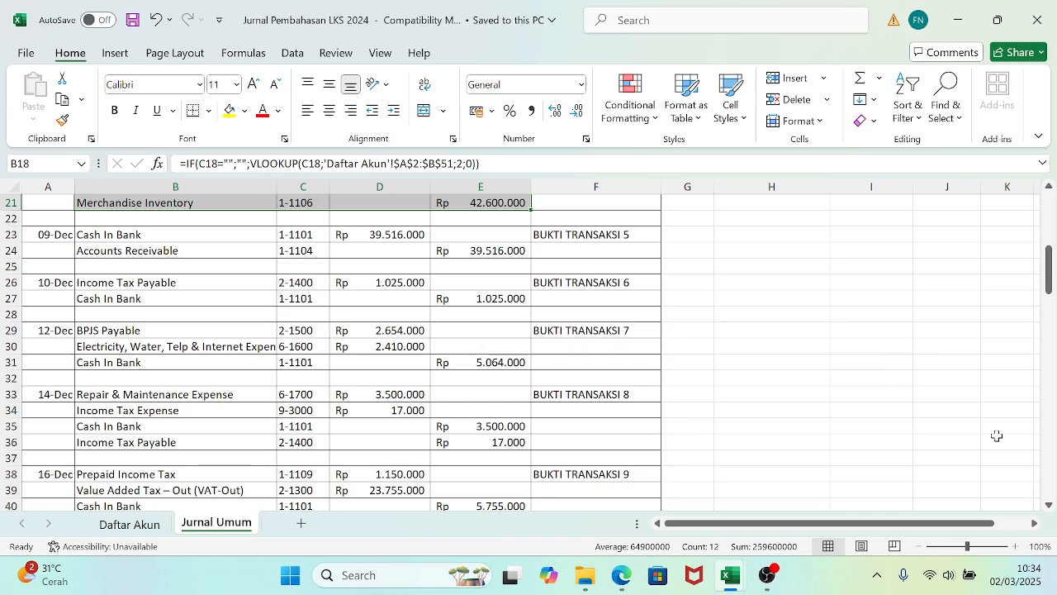
{"action": "left_click", "coordinate": [1050, 505]}
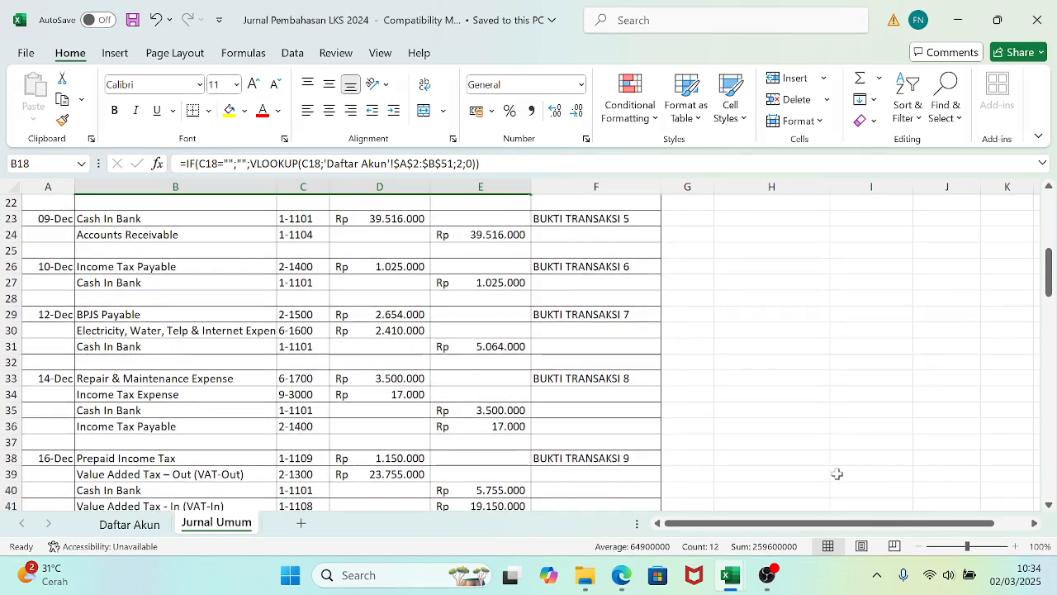
- Switch to the SOAL PT BAHAGIA LKS 2024 PDF in Edge and read the BUKTI TRANSAKSI 7 cash payment voucher
{"action": "left_click", "coordinate": [562, 485]}
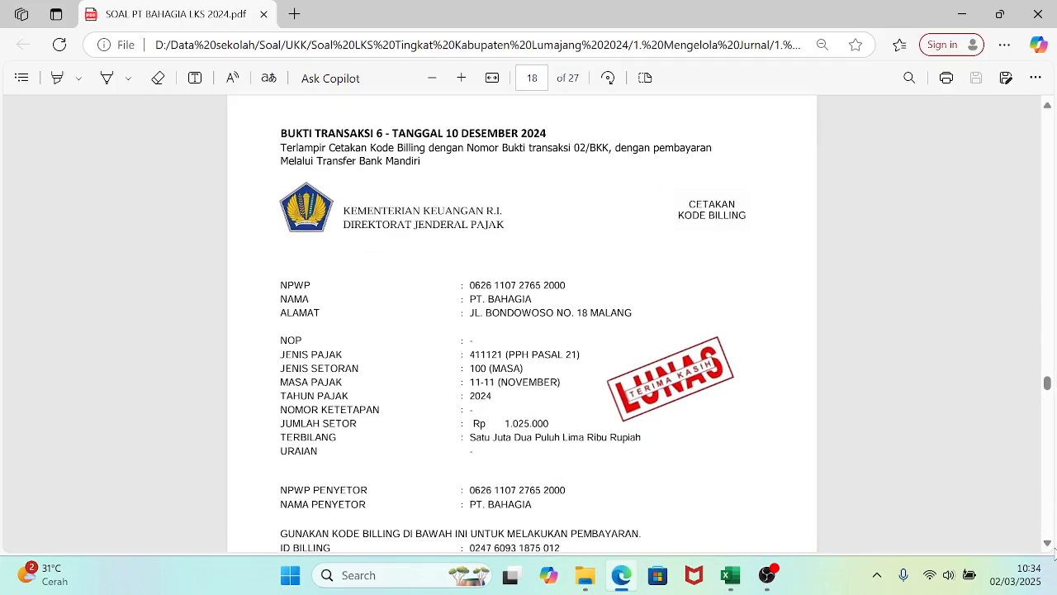
{"action": "left_click", "coordinate": [1047, 545]}
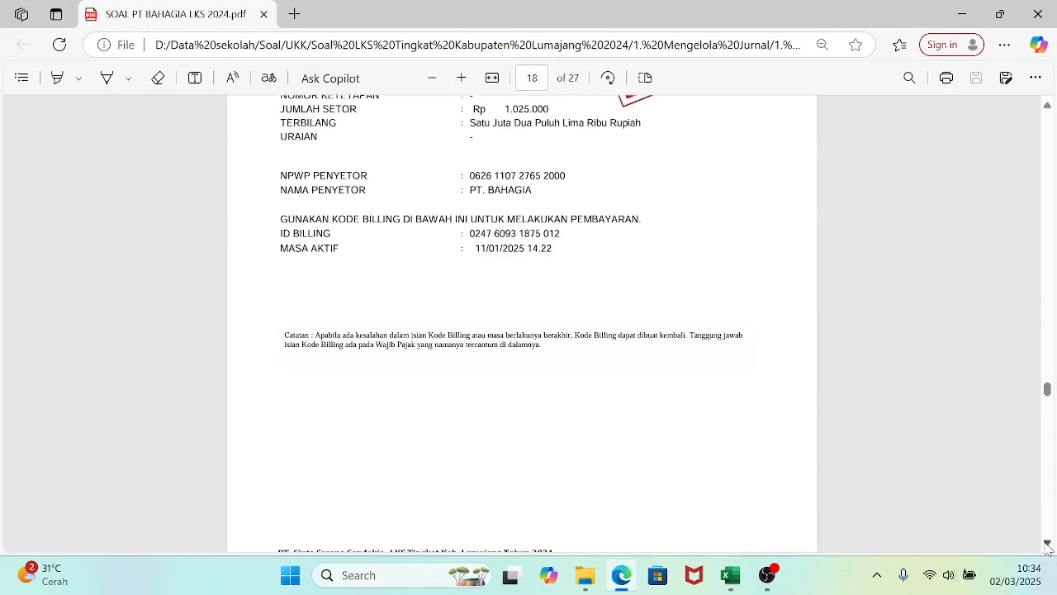
{"action": "left_click", "coordinate": [1047, 545]}
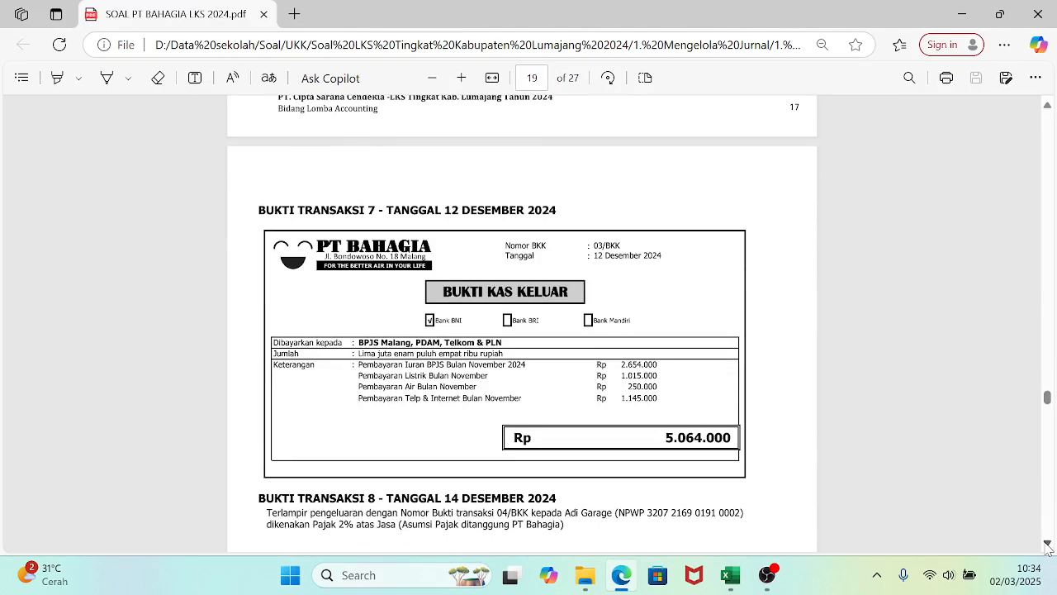
{"action": "left_click", "coordinate": [1047, 545]}
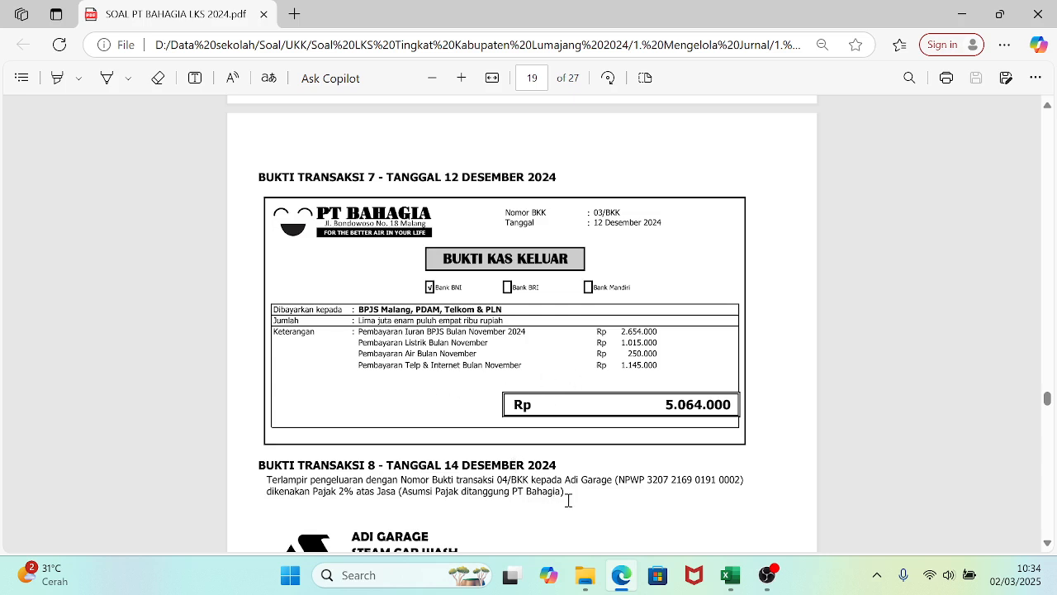
- Switch to the LKS 2024 PT BAHAGIA workbook and enter the date 12-Dec in A10 of the JKK sheet
{"action": "mouse_move", "coordinate": [624, 581]}
{"action": "mouse_move", "coordinate": [725, 585]}
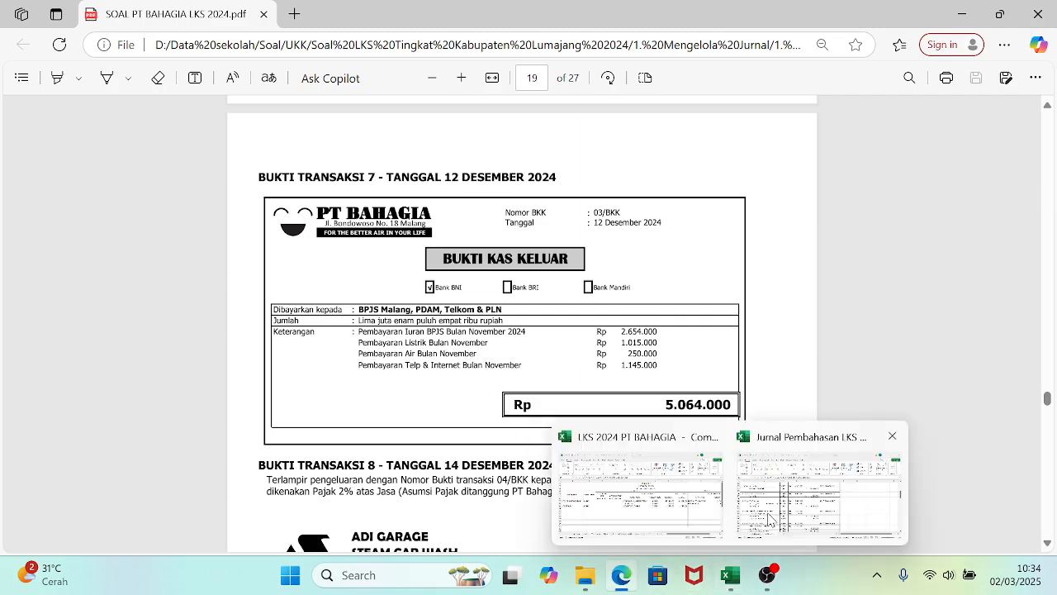
{"action": "left_click", "coordinate": [638, 487]}
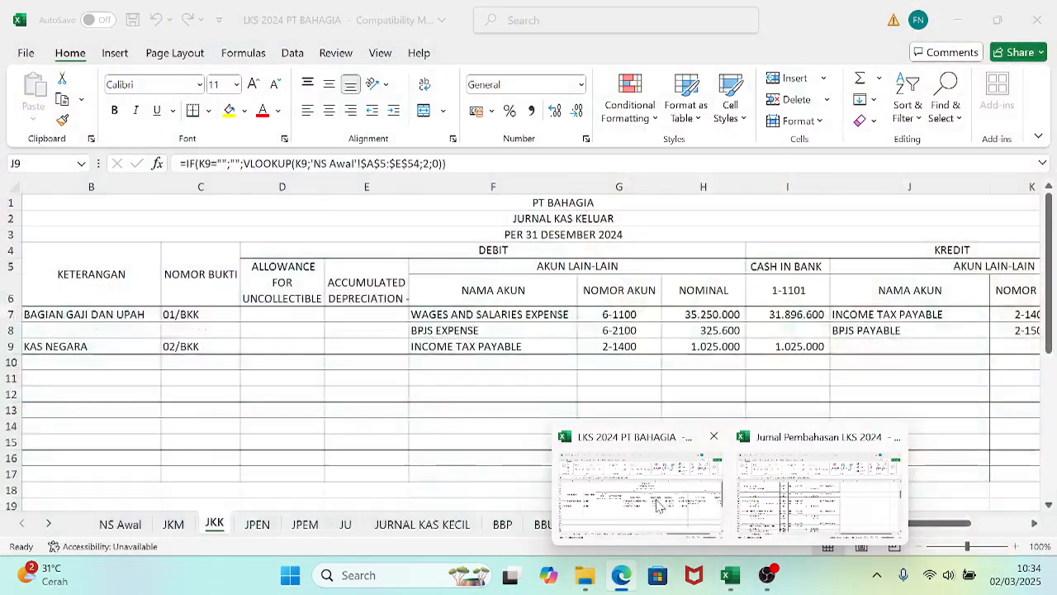
{"action": "left_click", "coordinate": [504, 364]}
{"action": "key", "text": "Left"}
{"action": "key", "text": "Left"}
{"action": "key", "text": "Left"}
{"action": "key", "text": "Left"}
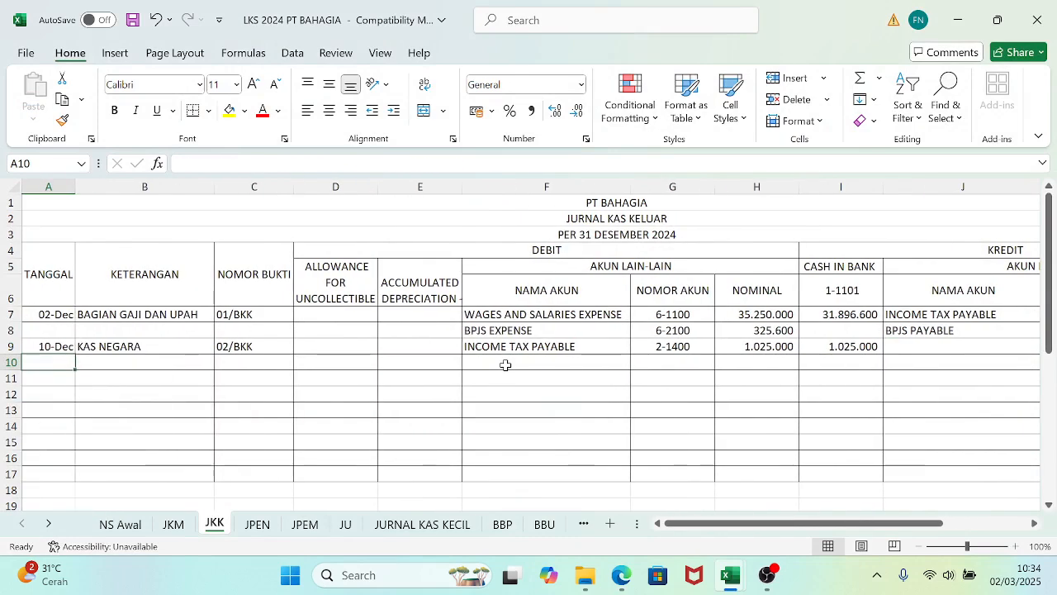
{"action": "type", "text": "12/1"}
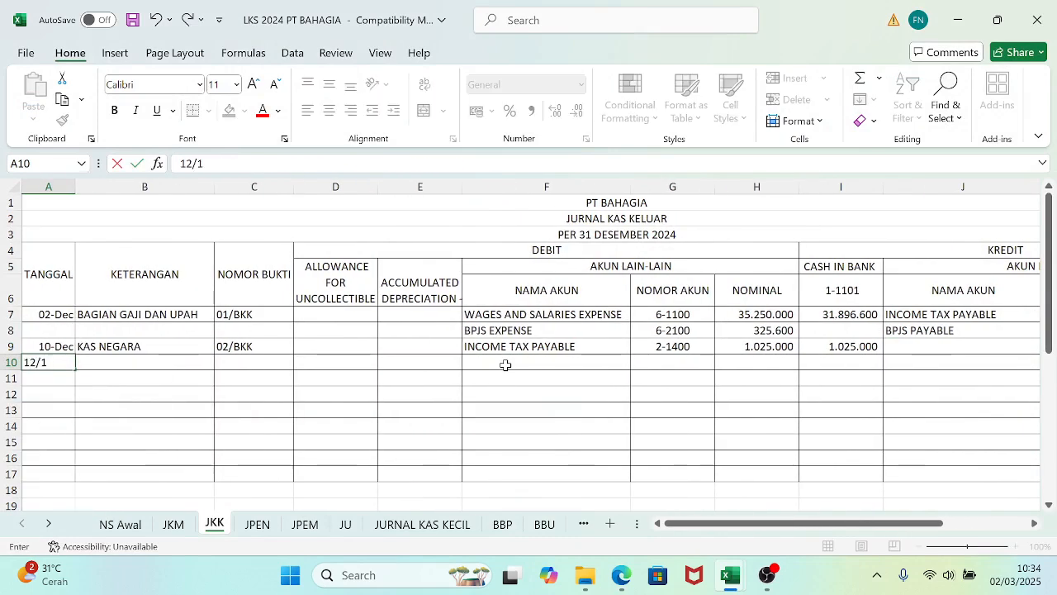
{"action": "key", "text": "Tab"}
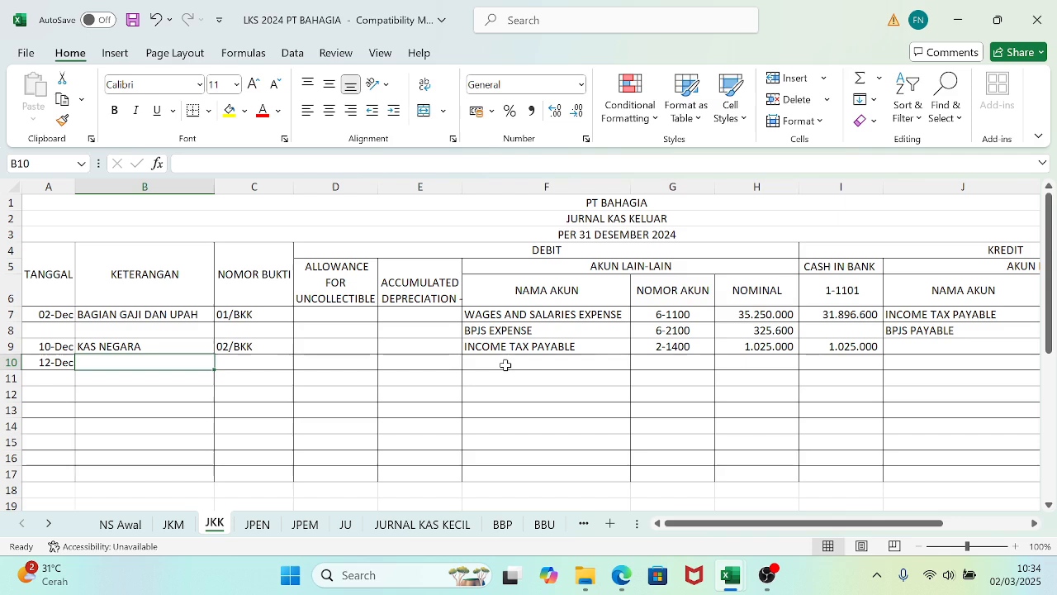
- Fill row 10 of JKK with KETERANGAN BPJS, PDAM, TELKOM, PLN and NOMOR BUKTI 03/BKK
{"action": "type", "text": "BPJ"}
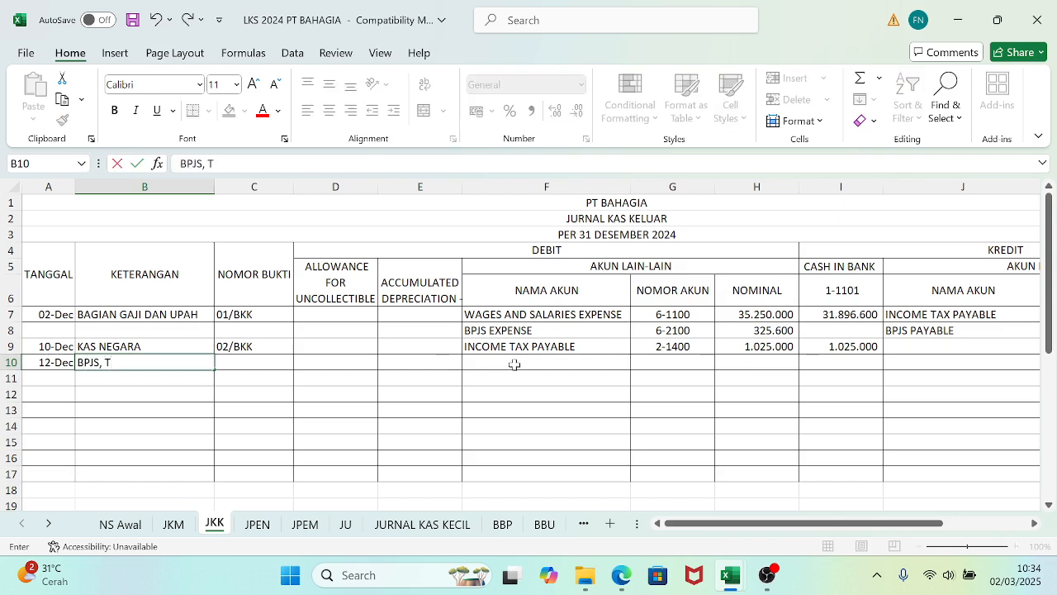
{"action": "type", "text": "S, PDAM, TELKOM"}
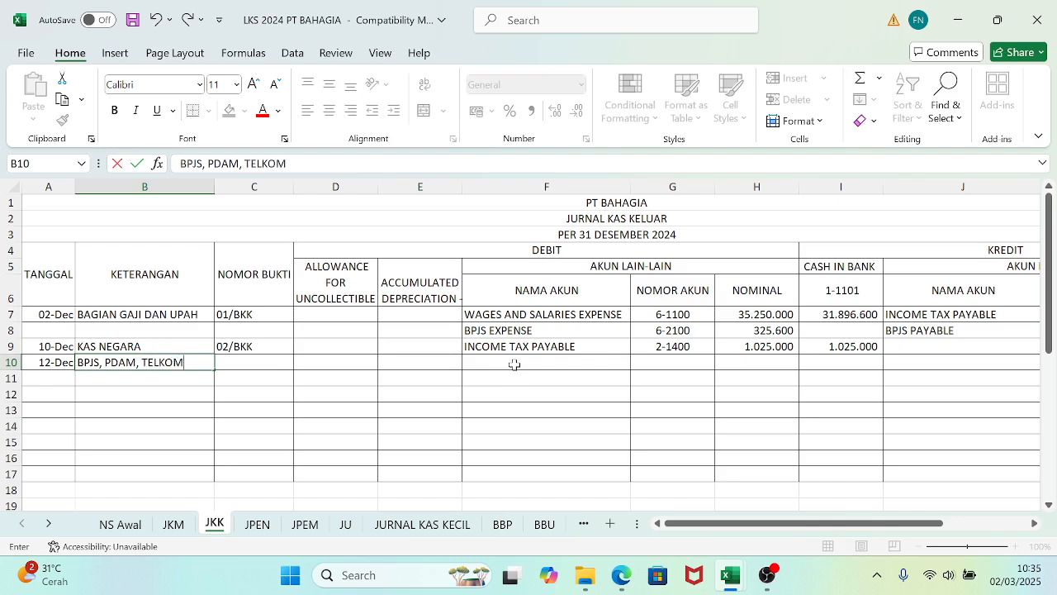
{"action": "type", "text": ", PLN"}
{"action": "key", "text": "Tab"}
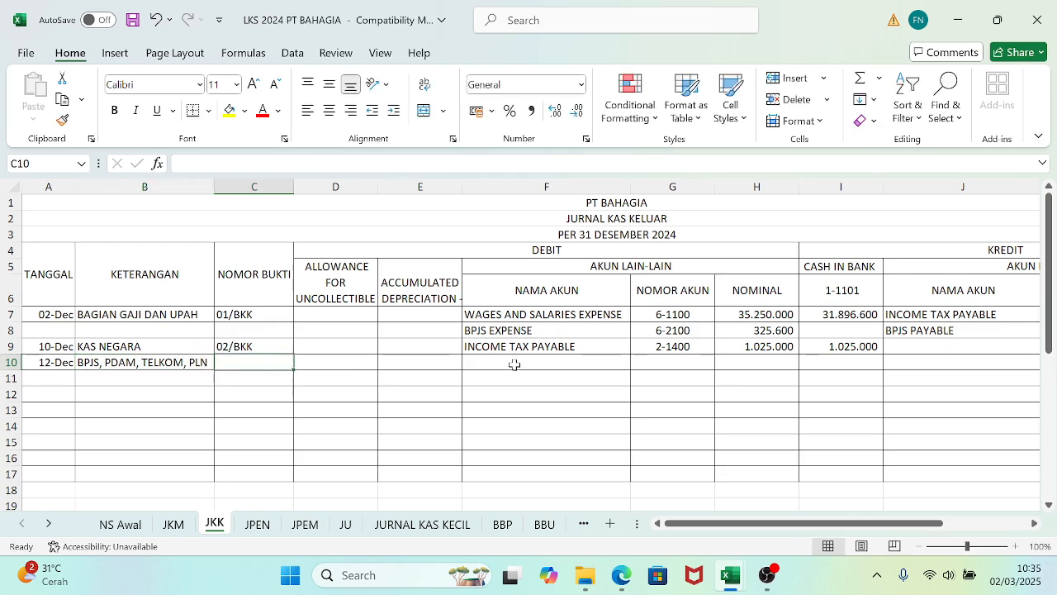
{"action": "type", "text": "03/BKK"}
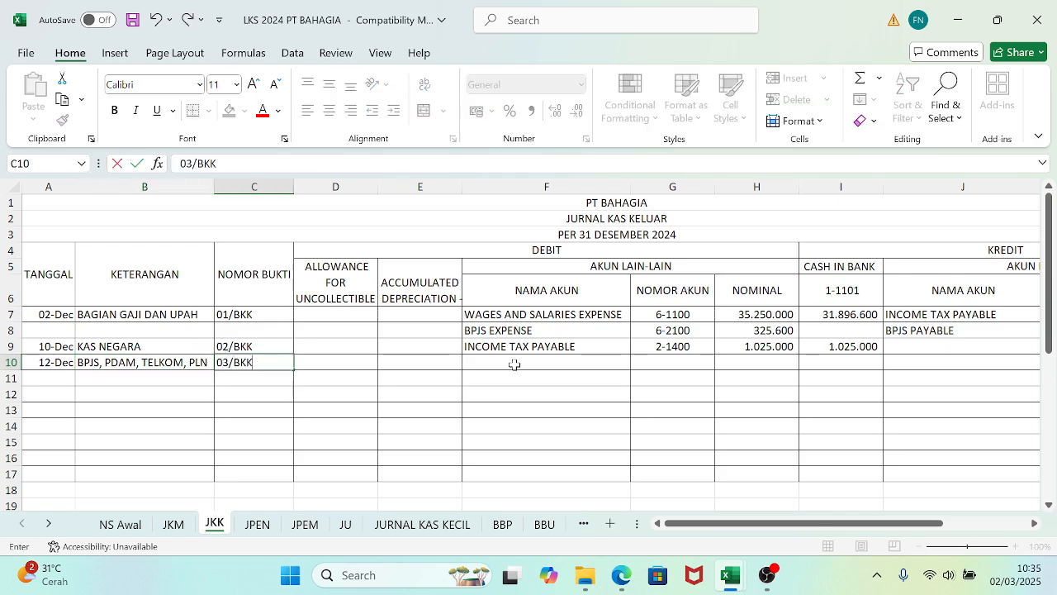
{"action": "key", "text": "Tab"}
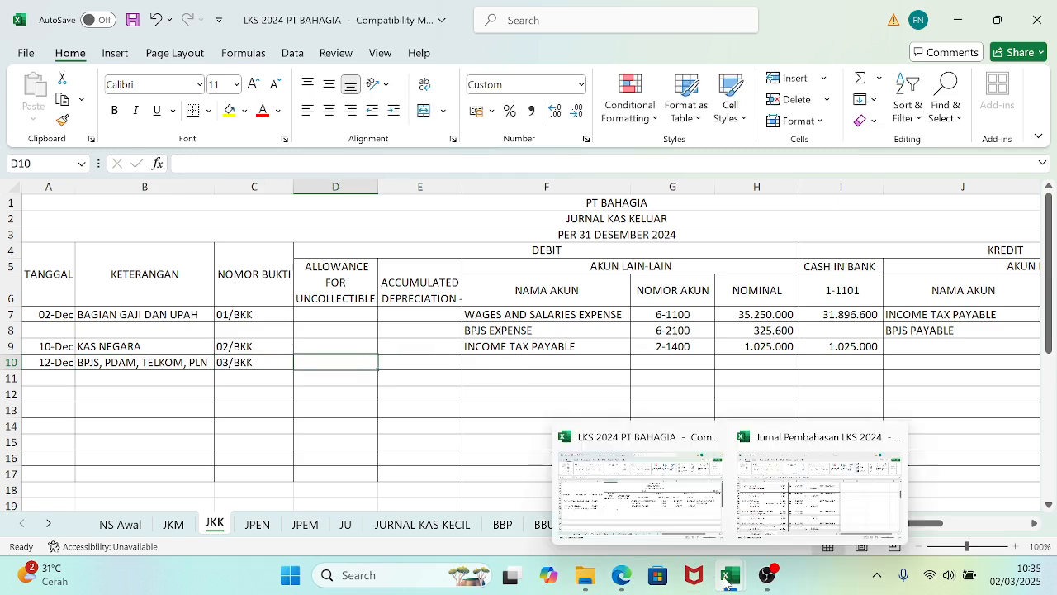
- Recheck the voucher in the PDF and link the debit NOMOR AKUN in G10 to BPJS PAYABLE, 2-1500, in the NS Awal sheet
{"action": "left_click", "coordinate": [624, 574]}
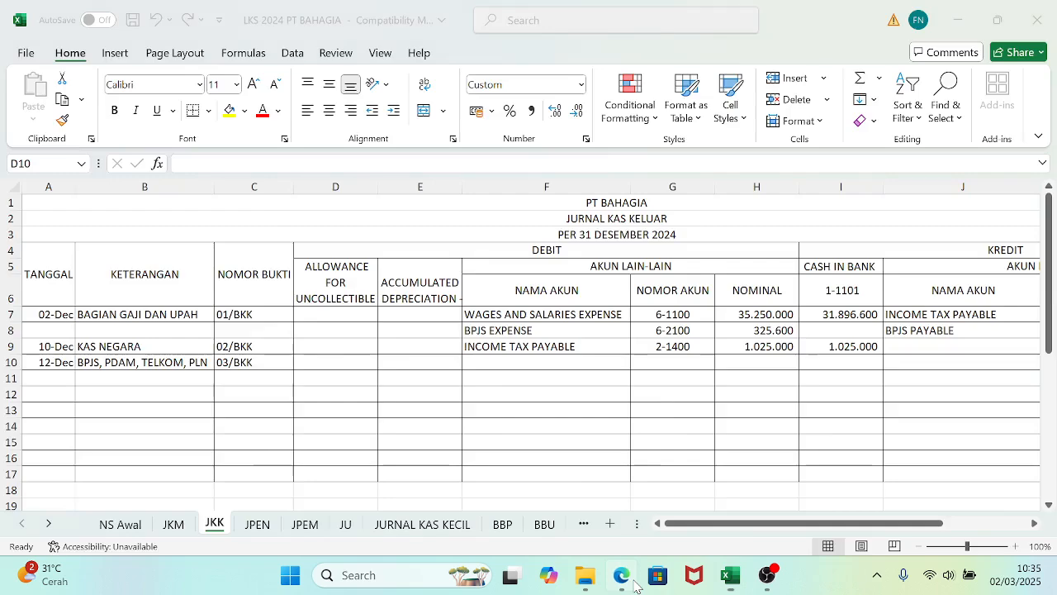
{"action": "left_click", "coordinate": [634, 582]}
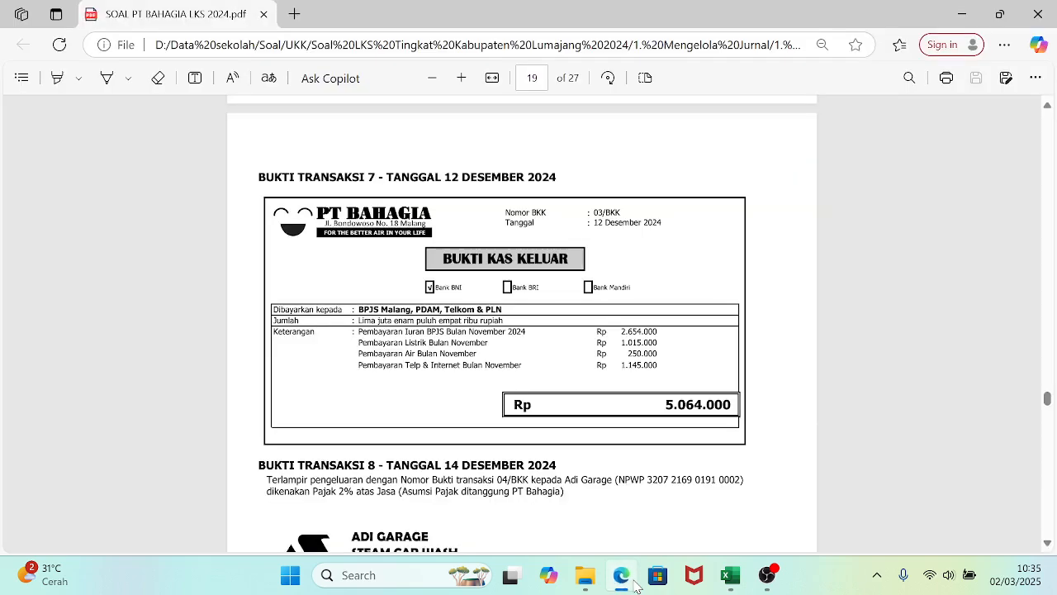
{"action": "left_click", "coordinate": [633, 582]}
{"action": "left_click", "coordinate": [634, 583]}
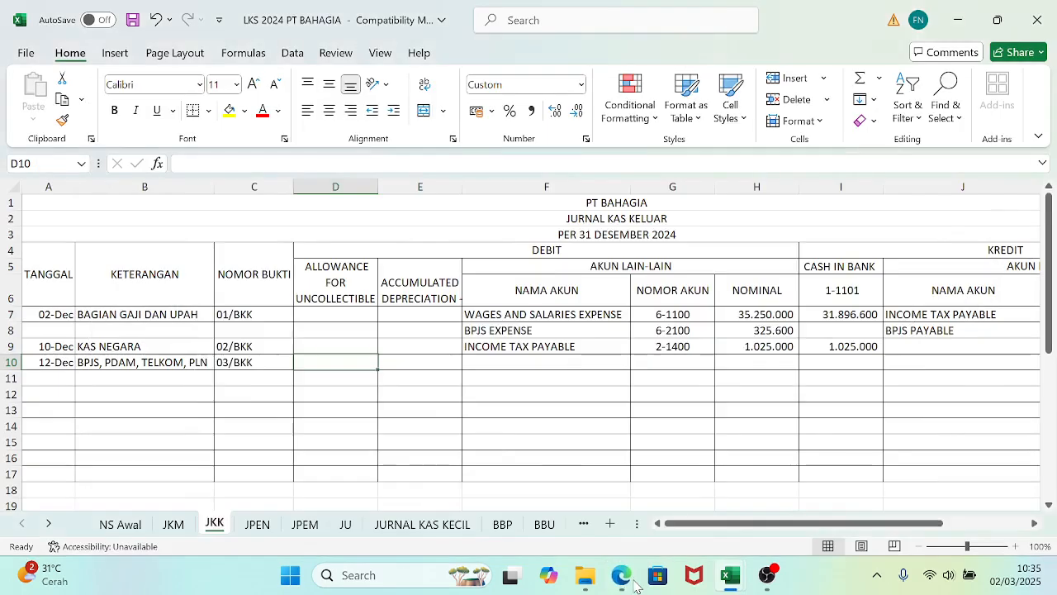
{"action": "left_click", "coordinate": [680, 365]}
{"action": "type", "text": "="}
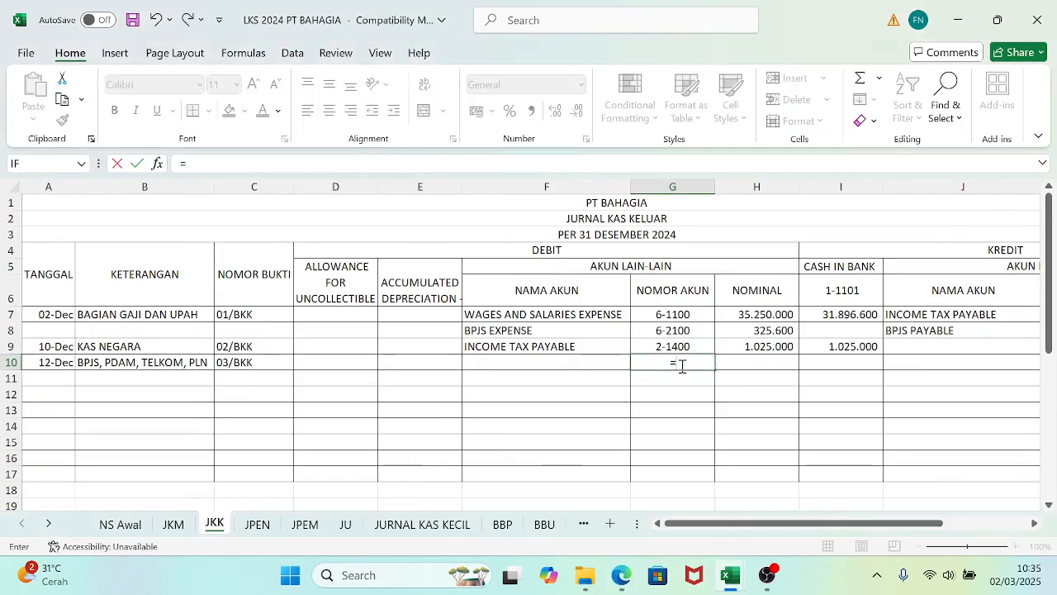
{"action": "left_click", "coordinate": [120, 523]}
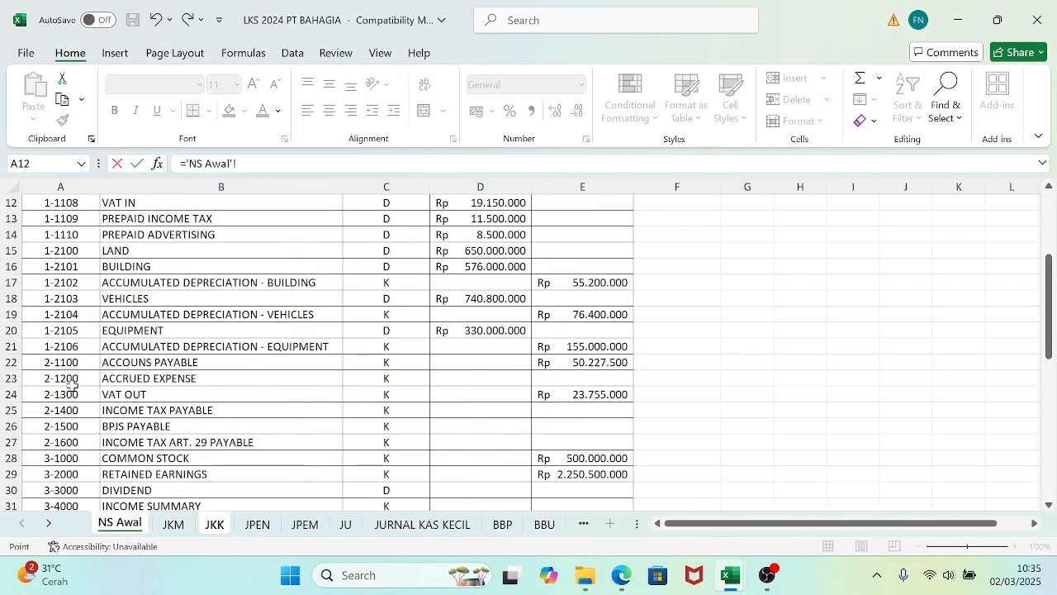
{"action": "left_click", "coordinate": [56, 426]}
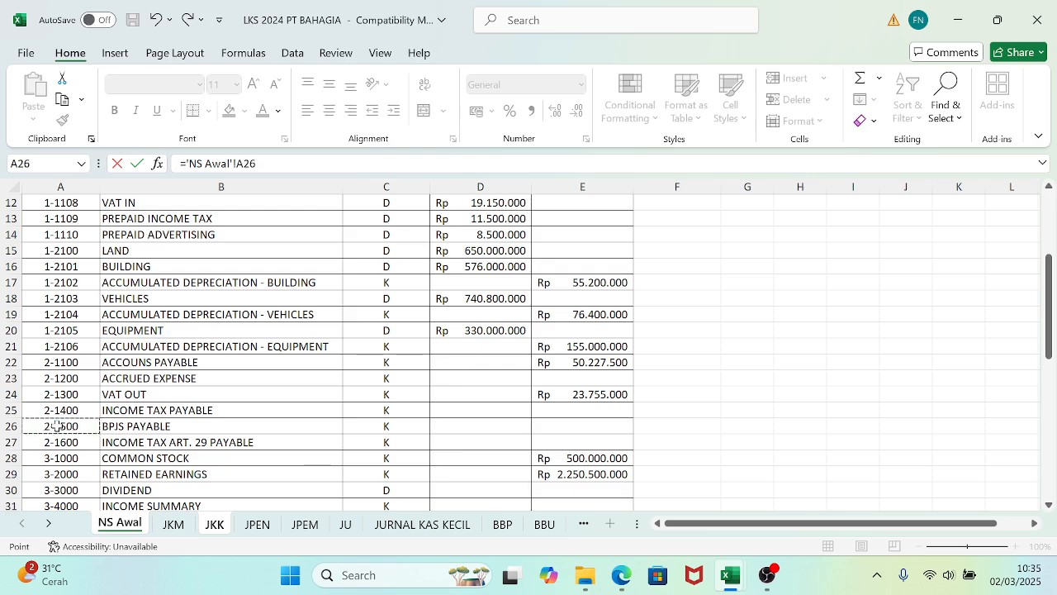
{"action": "key", "text": "Return"}
- Link the debit NOMINAL in H10 of JKK to the BPJS PAYABLE credit amount in L8
{"action": "key", "text": "Right"}
{"action": "key", "text": "Up"}
{"action": "type", "text": "="}
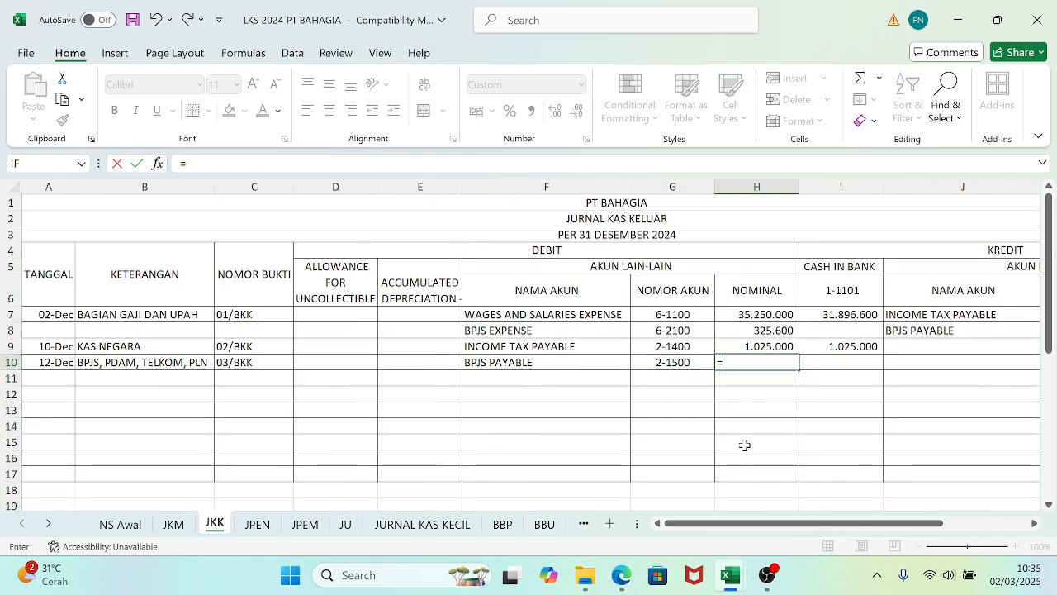
{"action": "left_click_drag", "start_coordinate": [820, 529], "coordinate": [876, 529]}
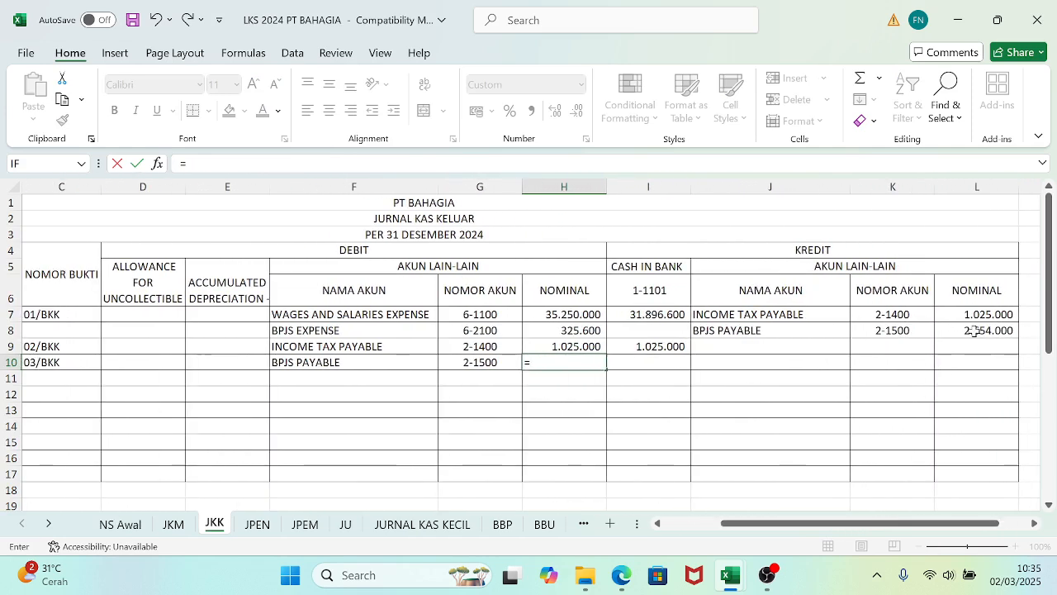
{"action": "left_click", "coordinate": [975, 331]}
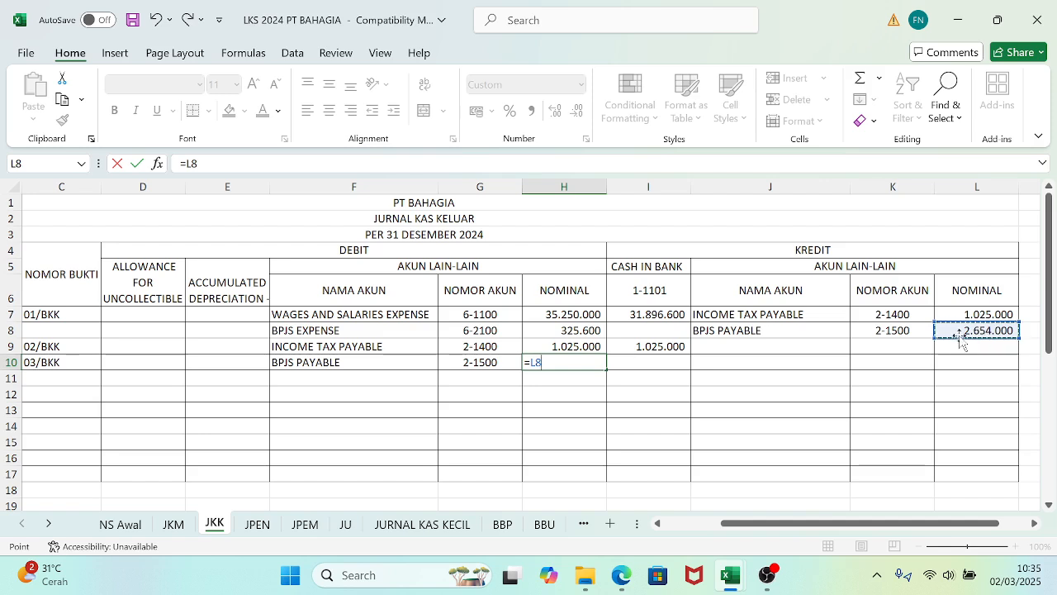
{"action": "key", "text": "Return"}
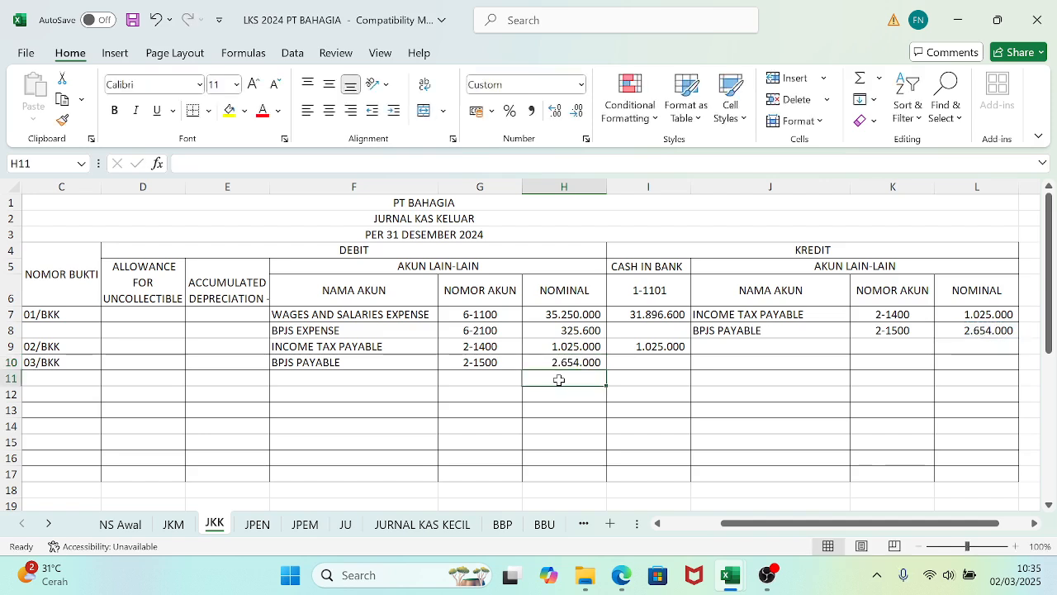
- Link the debit NOMOR AKUN in G11 to the ELECTRICITY, WATER, TELP, & INTERNET EXPENSE account, 6-1600, in the NS Awal sheet
{"action": "key", "text": "Left"}
{"action": "key", "text": "Left"}
{"action": "key", "text": "Right"}
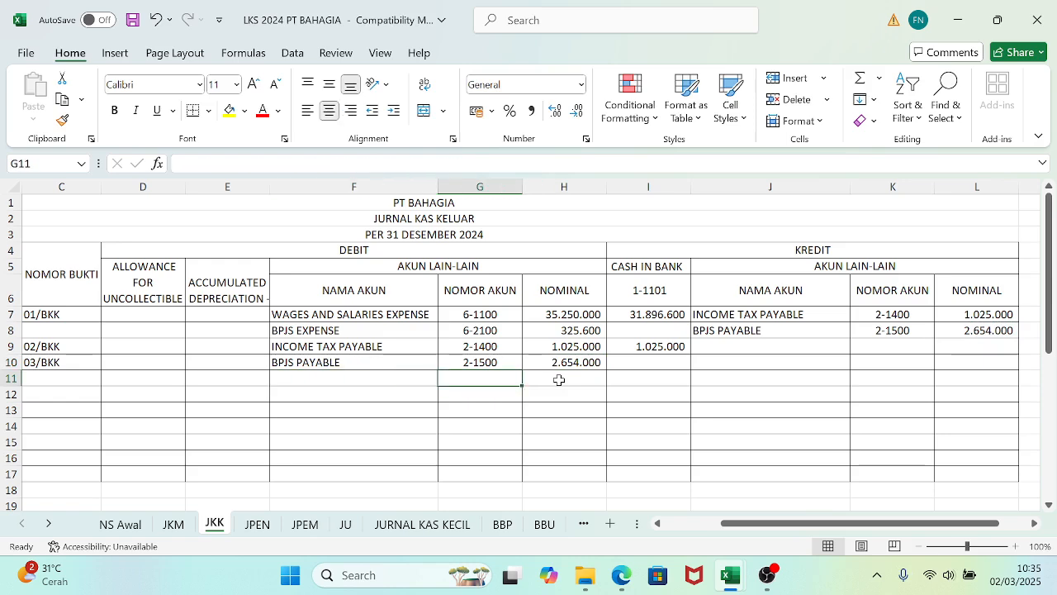
{"action": "type", "text": "="}
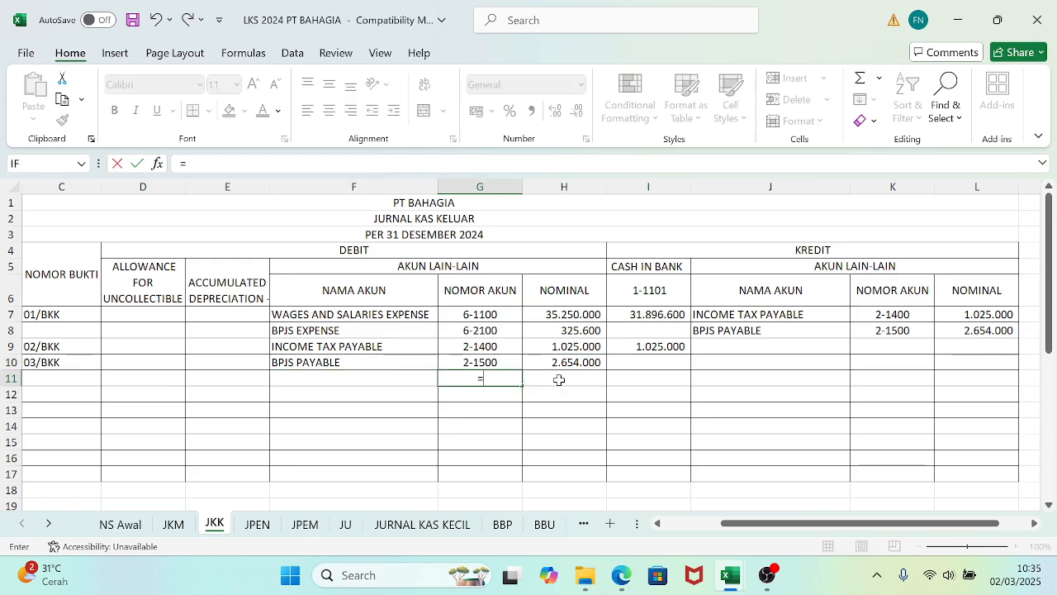
{"action": "left_click", "coordinate": [116, 528]}
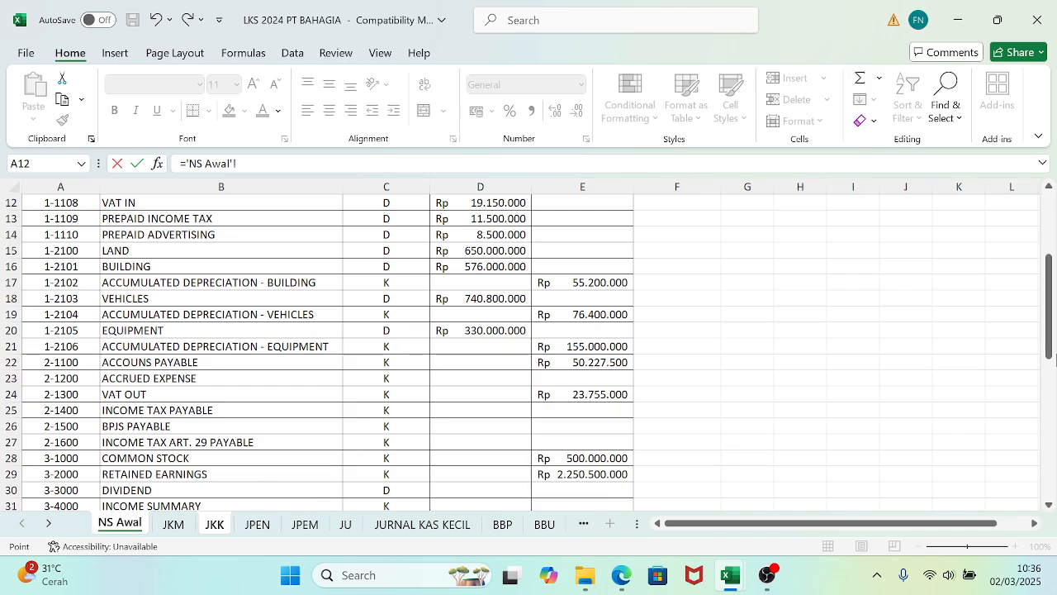
{"action": "left_click_drag", "start_coordinate": [1055, 300], "coordinate": [1053, 405]}
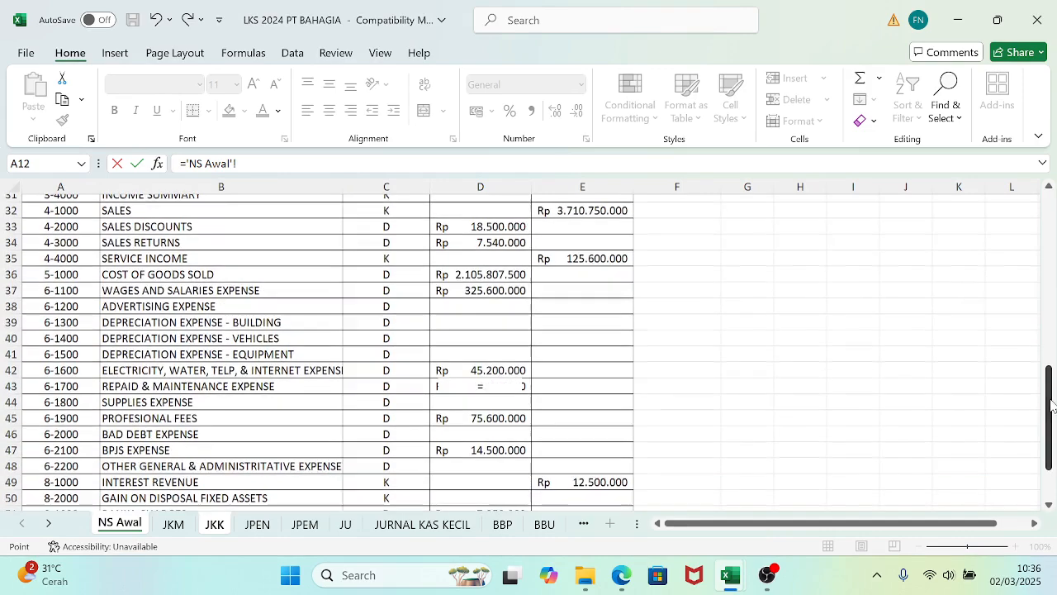
{"action": "left_click", "coordinate": [29, 367]}
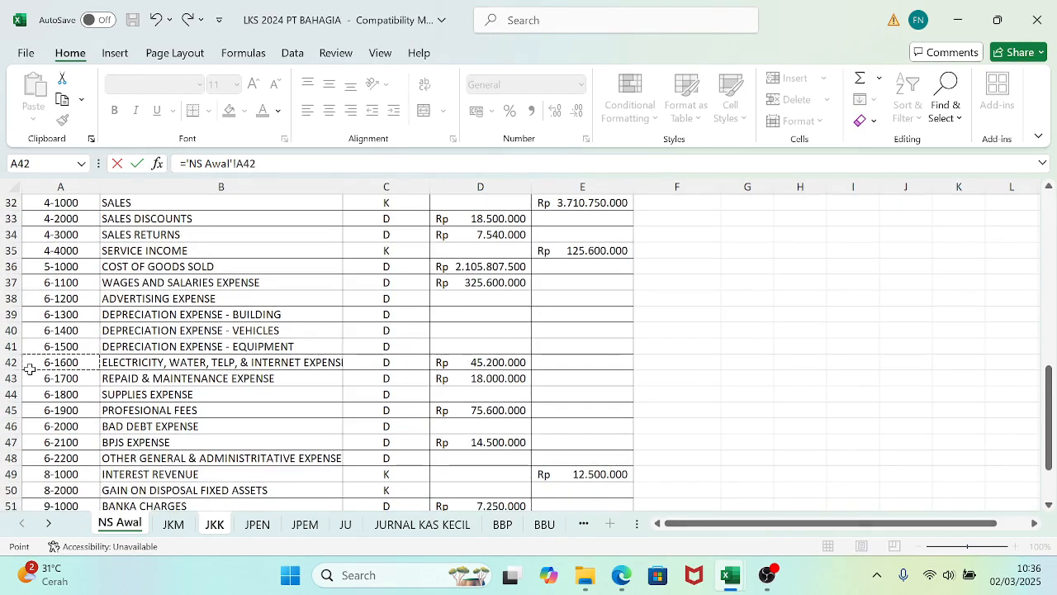
{"action": "key", "text": "Return"}
- Enter the debit NOMINAL in H11 of JKK as =1015000+250000+1145000, taking the electricity, water, and telephone and internet amounts from the PDF voucher
{"action": "key", "text": "Right"}
{"action": "key", "text": "Up"}
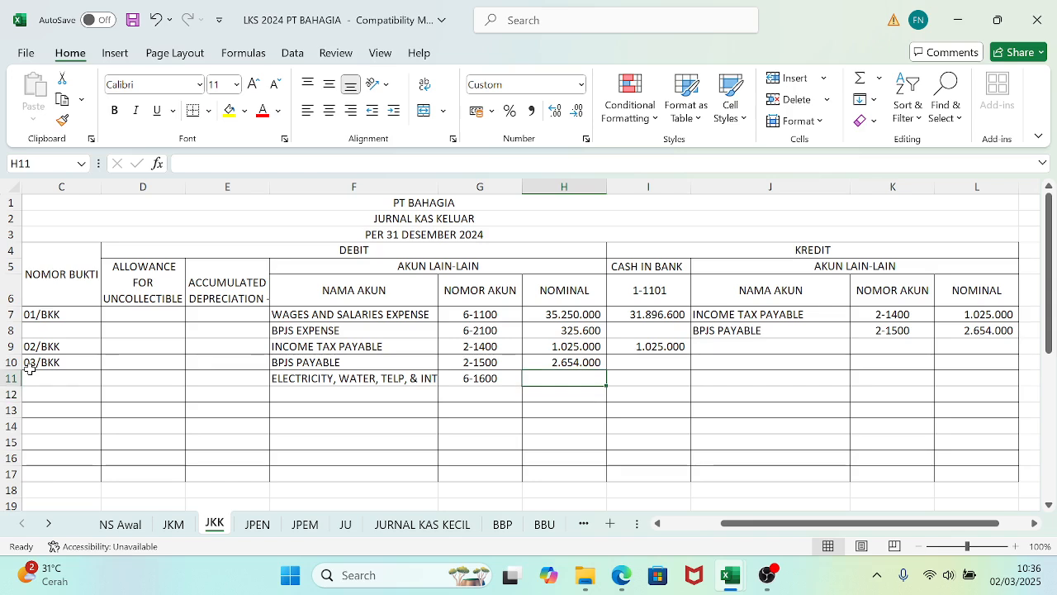
{"action": "type", "text": "="}
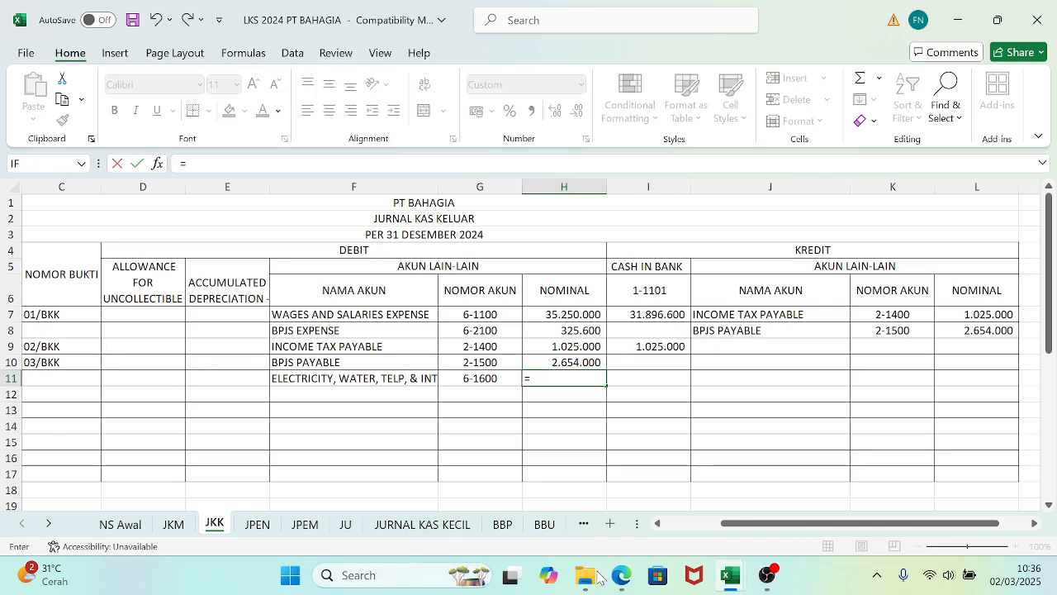
{"action": "mouse_move", "coordinate": [718, 578]}
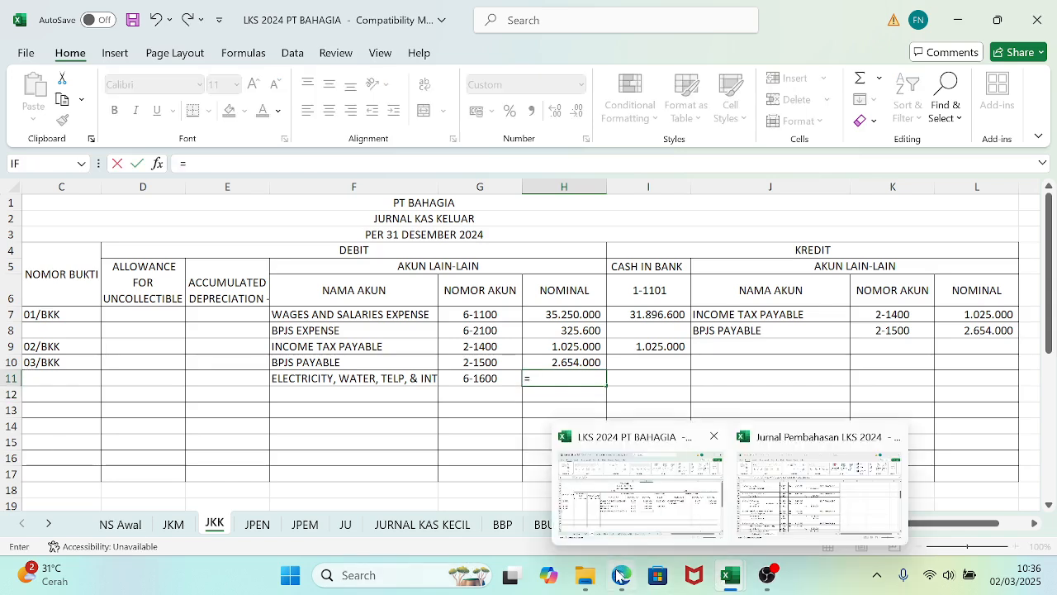
{"action": "left_click", "coordinate": [621, 578]}
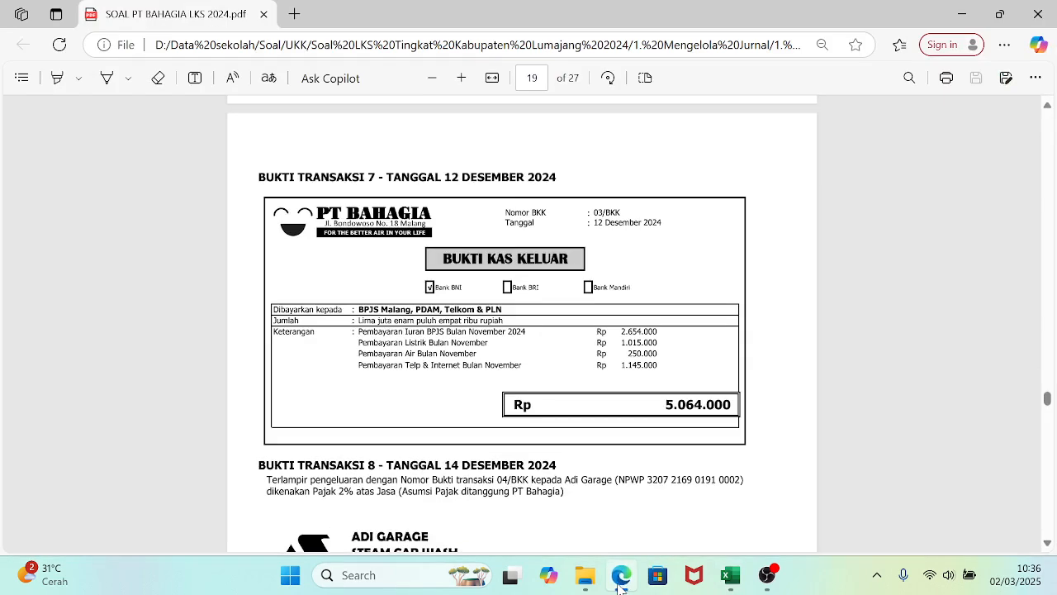
{"action": "left_click", "coordinate": [621, 581]}
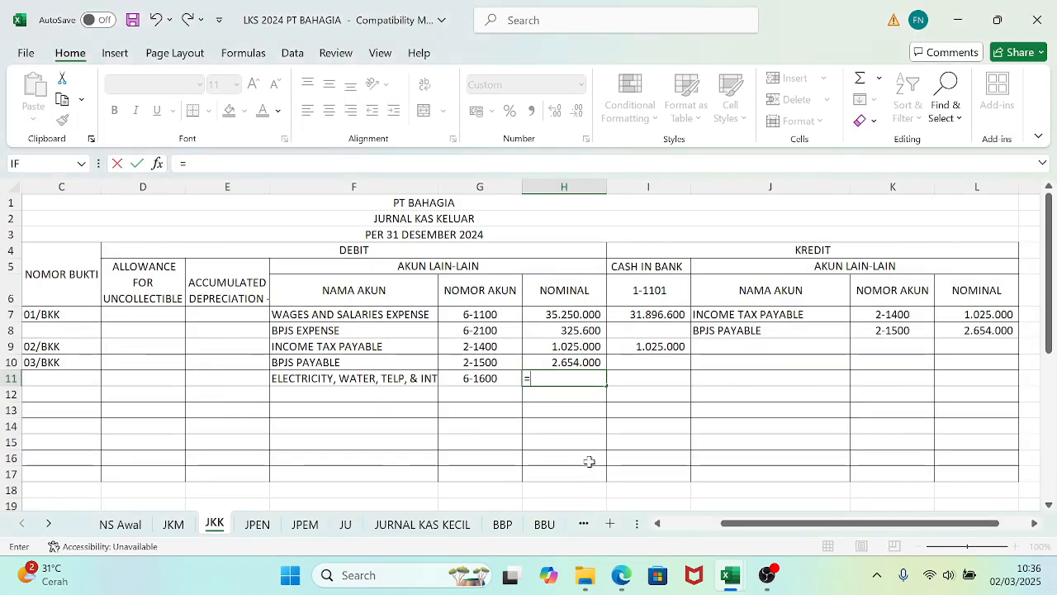
{"action": "type", "text": "1015000+"}
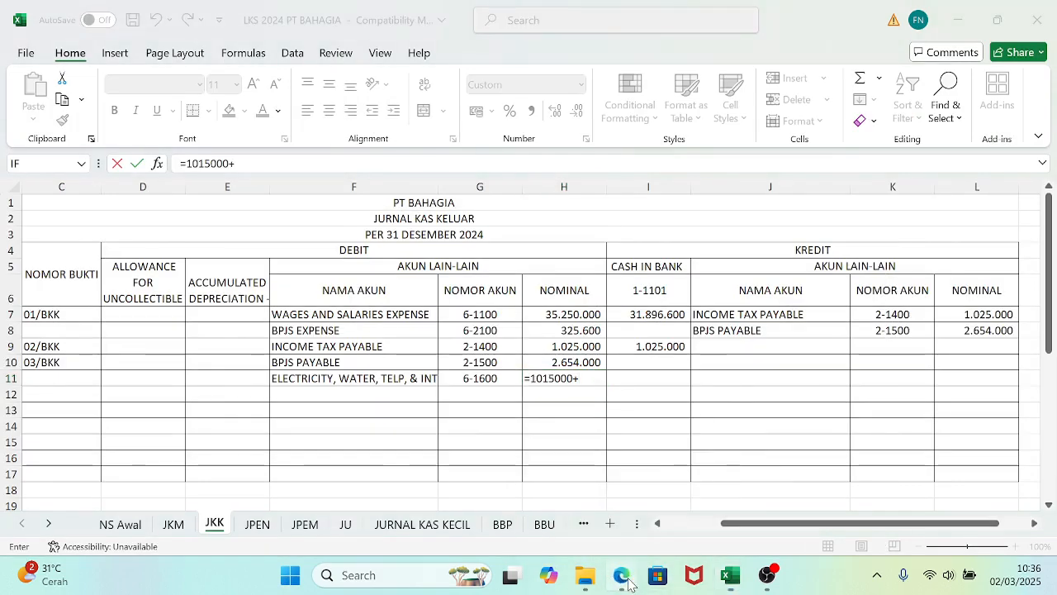
{"action": "left_click", "coordinate": [623, 578]}
{"action": "left_click", "coordinate": [622, 578]}
{"action": "type", "text": "+2"}
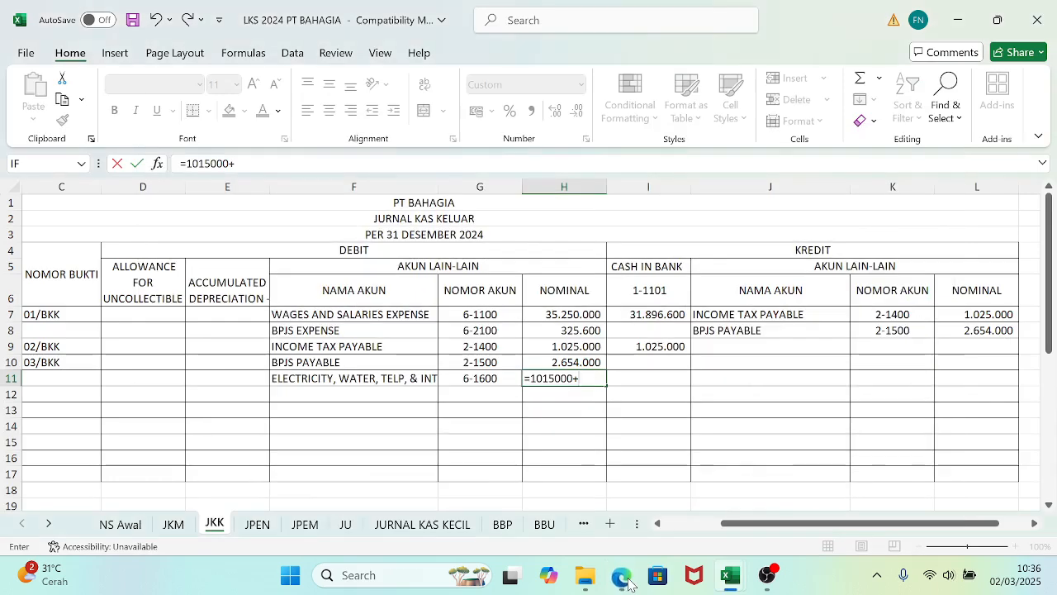
{"action": "type", "text": "50000+"}
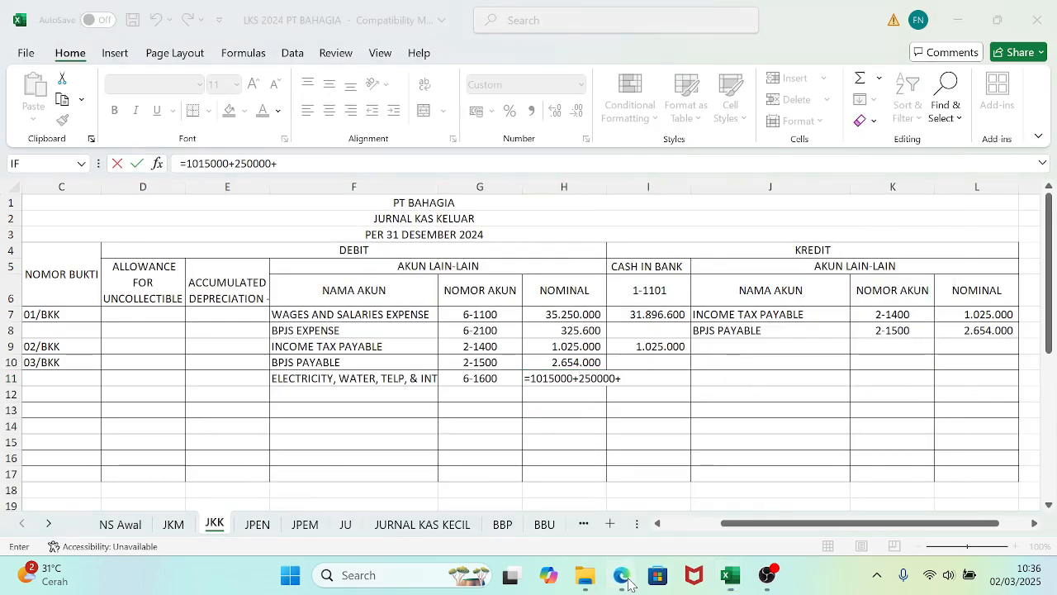
{"action": "left_click", "coordinate": [627, 583]}
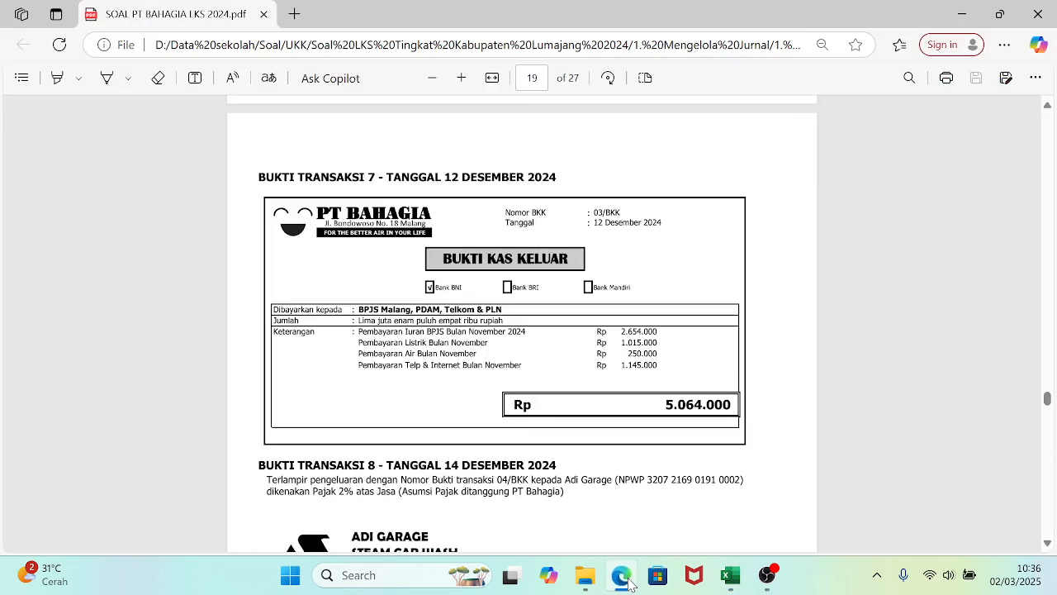
{"action": "type", "text": "+"}
{"action": "left_click", "coordinate": [628, 583]}
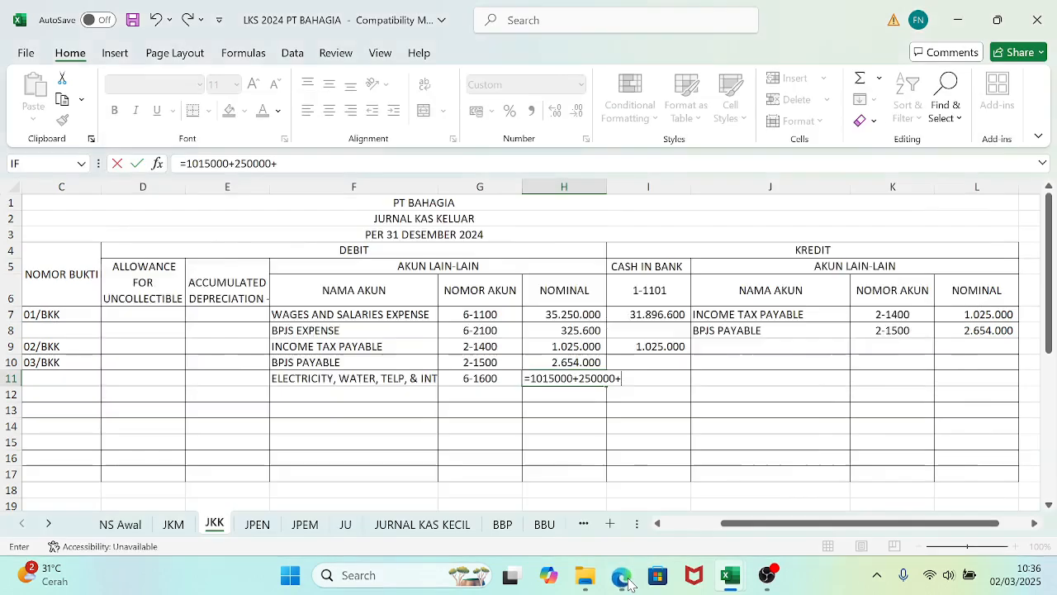
{"action": "type", "text": "1145000"}
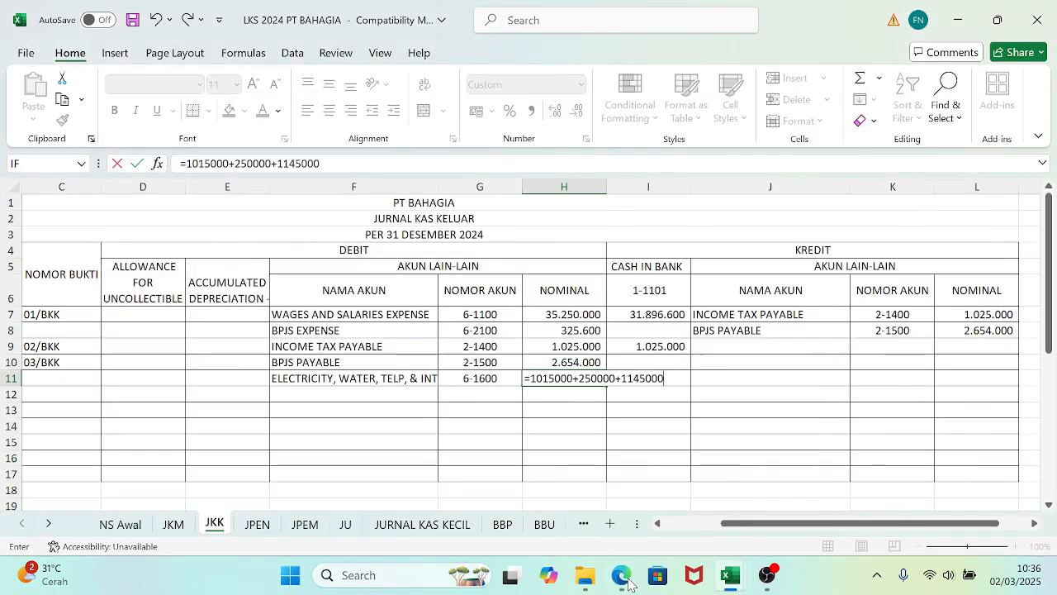
{"action": "key", "text": "Return"}
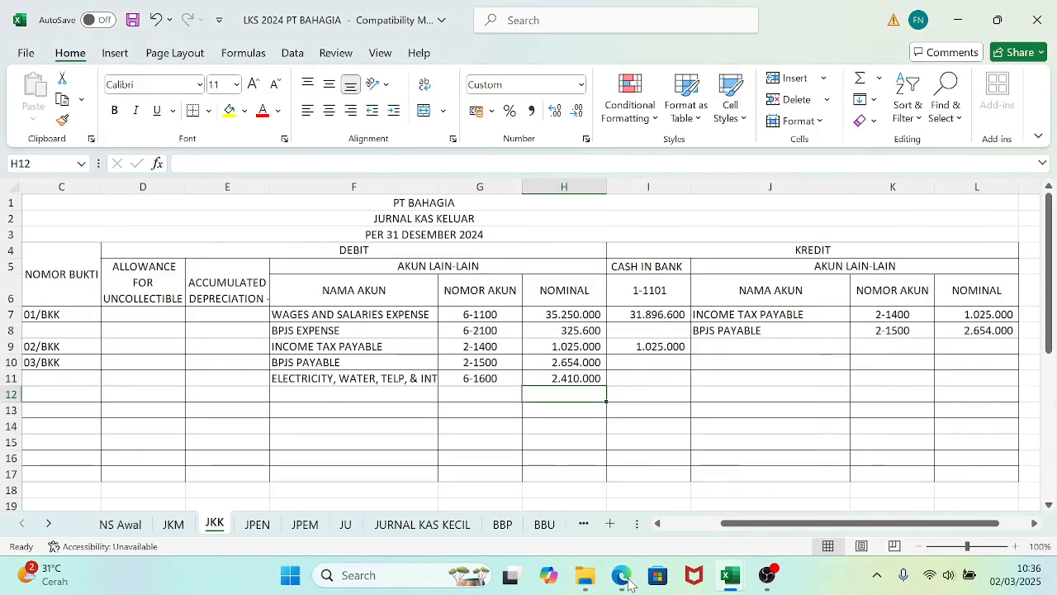
- Enter the CASH IN BANK credit in I10 as the sum of H10 and H11, and compare it with the voucher total in the PDF
{"action": "left_click", "coordinate": [643, 367]}
{"action": "type", "text": "="}
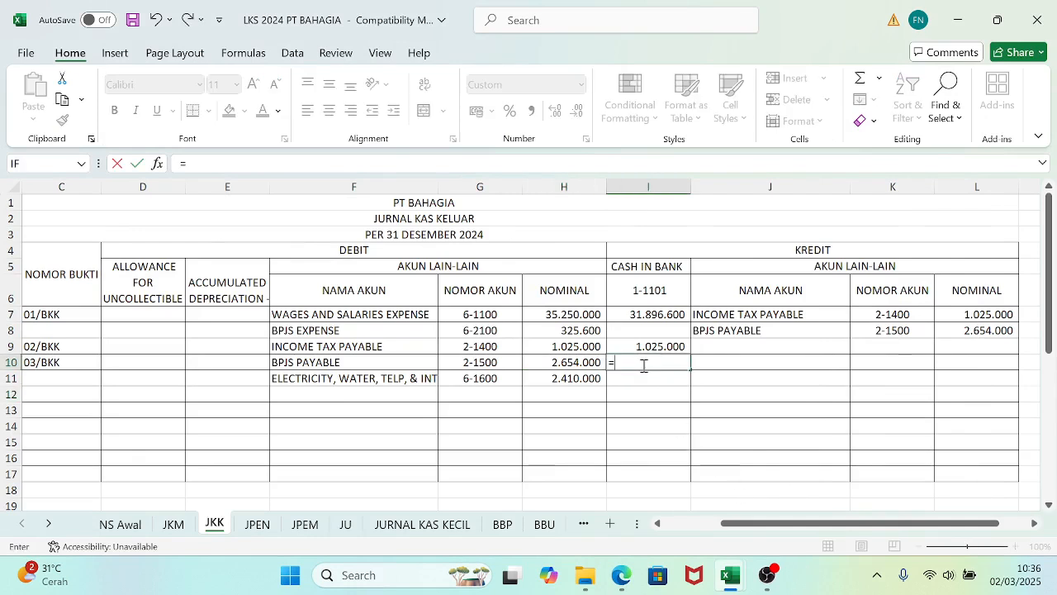
{"action": "left_click", "coordinate": [575, 364]}
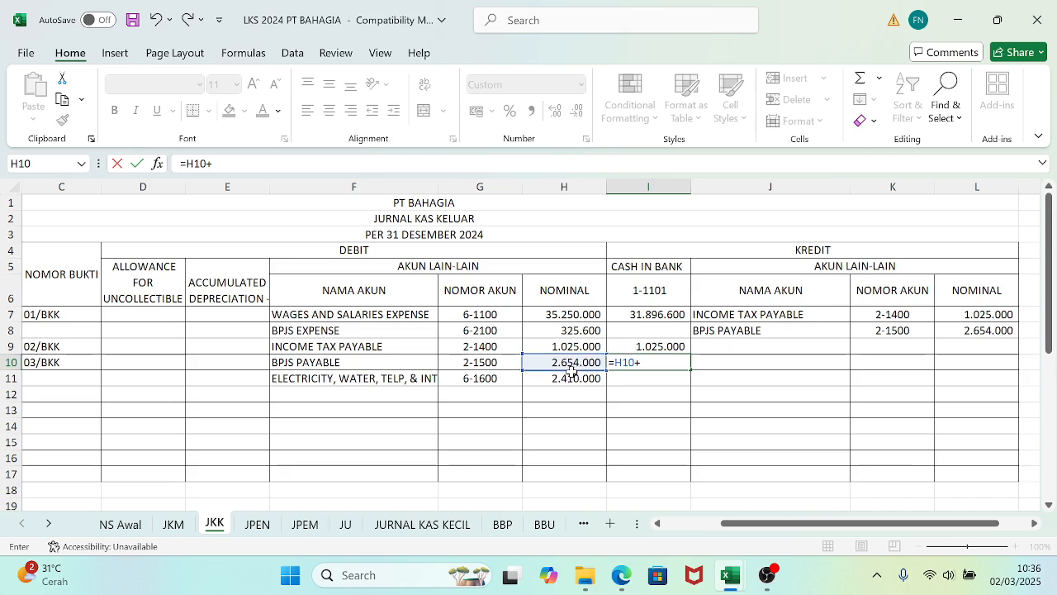
{"action": "type", "text": "+"}
{"action": "left_click", "coordinate": [568, 380]}
{"action": "key", "text": "Return"}
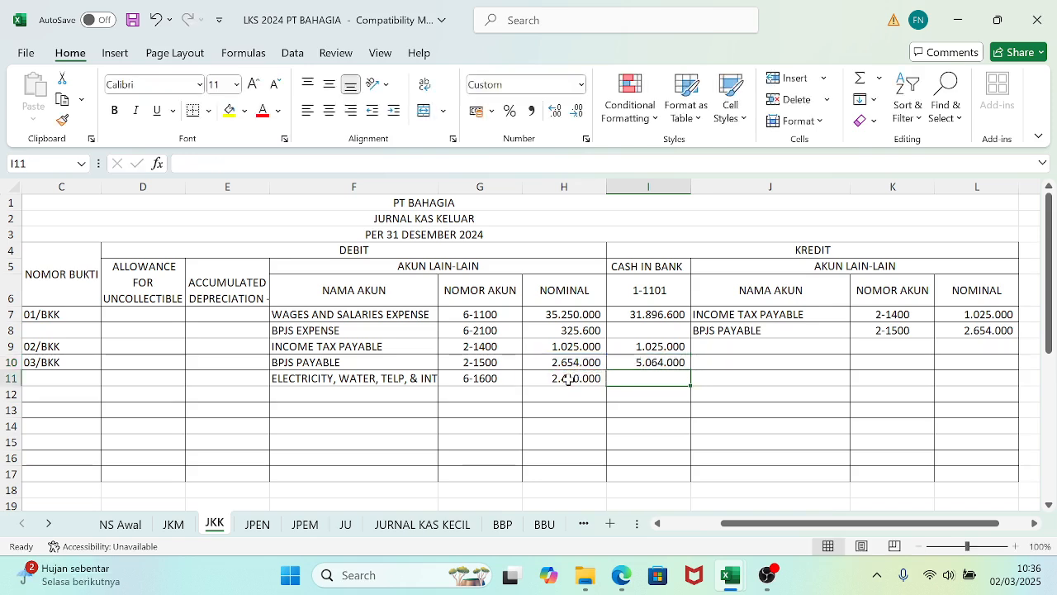
{"action": "left_click", "coordinate": [622, 579]}
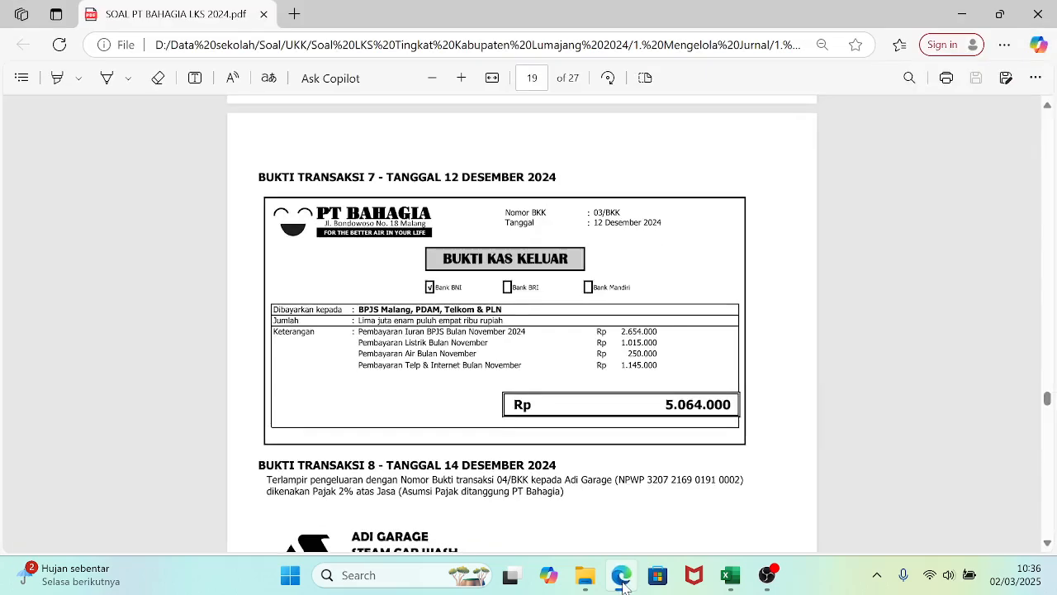
{"action": "left_click", "coordinate": [621, 579]}
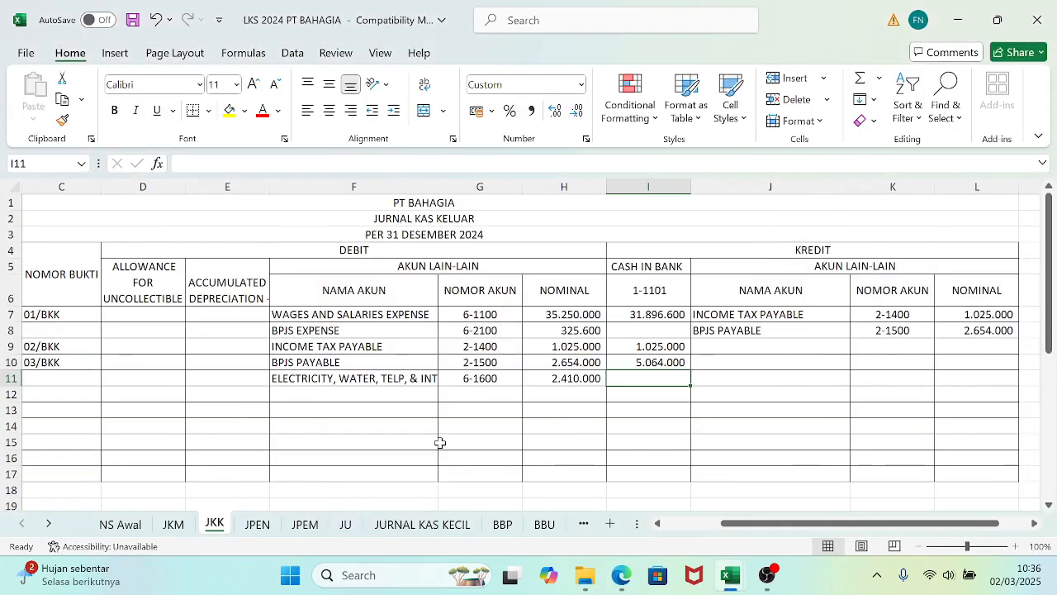
{"action": "left_click_drag", "start_coordinate": [757, 529], "coordinate": [701, 525]}
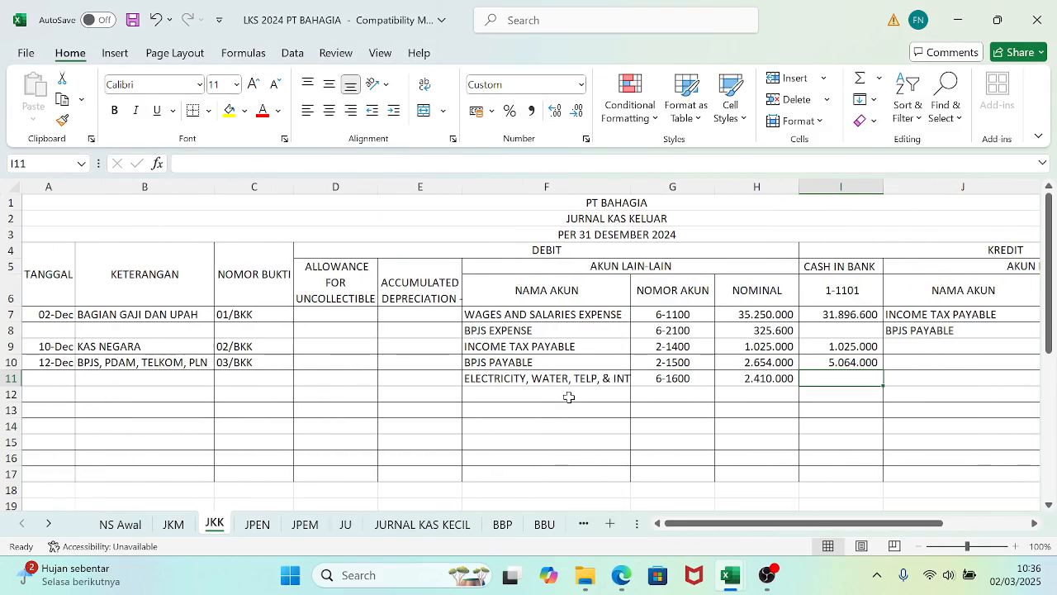
- Switch to the question PDF in Edge and examine Bukti Transaksi 8 dated 14 December 2024, including the Adi Garage invoice
{"action": "left_click", "coordinate": [488, 393]}
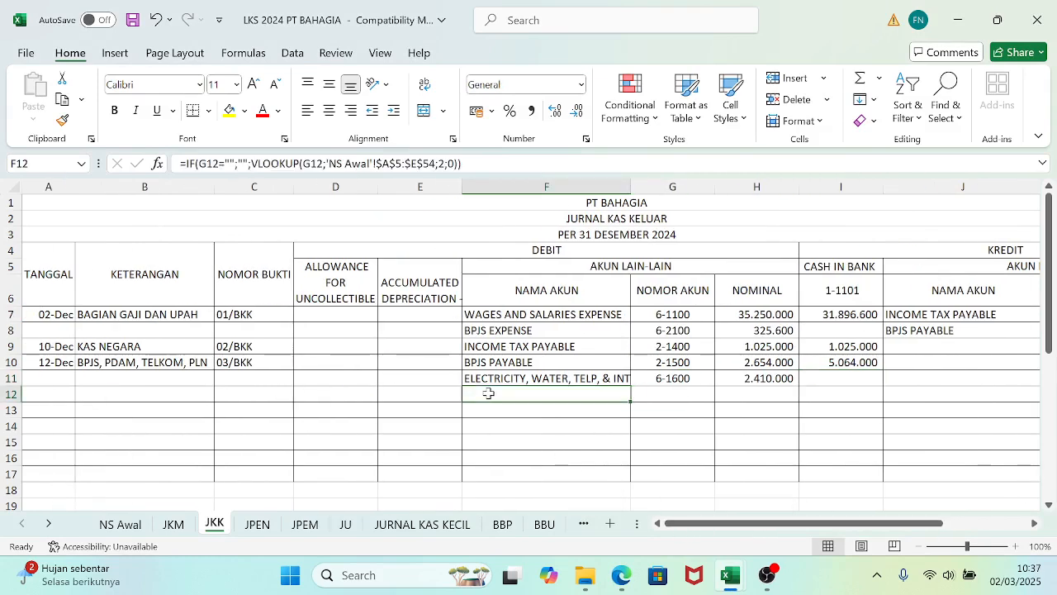
{"action": "left_click", "coordinate": [618, 580]}
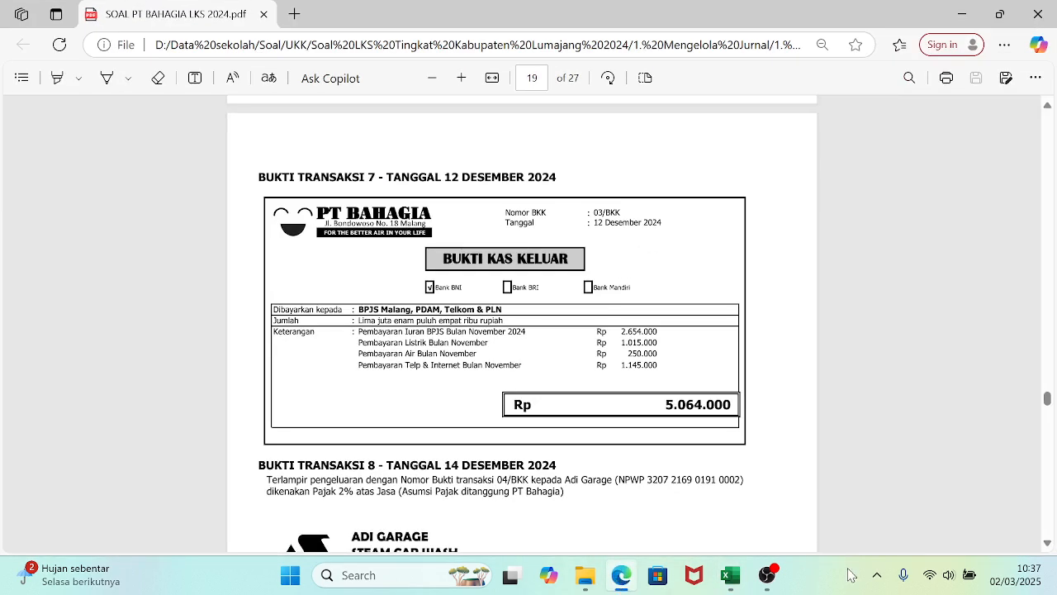
{"action": "left_click", "coordinate": [1049, 543]}
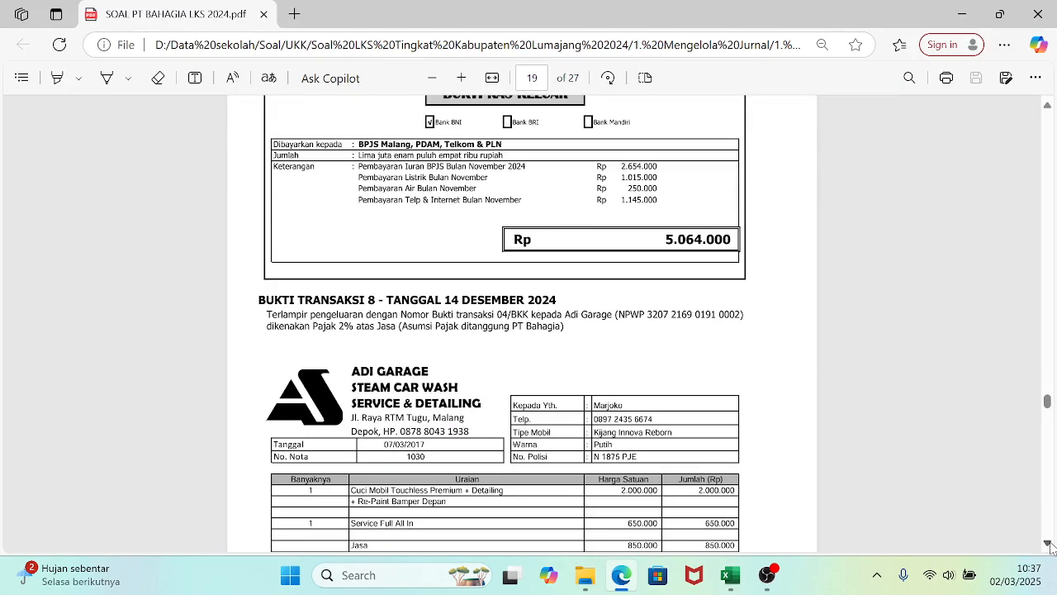
{"action": "left_click", "coordinate": [1049, 545]}
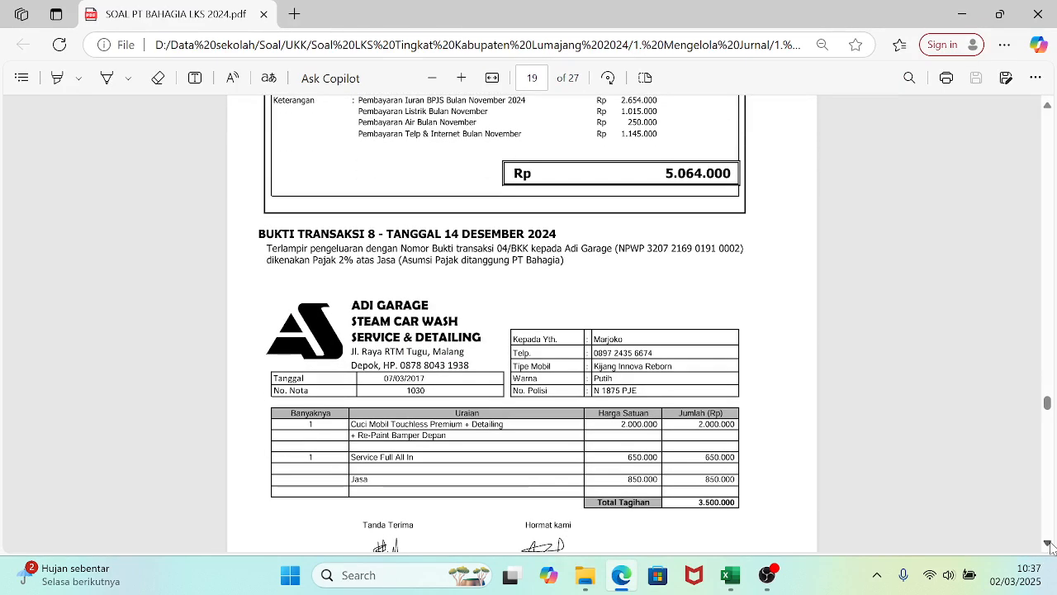
{"action": "left_click", "coordinate": [1049, 545]}
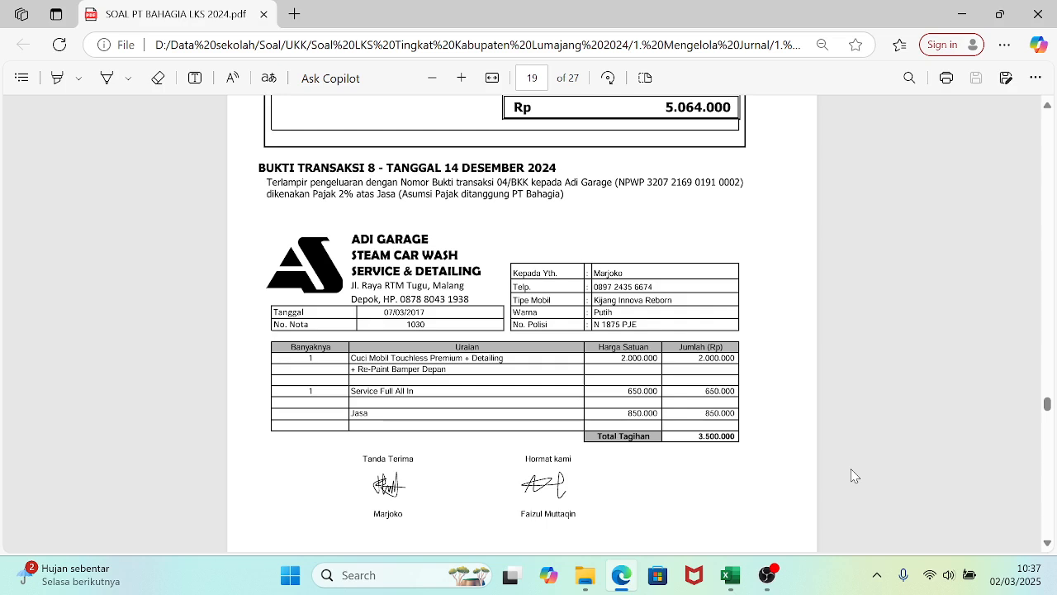
{"action": "left_click", "coordinate": [1047, 544]}
{"action": "left_click", "coordinate": [1047, 544]}
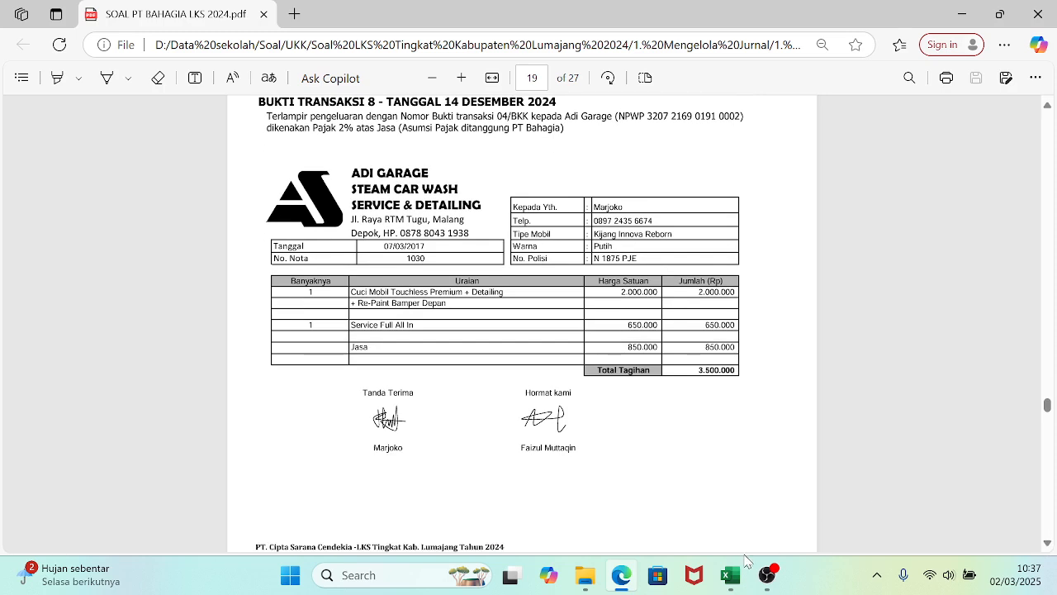
- Switch to the Jurnal Pembahasan LKS 2024 workbook in Excel and examine the 14 December entry for Bukti Transaksi 8
{"action": "mouse_move", "coordinate": [730, 575]}
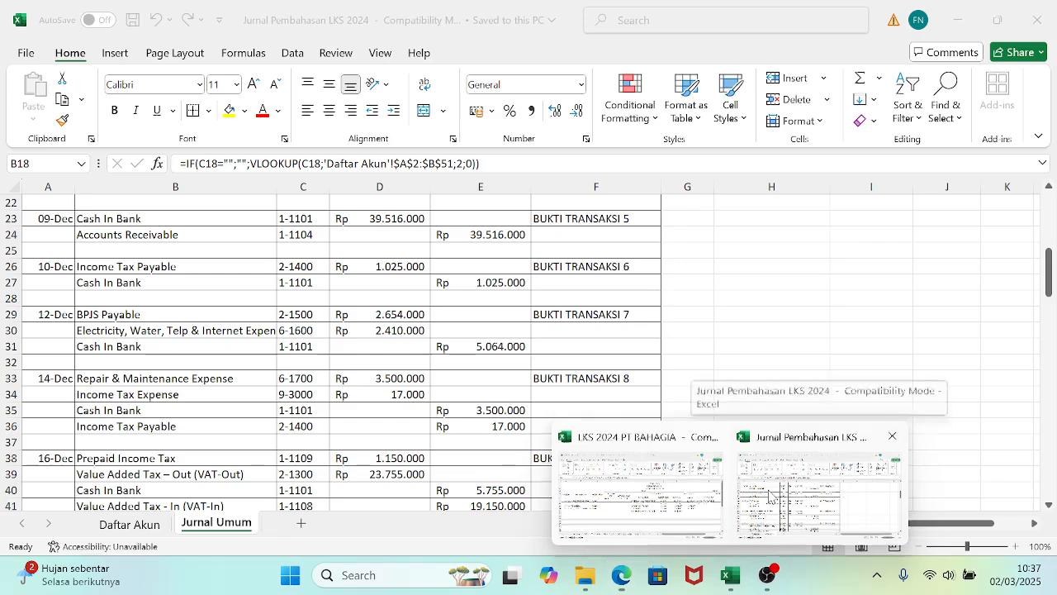
{"action": "left_click", "coordinate": [773, 495]}
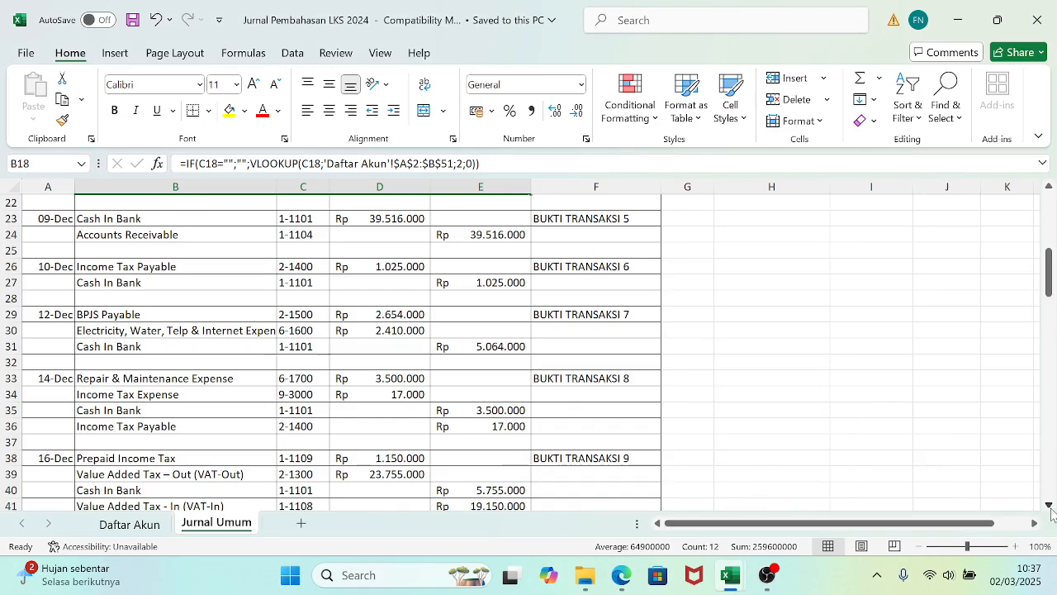
{"action": "left_click", "coordinate": [1050, 505]}
{"action": "left_click", "coordinate": [1050, 504]}
{"action": "left_click", "coordinate": [1049, 504]}
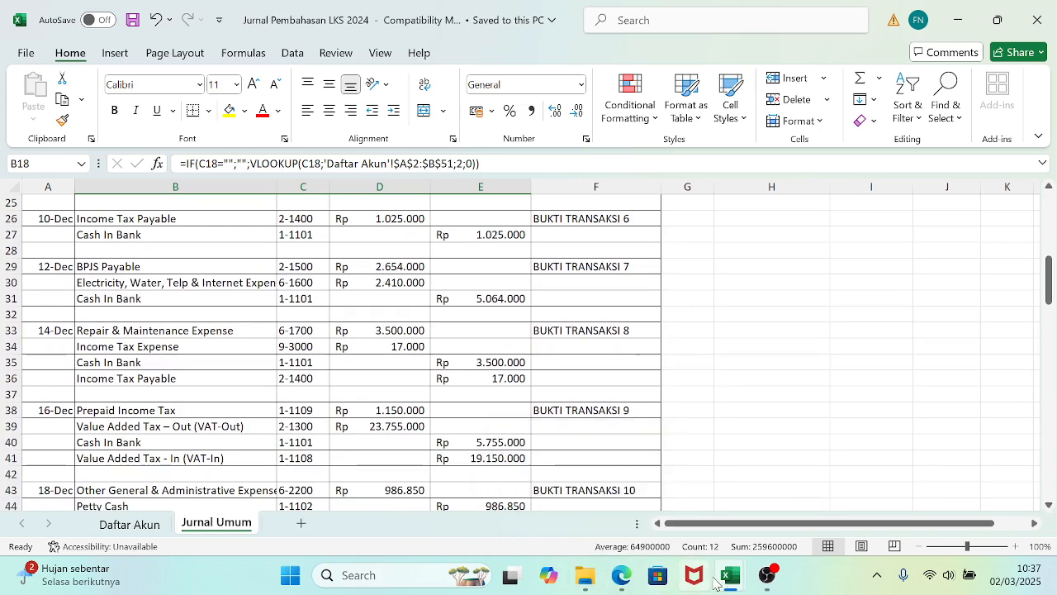
- Return to the LKS 2024 PT BAHAGIA workbook and enter the date 14/12 in A12 of the JKK sheet
{"action": "mouse_move", "coordinate": [727, 578]}
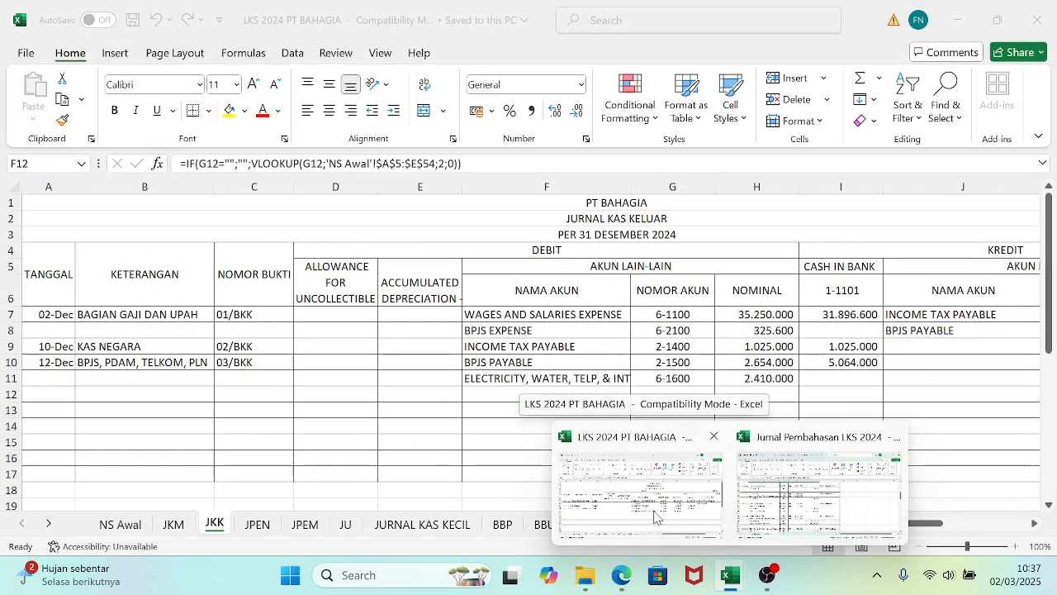
{"action": "left_click", "coordinate": [654, 517]}
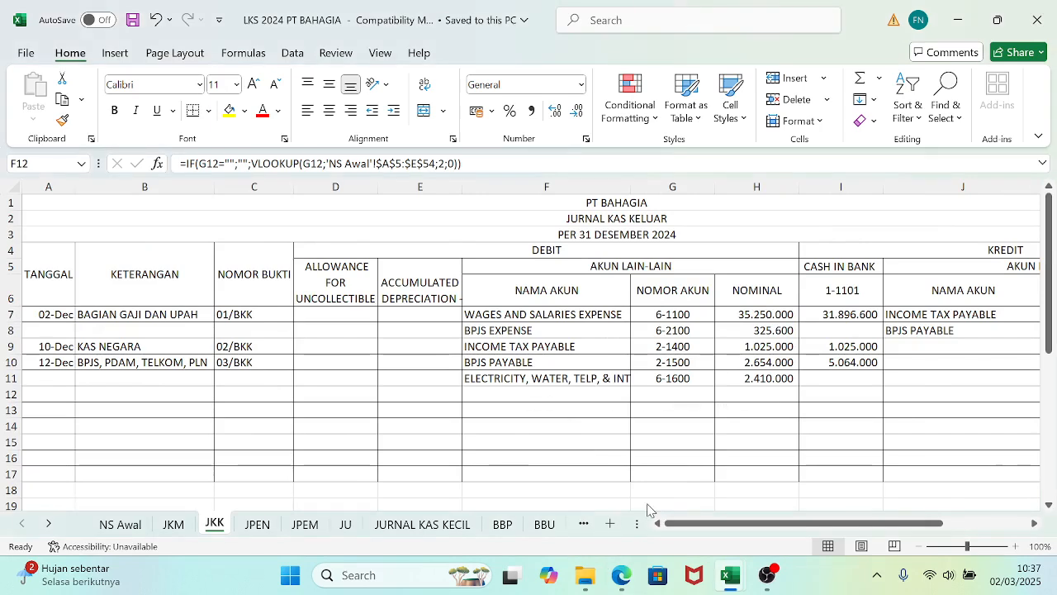
{"action": "left_click", "coordinate": [58, 393]}
{"action": "type", "text": "14"}
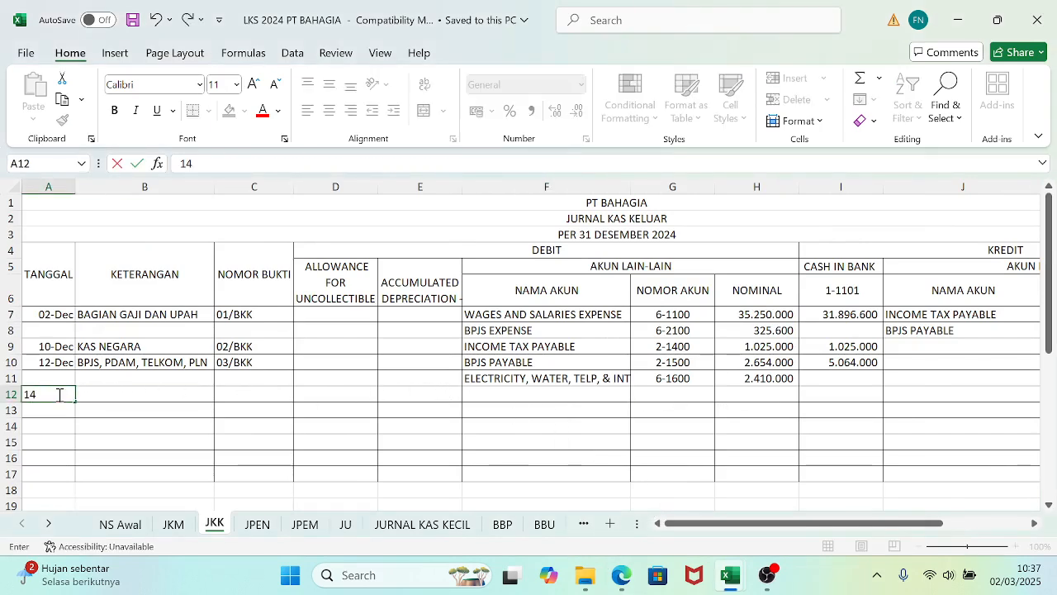
{"action": "type", "text": "/12"}
{"action": "key", "text": "Tab"}
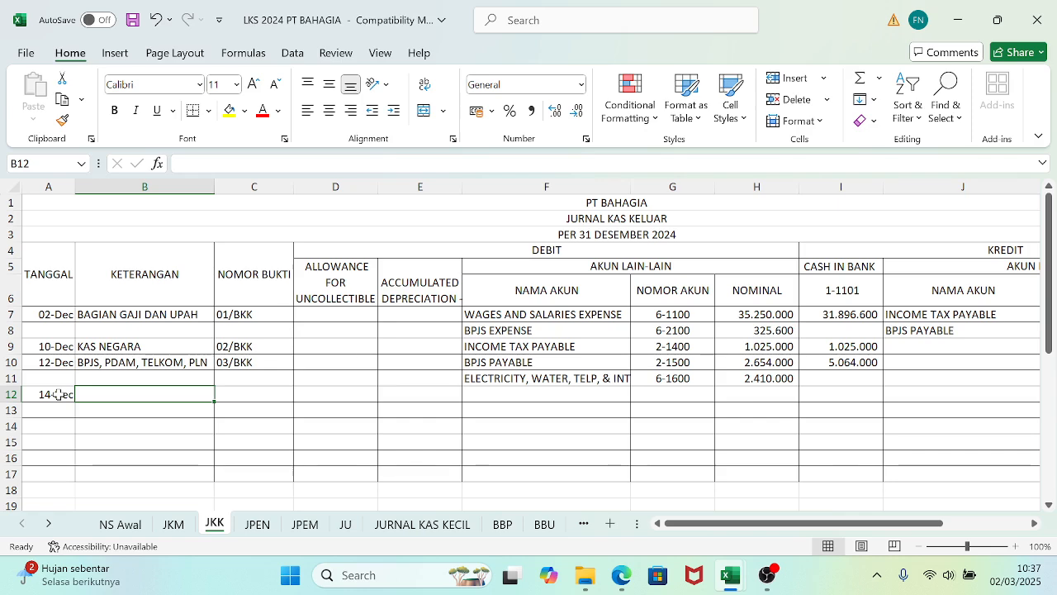
- Enter ADI GARAGE as the description and 04/BKK as the voucher number in row 12, checking them against the PDF
{"action": "left_click", "coordinate": [621, 582]}
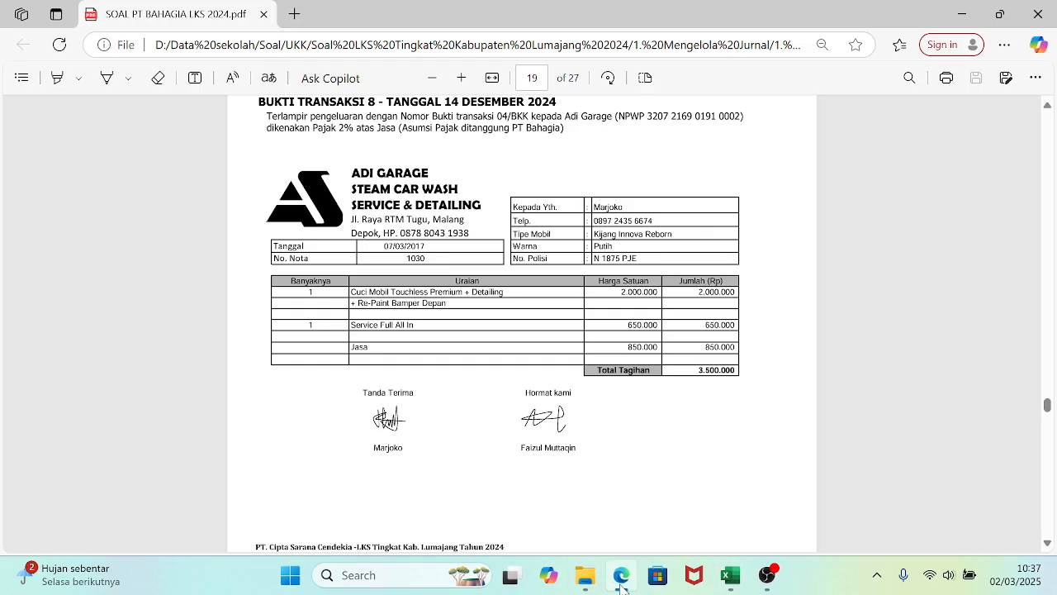
{"action": "left_click", "coordinate": [621, 581]}
{"action": "type", "text": "ADI"}
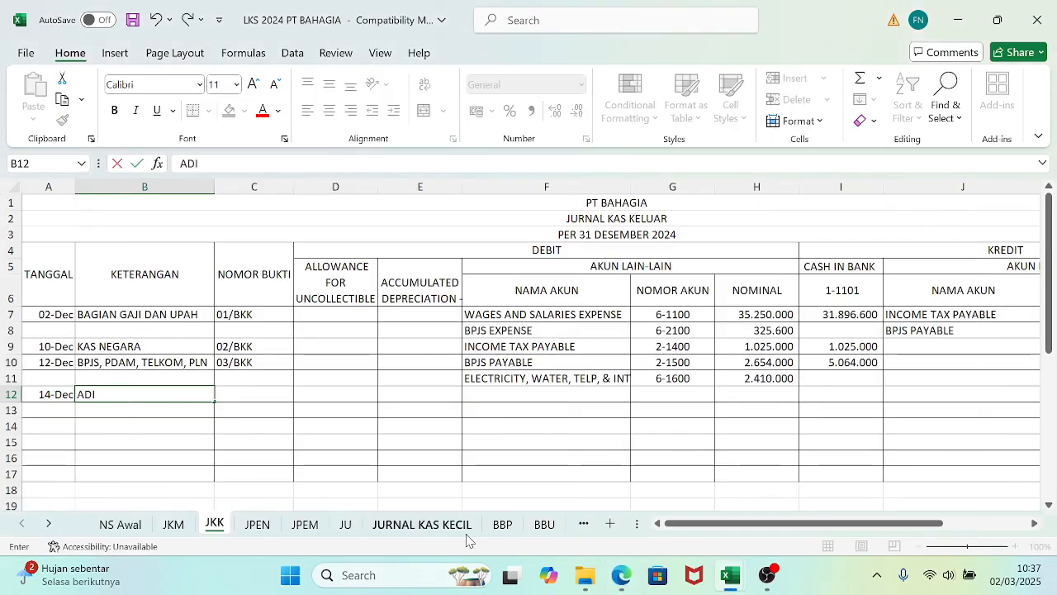
{"action": "type", "text": " GAAR"}
{"action": "key", "text": "BackSpace"}
{"action": "key", "text": "BackSpace"}
{"action": "type", "text": "RAGE"}
{"action": "key", "text": "Tab"}
{"action": "type", "text": "0"}
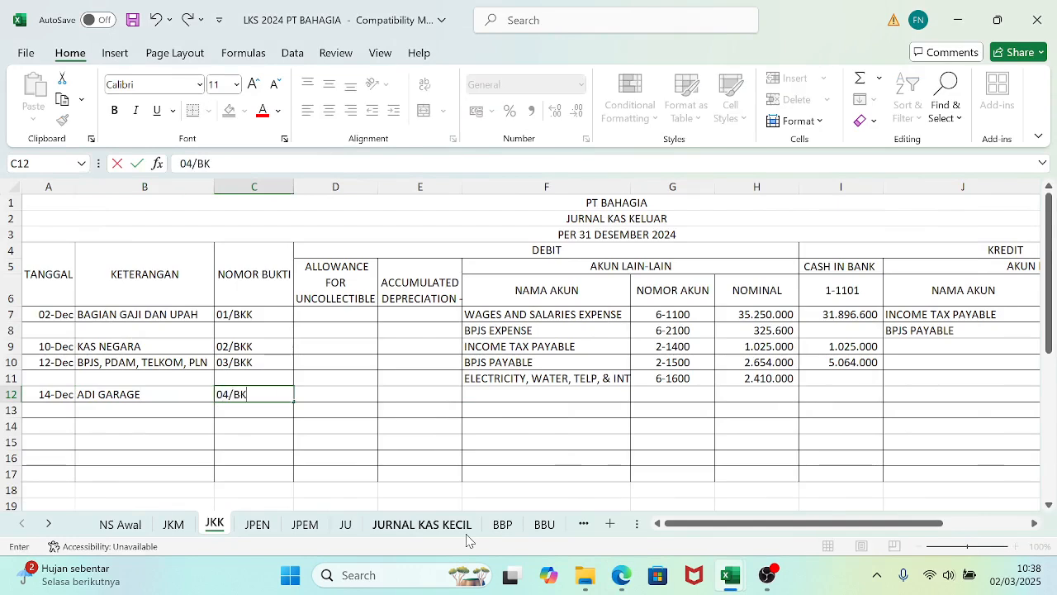
{"action": "left_click", "coordinate": [621, 583]}
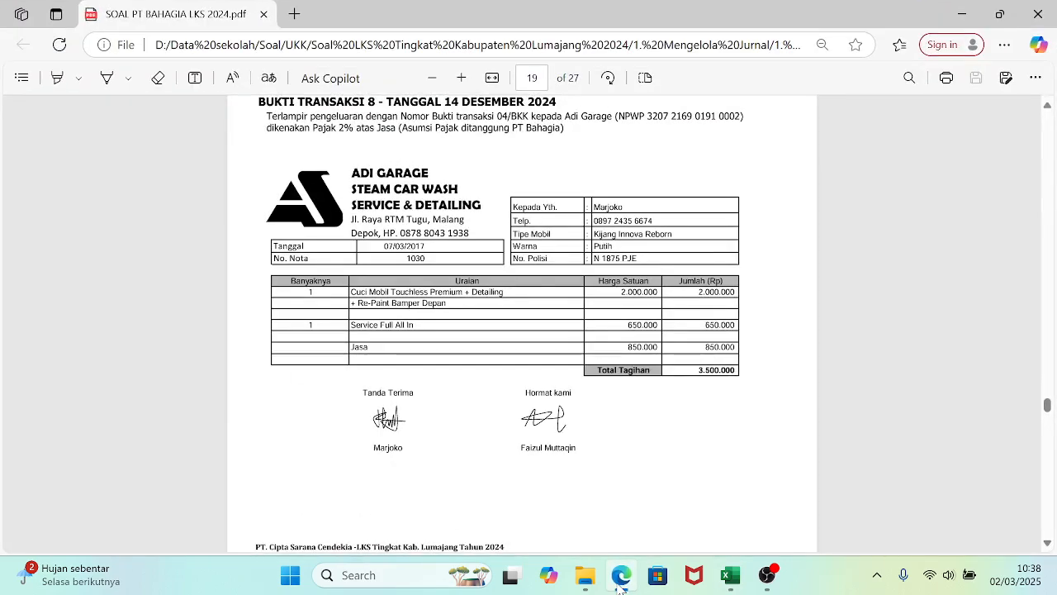
{"action": "left_click", "coordinate": [620, 579]}
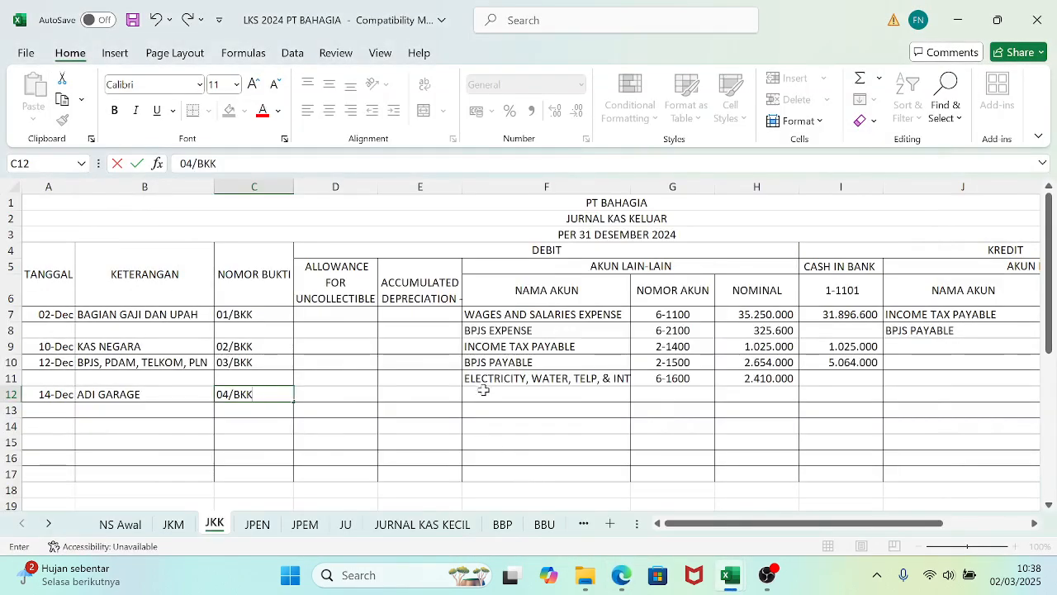
- Link the debit account number in G12 to the repair and maintenance expense account, cell A43 of the NS Awal sheet
{"action": "left_click", "coordinate": [484, 390]}
{"action": "left_click", "coordinate": [658, 397]}
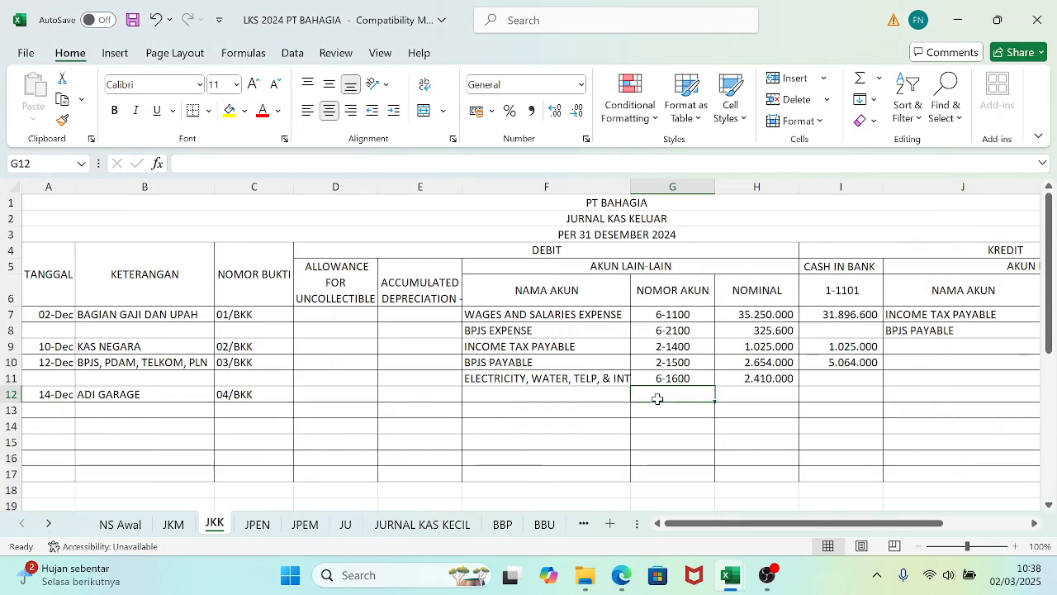
{"action": "type", "text": "="}
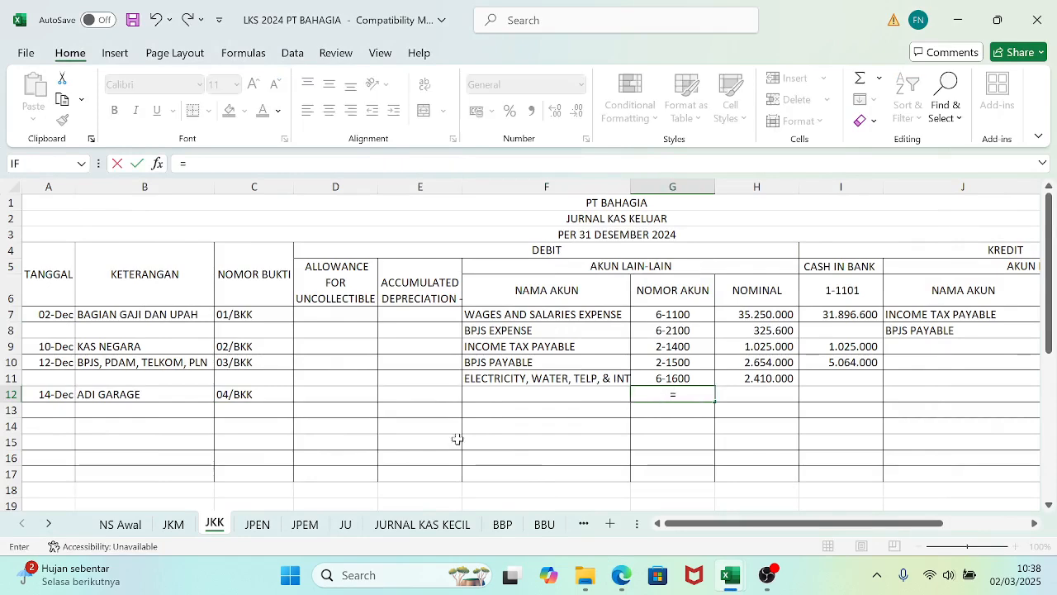
{"action": "left_click", "coordinate": [121, 524]}
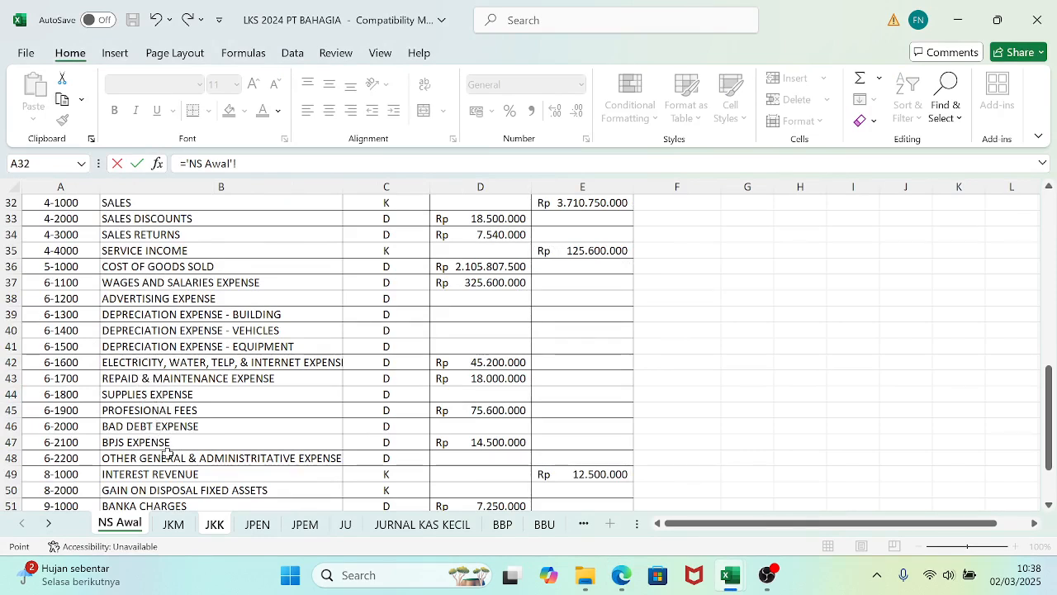
{"action": "left_click", "coordinate": [69, 378]}
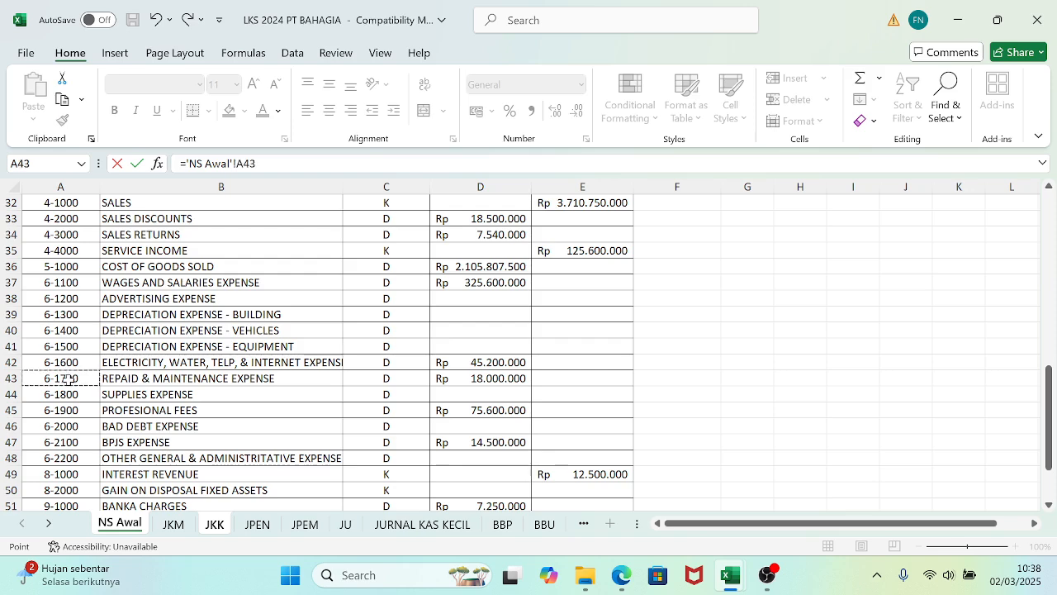
{"action": "key", "text": "Return"}
{"action": "key", "text": "Up"}
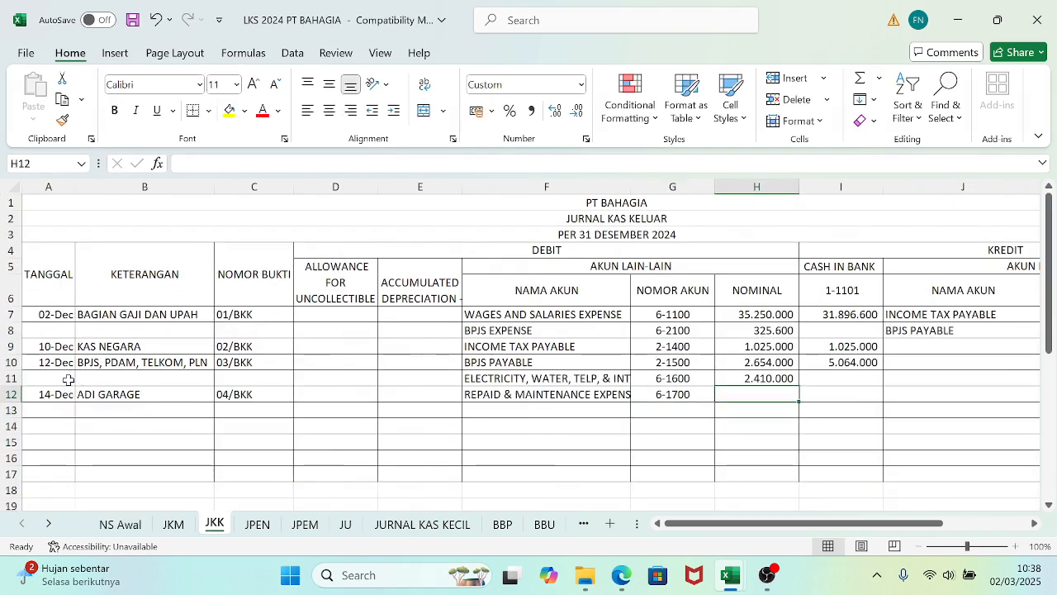
- Check the invoice total in the PDF and enter 3.500.000 as the debit amount in H12
{"action": "left_click", "coordinate": [620, 578]}
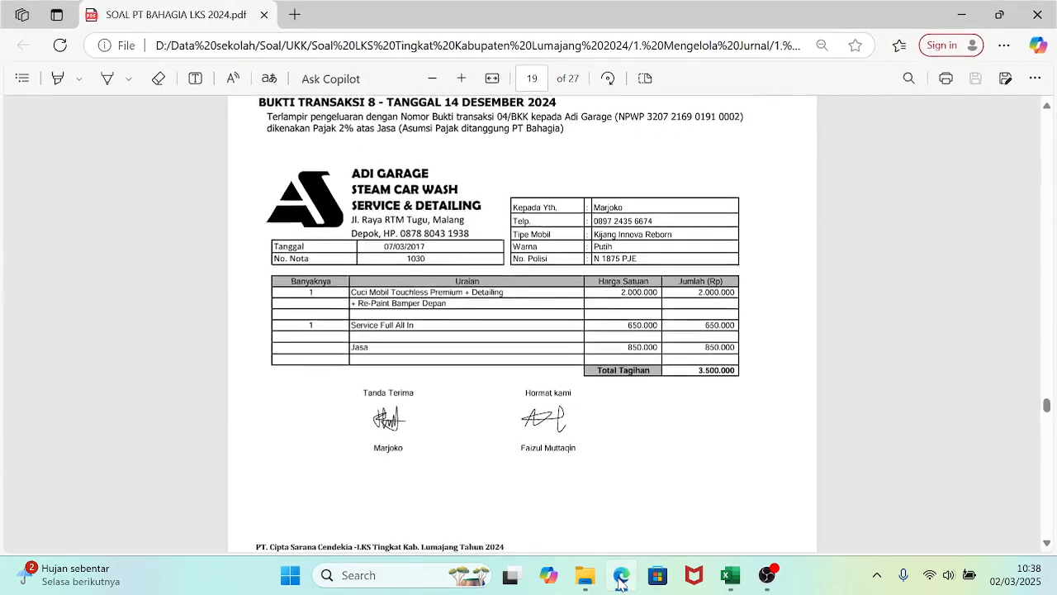
{"action": "left_click", "coordinate": [620, 578]}
{"action": "type", "text": "3"}
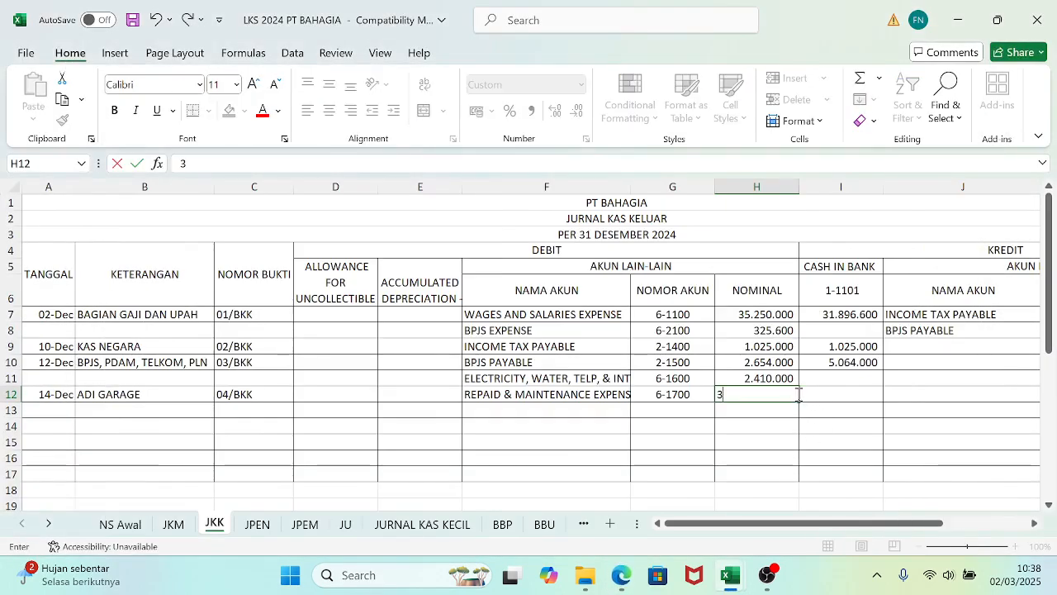
{"action": "type", "text": ".500.000"}
{"action": "key", "text": "Tab"}
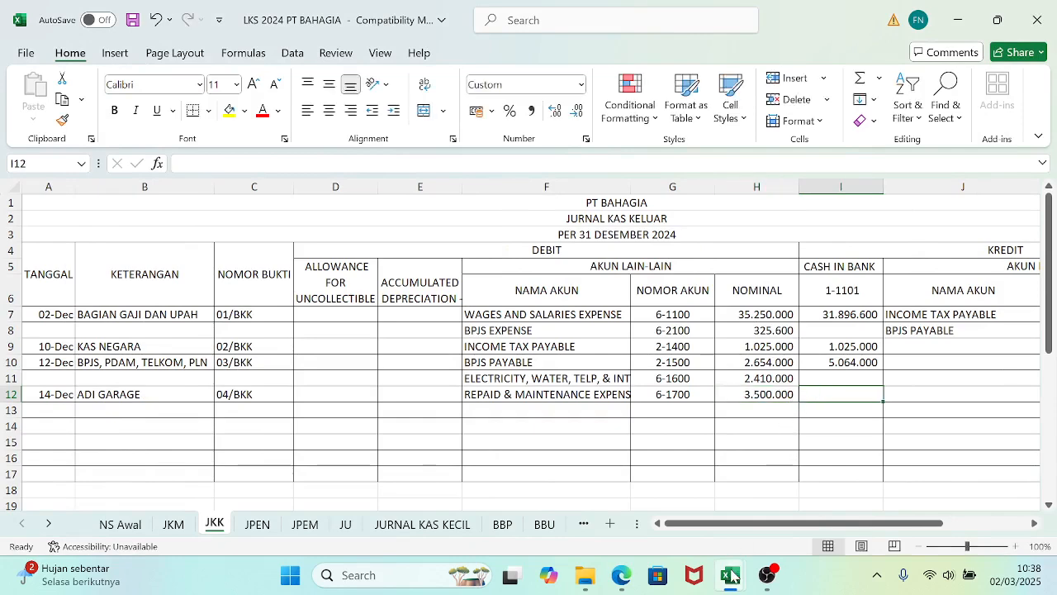
- Reopen the question PDF and re-read the Bukti Transaksi 8 instructions on the 2% service tax and the invoice details
{"action": "mouse_move", "coordinate": [731, 578]}
{"action": "left_click", "coordinate": [621, 574]}
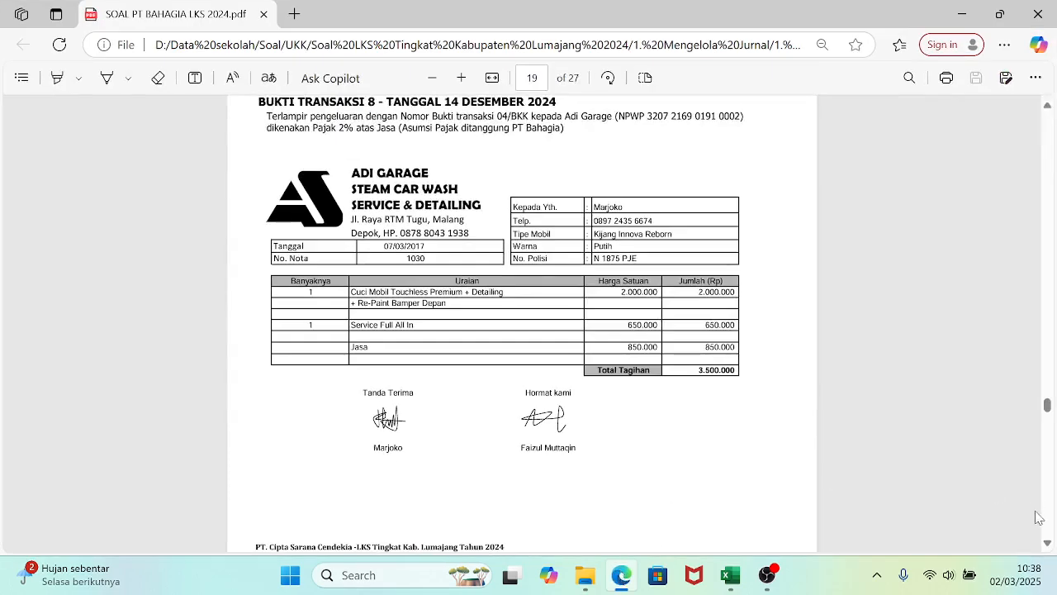
{"action": "left_click", "coordinate": [1047, 543]}
{"action": "left_click", "coordinate": [1048, 545]}
{"action": "left_click", "coordinate": [1048, 545]}
{"action": "left_click", "coordinate": [1048, 545]}
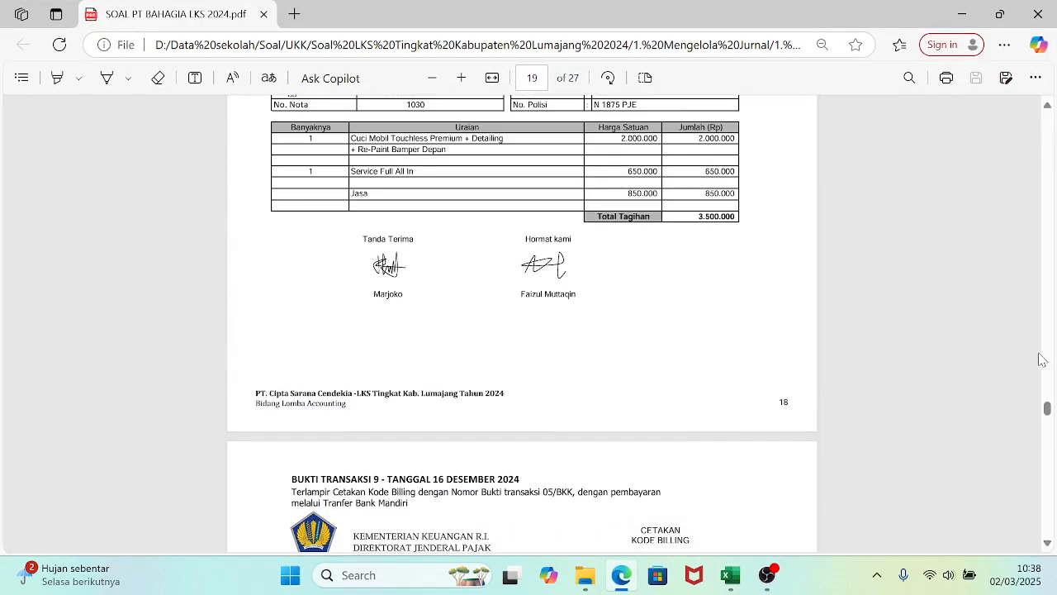
{"action": "left_click", "coordinate": [1048, 109]}
{"action": "left_click", "coordinate": [1047, 109]}
{"action": "left_click", "coordinate": [1048, 109]}
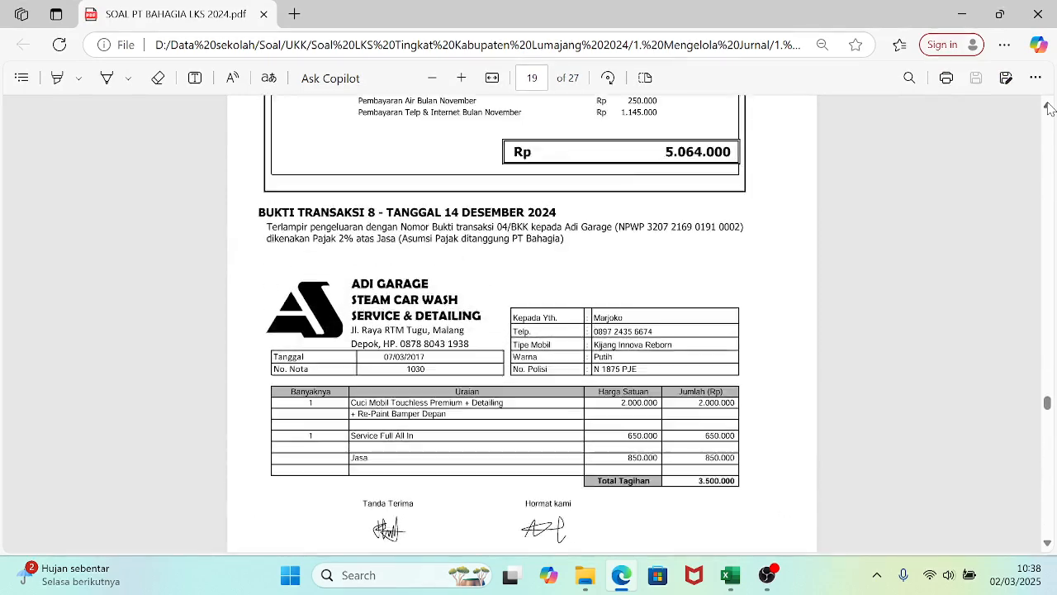
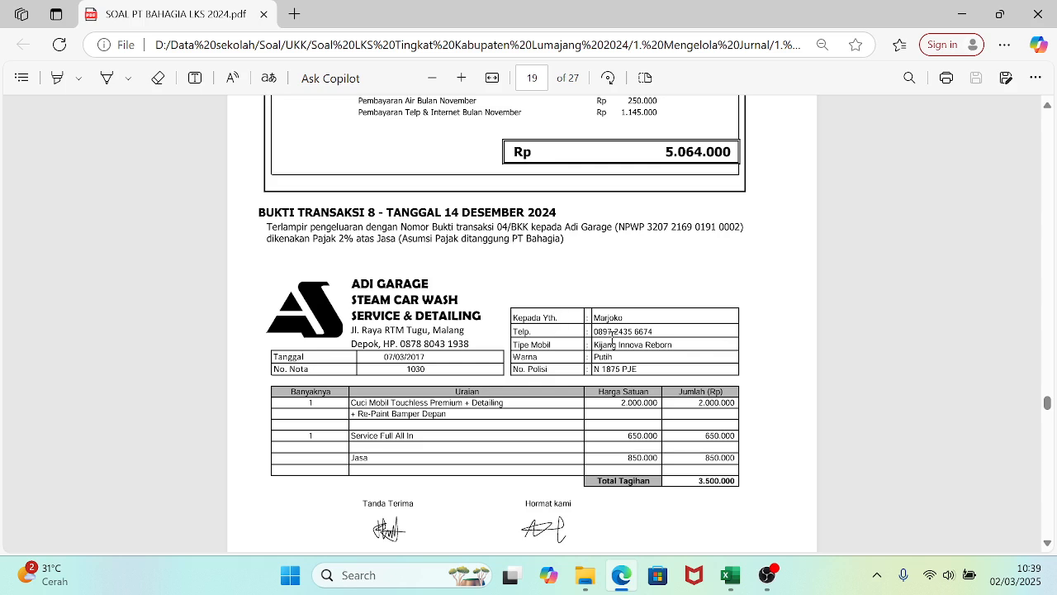
- Return to the LKS 2024 PT BAHAGIA workbook and enter 3500000 as the Cash in Bank credit in I12
{"action": "mouse_move", "coordinate": [731, 575]}
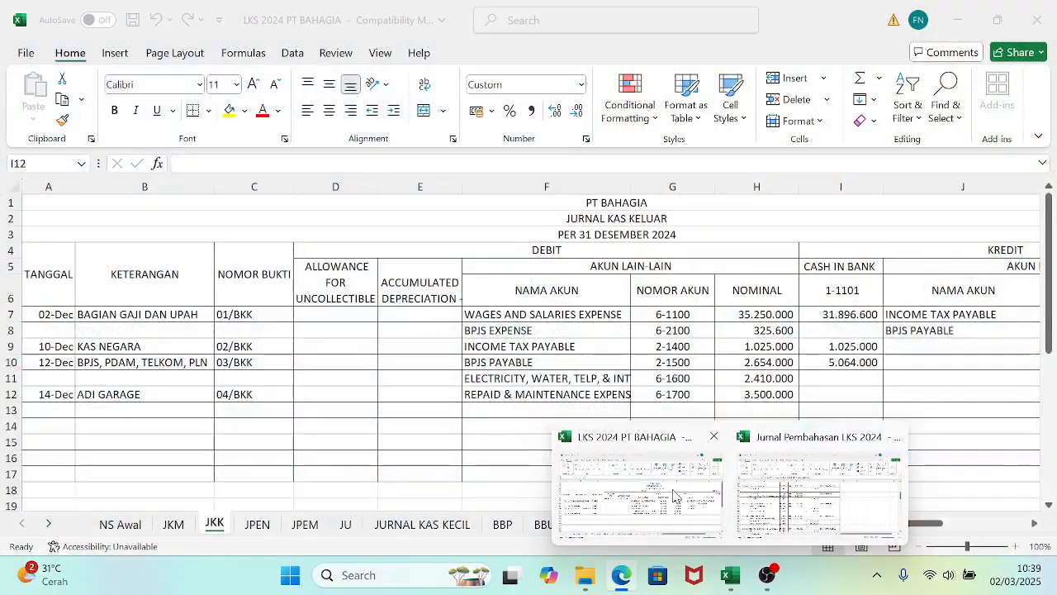
{"action": "left_click", "coordinate": [639, 491]}
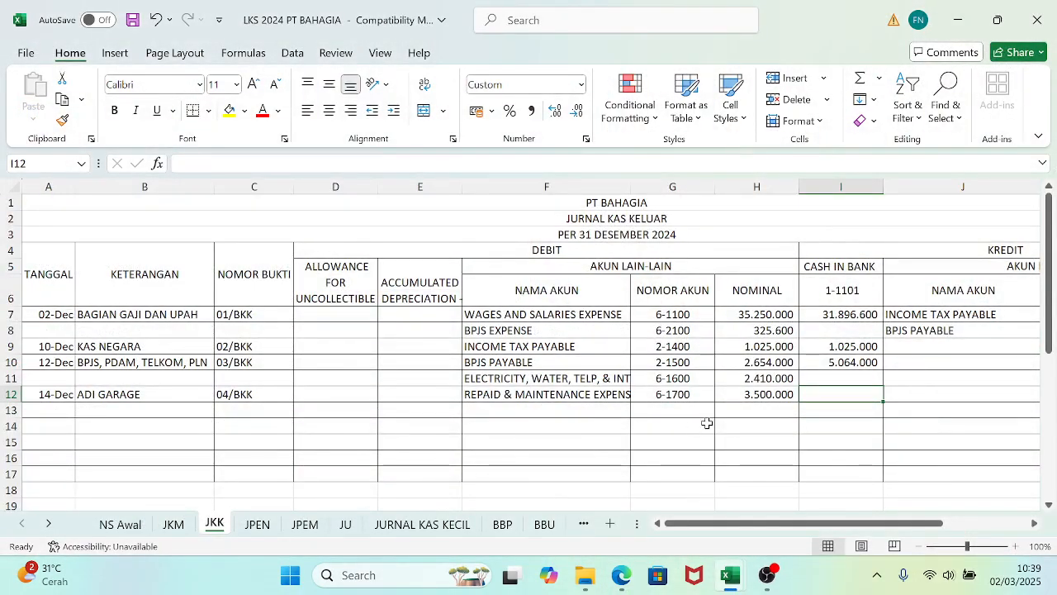
{"action": "type", "text": "35"}
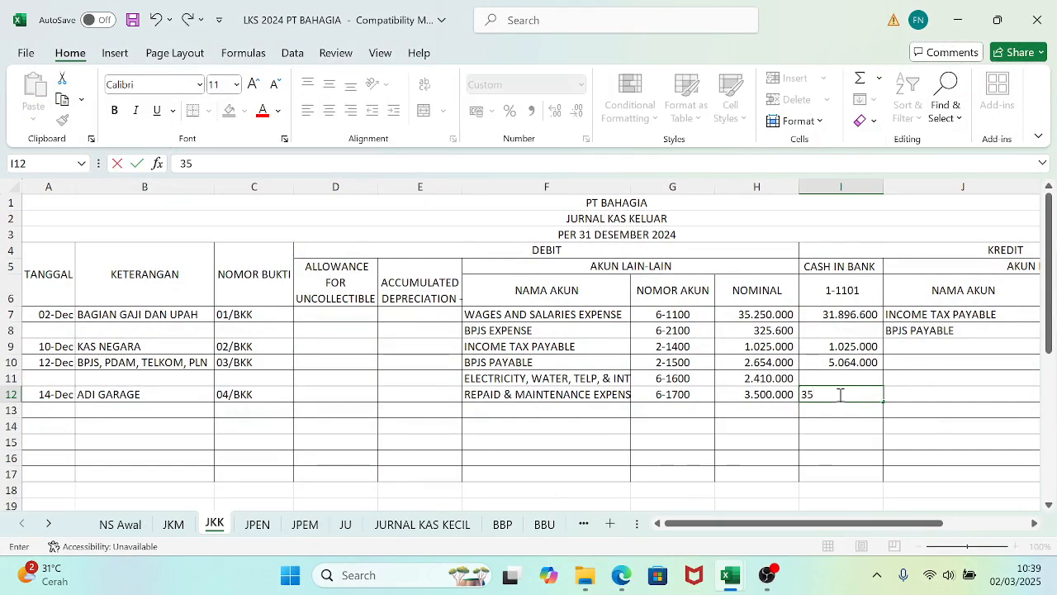
{"action": "type", "text": "00"}
{"action": "type", "text": "00"}
{"action": "key", "text": "Return"}
- Link the debit account number in G13 to the income tax expense account, cell A53 of the NS Awal sheet
{"action": "key", "text": "Left"}
{"action": "key", "text": "Left"}
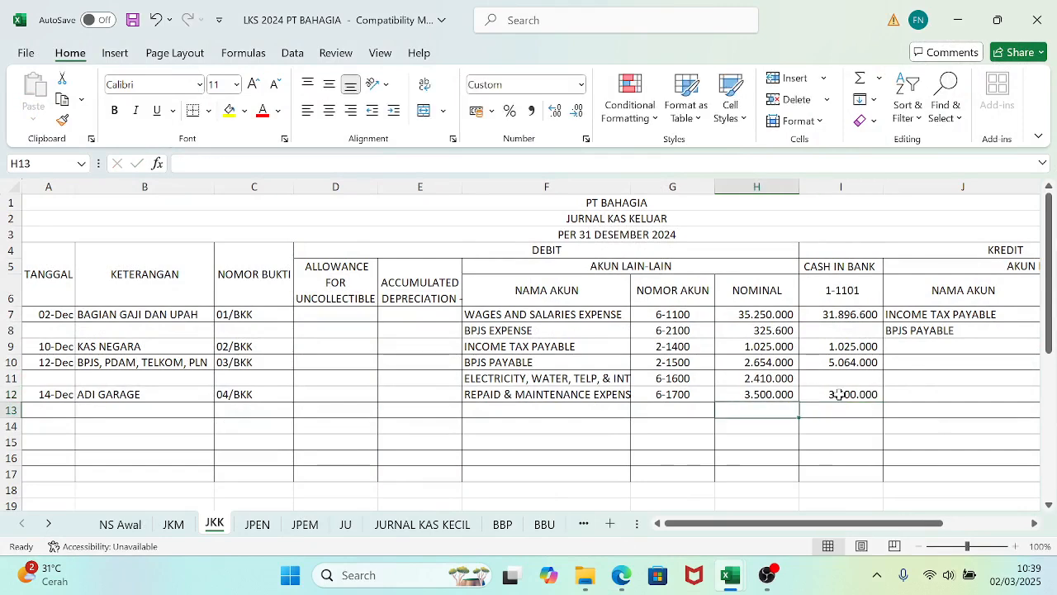
{"action": "type", "text": "="}
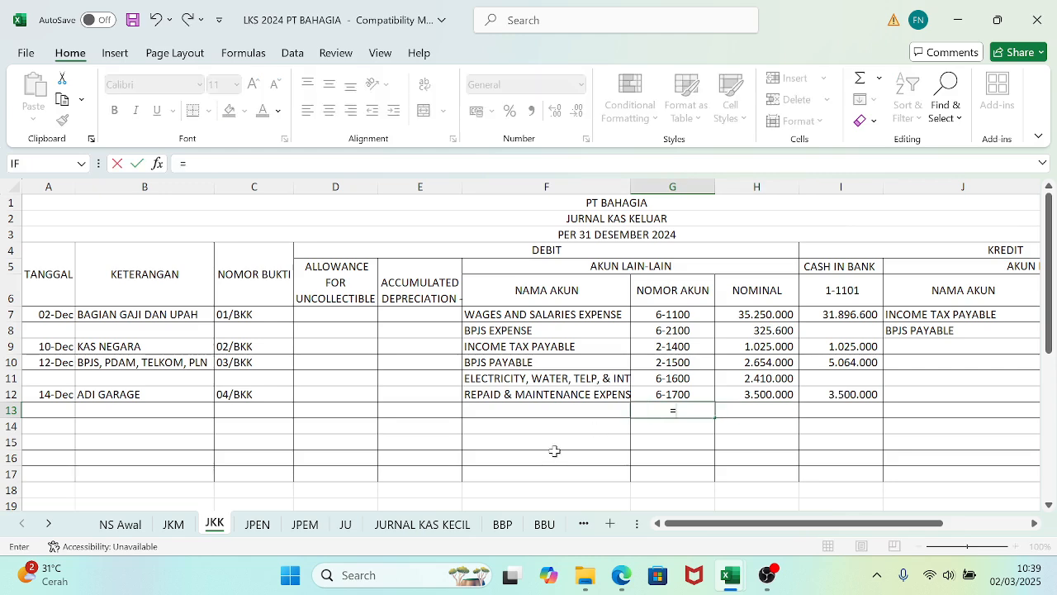
{"action": "left_click", "coordinate": [120, 524]}
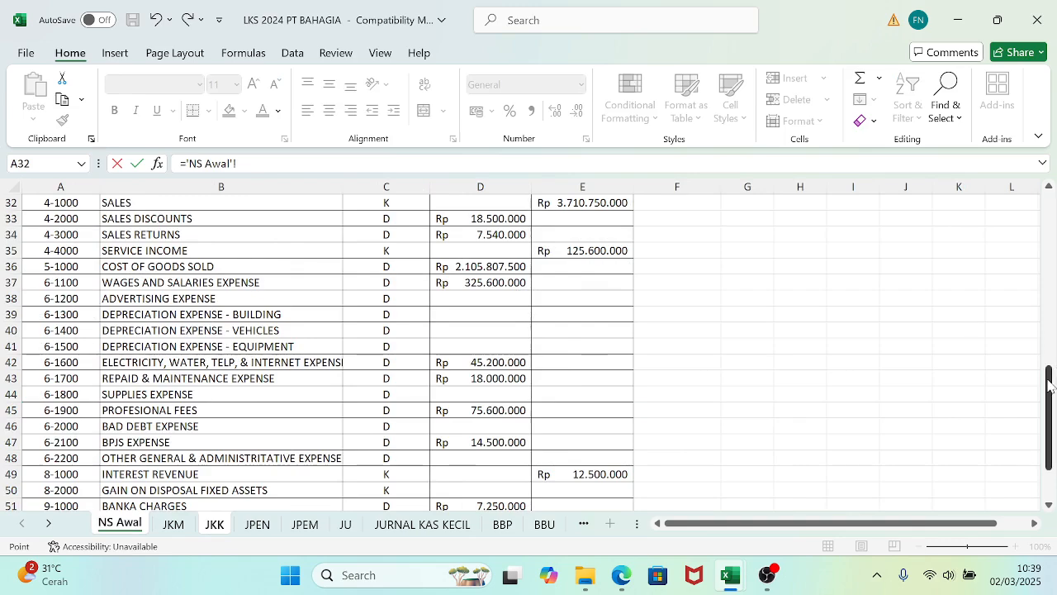
{"action": "left_click_drag", "start_coordinate": [1048, 411], "coordinate": [1048, 433]}
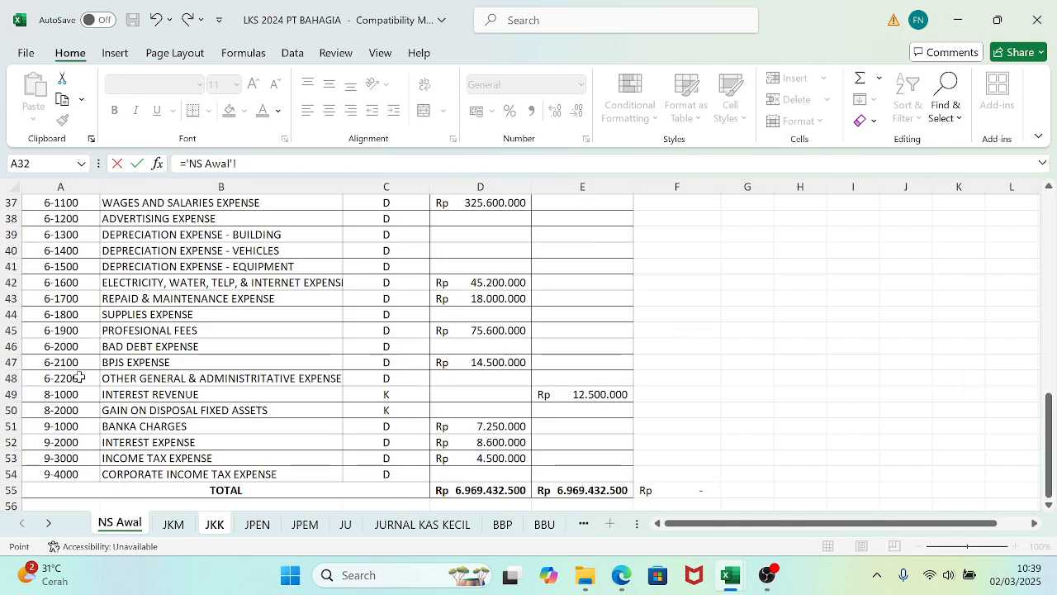
{"action": "left_click", "coordinate": [70, 458]}
{"action": "key", "text": "Return"}
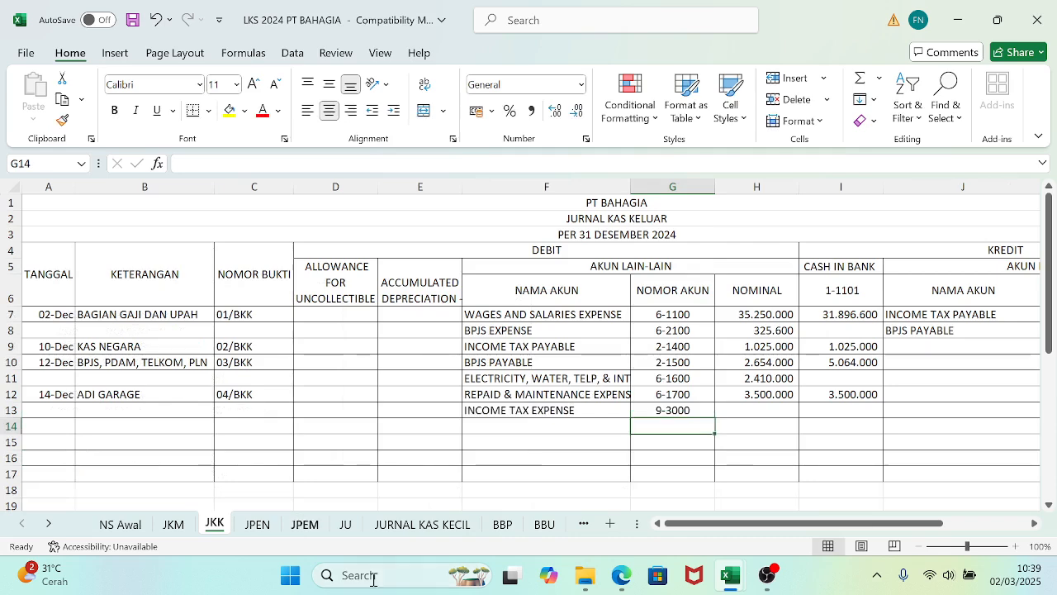
- Link the credit account number in K12 to the income tax payable account, cell A25 of the NS Awal sheet
{"action": "mouse_move", "coordinate": [726, 577]}
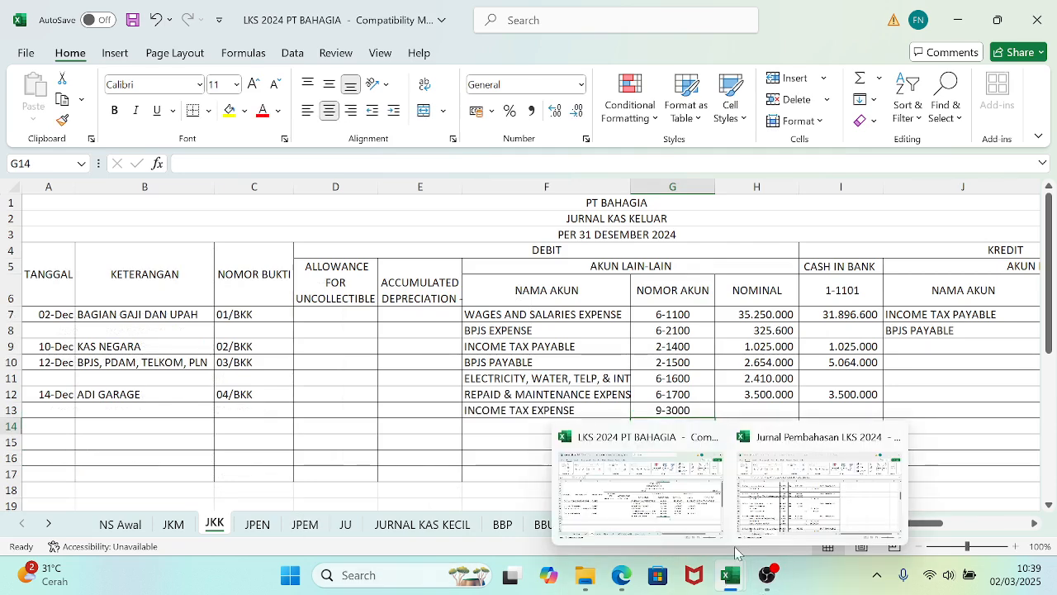
{"action": "mouse_move", "coordinate": [755, 504]}
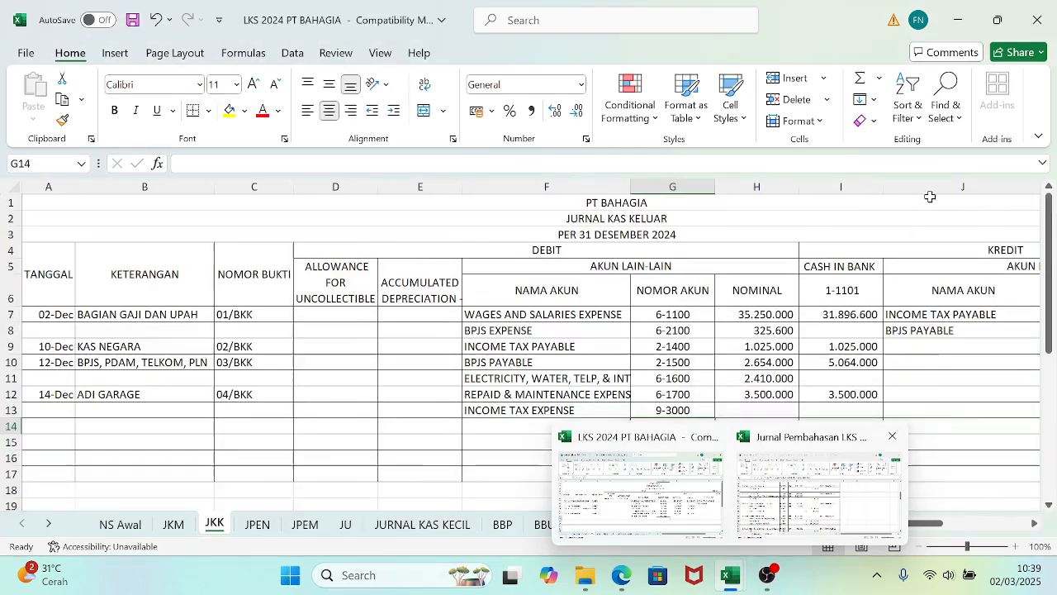
{"action": "left_click", "coordinate": [640, 492]}
{"action": "left_click", "coordinate": [766, 408]}
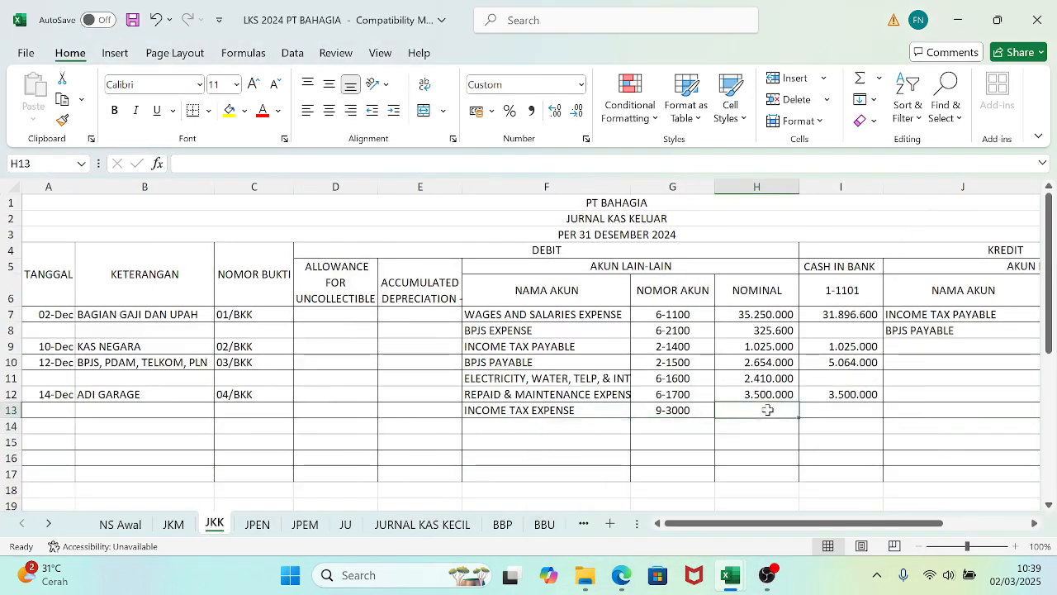
{"action": "left_click", "coordinate": [909, 394]}
{"action": "key", "text": "Right"}
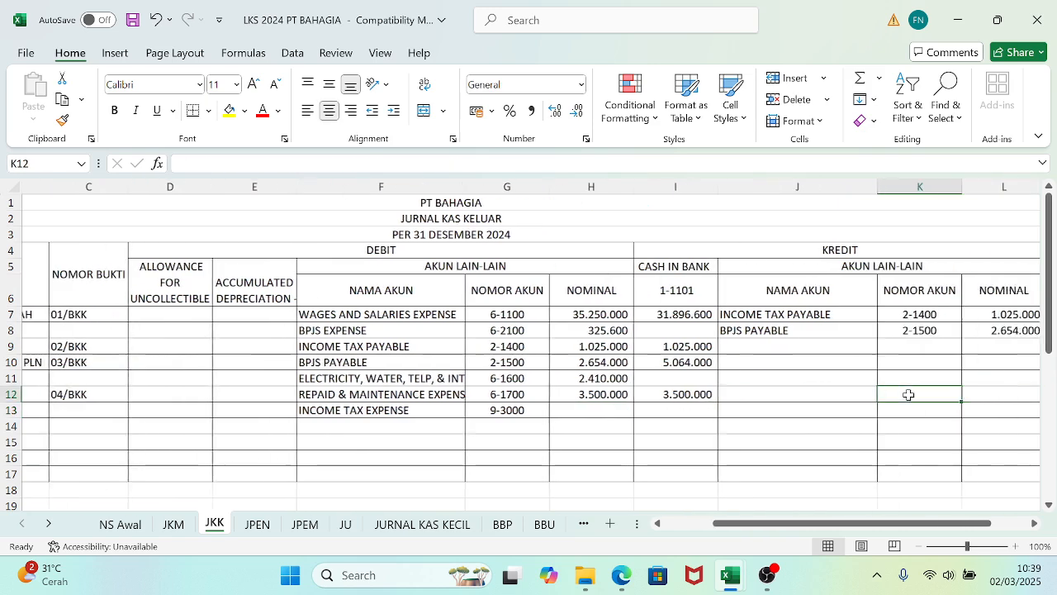
{"action": "type", "text": "="}
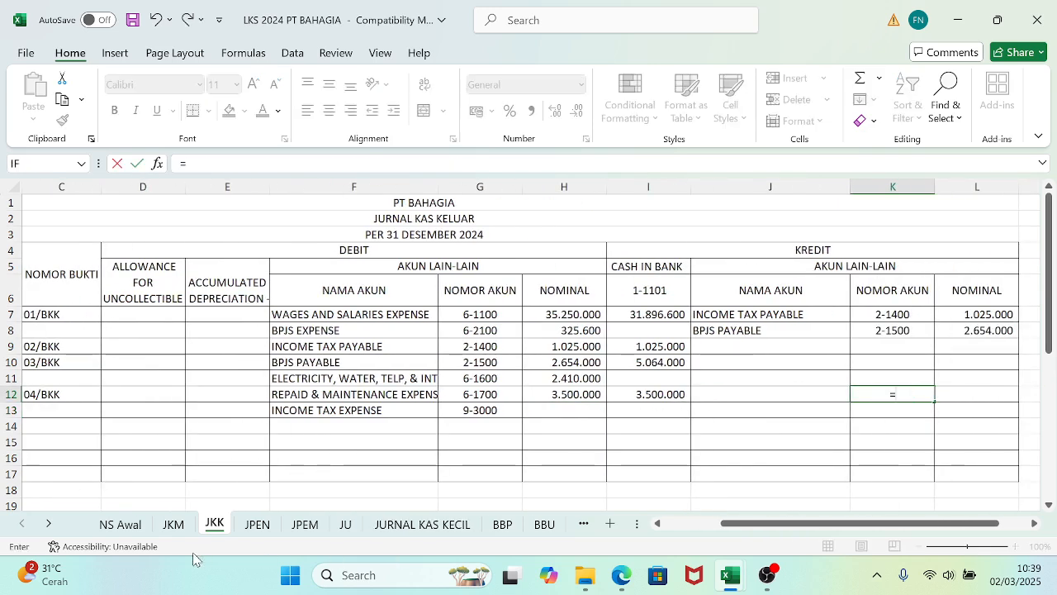
{"action": "left_click", "coordinate": [135, 529]}
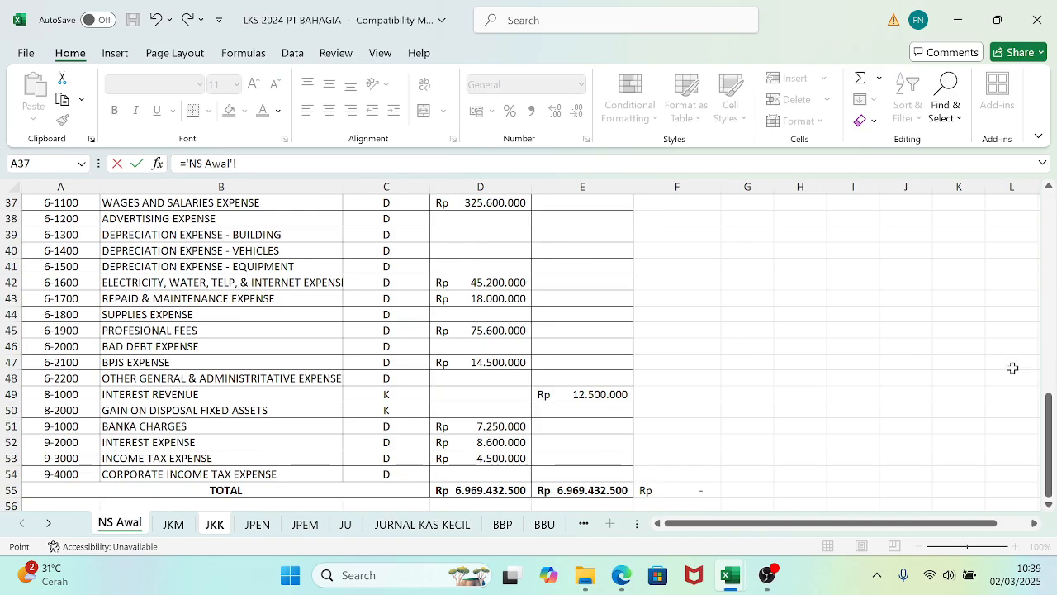
{"action": "left_click_drag", "start_coordinate": [1049, 442], "coordinate": [1043, 332]}
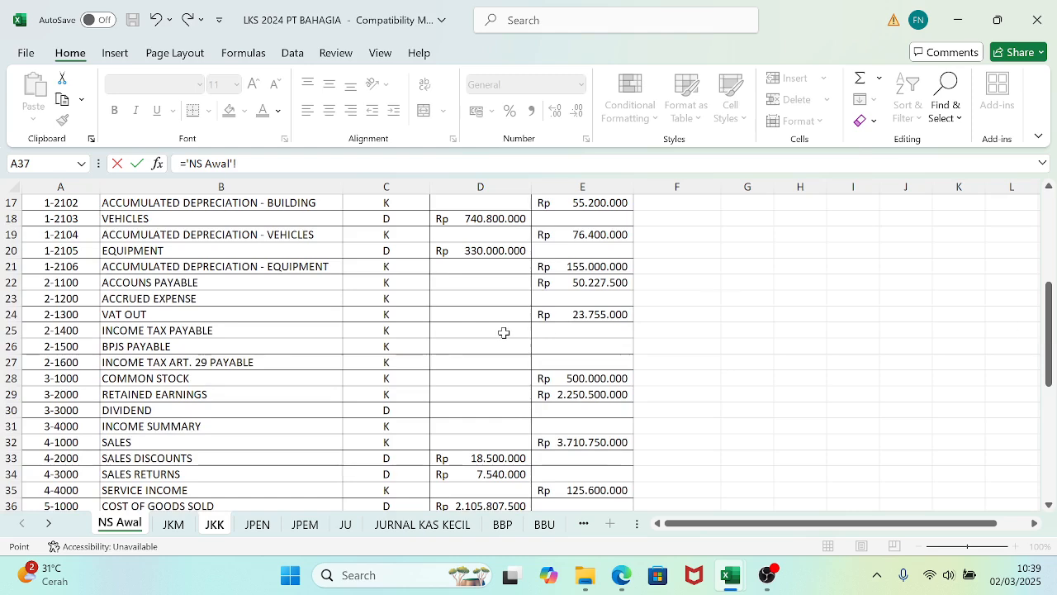
{"action": "left_click", "coordinate": [63, 331]}
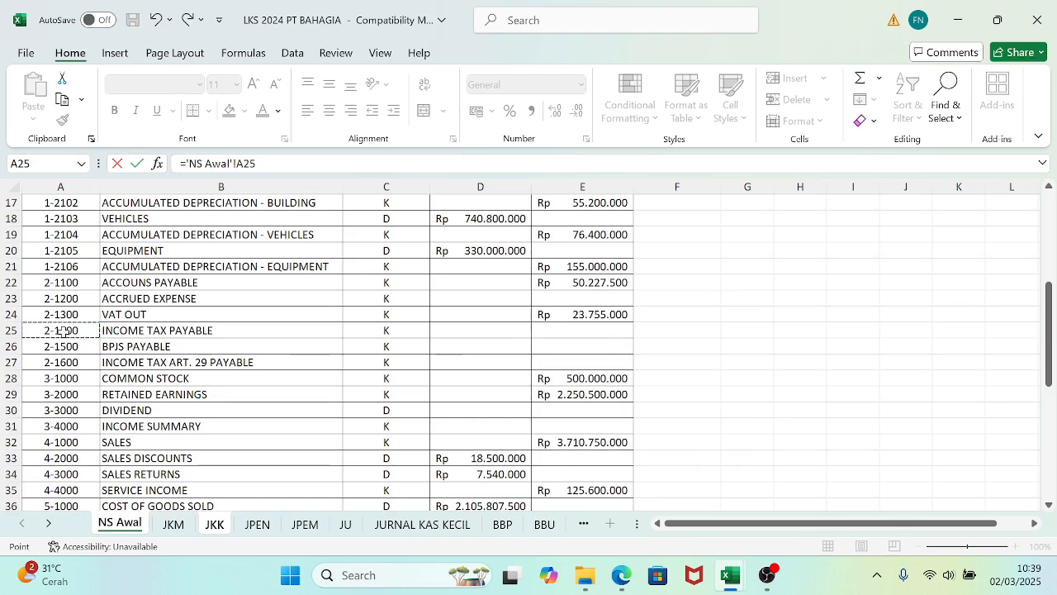
{"action": "key", "text": "Return"}
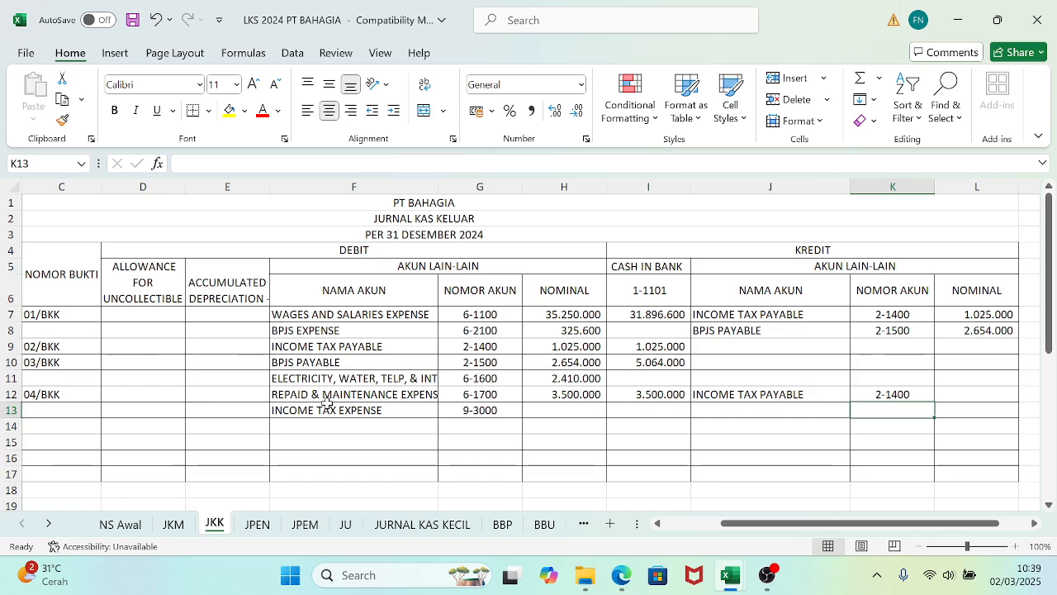
- Check the Adi Garage service charge in the question PDF and the answer journal, and enter =2%*850000 as the income tax expense debit in H13
{"action": "left_click", "coordinate": [562, 409]}
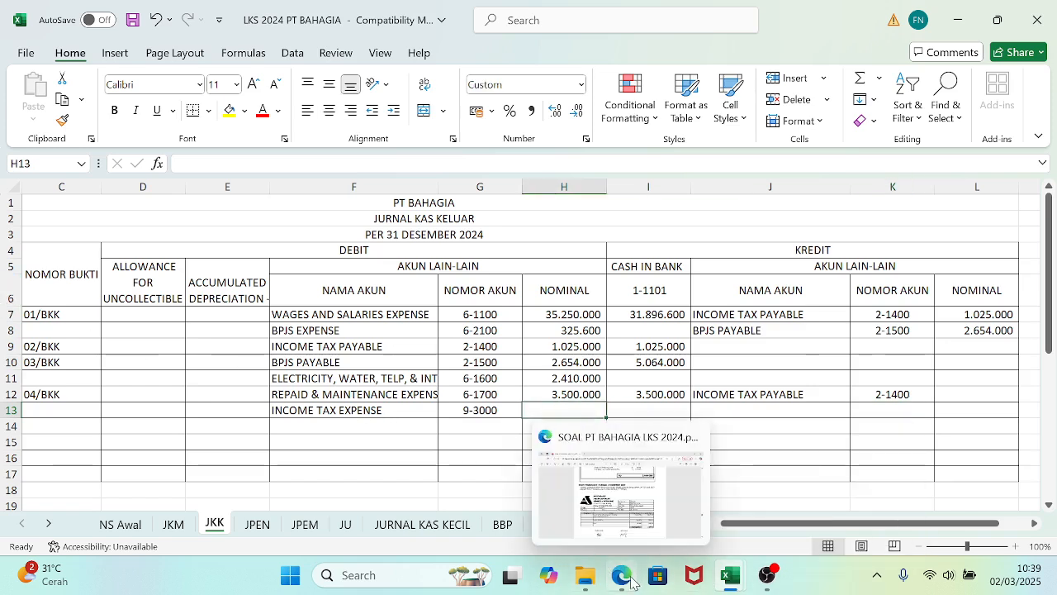
{"action": "left_click", "coordinate": [631, 580]}
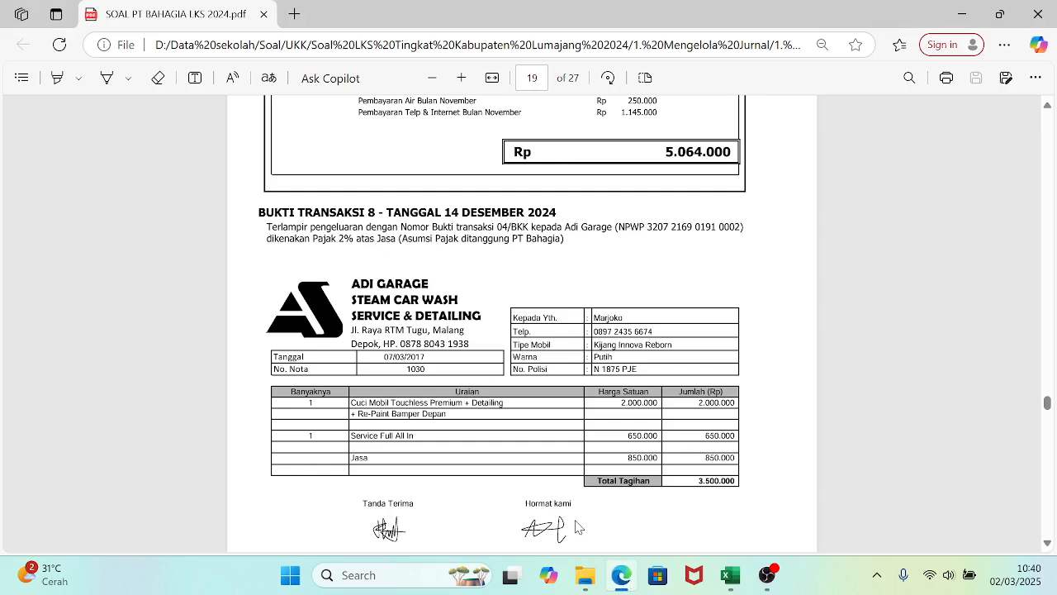
{"action": "mouse_move", "coordinate": [730, 575]}
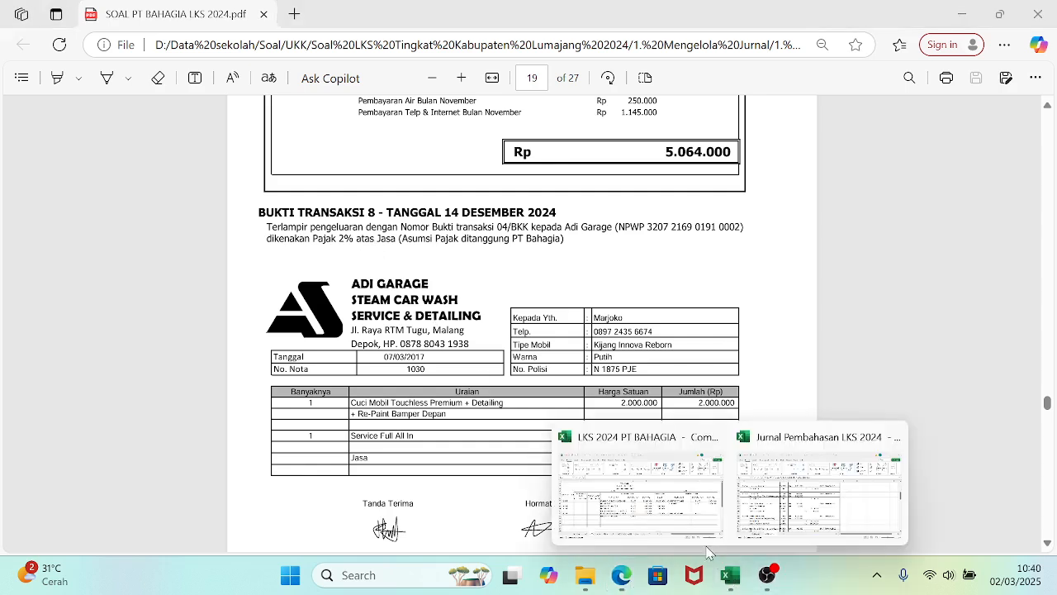
{"action": "left_click", "coordinate": [772, 495]}
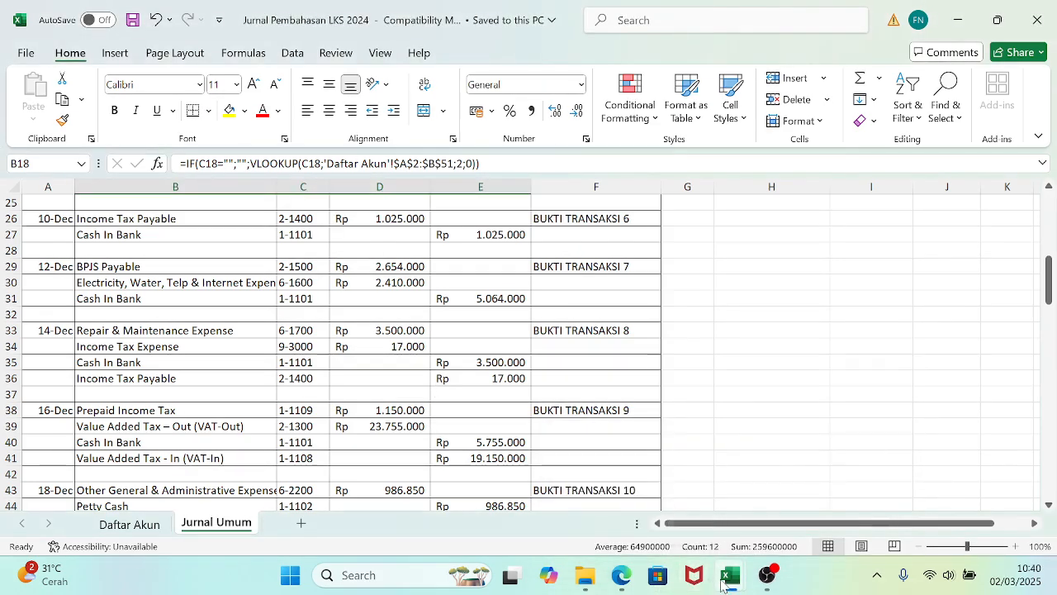
{"action": "left_click", "coordinate": [618, 582]}
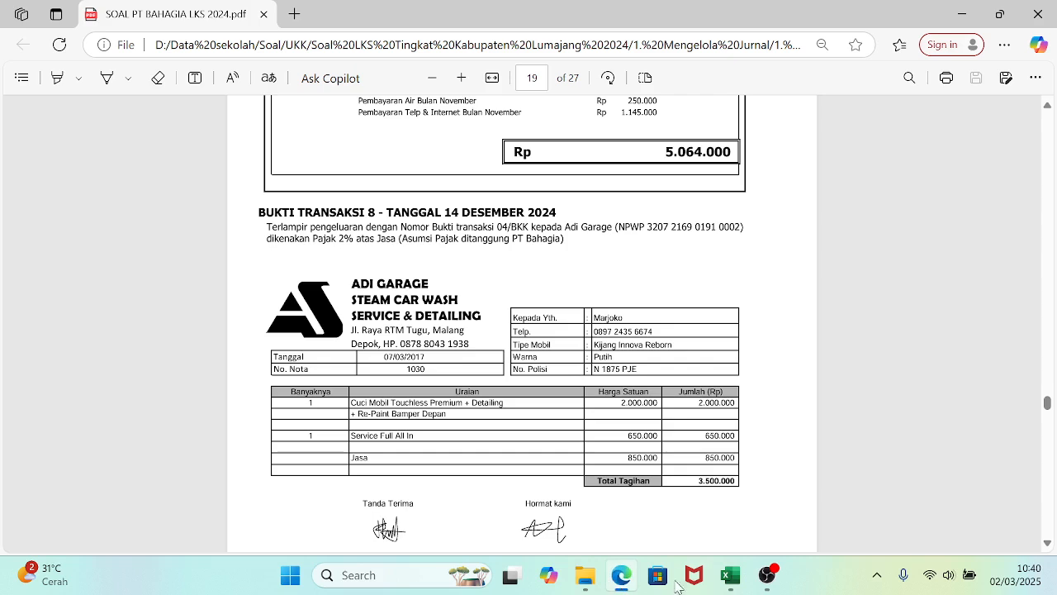
{"action": "mouse_move", "coordinate": [715, 583]}
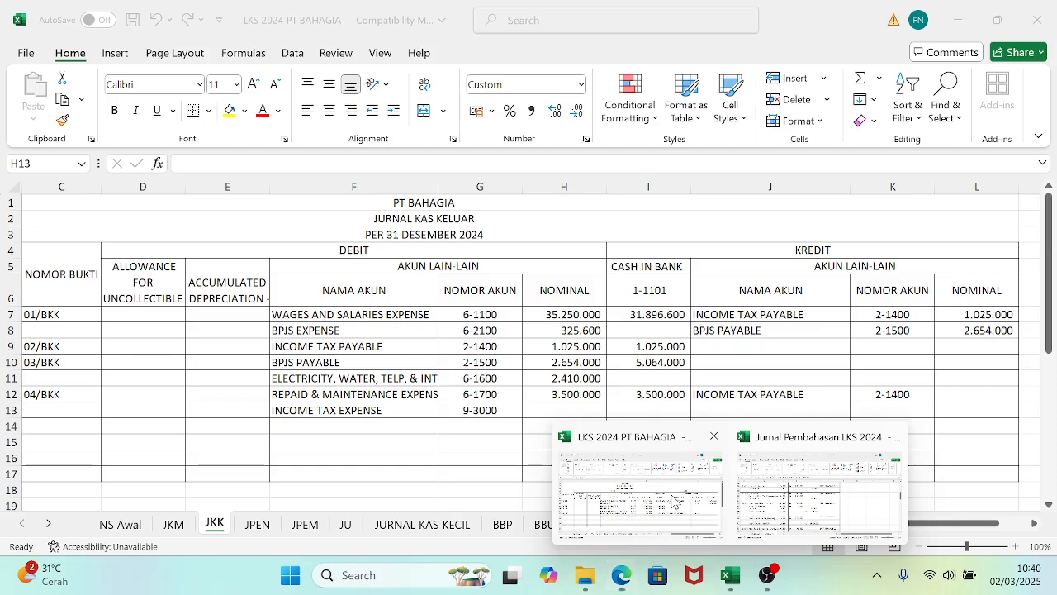
{"action": "left_click", "coordinate": [676, 503]}
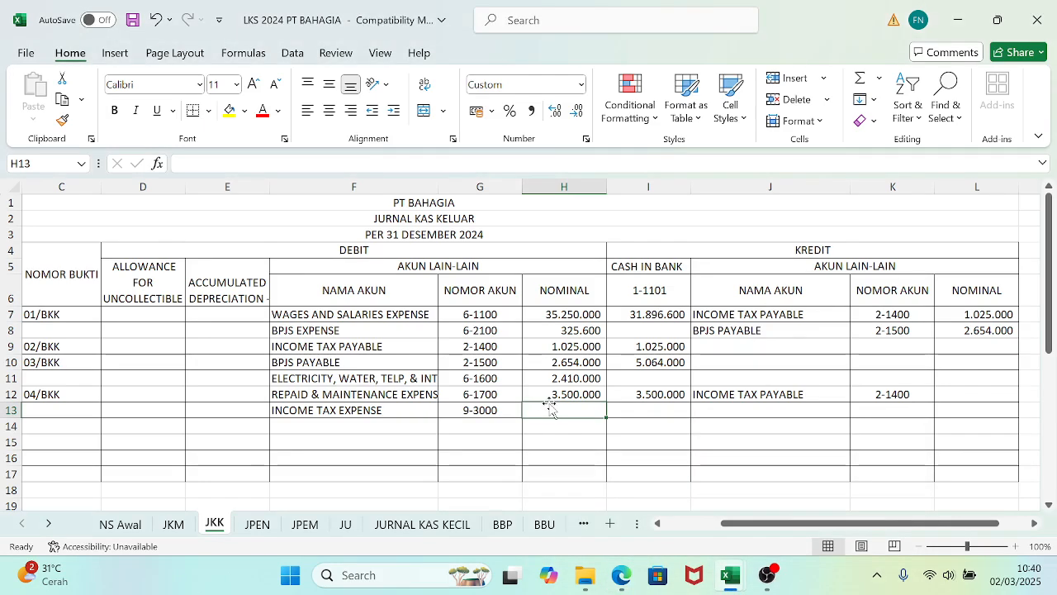
{"action": "type", "text": "=2"}
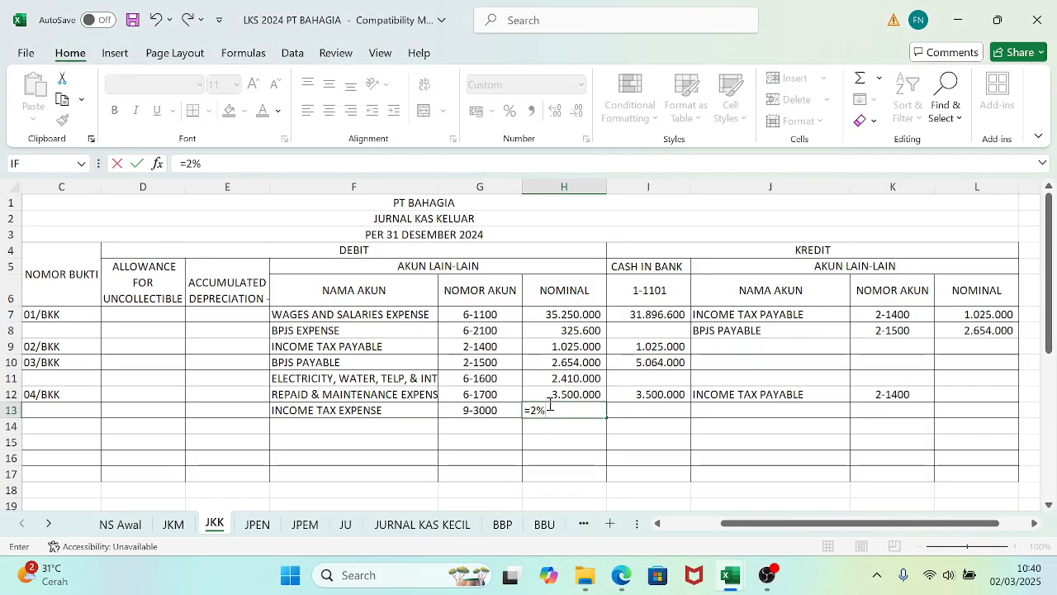
{"action": "type", "text": "%*850000"}
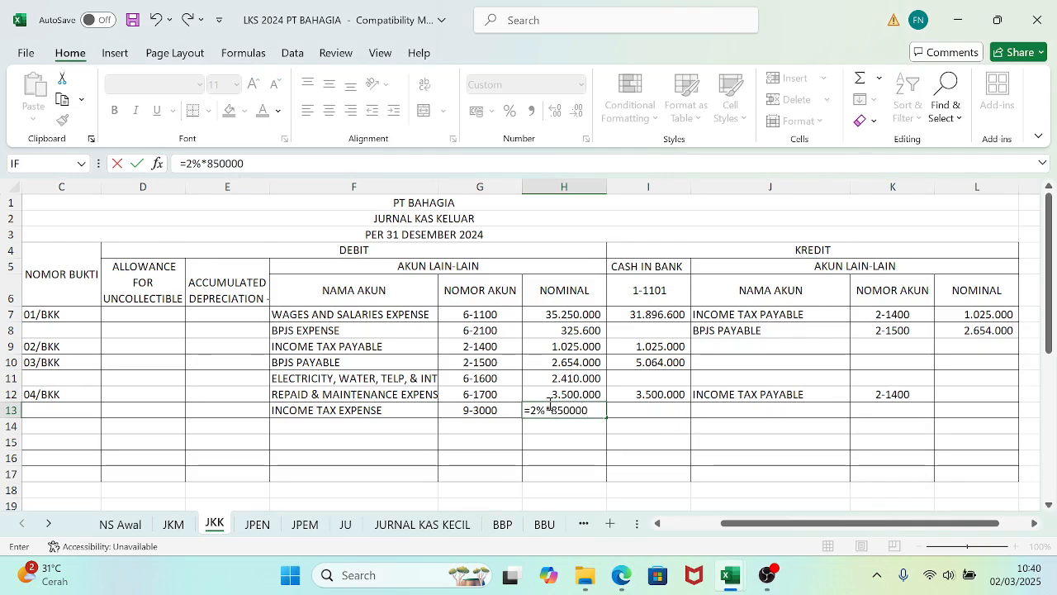
{"action": "key", "text": "Return"}
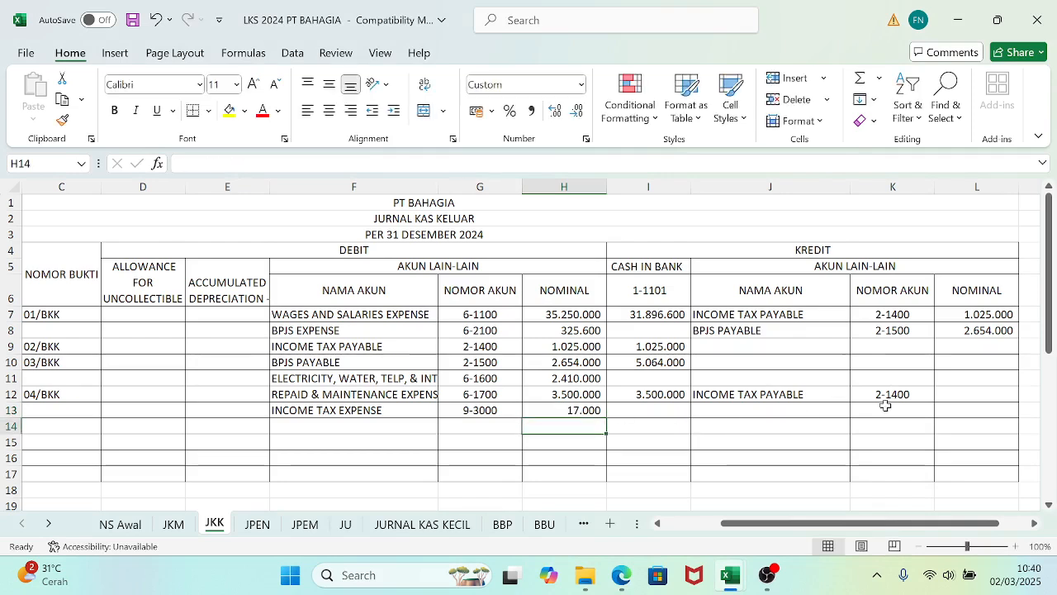
- Enter =2%*850000 as the income tax payable credit in L12 and save the workbook
{"action": "left_click", "coordinate": [950, 395]}
{"action": "type", "text": "="}
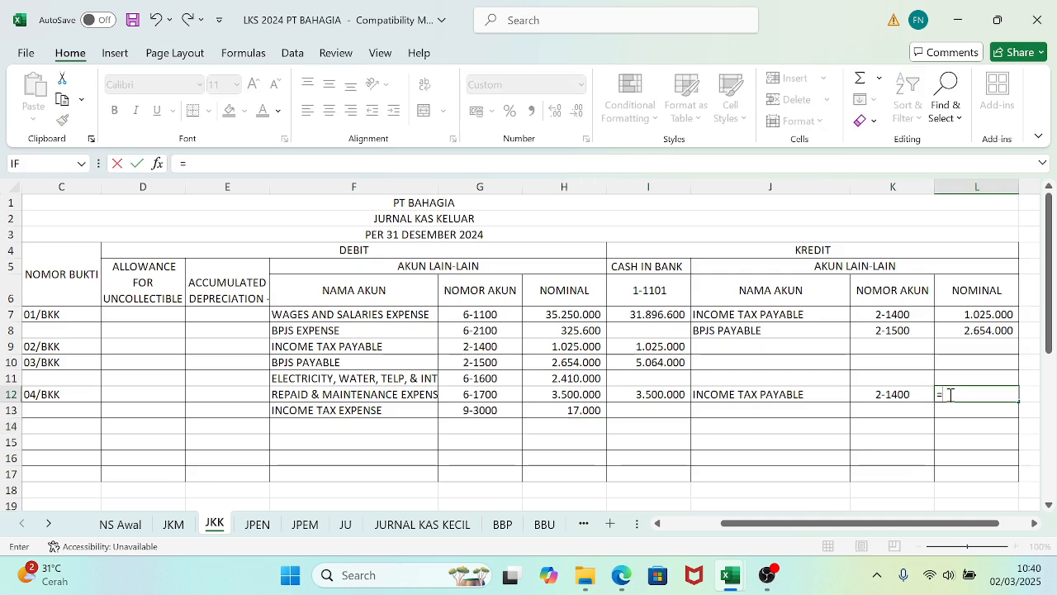
{"action": "type", "text": "2"}
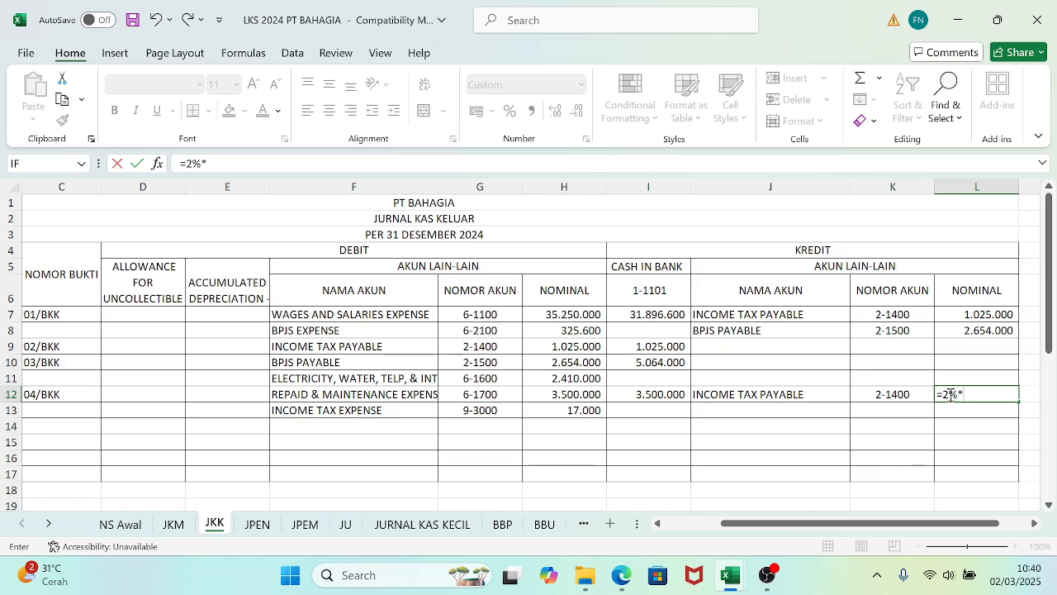
{"action": "type", "text": "%*850000"}
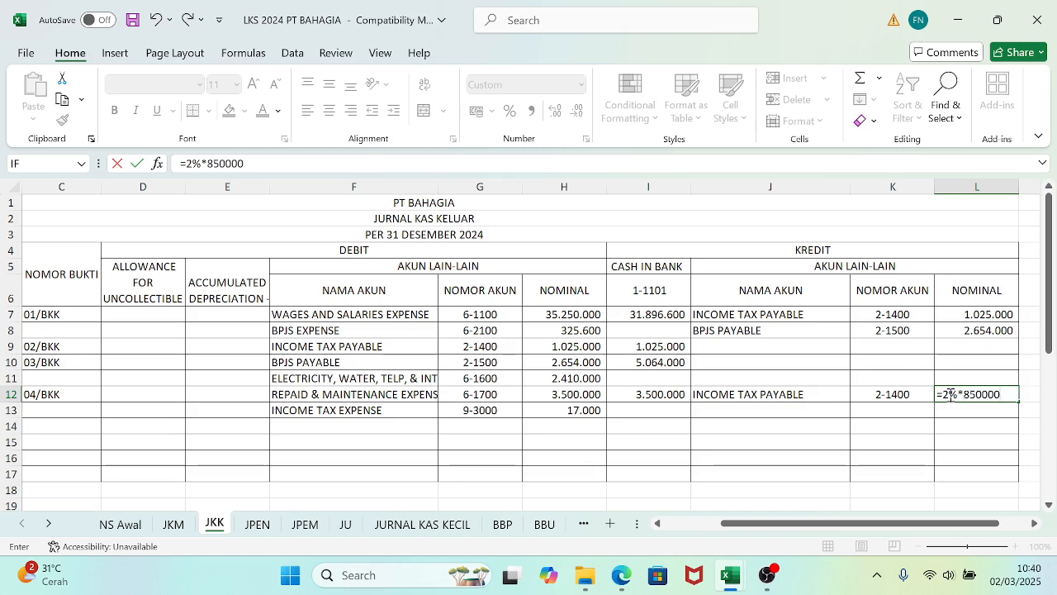
{"action": "key", "text": "Return"}
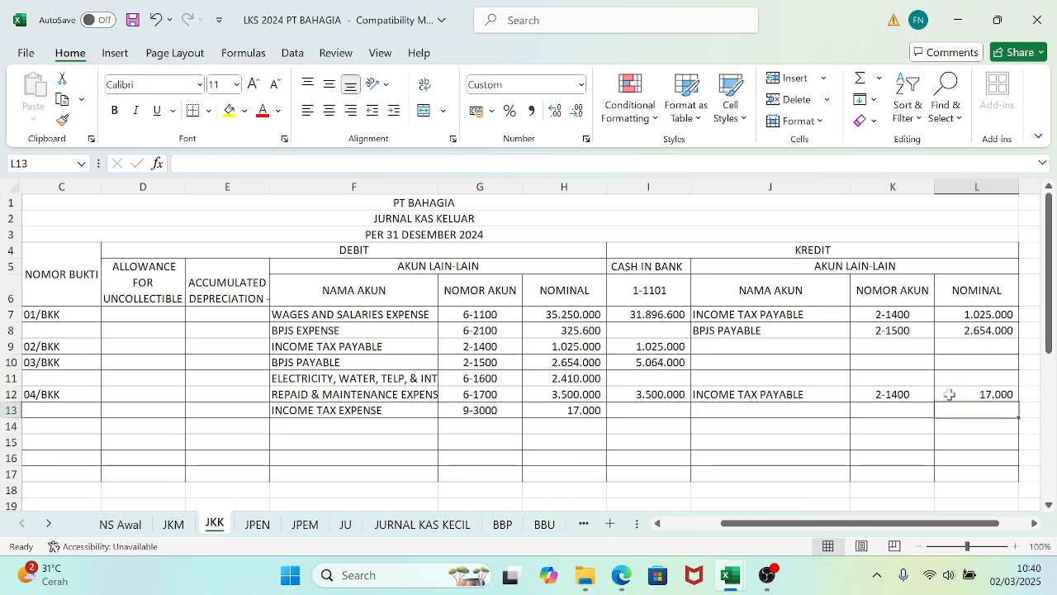
{"action": "key", "text": "ctrl+s"}
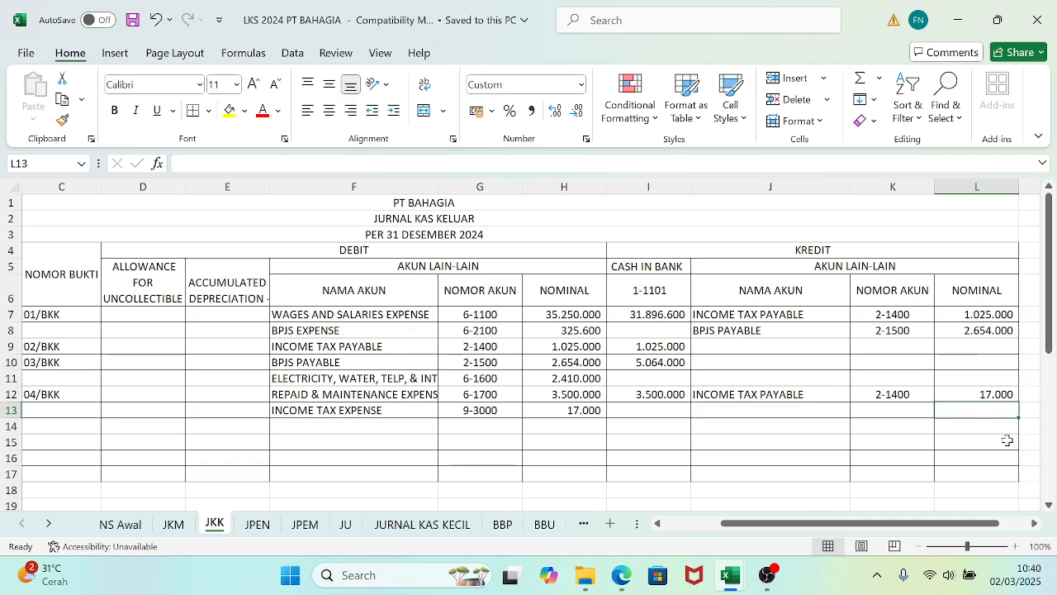
- Switch to the question PDF and read the Bukti Transaksi 9 tax billing voucher dated 16 December 2024
{"action": "left_click", "coordinate": [626, 582]}
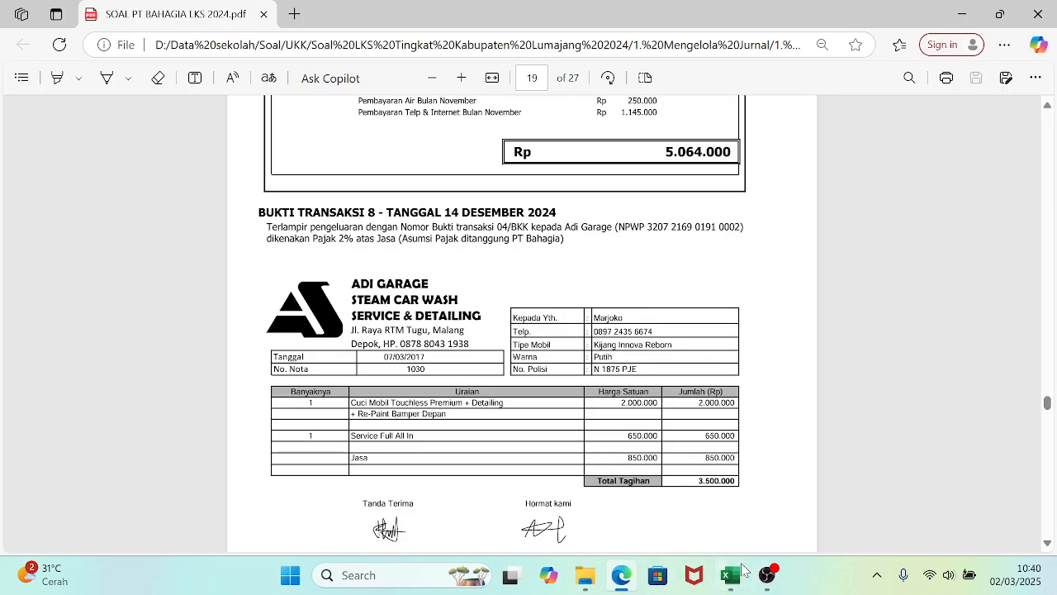
{"action": "mouse_move", "coordinate": [728, 578]}
{"action": "left_click", "coordinate": [1047, 547]}
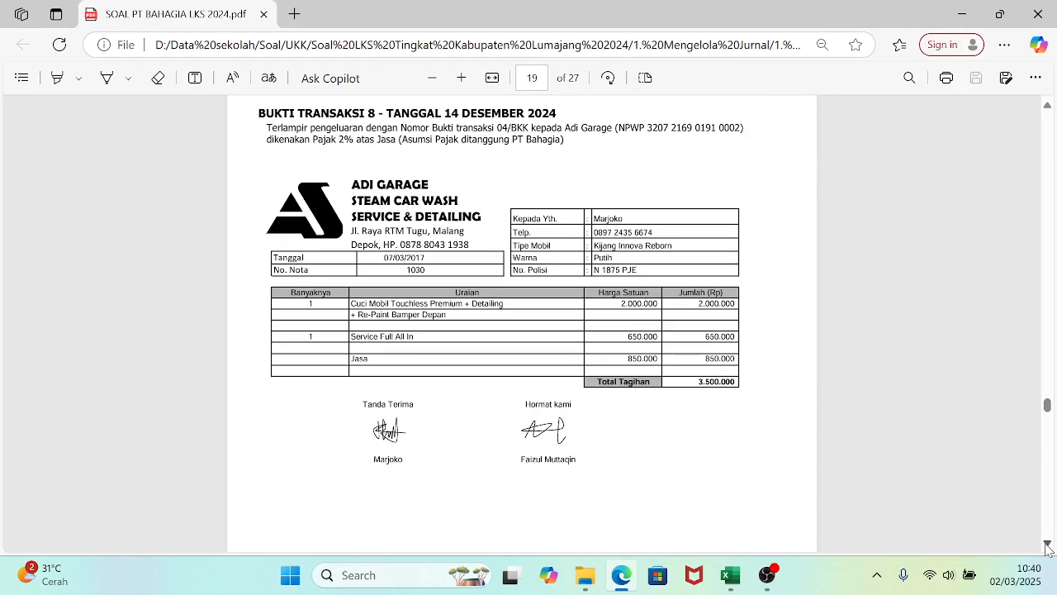
{"action": "scroll", "coordinate": [1047, 547], "scroll_direction": "down", "scroll_amount": 5}
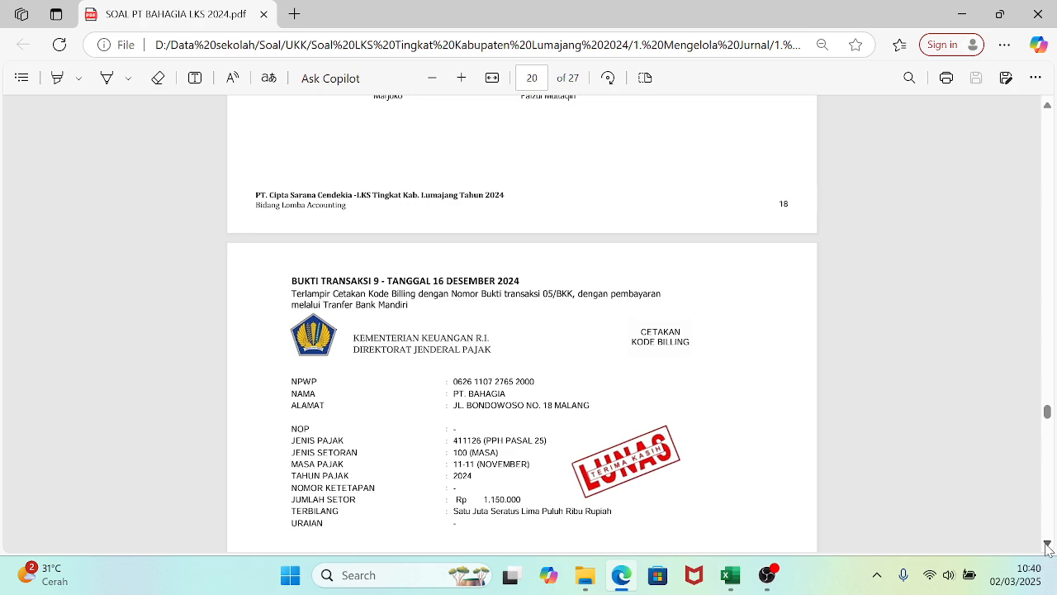
{"action": "left_click", "coordinate": [1047, 546]}
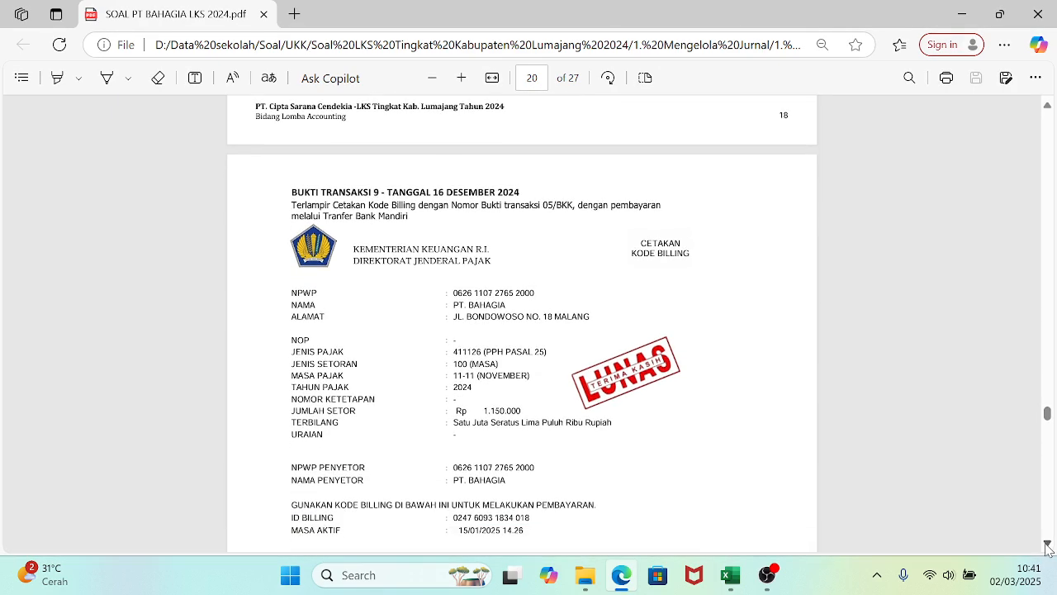
{"action": "left_click", "coordinate": [1047, 547]}
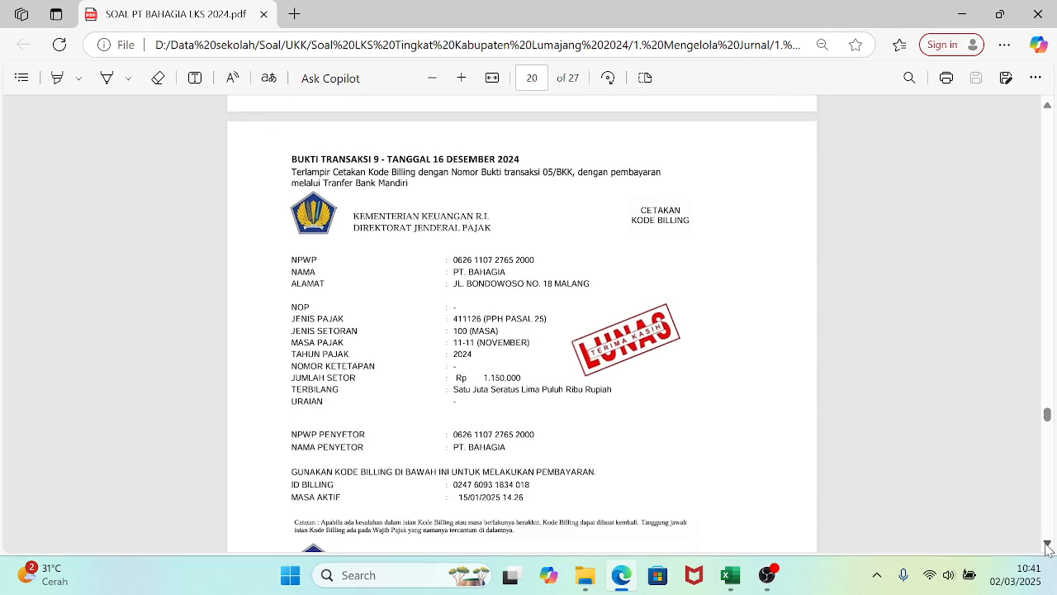
{"action": "left_click", "coordinate": [1047, 546]}
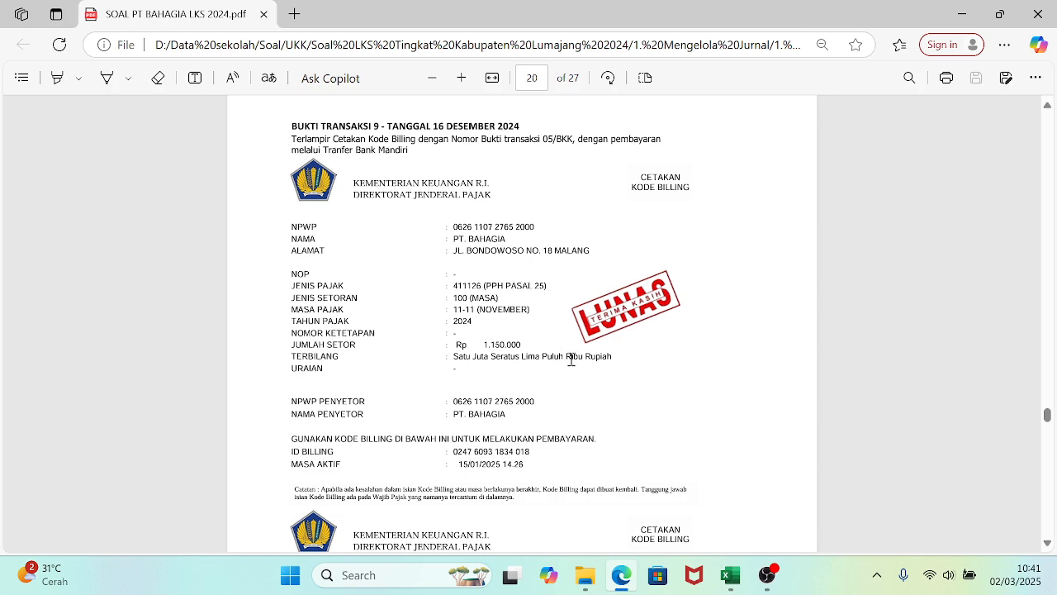
- Read the PPN billing voucher in the question PDF and the Bukti Transaksi 9 entry in the answer journal, and return to the LKS 2024 PT BAHAGIA workbook
{"action": "left_click", "coordinate": [1047, 544]}
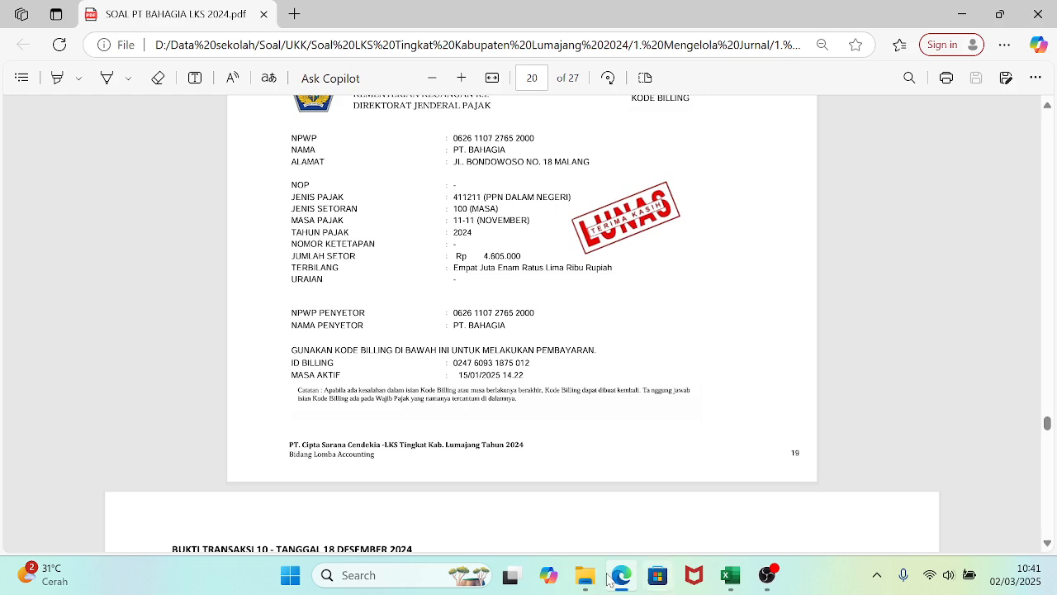
{"action": "mouse_move", "coordinate": [723, 581]}
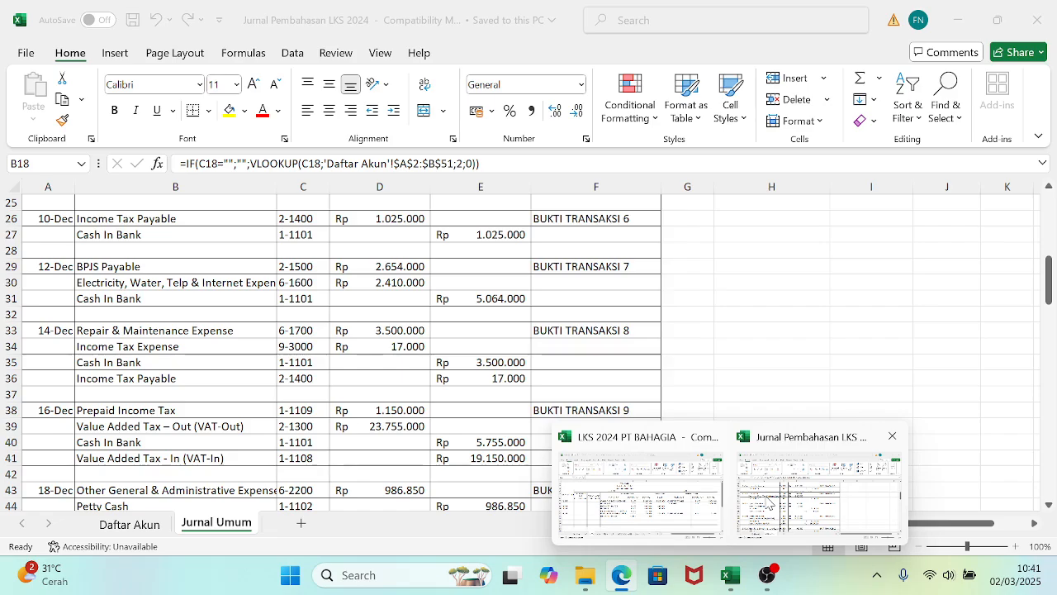
{"action": "left_click", "coordinate": [766, 502]}
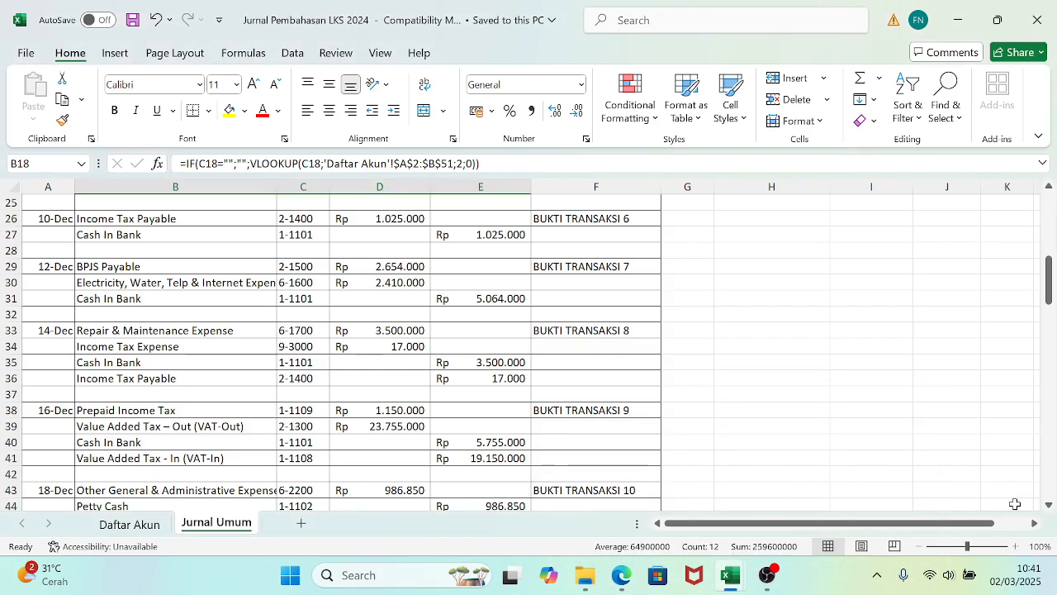
{"action": "scroll", "coordinate": [1052, 512], "scroll_direction": "down", "scroll_amount": 4}
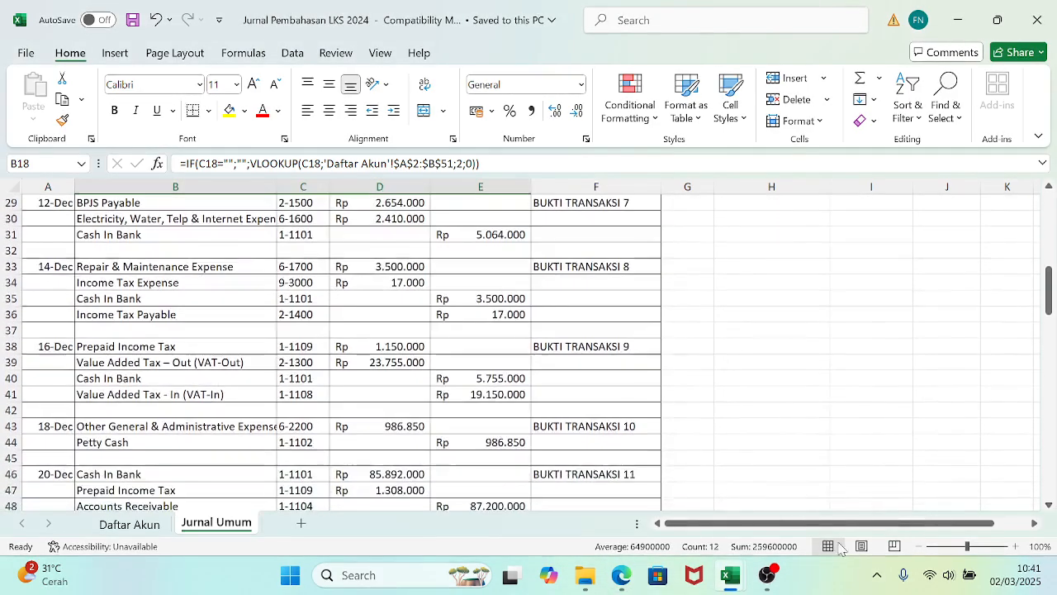
{"action": "mouse_move", "coordinate": [732, 581]}
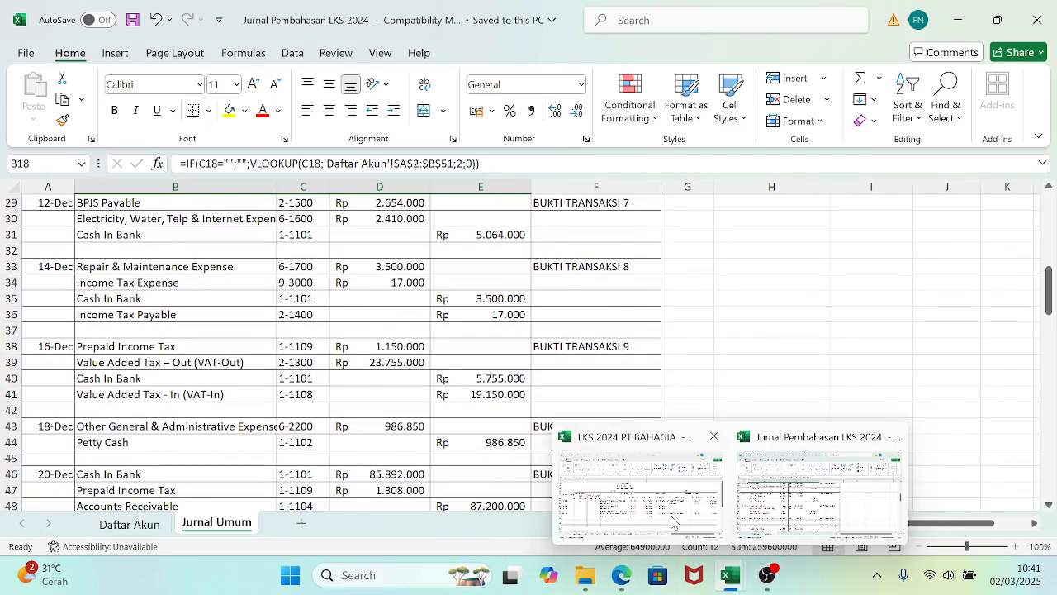
{"action": "left_click", "coordinate": [673, 520]}
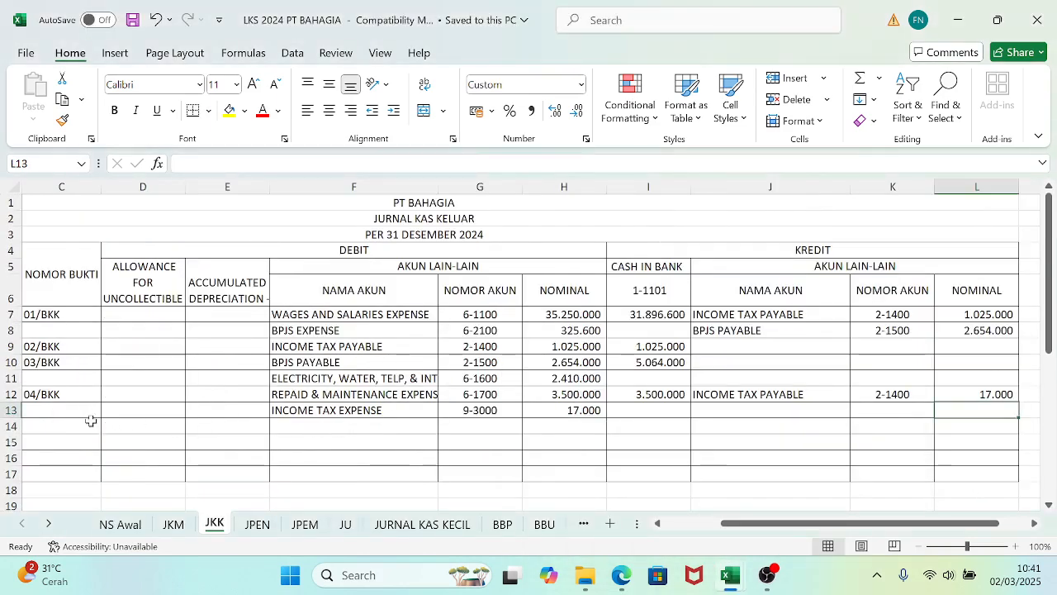
- Recheck the Bukti Transaksi 9 date and voucher number in the question PDF and return to the first columns of the JKK sheet
{"action": "left_click", "coordinate": [56, 429]}
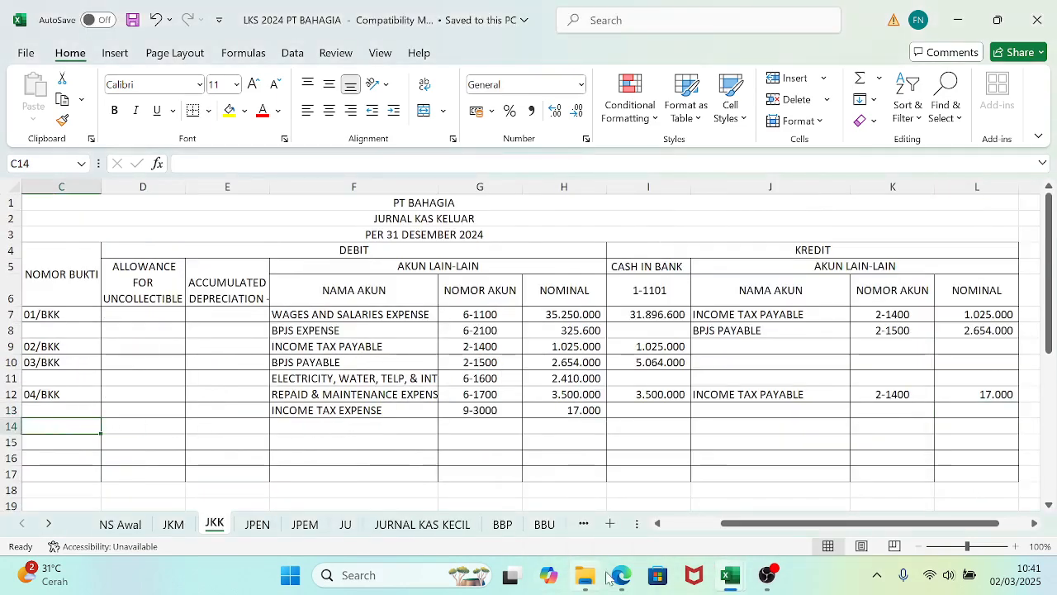
{"action": "left_click", "coordinate": [619, 577]}
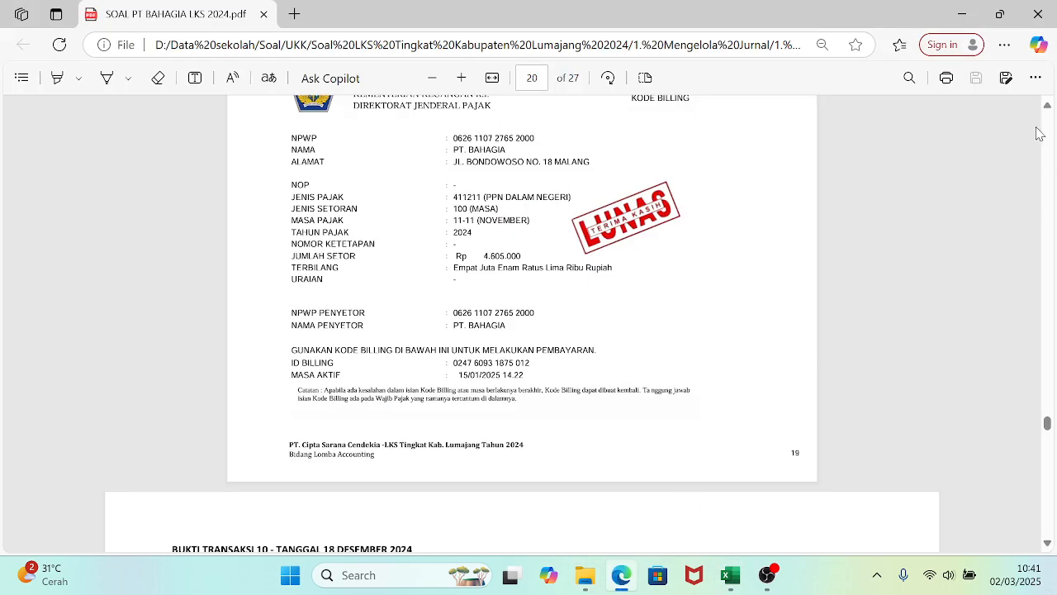
{"action": "left_click", "coordinate": [1048, 108]}
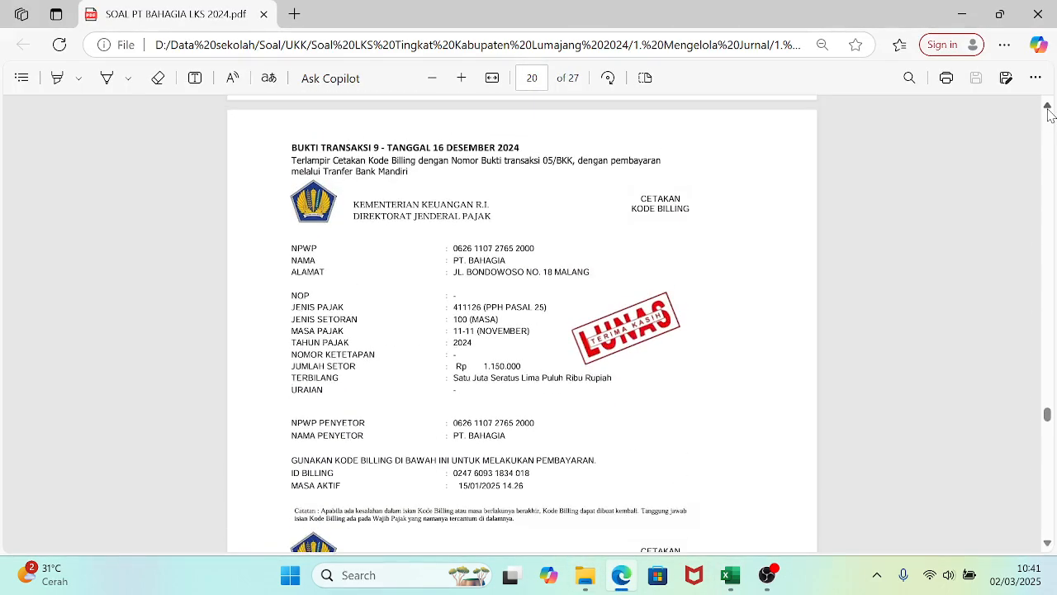
{"action": "left_click", "coordinate": [1048, 108]}
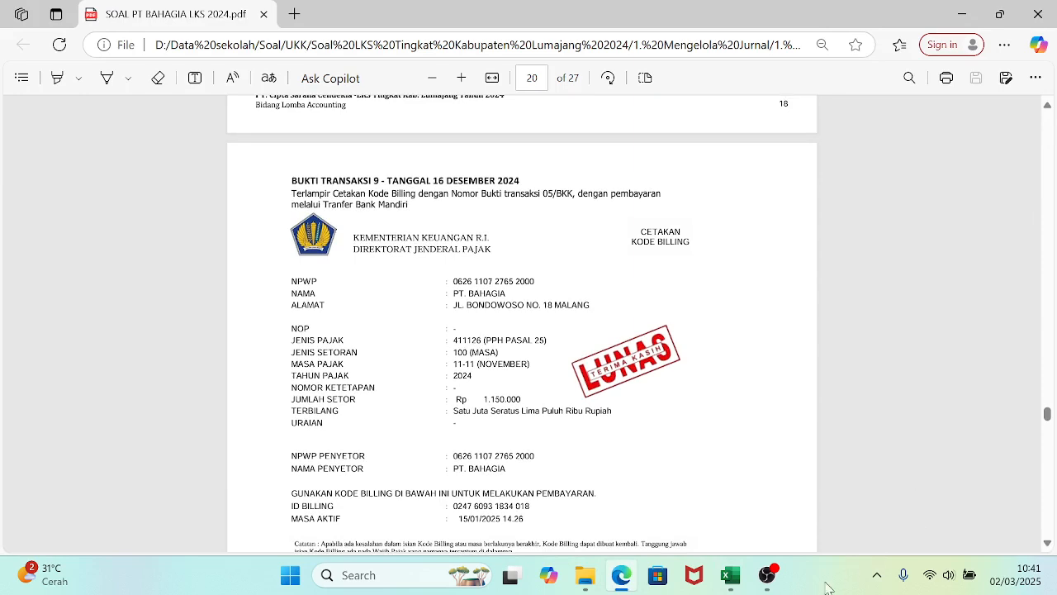
{"action": "mouse_move", "coordinate": [730, 575]}
{"action": "left_click", "coordinate": [656, 519]}
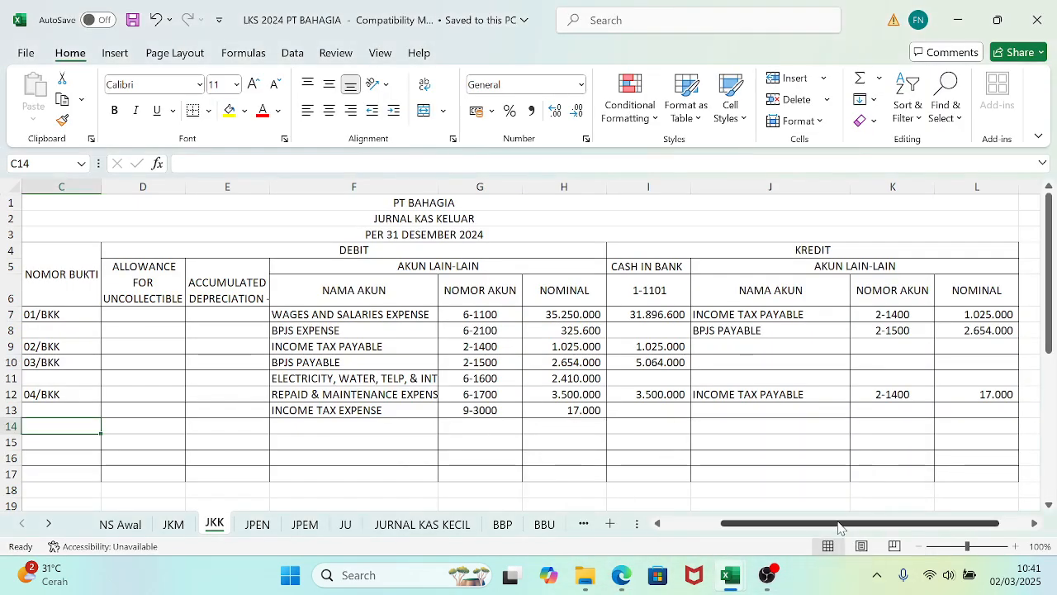
{"action": "left_click_drag", "start_coordinate": [844, 523], "coordinate": [682, 538]}
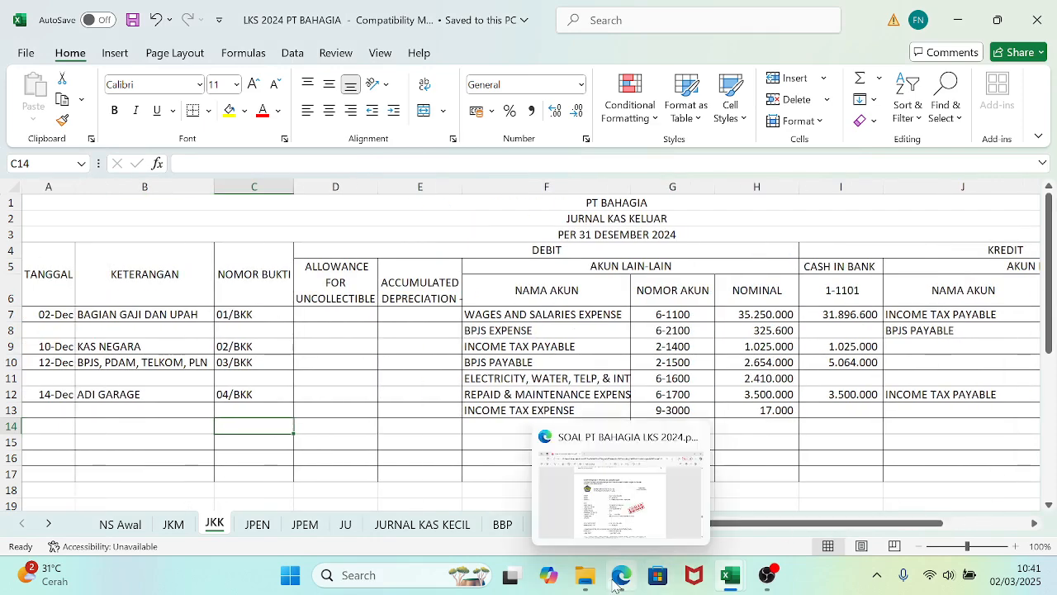
{"action": "left_click", "coordinate": [620, 575]}
{"action": "left_click", "coordinate": [621, 576]}
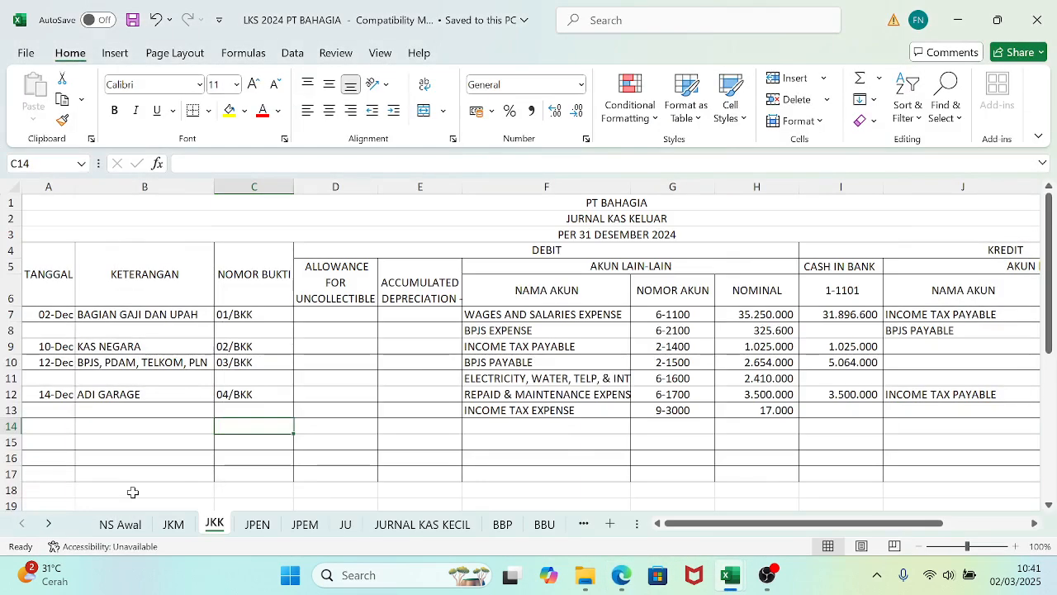
- Fill row 14 of the JKK sheet with the date 16/12, description KAS NEGARA and voucher number 05/BKK
{"action": "left_click", "coordinate": [54, 423]}
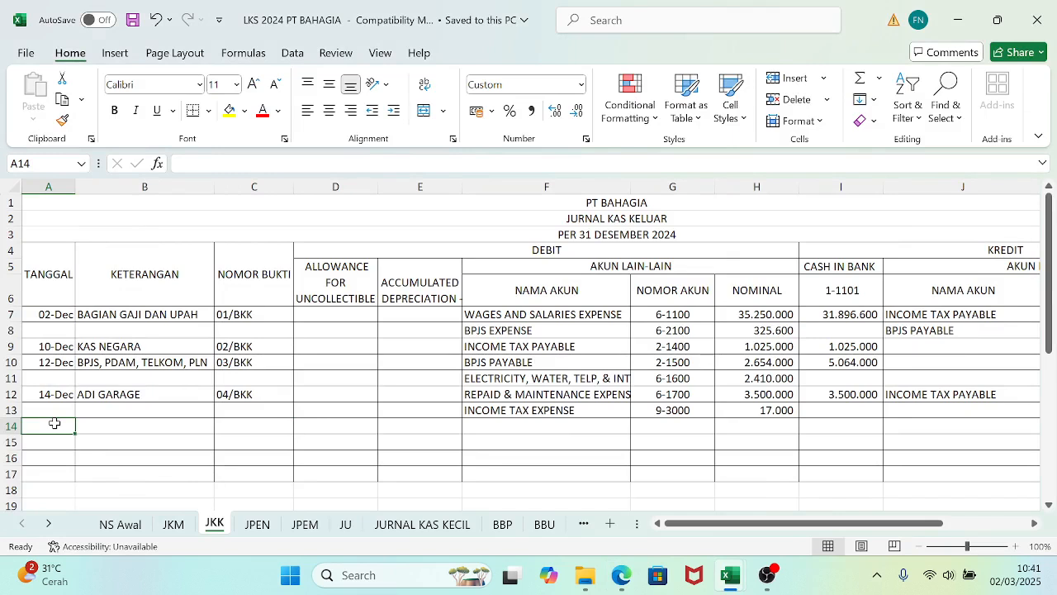
{"action": "type", "text": "16/12"}
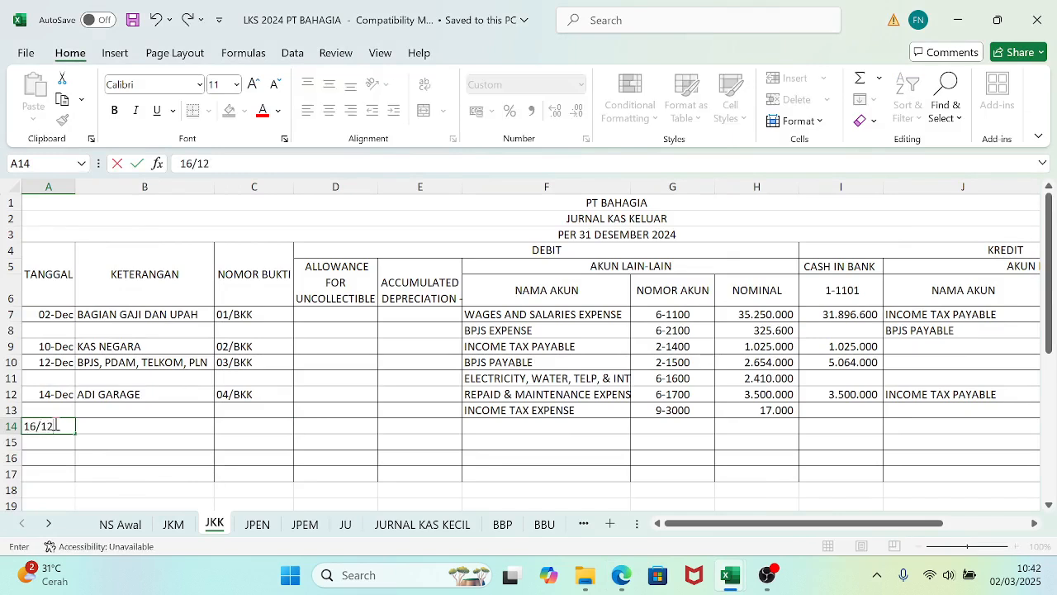
{"action": "key", "text": "Tab"}
{"action": "type", "text": "KAS NEGARA"}
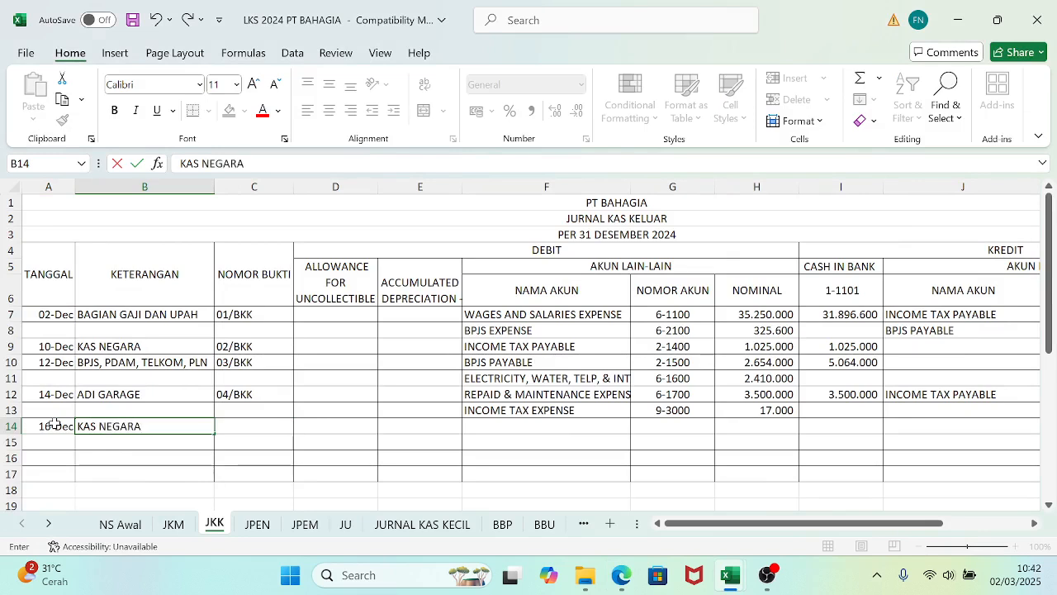
{"action": "key", "text": "Tab"}
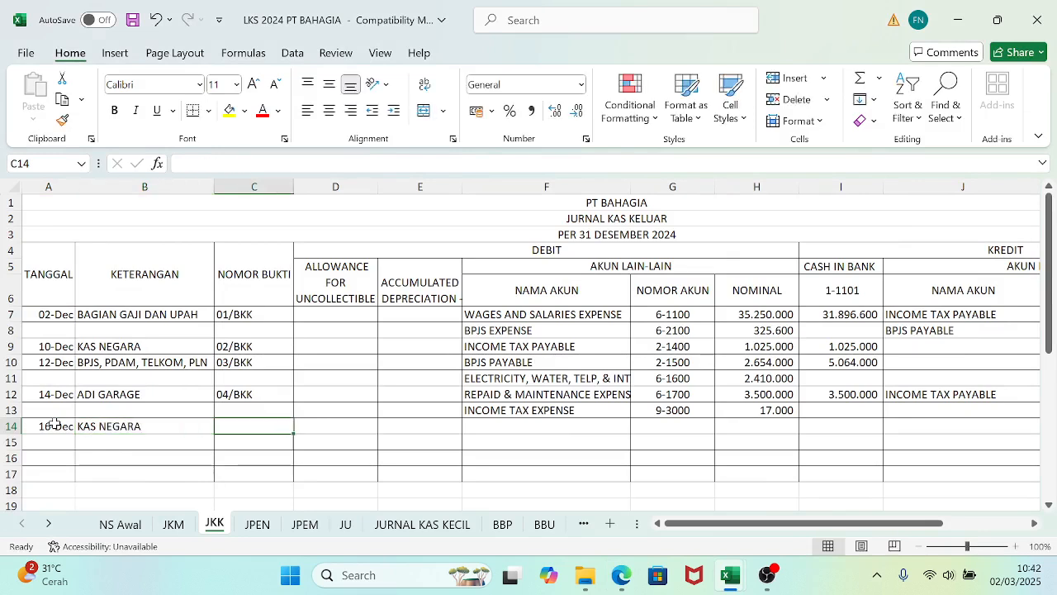
{"action": "type", "text": "05/"}
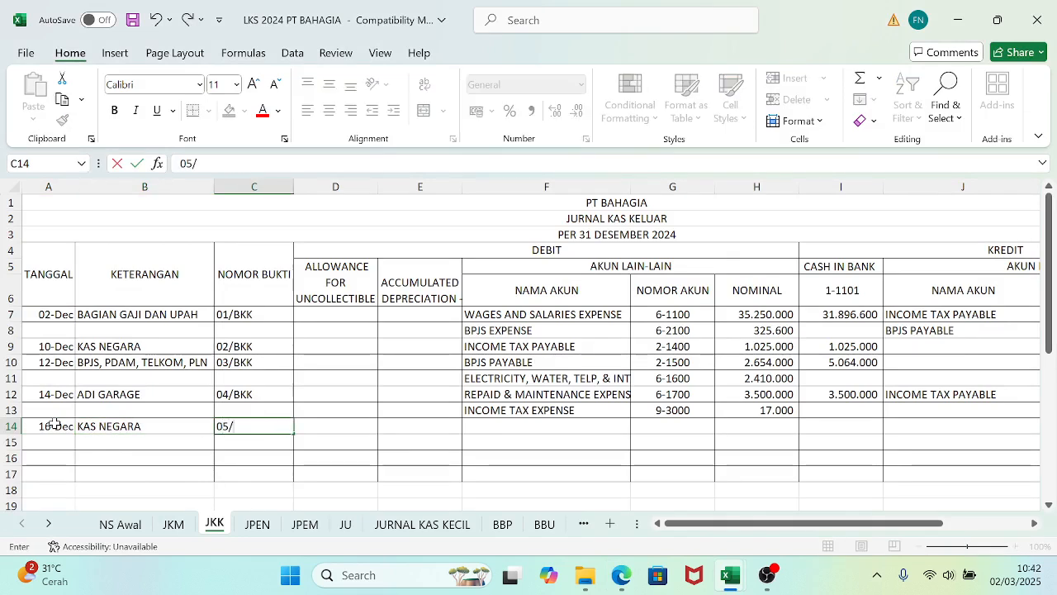
{"action": "type", "text": "B"}
{"action": "key", "text": "Tab"}
- Link the debit account number in G14 to the prepaid income tax account, cell A13 of the NS Awal sheet
{"action": "key", "text": "Tab"}
{"action": "key", "text": "Tab"}
{"action": "key", "text": "Tab"}
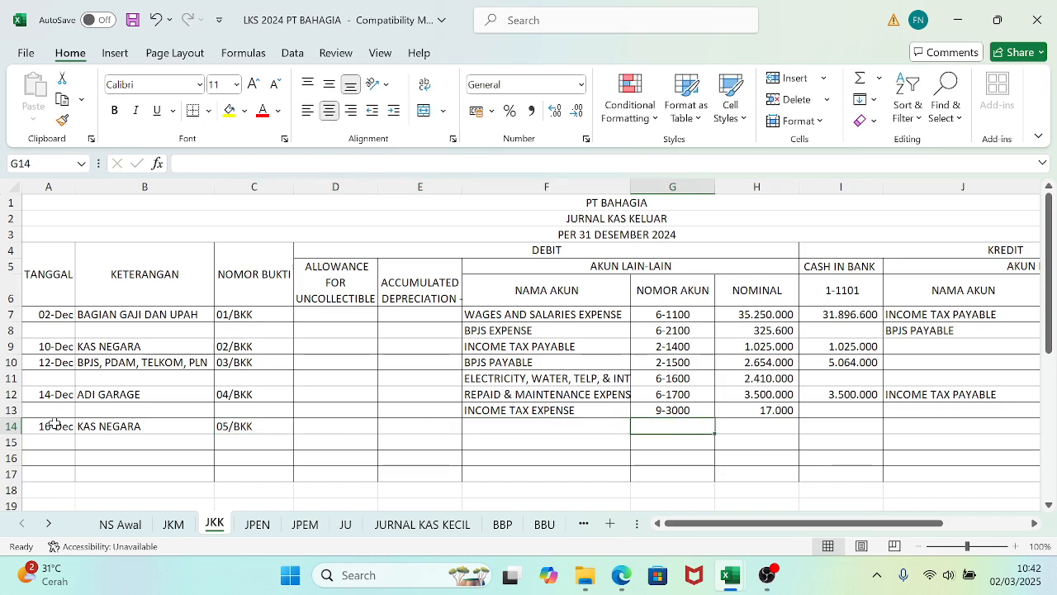
{"action": "type", "text": "="}
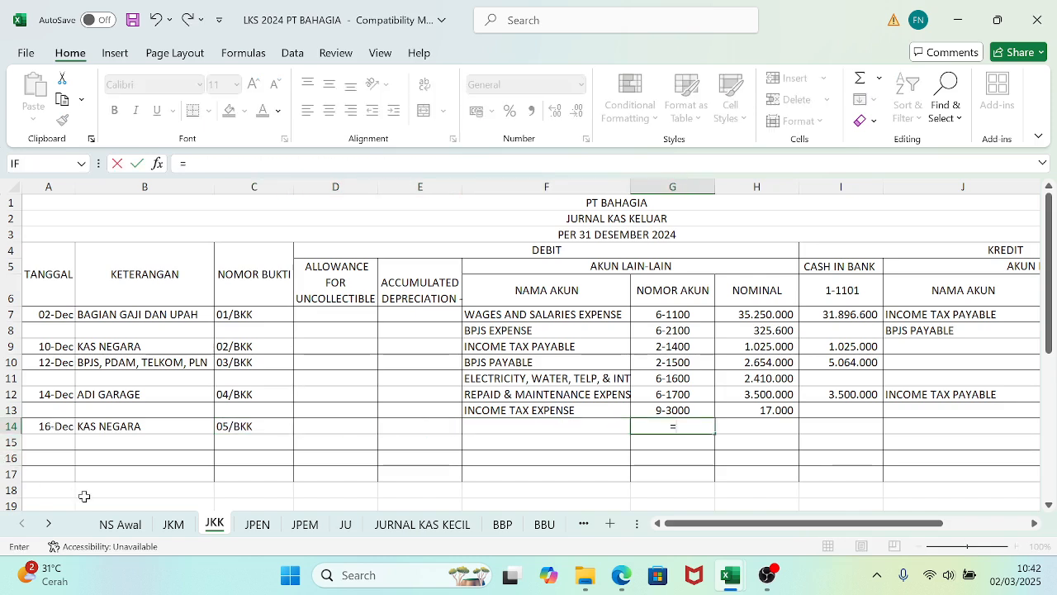
{"action": "left_click", "coordinate": [120, 523]}
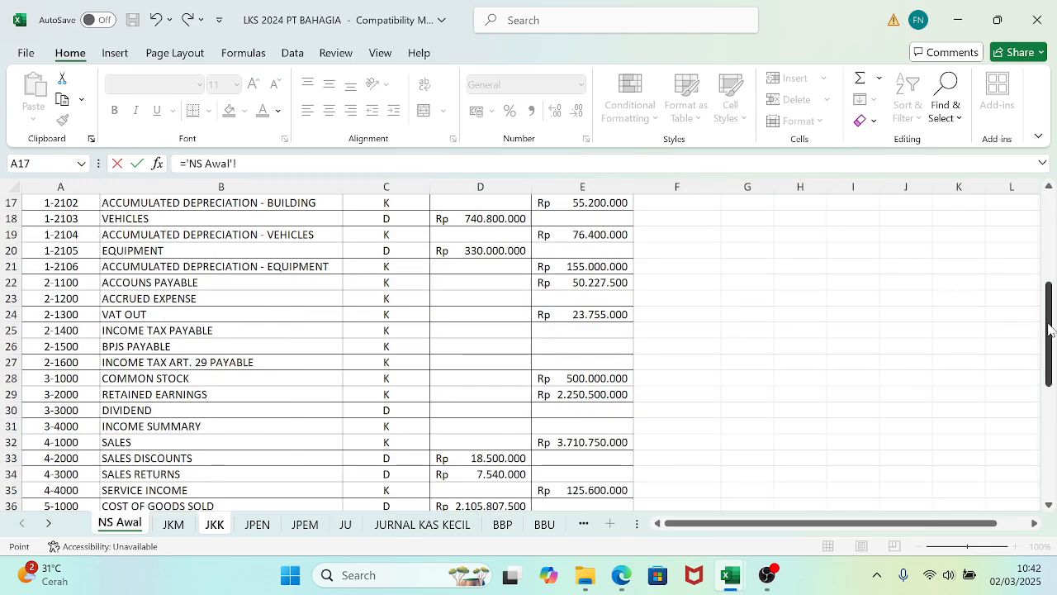
{"action": "left_click_drag", "start_coordinate": [1047, 318], "coordinate": [1049, 245]}
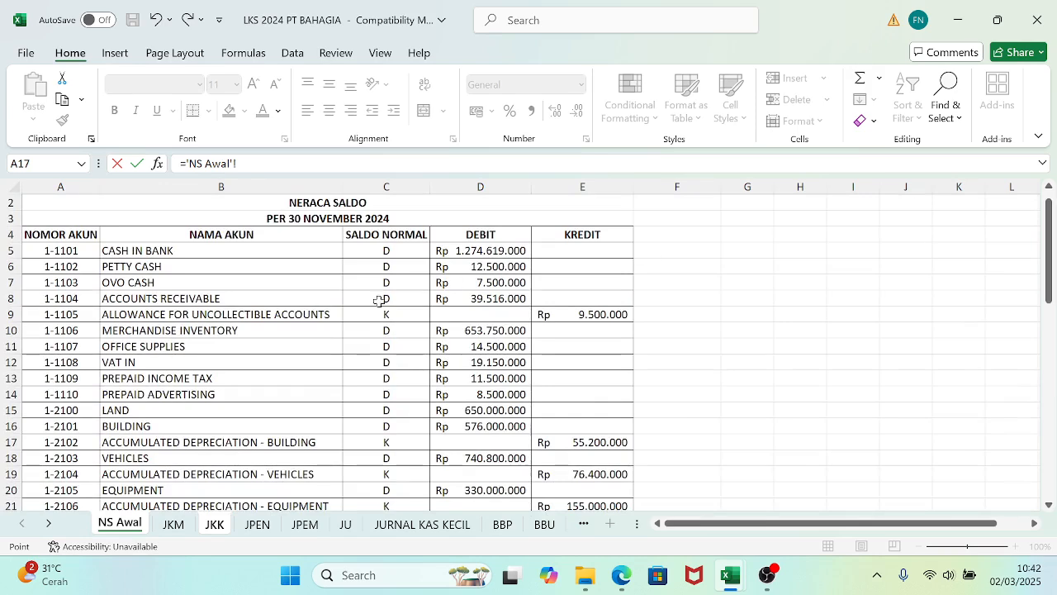
{"action": "left_click", "coordinate": [54, 380]}
{"action": "key", "text": "Return"}
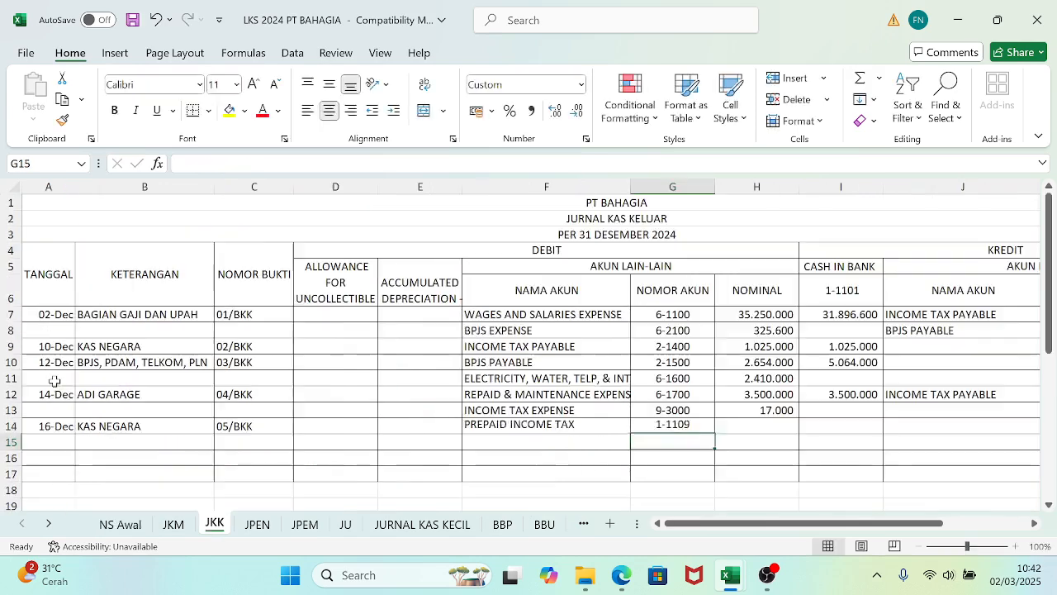
- Check the PPh Pasal 25 amount in the question PDF and enter =1150000 as the prepaid income tax debit in H14
{"action": "key", "text": "Right"}
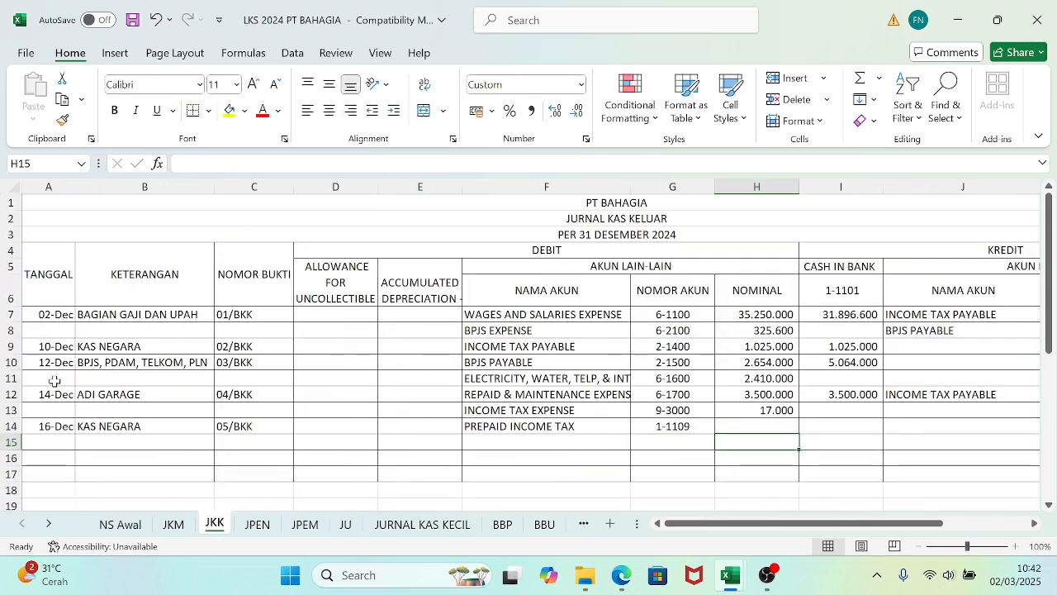
{"action": "key", "text": "Up"}
{"action": "type", "text": "="}
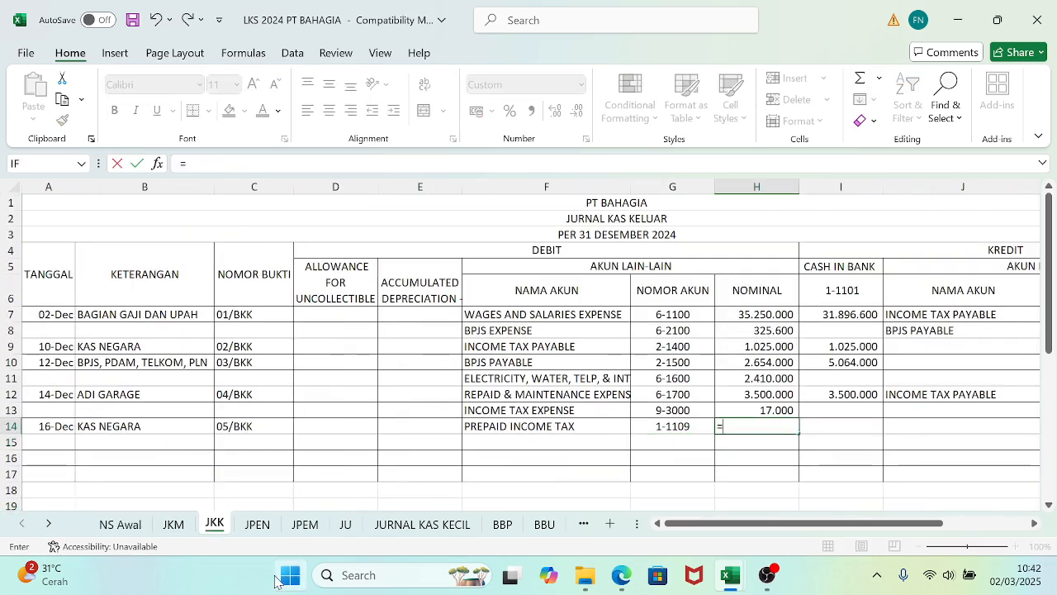
{"action": "left_click", "coordinate": [622, 575]}
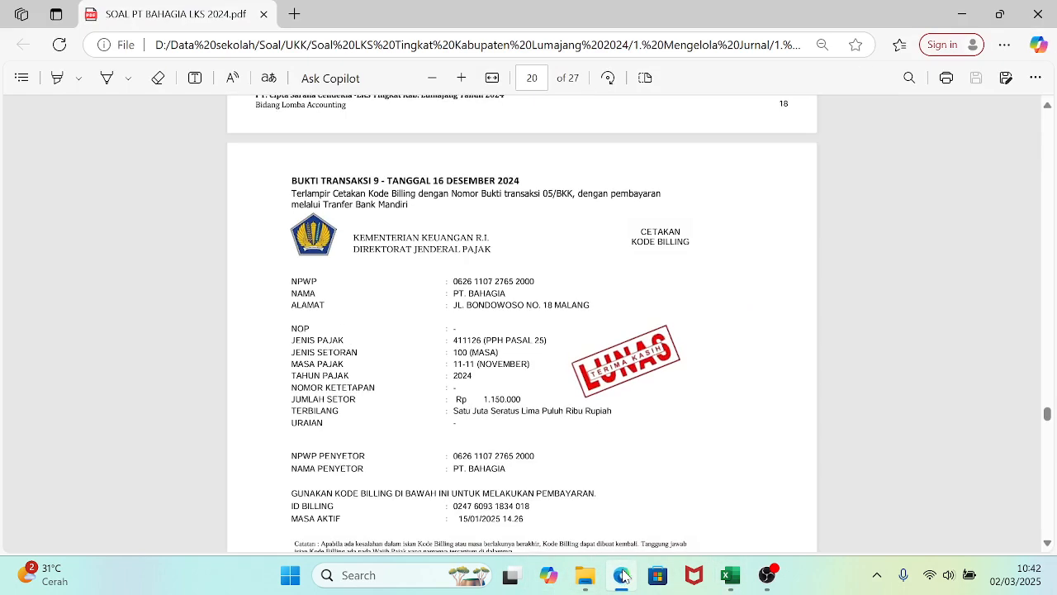
{"action": "left_click", "coordinate": [622, 574]}
{"action": "type", "text": "150000"}
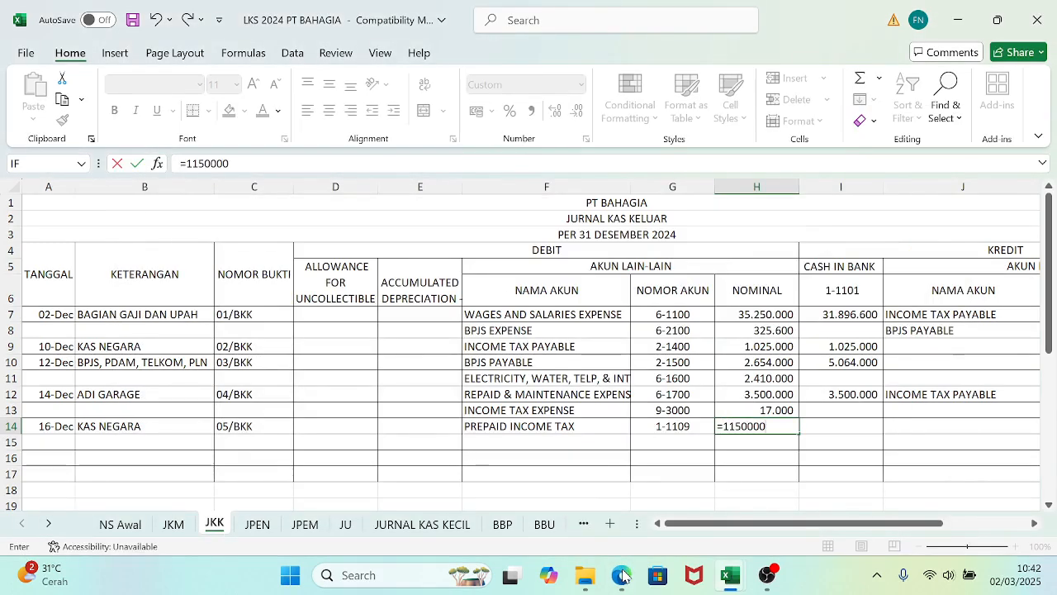
{"action": "key", "text": "Return"}
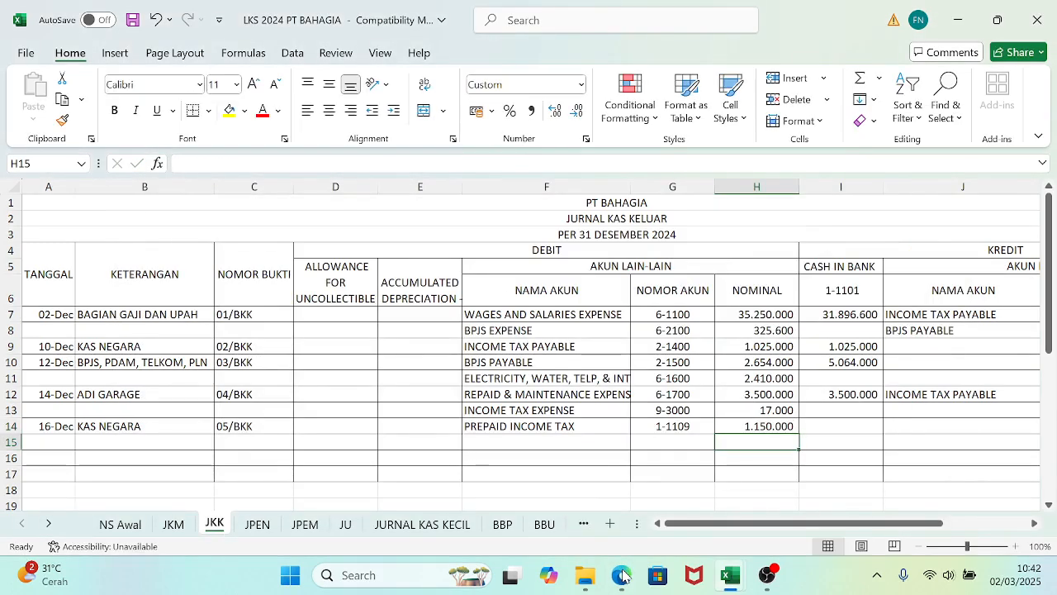
- Link the debit account number in G15 to the VAT OUT account, cell A24 of the NS Awal sheet
{"action": "key", "text": "Left"}
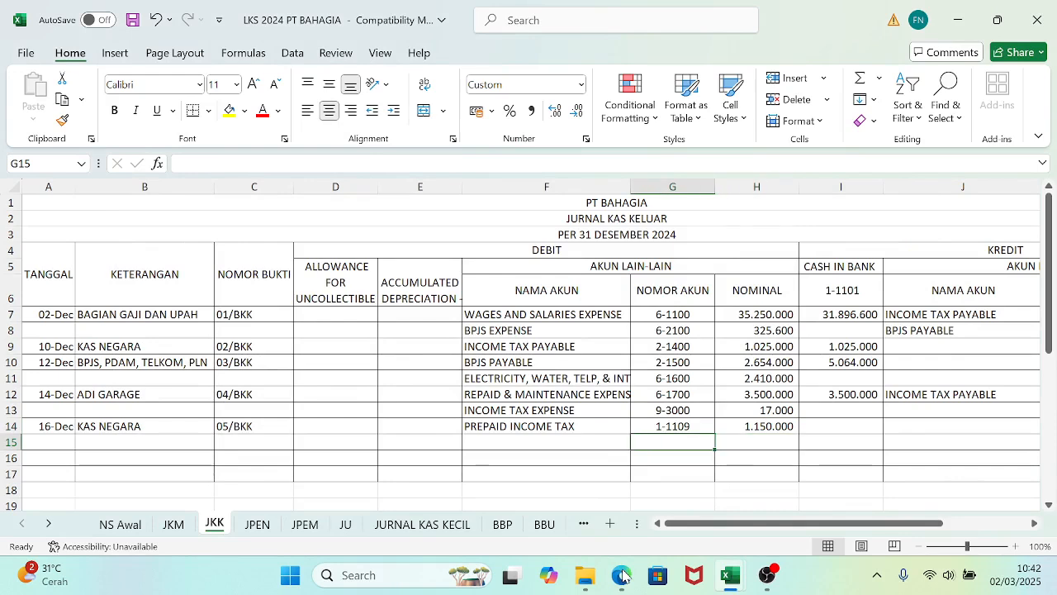
{"action": "key", "text": "Left"}
{"action": "key", "text": "Right"}
{"action": "type", "text": "="}
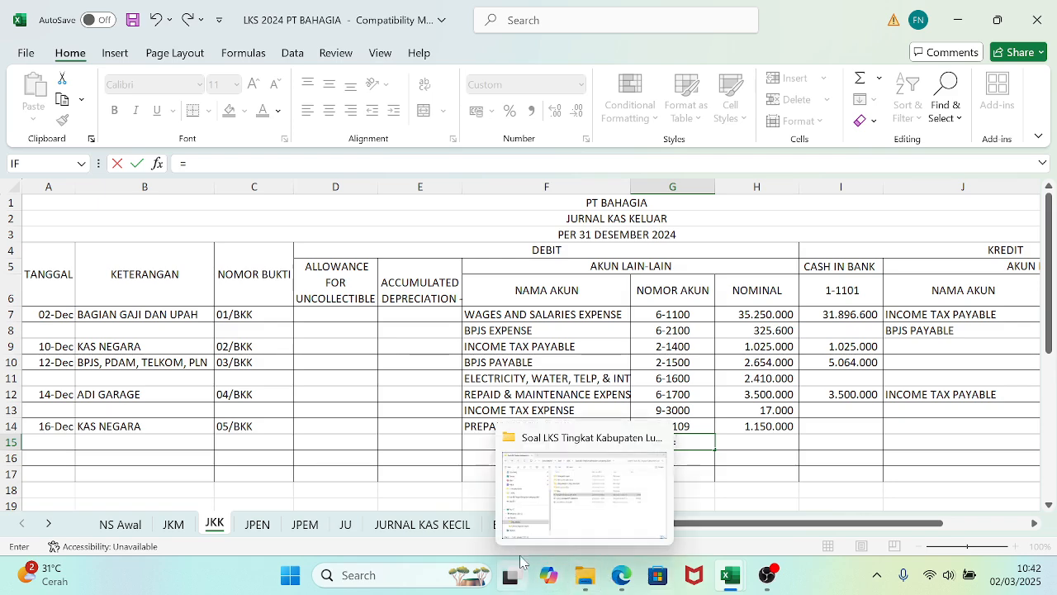
{"action": "left_click", "coordinate": [120, 524]}
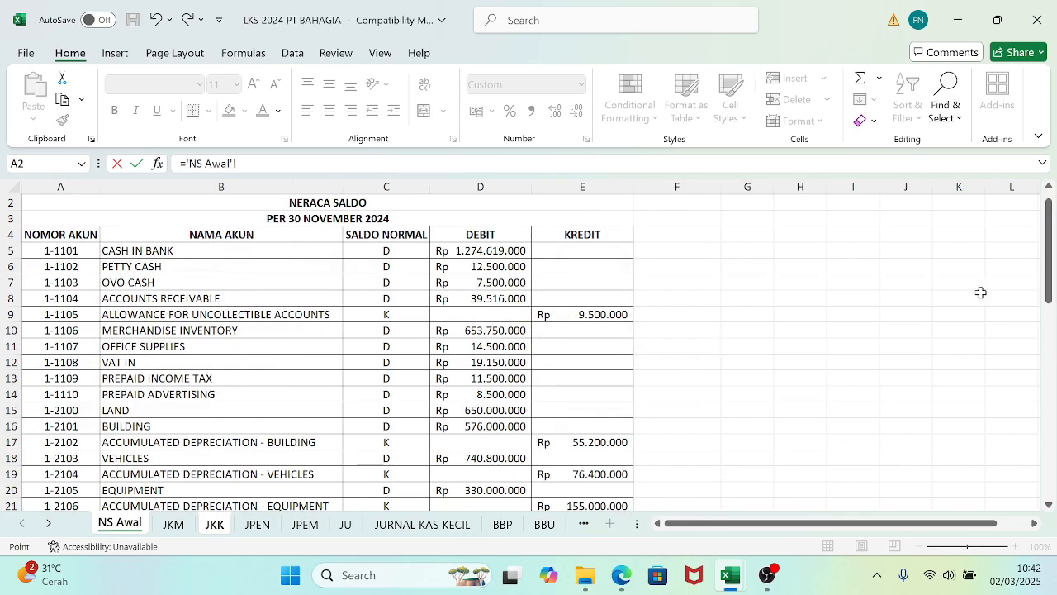
{"action": "left_click_drag", "start_coordinate": [1052, 252], "coordinate": [1052, 299]}
{"action": "left_click", "coordinate": [61, 396]}
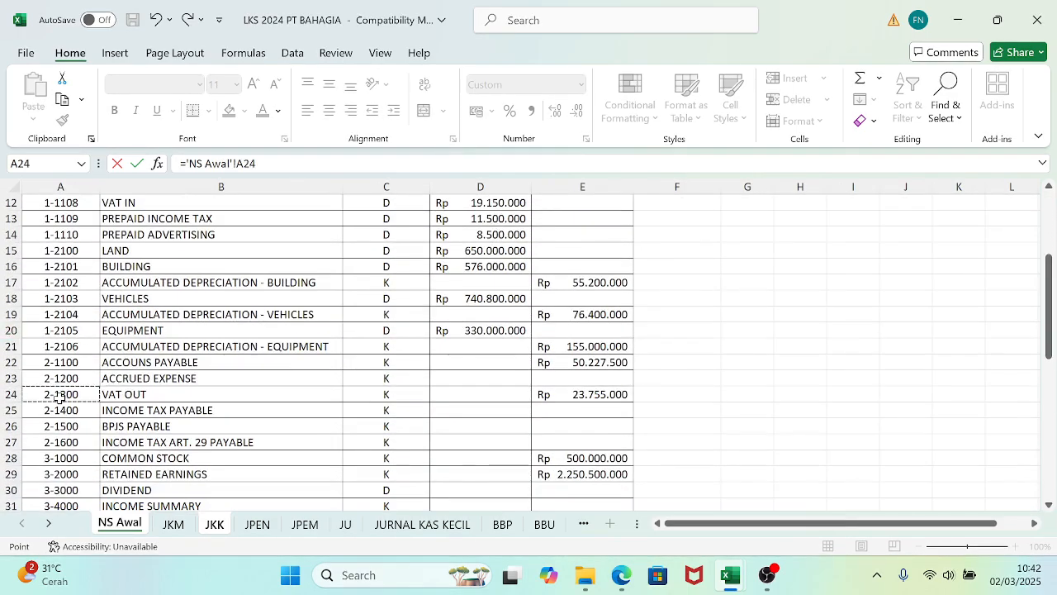
{"action": "key", "text": "Return"}
- Link the credit account number in K14 to the VAT IN account, cell A12 of the NS Awal sheet
{"action": "key", "text": "Right"}
{"action": "key", "text": "Right"}
{"action": "key", "text": "Right"}
{"action": "key", "text": "Right"}
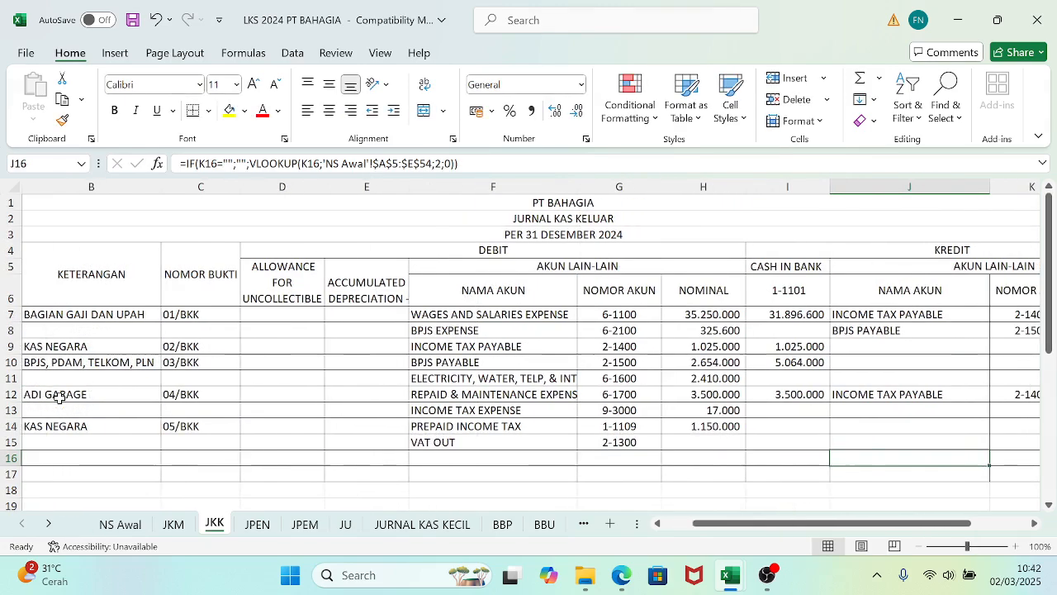
{"action": "key", "text": "Up"}
{"action": "key", "text": "Up"}
{"action": "type", "text": "="}
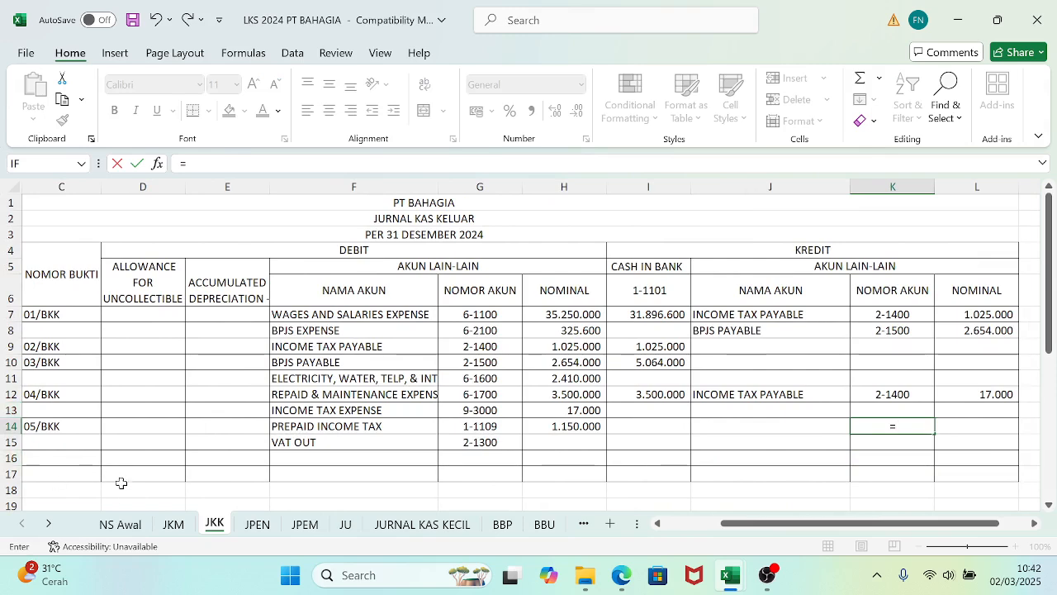
{"action": "left_click", "coordinate": [126, 527]}
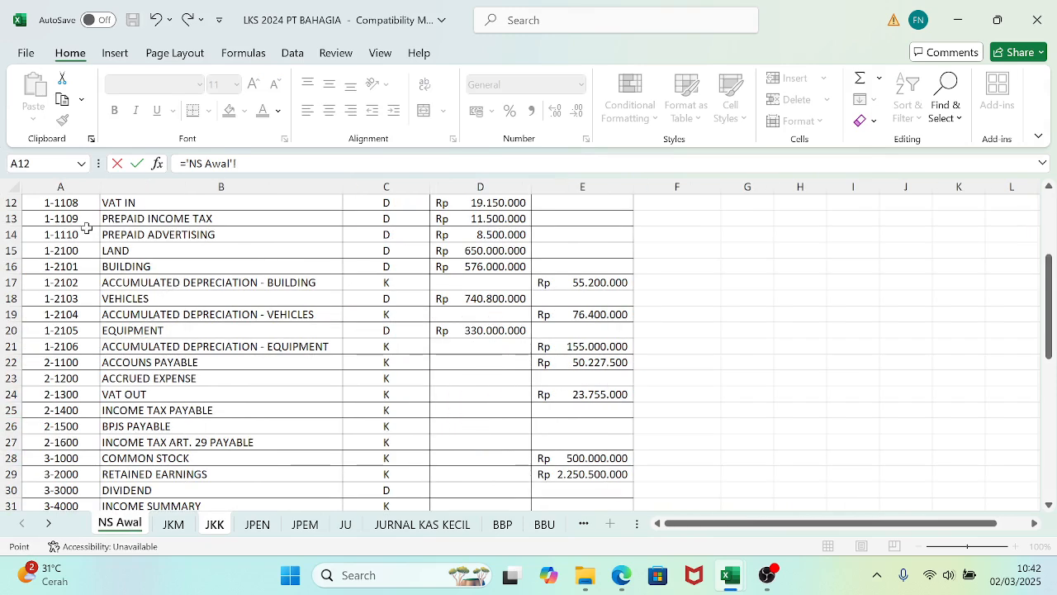
{"action": "left_click", "coordinate": [68, 202]}
{"action": "key", "text": "Return"}
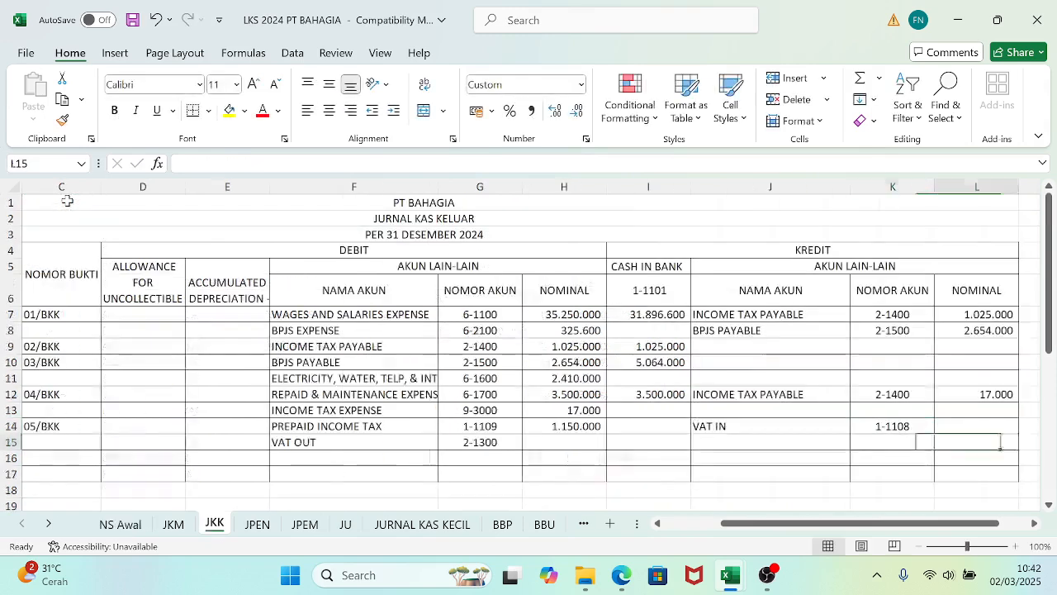
- Link the VAT OUT debit amount in H15 to its opening credit balance, cell E24 of the NS Awal sheet
{"action": "key", "text": "Left"}
{"action": "key", "text": "Left"}
{"action": "key", "text": "Left"}
{"action": "key", "text": "Left"}
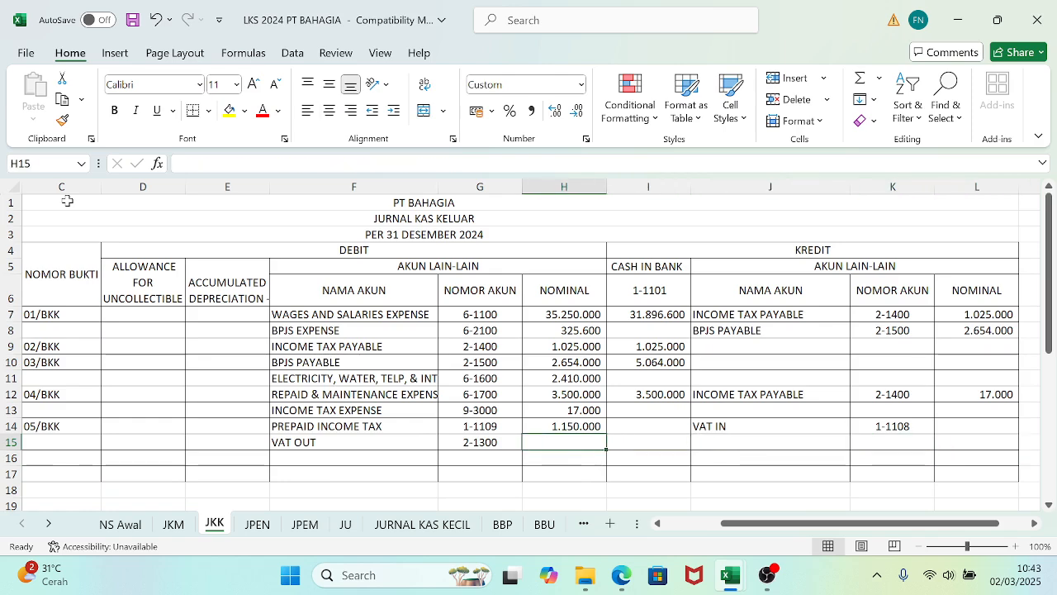
{"action": "type", "text": "="}
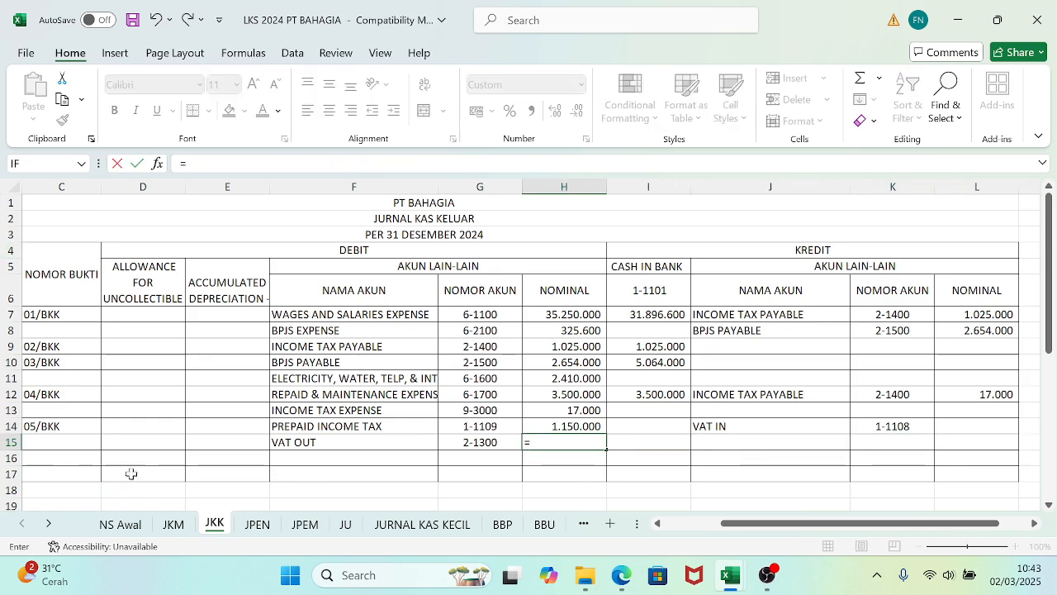
{"action": "left_click", "coordinate": [113, 528]}
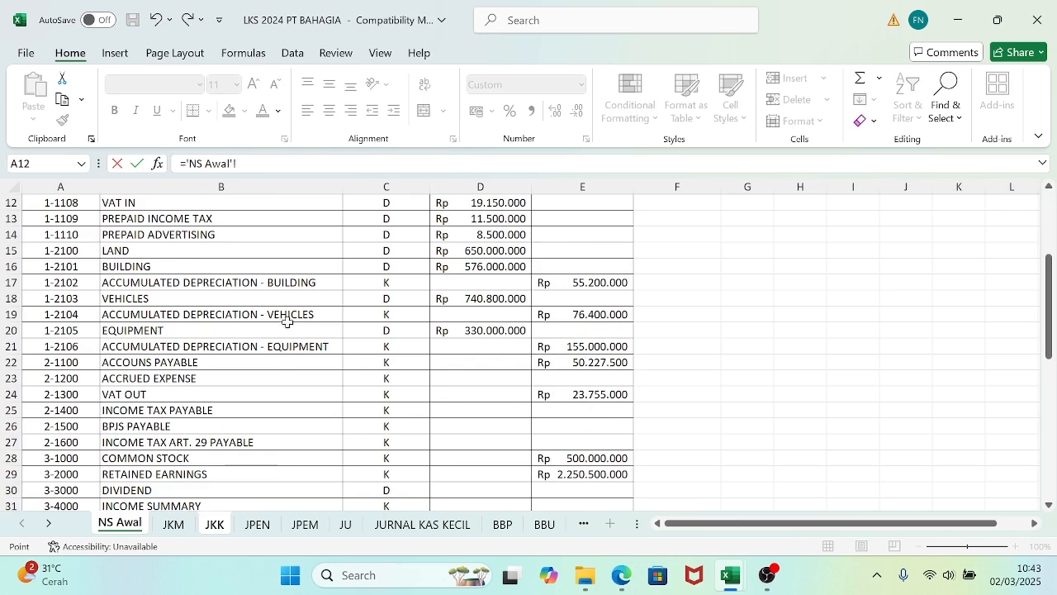
{"action": "left_click", "coordinate": [611, 395]}
{"action": "key", "text": "Return"}
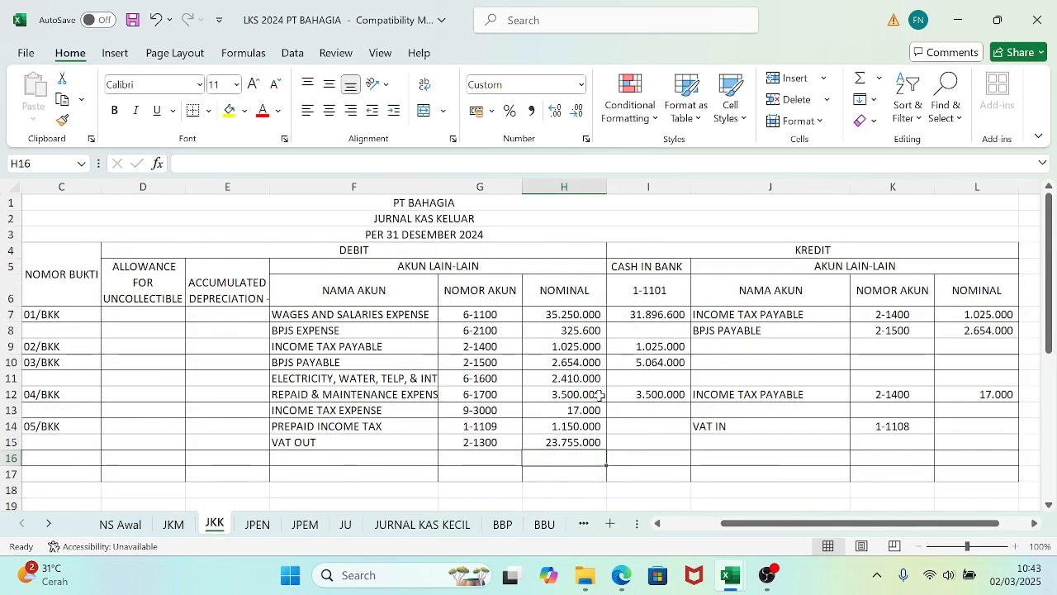
- Link the VAT IN credit amount in L14 to its opening debit balance, cell D12 of the NS Awal sheet
{"action": "key", "text": "Right"}
{"action": "key", "text": "Right"}
{"action": "key", "text": "Right"}
{"action": "key", "text": "Right"}
{"action": "key", "text": "Up"}
{"action": "key", "text": "Up"}
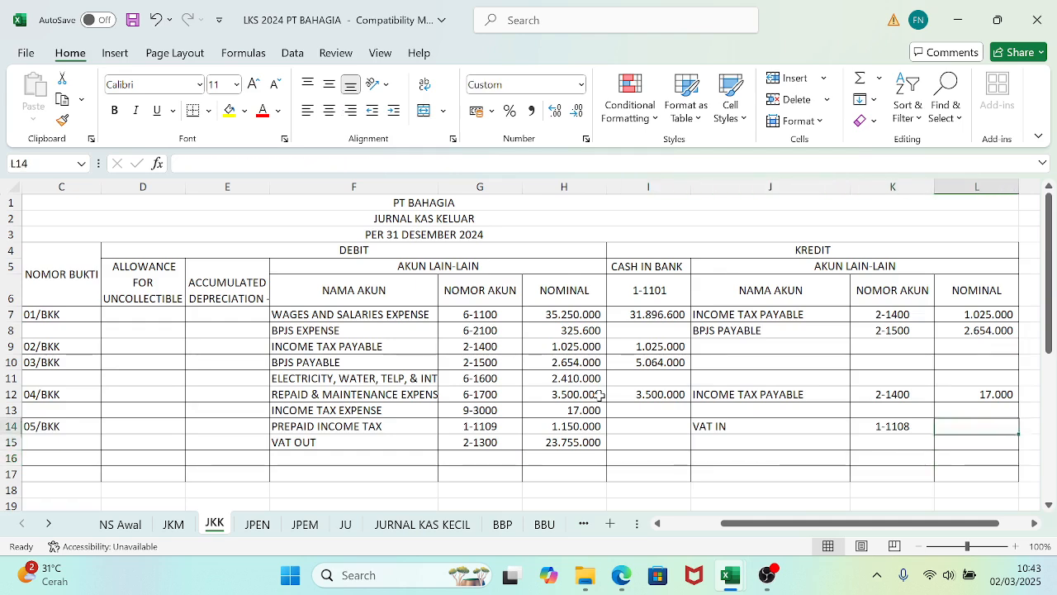
{"action": "type", "text": "="}
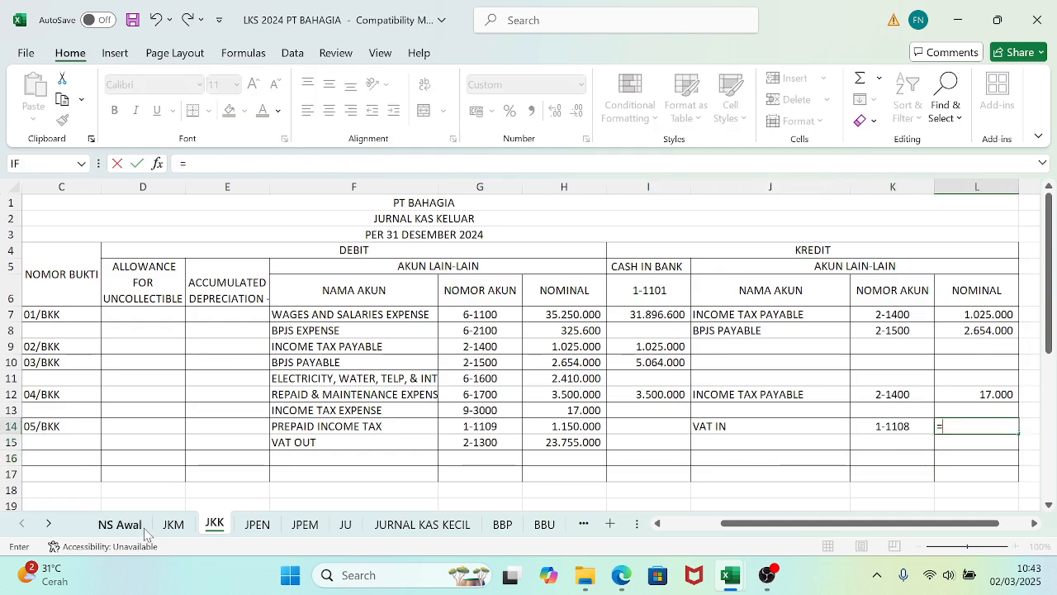
{"action": "left_click", "coordinate": [141, 526]}
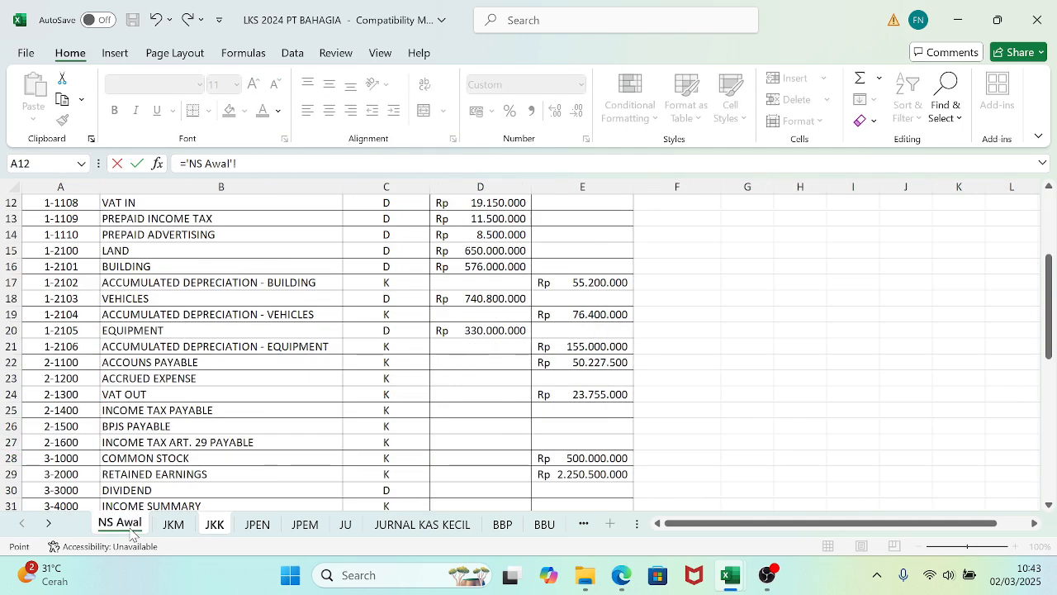
{"action": "left_click", "coordinate": [474, 203]}
{"action": "key", "text": "Return"}
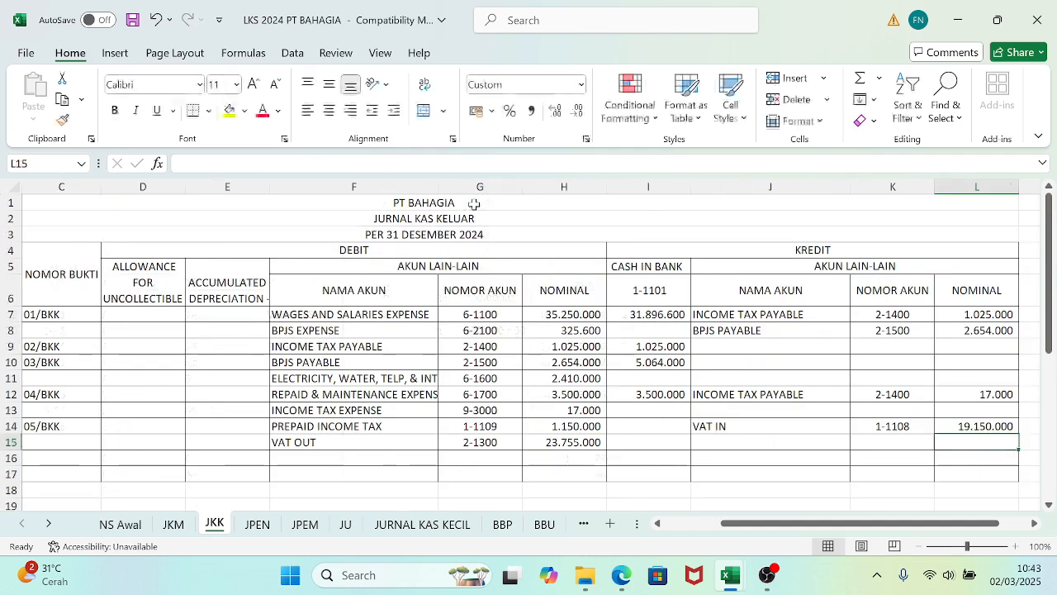
- Calculate the cash in bank credit in I14 with the formula =H14+H15-L14
{"action": "key", "text": "Left"}
{"action": "key", "text": "Left"}
{"action": "key", "text": "Left"}
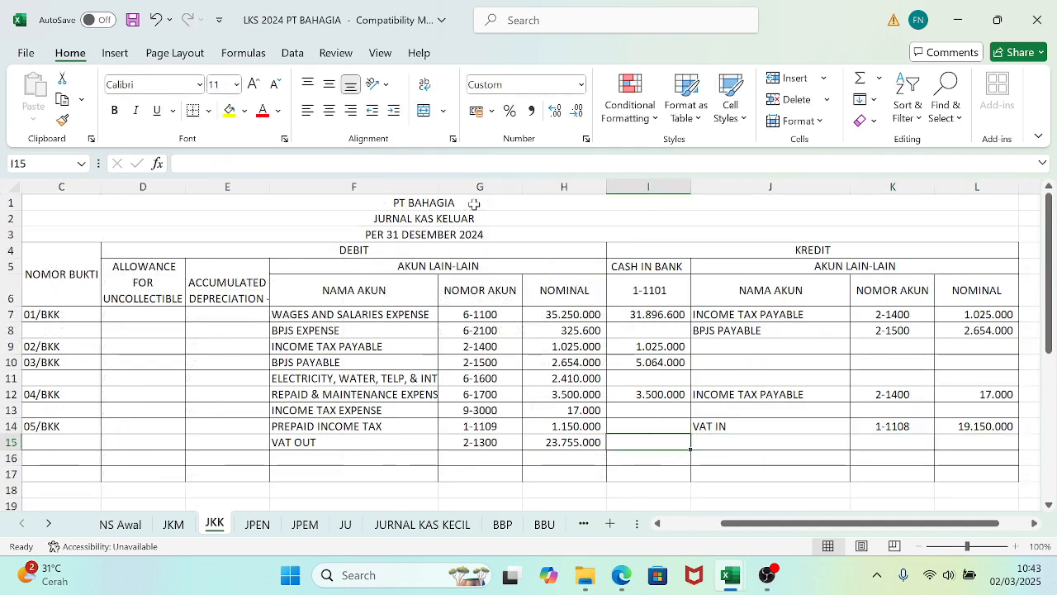
{"action": "key", "text": "Up"}
{"action": "type", "text": "="}
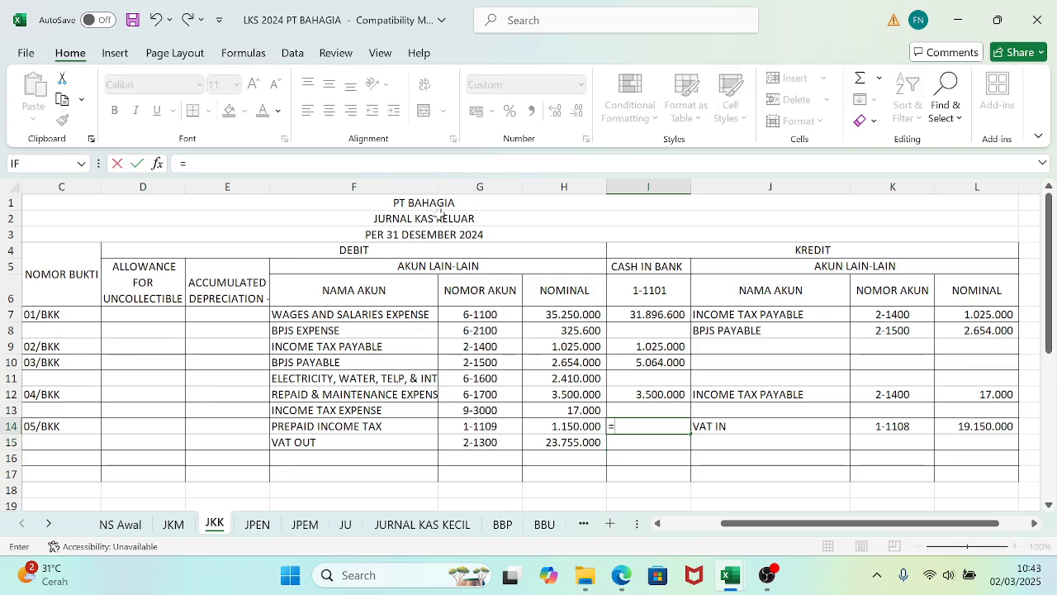
{"action": "left_click", "coordinate": [556, 430]}
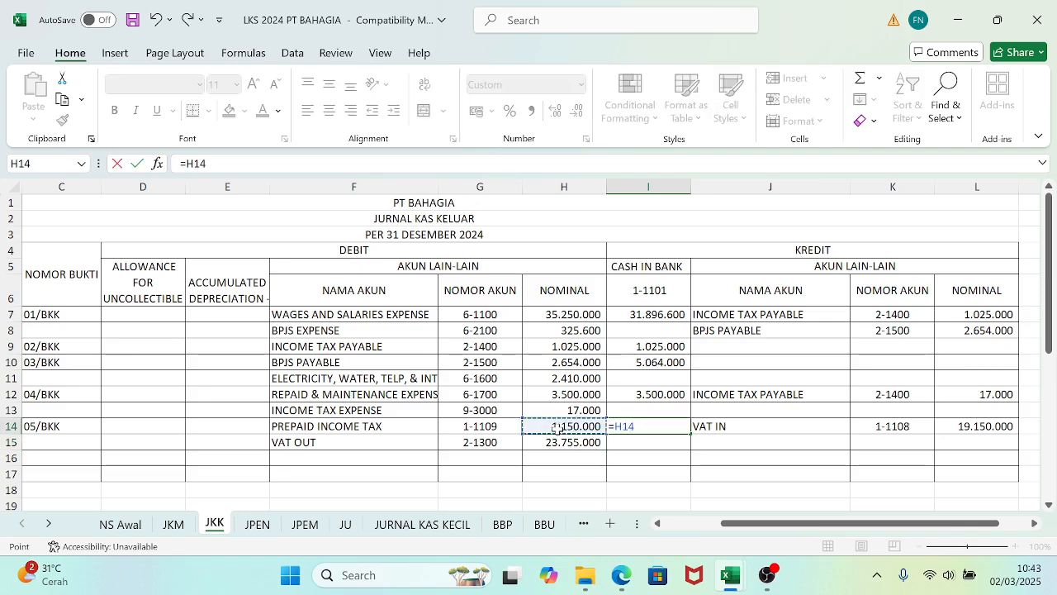
{"action": "type", "text": "+"}
{"action": "left_click", "coordinate": [560, 457]}
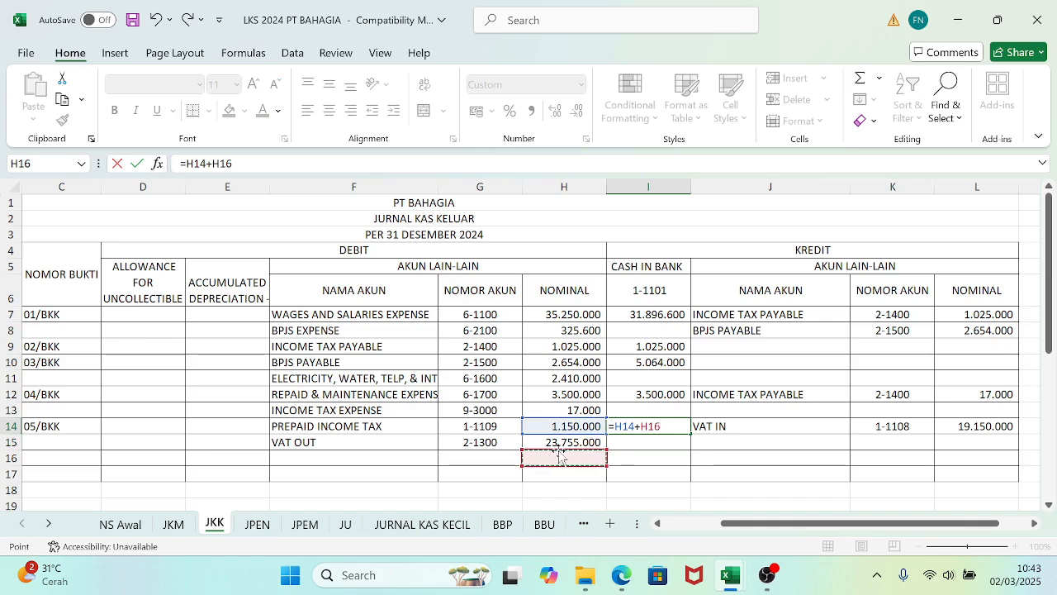
{"action": "type", "text": "="}
{"action": "key", "text": "BackSpace"}
{"action": "key", "text": "BackSpace"}
{"action": "key", "text": "BackSpace"}
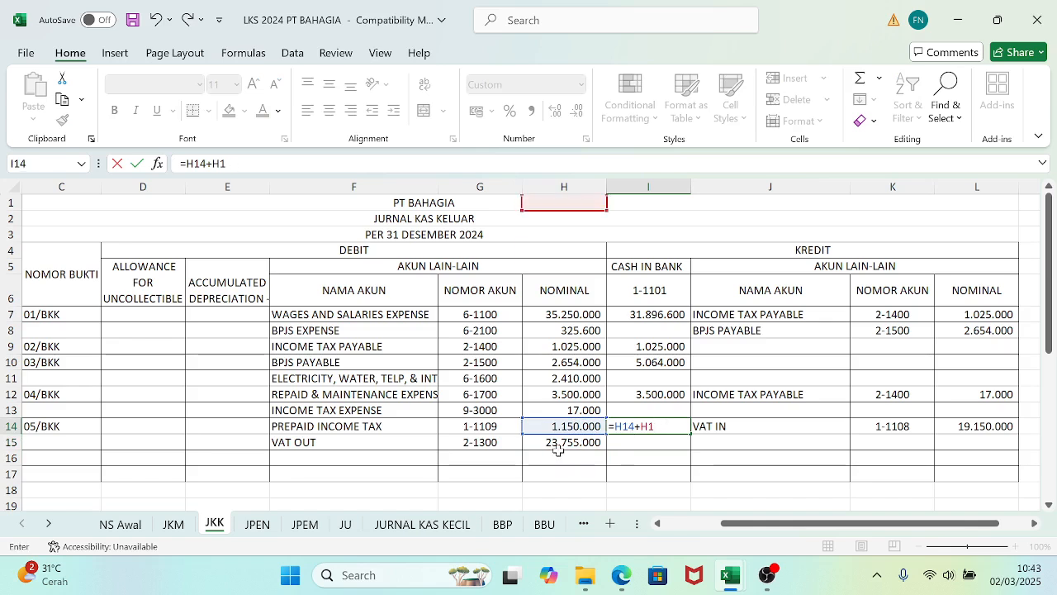
{"action": "left_click", "coordinate": [562, 444]}
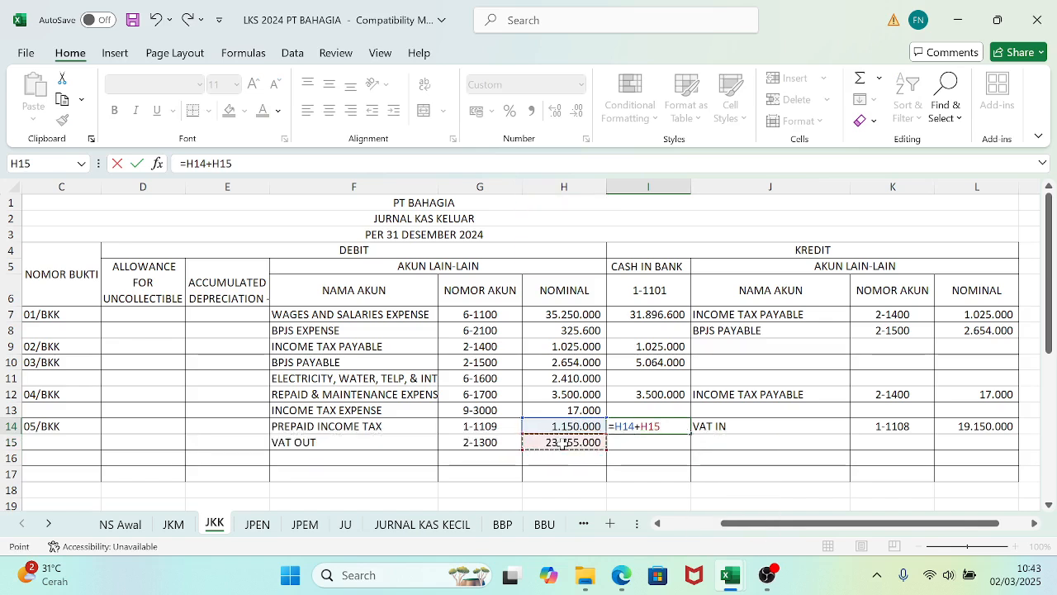
{"action": "type", "text": "-"}
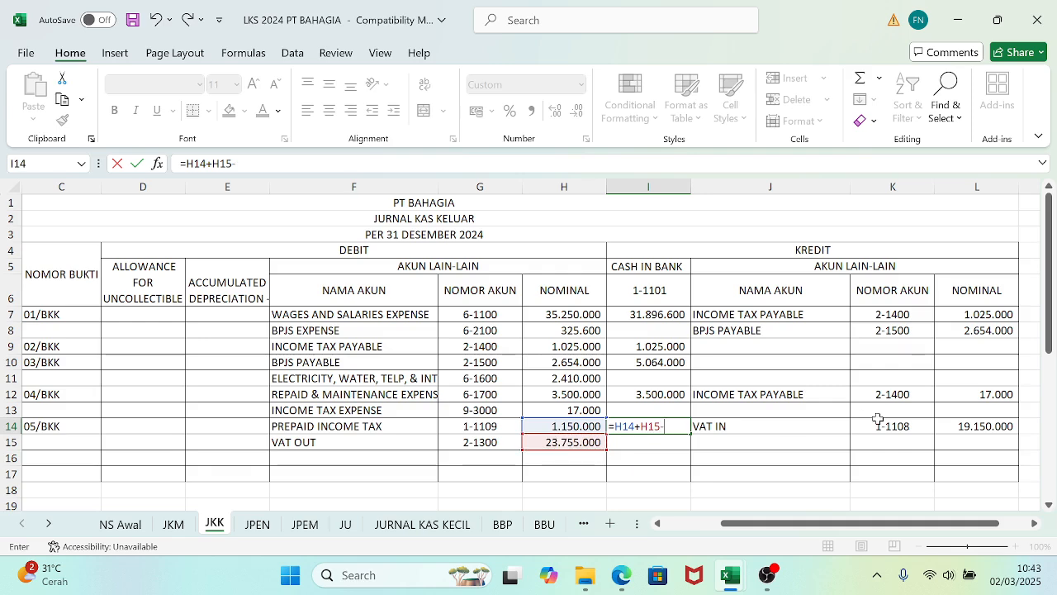
{"action": "left_click", "coordinate": [970, 425]}
{"action": "key", "text": "Return"}
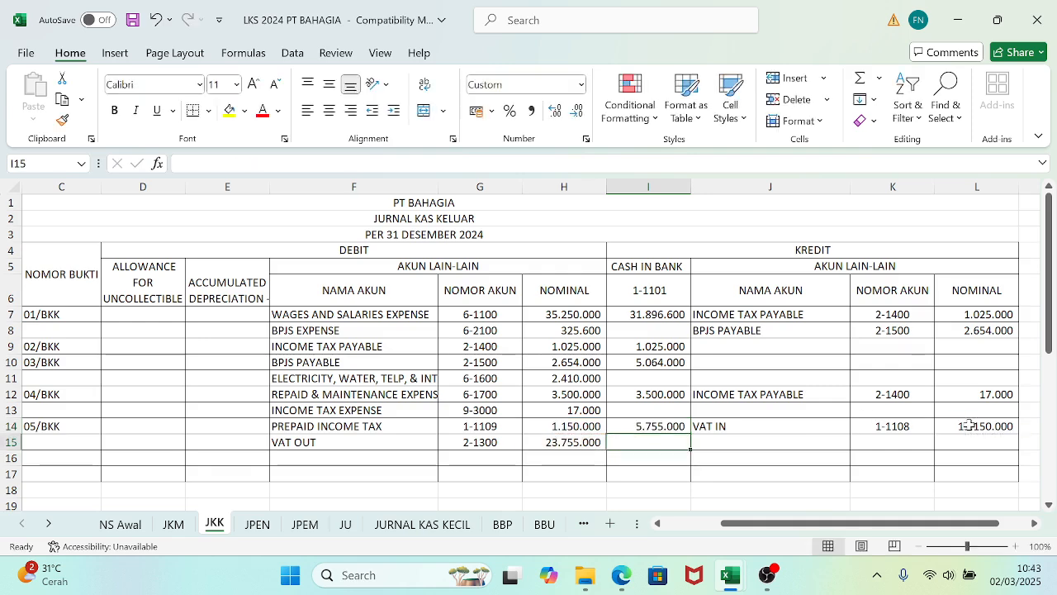
- Compare the cash in bank credit in I14 with the Bukti Transaksi 9 entry in the Jurnal Pembahasan LKS 2024 workbook, then return to the JKK sheet
{"action": "left_click", "coordinate": [656, 425]}
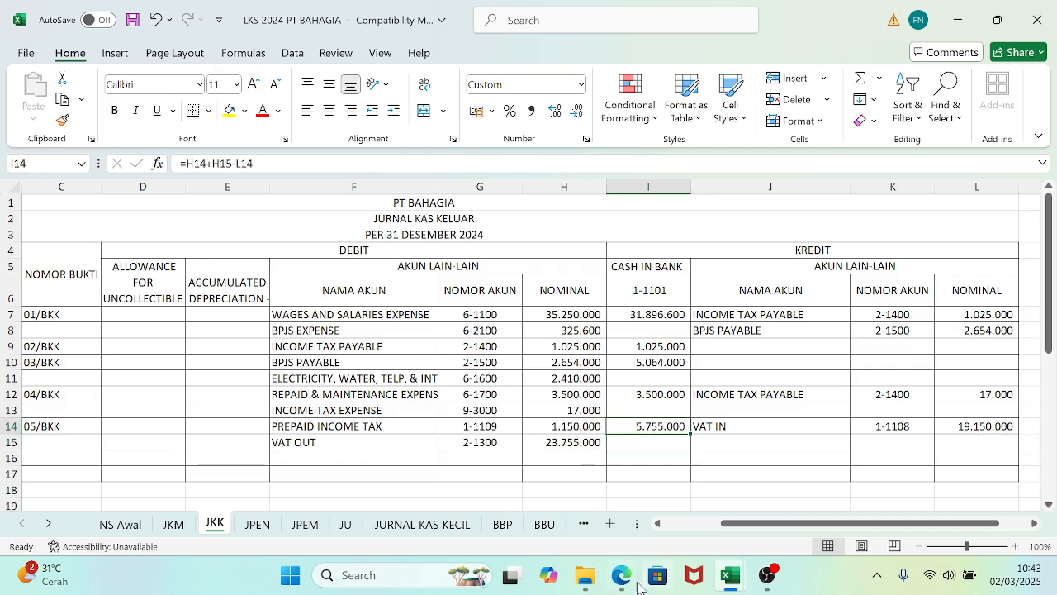
{"action": "left_click", "coordinate": [623, 582]}
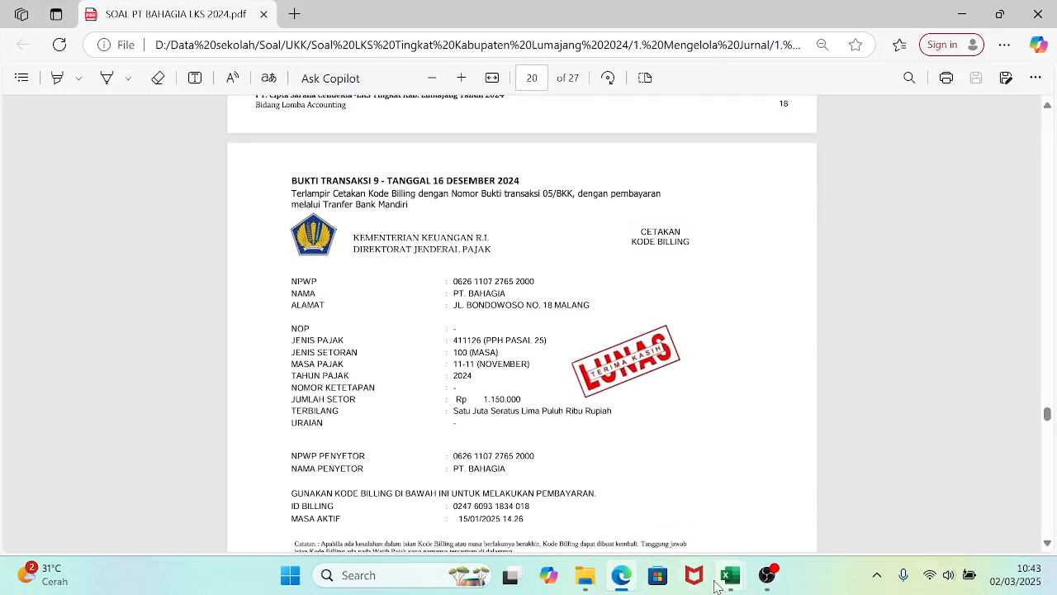
{"action": "mouse_move", "coordinate": [729, 578]}
{"action": "left_click", "coordinate": [760, 495]}
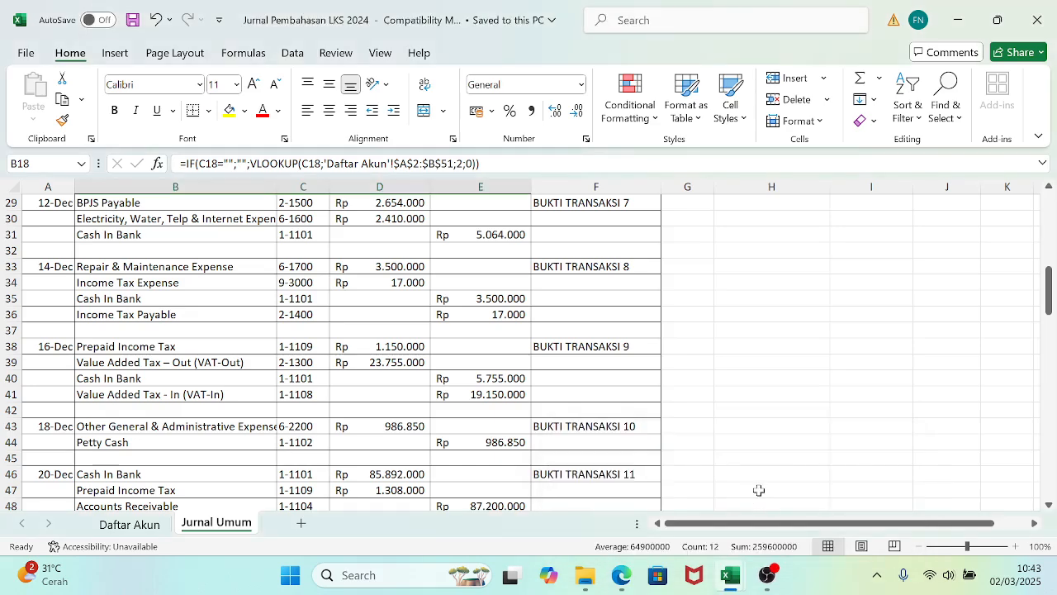
{"action": "mouse_move", "coordinate": [626, 576]}
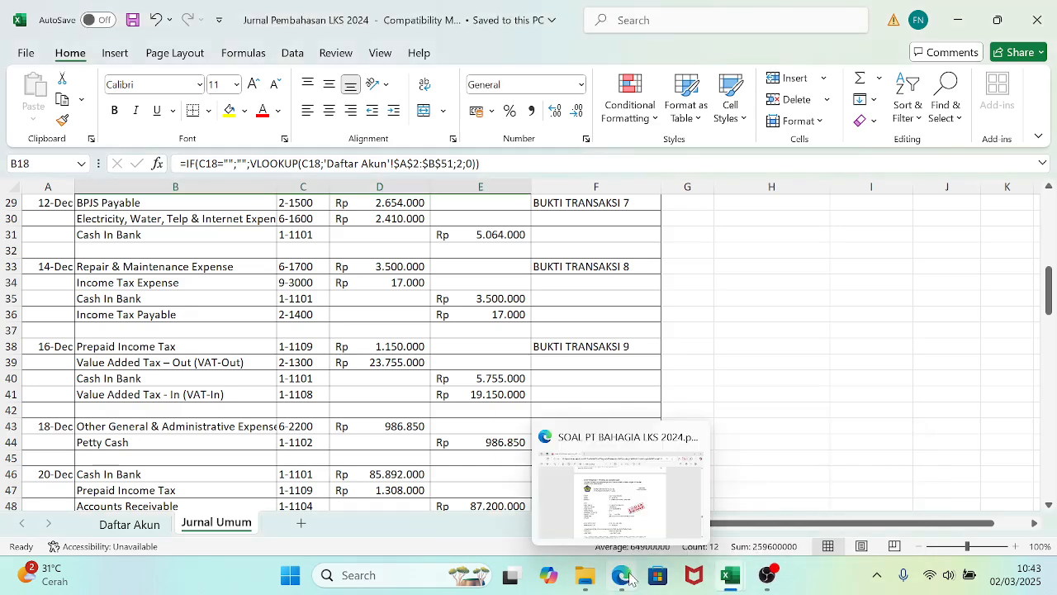
{"action": "mouse_move", "coordinate": [730, 578]}
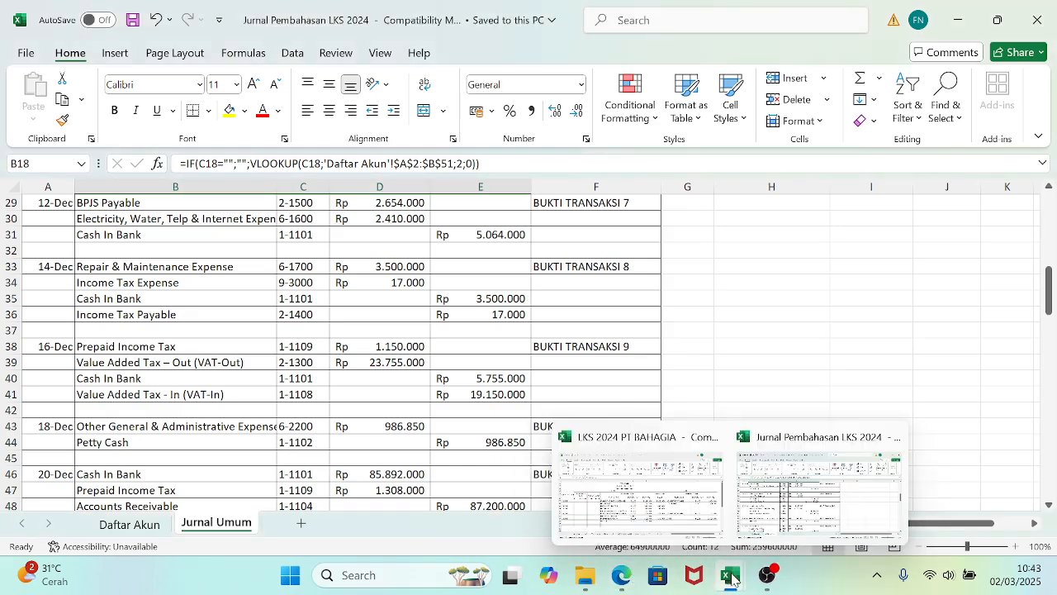
{"action": "left_click", "coordinate": [682, 516]}
- Switch to the question PDF and examine the Bukti Transaksi 10 receipts for the director's business trip to Surabaya, voucher V12-2
{"action": "mouse_move", "coordinate": [626, 577]}
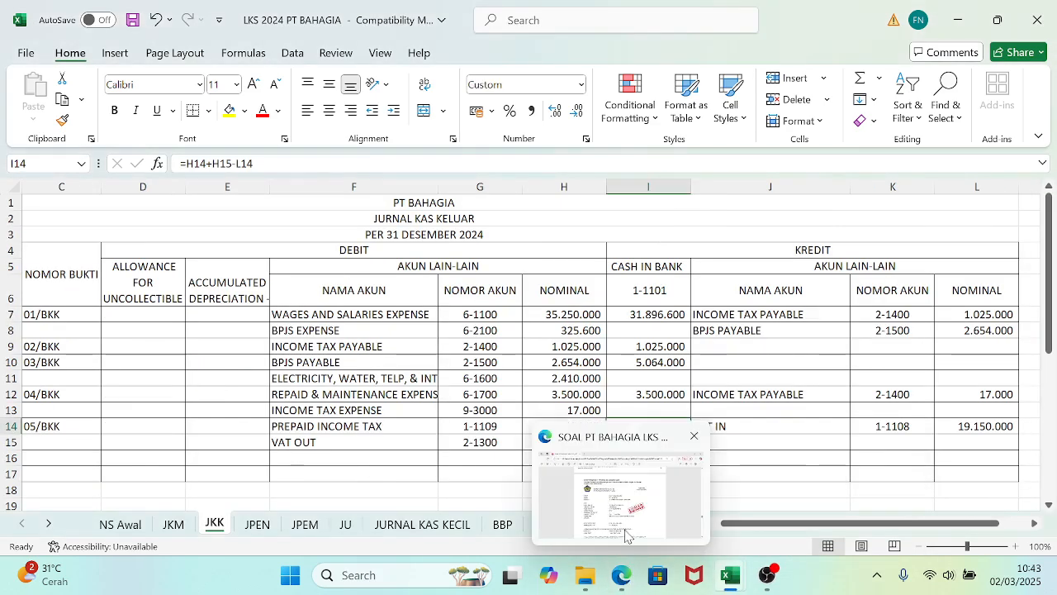
{"action": "left_click", "coordinate": [626, 532]}
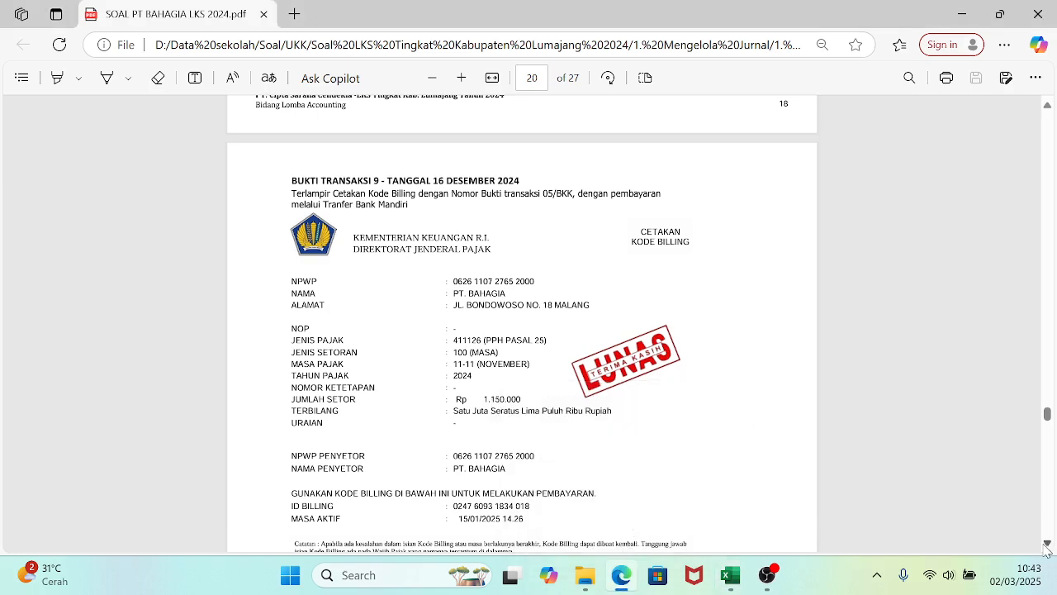
{"action": "scroll", "coordinate": [1046, 549], "scroll_direction": "down", "scroll_amount": 8}
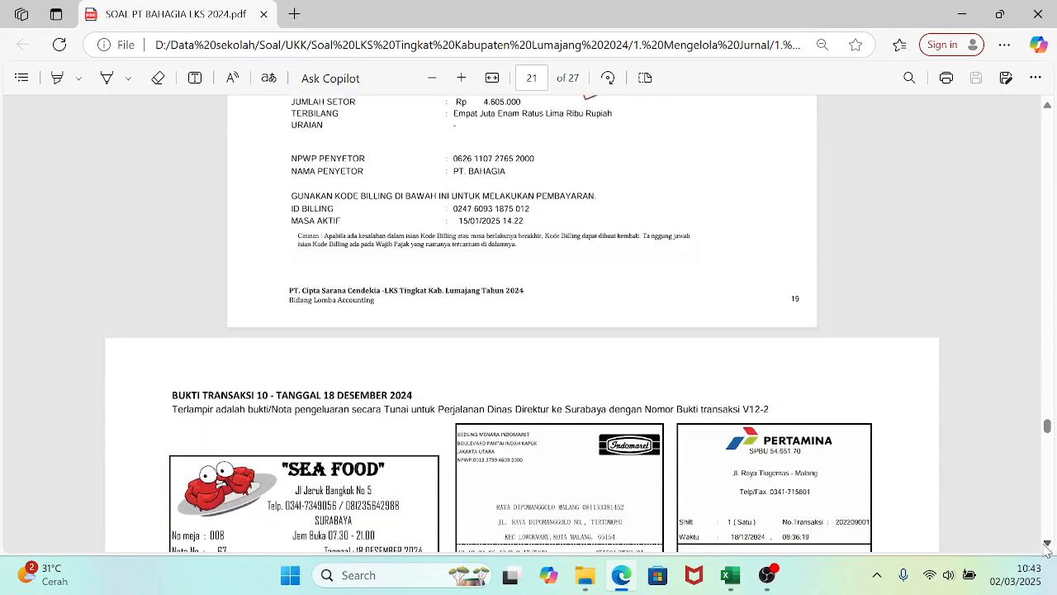
{"action": "scroll", "coordinate": [1047, 549], "scroll_direction": "down", "scroll_amount": 4}
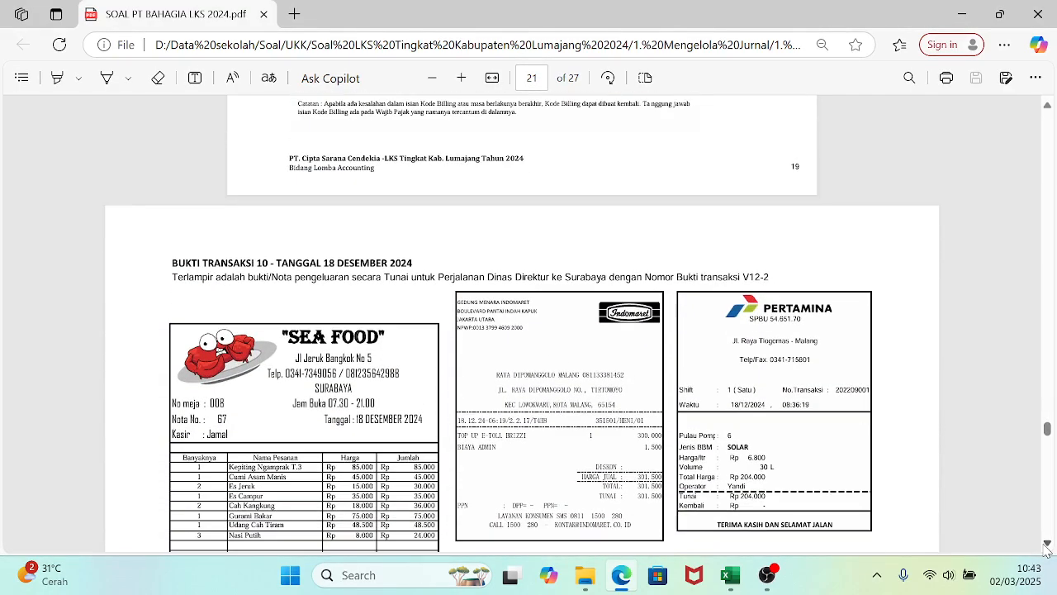
{"action": "scroll", "coordinate": [1046, 550], "scroll_direction": "down", "scroll_amount": 2}
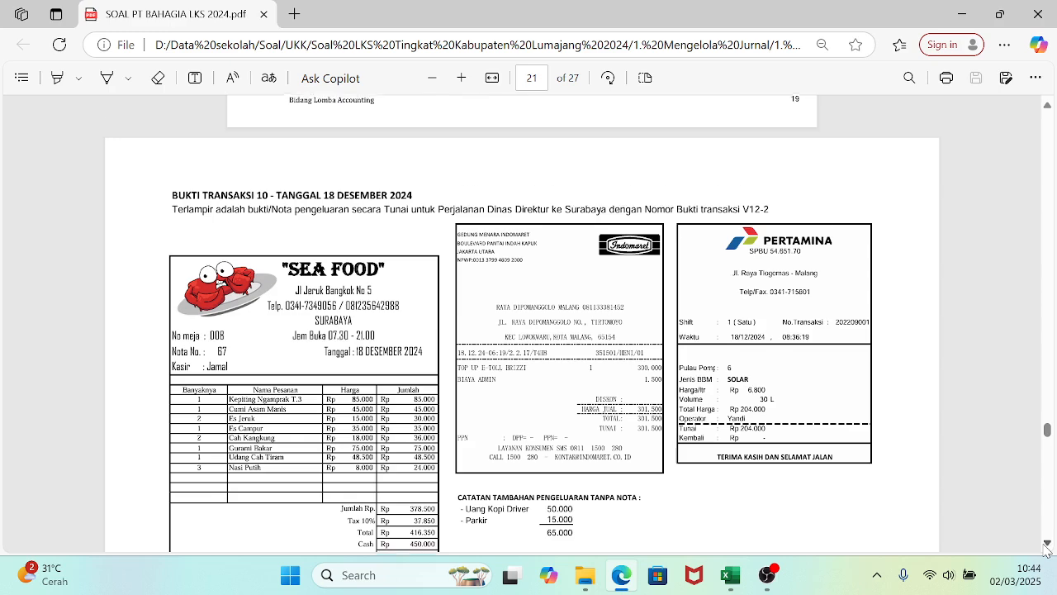
{"action": "scroll", "coordinate": [1046, 549], "scroll_direction": "down", "scroll_amount": 3}
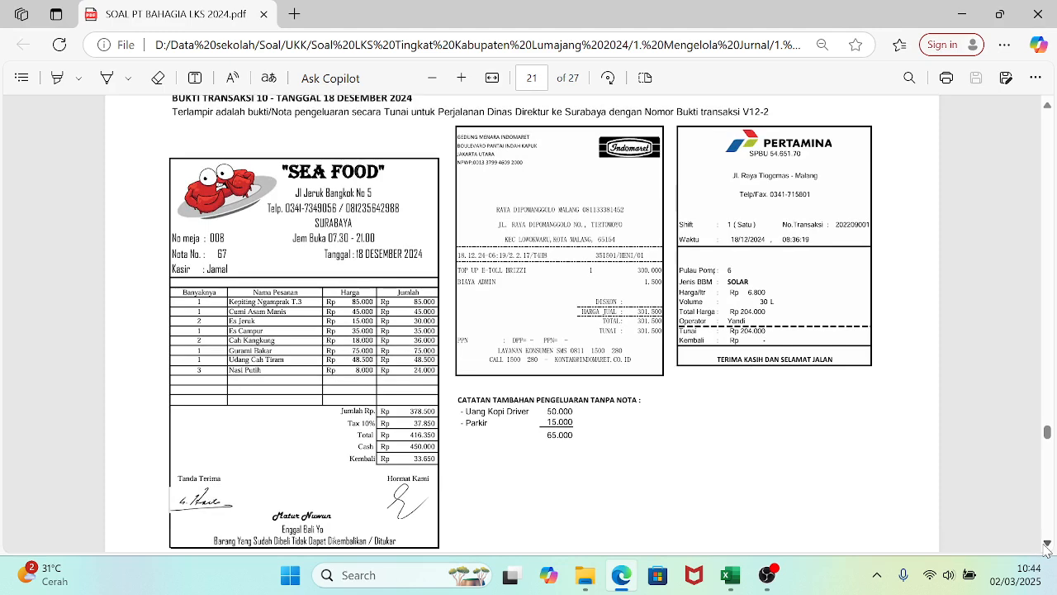
{"action": "scroll", "coordinate": [1046, 549], "scroll_direction": "down", "scroll_amount": 1}
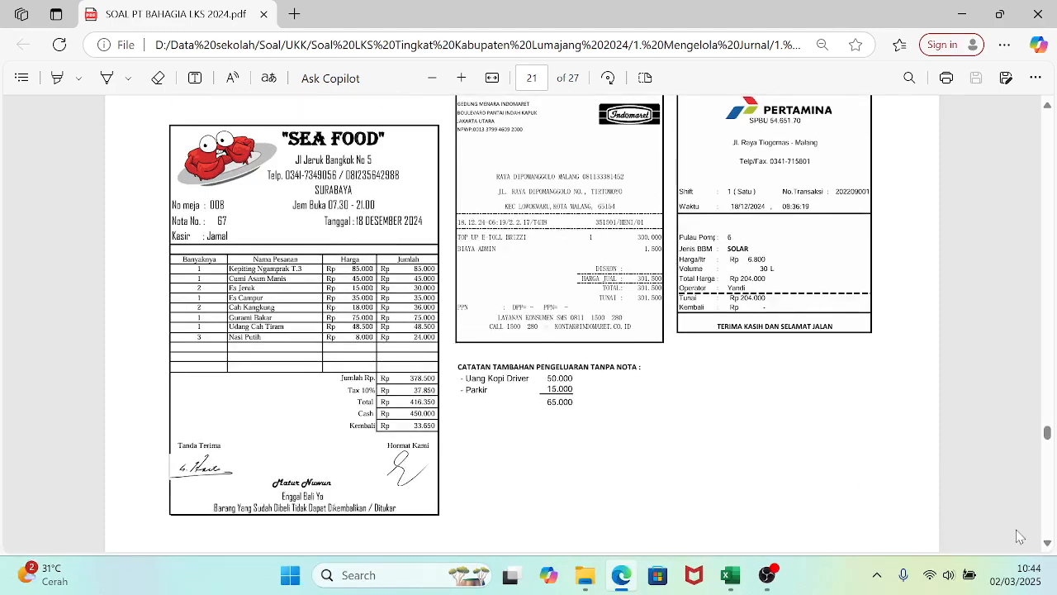
{"action": "scroll", "coordinate": [1050, 549], "scroll_direction": "down", "scroll_amount": 3}
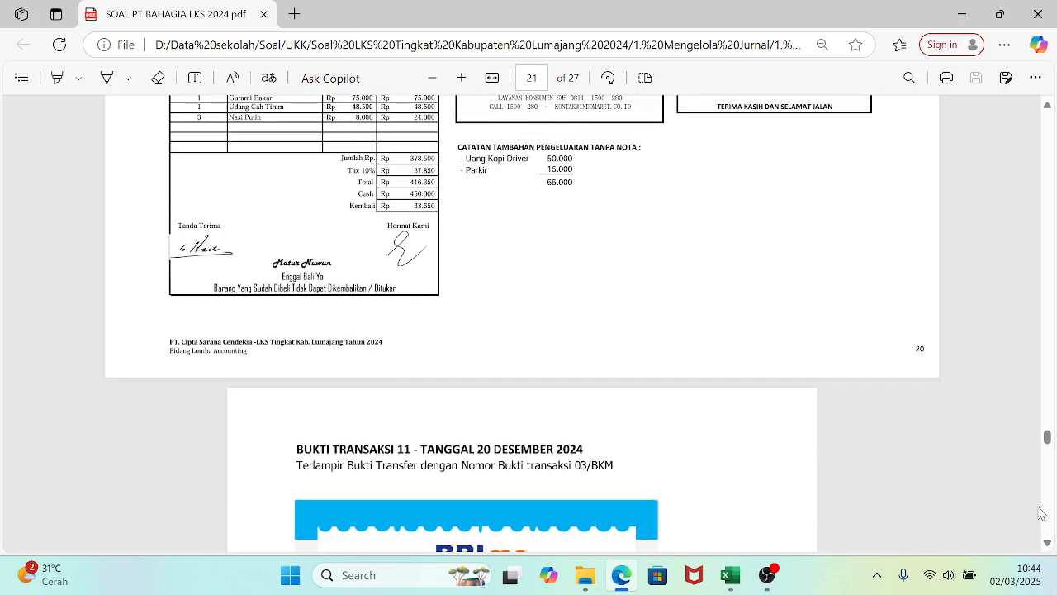
{"action": "left_click", "coordinate": [1046, 112]}
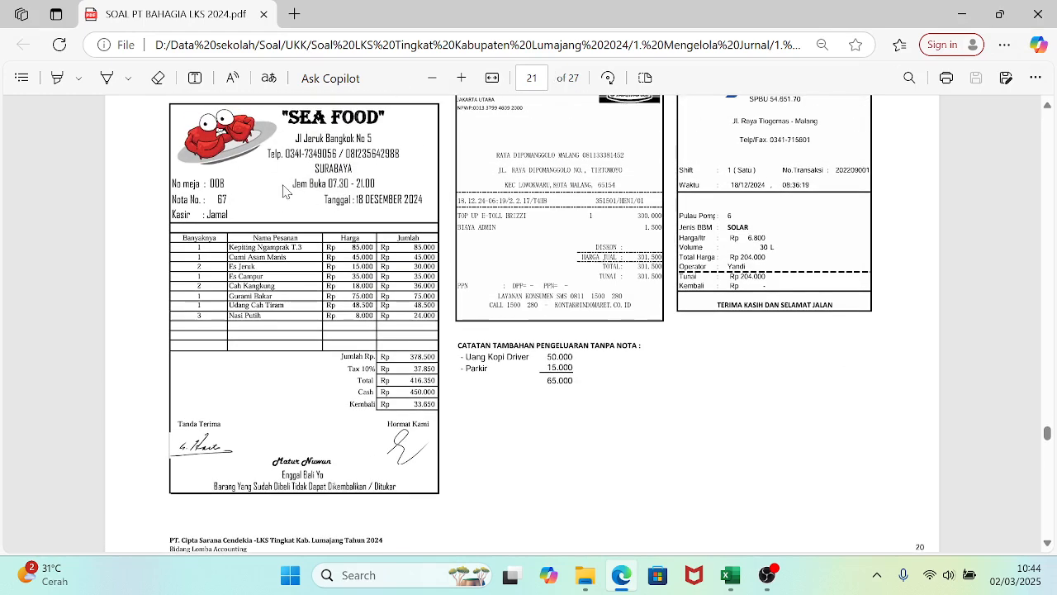
{"action": "left_click", "coordinate": [1047, 111]}
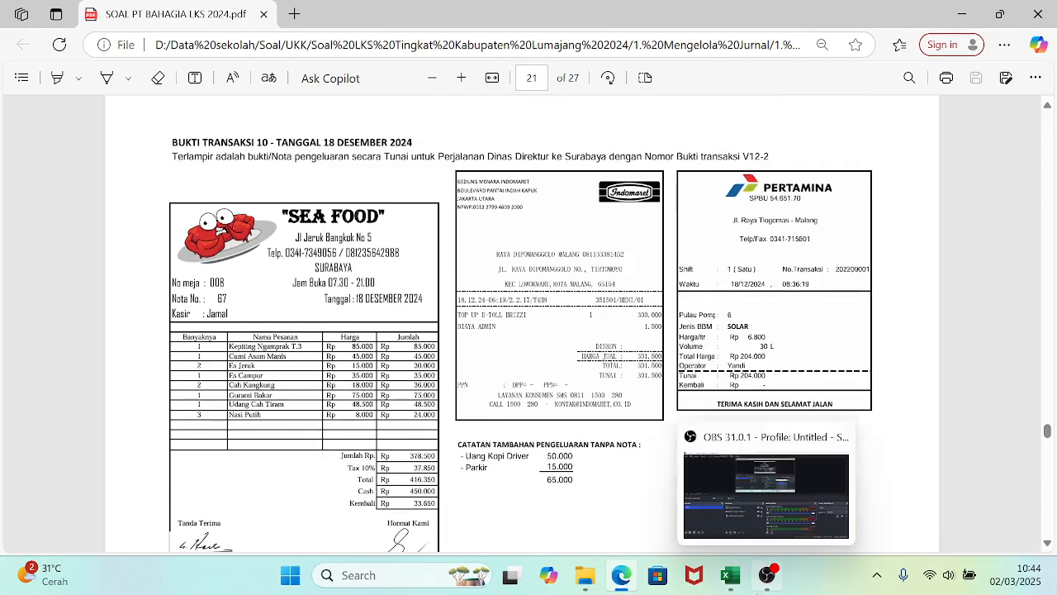
- Switch to the Jurnal Pembahasan LKS 2024 workbook and review the Bukti Transaksi 10 entry in the Jurnal Umum sheet
{"action": "mouse_move", "coordinate": [731, 574]}
{"action": "left_click", "coordinate": [786, 501]}
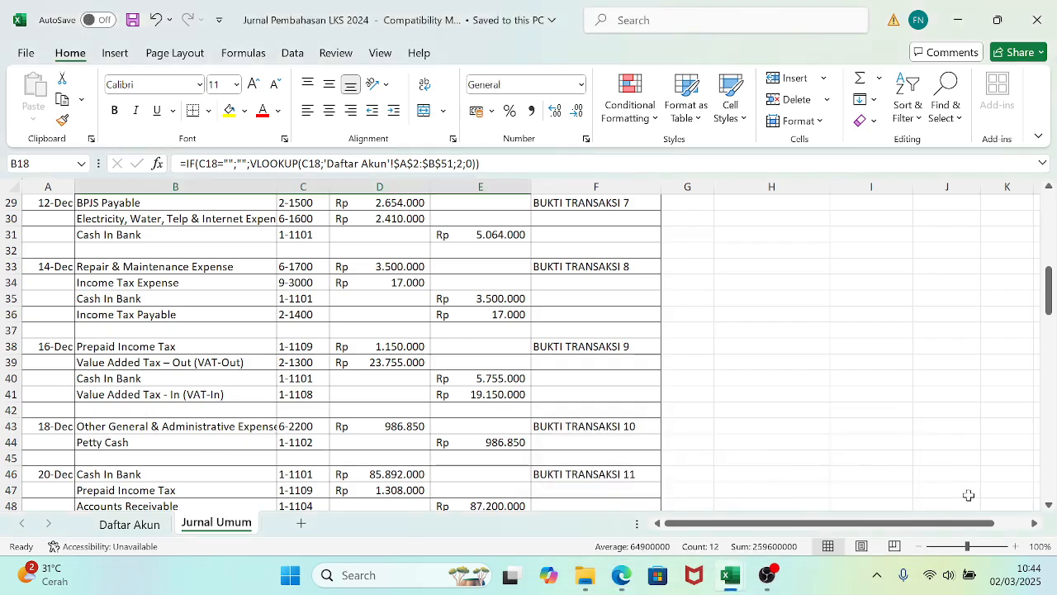
{"action": "left_click", "coordinate": [1049, 504]}
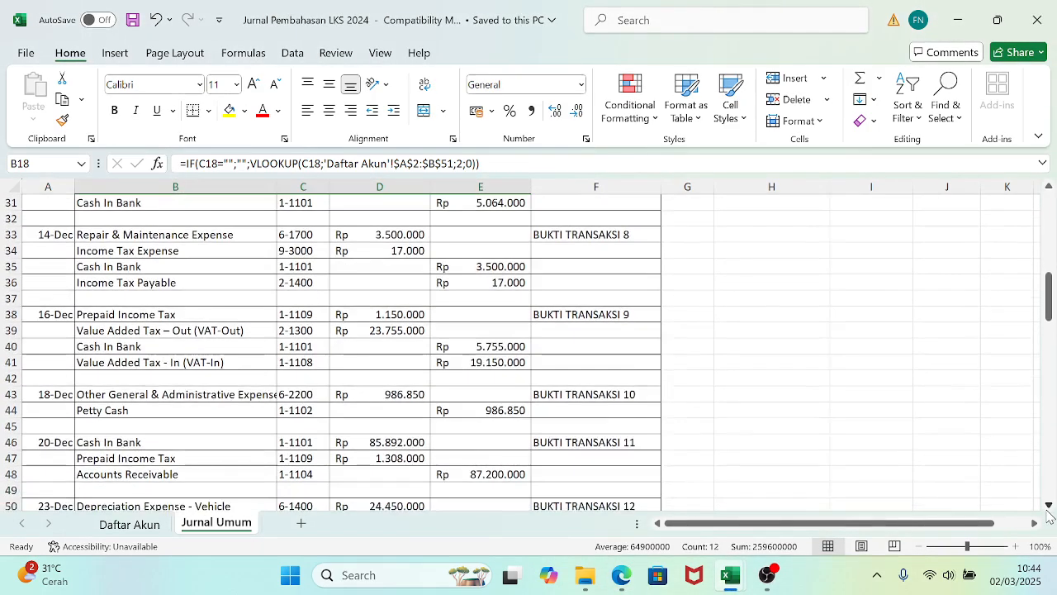
{"action": "left_click", "coordinate": [1048, 505]}
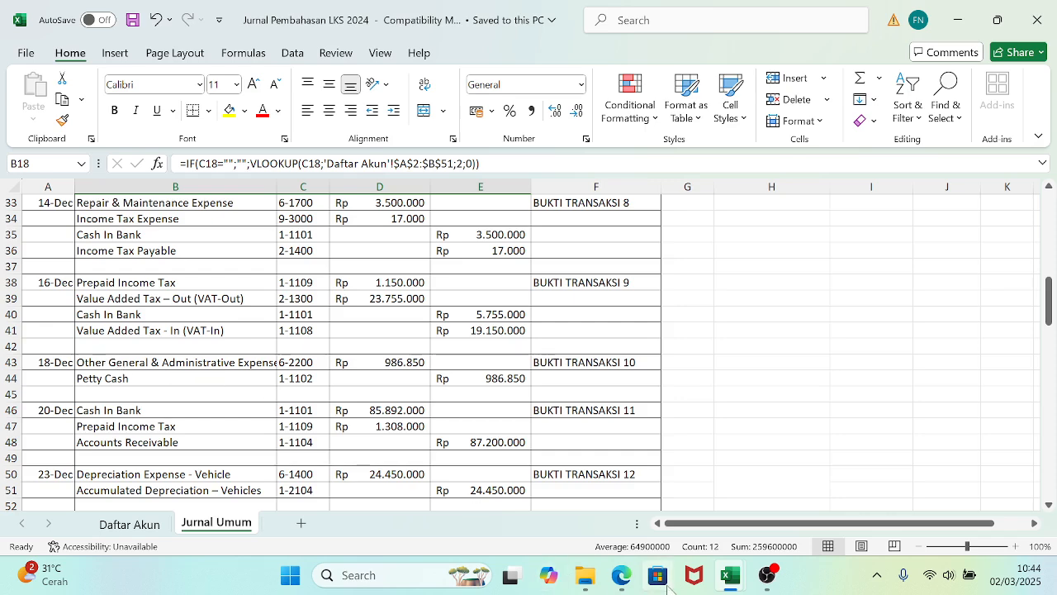
- Return to the LKS 2024 PT BAHAGIA workbook and enter the date 18/12 in A7 of the JURNAL KAS KECIL sheet
{"action": "mouse_move", "coordinate": [723, 580]}
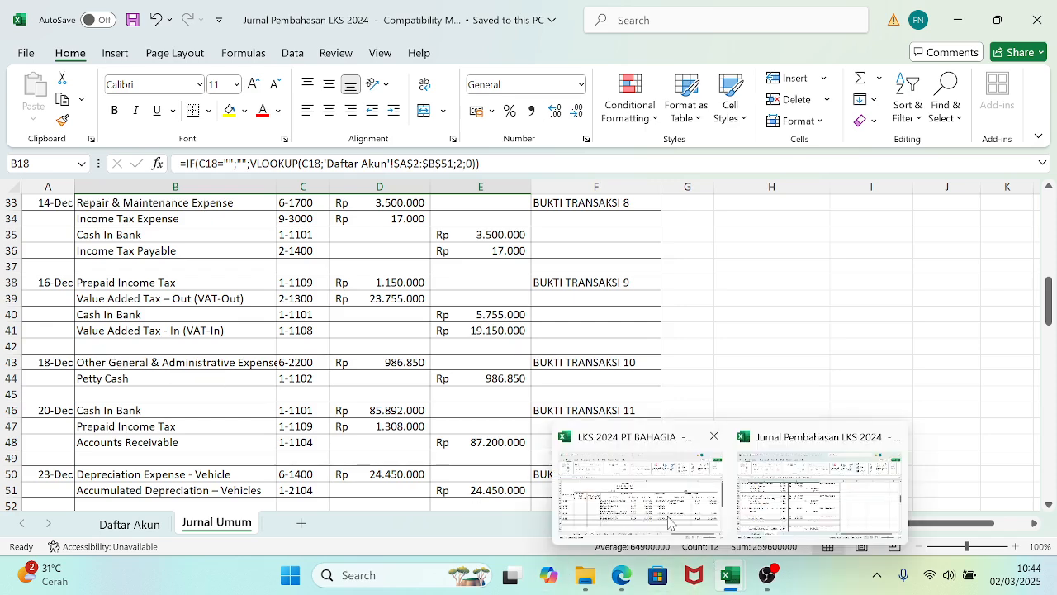
{"action": "left_click", "coordinate": [669, 520]}
{"action": "left_click", "coordinate": [438, 523]}
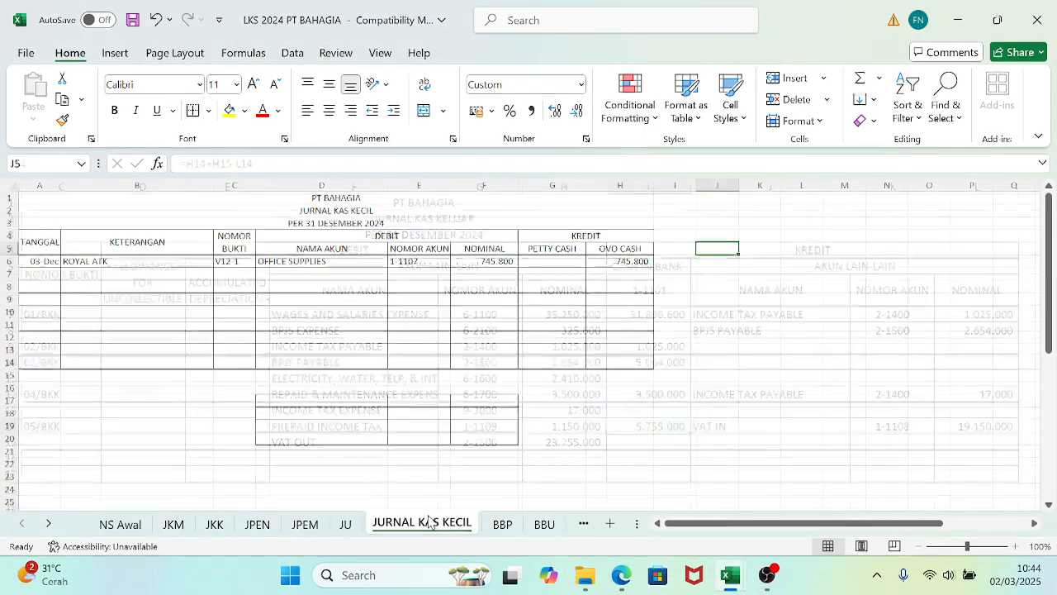
{"action": "left_click", "coordinate": [248, 274]}
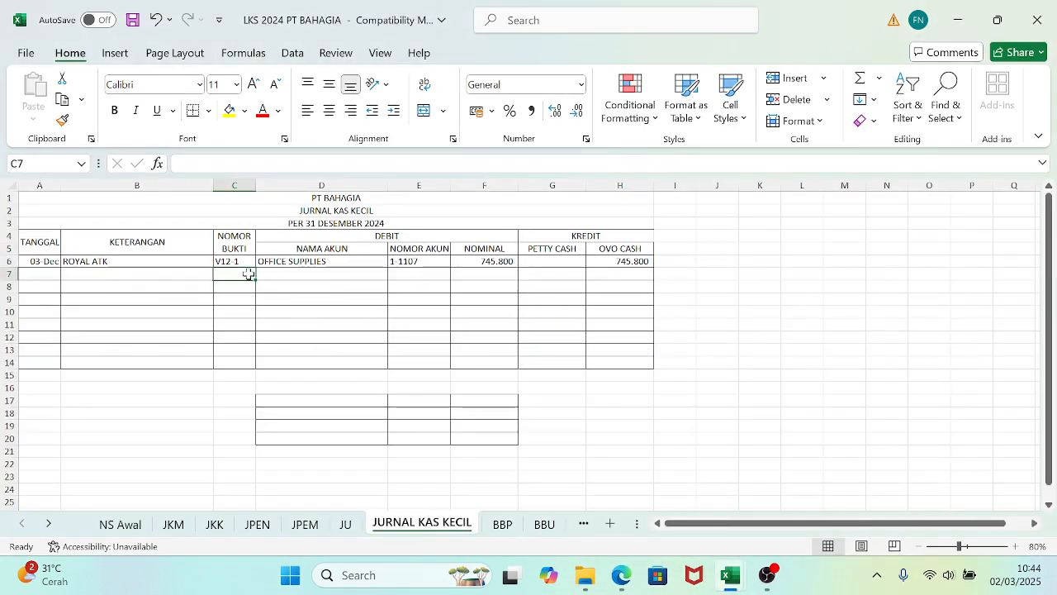
{"action": "key", "text": "Left"}
{"action": "key", "text": "Left"}
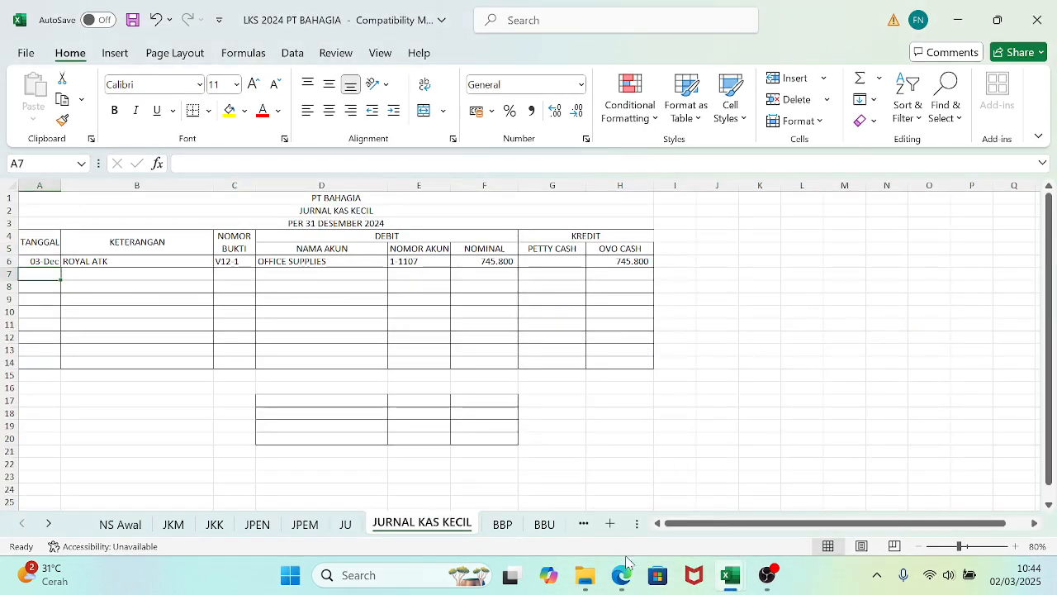
{"action": "left_click", "coordinate": [625, 582]}
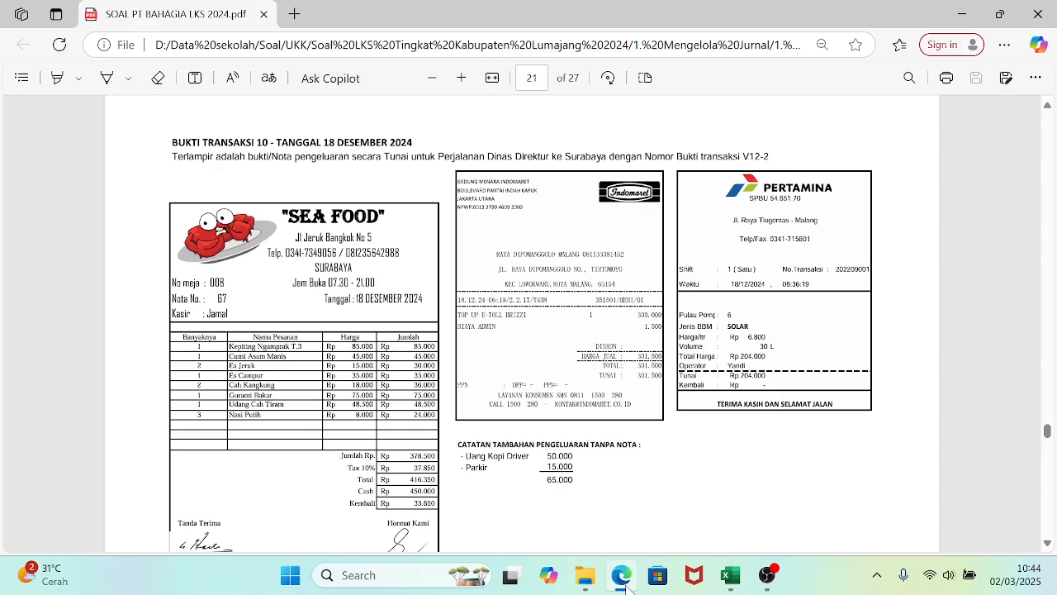
{"action": "left_click", "coordinate": [625, 581]}
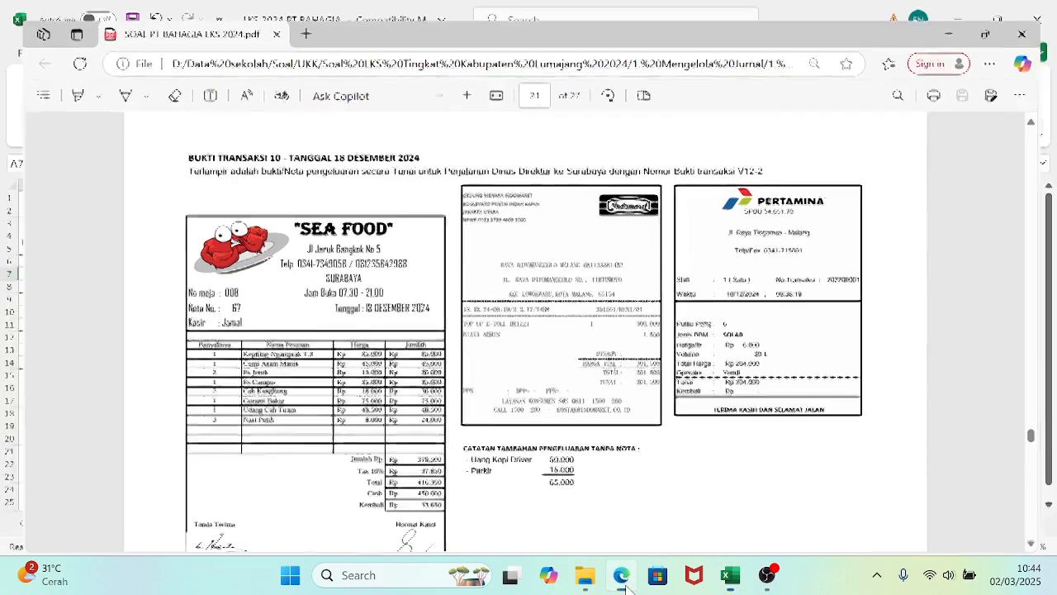
{"action": "type", "text": "18/"}
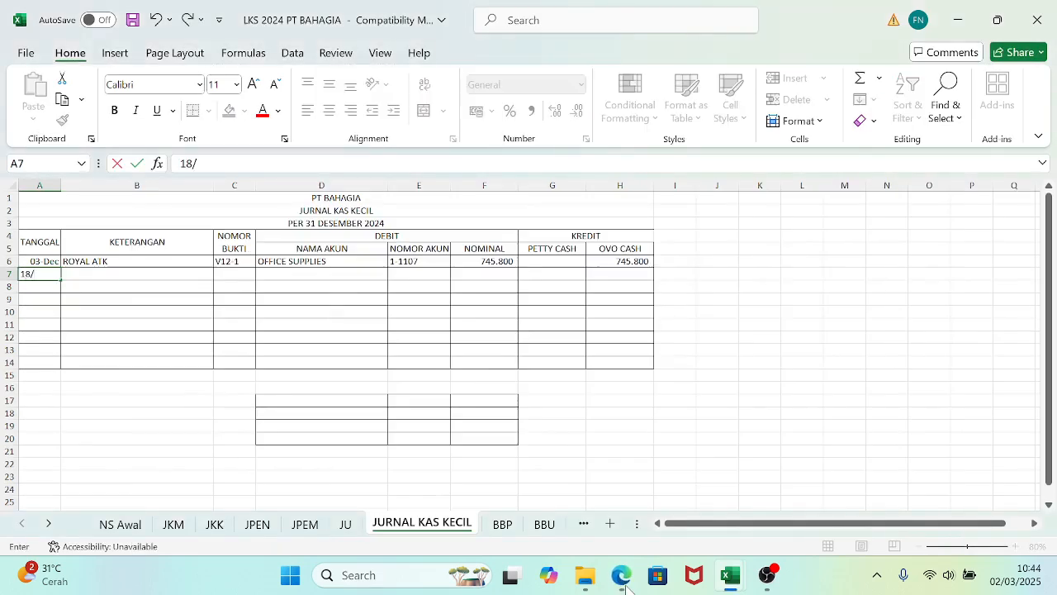
{"action": "type", "text": "12"}
{"action": "key", "text": "Tab"}
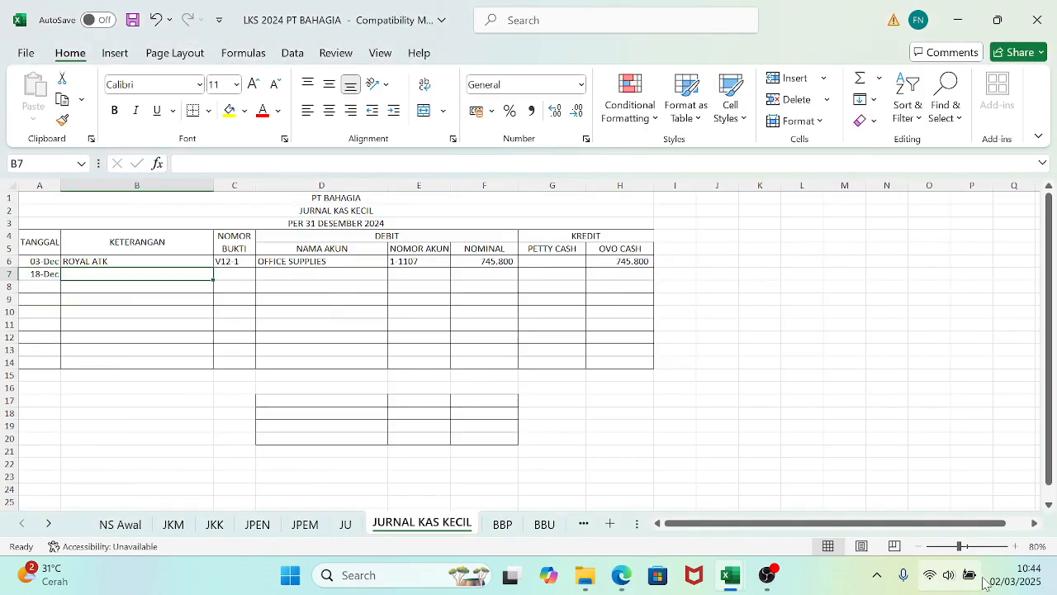
- Check the vendors on the Bukti Transaksi 10 receipts and enter SEA FOOD, INDOMARET, DAN PERTAMINA as the description in B7
{"action": "left_click", "coordinate": [624, 580]}
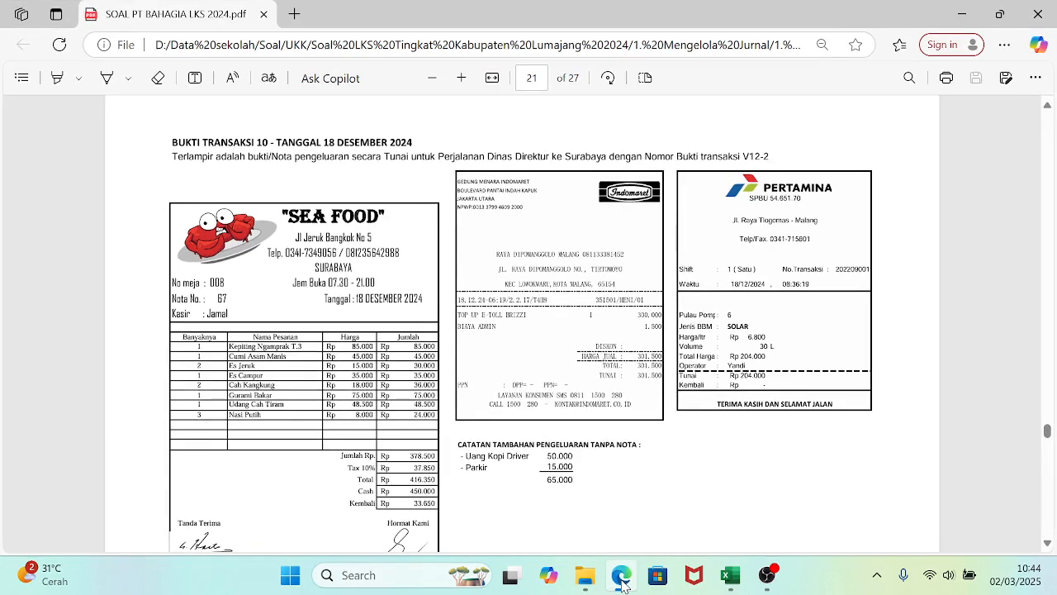
{"action": "left_click", "coordinate": [621, 580]}
{"action": "type", "text": "SEA"}
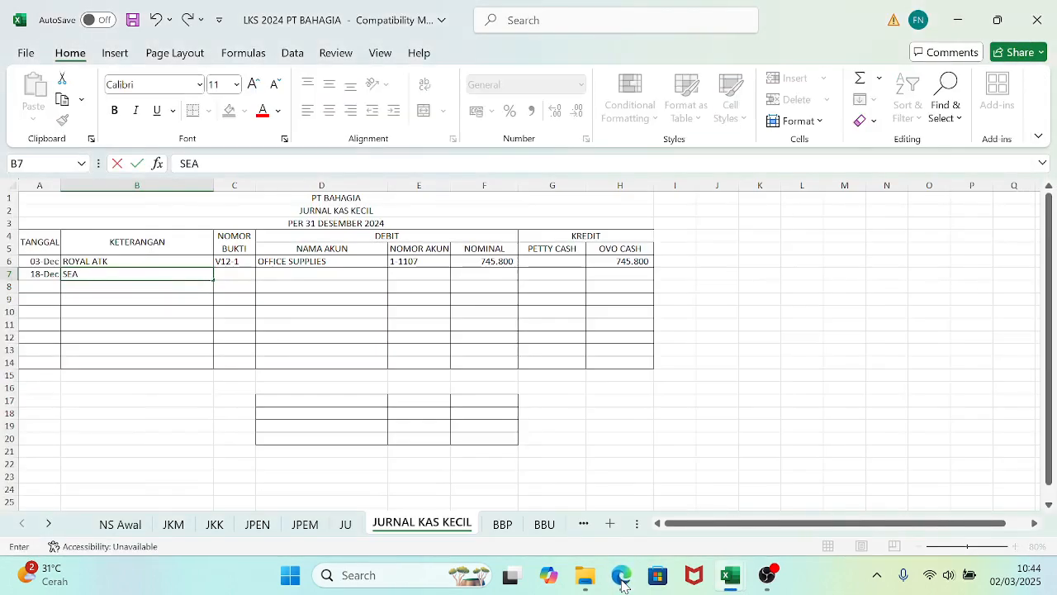
{"action": "type", "text": " FOOD, INDOMARET, DA"}
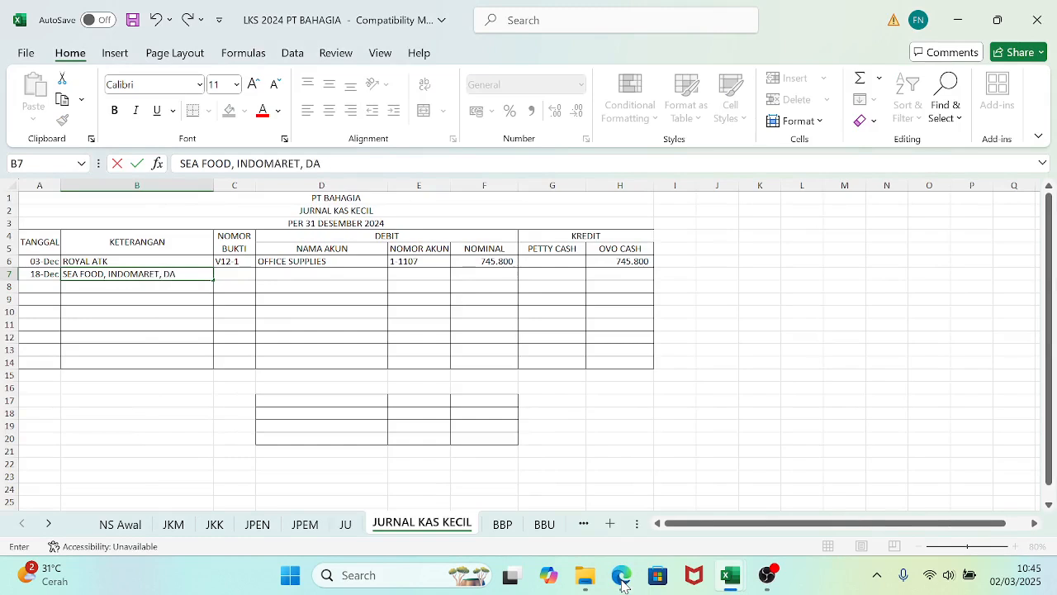
{"action": "type", "text": "N PERTAMINA"}
{"action": "key", "text": "Tab"}
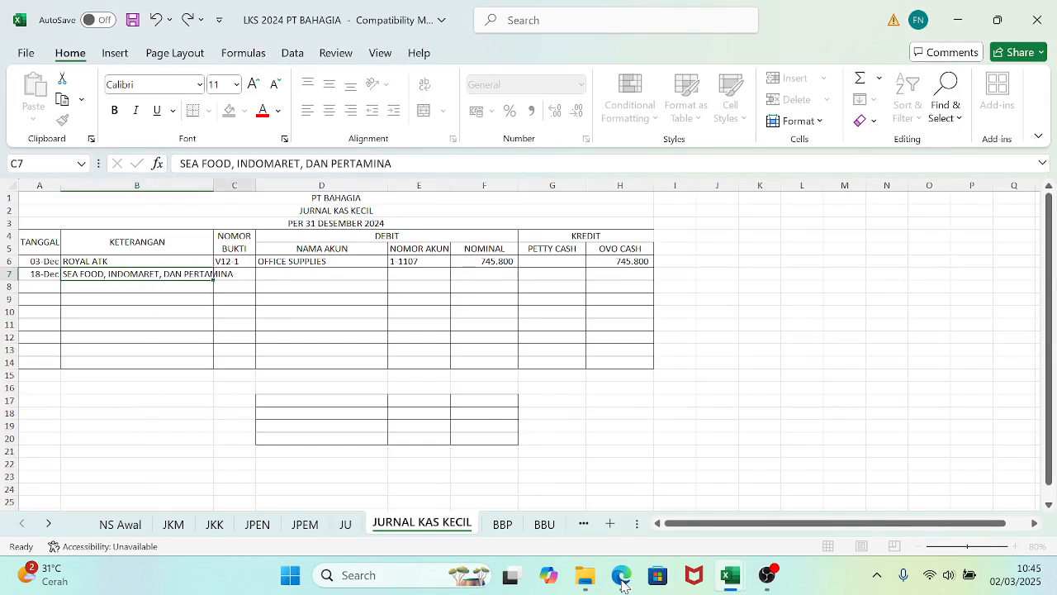
- Enter the voucher number V12-2 in C7 and widen column B to fit the description
{"action": "type", "text": "V12-1"}
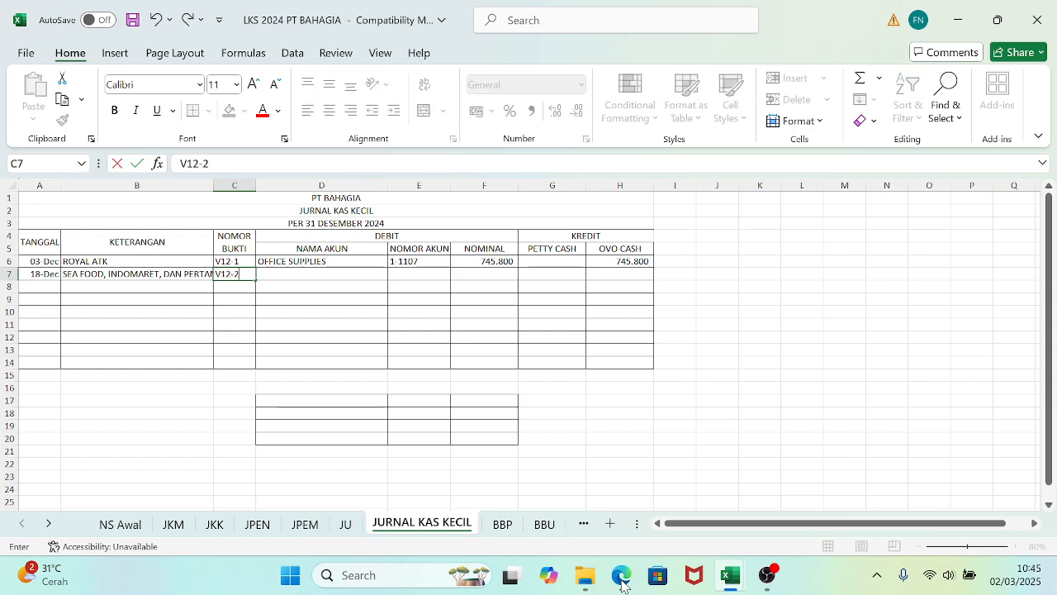
{"action": "key", "text": "Tab"}
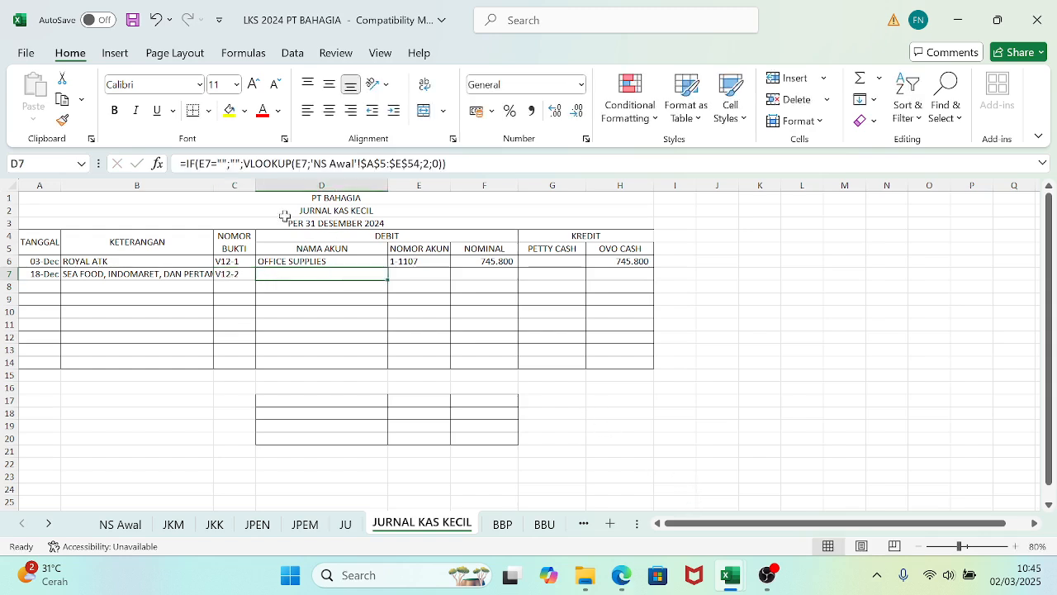
{"action": "left_click_drag", "start_coordinate": [210, 181], "coordinate": [235, 181]}
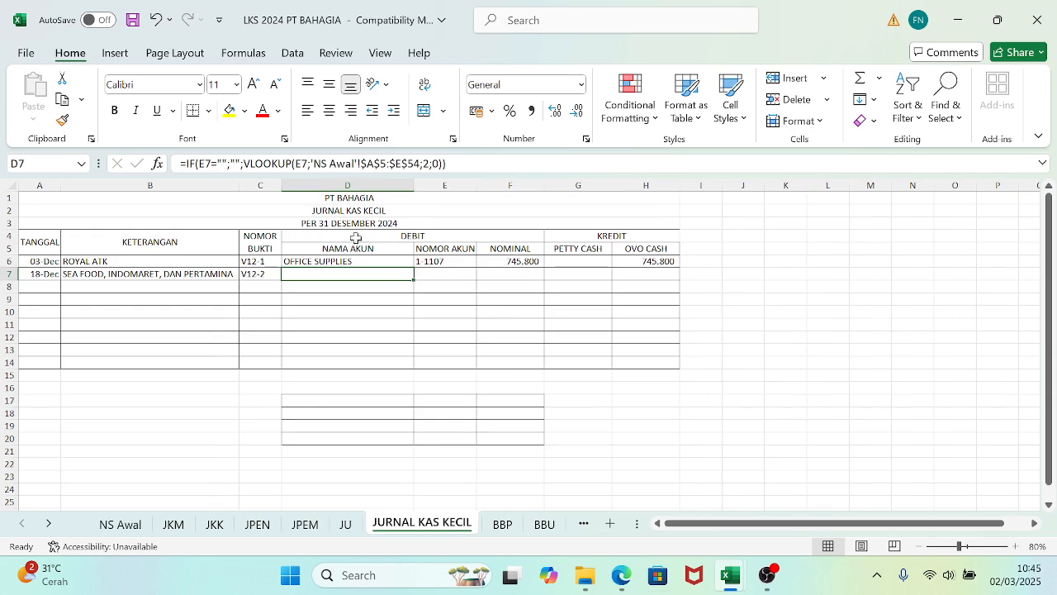
- Link the debit account number in E7 to 6-2200, Other General & Administrative Expense, cell A48 of the NS Awal sheet
{"action": "left_click", "coordinate": [444, 271]}
{"action": "type", "text": "="}
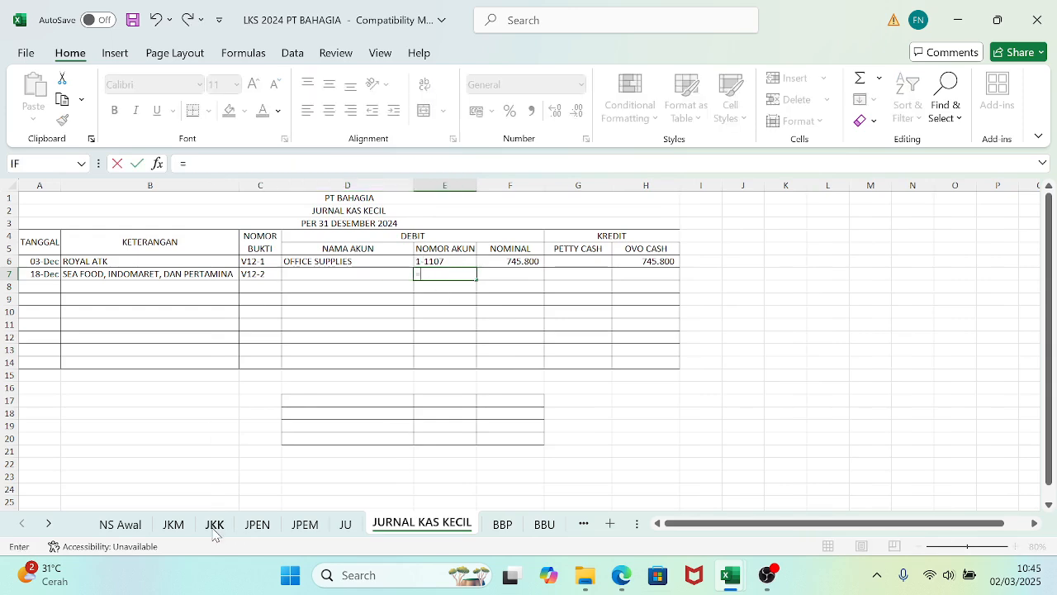
{"action": "left_click", "coordinate": [128, 527]}
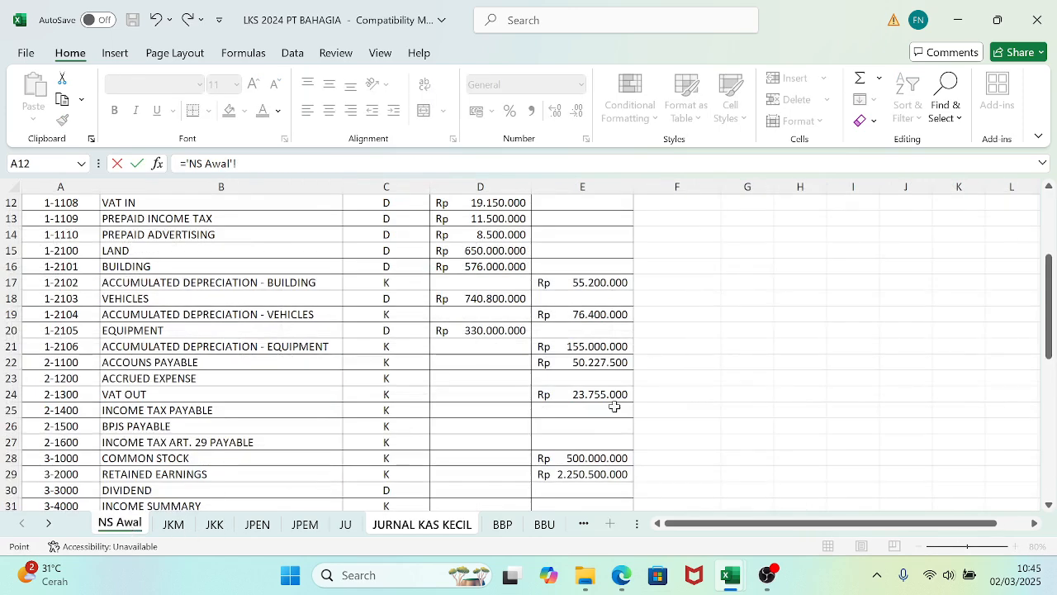
{"action": "left_click_drag", "start_coordinate": [1049, 320], "coordinate": [1051, 424]}
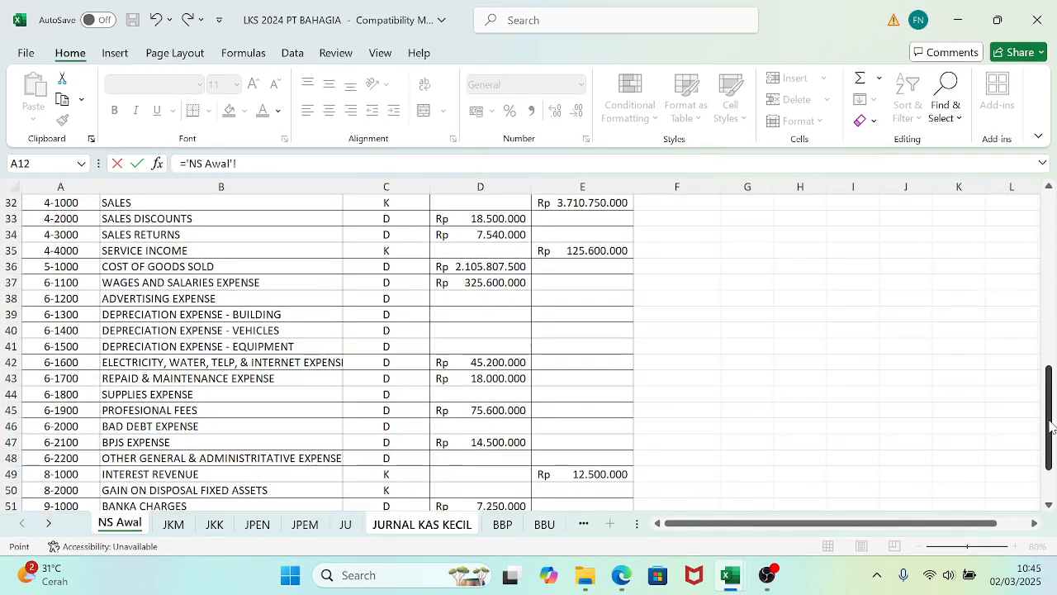
{"action": "left_click", "coordinate": [74, 460]}
{"action": "key", "text": "Return"}
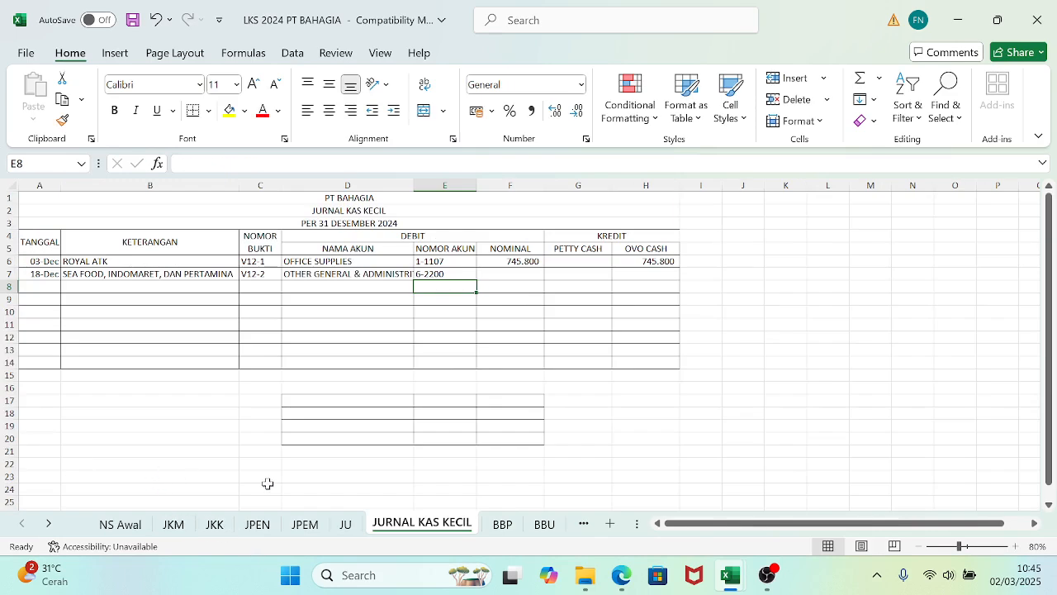
- Enter the debit amount 986850 in F7 for the 18 December petty cash expense
{"action": "mouse_move", "coordinate": [714, 570]}
{"action": "mouse_move", "coordinate": [812, 494]}
{"action": "left_click", "coordinate": [567, 275]}
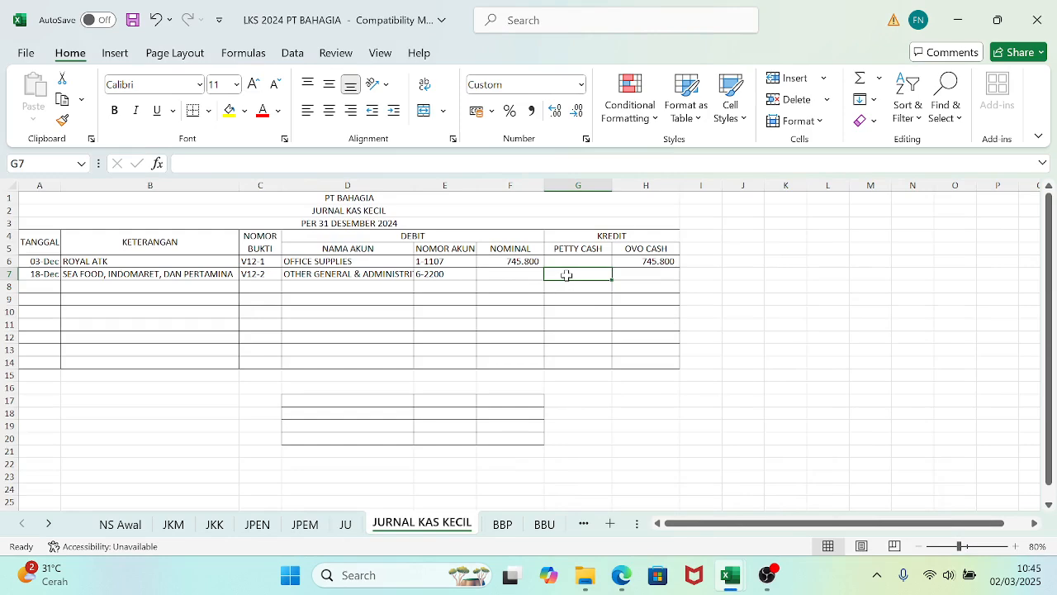
{"action": "left_click", "coordinate": [505, 274]}
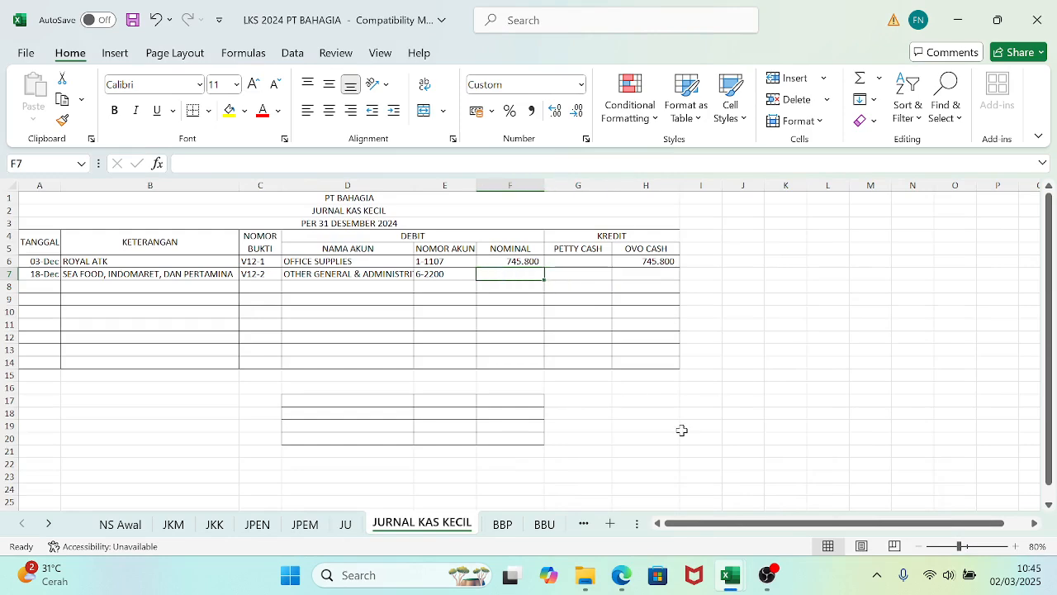
{"action": "mouse_move", "coordinate": [730, 575]}
{"action": "mouse_move", "coordinate": [764, 518]}
{"action": "type", "text": "986850"}
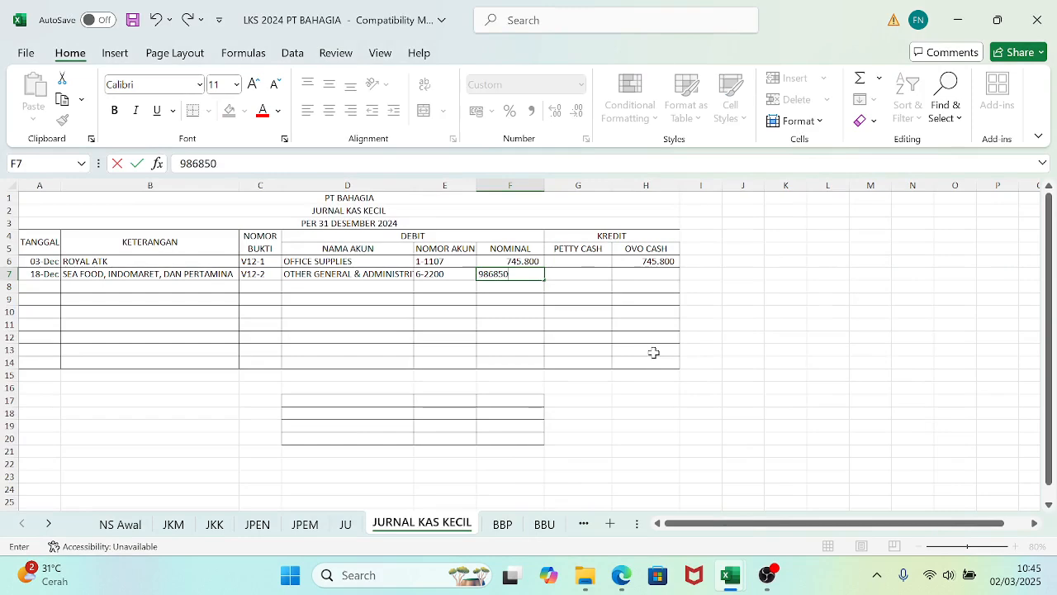
{"action": "key", "text": "Tab"}
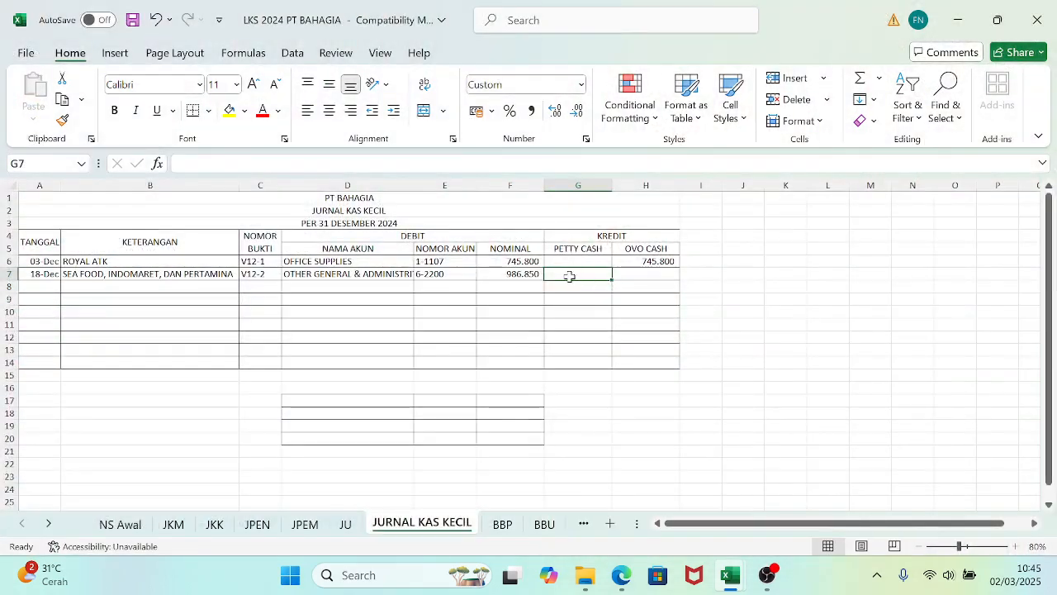
- Link the petty cash credit in G7 to the debit amount with the formula =F7, and save the workbook
{"action": "type", "text": "="}
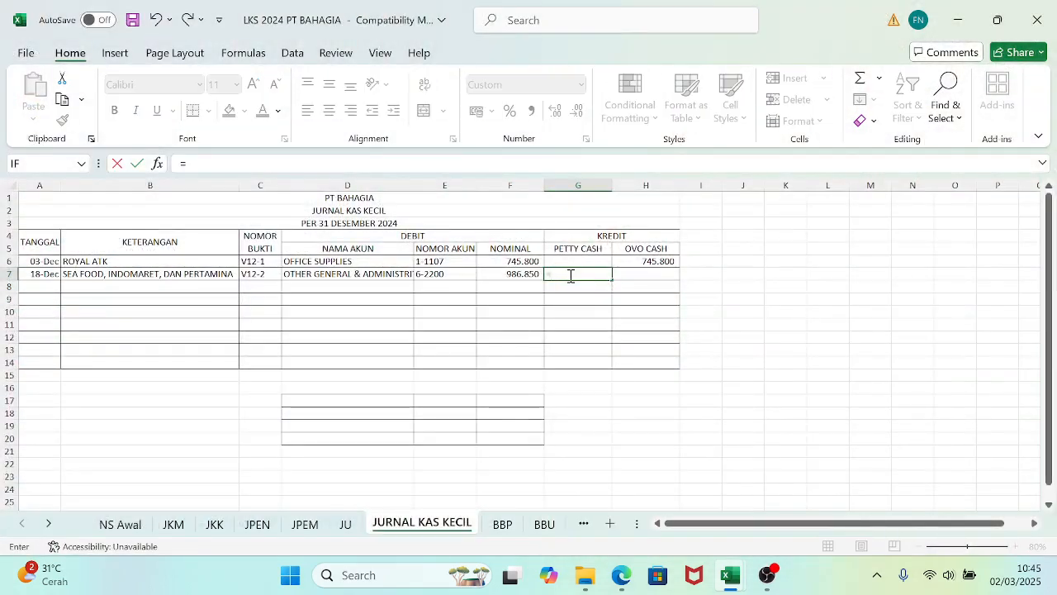
{"action": "left_click", "coordinate": [526, 273]}
{"action": "key", "text": "Return"}
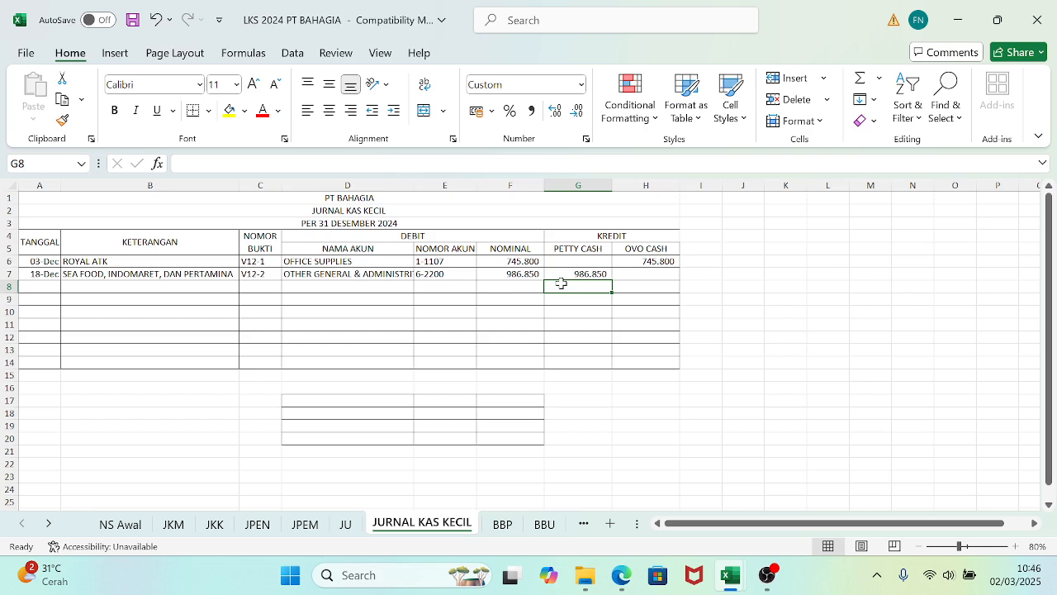
{"action": "key", "text": "ctrl+s"}
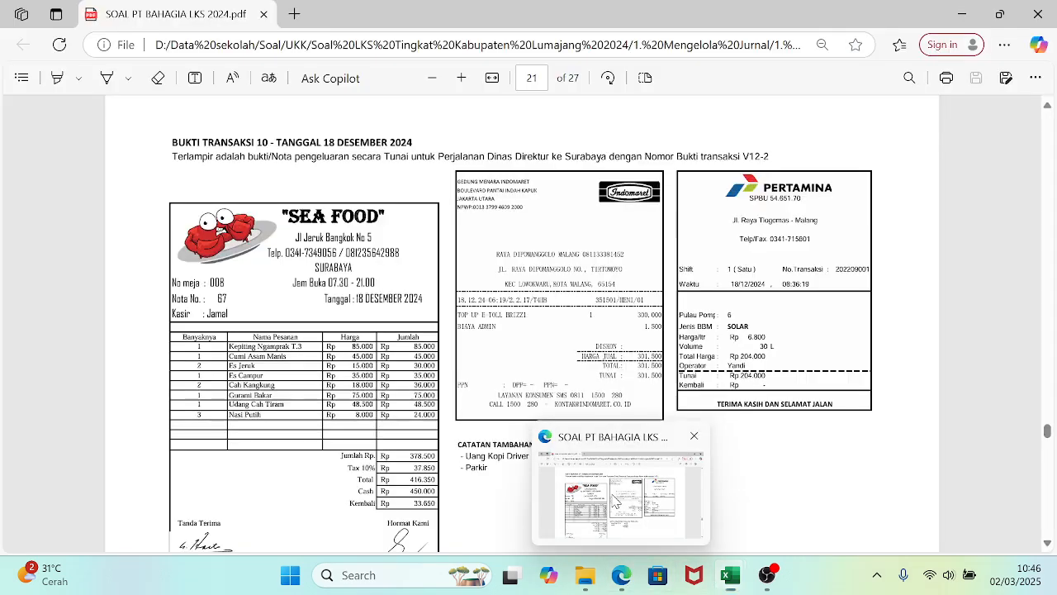
- Switch to the question PDF and examine Bukti Transaksi 11, the BRImo transfer receipt with voucher 03/BKM, and its additional information
{"action": "left_click", "coordinate": [693, 462]}
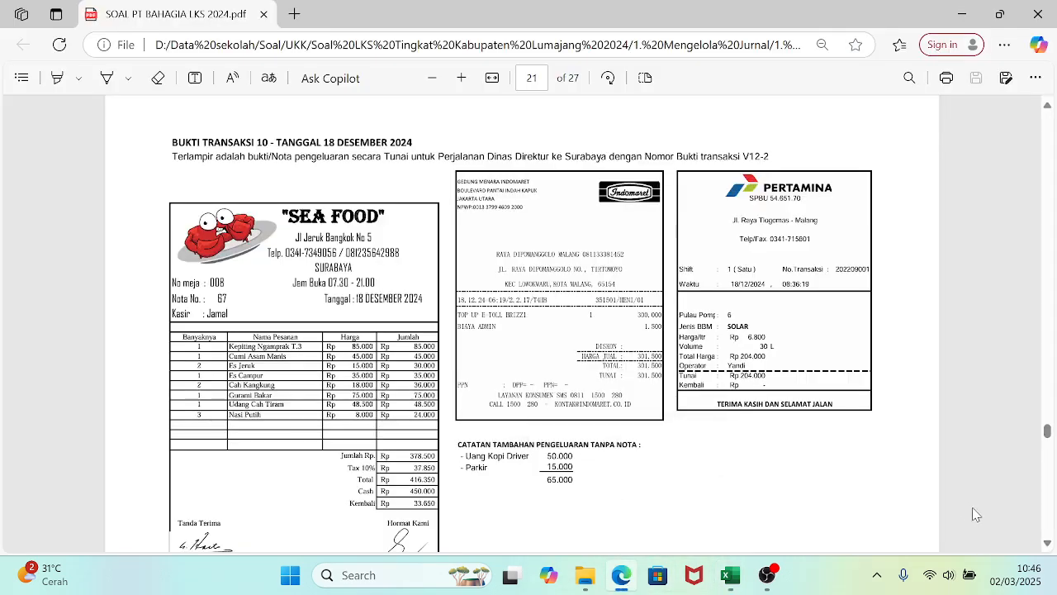
{"action": "left_click", "coordinate": [1048, 546]}
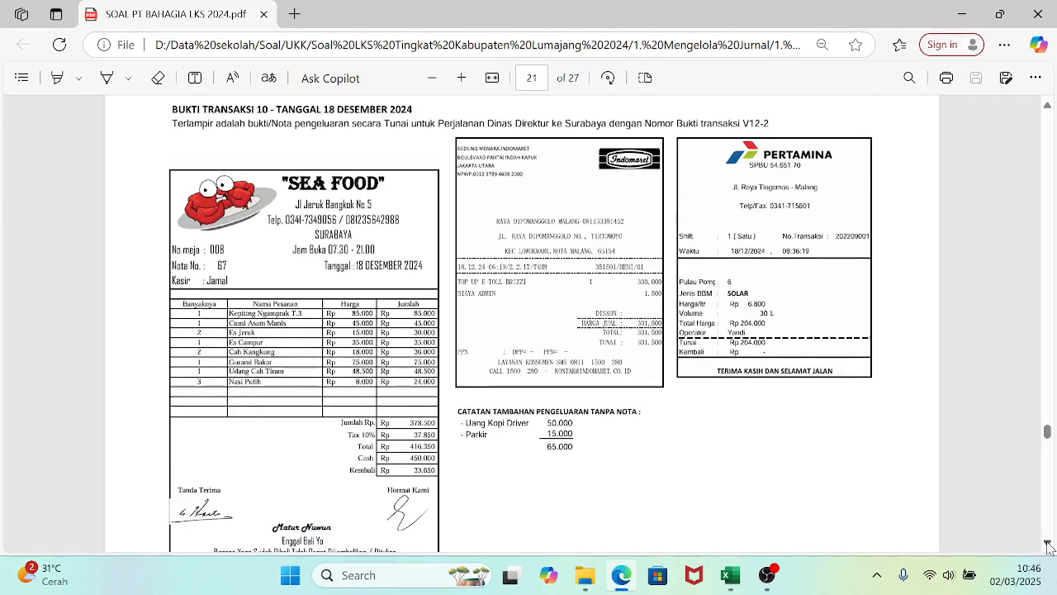
{"action": "left_click", "coordinate": [1047, 545]}
{"action": "left_click", "coordinate": [1048, 545]}
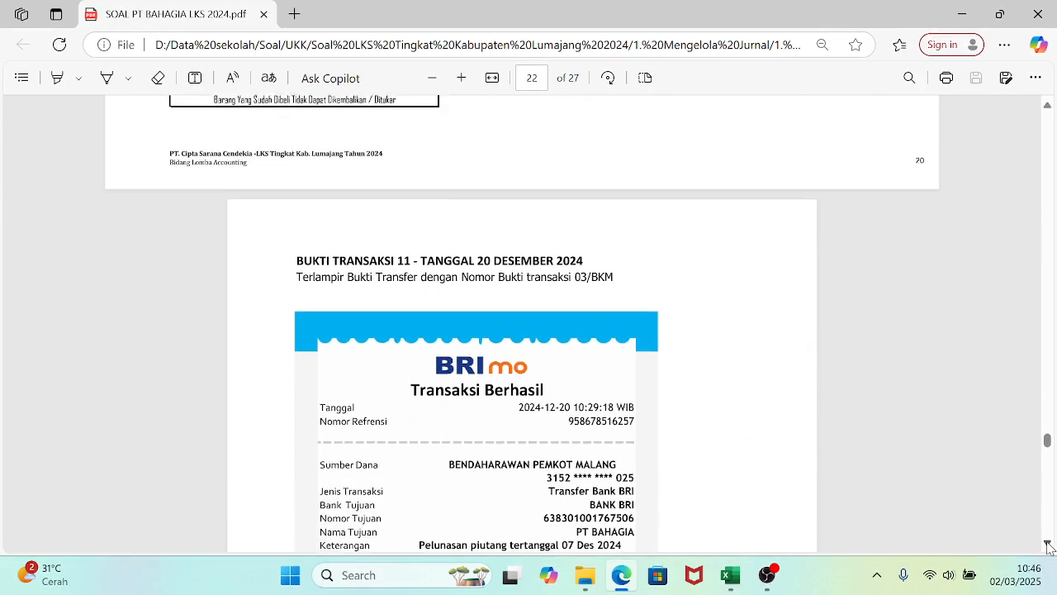
{"action": "left_click", "coordinate": [1048, 545]}
{"action": "left_click", "coordinate": [1048, 545]}
{"action": "left_click", "coordinate": [1047, 545]}
{"action": "left_click", "coordinate": [1048, 545]}
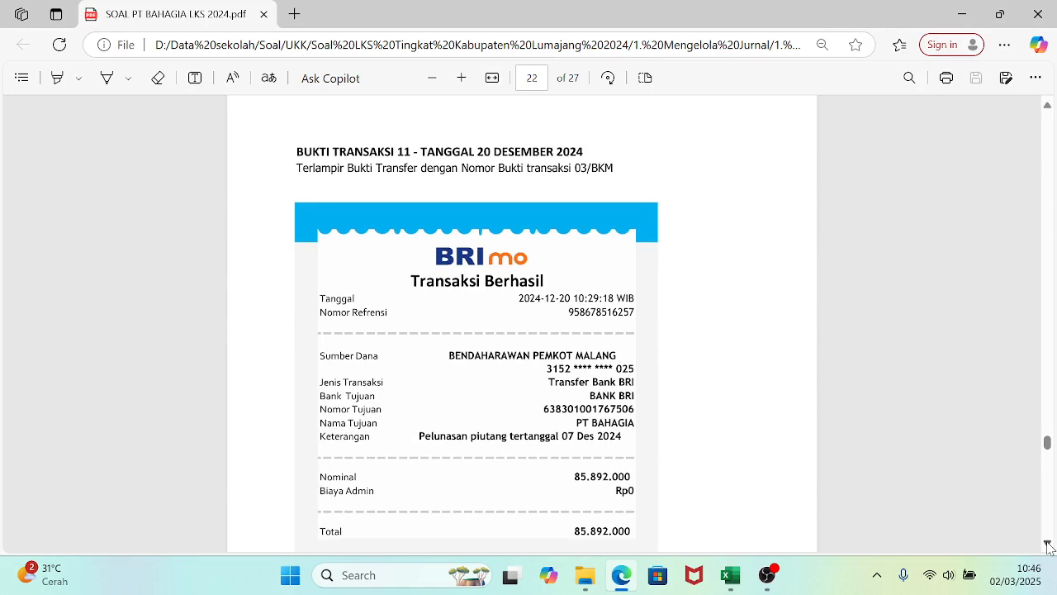
{"action": "left_click", "coordinate": [1047, 546]}
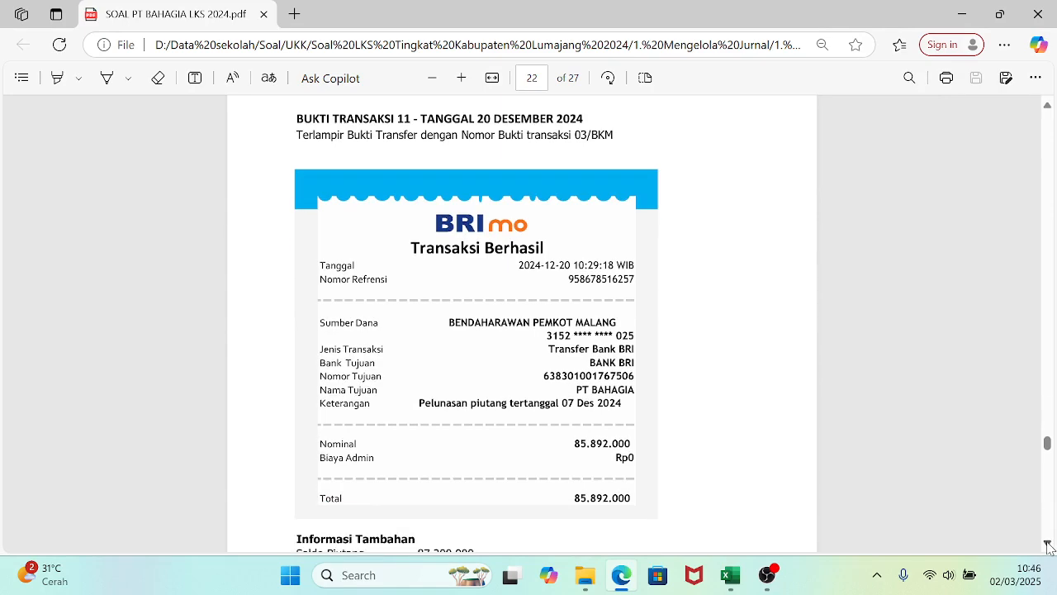
{"action": "left_click", "coordinate": [1047, 547]}
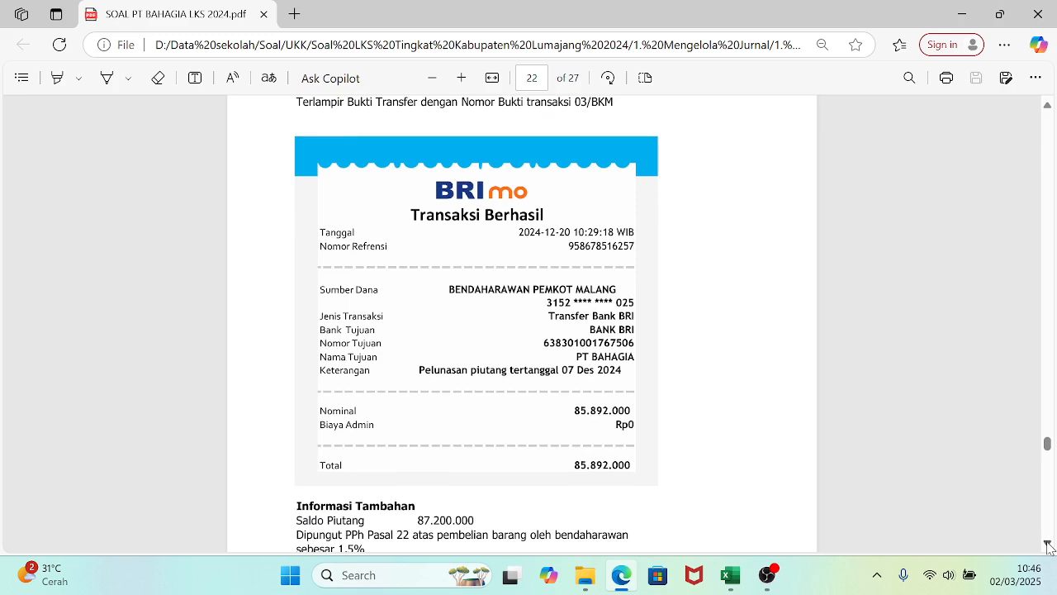
- Reread Bukti Transaksi 11's transfer details and additional PPh Pasal 22 information, and check its 20 December entry in the Jurnal Pembahasan LKS 2024 workbook
{"action": "left_click", "coordinate": [1047, 547]}
{"action": "left_click", "coordinate": [1047, 546]}
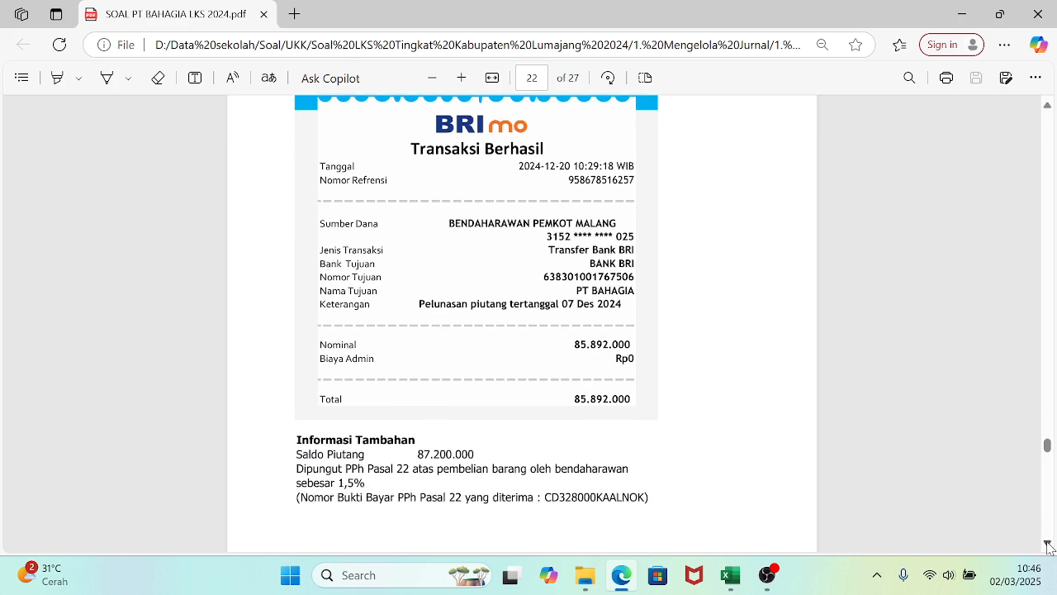
{"action": "left_click", "coordinate": [1047, 106]}
{"action": "left_click", "coordinate": [1047, 106]}
{"action": "left_click", "coordinate": [1047, 106]}
{"action": "left_click", "coordinate": [1047, 106]}
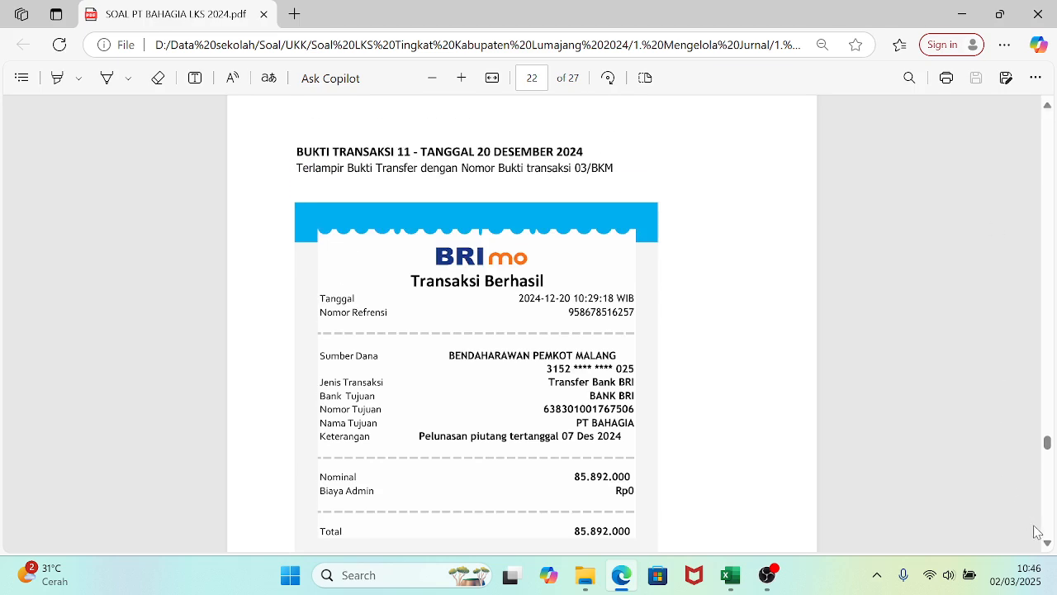
{"action": "left_click", "coordinate": [1048, 547]}
{"action": "left_click", "coordinate": [1047, 546]}
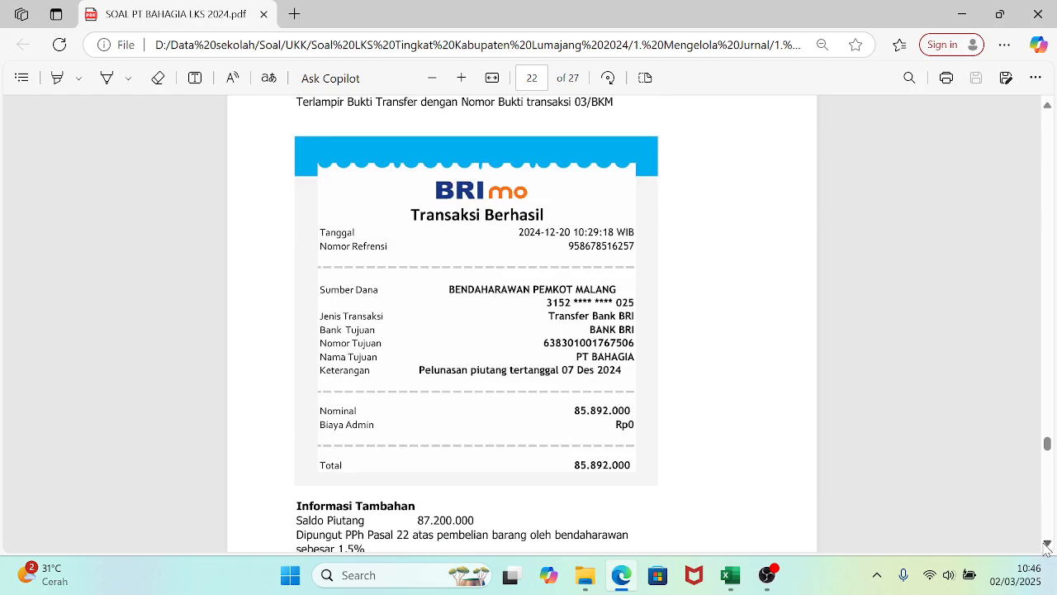
{"action": "left_click", "coordinate": [1047, 547]}
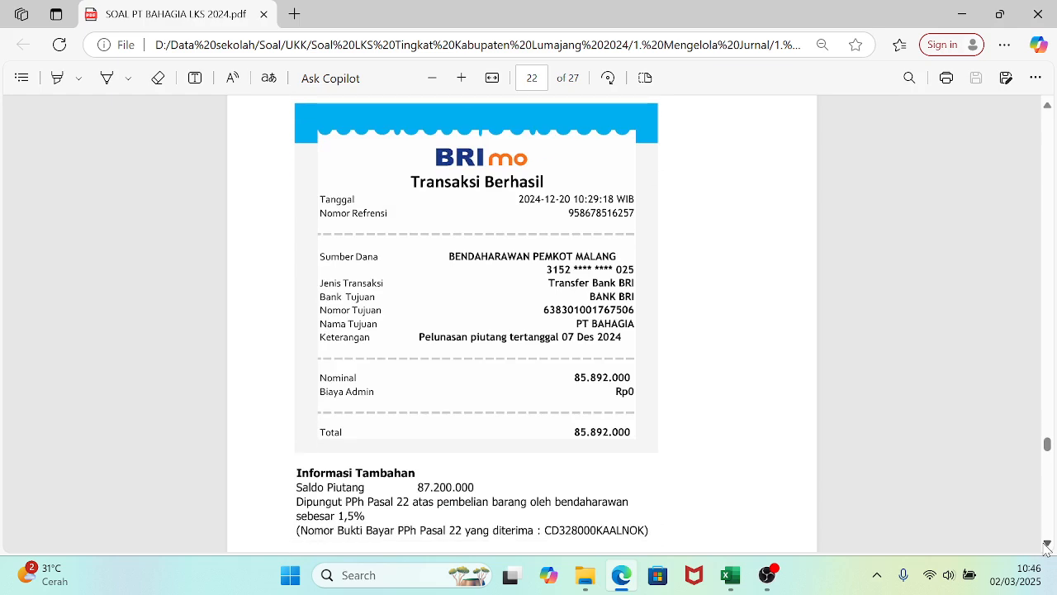
{"action": "left_click", "coordinate": [1047, 546]}
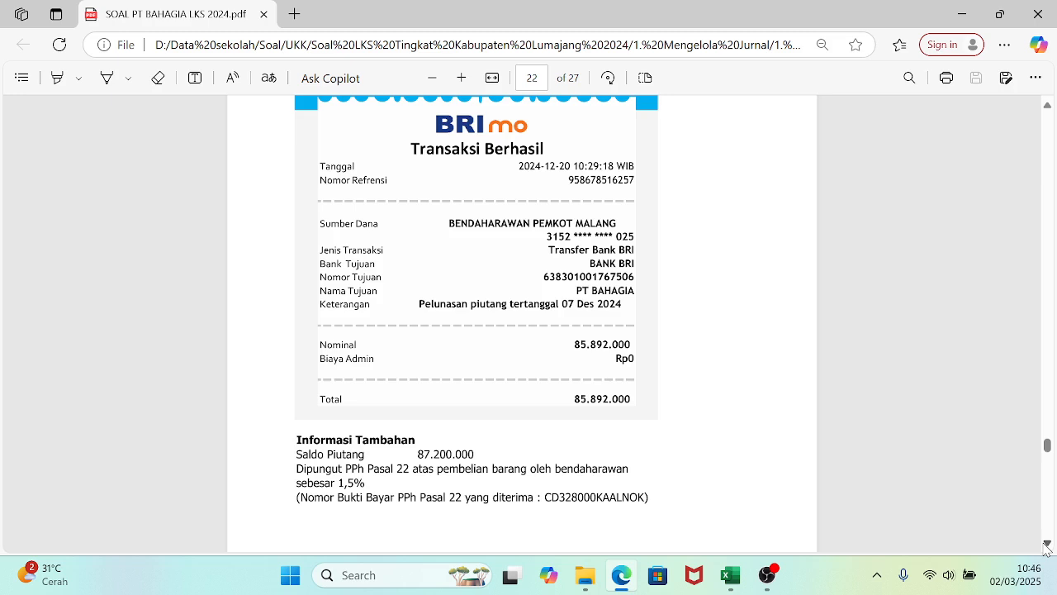
{"action": "mouse_move", "coordinate": [731, 570]}
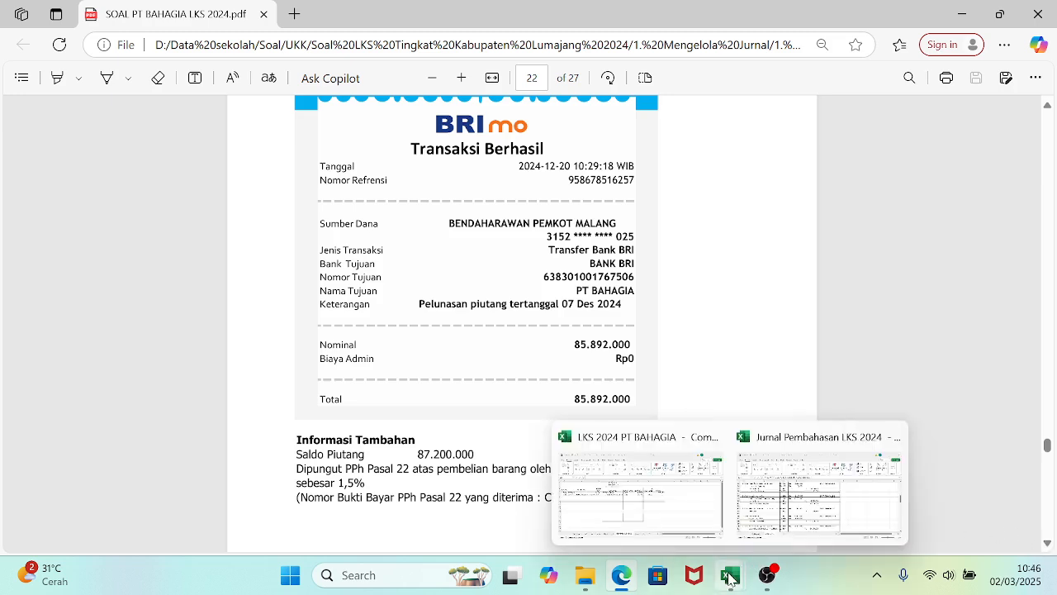
{"action": "left_click", "coordinate": [767, 495]}
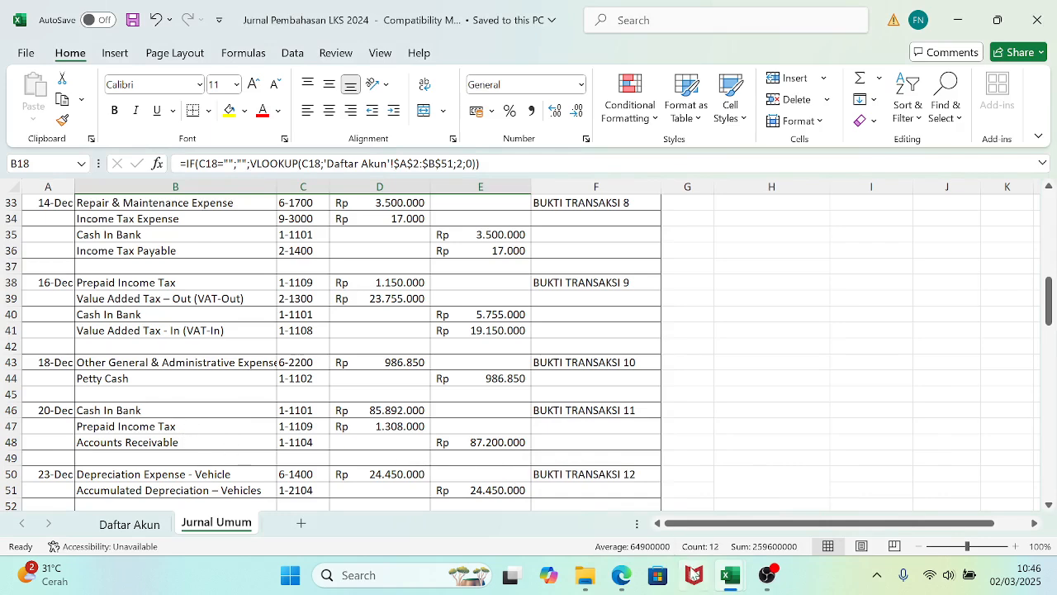
- Switch to the LKS 2024 PT BAHAGIA workbook and copy the UD Cahaya Alam receivable card, A1:G9 of the BBP sheet, to A12
{"action": "mouse_move", "coordinate": [723, 588]}
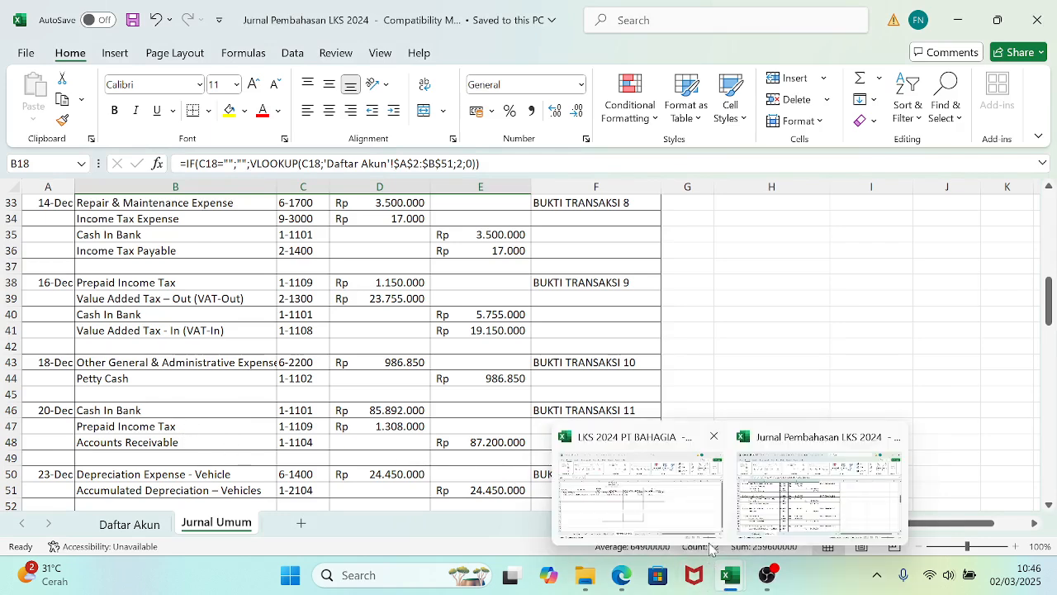
{"action": "mouse_move", "coordinate": [651, 518]}
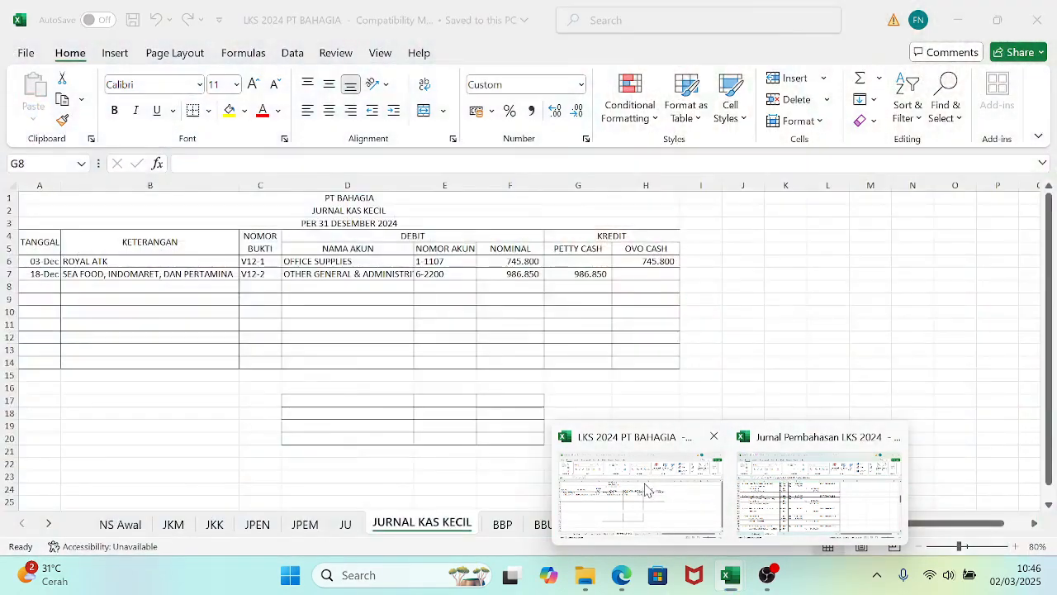
{"action": "left_click", "coordinate": [648, 488]}
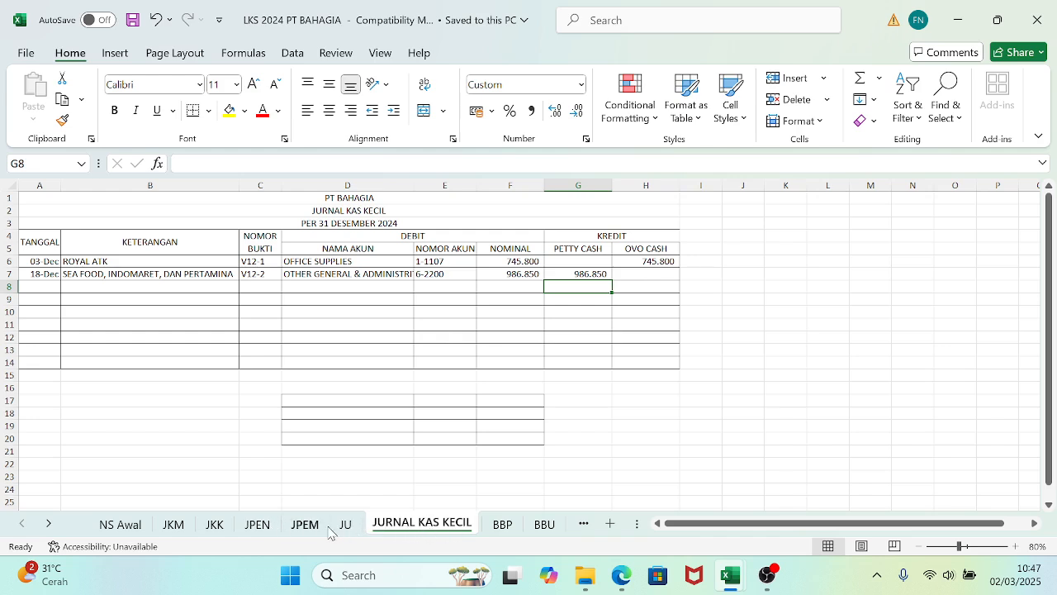
{"action": "left_click", "coordinate": [504, 525]}
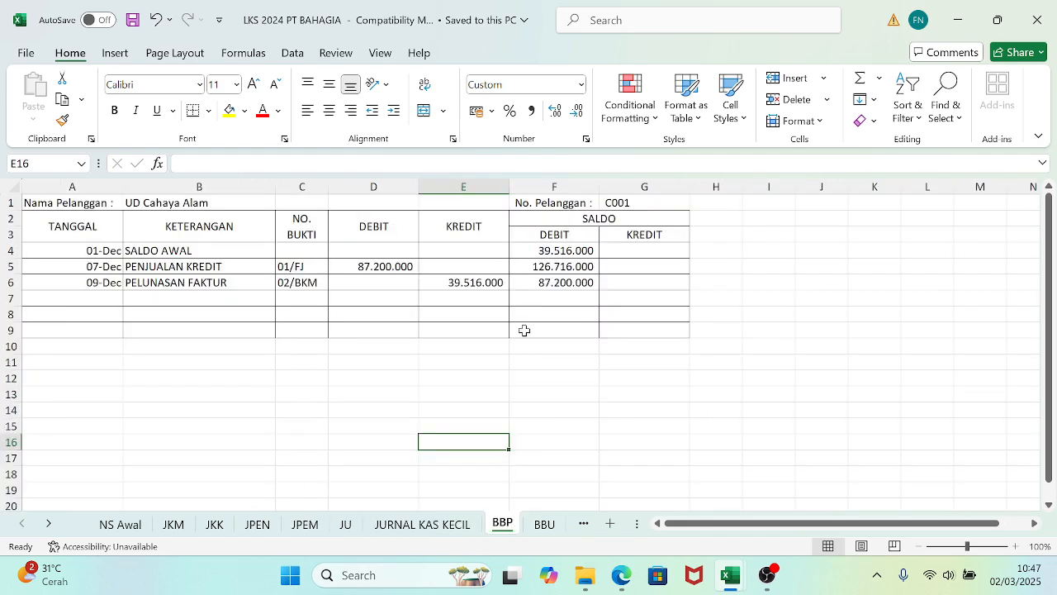
{"action": "left_click_drag", "start_coordinate": [83, 205], "coordinate": [620, 337]}
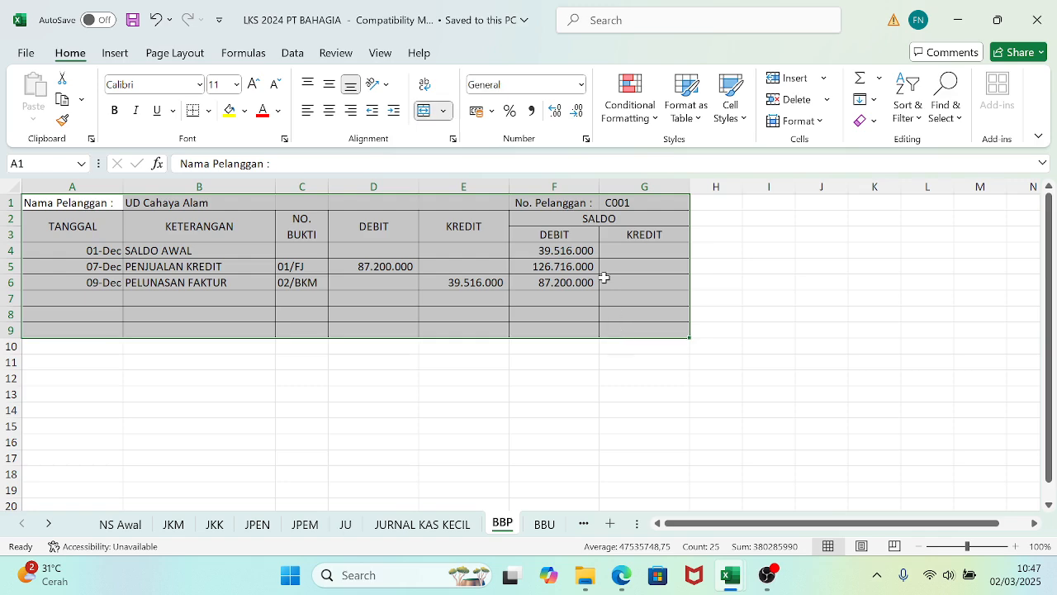
{"action": "key", "text": "ctrl+c"}
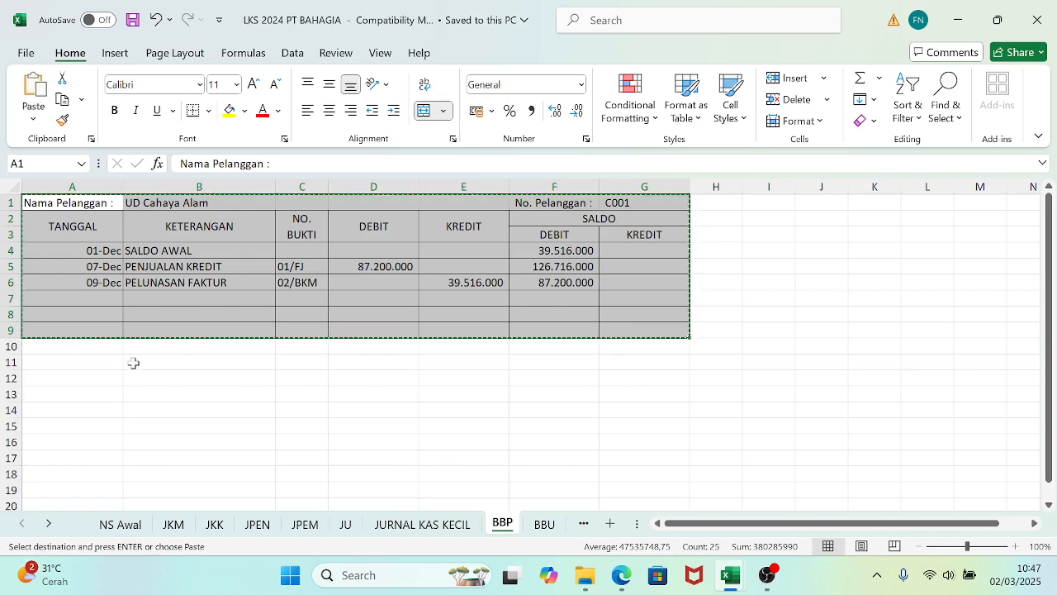
{"action": "left_click", "coordinate": [94, 378]}
{"action": "key", "text": "ctrl+v"}
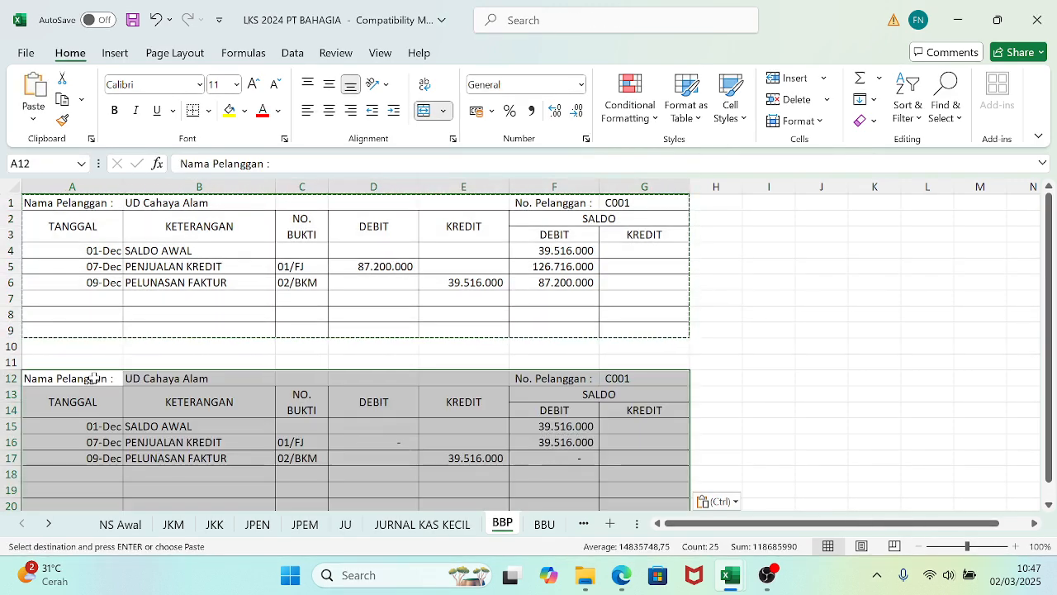
- Replace the customer number in G12 of the copied receivable card with the second customer's number
{"action": "left_click", "coordinate": [640, 377]}
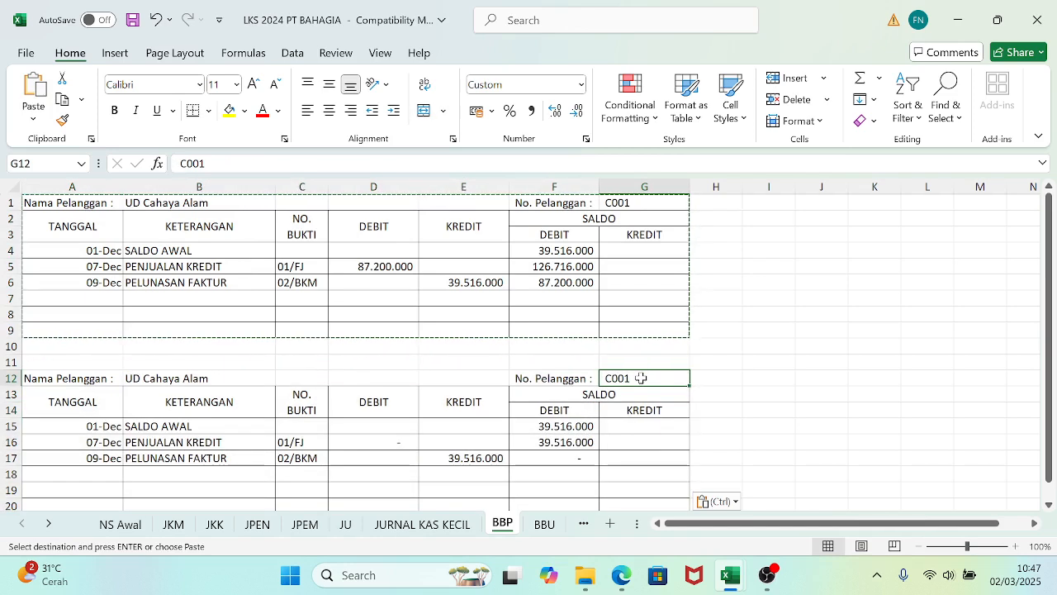
{"action": "type", "text": "X"}
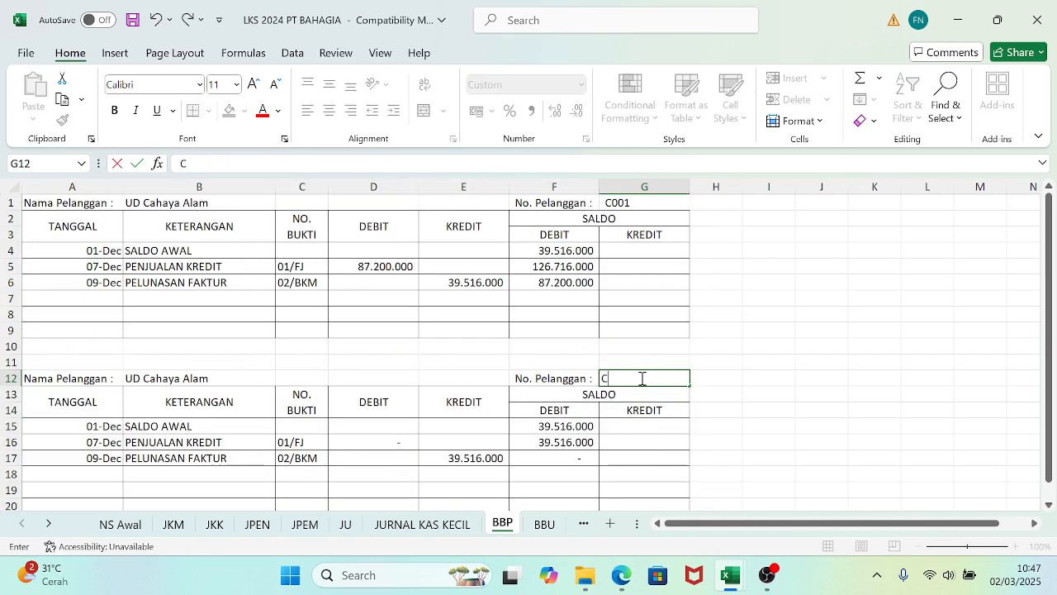
{"action": "type", "text": "002"}
{"action": "key", "text": "Return"}
{"action": "left_click", "coordinate": [641, 377]}
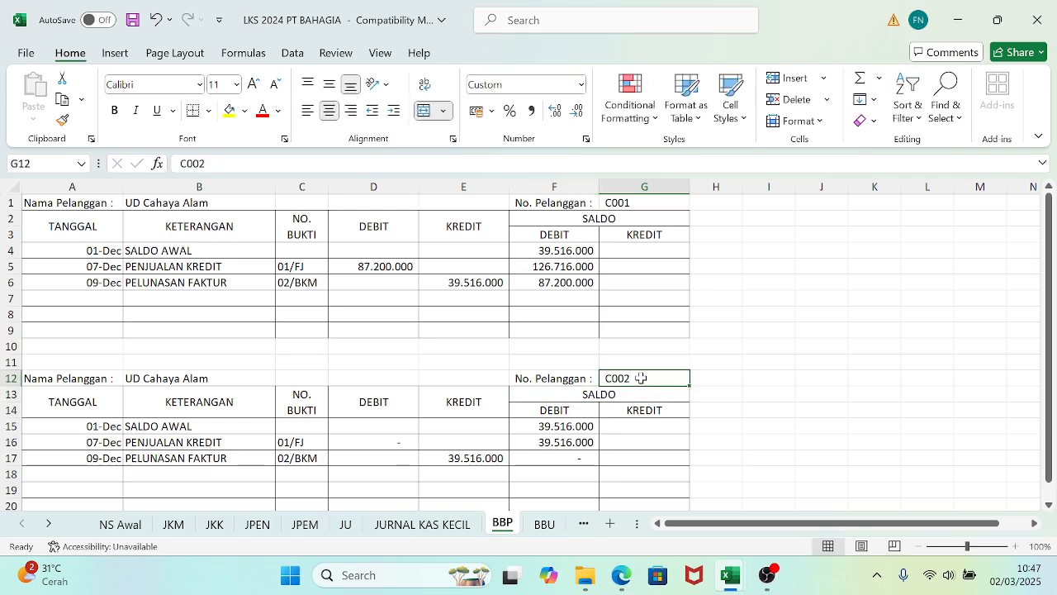
- Set the customer name in B12 of the copied card to BENDAHARAWAN PEMKOT KOTA MALANG
{"action": "key", "text": "Left"}
{"action": "key", "text": "Left"}
{"action": "key", "text": "Left"}
{"action": "key", "text": "Left"}
{"action": "key", "text": "Left"}
{"action": "key", "text": "Left"}
{"action": "key", "text": "Right"}
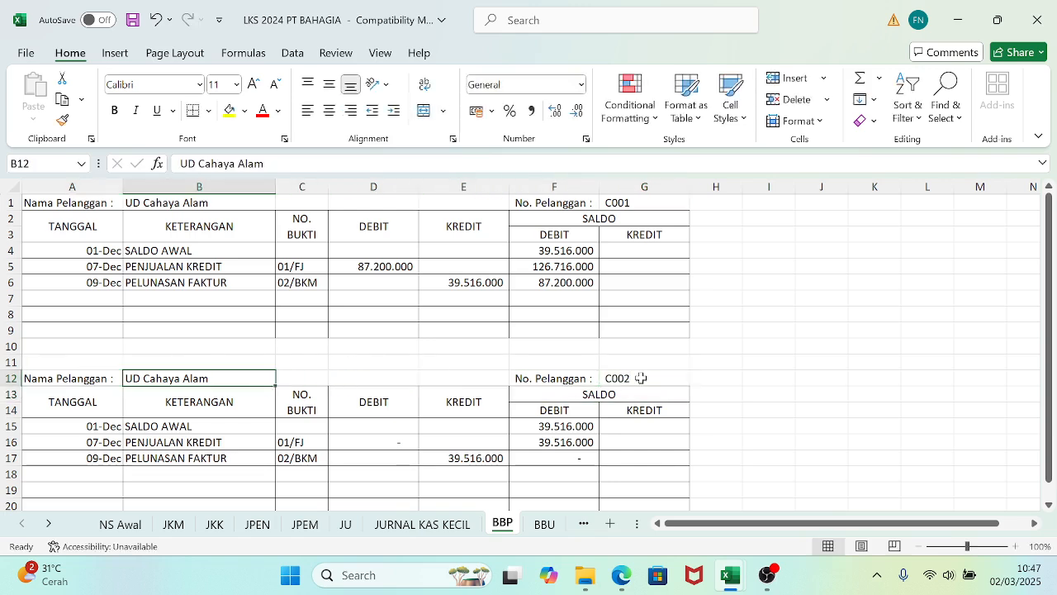
{"action": "type", "text": "BWS"}
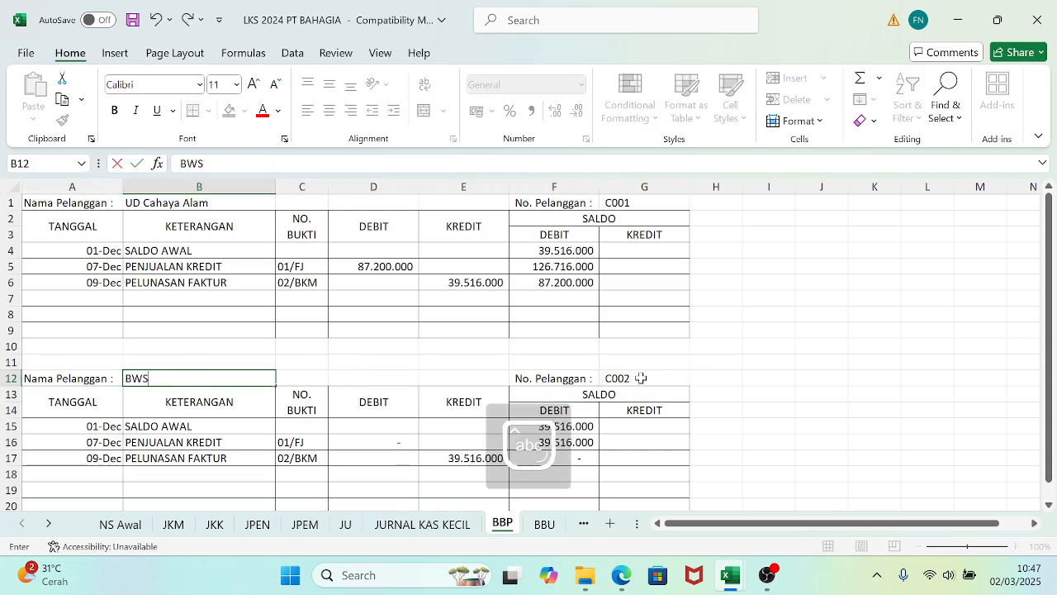
{"action": "key", "text": "BackSpace"}
{"action": "key", "text": "BackSpace"}
{"action": "type", "text": "ENDAHARAWAN"}
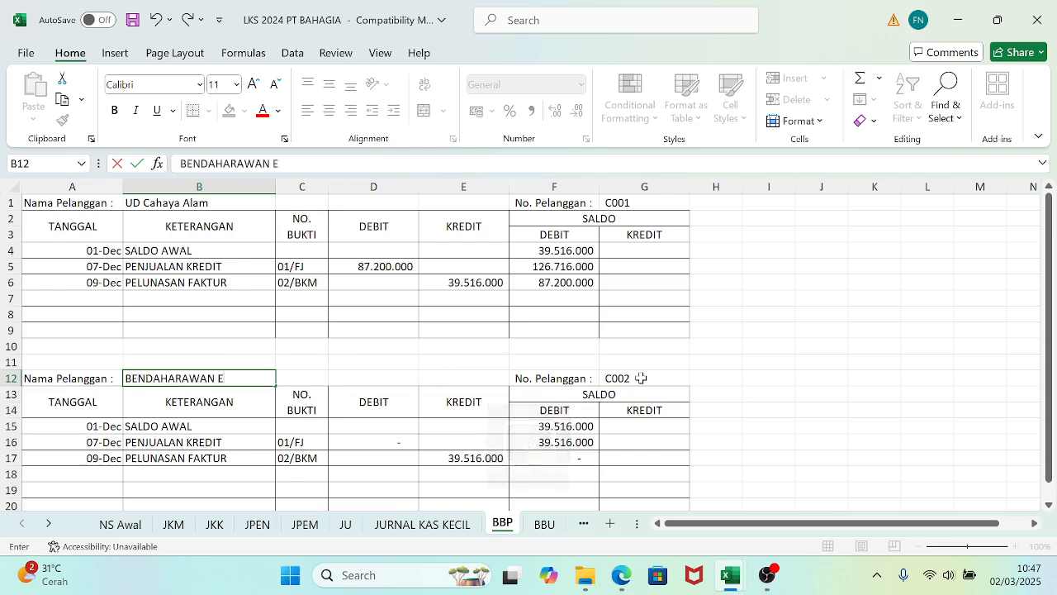
{"action": "type", "text": " PEMKOT KO"}
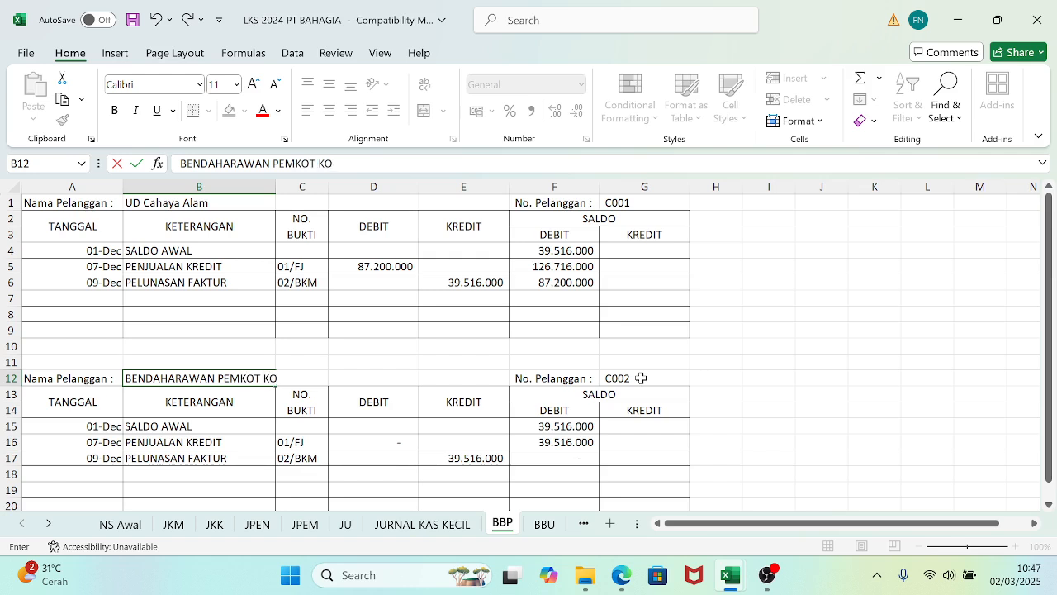
{"action": "type", "text": "TA MALAM"}
{"action": "key", "text": "BackSpace"}
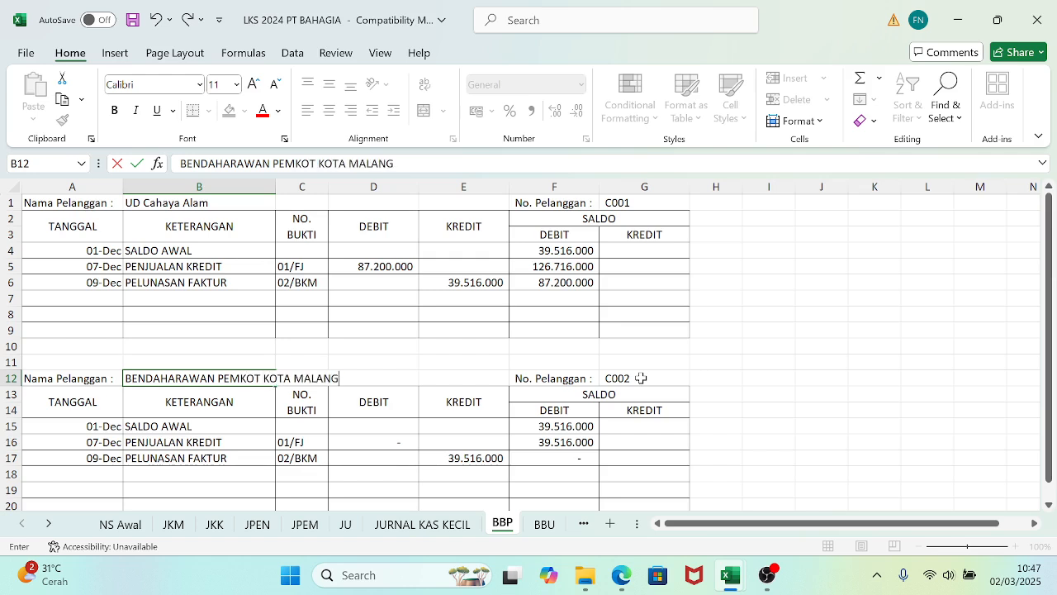
{"action": "type", "text": "NG"}
{"action": "key", "text": "Return"}
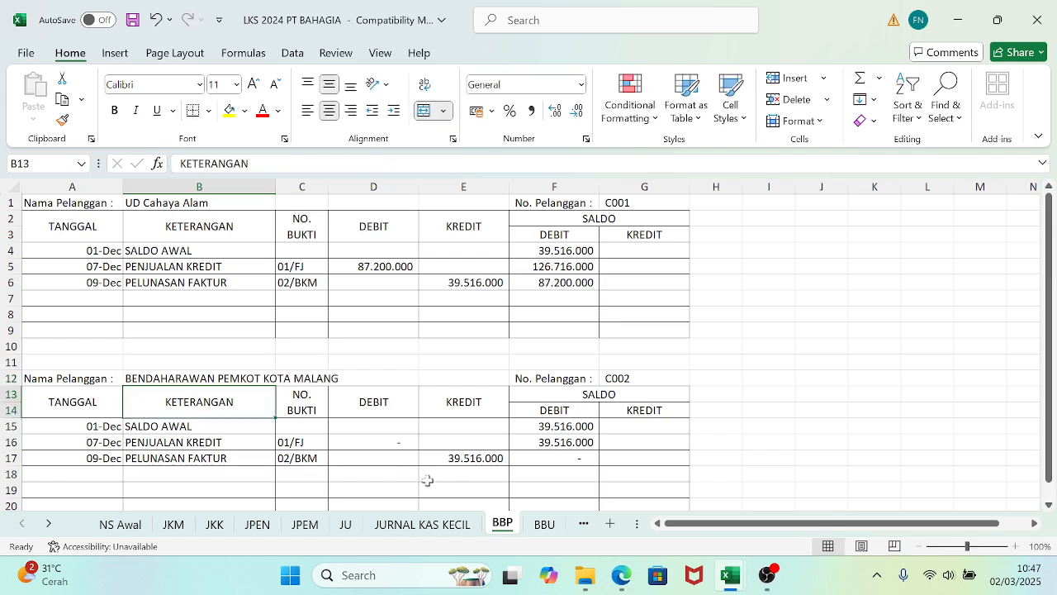
- Clear the copied dates, descriptions and voucher numbers in A15:C17, the credit in E17 and the debit balances in F15:F17
{"action": "left_click_drag", "start_coordinate": [95, 428], "coordinate": [295, 458]}
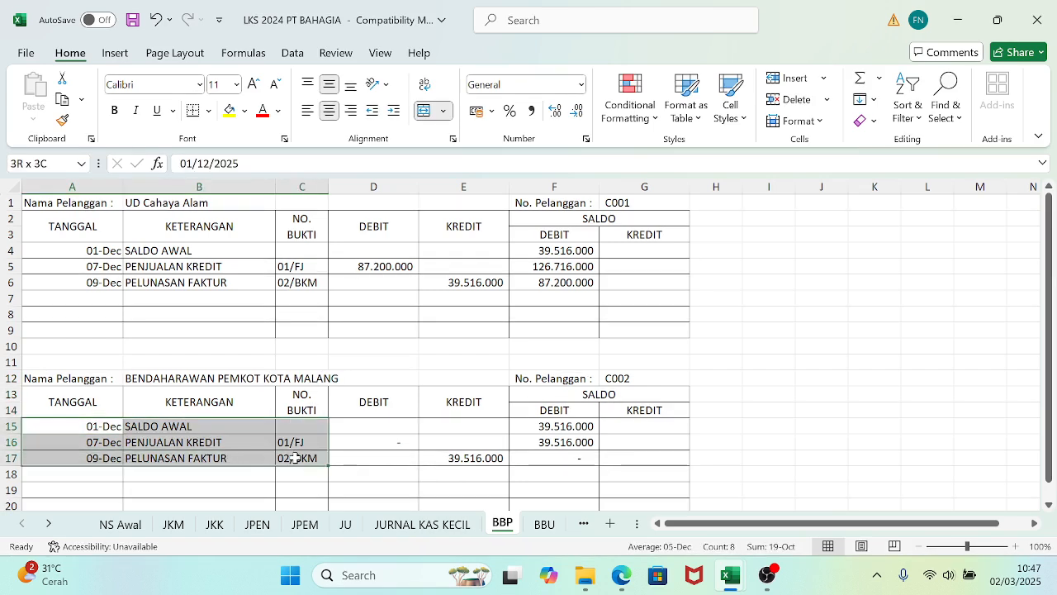
{"action": "key", "text": "Delete"}
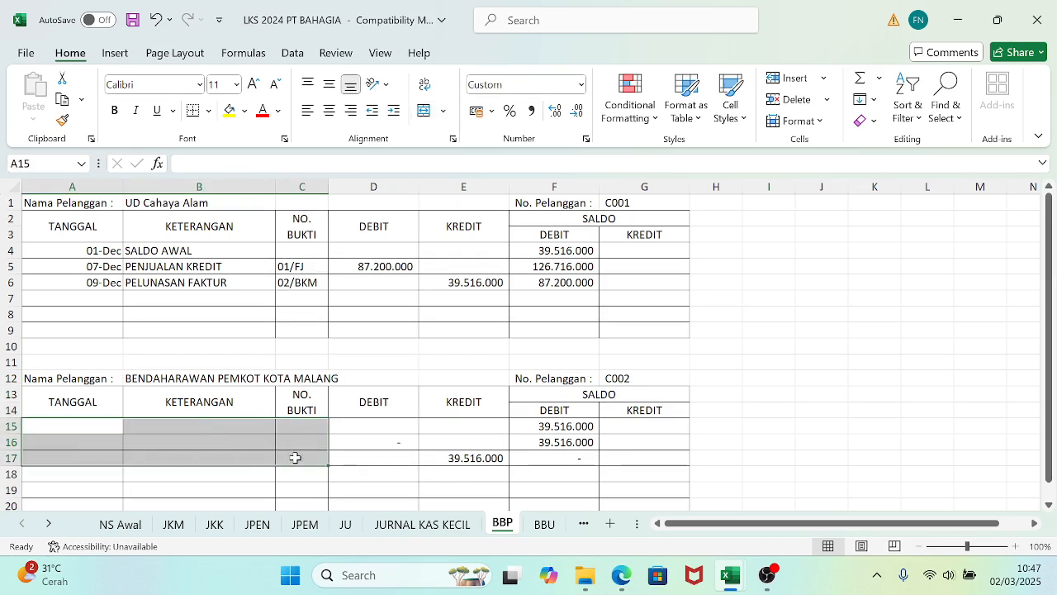
{"action": "left_click", "coordinate": [474, 463]}
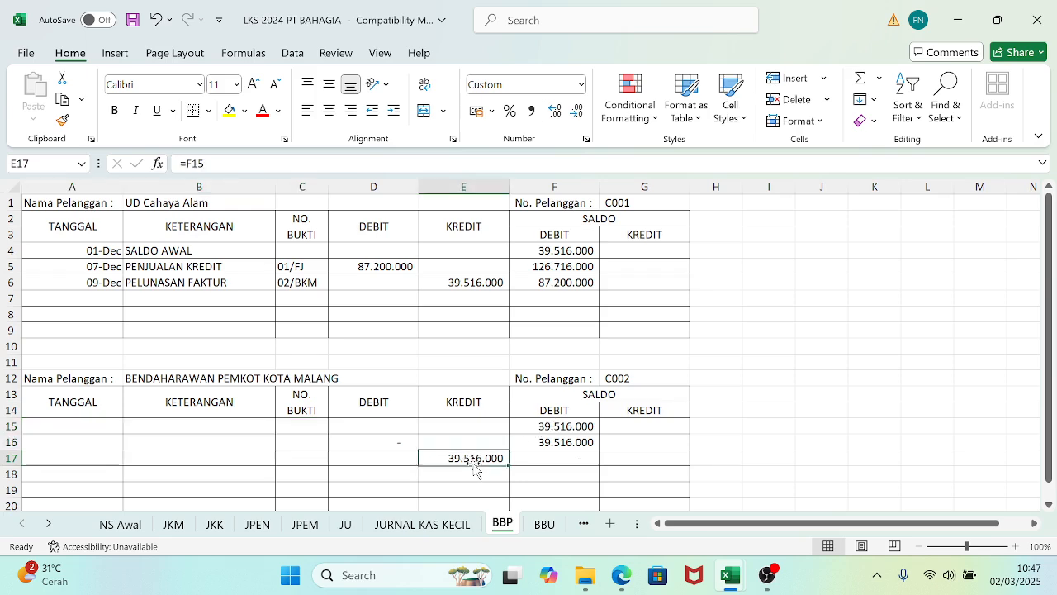
{"action": "key", "text": "BackSpace"}
{"action": "key", "text": "Right"}
{"action": "key", "text": "BackSpace"}
{"action": "key", "text": "Up"}
{"action": "key", "text": "BackSpace"}
{"action": "key", "text": "Up"}
{"action": "key", "text": "BackSpace"}
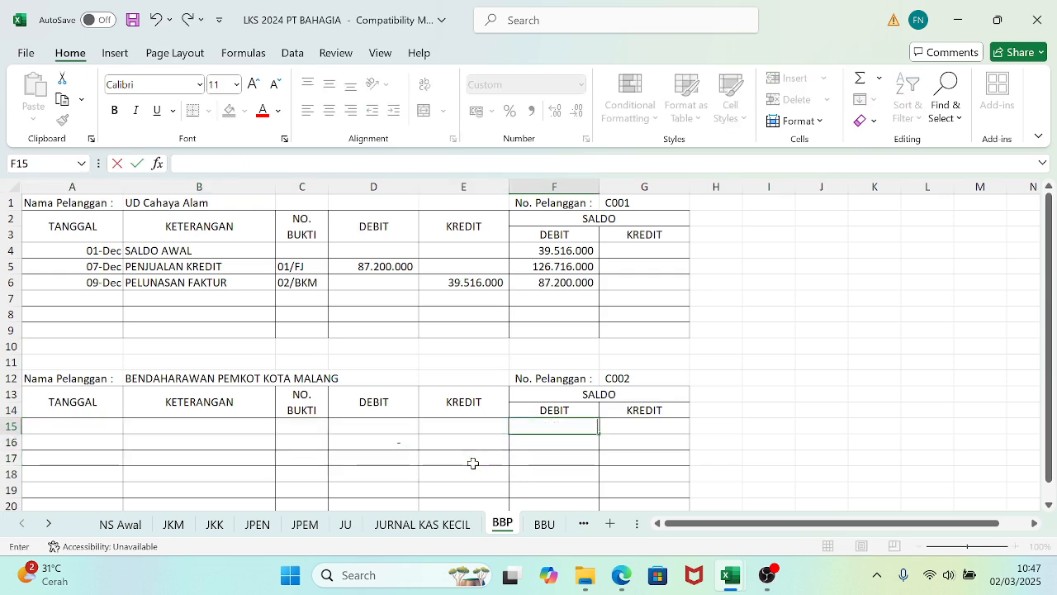
{"action": "key", "text": "Right"}
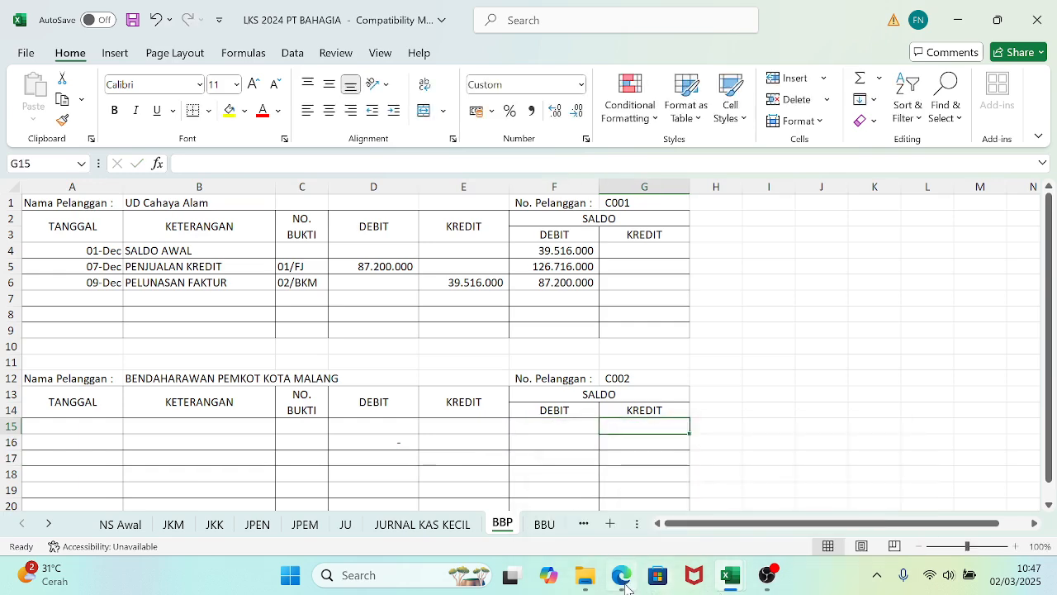
- Recheck Bukti Transaksi 11 in the question PDF, and link the new card's first date in A15 to cell A7 of the JPEN sheet
{"action": "mouse_move", "coordinate": [625, 586]}
{"action": "left_click", "coordinate": [621, 521]}
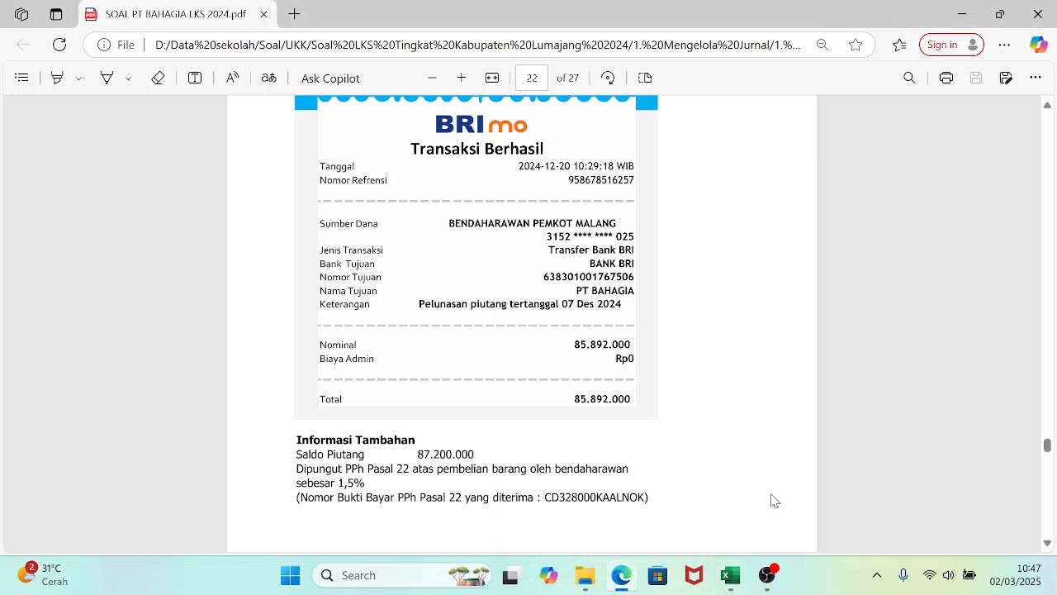
{"action": "left_click", "coordinate": [1047, 106]}
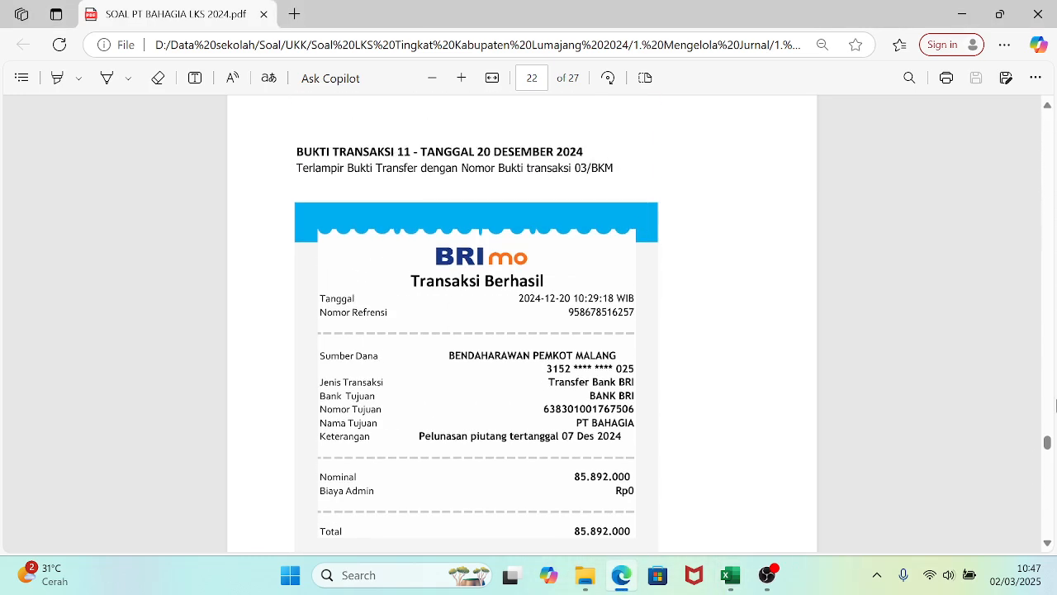
{"action": "mouse_move", "coordinate": [1047, 446]}
{"action": "left_mouse_down"}
{"action": "mouse_move", "coordinate": [1052, 259]}
{"action": "mouse_move", "coordinate": [1054, 471]}
{"action": "mouse_move", "coordinate": [1054, 451]}
{"action": "left_mouse_up"}
{"action": "mouse_move", "coordinate": [731, 574]}
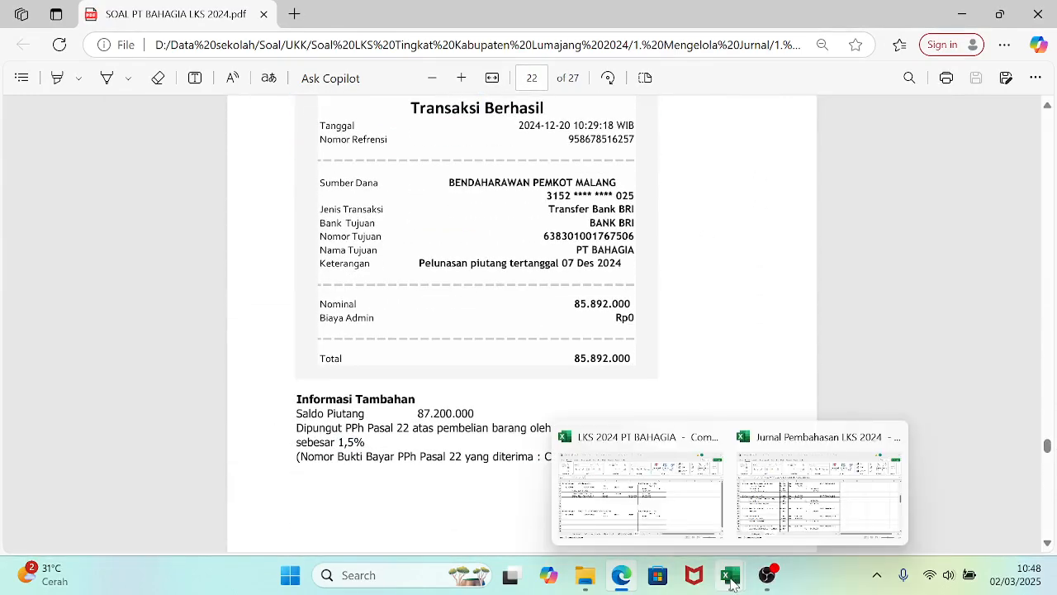
{"action": "left_click", "coordinate": [655, 522]}
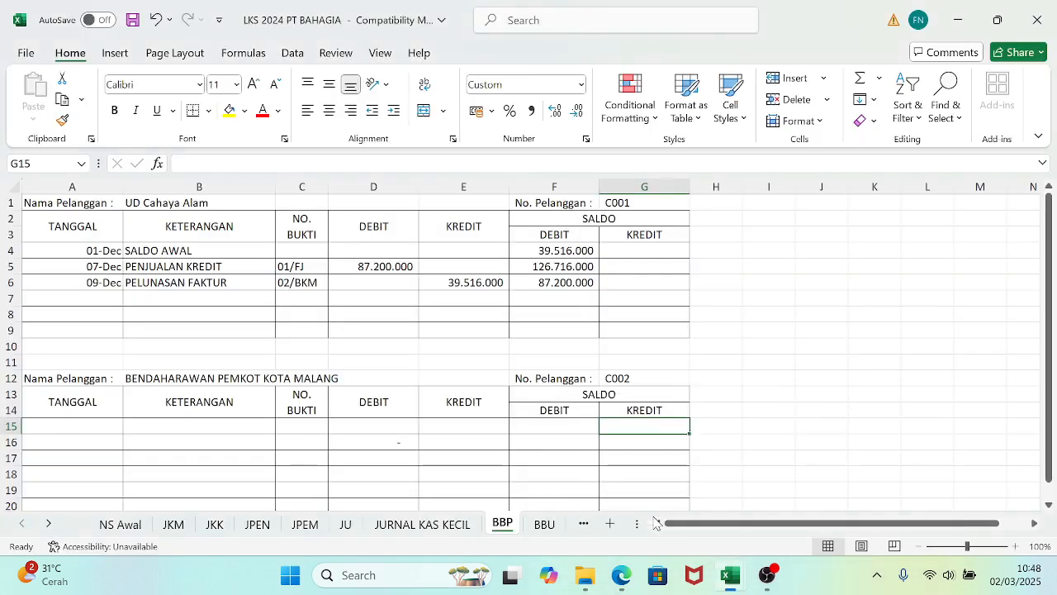
{"action": "left_click", "coordinate": [75, 423]}
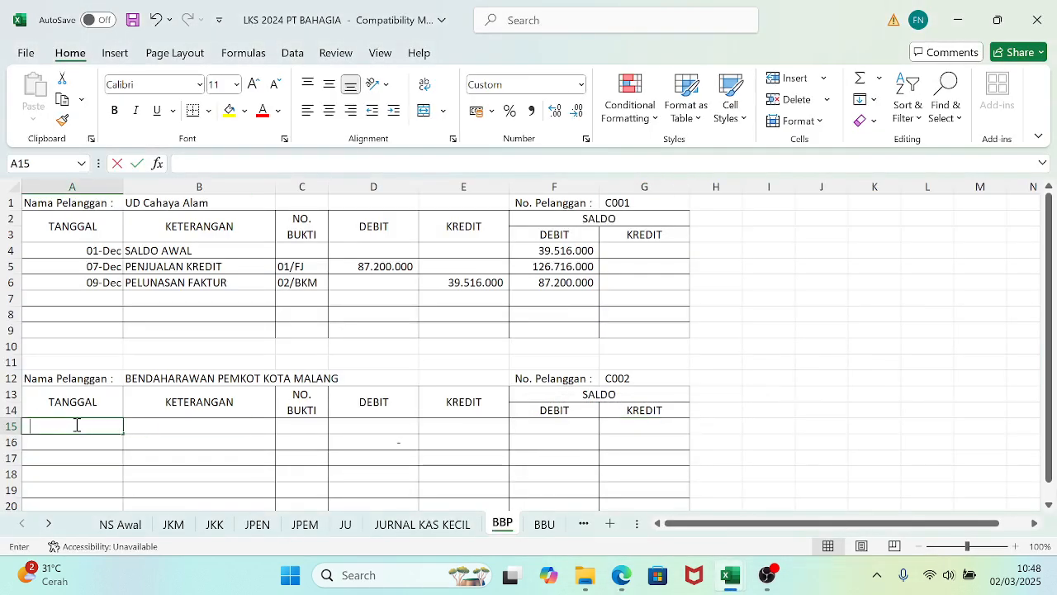
{"action": "type", "text": "="}
{"action": "left_click", "coordinate": [261, 527]}
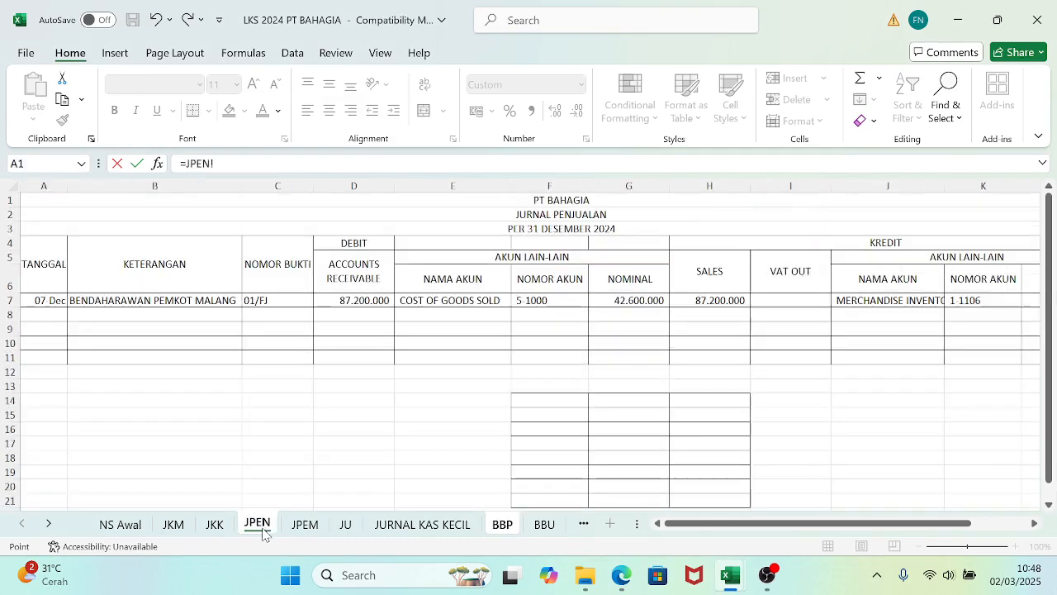
{"action": "left_click", "coordinate": [44, 297]}
{"action": "key", "text": "Return"}
- Link the first debit in D15 of the Bendaharawan card to the accounts receivable amount in D7 of the JPEN sheet
{"action": "key", "text": "Right"}
{"action": "key", "text": "Right"}
{"action": "key", "text": "Right"}
{"action": "key", "text": "Up"}
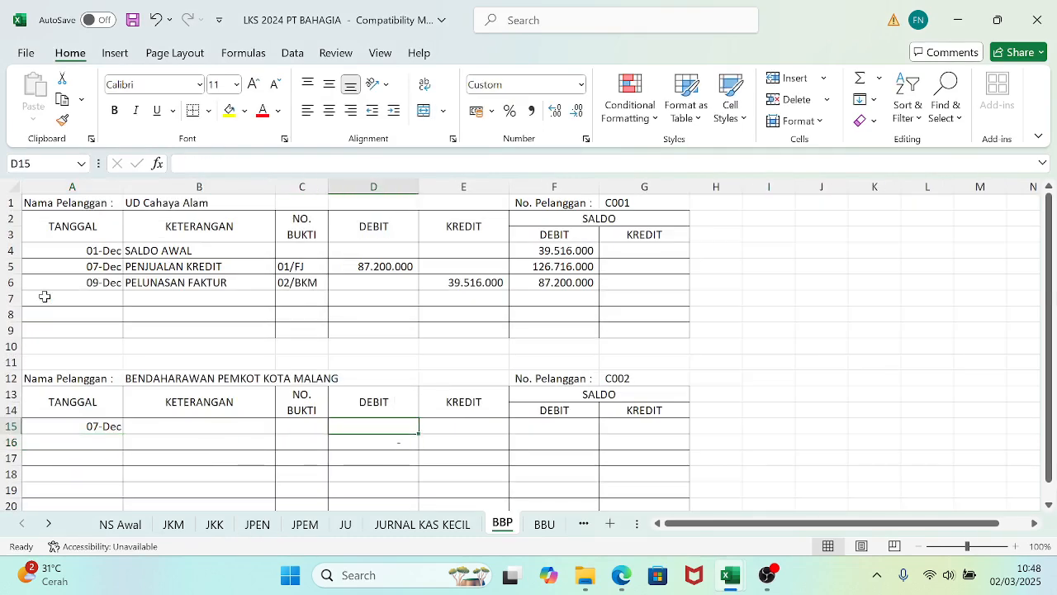
{"action": "key", "text": "Right"}
{"action": "type", "text": "="}
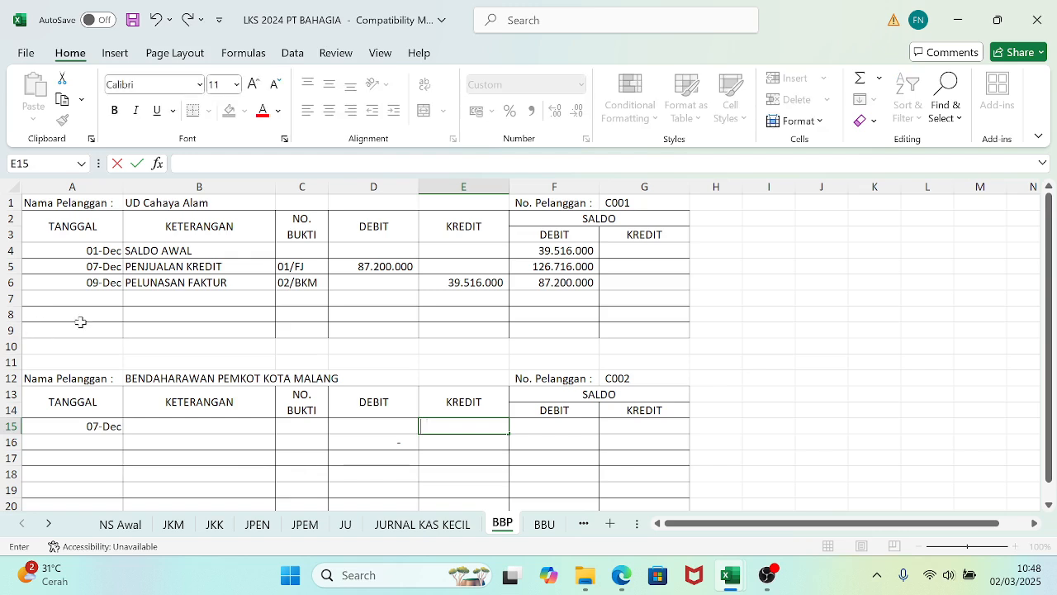
{"action": "key", "text": "Return"}
{"action": "key", "text": "Up"}
{"action": "key", "text": "Up"}
{"action": "key", "text": "Left"}
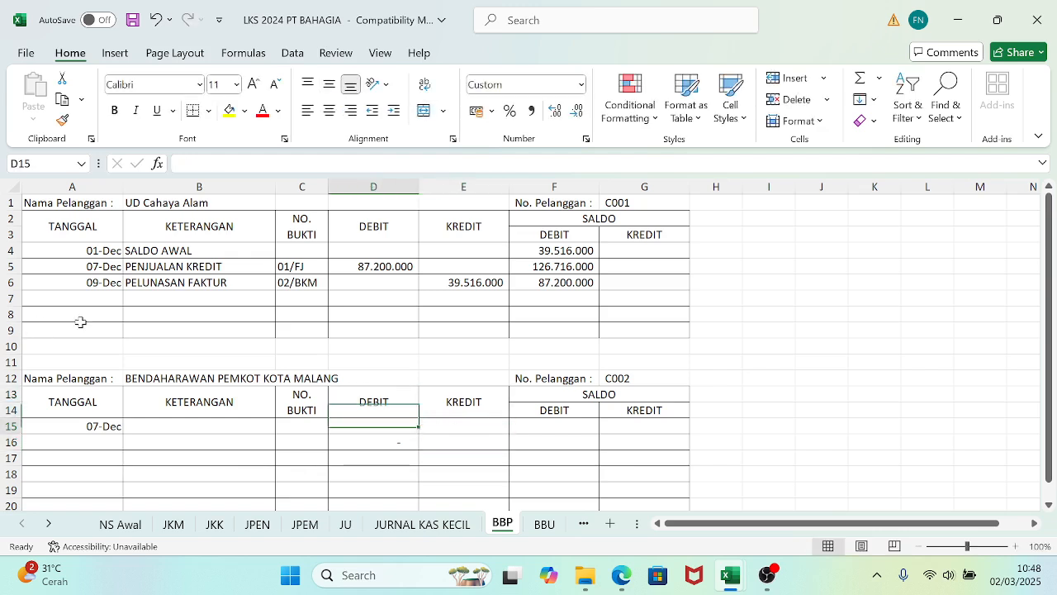
{"action": "key", "text": "Down"}
{"action": "type", "text": "="}
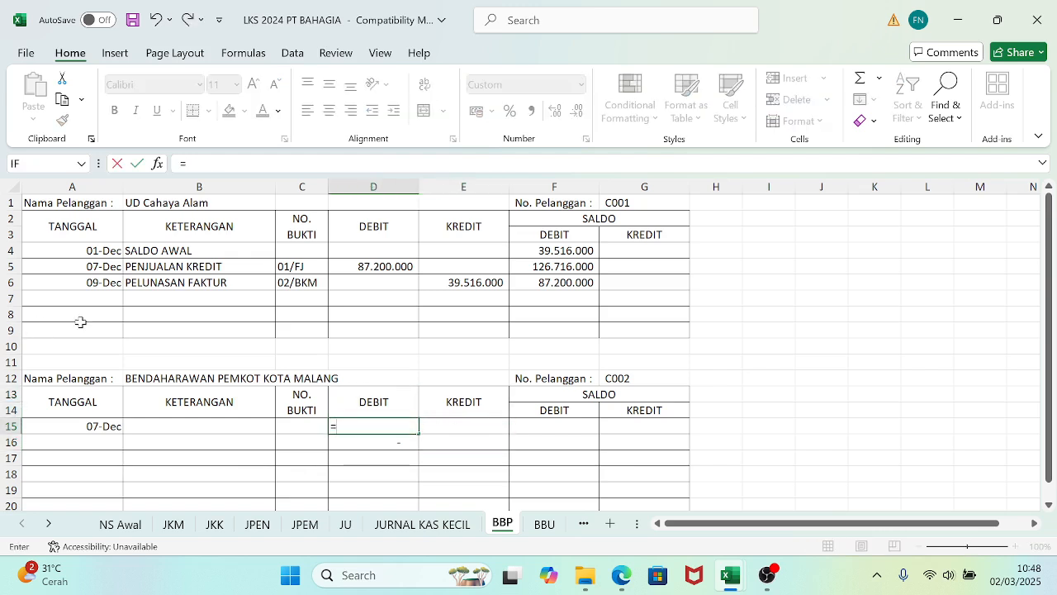
{"action": "left_click", "coordinate": [251, 526]}
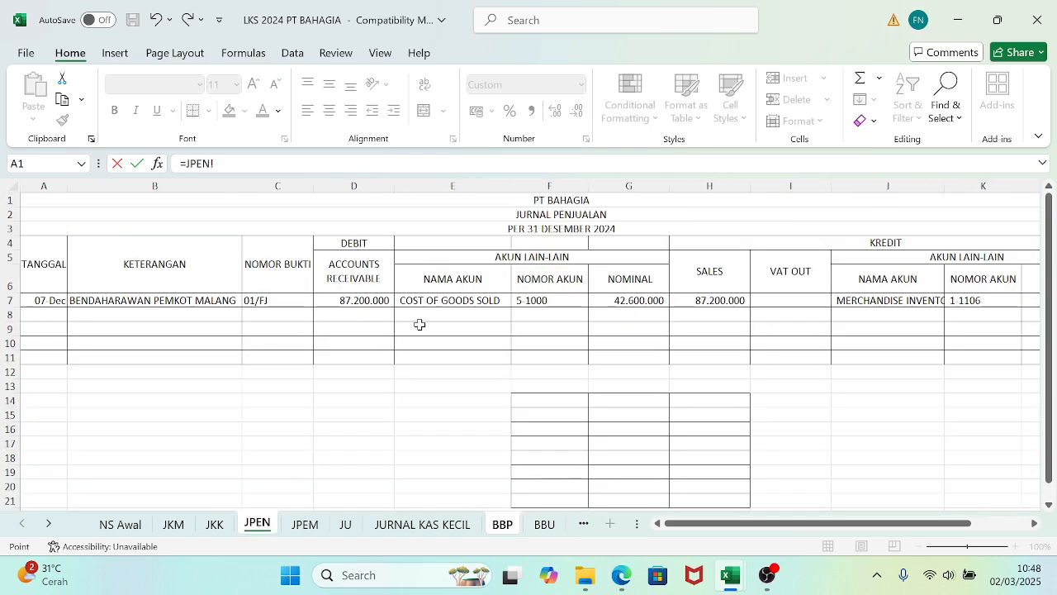
{"action": "left_click", "coordinate": [355, 300]}
{"action": "key", "text": "Return"}
- Set the card's first debit balance in F15 equal to the debit in D15
{"action": "key", "text": "Right"}
{"action": "key", "text": "Up"}
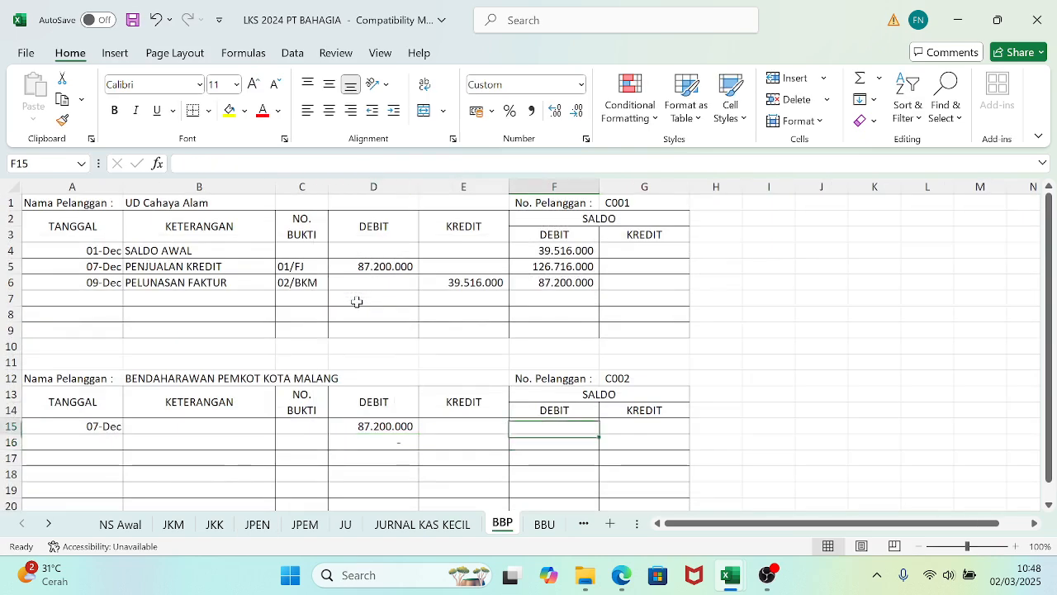
{"action": "type", "text": "="}
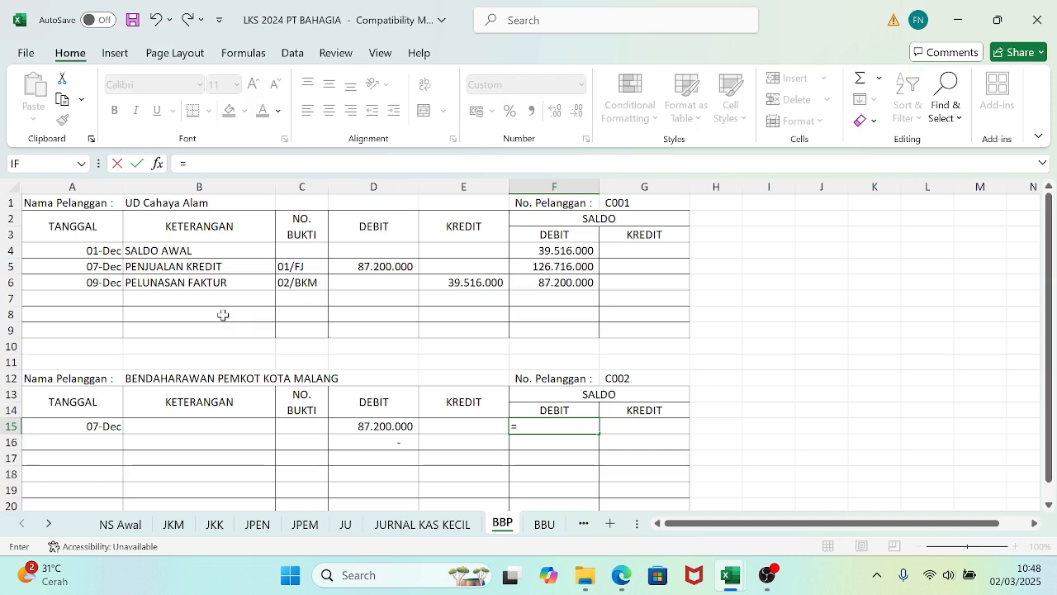
{"action": "left_click", "coordinate": [364, 426]}
{"action": "key", "text": "Return"}
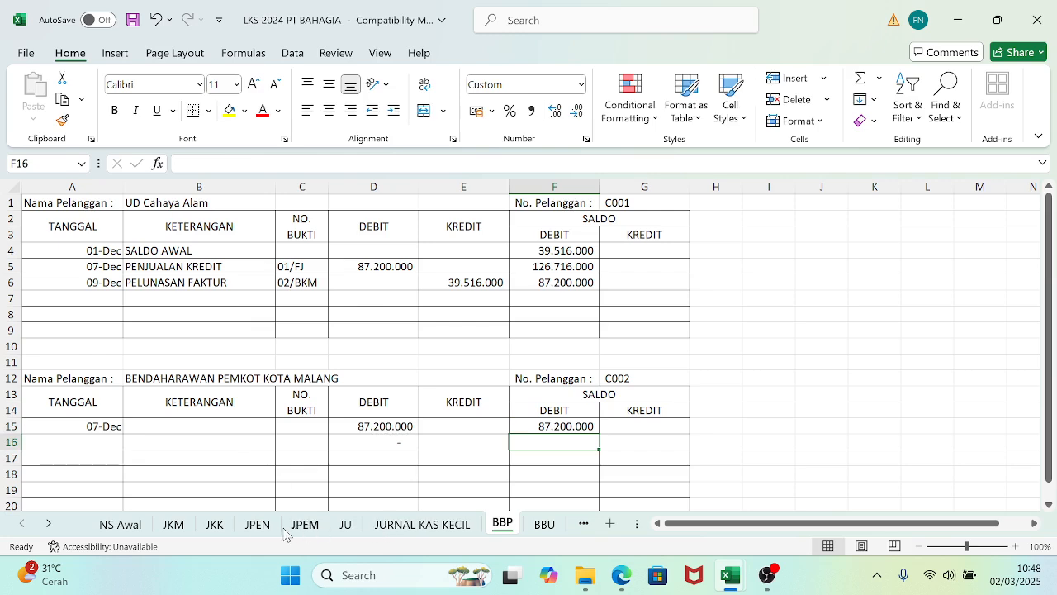
- Check Bukti Transaksi 11 in the question PDF, and enter the date 20/12 in A10 of the JKM sheet
{"action": "left_click", "coordinate": [620, 583]}
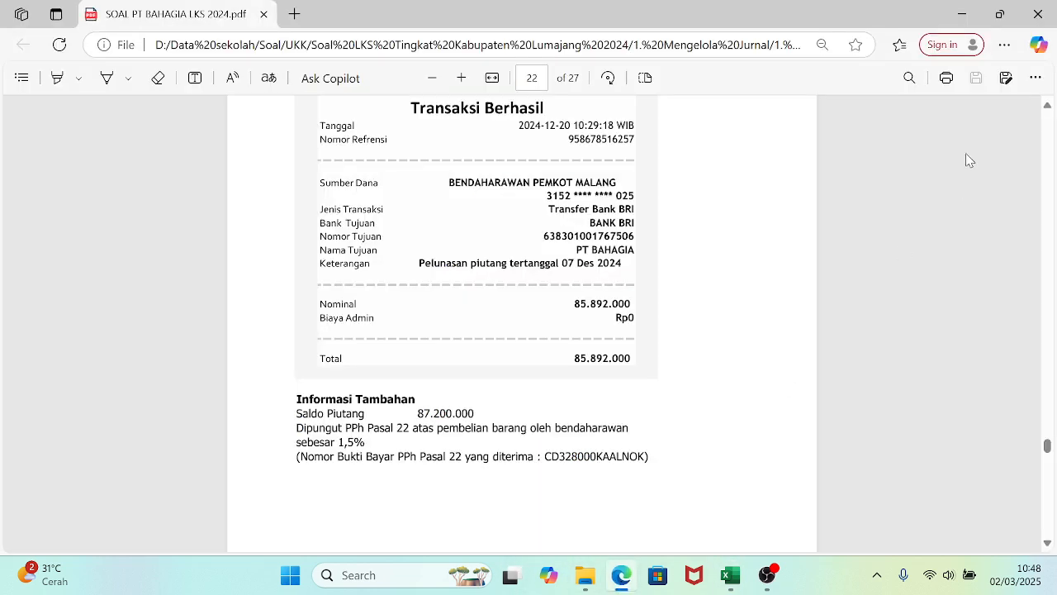
{"action": "left_click", "coordinate": [1046, 105]}
{"action": "left_click", "coordinate": [1046, 106]}
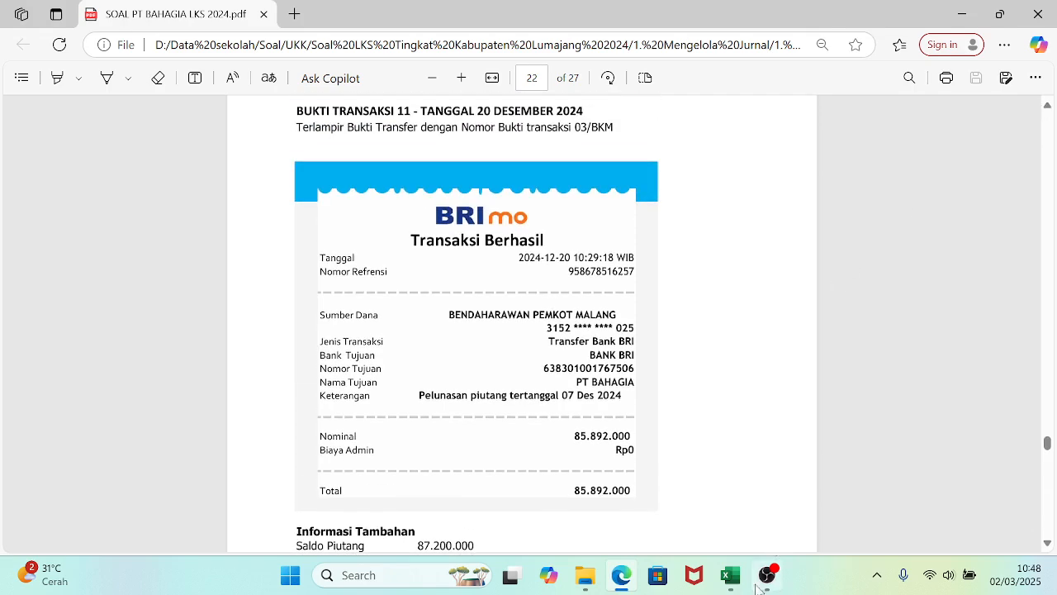
{"action": "mouse_move", "coordinate": [738, 579]}
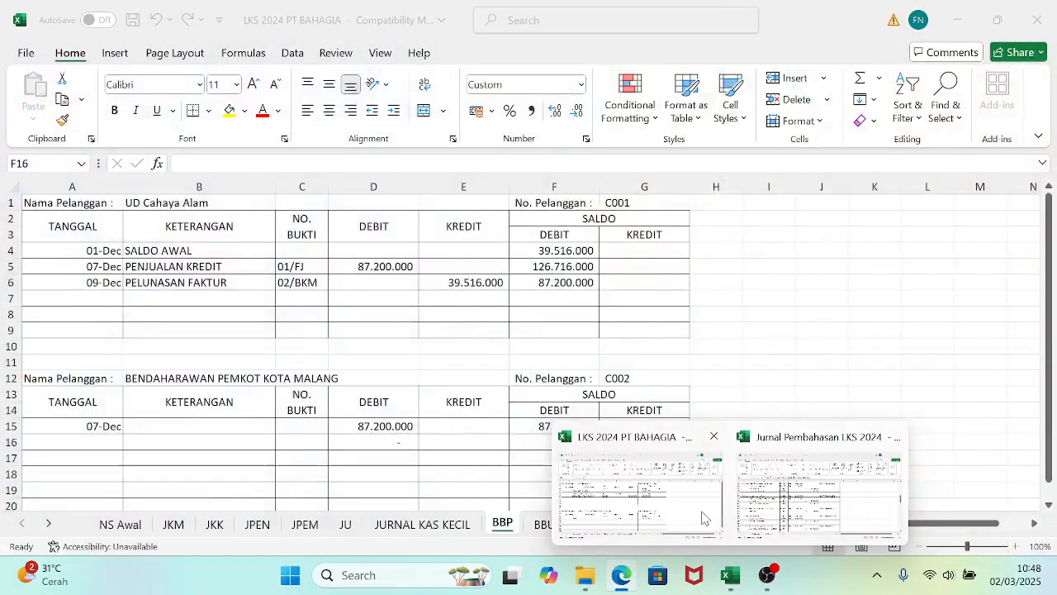
{"action": "left_click", "coordinate": [693, 504]}
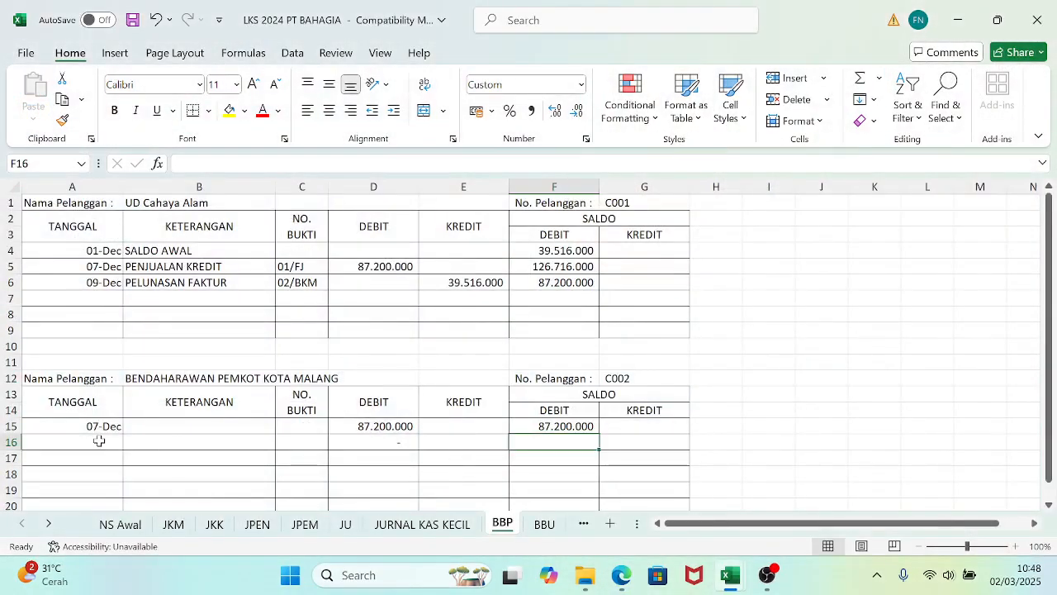
{"action": "left_click", "coordinate": [174, 525]}
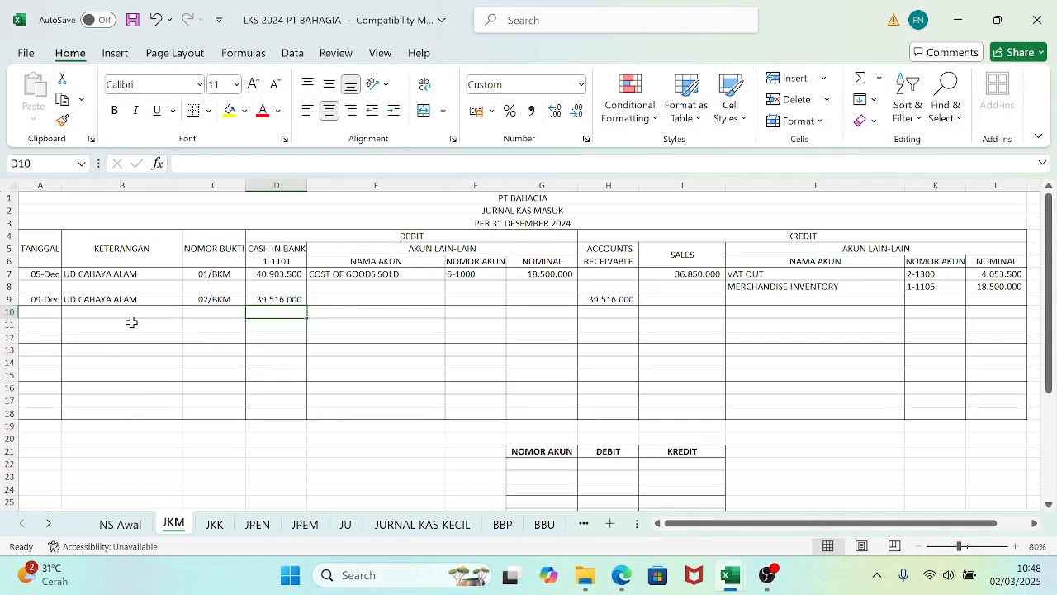
{"action": "left_click", "coordinate": [31, 313]}
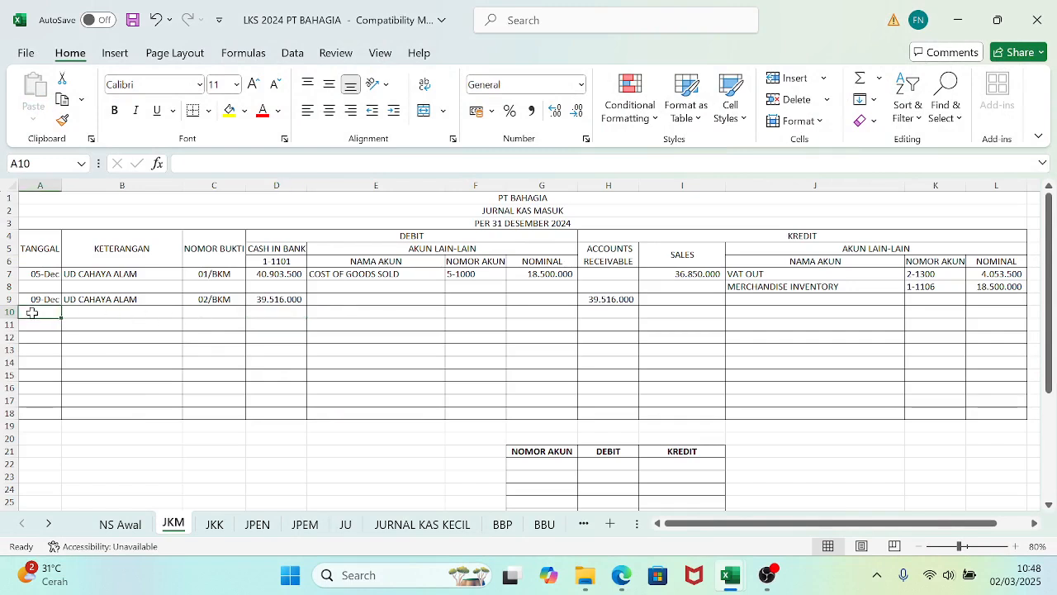
{"action": "type", "text": "20/12"}
{"action": "key", "text": "Tab"}
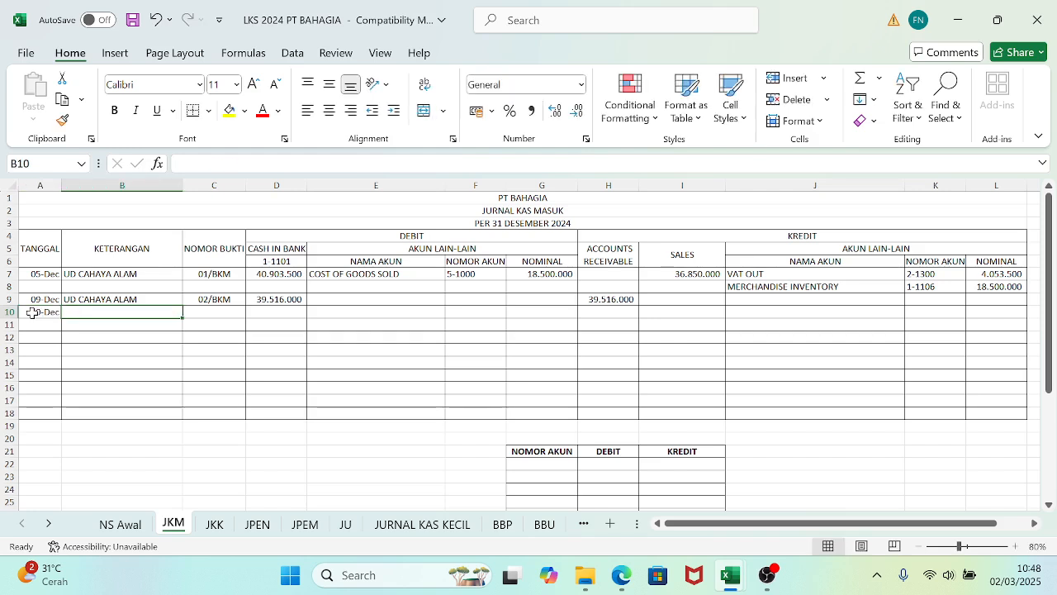
- Enter BENDAHARAWAN PEMKOT MALANG as the description in B10 and widen column B to fit it
{"action": "type", "text": "BENDAHA"}
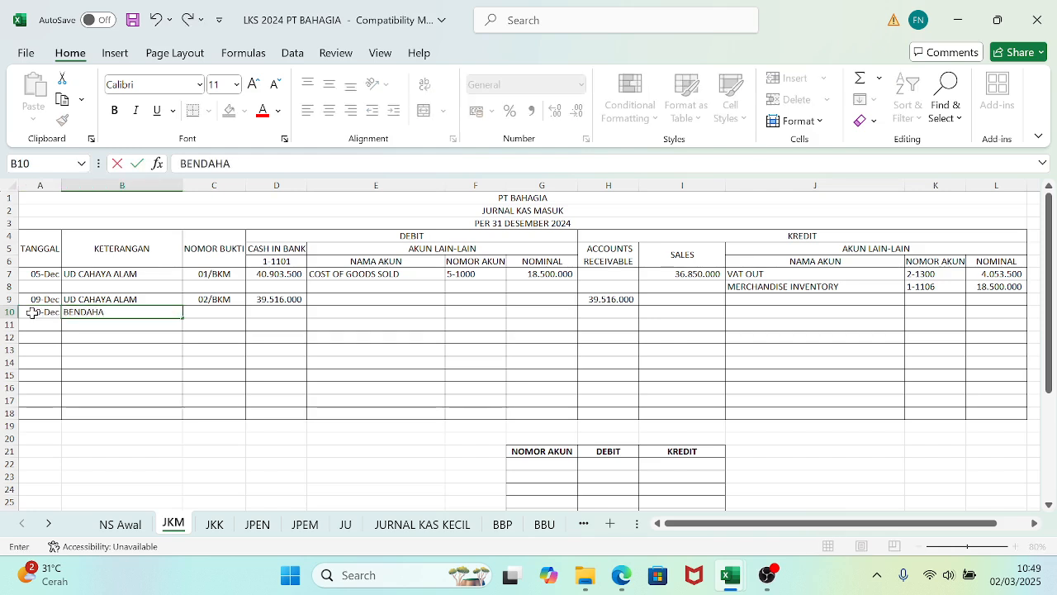
{"action": "type", "text": "RAWAN PEMKOT"}
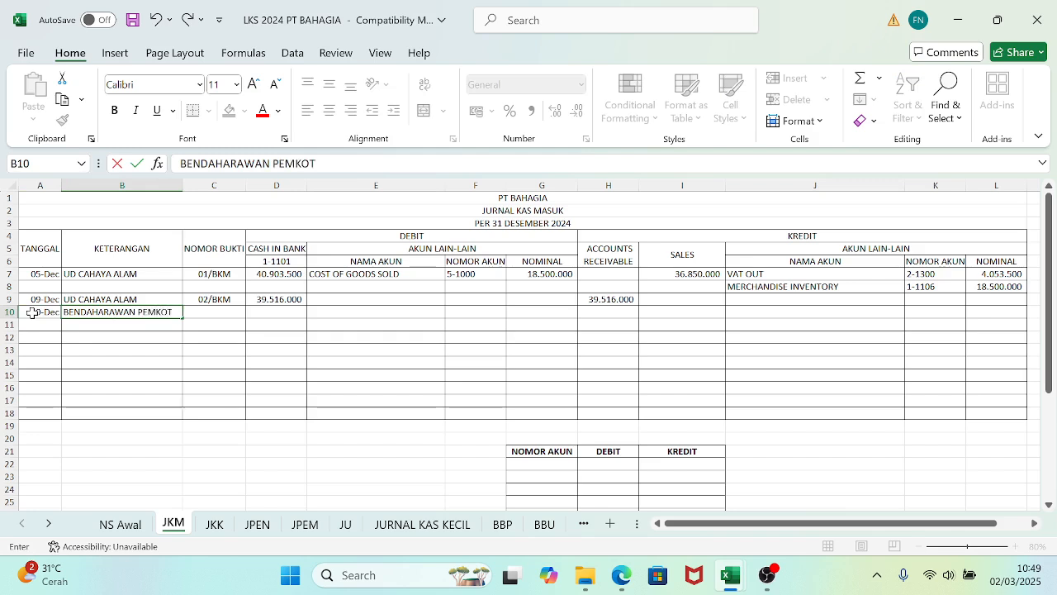
{"action": "type", "text": " MALANG"}
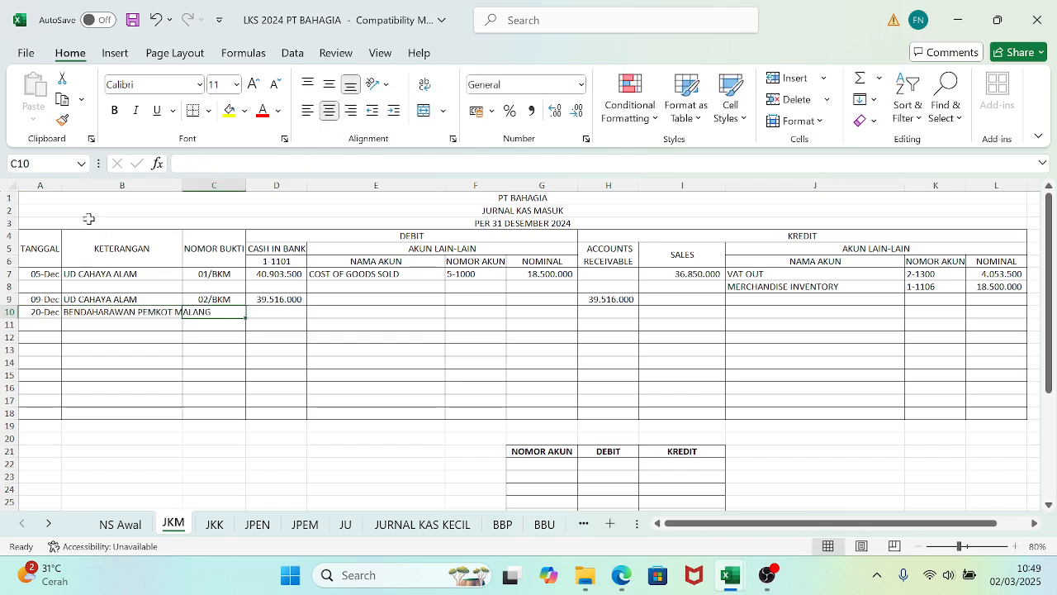
{"action": "left_click_drag", "start_coordinate": [184, 185], "coordinate": [216, 185]}
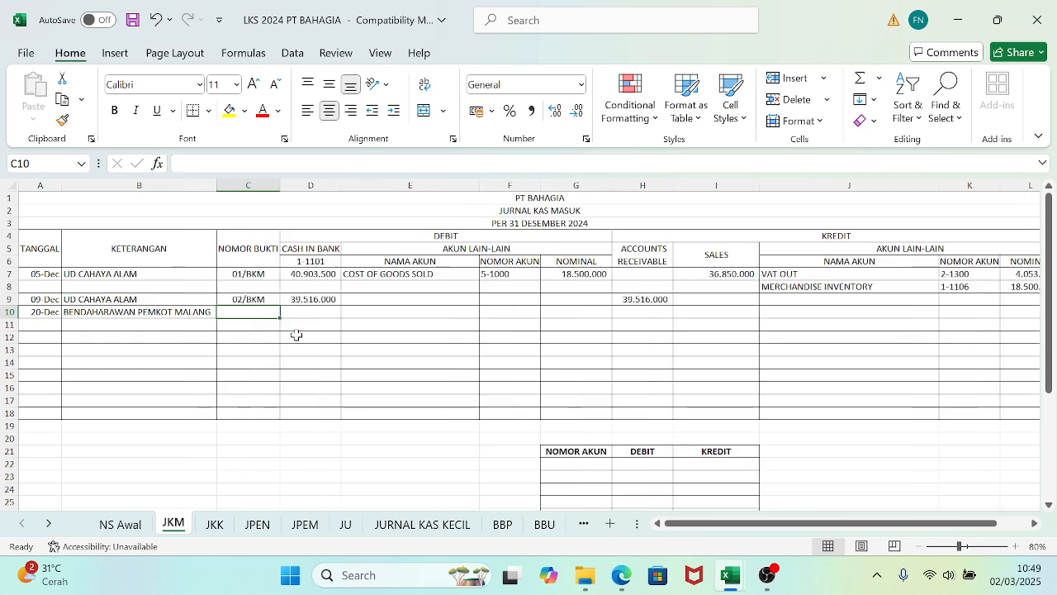
- Recheck the voucher number in the question PDF and enter 03/BKM in C10
{"action": "left_click", "coordinate": [622, 580]}
{"action": "left_click", "coordinate": [622, 583]}
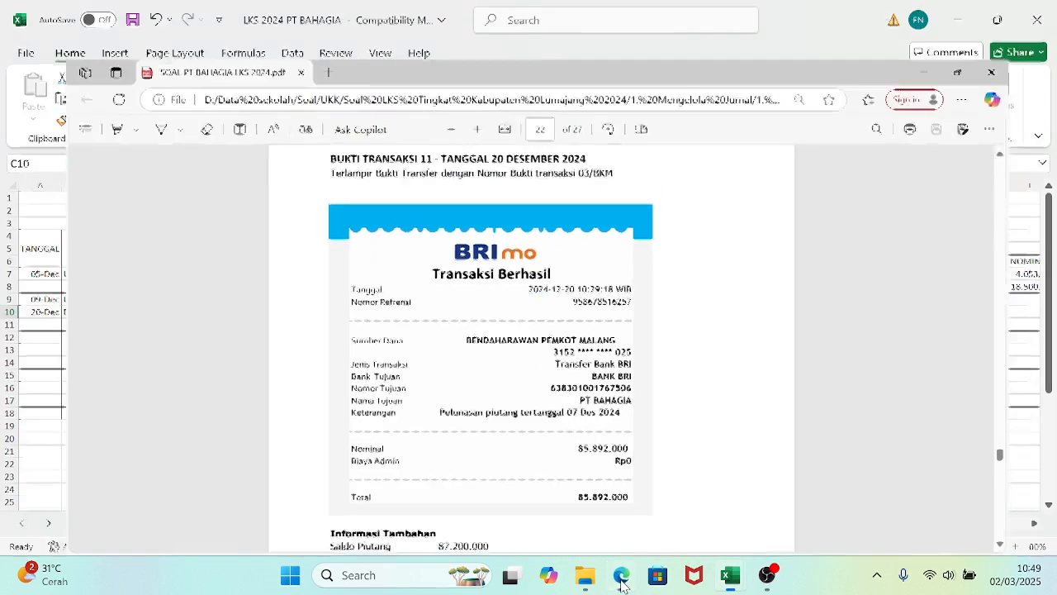
{"action": "type", "text": "03/"}
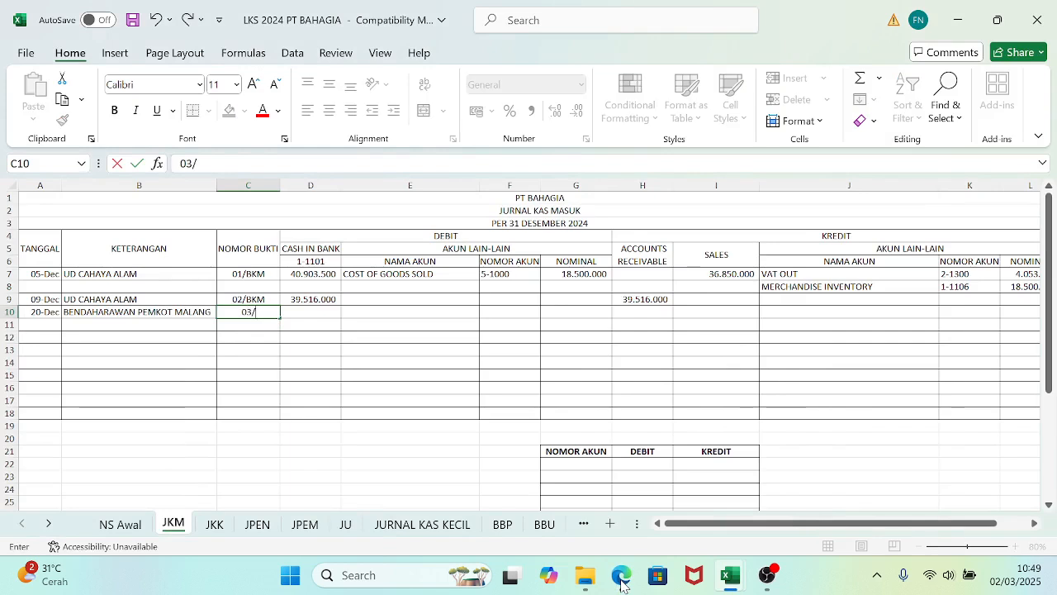
{"action": "type", "text": "BKM"}
{"action": "key", "text": "Tab"}
- Link the accounts receivable credit in H10 to the Bendaharawan card's debit balance in F15 of the BBP sheet
{"action": "key", "text": "Tab"}
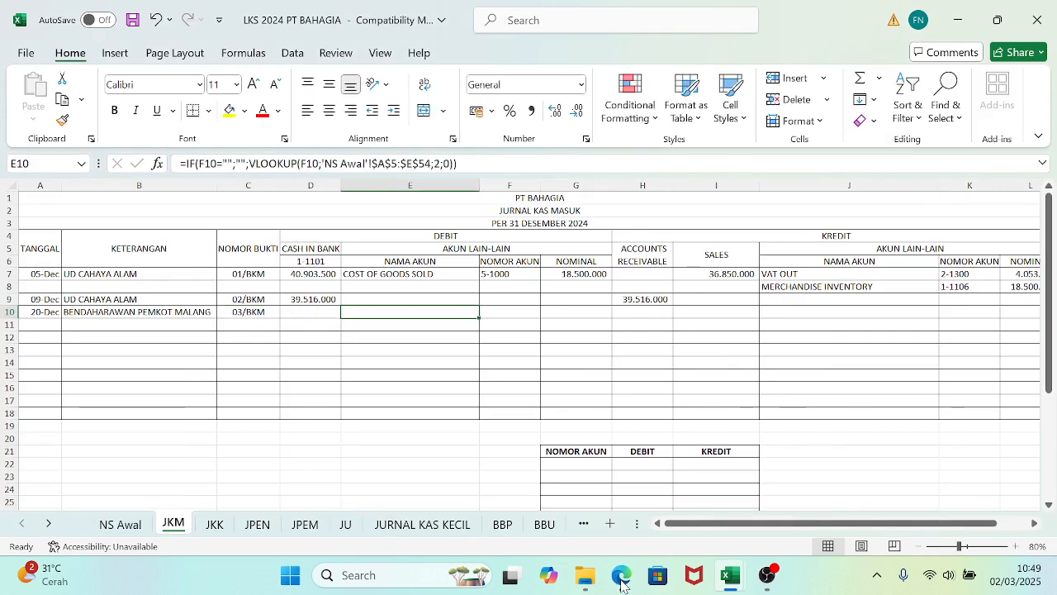
{"action": "key", "text": "Tab"}
{"action": "key", "text": "Tab"}
{"action": "key", "text": "Tab"}
{"action": "type", "text": "="}
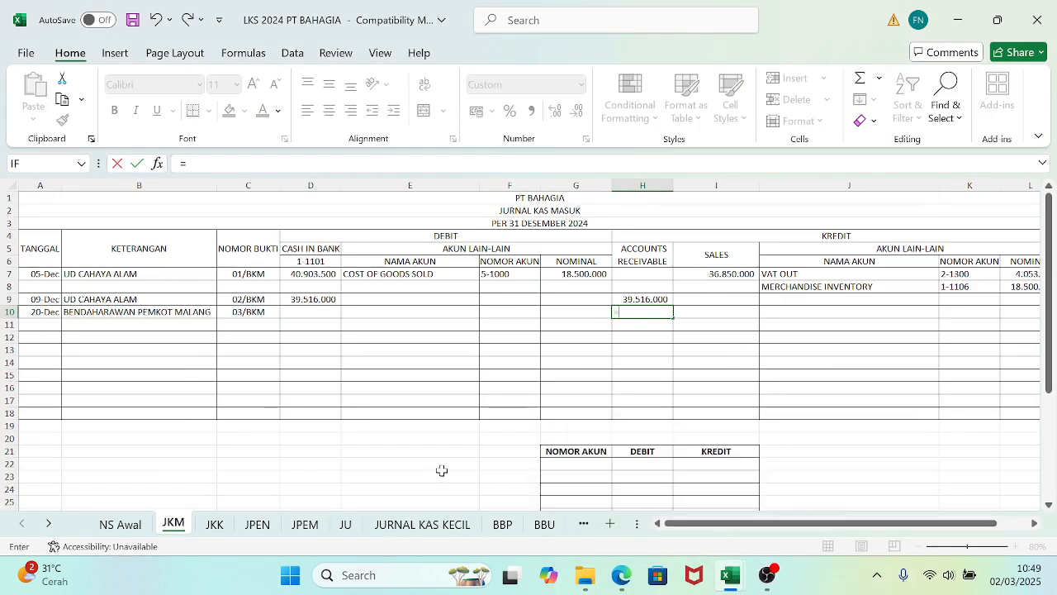
{"action": "left_click", "coordinate": [503, 526]}
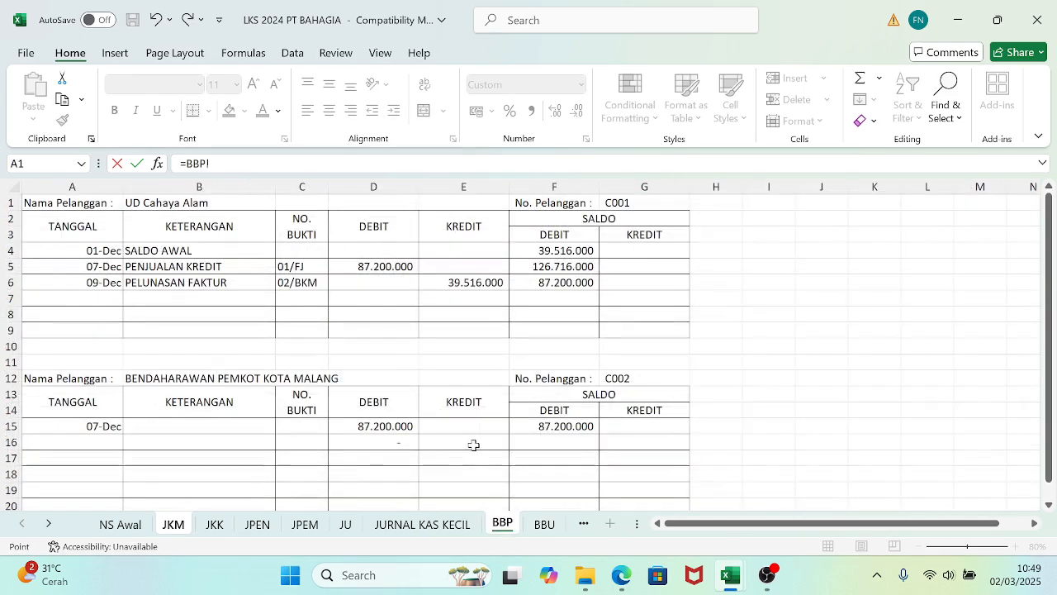
{"action": "left_click", "coordinate": [544, 427]}
{"action": "key", "text": "Return"}
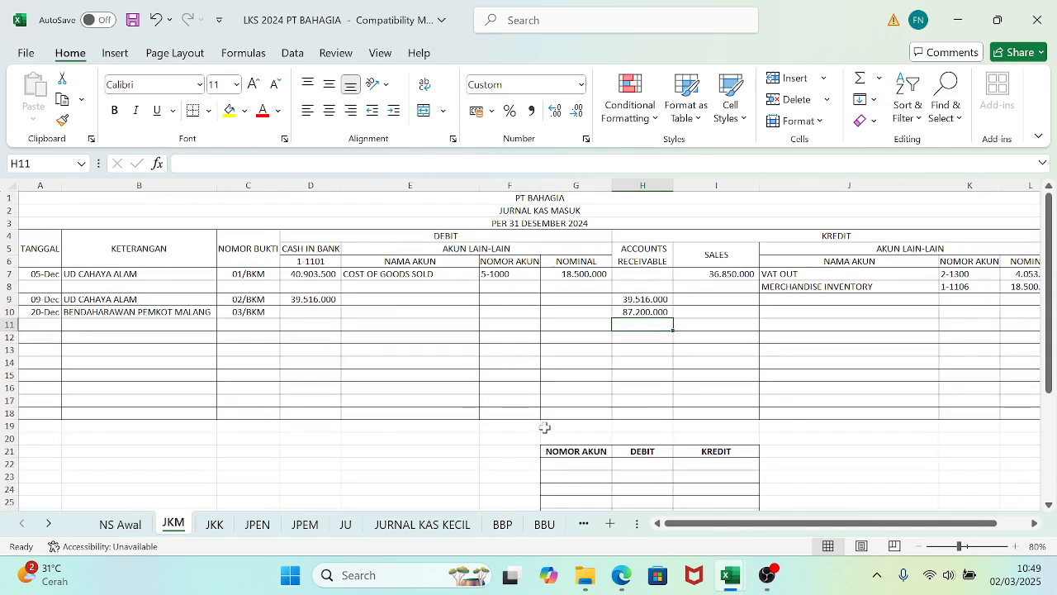
- Examine the transferred amount and the PPh Pasal 22 withholding details of Bukti Transaksi 11 in the question PDF
{"action": "key", "text": "Up"}
{"action": "key", "text": "Left"}
{"action": "key", "text": "Left"}
{"action": "key", "text": "Left"}
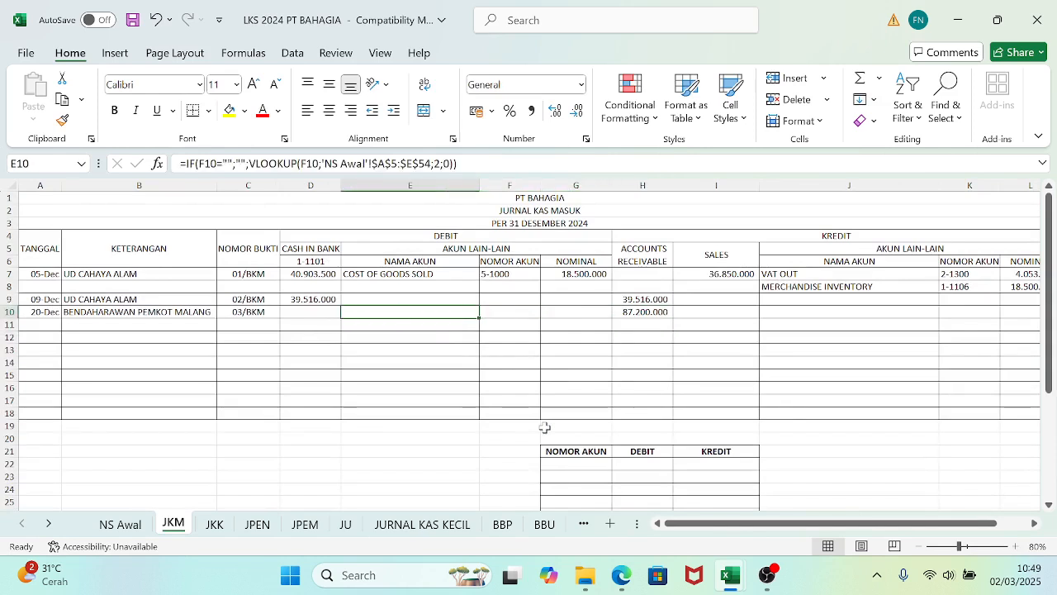
{"action": "key", "text": "Left"}
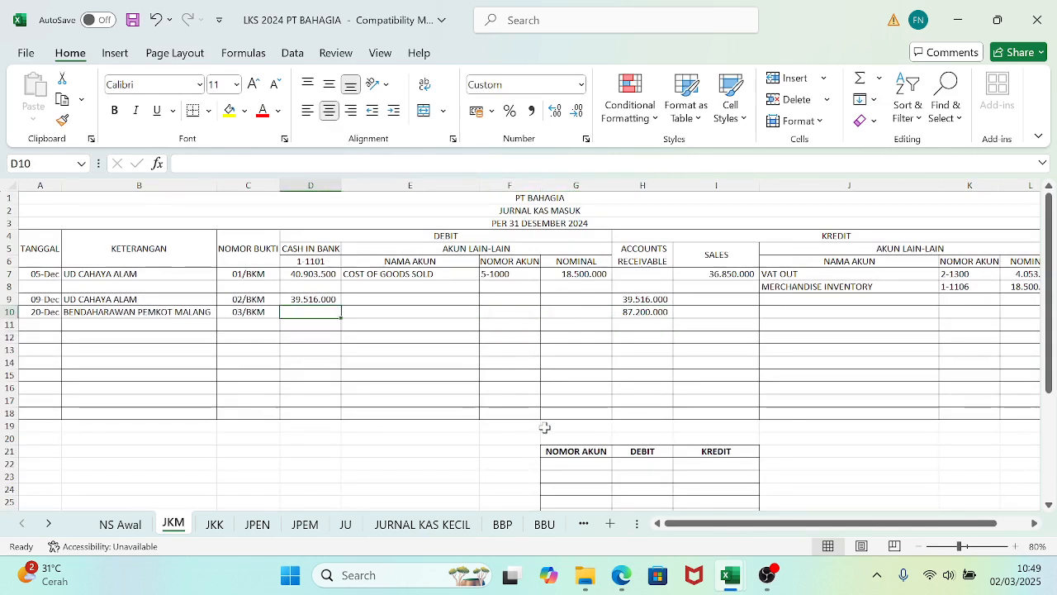
{"action": "left_click", "coordinate": [619, 573]}
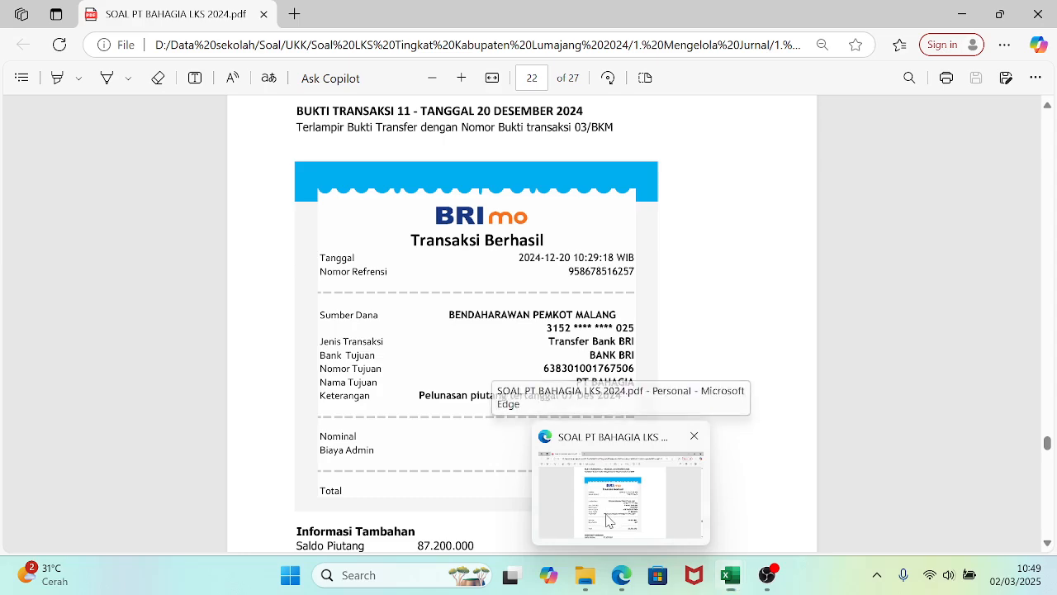
{"action": "left_click", "coordinate": [1048, 545]}
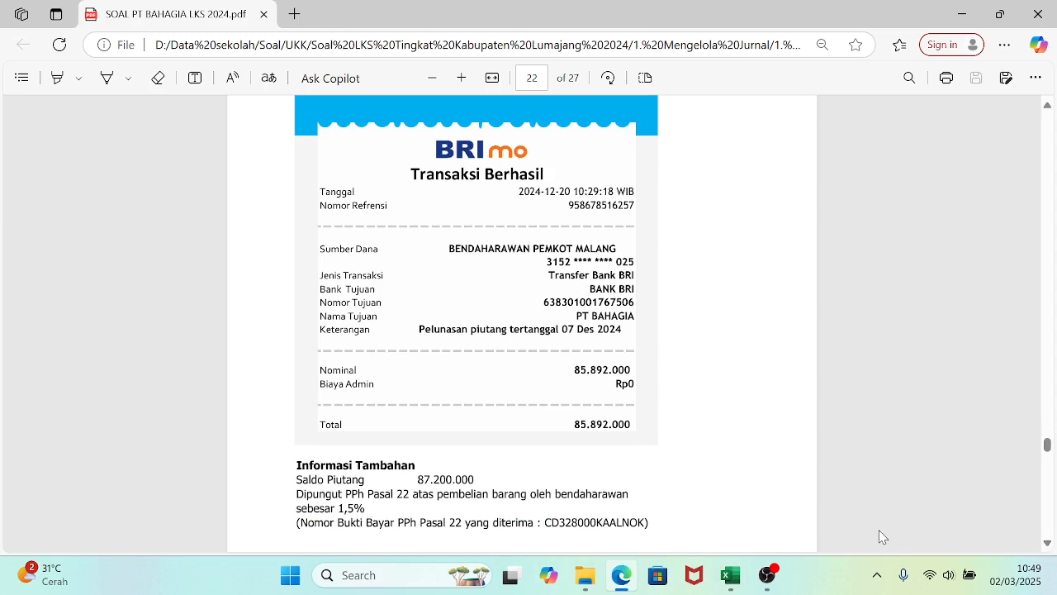
{"action": "mouse_move", "coordinate": [730, 575]}
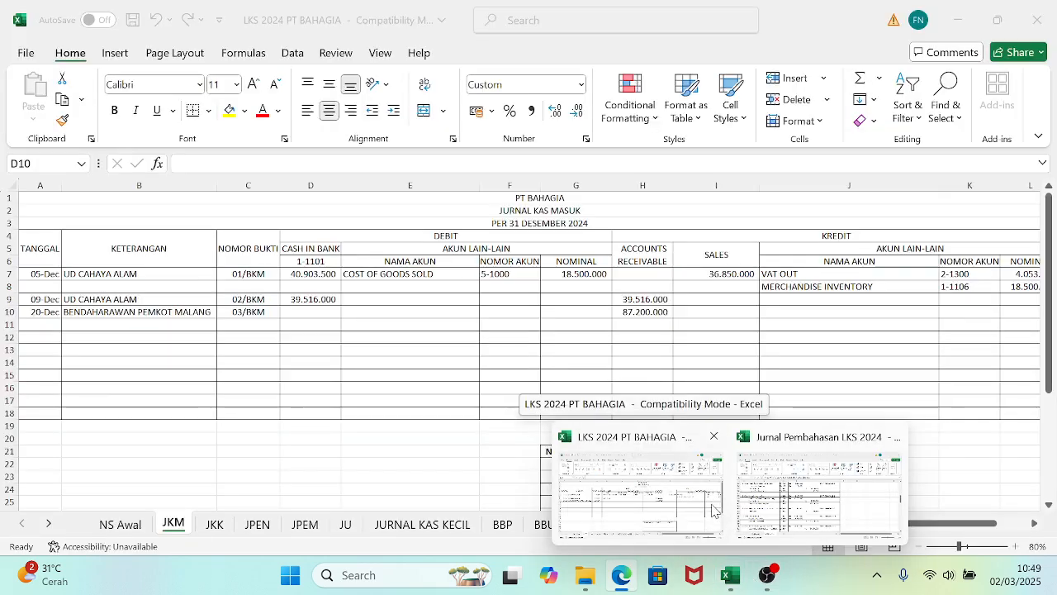
{"action": "left_click", "coordinate": [717, 509]}
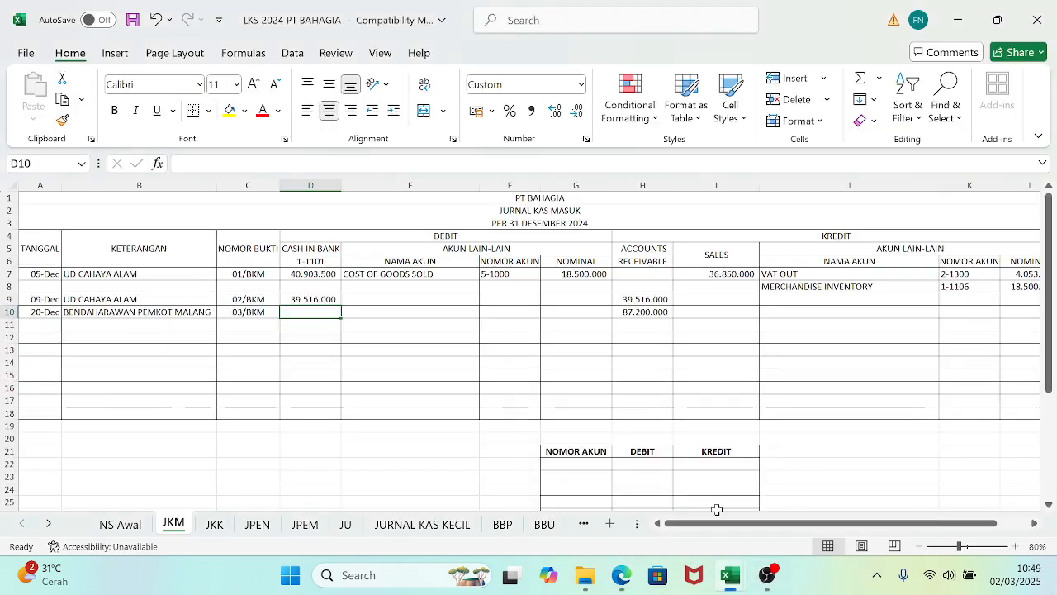
- Link the other-debit account number in F10 to PREPAID INCOME TAX's number in A13 of the NS Awal sheet
{"action": "left_click", "coordinate": [498, 314]}
{"action": "type", "text": "="}
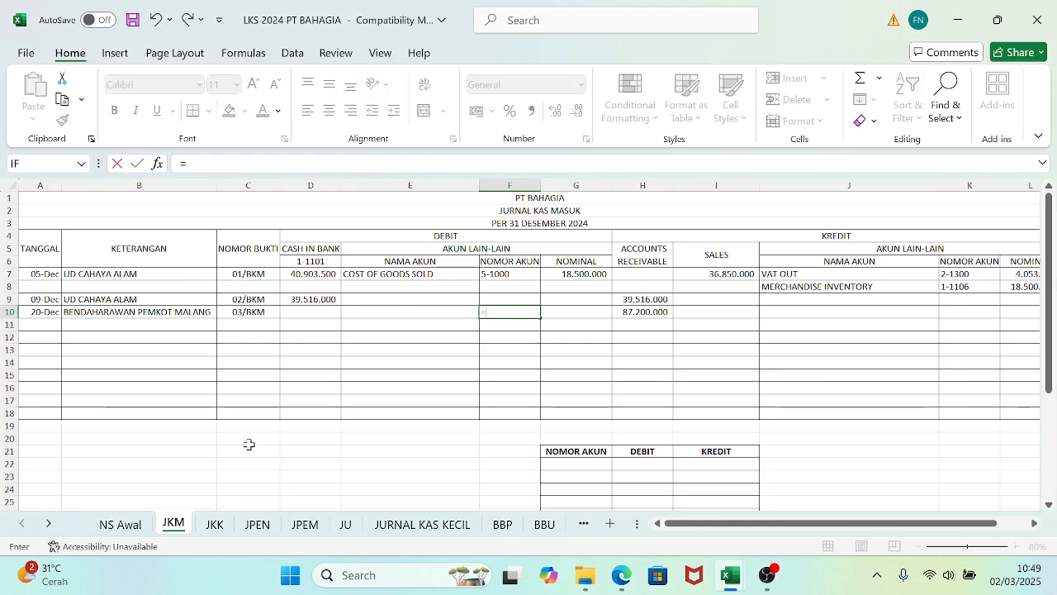
{"action": "left_click", "coordinate": [120, 523]}
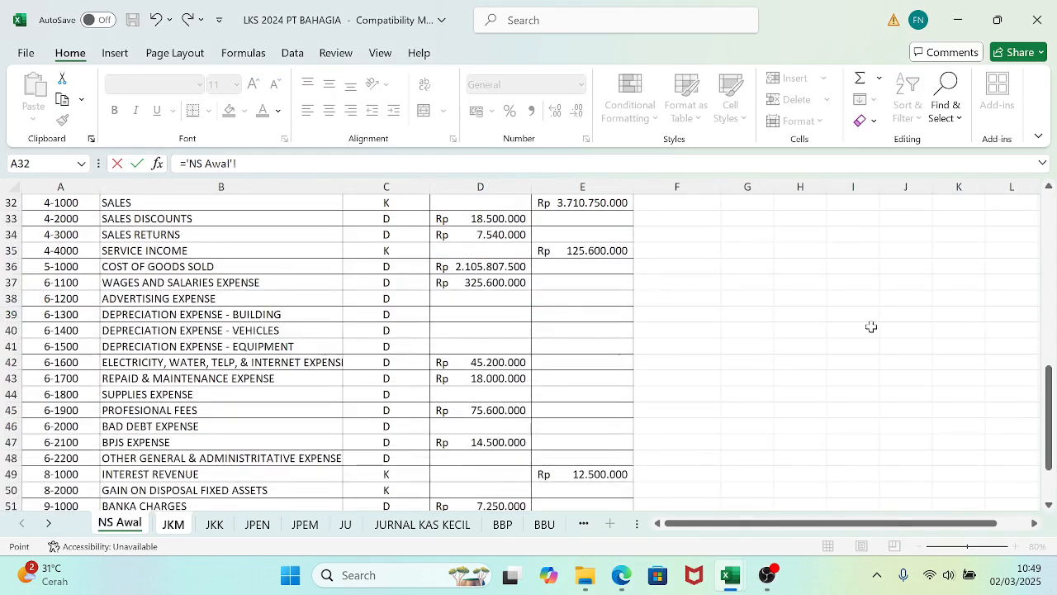
{"action": "left_click_drag", "start_coordinate": [1050, 404], "coordinate": [1050, 242]}
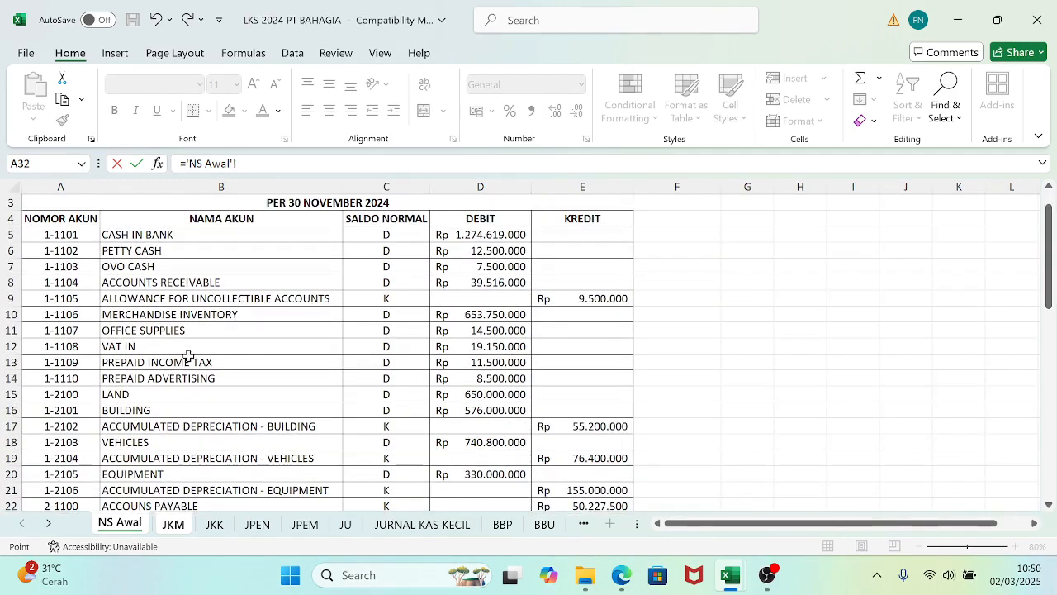
{"action": "left_click", "coordinate": [59, 362]}
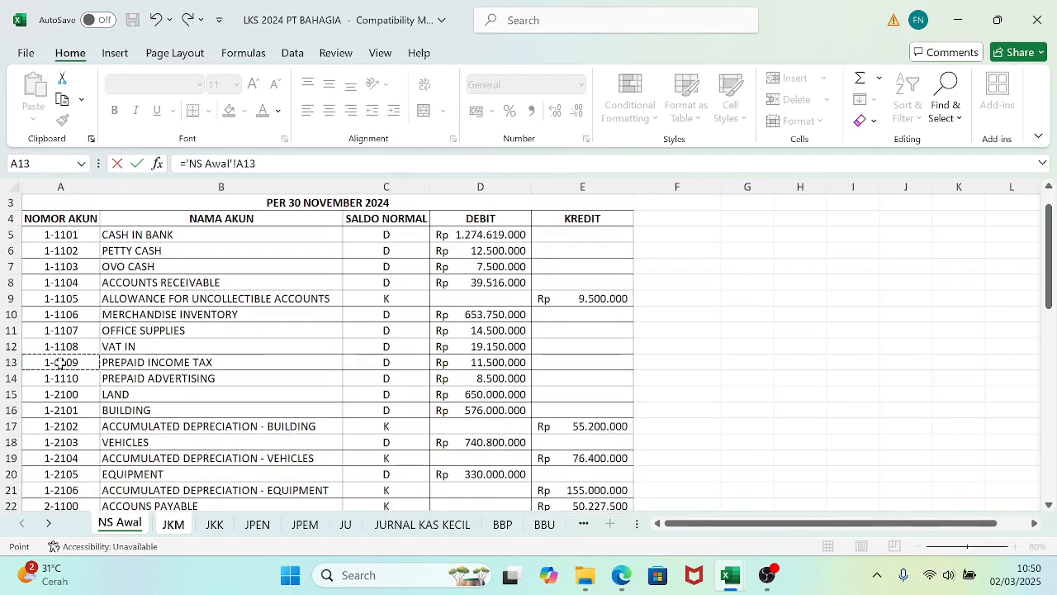
{"action": "key", "text": "Return"}
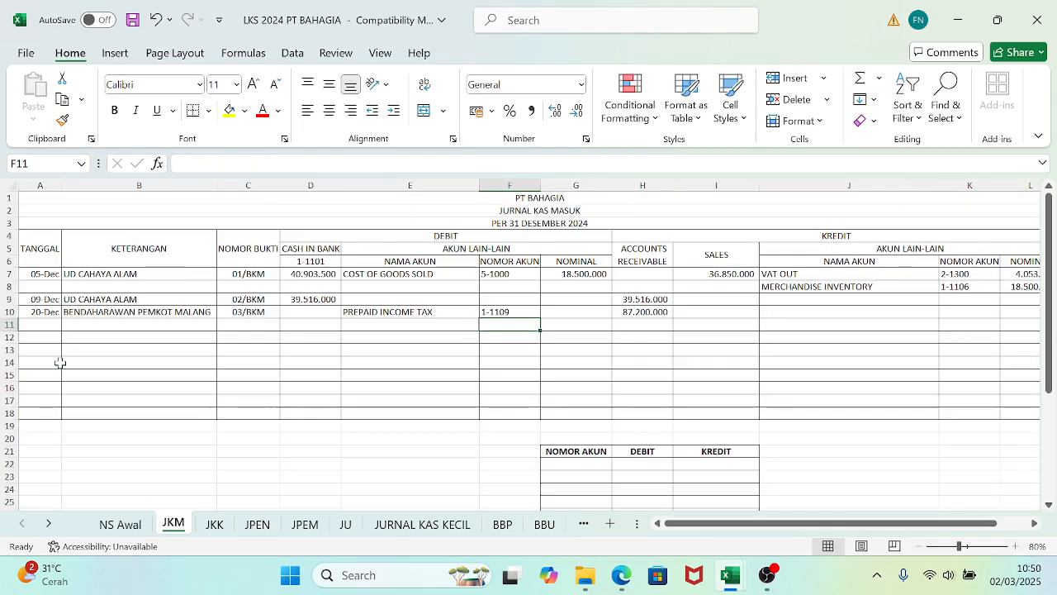
- Recheck the PPh Pasal 22 rate in the question PDF and calculate the nominal in G10 as 1,5% of H10
{"action": "key", "text": "Up"}
{"action": "key", "text": "Right"}
{"action": "type", "text": "="}
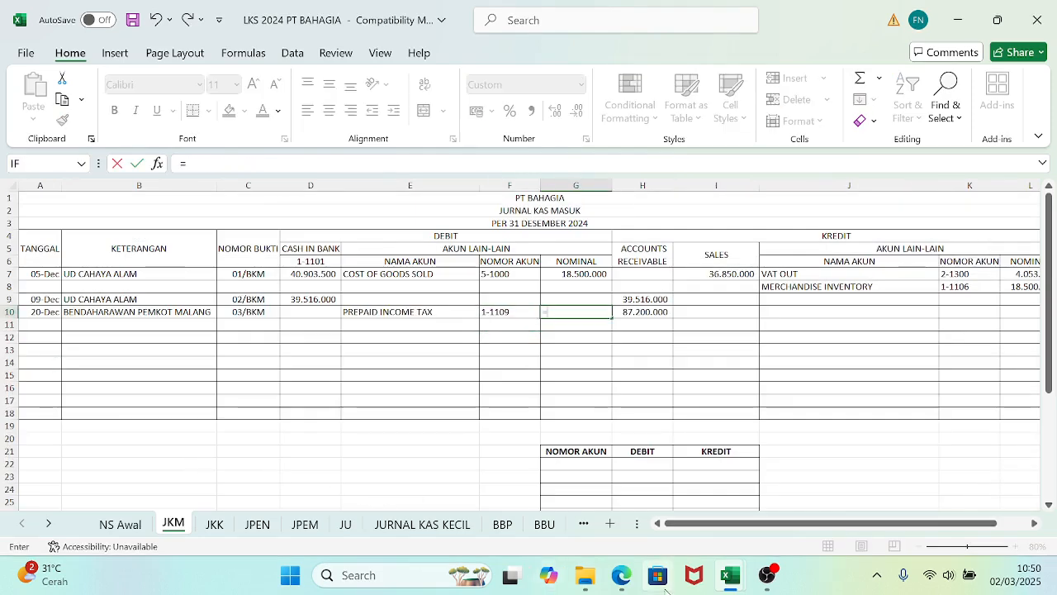
{"action": "left_click", "coordinate": [631, 585]}
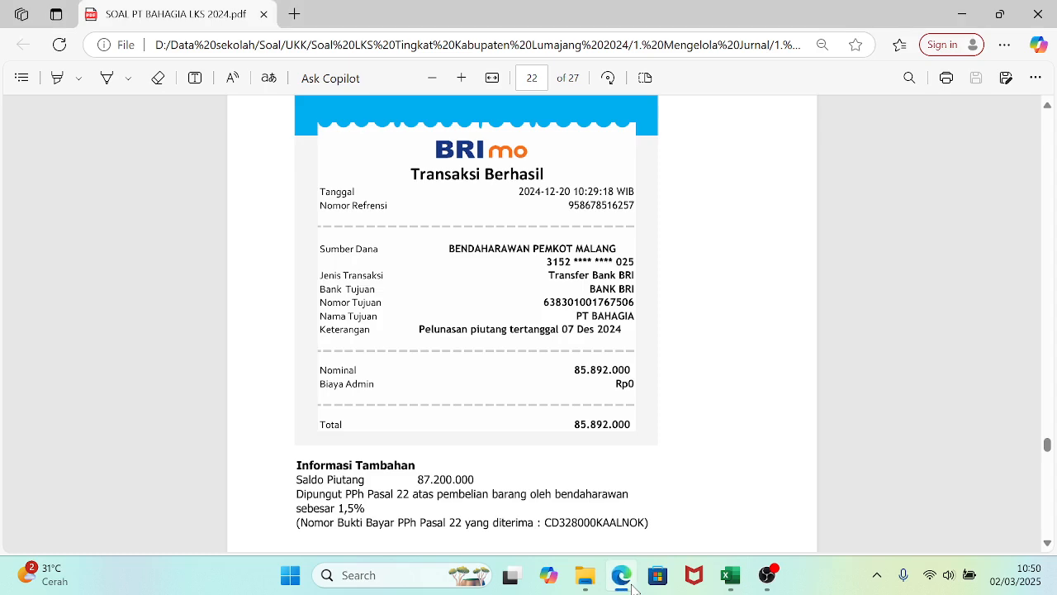
{"action": "left_click", "coordinate": [632, 586]}
{"action": "type", "text": "1,5%*"}
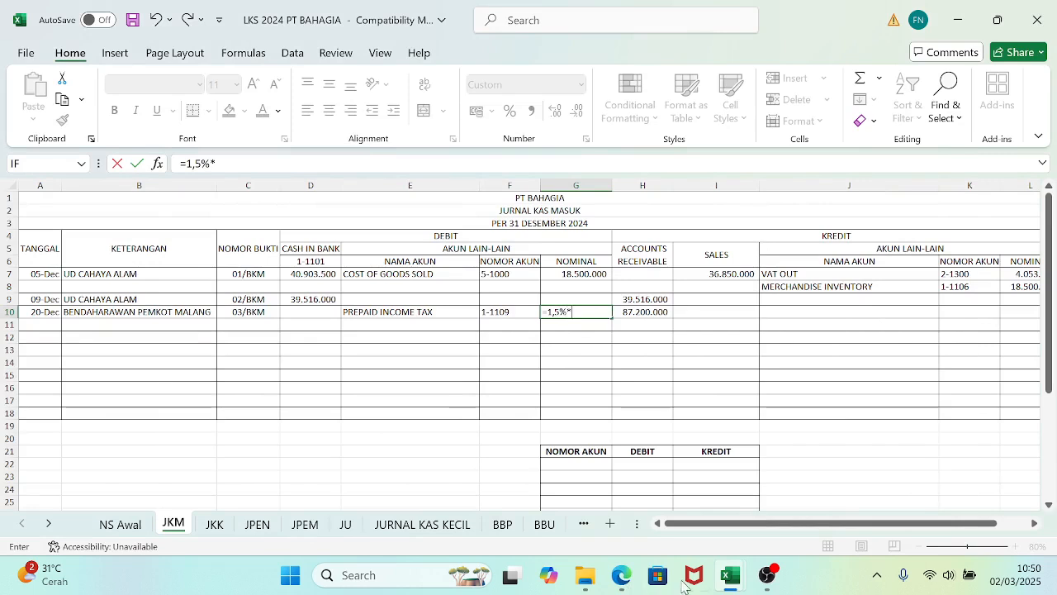
{"action": "left_click", "coordinate": [646, 313]}
{"action": "key", "text": "Return"}
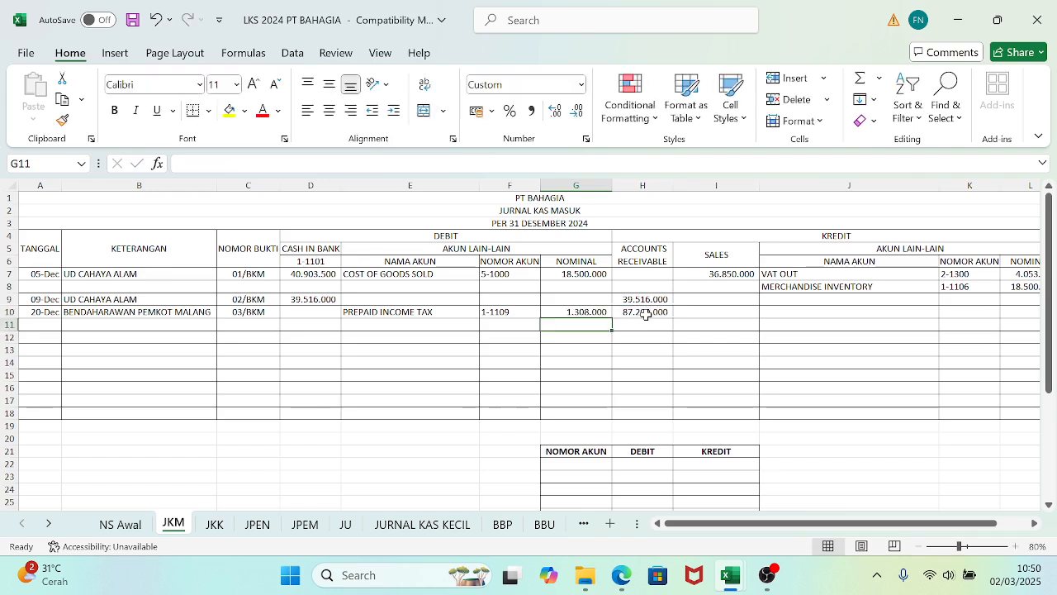
- Calculate the cash in bank debit in D10 as the receivable in H10 minus the prepaid tax in G10
{"action": "left_click", "coordinate": [315, 313]}
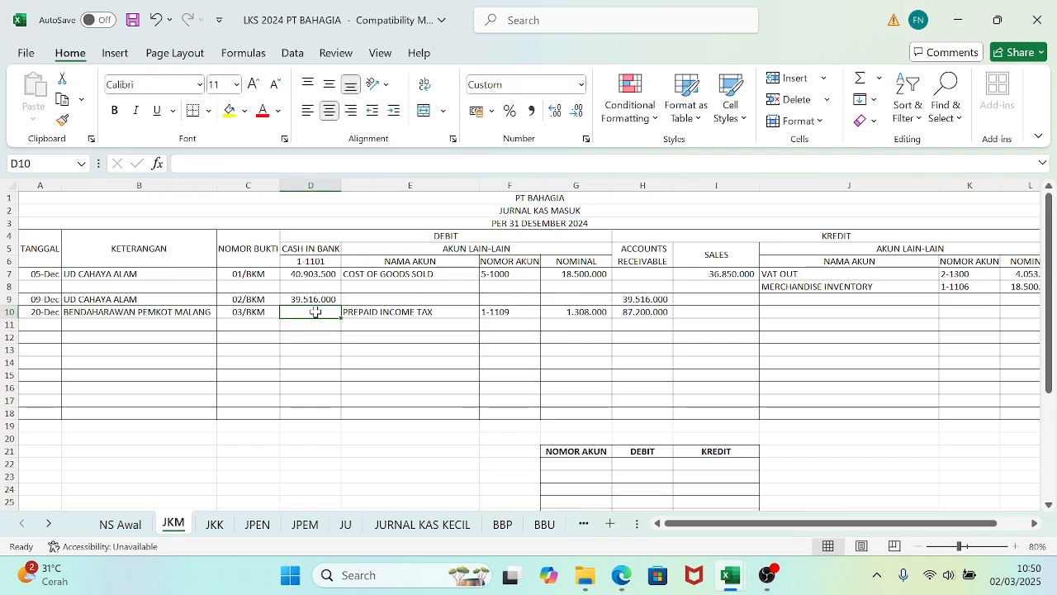
{"action": "type", "text": "="}
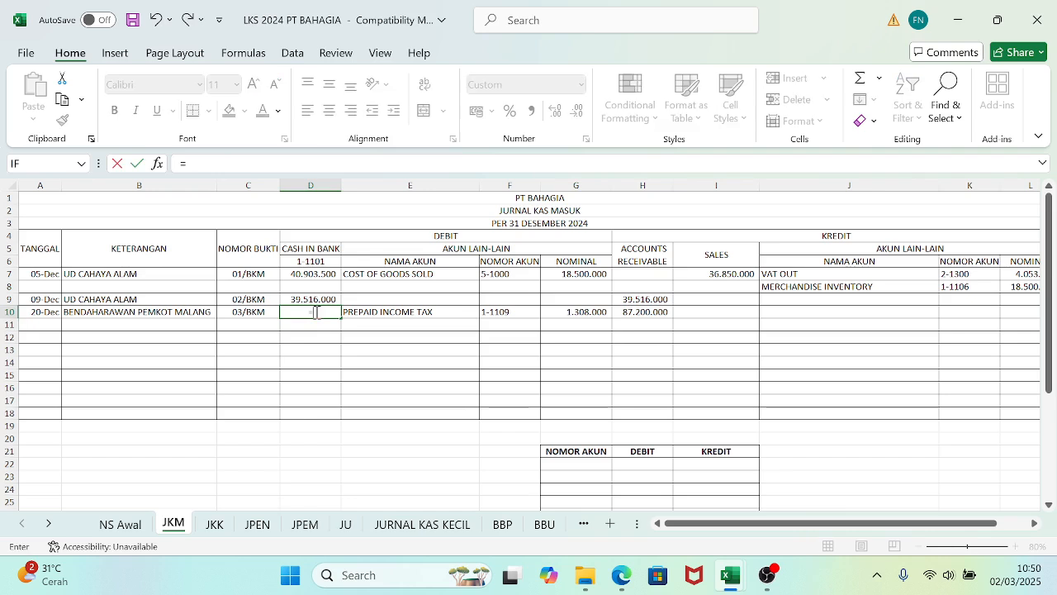
{"action": "left_click", "coordinate": [628, 312]}
{"action": "type", "text": "-"}
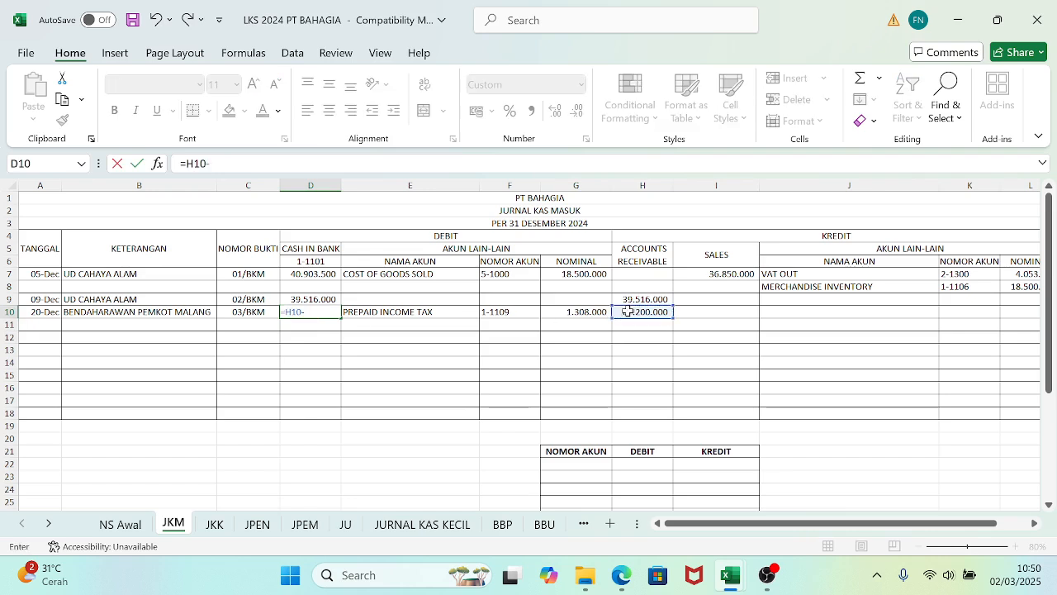
{"action": "left_click", "coordinate": [578, 312]}
{"action": "key", "text": "Return"}
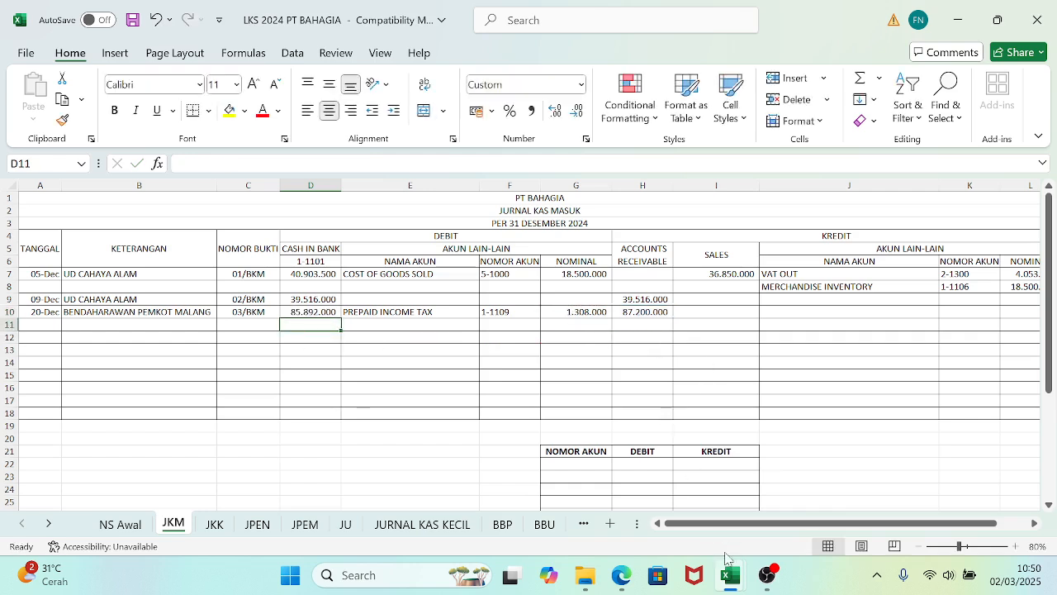
- Check the row 10 journal entry against the amounts of Bukti Transaksi 11 in the question PDF
{"action": "mouse_move", "coordinate": [727, 575]}
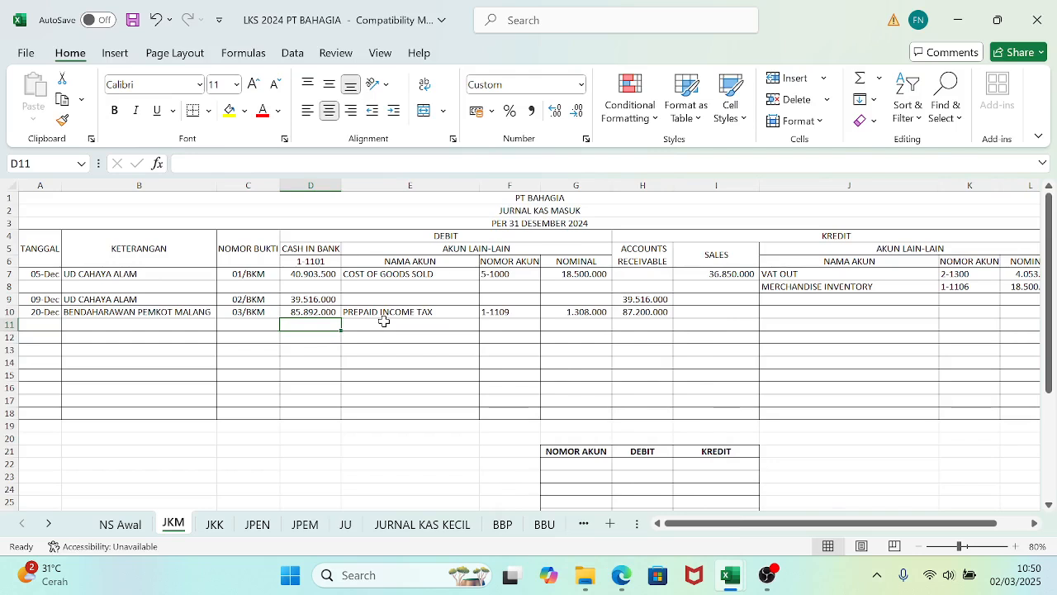
{"action": "left_click", "coordinate": [636, 314]}
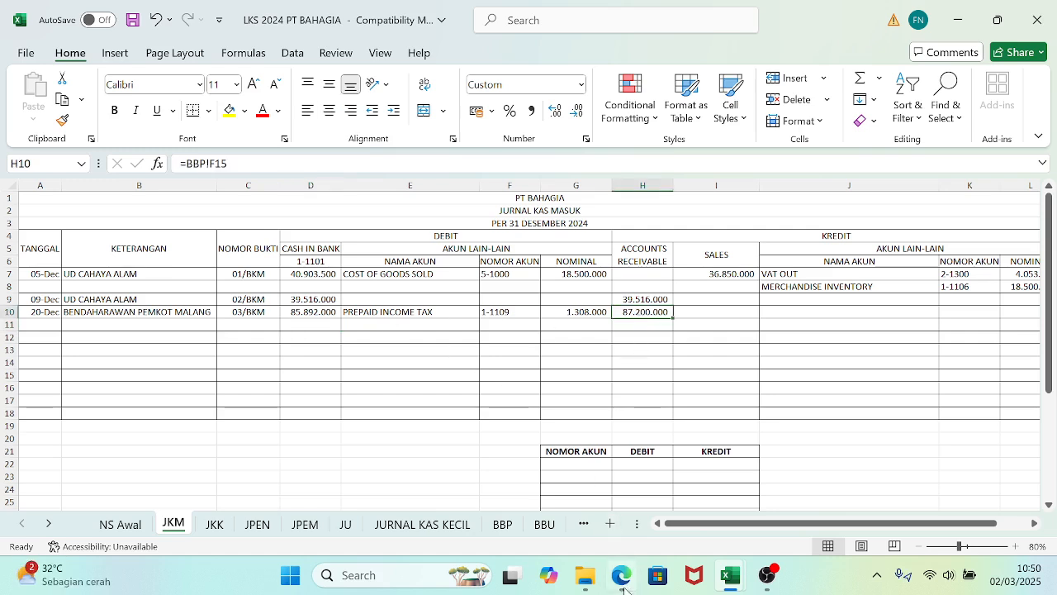
{"action": "mouse_move", "coordinate": [623, 576]}
{"action": "left_click", "coordinate": [621, 512]}
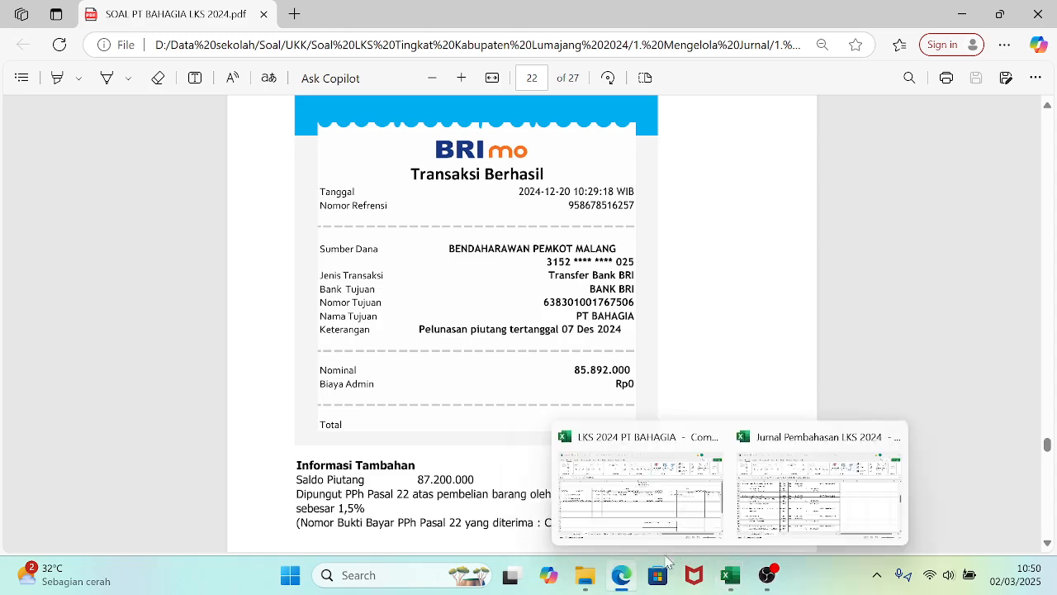
{"action": "mouse_move", "coordinate": [628, 581]}
{"action": "left_click", "coordinate": [669, 522]}
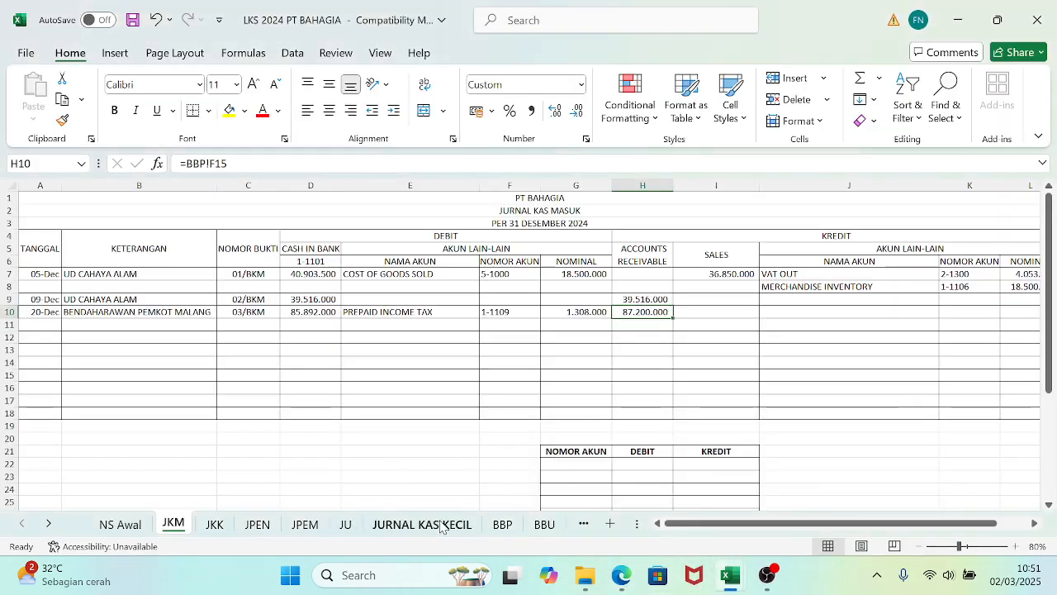
- Enter the date 20/12 in A16 of the Bendaharawan Pemkot Kota Malang card on the BBP sheet
{"action": "left_click", "coordinate": [502, 524]}
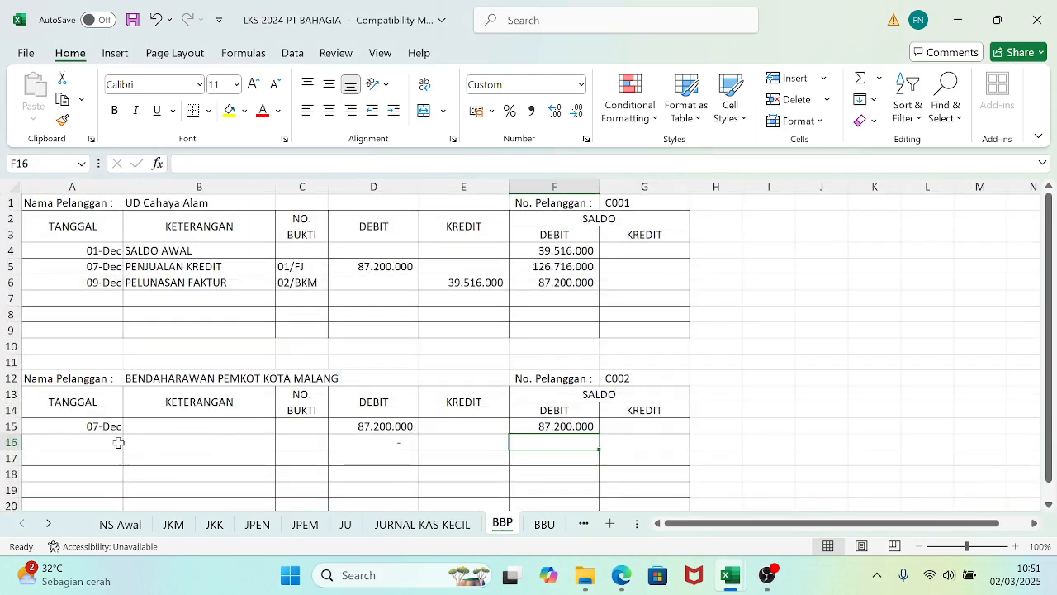
{"action": "left_click", "coordinate": [173, 523]}
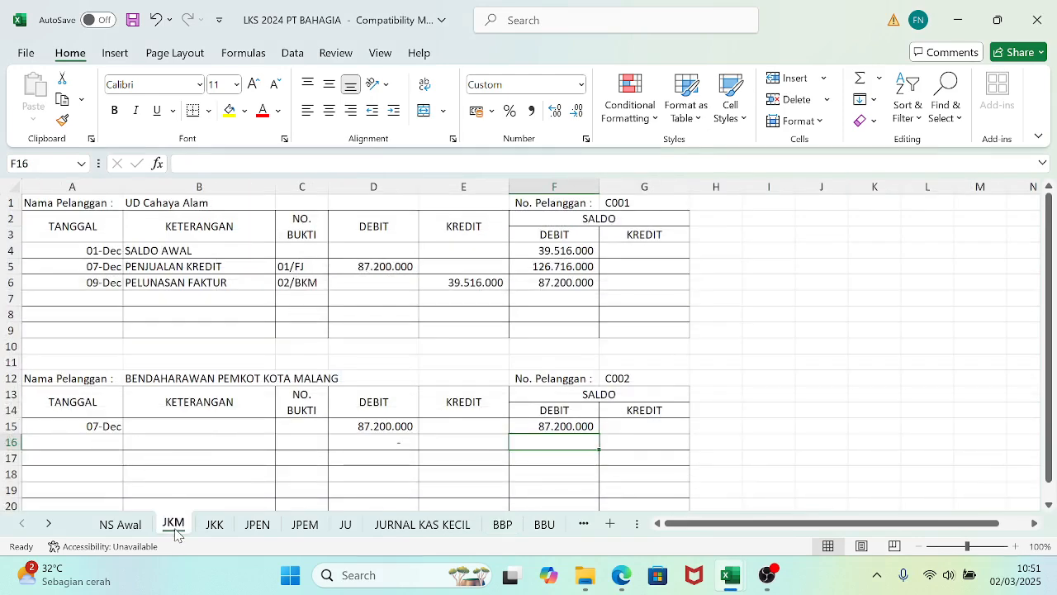
{"action": "left_click", "coordinate": [502, 523]}
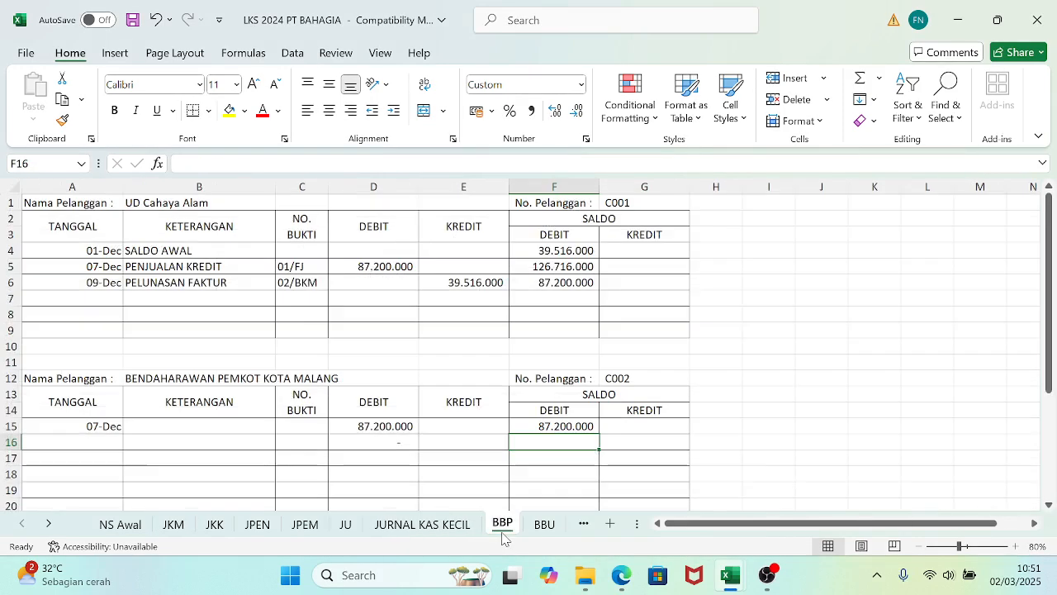
{"action": "left_click", "coordinate": [90, 440]}
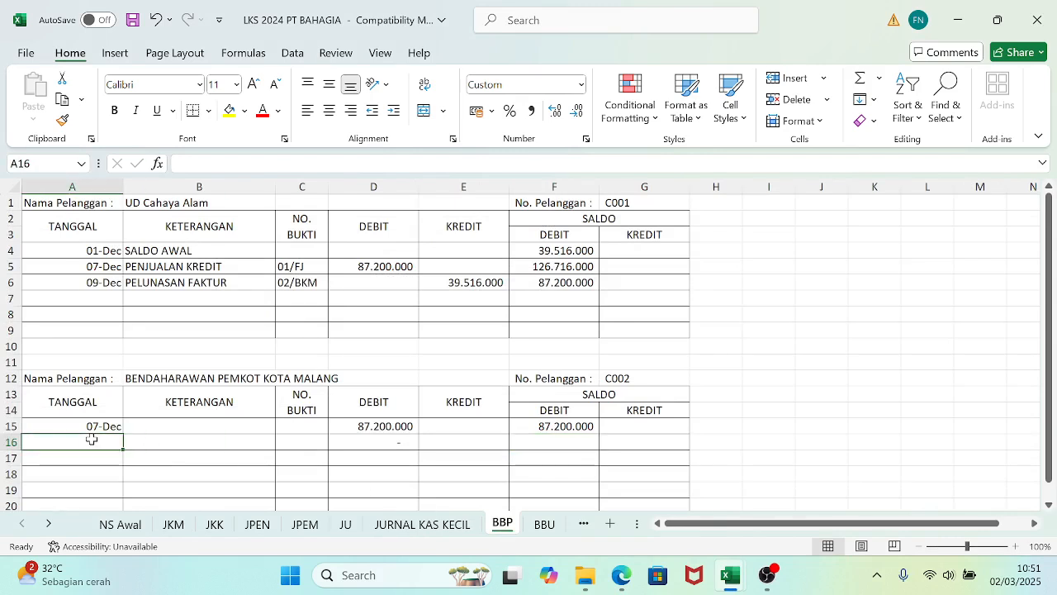
{"action": "type", "text": "20/12"}
{"action": "key", "text": "Tab"}
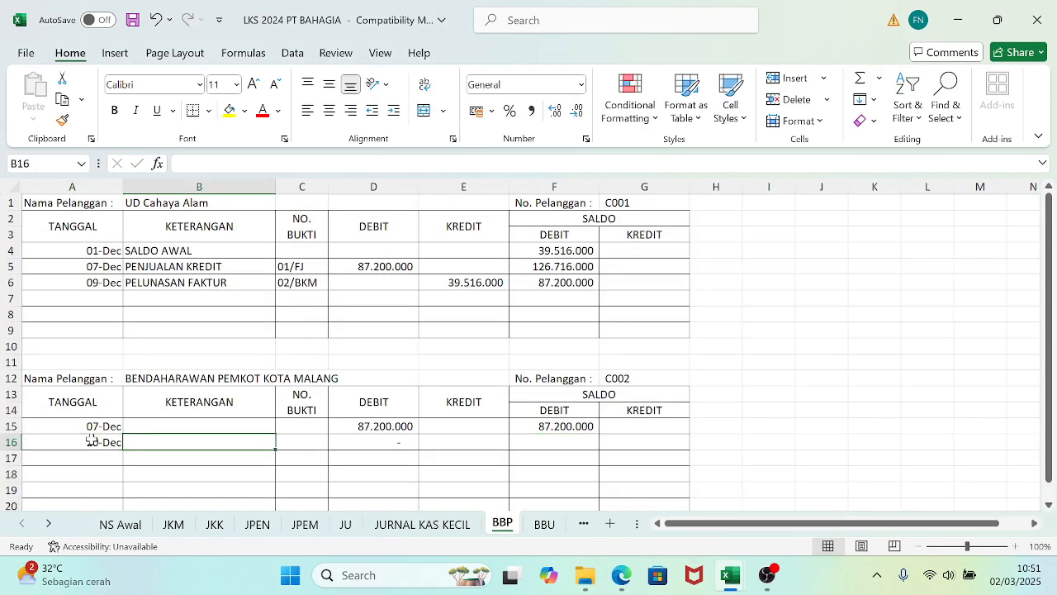
- Fill in the card's descriptions with PENJUALAN KREDIT in B15 and PELUNASAN FAKTUR in B16
{"action": "key", "text": "Up"}
{"action": "type", "text": "PENJU"}
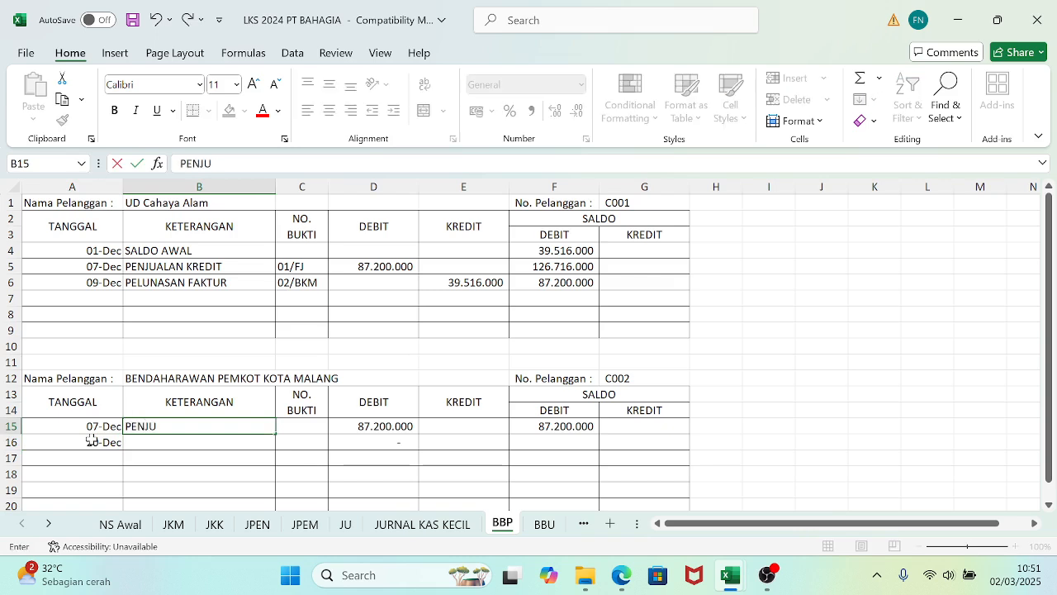
{"action": "type", "text": "ALAN KREDIT"}
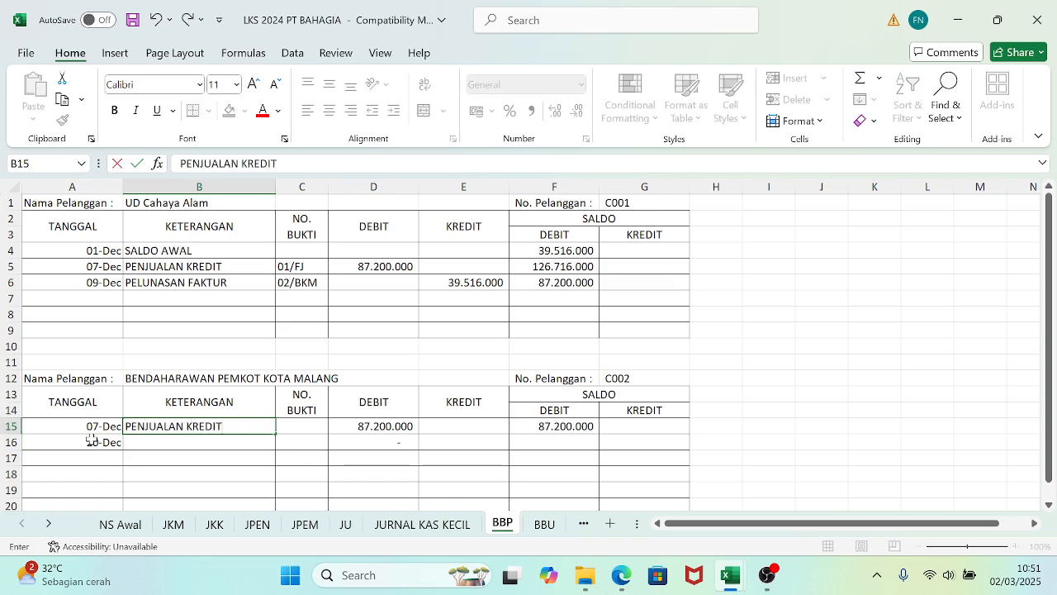
{"action": "key", "text": "Return"}
{"action": "type", "text": "PELUNA"}
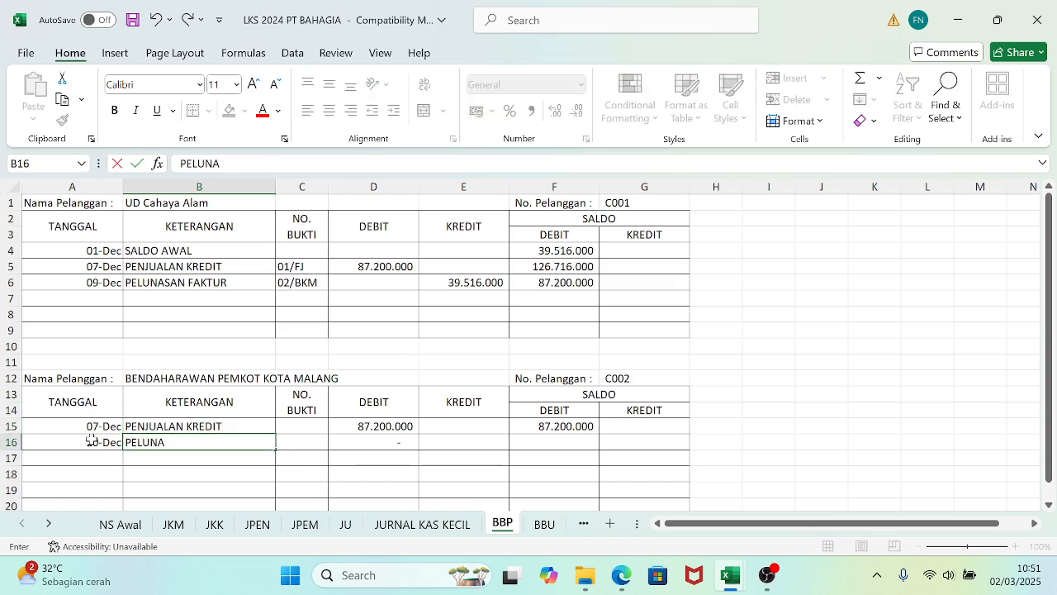
{"action": "type", "text": "SAN FAKTUR"}
{"action": "key", "text": "Tab"}
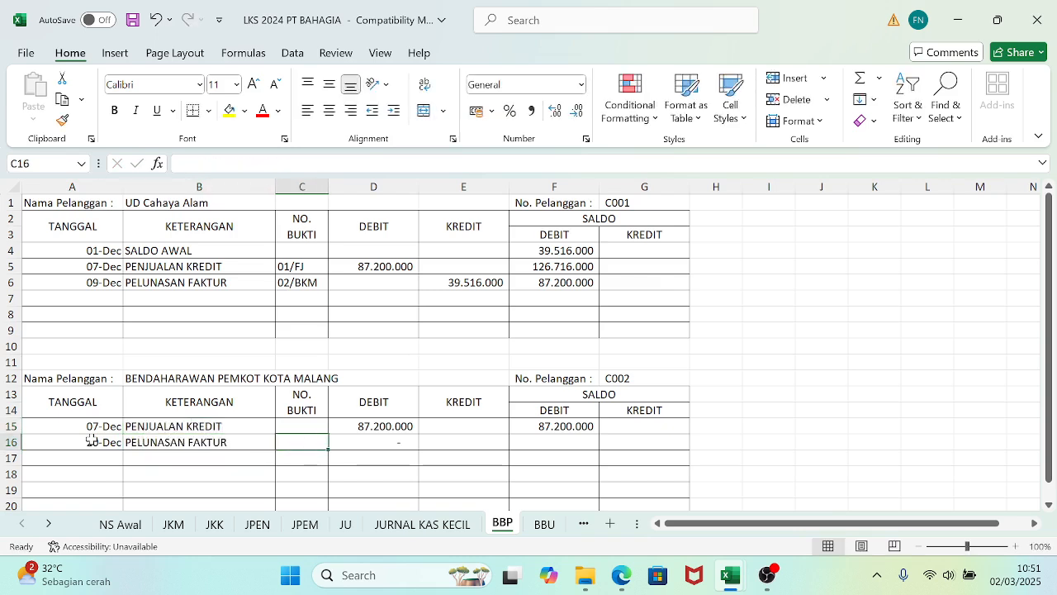
- Link the voucher number in C16 to C10 of the JKM sheet
{"action": "type", "text": "="}
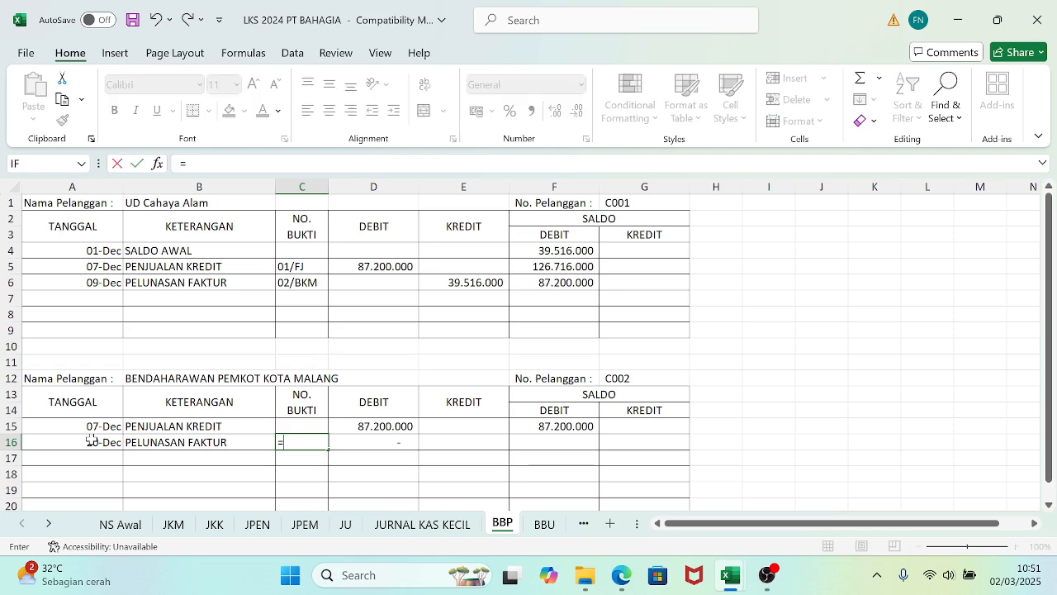
{"action": "left_click", "coordinate": [166, 525]}
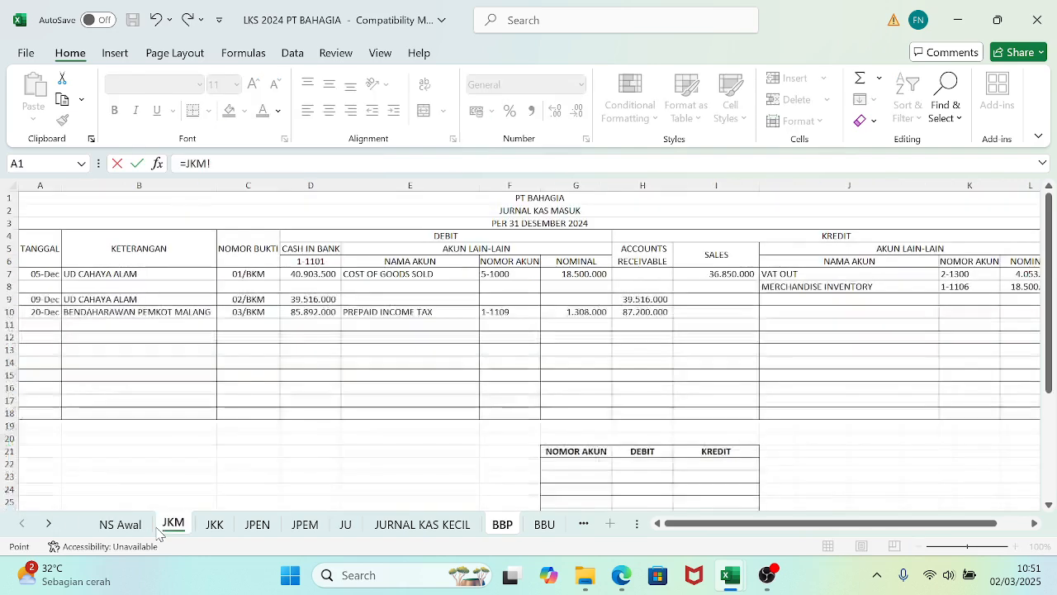
{"action": "left_click", "coordinate": [252, 311]}
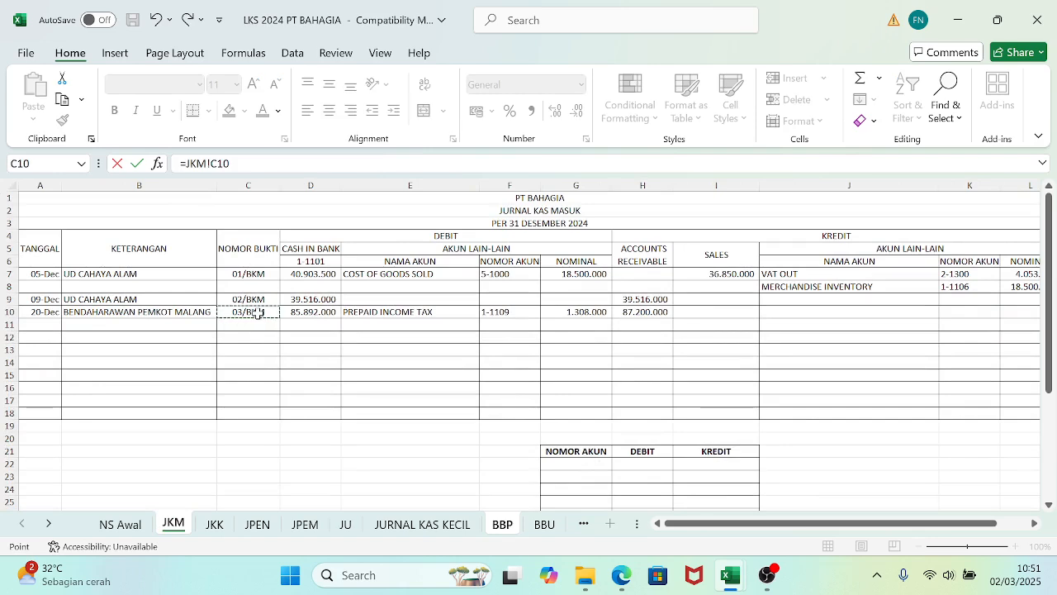
{"action": "key", "text": "Return"}
- Set the payment's credit in E16 equal to the card's previous debit balance in F15
{"action": "key", "text": "Right"}
{"action": "key", "text": "Right"}
{"action": "key", "text": "Up"}
{"action": "type", "text": "="}
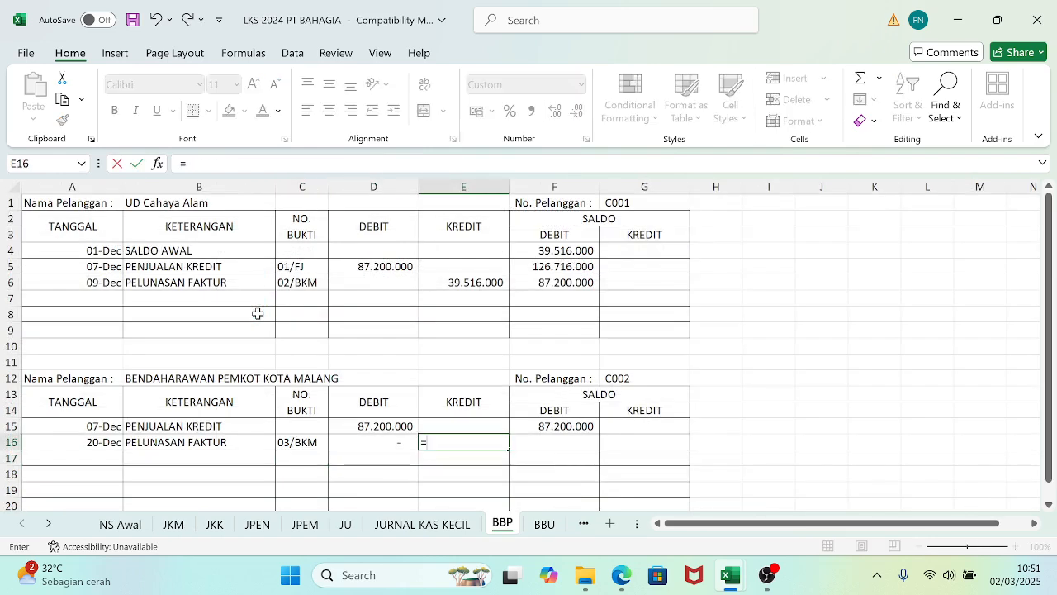
{"action": "left_click", "coordinate": [554, 426]}
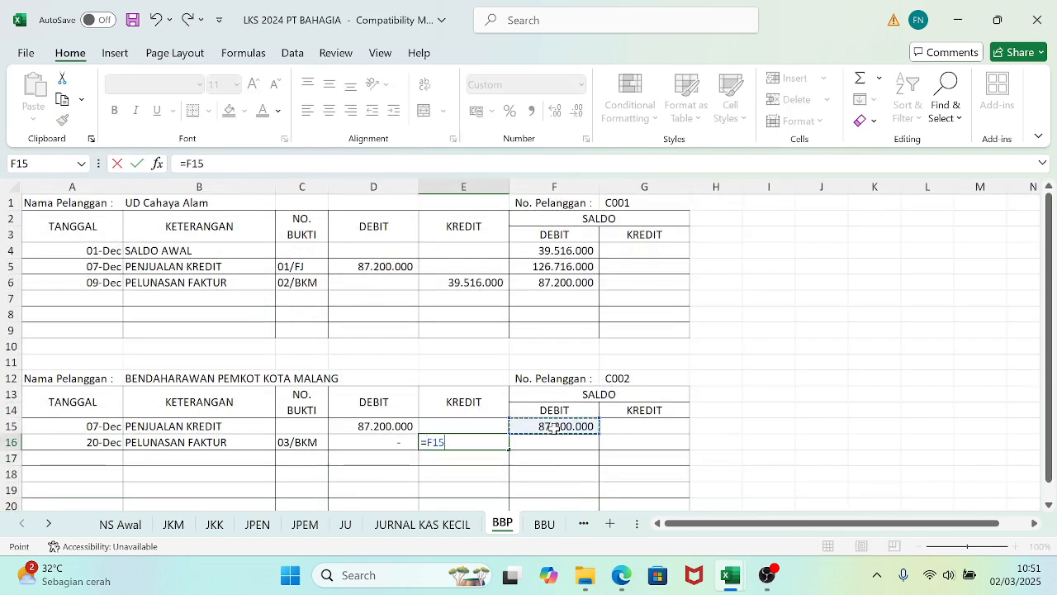
{"action": "key", "text": "Return"}
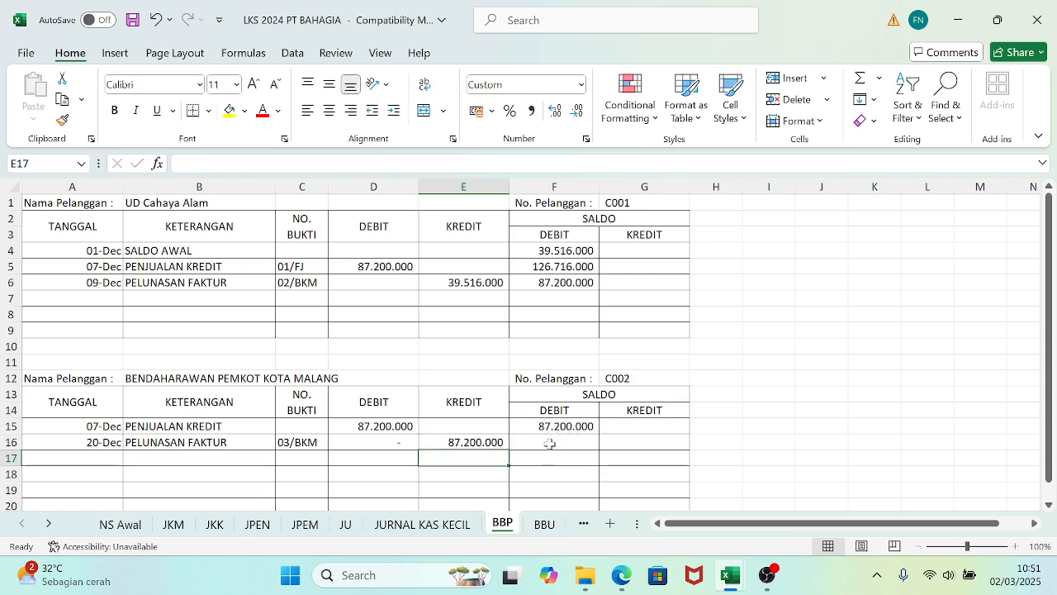
- Calculate the debit balance in F16 as the previous balance plus debit minus credit (=F15+D16-E16), and save the workbook
{"action": "left_click", "coordinate": [550, 442]}
{"action": "type", "text": "="}
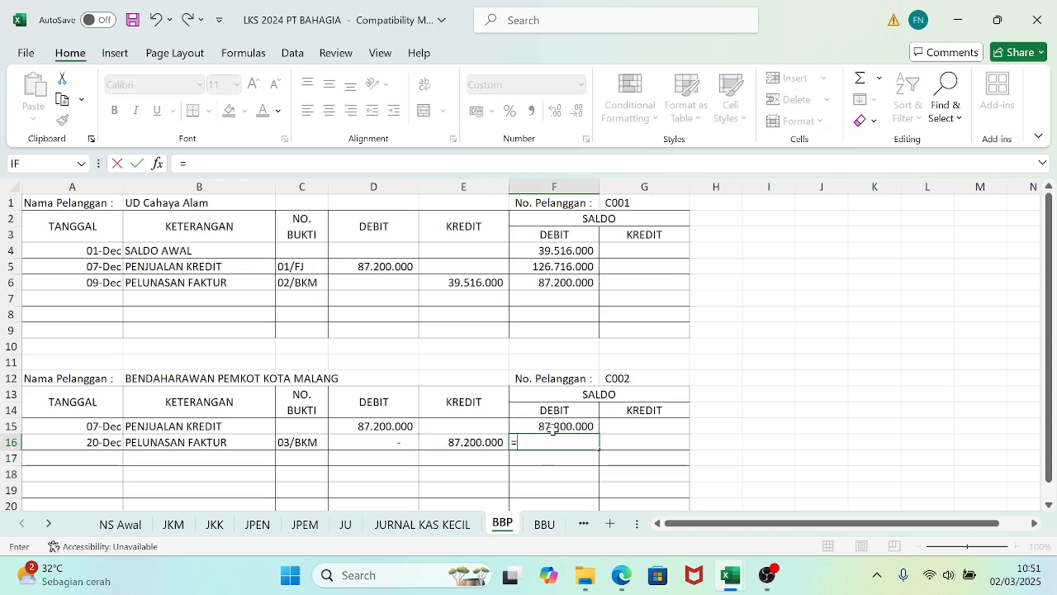
{"action": "left_click", "coordinate": [555, 426]}
{"action": "type", "text": "+"}
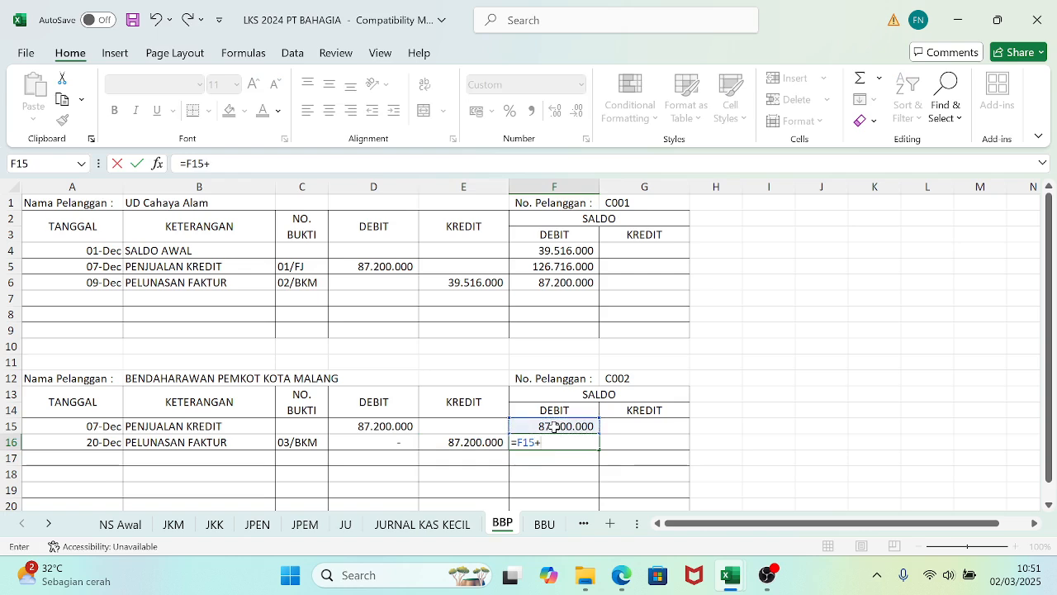
{"action": "left_click", "coordinate": [373, 443]}
{"action": "type", "text": "-"}
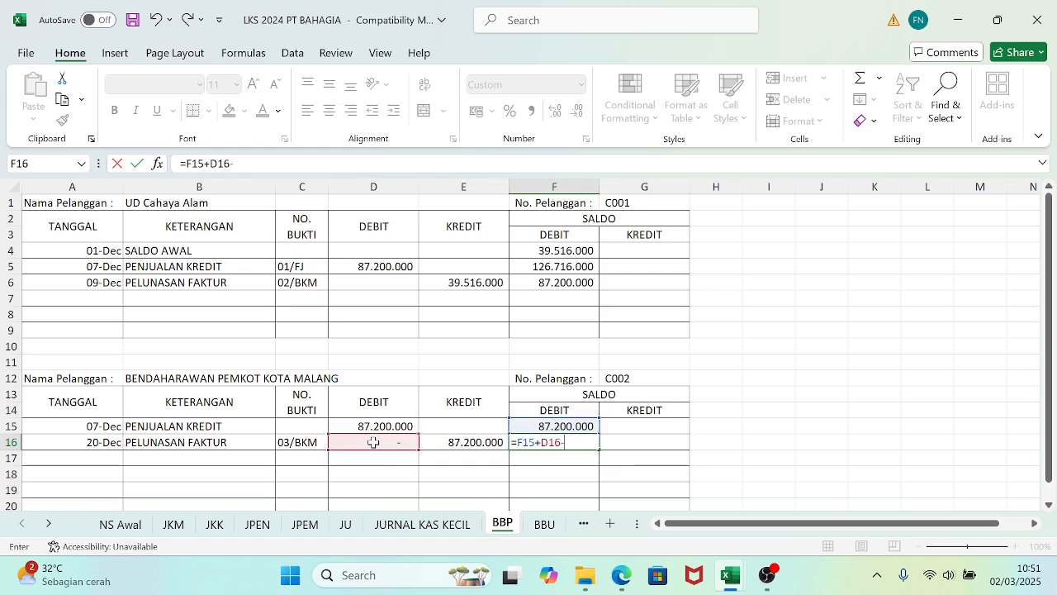
{"action": "left_click", "coordinate": [438, 443]}
{"action": "key", "text": "Return"}
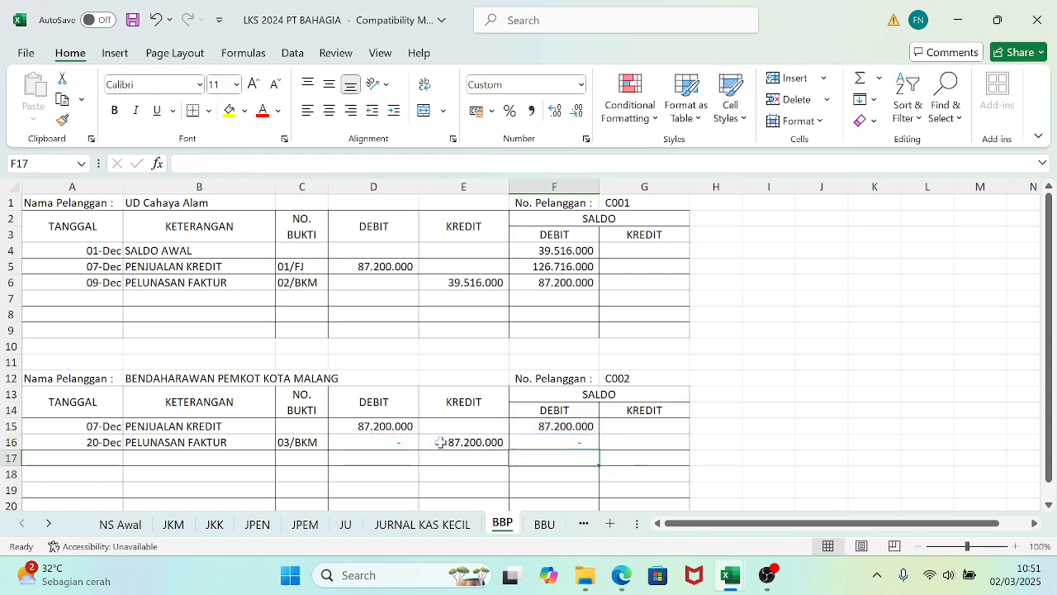
{"action": "key", "text": "ctrl+s"}
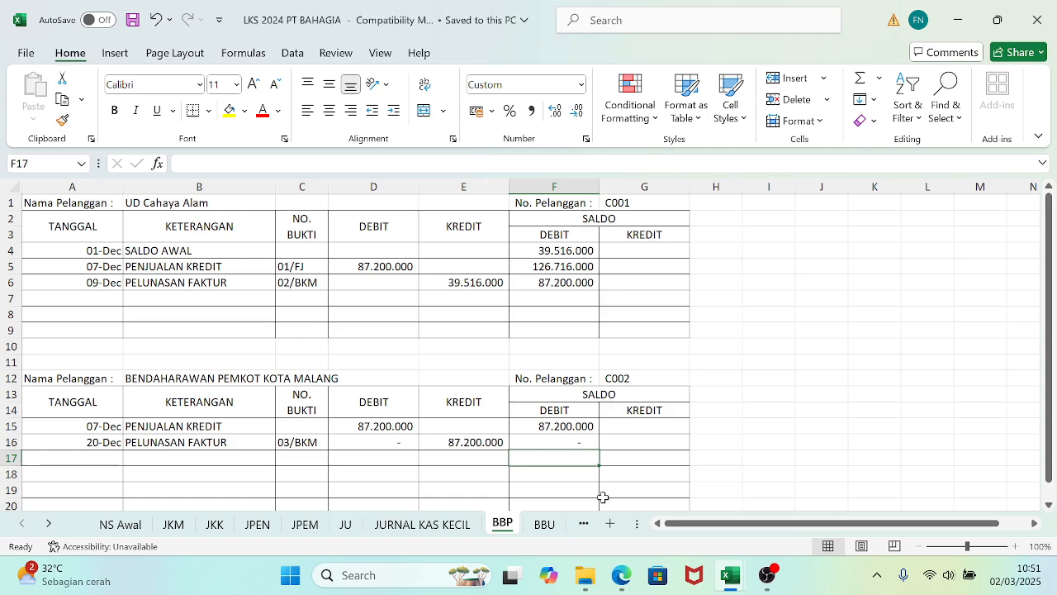
- Switch to the SOAL PT BAHAGIA LKS 2024 PDF in Edge and read the cash receipt voucher for Bukti Transaksi 12
{"action": "left_click", "coordinate": [597, 574]}
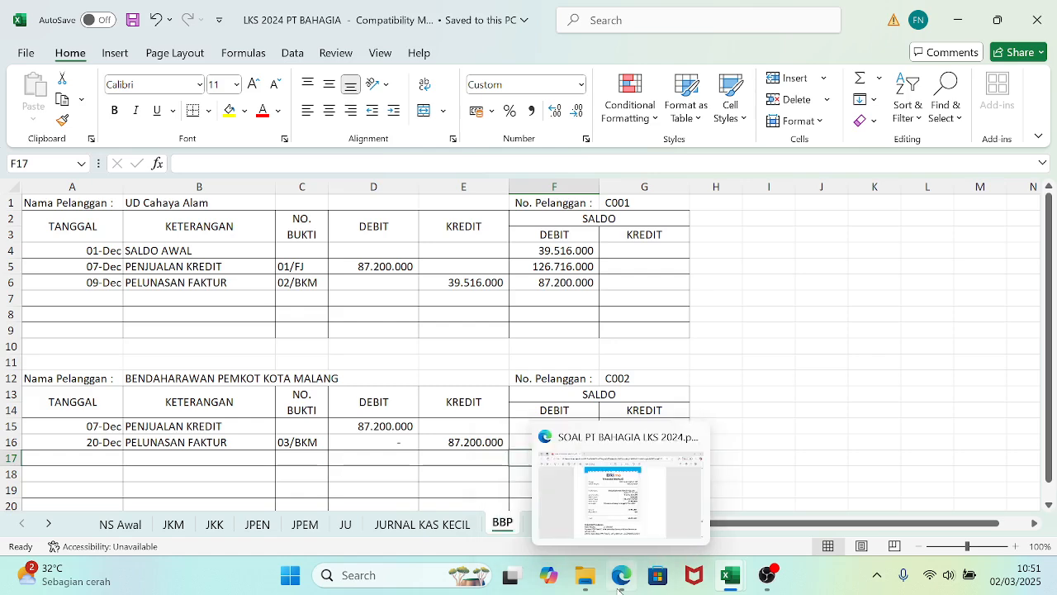
{"action": "left_click", "coordinate": [623, 575]}
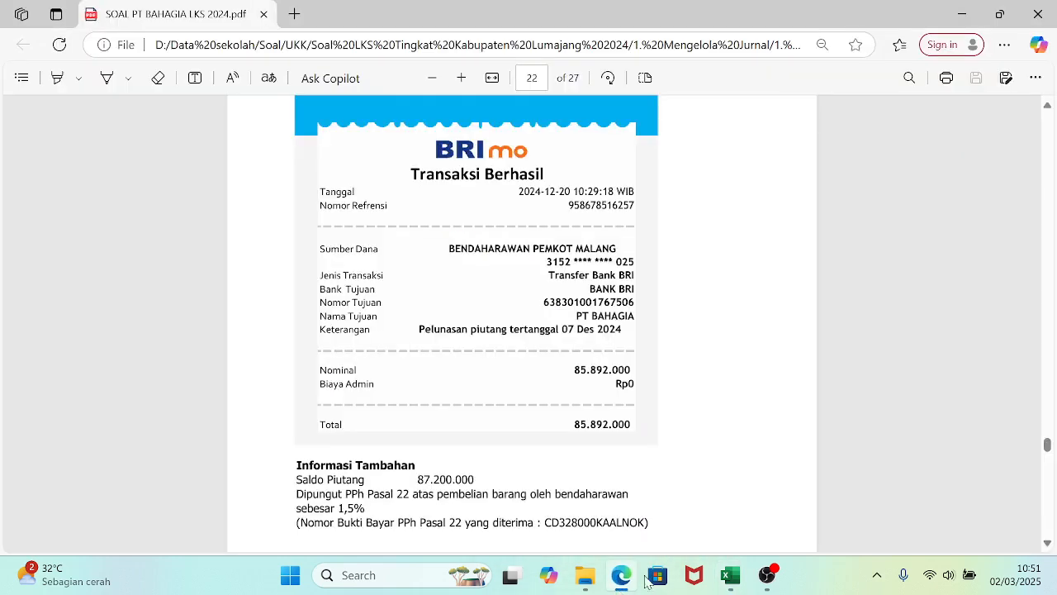
{"action": "left_click", "coordinate": [1047, 541]}
{"action": "left_click", "coordinate": [1046, 541]}
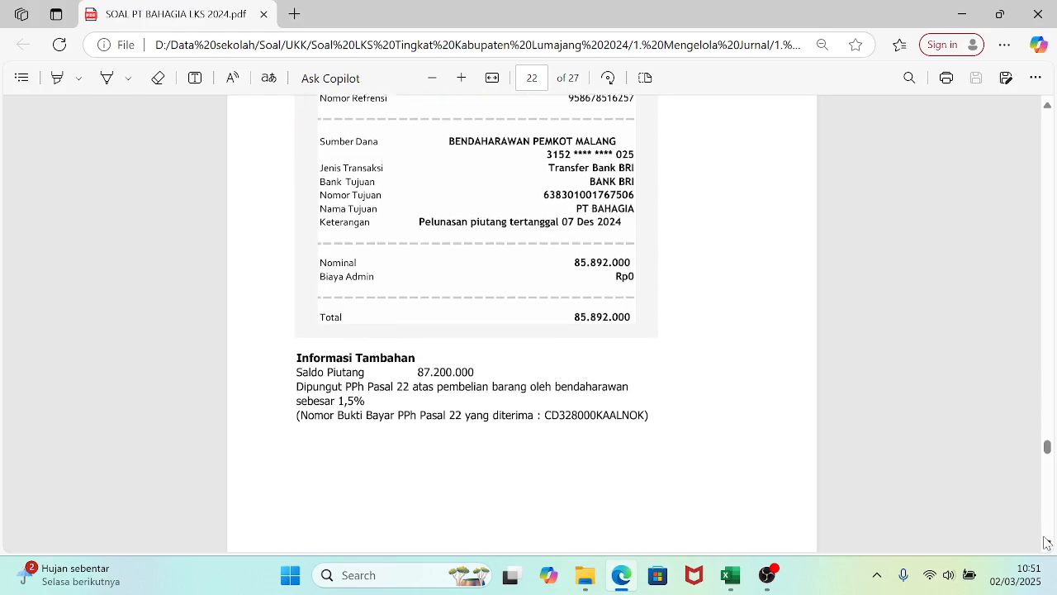
{"action": "left_click", "coordinate": [1046, 542]}
{"action": "left_click", "coordinate": [1046, 542]}
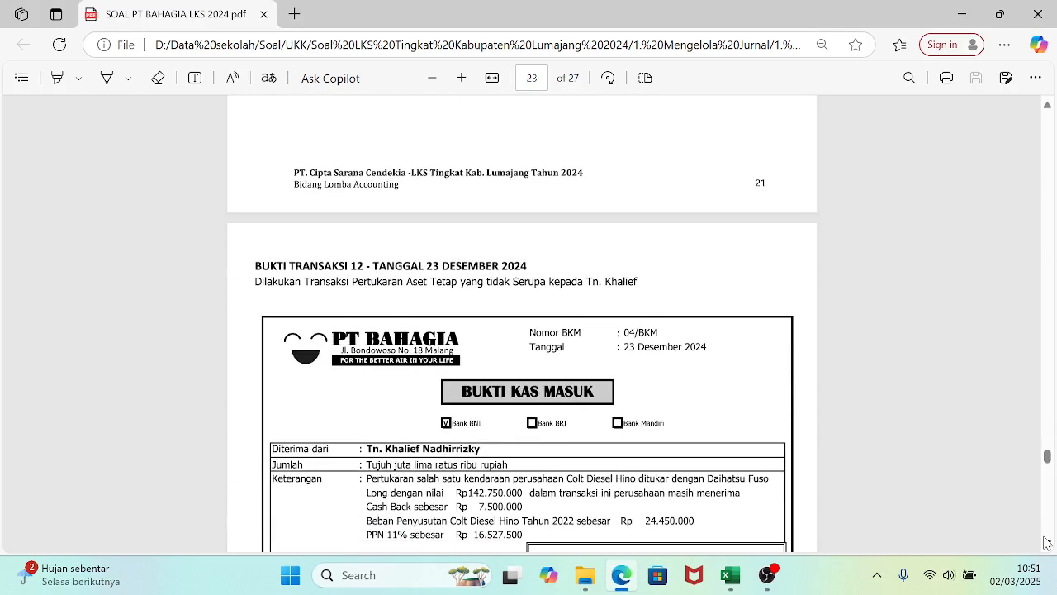
{"action": "left_click", "coordinate": [1046, 542]}
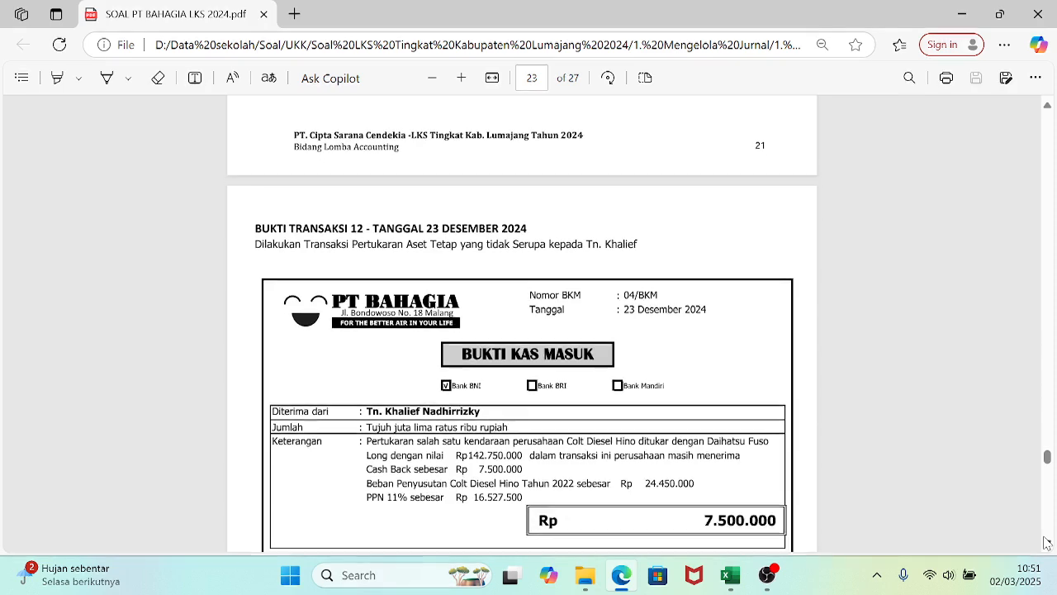
{"action": "left_click", "coordinate": [1046, 542]}
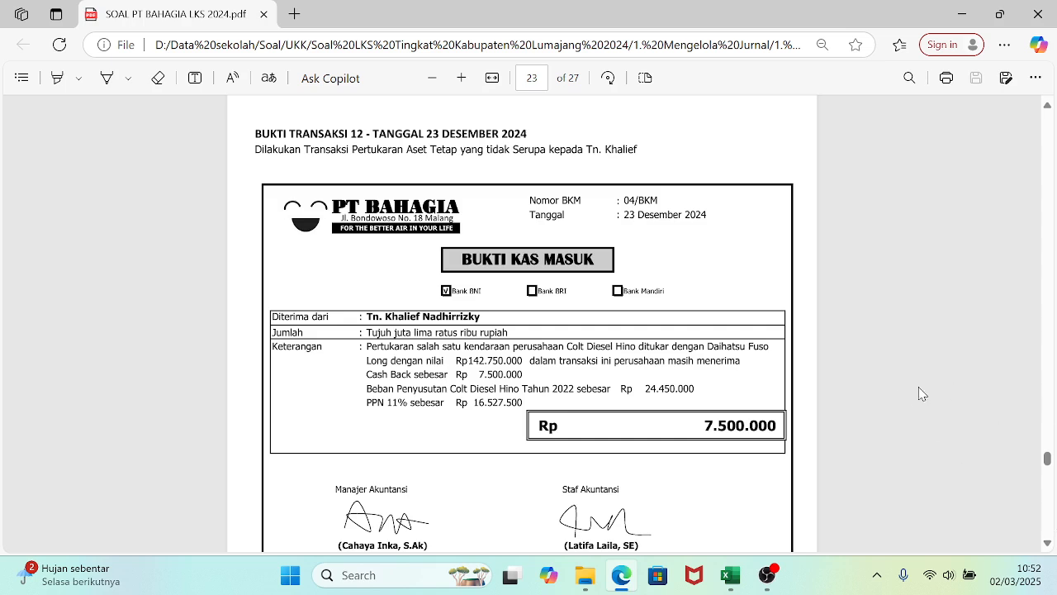
- Return to the LKS 2024 PT BAHAGIA workbook in Excel and enter the date 23-Dec in A11 of the JKM sheet
{"action": "mouse_move", "coordinate": [730, 575]}
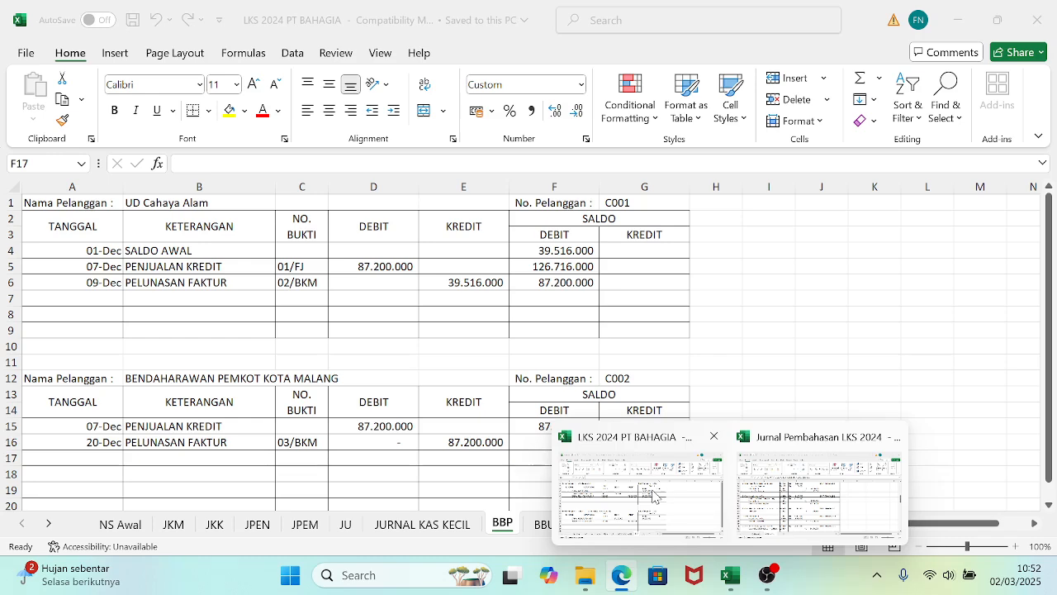
{"action": "left_click", "coordinate": [652, 495]}
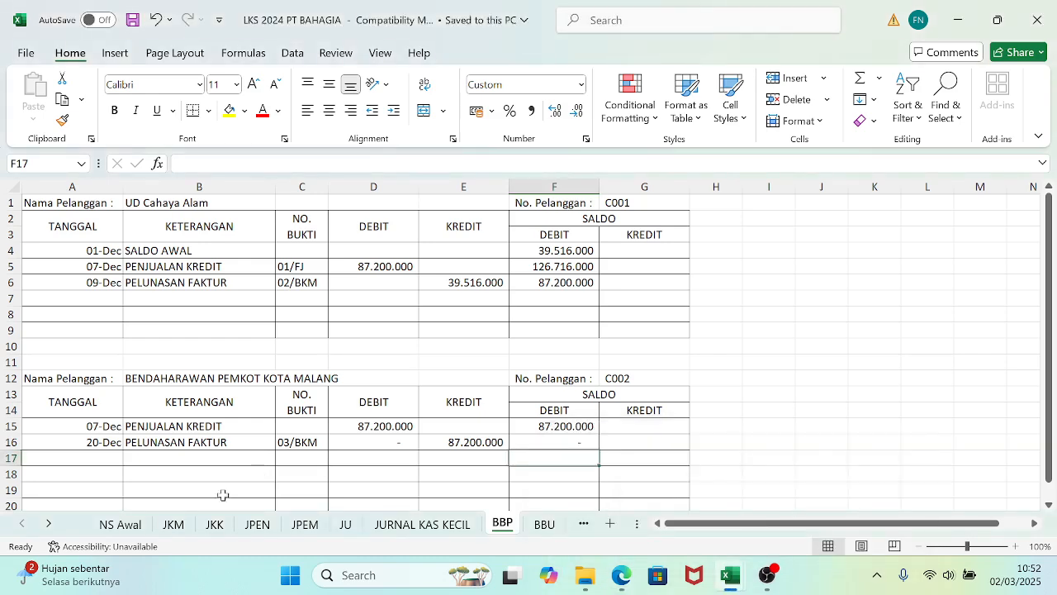
{"action": "left_click", "coordinate": [174, 523]}
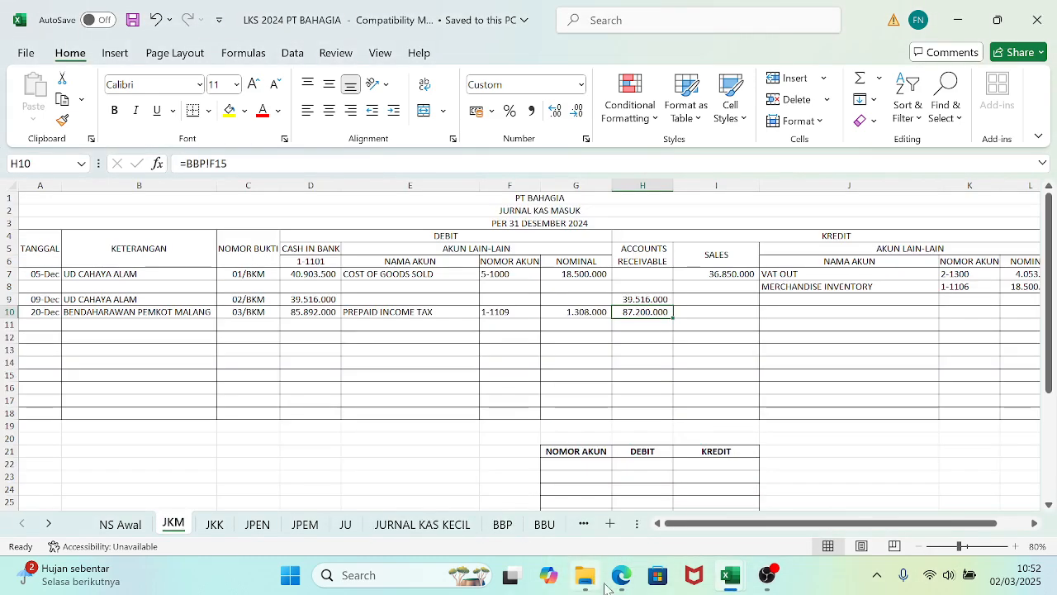
{"action": "left_click", "coordinate": [621, 575]}
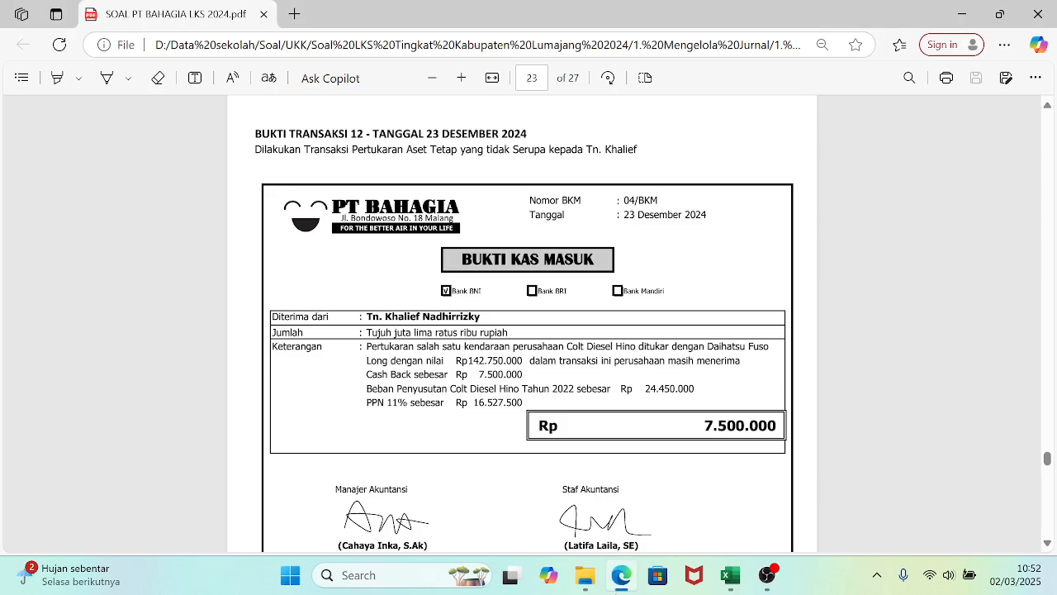
{"action": "left_click", "coordinate": [621, 575]}
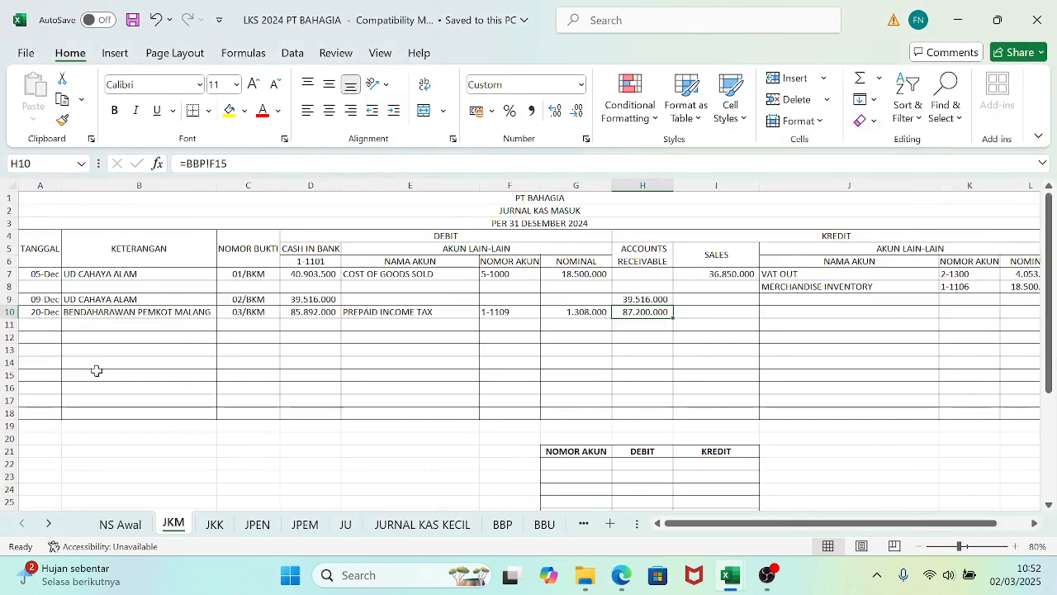
{"action": "left_click", "coordinate": [43, 327]}
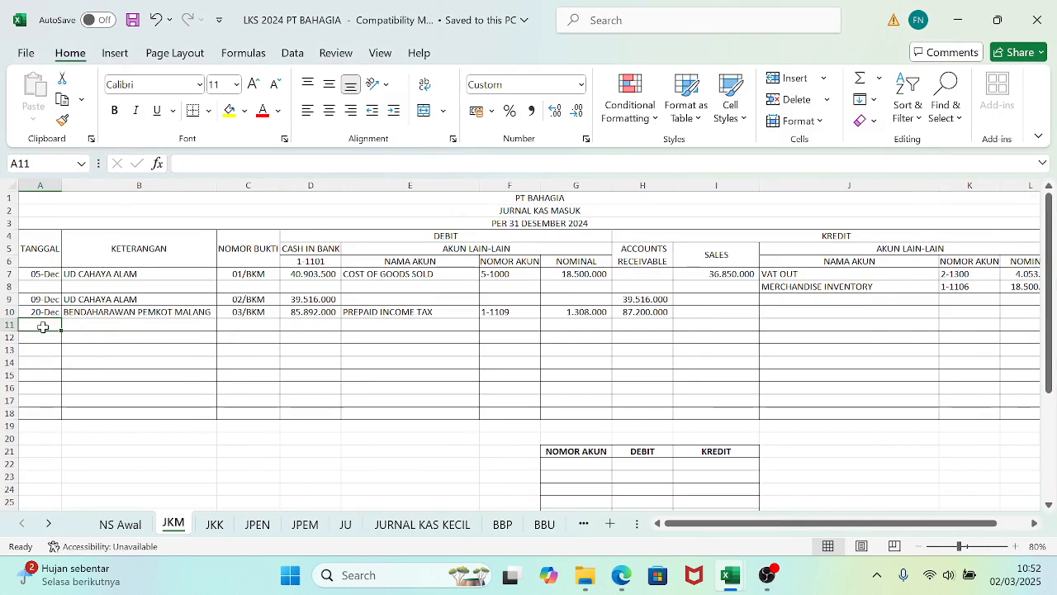
{"action": "type", "text": "23-Dec"}
{"action": "key", "text": "Tab"}
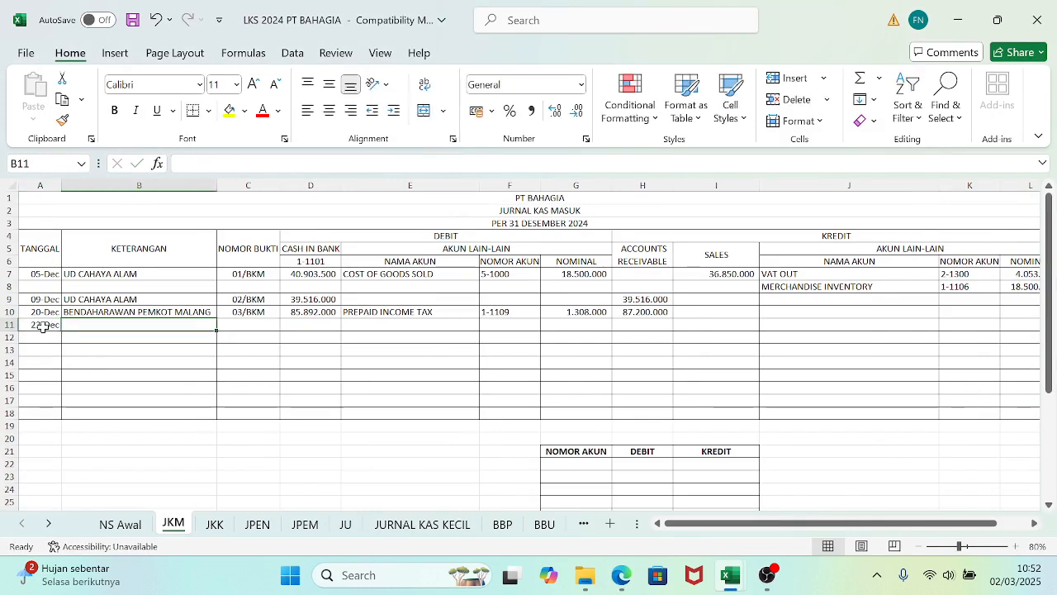
- Fill in the payer's name in B11 and the voucher number 04/BKM in C11
{"action": "type", "text": "TUANG KH"}
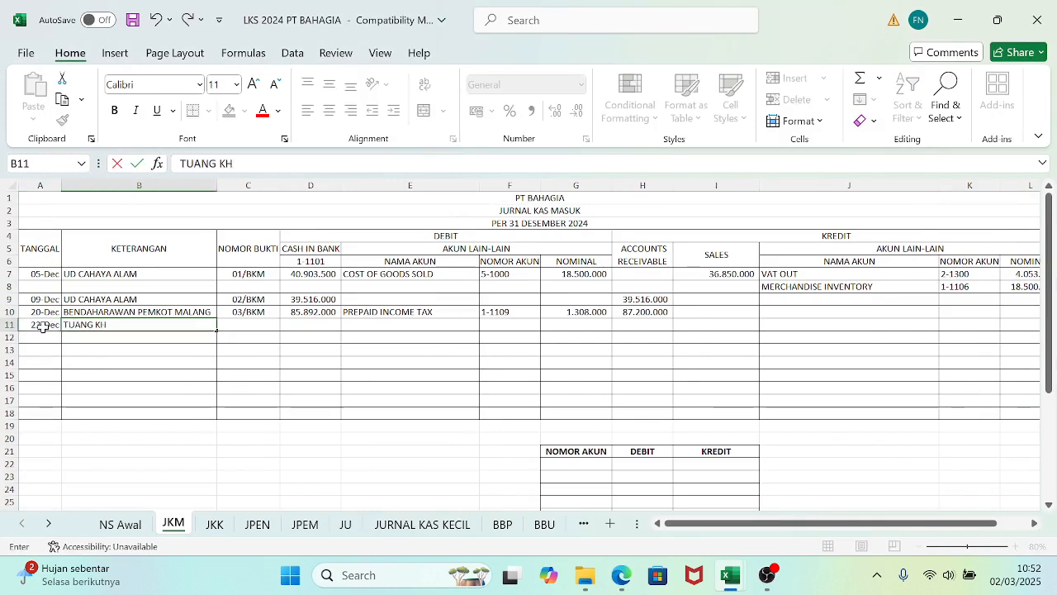
{"action": "type", "text": "ALIEF"}
{"action": "key", "text": "Tab"}
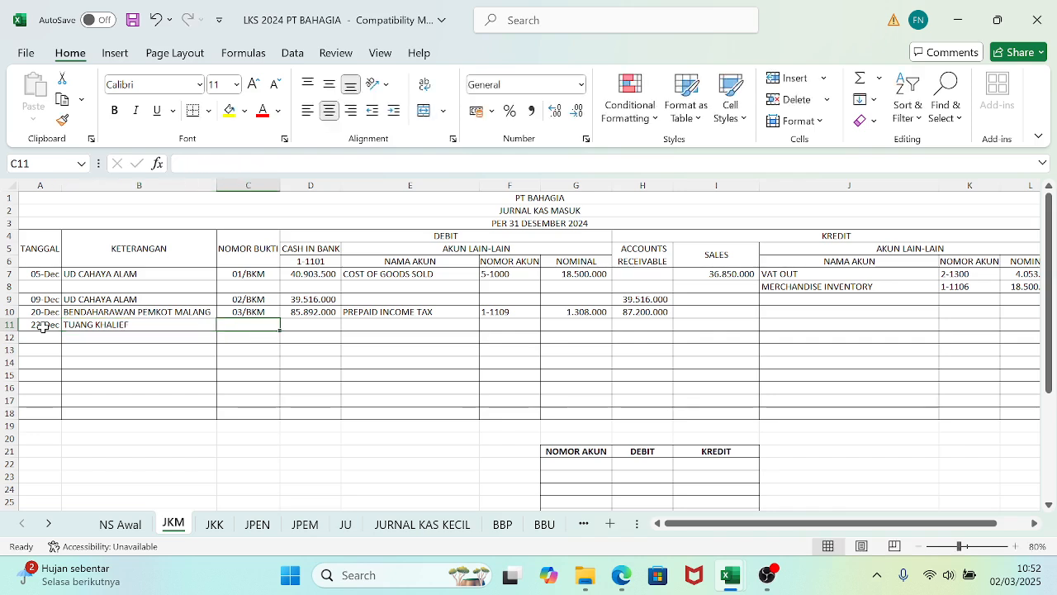
{"action": "type", "text": "04/"}
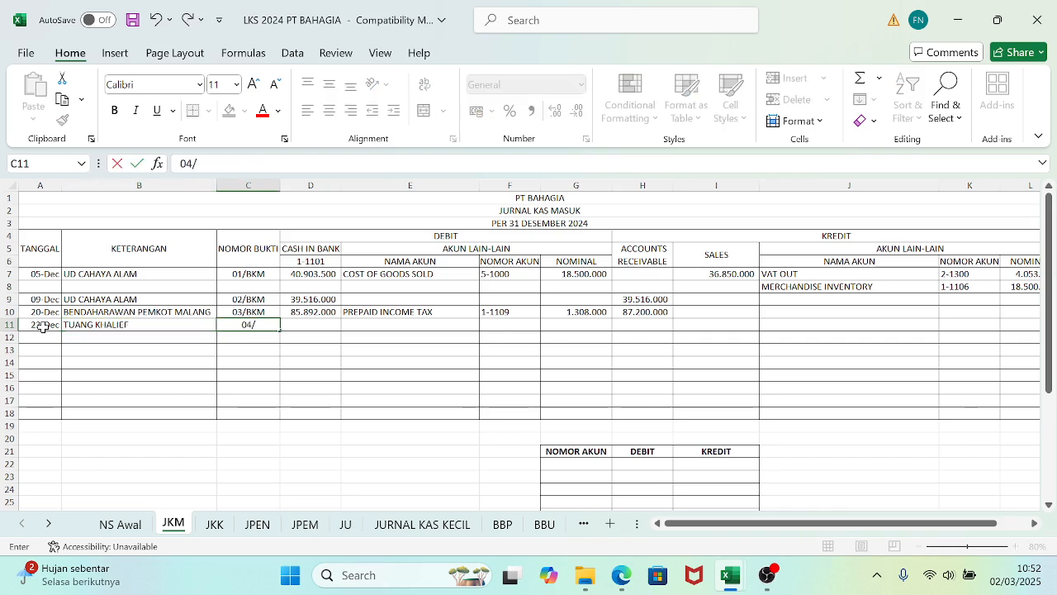
{"action": "type", "text": "BKM"}
{"action": "key", "text": "Tab"}
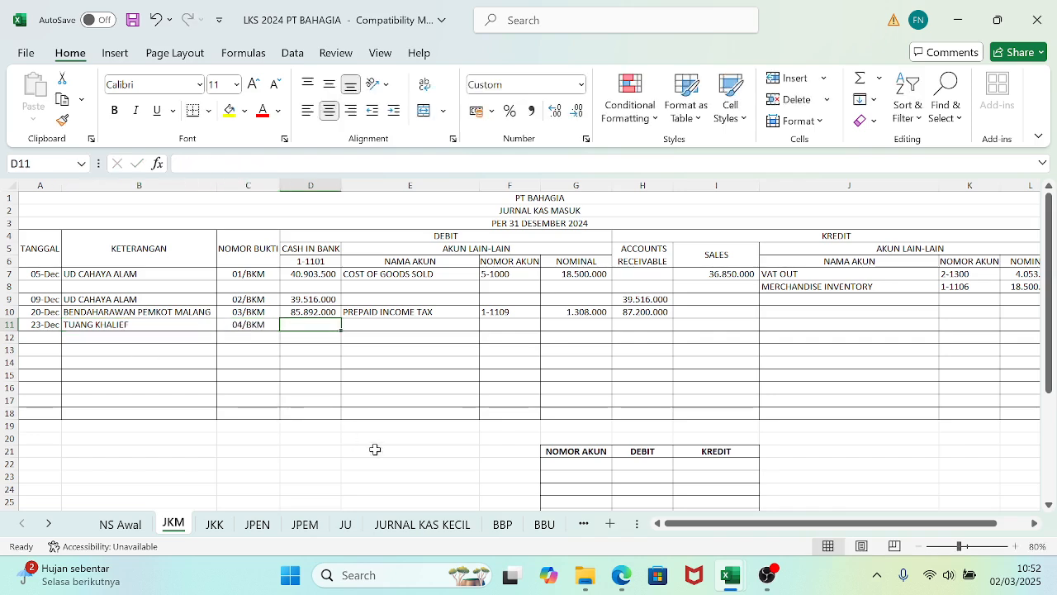
- Review the Bukti Transaksi 12 voucher in the PDF and its entries on the Jurnal Umum sheet of the Jurnal Pembahasan LKS 2024 workbook
{"action": "left_click", "coordinate": [623, 575]}
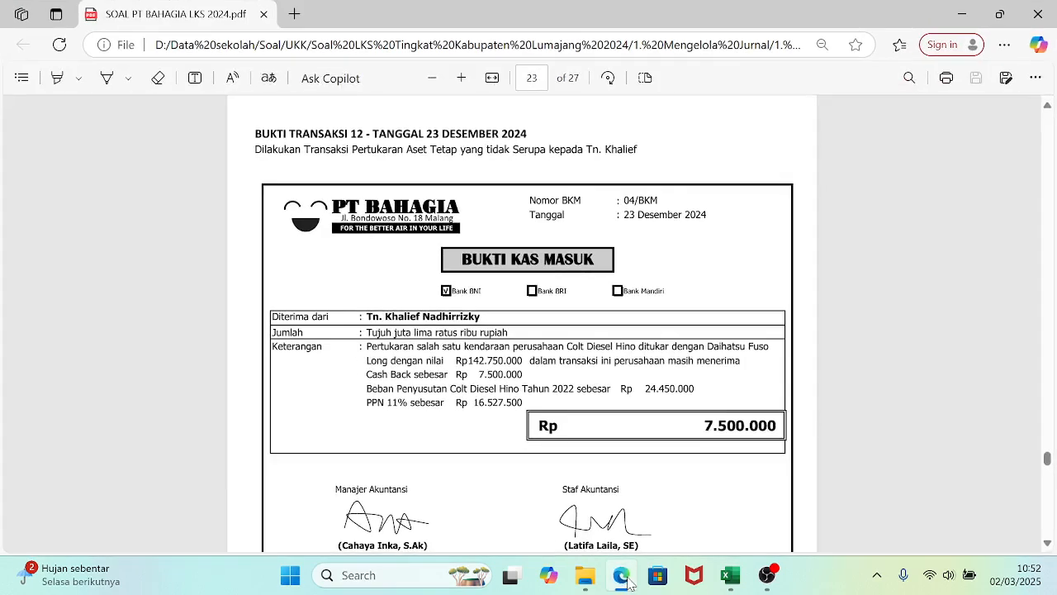
{"action": "left_click", "coordinate": [623, 576]}
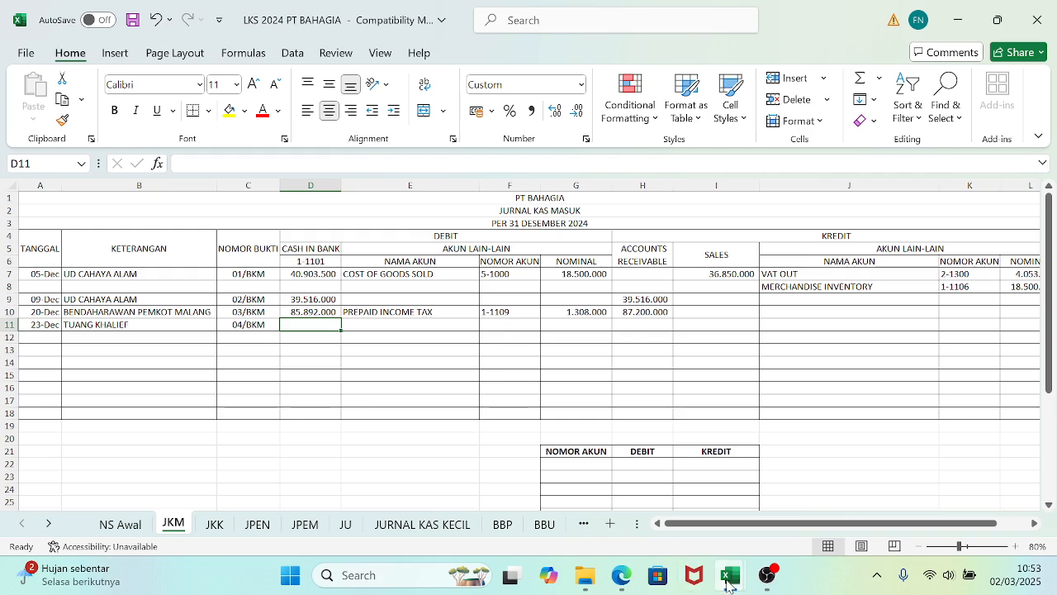
{"action": "mouse_move", "coordinate": [730, 578]}
{"action": "left_click", "coordinate": [772, 487]}
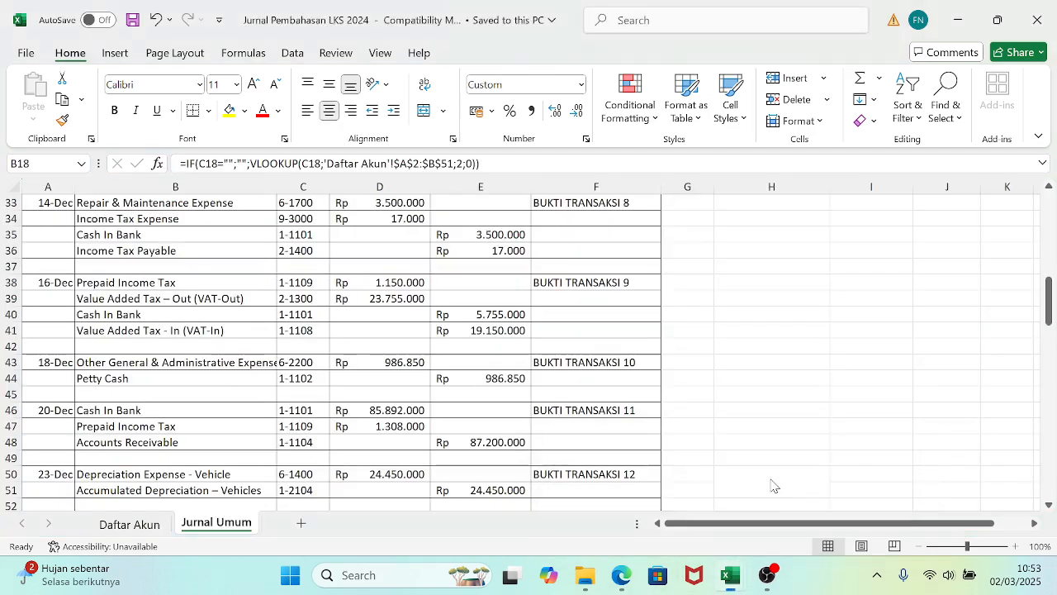
{"action": "left_click_drag", "start_coordinate": [1051, 300], "coordinate": [1050, 337]}
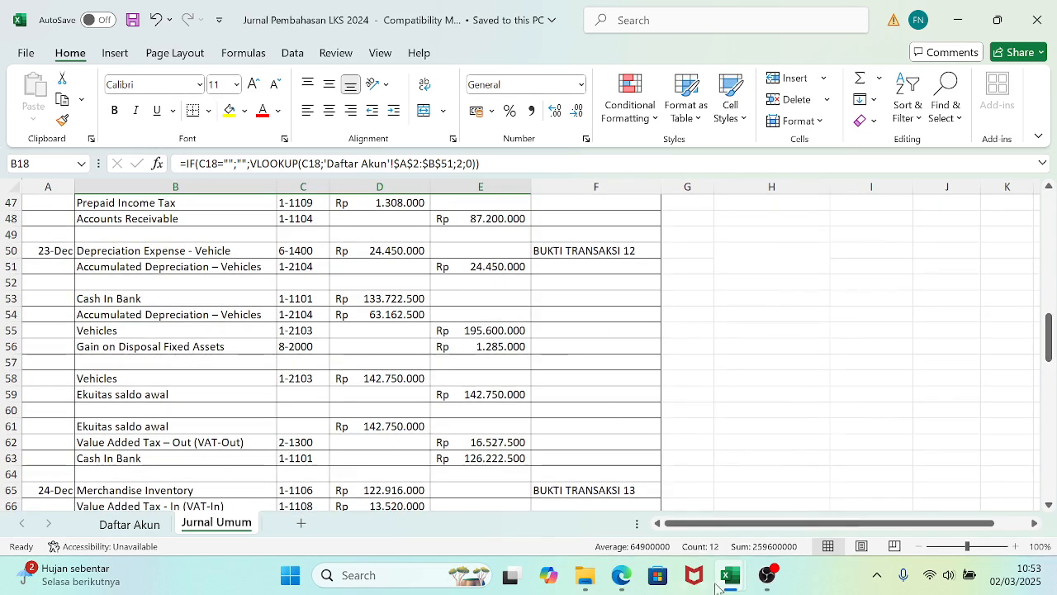
{"action": "mouse_move", "coordinate": [716, 586]}
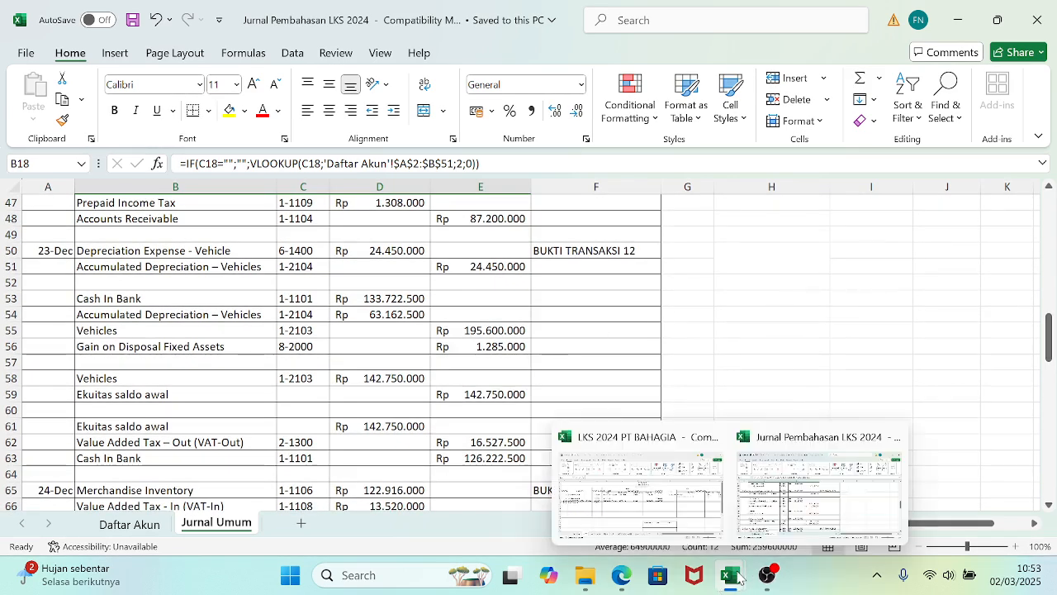
{"action": "left_click", "coordinate": [697, 500]}
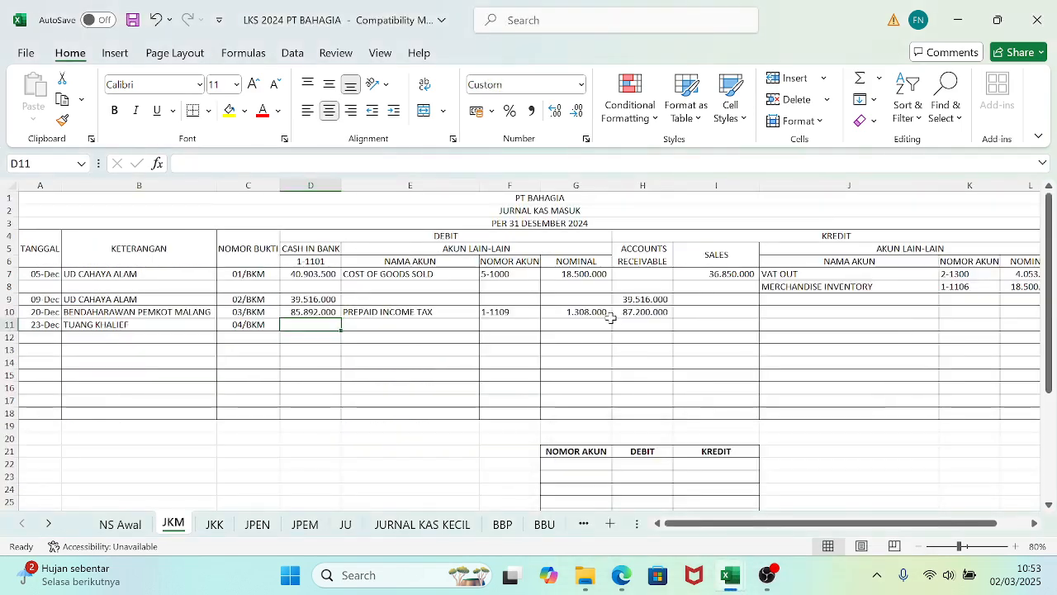
- Link the debit account number in F11 of JKM to the Depreciation Expense - Vehicles account in A40 of NS Awal
{"action": "left_click", "coordinate": [502, 327]}
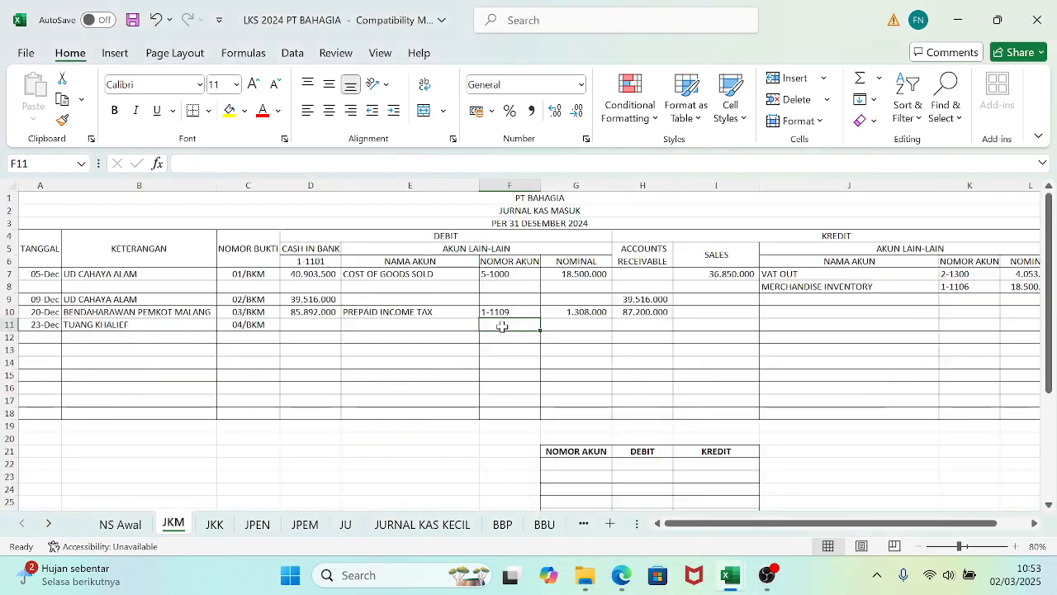
{"action": "type", "text": "="}
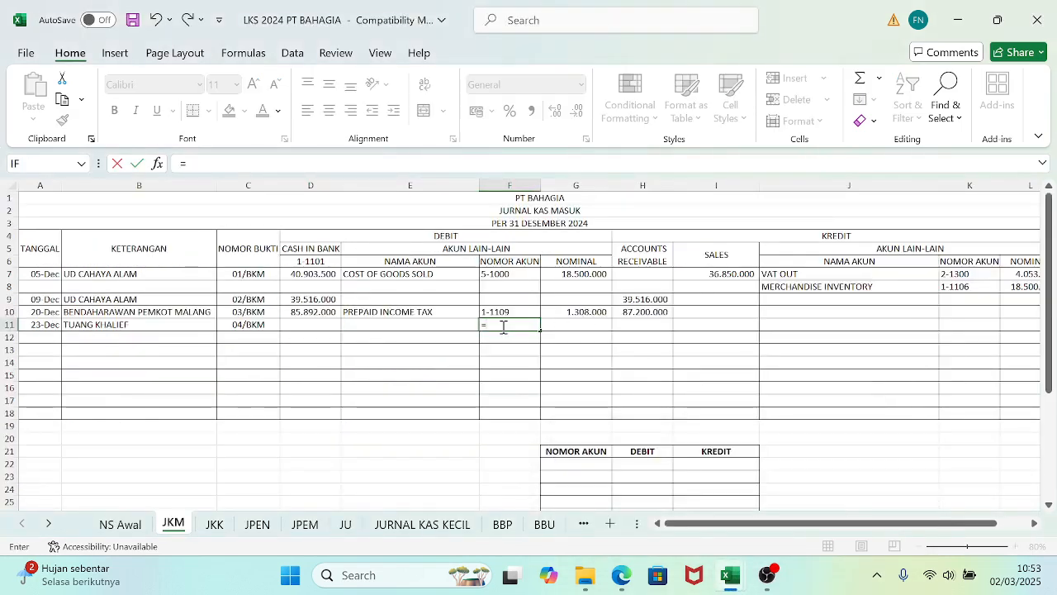
{"action": "left_click", "coordinate": [139, 526]}
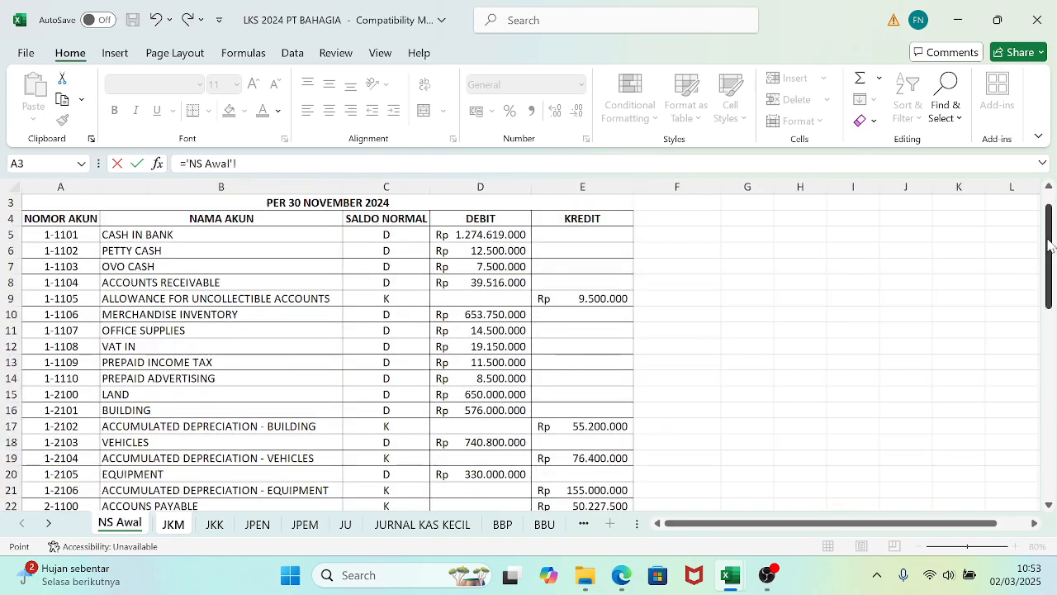
{"action": "left_click_drag", "start_coordinate": [1049, 245], "coordinate": [1047, 374]}
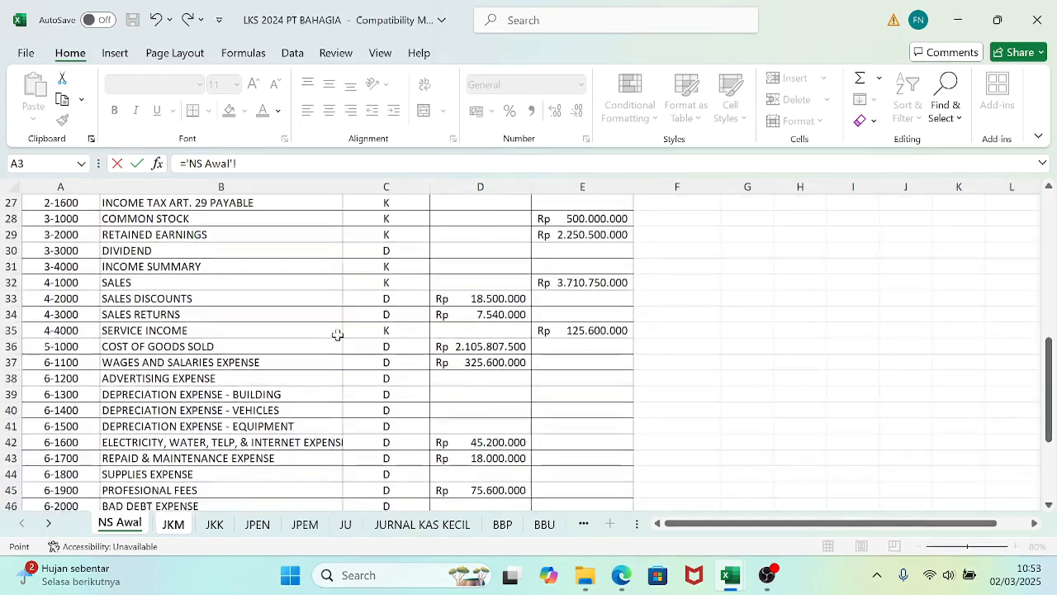
{"action": "left_click", "coordinate": [53, 411]}
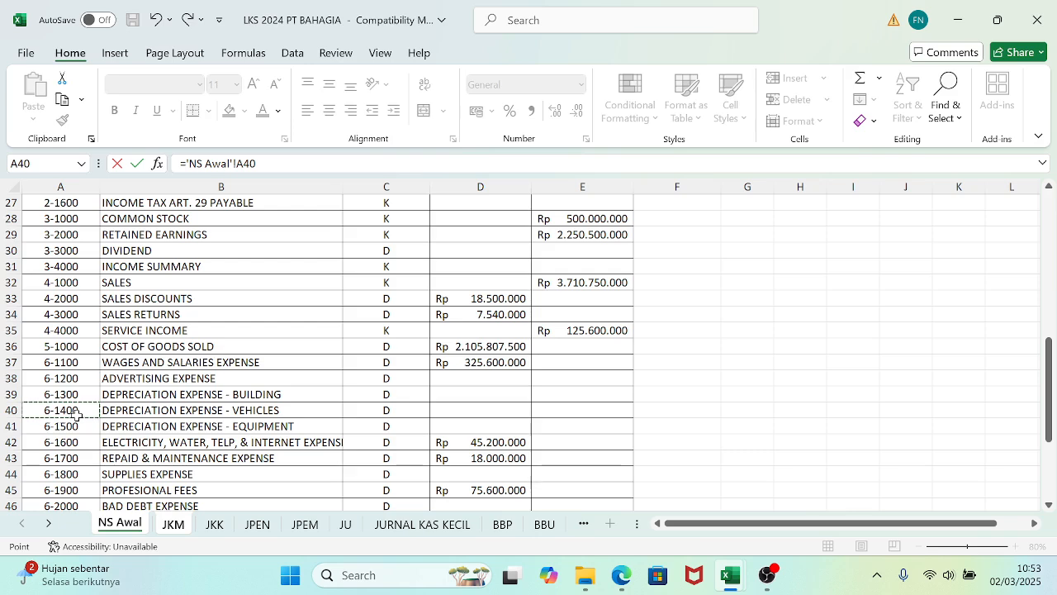
{"action": "key", "text": "Return"}
- Link the credit account number in K11 of JKM to the Accumulated Depreciation - Vehicles account in A19 of NS Awal
{"action": "key", "text": "Right"}
{"action": "key", "text": "Up"}
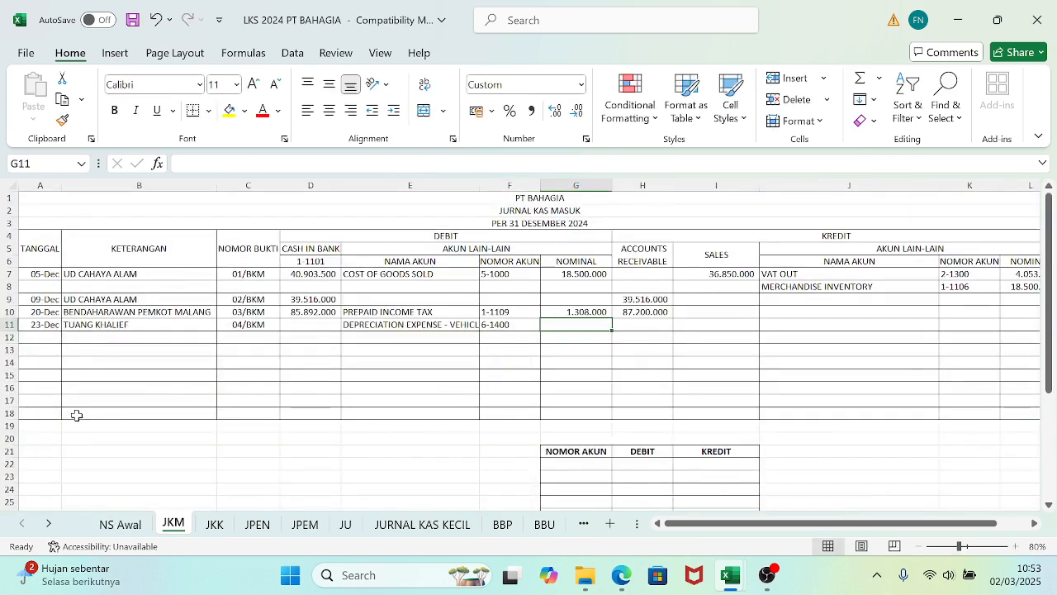
{"action": "key", "text": "Right"}
{"action": "key", "text": "Right"}
{"action": "key", "text": "Right"}
{"action": "key", "text": "Right"}
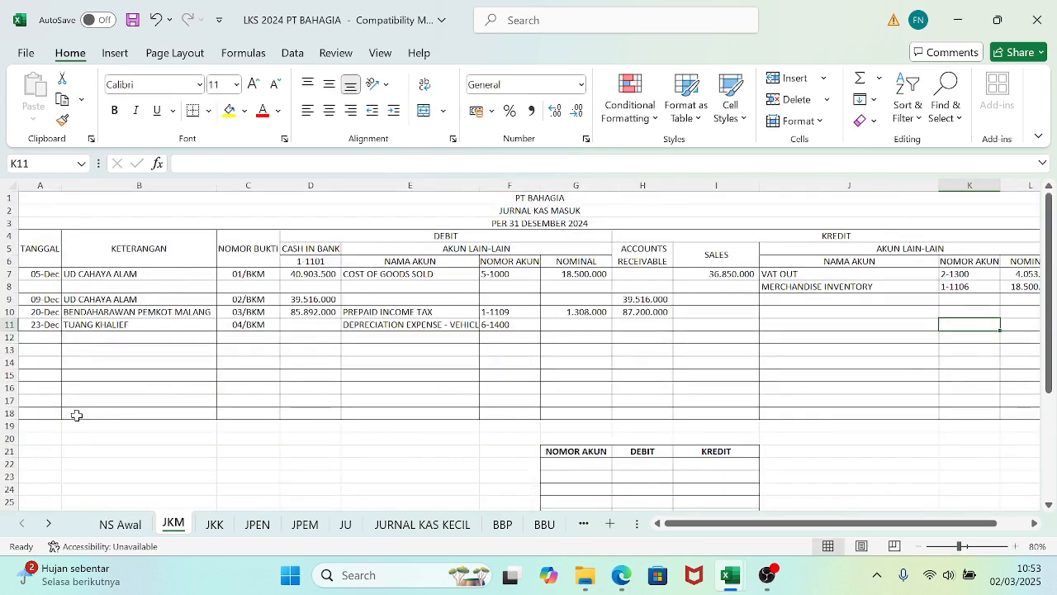
{"action": "type", "text": "="}
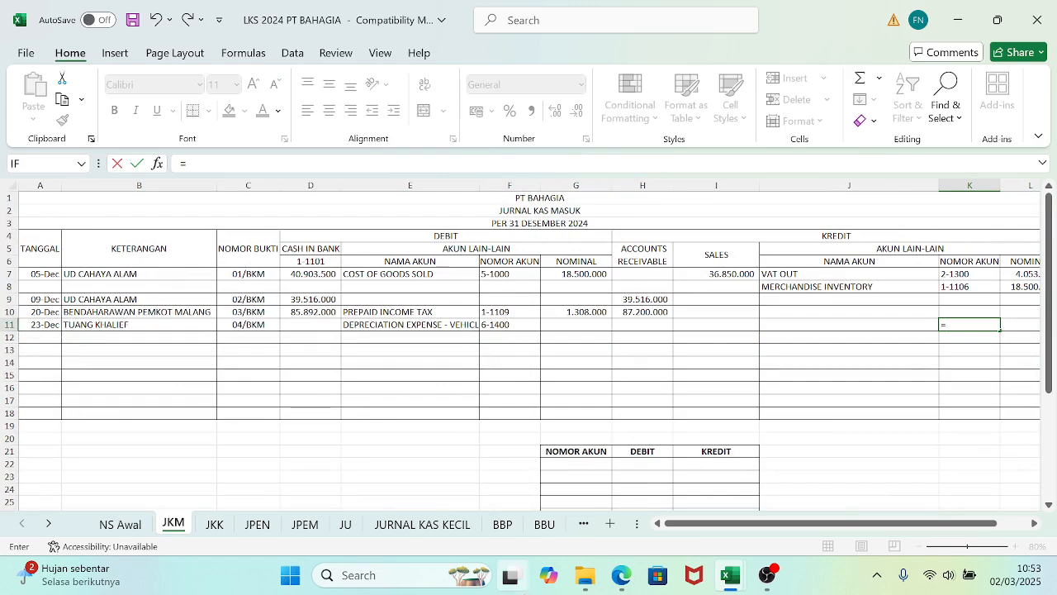
{"action": "mouse_move", "coordinate": [585, 578]}
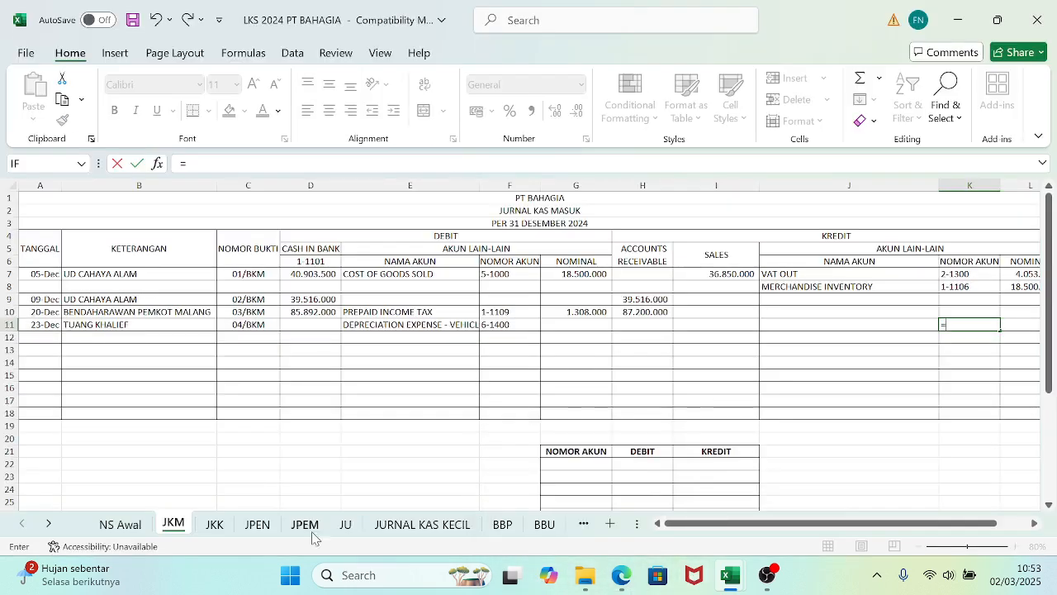
{"action": "left_click", "coordinate": [133, 529]}
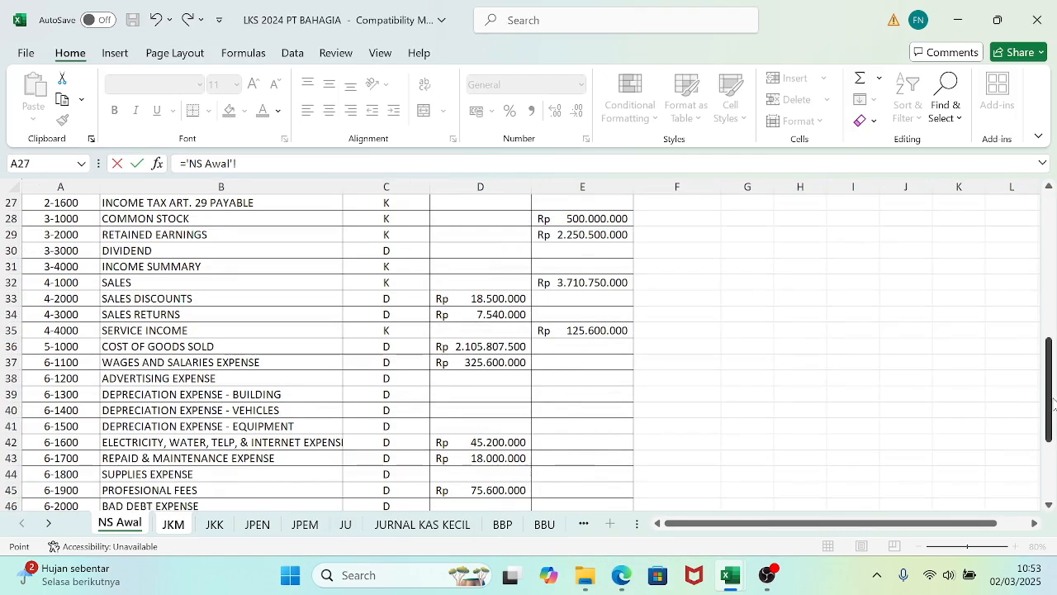
{"action": "left_click_drag", "start_coordinate": [1052, 403], "coordinate": [1052, 336]}
{"action": "left_click", "coordinate": [51, 267]}
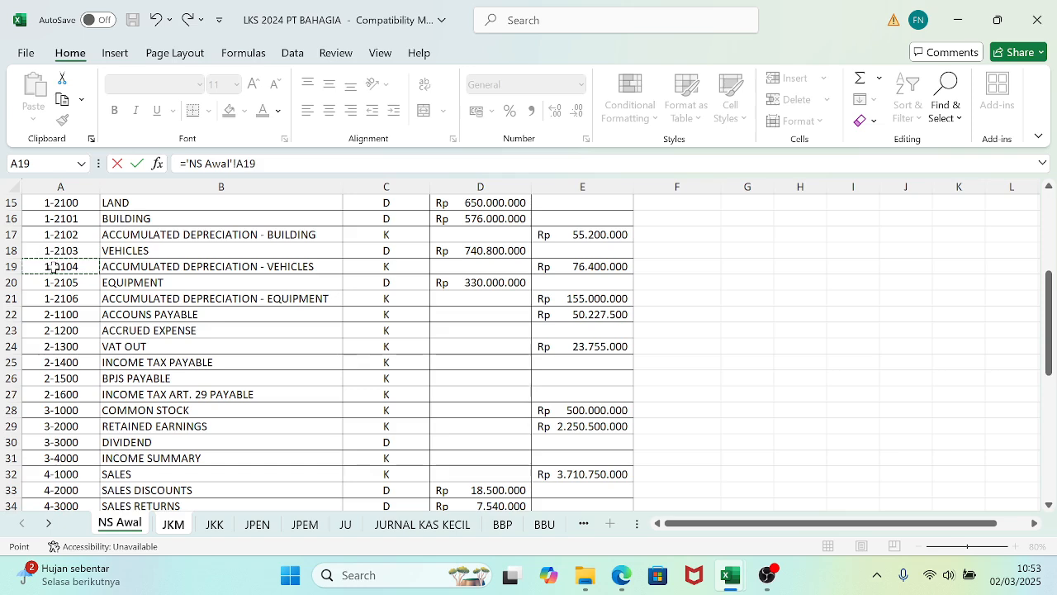
{"action": "key", "text": "Return"}
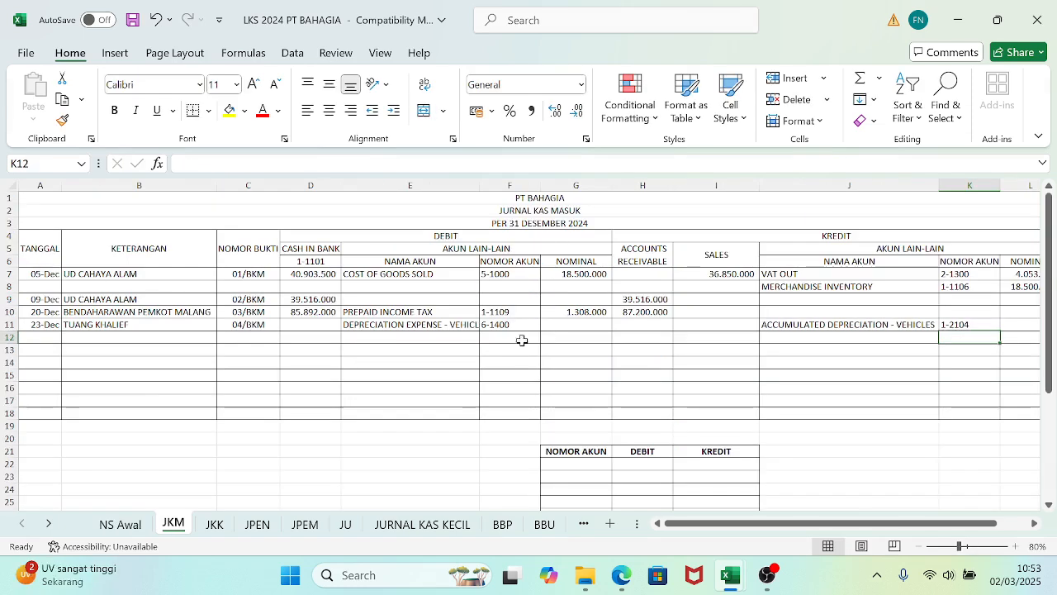
- Check the depreciation amount on the Bukti Transaksi 12 voucher in the PDF and enter 24450000 as the debit nominal in G11 of JKM
{"action": "left_click", "coordinate": [548, 329]}
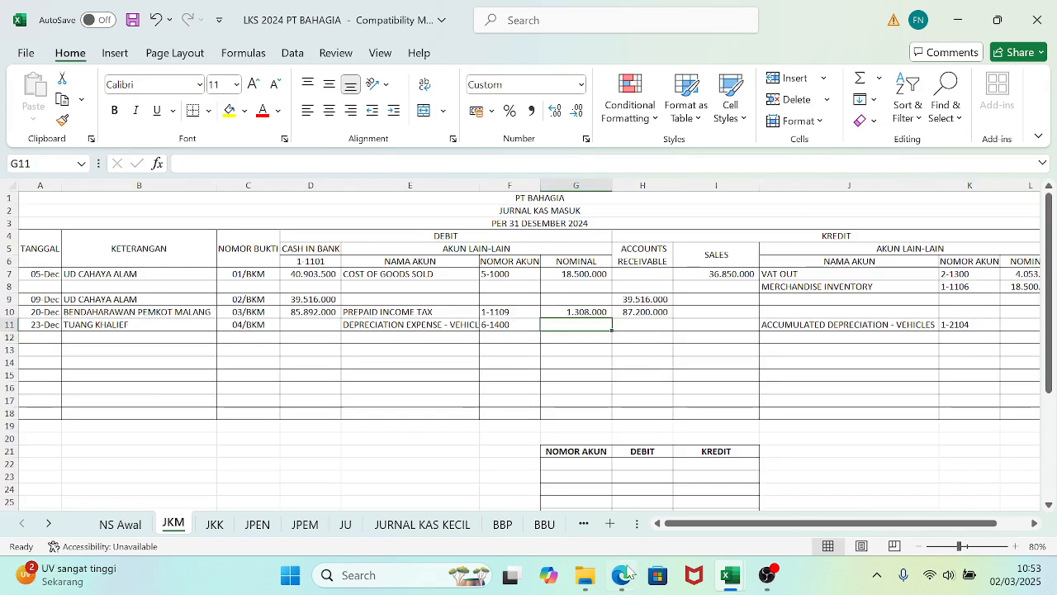
{"action": "left_click", "coordinate": [628, 574]}
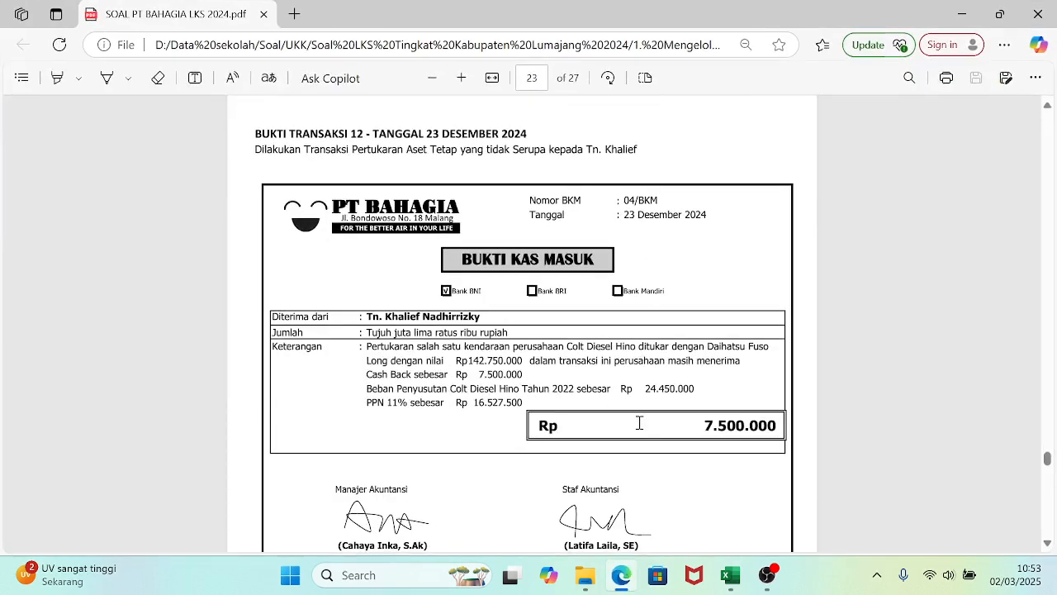
{"action": "left_click", "coordinate": [731, 578]}
{"action": "left_click", "coordinate": [679, 512]}
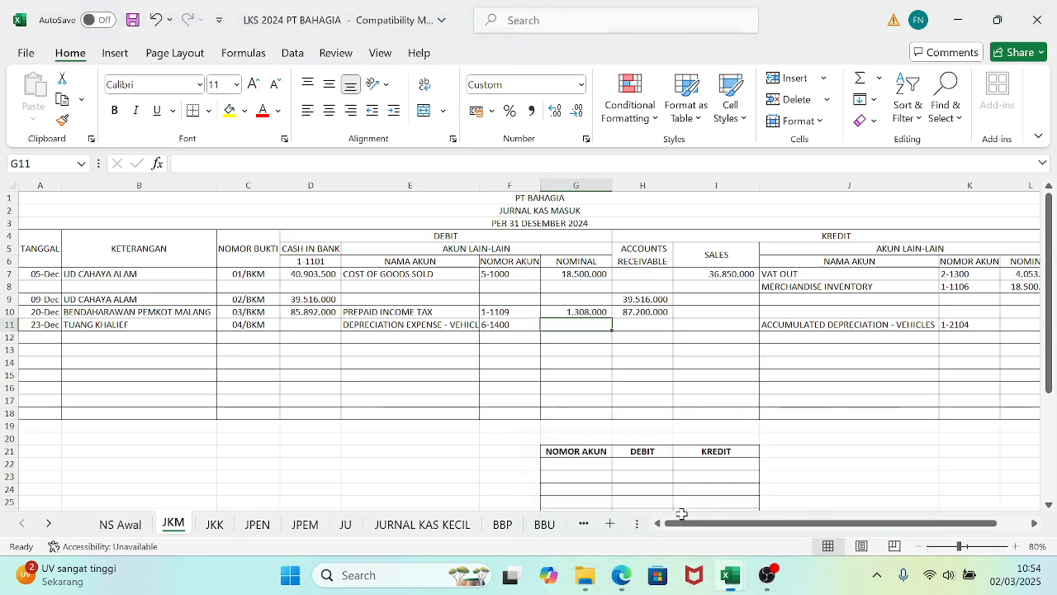
{"action": "type", "text": "2"}
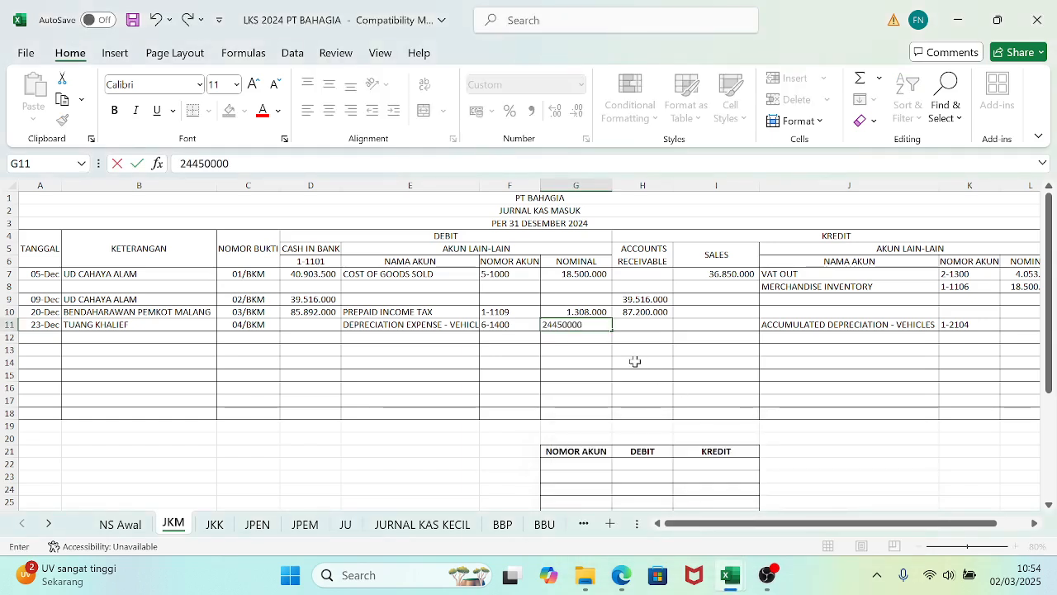
{"action": "type", "text": "4450000"}
- Enter 24450000 as the credit nominal for Accumulated Depreciation - Vehicles in L11
{"action": "key", "text": "Tab"}
{"action": "key", "text": "Tab"}
{"action": "key", "text": "Tab"}
{"action": "key", "text": "Tab"}
{"action": "key", "text": "Tab"}
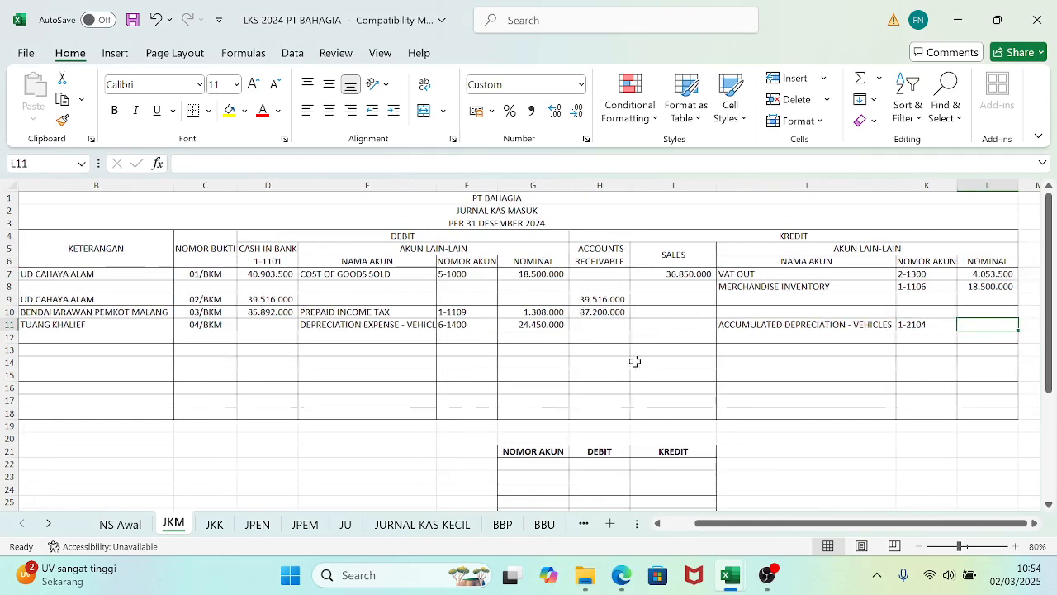
{"action": "type", "text": "244500"}
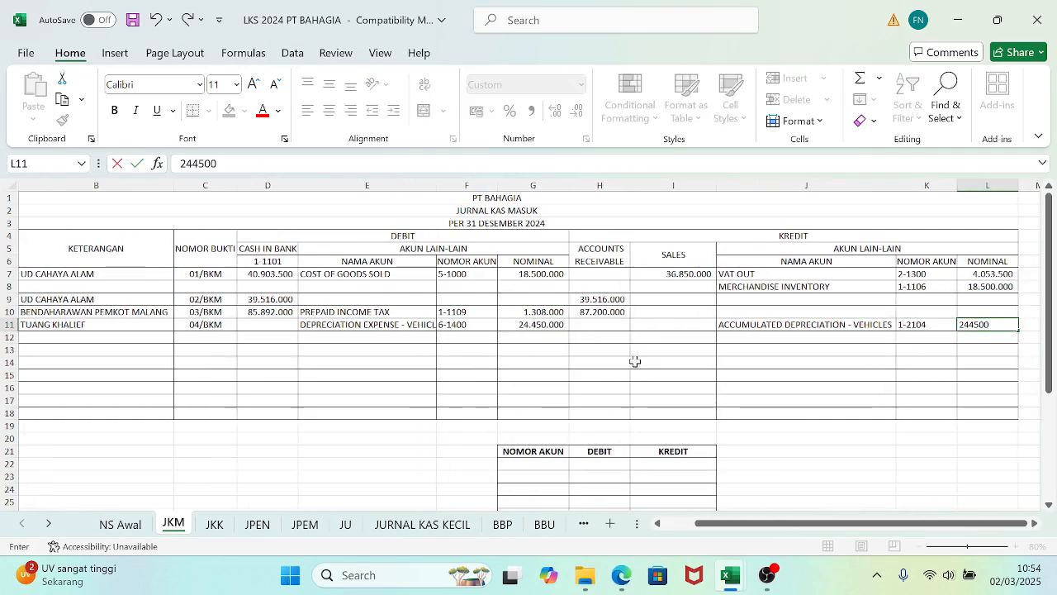
{"action": "key", "text": "Return"}
- Review row 11 of JKM and the Bukti Transaksi 12 entries on the Jurnal Umum sheet of the Jurnal Pembahasan LKS 2024 workbook
{"action": "key", "text": "Up"}
{"action": "key", "text": "Left"}
{"action": "key", "text": "Left"}
{"action": "key", "text": "Left"}
{"action": "key", "text": "Left"}
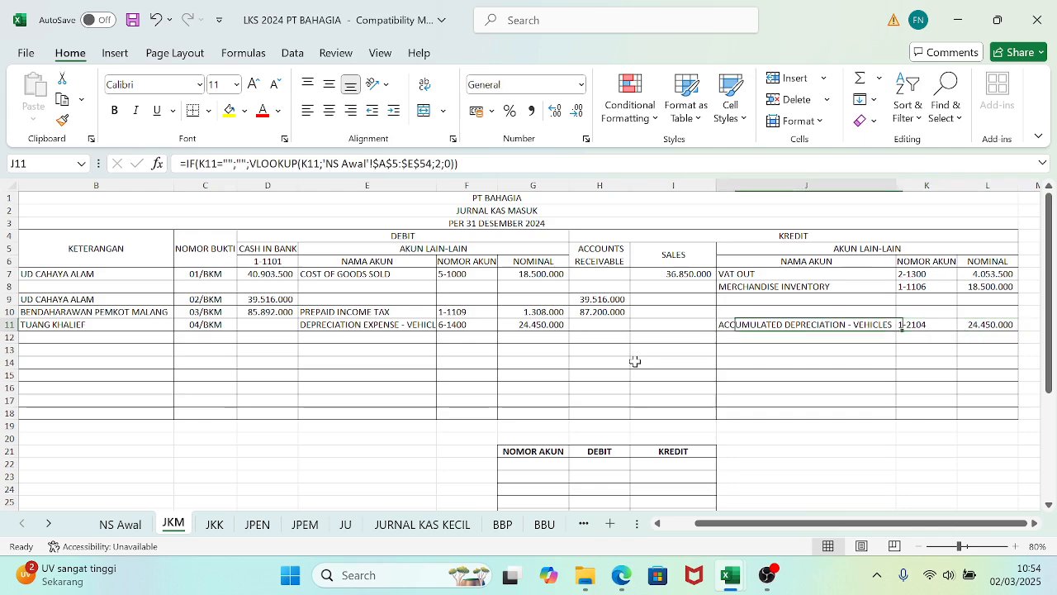
{"action": "key", "text": "Left"}
{"action": "key", "text": "Left"}
{"action": "key", "text": "Left"}
{"action": "key", "text": "Left"}
{"action": "key", "text": "Left"}
{"action": "key", "text": "Left"}
{"action": "key", "text": "Left"}
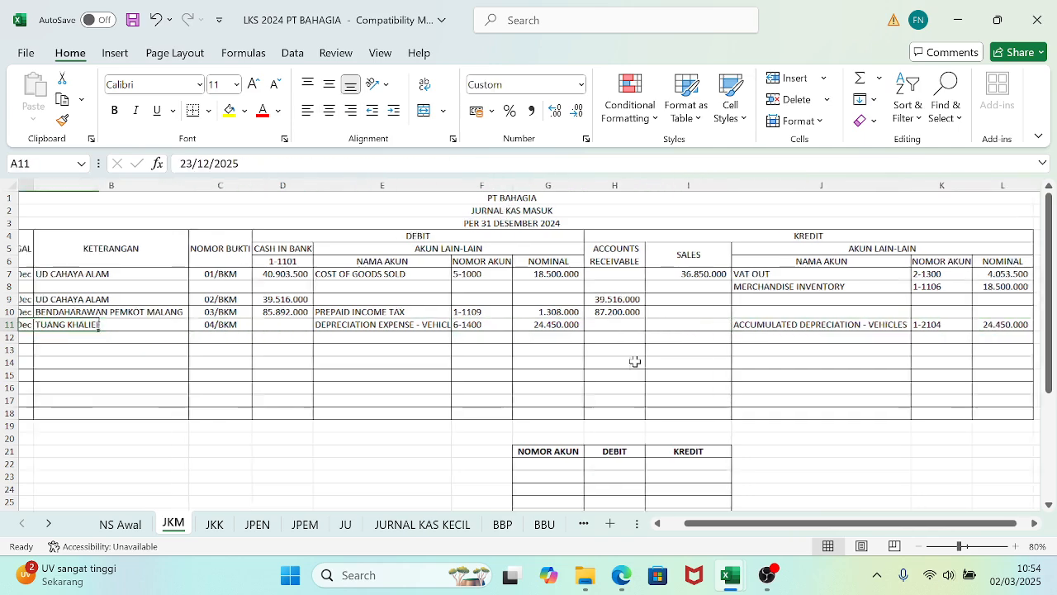
{"action": "key", "text": "Right"}
{"action": "key", "text": "Right"}
{"action": "key", "text": "Right"}
{"action": "key", "text": "Right"}
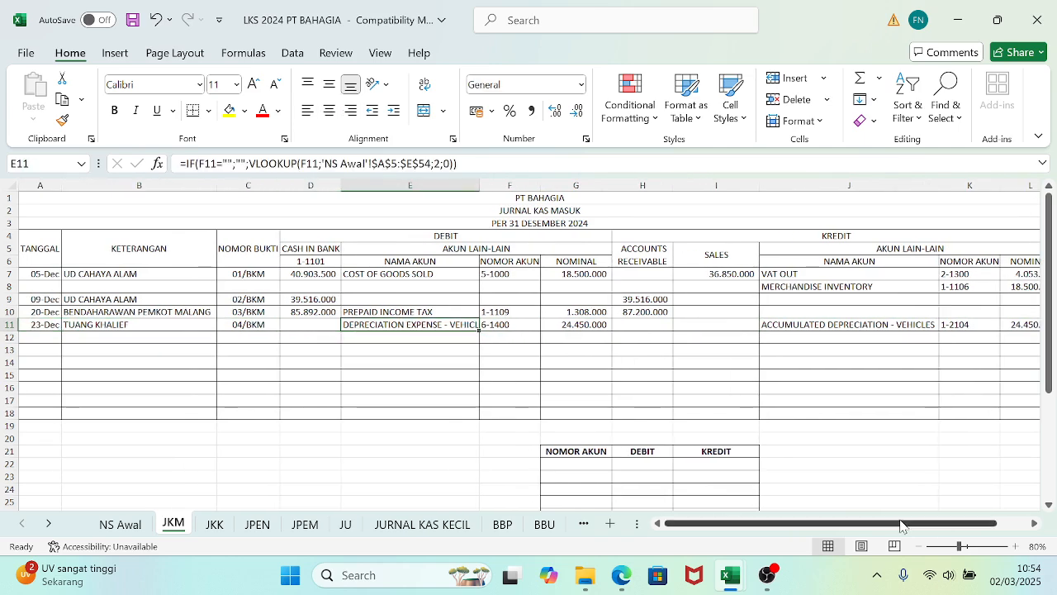
{"action": "mouse_move", "coordinate": [731, 582]}
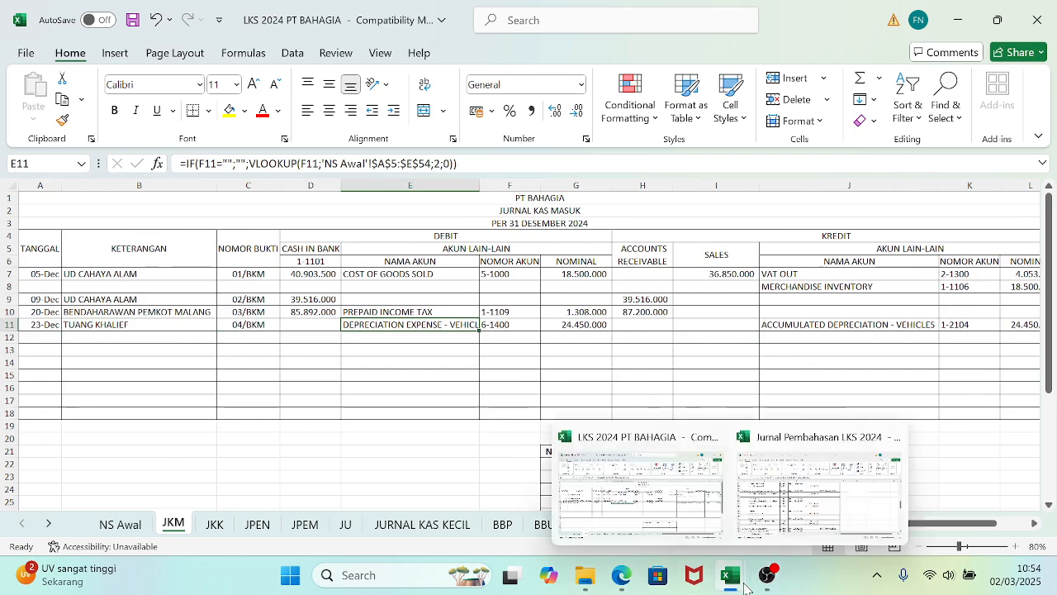
{"action": "mouse_move", "coordinate": [774, 518]}
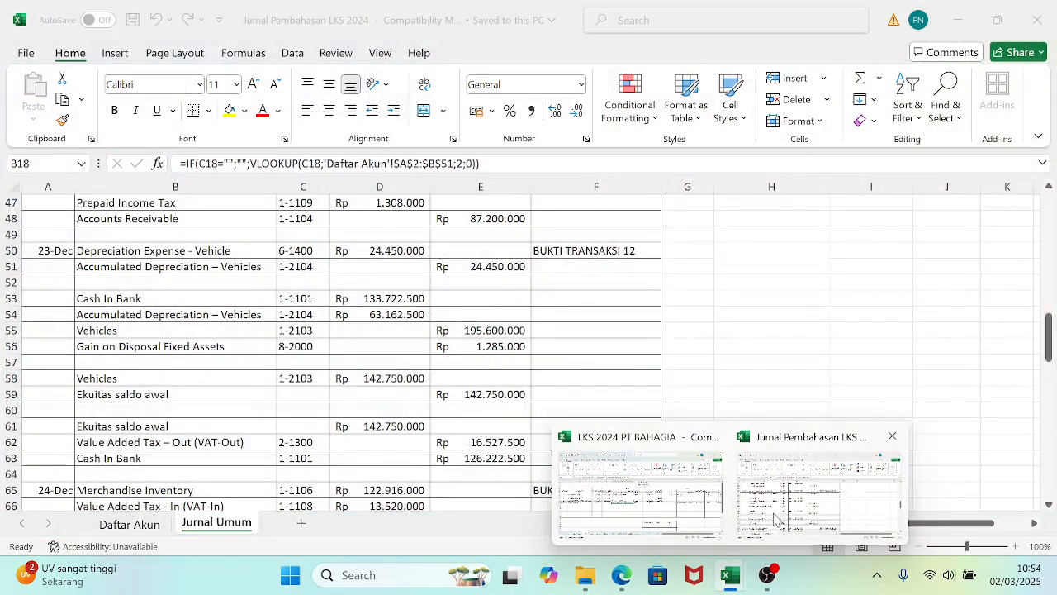
{"action": "left_click", "coordinate": [774, 519]}
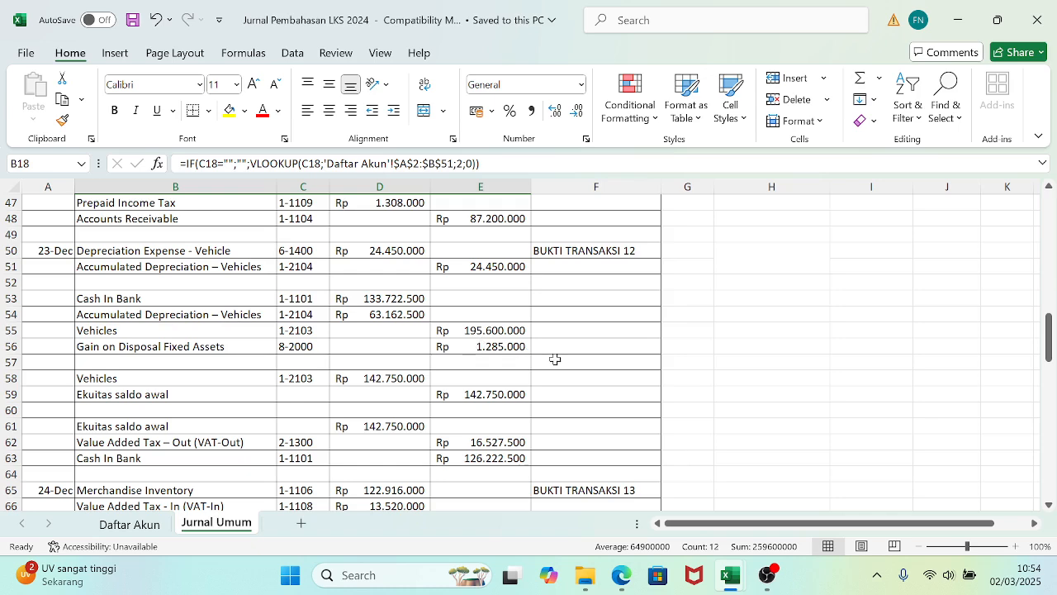
{"action": "mouse_move", "coordinate": [730, 574]}
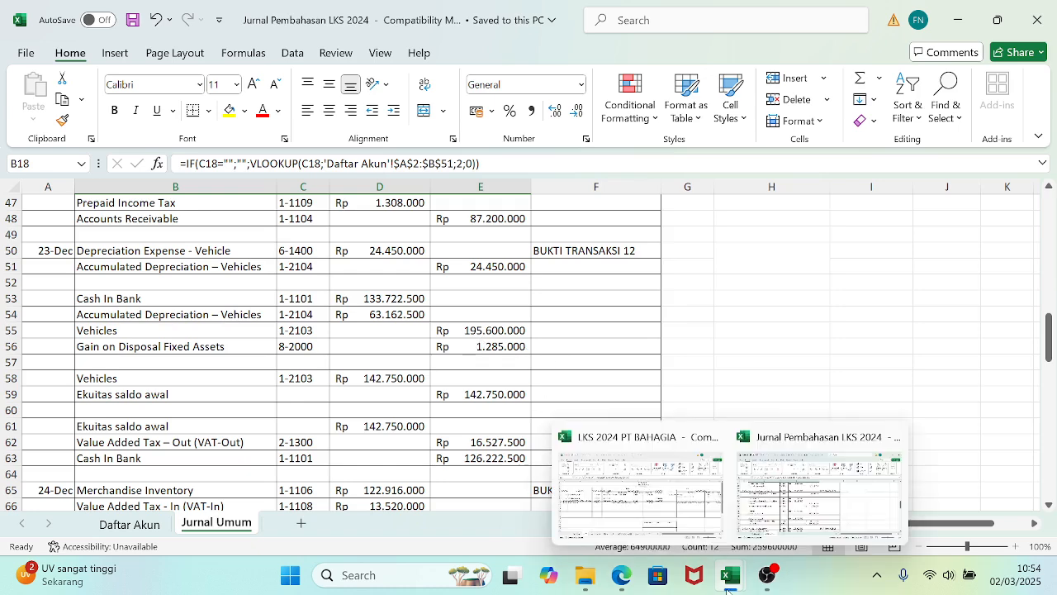
{"action": "left_click", "coordinate": [692, 518]}
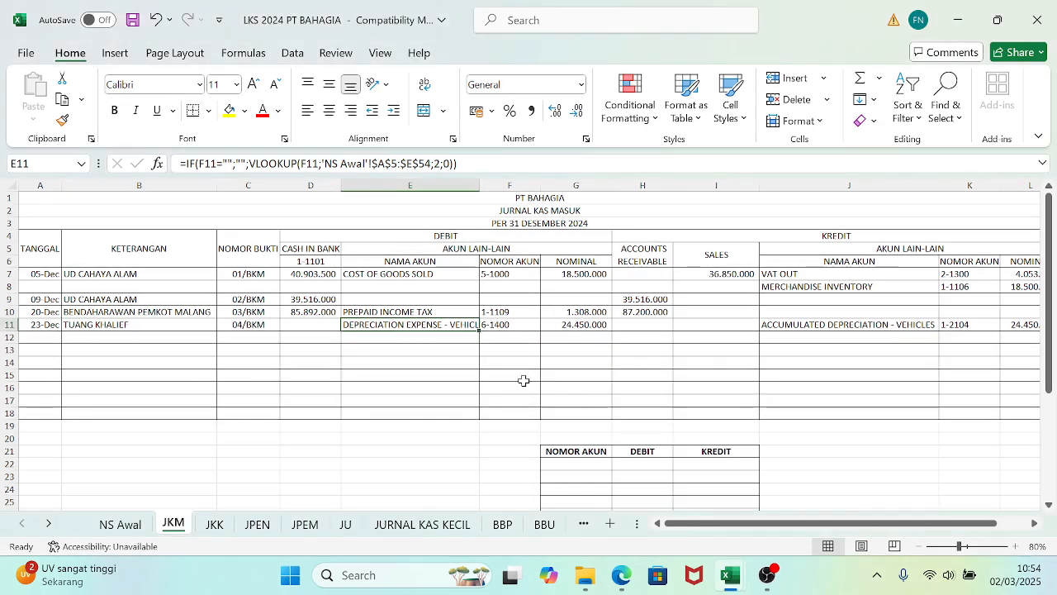
- Link the debit account number in F12 of JKM to the Accumulated Depreciation - Vehicles number in K11
{"action": "left_click", "coordinate": [507, 339]}
{"action": "type", "text": "="}
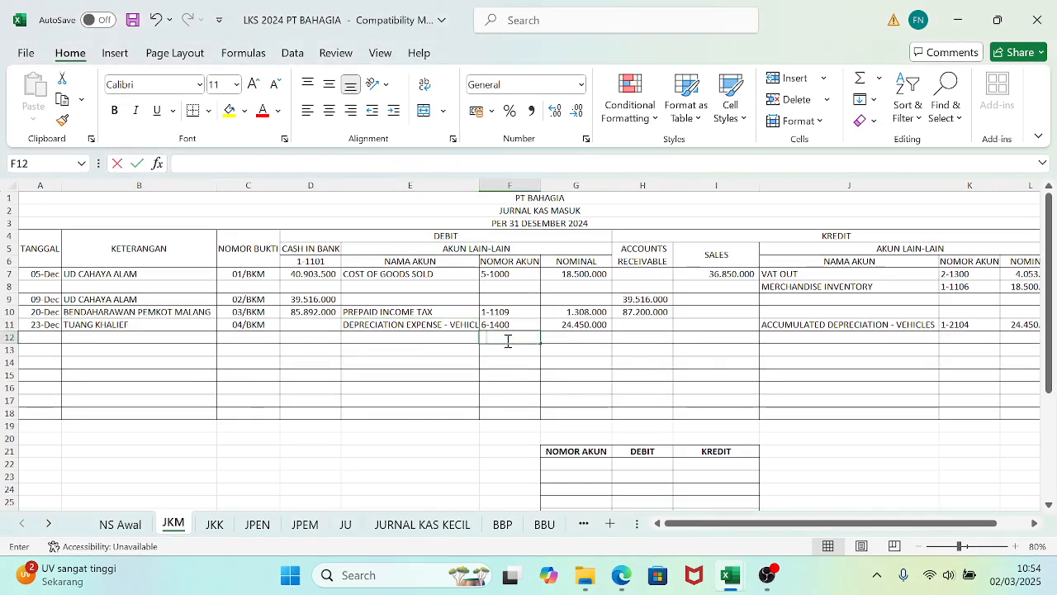
{"action": "left_click", "coordinate": [968, 324]}
{"action": "key", "text": "Return"}
{"action": "key", "text": "Right"}
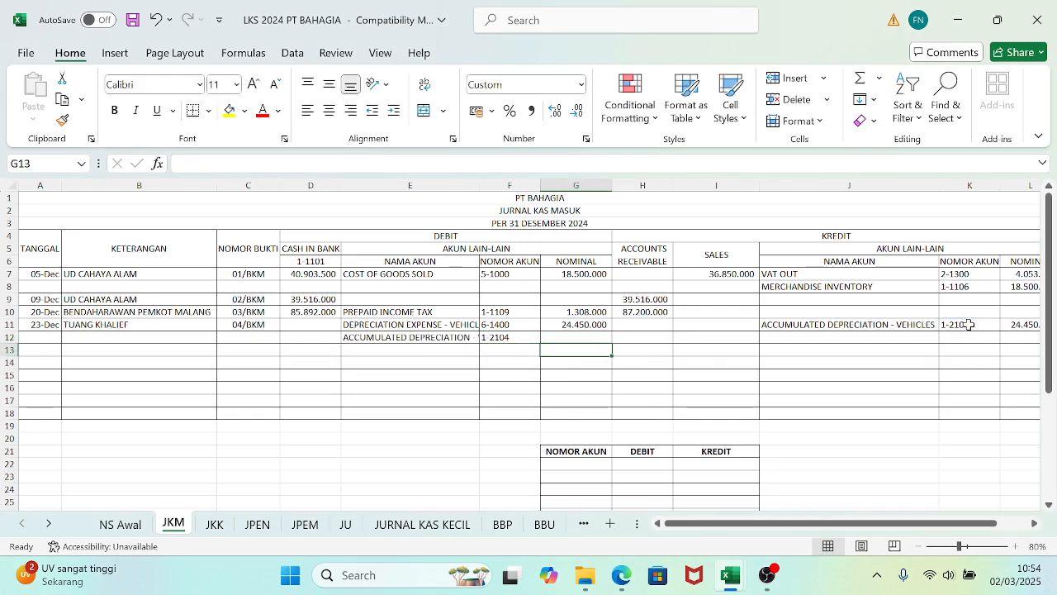
{"action": "key", "text": "Up"}
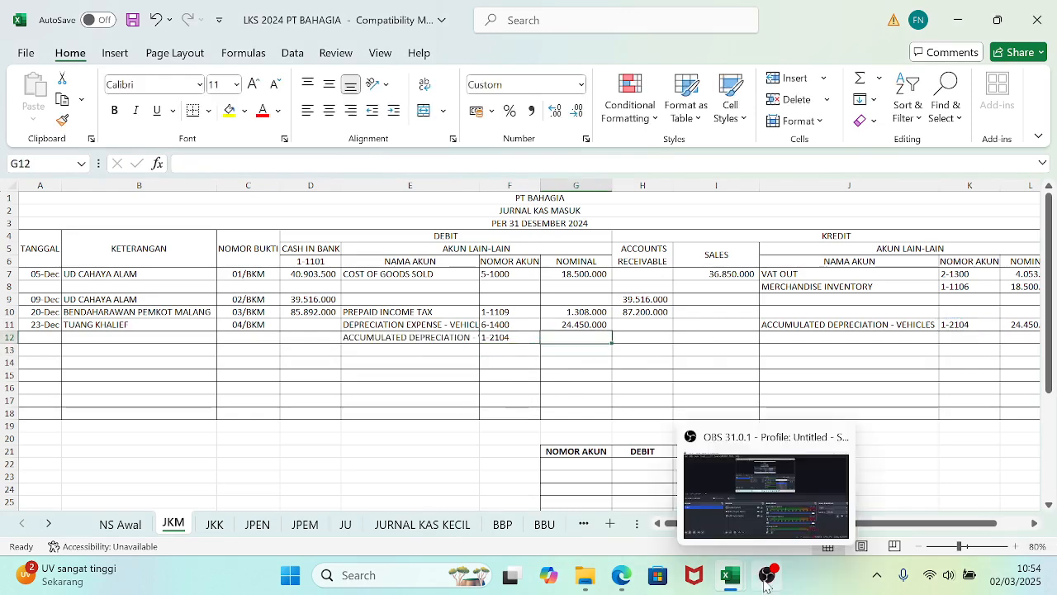
- Look up the accumulated depreciation debit in the Jurnal Pembahasan workbook and enter 63162500 as the debit nominal in G12 of JKM
{"action": "mouse_move", "coordinate": [730, 576]}
{"action": "mouse_move", "coordinate": [781, 505]}
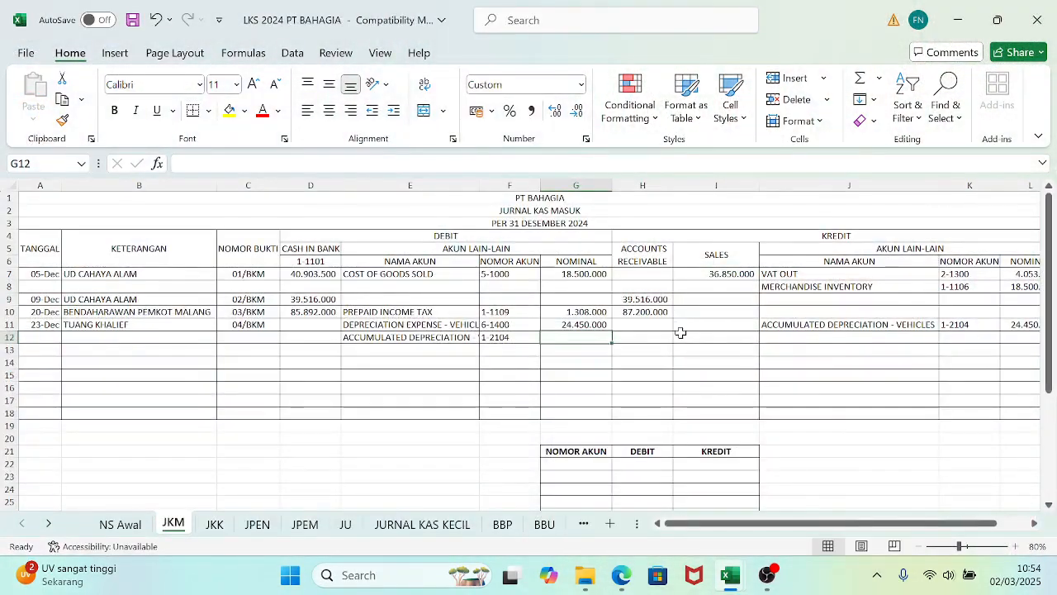
{"action": "type", "text": "6316"}
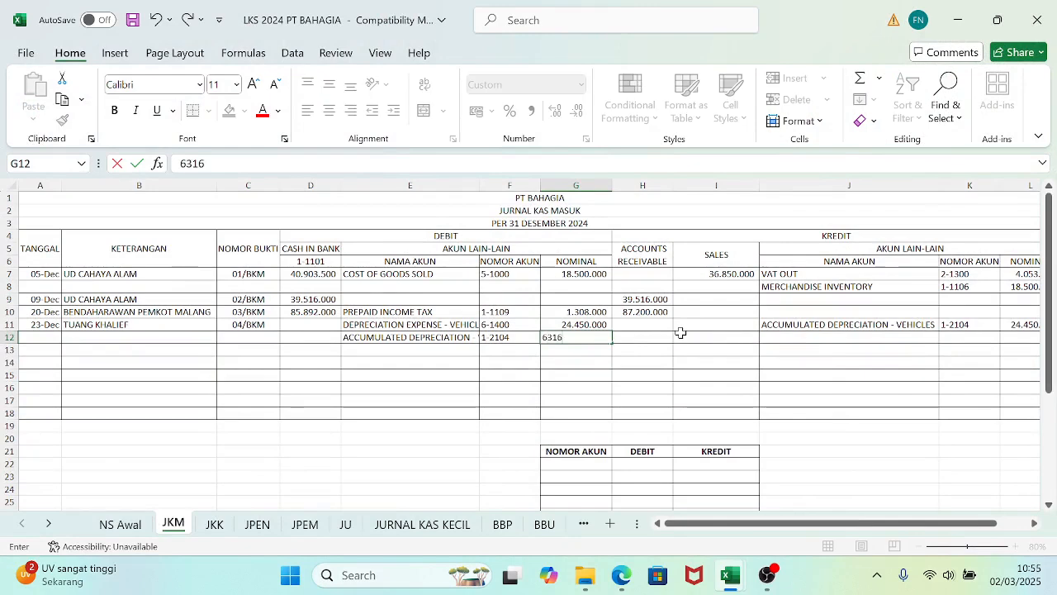
{"action": "type", "text": "2500"}
{"action": "key", "text": "Return"}
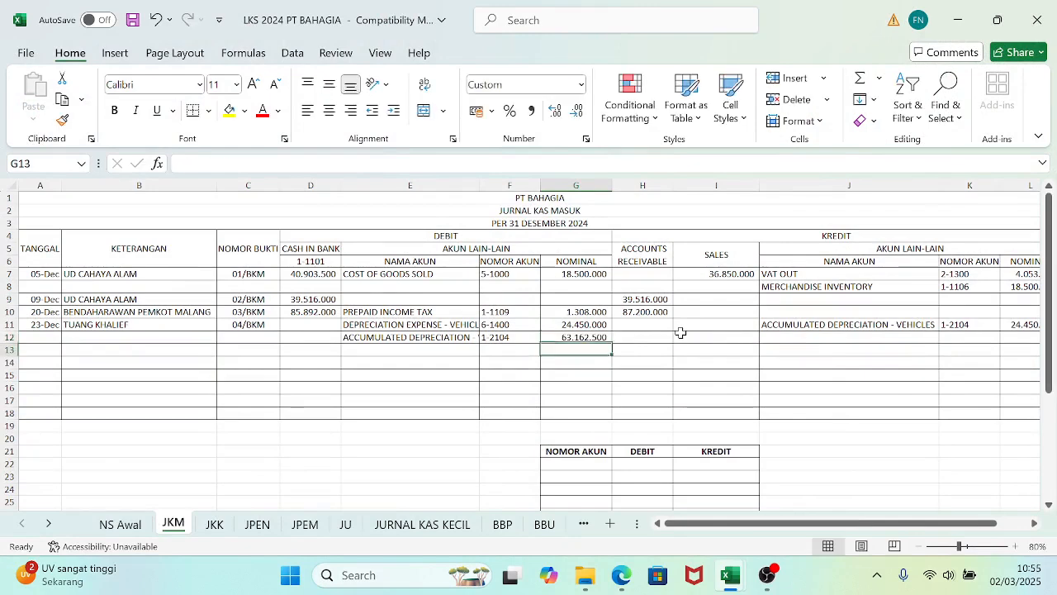
{"action": "key", "text": "Up"}
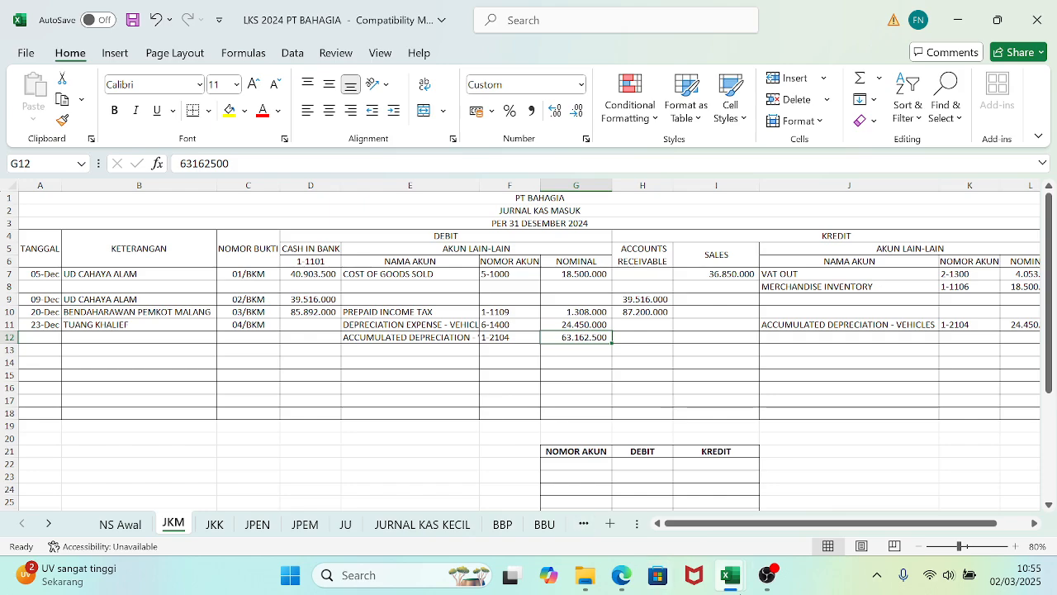
- Check the next credit account in Jurnal Umum and link K12 of JKM to the Vehicles account in A18 of NS Awal
{"action": "left_click", "coordinate": [770, 495]}
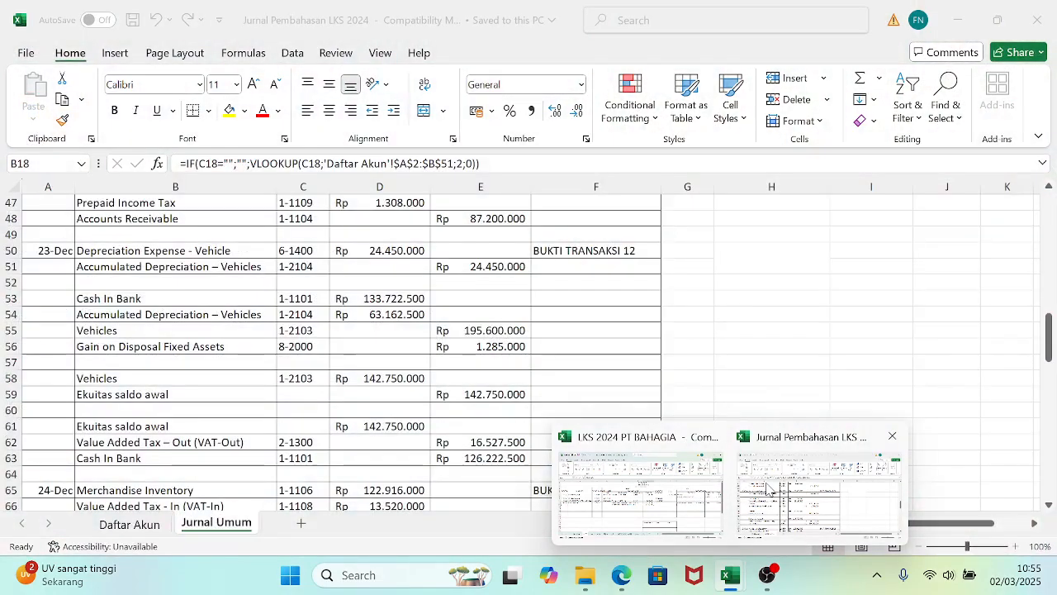
{"action": "left_click", "coordinate": [652, 492]}
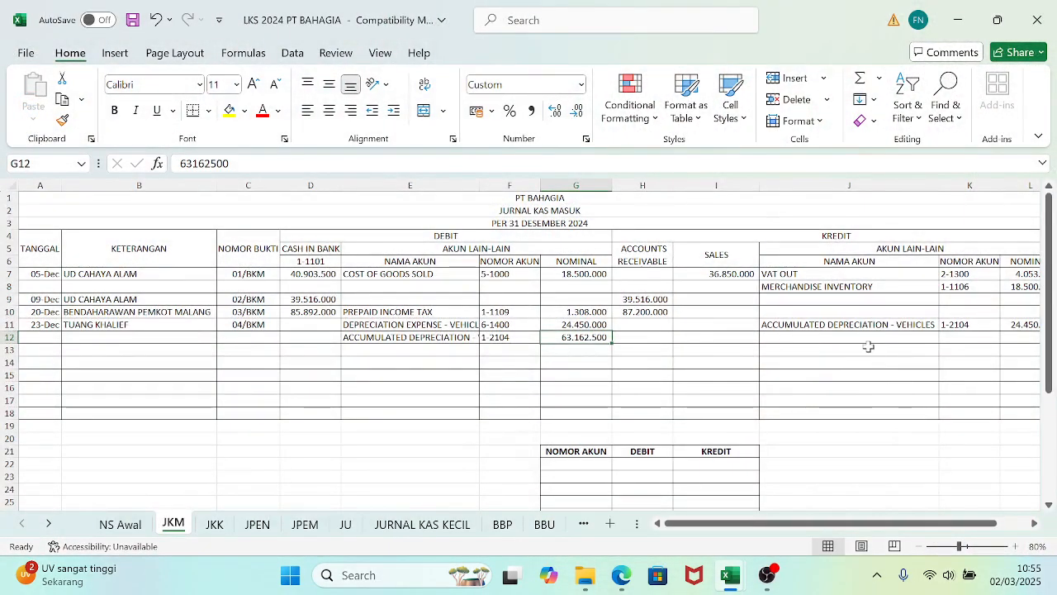
{"action": "left_click", "coordinate": [950, 339]}
{"action": "type", "text": "="}
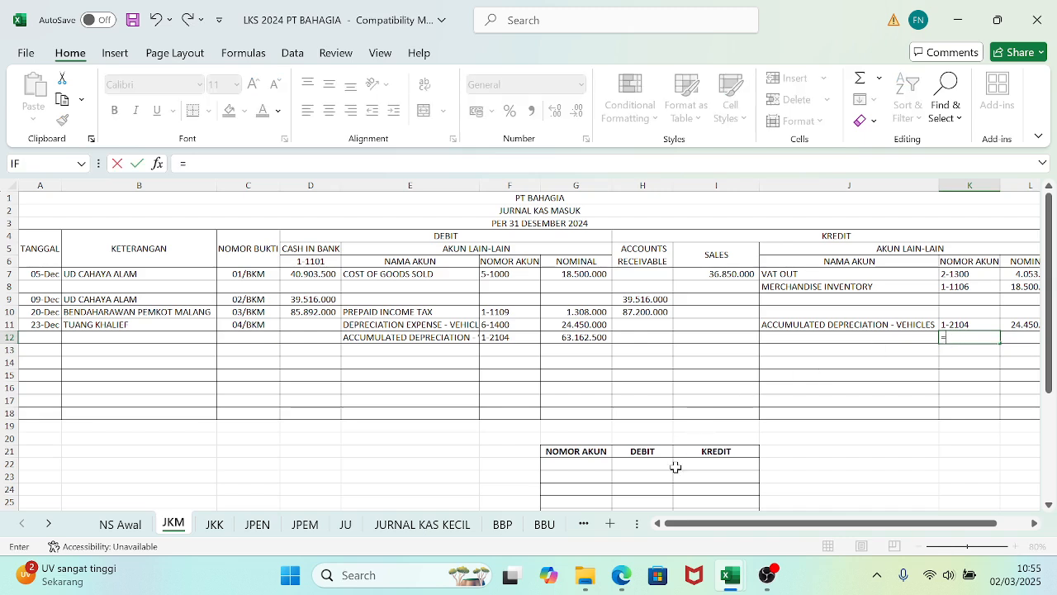
{"action": "mouse_move", "coordinate": [584, 574]}
{"action": "mouse_move", "coordinate": [567, 526]}
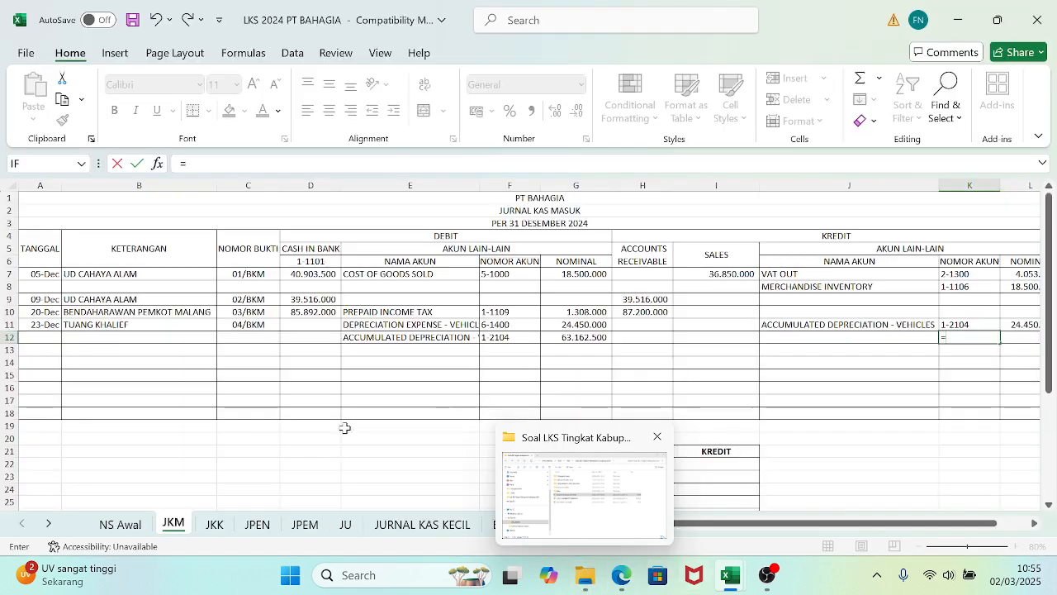
{"action": "left_click", "coordinate": [119, 524]}
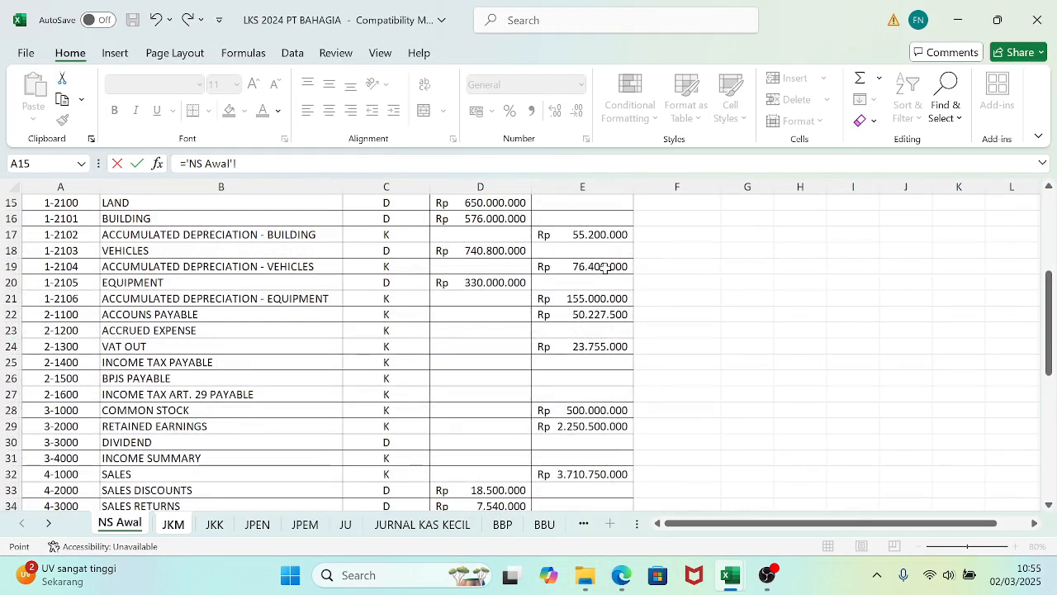
{"action": "left_click_drag", "start_coordinate": [1052, 338], "coordinate": [1052, 286]}
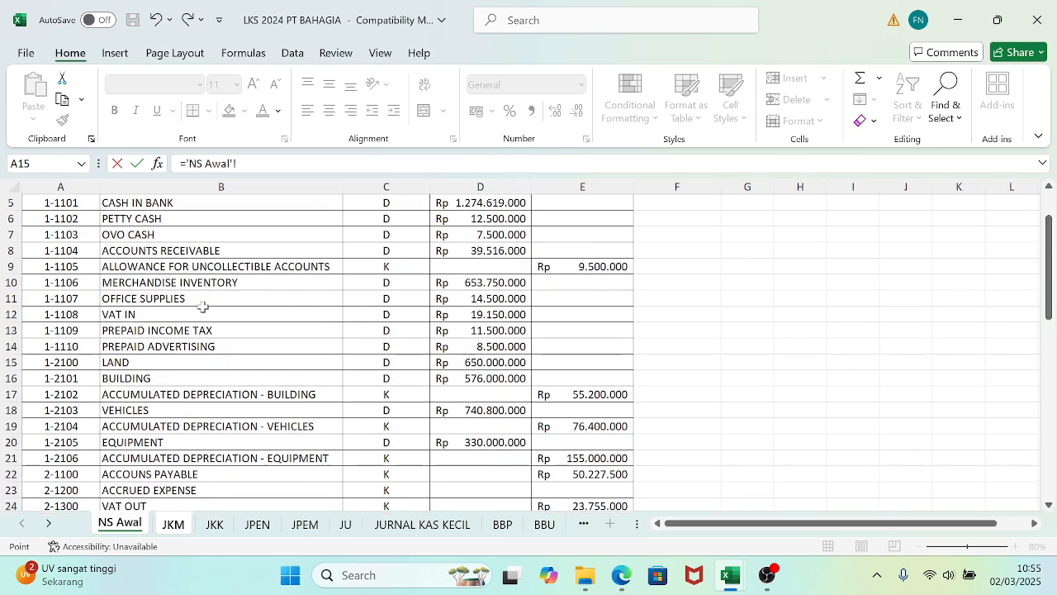
{"action": "left_click", "coordinate": [49, 413]}
{"action": "key", "text": "Return"}
{"action": "key", "text": "Right"}
{"action": "key", "text": "Up"}
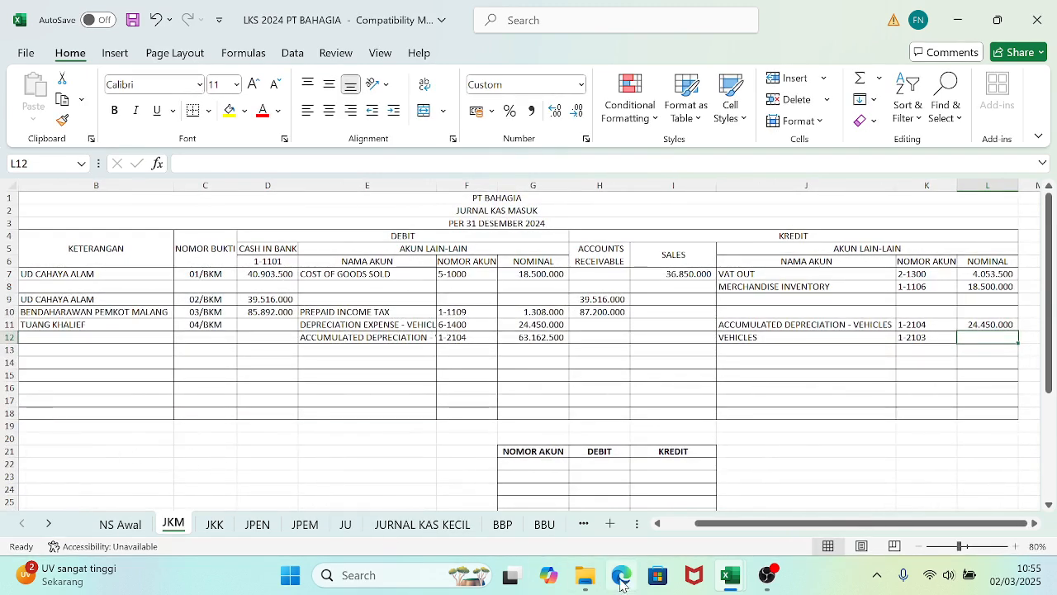
- Look up the Vehicles credit in the Jurnal Pembahasan workbook and enter 195600000 as the credit nominal in L12 of JKM
{"action": "mouse_move", "coordinate": [722, 583]}
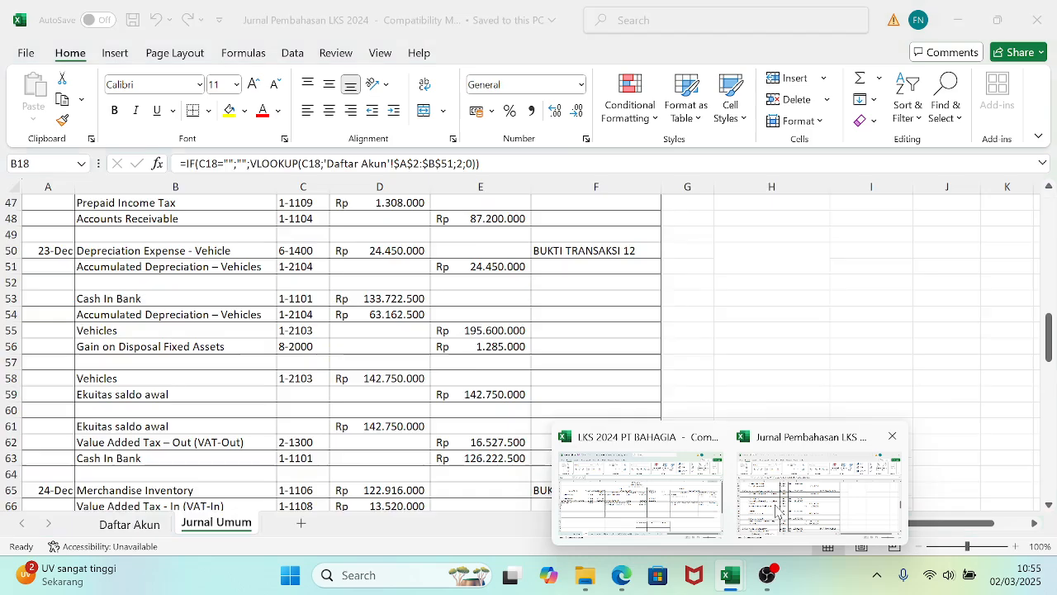
{"action": "mouse_move", "coordinate": [776, 510]}
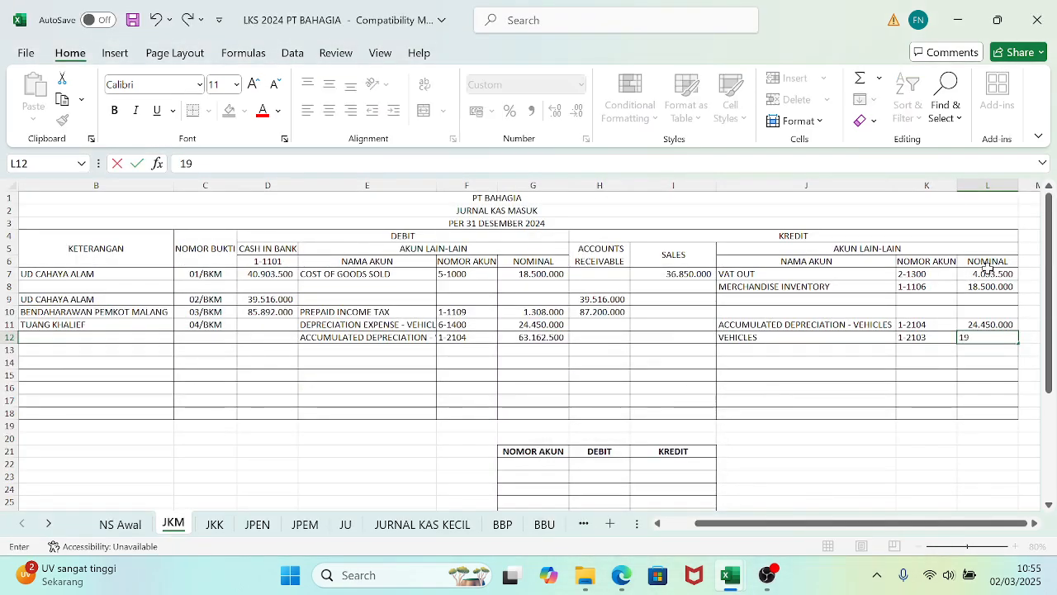
{"action": "type", "text": "5600"}
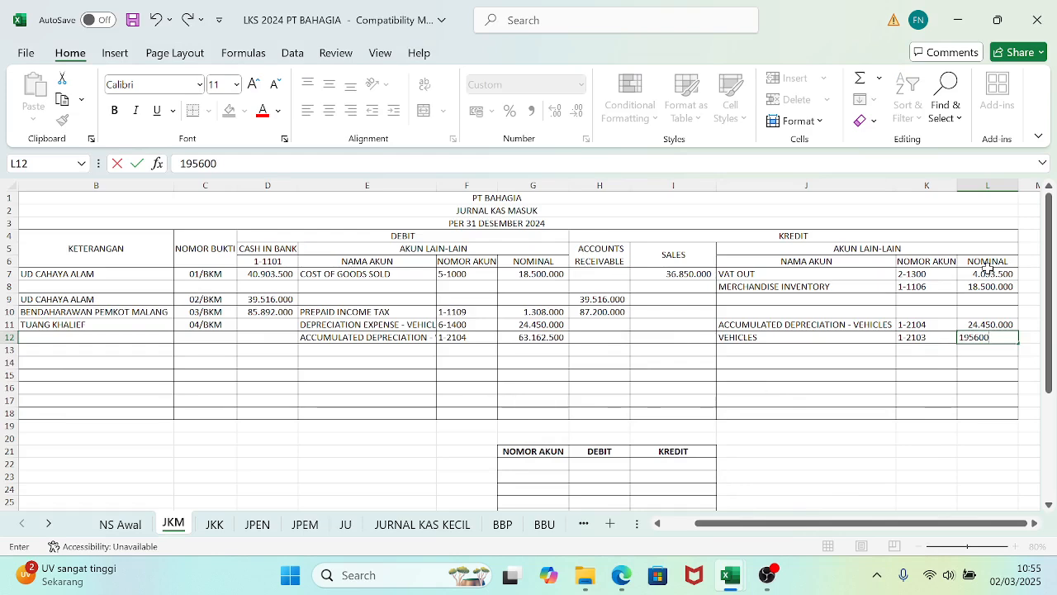
{"action": "key", "text": "Left"}
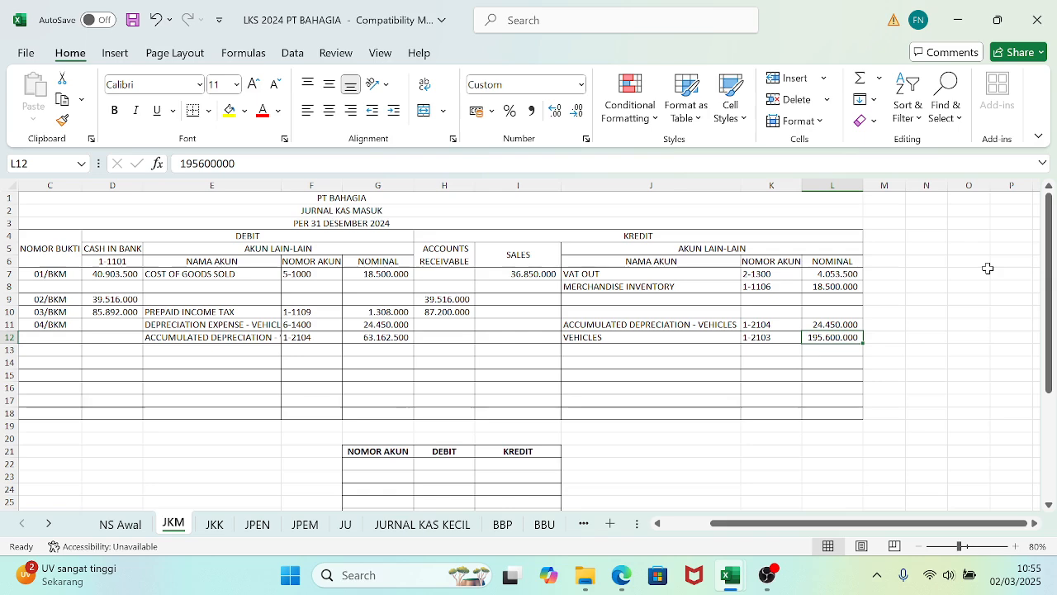
- Link the debit account number in F13 of JKM to the Vehicles account in A18 of NS Awal
{"action": "key", "text": "Left"}
{"action": "key", "text": "Left"}
{"action": "key", "text": "Left"}
{"action": "key", "text": "Left"}
{"action": "key", "text": "Left"}
{"action": "key", "text": "Left"}
{"action": "key", "text": "Left"}
{"action": "key", "text": "Left"}
{"action": "key", "text": "Left"}
{"action": "key", "text": "Left"}
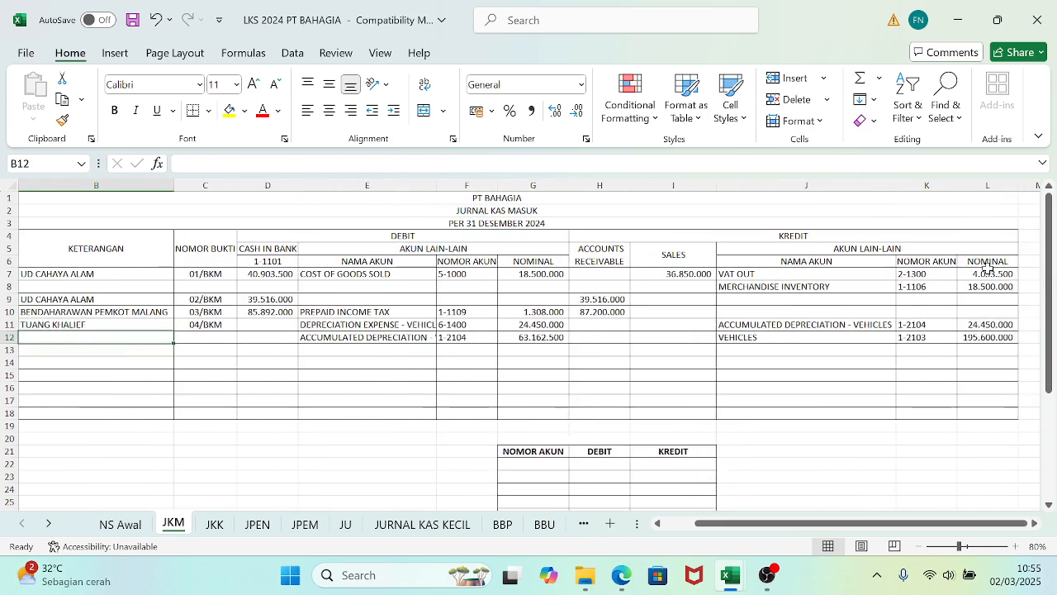
{"action": "key", "text": "Left"}
{"action": "key", "text": "Right"}
{"action": "key", "text": "Right"}
{"action": "key", "text": "Right"}
{"action": "key", "text": "Right"}
{"action": "key", "text": "Right"}
{"action": "key", "text": "Right"}
{"action": "key", "text": "Right"}
{"action": "key", "text": "Right"}
{"action": "key", "text": "Right"}
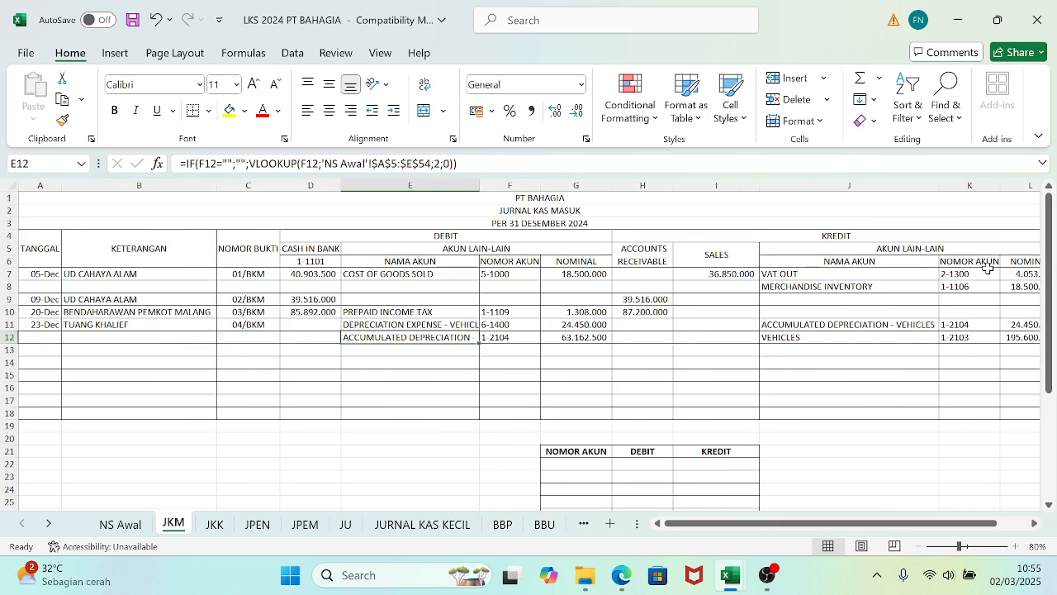
{"action": "key", "text": "Left"}
{"action": "key", "text": "Left"}
{"action": "key", "text": "Left"}
{"action": "key", "text": "Left"}
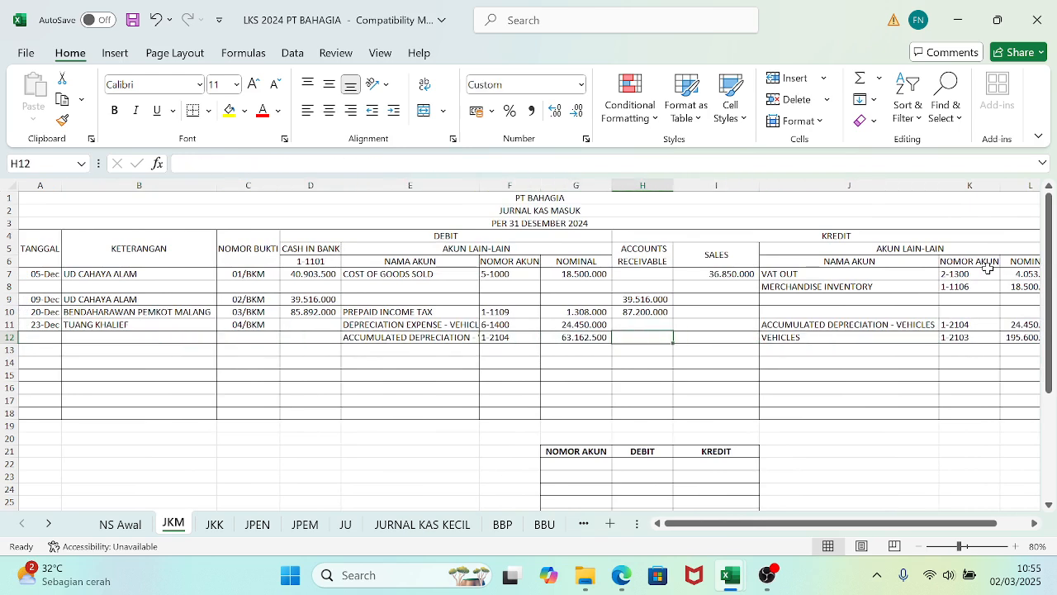
{"action": "key", "text": "Down"}
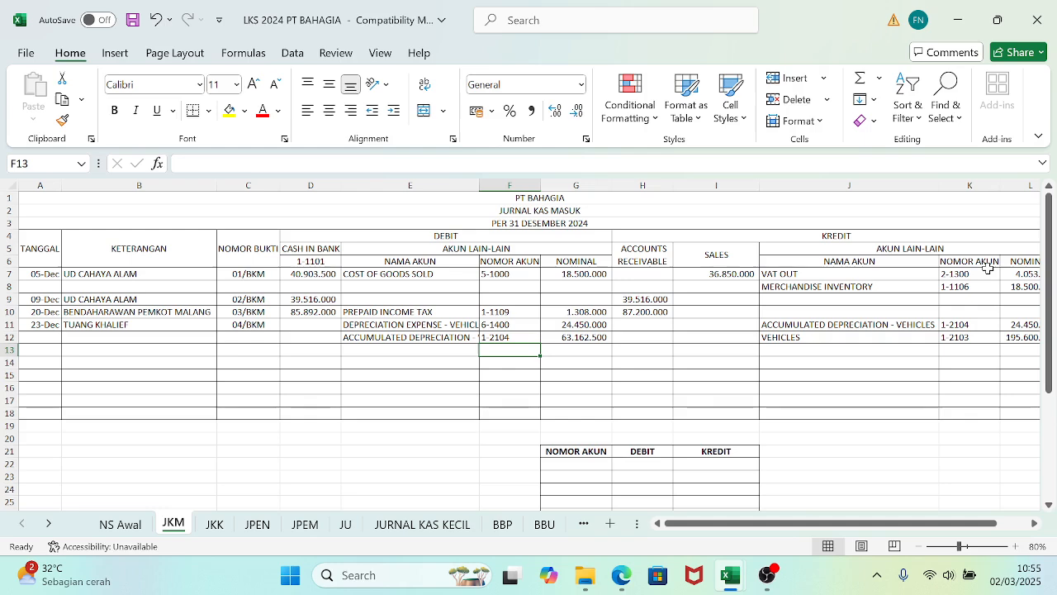
{"action": "type", "text": "="}
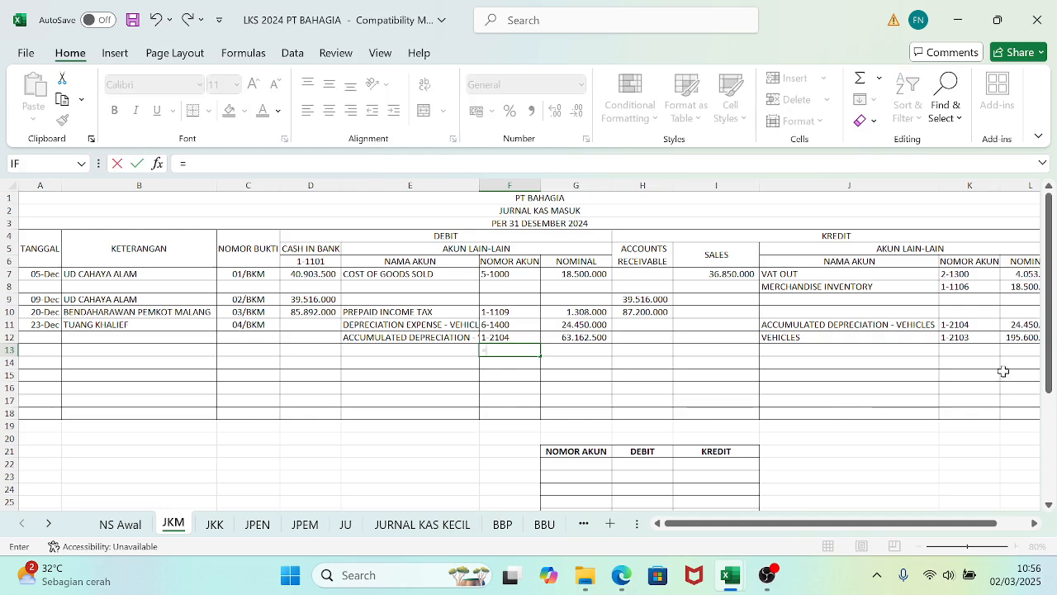
{"action": "left_click", "coordinate": [120, 525]}
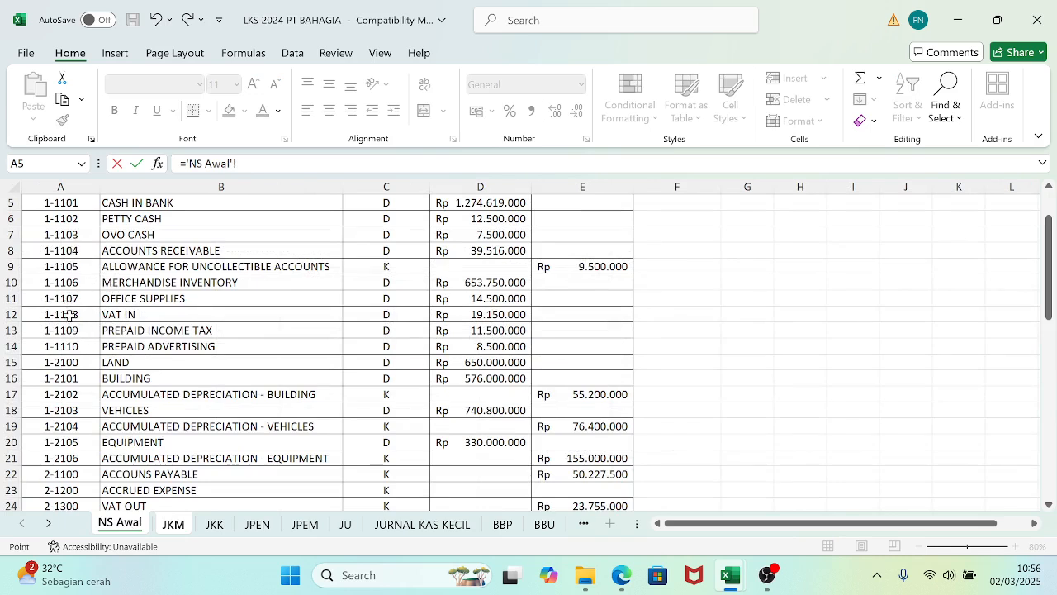
{"action": "left_click", "coordinate": [60, 411]}
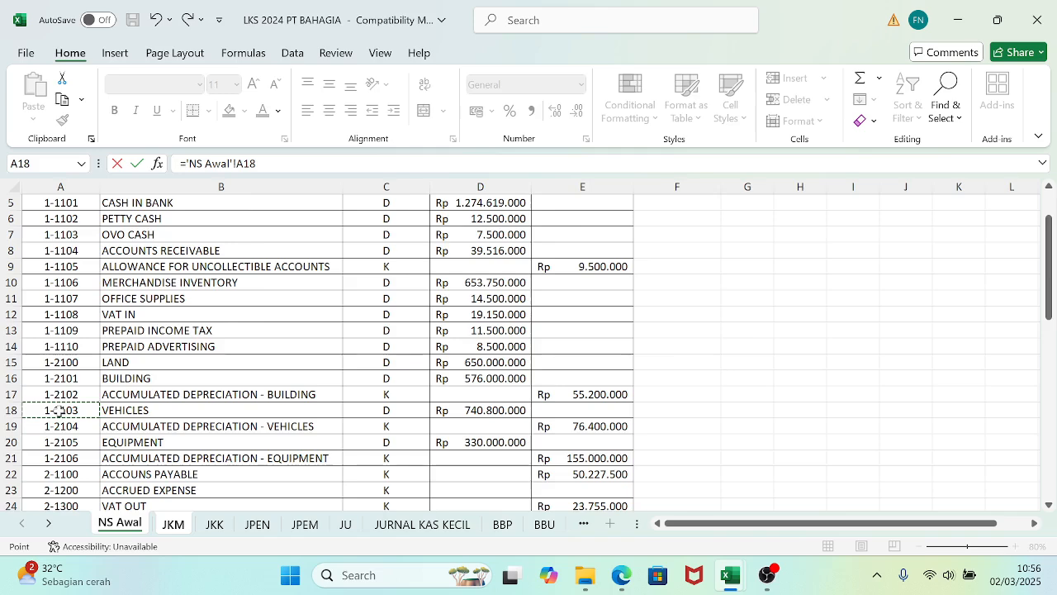
{"action": "key", "text": "Return"}
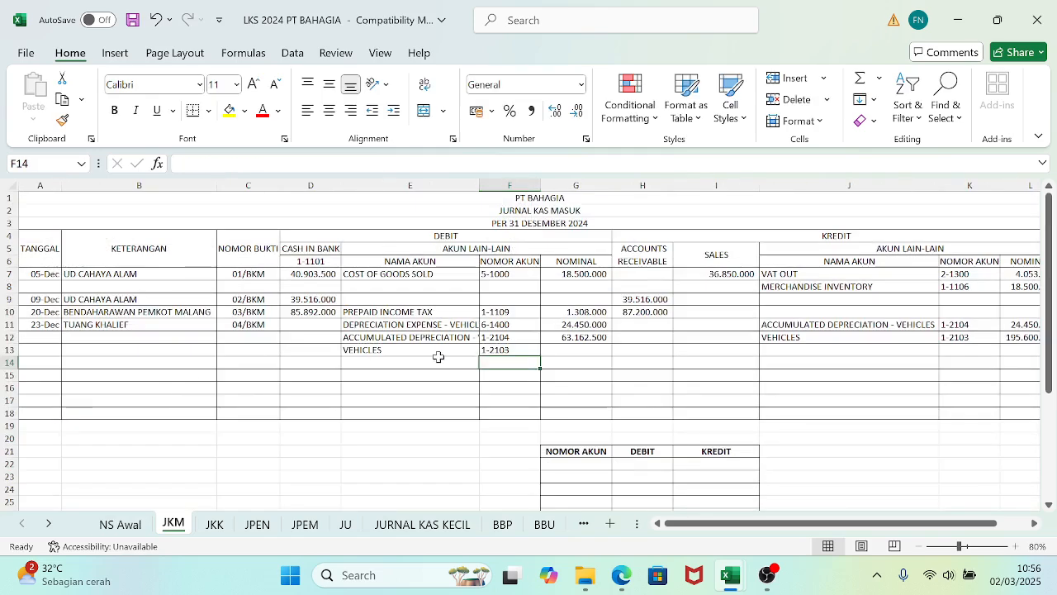
- Check the new vehicle's value on Bukti Transaksi 12 in the PDF and enter 142750000 as the debit nominal in G13 of JKM
{"action": "left_click", "coordinate": [553, 351]}
{"action": "left_click", "coordinate": [622, 575]}
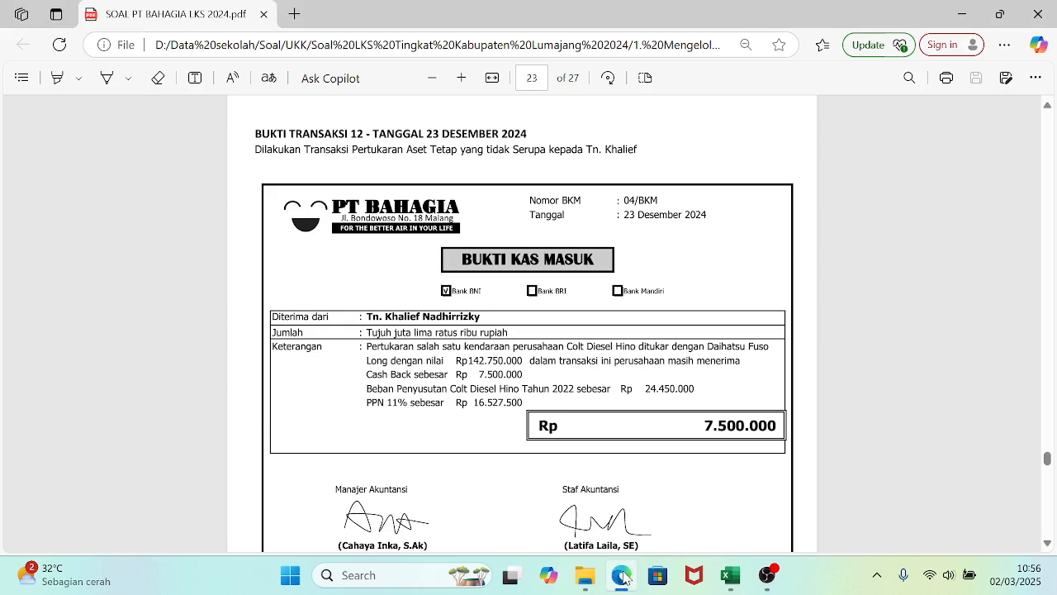
{"action": "left_click", "coordinate": [623, 577]}
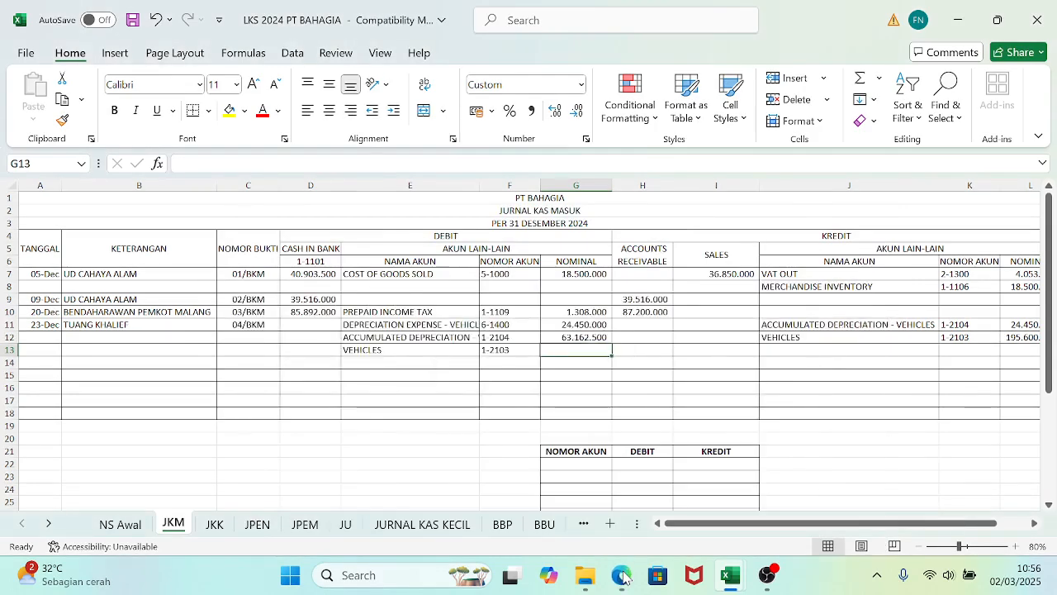
{"action": "type", "text": "14275"}
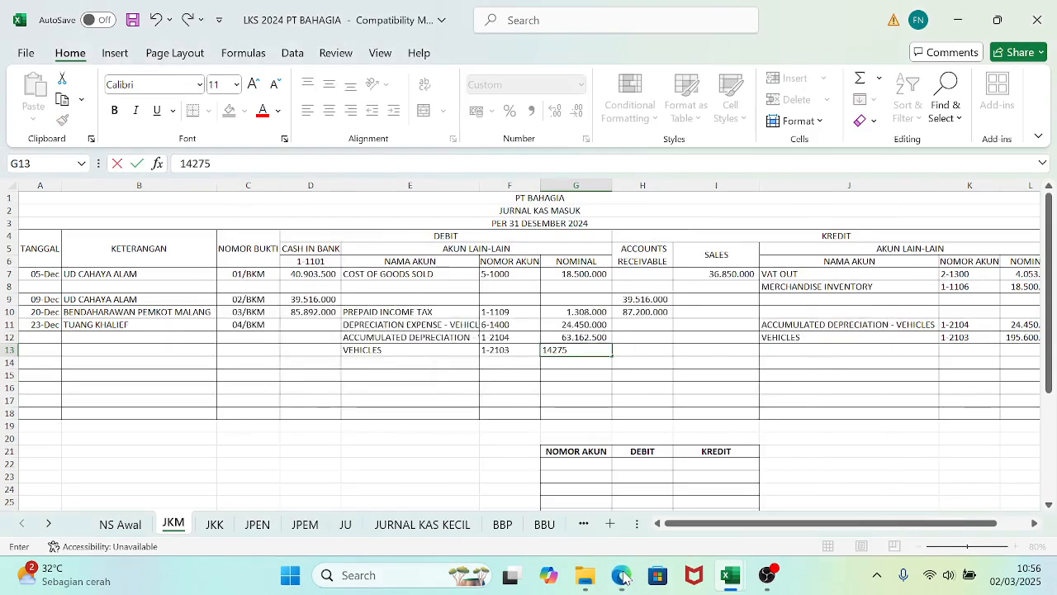
{"action": "type", "text": "0000"}
{"action": "key", "text": "ctrl+Return"}
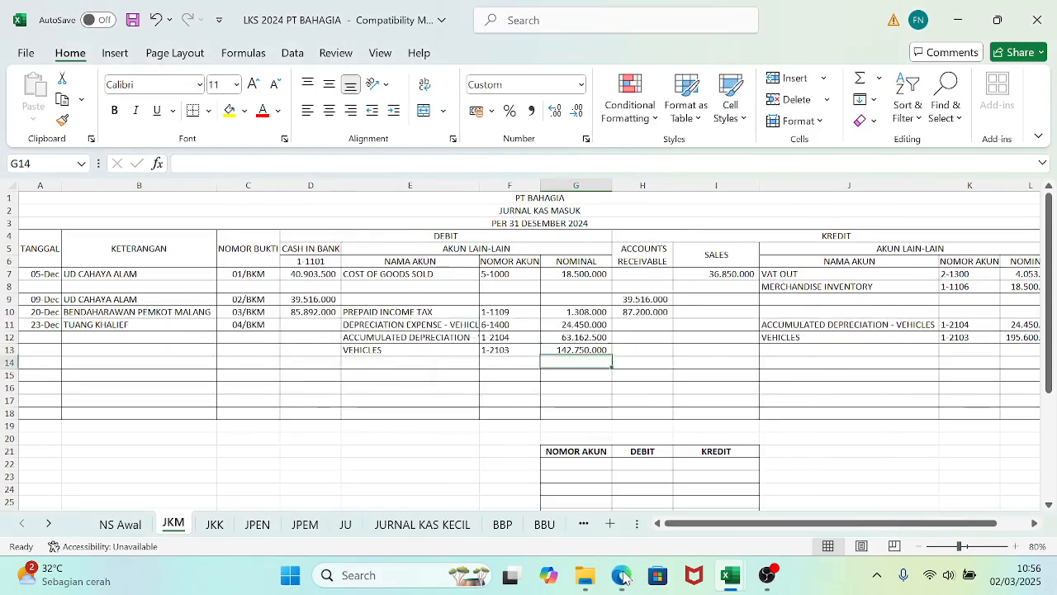
- Build the Cash in Bank formula in D11 of JKM, starting with =L12+L11- to subtract from the two credit nominals
{"action": "key", "text": "Up"}
{"action": "key", "text": "Up"}
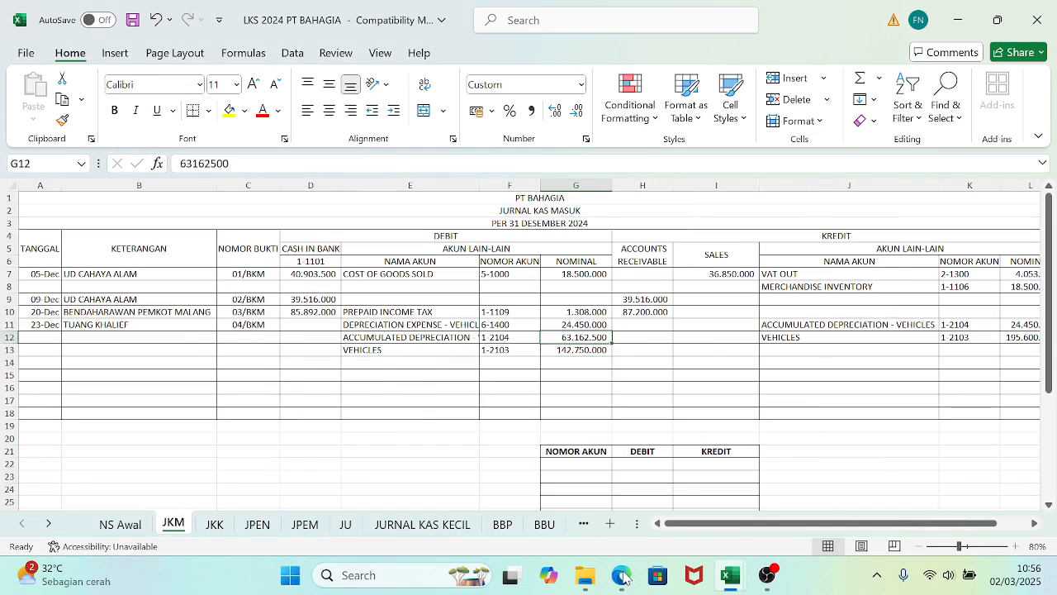
{"action": "key", "text": "Left"}
{"action": "key", "text": "Left"}
{"action": "key", "text": "Left"}
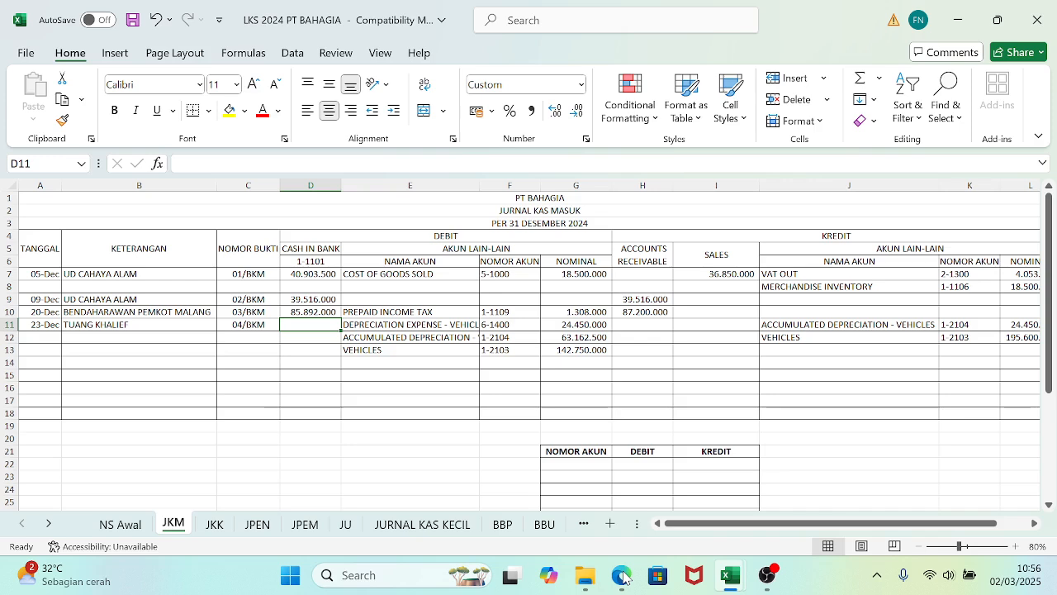
{"action": "type", "text": "="}
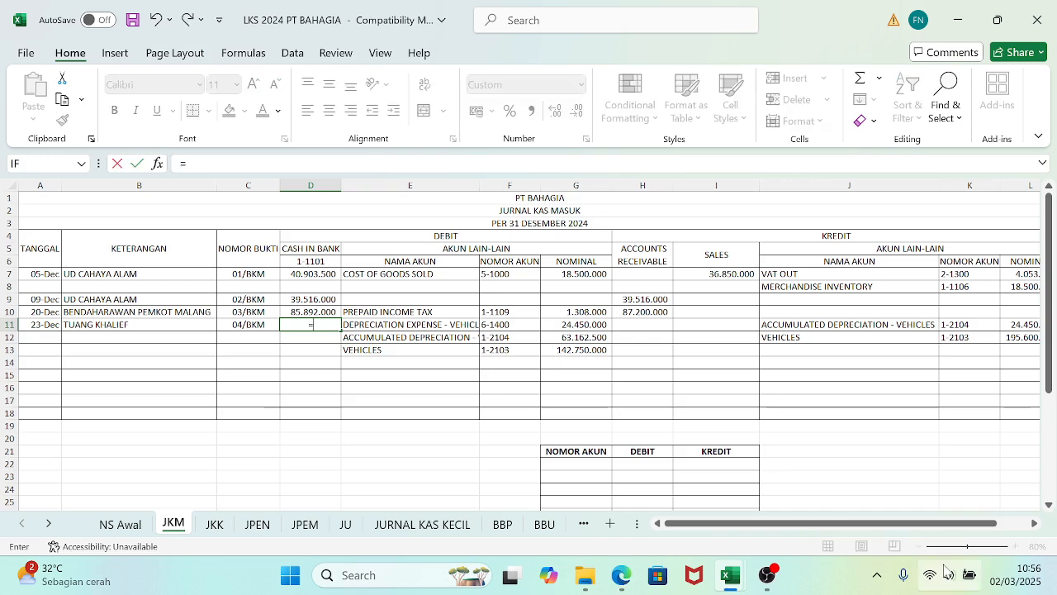
{"action": "left_click", "coordinate": [1012, 338]}
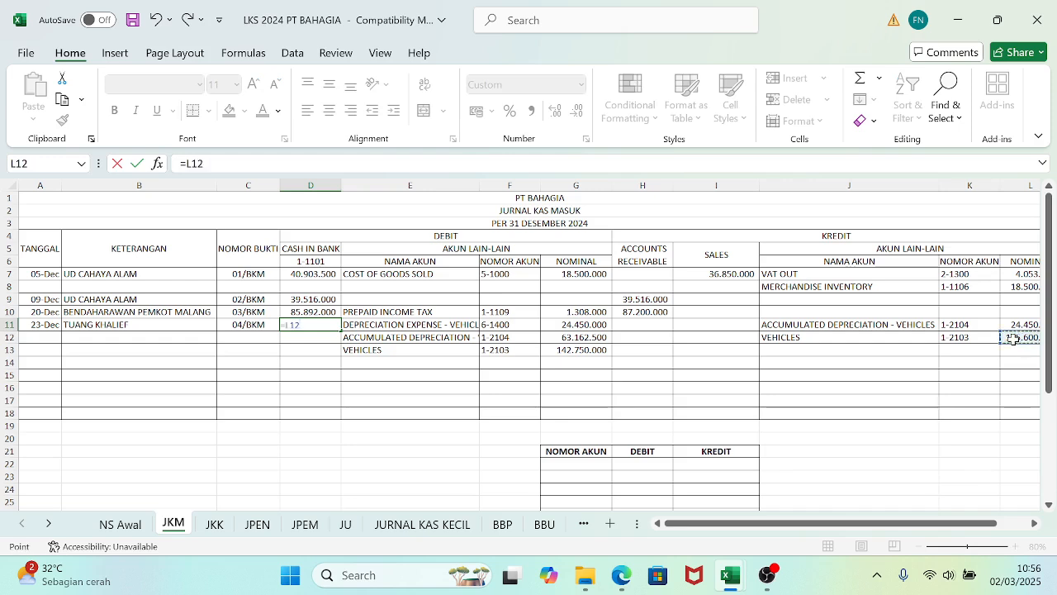
{"action": "type", "text": "+"}
{"action": "left_click", "coordinate": [1020, 325]}
{"action": "type", "text": "="}
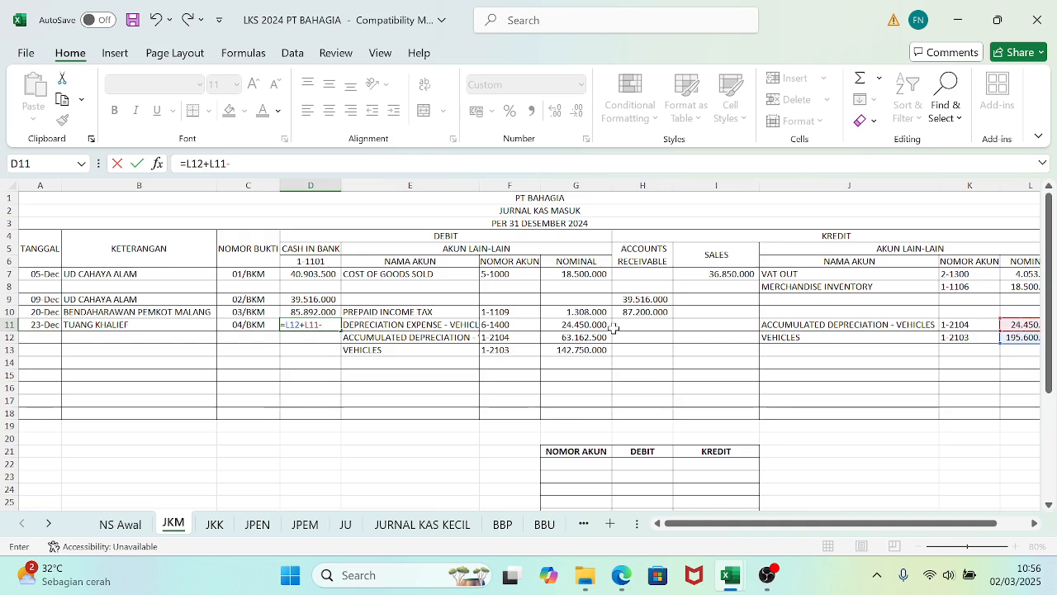
- Try calculating the 23-Dec cash in bank amount in D11 as =L12+L11-G11-G12-G13, and clear the cell again
{"action": "left_click", "coordinate": [586, 325]}
{"action": "type", "text": "-"}
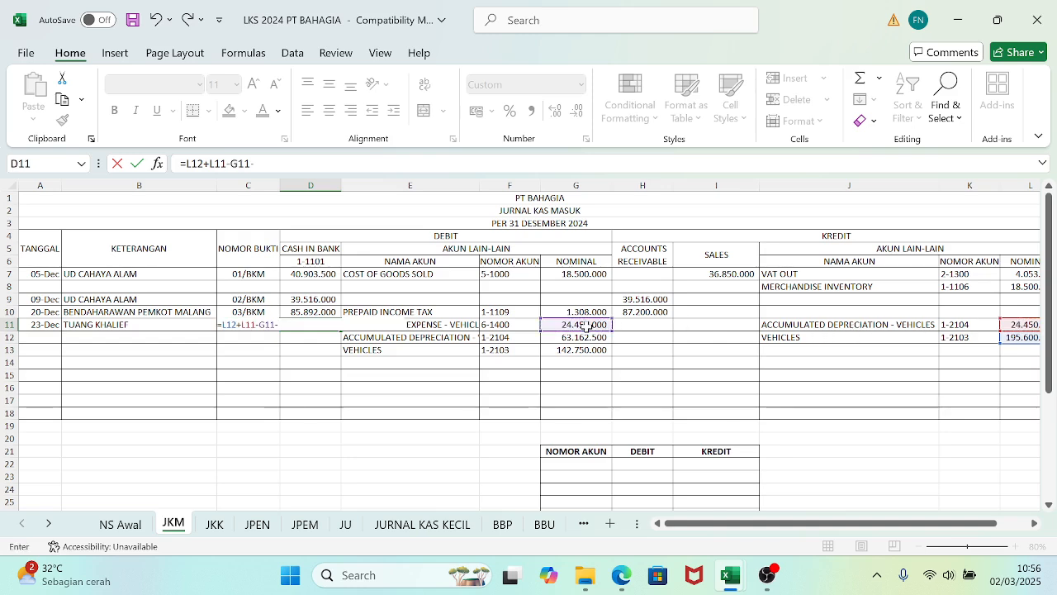
{"action": "left_click", "coordinate": [583, 339]}
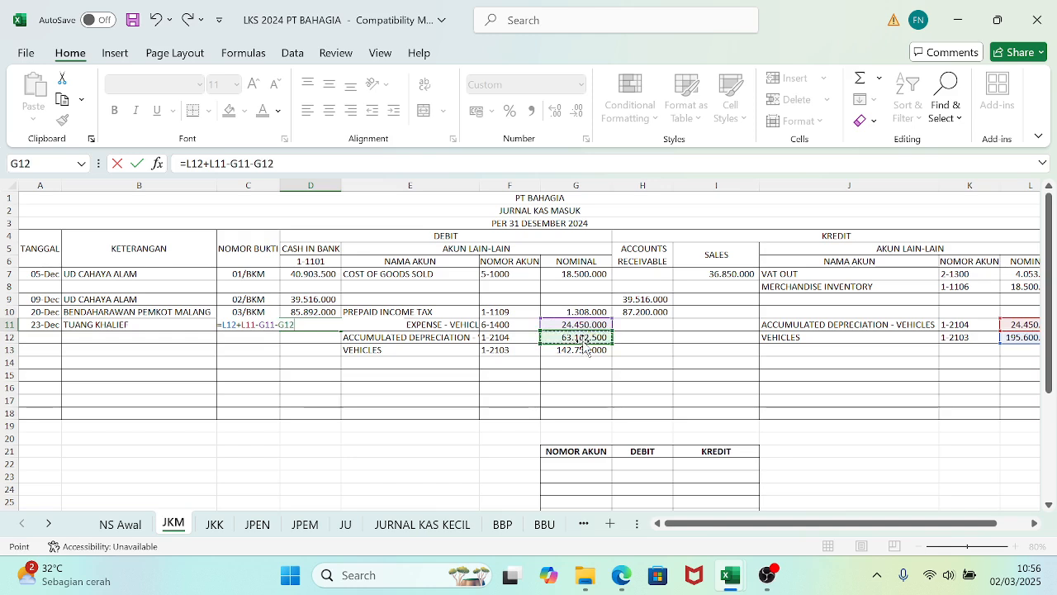
{"action": "type", "text": "-"}
{"action": "left_click", "coordinate": [571, 350]}
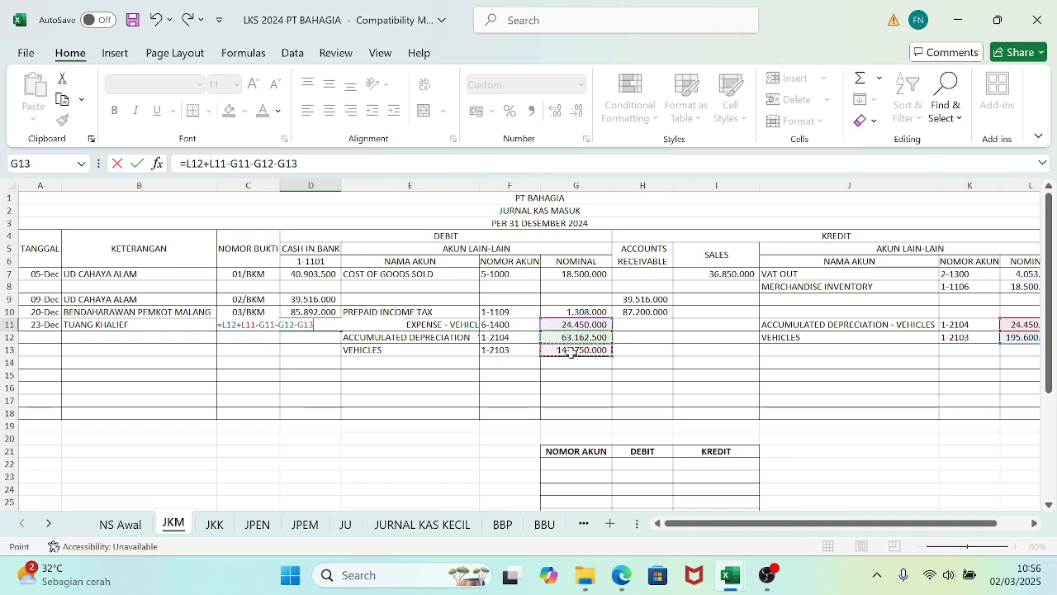
{"action": "key", "text": "Return"}
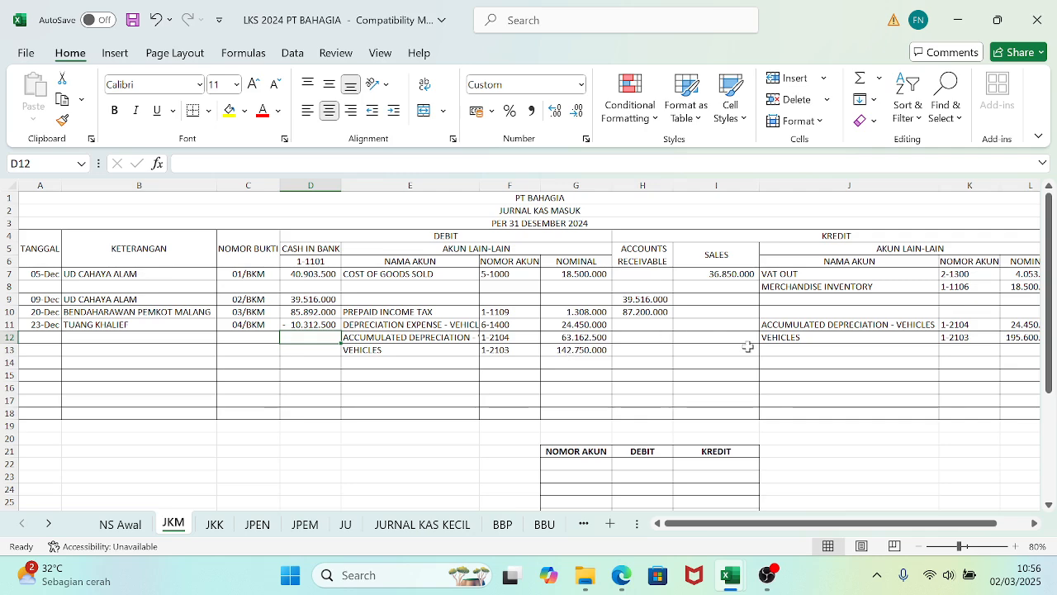
{"action": "left_click_drag", "start_coordinate": [870, 525], "coordinate": [894, 524]}
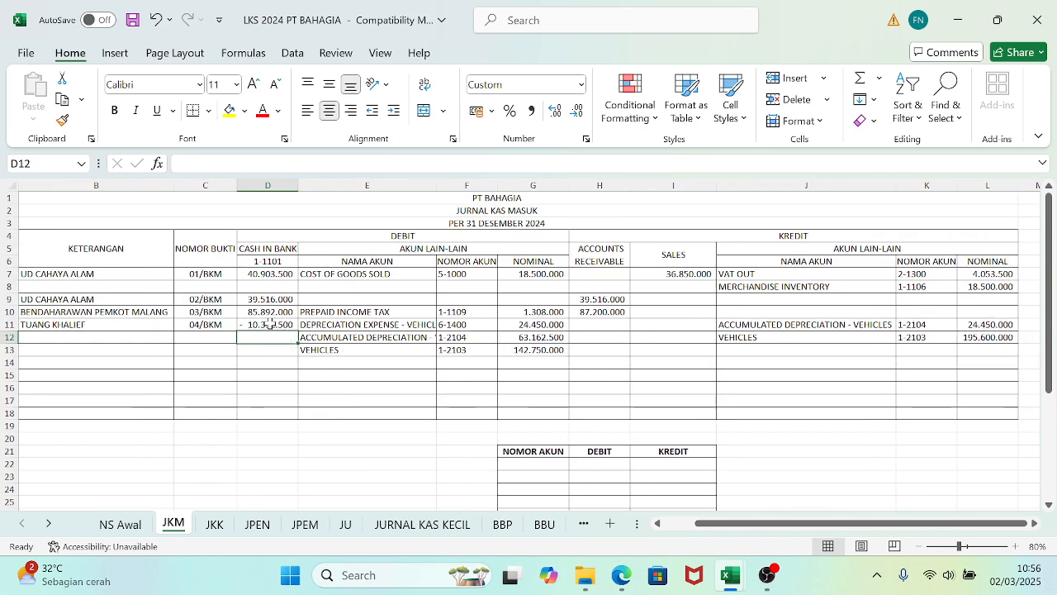
{"action": "double_click", "coordinate": [271, 324]}
{"action": "key", "text": "Return"}
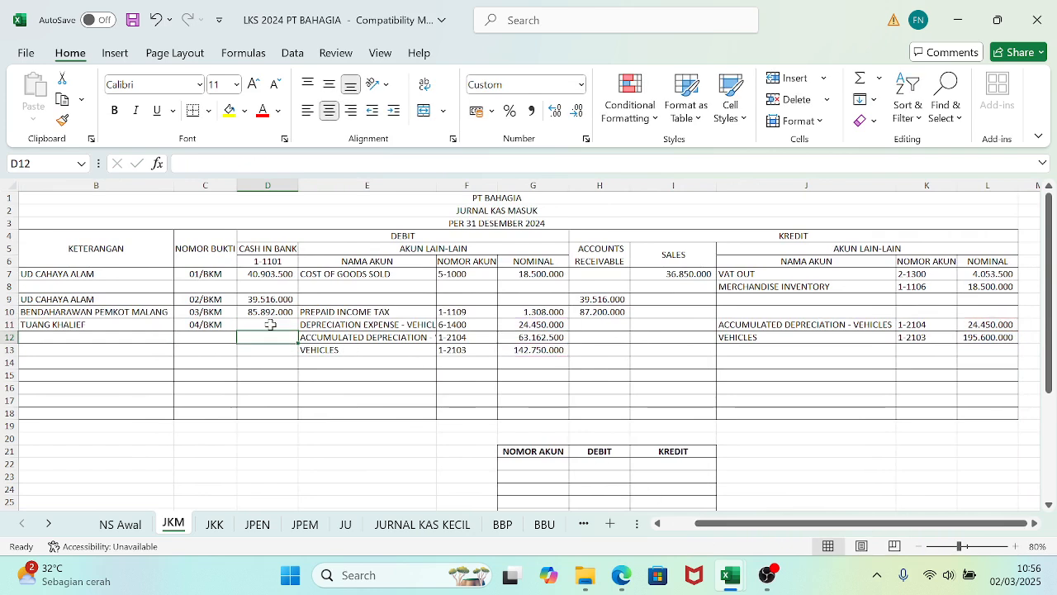
- Check the 23-Dec vehicle disposal entries on the Jurnal Umum sheet of the Jurnal Pembahasan LKS 2024 workbook, and return to the JKM sheet
{"action": "mouse_move", "coordinate": [725, 573]}
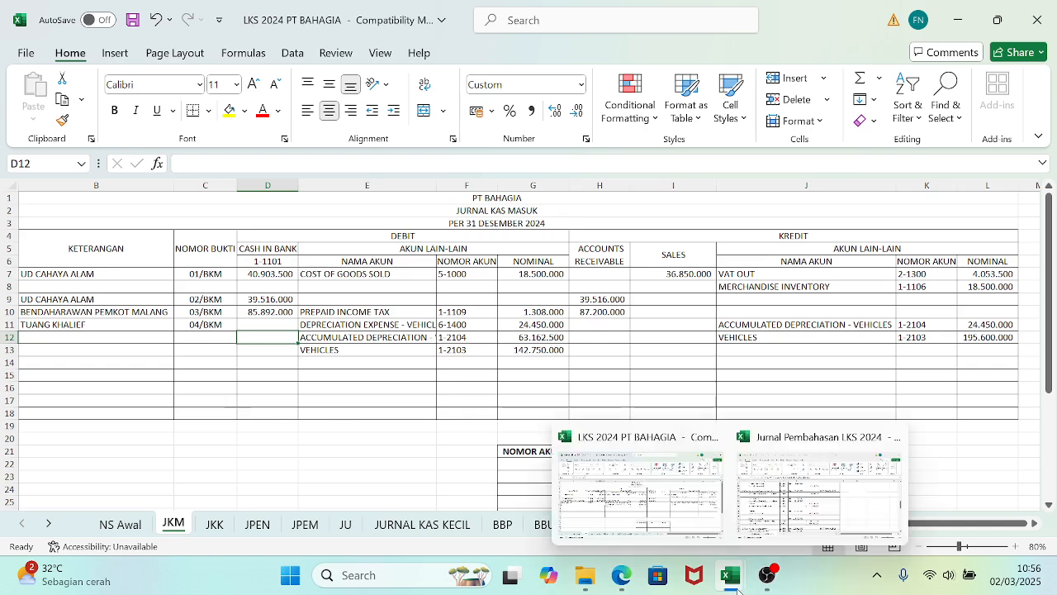
{"action": "left_click", "coordinate": [791, 508]}
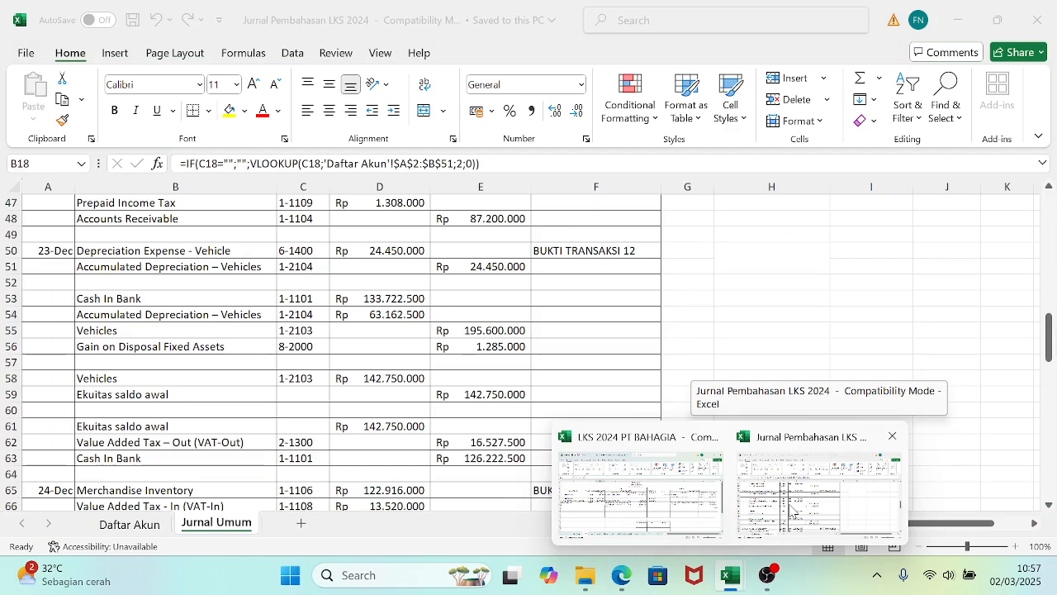
{"action": "left_click", "coordinate": [640, 496]}
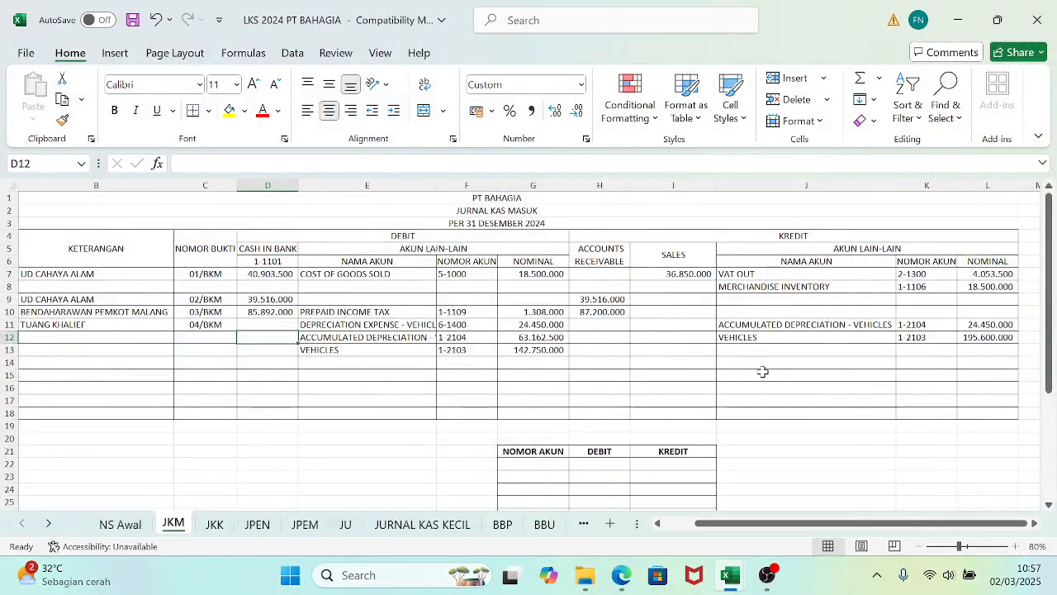
- Link the credit account number in K13 to 8-2000, Gain on Disposal Fixed Assets, in cell A50 of the NS Awal sheet
{"action": "left_click", "coordinate": [938, 351]}
{"action": "type", "text": "="}
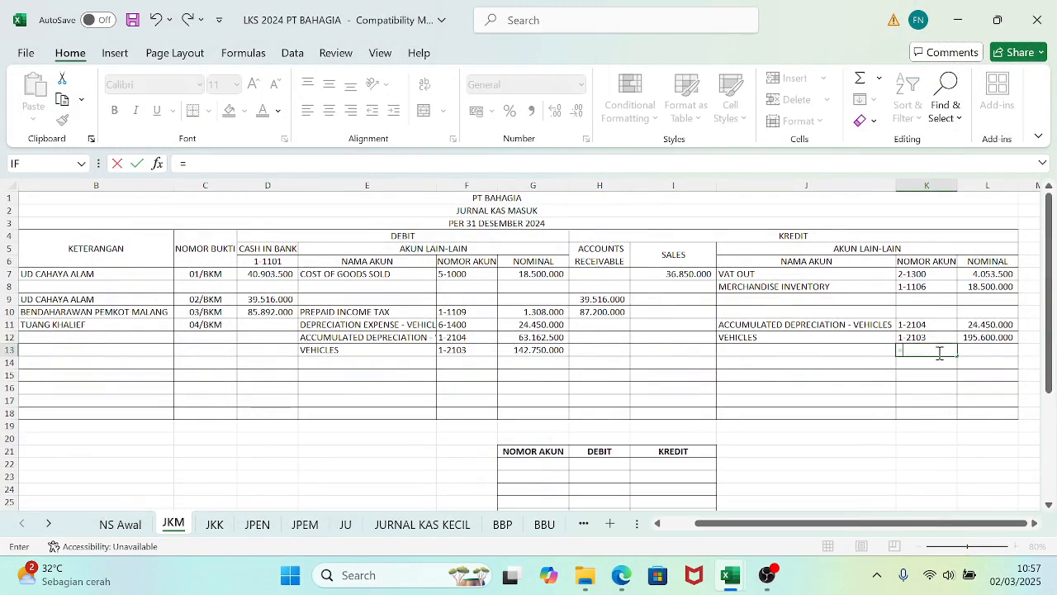
{"action": "left_click", "coordinate": [123, 524]}
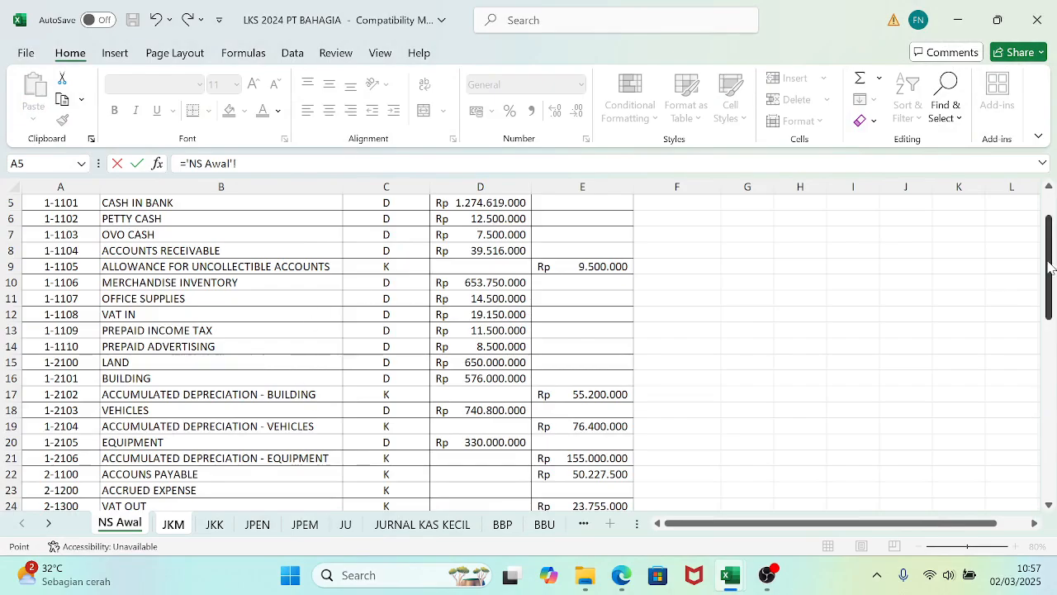
{"action": "left_click_drag", "start_coordinate": [1049, 266], "coordinate": [1047, 438]}
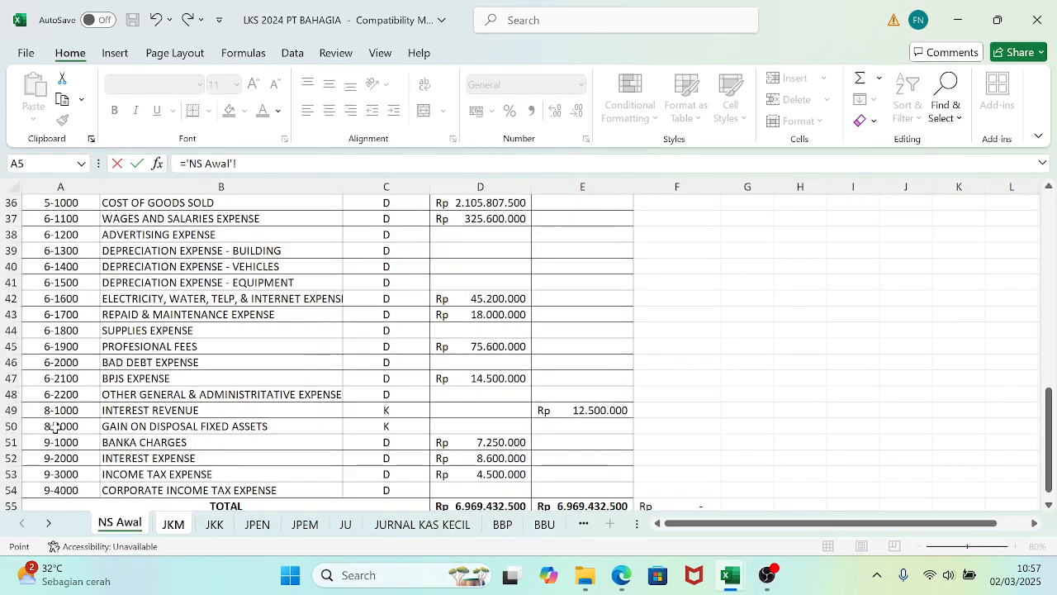
{"action": "left_click", "coordinate": [56, 426]}
{"action": "key", "text": "Return"}
{"action": "key", "text": "Up"}
{"action": "key", "text": "Right"}
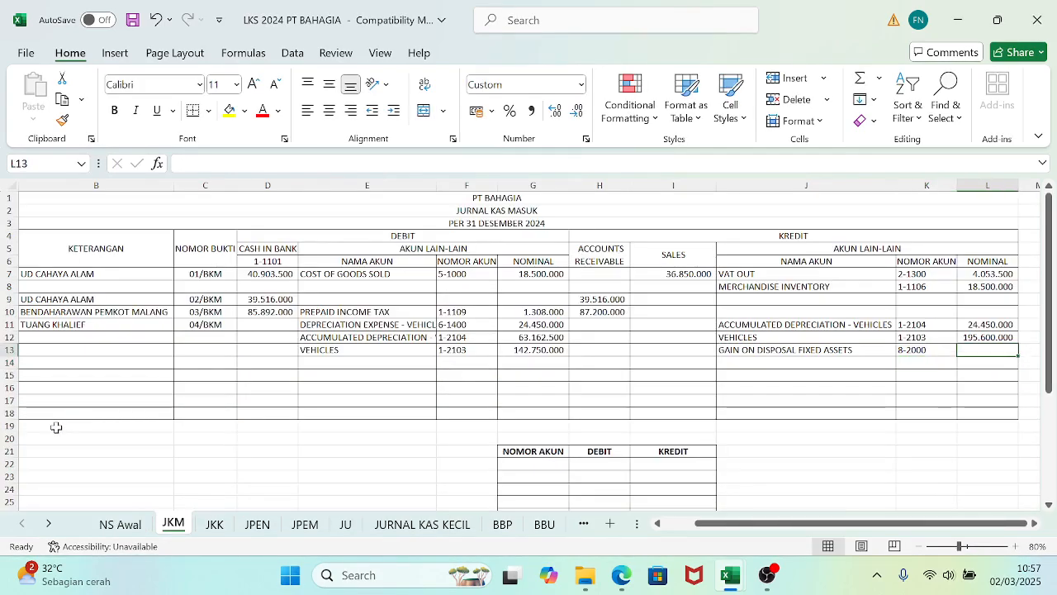
- Enter 1.285.000 as the credit amount for Gain on Disposal Fixed Assets in L13
{"action": "mouse_move", "coordinate": [728, 583]}
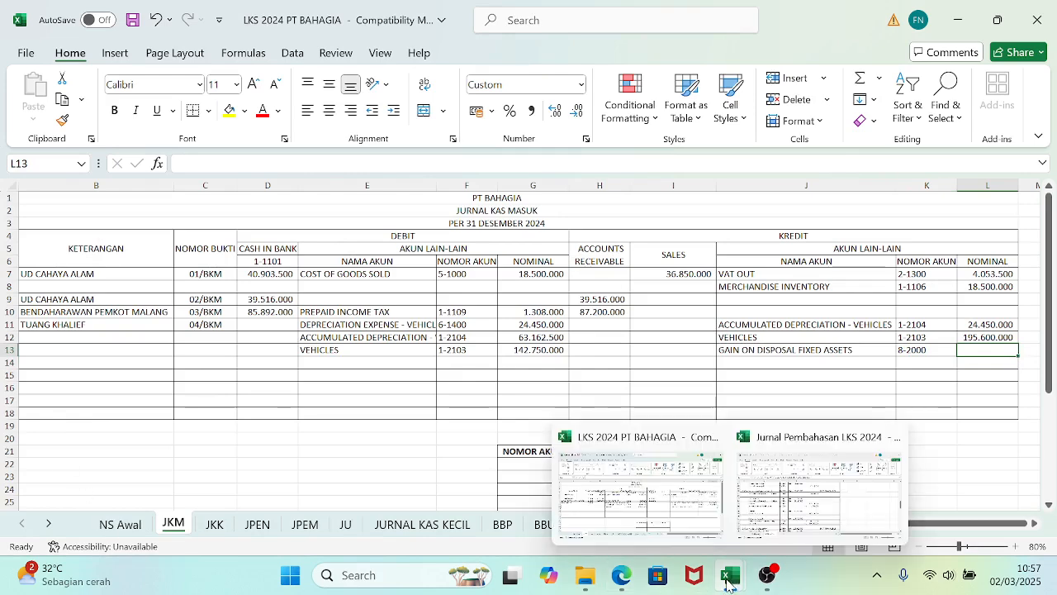
{"action": "mouse_move", "coordinate": [768, 505]}
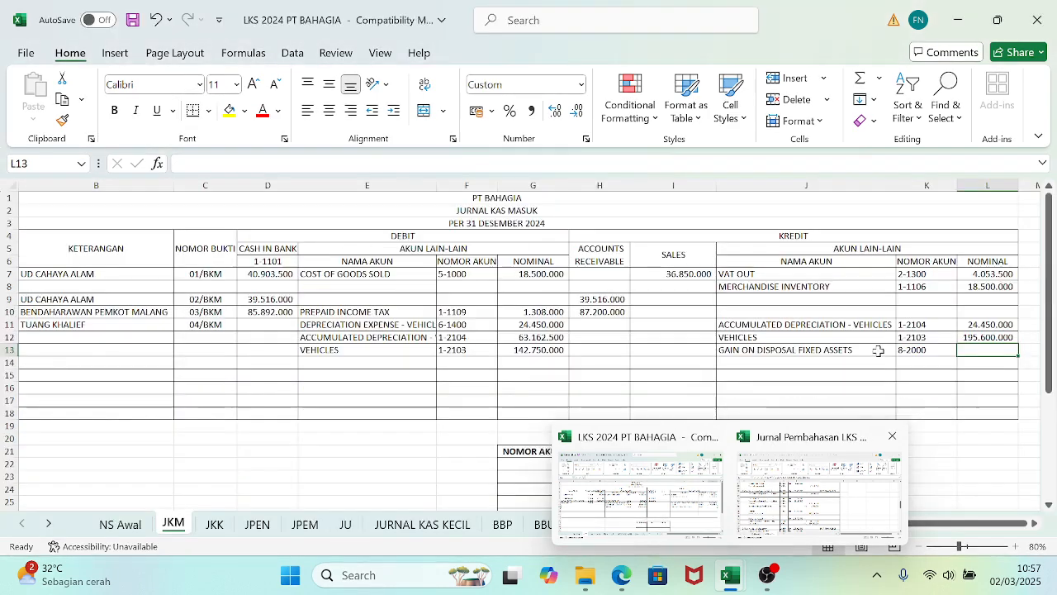
{"action": "type", "text": "1."}
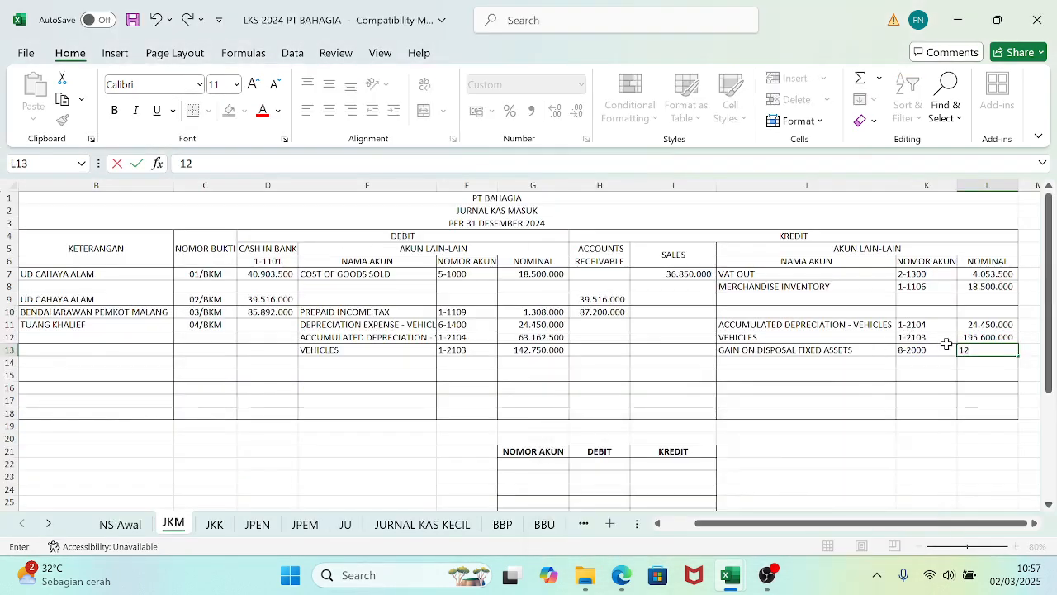
{"action": "type", "text": "285.000"}
{"action": "key", "text": "Return"}
- Try calculating the 23-Dec cash in bank amount in D11 as =L11+L12+L13-G11-G12-G13, and clear the cell again
{"action": "key", "text": "Up"}
{"action": "key", "text": "Left"}
{"action": "key", "text": "Left"}
{"action": "key", "text": "Left"}
{"action": "key", "text": "Left"}
{"action": "key", "text": "Left"}
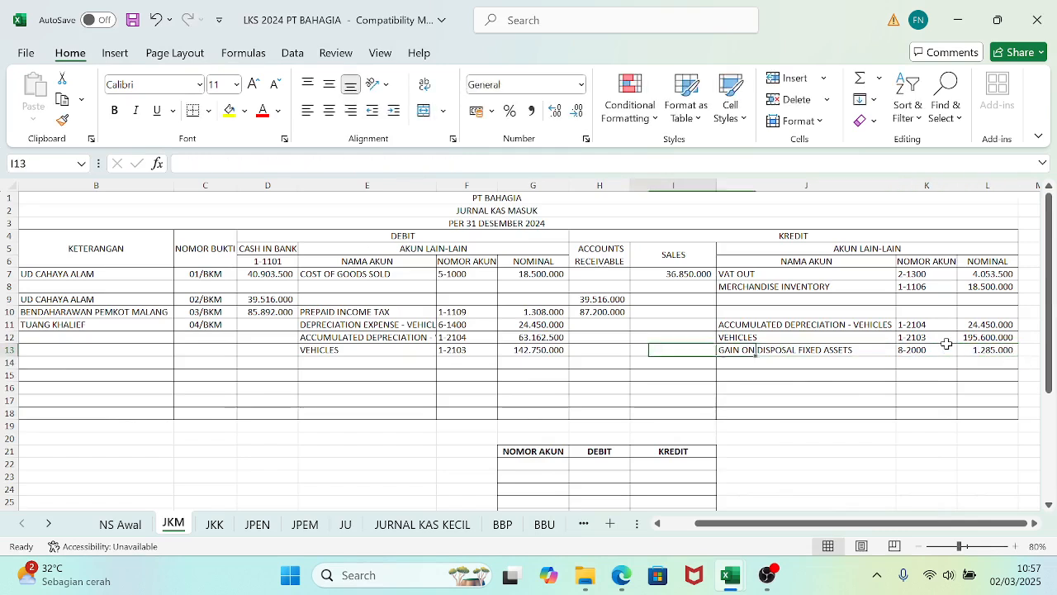
{"action": "key", "text": "Left"}
{"action": "key", "text": "Left"}
{"action": "key", "text": "Left"}
{"action": "key", "text": "Left"}
{"action": "key", "text": "Right"}
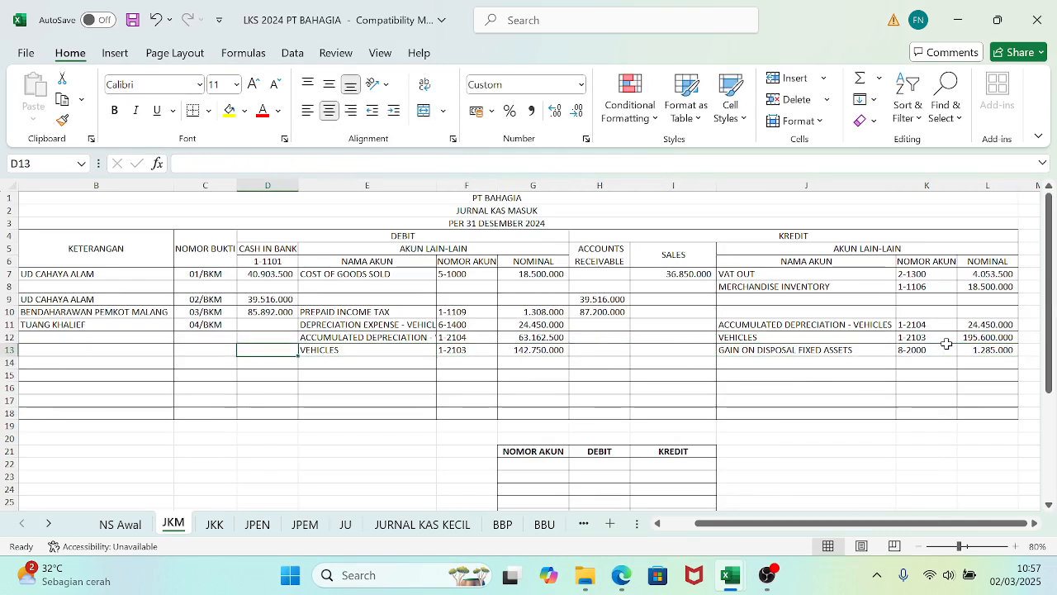
{"action": "key", "text": "Up"}
{"action": "key", "text": "Up"}
{"action": "type", "text": "="}
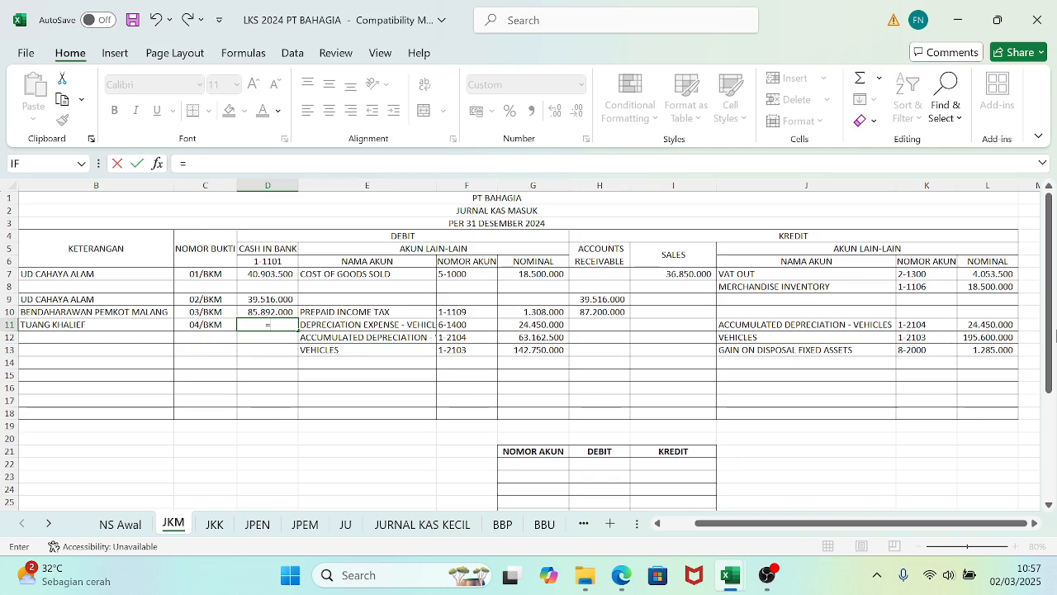
{"action": "left_click", "coordinate": [978, 325]}
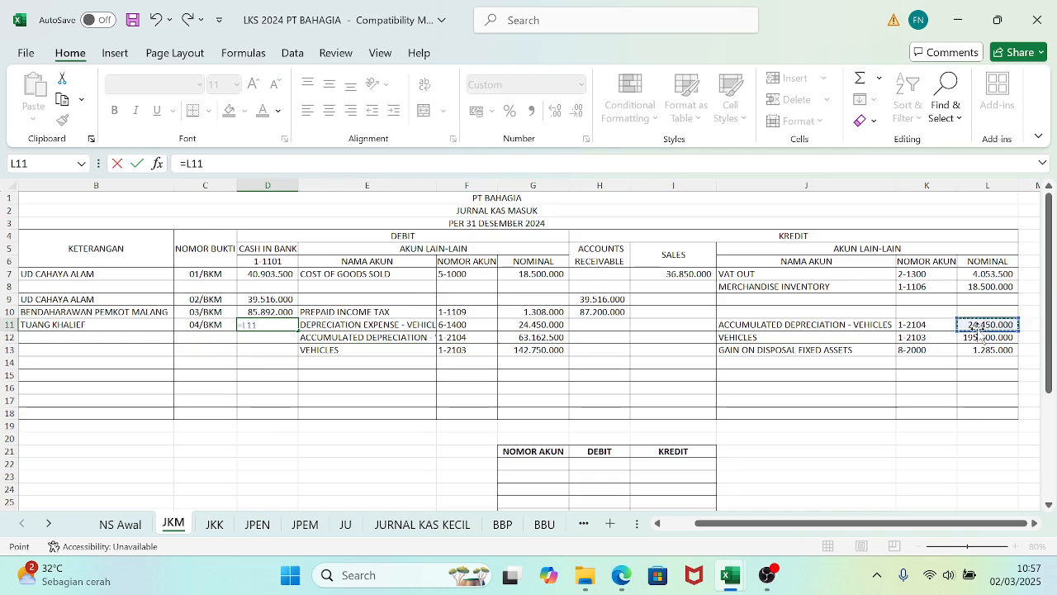
{"action": "type", "text": "+"}
{"action": "left_click", "coordinate": [980, 337]}
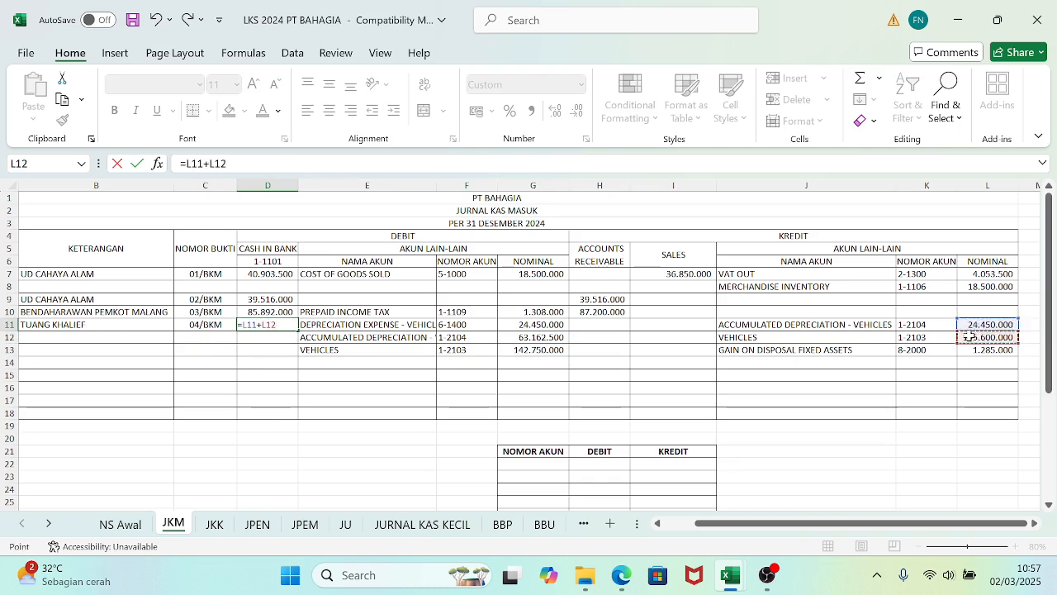
{"action": "type", "text": "+"}
{"action": "left_click", "coordinate": [967, 351]}
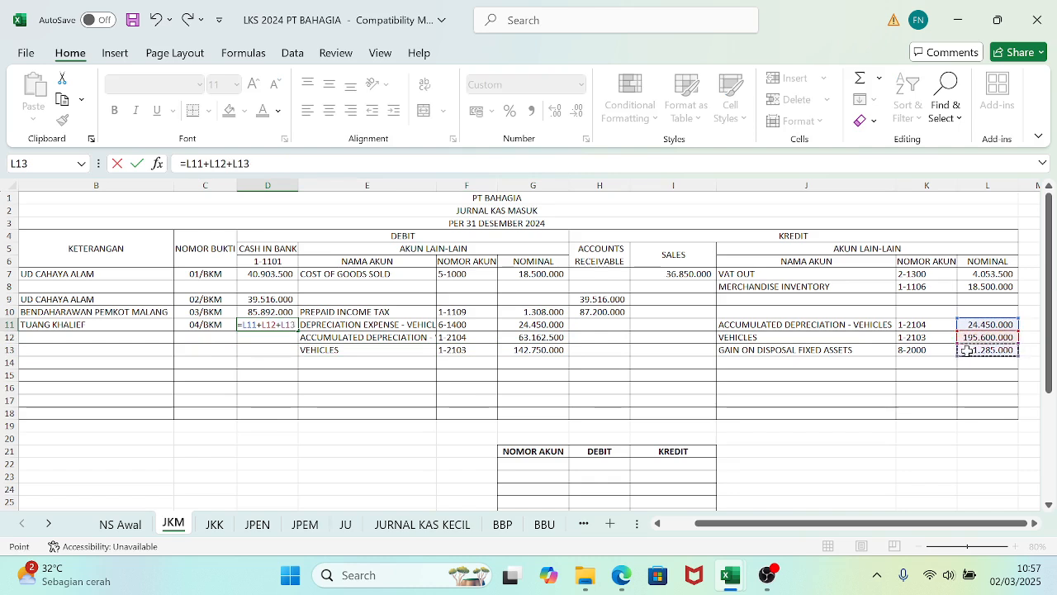
{"action": "type", "text": "-"}
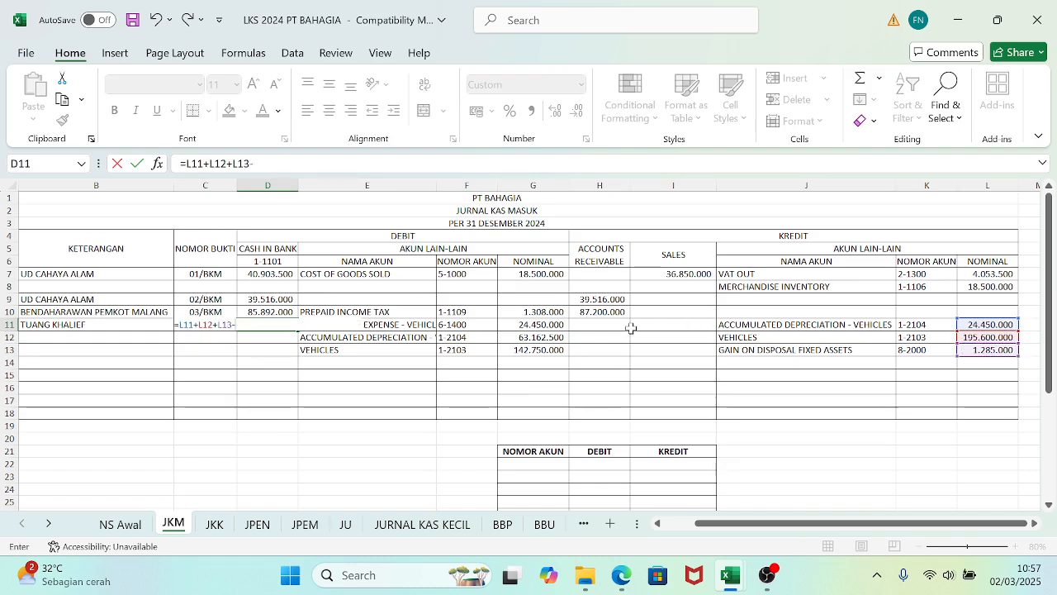
{"action": "left_click", "coordinate": [539, 326]}
{"action": "type", "text": "-"}
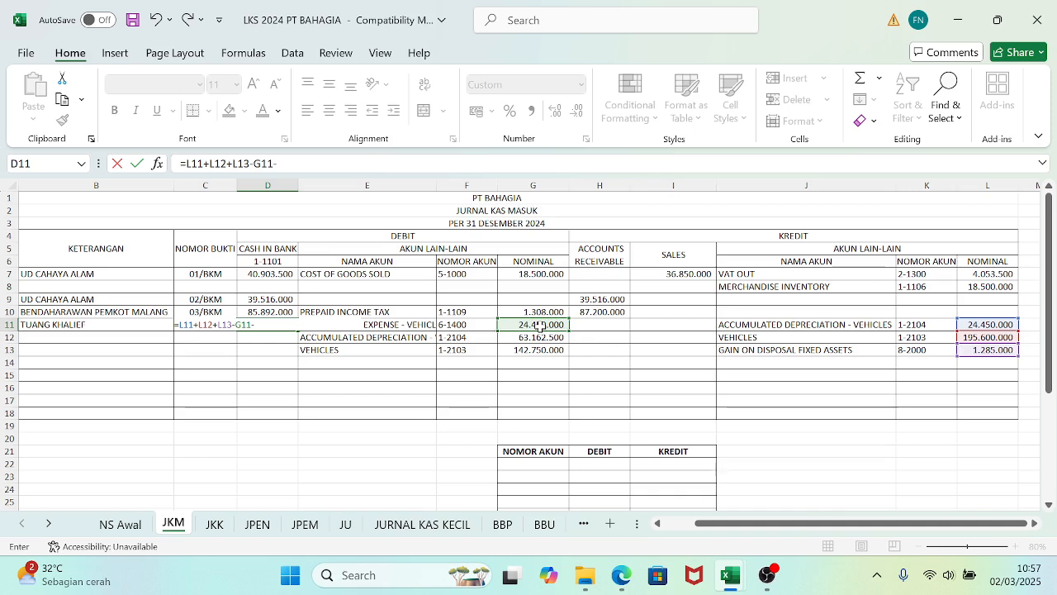
{"action": "left_click", "coordinate": [538, 337]}
{"action": "type", "text": "-"}
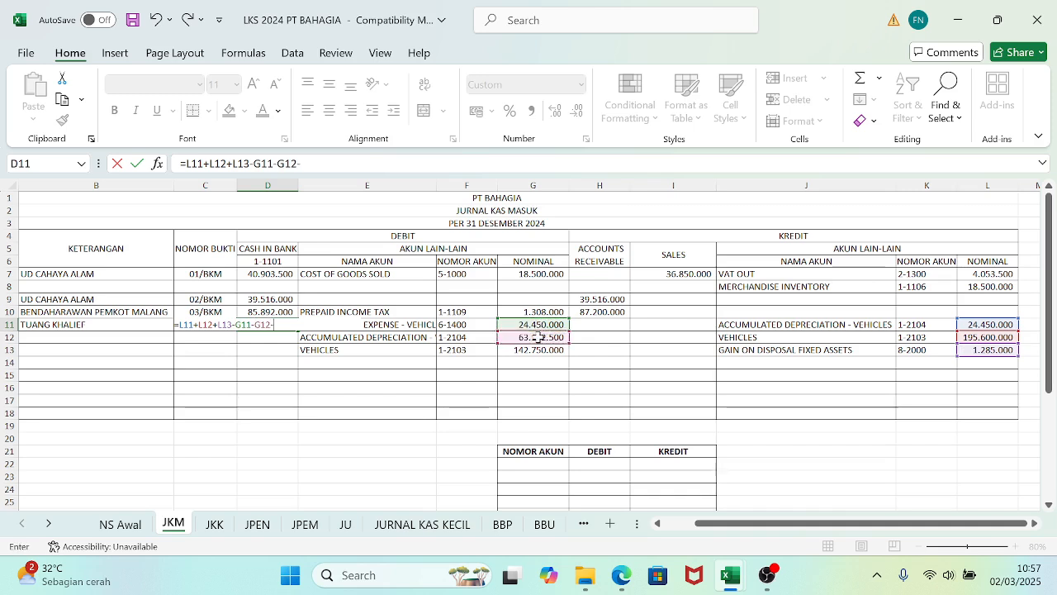
{"action": "left_click", "coordinate": [531, 351]}
{"action": "key", "text": "Return"}
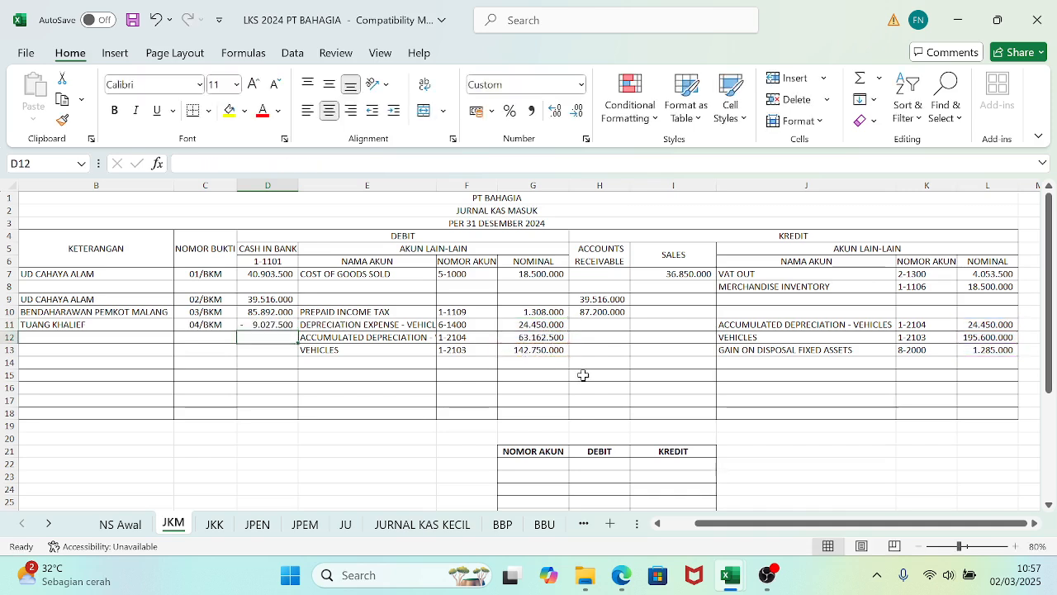
{"action": "double_click", "coordinate": [264, 325]}
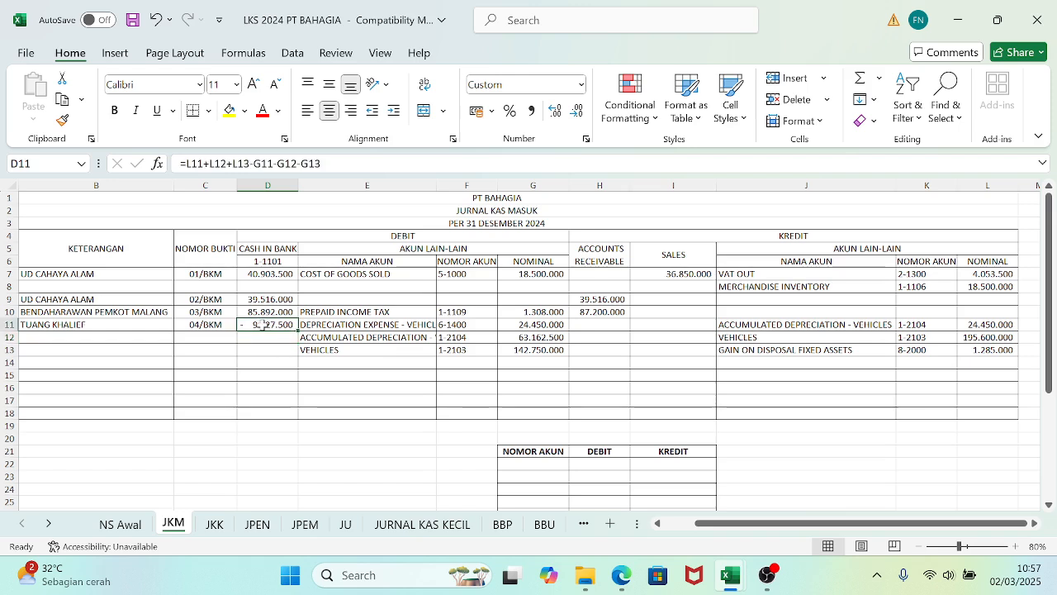
{"action": "key", "text": "Return"}
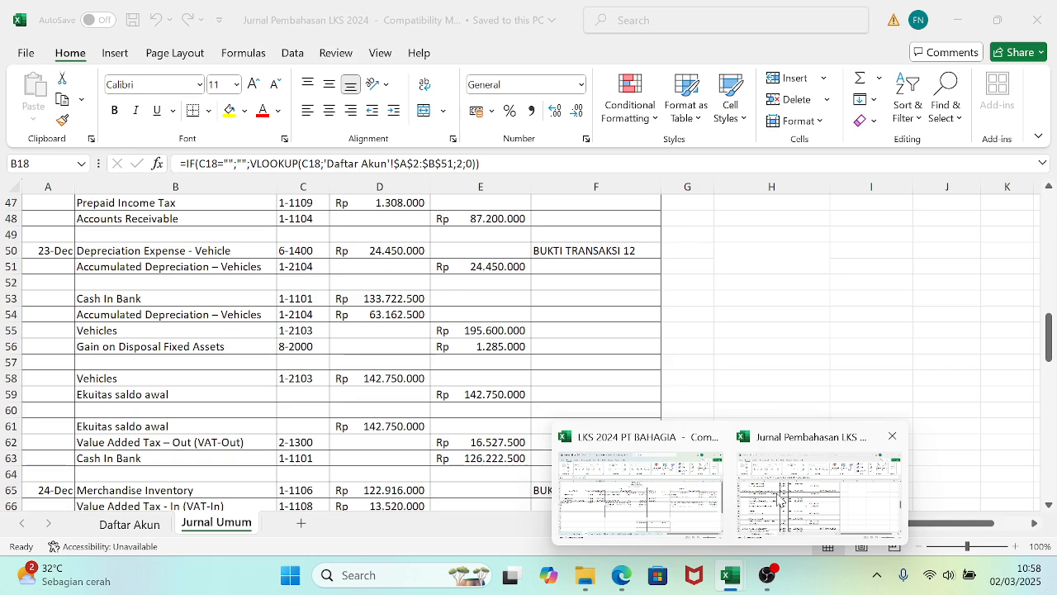
- Recheck the 23-Dec entries in the Jurnal Pembahasan workbook and try calculating JKM's cash in bank amount in D11 as =L12+L13-G13-G12
{"action": "left_click", "coordinate": [782, 500]}
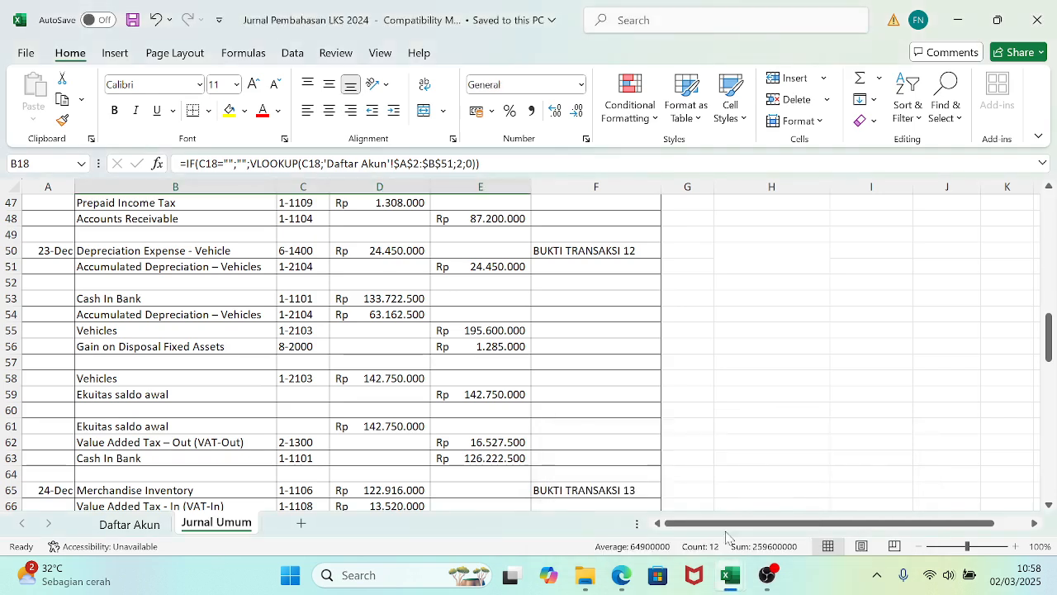
{"action": "left_click", "coordinate": [673, 505]}
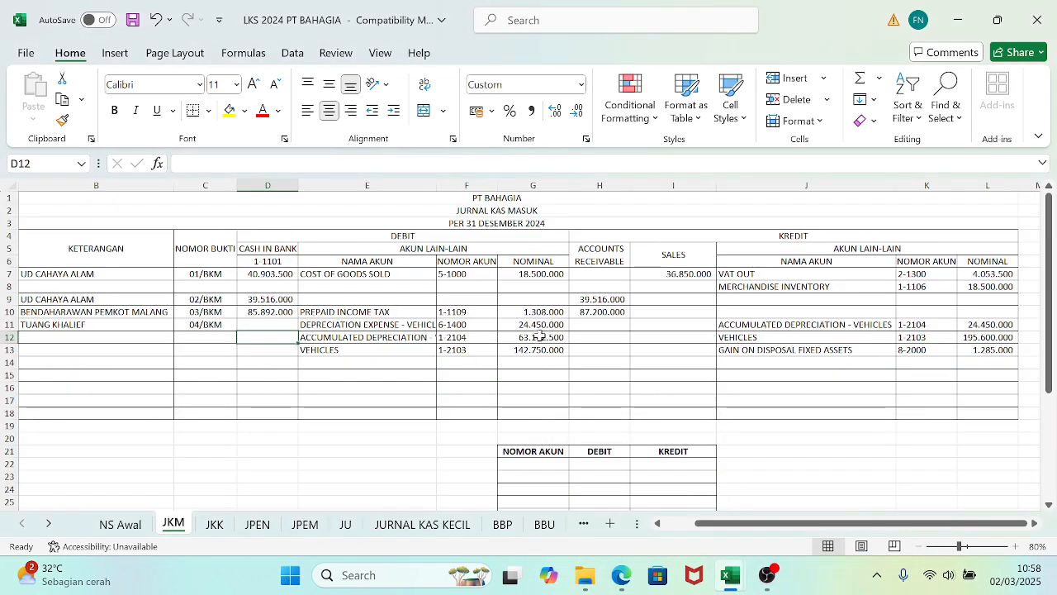
{"action": "left_click", "coordinate": [265, 325]}
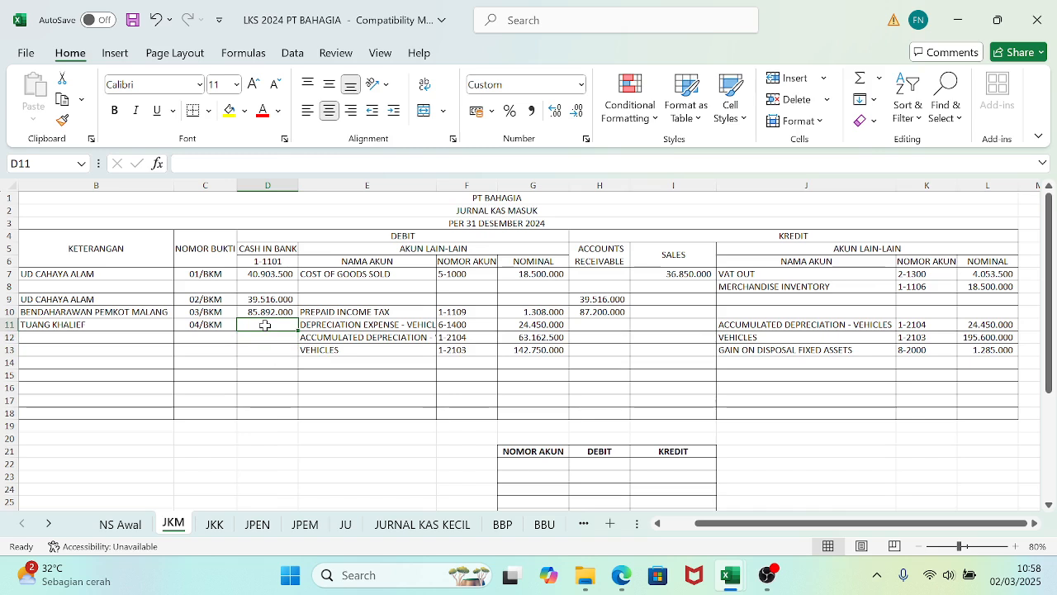
{"action": "type", "text": "="}
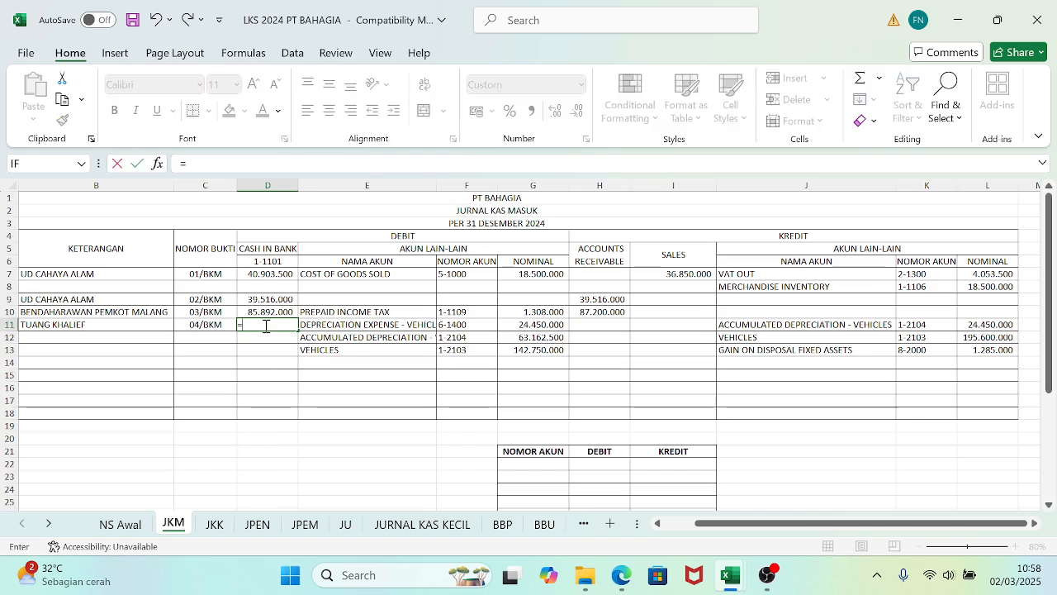
{"action": "left_click", "coordinate": [985, 337]}
{"action": "type", "text": "+"}
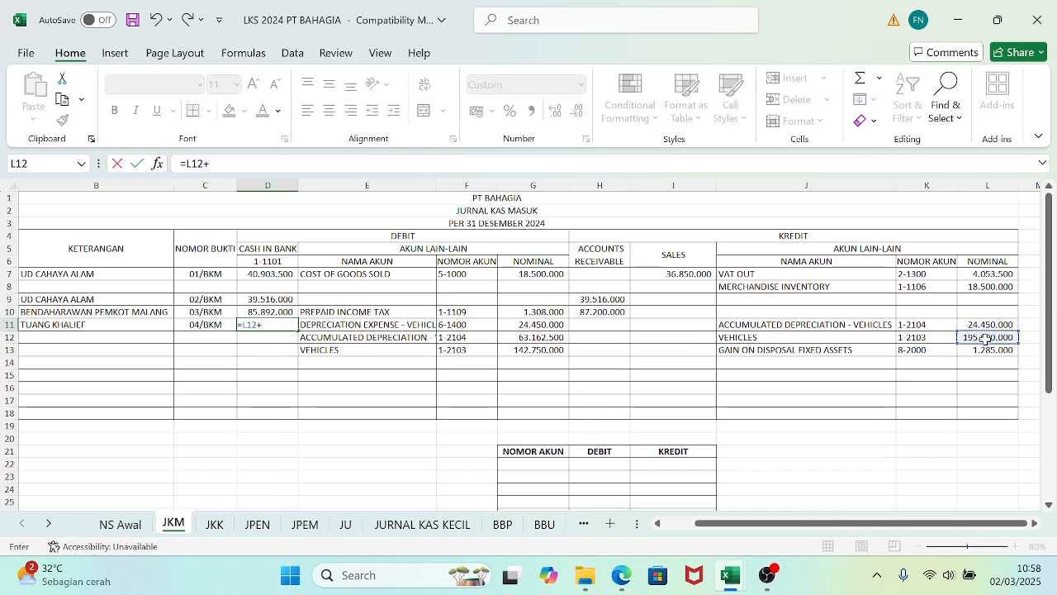
{"action": "left_click", "coordinate": [977, 350]}
{"action": "type", "text": "-"}
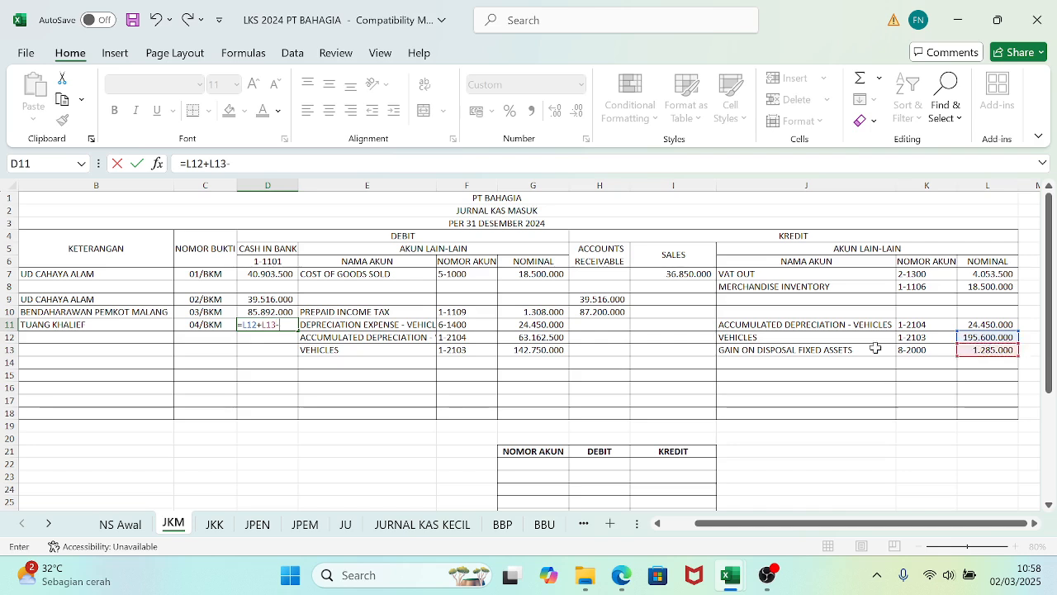
{"action": "left_click", "coordinate": [534, 352]}
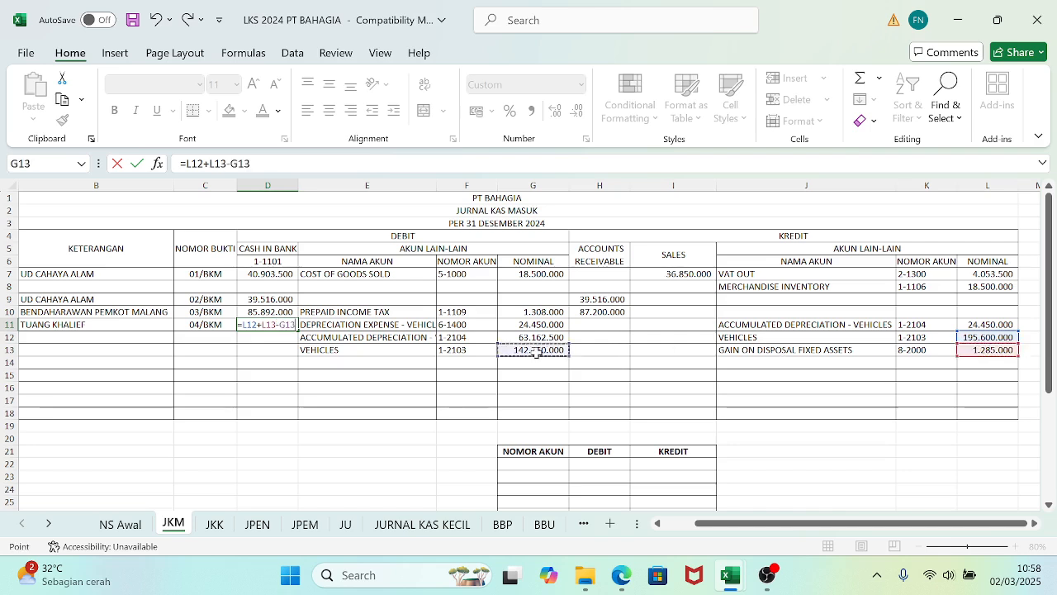
{"action": "type", "text": "-"}
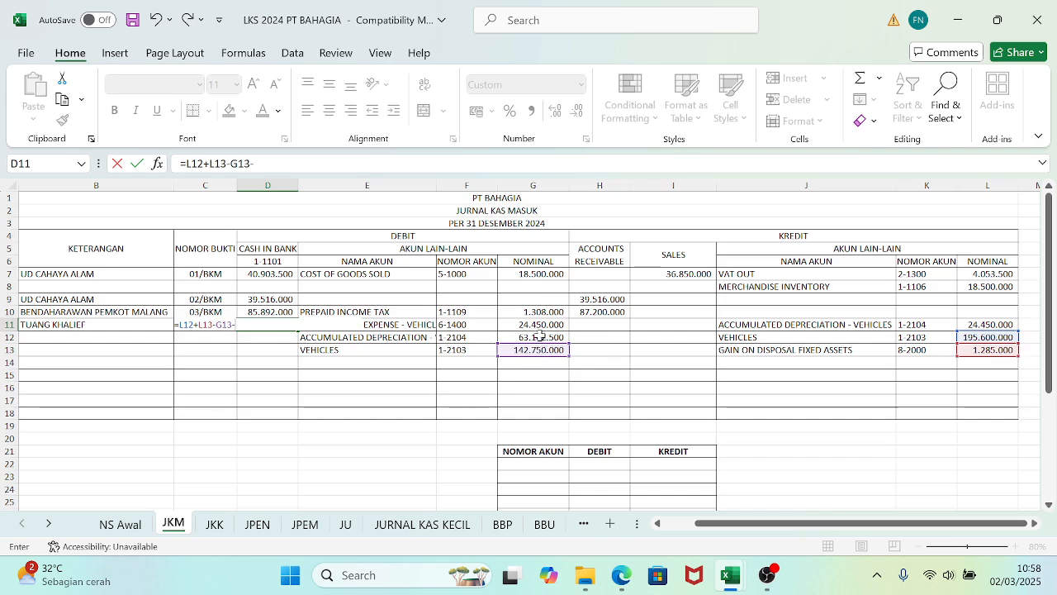
{"action": "left_click", "coordinate": [538, 338]}
{"action": "key", "text": "Return"}
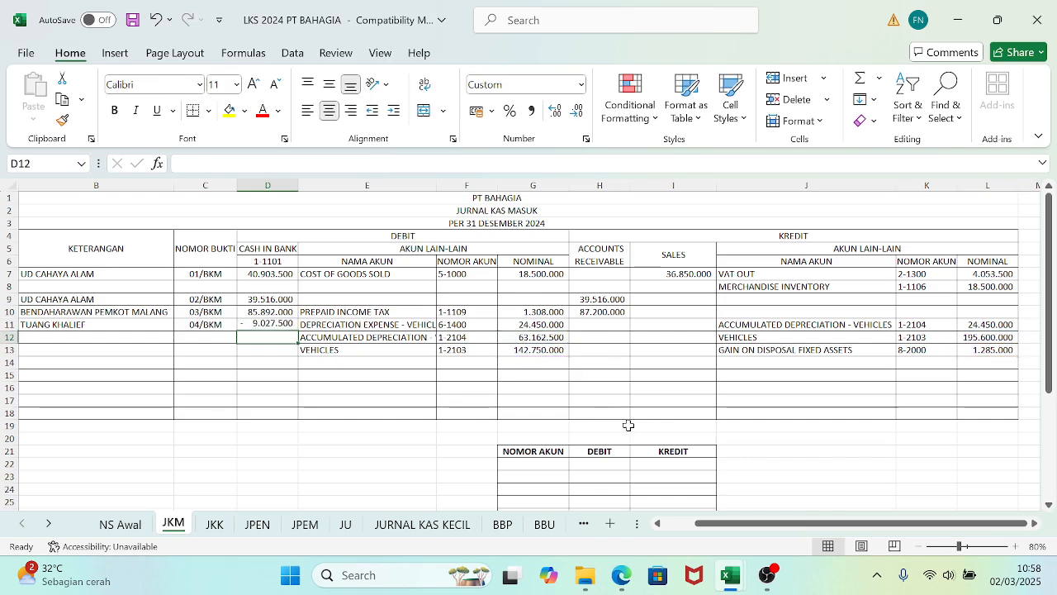
- In the Jurnal Pembahasan workbook, test the difference between the 23-Dec Cash In Bank amounts in H53 with =D53-E63, and clear the cell
{"action": "mouse_move", "coordinate": [739, 582]}
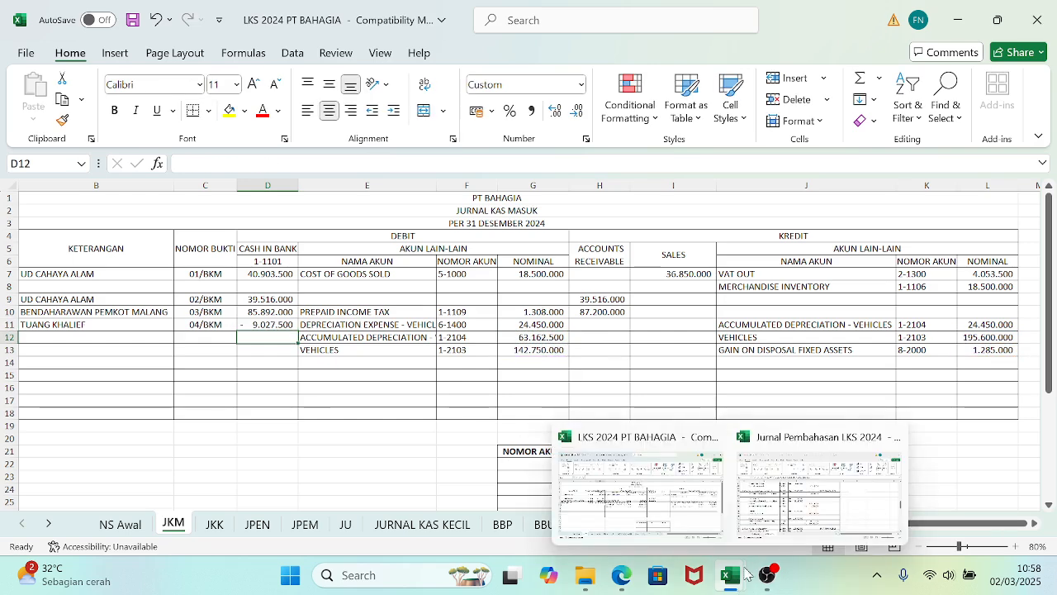
{"action": "mouse_move", "coordinate": [769, 512]}
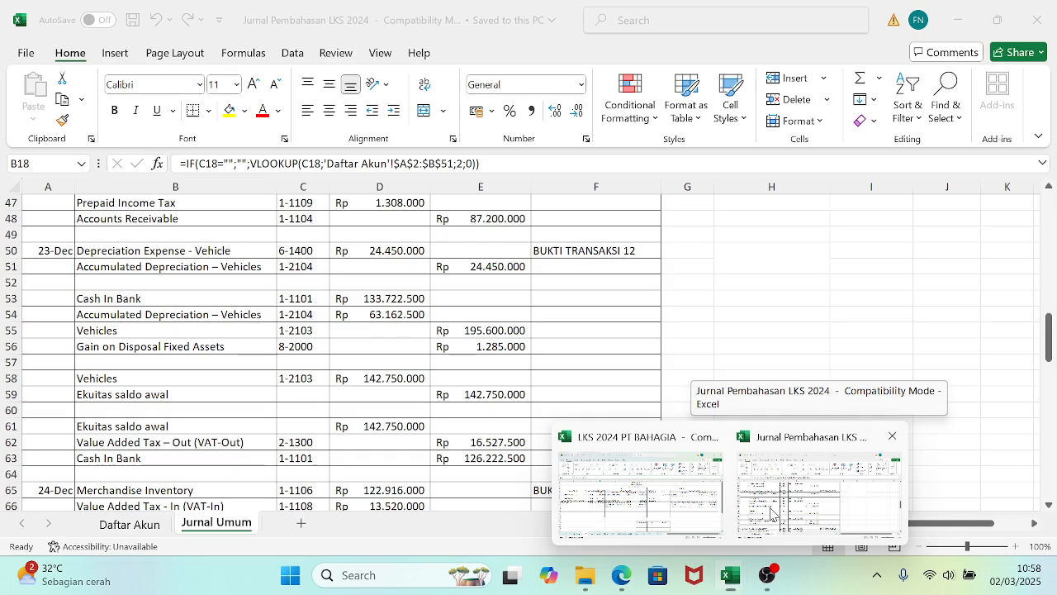
{"action": "left_click", "coordinate": [771, 510]}
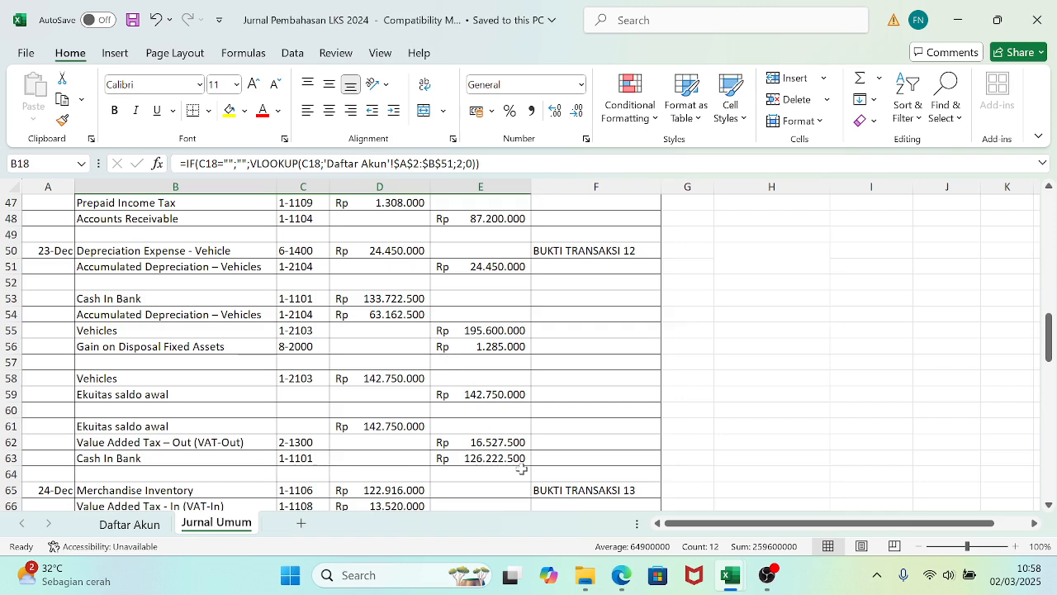
{"action": "left_click", "coordinate": [746, 301]}
{"action": "type", "text": "="}
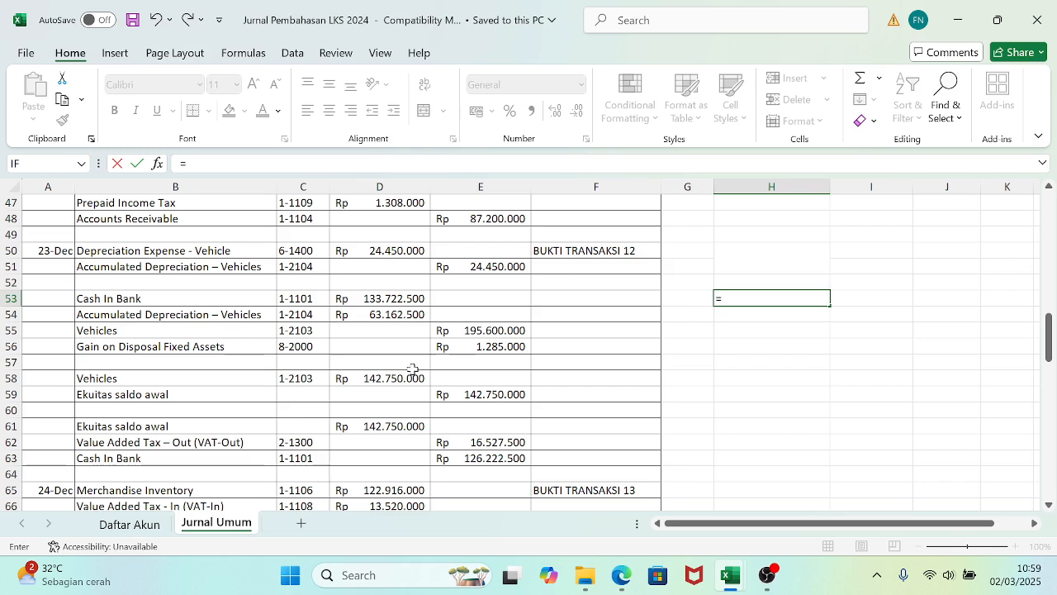
{"action": "left_click", "coordinate": [387, 300]}
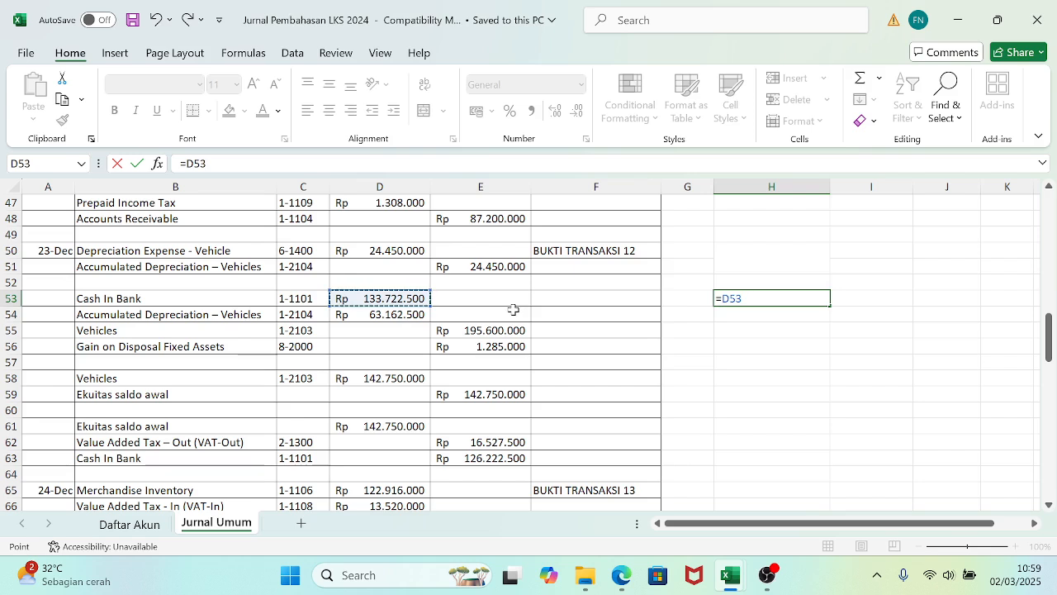
{"action": "type", "text": "-"}
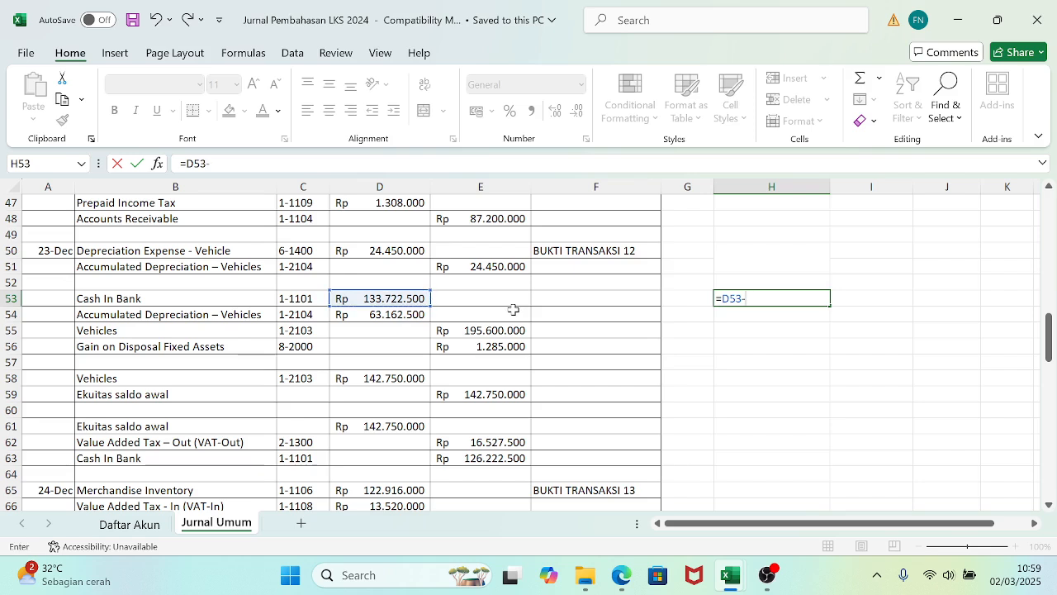
{"action": "left_click", "coordinate": [466, 458]}
{"action": "key", "text": "Return"}
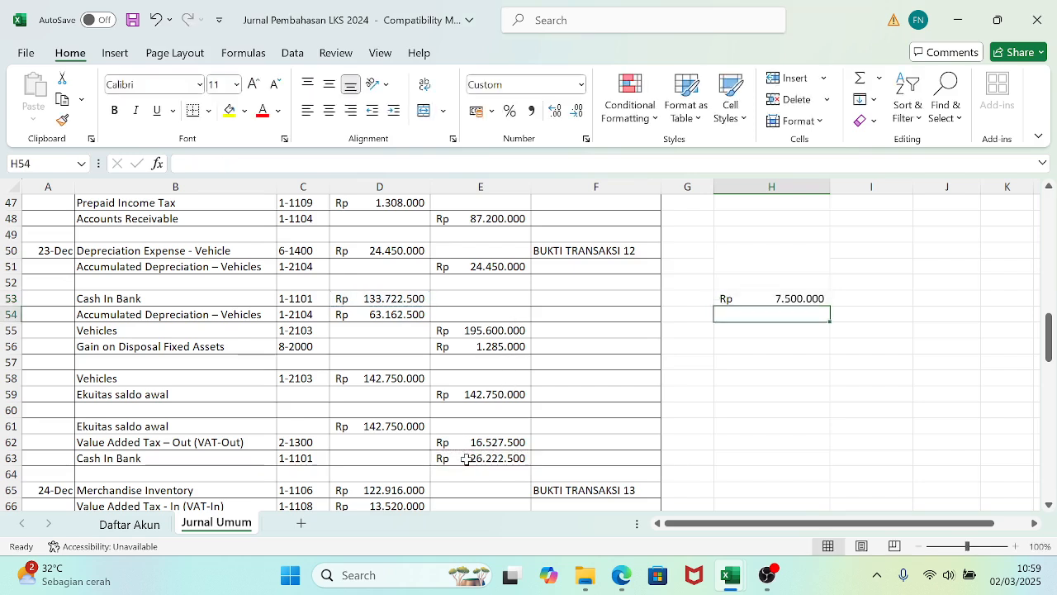
{"action": "left_click", "coordinate": [772, 299]}
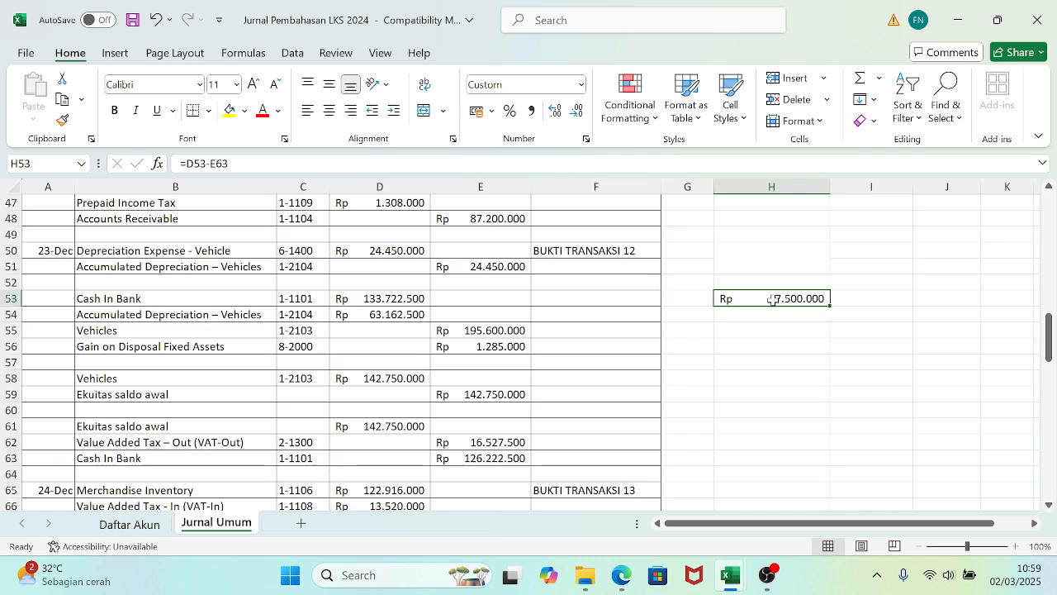
{"action": "key", "text": "BackSpace"}
{"action": "key", "text": "Return"}
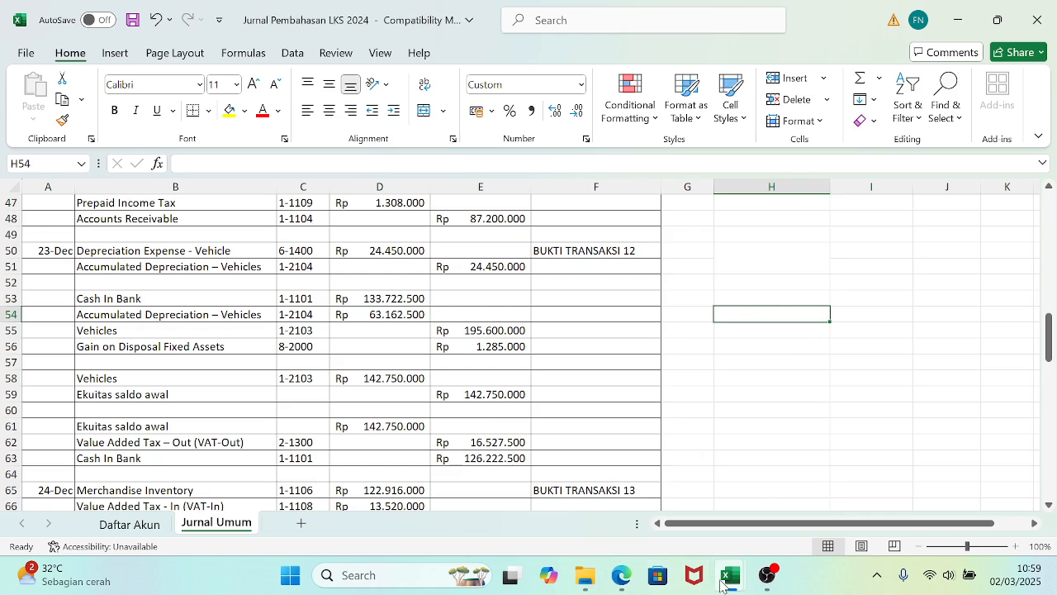
- Return to the LKS 2024 PT BAHAGIA workbook and clear the 23-Dec cash in bank formula from D11 on the JKM sheet
{"action": "mouse_move", "coordinate": [728, 578]}
{"action": "left_click", "coordinate": [660, 508]}
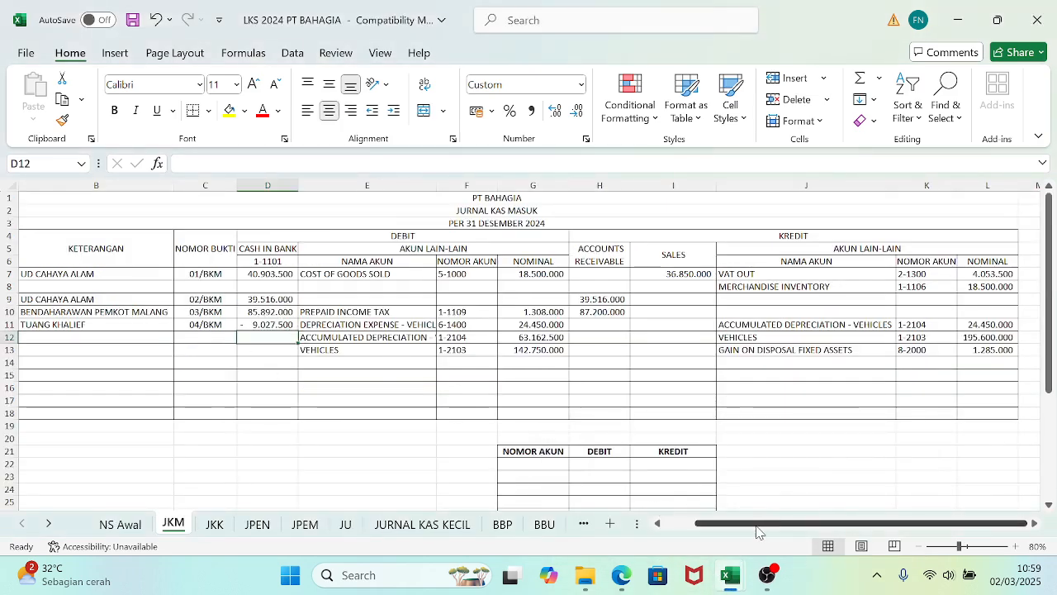
{"action": "left_click_drag", "start_coordinate": [758, 531], "coordinate": [728, 531]}
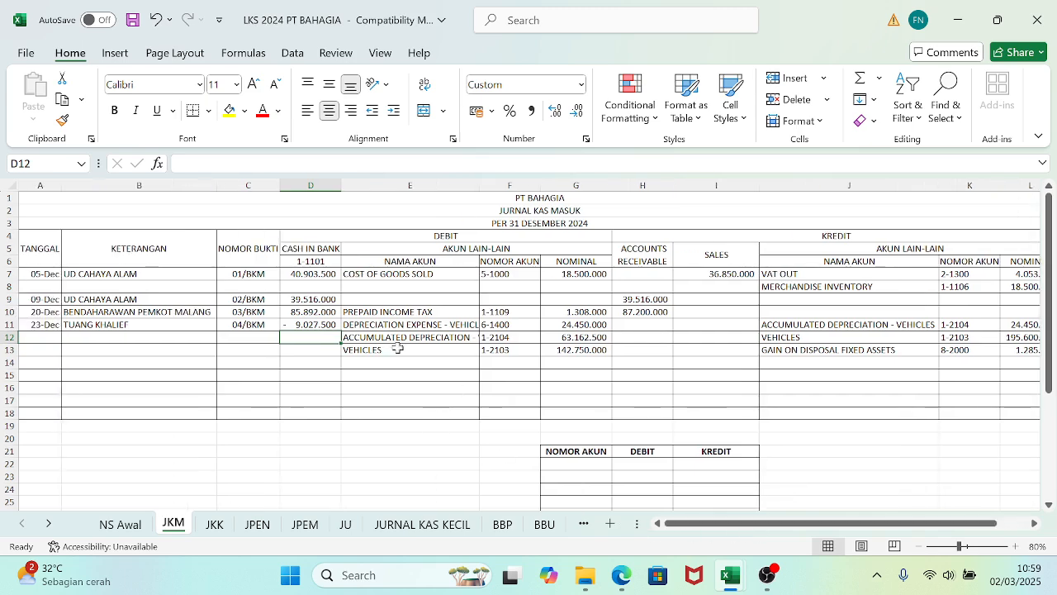
{"action": "left_click", "coordinate": [317, 326]}
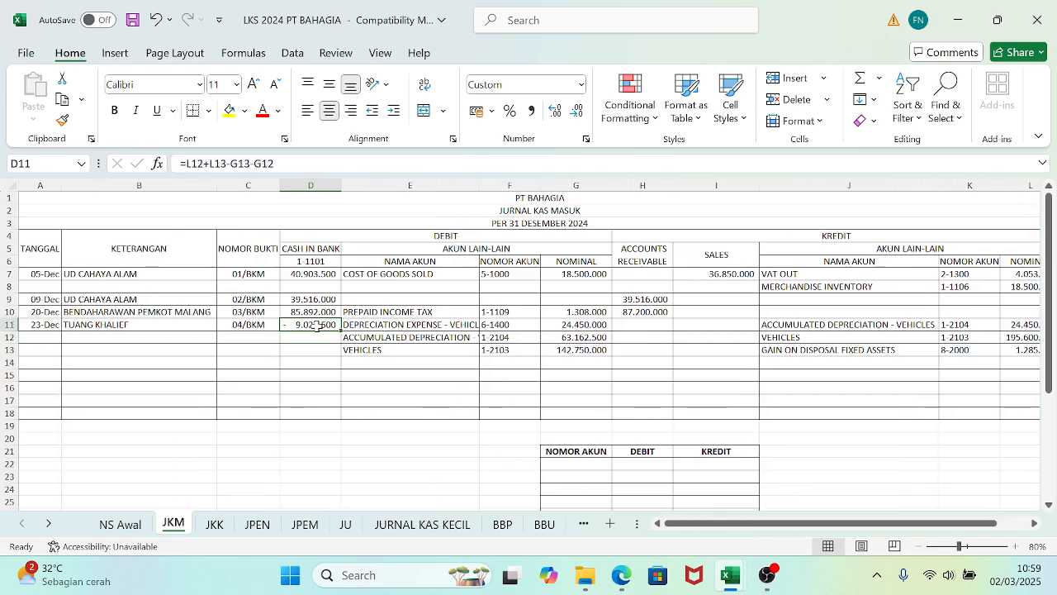
{"action": "key", "text": "F2"}
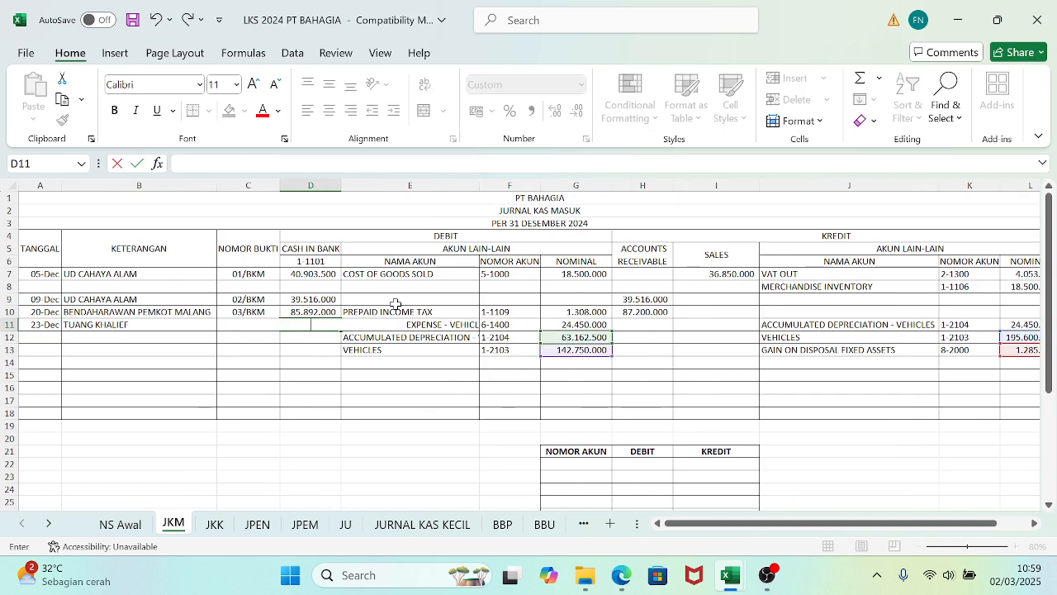
{"action": "key", "text": "Tab"}
- Link the credit account number in K14 to 2-1300, VAT Out, in cell A24 of the NS Awal sheet
{"action": "key", "text": "Tab"}
{"action": "key", "text": "Tab"}
{"action": "key", "text": "Tab"}
{"action": "key", "text": "Tab"}
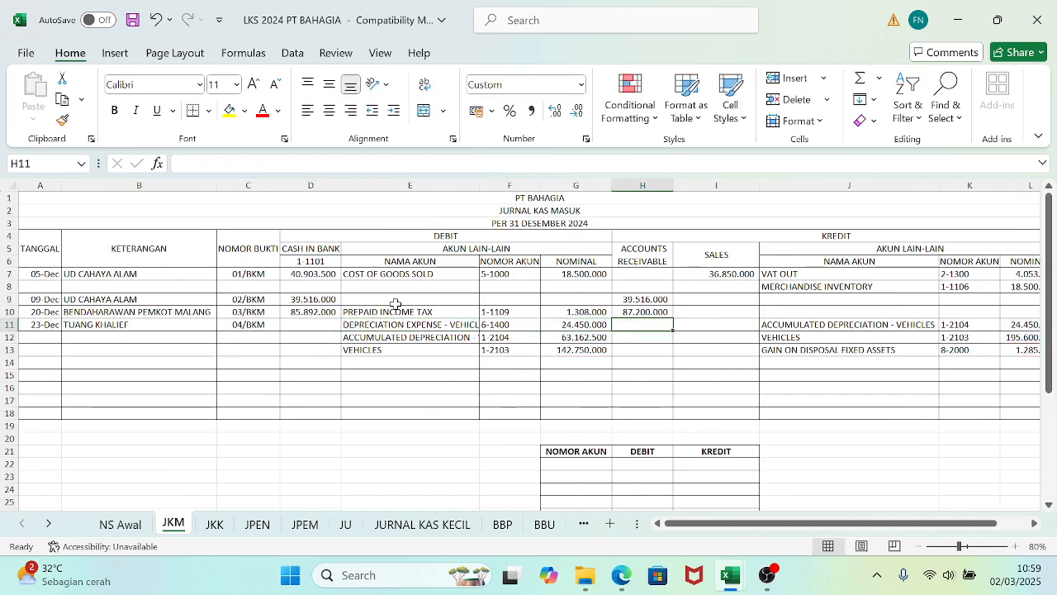
{"action": "key", "text": "Tab"}
{"action": "key", "text": "Tab"}
{"action": "key", "text": "Down"}
{"action": "key", "text": "Down"}
{"action": "key", "text": "Down"}
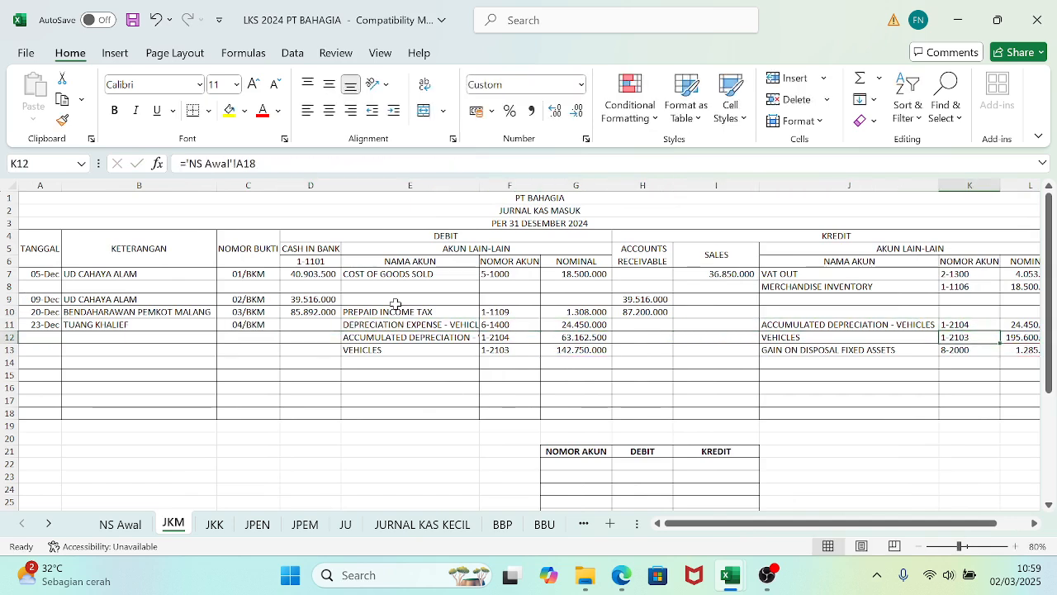
{"action": "type", "text": "="}
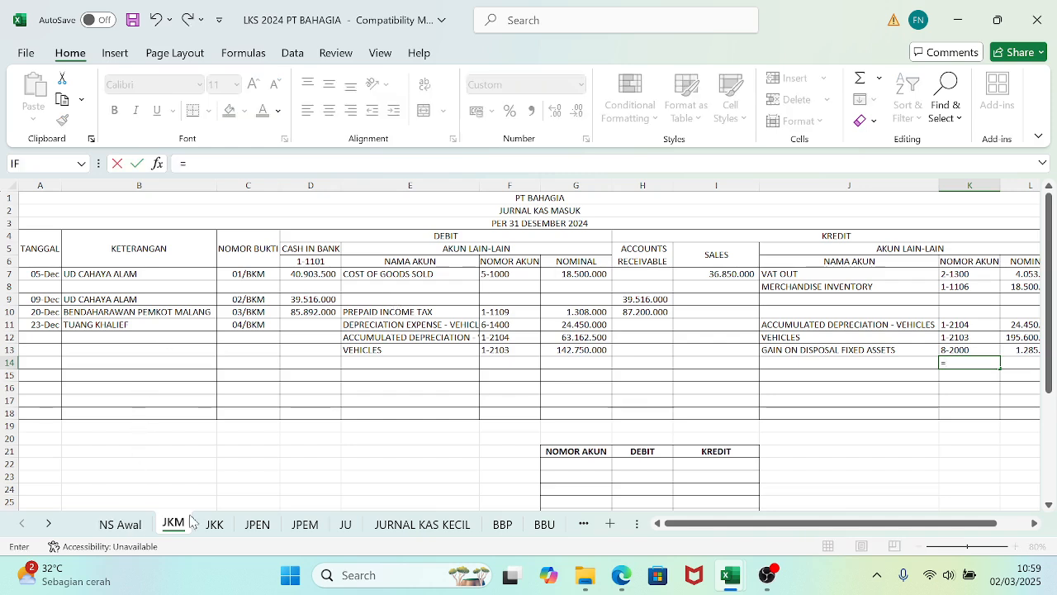
{"action": "left_click", "coordinate": [124, 525]}
{"action": "left_click_drag", "start_coordinate": [1051, 410], "coordinate": [1050, 308]}
{"action": "left_click", "coordinate": [56, 298]}
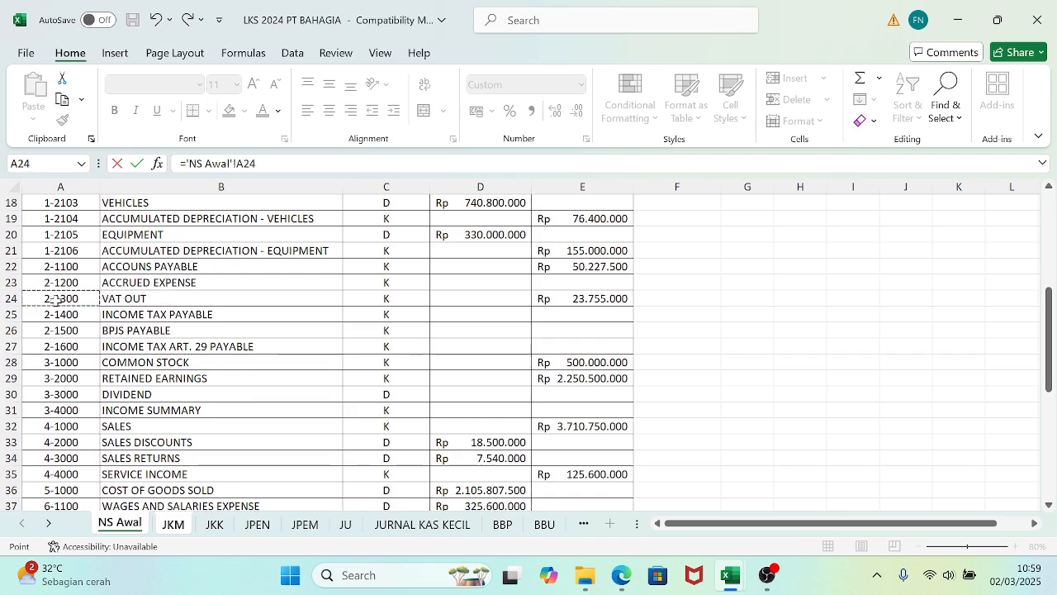
{"action": "key", "text": "Return"}
- Consult the 23 December cash receipt voucher in the PDF and enter 16527500 as the VAT Out credit amount in L14
{"action": "key", "text": "Up"}
{"action": "key", "text": "Right"}
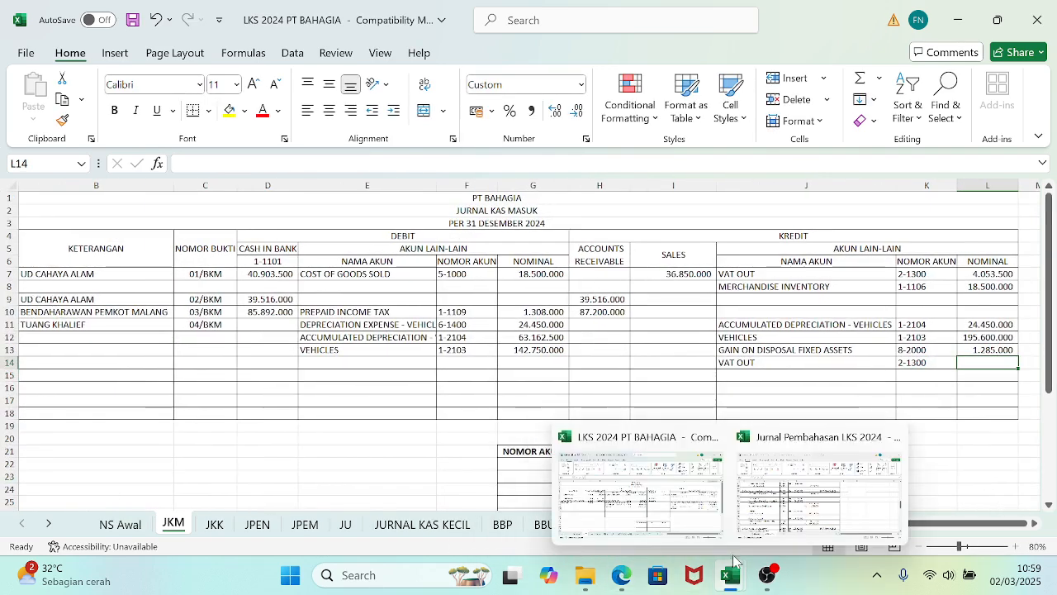
{"action": "left_click", "coordinate": [619, 580]}
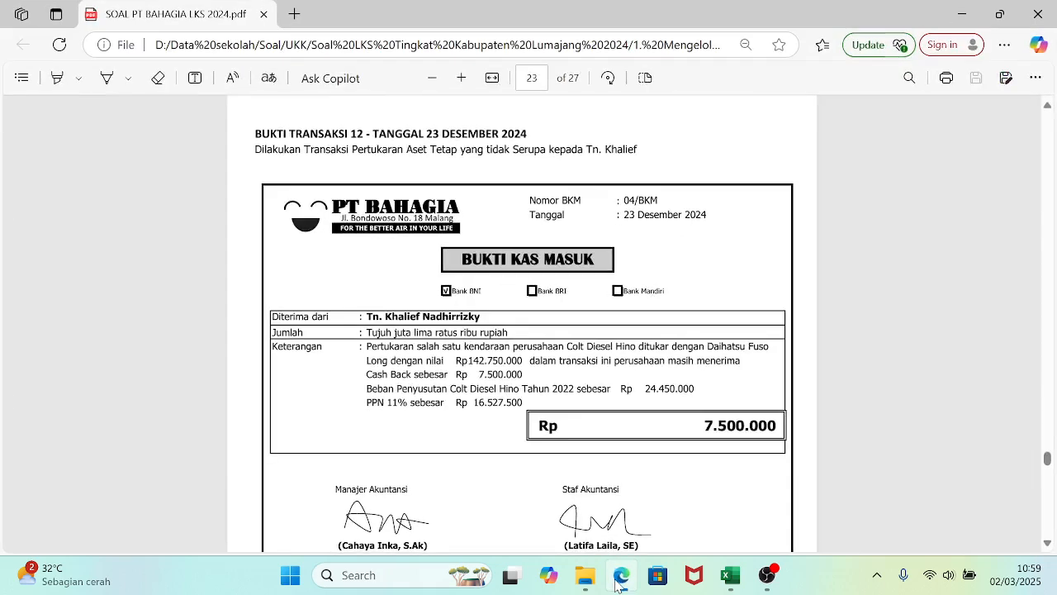
{"action": "left_click", "coordinate": [619, 580]}
{"action": "type", "text": "16527500"}
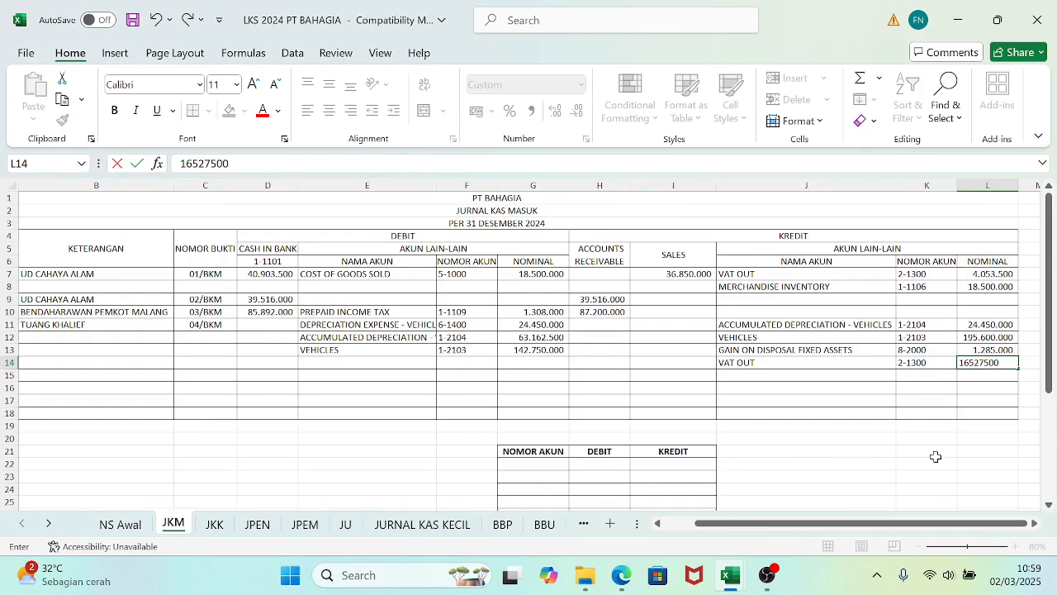
{"action": "key", "text": "Return"}
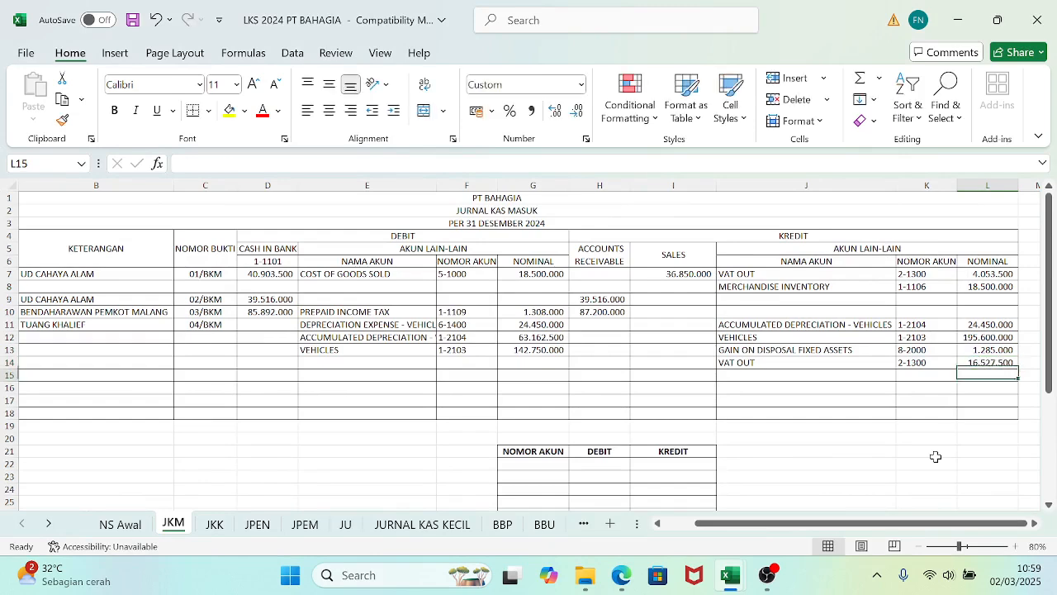
- Consult the 23 December voucher in the PDF and calculate the JKM cash in bank amount in D11 with =L11+L12+L13+L14-G11-G12-G13
{"action": "left_click", "coordinate": [621, 578]}
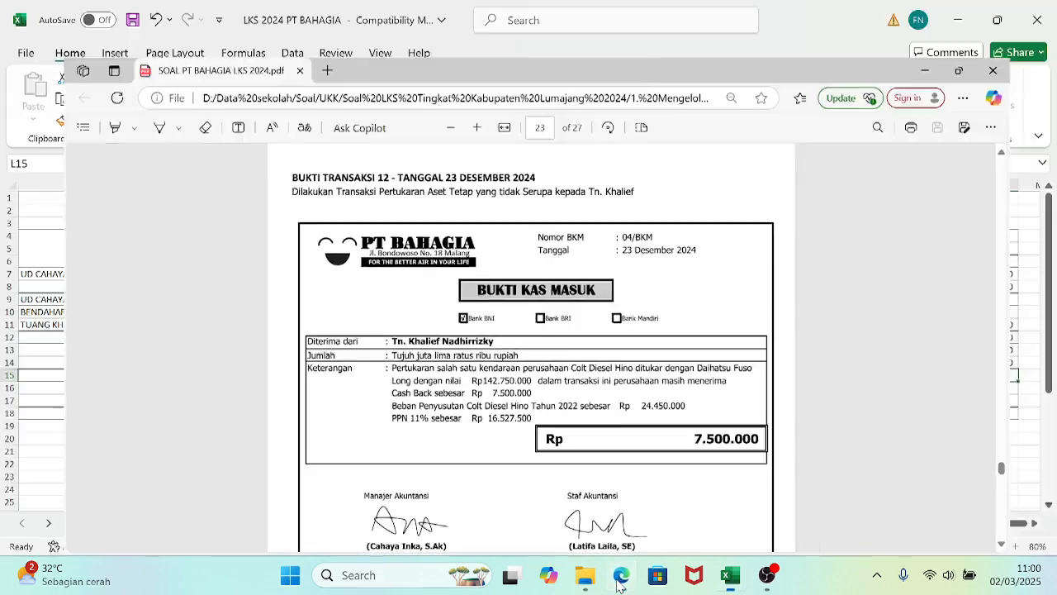
{"action": "left_click", "coordinate": [620, 578]}
{"action": "left_click", "coordinate": [266, 324]}
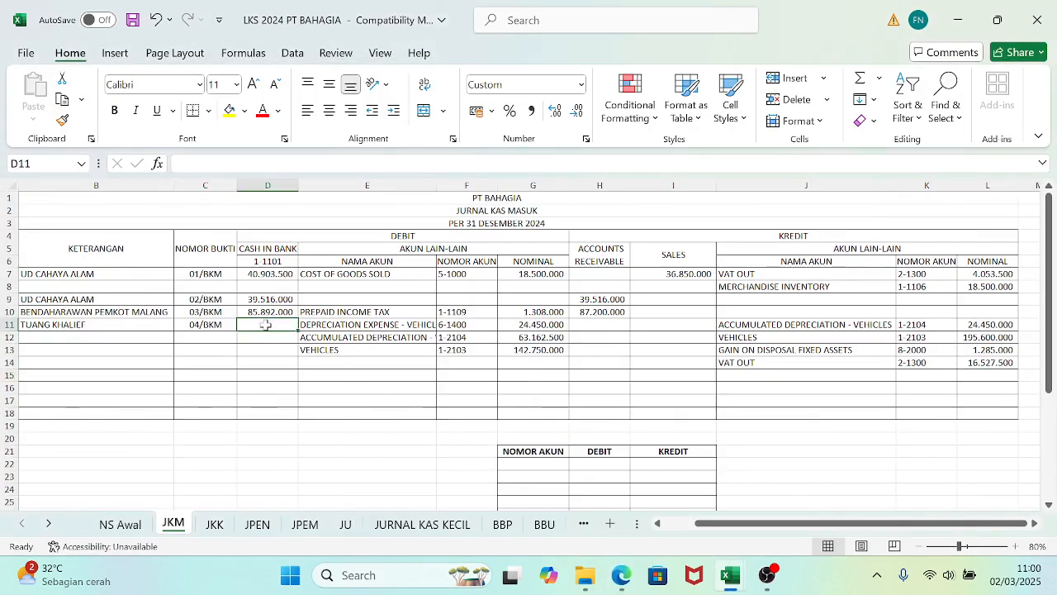
{"action": "type", "text": "="}
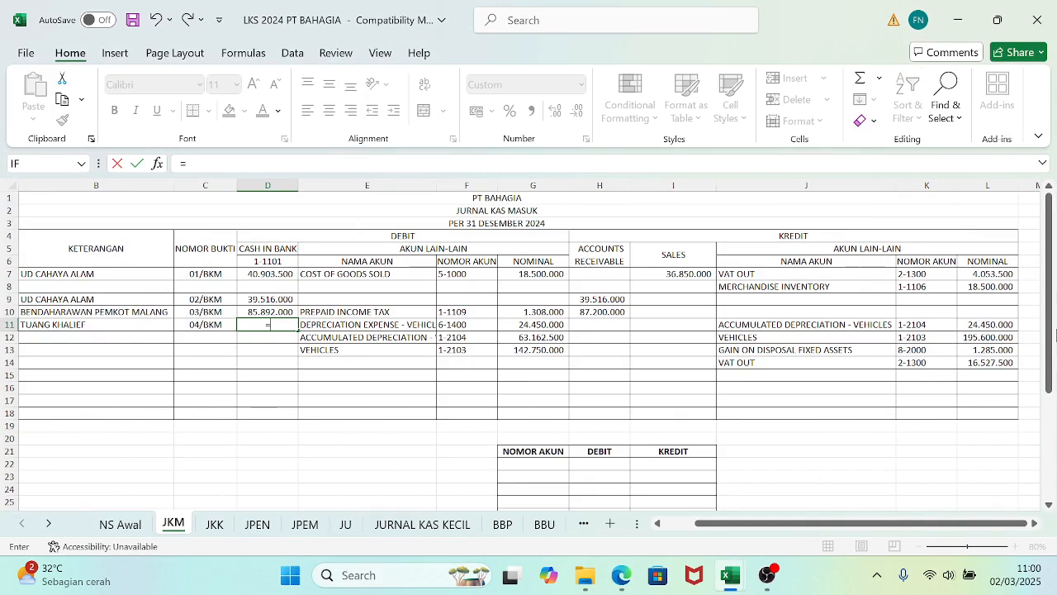
{"action": "left_click", "coordinate": [977, 324]}
{"action": "type", "text": "+"}
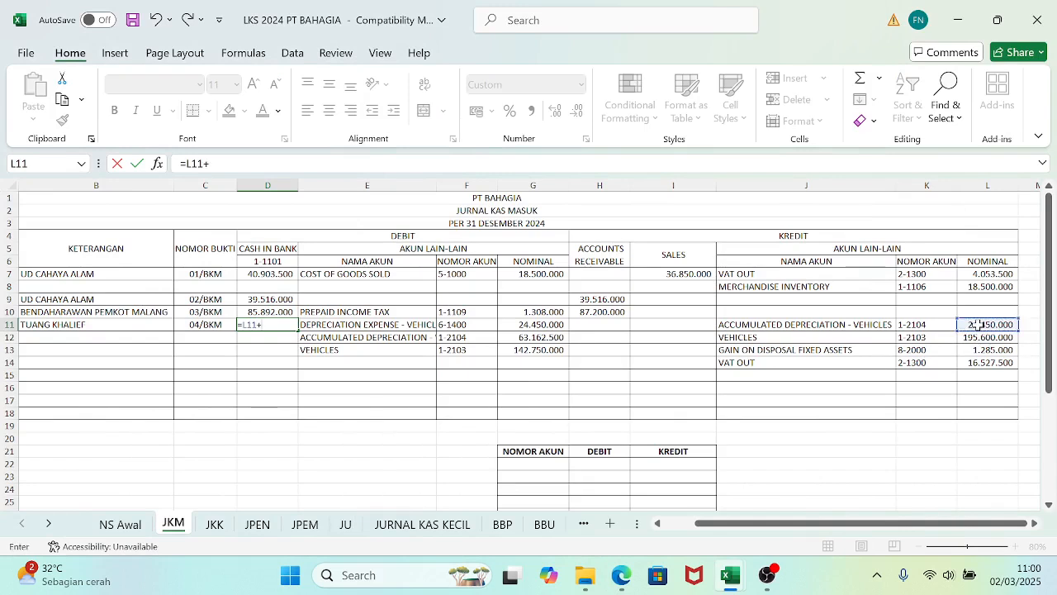
{"action": "left_click", "coordinate": [973, 337]}
{"action": "type", "text": "+"}
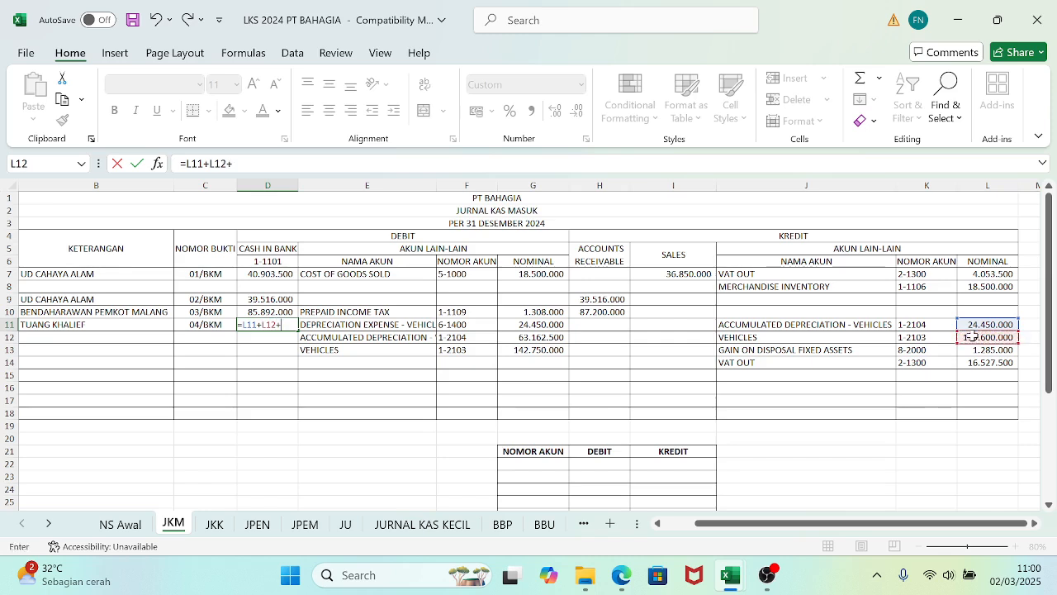
{"action": "left_click", "coordinate": [970, 350]}
{"action": "type", "text": "+"}
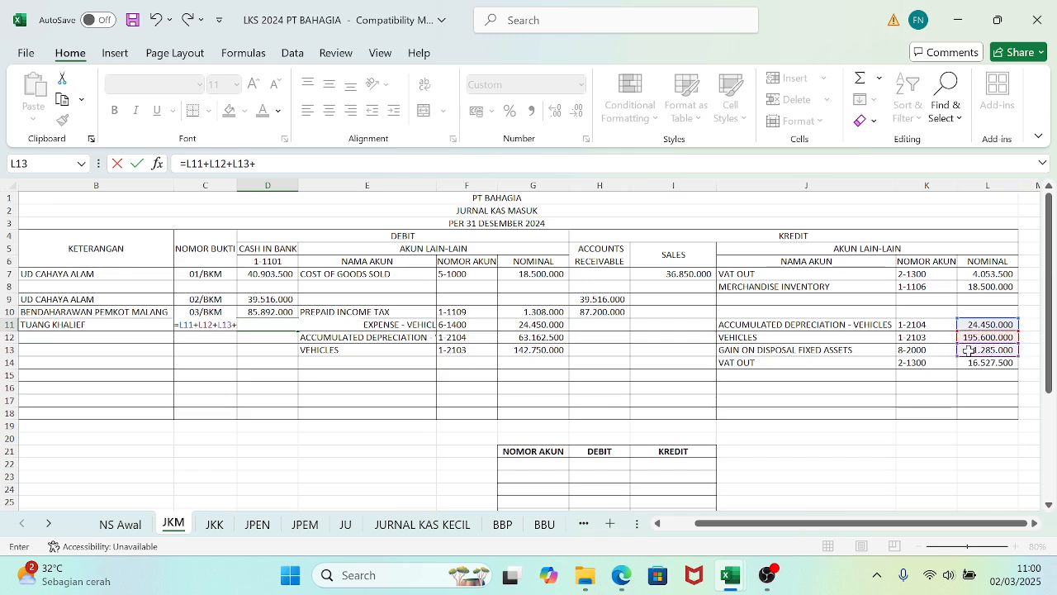
{"action": "left_click", "coordinate": [966, 362]}
{"action": "type", "text": "-"}
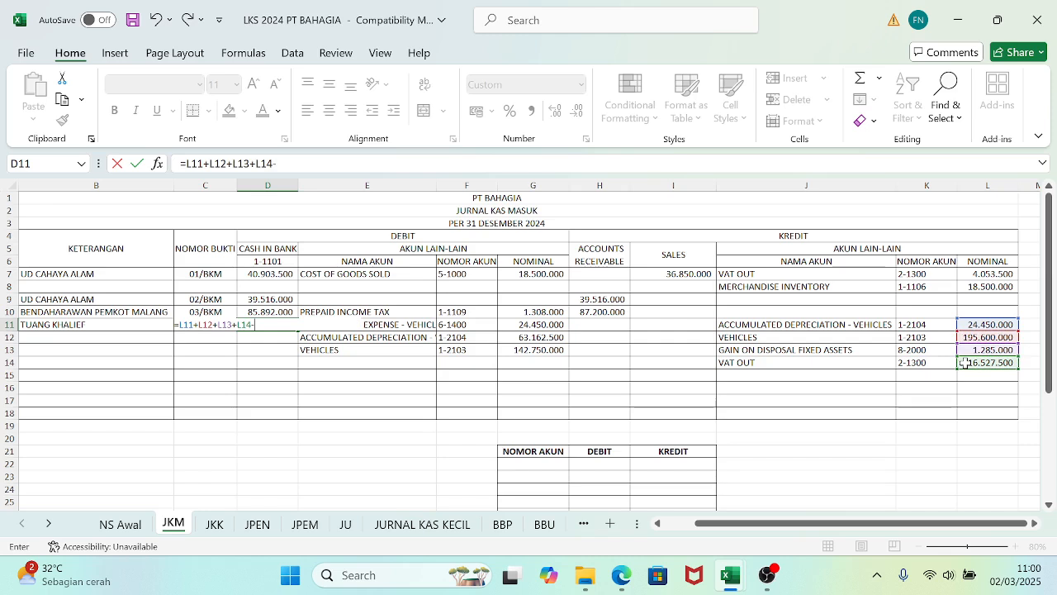
{"action": "left_click", "coordinate": [537, 325]}
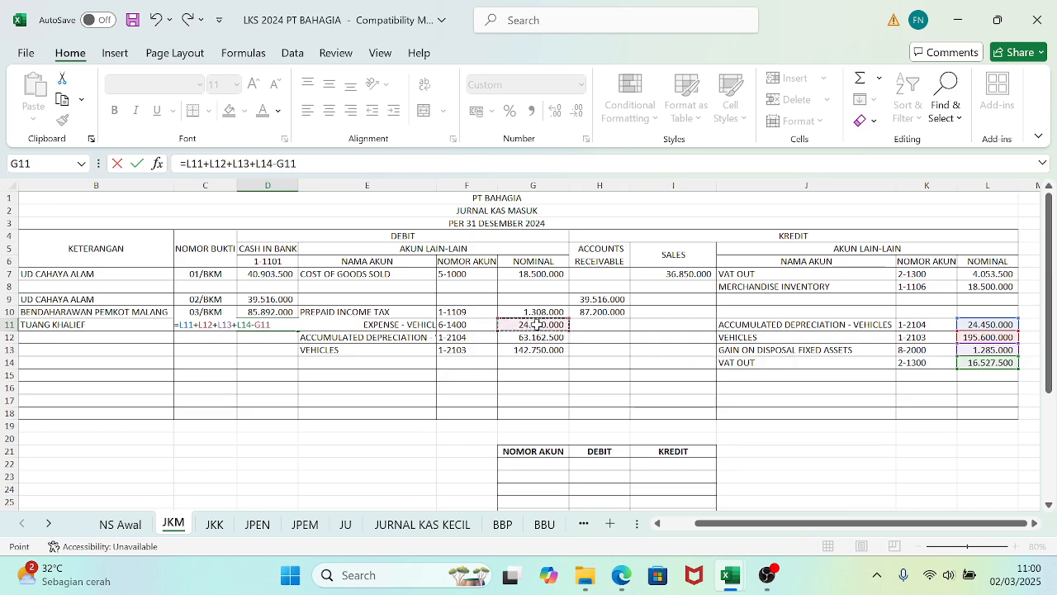
{"action": "type", "text": "0"}
{"action": "key", "text": "BackSpace"}
{"action": "type", "text": "-"}
{"action": "left_click", "coordinate": [535, 337]}
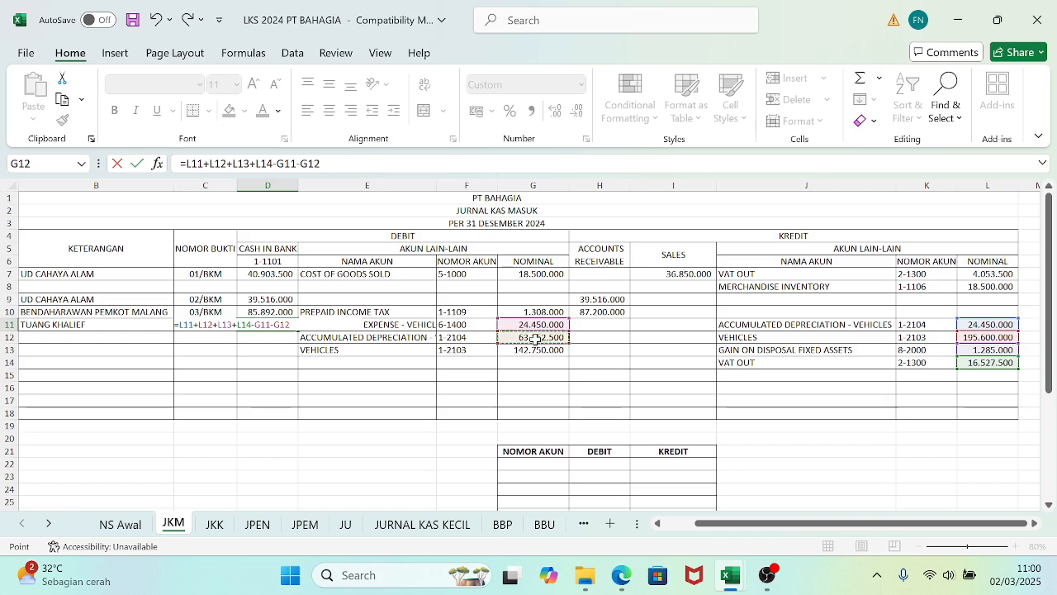
{"action": "type", "text": "-"}
{"action": "left_click", "coordinate": [529, 350]}
{"action": "key", "text": "Return"}
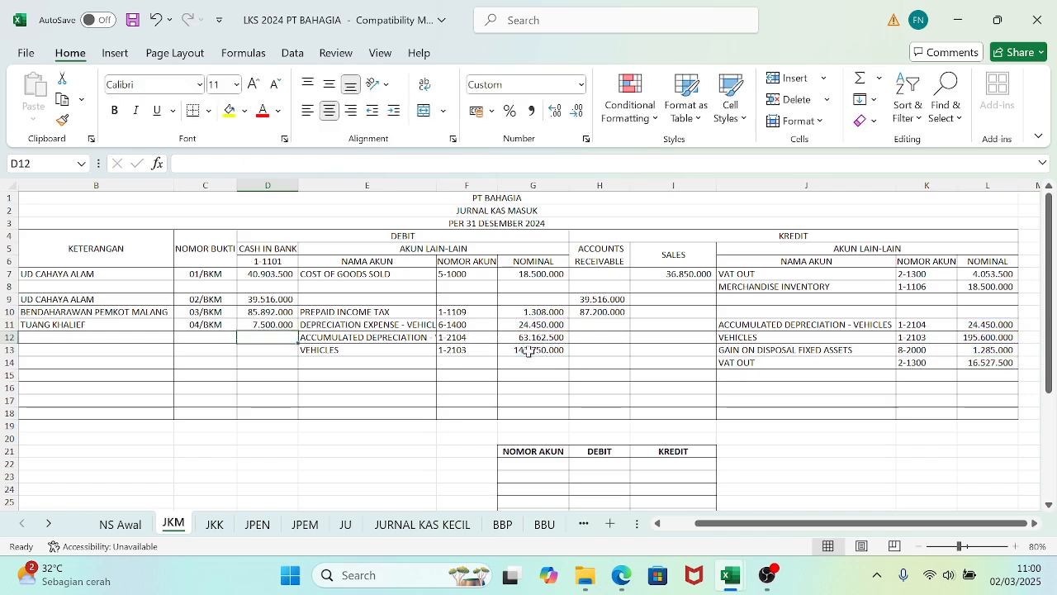
{"action": "left_click", "coordinate": [270, 325]}
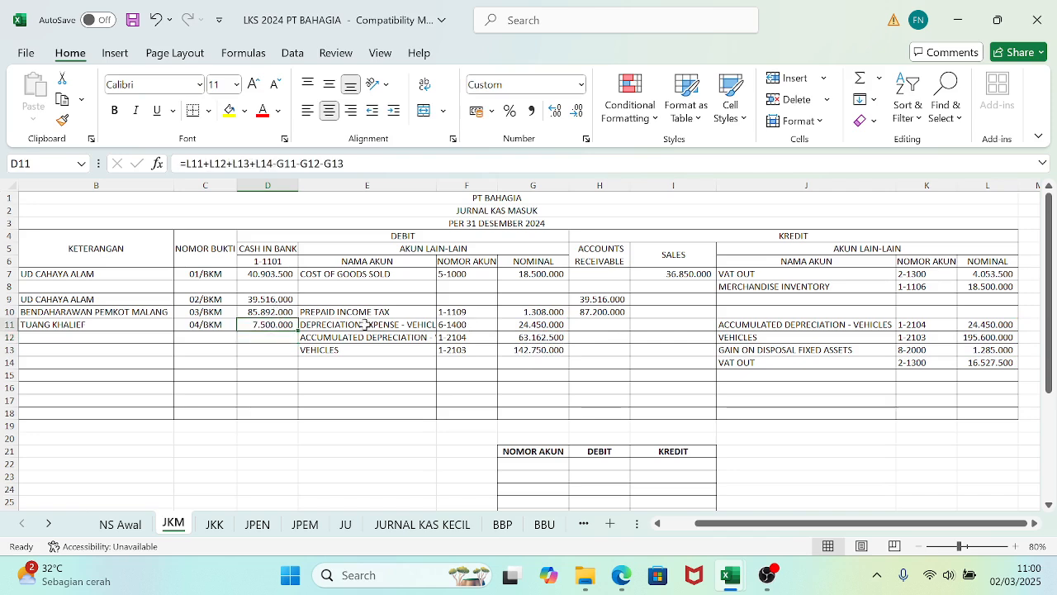
{"action": "left_click_drag", "start_coordinate": [720, 524], "coordinate": [692, 529]}
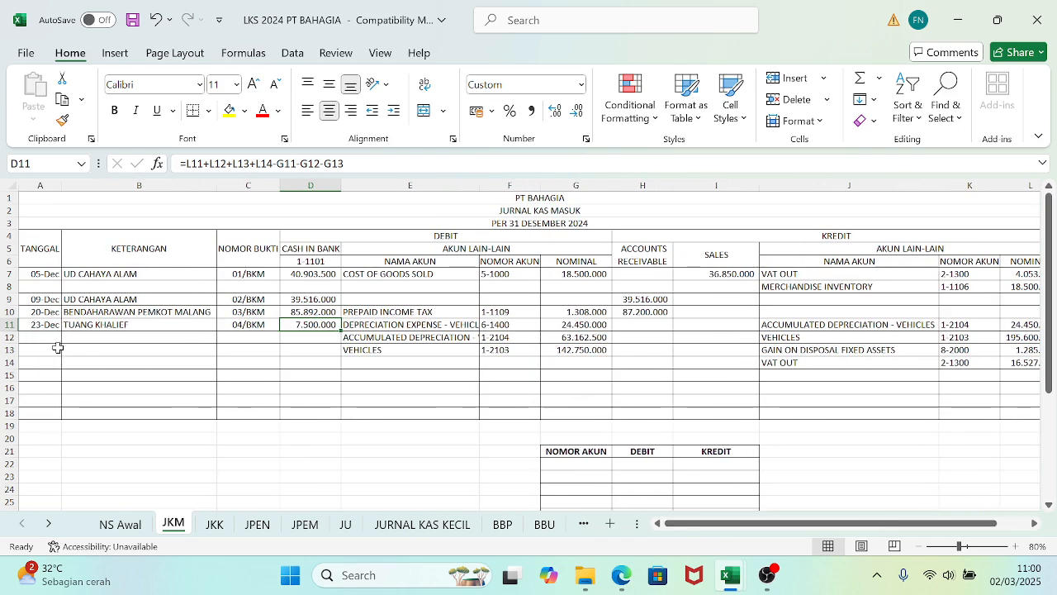
{"action": "left_click", "coordinate": [33, 324]}
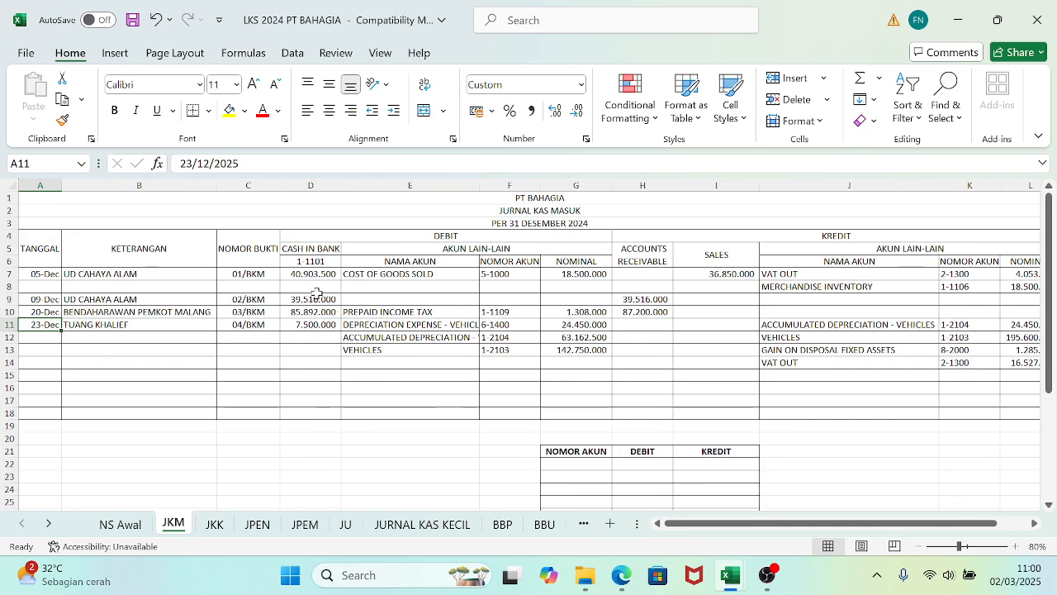
{"action": "left_click", "coordinate": [25, 54]}
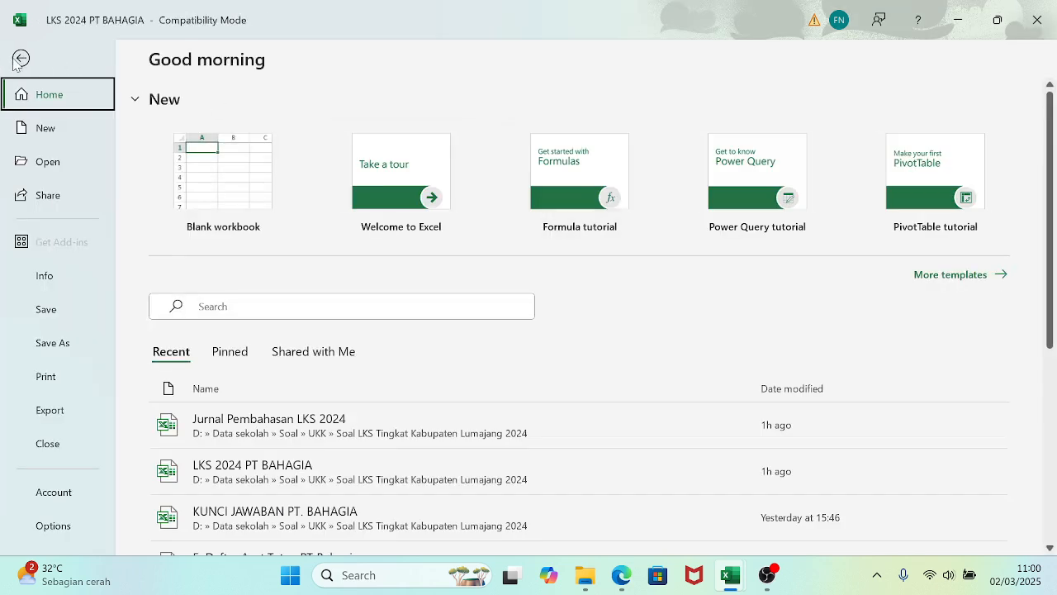
{"action": "left_click", "coordinate": [20, 59]}
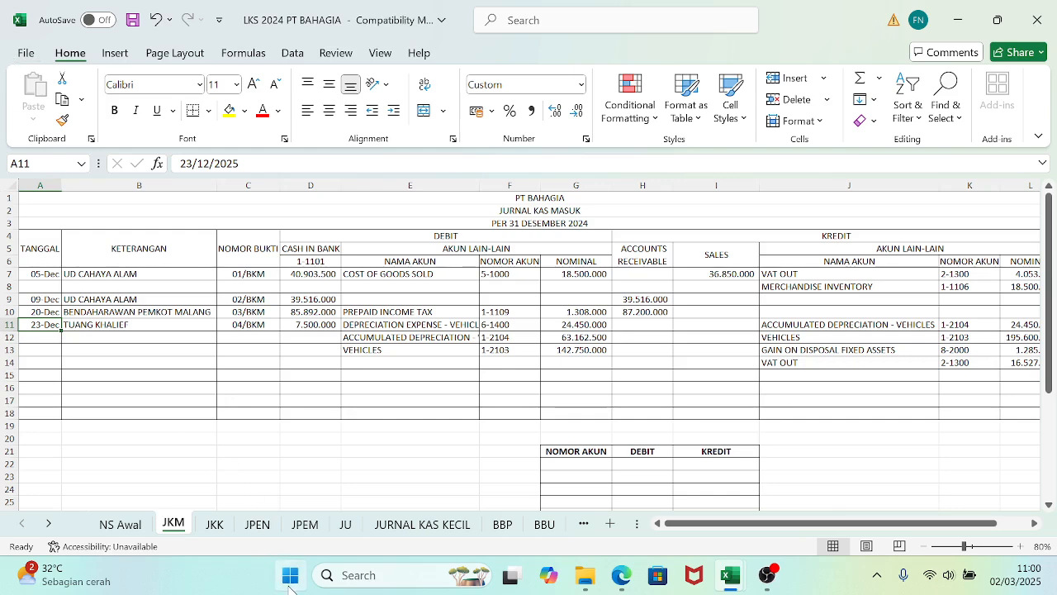
- Open Word and create a blank document
{"action": "left_click", "coordinate": [290, 575]}
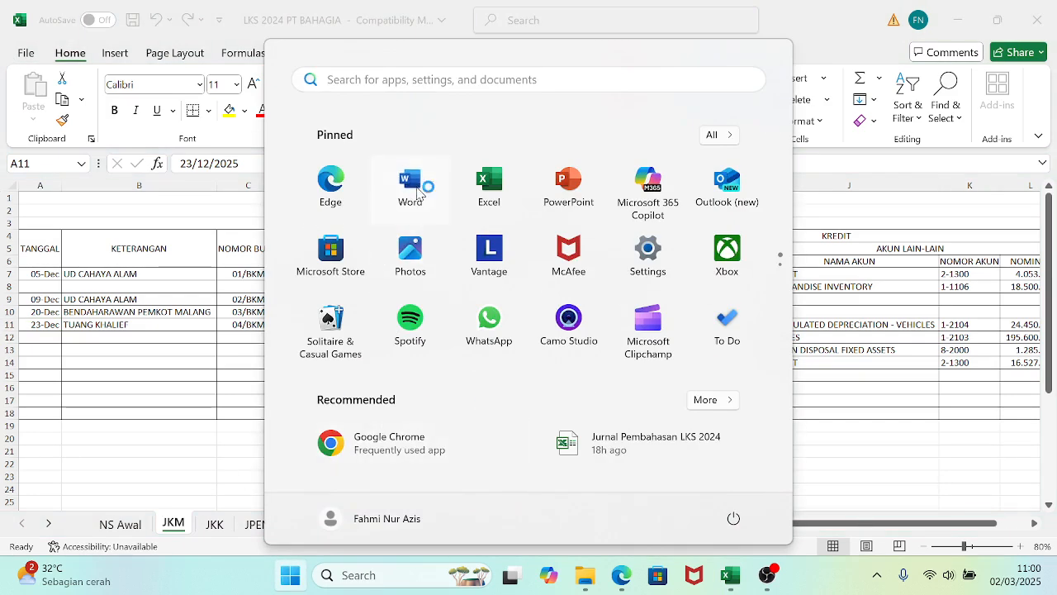
{"action": "left_click", "coordinate": [413, 189]}
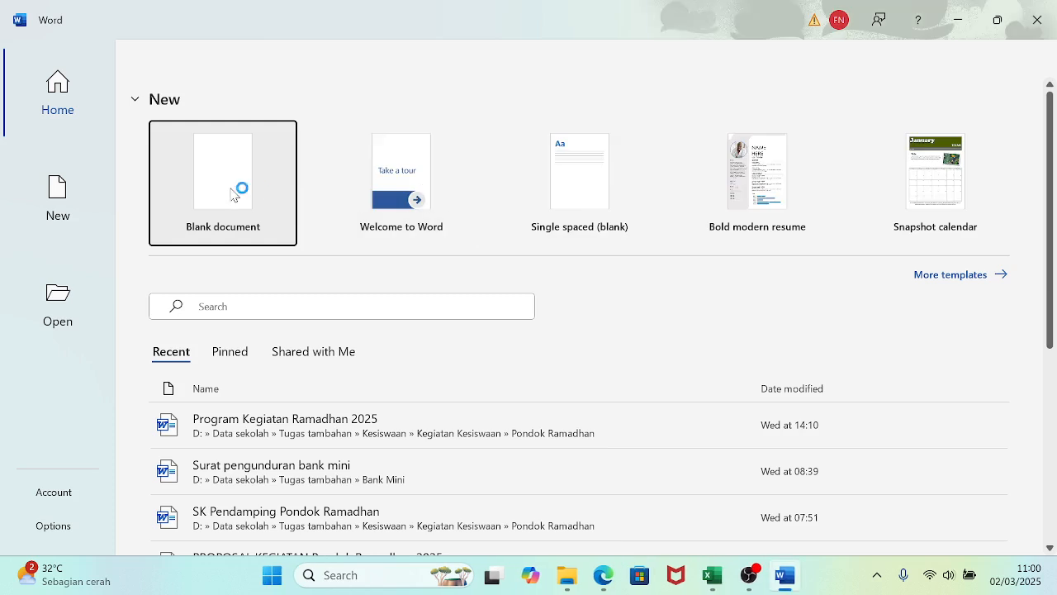
{"action": "left_click", "coordinate": [237, 200]}
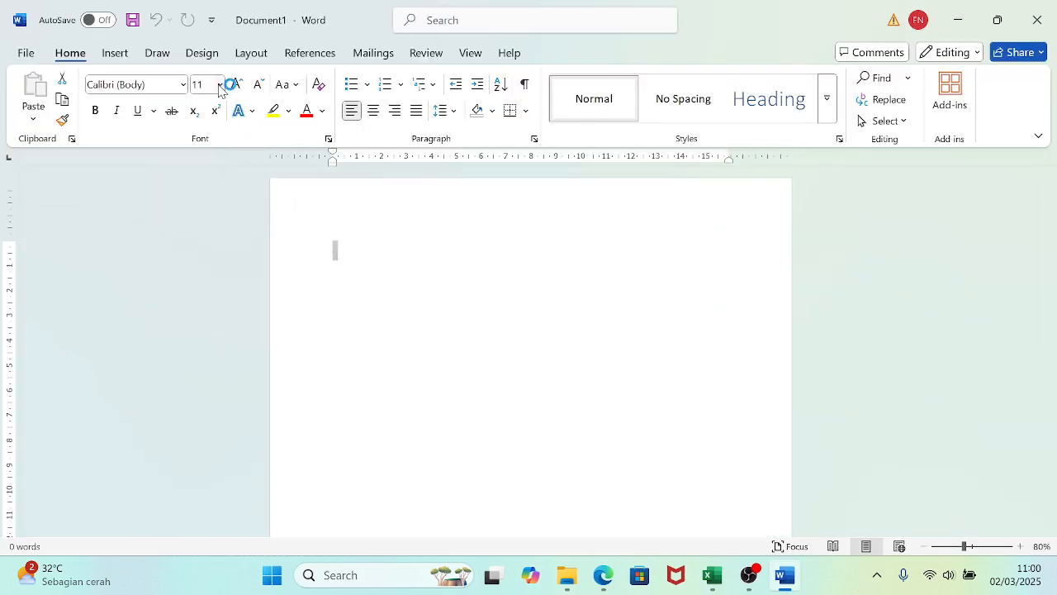
- Set the blank document's text font to Times New Roman at size 14
{"action": "left_click", "coordinate": [219, 84]}
{"action": "left_click", "coordinate": [206, 187]}
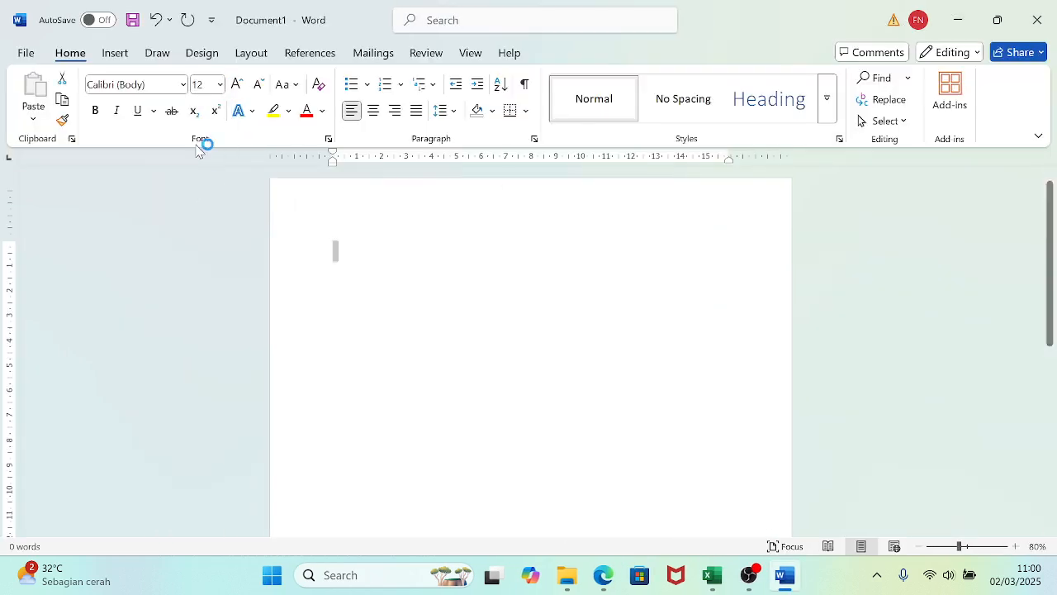
{"action": "left_click", "coordinate": [183, 84]}
{"action": "left_click", "coordinate": [174, 208]}
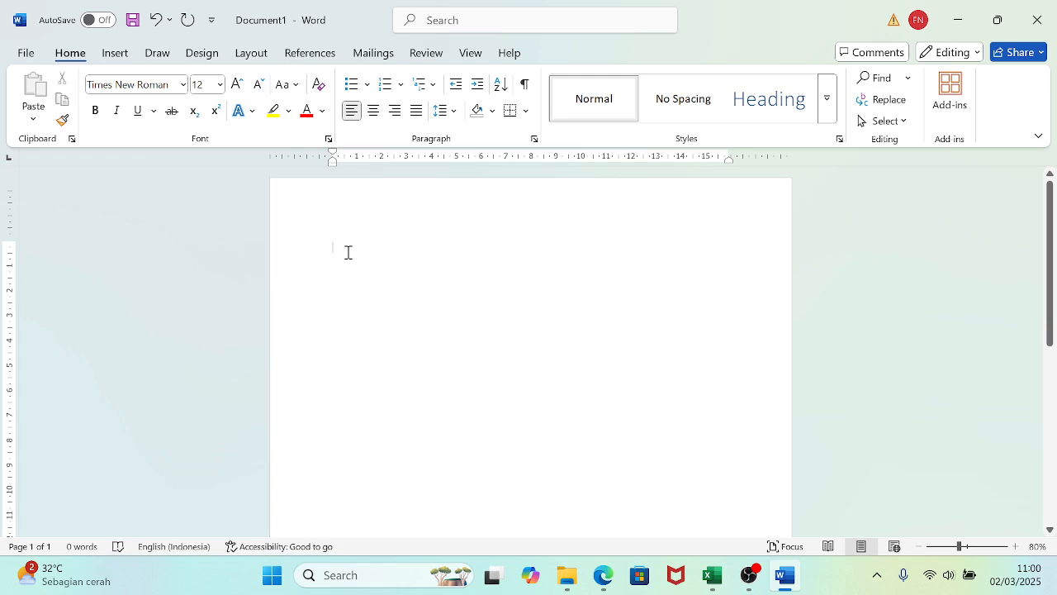
{"action": "left_click", "coordinate": [219, 84]}
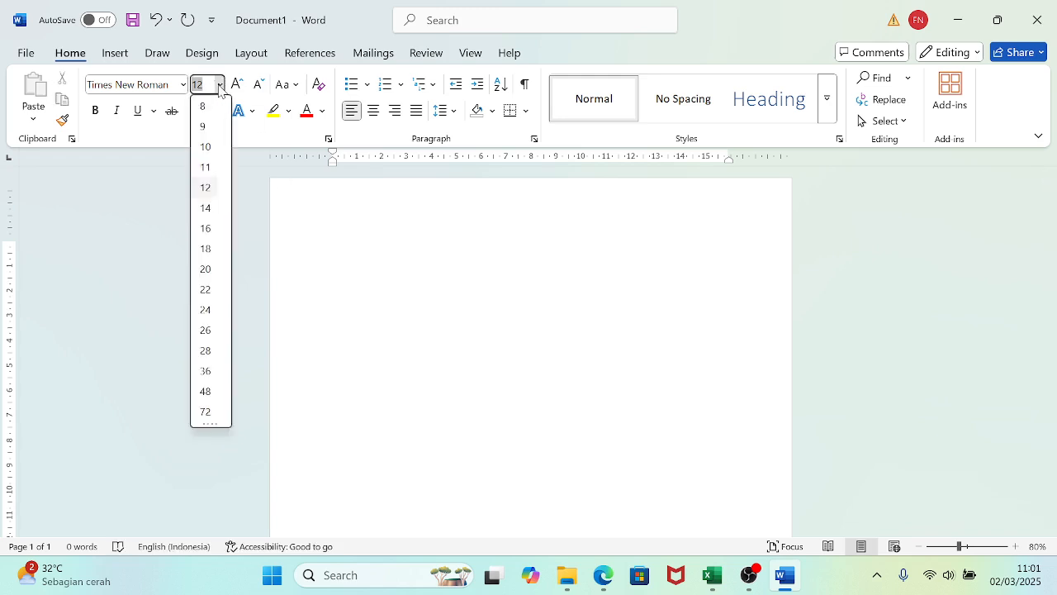
{"action": "left_click", "coordinate": [205, 209]}
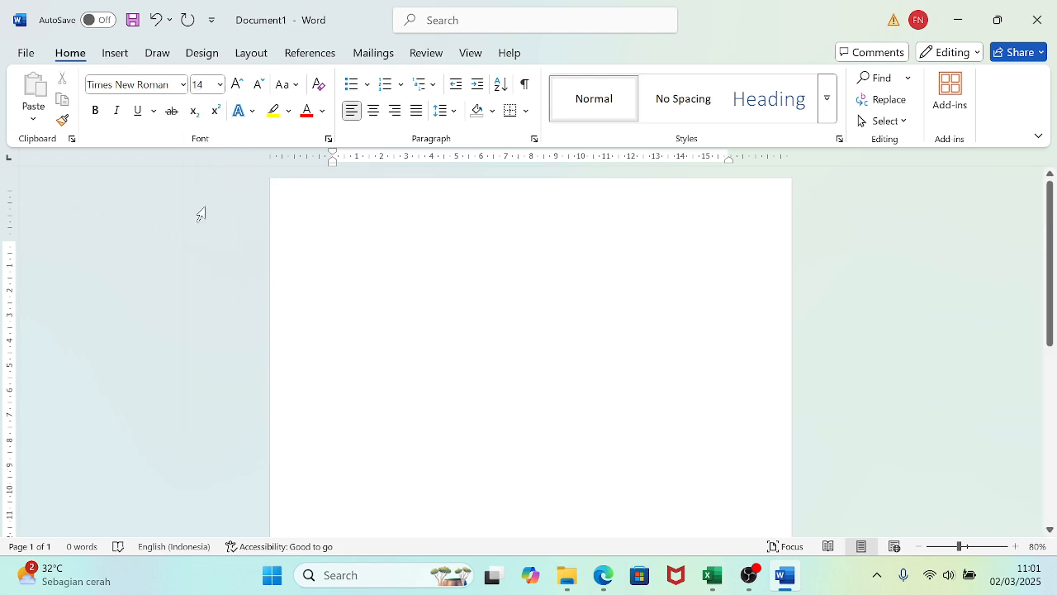
- Write the heading "LANGKAH-LANGKAH MENGERJAKAN SOAL TRANSAKSI PERTUKARAN ASET TETAP." at the start of the document
{"action": "type", "text": "LANK"}
{"action": "type", "text": "KAH"}
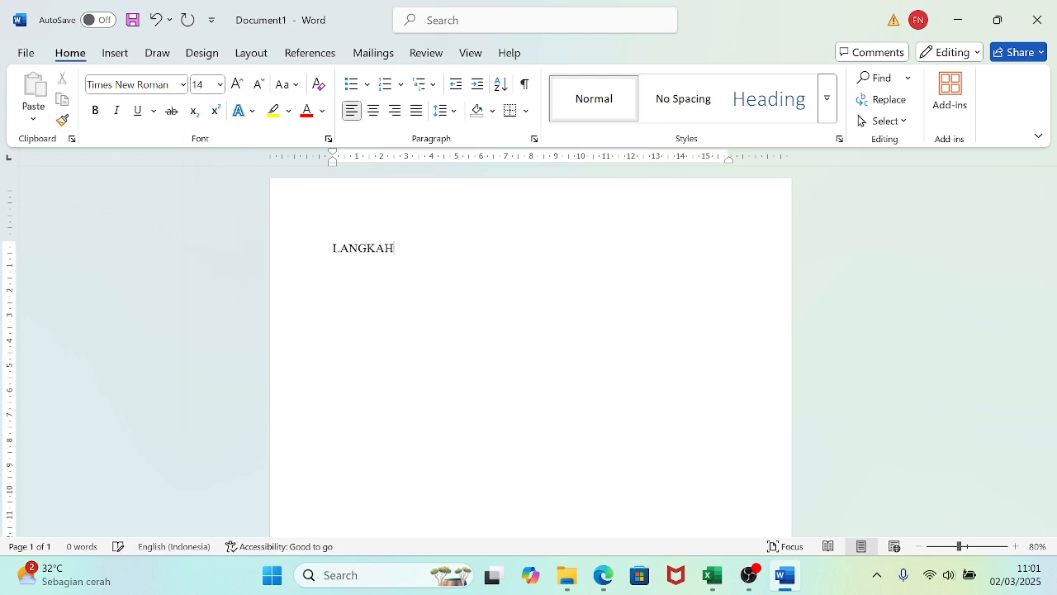
{"action": "type", "text": "-LANGKAH MEGNERJAK"}
{"action": "key", "text": "BackSpace"}
{"action": "key", "text": "BackSpace"}
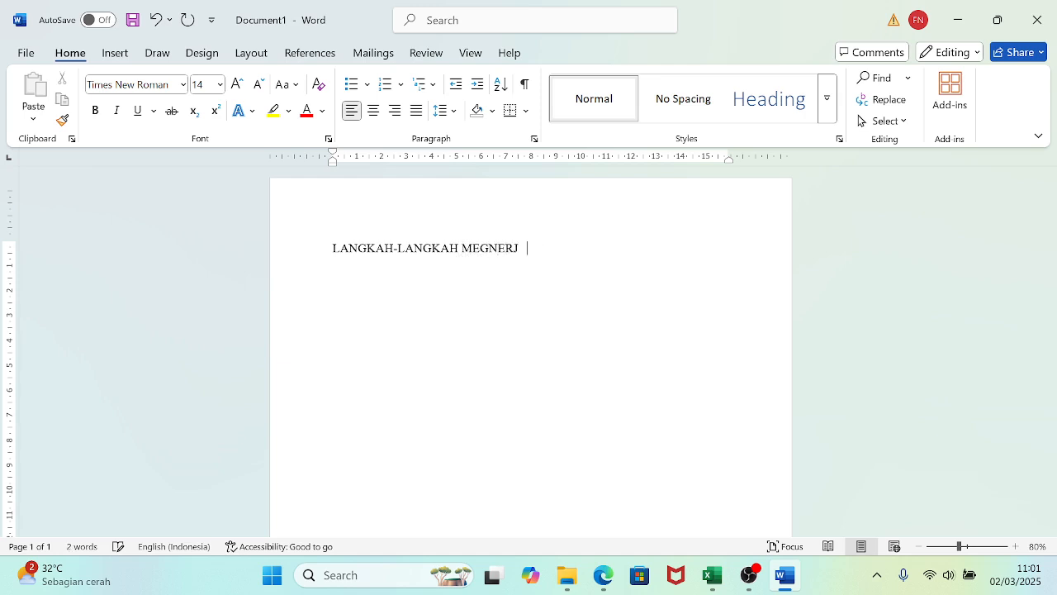
{"action": "key", "text": "BackSpace"}
{"action": "key", "text": "BackSpace"}
{"action": "type", "text": "NGERJAKAN SOAL TRNI"}
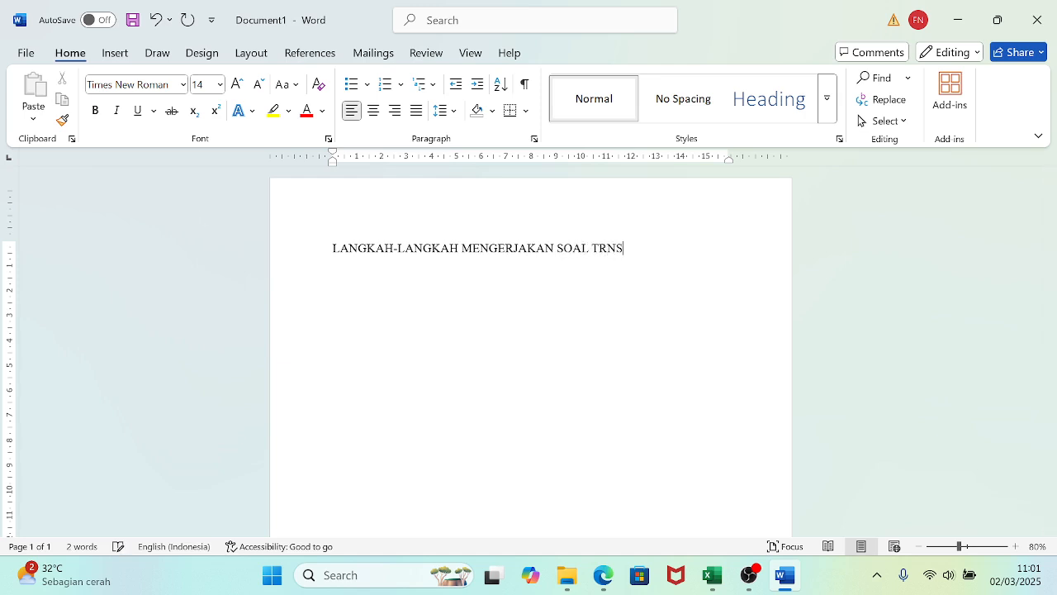
{"action": "key", "text": "BackSpace"}
{"action": "type", "text": "NSAKSI PERTUKARAN"}
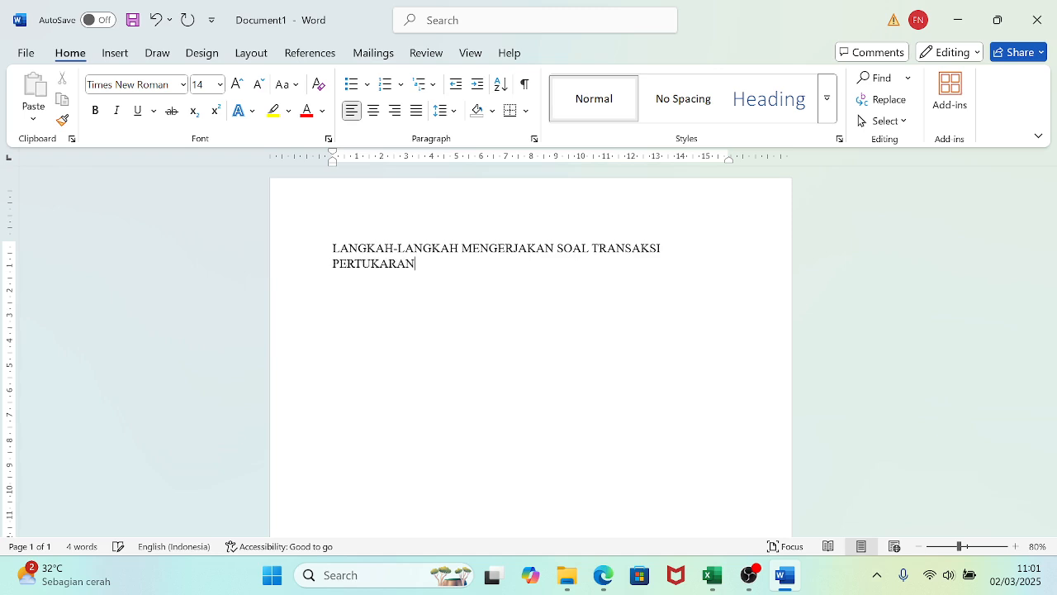
{"action": "type", "text": " AEE"}
{"action": "key", "text": "BackSpace"}
{"action": "key", "text": "BackSpace"}
{"action": "type", "text": "SET TETAP."}
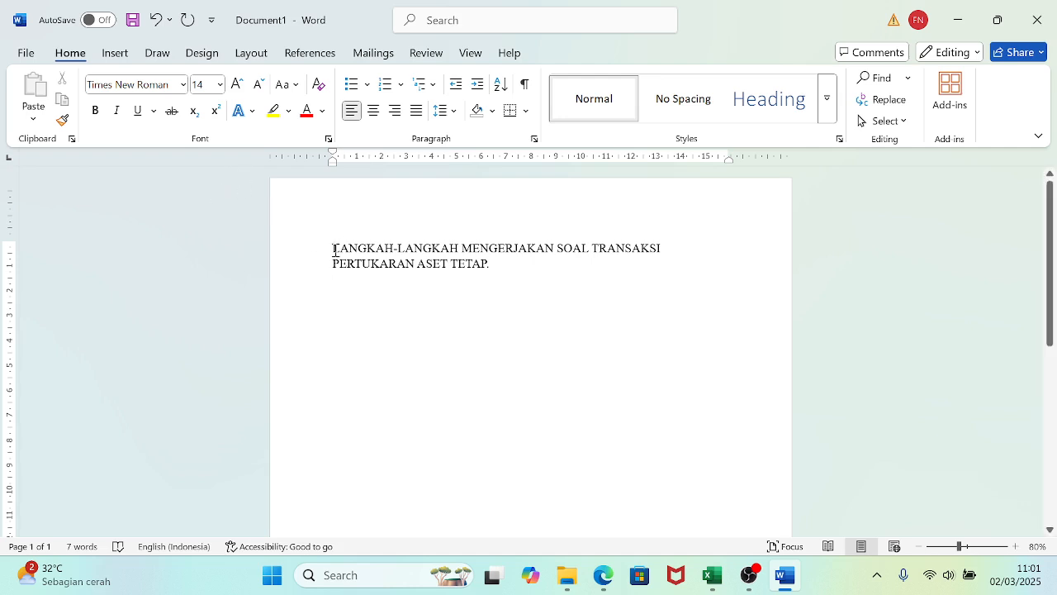
- Replace the heading's final period with "(ADA 4 LANGKAH)" and start a new paragraph below it
{"action": "left_click", "coordinate": [499, 264]}
{"action": "key", "text": "BackSpace"}
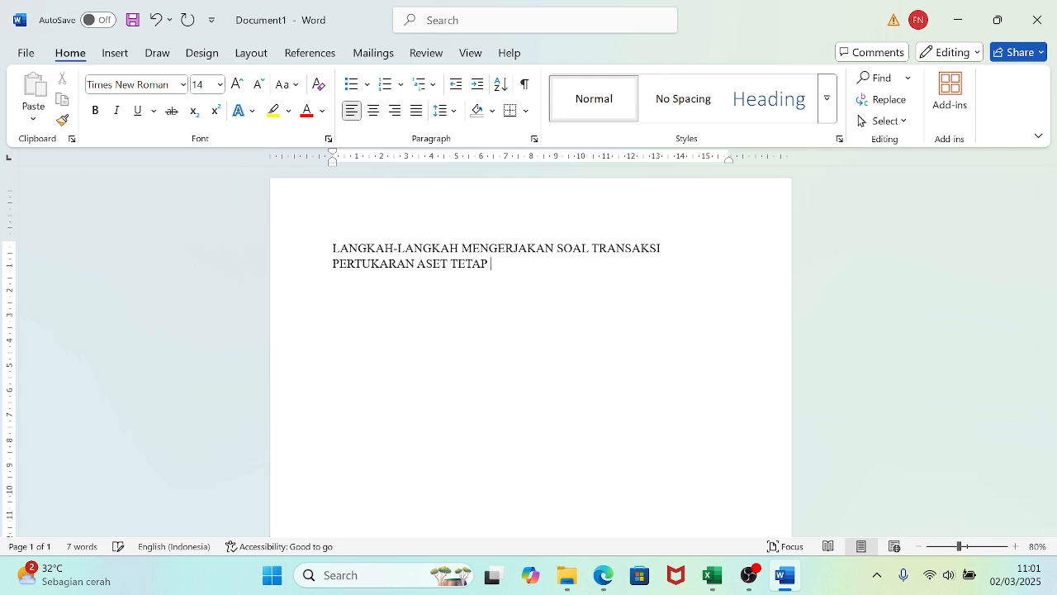
{"action": "type", "text": "(ADA 4 LANGKAH)"}
{"action": "key", "text": "Return"}
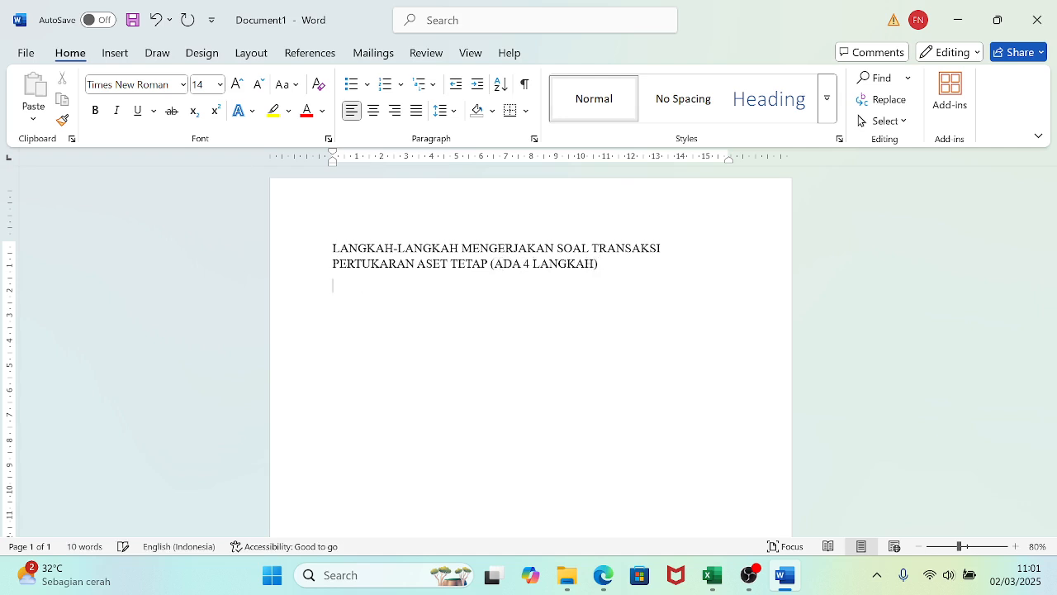
- Add numbered item 1, "KITA MEMBUAT JURNAL PENYUSUTAN SAMPAI ASET TETAP TERSEBUT DITUKAR/DIJUAL", with an unnumbered indented line beneath it
{"action": "type", "text": "1. "}
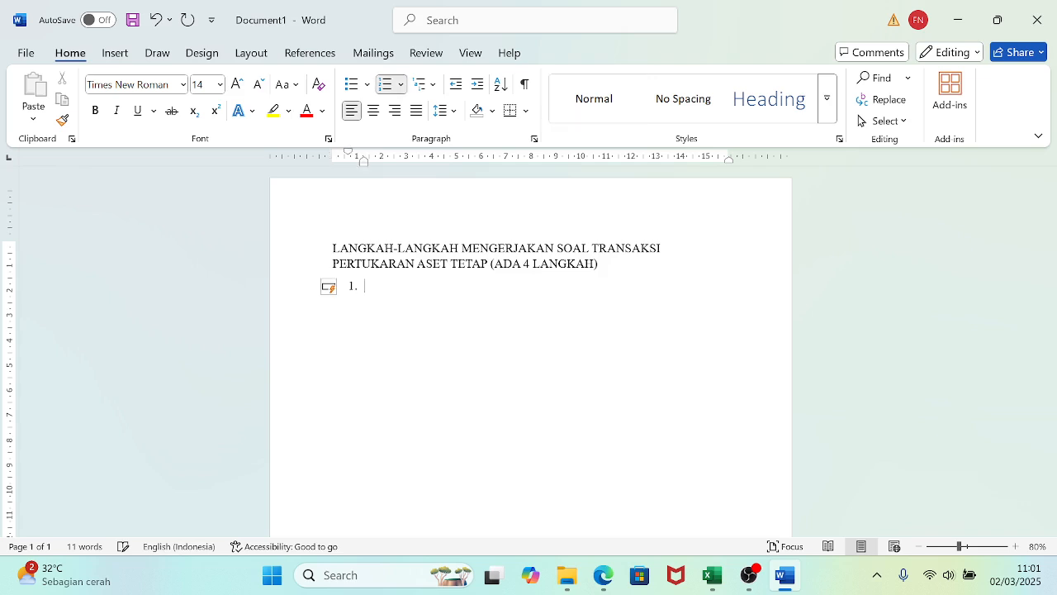
{"action": "type", "text": "KITA MEMBUAT JURN"}
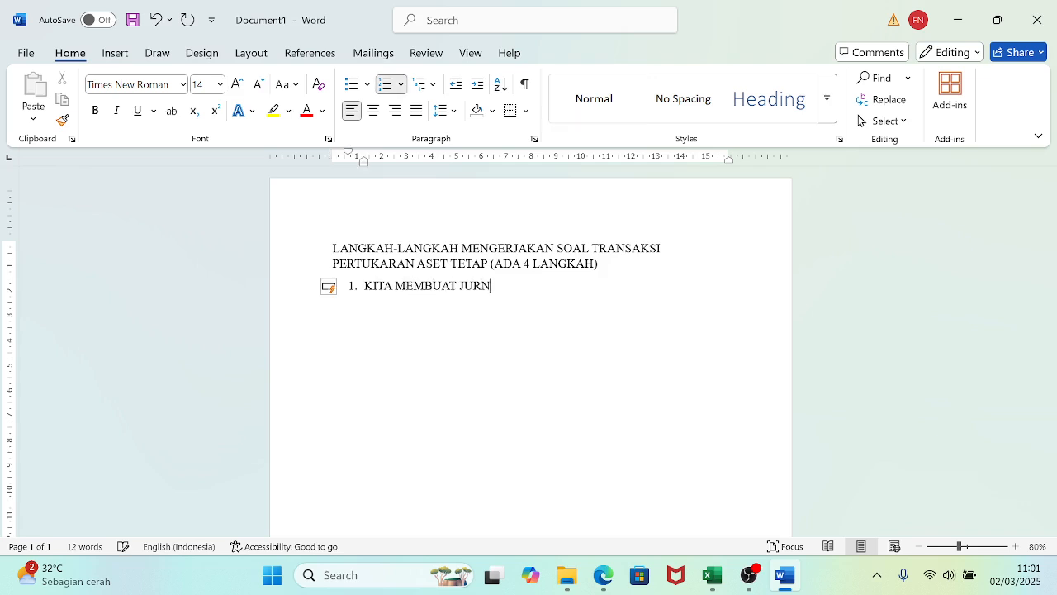
{"action": "type", "text": "ALPENYUSUTAN SAMPAI"}
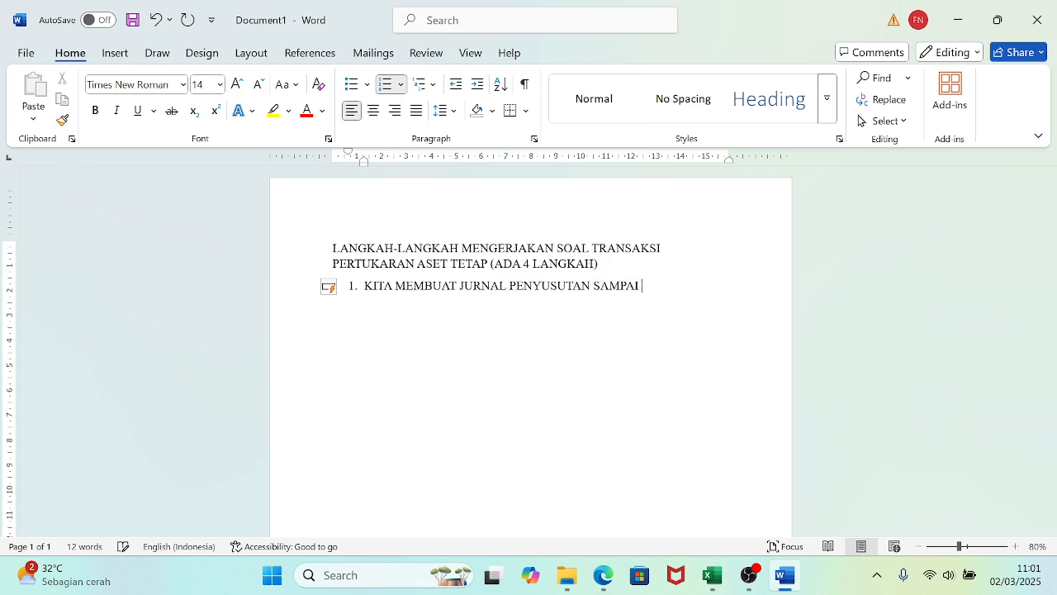
{"action": "type", "text": " ASET TETAP TERSEBUT "}
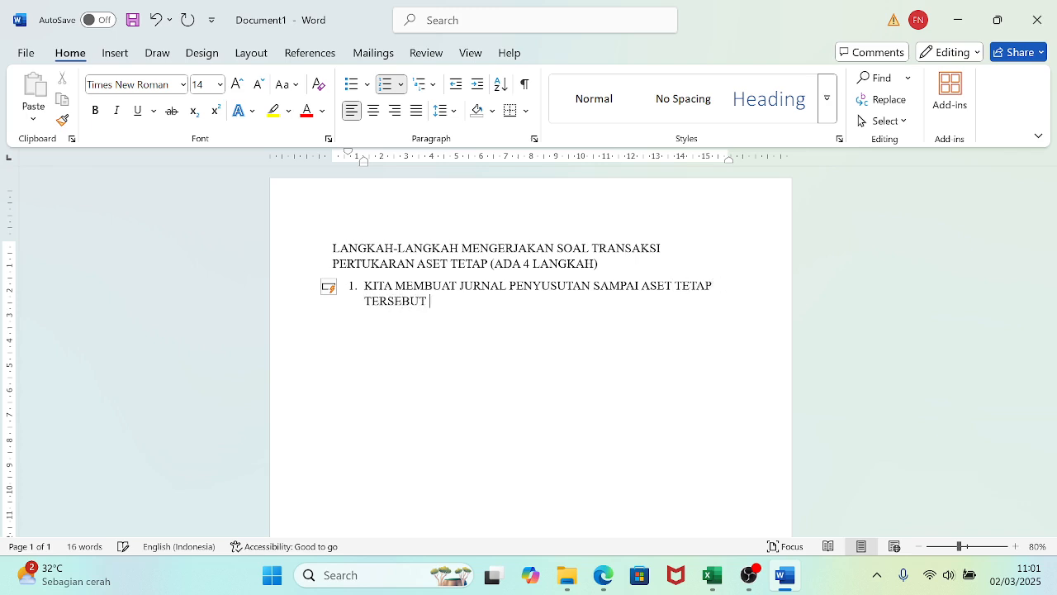
{"action": "type", "text": "DITURA"}
{"action": "type", "text": "KAR"}
{"action": "type", "text": "/DIJUAL"}
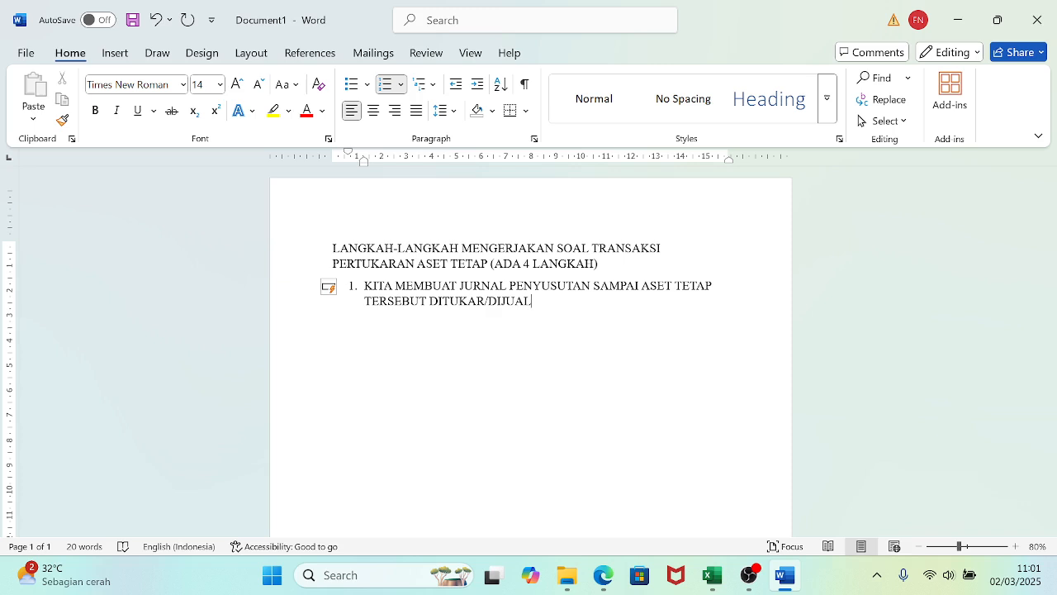
{"action": "key", "text": "Return"}
{"action": "key", "text": "BackSpace"}
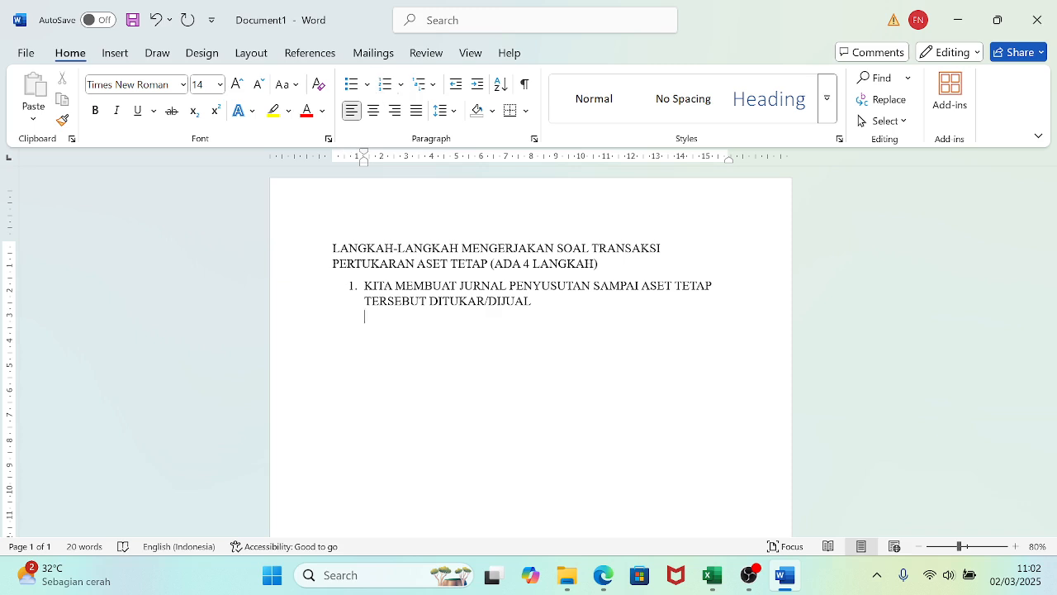
- Write the debit line "BEBAN PENYUSUTAN XXX" under item 1, spacing XXX out as an amount column, and start a new line
{"action": "type", "text": "BEBAN PENYSU"}
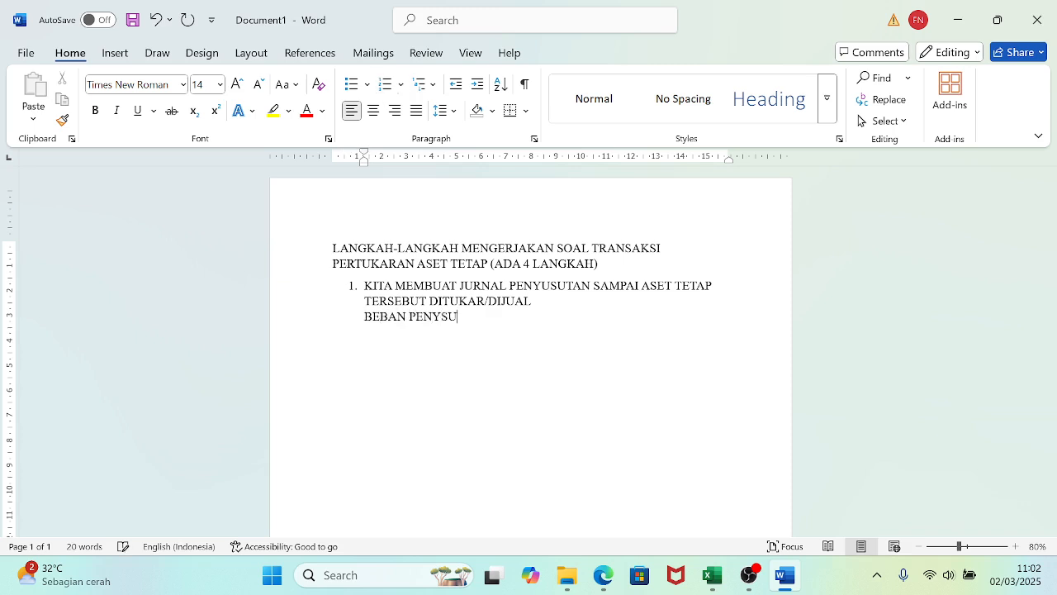
{"action": "type", "text": "UTAN"}
{"action": "key", "text": "BackSpace"}
{"action": "key", "text": "BackSpace"}
{"action": "type", "text": "XXX"}
{"action": "key", "text": "Return"}
- Add the indented credit line "AKUM. PENYSUTAN" with XXX in a separate credit column under item 1, and start numbered item 2
{"action": "type", "text": "AKUM"}
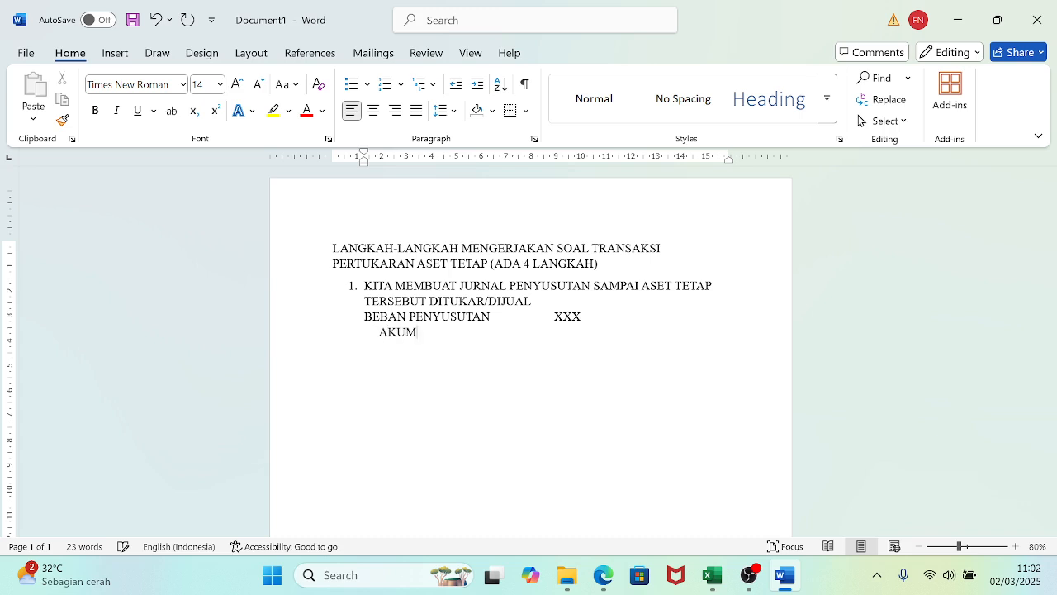
{"action": "type", "text": ". PENYSUU"}
{"action": "key", "text": "BackSpace"}
{"action": "type", "text": "TA"}
{"action": "type", "text": "XXX"}
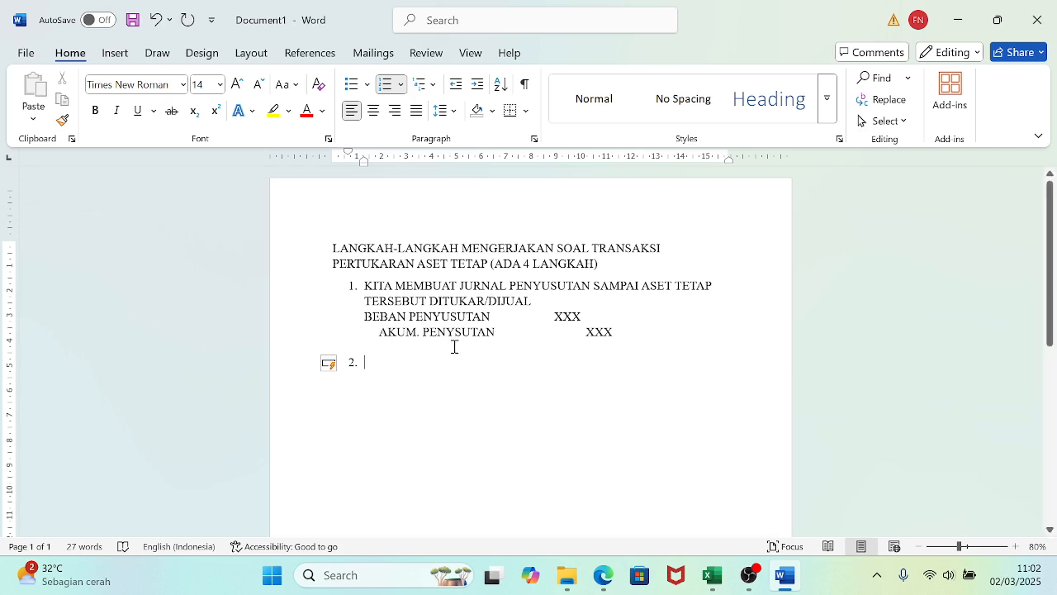
- Write numbered item 2 as "KITA MEMBUAT JURNAL DISPOSISI ASET TETAP"
{"action": "type", "text": "K"}
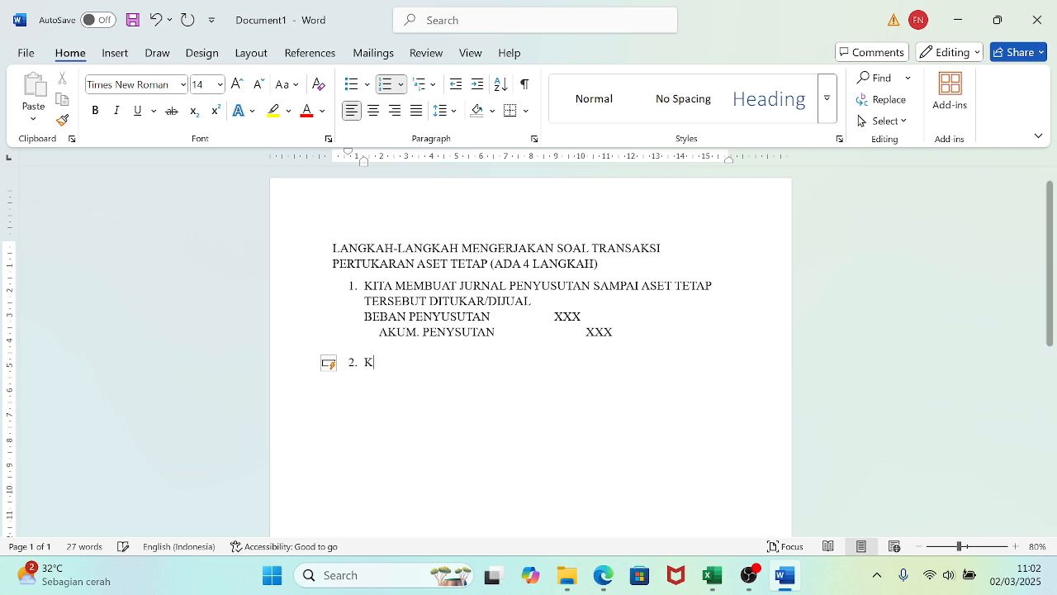
{"action": "type", "text": "ITA MEMBUAT "}
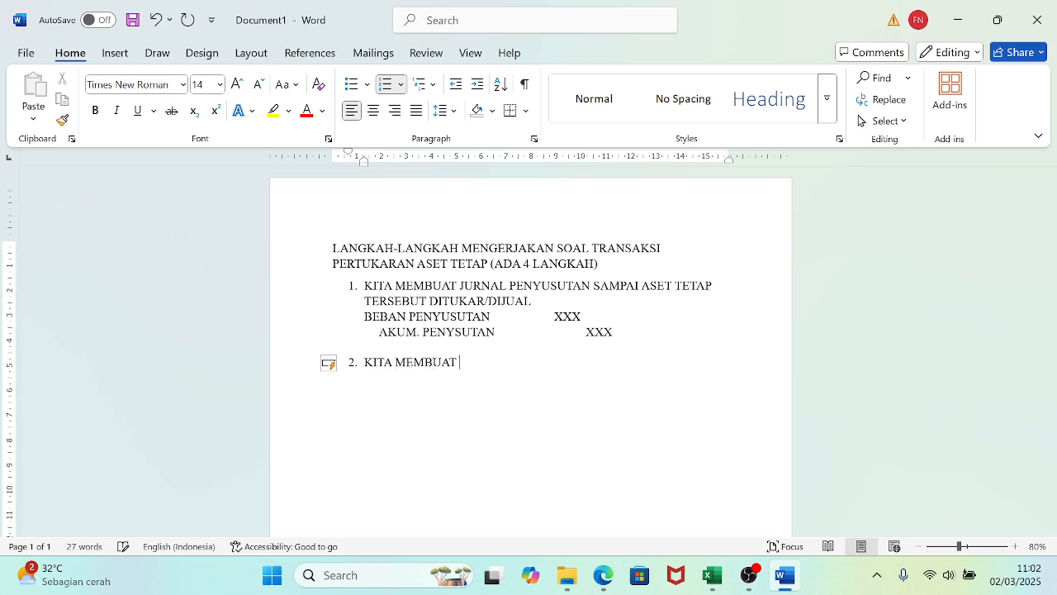
{"action": "type", "text": "JURNAL DISPOSIS"}
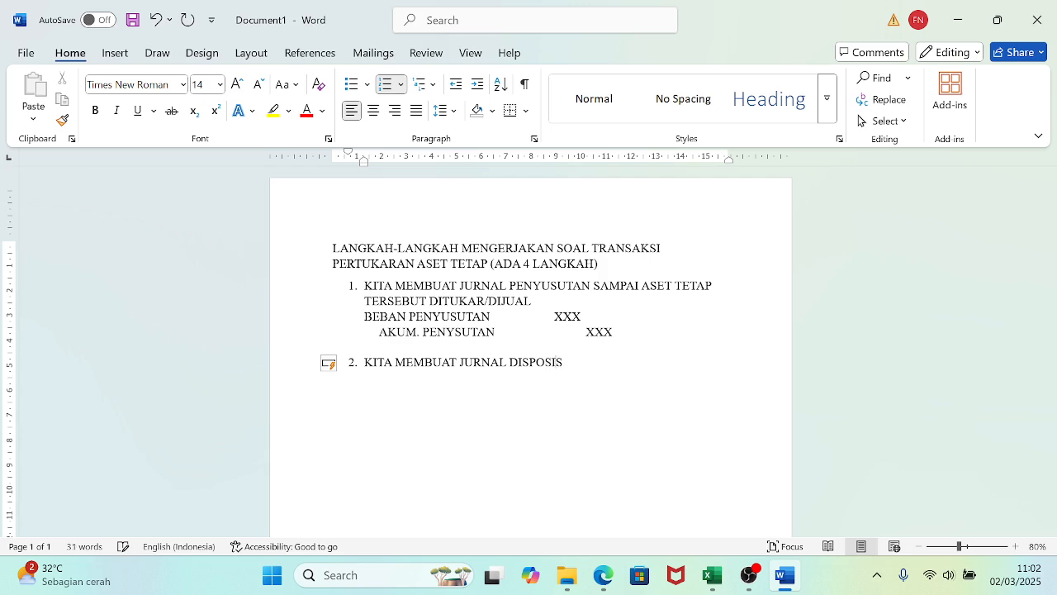
{"action": "type", "text": "I ASET TETAP"}
{"action": "key", "text": "Return"}
{"action": "key", "text": "BackSpace"}
{"action": "key", "text": "BackSpace"}
{"action": "key", "text": "BackSpace"}
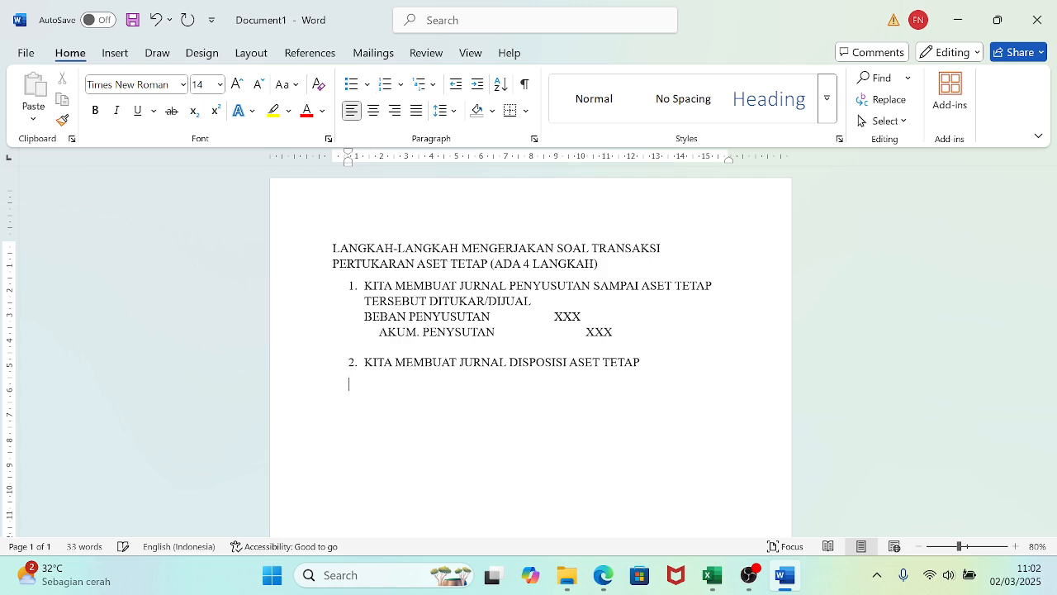
- Extend item 2 with ", DENGAN CARA PINDAHKAN SEBELAH DEBIT AKUMULASI PENYUSUTAN DAN PINDAHKAN SEBELAH KREDIT ASET TETAP LAMA YANG DITUKAR."
{"action": "type", "text": ", DE"}
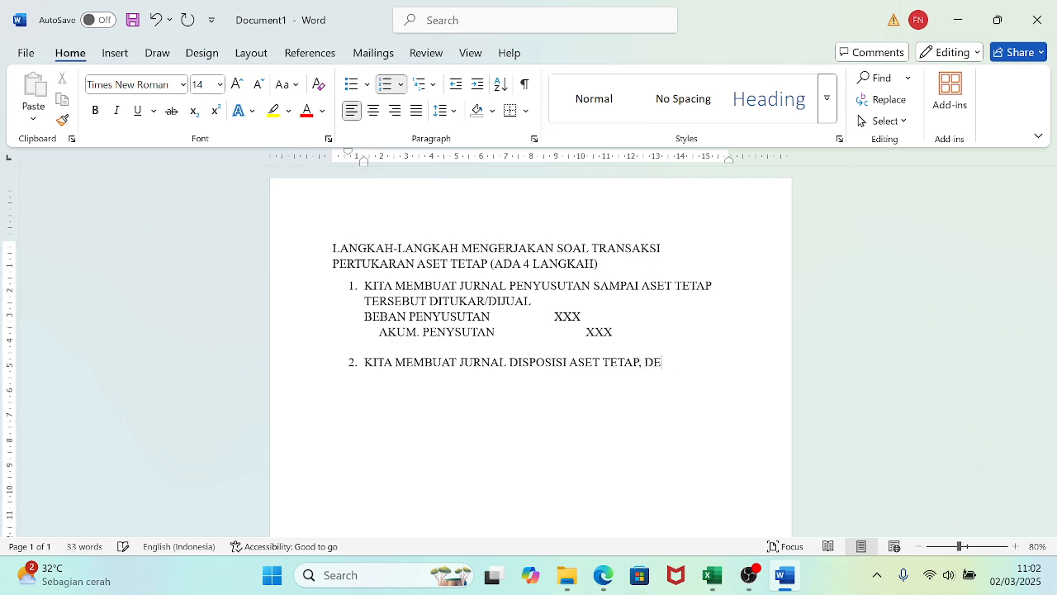
{"action": "type", "text": "NGAN CARA PINDAH"}
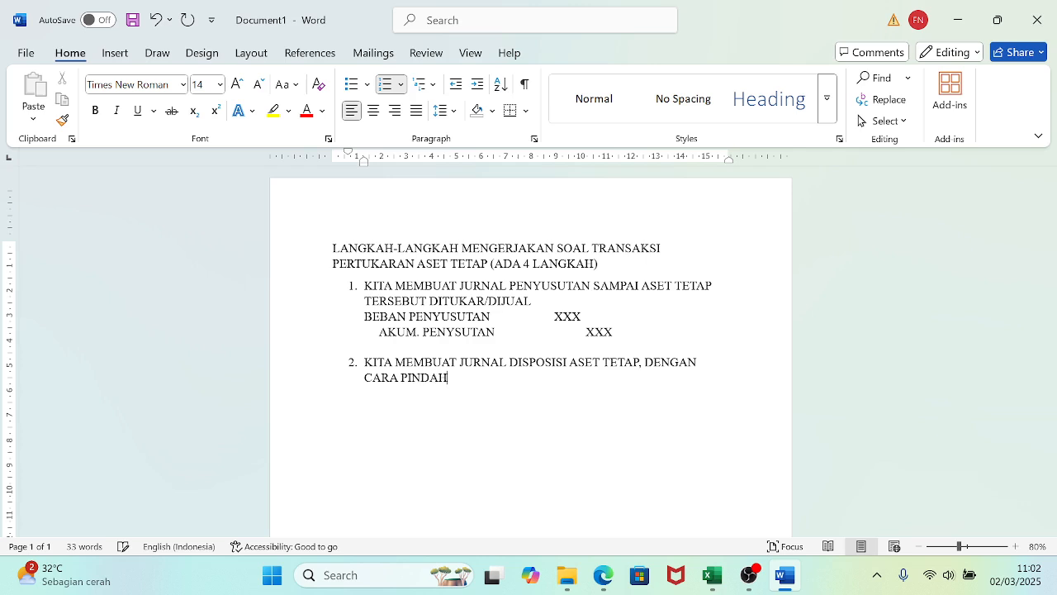
{"action": "type", "text": "KAN SEBELAH DEBIT AKUM"}
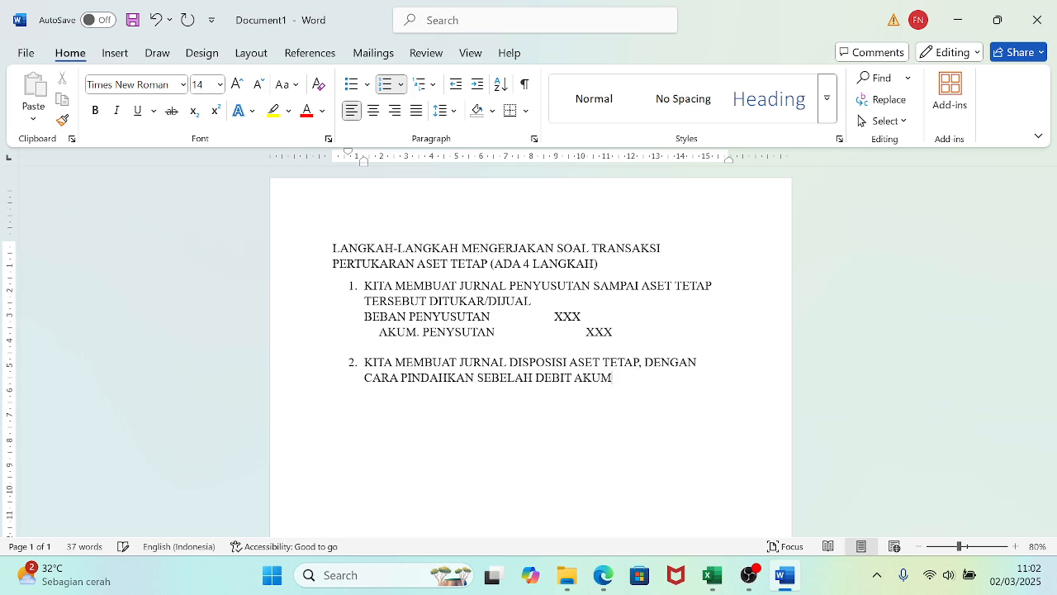
{"action": "type", "text": "ULASI PENYUSUTA"}
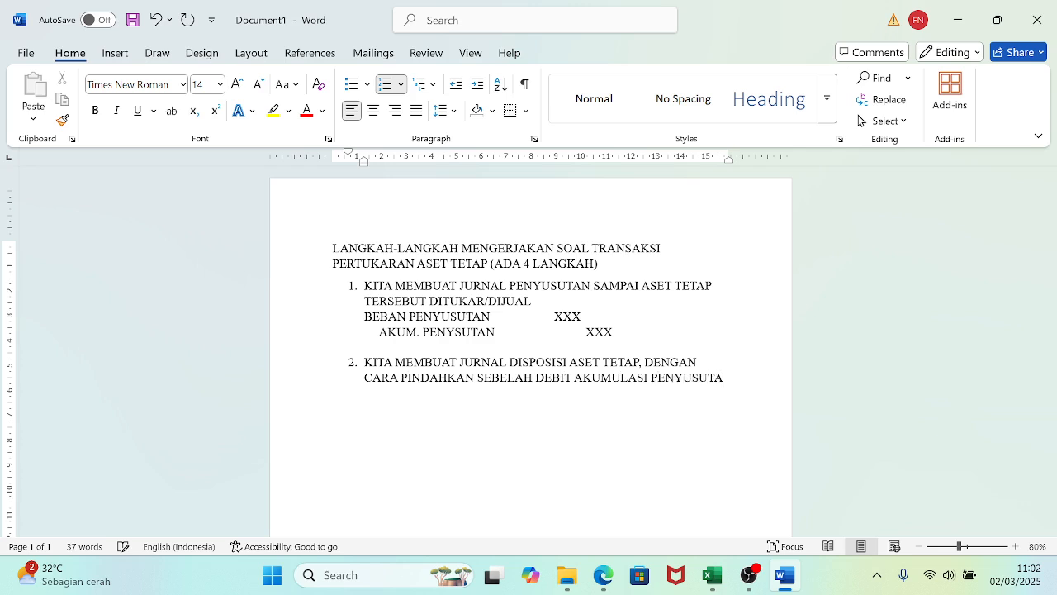
{"action": "type", "text": "N DAN P"}
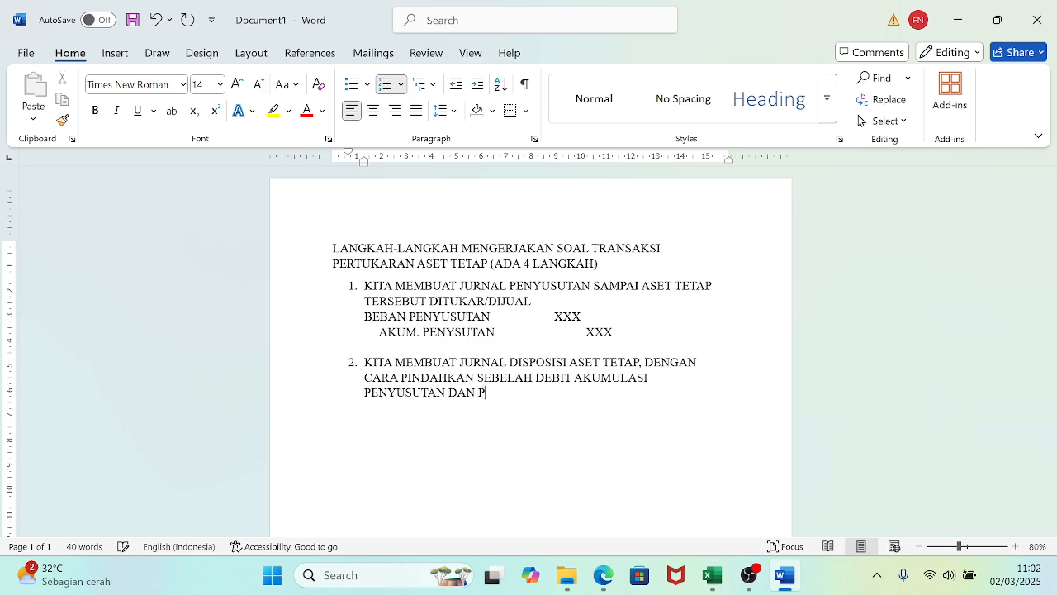
{"action": "type", "text": "INDAHKAN SEBE"}
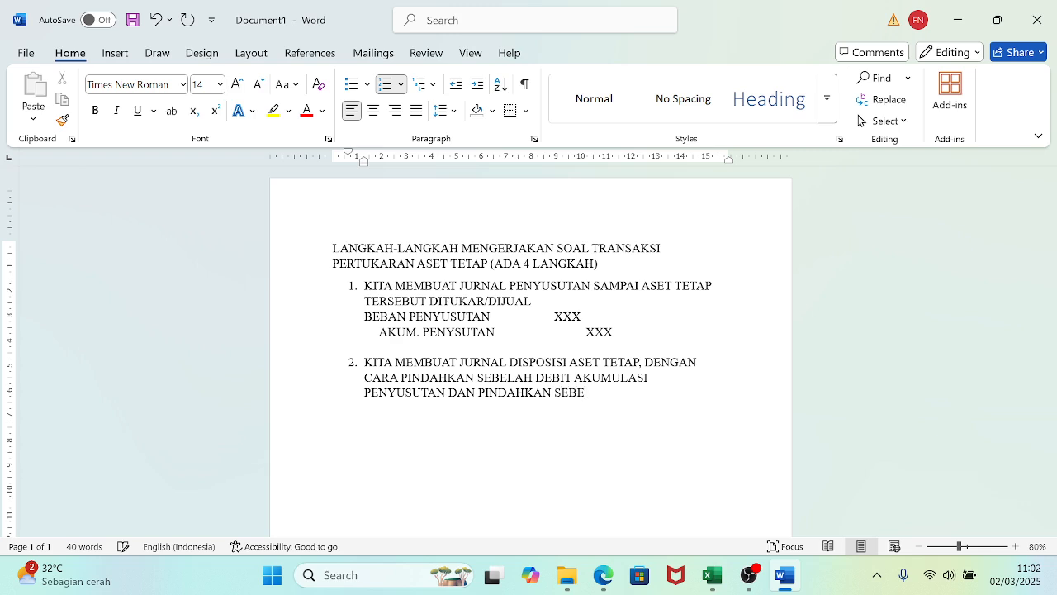
{"action": "type", "text": "LAH KREDIT ASET TETAP"}
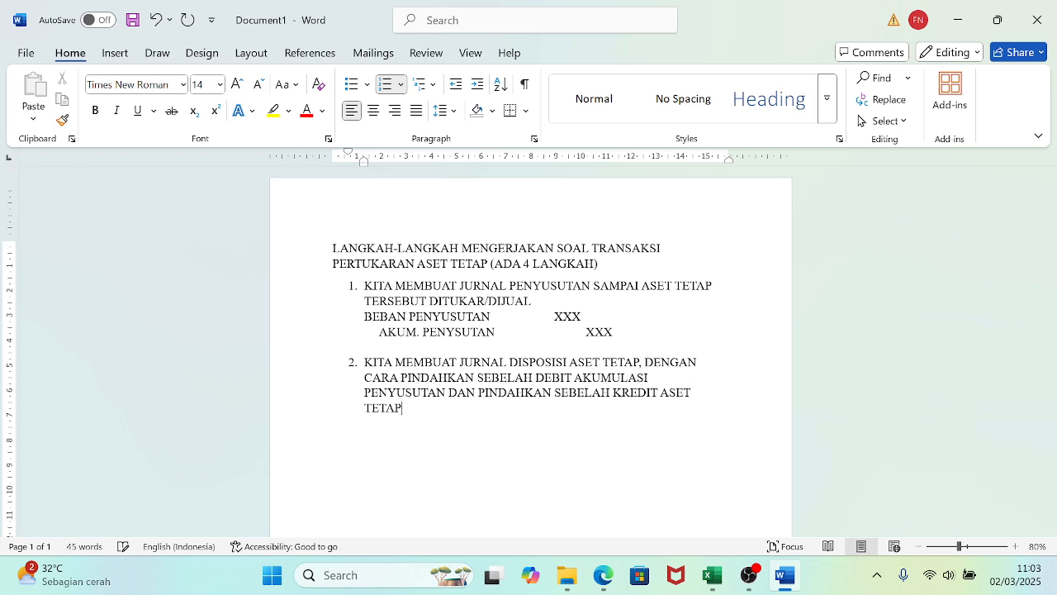
{"action": "type", "text": " LAMA YANG DI"}
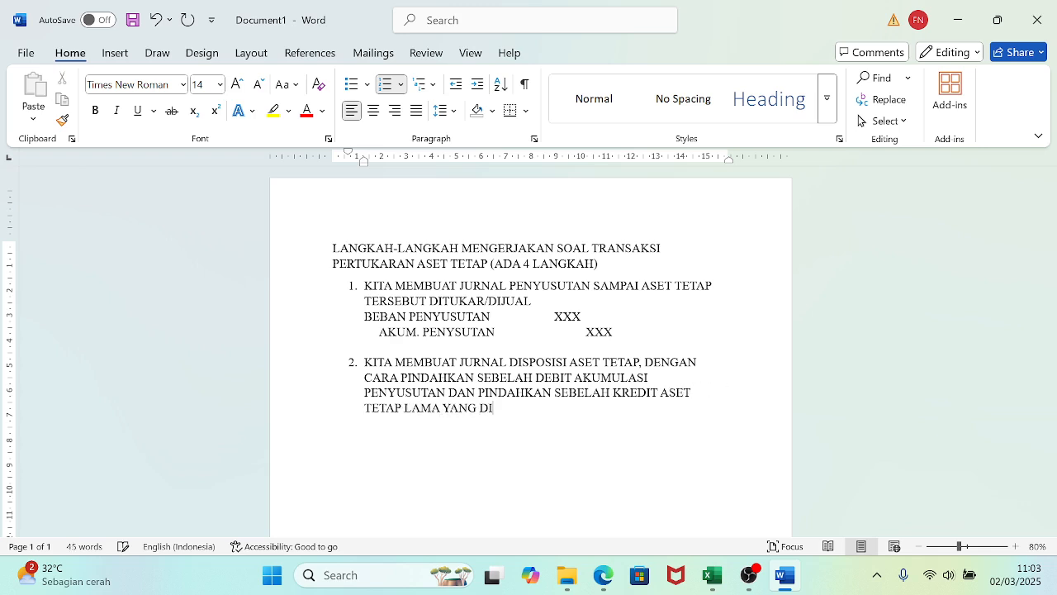
{"action": "type", "text": "TUKA"}
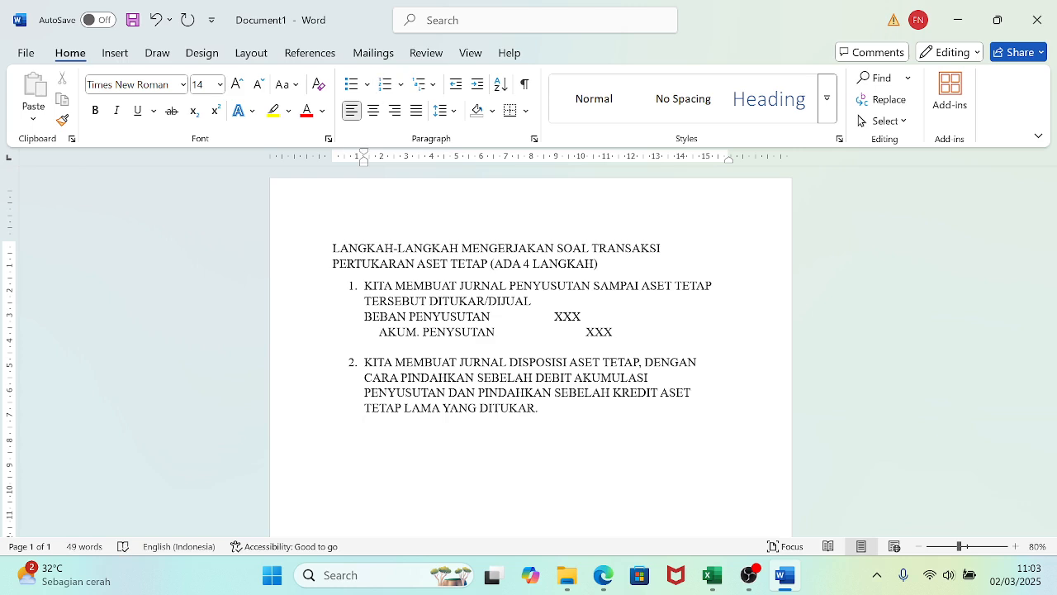
- Under item 2, add debit line "AKUM. PENYUSUTAN XXX" and indented credit line "ASET TETAP YANG LAMA XXX", and start numbered item 3
{"action": "type", "text": "AKUM. PENYUS"}
{"action": "key", "text": "BackSpace"}
{"action": "type", "text": "U"}
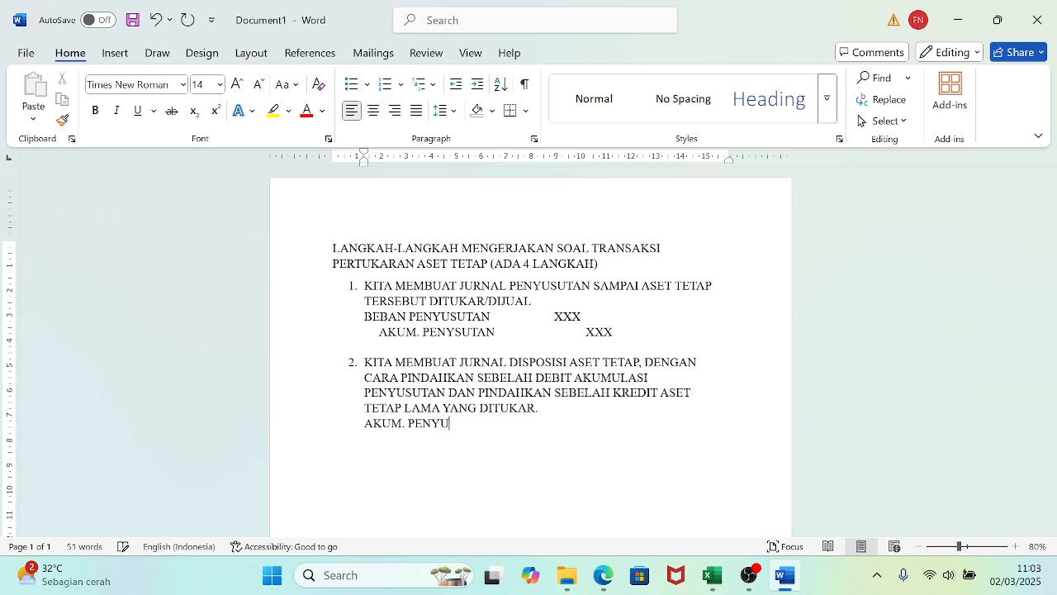
{"action": "type", "text": "SUTAN "}
{"action": "type", "text": "XXX "}
{"action": "type", "text": "ASET TETAP "}
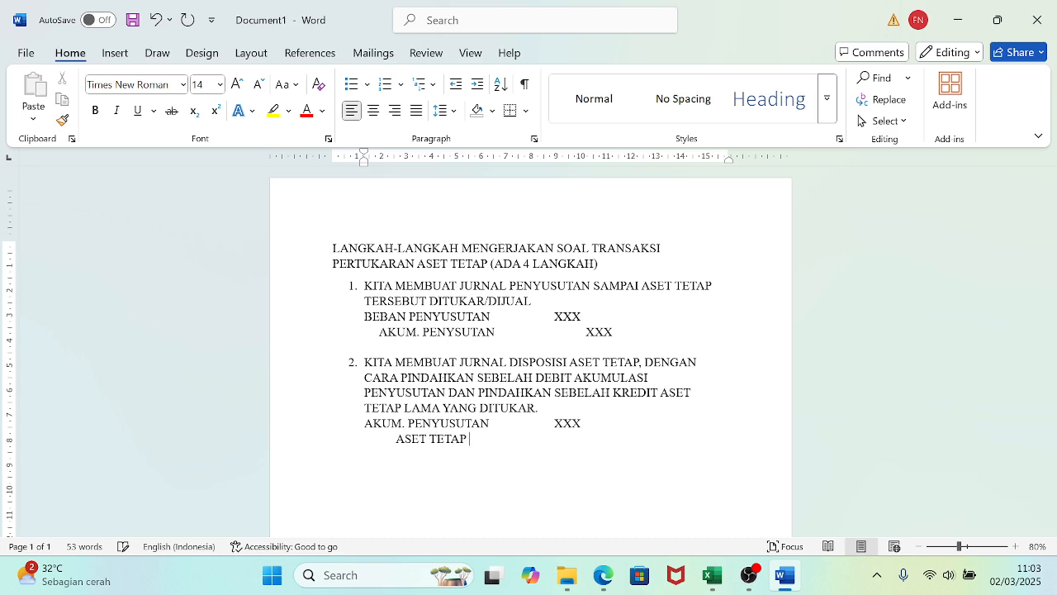
{"action": "type", "text": "YANG LAMA"}
{"action": "key", "text": "Tab"}
{"action": "type", "text": "XXX3. K"}
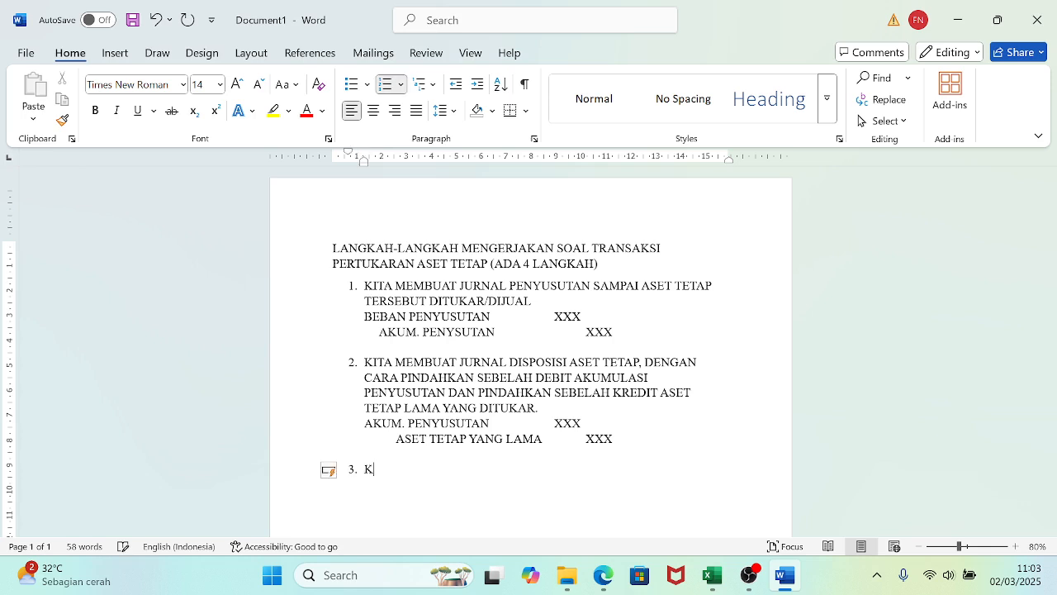
- Complete item 3 as "KITA MENCATAT ASET TETAP YANG BARU", with "KITA CATAT ASET TETAP YANG BARU DISEBALAH DEBIT" on the line beneath
{"action": "type", "text": "ITA MENCATAT ASET TETAP "}
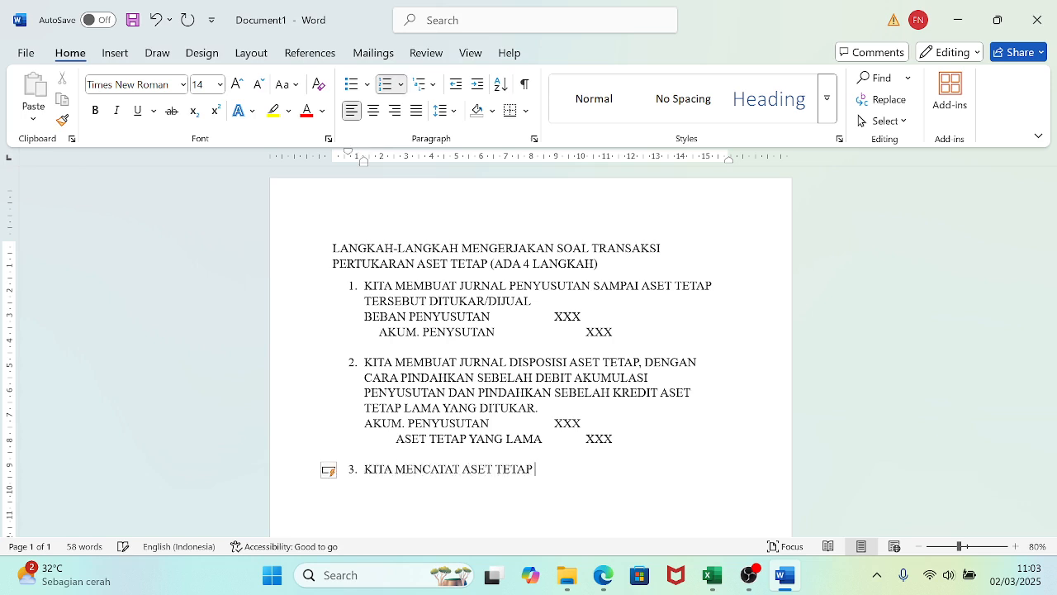
{"action": "type", "text": "YANG BARU"}
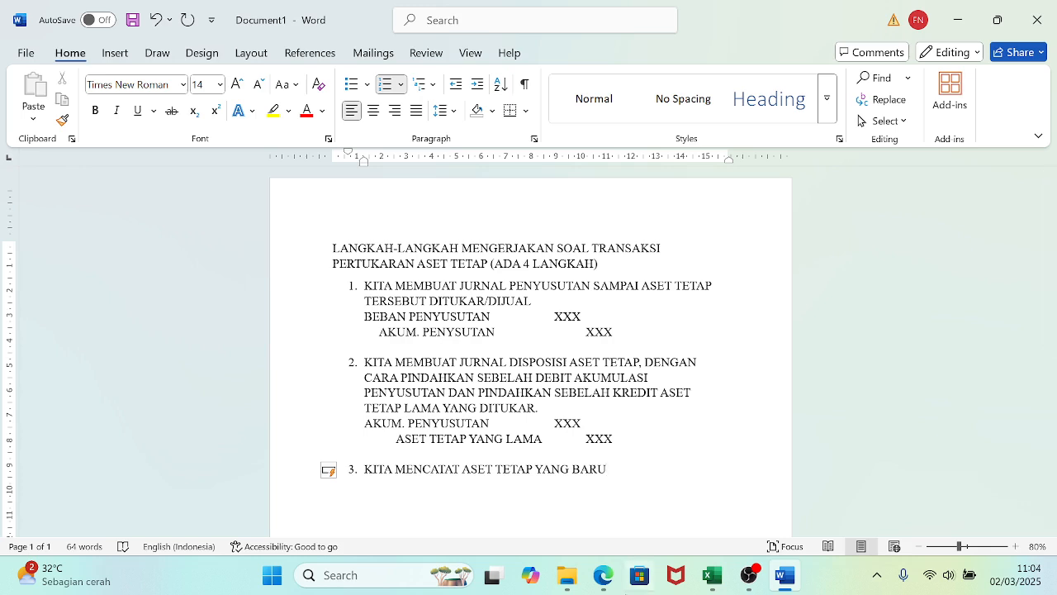
{"action": "key", "text": "Return"}
{"action": "key", "text": "BackSpace"}
{"action": "key", "text": "BackSpace"}
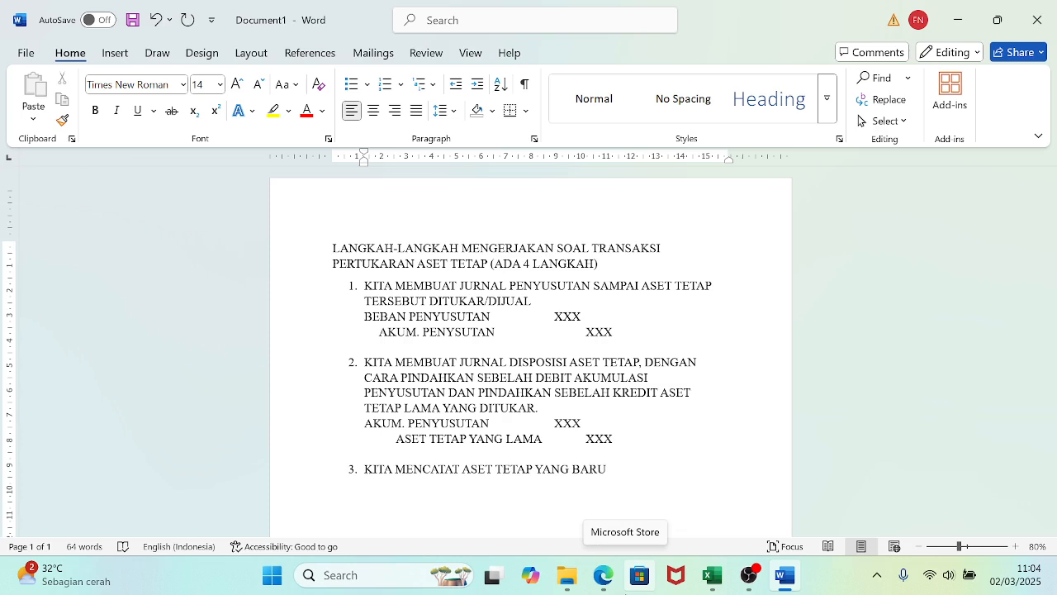
{"action": "type", "text": "KITA CATAT ASET"}
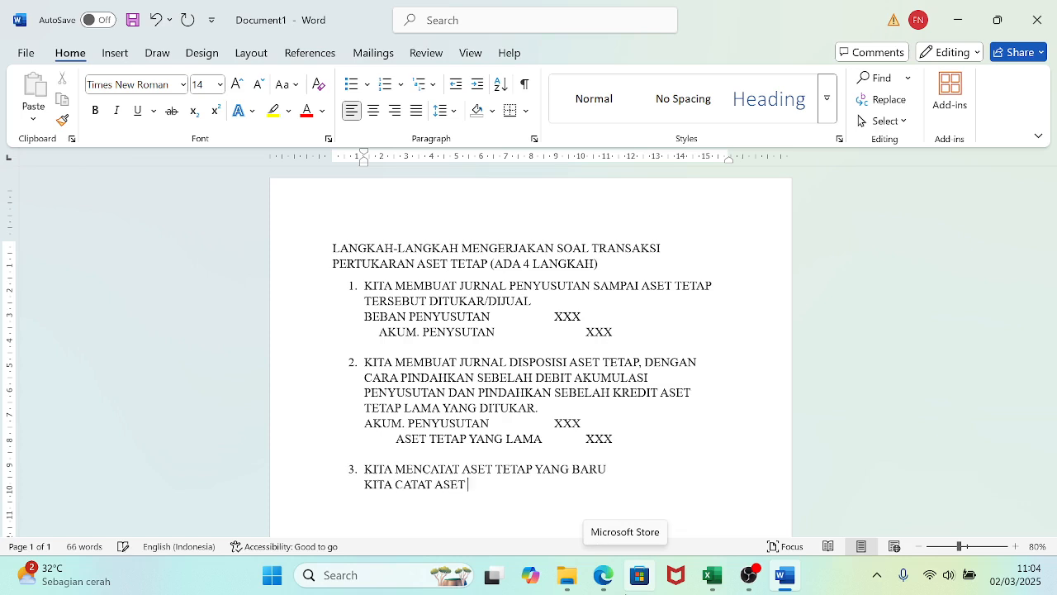
{"action": "type", "text": " TETAP YANG BAR"}
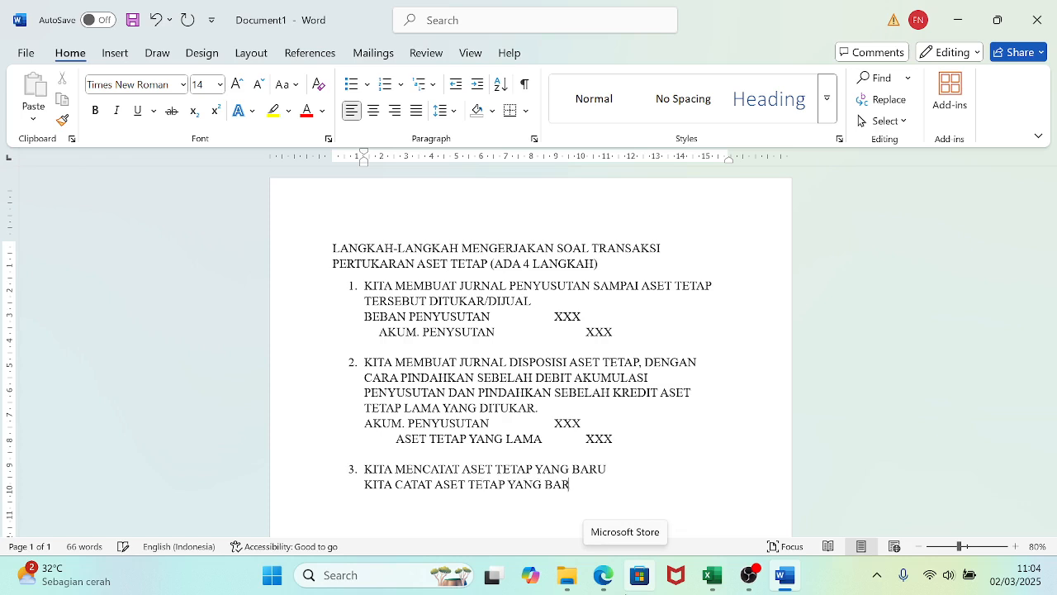
{"action": "type", "text": "U DISEBAL"}
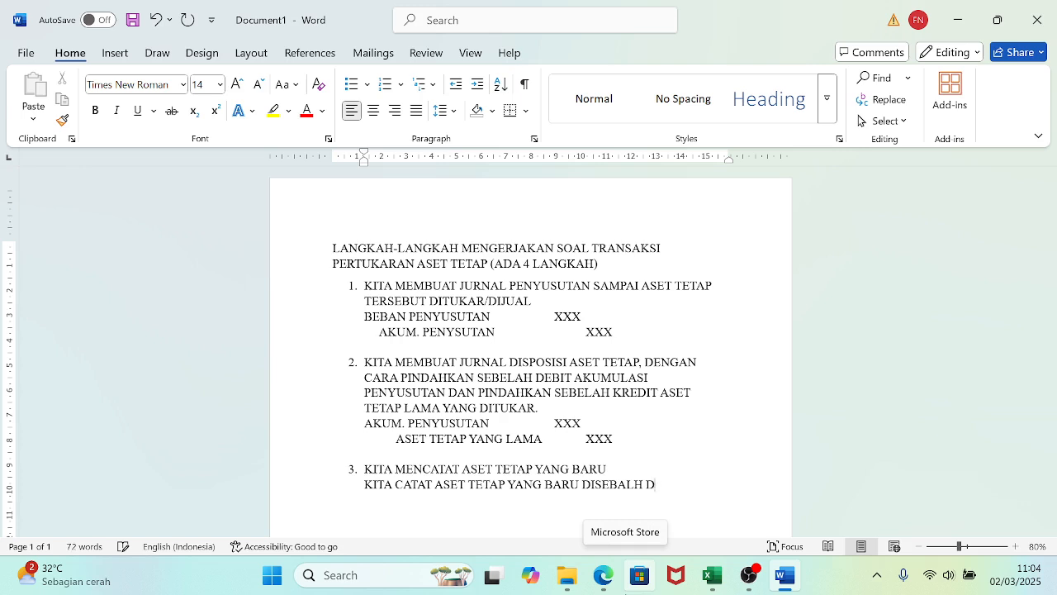
{"action": "type", "text": "LAH DEBIT"}
- Add numbered item 4, "KITA MENCARI SELIRIH DARI NOMINAL DEBIT DAN NOMINAL KREDIT, UNTUK MENCARI LABA ATAU KERUGIAN PERTUKARAN ASET TETAP."
{"action": "type", "text": "4. KITA MENCARI"}
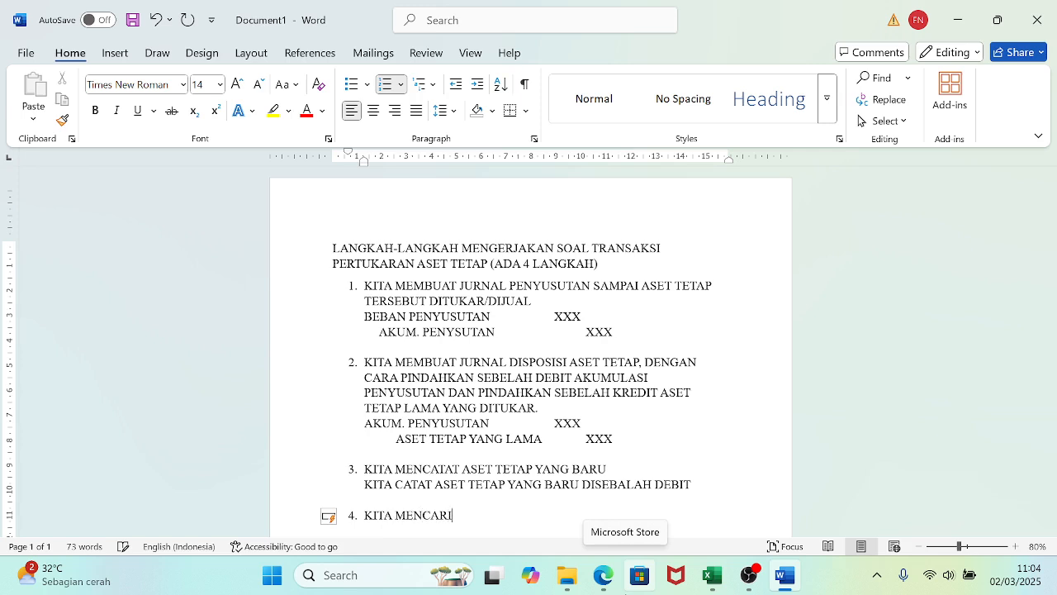
{"action": "type", "text": " SELIRIH DARI NOMINA"}
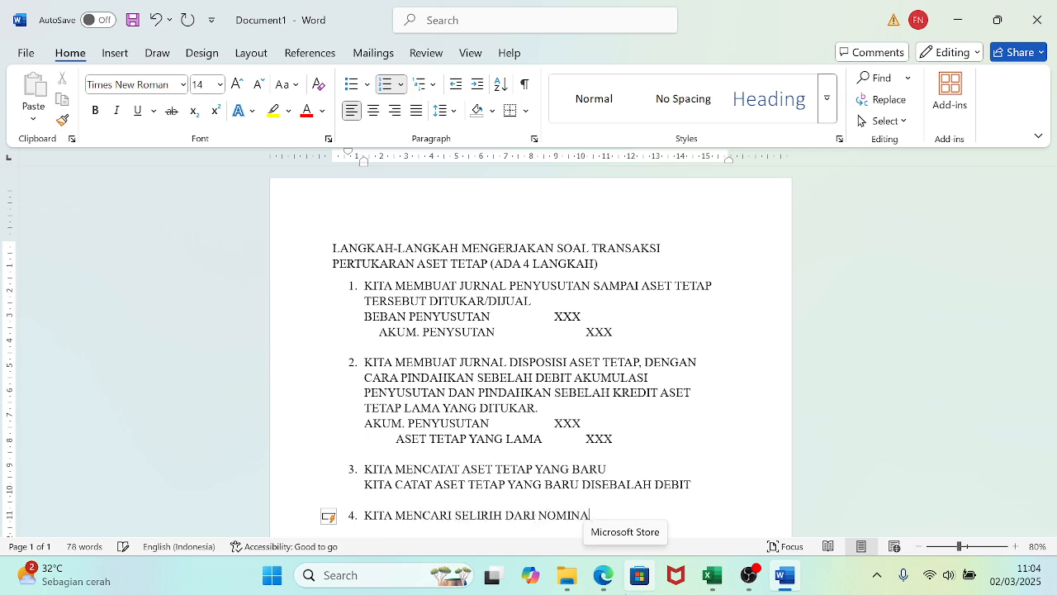
{"action": "type", "text": "L DEBIT DAN NOMIAL"}
{"action": "key", "text": "BackSpace"}
{"action": "key", "text": "BackSpace"}
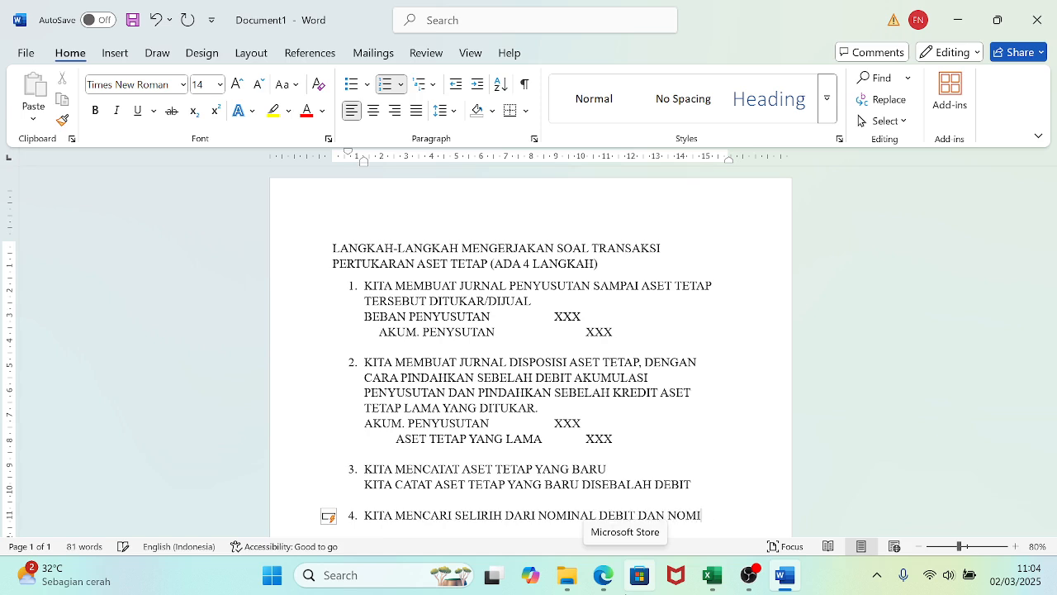
{"action": "type", "text": "NAL KREDIT, UNTUK MENCARI"}
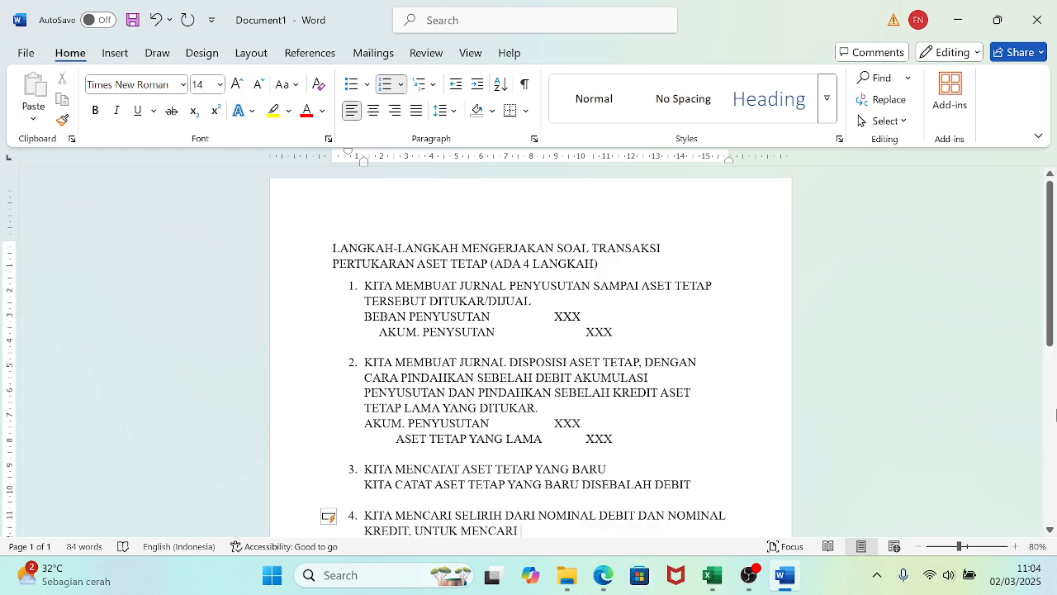
{"action": "left_click_drag", "start_coordinate": [1052, 275], "coordinate": [1052, 340]}
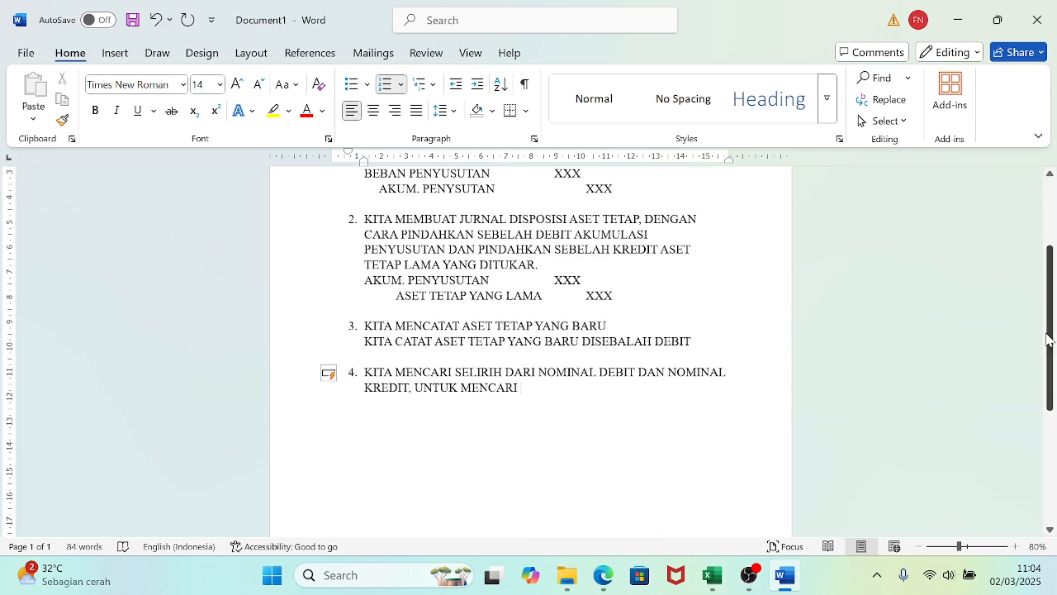
{"action": "type", "text": "LABAATAU KERUGIAN PER"}
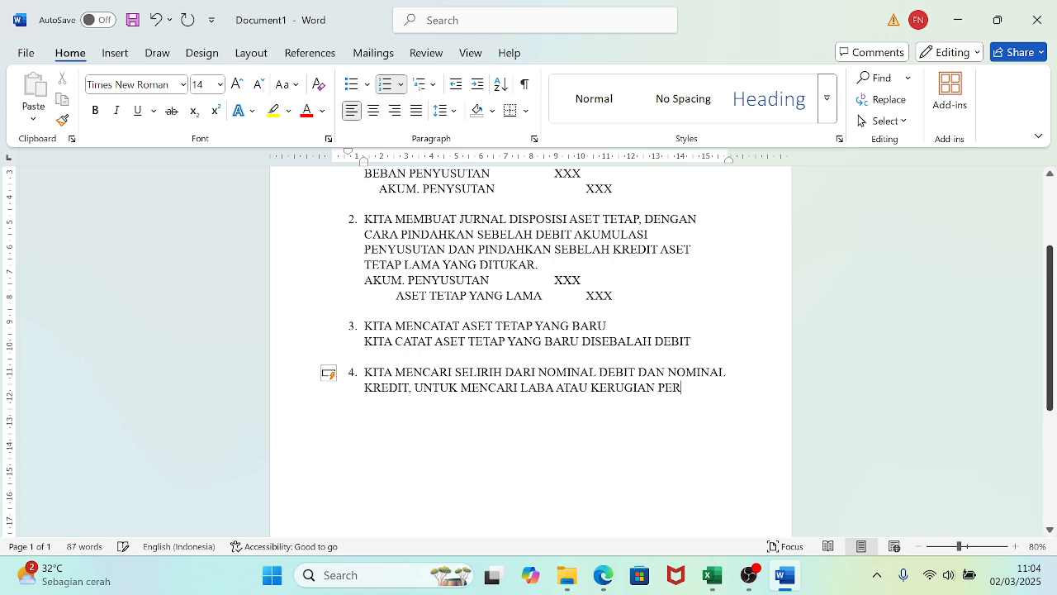
{"action": "type", "text": "TUKARAN AS"}
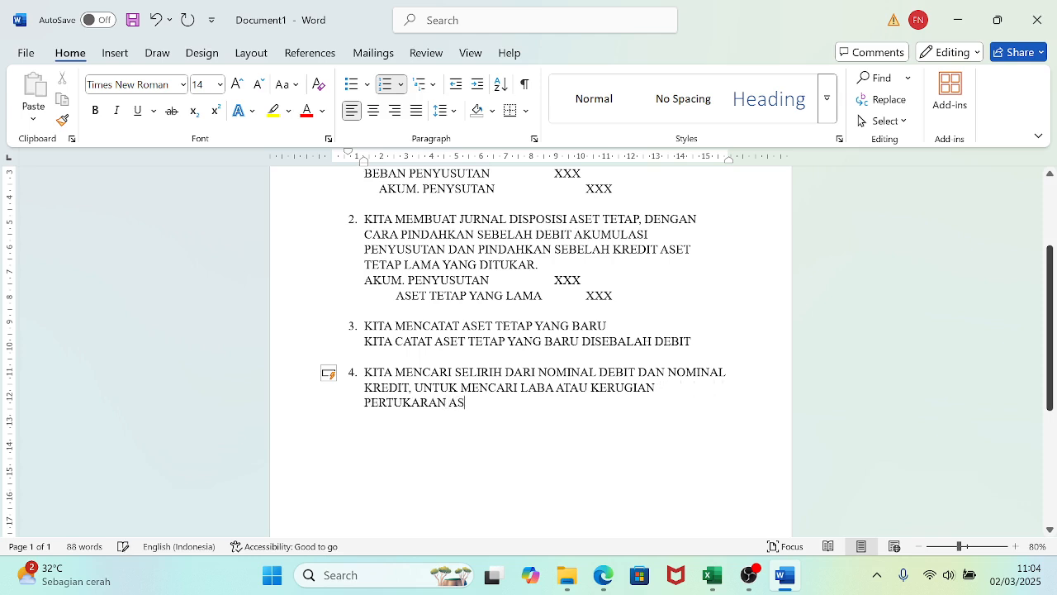
{"action": "type", "text": "ET TETAP."}
- Review the four steps and highlight item 2 on the disposal journal, from its explanation through the ASET TETAP YANG LAMA line
{"action": "scroll", "coordinate": [1049, 277], "scroll_direction": "up", "scroll_amount": 2}
{"action": "left_click_drag", "start_coordinate": [1052, 262], "coordinate": [1051, 264]}
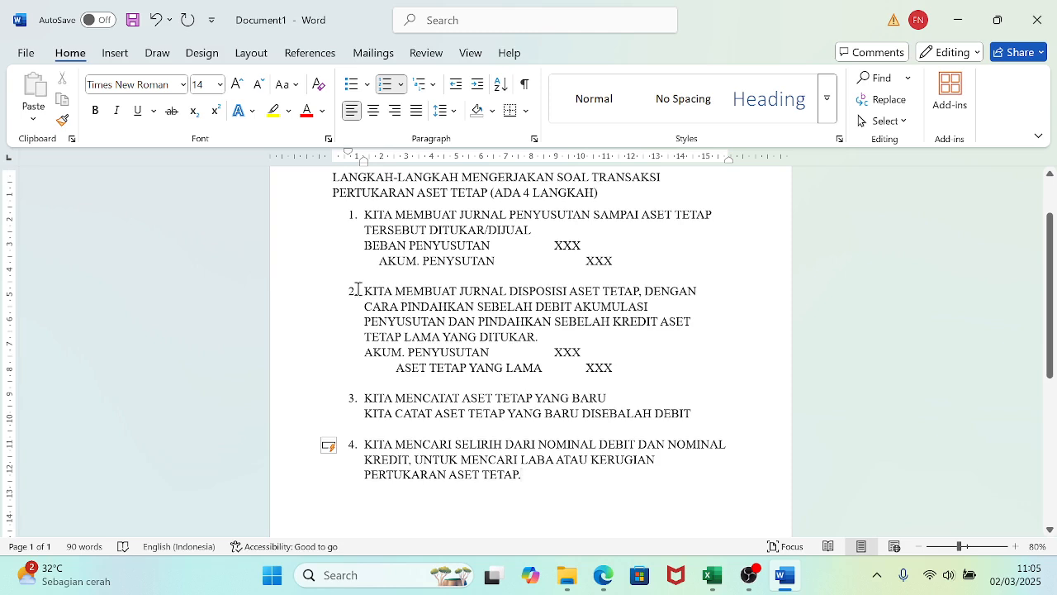
{"action": "left_click_drag", "start_coordinate": [362, 292], "coordinate": [605, 382]}
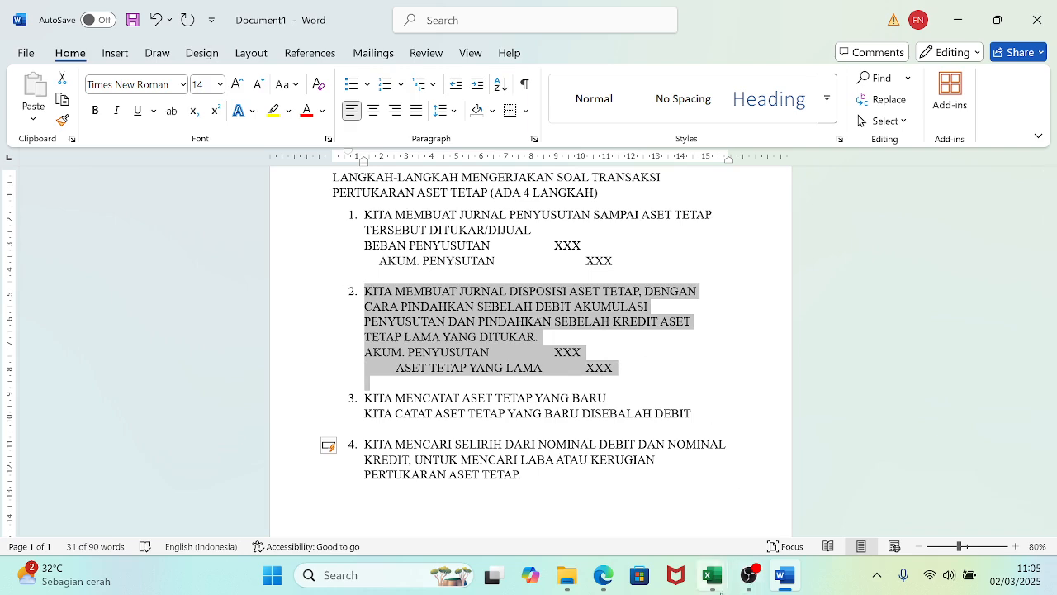
- Switch to Excel, create a blank workbook and widen column A for account names
{"action": "mouse_move", "coordinate": [712, 576]}
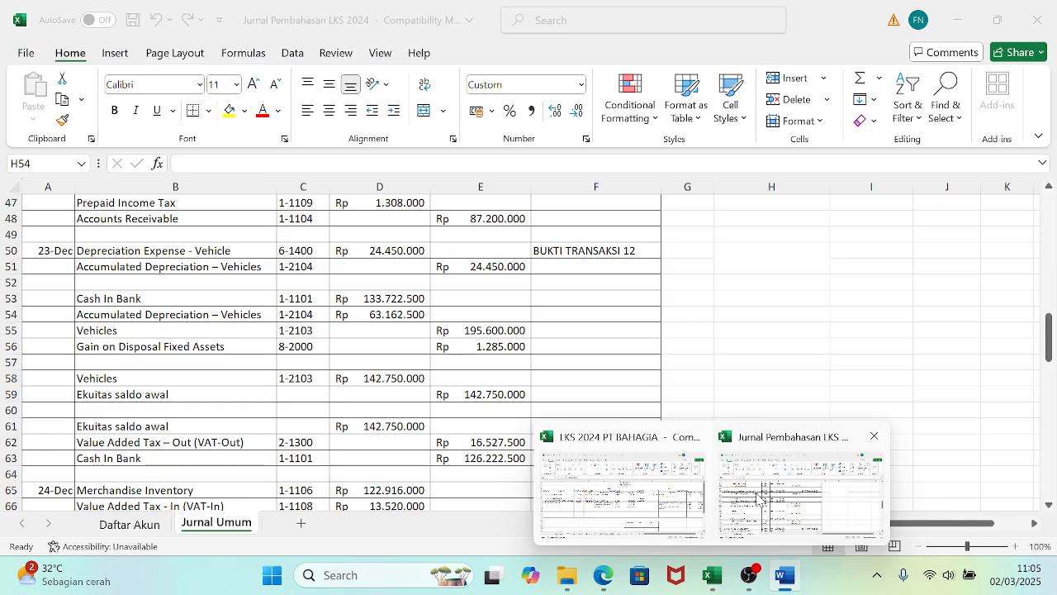
{"action": "left_click", "coordinate": [758, 500]}
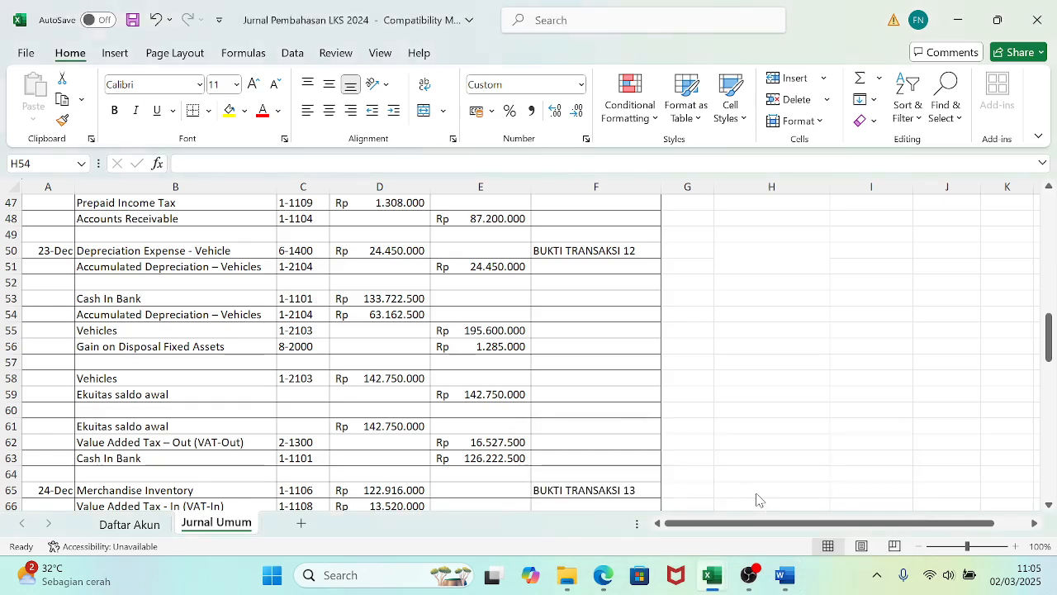
{"action": "left_click", "coordinate": [27, 54]}
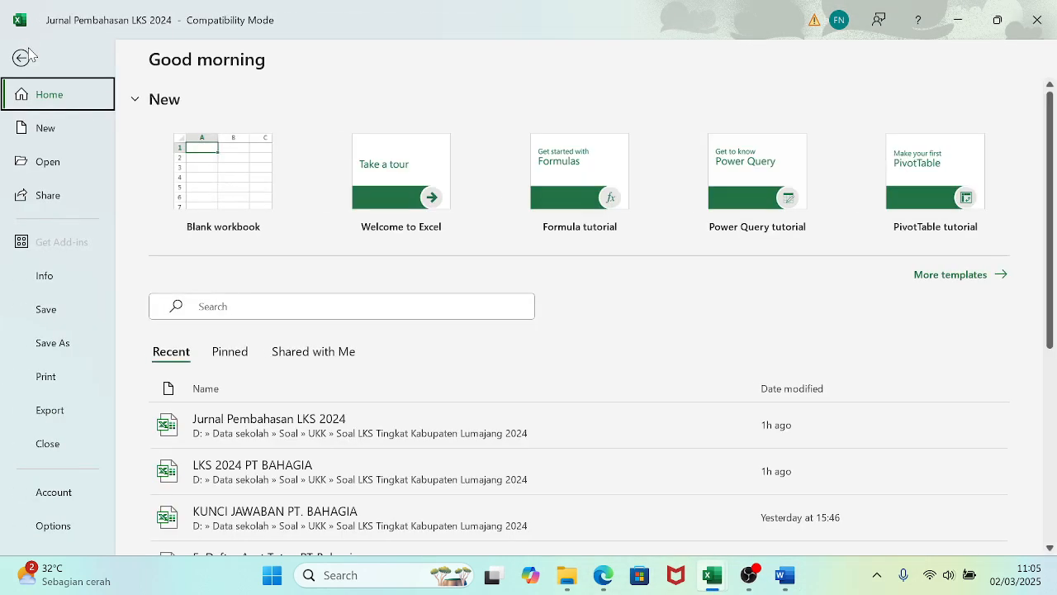
{"action": "left_click", "coordinate": [229, 189]}
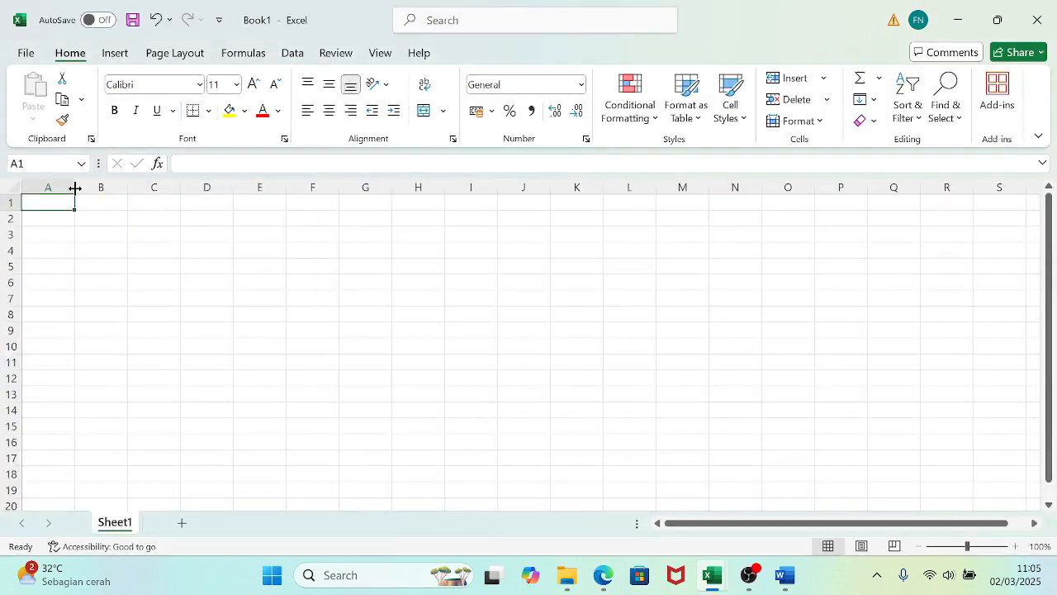
{"action": "left_click_drag", "start_coordinate": [74, 188], "coordinate": [201, 189]}
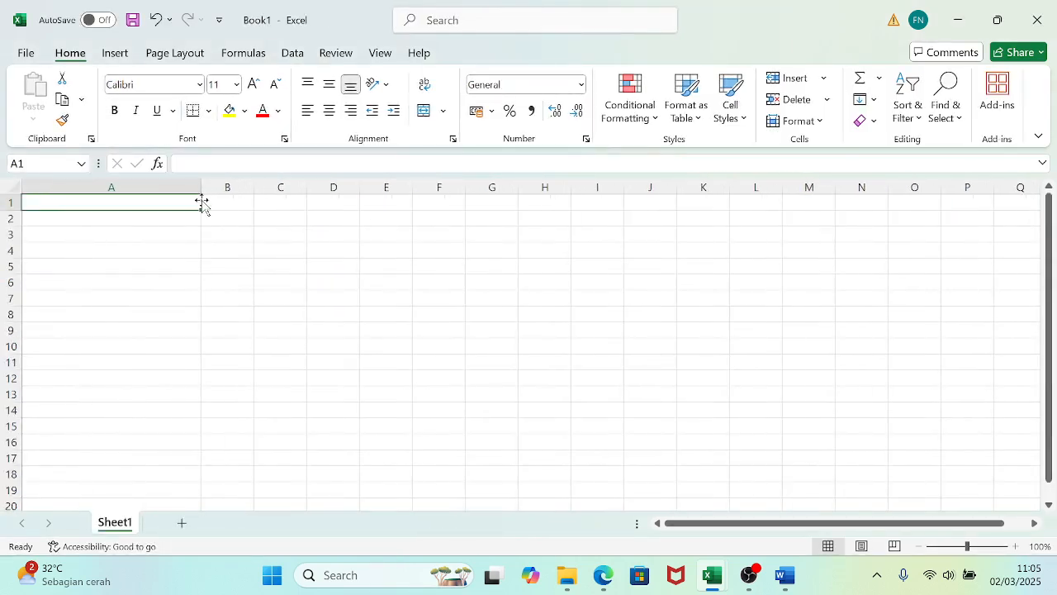
- Enter the debit account "BEBAN PENYUSUTAN KENDARAAN" in cell A2
{"action": "left_click", "coordinate": [73, 222]}
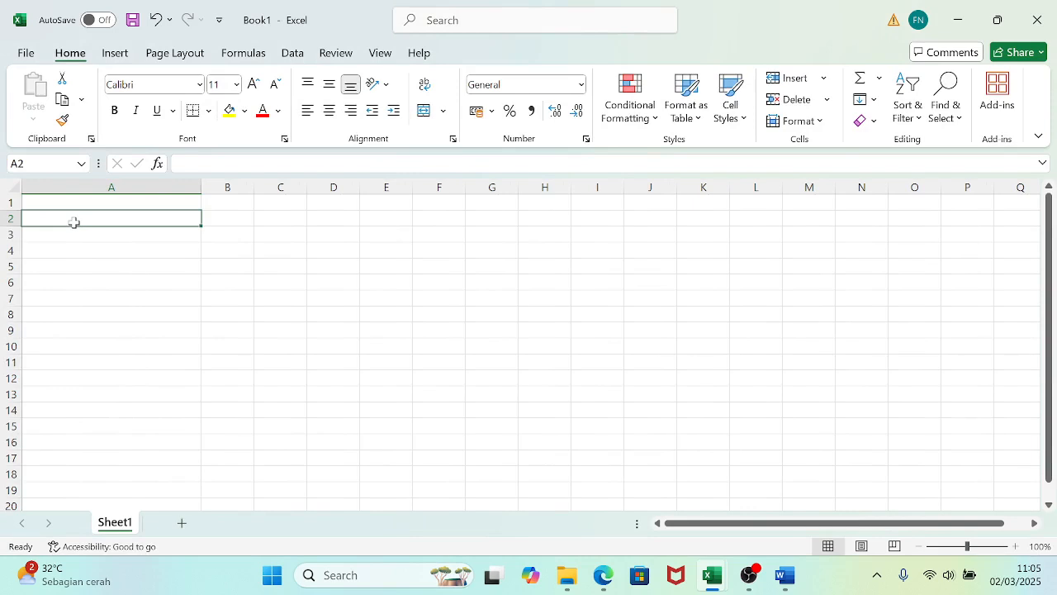
{"action": "type", "text": "BEBAN PENYU"}
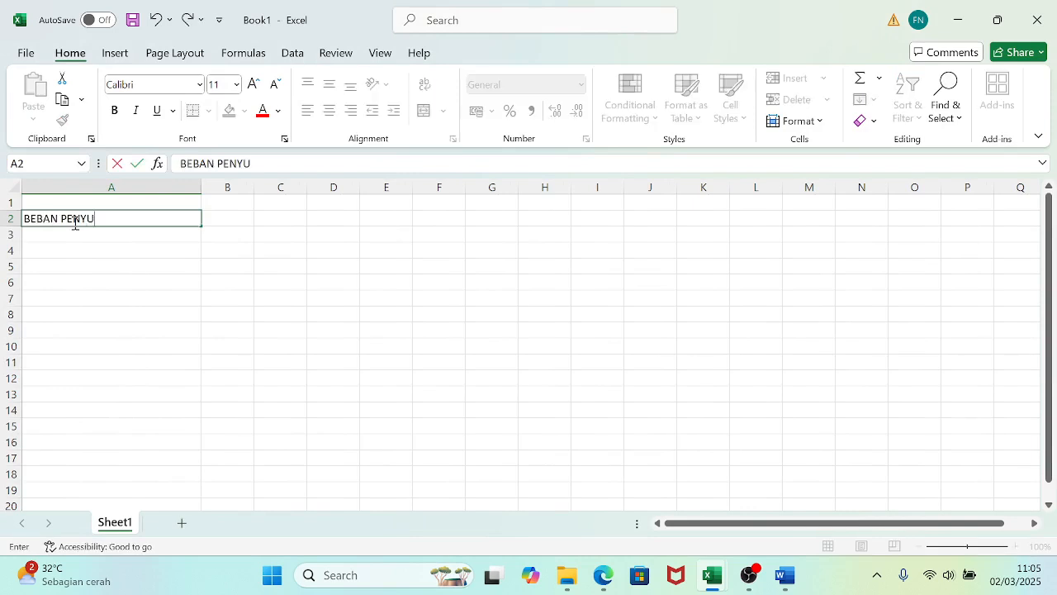
{"action": "type", "text": "SUTAN KENDARA"}
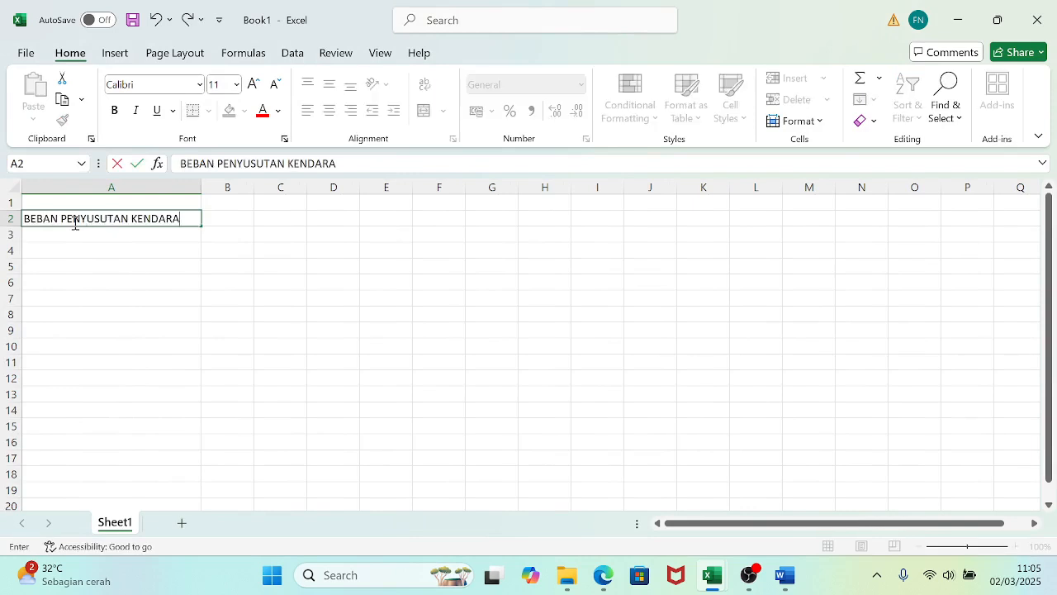
{"action": "type", "text": "AN"}
{"action": "key", "text": "Return"}
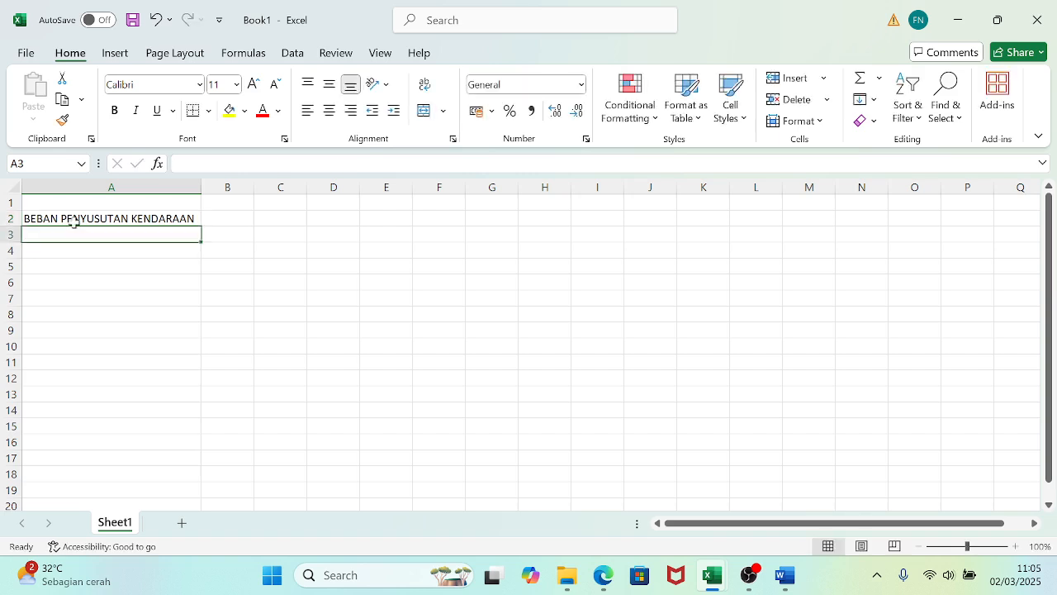
- Enter the indented credit account "AKUMULASI PENYUSUTAN KENDARAAN" in cell A3 and fit column A to its contents
{"action": "type", "text": "A"}
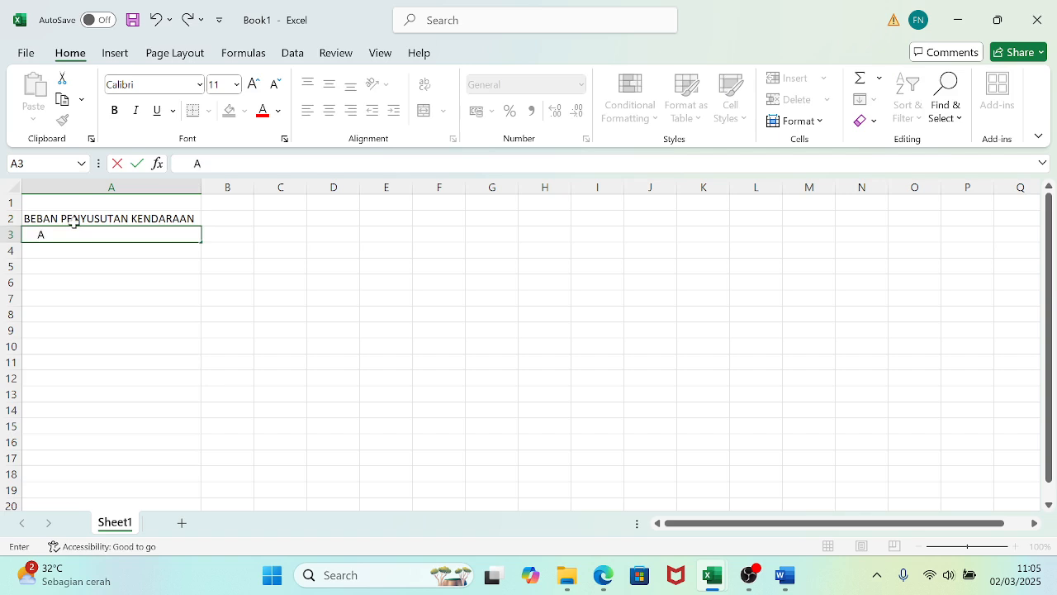
{"action": "type", "text": "KUMULASI PE"}
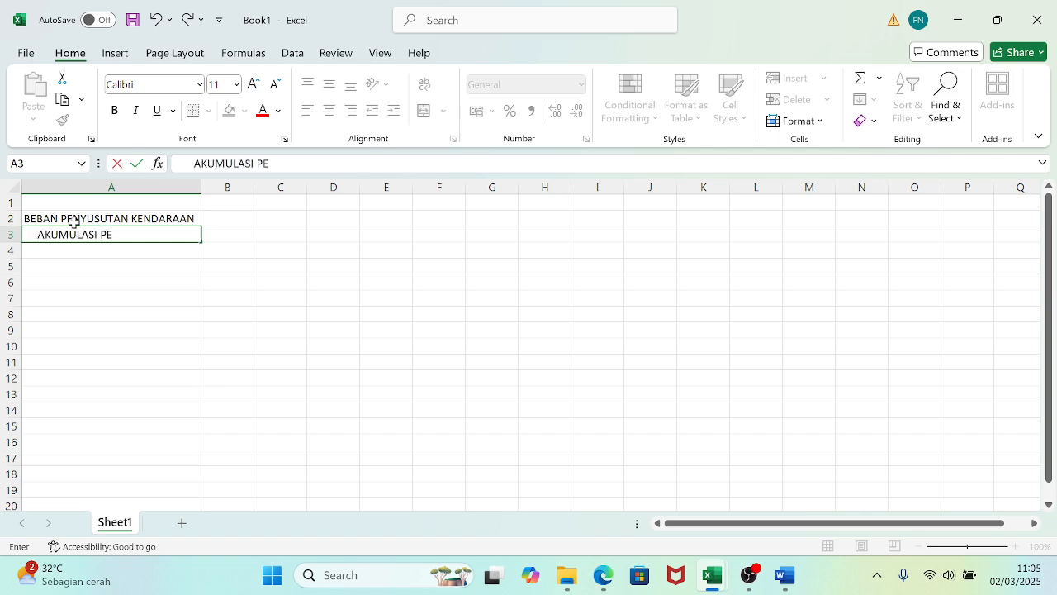
{"action": "type", "text": "NYUSUTAN KENDARAAN"}
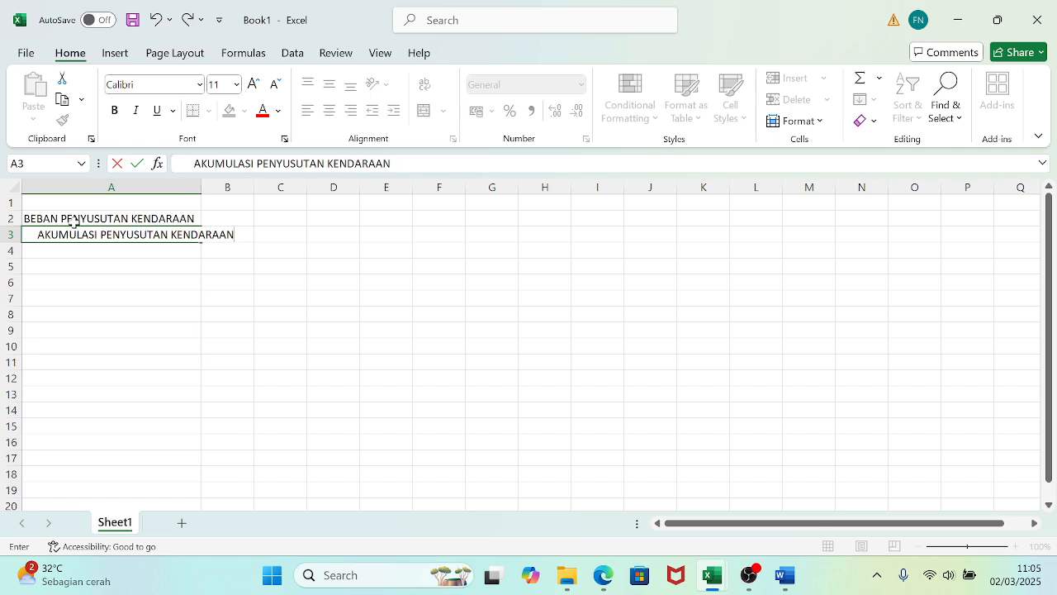
{"action": "key", "text": "Tab"}
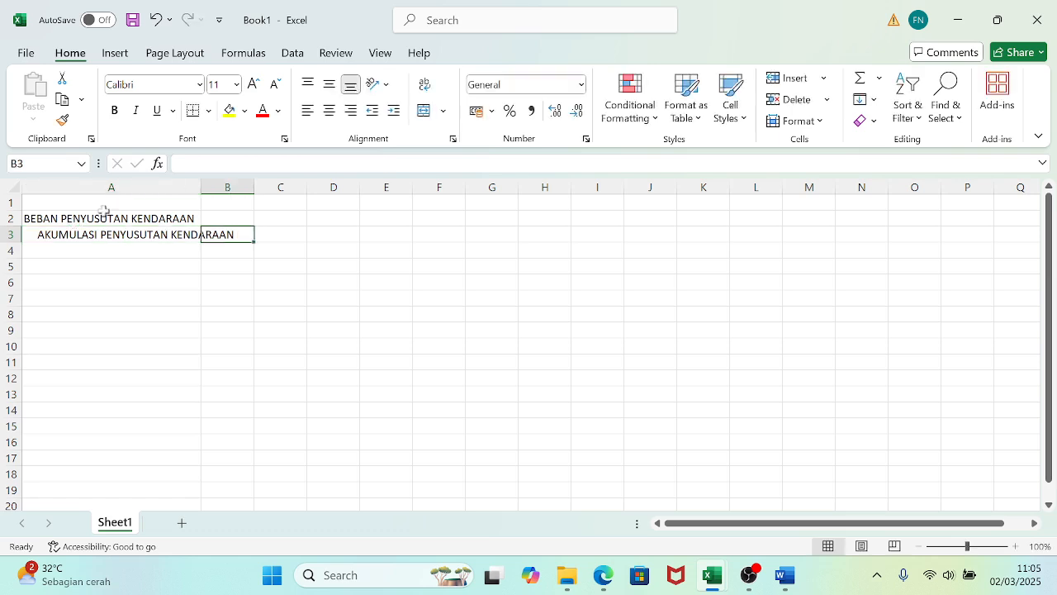
{"action": "double_click", "coordinate": [200, 185]}
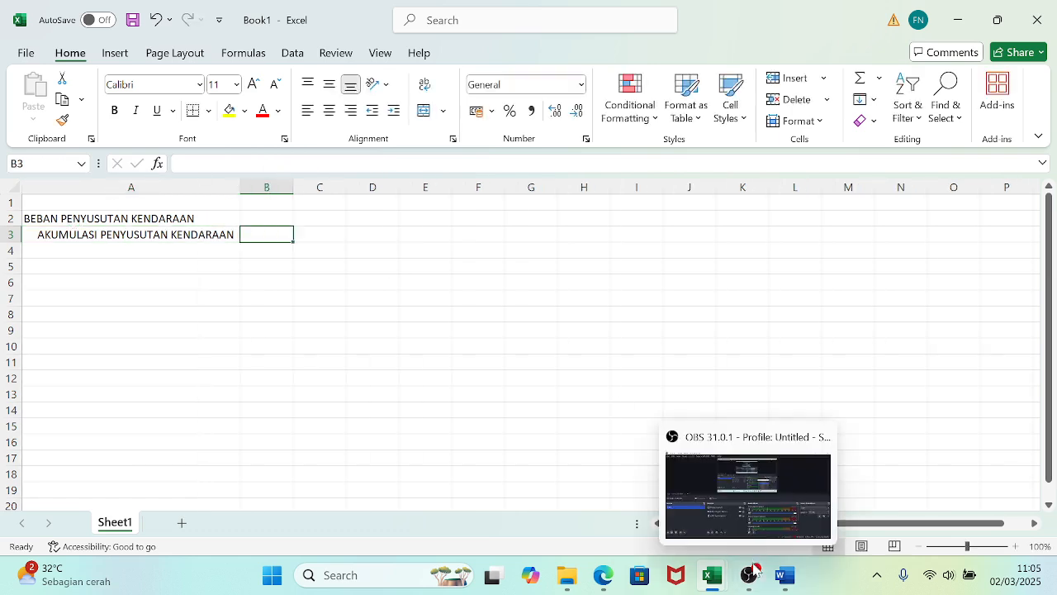
- Consult Bukti Transaksi 12 in the Edge PDF for the vehicle depreciation expense, and enter 24450000 as the debit in cell B2 in Excel
{"action": "mouse_move", "coordinate": [605, 580]}
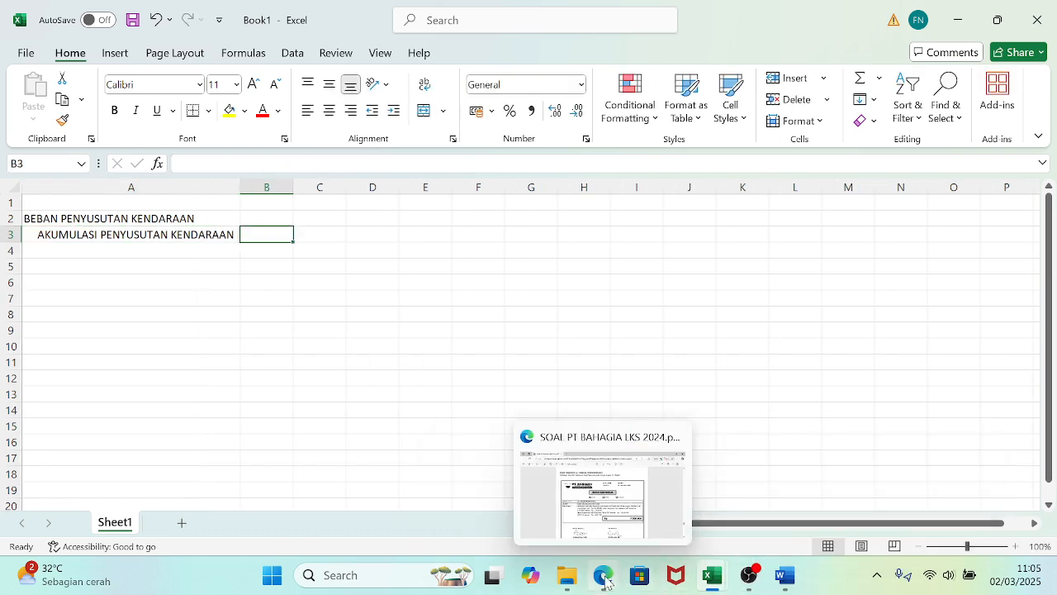
{"action": "left_click", "coordinate": [615, 513]}
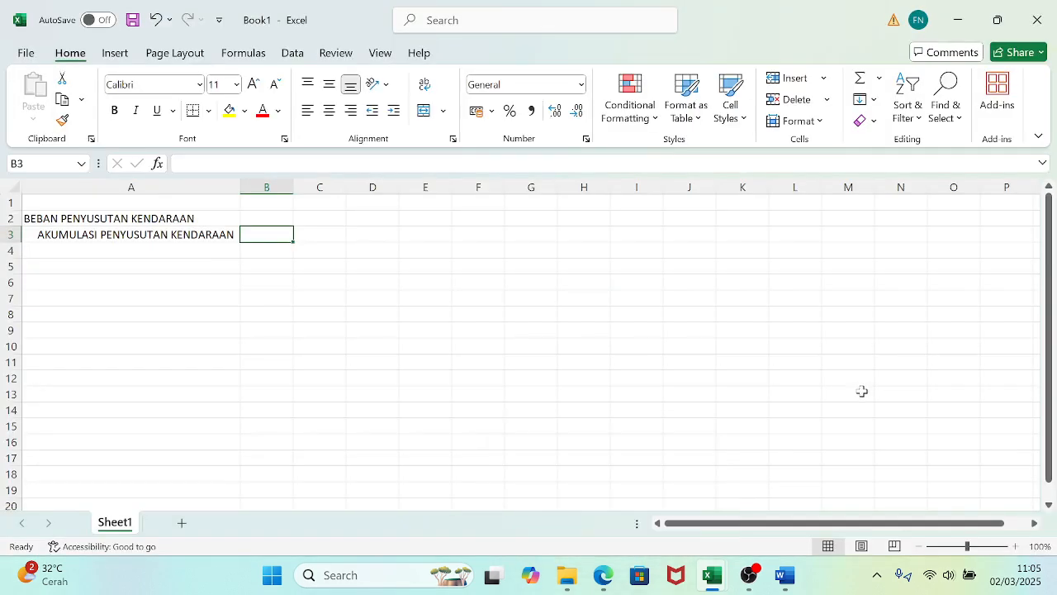
{"action": "mouse_move", "coordinate": [605, 580]}
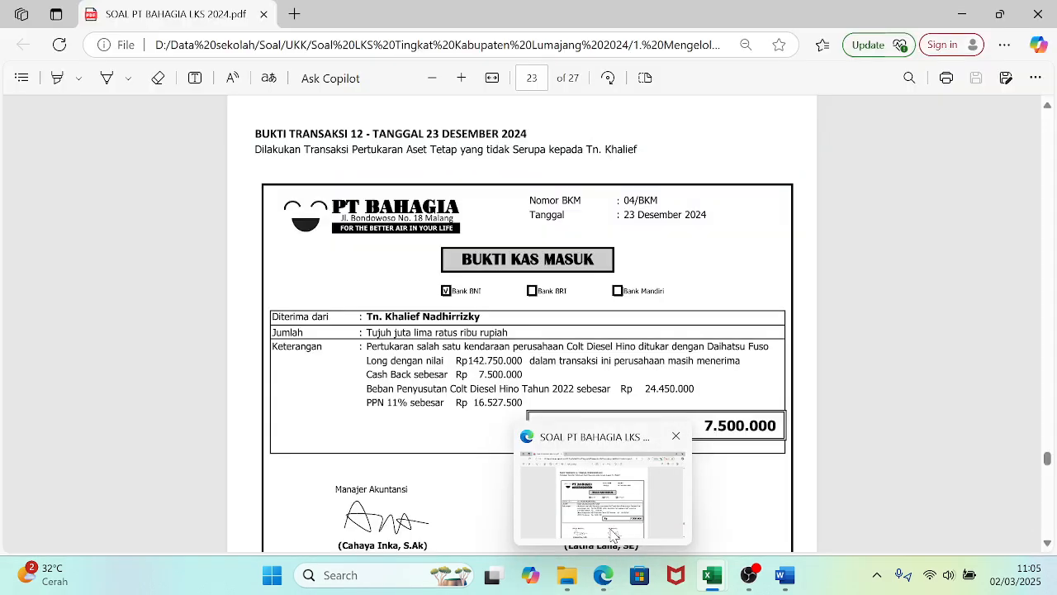
{"action": "left_click", "coordinate": [612, 535]}
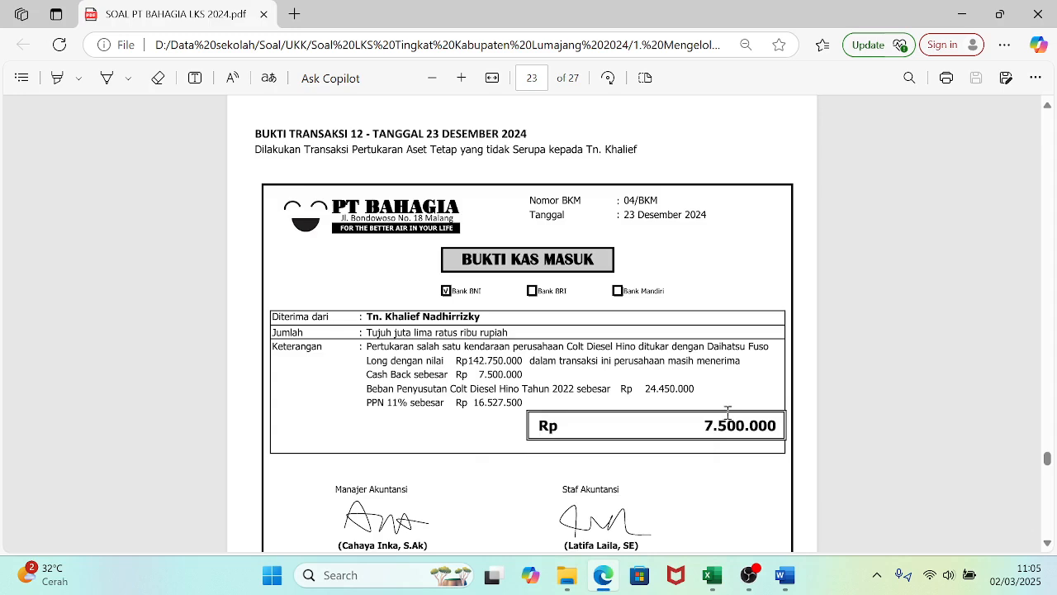
{"action": "left_click", "coordinate": [963, 14]}
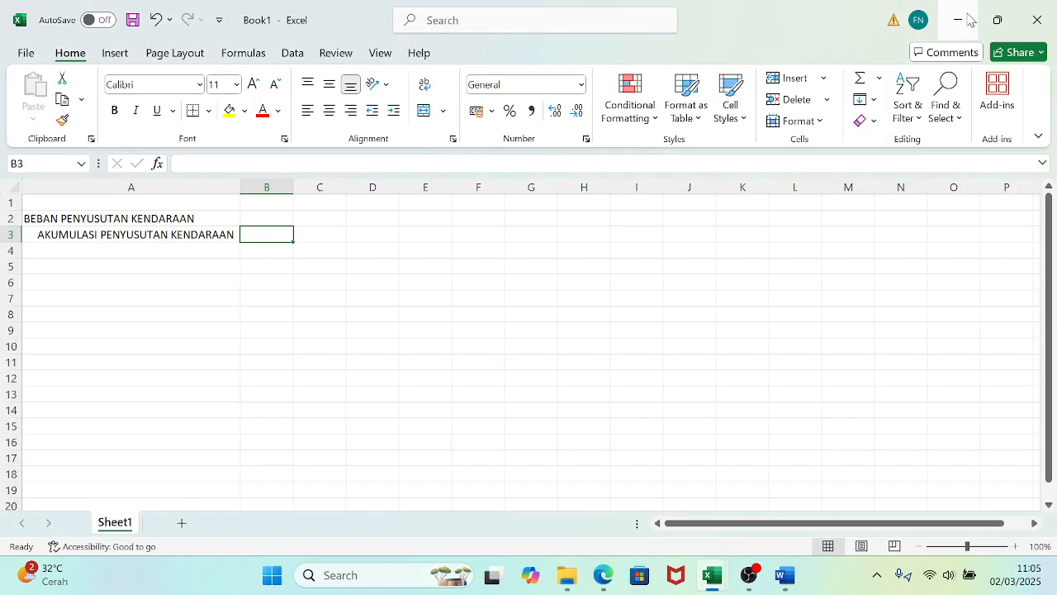
{"action": "left_click", "coordinate": [270, 219]}
{"action": "type", "text": "24450"}
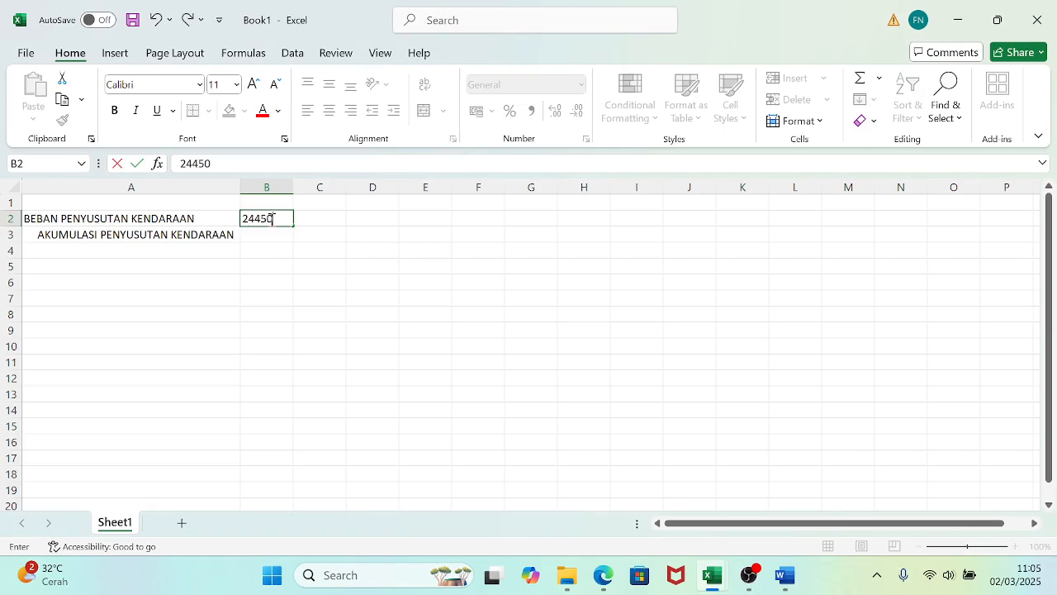
{"action": "type", "text": "000"}
{"action": "key", "text": "Tab"}
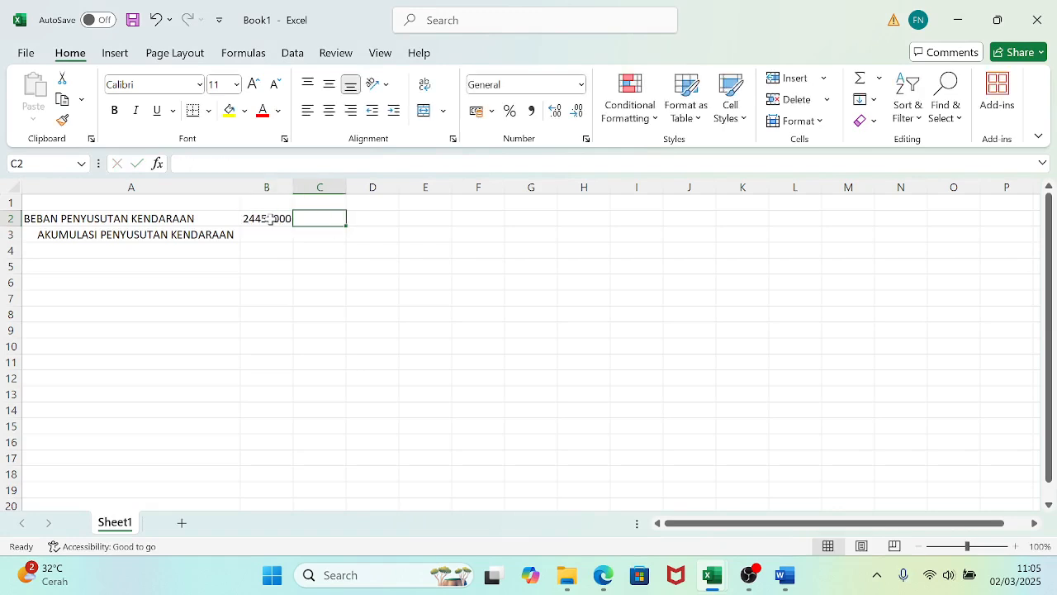
- Format columns B and C with thousands separators and no decimal places
{"action": "left_click_drag", "start_coordinate": [271, 187], "coordinate": [309, 187]}
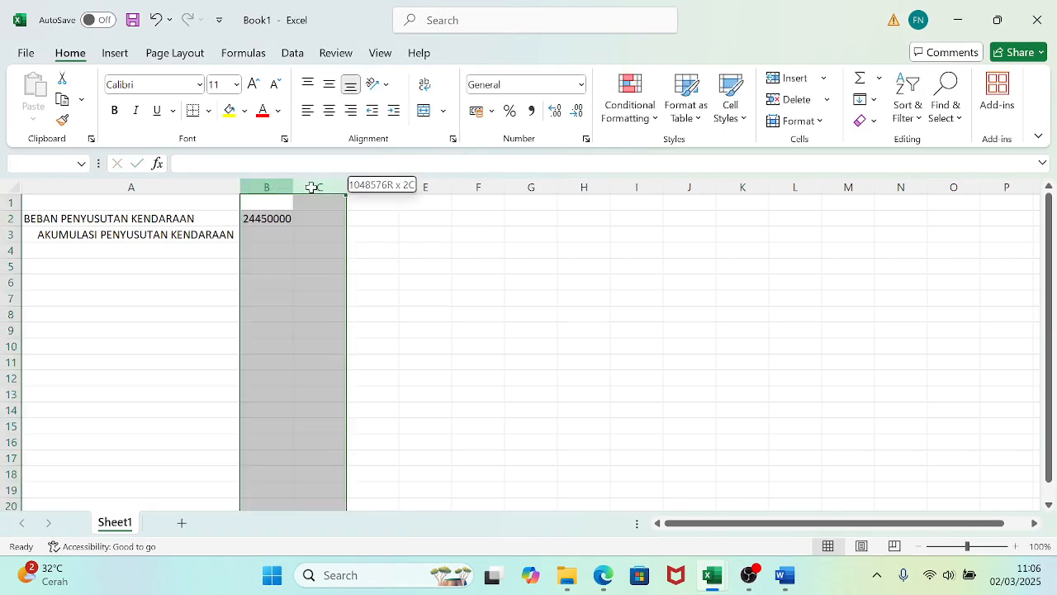
{"action": "left_click", "coordinate": [531, 116]}
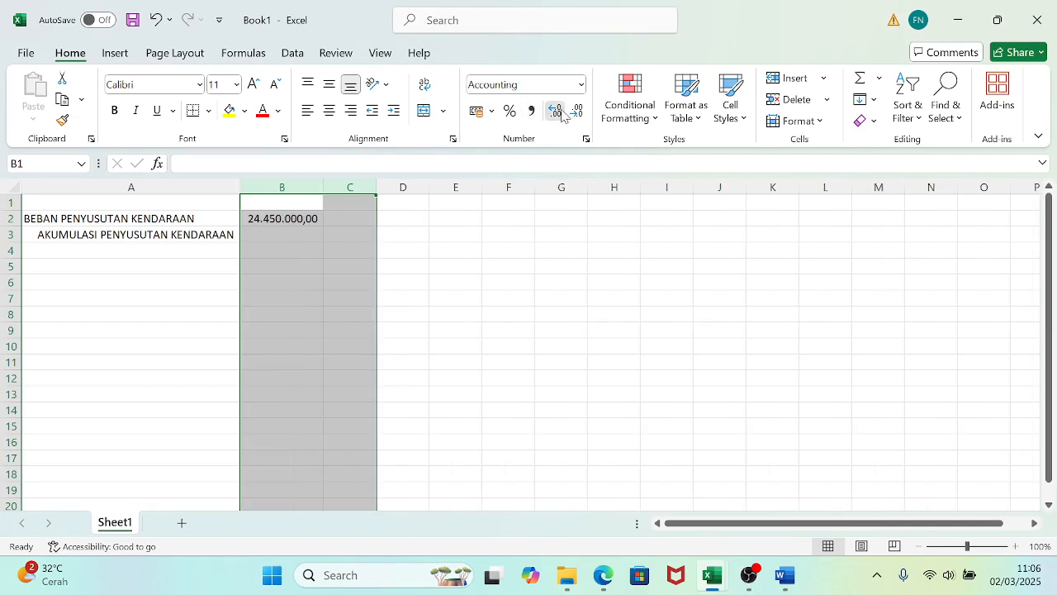
{"action": "left_click", "coordinate": [556, 111]}
{"action": "left_click", "coordinate": [556, 110]}
{"action": "left_click", "coordinate": [576, 111]}
{"action": "left_click", "coordinate": [577, 111]}
{"action": "left_click", "coordinate": [576, 111]}
{"action": "left_click", "coordinate": [576, 111]}
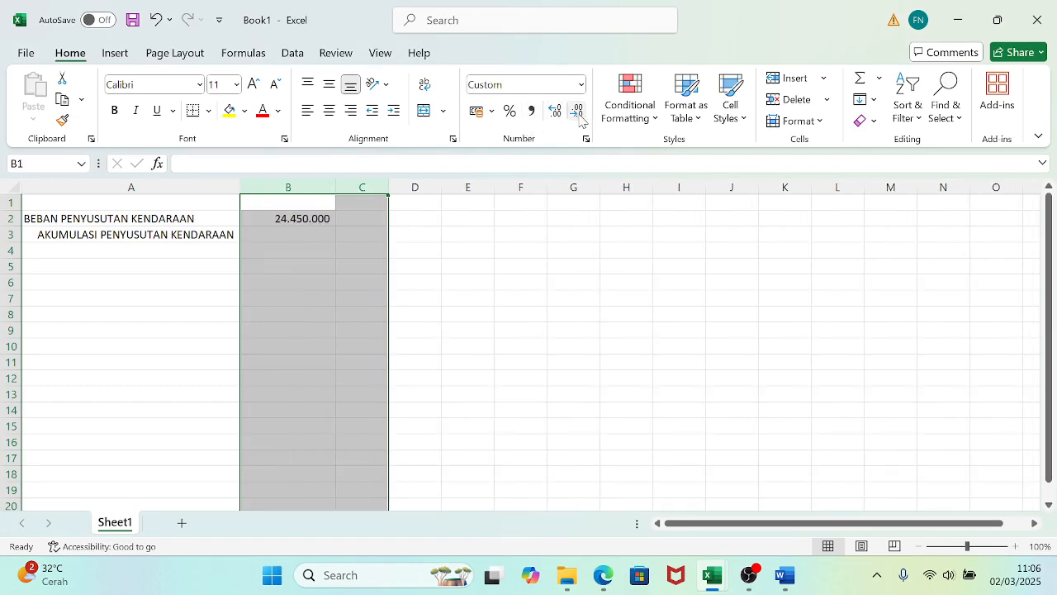
- Enter 24450000 in cell C3 as the credit amount for accumulated vehicle depreciation
{"action": "left_click", "coordinate": [366, 234]}
{"action": "type", "text": "24450000"}
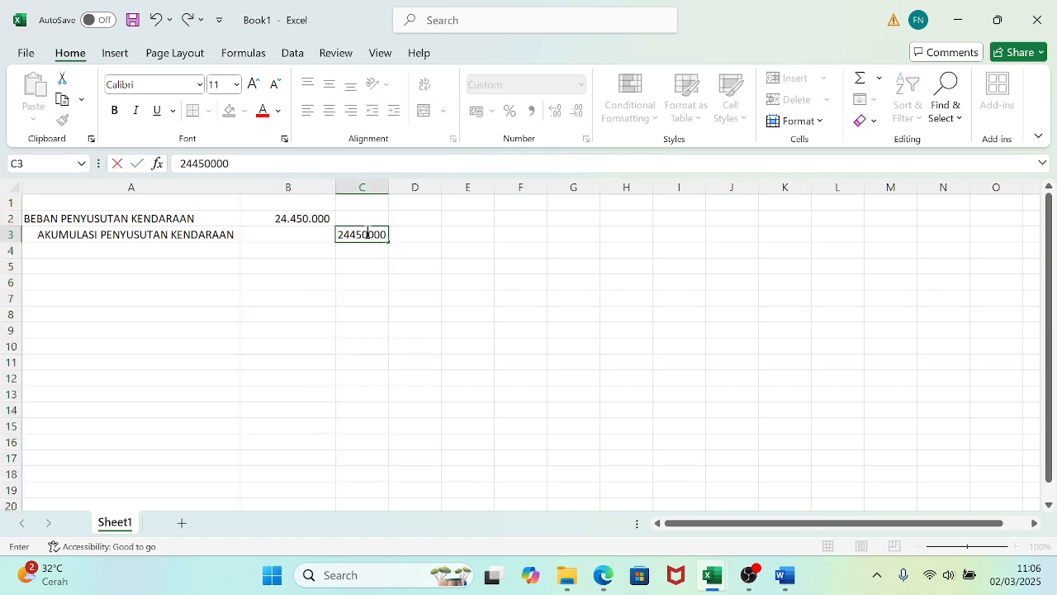
{"action": "key", "text": "Return"}
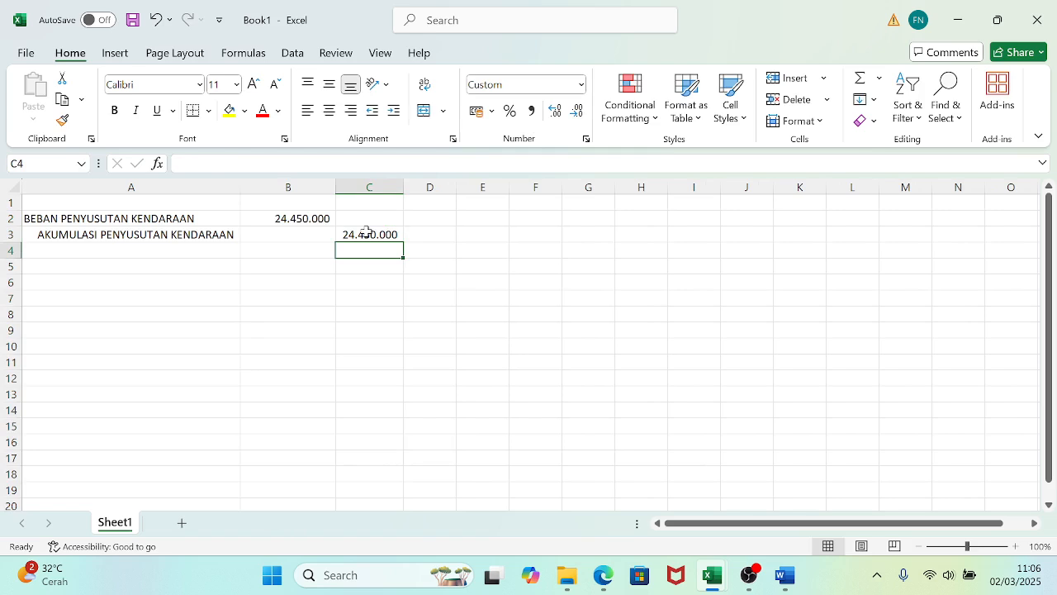
- Add the heading "LANGKAH PERTAMA" in cell A1 above the depreciation entry
{"action": "key", "text": "Left"}
{"action": "key", "text": "Left"}
{"action": "key", "text": "Up"}
{"action": "key", "text": "Up"}
{"action": "key", "text": "Up"}
{"action": "type", "text": "L"}
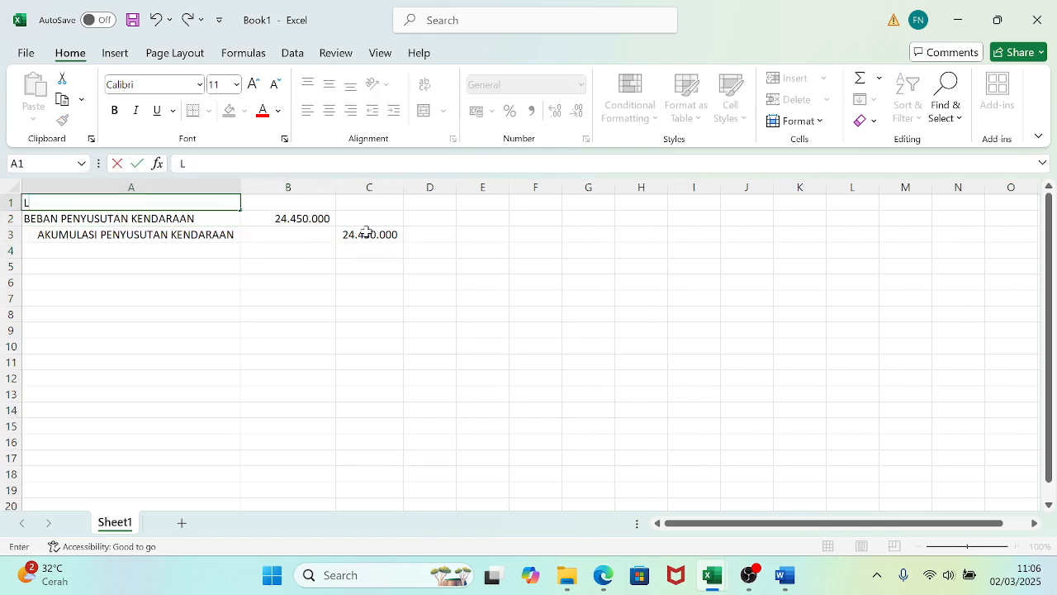
{"action": "type", "text": "ANGKAH PERT"}
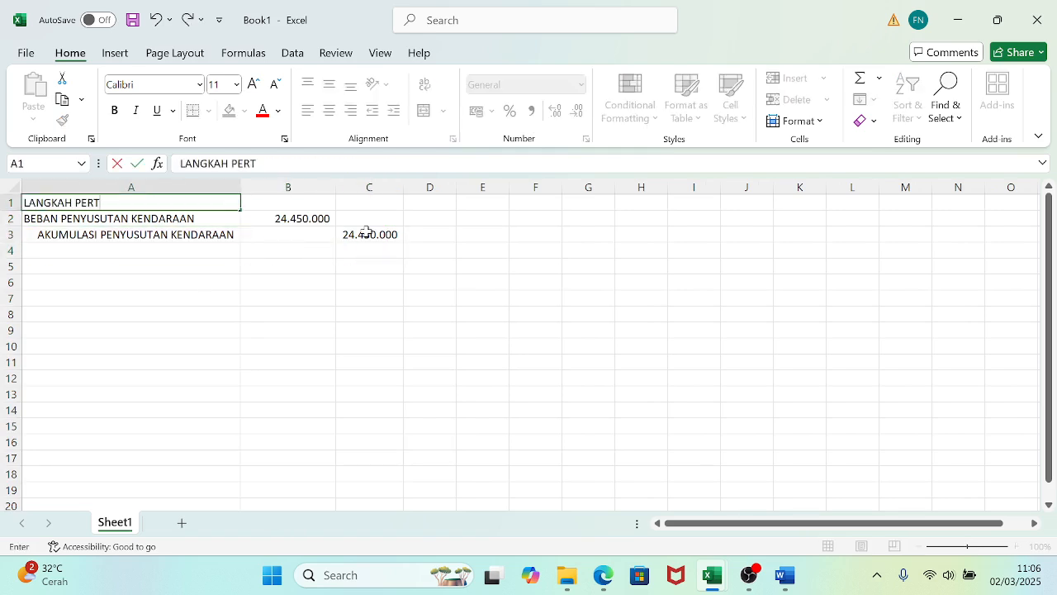
{"action": "type", "text": "AMA"}
{"action": "key", "text": "Return"}
{"action": "key", "text": "Down"}
{"action": "key", "text": "Down"}
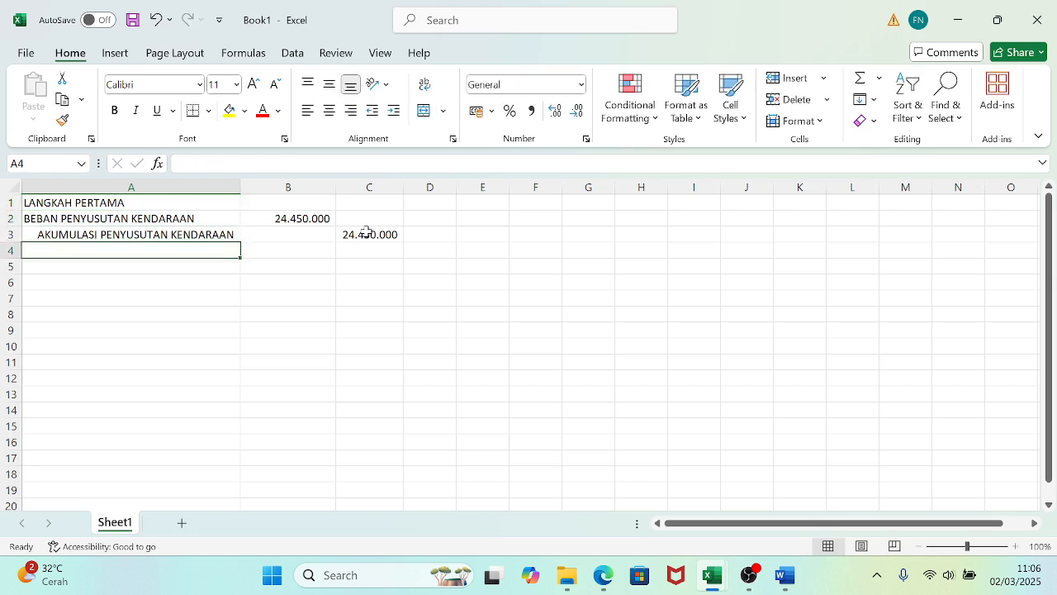
- Enter the account name AKUMULASI PENYUSUTAN KENDARAAN in cell A5 as the debit line of the second journal entry
{"action": "mouse_move", "coordinate": [715, 570]}
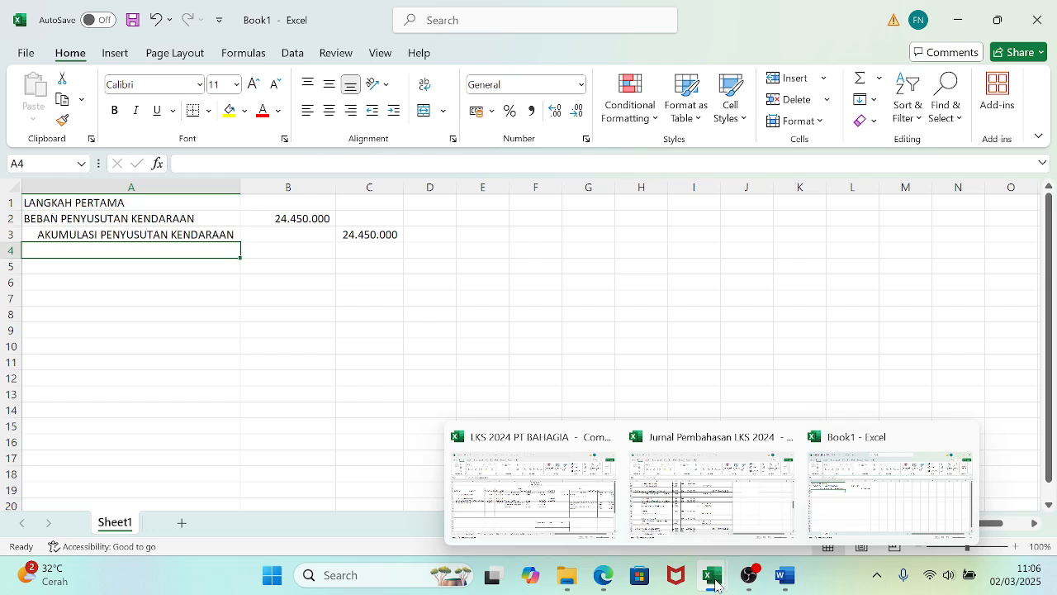
{"action": "left_click", "coordinate": [58, 265]}
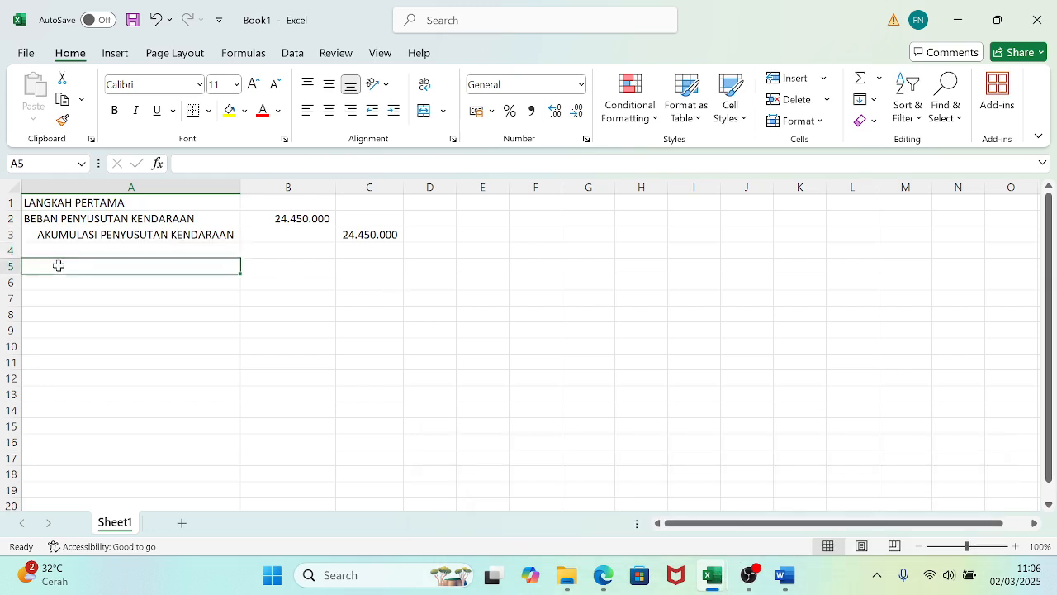
{"action": "type", "text": "AKU"}
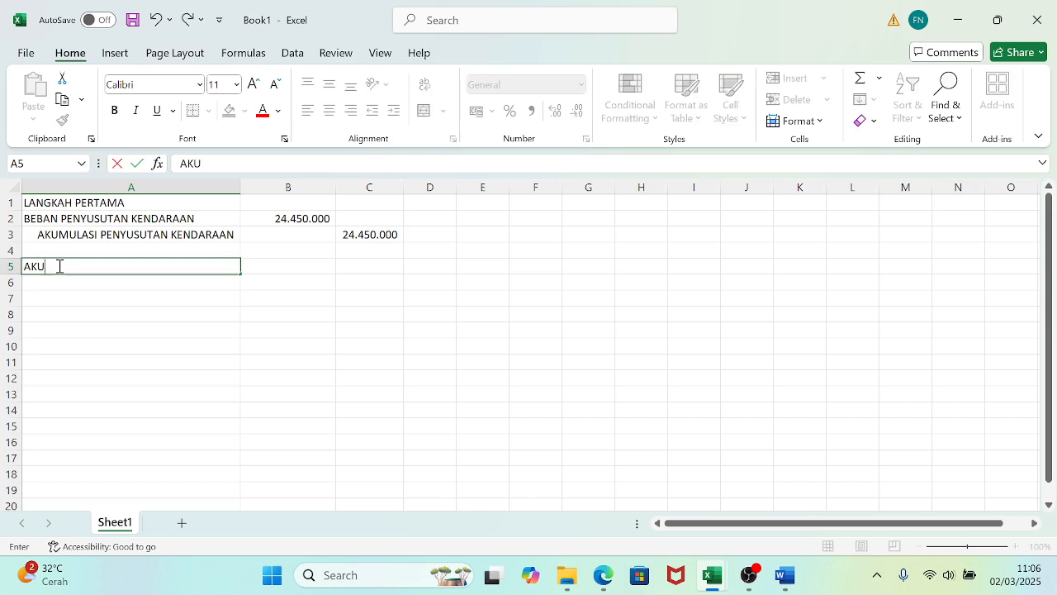
{"action": "type", "text": "MULASI PENYSUTA"}
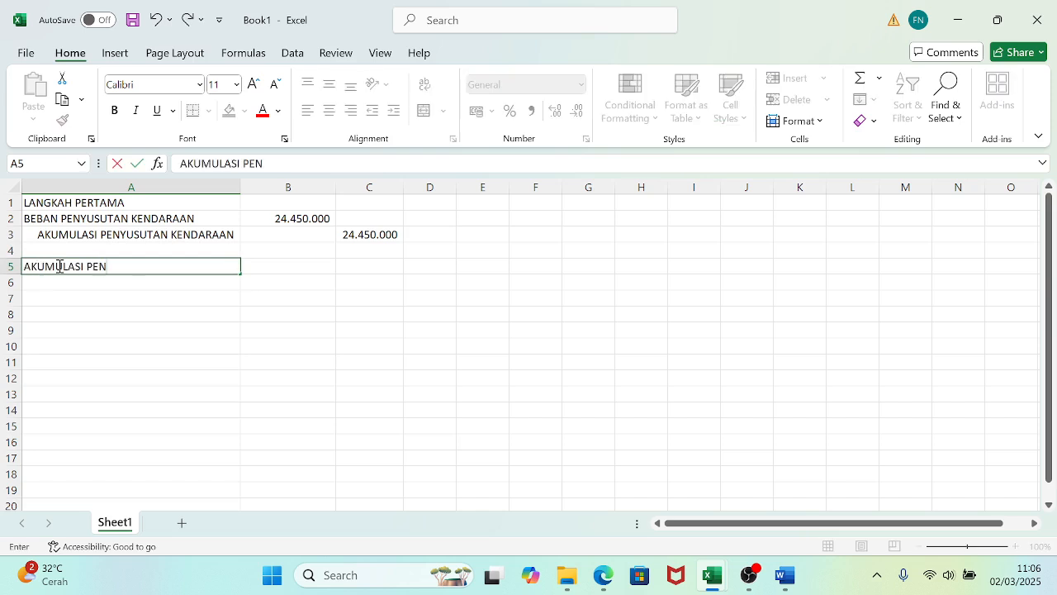
{"action": "key", "text": "BackSpace"}
{"action": "key", "text": "BackSpace"}
{"action": "type", "text": "USUTAN KE"}
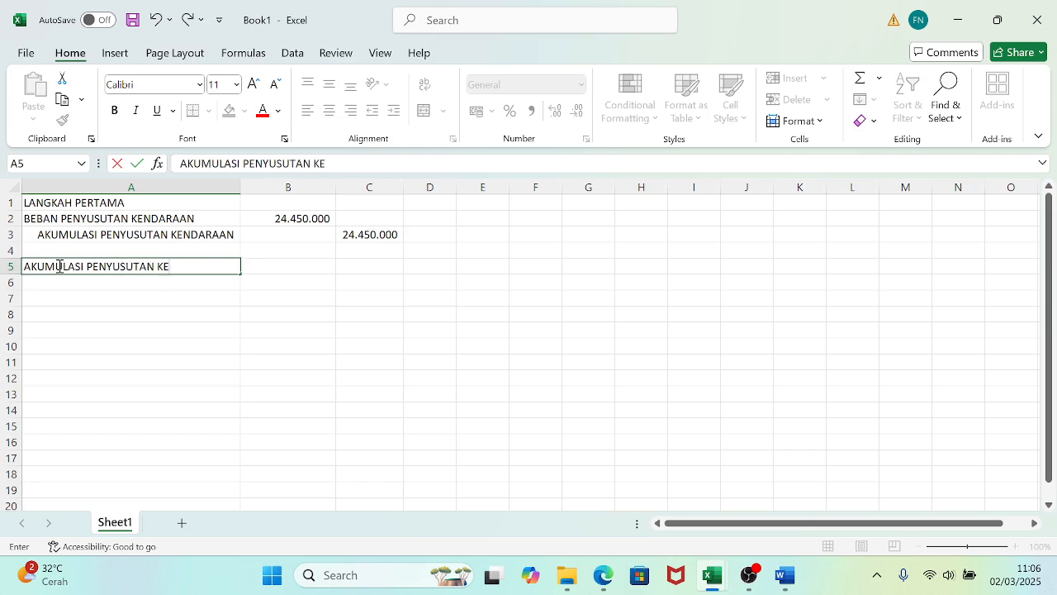
{"action": "type", "text": "NDARAAN"}
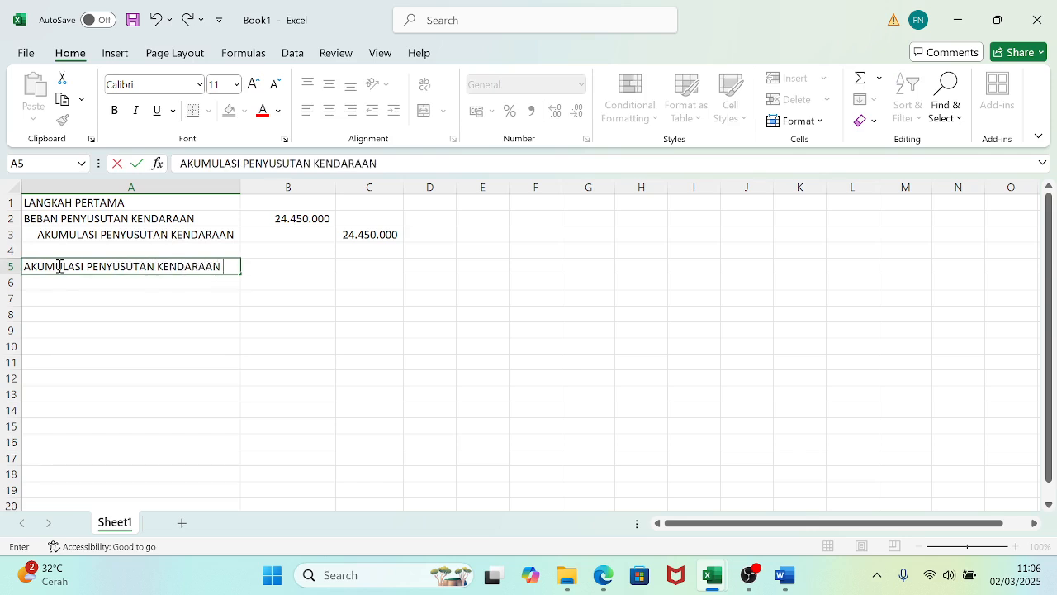
{"action": "key", "text": "Return"}
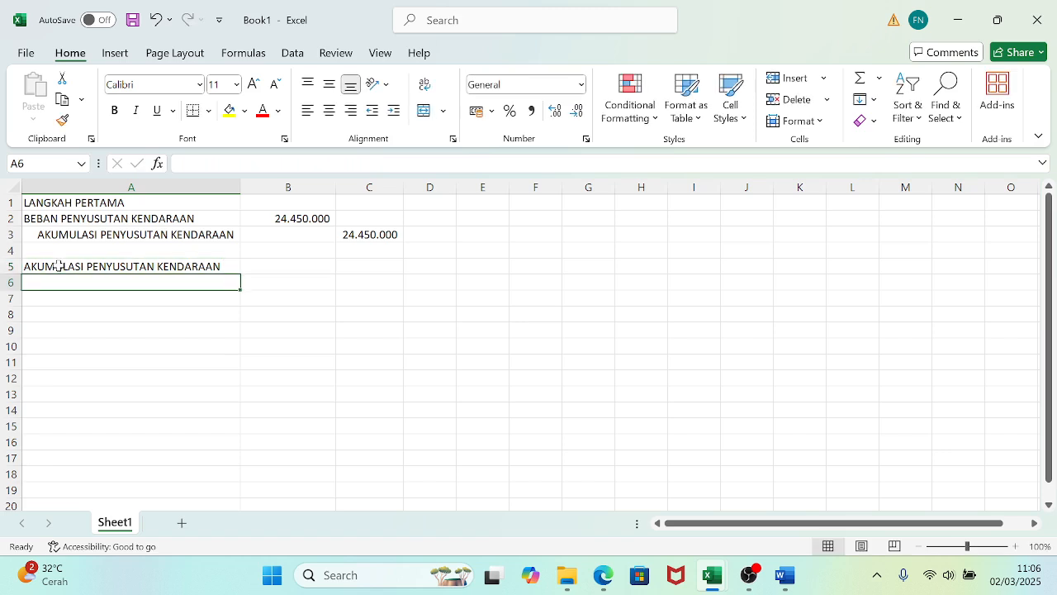
- Enter KENDARAAN YANG DITUKAR, indented as the credit account, in cell A6, and insert two blank rows above row 5
{"action": "type", "text": "K"}
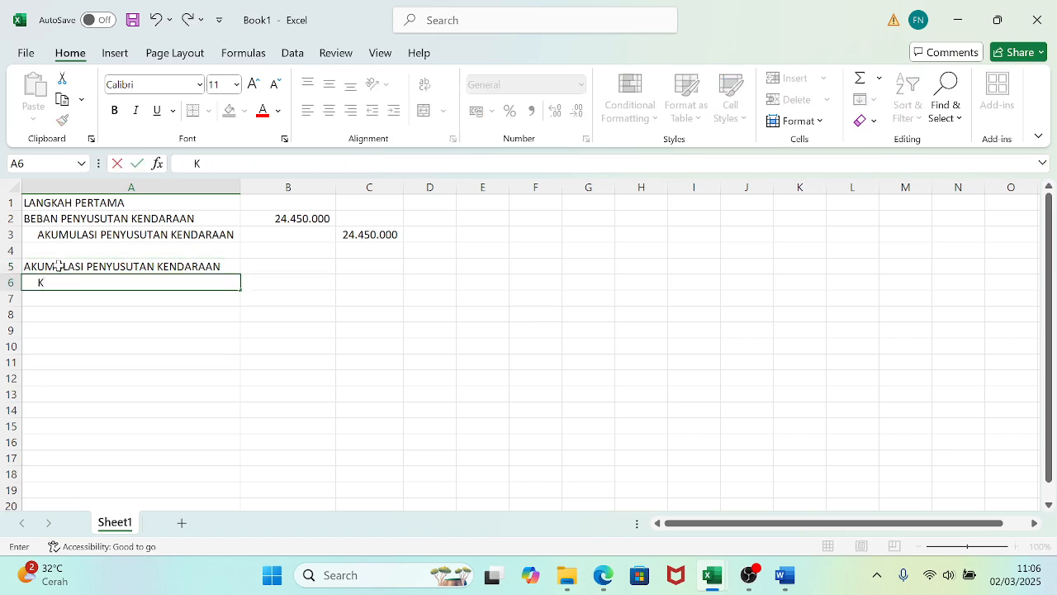
{"action": "type", "text": "ENDARAAN YANG D"}
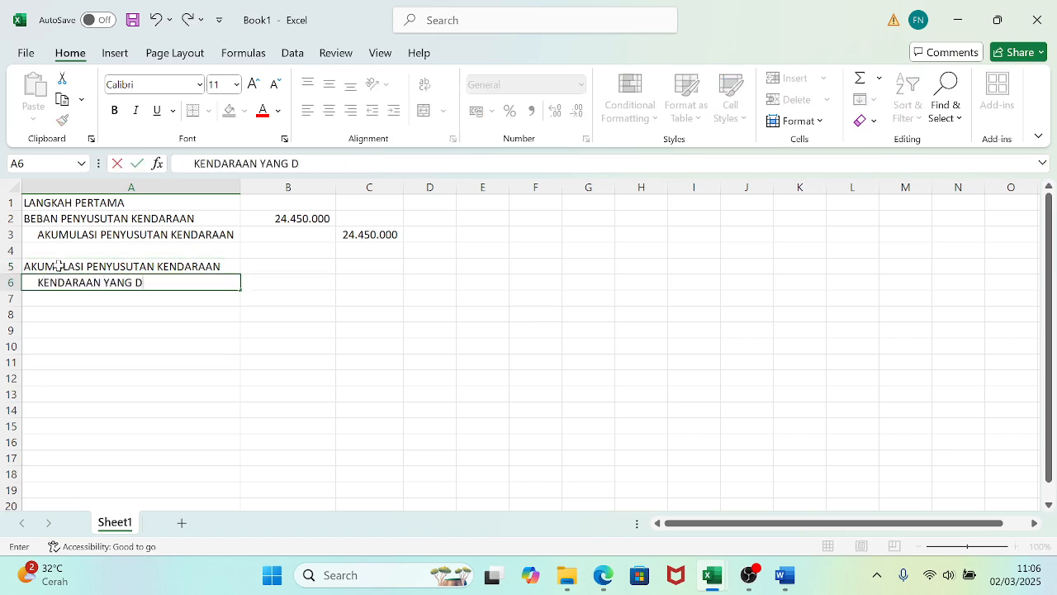
{"action": "type", "text": "ITURAK"}
{"action": "key", "text": "BackSpace"}
{"action": "key", "text": "BackSpace"}
{"action": "left_click", "coordinate": [10, 266]}
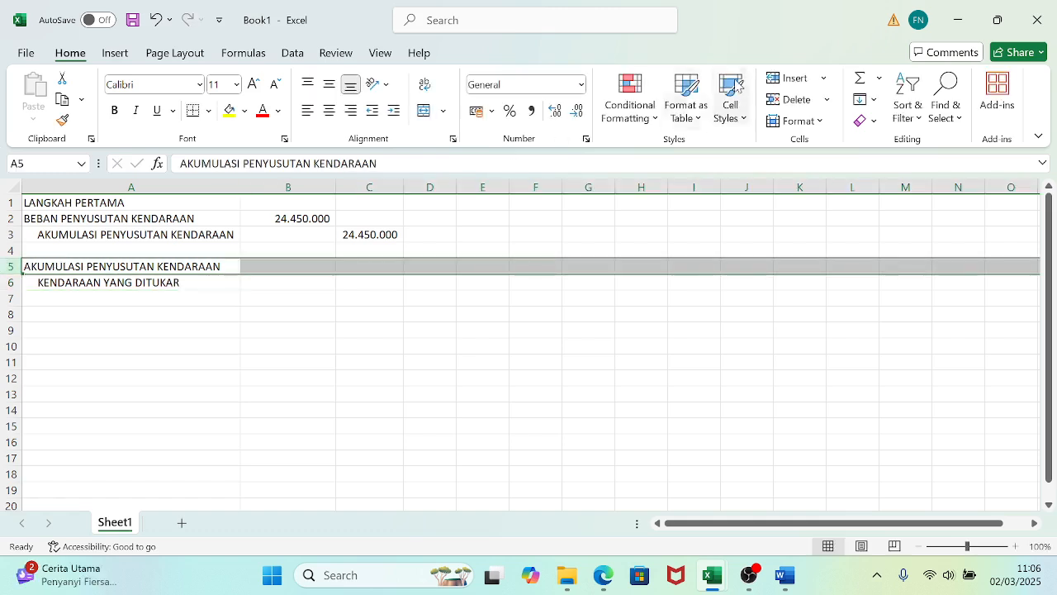
{"action": "left_click", "coordinate": [793, 78]}
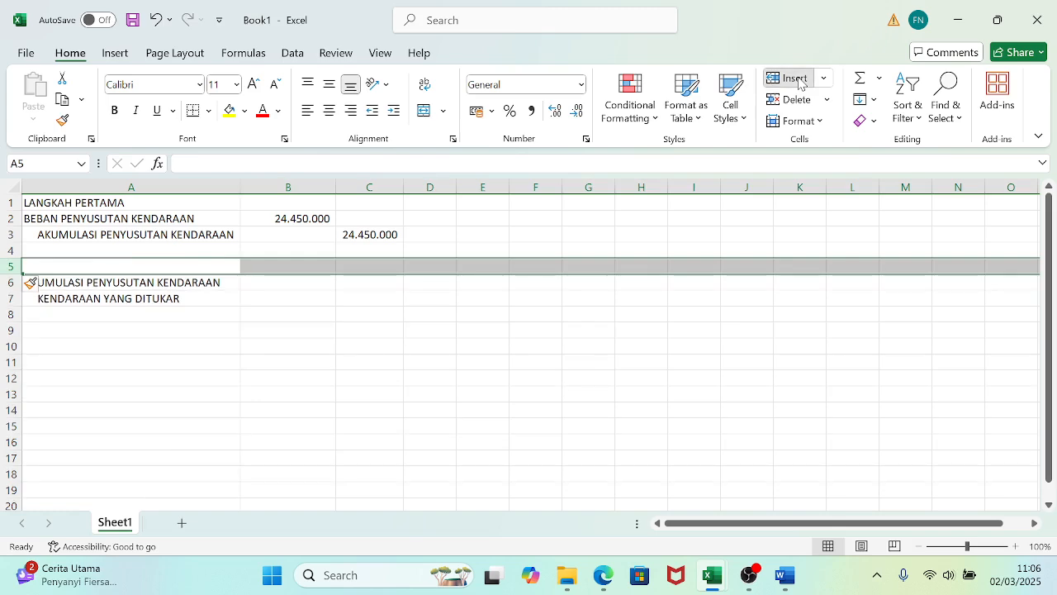
- Consult the accumulated vehicle depreciation in the Jurnal Umum sheet of Jurnal Pembahasan LKS 2024, and enter 63162500 as the debit in cell B7 of Book1
{"action": "left_click", "coordinate": [257, 300]}
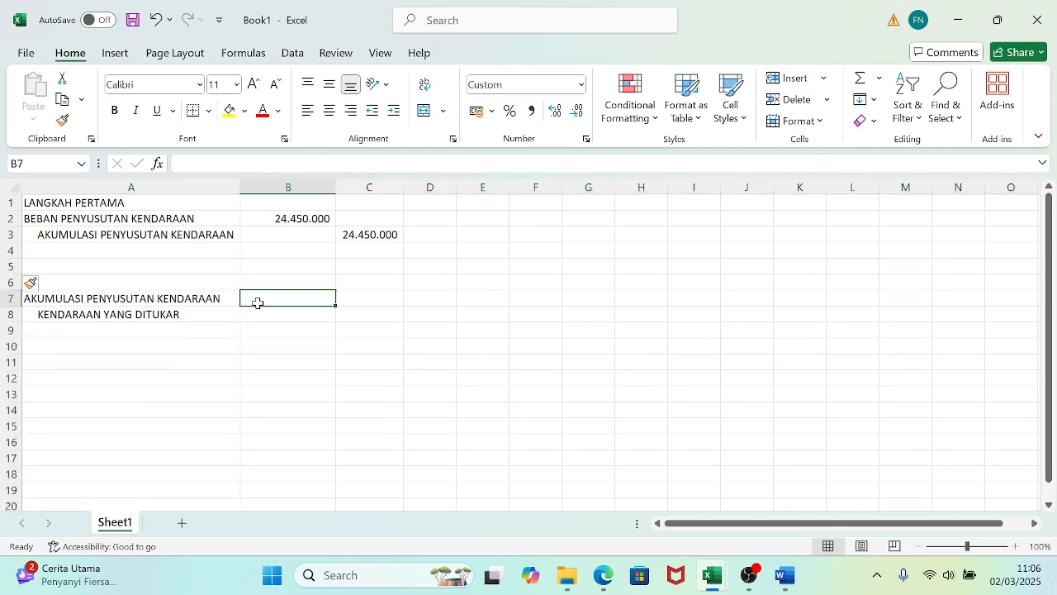
{"action": "left_click", "coordinate": [602, 577]}
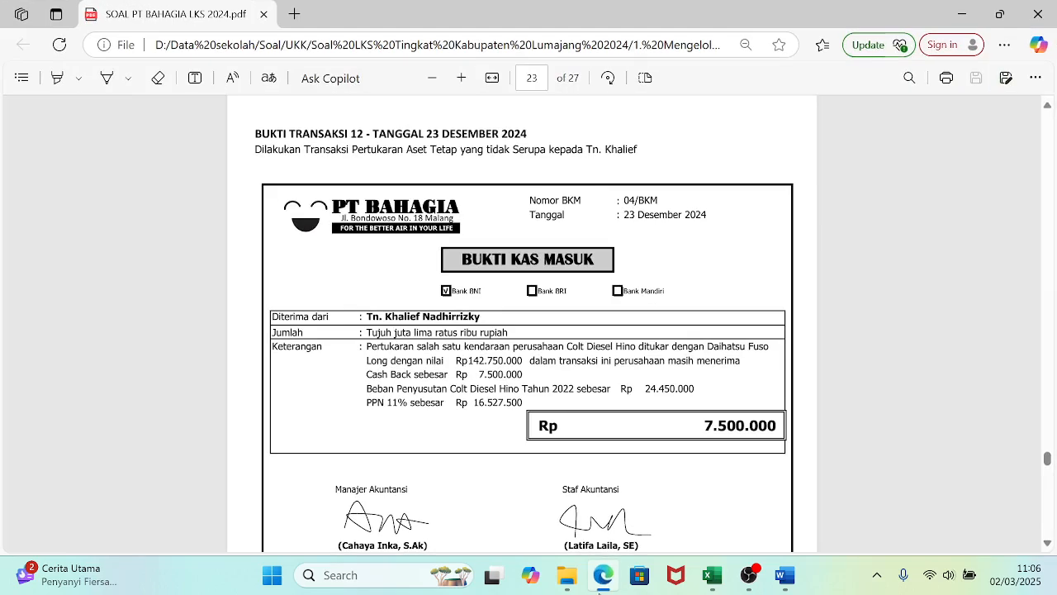
{"action": "left_click", "coordinate": [599, 591]}
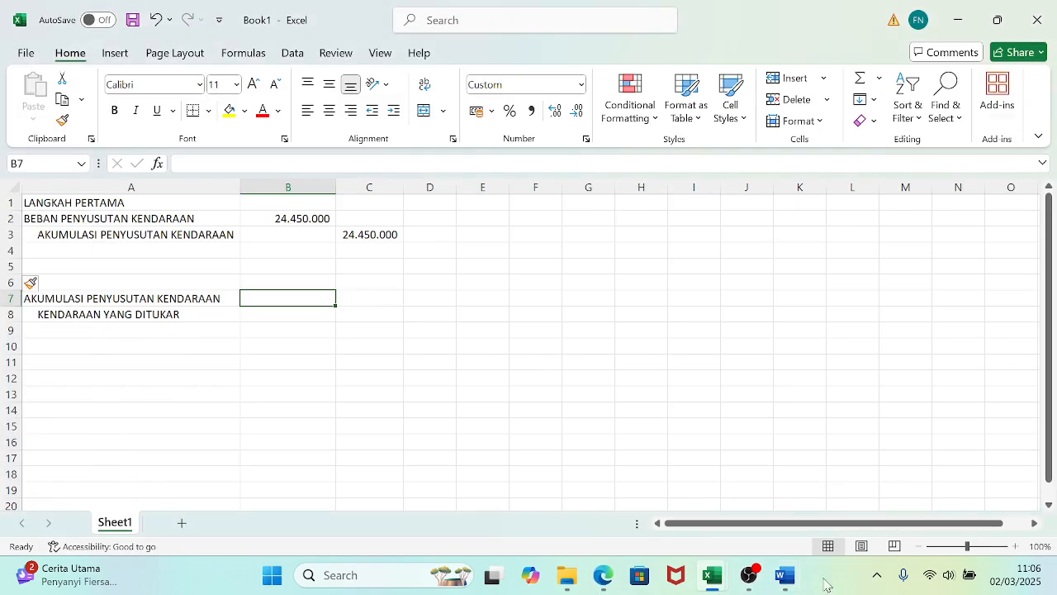
{"action": "mouse_move", "coordinate": [720, 584]}
{"action": "left_click", "coordinate": [768, 518]}
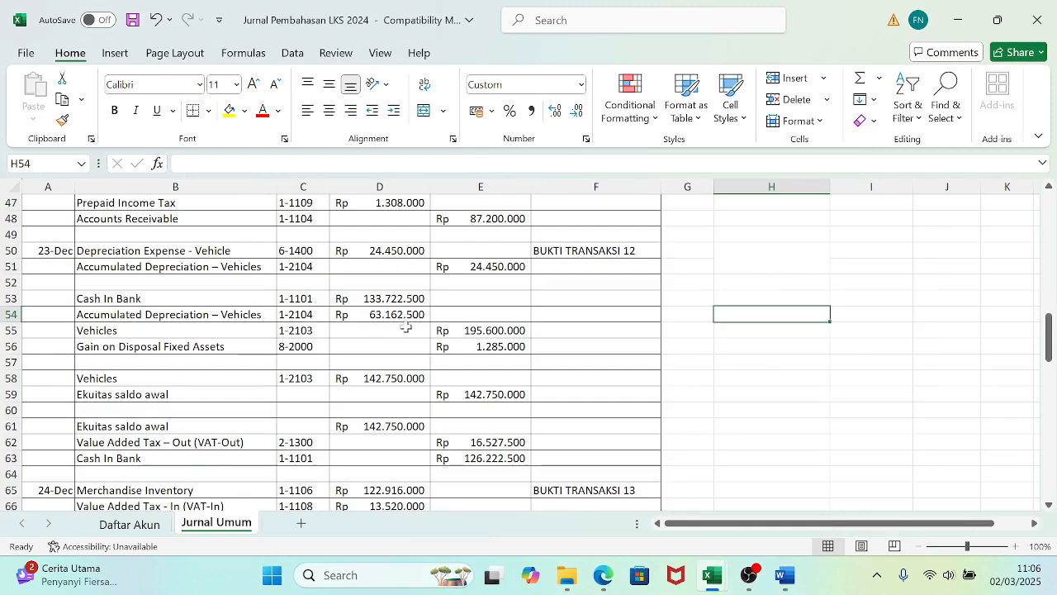
{"action": "mouse_move", "coordinate": [712, 585]}
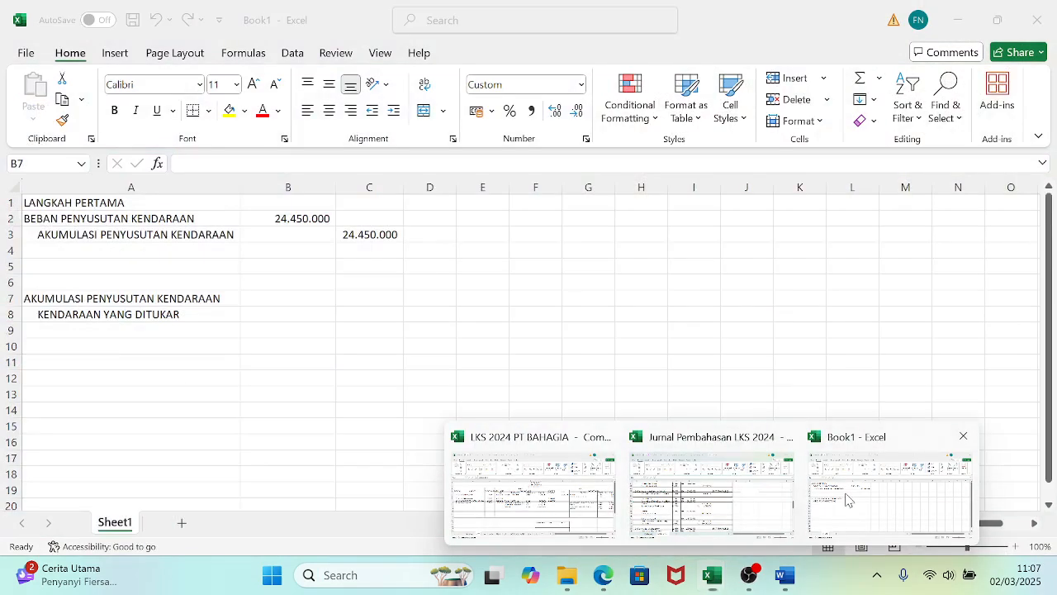
{"action": "left_click", "coordinate": [890, 494]}
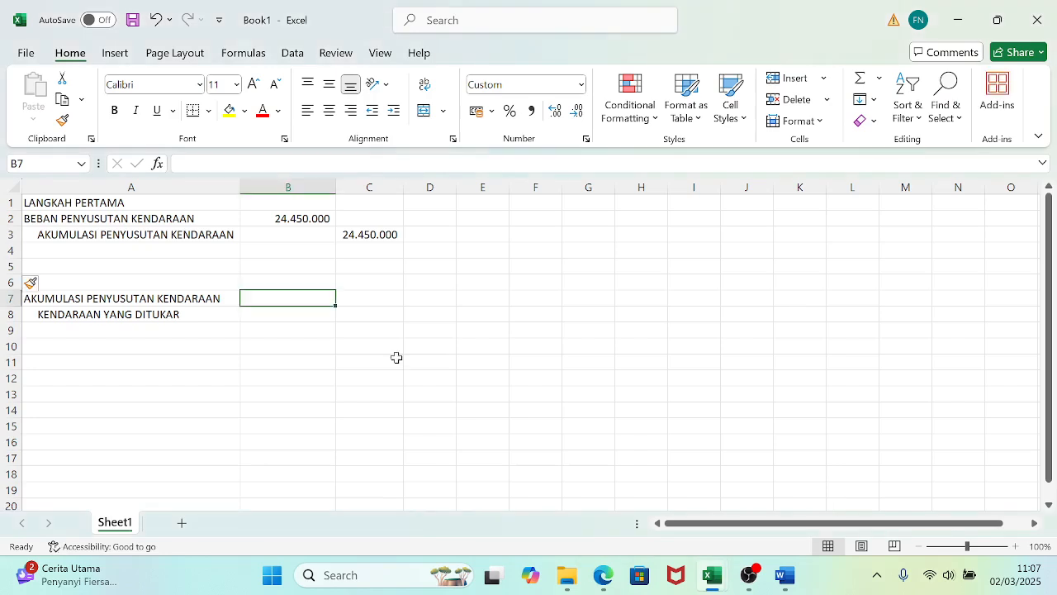
{"action": "type", "text": "63"}
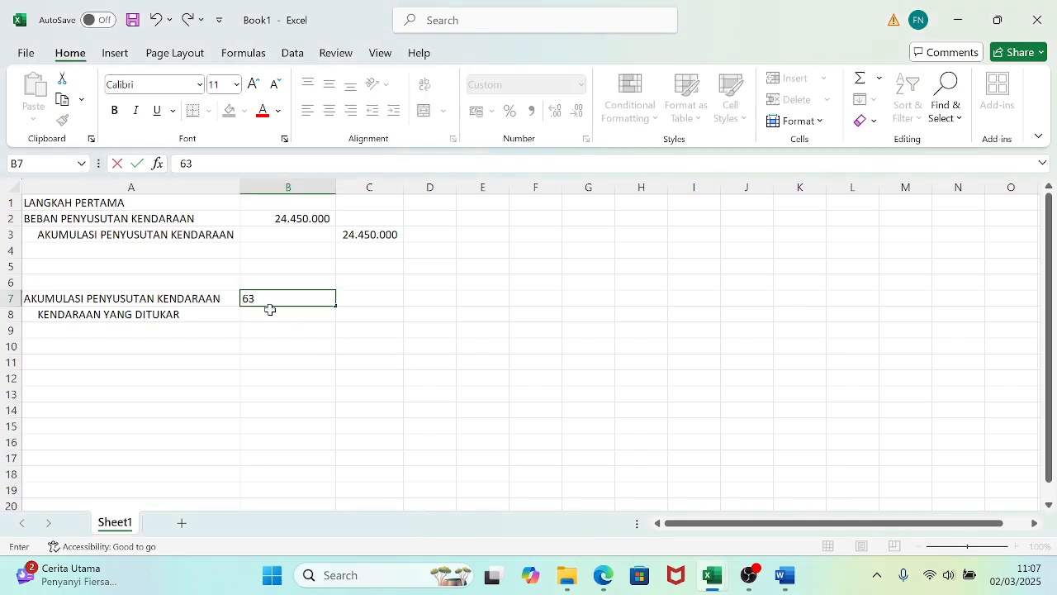
{"action": "type", "text": "162500"}
{"action": "key", "text": "Return"}
- Link cell C8 to the Vehicles credit amount in cell E55 of the Jurnal Umum sheet in the Jurnal Pembahasan LKS 2024 workbook
{"action": "key", "text": "Right"}
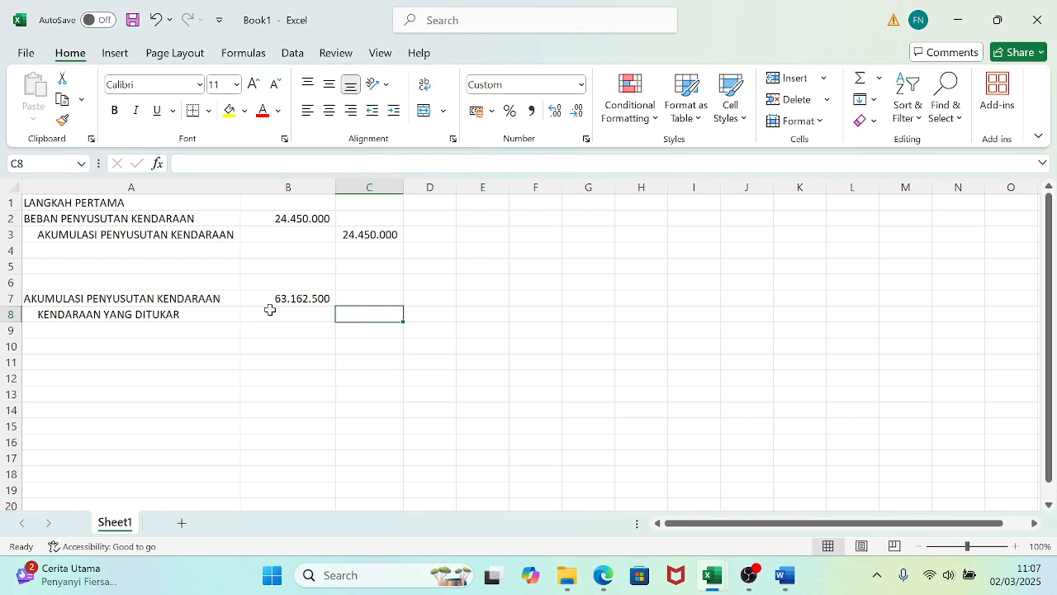
{"action": "type", "text": "="}
{"action": "mouse_move", "coordinate": [709, 591]}
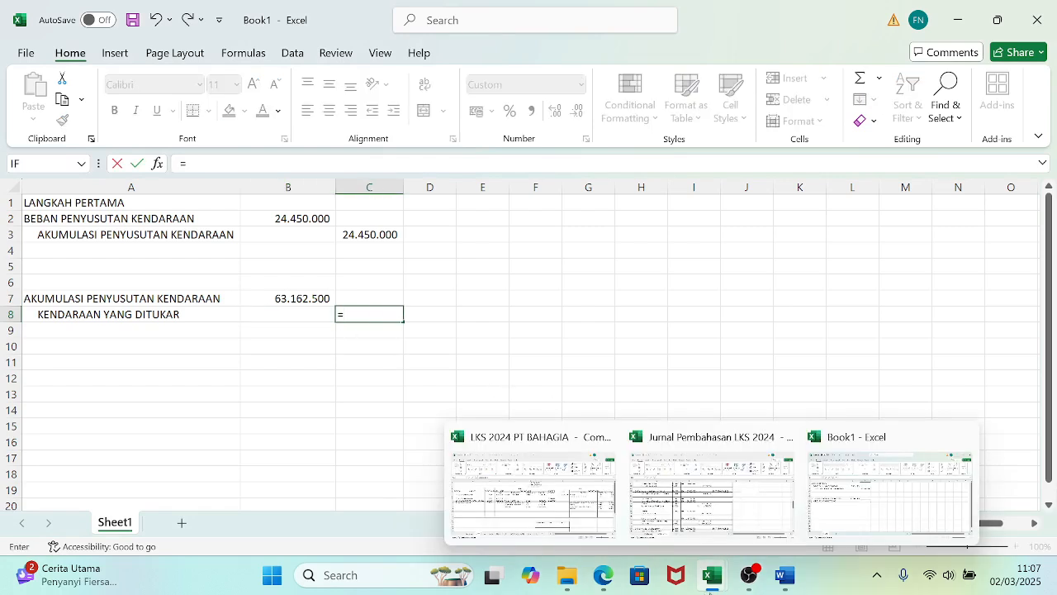
{"action": "mouse_move", "coordinate": [748, 524]}
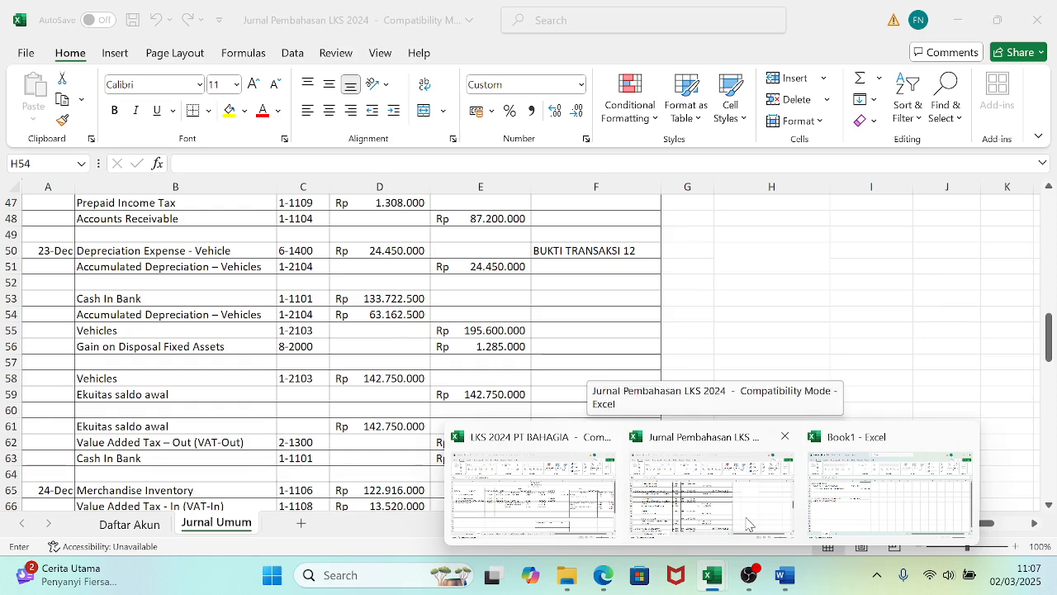
{"action": "left_click", "coordinate": [747, 524]}
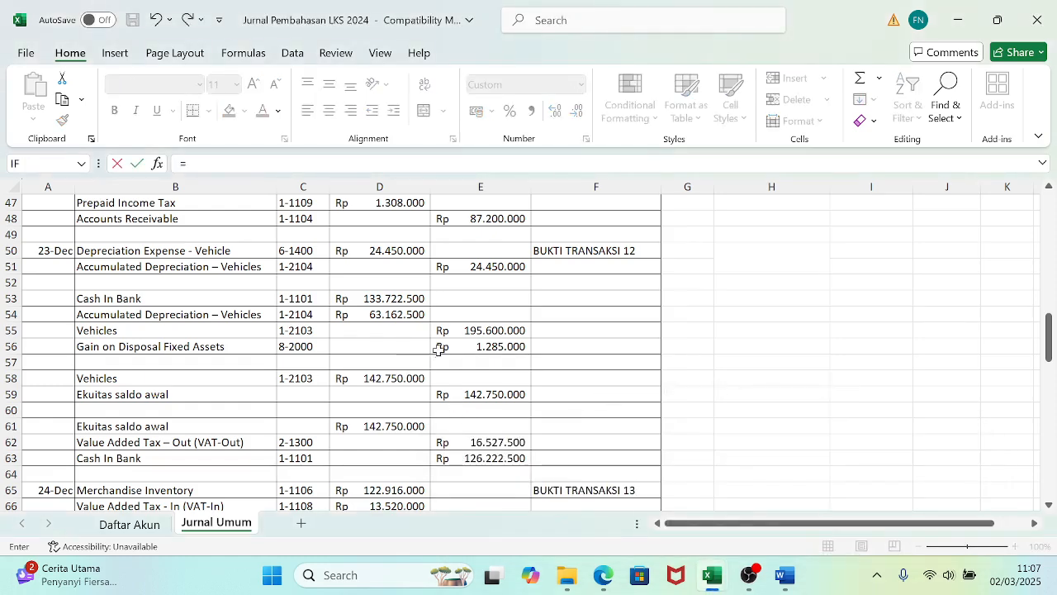
{"action": "left_click", "coordinate": [497, 332]}
{"action": "key", "text": "Return"}
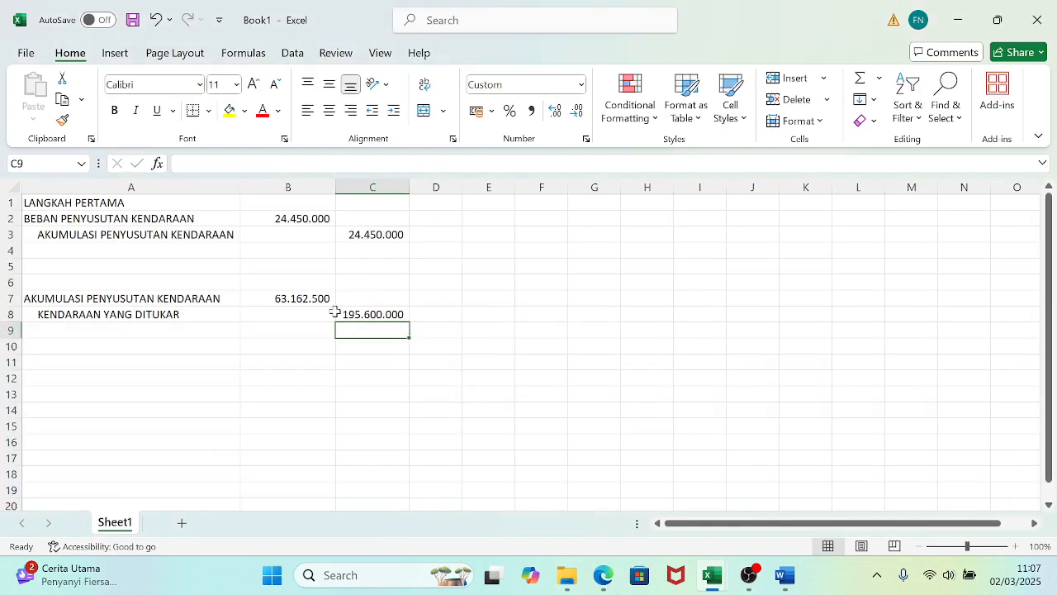
{"action": "left_click", "coordinate": [2, 299]}
{"action": "left_click", "coordinate": [42, 285]}
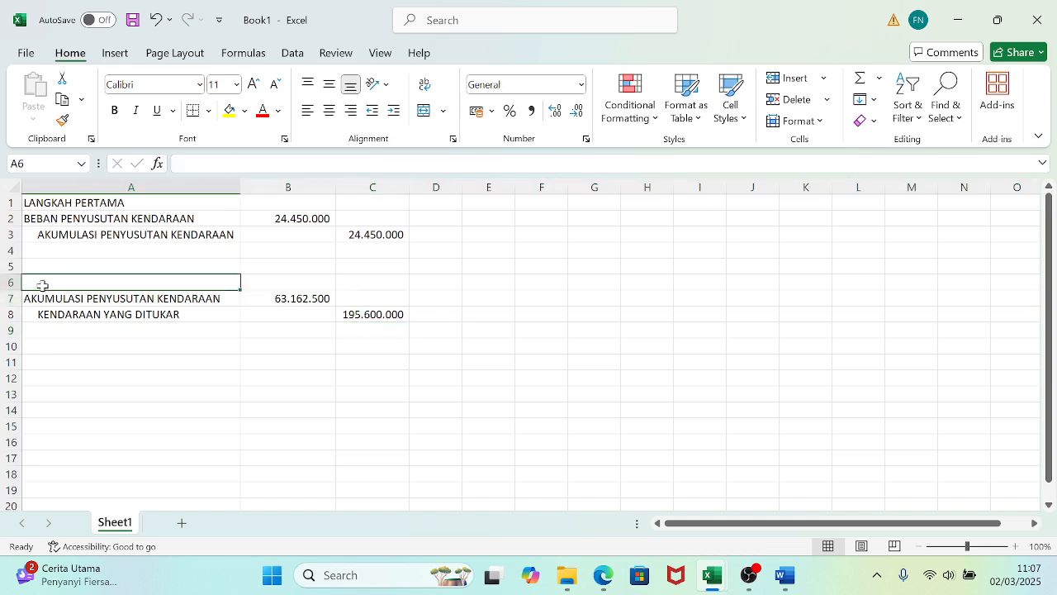
{"action": "type", "text": "KAS"}
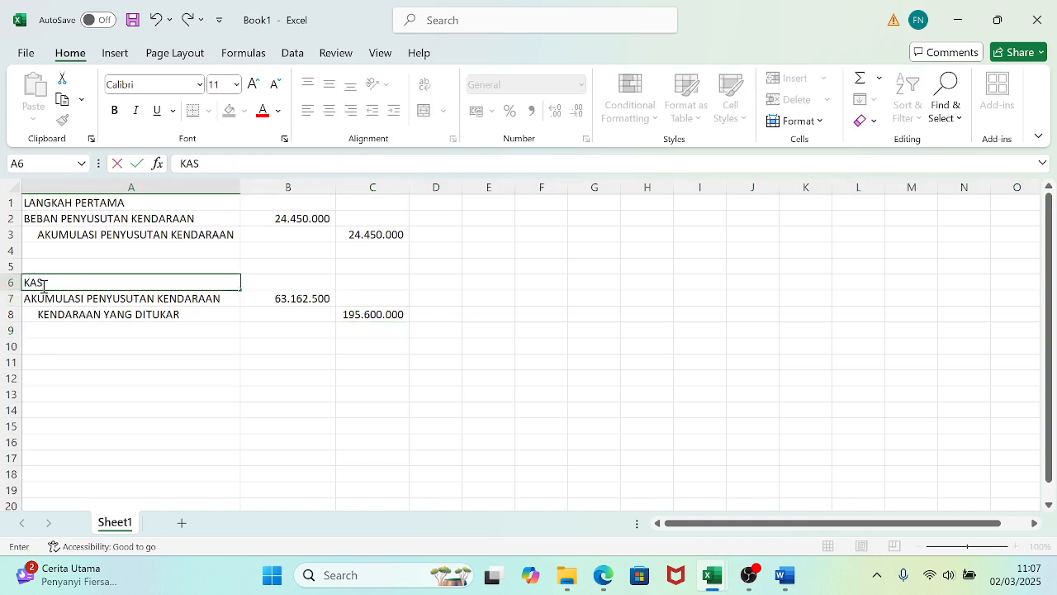
{"action": "key", "text": "Return"}
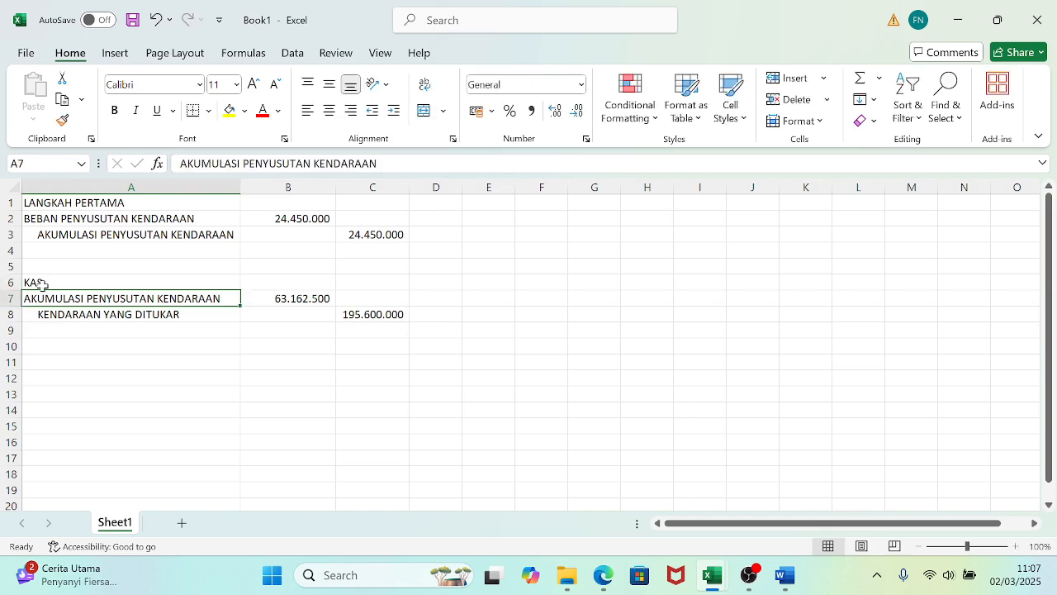
{"action": "key", "text": "Down"}
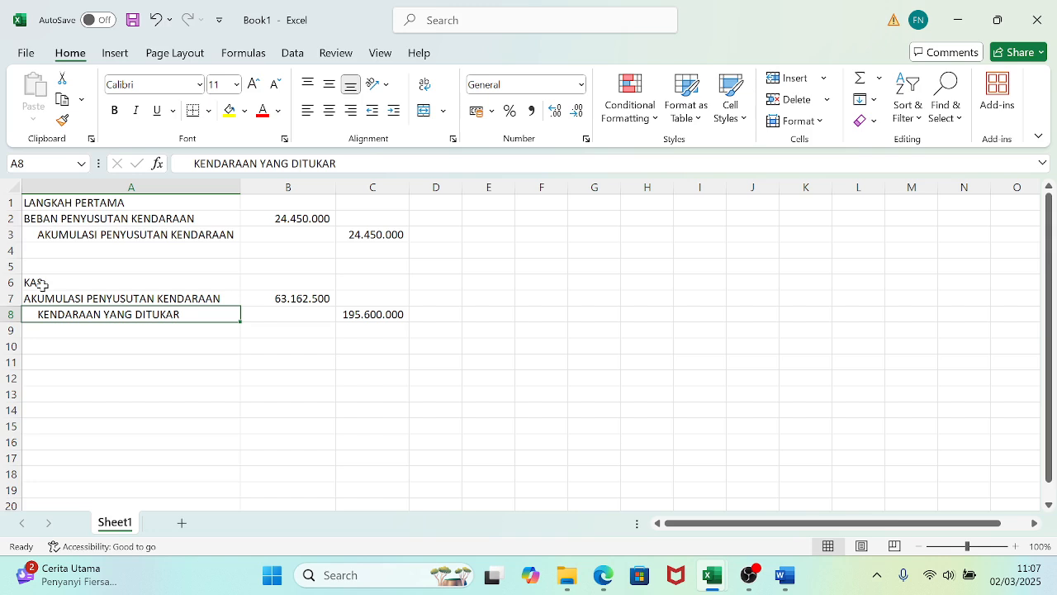
{"action": "key", "text": "Up"}
{"action": "key", "text": "Up"}
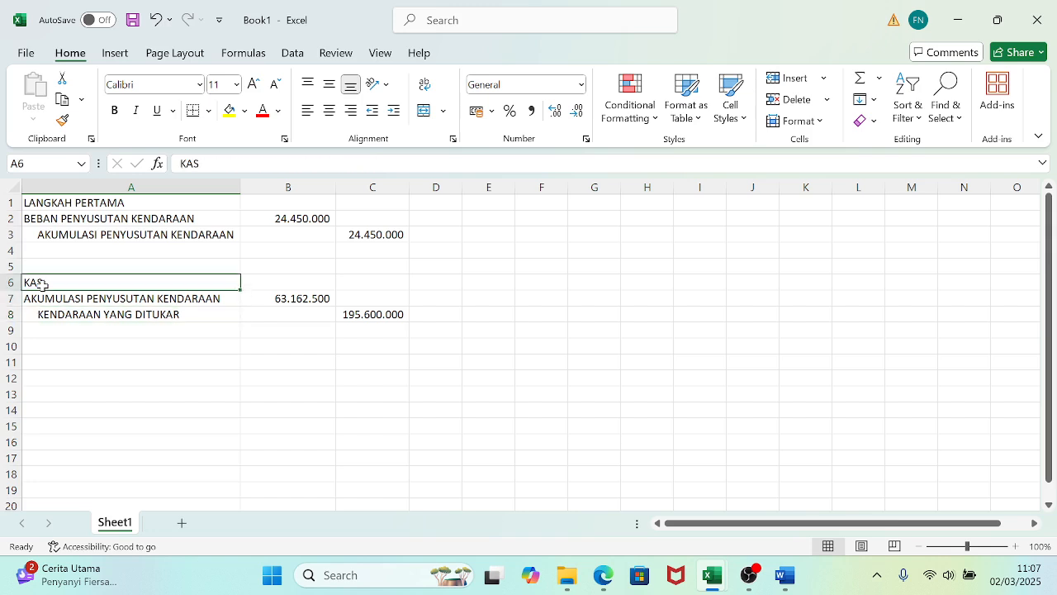
{"action": "key", "text": "Delete"}
{"action": "key", "text": "Down"}
{"action": "key", "text": "Down"}
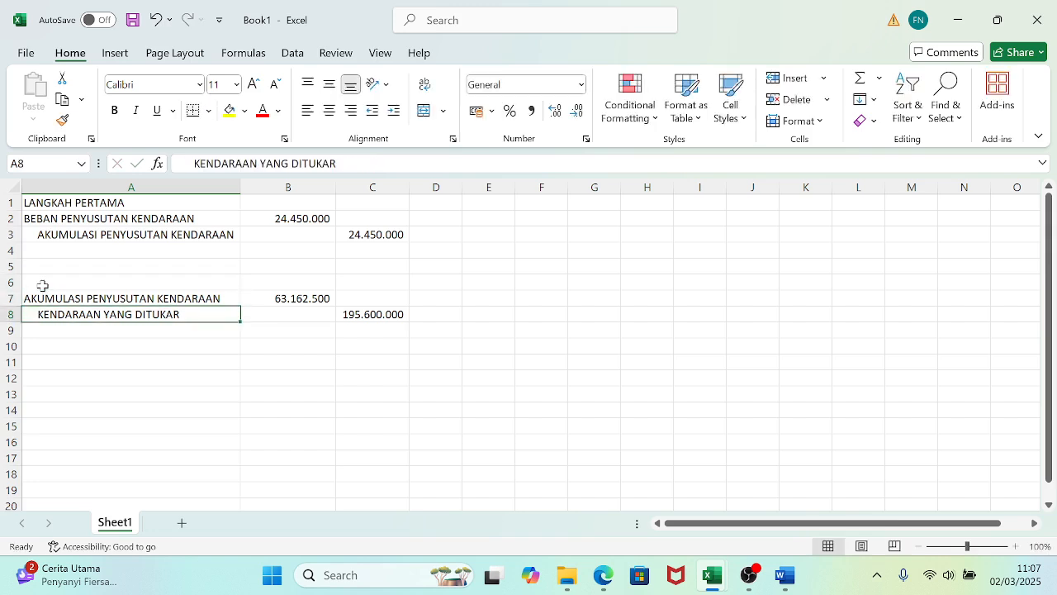
{"action": "key", "text": "Down"}
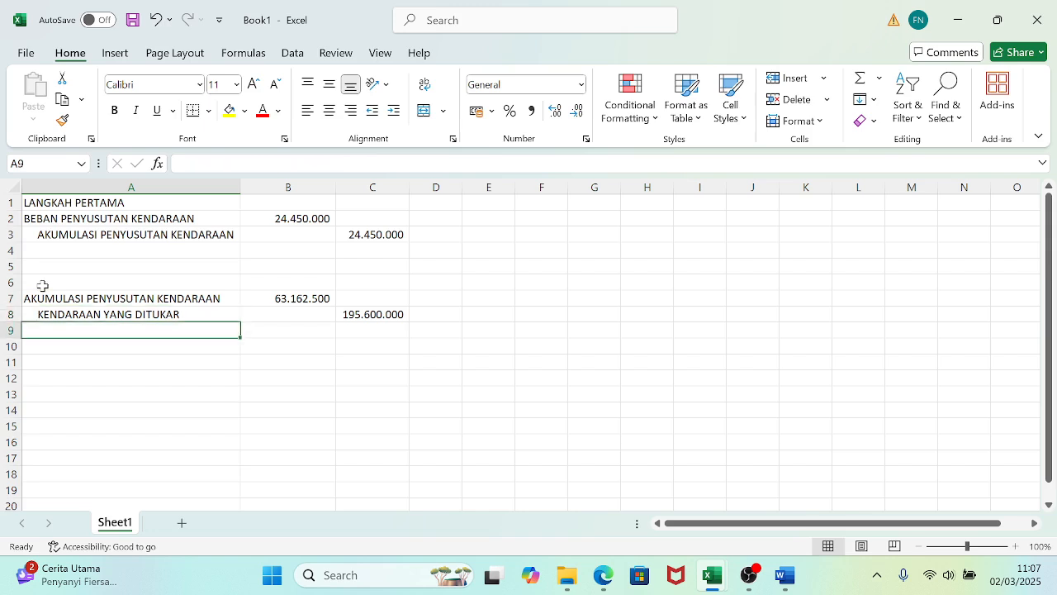
{"action": "type", "text": "KA"}
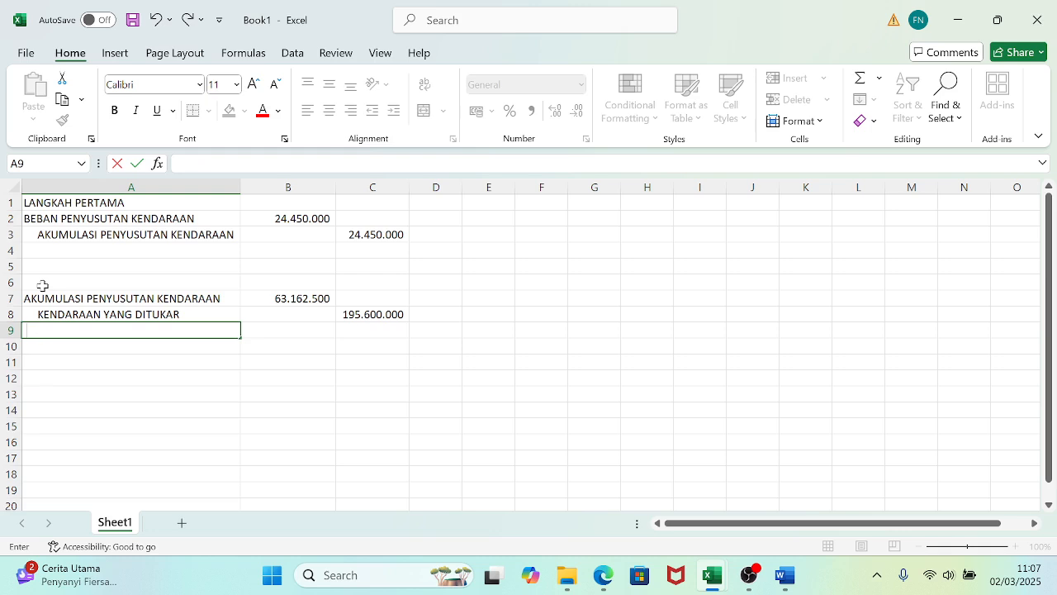
- Add a KAS line in cell A6 above the accumulated depreciation, with 7500000 as its debit in cell B6
{"action": "key", "text": "Up"}
{"action": "key", "text": "Up"}
{"action": "key", "text": "Up"}
{"action": "type", "text": "KAS"}
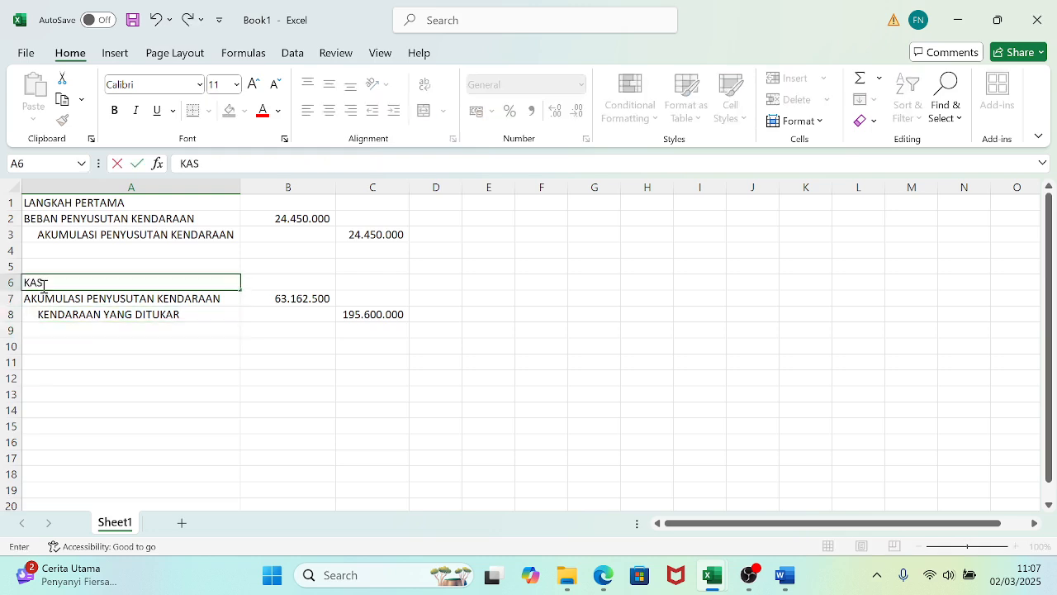
{"action": "key", "text": "Right"}
{"action": "key", "text": "Right"}
{"action": "key", "text": "Left"}
{"action": "type", "text": "75"}
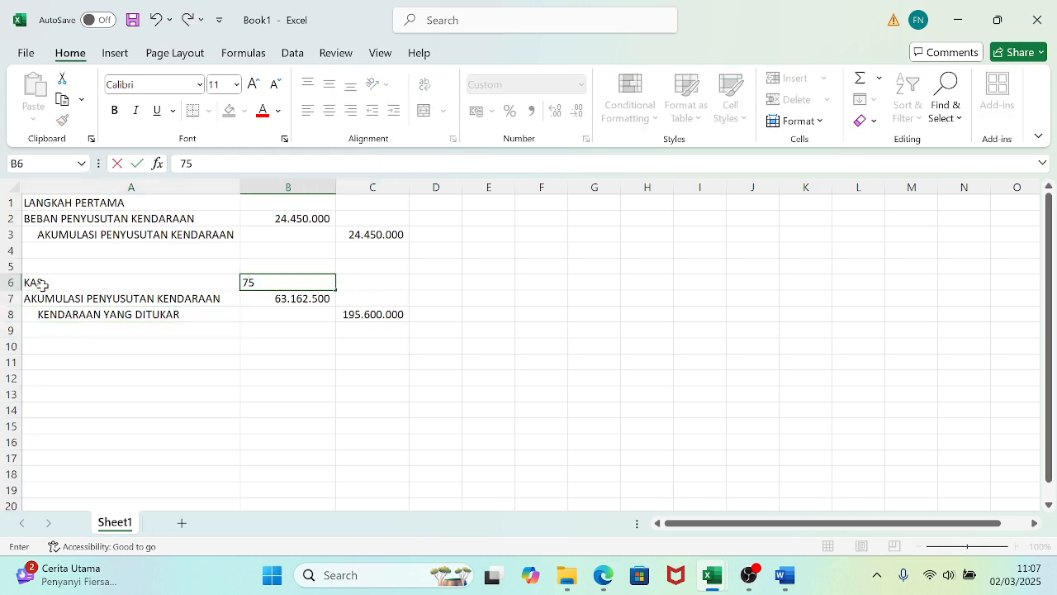
{"action": "type", "text": "00000"}
{"action": "key", "text": "Return"}
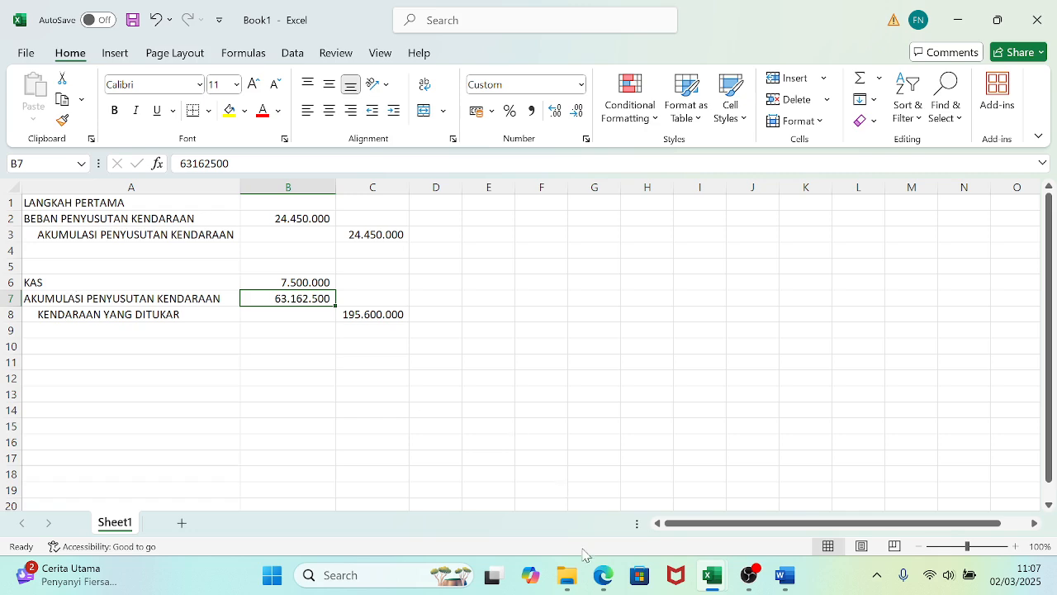
- Check step 3 in the Word document, and in Book1 insert a row above row 7 labelled KENDARAAN BARU in cell A7
{"action": "left_click", "coordinate": [780, 576]}
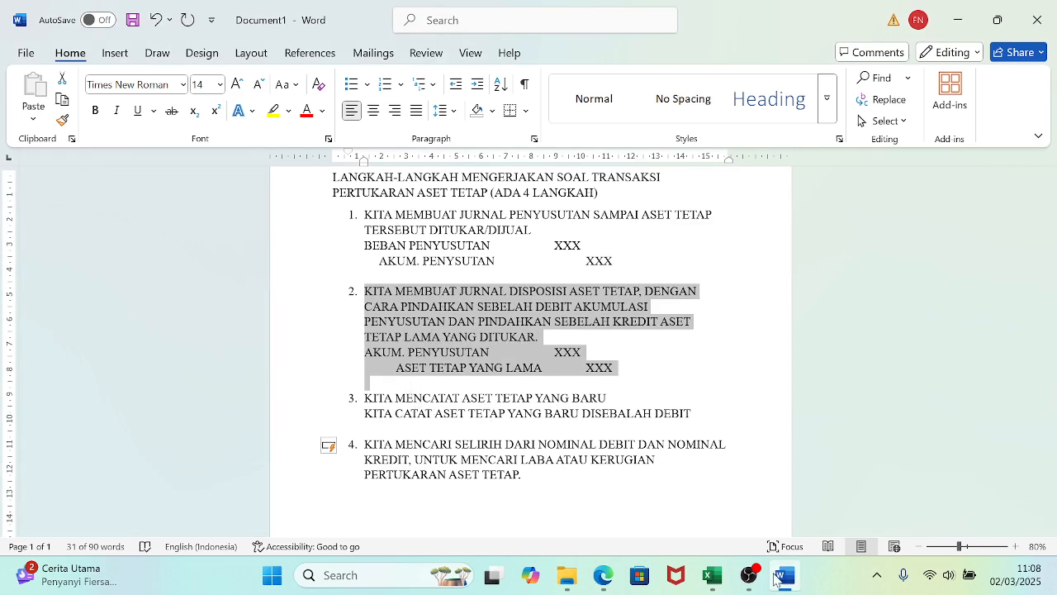
{"action": "mouse_move", "coordinate": [712, 573]}
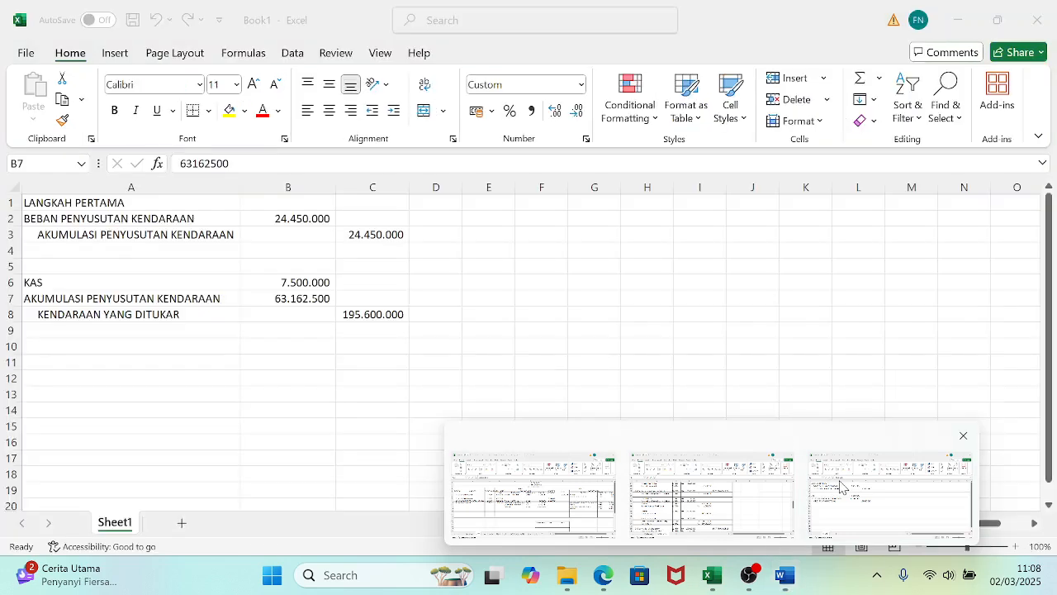
{"action": "left_click", "coordinate": [841, 487]}
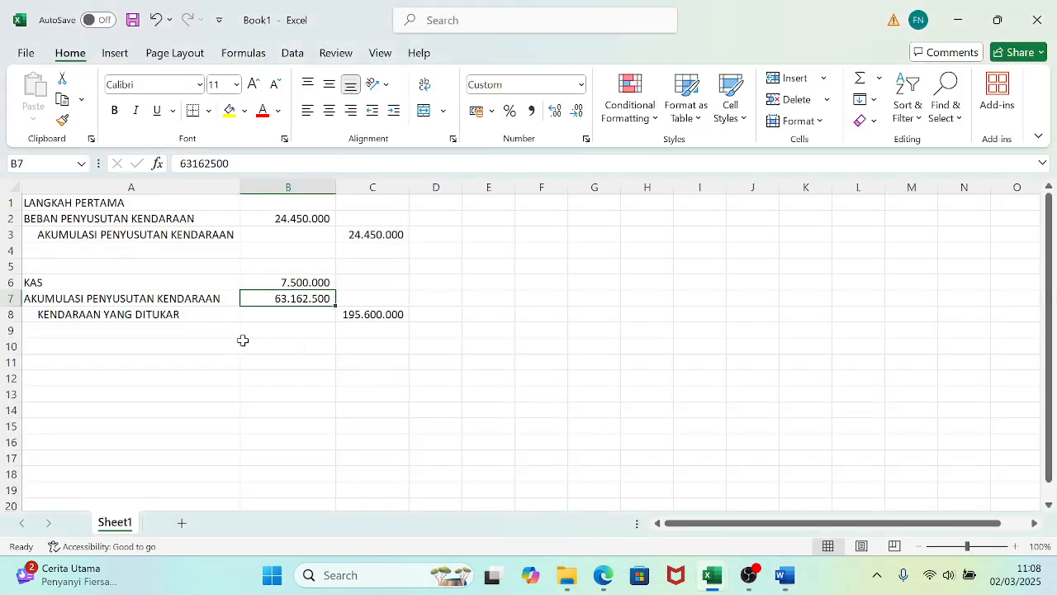
{"action": "left_click", "coordinate": [10, 298]}
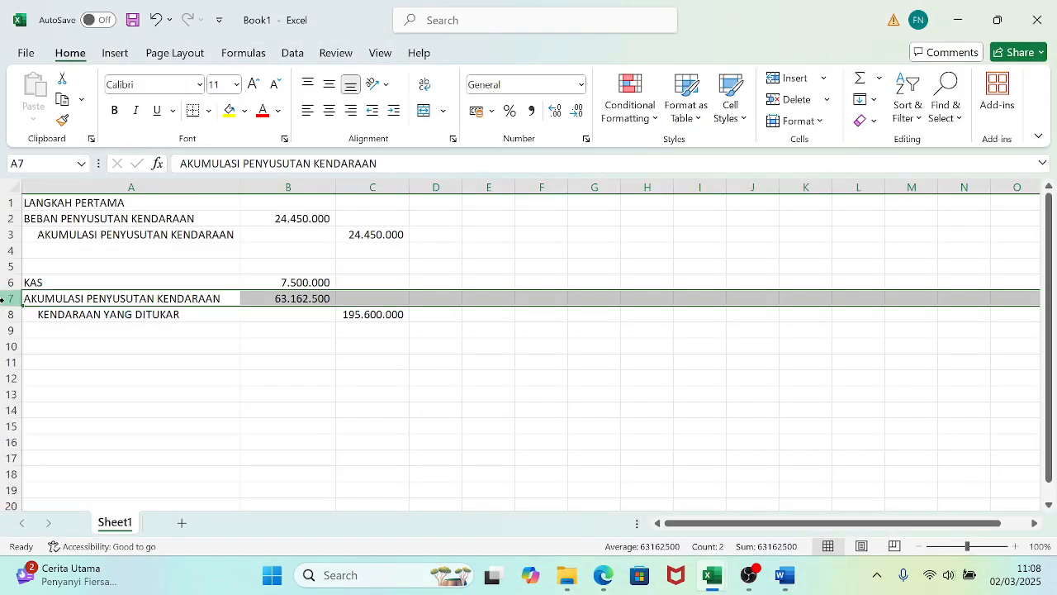
{"action": "left_click", "coordinate": [791, 78]}
{"action": "left_click", "coordinate": [62, 299]}
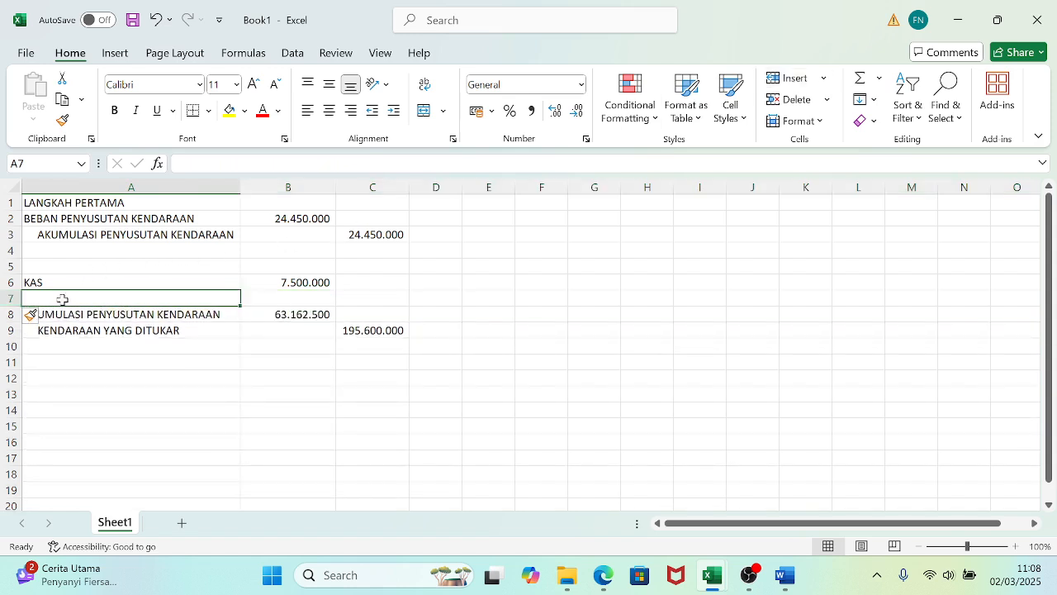
{"action": "type", "text": "KENDARA"}
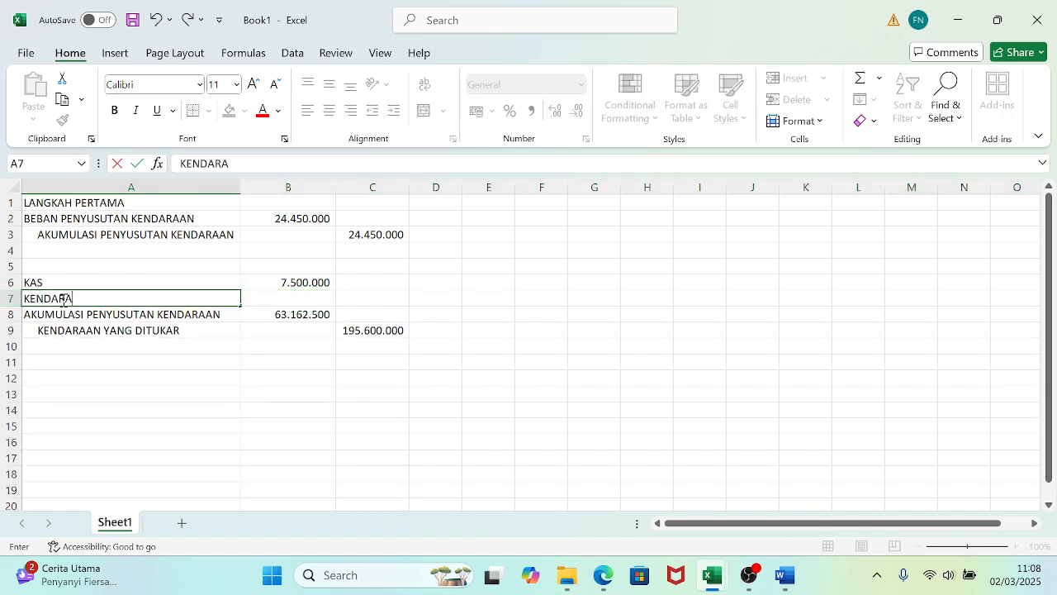
{"action": "type", "text": "AN BARU"}
{"action": "key", "text": "Tab"}
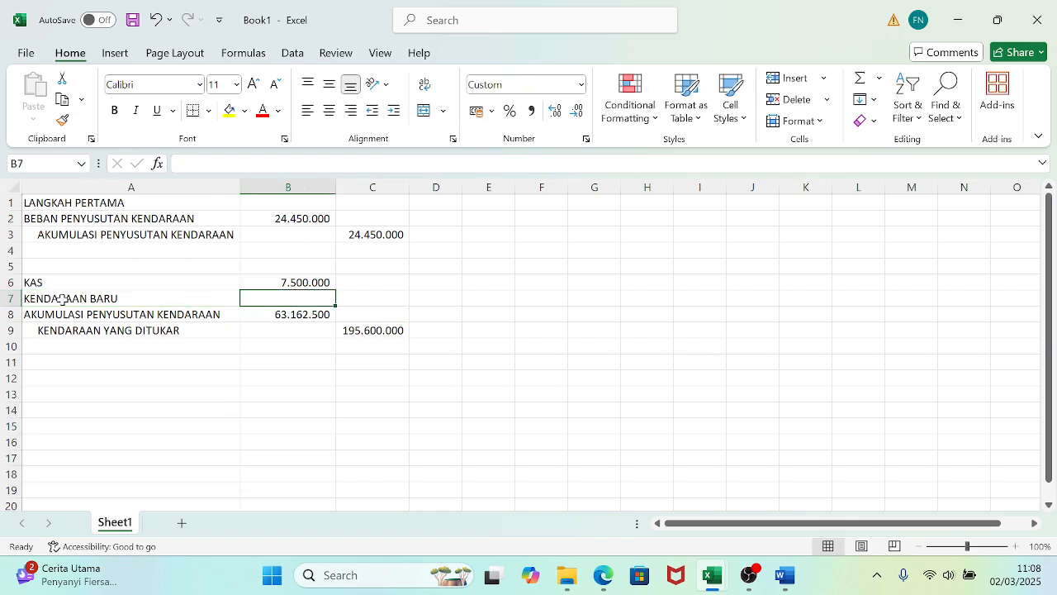
- Consult the new vehicle amount in the Jurnal Pembahasan LKS 2024 workbook and enter =142750000 as the debit in cell B7 of Book1
{"action": "type", "text": "="}
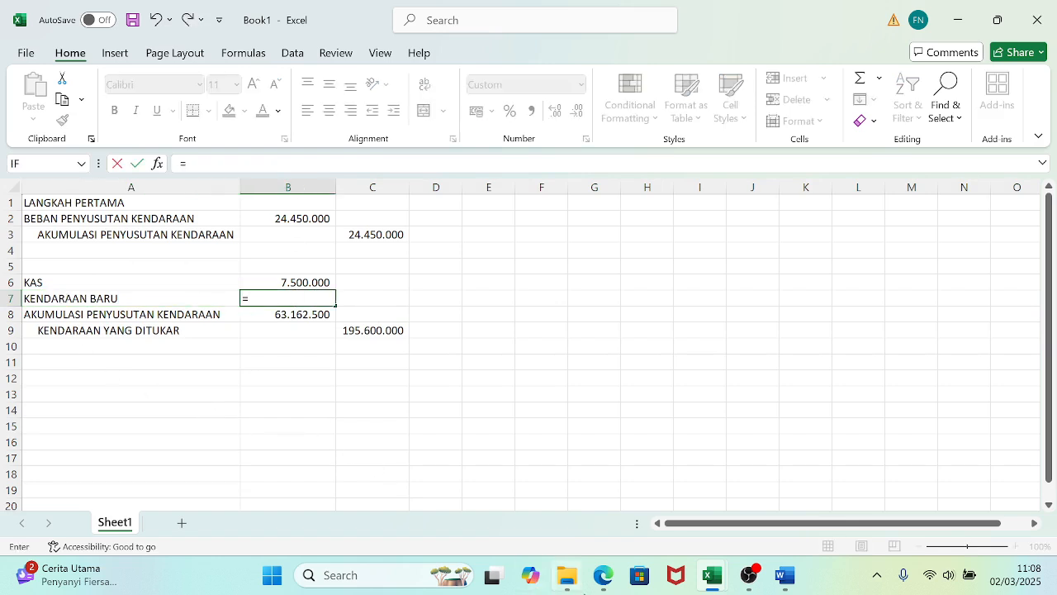
{"action": "mouse_move", "coordinate": [567, 576]}
{"action": "mouse_move", "coordinate": [572, 519]}
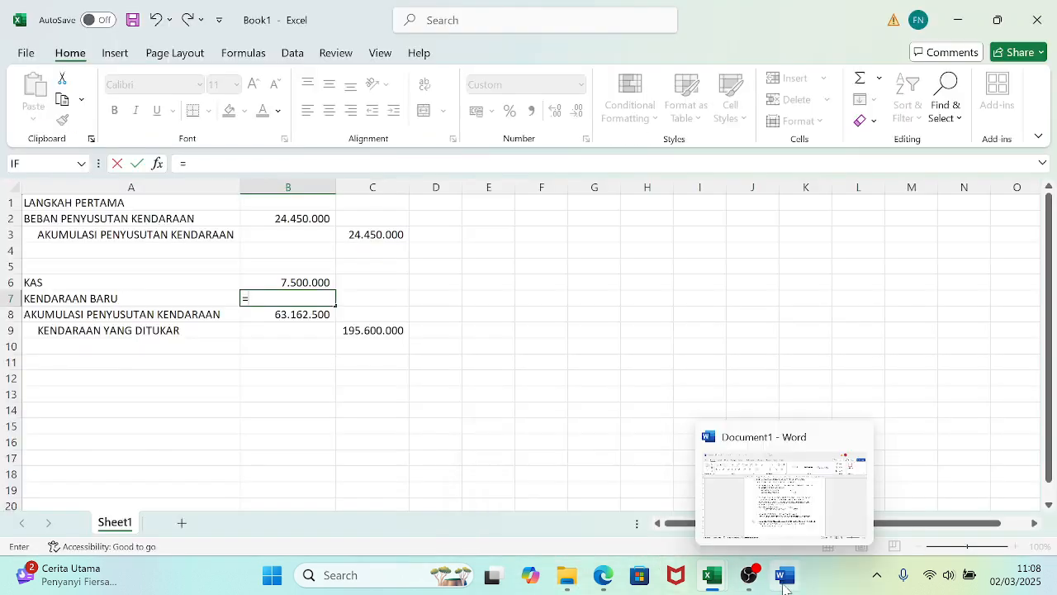
{"action": "mouse_move", "coordinate": [728, 571]}
{"action": "mouse_move", "coordinate": [720, 507]}
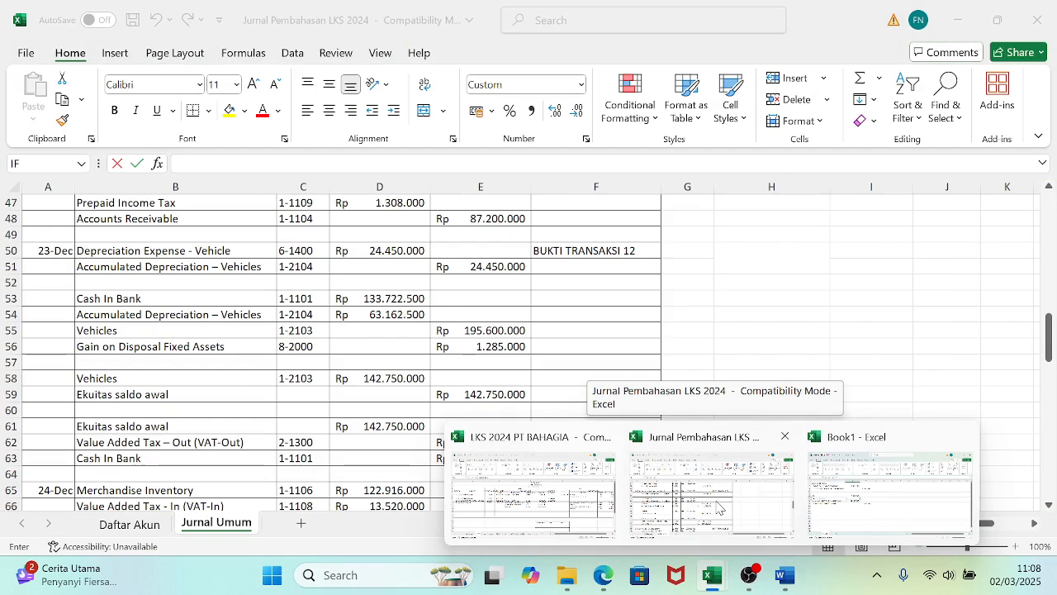
{"action": "type", "text": "1"}
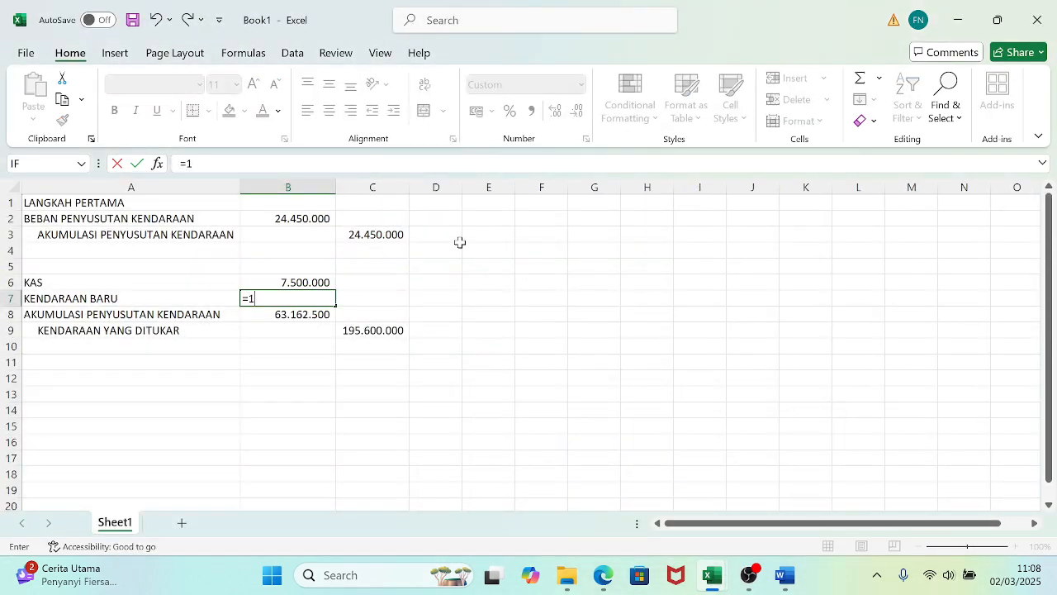
{"action": "type", "text": "42750000"}
{"action": "key", "text": "Return"}
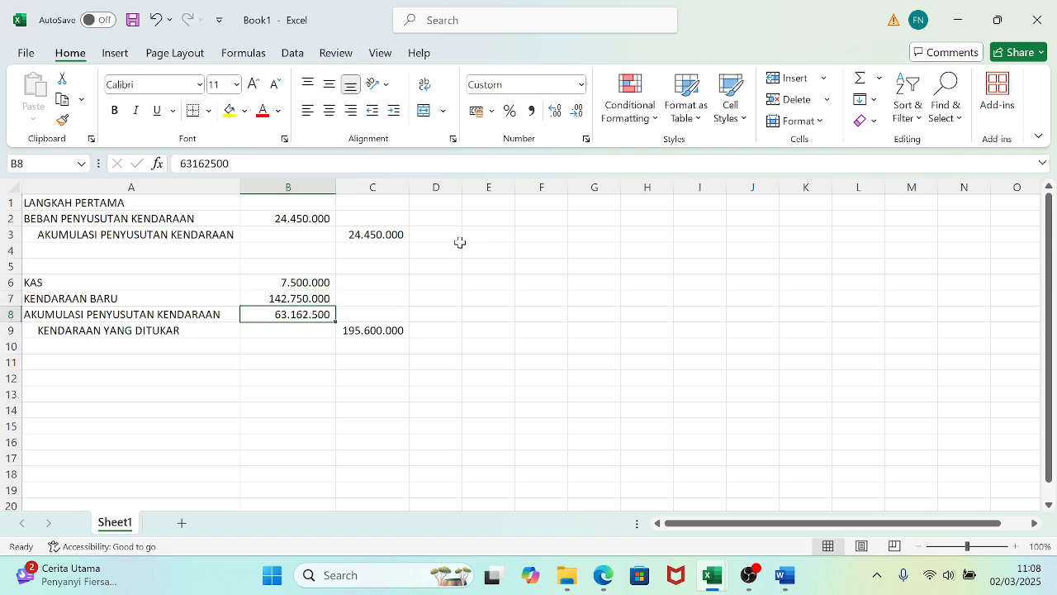
- Enter PPN KELUARAN in cell A10 as an additional indented credit account below KENDARAAN YANG DITUKAR
{"action": "key", "text": "Return"}
{"action": "key", "text": "Return"}
{"action": "key", "text": "Left"}
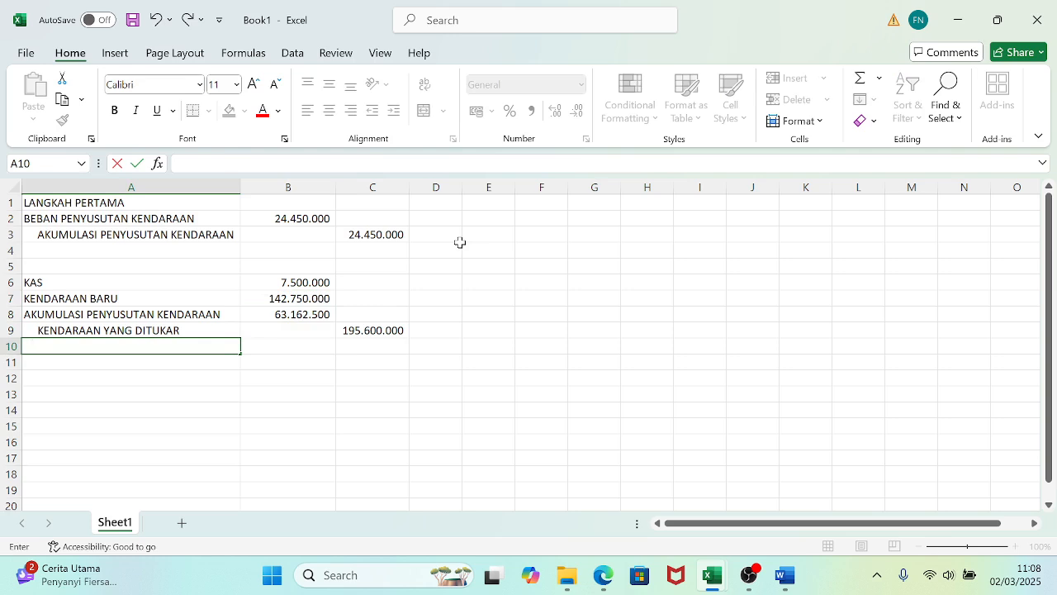
{"action": "type", "text": "PPN KELUARAN"}
{"action": "key", "text": "Tab"}
{"action": "key", "text": "Tab"}
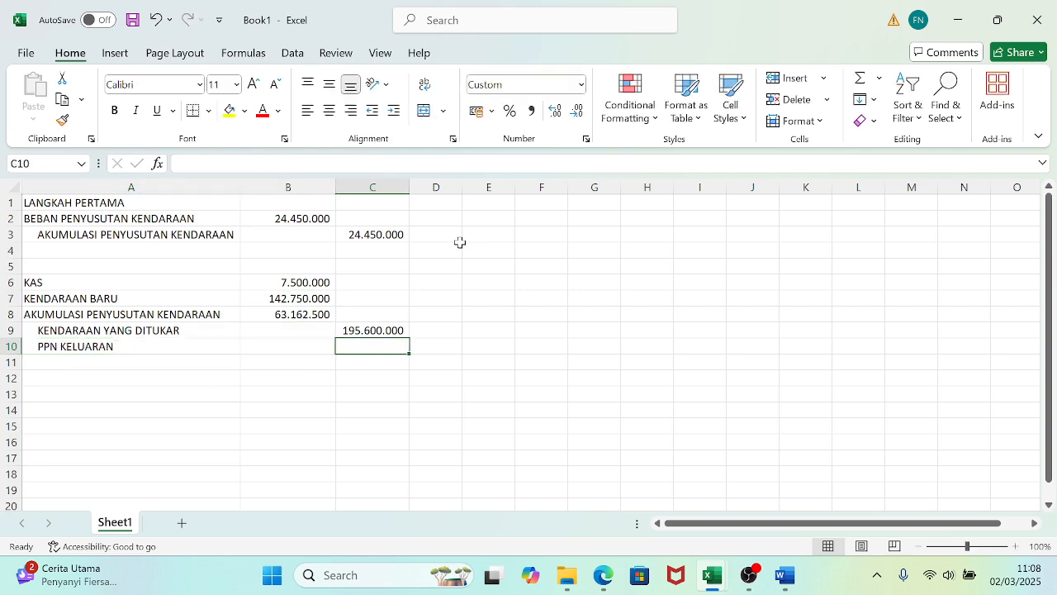
- Consult the VAT-Out amount in the Jurnal Umum sheet of Jurnal Pembahasan LKS 2024 and enter 16527500 as the credit in cell C10 of Book1
{"action": "type", "text": "="}
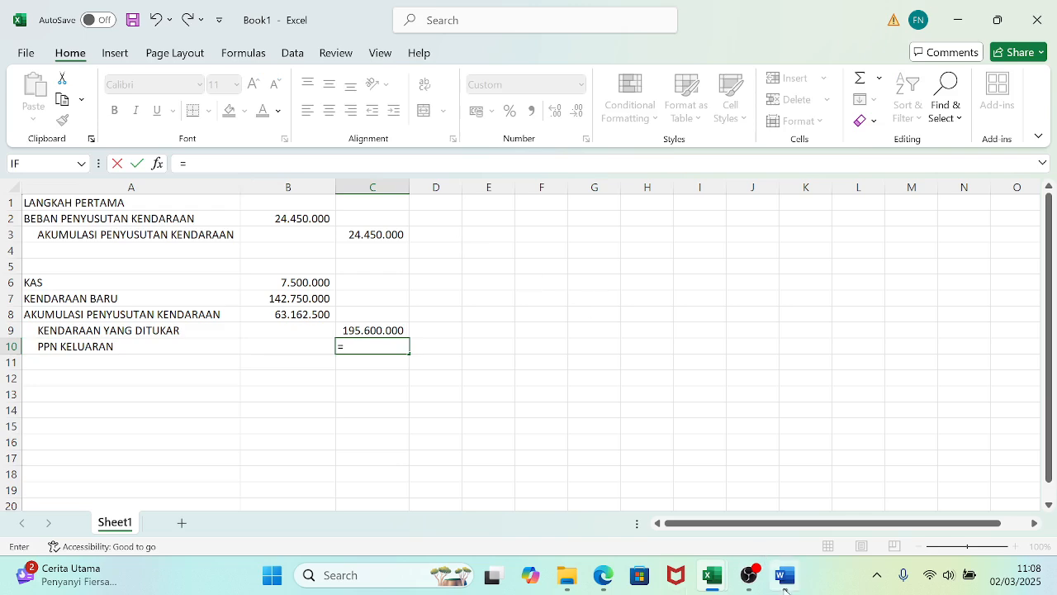
{"action": "left_click", "coordinate": [786, 588]}
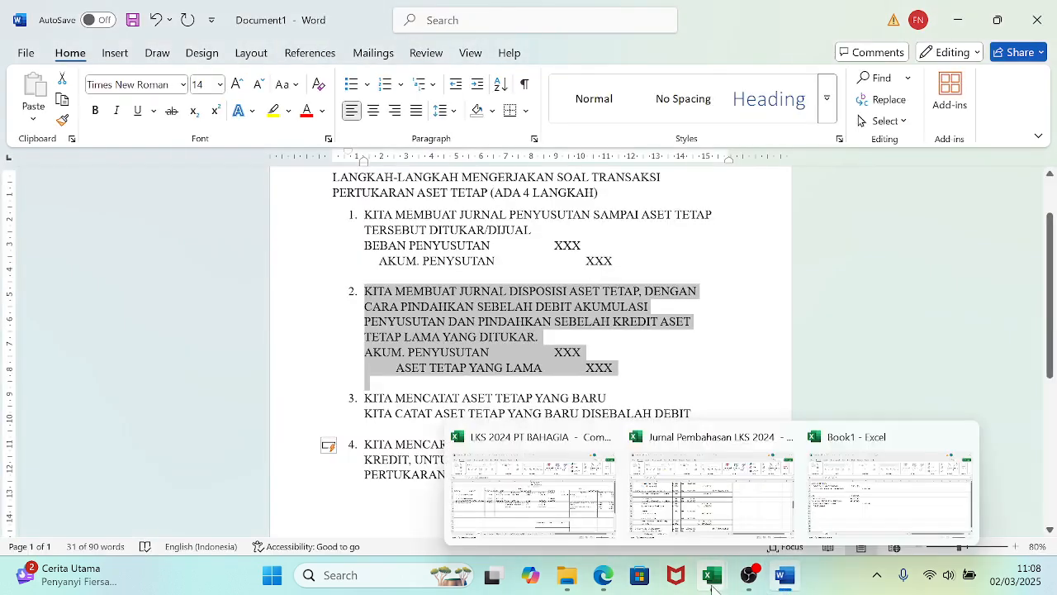
{"action": "left_click", "coordinate": [741, 520]}
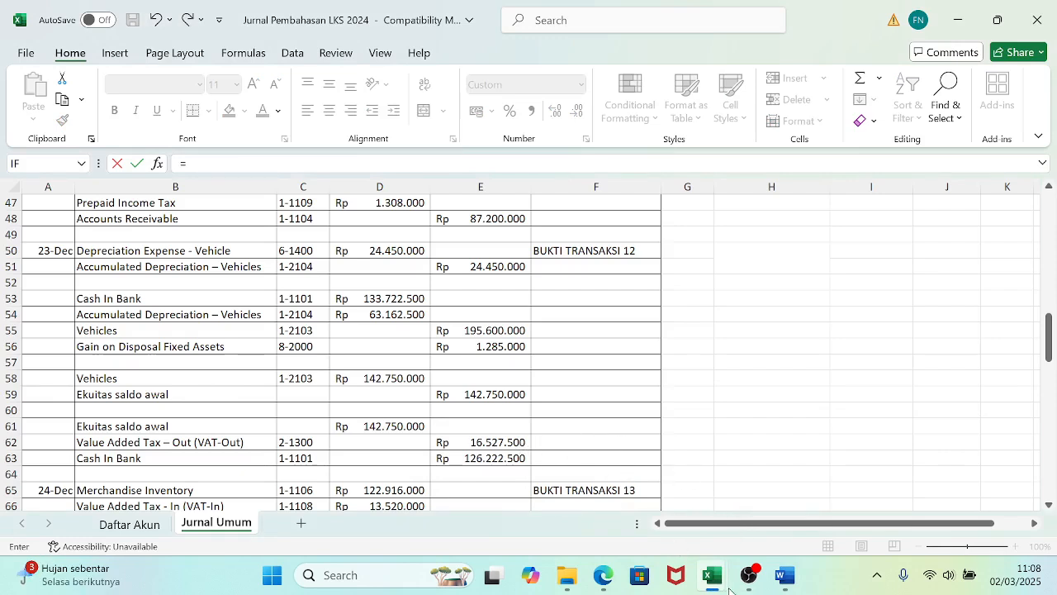
{"action": "mouse_move", "coordinate": [715, 585]}
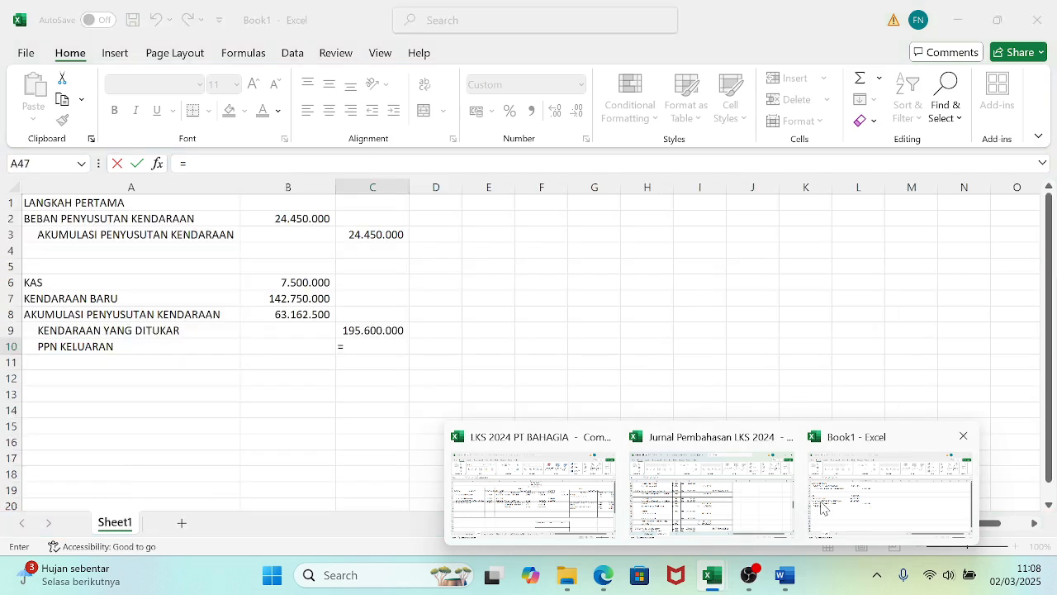
{"action": "left_click", "coordinate": [823, 508]}
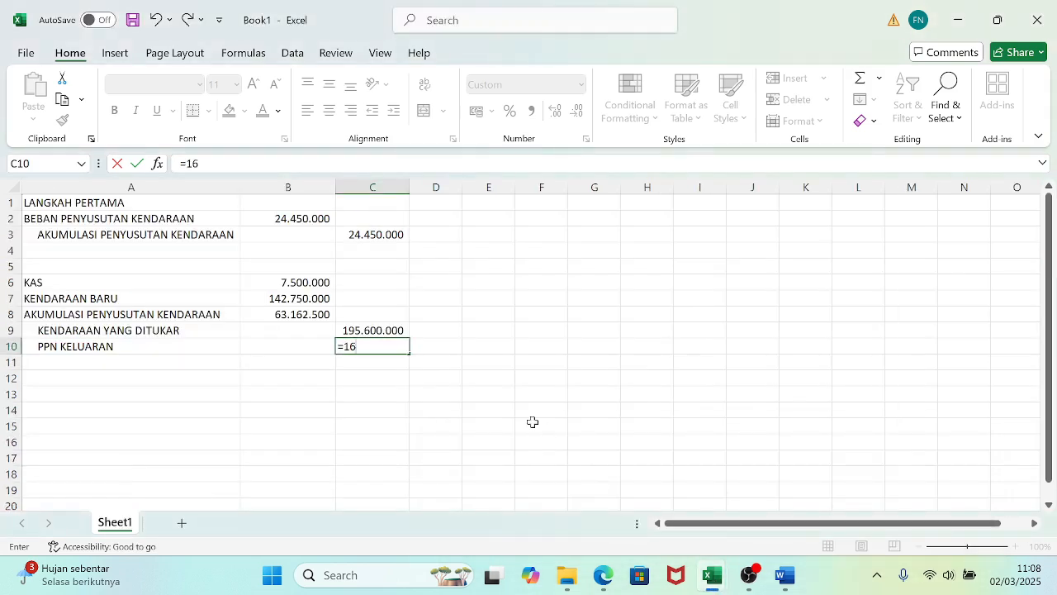
{"action": "type", "text": "16.527.500"}
{"action": "key", "text": "Return"}
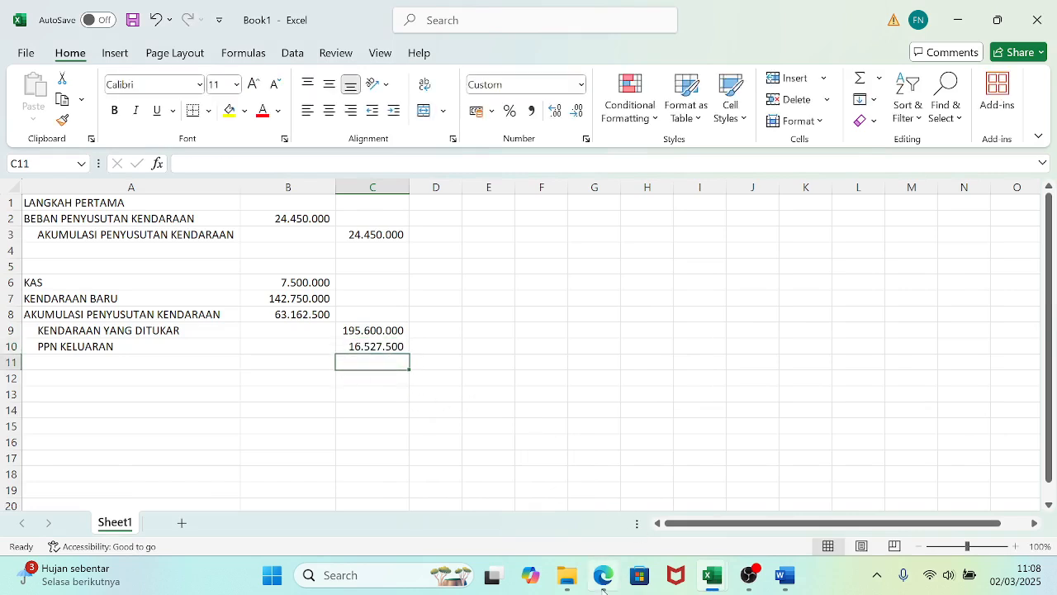
- Review step 4 in the Word document, and in Book1 total the debit amounts in B6 to B8 with SUM in cell F8
{"action": "mouse_move", "coordinate": [602, 588]}
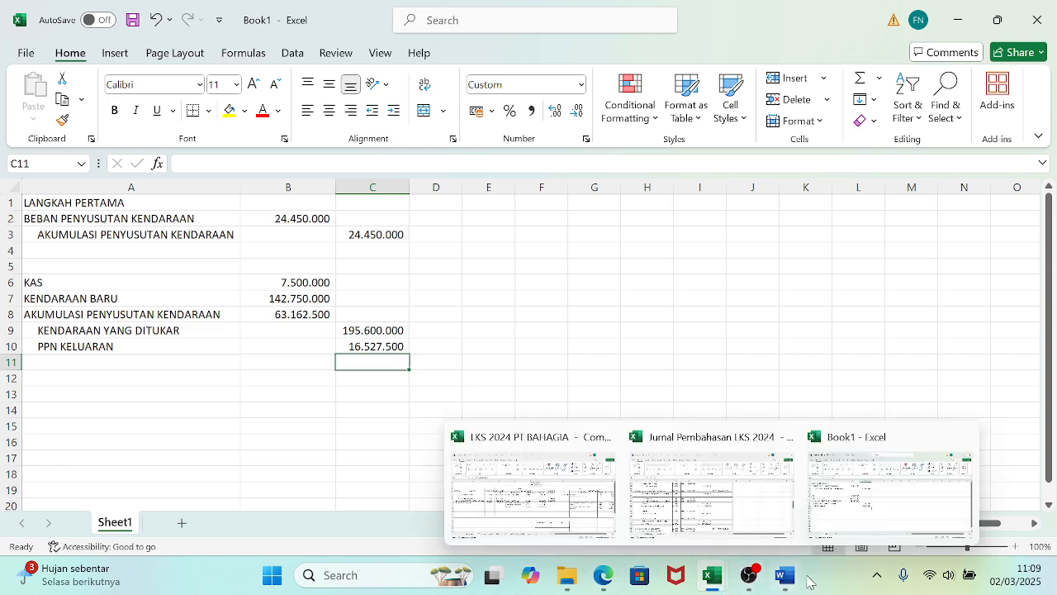
{"action": "mouse_move", "coordinate": [781, 582]}
{"action": "mouse_move", "coordinate": [801, 514]}
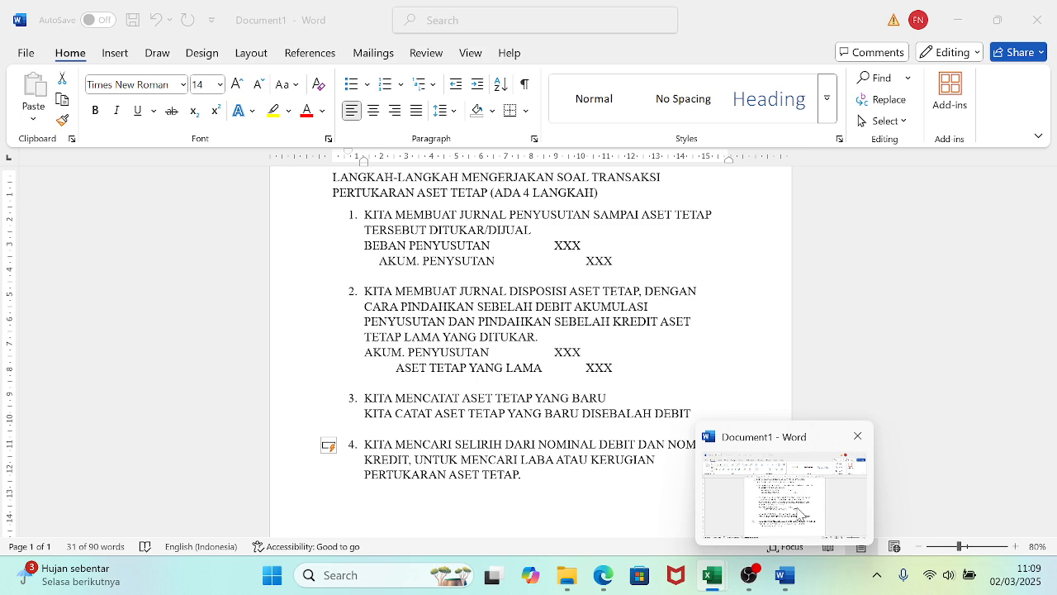
{"action": "left_click", "coordinate": [800, 514]}
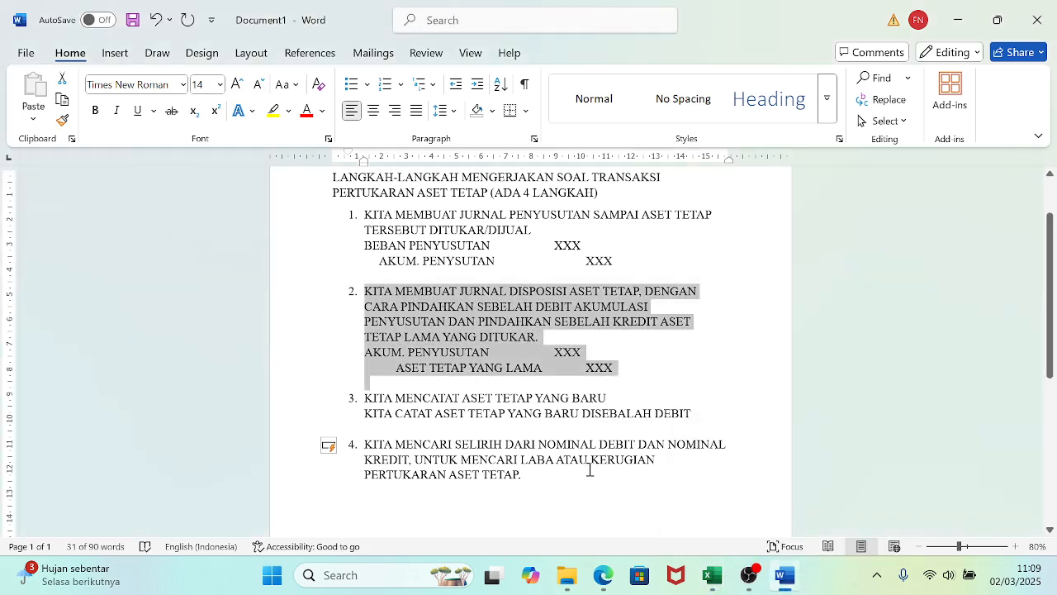
{"action": "mouse_move", "coordinate": [708, 585]}
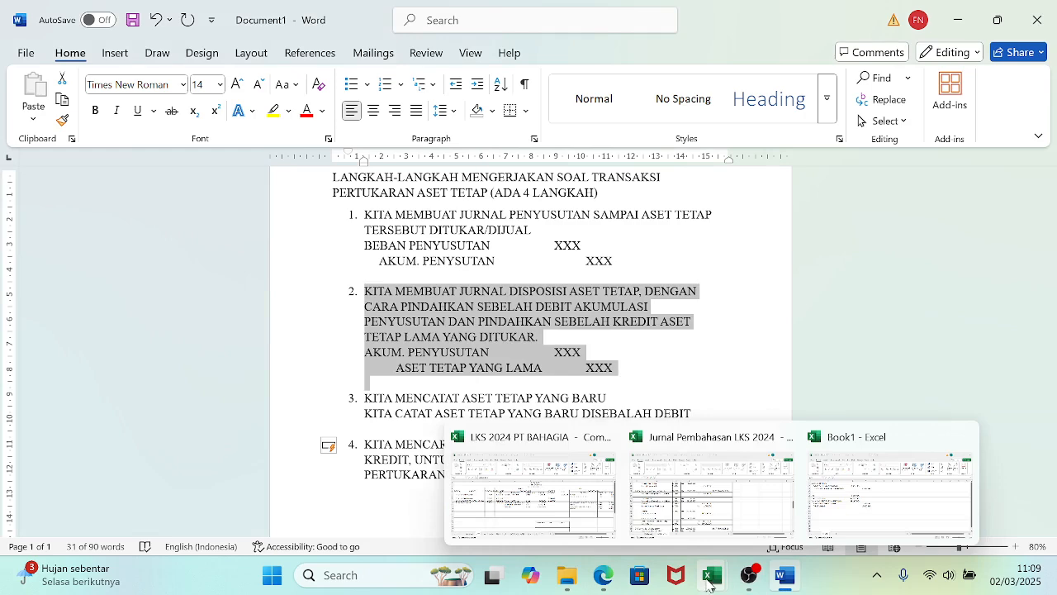
{"action": "left_click", "coordinate": [844, 505]}
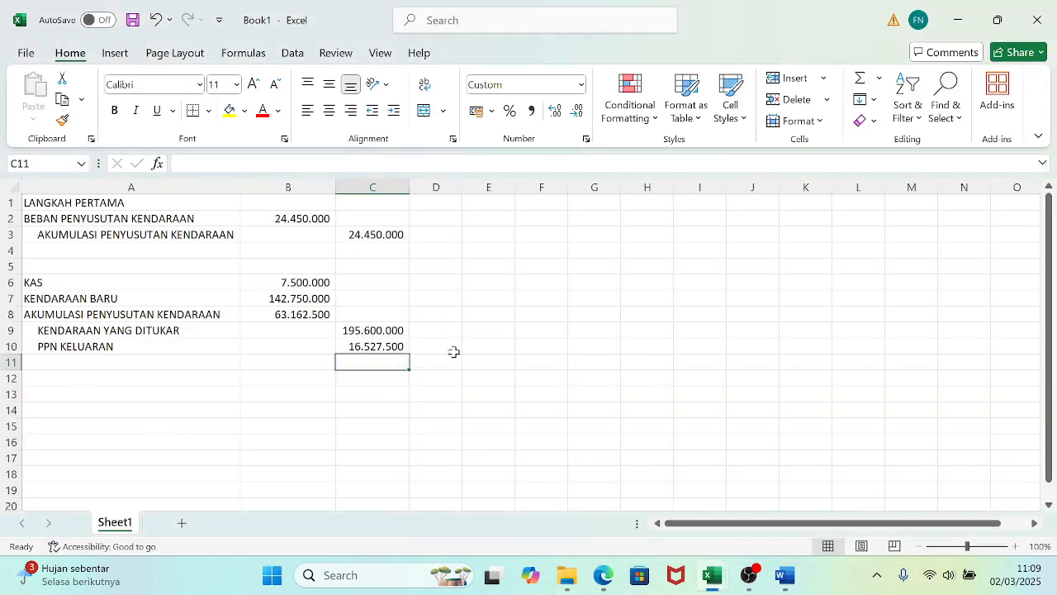
{"action": "left_click", "coordinate": [538, 315]}
{"action": "type", "text": "="}
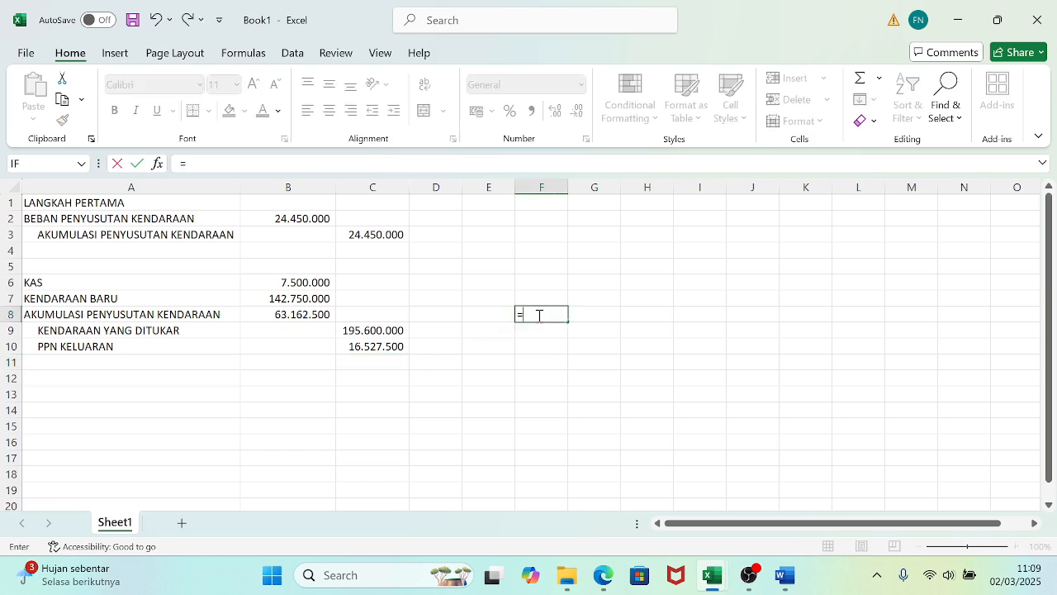
{"action": "type", "text": "SUM("}
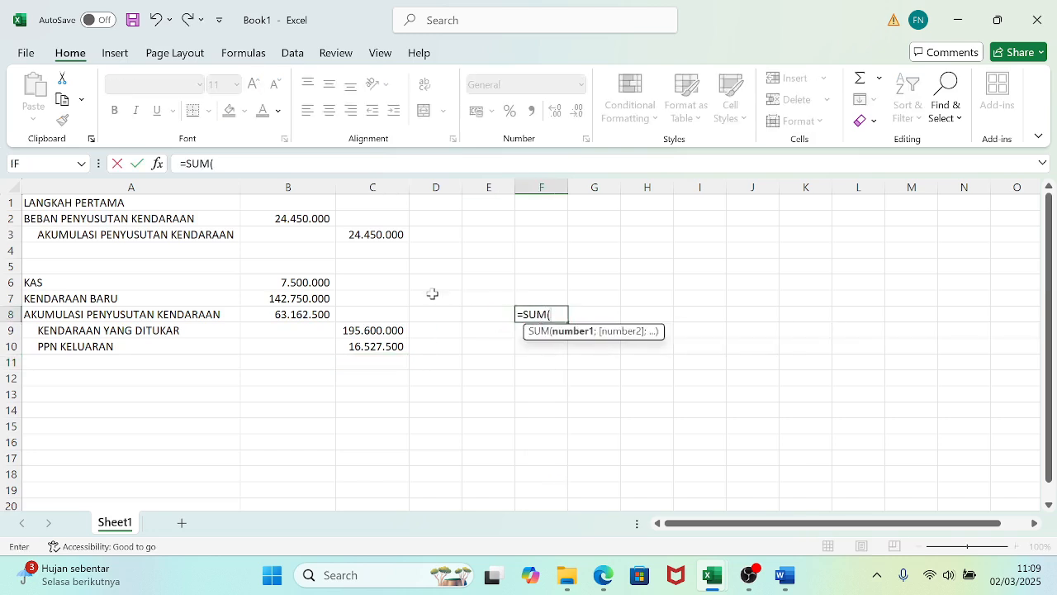
{"action": "left_click_drag", "start_coordinate": [297, 282], "coordinate": [302, 323]}
{"action": "type", "text": ")"}
{"action": "key", "text": "Return"}
- Total the credit amounts in cells C9:C10 with SUM in cell F9
{"action": "type", "text": "="}
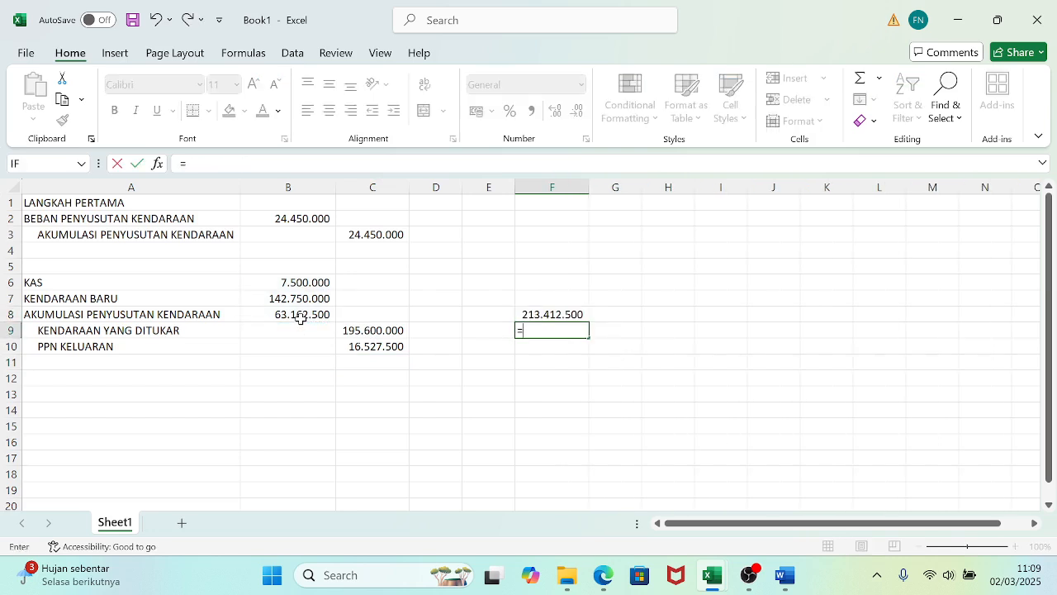
{"action": "type", "text": "SUM("}
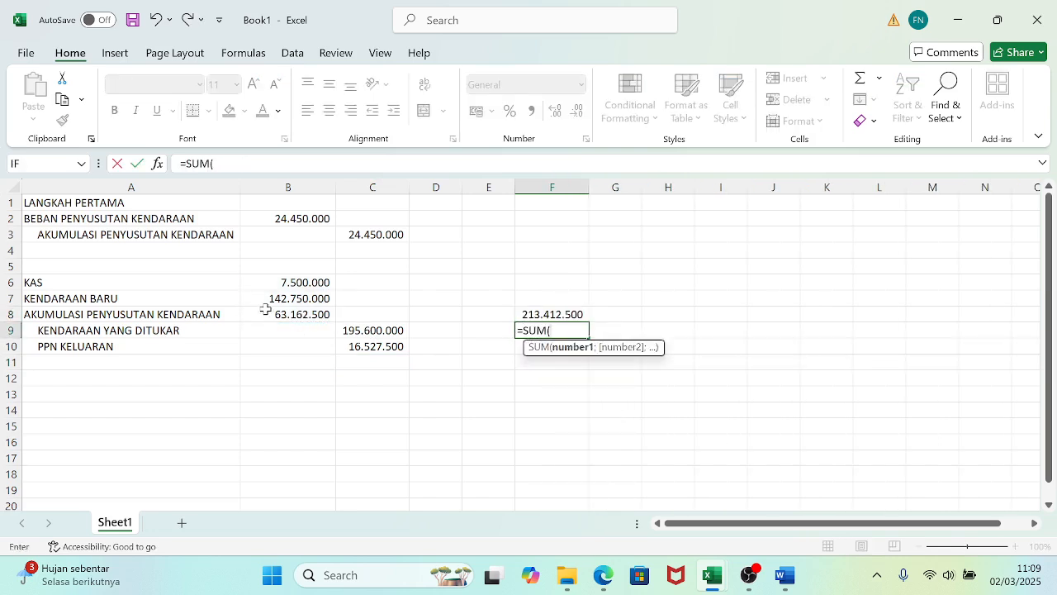
{"action": "left_click_drag", "start_coordinate": [358, 327], "coordinate": [362, 342]}
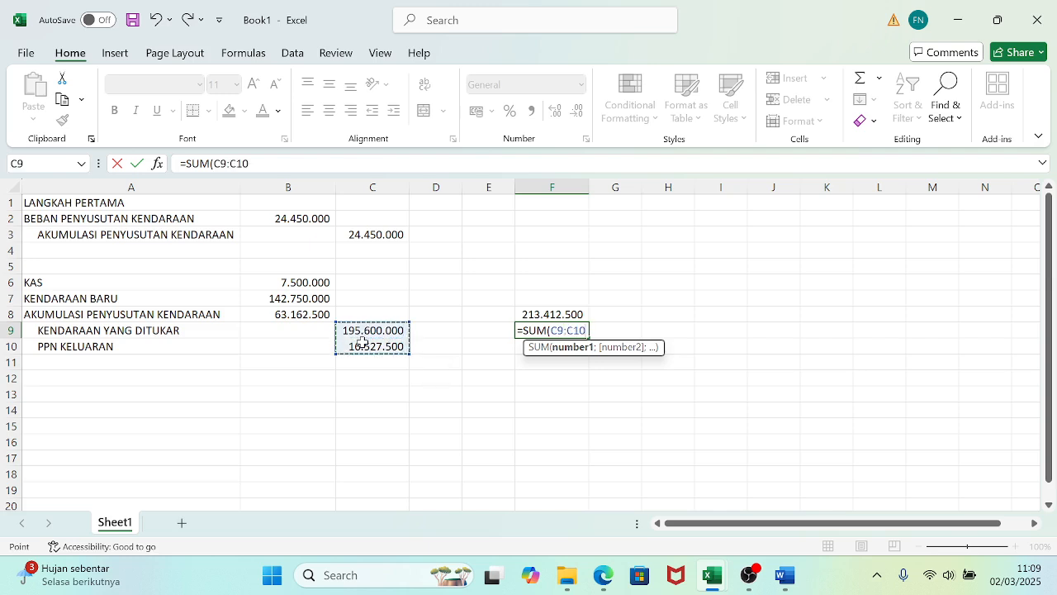
{"action": "type", "text": ")"}
{"action": "key", "text": "Return"}
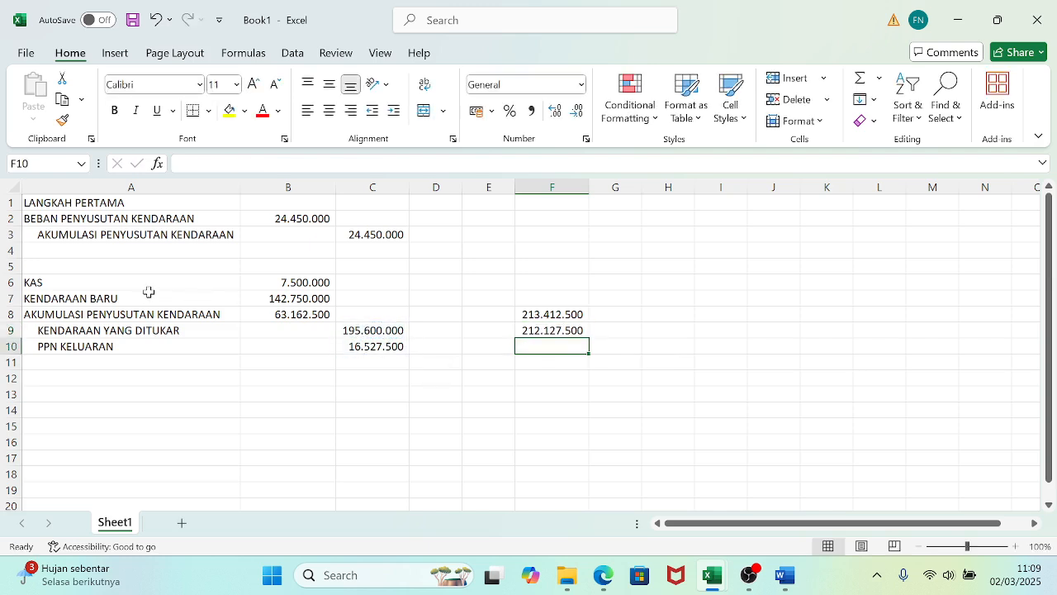
- Calculate the difference between the debit and credit totals in cell G8 with =F8-F9
{"action": "left_click_drag", "start_coordinate": [148, 283], "coordinate": [142, 312]}
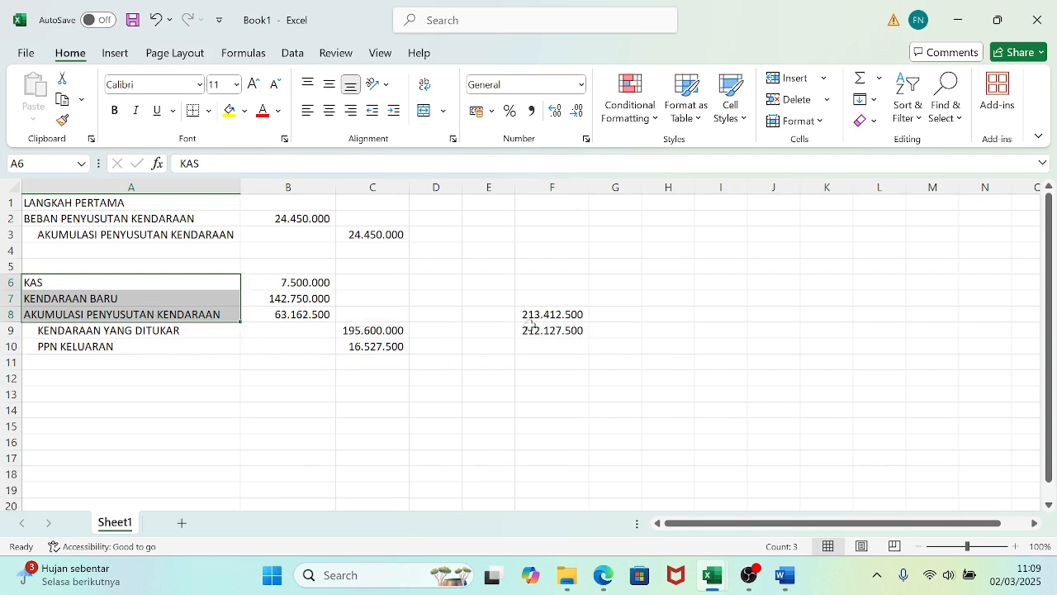
{"action": "left_click", "coordinate": [624, 317]}
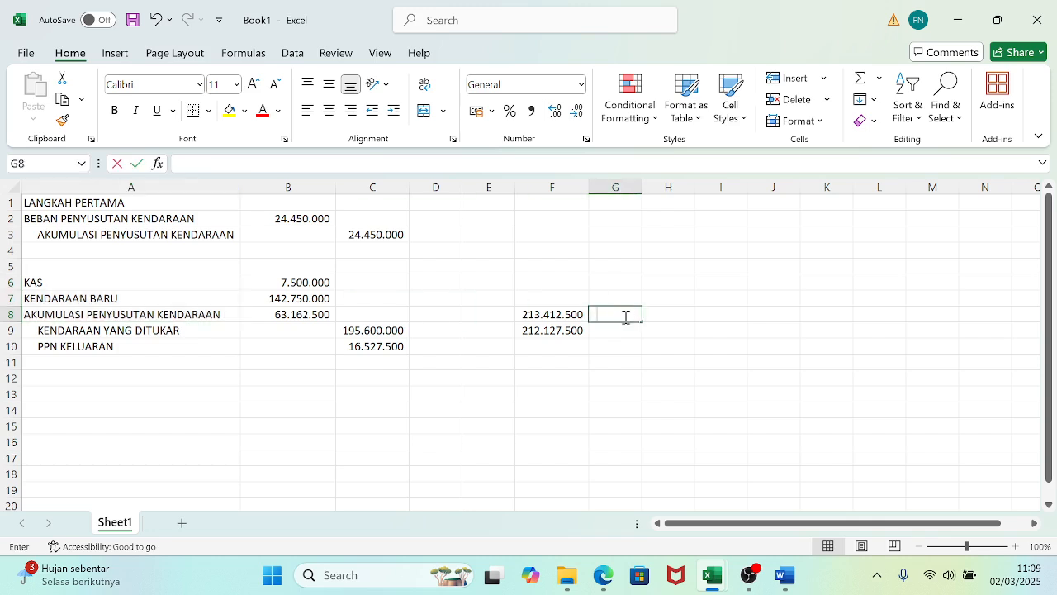
{"action": "type", "text": "="}
{"action": "left_click", "coordinate": [560, 316]}
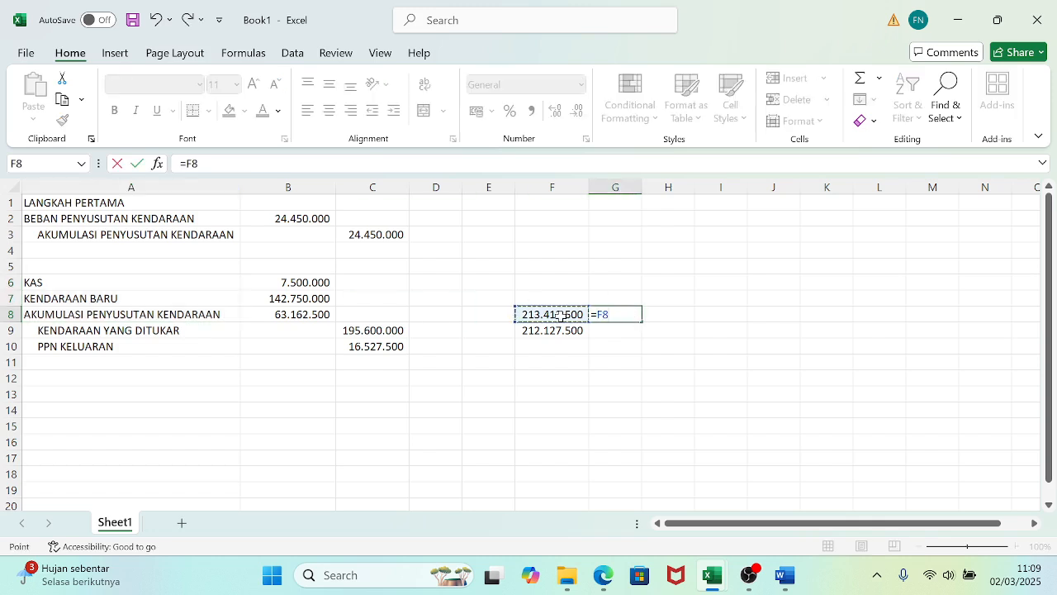
{"action": "type", "text": "-"}
{"action": "left_click", "coordinate": [552, 330]}
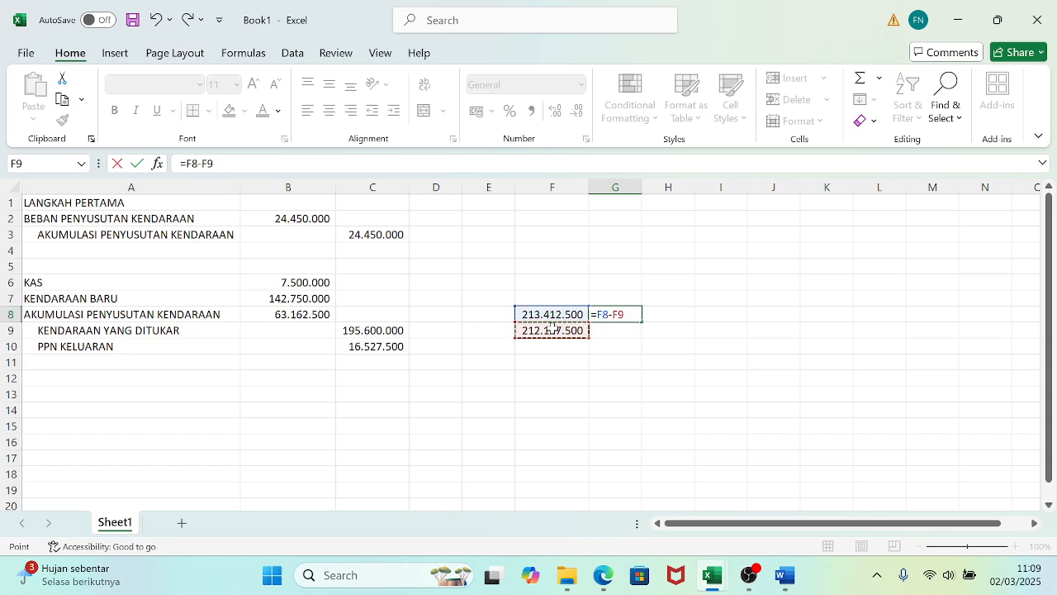
{"action": "key", "text": "Return"}
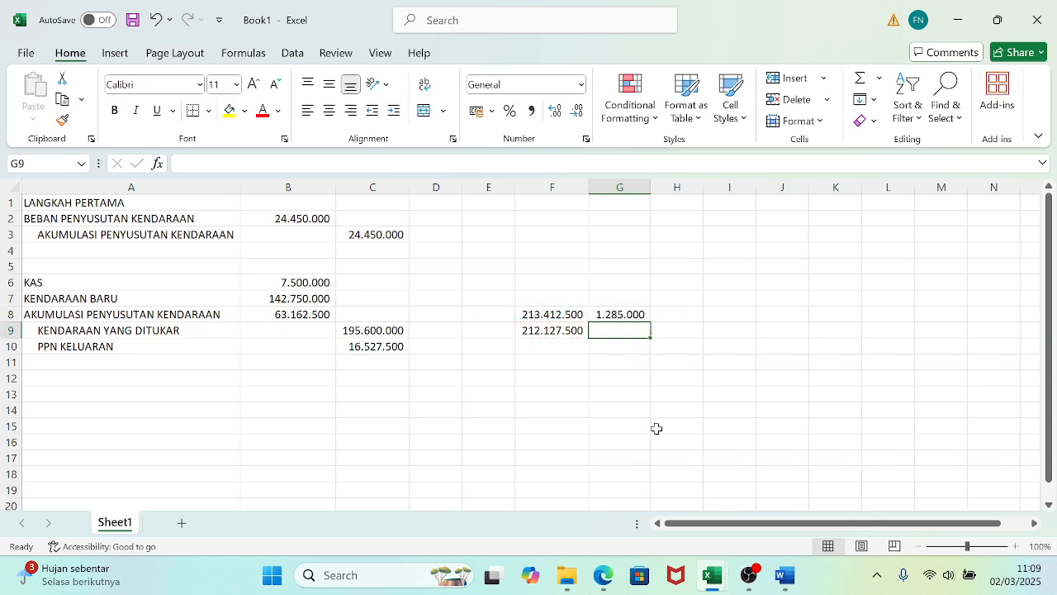
- Enter KEUNTUNGAN PERTUKARAN ASET TETAP in cell A11 as an indented credit account and widen column A to fit it
{"action": "mouse_move", "coordinate": [715, 578]}
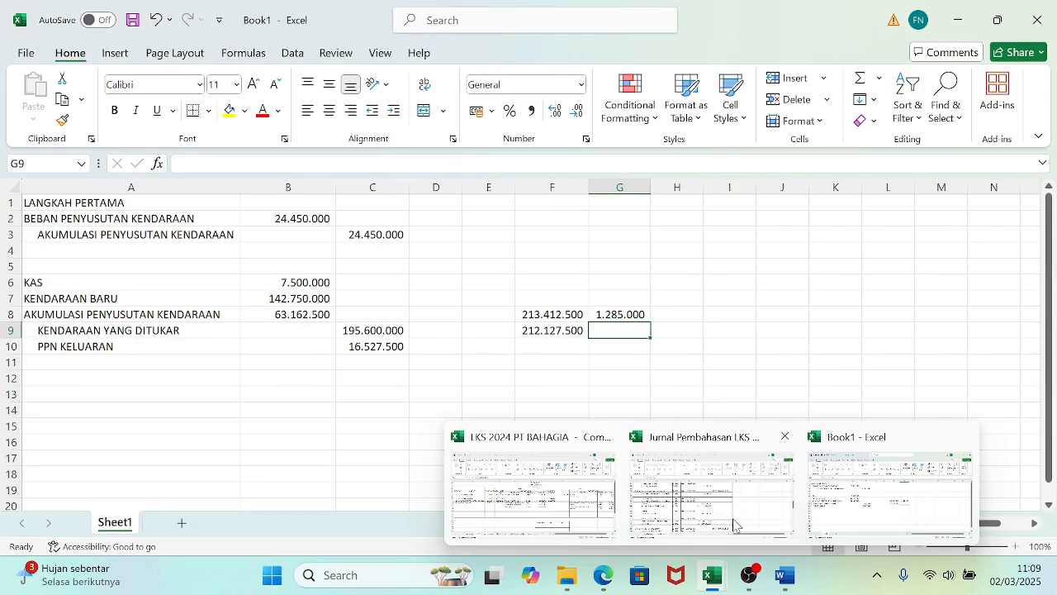
{"action": "mouse_move", "coordinate": [718, 496]}
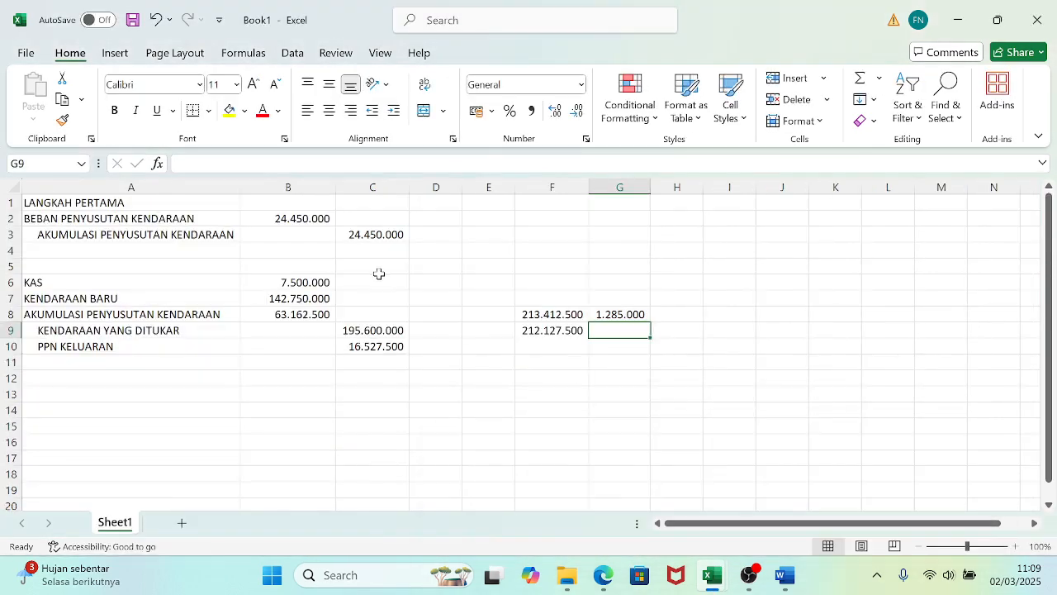
{"action": "left_click", "coordinate": [68, 366]}
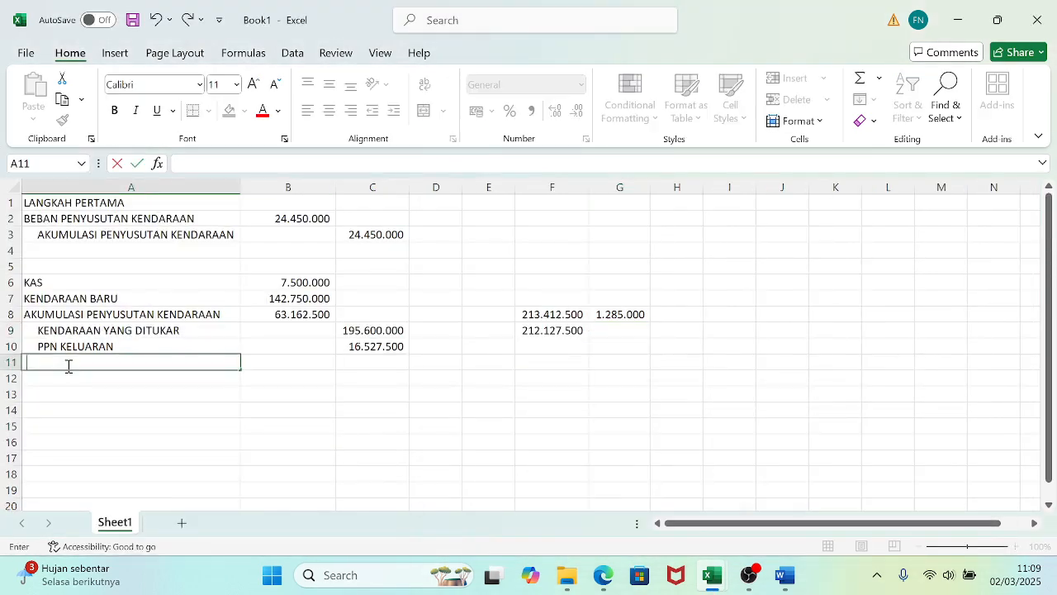
{"action": "type", "text": "KEUNTUNGAN PERTURAK"}
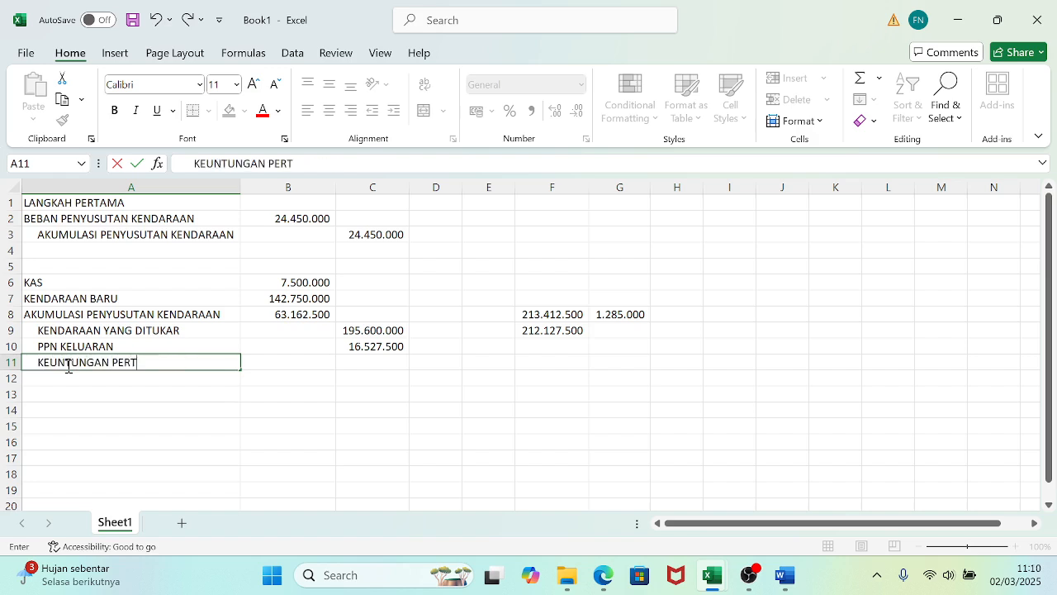
{"action": "key", "text": "BackSpace"}
{"action": "key", "text": "BackSpace"}
{"action": "key", "text": "BackSpace"}
{"action": "type", "text": "ARAN ASET"}
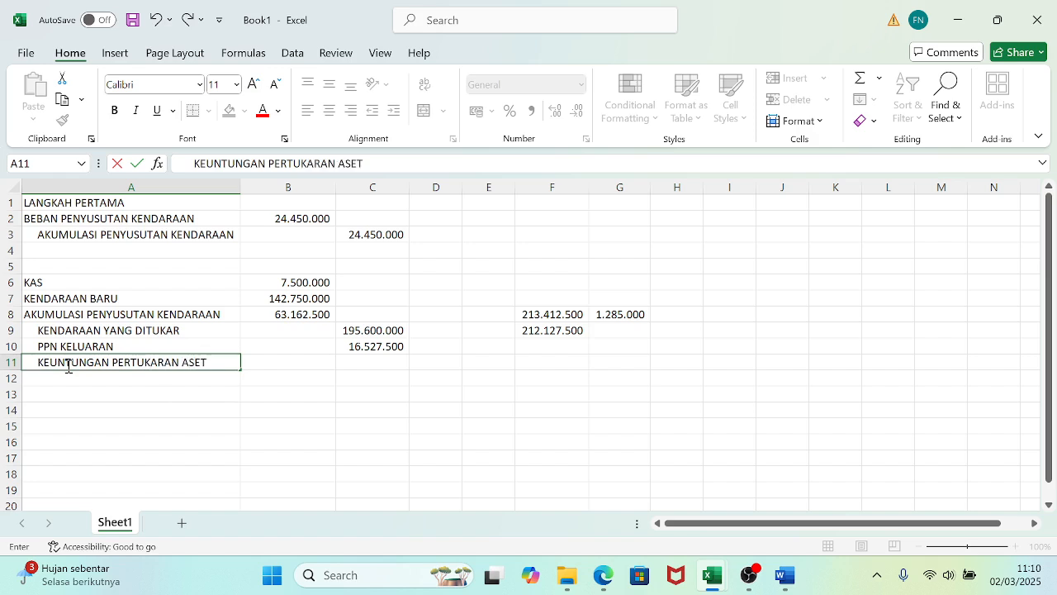
{"action": "type", "text": " TETAP"}
{"action": "key", "text": "Tab"}
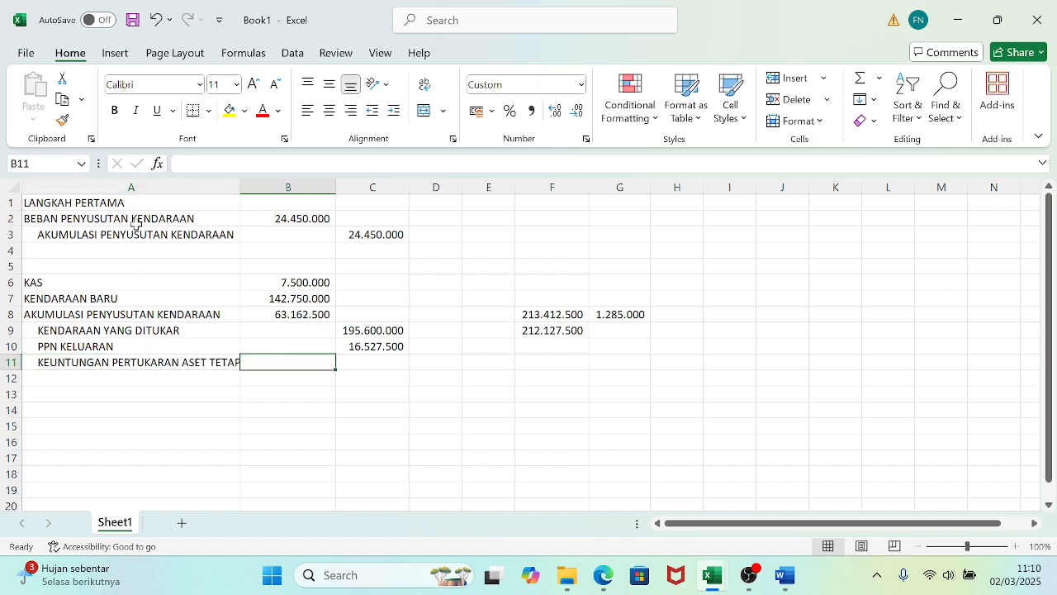
{"action": "left_click_drag", "start_coordinate": [240, 186], "coordinate": [247, 186]}
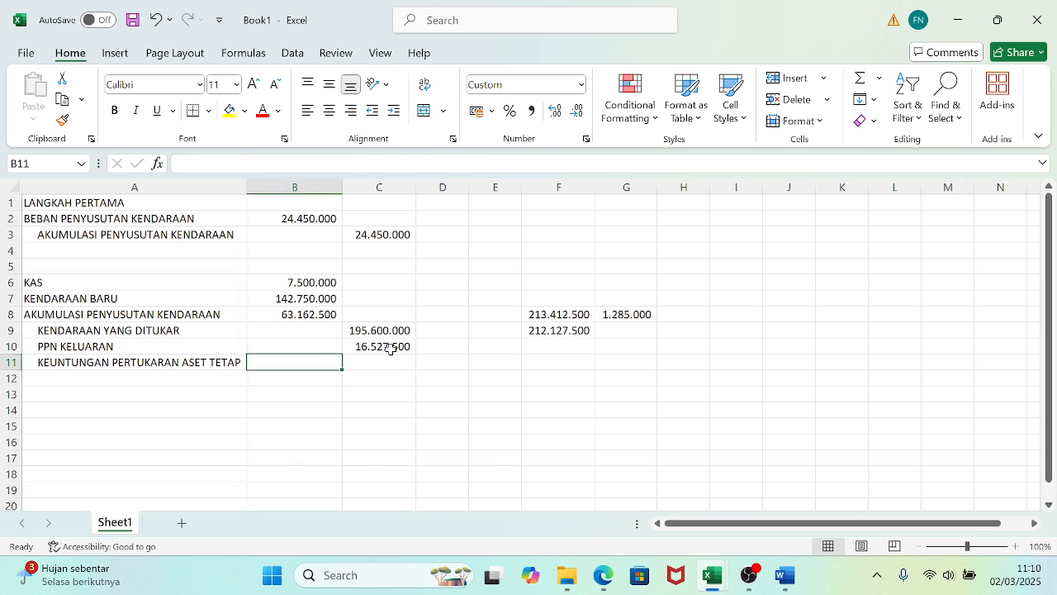
- Link the gain's credit amount in cell C11 to the difference in cell G8
{"action": "left_click", "coordinate": [378, 357]}
{"action": "type", "text": "="}
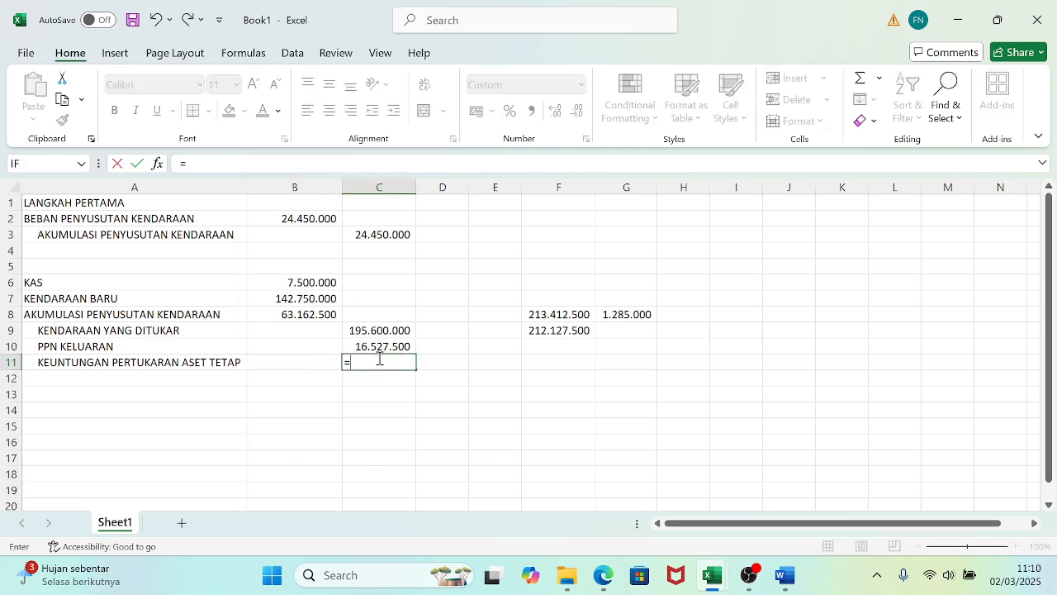
{"action": "left_click", "coordinate": [622, 314]}
{"action": "key", "text": "Return"}
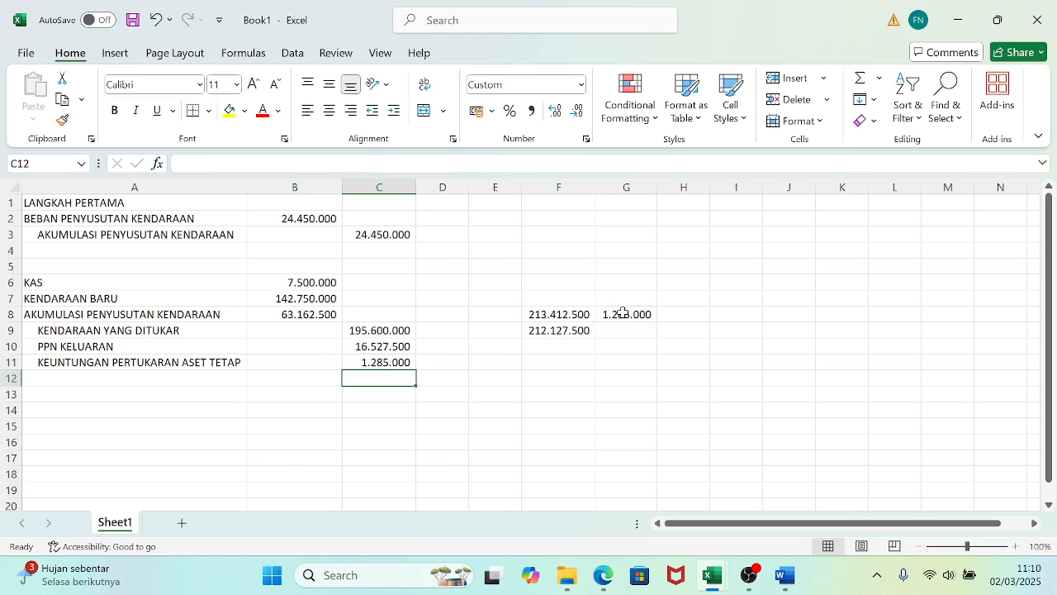
- Total B2:B11 with SUM in cell B12, extend the formula to C12, and widen columns B and C
{"action": "key", "text": "Left"}
{"action": "type", "text": "=SUM"}
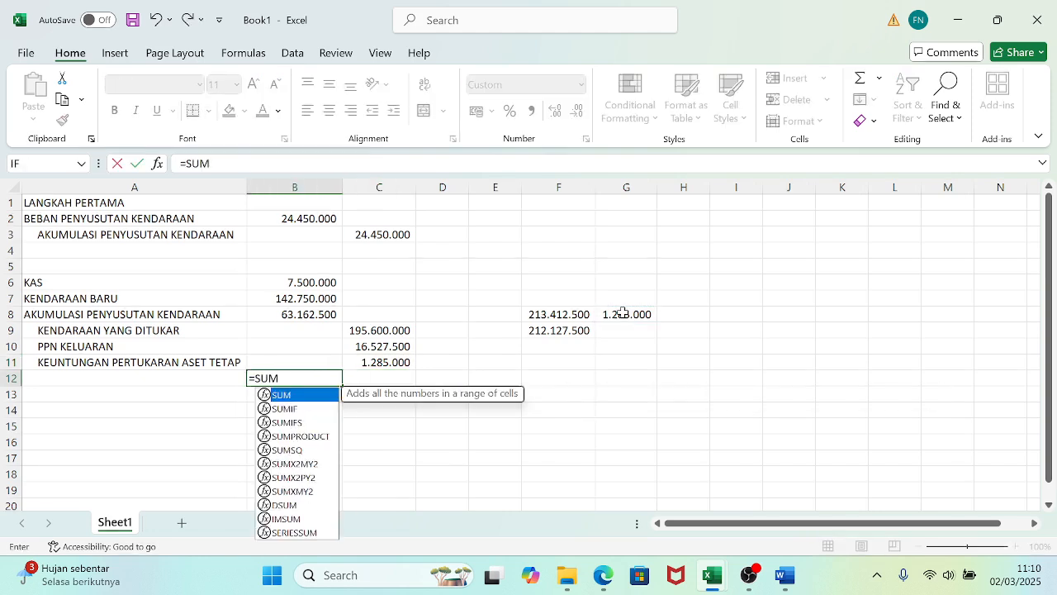
{"action": "type", "text": "("}
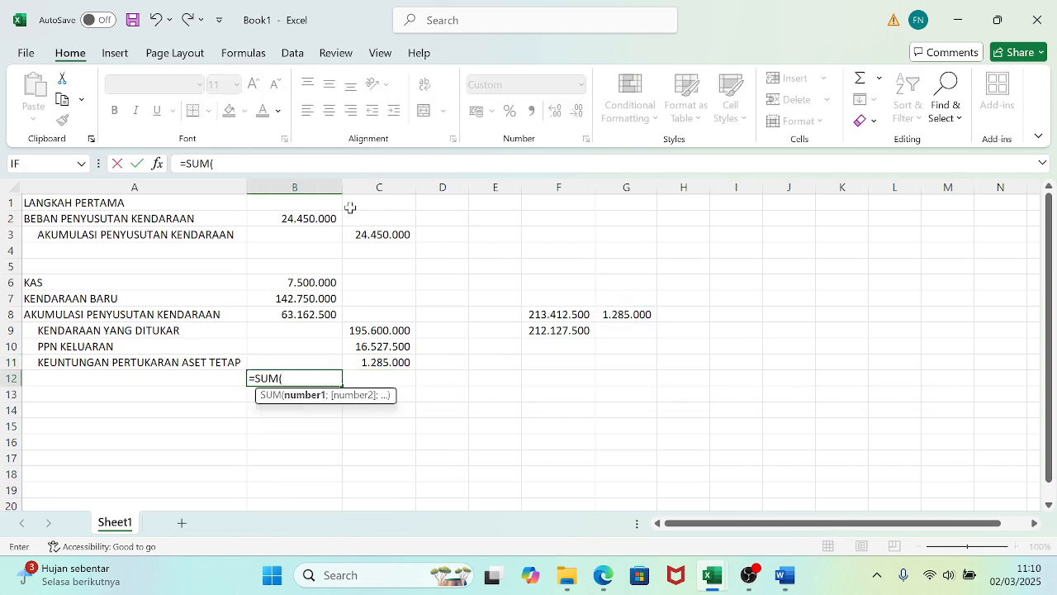
{"action": "left_click_drag", "start_coordinate": [302, 218], "coordinate": [290, 360]}
{"action": "type", "text": ")"}
{"action": "key", "text": "Return"}
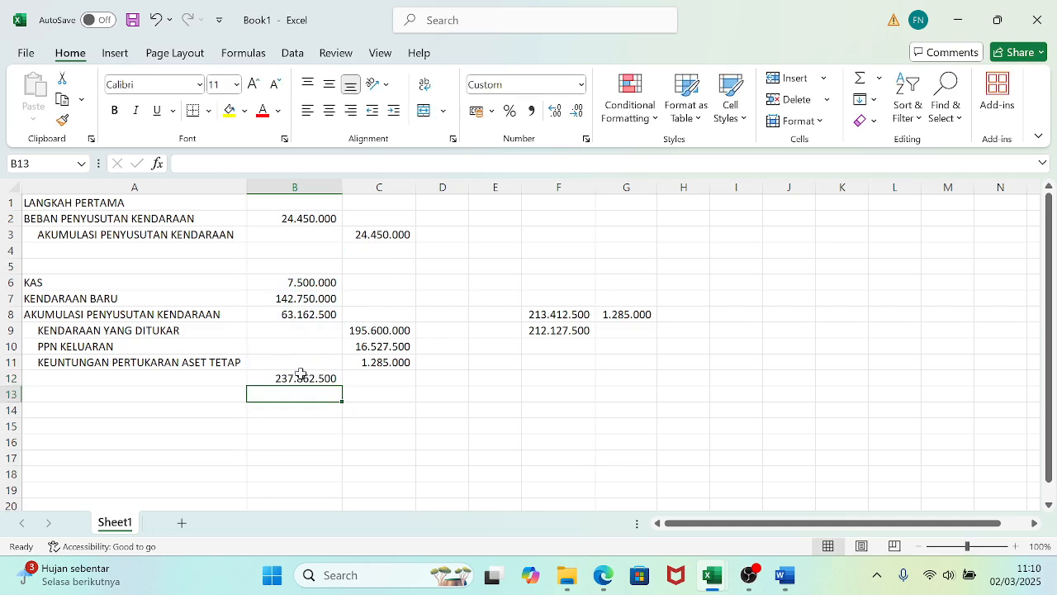
{"action": "left_click", "coordinate": [320, 380]}
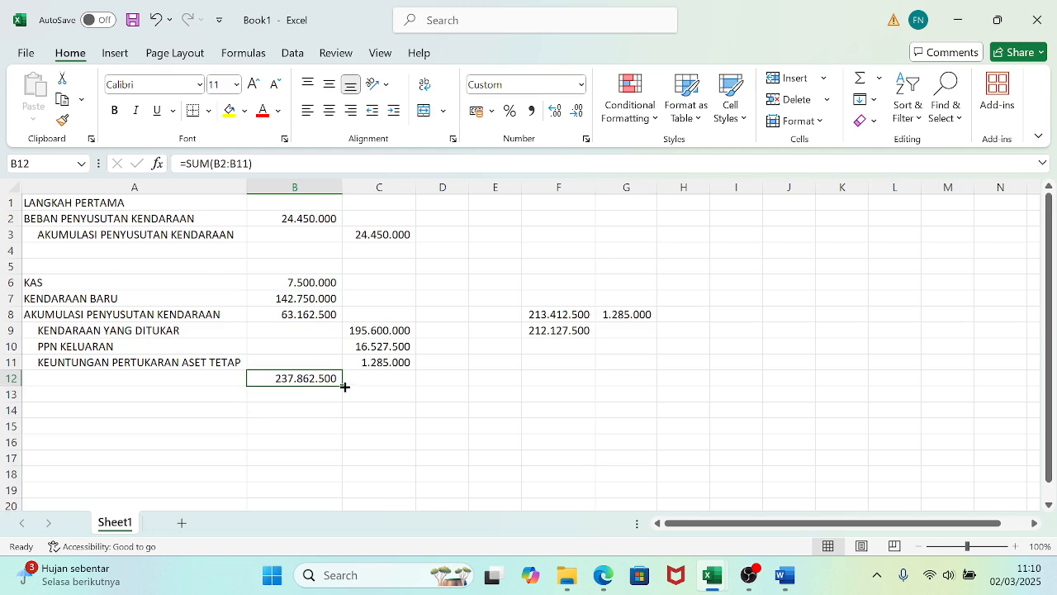
{"action": "left_click_drag", "start_coordinate": [345, 386], "coordinate": [401, 384]}
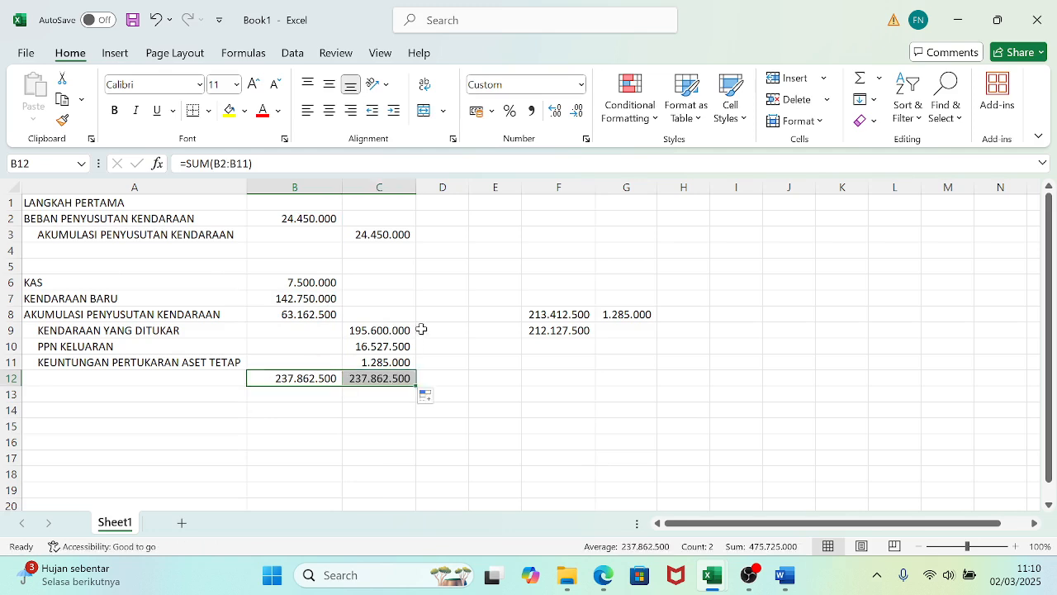
{"action": "left_click_drag", "start_coordinate": [295, 188], "coordinate": [348, 189]}
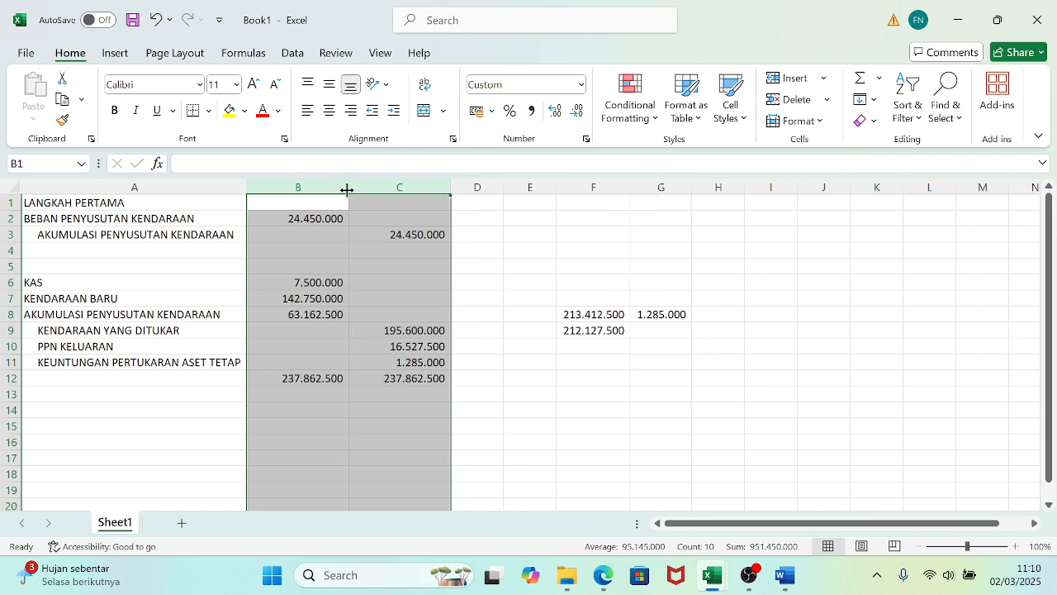
- Clear the helper calculations in cells F8, F9 and G8
{"action": "left_click", "coordinate": [593, 317]}
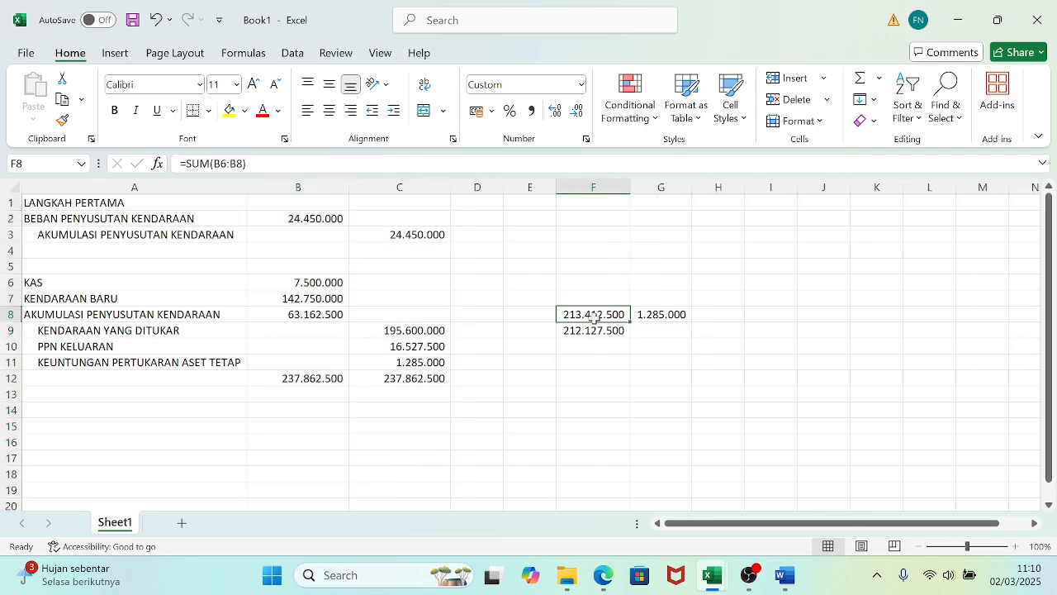
{"action": "key", "text": "BackSpace"}
{"action": "key", "text": "Down"}
{"action": "key", "text": "BackSpace"}
{"action": "key", "text": "Right"}
{"action": "key", "text": "Up"}
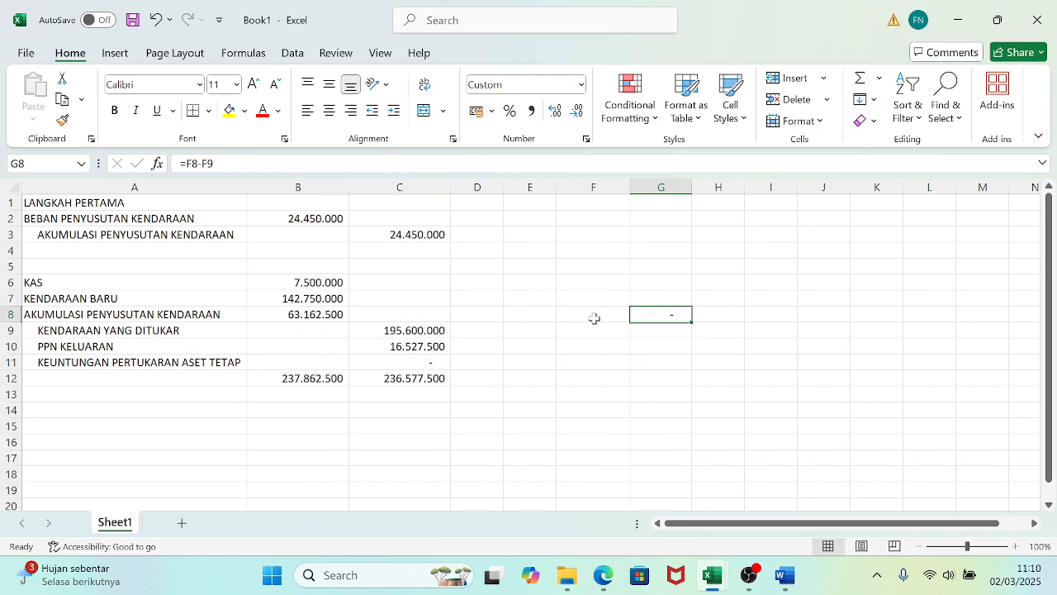
{"action": "key", "text": "BackSpace"}
- Link cell C11 to the Gain on Disposal Fixed Assets credit in E56 of the Jurnal Umum sheet of Jurnal Pembahasan LKS 2024
{"action": "key", "text": "Down"}
{"action": "key", "text": "Down"}
{"action": "key", "text": "Down"}
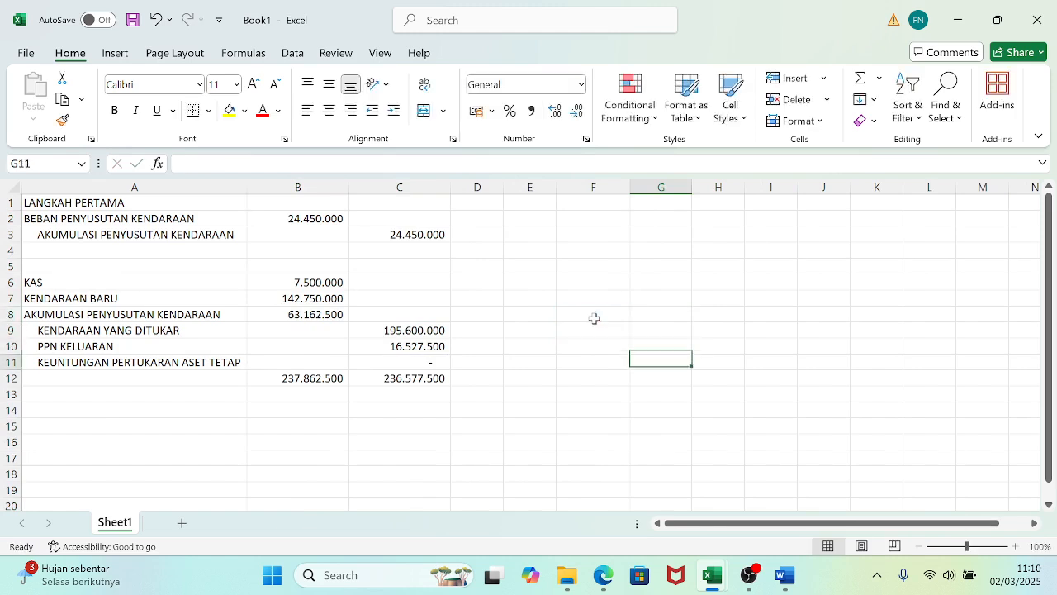
{"action": "key", "text": "Left"}
{"action": "key", "text": "Left"}
{"action": "key", "text": "Left"}
{"action": "key", "text": "Left"}
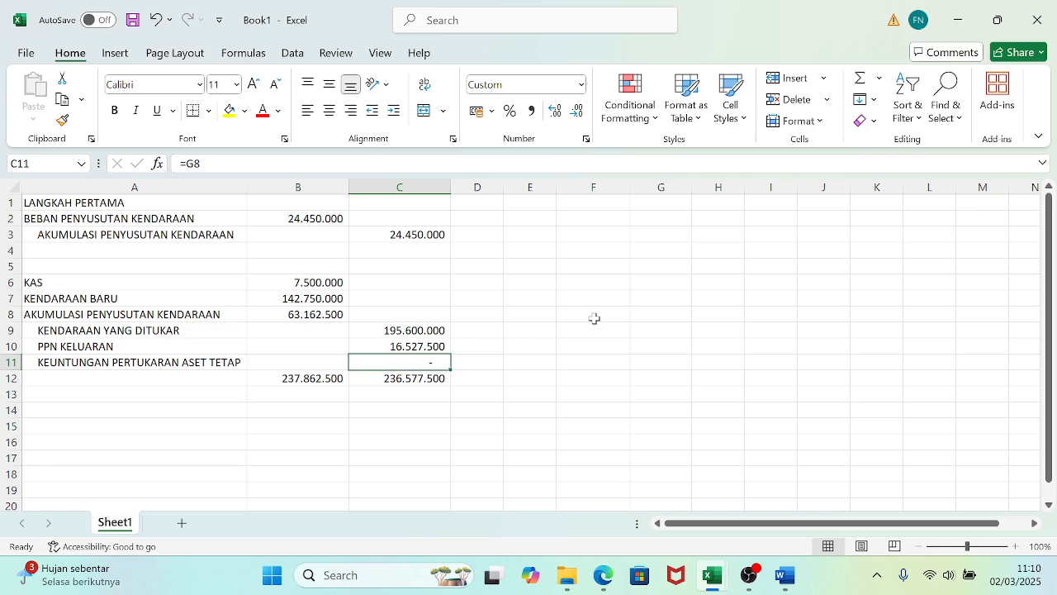
{"action": "type", "text": "="}
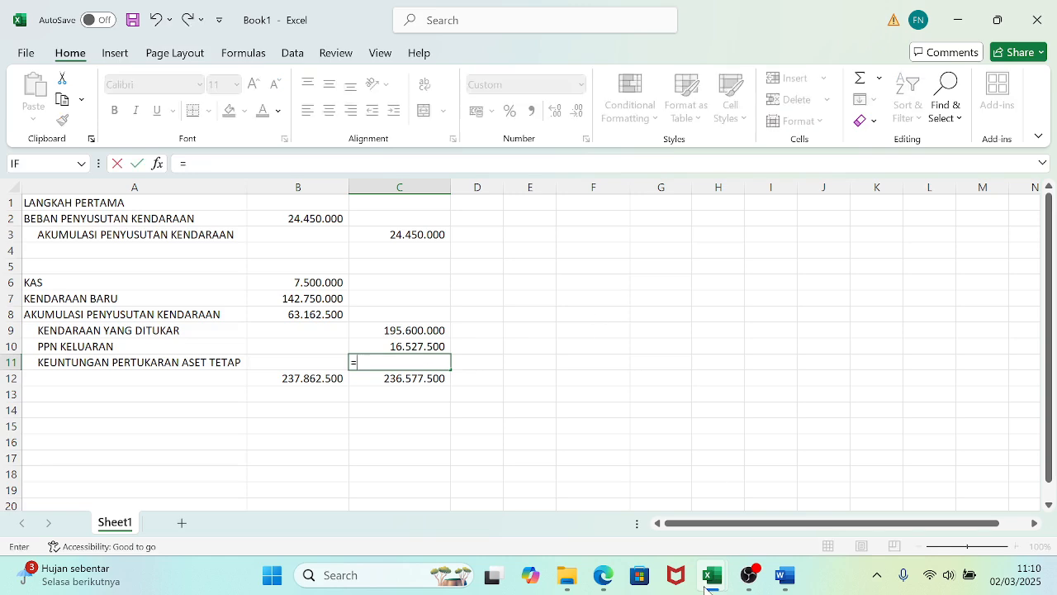
{"action": "mouse_move", "coordinate": [712, 577]}
{"action": "left_click", "coordinate": [725, 495]}
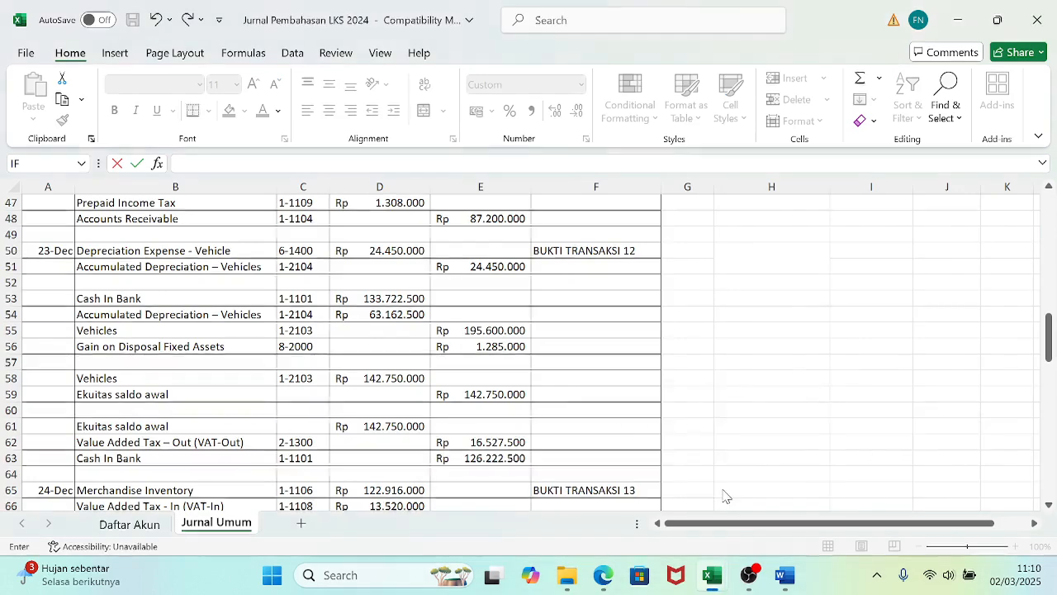
{"action": "left_click", "coordinate": [490, 348]}
{"action": "key", "text": "Return"}
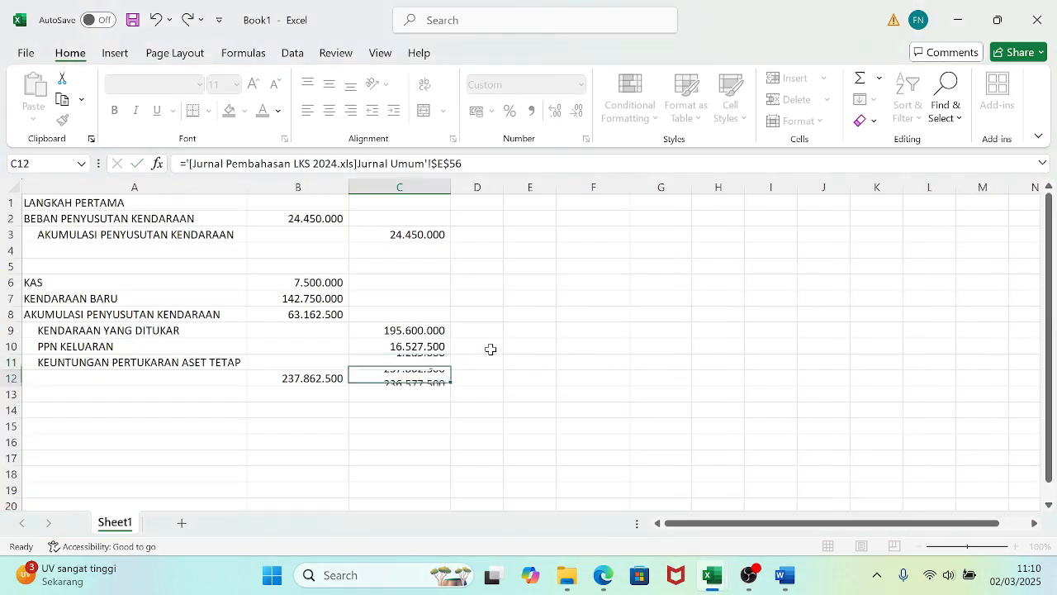
- Delete row 1 containing the LANGKAH PERTAMA heading
{"action": "left_click", "coordinate": [570, 344]}
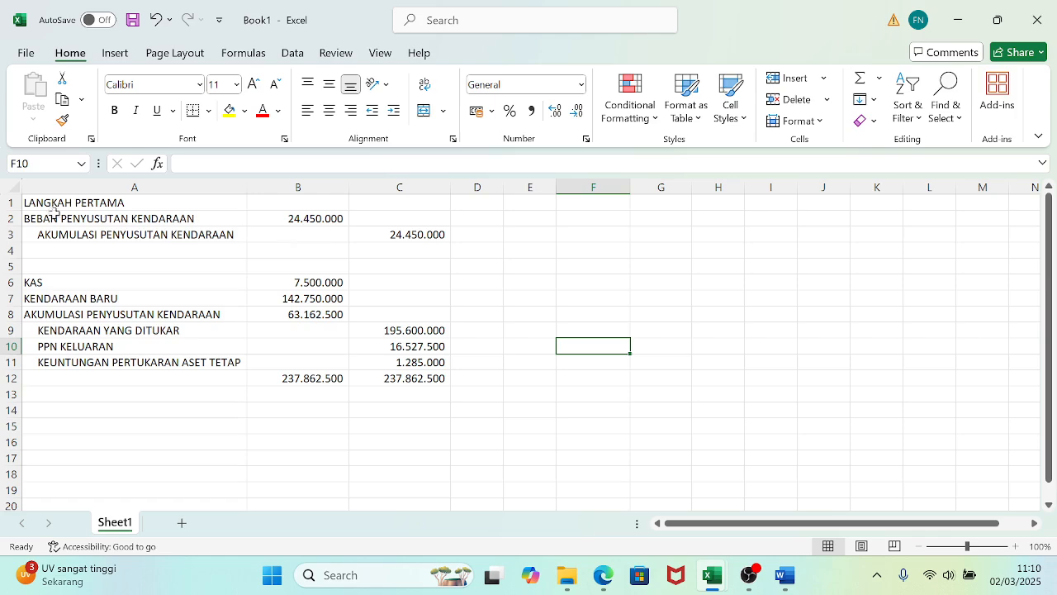
{"action": "left_click", "coordinate": [11, 202]}
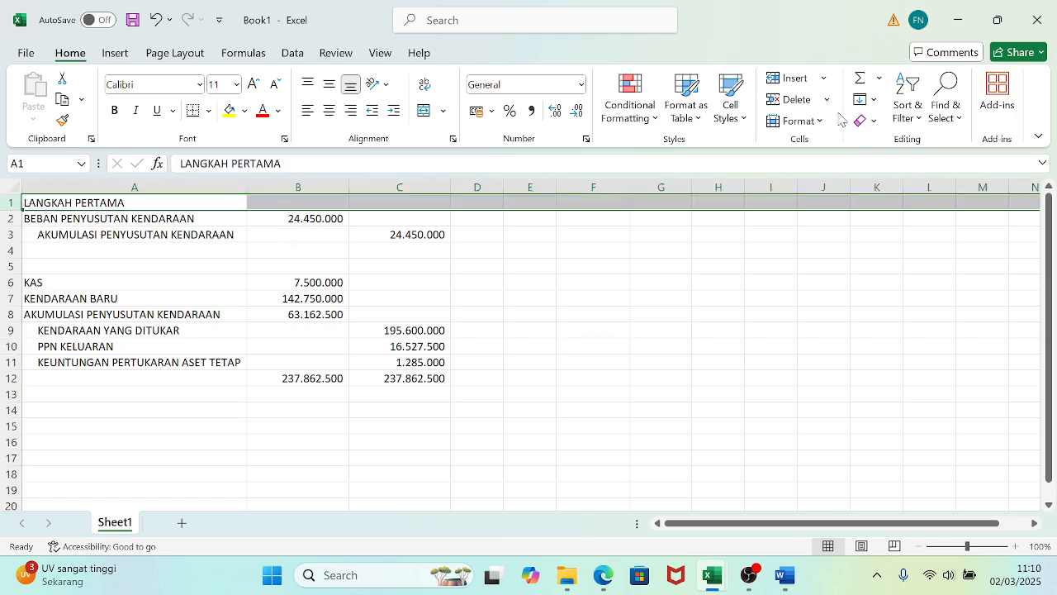
{"action": "left_click", "coordinate": [792, 100]}
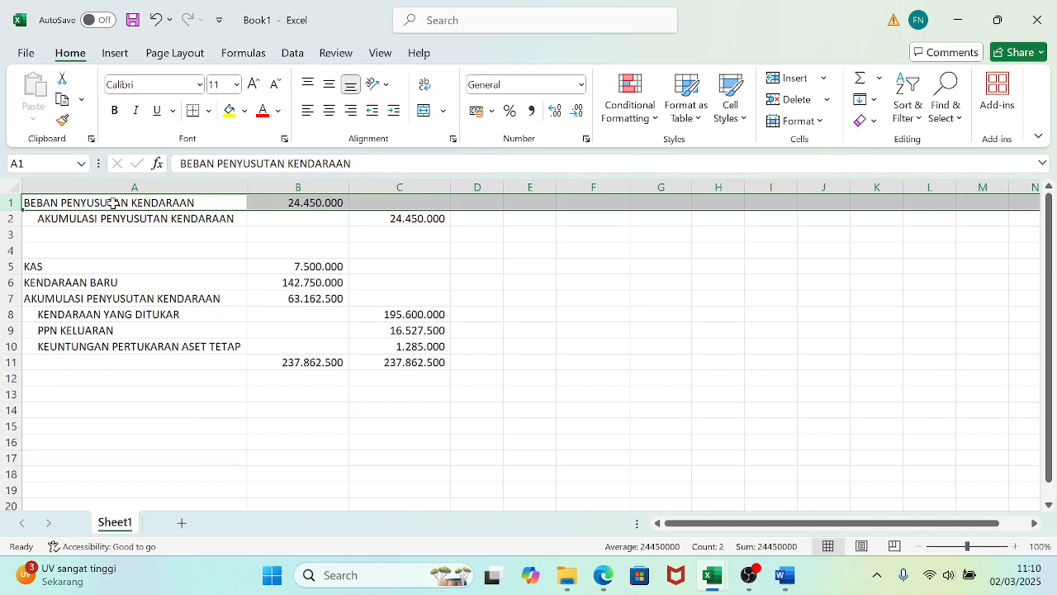
- Colour the text of the depreciation entry in A1:C2 red
{"action": "left_click_drag", "start_coordinate": [41, 203], "coordinate": [408, 216]}
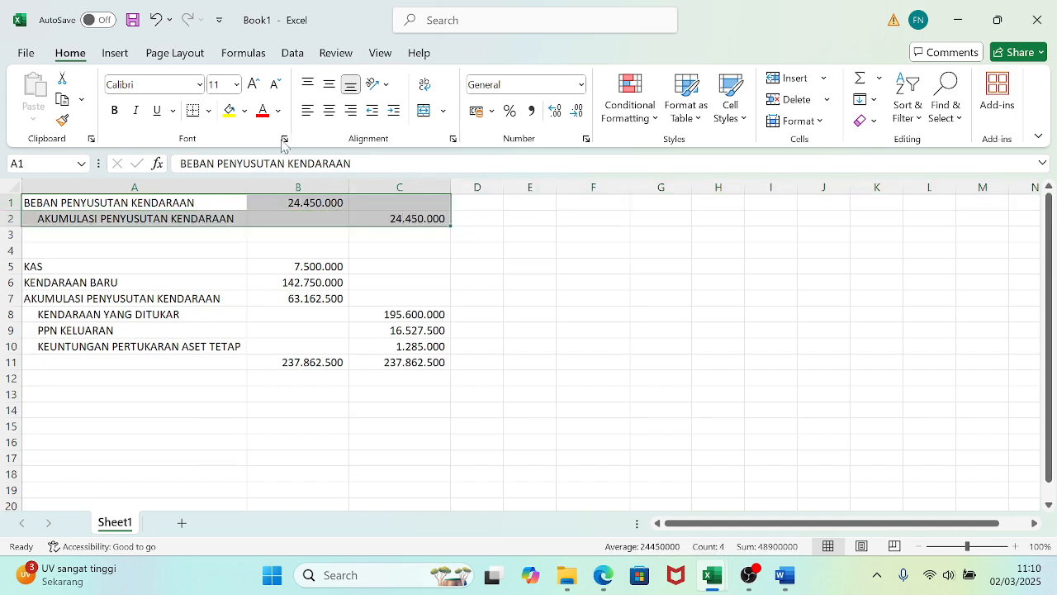
{"action": "left_click", "coordinate": [262, 113]}
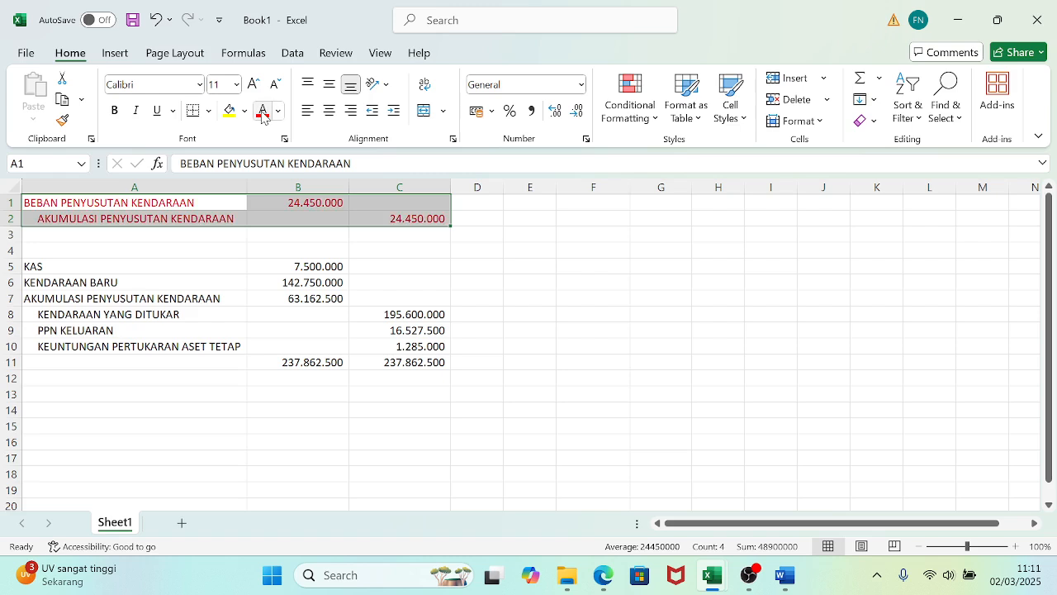
{"action": "left_click", "coordinate": [487, 199]}
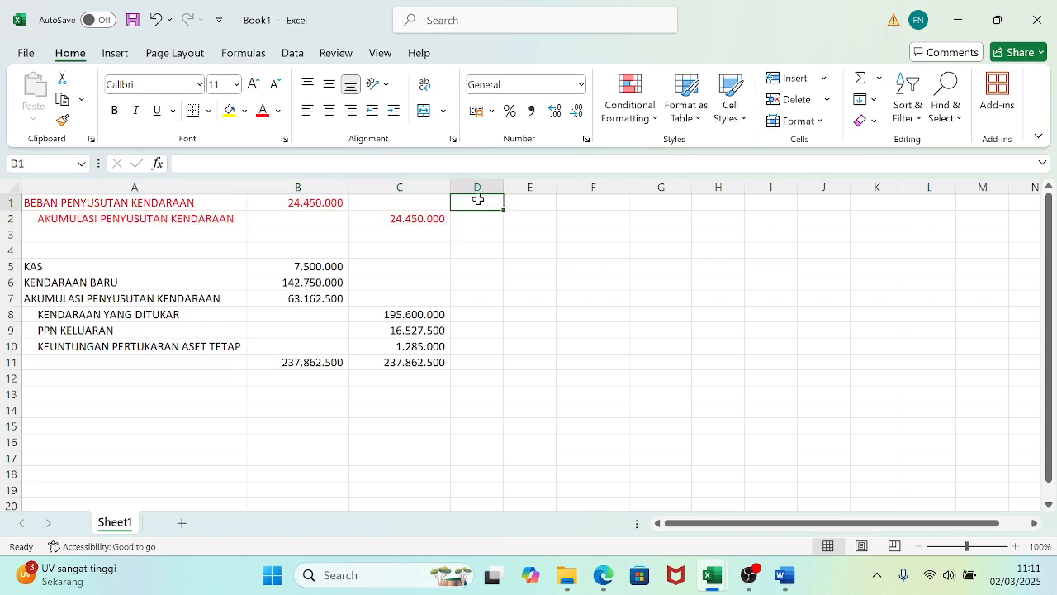
- Merge and centre cells D1:D2 and widen column D to make room for a label
{"action": "left_click_drag", "start_coordinate": [478, 199], "coordinate": [483, 217]}
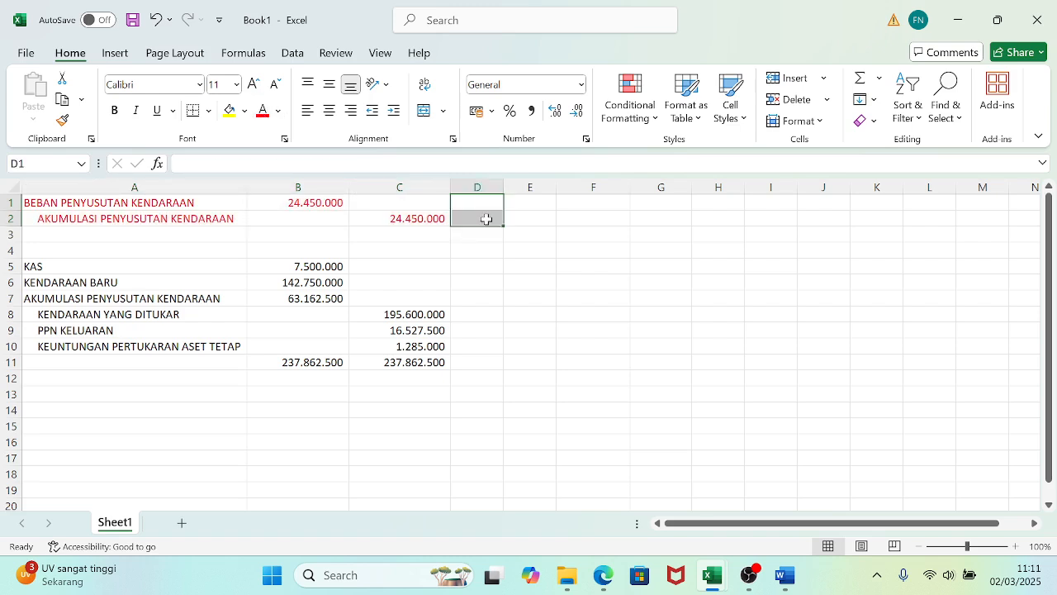
{"action": "left_click", "coordinate": [423, 112]}
{"action": "left_click_drag", "start_coordinate": [503, 192], "coordinate": [551, 192]}
- Label the merged cell D1:D2 "MERAH: LANGKAH PERTAMA" and widen column D to fit the text
{"action": "type", "text": "LA"}
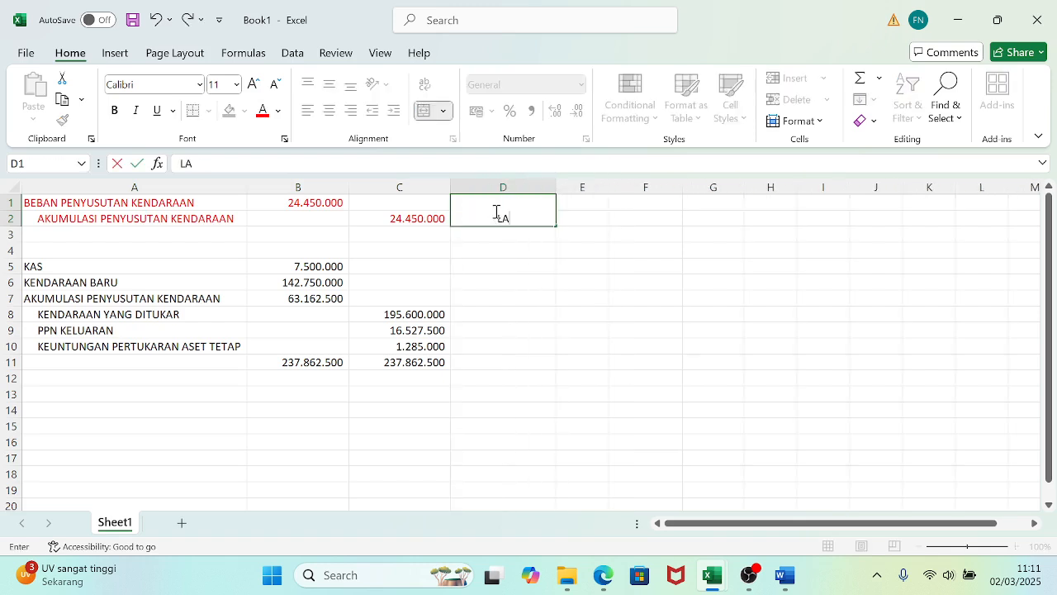
{"action": "type", "text": "NGKAH PERTA"}
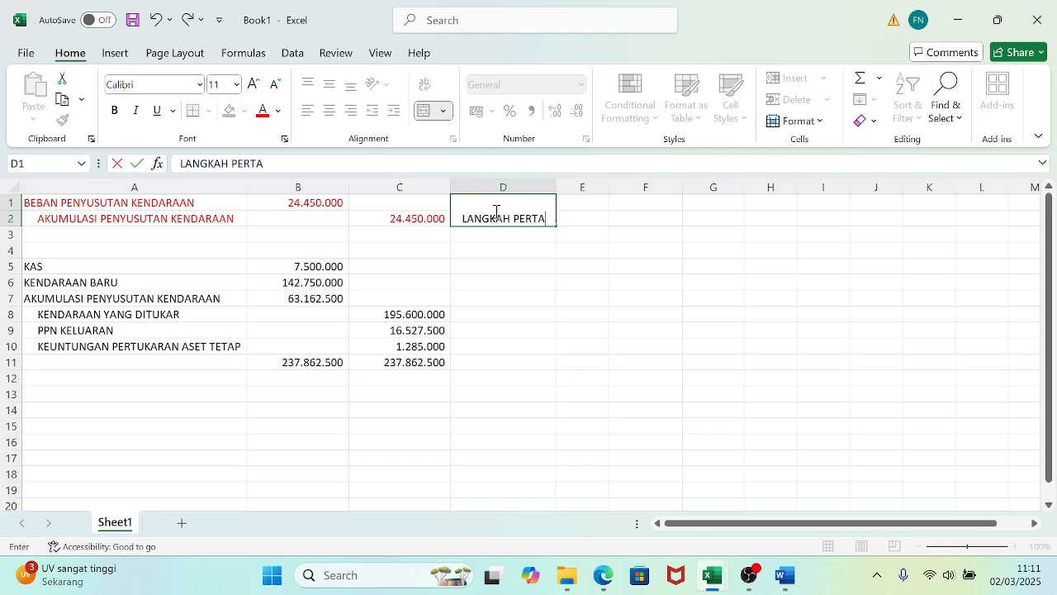
{"action": "key", "text": "BackSpace"}
{"action": "key", "text": "BackSpace"}
{"action": "key", "text": "BackSpace"}
{"action": "key", "text": "BackSpace"}
{"action": "key", "text": "BackSpace"}
{"action": "key", "text": "BackSpace"}
{"action": "key", "text": "BackSpace"}
{"action": "key", "text": "BackSpace"}
{"action": "key", "text": "BackSpace"}
{"action": "key", "text": "BackSpace"}
{"action": "key", "text": "BackSpace"}
{"action": "key", "text": "BackSpace"}
{"action": "key", "text": "BackSpace"}
{"action": "type", "text": "MERAH"}
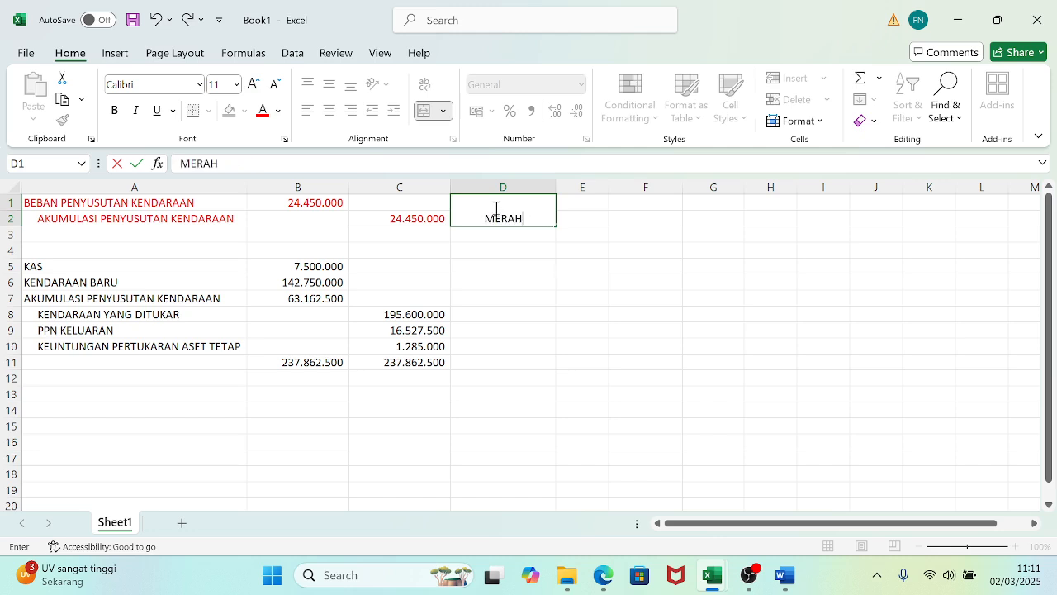
{"action": "type", "text": ": LANG"}
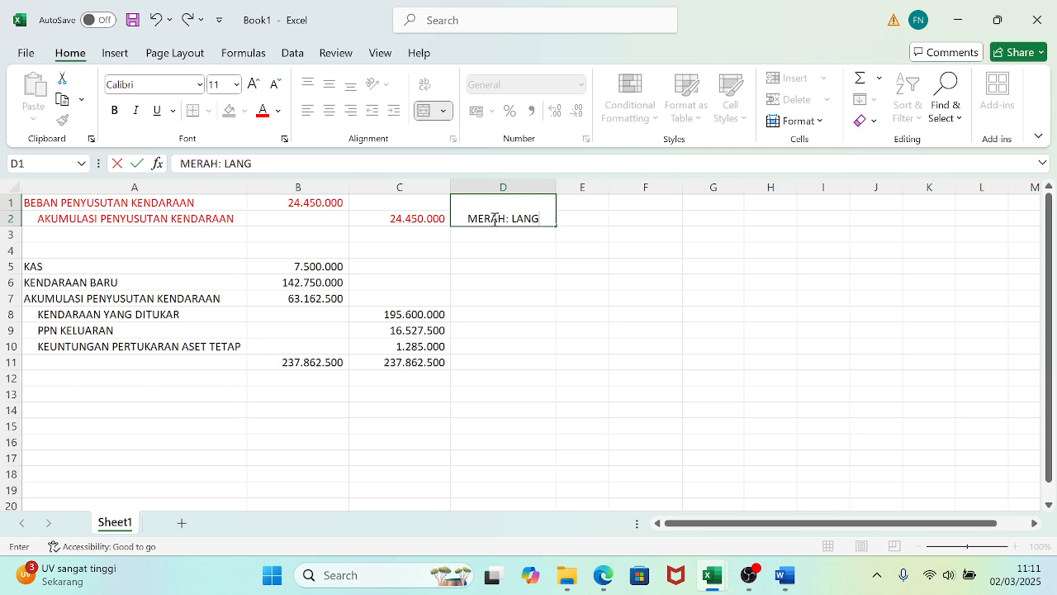
{"action": "type", "text": "KAH PERTAMA"}
{"action": "key", "text": "Return"}
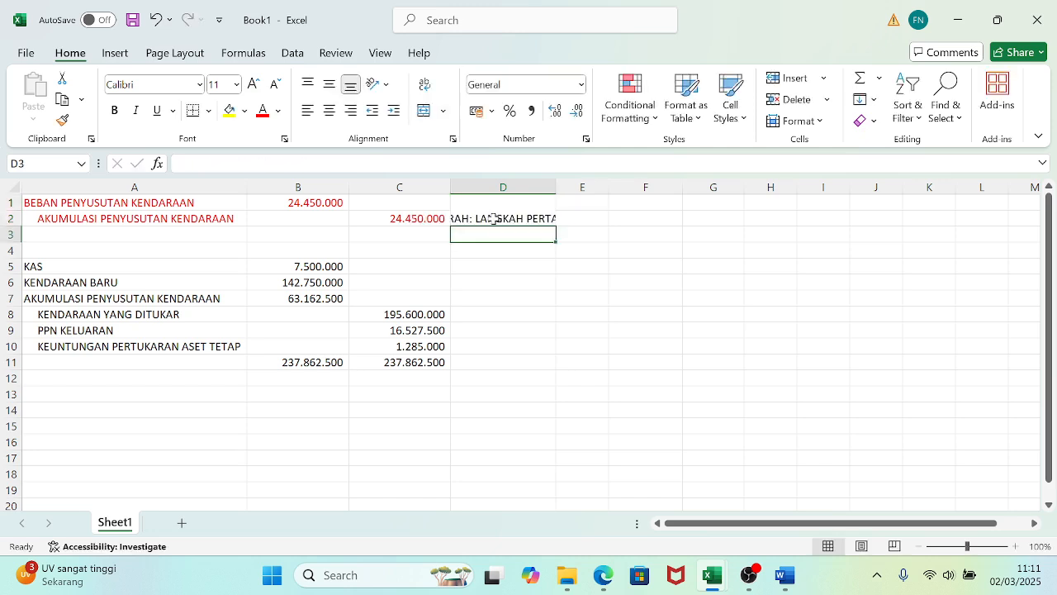
{"action": "left_click_drag", "start_coordinate": [558, 184], "coordinate": [635, 184]}
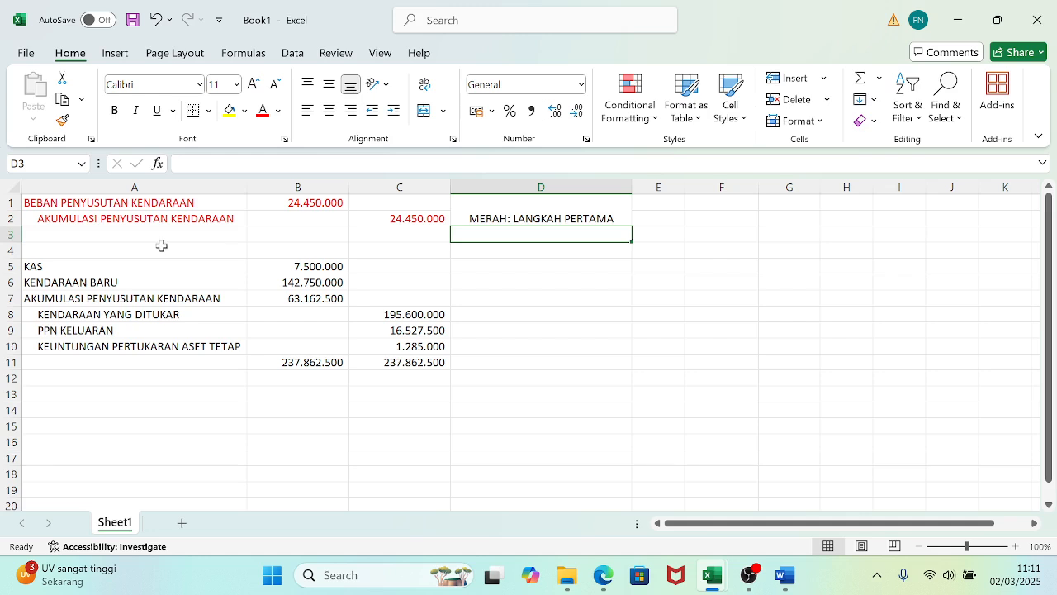
- Consult the exchange steps in the Word document and colour the KAS entry in A5:B5 of Book1 blue
{"action": "left_click", "coordinate": [795, 584]}
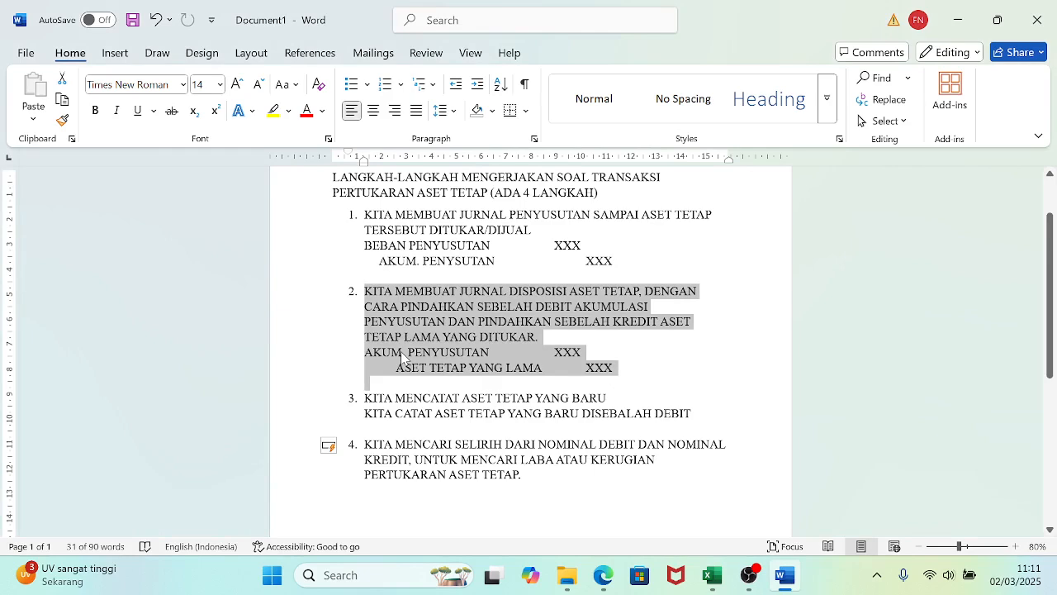
{"action": "mouse_move", "coordinate": [707, 578]}
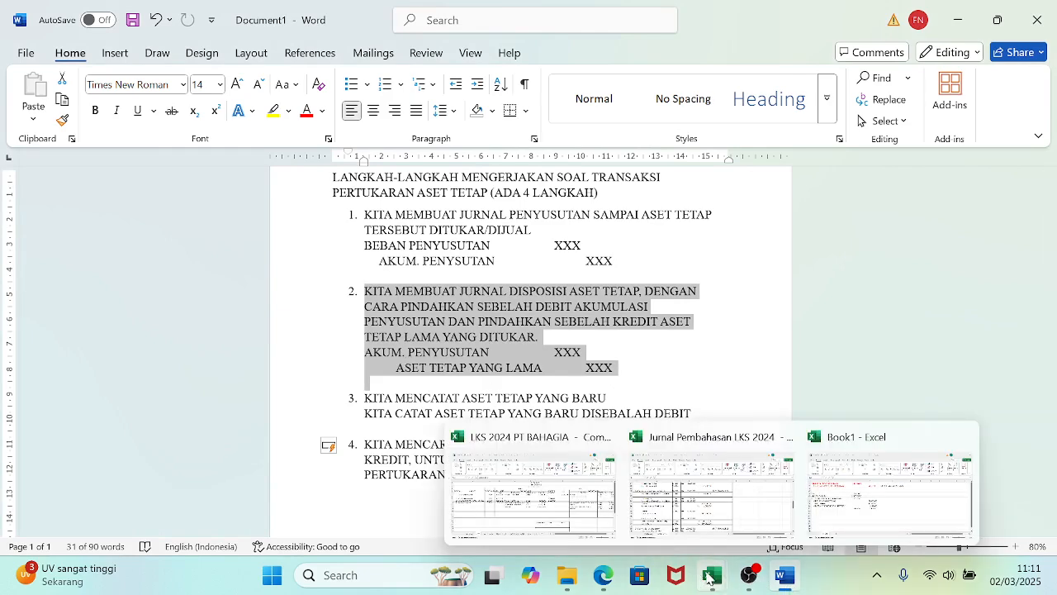
{"action": "left_click", "coordinate": [855, 503]}
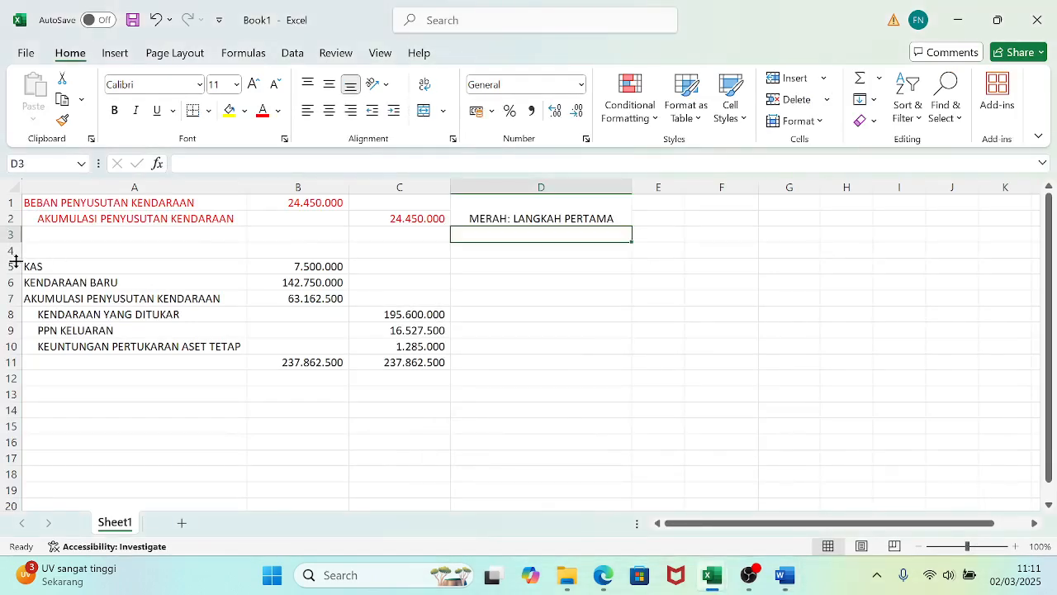
{"action": "left_click_drag", "start_coordinate": [33, 266], "coordinate": [307, 267]}
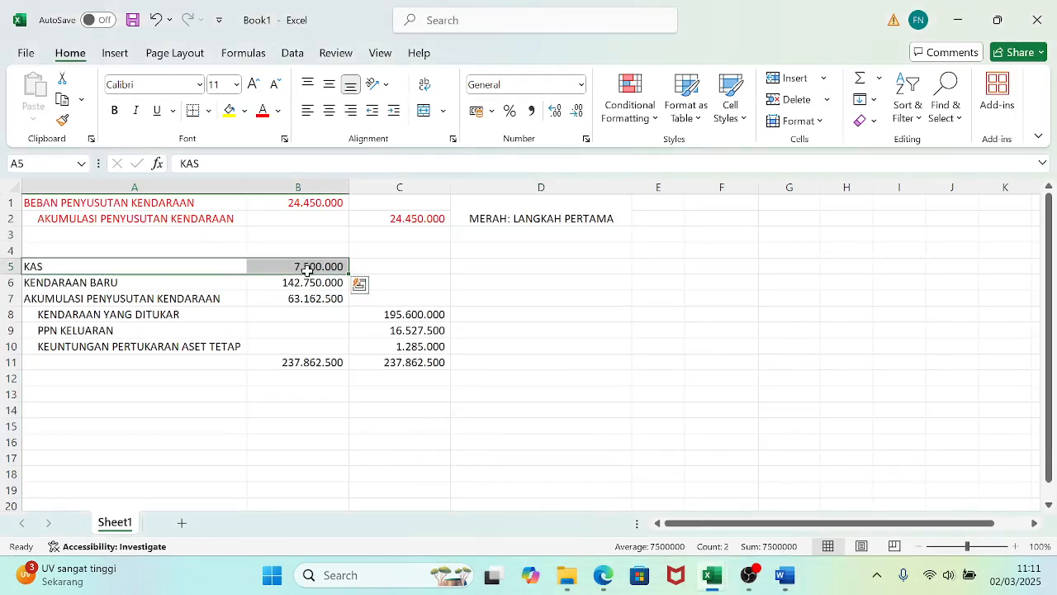
{"action": "left_click", "coordinate": [279, 115]}
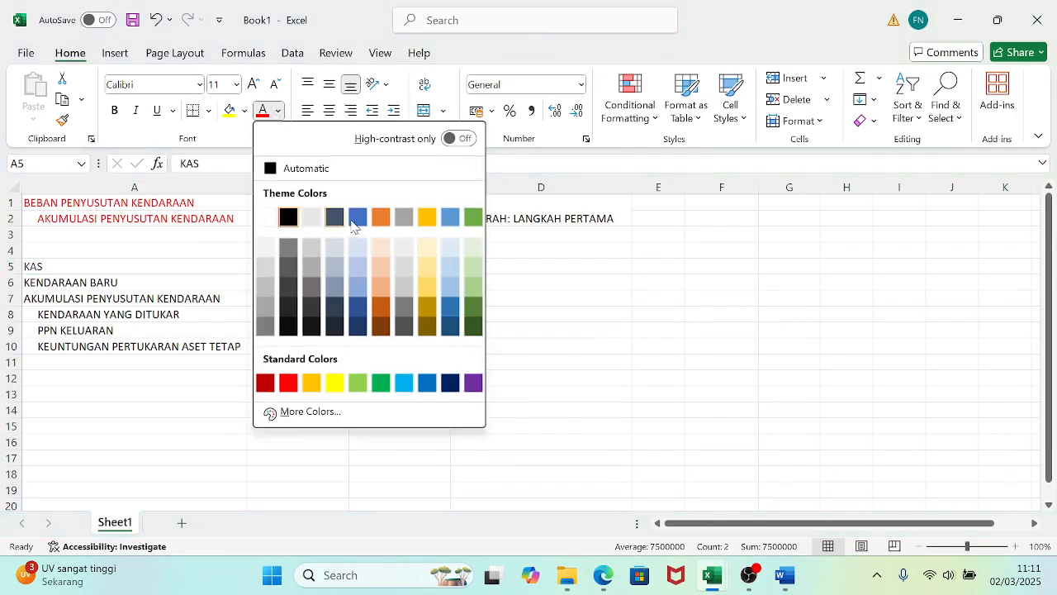
{"action": "left_click", "coordinate": [358, 221]}
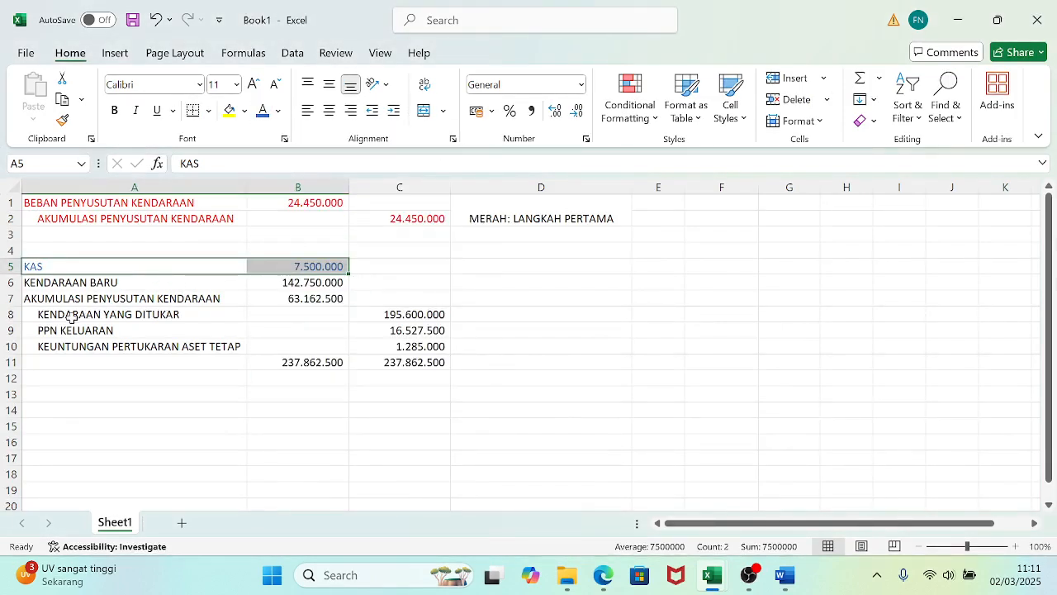
- Colour the AKUMULASI PENYUSUTAN KENDARAAN entry in A7:B7 and the KENDARAAN YANG DITUKAR and PPN KELUARAN entries in A8:C9 blue
{"action": "left_click", "coordinate": [12, 298]}
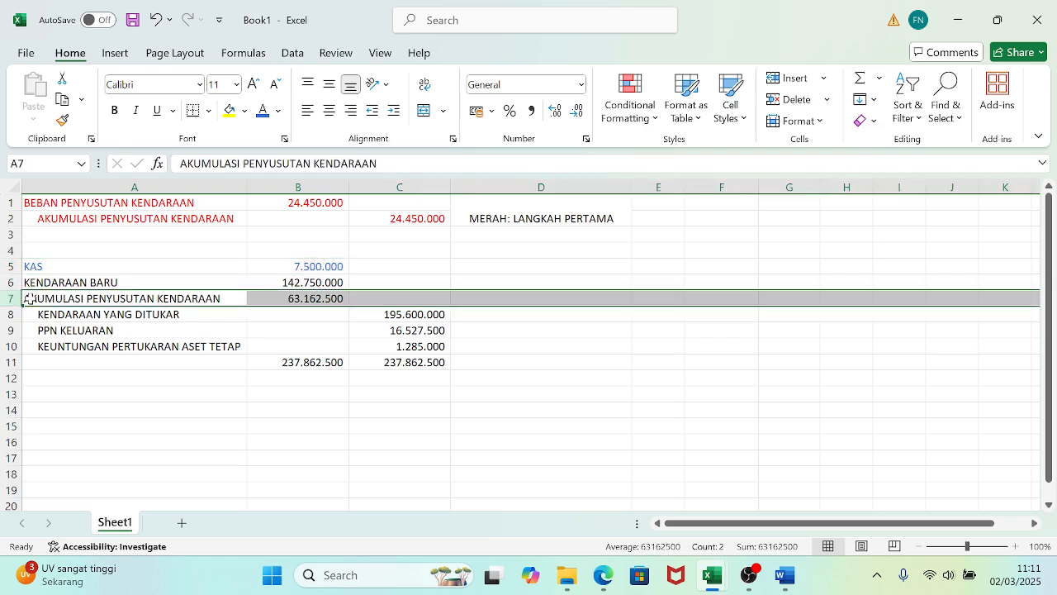
{"action": "left_click_drag", "start_coordinate": [29, 298], "coordinate": [322, 315]}
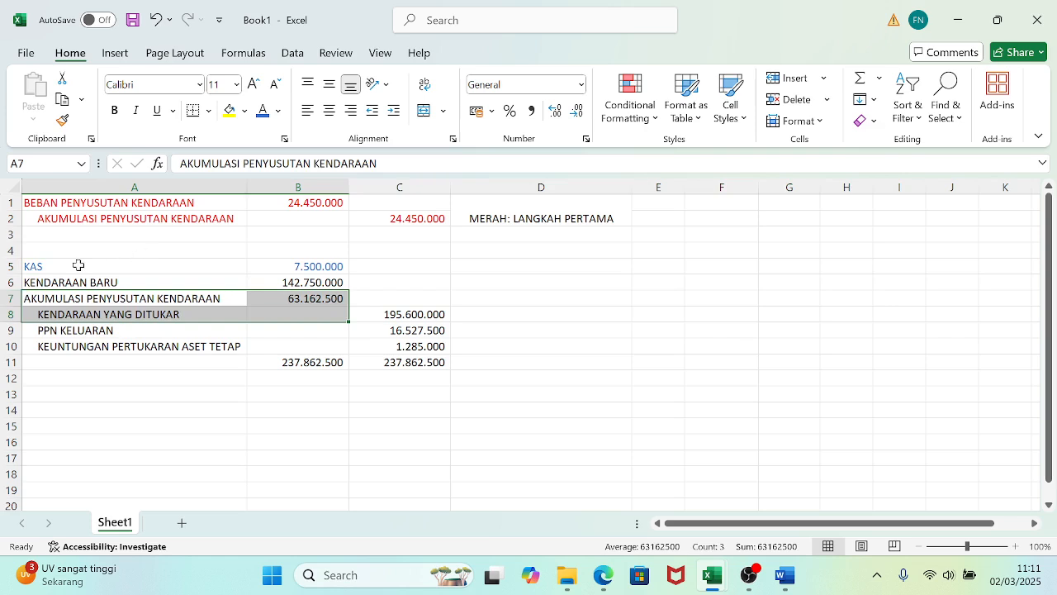
{"action": "left_click_drag", "start_coordinate": [37, 298], "coordinate": [275, 298]}
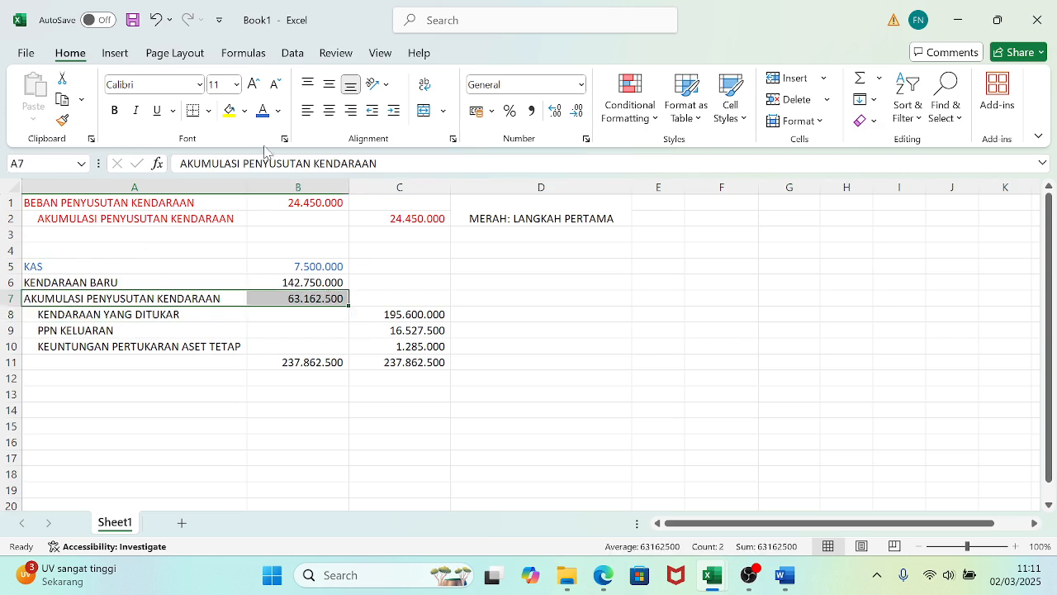
{"action": "left_click", "coordinate": [262, 111]}
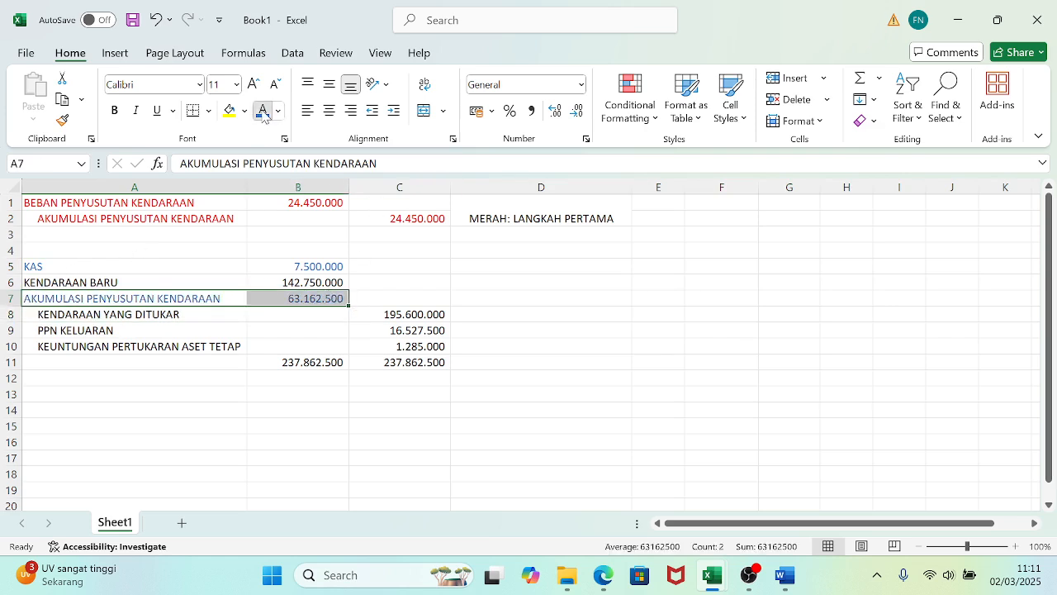
{"action": "left_click", "coordinate": [43, 316]}
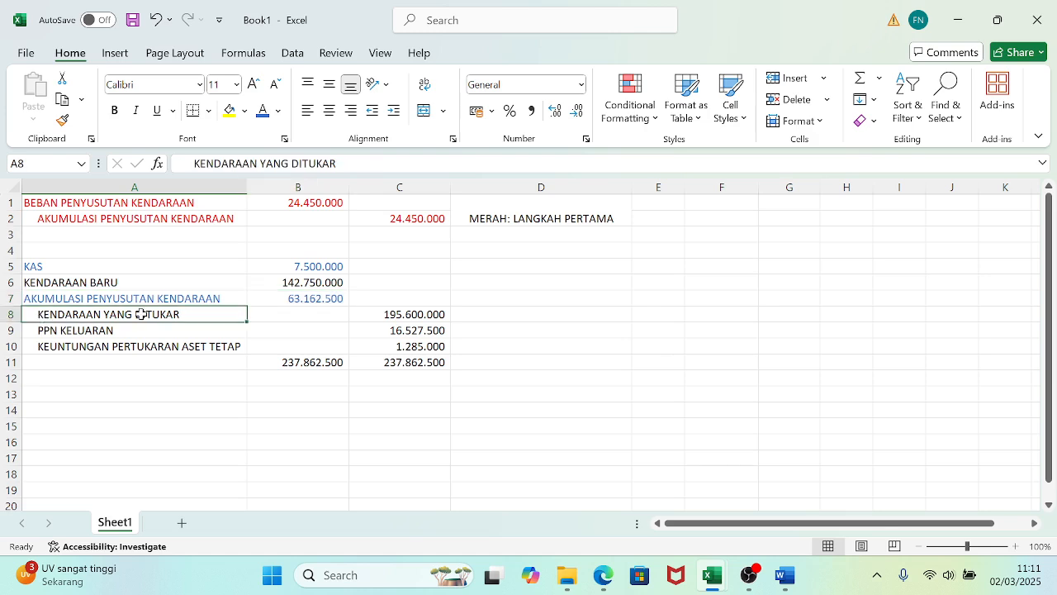
{"action": "left_click_drag", "start_coordinate": [215, 317], "coordinate": [387, 332]}
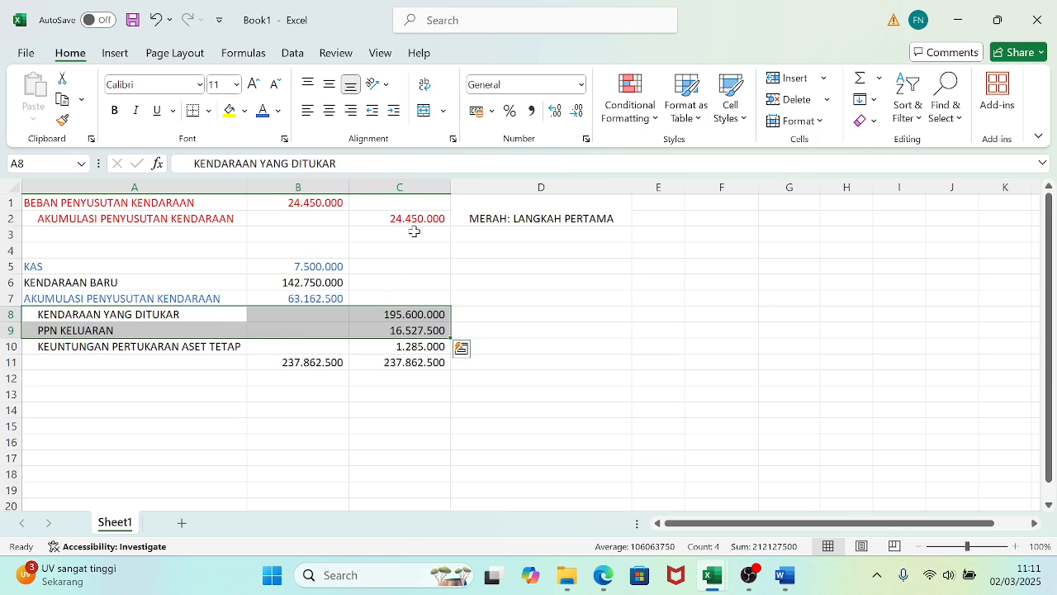
{"action": "left_click", "coordinate": [261, 118]}
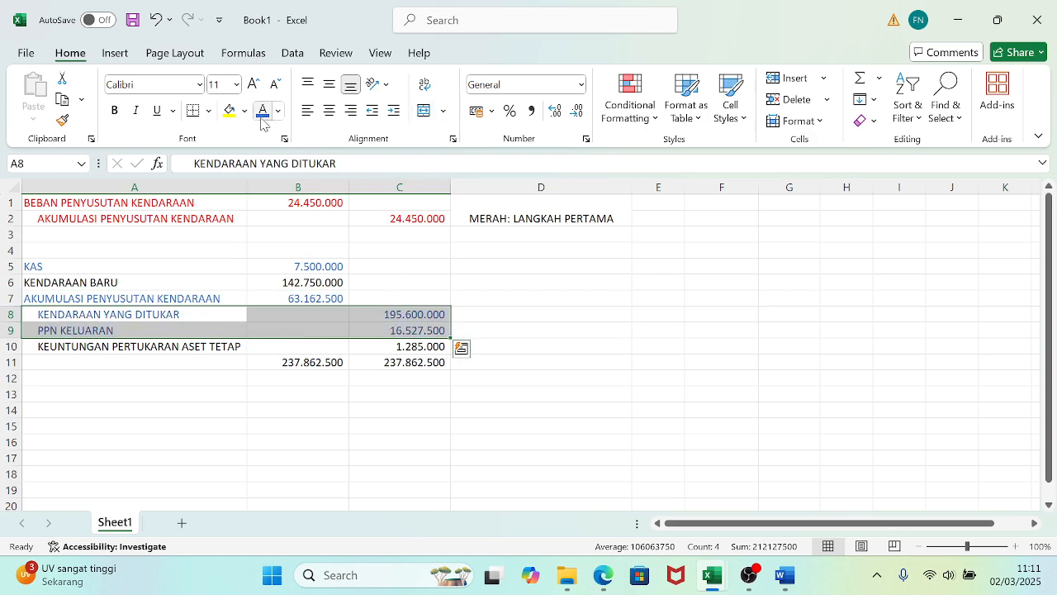
- Enter the label "BIRU : LANGKAH KEDUA" in cell D3
{"action": "left_click", "coordinate": [498, 235]}
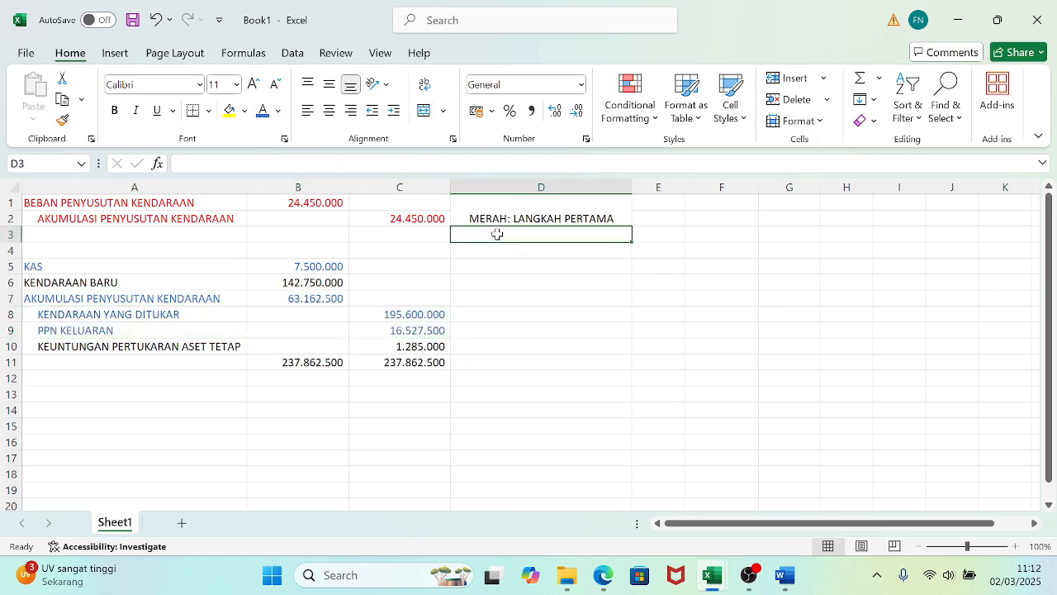
{"action": "type", "text": "BIRU : "}
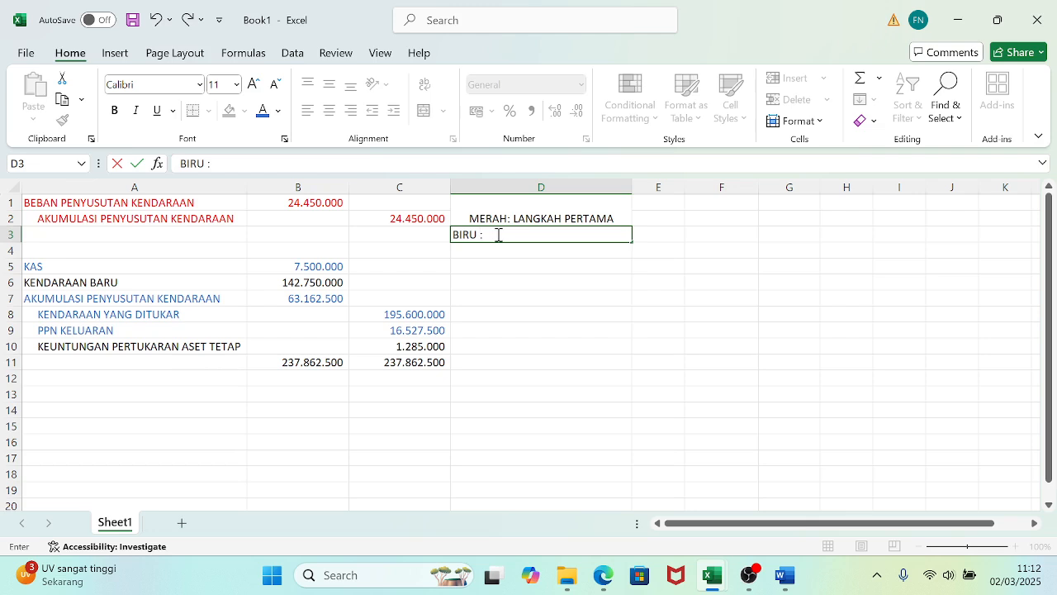
{"action": "type", "text": "LANGKAH KEDUA"}
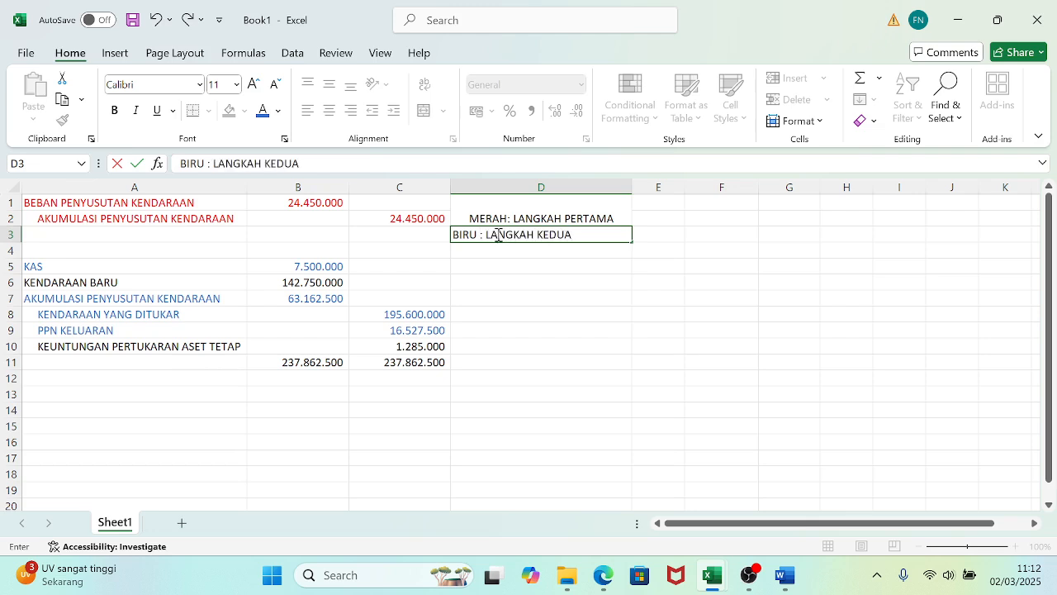
{"action": "key", "text": "Return"}
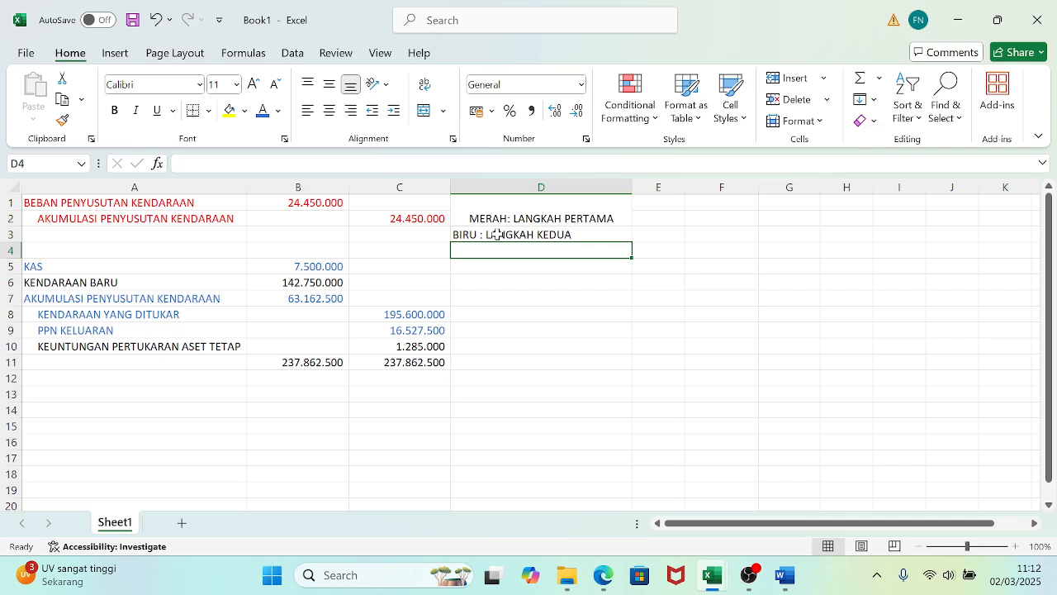
- Colour the KENDARAAN BARU entry in A6:B6 green and enter the label "HIJAU : LANGKAH KETIGA" in D4
{"action": "left_click_drag", "start_coordinate": [29, 282], "coordinate": [313, 283]}
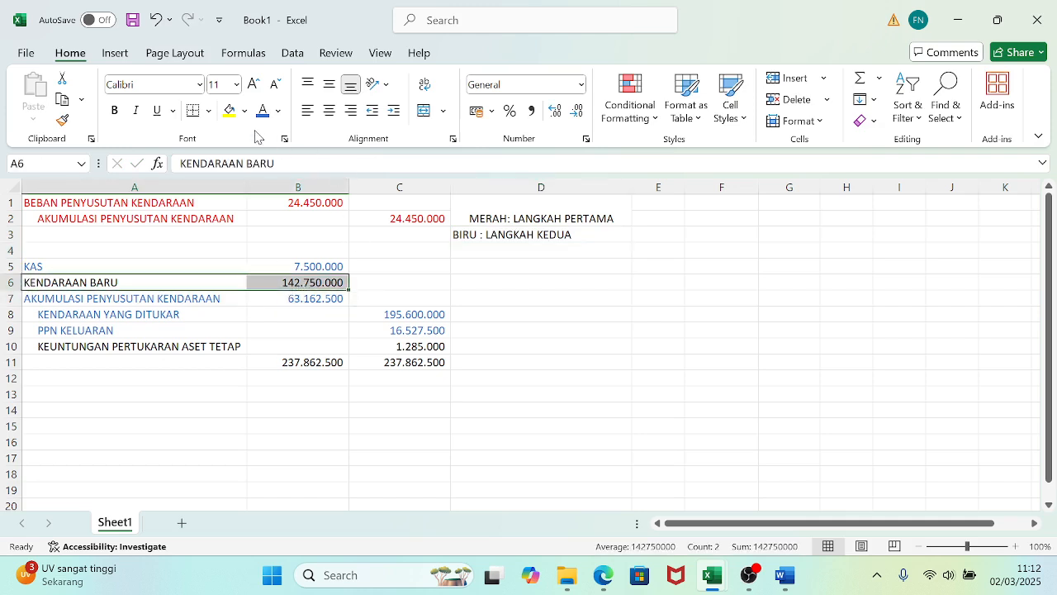
{"action": "left_click", "coordinate": [278, 110]}
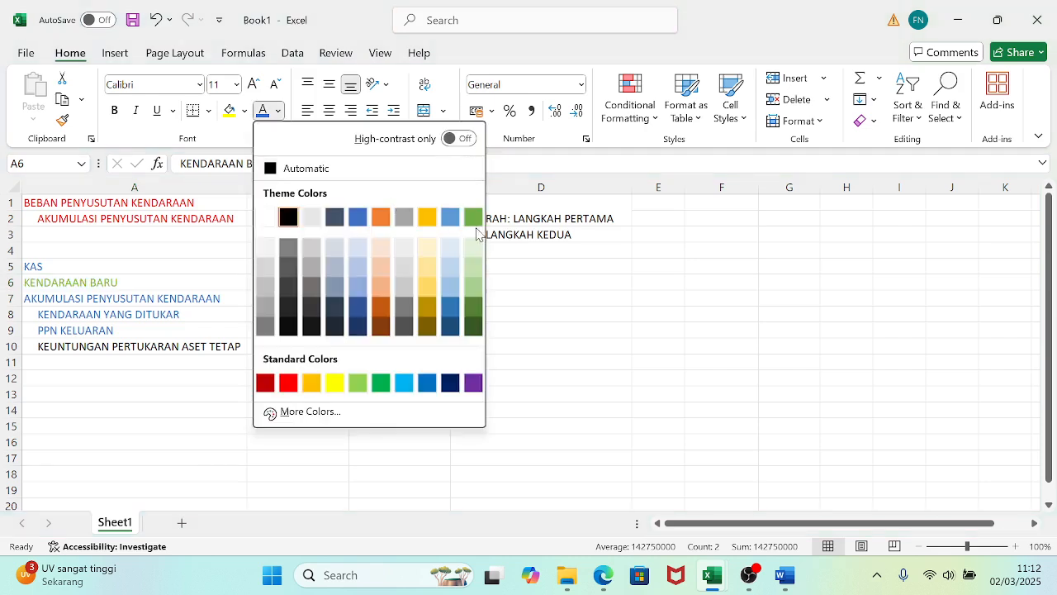
{"action": "left_click", "coordinate": [475, 222]}
{"action": "left_click", "coordinate": [483, 251]}
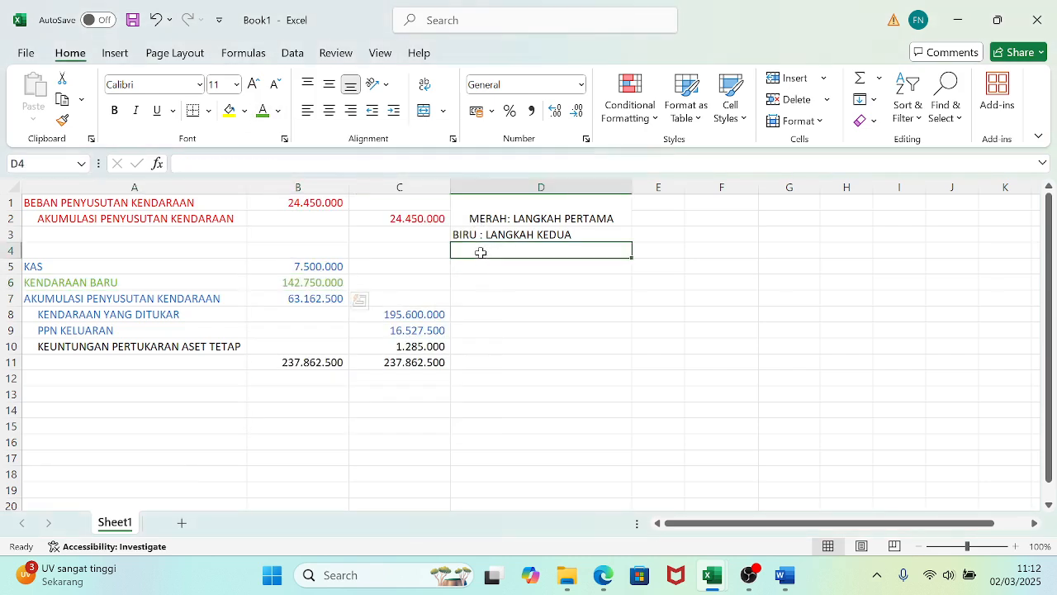
{"action": "type", "text": "HIJAU"}
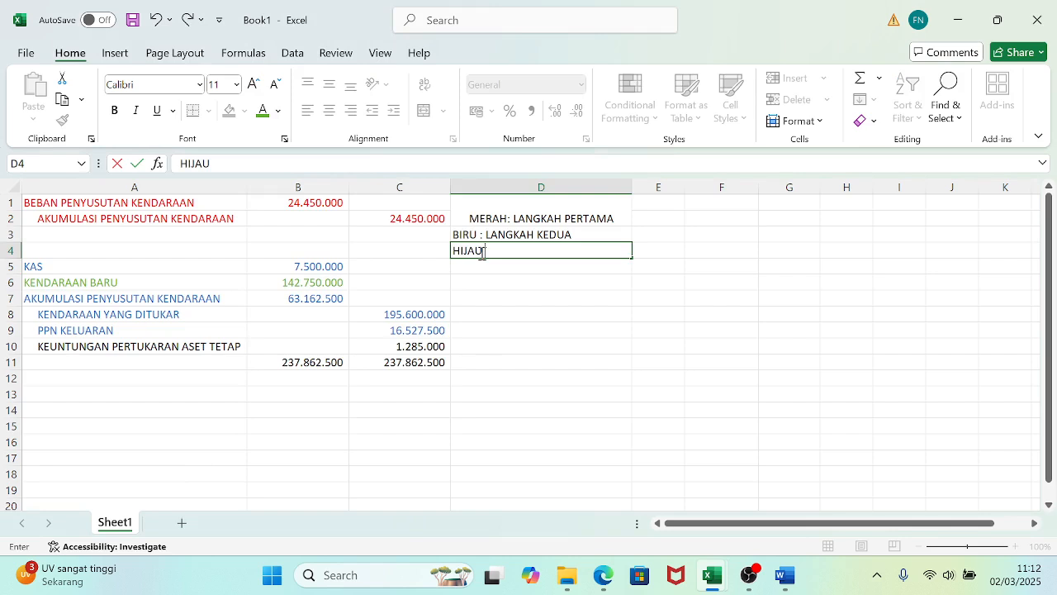
{"action": "type", "text": " : LANGKAH KETIGA"}
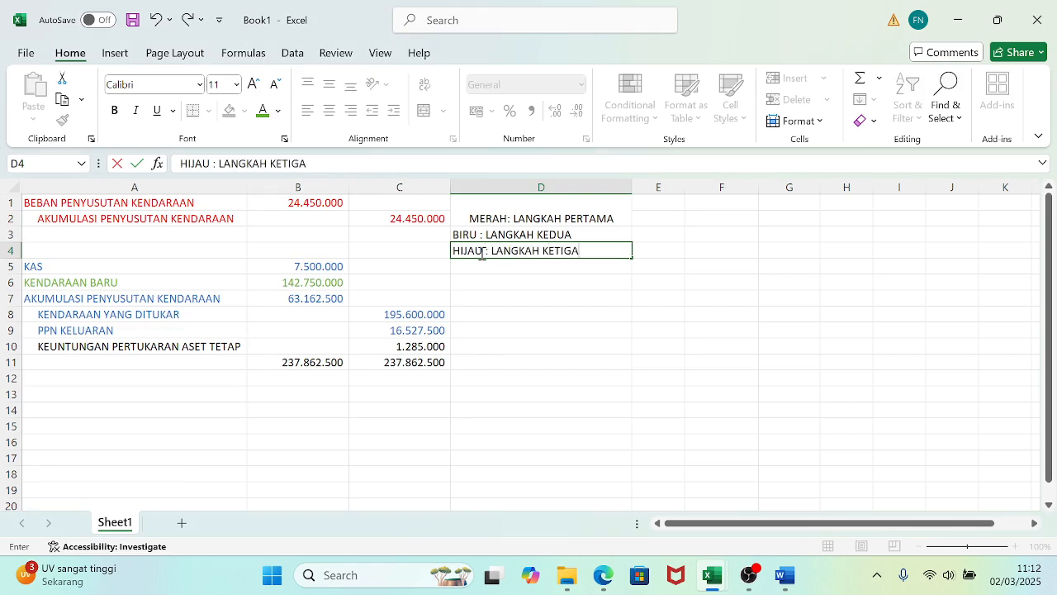
{"action": "key", "text": "Return"}
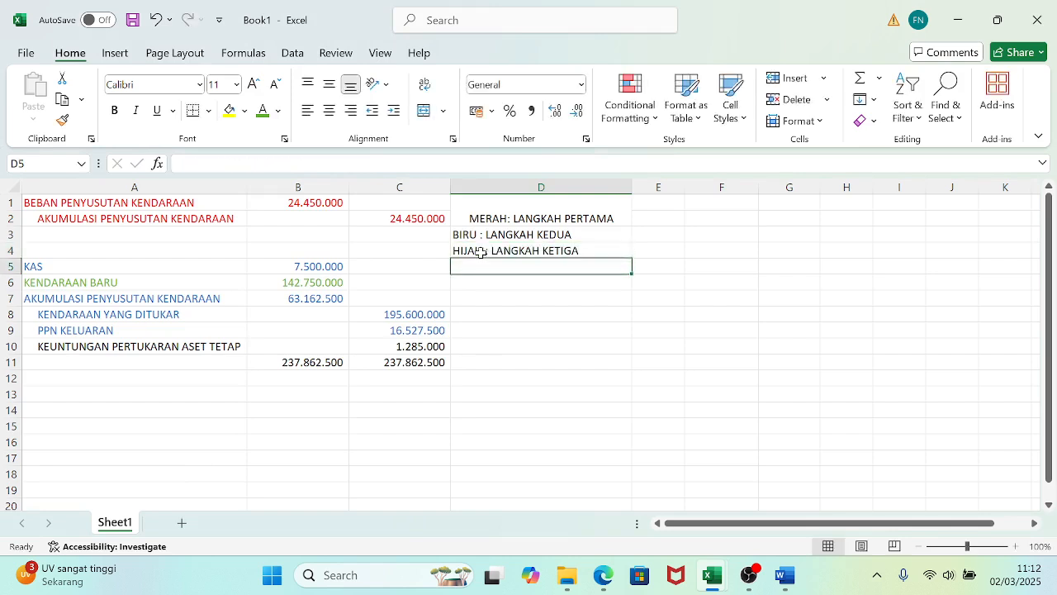
- Compare the debit amounts in B5:B7 with the credit amounts in C8:C10
{"action": "left_click", "coordinate": [52, 267]}
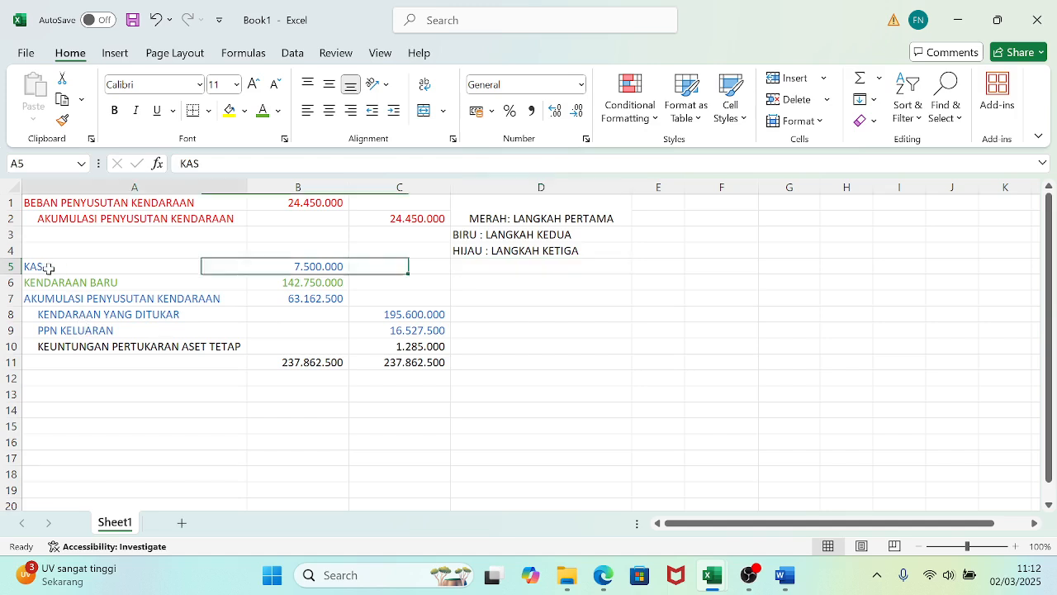
{"action": "left_click_drag", "start_coordinate": [271, 267], "coordinate": [279, 297]}
{"action": "left_click_drag", "start_coordinate": [389, 315], "coordinate": [396, 347]}
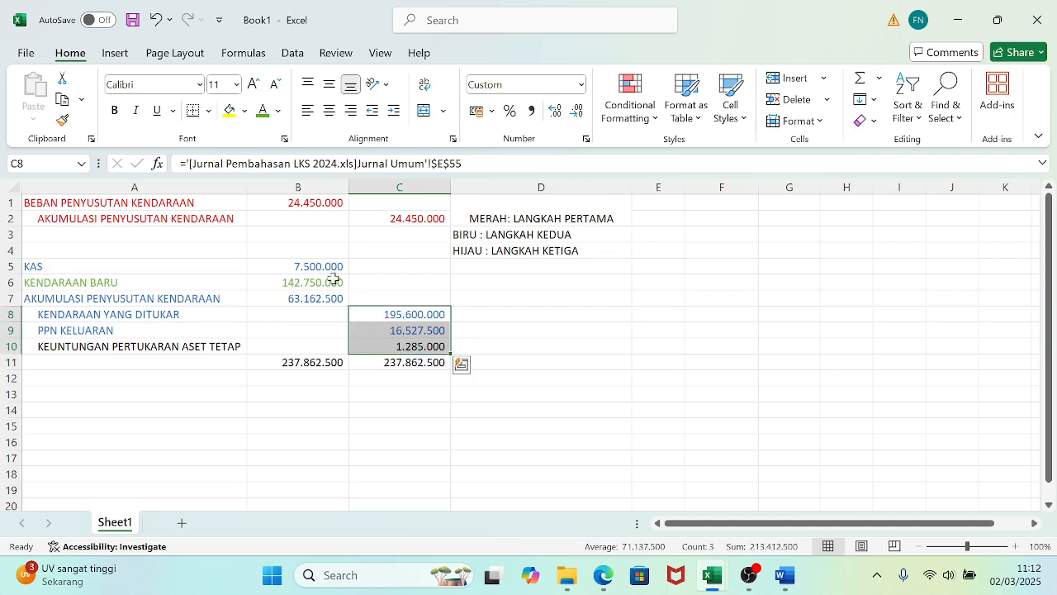
{"action": "left_click_drag", "start_coordinate": [318, 264], "coordinate": [280, 297]}
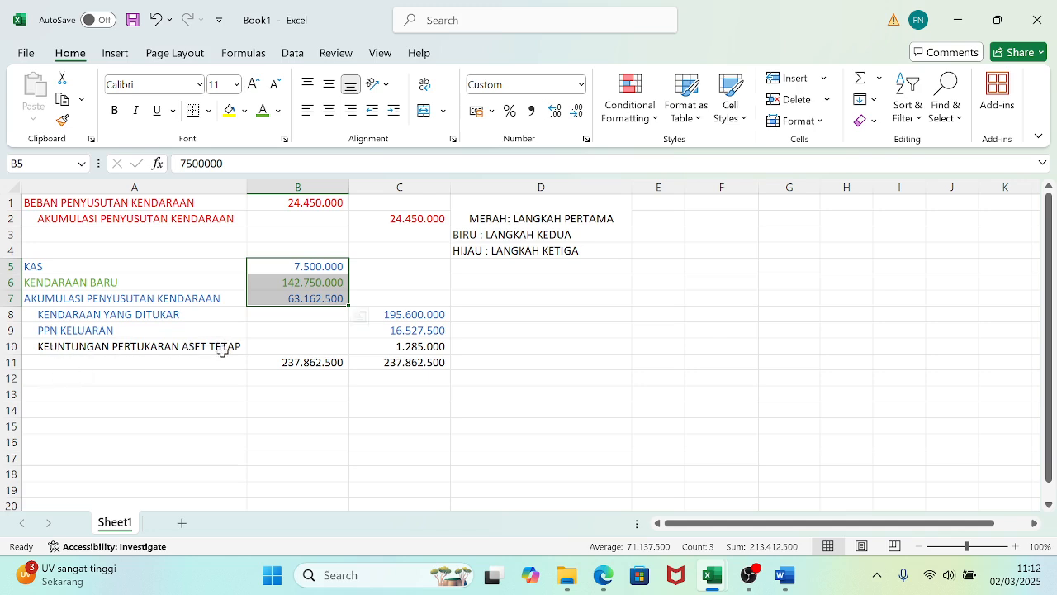
{"action": "left_click_drag", "start_coordinate": [405, 315], "coordinate": [409, 339]}
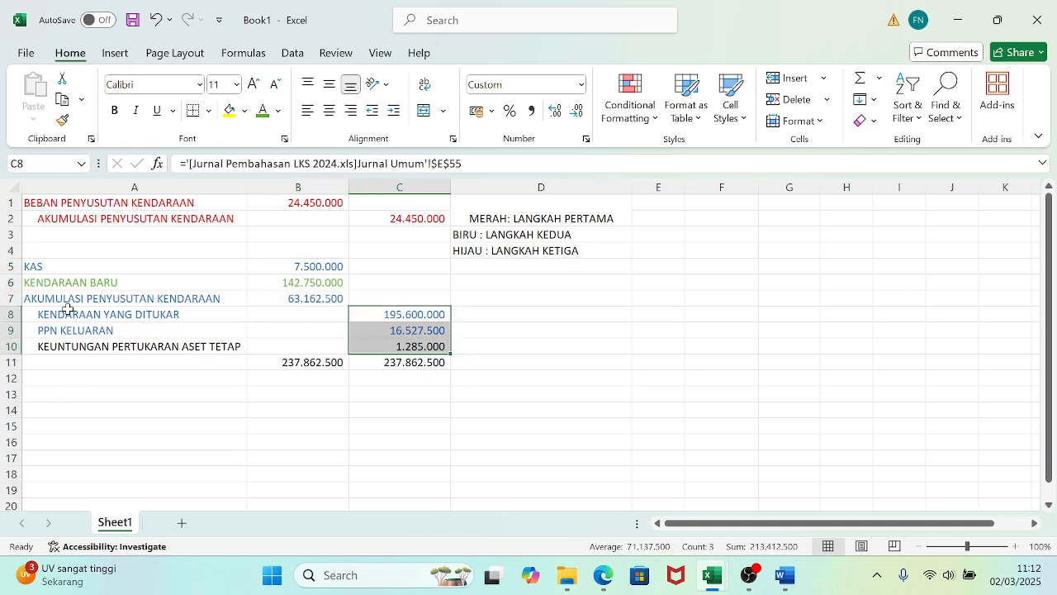
- Make the KEUNTUNGAN PERTUKARAN ASET TETAP account name in A10 bold with a black font colour
{"action": "left_click", "coordinate": [54, 346]}
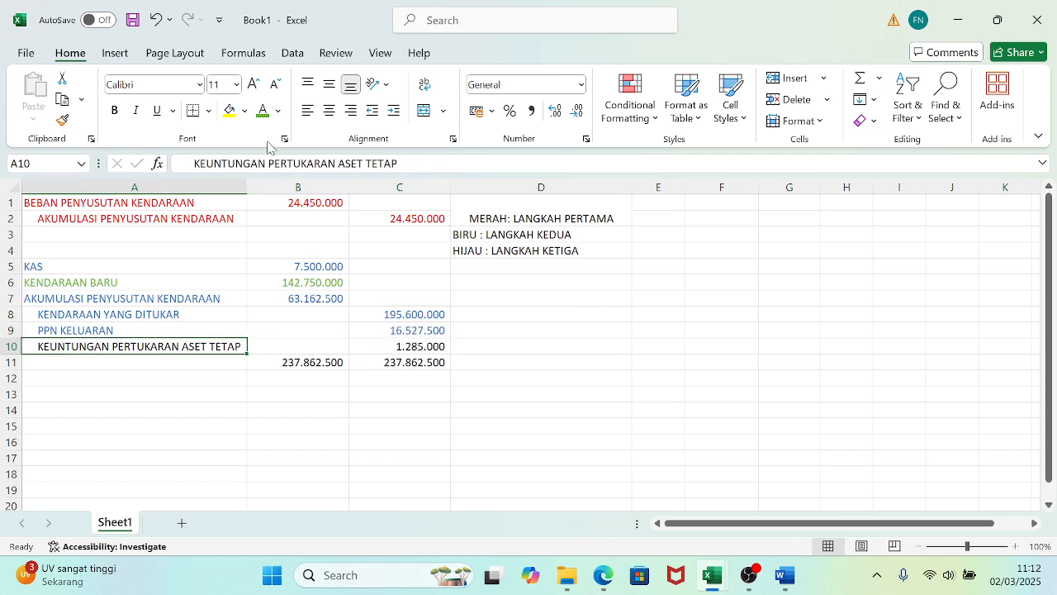
{"action": "left_click", "coordinate": [279, 111]}
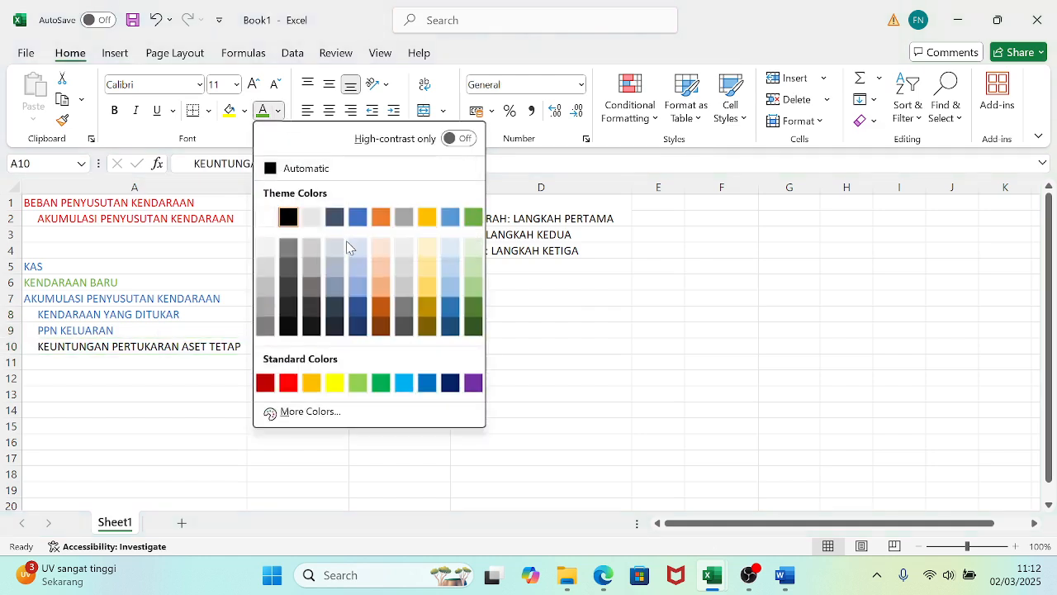
{"action": "left_click", "coordinate": [428, 271]}
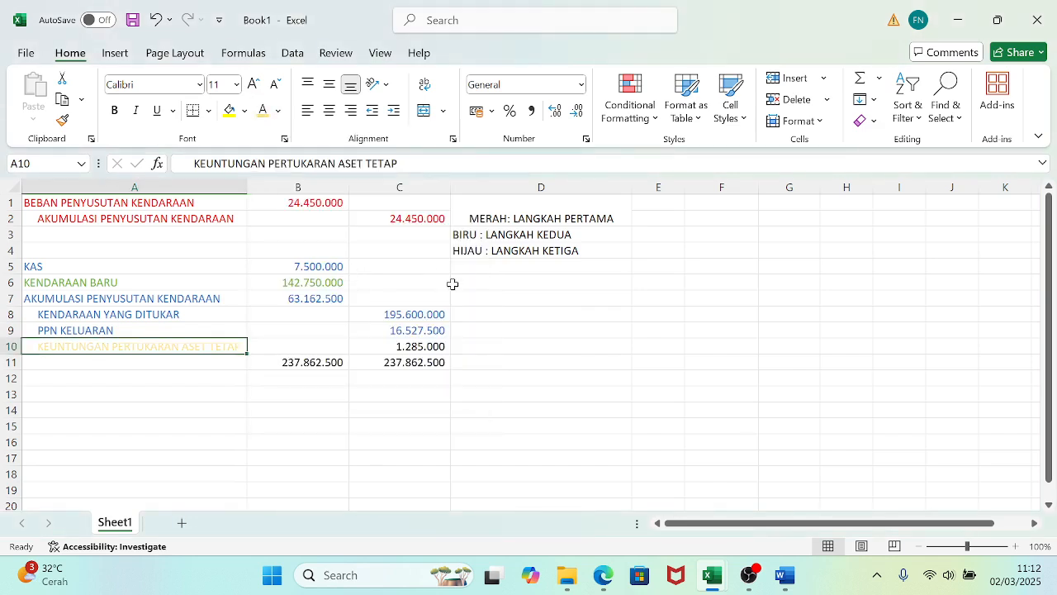
{"action": "left_click", "coordinate": [114, 110]}
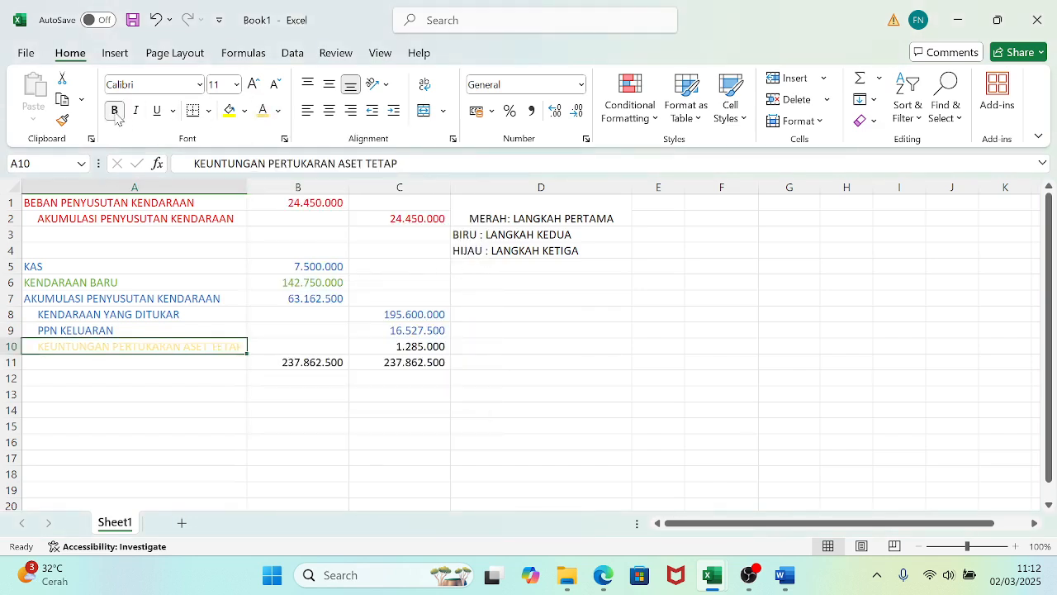
{"action": "left_click", "coordinate": [278, 111]}
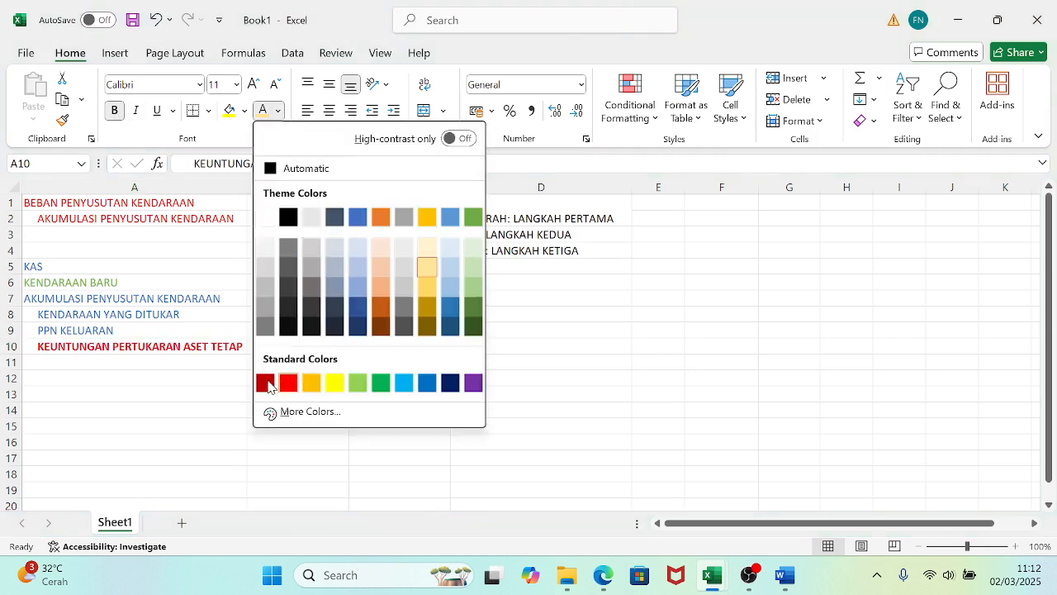
{"action": "left_click", "coordinate": [305, 306]}
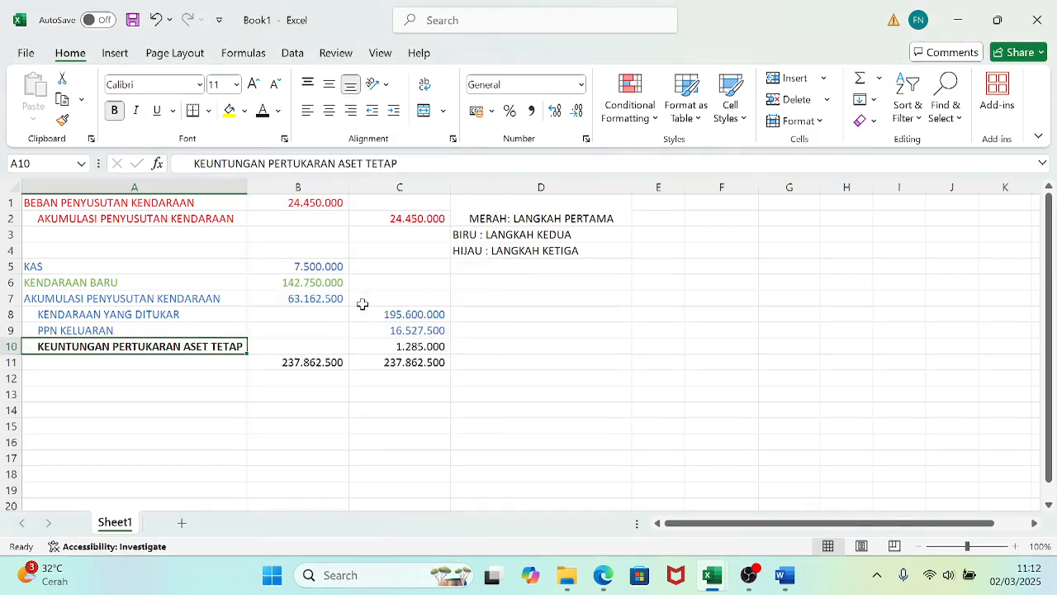
- Enter the label "HITAM : LANGKAH KEEMPAT" in cell D5
{"action": "left_click", "coordinate": [473, 269]}
{"action": "type", "text": "HITAM"}
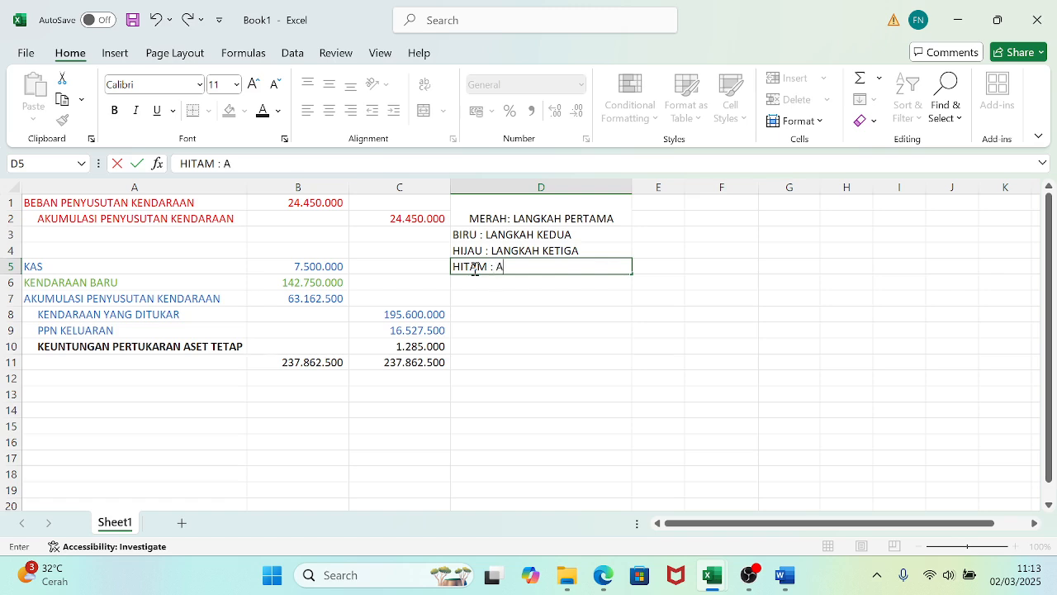
{"action": "type", "text": " : LANGKAH KEEM"}
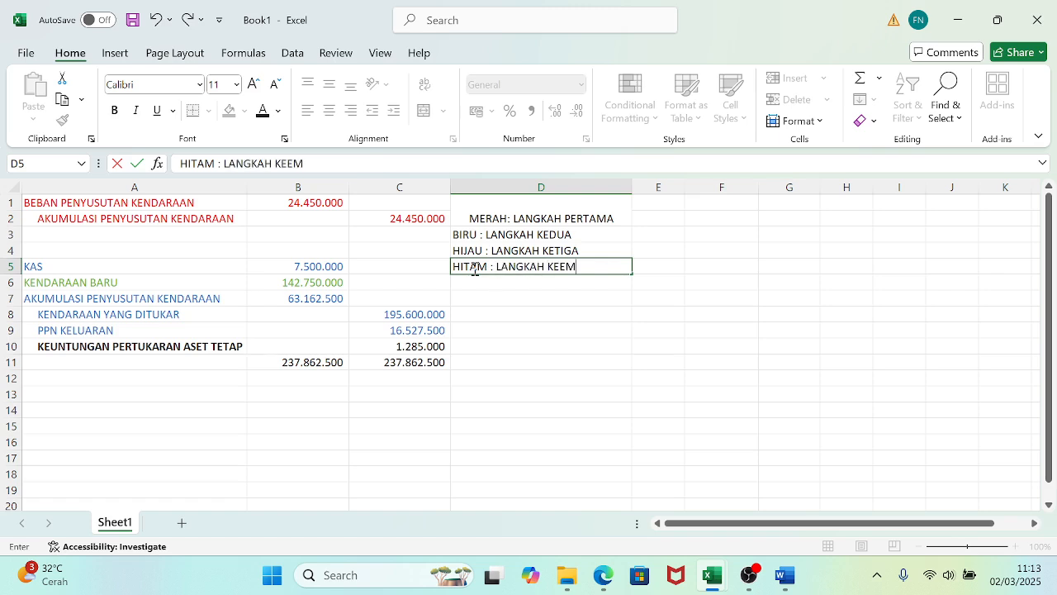
{"action": "type", "text": "PAT"}
{"action": "left_click", "coordinate": [509, 218]}
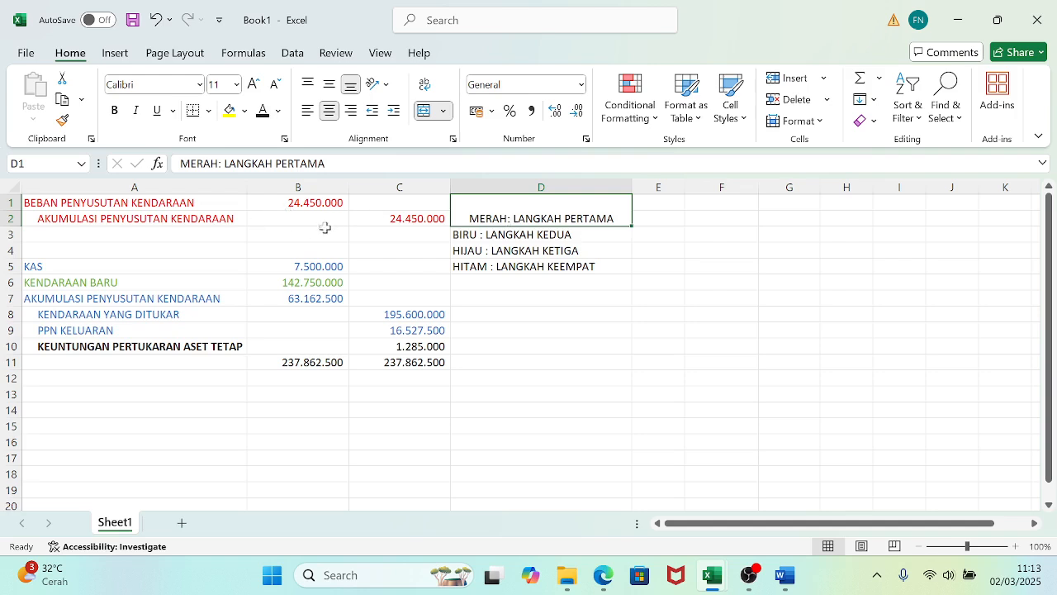
- Review the red, blue, green and black journal entries in column A in the order of the four exchange steps
{"action": "left_click", "coordinate": [194, 216]}
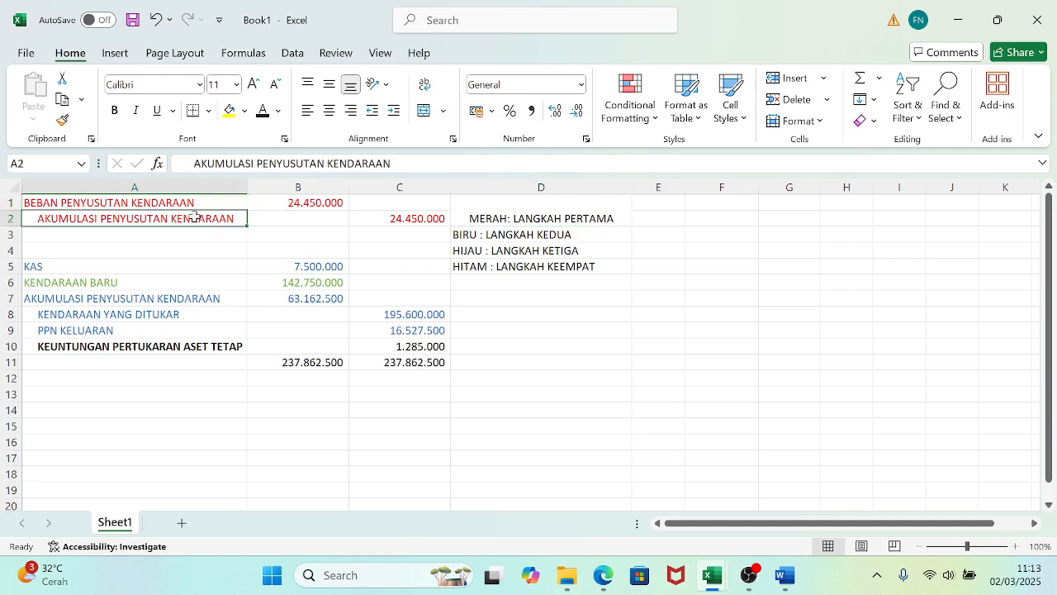
{"action": "left_click", "coordinate": [39, 265]}
{"action": "left_click", "coordinate": [39, 300]}
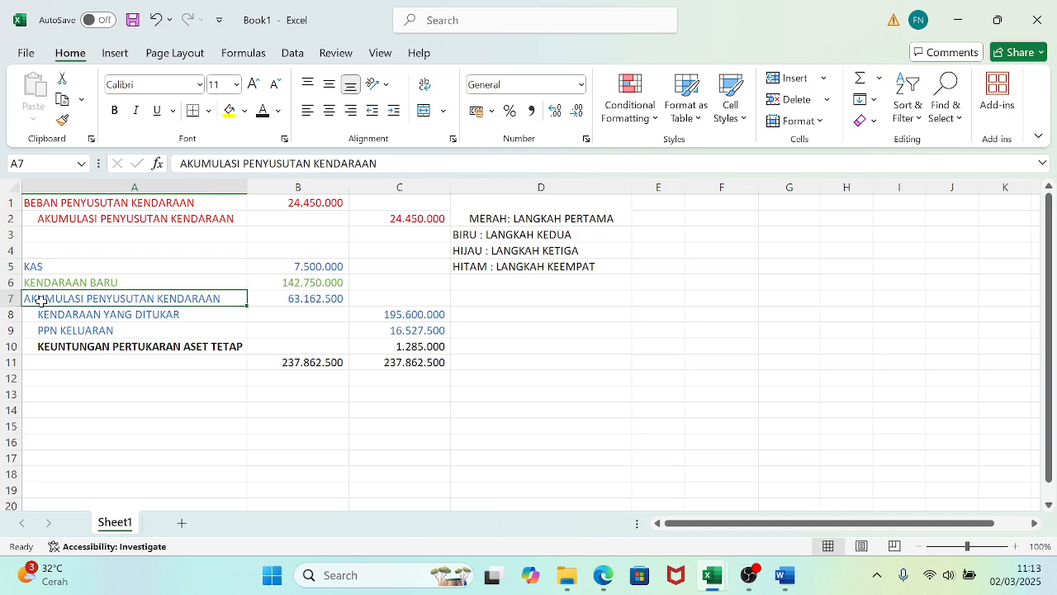
{"action": "left_click", "coordinate": [51, 282]}
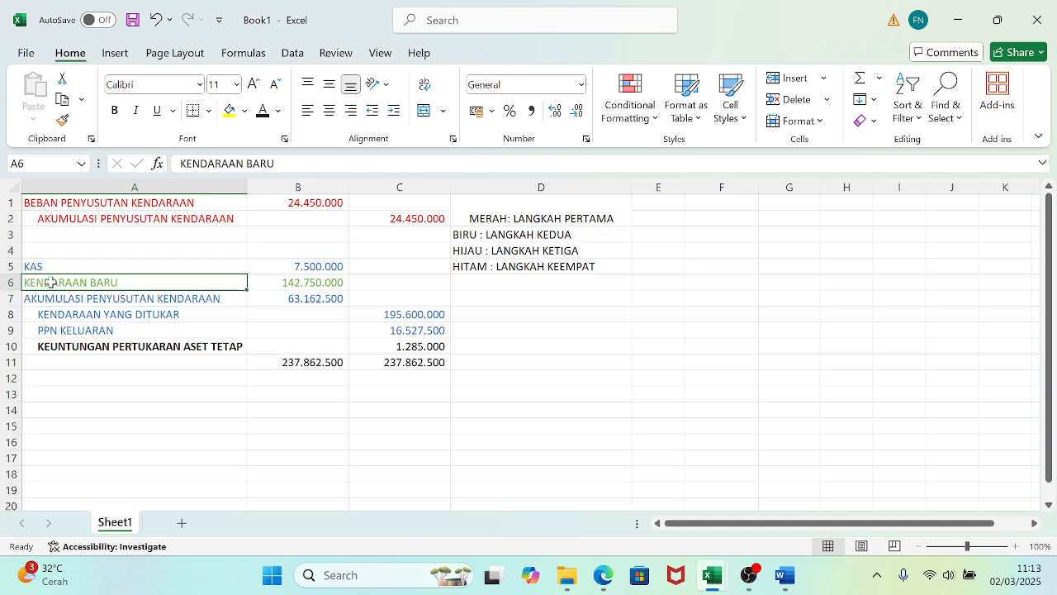
{"action": "left_click", "coordinate": [72, 350]}
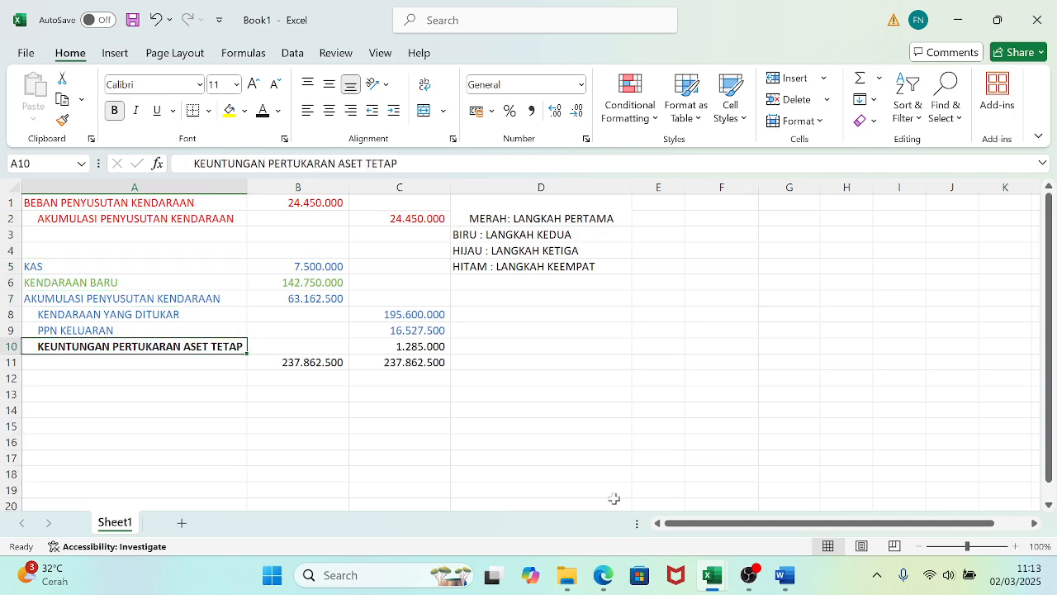
- Check the Jurnal Umum sheet, then switch to the LKS 2024 PT BAHAGIA workbook to view the 23 December cash receipts entry
{"action": "mouse_move", "coordinate": [708, 578]}
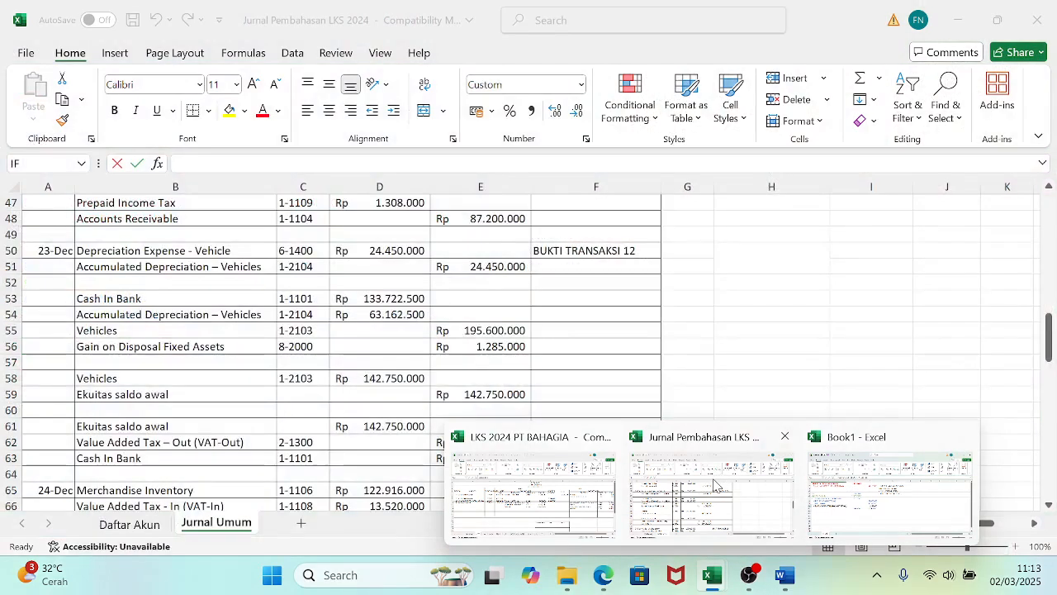
{"action": "left_click", "coordinate": [715, 485]}
{"action": "mouse_move", "coordinate": [715, 587]}
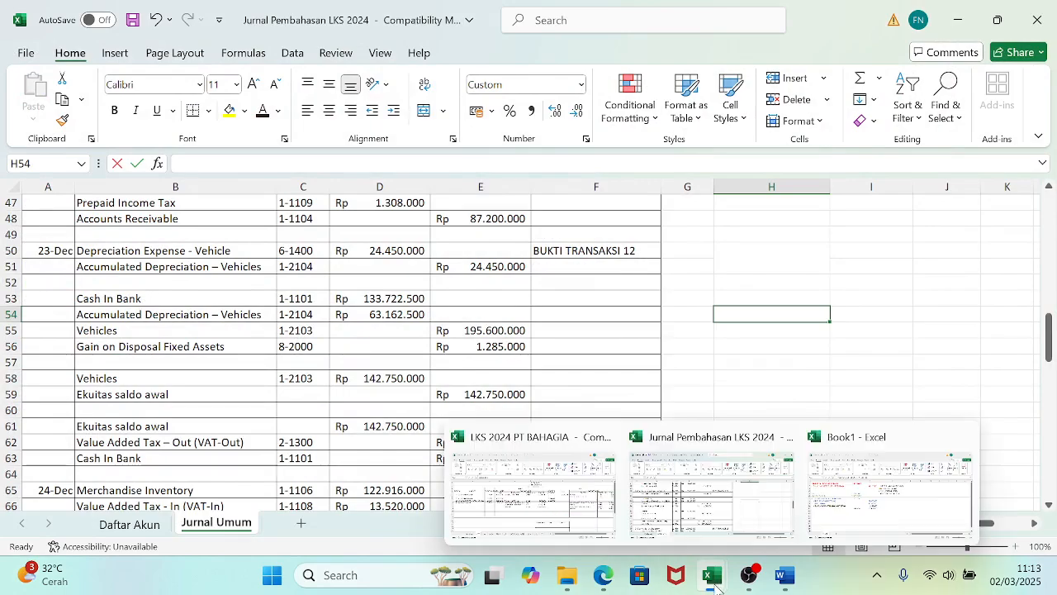
{"action": "left_click", "coordinate": [588, 513]}
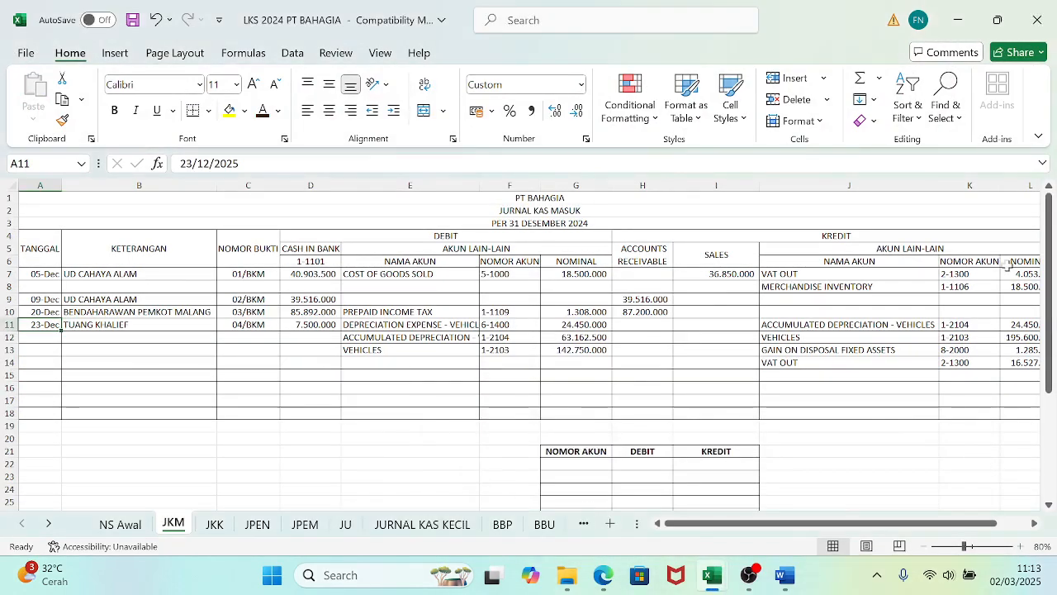
{"action": "left_click_drag", "start_coordinate": [1048, 263], "coordinate": [1049, 274]}
- Switch to the SOAL PT BAHAGIA LKS 2024 PDF in Edge and examine the tax invoice of BUKTI TRANSAKSI 13
{"action": "left_click", "coordinate": [607, 582]}
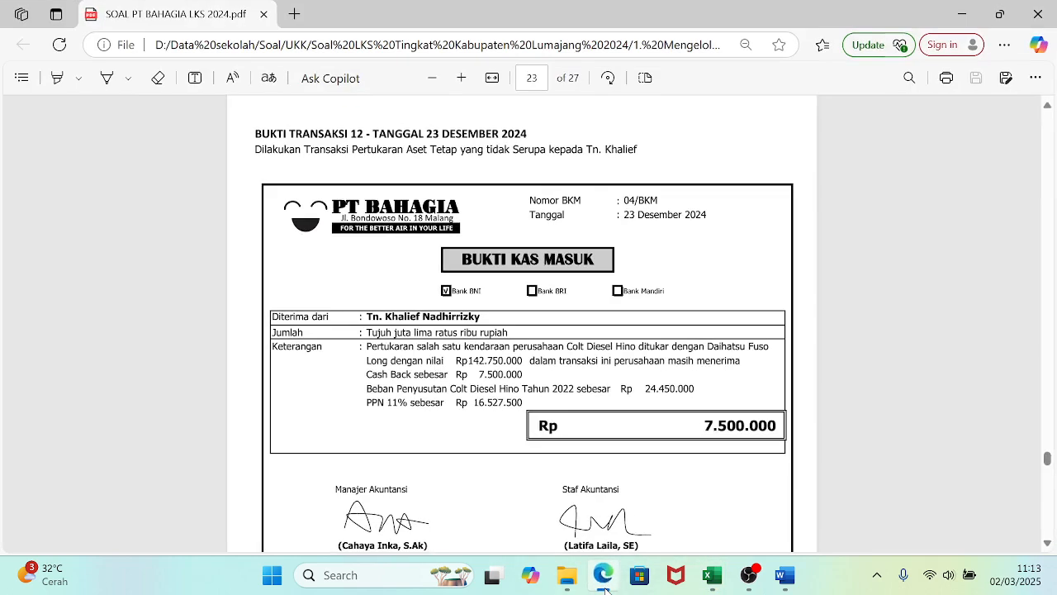
{"action": "left_click", "coordinate": [1047, 544]}
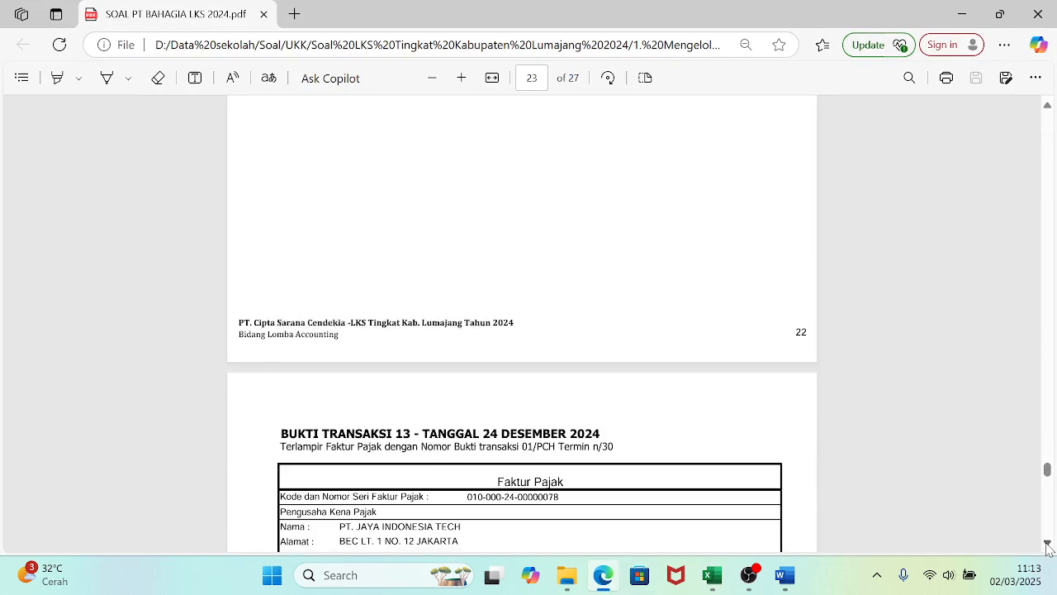
{"action": "left_click", "coordinate": [1046, 544]}
{"action": "left_click", "coordinate": [1046, 544]}
{"action": "left_click", "coordinate": [1046, 544]}
{"action": "left_click", "coordinate": [1046, 544]}
{"action": "left_click", "coordinate": [1046, 544]}
{"action": "left_click", "coordinate": [1046, 544]}
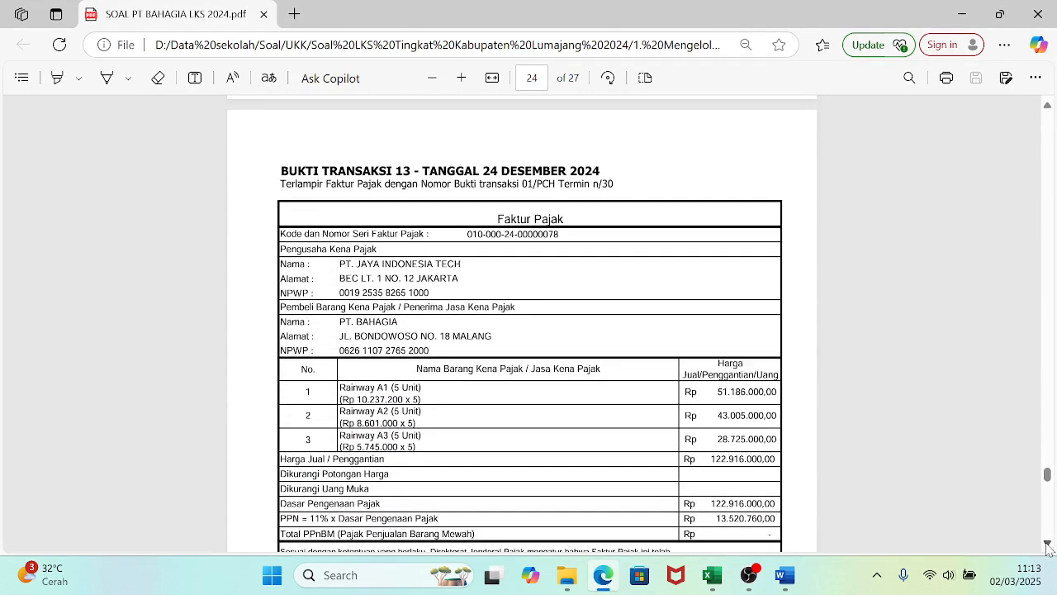
{"action": "left_click", "coordinate": [1046, 545]}
{"action": "left_click", "coordinate": [1046, 544]}
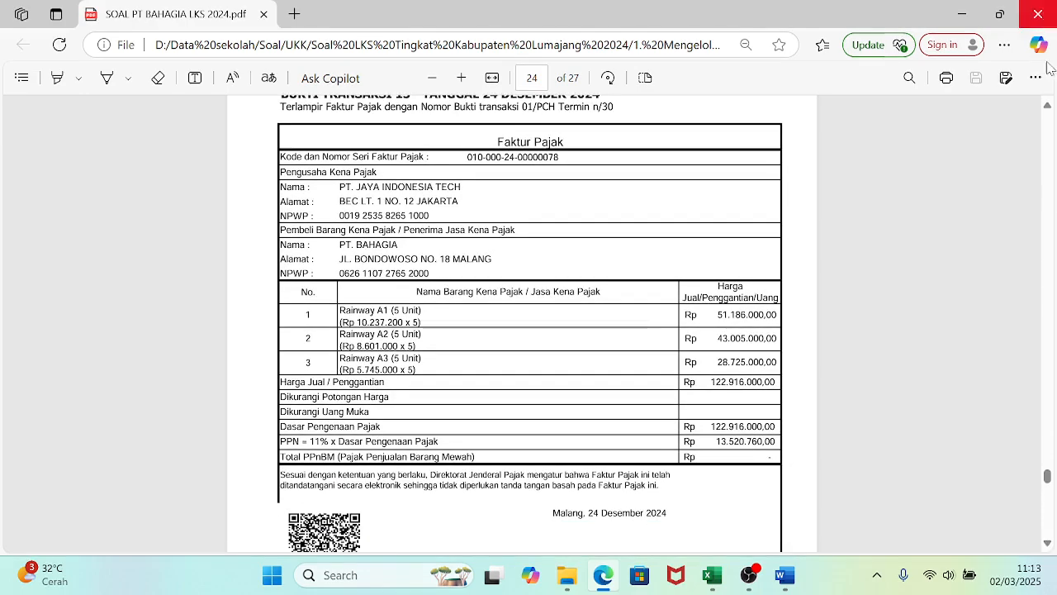
{"action": "left_click", "coordinate": [1047, 105]}
{"action": "left_click", "coordinate": [1047, 106]}
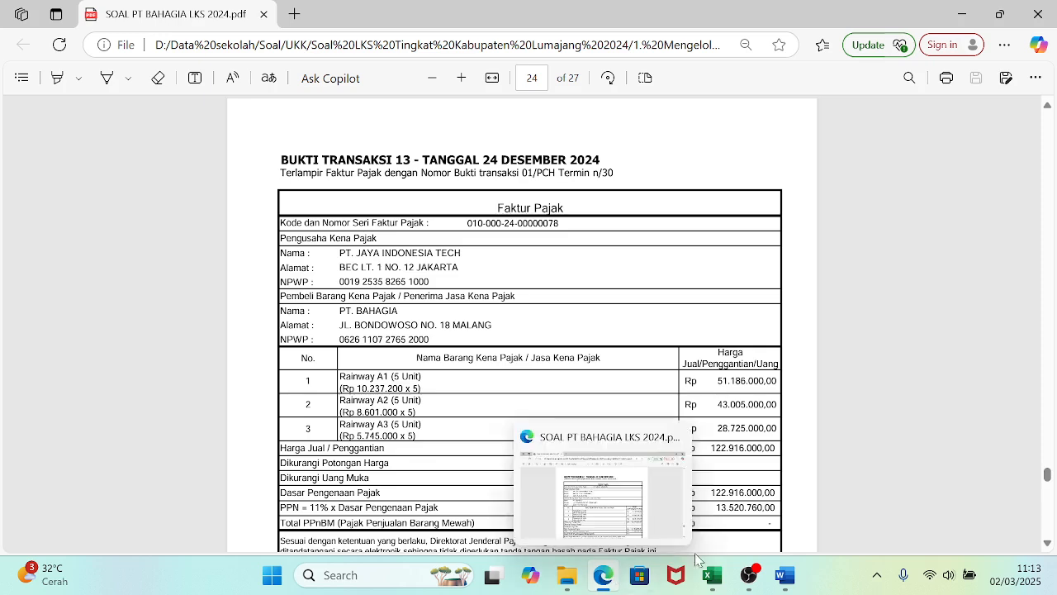
- Close the Book1 workbook in Excel without saving its changes
{"action": "mouse_move", "coordinate": [720, 580]}
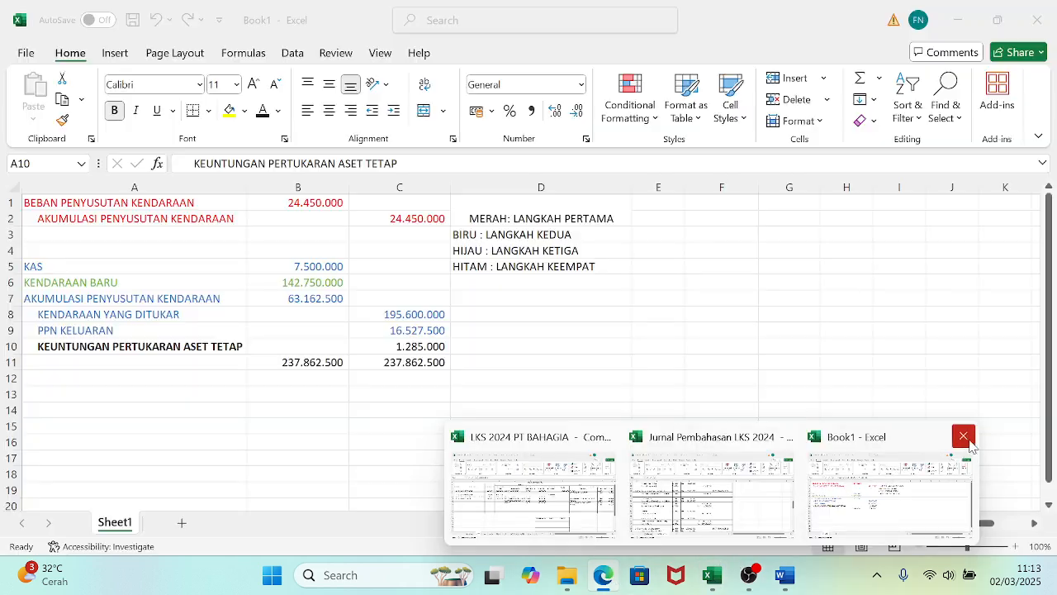
{"action": "left_click", "coordinate": [963, 437]}
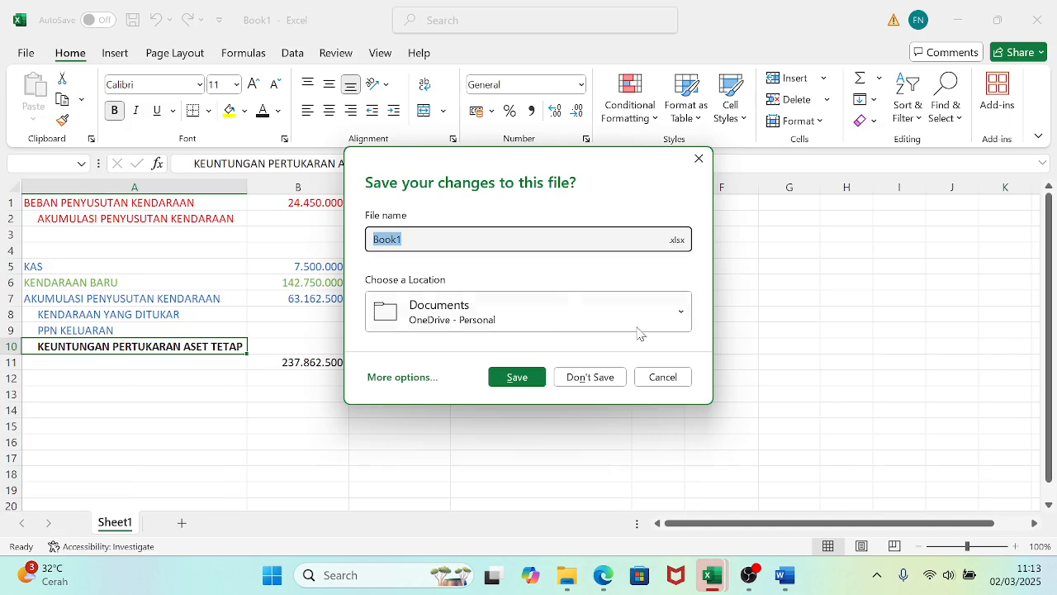
{"action": "left_click", "coordinate": [575, 378]}
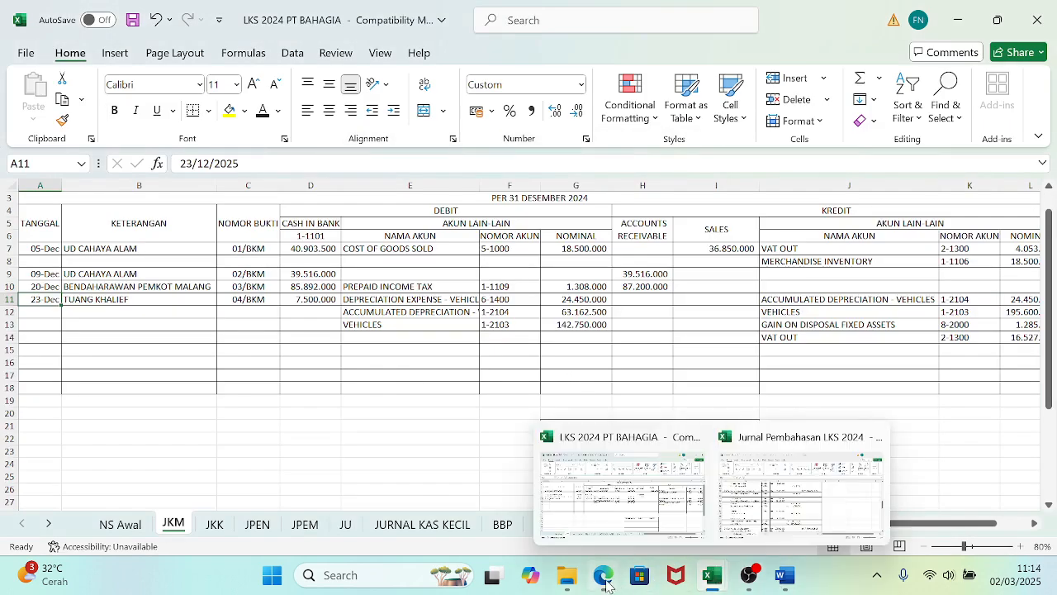
- Bring up the purchase journal sheet JPEM in the LKS 2024 PT BAHAGIA workbook
{"action": "mouse_move", "coordinate": [603, 584]}
{"action": "mouse_move", "coordinate": [615, 525]}
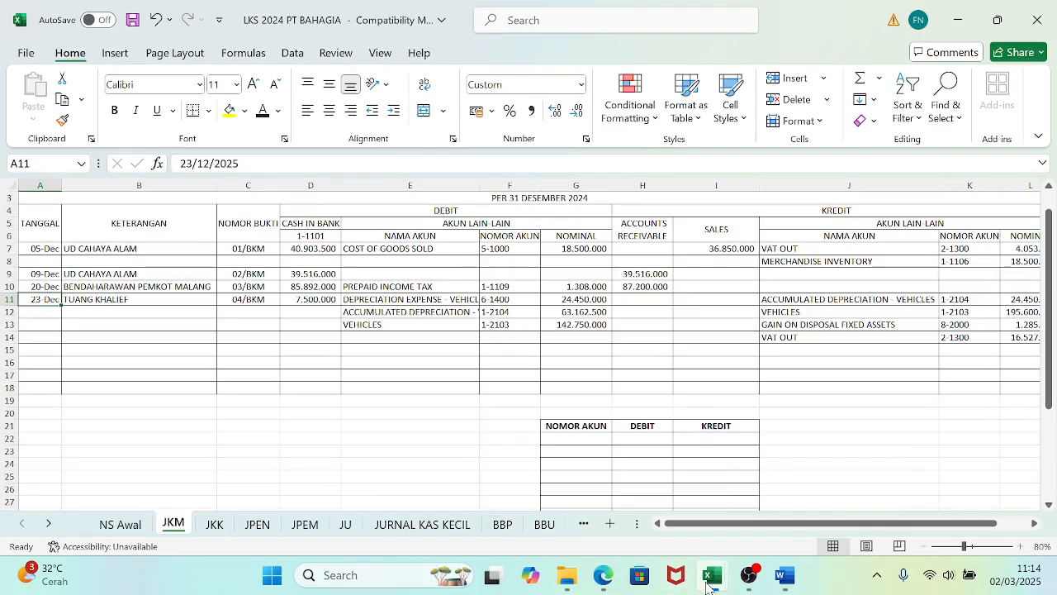
{"action": "mouse_move", "coordinate": [710, 585]}
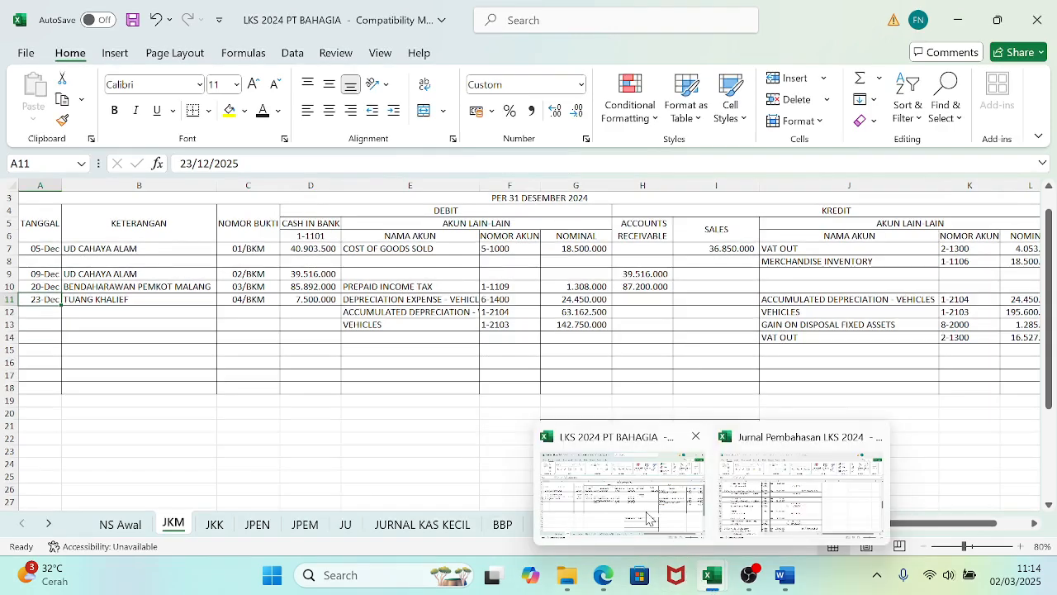
{"action": "left_click", "coordinate": [648, 519]}
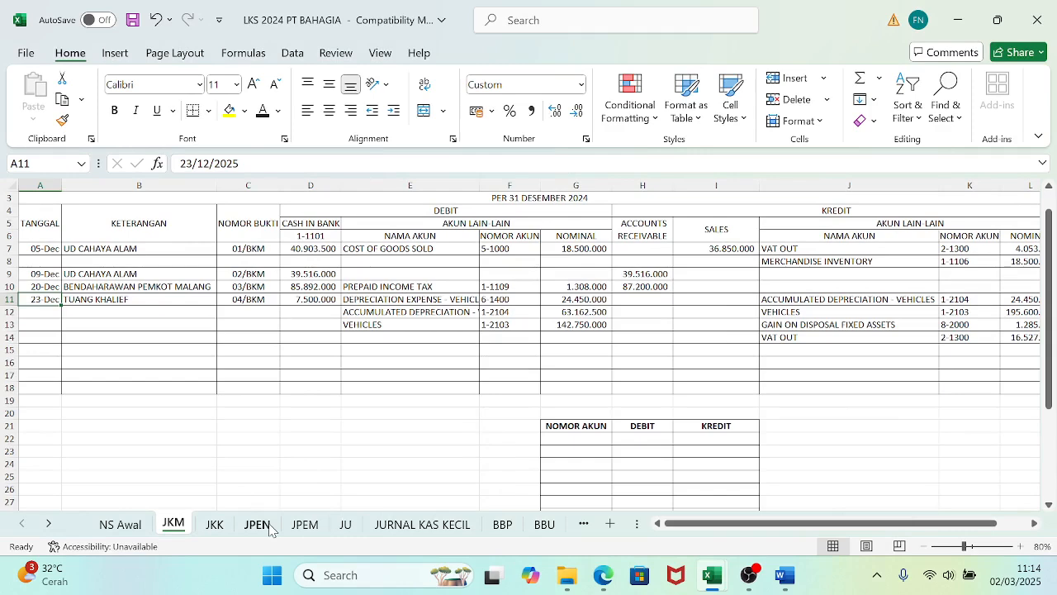
{"action": "left_click", "coordinate": [305, 525]}
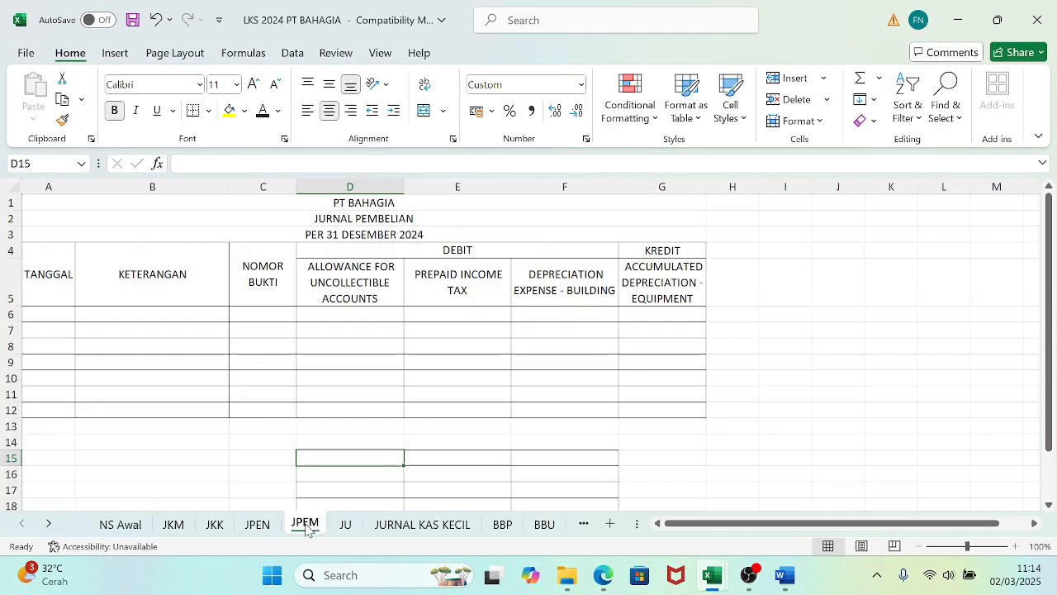
{"action": "left_click", "coordinate": [547, 527]}
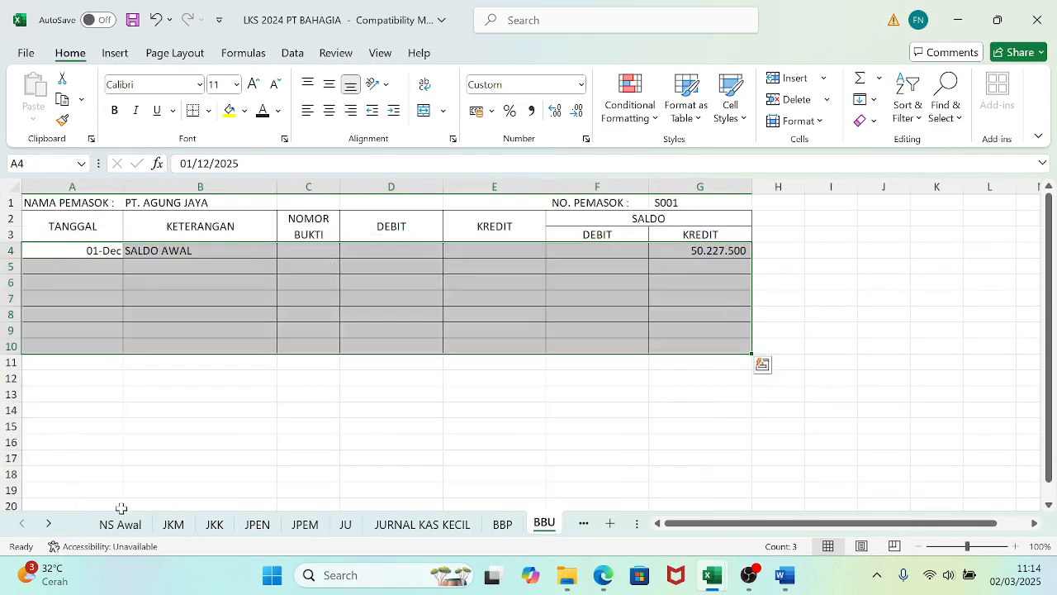
{"action": "left_click", "coordinate": [305, 526]}
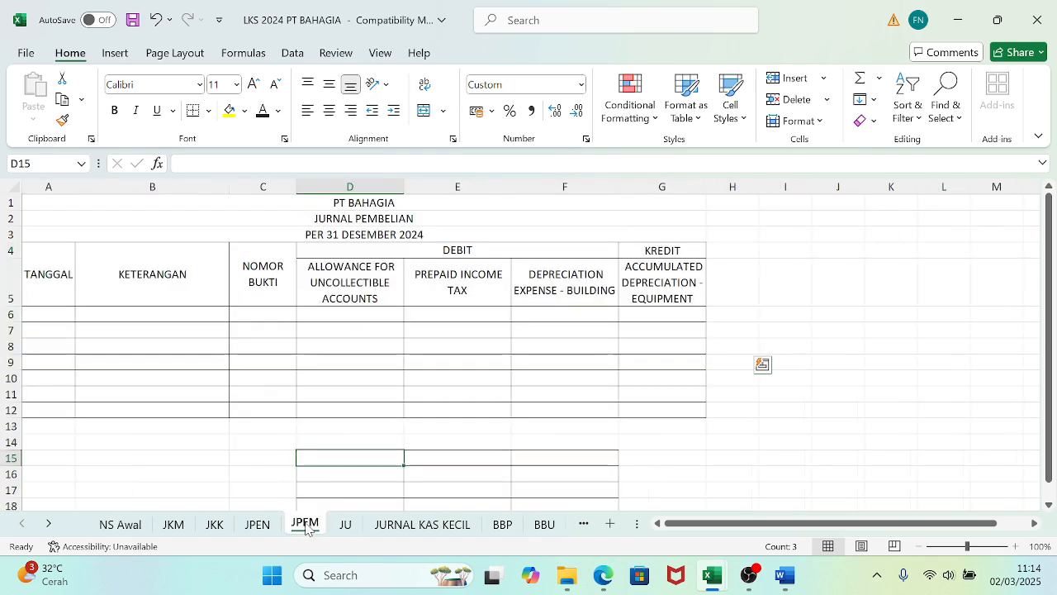
- In the first purchase journal row, enter the date 24/12 and the description PT INDONESIA JAYA TECH, checking the tax invoice PDF
{"action": "left_click", "coordinate": [42, 316]}
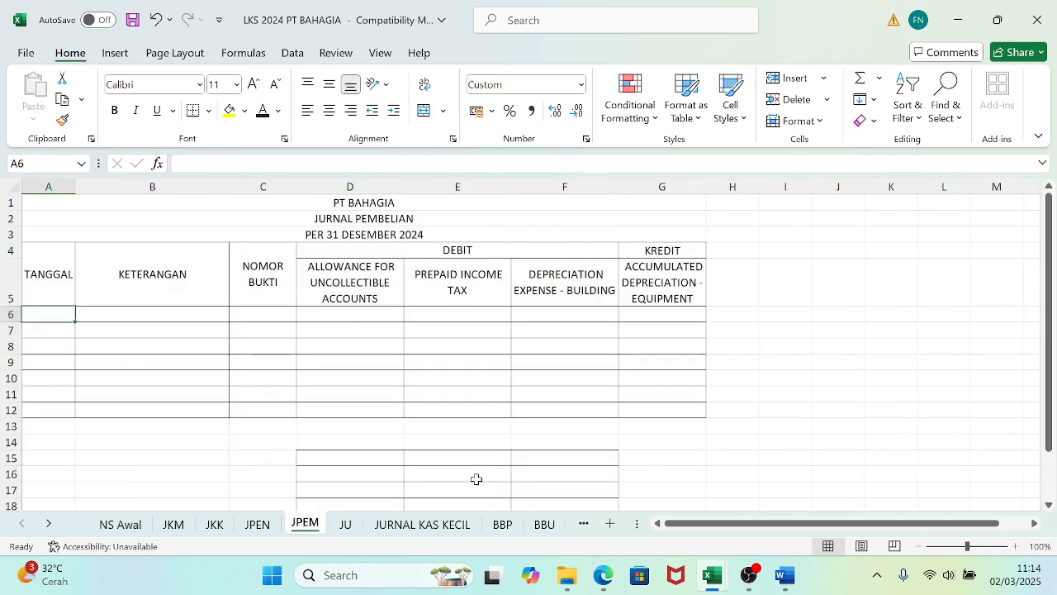
{"action": "left_click", "coordinate": [603, 574]}
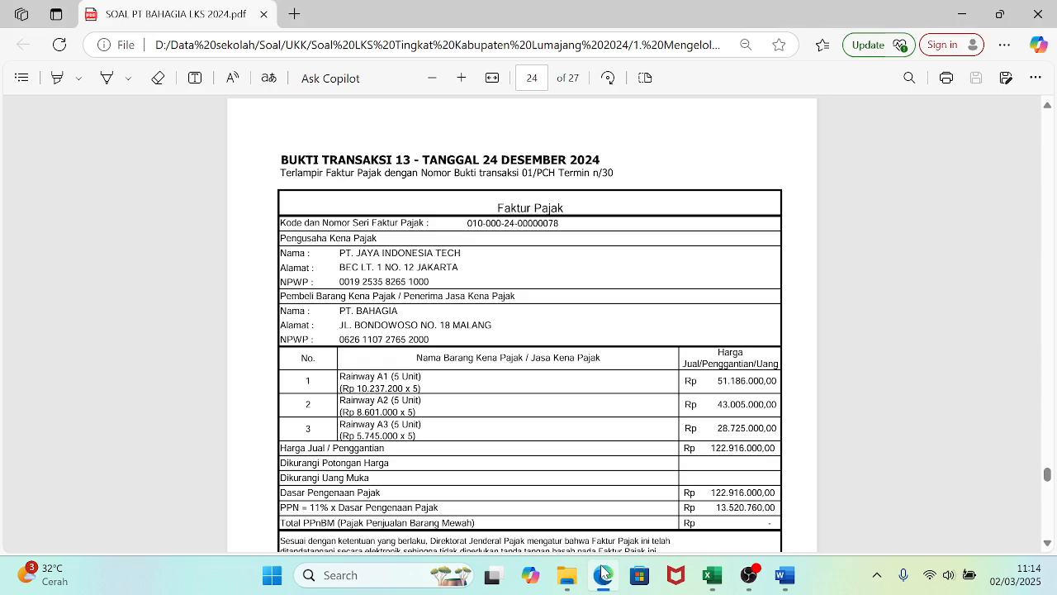
{"action": "left_click", "coordinate": [602, 575]}
{"action": "type", "text": "2"}
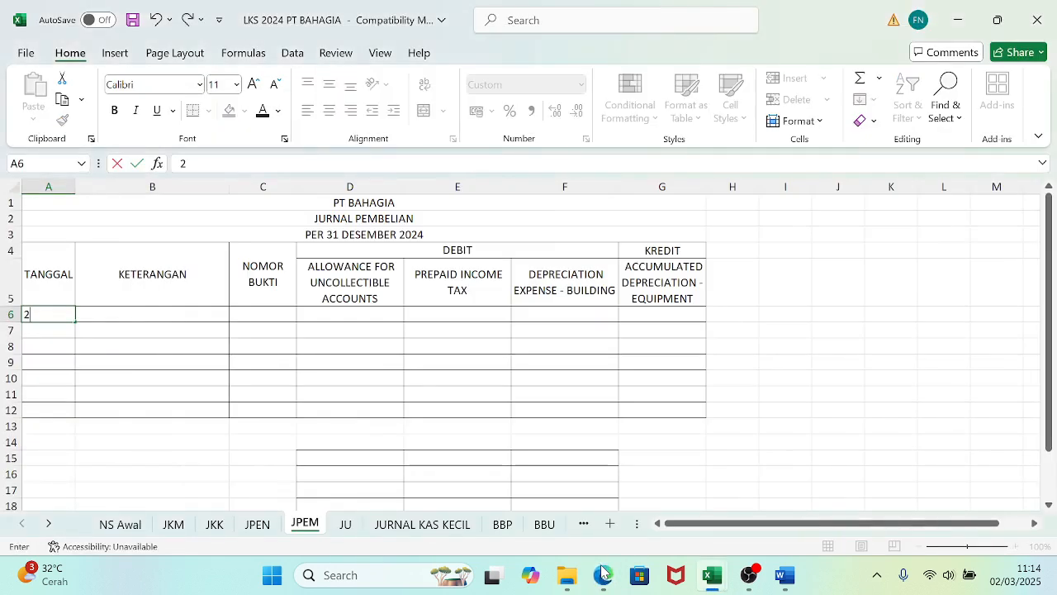
{"action": "type", "text": "4/12"}
{"action": "key", "text": "Tab"}
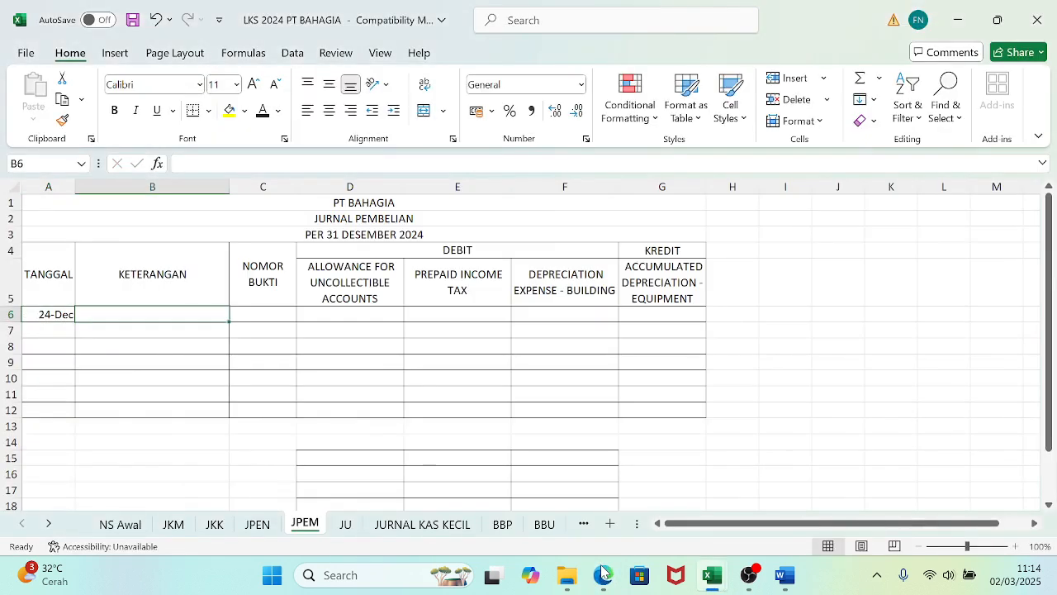
{"action": "type", "text": "PT INDONESIA JAYA TECH"}
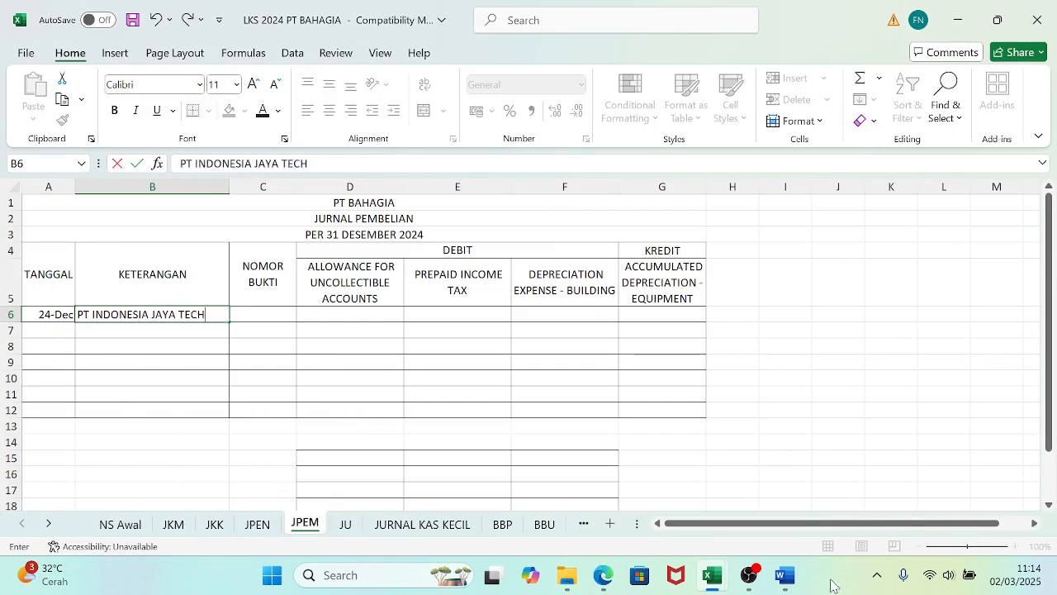
{"action": "left_click", "coordinate": [603, 574]}
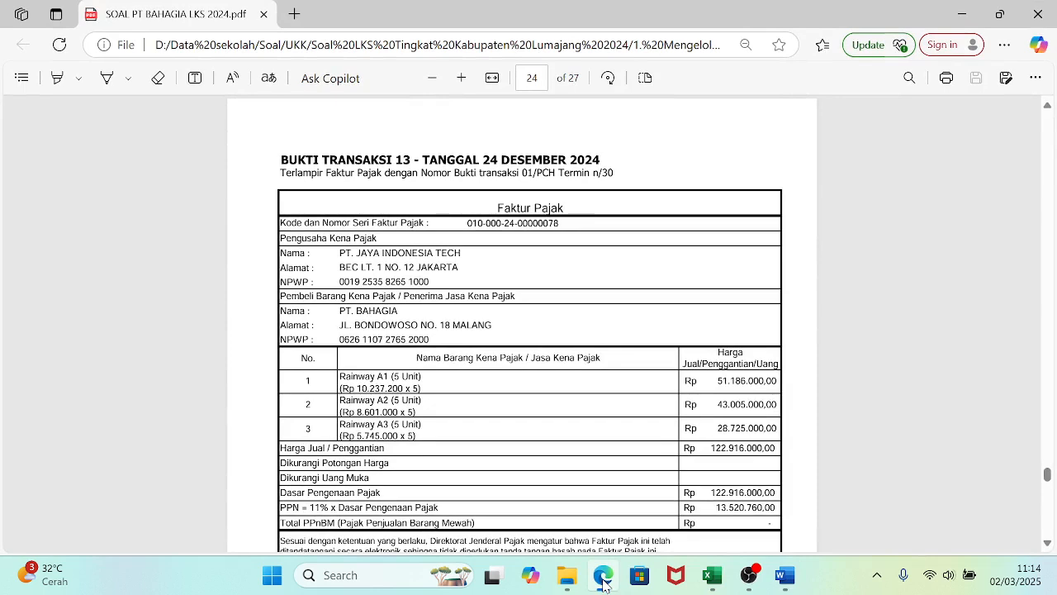
{"action": "left_click", "coordinate": [603, 583]}
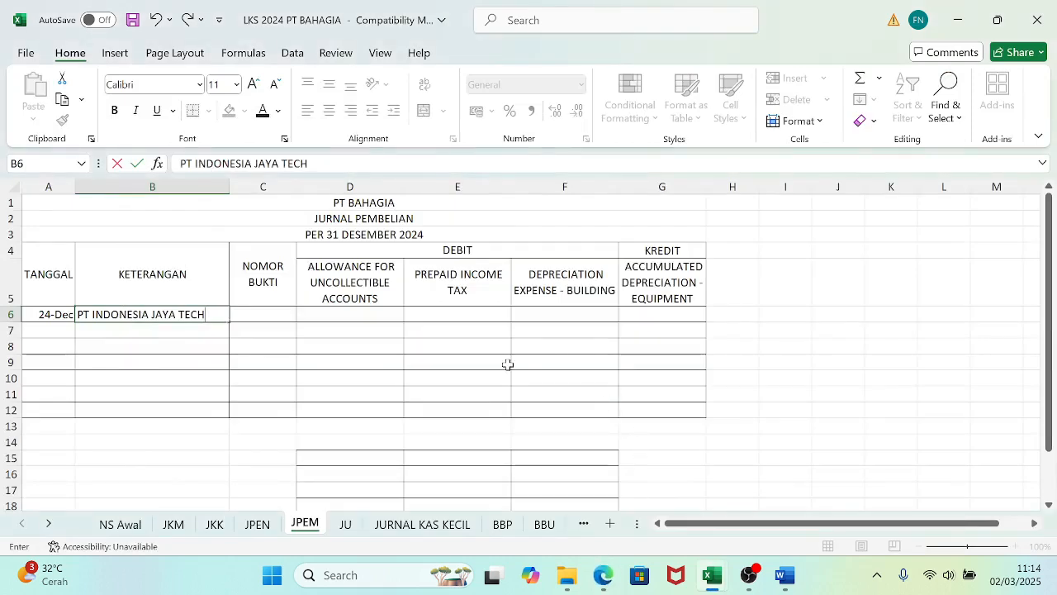
- Link the first debit column heading in D5 to the MERCHANDISE INVENTORY account name in the NS Awal sheet
{"action": "left_click", "coordinate": [371, 284]}
{"action": "type", "text": "="}
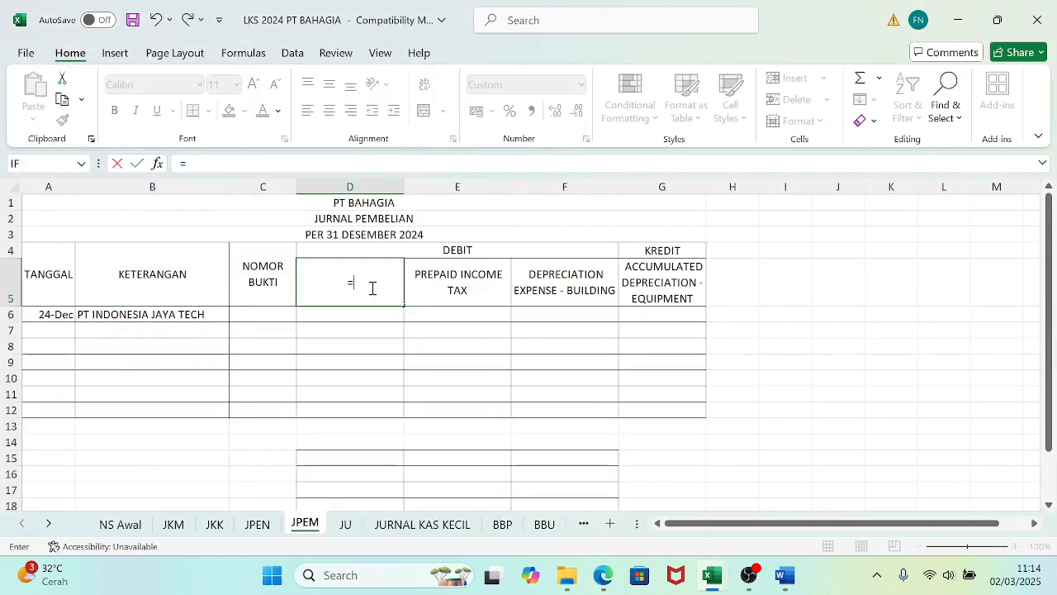
{"action": "left_click", "coordinate": [124, 529]}
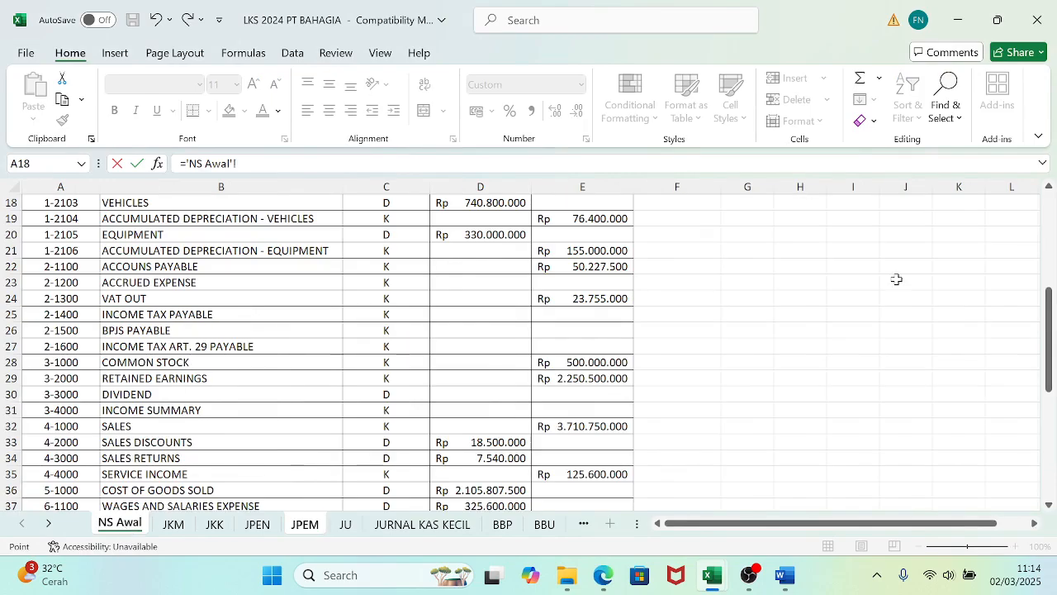
{"action": "left_click_drag", "start_coordinate": [1051, 318], "coordinate": [1047, 239]}
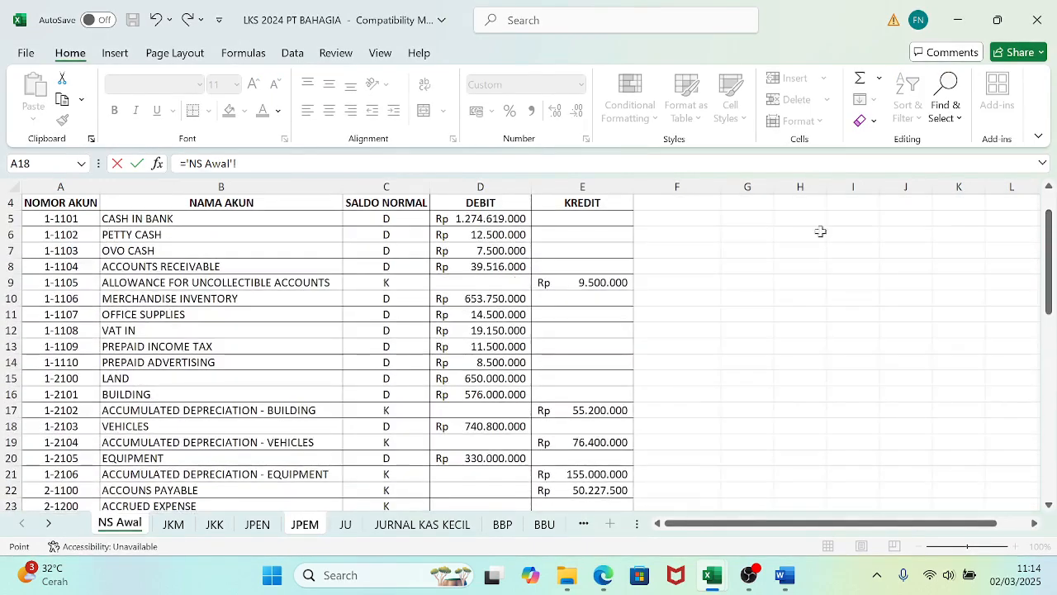
{"action": "left_click", "coordinate": [122, 299]}
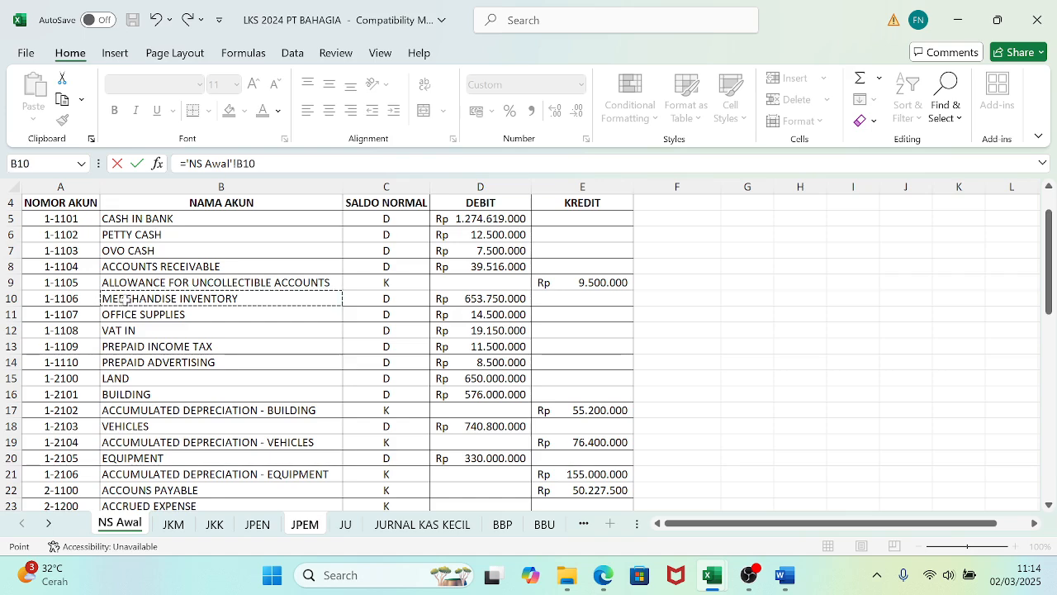
{"action": "key", "text": "Return"}
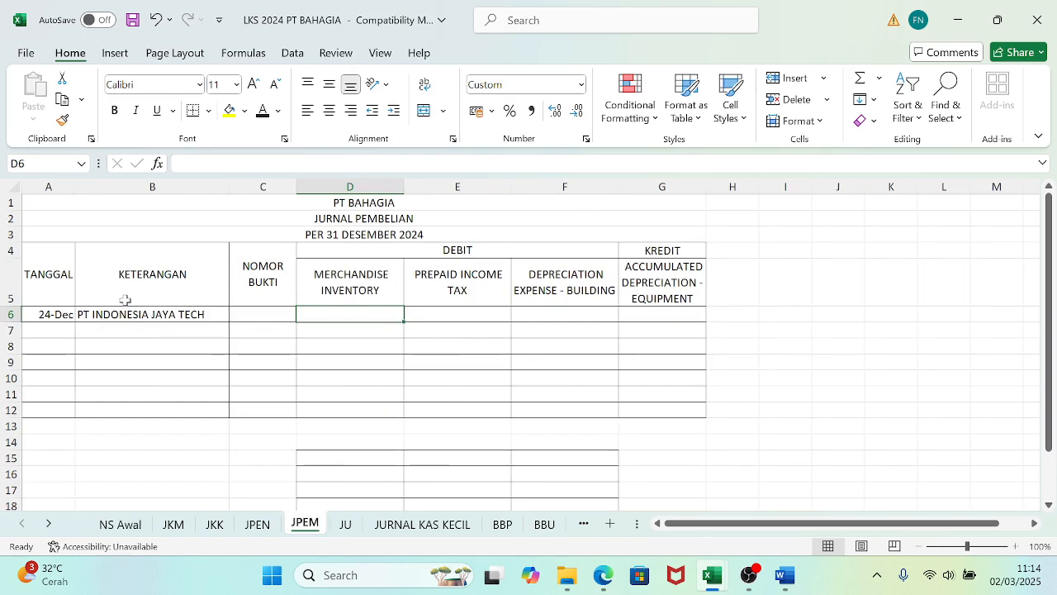
- Link the second debit column heading in E5 to account number 1-1108 in the NS Awal sheet
{"action": "left_click", "coordinate": [458, 287]}
{"action": "type", "text": "="}
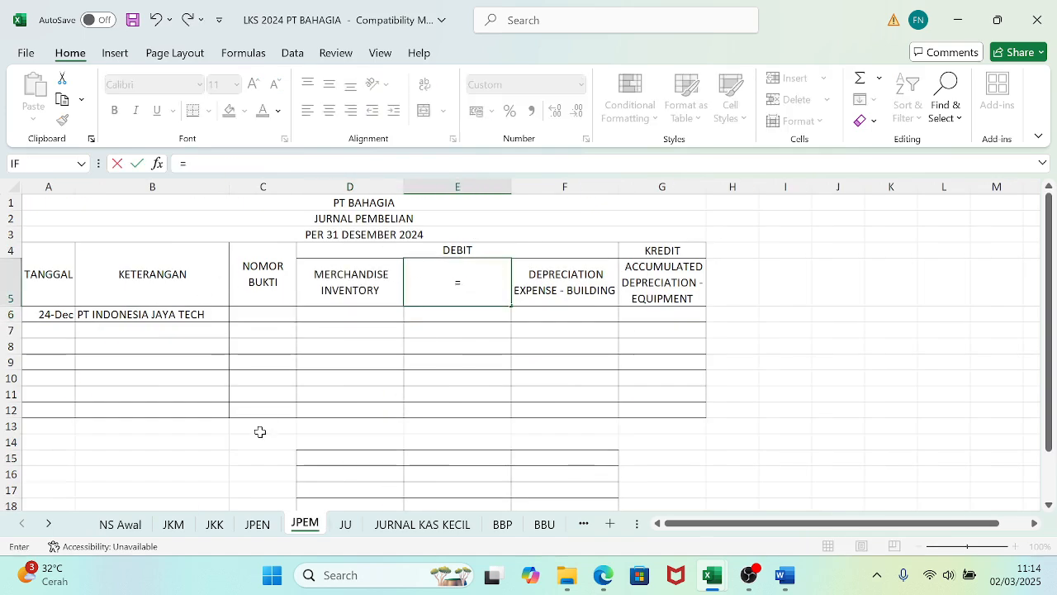
{"action": "left_click", "coordinate": [120, 524]}
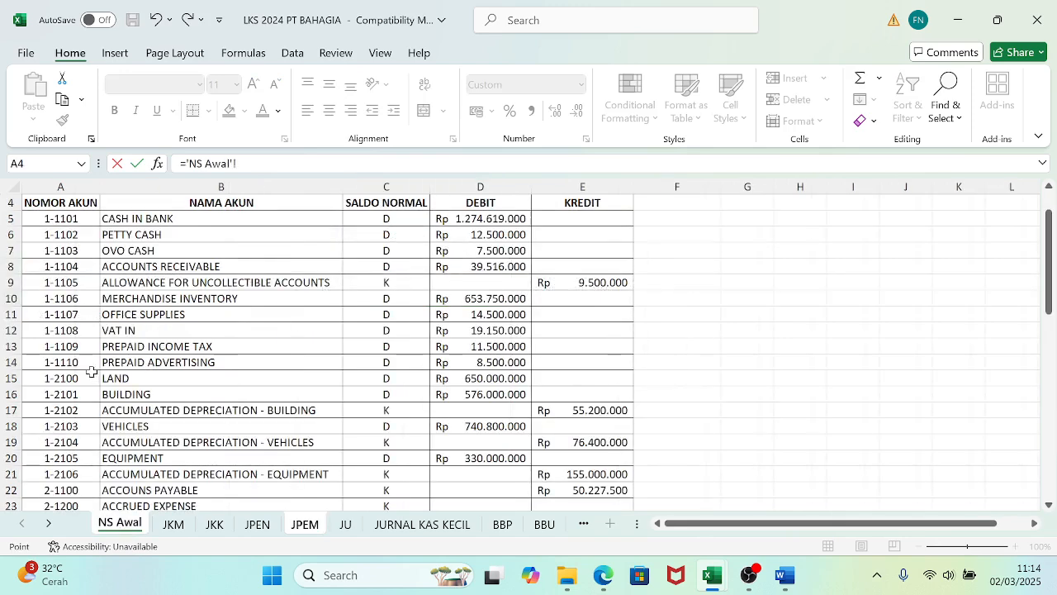
{"action": "left_click", "coordinate": [66, 332]}
{"action": "key", "text": "Return"}
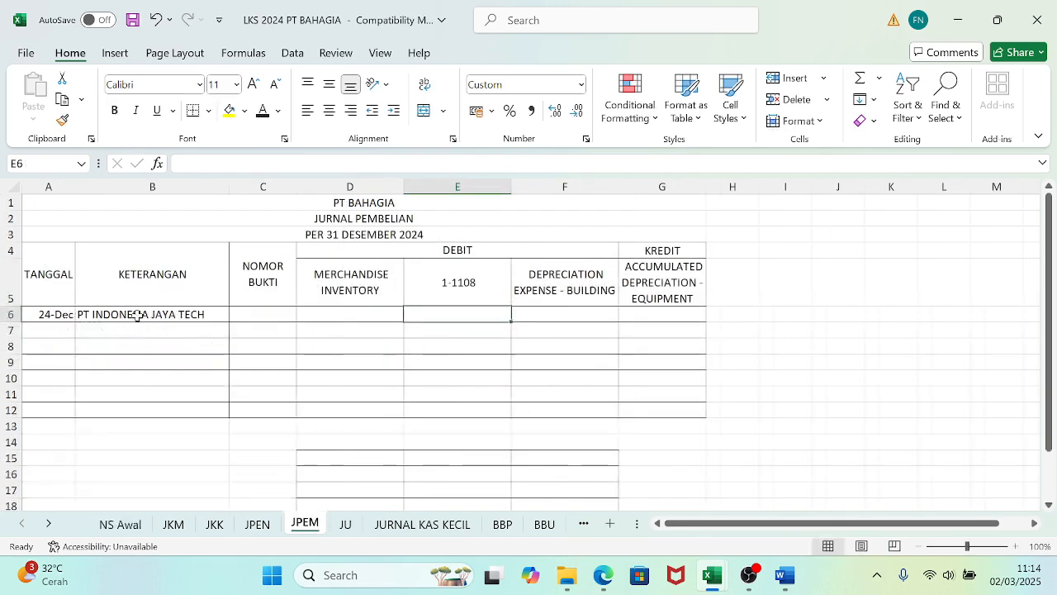
- Delete the Depreciation Expense - Building column and link the second debit heading to the VAT IN account name in NS Awal
{"action": "left_click", "coordinate": [555, 180]}
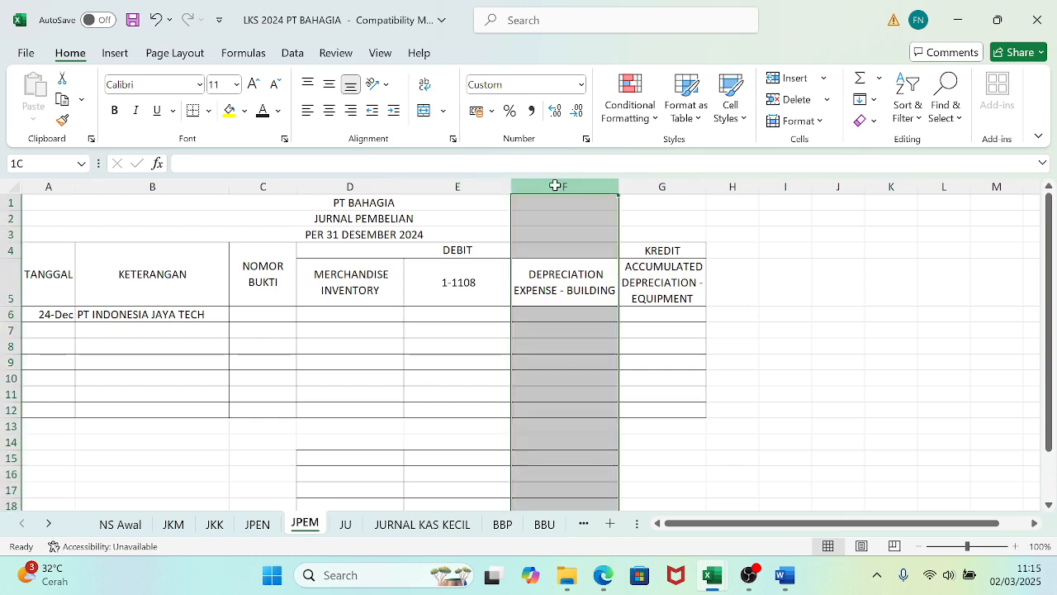
{"action": "left_click", "coordinate": [810, 101]}
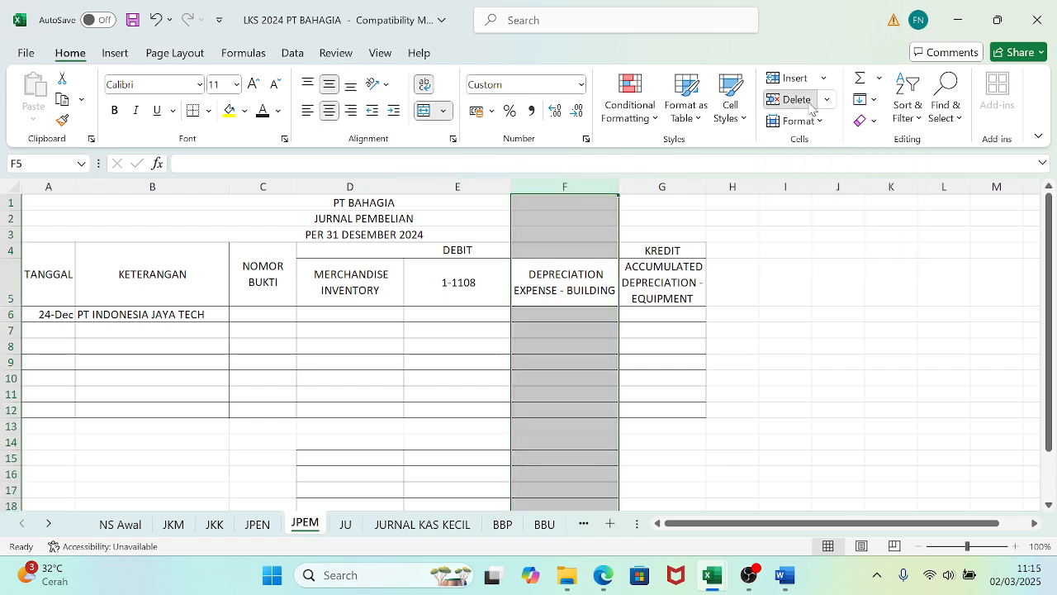
{"action": "left_click", "coordinate": [440, 283]}
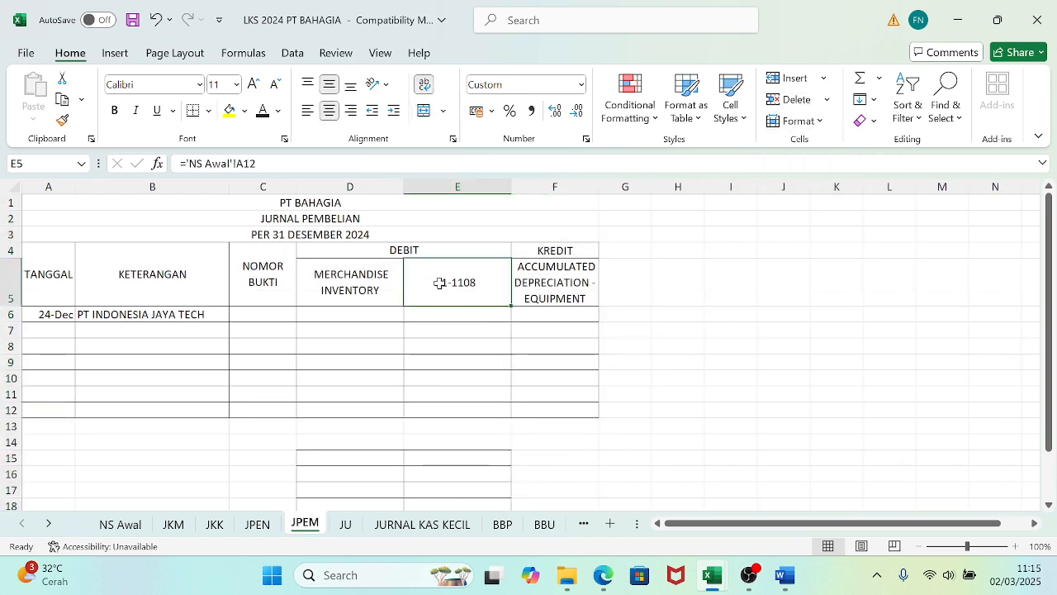
{"action": "type", "text": "="}
{"action": "left_click", "coordinate": [112, 524]}
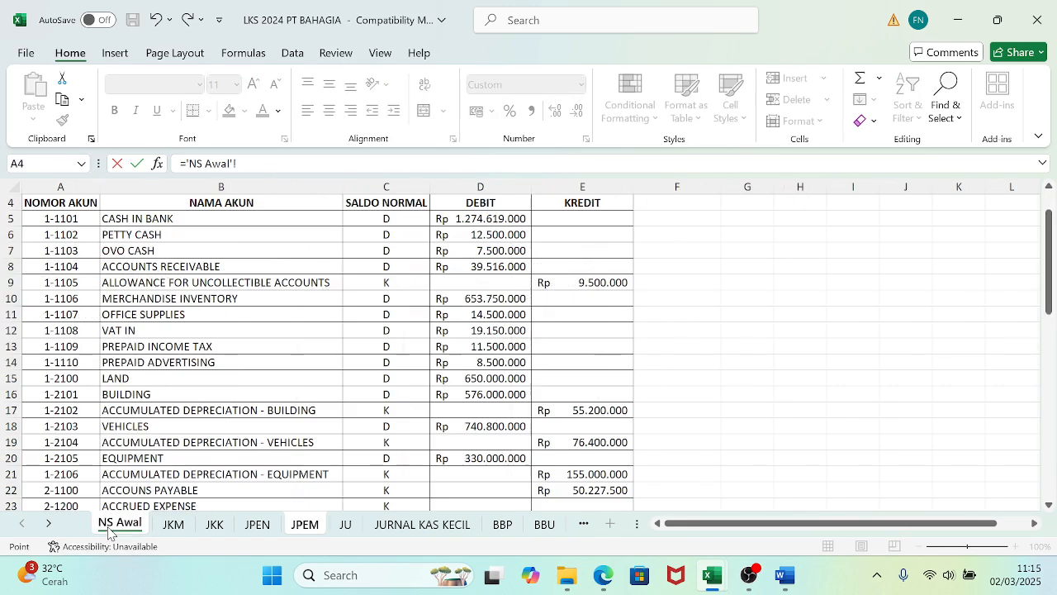
{"action": "left_click", "coordinate": [116, 331]}
{"action": "key", "text": "Return"}
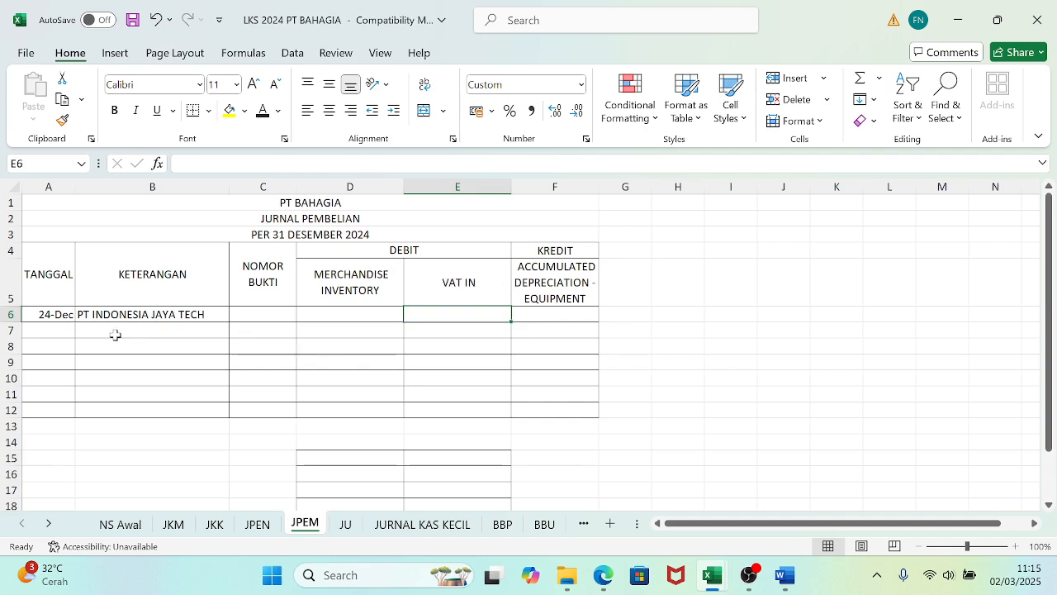
- Save the workbook and enter 01/PCH from the tax invoice as the NOMOR BUKTI of the 24 December purchase
{"action": "key", "text": "ctrl+s"}
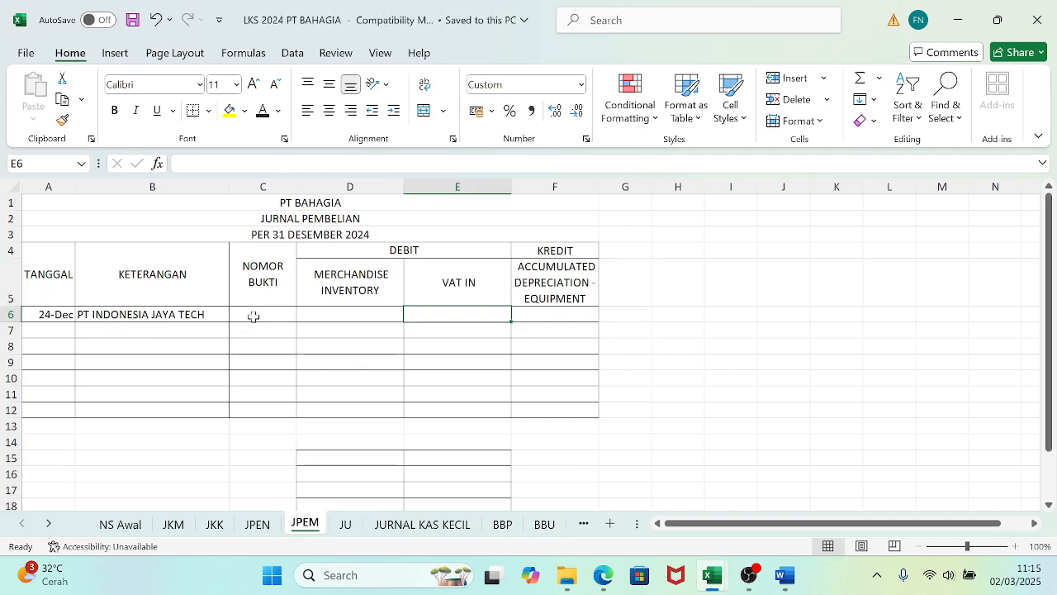
{"action": "left_click", "coordinate": [254, 313]}
{"action": "left_click", "coordinate": [603, 575]}
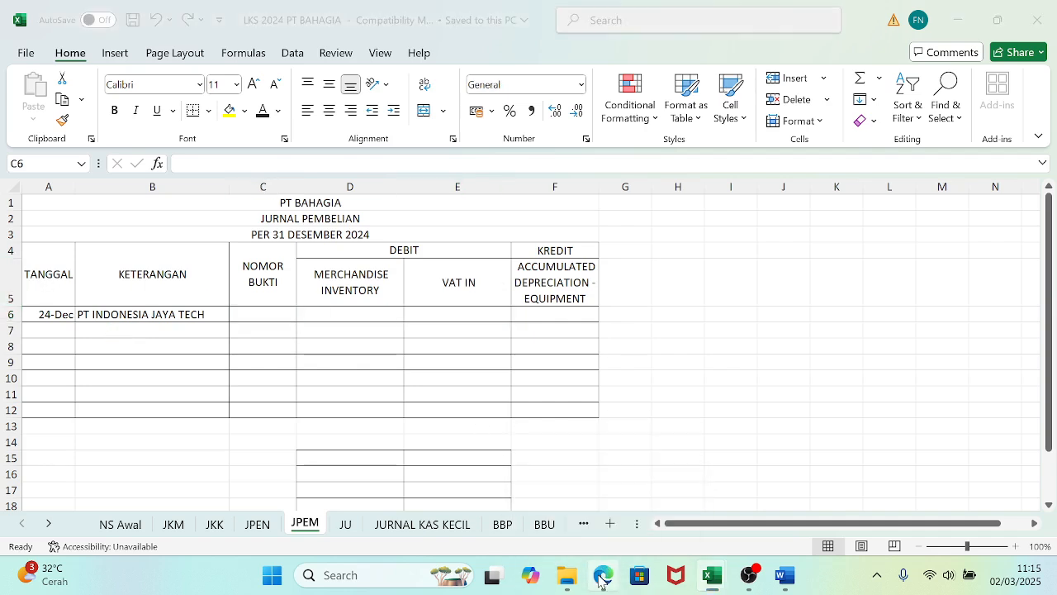
{"action": "left_click", "coordinate": [603, 575]}
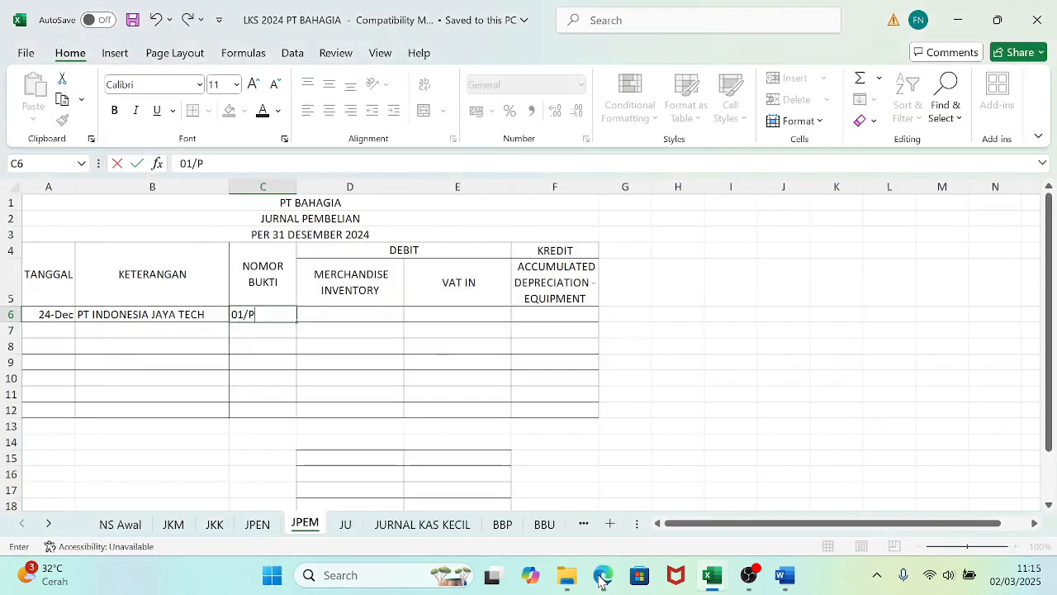
{"action": "key", "text": "Tab"}
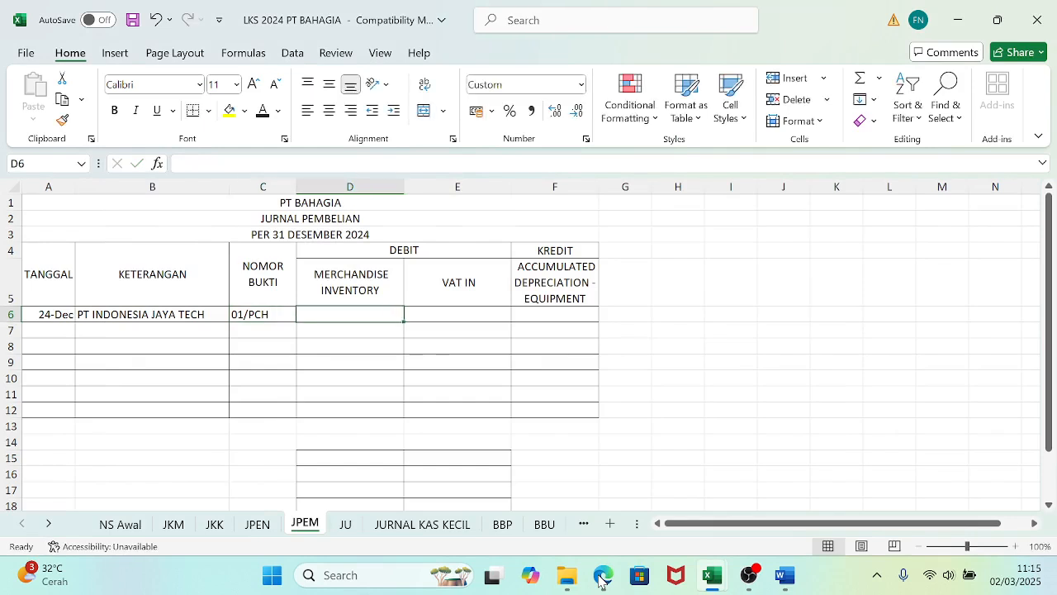
- Enter the invoice's purchase amount of 122.916.000 under MERCHANDISE INVENTORY for the 24 December purchase
{"action": "key", "text": "BackSpace"}
{"action": "type", "text": "="}
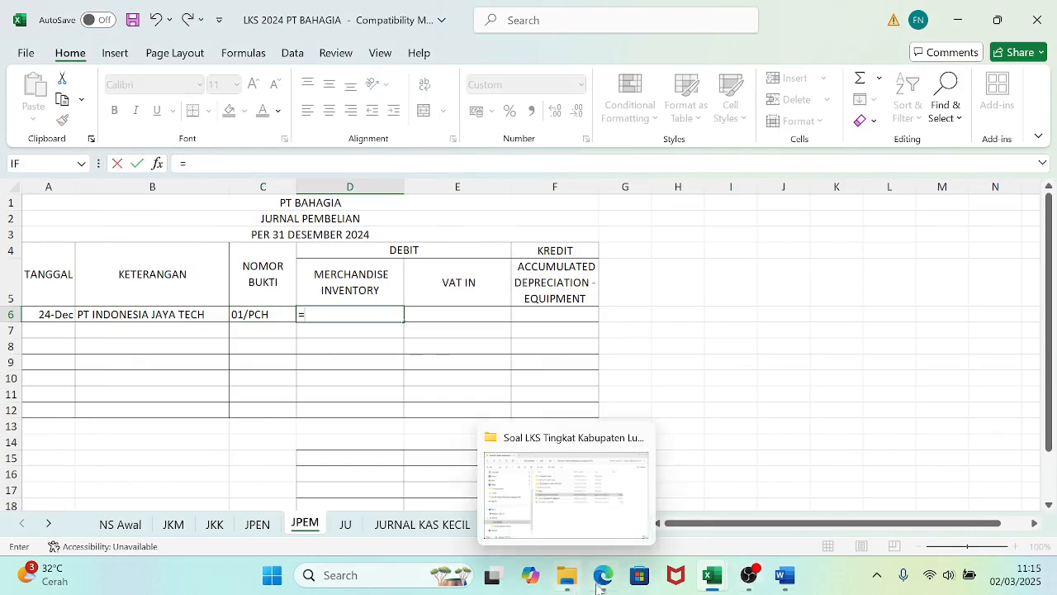
{"action": "left_click", "coordinate": [604, 586]}
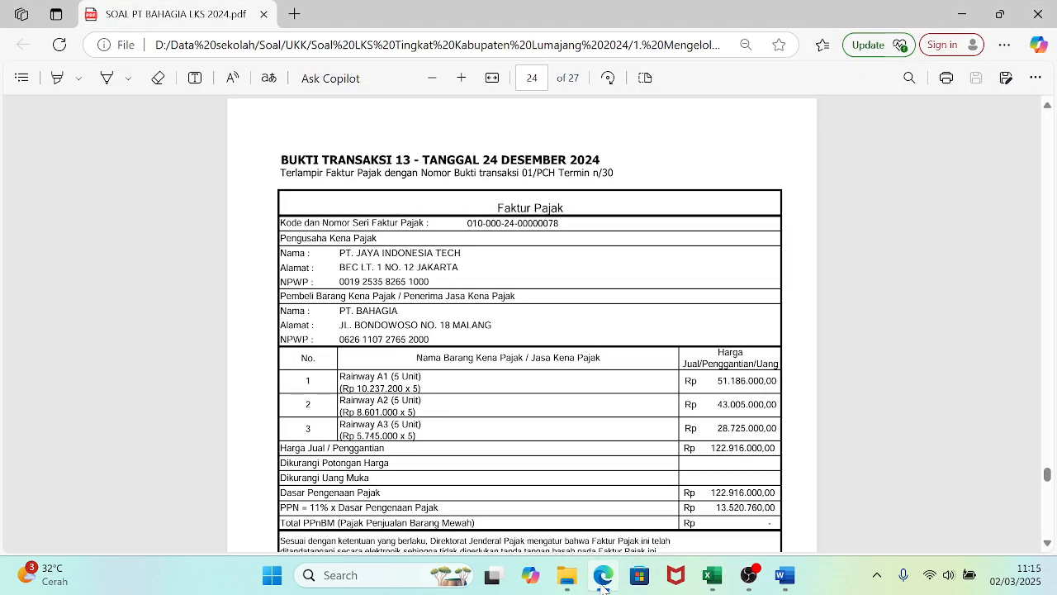
{"action": "left_click", "coordinate": [604, 586]}
{"action": "type", "text": "1229160"}
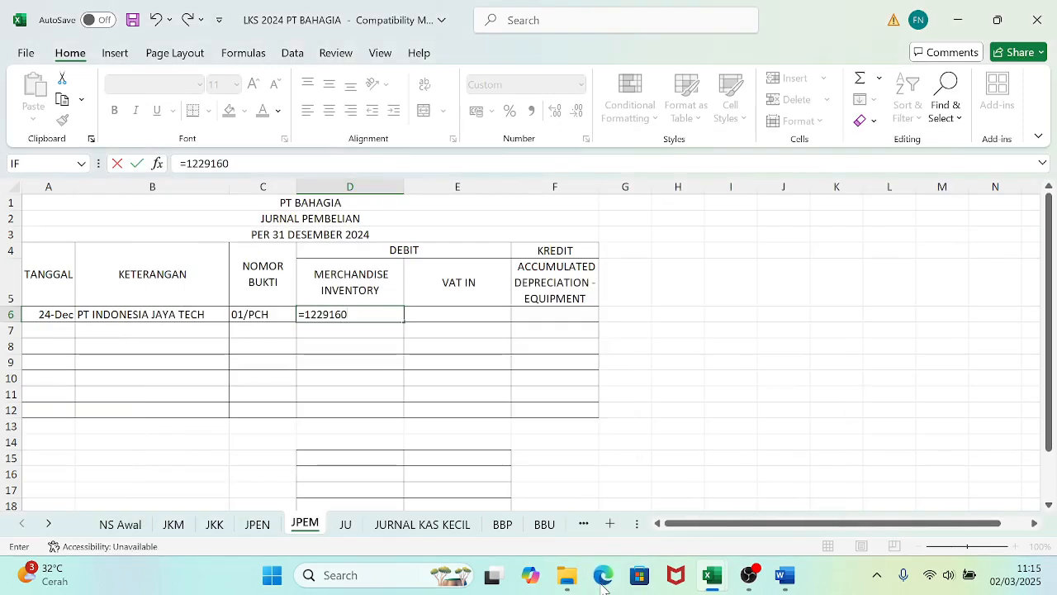
{"action": "type", "text": "2.916.000"}
{"action": "key", "text": "Tab"}
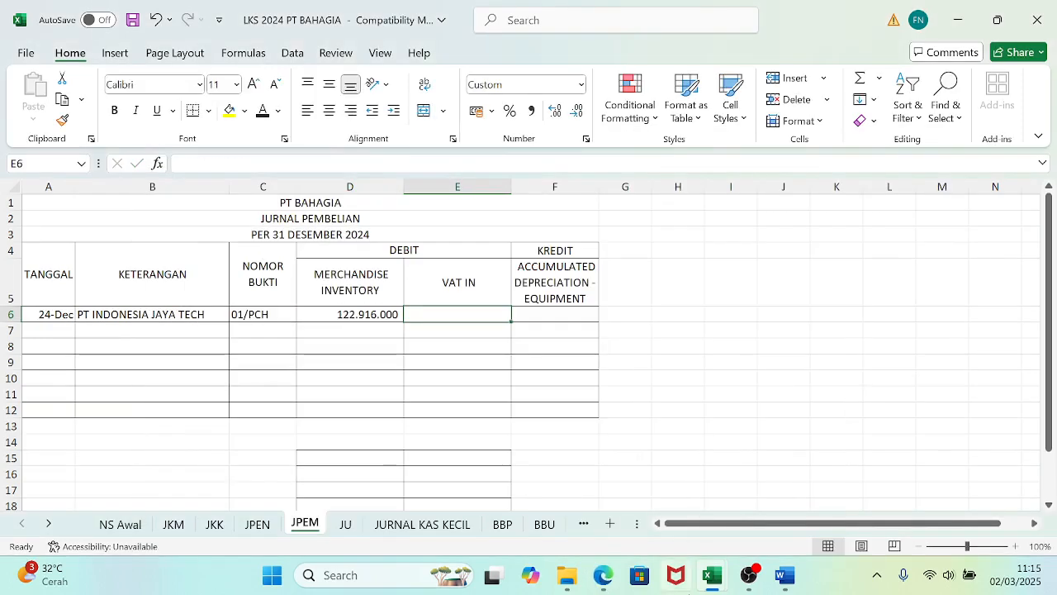
- Calculate VAT IN for the 24 December purchase as 11% of the merchandise inventory amount in D6
{"action": "left_click", "coordinate": [604, 578]}
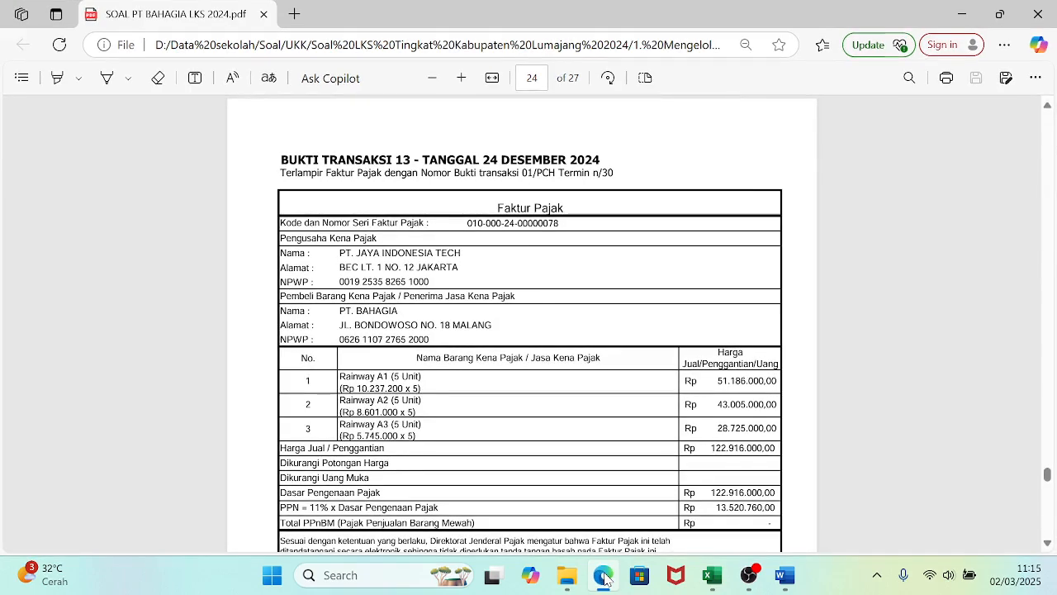
{"action": "left_click", "coordinate": [603, 578]}
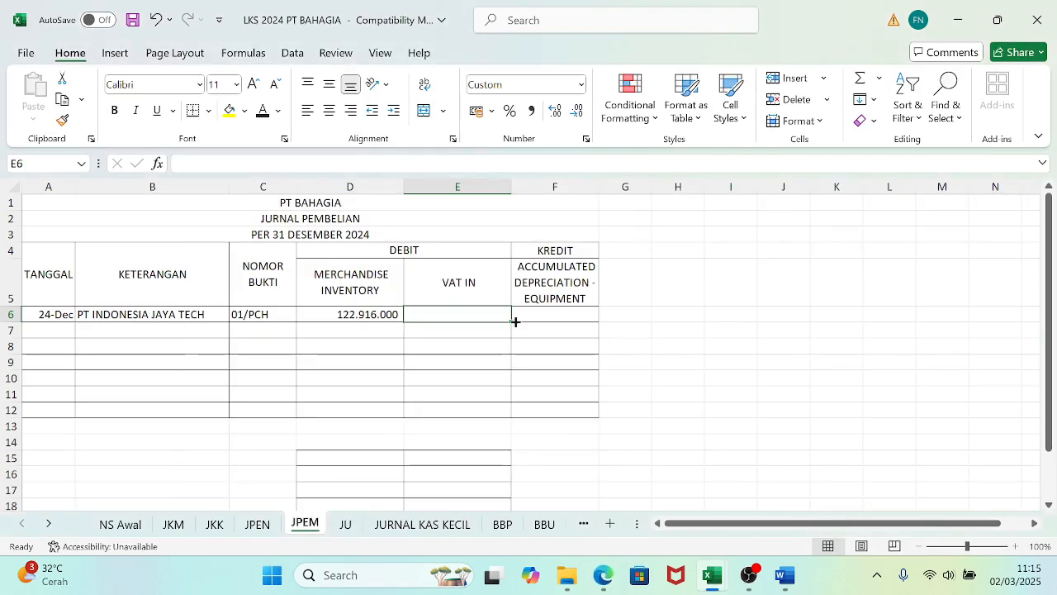
{"action": "type", "text": "=11%"}
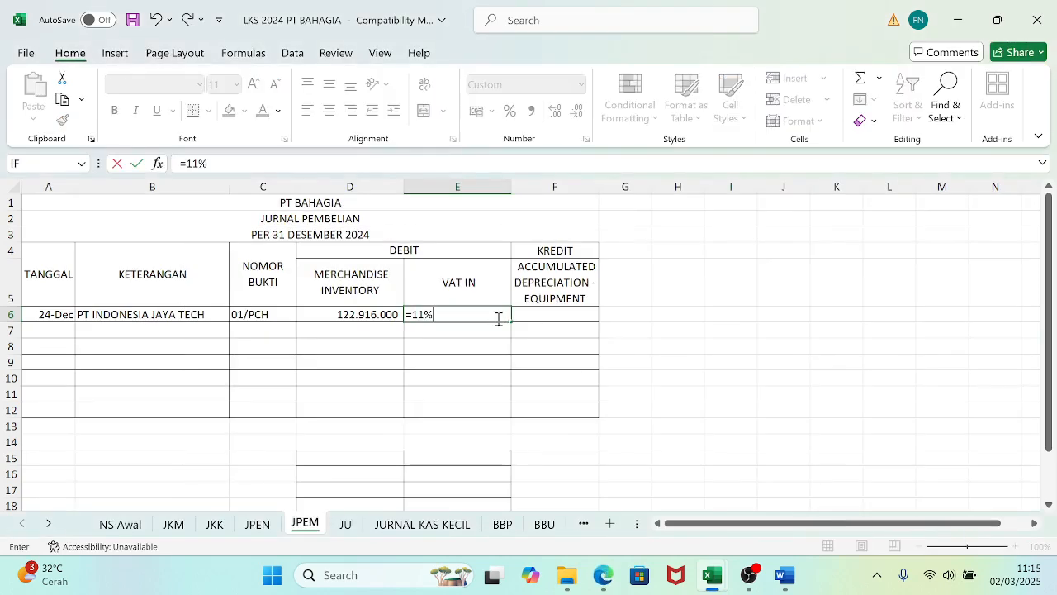
{"action": "type", "text": "*"}
{"action": "left_click", "coordinate": [377, 314]}
{"action": "key", "text": "Return"}
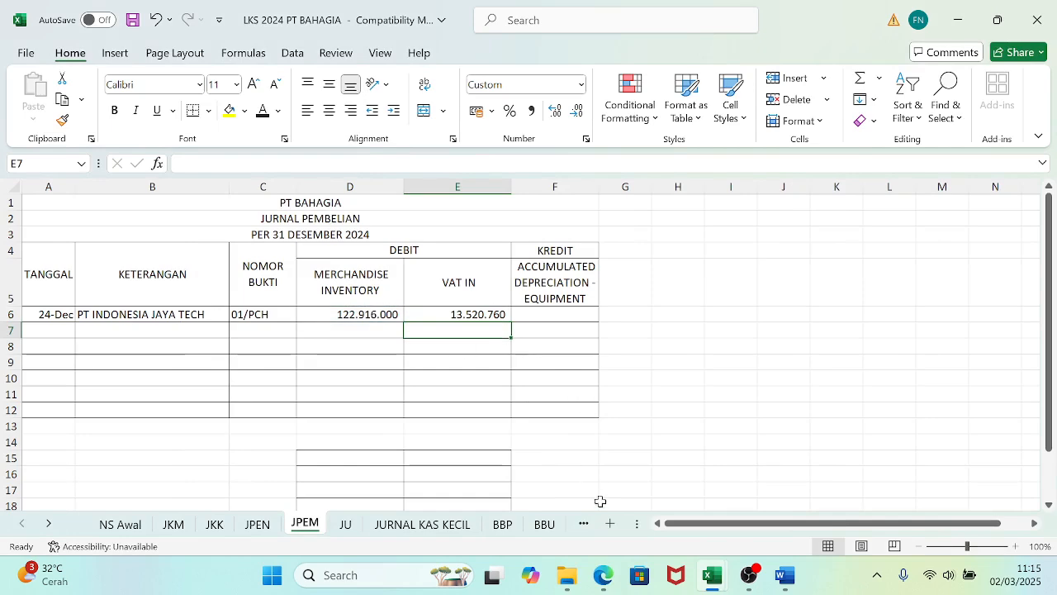
- Recheck the tax invoice and replace the credit column heading in F5 with a reference to an account in the NS Awal sheet
{"action": "left_click", "coordinate": [603, 578]}
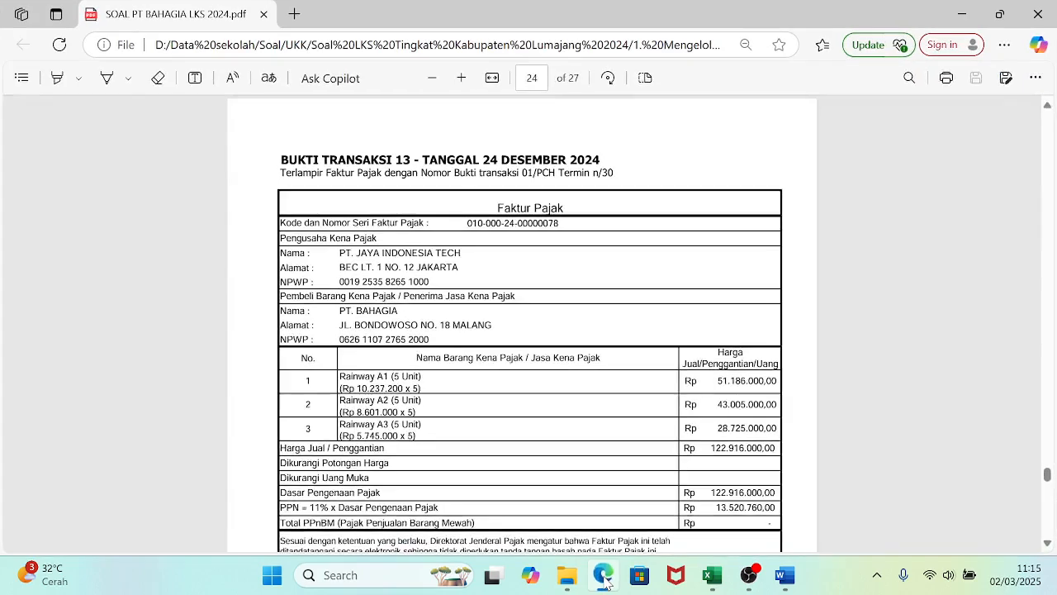
{"action": "left_click", "coordinate": [604, 578]}
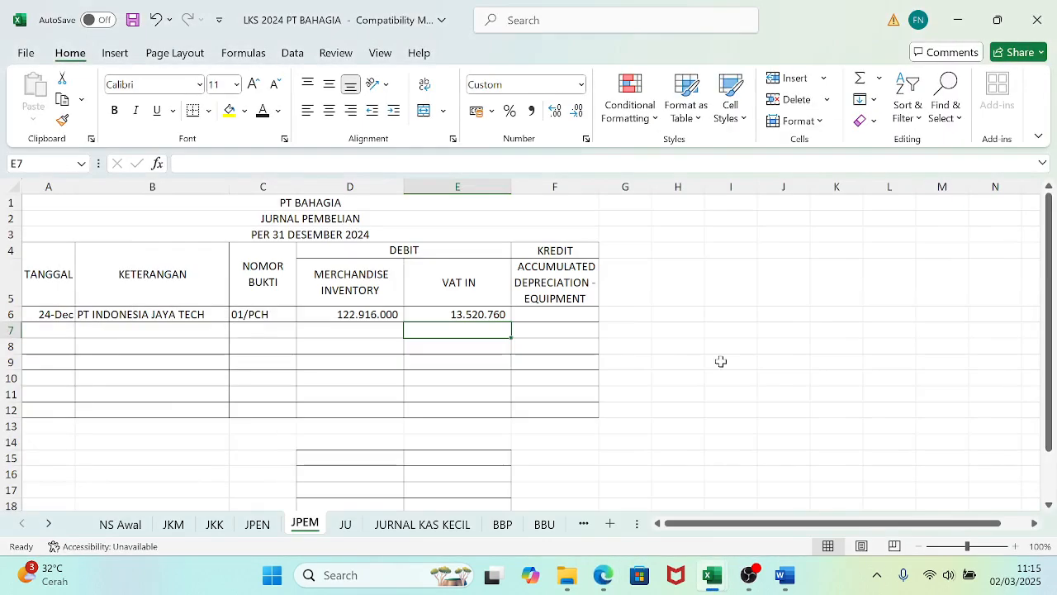
{"action": "left_click", "coordinate": [560, 291]}
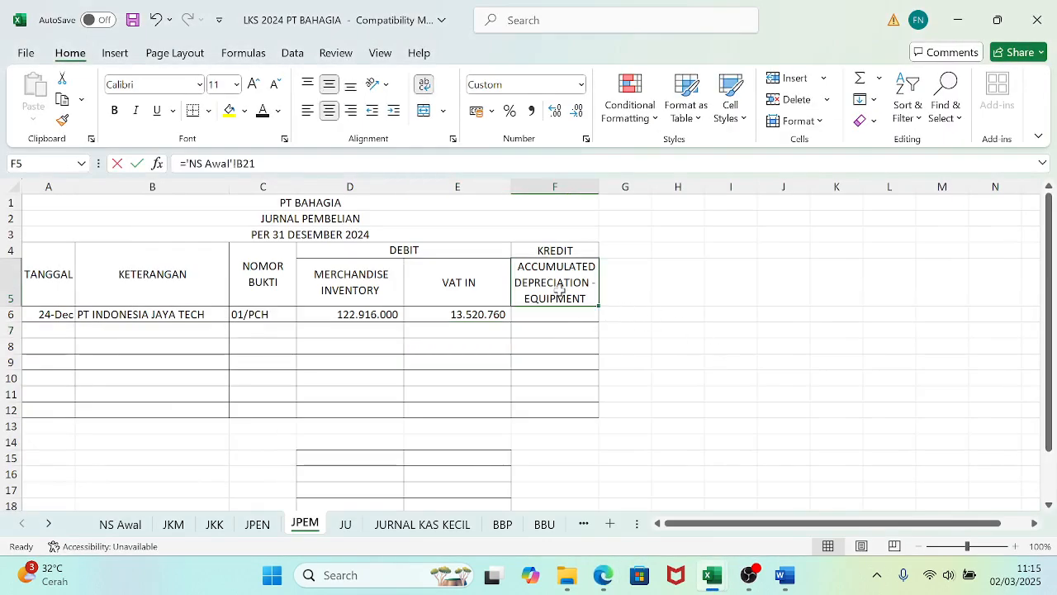
{"action": "type", "text": "="}
{"action": "left_click", "coordinate": [115, 526]}
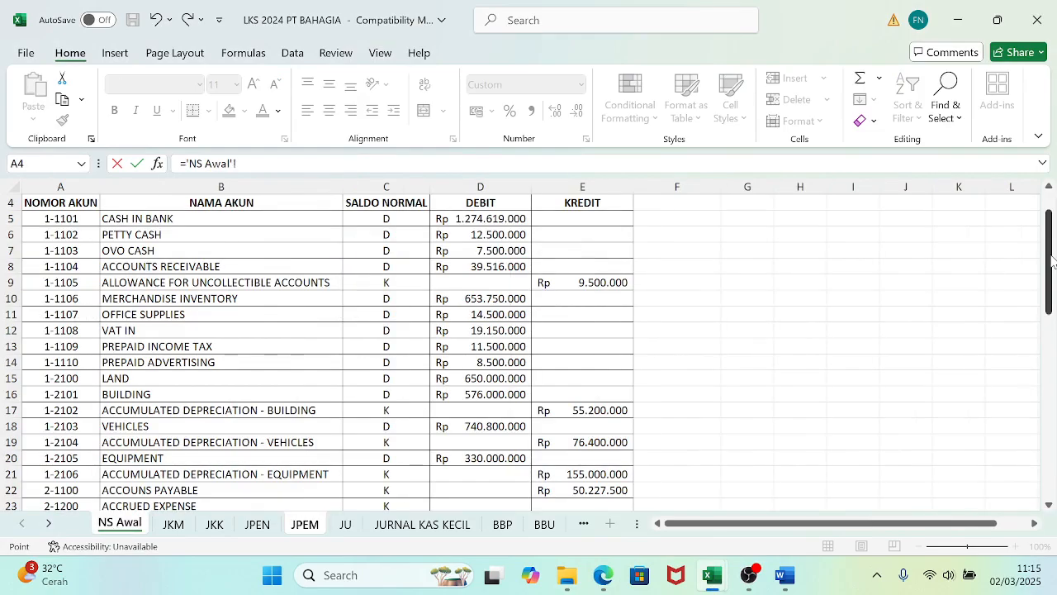
{"action": "left_click_drag", "start_coordinate": [1051, 261], "coordinate": [1051, 332]}
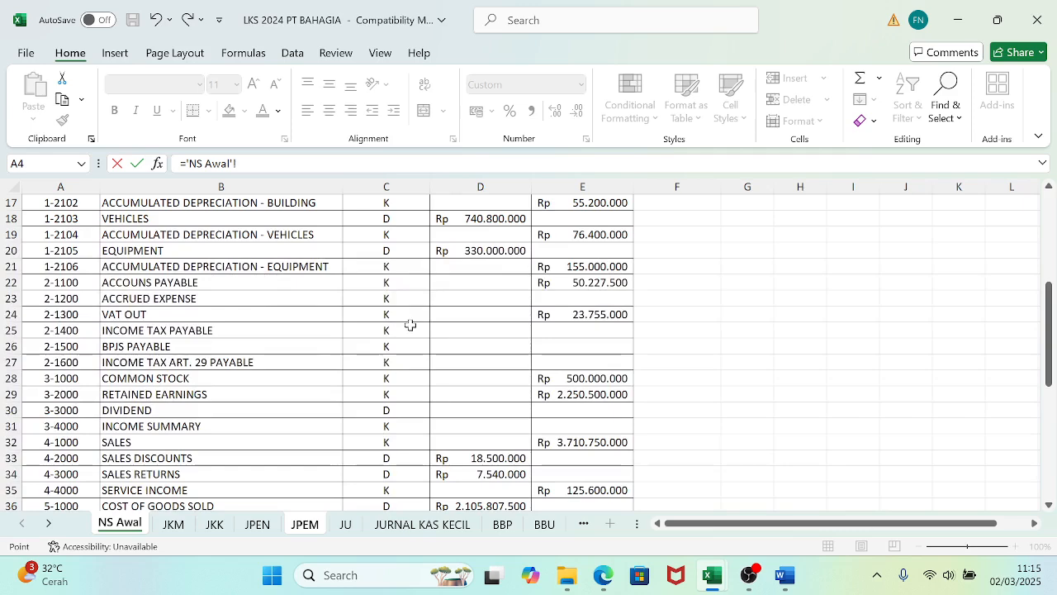
- Link the credit column header in F5 of the purchase journal to the ACCOUNS PAYABLE account name in NS Awal cell B22
{"action": "left_click", "coordinate": [74, 283]}
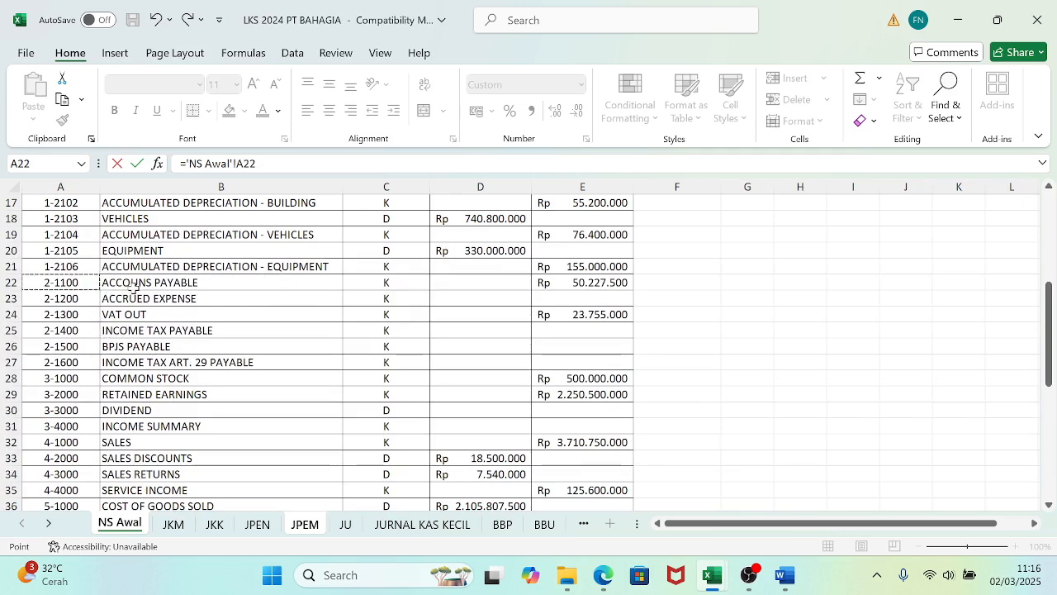
{"action": "left_click", "coordinate": [134, 285]}
{"action": "key", "text": "Return"}
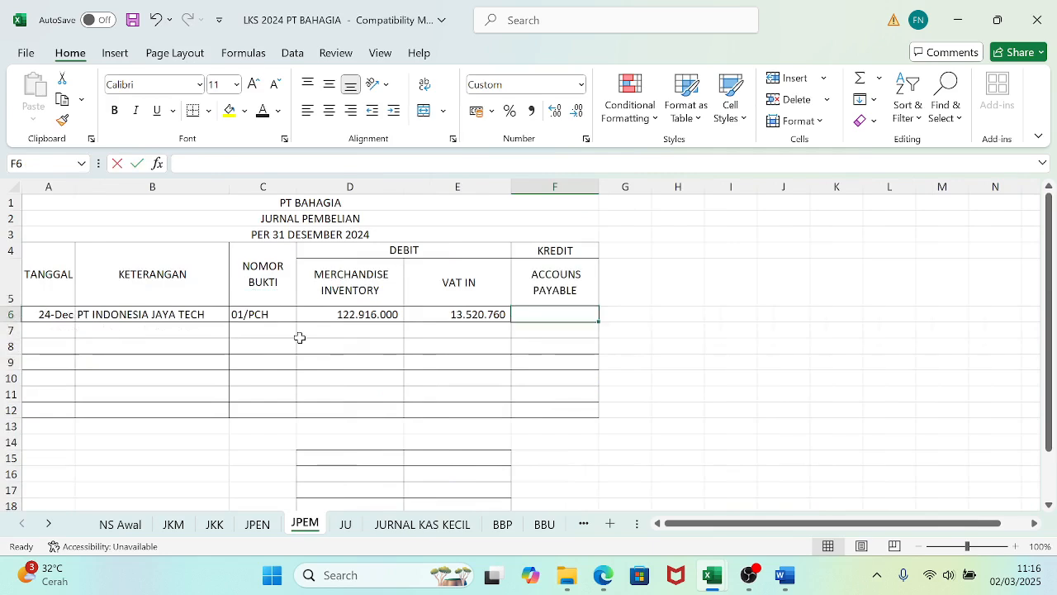
- Calculate accounts payable in F6 as merchandise inventory plus VAT in (=D6+E6), and save the workbook
{"action": "type", "text": "="}
{"action": "left_click", "coordinate": [325, 316]}
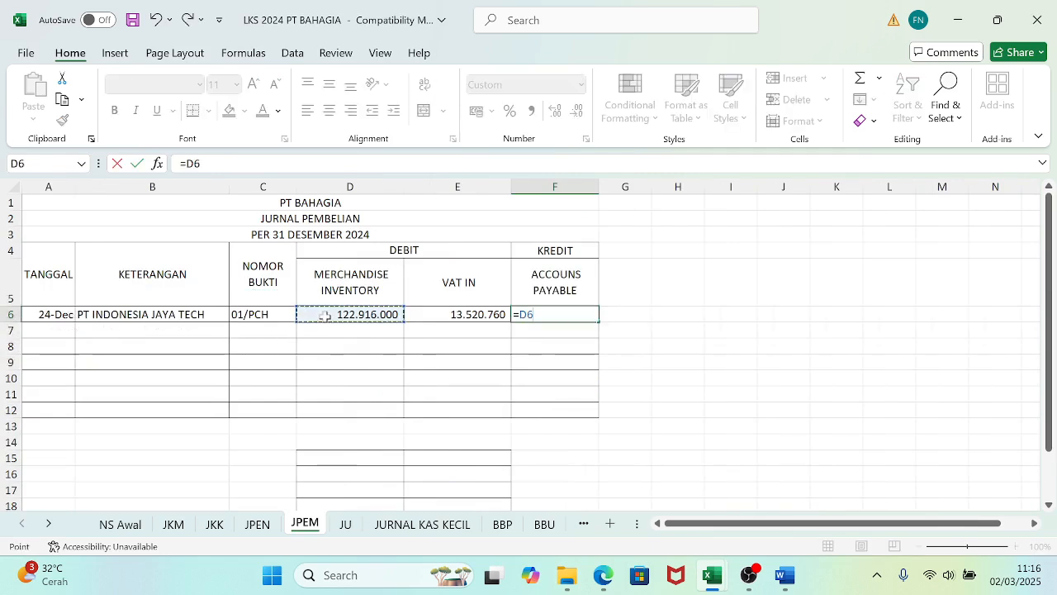
{"action": "type", "text": "+"}
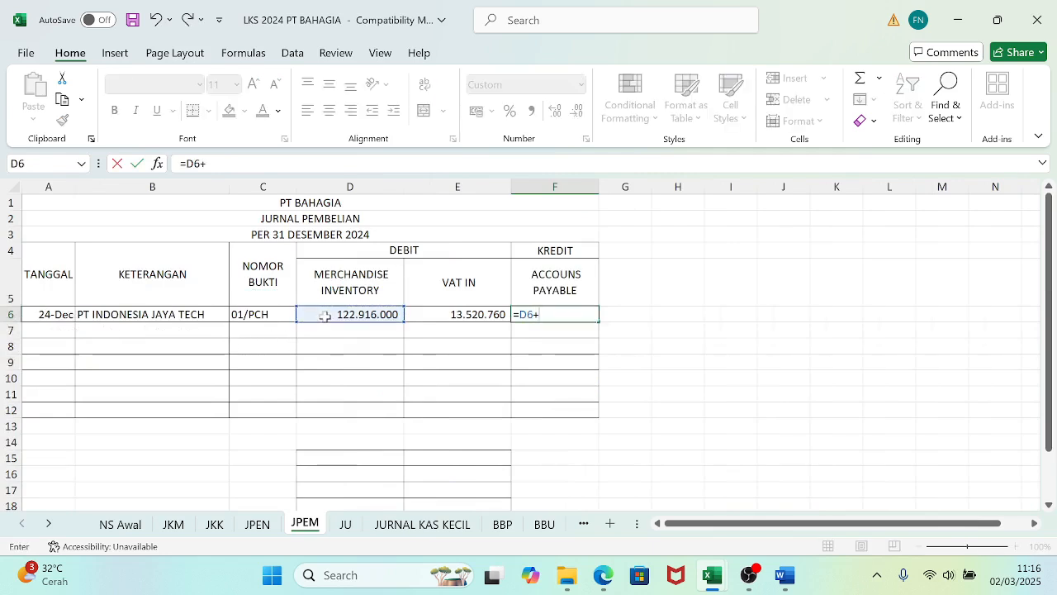
{"action": "left_click", "coordinate": [440, 315]}
{"action": "key", "text": "Return"}
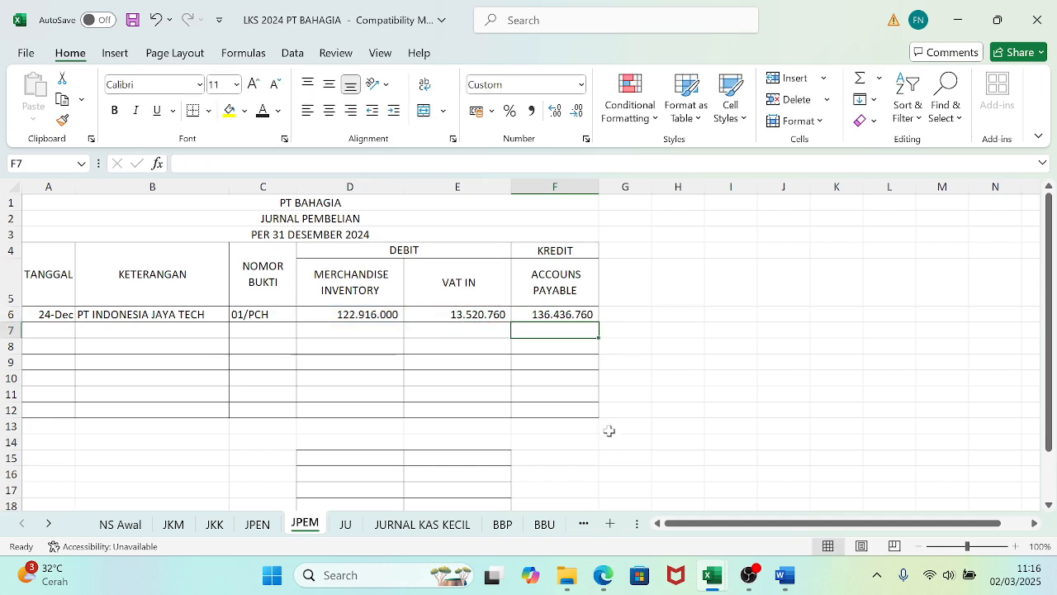
{"action": "key", "text": "ctrl+s"}
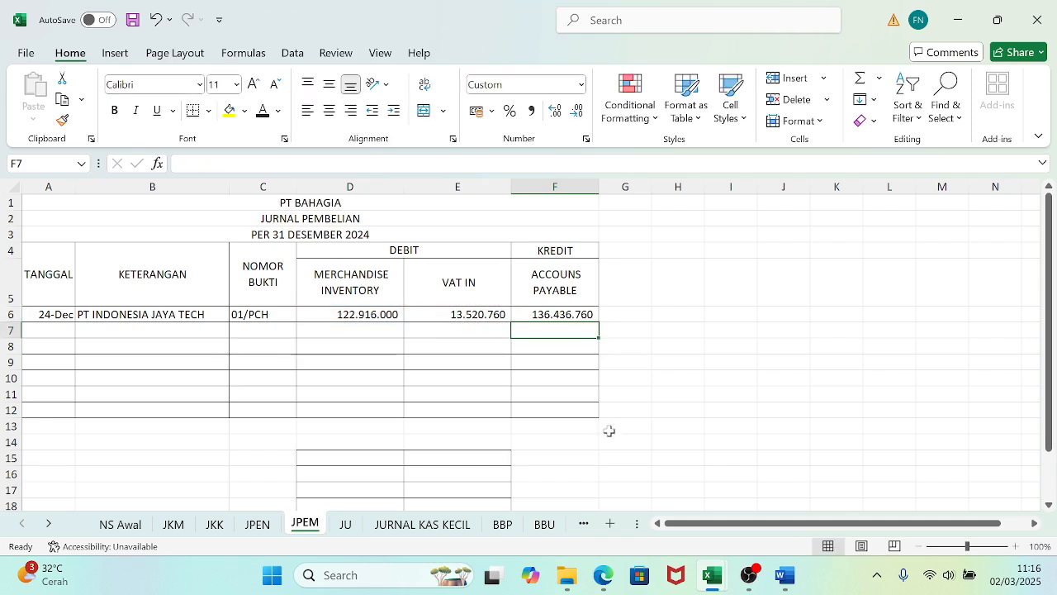
- Check the transaction 13 tax invoice of 24 December in the question PDF against the purchase journal entry
{"action": "mouse_move", "coordinate": [714, 578]}
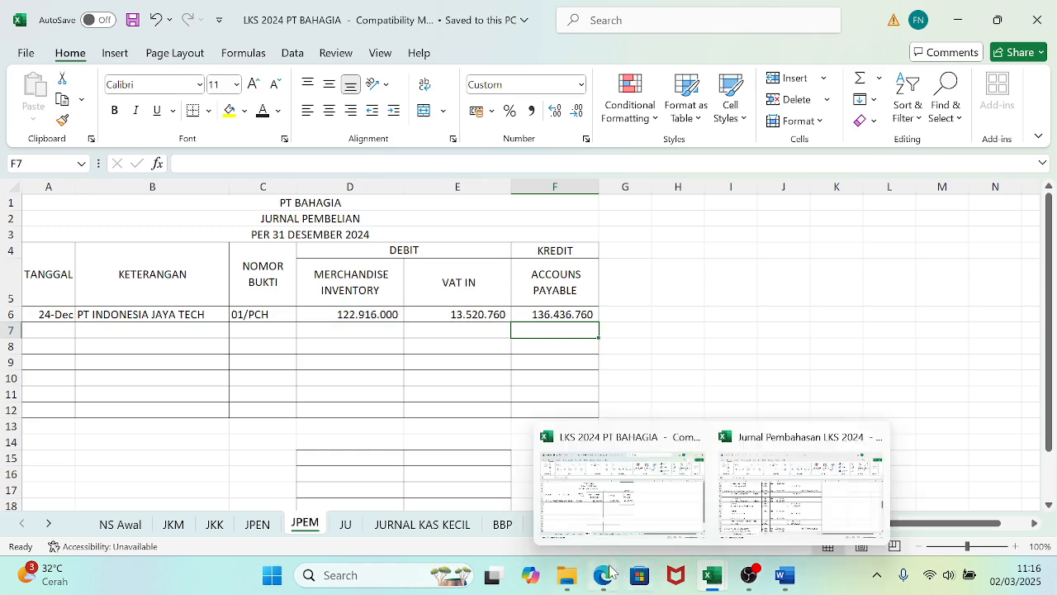
{"action": "mouse_move", "coordinate": [611, 577]}
{"action": "left_click", "coordinate": [623, 512]}
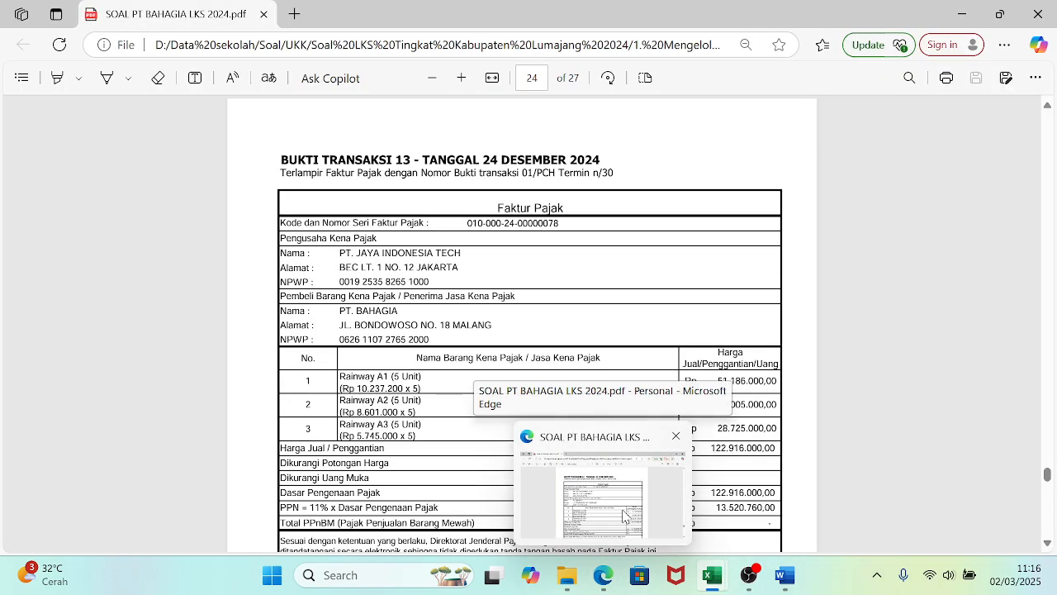
{"action": "key", "text": "alt+Tab"}
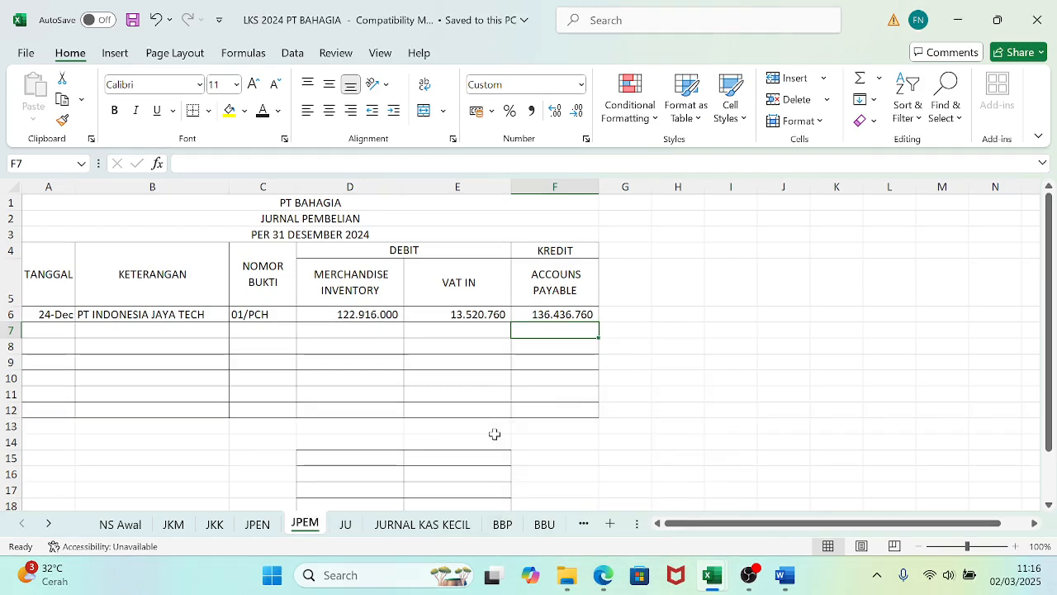
{"action": "mouse_move", "coordinate": [603, 575]}
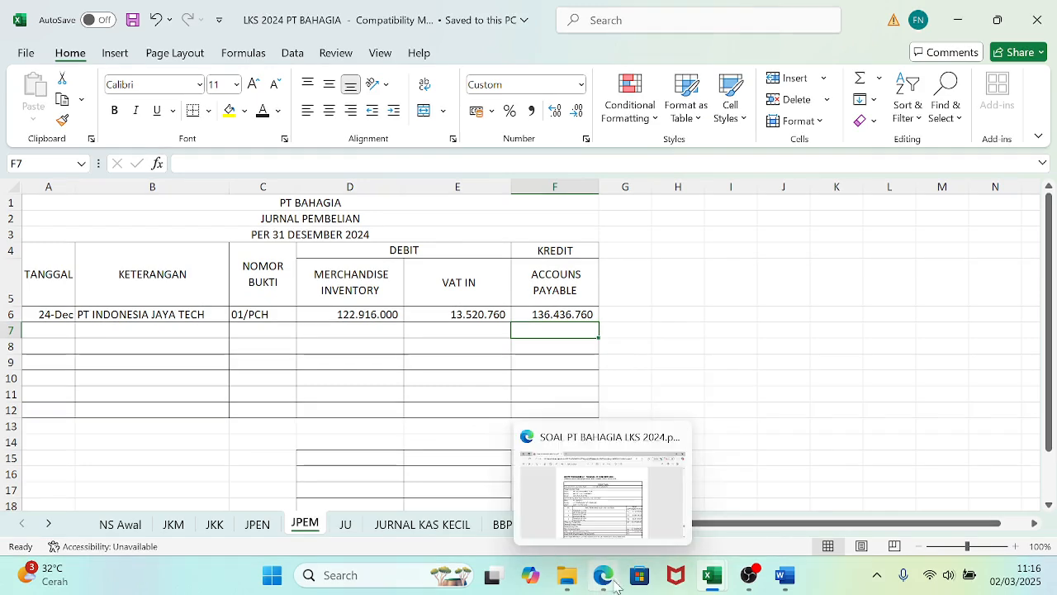
{"action": "mouse_move", "coordinate": [646, 529]}
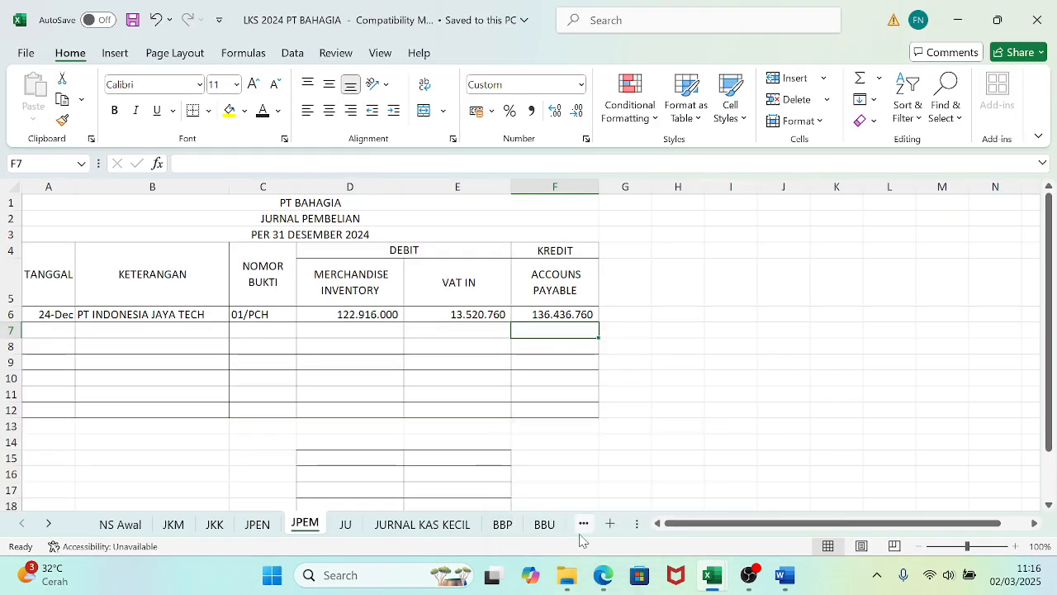
{"action": "mouse_move", "coordinate": [632, 502]}
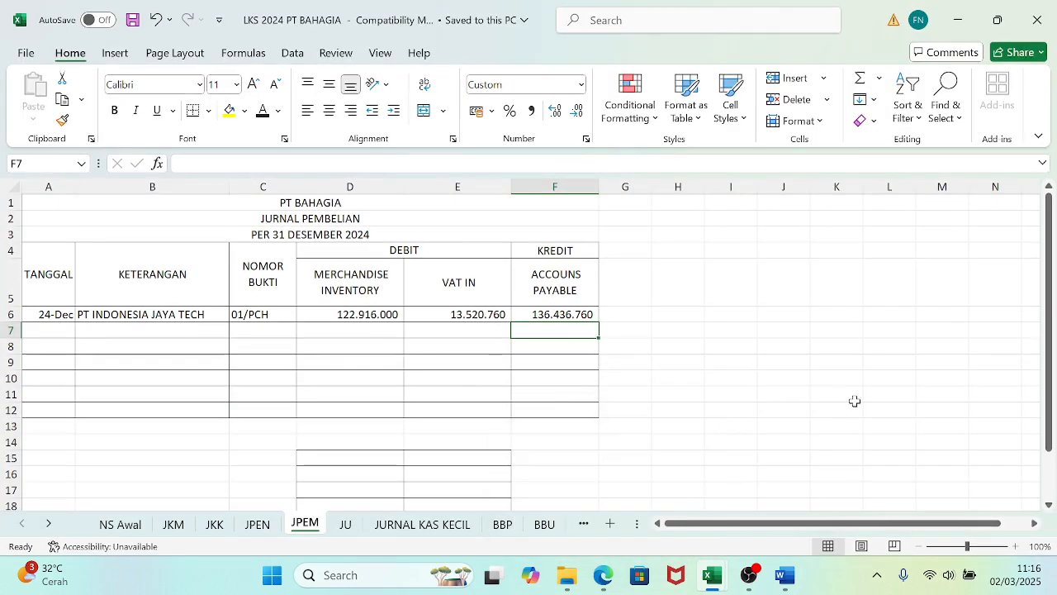
{"action": "left_click", "coordinate": [851, 395]}
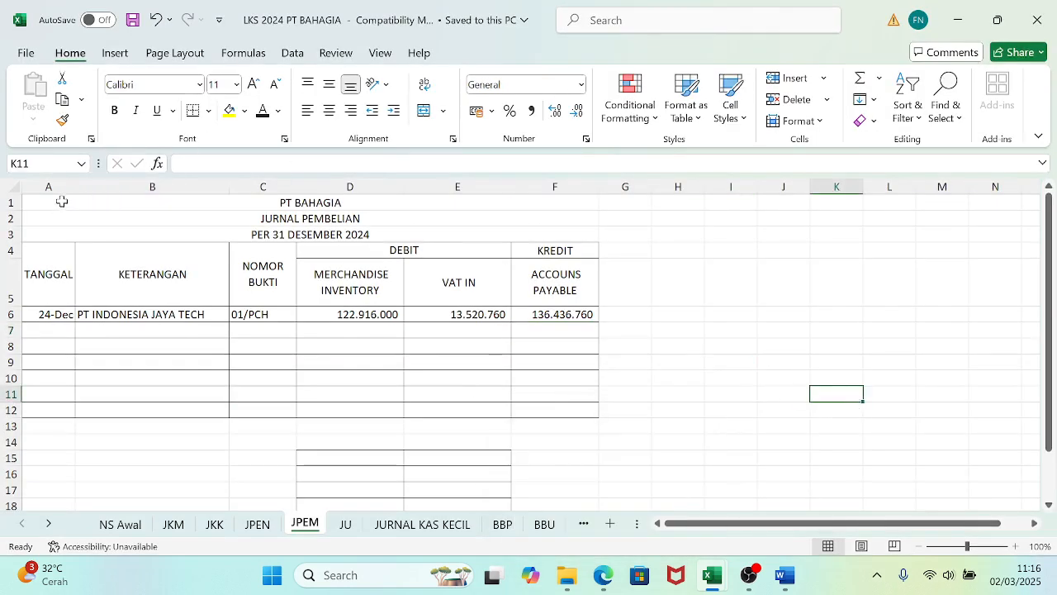
{"action": "left_click_drag", "start_coordinate": [62, 202], "coordinate": [328, 343]}
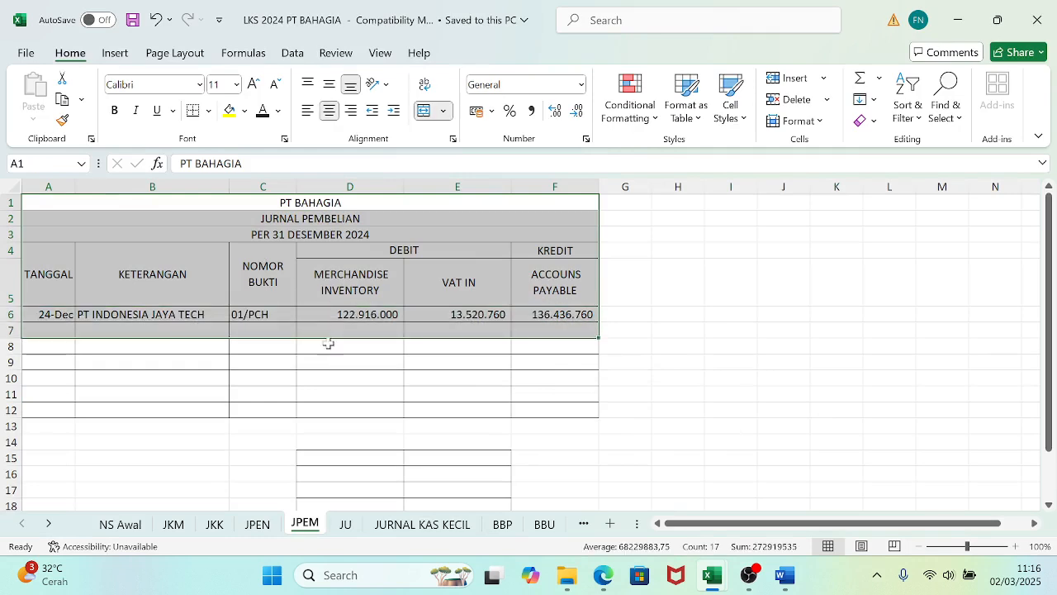
- On the BBU sheet, enter the date 24/12 in A5 below the opening balance row
{"action": "left_click", "coordinate": [545, 525]}
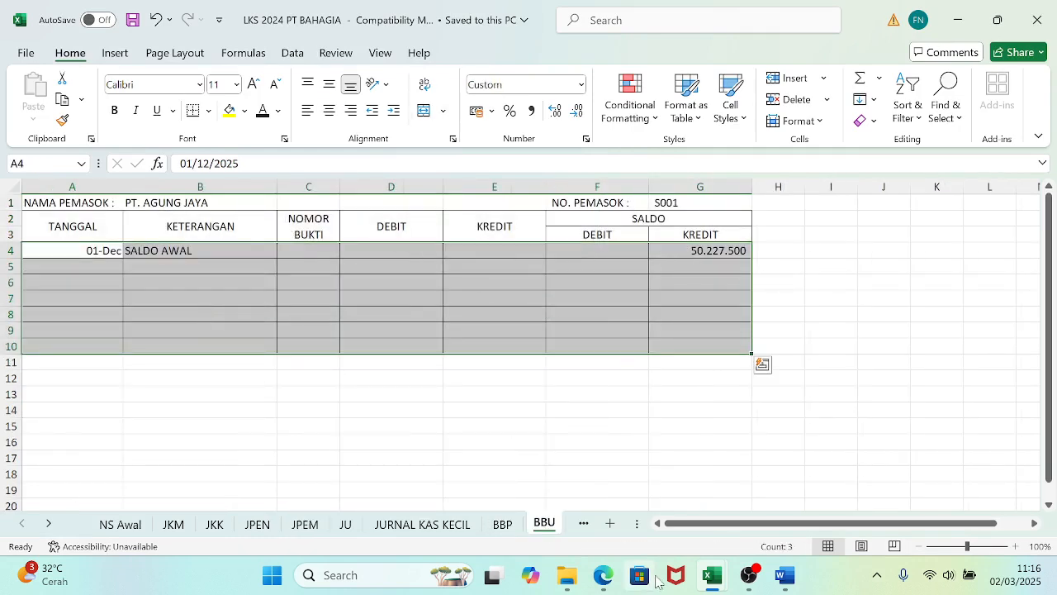
{"action": "mouse_move", "coordinate": [603, 576]}
{"action": "mouse_move", "coordinate": [613, 496]}
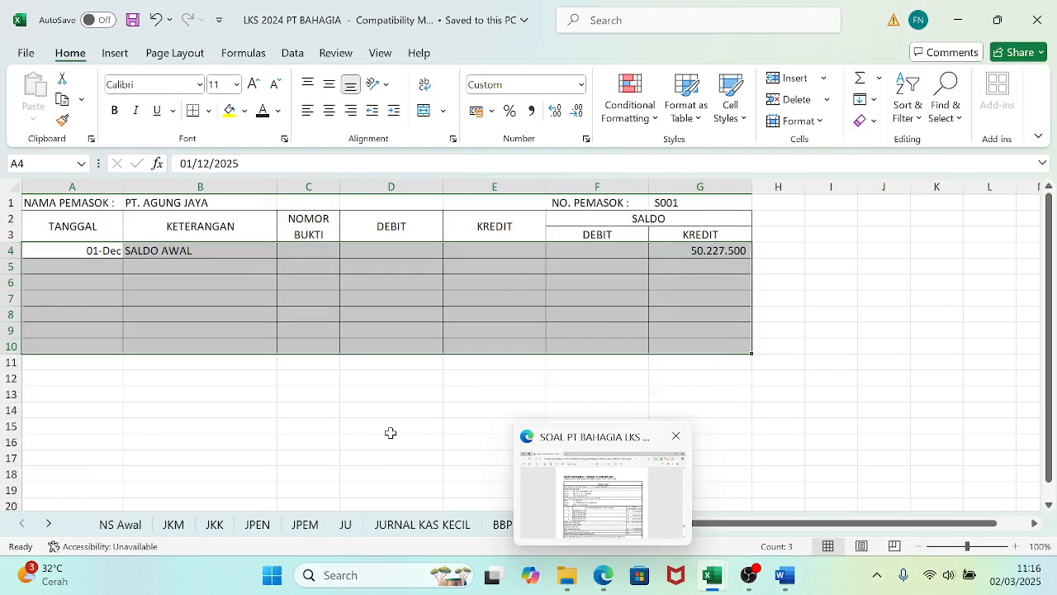
{"action": "left_click", "coordinate": [89, 268]}
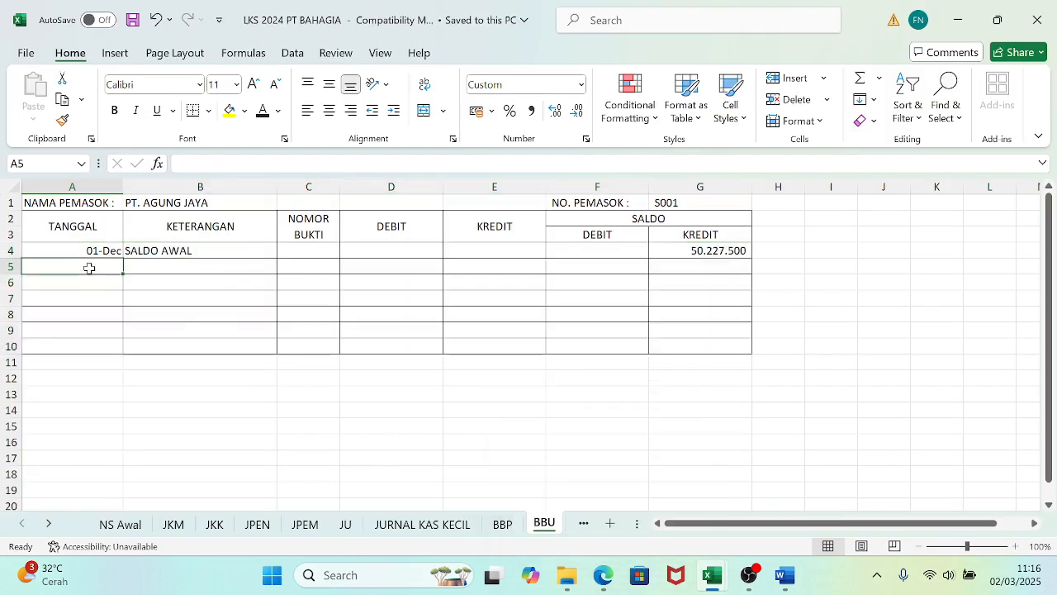
{"action": "type", "text": "24/1"}
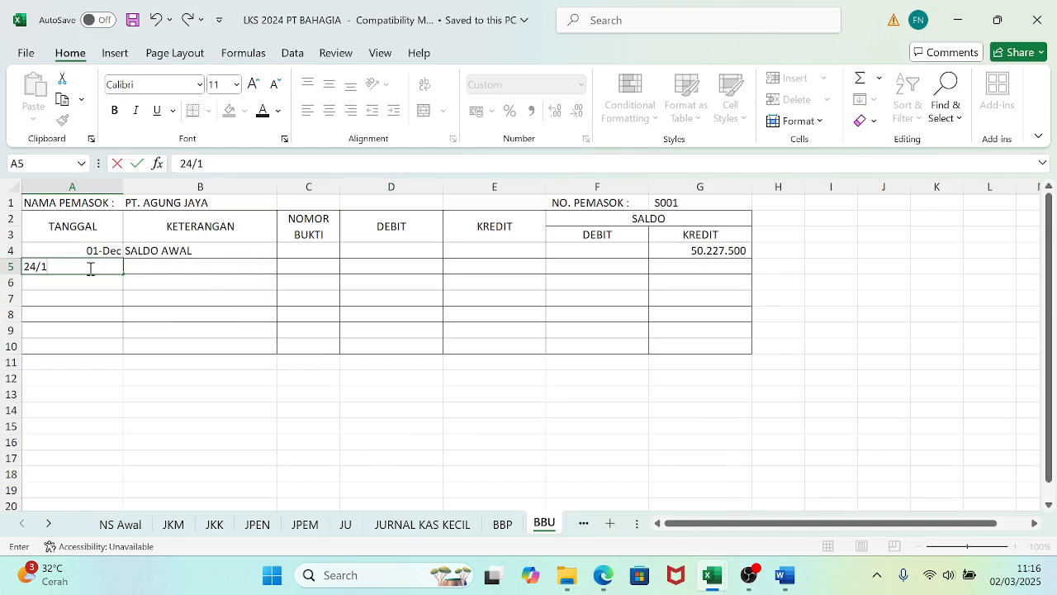
{"action": "type", "text": "2"}
{"action": "key", "text": "Tab"}
- Fill in the 24 December ledger row with the description PEMBELIAN KREDIT and the evidence number 01/PCH
{"action": "type", "text": "PEM"}
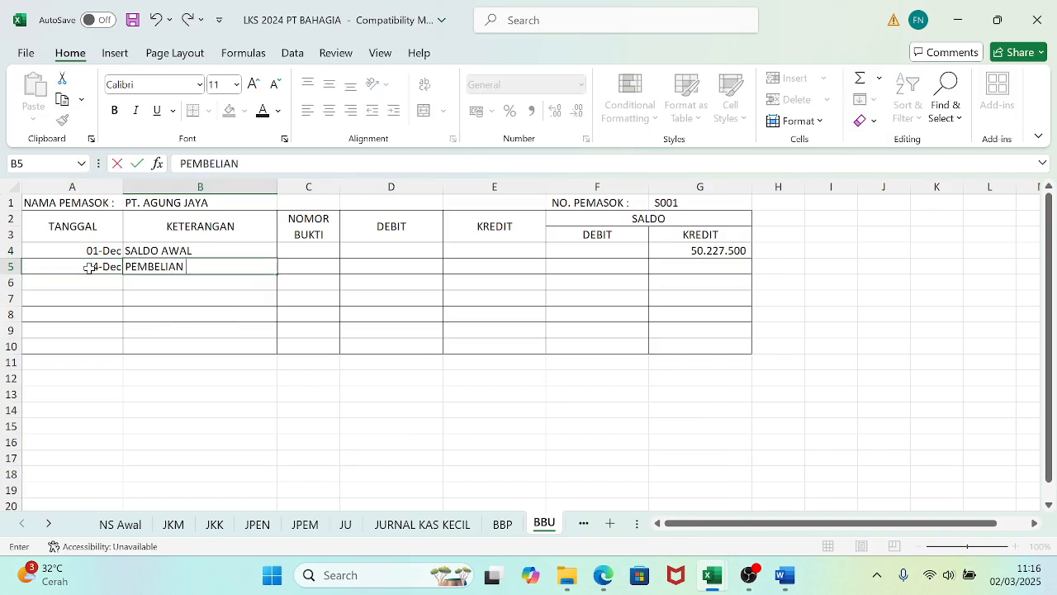
{"action": "type", "text": "BELIAN SECCA"}
{"action": "key", "text": "BackSpace"}
{"action": "key", "text": "BackSpace"}
{"action": "key", "text": "BackSpace"}
{"action": "type", "text": "KREDIT"}
{"action": "key", "text": "Tab"}
{"action": "type", "text": "01"}
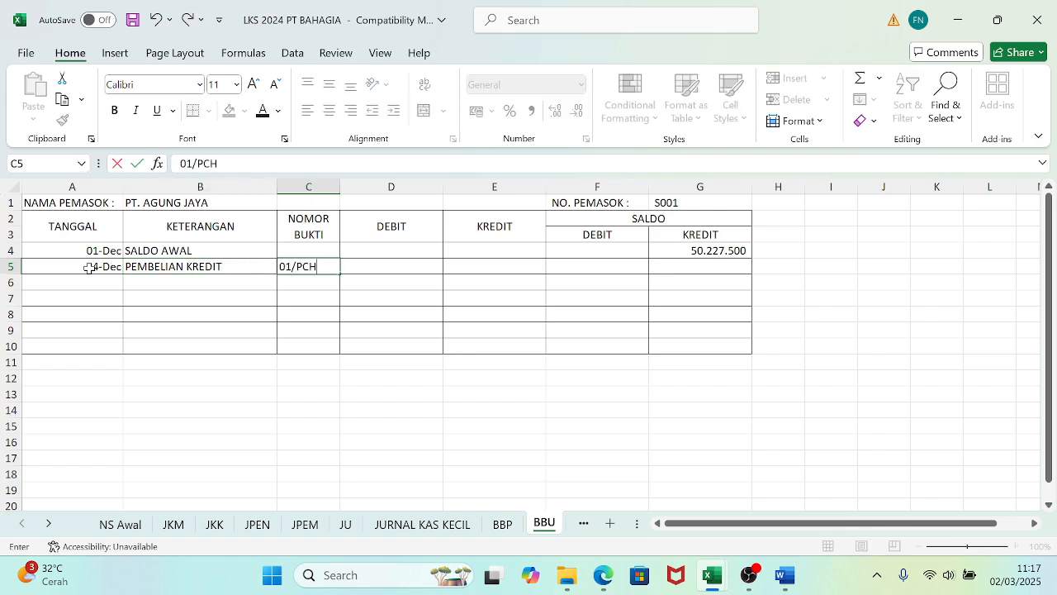
{"action": "type", "text": "/PCH"}
{"action": "key", "text": "Return"}
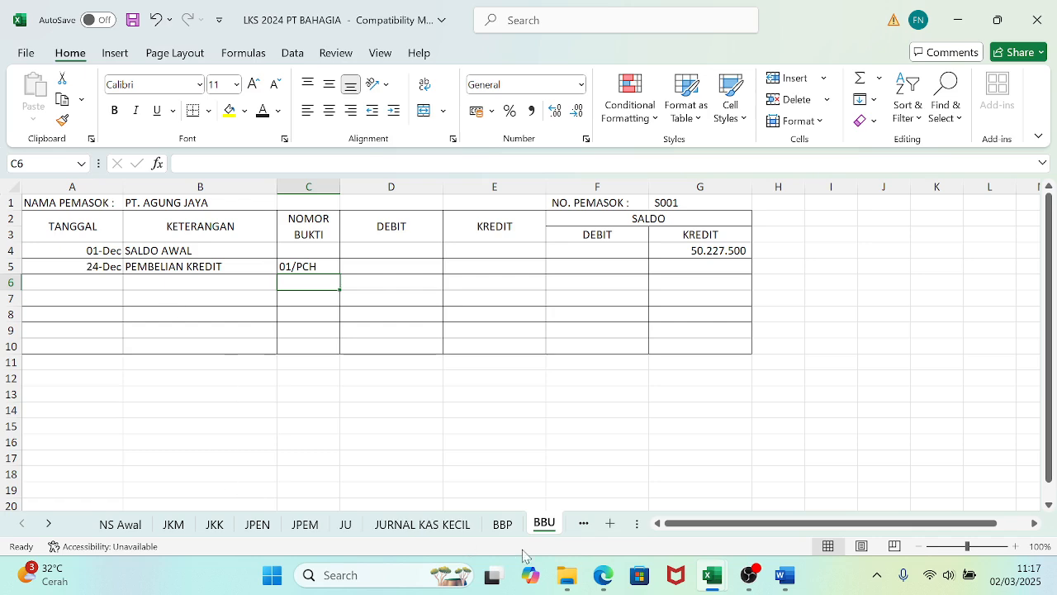
- Link the KREDIT amount in E5 to the accounts payable amount in cell F6 of the JPEM sheet
{"action": "left_click", "coordinate": [605, 578]}
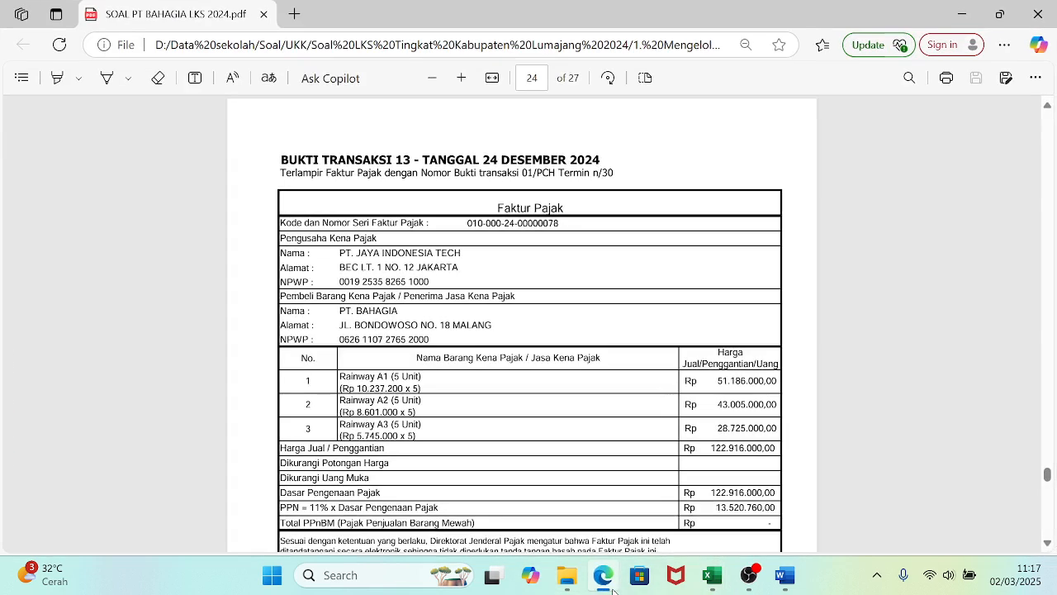
{"action": "left_click", "coordinate": [613, 590]}
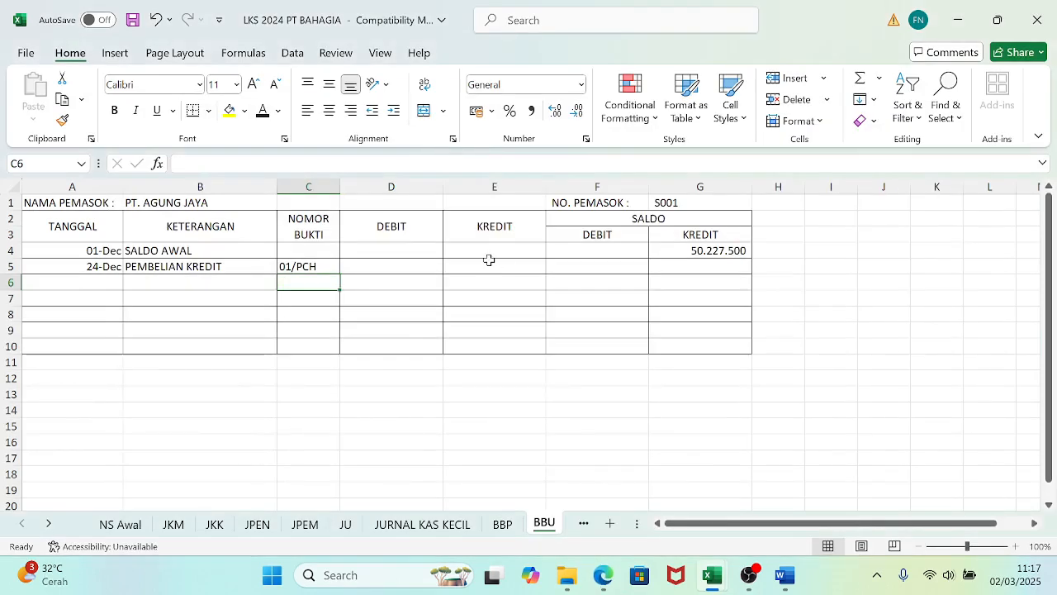
{"action": "left_click", "coordinate": [488, 264]}
{"action": "type", "text": "="}
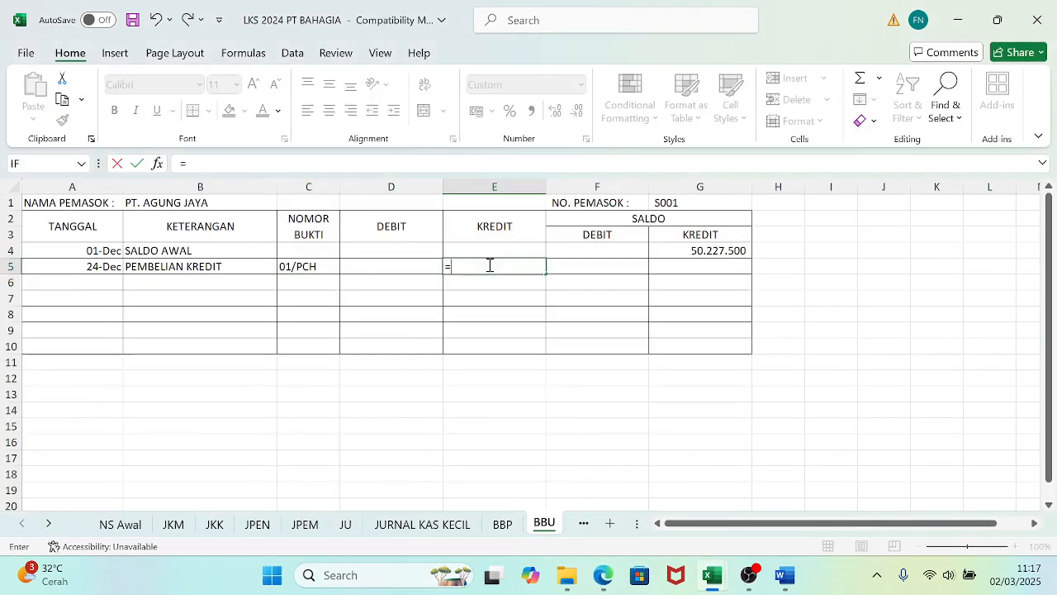
{"action": "left_click", "coordinate": [305, 524]}
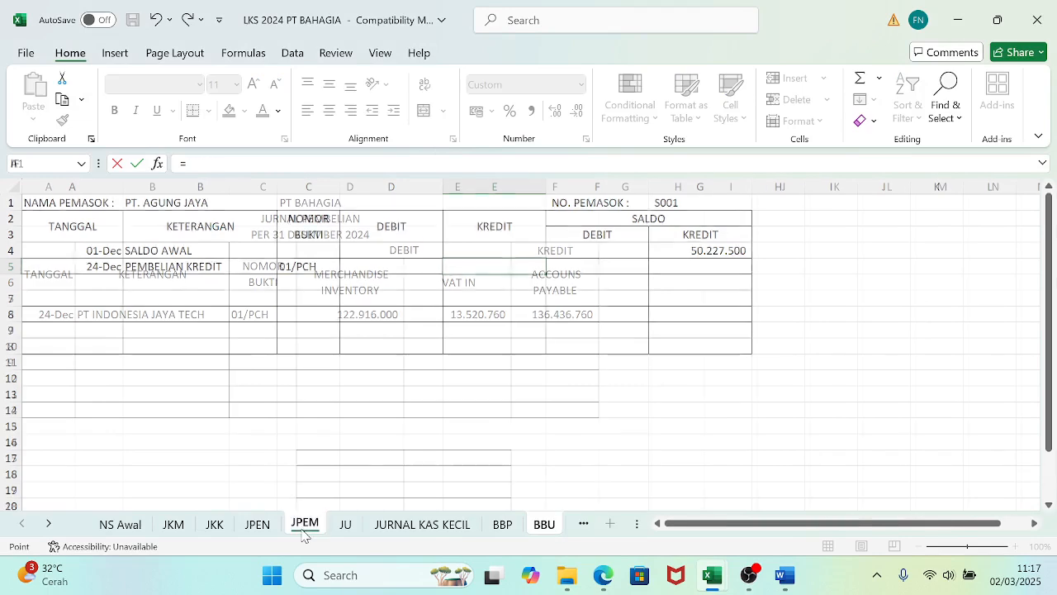
{"action": "left_click", "coordinate": [545, 317]}
{"action": "key", "text": "Return"}
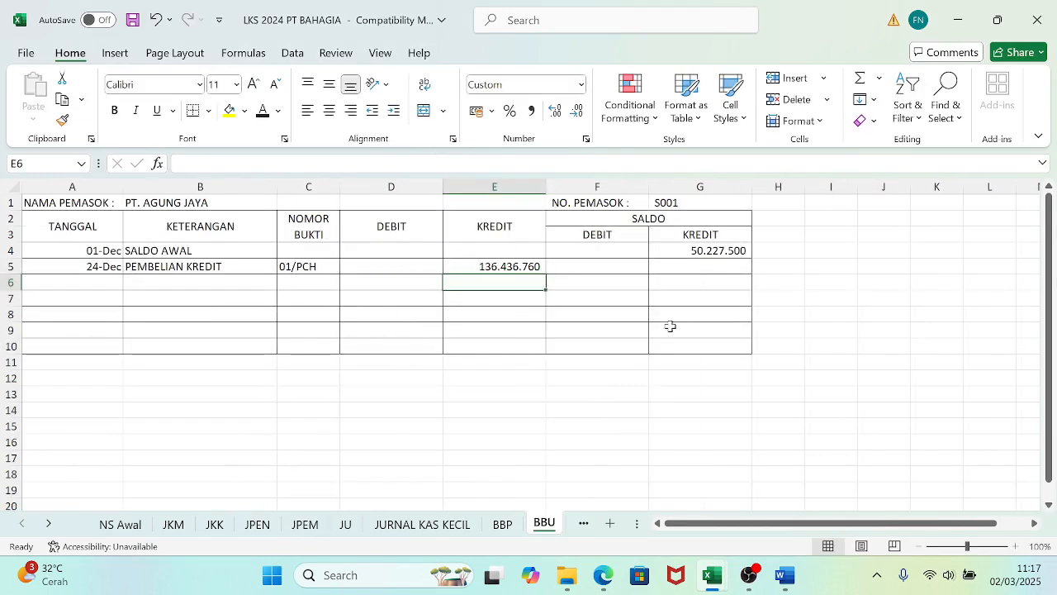
- Calculate the running credit balance in G5 with the formula =G4-D5+E5, and save the workbook
{"action": "left_click", "coordinate": [700, 270]}
{"action": "type", "text": "="}
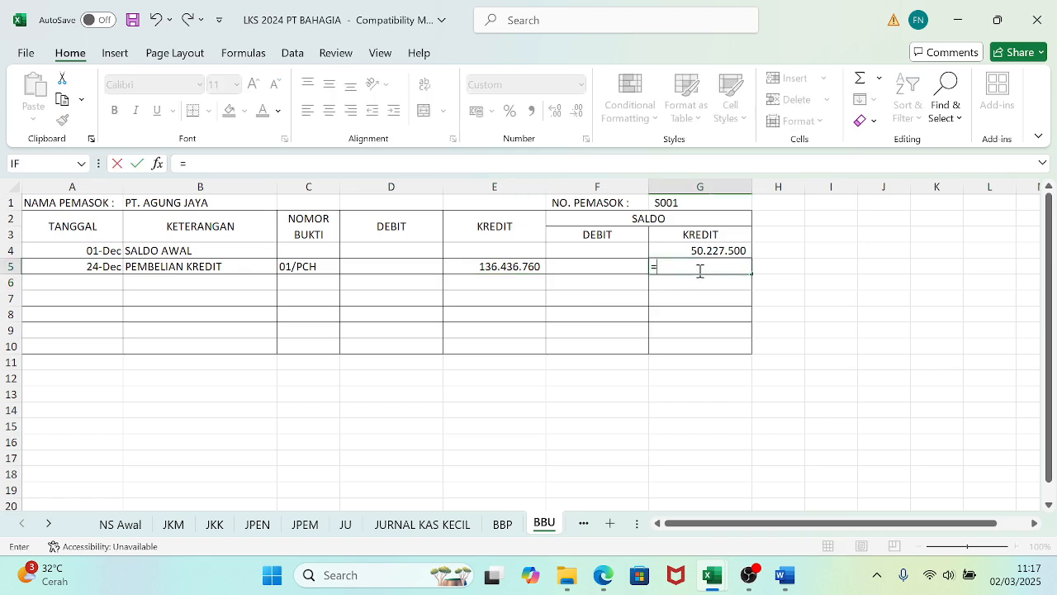
{"action": "left_click", "coordinate": [704, 250]}
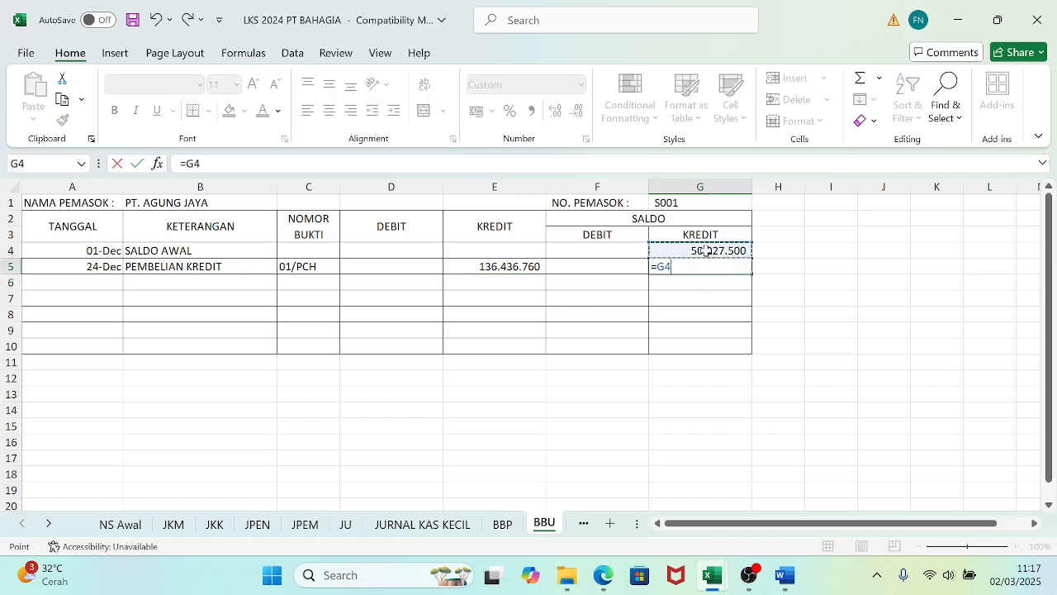
{"action": "type", "text": "-"}
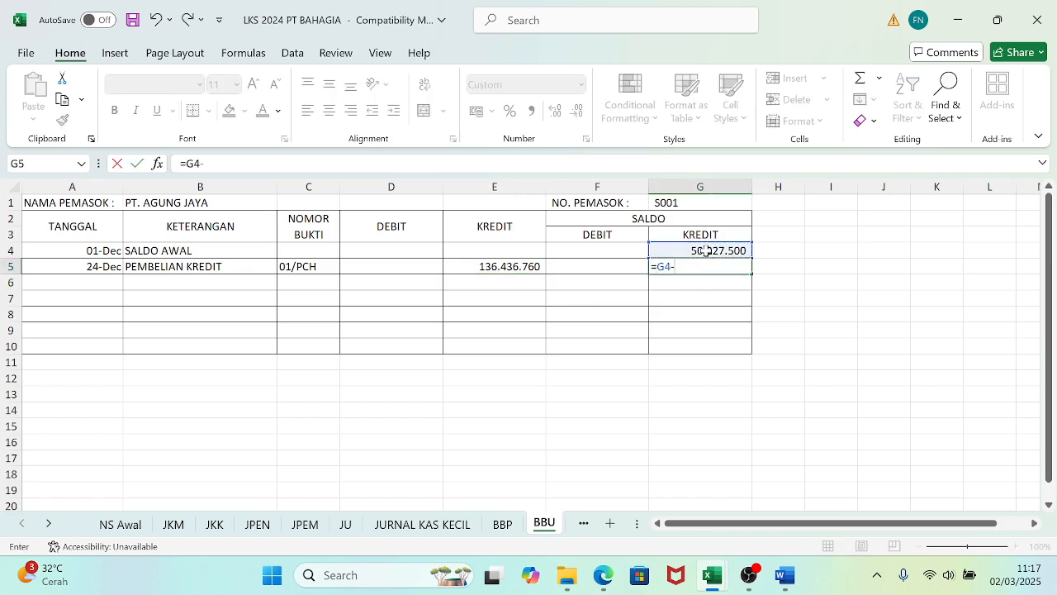
{"action": "left_click", "coordinate": [387, 266]}
{"action": "type", "text": "+"}
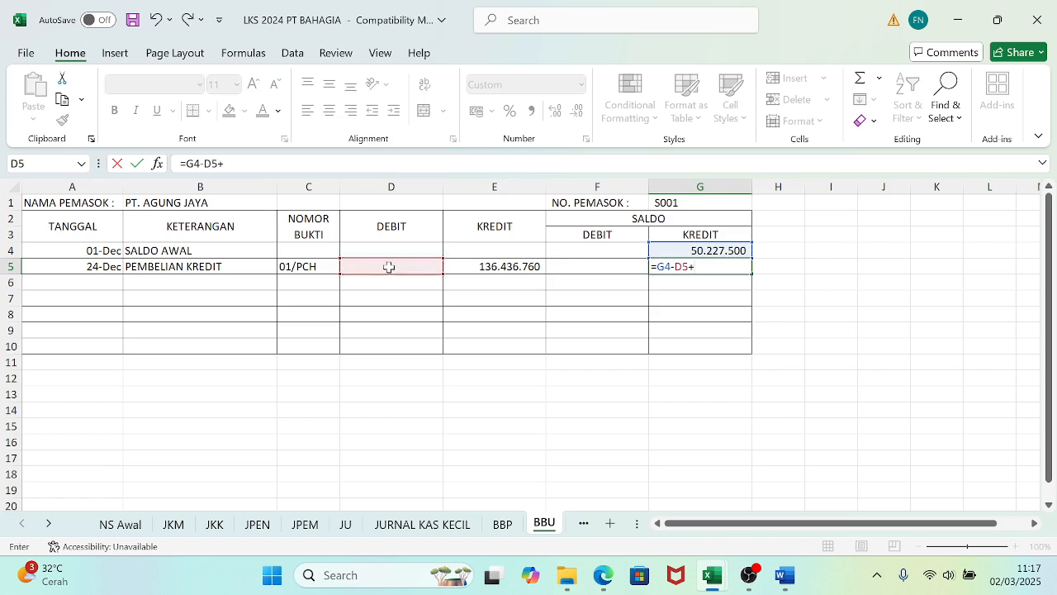
{"action": "left_click", "coordinate": [489, 267]}
{"action": "key", "text": "Return"}
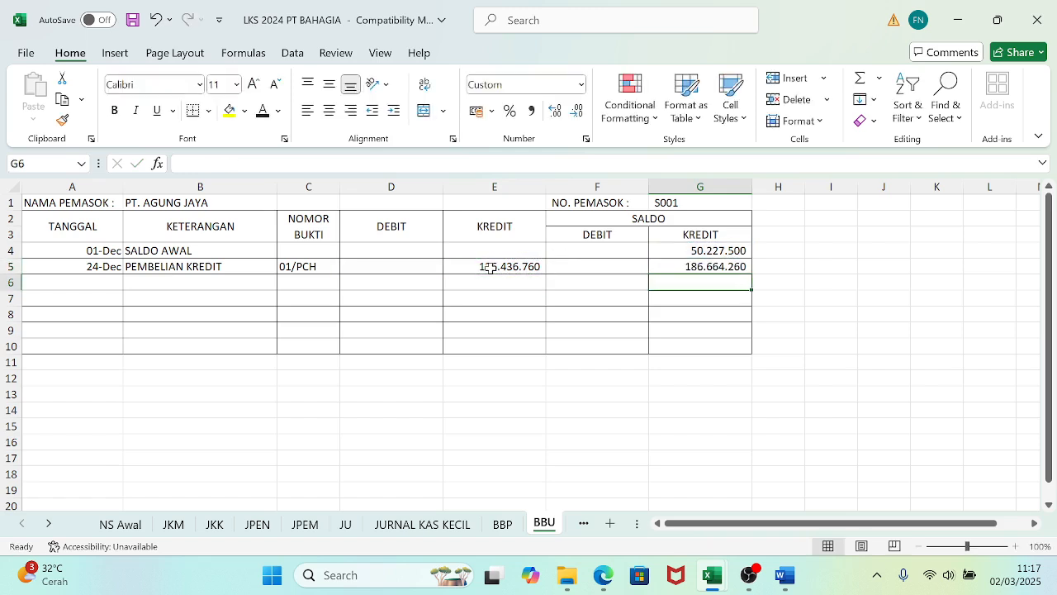
{"action": "key", "text": "ctrl+s"}
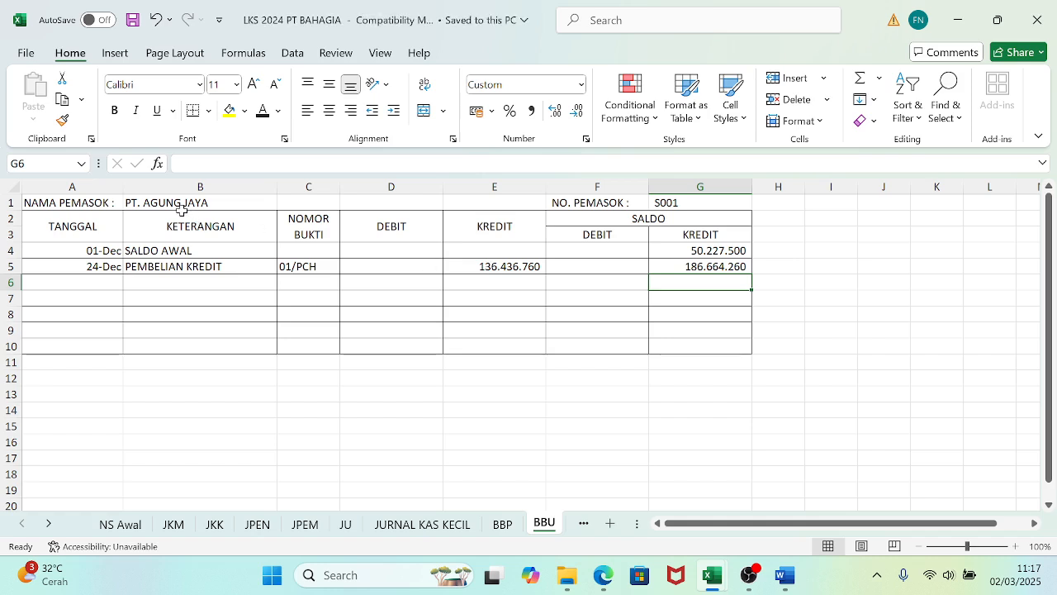
- Check the supplier on the invoice PDF, replace the NAMA PEMASOK in B1 with PT JAYA INDONESIA TECH, and save the workbook
{"action": "left_click", "coordinate": [181, 204]}
{"action": "type", "text": "PT"}
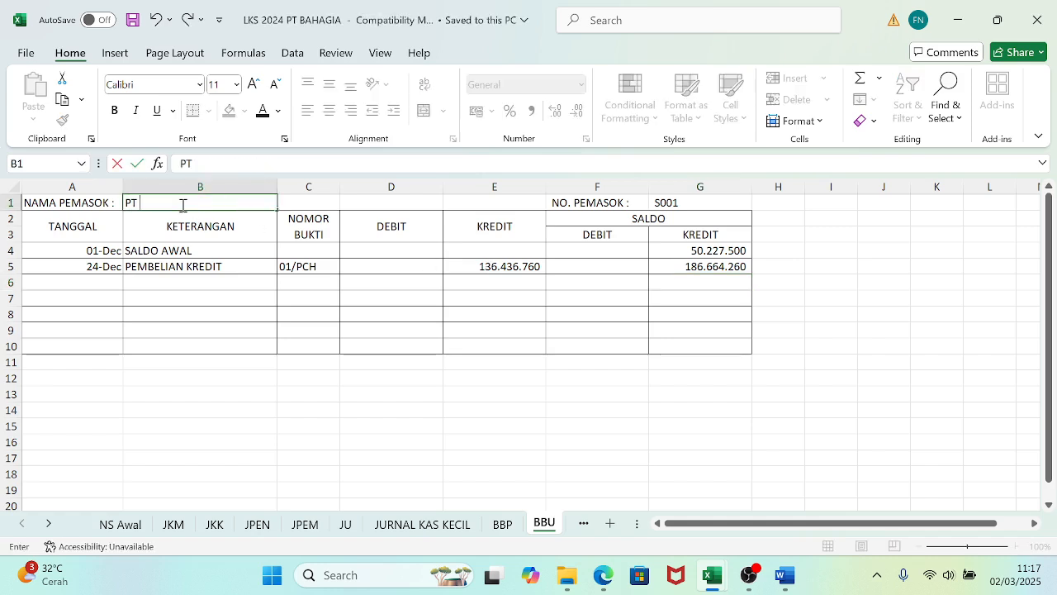
{"action": "left_click", "coordinate": [609, 578]}
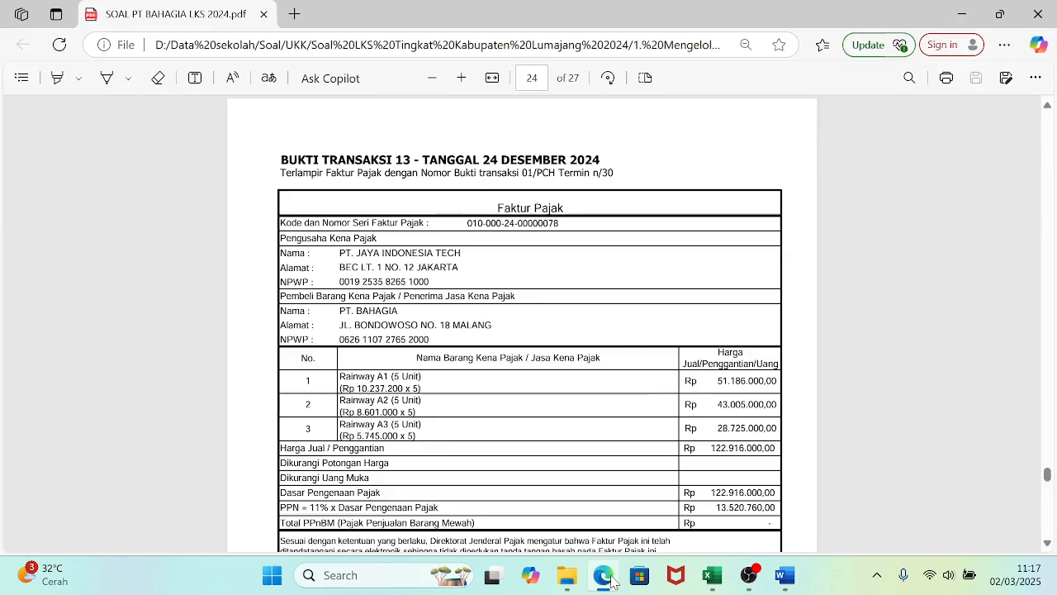
{"action": "left_click", "coordinate": [610, 578]}
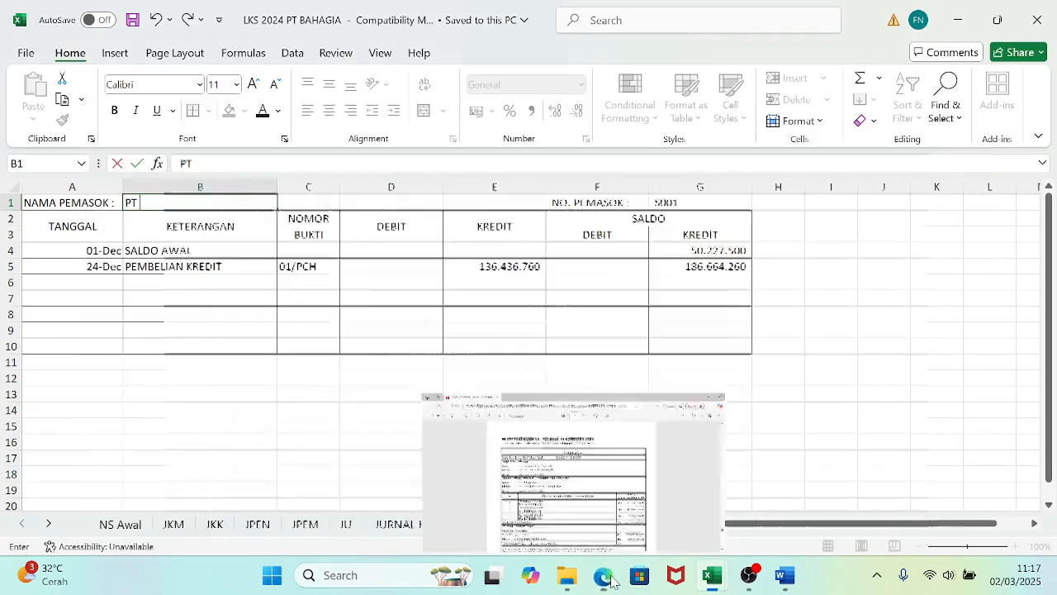
{"action": "type", "text": "JAYA INDONESIA TECH"}
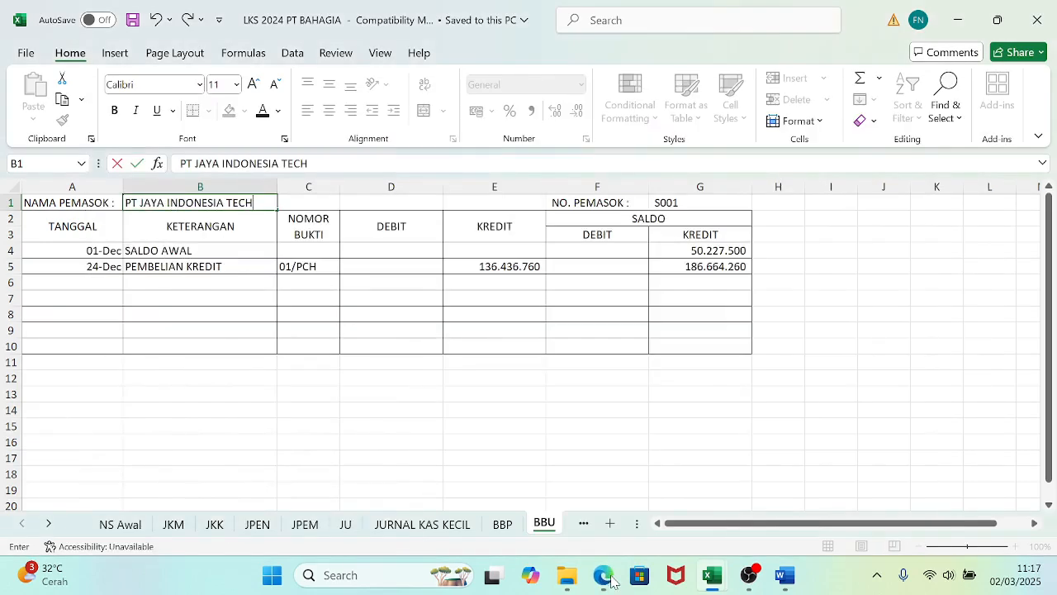
{"action": "key", "text": "Return"}
{"action": "key", "text": "Down"}
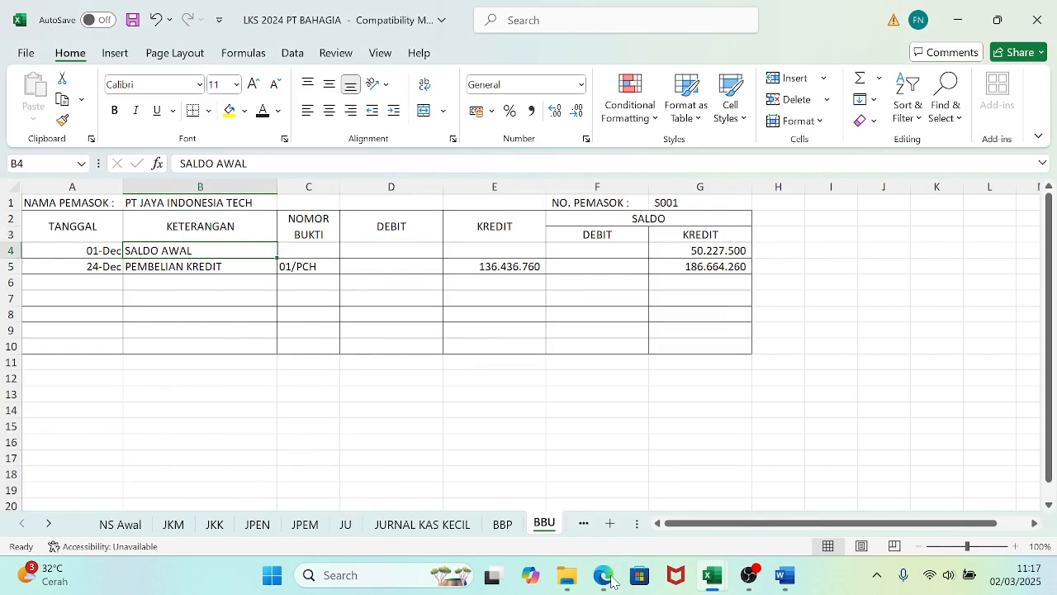
{"action": "key", "text": "ctrl+s"}
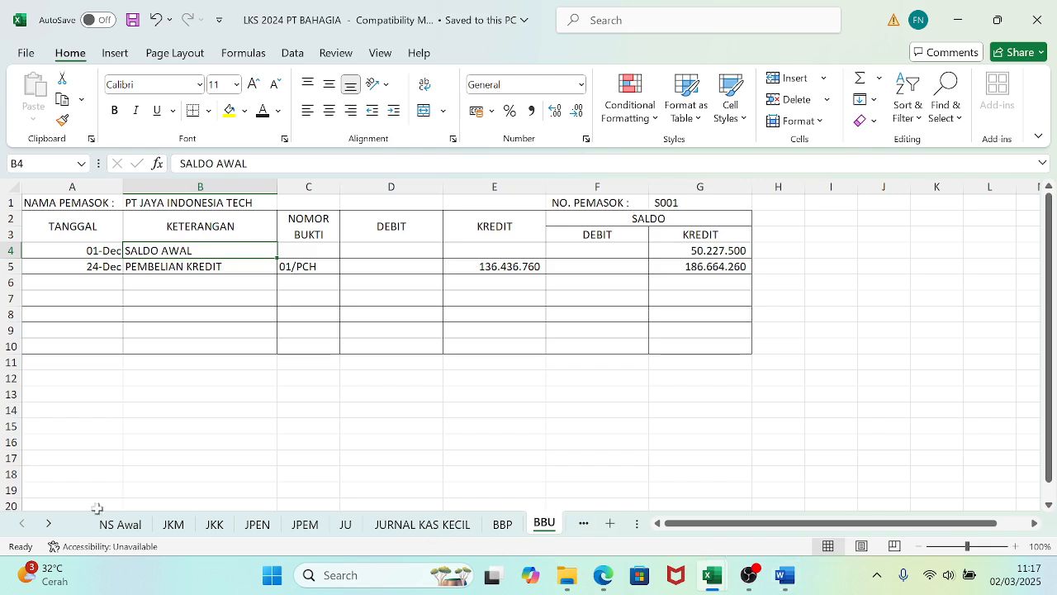
- On the KP sheet, insert two rows at row 7 below the last entry of the RAINWAY A1 stock card
{"action": "left_click", "coordinate": [49, 523]}
{"action": "left_click", "coordinate": [49, 524]}
{"action": "left_click", "coordinate": [49, 524]}
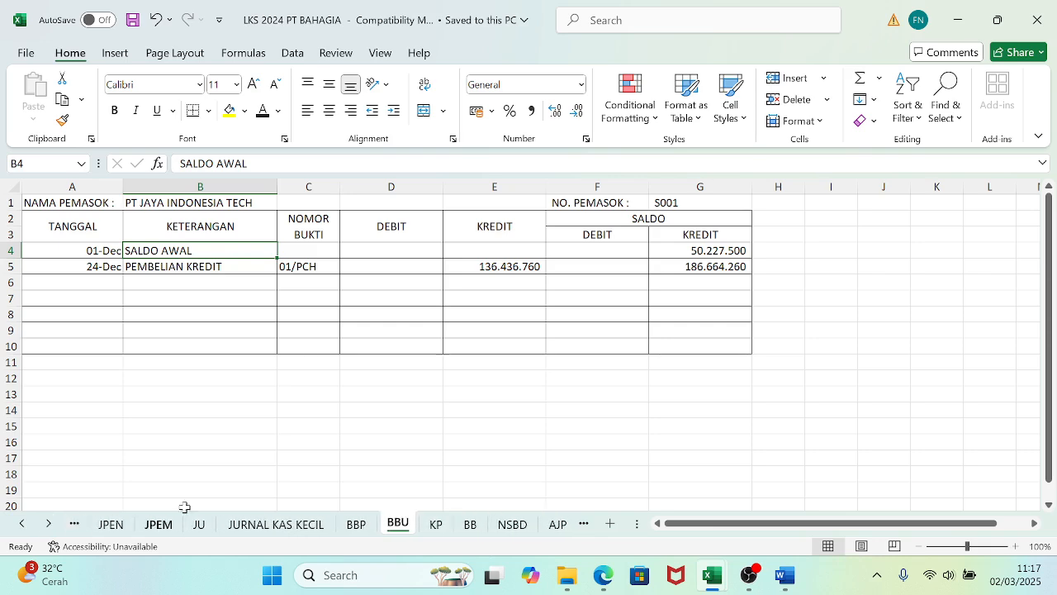
{"action": "left_click", "coordinate": [436, 524]}
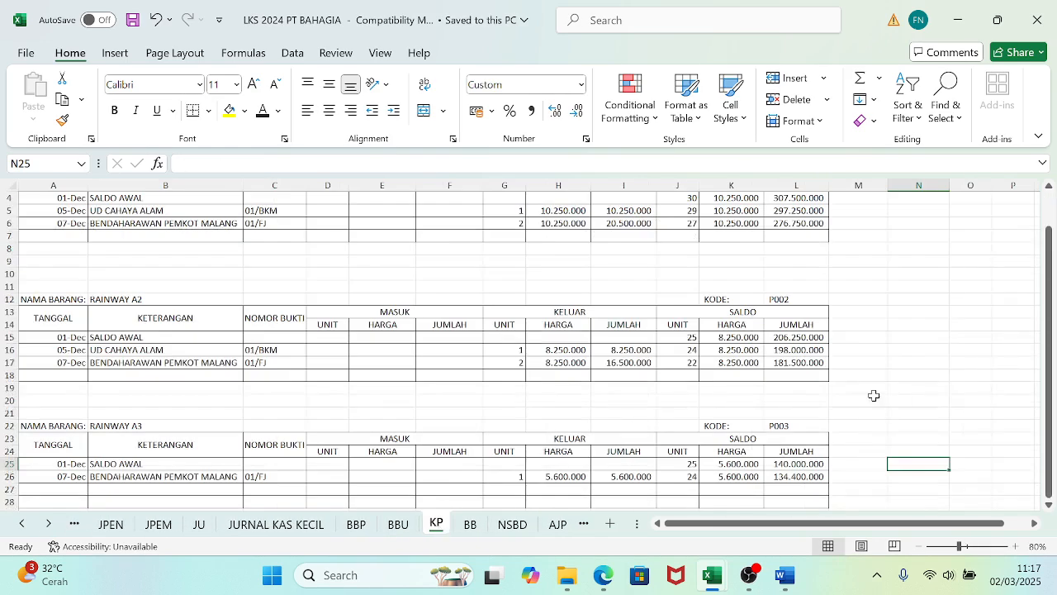
{"action": "left_click_drag", "start_coordinate": [1048, 315], "coordinate": [1049, 291]}
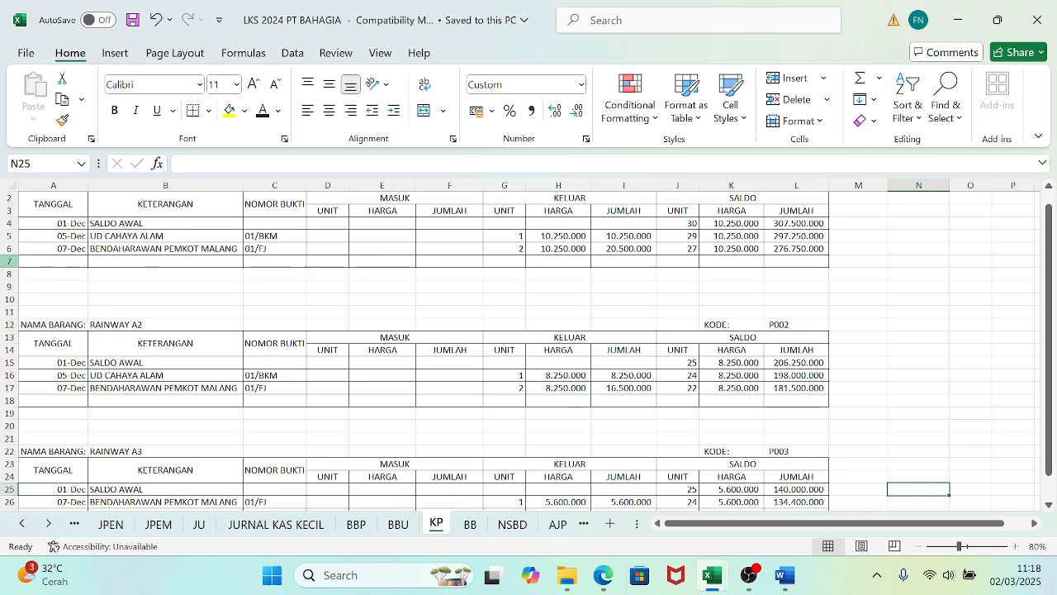
{"action": "left_click", "coordinate": [8, 261]}
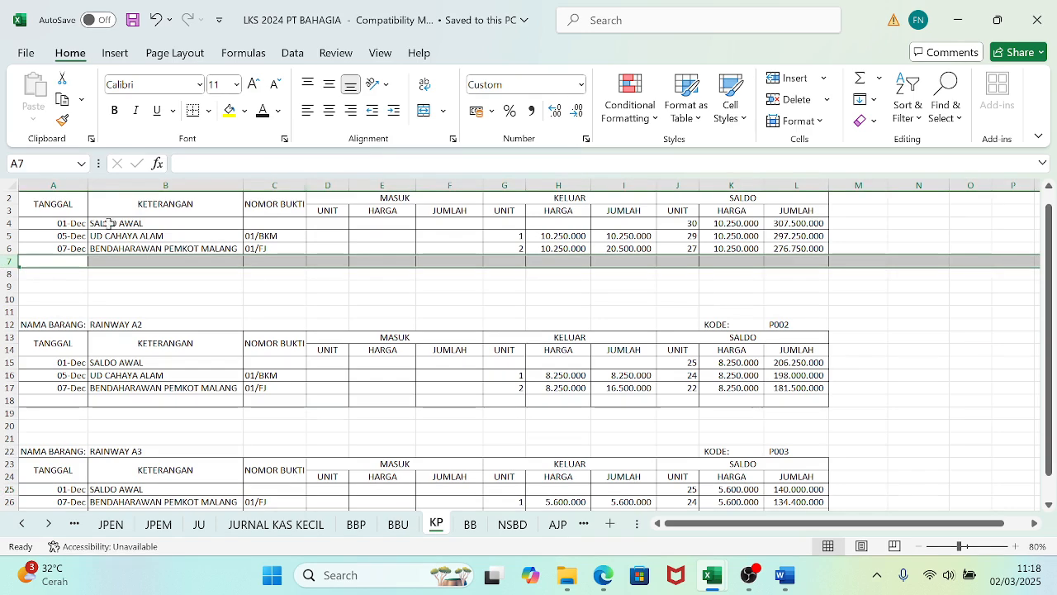
{"action": "left_click", "coordinate": [788, 76]}
{"action": "left_click", "coordinate": [789, 76]}
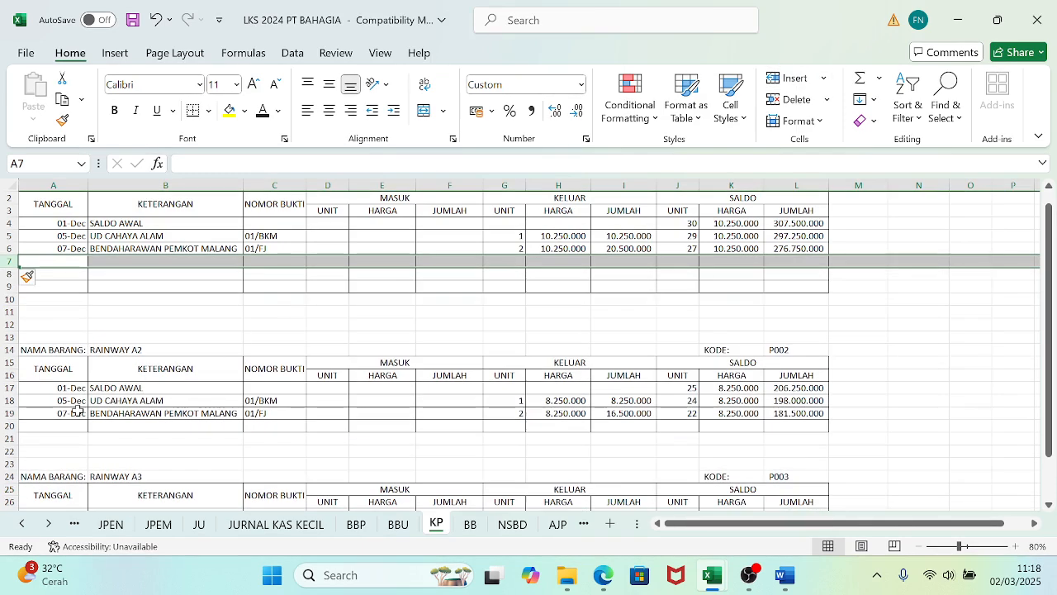
- Insert two rows at row 20 in the RAINWAY A2 stock card and a row at row 32 in the RAINWAY A3 card
{"action": "left_click", "coordinate": [10, 425]}
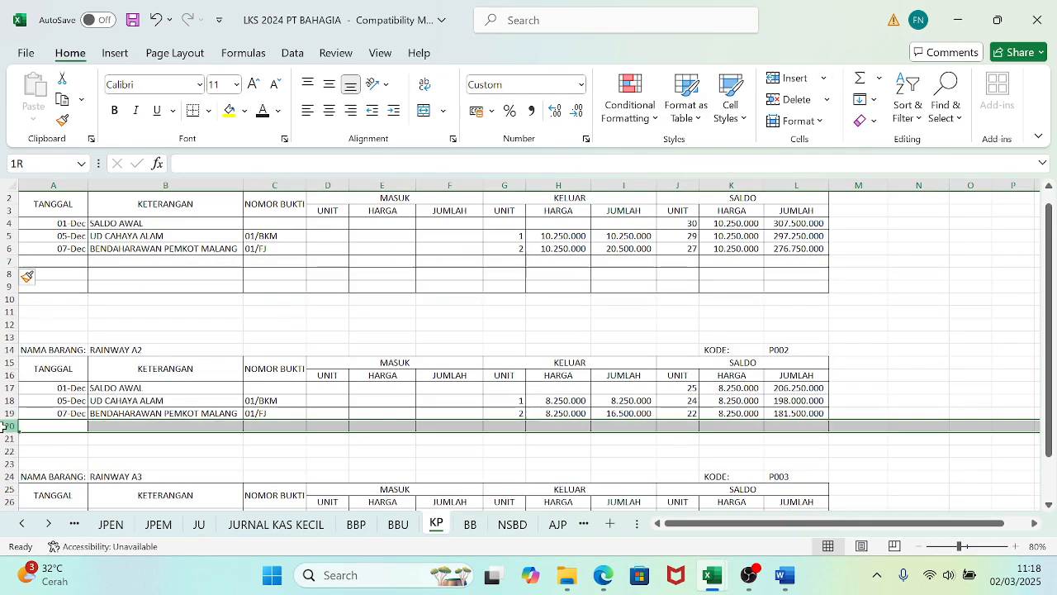
{"action": "left_click", "coordinate": [793, 77]}
{"action": "left_click", "coordinate": [792, 76]}
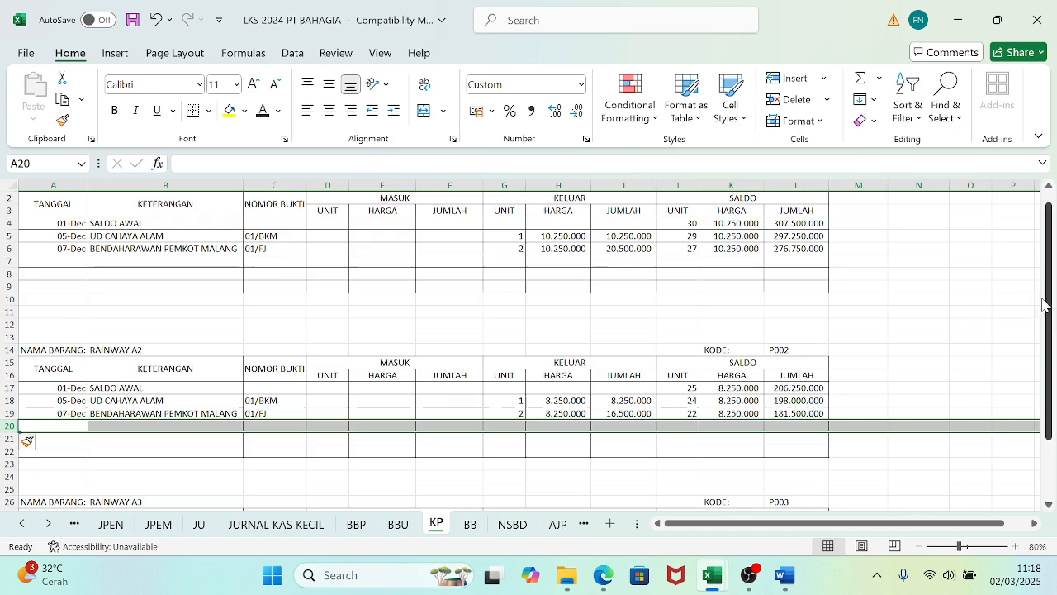
{"action": "left_click_drag", "start_coordinate": [1052, 297], "coordinate": [1051, 356]}
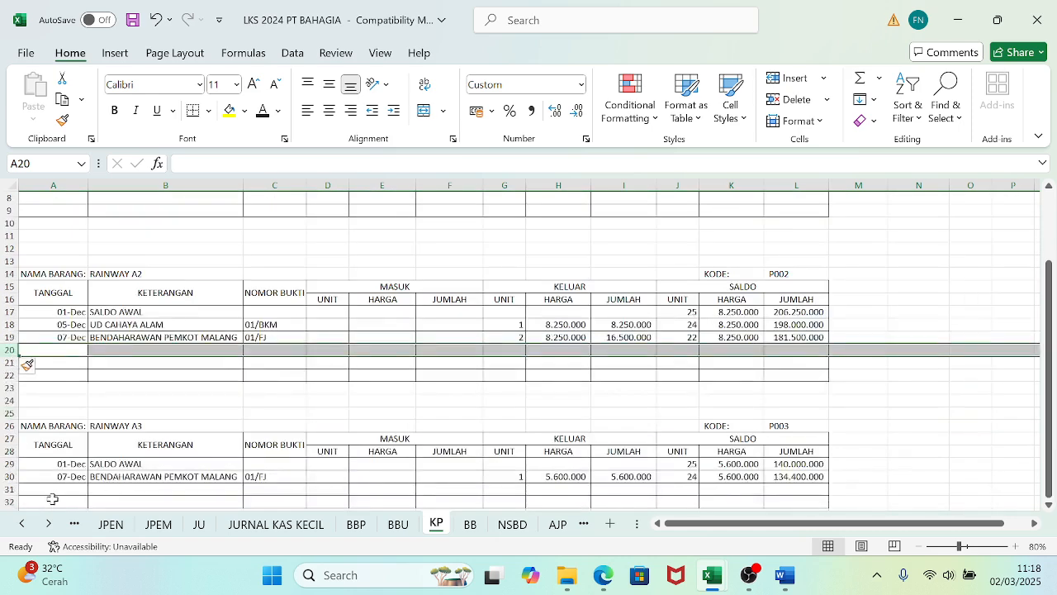
{"action": "left_click", "coordinate": [4, 501]}
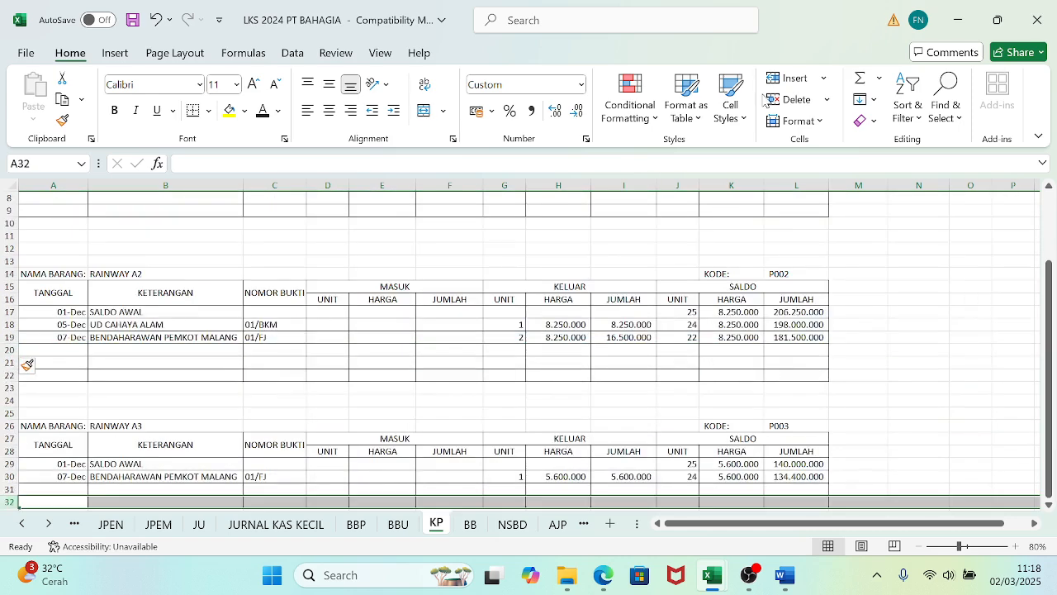
{"action": "left_click", "coordinate": [791, 77]}
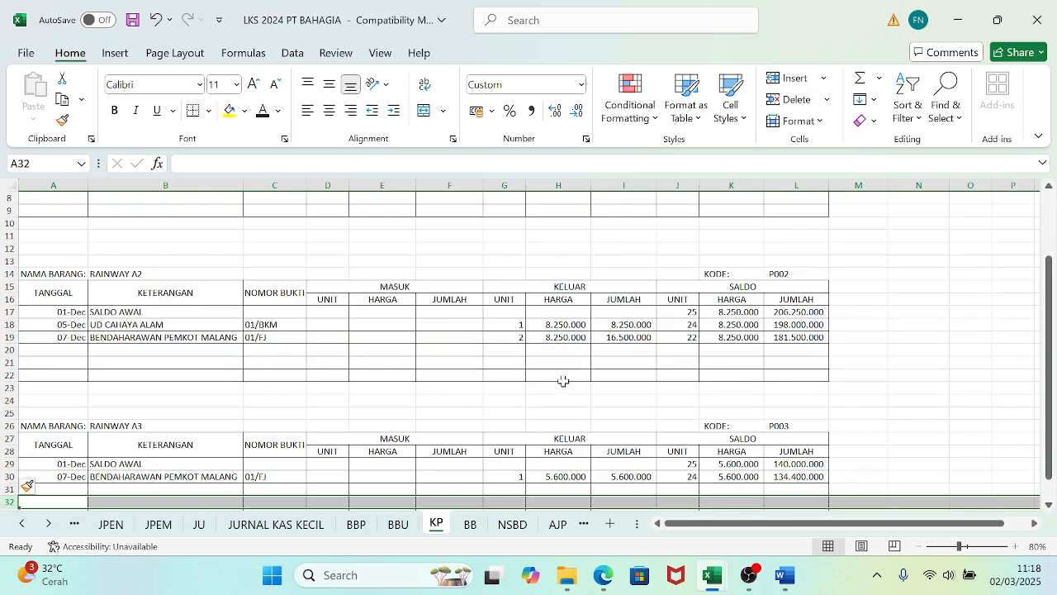
- Consult the 24 December invoice PDF and enter the date 24/12 in A7 of the RAINWAY A1 stock card
{"action": "left_click", "coordinate": [602, 576]}
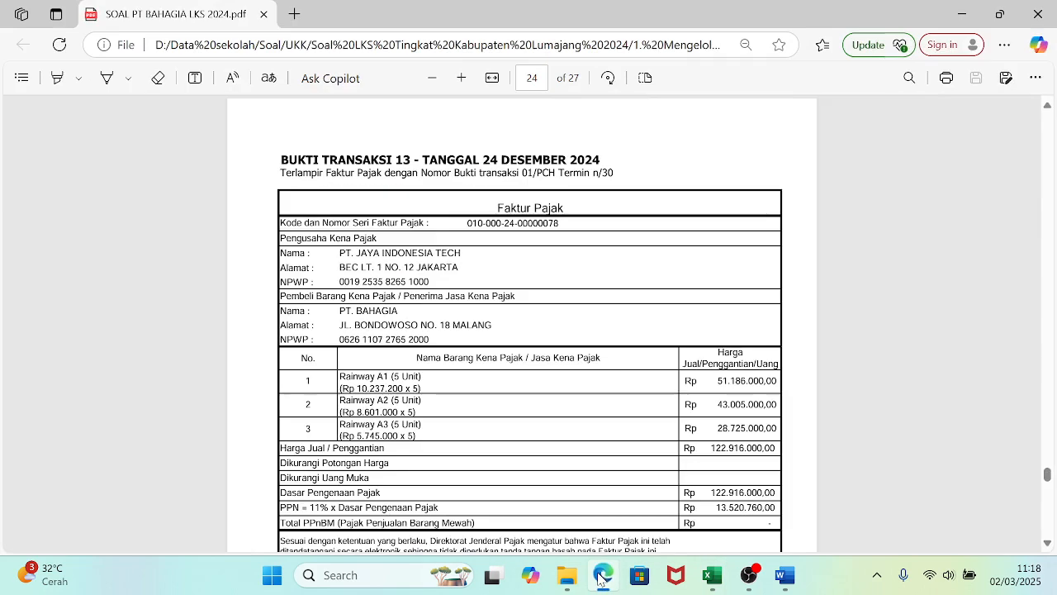
{"action": "left_click", "coordinate": [601, 577]}
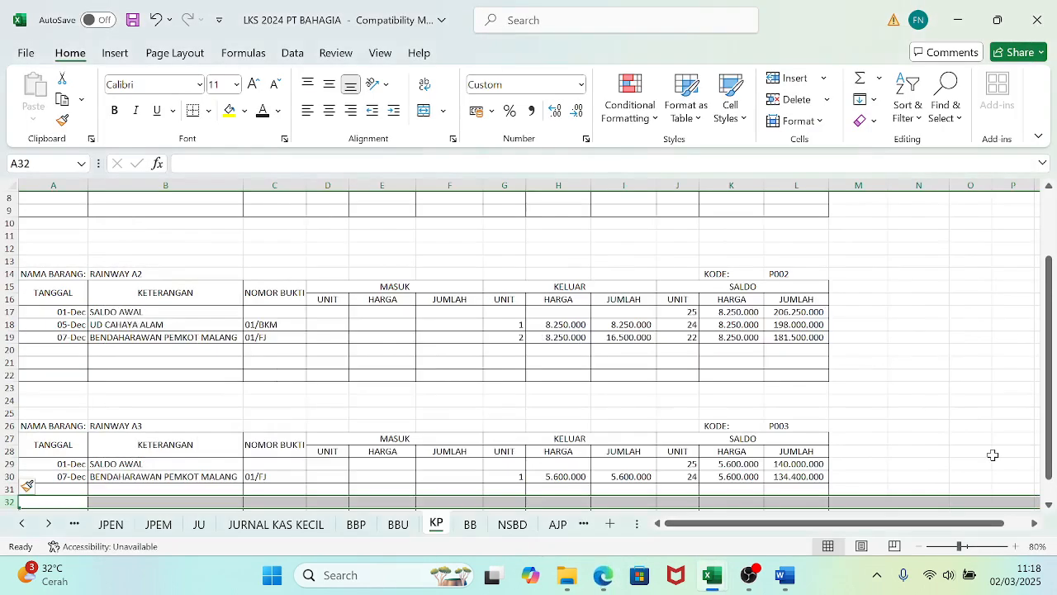
{"action": "left_click_drag", "start_coordinate": [1047, 419], "coordinate": [1047, 355]}
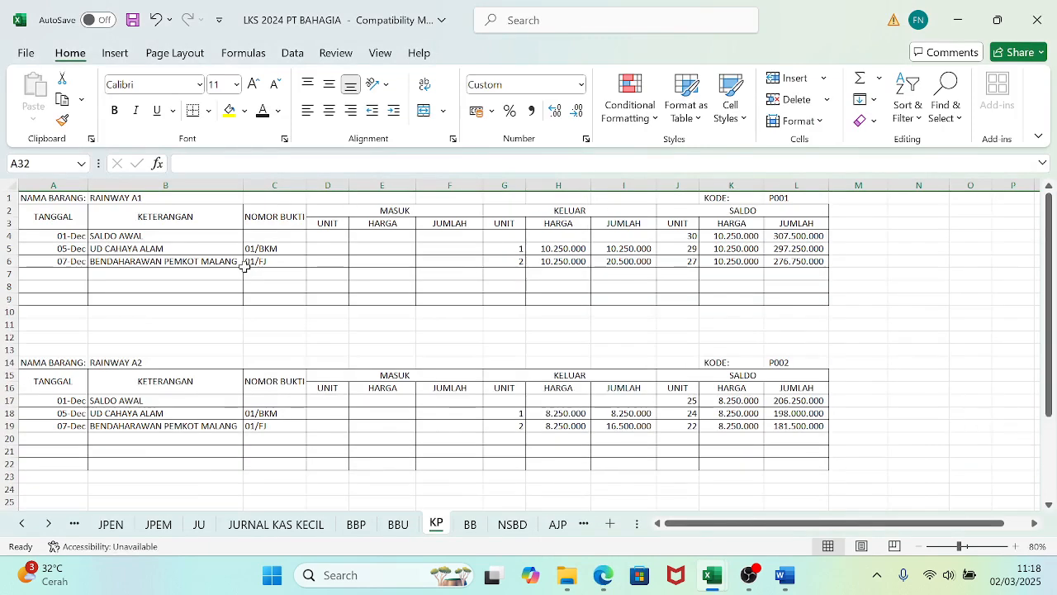
{"action": "left_click", "coordinate": [62, 271]}
{"action": "type", "text": "2"}
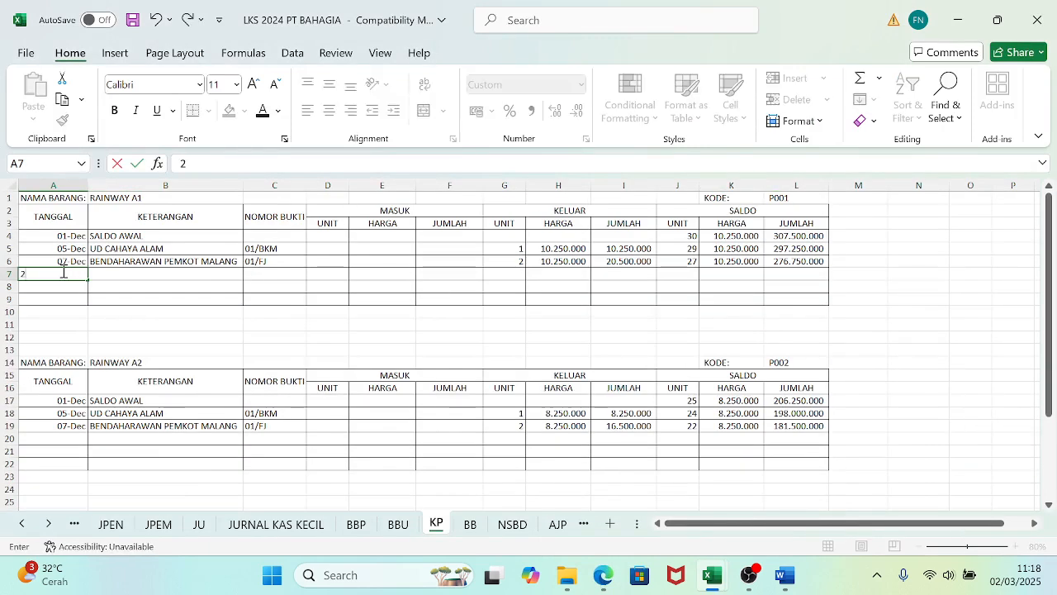
{"action": "type", "text": "4/12"}
{"action": "key", "text": "Tab"}
- Fill in row 7 with the description PT JAYA TECH INDONESIA and the evidence number 01/PCH
{"action": "type", "text": "PT"}
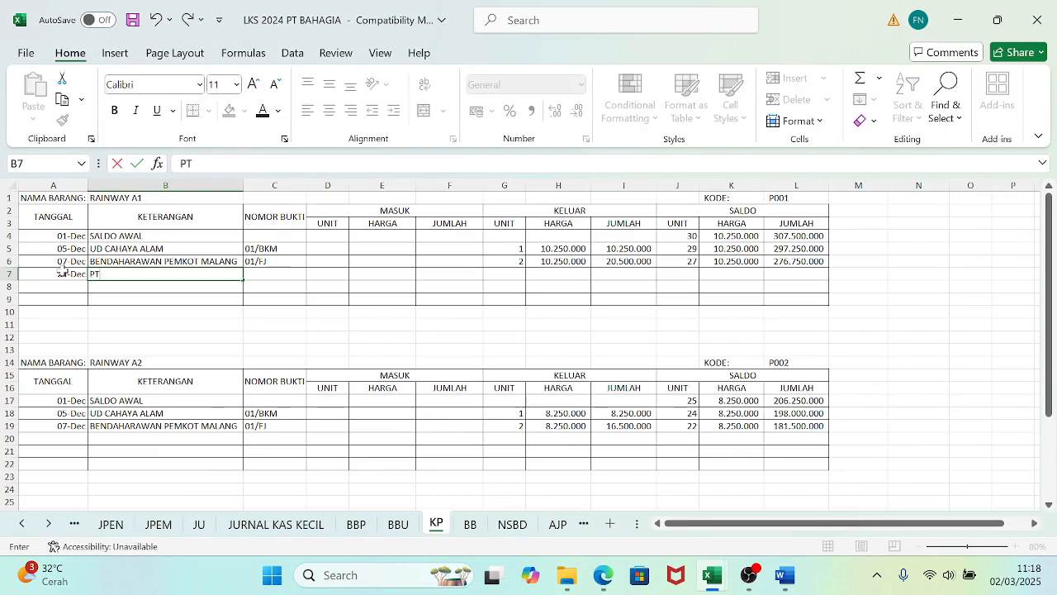
{"action": "type", "text": " JAYA TEXH"}
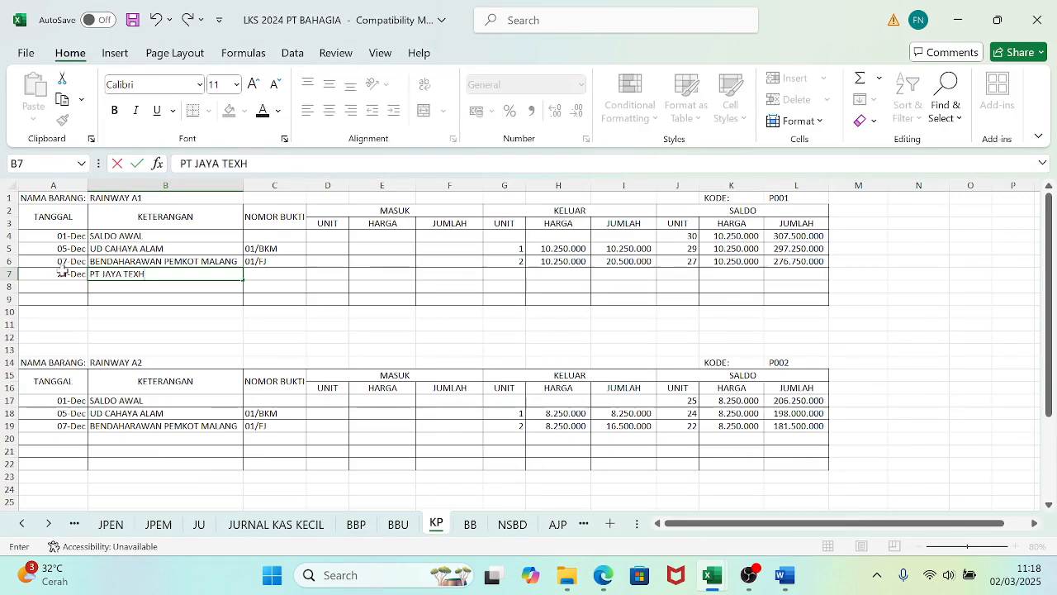
{"action": "type", "text": " INDOE"}
{"action": "type", "text": "SIA"}
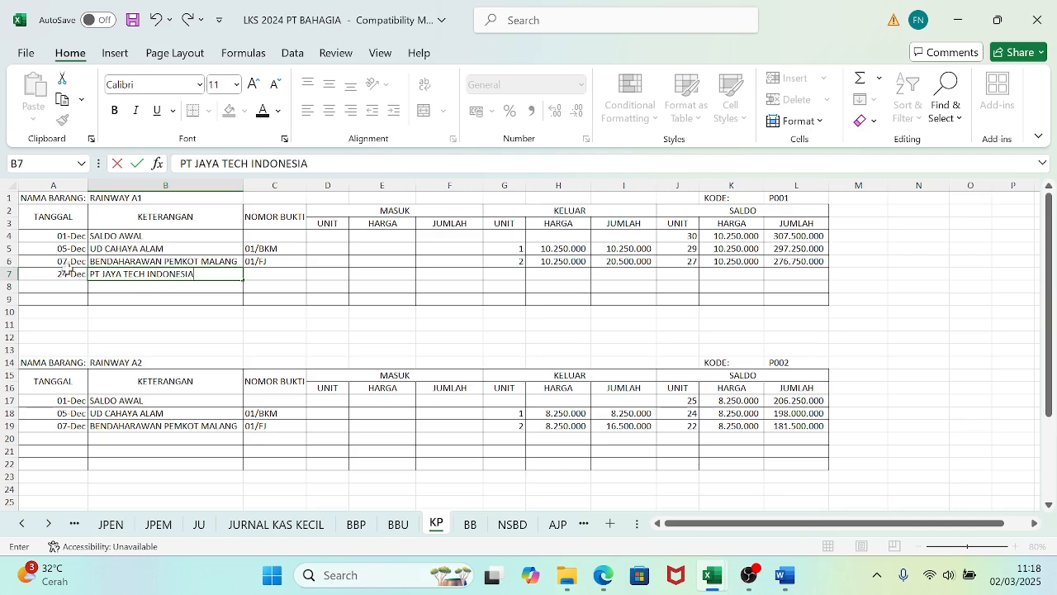
{"action": "key", "text": "Tab"}
{"action": "type", "text": "0"}
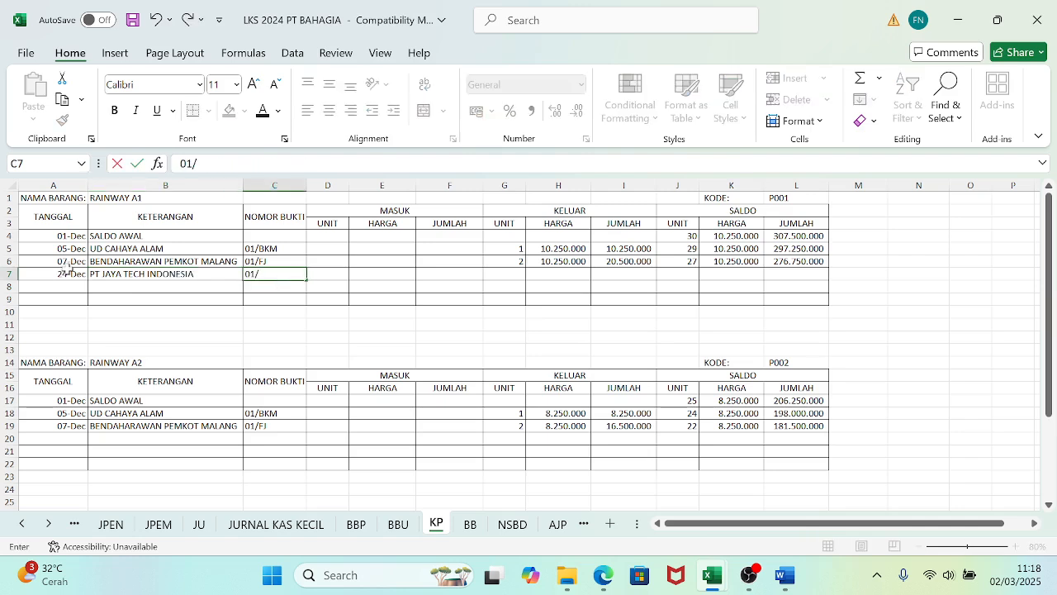
{"action": "key", "text": "Tab"}
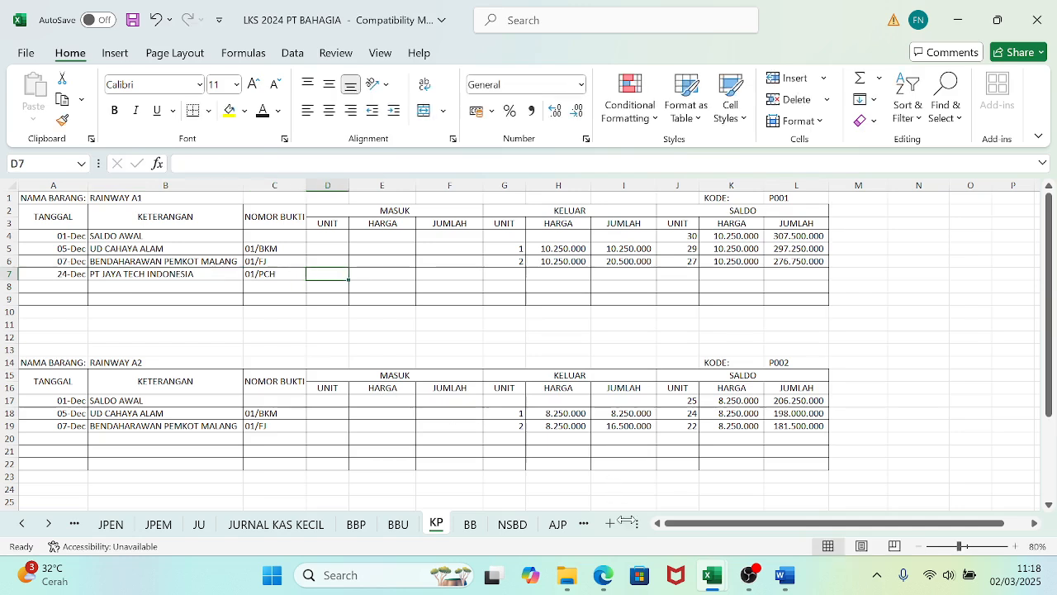
- Using the invoice, enter the RAINWAY A1 incoming goods in row 7 as UNIT 5 and HARGA 10.237.500 under MASUK
{"action": "mouse_move", "coordinate": [785, 581]}
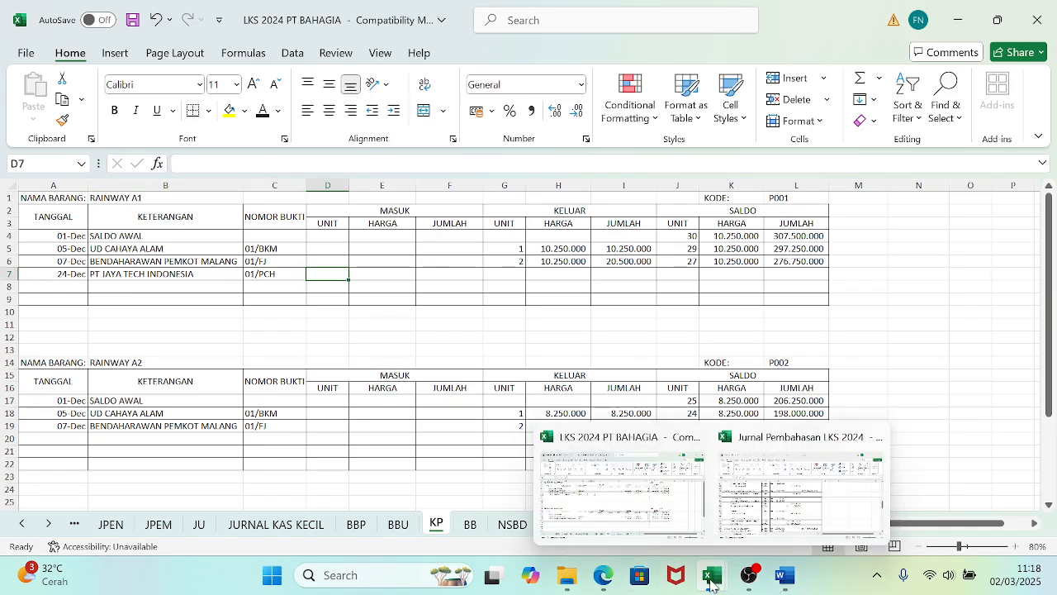
{"action": "mouse_move", "coordinate": [596, 580]}
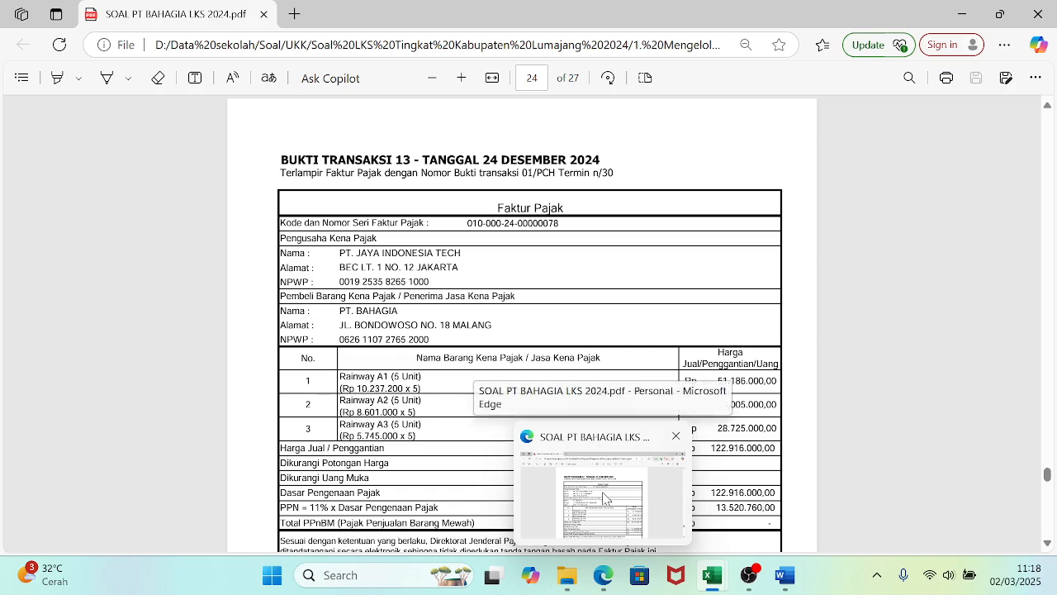
{"action": "type", "text": "5"}
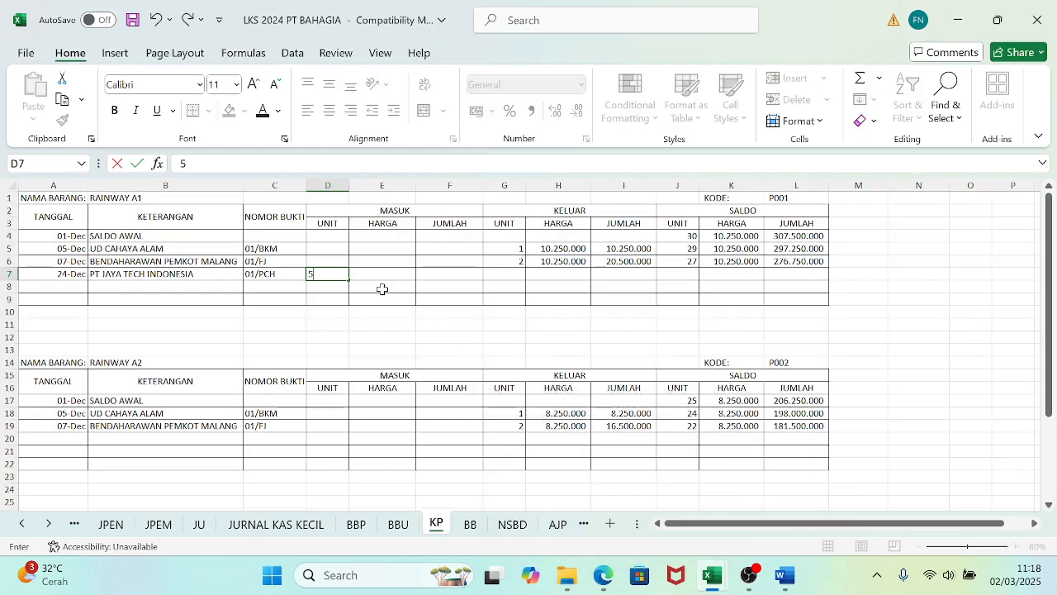
{"action": "key", "text": "Tab"}
{"action": "type", "text": "10."}
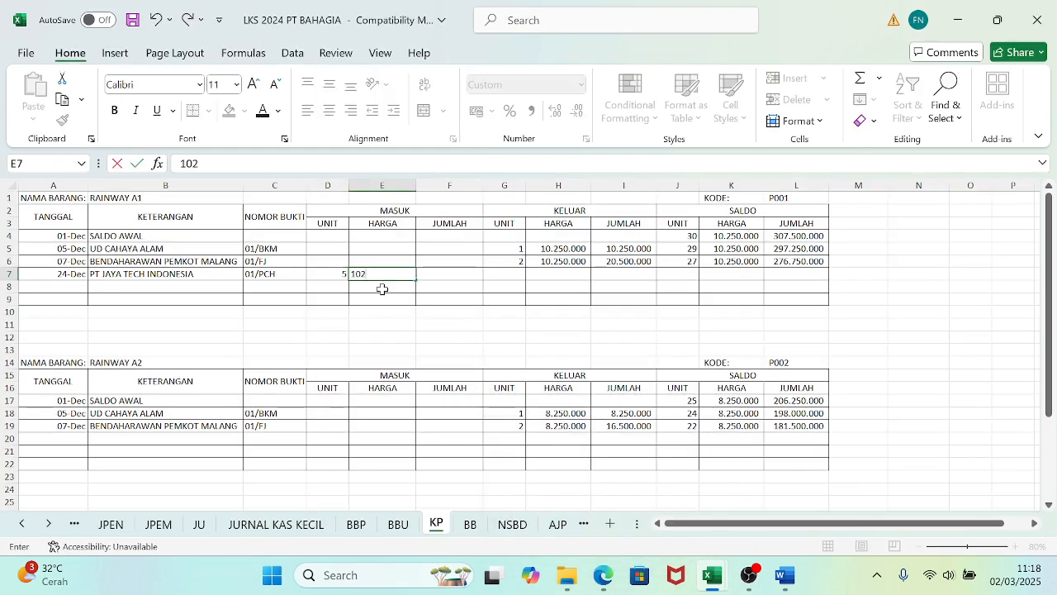
{"action": "type", "text": "237.500"}
{"action": "key", "text": "Tab"}
- Calculate the MASUK JUMLAH in F7 with the formula =D7*E7
{"action": "type", "text": "="}
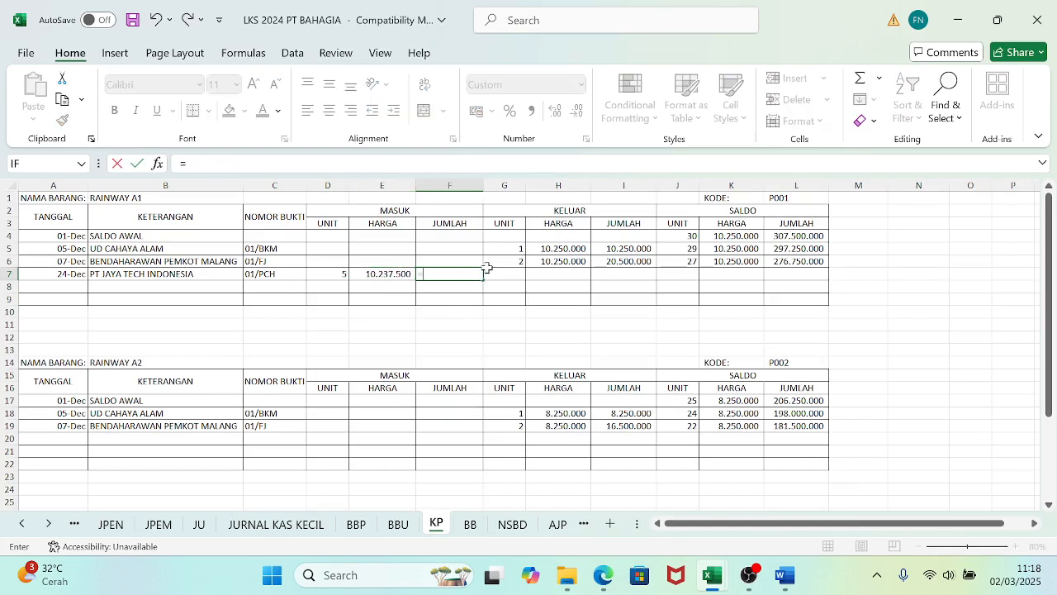
{"action": "left_click", "coordinate": [322, 275]}
{"action": "type", "text": "*"}
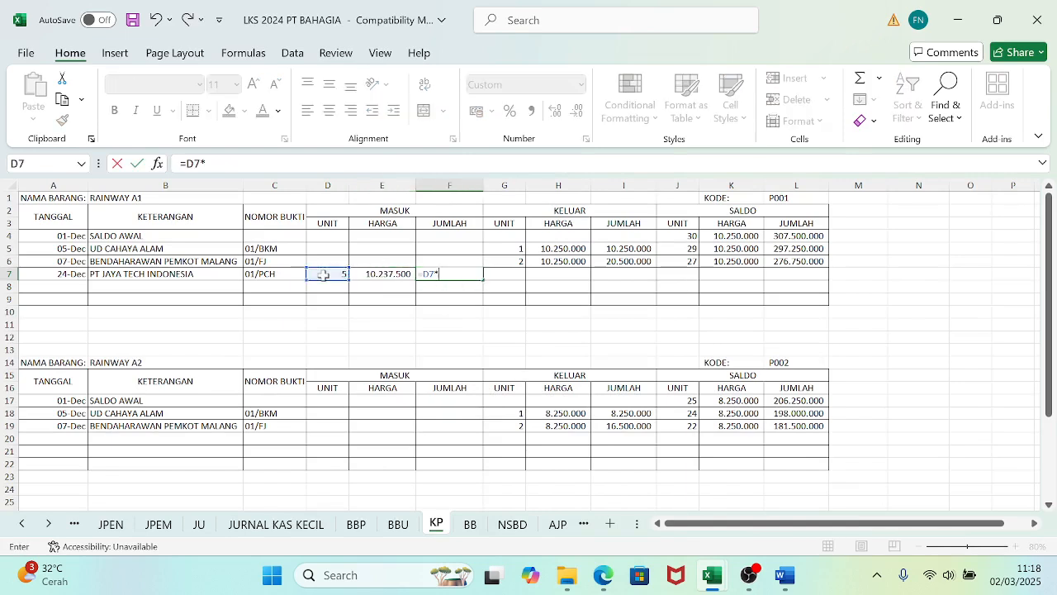
{"action": "left_click", "coordinate": [394, 275]}
{"action": "key", "text": "Return"}
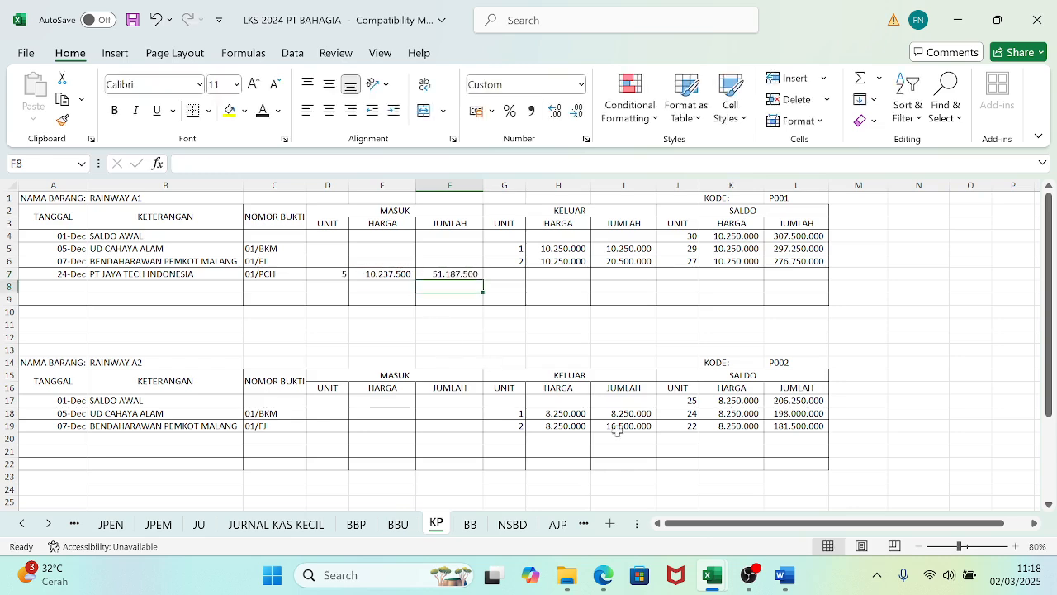
- Check the invoice PDF and correct the RAINWAY A1 incoming HARGA in E7 to 10.237.200
{"action": "left_click", "coordinate": [605, 578]}
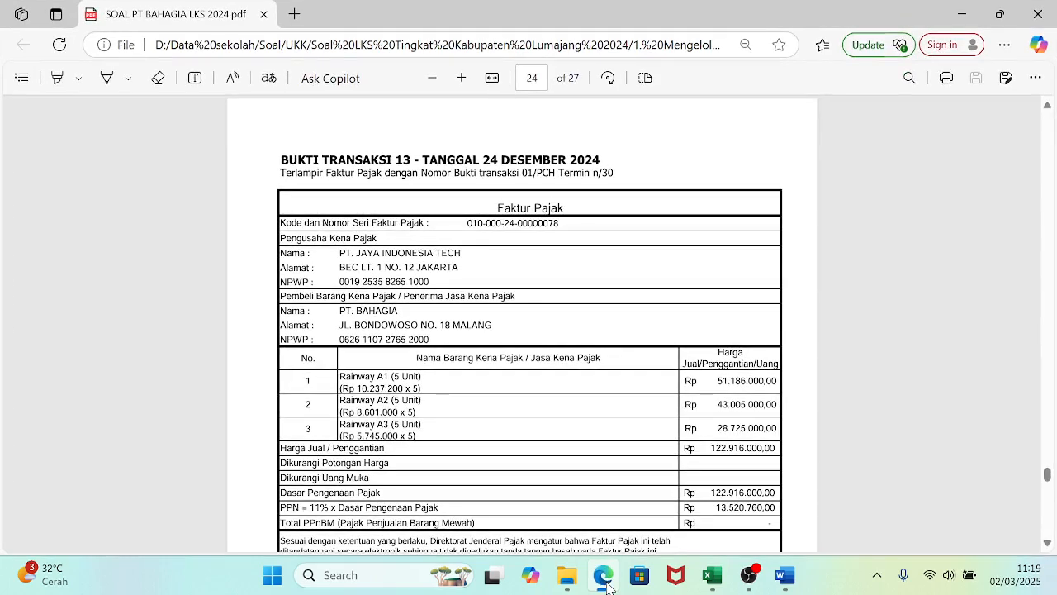
{"action": "left_click", "coordinate": [604, 575]}
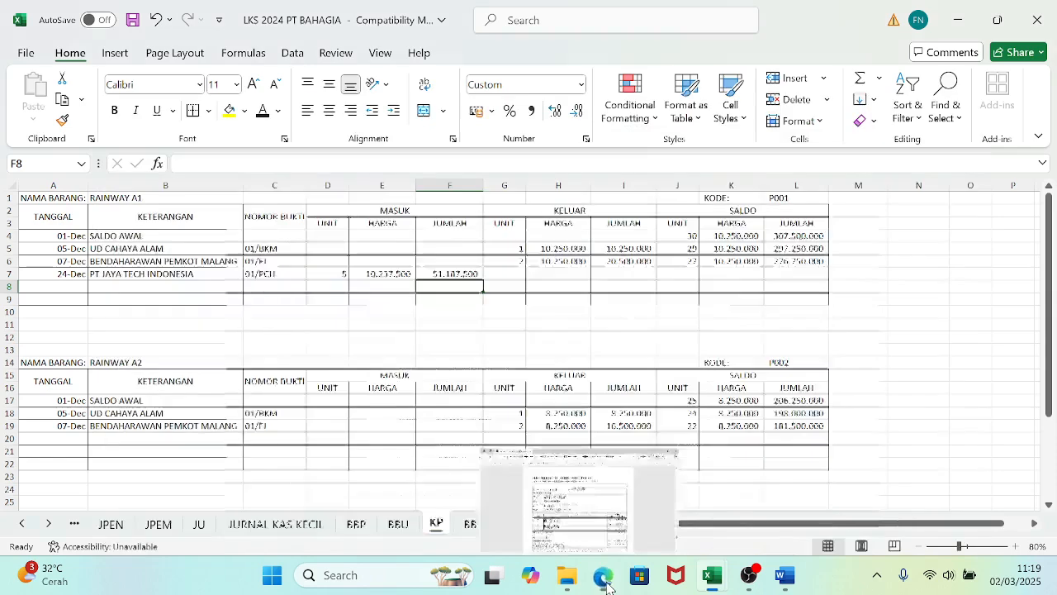
{"action": "left_click", "coordinate": [383, 277]}
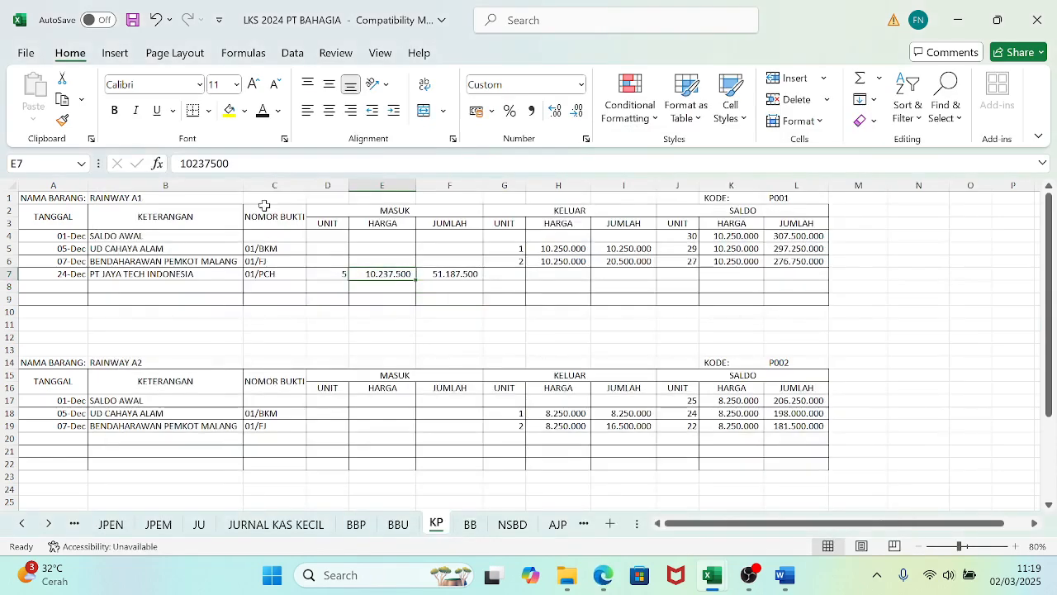
{"action": "left_click", "coordinate": [219, 165]}
{"action": "key", "text": "BackSpace"}
{"action": "type", "text": "2"}
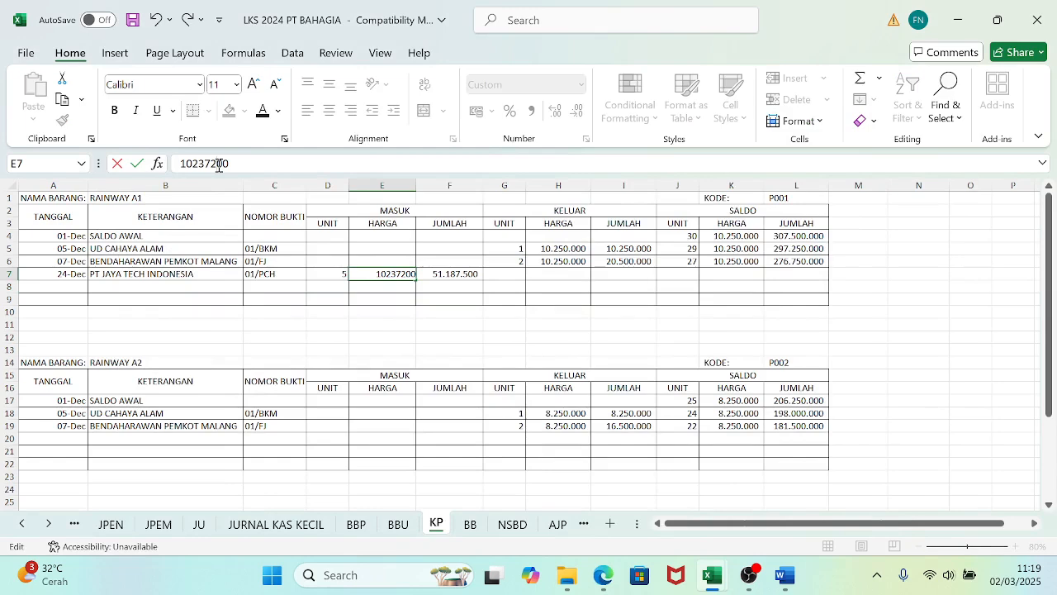
{"action": "key", "text": "Return"}
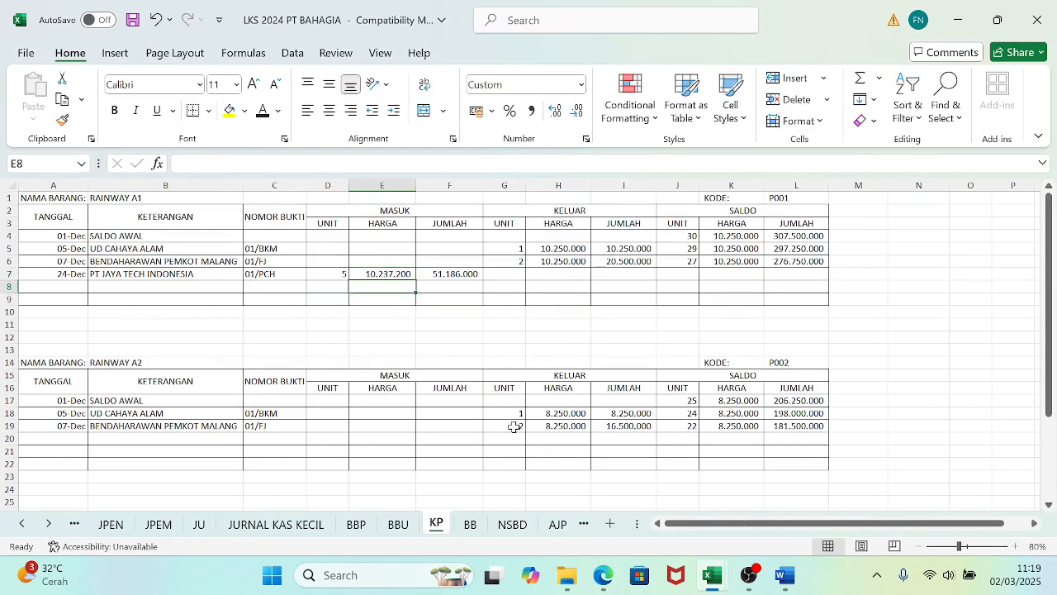
- Copy the date, description and evidence number from A7:C7 into row 20 of the RAINWAY A2 stock card
{"action": "left_click", "coordinate": [603, 578]}
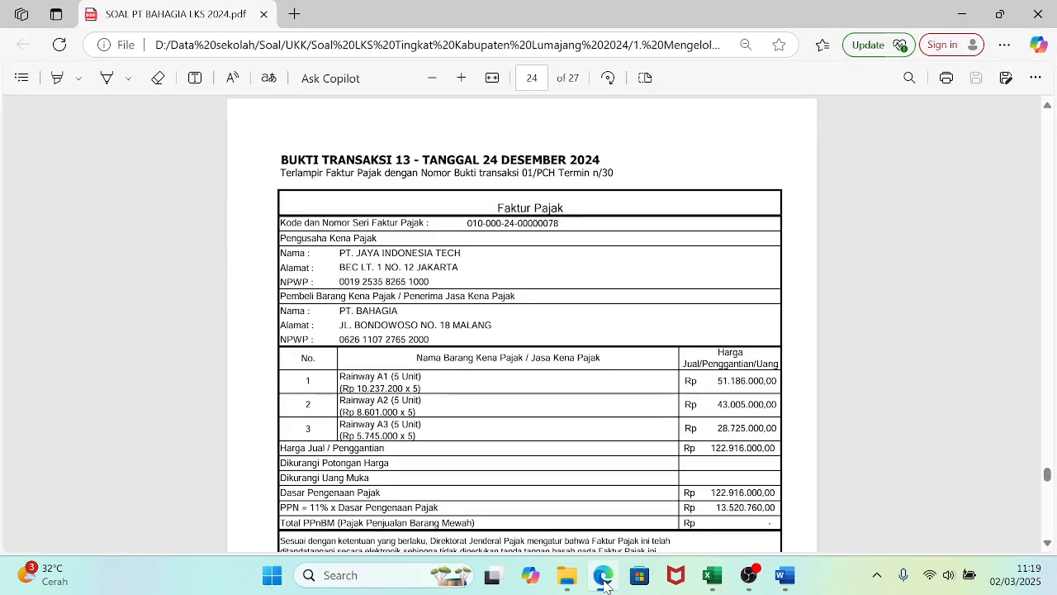
{"action": "left_click", "coordinate": [603, 582]}
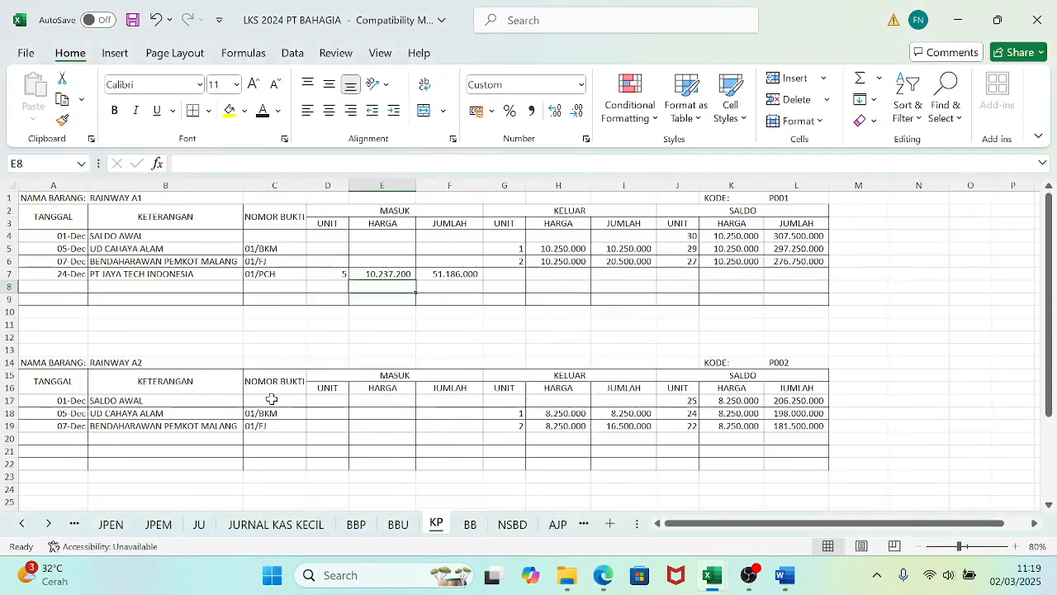
{"action": "left_click_drag", "start_coordinate": [62, 276], "coordinate": [256, 273]}
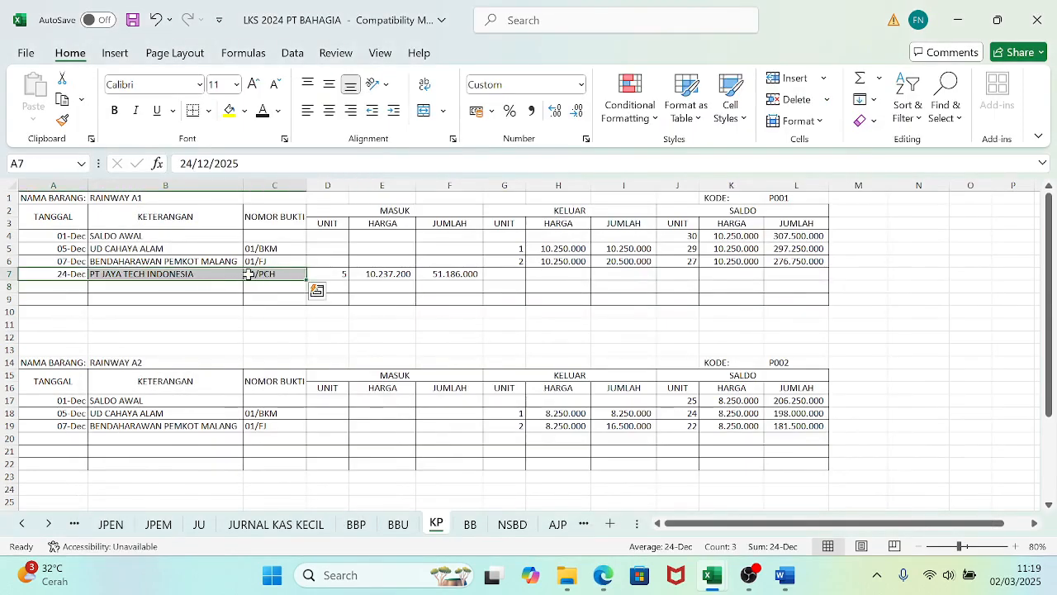
{"action": "key", "text": "ctrl+c"}
{"action": "left_click", "coordinate": [66, 436]}
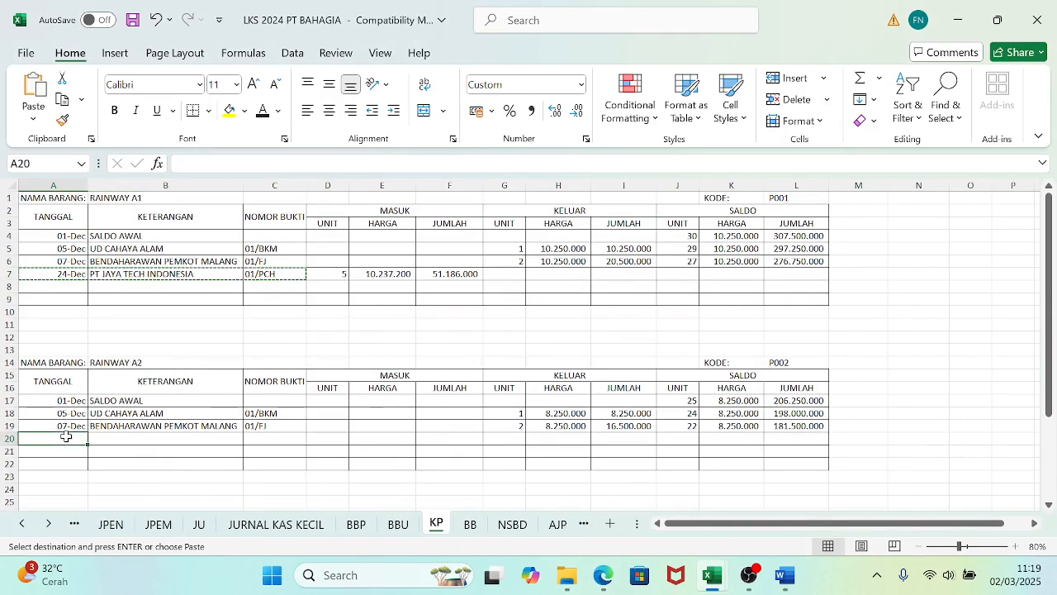
{"action": "key", "text": "ctrl+v"}
- Using the invoice, enter the RAINWAY A2 incoming goods in row 20 as UNIT 5 and HARGA 8.601.000 under MASUK
{"action": "left_click", "coordinate": [327, 439]}
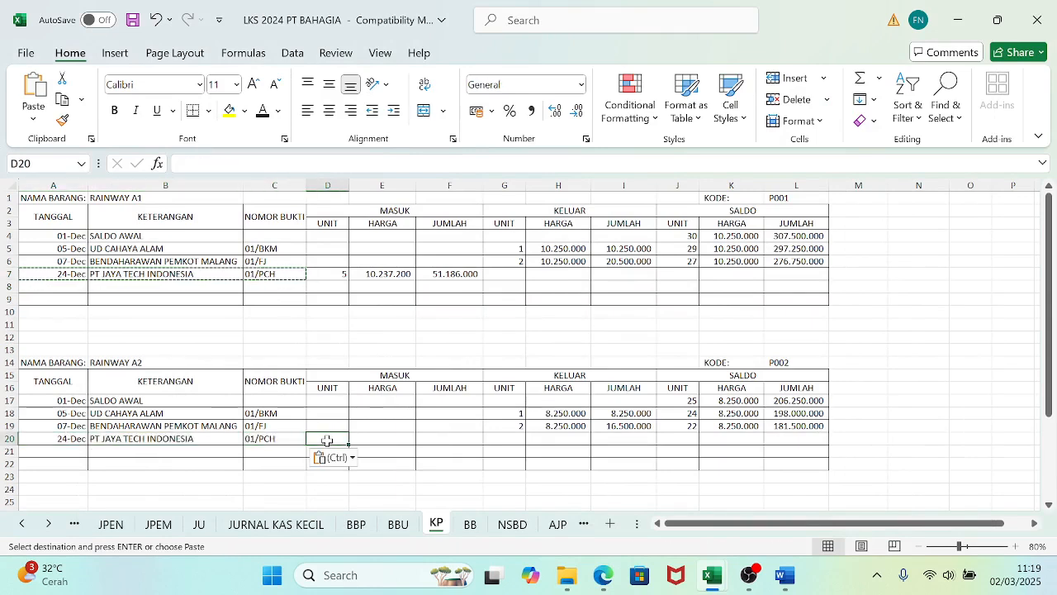
{"action": "type", "text": "5"}
{"action": "key", "text": "Tab"}
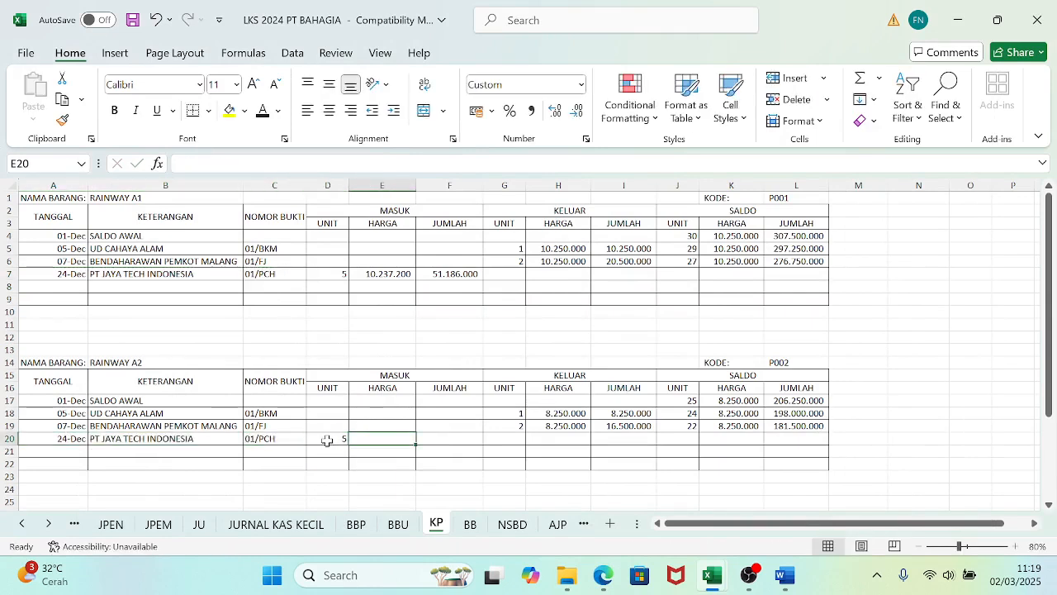
{"action": "left_click", "coordinate": [603, 577]}
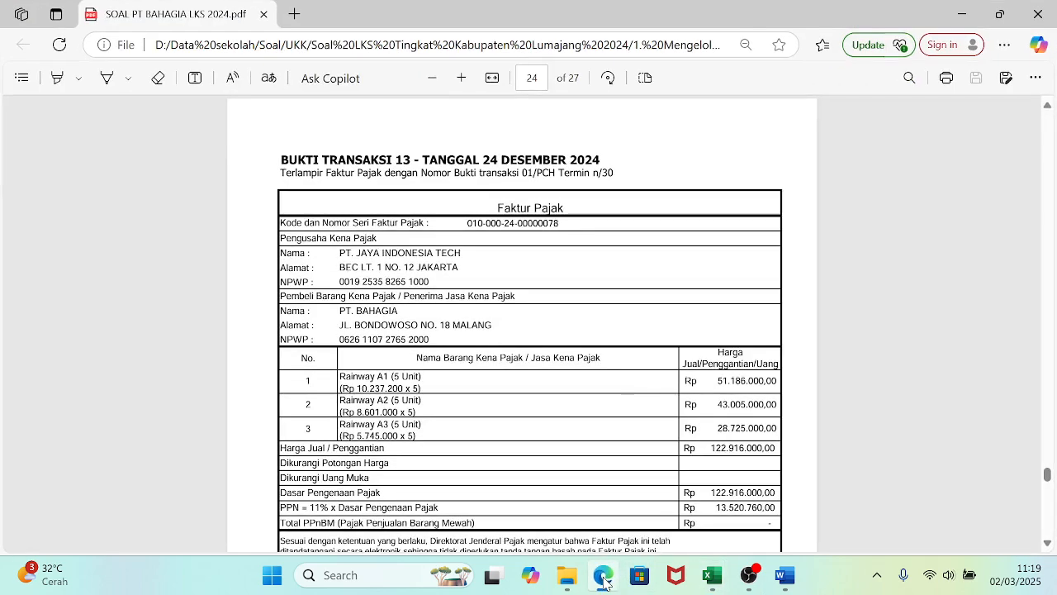
{"action": "left_click", "coordinate": [603, 576]}
{"action": "type", "text": "8"}
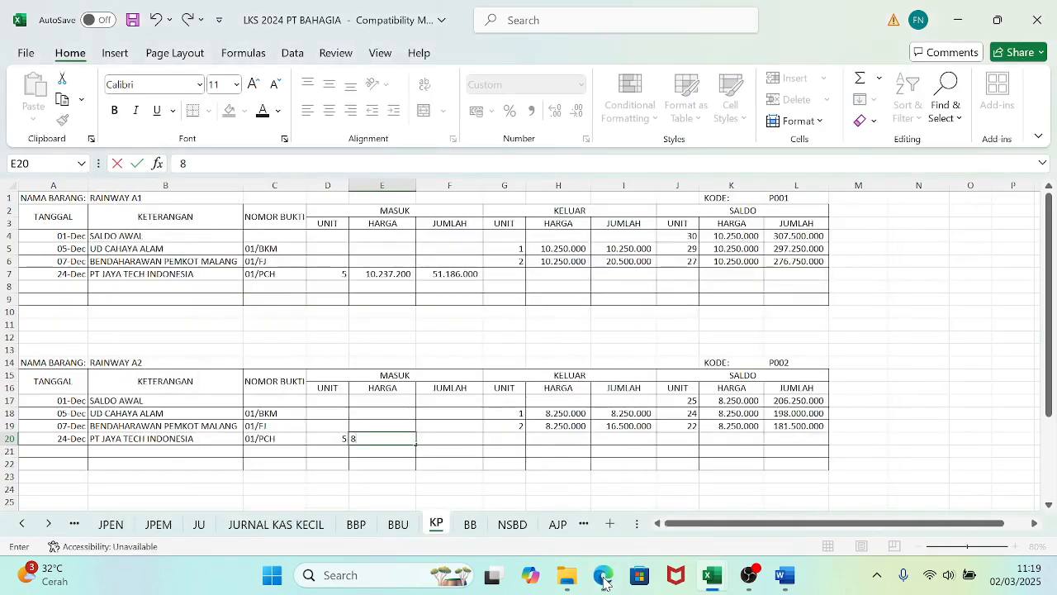
{"action": "type", "text": ".601.000"}
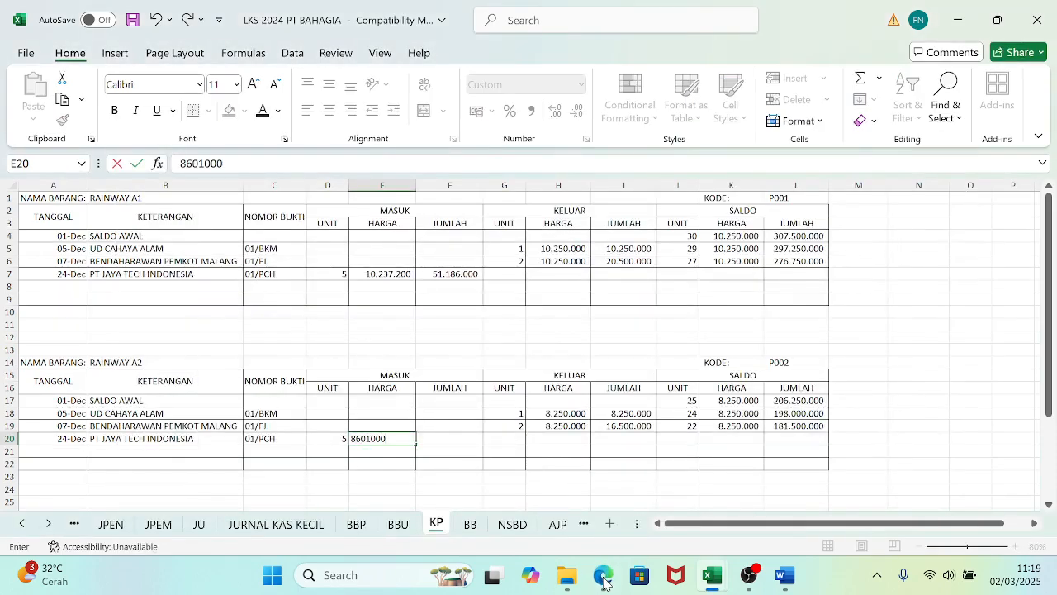
{"action": "key", "text": "Tab"}
- Calculate the RAINWAY A2 MASUK JUMLAH in F20 with the formula =D20*E20
{"action": "type", "text": "="}
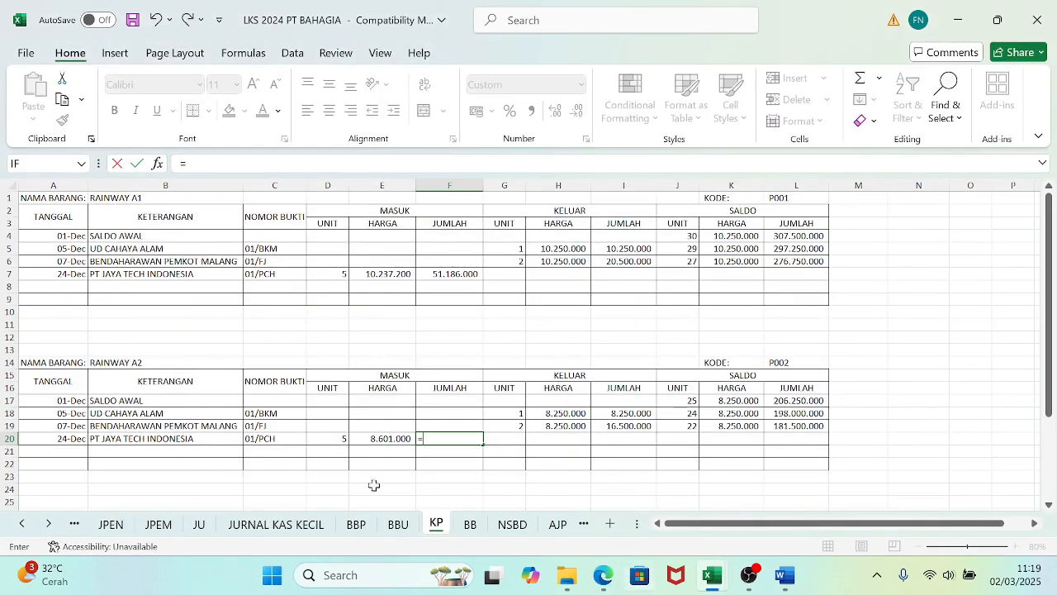
{"action": "left_click", "coordinate": [333, 437]}
{"action": "type", "text": "*"}
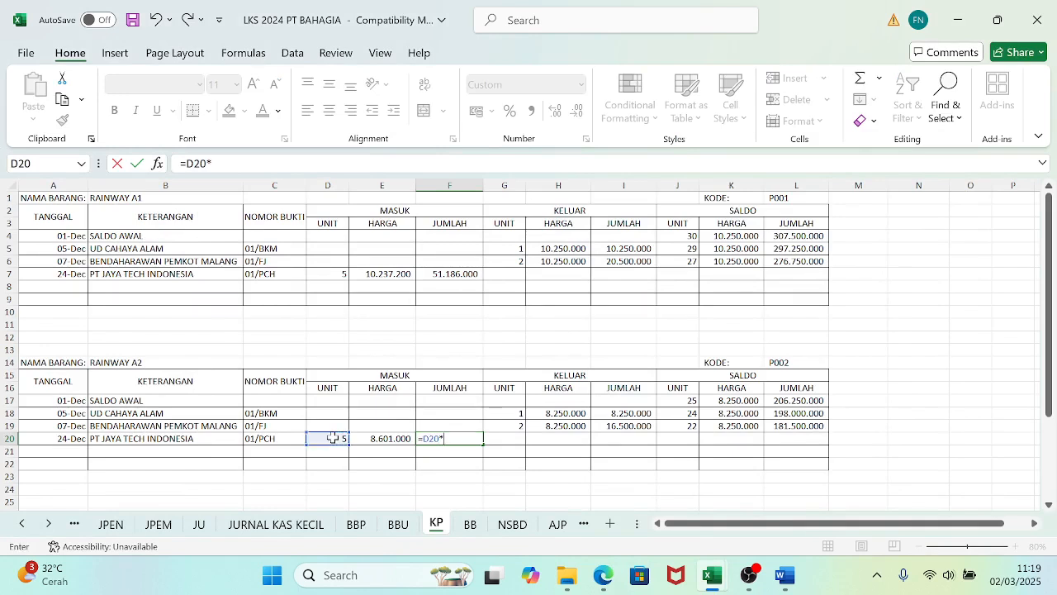
{"action": "left_click", "coordinate": [381, 438]}
{"action": "key", "text": "Return"}
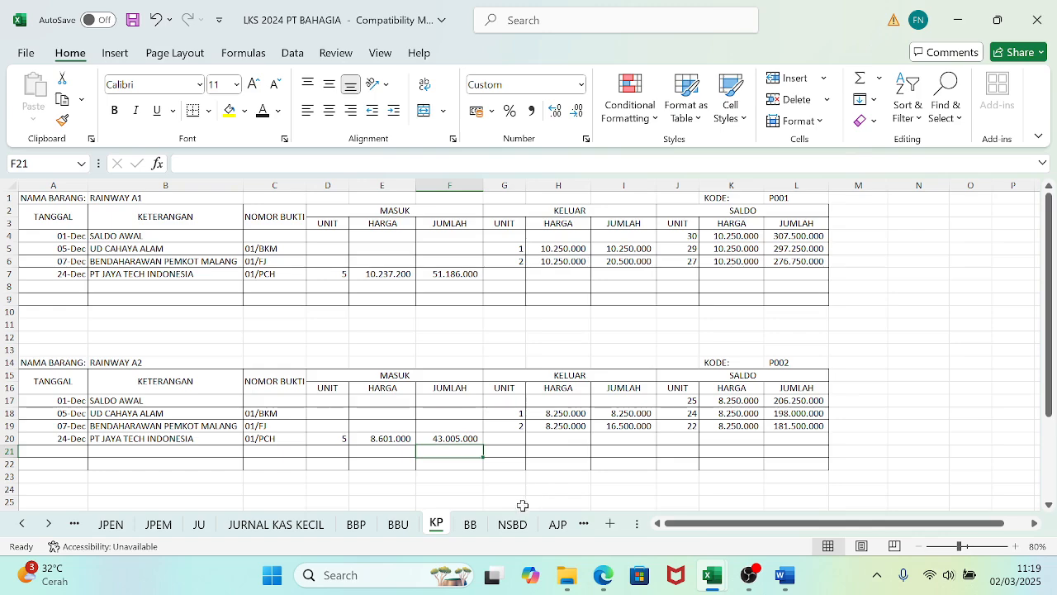
- Copy the date, description and evidence number from A20:C20 into row 31 of the RAINWAY A3 stock card
{"action": "left_click", "coordinate": [602, 576]}
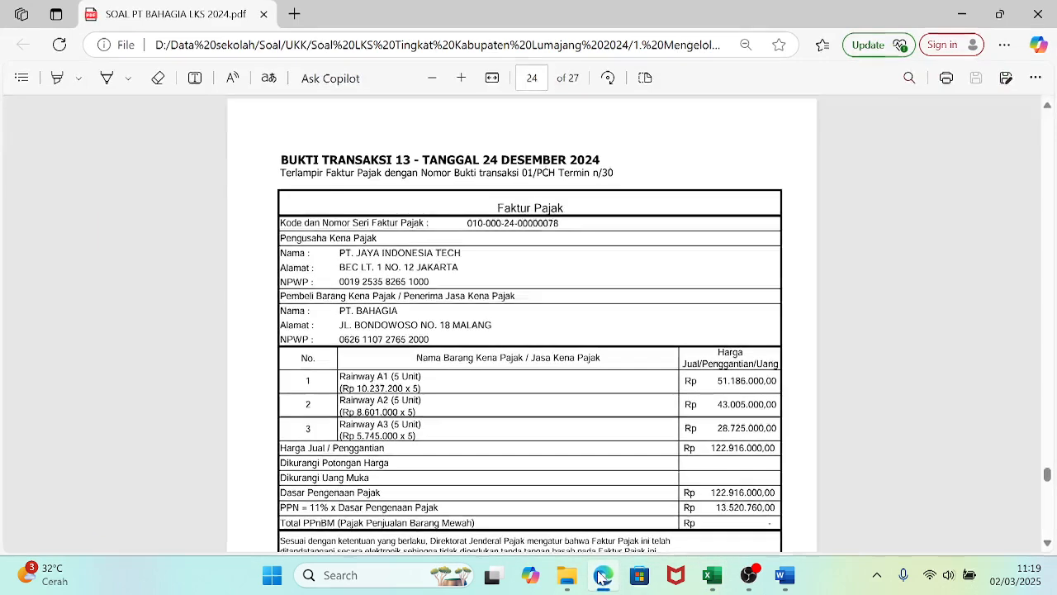
{"action": "left_click", "coordinate": [602, 575]}
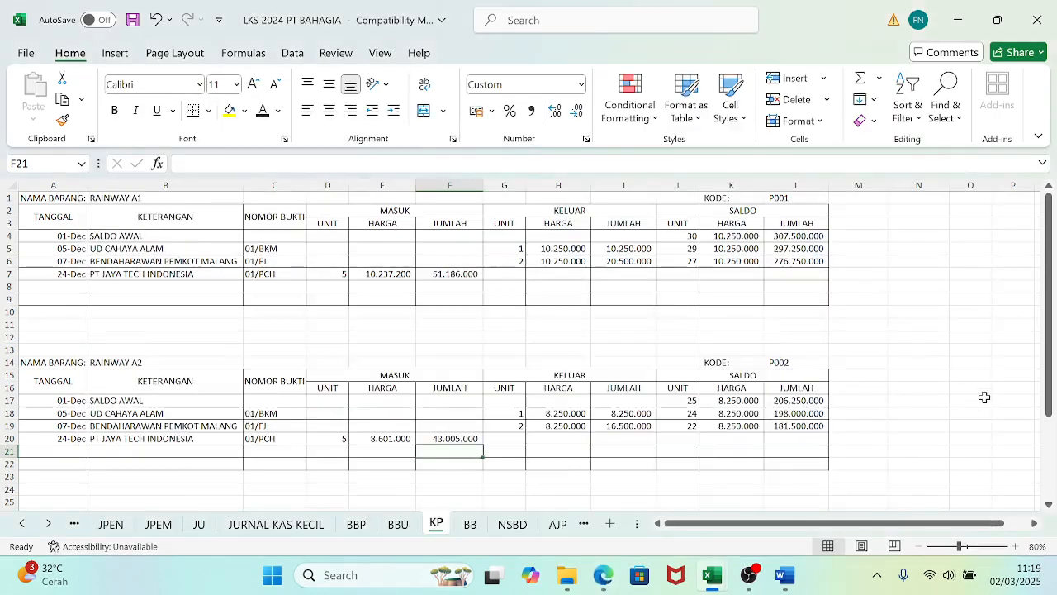
{"action": "left_click_drag", "start_coordinate": [1042, 361], "coordinate": [1047, 464]}
{"action": "left_click_drag", "start_coordinate": [54, 325], "coordinate": [276, 322]}
{"action": "key", "text": "ctrl+c"}
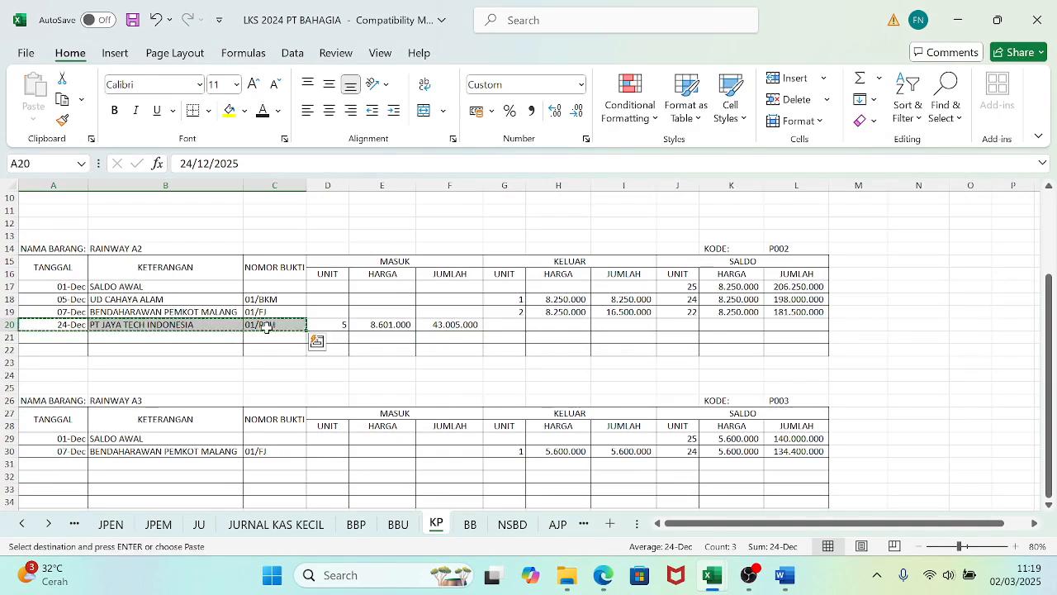
{"action": "left_click", "coordinate": [64, 463]}
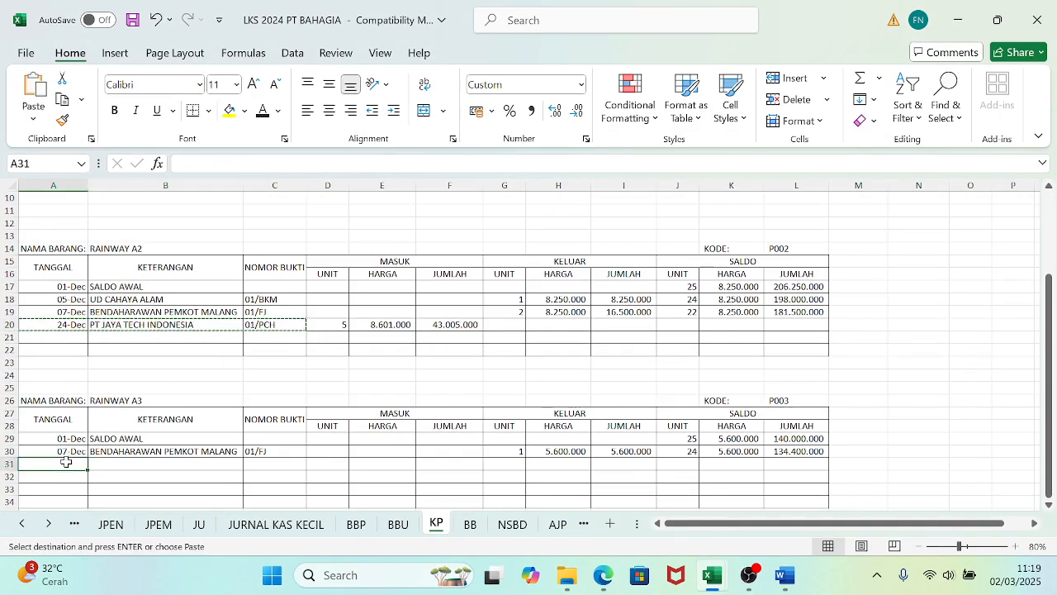
{"action": "key", "text": "ctrl+v"}
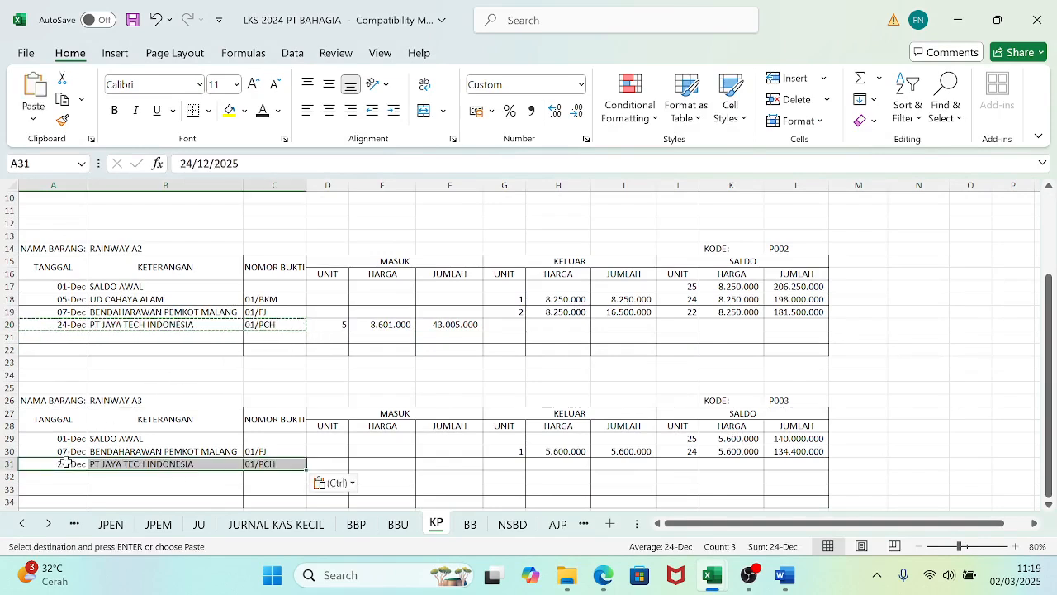
- Using the invoice, enter the RAINWAY A3 incoming goods in row 31 as UNIT 5 and HARGA 5.745.000 under MASUK
{"action": "left_click", "coordinate": [613, 580]}
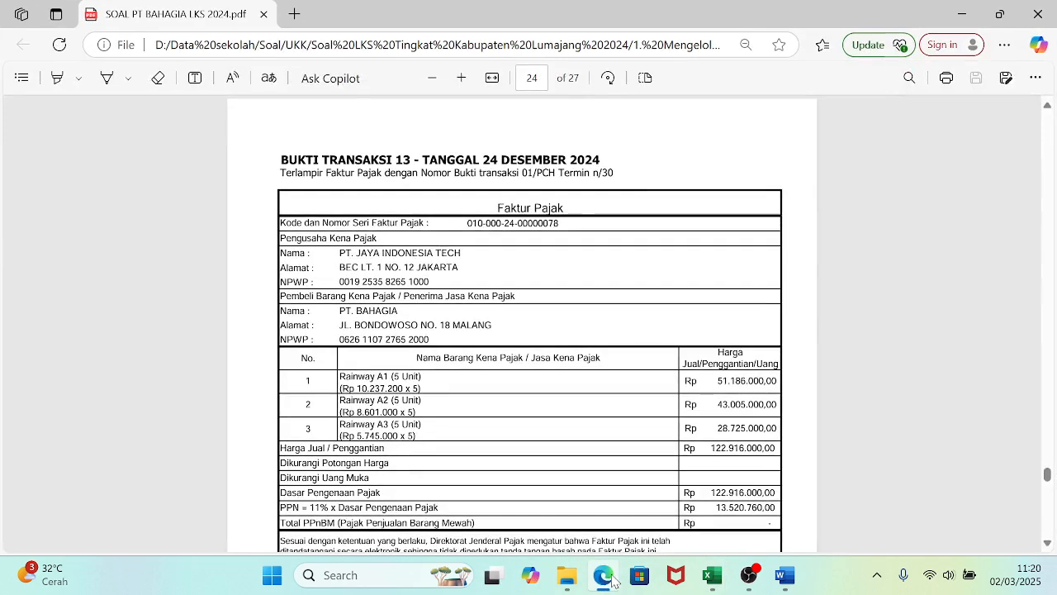
{"action": "left_click", "coordinate": [613, 580]}
{"action": "left_click", "coordinate": [328, 463]}
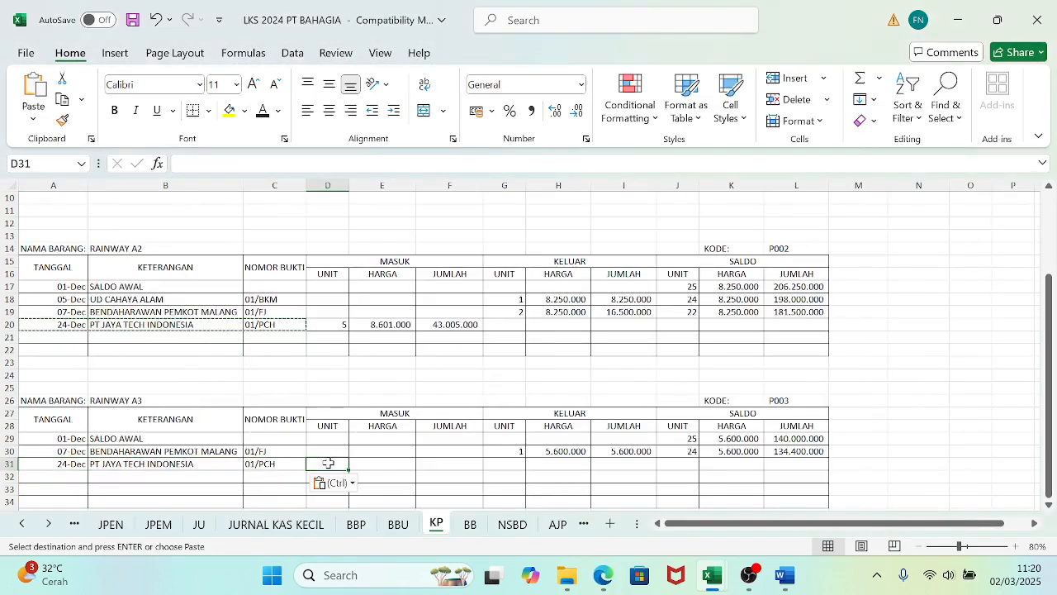
{"action": "type", "text": "5"}
{"action": "key", "text": "Tab"}
{"action": "type", "text": "5"}
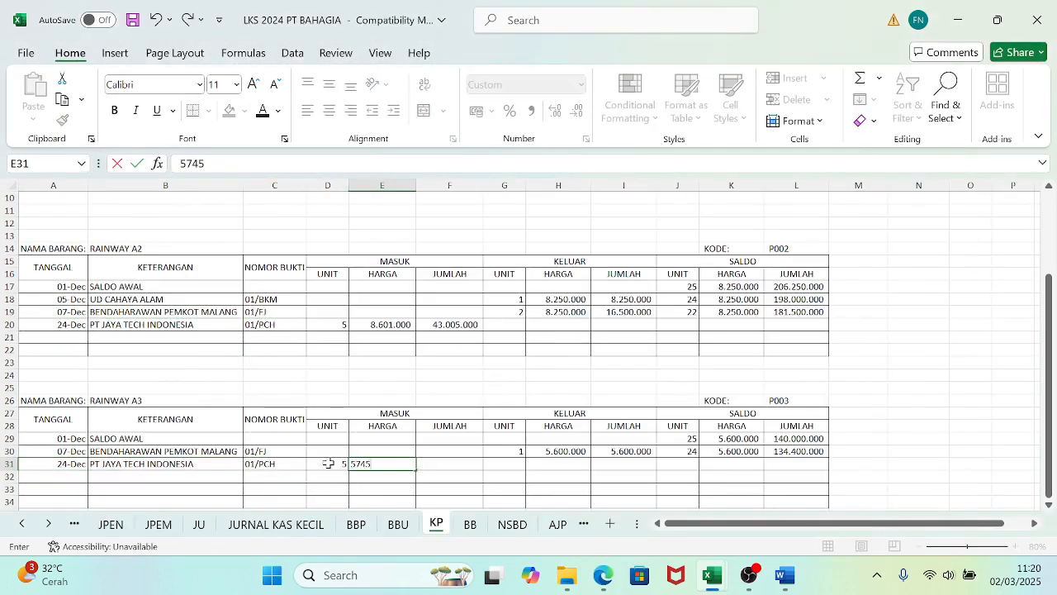
{"action": "key", "text": "Tab"}
- Calculate the RAINWAY A3 MASUK JUMLAH in F31 with the formula =D31*E31
{"action": "type", "text": "="}
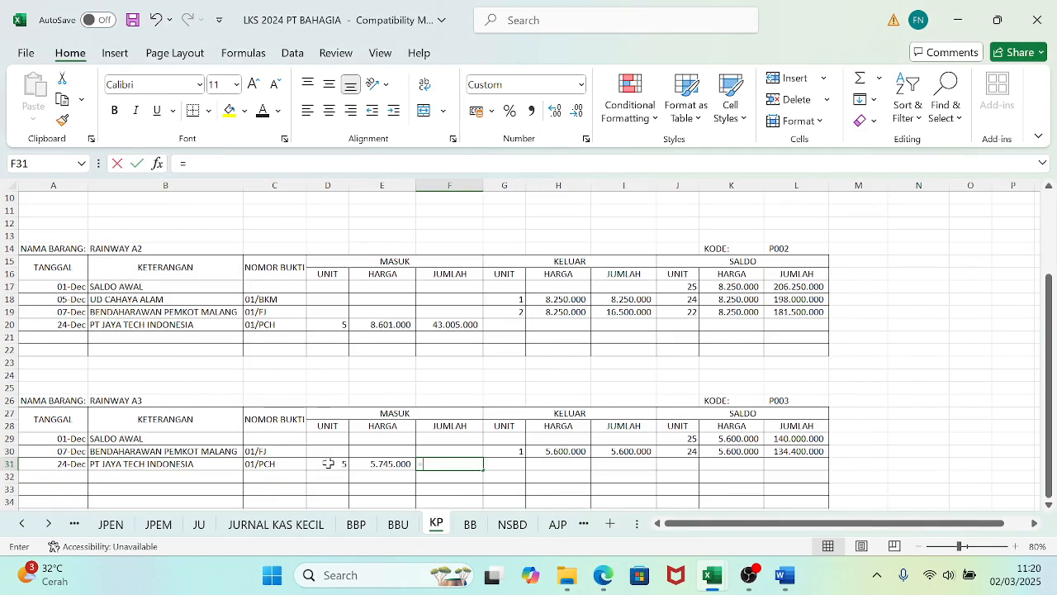
{"action": "left_click", "coordinate": [327, 466]}
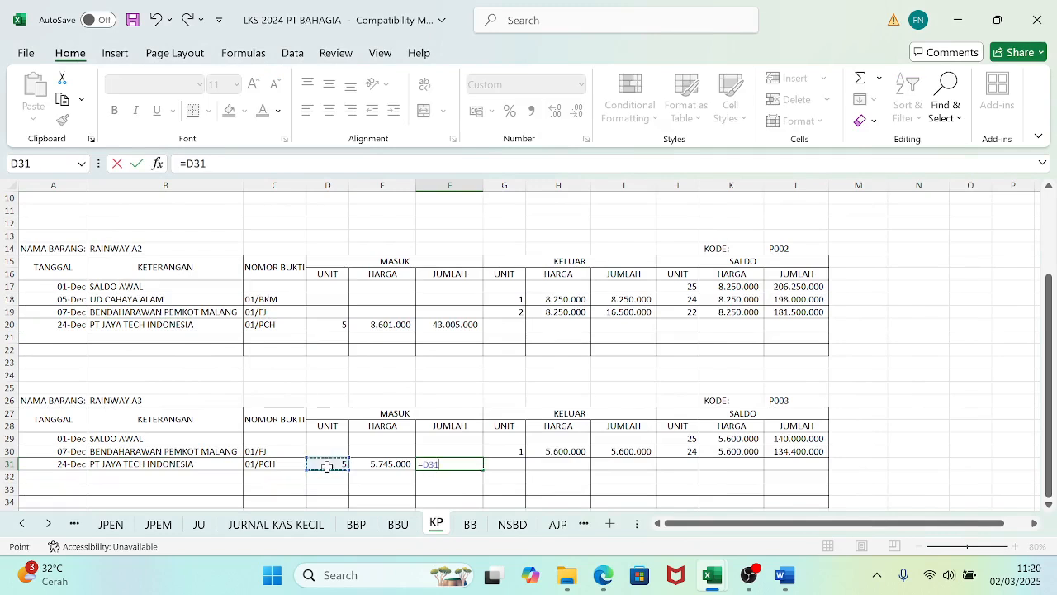
{"action": "type", "text": "*"}
{"action": "left_click", "coordinate": [376, 463]}
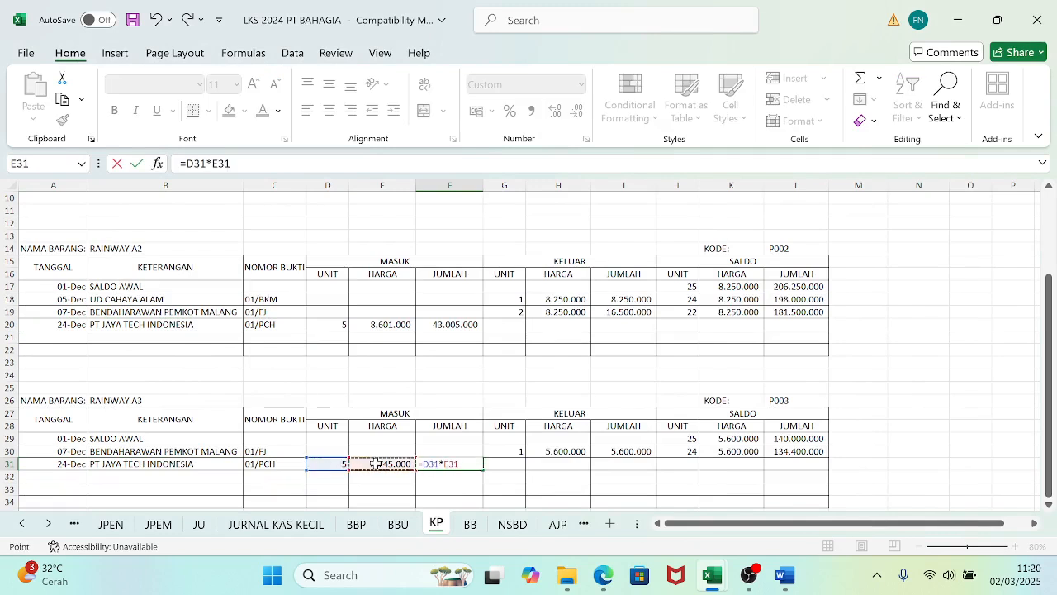
{"action": "key", "text": "Return"}
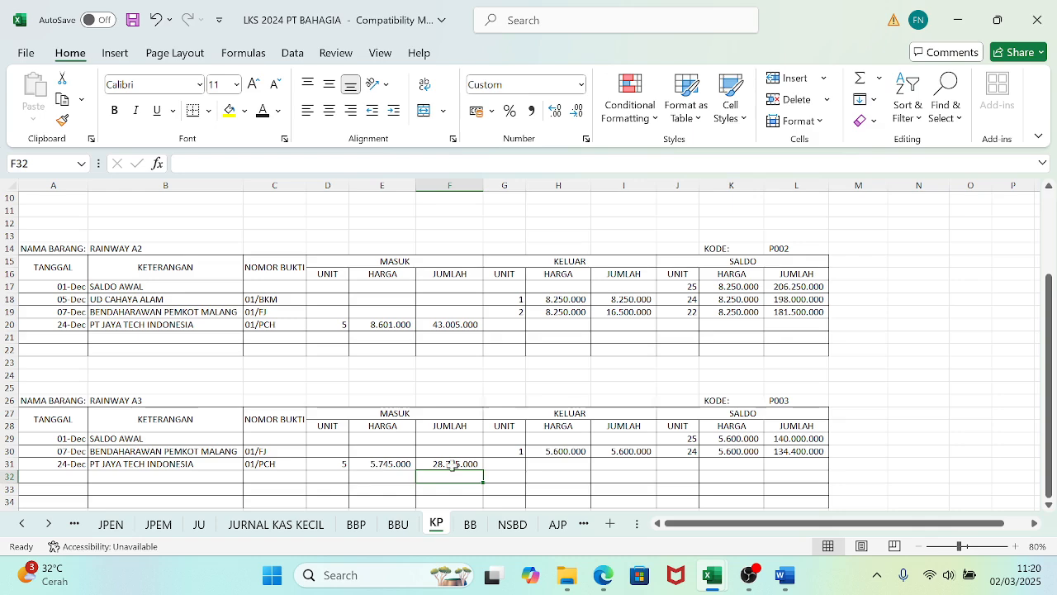
- Check the incoming Rainway amounts against the 24 December invoice PDF and review the RAINWAY A1 and A2 stock cards
{"action": "mouse_move", "coordinate": [602, 579]}
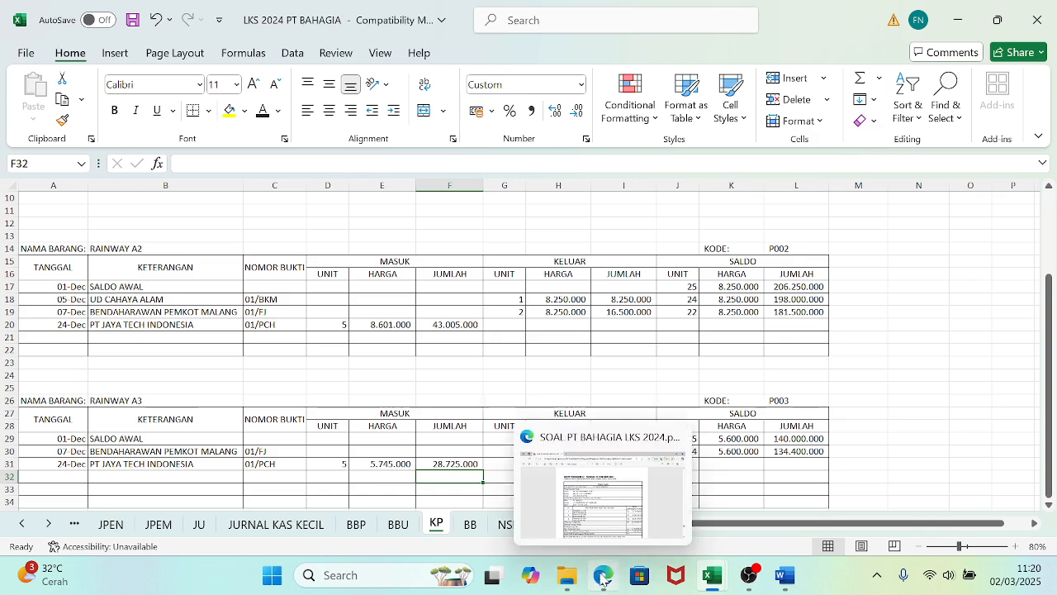
{"action": "left_click", "coordinate": [611, 513]}
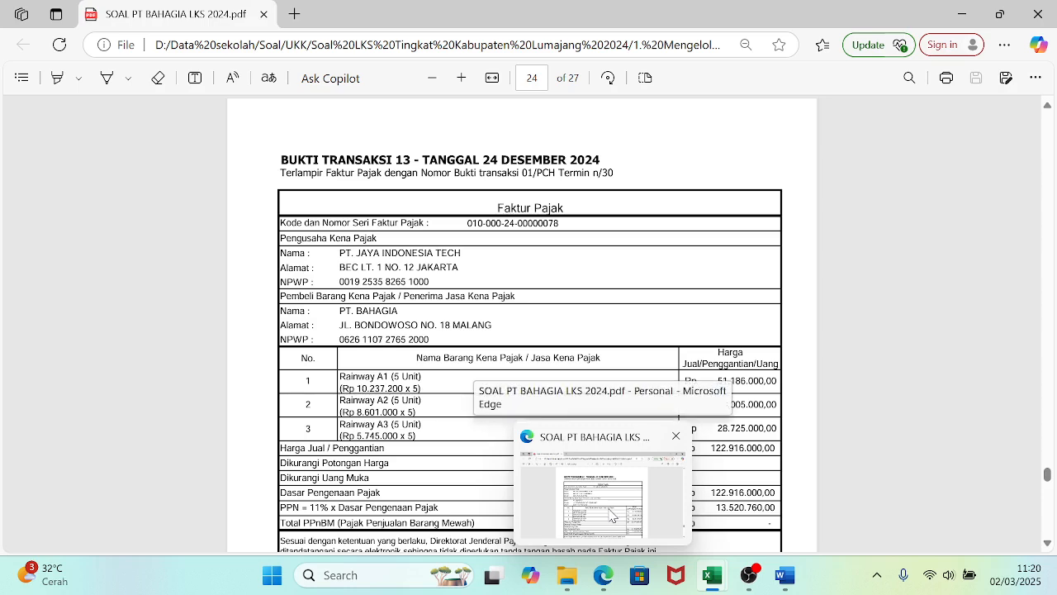
{"action": "left_click", "coordinate": [603, 575]}
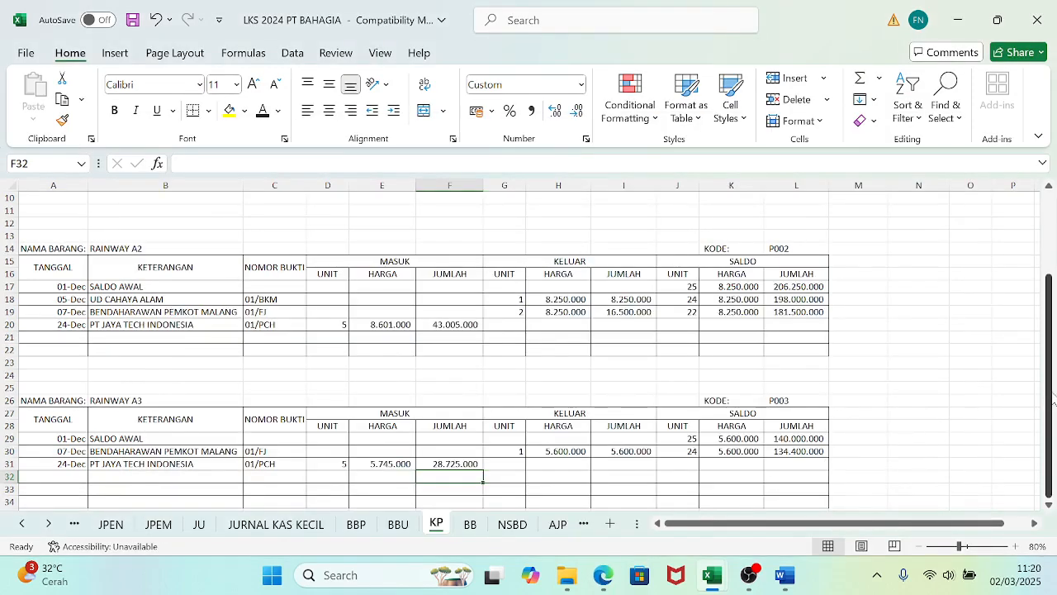
{"action": "left_click_drag", "start_coordinate": [1052, 400], "coordinate": [1052, 319]}
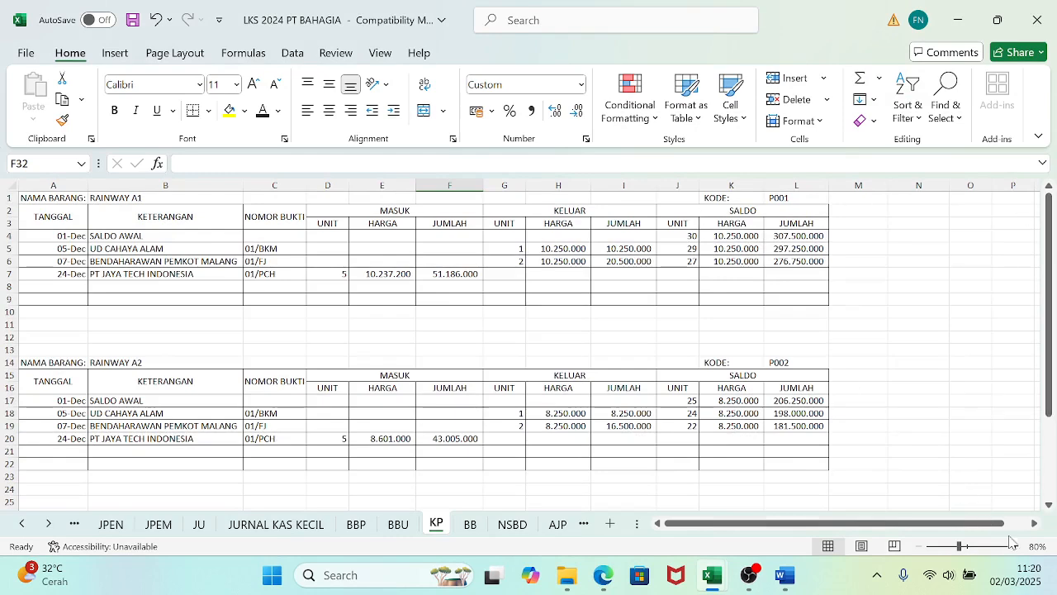
{"action": "left_click", "coordinate": [1016, 545]}
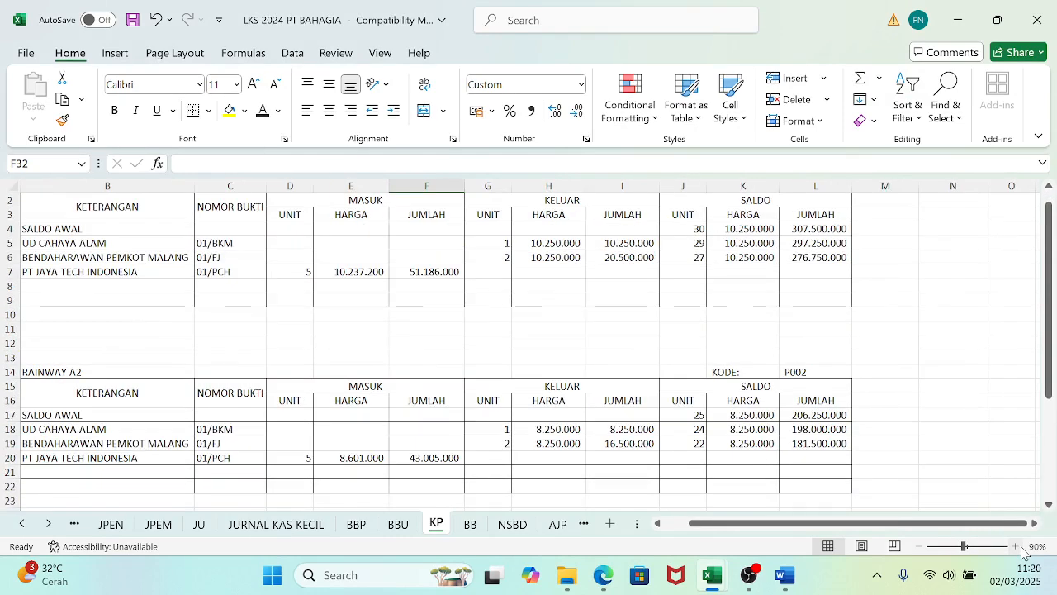
{"action": "left_click", "coordinate": [1021, 546]}
{"action": "left_click_drag", "start_coordinate": [944, 523], "coordinate": [889, 533]}
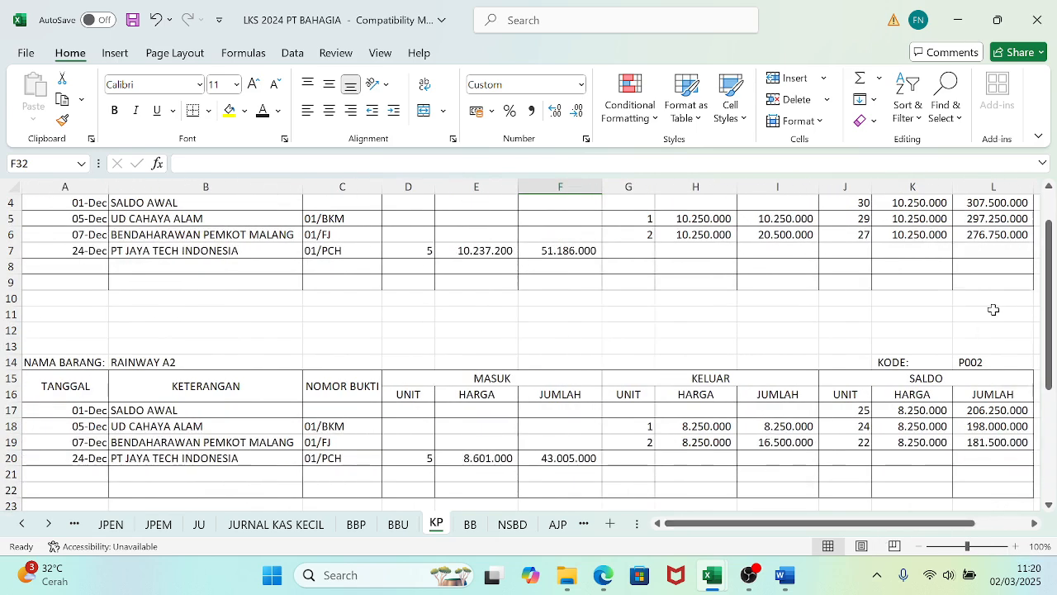
- Calculate the RAINWAY A1 SALDO UNIT for 24 December in J7 with the formula =J6+D7
{"action": "scroll", "coordinate": [1049, 288], "scroll_direction": "up", "scroll_amount": 1}
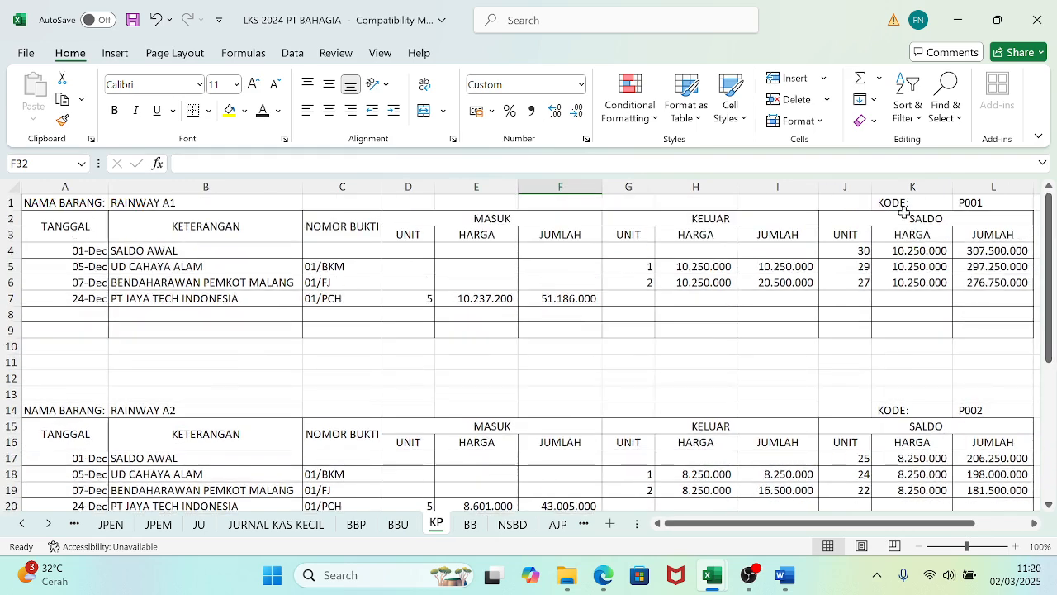
{"action": "left_click", "coordinate": [842, 300]}
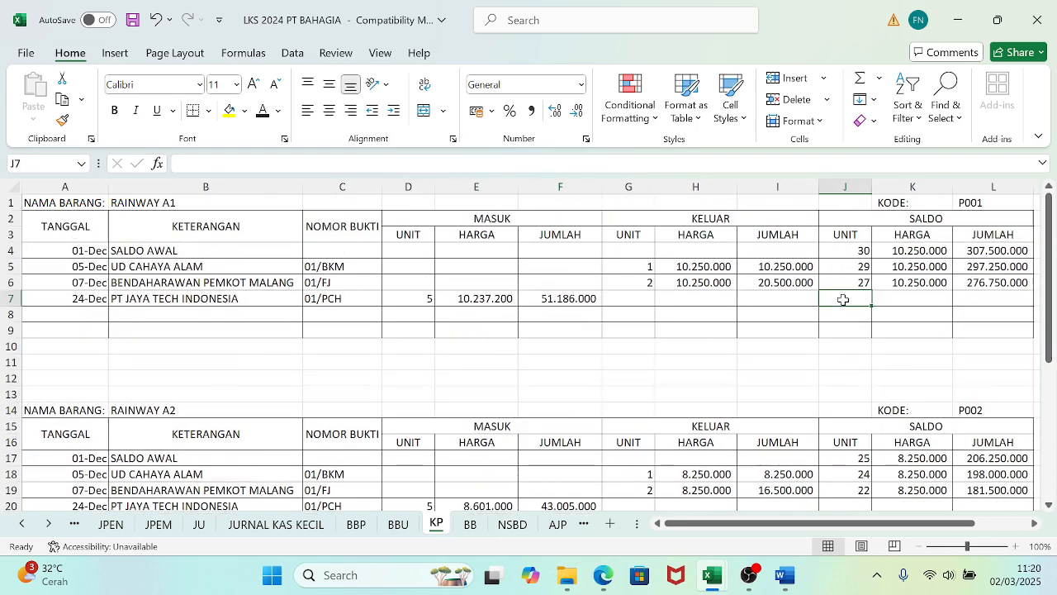
{"action": "type", "text": "="}
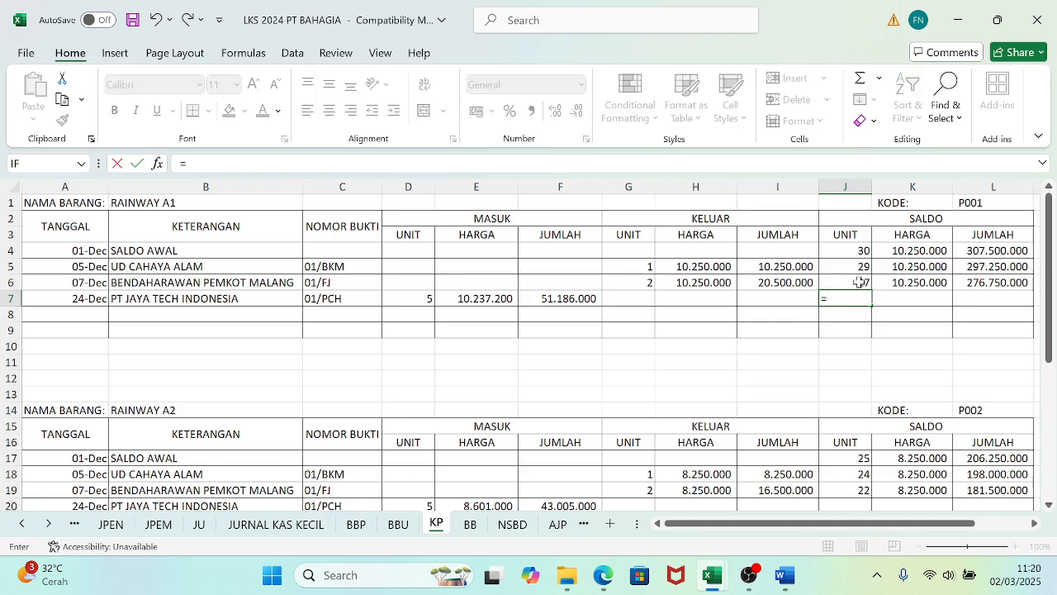
{"action": "left_click", "coordinate": [859, 282]}
{"action": "type", "text": "+"}
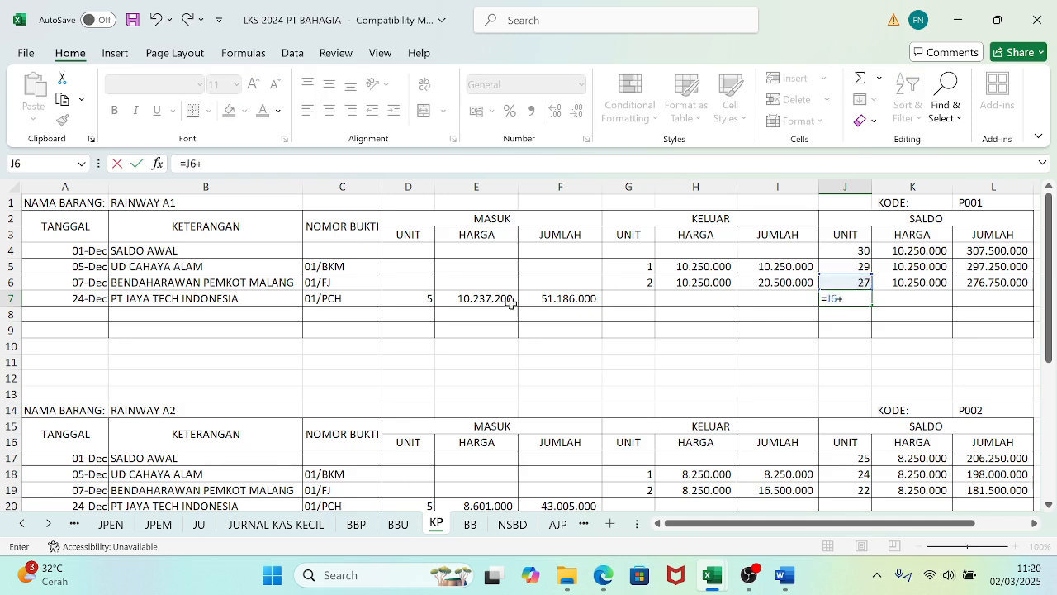
{"action": "left_click", "coordinate": [412, 298]}
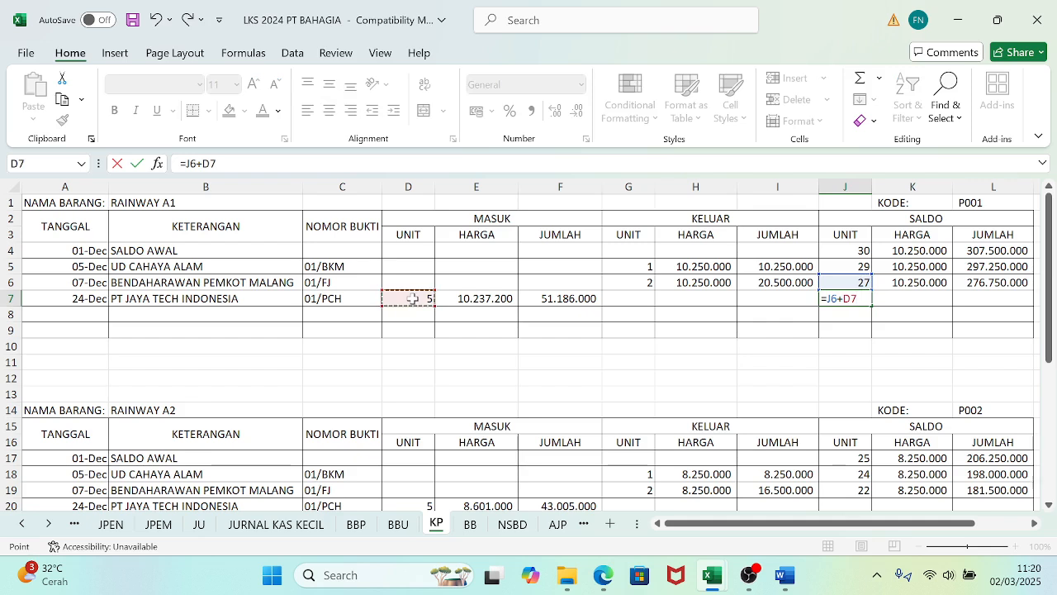
{"action": "key", "text": "Return"}
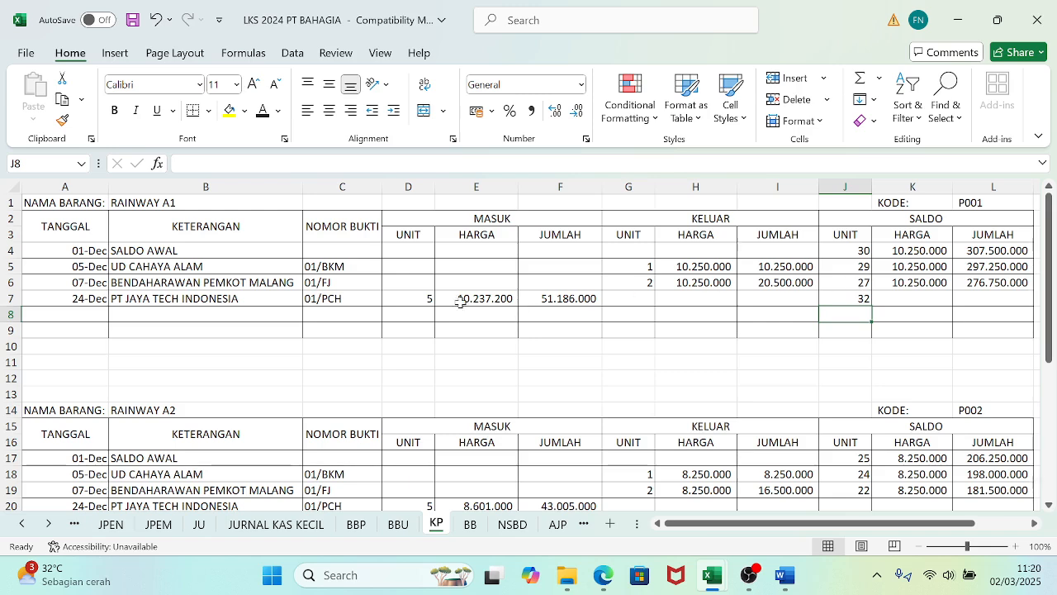
- Calculate the RAINWAY A1 SALDO JUMLAH for 24 December in L7 with the formula =L6+F7
{"action": "left_click", "coordinate": [989, 299]}
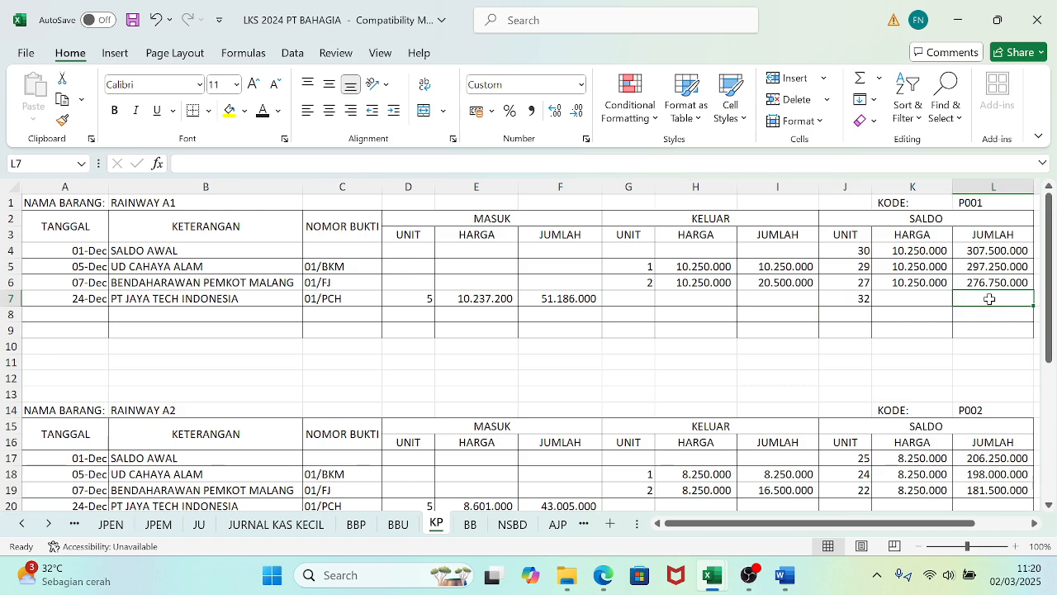
{"action": "type", "text": "="}
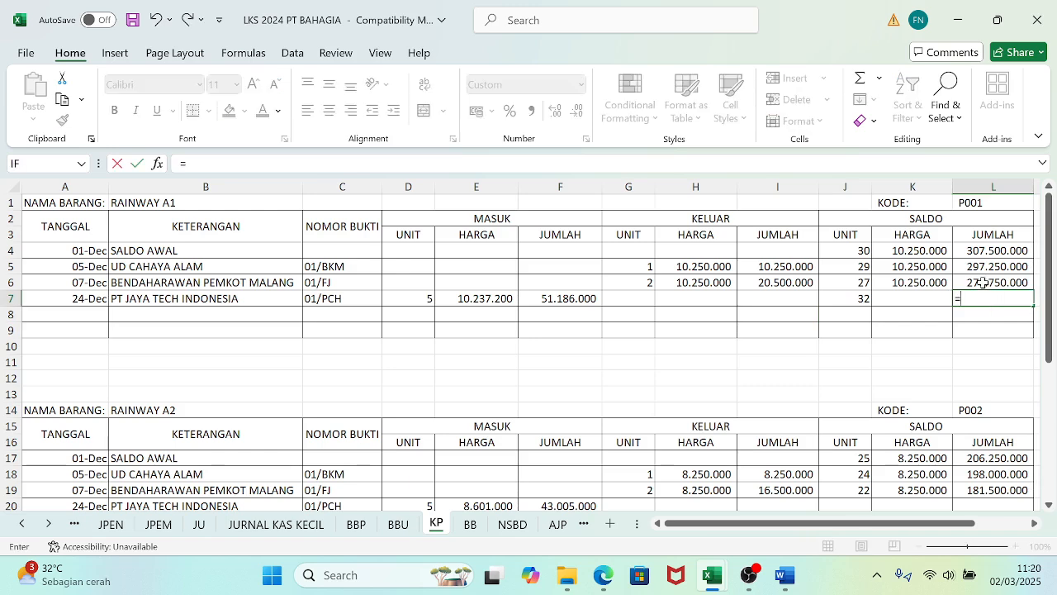
{"action": "left_click", "coordinate": [982, 283]}
{"action": "type", "text": "+"}
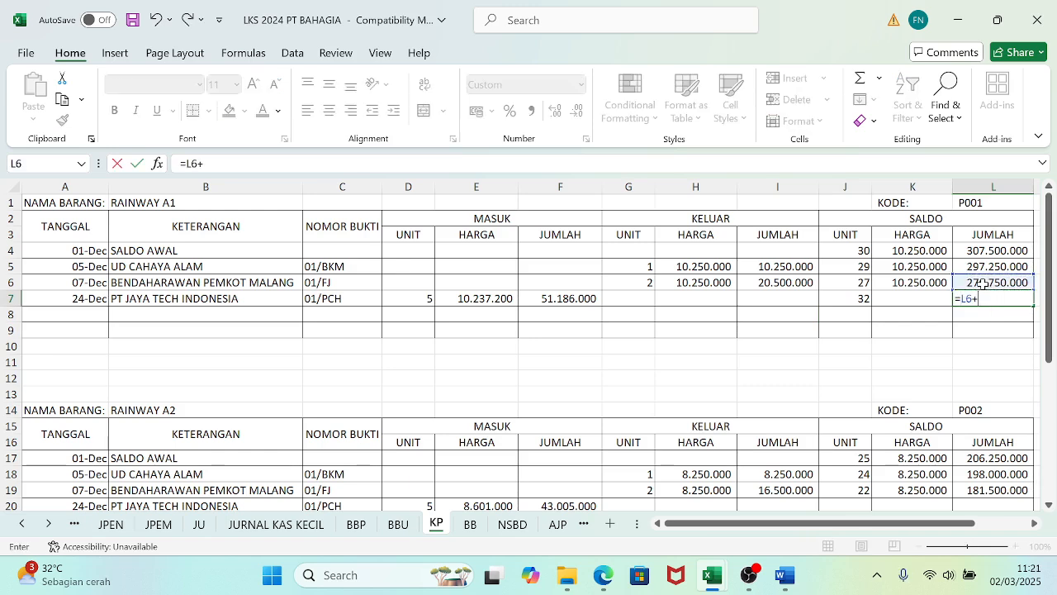
{"action": "left_click", "coordinate": [546, 299]}
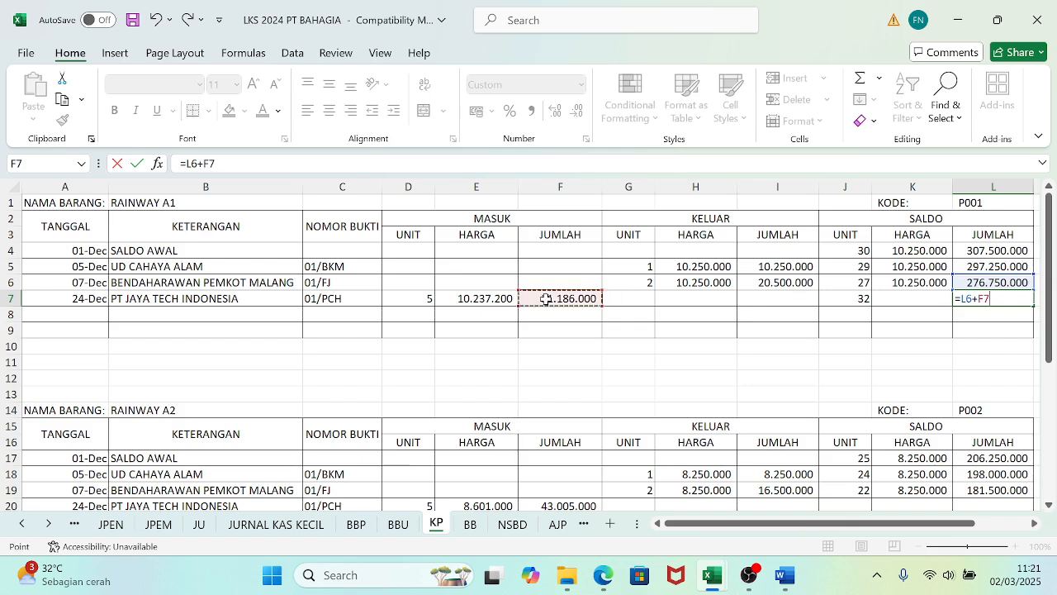
{"action": "key", "text": "Return"}
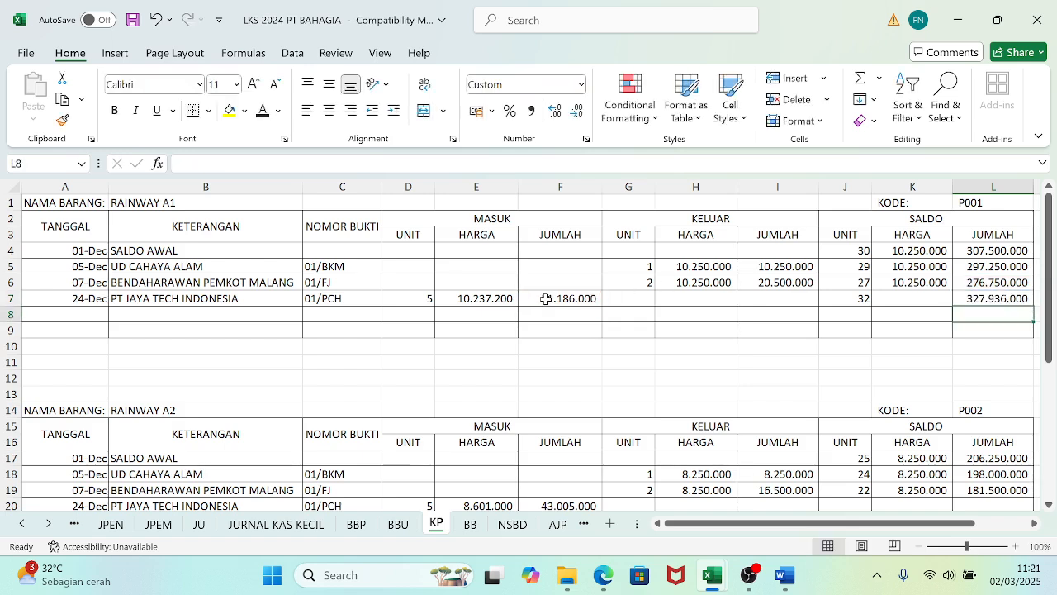
- Calculate the RAINWAY A1 average SALDO HARGA in K7 with the formula =L7/J7
{"action": "left_click", "coordinate": [906, 301]}
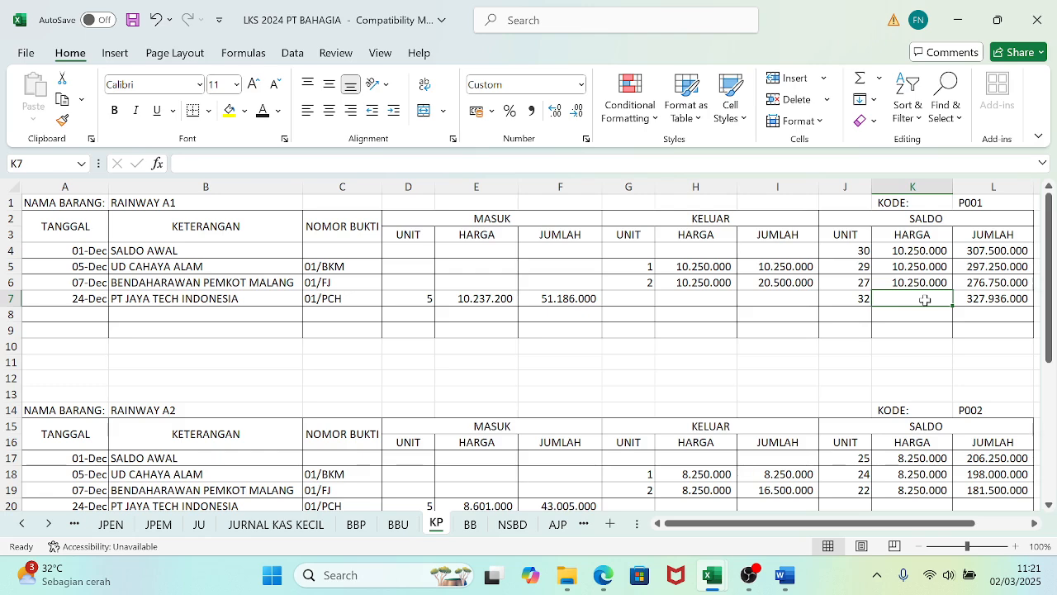
{"action": "type", "text": "="}
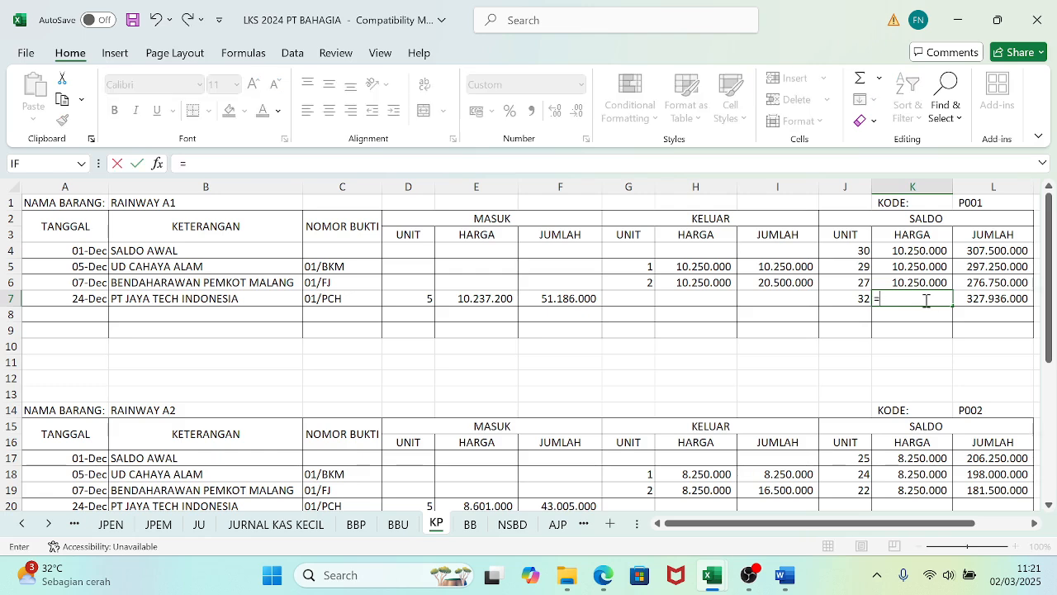
{"action": "left_click", "coordinate": [980, 300]}
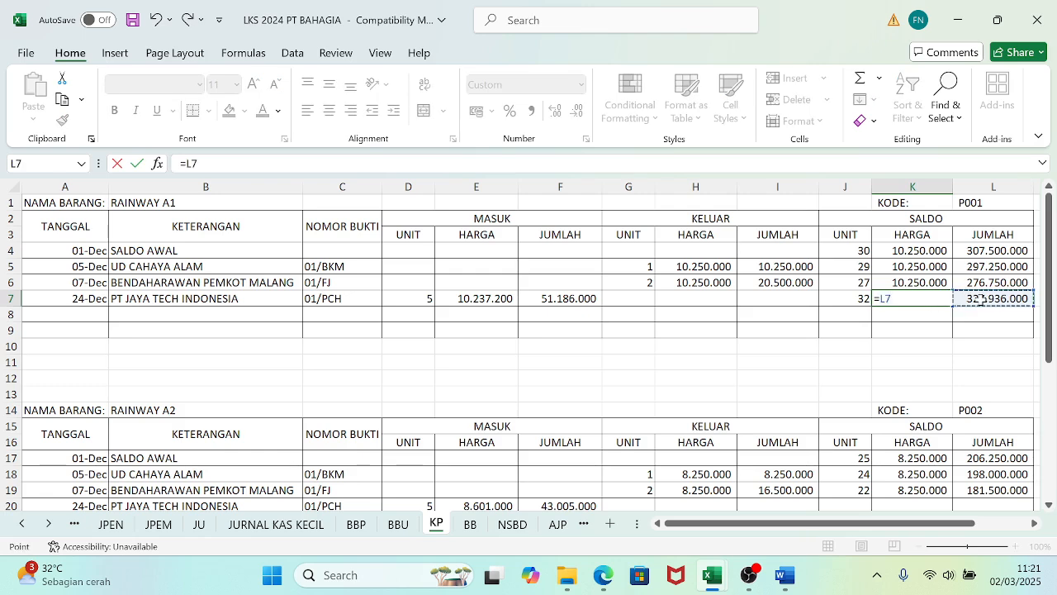
{"action": "type", "text": "/"}
{"action": "left_click", "coordinate": [846, 300]}
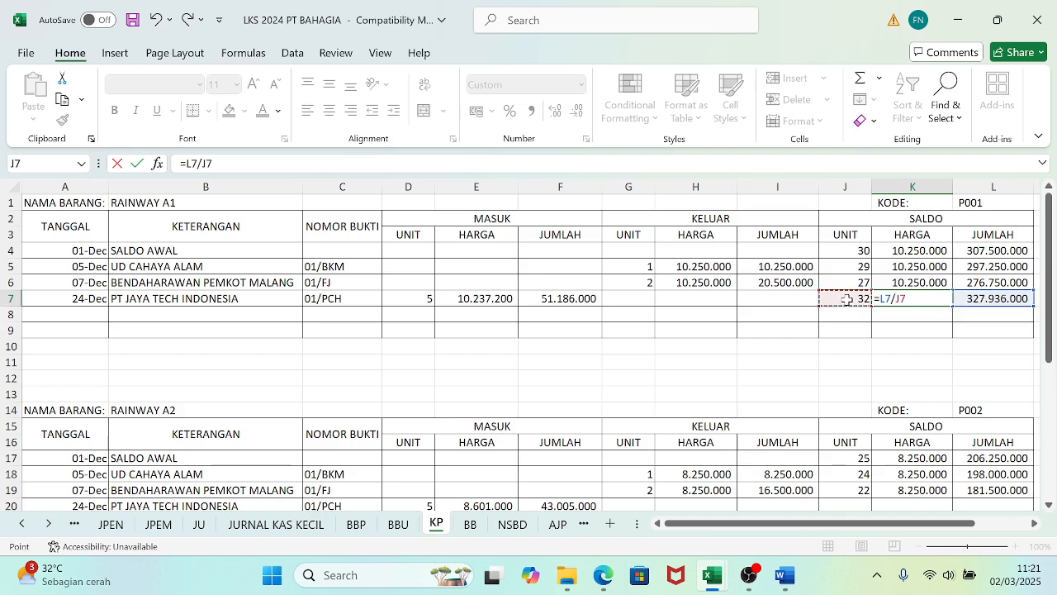
{"action": "key", "text": "Return"}
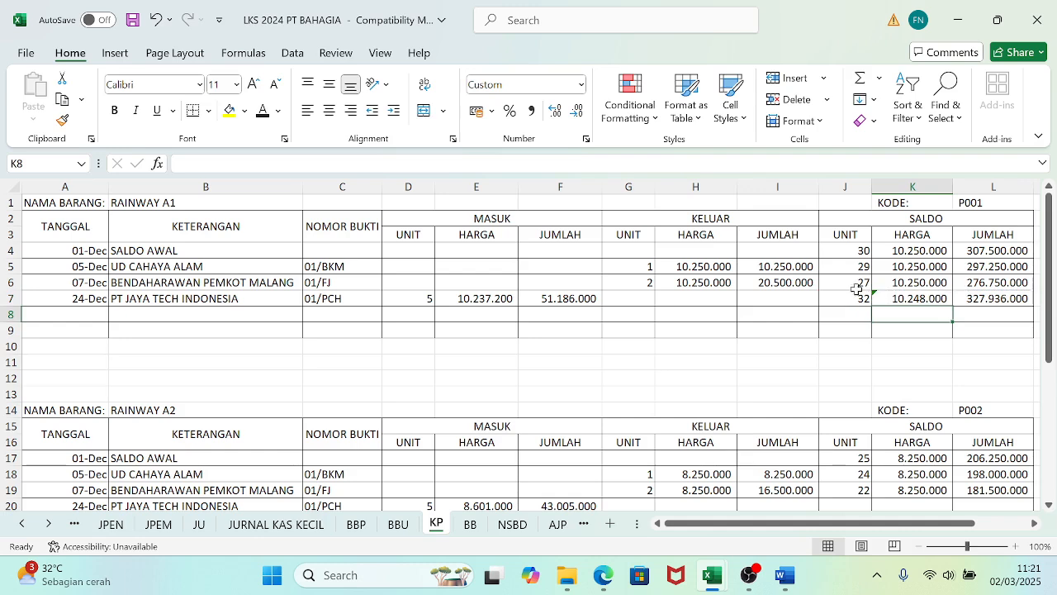
{"action": "left_click", "coordinate": [852, 284]}
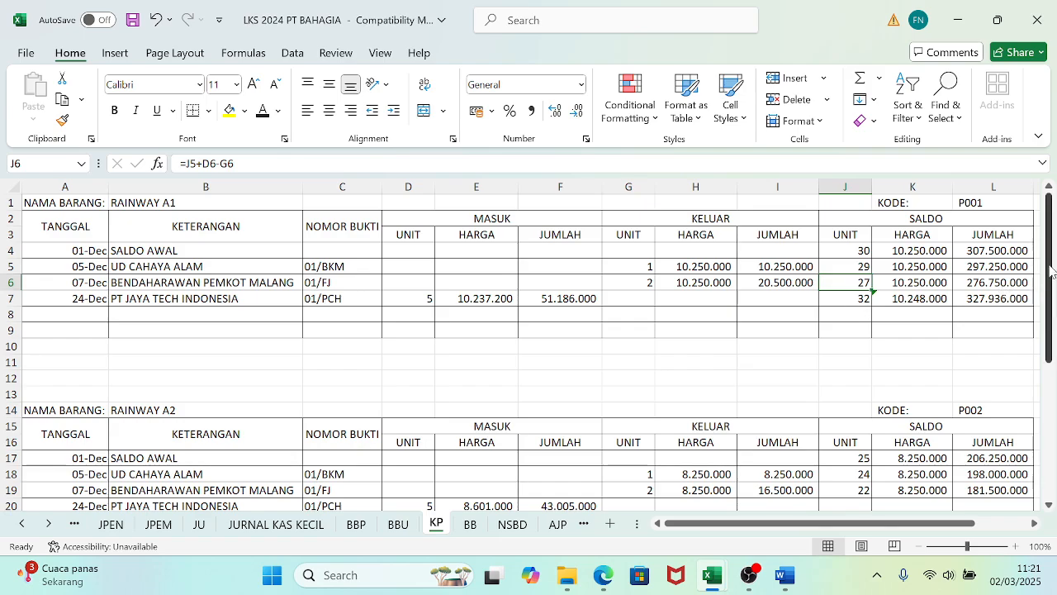
- Calculate the RAINWAY A2 SALDO UNIT for 24 December in J20 with the formula =J19+D20
{"action": "left_click_drag", "start_coordinate": [1051, 273], "coordinate": [1051, 345]}
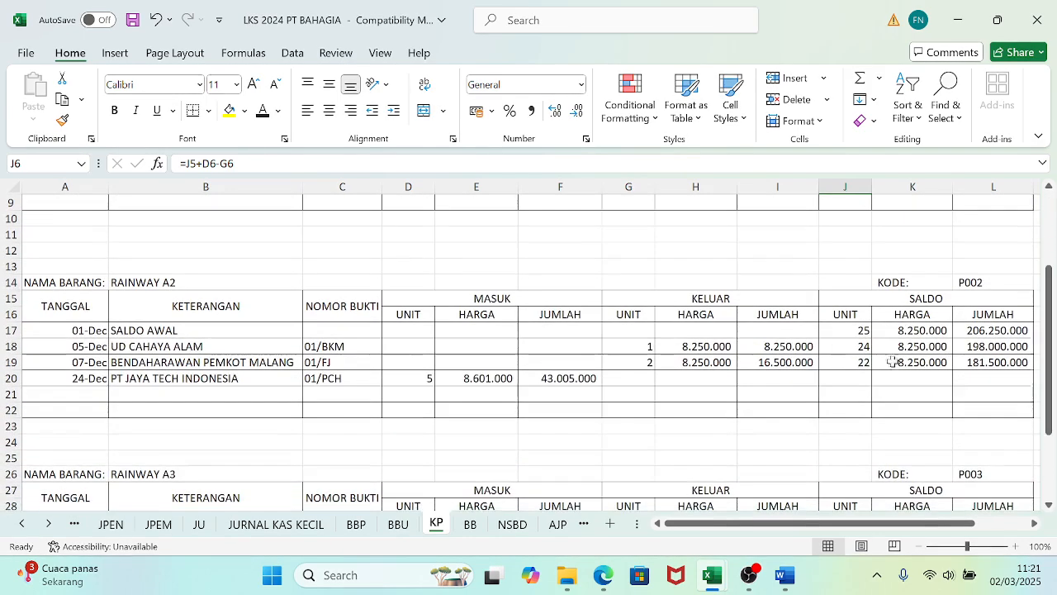
{"action": "left_click", "coordinate": [830, 379]}
{"action": "type", "text": "="}
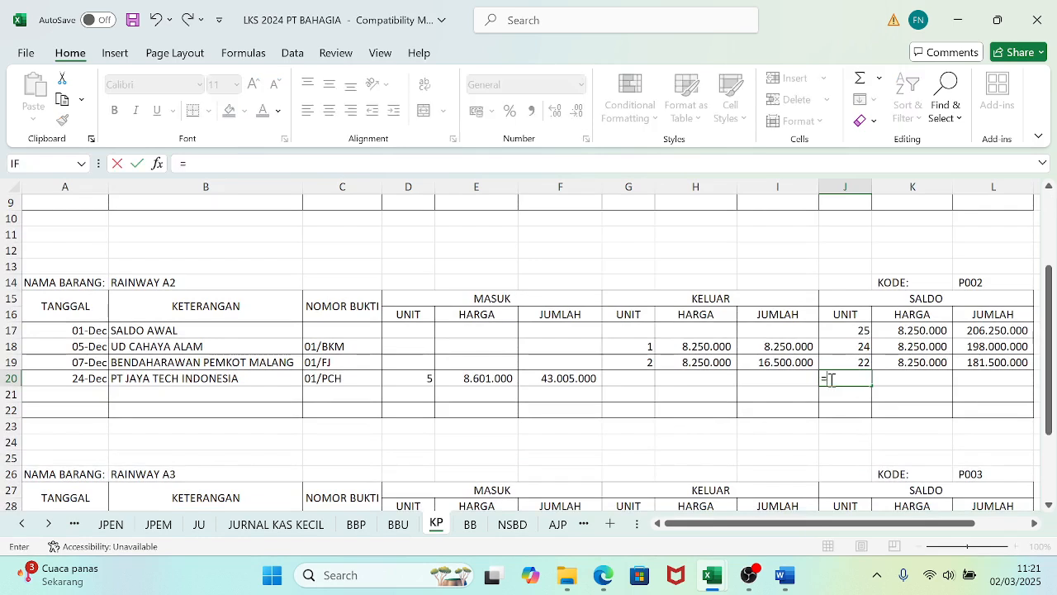
{"action": "left_click", "coordinate": [848, 366]}
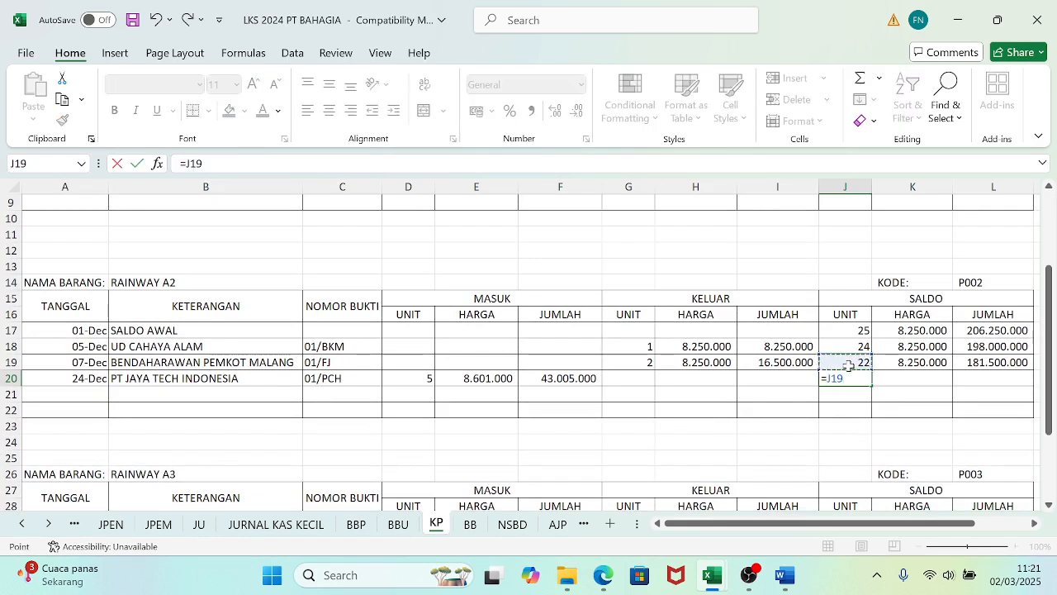
{"action": "type", "text": "+"}
{"action": "left_click", "coordinate": [414, 378]}
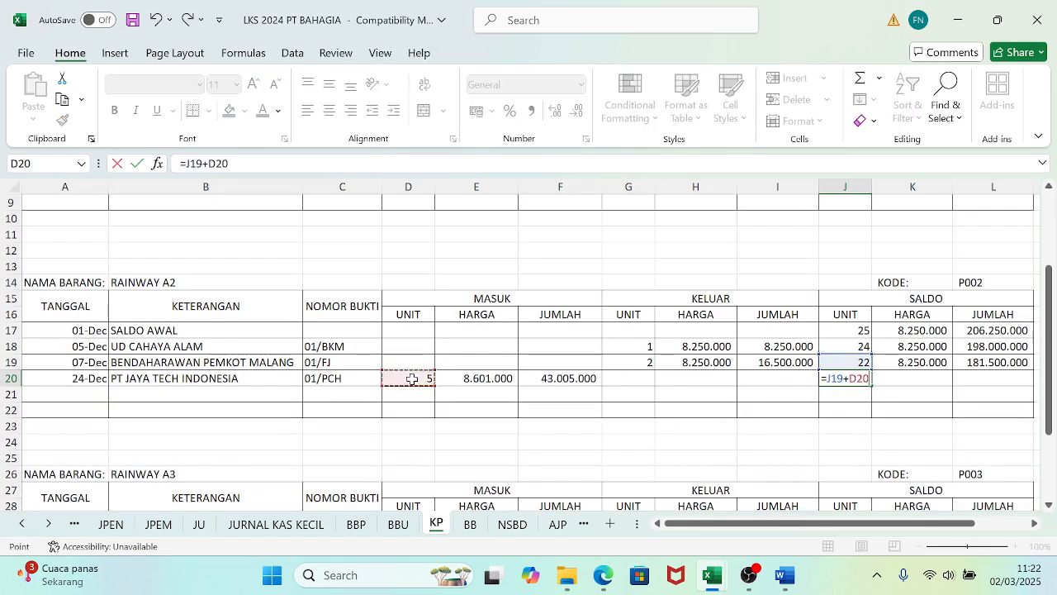
{"action": "key", "text": "Return"}
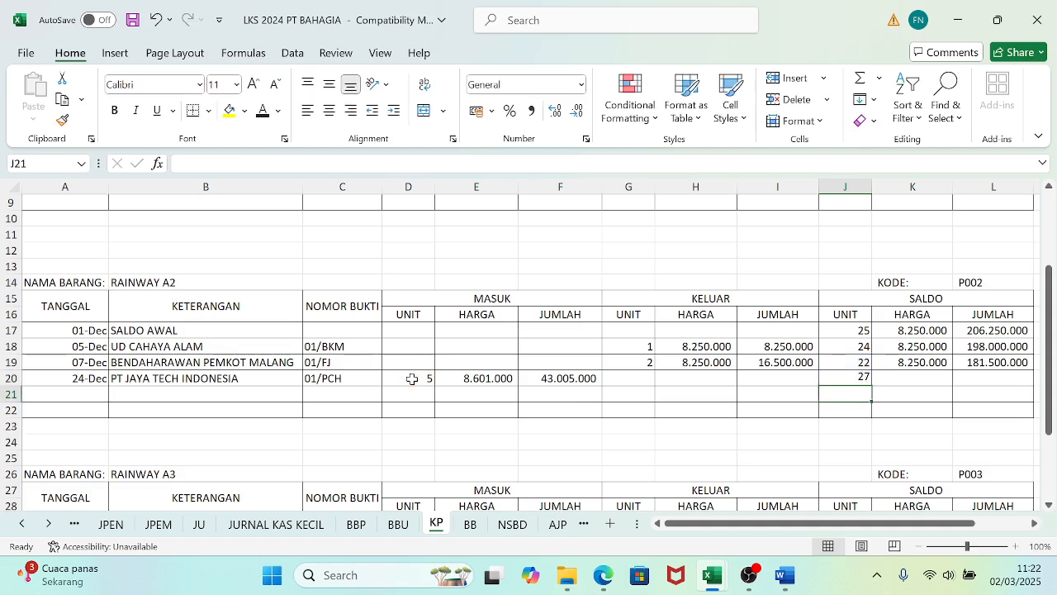
- Calculate the RAINWAY A2 SALDO JUMLAH for 24 December in L20 with the formula =L19+F20
{"action": "left_click", "coordinate": [984, 381]}
{"action": "type", "text": "="}
{"action": "left_click", "coordinate": [990, 362]}
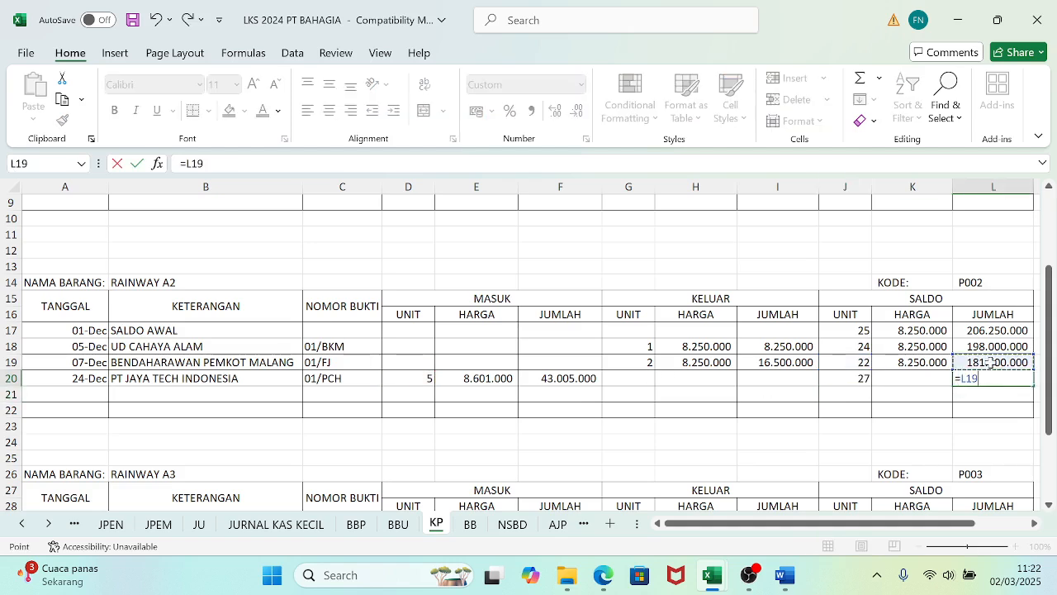
{"action": "type", "text": "+"}
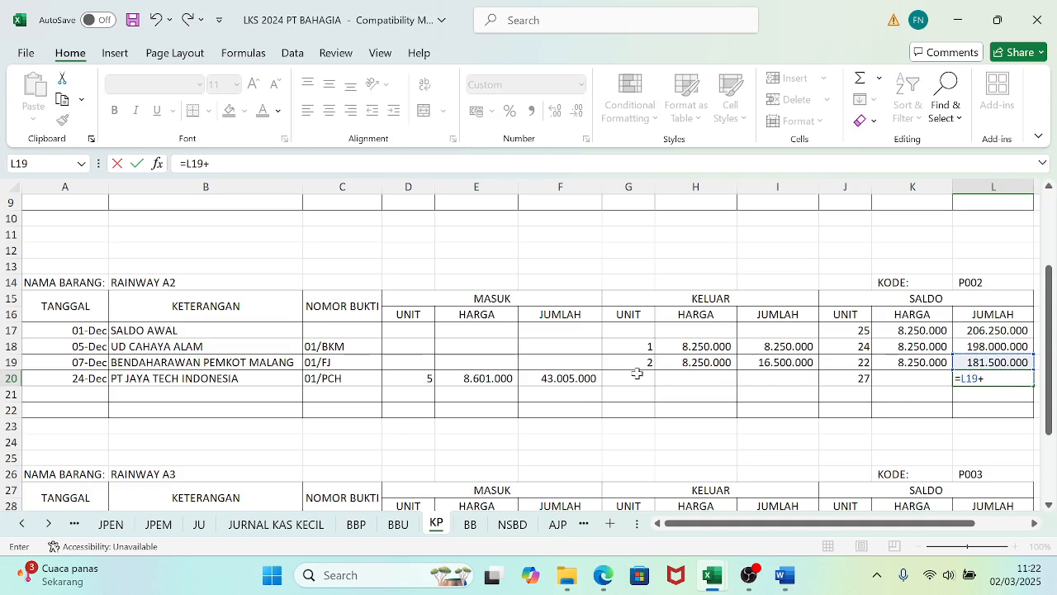
{"action": "left_click", "coordinate": [560, 380]}
{"action": "key", "text": "Return"}
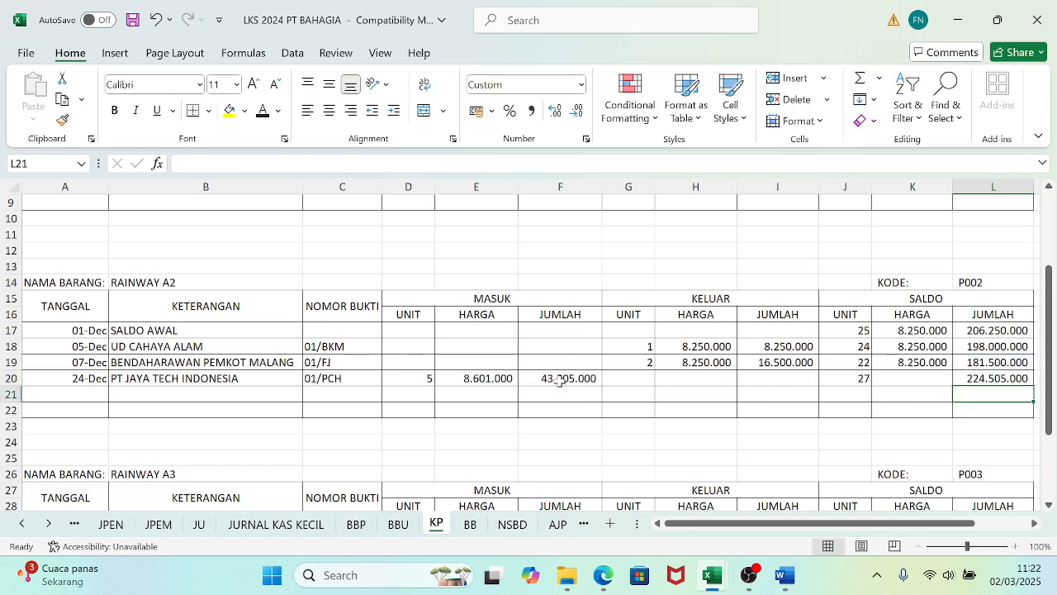
- Calculate the RAINWAY A2 average SALDO HARGA in K20 with the formula =L20/J20 and save the workbook
{"action": "key", "text": "Up"}
{"action": "key", "text": "Left"}
{"action": "type", "text": "="}
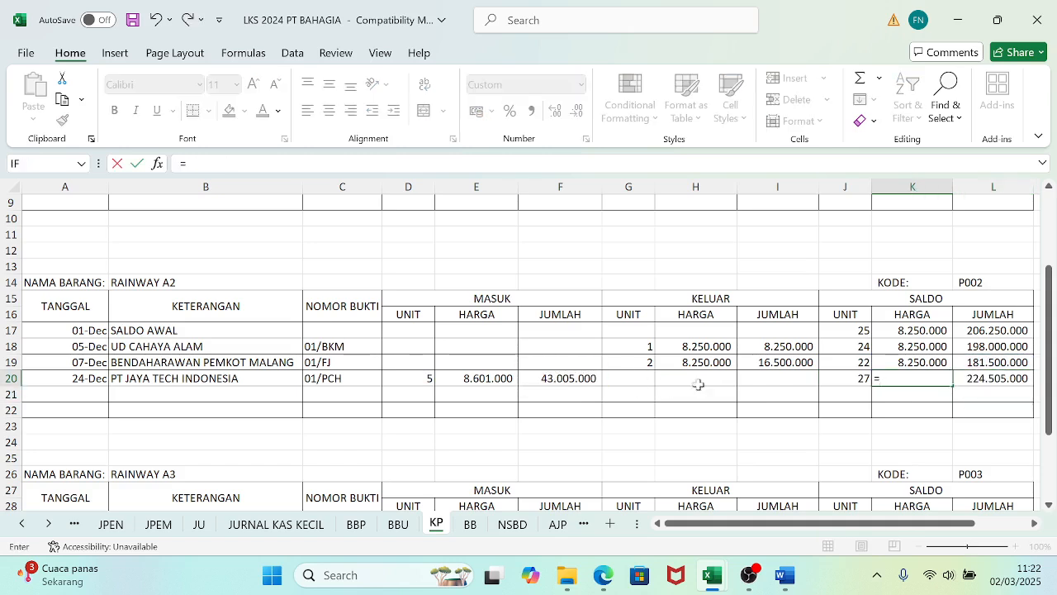
{"action": "left_click", "coordinate": [987, 378]}
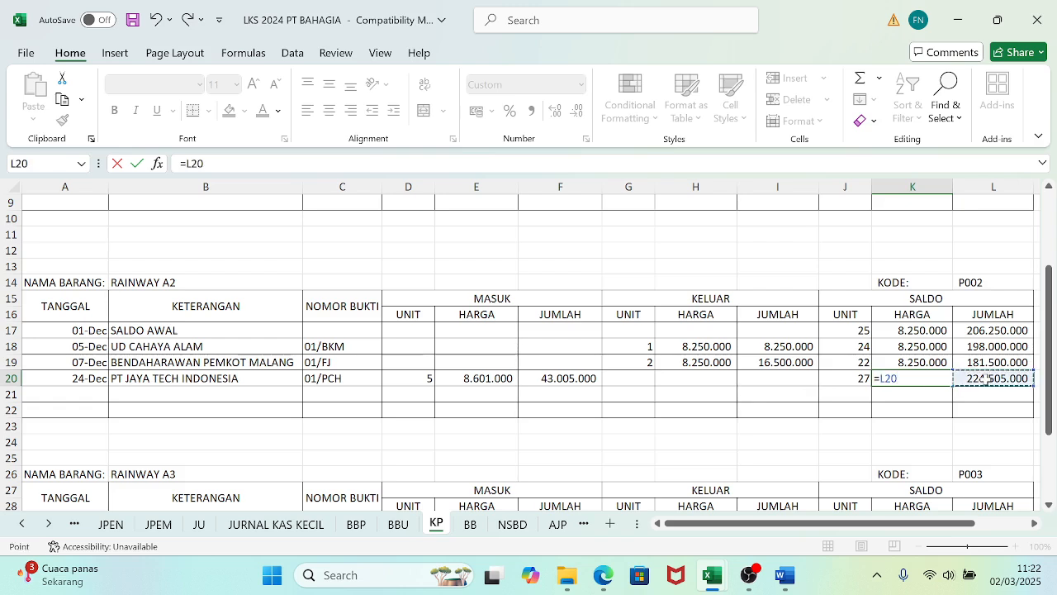
{"action": "type", "text": "/"}
{"action": "left_click", "coordinate": [840, 380]}
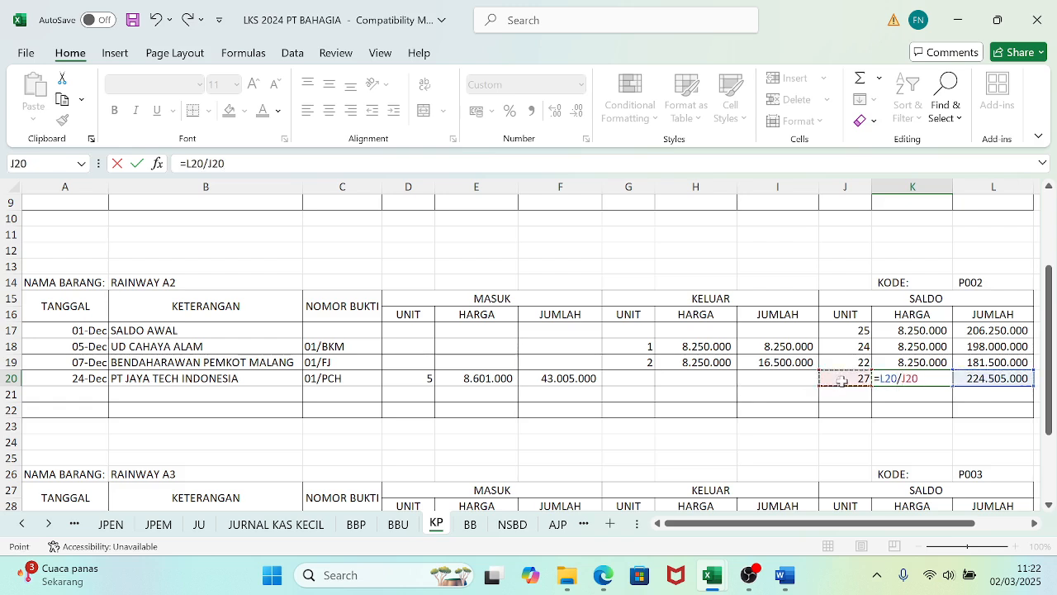
{"action": "key", "text": "Return"}
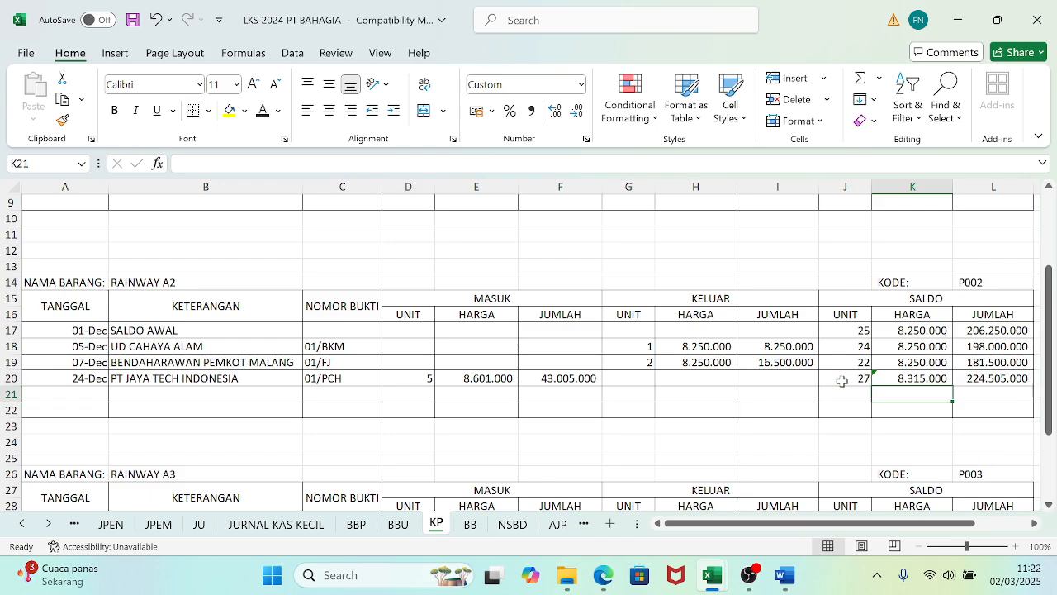
{"action": "key", "text": "ctrl+s"}
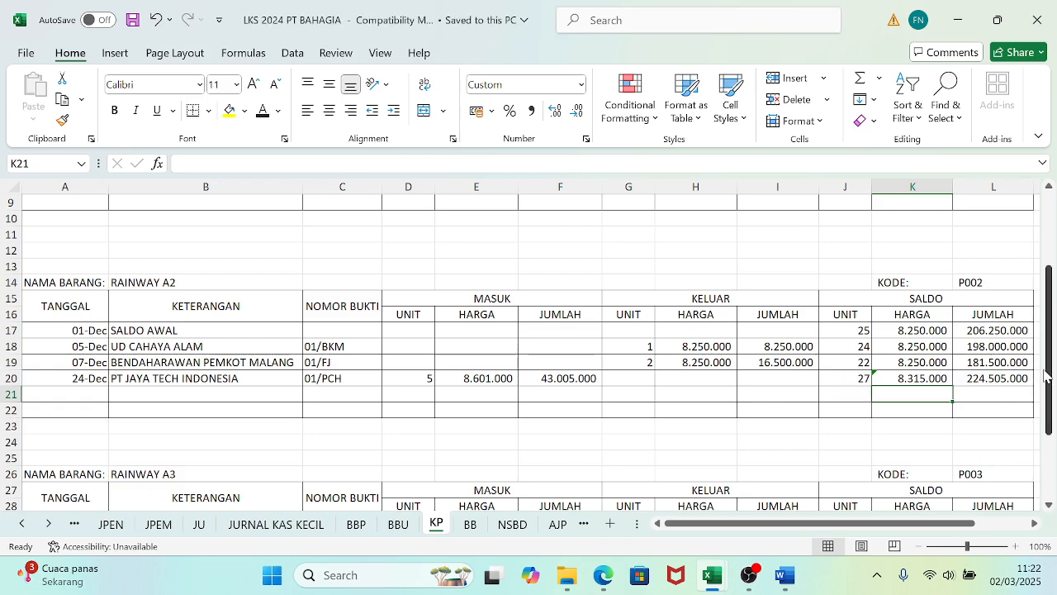
- Calculate the RAINWAY A3 SALDO UNIT for 24 December in J31 with the formula =J30+D31
{"action": "left_click_drag", "start_coordinate": [1047, 375], "coordinate": [1046, 439]}
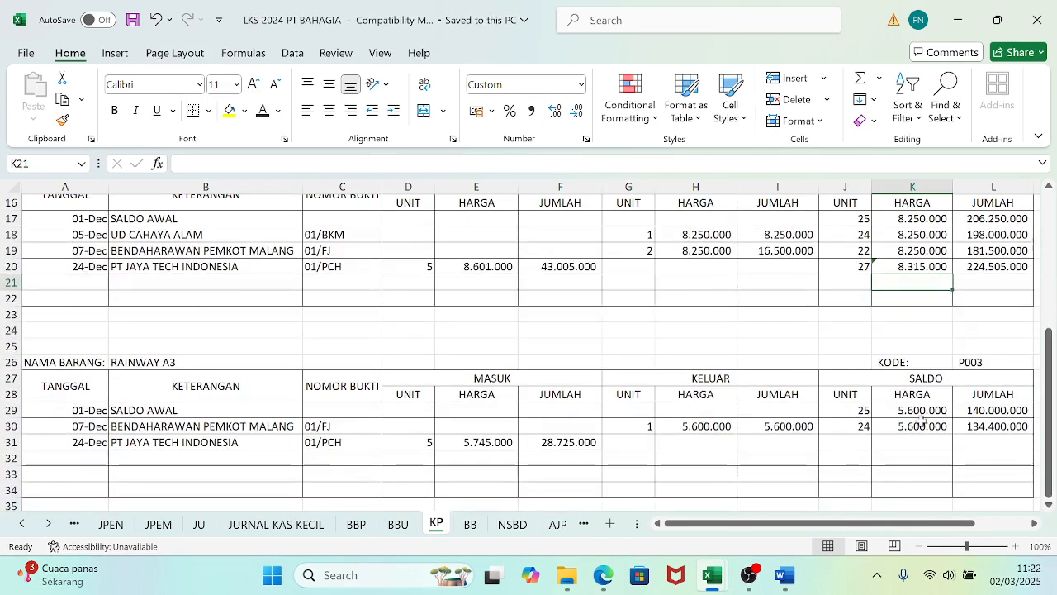
{"action": "left_click", "coordinate": [837, 455]}
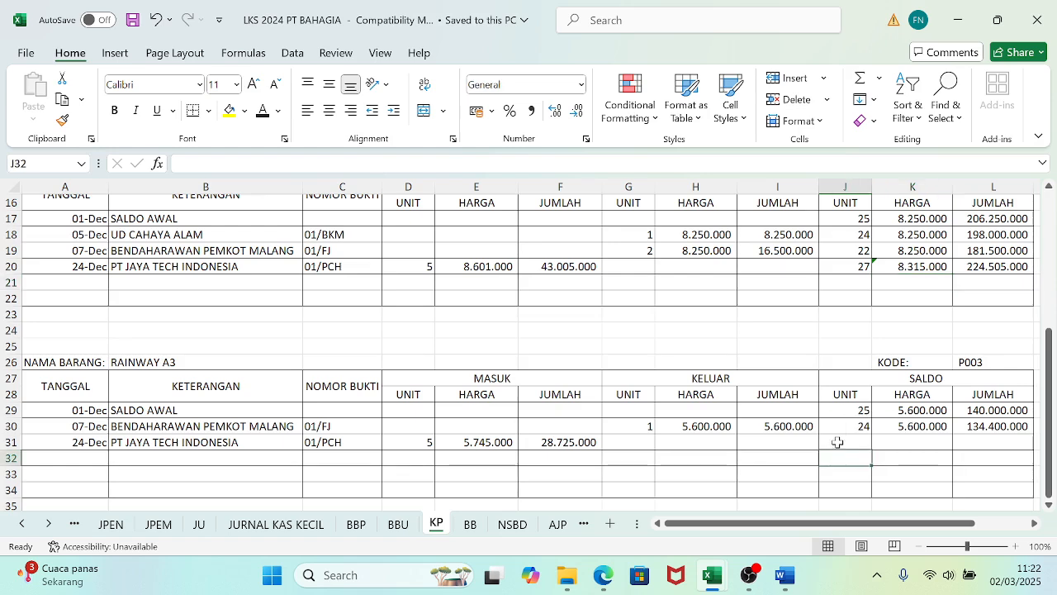
{"action": "left_click", "coordinate": [837, 442]}
{"action": "type", "text": "="}
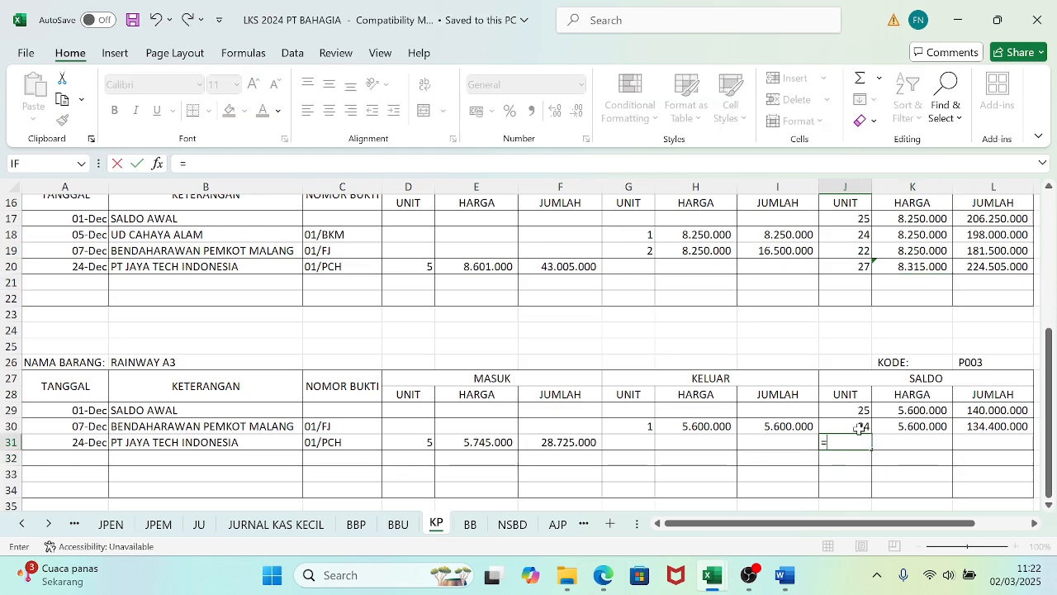
{"action": "type", "text": "+"}
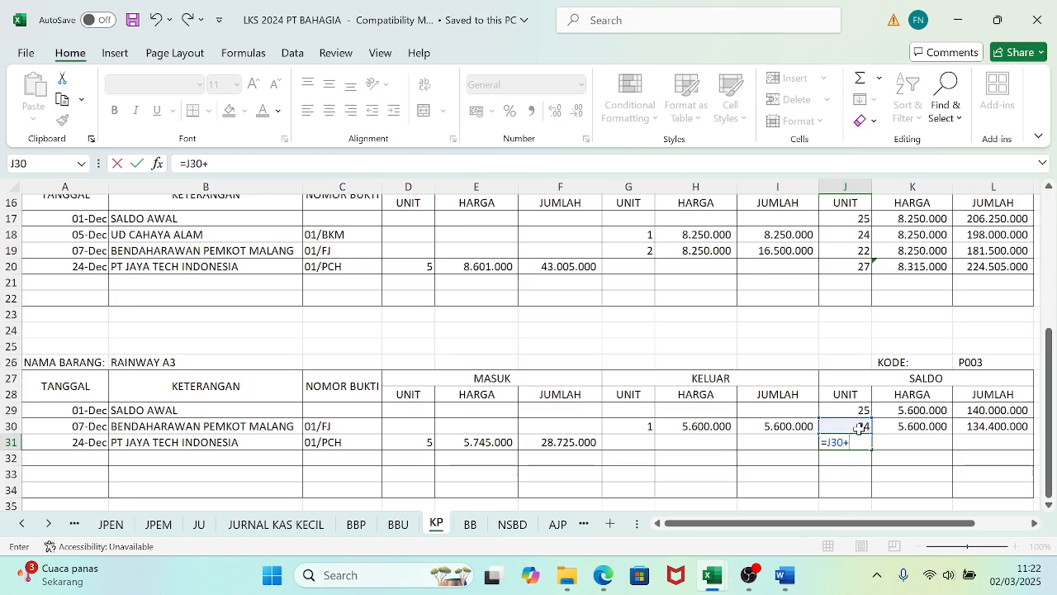
{"action": "left_click", "coordinate": [404, 443]}
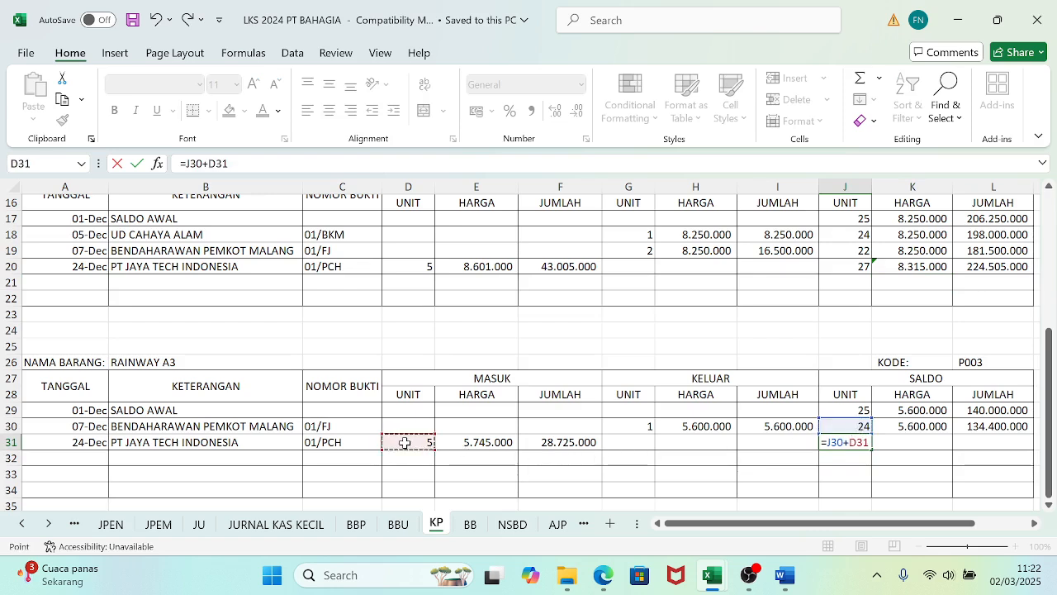
{"action": "key", "text": "Return"}
- Calculate the RAINWAY A3 SALDO JUMLAH for 24 December in L31 with the formula =L30+F31
{"action": "left_click", "coordinate": [970, 441]}
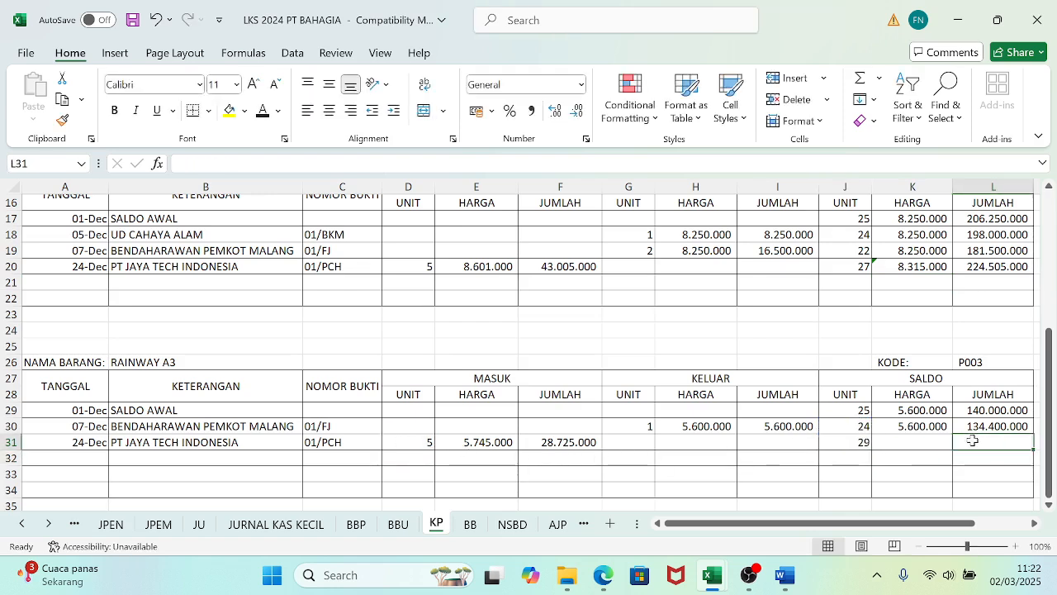
{"action": "type", "text": "="}
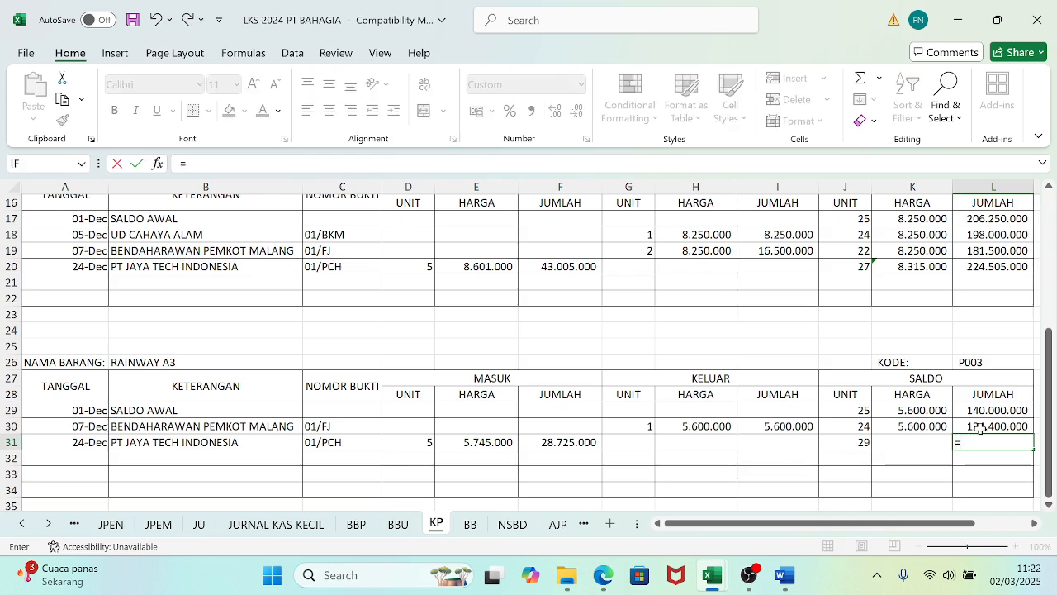
{"action": "left_click", "coordinate": [980, 427]}
{"action": "type", "text": "+"}
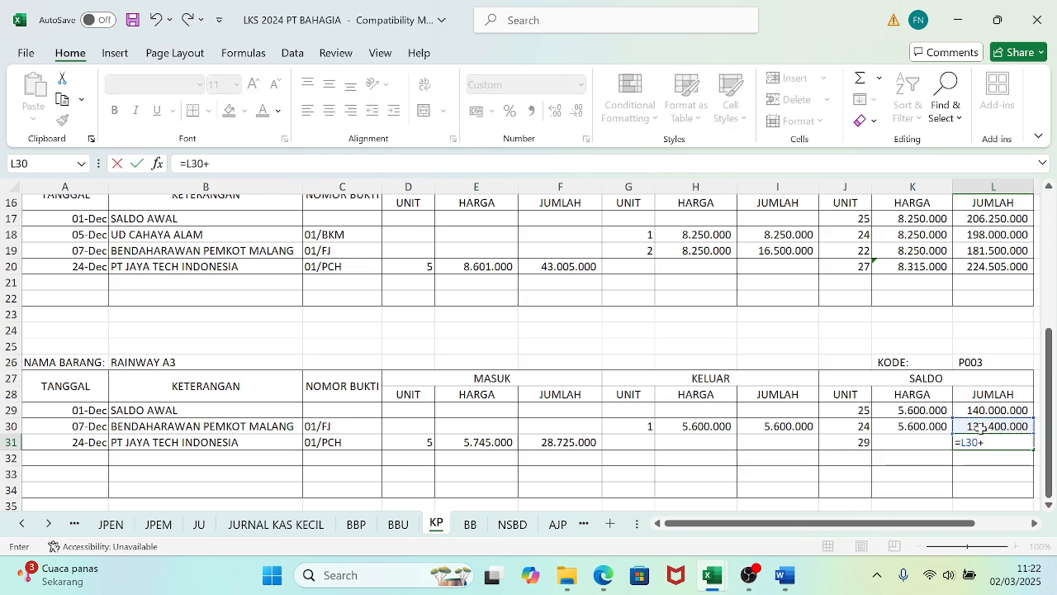
{"action": "left_click", "coordinate": [558, 442]}
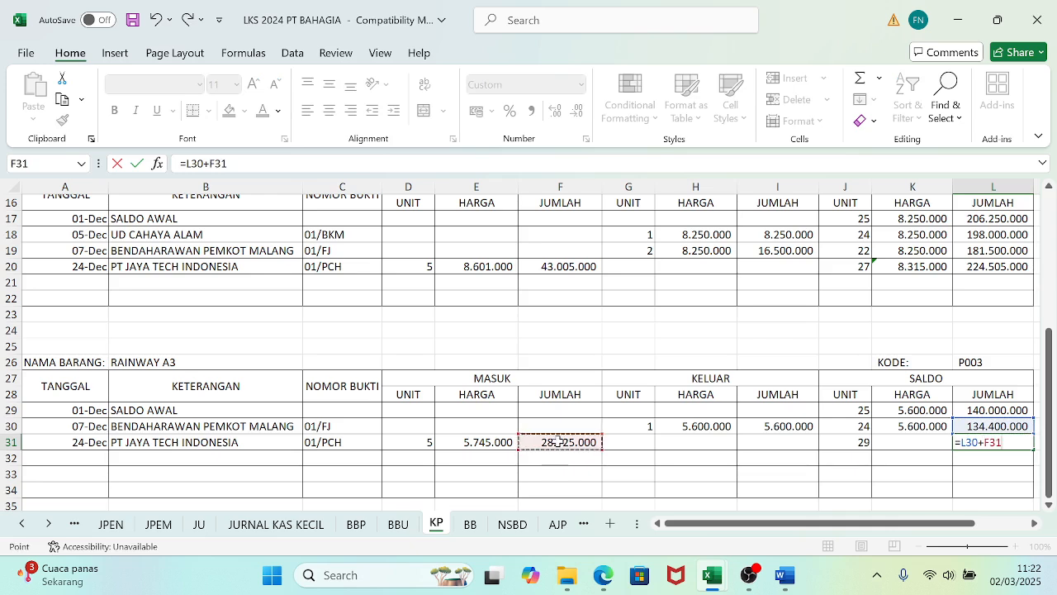
{"action": "type", "text": "/"}
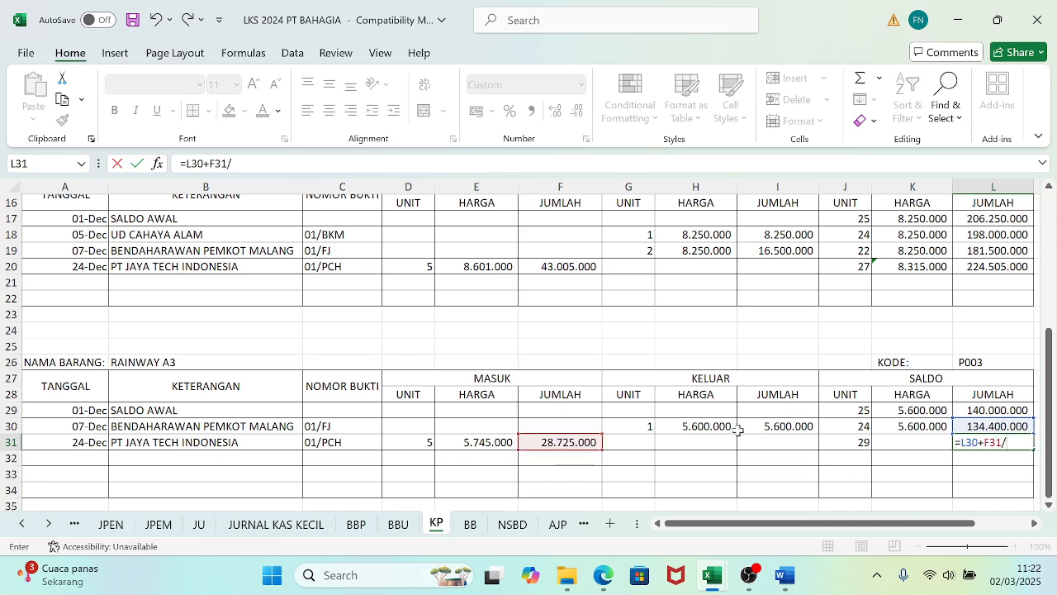
{"action": "key", "text": "Return"}
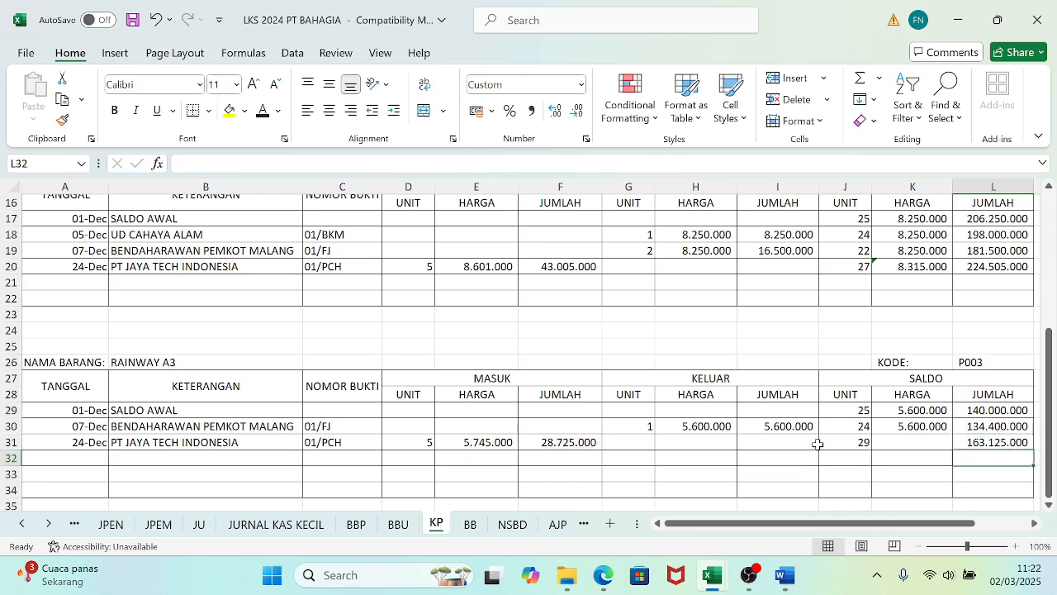
- Calculate the RAINWAY A3 average SALDO HARGA in K31 with the formula =L31/J31 and save the workbook
{"action": "left_click", "coordinate": [913, 443]}
{"action": "type", "text": "="}
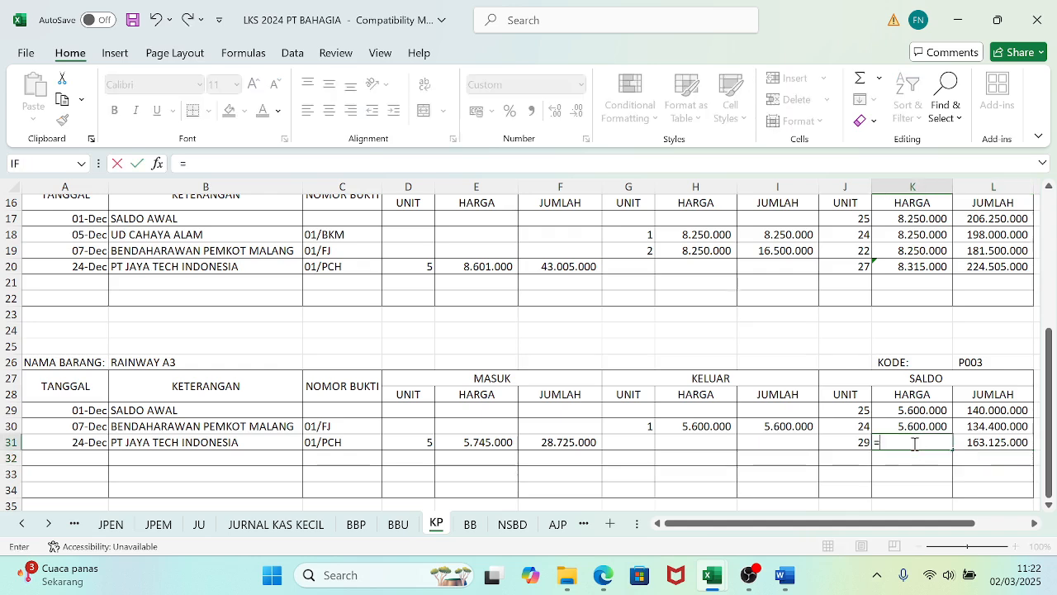
{"action": "left_click", "coordinate": [988, 444]}
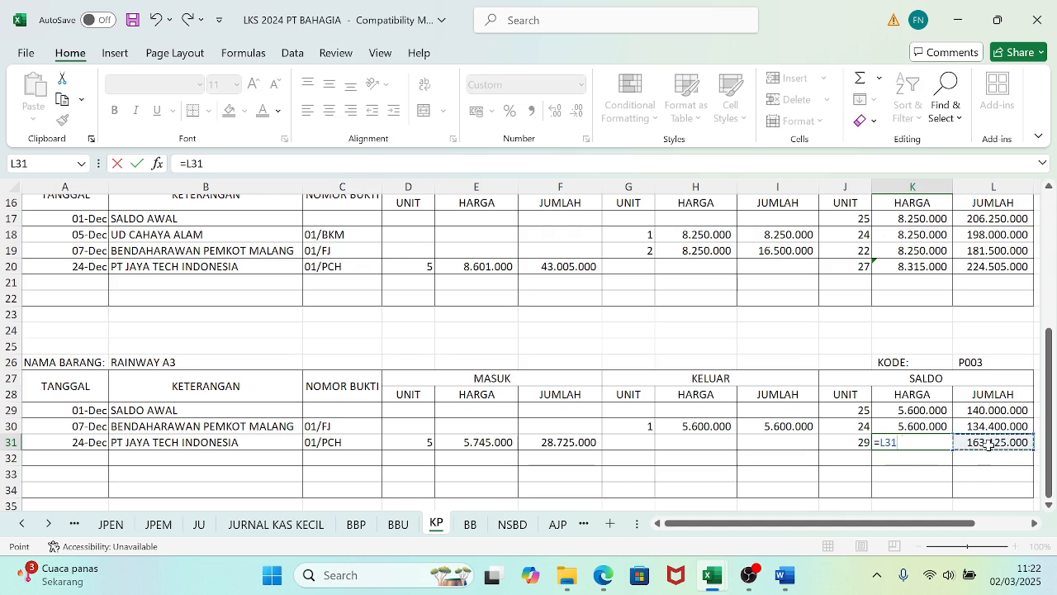
{"action": "type", "text": "/"}
{"action": "left_click", "coordinate": [832, 440]}
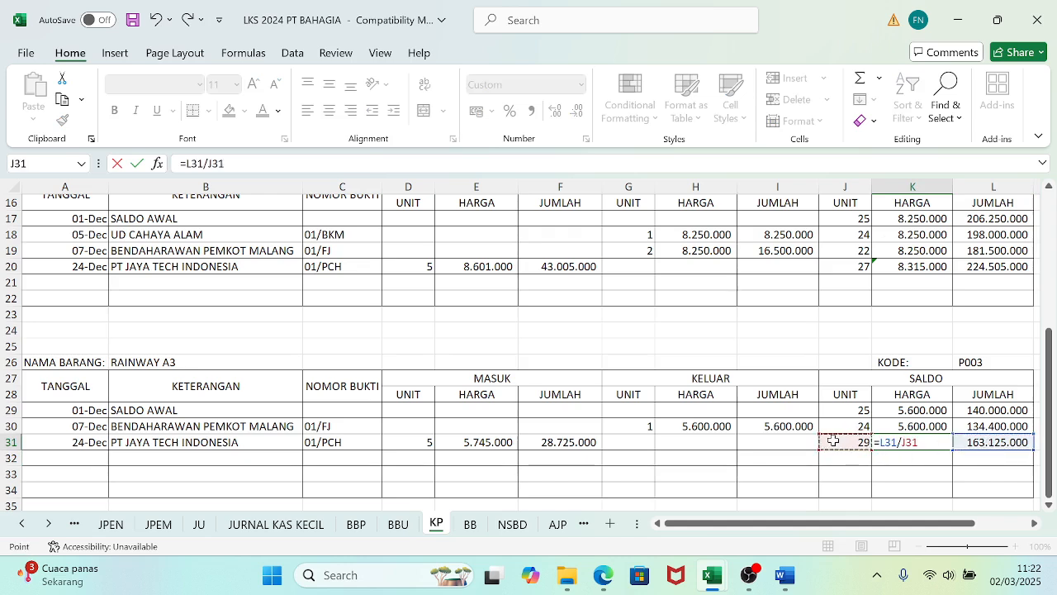
{"action": "key", "text": "Return"}
{"action": "key", "text": "ctrl+s"}
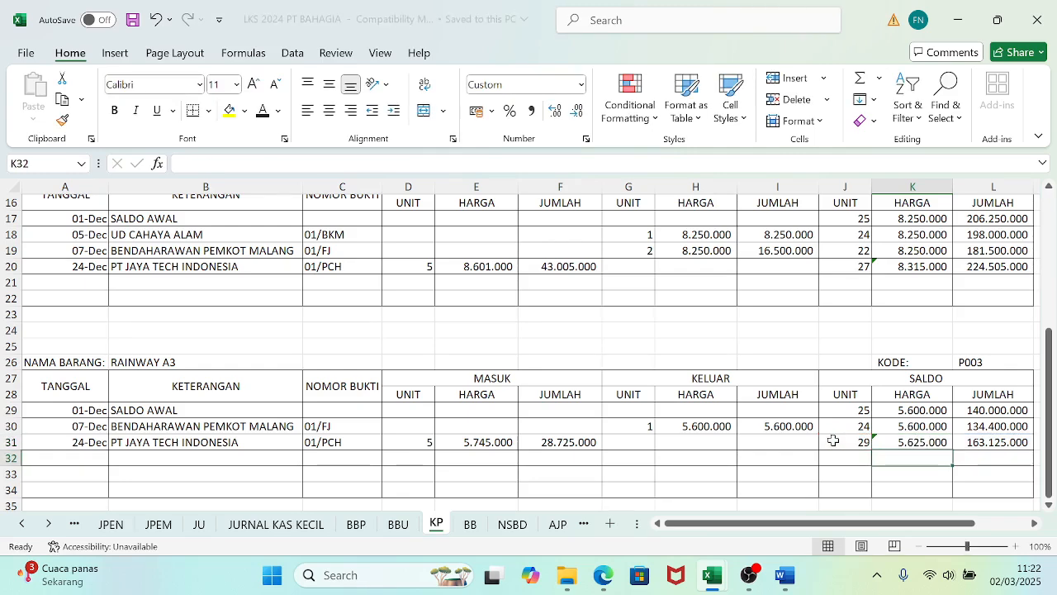
- Review the BBU and JPEM sheets, and read Bukti Transaksi 14, the debit note of 26 December 2024, in the SOAL PT BAHAGIA PDF in Edge
{"action": "left_click", "coordinate": [396, 525]}
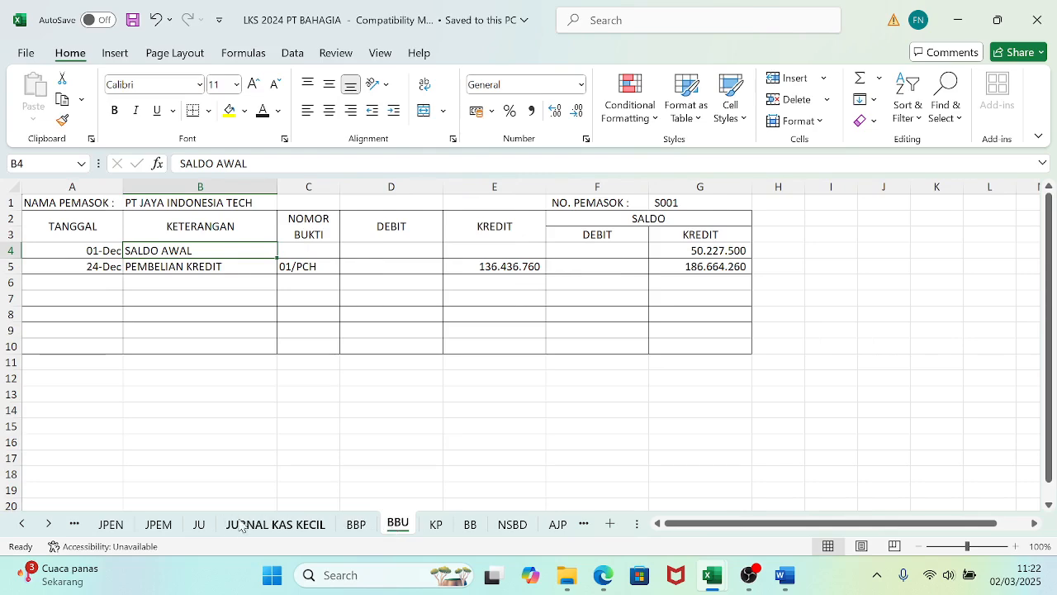
{"action": "left_click", "coordinate": [147, 526]}
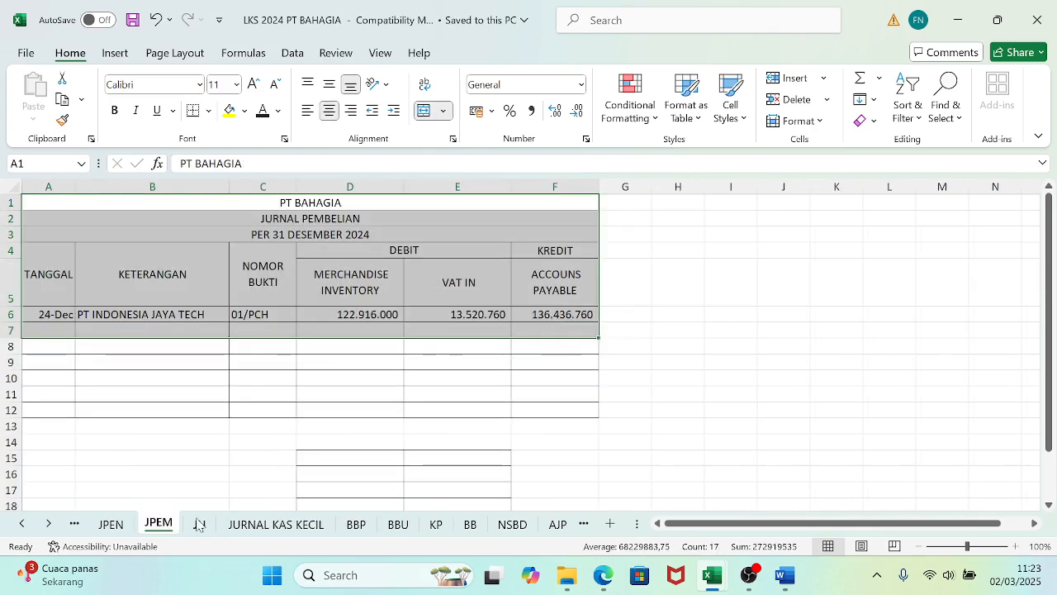
{"action": "left_click_drag", "start_coordinate": [698, 525], "coordinate": [607, 520]}
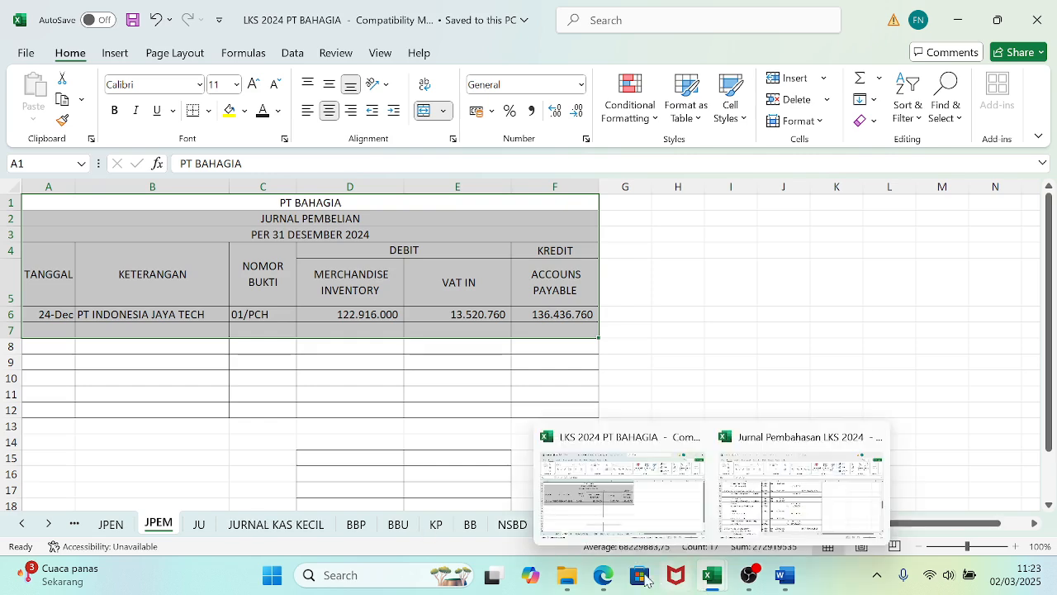
{"action": "mouse_move", "coordinate": [598, 577]}
{"action": "left_click", "coordinate": [599, 512]}
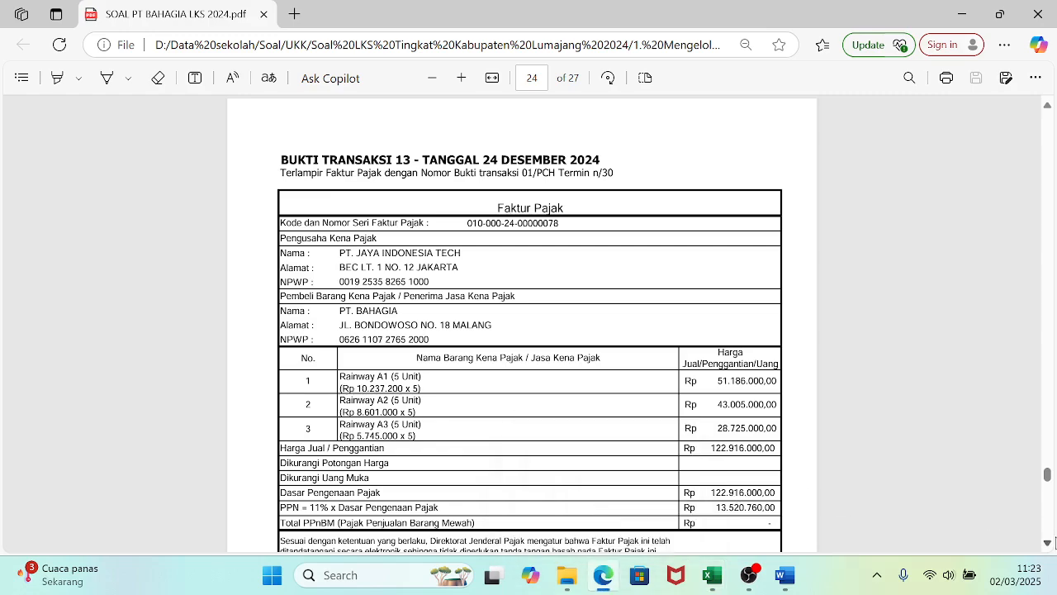
{"action": "left_click", "coordinate": [1047, 543]}
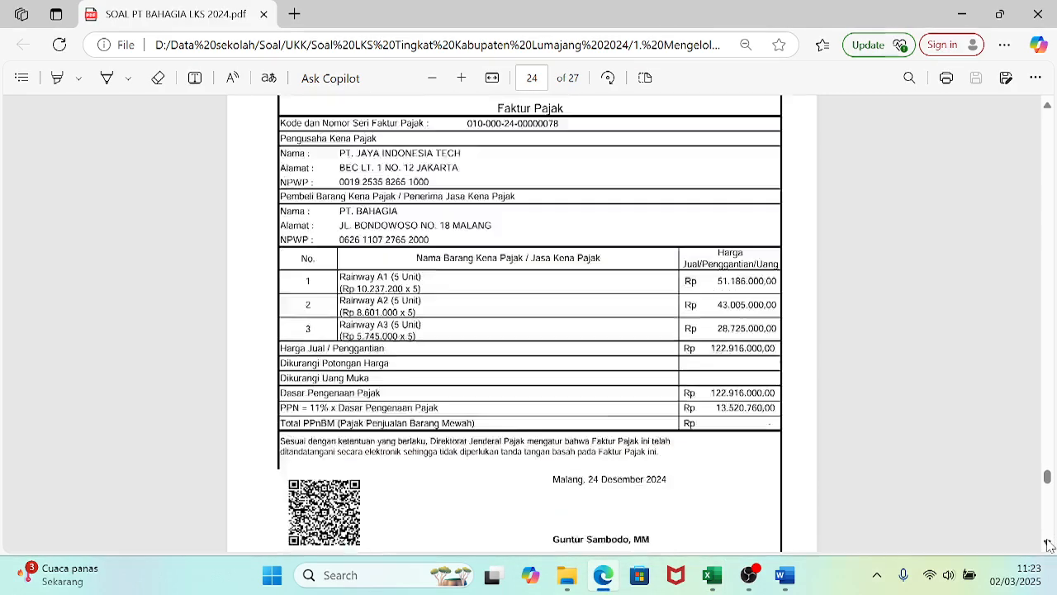
{"action": "left_click_drag", "start_coordinate": [1047, 543], "coordinate": [1048, 543]}
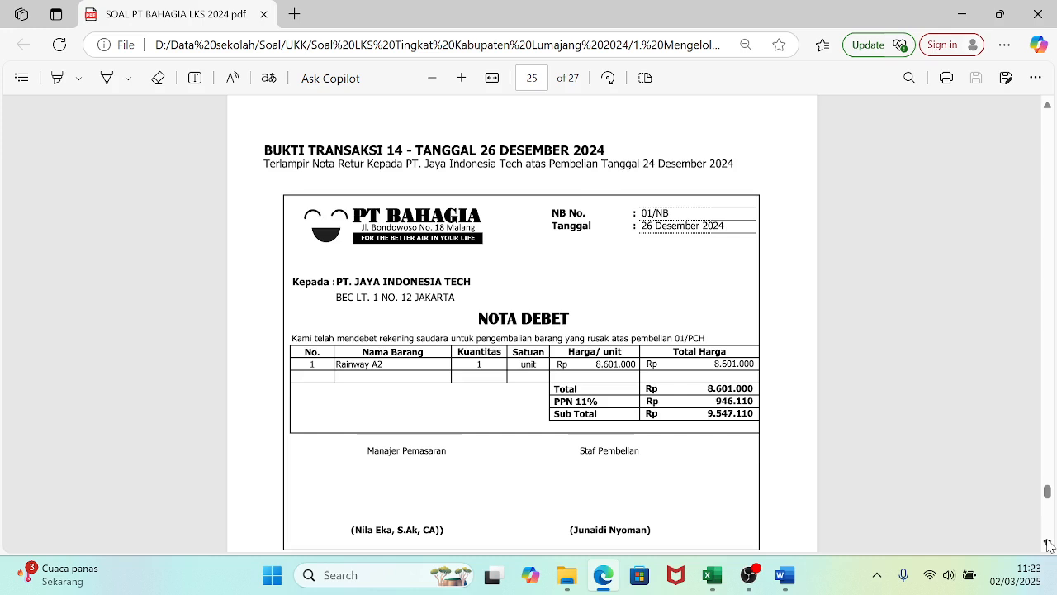
{"action": "left_click", "coordinate": [1047, 542]}
{"action": "left_click", "coordinate": [1047, 543]}
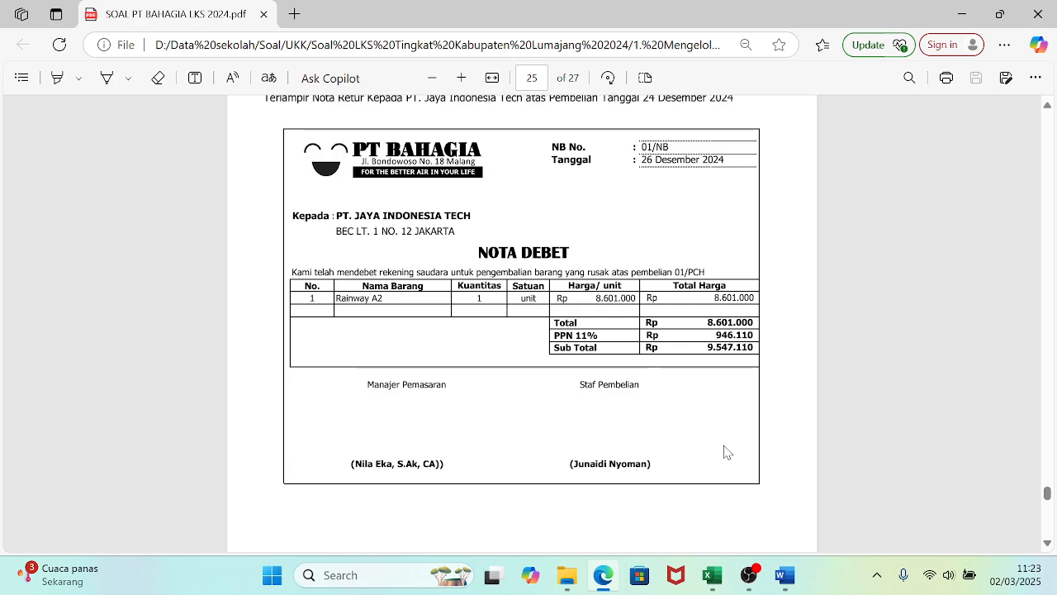
- Switch back to the LKS 2024 PT BAHAGIA workbook in Excel, open the JU sheet and inspect the KETERANGAN lookup formula in B5
{"action": "mouse_move", "coordinate": [711, 576]}
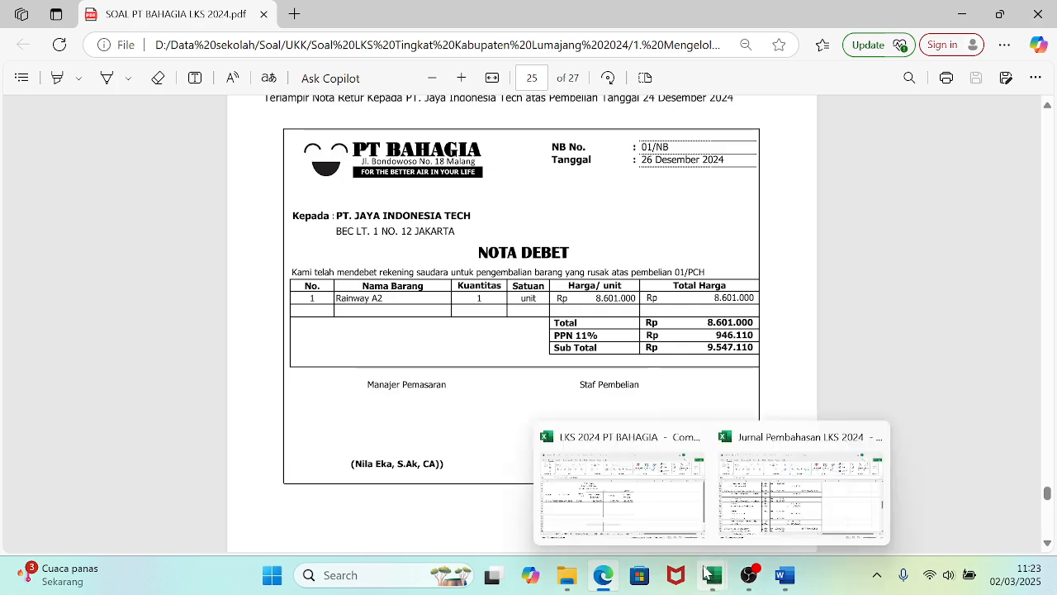
{"action": "mouse_move", "coordinate": [669, 501]}
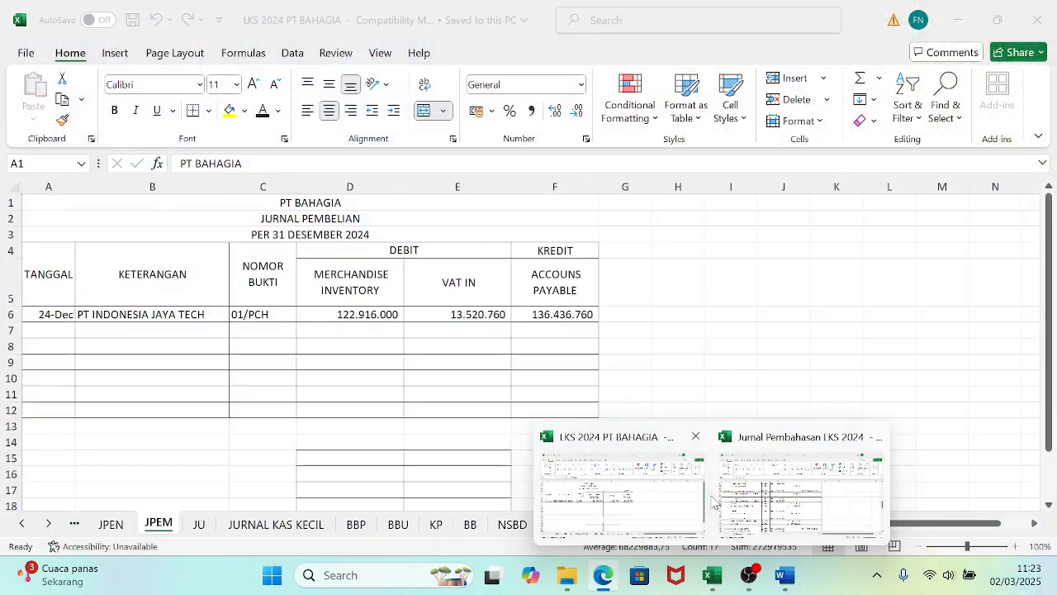
{"action": "left_click", "coordinate": [656, 502]}
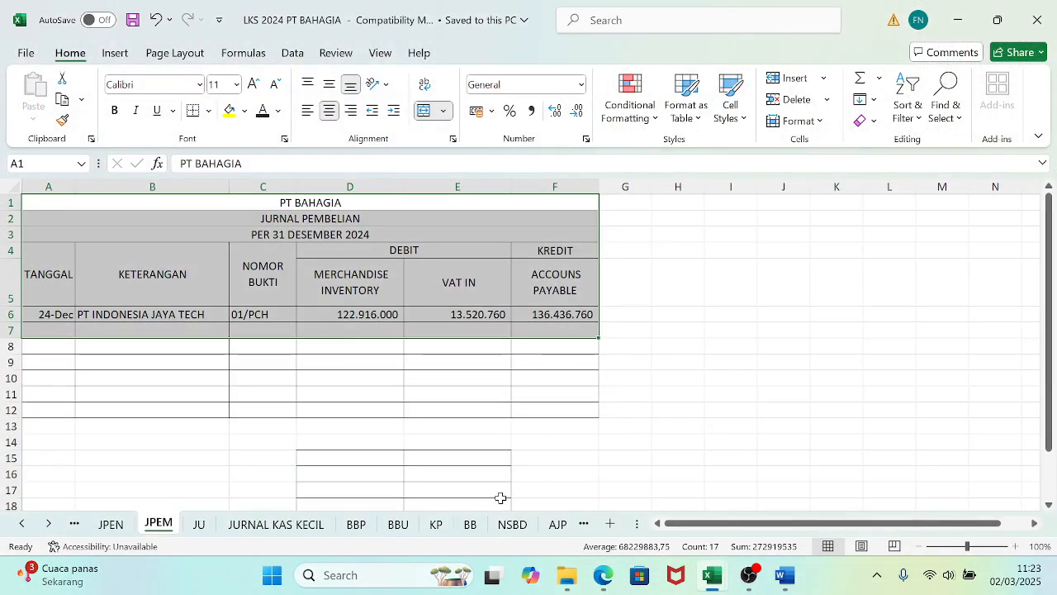
{"action": "left_click", "coordinate": [198, 525]}
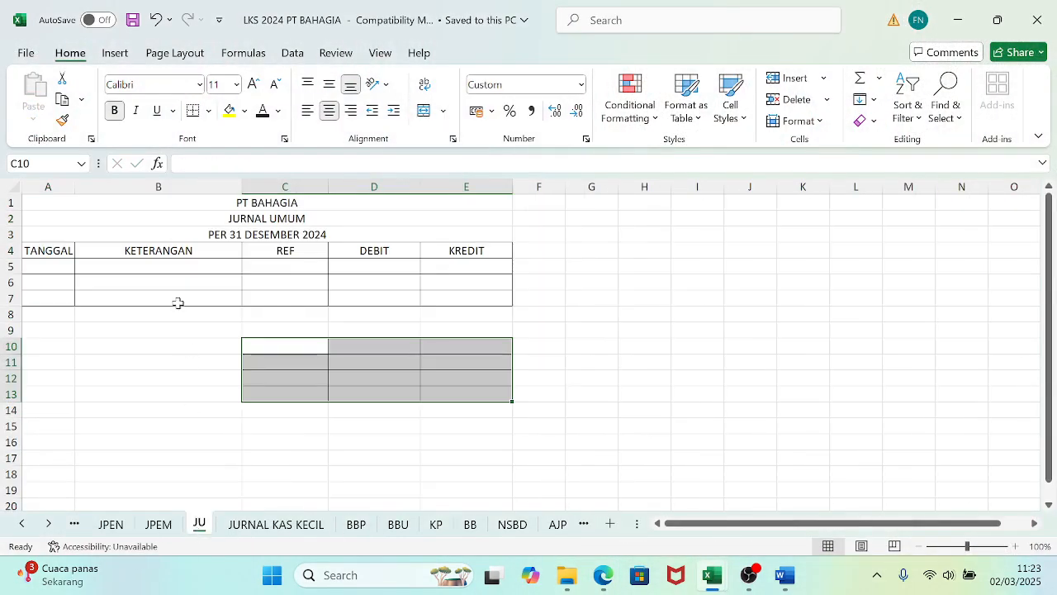
{"action": "left_click", "coordinate": [161, 264]}
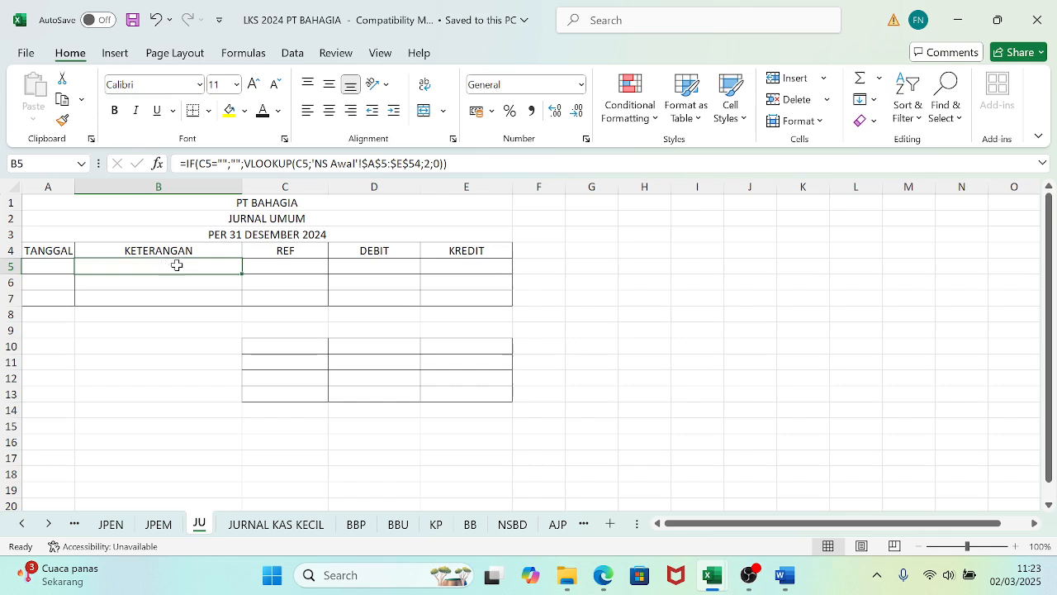
- Test the KETERANGAN lookup on the JU sheet by entering account code 1-1101 as REF in C5, and clear the entry
{"action": "left_click", "coordinate": [264, 264]}
{"action": "type", "text": "1-"}
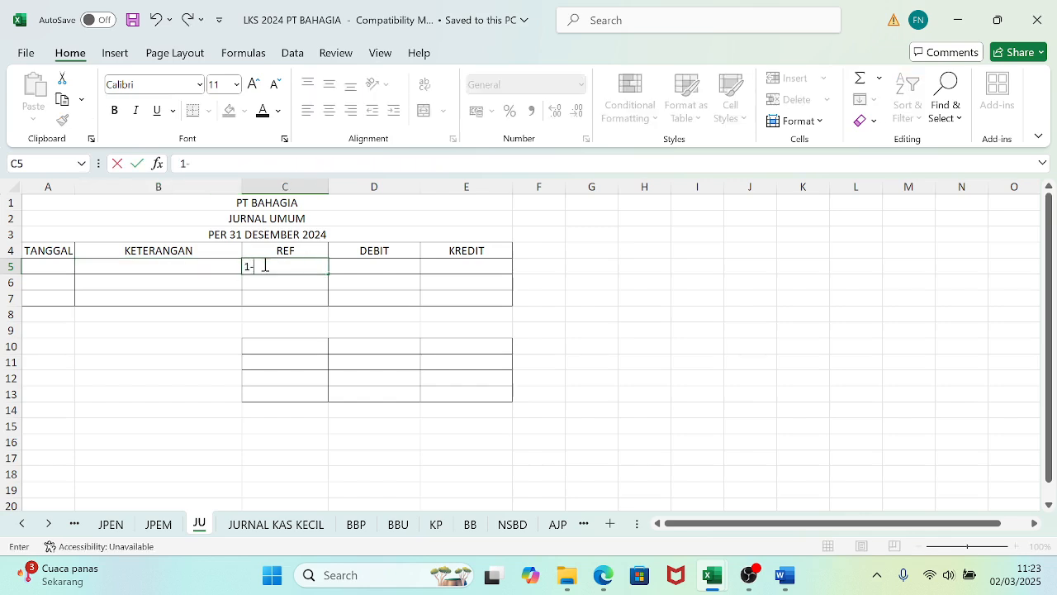
{"action": "type", "text": "1101"}
{"action": "key", "text": "Return"}
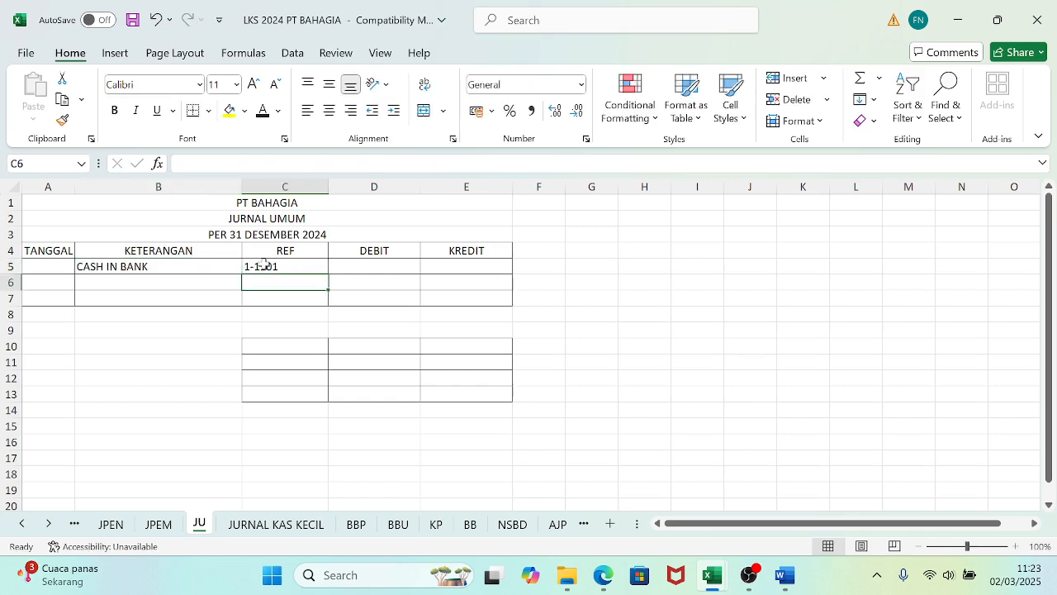
{"action": "left_click", "coordinate": [264, 264]}
{"action": "key", "text": "Delete"}
{"action": "key", "text": "Left"}
{"action": "key", "text": "Left"}
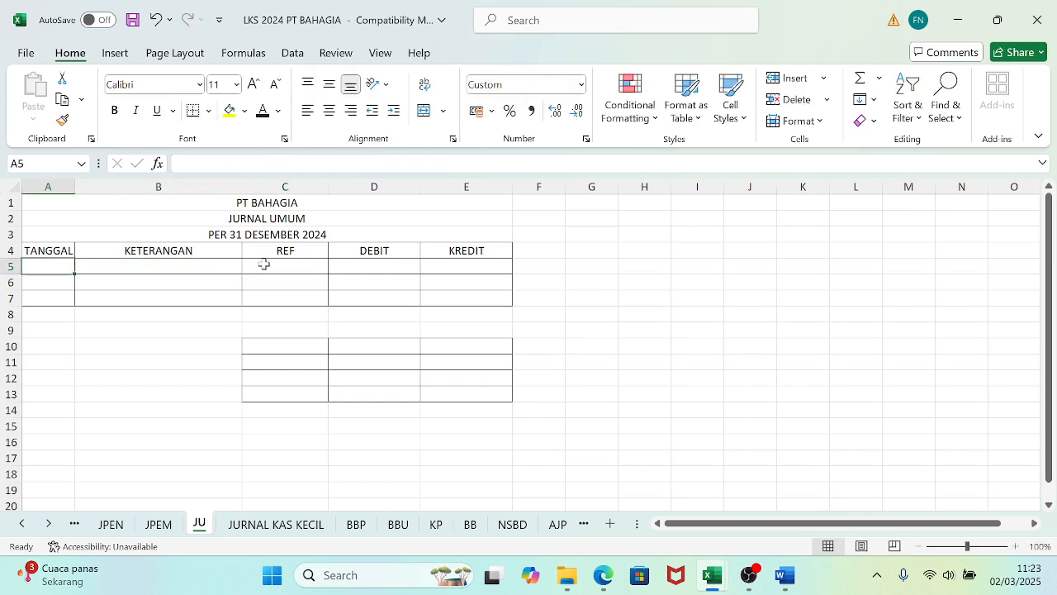
- Check the debit note's date in the PDF in Edge and enter 26/12 as the TANGGAL in A5 of the JU sheet
{"action": "mouse_move", "coordinate": [607, 588]}
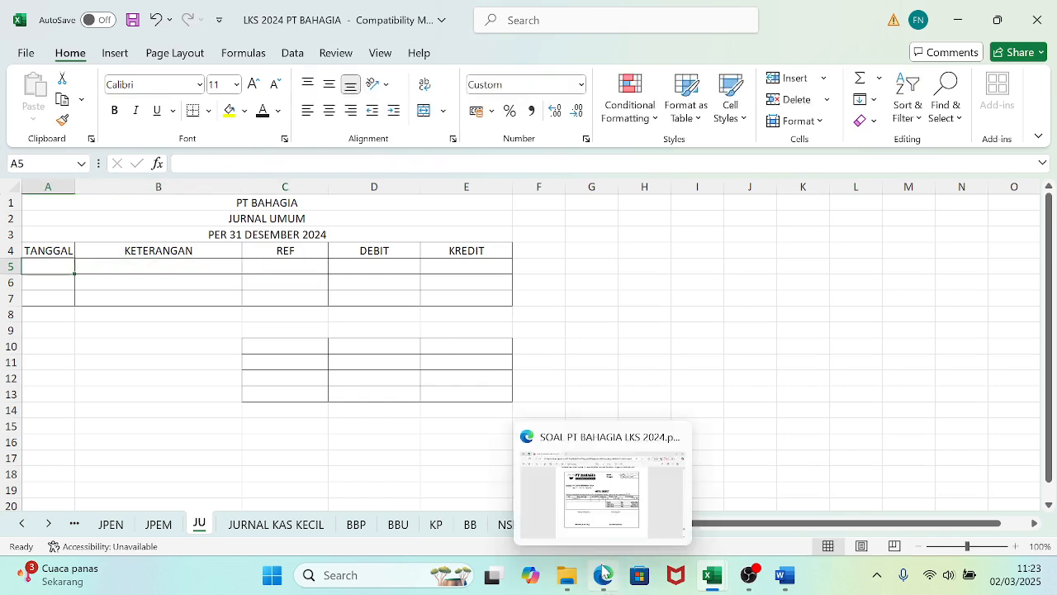
{"action": "left_click", "coordinate": [194, 266]}
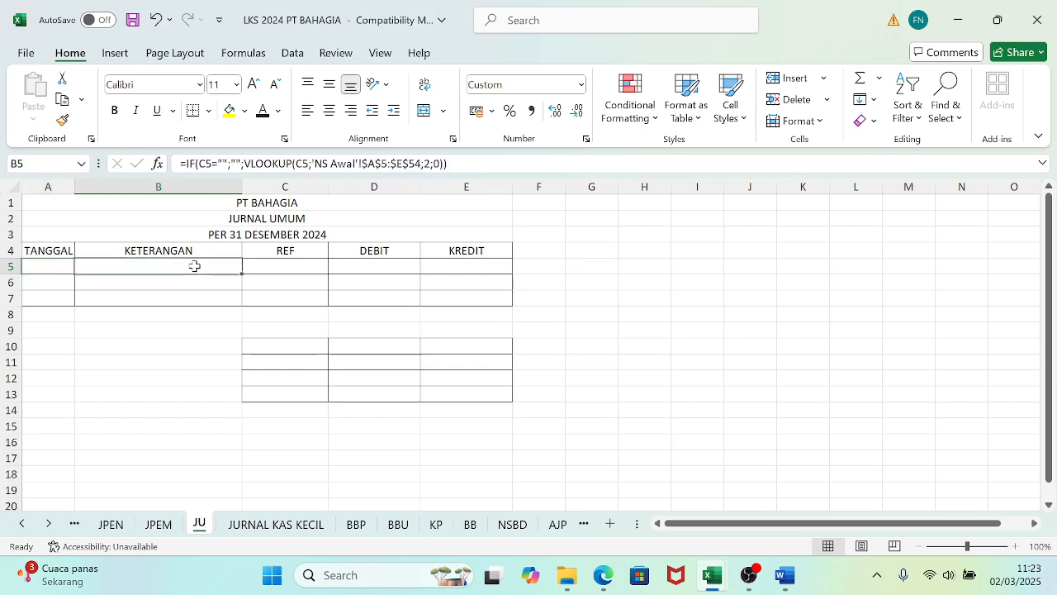
{"action": "left_click", "coordinate": [50, 266]}
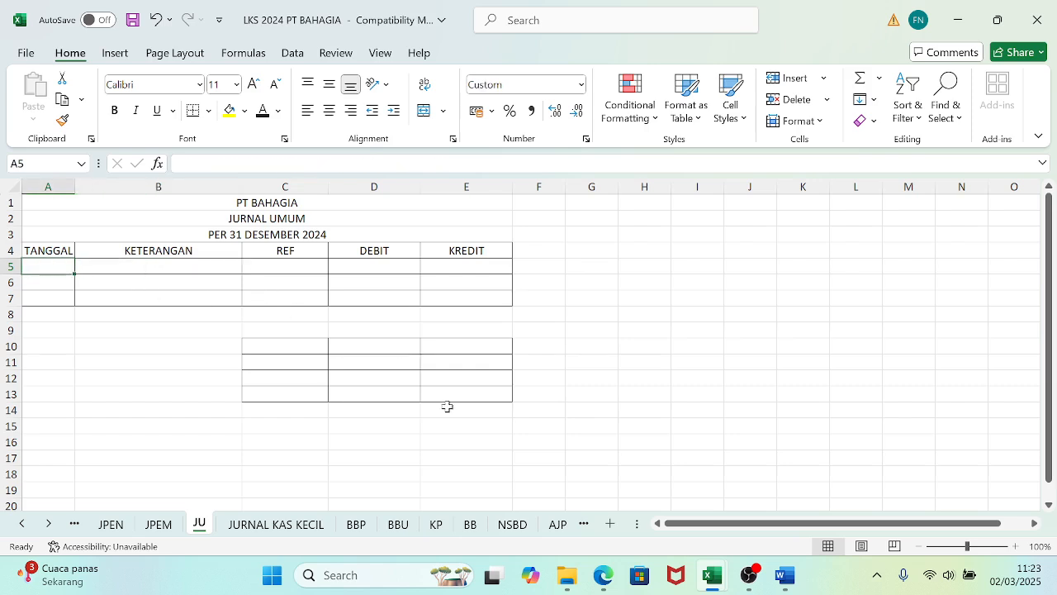
{"action": "left_click", "coordinate": [597, 576]}
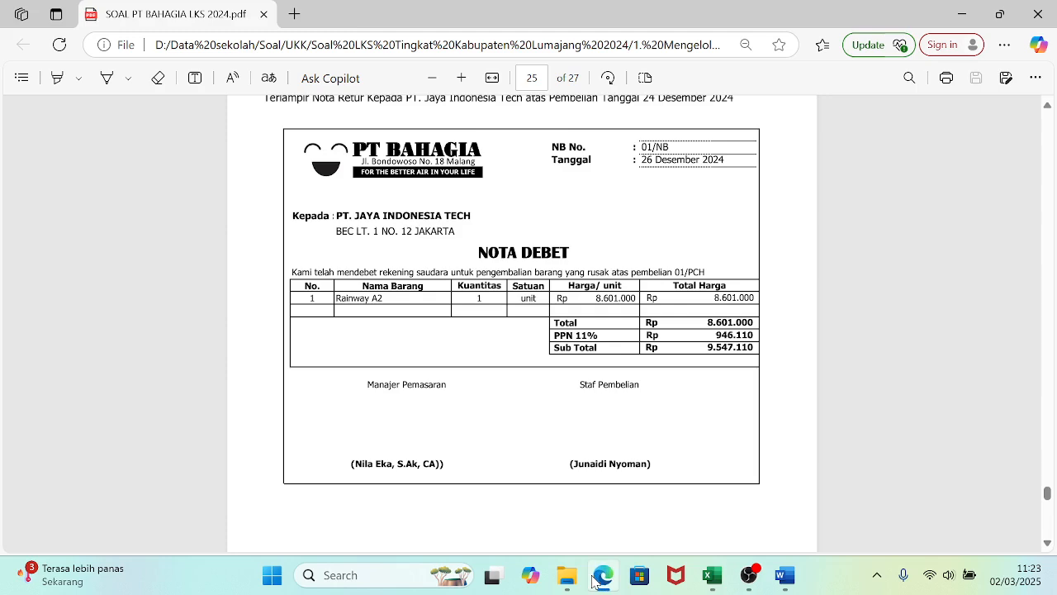
{"action": "left_click", "coordinate": [593, 578]}
{"action": "type", "text": "2"}
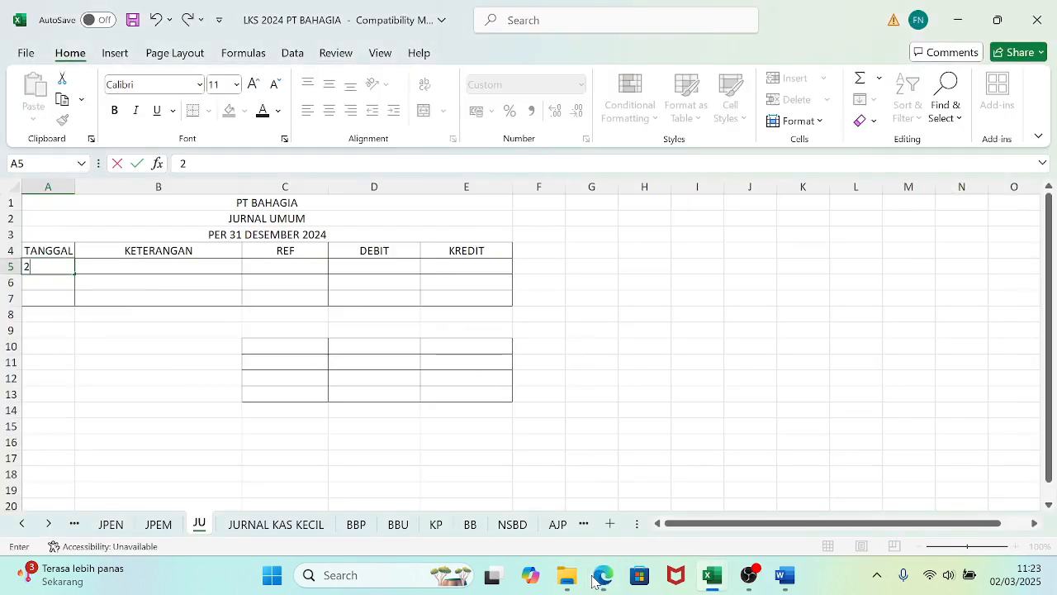
{"action": "type", "text": "6/12"}
{"action": "key", "text": "Tab"}
{"action": "key", "text": "Tab"}
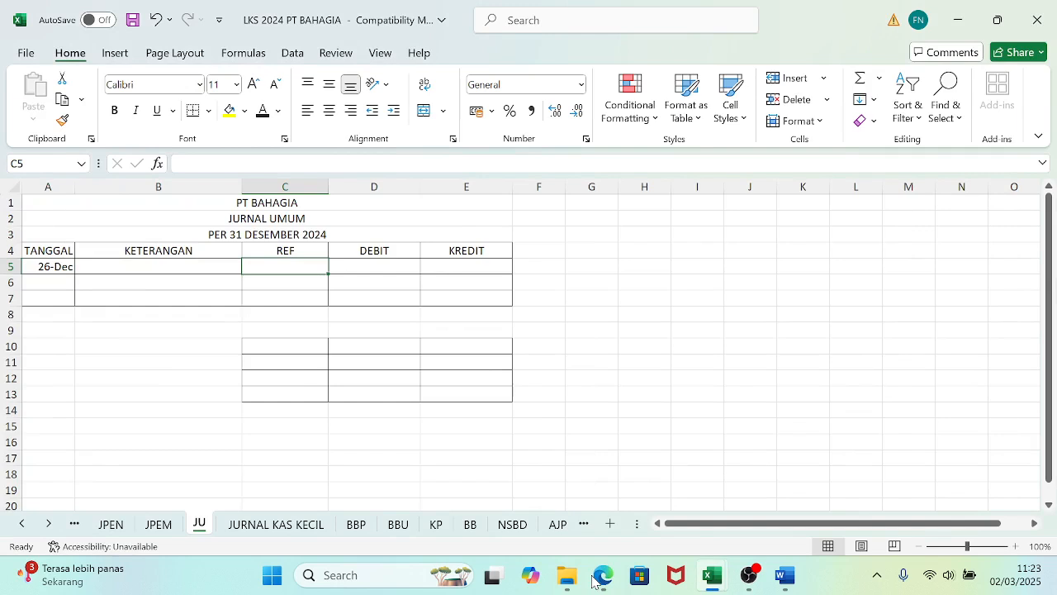
- Link REF cell C5 on the JU sheet to the ACCOUNS PAYABLE account number in A22 of the NS Awal sheet
{"action": "type", "text": "="}
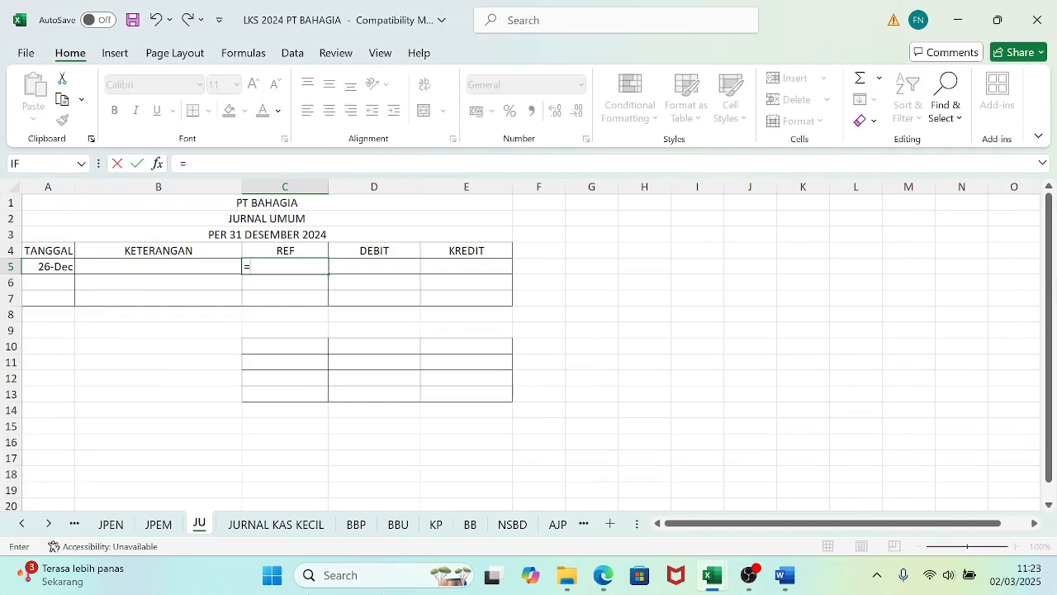
{"action": "left_click", "coordinate": [25, 529]}
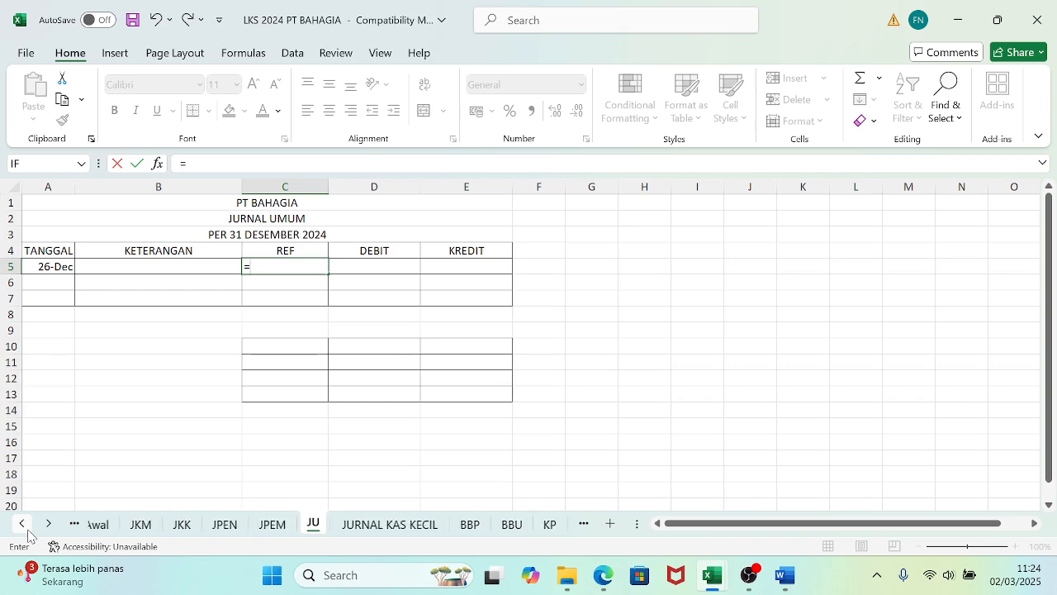
{"action": "left_click", "coordinate": [25, 529]}
{"action": "left_click", "coordinate": [135, 529]}
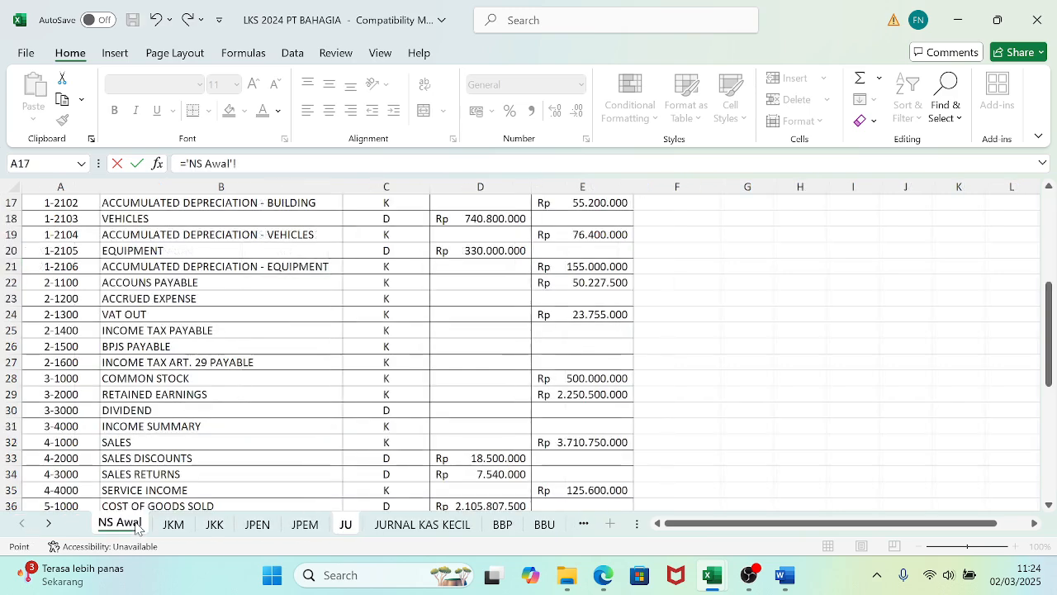
{"action": "left_click", "coordinate": [70, 283]}
{"action": "key", "text": "Return"}
{"action": "key", "text": "Tab"}
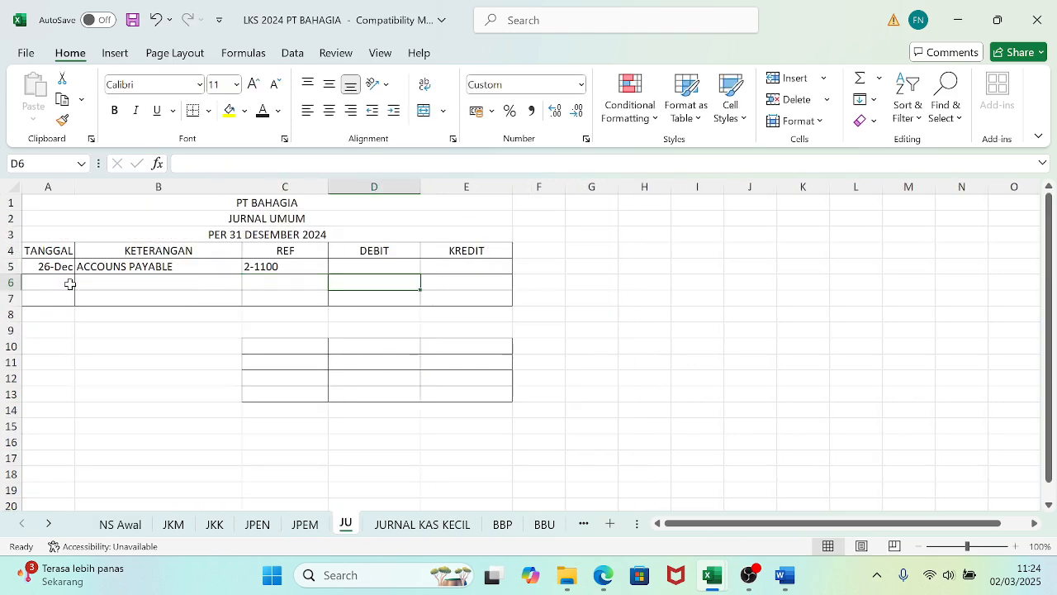
- Link REF cell C6 on the JU sheet to the MERCHANDISE INVENTORY account number with ='NS Awal'!A10
{"action": "key", "text": "Left"}
{"action": "type", "text": "="}
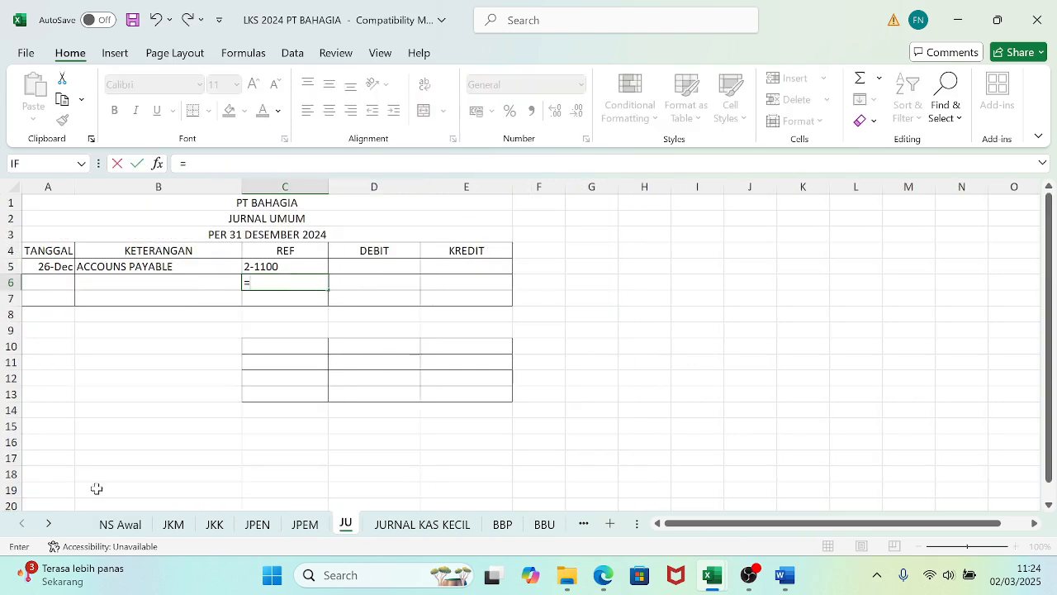
{"action": "left_click", "coordinate": [121, 526]}
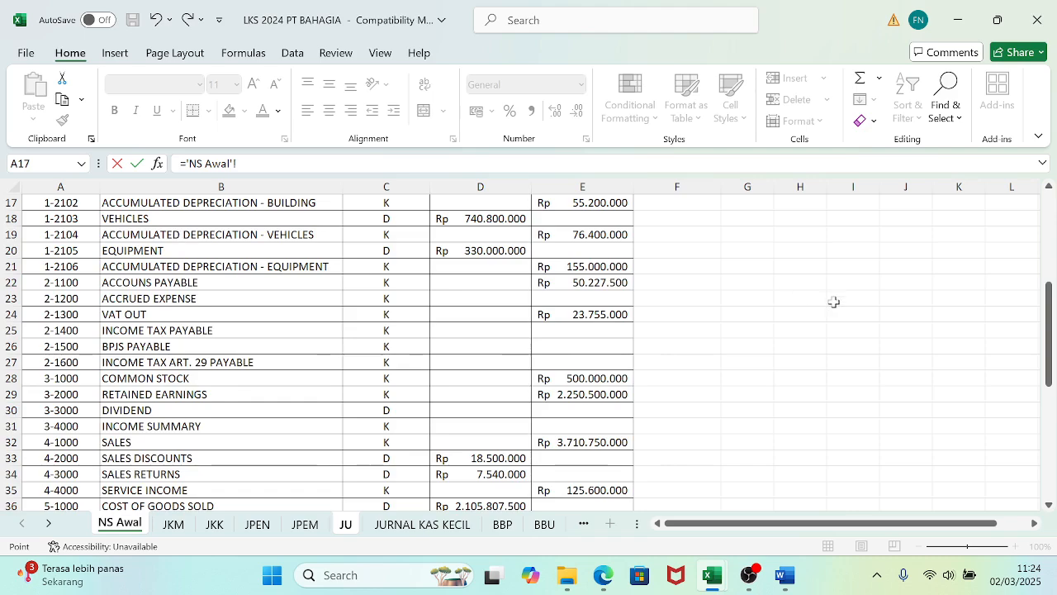
{"action": "left_click_drag", "start_coordinate": [1047, 321], "coordinate": [1050, 235]}
{"action": "left_click", "coordinate": [40, 347]}
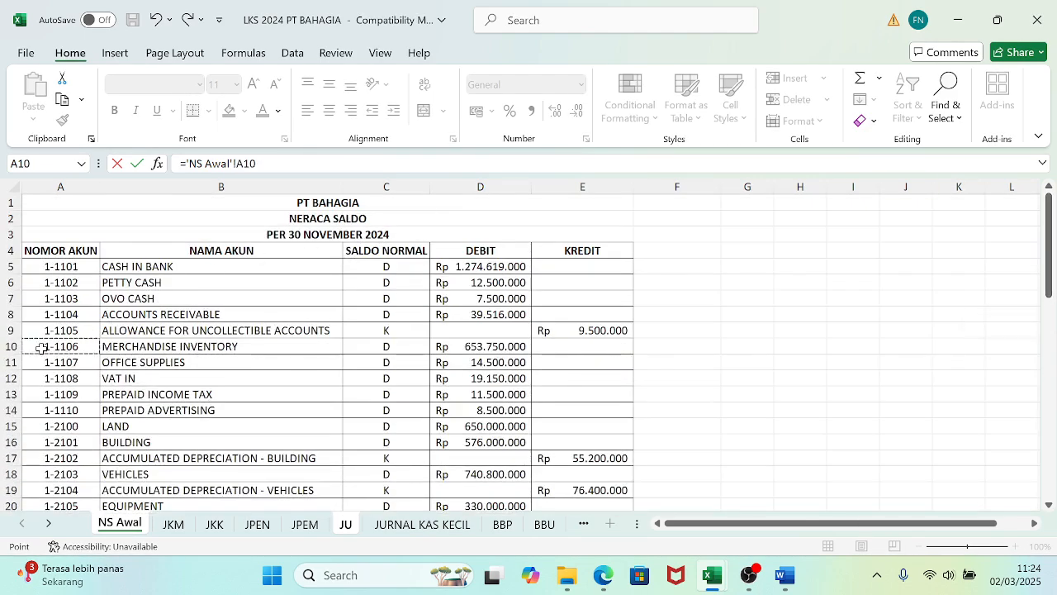
{"action": "key", "text": "Return"}
- Link REF cell C7 to the VAT IN account number in A12 of NS Awal, and center the JU sheet's REF column horizontally
{"action": "type", "text": "="}
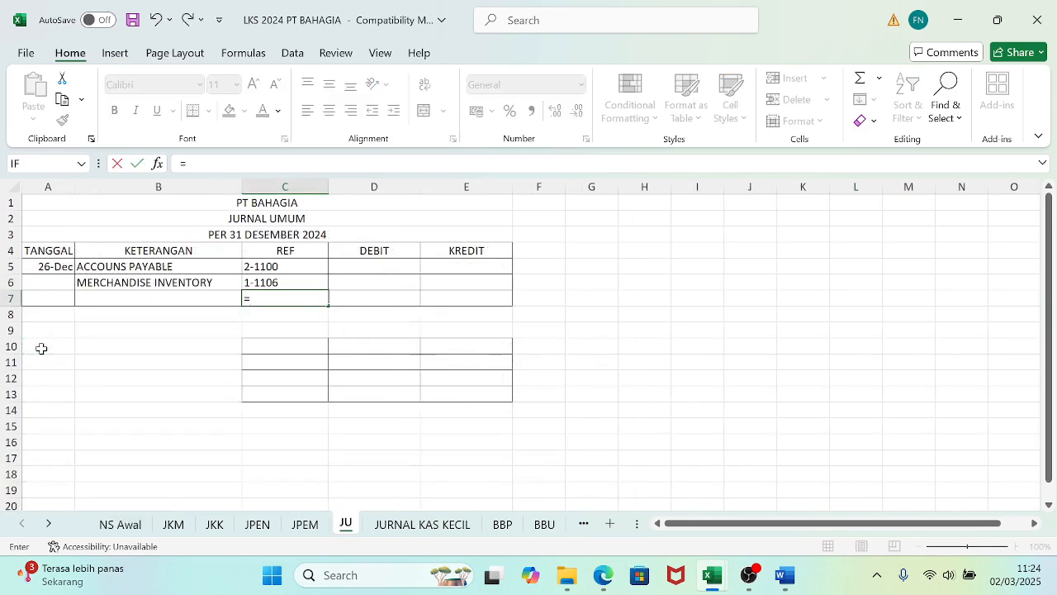
{"action": "left_click", "coordinate": [117, 525]}
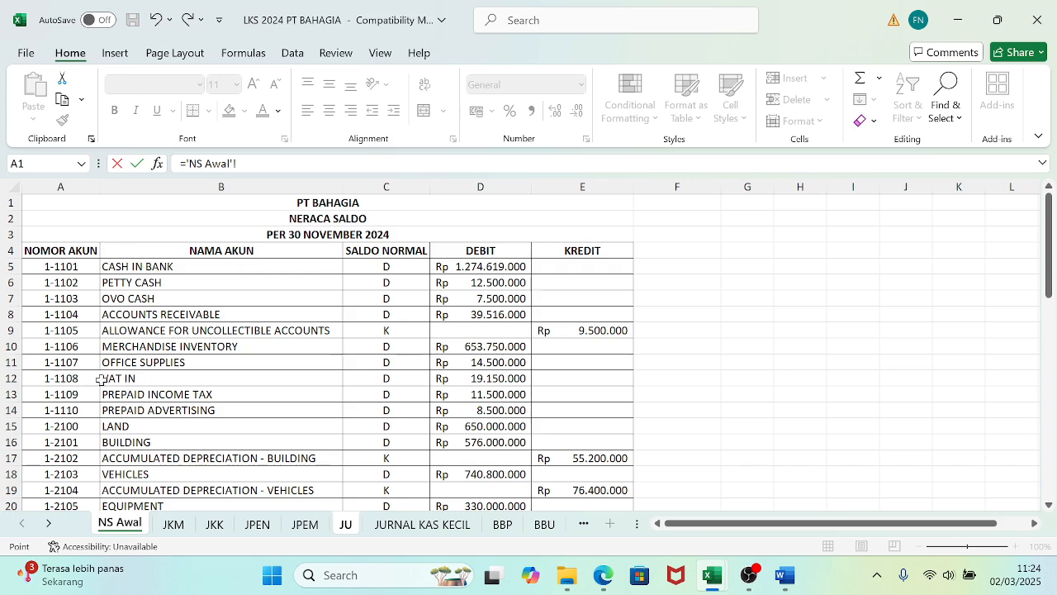
{"action": "left_click", "coordinate": [74, 378]}
{"action": "key", "text": "Return"}
{"action": "key", "text": "Right"}
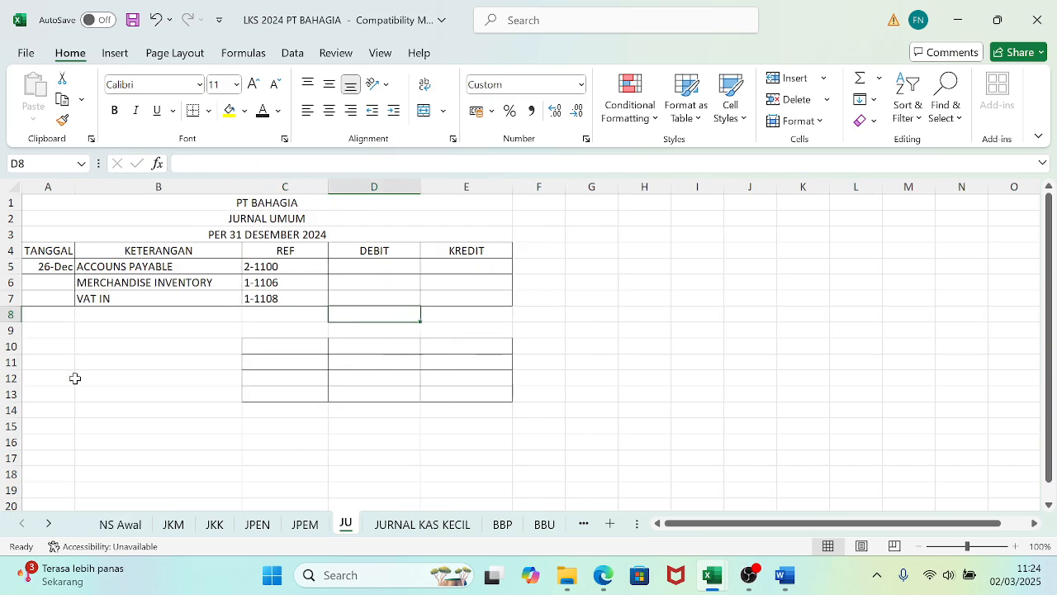
{"action": "key", "text": "Up"}
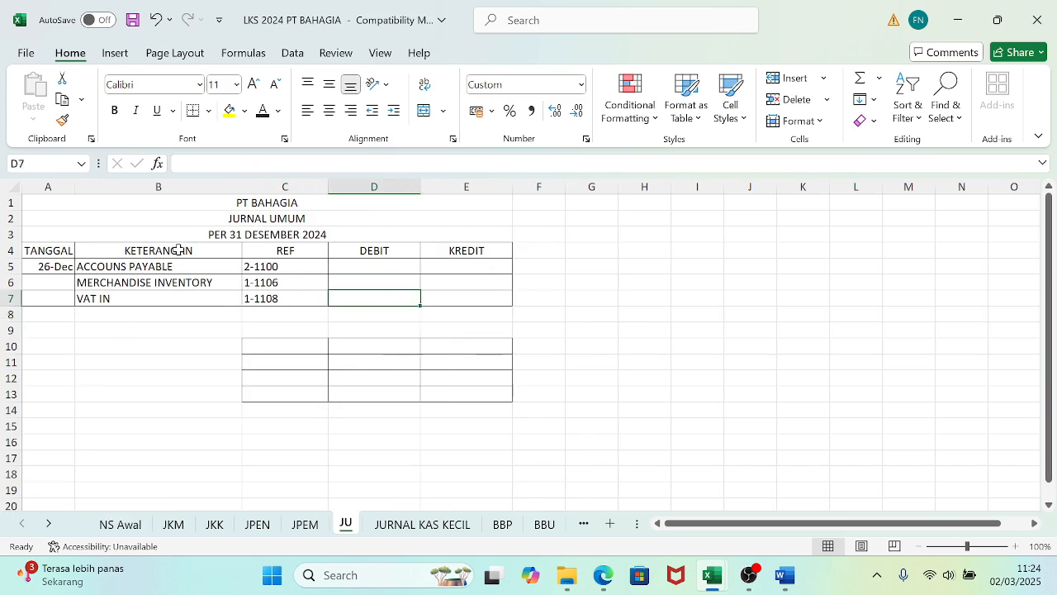
{"action": "left_click", "coordinate": [285, 186]}
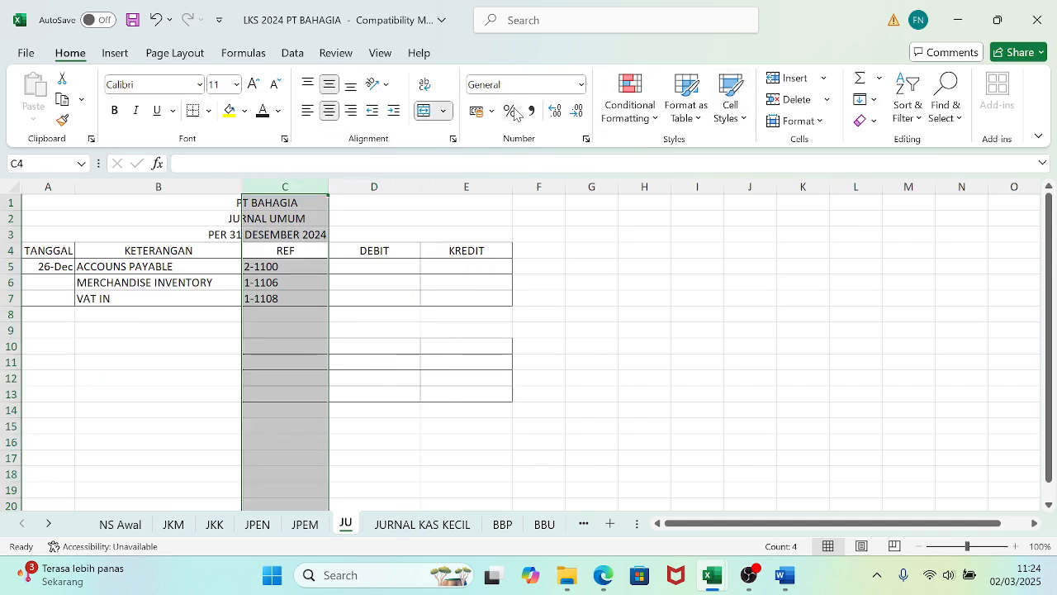
{"action": "left_click", "coordinate": [334, 114]}
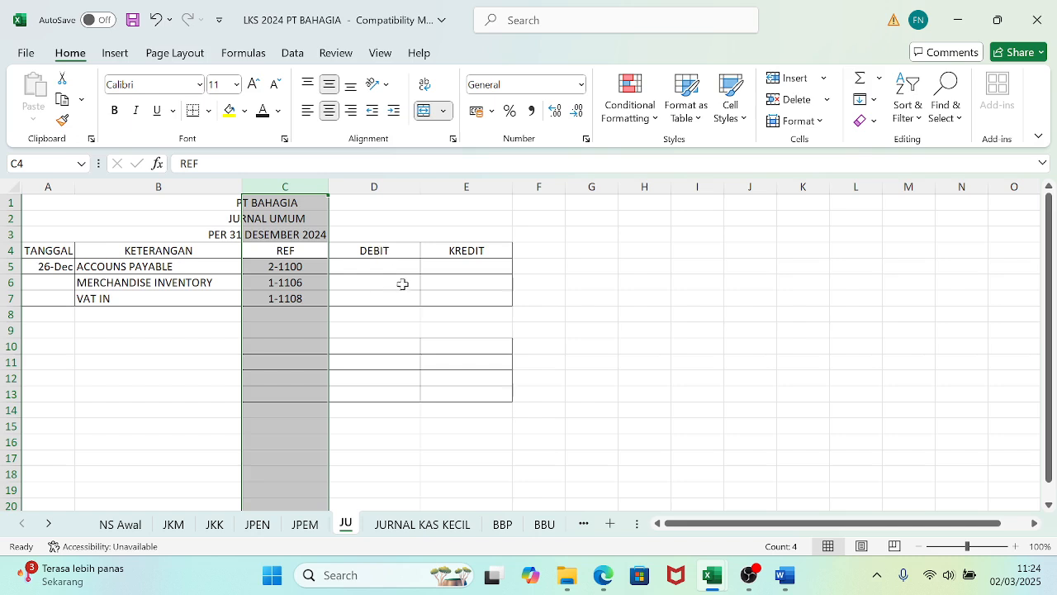
- Look up the total before tax on the debit note in Edge and enter 8601000 as the MERCHANDISE INVENTORY KREDIT in E6
{"action": "left_click", "coordinate": [441, 284]}
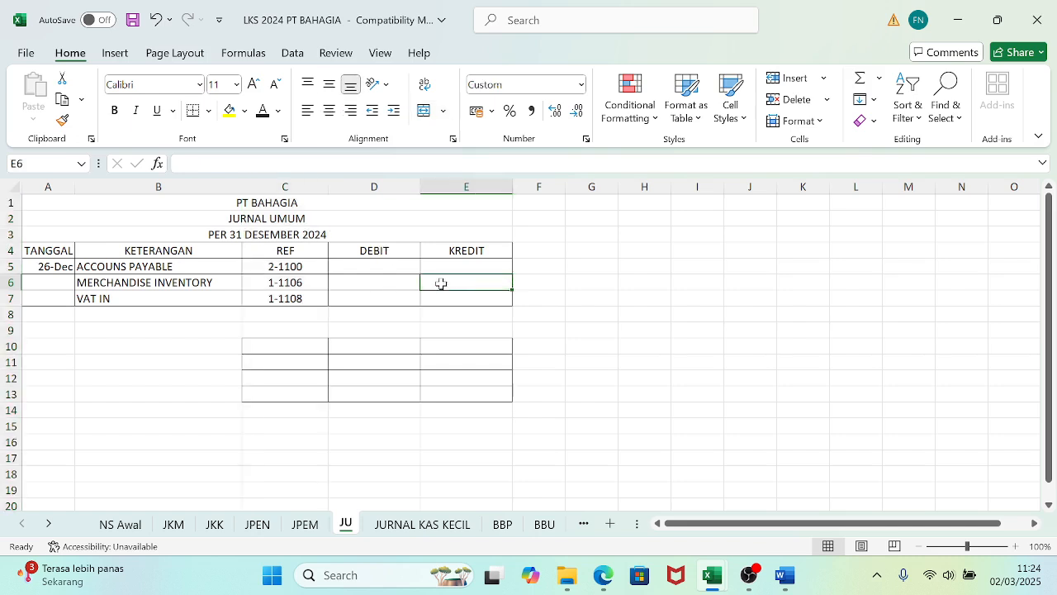
{"action": "left_click", "coordinate": [784, 578]}
{"action": "left_click", "coordinate": [784, 578]}
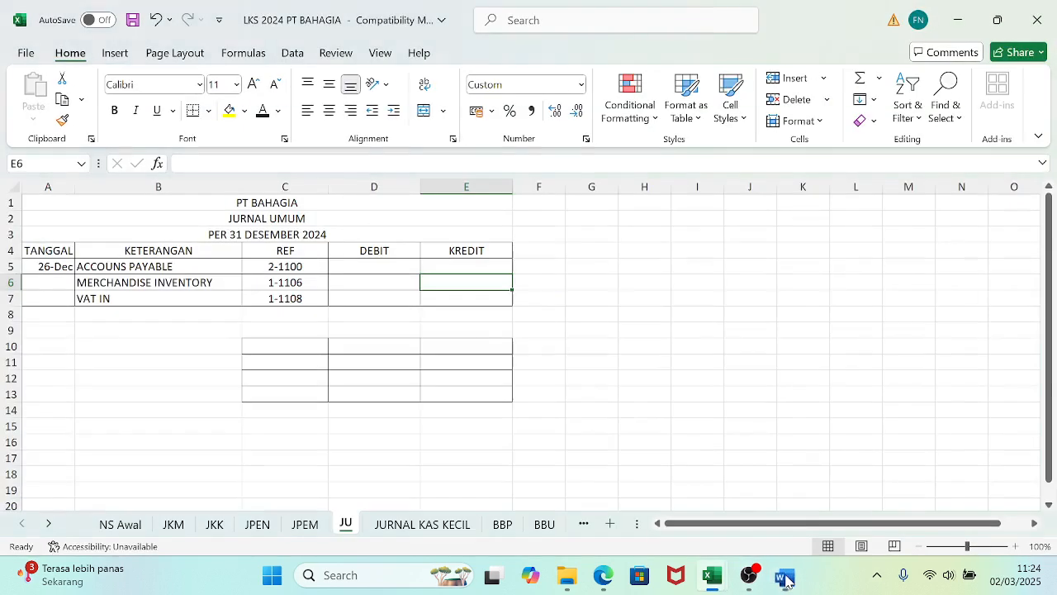
{"action": "left_click", "coordinate": [602, 580]}
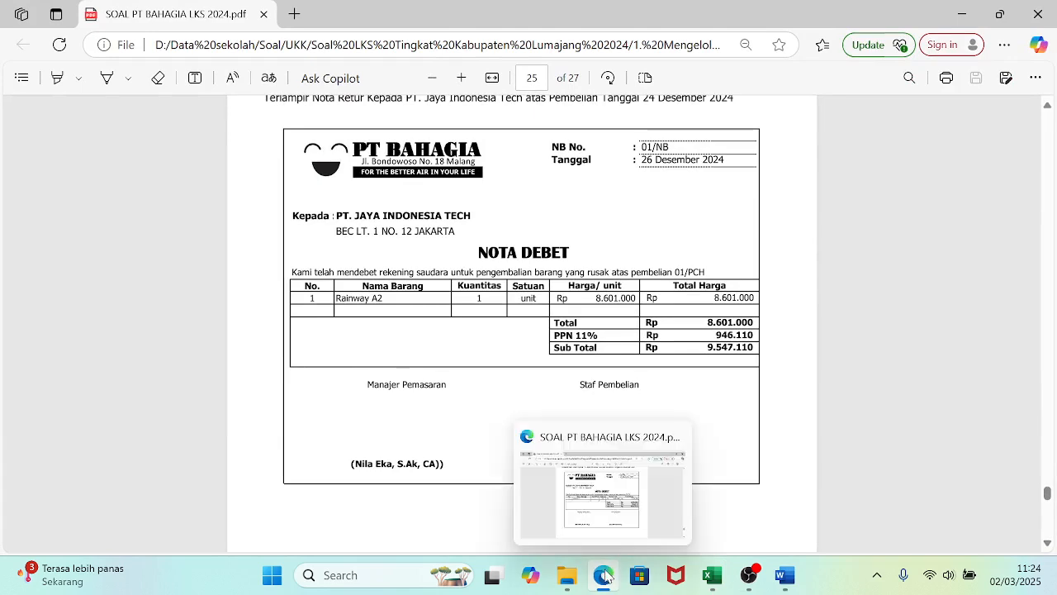
{"action": "left_click", "coordinate": [603, 577]}
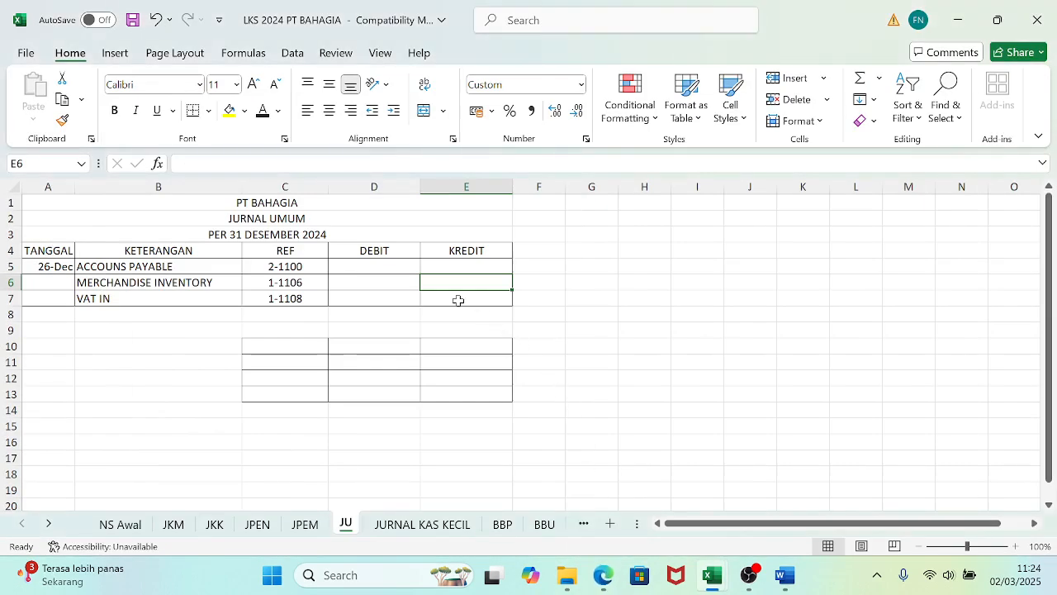
{"action": "type", "text": "8601000"}
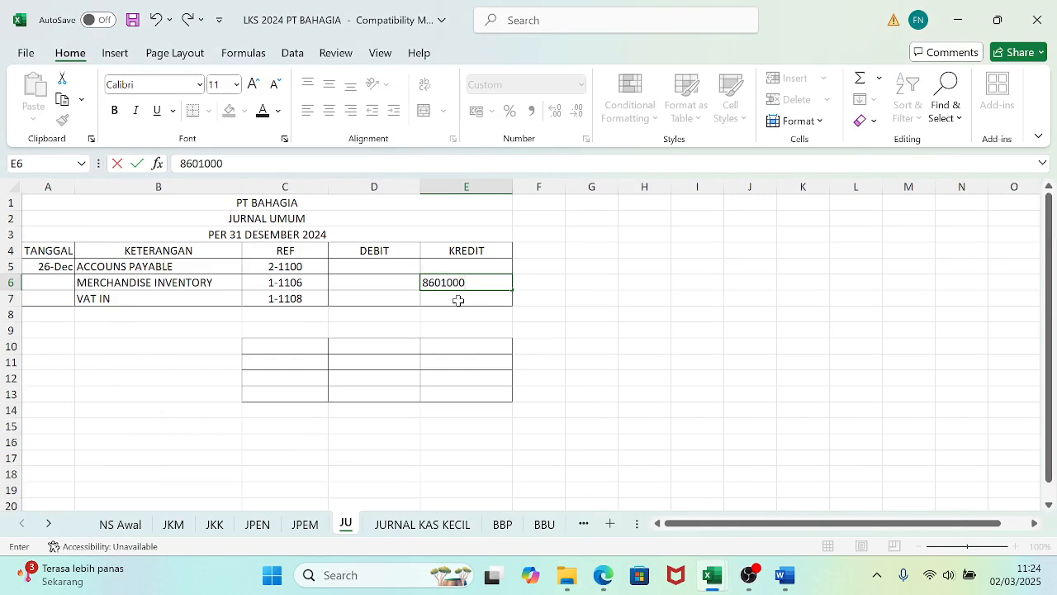
- Calculate the VAT IN KREDIT amount in E7 with the formula =11%*E6
{"action": "left_click", "coordinate": [458, 300]}
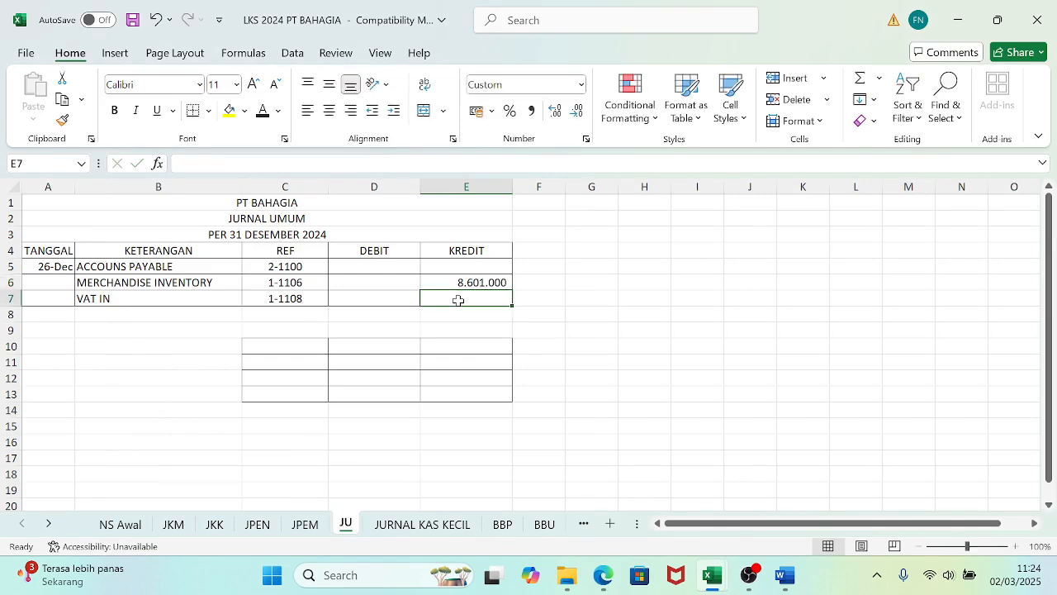
{"action": "type", "text": "=11"}
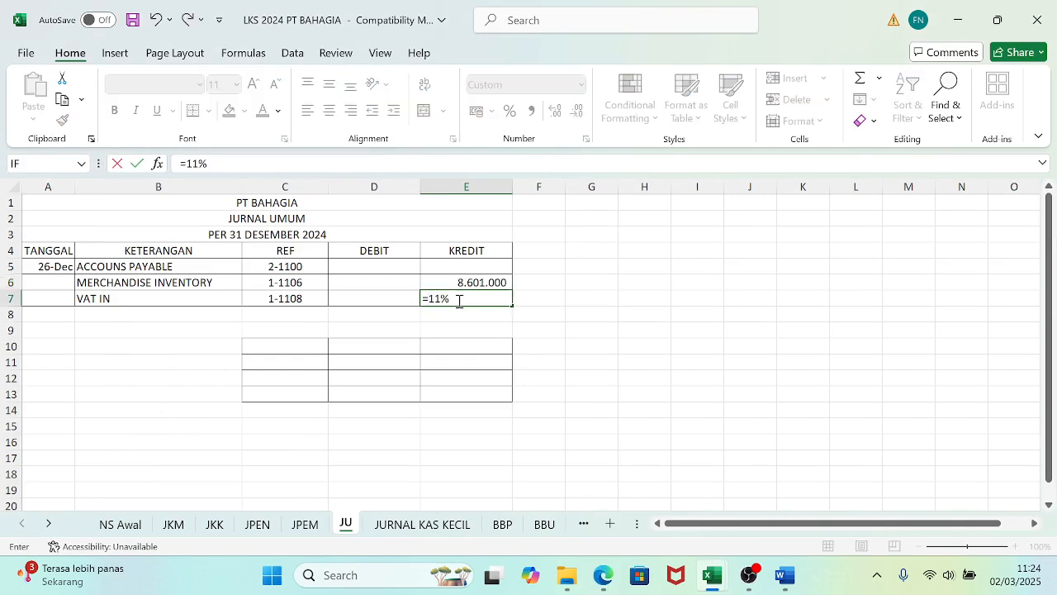
{"action": "type", "text": "%*"}
{"action": "left_click", "coordinate": [472, 285]}
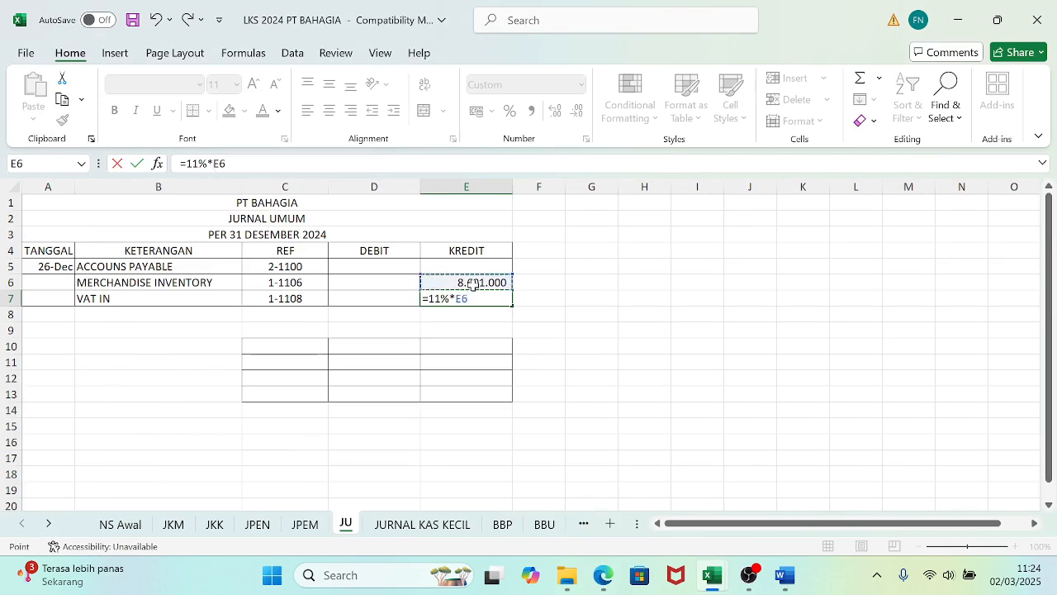
{"action": "key", "text": "Return"}
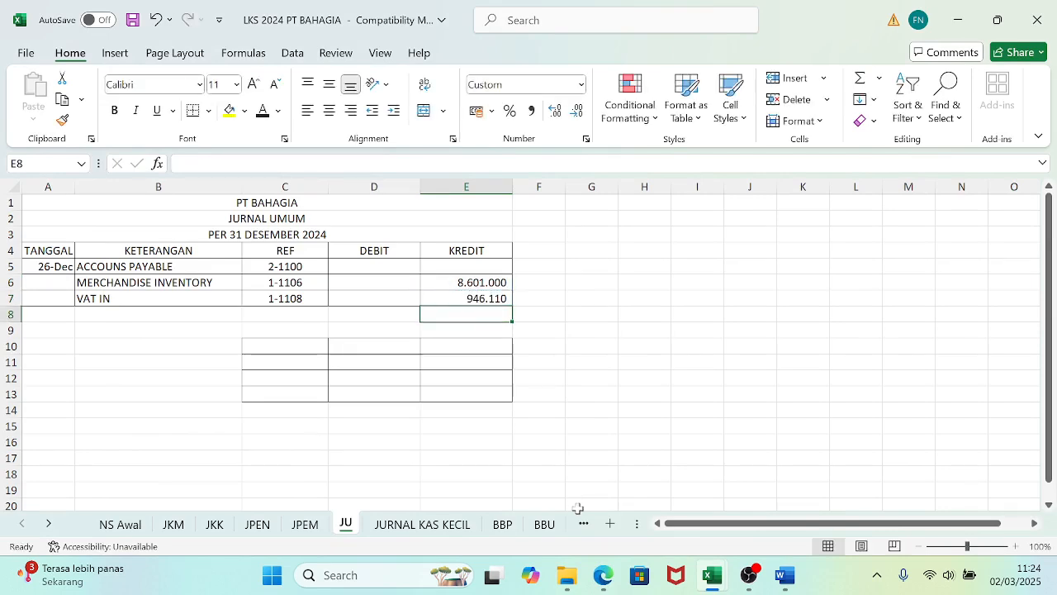
- Calculate the ACCOUNS PAYABLE DEBIT in D5 with =E6+E7, and compare the journal amounts with the debit note in Edge
{"action": "left_click", "coordinate": [604, 577]}
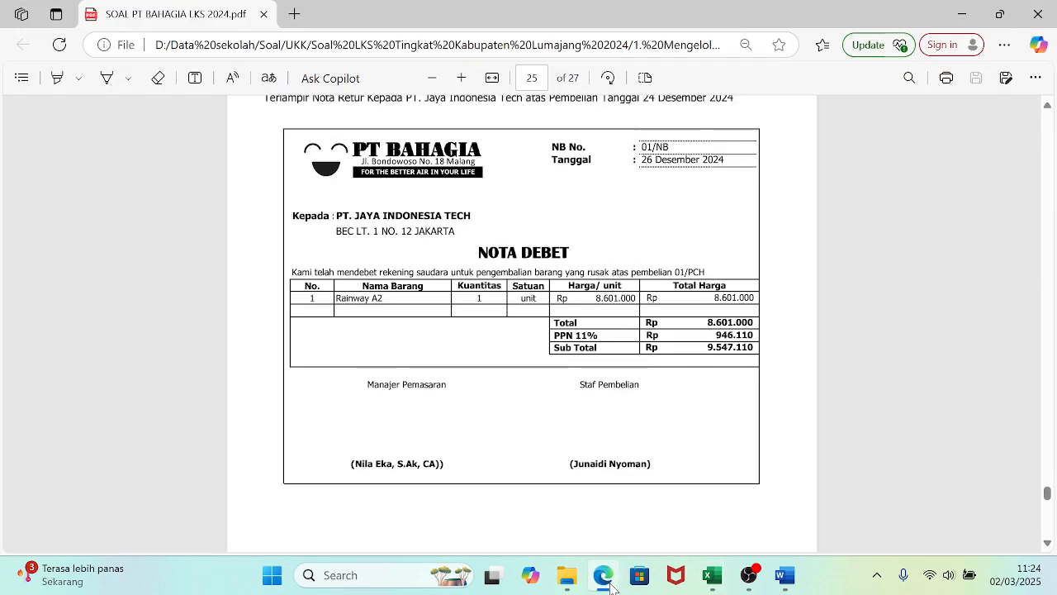
{"action": "left_click", "coordinate": [608, 583]}
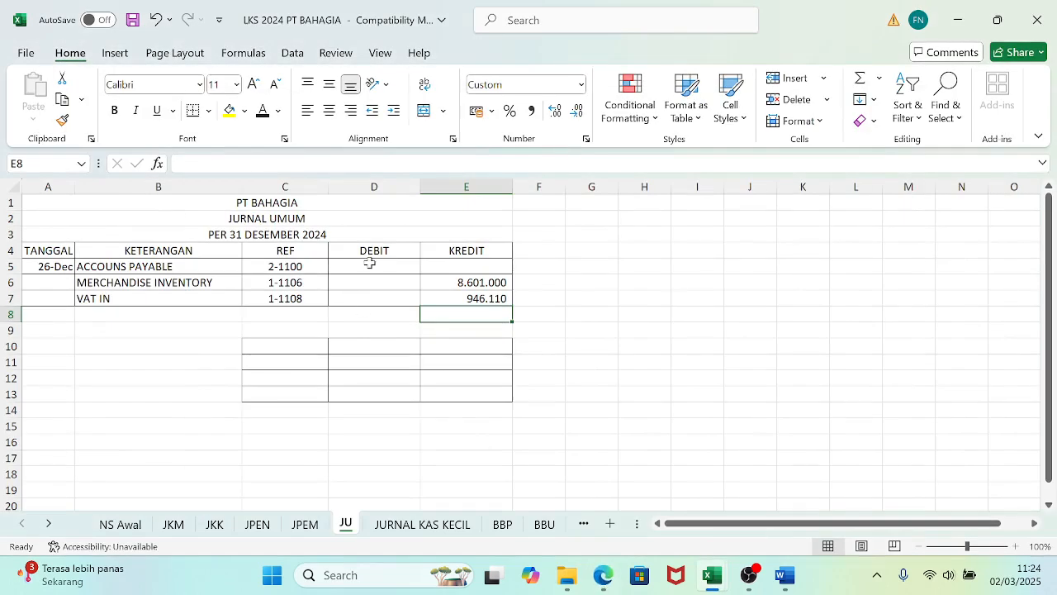
{"action": "left_click", "coordinate": [369, 263]}
{"action": "type", "text": "="}
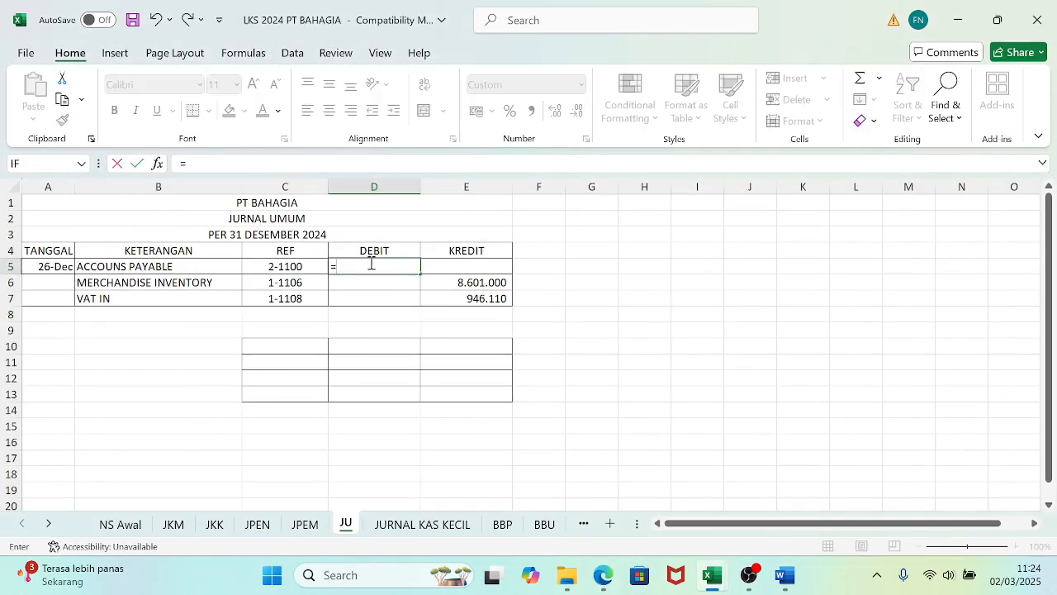
{"action": "left_click", "coordinate": [456, 281]}
{"action": "type", "text": "+"}
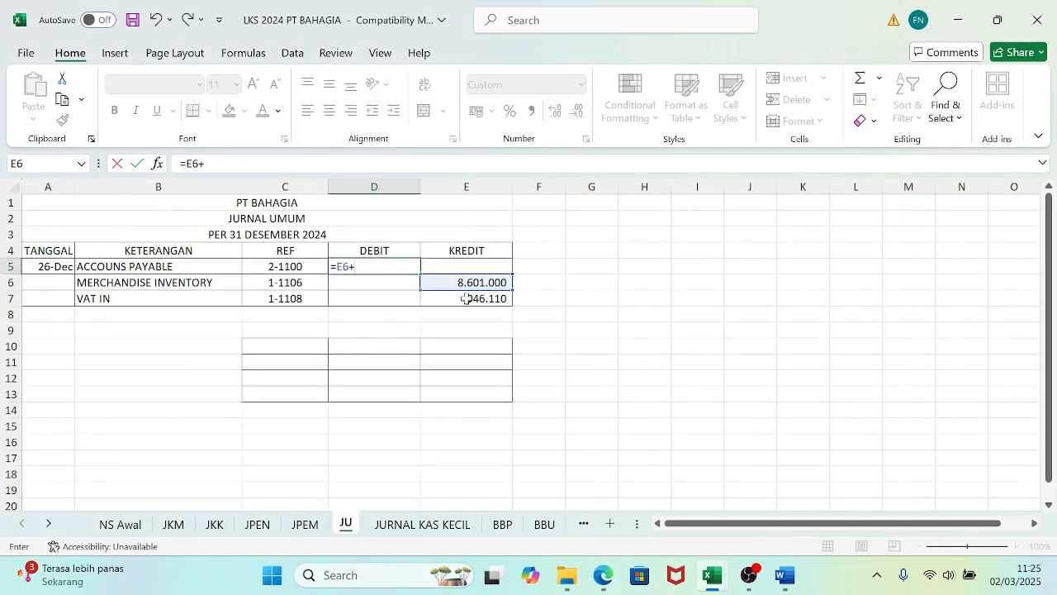
{"action": "left_click", "coordinate": [466, 300]}
{"action": "key", "text": "Return"}
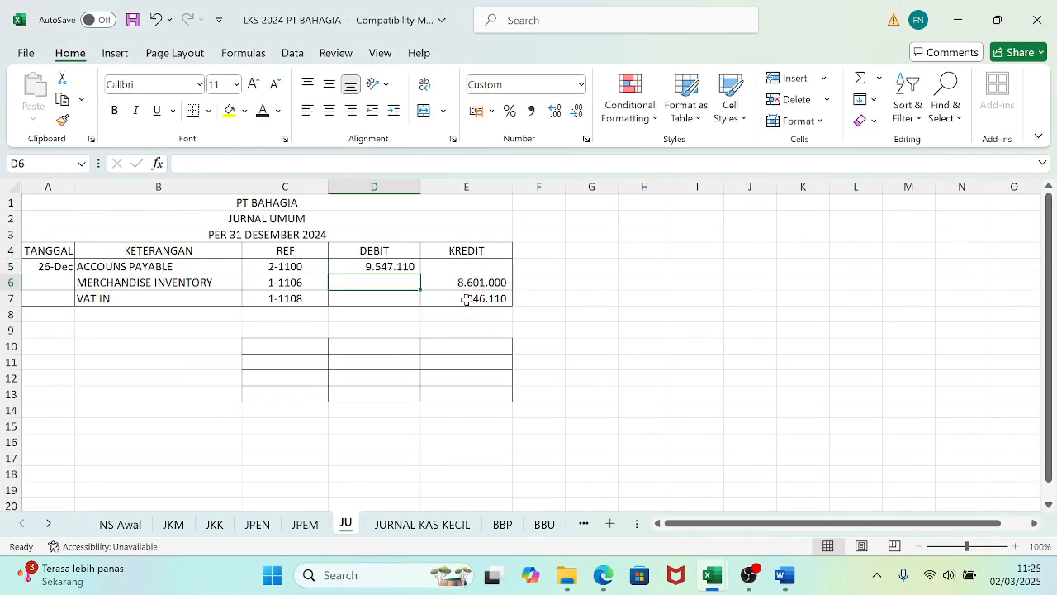
{"action": "left_click", "coordinate": [603, 577]}
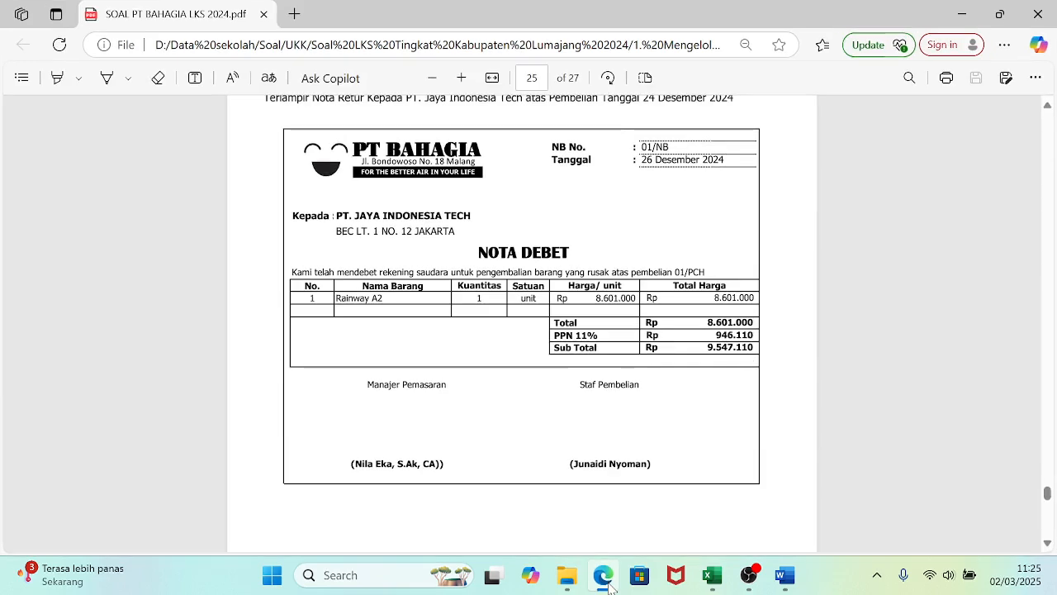
{"action": "left_click", "coordinate": [608, 584]}
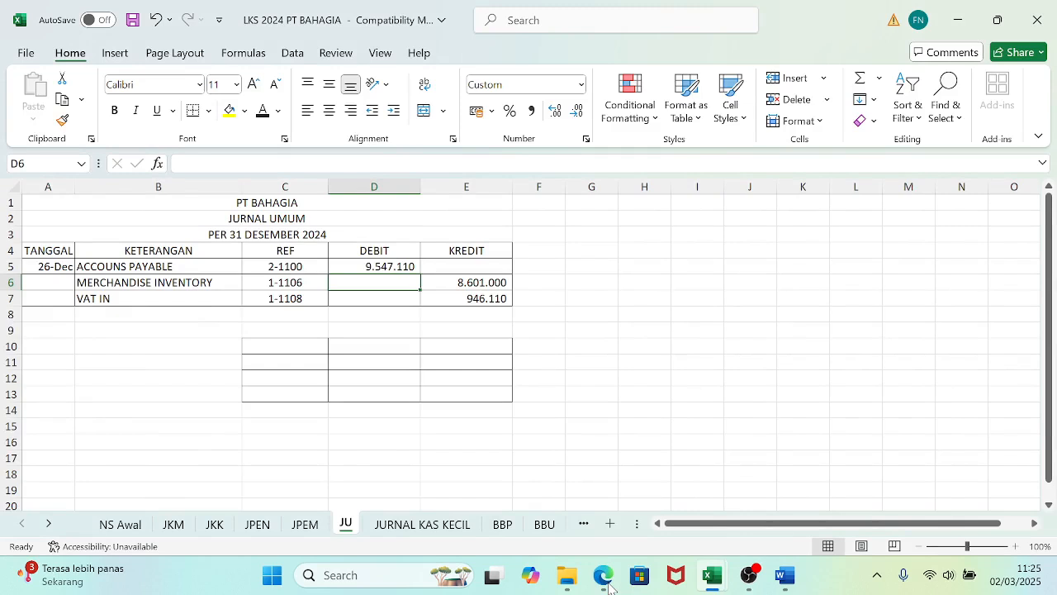
- Save the workbook, then date BBU row 6 of PT JAYA INDONESIA TECH's ledger 26/12 and describe it as RETUR PEMBELIAN
{"action": "key", "text": "ctrl+s"}
{"action": "key", "text": "ctrl+s"}
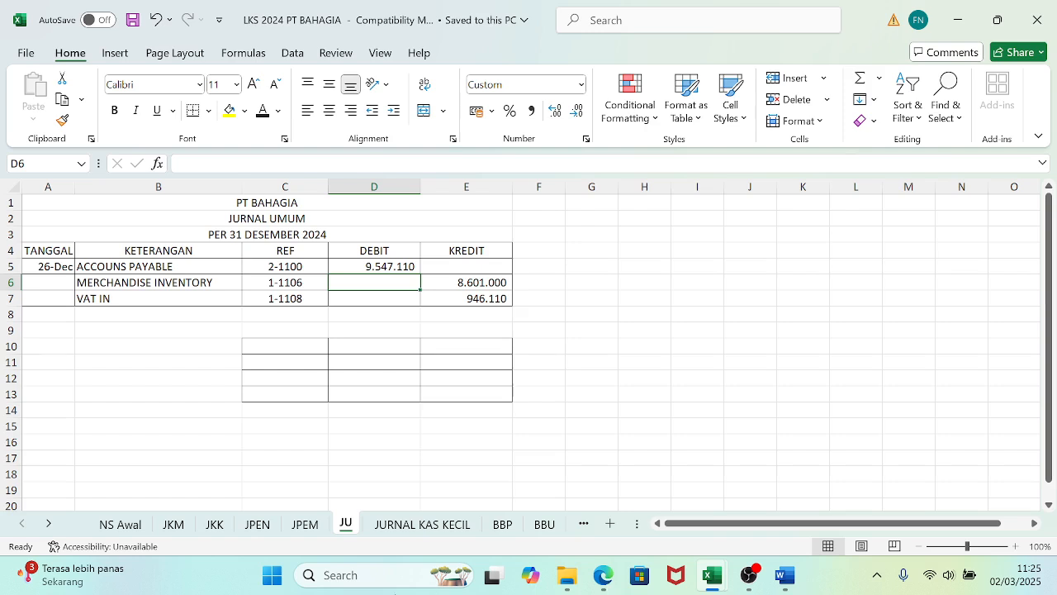
{"action": "left_click", "coordinate": [544, 525]}
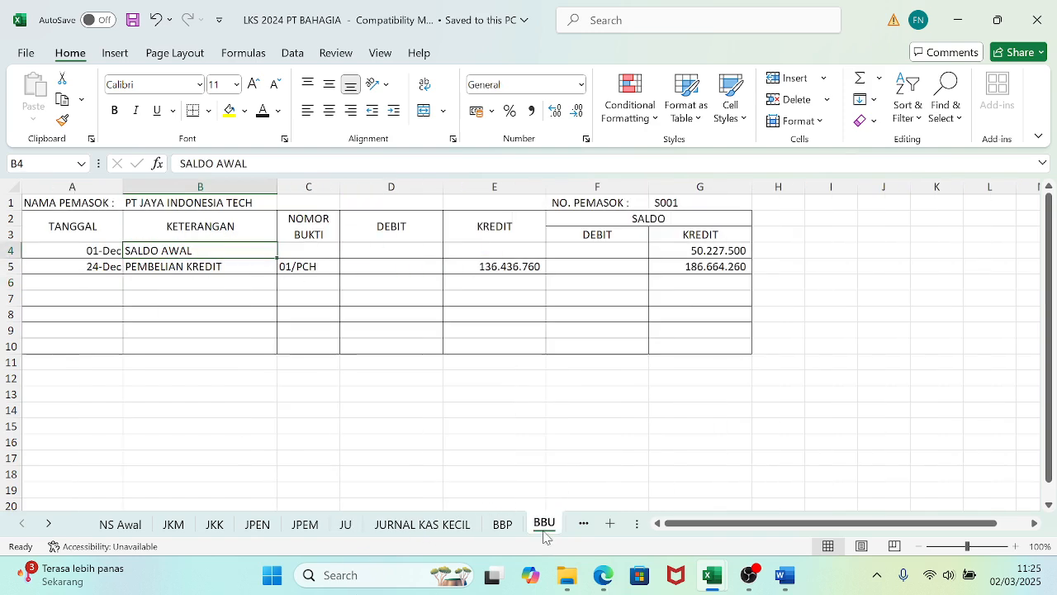
{"action": "left_click", "coordinate": [109, 282]}
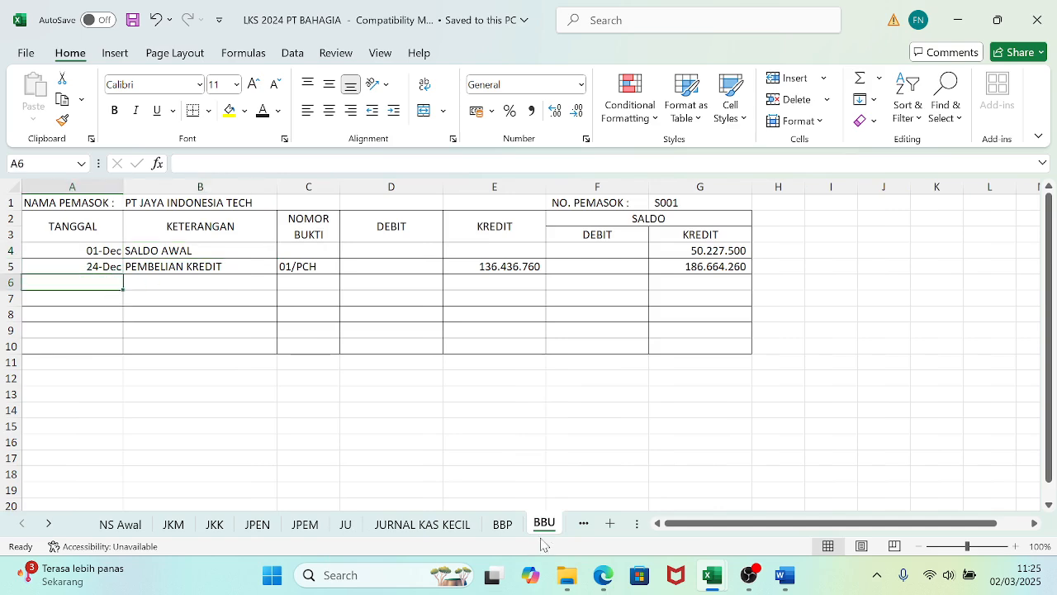
{"action": "left_click", "coordinate": [602, 583]}
{"action": "left_click", "coordinate": [602, 583]}
{"action": "type", "text": "26/12"}
{"action": "key", "text": "Tab"}
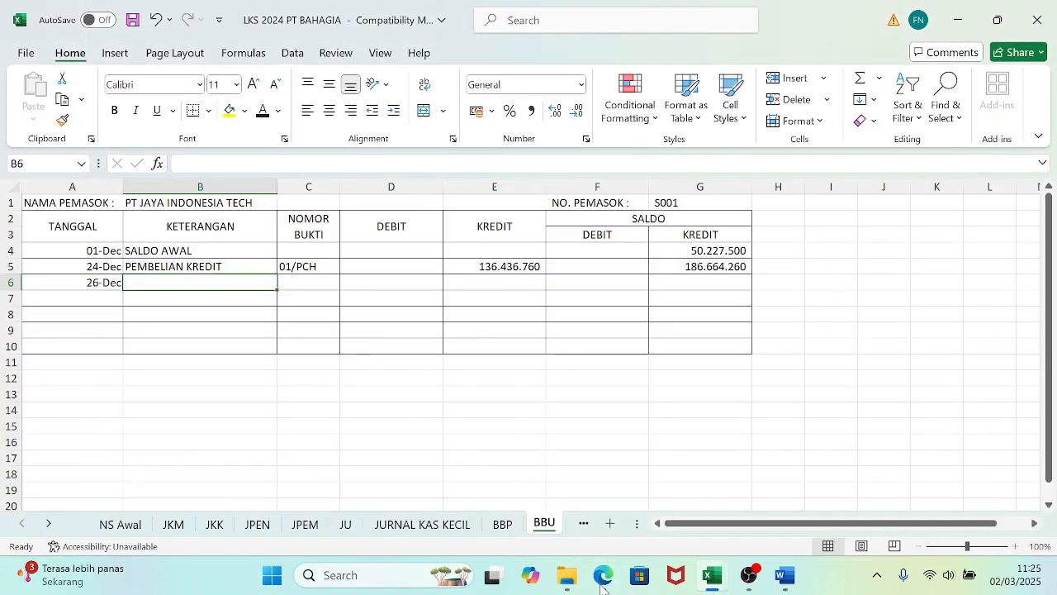
{"action": "type", "text": "RETUR PEMBELIAN"}
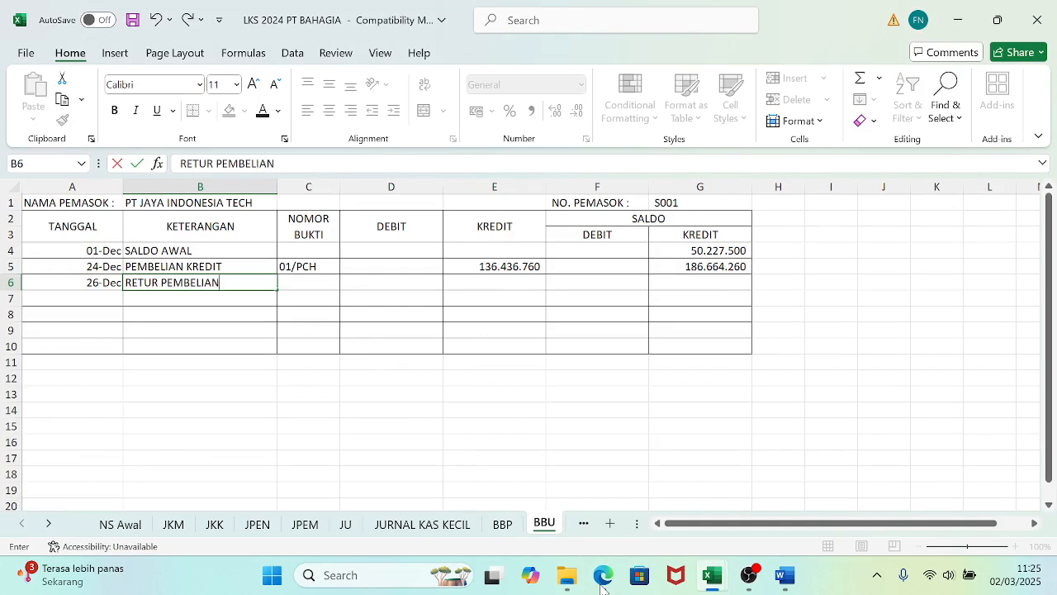
{"action": "key", "text": "Tab"}
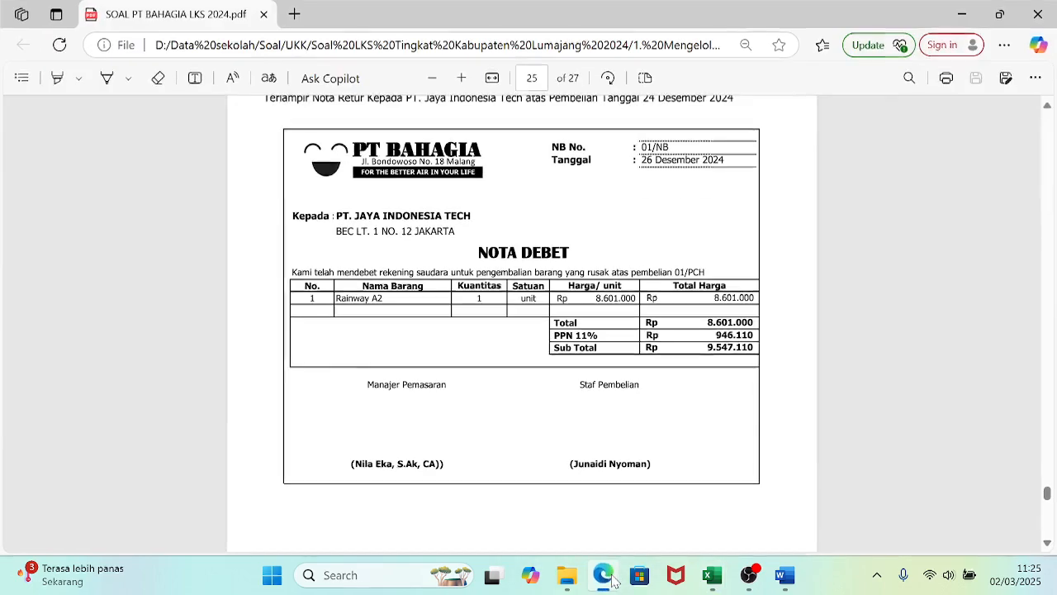
- Look up the debit note number in Edge and enter 01/NB as the NOMOR BUKTI in BBU cell C6
{"action": "left_click", "coordinate": [611, 578]}
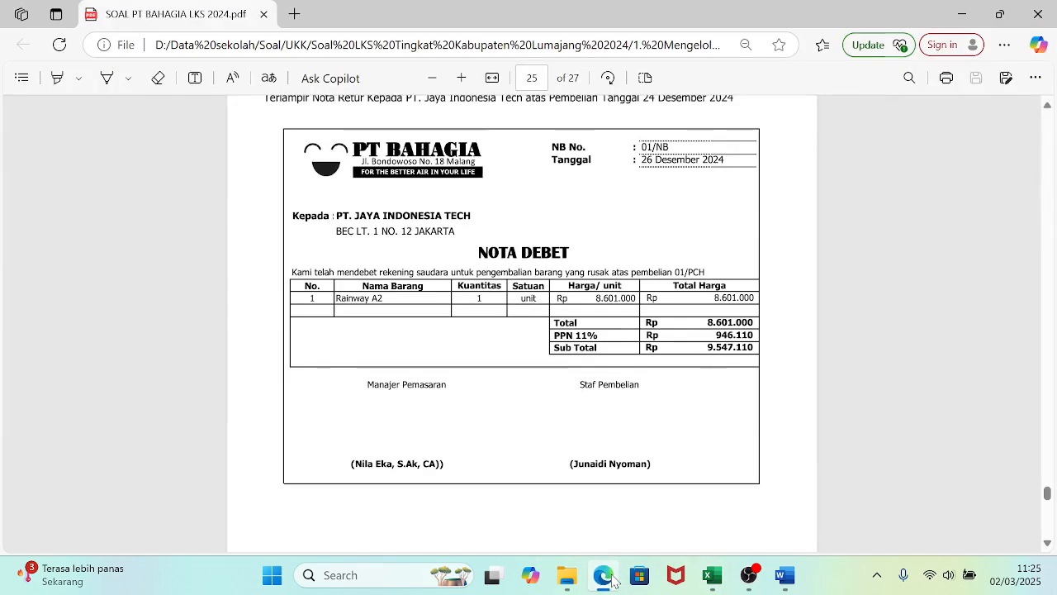
{"action": "left_click", "coordinate": [611, 582]}
{"action": "type", "text": "01/NB"}
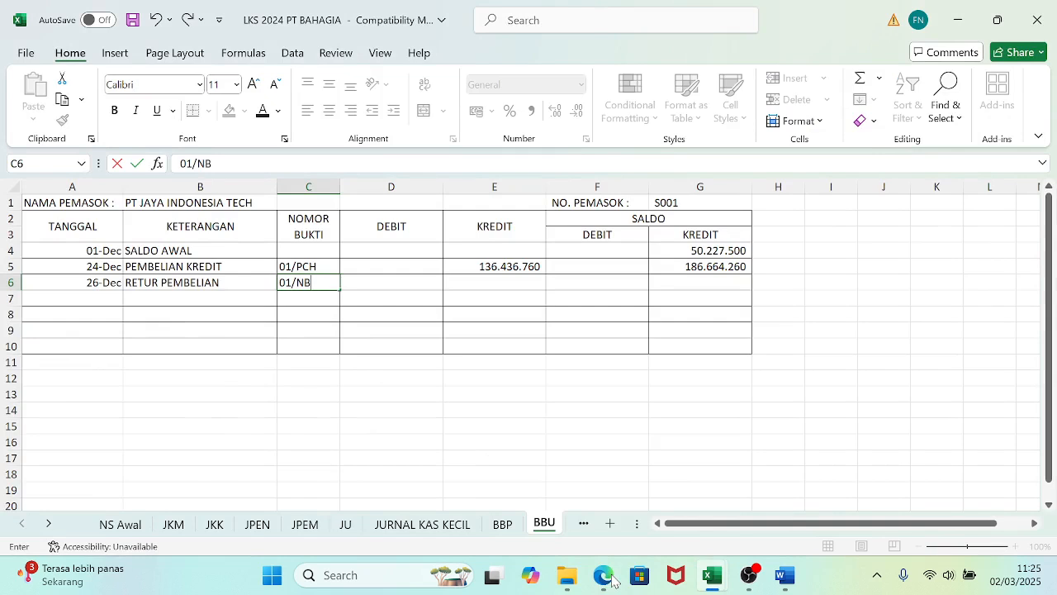
{"action": "key", "text": "Return"}
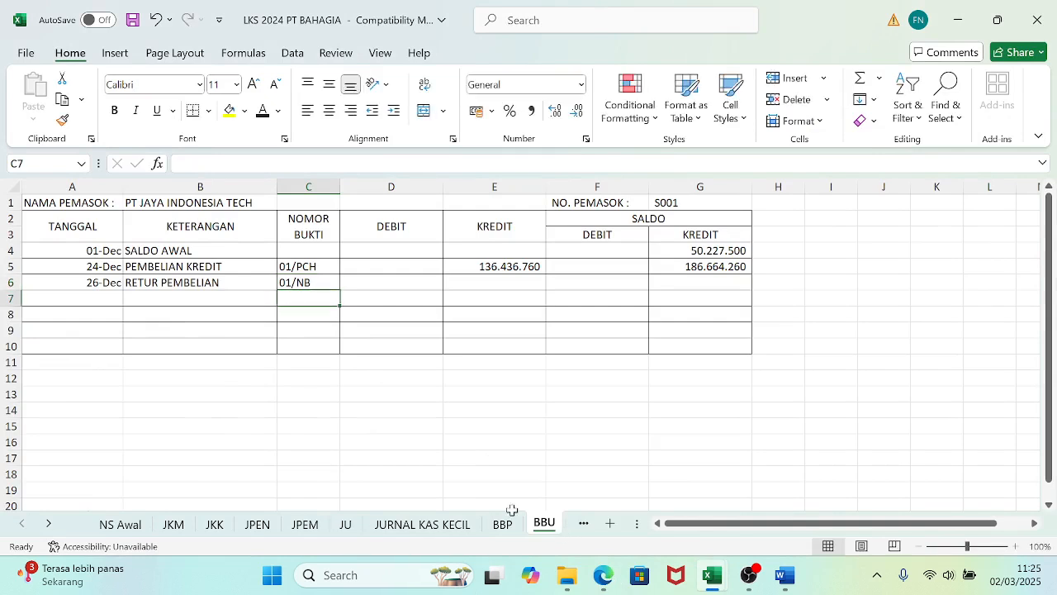
- Link the return's DEBIT amount in BBU cell D6 to the ACCOUNS PAYABLE debit in D5 of the JU sheet
{"action": "left_click", "coordinate": [406, 284]}
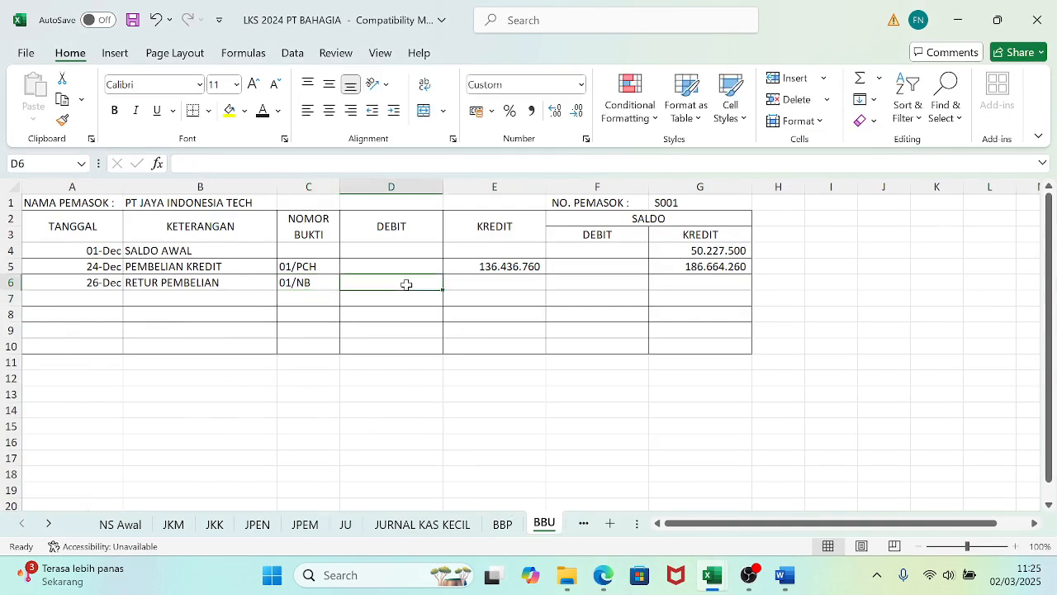
{"action": "type", "text": "="}
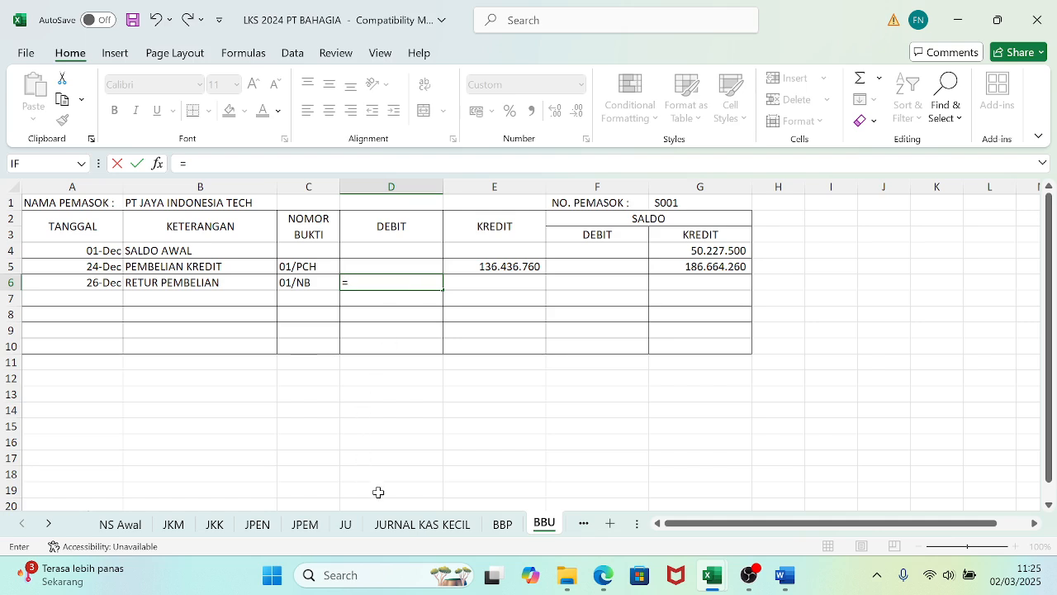
{"action": "left_click", "coordinate": [345, 524]}
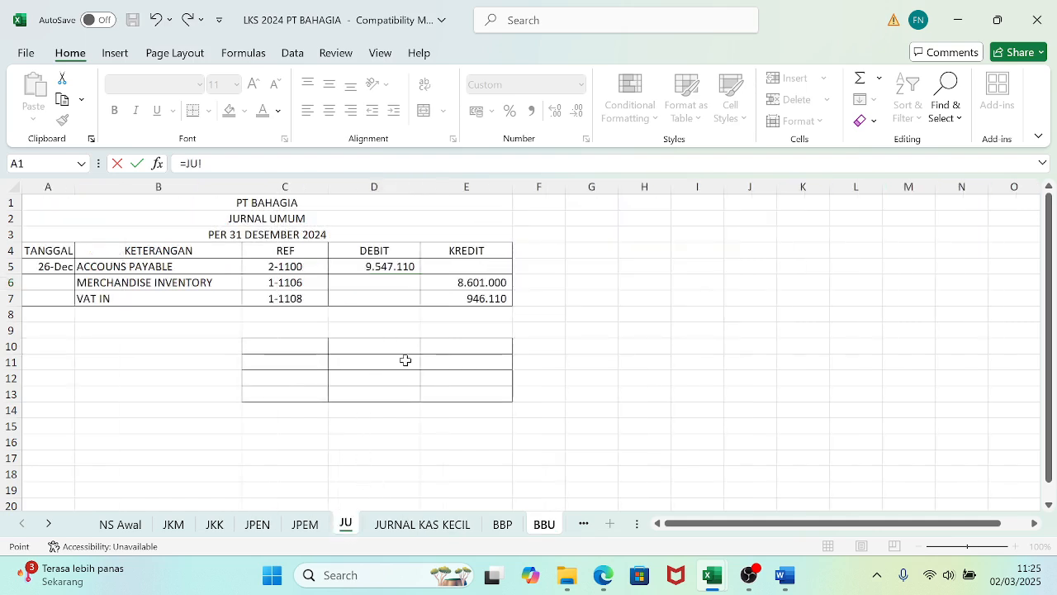
{"action": "left_click", "coordinate": [389, 267]}
{"action": "key", "text": "Return"}
- Fill the SALDO KREDIT formula from G5 down to G6 on the BBU sheet and save the workbook
{"action": "key", "text": "Right"}
{"action": "key", "text": "Right"}
{"action": "key", "text": "Right"}
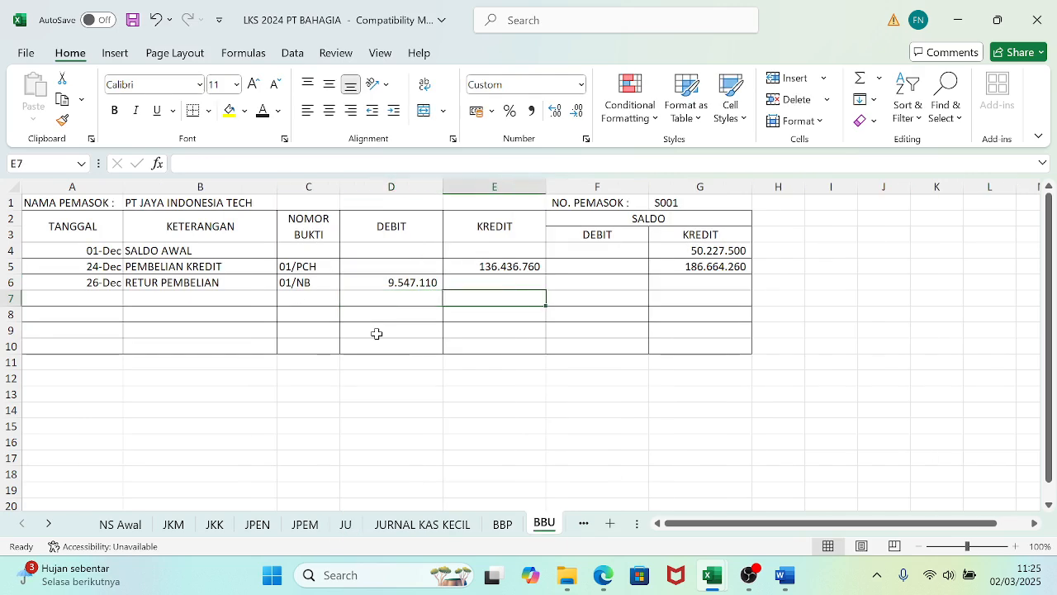
{"action": "key", "text": "Up"}
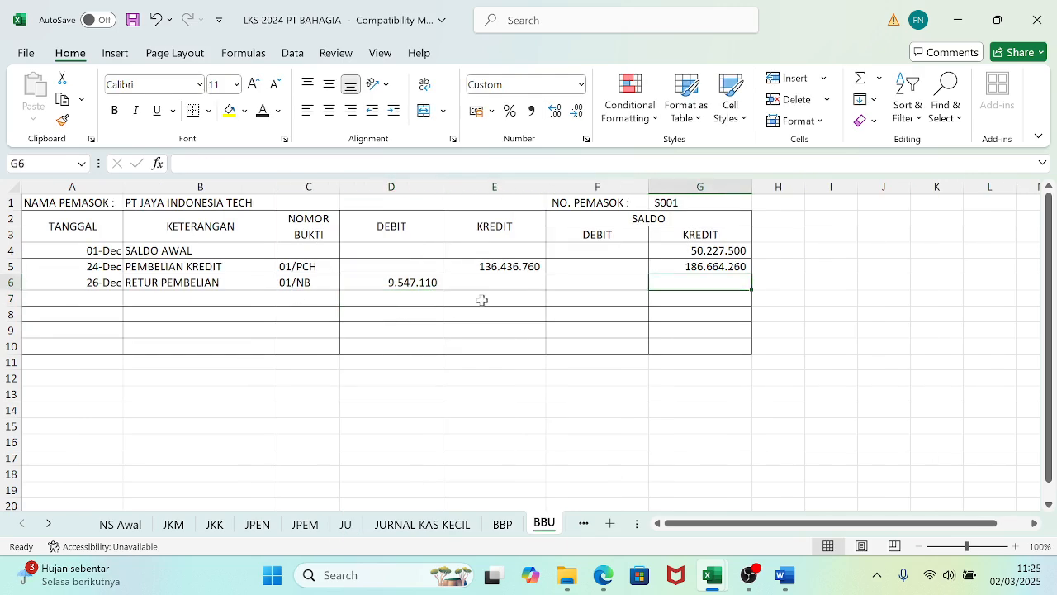
{"action": "left_click", "coordinate": [664, 262]}
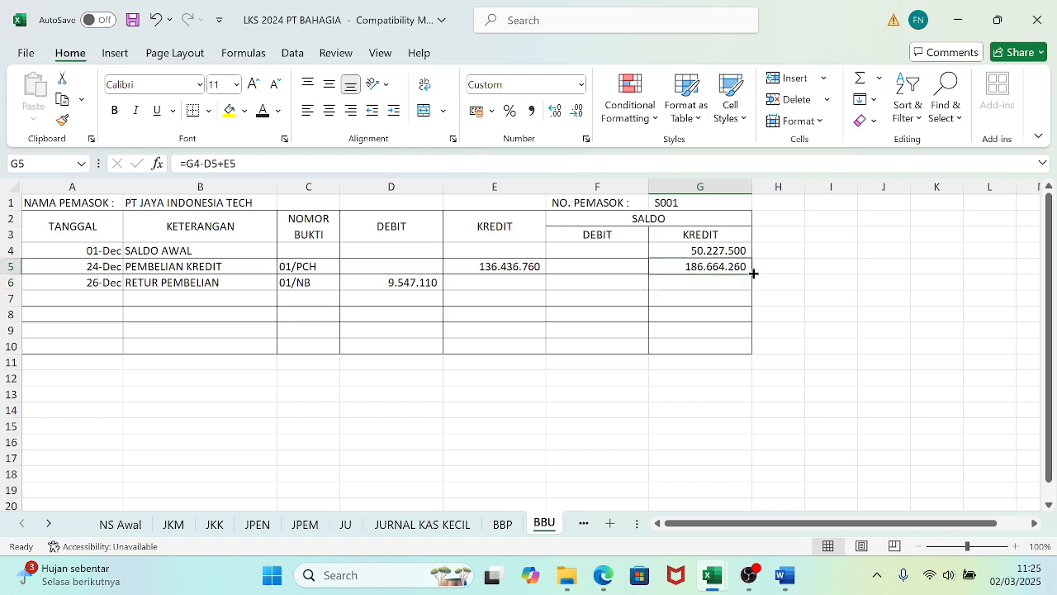
{"action": "left_click_drag", "start_coordinate": [753, 272], "coordinate": [747, 290]}
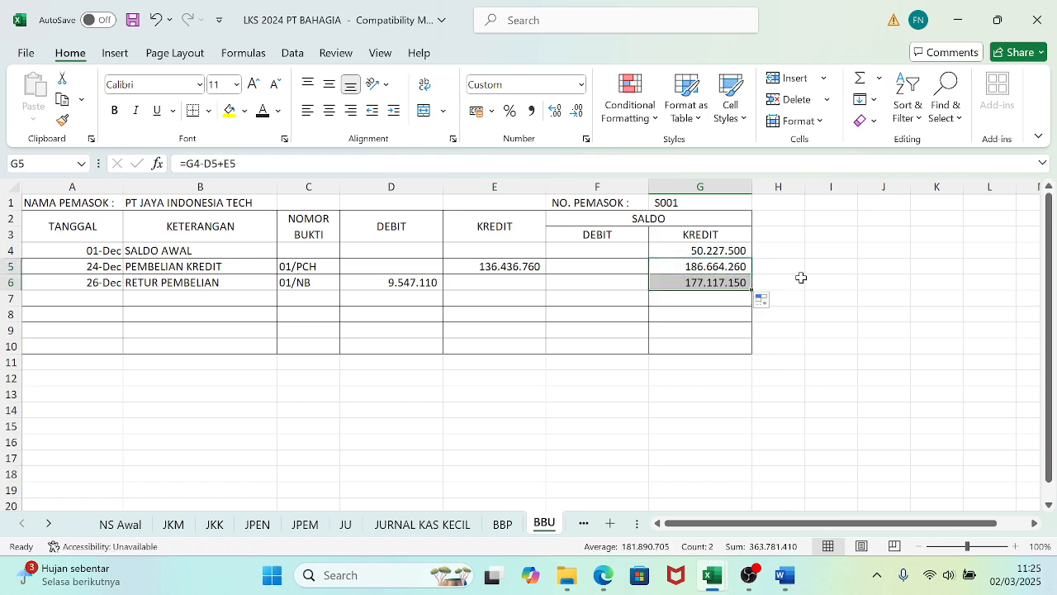
{"action": "left_click", "coordinate": [801, 278]}
{"action": "key", "text": "ctrl+s"}
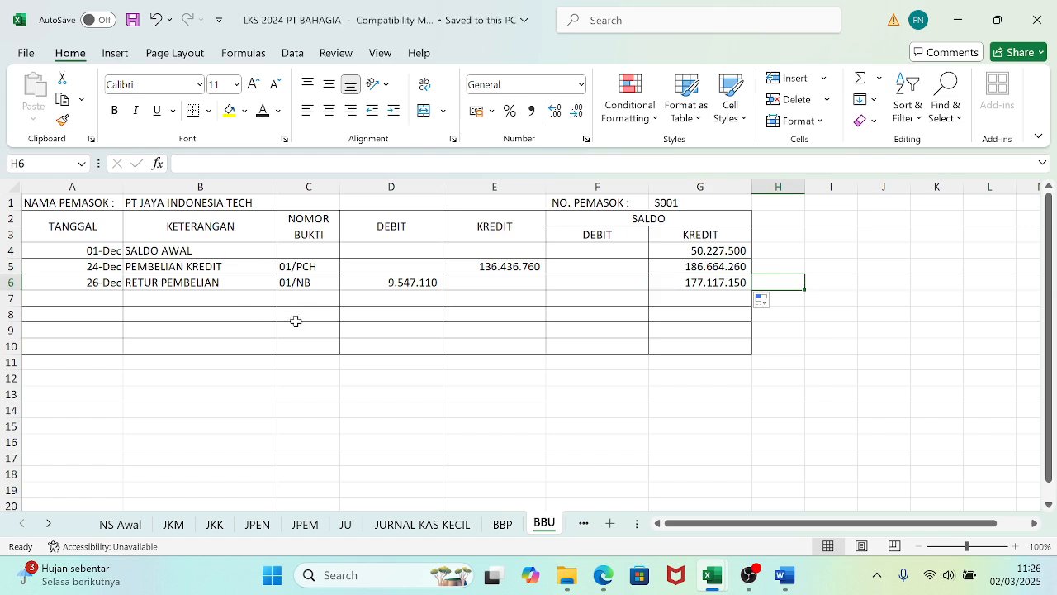
- Check the returned item on the debit note in Edge and enter 26/12 in A21 of the KP sheet's RAINWAY A2 card
{"action": "left_click", "coordinate": [49, 523]}
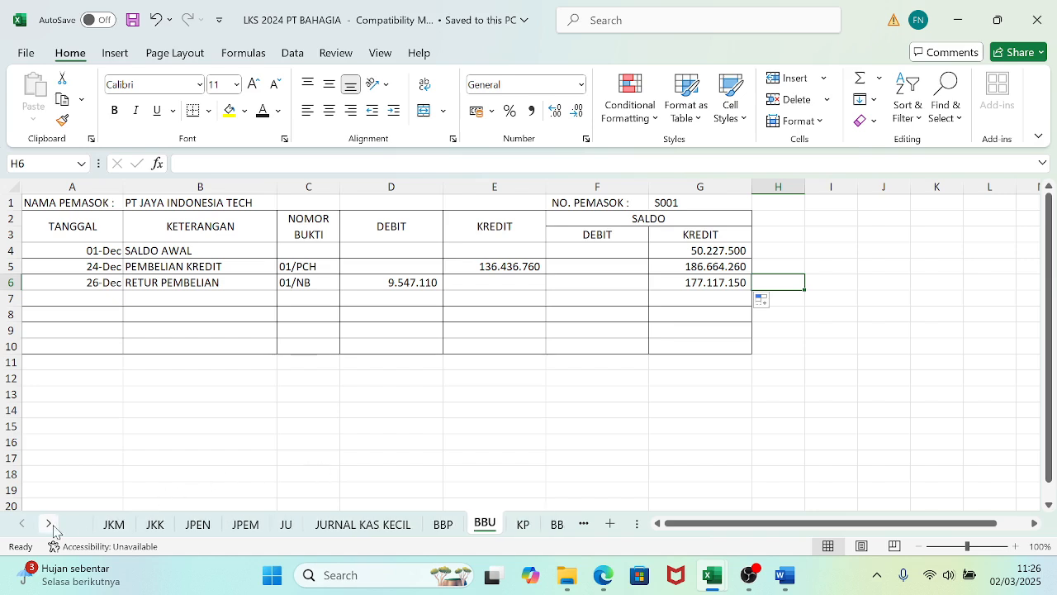
{"action": "left_click", "coordinate": [49, 523]}
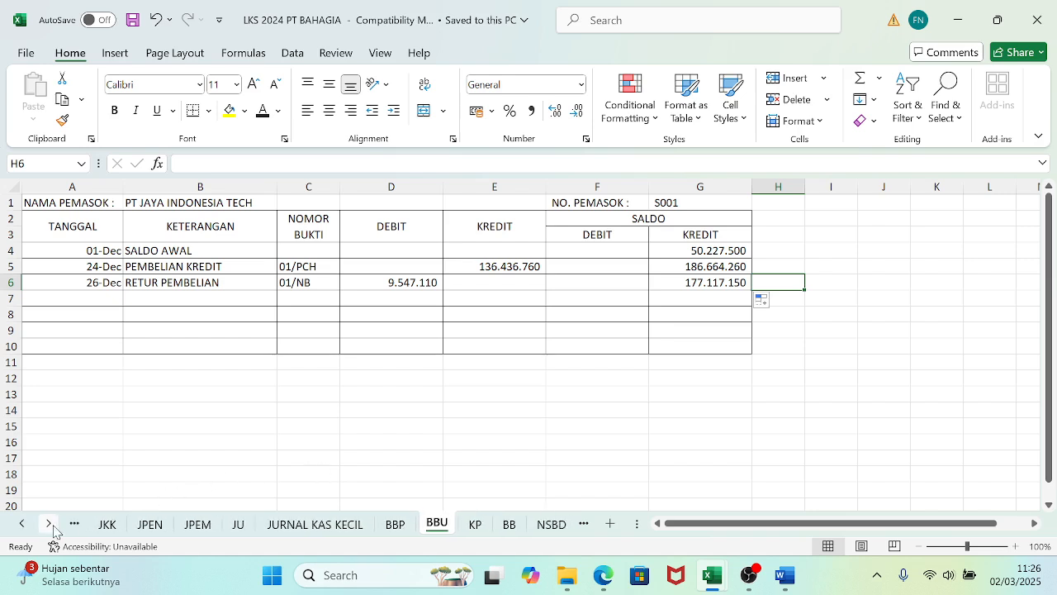
{"action": "left_click", "coordinate": [476, 525]}
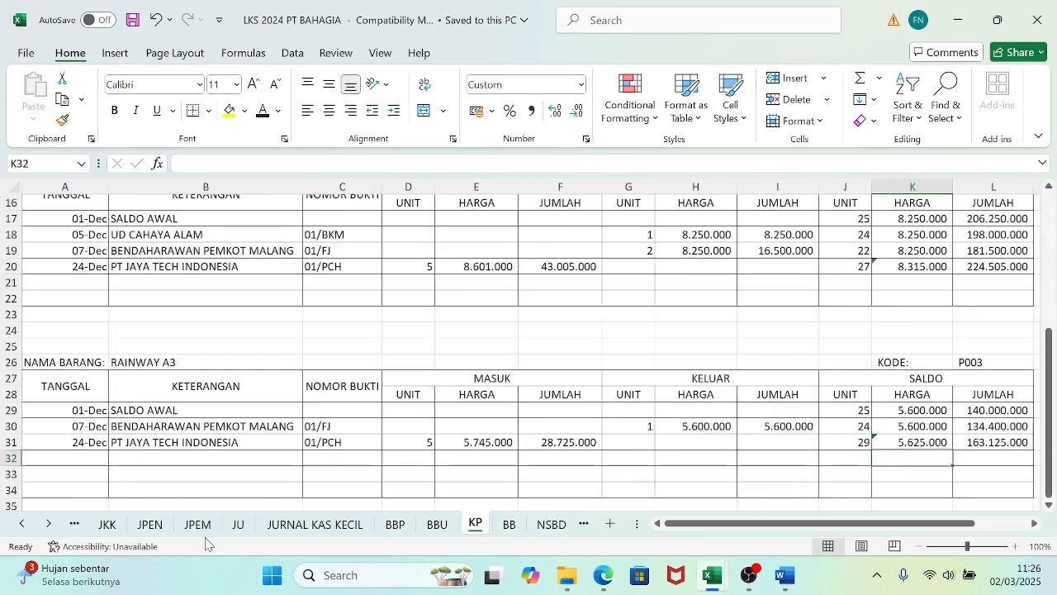
{"action": "left_click", "coordinate": [596, 582]}
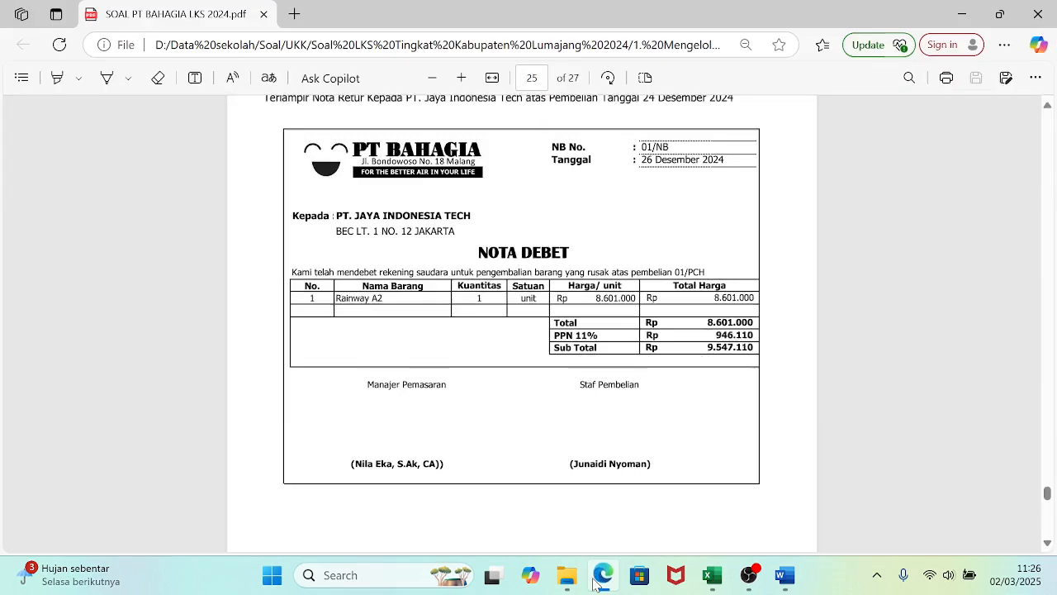
{"action": "left_click", "coordinate": [597, 581]}
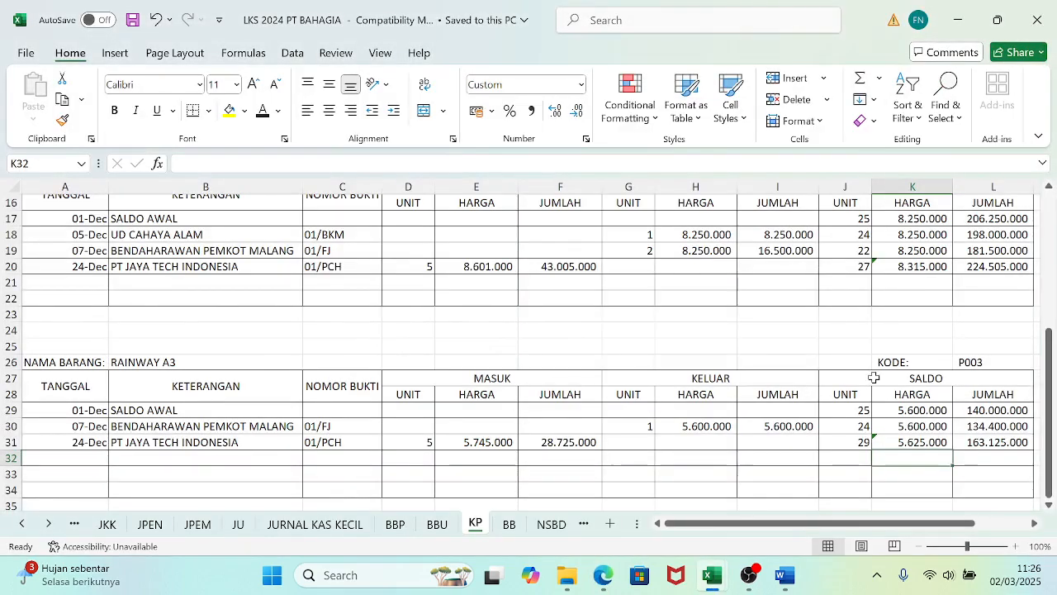
{"action": "left_click_drag", "start_coordinate": [1051, 388], "coordinate": [1050, 358]}
{"action": "left_click", "coordinate": [604, 580]}
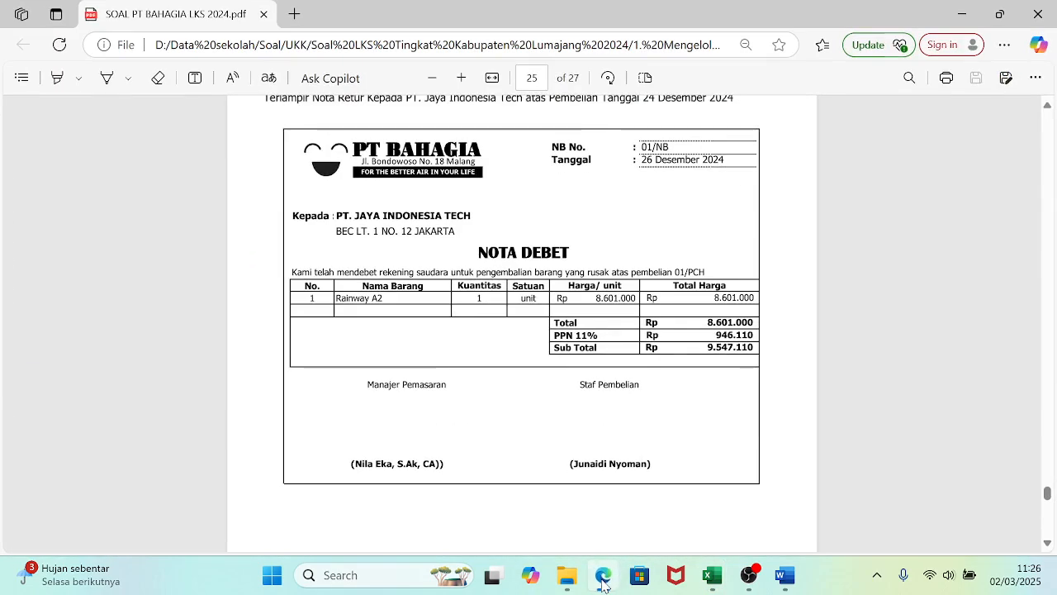
{"action": "left_click", "coordinate": [604, 580]}
{"action": "left_click", "coordinate": [93, 327]}
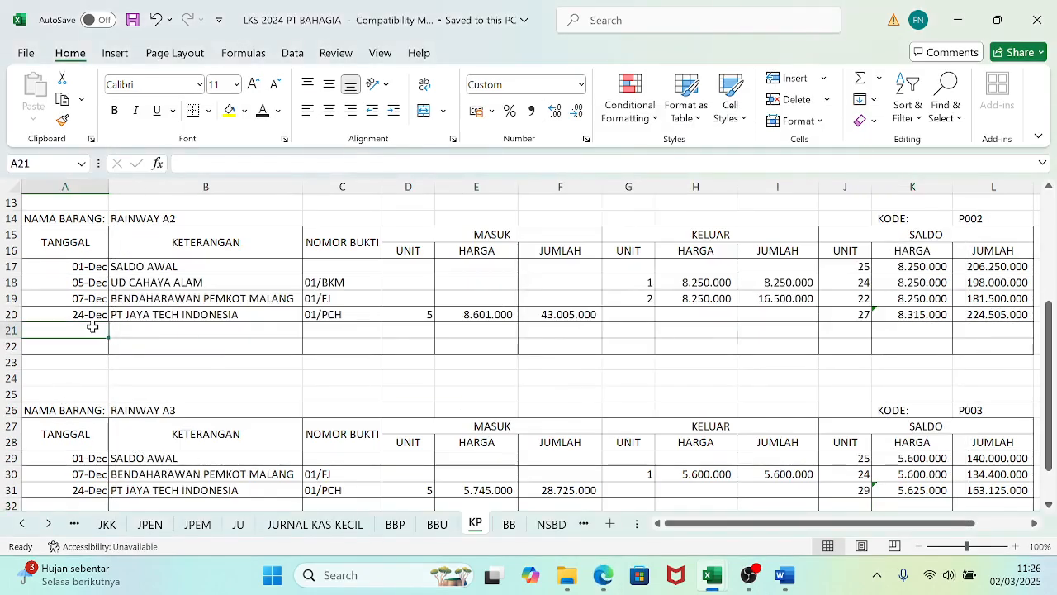
{"action": "type", "text": "26/12"}
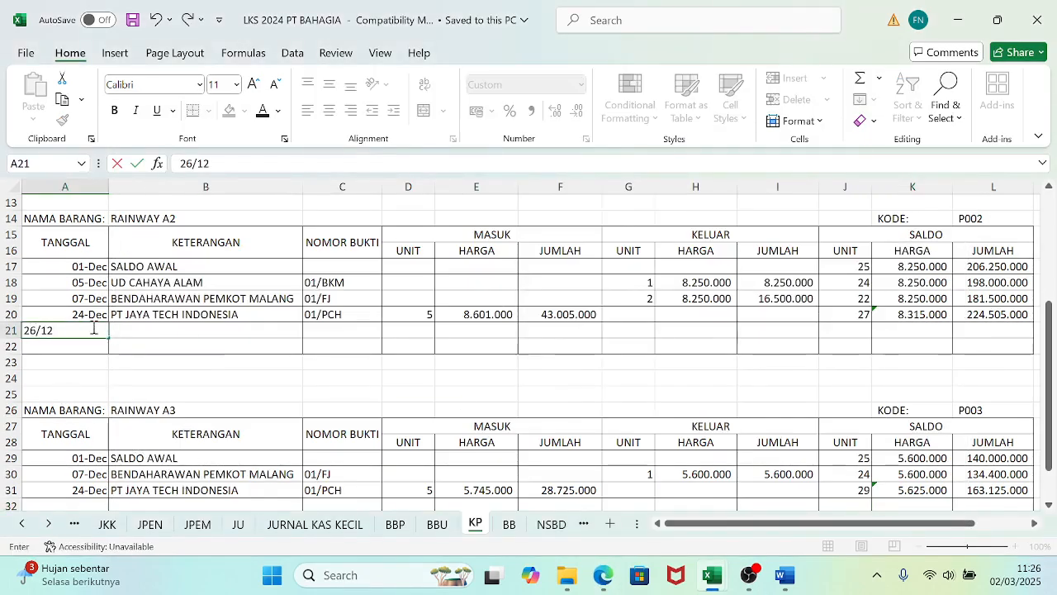
{"action": "key", "text": "Tab"}
- Enter PT JAYA TECH INDONESIA as the KETERANGAN in B21 and 01/NB as the NOMOR BUKTI in C21
{"action": "type", "text": "PT"}
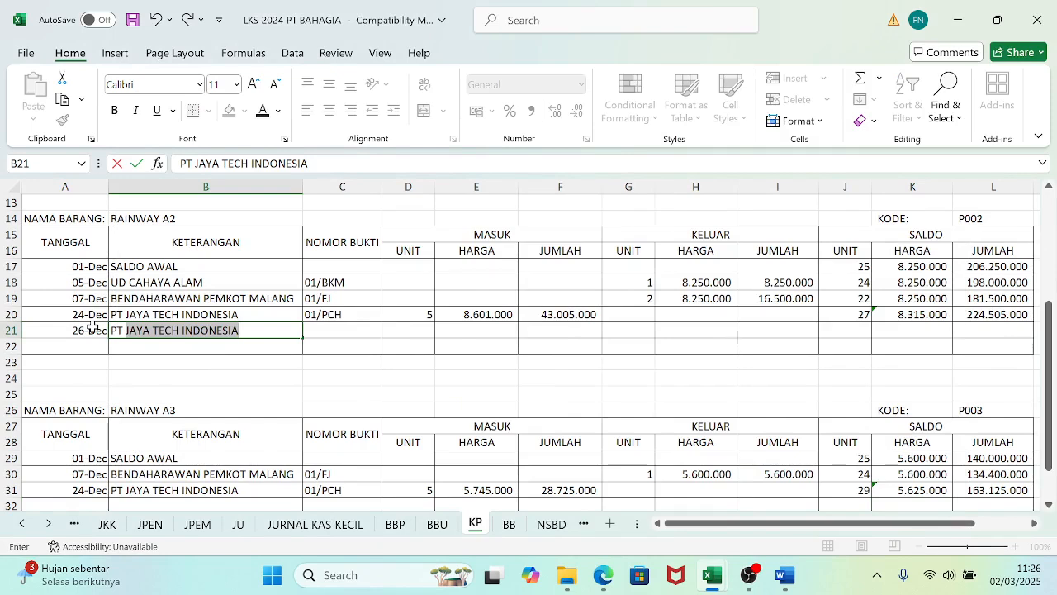
{"action": "key", "text": "Tab"}
{"action": "type", "text": "01/"}
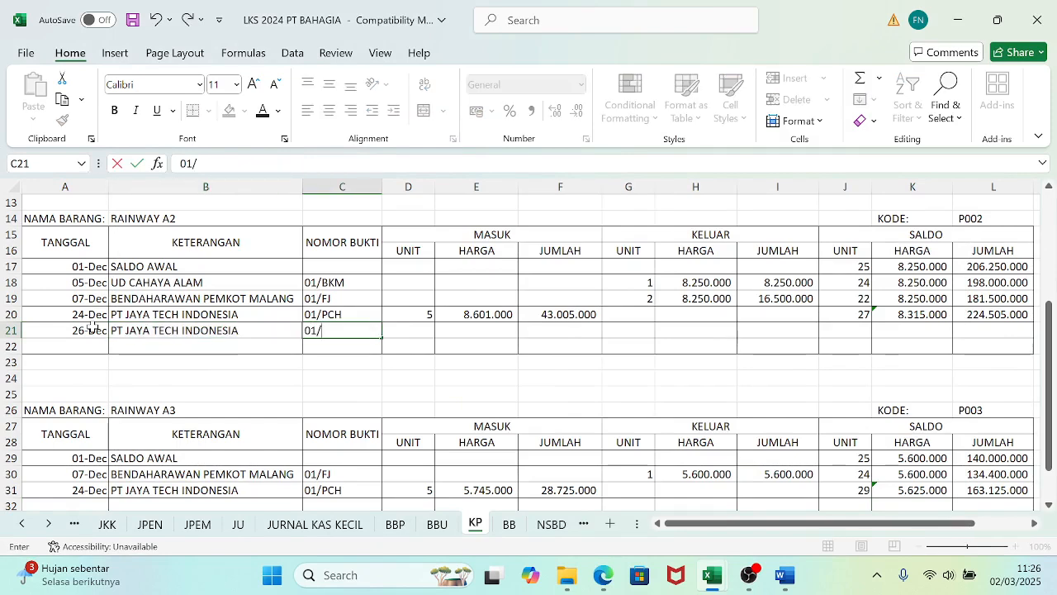
{"action": "type", "text": "NB"}
{"action": "key", "text": "Tab"}
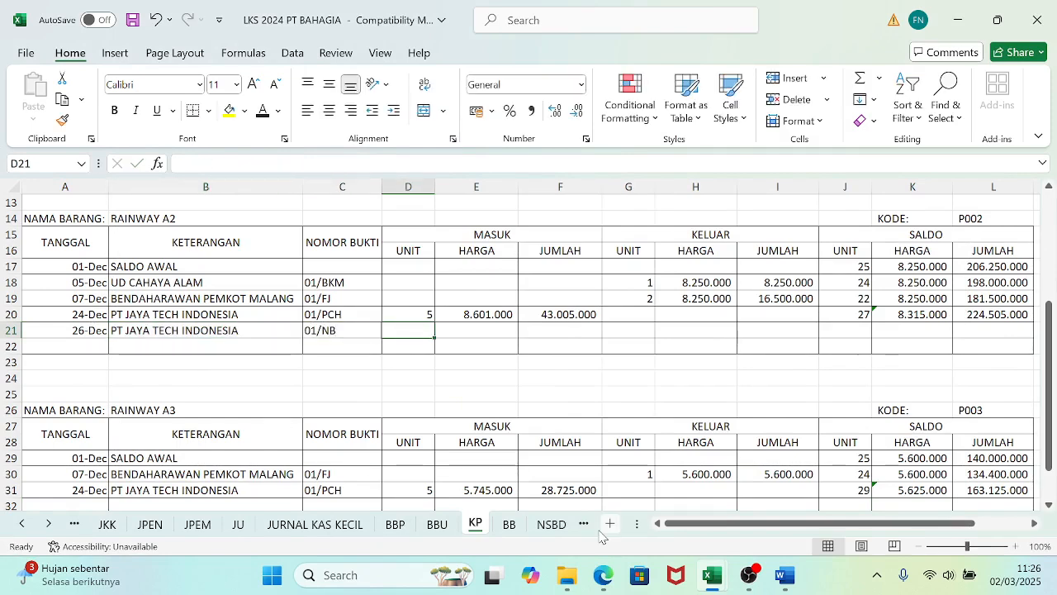
- Check the returned quantity on the debit note in Edge and enter -1 as the MASUK UNIT in D21
{"action": "left_click", "coordinate": [602, 576]}
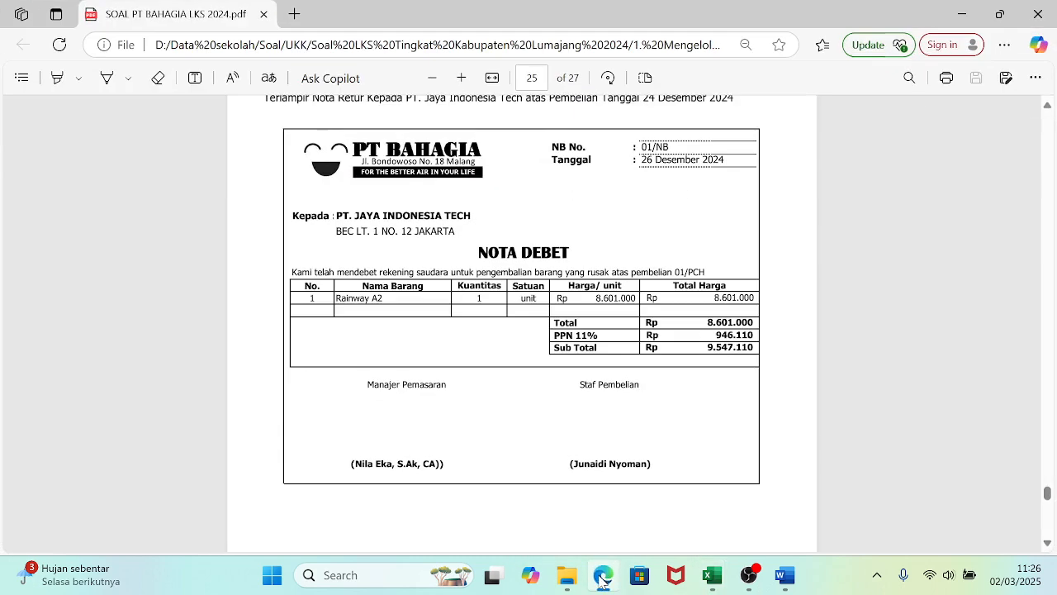
{"action": "left_click", "coordinate": [602, 578]}
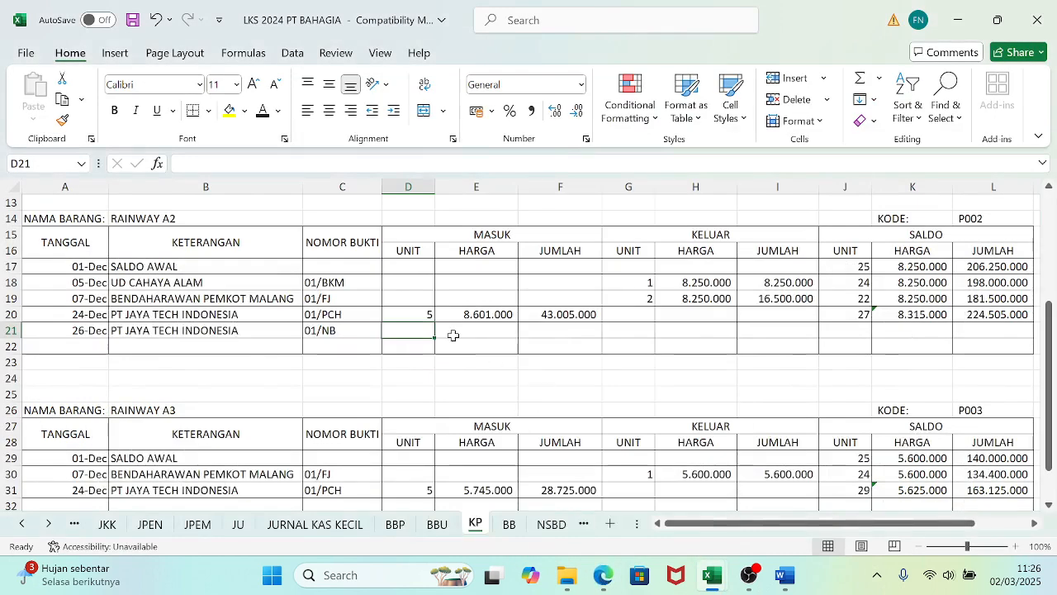
{"action": "type", "text": "-1"}
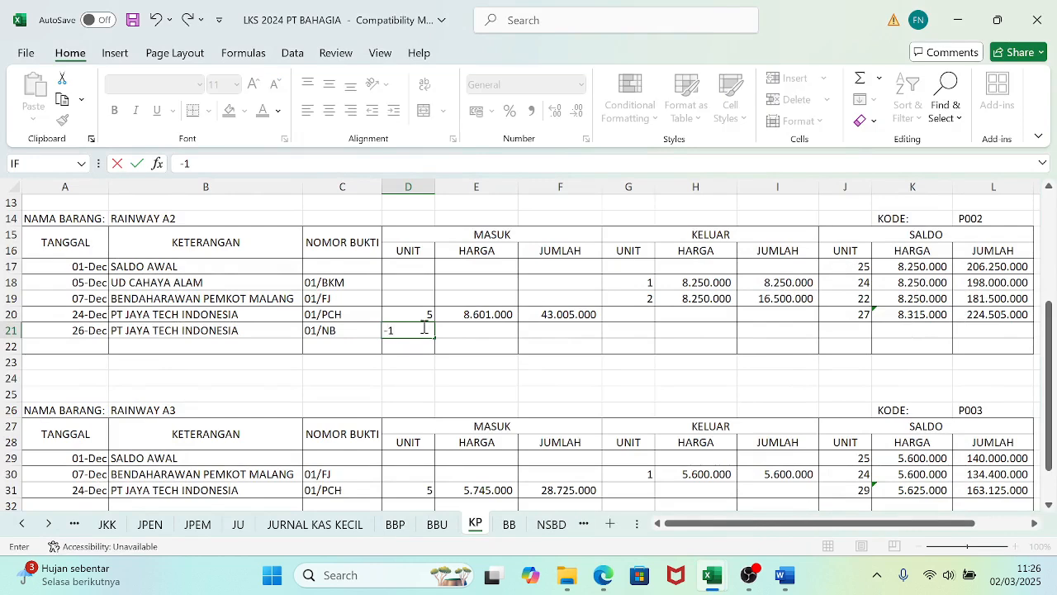
{"action": "key", "text": "Return"}
{"action": "key", "text": "Right"}
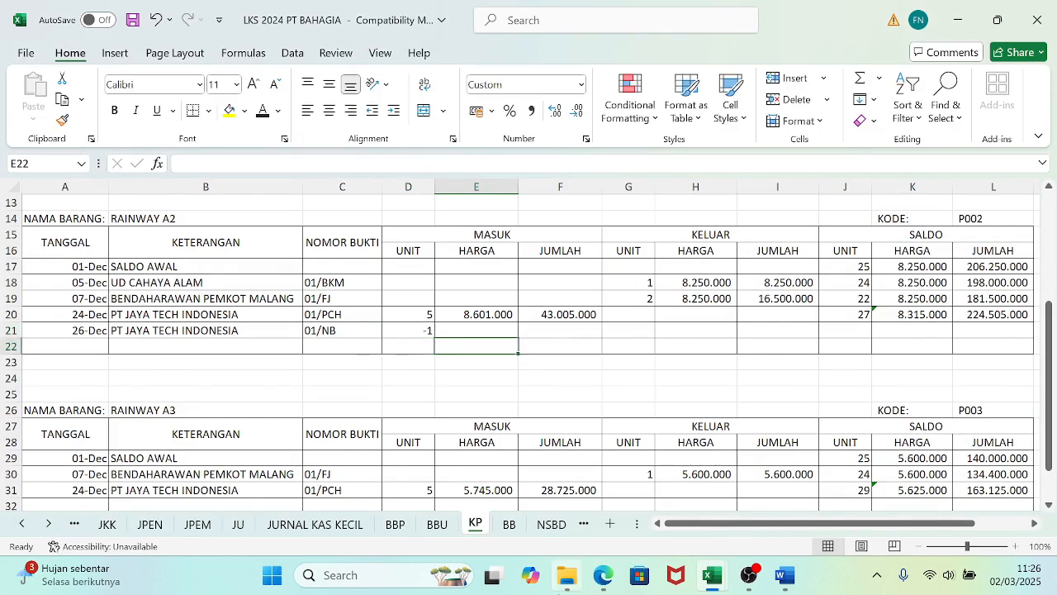
{"action": "key", "text": "Up"}
{"action": "key", "text": "Right"}
{"action": "mouse_move", "coordinate": [559, 590]}
{"action": "type", "text": "="}
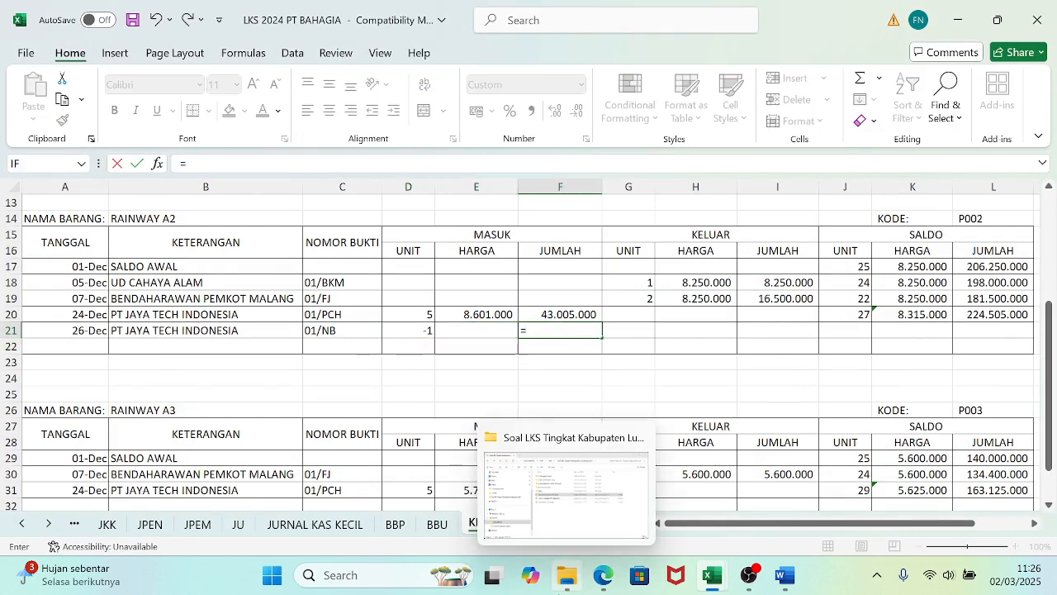
{"action": "key", "text": "BackSpace"}
{"action": "key", "text": "Return"}
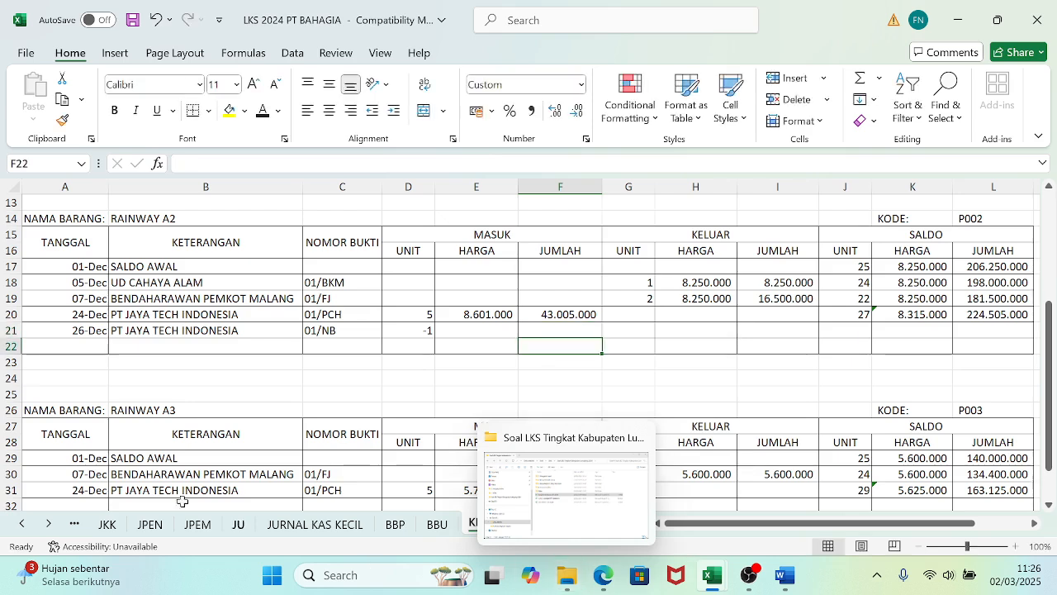
- Fill the MASUK HARGA and JUMLAH from E20:F20 down to row 21 as copied cells and save the workbook
{"action": "left_click", "coordinate": [474, 314]}
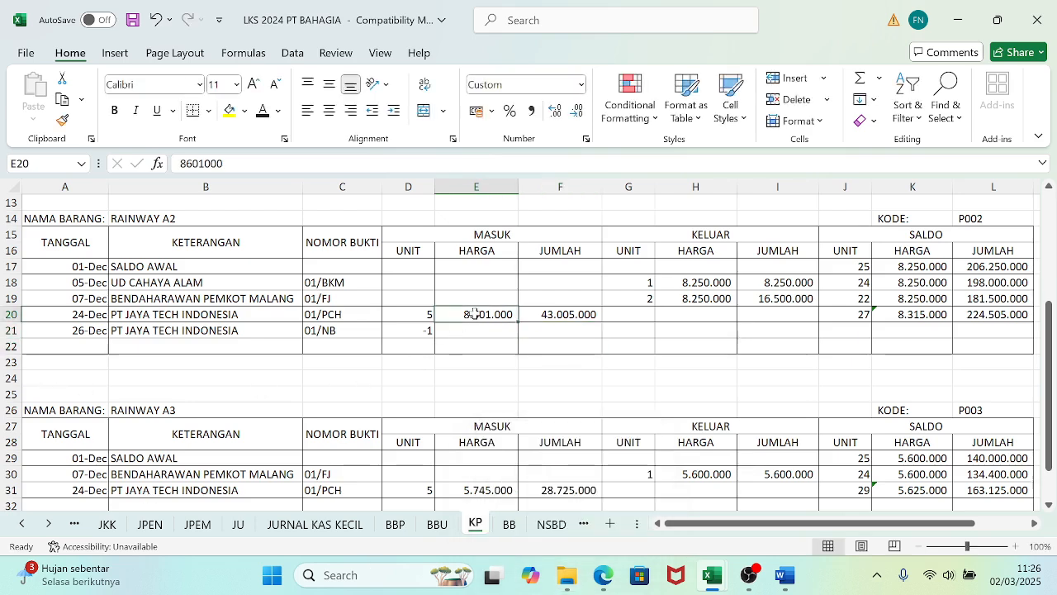
{"action": "left_click_drag", "start_coordinate": [474, 313], "coordinate": [606, 338]}
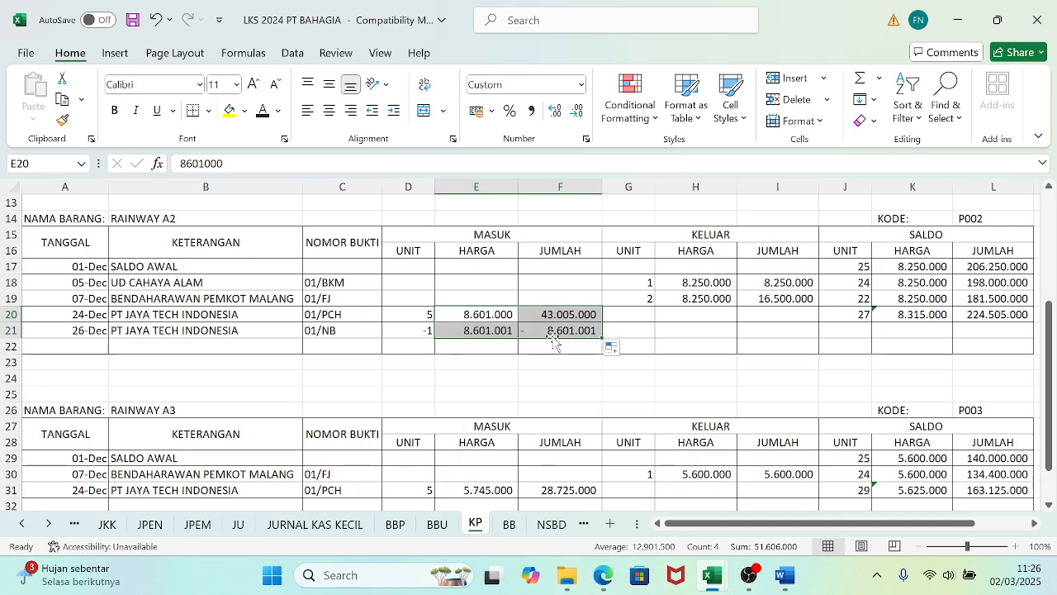
{"action": "left_click", "coordinate": [616, 347]}
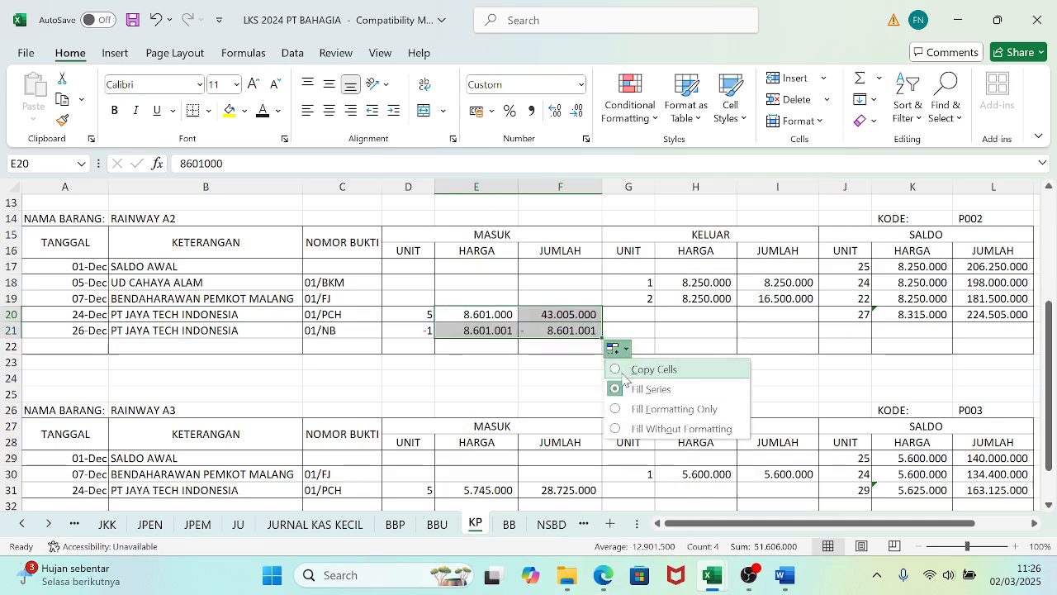
{"action": "left_click", "coordinate": [617, 369]}
{"action": "left_click", "coordinate": [561, 356]}
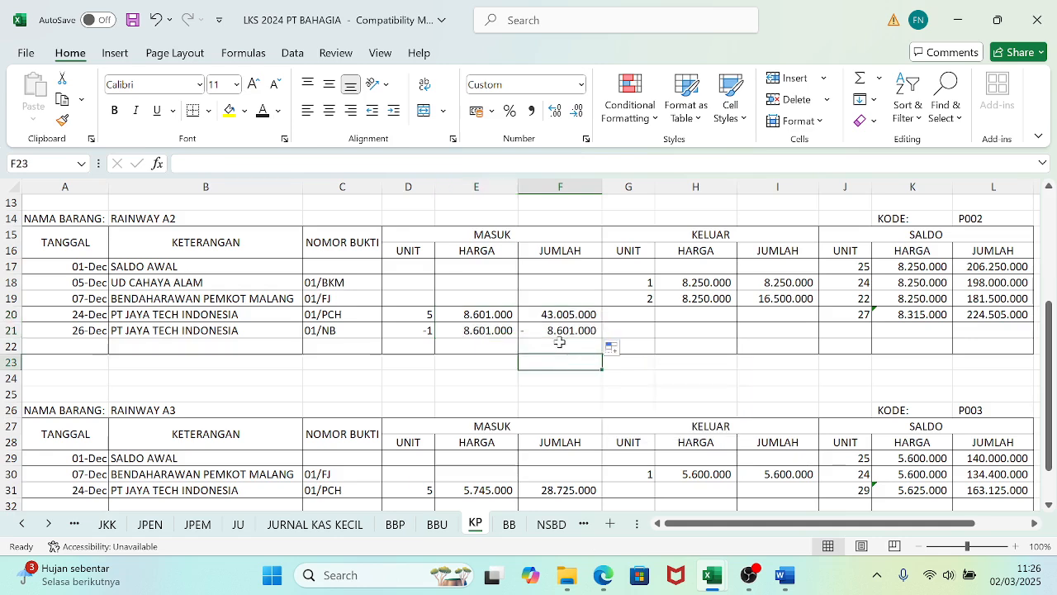
{"action": "key", "text": "ctrl+s"}
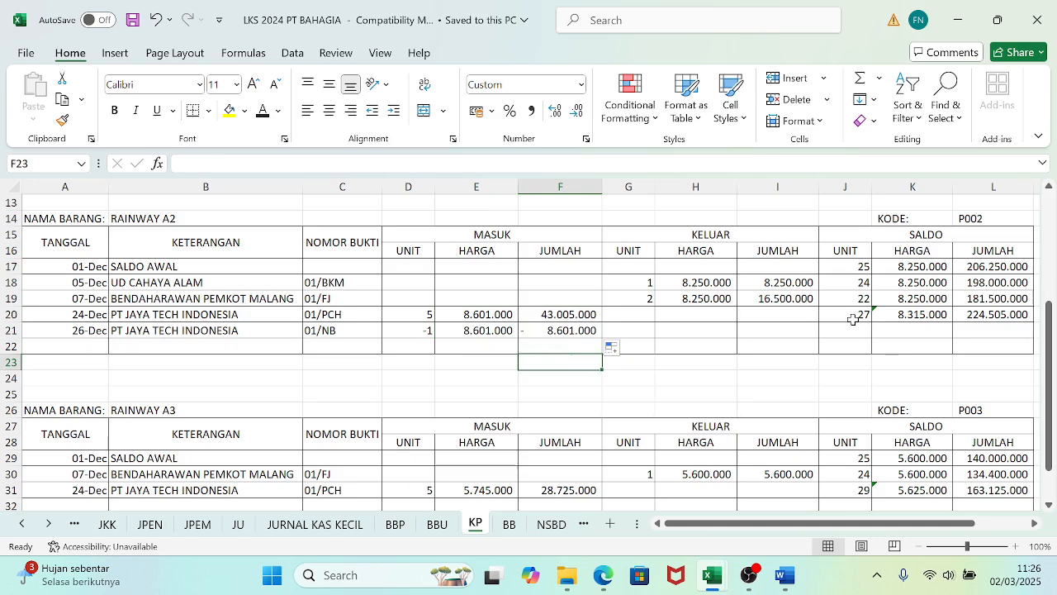
- Fill the SALDO UNIT, HARGA and JUMLAH formulas from J20:L20 down to row 21 of the RAINWAY A2 card and save
{"action": "left_click", "coordinate": [853, 319]}
{"action": "left_click_drag", "start_coordinate": [870, 320], "coordinate": [869, 338]}
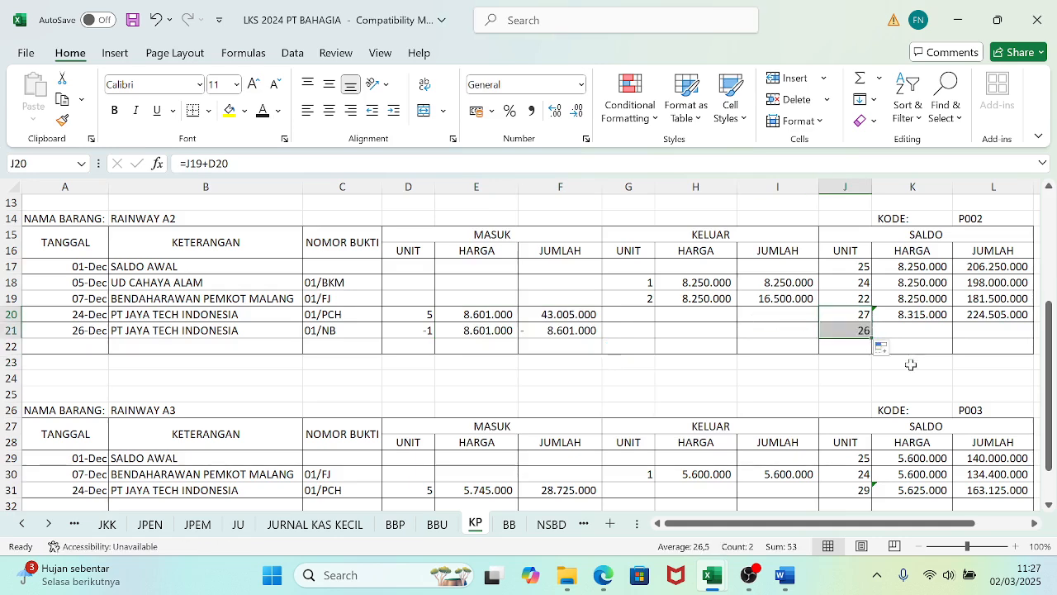
{"action": "left_click_drag", "start_coordinate": [894, 522], "coordinate": [922, 522]}
{"action": "left_click_drag", "start_coordinate": [834, 315], "coordinate": [947, 333]}
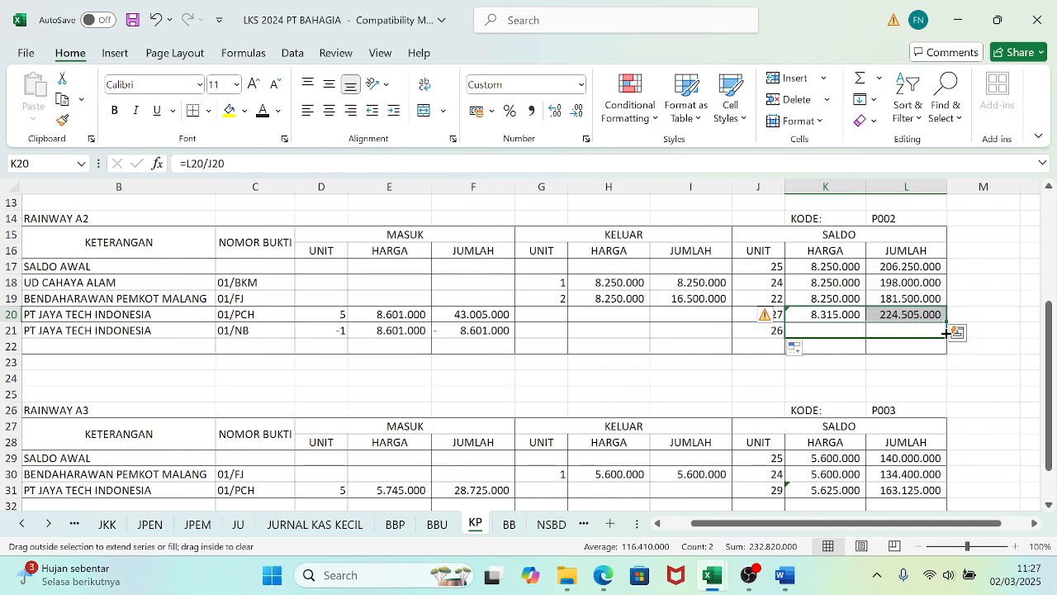
{"action": "left_click_drag", "start_coordinate": [946, 333], "coordinate": [946, 333]}
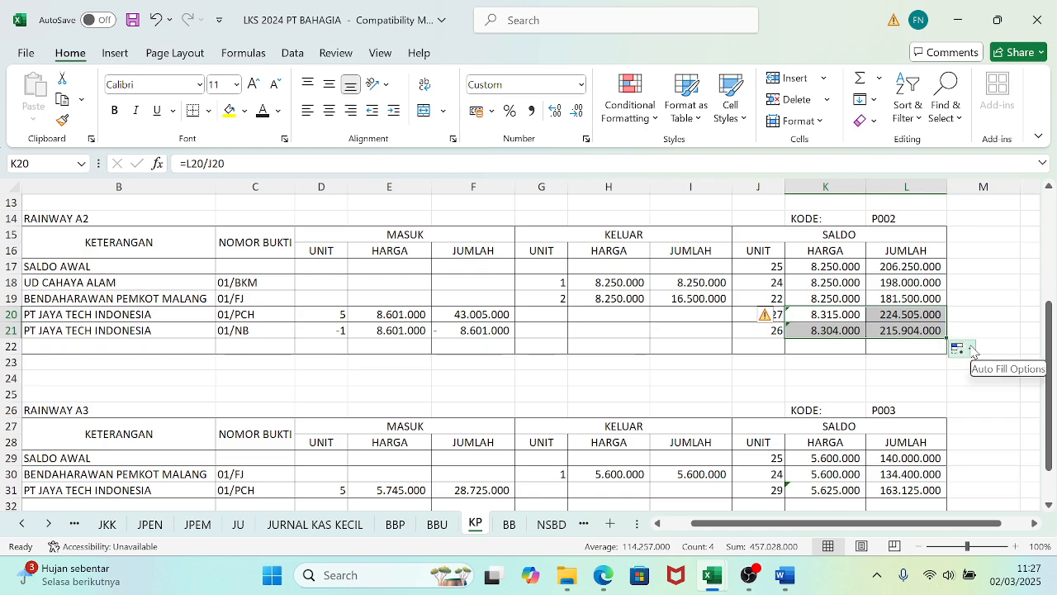
{"action": "left_click", "coordinate": [985, 317]}
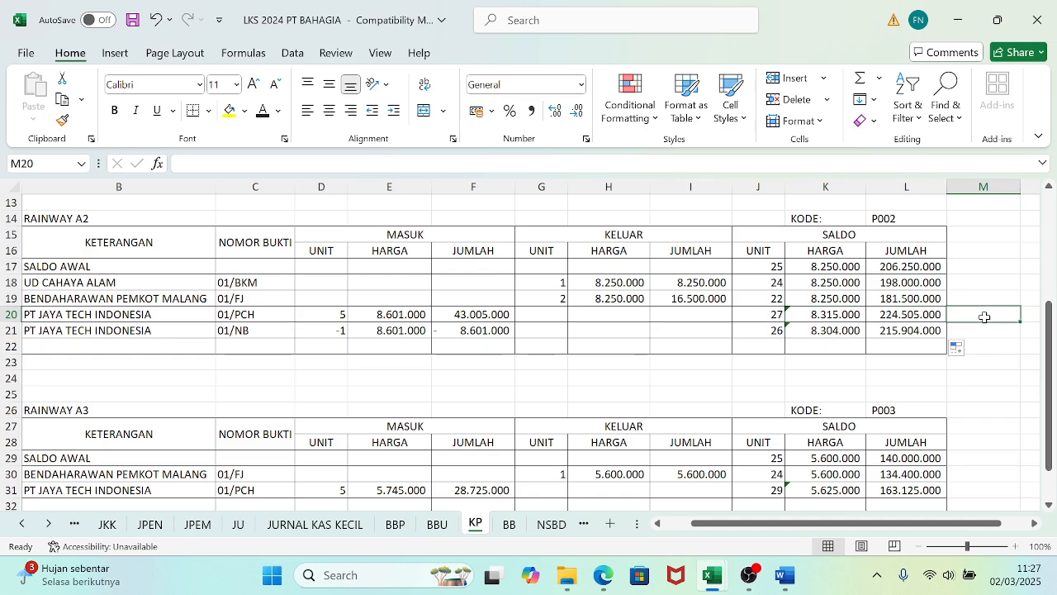
{"action": "left_click", "coordinate": [981, 331]}
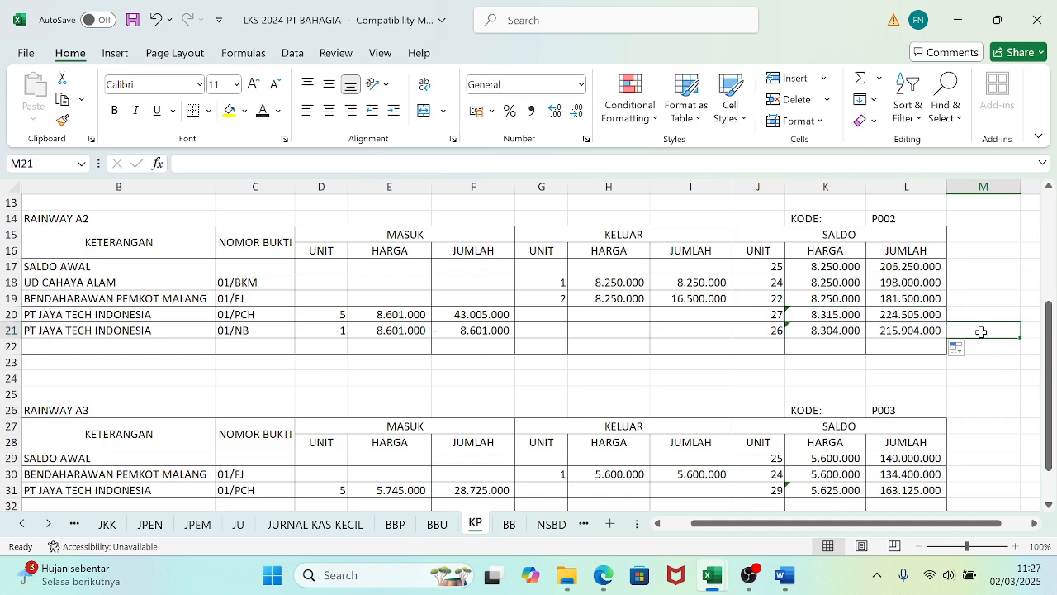
{"action": "key", "text": "ctrl+s"}
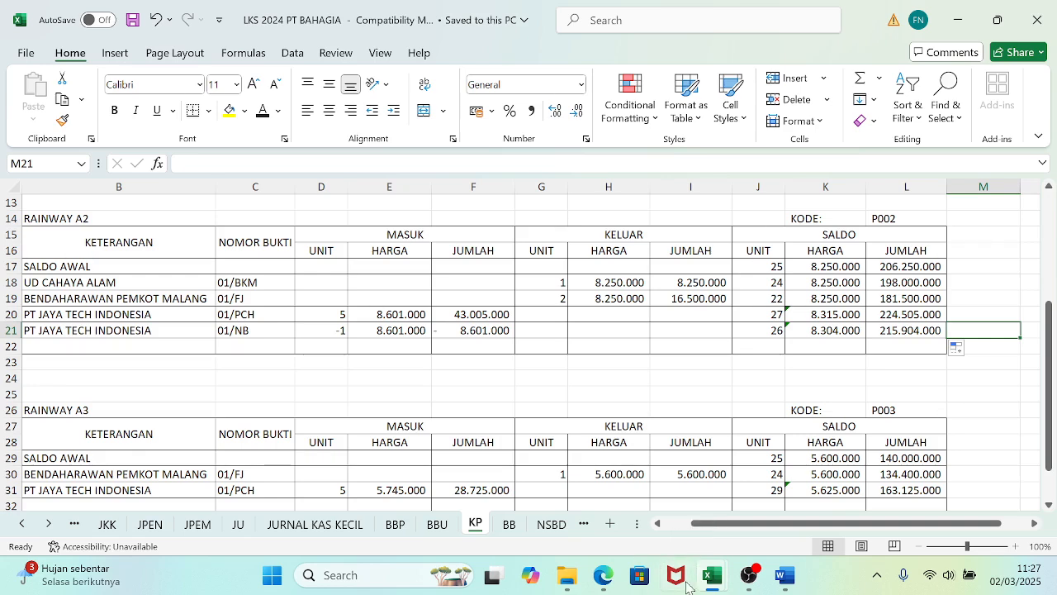
- Switch to the PDF in Edge and read transaction 15 of 27 December, including its fee details and deposit slip
{"action": "mouse_move", "coordinate": [600, 583]}
{"action": "left_click", "coordinate": [619, 508]}
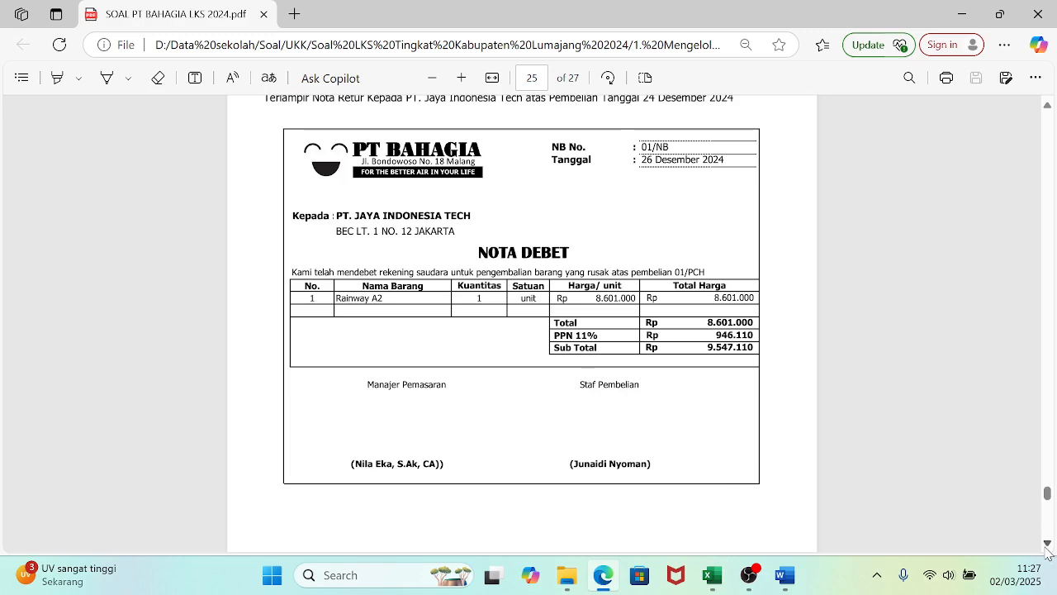
{"action": "scroll", "coordinate": [1047, 551], "scroll_direction": "down", "scroll_amount": 5}
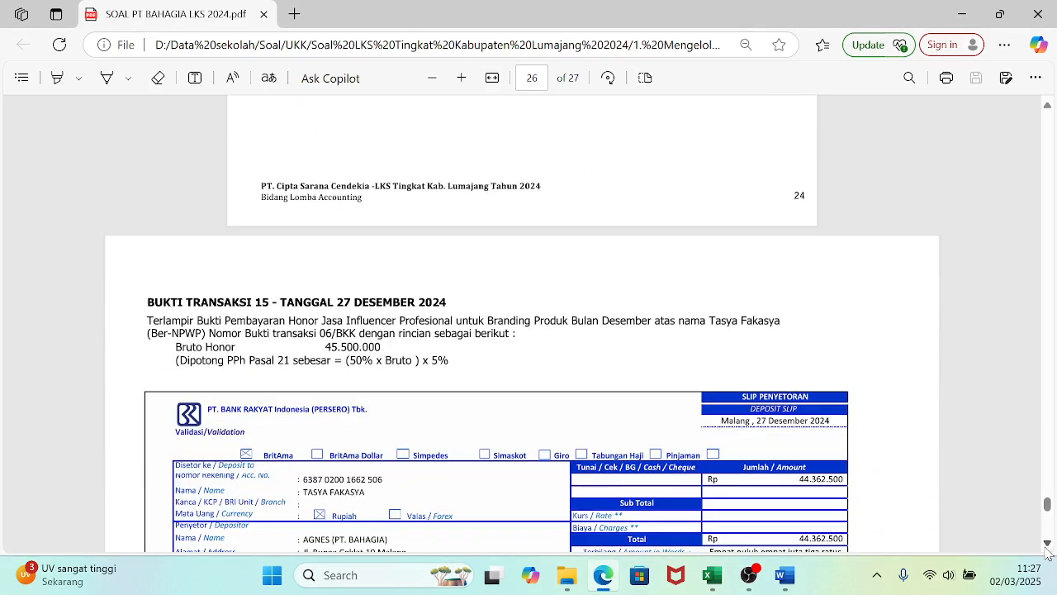
{"action": "scroll", "coordinate": [1047, 551], "scroll_direction": "down", "scroll_amount": 2}
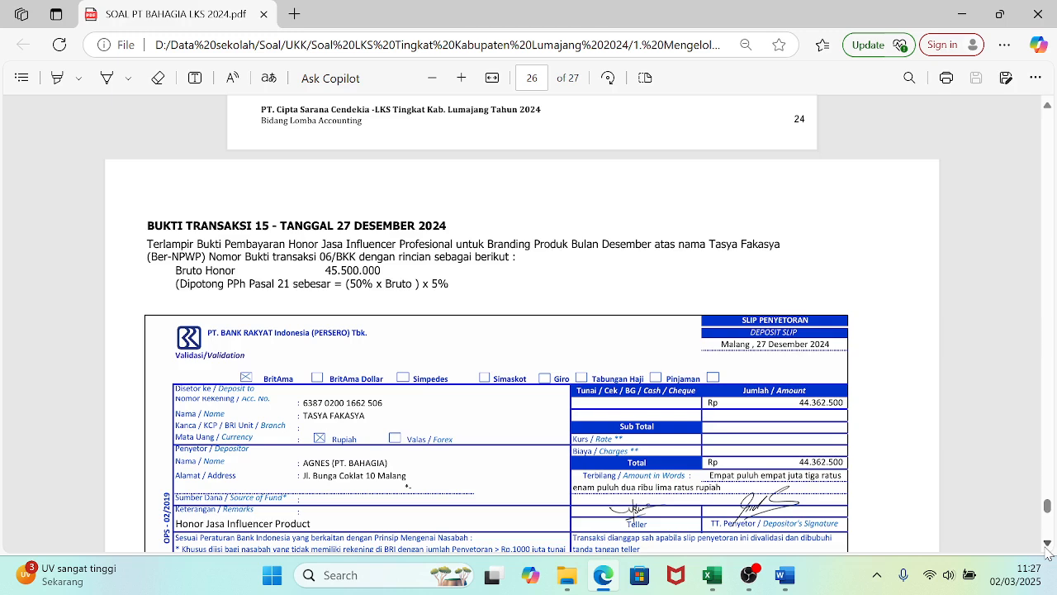
{"action": "scroll", "coordinate": [1047, 552], "scroll_direction": "down", "scroll_amount": 3}
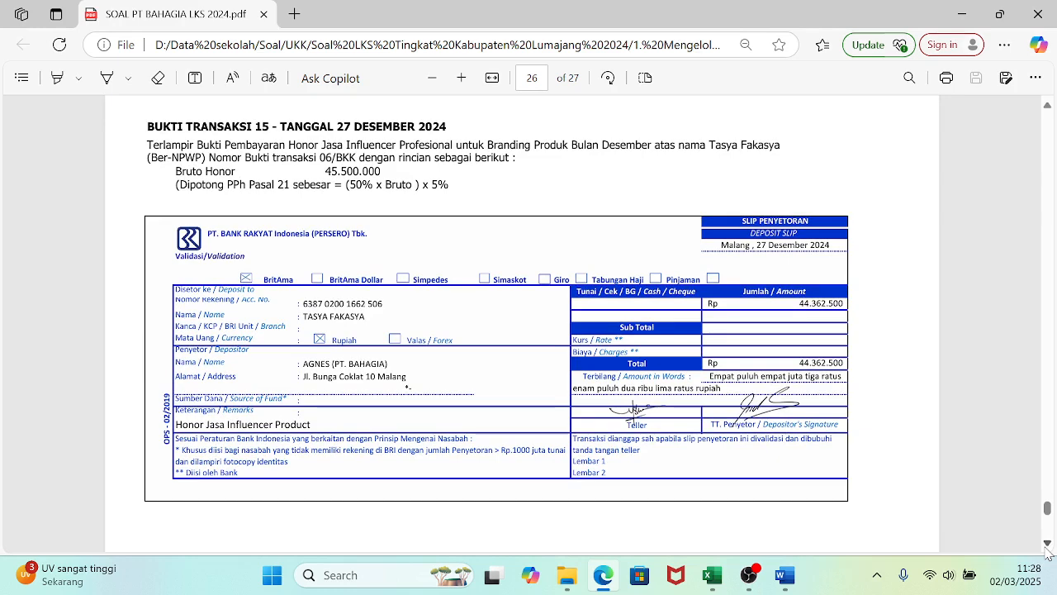
{"action": "scroll", "coordinate": [1047, 551], "scroll_direction": "down", "scroll_amount": 2}
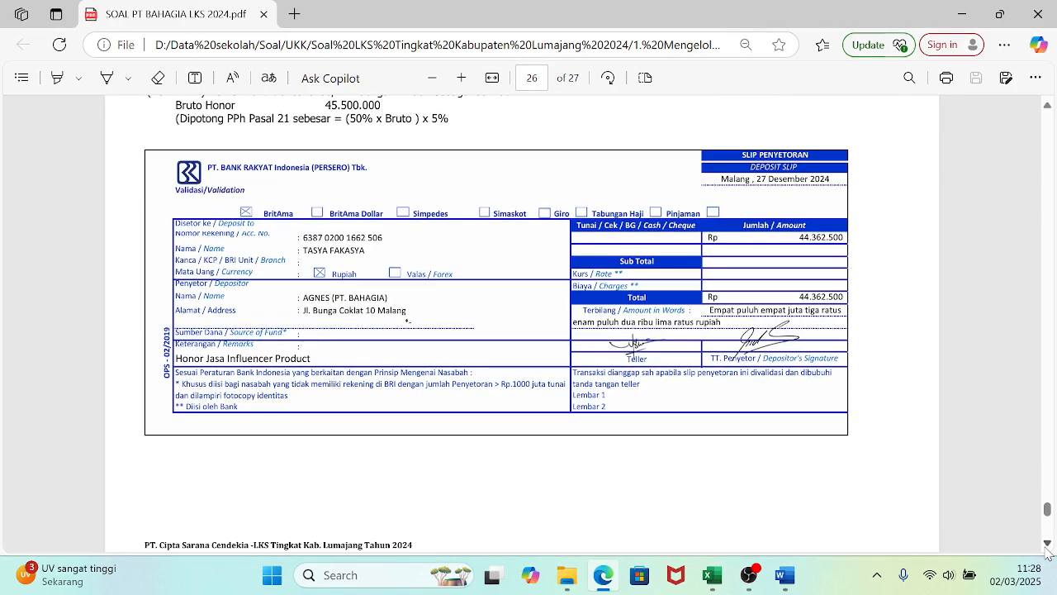
{"action": "left_click", "coordinate": [1048, 106]}
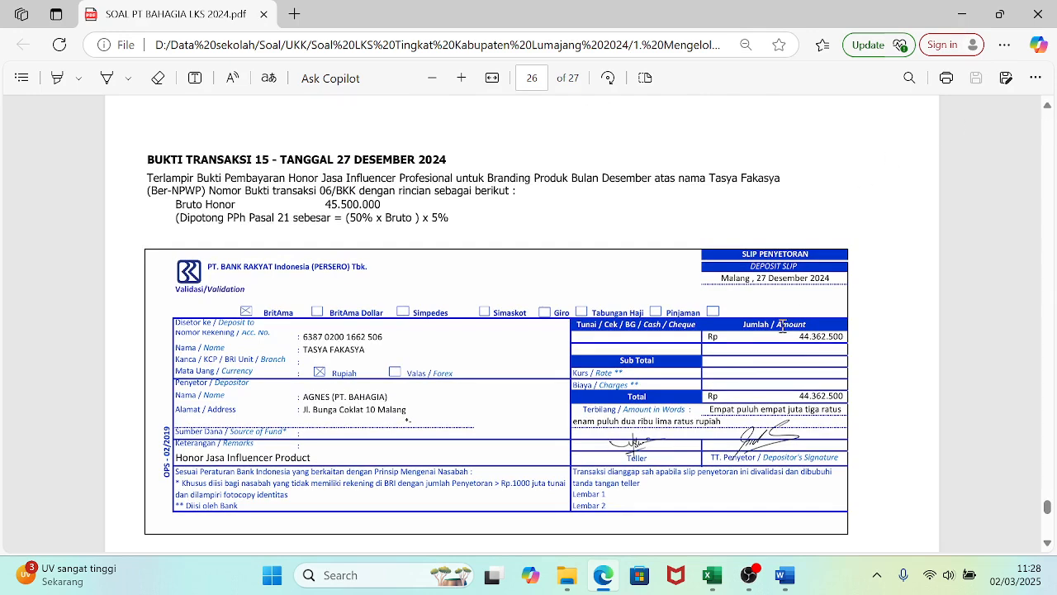
- Check the 27 December journal entry for BUKTI TRANSAKSI 15 in the Jurnal Pembahasan LKS 2024 workbook
{"action": "mouse_move", "coordinate": [712, 572]}
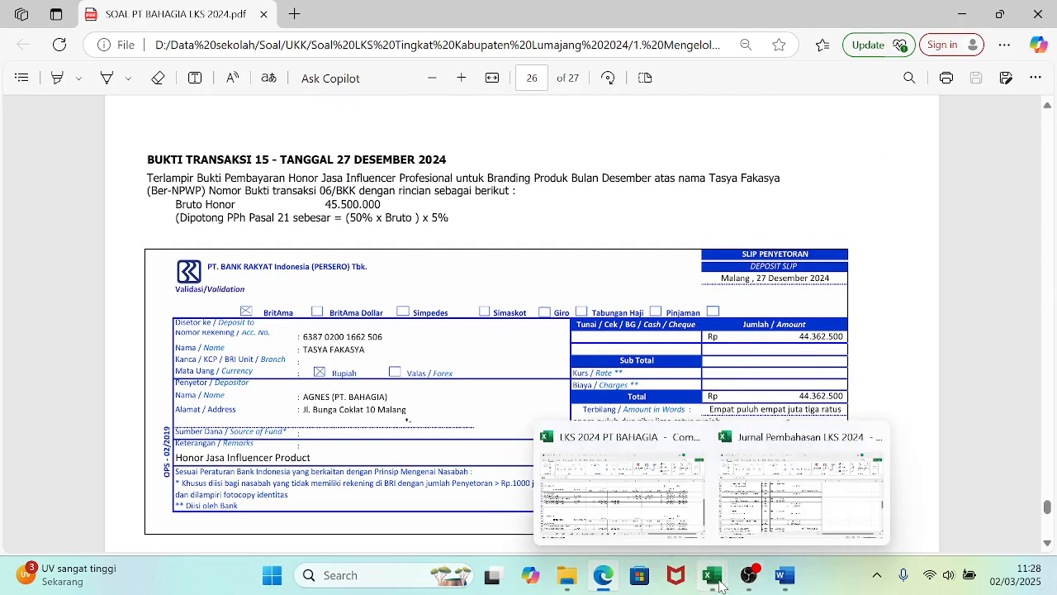
{"action": "left_click", "coordinate": [761, 511]}
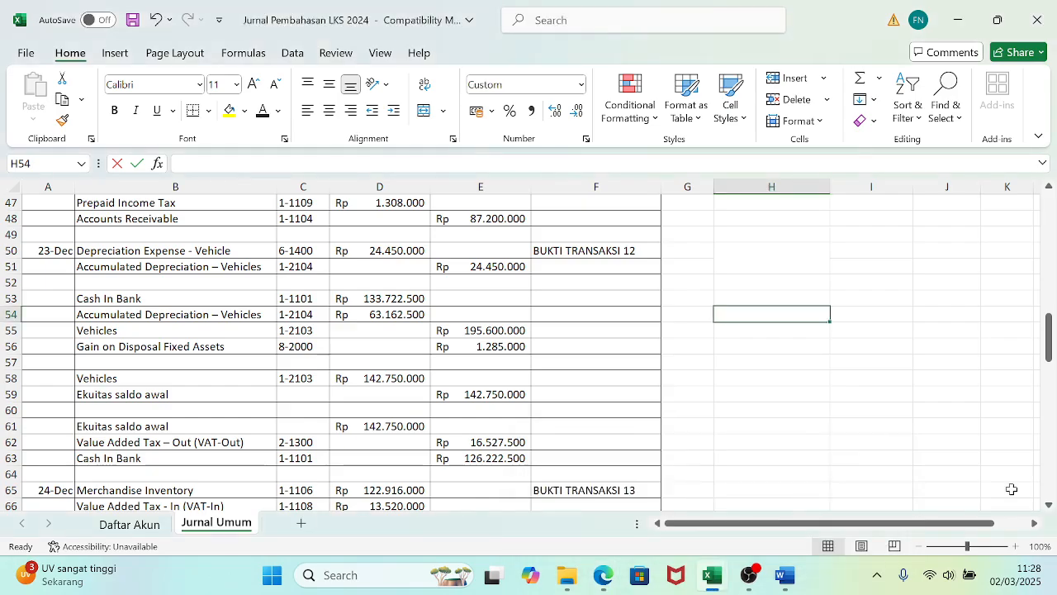
{"action": "left_click", "coordinate": [1050, 505]}
{"action": "scroll", "coordinate": [1053, 512], "scroll_direction": "down", "scroll_amount": 6}
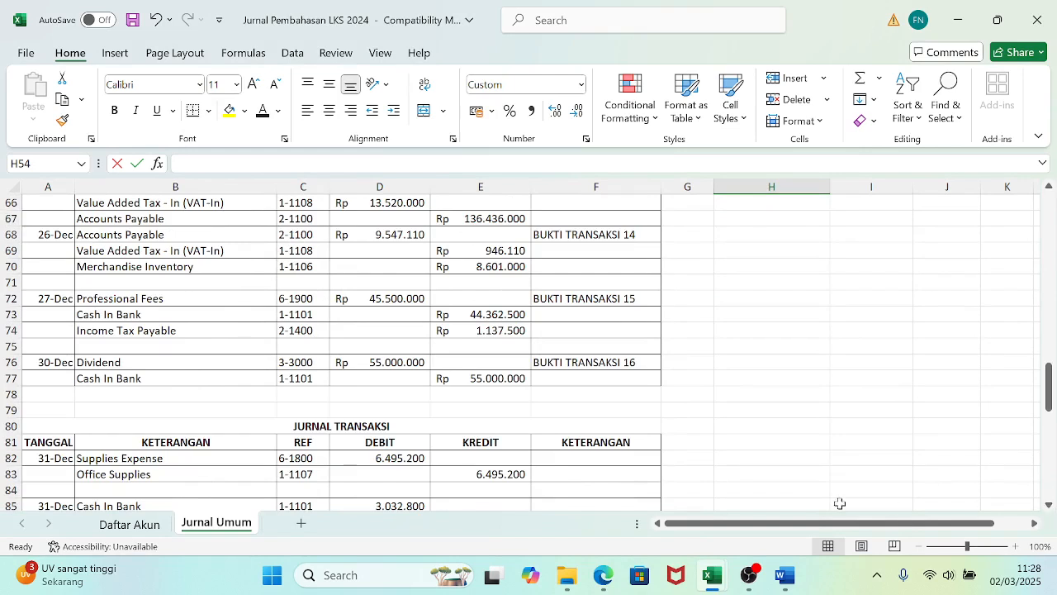
- Return to the LKS 2024 PT BAHAGIA workbook and enter 27/12 as the TANGGAL in A16 of the JKK sheet
{"action": "mouse_move", "coordinate": [716, 580]}
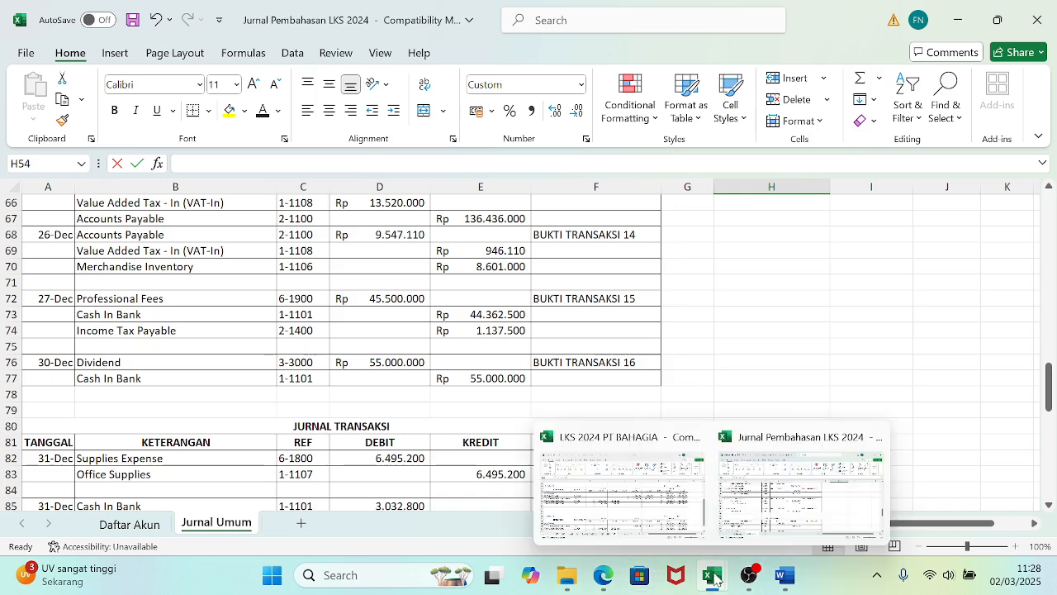
{"action": "left_click", "coordinate": [652, 500]}
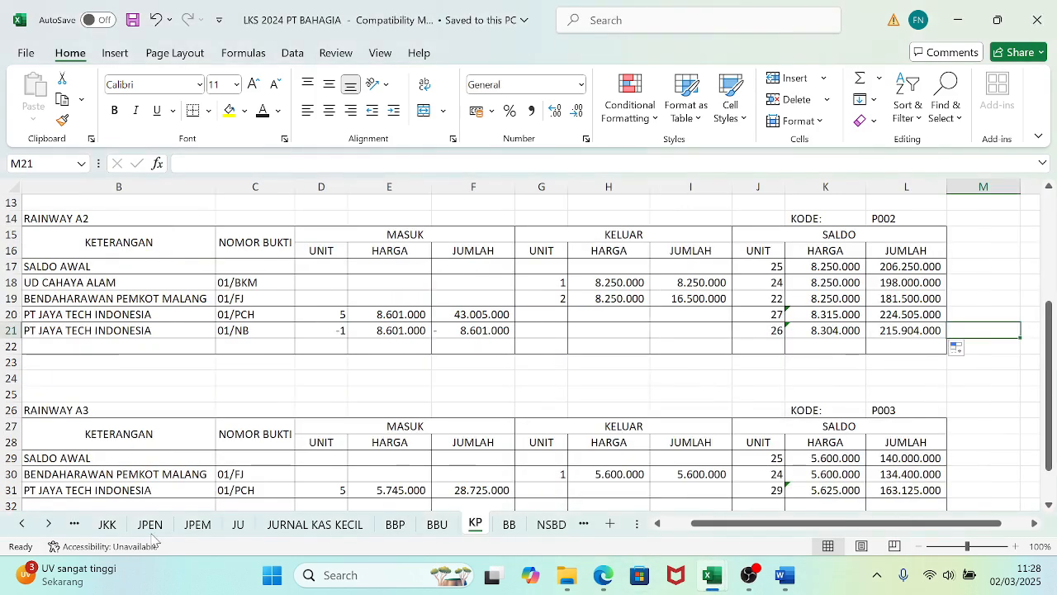
{"action": "left_click", "coordinate": [107, 524]}
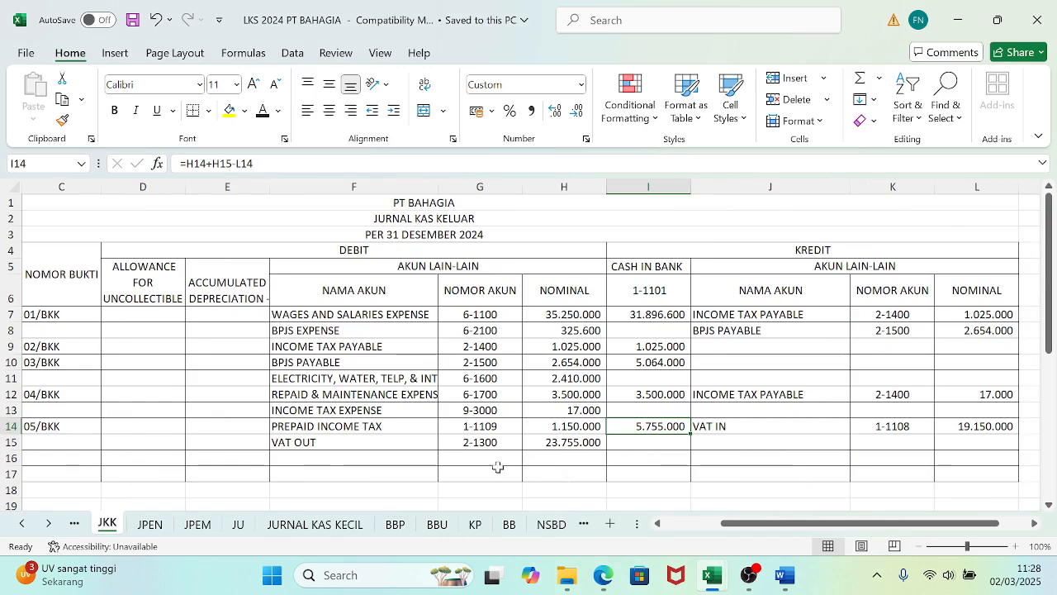
{"action": "left_click_drag", "start_coordinate": [739, 526], "coordinate": [682, 526]}
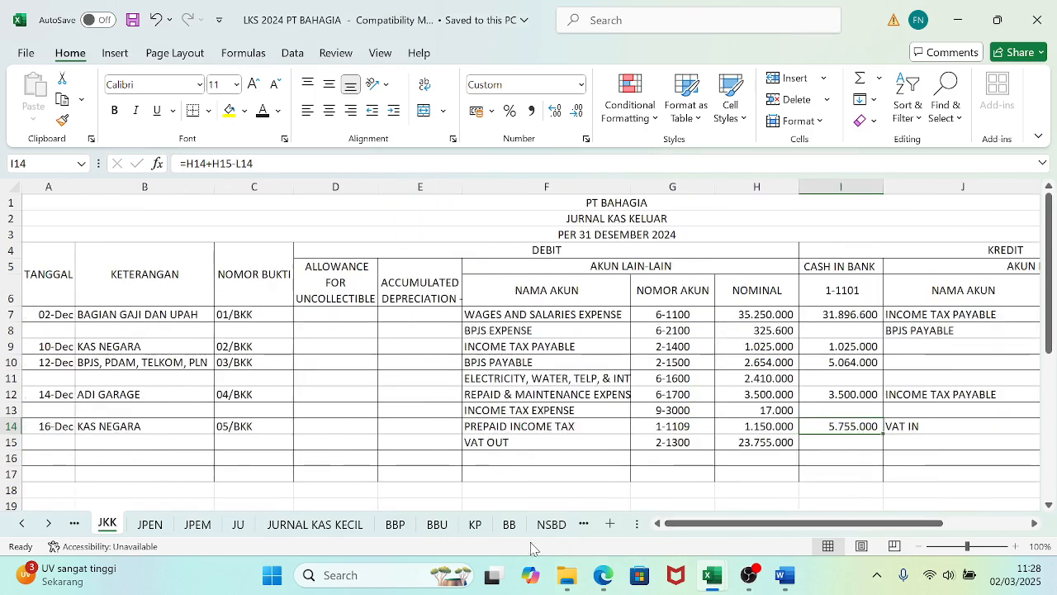
{"action": "left_click", "coordinate": [50, 459]}
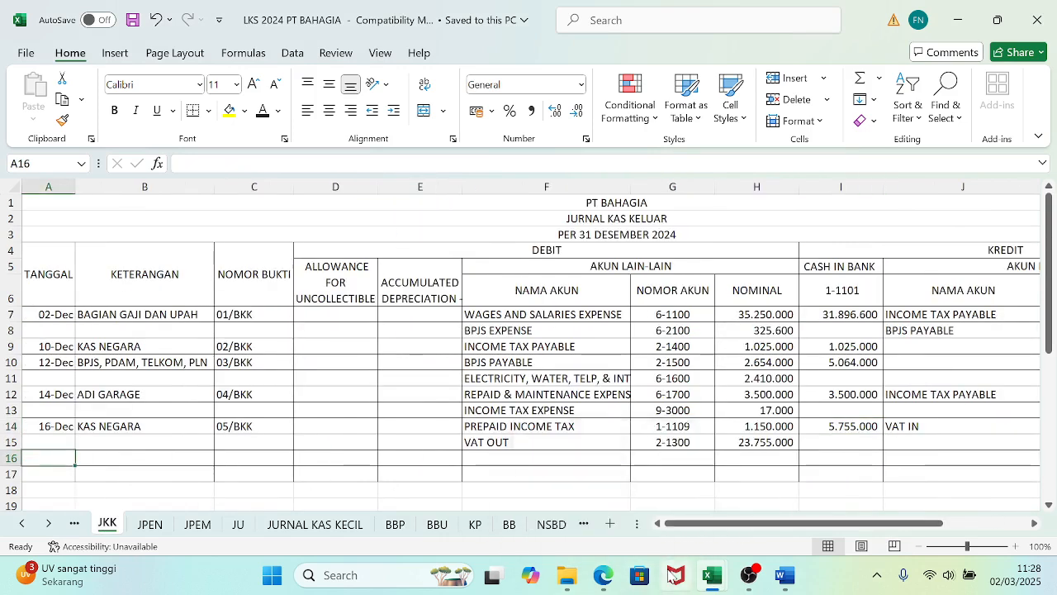
{"action": "mouse_move", "coordinate": [603, 576]}
{"action": "left_click", "coordinate": [609, 529]}
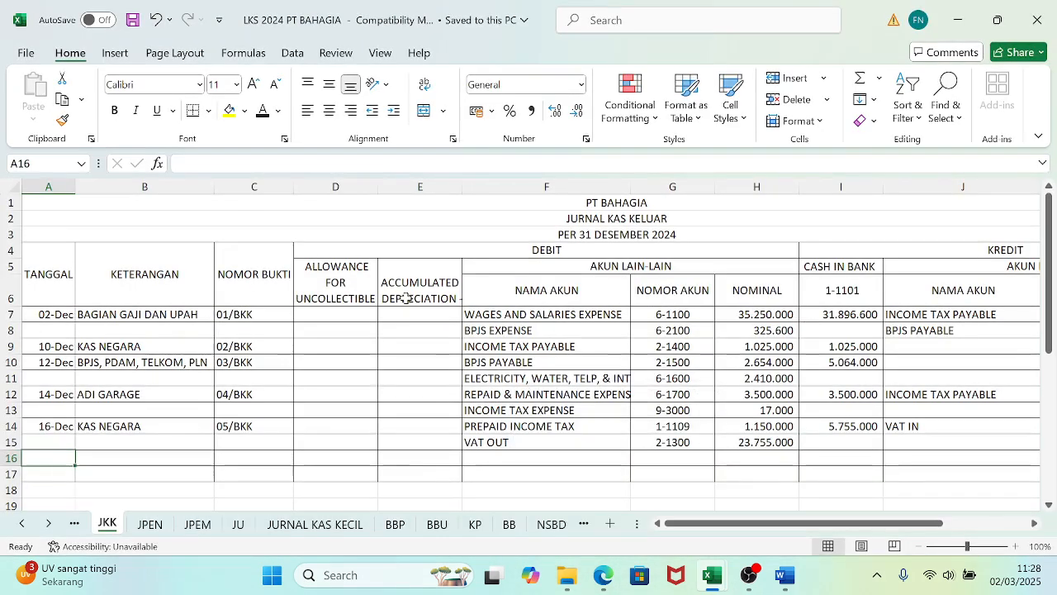
{"action": "type", "text": "27/12"}
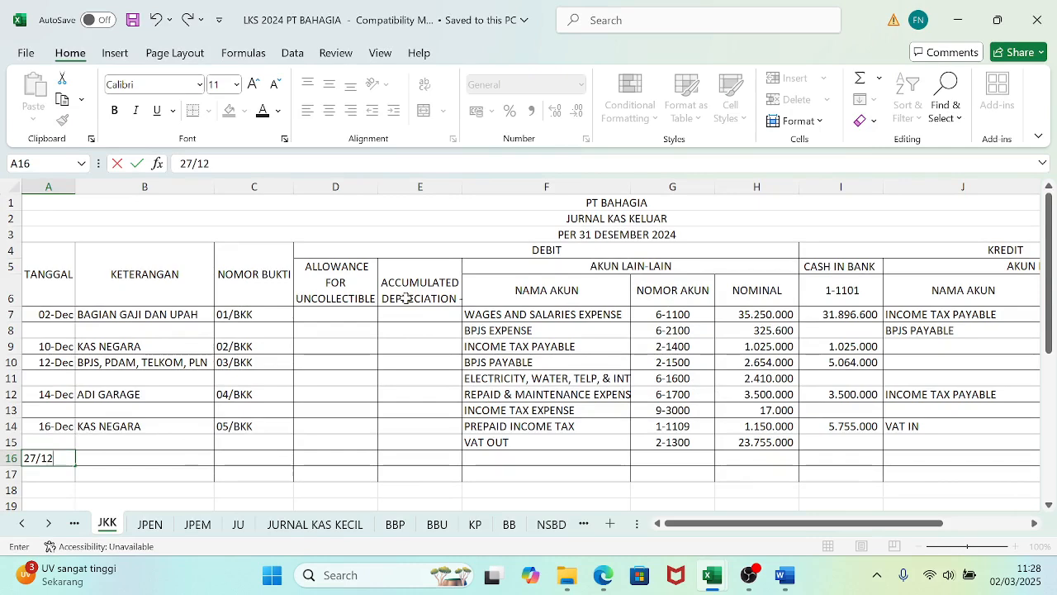
{"action": "key", "text": "Tab"}
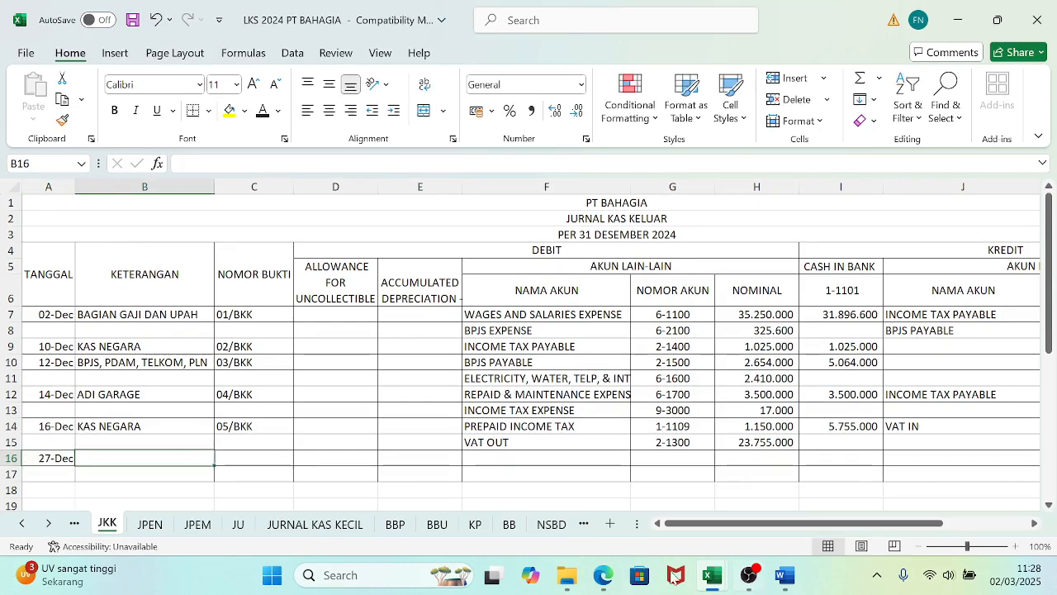
- Check the payee on the deposit slip in Edge and enter the influencer's full name as the KETERANGAN in B16
{"action": "left_click", "coordinate": [604, 576]}
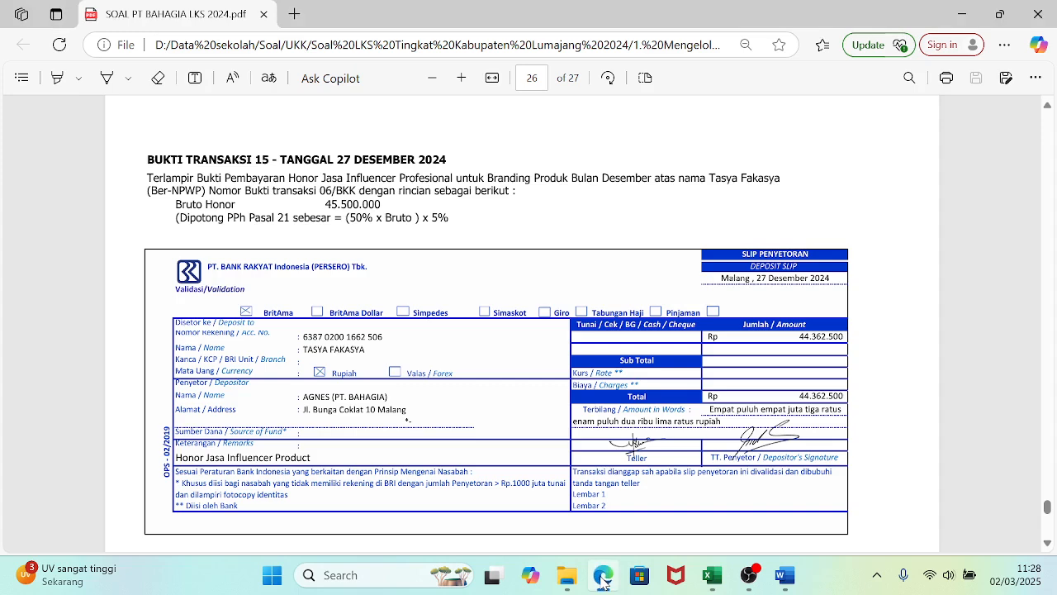
{"action": "left_click", "coordinate": [604, 576]}
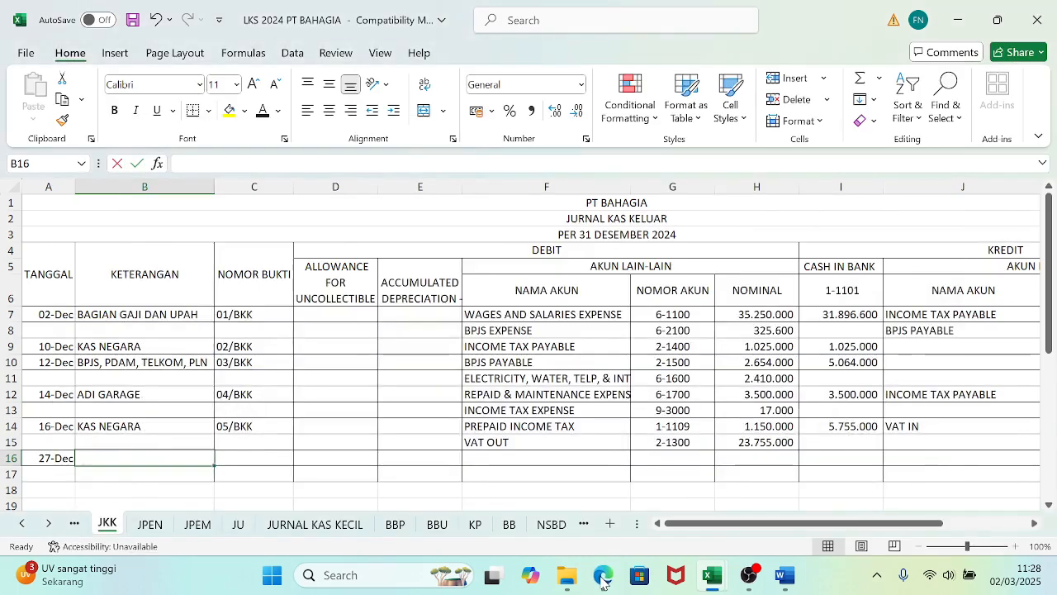
{"action": "type", "text": "TASYA FAK"}
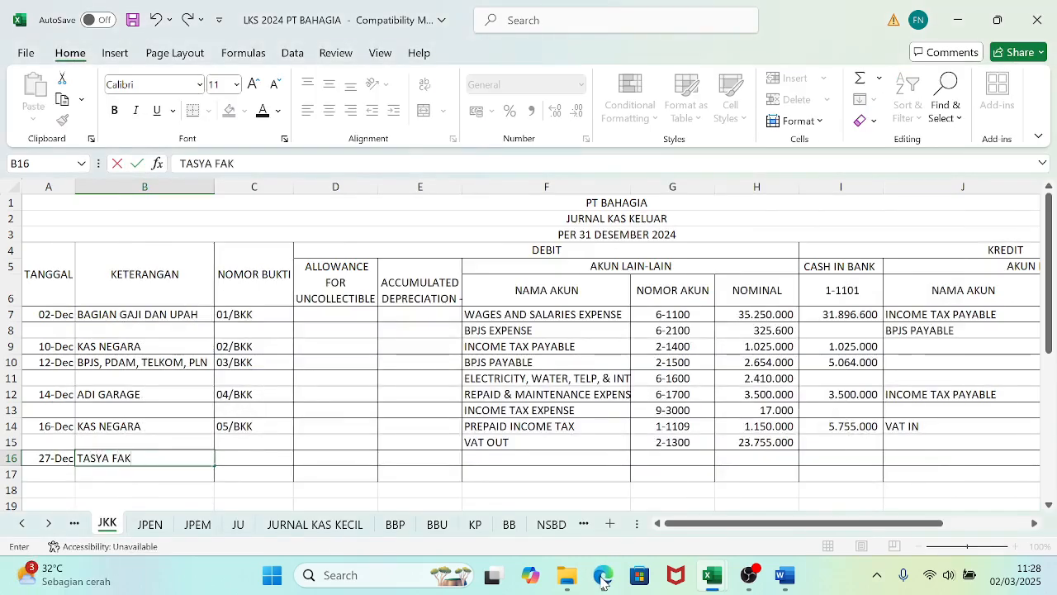
{"action": "type", "text": "ASYA"}
{"action": "key", "text": "Tab"}
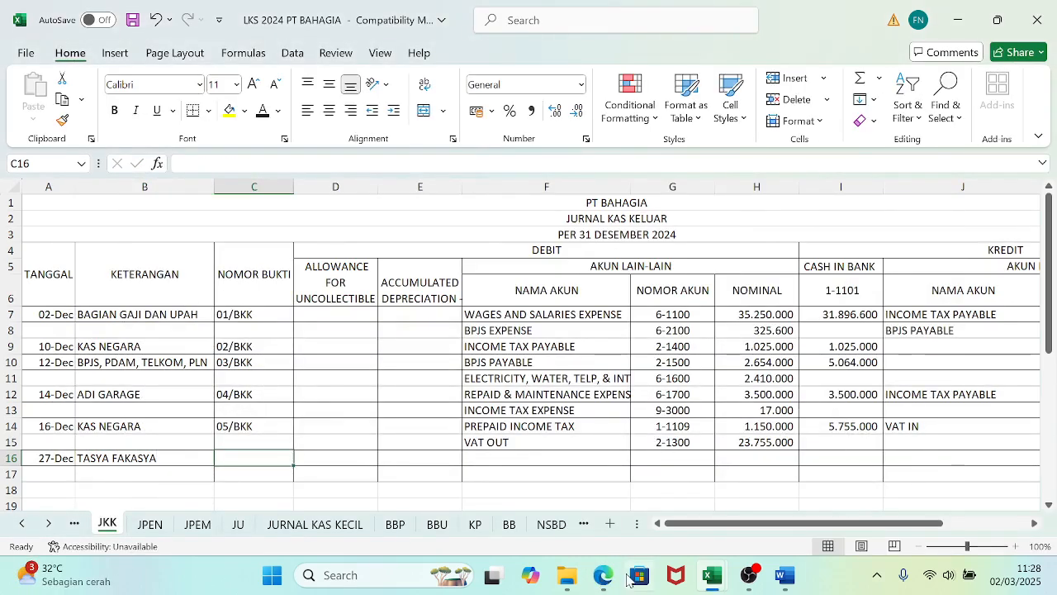
- Check the voucher number in the Edge PDF and enter 06/BKK as the NOMOR BUKTI in C16
{"action": "left_click", "coordinate": [605, 576]}
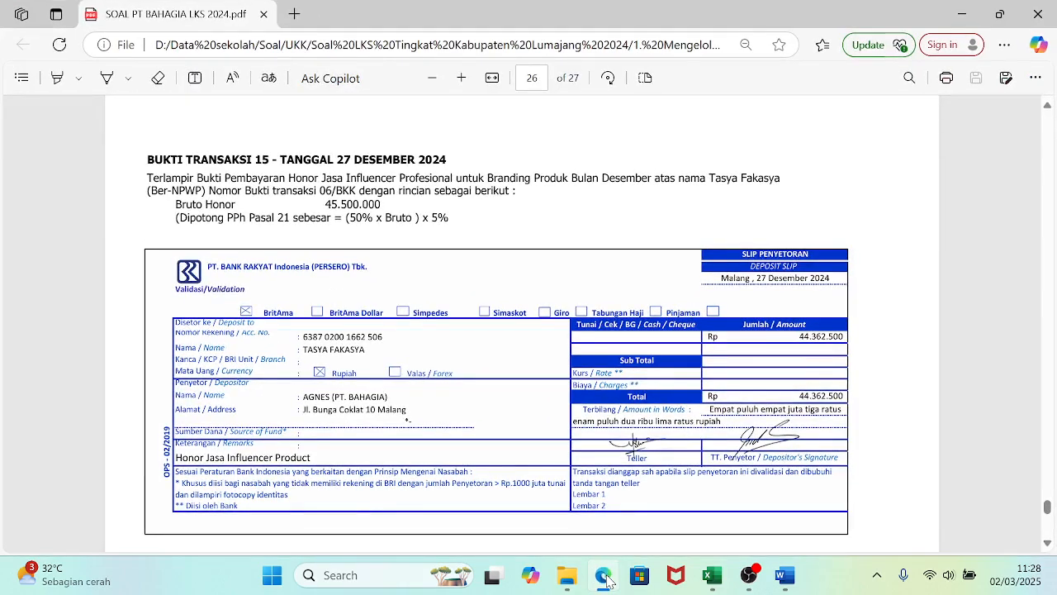
{"action": "left_click", "coordinate": [606, 578]}
{"action": "type", "text": "06/"}
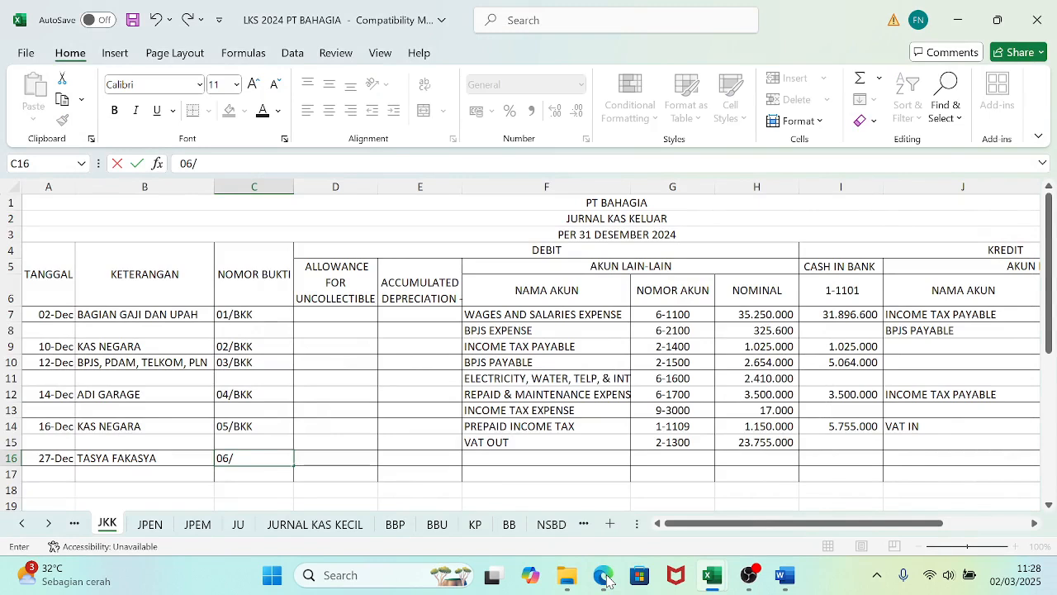
{"action": "type", "text": "BKK"}
{"action": "key", "text": "Tab"}
{"action": "key", "text": "Tab"}
{"action": "key", "text": "Tab"}
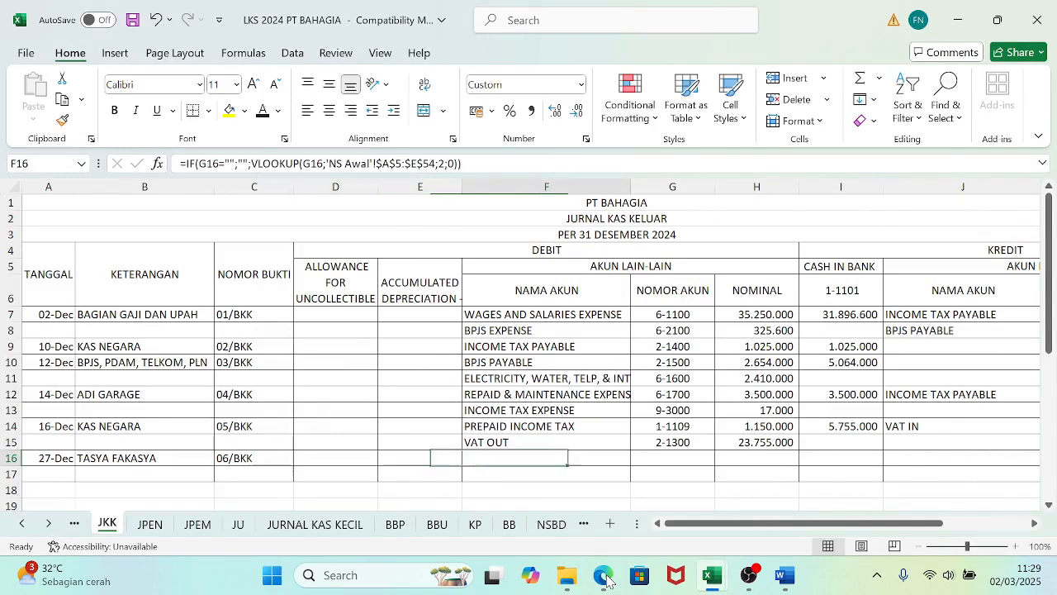
- Check the debit account in the Jurnal Pembahasan workbook and enter 6-1900 as text for the NOMOR AKUN in G16 of the JKK sheet
{"action": "key", "text": "Tab"}
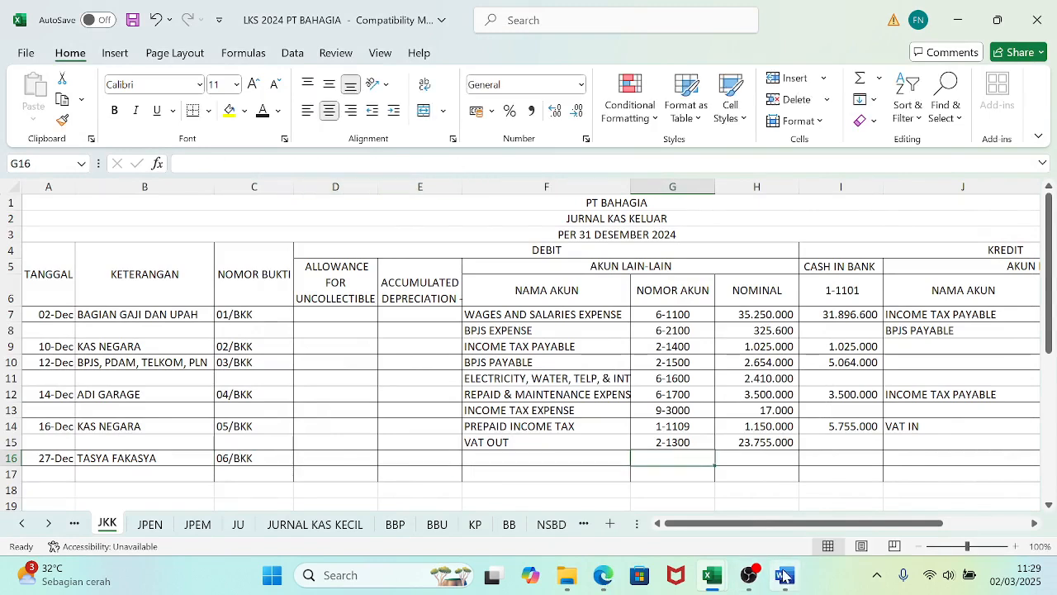
{"action": "mouse_move", "coordinate": [712, 576]}
{"action": "mouse_move", "coordinate": [735, 505]}
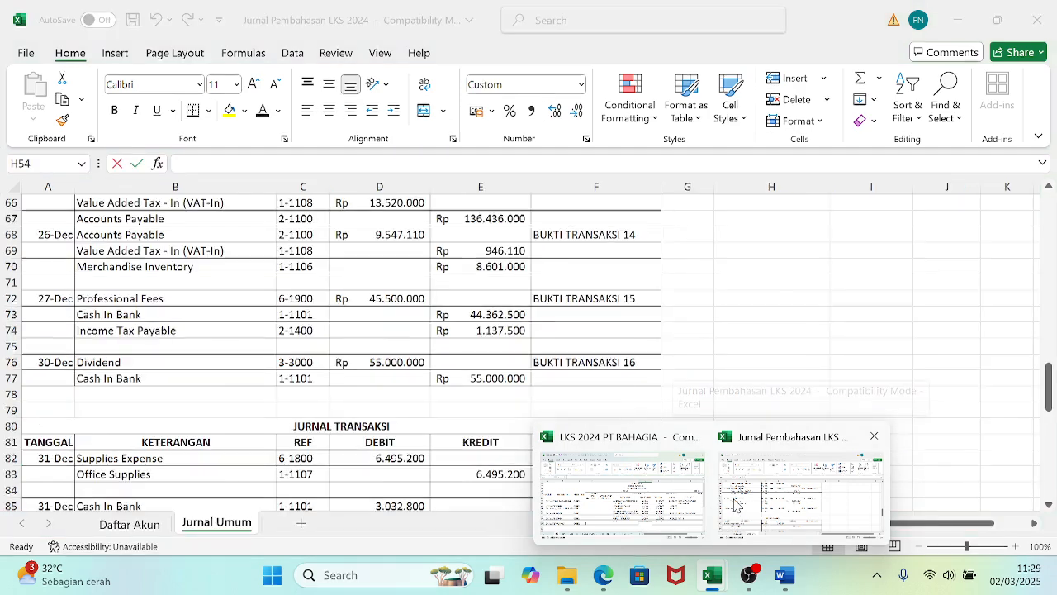
{"action": "left_click", "coordinate": [622, 493]}
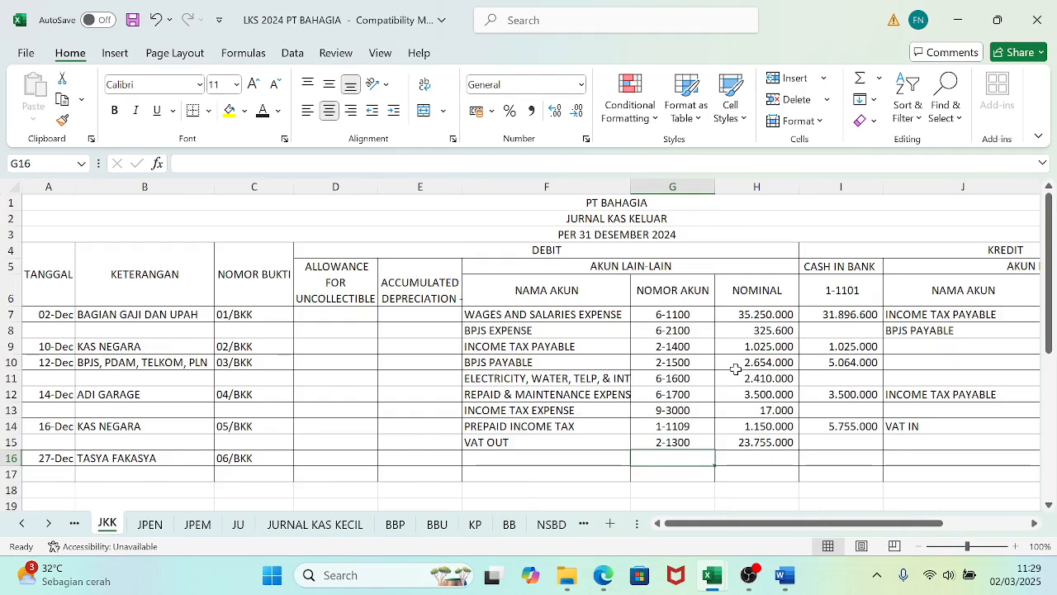
{"action": "type", "text": "6-1900"}
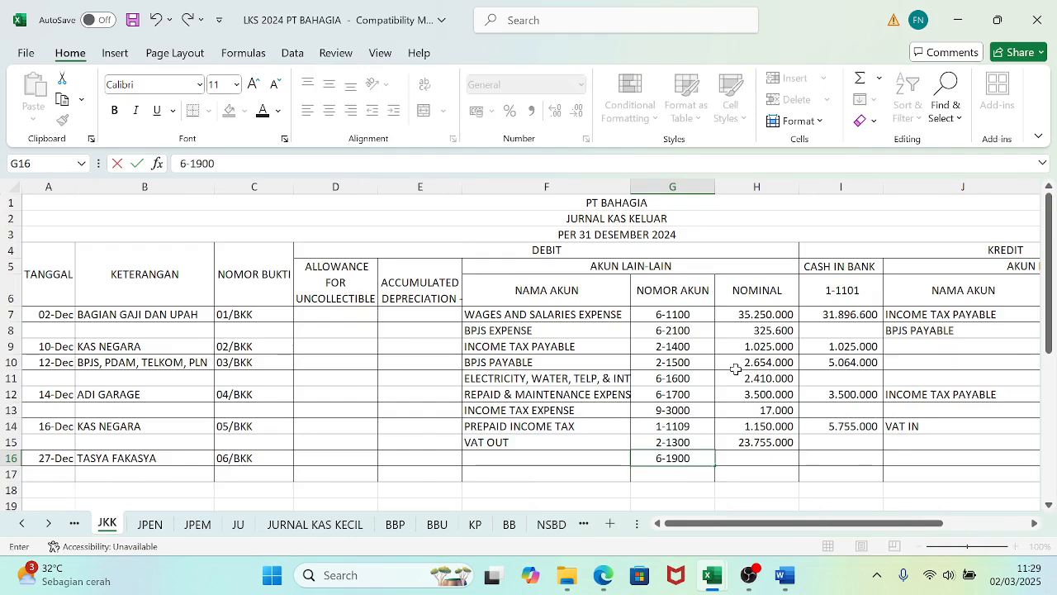
{"action": "key", "text": "Return"}
{"action": "key", "text": "Up"}
{"action": "type", "text": "'"}
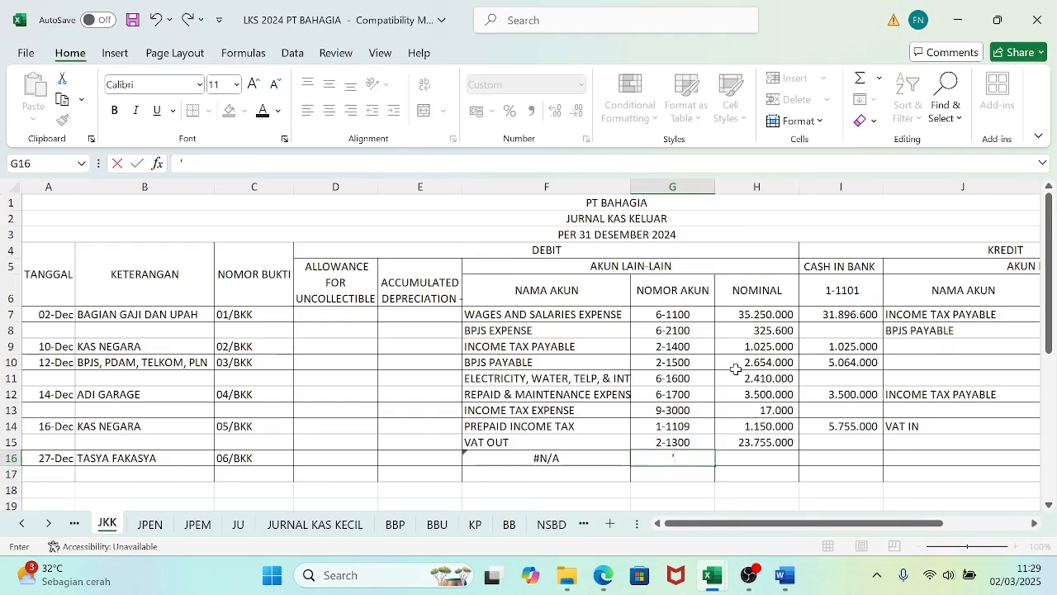
{"action": "type", "text": "6-1900"}
{"action": "key", "text": "Return"}
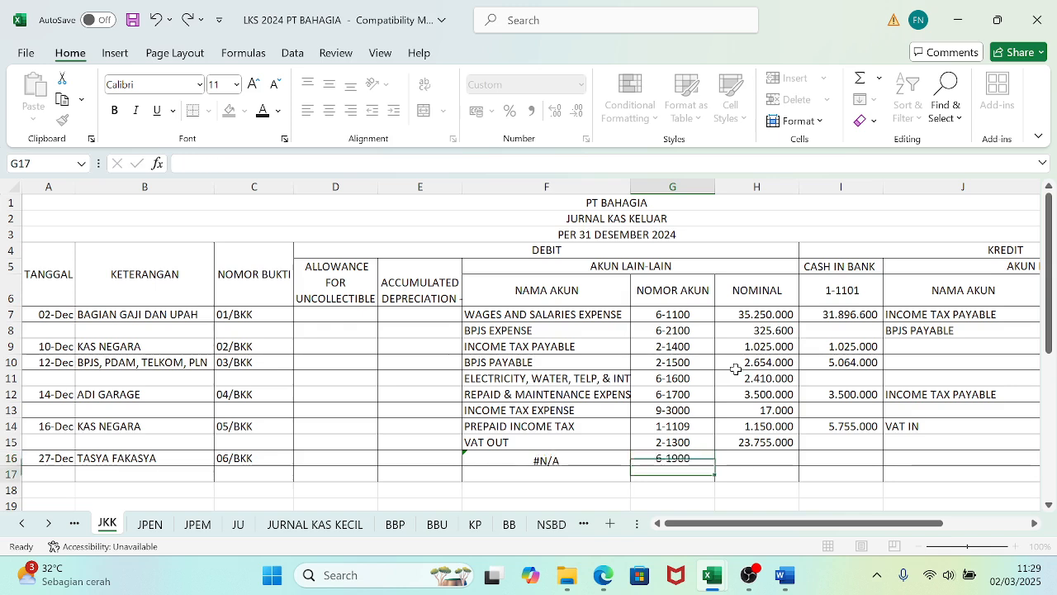
- Check the gross fee in the Edge PDF and enter 45500000 as the debit NOMINAL in H16
{"action": "key", "text": "Right"}
{"action": "key", "text": "Up"}
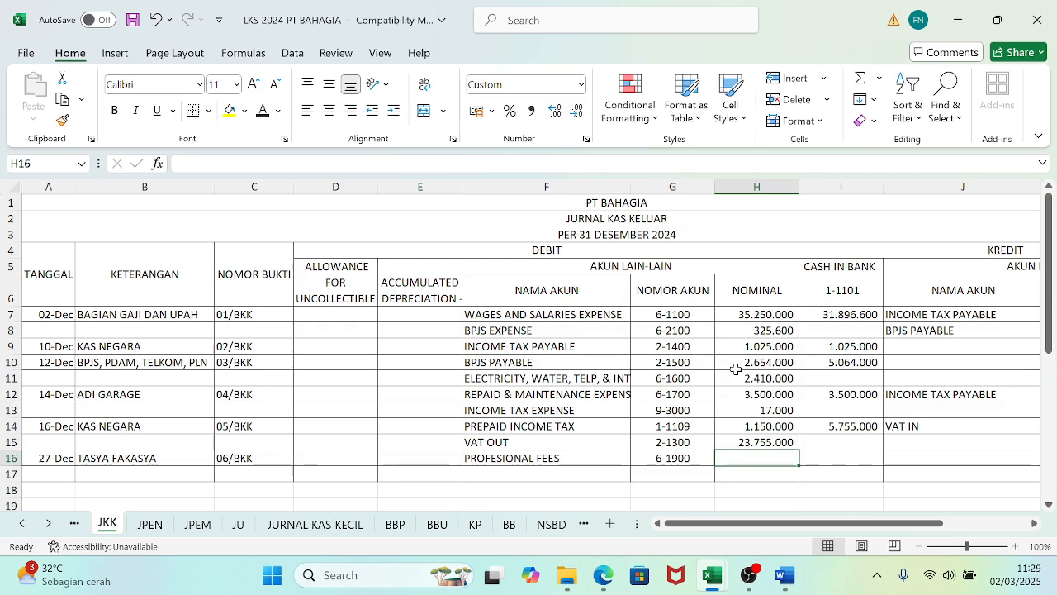
{"action": "left_click", "coordinate": [604, 577]}
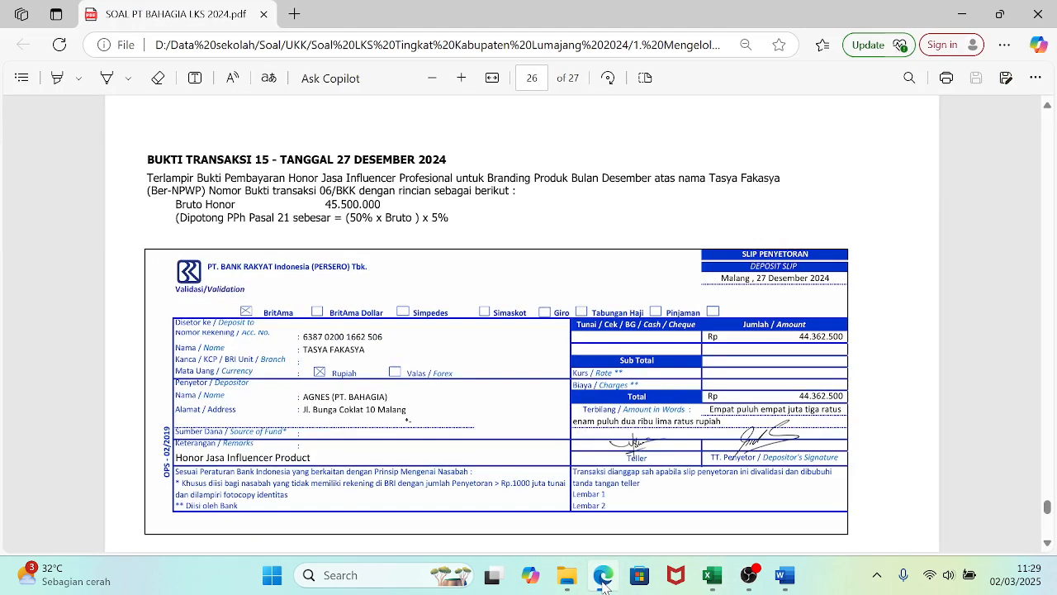
{"action": "left_click", "coordinate": [604, 576]}
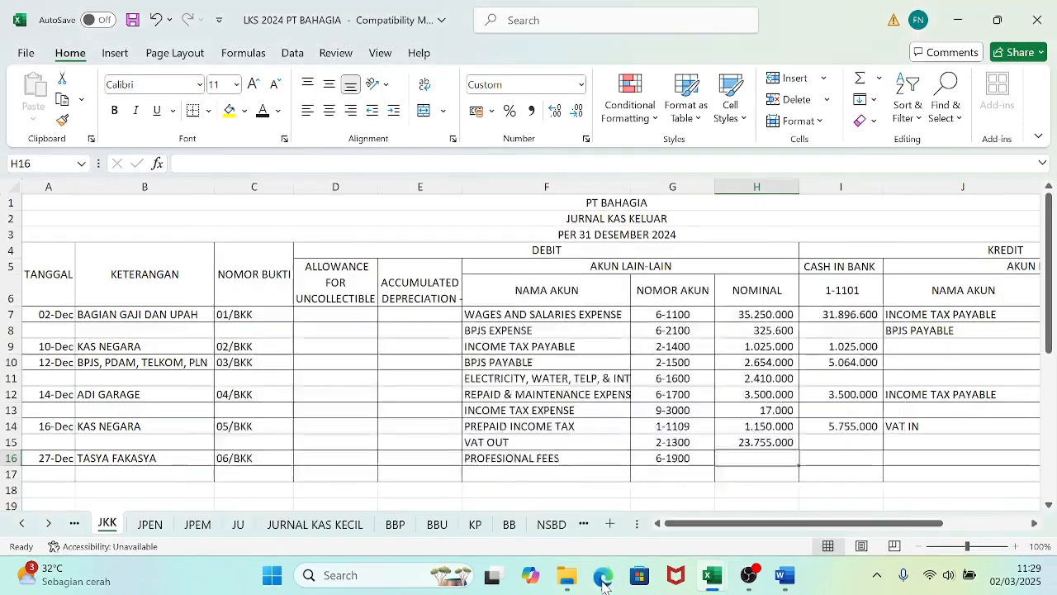
{"action": "type", "text": "45500000"}
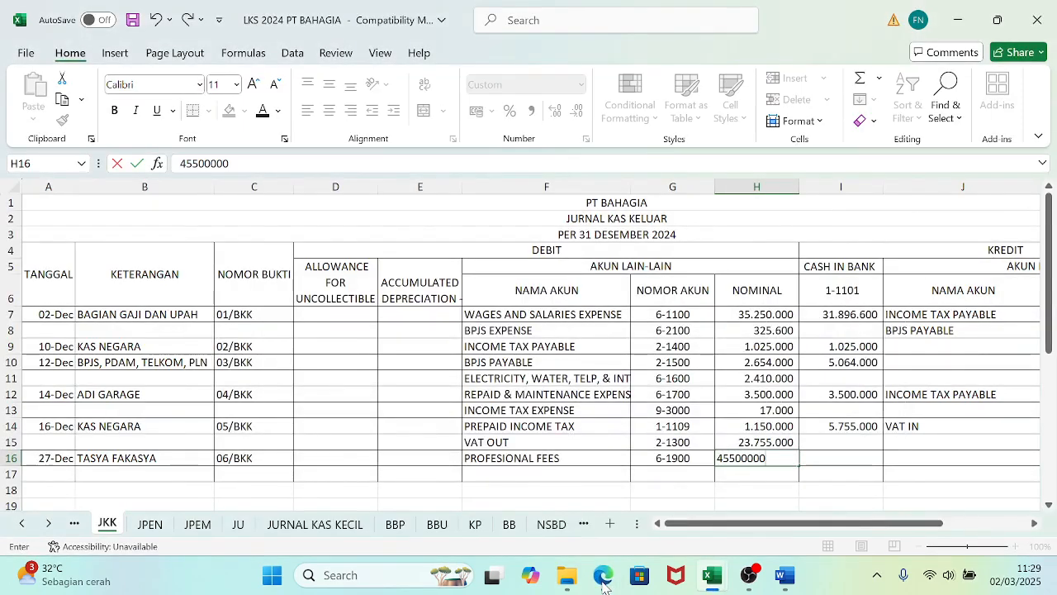
{"action": "key", "text": "Tab"}
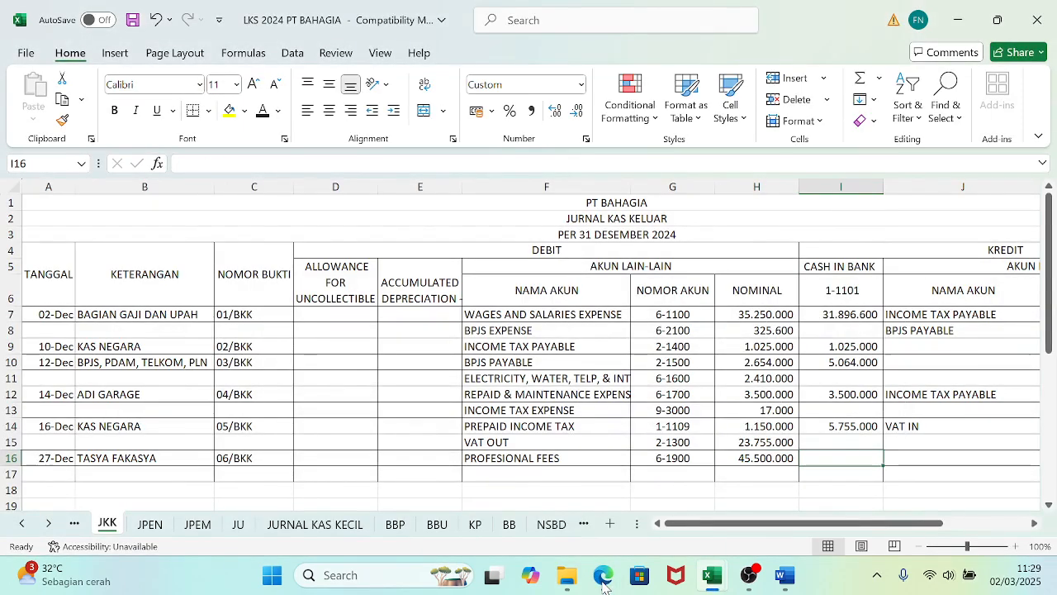
- Link the credit NOMOR AKUN in K16 to the INCOME TAX PAYABLE account number 2-1400 on the NS Awal sheet
{"action": "key", "text": "Tab"}
{"action": "key", "text": "Tab"}
{"action": "type", "text": "="}
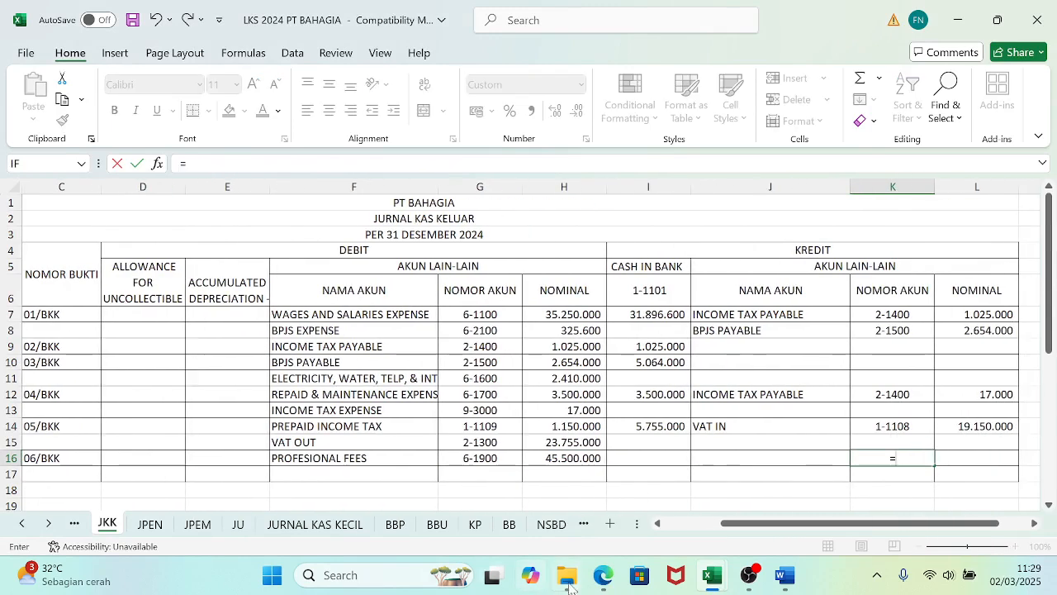
{"action": "left_click", "coordinate": [21, 524]}
{"action": "left_click", "coordinate": [122, 526]}
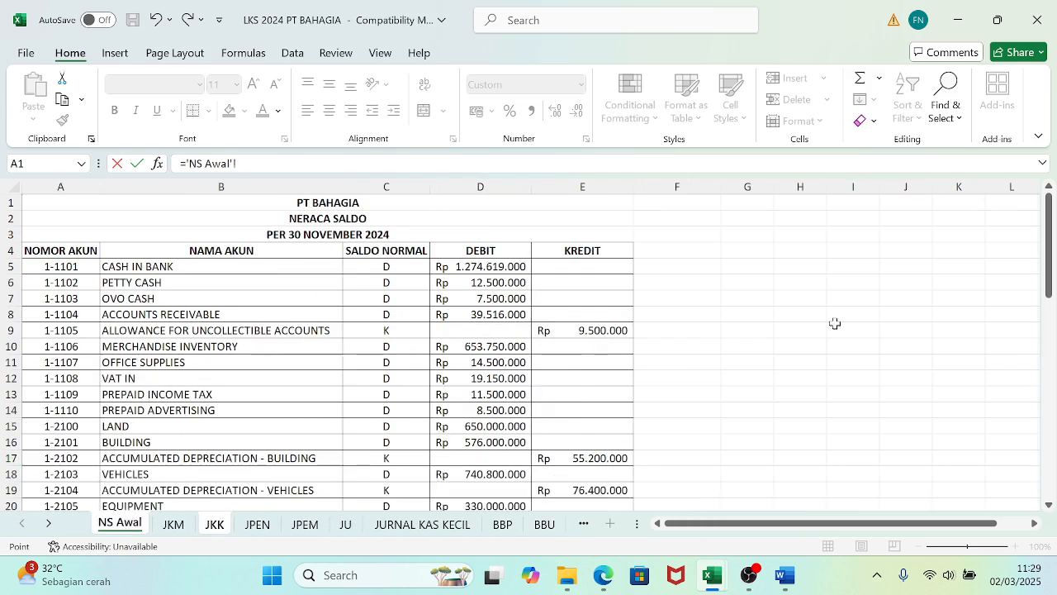
{"action": "left_click_drag", "start_coordinate": [1049, 232], "coordinate": [1045, 310]}
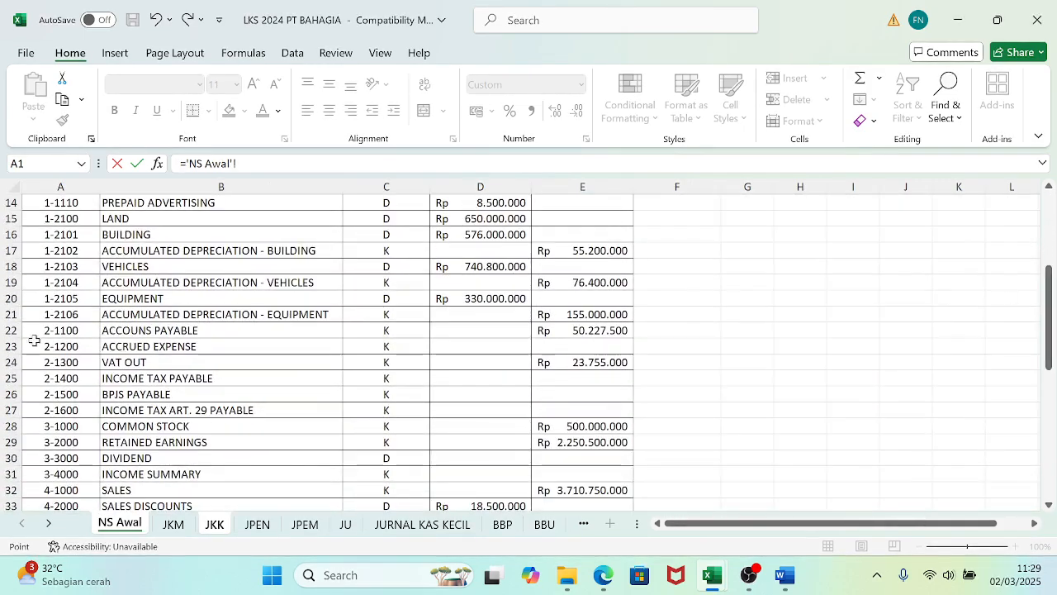
{"action": "left_click", "coordinate": [59, 378]}
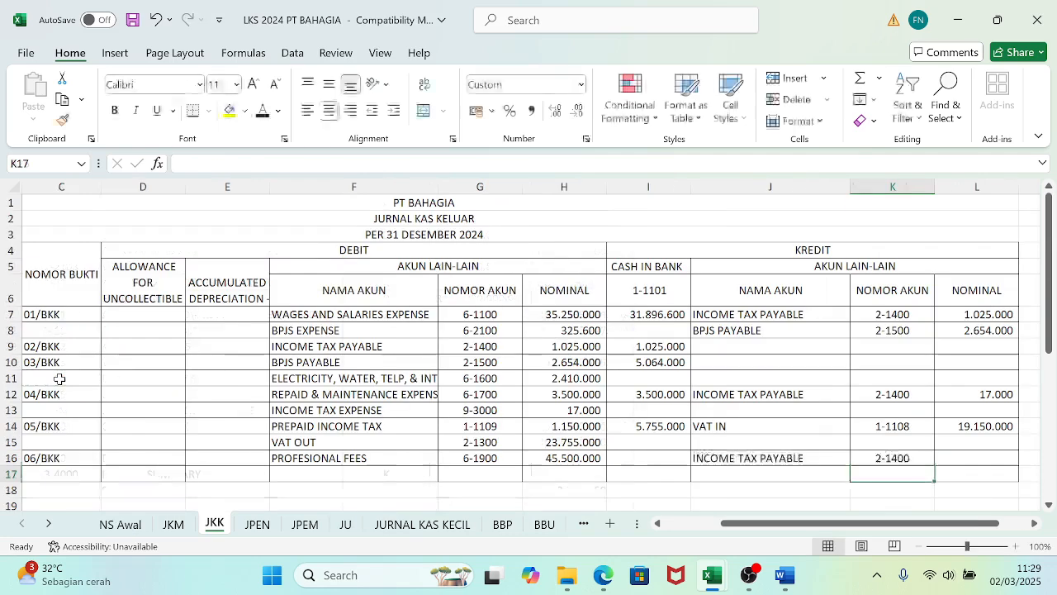
{"action": "key", "text": "Return"}
- Check the Income Tax Payable amount for BUKTI TRANSAKSI 15 in the Jurnal Pembahasan LKS 2024 workbook, then return to the JKK sheet
{"action": "key", "text": "Up"}
{"action": "key", "text": "Right"}
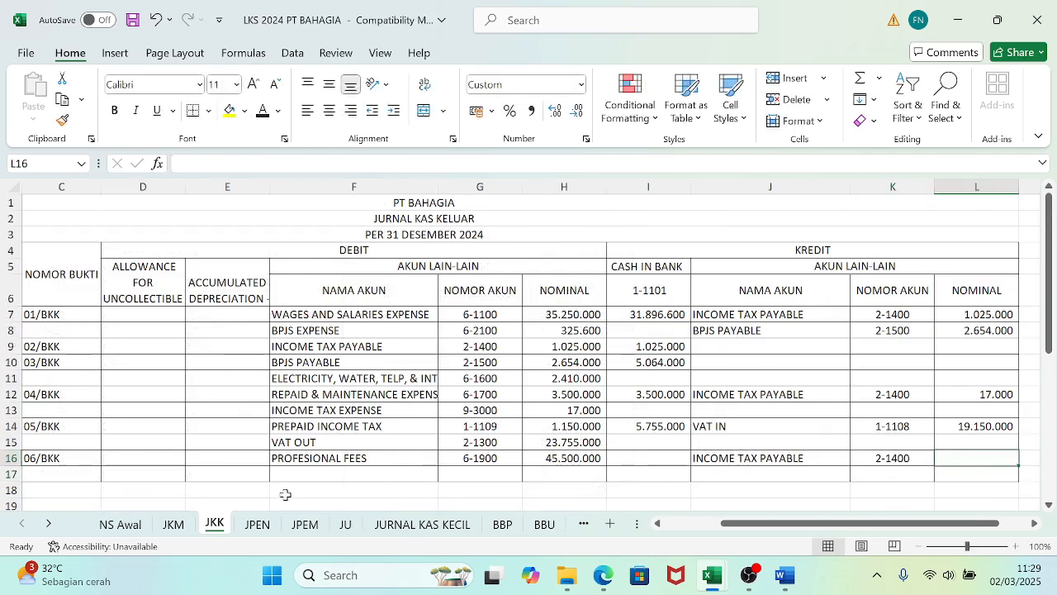
{"action": "mouse_move", "coordinate": [706, 587]}
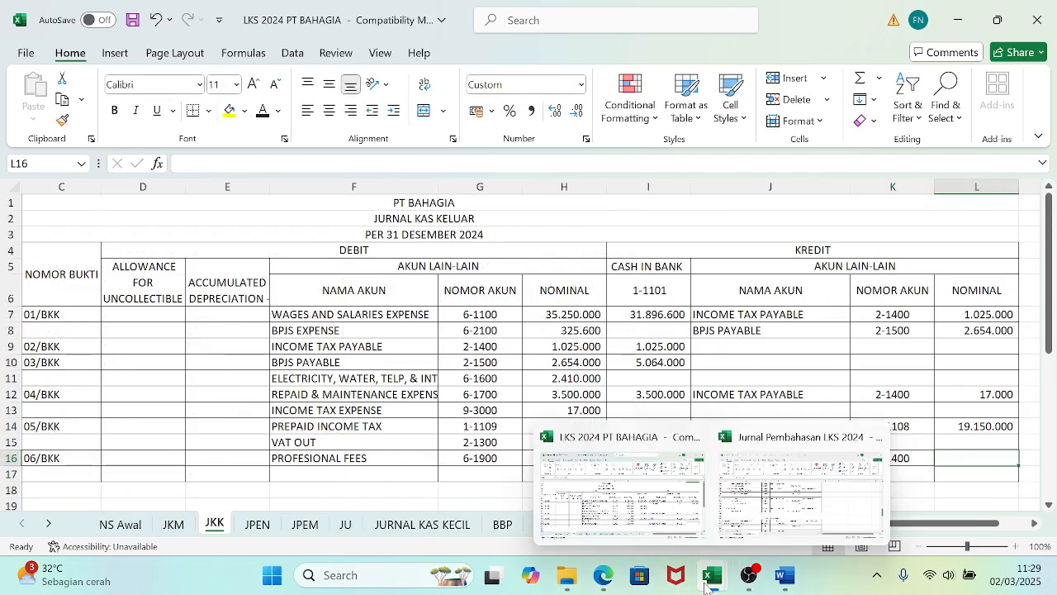
{"action": "left_click", "coordinate": [738, 491]}
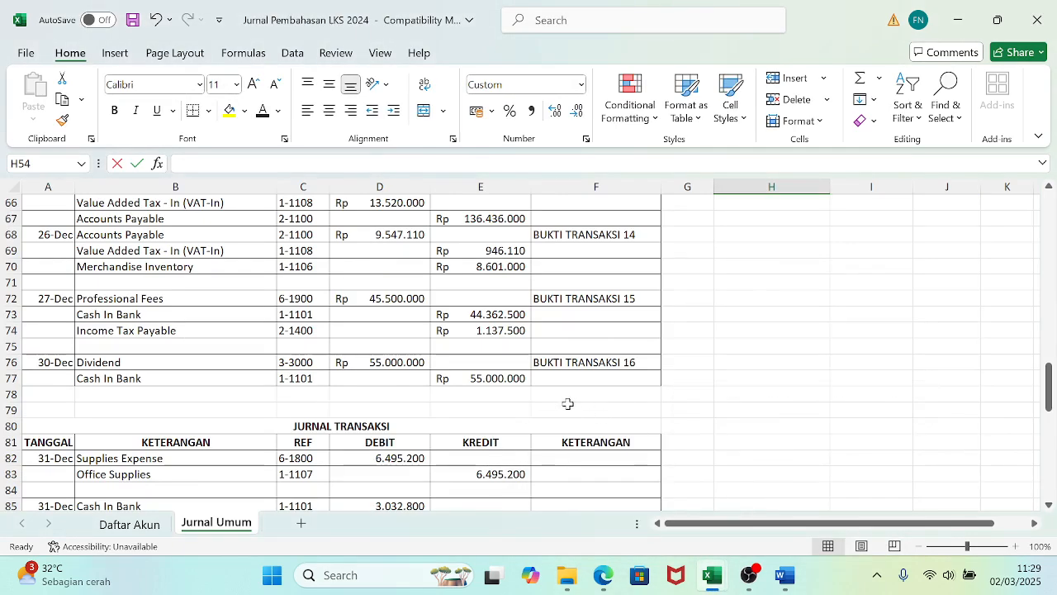
{"action": "left_click", "coordinate": [501, 332]}
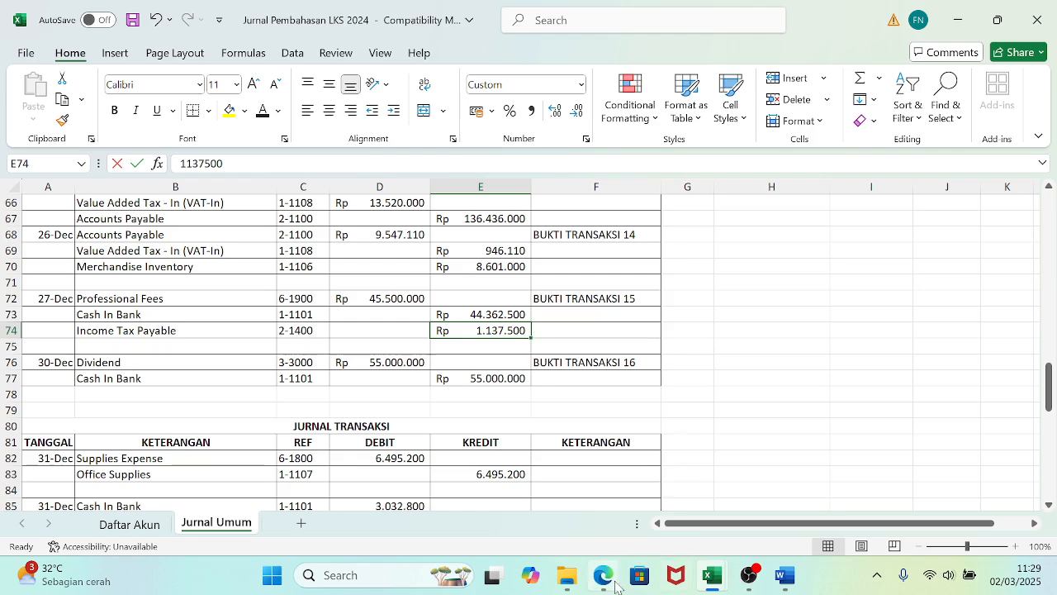
{"action": "mouse_move", "coordinate": [715, 584]}
{"action": "left_click", "coordinate": [621, 487]}
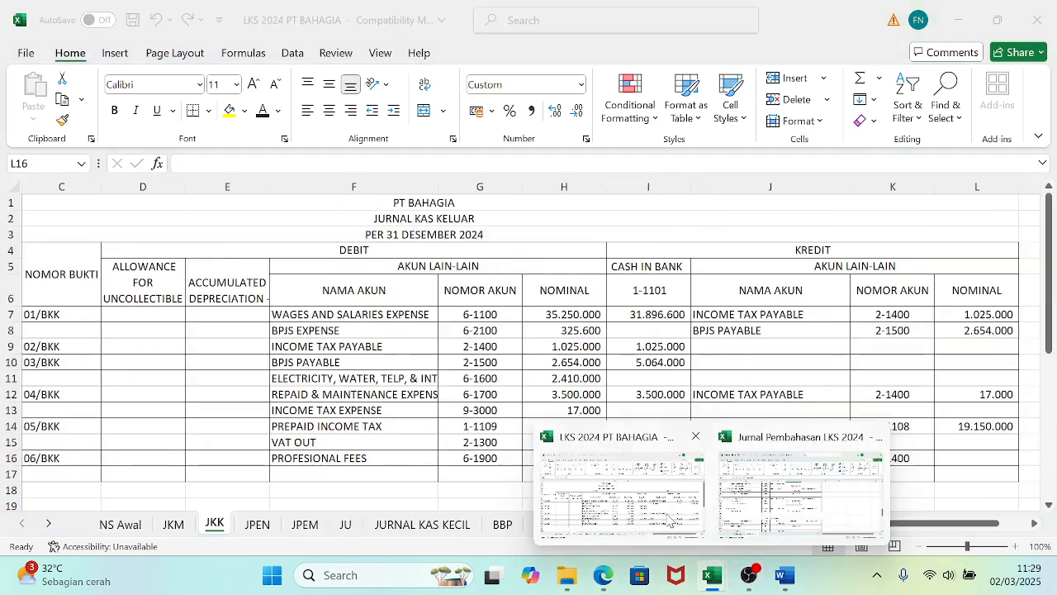
- Check the PPh Pasal 21 calculation in the Edge PDF and enter =50%*5%*H16 as the credit NOMINAL in L16 of the JKK sheet
{"action": "mouse_move", "coordinate": [603, 575]}
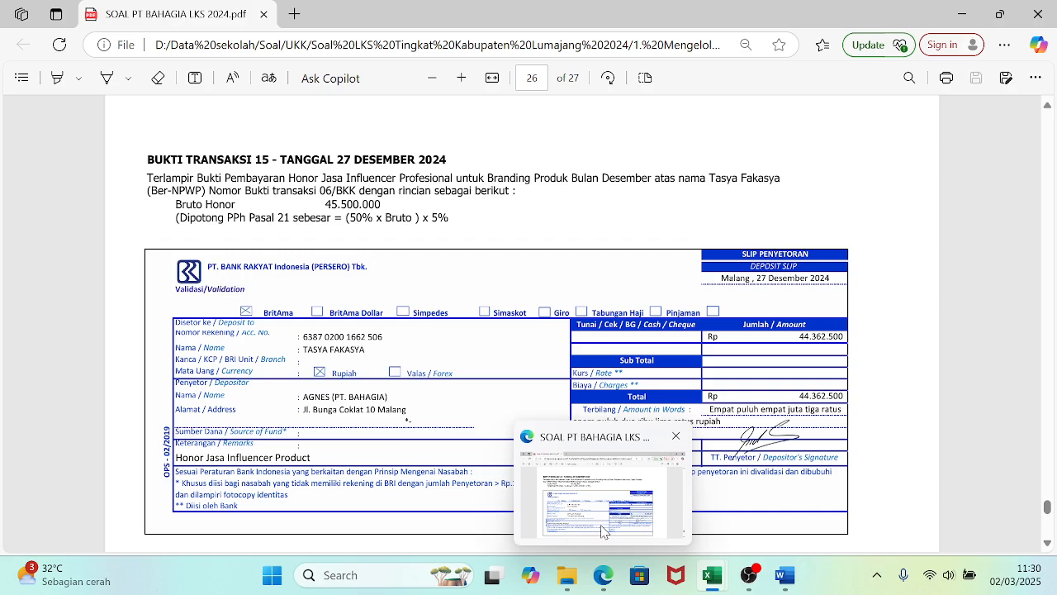
{"action": "left_click", "coordinate": [603, 535]}
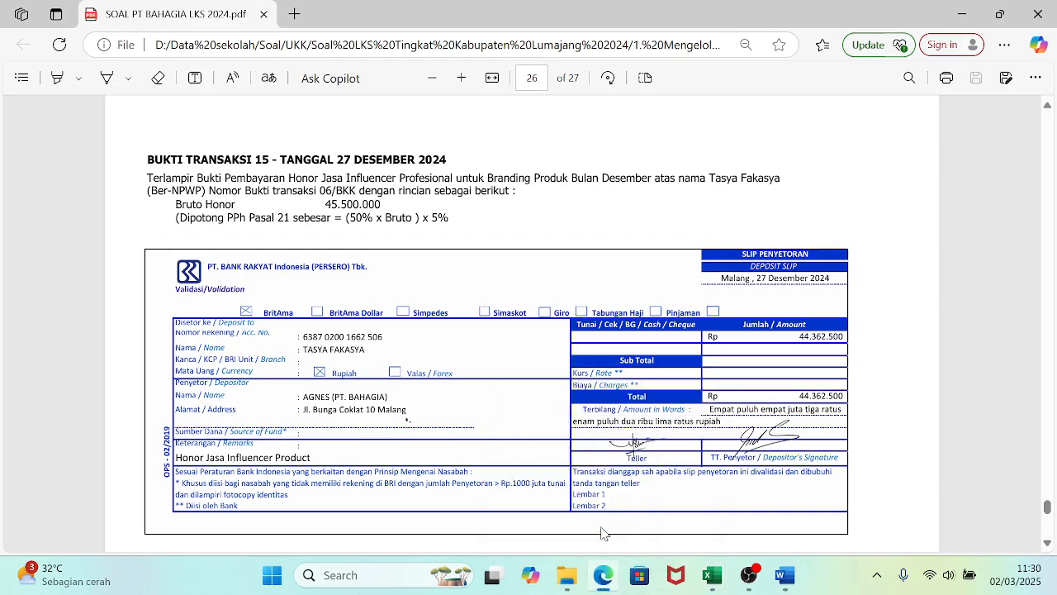
{"action": "mouse_move", "coordinate": [613, 589]}
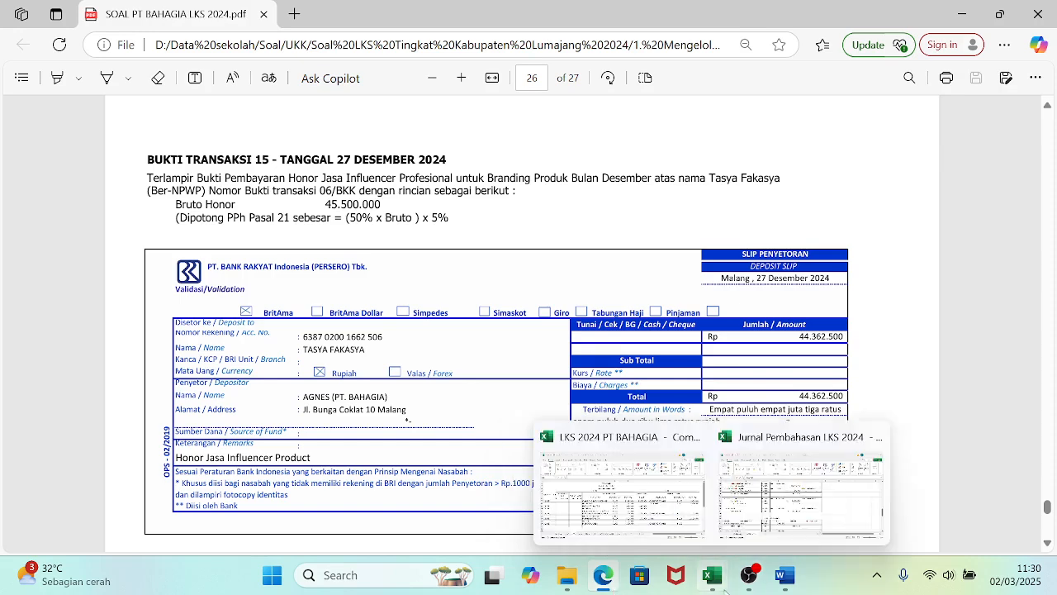
{"action": "mouse_move", "coordinate": [710, 578]}
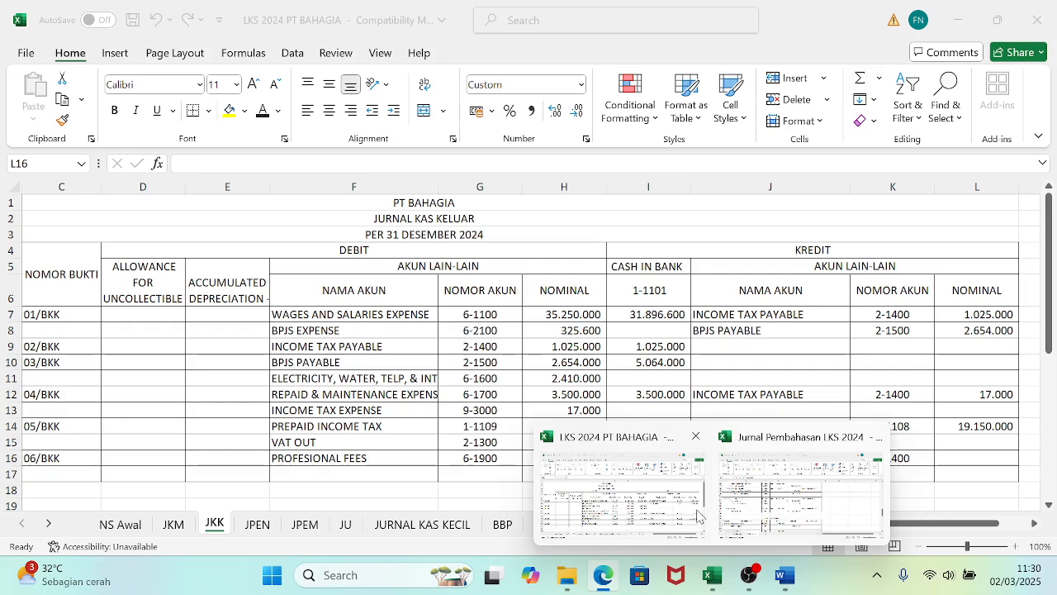
{"action": "left_click", "coordinate": [703, 520]}
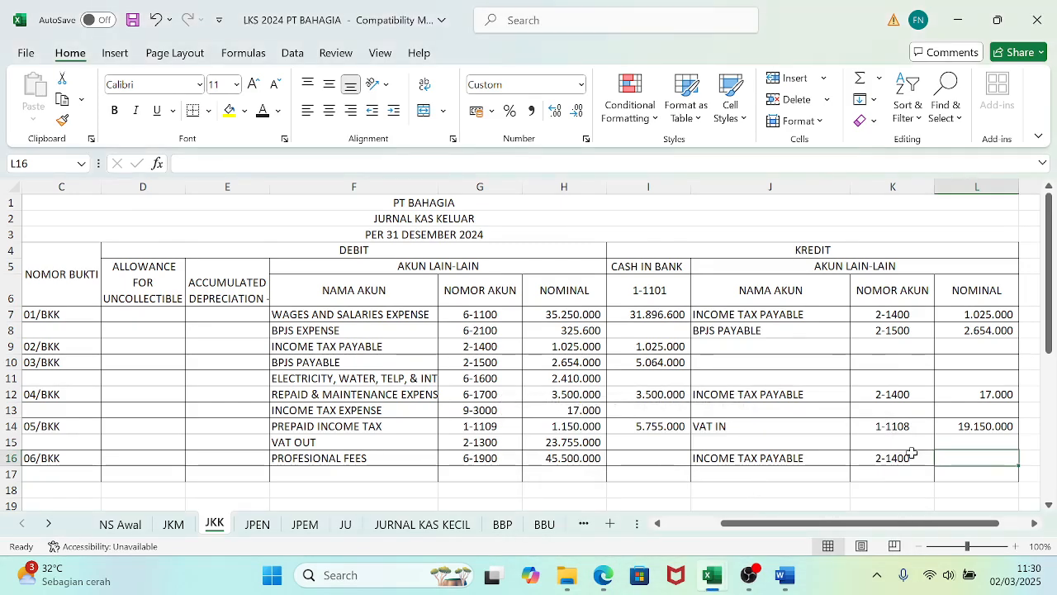
{"action": "type", "text": "=50%*5%*"}
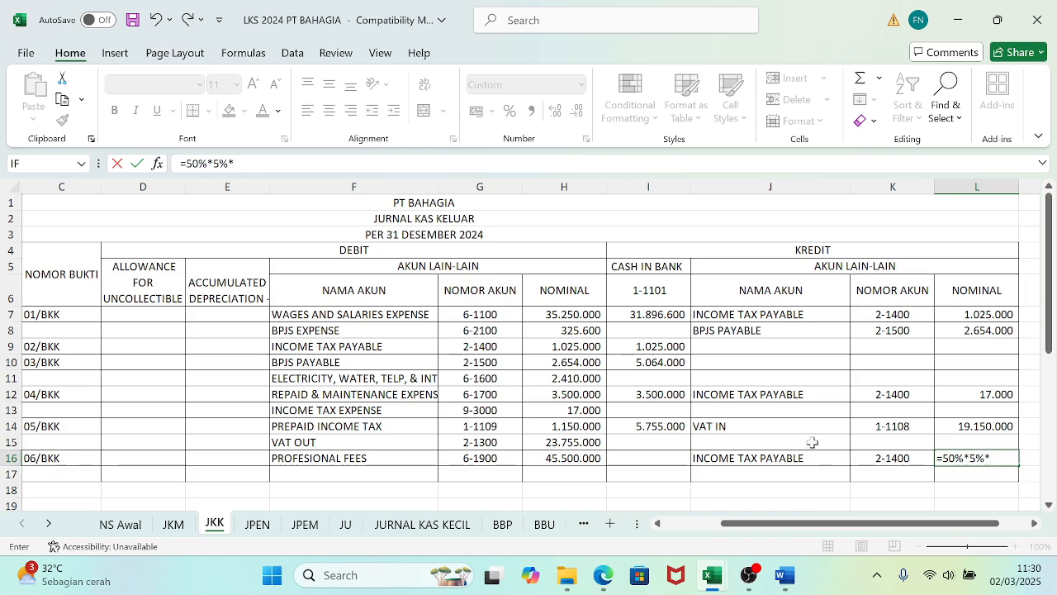
{"action": "left_click", "coordinate": [569, 460]}
{"action": "key", "text": "Return"}
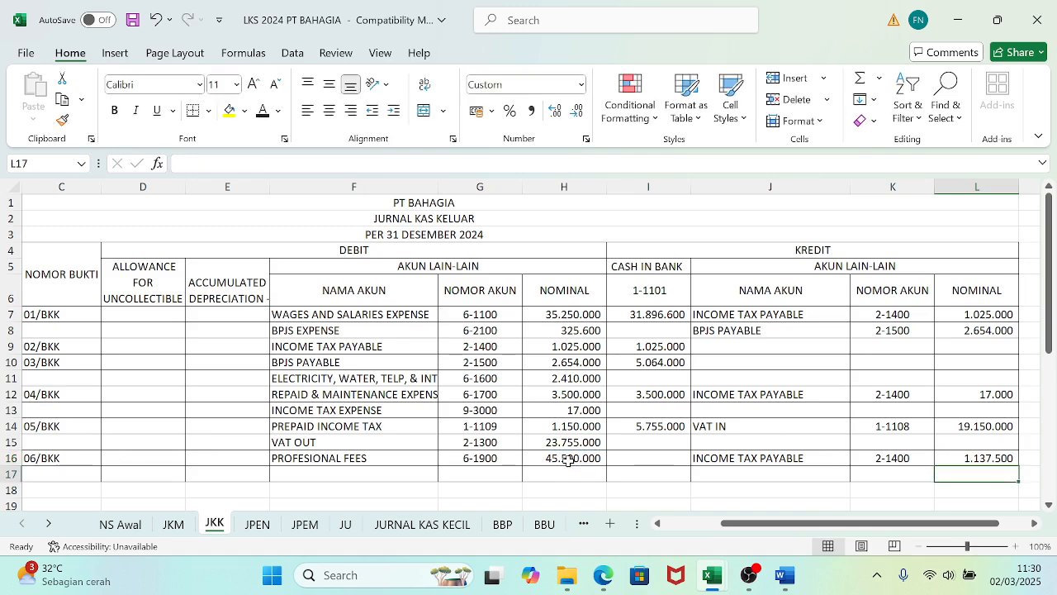
{"action": "left_click", "coordinate": [956, 457]}
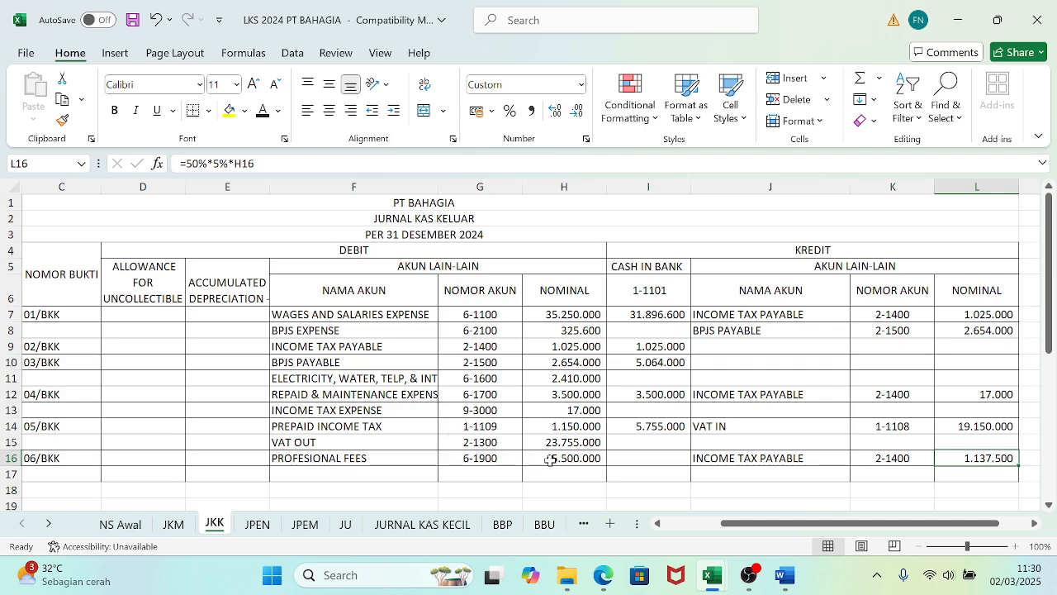
- Calculate the CASH IN BANK credit in I16 with the formula =H16-L16
{"action": "left_click", "coordinate": [628, 461]}
{"action": "type", "text": "="}
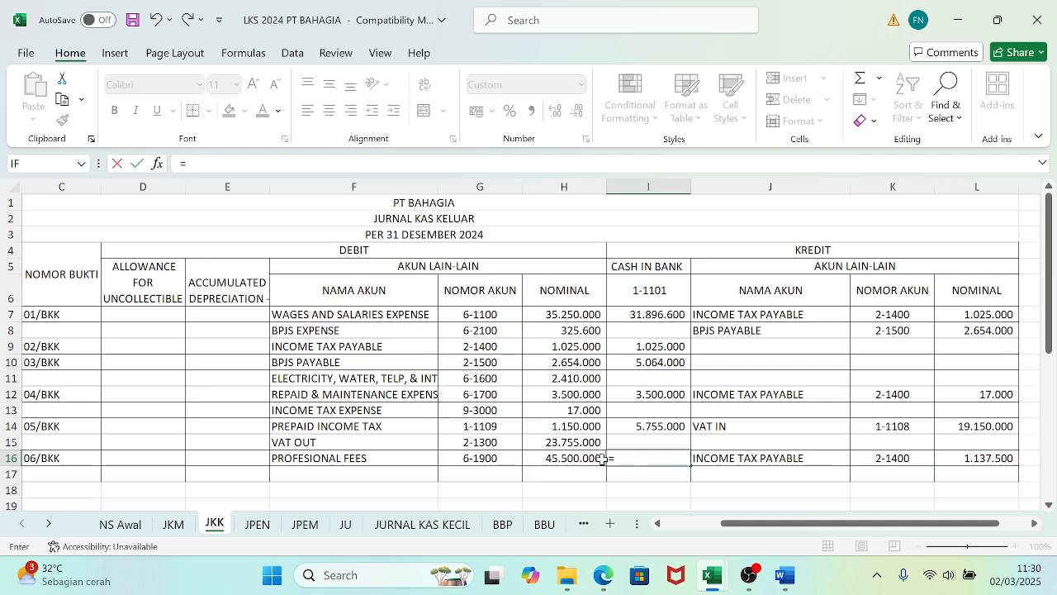
{"action": "left_click", "coordinate": [563, 460]}
{"action": "type", "text": "-"}
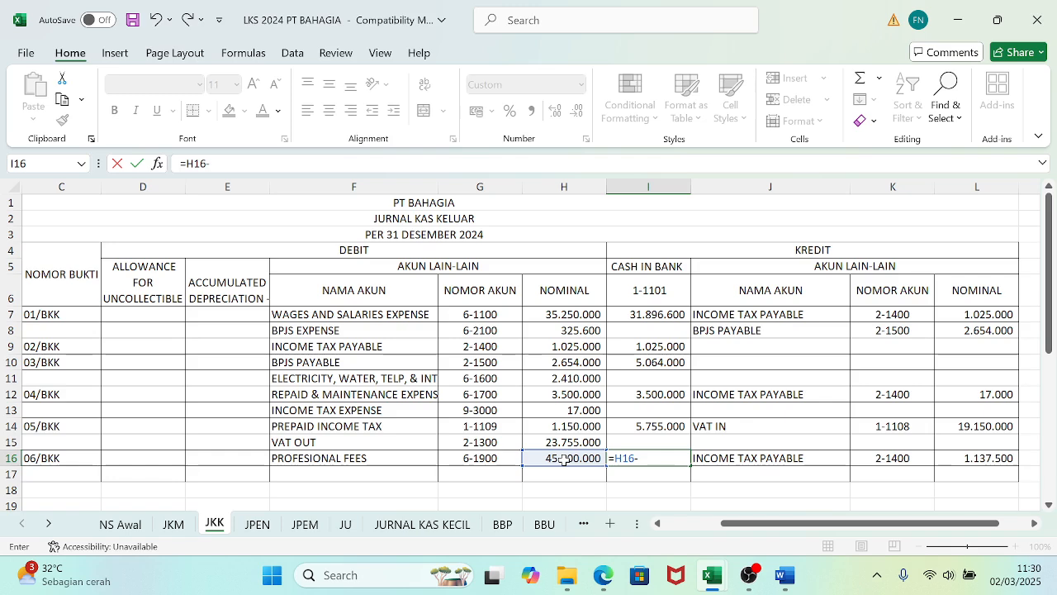
{"action": "left_click", "coordinate": [977, 460]}
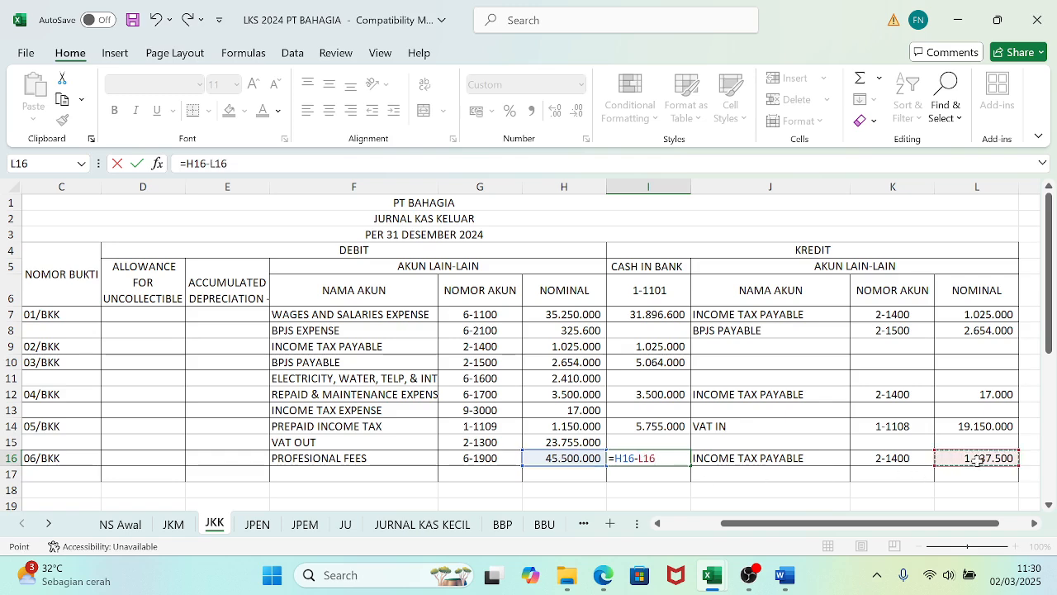
{"action": "key", "text": "Return"}
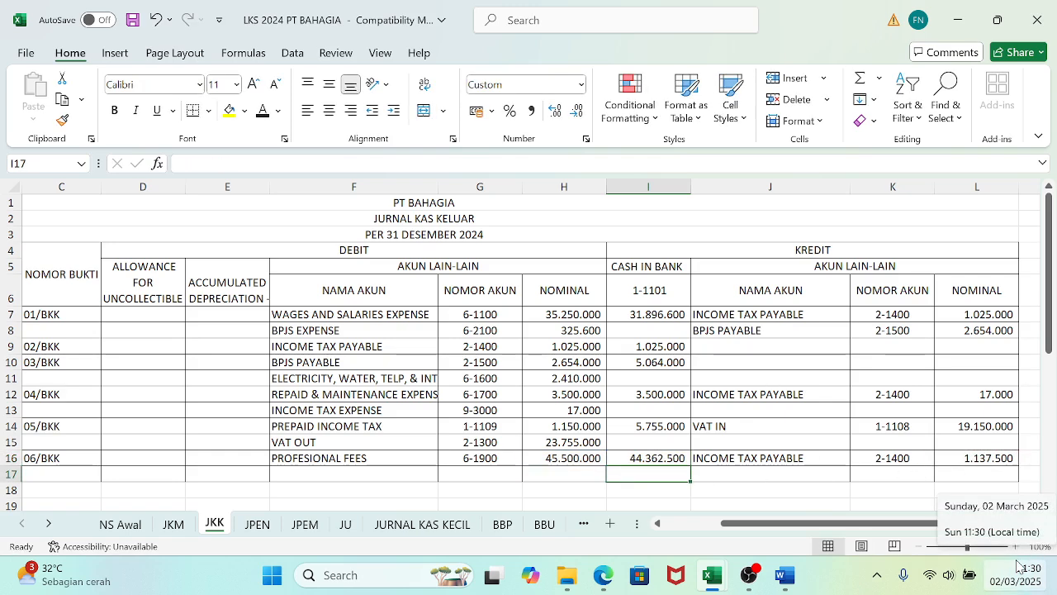
- Check the 27 December Professional Fees entry in the Jurnal Pembahasan LKS 2024 workbook, then save the LKS 2024 PT BAHAGIA workbook
{"action": "mouse_move", "coordinate": [784, 579]}
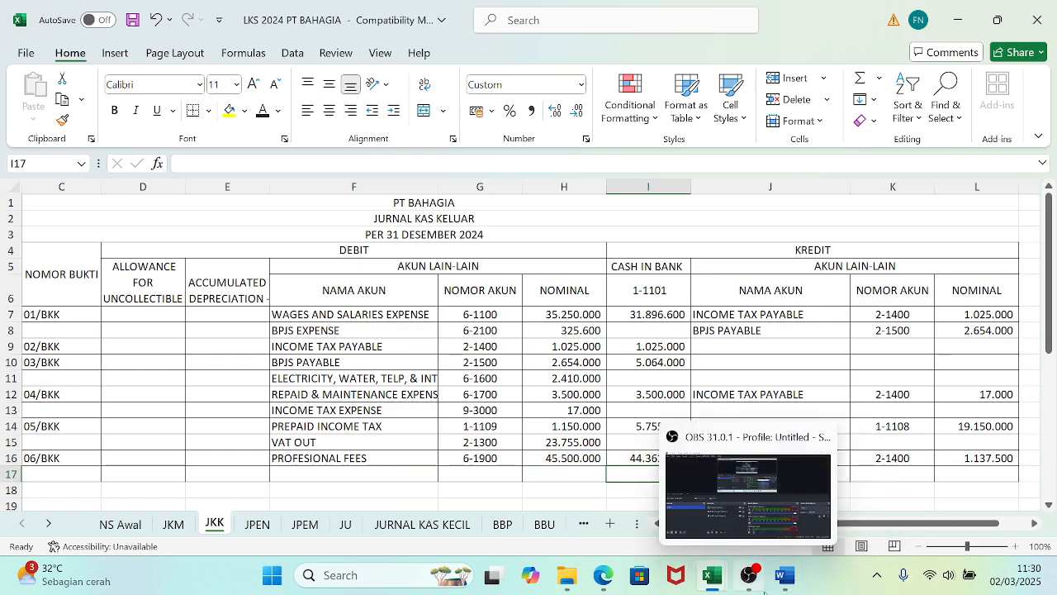
{"action": "mouse_move", "coordinate": [715, 580]}
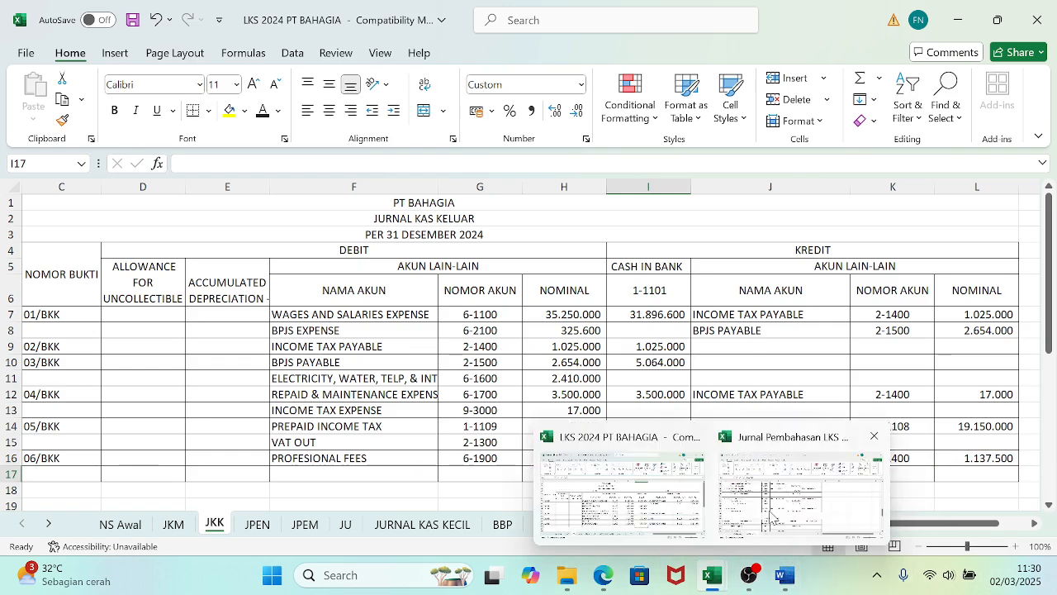
{"action": "mouse_move", "coordinate": [772, 518]}
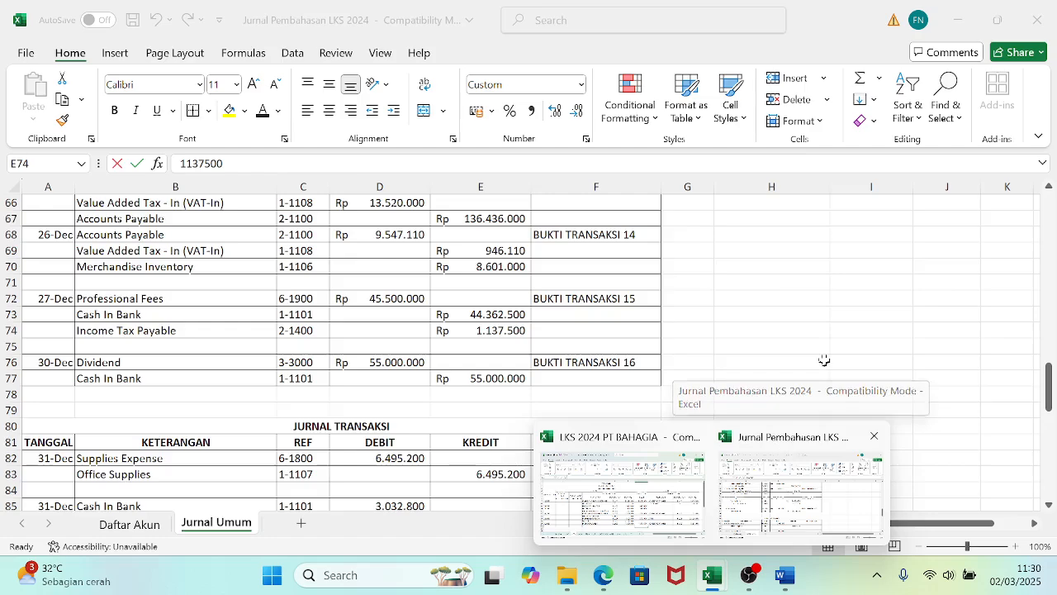
{"action": "left_click_drag", "start_coordinate": [1050, 313], "coordinate": [1047, 308]}
{"action": "left_click", "coordinate": [675, 357]}
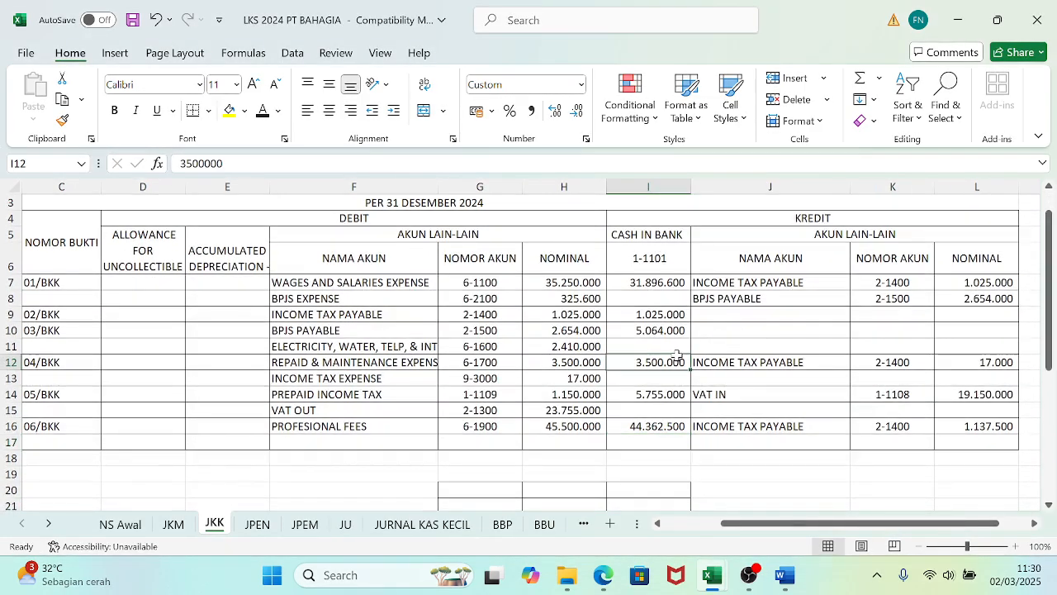
{"action": "key", "text": "ctrl+s"}
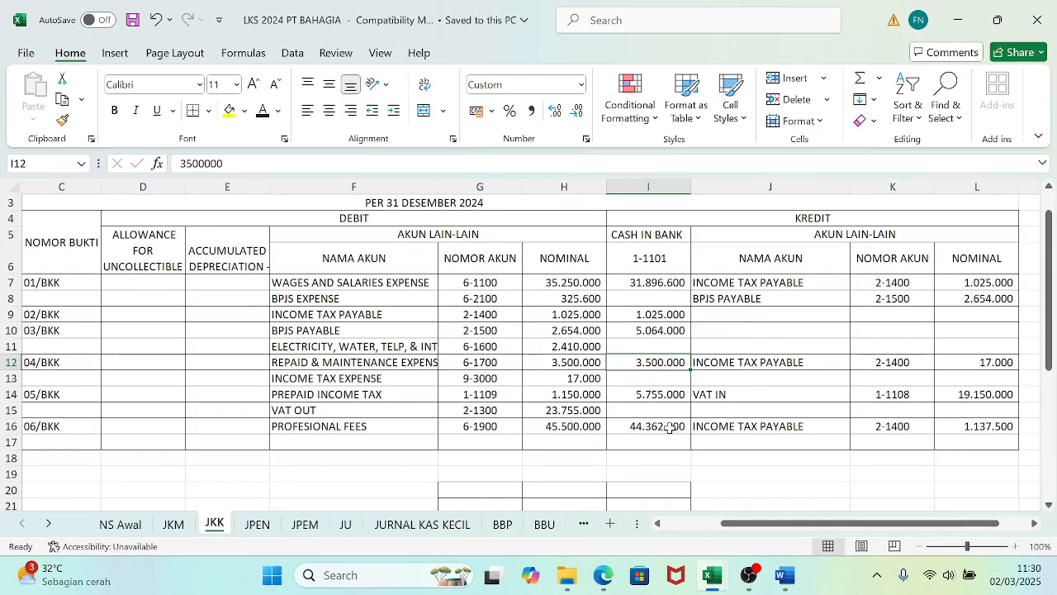
- Read BUKTI TRANSAKSI 16 on page 27 of the PDF in Edge, then return to the JKK sheet in Excel
{"action": "mouse_move", "coordinate": [713, 574]}
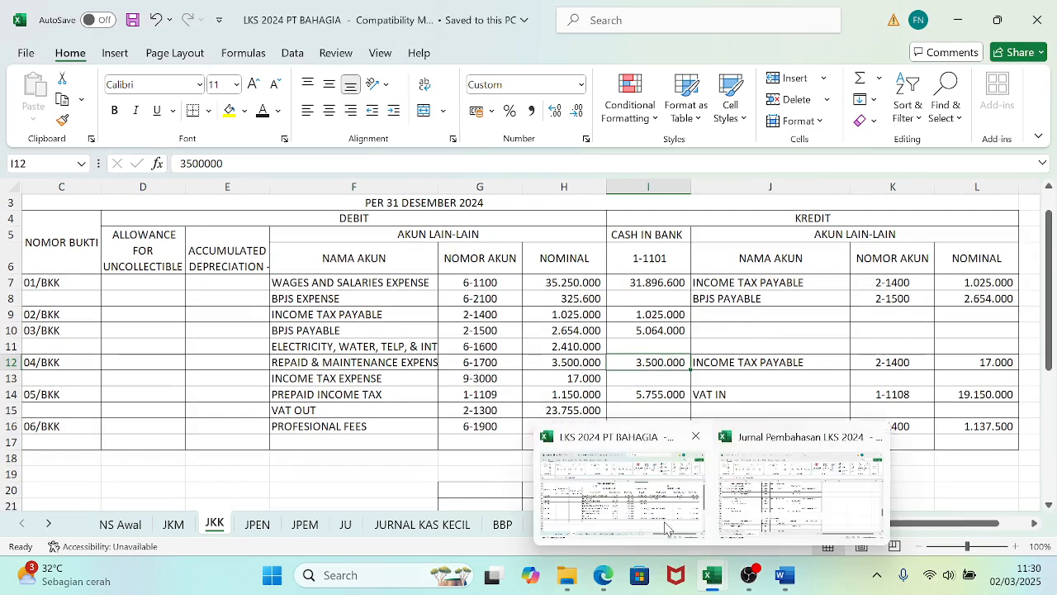
{"action": "mouse_move", "coordinate": [603, 574]}
{"action": "left_click", "coordinate": [610, 508]}
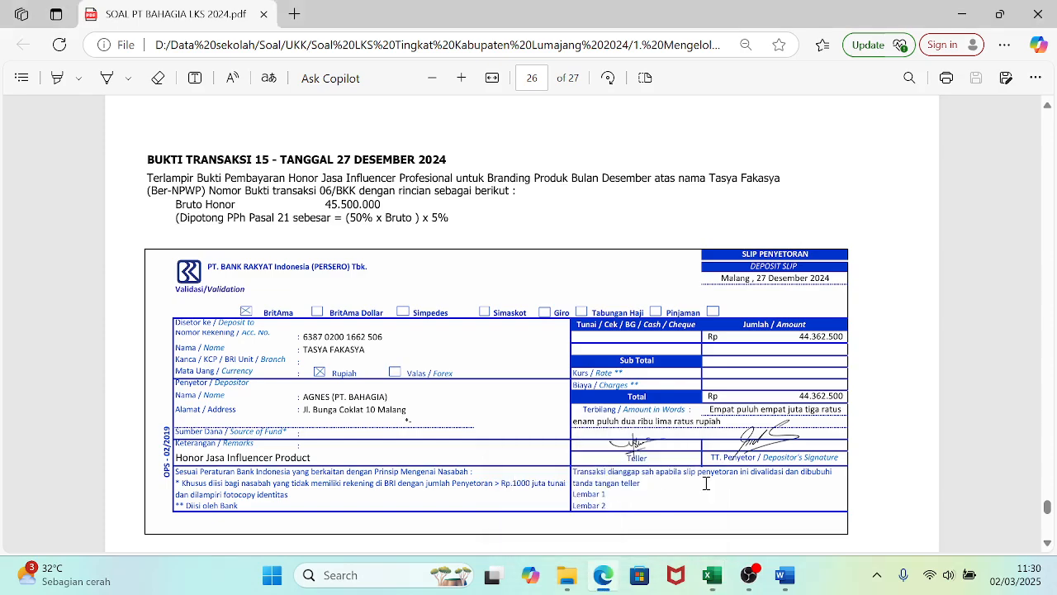
{"action": "scroll", "coordinate": [1047, 548], "scroll_direction": "down", "scroll_amount": 6}
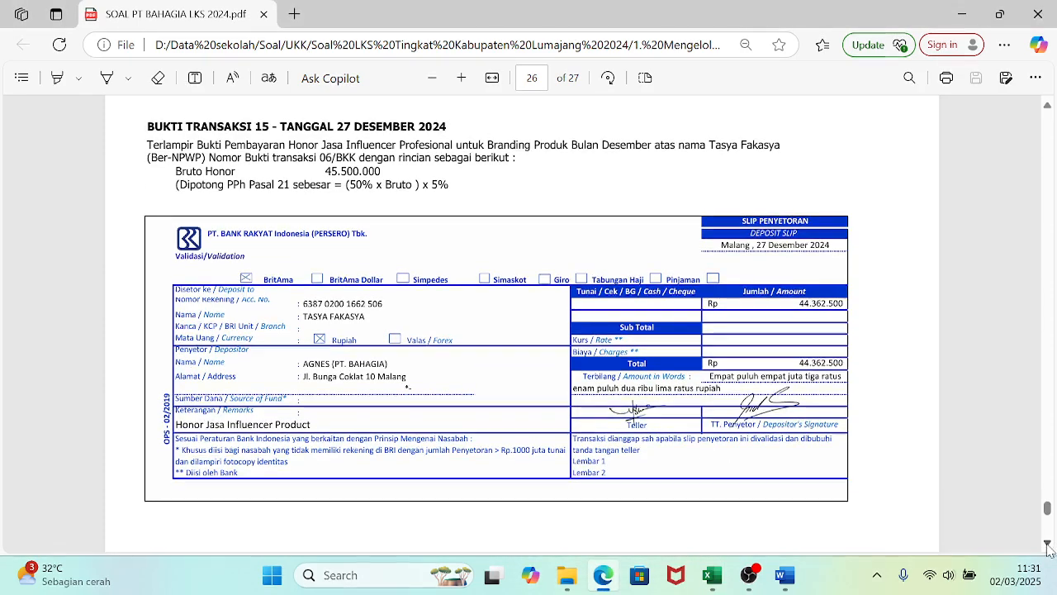
{"action": "scroll", "coordinate": [1047, 548], "scroll_direction": "down", "scroll_amount": 1}
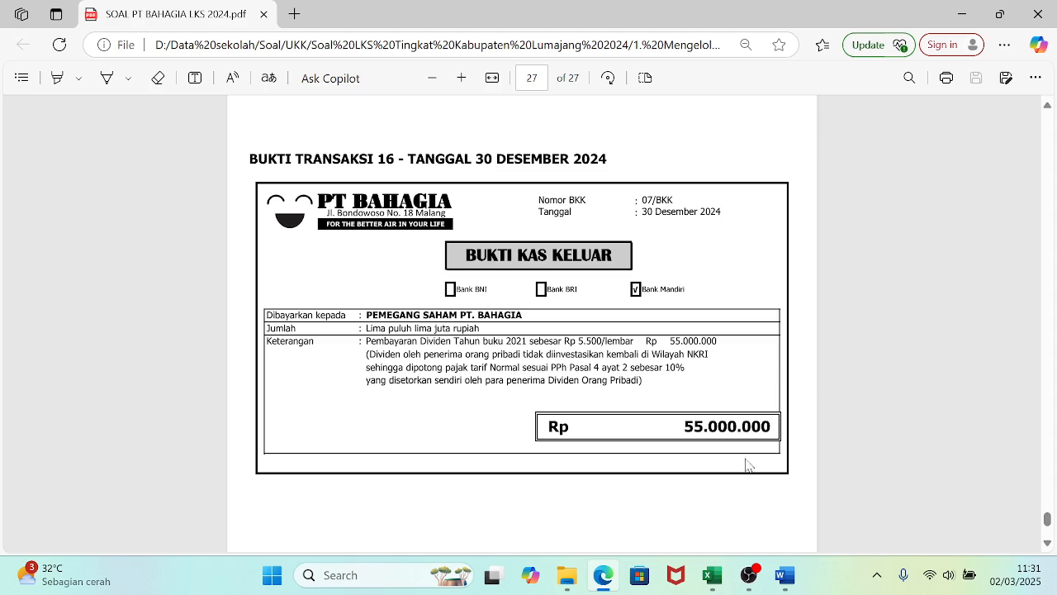
{"action": "mouse_move", "coordinate": [715, 563]}
{"action": "mouse_move", "coordinate": [771, 506]}
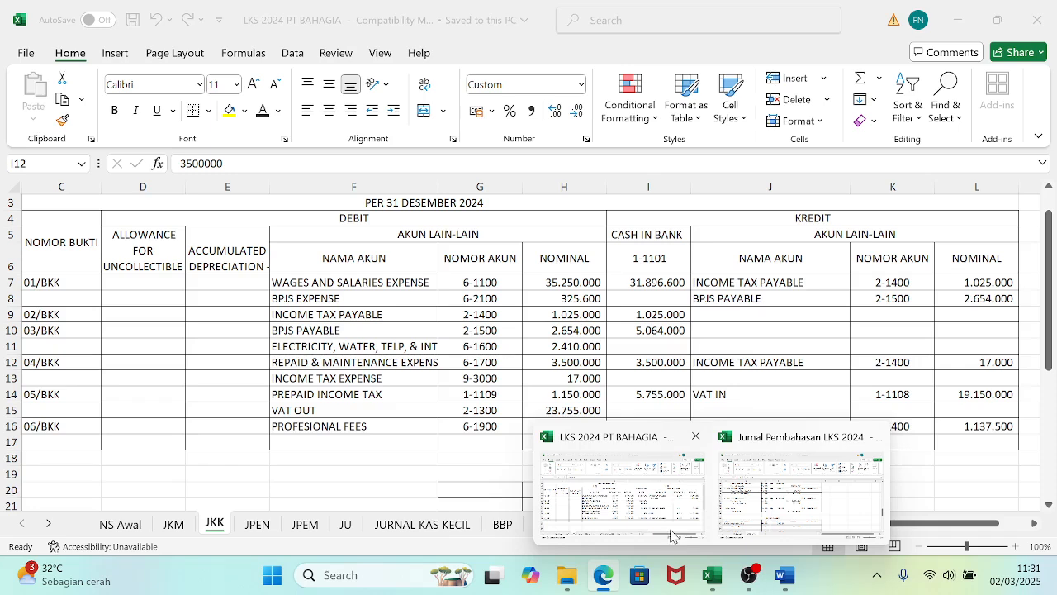
{"action": "left_click", "coordinate": [670, 535]}
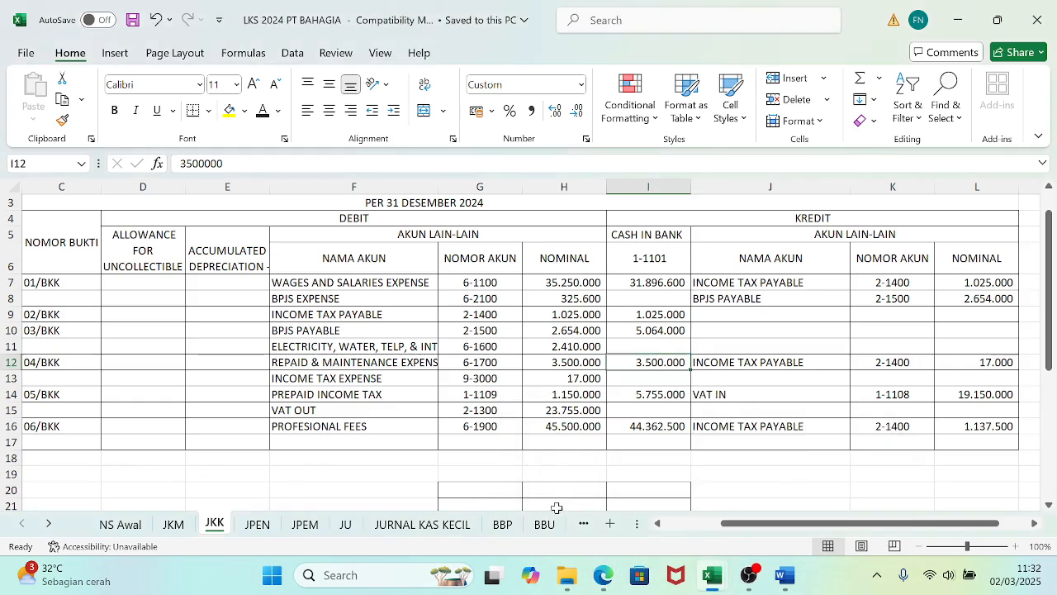
- Check the date of BUKTI TRANSAKSI 16 in the PDF and enter 30/12 as the TANGGAL in A17 of the JKK sheet
{"action": "left_click_drag", "start_coordinate": [727, 529], "coordinate": [595, 527]}
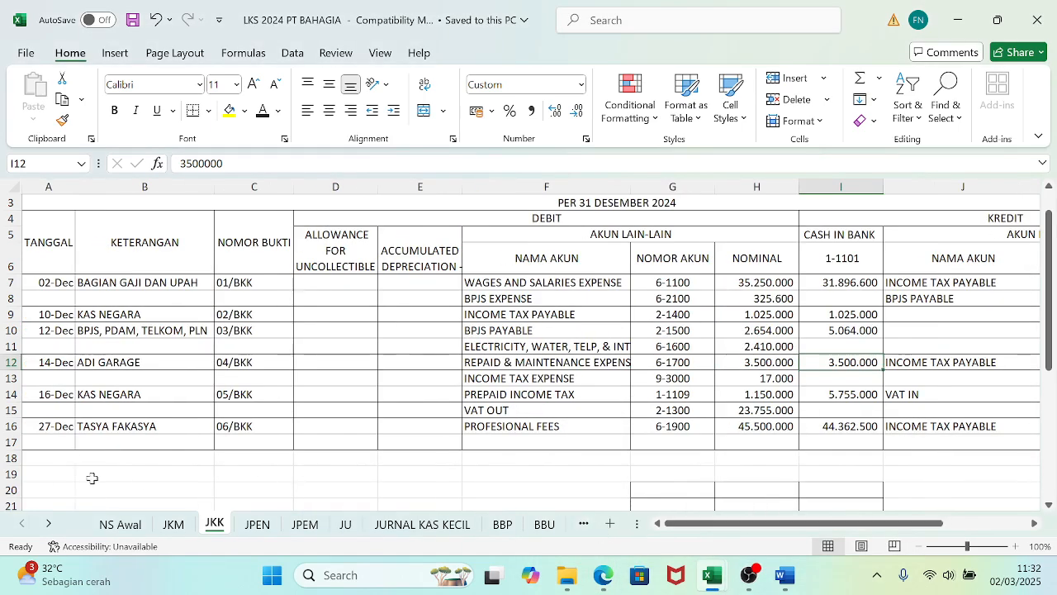
{"action": "left_click", "coordinate": [48, 441]}
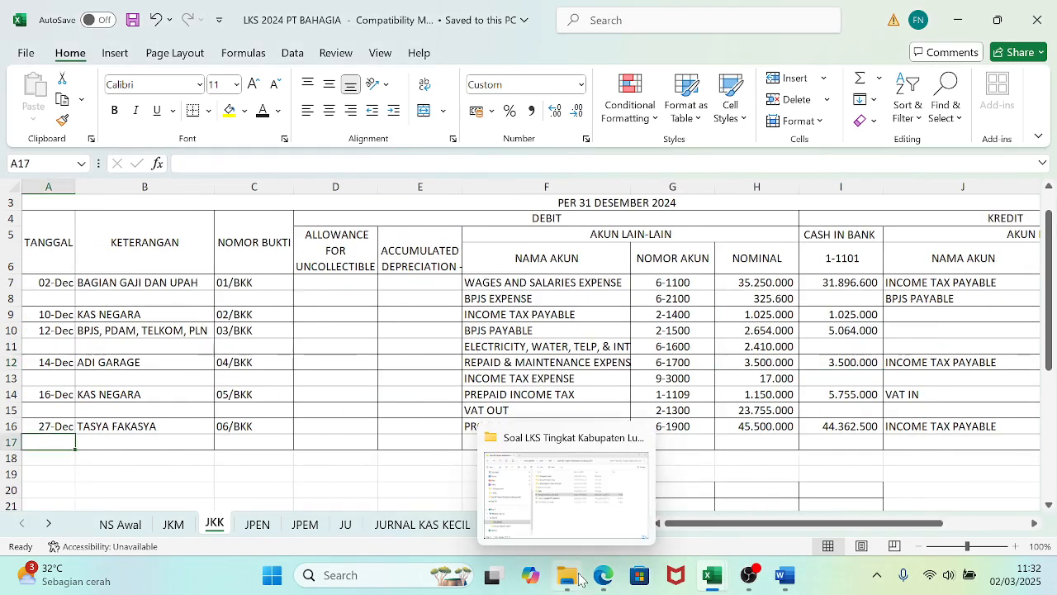
{"action": "left_click", "coordinate": [604, 576]}
{"action": "left_click", "coordinate": [604, 576]}
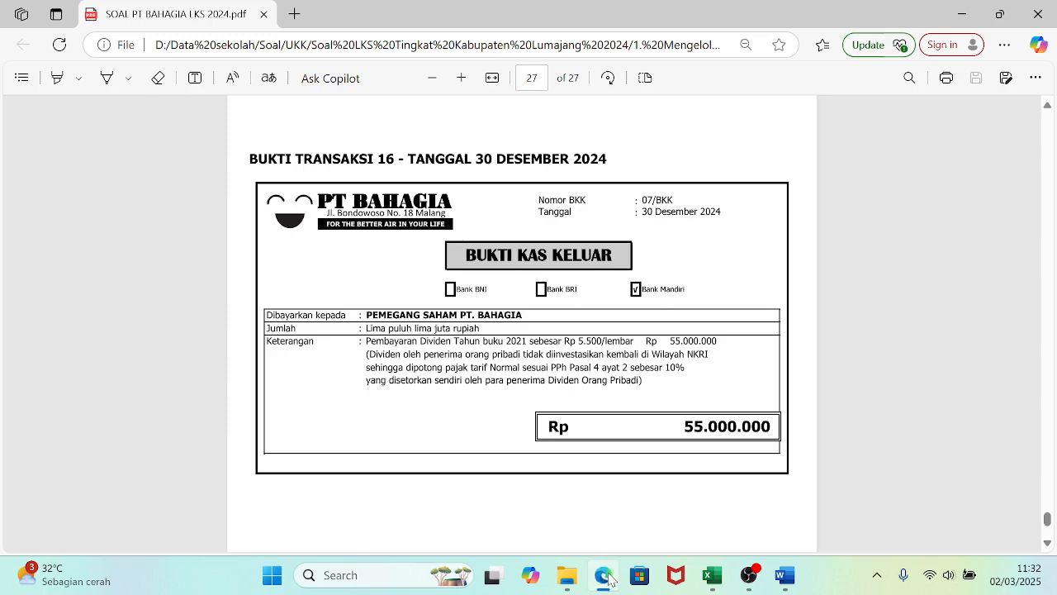
{"action": "type", "text": "30/12"}
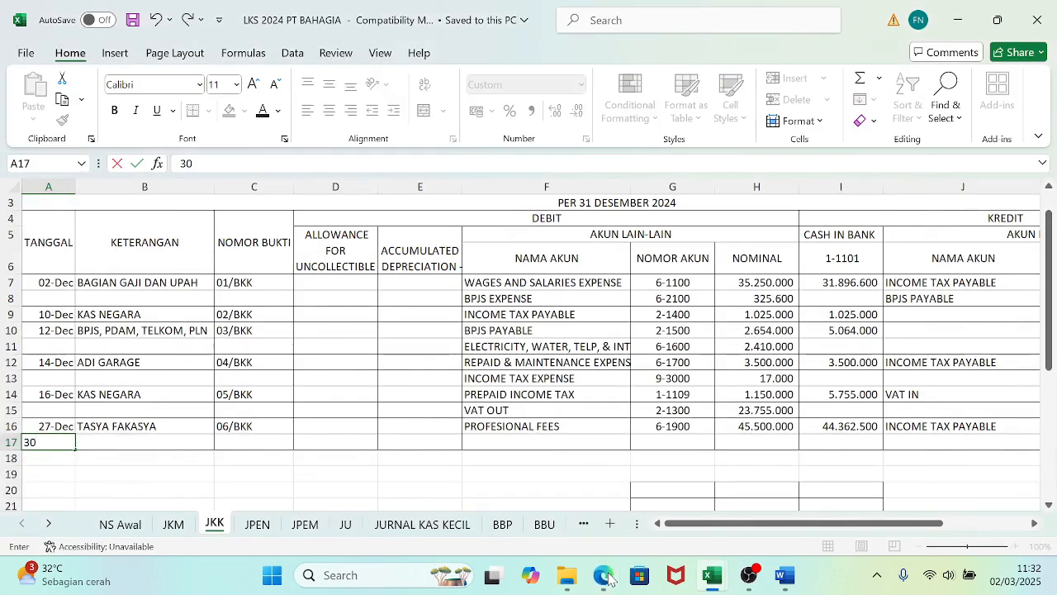
{"action": "key", "text": "Tab"}
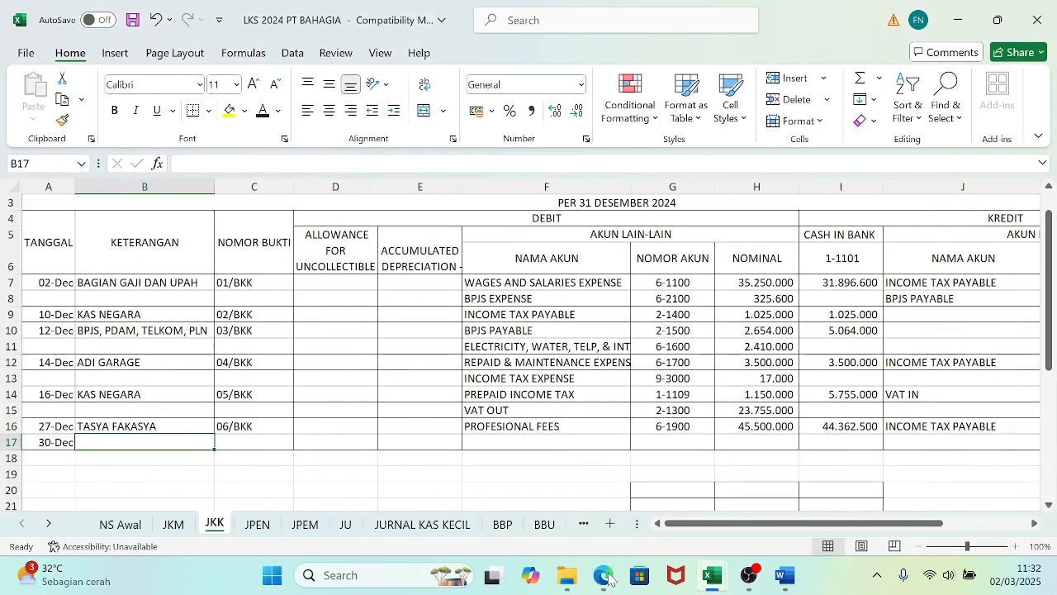
- Check the payee in the PDF, then enter PEMEGANG SAHAM as the KETERANGAN and 07/BKK as the NOMOR BUKTI in row 17
{"action": "left_click", "coordinate": [605, 576]}
{"action": "left_click", "coordinate": [605, 576]}
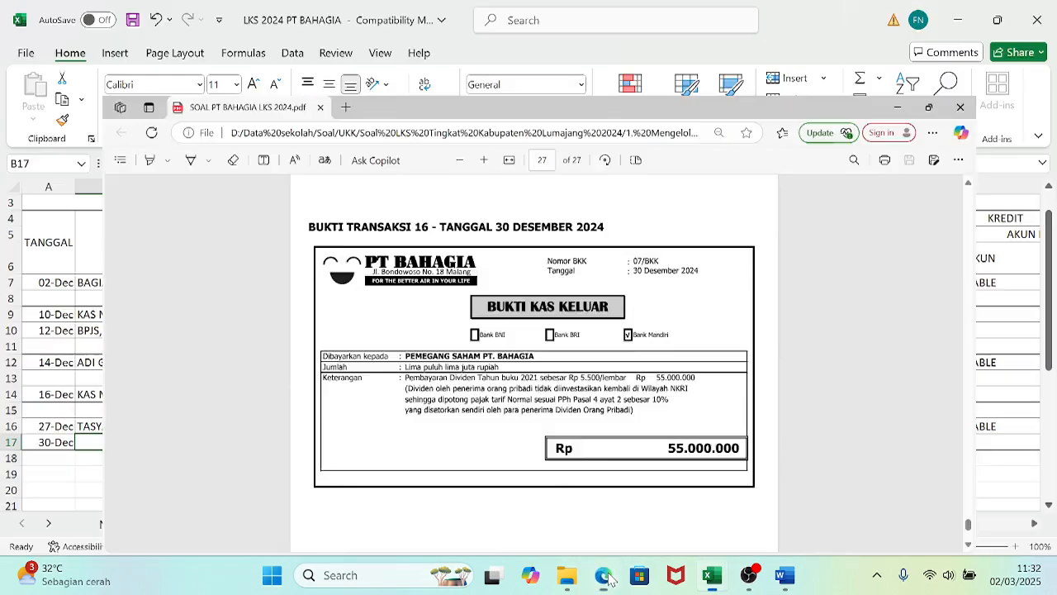
{"action": "type", "text": "PEMEGANG SAHAM"}
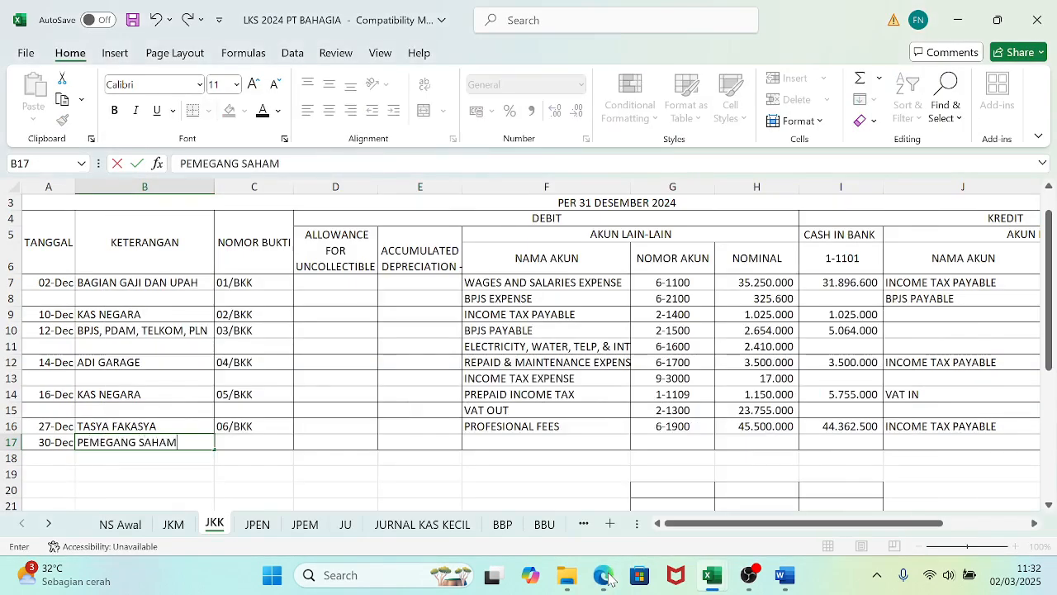
{"action": "key", "text": "Tab"}
{"action": "type", "text": "0"}
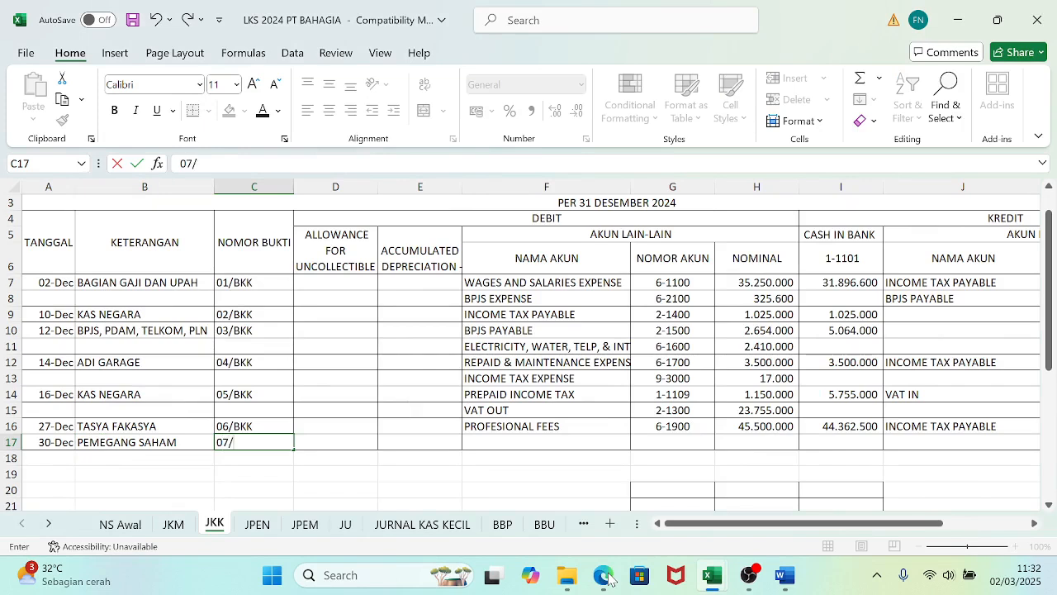
{"action": "type", "text": "7/BKK"}
{"action": "key", "text": "Tab"}
{"action": "key", "text": "Tab"}
{"action": "key", "text": "Tab"}
{"action": "key", "text": "Tab"}
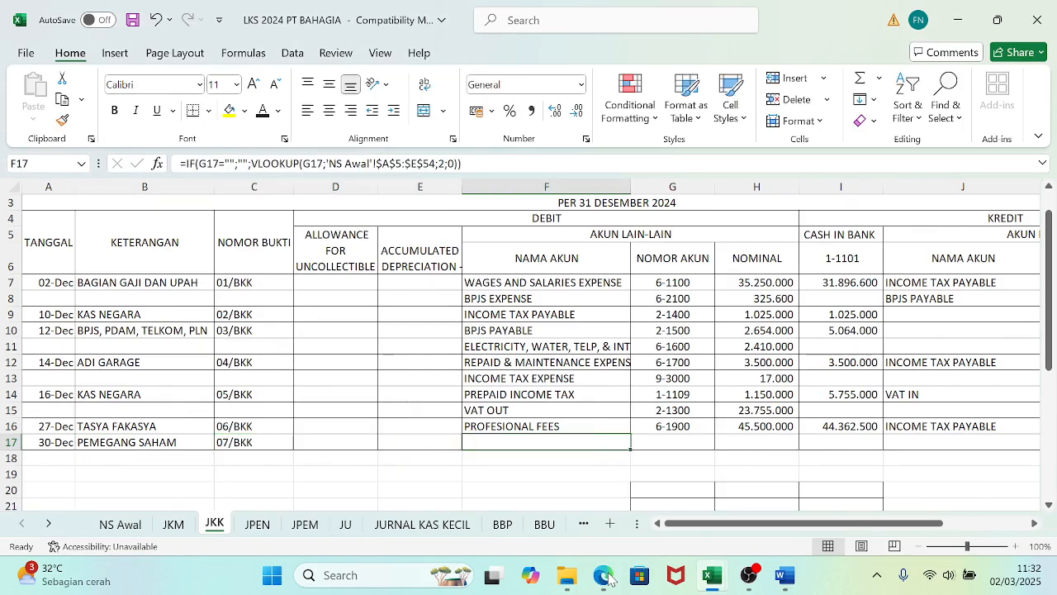
- Link the debit NOMOR AKUN in G17 to the DIVIDEND account number 3-3000 on the NS Awal sheet and center column G
{"action": "type", "text": "="}
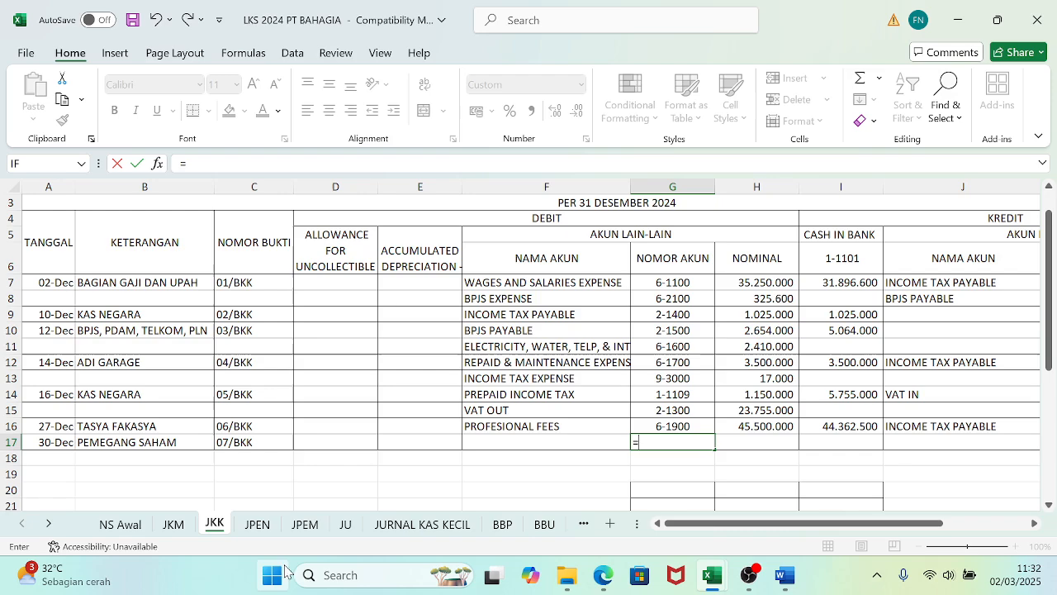
{"action": "left_click", "coordinate": [121, 524]}
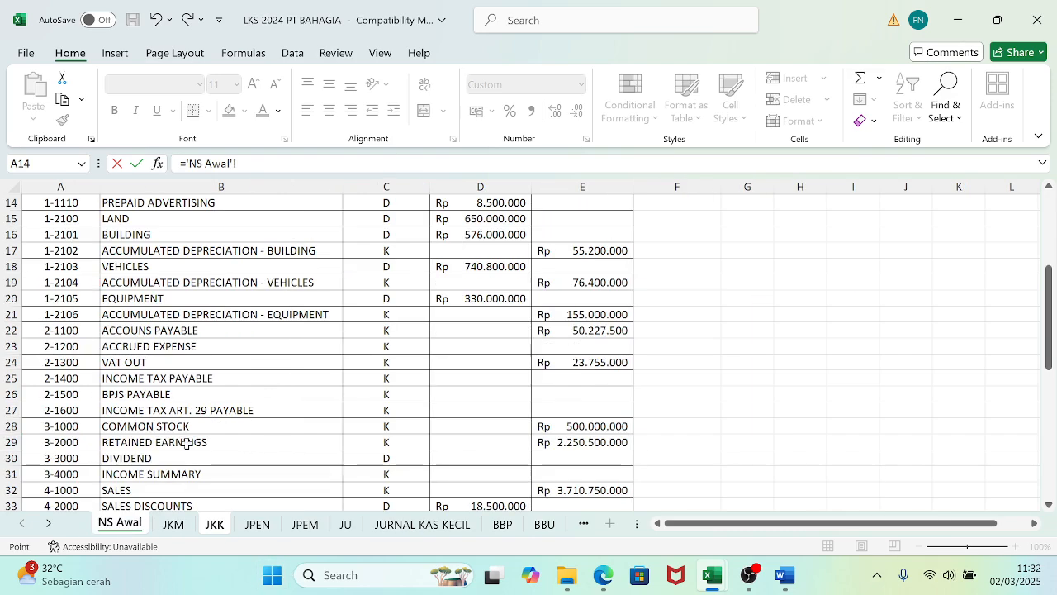
{"action": "left_click", "coordinate": [62, 457]}
{"action": "key", "text": "Return"}
{"action": "key", "text": "Up"}
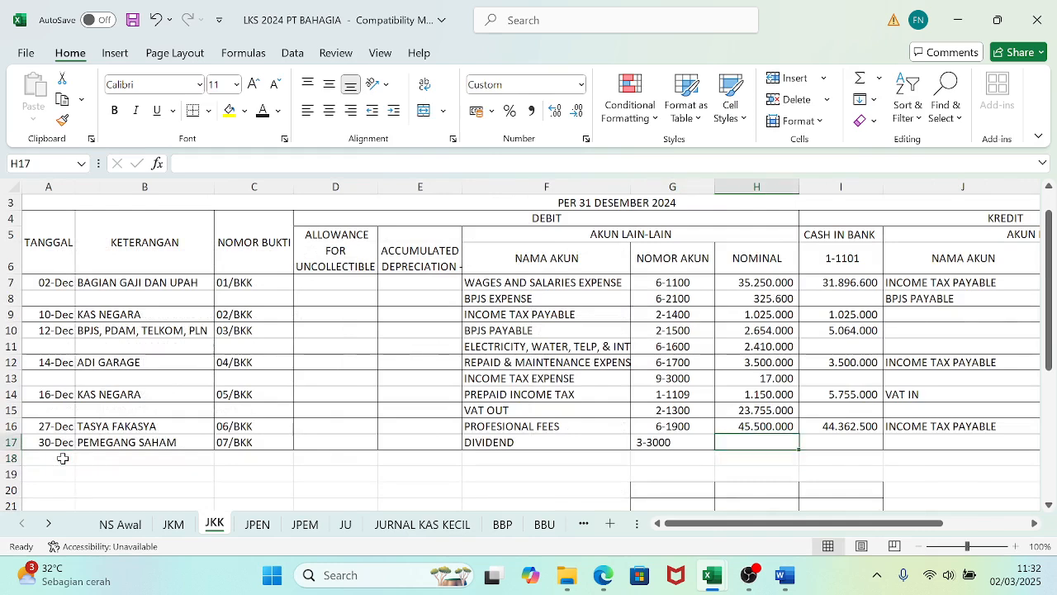
{"action": "left_click", "coordinate": [669, 187]}
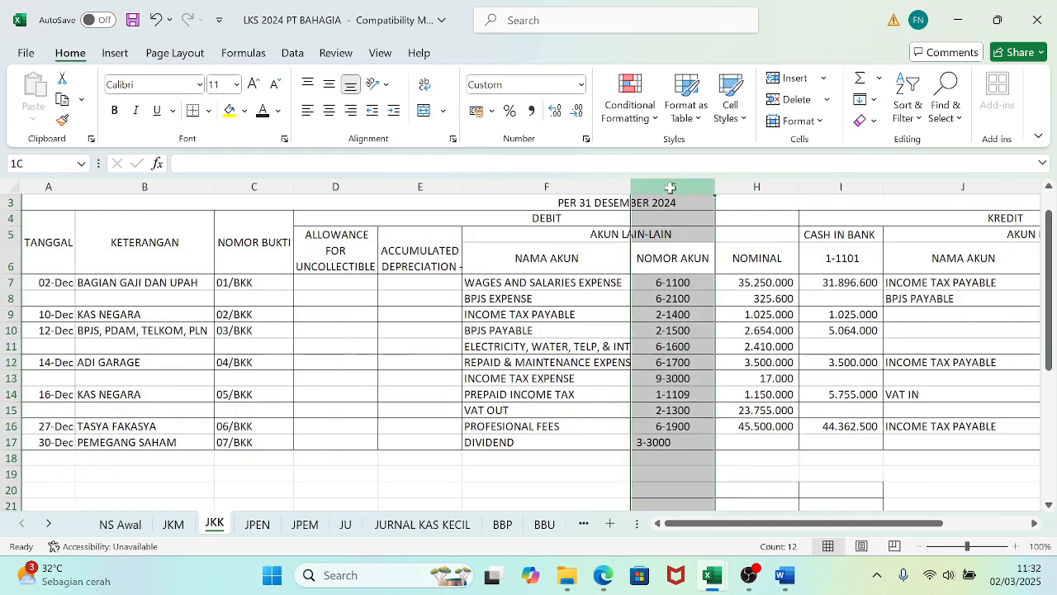
{"action": "left_click", "coordinate": [329, 110]}
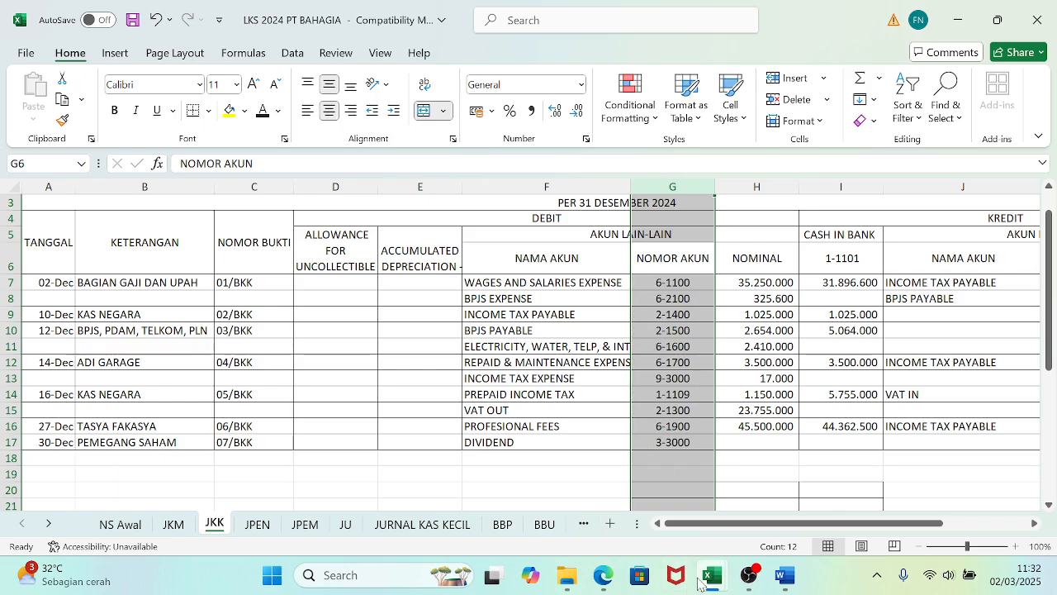
- Check the dividend amount in the PDF and enter 55000000 as the debit NOMINAL in H17
{"action": "left_click", "coordinate": [605, 578]}
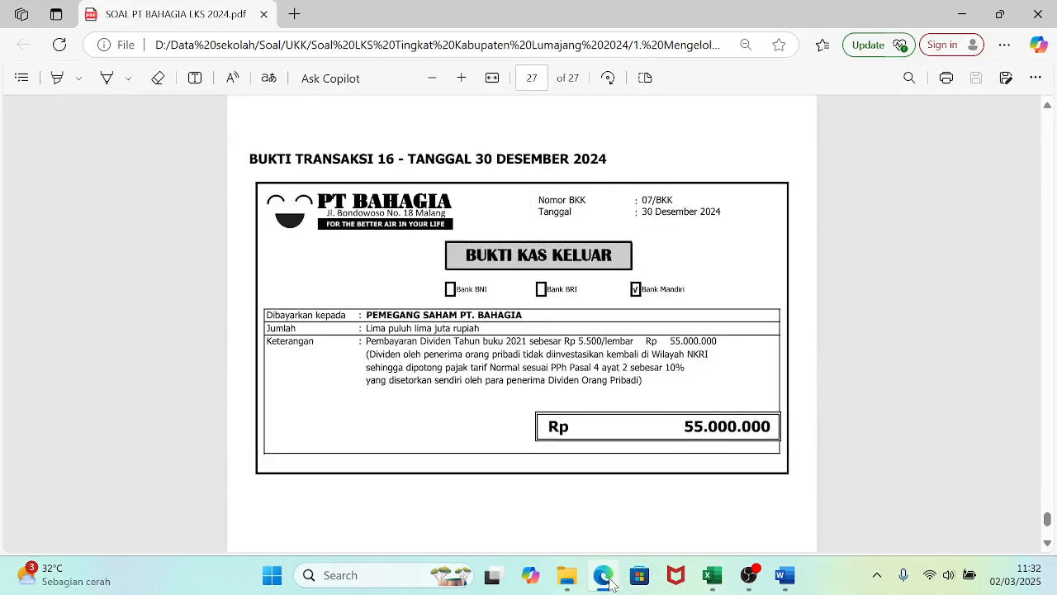
{"action": "left_click", "coordinate": [604, 576]}
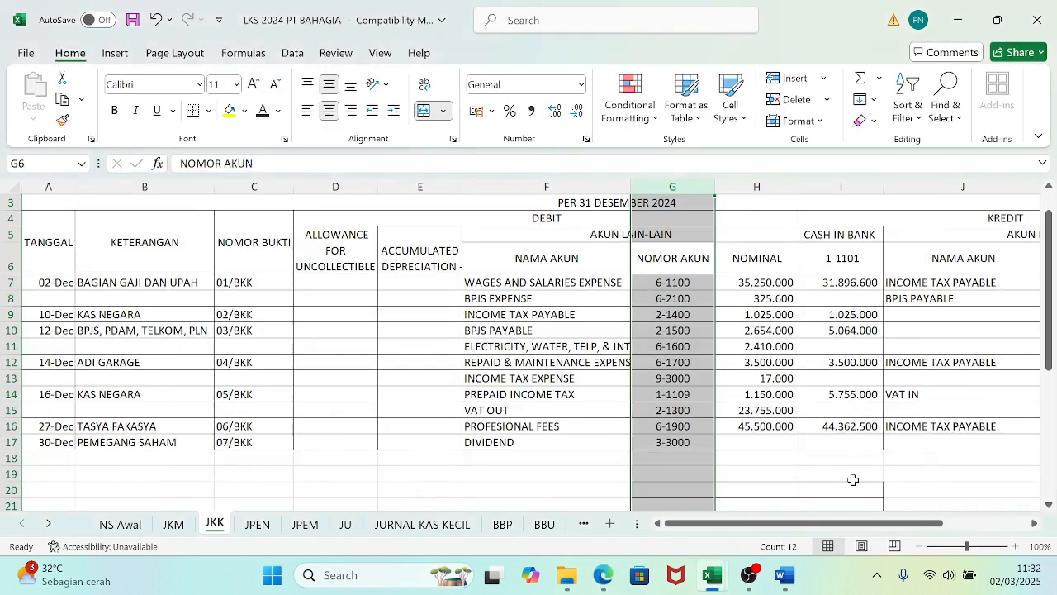
{"action": "left_click", "coordinate": [746, 442]}
{"action": "type", "text": "5500"}
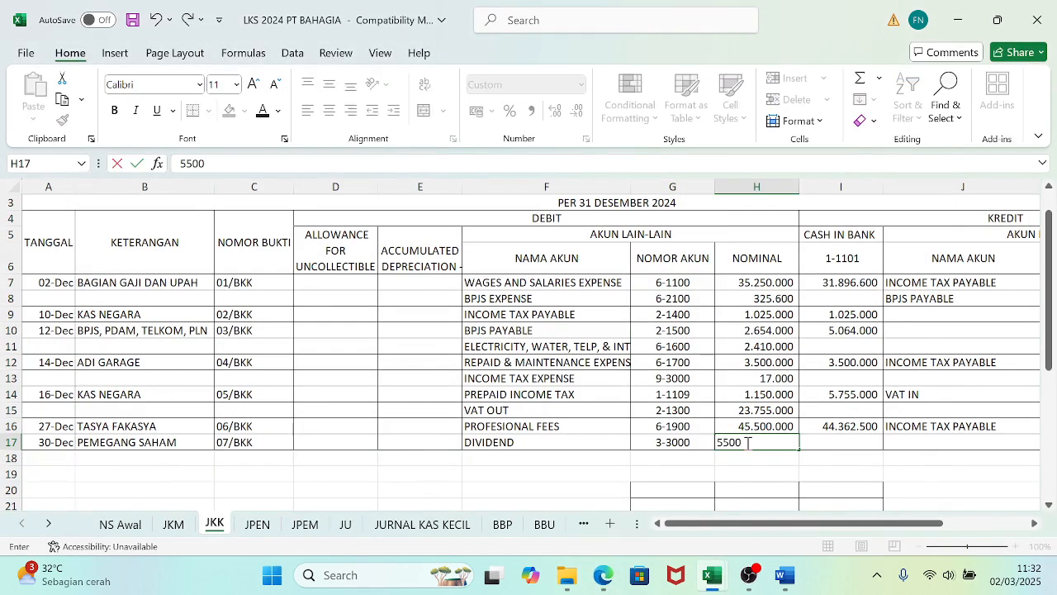
{"action": "type", "text": "0000"}
{"action": "key", "text": "Tab"}
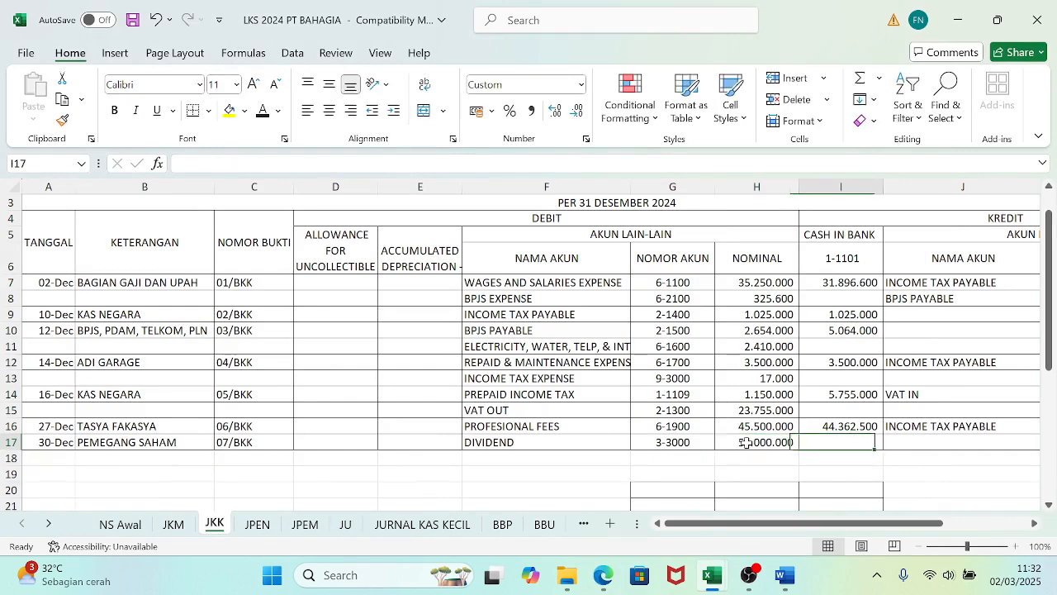
- Set the CASH IN BANK credit in I17 equal to the dividend NOMINAL in H17 and save the workbook
{"action": "type", "text": "="}
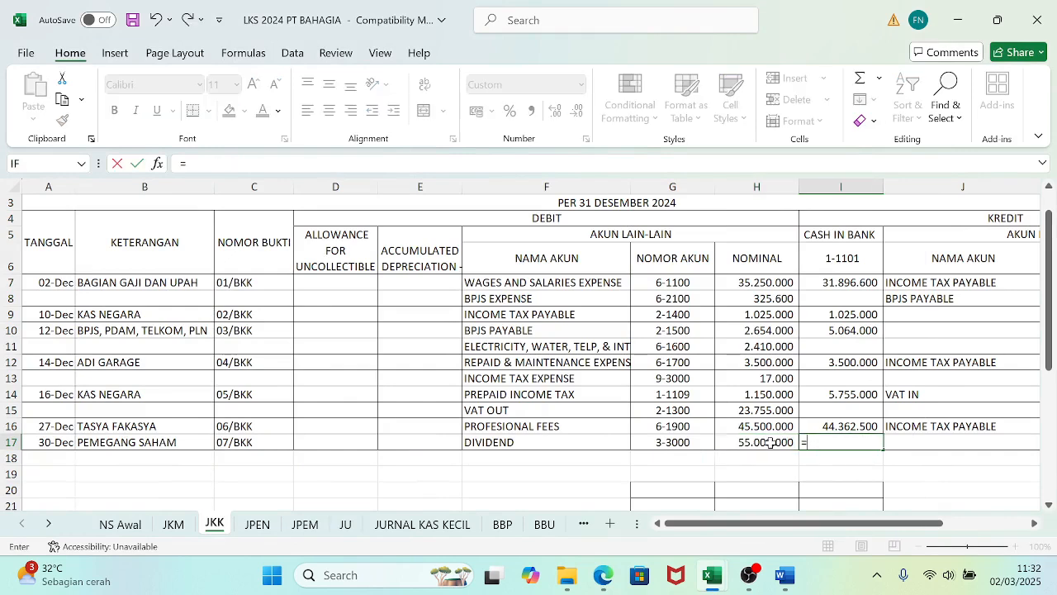
{"action": "left_click", "coordinate": [767, 443]}
{"action": "key", "text": "Return"}
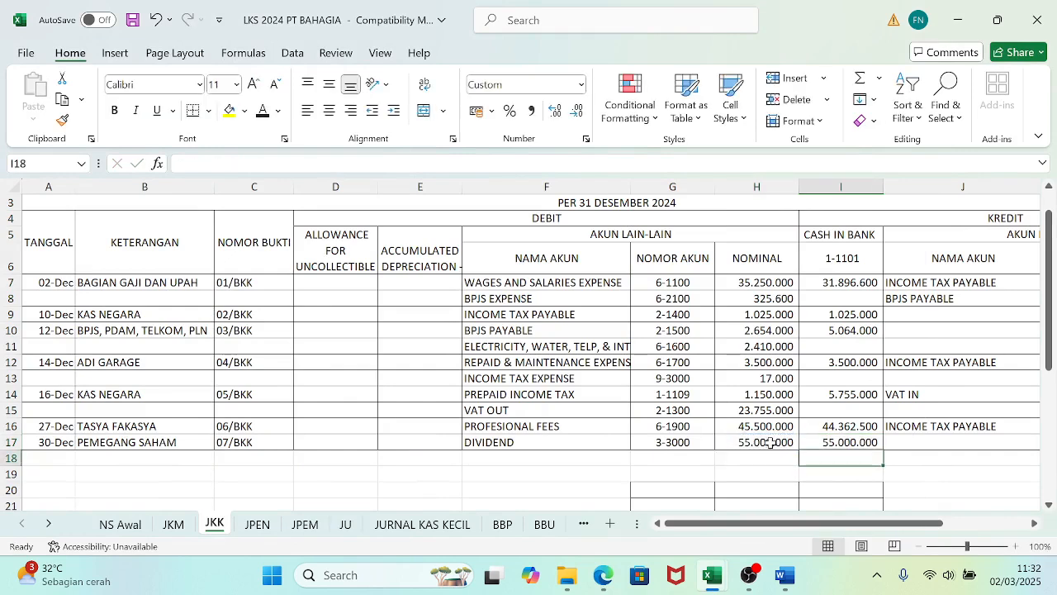
{"action": "key", "text": "ctrl+s"}
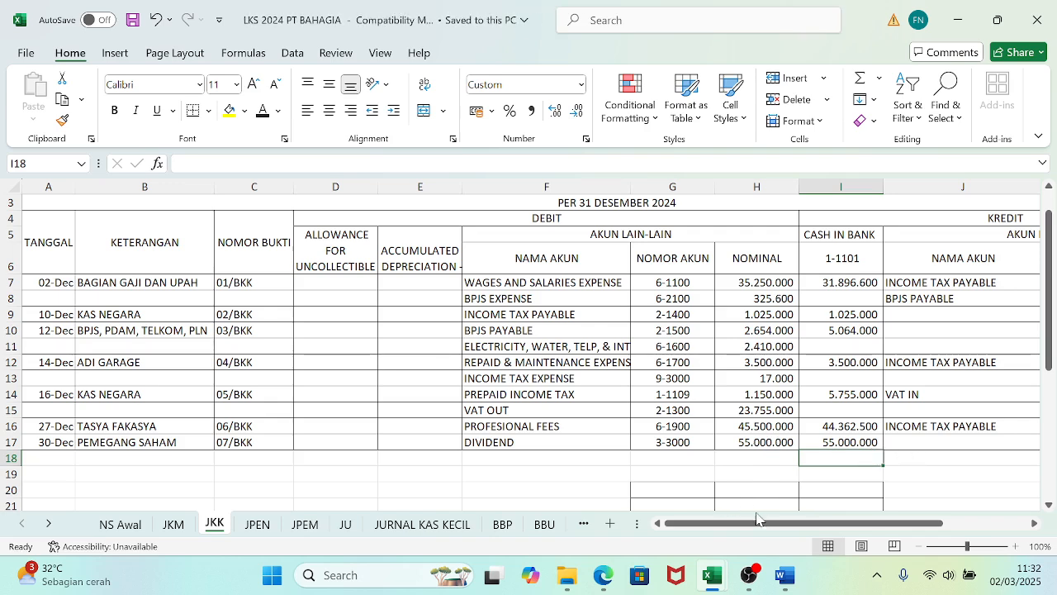
{"action": "left_click_drag", "start_coordinate": [761, 525], "coordinate": [818, 521]}
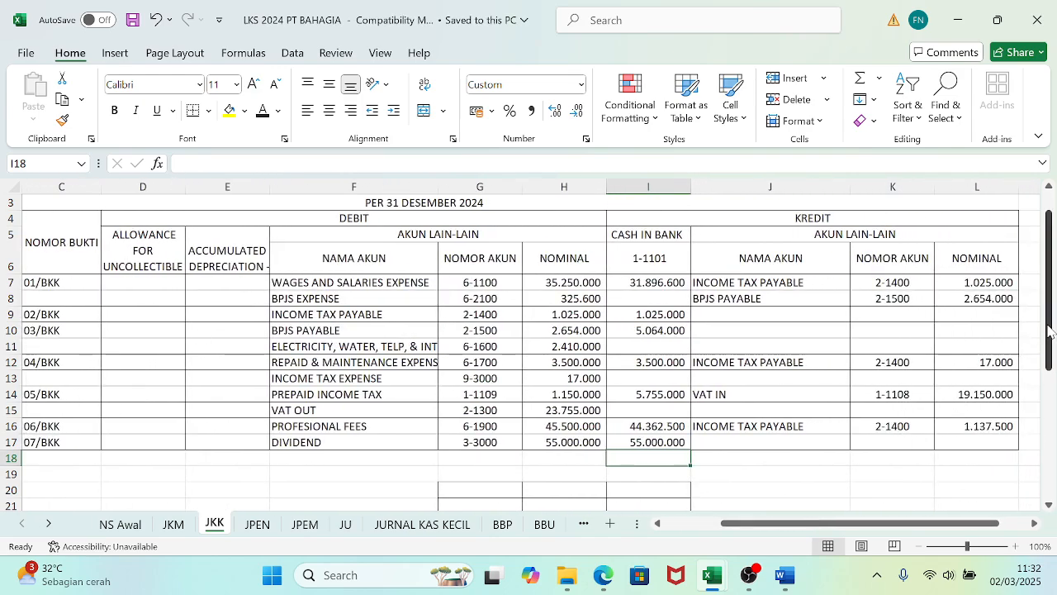
{"action": "left_click_drag", "start_coordinate": [1050, 330], "coordinate": [1051, 314]}
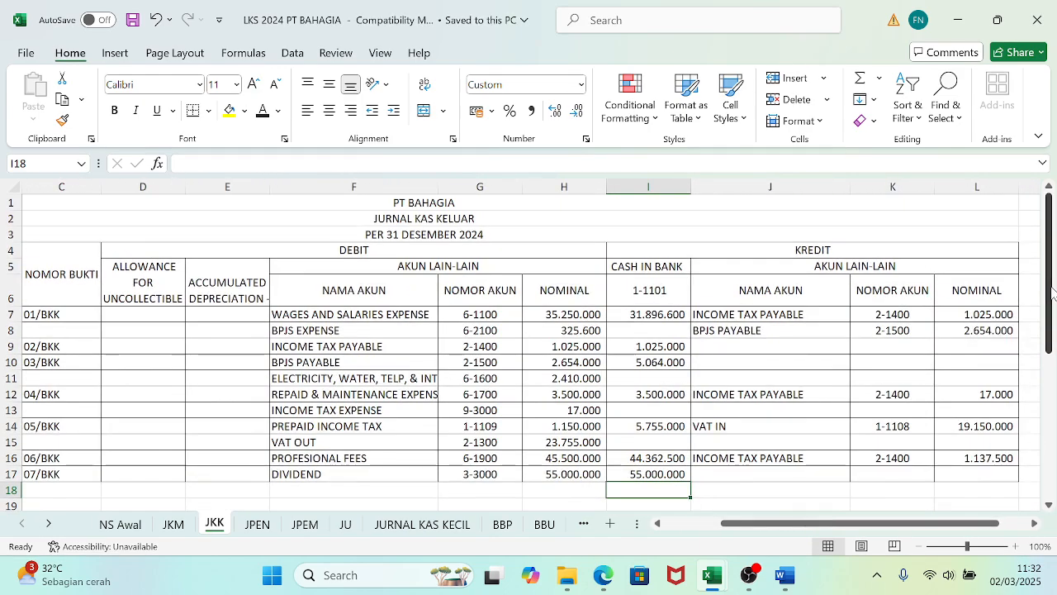
{"action": "left_click_drag", "start_coordinate": [799, 527], "coordinate": [725, 535]}
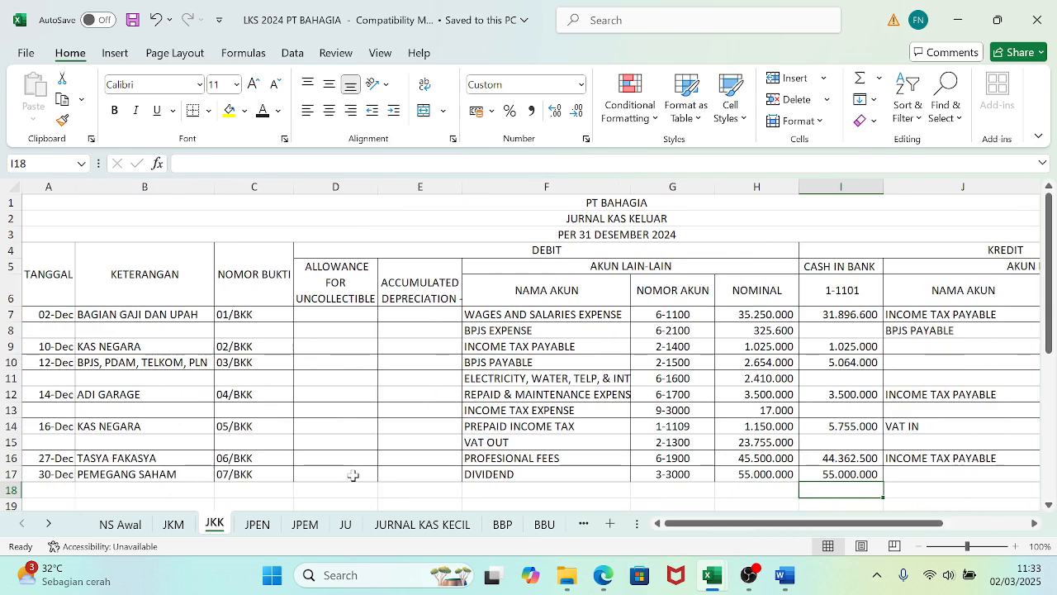
- Copy the NOMOR AKUN, DEBIT and KREDIT headings from G21:I21 on the JKM sheet to the empty recap table at G20 on JKK
{"action": "left_click", "coordinate": [543, 314]}
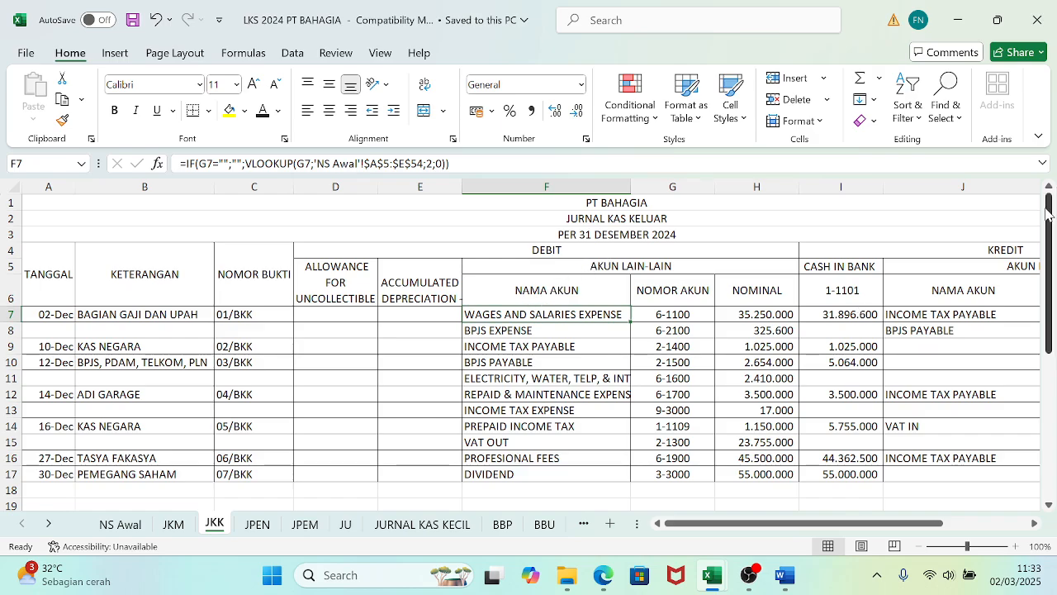
{"action": "left_click_drag", "start_coordinate": [1049, 216], "coordinate": [1042, 318]}
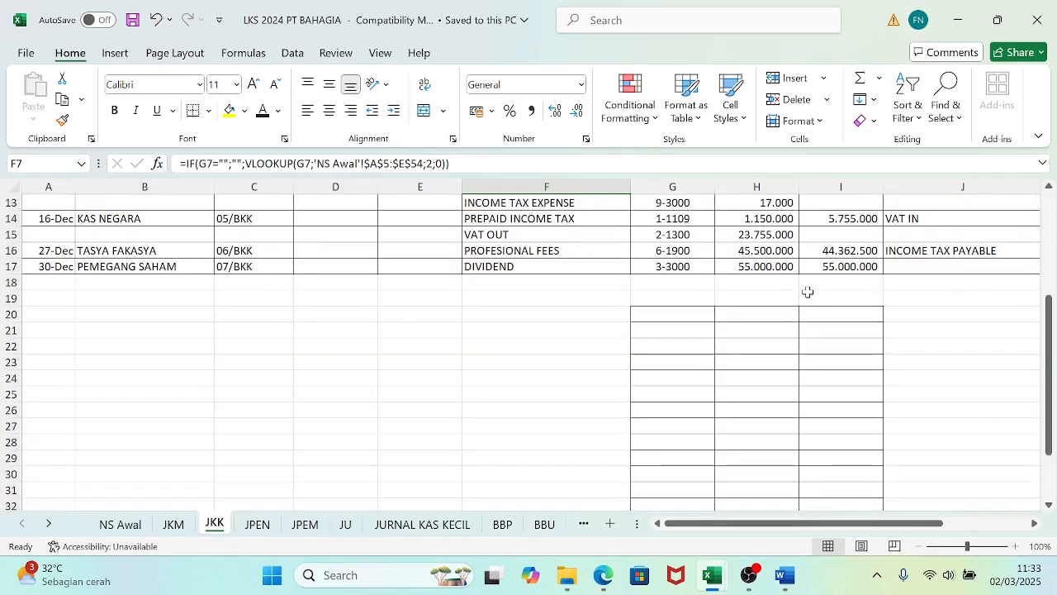
{"action": "left_click", "coordinate": [169, 527]}
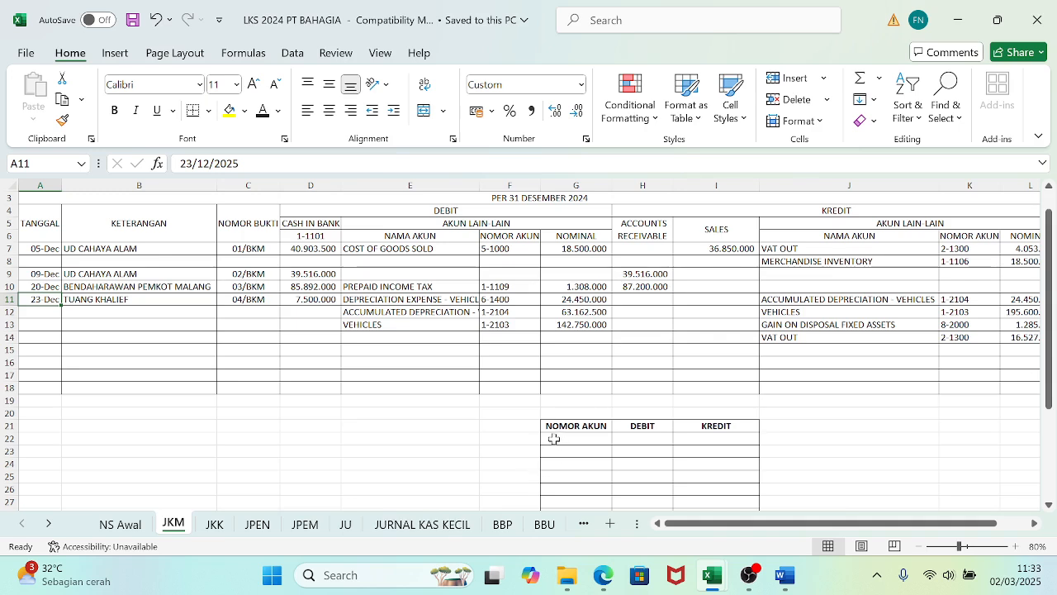
{"action": "left_click_drag", "start_coordinate": [558, 425], "coordinate": [718, 423]}
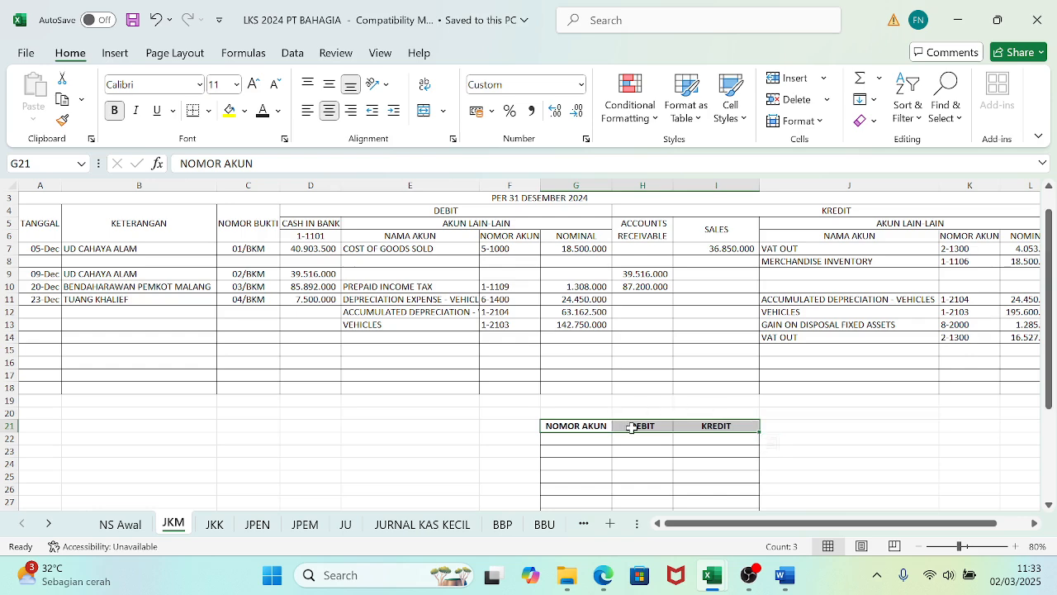
{"action": "key", "text": "ctrl+c"}
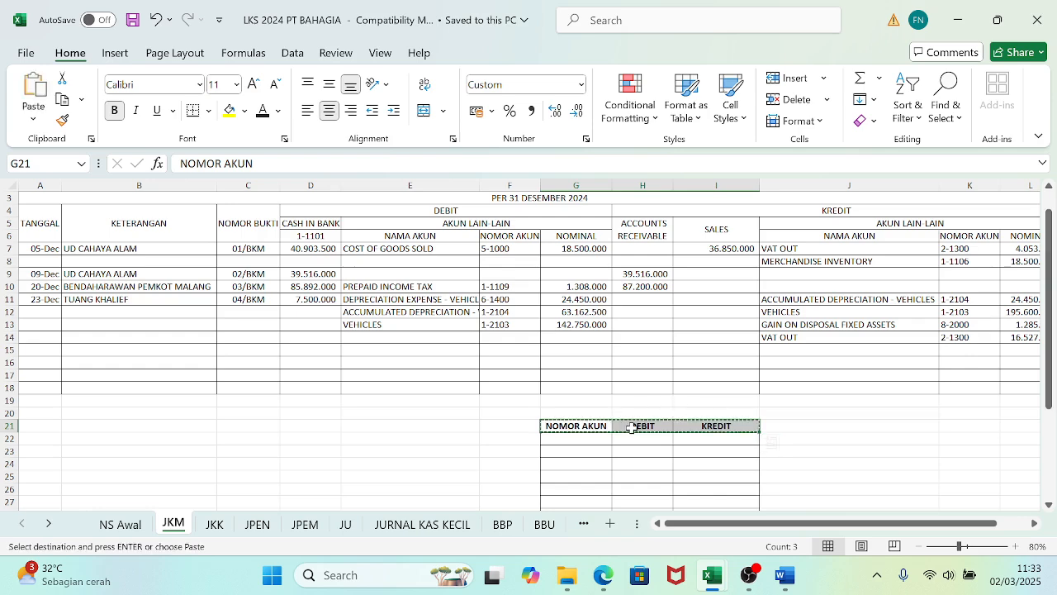
{"action": "left_click", "coordinate": [215, 524]}
{"action": "left_click", "coordinate": [661, 313]}
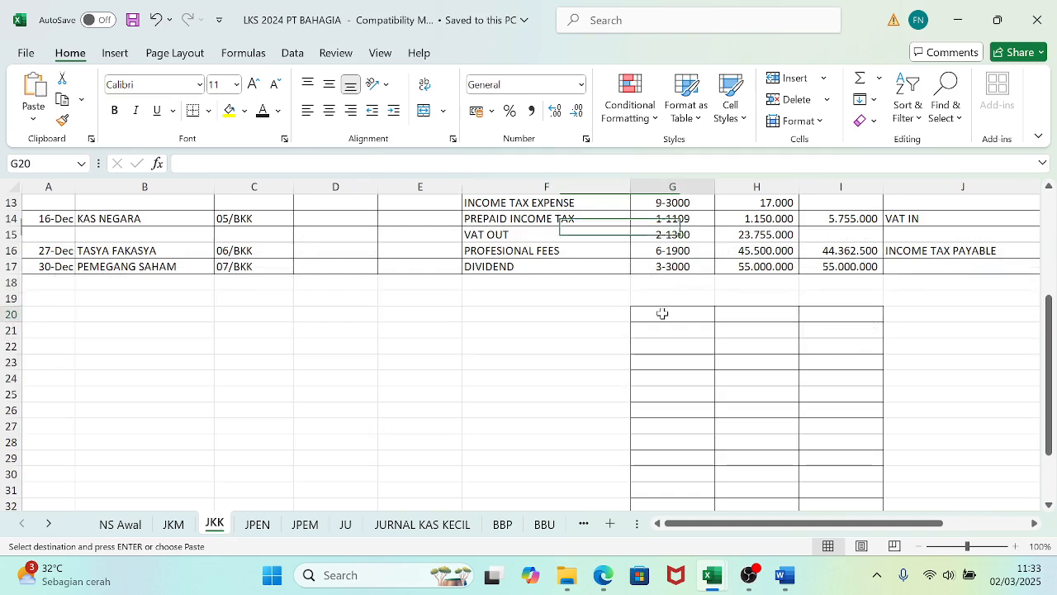
{"action": "key", "text": "ctrl+v"}
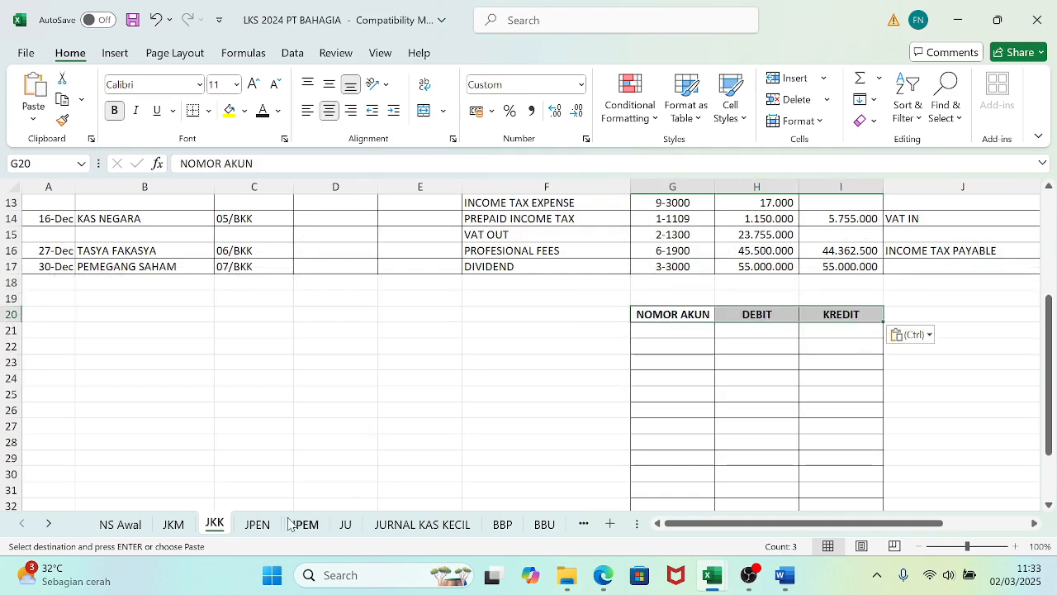
- Paste the copied recap headings into the empty table on the JPEN sheet, starting at F14
{"action": "left_click", "coordinate": [257, 524]}
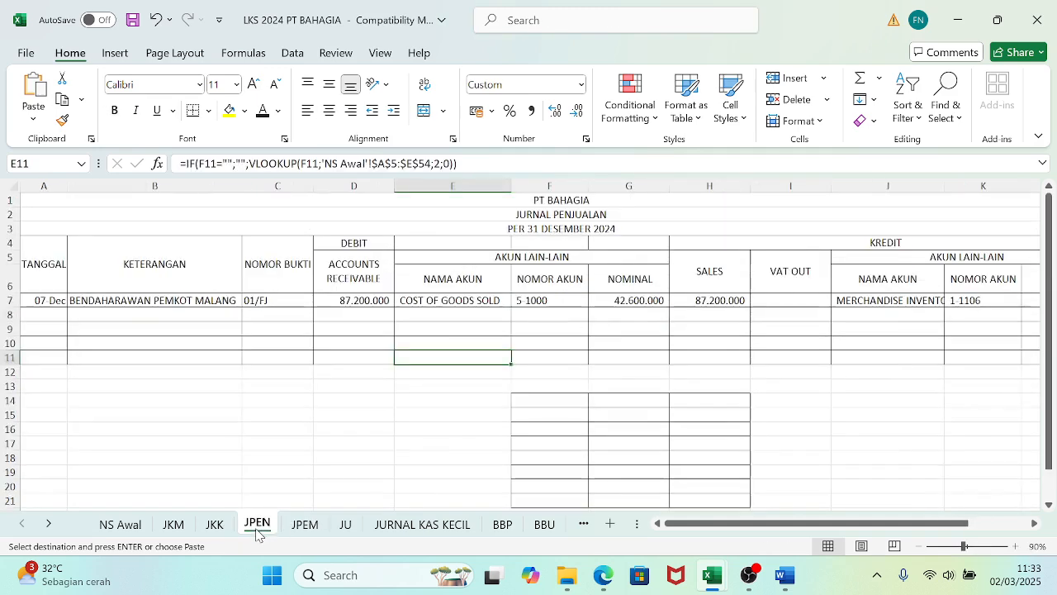
{"action": "left_click", "coordinate": [531, 399]}
{"action": "key", "text": "ctrl+v"}
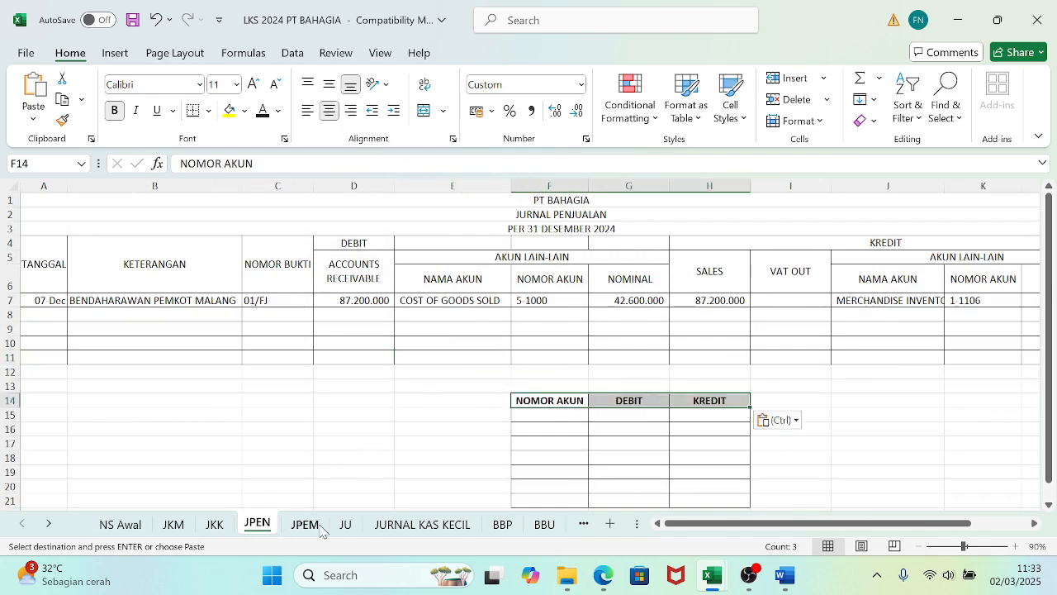
- Paste the recap headings at D15 on the JPEM sheet and apply borders to all cells in D15:F20
{"action": "left_click", "coordinate": [314, 523]}
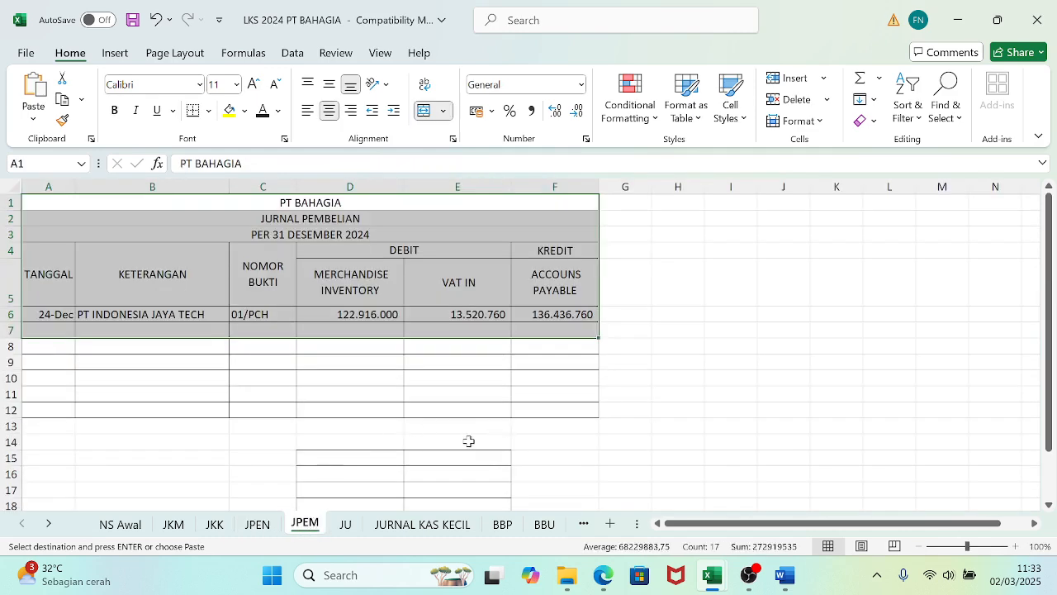
{"action": "left_click", "coordinate": [330, 458]}
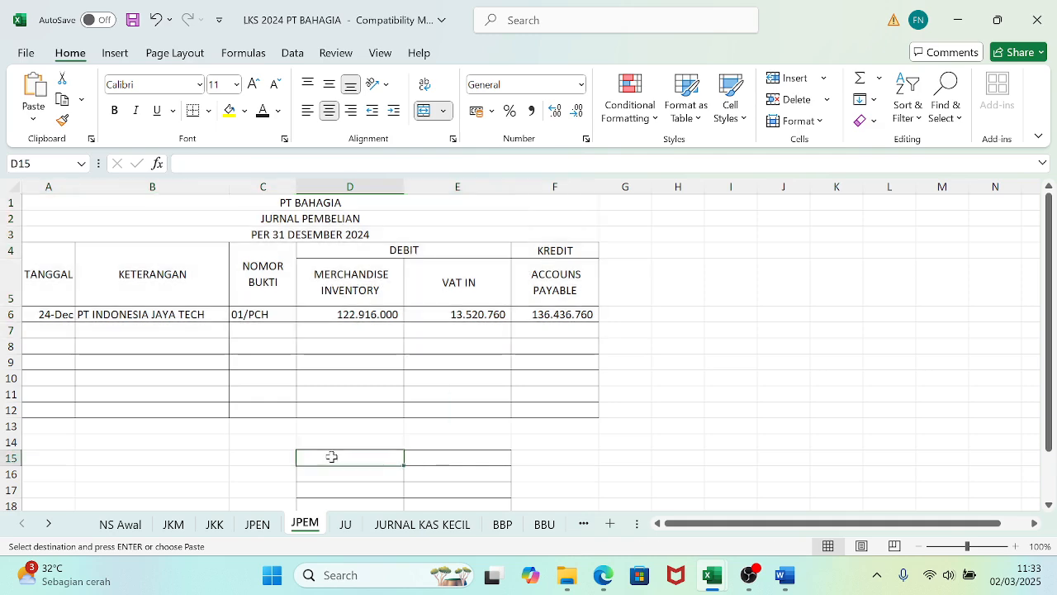
{"action": "key", "text": "ctrl+v"}
{"action": "left_click_drag", "start_coordinate": [335, 457], "coordinate": [559, 426]}
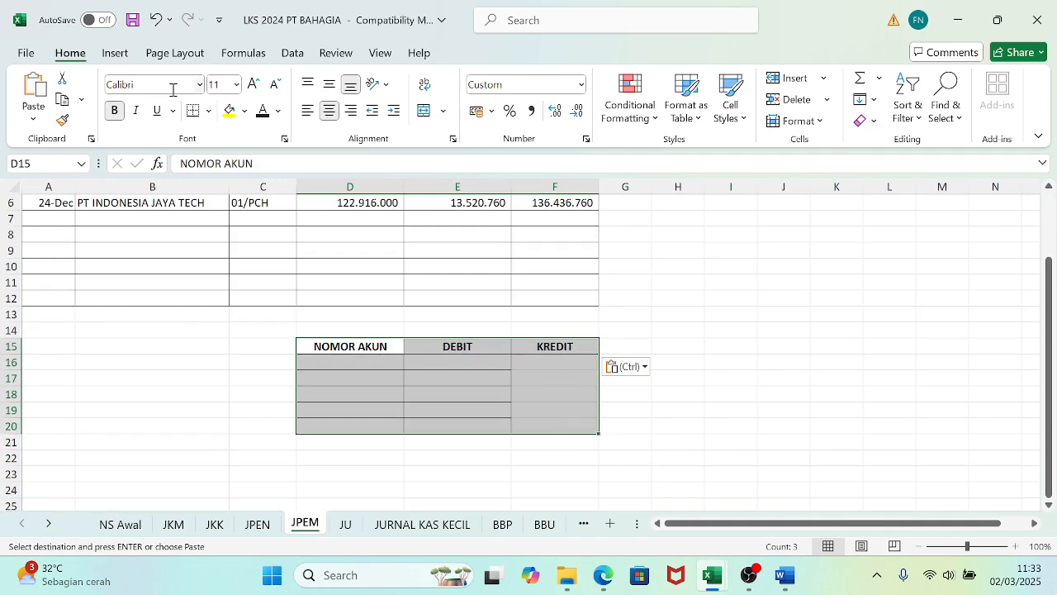
{"action": "left_click", "coordinate": [209, 115]}
{"action": "left_click", "coordinate": [241, 292]}
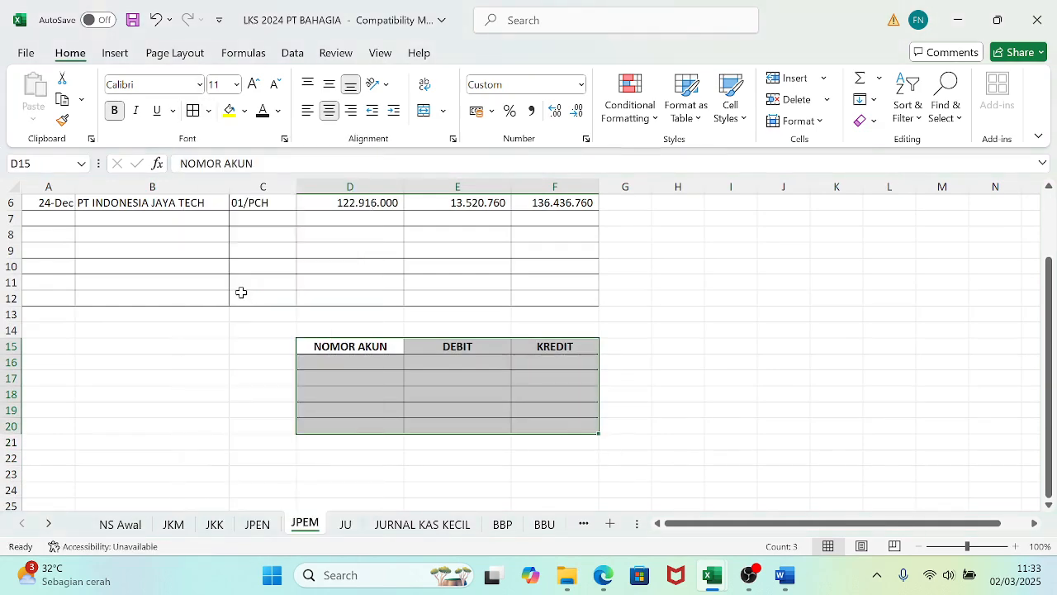
- Copy the recap headings in D15:F15 on the JPEM sheet to the empty table at C10 on the JU sheet
{"action": "left_click", "coordinate": [347, 529]}
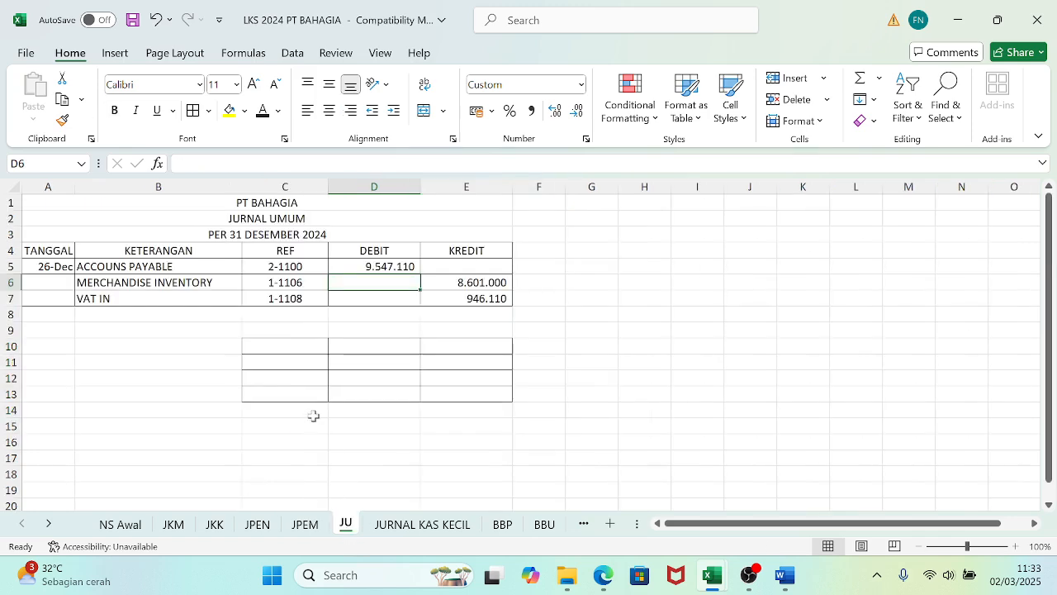
{"action": "left_click", "coordinate": [307, 525]}
{"action": "left_click_drag", "start_coordinate": [321, 345], "coordinate": [542, 350]}
{"action": "key", "text": "ctrl+c"}
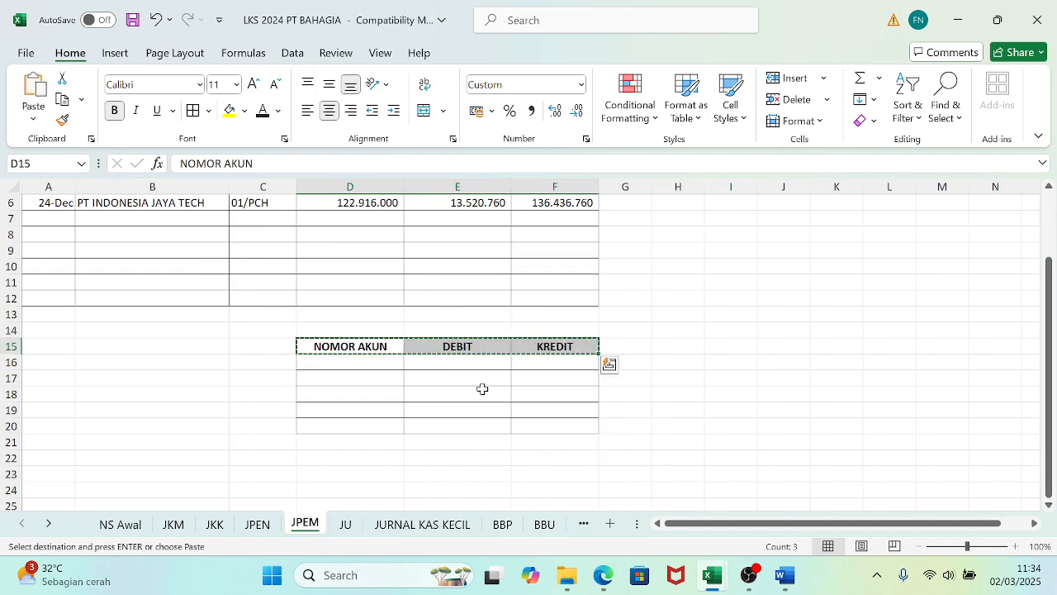
{"action": "left_click", "coordinate": [347, 525]}
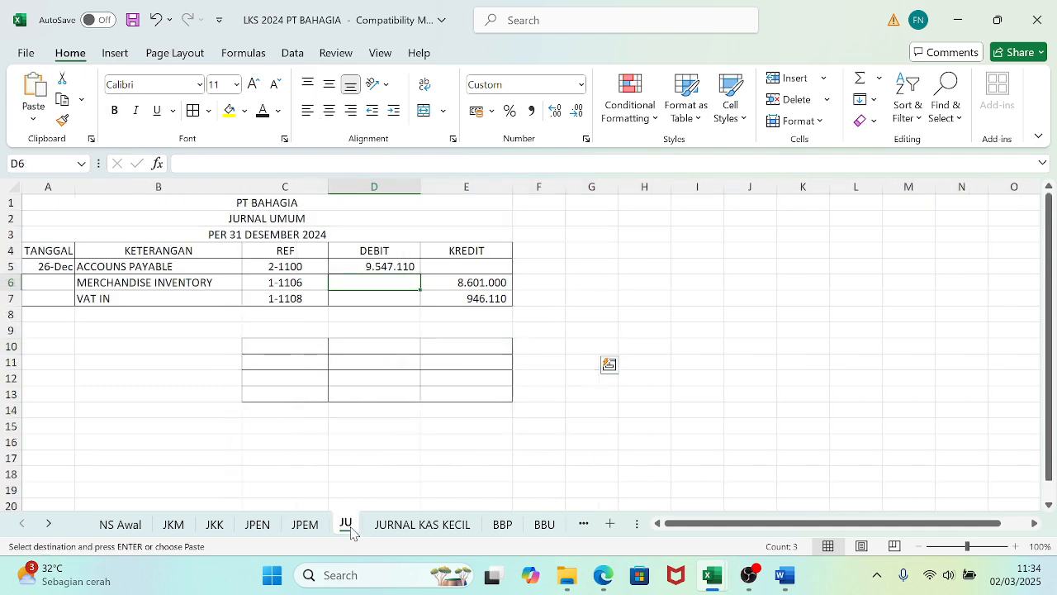
{"action": "left_click", "coordinate": [259, 347]}
{"action": "key", "text": "ctrl+v"}
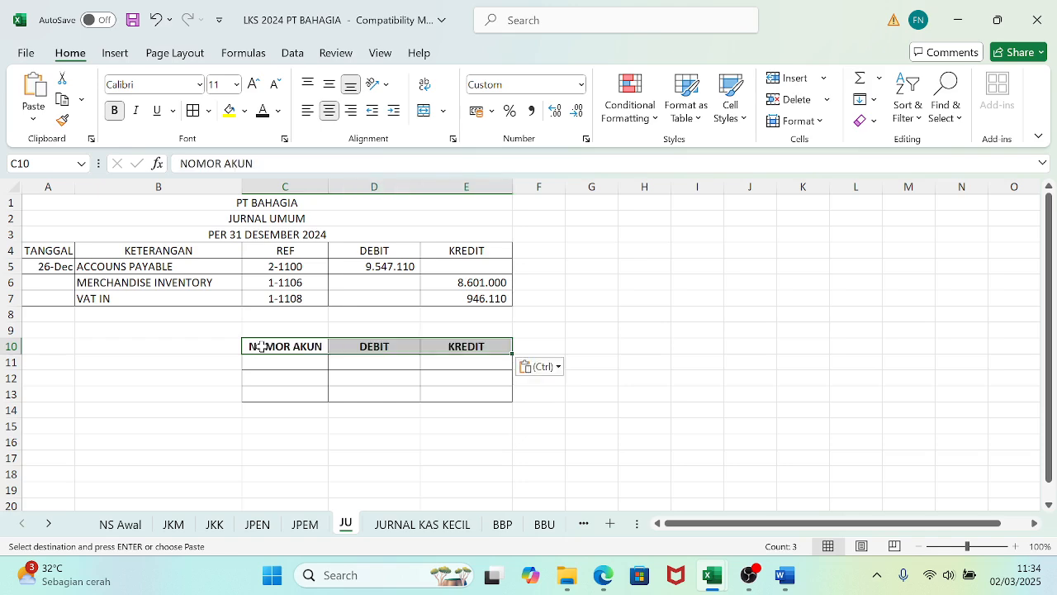
- Paste the recap headings at D17 on the JURNAL KAS KECIL sheet and save the workbook
{"action": "left_click", "coordinate": [413, 525]}
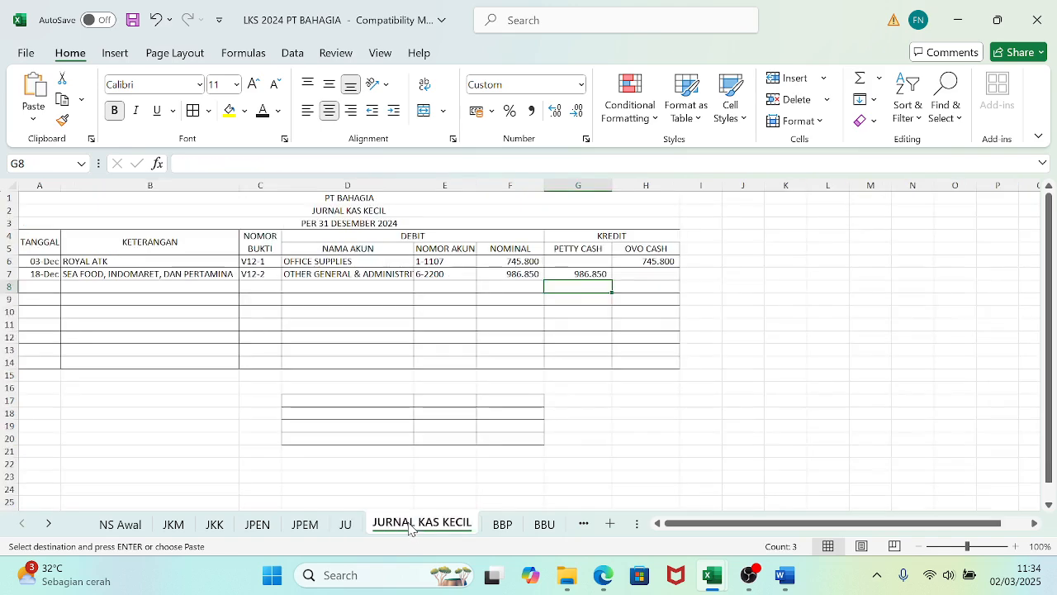
{"action": "left_click", "coordinate": [328, 401]}
{"action": "key", "text": "ctrl+v"}
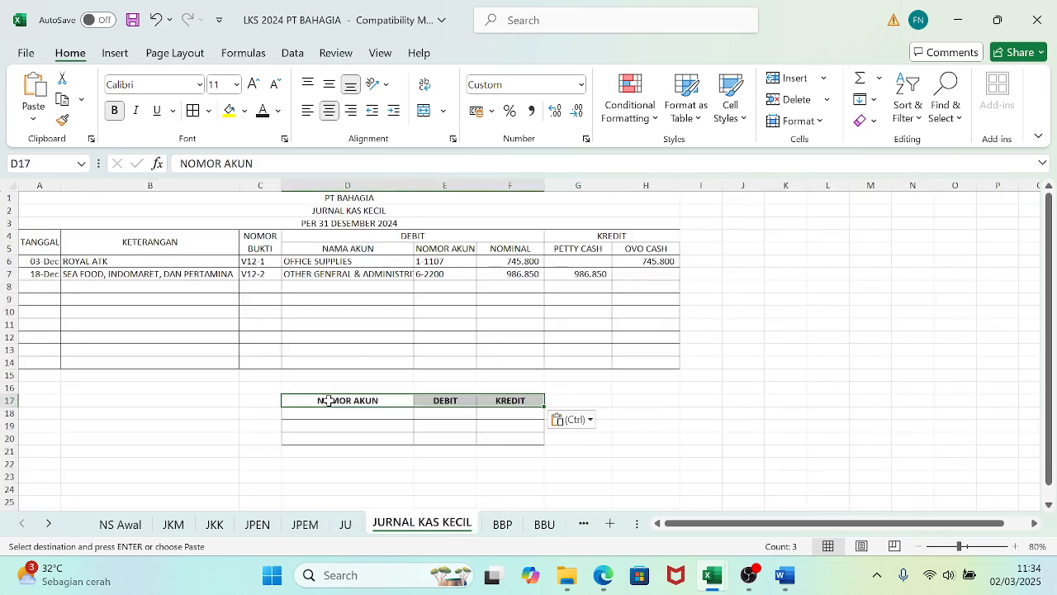
{"action": "left_click", "coordinate": [595, 399]}
{"action": "key", "text": "ctrl+s"}
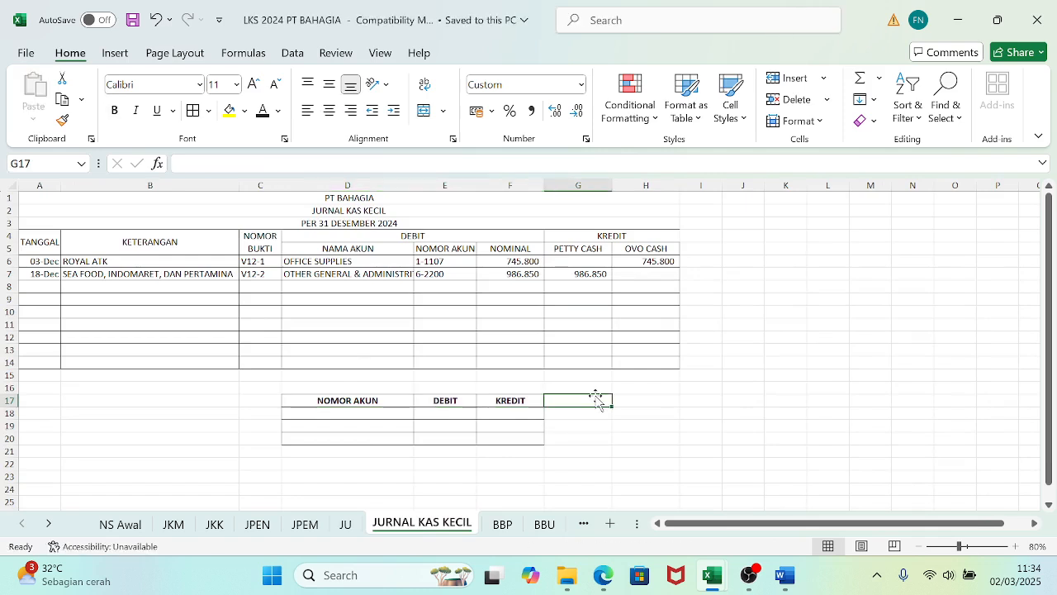
- Review the recap table in D17:F20 on JURNAL KAS KECIL, then view the ledger template on the BB sheet
{"action": "left_click", "coordinate": [371, 410]}
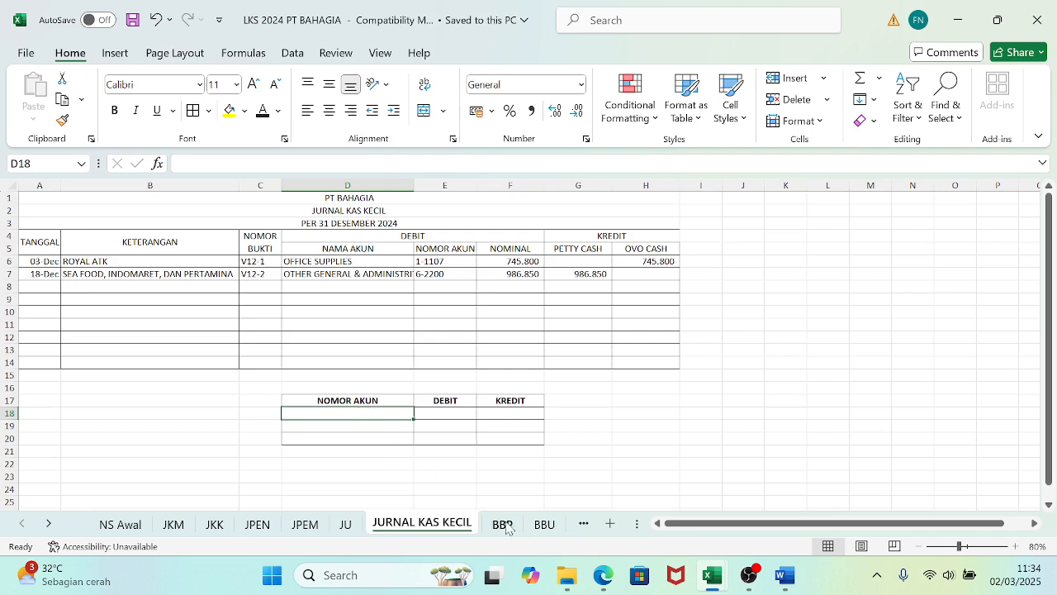
{"action": "left_click", "coordinate": [47, 525]}
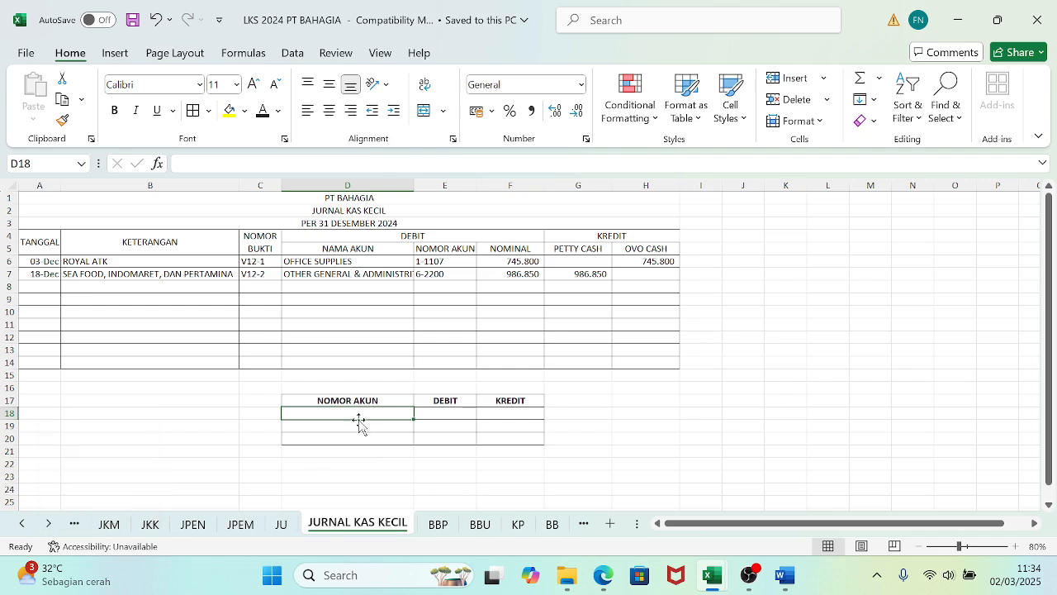
{"action": "left_click_drag", "start_coordinate": [325, 398], "coordinate": [494, 434]}
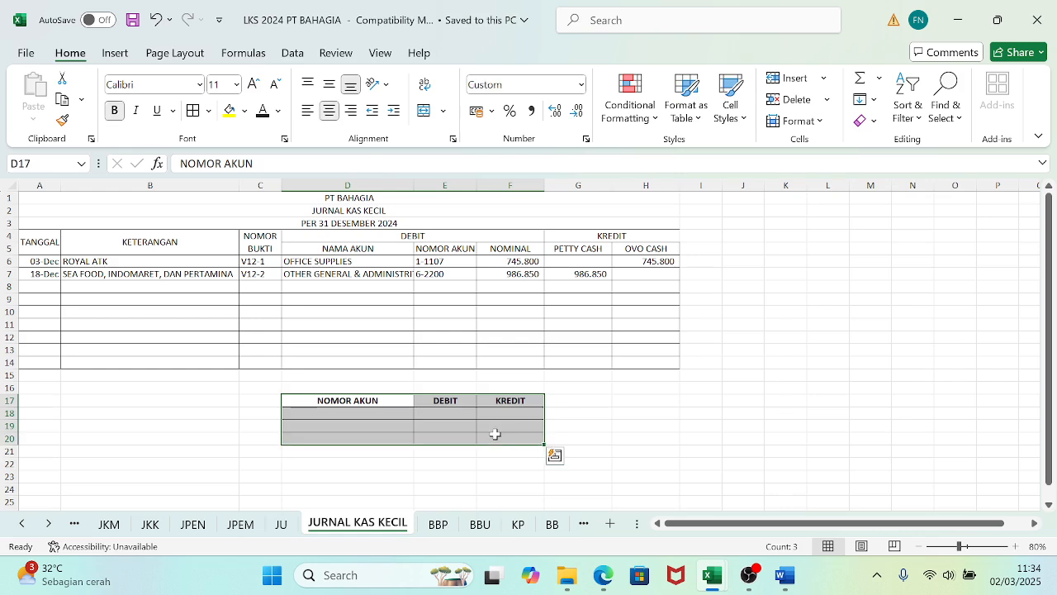
{"action": "left_click", "coordinate": [551, 523]}
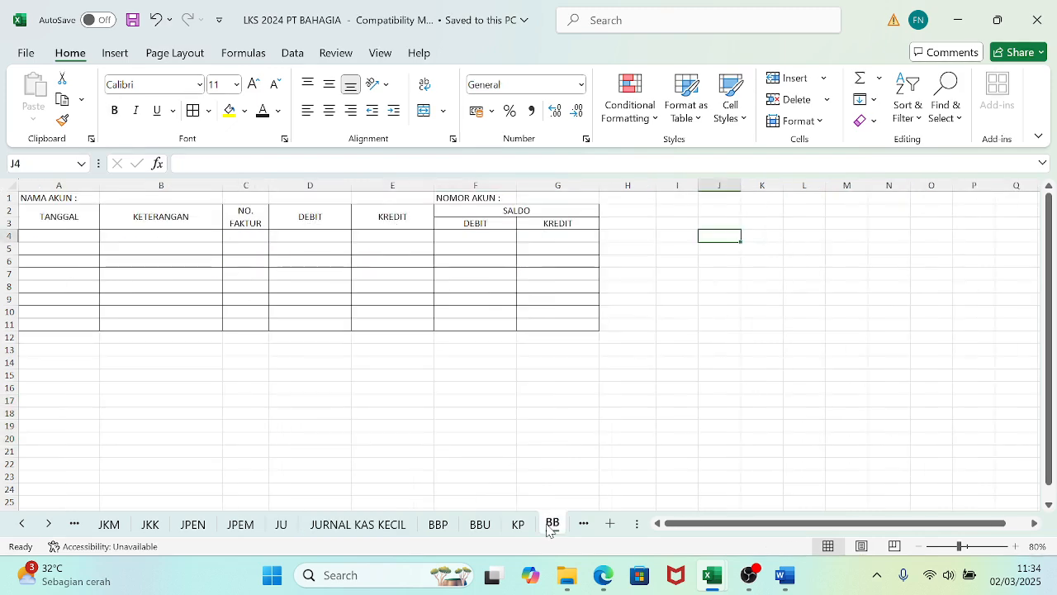
{"action": "left_click", "coordinate": [541, 456]}
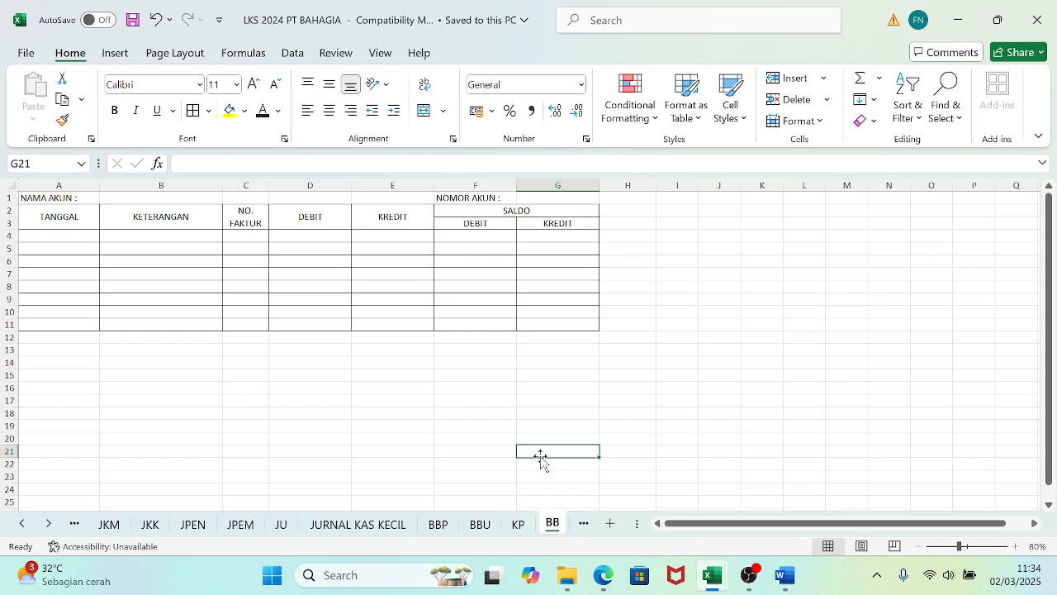
{"action": "mouse_move", "coordinate": [749, 574]}
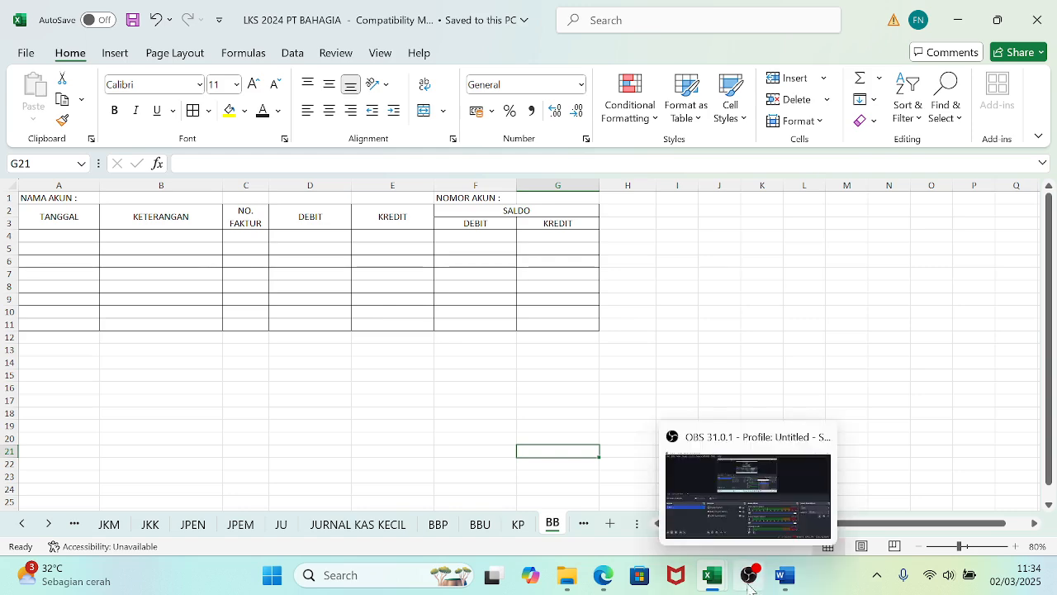